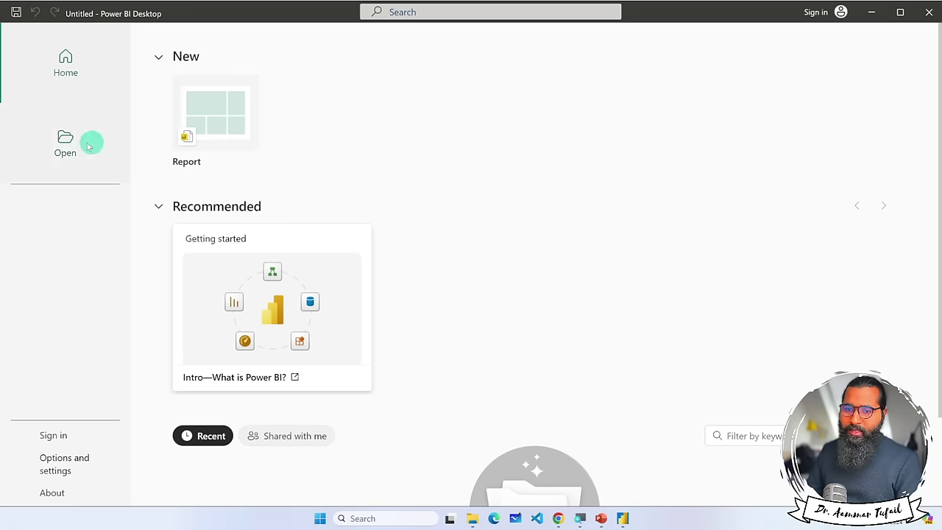
Look through the recent and OneDrive locations for opening reports, and view the Options and settings page.
{"action": "left_click", "coordinate": [64, 141]}
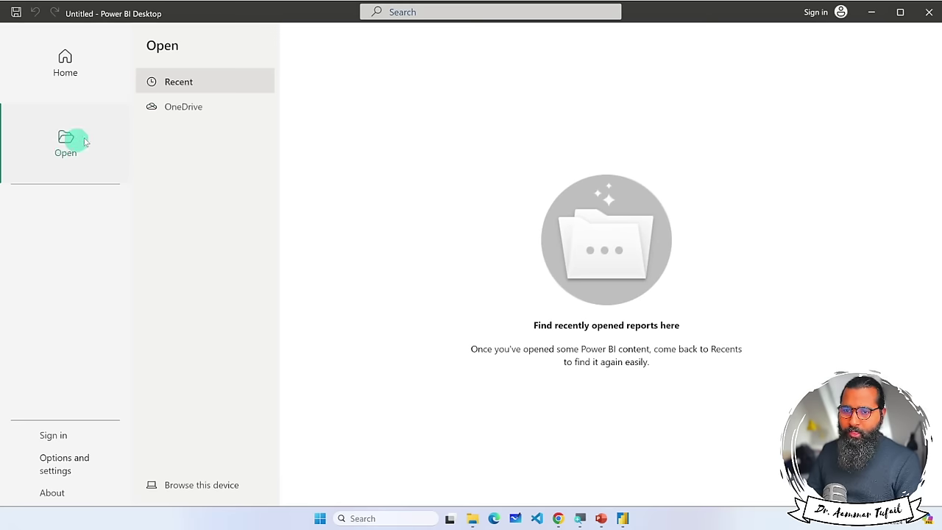
{"action": "left_click", "coordinate": [183, 107]}
{"action": "left_click", "coordinate": [181, 82]}
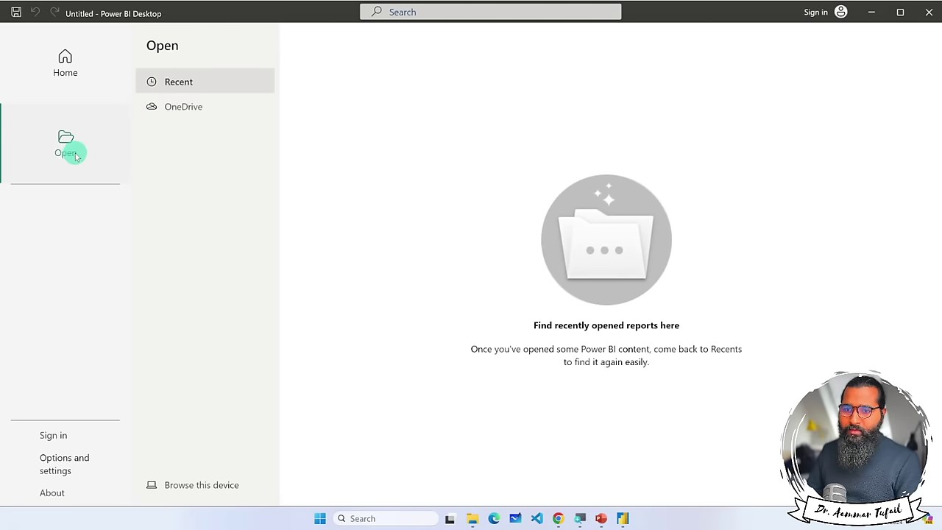
{"action": "left_click", "coordinate": [71, 63]}
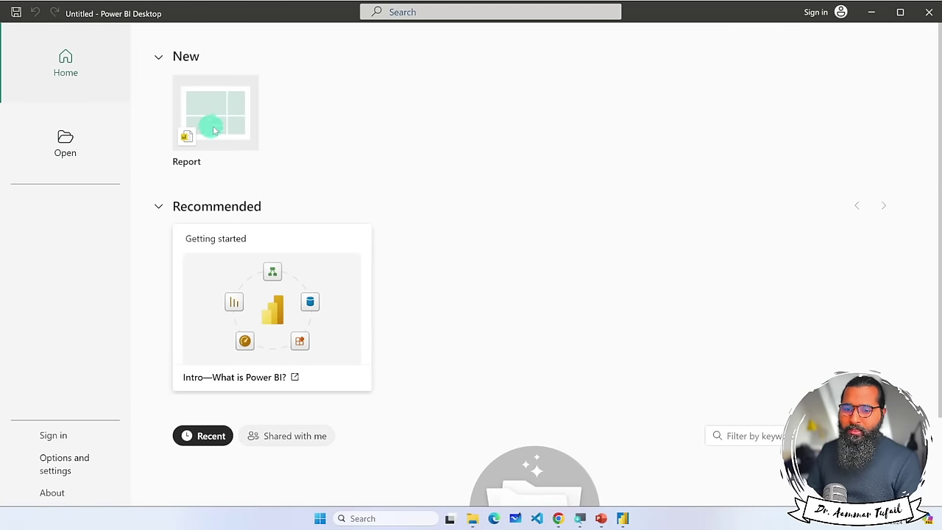
{"action": "left_click", "coordinate": [72, 469]}
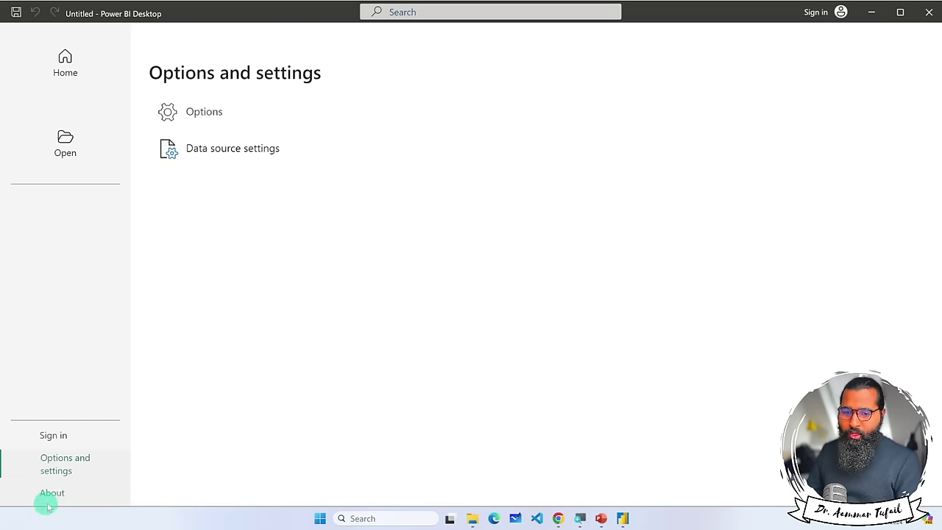
Check the installed Power BI Desktop version in the About information, then close it.
{"action": "key", "text": "Escape"}
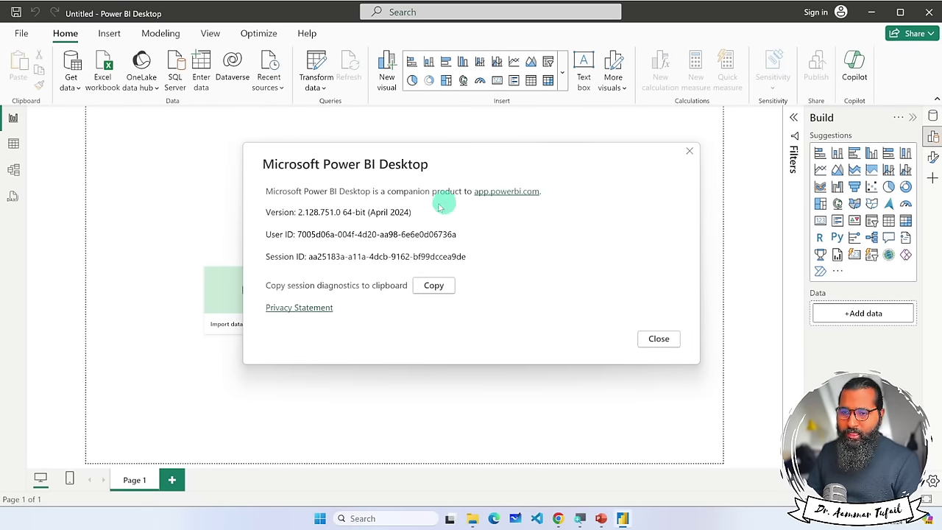
{"action": "left_click_drag", "start_coordinate": [296, 213], "coordinate": [323, 214]}
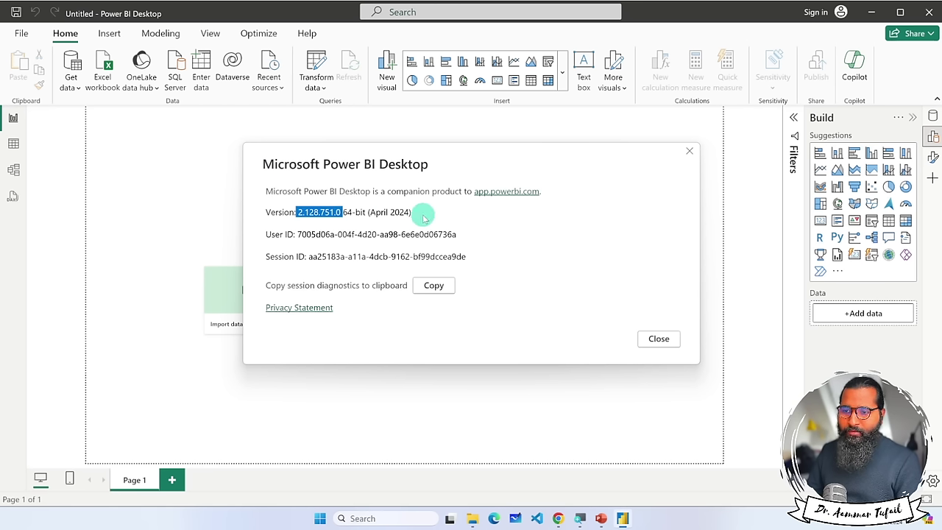
{"action": "left_click_drag", "start_coordinate": [422, 213], "coordinate": [269, 213]}
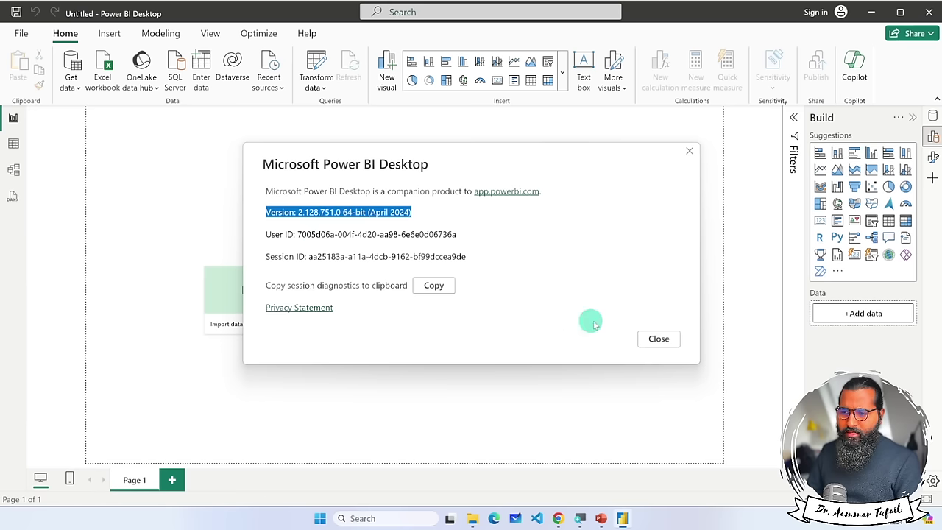
{"action": "left_click", "coordinate": [659, 344]}
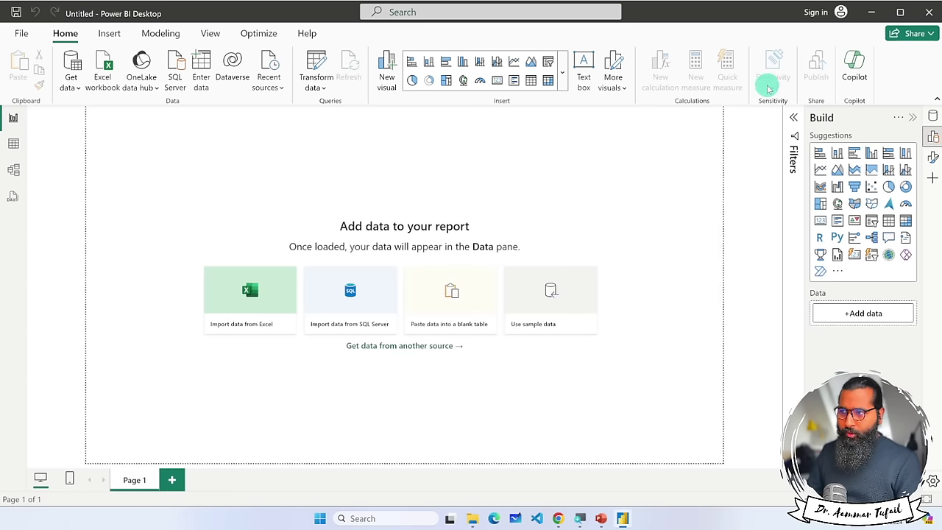
Close and relaunch Power BI Desktop, and create a new blank report.
{"action": "left_click", "coordinate": [926, 18]}
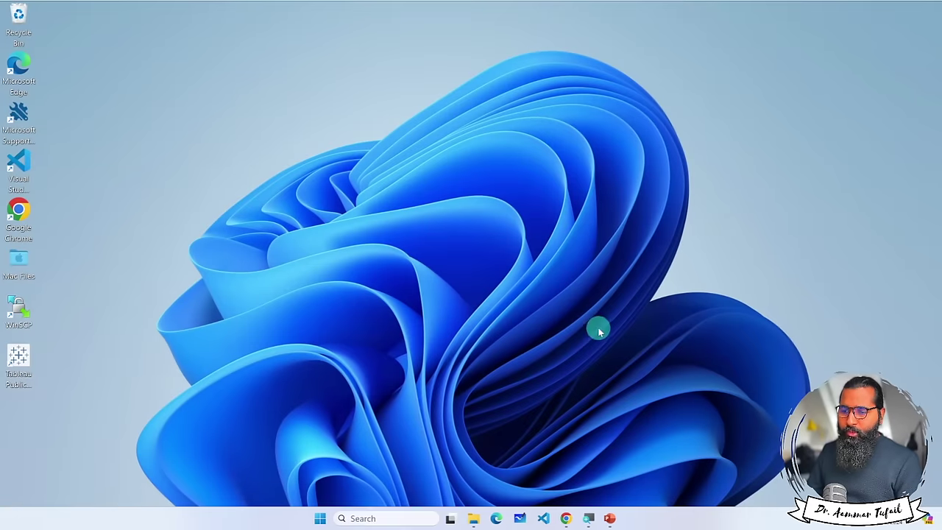
{"action": "left_click", "coordinate": [389, 519]}
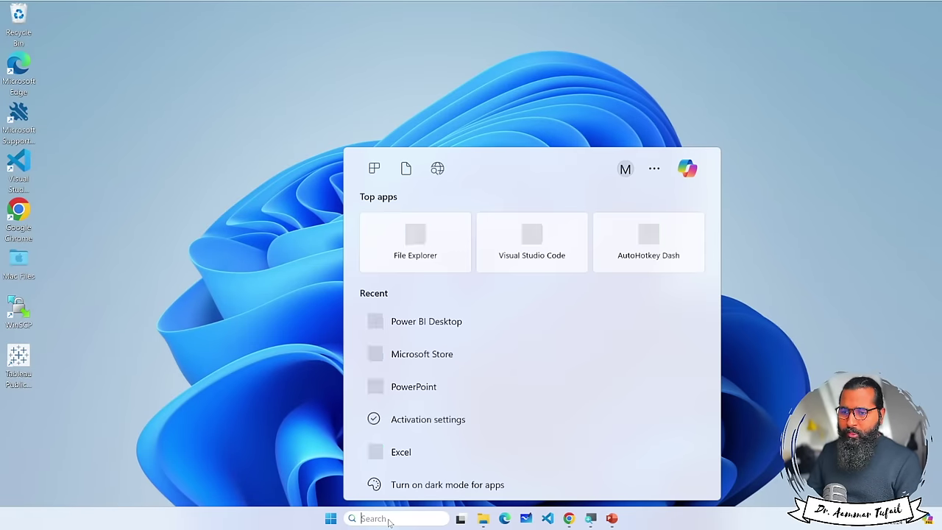
{"action": "left_click", "coordinate": [459, 323]}
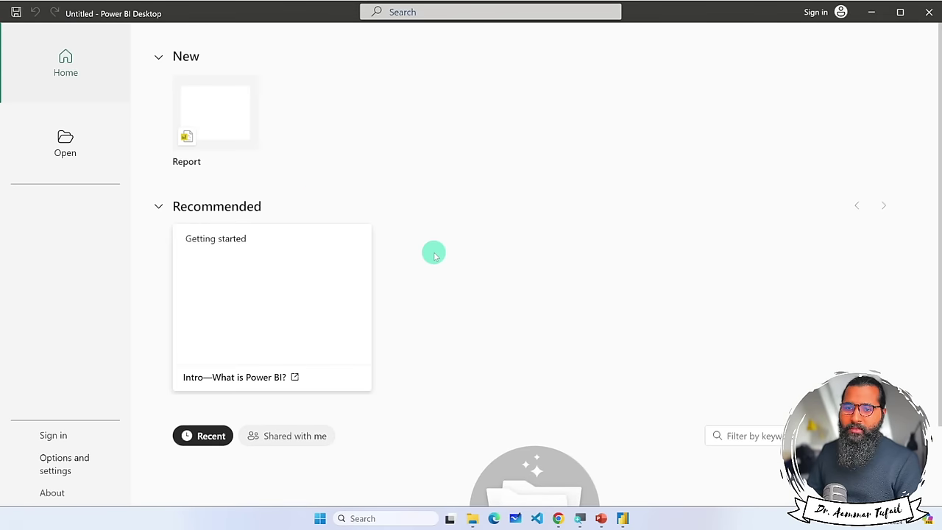
{"action": "left_click", "coordinate": [200, 121]}
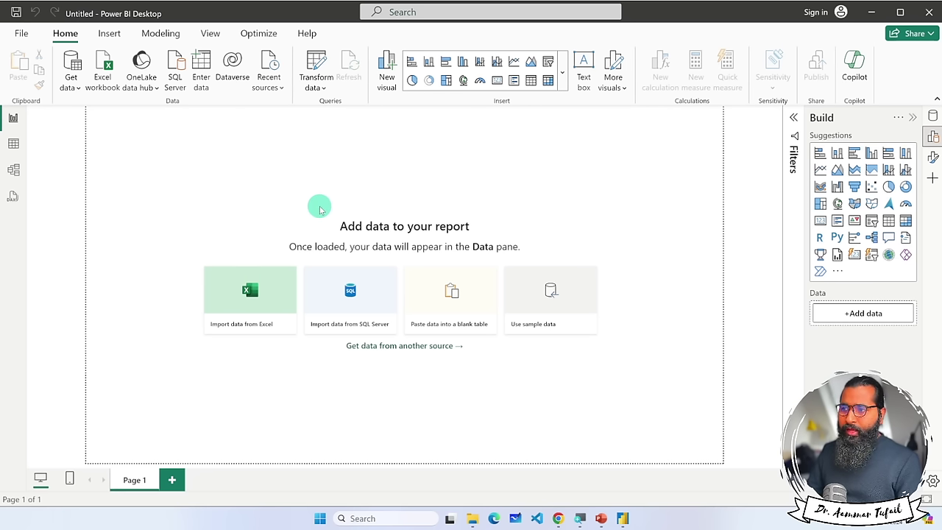
Collapse the Build pane, and switch the ribbon between its compact and full layouts, leaving it at full size.
{"action": "left_click", "coordinate": [913, 118]}
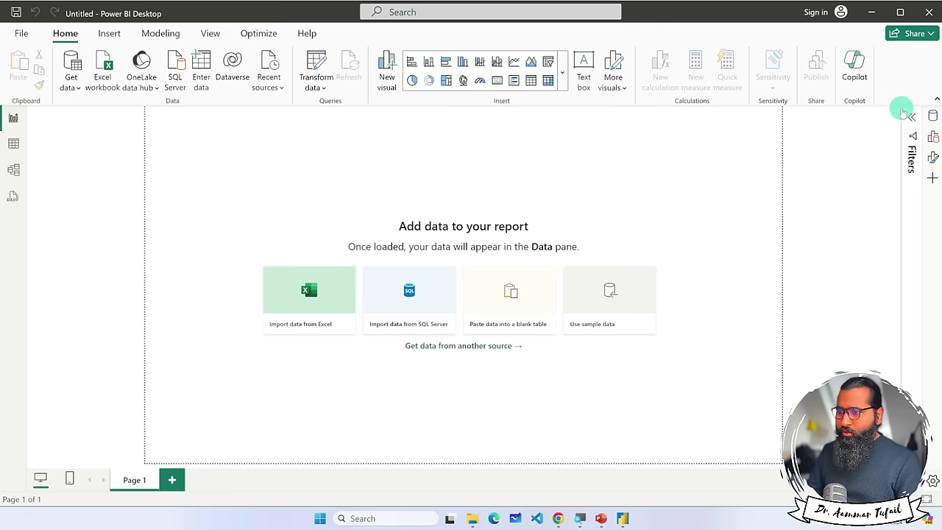
{"action": "left_click", "coordinate": [937, 98]}
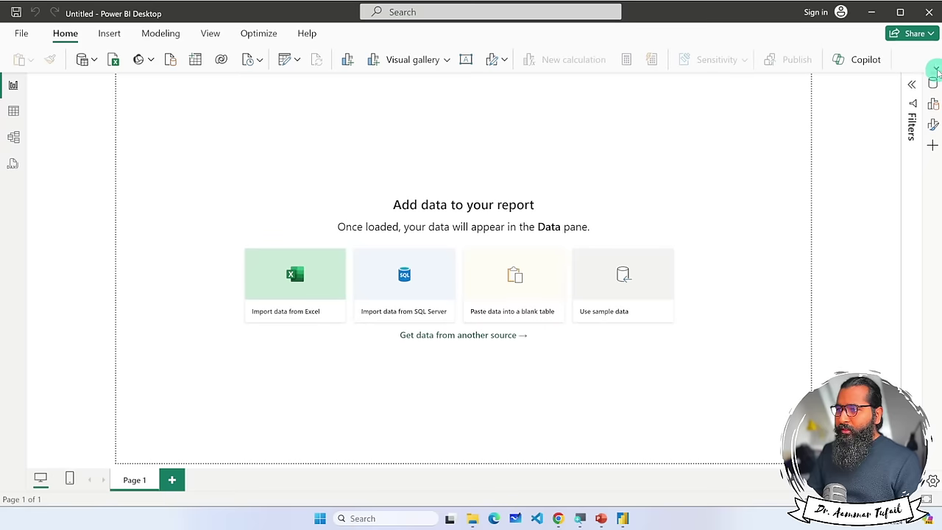
{"action": "left_click", "coordinate": [937, 69]}
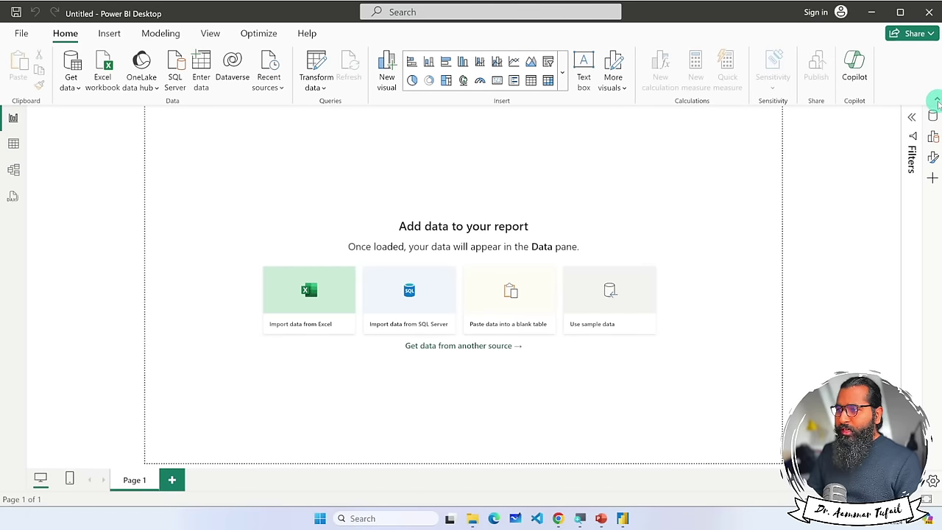
{"action": "left_click", "coordinate": [937, 101]}
{"action": "left_click", "coordinate": [935, 69]}
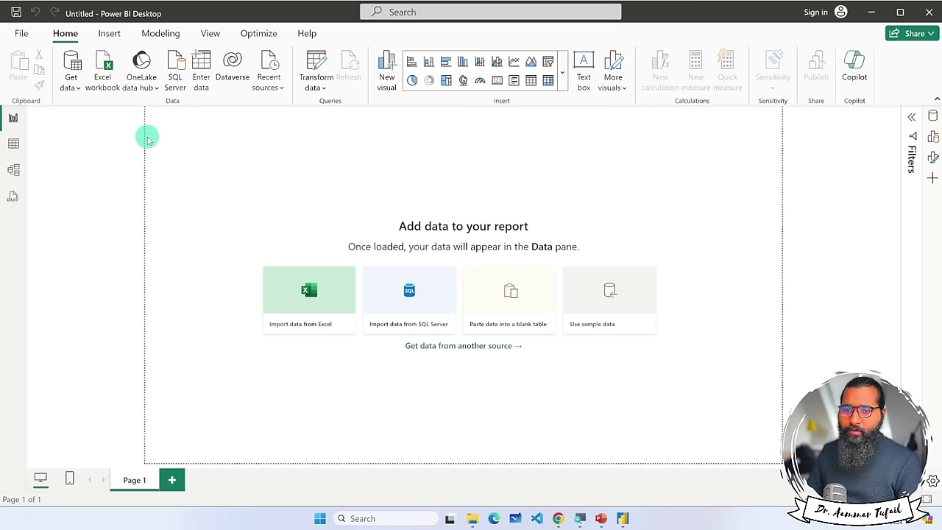
Review the Preview features in the global options and cancel the options dialog.
{"action": "left_click", "coordinate": [22, 34]}
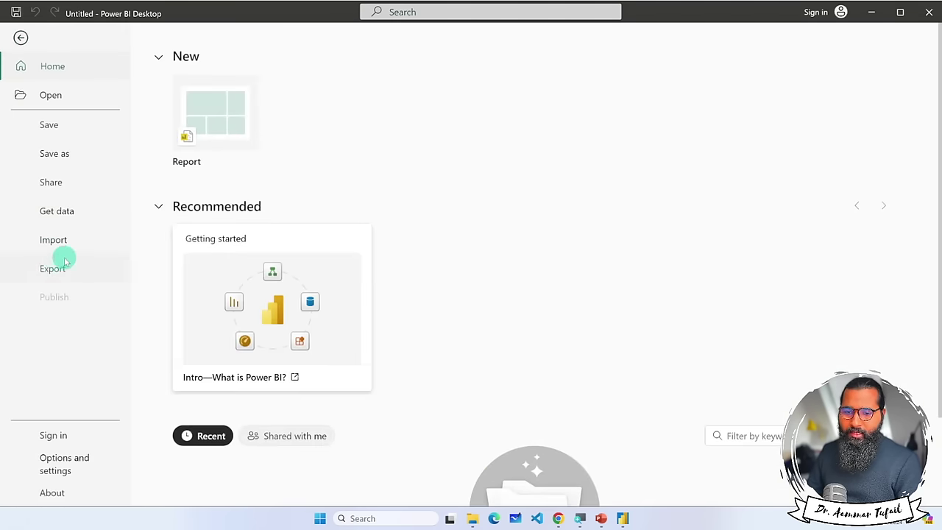
{"action": "left_click", "coordinate": [62, 461]}
{"action": "left_click", "coordinate": [227, 114]}
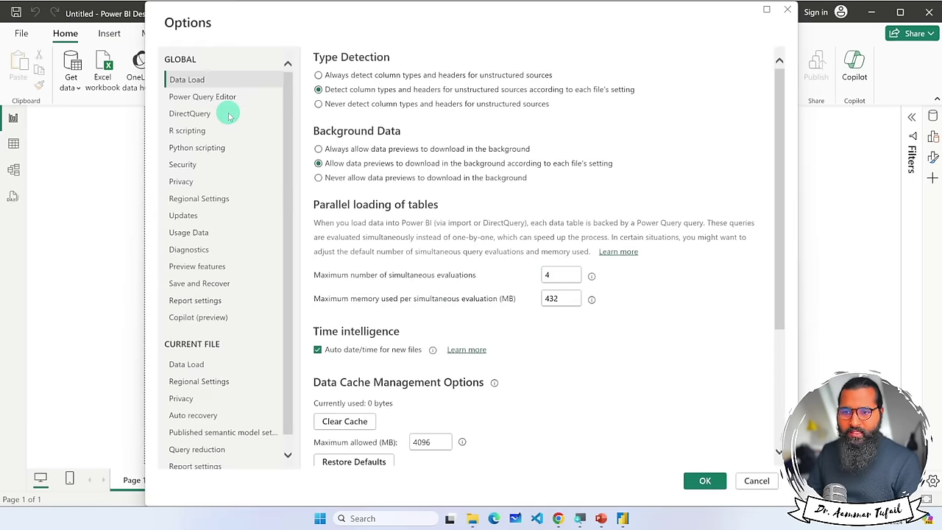
{"action": "left_click", "coordinate": [195, 269]}
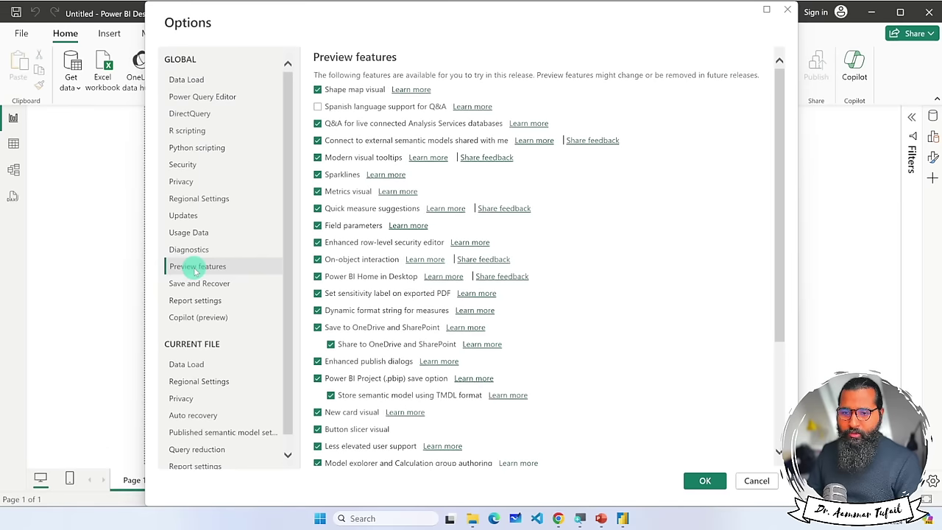
{"action": "left_click", "coordinate": [758, 482]}
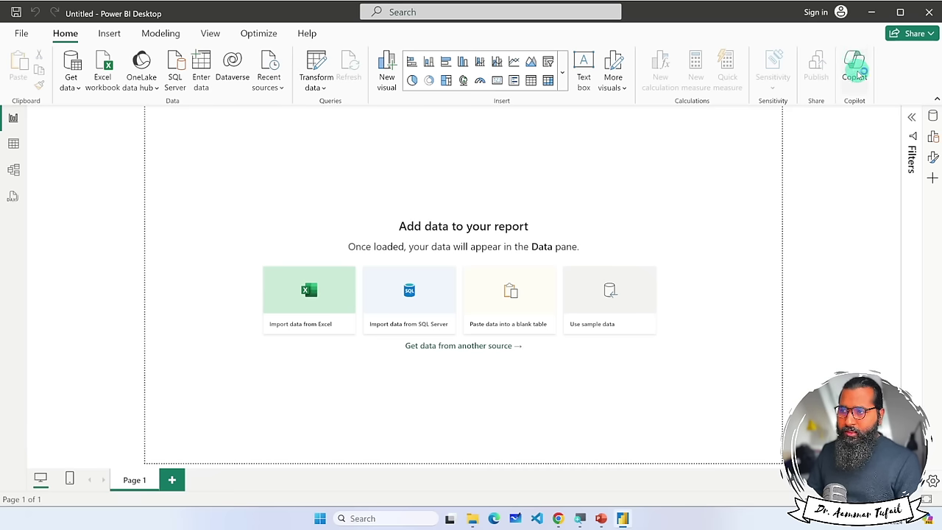
View the Copilot pane without signing in, and collapse it.
{"action": "left_click", "coordinate": [861, 72]}
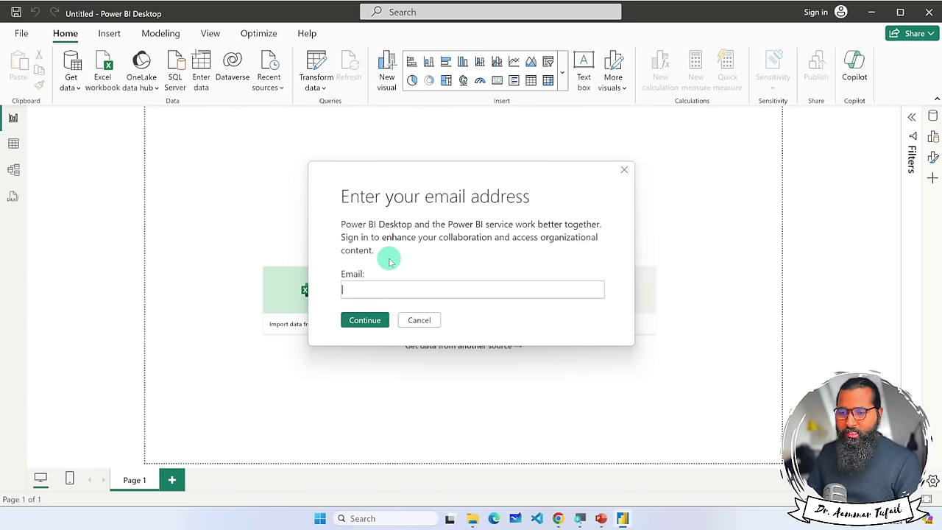
{"action": "left_click", "coordinate": [418, 320]}
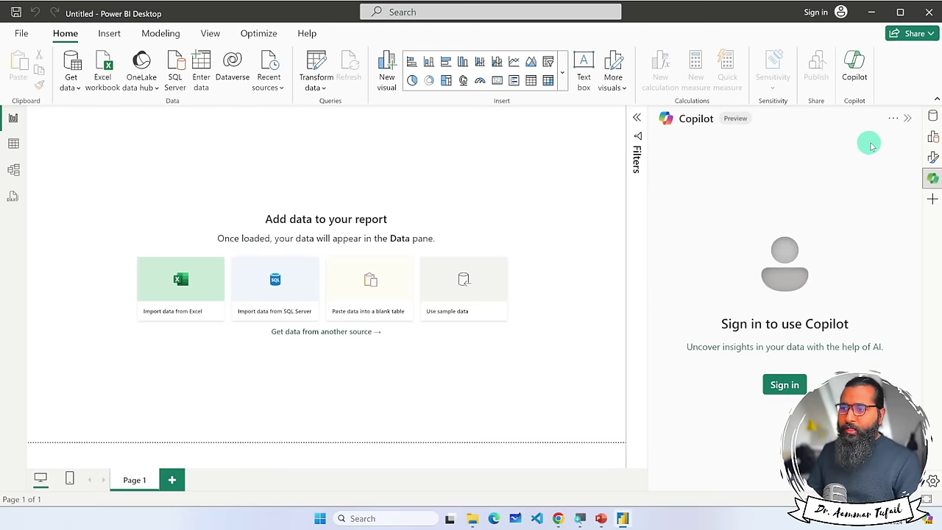
{"action": "left_click", "coordinate": [907, 118]}
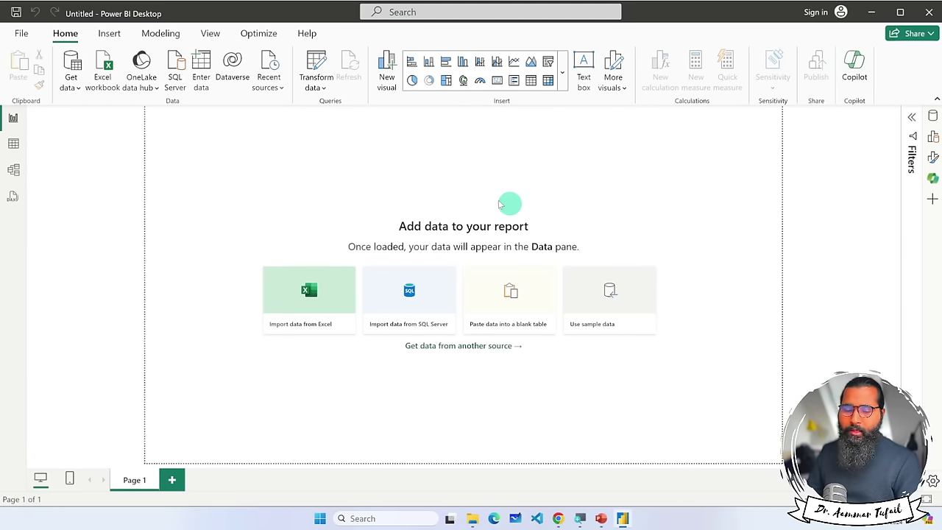
Look through the File, Insert, Modeling, View, Optimize and Help commands, and return to the Home commands.
{"action": "left_click", "coordinate": [20, 33]}
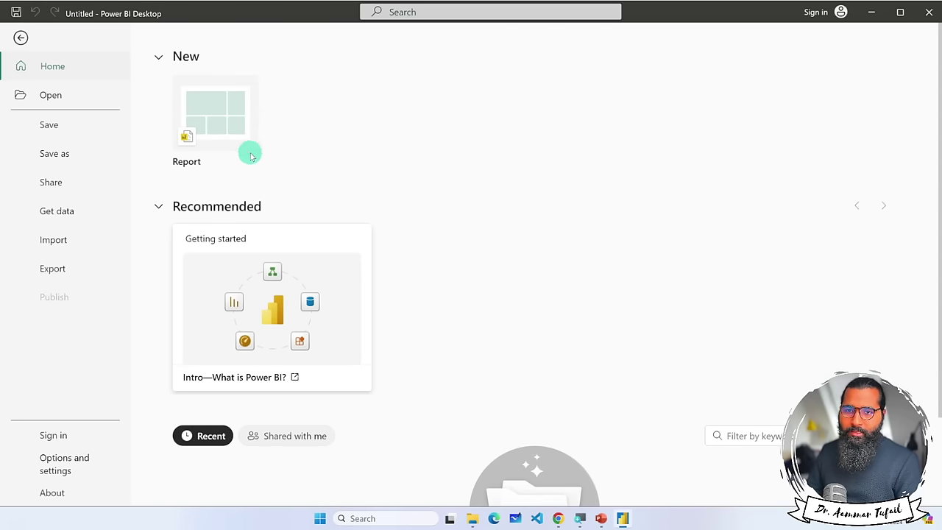
{"action": "left_click", "coordinate": [20, 37]}
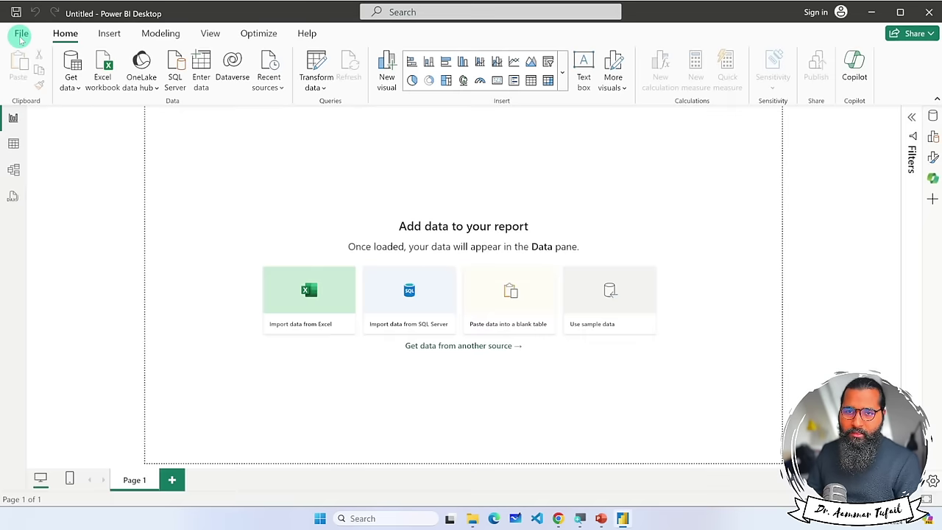
{"action": "left_click", "coordinate": [21, 34]}
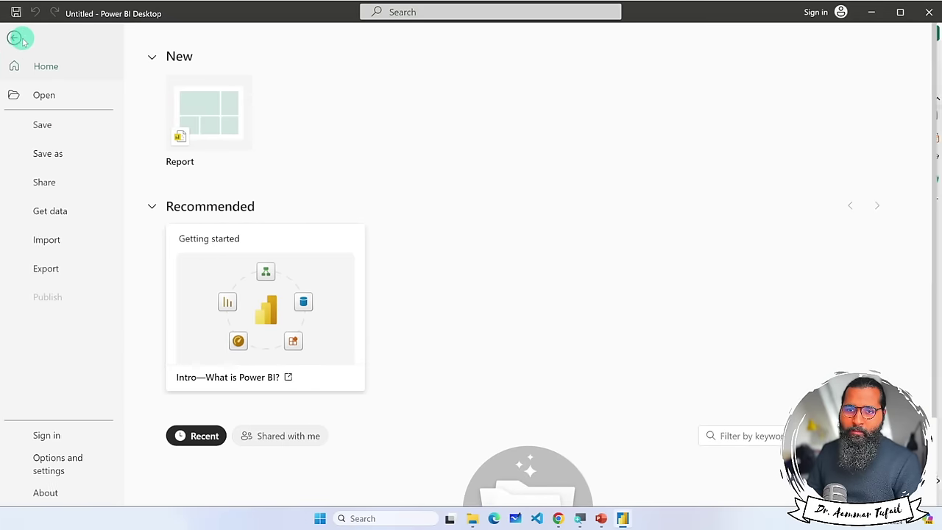
{"action": "left_click", "coordinate": [21, 36]}
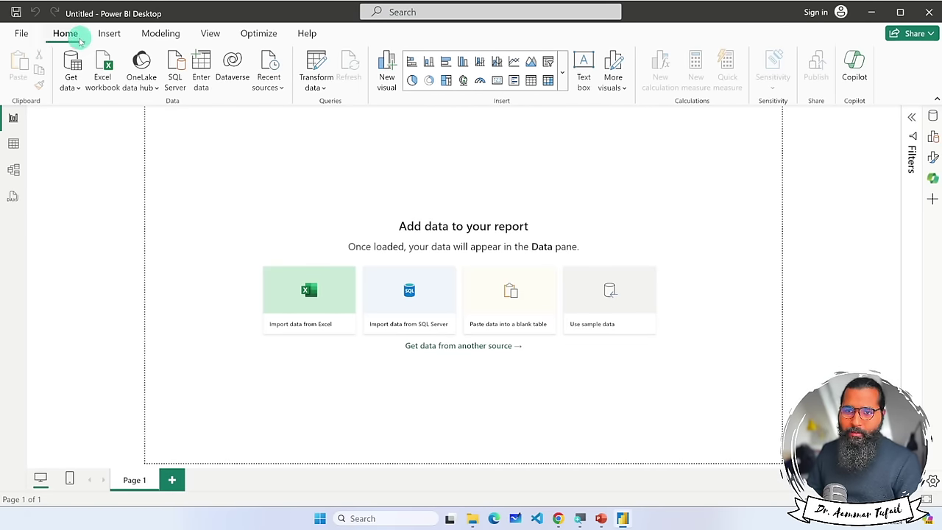
{"action": "left_click", "coordinate": [106, 34]}
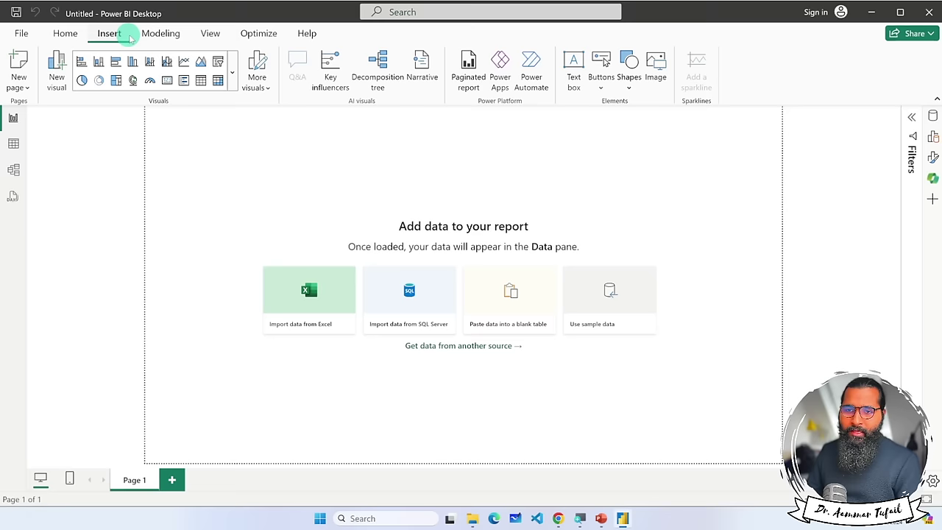
{"action": "left_click", "coordinate": [151, 36]}
{"action": "left_click", "coordinate": [211, 33]}
{"action": "left_click", "coordinate": [256, 33]}
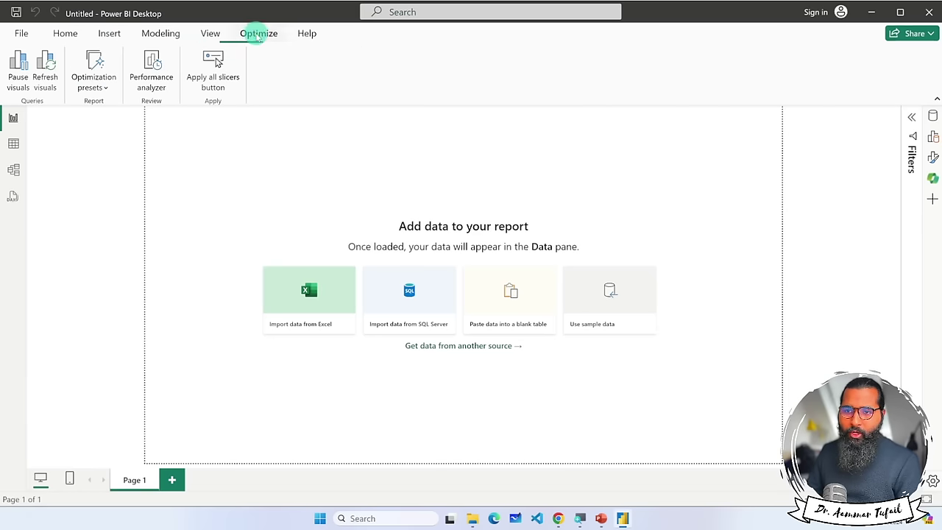
{"action": "left_click", "coordinate": [309, 35]}
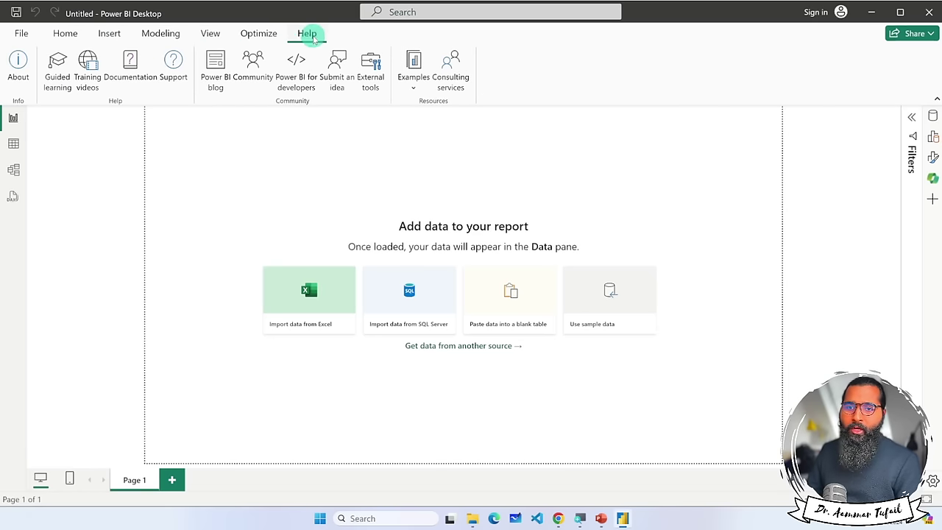
{"action": "left_click", "coordinate": [65, 34]}
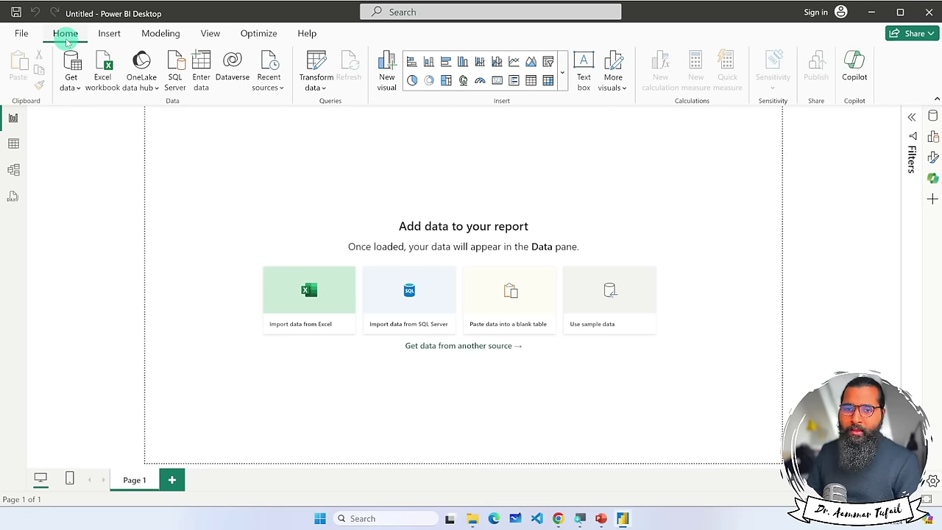
{"action": "left_click", "coordinate": [107, 33]}
{"action": "left_click", "coordinate": [65, 35]}
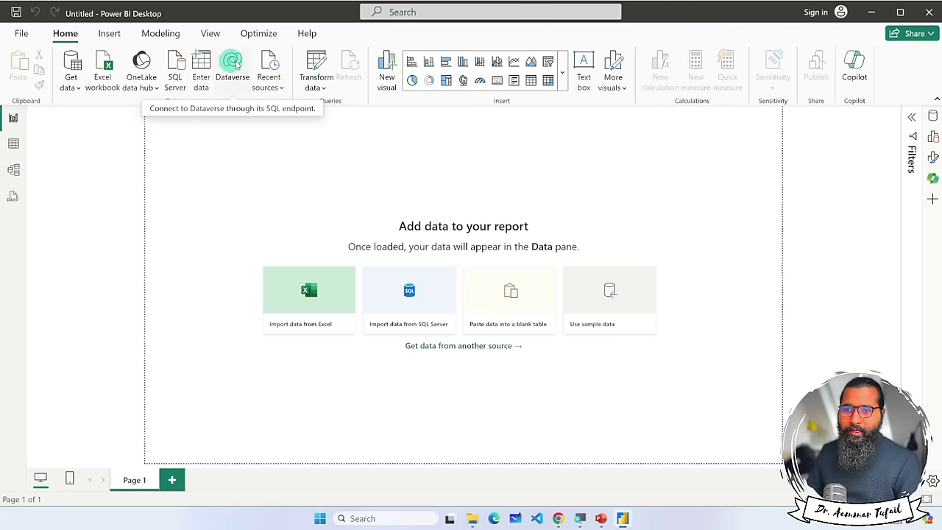
Look at the recent data sources list and the options available for transforming data.
{"action": "left_click", "coordinate": [281, 89]}
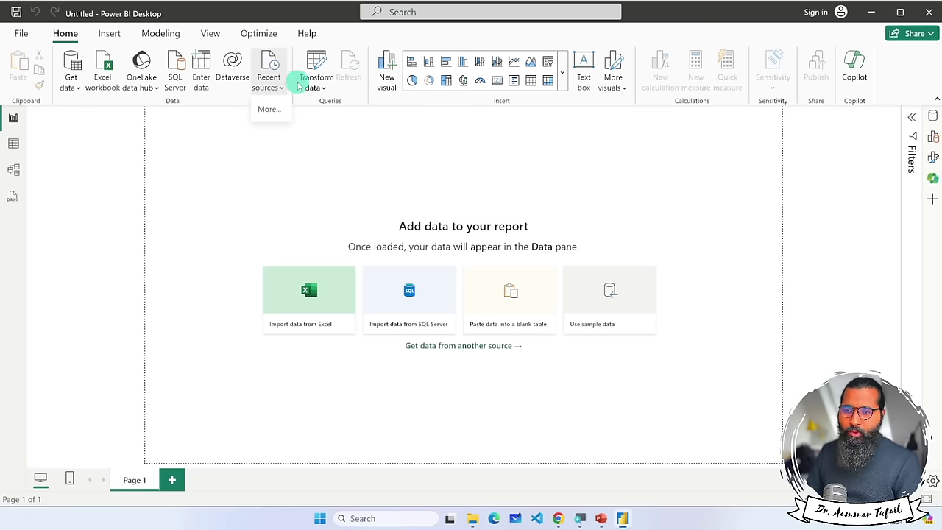
{"action": "left_click", "coordinate": [338, 87]}
{"action": "left_click", "coordinate": [331, 78]}
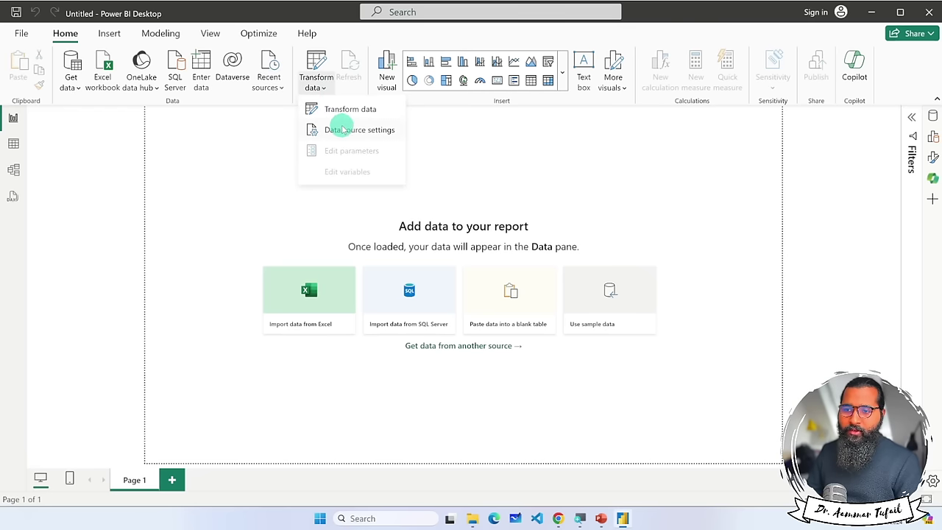
{"action": "left_click", "coordinate": [395, 76]}
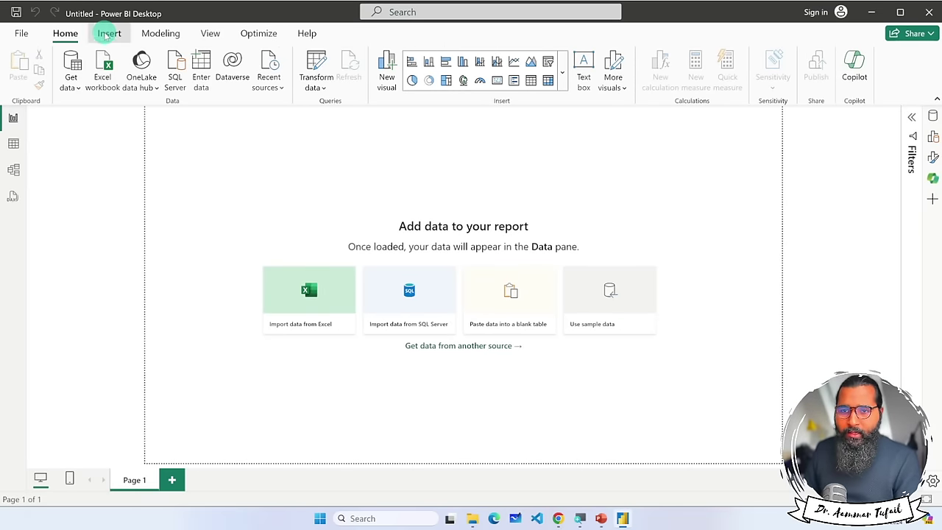
Look through the Insert commands, including the sources for more visuals and the available button and shape types.
{"action": "left_click", "coordinate": [108, 34]}
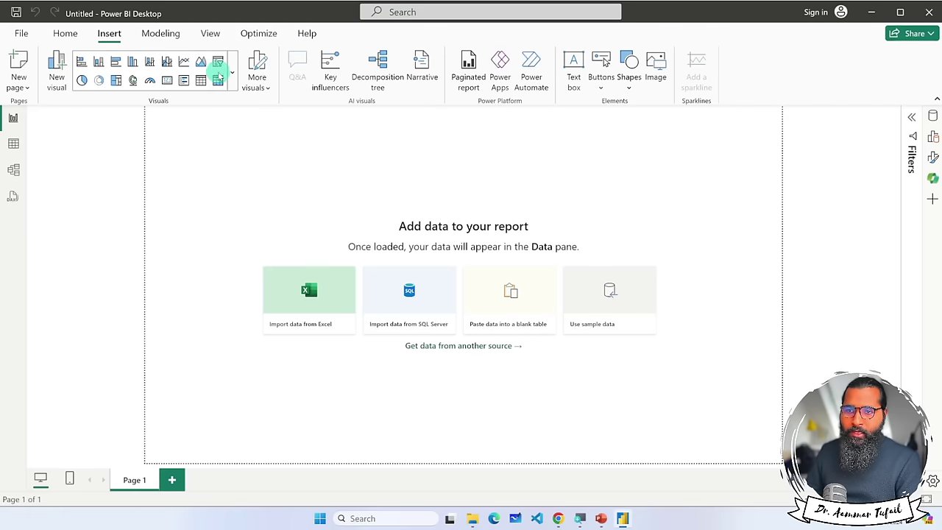
{"action": "left_click", "coordinate": [269, 90]}
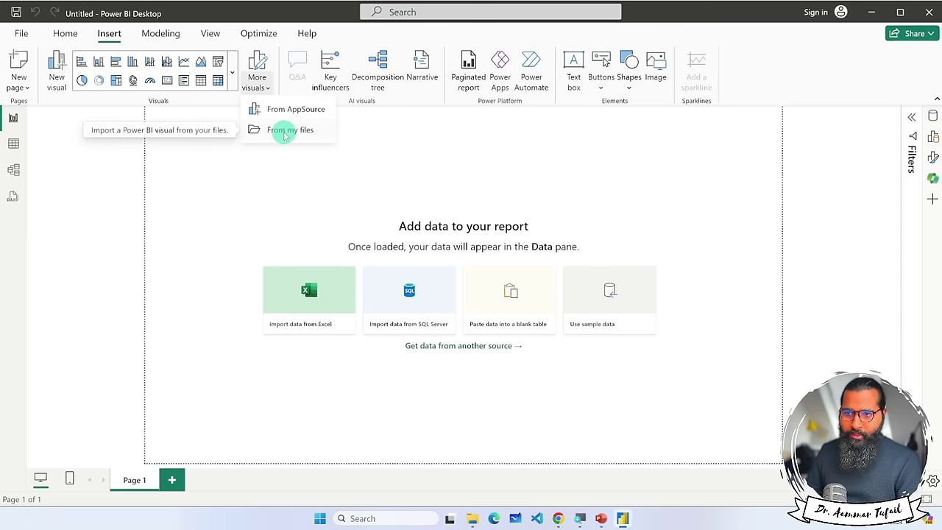
{"action": "left_click", "coordinate": [230, 181]}
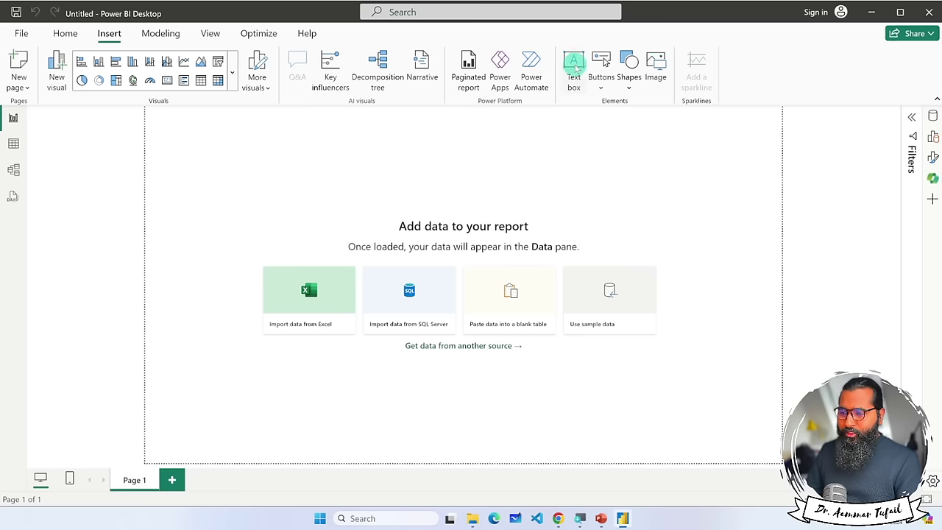
{"action": "left_click", "coordinate": [602, 88]}
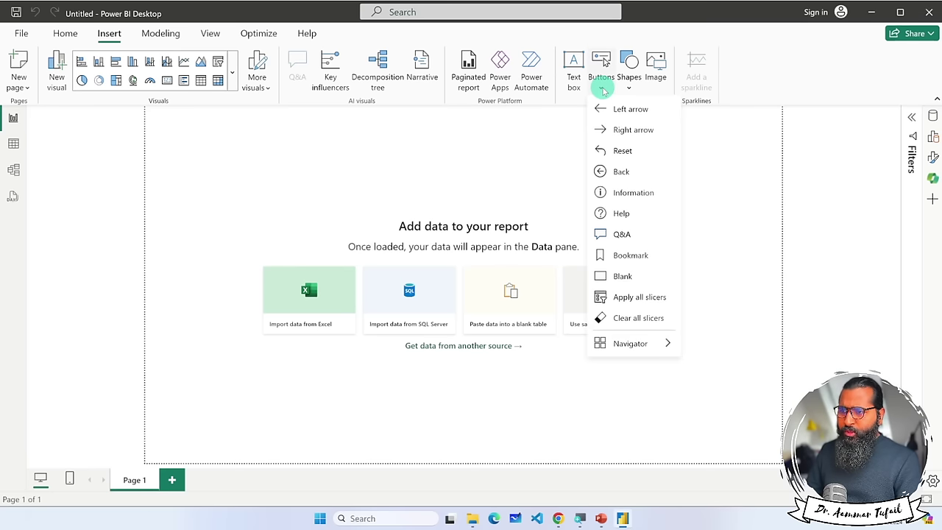
{"action": "left_click", "coordinate": [602, 88]}
{"action": "left_click", "coordinate": [630, 78]}
{"action": "left_click", "coordinate": [631, 81]}
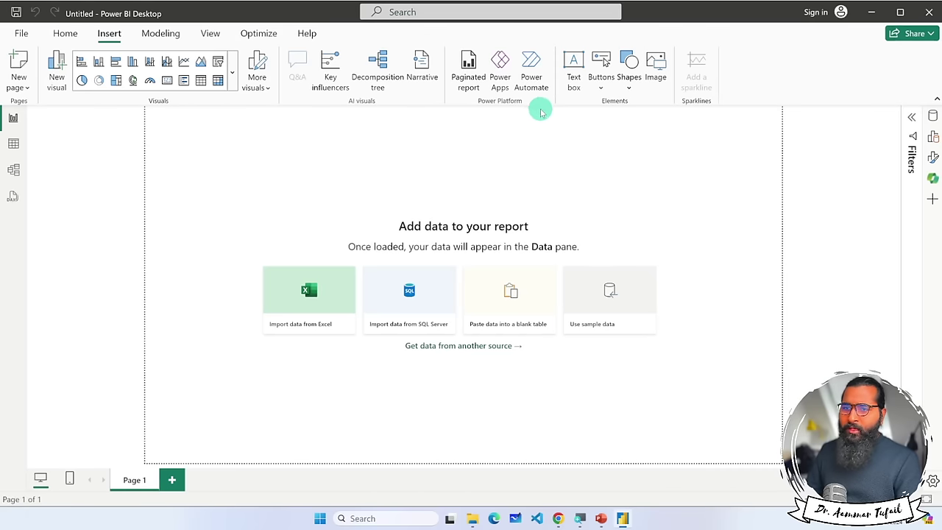
Look over the Modeling, View, Optimize and Help commands one after another.
{"action": "left_click", "coordinate": [157, 35]}
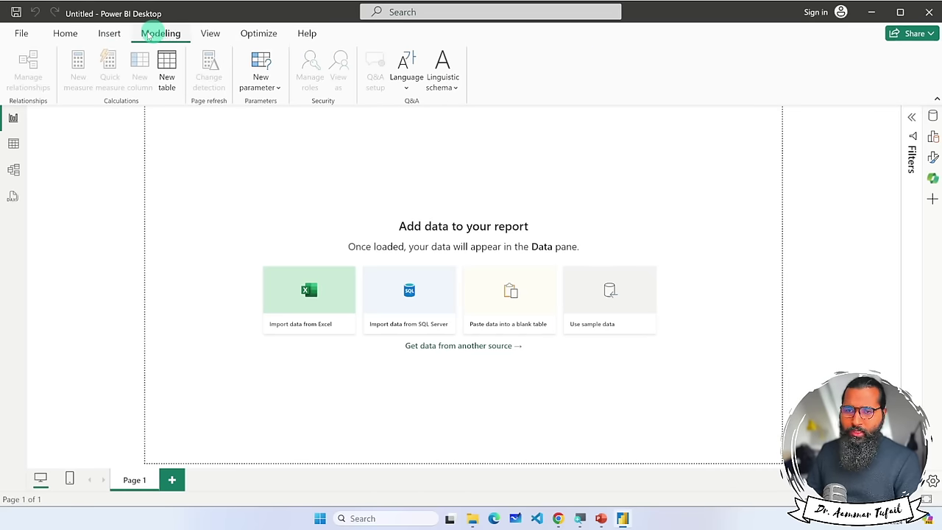
{"action": "left_click", "coordinate": [199, 37]}
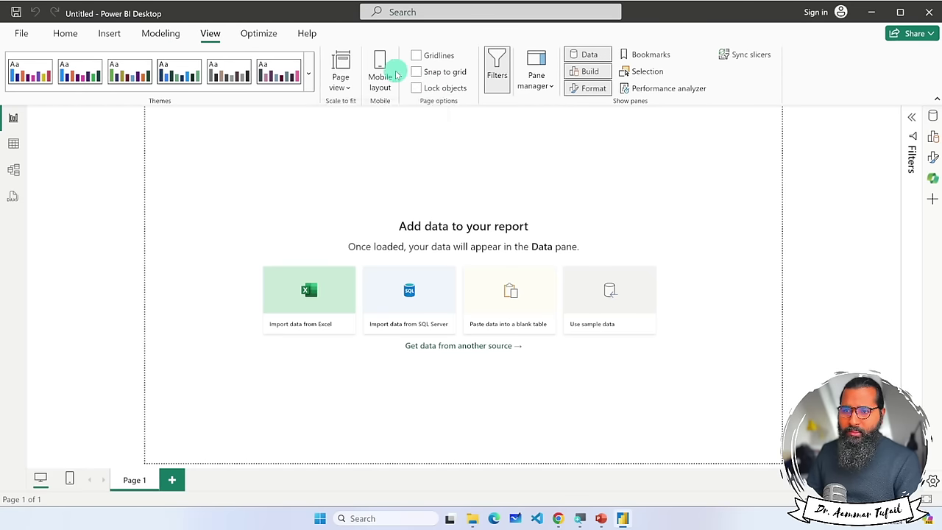
{"action": "left_click", "coordinate": [262, 34]}
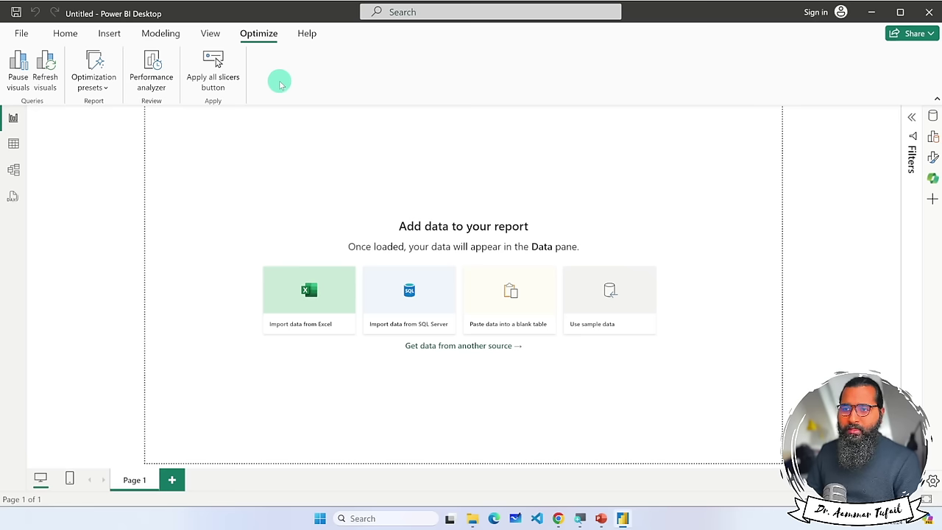
{"action": "left_click", "coordinate": [307, 34]}
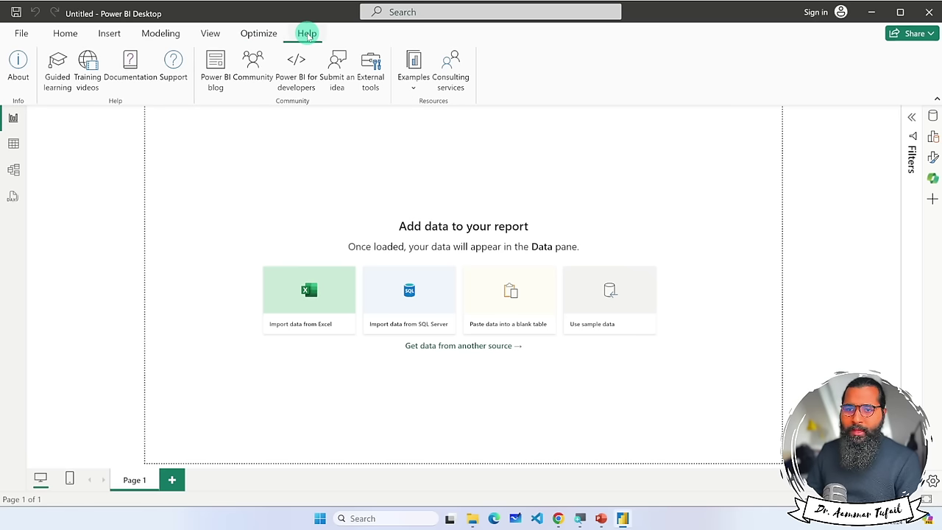
Open the Power BI training videos channel on YouTube and pause its featured video.
{"action": "left_click", "coordinate": [88, 62]}
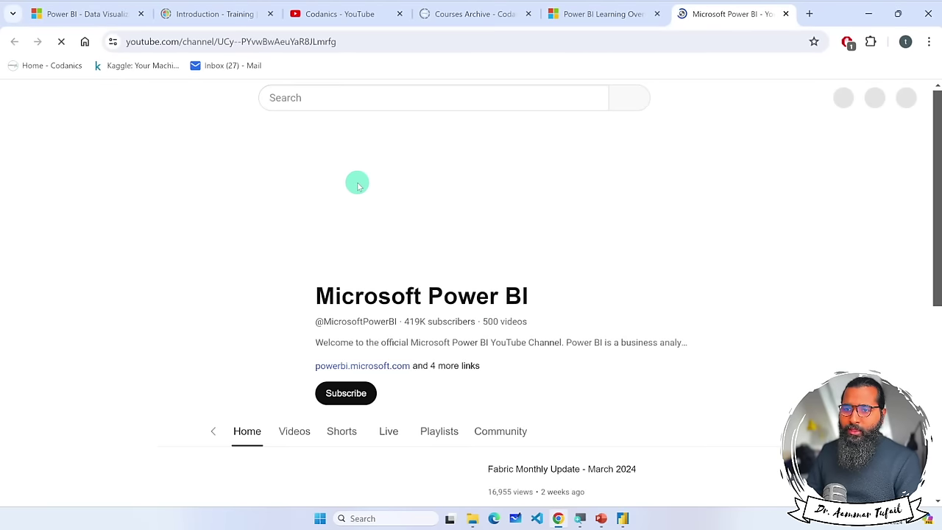
{"action": "scroll", "coordinate": [442, 346], "scroll_direction": "down", "scroll_amount": 3}
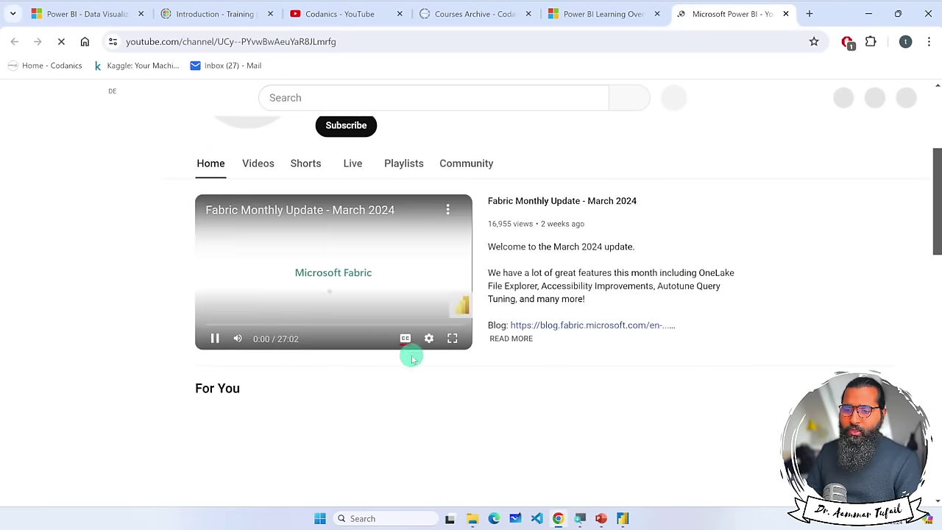
{"action": "left_click", "coordinate": [214, 343]}
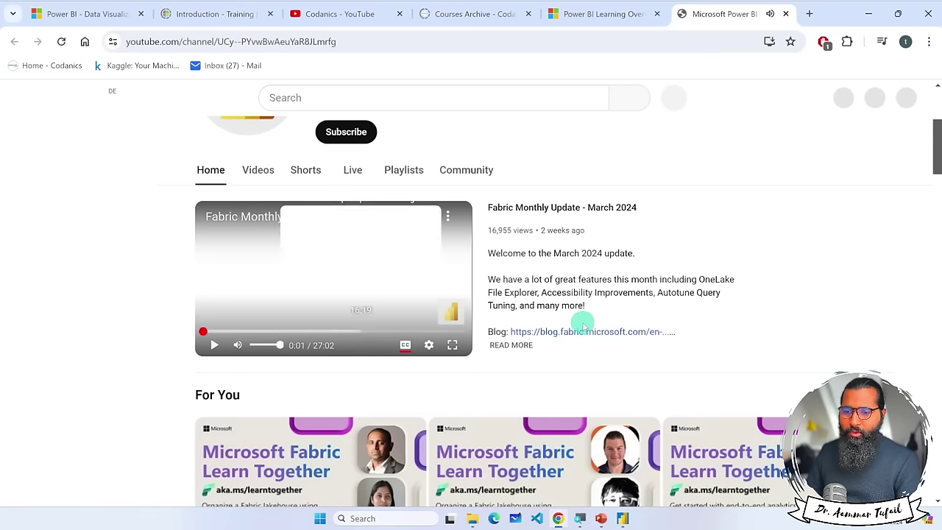
{"action": "scroll", "coordinate": [785, 319], "scroll_direction": "up", "scroll_amount": 3}
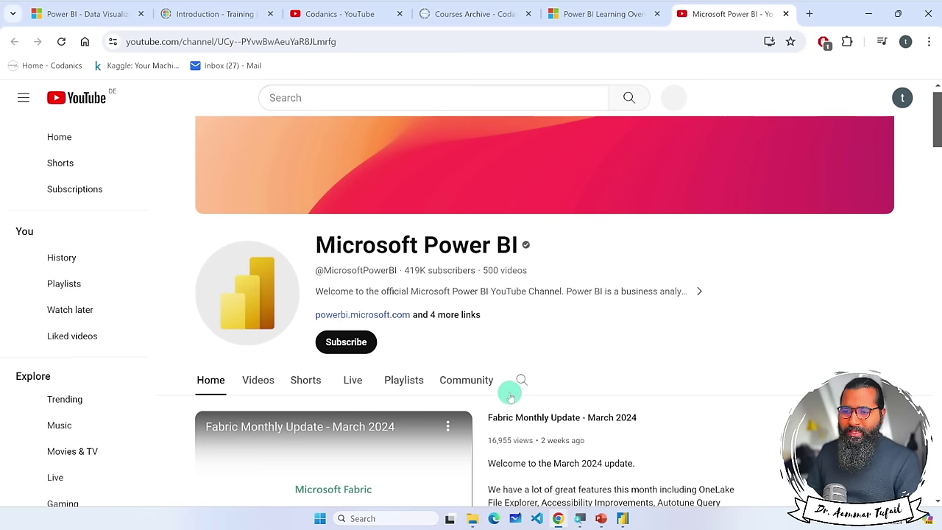
Browse the Microsoft Power BI channel's playlists, close the YouTube page, and return to Power BI Desktop.
{"action": "left_click", "coordinate": [396, 390]}
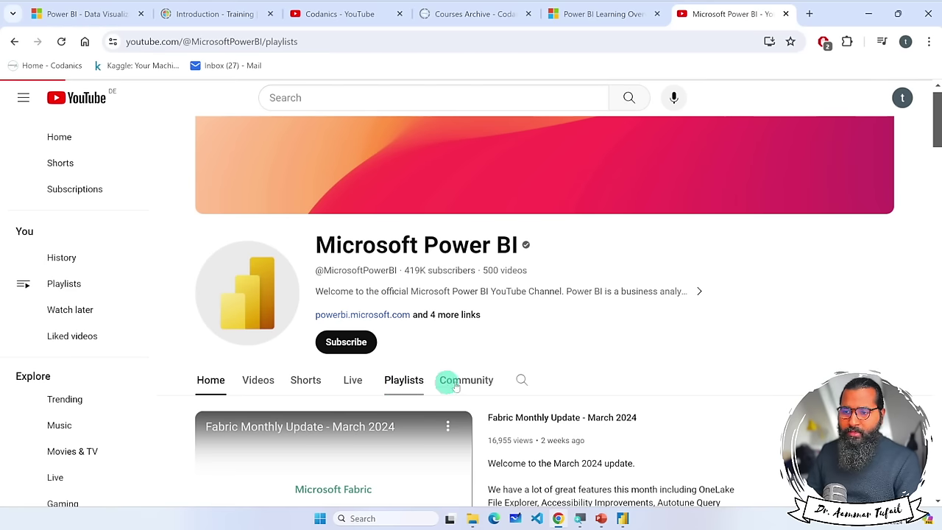
{"action": "scroll", "coordinate": [746, 339], "scroll_direction": "down", "scroll_amount": 2}
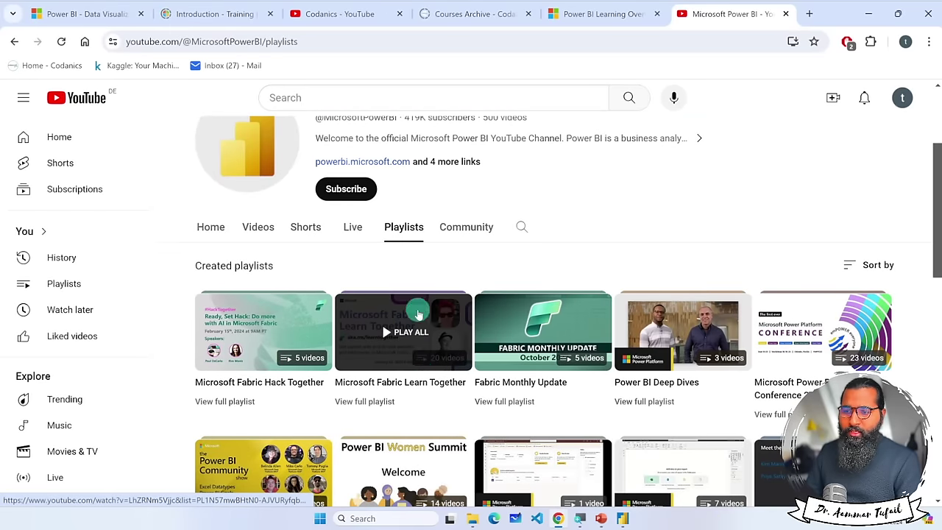
{"action": "scroll", "coordinate": [558, 386], "scroll_direction": "up", "scroll_amount": 1}
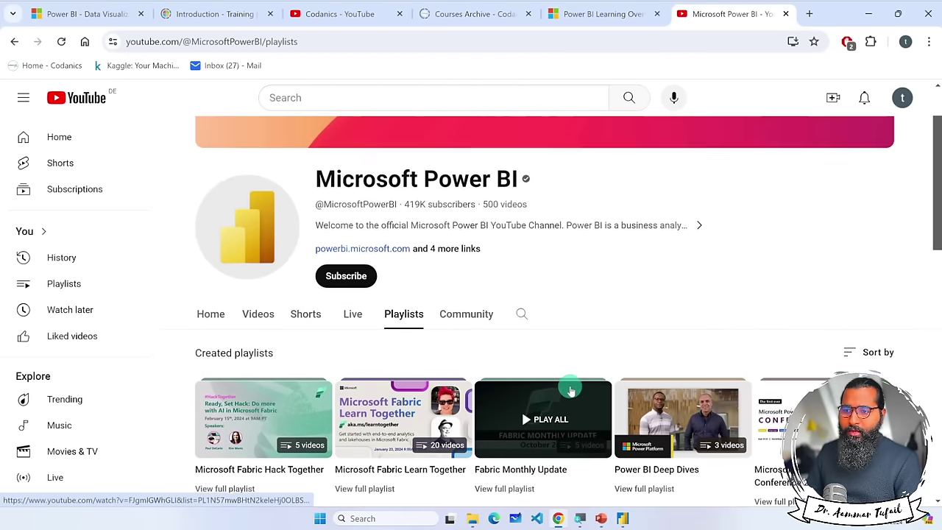
{"action": "scroll", "coordinate": [572, 390], "scroll_direction": "down", "scroll_amount": 3}
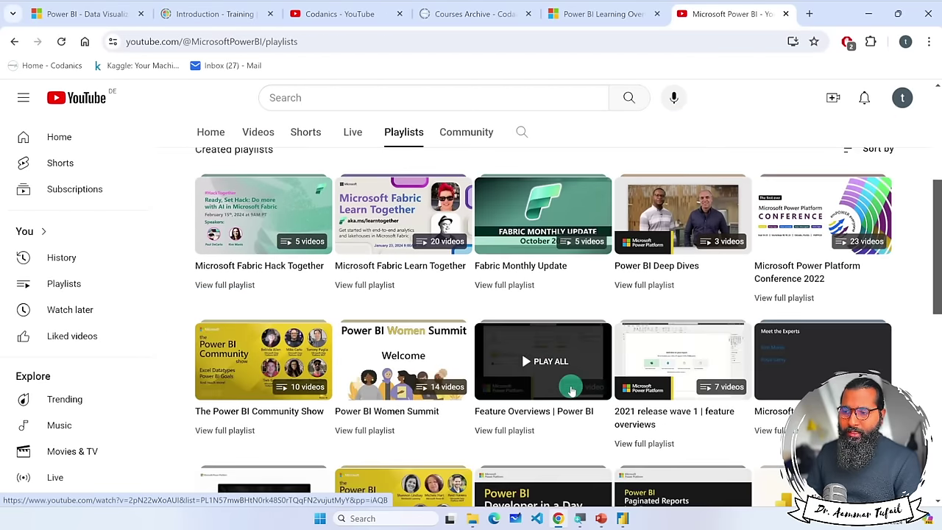
{"action": "scroll", "coordinate": [572, 390], "scroll_direction": "down", "scroll_amount": 3}
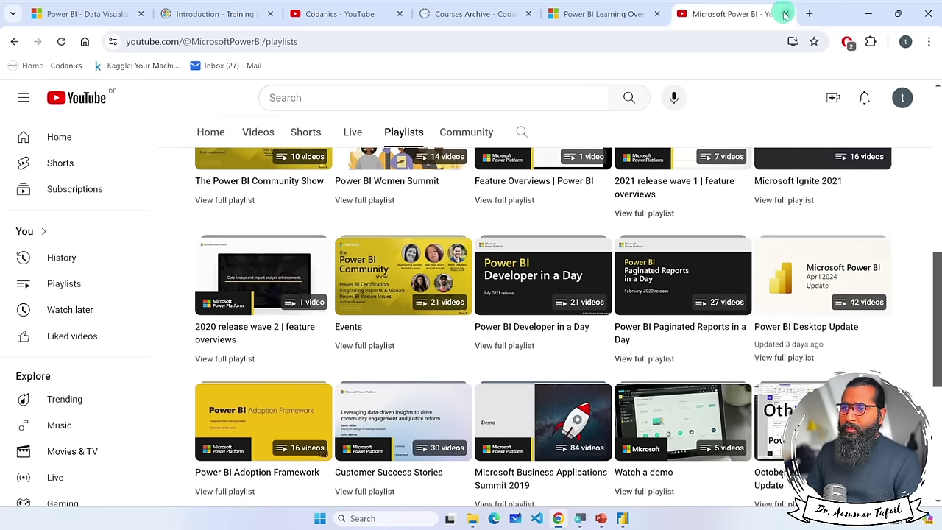
{"action": "left_click", "coordinate": [786, 14]}
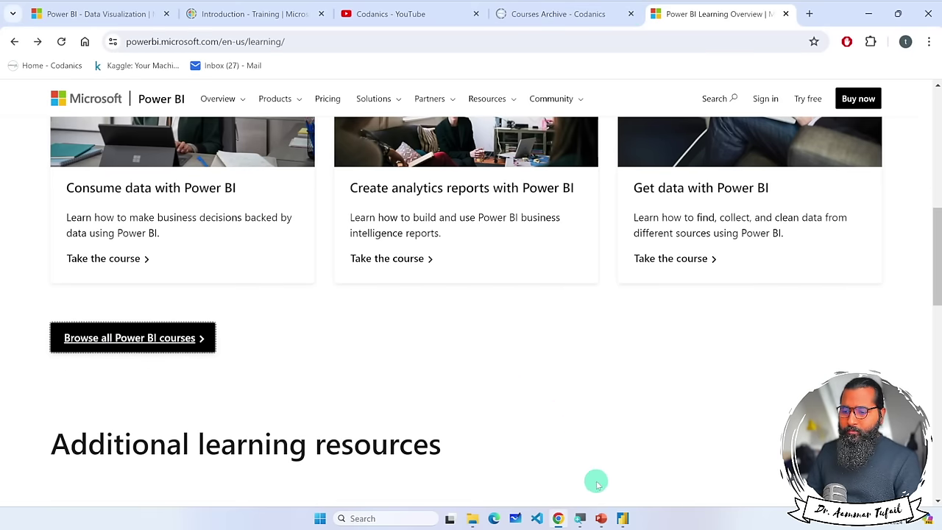
{"action": "left_click", "coordinate": [623, 519]}
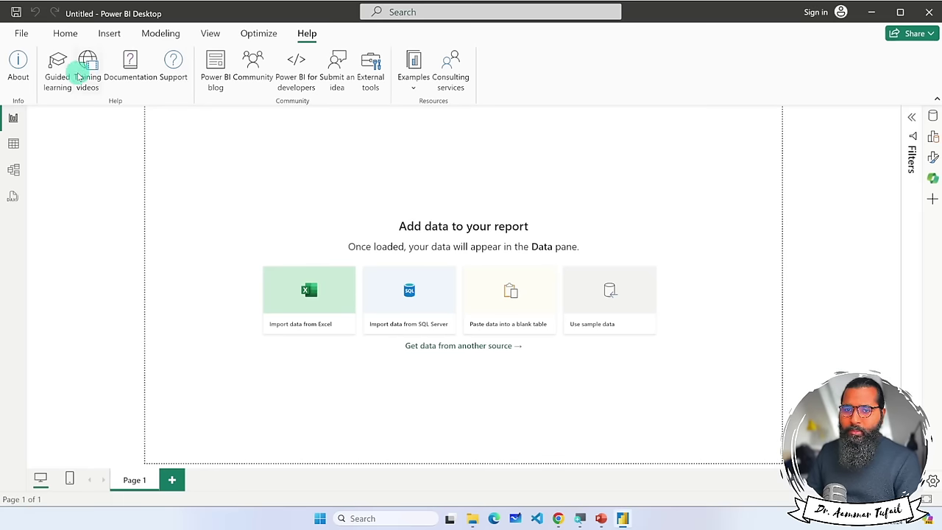
Open the guided learning page, look over its collections and learning paths, and return to Power BI Desktop.
{"action": "left_click", "coordinate": [56, 63]}
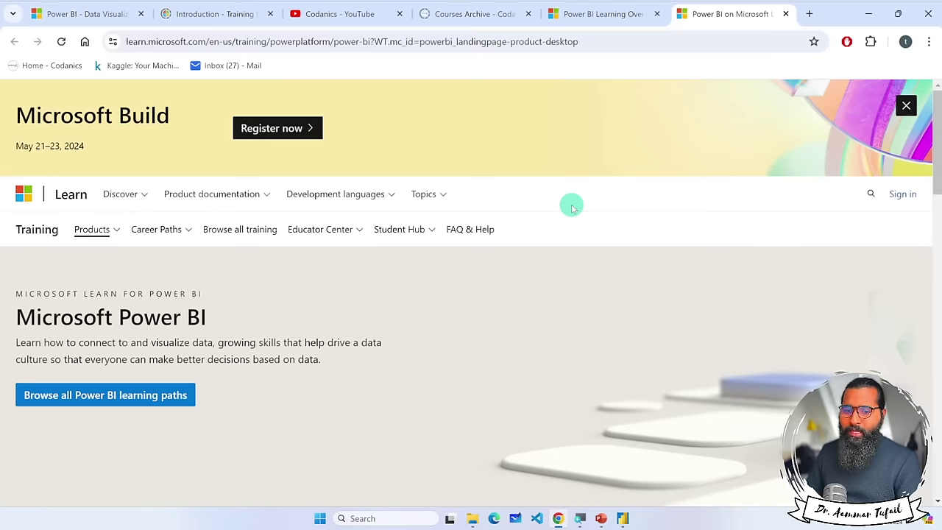
{"action": "scroll", "coordinate": [572, 207], "scroll_direction": "down", "scroll_amount": 5}
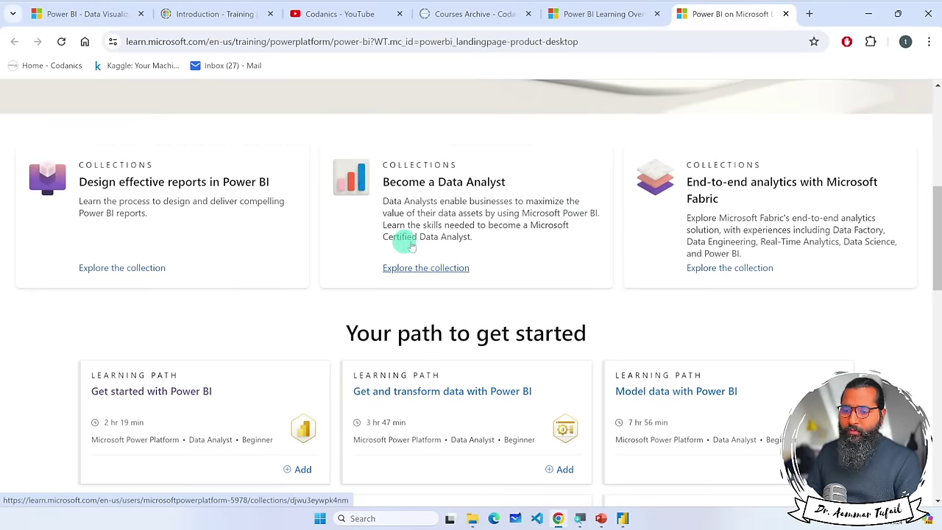
{"action": "scroll", "coordinate": [423, 248], "scroll_direction": "down", "scroll_amount": 2}
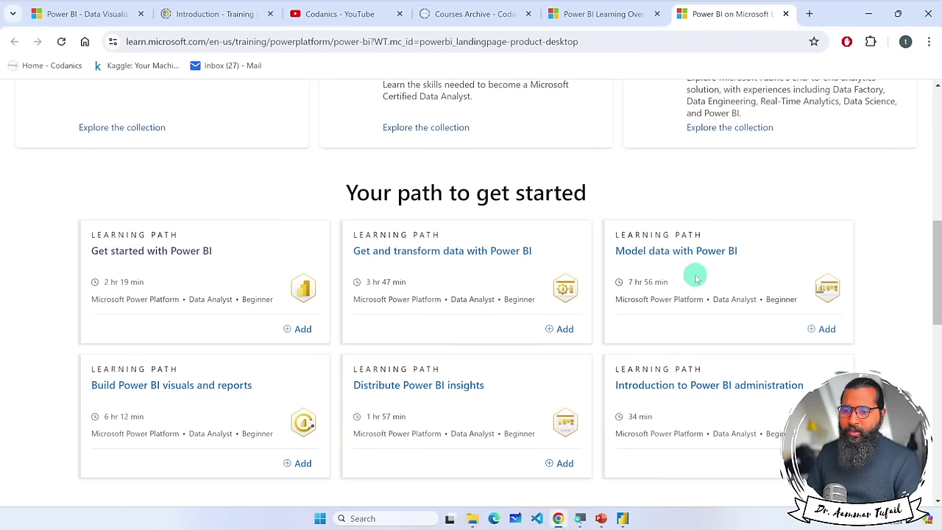
{"action": "left_click", "coordinate": [622, 519]}
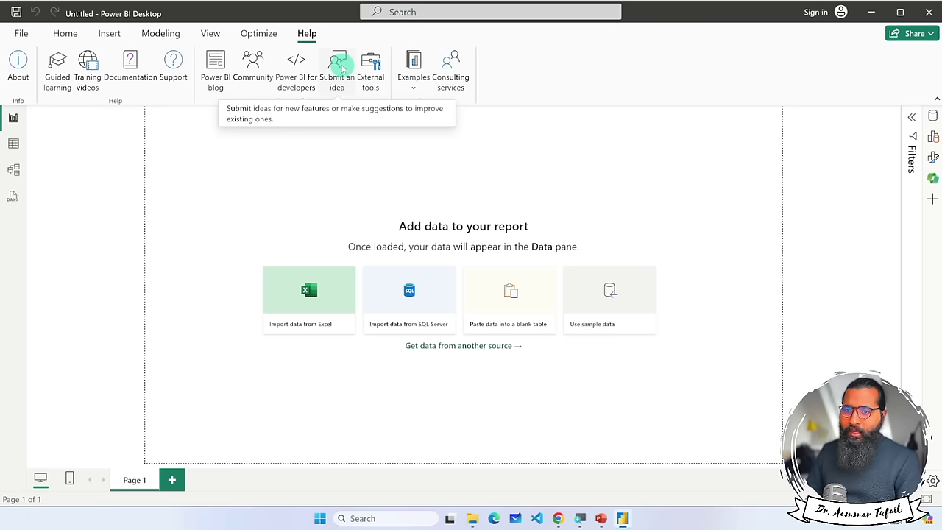
Open the Power BI blog, skim its recent posts, close the page, and return to Power BI Desktop.
{"action": "left_click", "coordinate": [215, 64]}
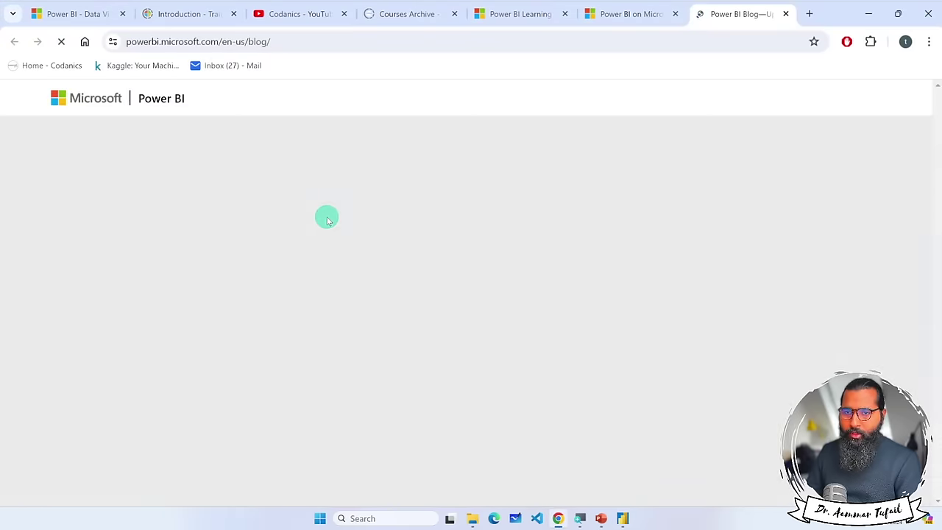
{"action": "scroll", "coordinate": [471, 265], "scroll_direction": "down", "scroll_amount": 6}
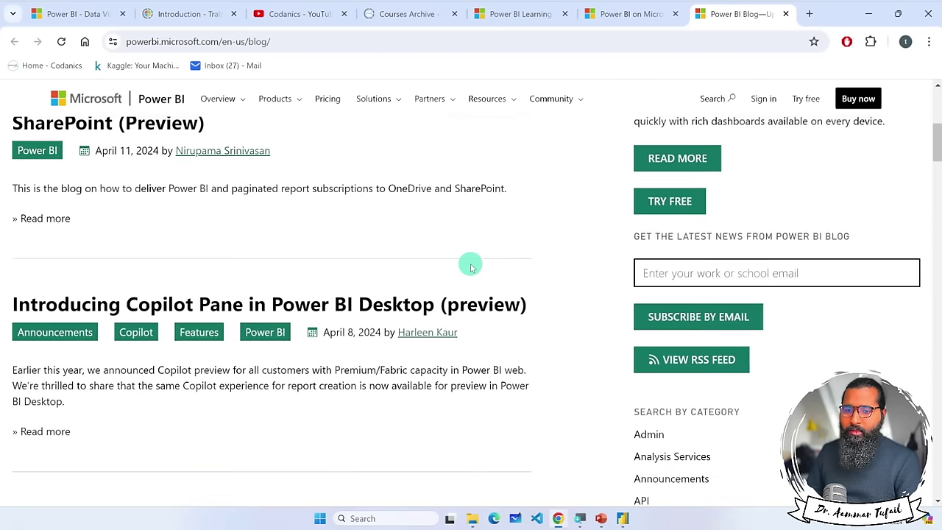
{"action": "scroll", "coordinate": [515, 236], "scroll_direction": "down", "scroll_amount": 2}
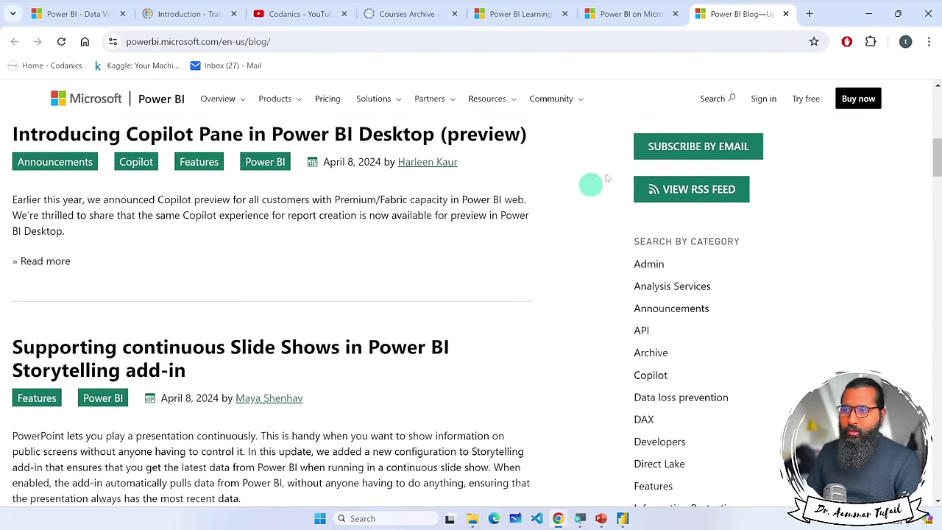
{"action": "left_click", "coordinate": [785, 13]}
{"action": "left_click", "coordinate": [622, 519]}
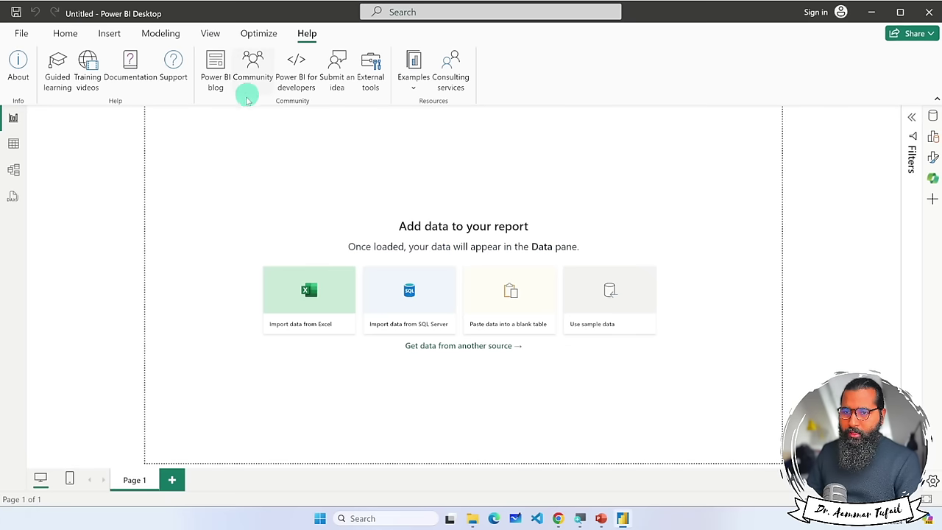
View the product's About information, close it, and return to the Home commands.
{"action": "left_click", "coordinate": [18, 62]}
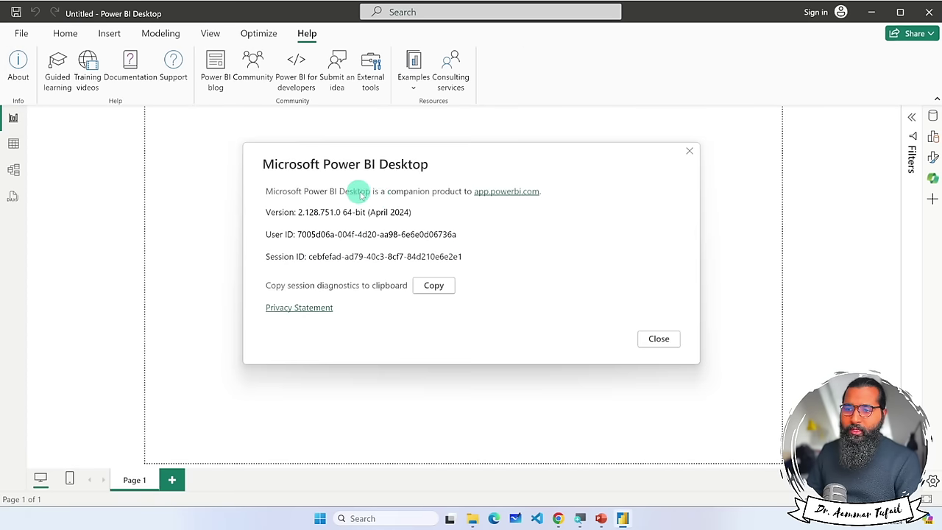
{"action": "left_click", "coordinate": [658, 339]}
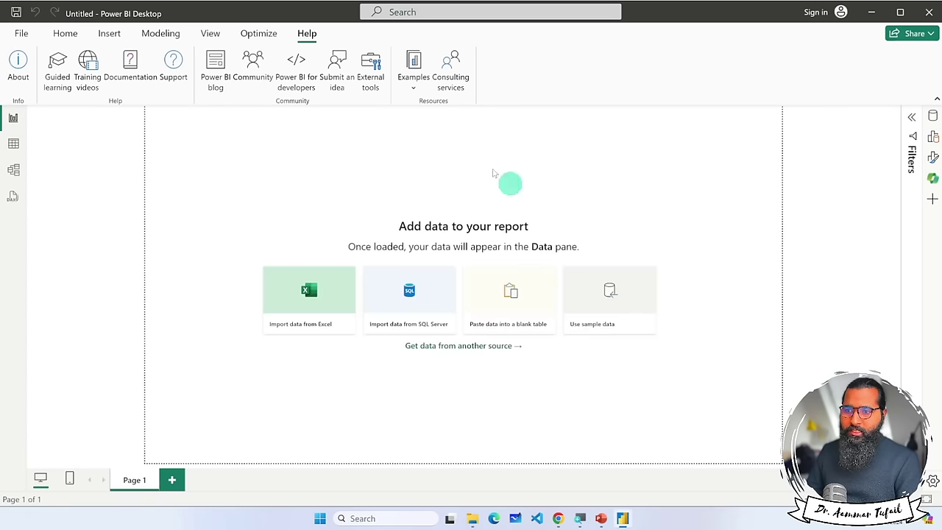
{"action": "left_click", "coordinate": [65, 33]}
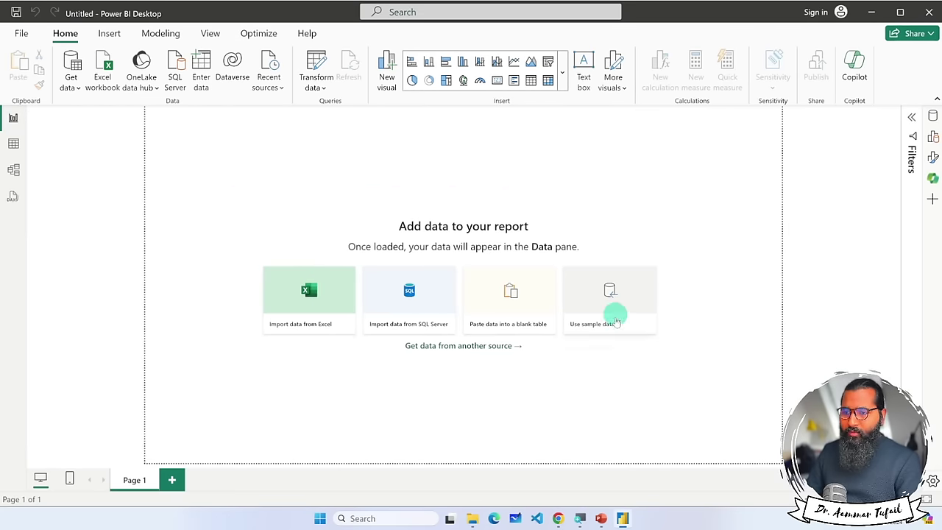
Add three new blank pages to the report, after Page 1.
{"action": "left_click", "coordinate": [172, 481]}
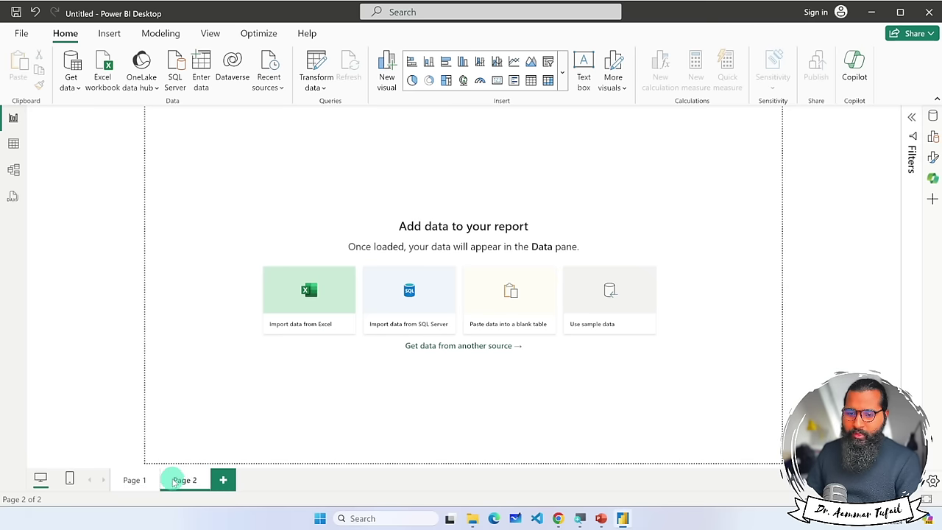
{"action": "left_click", "coordinate": [229, 482]}
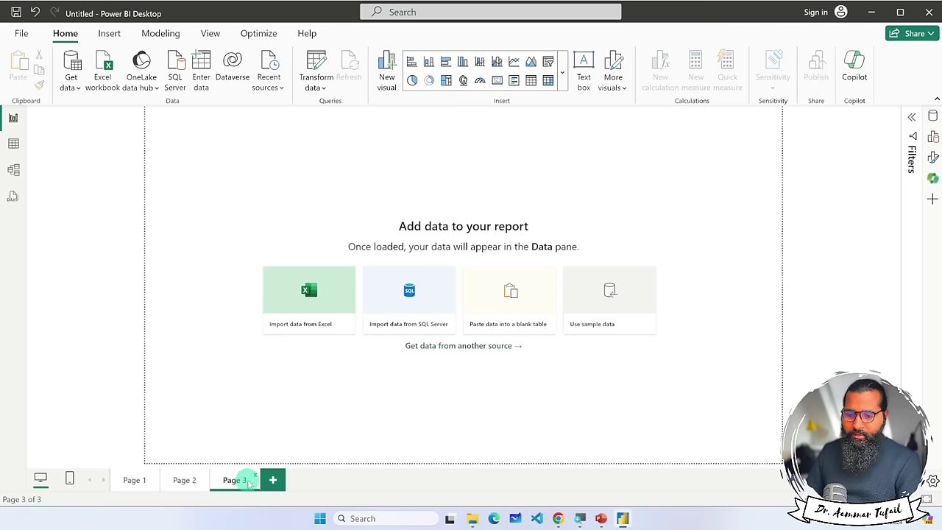
{"action": "left_click", "coordinate": [272, 481]}
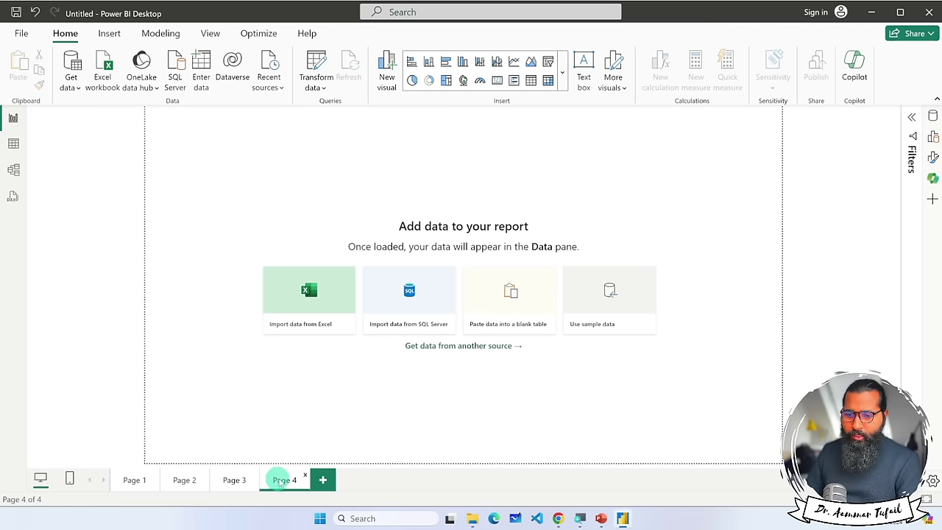
Look at Page 4 in the mobile layout, dismiss the introductory notice, and return to the desktop layout.
{"action": "left_click", "coordinate": [71, 479]}
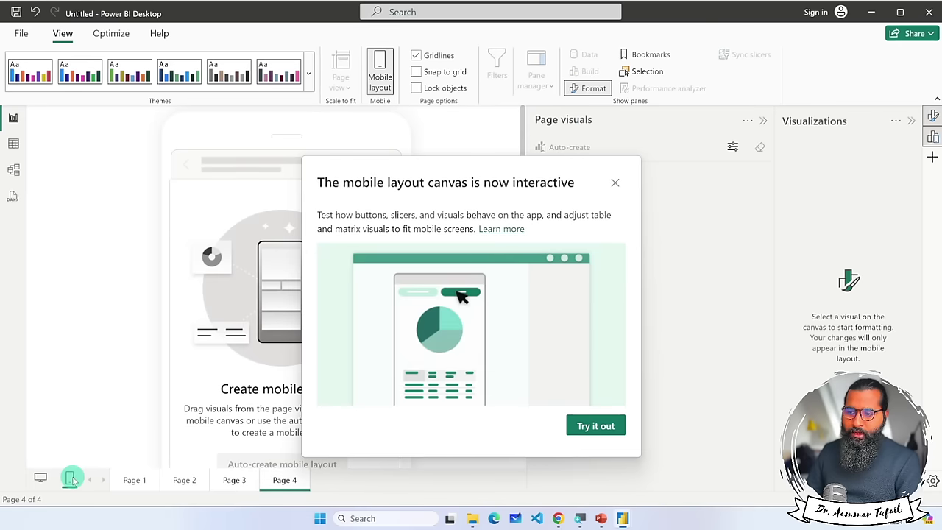
{"action": "left_click", "coordinate": [615, 182]}
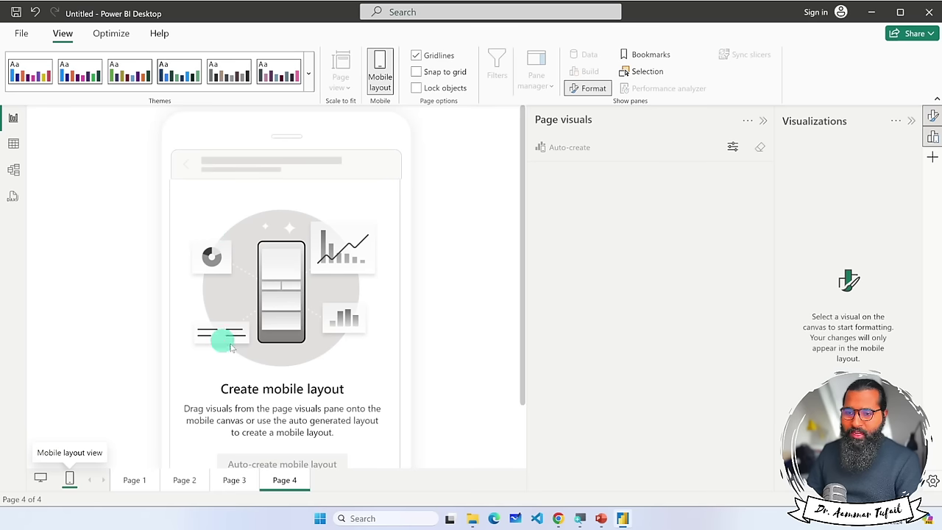
{"action": "left_click", "coordinate": [70, 479]}
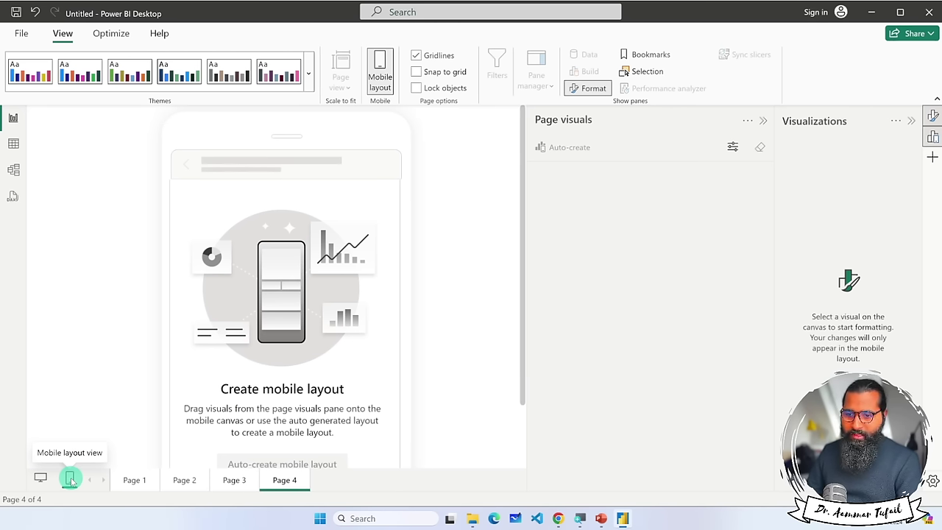
{"action": "left_click", "coordinate": [42, 479]}
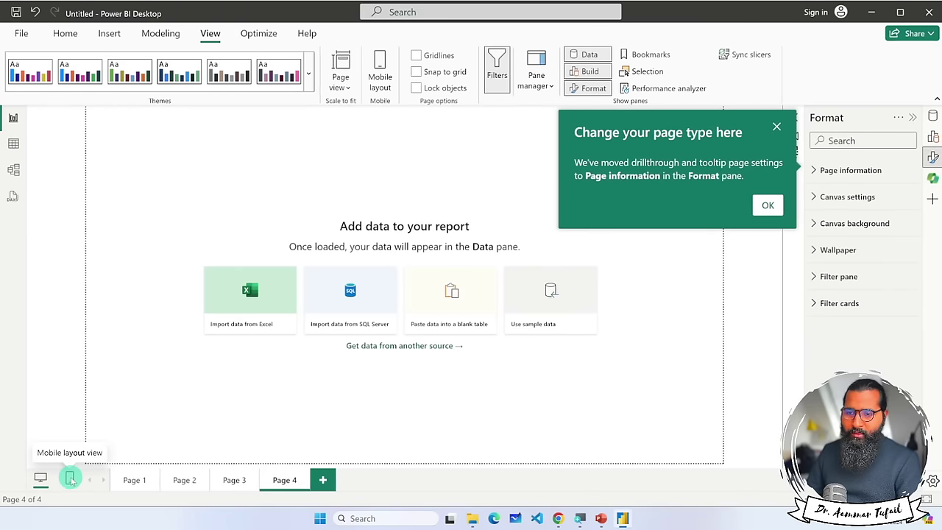
{"action": "left_click", "coordinate": [70, 478]}
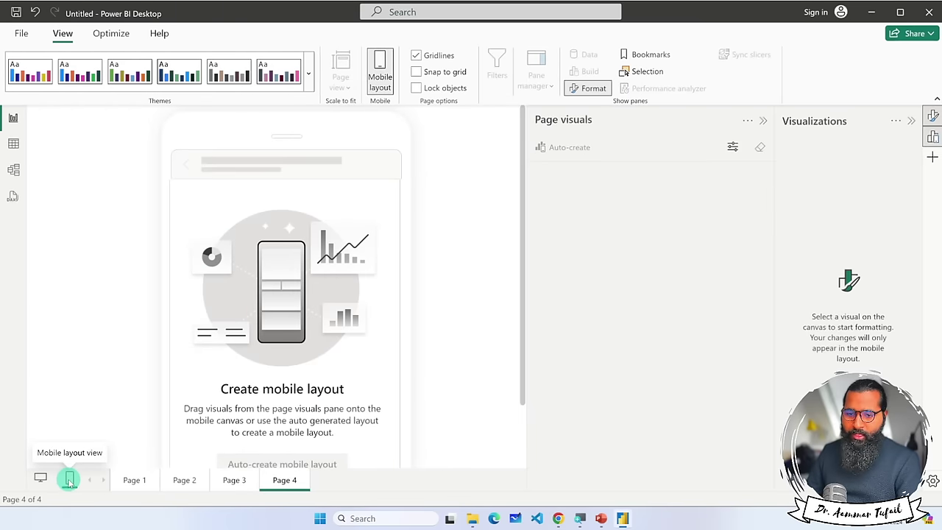
{"action": "left_click", "coordinate": [40, 478]}
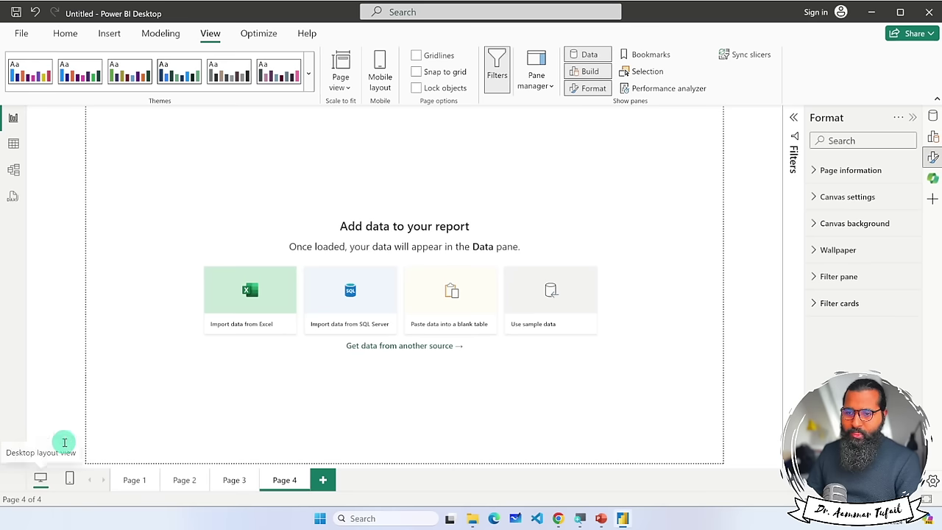
Add a fifth blank page to the report and go through Page 1 to Page 5 in order.
{"action": "left_click", "coordinate": [322, 480]}
{"action": "left_click", "coordinate": [134, 480]}
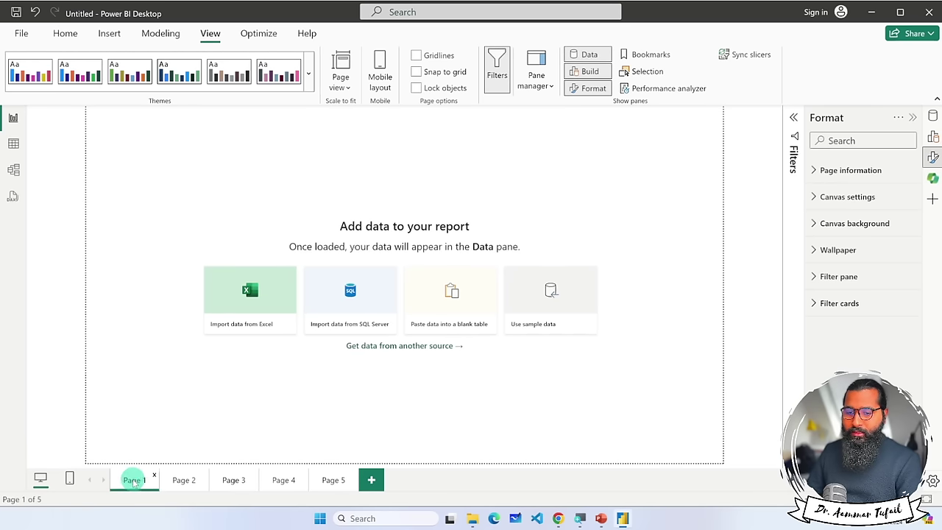
{"action": "left_click", "coordinate": [184, 480]}
{"action": "left_click", "coordinate": [234, 480]}
{"action": "left_click", "coordinate": [293, 479]}
{"action": "left_click", "coordinate": [334, 482]}
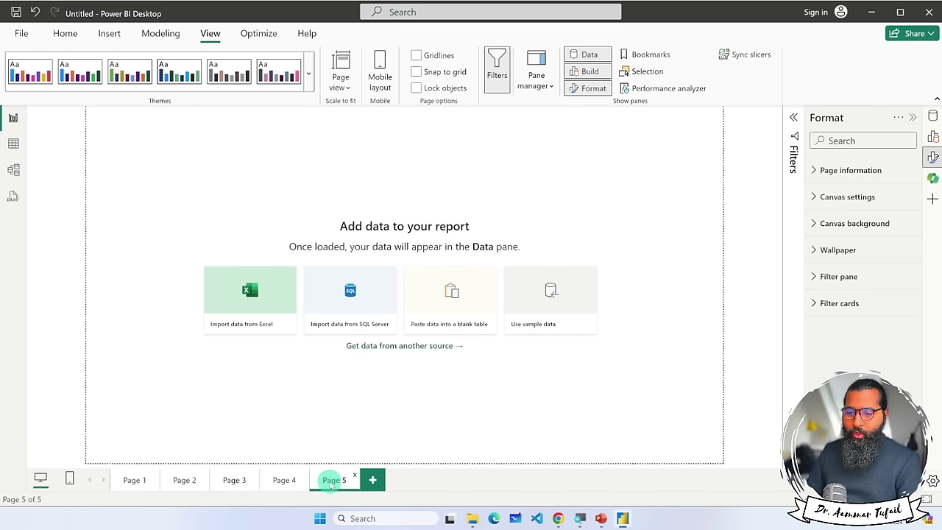
{"action": "left_click_drag", "start_coordinate": [332, 482], "coordinate": [361, 483]}
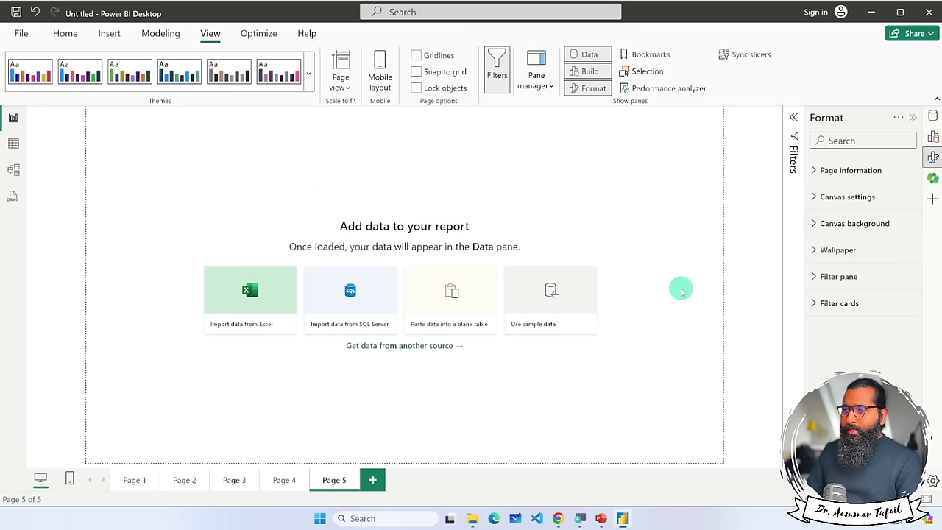
Look over the Table, Model and DAX query views, dismissing the DAX introduction, and return to the Report view.
{"action": "left_click", "coordinate": [13, 146]}
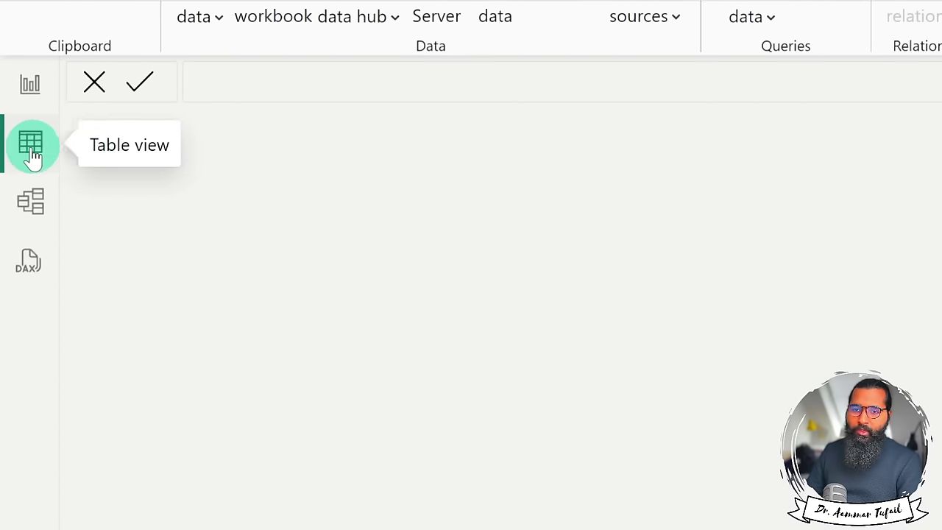
{"action": "left_click", "coordinate": [31, 204]}
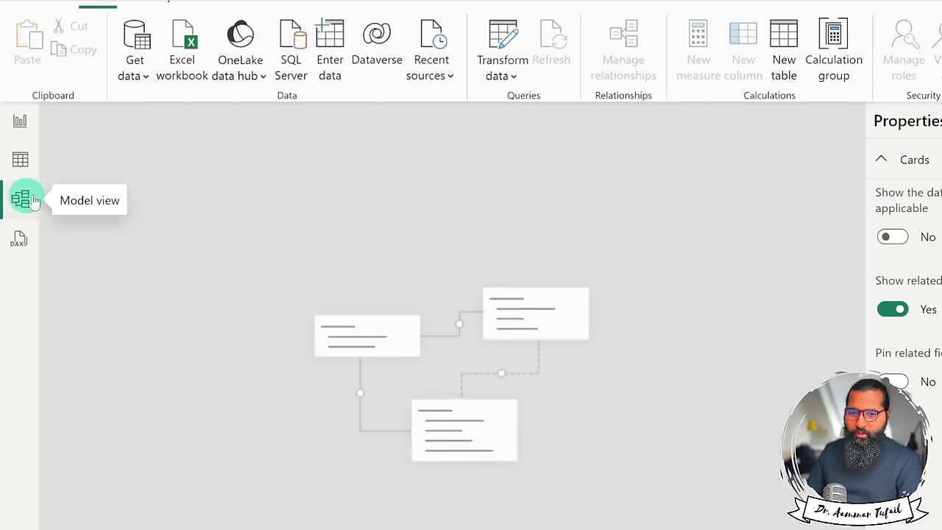
{"action": "left_click", "coordinate": [19, 243]}
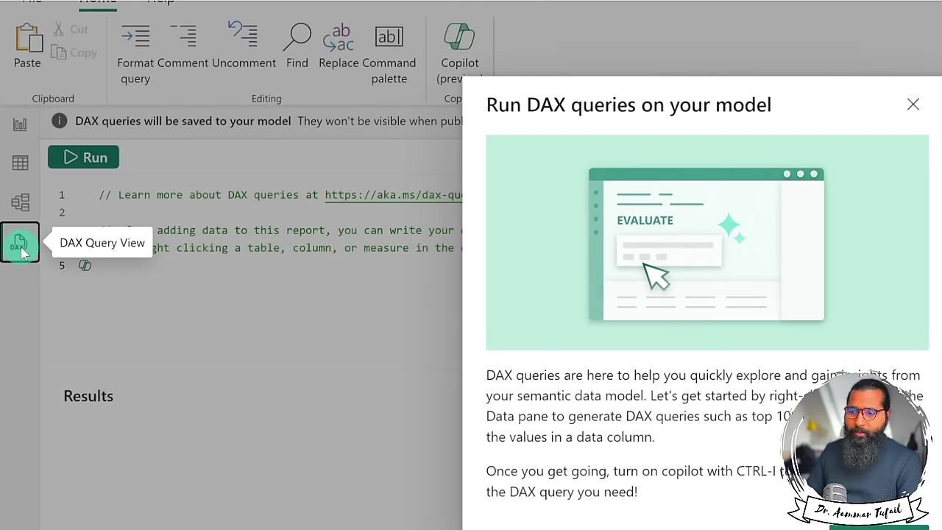
{"action": "left_click", "coordinate": [913, 104]}
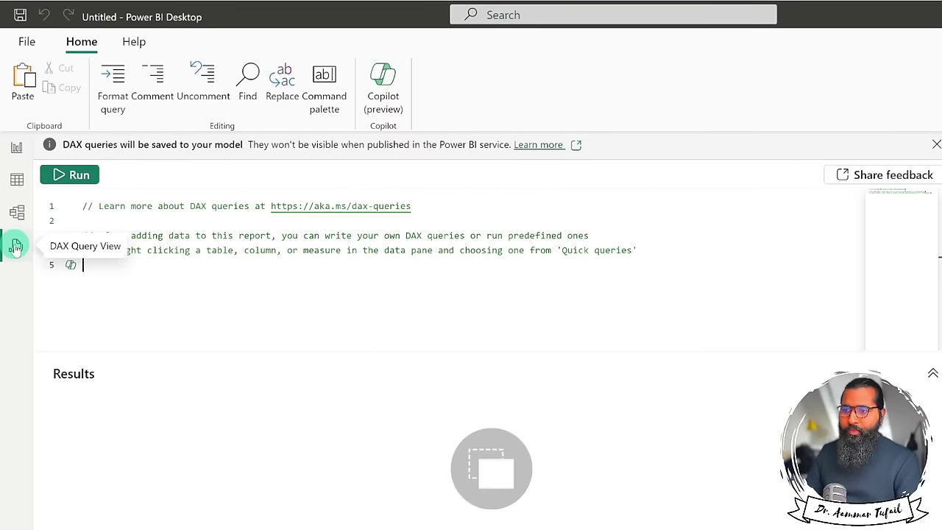
{"action": "left_click", "coordinate": [13, 149]}
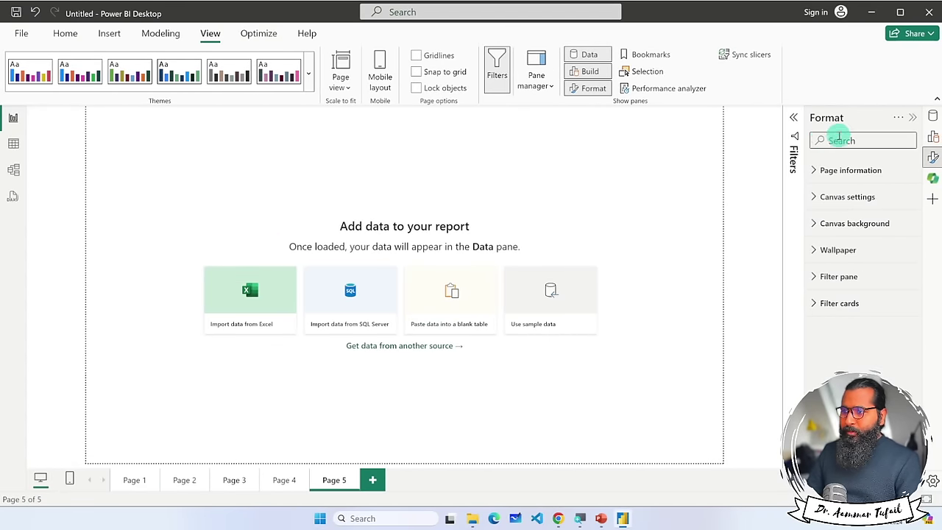
Collapse the Format pane and leave the Filters pane expanded beside the report canvas.
{"action": "left_click", "coordinate": [795, 118]}
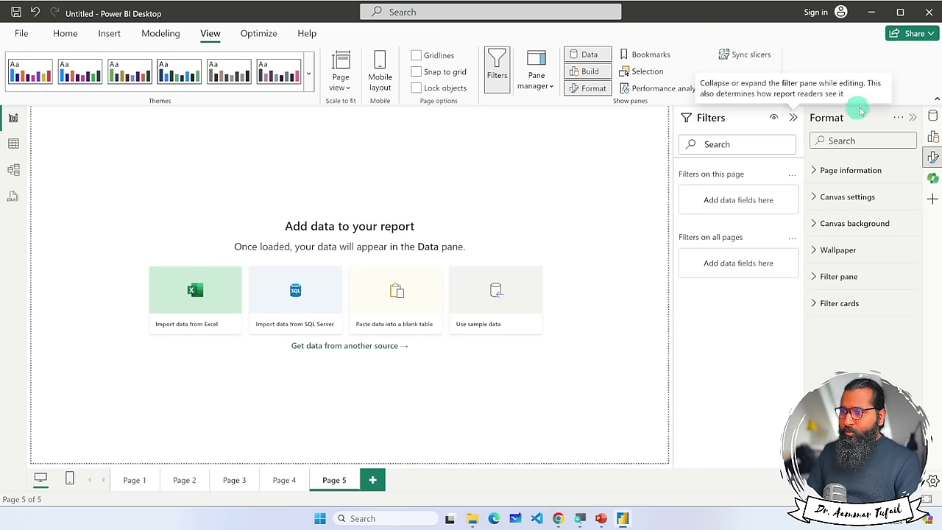
{"action": "left_click", "coordinate": [912, 118]}
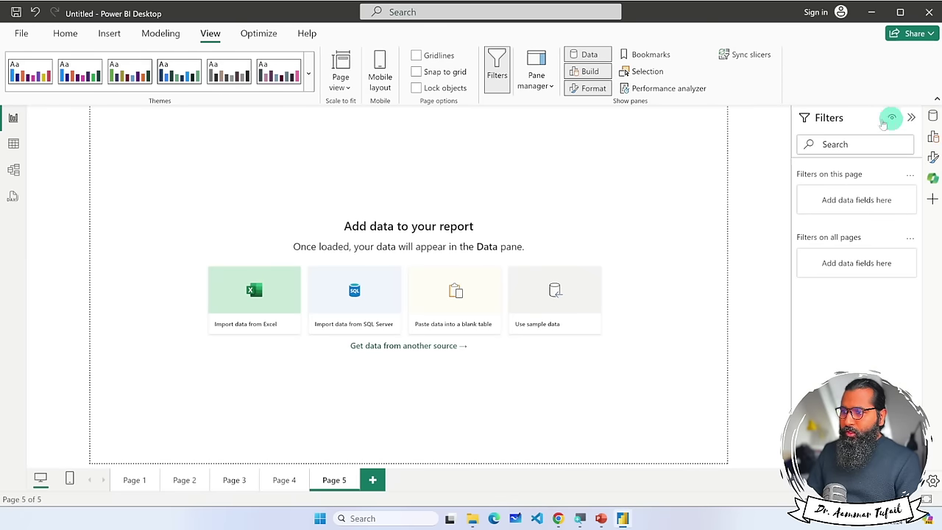
{"action": "left_click", "coordinate": [933, 119]}
{"action": "left_click", "coordinate": [933, 119]}
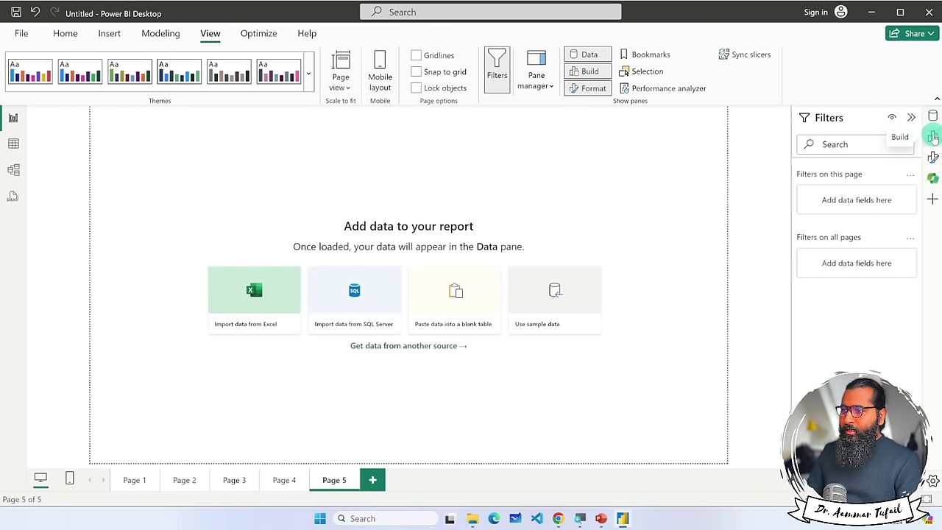
{"action": "left_click", "coordinate": [912, 117]}
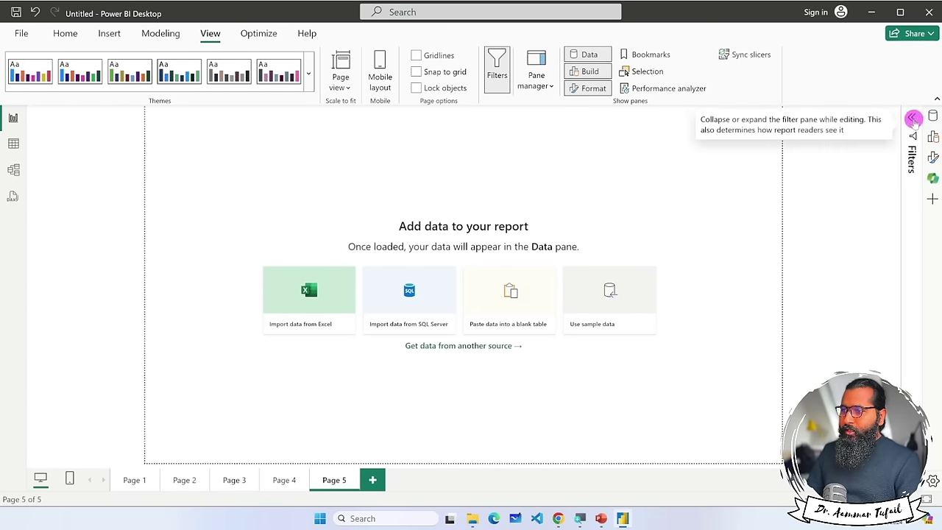
{"action": "left_click", "coordinate": [913, 119]}
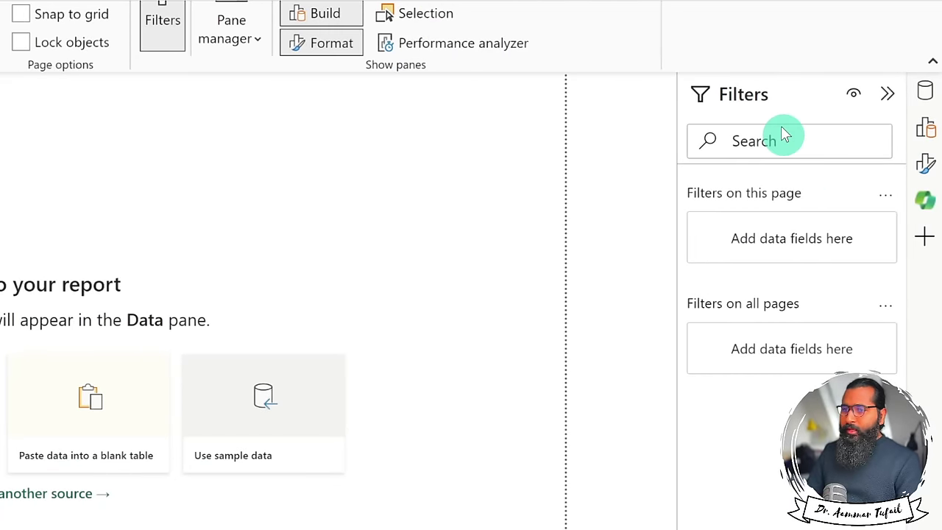
Show the Data pane next to the Filters pane, hiding and showing it again to try the toggle.
{"action": "left_click", "coordinate": [927, 92]}
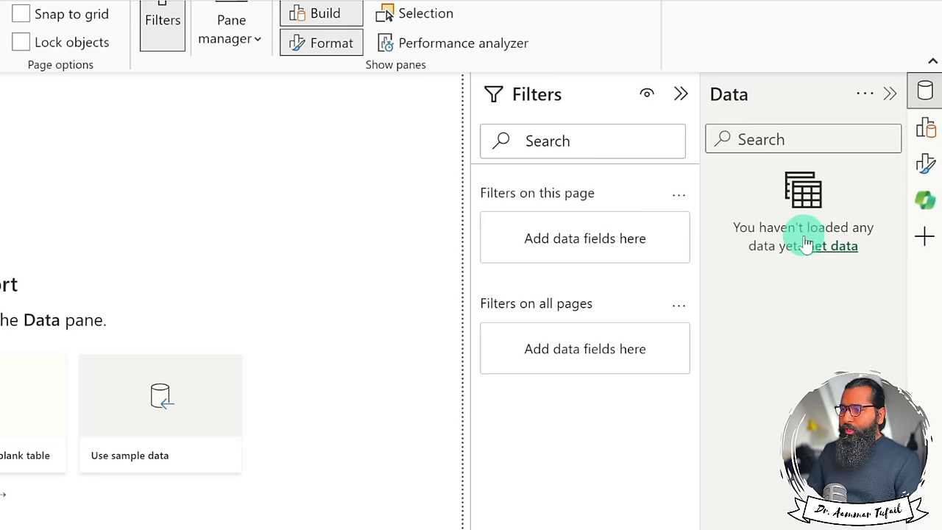
{"action": "left_click", "coordinate": [927, 94]}
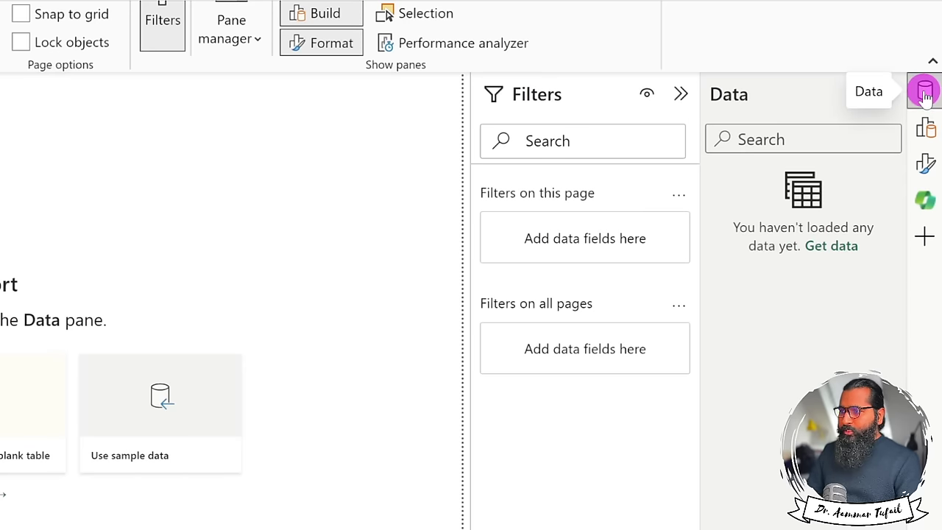
{"action": "key", "text": "super"}
{"action": "left_click", "coordinate": [927, 95]}
{"action": "left_click", "coordinate": [925, 94]}
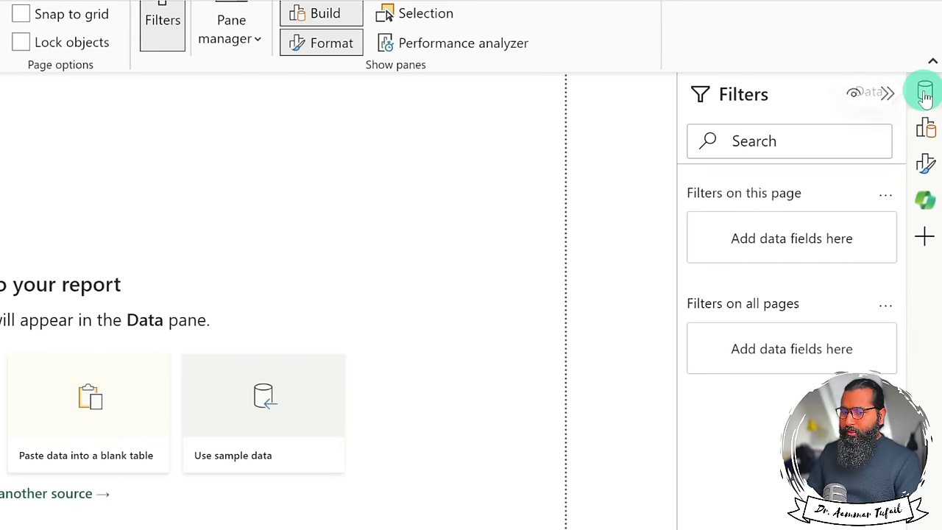
{"action": "left_click", "coordinate": [925, 93]}
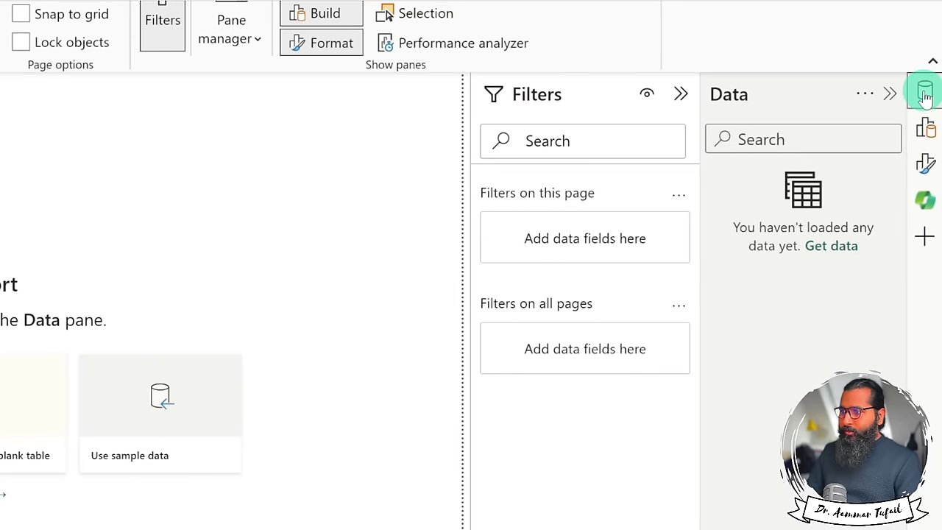
Open the Build pane, look over the available visual types such as the Python visual, and close it.
{"action": "left_click", "coordinate": [930, 140]}
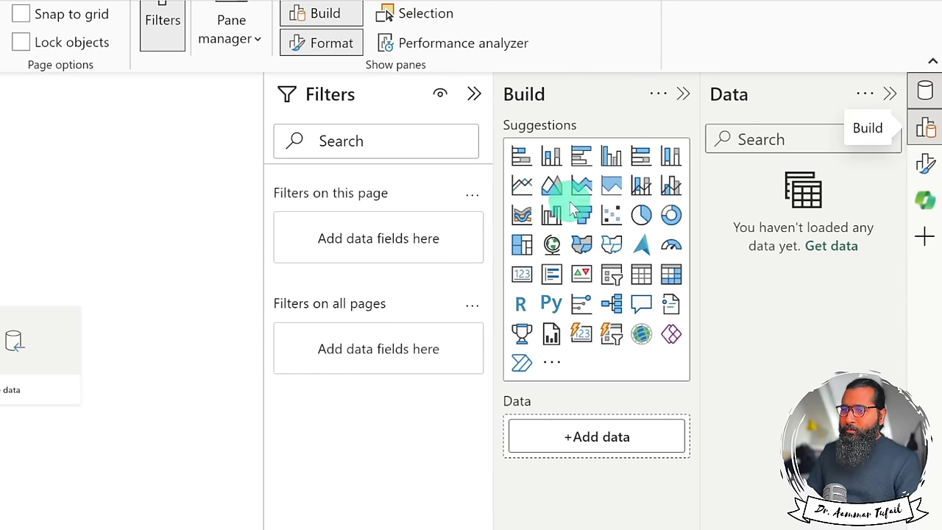
{"action": "left_click", "coordinate": [682, 95]}
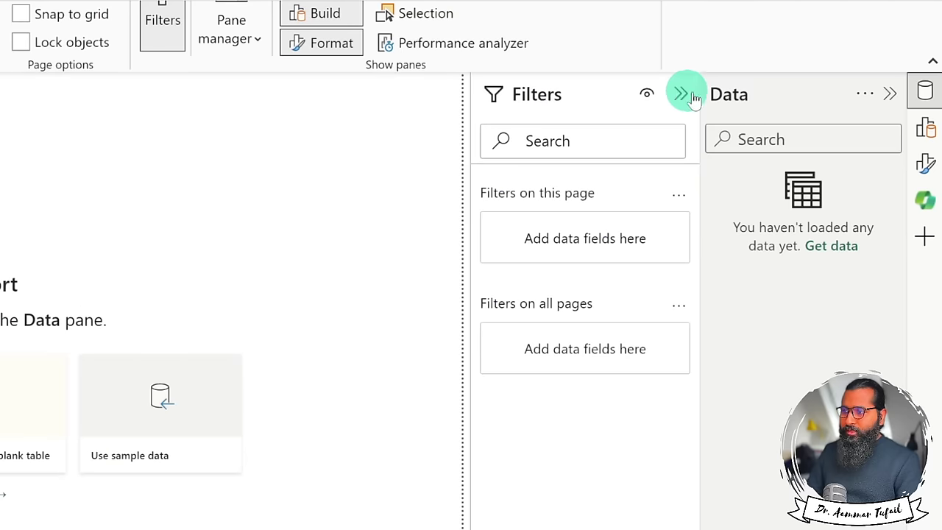
{"action": "left_click", "coordinate": [924, 127]}
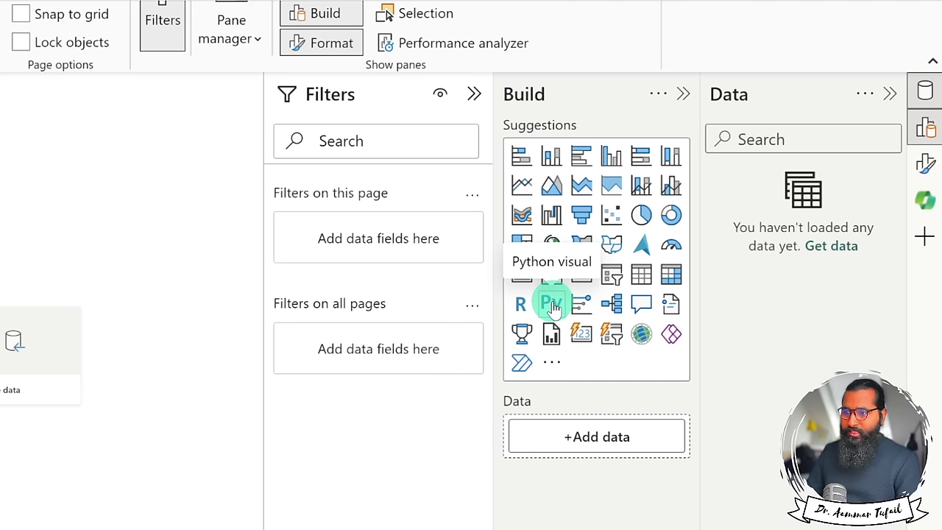
{"action": "left_click", "coordinate": [925, 129]}
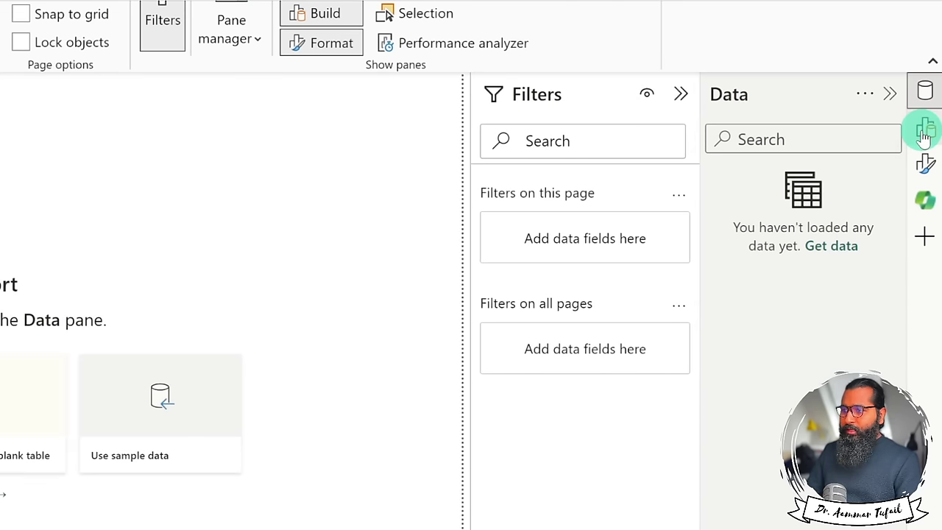
Open the Format pane, examine its Page information and Wallpaper sections, and close the pane.
{"action": "left_click", "coordinate": [925, 166]}
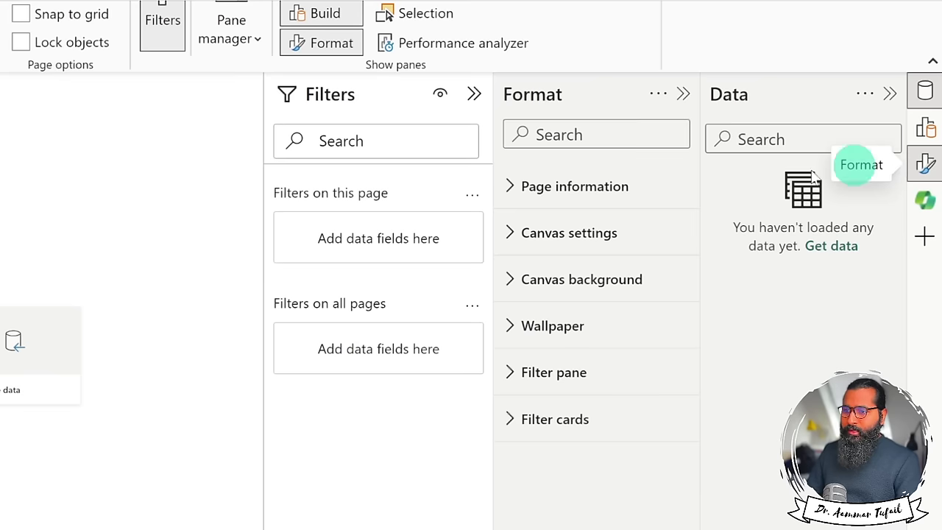
{"action": "left_click", "coordinate": [505, 190]}
{"action": "left_click", "coordinate": [508, 186]}
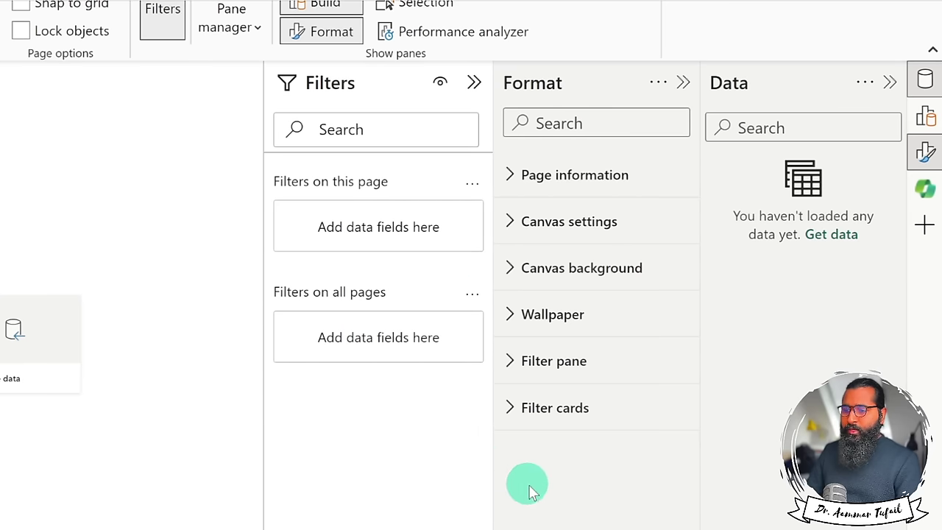
{"action": "left_click", "coordinate": [506, 316]}
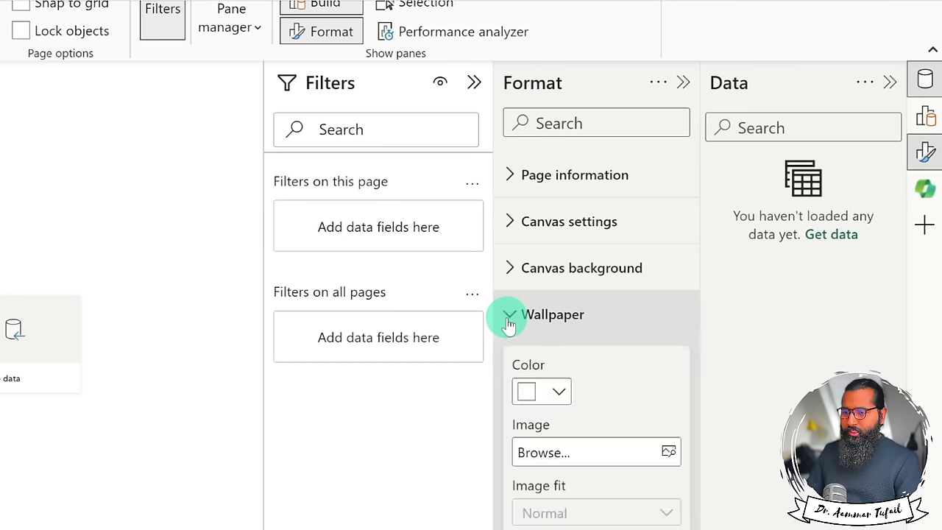
{"action": "left_click", "coordinate": [511, 320]}
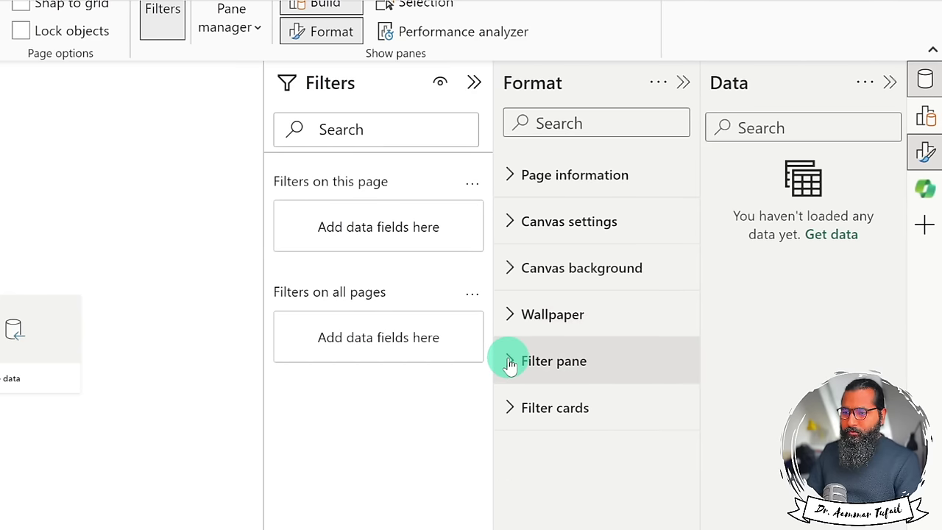
{"action": "left_click", "coordinate": [514, 178]}
{"action": "left_click", "coordinate": [514, 177]}
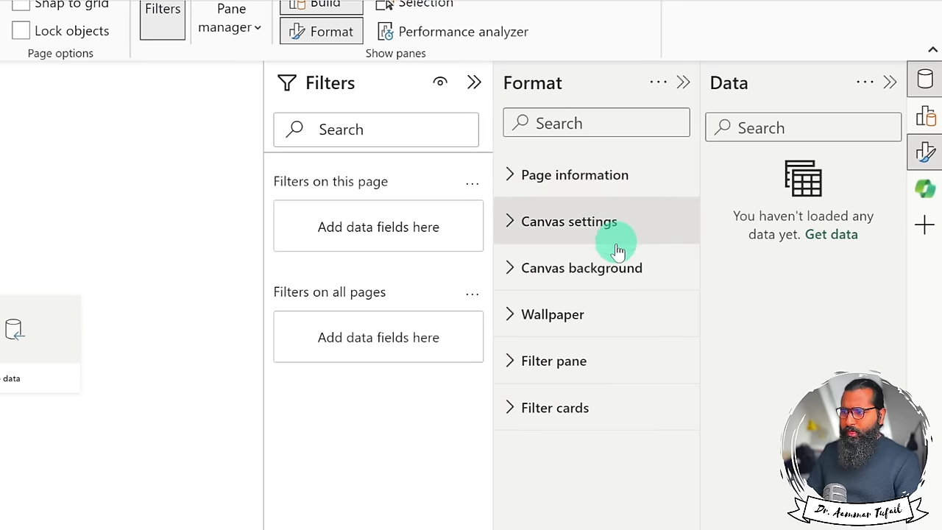
{"action": "left_click", "coordinate": [926, 151]}
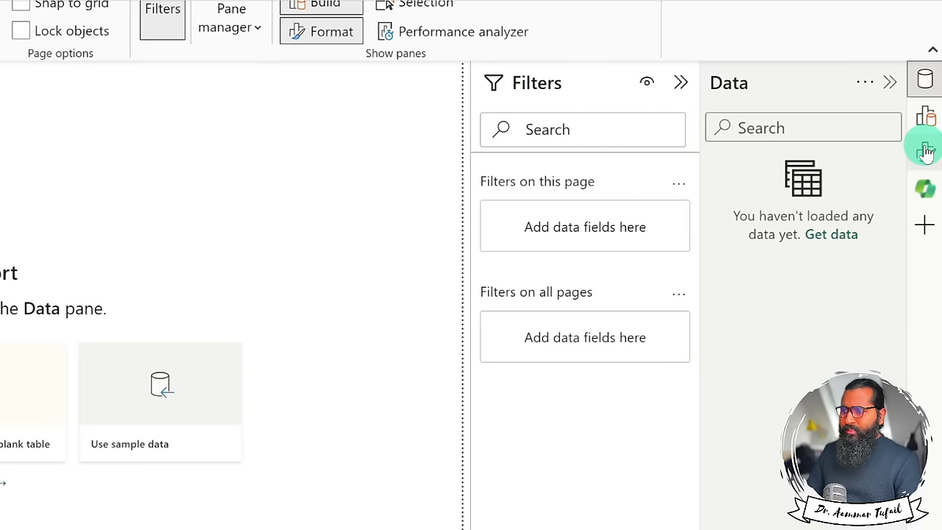
Open the Copilot pane to view its sign-in option, and close it without signing in.
{"action": "left_click", "coordinate": [927, 193]}
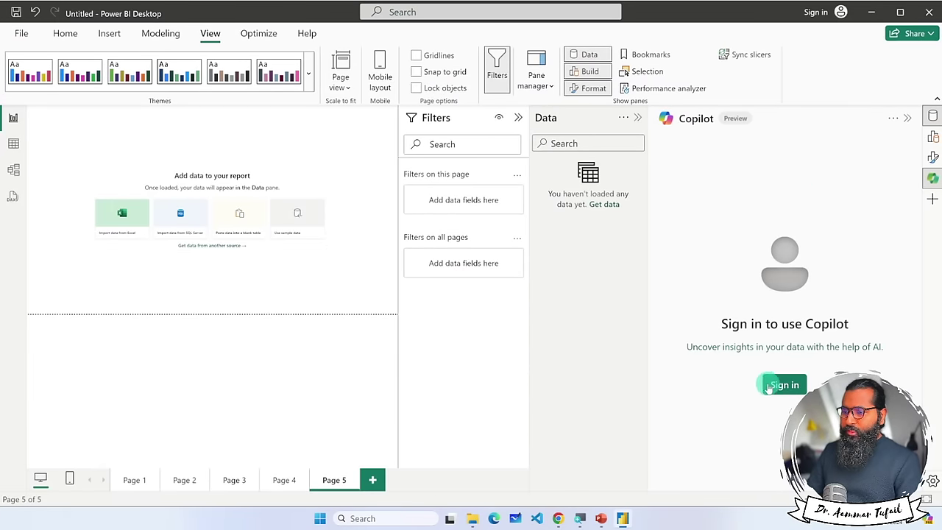
{"action": "left_click", "coordinate": [932, 178]}
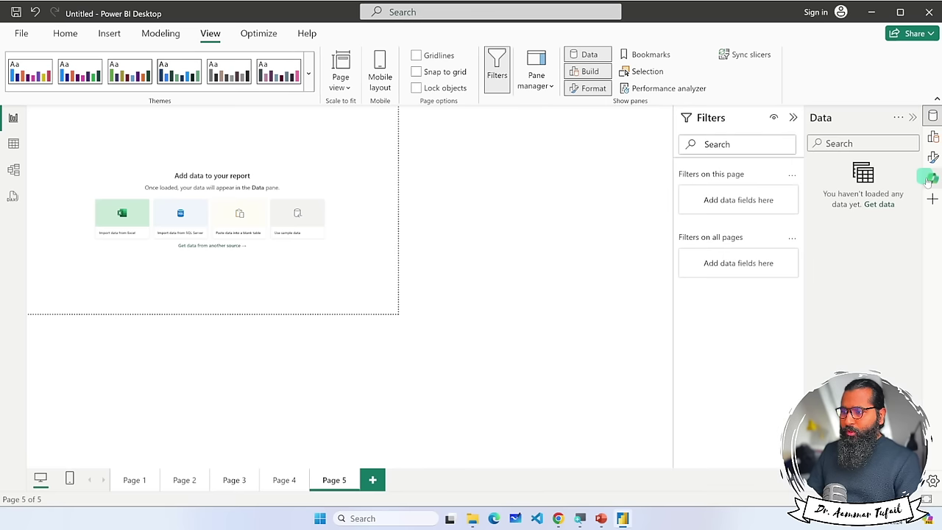
Add the Bookmarks, Selection, Performance analyzer and Sync slicers panes to the pane manager through the Customize settings, and close the settings.
{"action": "left_click", "coordinate": [933, 200]}
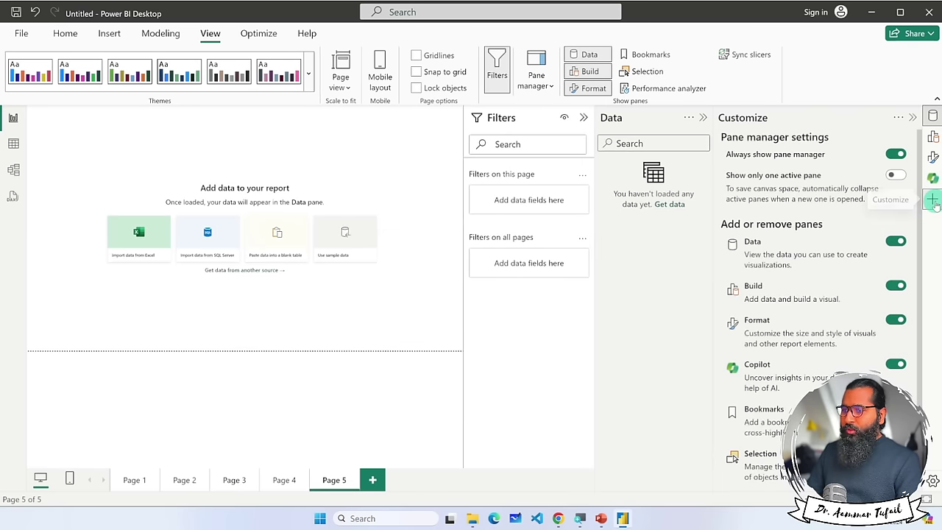
{"action": "scroll", "coordinate": [819, 271], "scroll_direction": "down", "scroll_amount": 1}
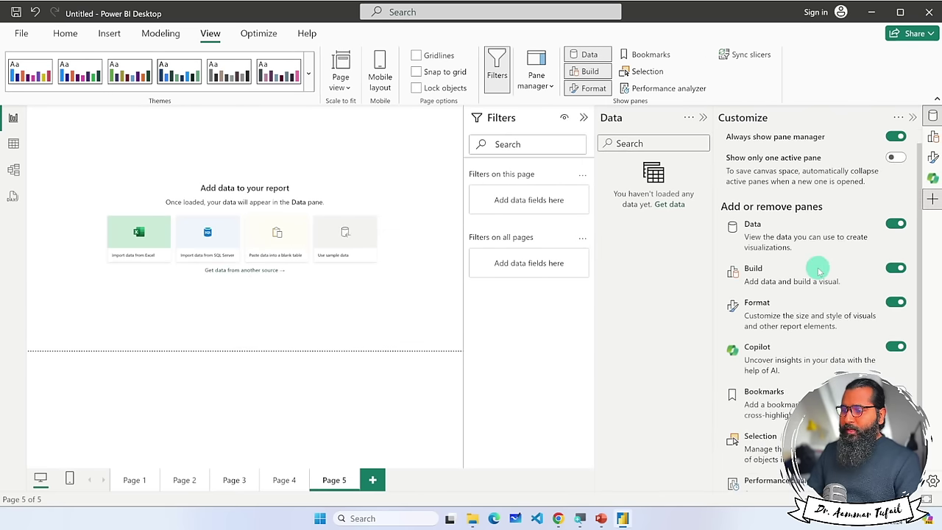
{"action": "left_click", "coordinate": [896, 390]}
{"action": "scroll", "coordinate": [895, 391], "scroll_direction": "down", "scroll_amount": 3}
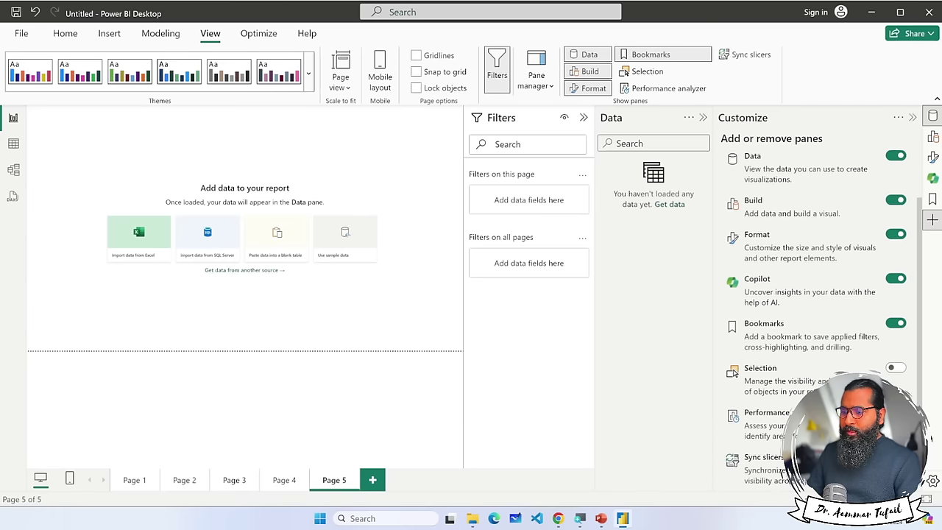
{"action": "left_click", "coordinate": [895, 370]}
{"action": "left_click", "coordinate": [895, 412]}
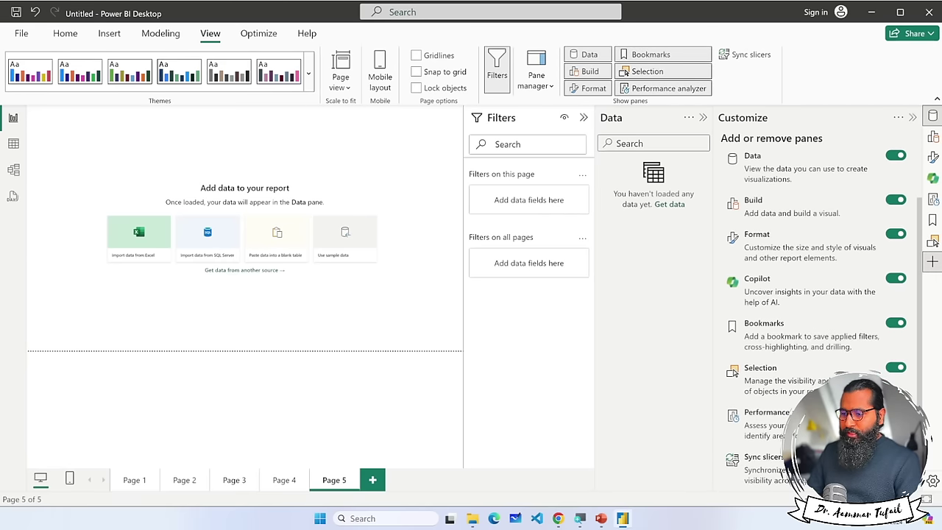
{"action": "scroll", "coordinate": [896, 413], "scroll_direction": "down", "scroll_amount": 1}
{"action": "left_click", "coordinate": [896, 450]}
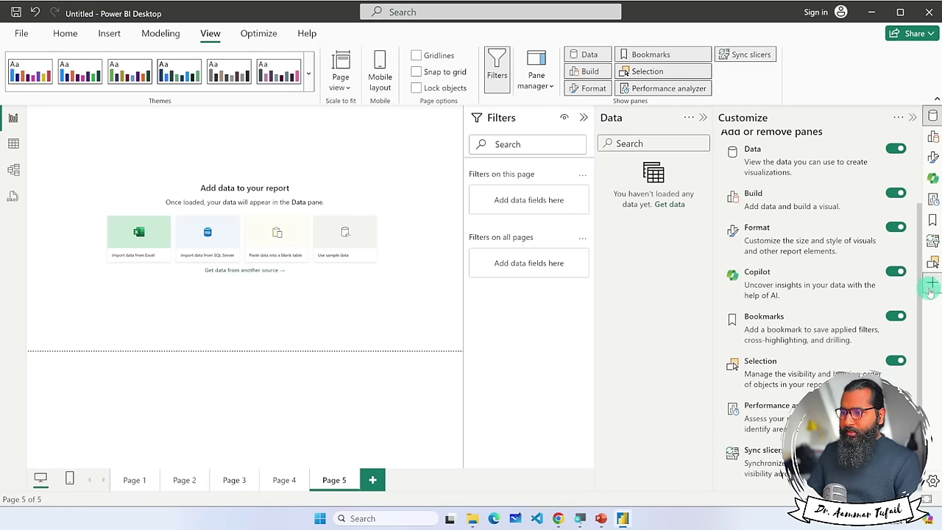
{"action": "left_click", "coordinate": [933, 284]}
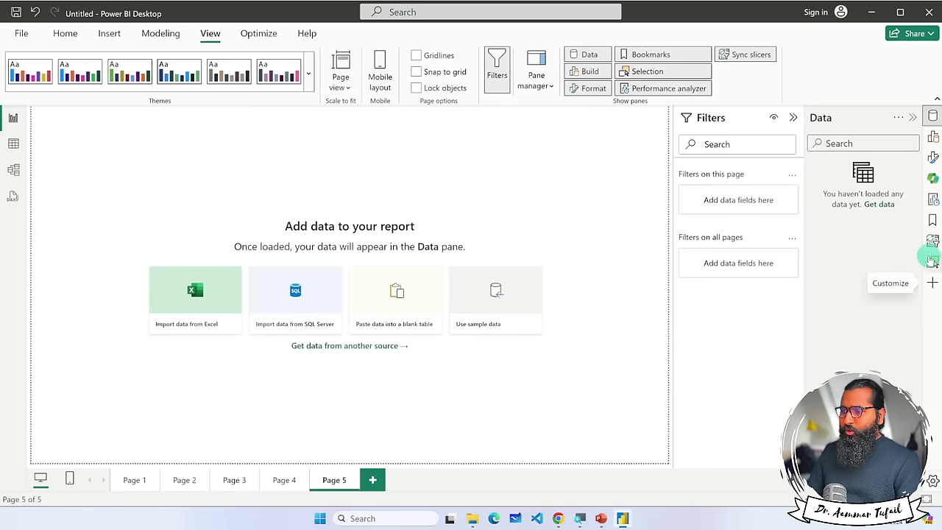
View the Sync slicers and Selection panes in turn, closing each, and collapse the Data and Filters panes to free canvas space.
{"action": "left_click", "coordinate": [932, 242]}
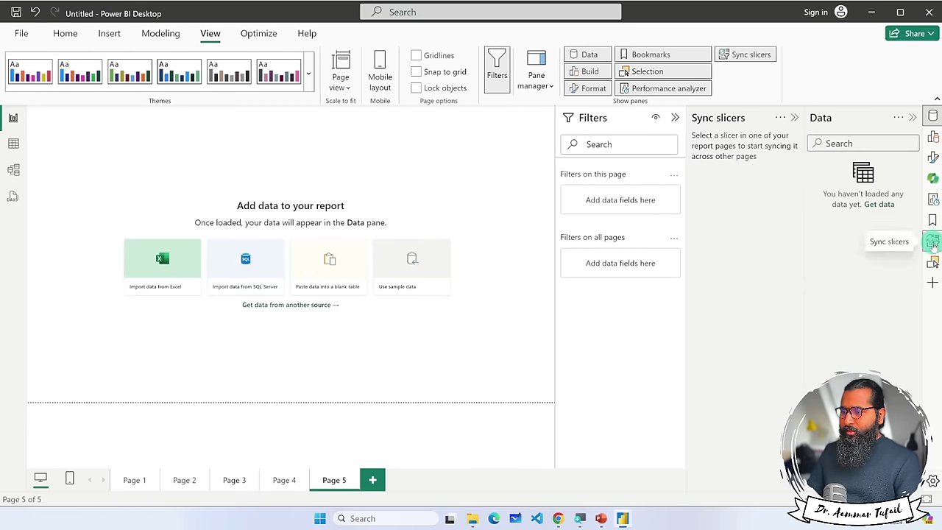
{"action": "left_click", "coordinate": [933, 244]}
{"action": "left_click", "coordinate": [932, 264]}
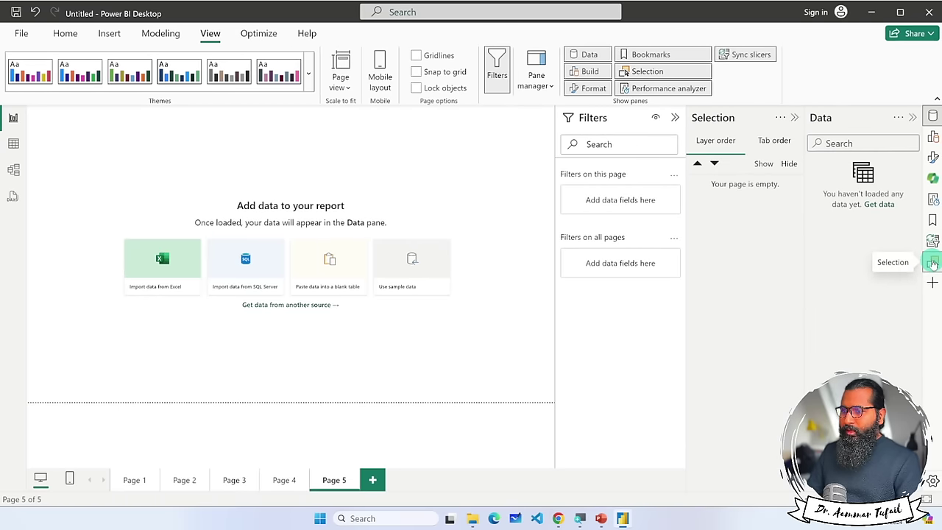
{"action": "left_click", "coordinate": [933, 263]}
{"action": "left_click", "coordinate": [913, 118]}
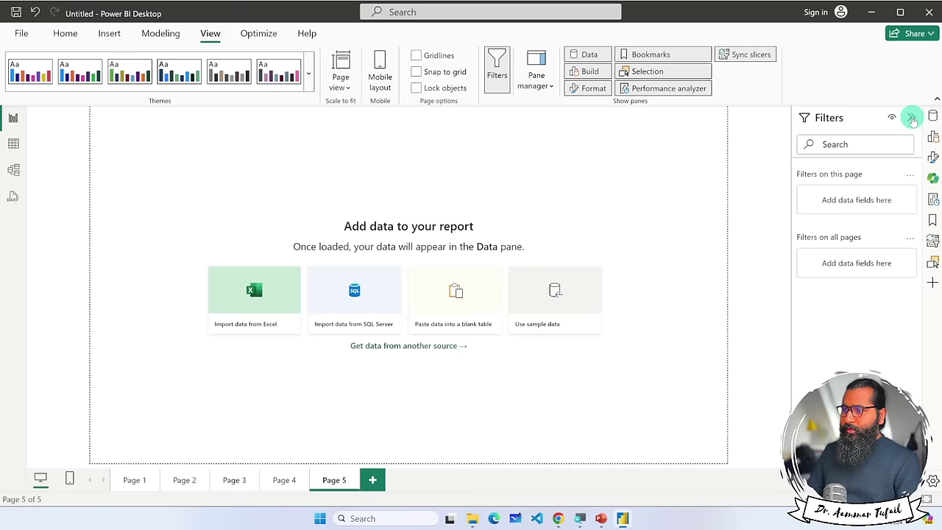
{"action": "left_click", "coordinate": [913, 118]}
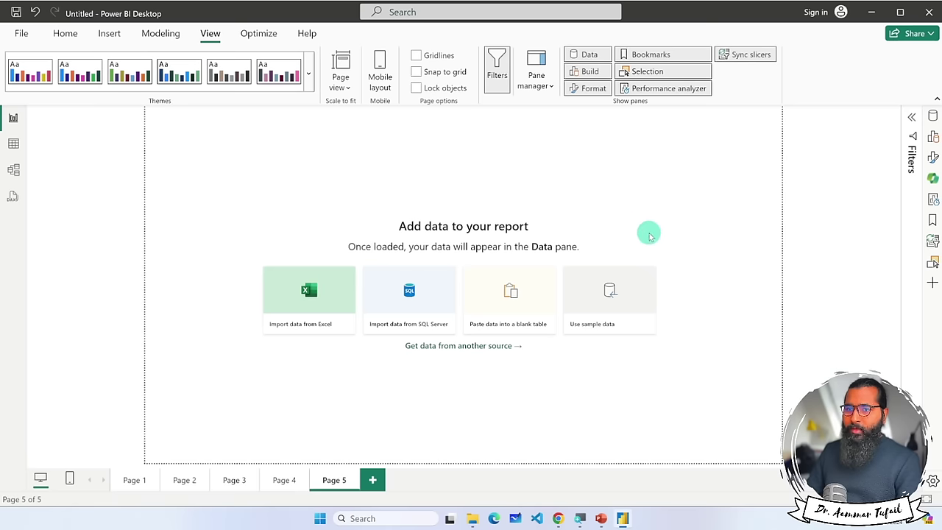
Look at the report's sharing options, open Manage Access, and cancel the email sign-in dialog without entering an address.
{"action": "left_click", "coordinate": [930, 34]}
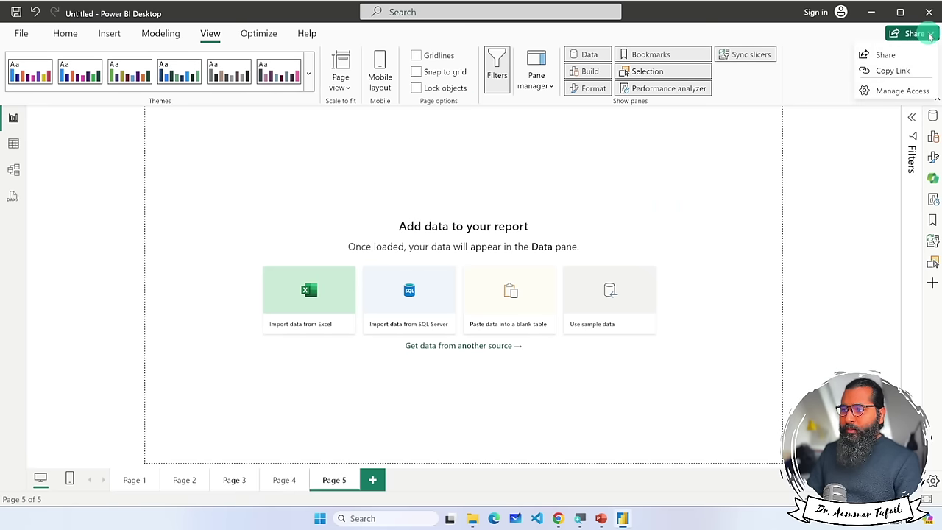
{"action": "left_click", "coordinate": [888, 90]}
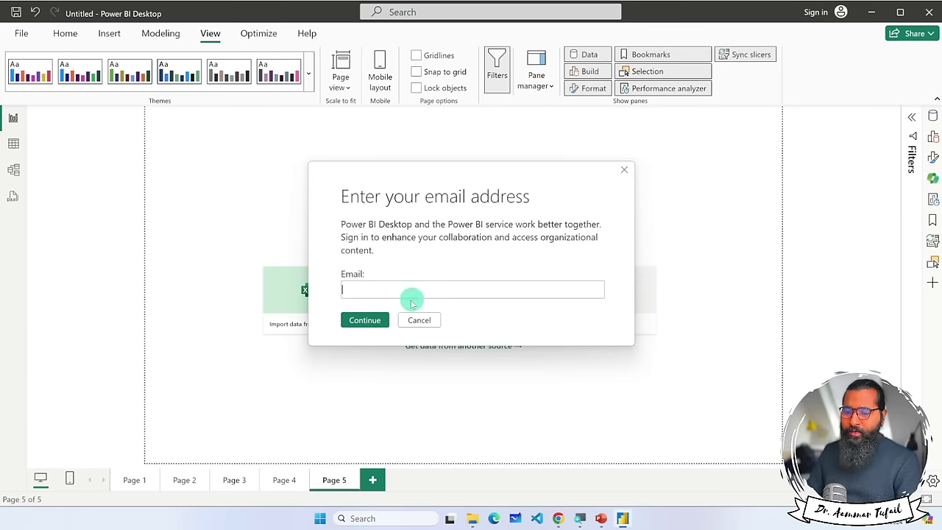
{"action": "left_click", "coordinate": [416, 324]}
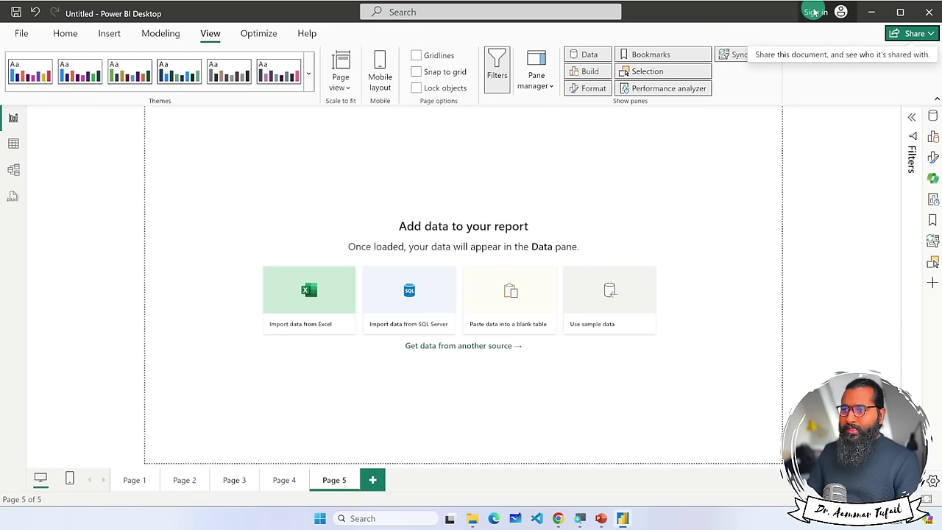
{"action": "key", "text": "super"}
{"action": "left_click", "coordinate": [837, 187]}
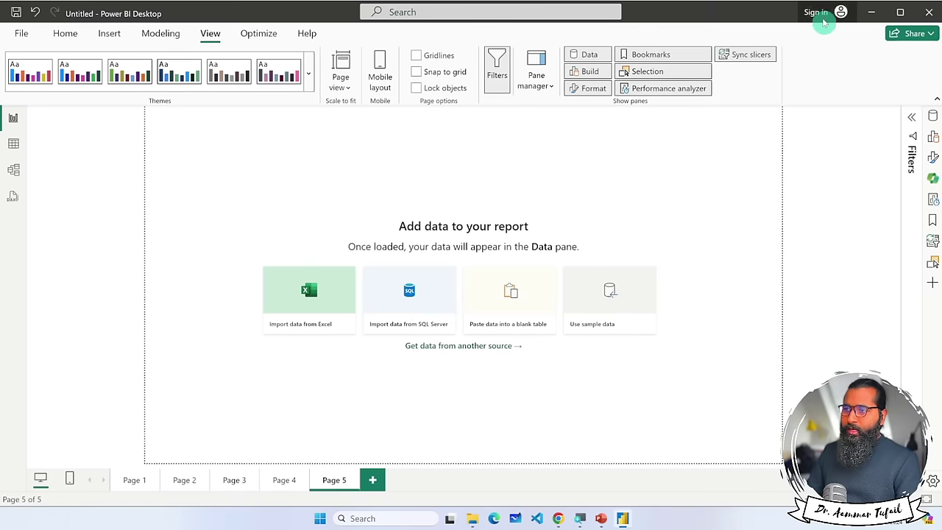
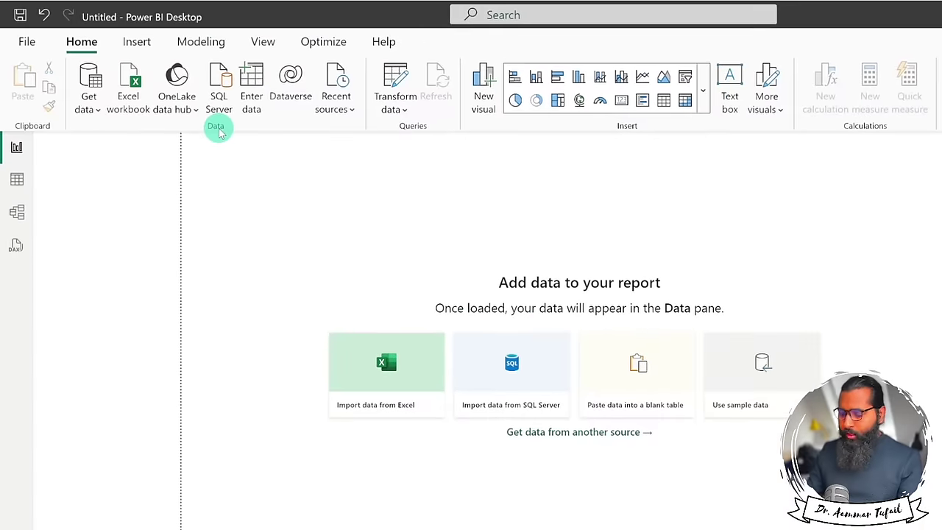
Open the Get Data dialog with the full list of data source connectors.
{"action": "left_click", "coordinate": [73, 82]}
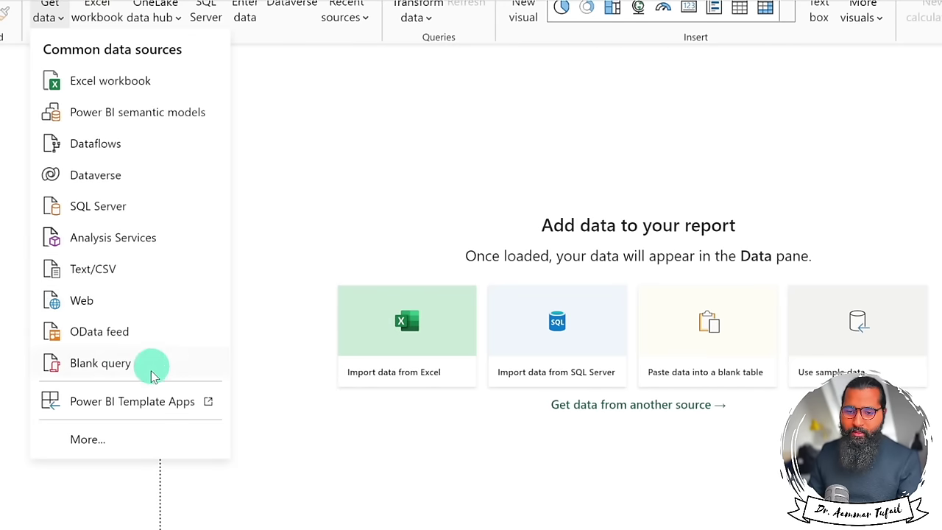
{"action": "left_click", "coordinate": [87, 440]}
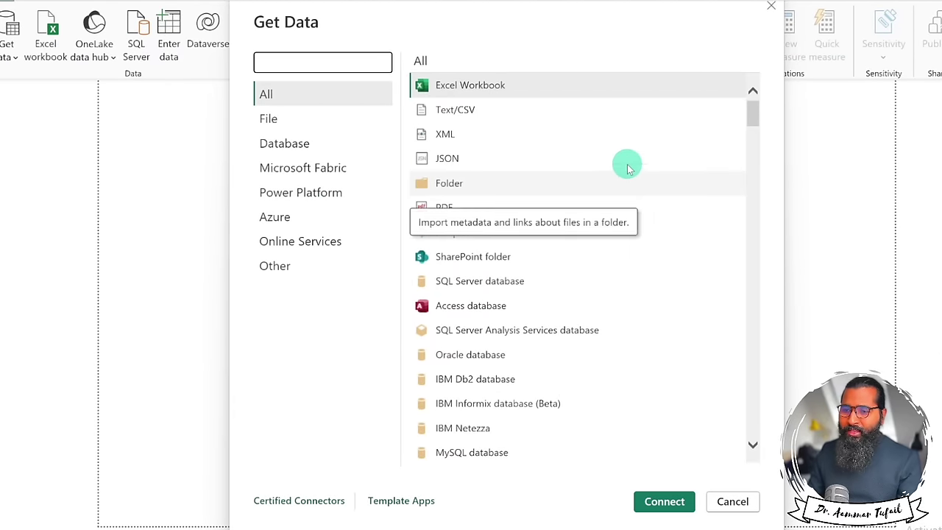
{"action": "left_click_drag", "start_coordinate": [753, 110], "coordinate": [778, 88]}
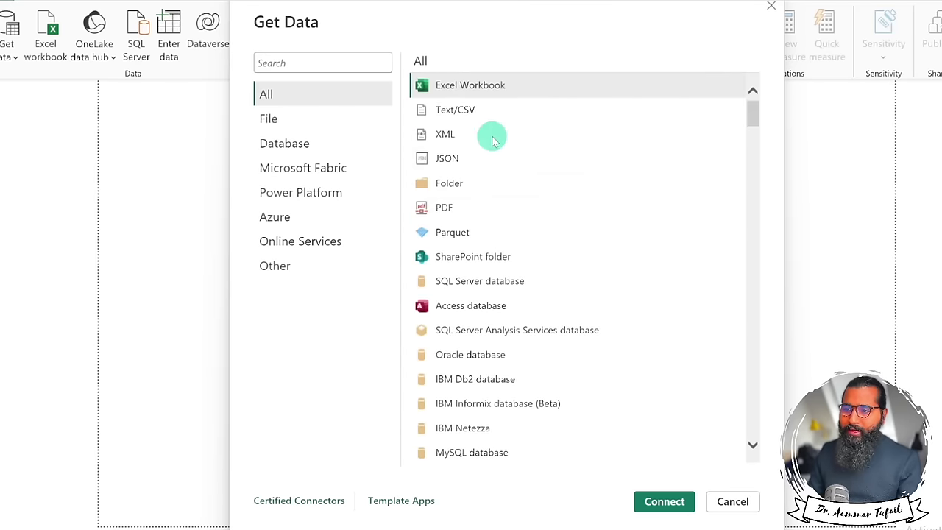
Examine the connectors in each Get Data category from File and Database through Azure, Online Services and Other, and return to All.
{"action": "left_click", "coordinate": [303, 124]}
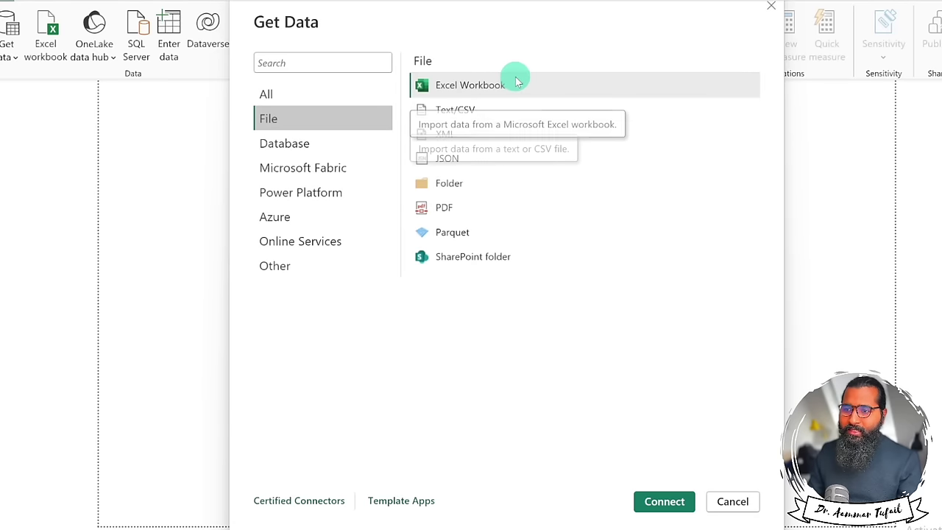
{"action": "left_click", "coordinate": [322, 147]}
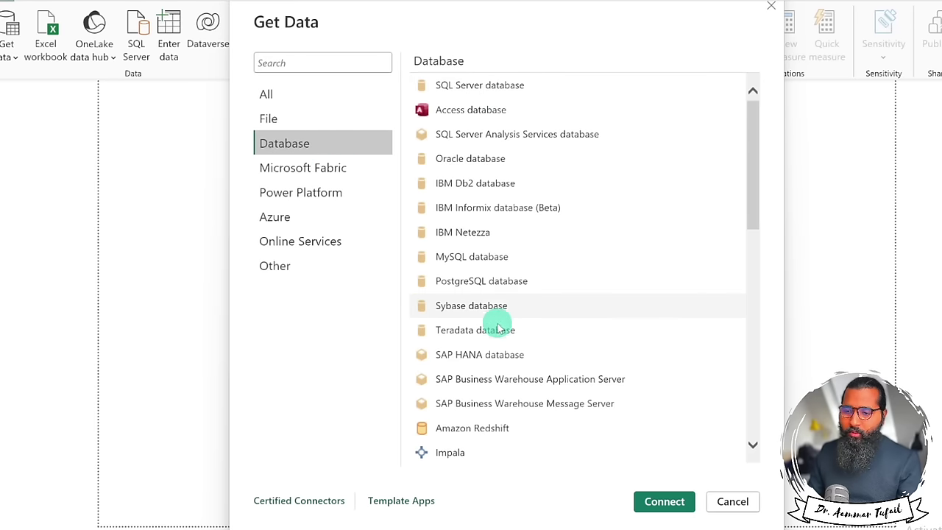
{"action": "left_click", "coordinate": [320, 169]}
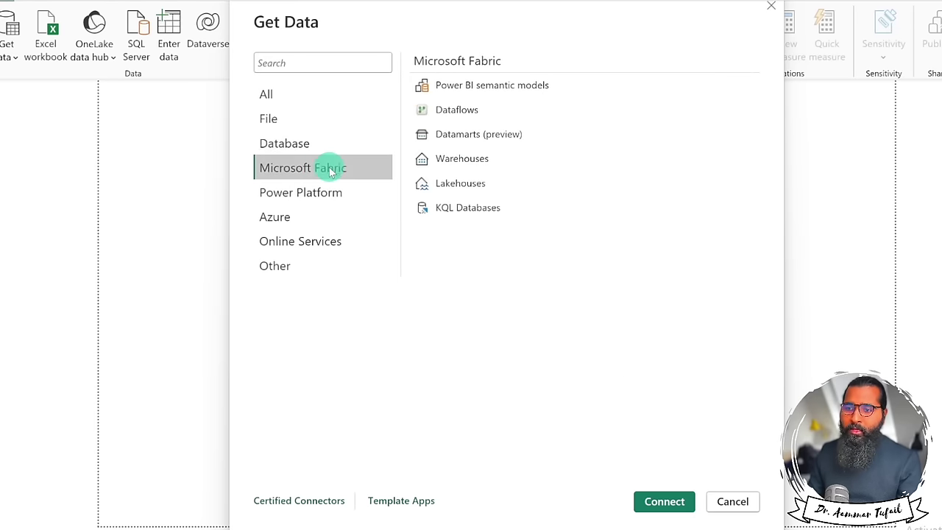
{"action": "left_click", "coordinate": [322, 195]}
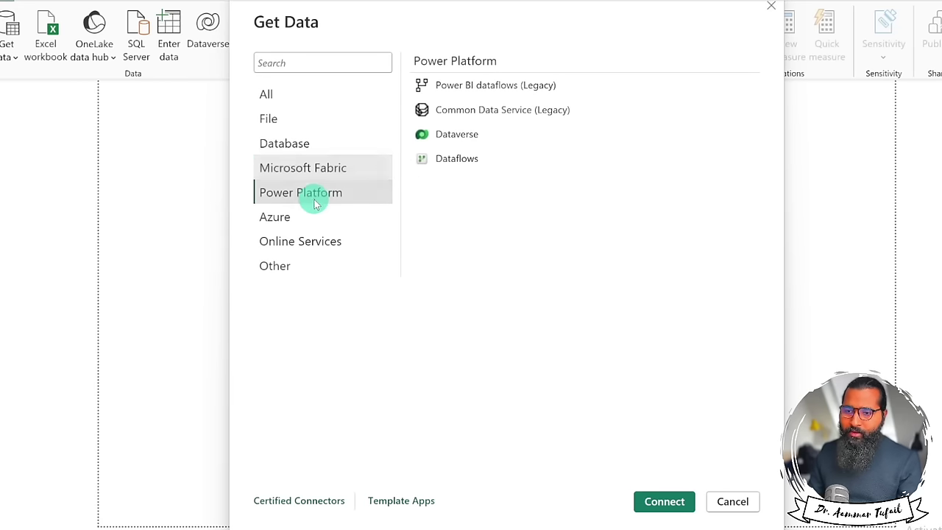
{"action": "left_click", "coordinate": [312, 219]}
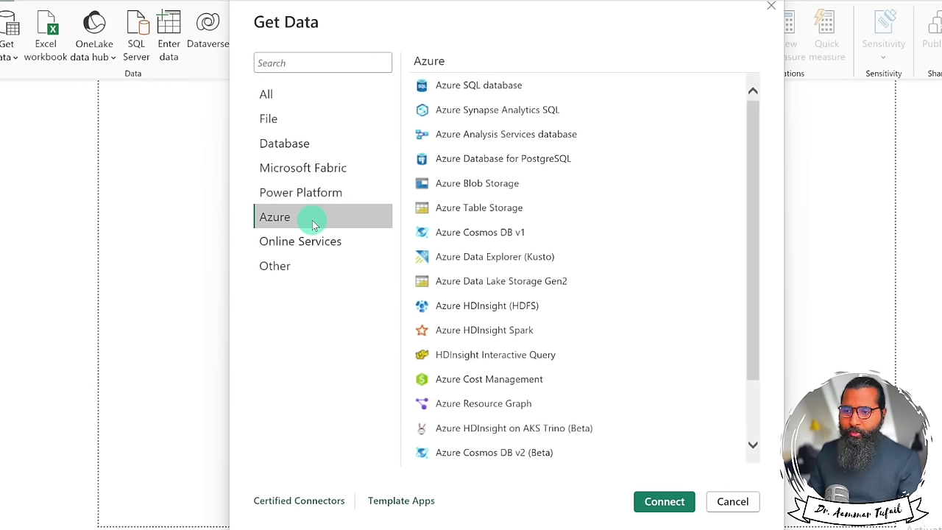
{"action": "left_click", "coordinate": [317, 245]}
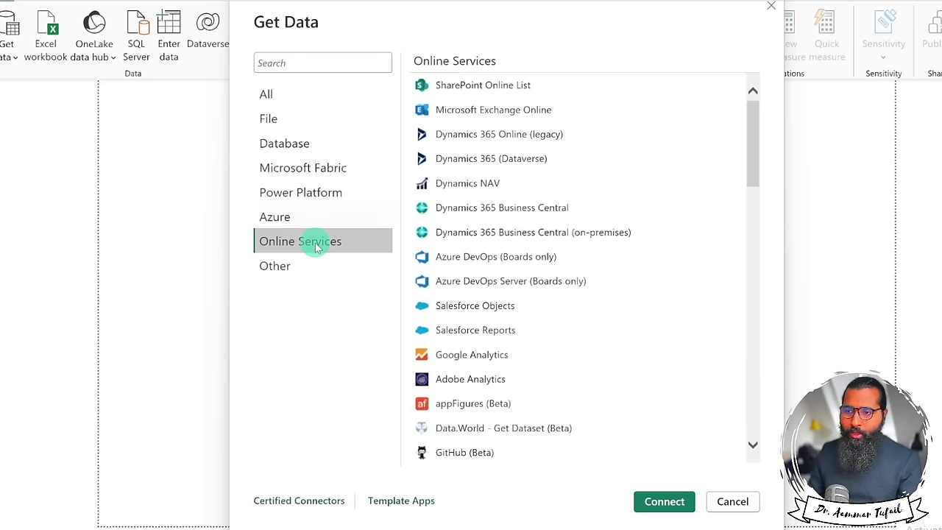
{"action": "left_click", "coordinate": [284, 274]}
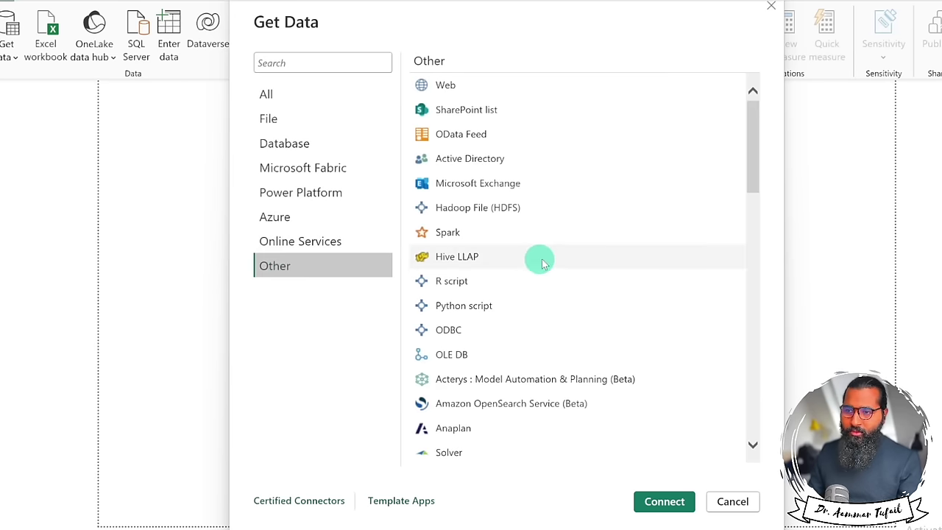
{"action": "scroll", "coordinate": [545, 257], "scroll_direction": "down", "scroll_amount": 15}
{"action": "scroll", "coordinate": [560, 254], "scroll_direction": "up", "scroll_amount": 15}
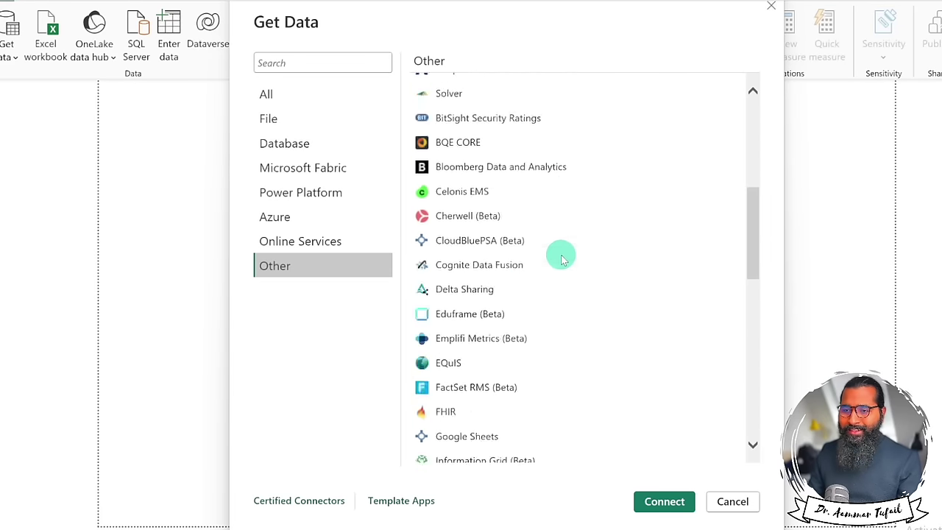
{"action": "left_click", "coordinate": [284, 103]}
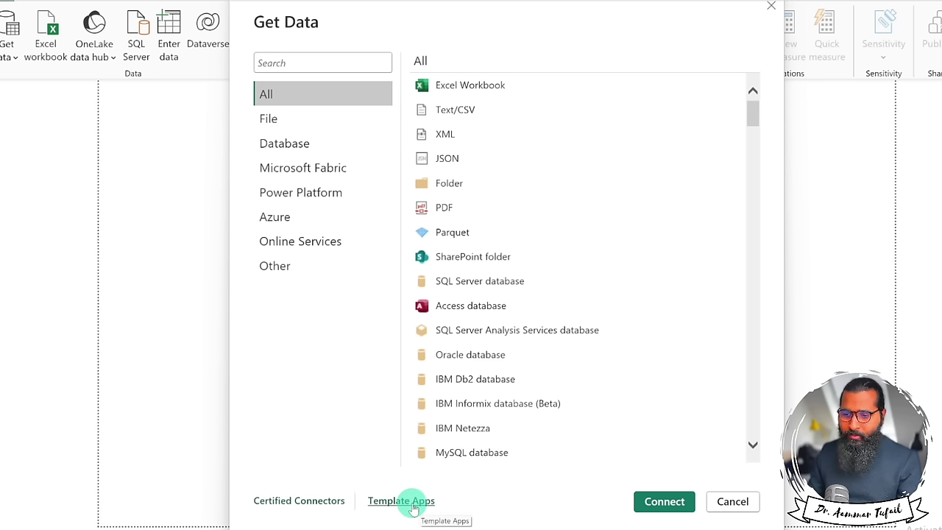
Read the Certified connectors documentation linked from the Get Data dialog, and close its browser page.
{"action": "left_click", "coordinate": [293, 502]}
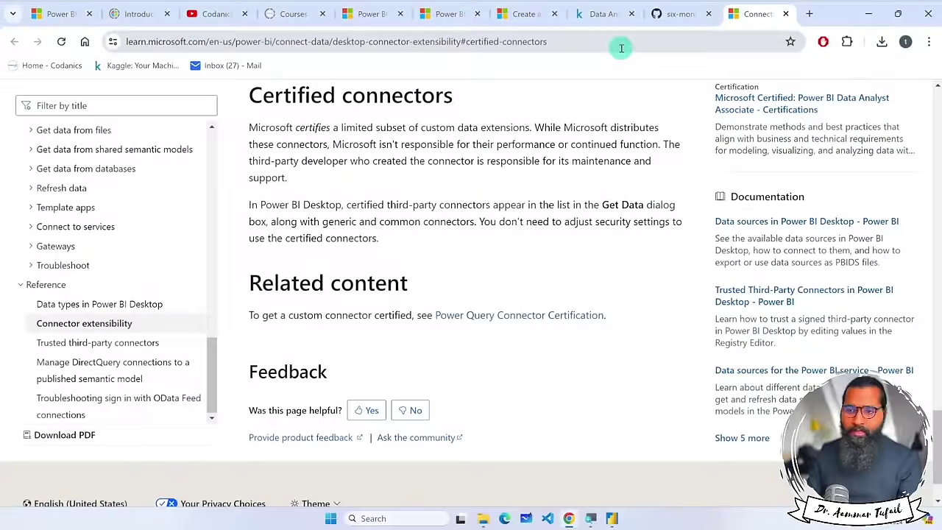
{"action": "scroll", "coordinate": [494, 225], "scroll_direction": "down", "scroll_amount": 1}
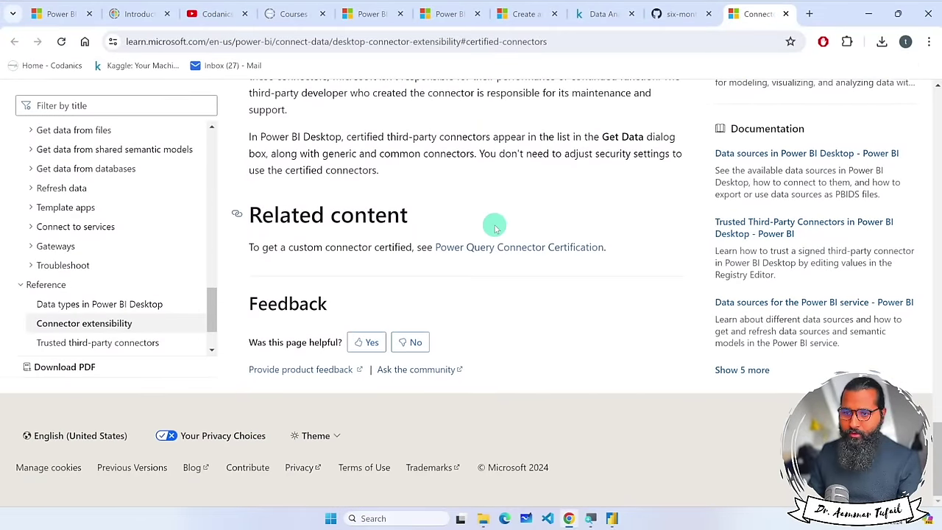
{"action": "scroll", "coordinate": [495, 224], "scroll_direction": "up", "scroll_amount": 5}
{"action": "scroll", "coordinate": [494, 224], "scroll_direction": "up", "scroll_amount": 1}
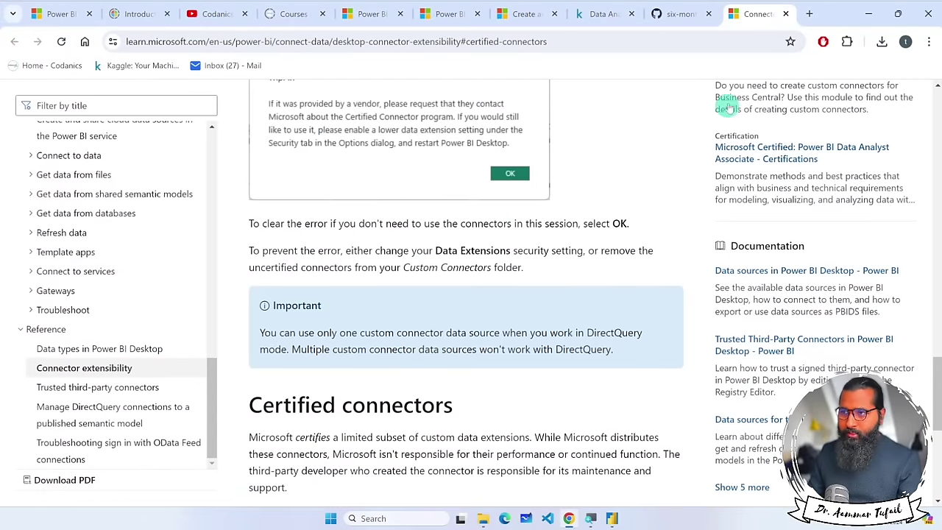
{"action": "left_click", "coordinate": [787, 15]}
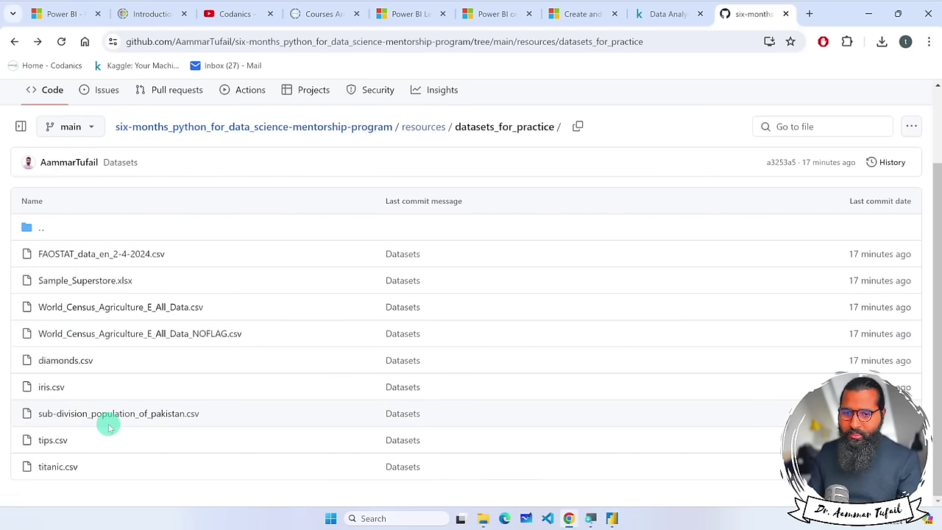
Download iris.csv from the datasets_for_practice folder on GitHub and return to the folder's file list.
{"action": "left_click", "coordinate": [51, 388]}
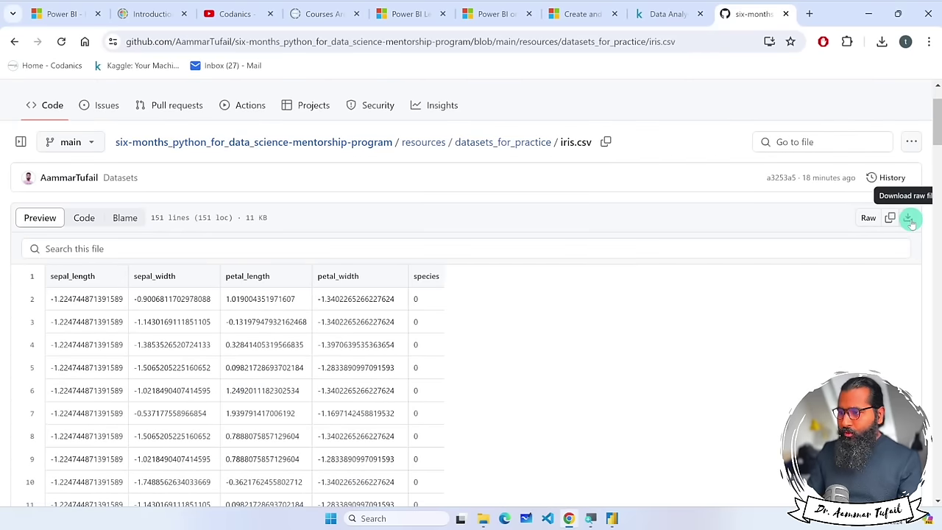
{"action": "left_click", "coordinate": [909, 218]}
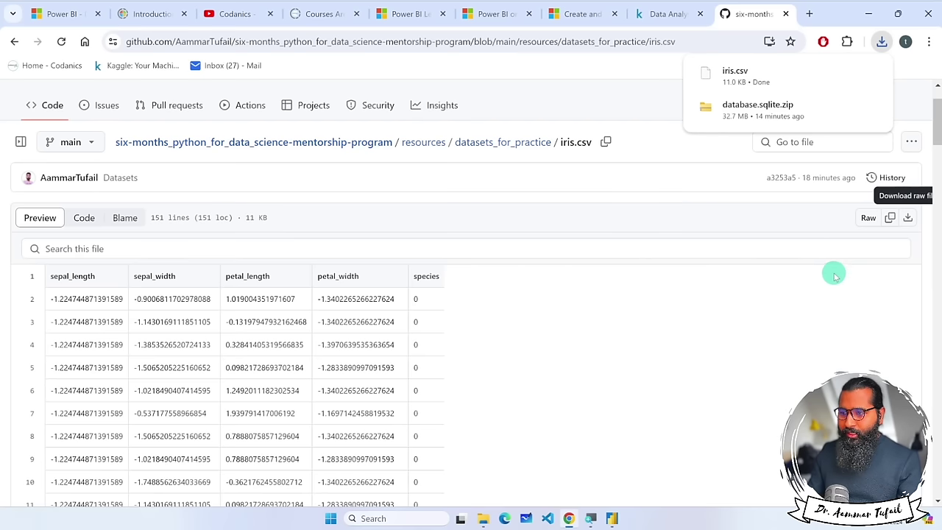
{"action": "left_click", "coordinate": [499, 144]}
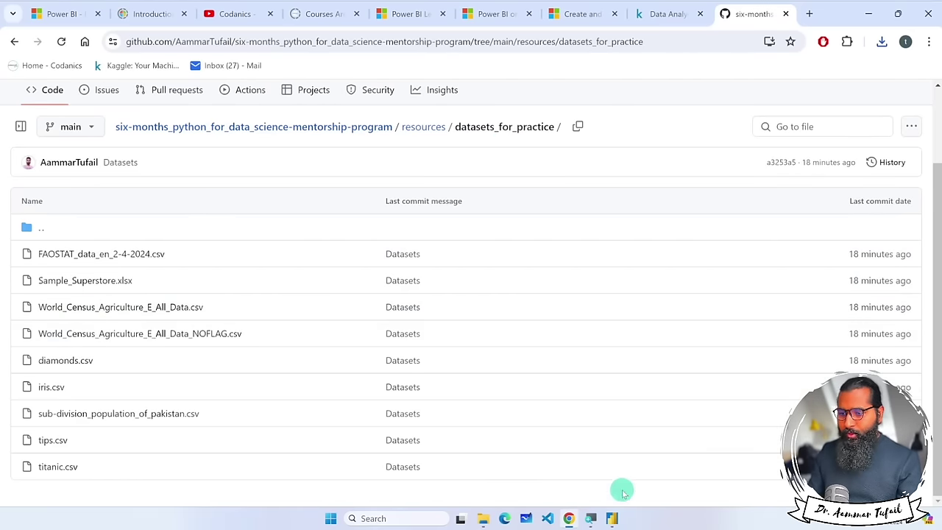
{"action": "mouse_move", "coordinate": [484, 518]}
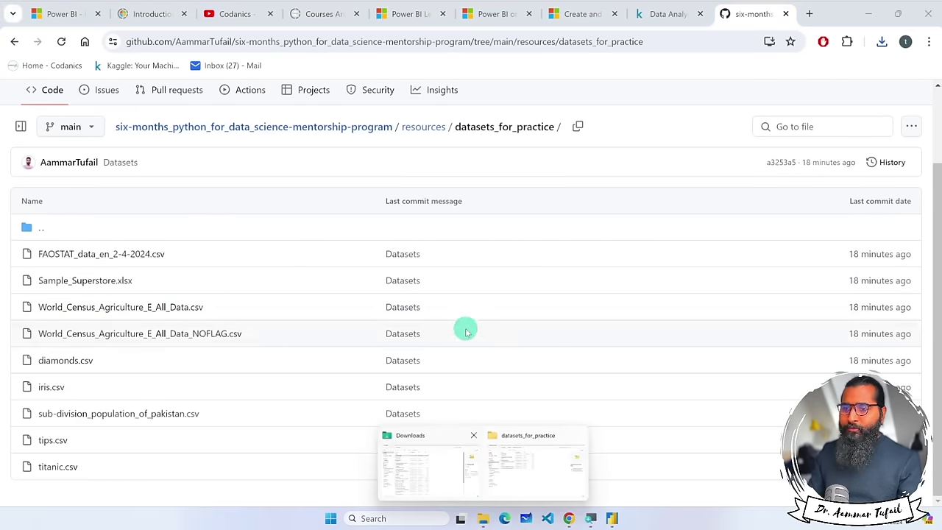
Switch to the local datasets_for_practice folder in File Explorer, show its files as larger icons, and look over the dataset files.
{"action": "left_click", "coordinate": [534, 464]}
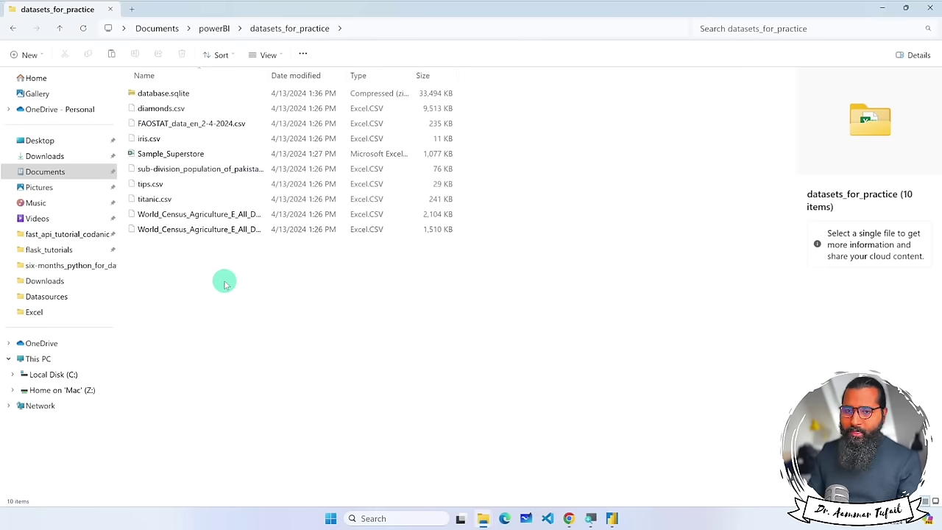
{"action": "scroll", "coordinate": [224, 284], "scroll_direction": "up", "scroll_amount": 3, "text": "ctrl"}
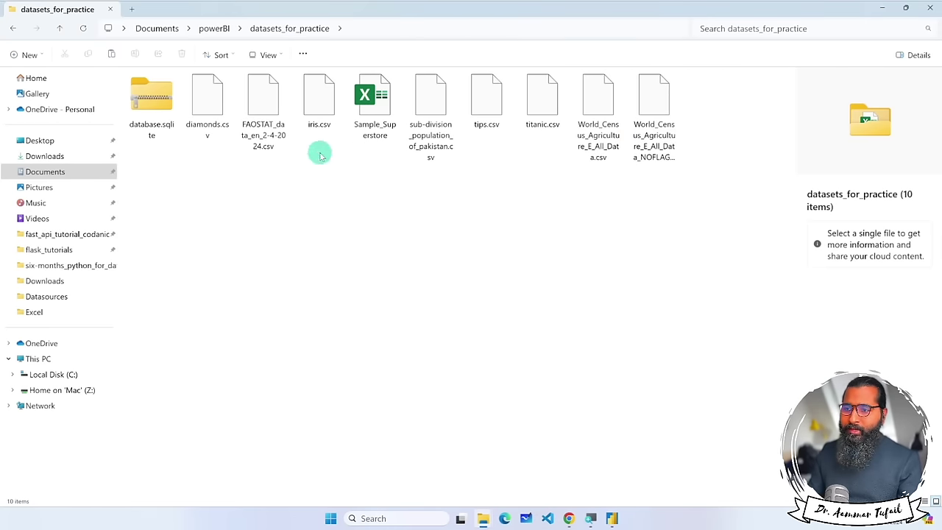
{"action": "left_click", "coordinate": [160, 105]}
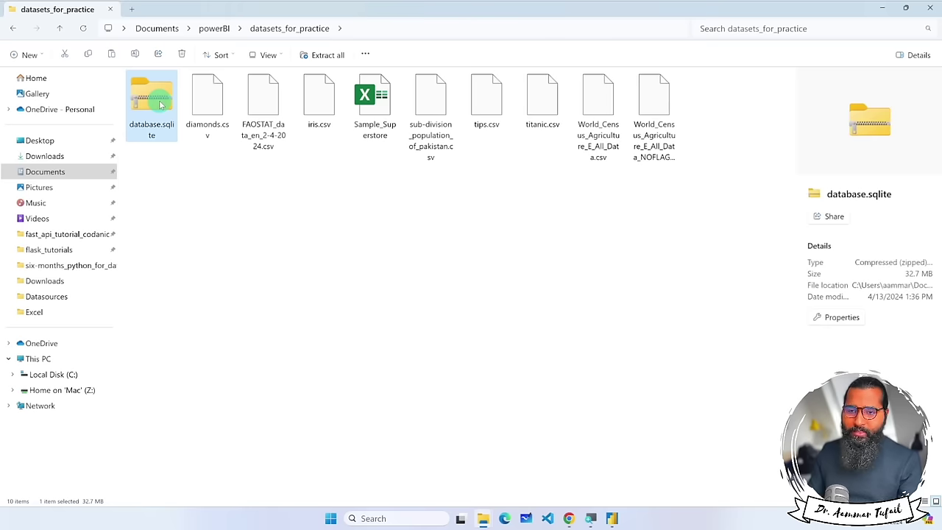
{"action": "left_click", "coordinate": [204, 97]}
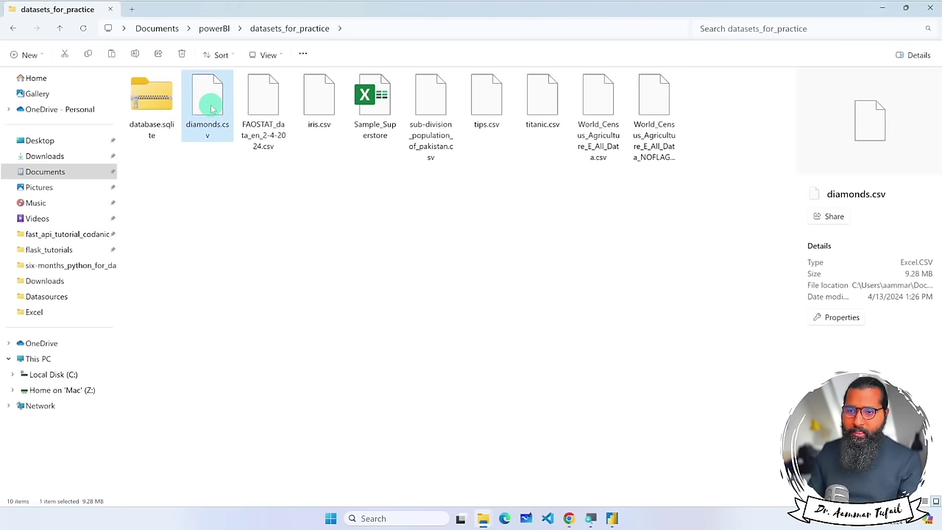
{"action": "left_click", "coordinate": [363, 105]}
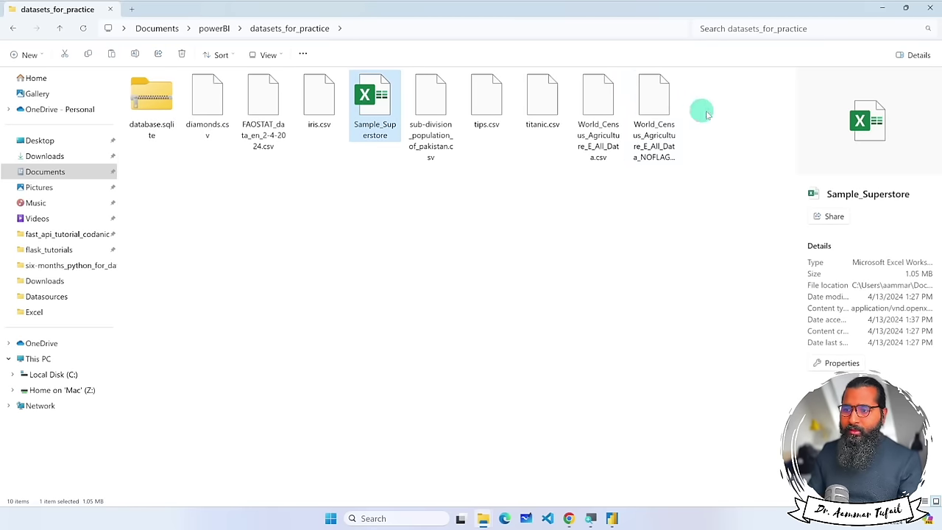
{"action": "left_click", "coordinate": [223, 150]}
Extract the zipped database.sqlite archive within datasets_for_practice, then check the extracted folder and return to the dataset files.
{"action": "left_click", "coordinate": [153, 96]}
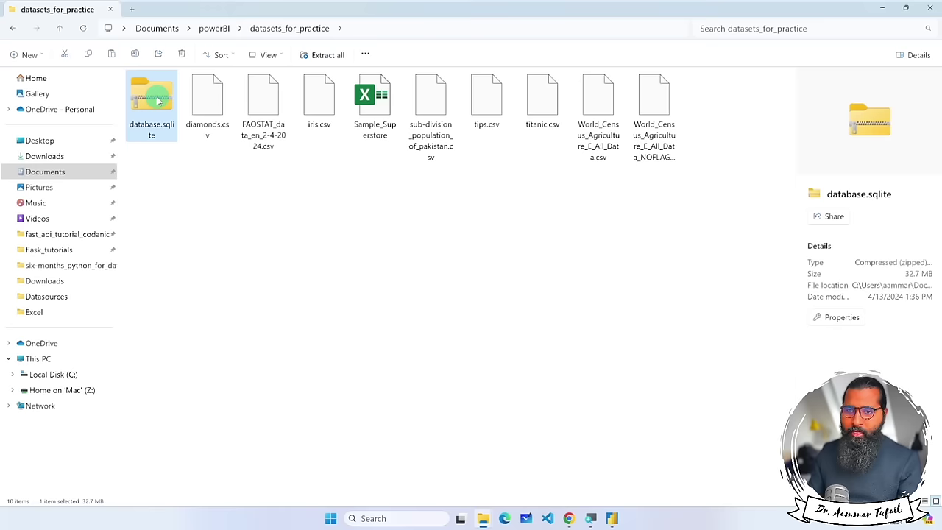
{"action": "right_click", "coordinate": [158, 100]}
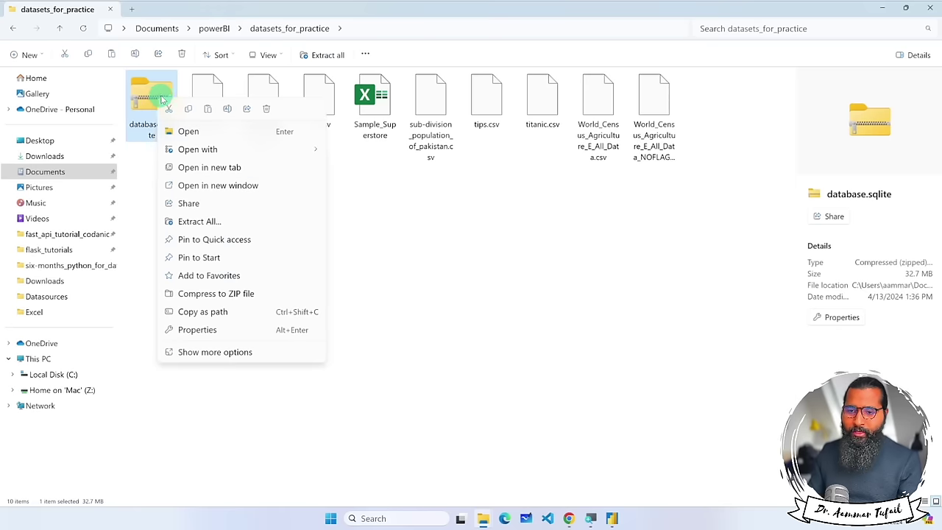
{"action": "left_click", "coordinate": [213, 222]}
{"action": "left_click", "coordinate": [547, 357]}
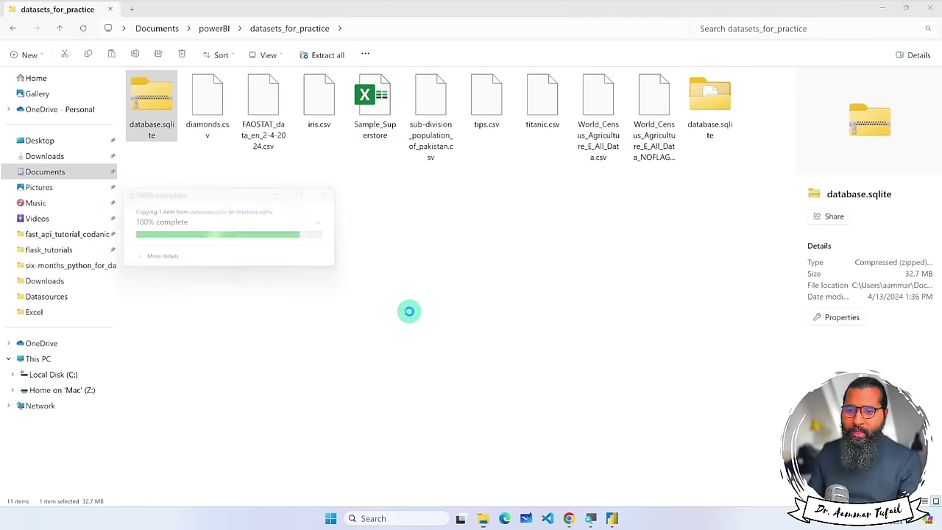
{"action": "key", "text": "alt+Up"}
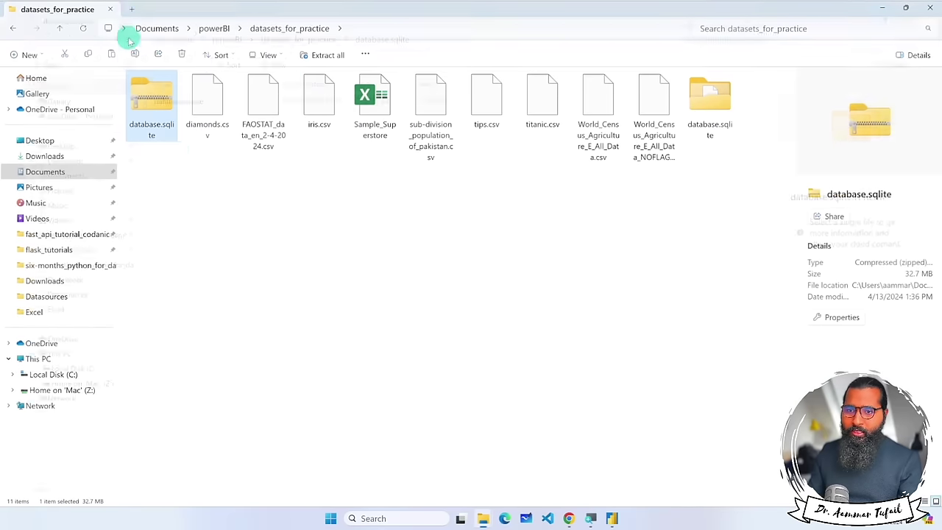
{"action": "double_click", "coordinate": [698, 100]}
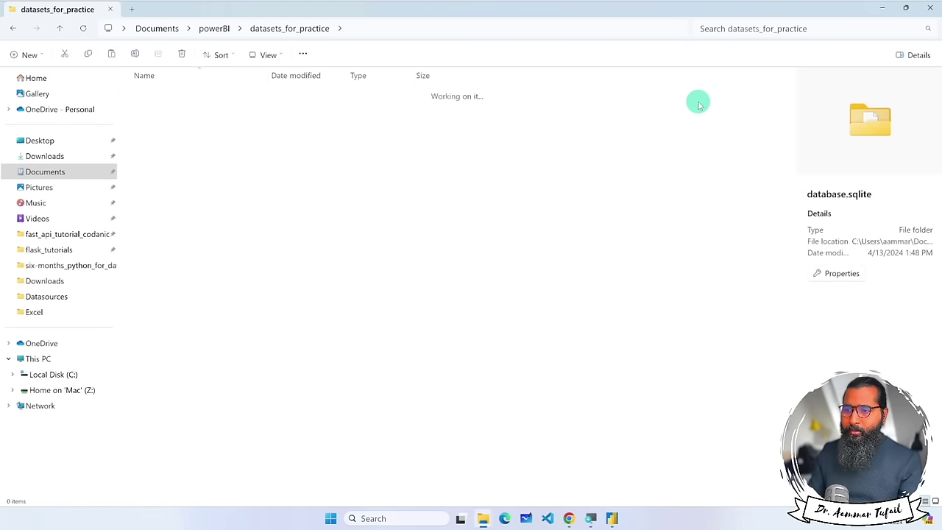
{"action": "left_click", "coordinate": [15, 28]}
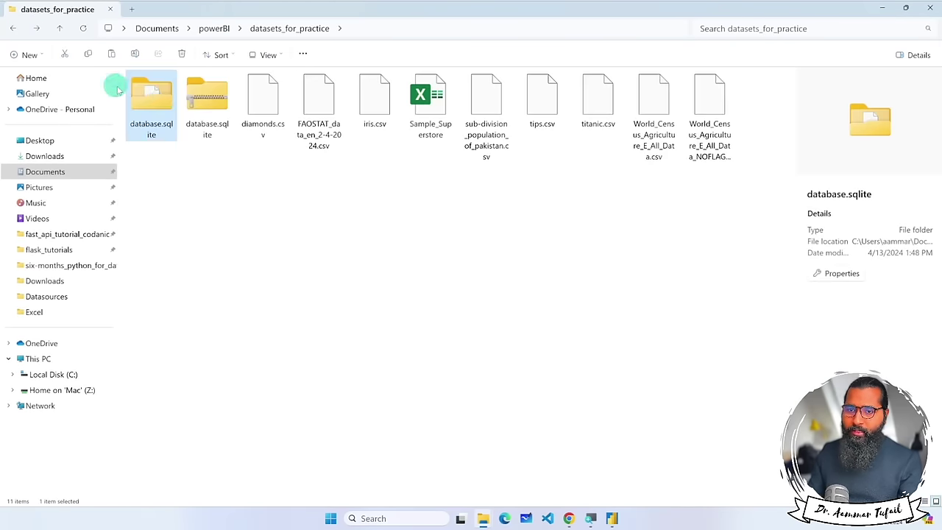
{"action": "left_click", "coordinate": [207, 191]}
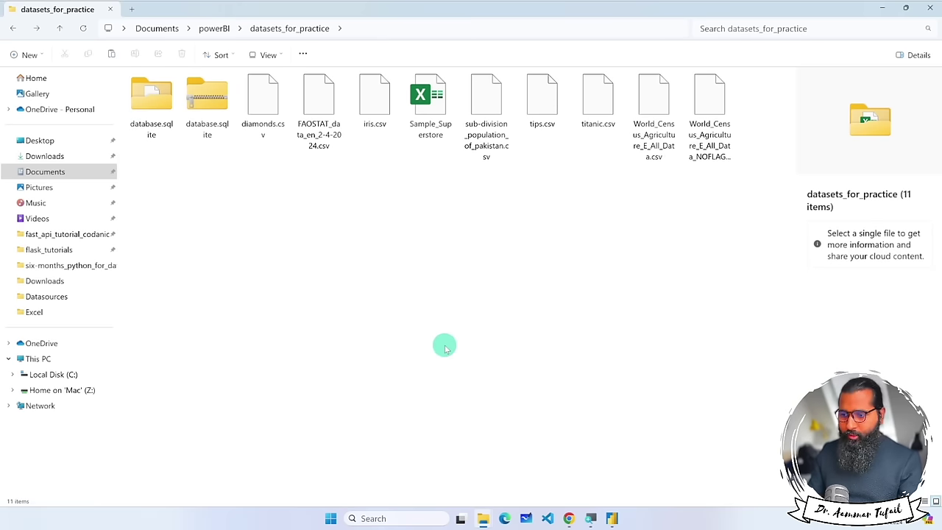
Switch to Power BI Desktop, dismiss the Get Data dialog, and connect to the Sample_Superstore Excel workbook in powerBI > datasets_for_practice.
{"action": "left_click", "coordinate": [612, 518]}
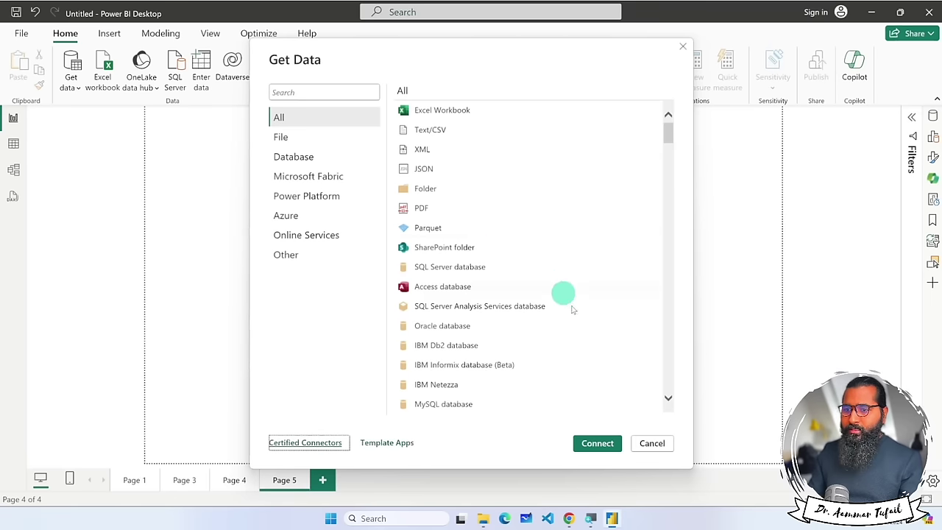
{"action": "left_click", "coordinate": [642, 443]}
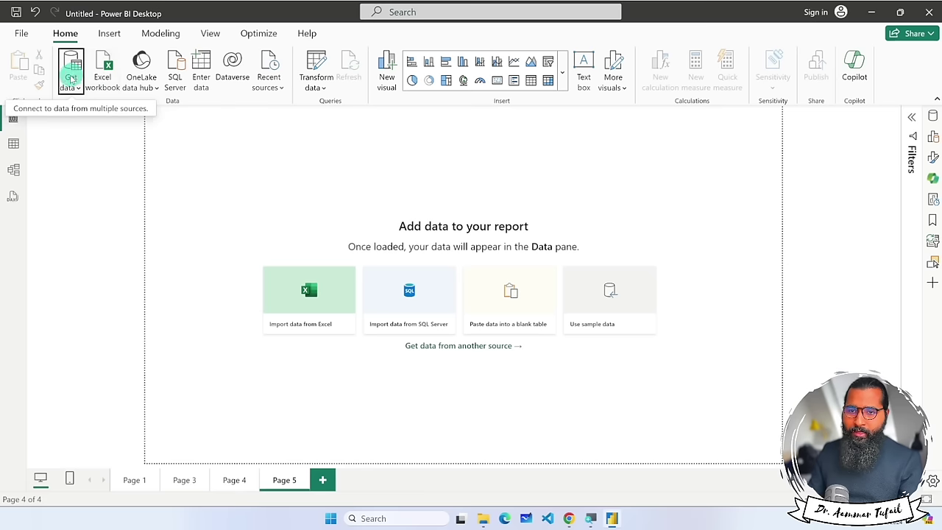
{"action": "left_click", "coordinate": [104, 72]}
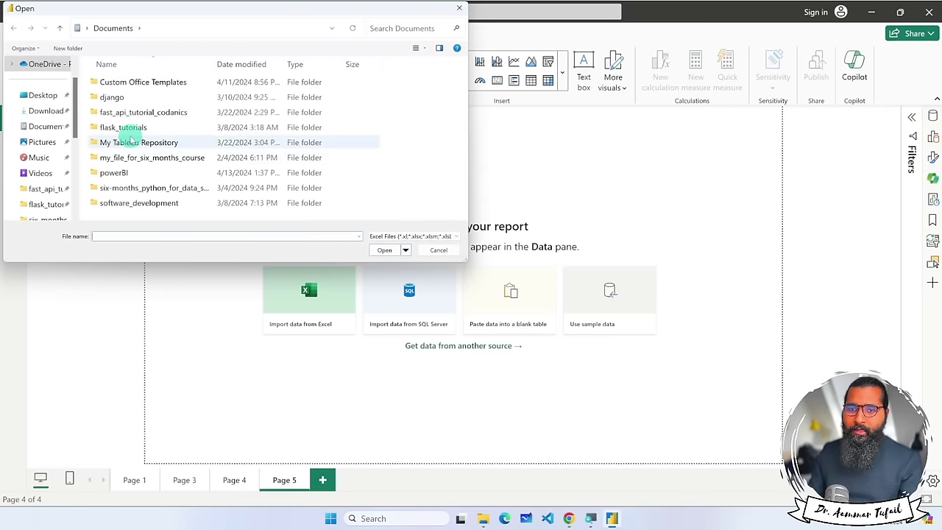
{"action": "left_click", "coordinate": [50, 126]}
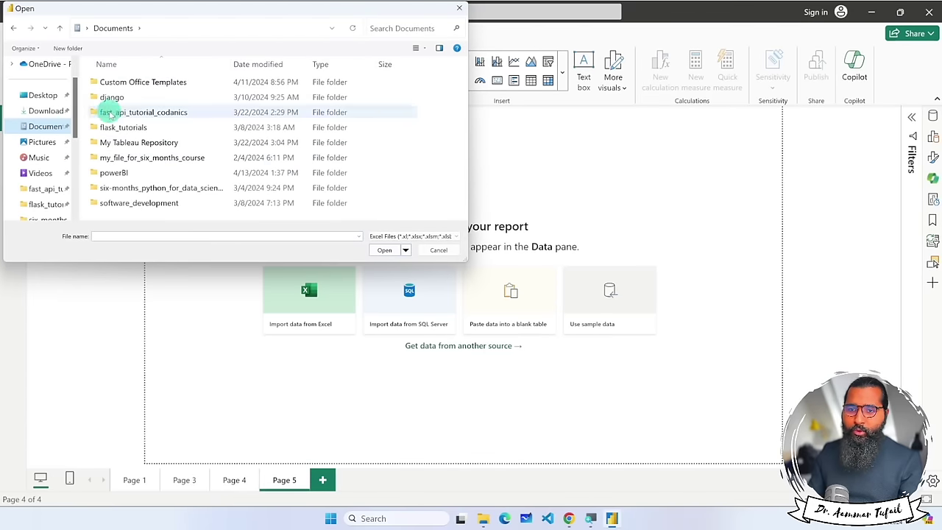
{"action": "double_click", "coordinate": [129, 173]}
{"action": "left_click", "coordinate": [134, 86]}
{"action": "double_click", "coordinate": [134, 85]}
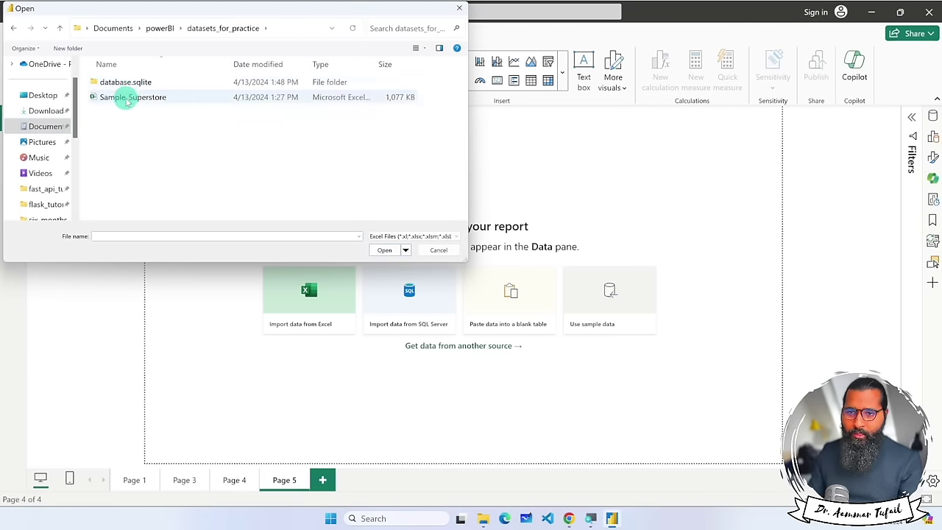
{"action": "left_click", "coordinate": [120, 101]}
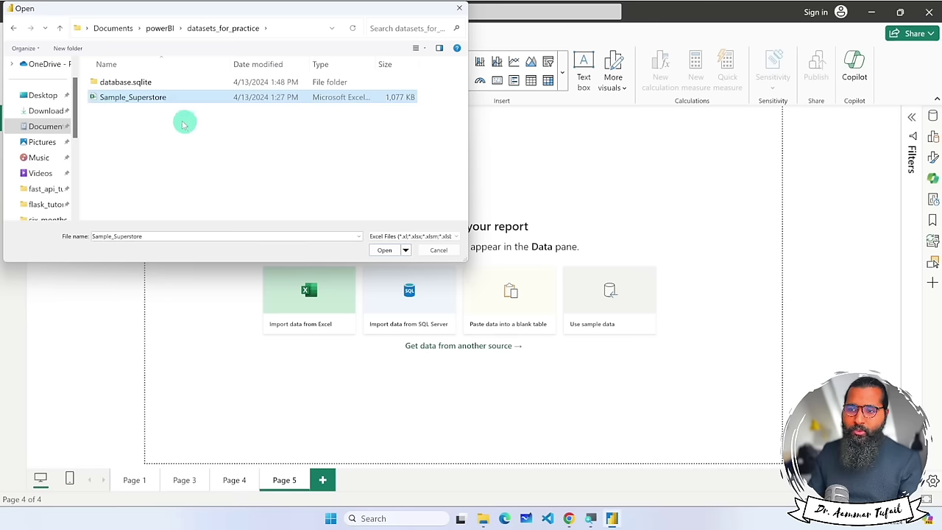
{"action": "left_click", "coordinate": [383, 253]}
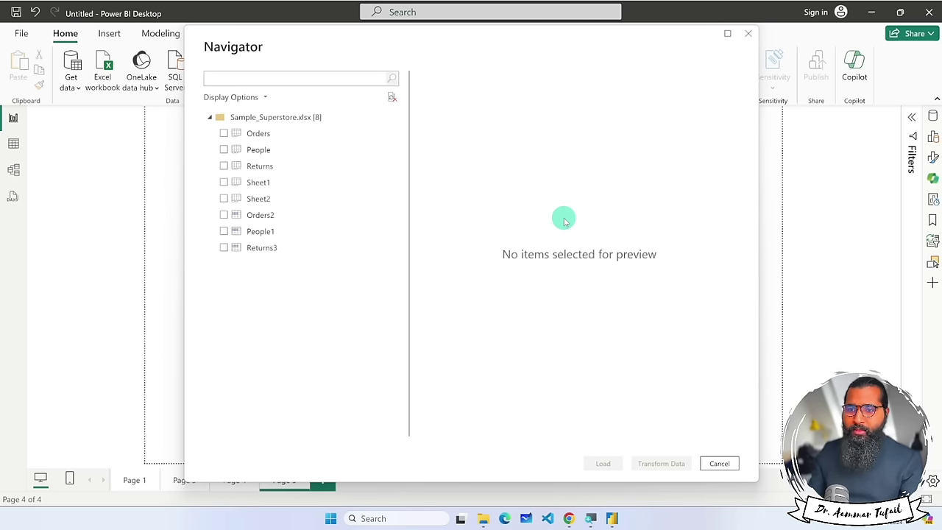
Preview the Orders sheet in the Navigator across its columns through Profit, and leave the sheet unselected.
{"action": "left_click", "coordinate": [249, 138]}
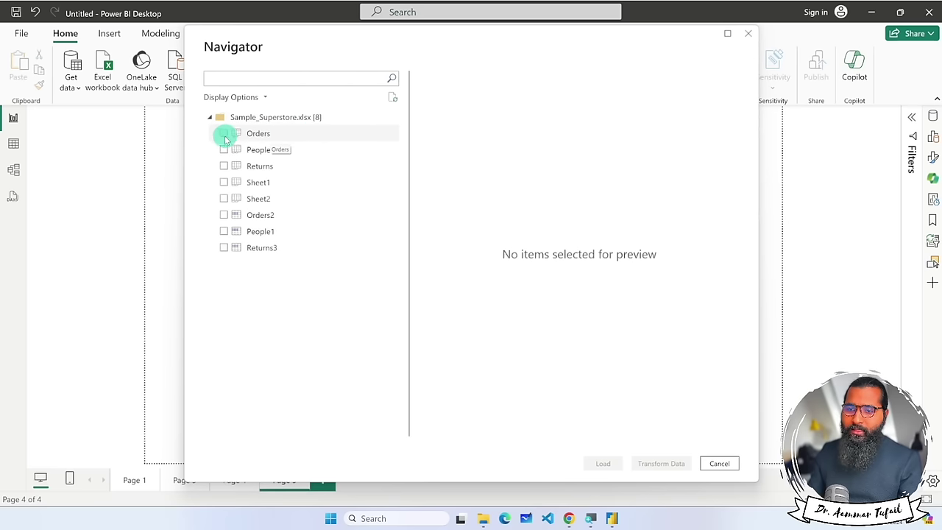
{"action": "left_click", "coordinate": [225, 135]}
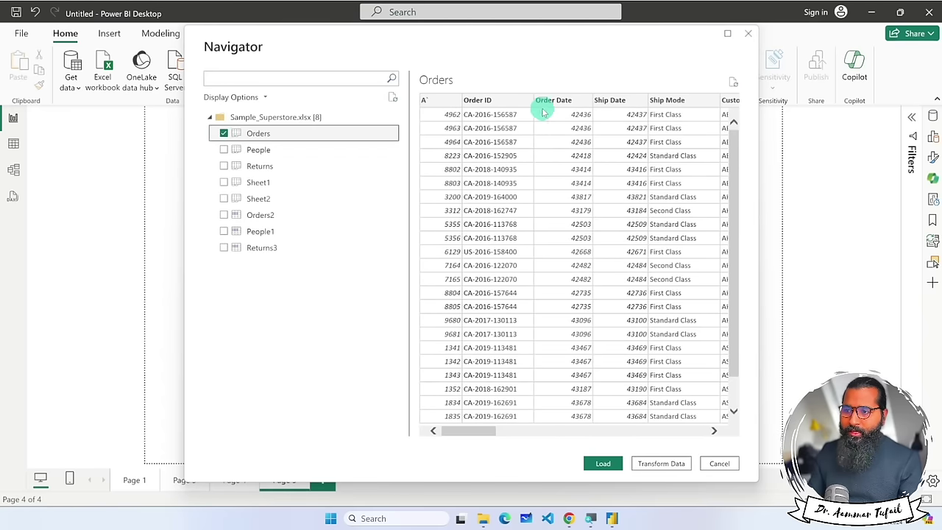
{"action": "scroll", "coordinate": [614, 136], "scroll_direction": "right", "scroll_amount": 10}
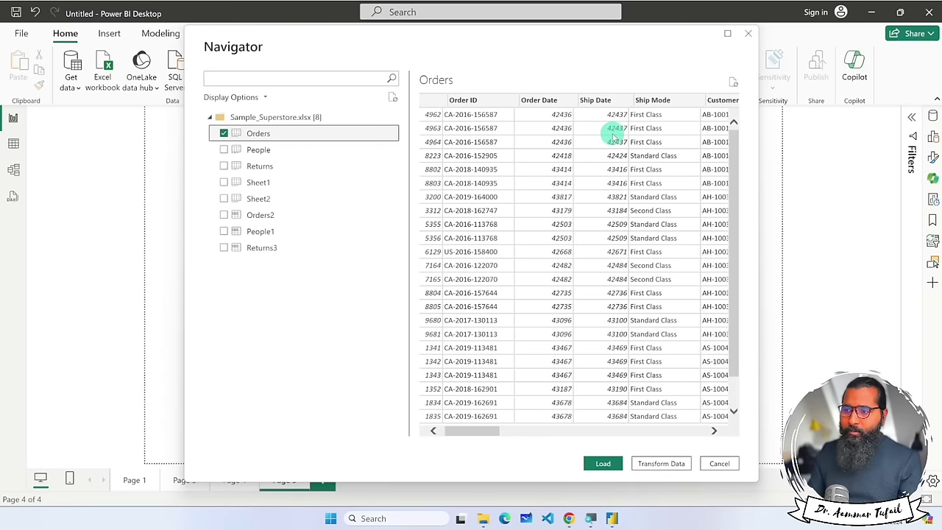
{"action": "scroll", "coordinate": [613, 137], "scroll_direction": "right", "scroll_amount": 10}
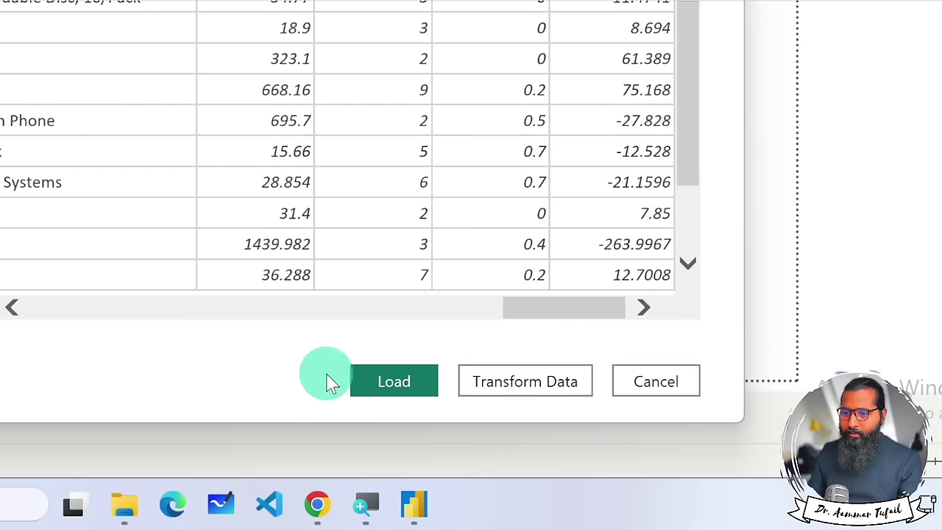
{"action": "left_click", "coordinate": [392, 394]}
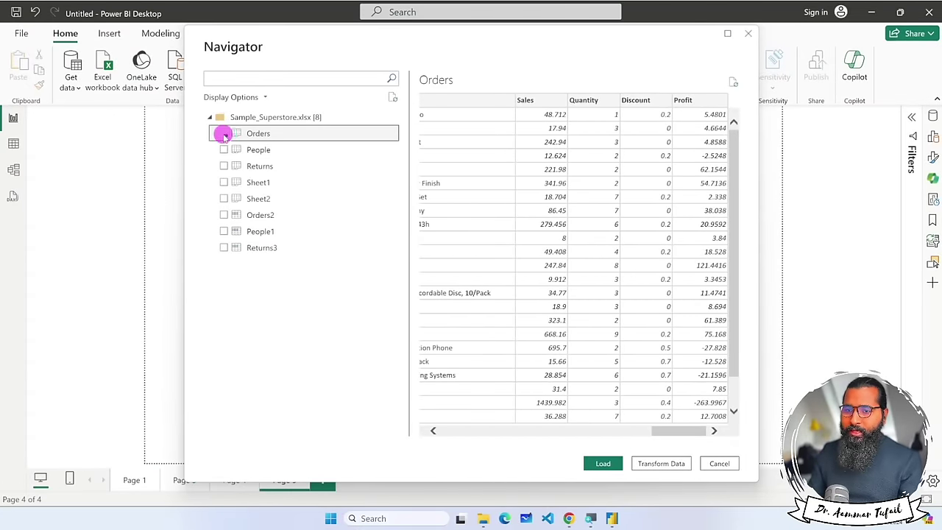
{"action": "left_click", "coordinate": [223, 133]}
Preview the workbook's other sheets and tables in the Navigator, from People through Returns3.
{"action": "left_click", "coordinate": [251, 149]}
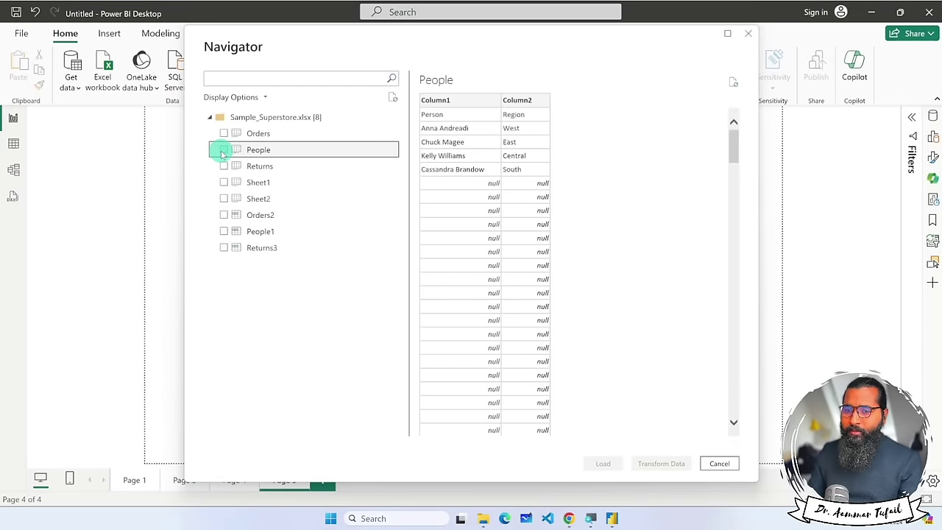
{"action": "left_click", "coordinate": [265, 167]}
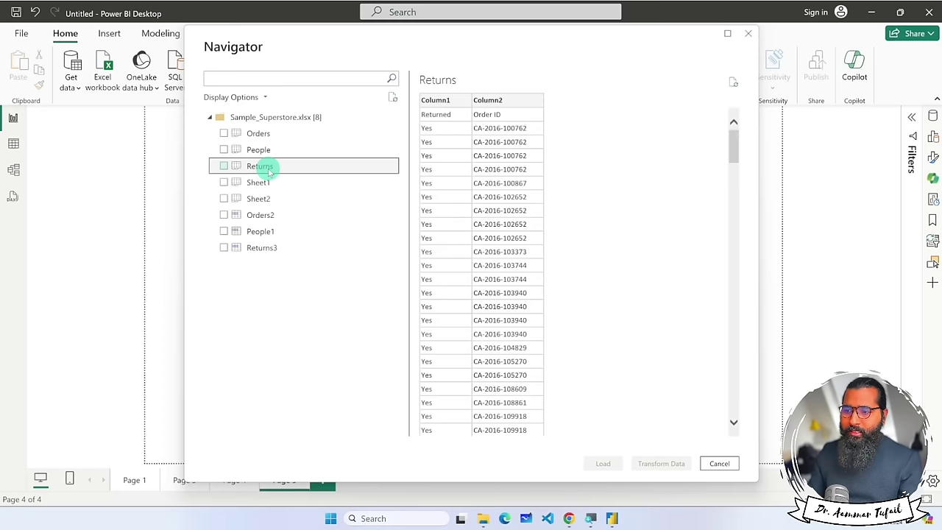
{"action": "left_click", "coordinate": [256, 184]}
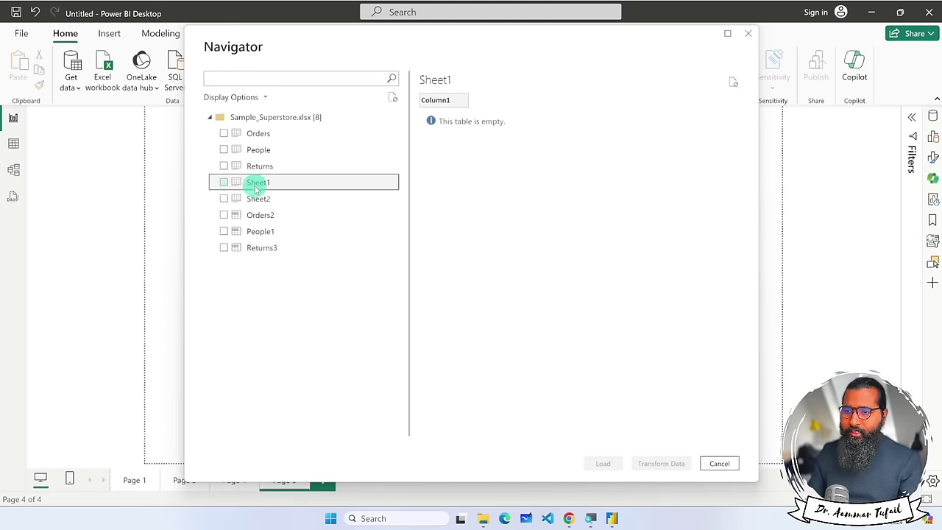
{"action": "left_click", "coordinate": [258, 204]}
{"action": "left_click", "coordinate": [257, 215]}
{"action": "left_click", "coordinate": [256, 233]}
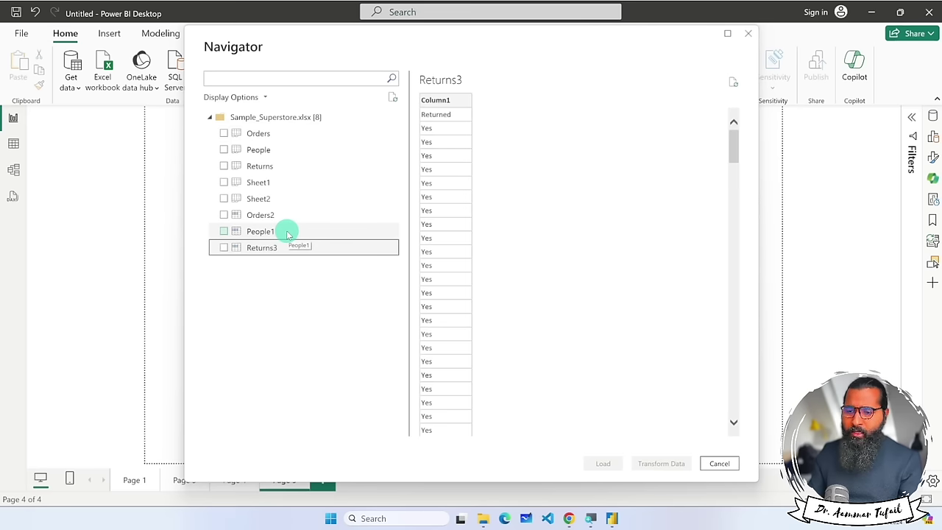
Open the Sample_Superstore workbook in Excel from the datasets_for_practice folder, and dismiss the theme chooser.
{"action": "mouse_move", "coordinate": [483, 516]}
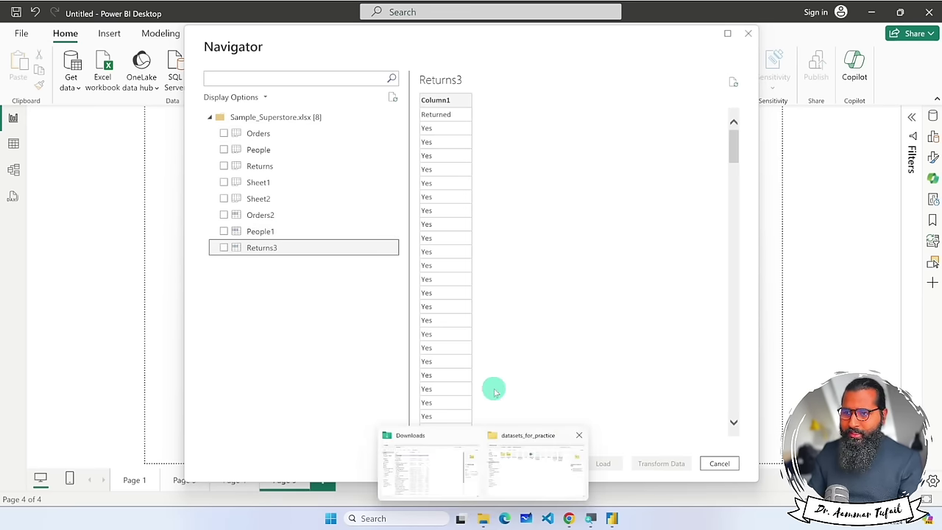
{"action": "left_click", "coordinate": [536, 468]}
{"action": "left_click", "coordinate": [427, 99]}
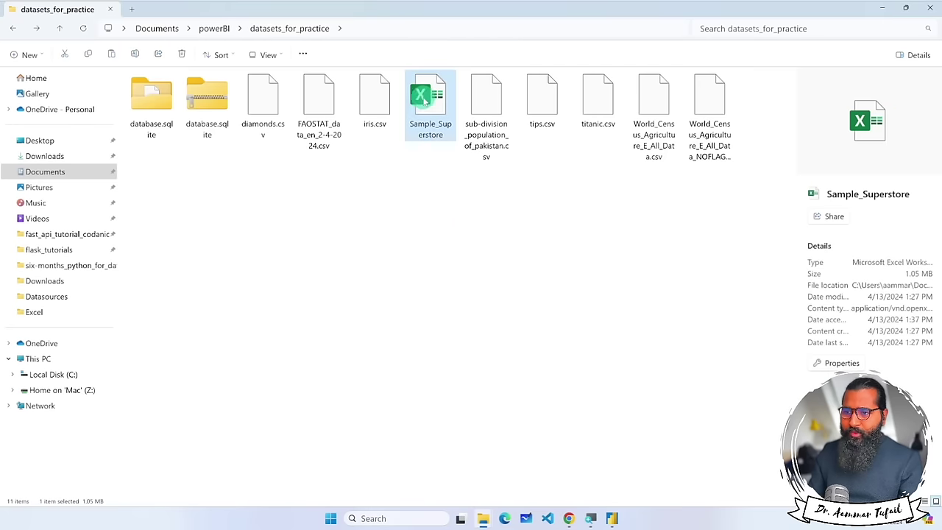
{"action": "right_click", "coordinate": [427, 103]}
{"action": "left_click", "coordinate": [464, 132]}
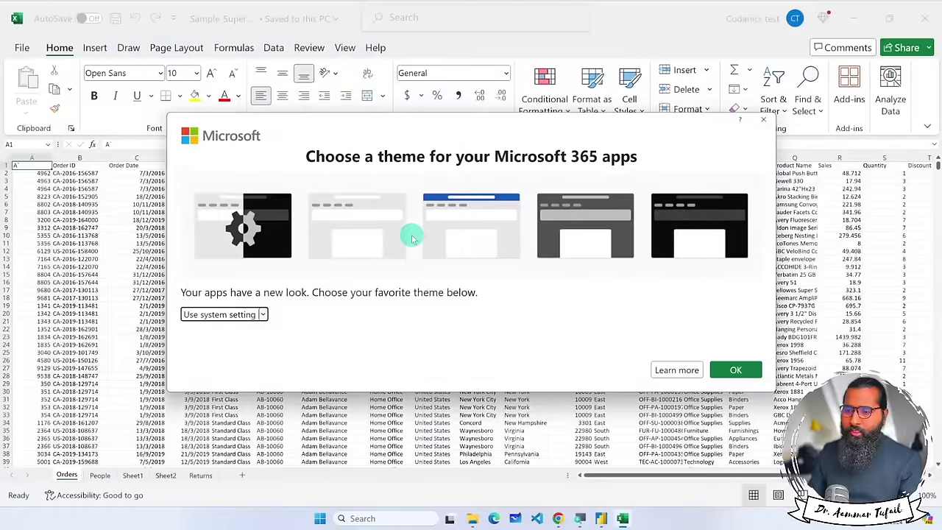
{"action": "left_click", "coordinate": [675, 371]}
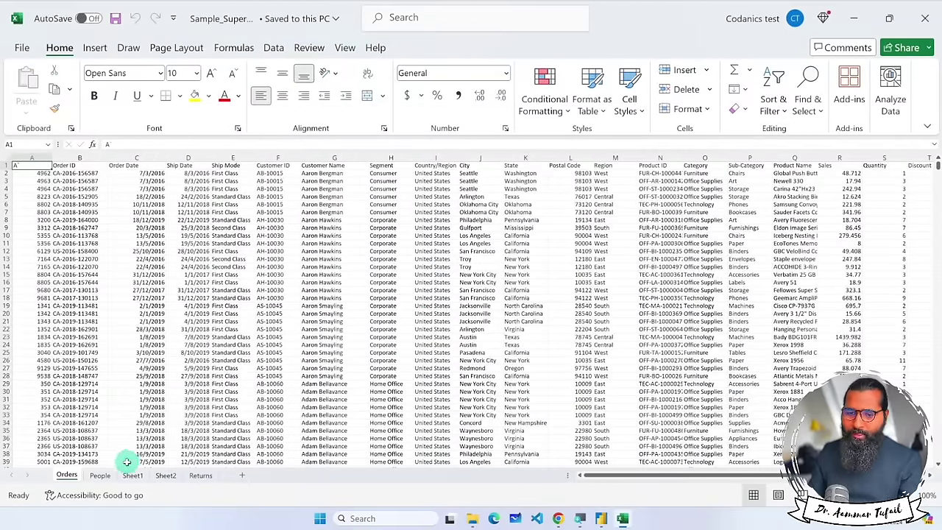
Look through the People, Sheet1, Sheet2 and Returns sheets in Excel, and return to the Navigator in Power BI Desktop.
{"action": "left_click", "coordinate": [99, 476]}
{"action": "left_click", "coordinate": [132, 476]}
{"action": "left_click", "coordinate": [165, 475]}
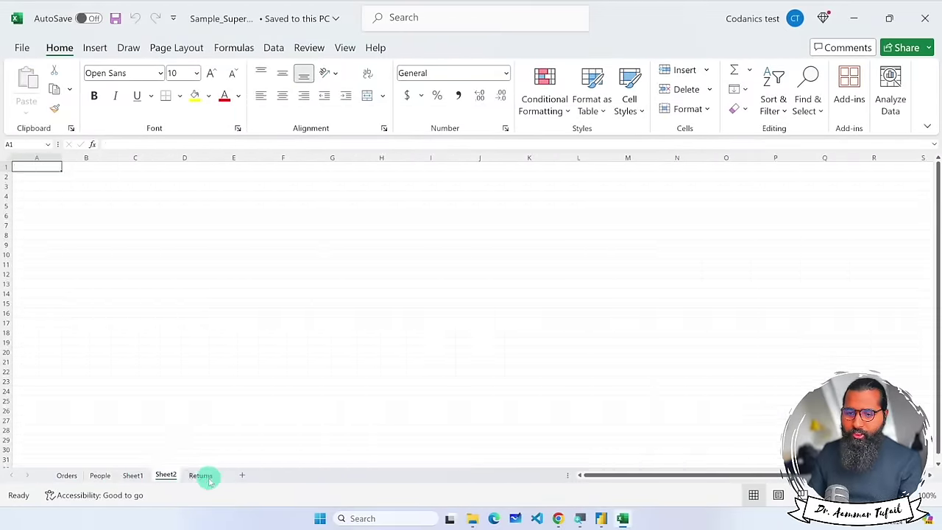
{"action": "left_click", "coordinate": [200, 476]}
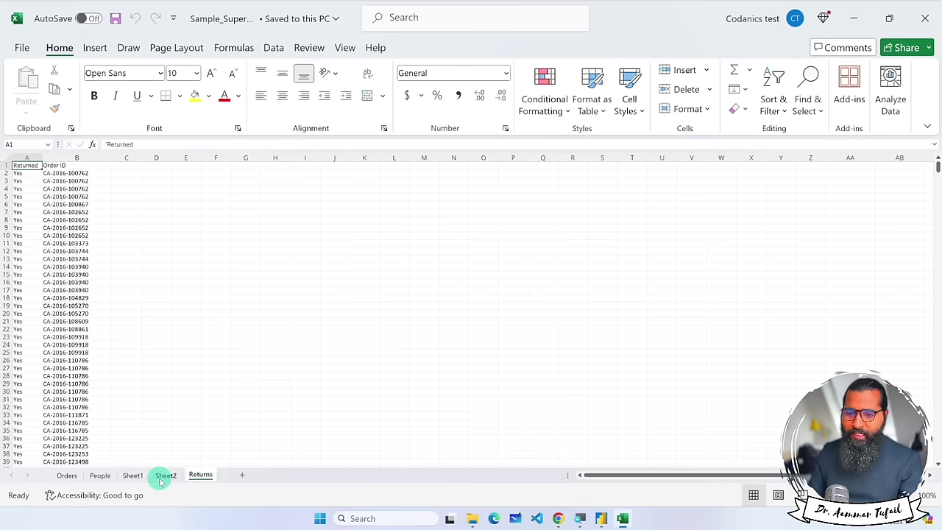
{"action": "left_click", "coordinate": [601, 518]}
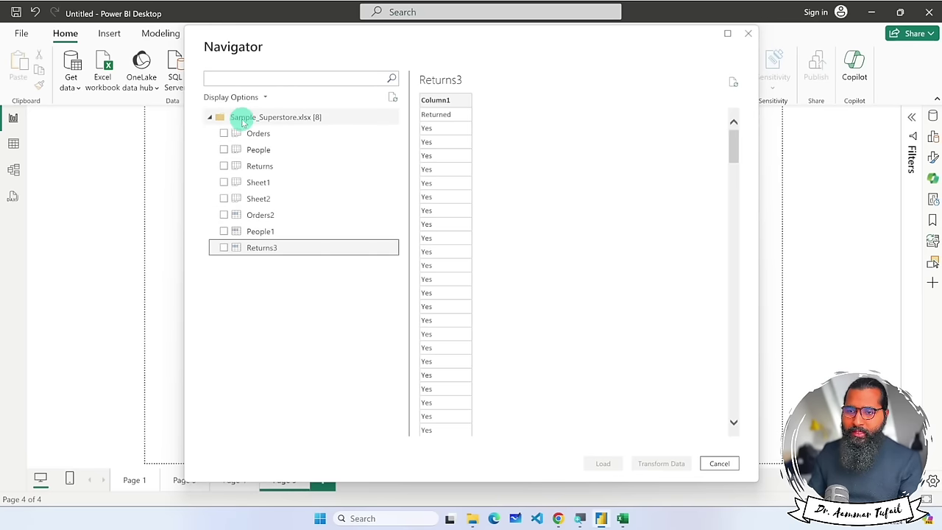
Check the Sample_Superstore file in the datasets_for_practice folder and its open workbook in Excel, and return to the Navigator in Power BI Desktop.
{"action": "mouse_move", "coordinate": [472, 519]}
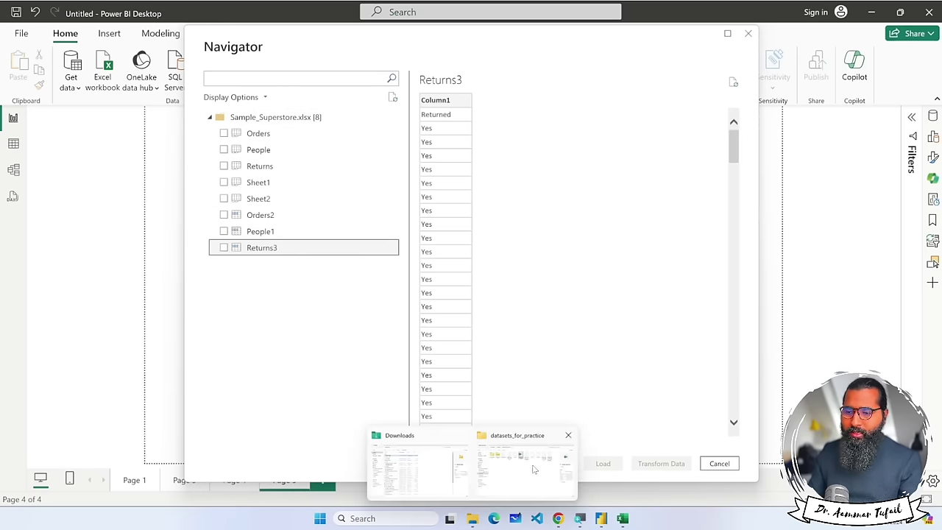
{"action": "left_click", "coordinate": [464, 435]}
{"action": "left_click", "coordinate": [471, 463]}
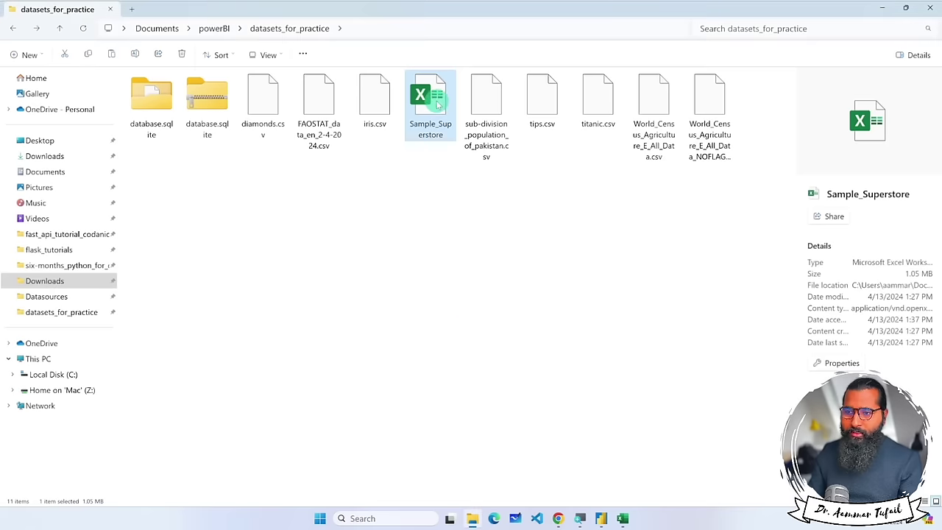
{"action": "left_click", "coordinate": [623, 517]}
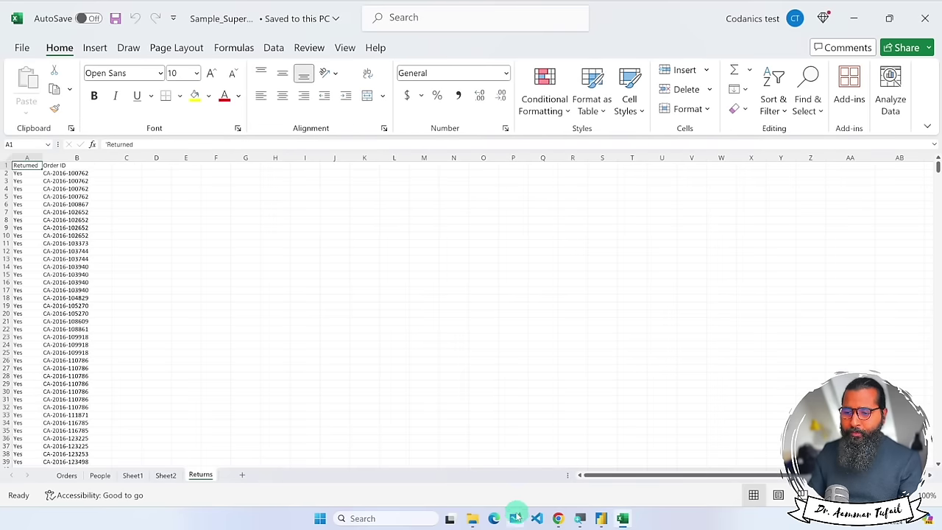
{"action": "left_click", "coordinate": [602, 518]}
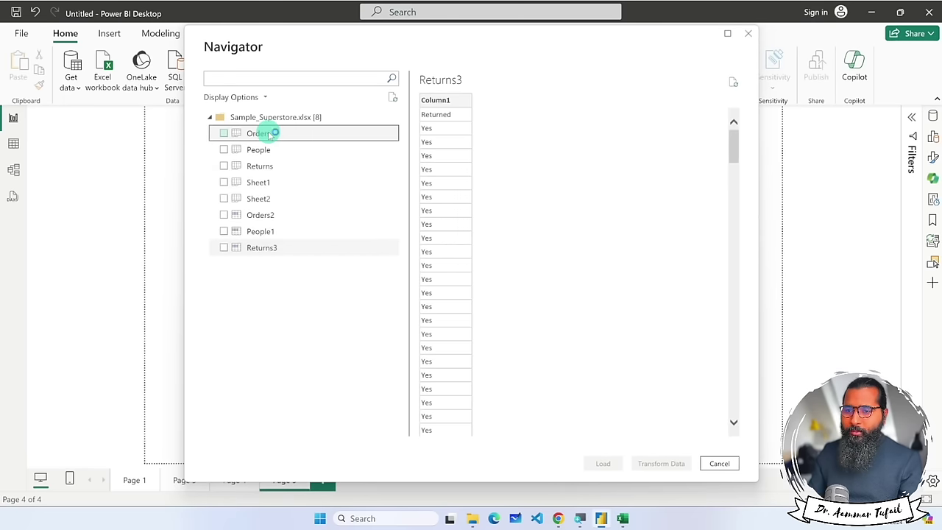
Select only the Orders sheet of Sample_Superstore.xlsx in the Navigator and load it into the report.
{"action": "left_click", "coordinate": [223, 133]}
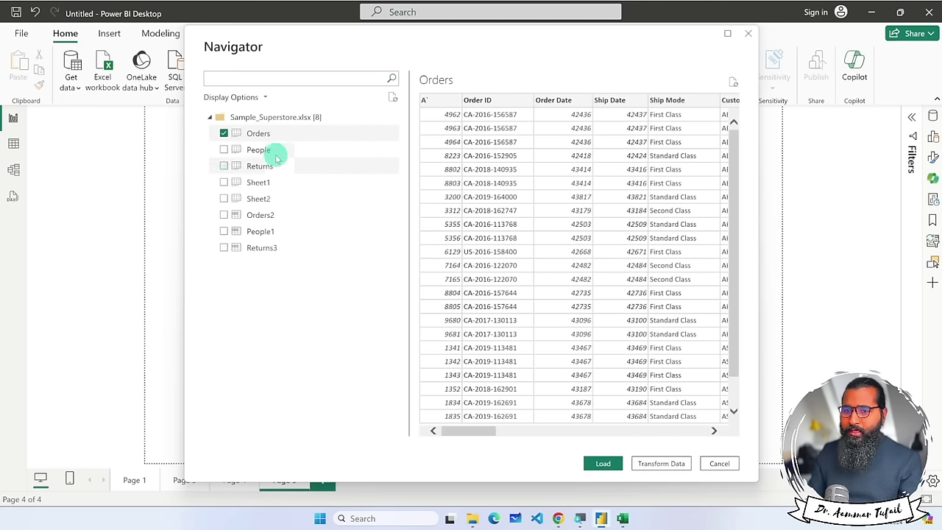
{"action": "left_click", "coordinate": [224, 134]}
{"action": "left_click", "coordinate": [223, 134]}
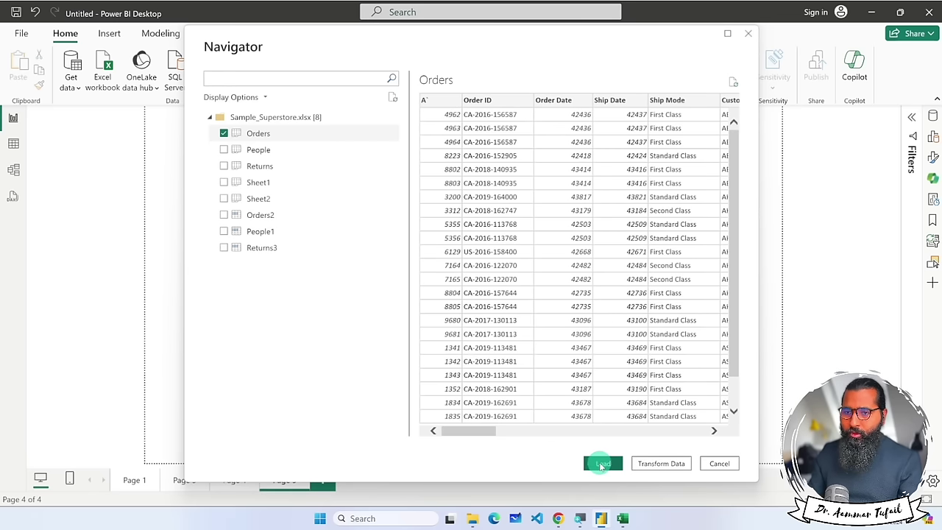
{"action": "left_click", "coordinate": [224, 133]}
{"action": "left_click", "coordinate": [224, 133]}
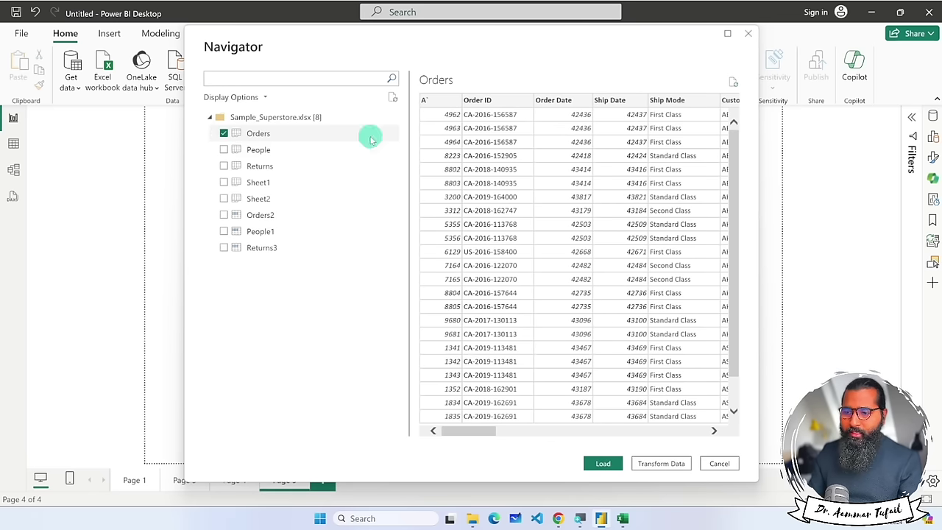
{"action": "left_click", "coordinate": [605, 464]}
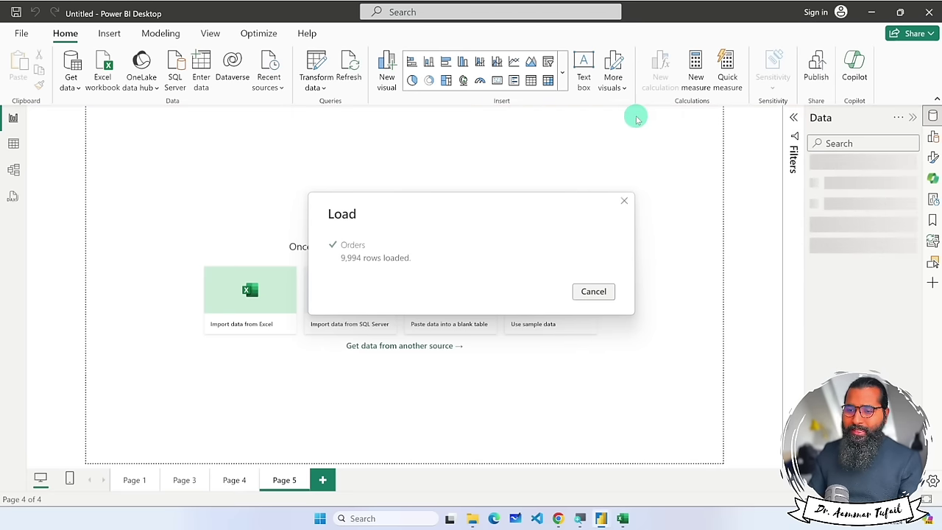
Switch to File Explorer, check the file properties of Sample_Superstore in the datasets_for_practice folder, and close them.
{"action": "left_click", "coordinate": [472, 518]}
{"action": "left_click", "coordinate": [434, 108]}
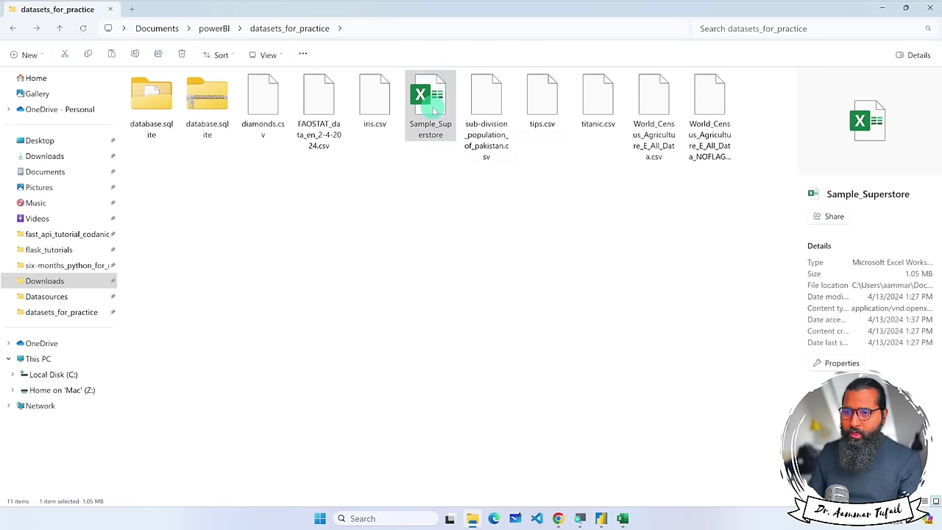
{"action": "right_click", "coordinate": [434, 109]}
{"action": "left_click", "coordinate": [477, 252]}
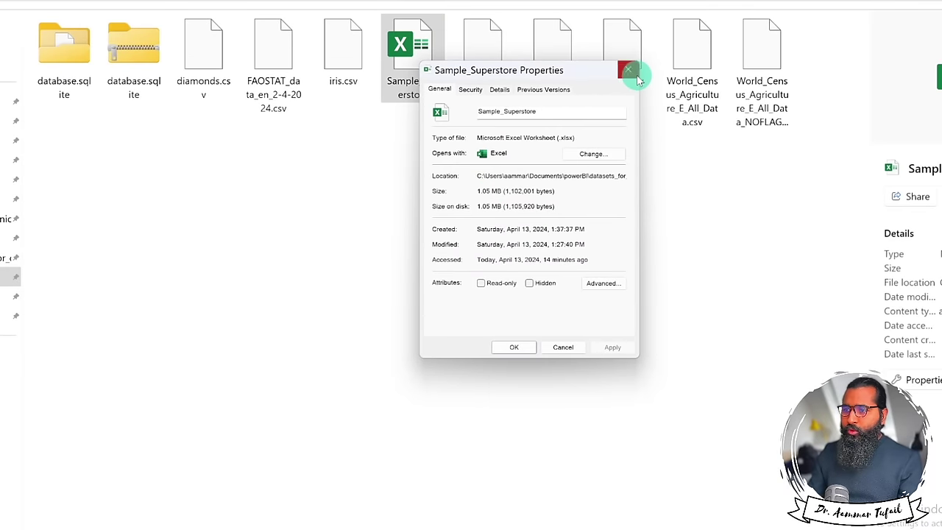
{"action": "left_click", "coordinate": [636, 77]}
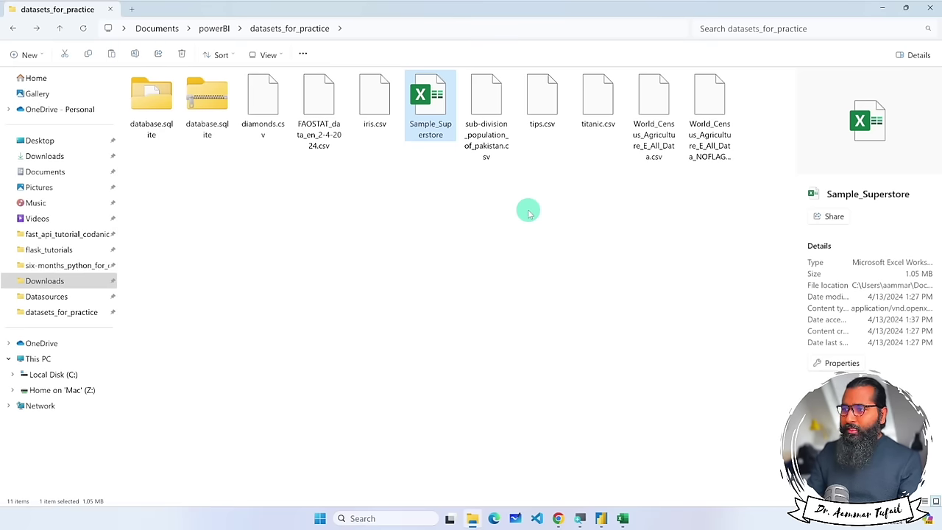
Hide the details pane and show the datasets_for_practice files in the Details layout.
{"action": "left_click", "coordinate": [906, 56]}
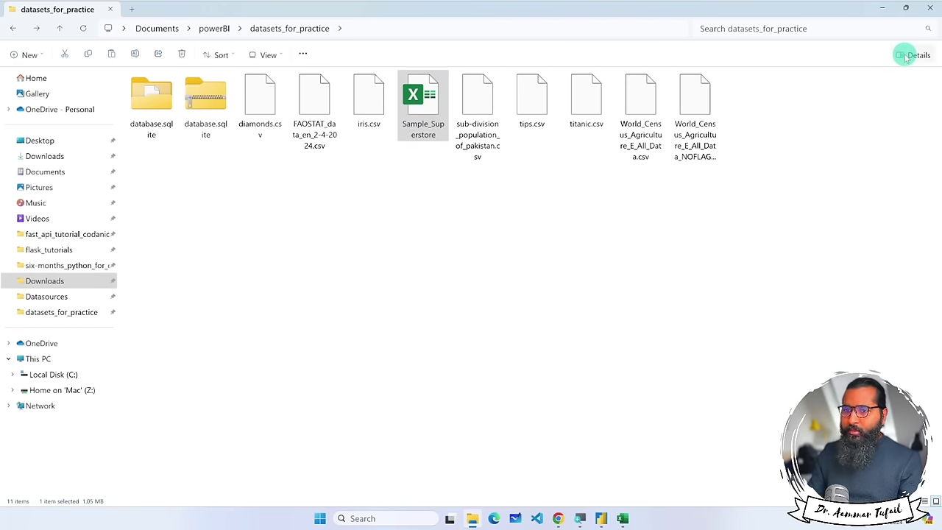
{"action": "left_click", "coordinate": [276, 54]}
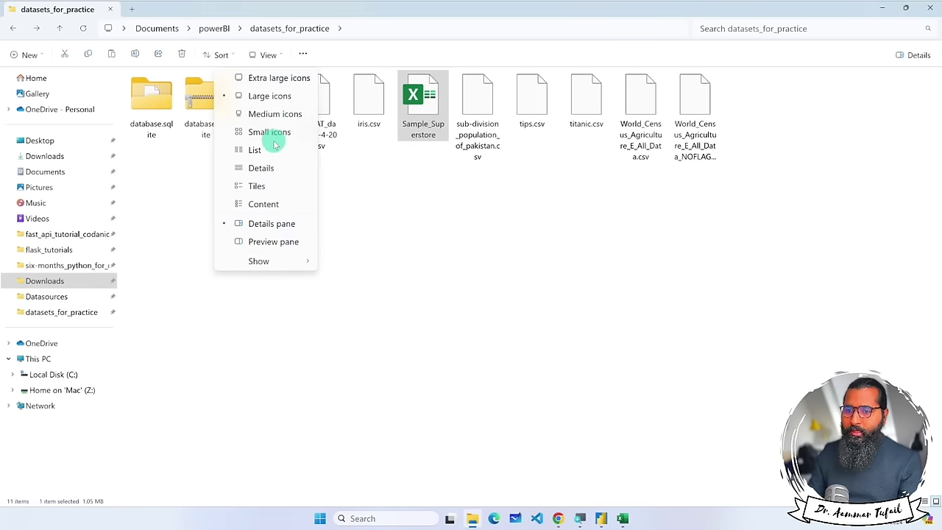
{"action": "left_click", "coordinate": [270, 166]}
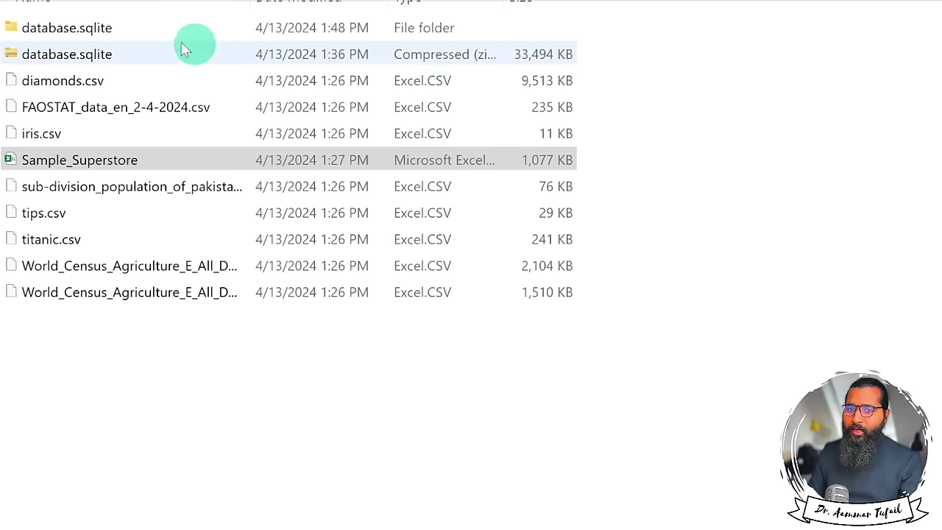
Look inside the database.sqlite folder, go back to datasets_for_practice, and switch to Power BI Desktop.
{"action": "left_click", "coordinate": [93, 31]}
{"action": "double_click", "coordinate": [93, 31]}
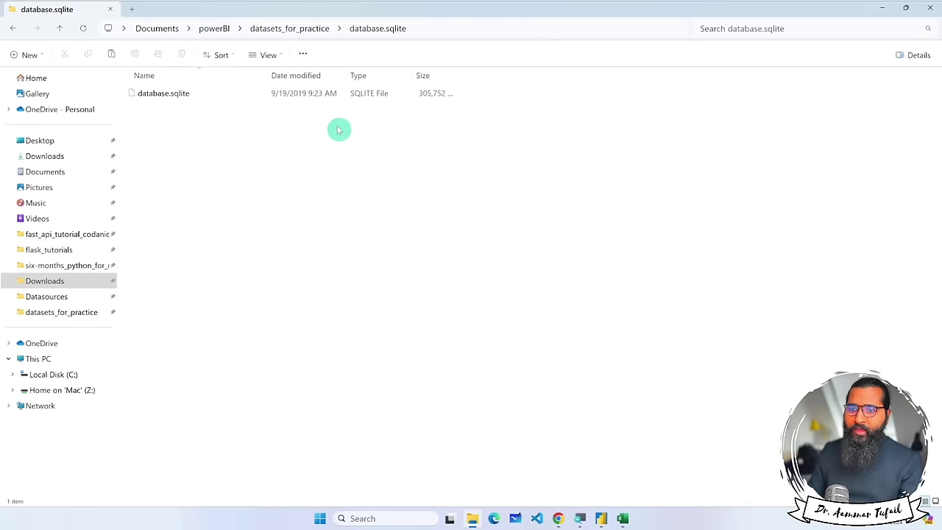
{"action": "left_click", "coordinate": [274, 29]}
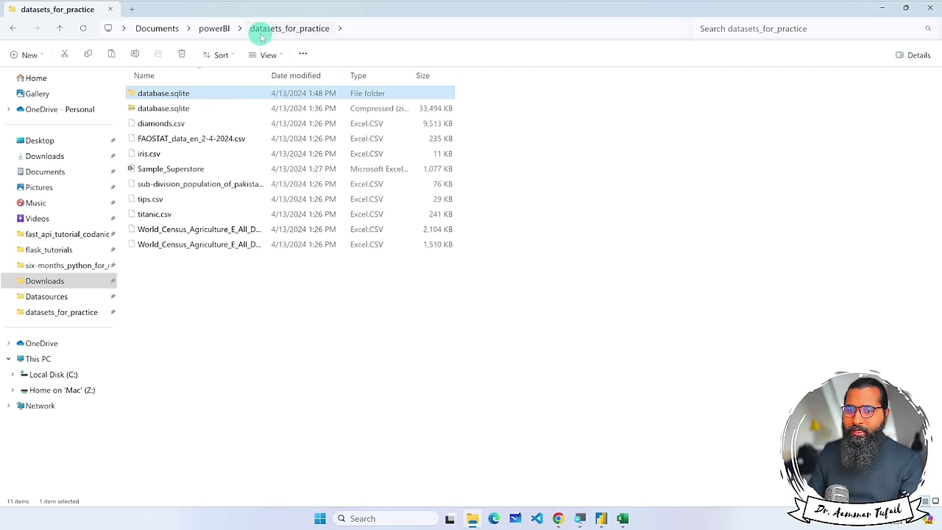
{"action": "left_click", "coordinate": [609, 519]}
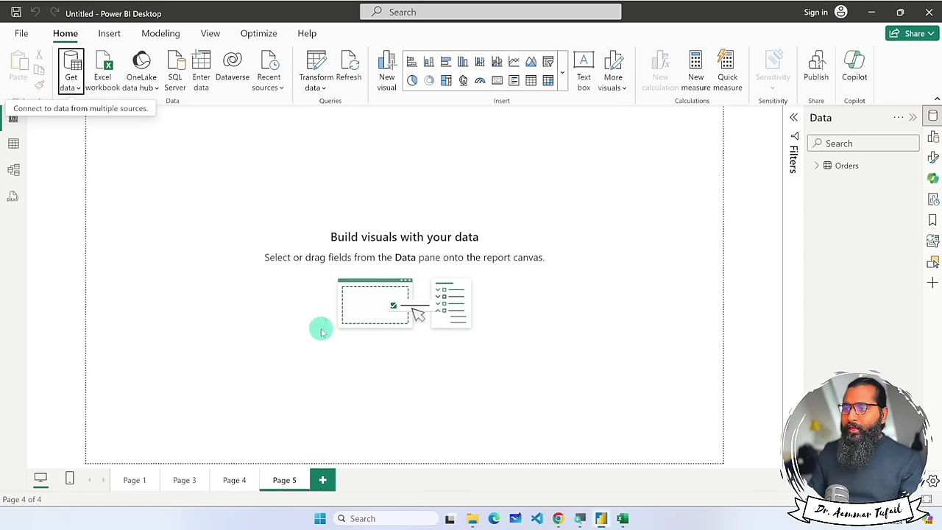
Go to Page 1 of the report and examine the loaded Orders data in Table view.
{"action": "left_click", "coordinate": [136, 480]}
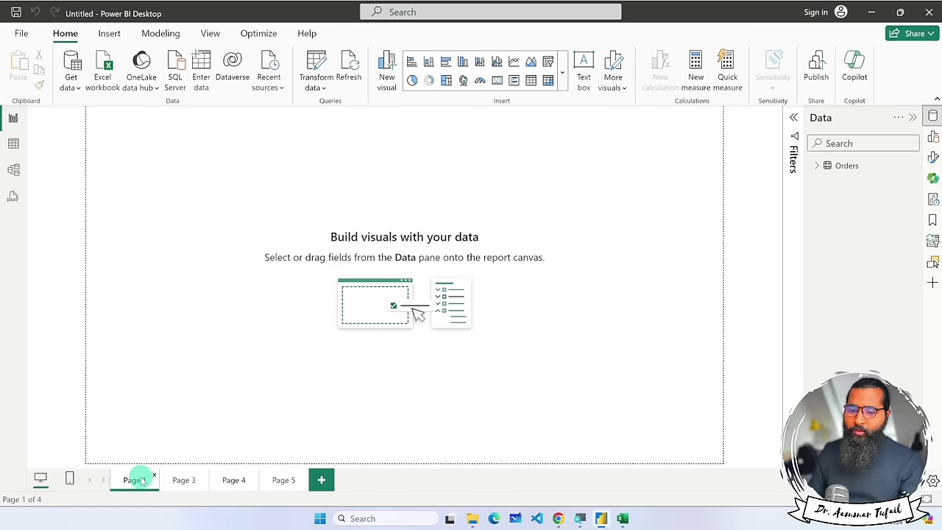
{"action": "left_click", "coordinate": [13, 143]}
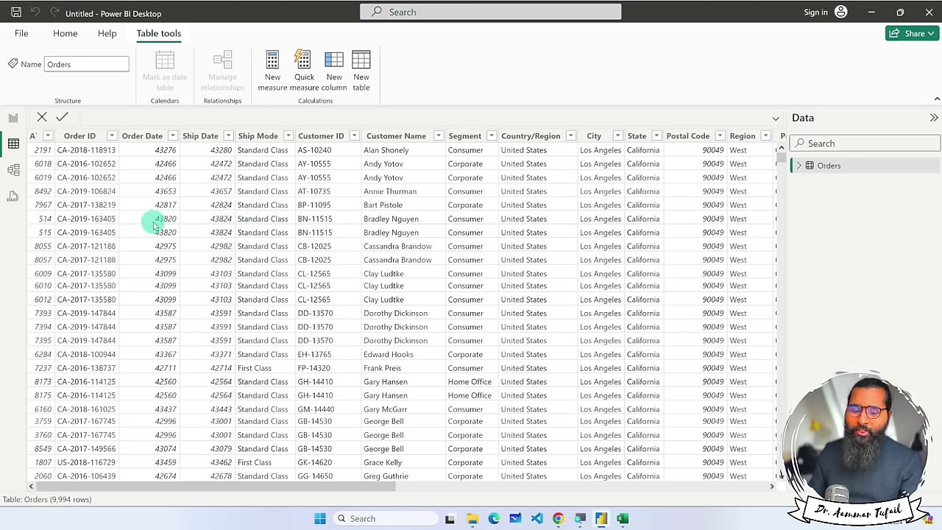
{"action": "left_click", "coordinate": [13, 118]}
{"action": "left_click", "coordinate": [14, 143]}
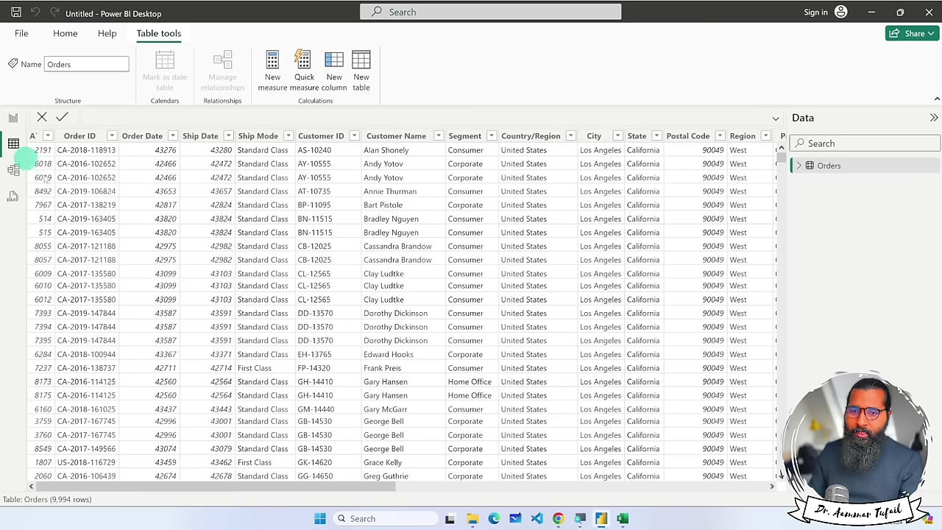
Examine the Orders table in Model view, look at DAX query view, and return to Report view.
{"action": "left_click", "coordinate": [15, 171]}
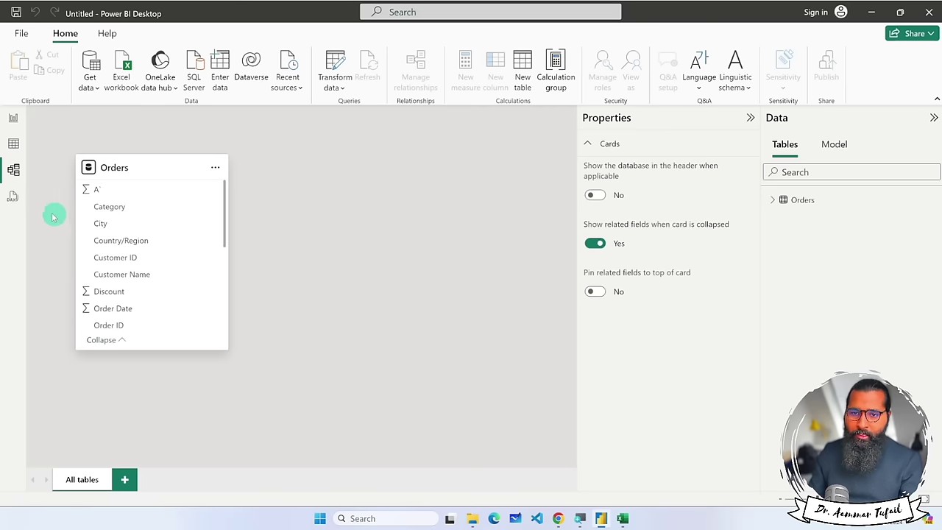
{"action": "left_click", "coordinate": [14, 197]}
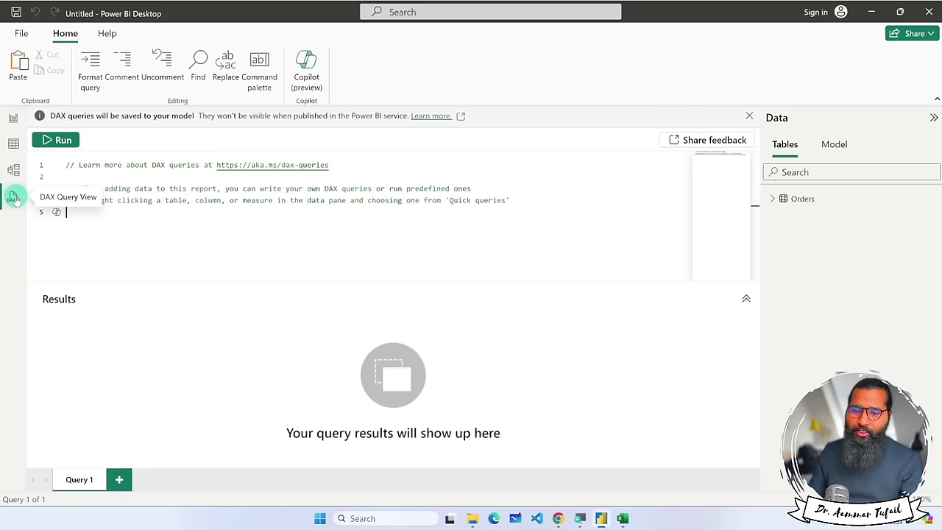
{"action": "left_click", "coordinate": [65, 212]}
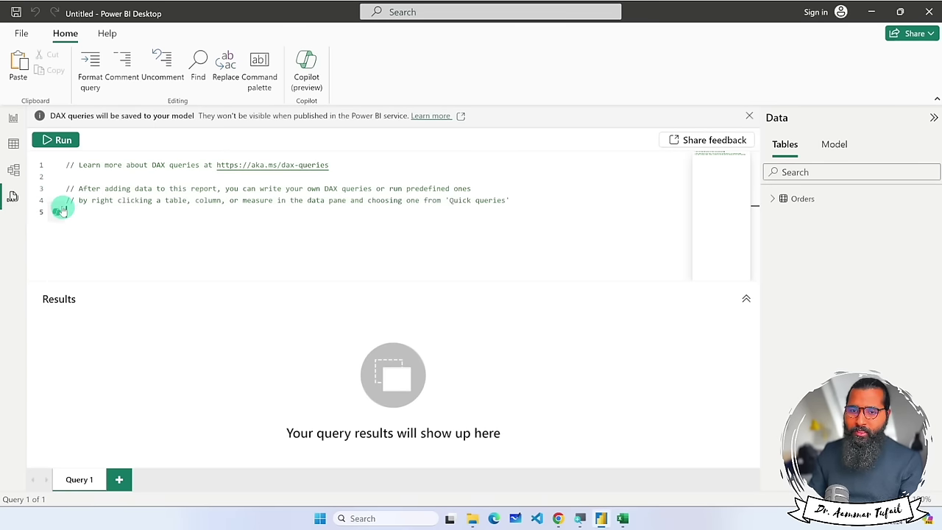
{"action": "left_click", "coordinate": [15, 145]}
{"action": "left_click", "coordinate": [14, 120]}
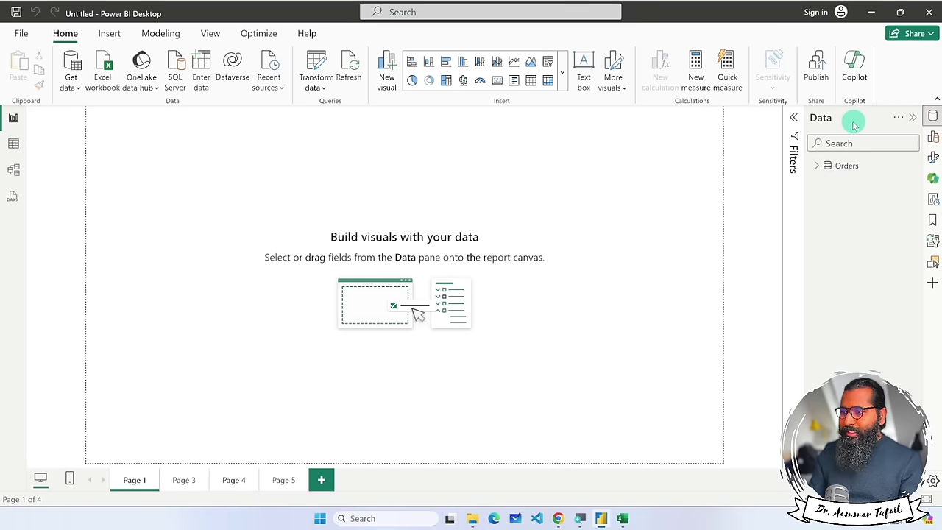
Hide the Data pane and show it again.
{"action": "left_click", "coordinate": [933, 117]}
{"action": "left_click", "coordinate": [934, 117]}
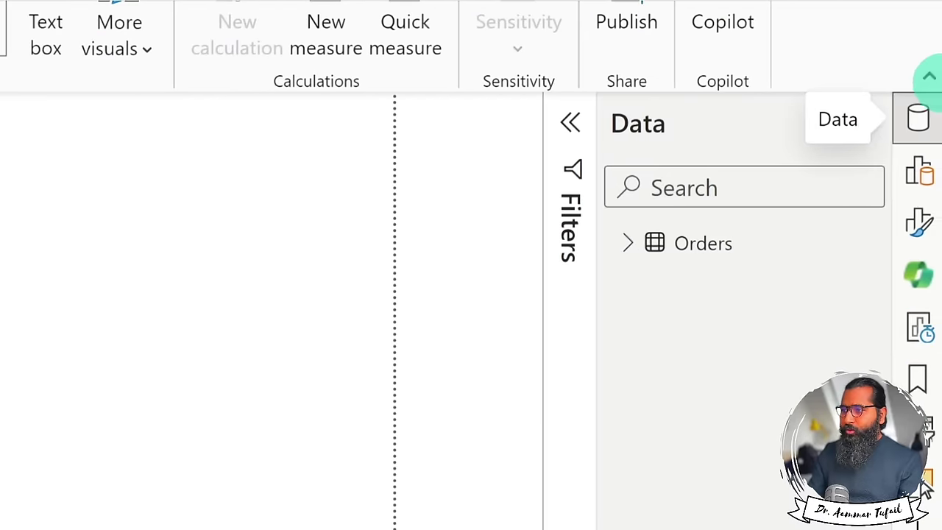
{"action": "left_click", "coordinate": [918, 120]}
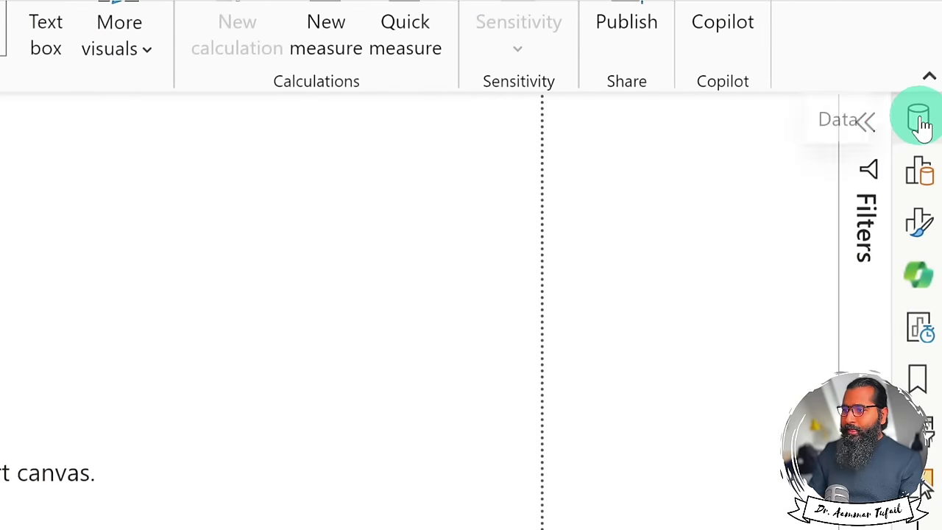
{"action": "left_click", "coordinate": [918, 120]}
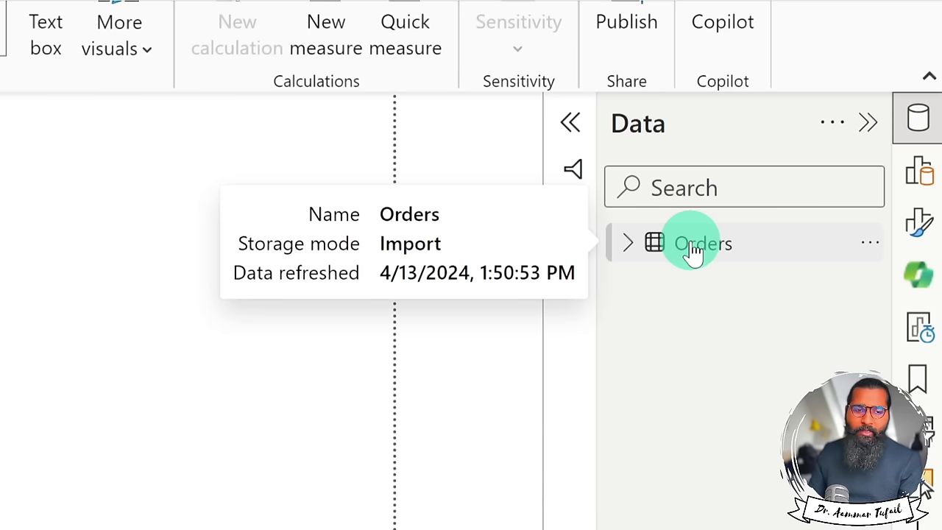
Expand the Orders table in the Data pane and look through its fields.
{"action": "left_click", "coordinate": [718, 185]}
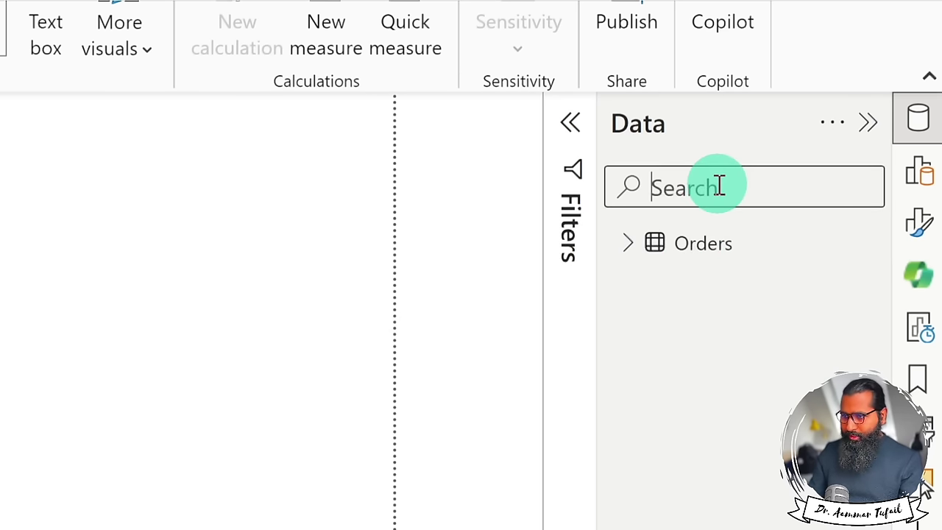
{"action": "left_click", "coordinate": [624, 249]}
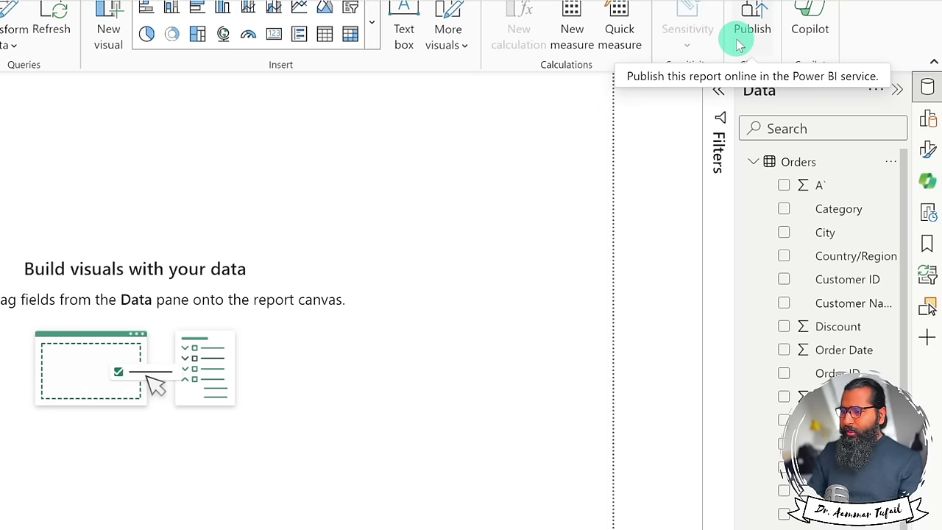
{"action": "scroll", "coordinate": [903, 265], "scroll_direction": "down", "scroll_amount": 1}
{"action": "scroll", "coordinate": [891, 264], "scroll_direction": "up", "scroll_amount": 1}
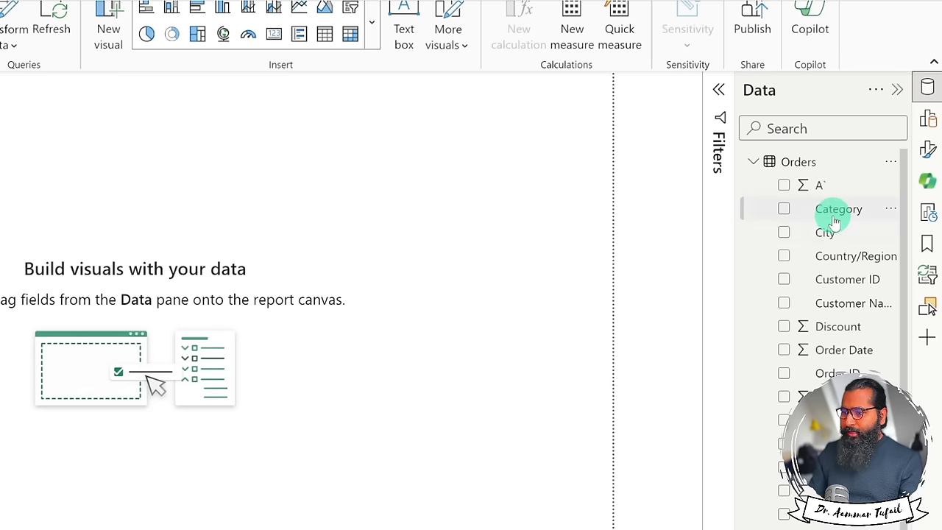
{"action": "scroll", "coordinate": [831, 341], "scroll_direction": "down", "scroll_amount": 1}
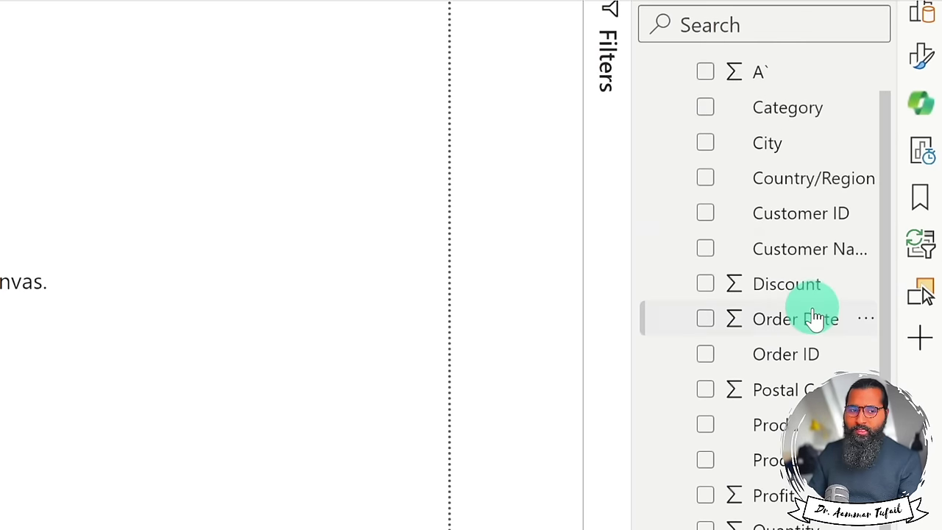
{"action": "left_click_drag", "start_coordinate": [883, 155], "coordinate": [885, 179]}
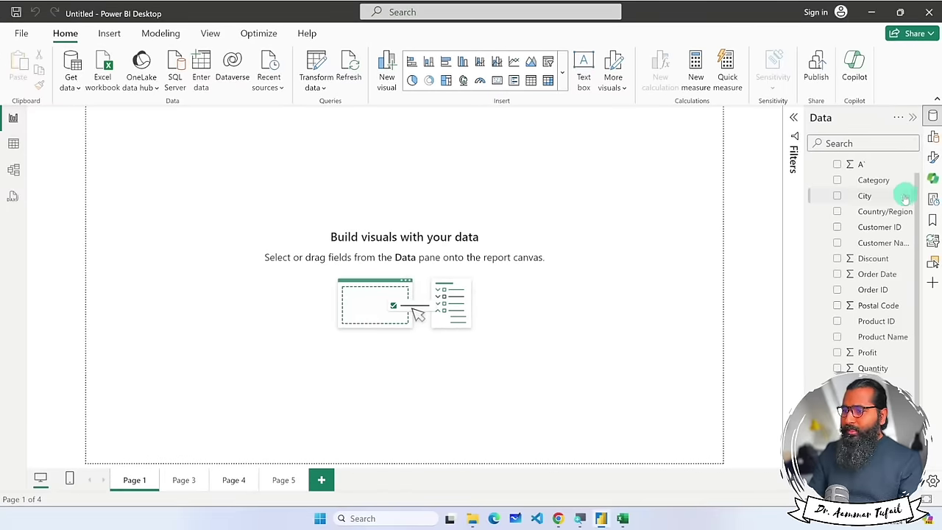
Create a table visual on Page 1 with the Category and City fields of Orders, and look through its rows.
{"action": "left_click", "coordinate": [837, 180]}
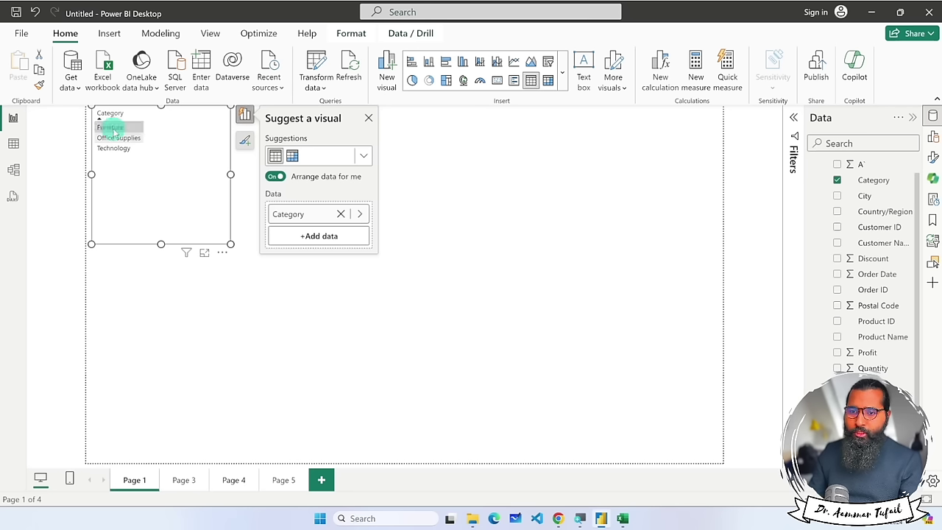
{"action": "left_click", "coordinate": [837, 195]}
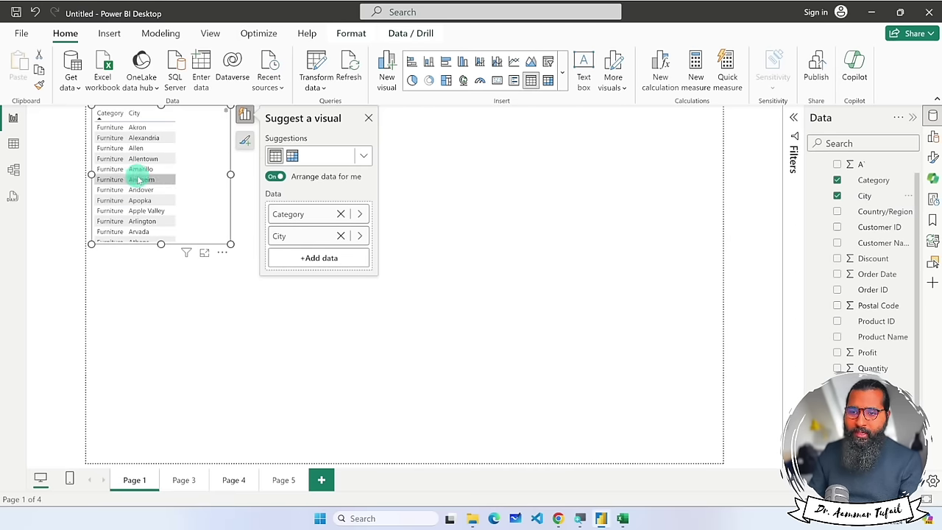
{"action": "scroll", "coordinate": [140, 180], "scroll_direction": "down", "scroll_amount": 15}
{"action": "scroll", "coordinate": [142, 184], "scroll_direction": "down", "scroll_amount": 20}
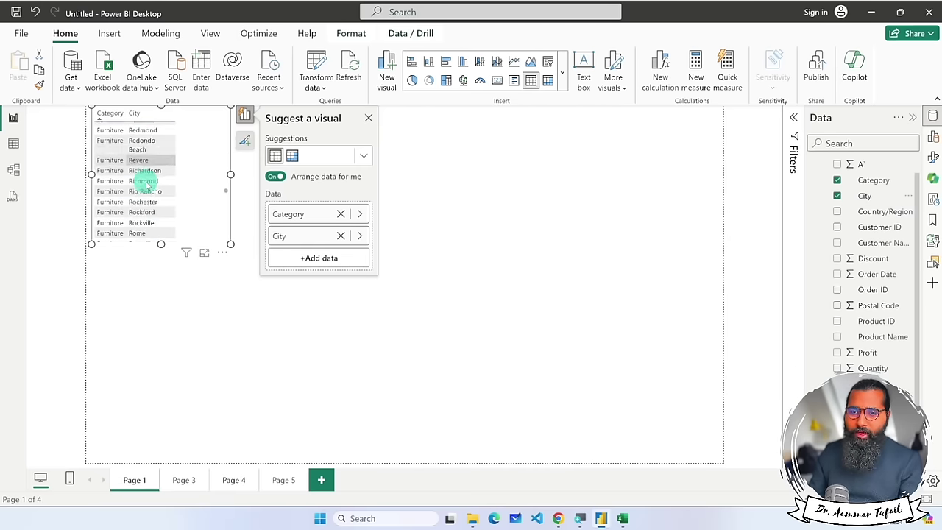
Add Country/Region to the table visual, remove City, and re-add Category so that it follows Country/Region.
{"action": "scroll", "coordinate": [149, 197], "scroll_direction": "up", "scroll_amount": 20}
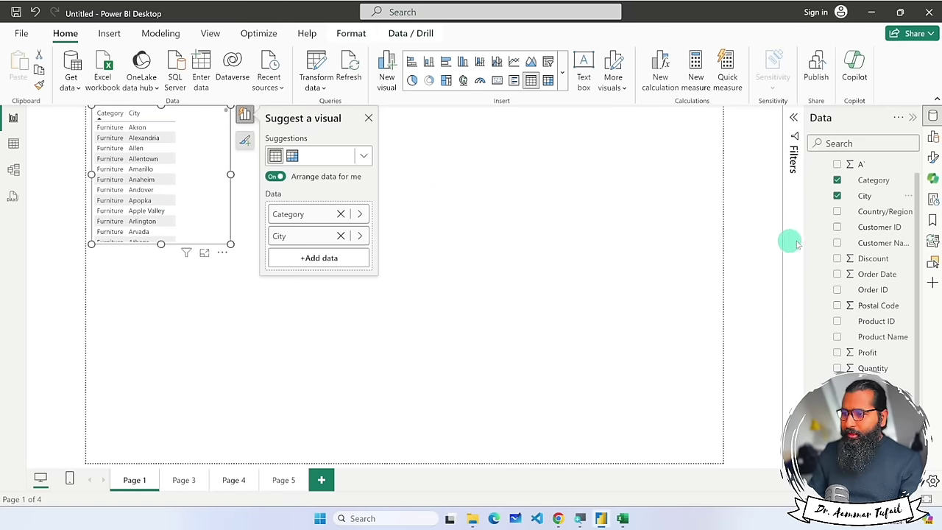
{"action": "left_click", "coordinate": [837, 212]}
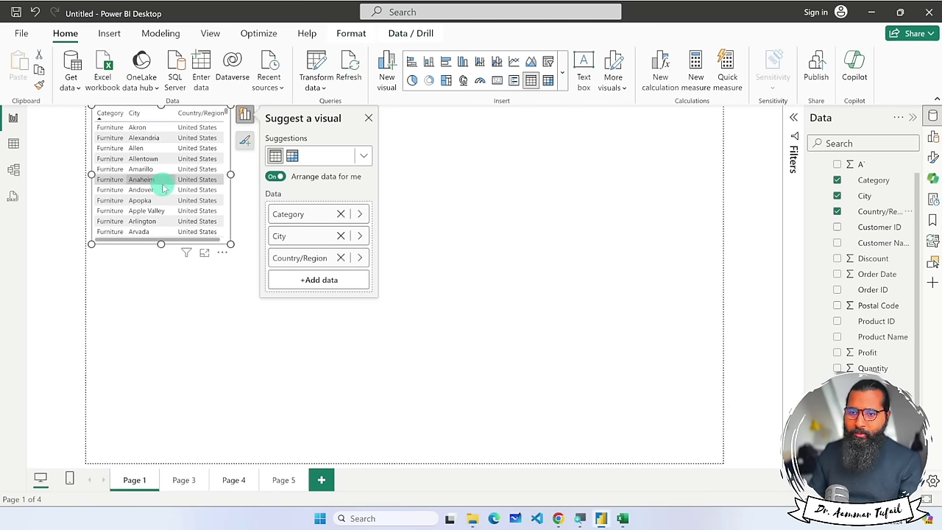
{"action": "left_click", "coordinate": [838, 196]}
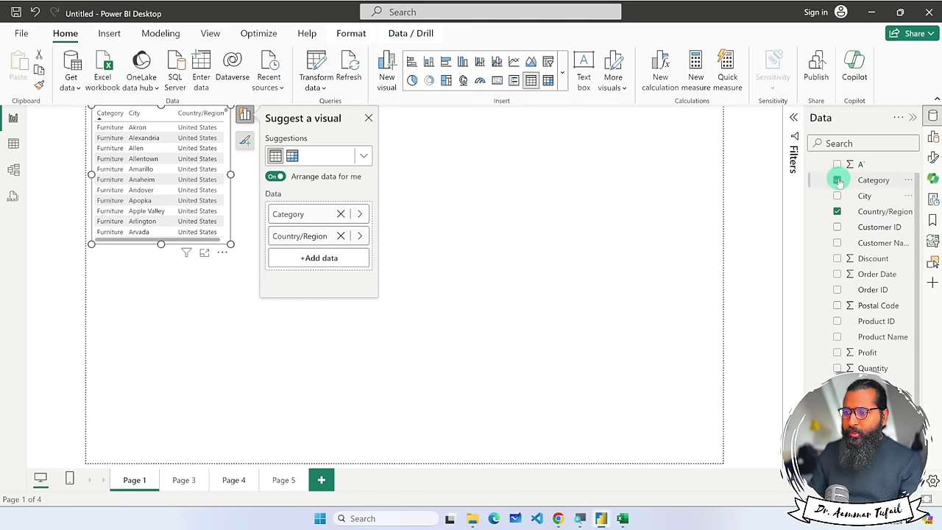
{"action": "left_click", "coordinate": [838, 180]}
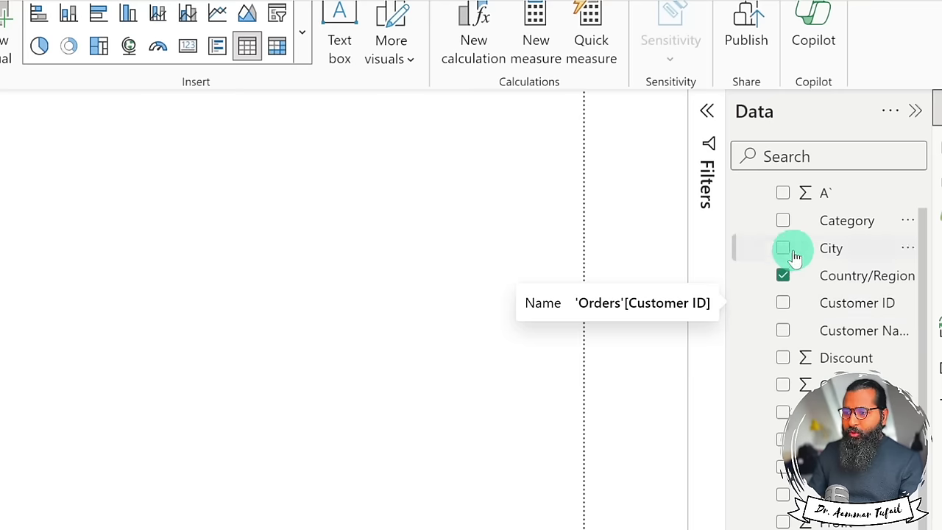
{"action": "left_click", "coordinate": [783, 221]}
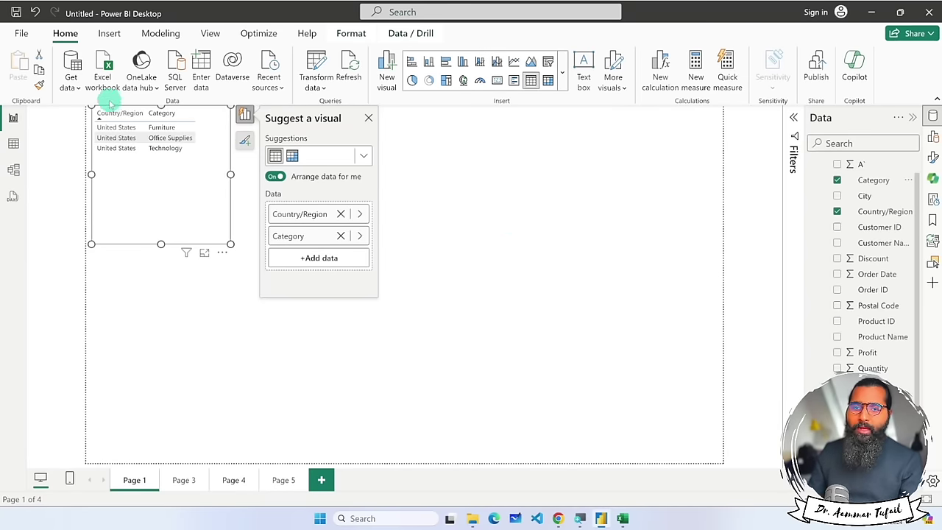
Import titanic.csv from the datasets_for_practice folder as a Text/CSV source and load it into the report.
{"action": "left_click", "coordinate": [76, 87]}
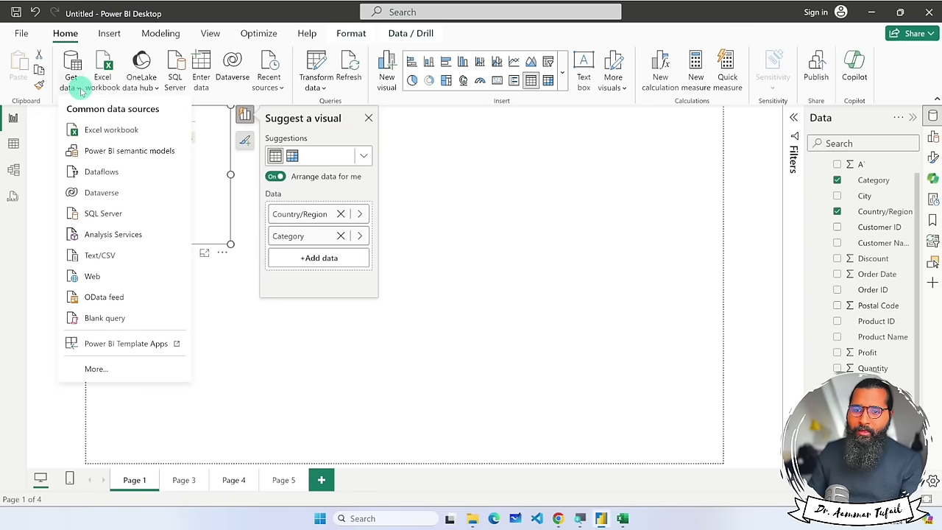
{"action": "left_click", "coordinate": [103, 256]}
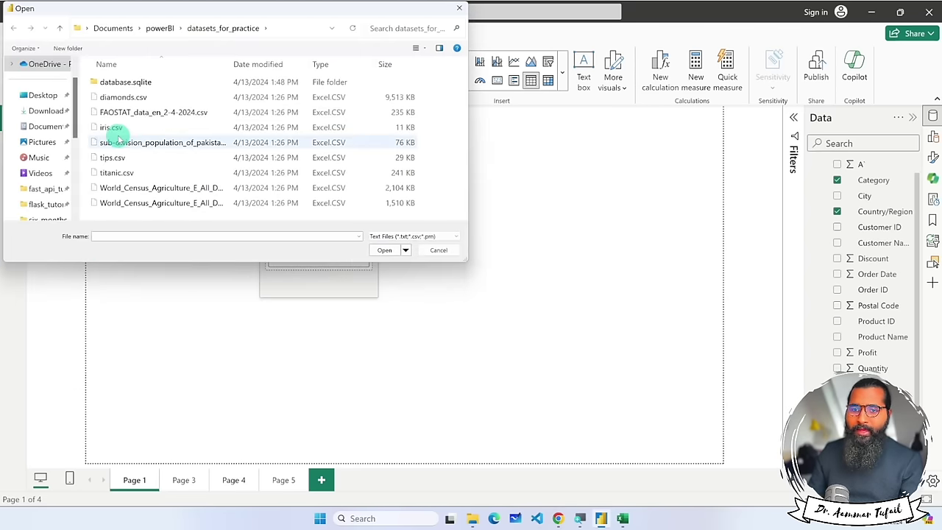
{"action": "left_click", "coordinate": [117, 128]}
{"action": "left_click", "coordinate": [110, 129]}
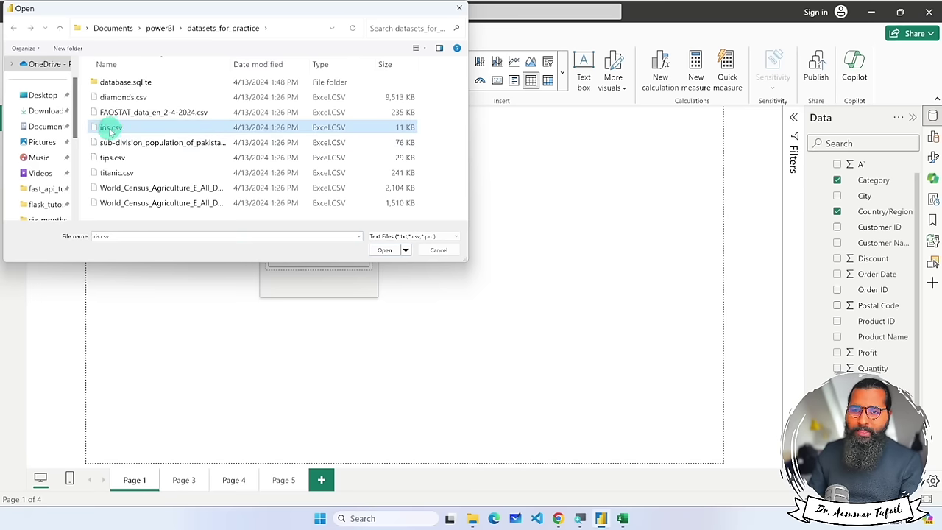
{"action": "left_click", "coordinate": [110, 157]}
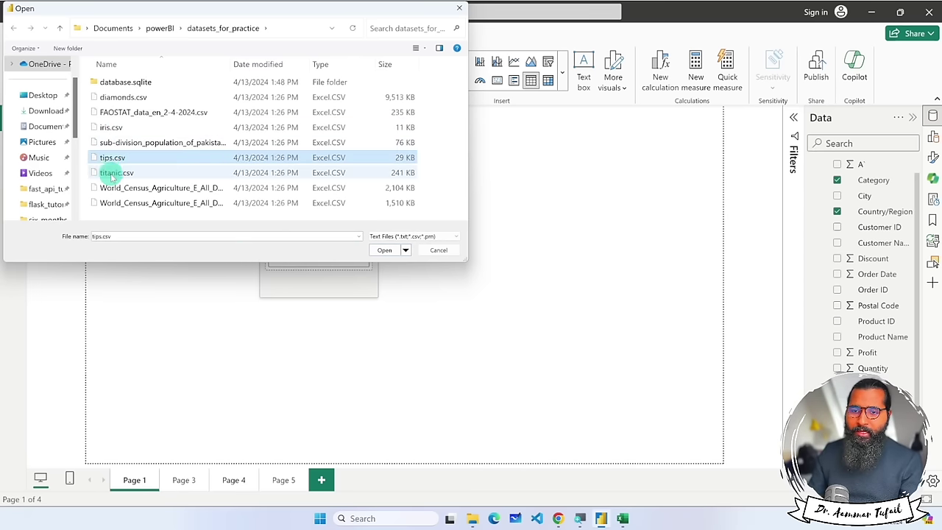
{"action": "left_click", "coordinate": [112, 173]}
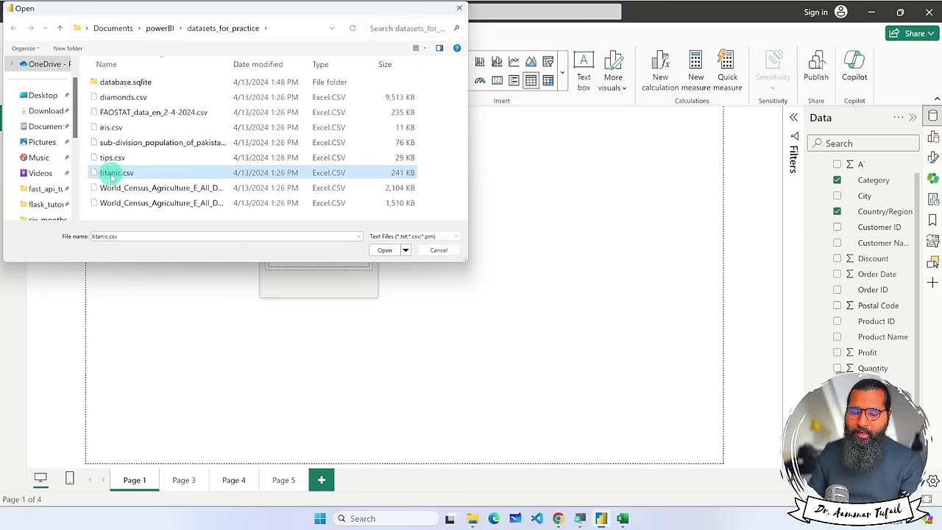
{"action": "left_click", "coordinate": [384, 250]}
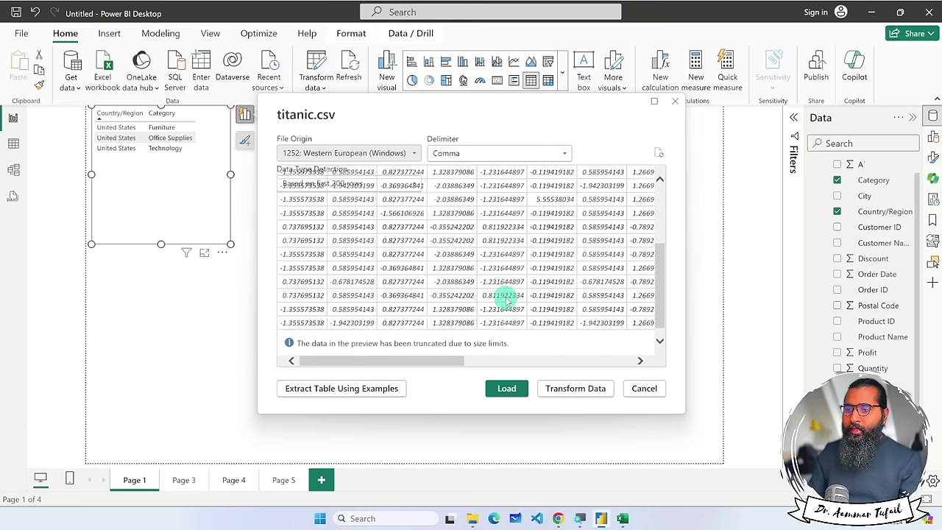
{"action": "scroll", "coordinate": [506, 297], "scroll_direction": "down", "scroll_amount": 5}
{"action": "left_click", "coordinate": [505, 388]}
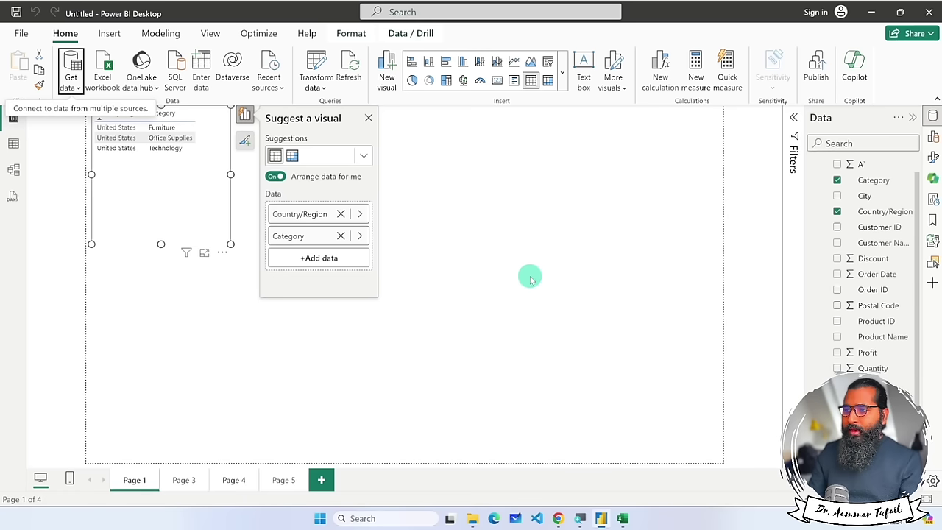
Remove the Category and Country/Region fields from the table visual, and collapse the Orders table in the Data pane.
{"action": "scroll", "coordinate": [882, 202], "scroll_direction": "up", "scroll_amount": 1}
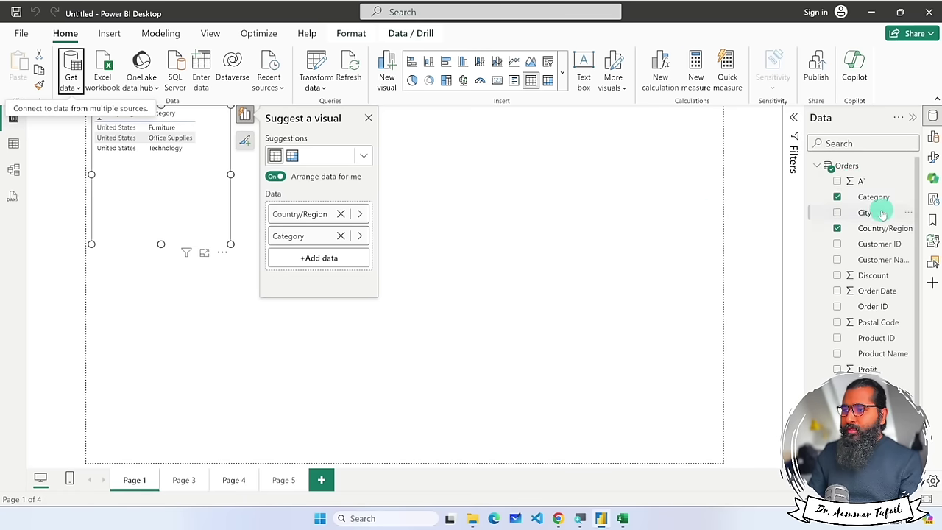
{"action": "left_click", "coordinate": [821, 165]}
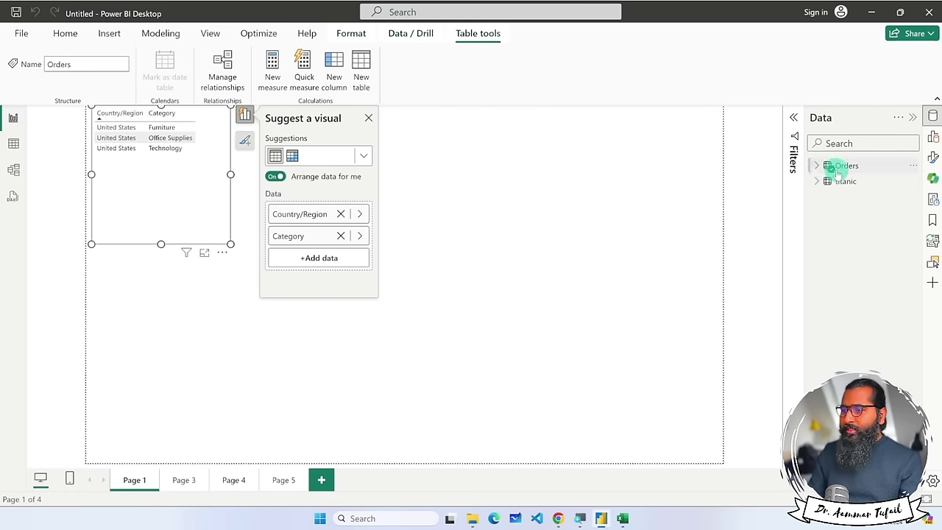
{"action": "left_click", "coordinate": [817, 166]}
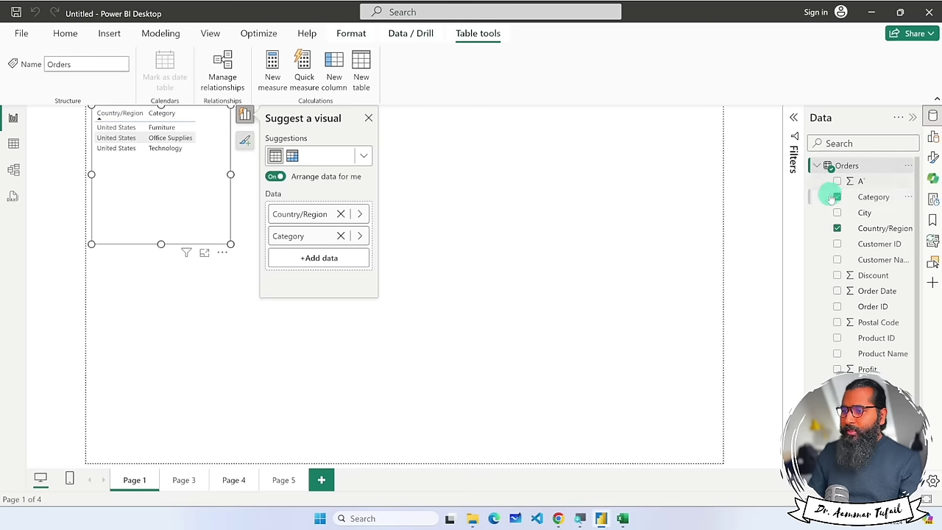
{"action": "left_click", "coordinate": [837, 197]}
{"action": "left_click", "coordinate": [837, 228]}
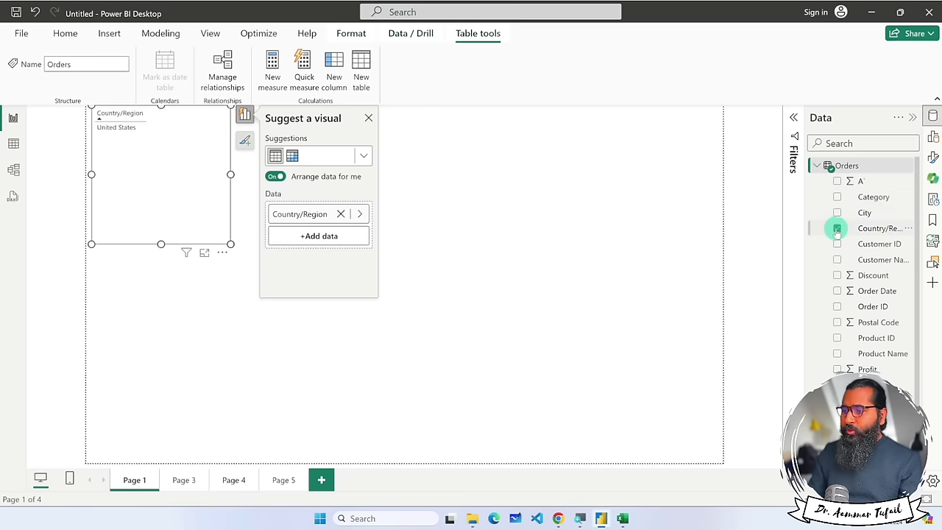
{"action": "left_click", "coordinate": [817, 166]}
{"action": "left_click", "coordinate": [932, 116]}
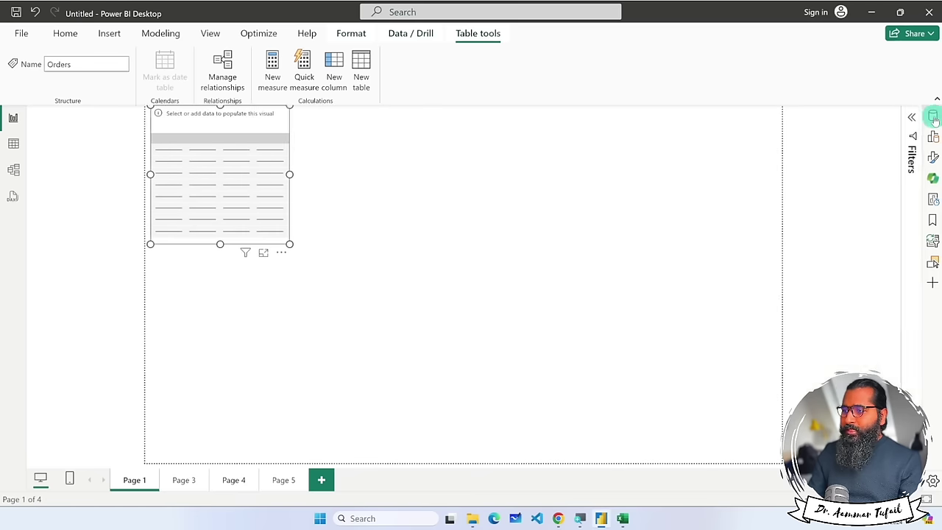
{"action": "left_click", "coordinate": [932, 116]}
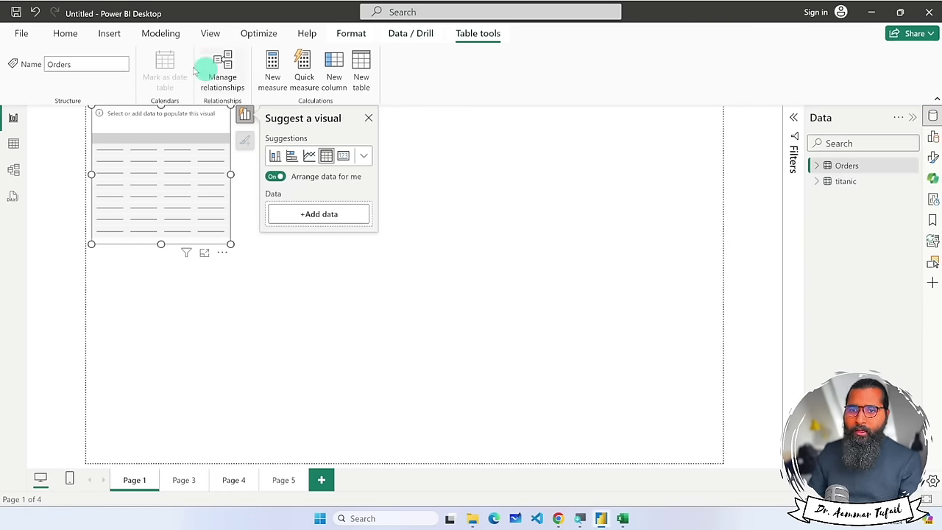
Start a new data connection using the Folder connector.
{"action": "left_click", "coordinate": [70, 37]}
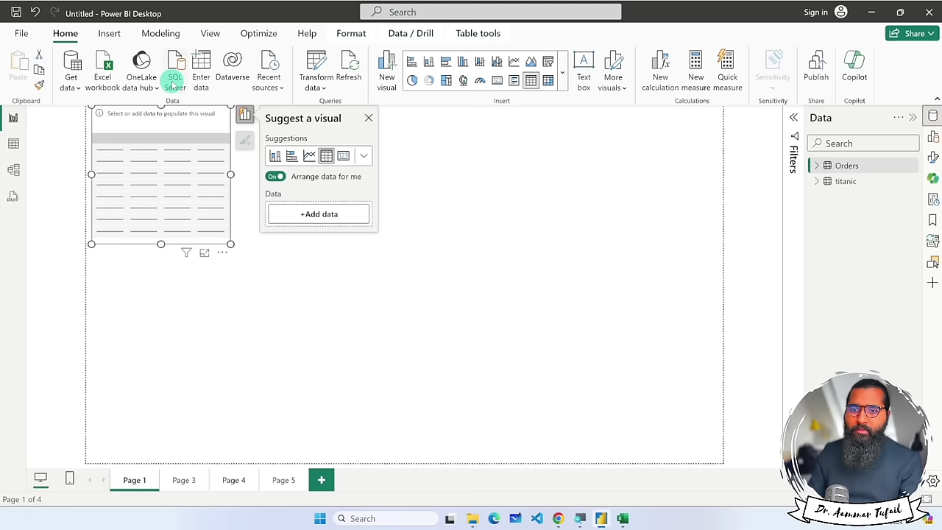
{"action": "left_click", "coordinate": [77, 86]}
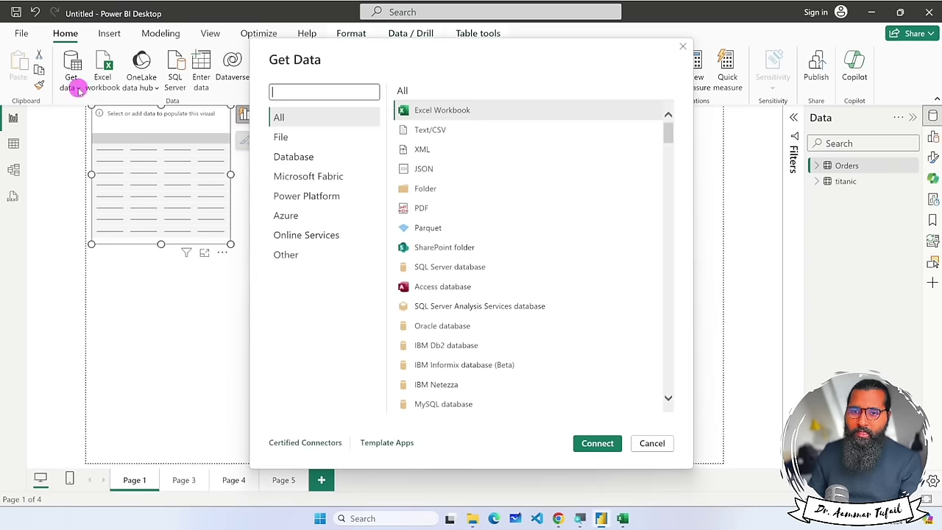
{"action": "left_click", "coordinate": [419, 188]}
{"action": "left_click", "coordinate": [598, 443]}
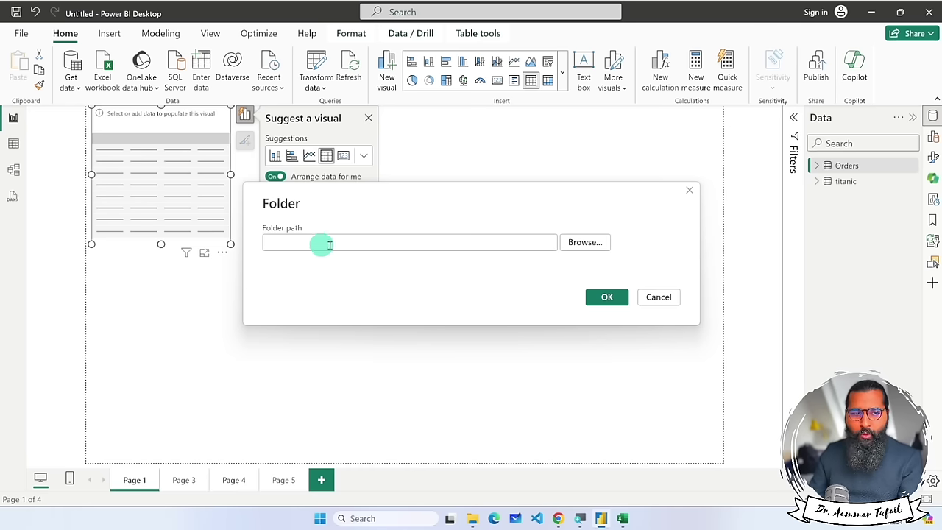
Choose the datasets_for_practice folder inside Documents > powerBI as the folder path, load its file list, and dismiss the load report.
{"action": "left_click", "coordinate": [580, 244]}
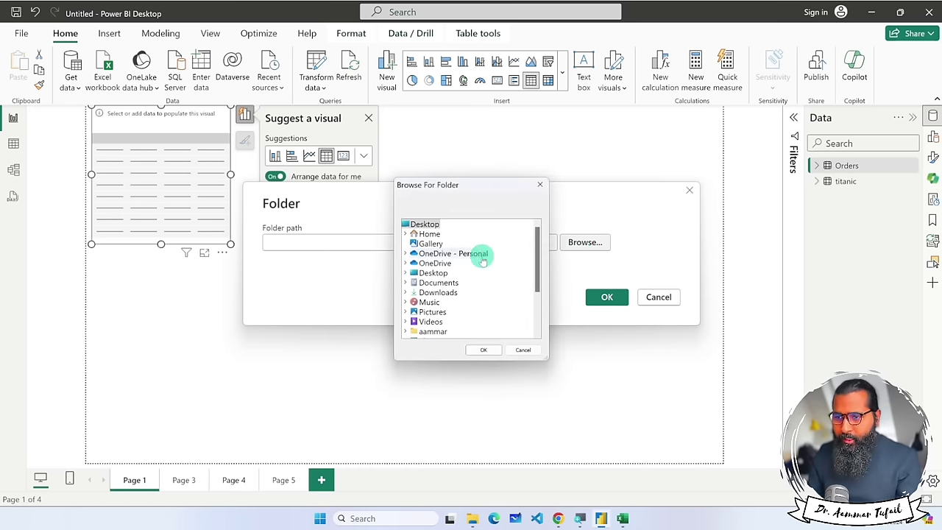
{"action": "double_click", "coordinate": [445, 285]}
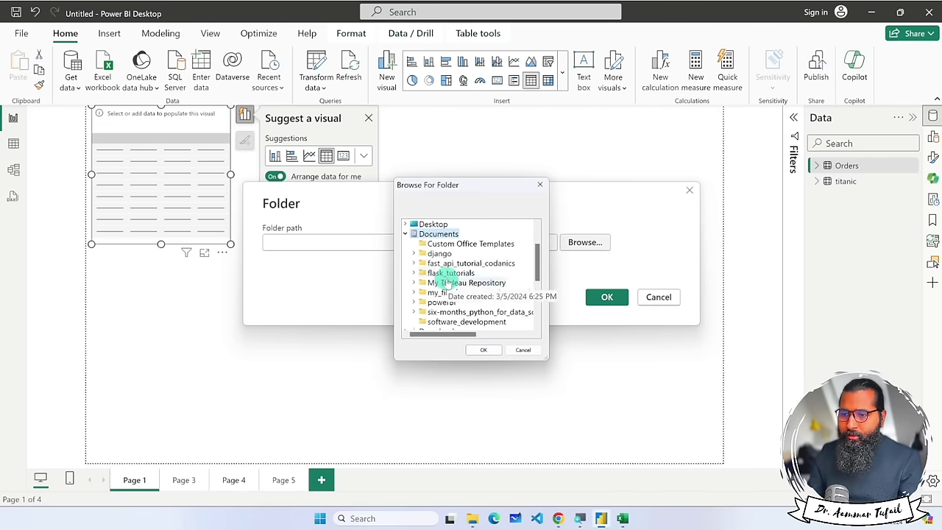
{"action": "double_click", "coordinate": [450, 302]}
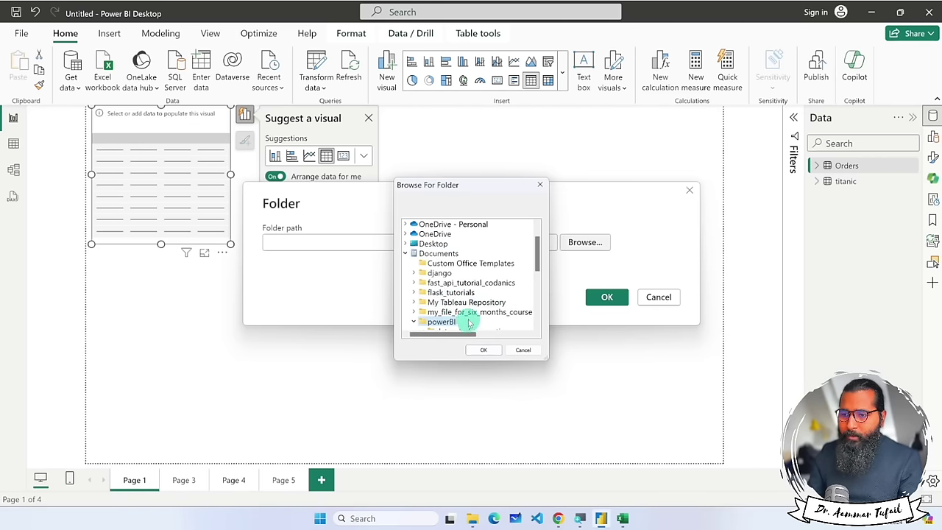
{"action": "left_click_drag", "start_coordinate": [538, 250], "coordinate": [471, 280]}
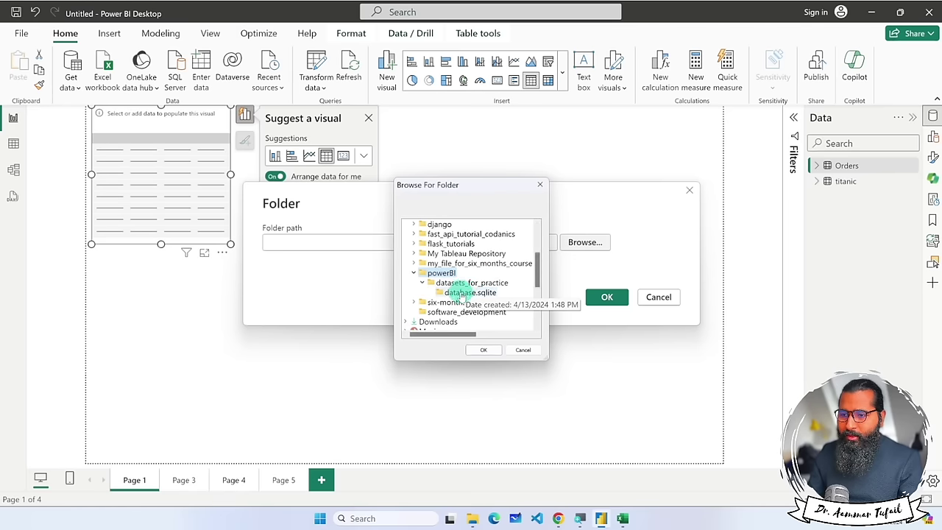
{"action": "left_click", "coordinate": [463, 282]}
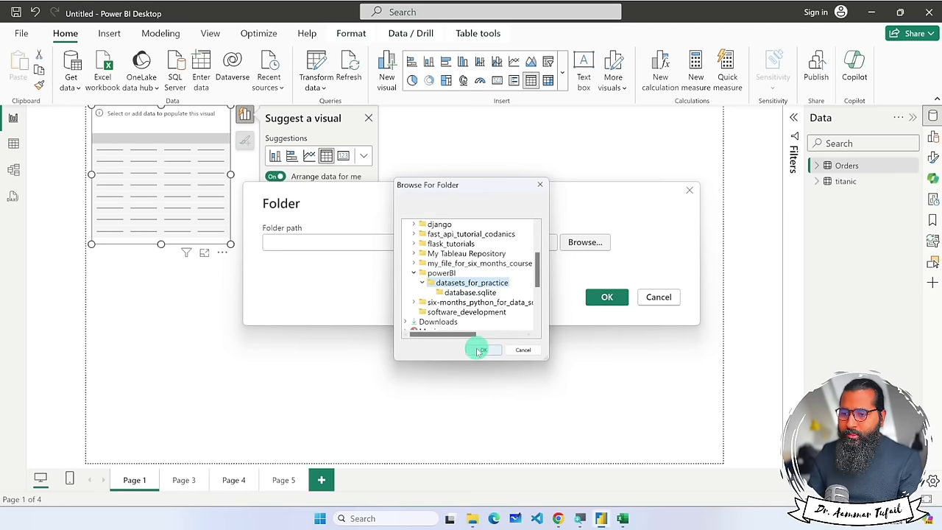
{"action": "left_click", "coordinate": [482, 350]}
{"action": "left_click", "coordinate": [606, 297]}
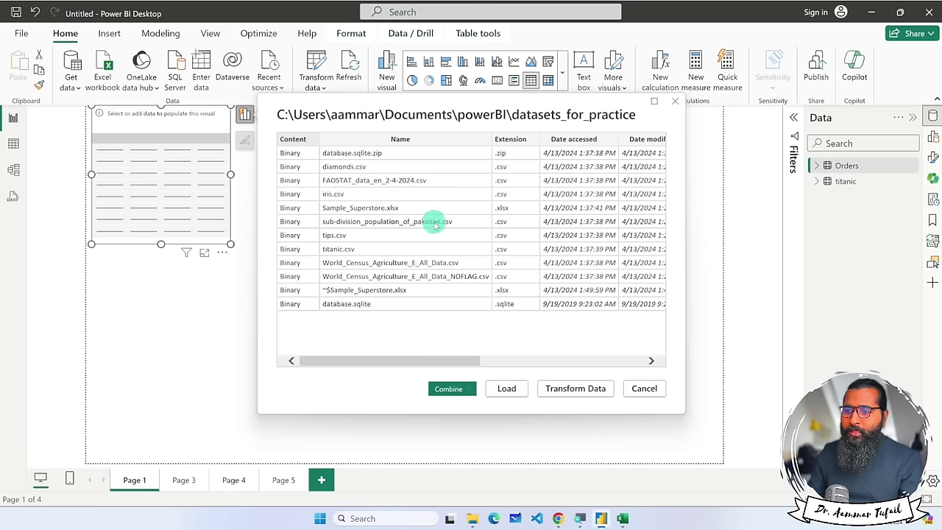
{"action": "left_click", "coordinate": [509, 389]}
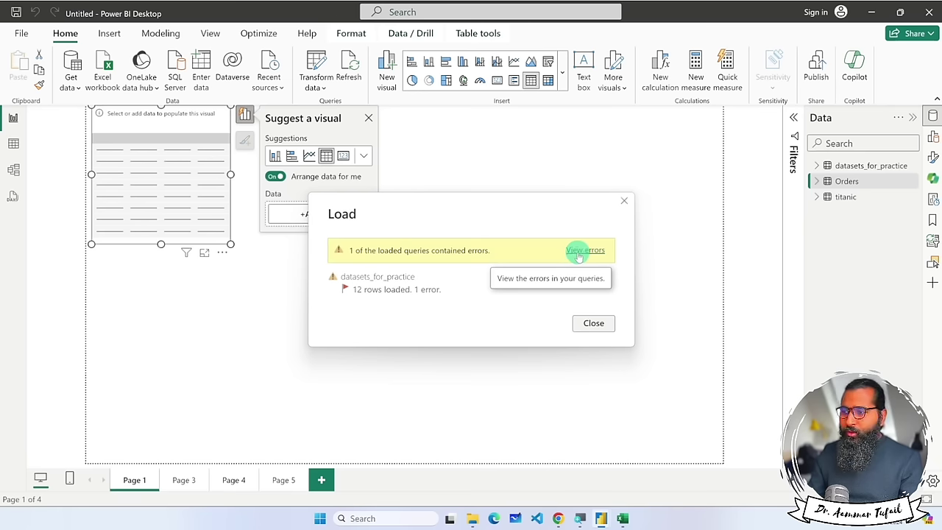
{"action": "left_click", "coordinate": [594, 323]}
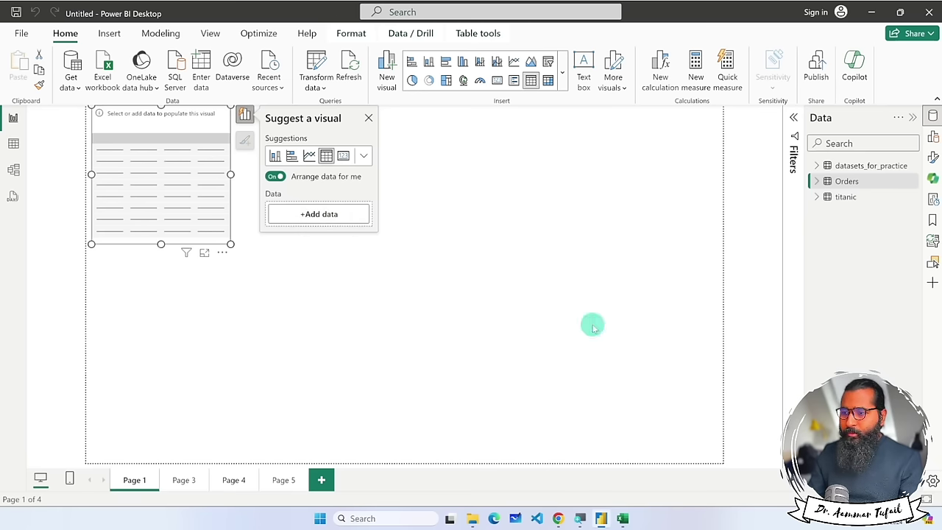
Examine the fields of the datasets_for_practice table, including its date hierarchies and the column properties of Date accessed.
{"action": "left_click", "coordinate": [817, 166]}
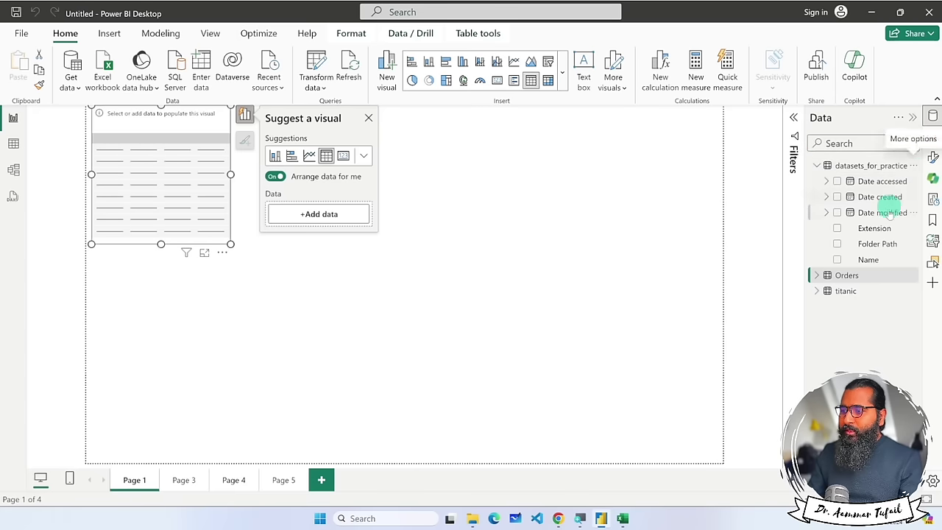
{"action": "left_click", "coordinate": [827, 181]}
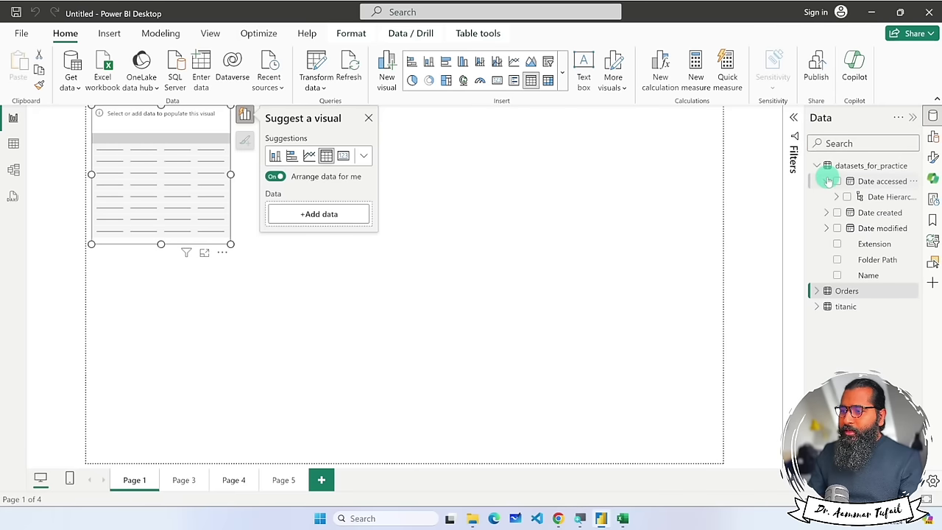
{"action": "left_click", "coordinate": [826, 213]}
{"action": "left_click", "coordinate": [827, 243]}
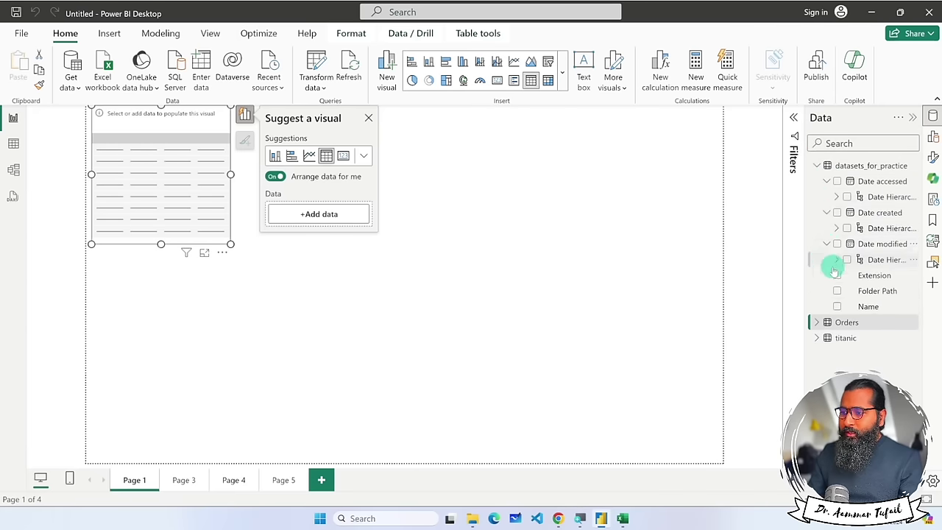
{"action": "left_click", "coordinate": [827, 181]}
{"action": "left_click", "coordinate": [827, 197]}
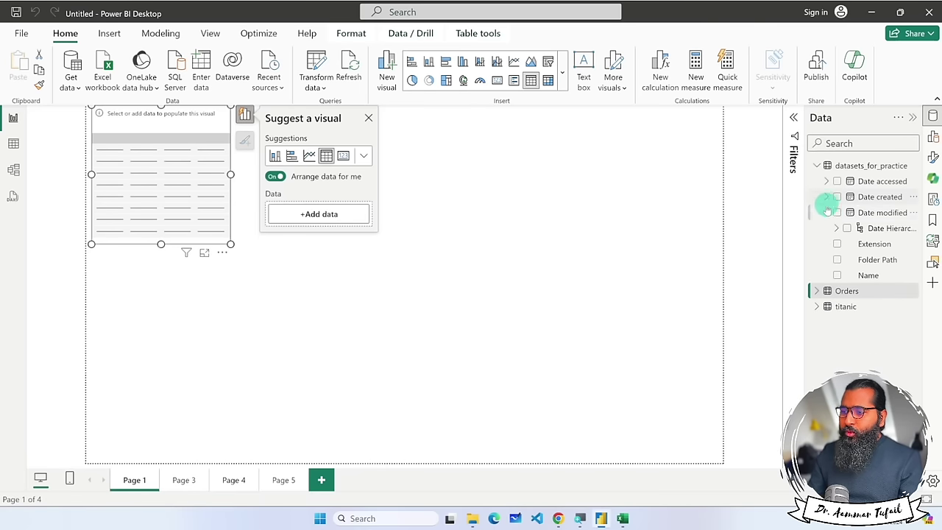
{"action": "left_click", "coordinate": [826, 213]}
{"action": "left_click", "coordinate": [867, 166]}
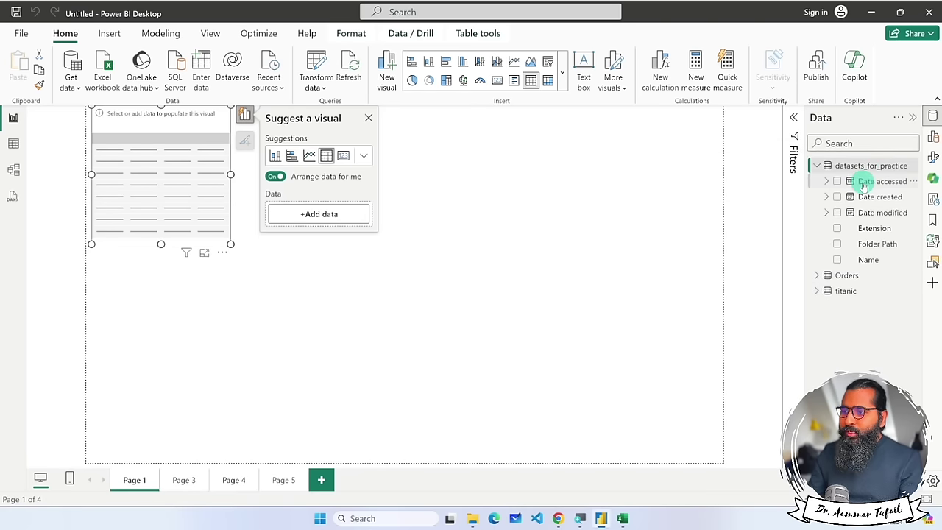
{"action": "left_click", "coordinate": [865, 182]}
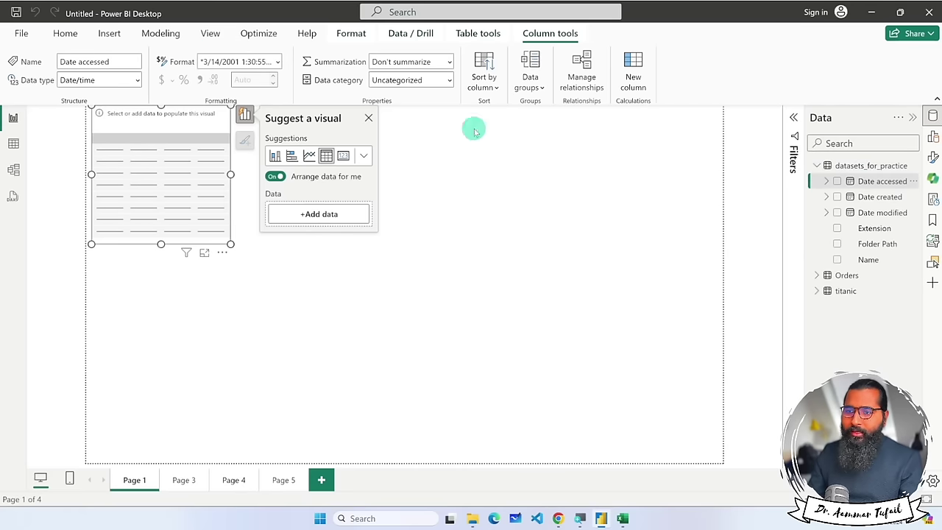
Close the visual suggestions, switch to File Explorer to point out Sample_Superstore and iris.csv in datasets_for_practice, and return to Power BI Desktop.
{"action": "left_click", "coordinate": [368, 118]}
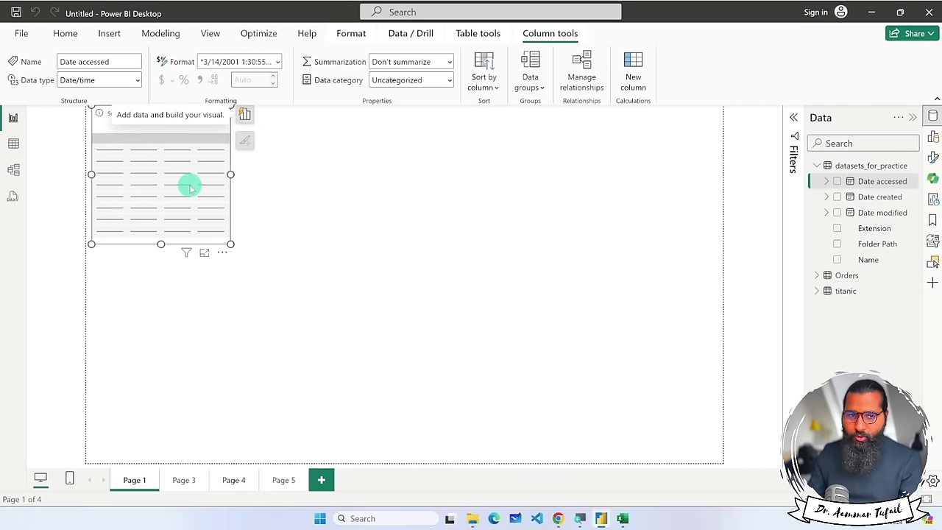
{"action": "left_click", "coordinate": [472, 518]}
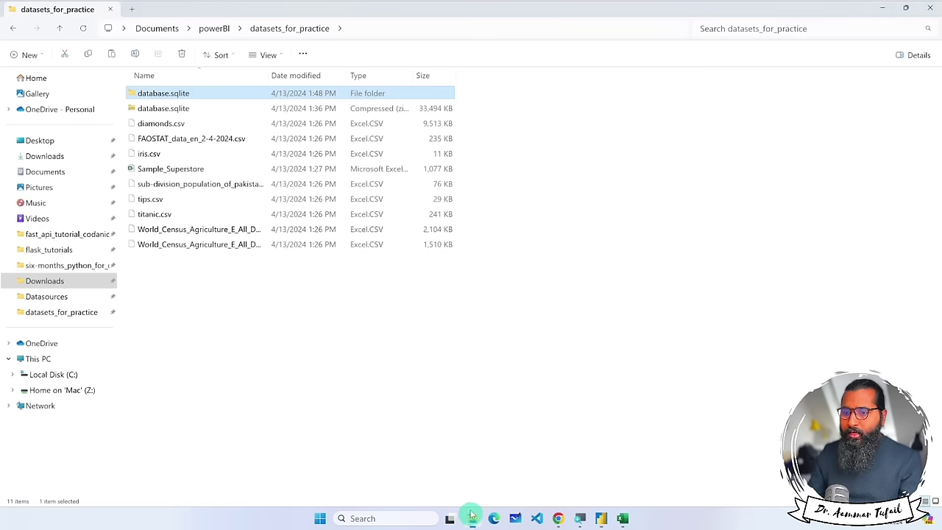
{"action": "left_click", "coordinate": [185, 174]}
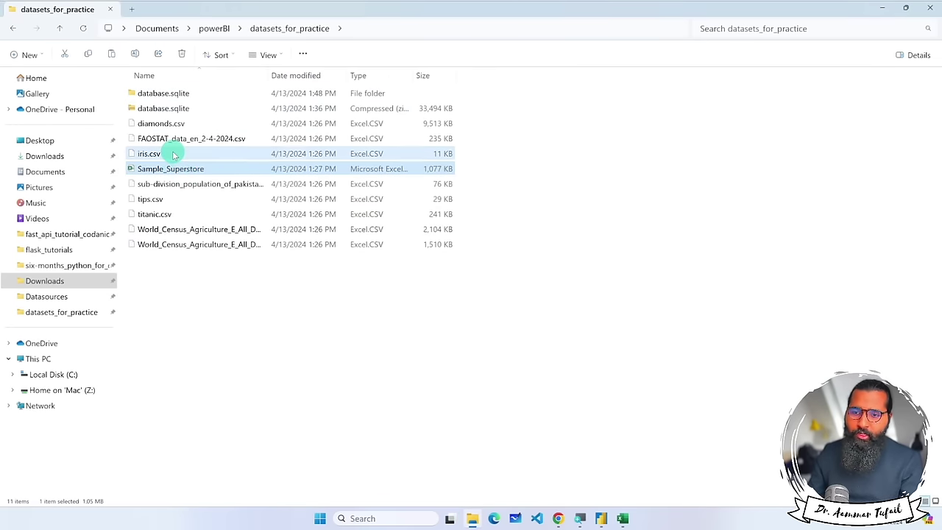
{"action": "left_click", "coordinate": [174, 154], "text": "ctrl"}
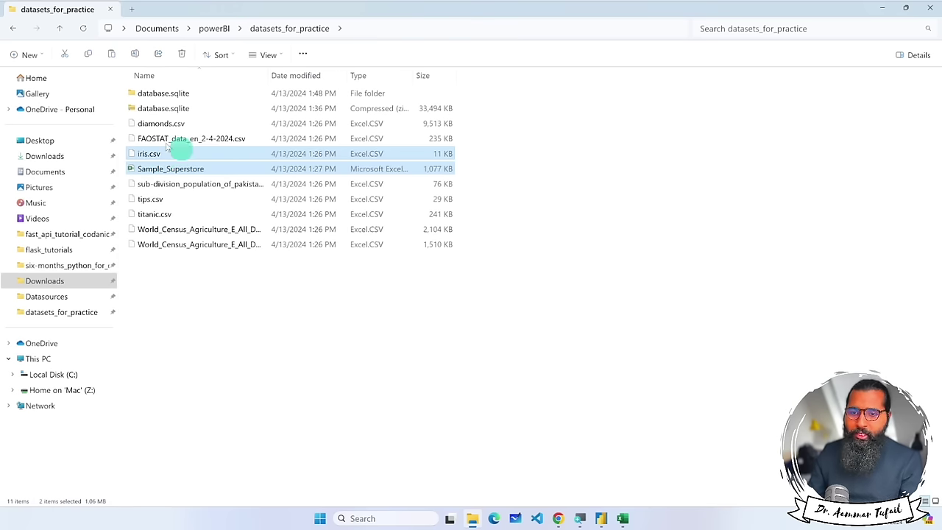
{"action": "left_click", "coordinate": [621, 519]}
{"action": "left_click", "coordinate": [602, 520]}
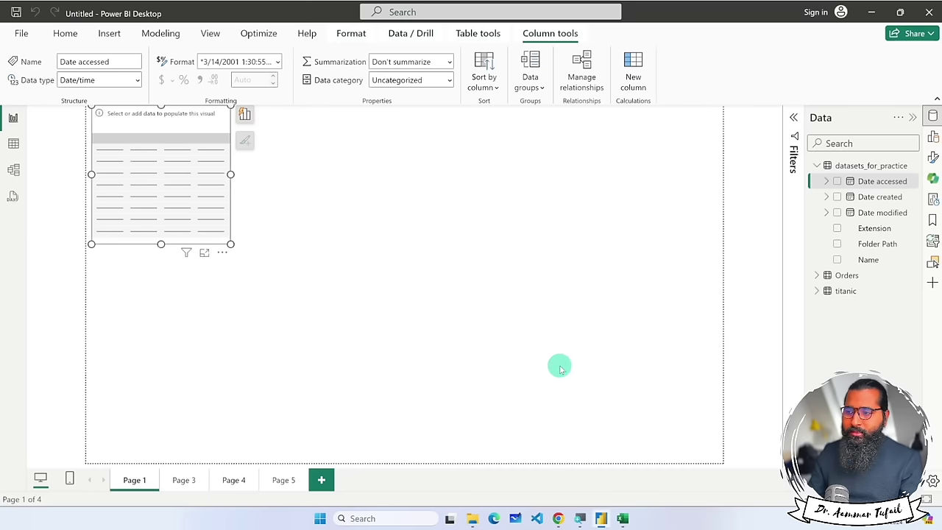
Delete the datasets_for_practice table from the model.
{"action": "left_click", "coordinate": [845, 167]}
{"action": "left_click", "coordinate": [845, 166]}
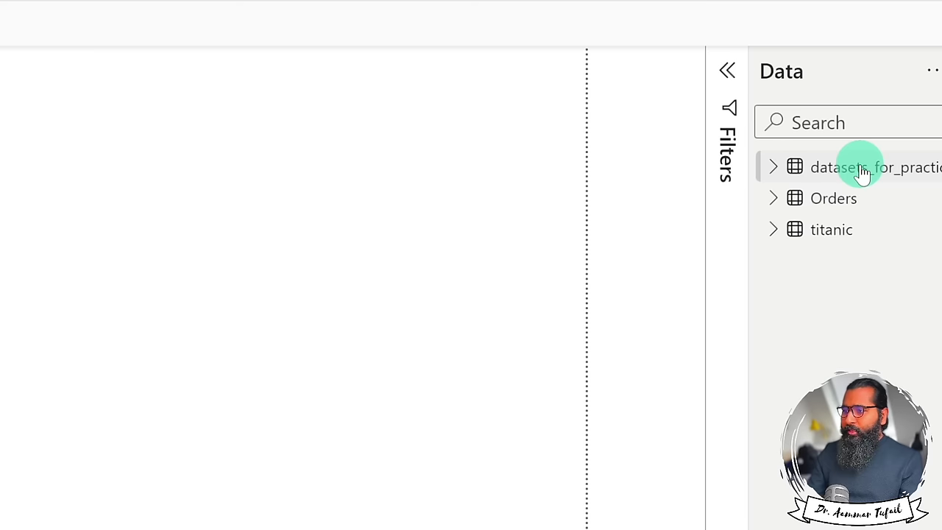
{"action": "left_click", "coordinate": [884, 168]}
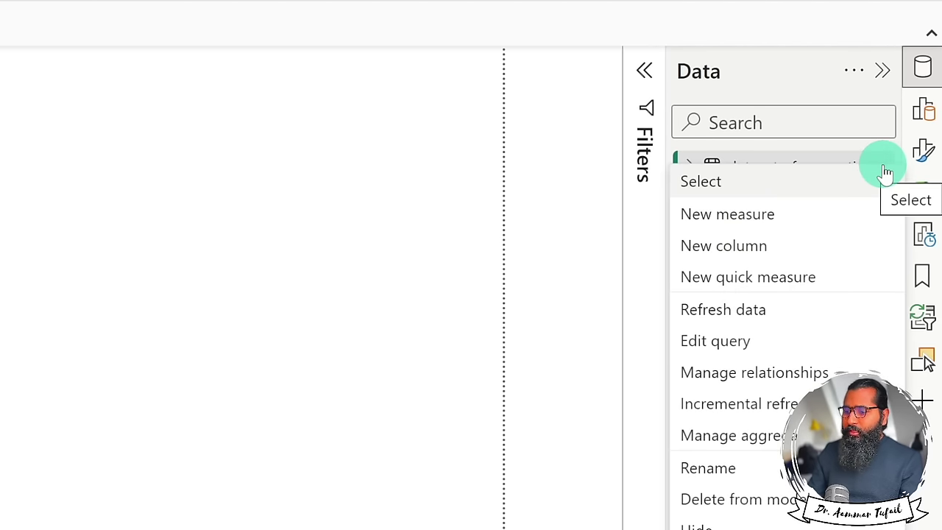
{"action": "left_click", "coordinate": [782, 489]}
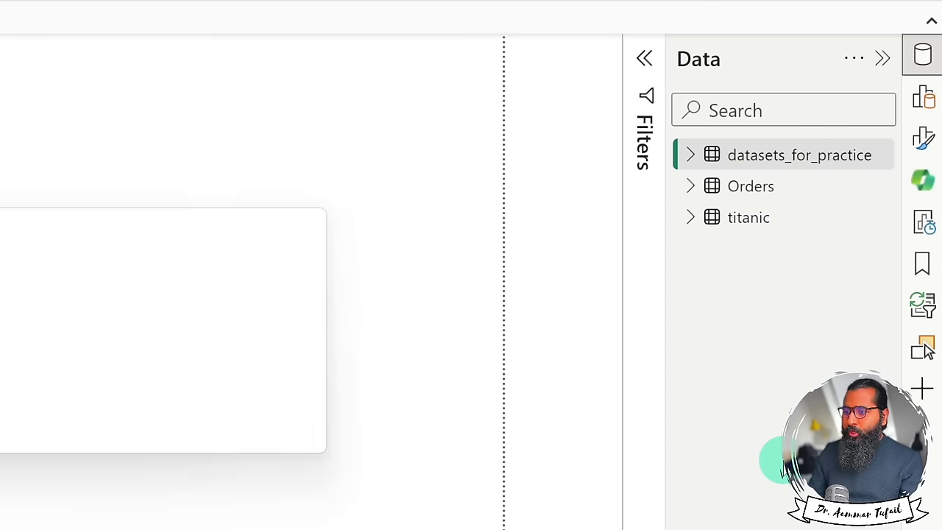
{"action": "left_click", "coordinate": [177, 401]}
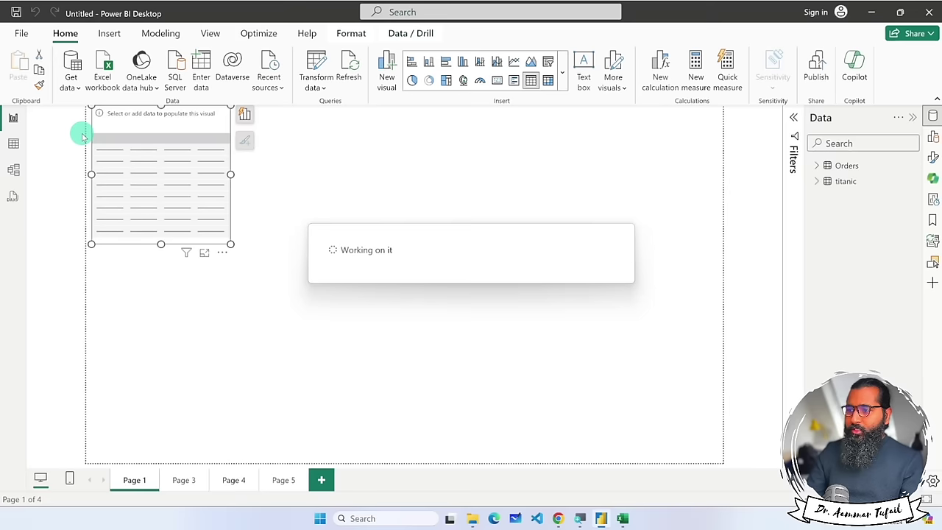
Examine the Orders table's columns and the Country/Region filter values in Table view, and return to Report view.
{"action": "left_click", "coordinate": [14, 145]}
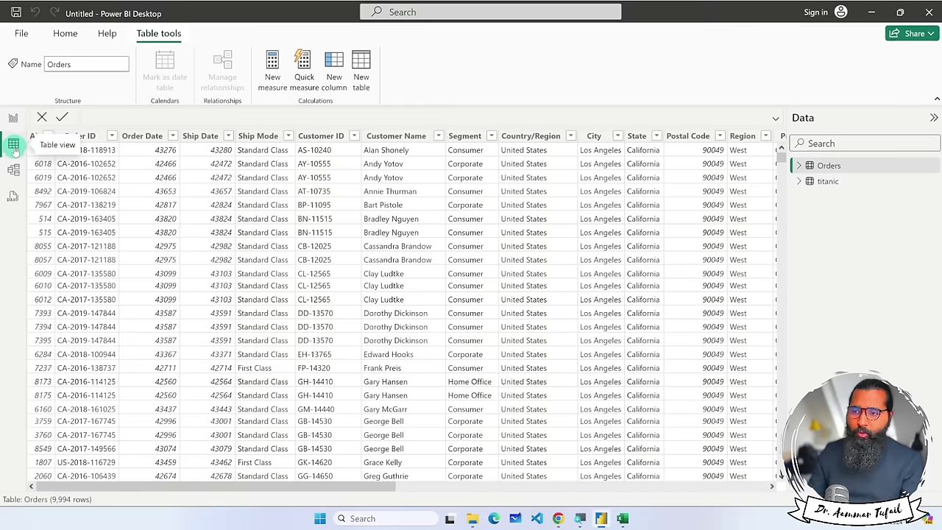
{"action": "scroll", "coordinate": [325, 193], "scroll_direction": "right", "scroll_amount": 10}
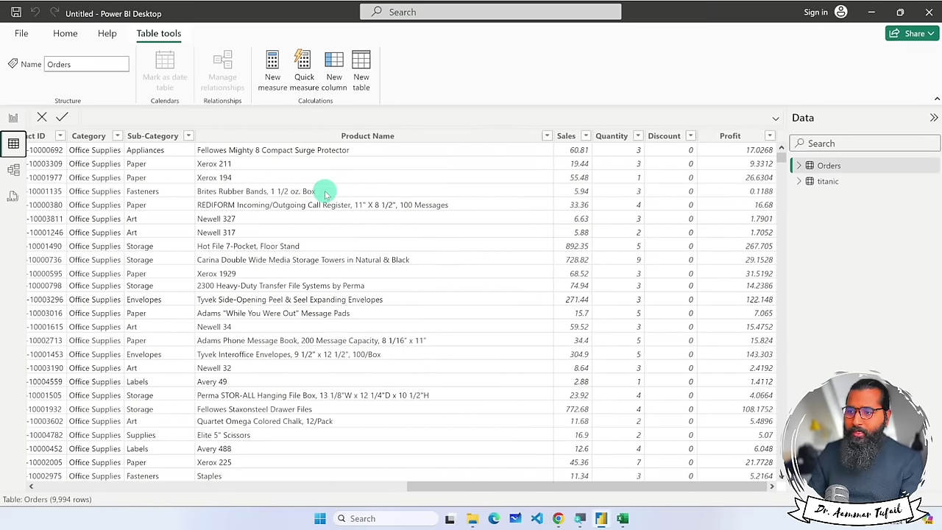
{"action": "scroll", "coordinate": [325, 193], "scroll_direction": "left", "scroll_amount": 10}
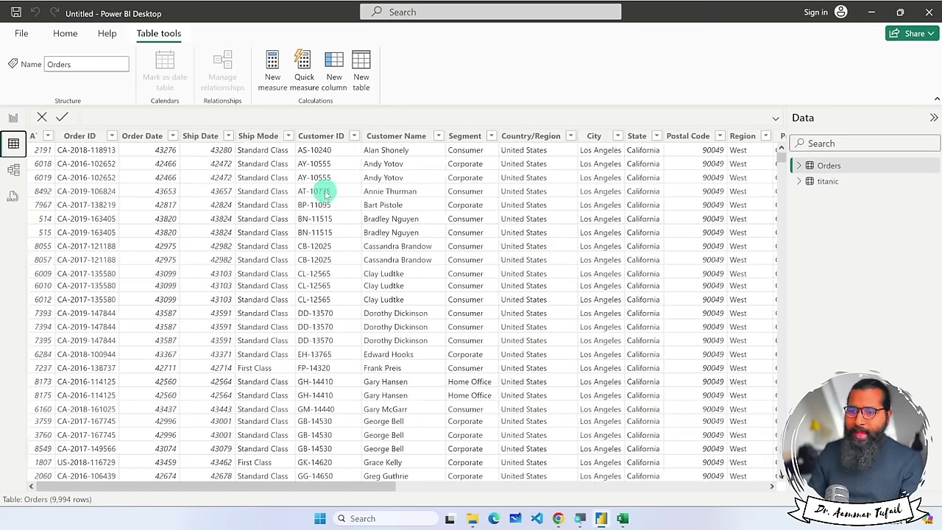
{"action": "left_click", "coordinate": [564, 137]}
{"action": "left_click", "coordinate": [571, 136]}
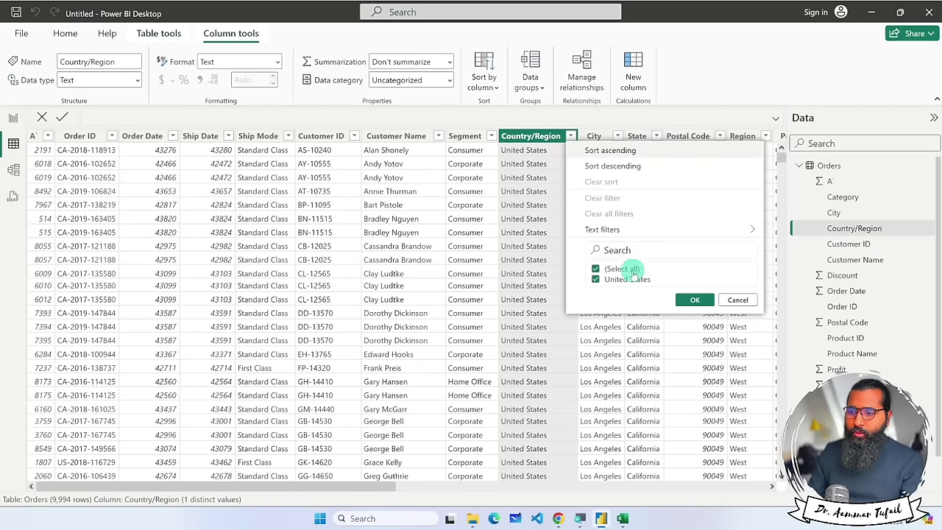
{"action": "left_click", "coordinate": [733, 300]}
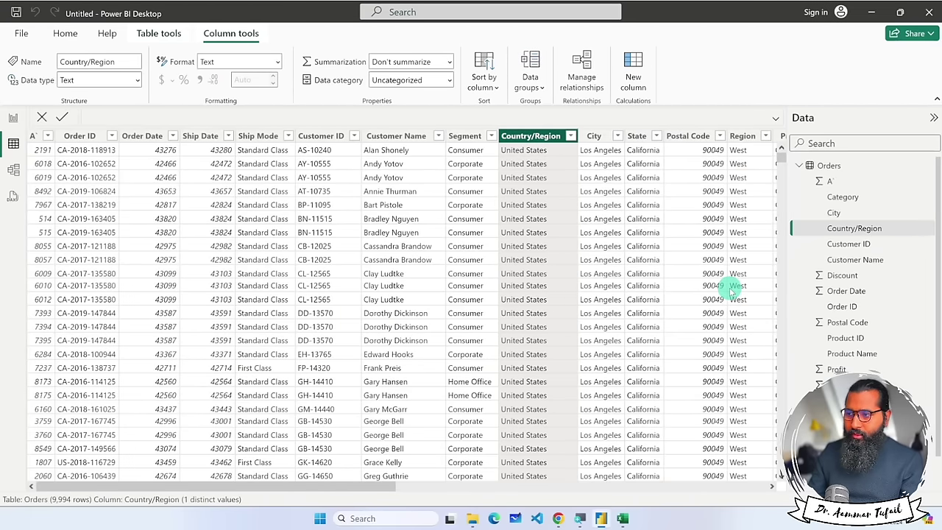
{"action": "left_click", "coordinate": [799, 165]}
{"action": "left_click", "coordinate": [13, 118]}
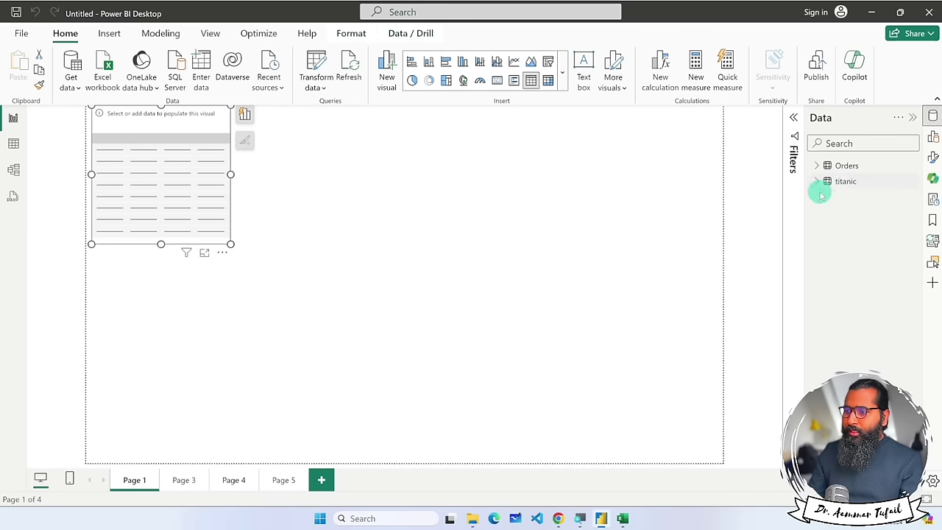
Delete the Orders and titanic tables from the model, and remove the empty table visual from Page 1.
{"action": "left_click", "coordinate": [913, 182]}
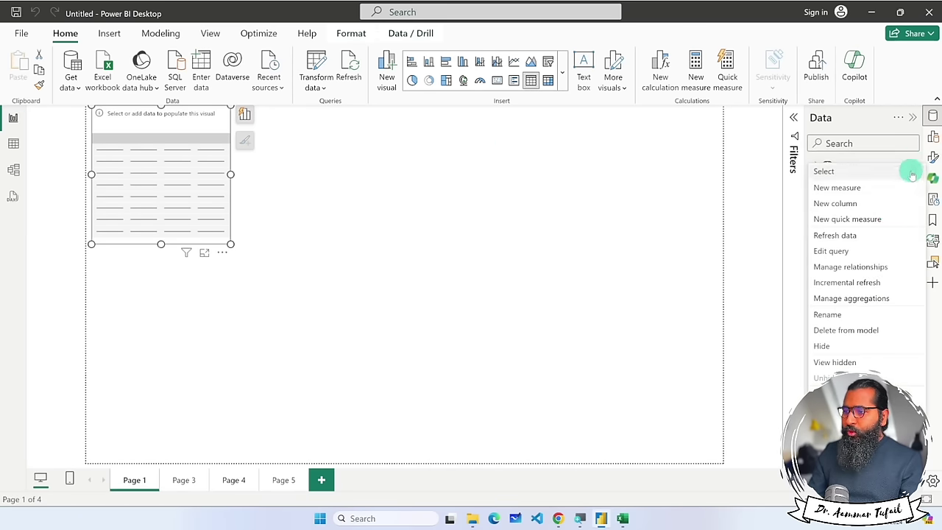
{"action": "left_click", "coordinate": [861, 331]}
{"action": "left_click", "coordinate": [548, 289]}
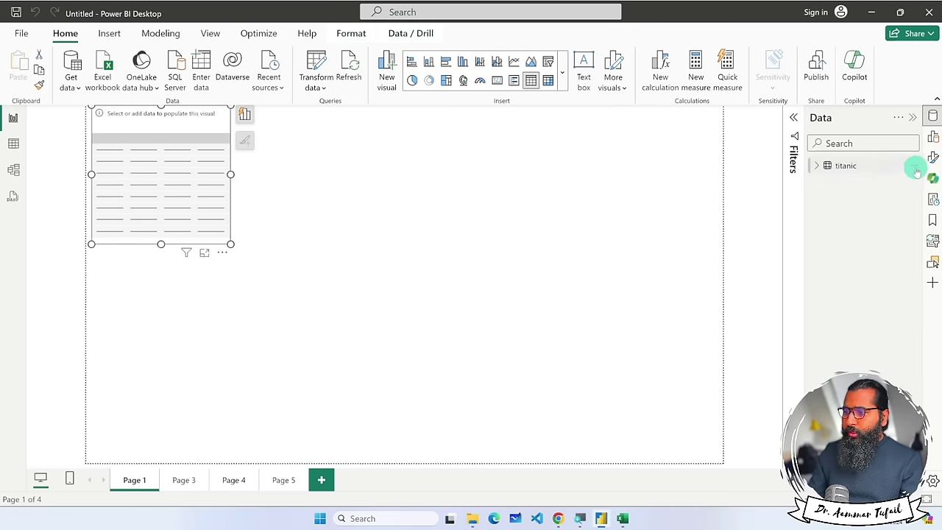
{"action": "left_click", "coordinate": [917, 171]}
{"action": "left_click", "coordinate": [850, 322]}
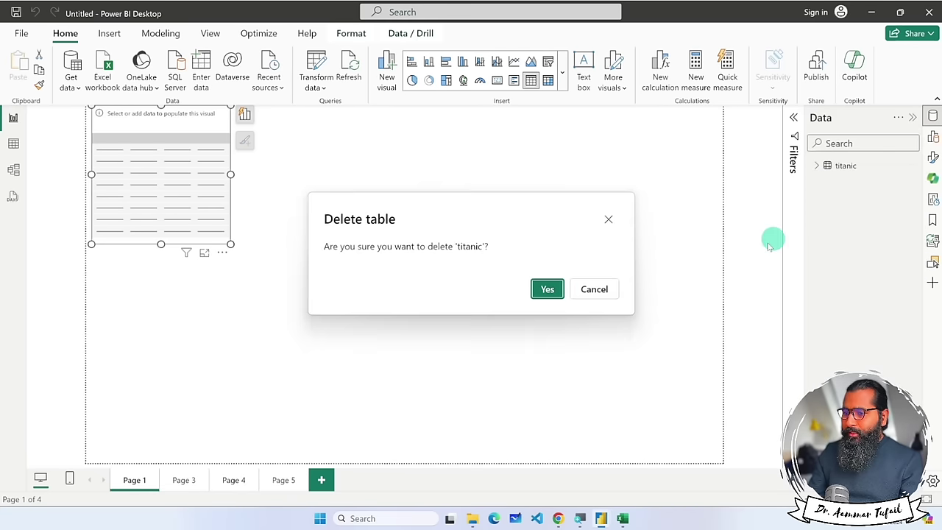
{"action": "left_click", "coordinate": [547, 288]}
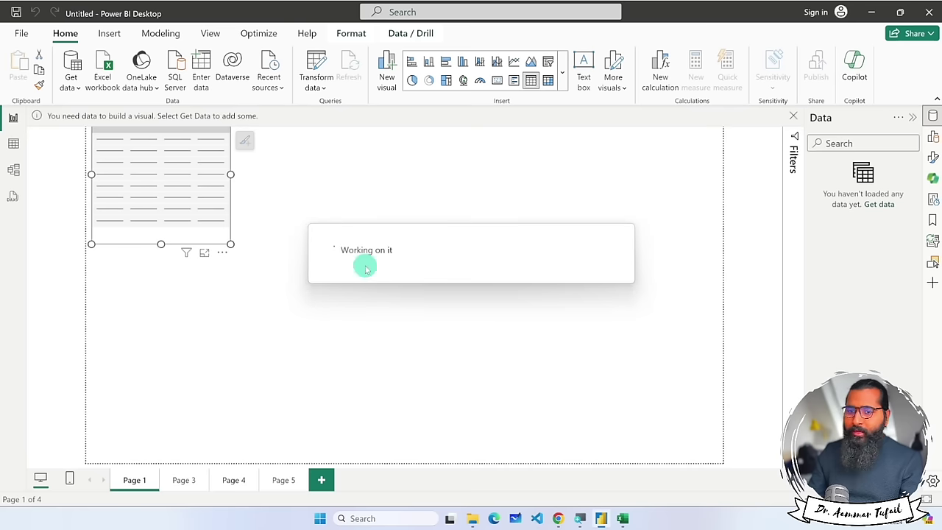
{"action": "left_click", "coordinate": [221, 254]}
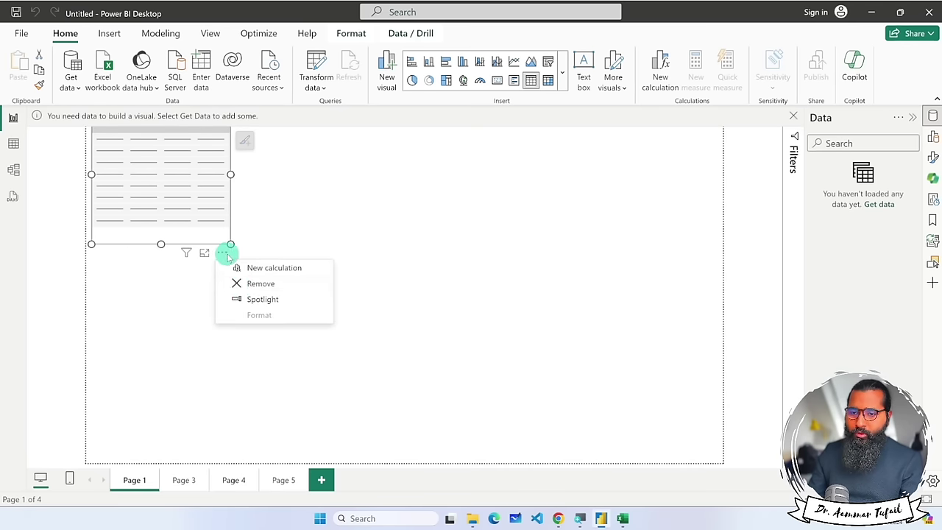
{"action": "left_click", "coordinate": [237, 282]}
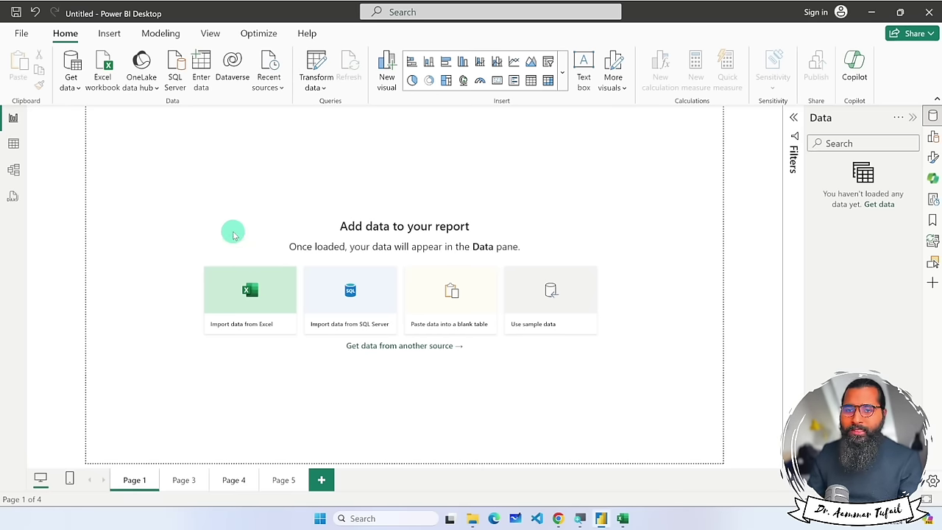
Examine the SQL Server database connection settings, including the server, connectivity mode and advanced options, and cancel the connection.
{"action": "left_click", "coordinate": [81, 86]}
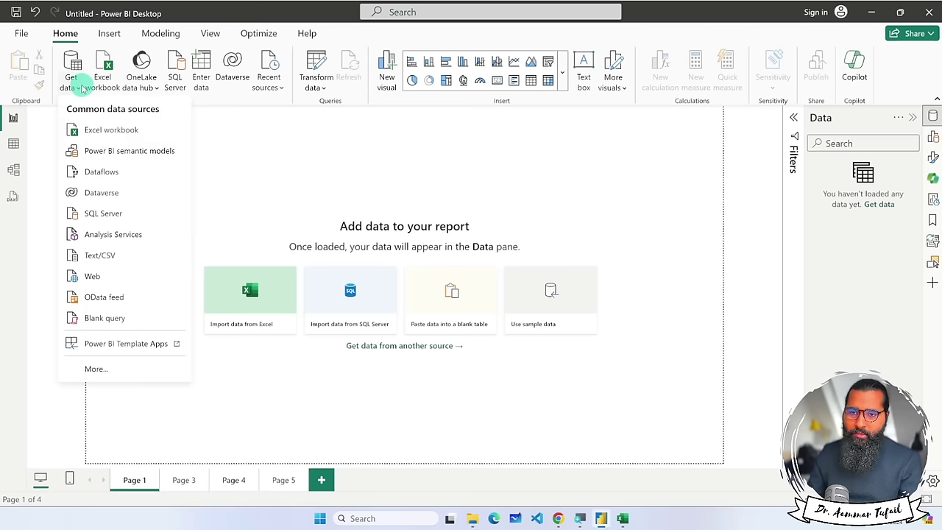
{"action": "left_click", "coordinate": [129, 213]}
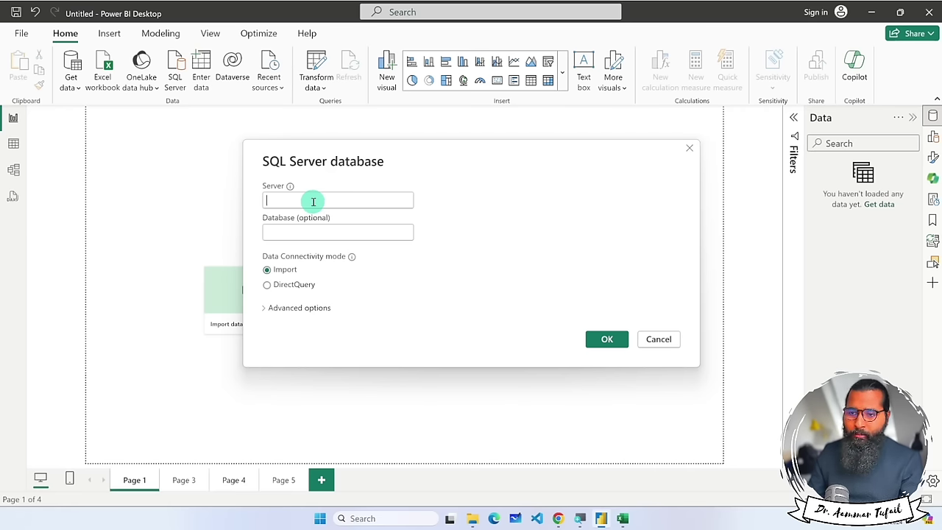
{"action": "mouse_move", "coordinate": [290, 187]}
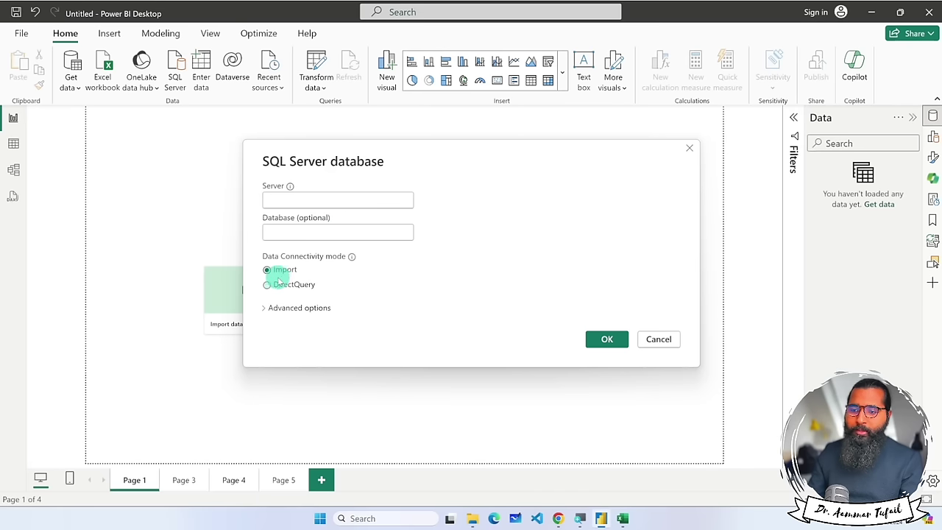
{"action": "left_click", "coordinate": [265, 309]}
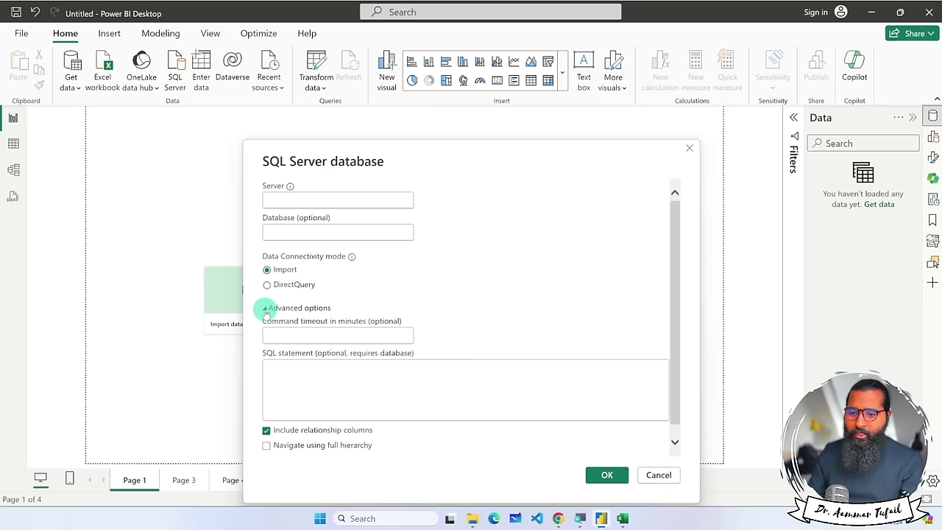
{"action": "left_click", "coordinate": [265, 310]}
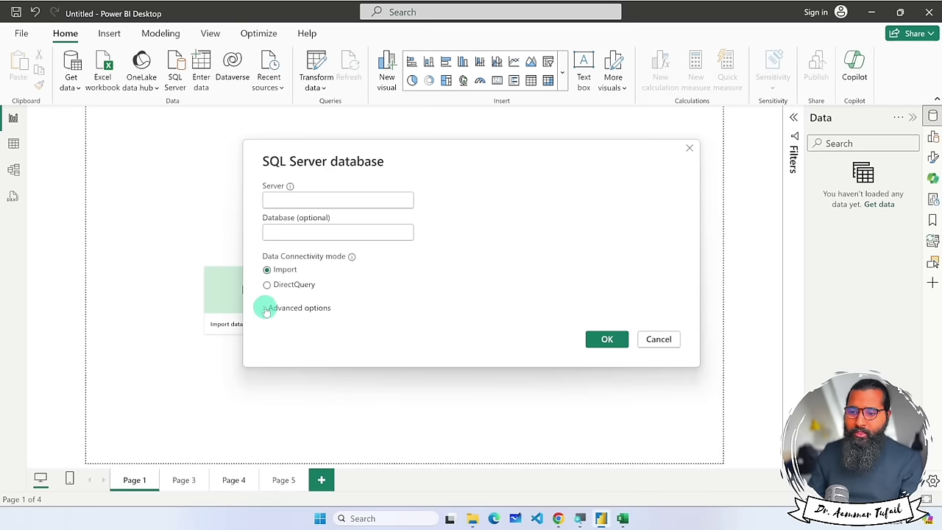
{"action": "left_click", "coordinate": [661, 339]}
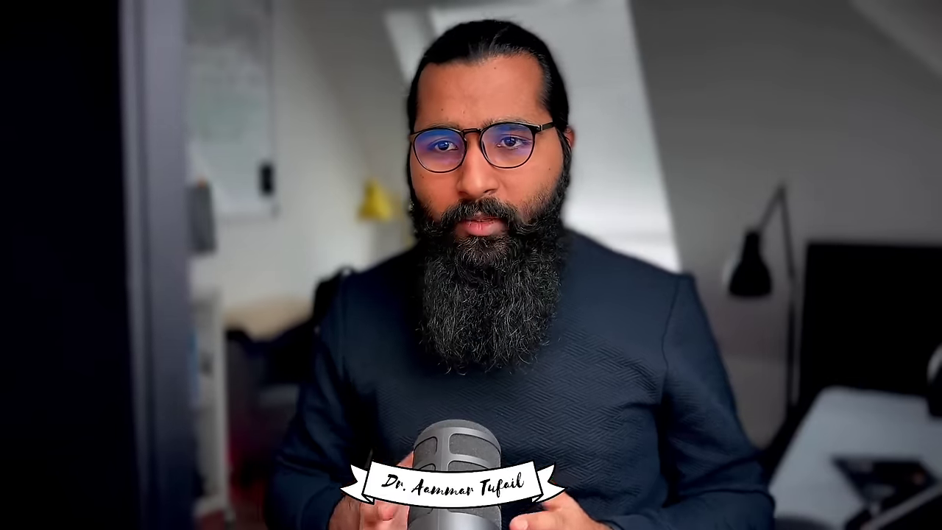
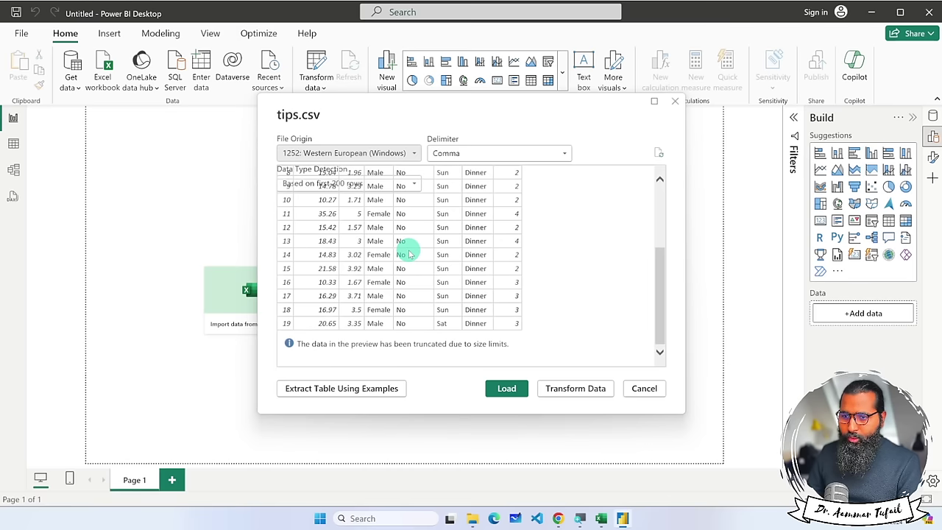
Load the previewed tips.csv data into the report, and show its fields in the Data pane and its rows in Table view.
{"action": "scroll", "coordinate": [409, 254], "scroll_direction": "up", "scroll_amount": 5}
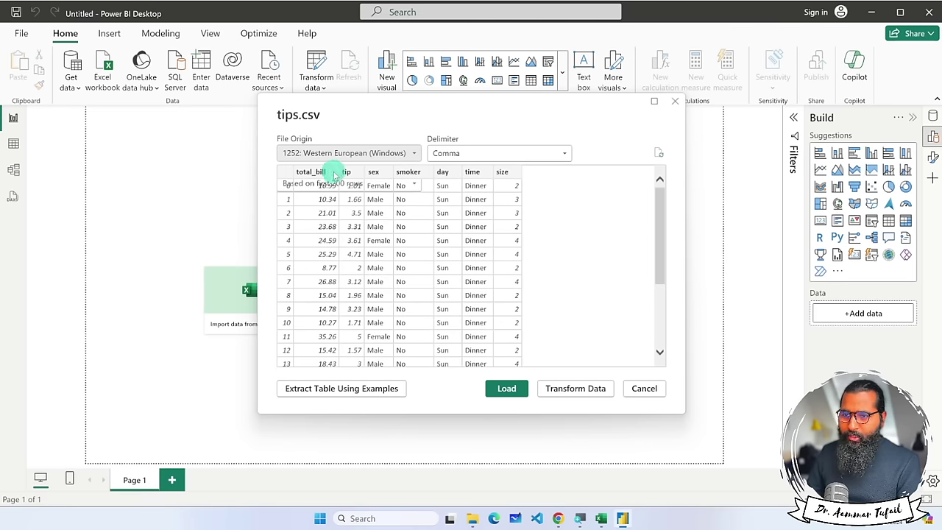
{"action": "left_click", "coordinate": [508, 389]}
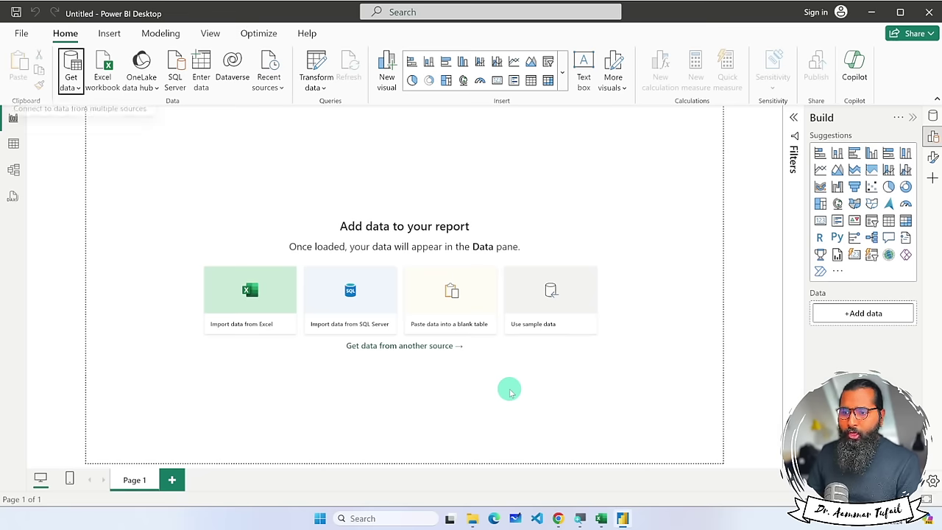
{"action": "left_click", "coordinate": [933, 118]}
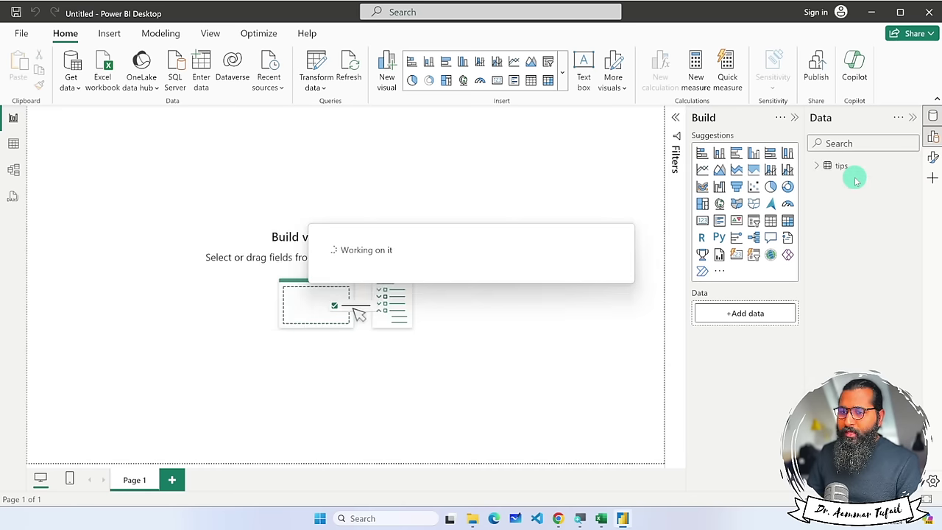
{"action": "left_click", "coordinate": [816, 166]}
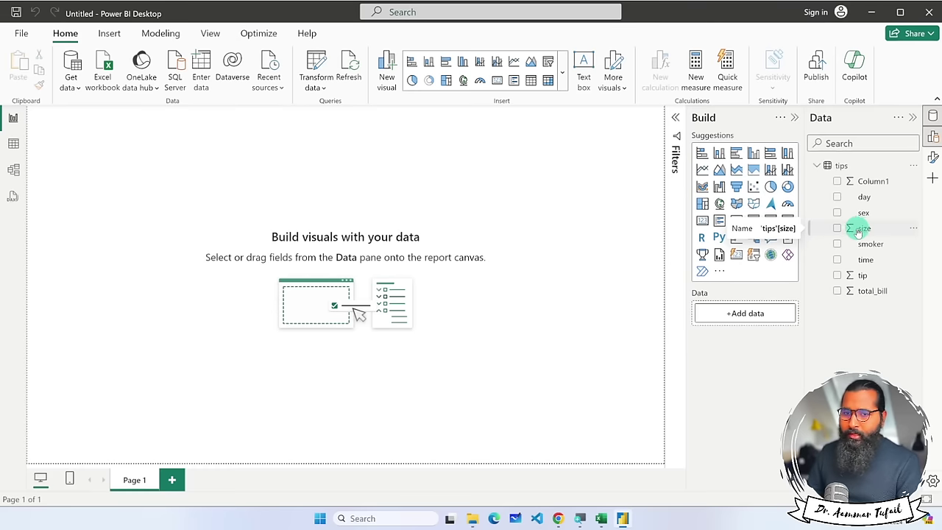
{"action": "left_click", "coordinate": [13, 144]}
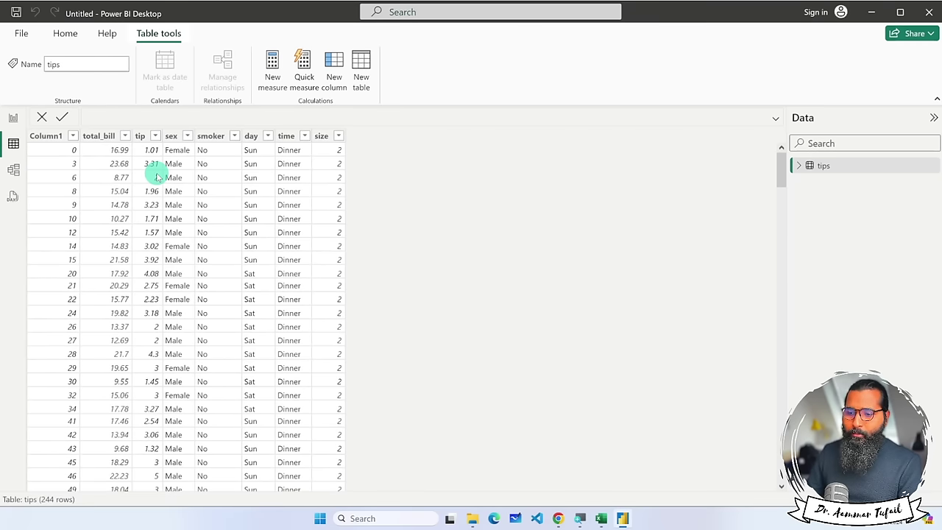
Switch to Chrome, go to codanics.com in the empty tab, and open the book ABC of Statistics for Data Science.
{"action": "left_click", "coordinate": [559, 516]}
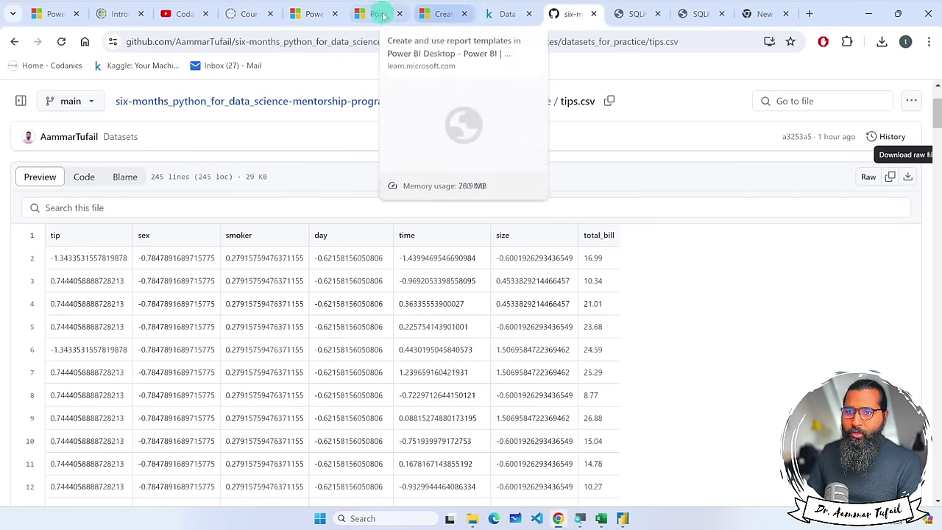
{"action": "left_click", "coordinate": [751, 15]}
{"action": "left_click", "coordinate": [573, 38]}
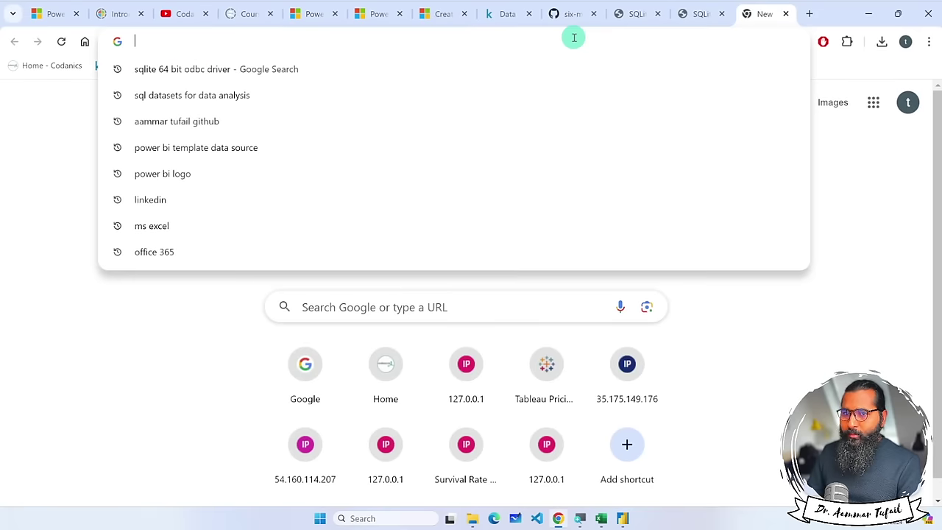
{"action": "type", "text": "codanics.c"}
{"action": "key", "text": "Return"}
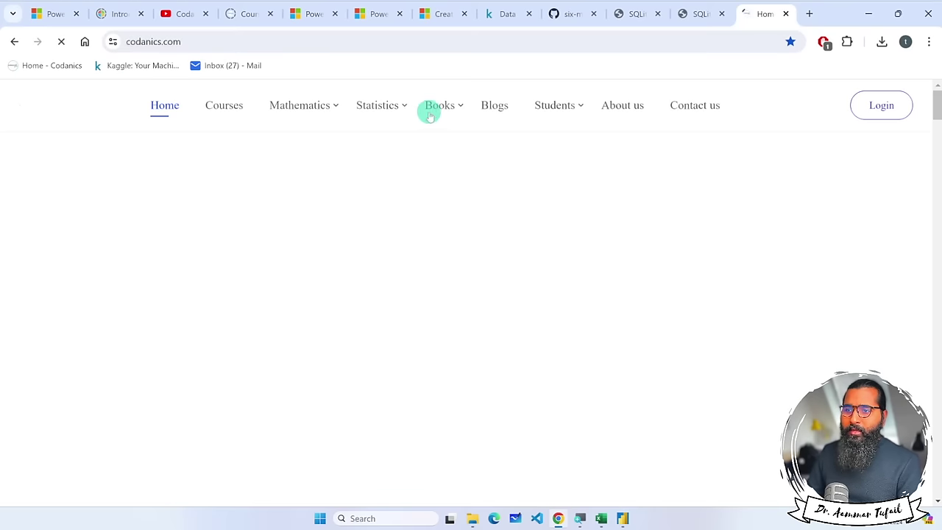
{"action": "mouse_move", "coordinate": [439, 108]}
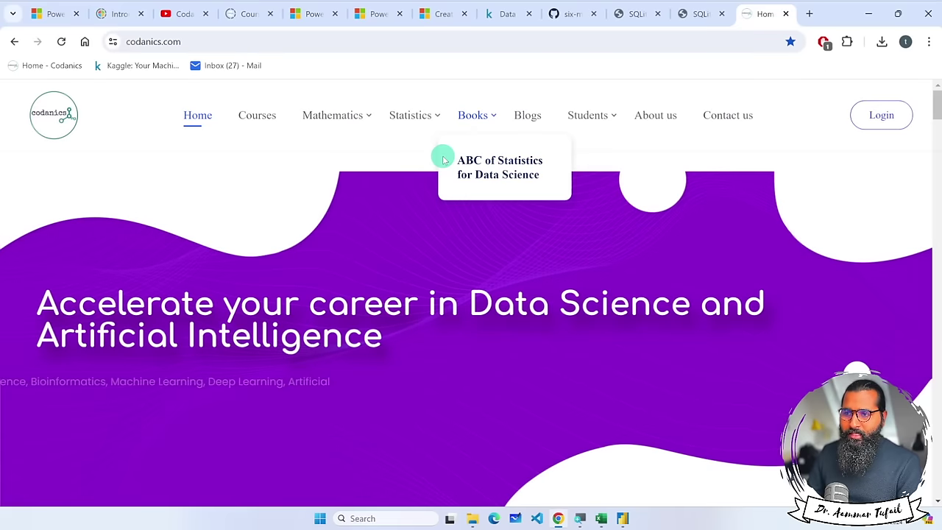
{"action": "left_click", "coordinate": [486, 169]}
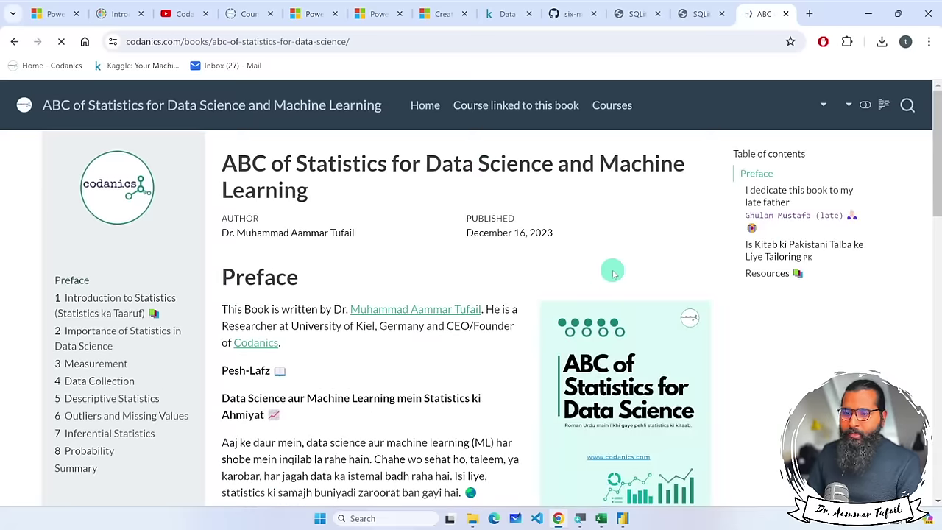
Open the book's chapter 3, Measurement, at section 3.7, Data and Types of Data.
{"action": "scroll", "coordinate": [581, 274], "scroll_direction": "down", "scroll_amount": 1}
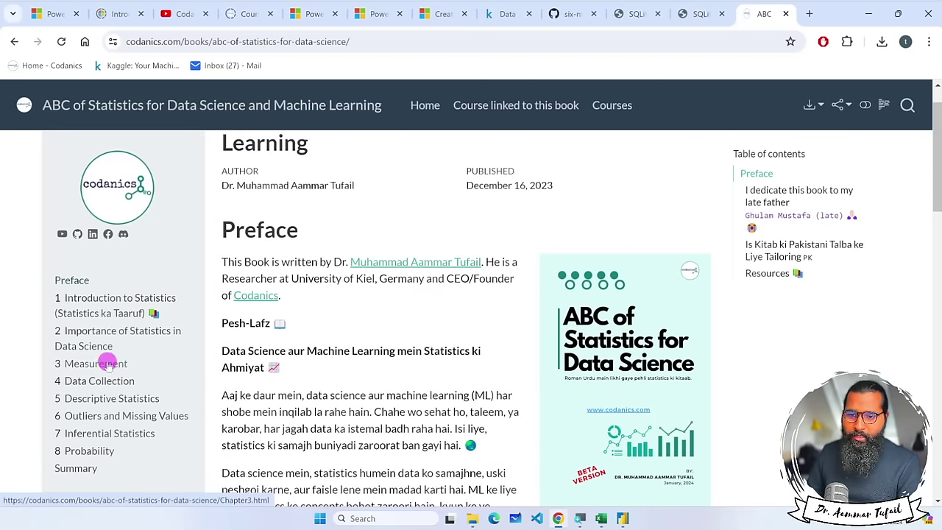
{"action": "left_click", "coordinate": [109, 365]}
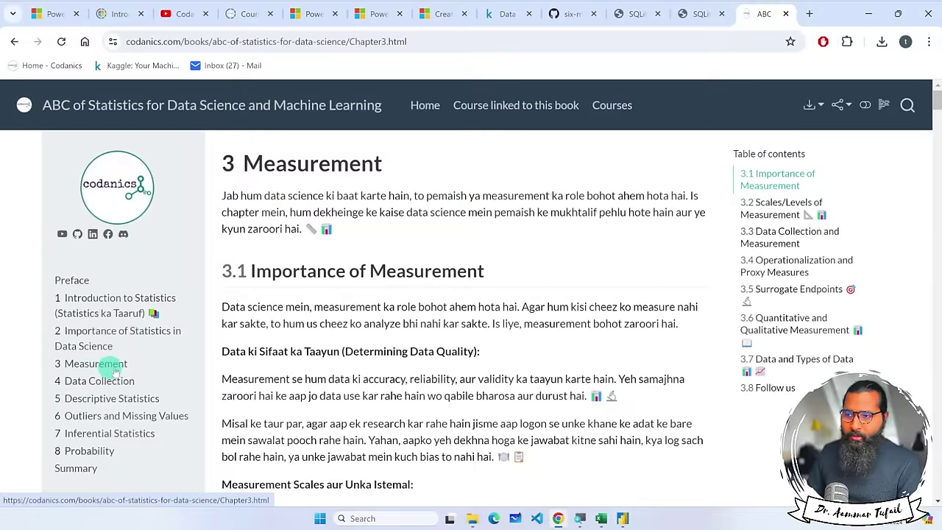
{"action": "scroll", "coordinate": [846, 188], "scroll_direction": "down", "scroll_amount": 2}
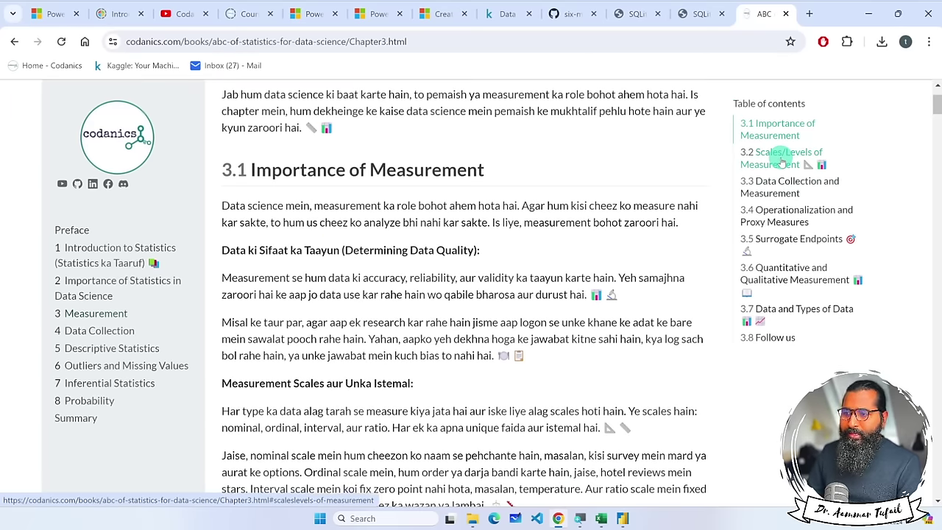
{"action": "left_click", "coordinate": [784, 309]}
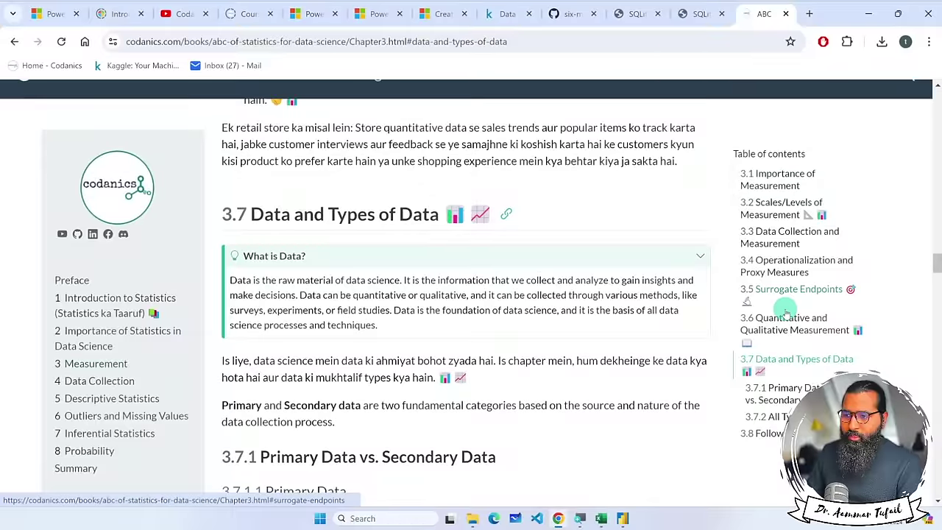
Examine the primary and secondary data sections and the English table of all data types, through to structured data.
{"action": "scroll", "coordinate": [658, 321], "scroll_direction": "down", "scroll_amount": 5}
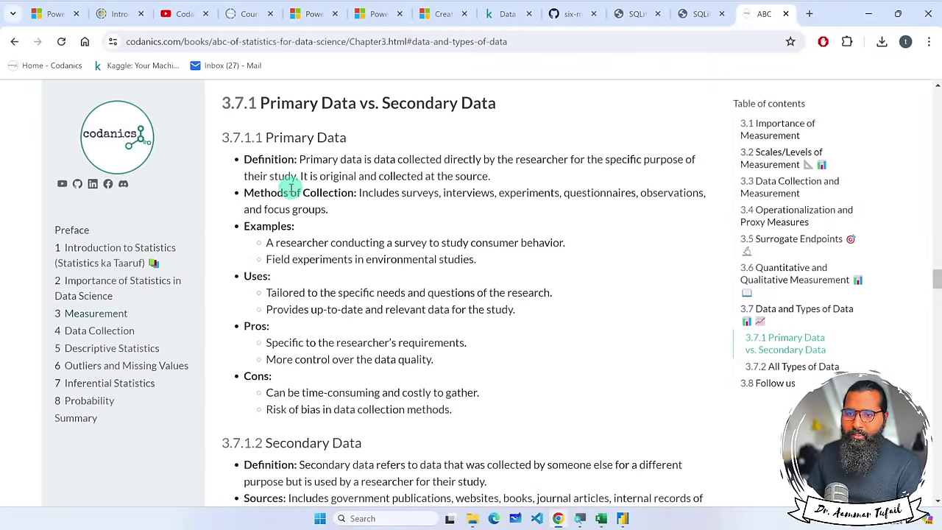
{"action": "scroll", "coordinate": [390, 261], "scroll_direction": "down", "scroll_amount": 7}
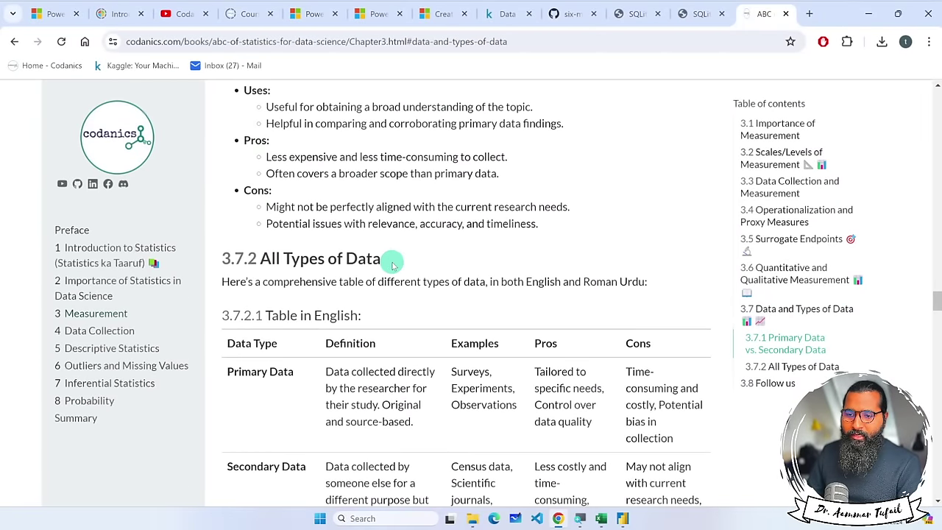
{"action": "scroll", "coordinate": [393, 265], "scroll_direction": "down", "scroll_amount": 1}
{"action": "scroll", "coordinate": [393, 265], "scroll_direction": "down", "scroll_amount": 4}
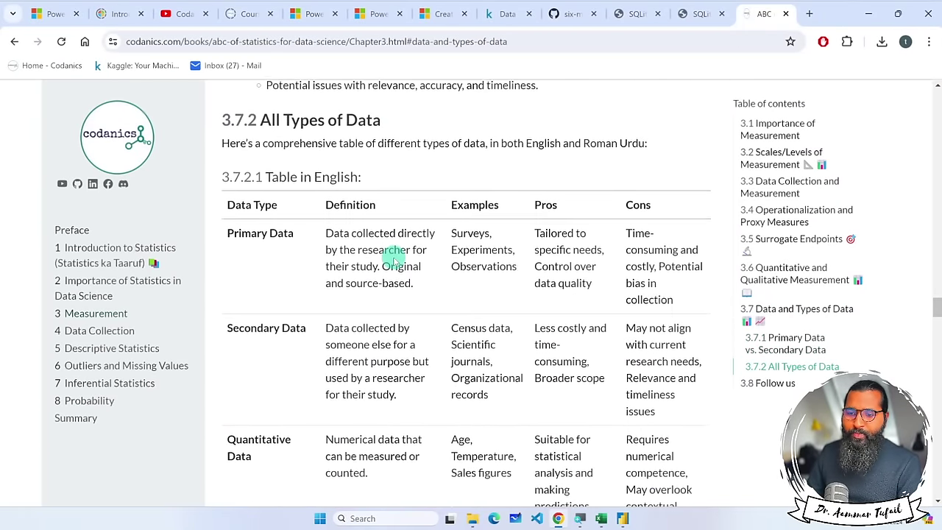
{"action": "scroll", "coordinate": [272, 271], "scroll_direction": "down", "scroll_amount": 3}
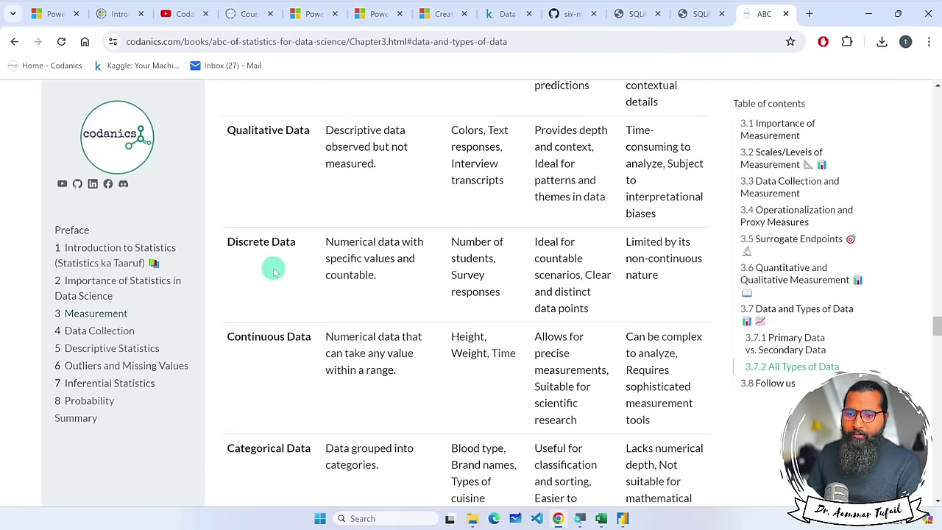
{"action": "scroll", "coordinate": [274, 271], "scroll_direction": "down", "scroll_amount": 1}
{"action": "scroll", "coordinate": [276, 267], "scroll_direction": "down", "scroll_amount": 3}
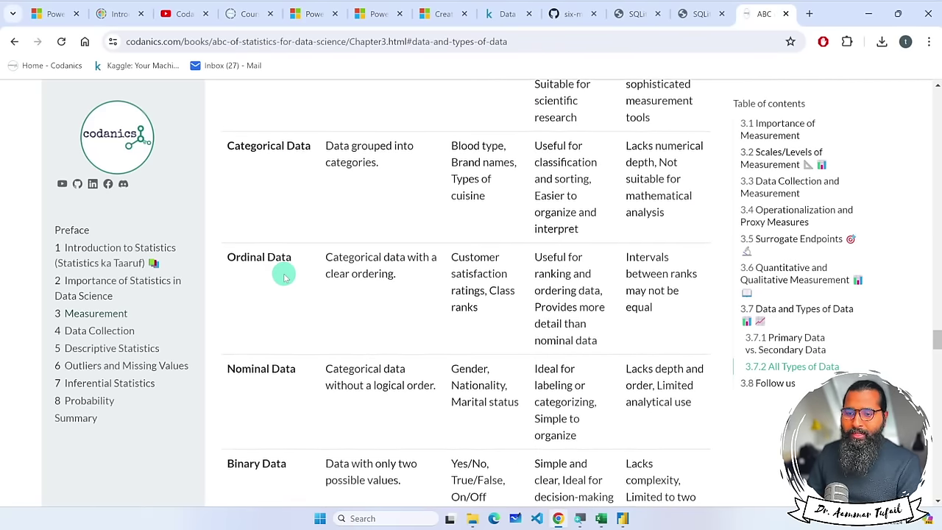
{"action": "scroll", "coordinate": [283, 276], "scroll_direction": "down", "scroll_amount": 2}
{"action": "scroll", "coordinate": [279, 284], "scroll_direction": "down", "scroll_amount": 2}
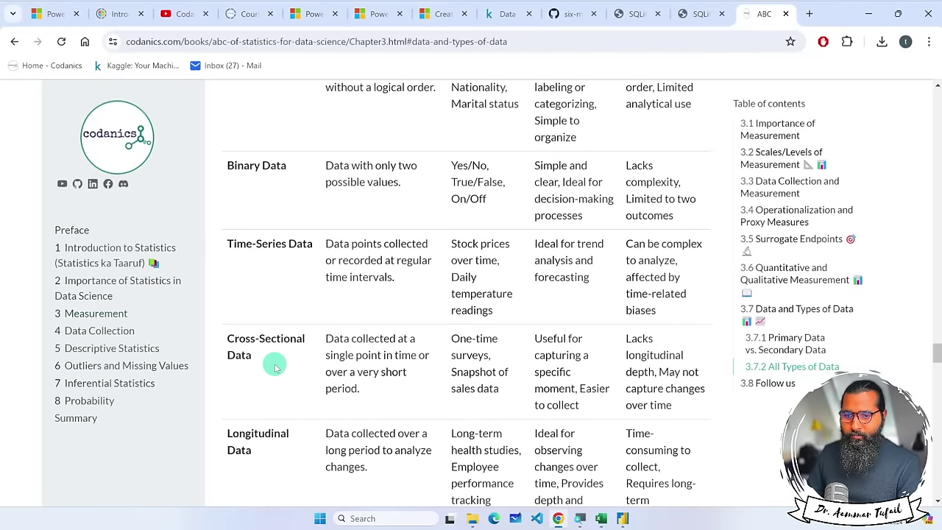
{"action": "scroll", "coordinate": [275, 368], "scroll_direction": "down", "scroll_amount": 2}
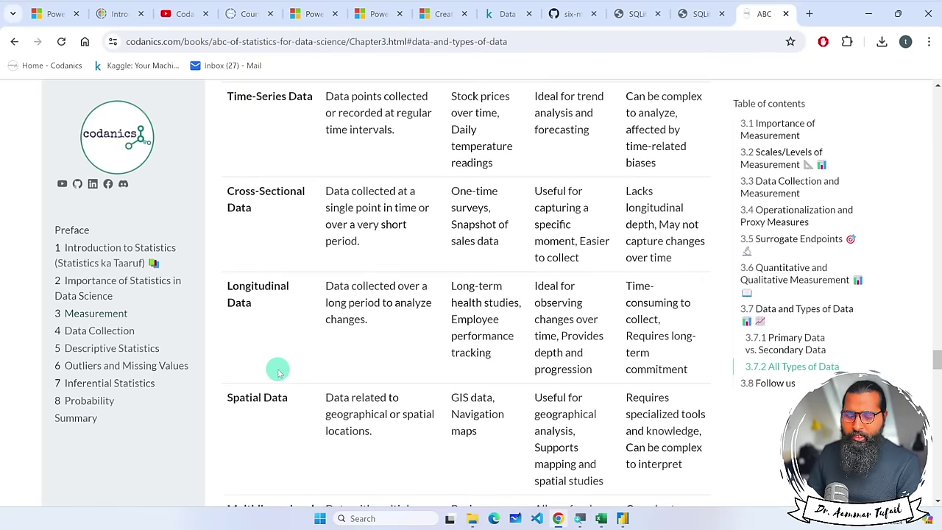
{"action": "scroll", "coordinate": [275, 368], "scroll_direction": "down", "scroll_amount": 2}
{"action": "scroll", "coordinate": [279, 366], "scroll_direction": "down", "scroll_amount": 2}
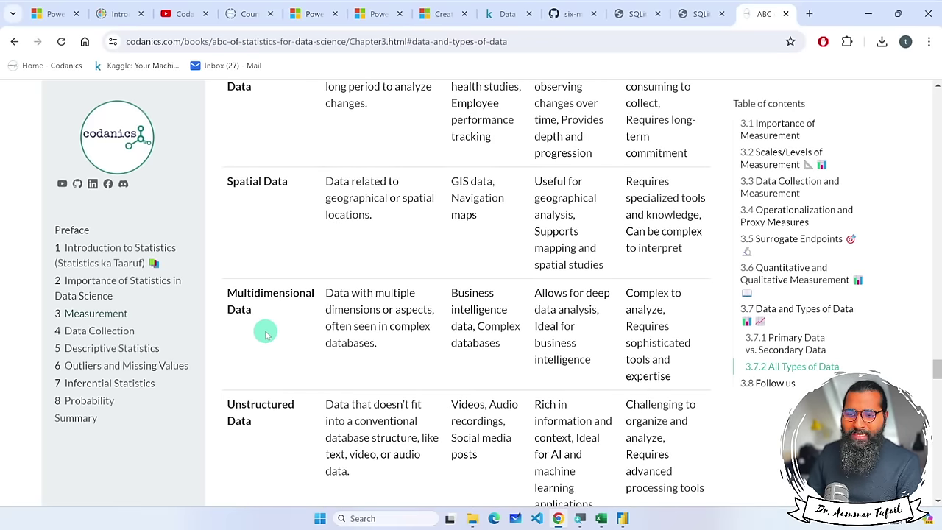
{"action": "scroll", "coordinate": [268, 417], "scroll_direction": "down", "scroll_amount": 2}
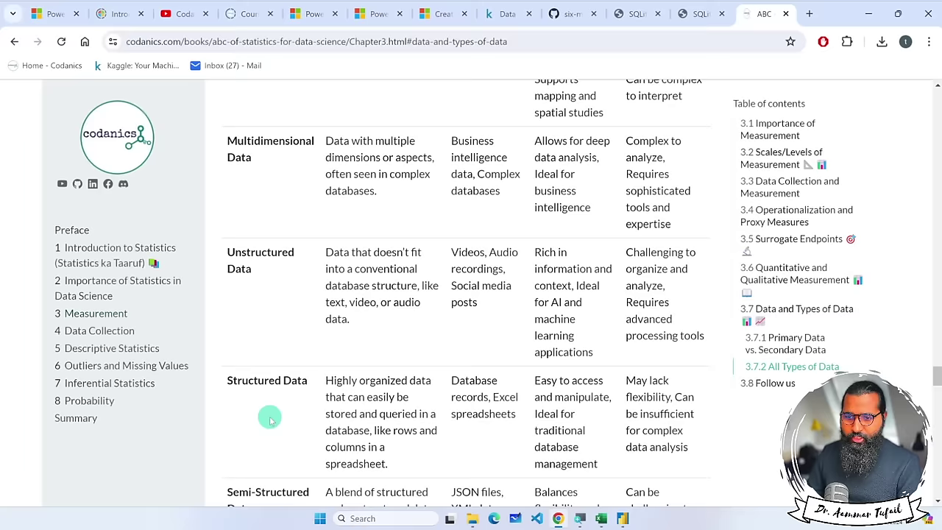
Go back to the Codanics home page to review the Books entry, and return to section 3.7 of the Measurement chapter.
{"action": "scroll", "coordinate": [599, 362], "scroll_direction": "up", "scroll_amount": 20}
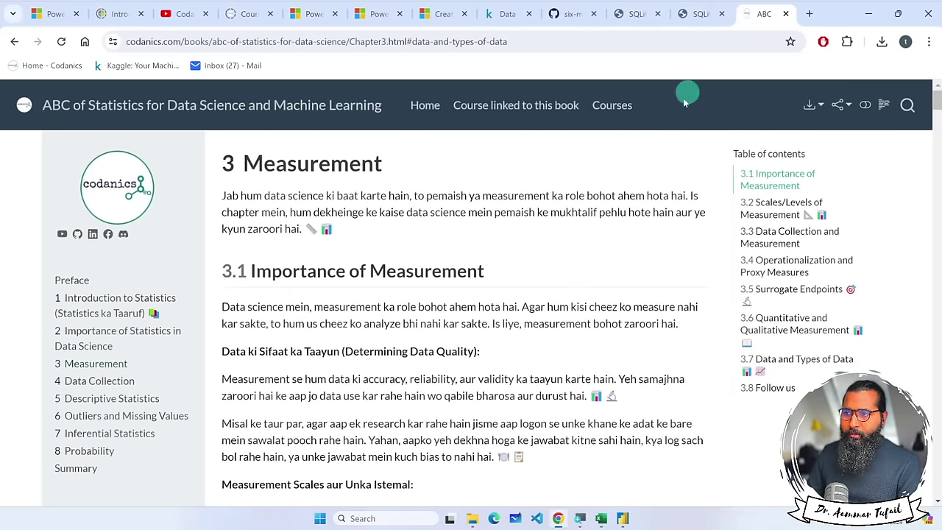
{"action": "scroll", "coordinate": [563, 122], "scroll_direction": "down", "scroll_amount": 1}
{"action": "key", "text": "alt+Left"}
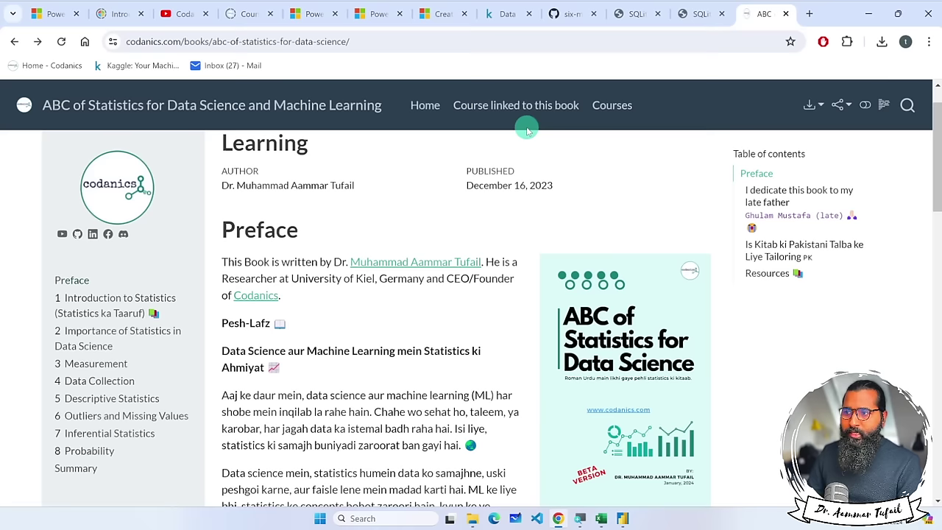
{"action": "left_click", "coordinate": [467, 116]}
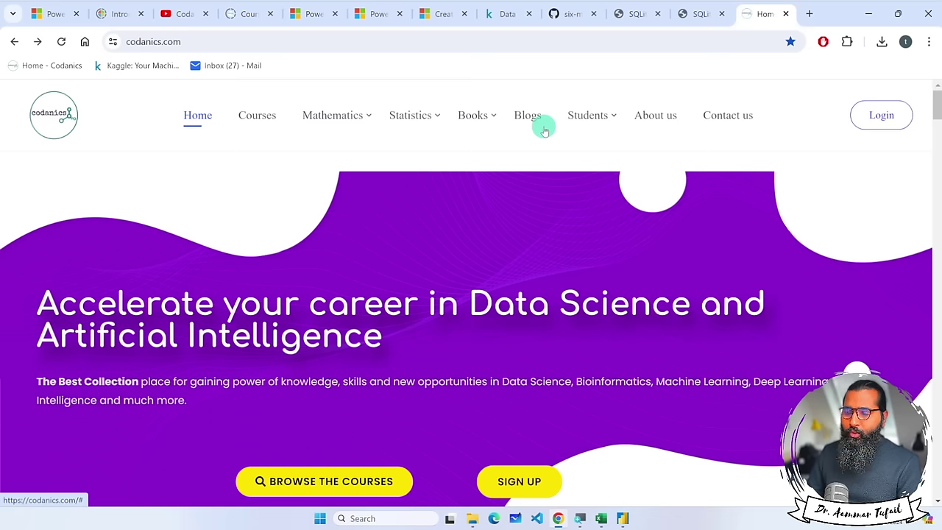
{"action": "key", "text": "alt+Left"}
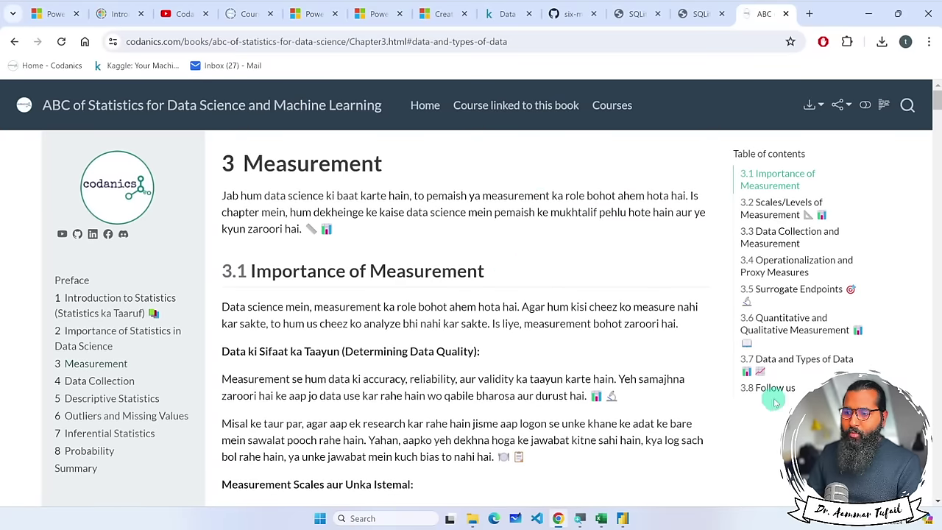
{"action": "left_click", "coordinate": [805, 370]}
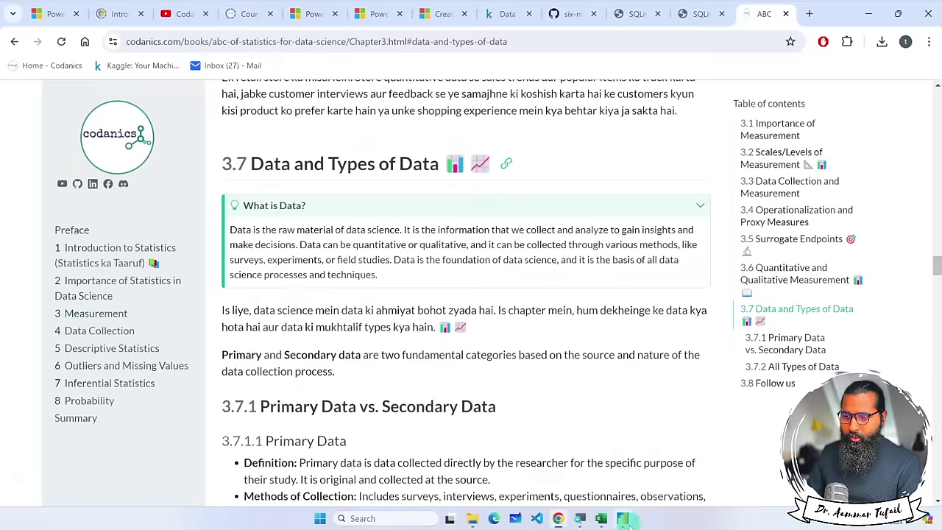
Switch to Power BI Desktop, open Report view, and add an empty stacked column chart to Page 1.
{"action": "left_click", "coordinate": [623, 518]}
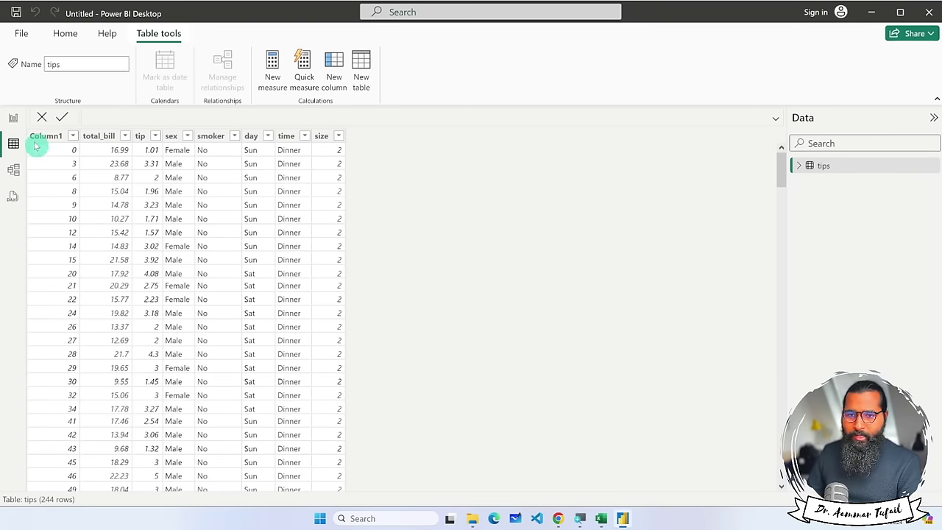
{"action": "left_click", "coordinate": [14, 118]}
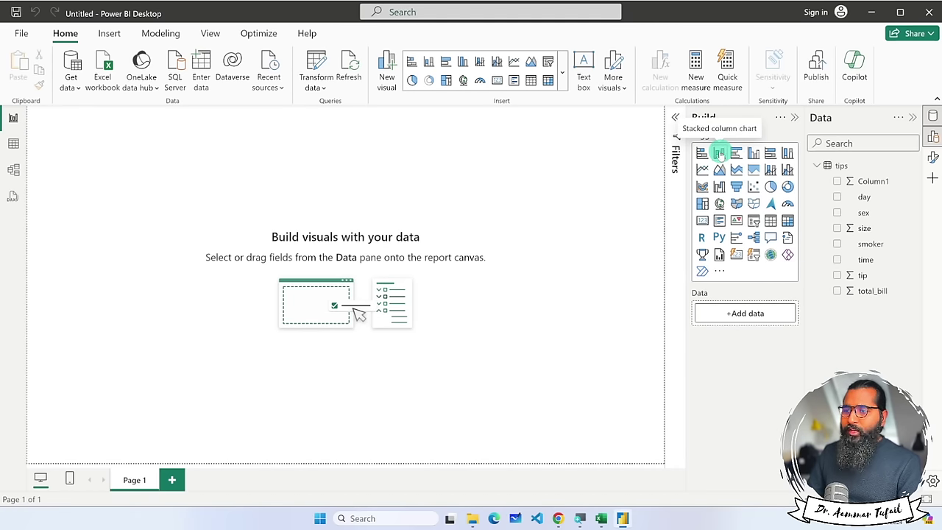
{"action": "left_click", "coordinate": [718, 152]}
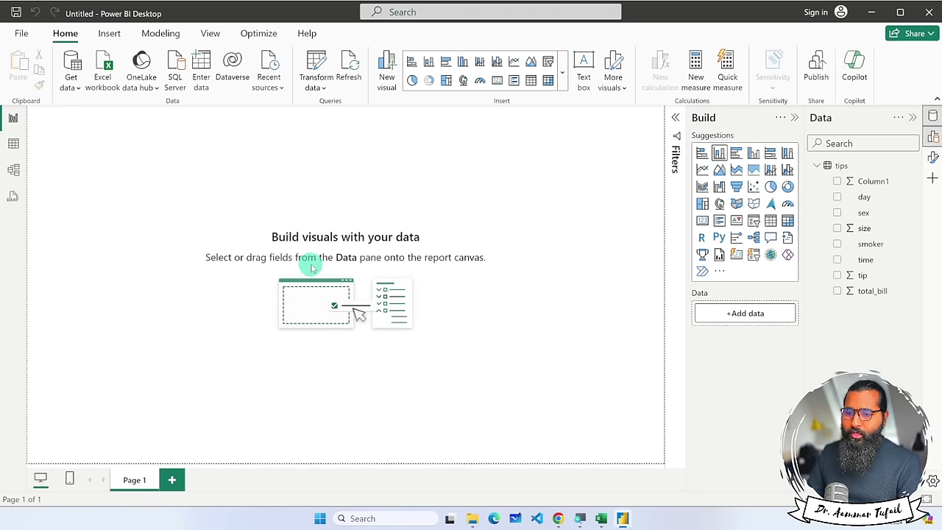
{"action": "left_click", "coordinate": [721, 155]}
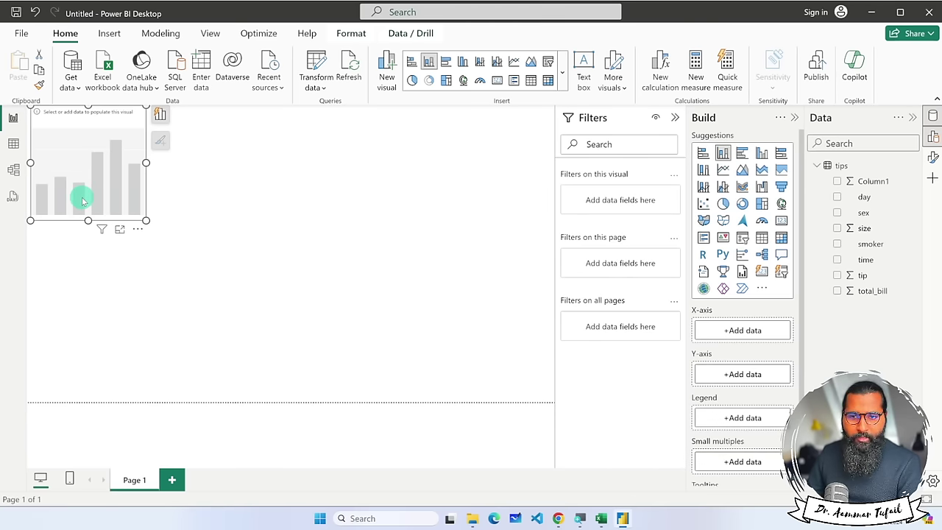
{"action": "scroll", "coordinate": [82, 197], "scroll_direction": "up", "scroll_amount": 5}
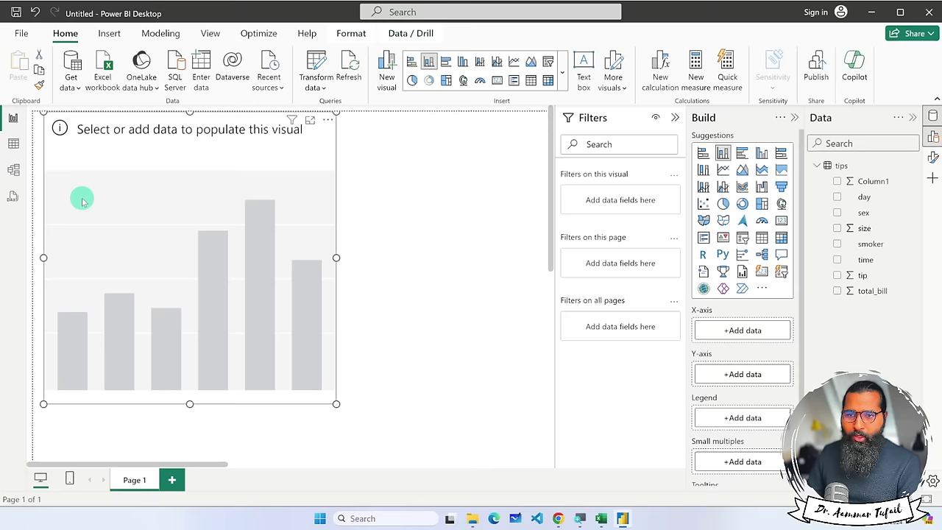
{"action": "scroll", "coordinate": [82, 198], "scroll_direction": "down", "scroll_amount": 2}
{"action": "scroll", "coordinate": [81, 198], "scroll_direction": "up", "scroll_amount": 2}
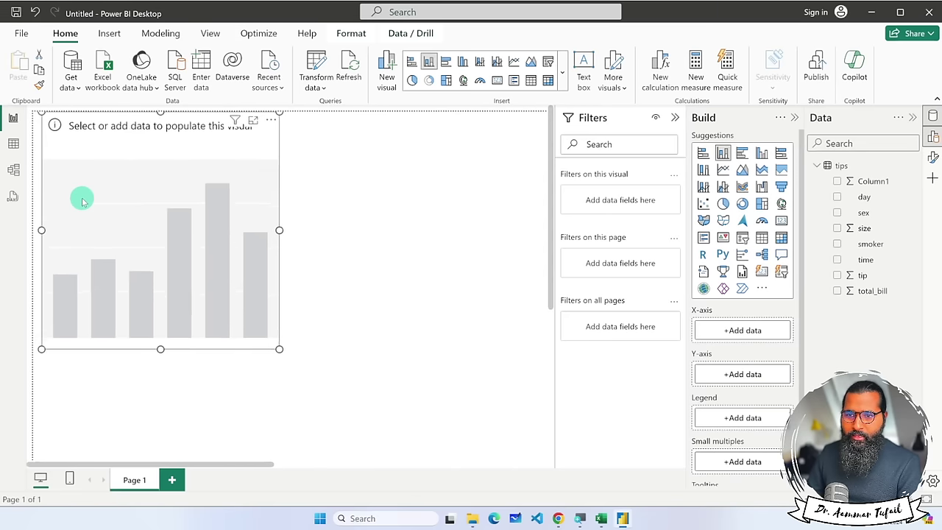
{"action": "scroll", "coordinate": [82, 197], "scroll_direction": "down", "scroll_amount": 2}
{"action": "scroll", "coordinate": [80, 196], "scroll_direction": "up", "scroll_amount": 1}
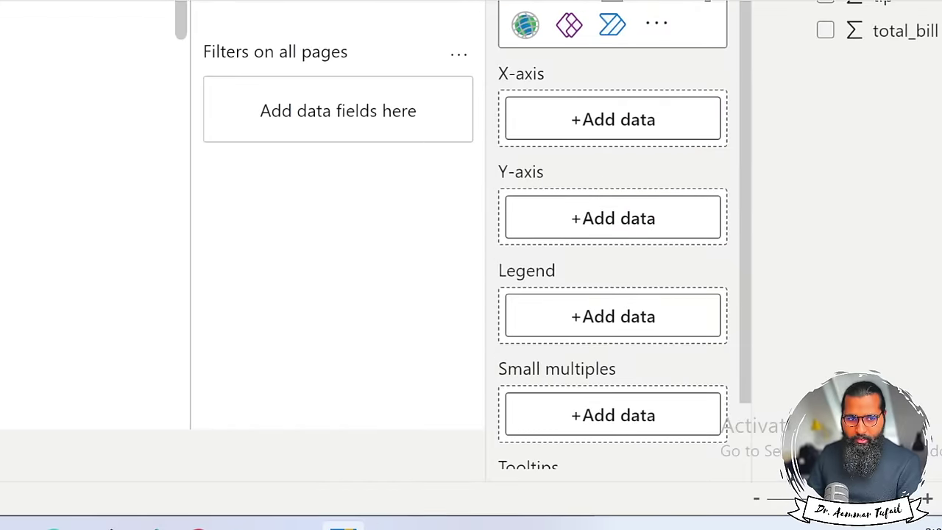
{"action": "left_click", "coordinate": [731, 498]}
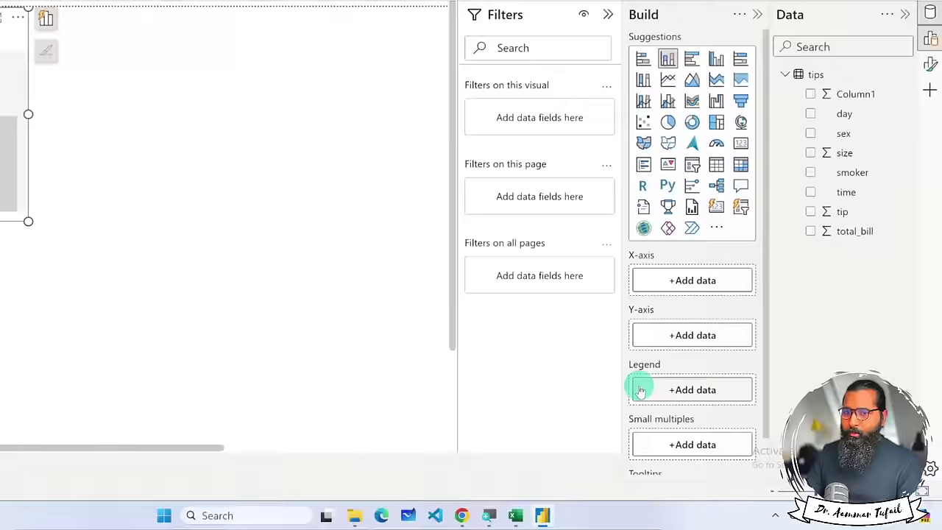
{"action": "scroll", "coordinate": [187, 265], "scroll_direction": "up", "scroll_amount": 3}
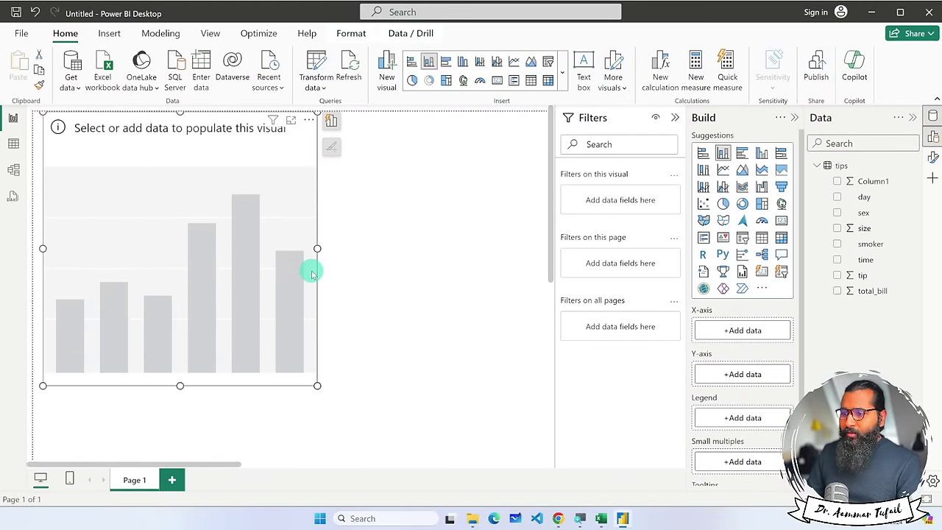
Assign the sex field to the column chart's X-axis and total_bill to its Y-axis.
{"action": "scroll", "coordinate": [765, 316], "scroll_direction": "down", "scroll_amount": 2}
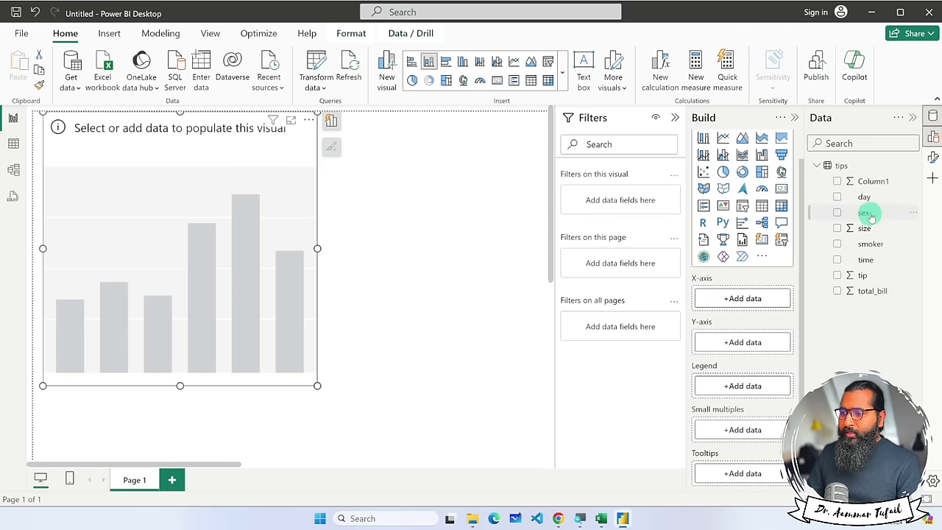
{"action": "left_click_drag", "start_coordinate": [736, 301], "coordinate": [738, 302]}
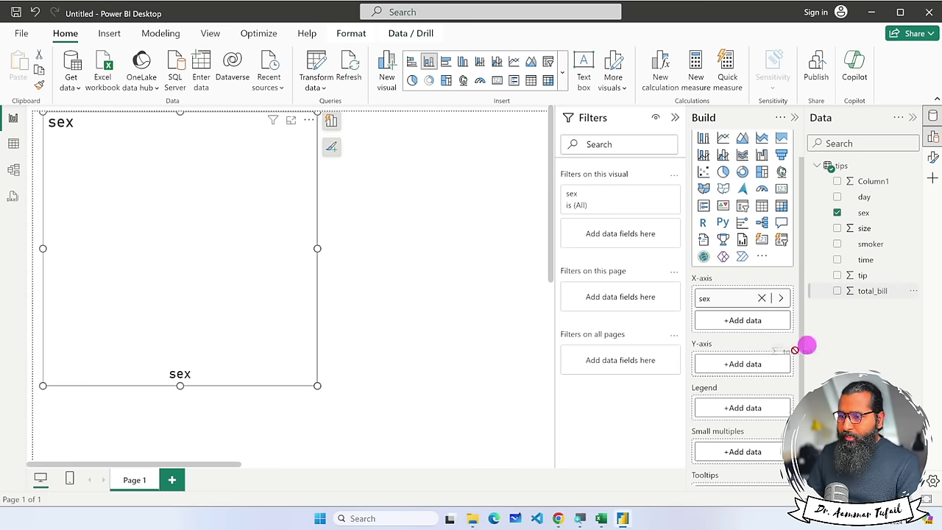
{"action": "left_click_drag", "start_coordinate": [795, 350], "coordinate": [751, 364]}
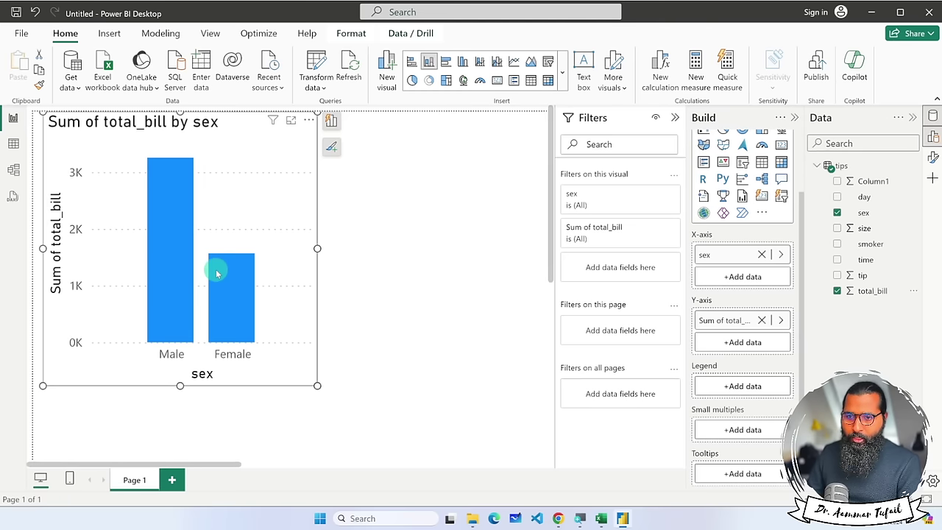
Change the summarization of total_bill on the column chart's Y-axis to Average.
{"action": "mouse_move", "coordinate": [216, 271]}
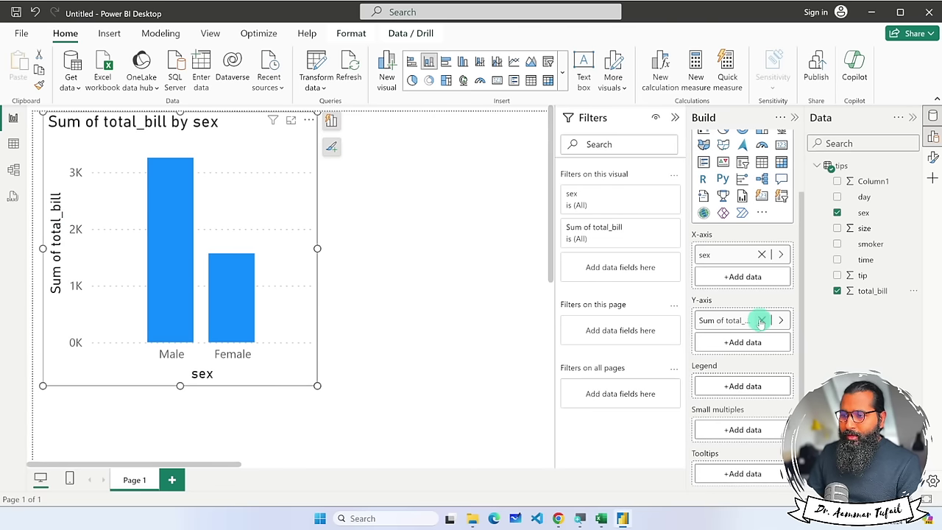
{"action": "left_click", "coordinate": [781, 322]}
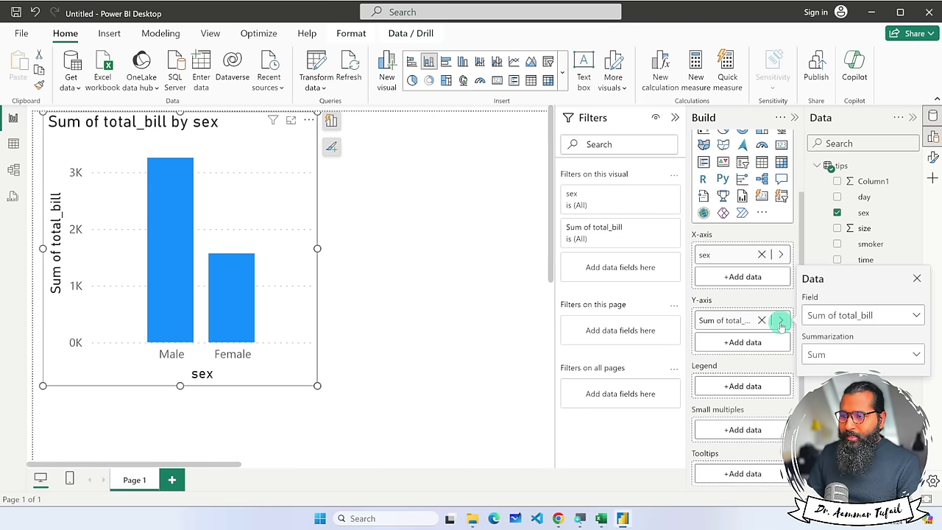
{"action": "left_click", "coordinate": [841, 354]}
{"action": "left_click", "coordinate": [839, 354]}
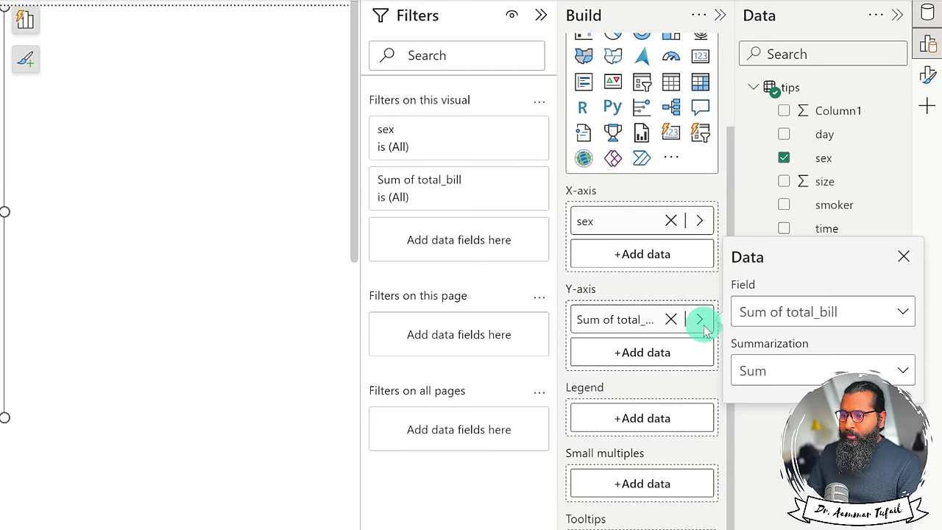
{"action": "left_click", "coordinate": [905, 311]}
{"action": "left_click", "coordinate": [883, 270]}
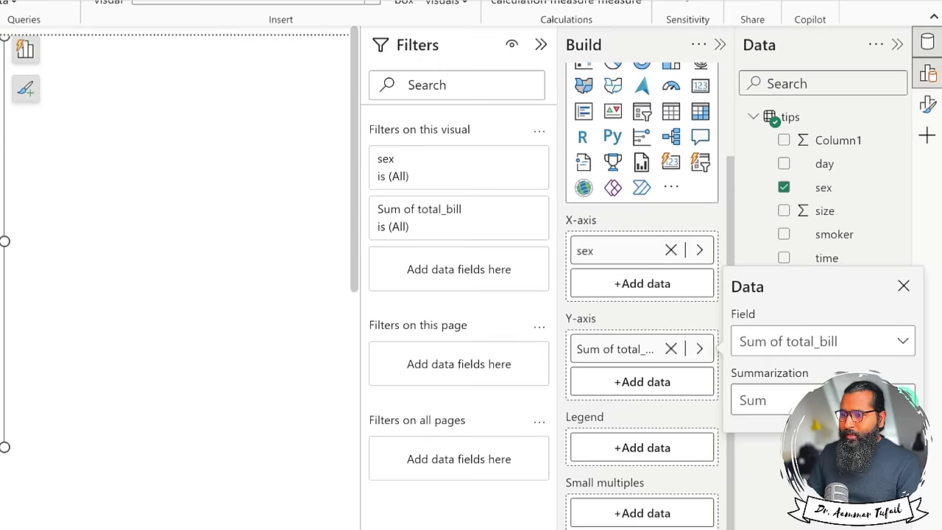
{"action": "left_click", "coordinate": [824, 400]}
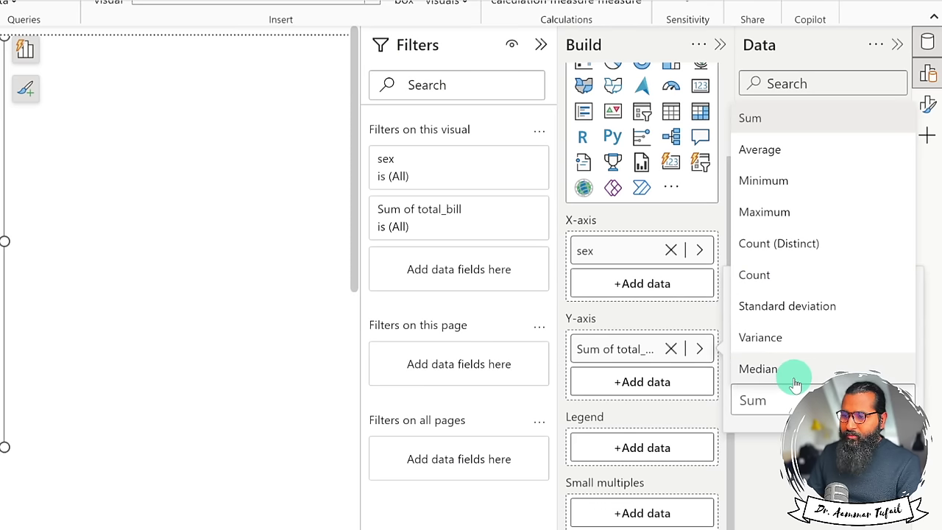
{"action": "left_click", "coordinate": [806, 161]}
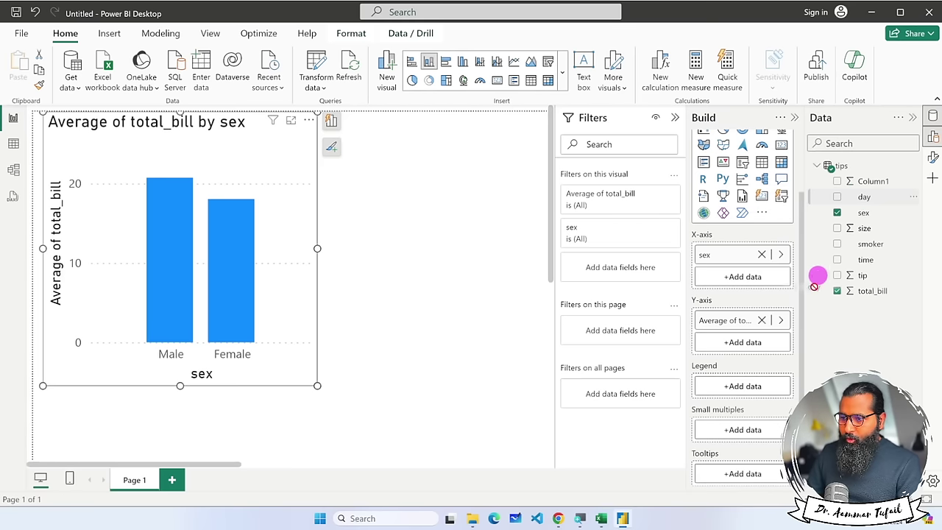
Add the day field as the chart's legend and convert the visual to a clustered column chart.
{"action": "left_click_drag", "start_coordinate": [815, 286], "coordinate": [747, 393]}
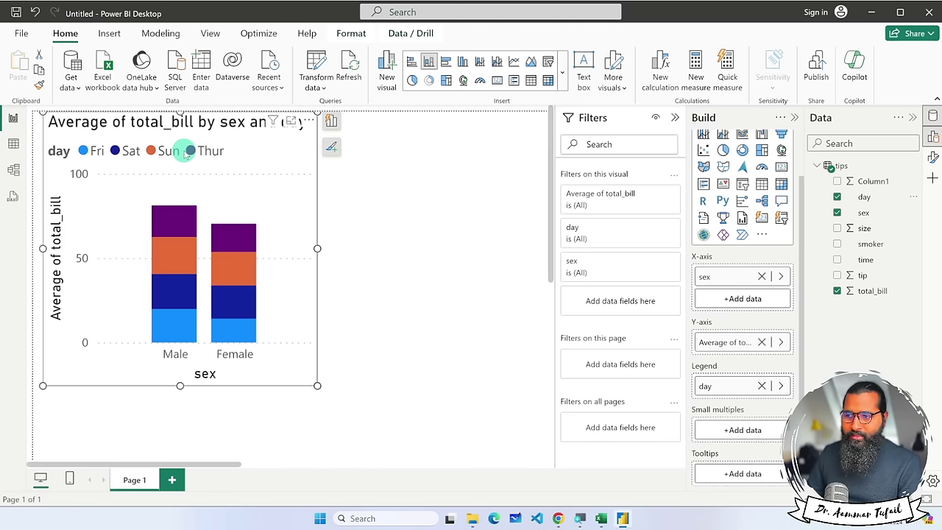
{"action": "left_click", "coordinate": [781, 387]}
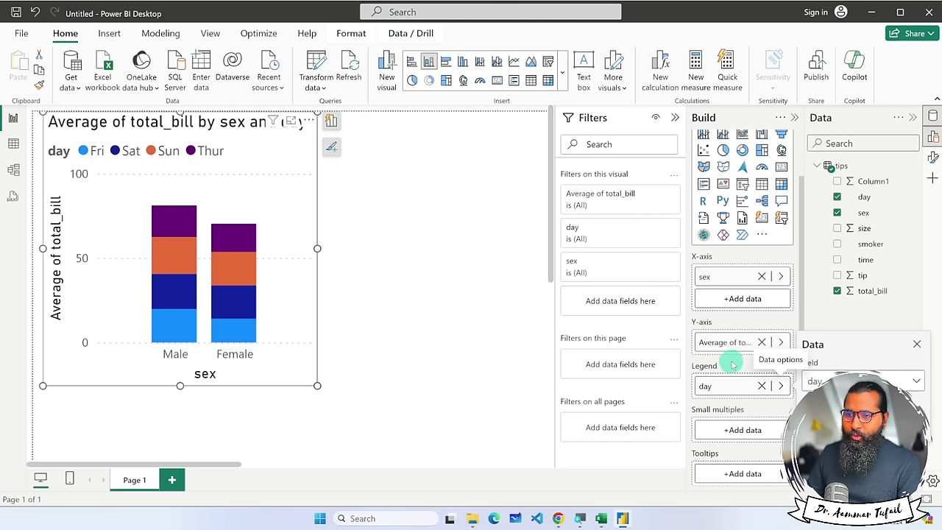
{"action": "left_click", "coordinate": [331, 122]}
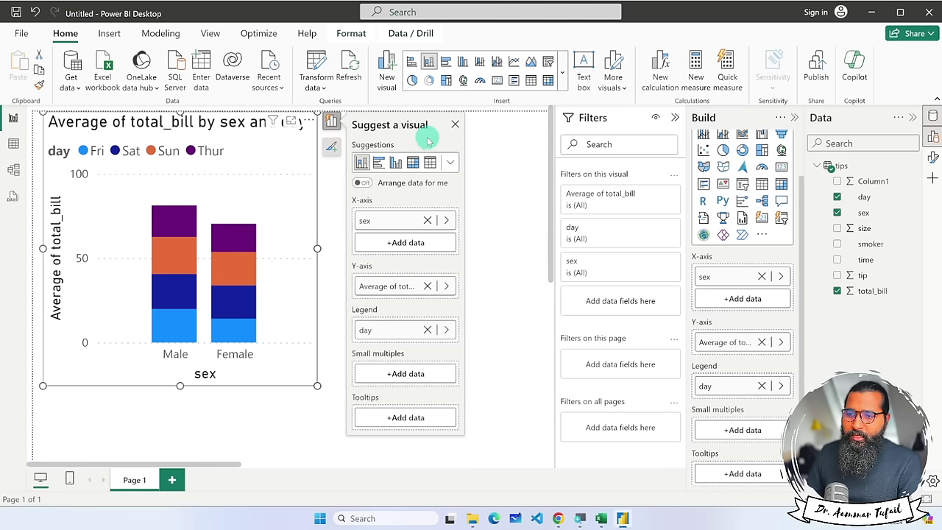
{"action": "left_click", "coordinate": [378, 163]}
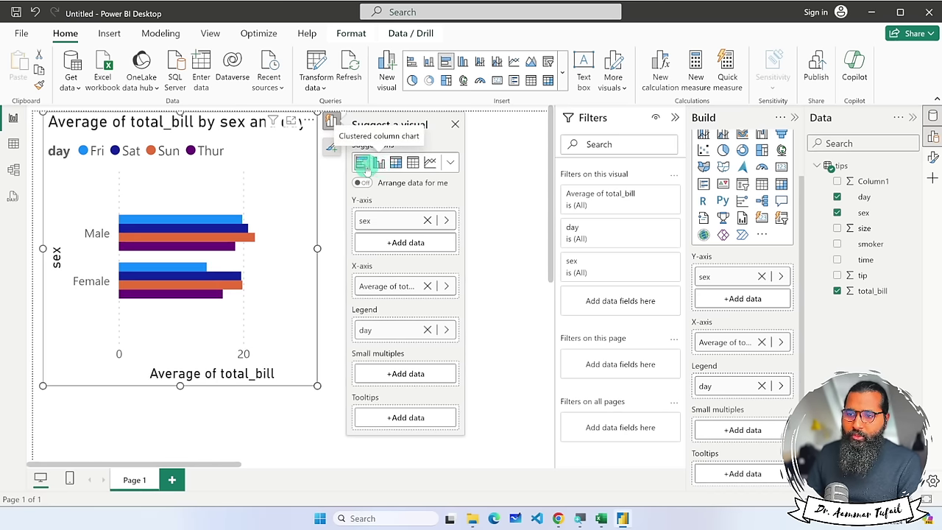
{"action": "left_click", "coordinate": [364, 163]}
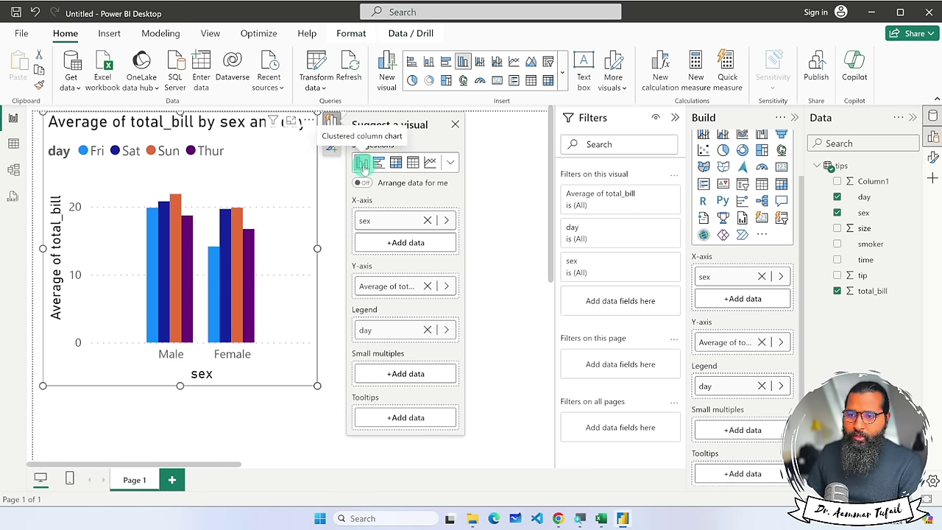
Try the visual as stacked column, clustered bar, 100% stacked bar, 100% stacked column and stacked bar charts, and return to clustered column.
{"action": "left_click", "coordinate": [450, 163]}
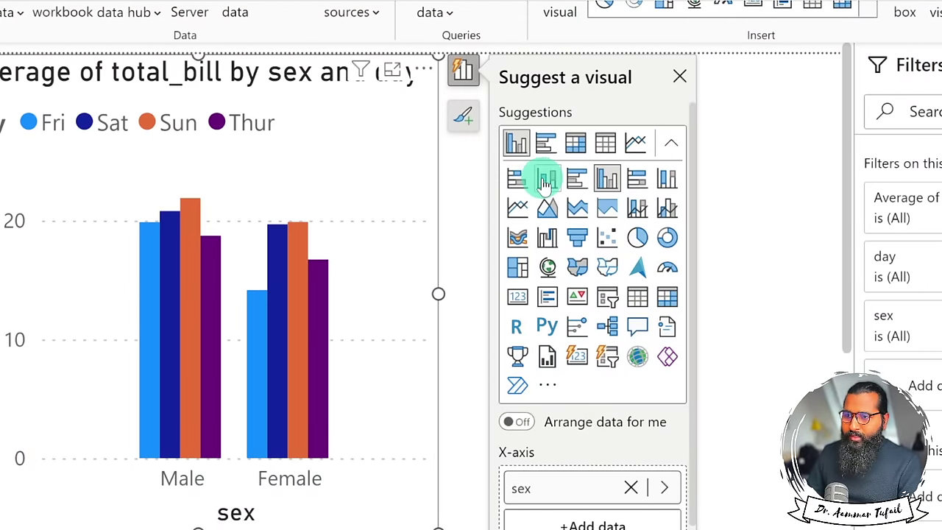
{"action": "left_click", "coordinate": [545, 182]}
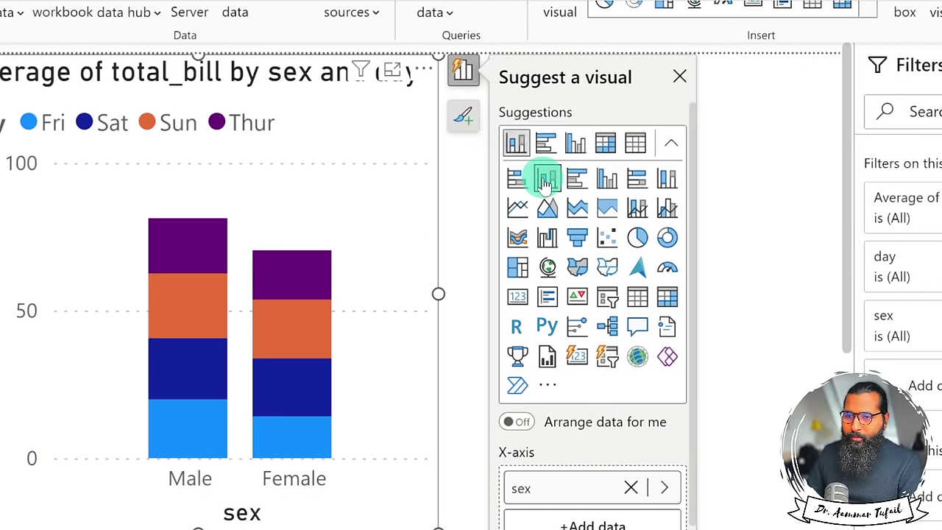
{"action": "left_click", "coordinate": [593, 183]}
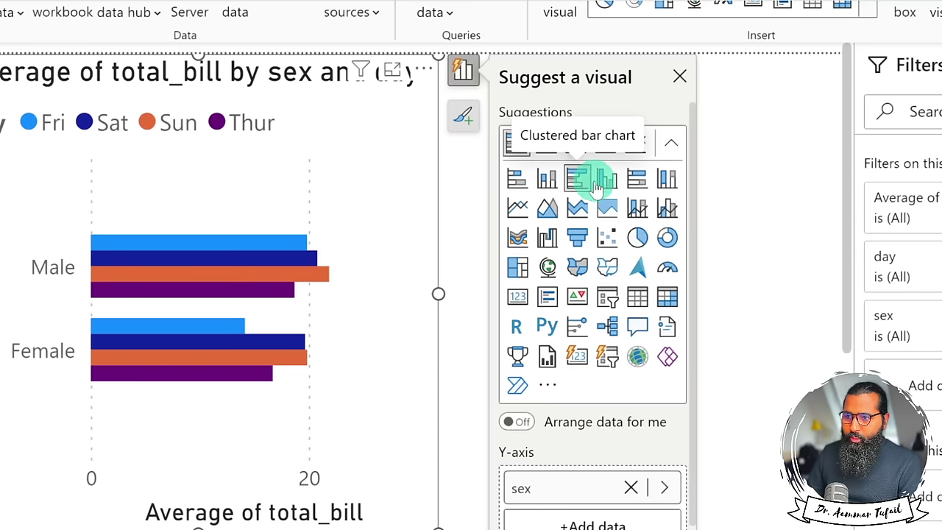
{"action": "left_click", "coordinate": [606, 182]}
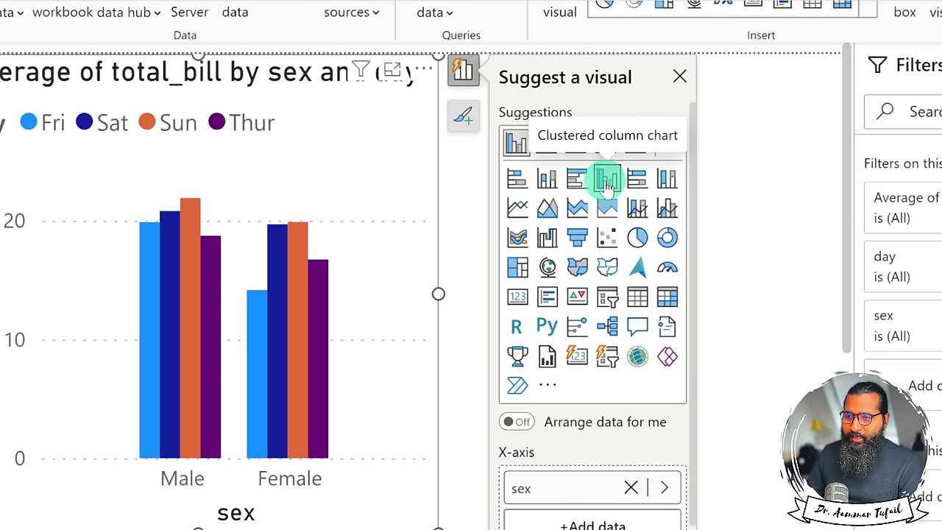
{"action": "left_click", "coordinate": [638, 180]}
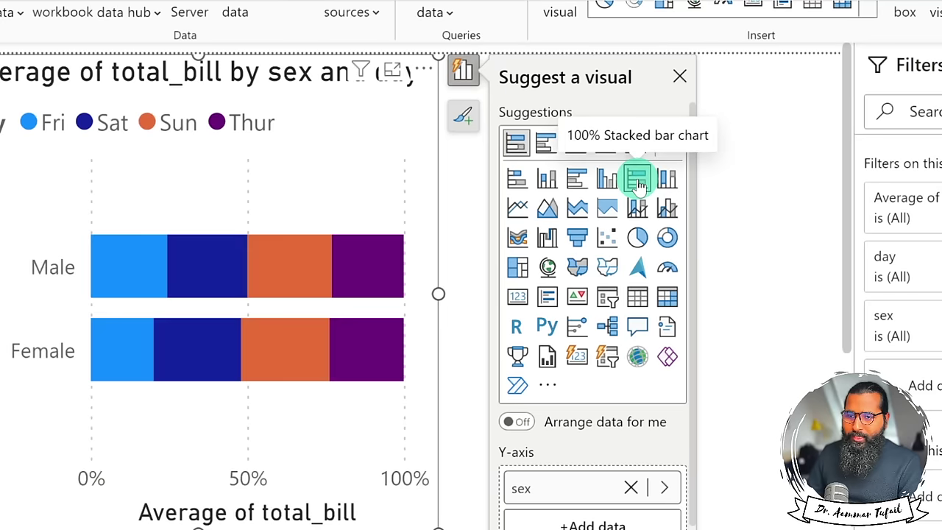
{"action": "left_click", "coordinate": [666, 181]}
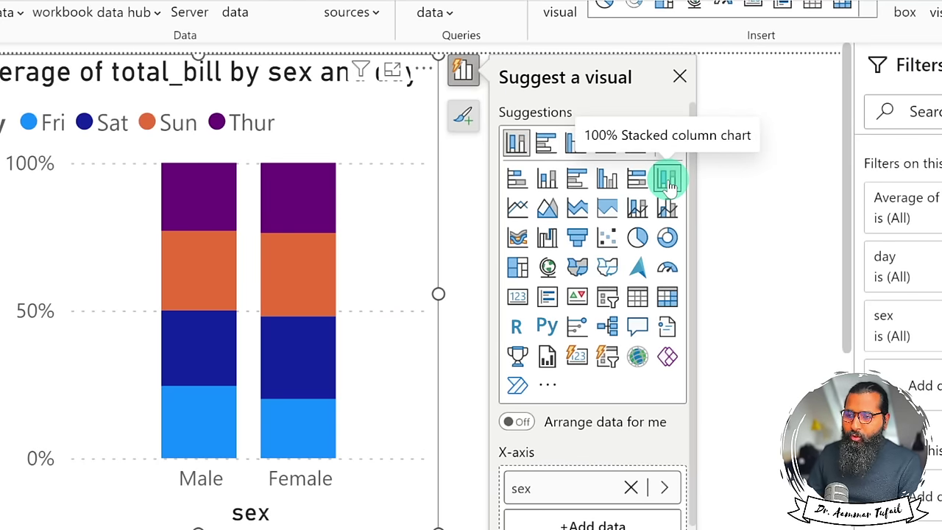
{"action": "left_click", "coordinate": [517, 178]}
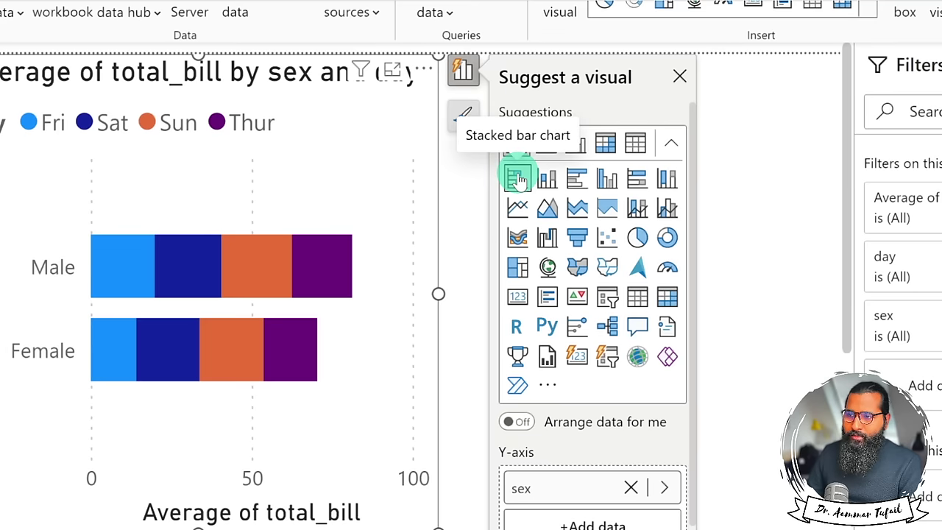
{"action": "left_click", "coordinate": [548, 145]}
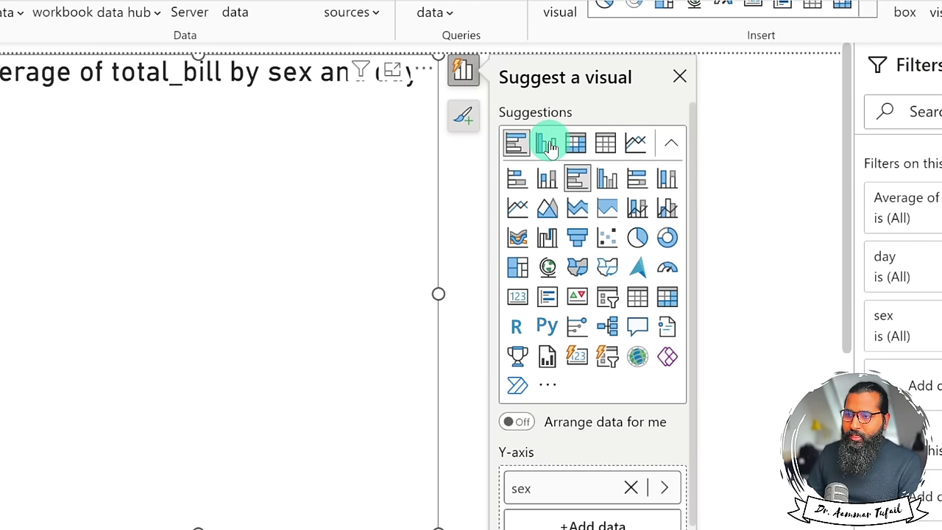
{"action": "left_click", "coordinate": [608, 180]}
{"action": "left_click", "coordinate": [638, 179]}
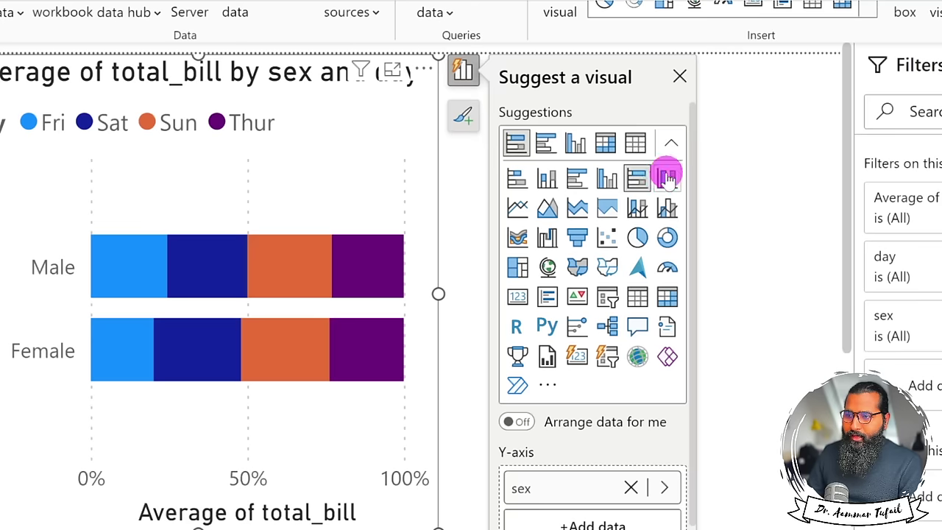
{"action": "left_click", "coordinate": [667, 179]}
{"action": "left_click", "coordinate": [607, 178]}
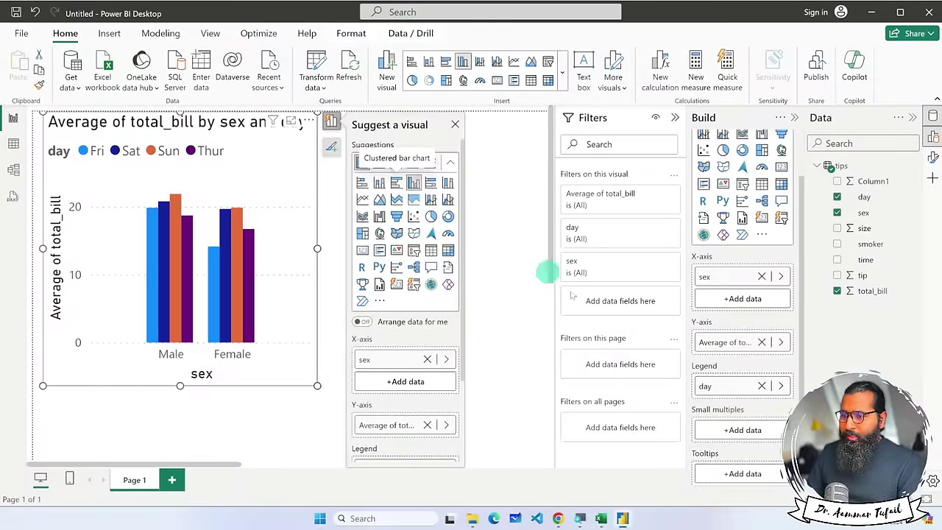
Try summarizing total_bill on the Y-axis by Count, and switch it back to Average.
{"action": "left_click", "coordinate": [780, 342]}
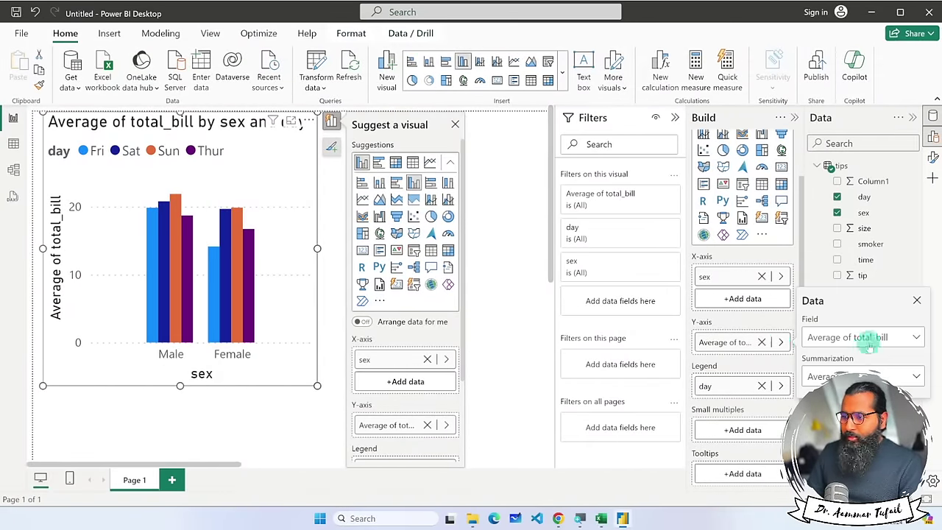
{"action": "left_click", "coordinate": [872, 375]}
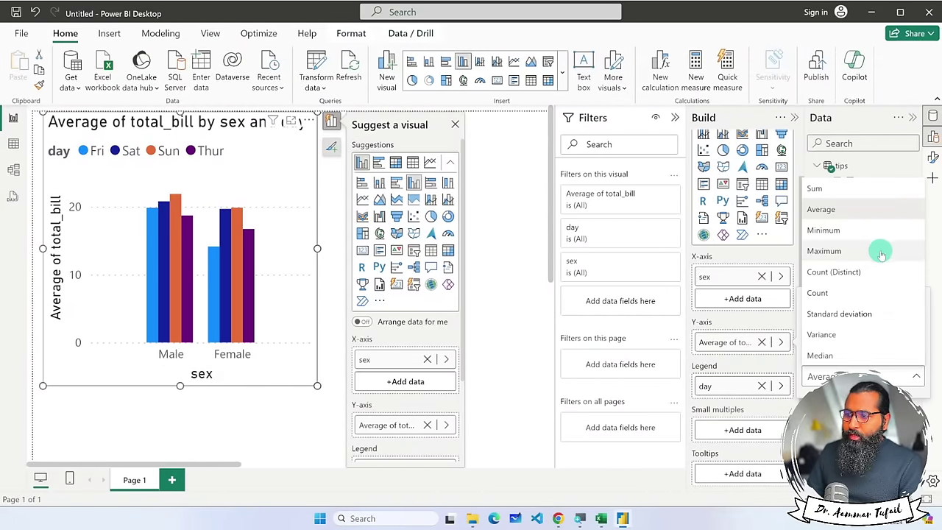
{"action": "left_click", "coordinate": [847, 293]}
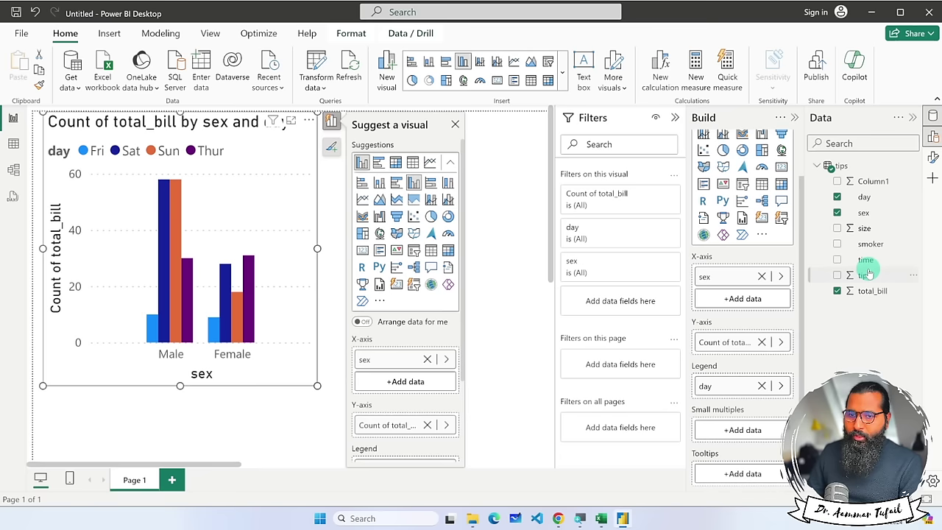
{"action": "left_click", "coordinate": [788, 346]}
{"action": "left_click", "coordinate": [843, 374]}
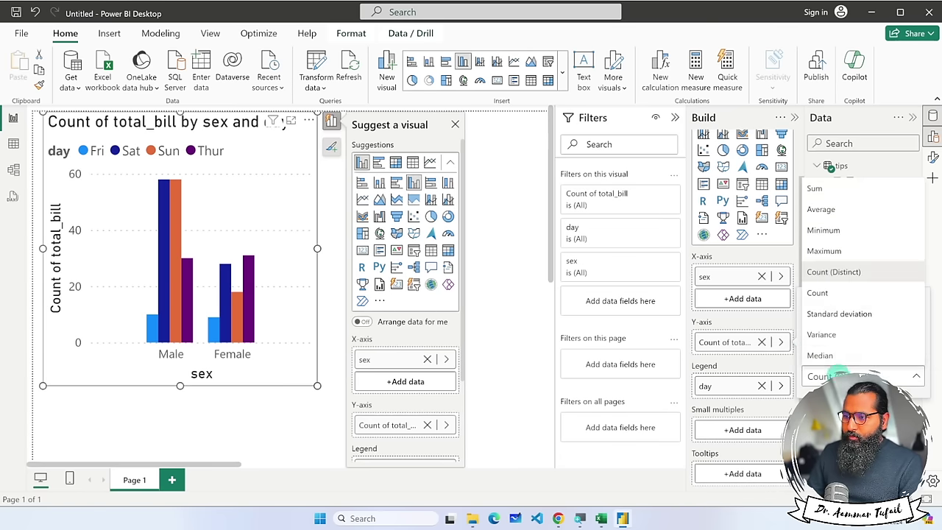
{"action": "left_click", "coordinate": [852, 210]}
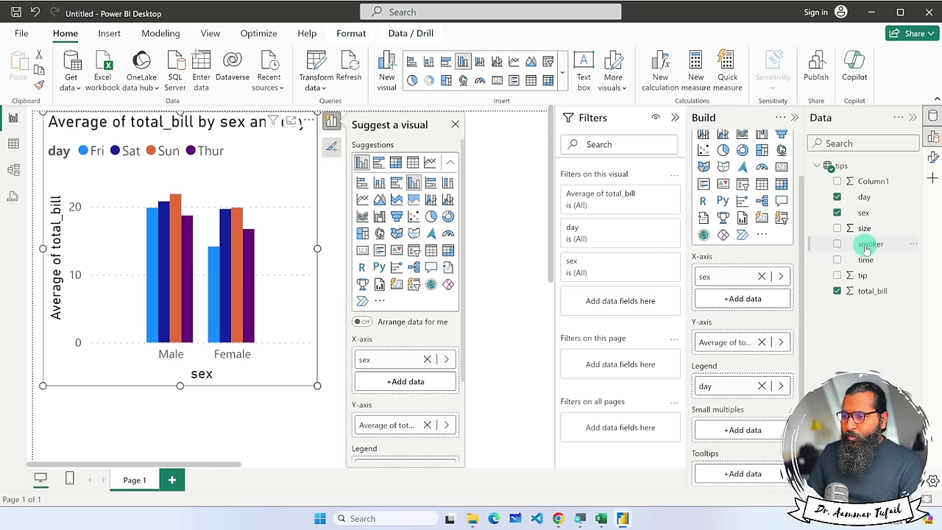
Split the chart into small multiples by the smoker field and enlarge the visual on the page.
{"action": "left_click_drag", "start_coordinate": [869, 247], "coordinate": [746, 429]}
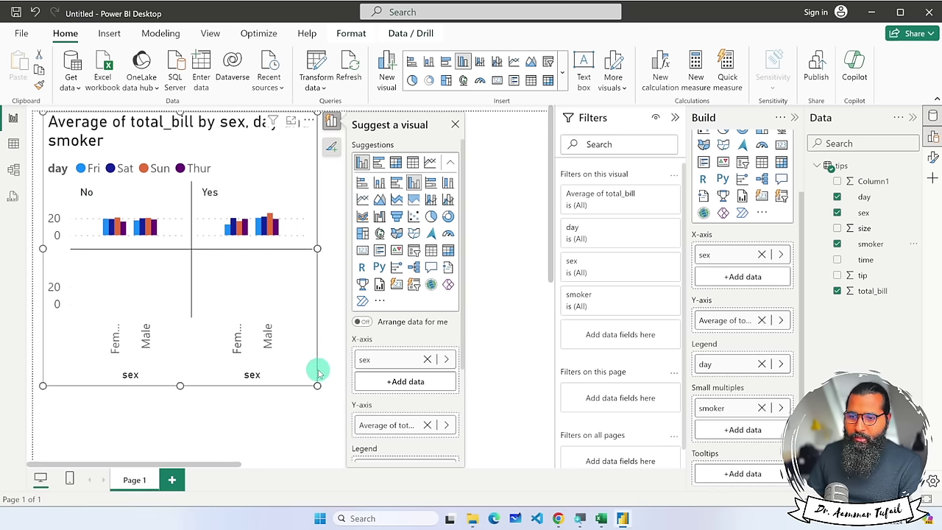
{"action": "left_click_drag", "start_coordinate": [317, 385], "coordinate": [260, 324]}
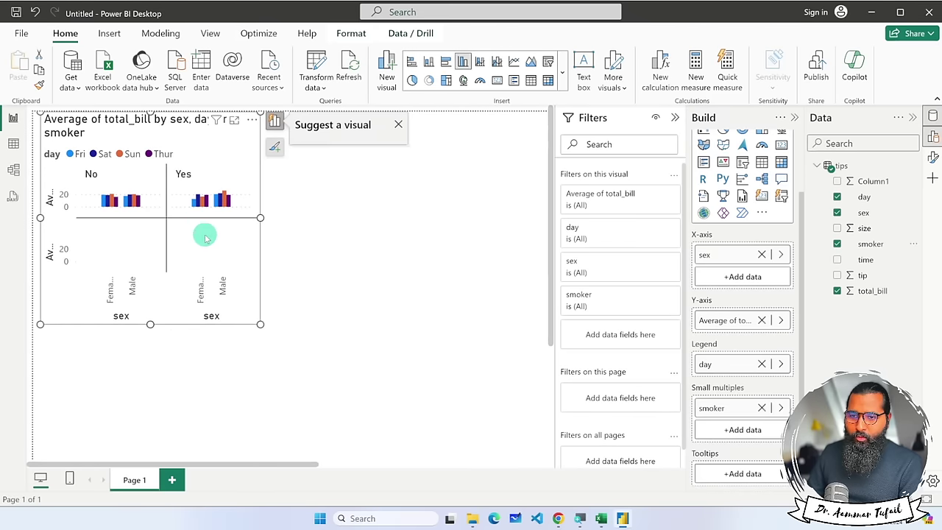
{"action": "left_click_drag", "start_coordinate": [258, 217], "coordinate": [341, 228]}
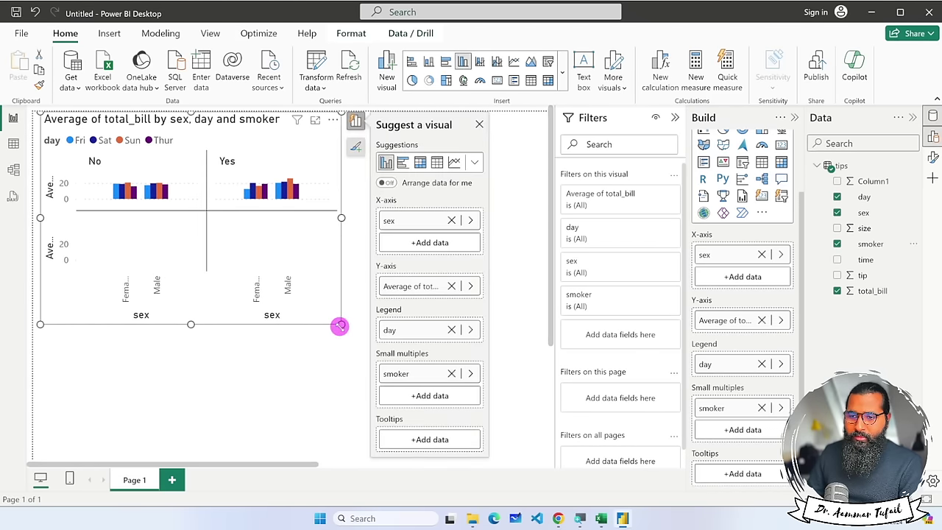
{"action": "left_click_drag", "start_coordinate": [340, 326], "coordinate": [405, 447]}
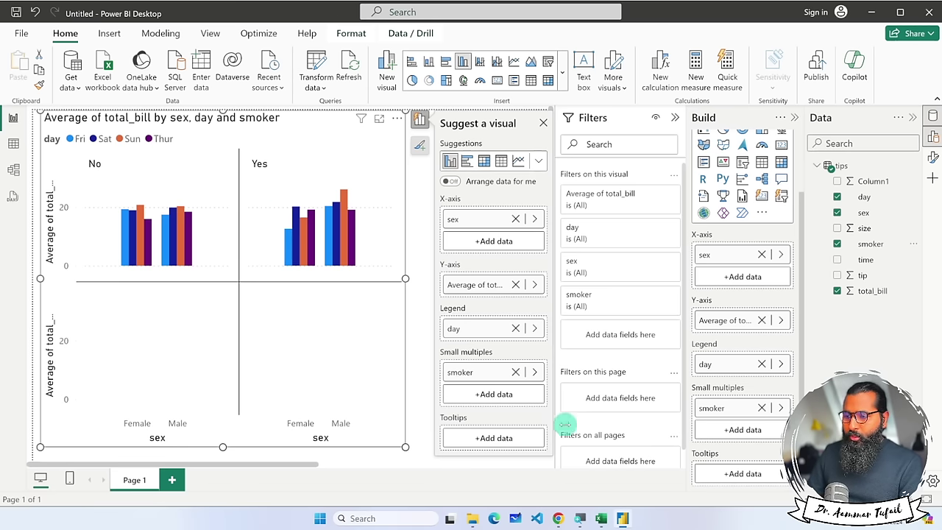
Open the data options of the smoker field used for the small multiples.
{"action": "left_click", "coordinate": [782, 414]}
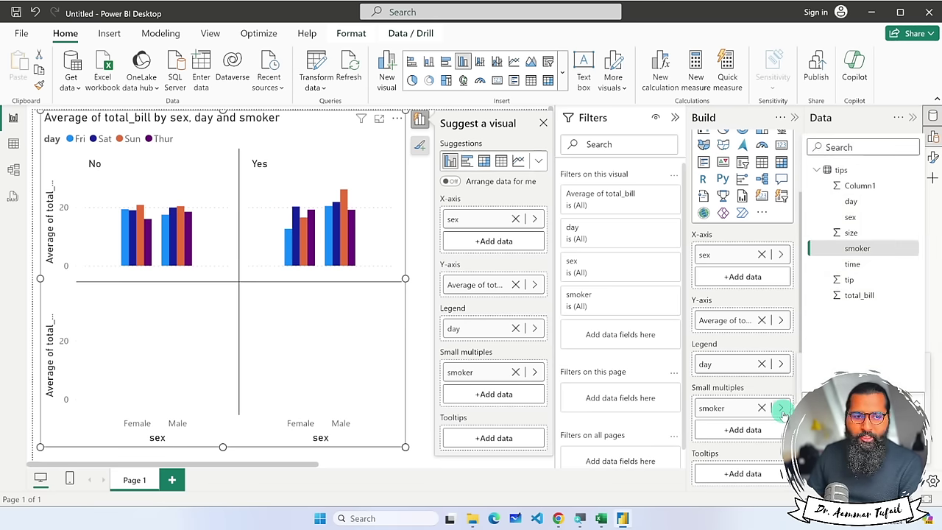
Split the total_bill chart into small multiples by time, switch them to sex, and put time on the X-axis.
{"action": "left_click", "coordinate": [861, 263]}
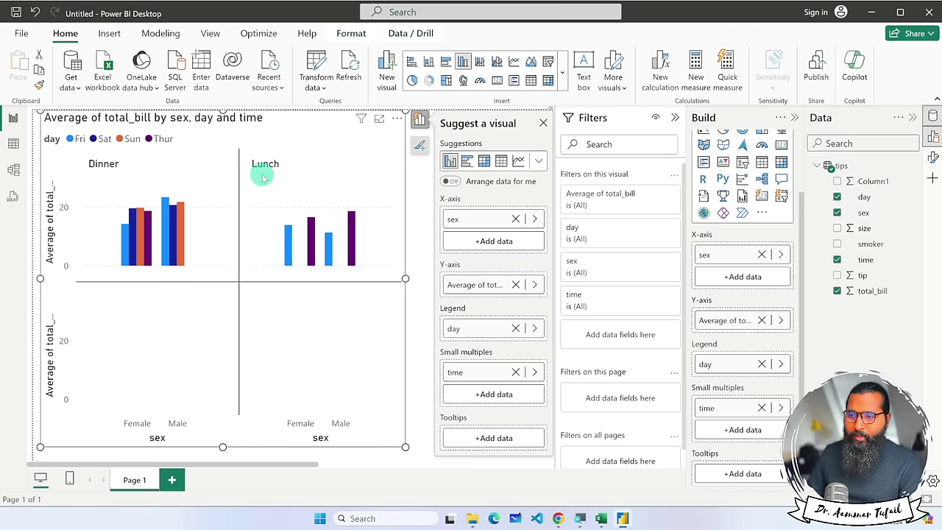
{"action": "left_click", "coordinate": [781, 408]}
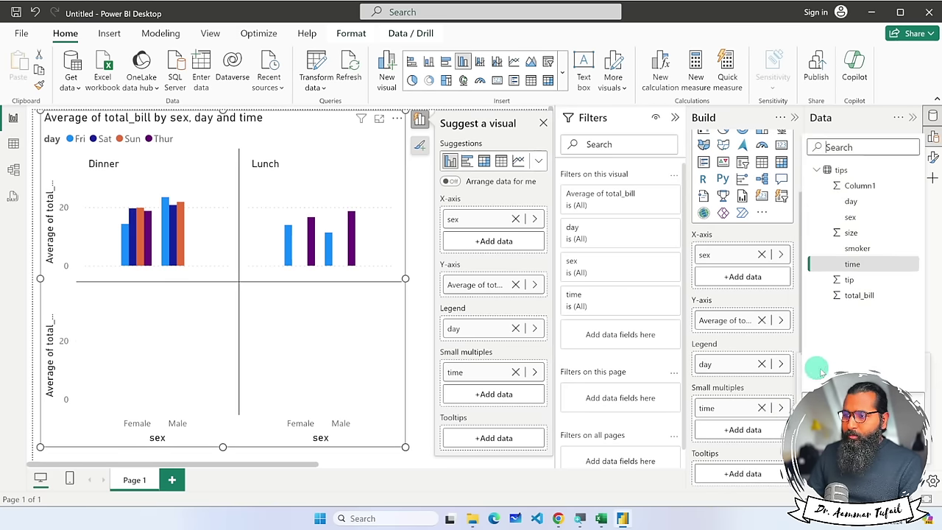
{"action": "left_click", "coordinate": [868, 218]}
{"action": "left_click", "coordinate": [781, 254]}
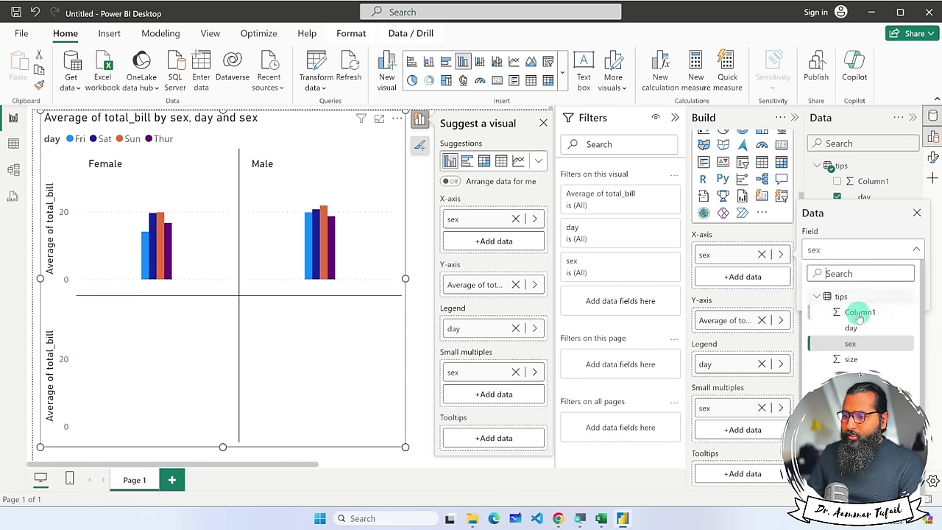
{"action": "left_click", "coordinate": [854, 389]}
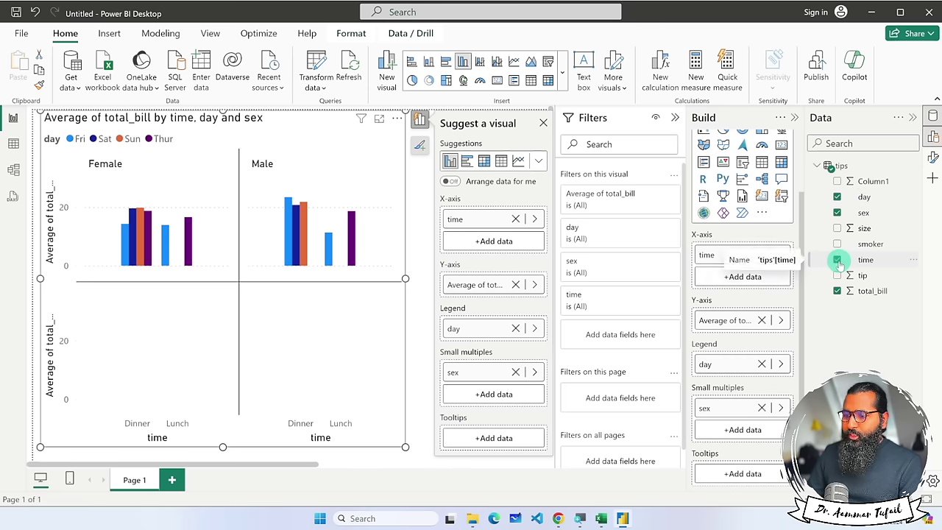
Remove the sex and time fields from the chart, leaving no small multiples, and place sex on the X-axis.
{"action": "left_click", "coordinate": [837, 212]}
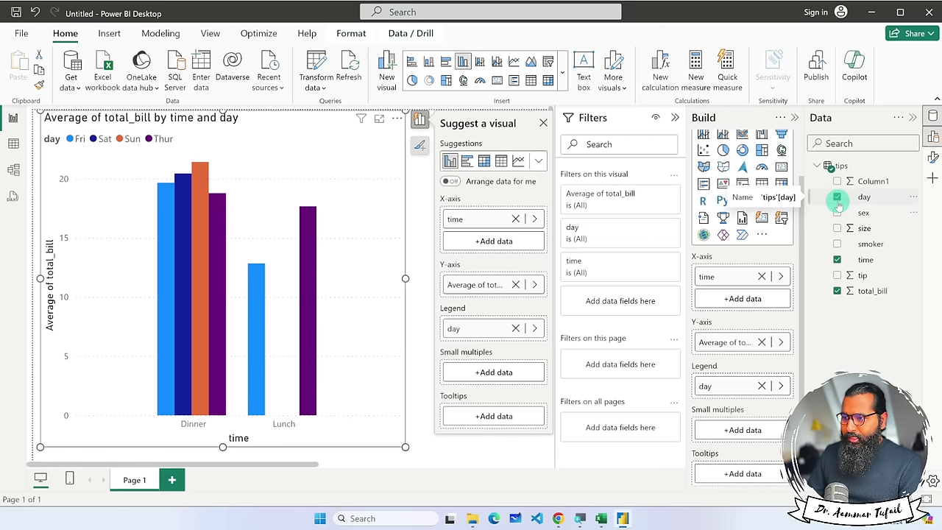
{"action": "left_click", "coordinate": [837, 259]}
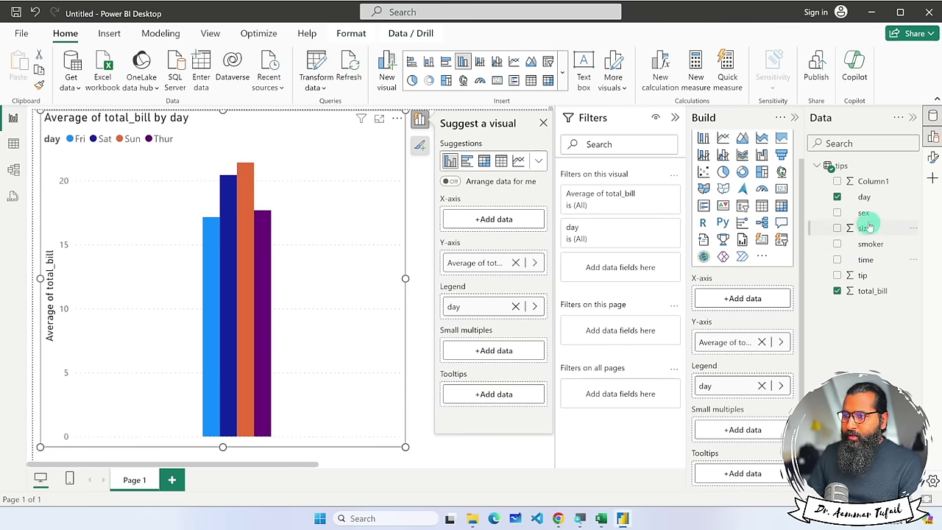
{"action": "left_click_drag", "start_coordinate": [862, 212], "coordinate": [739, 297]}
{"action": "mouse_move", "coordinate": [296, 344]}
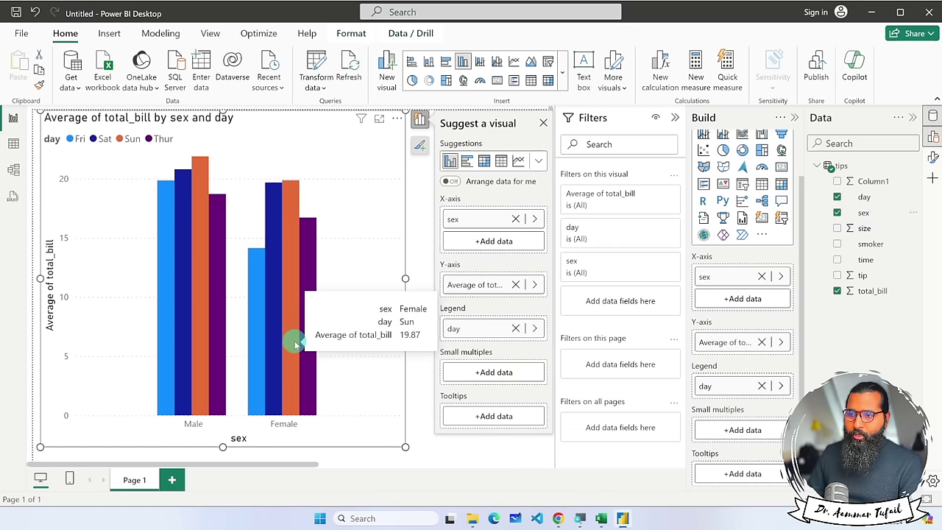
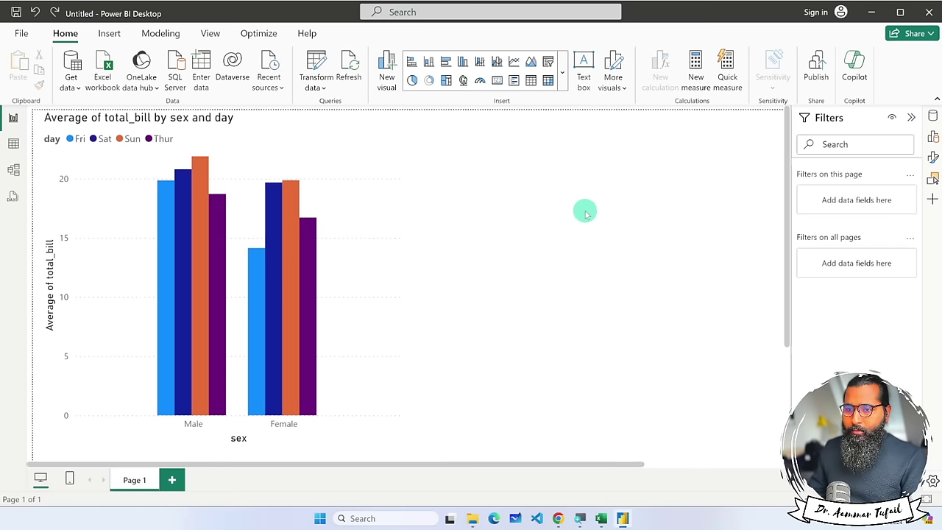
Enlarge the clustered column chart to about 702 wide by 507 high.
{"action": "left_click", "coordinate": [351, 199]}
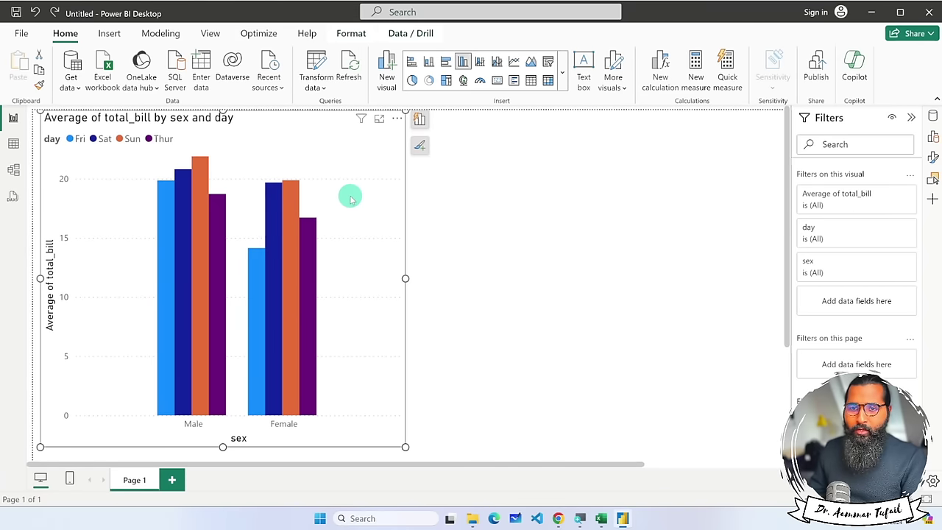
{"action": "scroll", "coordinate": [350, 199], "scroll_direction": "down", "scroll_amount": 3, "text": "ctrl"}
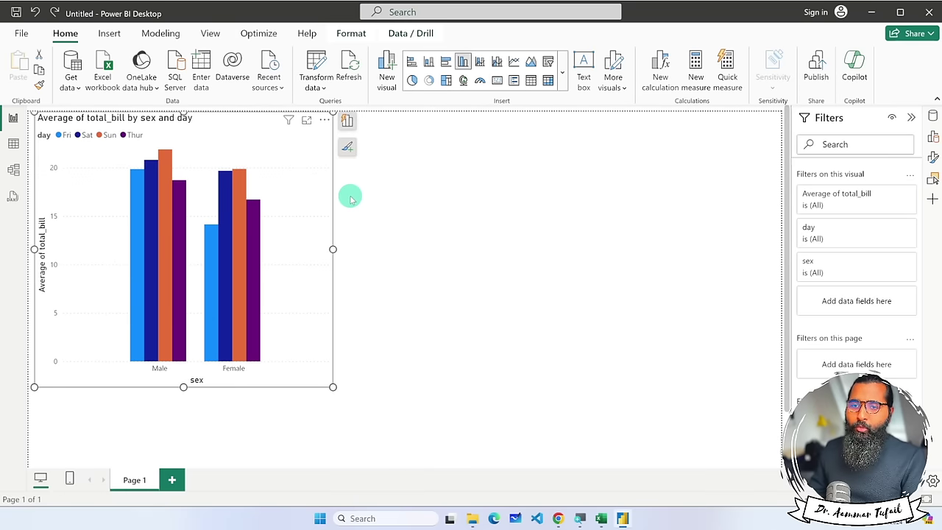
{"action": "scroll", "coordinate": [350, 199], "scroll_direction": "up", "scroll_amount": 1, "text": "ctrl"}
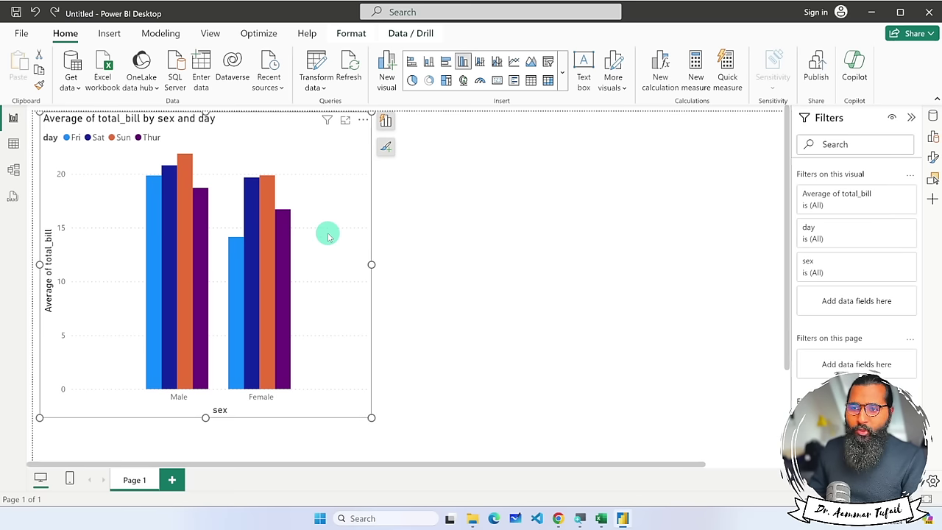
{"action": "mouse_move", "coordinate": [186, 206]}
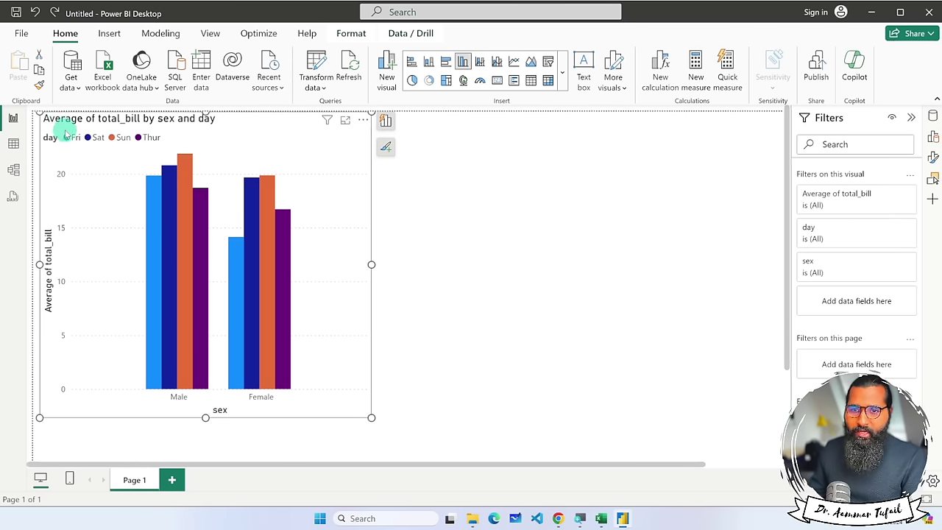
{"action": "scroll", "coordinate": [66, 131], "scroll_direction": "up", "scroll_amount": 2}
{"action": "scroll", "coordinate": [65, 133], "scroll_direction": "up", "scroll_amount": 1}
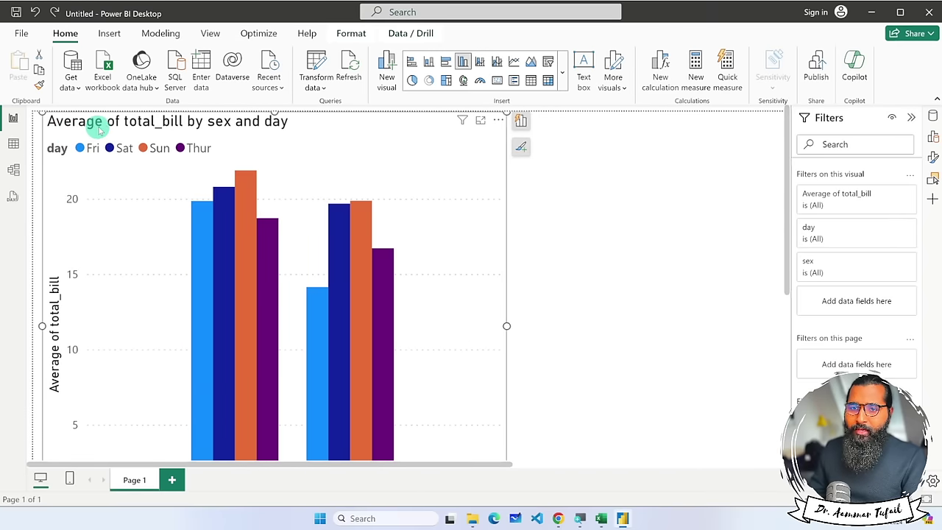
{"action": "scroll", "coordinate": [469, 274], "scroll_direction": "down", "scroll_amount": 2}
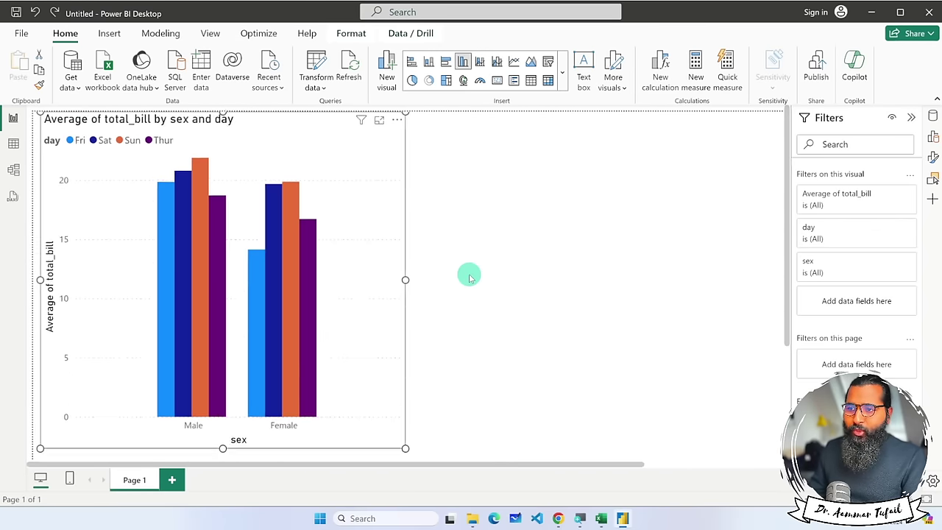
{"action": "left_click_drag", "start_coordinate": [371, 418], "coordinate": [497, 441]}
Highlight the individual day bars of the Female and Male groups one after another and clear the highlighting.
{"action": "left_click", "coordinate": [369, 269]}
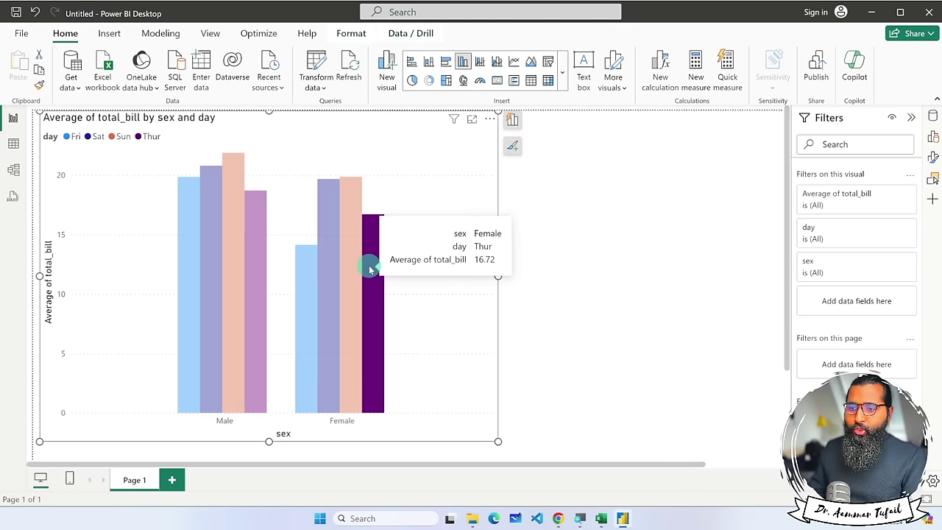
{"action": "left_click", "coordinate": [348, 321]}
{"action": "left_click", "coordinate": [325, 322]}
{"action": "left_click", "coordinate": [301, 324]}
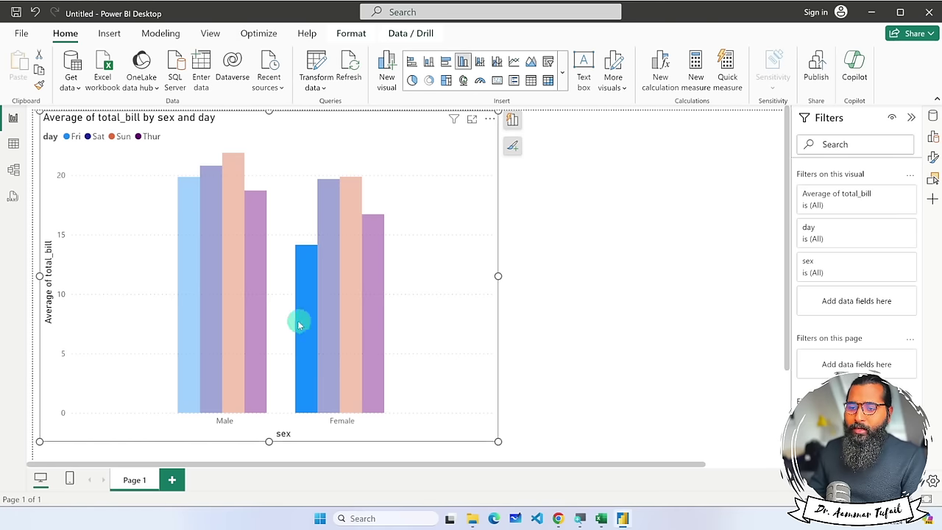
{"action": "left_click", "coordinate": [259, 320]}
{"action": "left_click", "coordinate": [225, 321]}
{"action": "left_click", "coordinate": [206, 322]}
{"action": "left_click", "coordinate": [157, 324]}
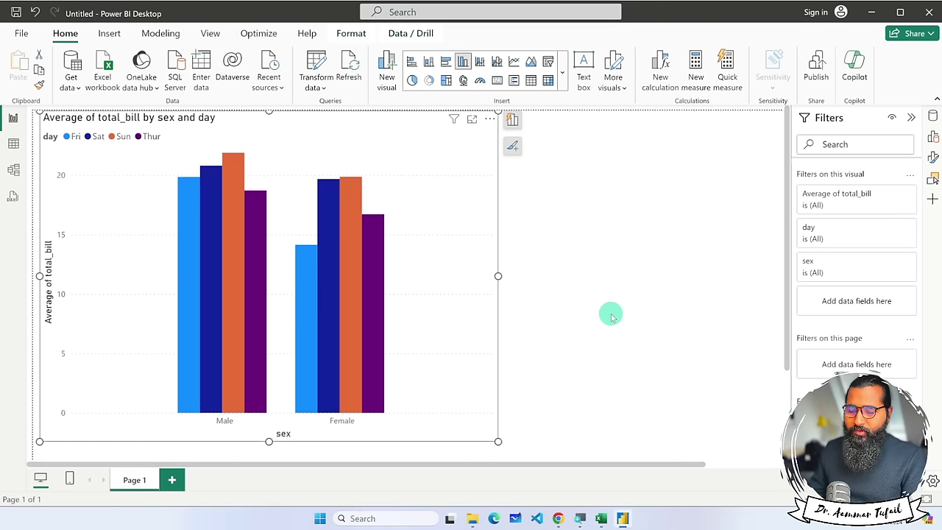
{"action": "left_click", "coordinate": [610, 314]}
{"action": "left_click", "coordinate": [310, 314]}
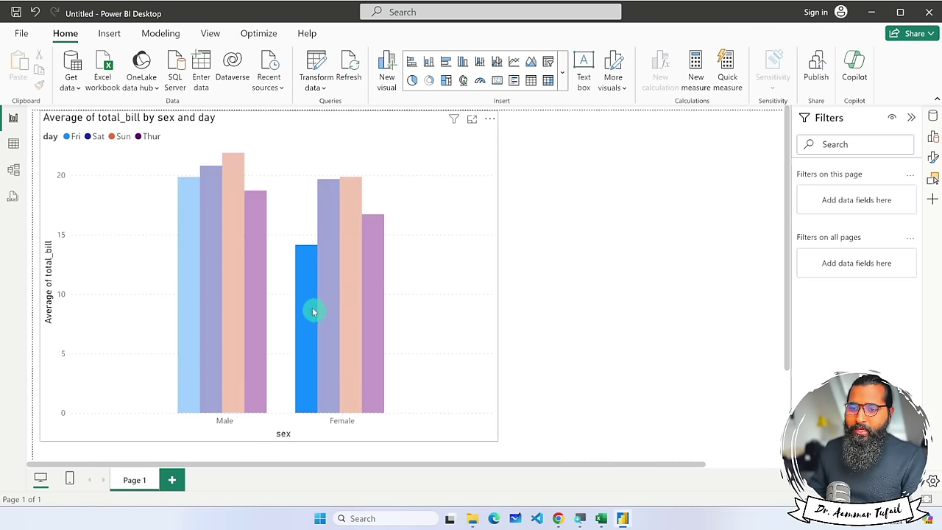
{"action": "left_click", "coordinate": [312, 309]}
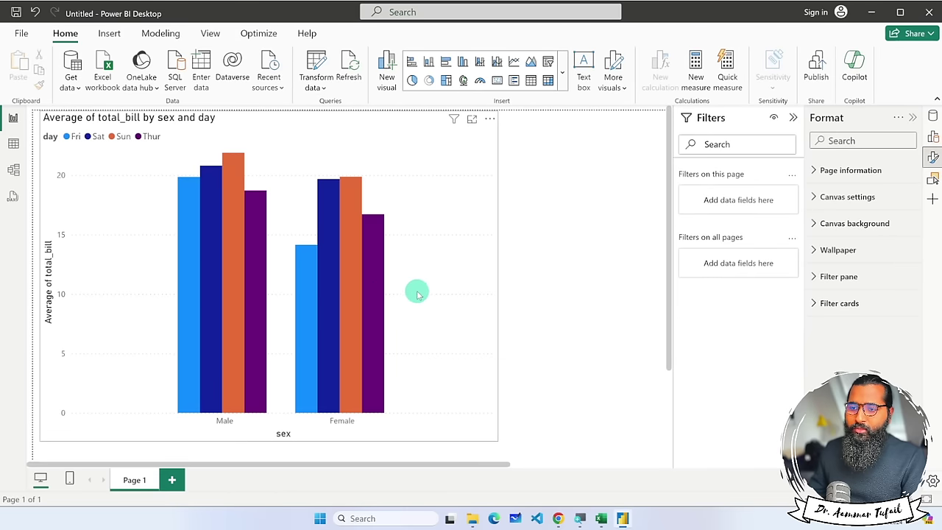
Examine the formatting options of the chart's legend, overall area and gridlines by selecting each element in the visual.
{"action": "left_click", "coordinate": [370, 294]}
{"action": "left_click", "coordinate": [372, 293]}
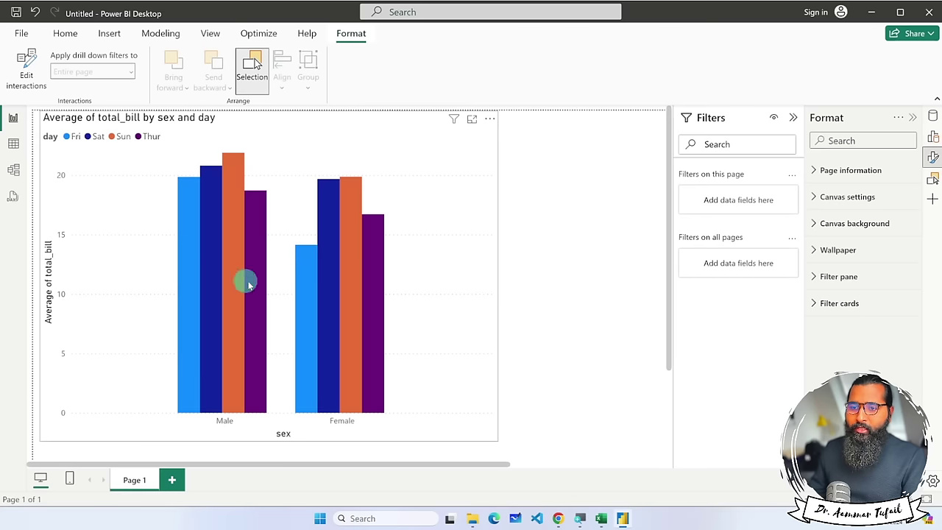
{"action": "left_click", "coordinate": [138, 140]}
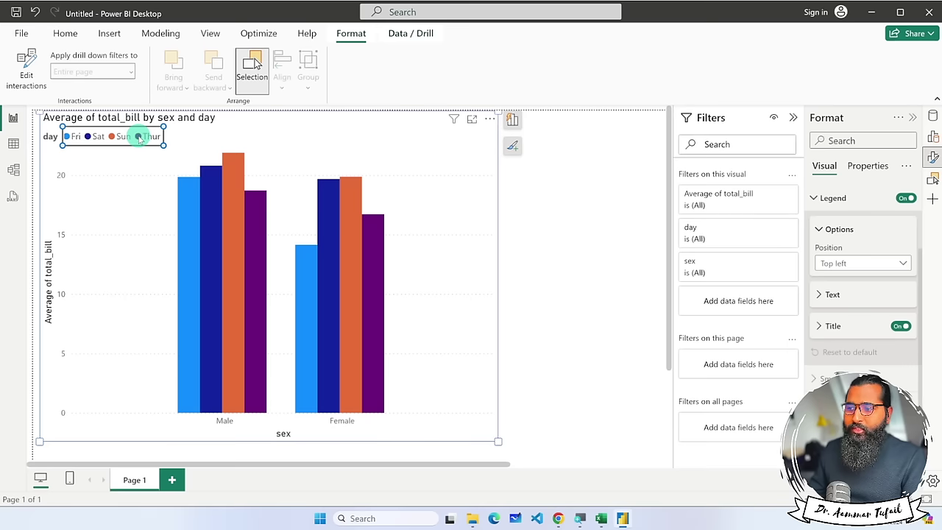
{"action": "left_click", "coordinate": [333, 164]}
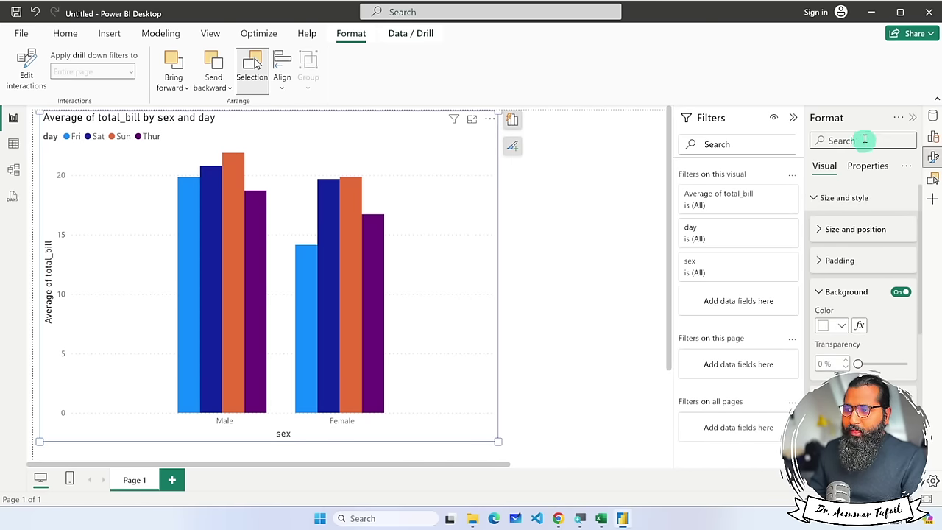
{"action": "left_click", "coordinate": [431, 177]}
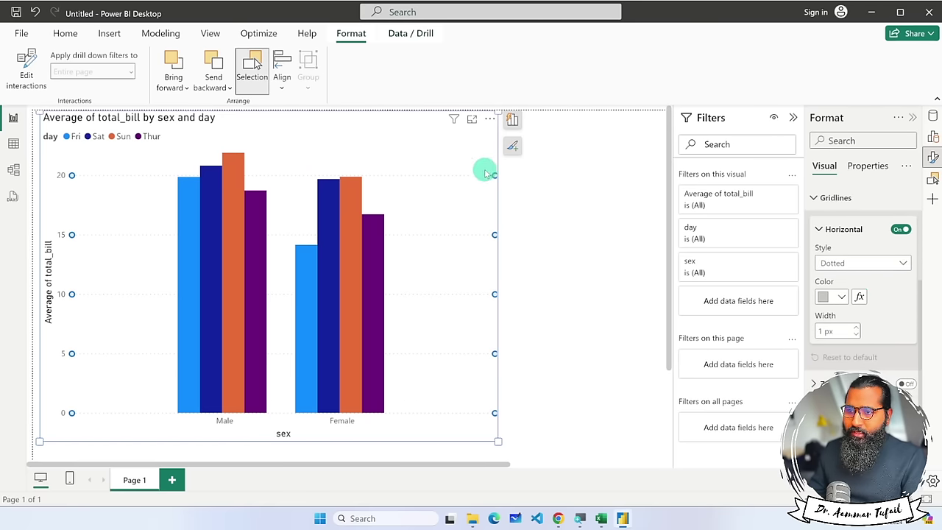
{"action": "left_click", "coordinate": [551, 184]}
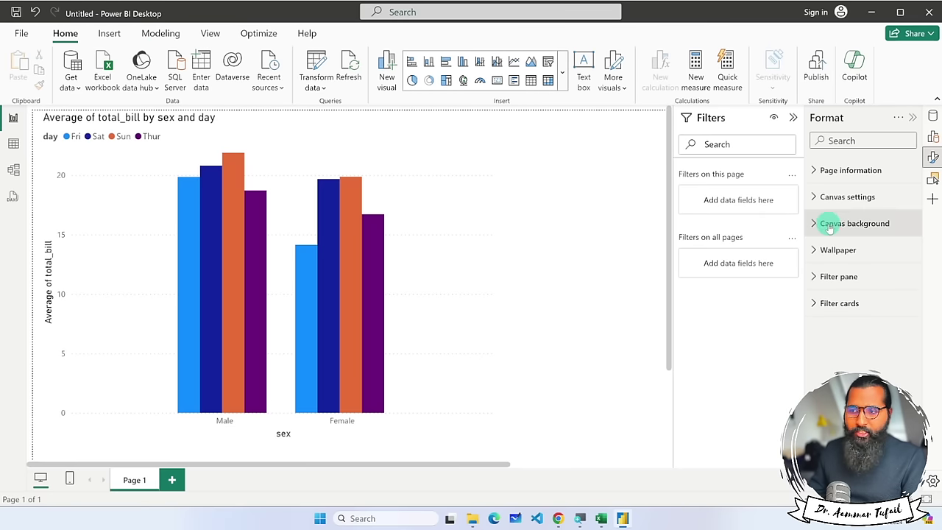
Collapse the Filters pane and turn off the chart's horizontal gridlines.
{"action": "left_click", "coordinate": [442, 179]}
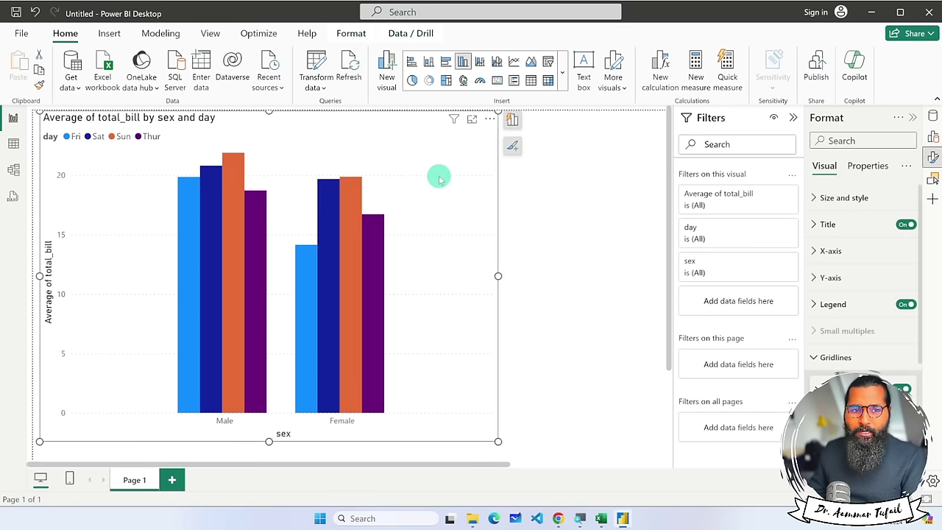
{"action": "left_click", "coordinate": [431, 175]}
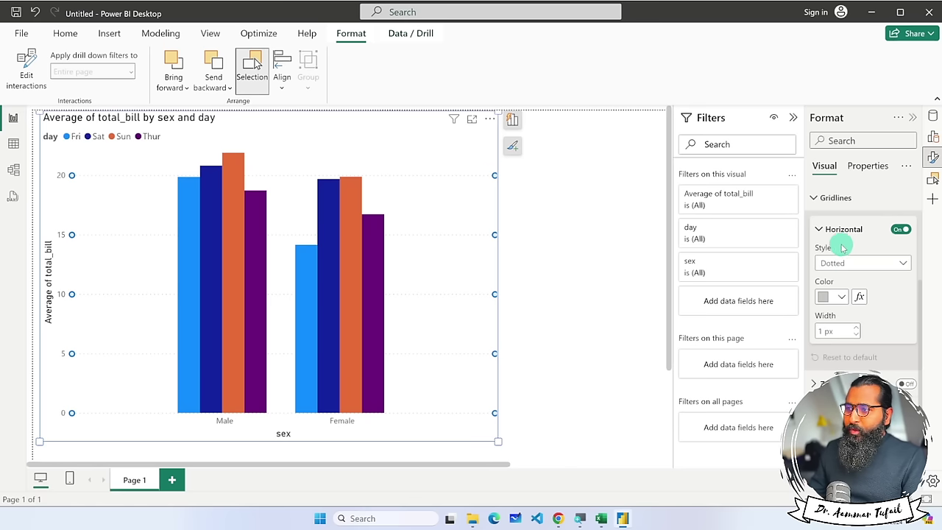
{"action": "left_click", "coordinate": [793, 117]}
{"action": "left_click", "coordinate": [933, 158]}
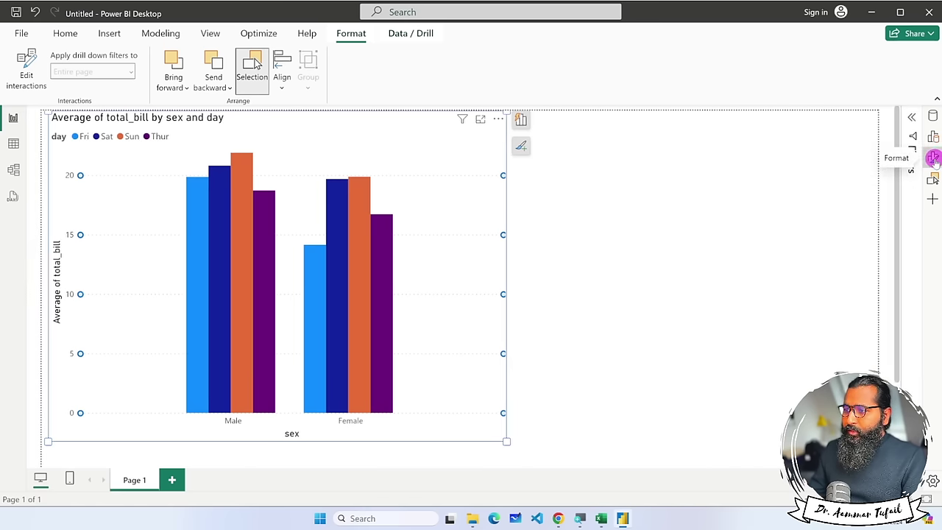
{"action": "left_click", "coordinate": [933, 158]}
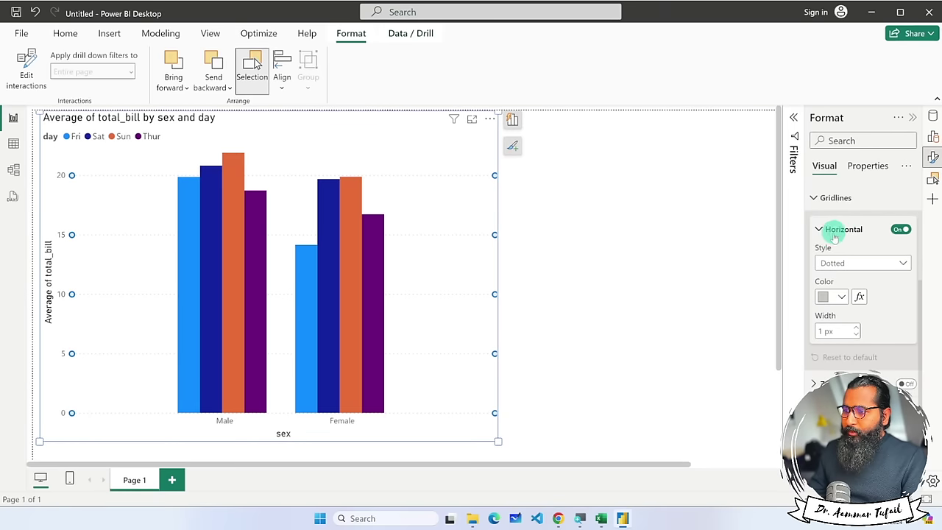
{"action": "left_click", "coordinate": [900, 230]}
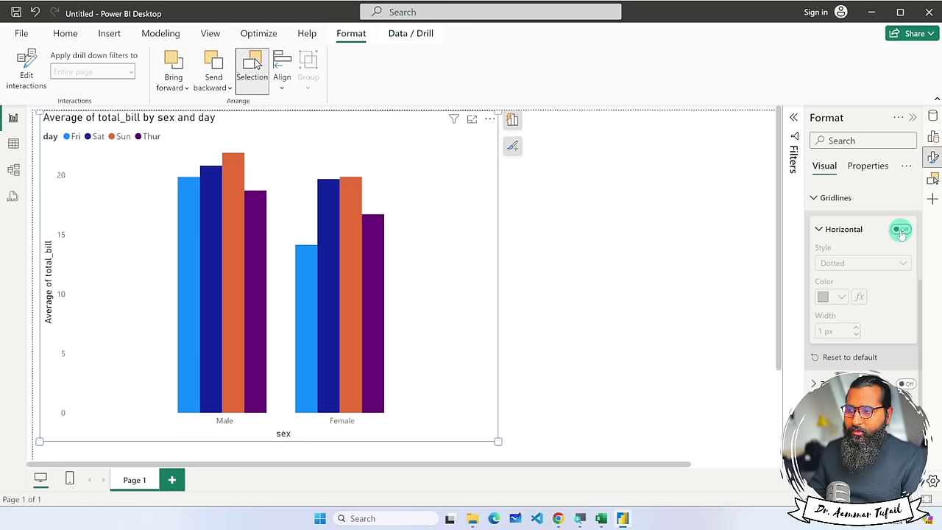
{"action": "left_click", "coordinate": [901, 230]}
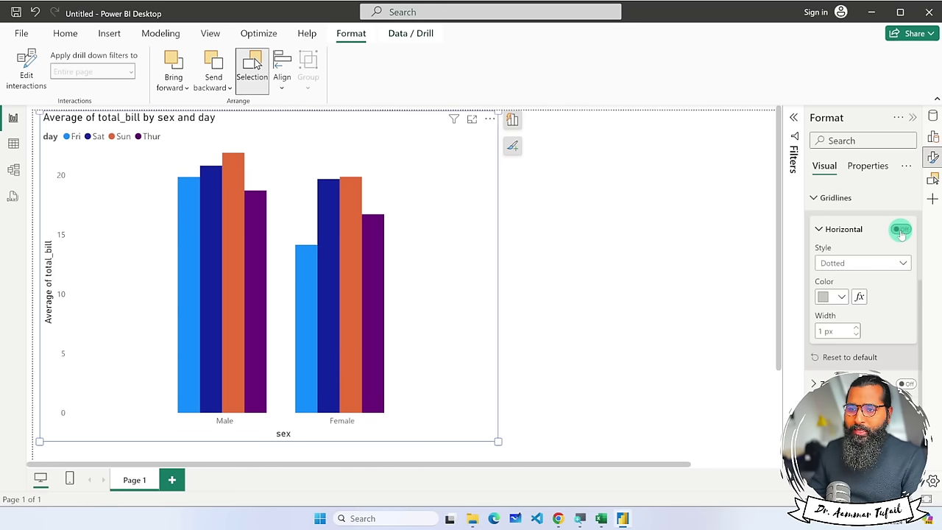
{"action": "left_click", "coordinate": [901, 230]}
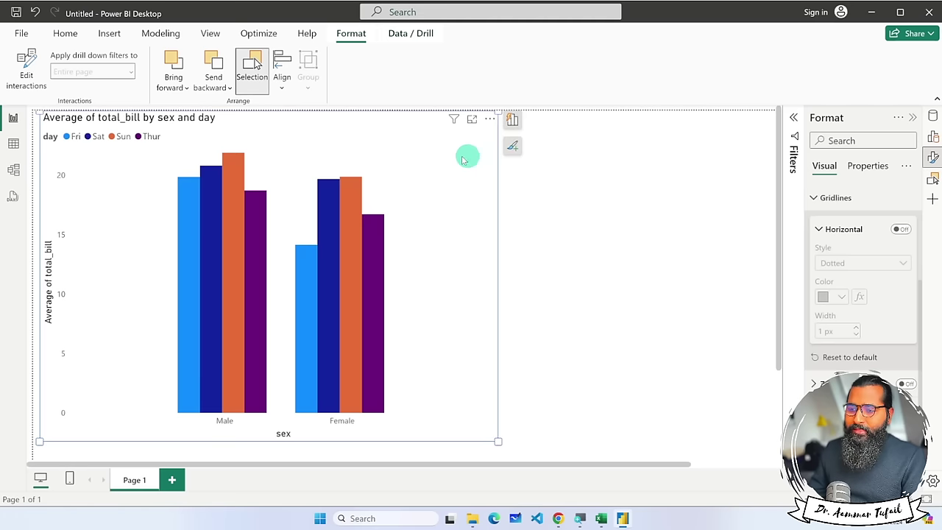
Expand the chart's Size and style settings and examine its size, position and padding values.
{"action": "scroll", "coordinate": [876, 259], "scroll_direction": "up", "scroll_amount": 3}
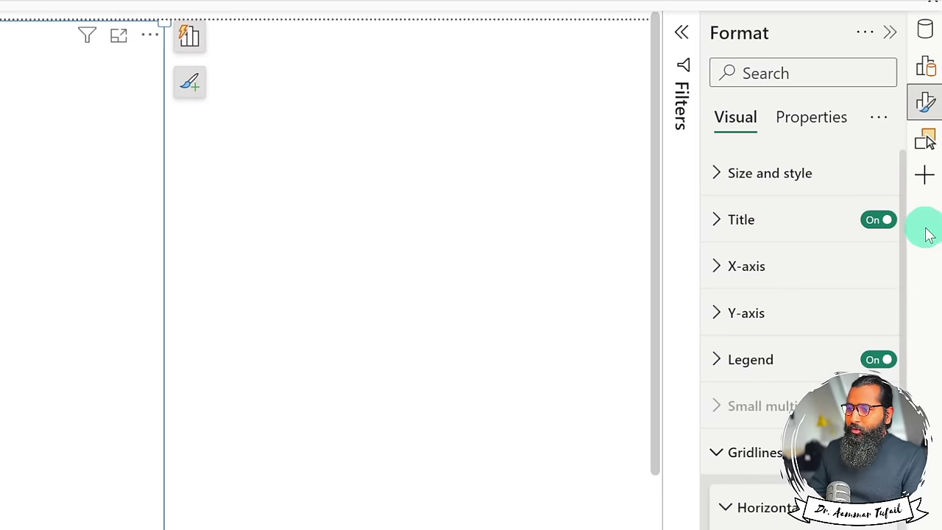
{"action": "left_click", "coordinate": [713, 174]}
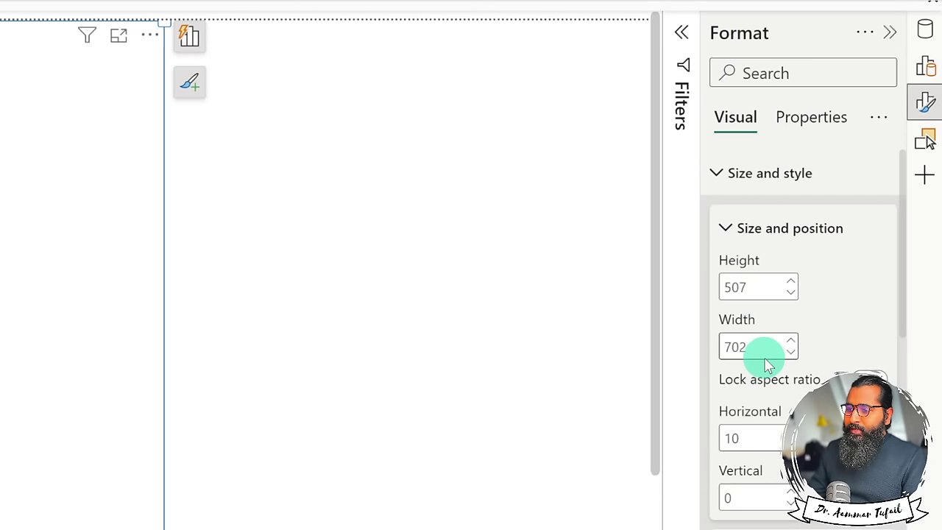
{"action": "scroll", "coordinate": [770, 353], "scroll_direction": "down", "scroll_amount": 2}
{"action": "scroll", "coordinate": [775, 314], "scroll_direction": "down", "scroll_amount": 2}
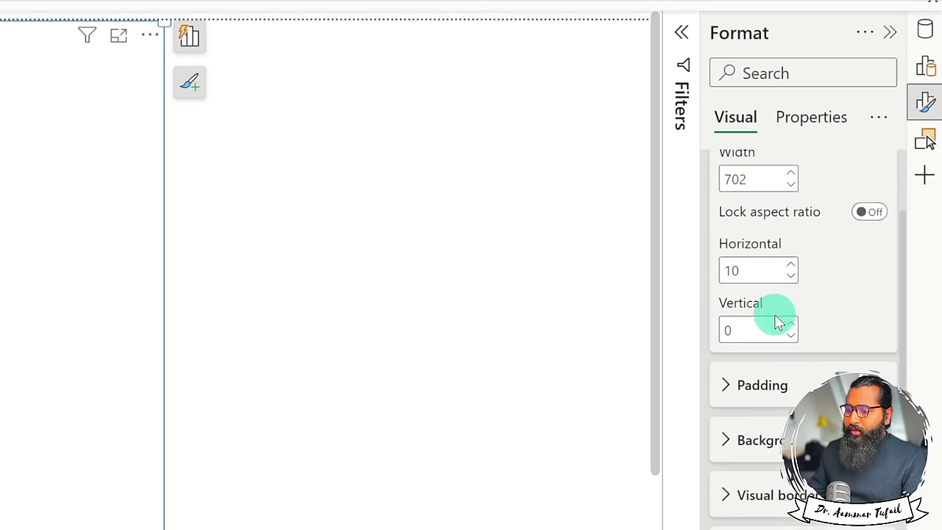
{"action": "left_click", "coordinate": [726, 266]}
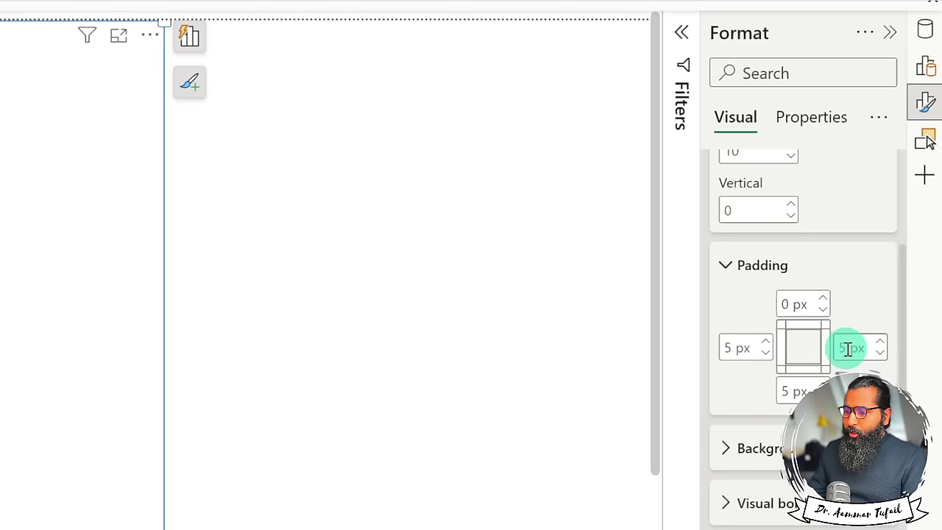
Try a black background color for the chart and restore the background to white.
{"action": "scroll", "coordinate": [738, 372], "scroll_direction": "down", "scroll_amount": 2}
{"action": "left_click", "coordinate": [725, 276]}
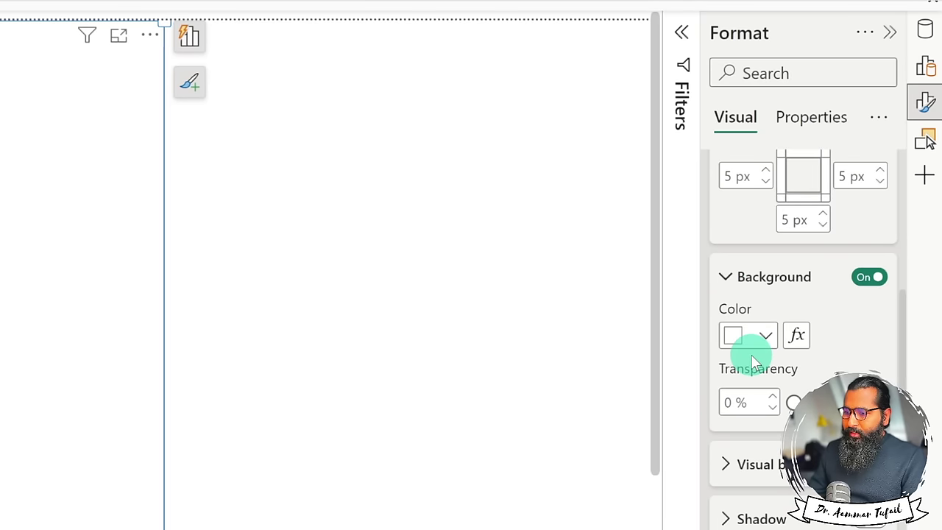
{"action": "left_click", "coordinate": [870, 278]}
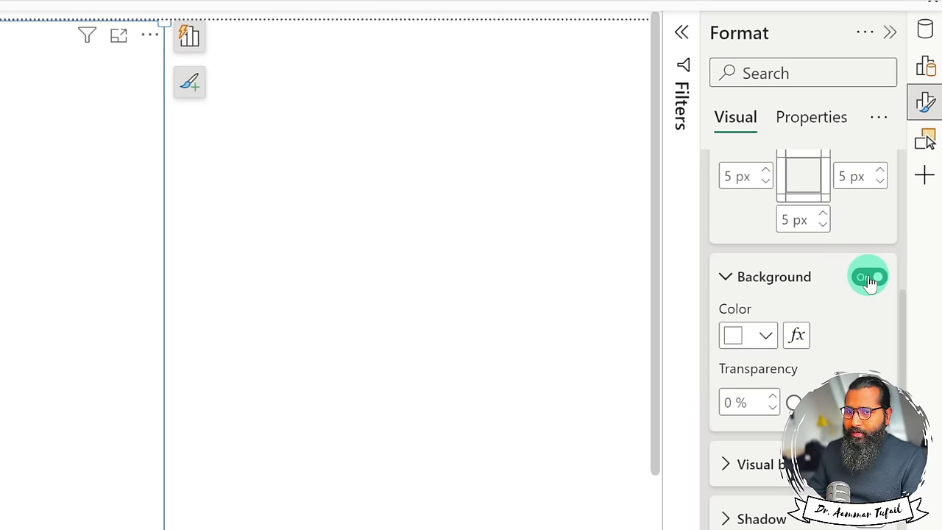
{"action": "left_click", "coordinate": [870, 269]}
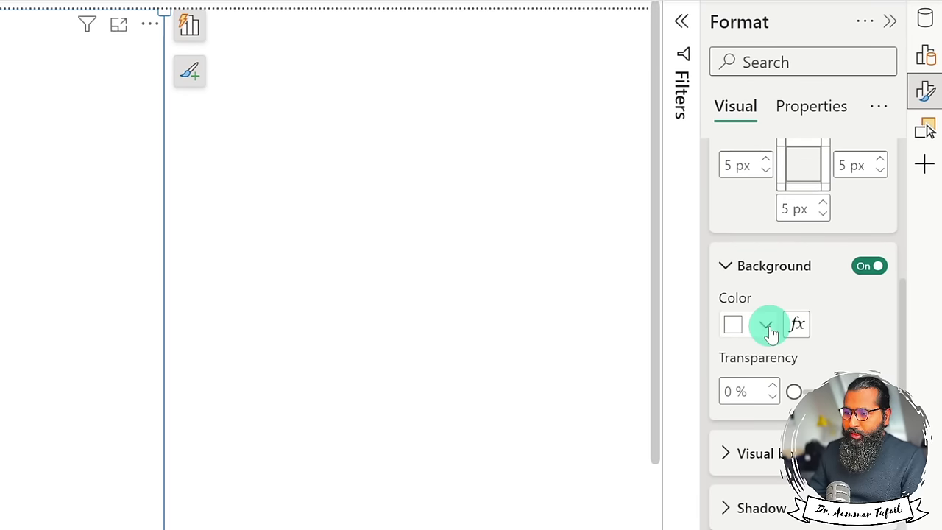
{"action": "left_click", "coordinate": [767, 326]}
{"action": "left_click", "coordinate": [637, 226]}
{"action": "left_click", "coordinate": [639, 227]}
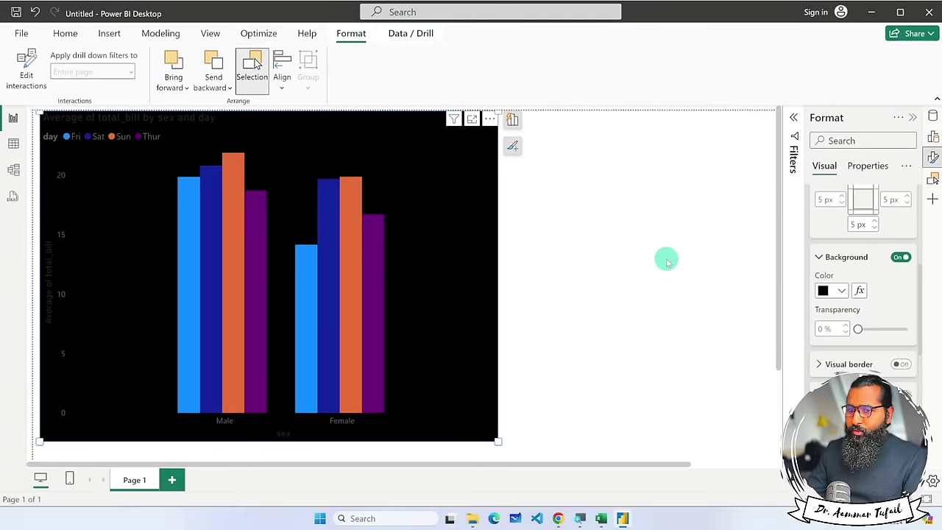
{"action": "left_click", "coordinate": [841, 290]}
{"action": "left_click", "coordinate": [748, 83]}
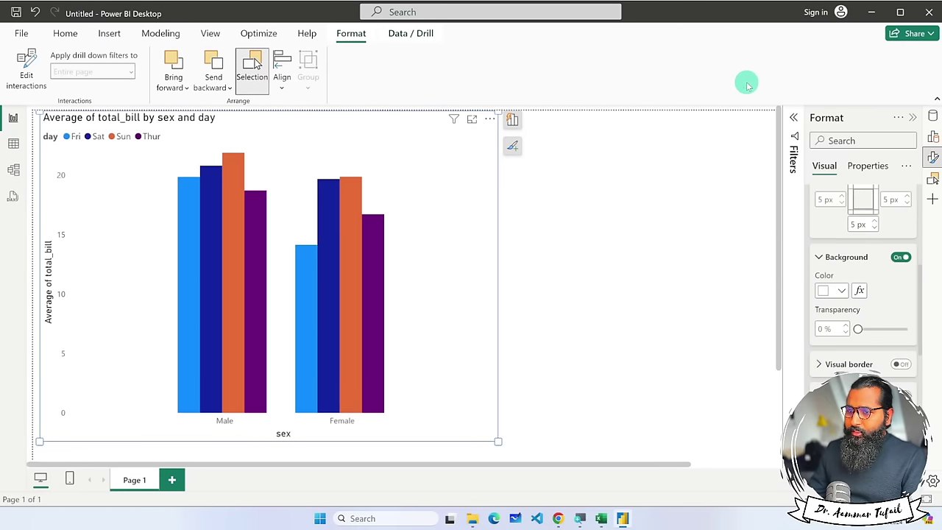
Turn on the chart's visual border, check it on the page with the chart deselected, and turn the border off again.
{"action": "left_click", "coordinate": [818, 364]}
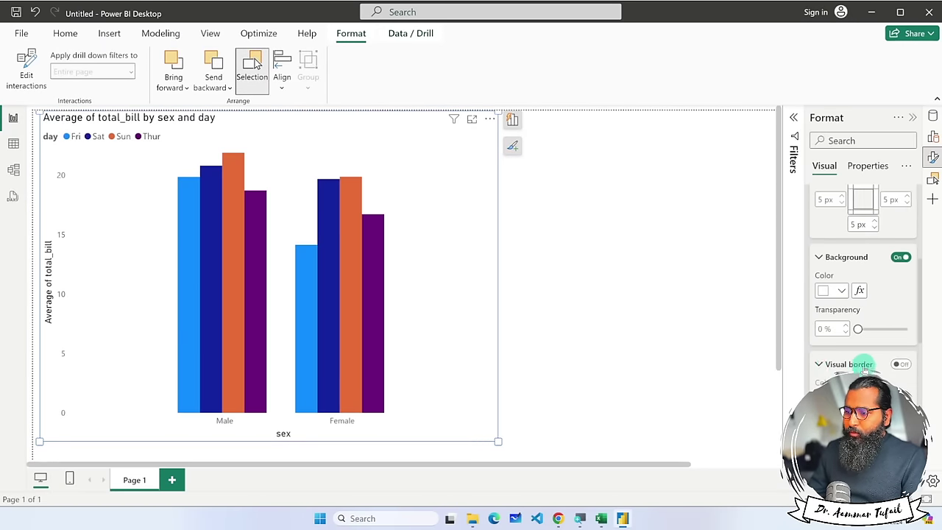
{"action": "left_click", "coordinate": [900, 364]}
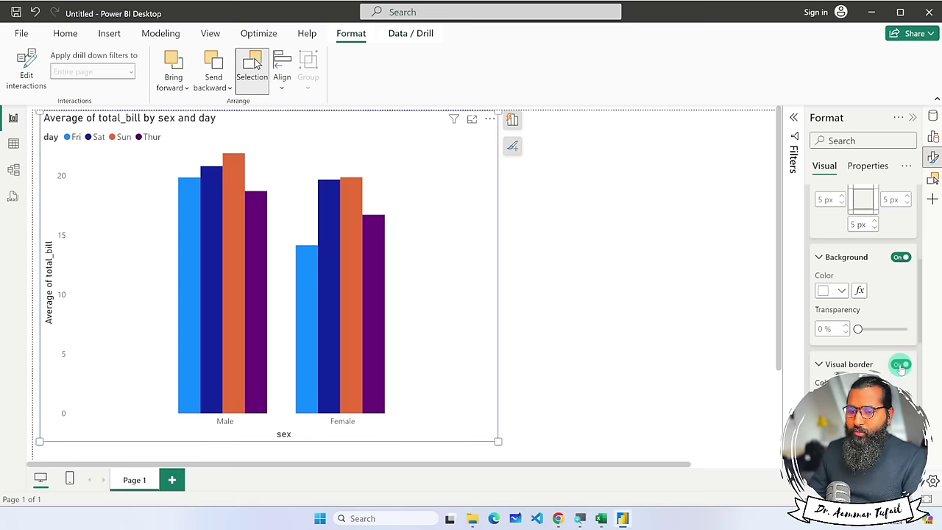
{"action": "left_click", "coordinate": [702, 362]}
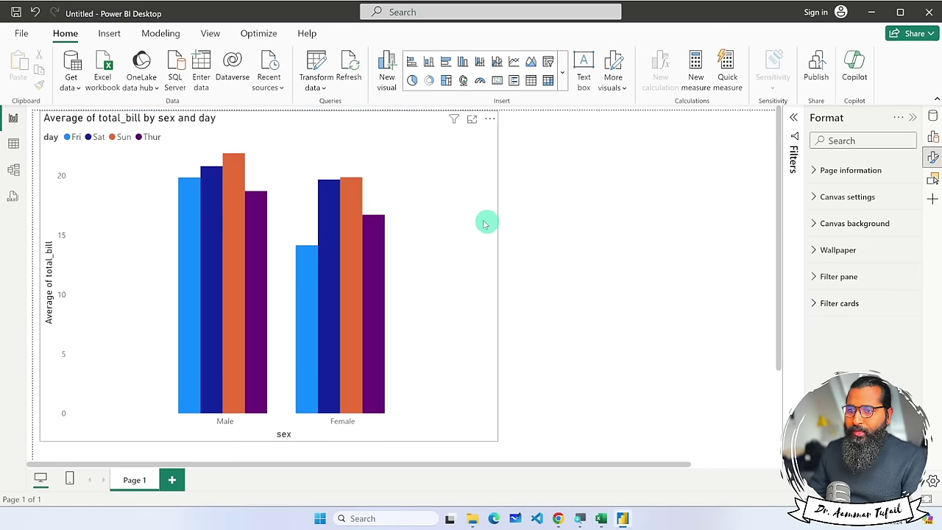
{"action": "left_click", "coordinate": [451, 242]}
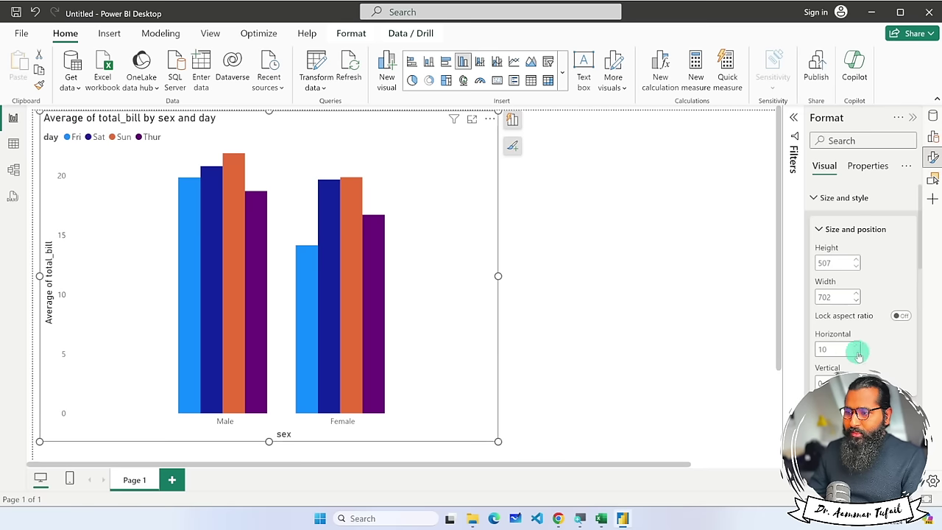
{"action": "scroll", "coordinate": [876, 364], "scroll_direction": "down", "scroll_amount": 5}
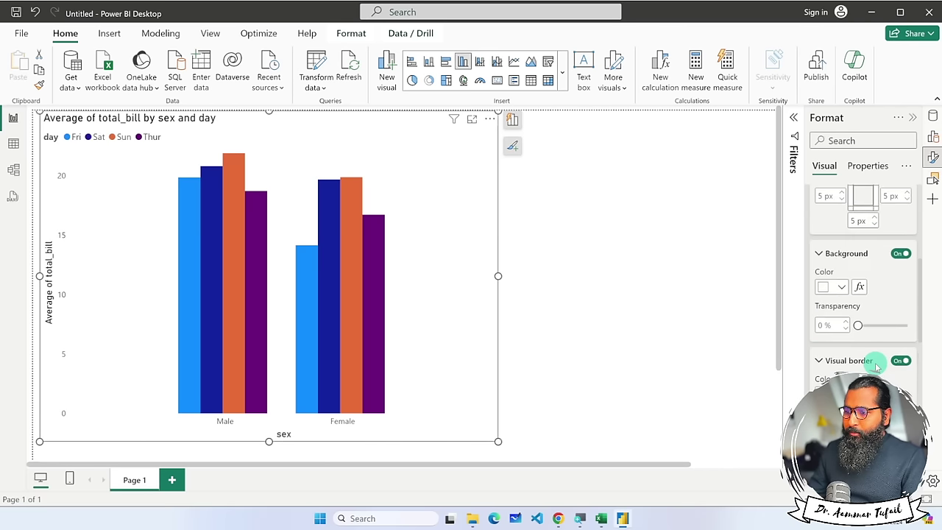
{"action": "left_click", "coordinate": [904, 310]}
{"action": "left_click", "coordinate": [666, 309]}
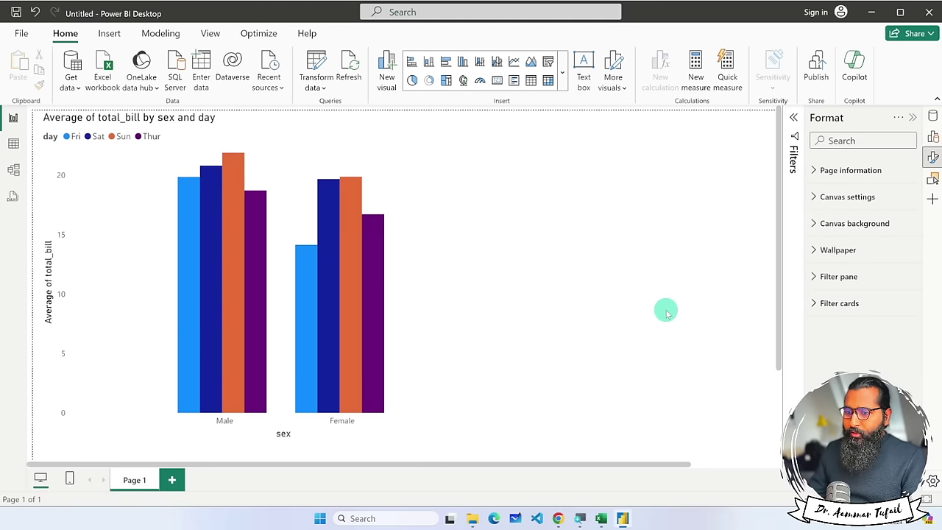
Turn the chart's visual border back on and give it rounded corners.
{"action": "left_click", "coordinate": [455, 320]}
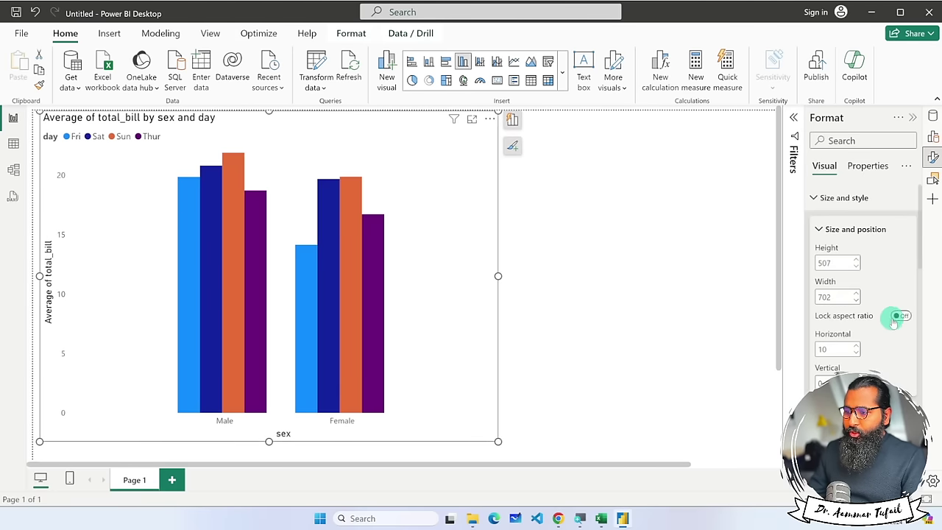
{"action": "scroll", "coordinate": [862, 362], "scroll_direction": "down", "scroll_amount": 5}
{"action": "scroll", "coordinate": [863, 362], "scroll_direction": "down", "scroll_amount": 3}
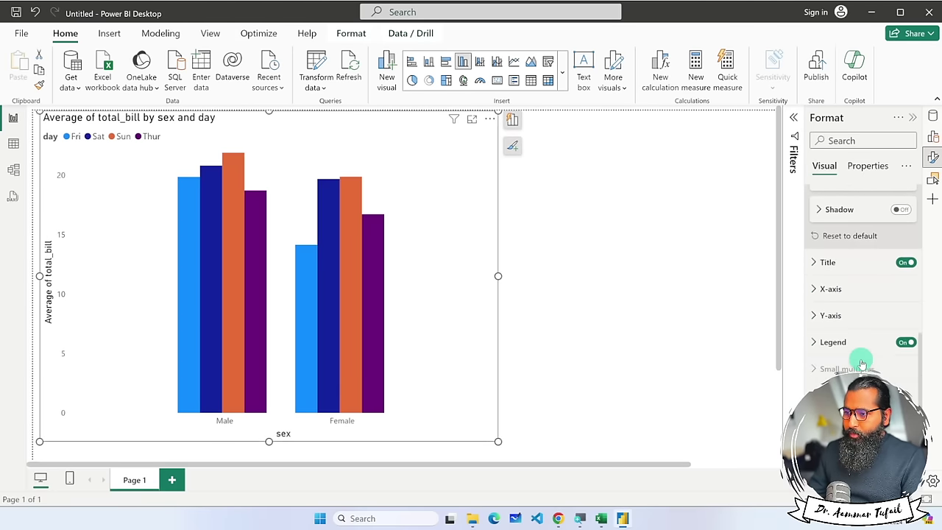
{"action": "scroll", "coordinate": [864, 362], "scroll_direction": "up", "scroll_amount": 5}
{"action": "left_click", "coordinate": [901, 300]}
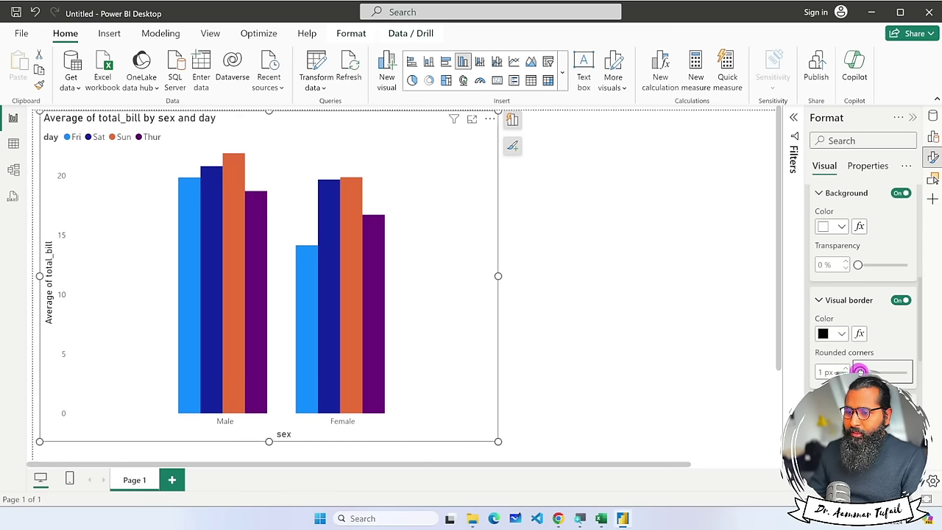
{"action": "left_click", "coordinate": [665, 363]}
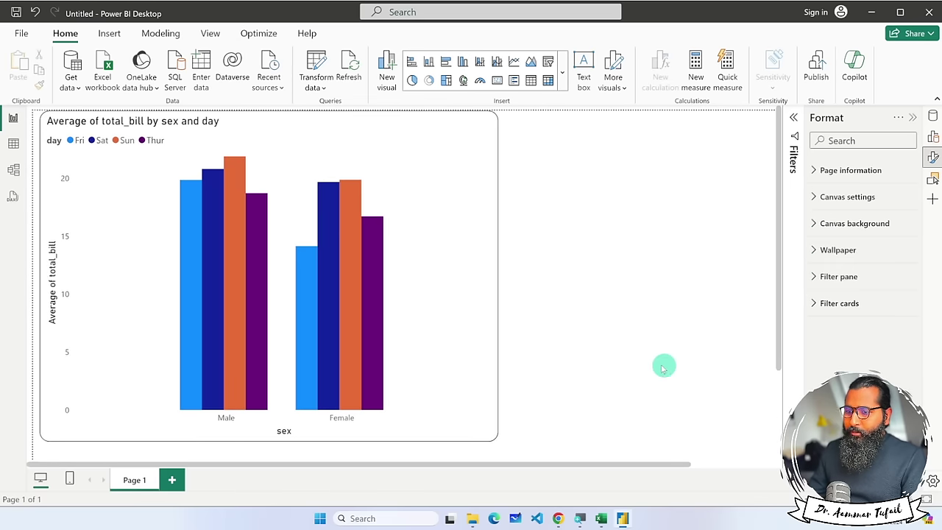
Set the visual border's rounded corners to 13 px, then turn the border off.
{"action": "left_click", "coordinate": [494, 378]}
{"action": "scroll", "coordinate": [865, 318], "scroll_direction": "down", "scroll_amount": 3}
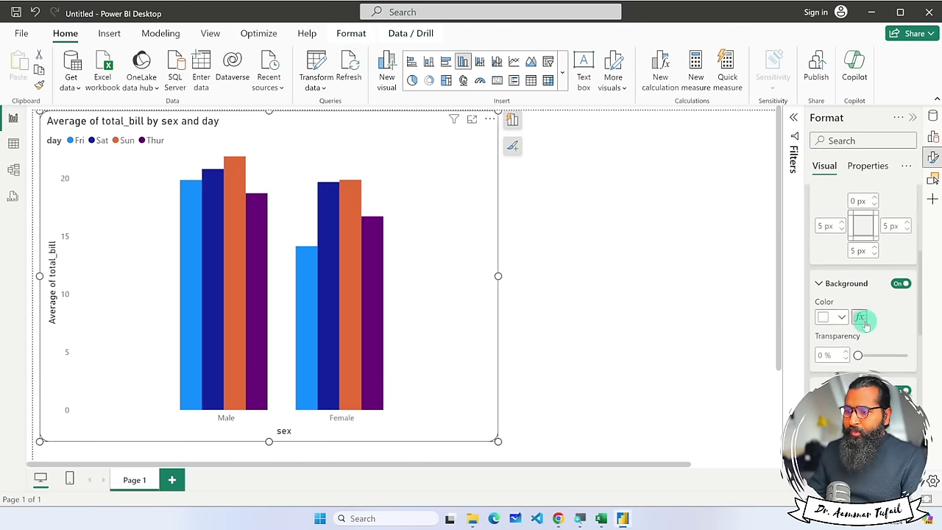
{"action": "scroll", "coordinate": [866, 324], "scroll_direction": "down", "scroll_amount": 3}
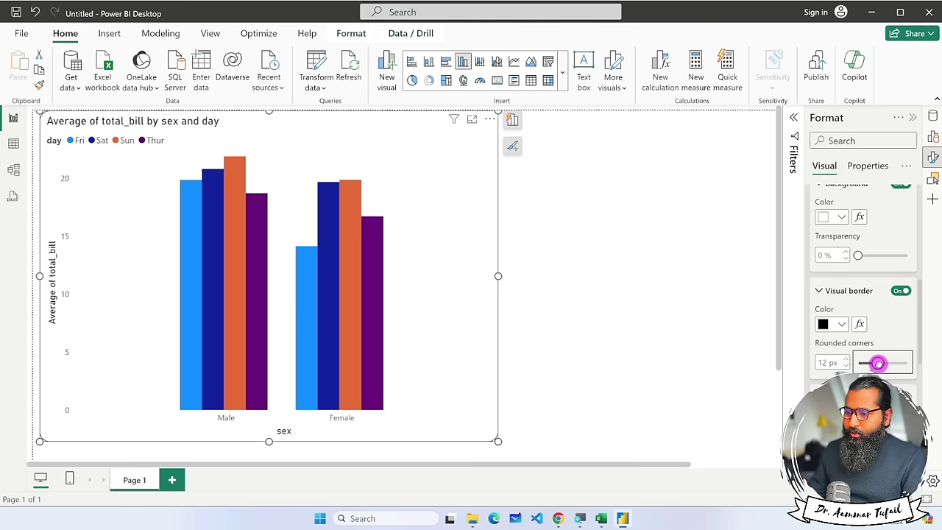
{"action": "left_click", "coordinate": [841, 325]}
{"action": "left_click", "coordinate": [904, 330]}
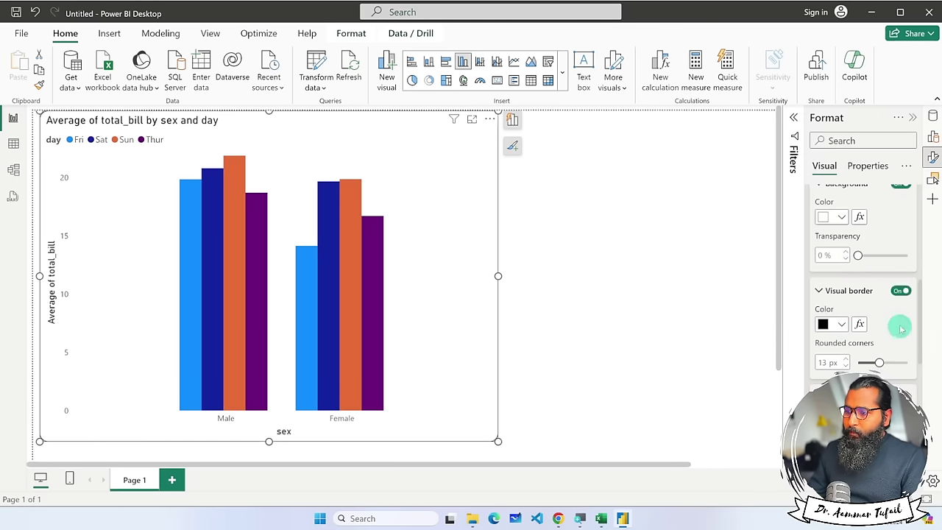
{"action": "left_click", "coordinate": [824, 291]}
{"action": "left_click", "coordinate": [821, 291]}
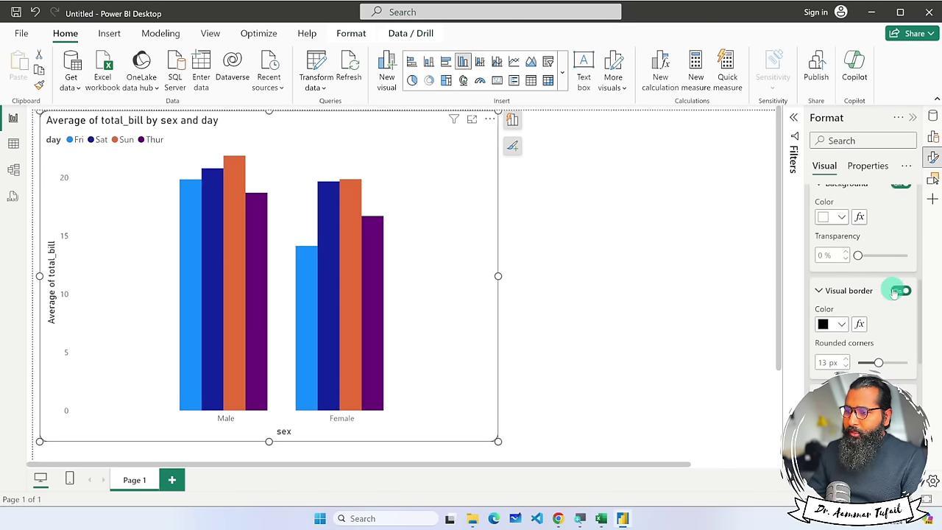
{"action": "left_click", "coordinate": [902, 292]}
{"action": "left_click", "coordinate": [903, 292]}
Turn on the chart's shadow and check it on the page with the chart deselected.
{"action": "scroll", "coordinate": [883, 309], "scroll_direction": "down", "scroll_amount": 3}
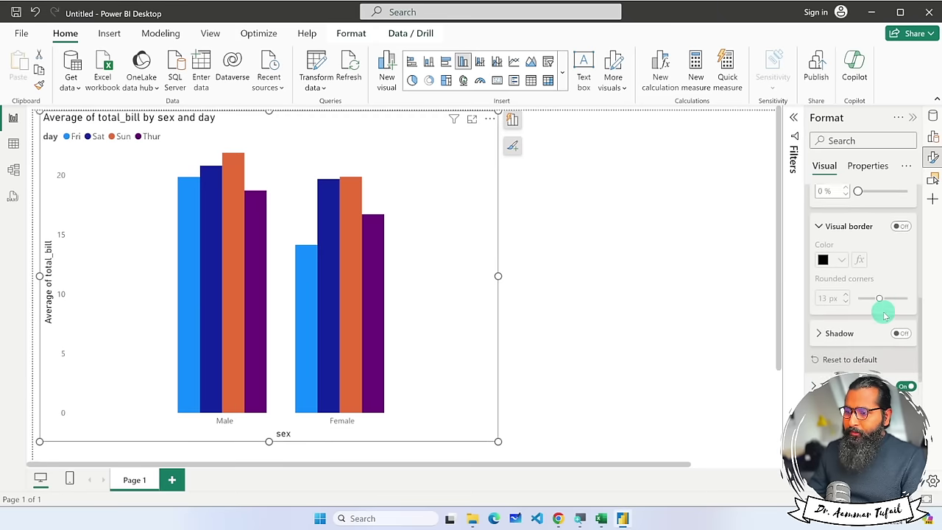
{"action": "left_click", "coordinate": [818, 294]}
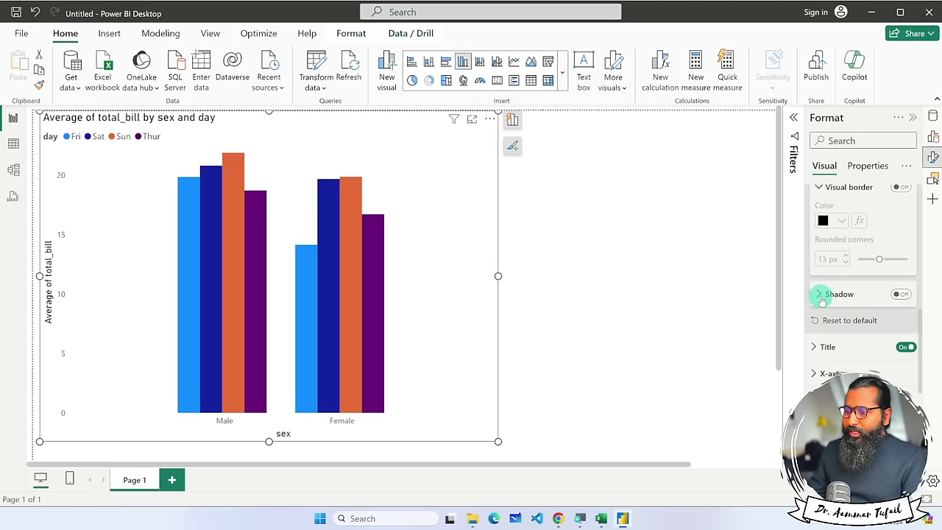
{"action": "scroll", "coordinate": [847, 295], "scroll_direction": "down", "scroll_amount": 2}
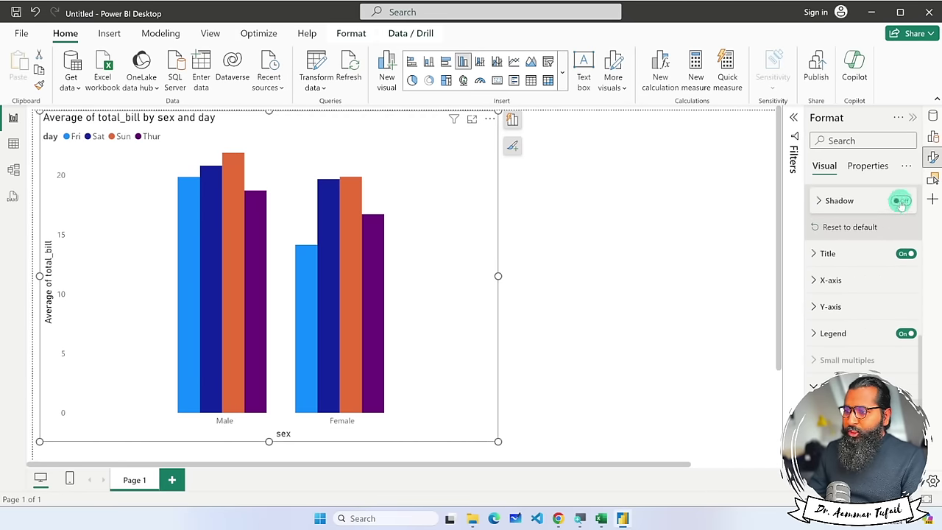
{"action": "left_click", "coordinate": [901, 202]}
{"action": "left_click", "coordinate": [617, 243]}
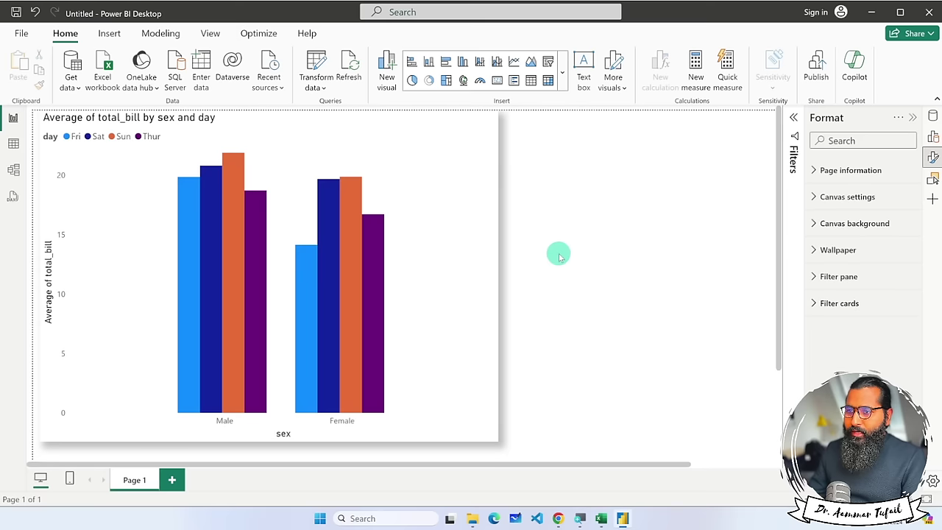
Turn off the chart's shadow and reset its Size and style settings to default.
{"action": "left_click", "coordinate": [478, 278]}
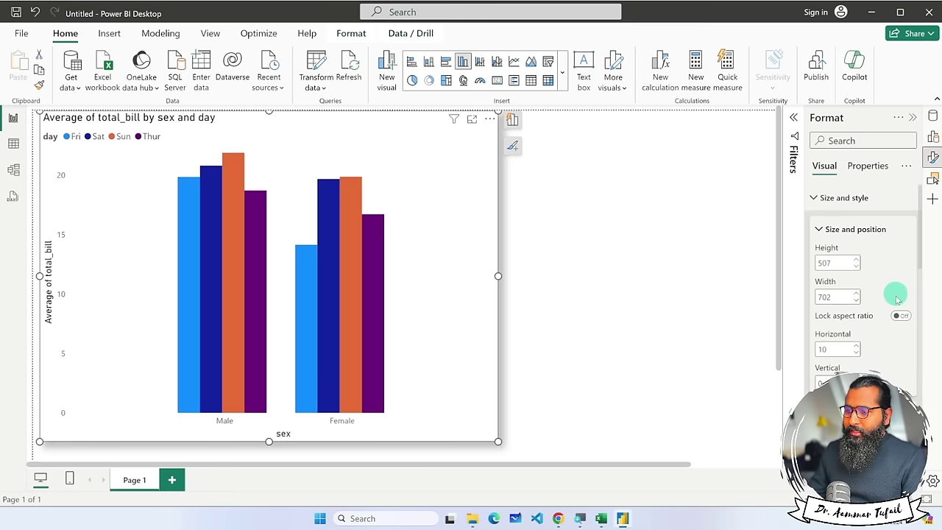
{"action": "scroll", "coordinate": [863, 272], "scroll_direction": "down", "scroll_amount": 5}
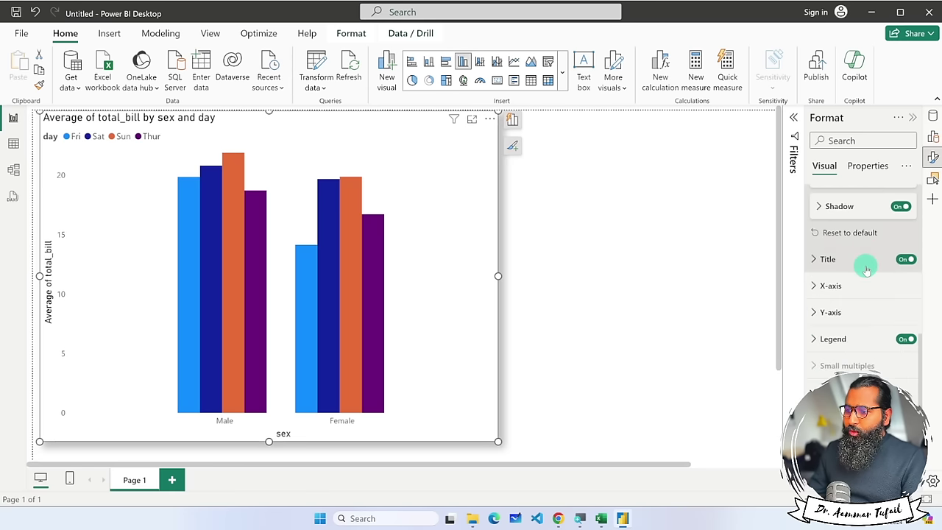
{"action": "scroll", "coordinate": [867, 270], "scroll_direction": "up", "scroll_amount": 1}
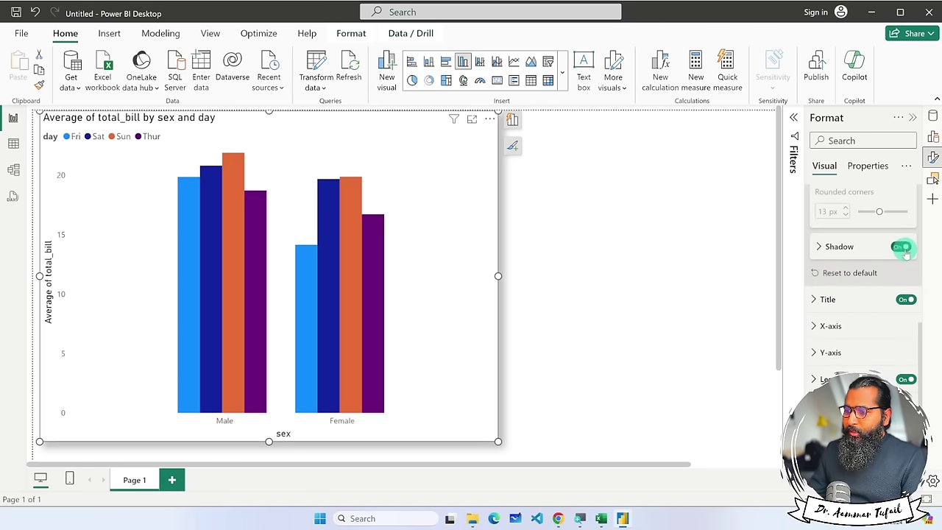
{"action": "left_click", "coordinate": [902, 248]}
{"action": "left_click", "coordinate": [834, 273]}
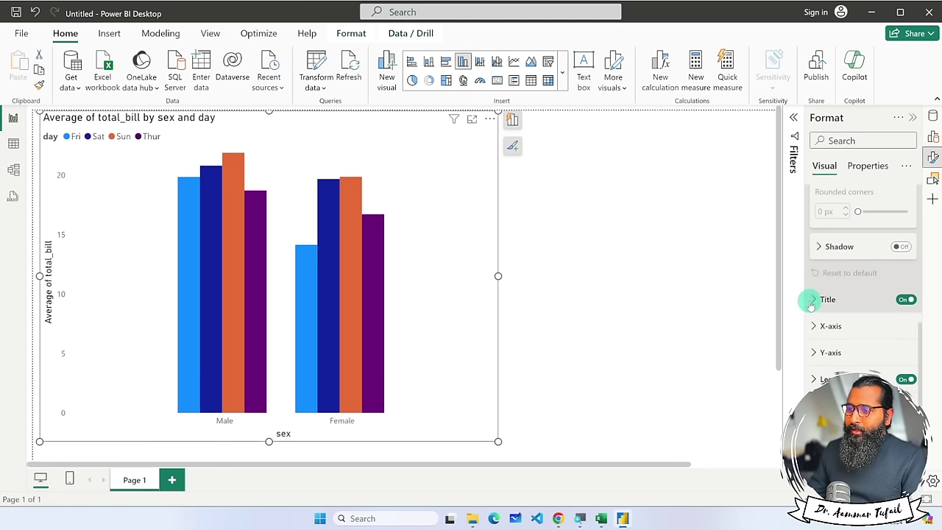
Change the chart title to "Average of Total Bill paid by Male or Female" and set its font to Comic Sans.
{"action": "left_click", "coordinate": [814, 302]}
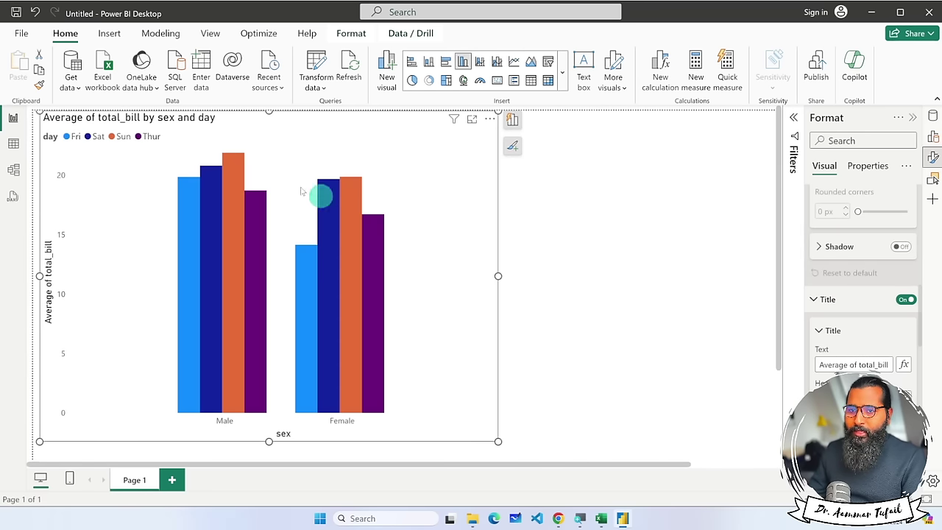
{"action": "left_click", "coordinate": [860, 361]}
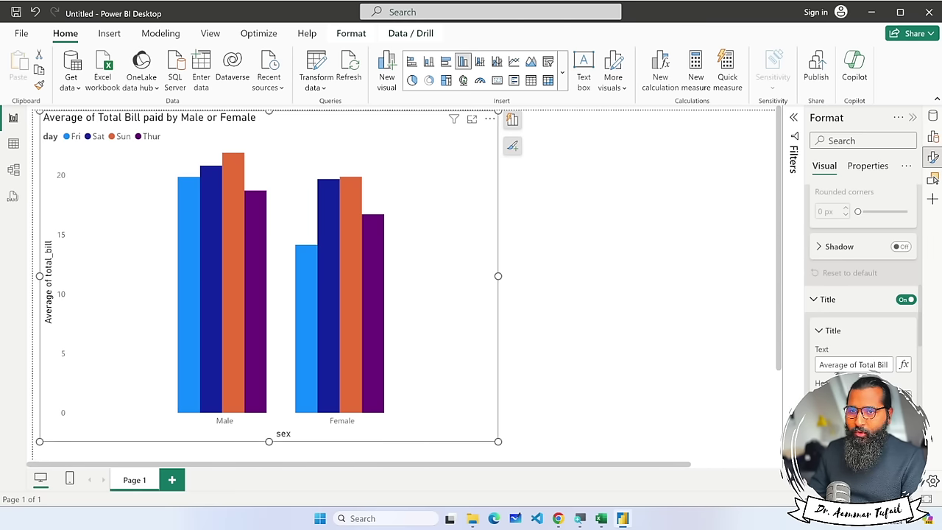
{"action": "scroll", "coordinate": [864, 280], "scroll_direction": "down", "scroll_amount": 4}
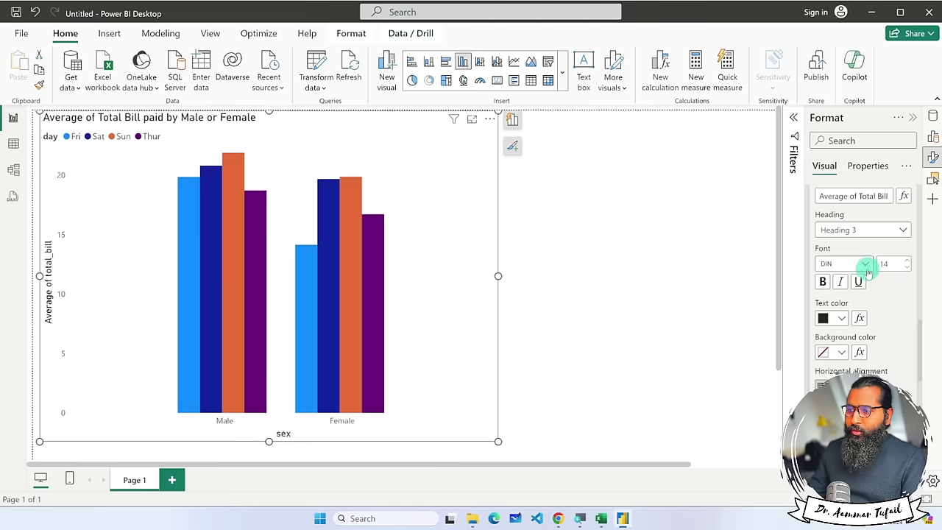
{"action": "left_click", "coordinate": [865, 264]}
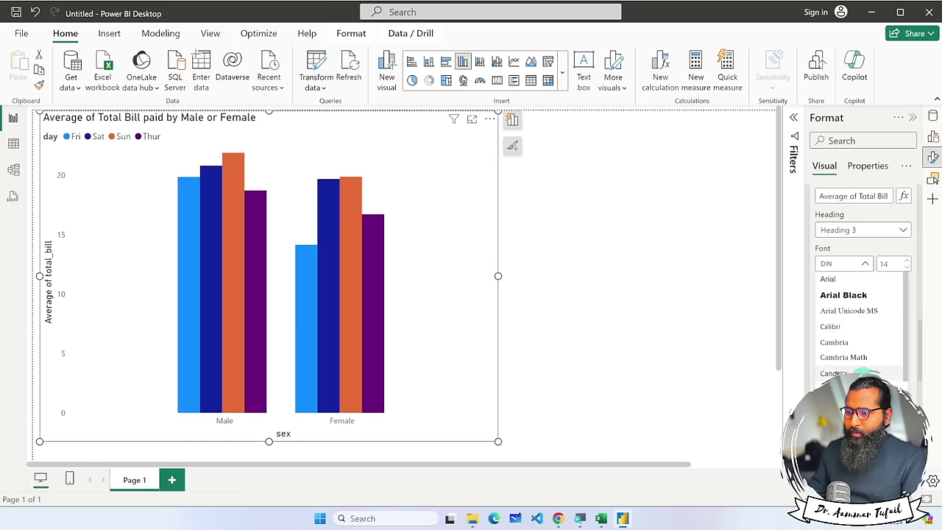
{"action": "left_click", "coordinate": [839, 388]}
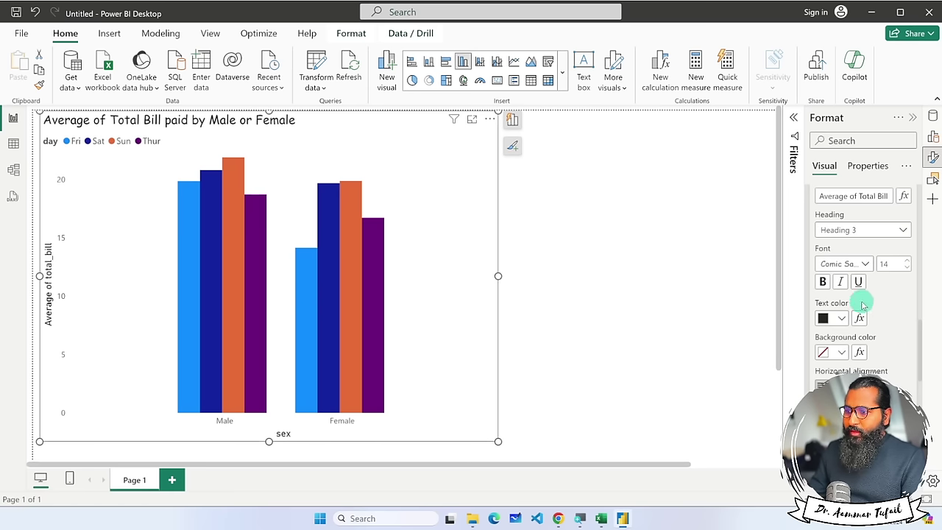
Try bold formatting on the chart title.
{"action": "left_click", "coordinate": [866, 265]}
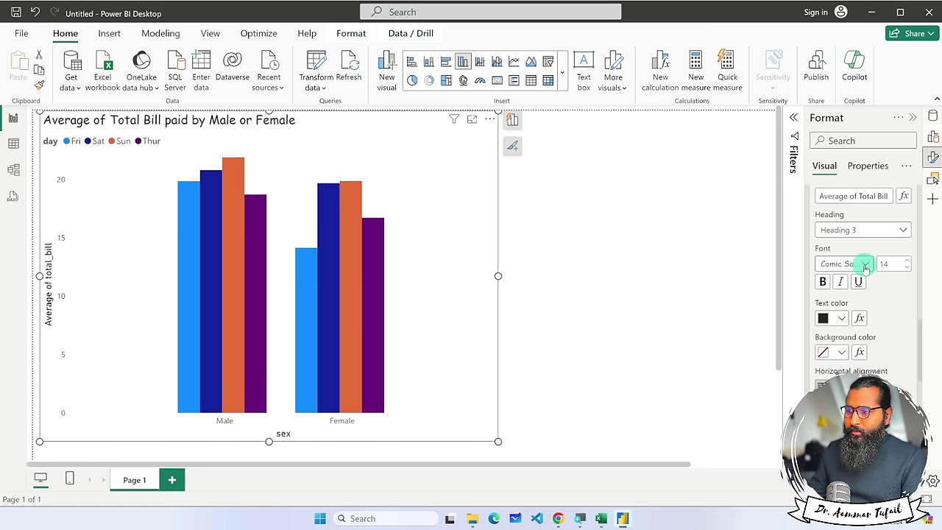
{"action": "left_click", "coordinate": [822, 282]}
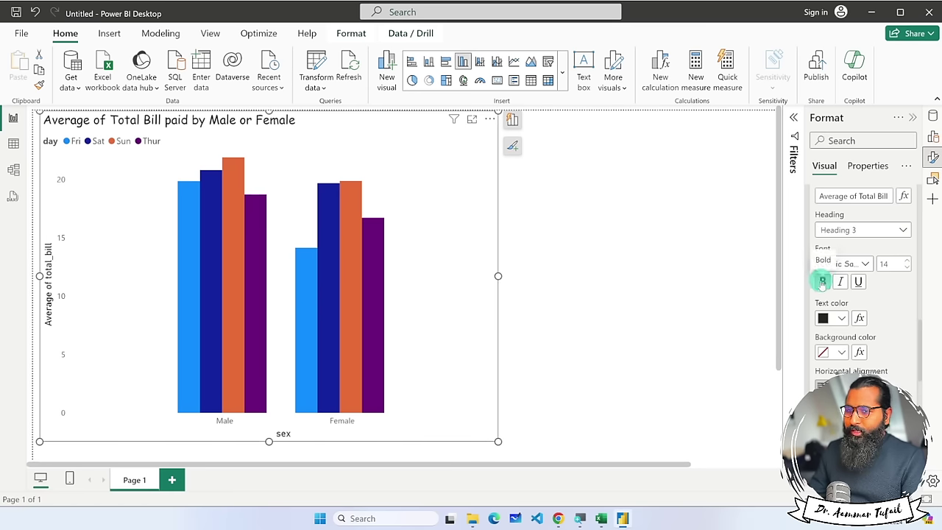
{"action": "left_click", "coordinate": [823, 281]}
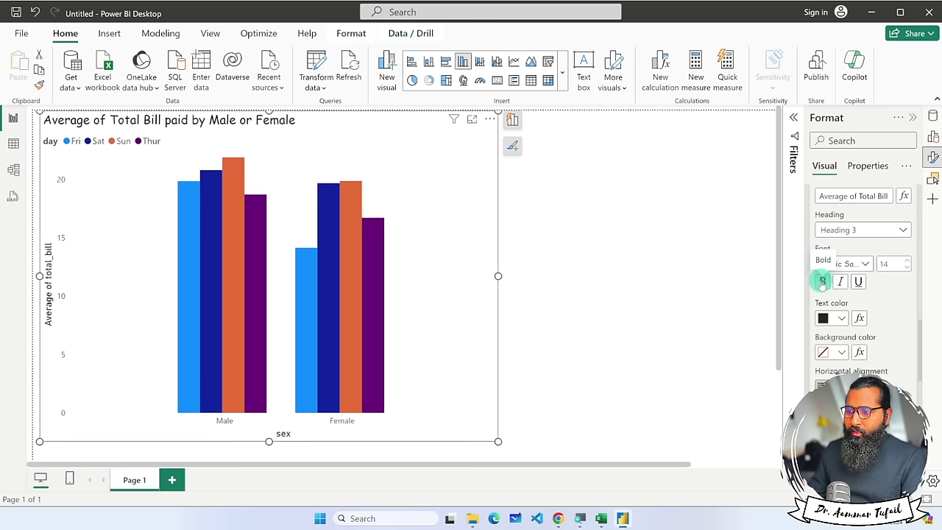
Make the chart title bold, trying out underline and italic on it without keeping them.
{"action": "left_click", "coordinate": [822, 282]}
{"action": "left_click", "coordinate": [858, 282]}
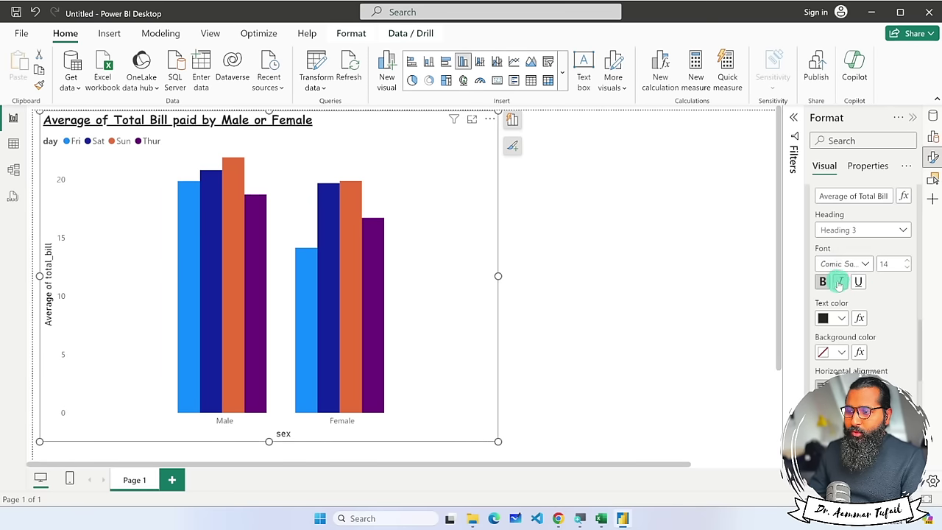
{"action": "left_click", "coordinate": [840, 284]}
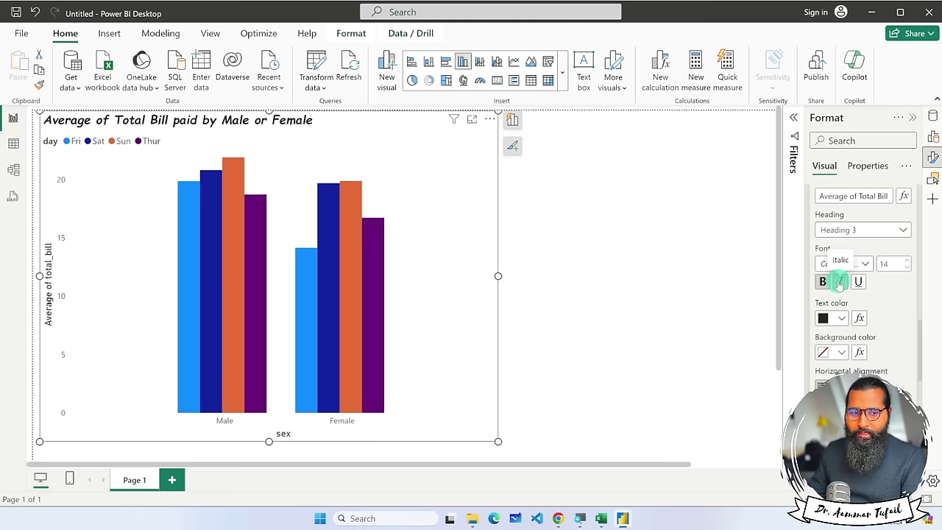
{"action": "left_click", "coordinate": [840, 283]}
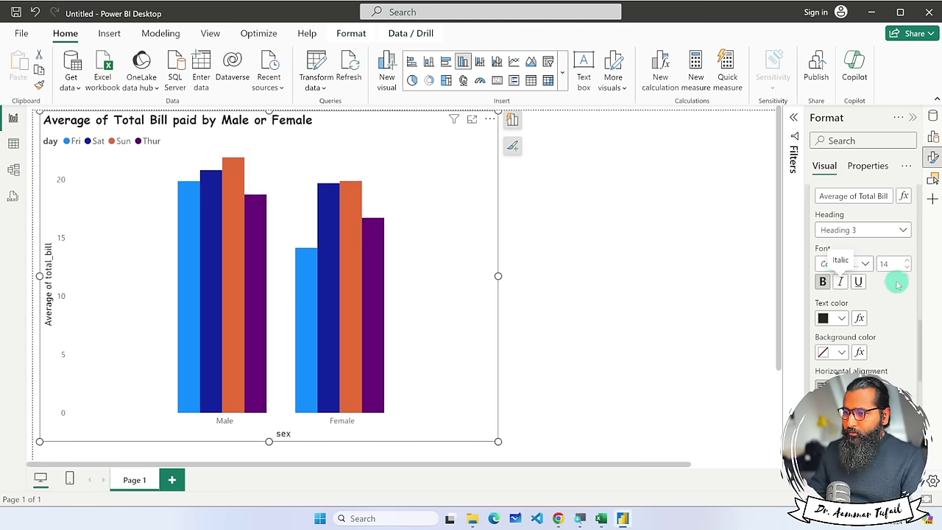
Set the chart title's font size to 16 and its text color to the bright blue theme color.
{"action": "left_click", "coordinate": [909, 261]}
{"action": "left_click", "coordinate": [909, 260]}
{"action": "left_click", "coordinate": [909, 261]}
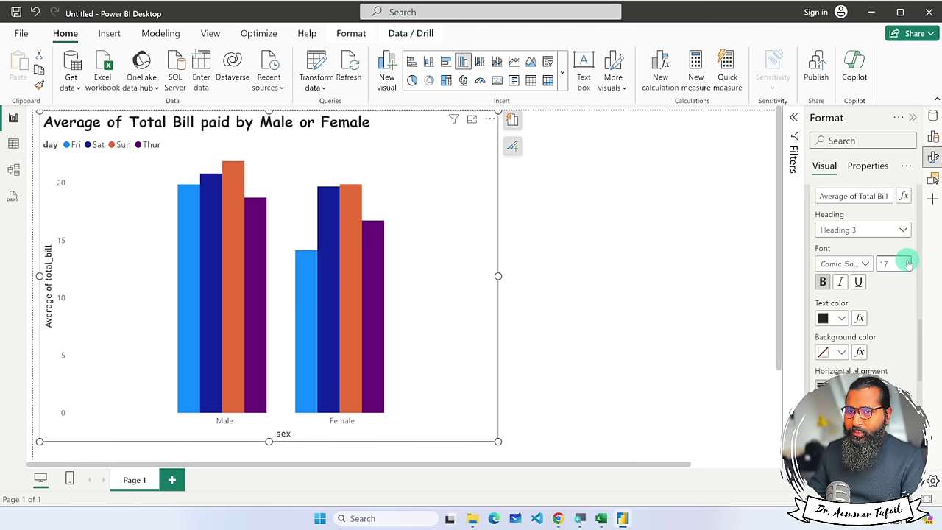
{"action": "left_click", "coordinate": [907, 269]}
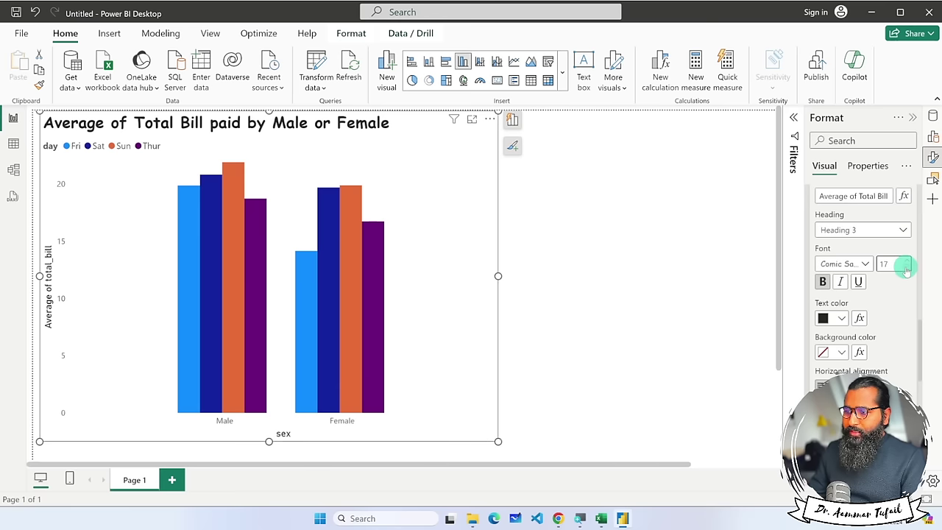
{"action": "left_click", "coordinate": [907, 271]}
{"action": "left_click", "coordinate": [841, 318]}
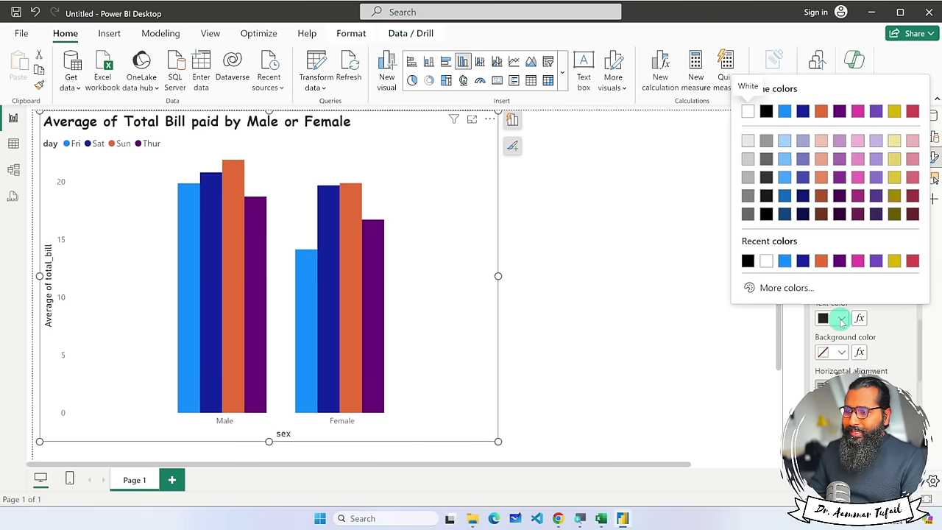
{"action": "left_click", "coordinate": [786, 262]}
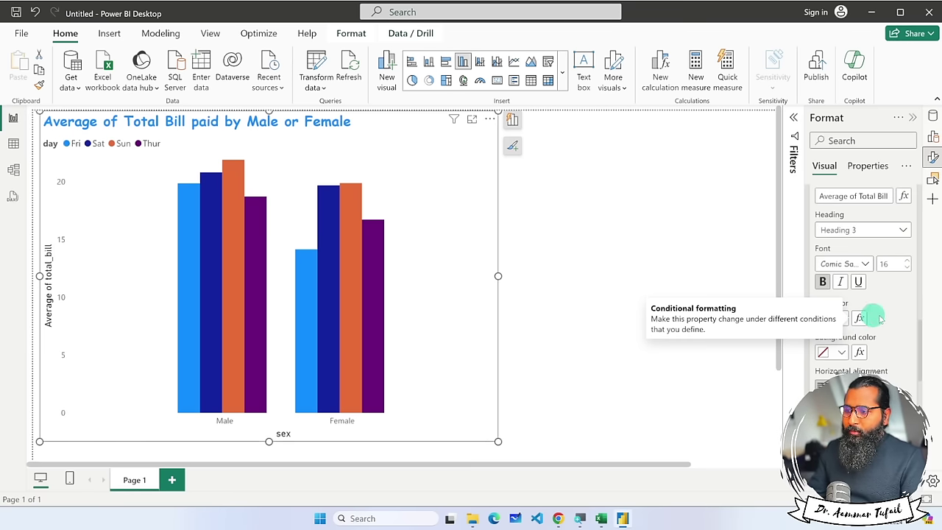
Try center and right alignment on the chart title and return it to left alignment.
{"action": "scroll", "coordinate": [897, 312], "scroll_direction": "down", "scroll_amount": 1}
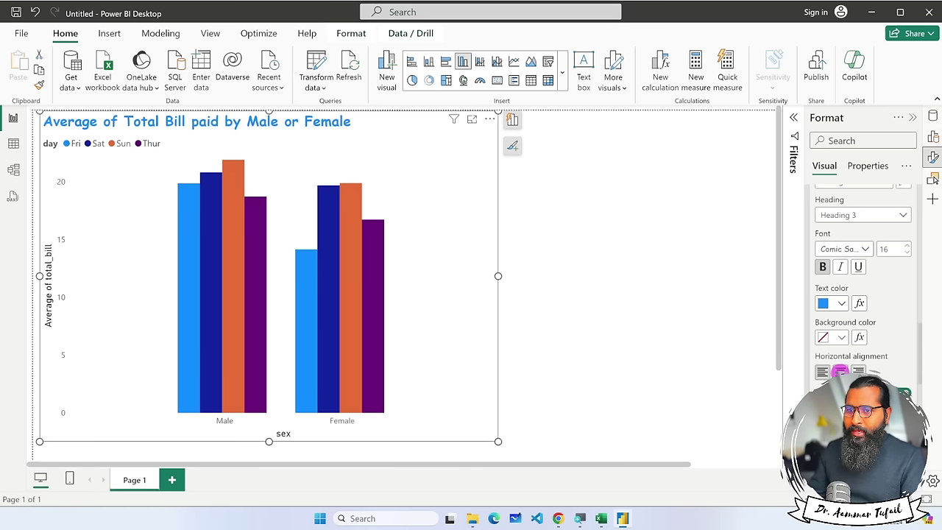
{"action": "left_click", "coordinate": [840, 372]}
{"action": "left_click", "coordinate": [858, 371]}
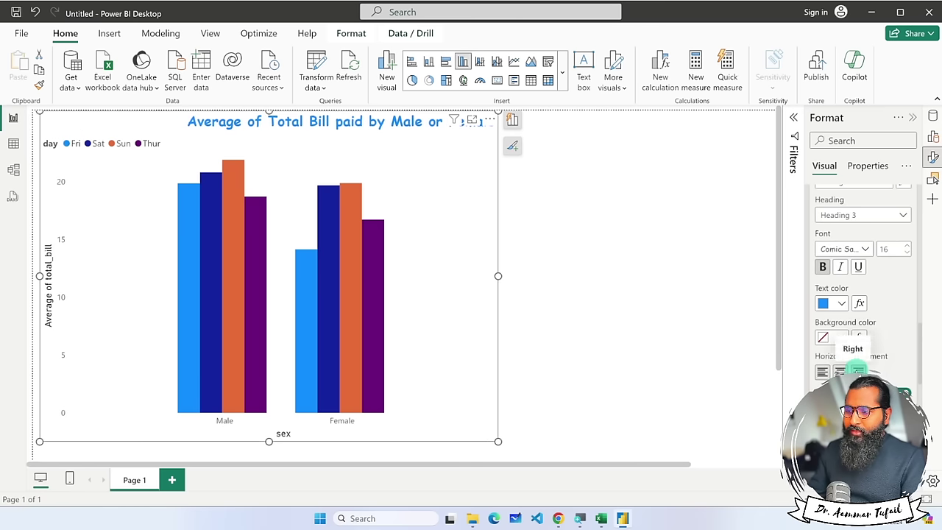
{"action": "left_click", "coordinate": [824, 372]}
Turn off text wrap for the chart title.
{"action": "scroll", "coordinate": [846, 372], "scroll_direction": "down", "scroll_amount": 2}
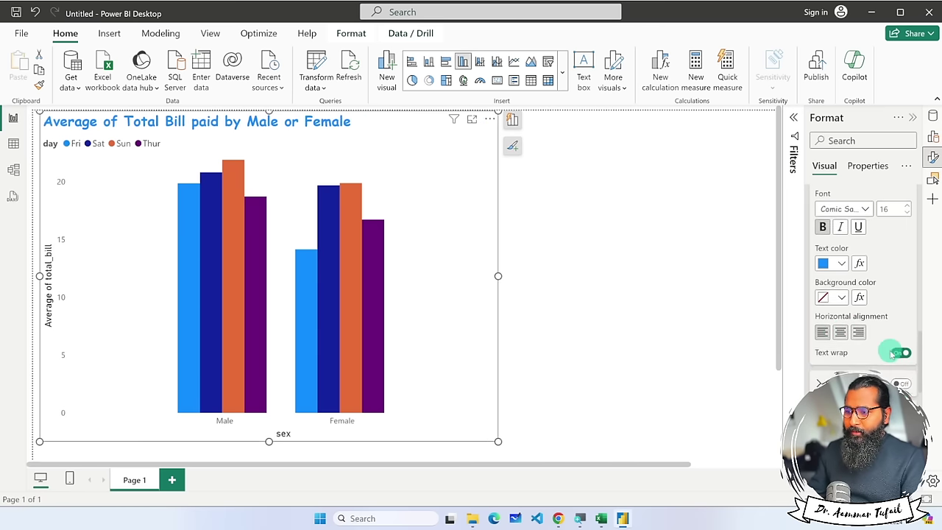
{"action": "left_click", "coordinate": [901, 338]}
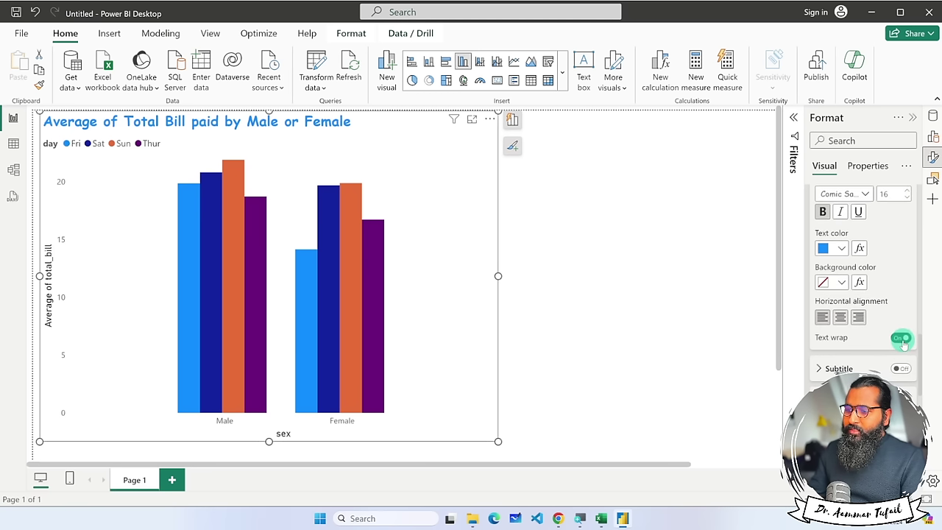
{"action": "left_click", "coordinate": [902, 339]}
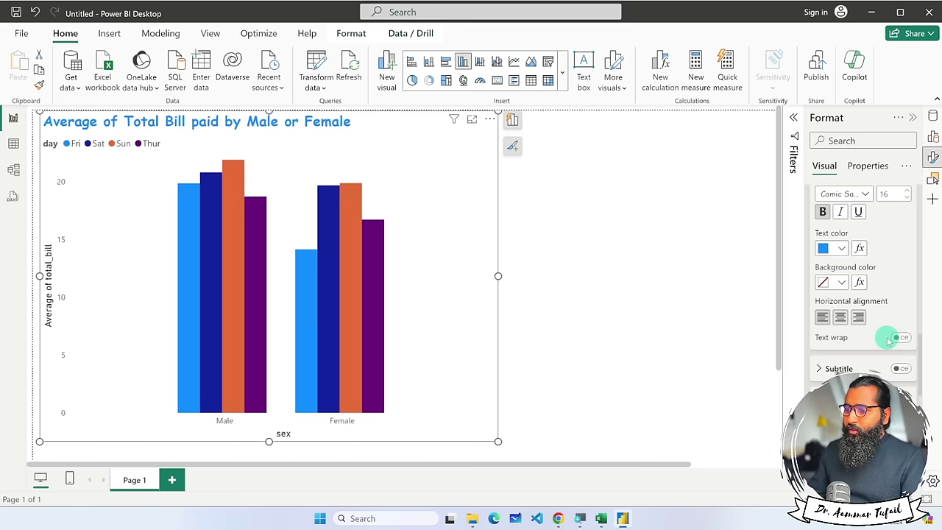
Turn on the chart's subtitle and set its text to "Created by Codanics".
{"action": "scroll", "coordinate": [891, 324], "scroll_direction": "down", "scroll_amount": 2}
{"action": "left_click", "coordinate": [819, 251]}
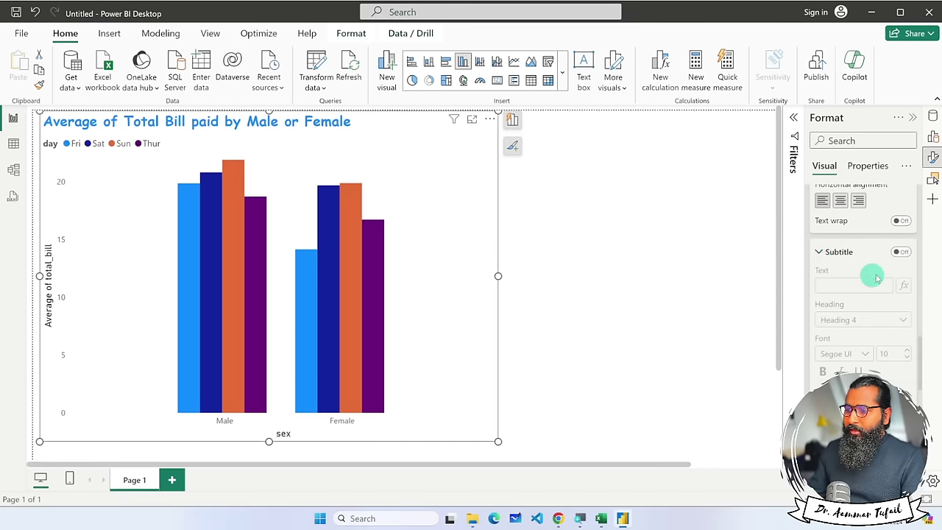
{"action": "left_click", "coordinate": [898, 252]}
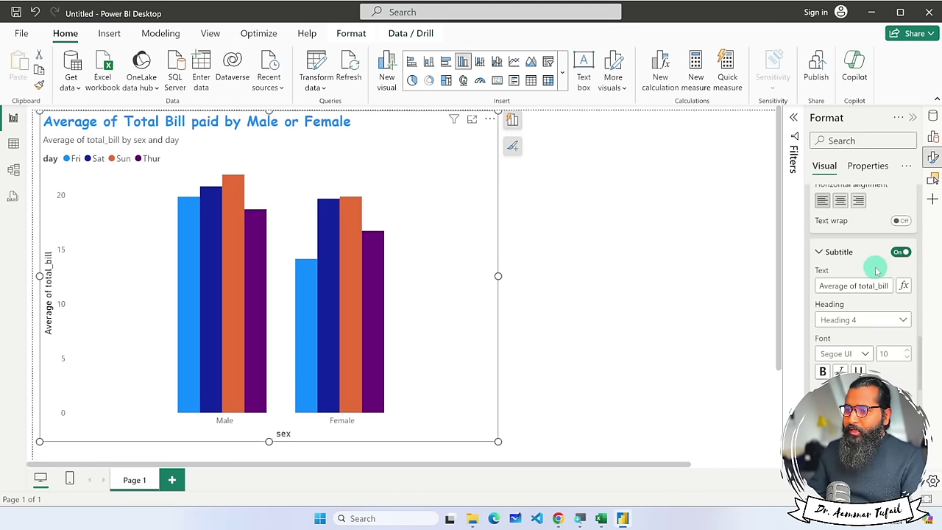
{"action": "left_click", "coordinate": [856, 285]}
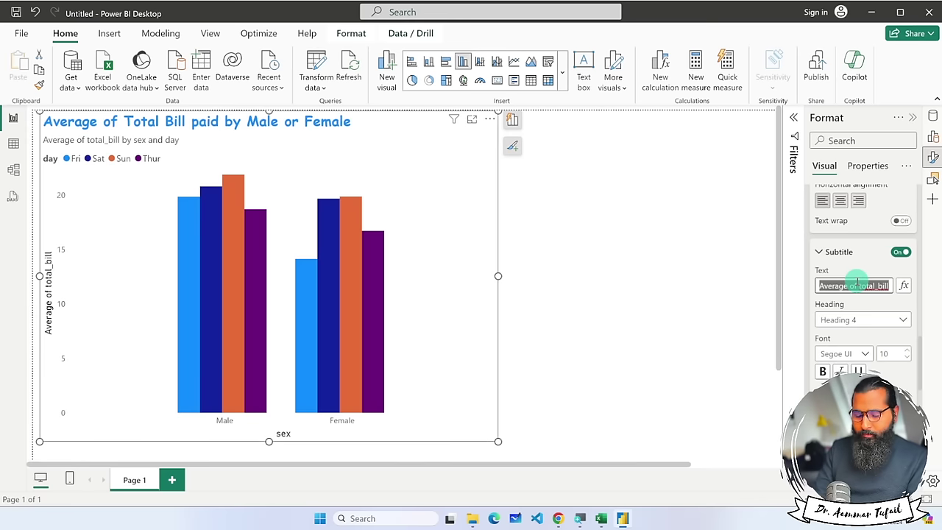
{"action": "type", "text": "Created by Co"}
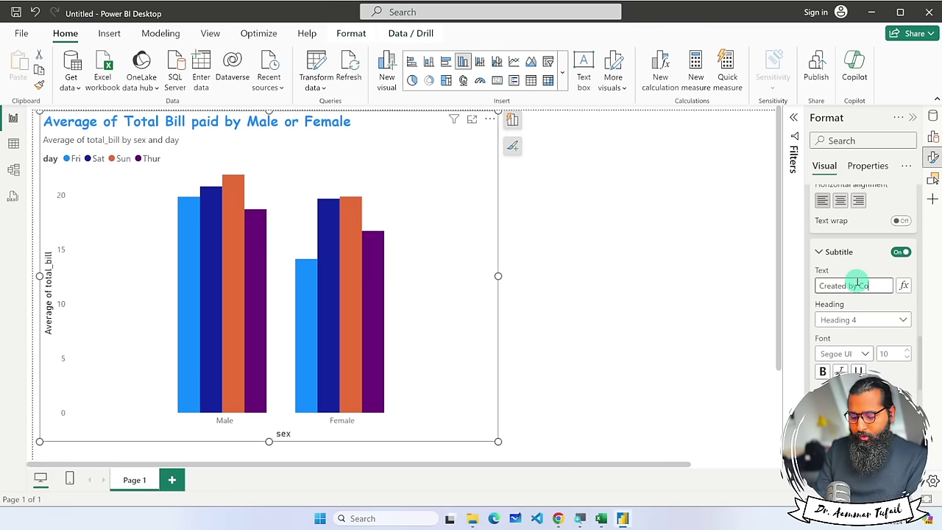
{"action": "type", "text": "danics"}
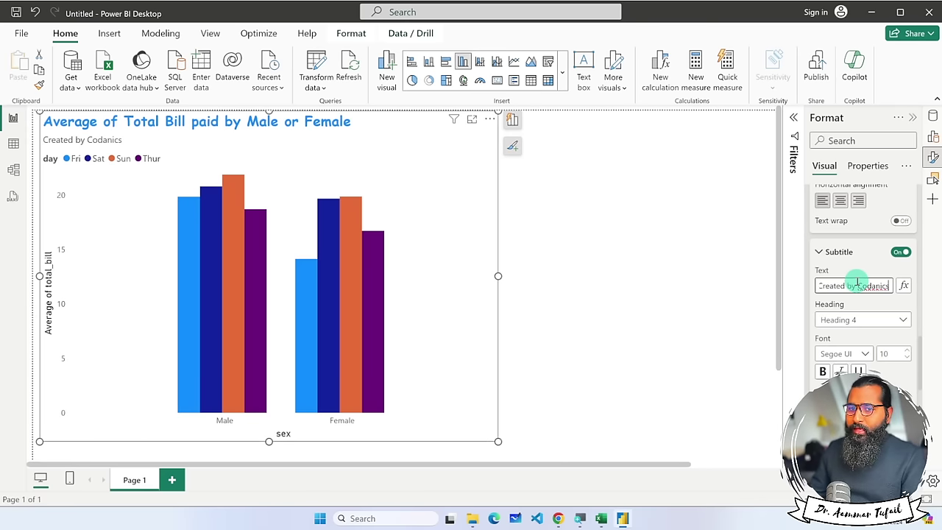
Make the subtitle bold and color its text light blue, keeping the Heading 4 level.
{"action": "left_click", "coordinate": [859, 320]}
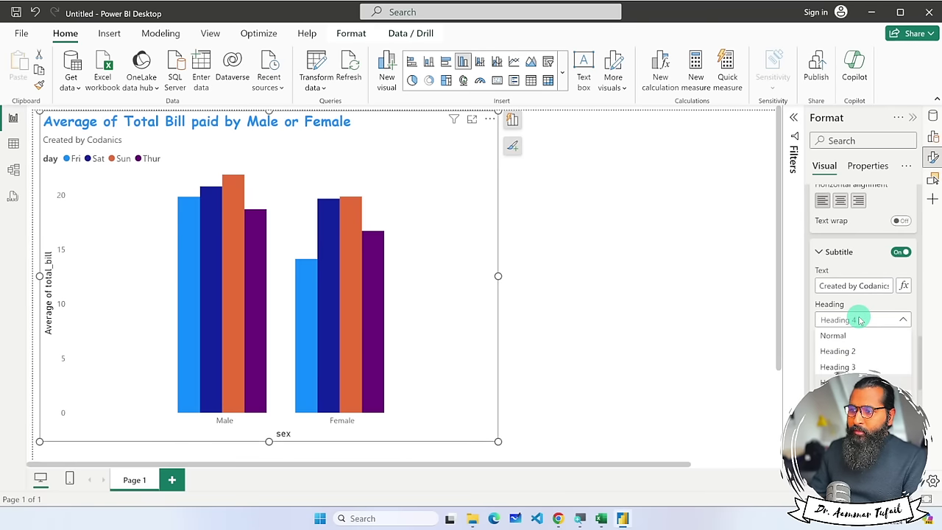
{"action": "left_click", "coordinate": [860, 320]}
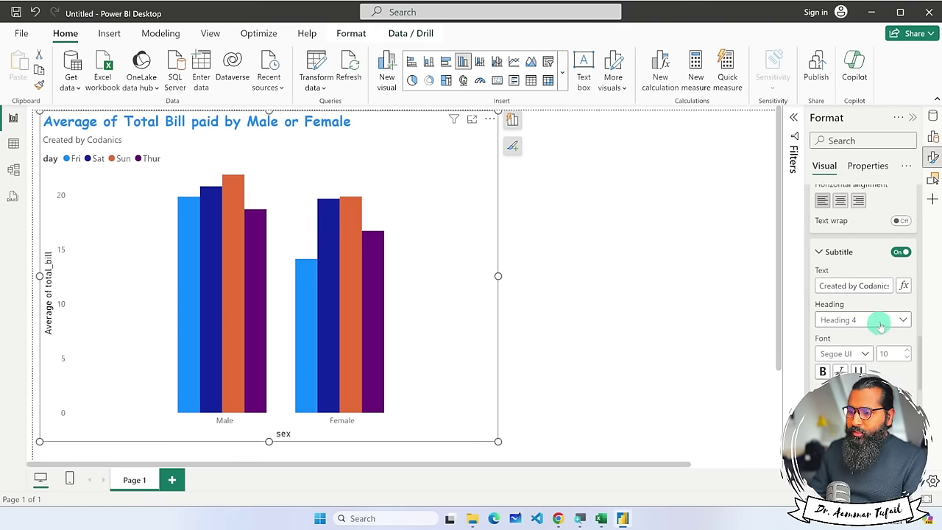
{"action": "left_click", "coordinate": [823, 373]}
{"action": "scroll", "coordinate": [839, 366], "scroll_direction": "down", "scroll_amount": 1}
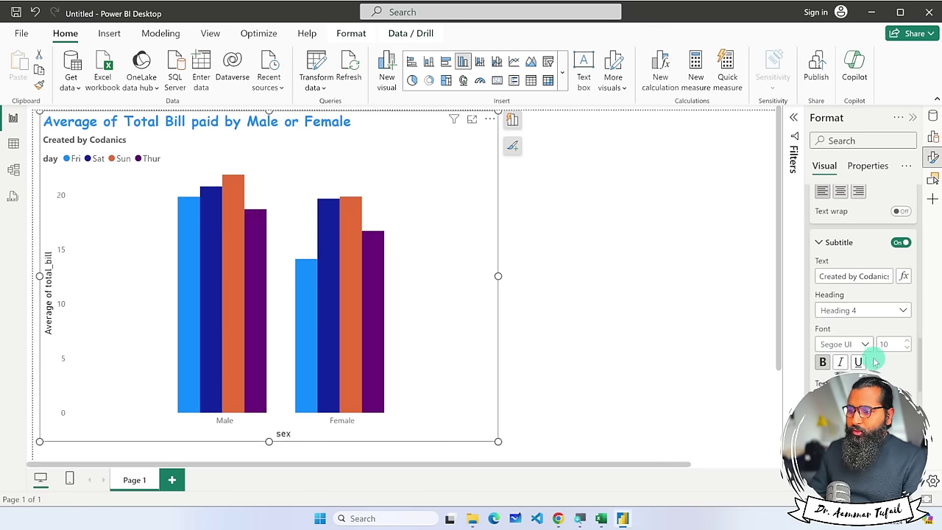
{"action": "left_click", "coordinate": [832, 401]}
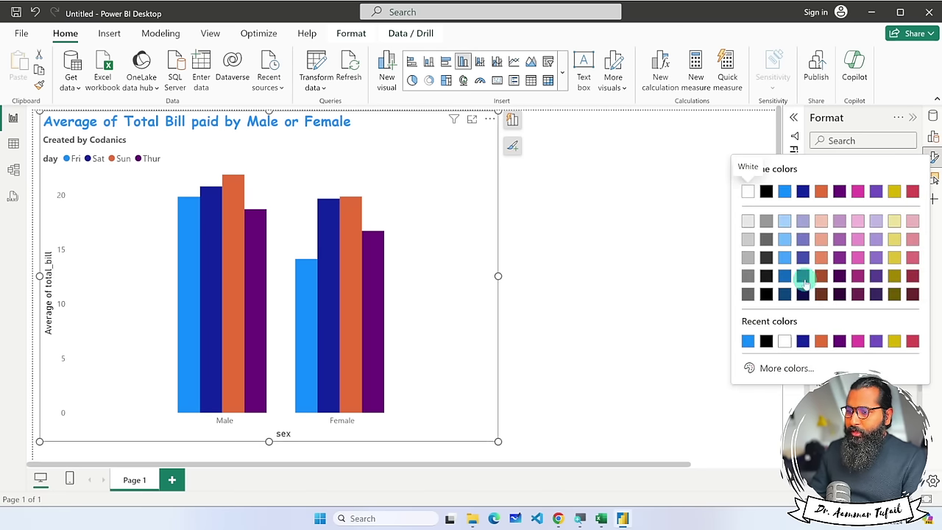
{"action": "left_click", "coordinate": [784, 237]}
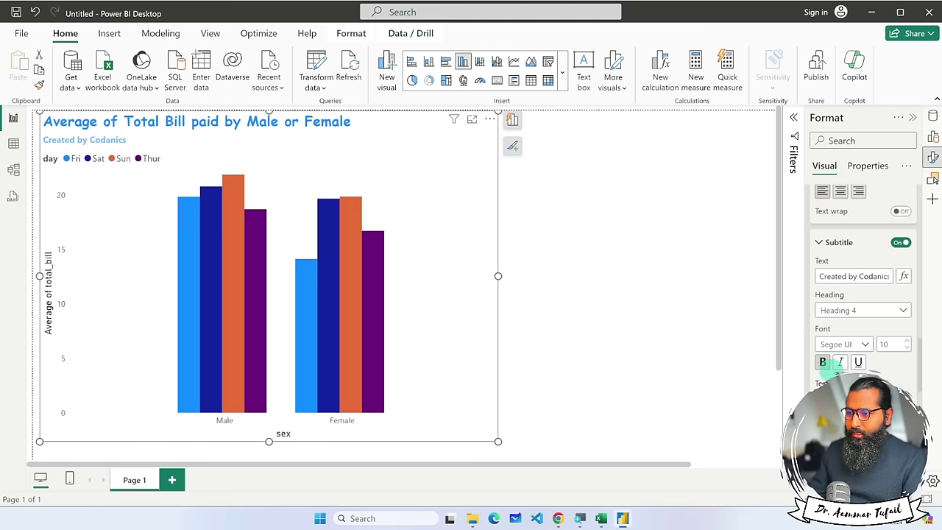
Turn on the divider line beneath the chart's subtitle.
{"action": "scroll", "coordinate": [897, 379], "scroll_direction": "down", "scroll_amount": 3}
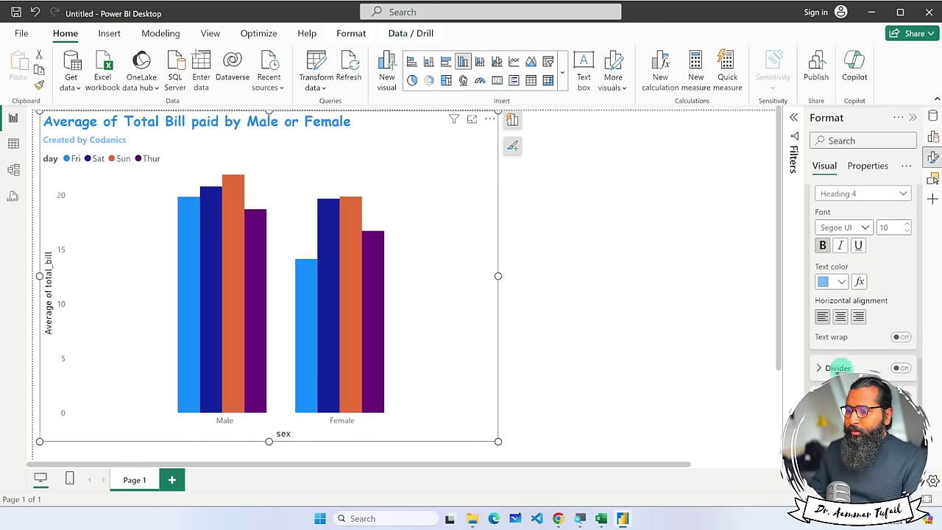
{"action": "left_click", "coordinate": [904, 355]}
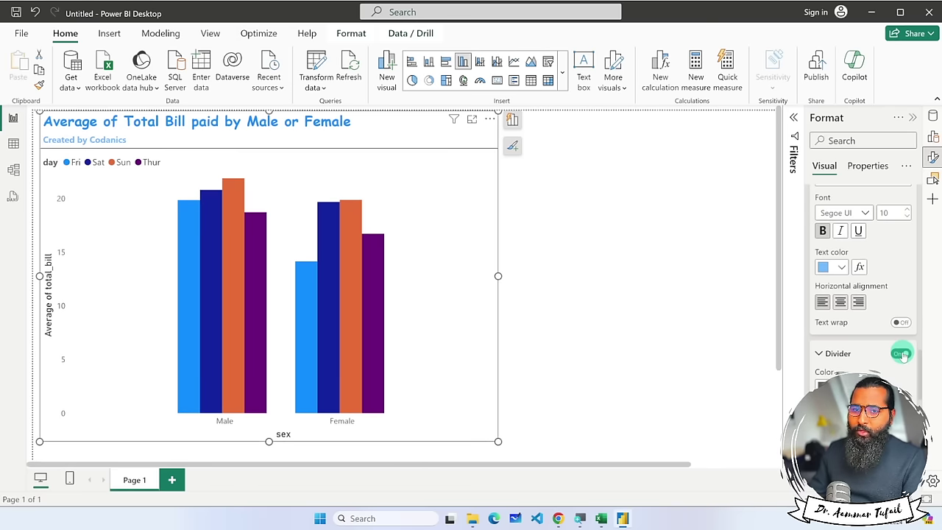
{"action": "left_click", "coordinate": [904, 355]}
{"action": "left_click", "coordinate": [903, 355]}
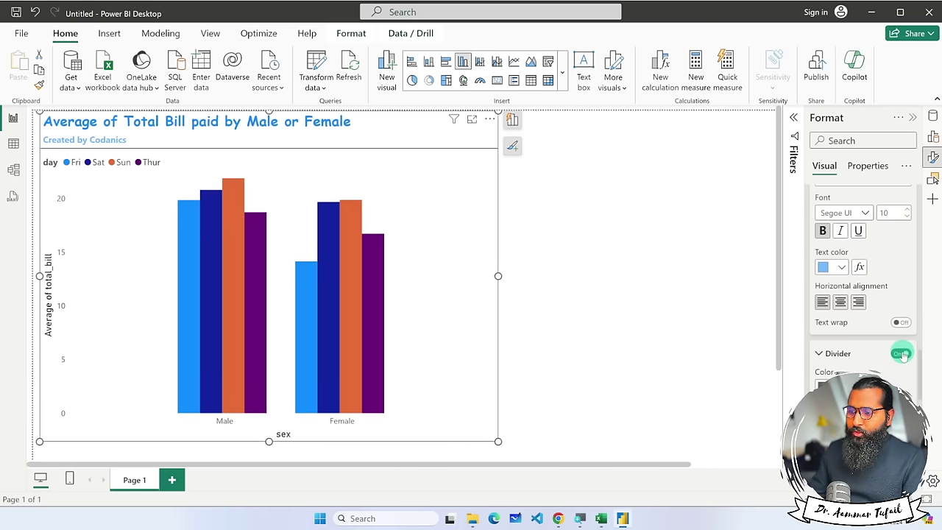
Try the Dashed style on the divider line and return it to Solid.
{"action": "scroll", "coordinate": [895, 368], "scroll_direction": "down", "scroll_amount": 1}
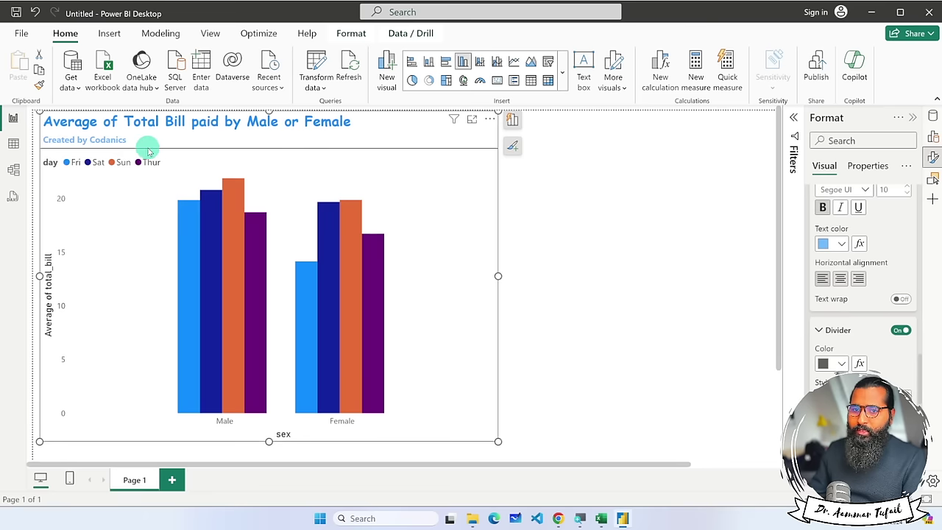
{"action": "scroll", "coordinate": [875, 365], "scroll_direction": "down", "scroll_amount": 2}
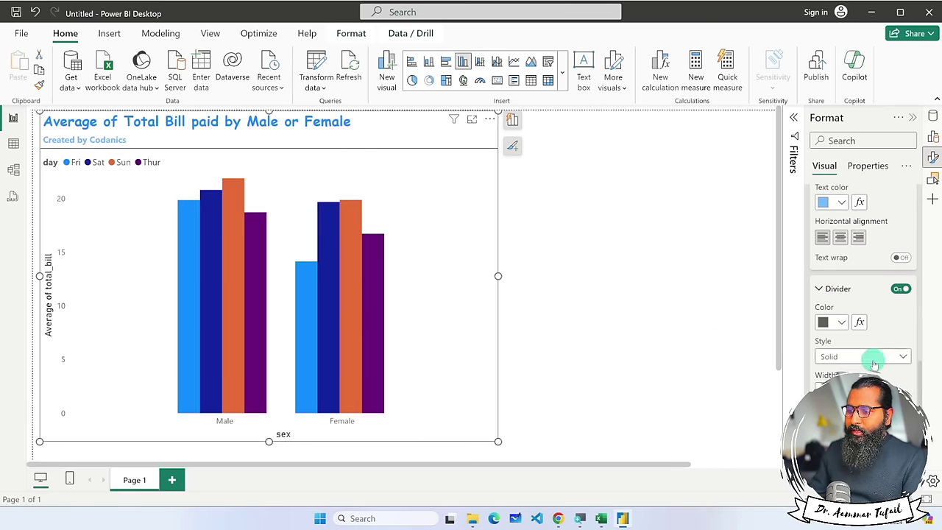
{"action": "left_click", "coordinate": [858, 371]}
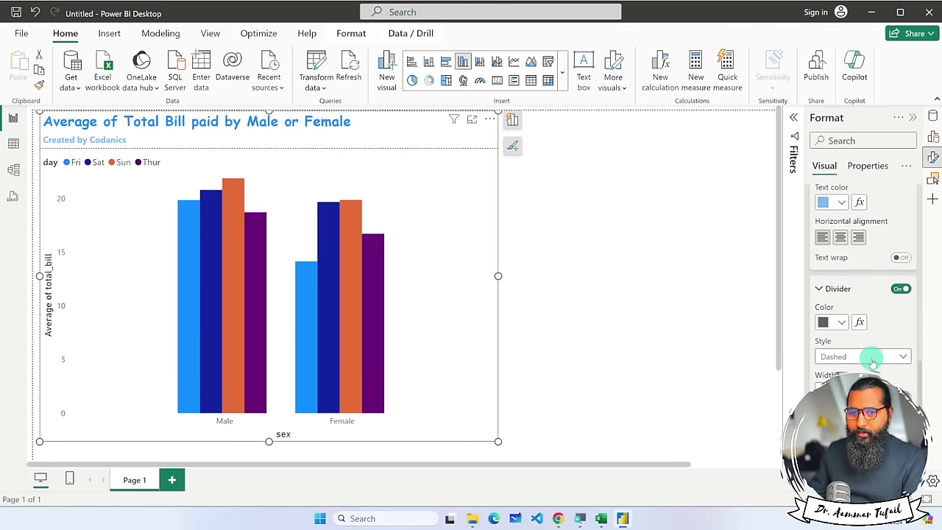
{"action": "left_click", "coordinate": [872, 362]}
{"action": "left_click", "coordinate": [861, 390]}
Set the divider line's width to 3 px.
{"action": "scroll", "coordinate": [885, 344], "scroll_direction": "down", "scroll_amount": 1}
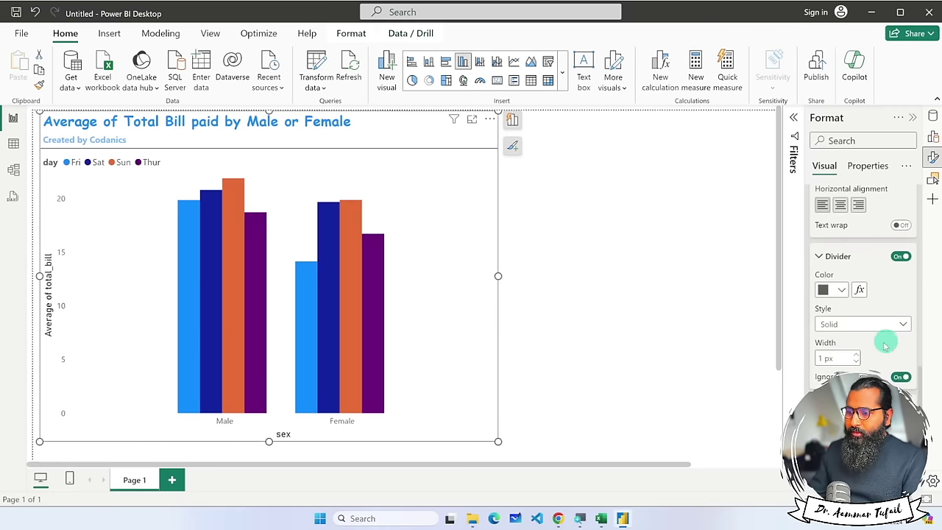
{"action": "left_click", "coordinate": [856, 355]}
{"action": "type", "text": "10"}
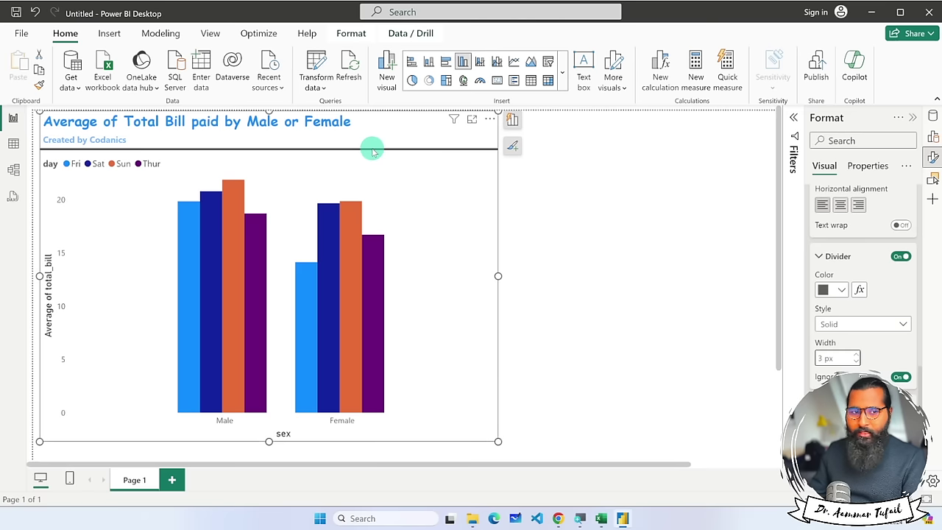
Try customized spacing for the title area and switch it off again.
{"action": "scroll", "coordinate": [860, 285], "scroll_direction": "down", "scroll_amount": 3}
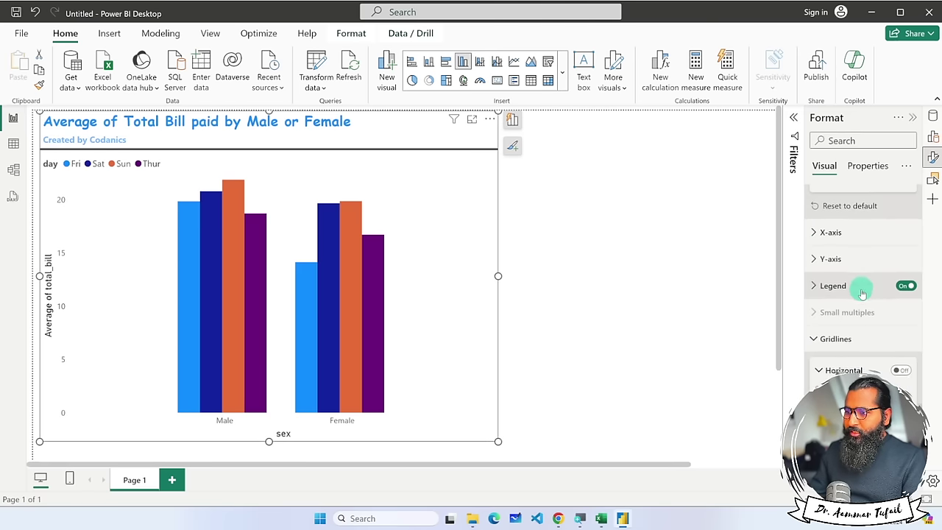
{"action": "scroll", "coordinate": [863, 295], "scroll_direction": "up", "scroll_amount": 1}
{"action": "scroll", "coordinate": [862, 295], "scroll_direction": "up", "scroll_amount": 1}
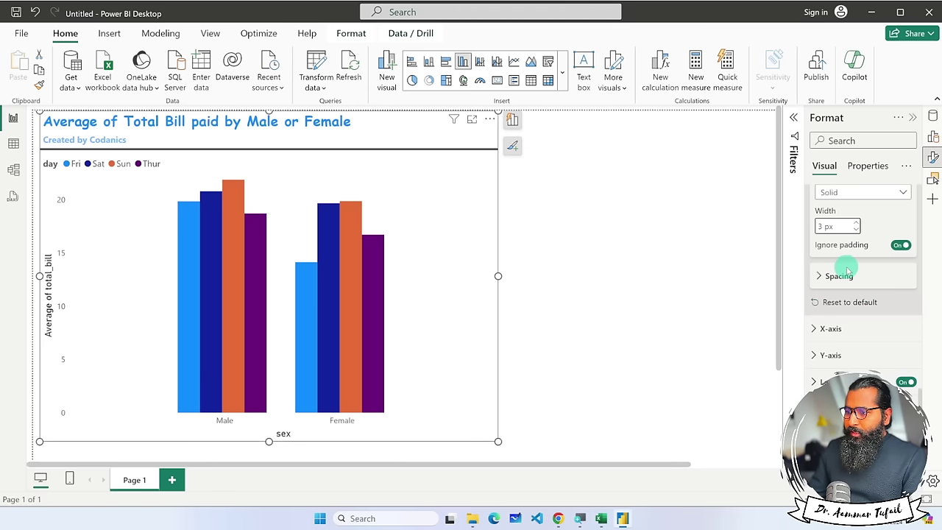
{"action": "left_click", "coordinate": [821, 277]}
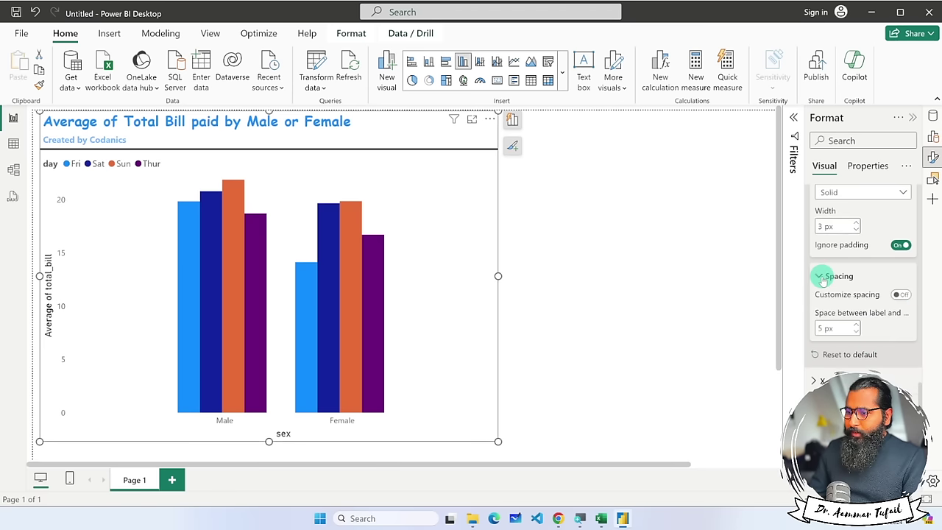
{"action": "left_click", "coordinate": [903, 295]}
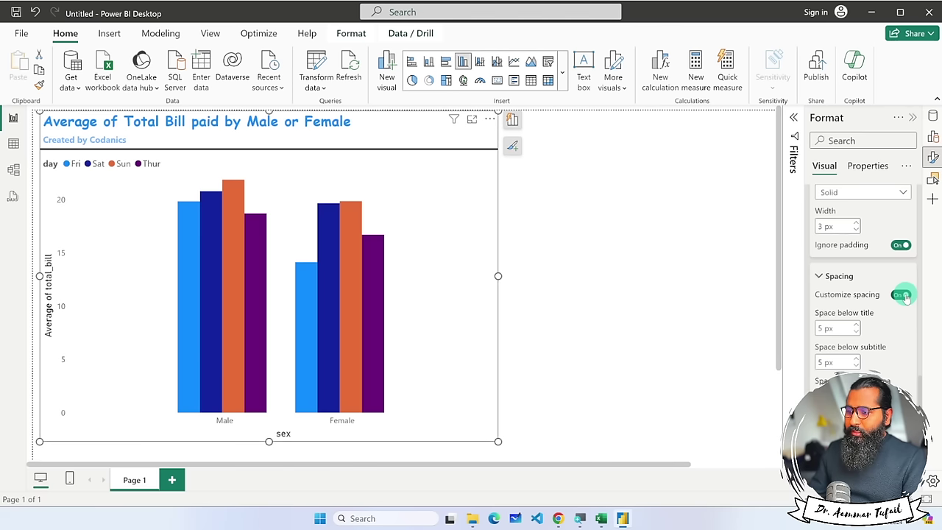
{"action": "left_click", "coordinate": [903, 294]}
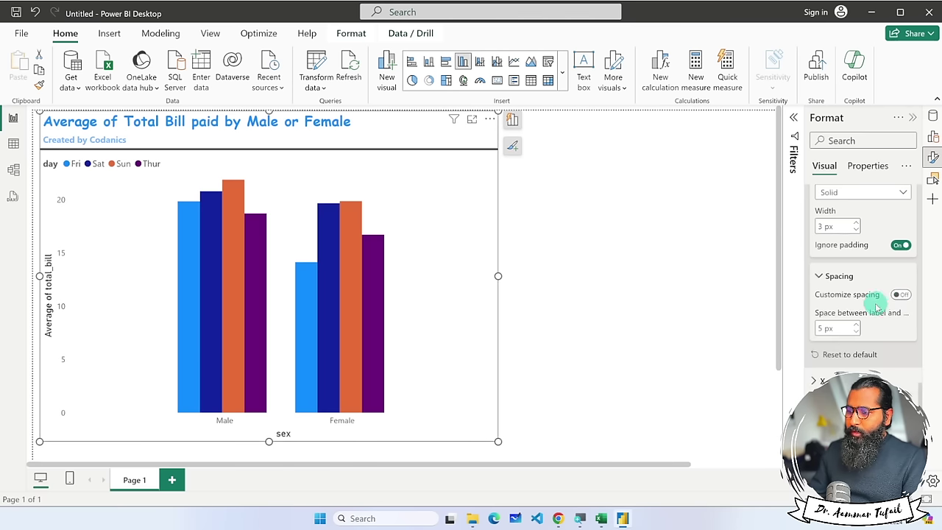
{"action": "scroll", "coordinate": [869, 298], "scroll_direction": "down", "scroll_amount": 2}
{"action": "left_click", "coordinate": [818, 295]}
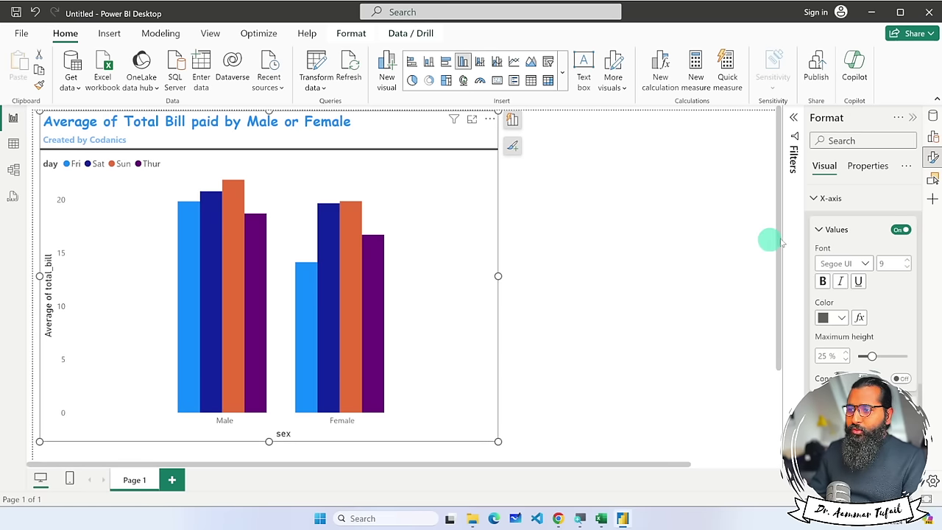
{"action": "scroll", "coordinate": [862, 290], "scroll_direction": "up", "scroll_amount": 5}
{"action": "scroll", "coordinate": [867, 293], "scroll_direction": "up", "scroll_amount": 10}
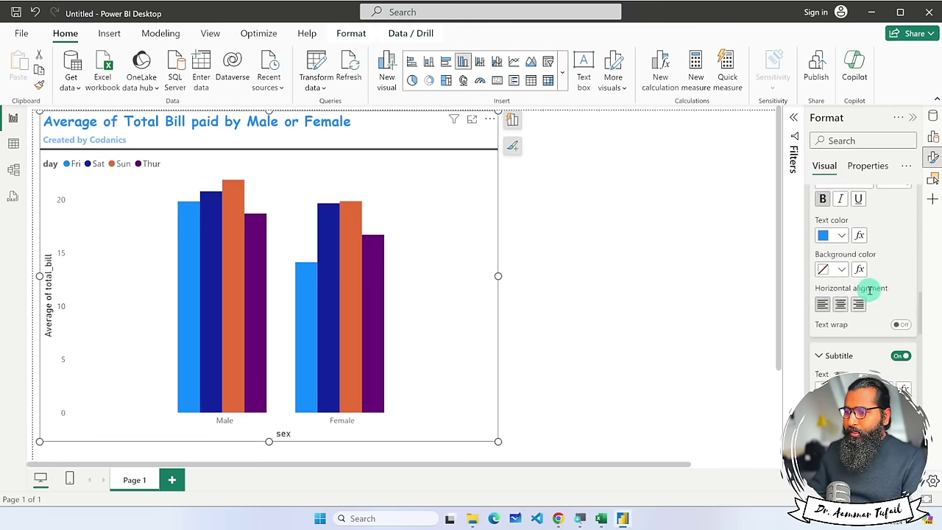
{"action": "scroll", "coordinate": [866, 295], "scroll_direction": "down", "scroll_amount": 10}
{"action": "left_click", "coordinate": [454, 204]}
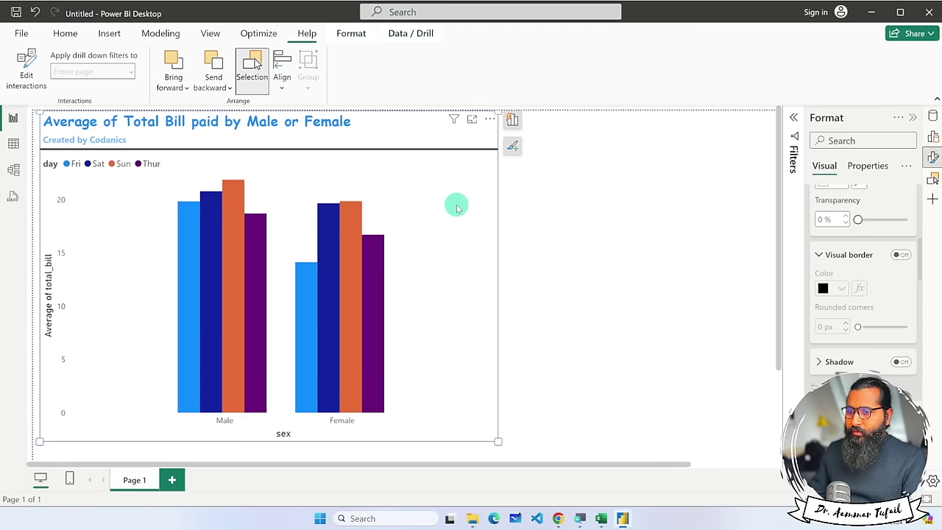
Set the x-axis category labels to font size 12 and make them bold.
{"action": "left_click", "coordinate": [284, 434]}
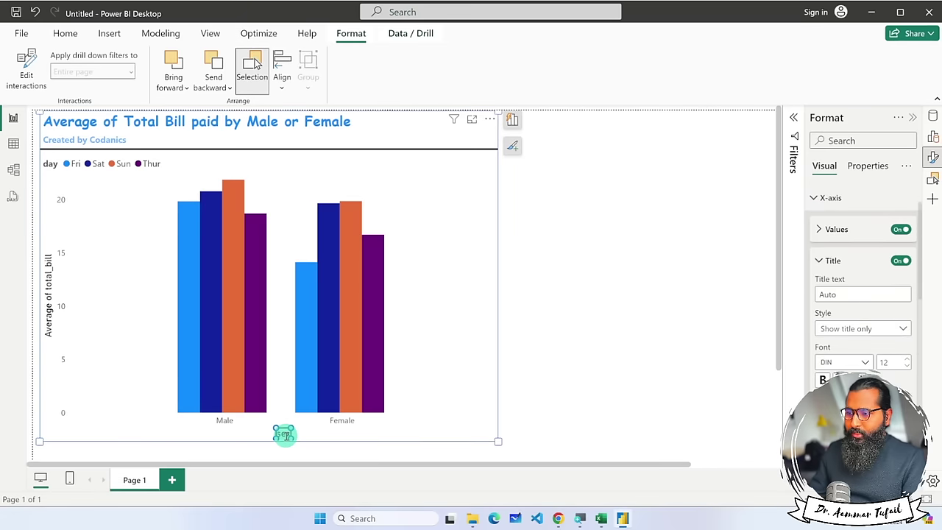
{"action": "scroll", "coordinate": [853, 323], "scroll_direction": "down", "scroll_amount": 5}
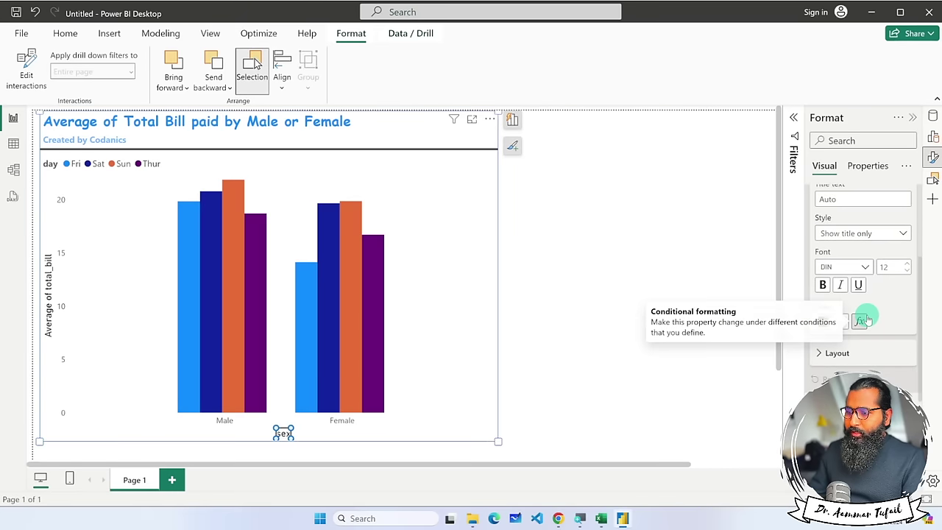
{"action": "scroll", "coordinate": [818, 316], "scroll_direction": "up", "scroll_amount": 5}
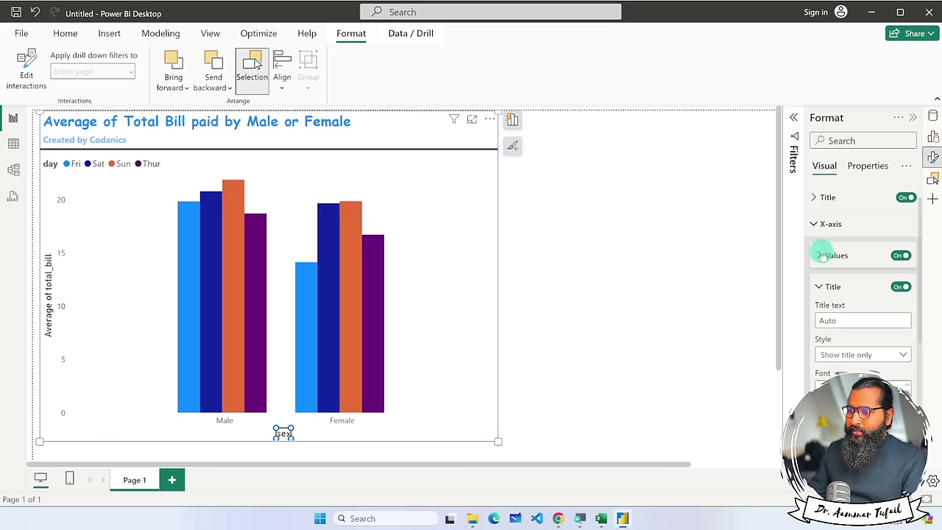
{"action": "left_click", "coordinate": [820, 255]}
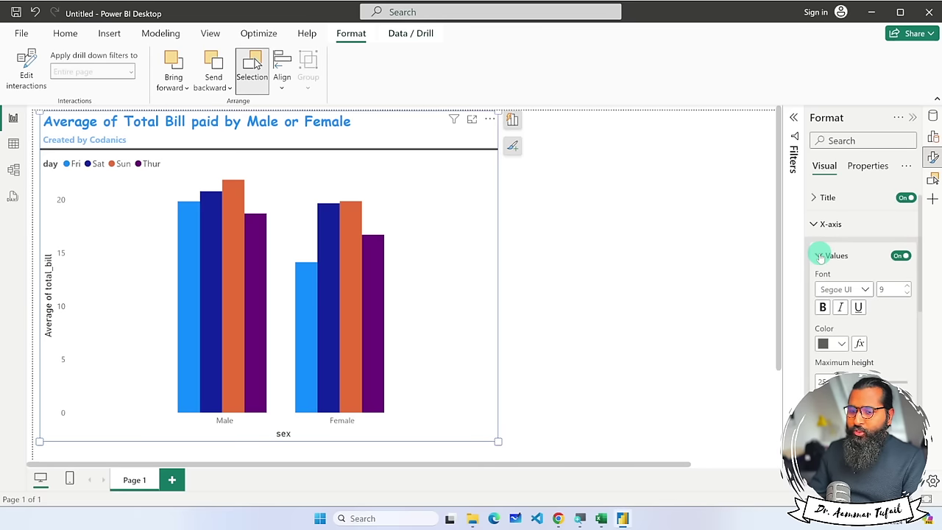
{"action": "left_click", "coordinate": [909, 286]}
{"action": "left_click", "coordinate": [908, 286]}
{"action": "left_click", "coordinate": [908, 286]}
{"action": "left_click", "coordinate": [908, 286]}
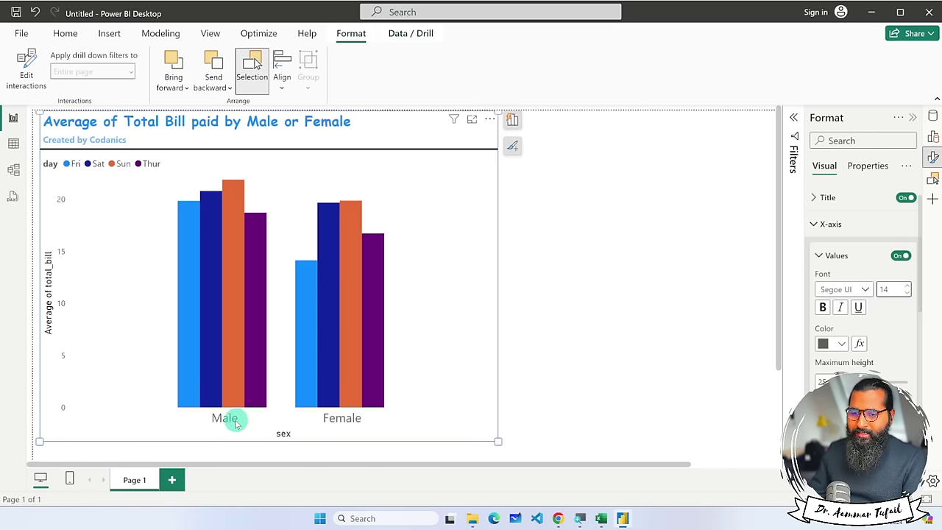
{"action": "left_click", "coordinate": [909, 293]}
{"action": "left_click", "coordinate": [823, 308]}
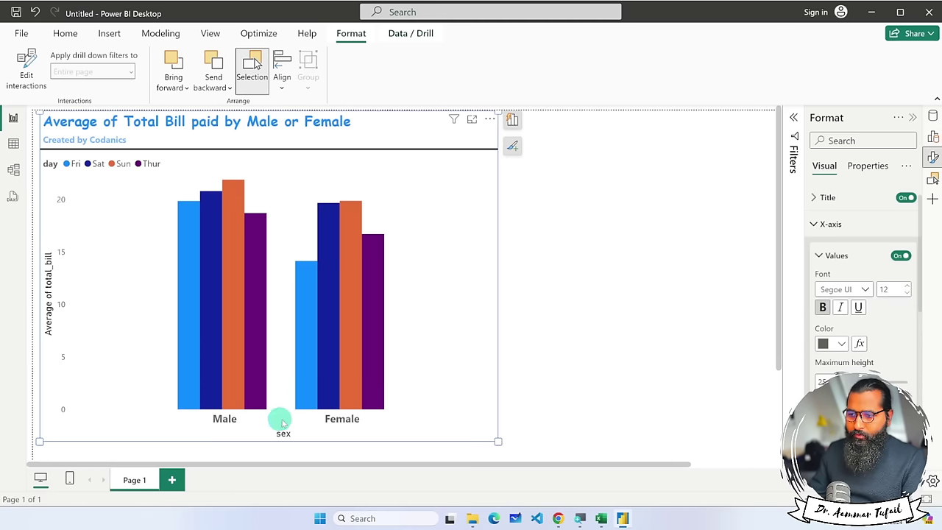
Try Concatenate labels for the x-axis values and switch it off again.
{"action": "scroll", "coordinate": [883, 339], "scroll_direction": "down", "scroll_amount": 2}
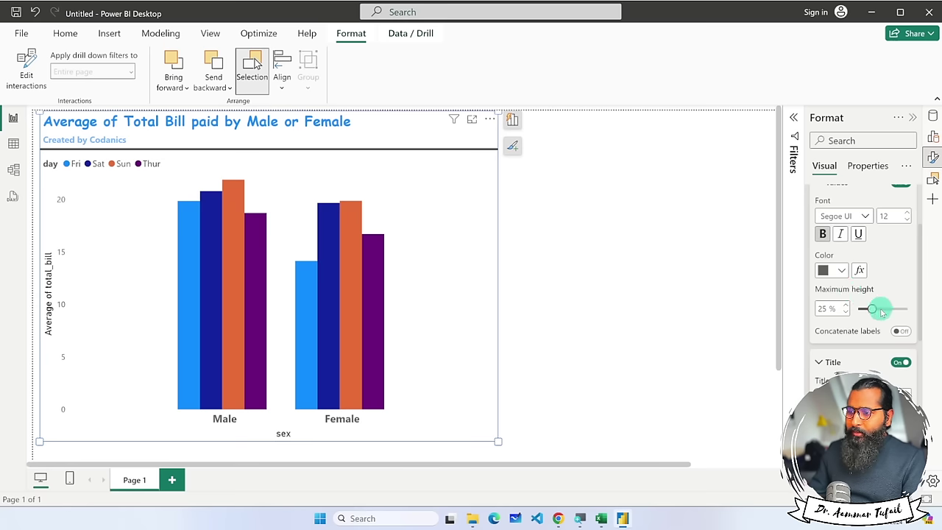
{"action": "scroll", "coordinate": [870, 307], "scroll_direction": "down", "scroll_amount": 1}
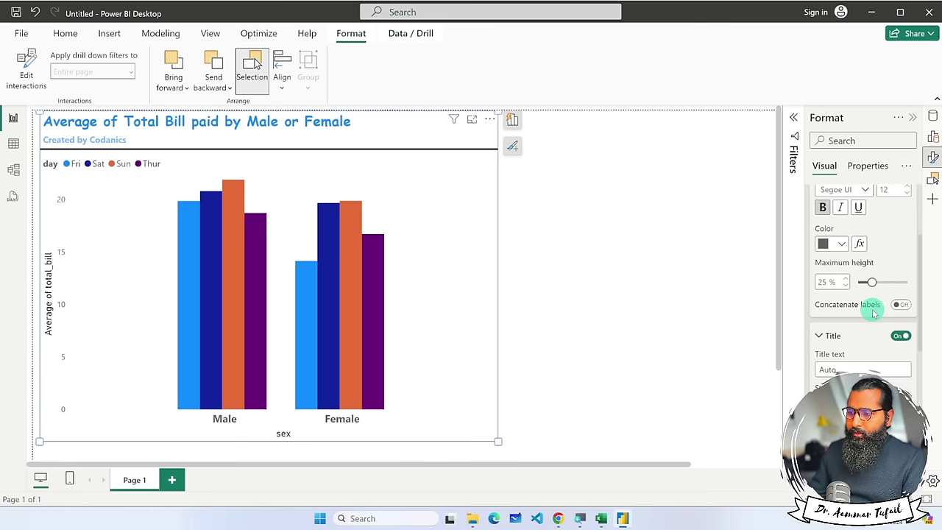
{"action": "left_click", "coordinate": [903, 305]}
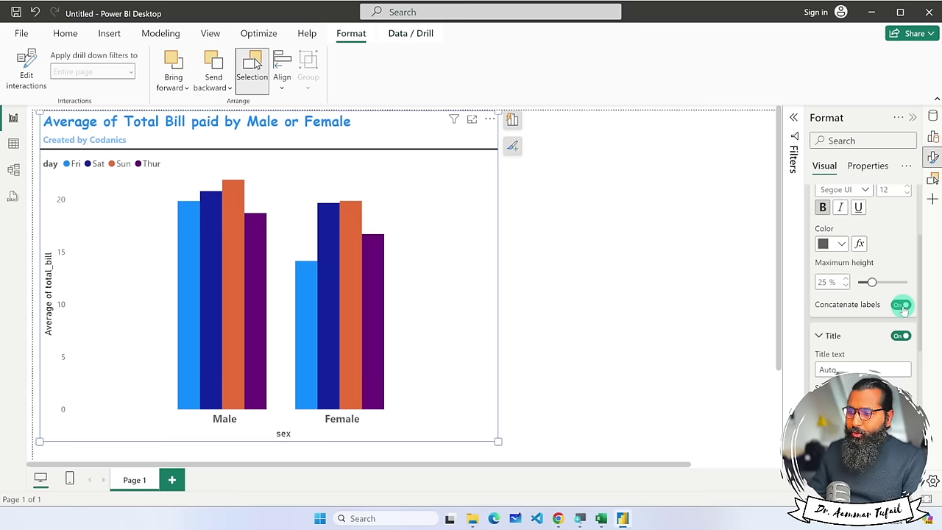
Change the x-axis title text to Sex and format it in bold at font size 14.
{"action": "scroll", "coordinate": [846, 309], "scroll_direction": "down", "scroll_amount": 3}
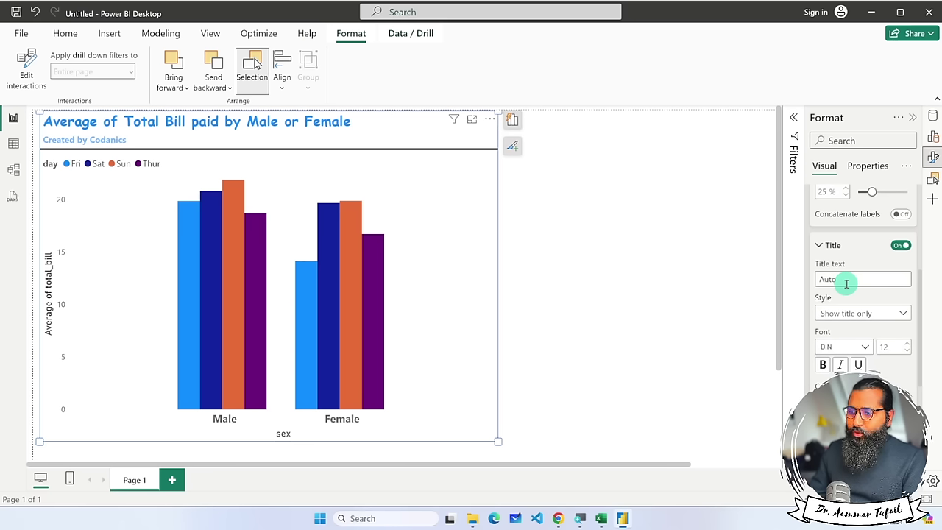
{"action": "left_click", "coordinate": [846, 283]}
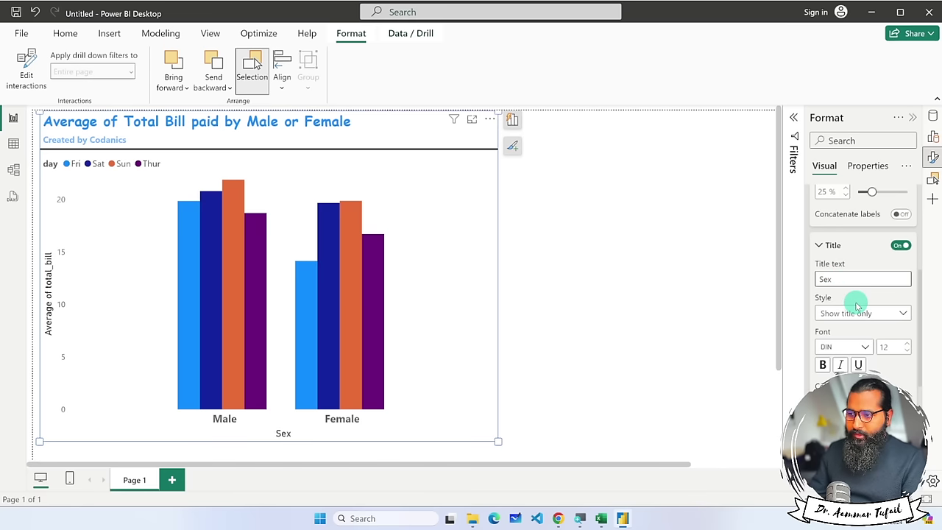
{"action": "scroll", "coordinate": [857, 305], "scroll_direction": "down", "scroll_amount": 4}
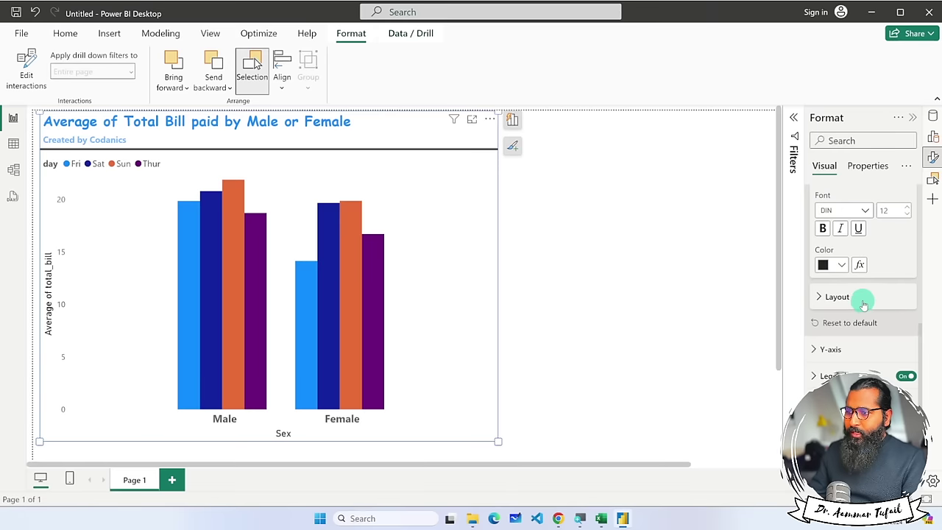
{"action": "scroll", "coordinate": [862, 302], "scroll_direction": "up", "scroll_amount": 3}
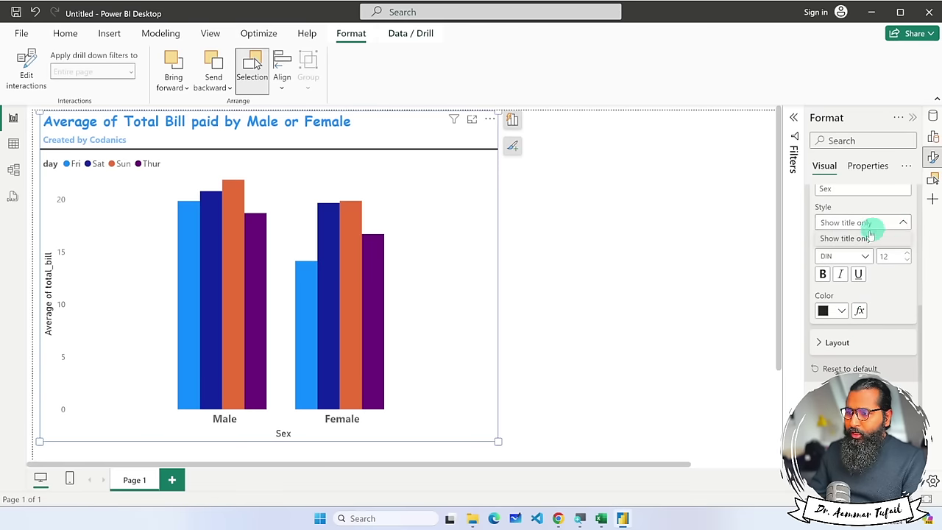
{"action": "left_click", "coordinate": [903, 223]}
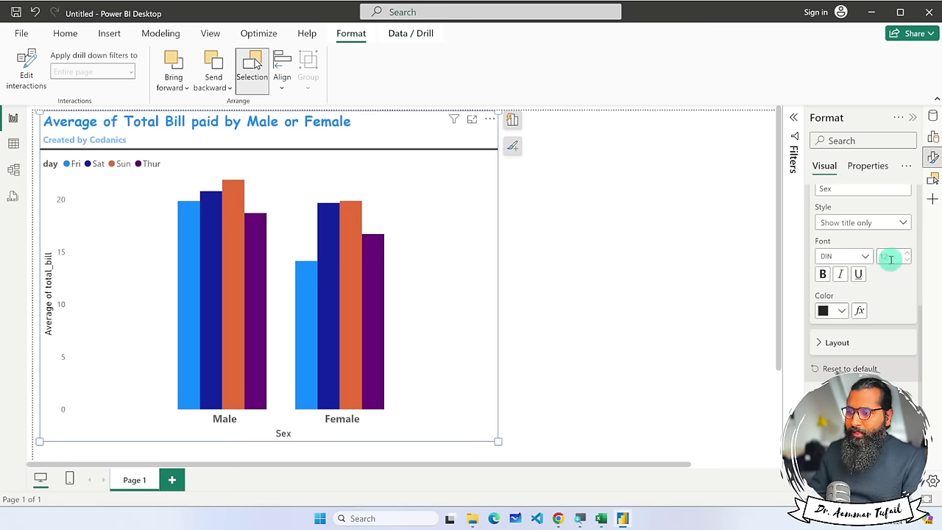
{"action": "left_click", "coordinate": [823, 274]}
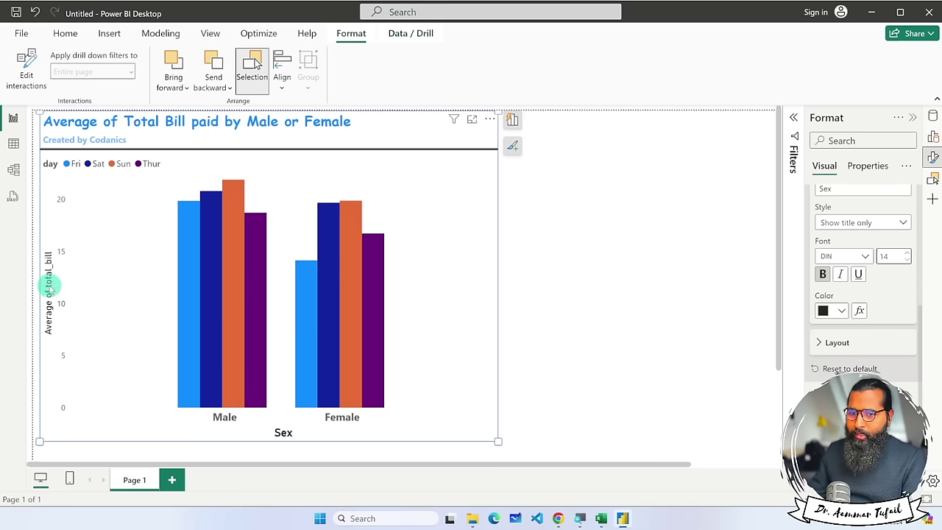
Format the y-axis title in bold at font size 14.
{"action": "scroll", "coordinate": [832, 279], "scroll_direction": "down", "scroll_amount": 2}
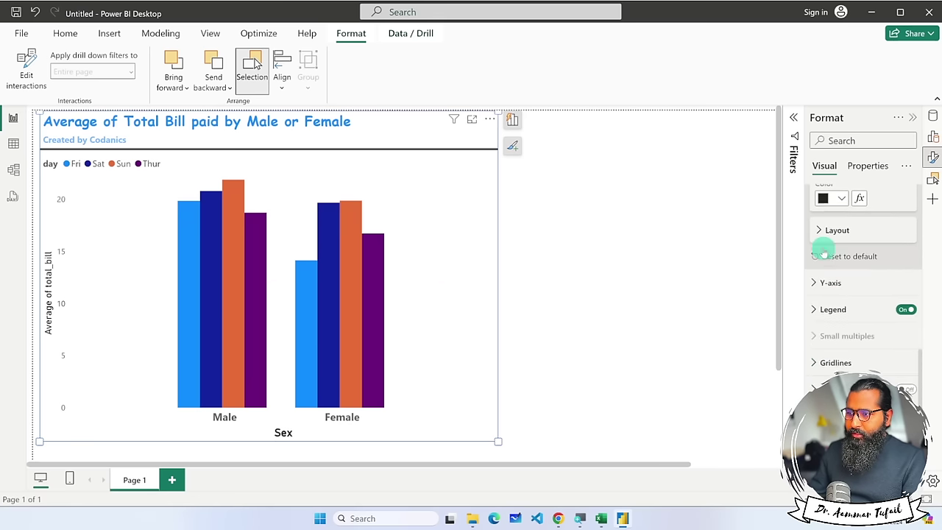
{"action": "left_click", "coordinate": [823, 229]}
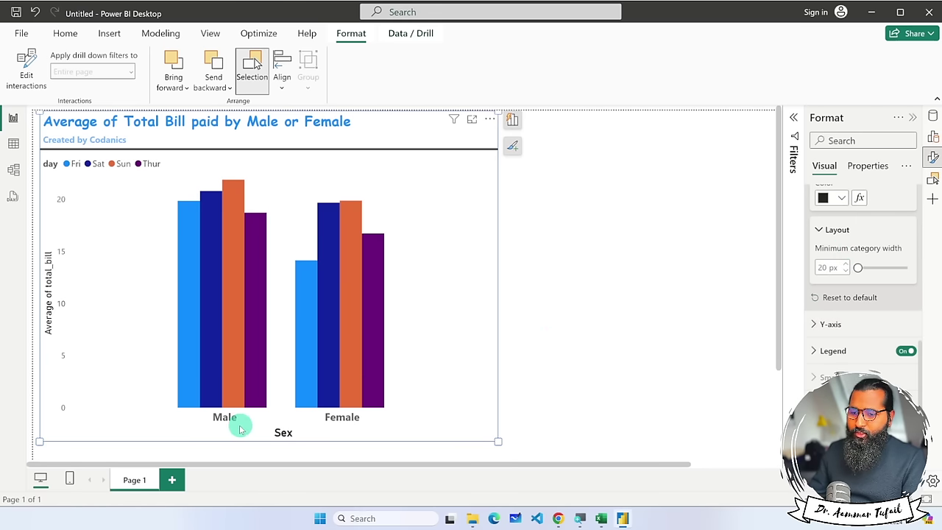
{"action": "left_click", "coordinate": [815, 324]}
{"action": "scroll", "coordinate": [852, 339], "scroll_direction": "down", "scroll_amount": 1}
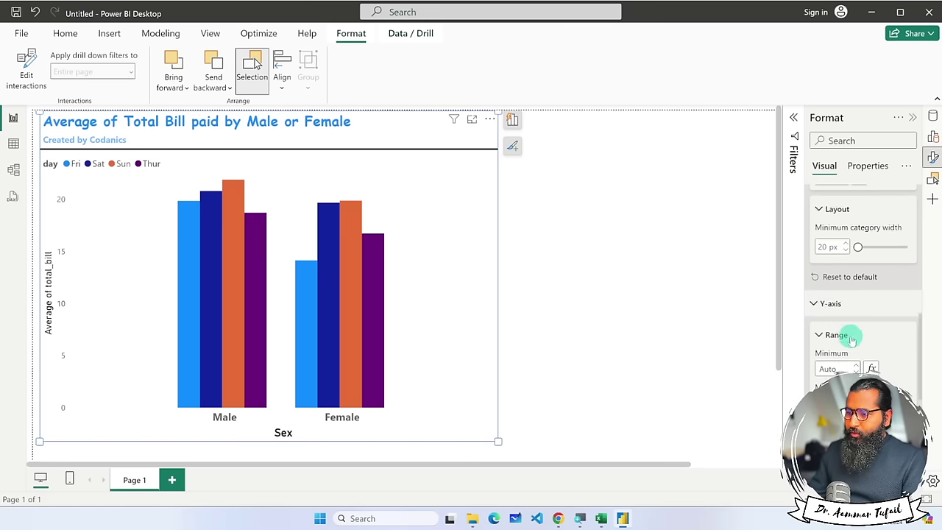
{"action": "scroll", "coordinate": [851, 339], "scroll_direction": "down", "scroll_amount": 5}
{"action": "left_click", "coordinate": [819, 327]}
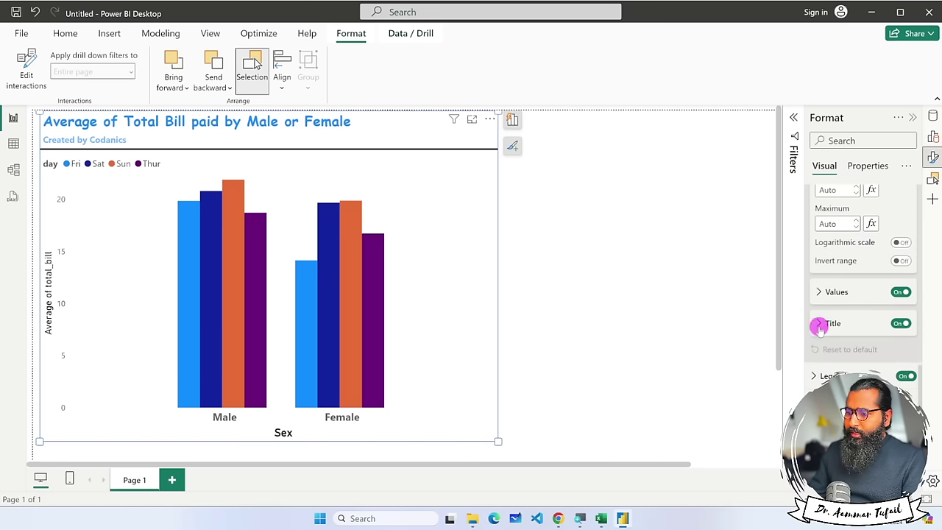
{"action": "scroll", "coordinate": [862, 343], "scroll_direction": "down", "scroll_amount": 2}
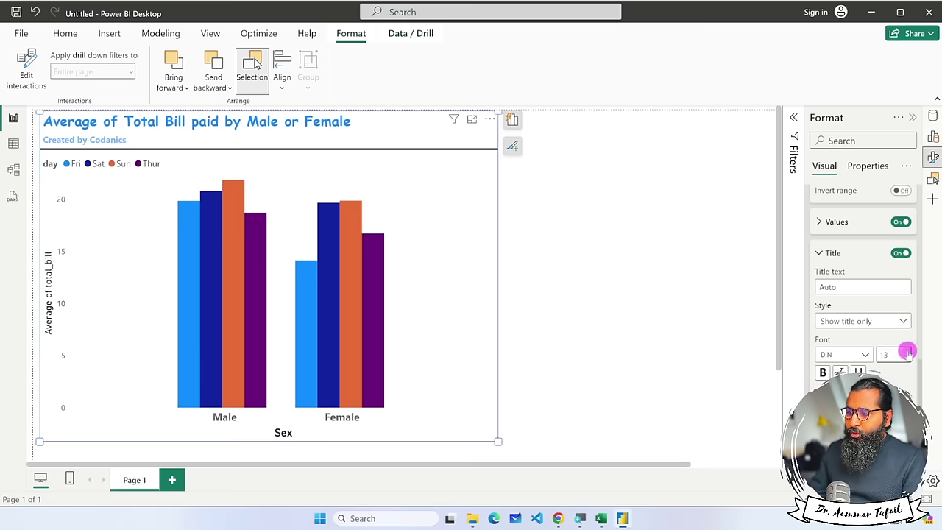
{"action": "left_click", "coordinate": [823, 372]}
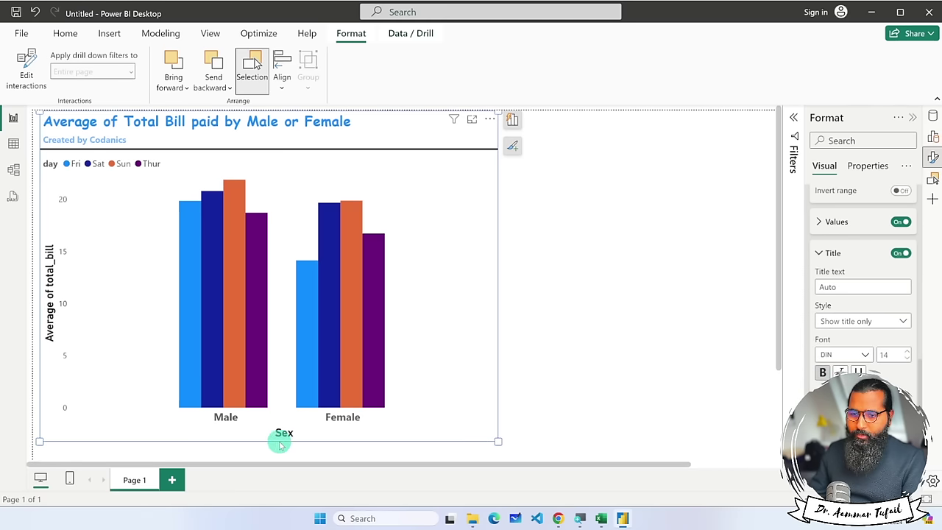
Change the legend's title text to Day.
{"action": "scroll", "coordinate": [862, 295], "scroll_direction": "down", "scroll_amount": 4}
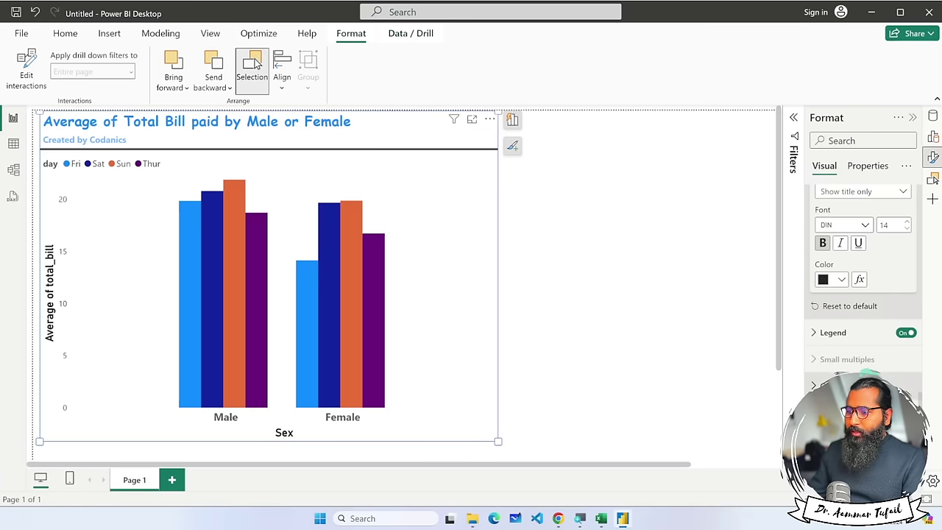
{"action": "left_click", "coordinate": [815, 334]}
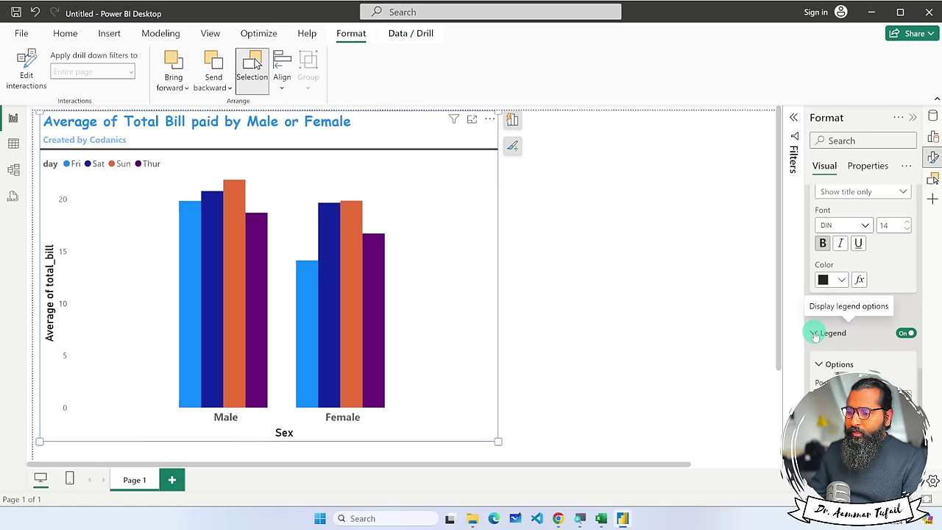
{"action": "left_click", "coordinate": [814, 334]}
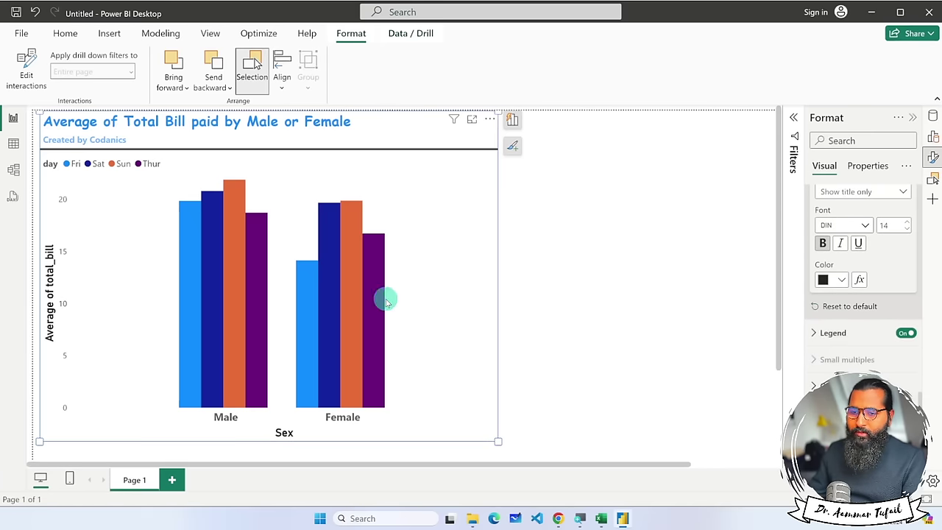
{"action": "left_click", "coordinate": [49, 163]}
{"action": "left_click", "coordinate": [822, 325]}
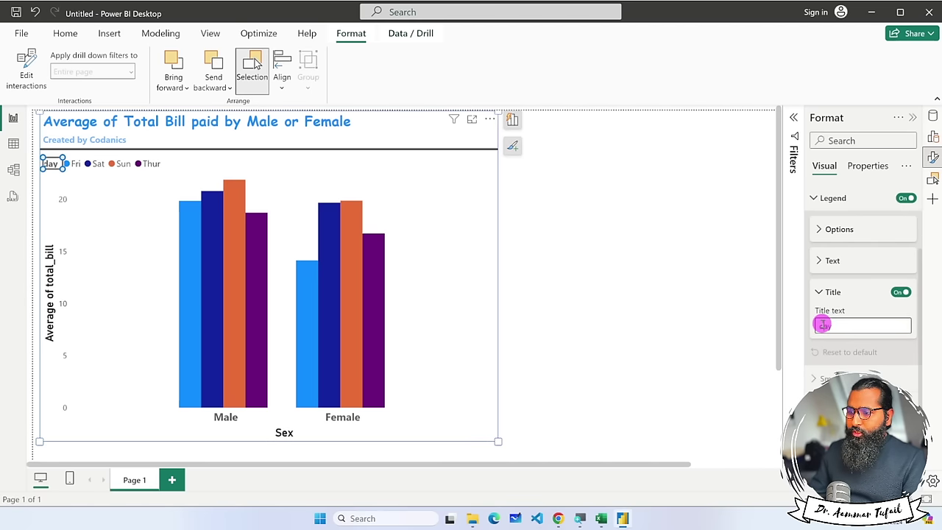
{"action": "double_click", "coordinate": [827, 327]}
{"action": "type", "text": "Day"}
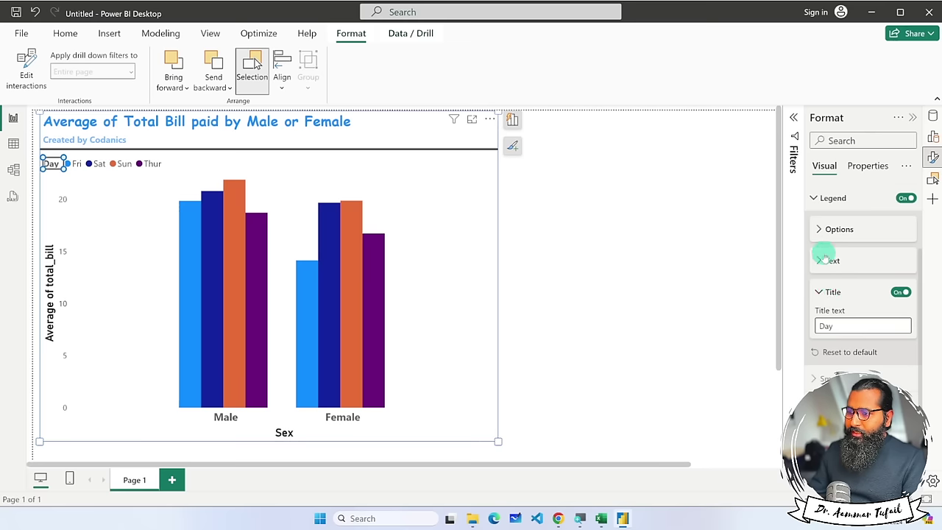
Try the legend in the Top center and Top right stacked positions.
{"action": "left_click", "coordinate": [817, 230]}
{"action": "left_click", "coordinate": [851, 262]}
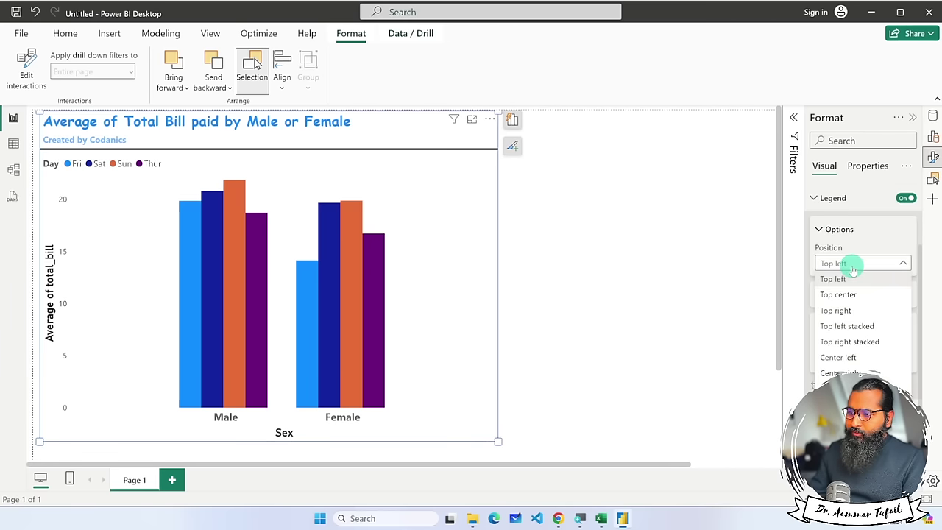
{"action": "left_click", "coordinate": [854, 295]}
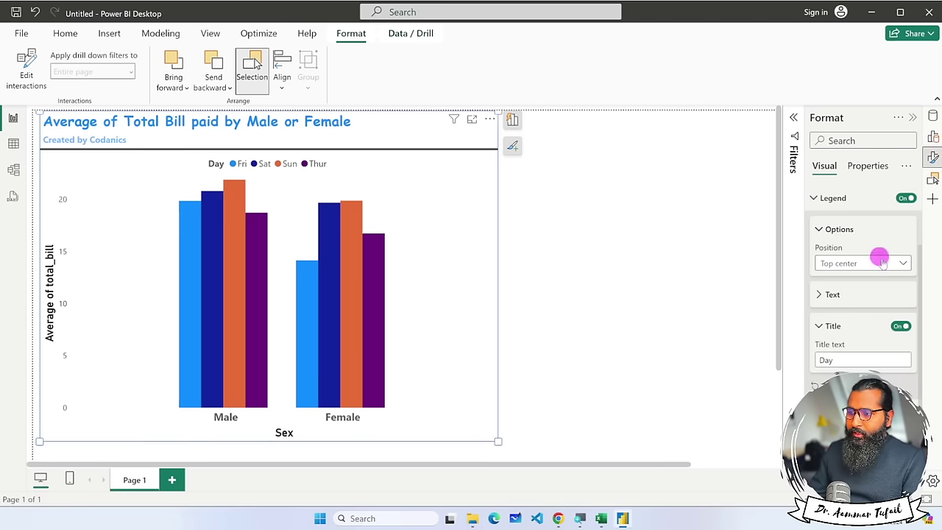
{"action": "left_click", "coordinate": [878, 260]}
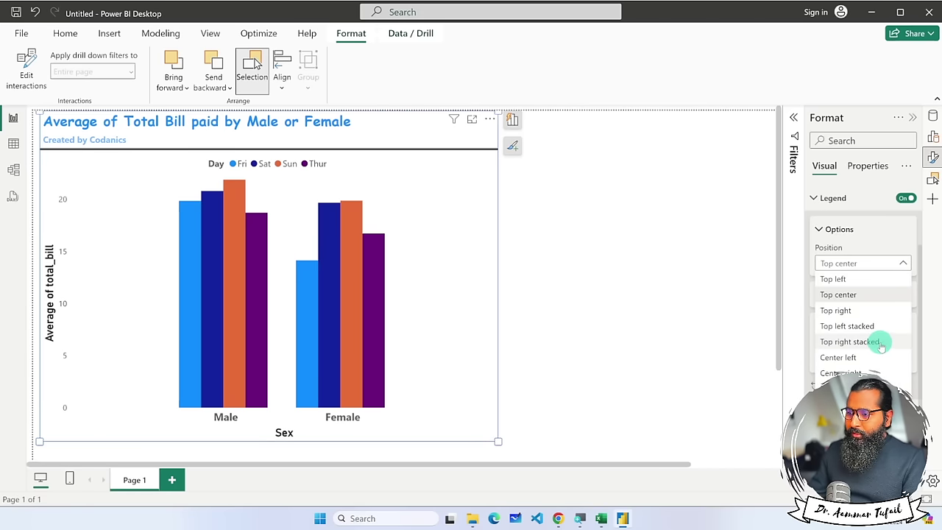
{"action": "left_click", "coordinate": [854, 342]}
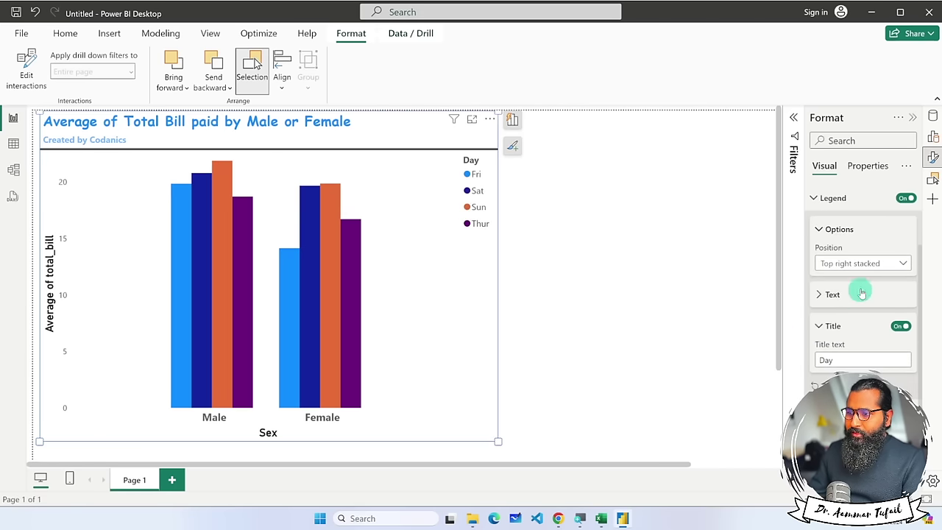
Try the legend at Center right, Bottom left and Bottom center, and return it to Top right stacked.
{"action": "left_click", "coordinate": [863, 264]}
{"action": "left_click", "coordinate": [872, 374]}
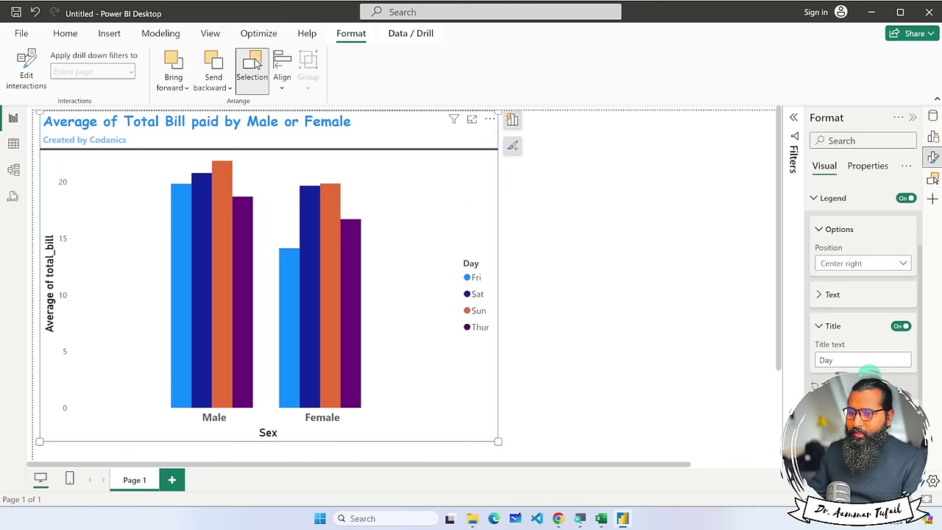
{"action": "left_click", "coordinate": [857, 266]}
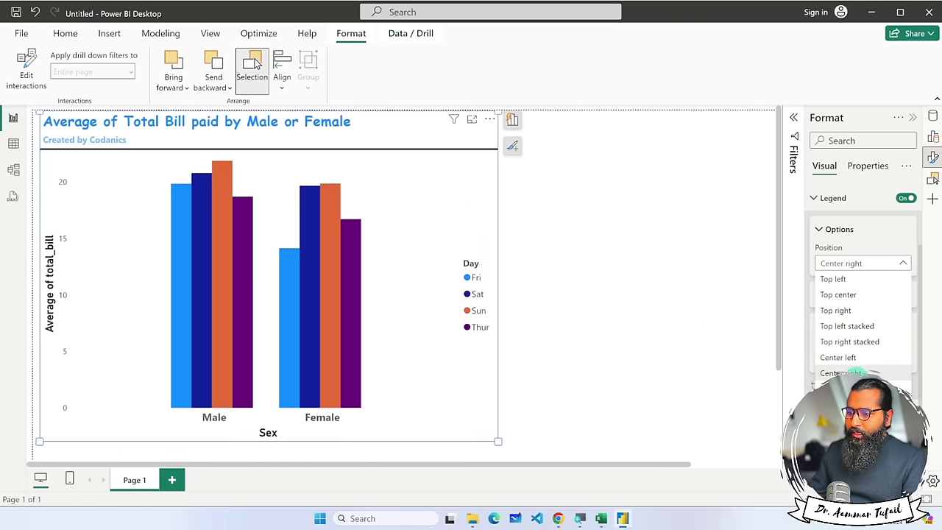
{"action": "left_click", "coordinate": [839, 389]}
{"action": "left_click", "coordinate": [845, 267]}
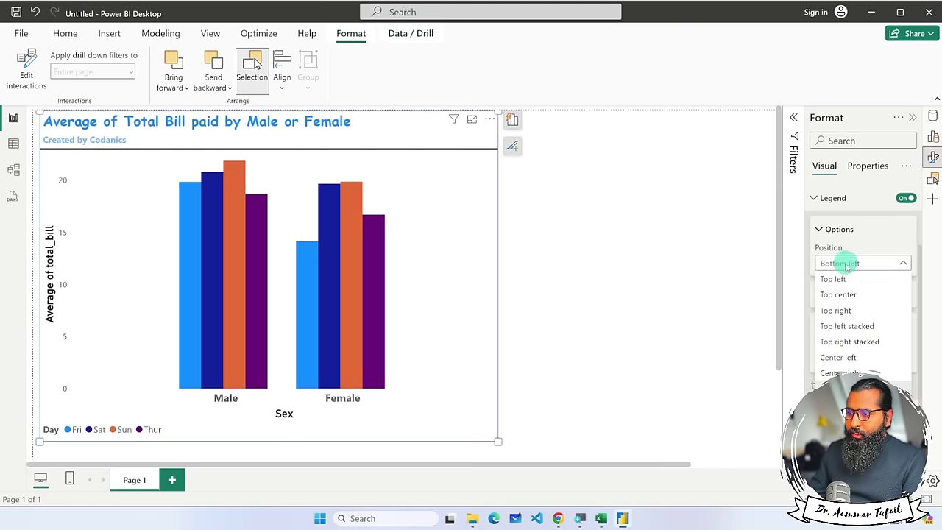
{"action": "left_click", "coordinate": [843, 404]}
{"action": "left_click", "coordinate": [858, 263]}
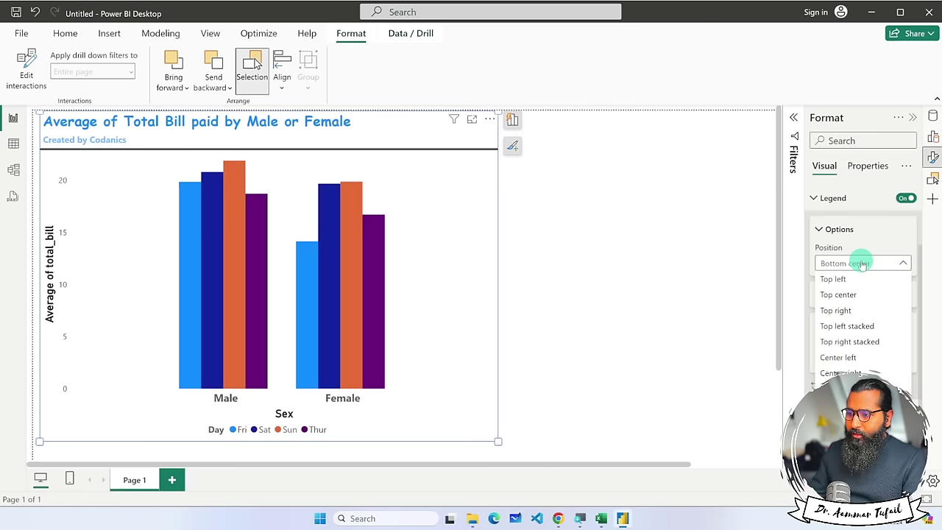
{"action": "left_click", "coordinate": [872, 342]}
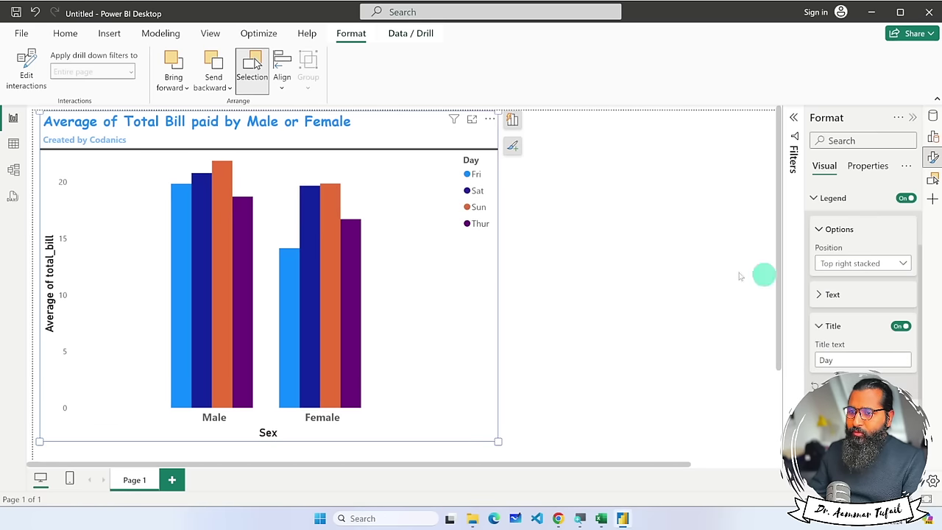
Move the chart flush with the page's left edge and select its legend.
{"action": "left_click", "coordinate": [472, 190]}
{"action": "left_click_drag", "start_coordinate": [472, 191], "coordinate": [431, 181]}
{"action": "left_click", "coordinate": [477, 185]}
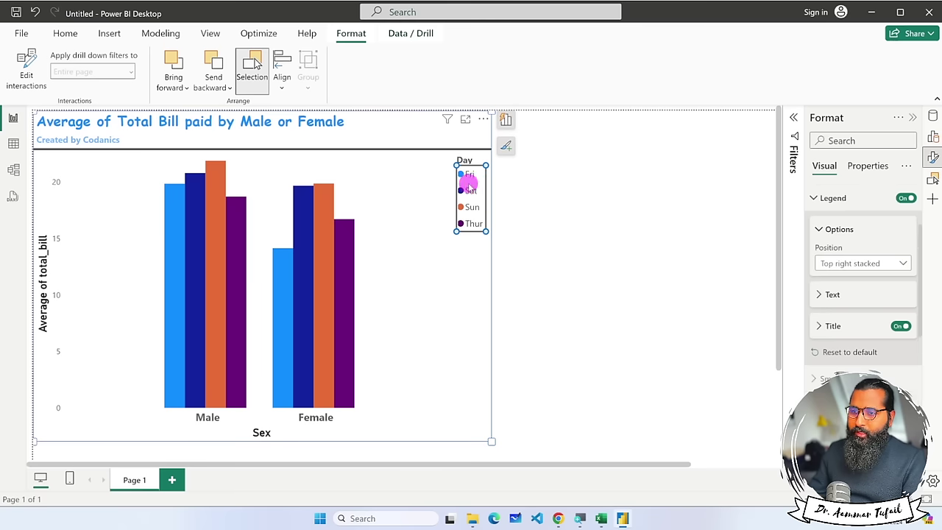
Try font size 11 and bold on the legend text, and restore it to size 10 without bold.
{"action": "left_click", "coordinate": [818, 295]}
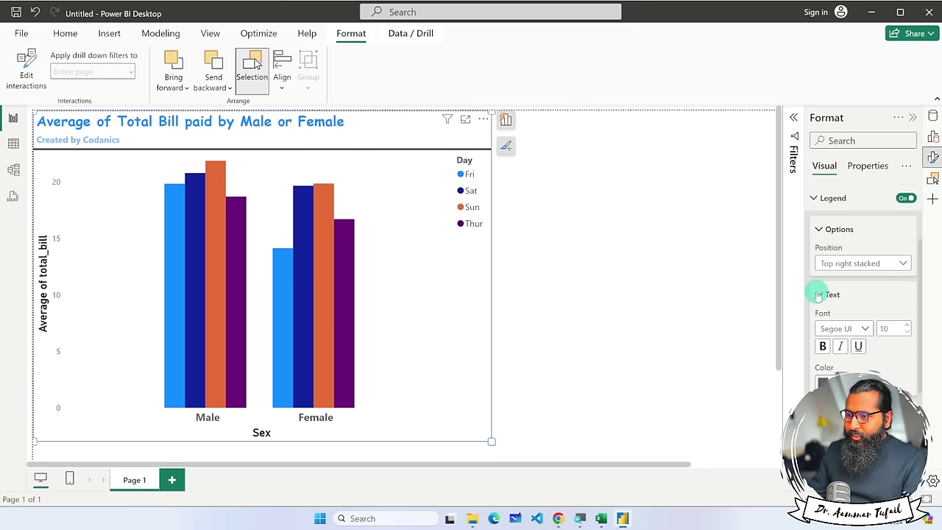
{"action": "left_click", "coordinate": [908, 332]}
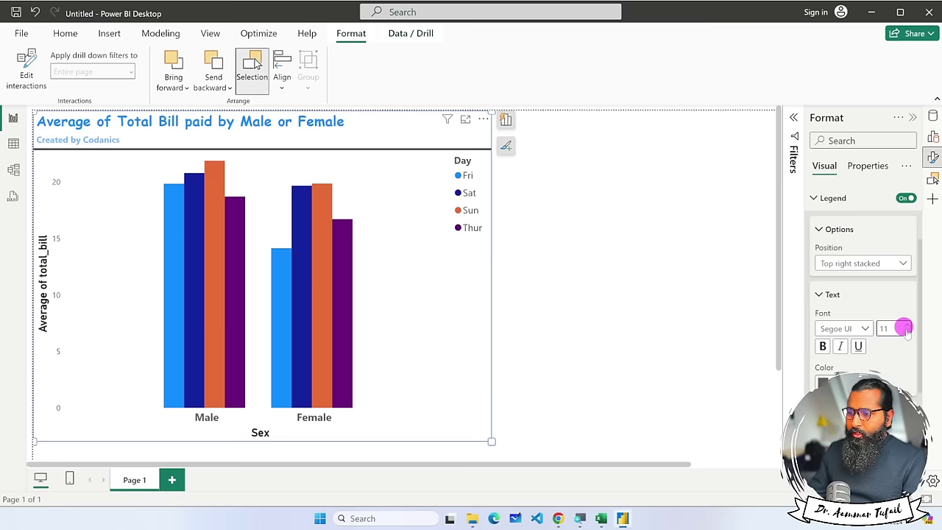
{"action": "left_click", "coordinate": [825, 346]}
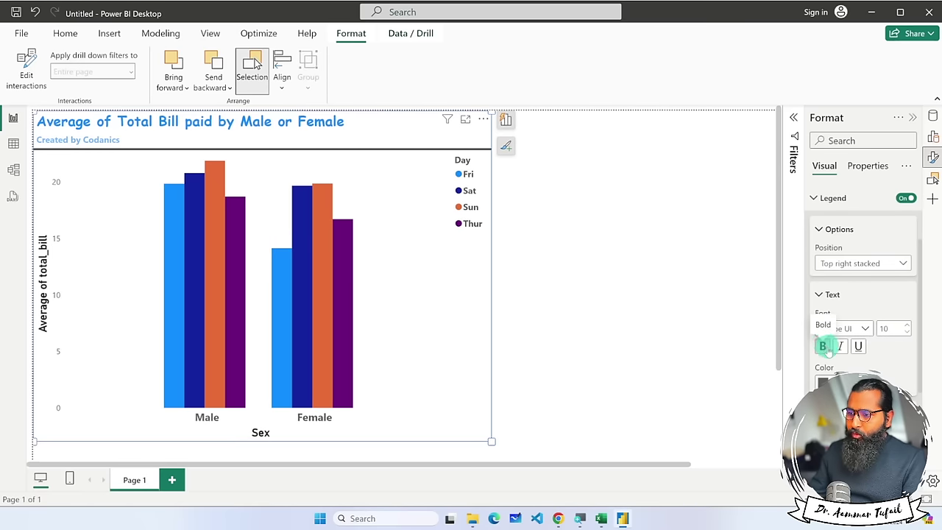
{"action": "left_click", "coordinate": [825, 347]}
{"action": "scroll", "coordinate": [891, 371], "scroll_direction": "down", "scroll_amount": 2}
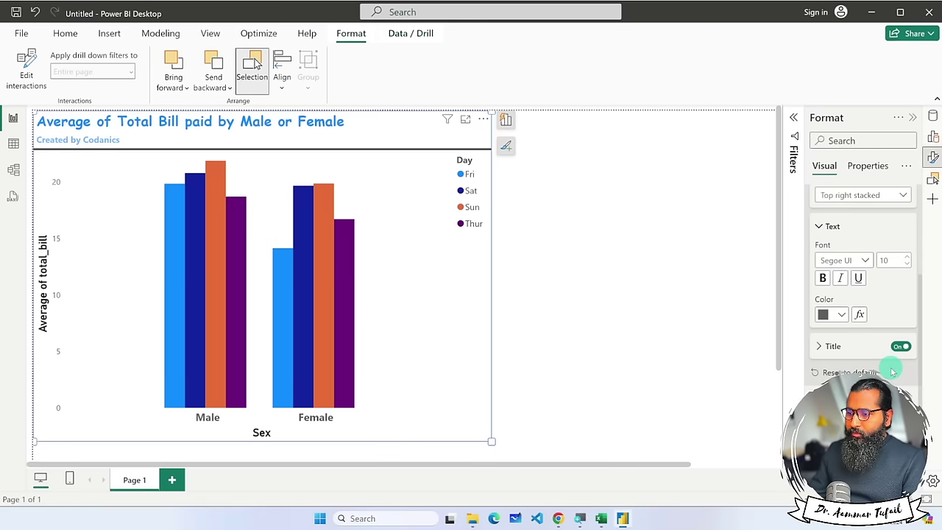
{"action": "left_click", "coordinate": [818, 336]}
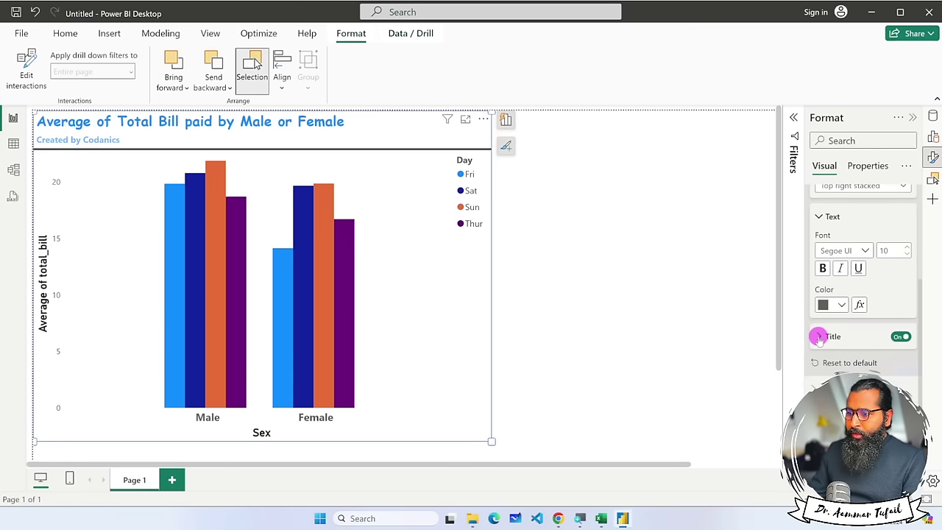
{"action": "left_click", "coordinate": [818, 337]}
Try the chart's horizontal gridlines and switch them off again.
{"action": "scroll", "coordinate": [817, 336], "scroll_direction": "down", "scroll_amount": 3}
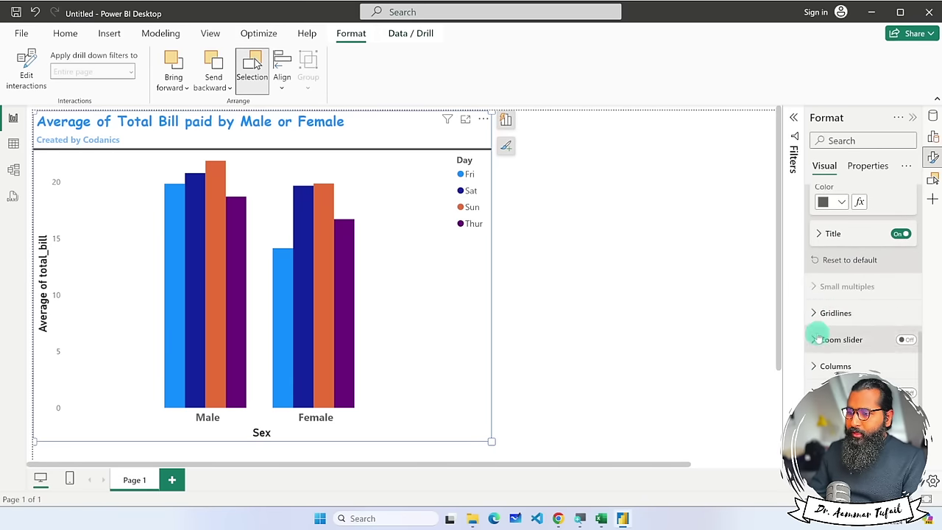
{"action": "left_click", "coordinate": [813, 314]}
{"action": "left_click", "coordinate": [902, 346]}
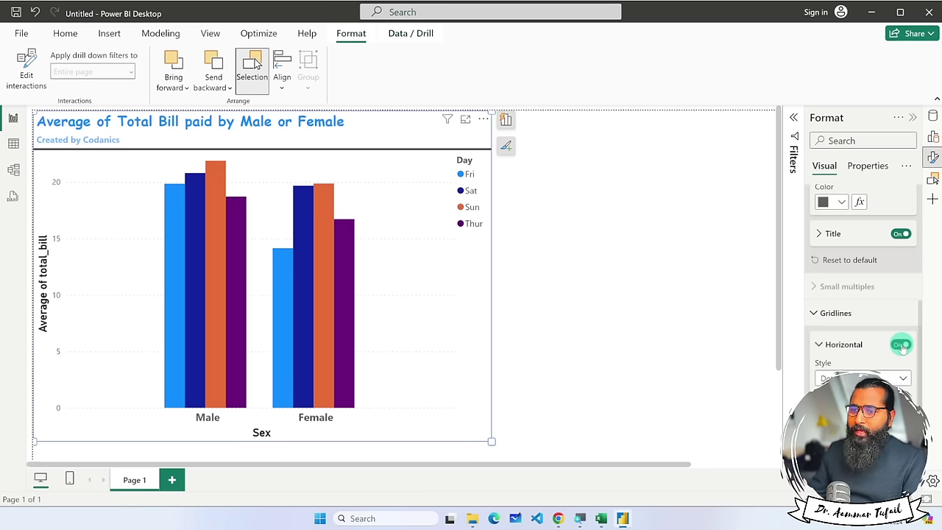
{"action": "left_click", "coordinate": [902, 345]}
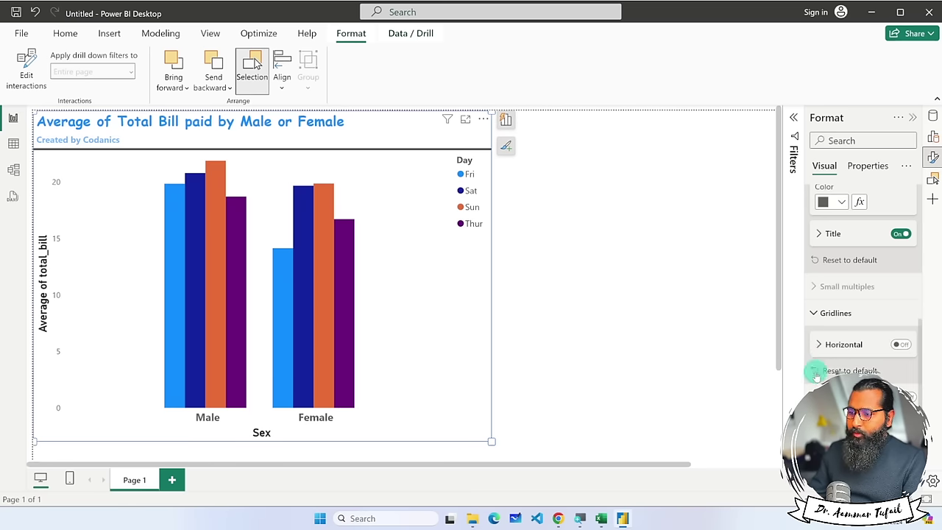
{"action": "scroll", "coordinate": [813, 389], "scroll_direction": "down", "scroll_amount": 1}
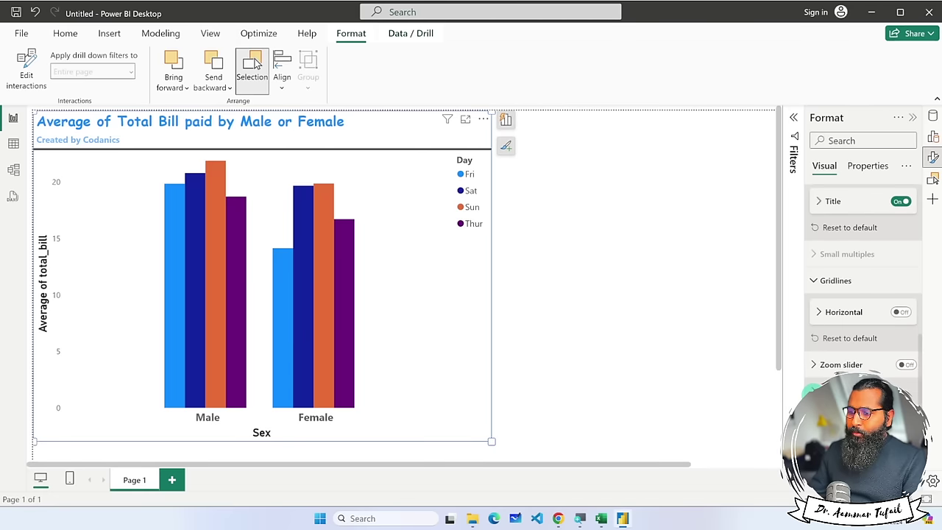
{"action": "left_click", "coordinate": [815, 280]}
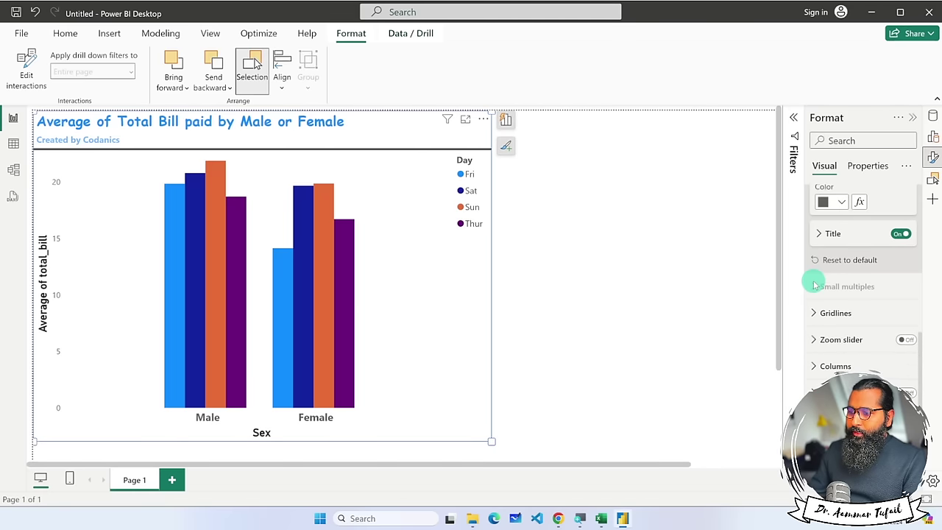
Turn on the zoom slider, test it by narrowing the y-axis range from both ends, and restore the full range.
{"action": "left_click", "coordinate": [905, 339]}
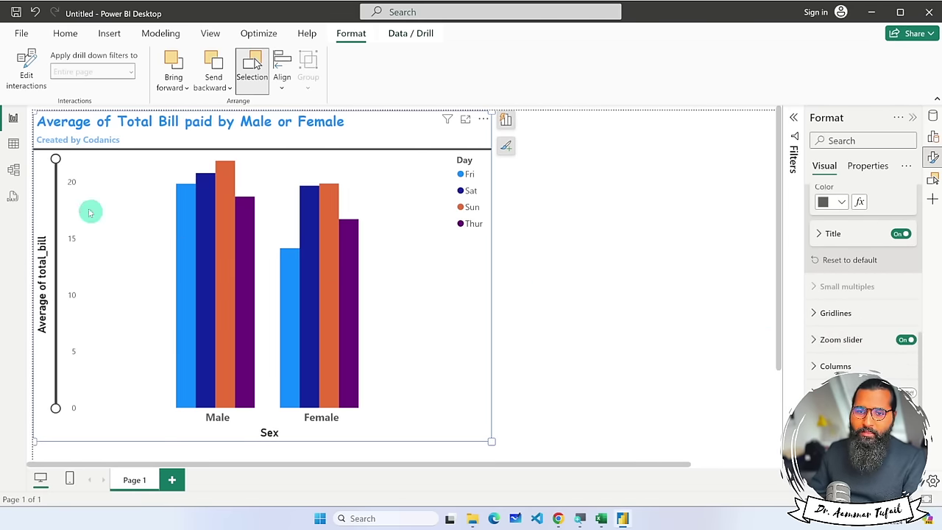
{"action": "mouse_move", "coordinate": [55, 158]}
{"action": "left_mouse_down"}
{"action": "mouse_move", "coordinate": [36, 395]}
{"action": "mouse_move", "coordinate": [59, 299]}
{"action": "mouse_move", "coordinate": [66, 158]}
{"action": "left_mouse_up"}
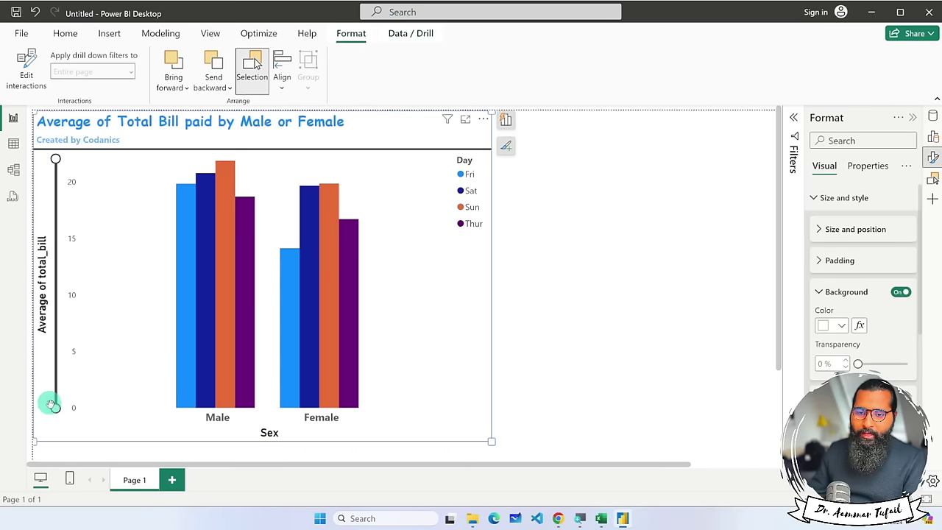
{"action": "left_click_drag", "start_coordinate": [49, 403], "coordinate": [63, 301]}
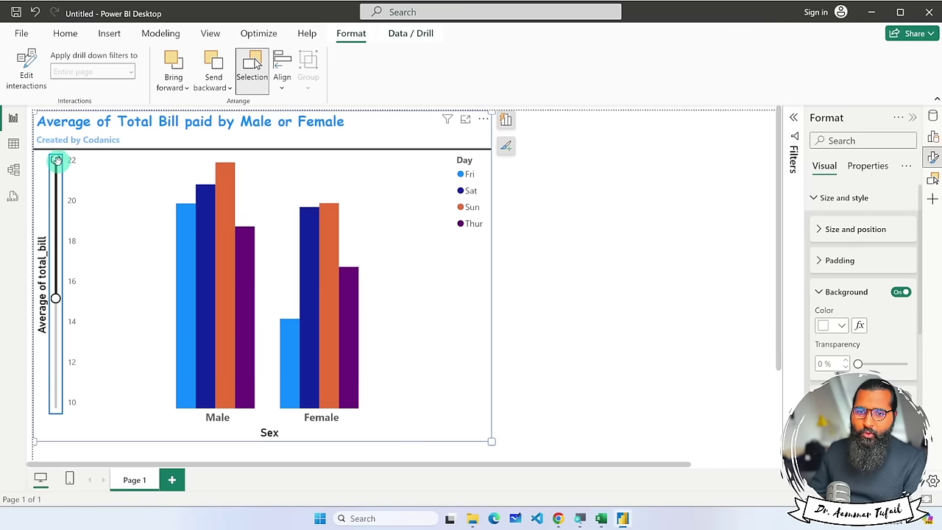
{"action": "left_click_drag", "start_coordinate": [59, 157], "coordinate": [64, 243]}
{"action": "left_click_drag", "start_coordinate": [57, 294], "coordinate": [51, 410]}
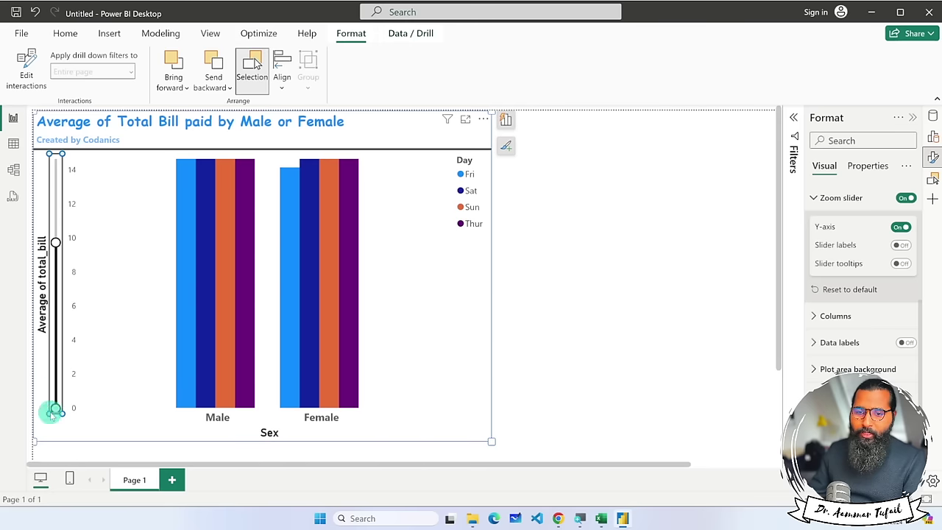
{"action": "left_click_drag", "start_coordinate": [55, 243], "coordinate": [59, 156]}
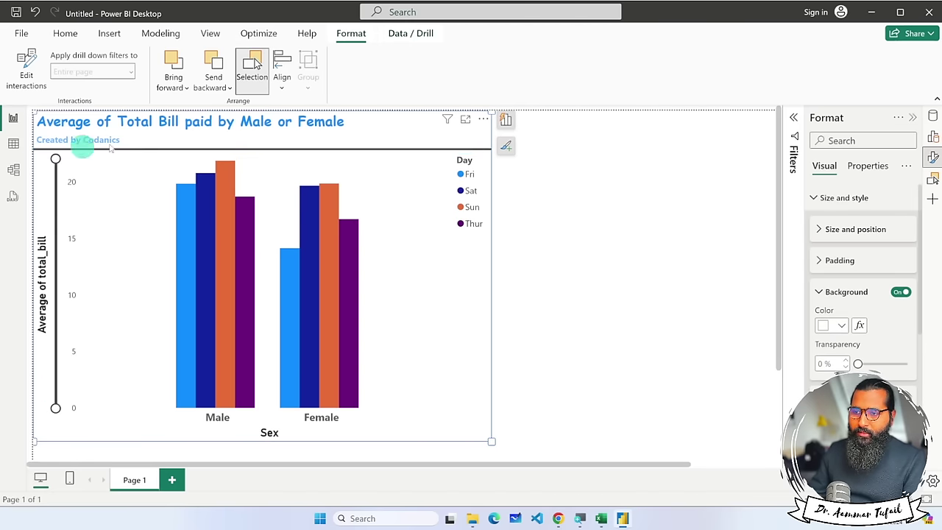
Add data labels to the chart, toggling both them and the zoom slider off and on again.
{"action": "left_click", "coordinate": [506, 145]}
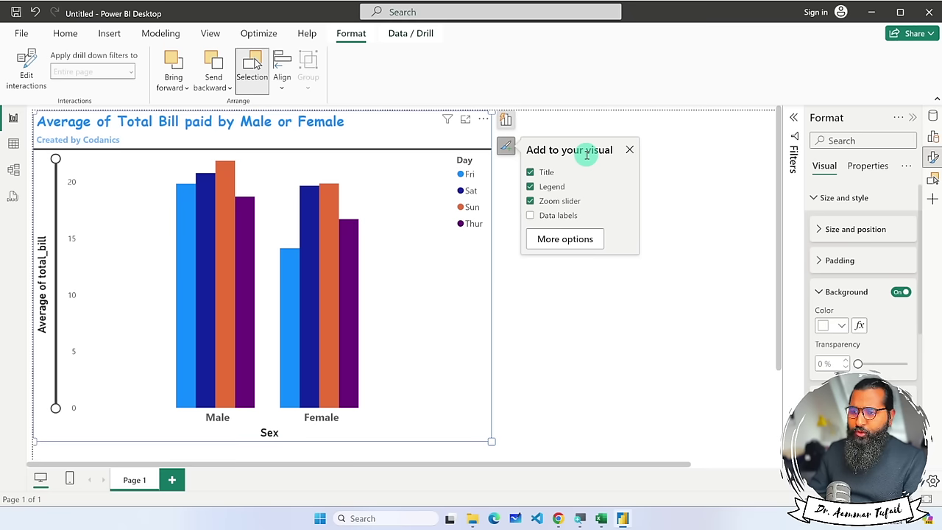
{"action": "left_click", "coordinate": [530, 217]}
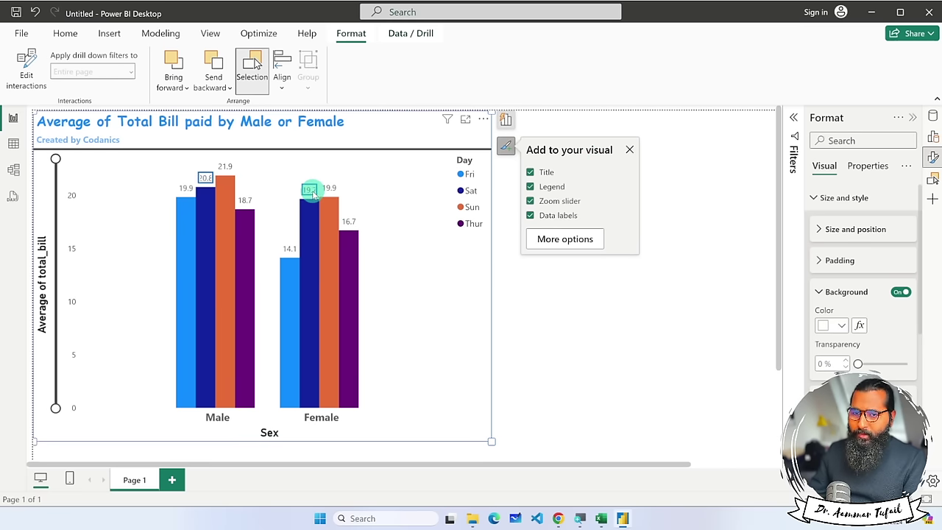
{"action": "left_click", "coordinate": [530, 215]}
{"action": "left_click", "coordinate": [530, 201]}
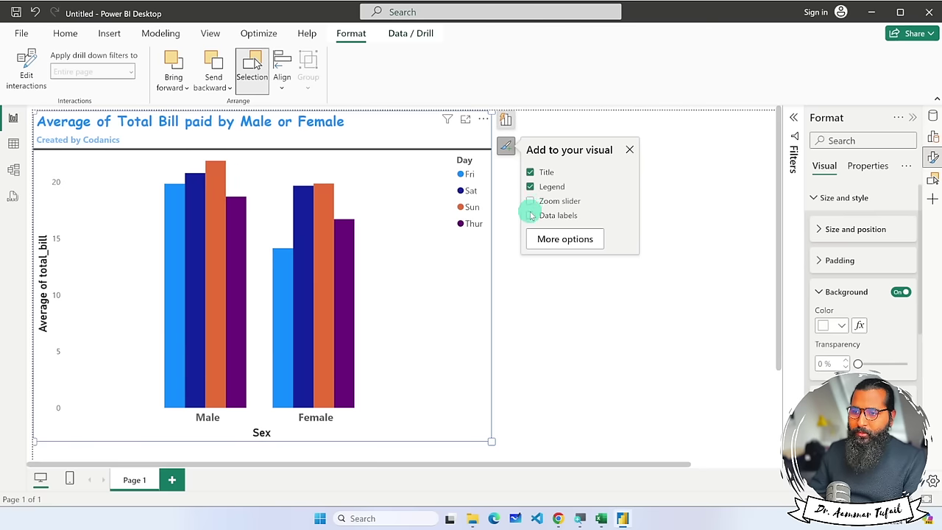
{"action": "left_click", "coordinate": [530, 215]}
{"action": "left_click", "coordinate": [530, 201]}
{"action": "left_click", "coordinate": [506, 145]}
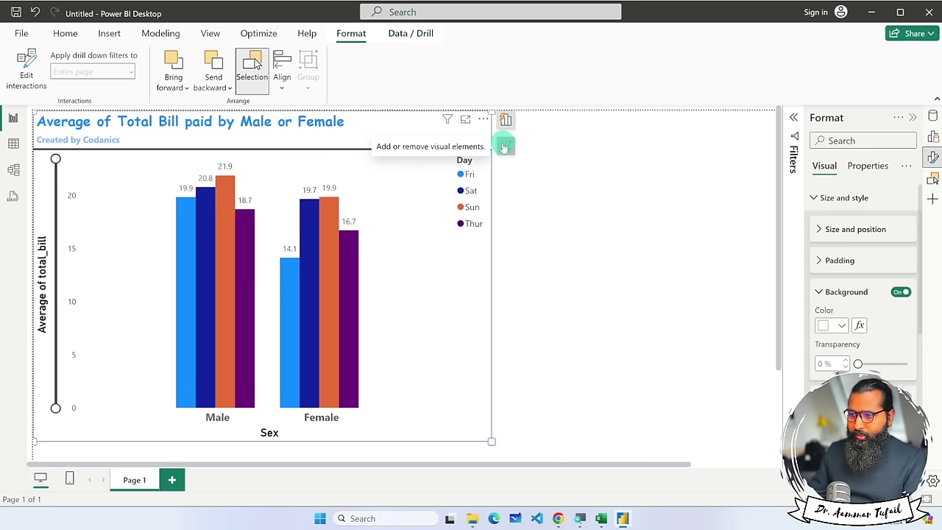
{"action": "scroll", "coordinate": [894, 315], "scroll_direction": "down", "scroll_amount": 2}
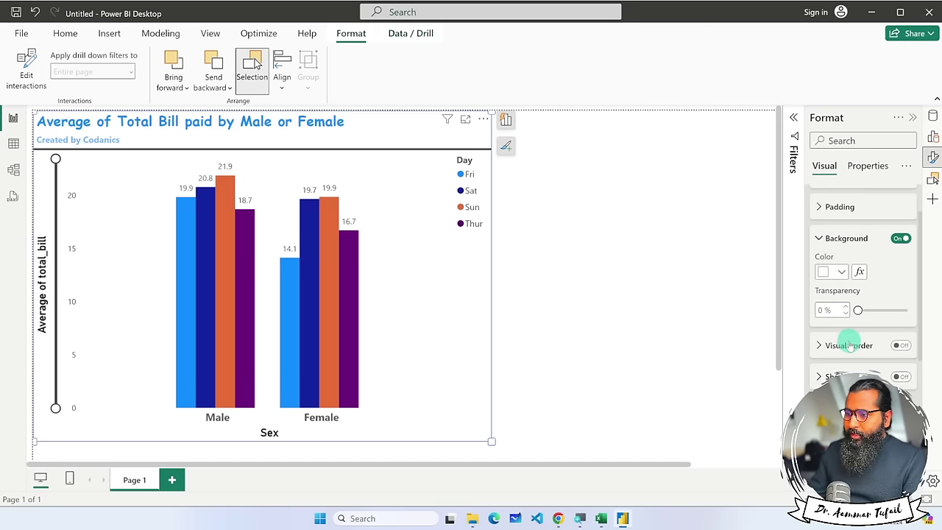
{"action": "scroll", "coordinate": [850, 342], "scroll_direction": "up", "scroll_amount": 2}
{"action": "scroll", "coordinate": [841, 324], "scroll_direction": "up", "scroll_amount": 8}
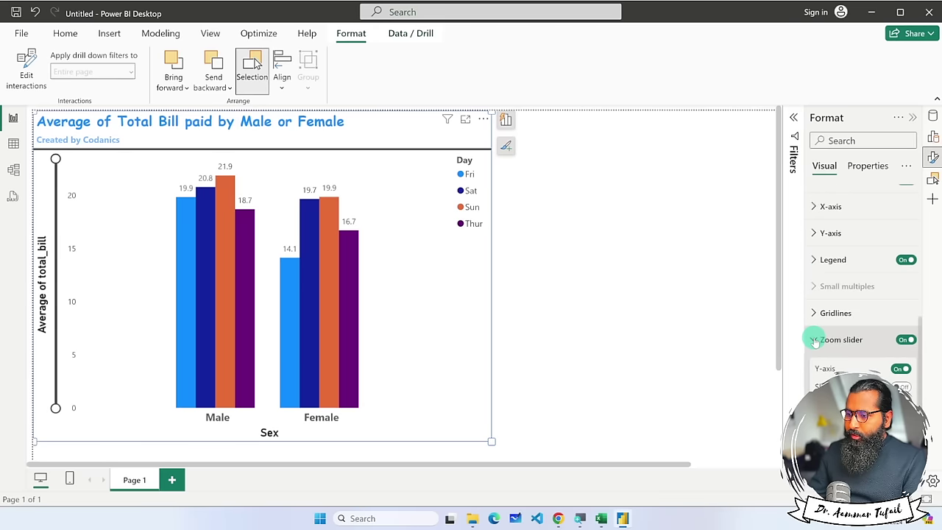
{"action": "left_click", "coordinate": [901, 387]}
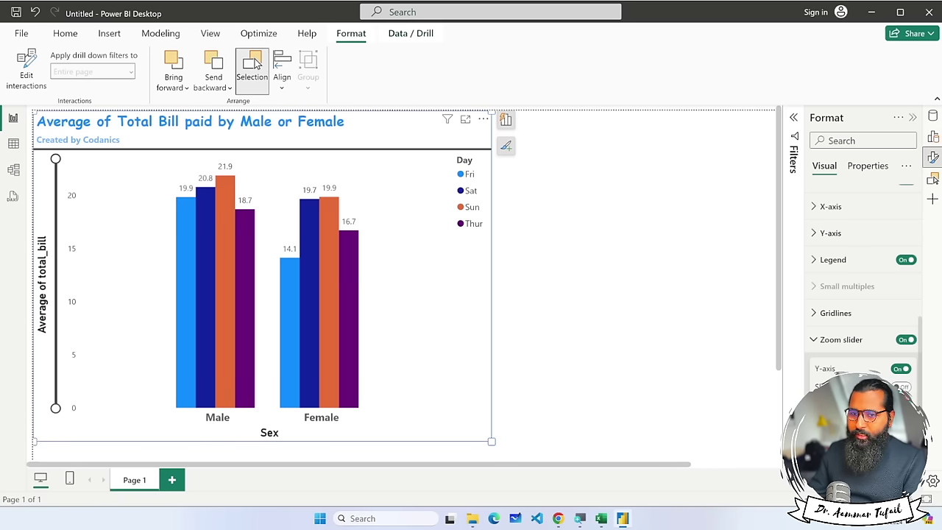
Set the column color of the Fri series to the dark purple from the recent colors.
{"action": "scroll", "coordinate": [861, 294], "scroll_direction": "down", "scroll_amount": 3}
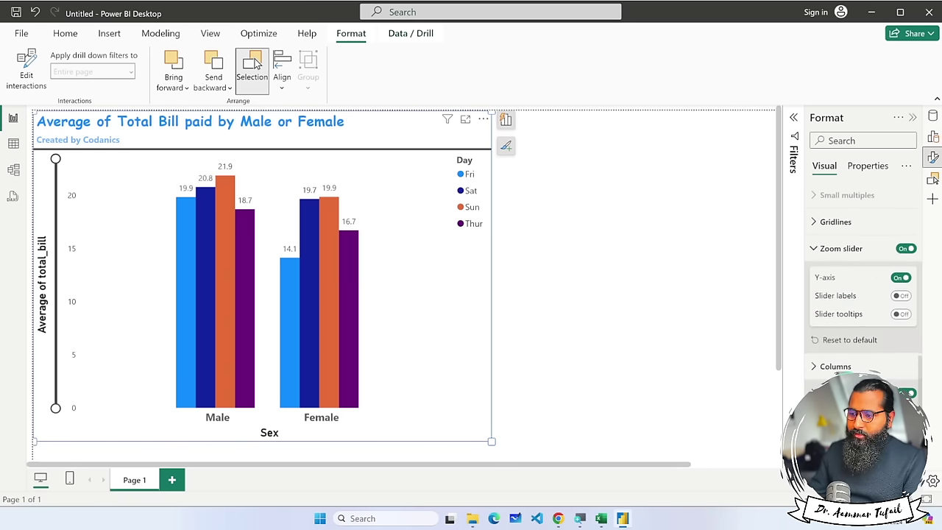
{"action": "left_click", "coordinate": [824, 368]}
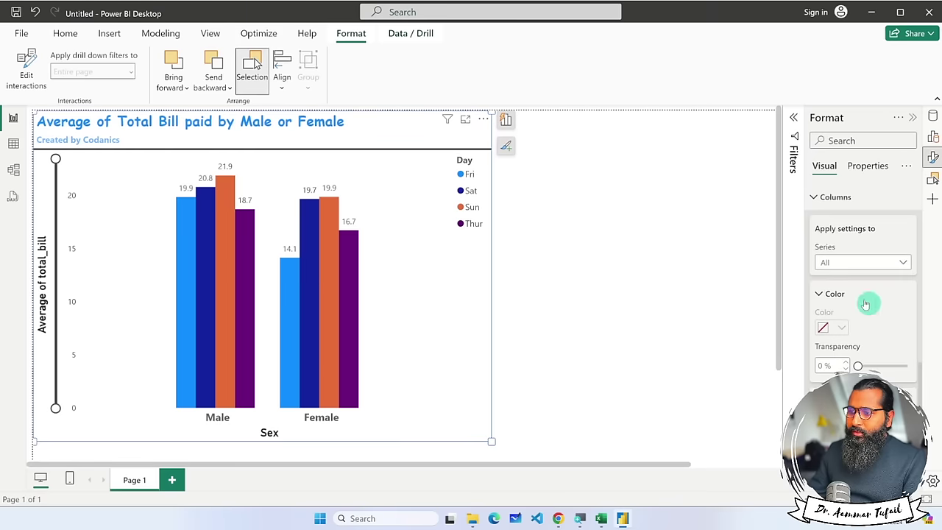
{"action": "left_click", "coordinate": [863, 265]}
{"action": "left_click", "coordinate": [906, 237]}
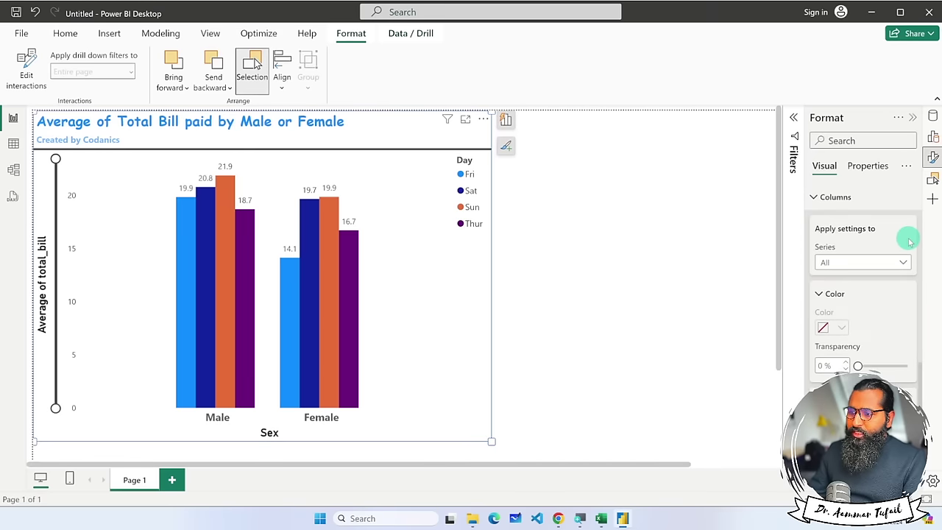
{"action": "left_click", "coordinate": [857, 265]}
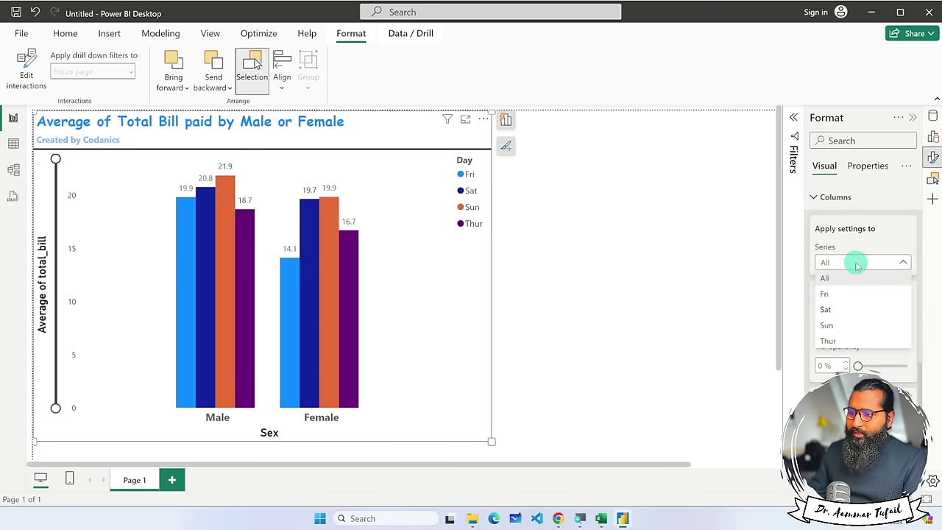
{"action": "left_click", "coordinate": [831, 294]}
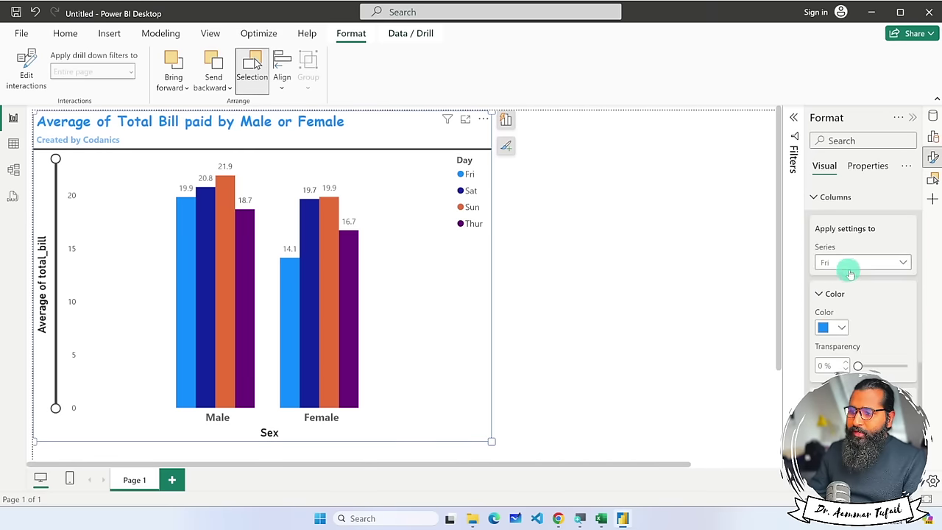
{"action": "left_click", "coordinate": [842, 327]}
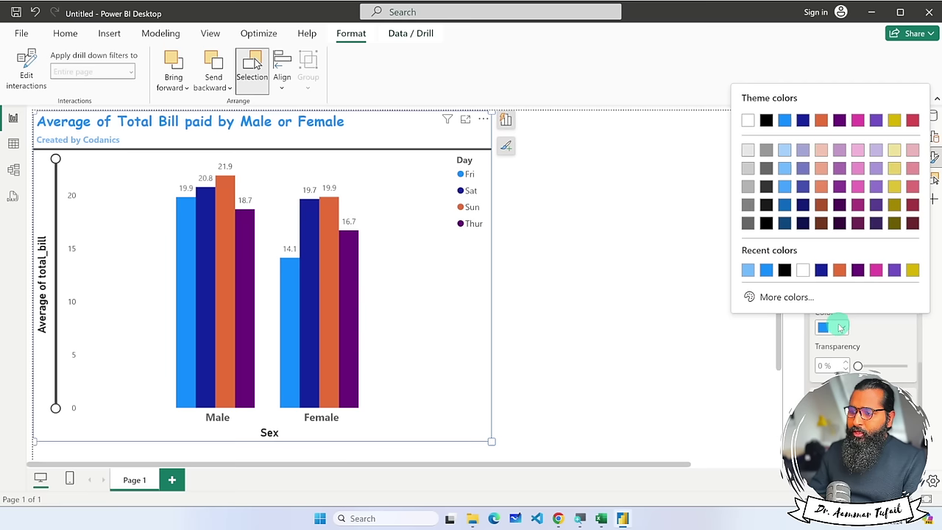
{"action": "left_click", "coordinate": [859, 272]}
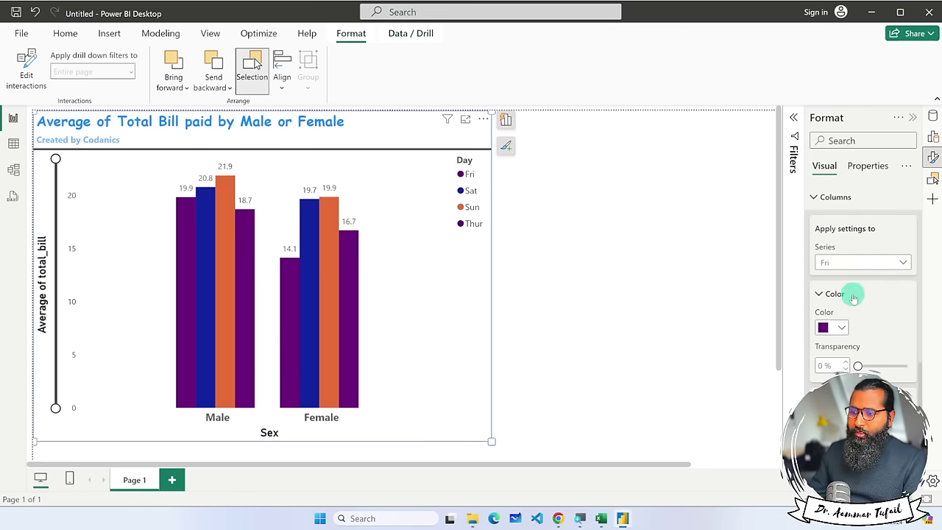
Set the column color of the Fri series to dark yellow and of the Sat series to orange.
{"action": "left_click", "coordinate": [841, 327]}
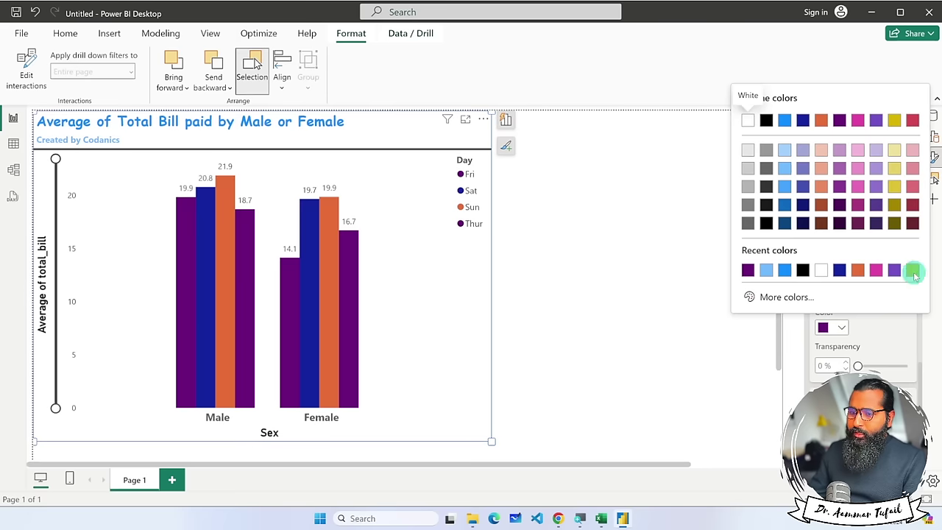
{"action": "left_click", "coordinate": [912, 270]}
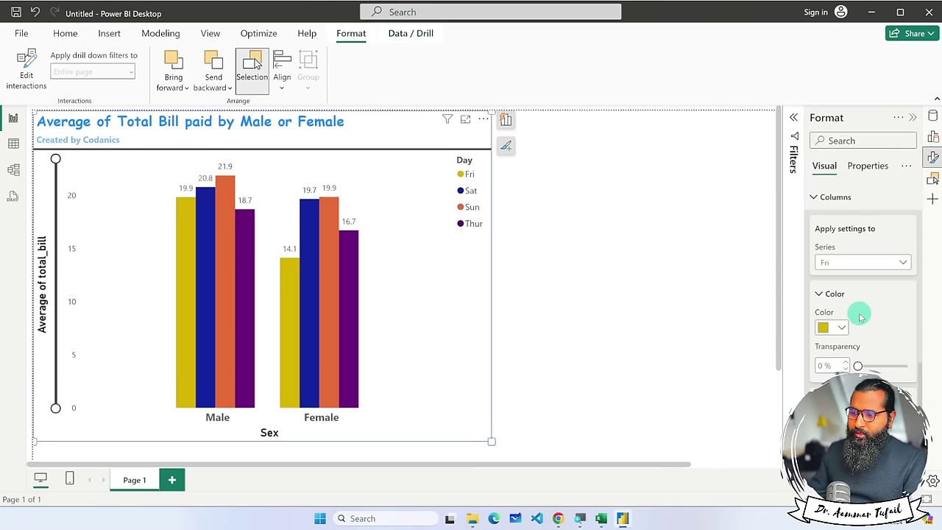
{"action": "scroll", "coordinate": [858, 309], "scroll_direction": "down", "scroll_amount": 2}
{"action": "scroll", "coordinate": [876, 302], "scroll_direction": "up", "scroll_amount": 4}
{"action": "left_click", "coordinate": [870, 346]}
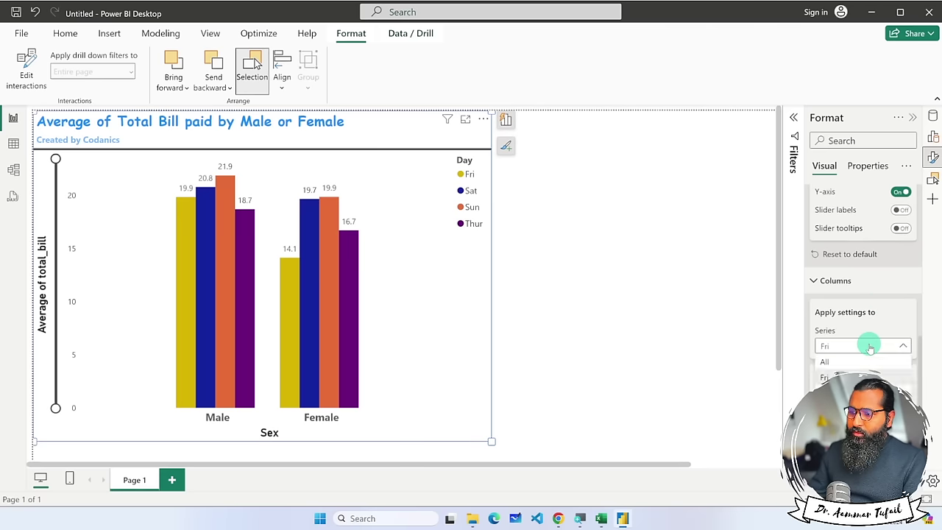
{"action": "left_click", "coordinate": [902, 401]}
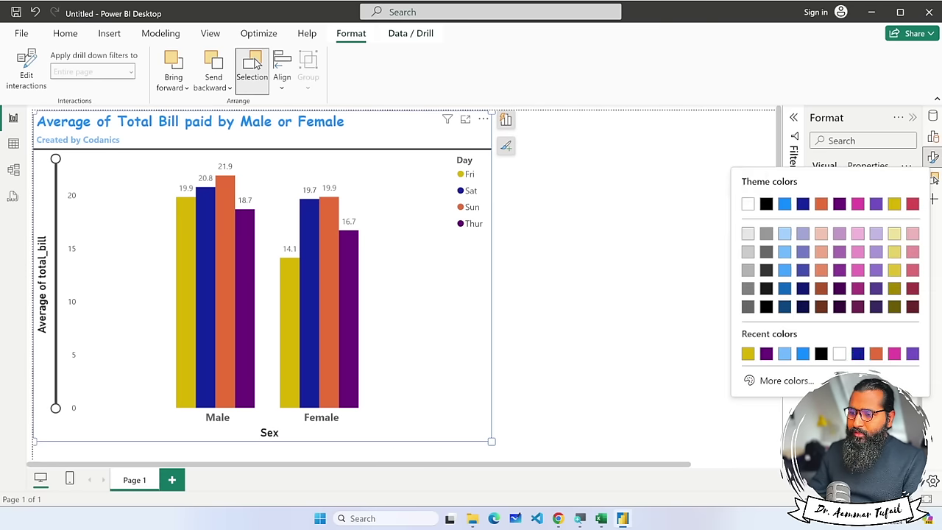
{"action": "left_click", "coordinate": [878, 354]}
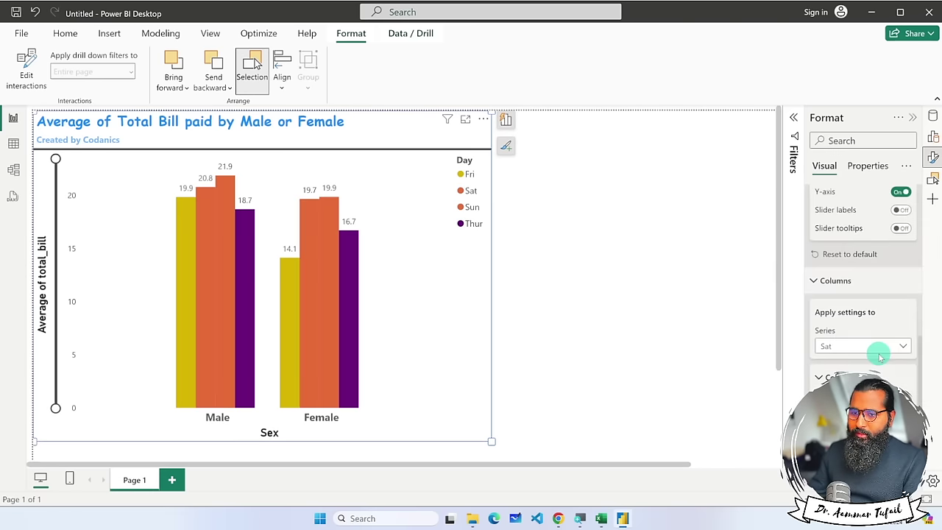
Set the Sun series' columns to dark red after trying pink, and set the Thur series' columns to light gray.
{"action": "left_click", "coordinate": [897, 346]}
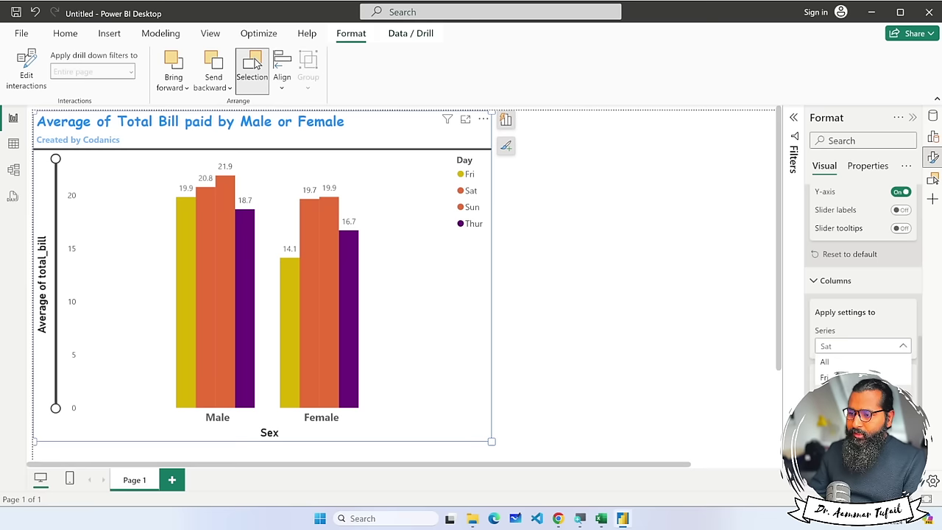
{"action": "left_click", "coordinate": [901, 401]}
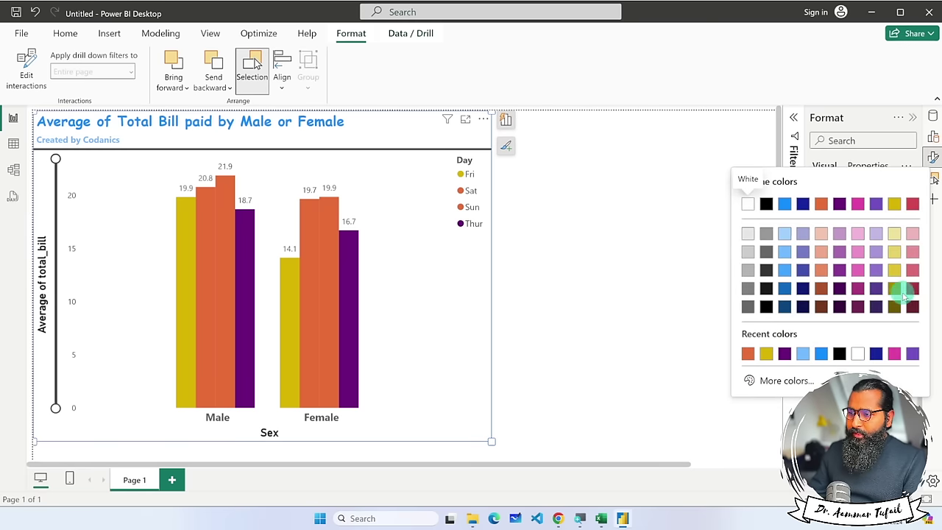
{"action": "left_click", "coordinate": [858, 271]}
{"action": "left_click", "coordinate": [901, 401]}
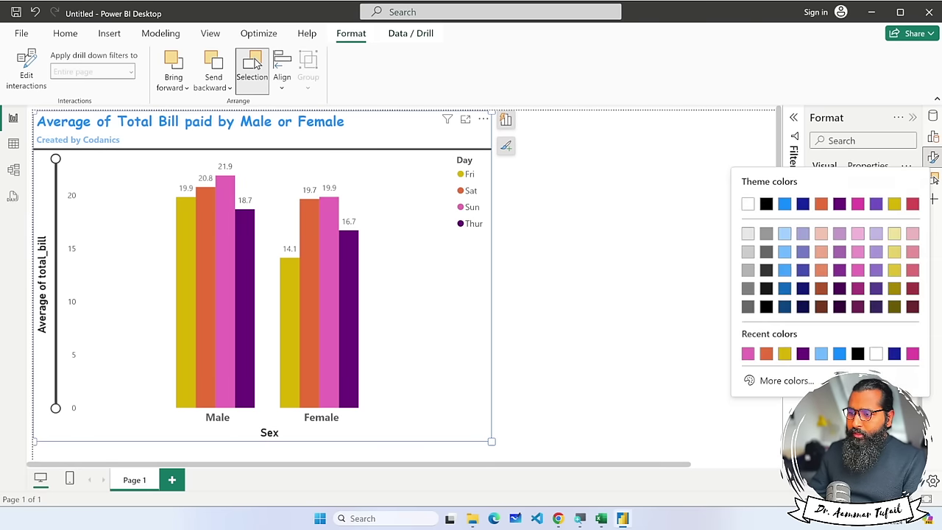
{"action": "left_click", "coordinate": [911, 312]}
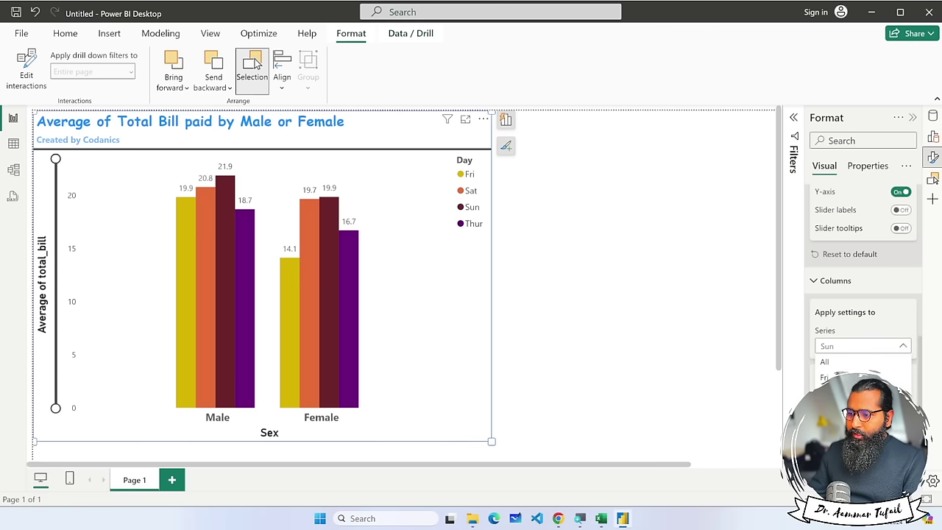
{"action": "left_click", "coordinate": [901, 401]}
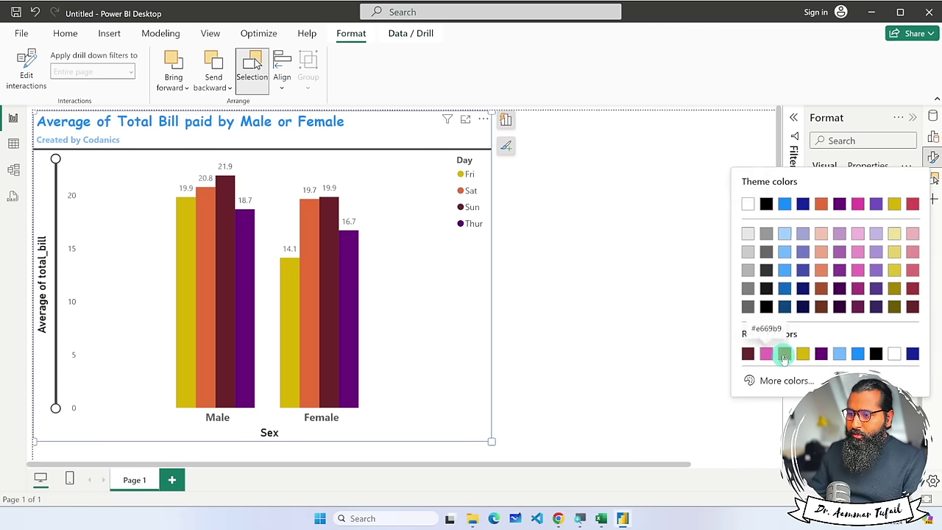
{"action": "left_click", "coordinate": [747, 270]}
Turn on the column border for the Thur series, and turn it on for all series as well.
{"action": "scroll", "coordinate": [863, 280], "scroll_direction": "down", "scroll_amount": 3}
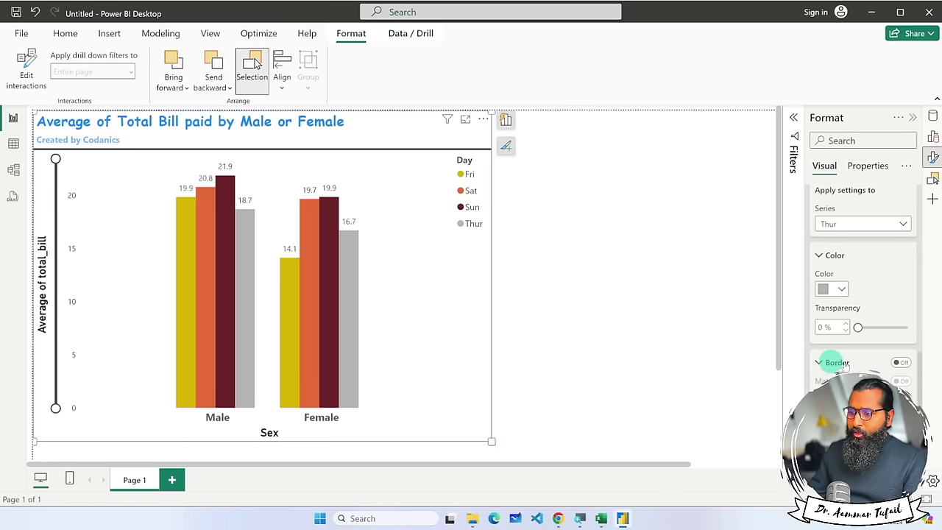
{"action": "left_click", "coordinate": [904, 362]}
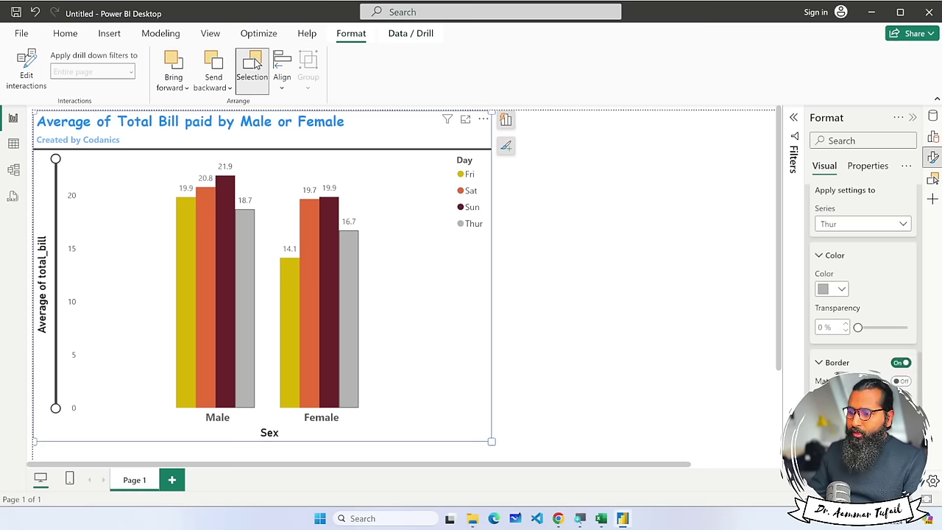
{"action": "scroll", "coordinate": [868, 278], "scroll_direction": "up", "scroll_amount": 1}
{"action": "left_click", "coordinate": [869, 235]}
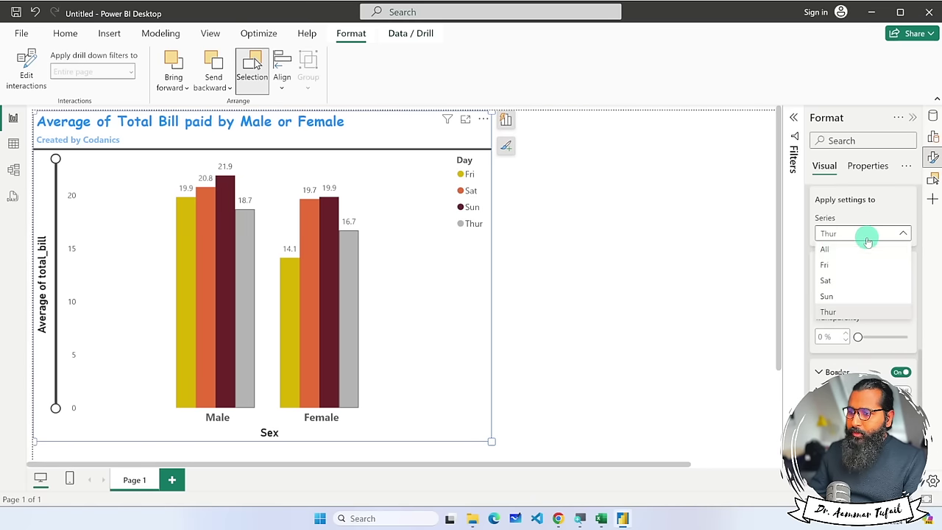
{"action": "left_click", "coordinate": [825, 250]}
{"action": "left_click", "coordinate": [903, 373]}
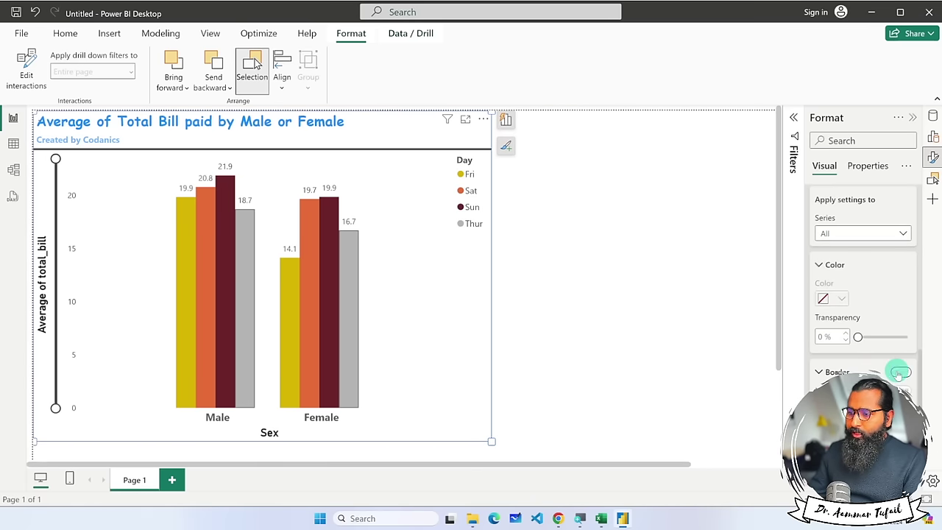
Try matching the border to the column color for all series and switch the option off again.
{"action": "scroll", "coordinate": [887, 353], "scroll_direction": "down", "scroll_amount": 2}
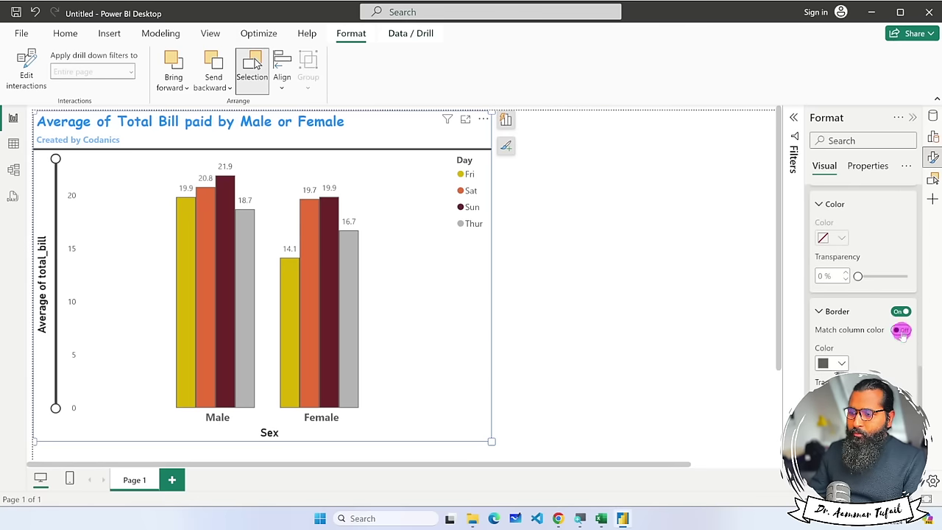
{"action": "left_click", "coordinate": [901, 331]}
{"action": "left_click", "coordinate": [902, 331]}
{"action": "left_click", "coordinate": [902, 331]}
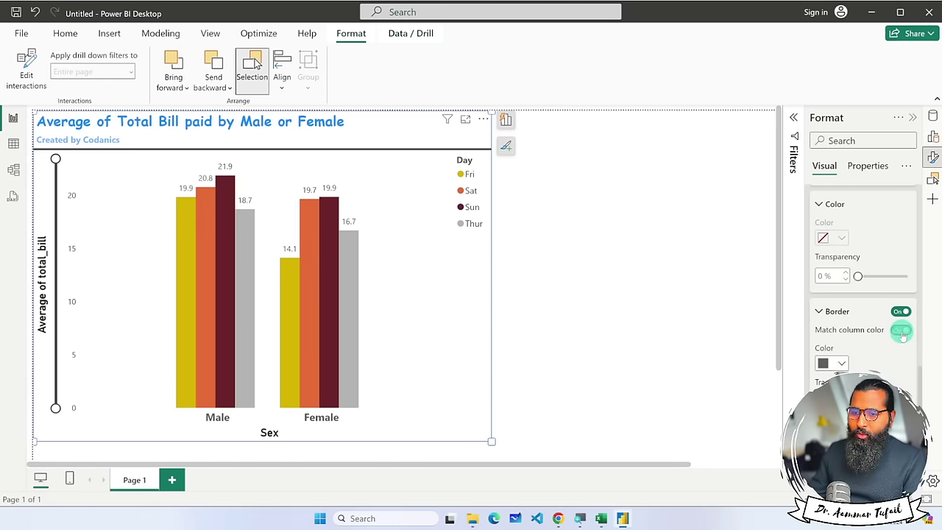
{"action": "left_click", "coordinate": [901, 331]}
{"action": "left_click", "coordinate": [901, 331]}
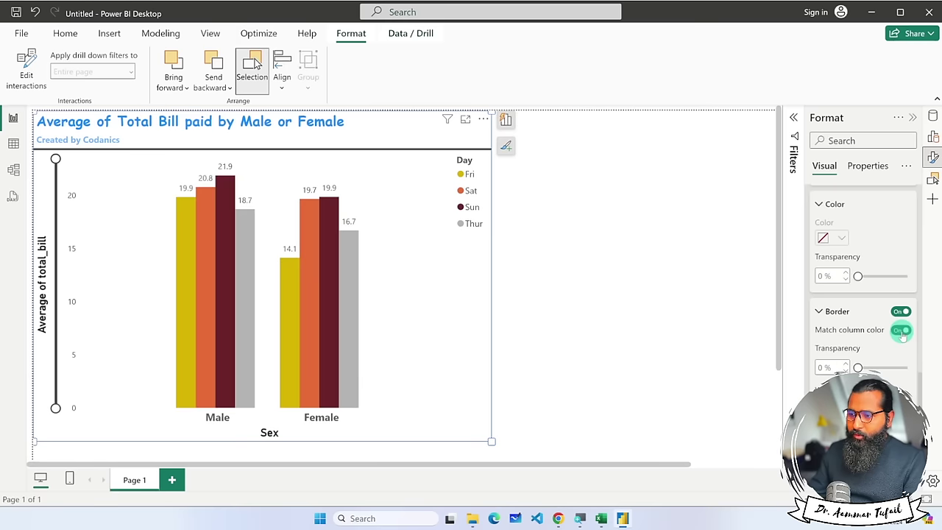
{"action": "left_click", "coordinate": [902, 331]}
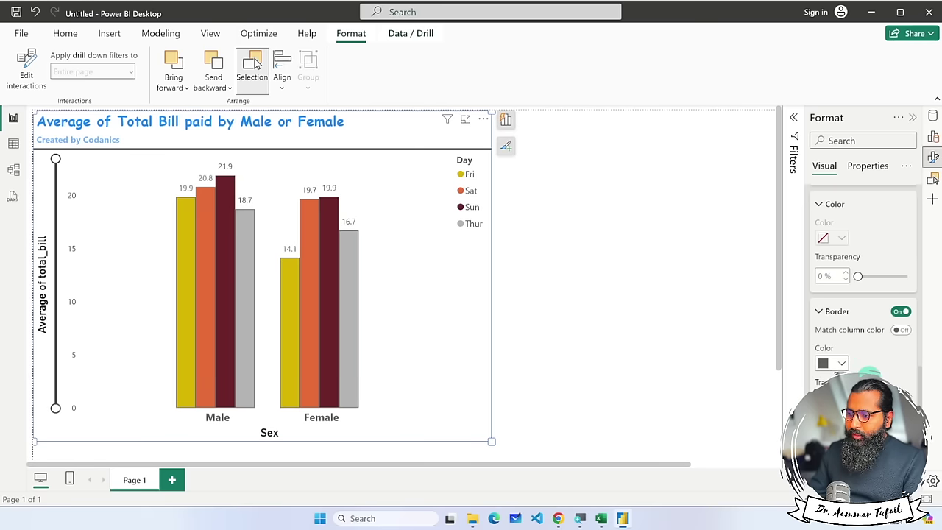
Make the column borders black with a width of 2 px, trying 7 px and 1 px first.
{"action": "scroll", "coordinate": [868, 361], "scroll_direction": "down", "scroll_amount": 2}
{"action": "left_click", "coordinate": [856, 342]}
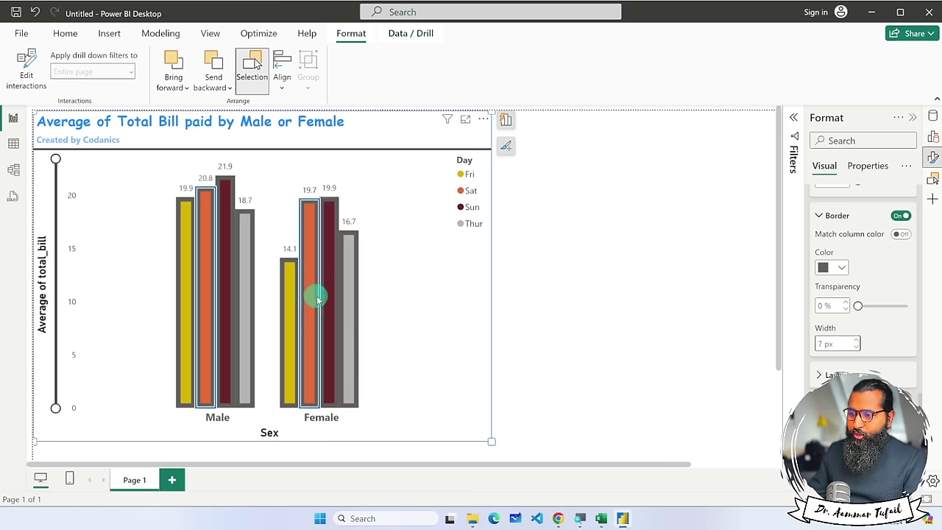
{"action": "left_click", "coordinate": [842, 267]}
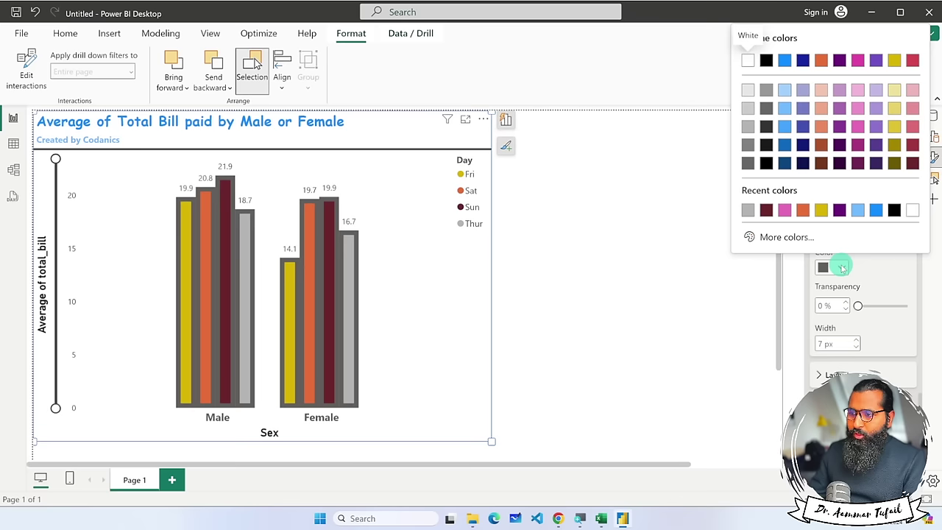
{"action": "left_click", "coordinate": [893, 210]}
{"action": "left_click", "coordinate": [857, 347]}
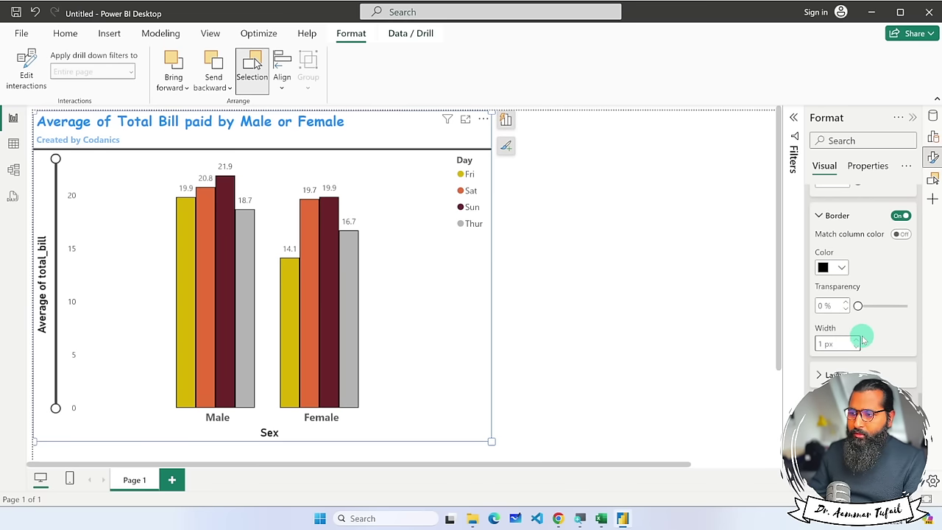
{"action": "left_click", "coordinate": [858, 340]}
Turn on reverse order in the columns' layout settings, toggling it to compare the series order.
{"action": "scroll", "coordinate": [832, 351], "scroll_direction": "down", "scroll_amount": 1}
{"action": "left_click", "coordinate": [832, 341]}
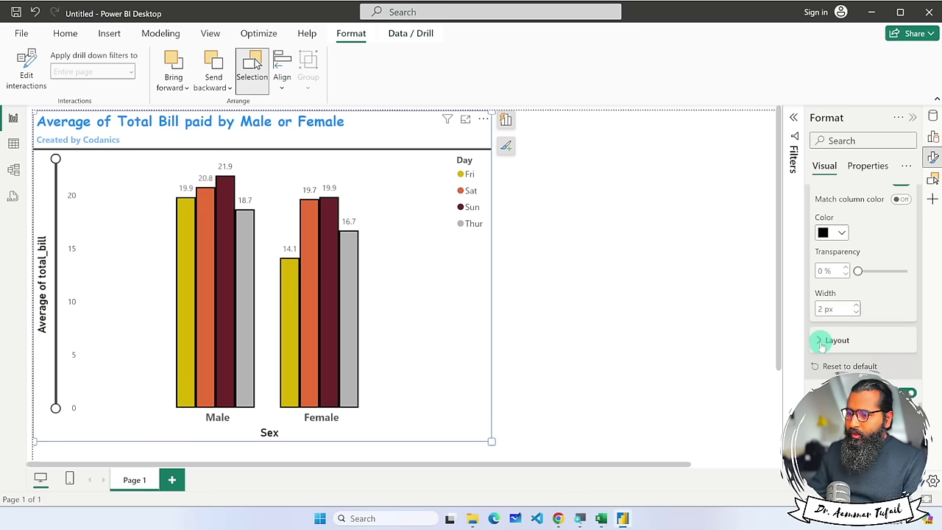
{"action": "scroll", "coordinate": [862, 334], "scroll_direction": "down", "scroll_amount": 2}
{"action": "left_click", "coordinate": [902, 296]}
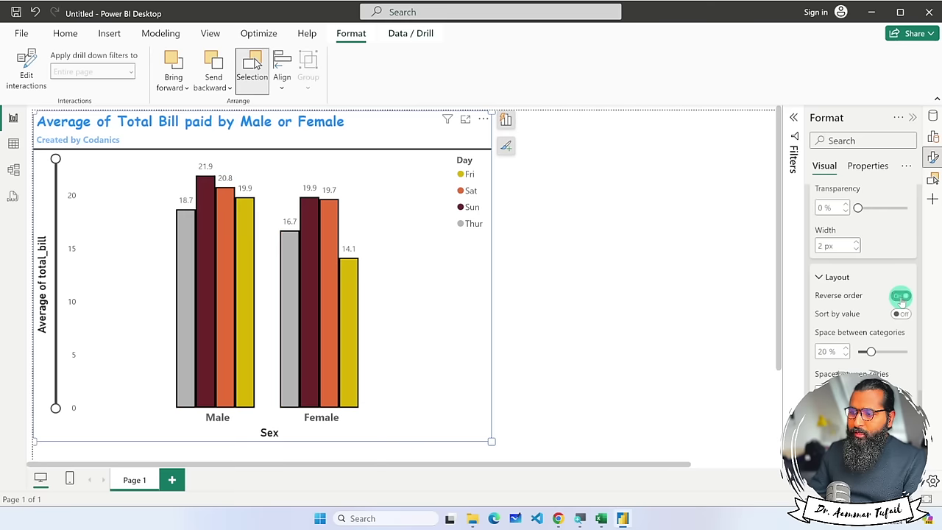
{"action": "left_click", "coordinate": [901, 296]}
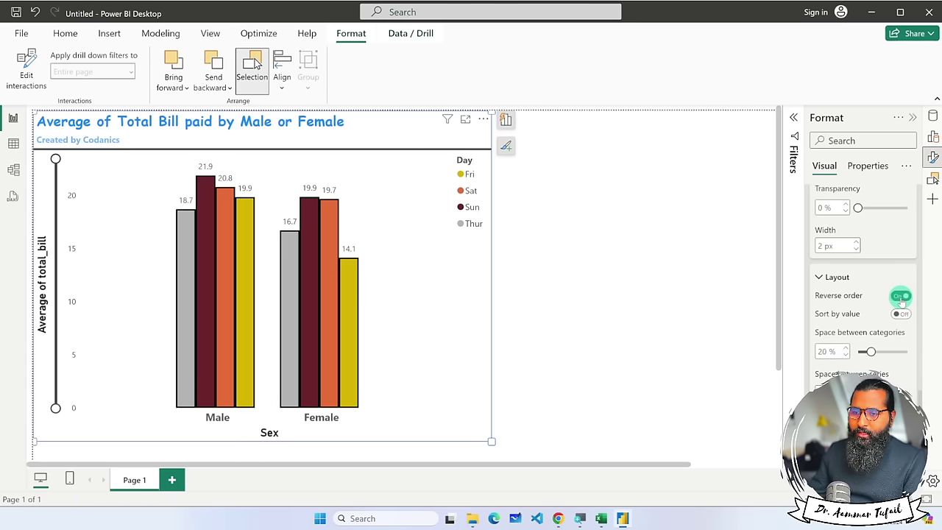
{"action": "left_click", "coordinate": [901, 296]}
{"action": "left_click", "coordinate": [901, 296]}
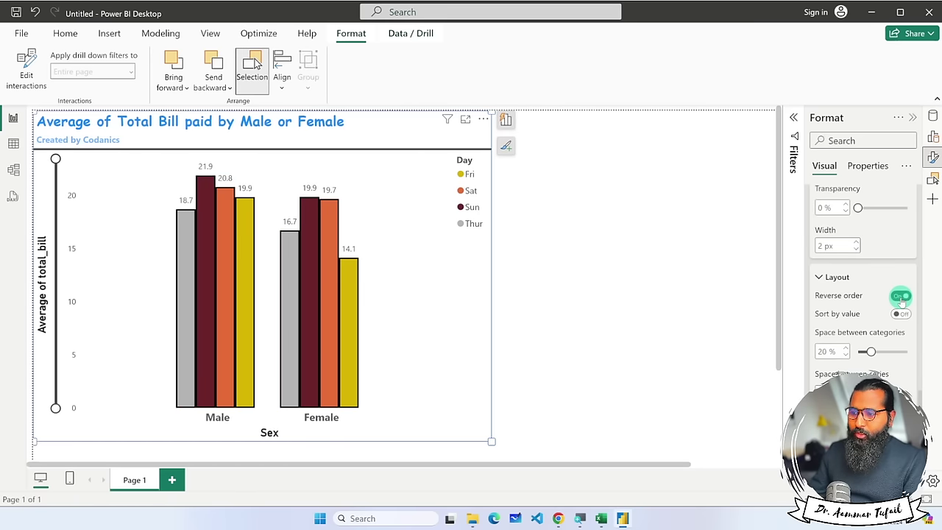
Turn on sort by value for the columns, toggling it to compare the arrangement.
{"action": "left_click", "coordinate": [901, 315]}
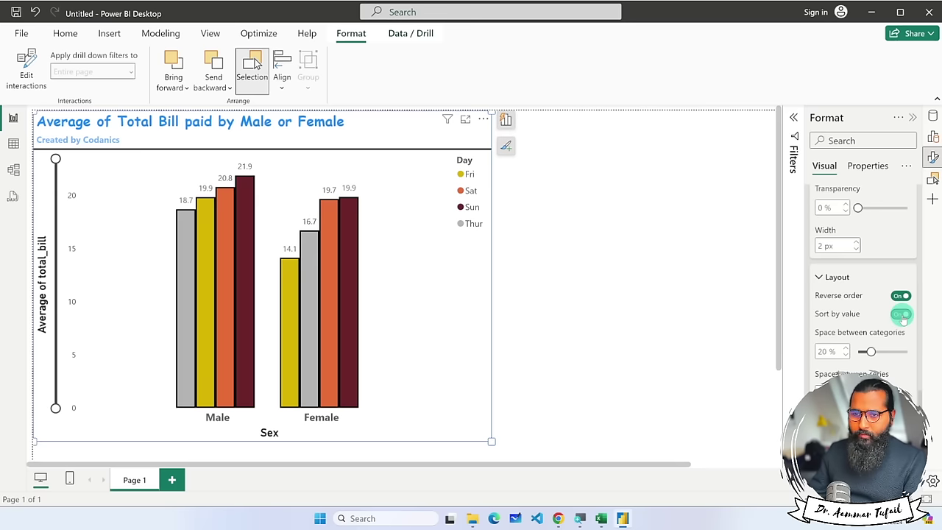
{"action": "left_click", "coordinate": [901, 314]}
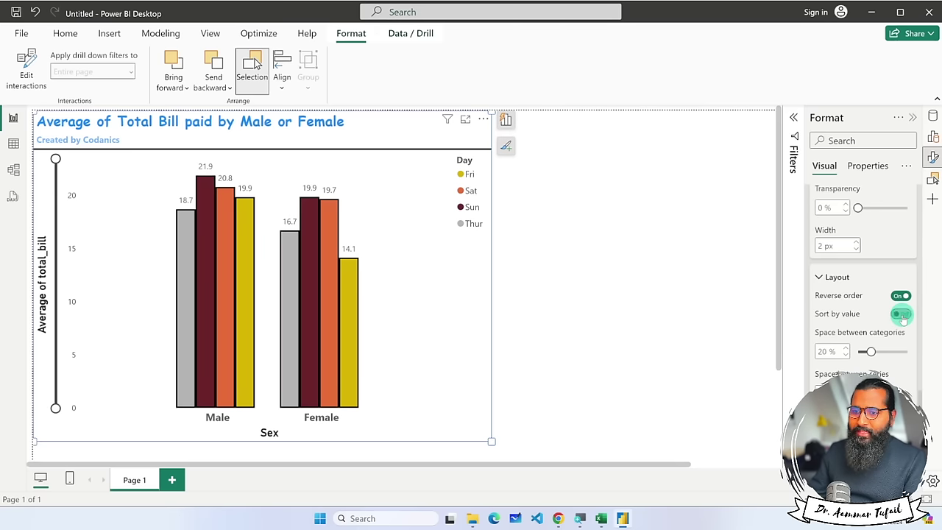
{"action": "left_click", "coordinate": [901, 315]}
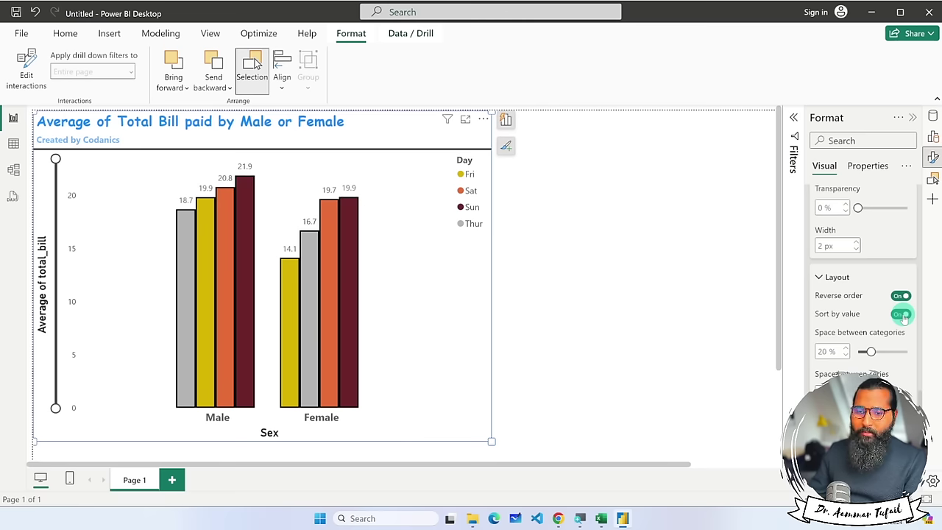
{"action": "left_click", "coordinate": [902, 314]}
{"action": "left_click", "coordinate": [904, 315]}
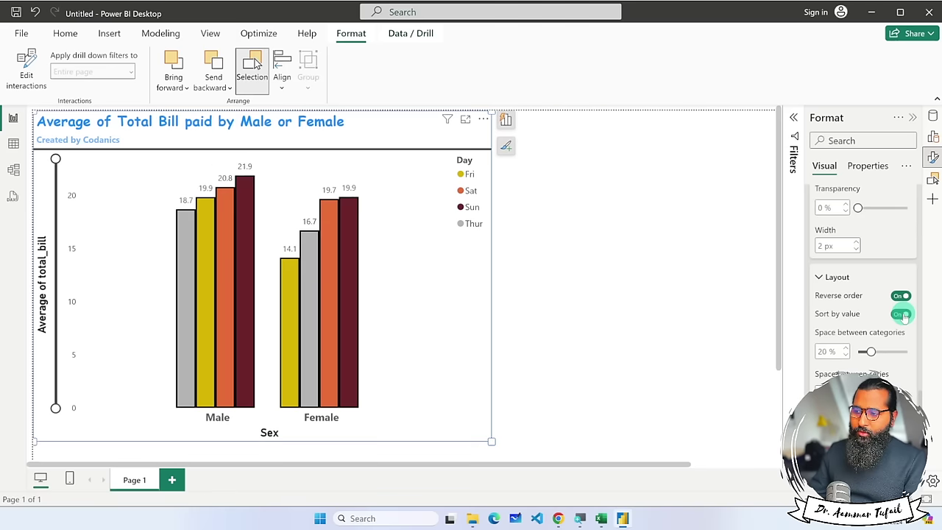
Turn off reverse order and keep sort by value on, toggling both options to compare ascending and descending columns.
{"action": "left_click", "coordinate": [902, 295]}
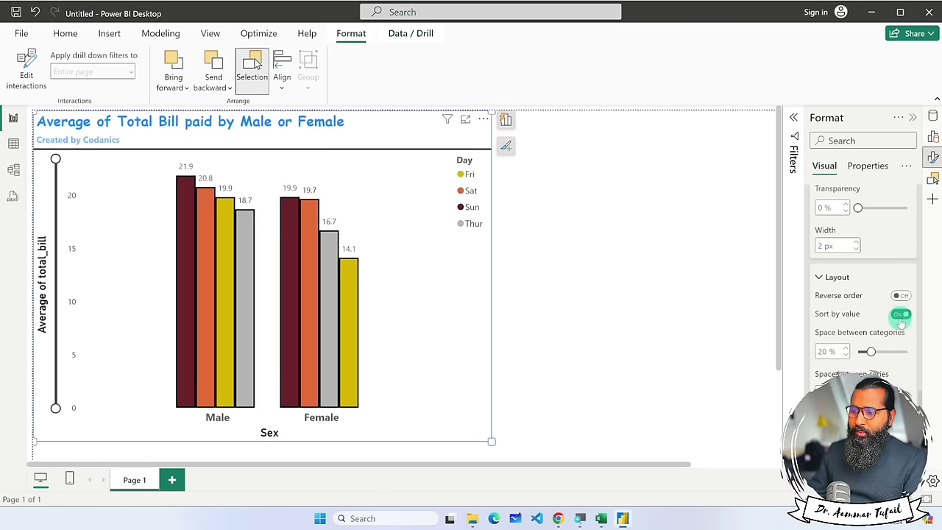
{"action": "left_click", "coordinate": [900, 314]}
{"action": "left_click", "coordinate": [900, 315]}
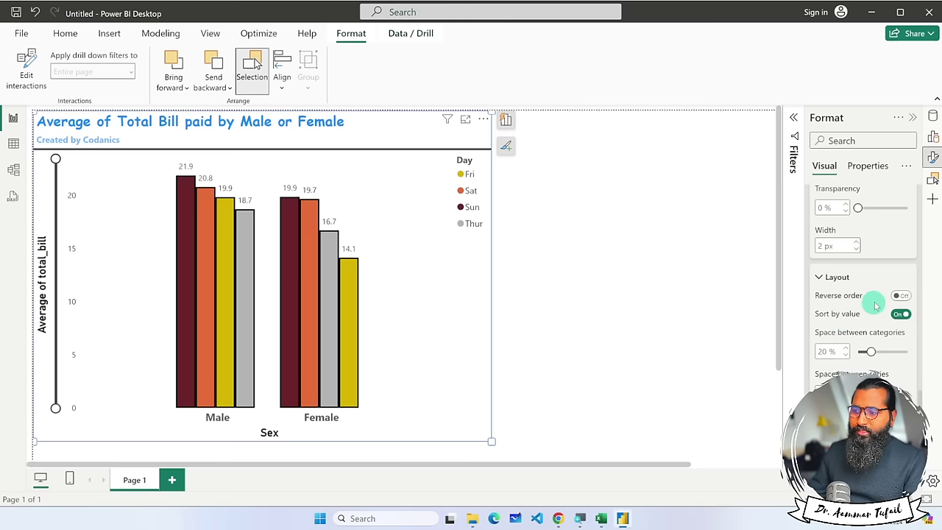
{"action": "left_click", "coordinate": [901, 296]}
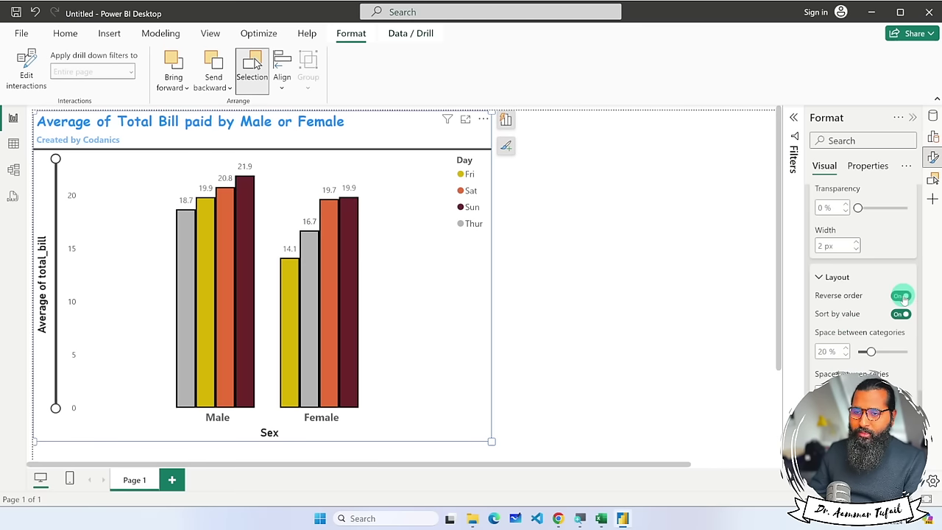
{"action": "left_click", "coordinate": [903, 296]}
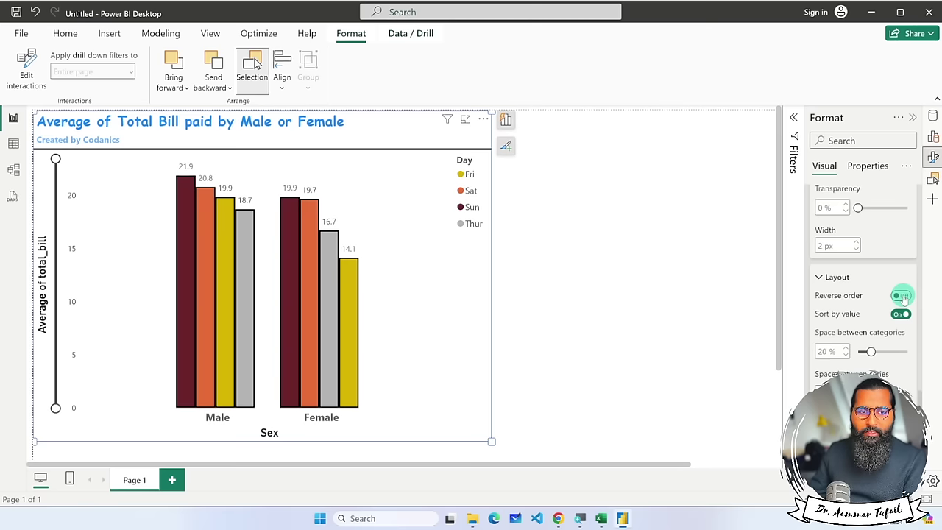
{"action": "left_click", "coordinate": [902, 296]}
{"action": "left_click", "coordinate": [902, 296]}
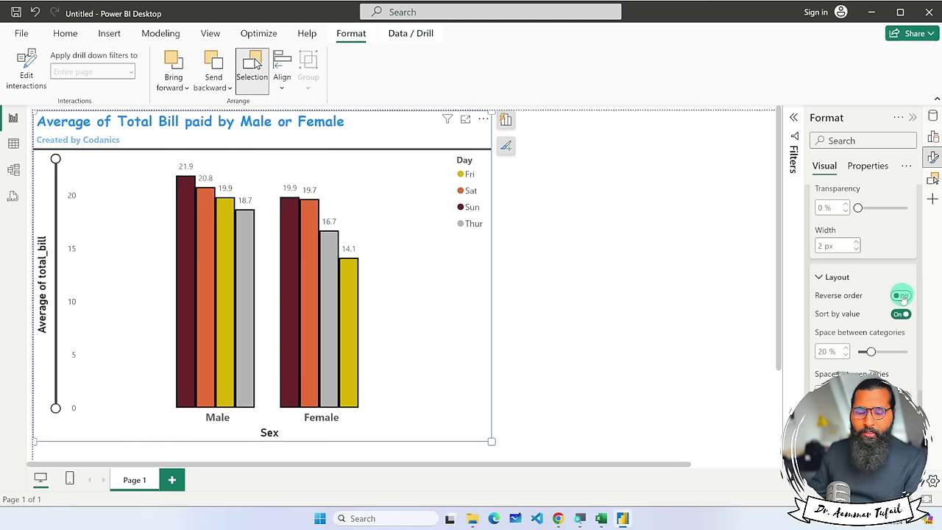
{"action": "scroll", "coordinate": [894, 296], "scroll_direction": "down", "scroll_amount": 1}
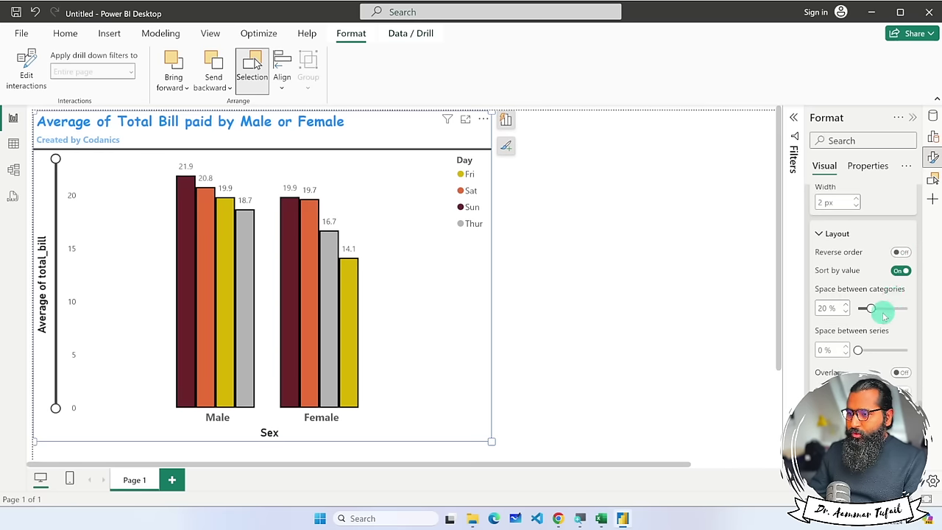
Set the space between categories in the columns' layout settings to 18 %.
{"action": "left_click_drag", "start_coordinate": [872, 309], "coordinate": [870, 308]}
{"action": "scroll", "coordinate": [864, 279], "scroll_direction": "down", "scroll_amount": 1}
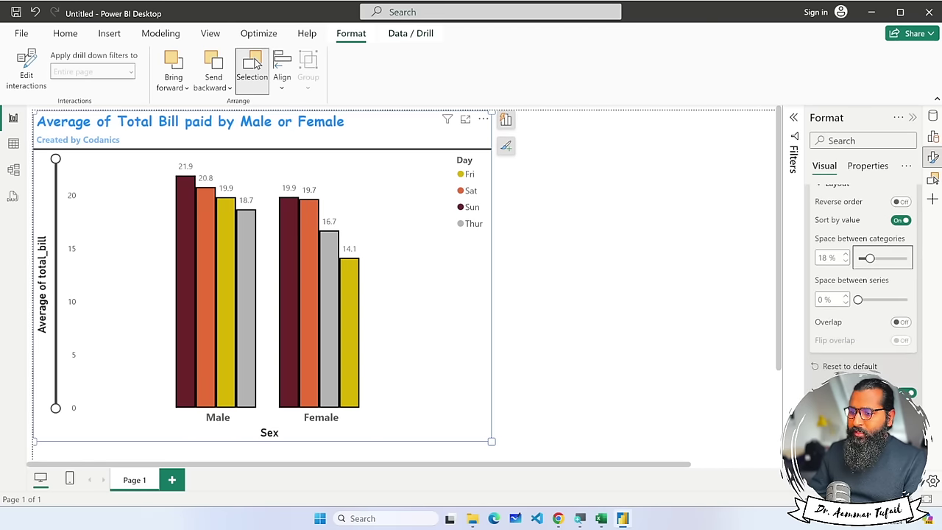
Turn on the title for the data labels of all series so each column shows its day name.
{"action": "scroll", "coordinate": [887, 341], "scroll_direction": "down", "scroll_amount": 6}
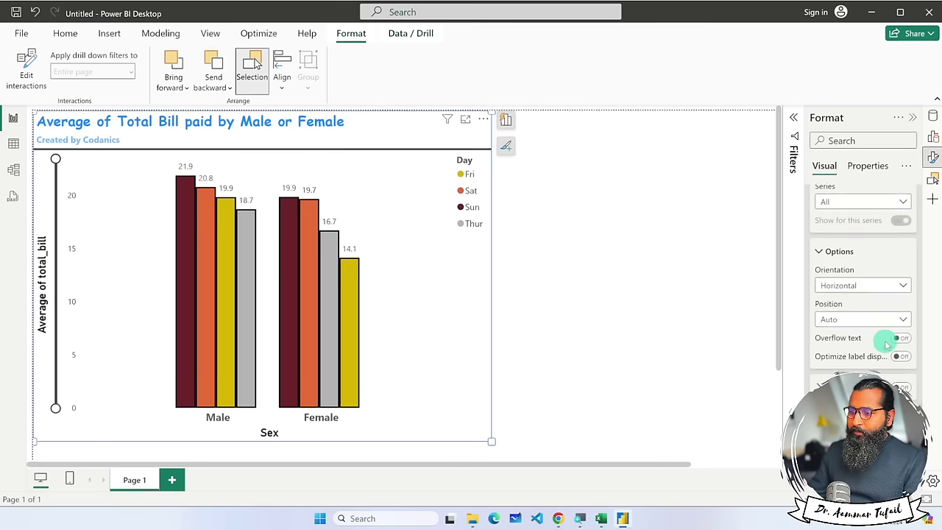
{"action": "scroll", "coordinate": [887, 344], "scroll_direction": "up", "scroll_amount": 3}
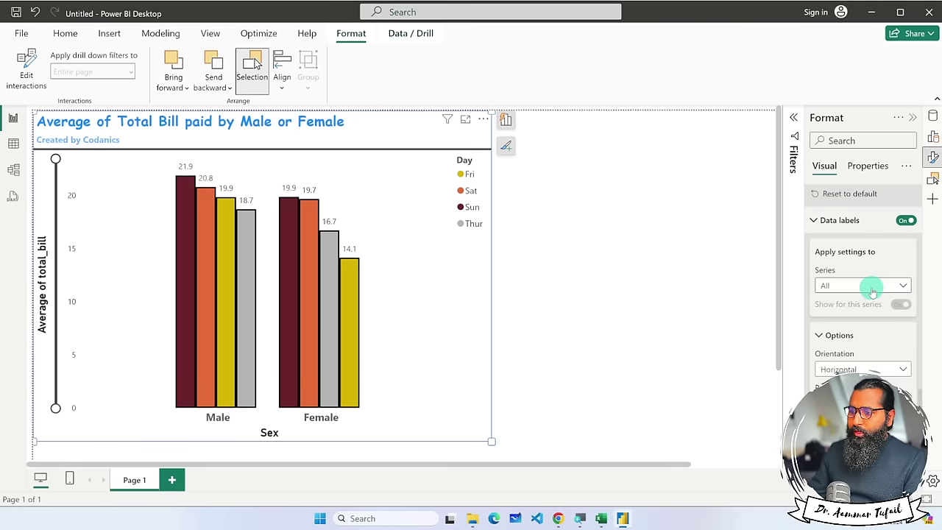
{"action": "scroll", "coordinate": [879, 324], "scroll_direction": "down", "scroll_amount": 1}
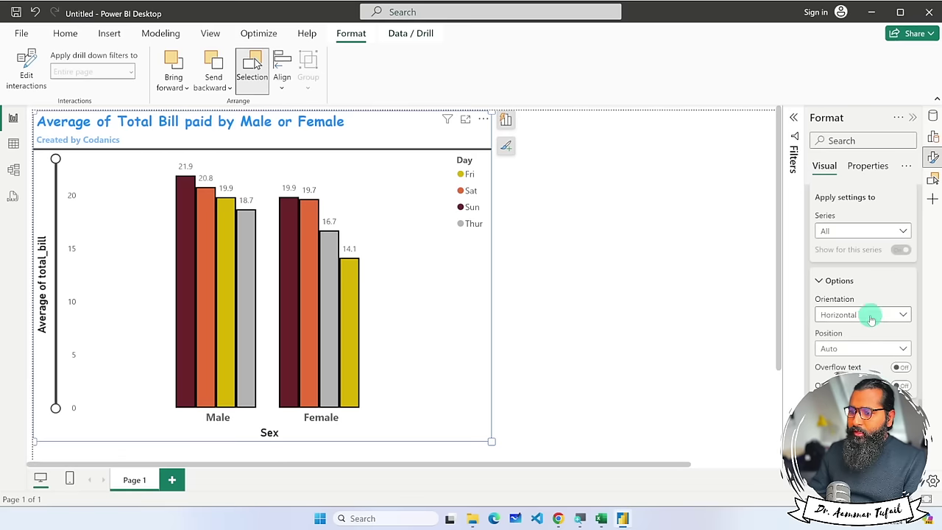
{"action": "scroll", "coordinate": [856, 329], "scroll_direction": "down", "scroll_amount": 1}
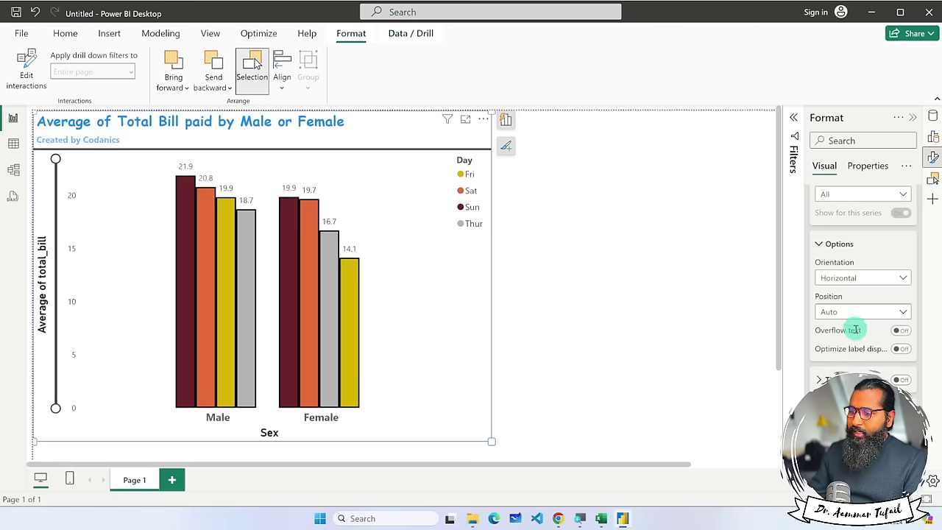
{"action": "left_click", "coordinate": [900, 378]}
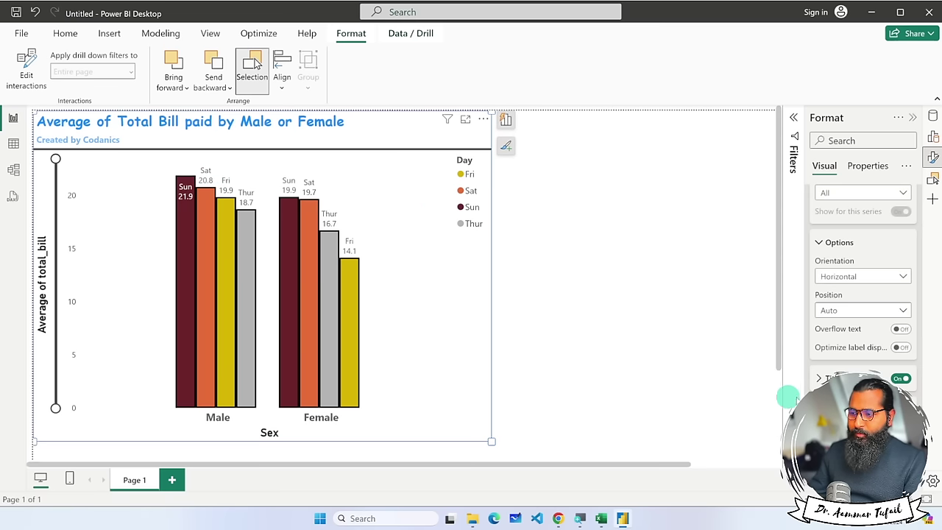
Review the remaining data label settings, including Detail, Background and Layout, and collapse the Plot area background section.
{"action": "scroll", "coordinate": [854, 368], "scroll_direction": "down", "scroll_amount": 3}
{"action": "scroll", "coordinate": [854, 295], "scroll_direction": "down", "scroll_amount": 1}
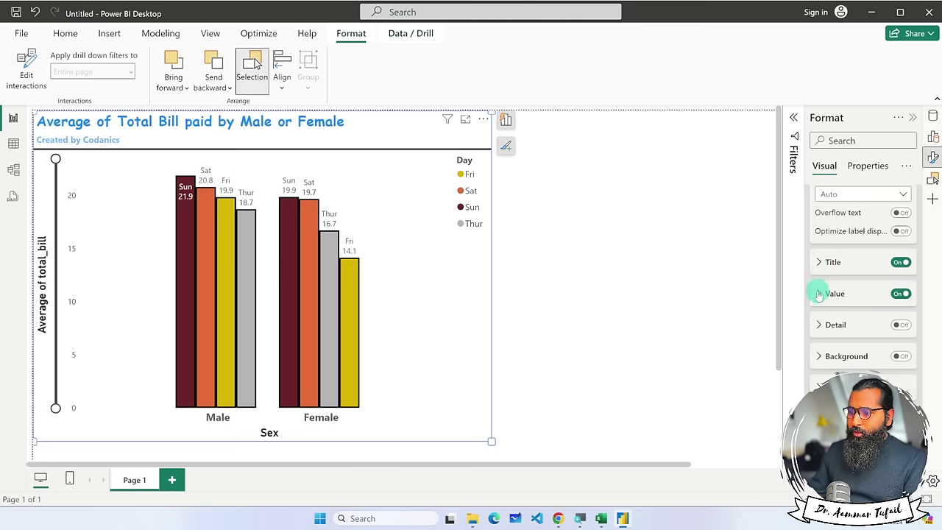
{"action": "left_click", "coordinate": [901, 325]}
{"action": "left_click", "coordinate": [819, 325]}
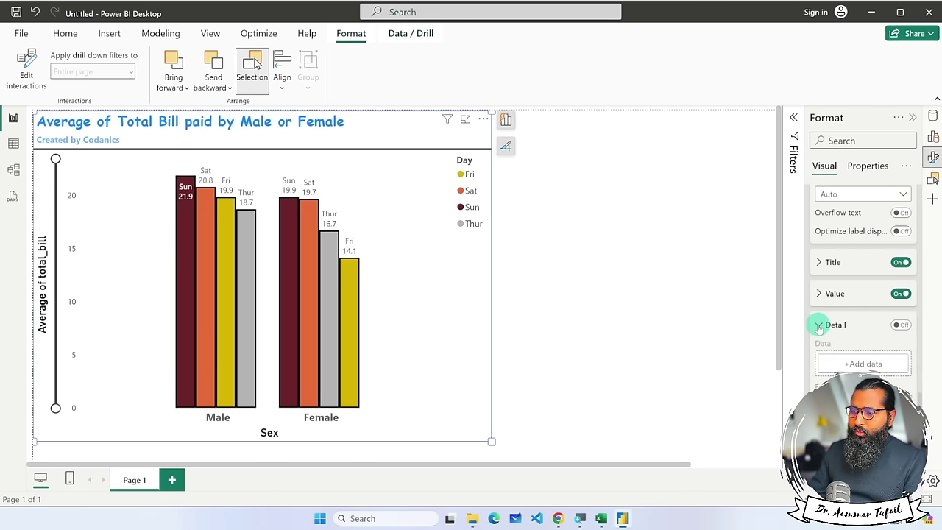
{"action": "left_click", "coordinate": [819, 326]}
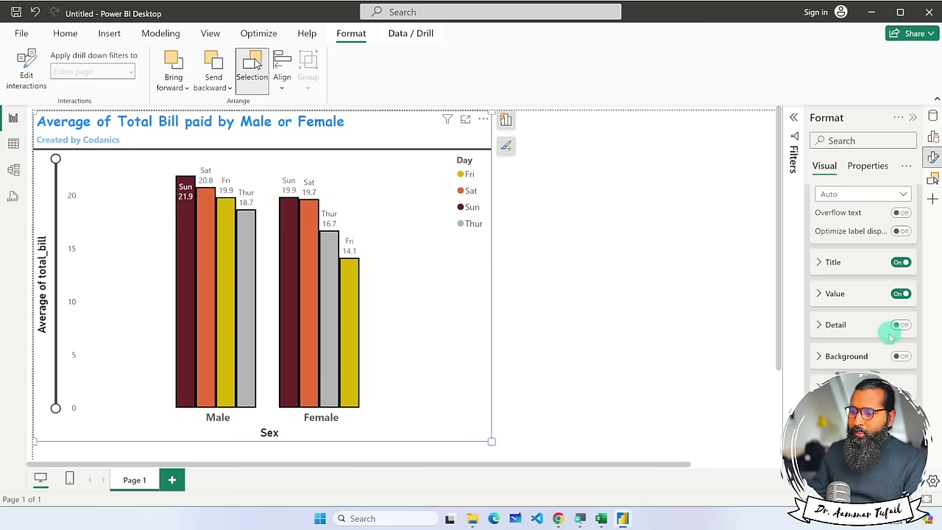
{"action": "scroll", "coordinate": [822, 364], "scroll_direction": "down", "scroll_amount": 1}
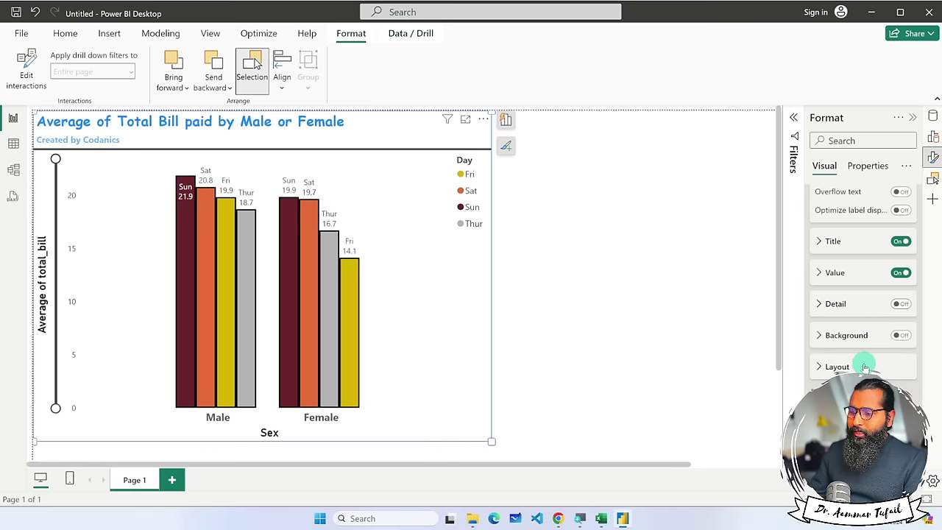
{"action": "scroll", "coordinate": [865, 366], "scroll_direction": "down", "scroll_amount": 3}
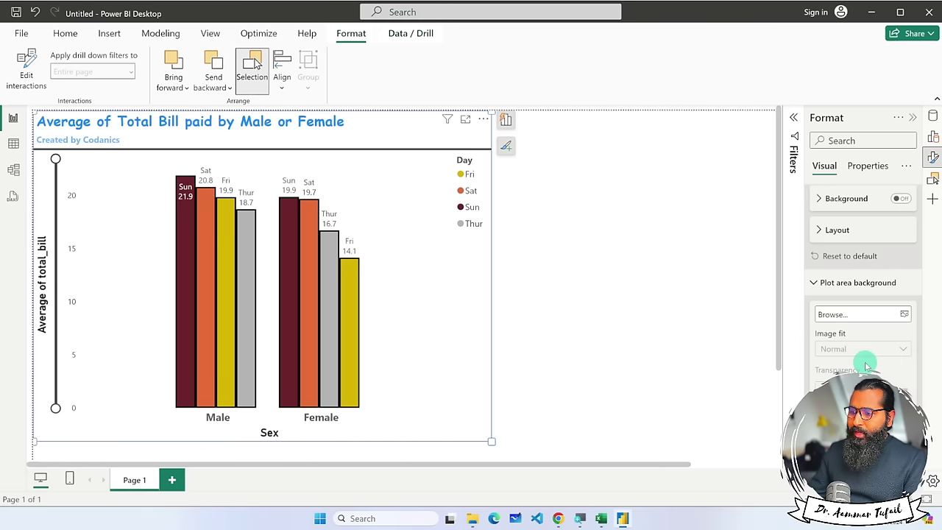
{"action": "left_click", "coordinate": [814, 286]}
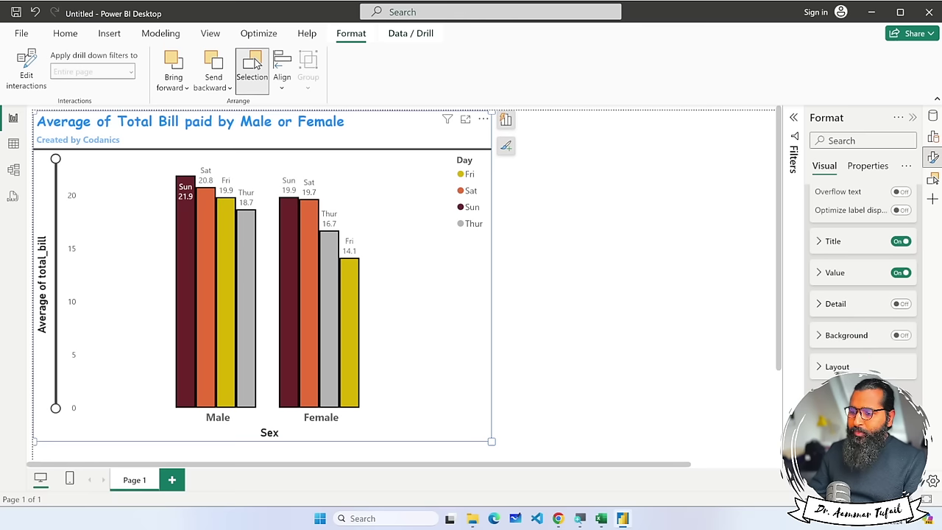
{"action": "scroll", "coordinate": [859, 330], "scroll_direction": "down", "scroll_amount": 4}
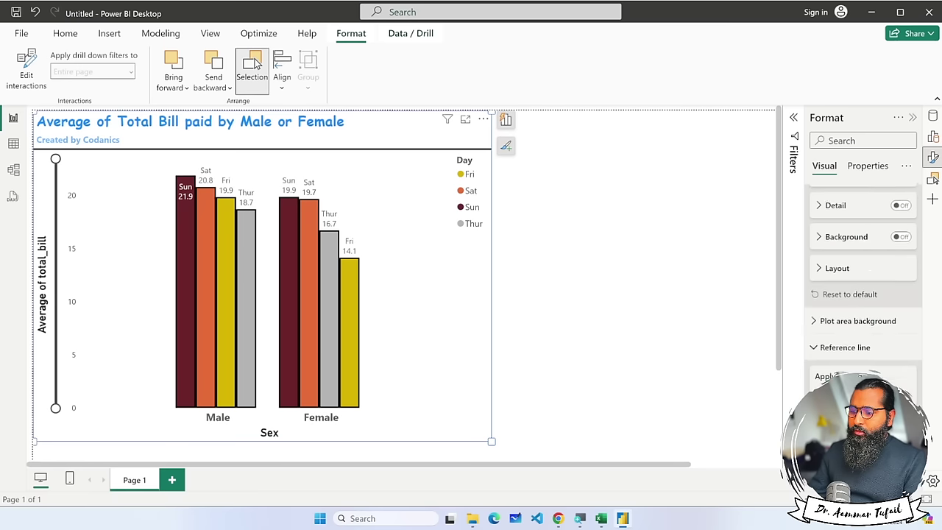
{"action": "left_click", "coordinate": [818, 269]}
{"action": "scroll", "coordinate": [837, 307], "scroll_direction": "up", "scroll_amount": 5}
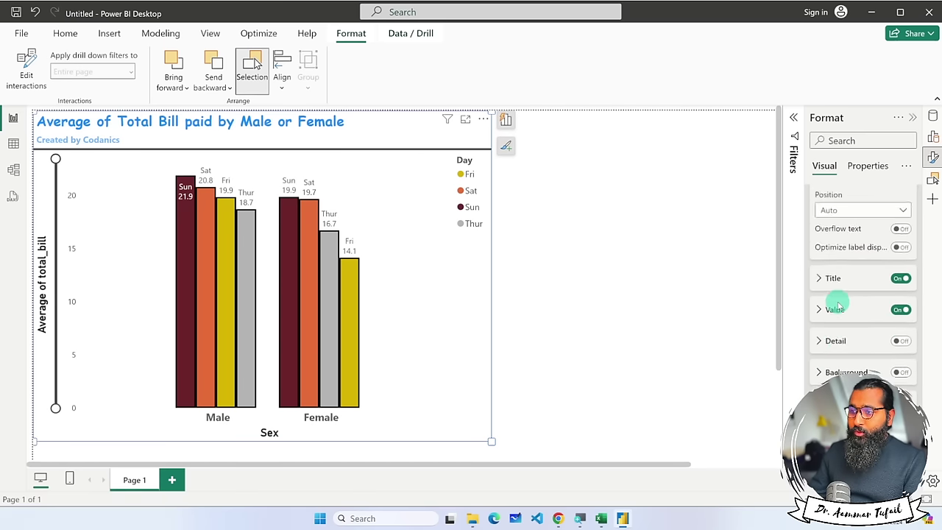
{"action": "left_click", "coordinate": [839, 304]}
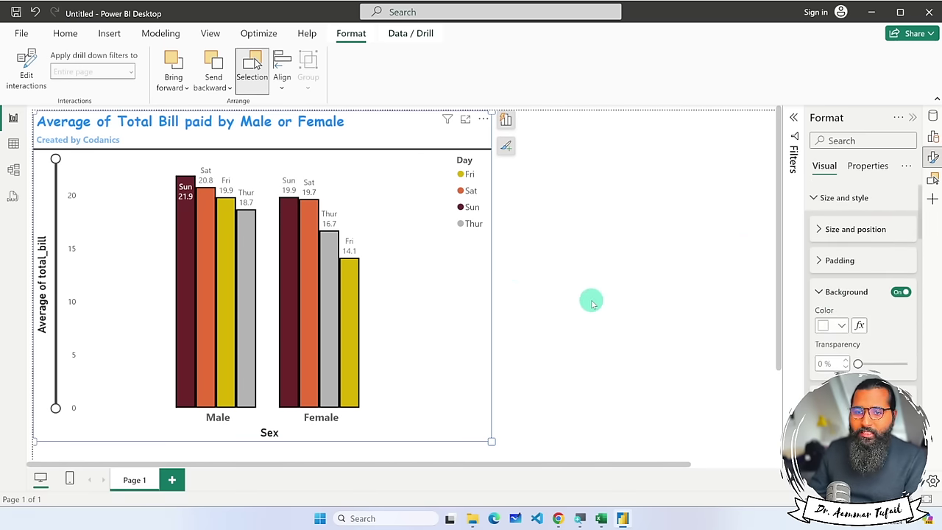
Highlight the Sun series through the chart's legend and widen the chart by extending its right edge.
{"action": "left_click", "coordinate": [592, 304]}
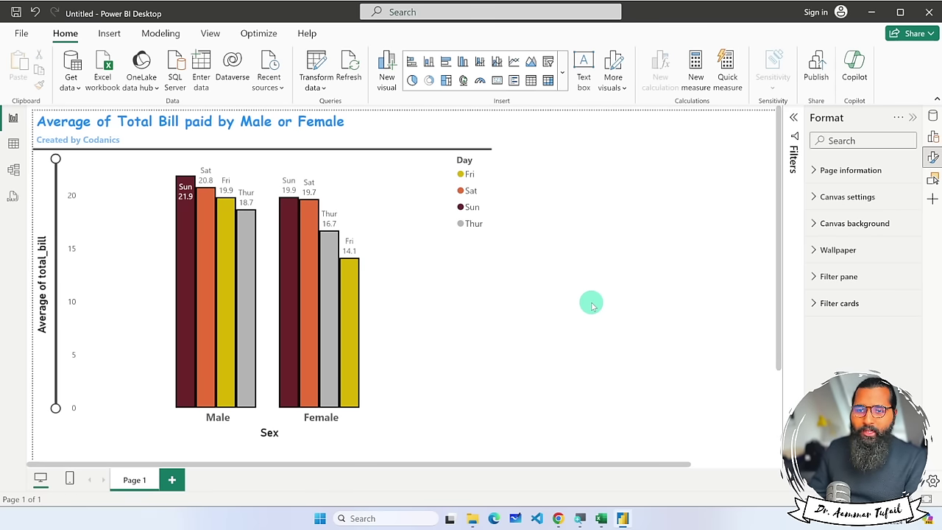
{"action": "left_click", "coordinate": [468, 206]}
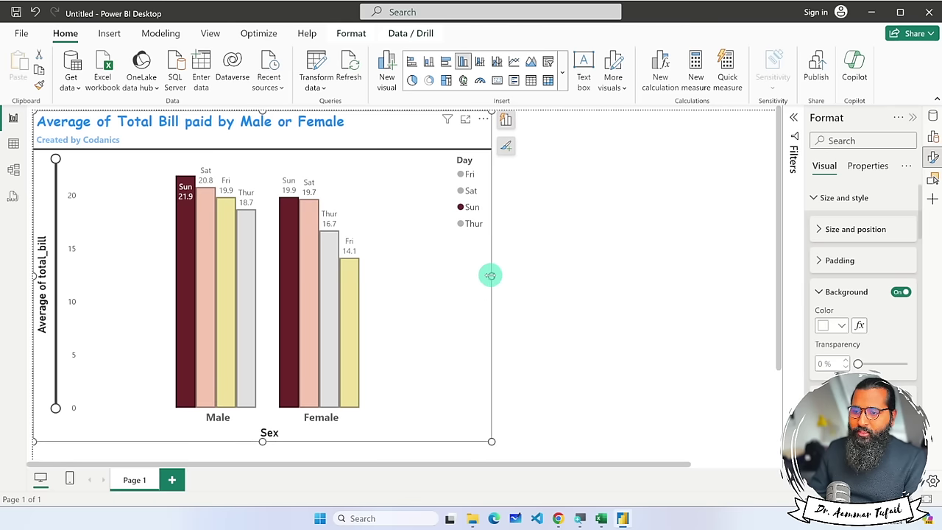
{"action": "left_click_drag", "start_coordinate": [489, 274], "coordinate": [617, 287]}
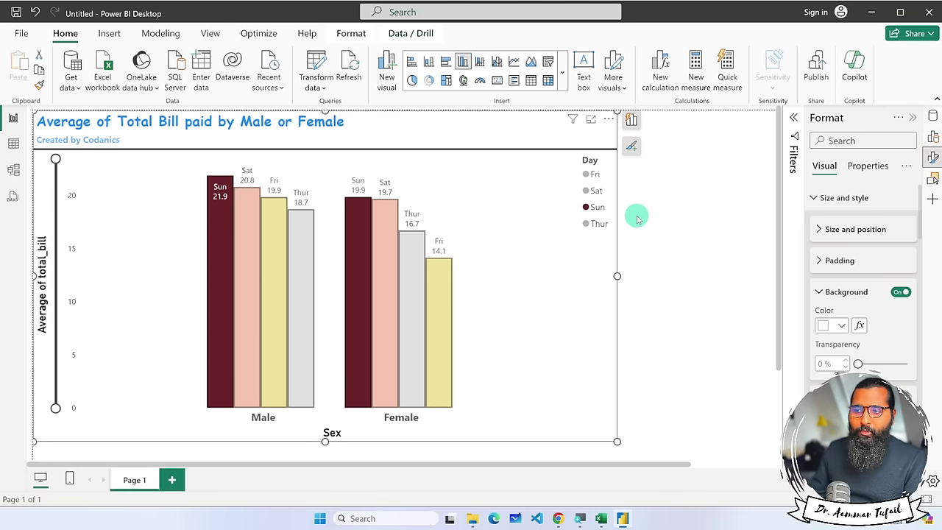
Toggle the chart's Responsive option off and back on in its advanced properties, widening the chart slightly in between.
{"action": "left_click", "coordinate": [867, 168]}
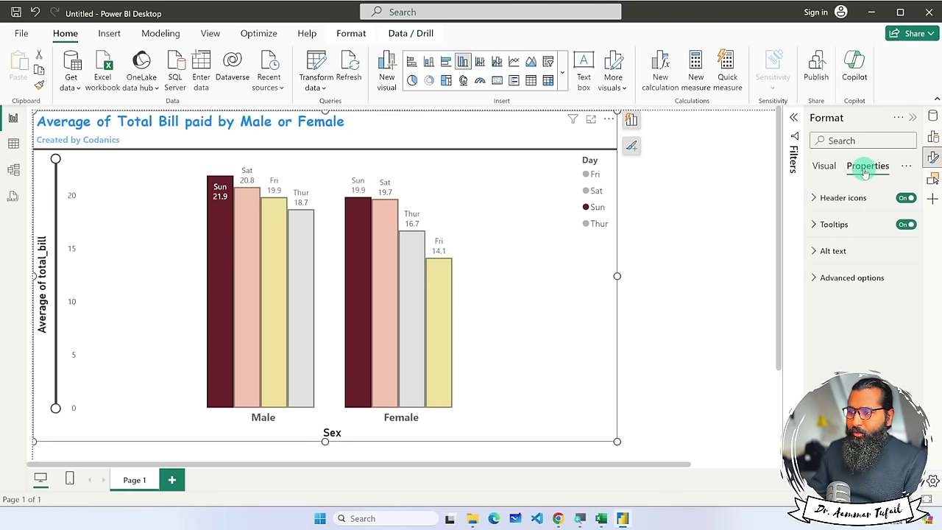
{"action": "left_click", "coordinate": [909, 197]}
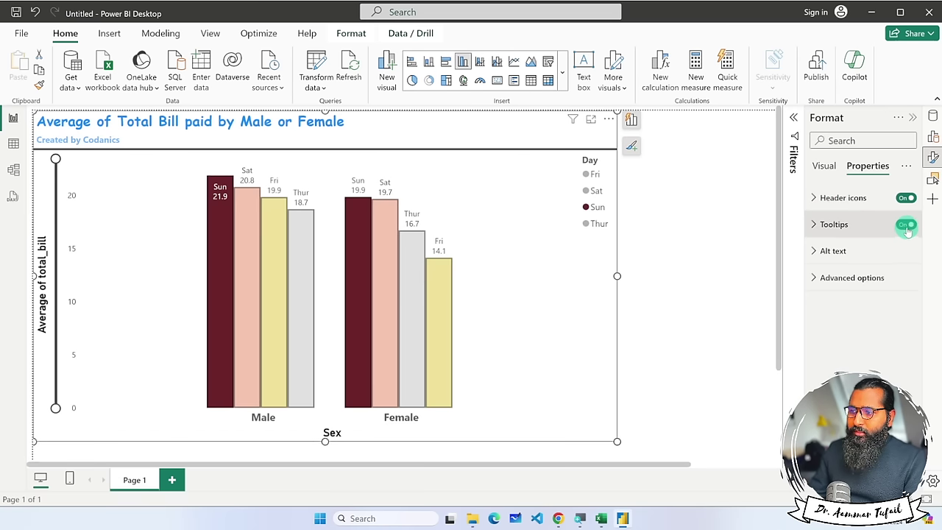
{"action": "left_click", "coordinate": [813, 278]}
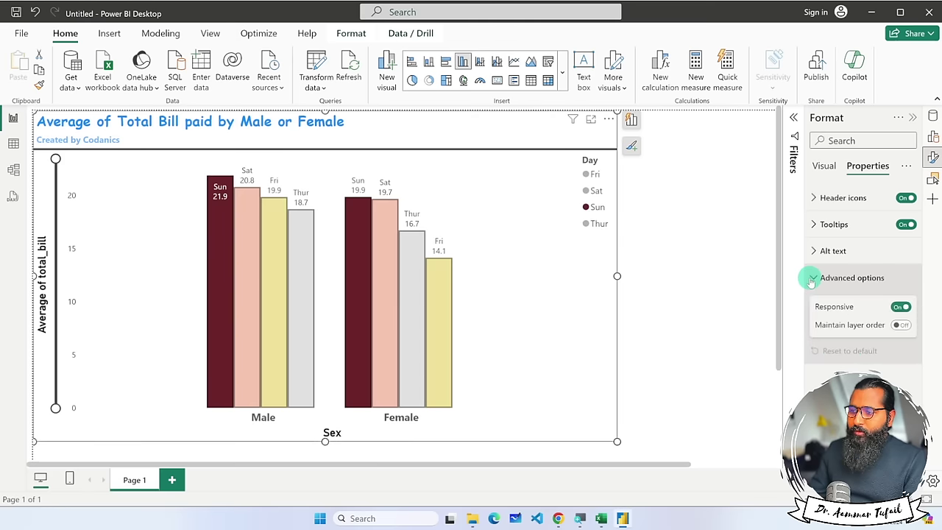
{"action": "left_click", "coordinate": [901, 308]}
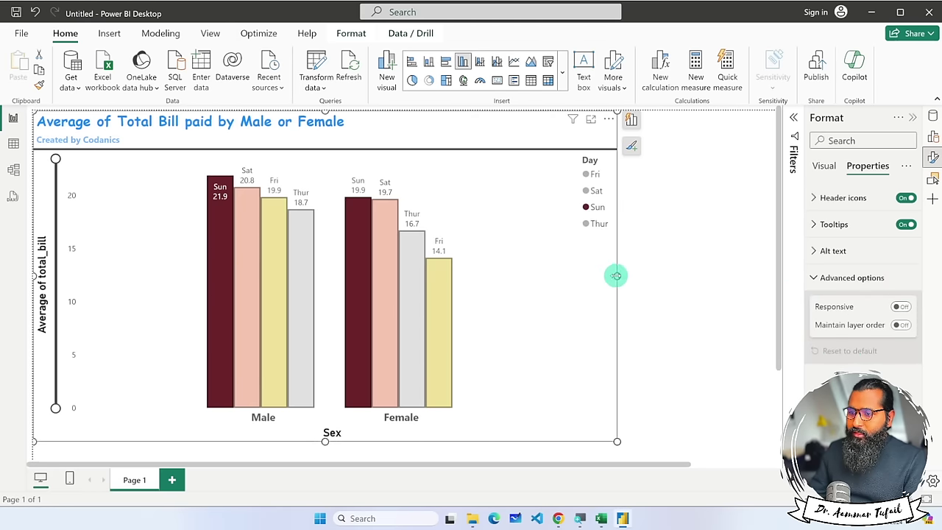
{"action": "mouse_move", "coordinate": [615, 276]}
{"action": "left_mouse_down"}
{"action": "mouse_move", "coordinate": [524, 273]}
{"action": "mouse_move", "coordinate": [625, 273]}
{"action": "left_mouse_up"}
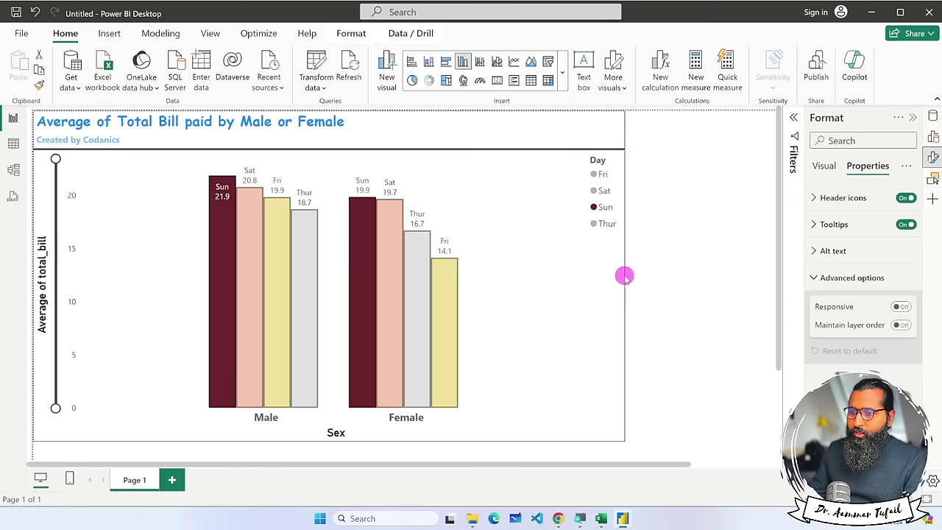
{"action": "left_click", "coordinate": [900, 306]}
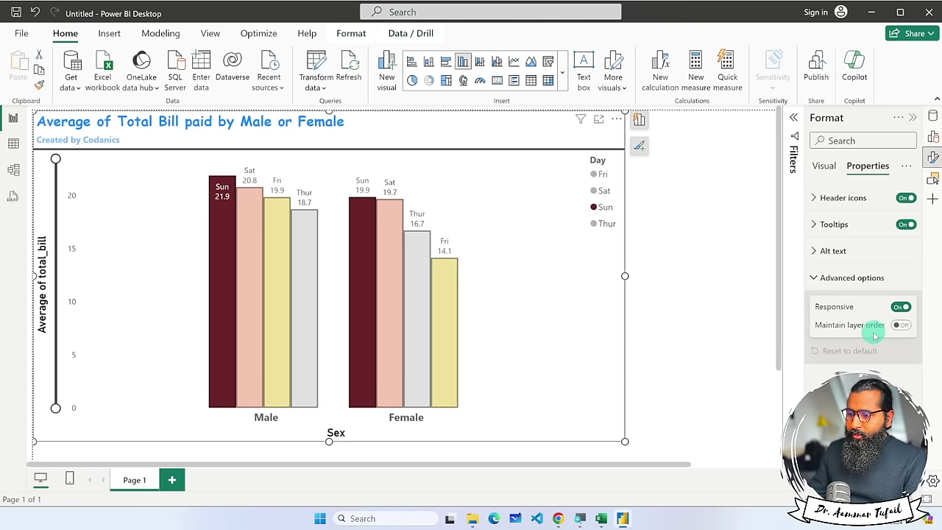
Collapse the Size and style section of the chart's visual settings and clear the Sun series highlight.
{"action": "left_click", "coordinate": [825, 166]}
{"action": "left_click", "coordinate": [906, 168]}
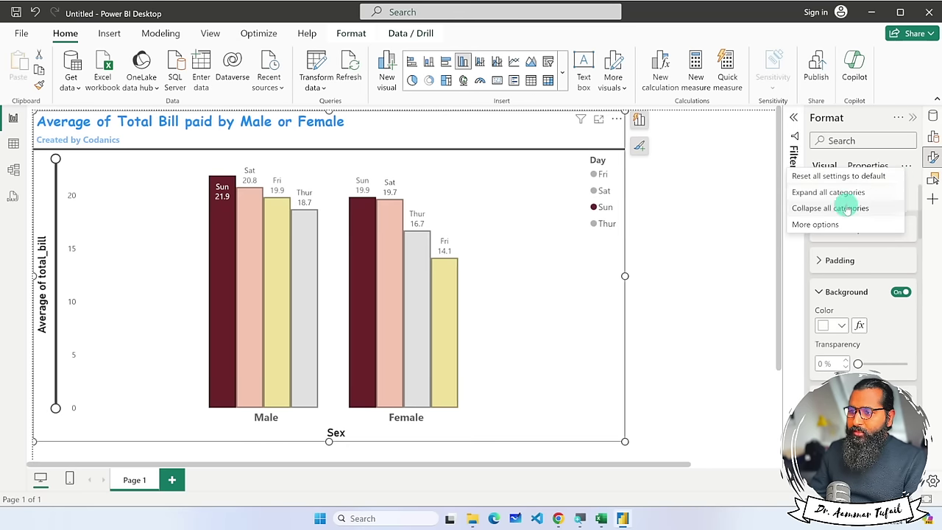
{"action": "left_click", "coordinate": [690, 256]}
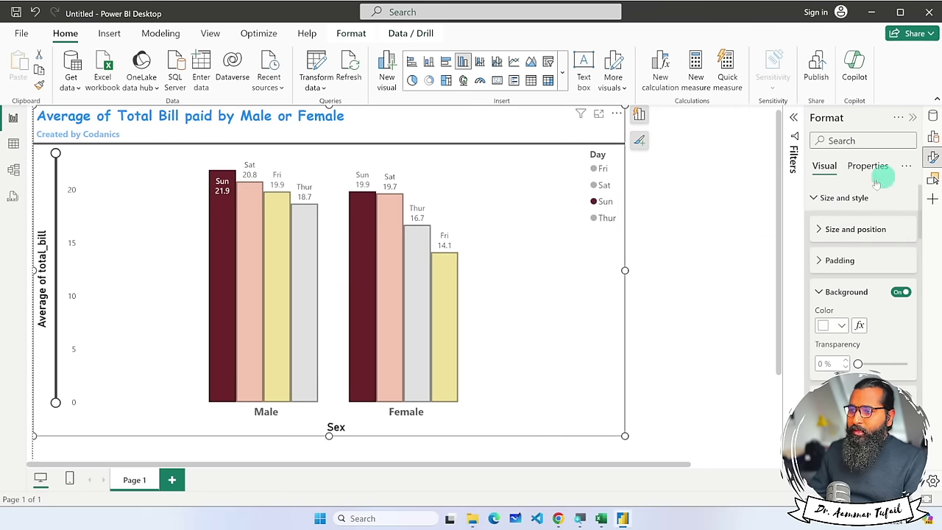
{"action": "left_click", "coordinate": [813, 198]}
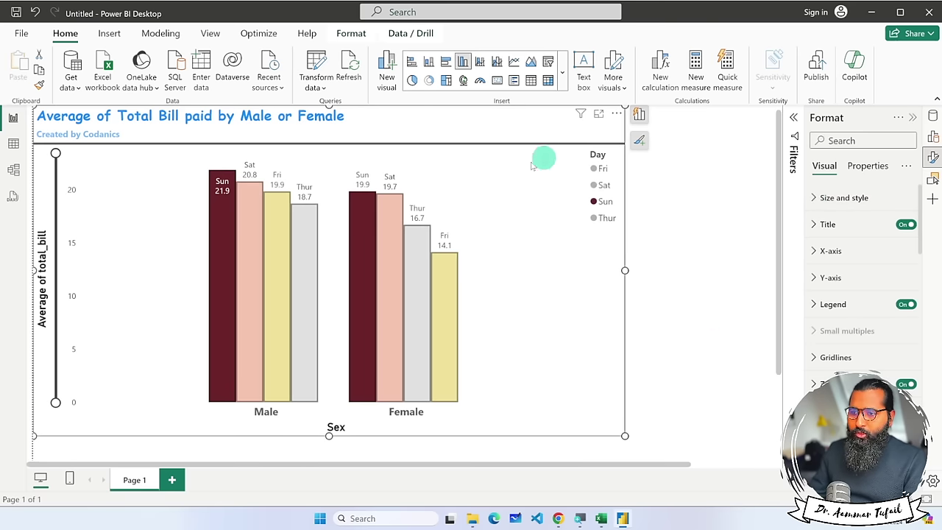
{"action": "left_click", "coordinate": [486, 247]}
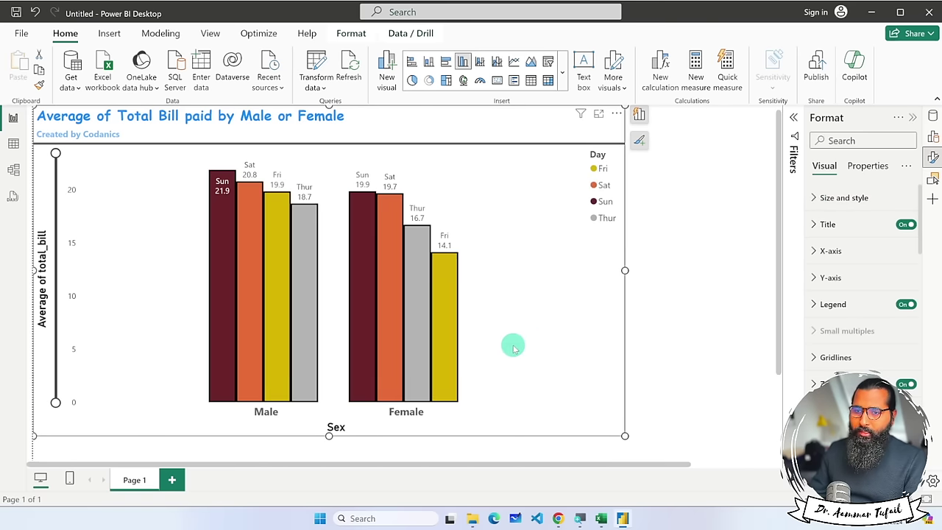
View the chart's data as a table with the Sun column selected, and return to the report.
{"action": "right_click", "coordinate": [509, 329]}
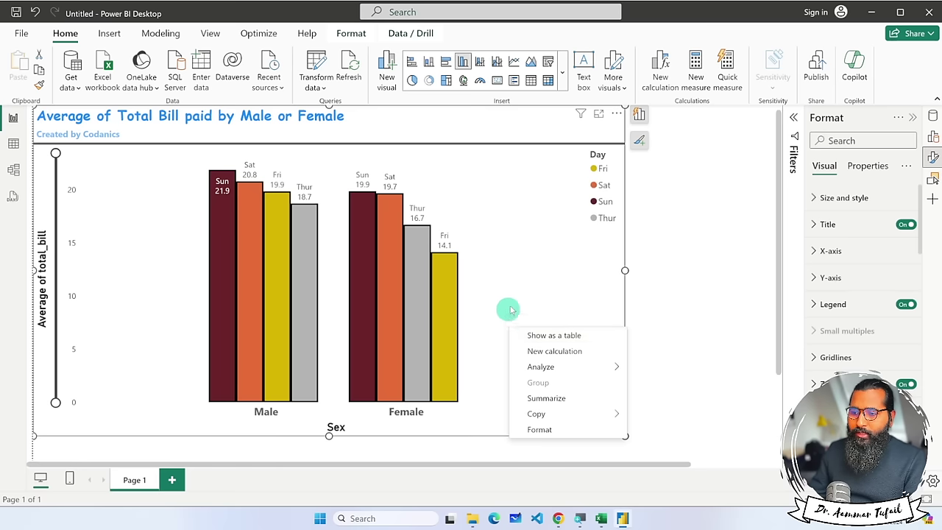
{"action": "left_click", "coordinate": [579, 336]}
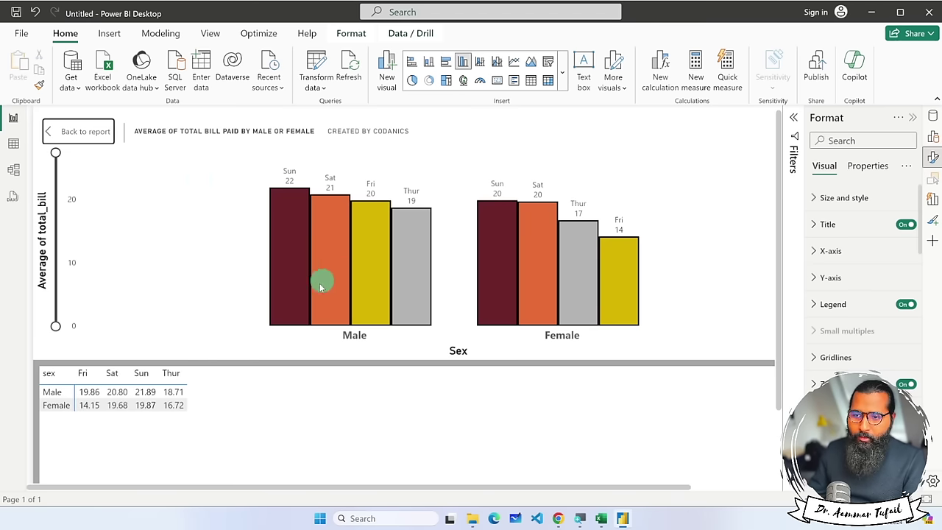
{"action": "scroll", "coordinate": [547, 334], "scroll_direction": "down", "scroll_amount": 2}
{"action": "scroll", "coordinate": [547, 334], "scroll_direction": "up", "scroll_amount": 2}
{"action": "left_click", "coordinate": [141, 379]}
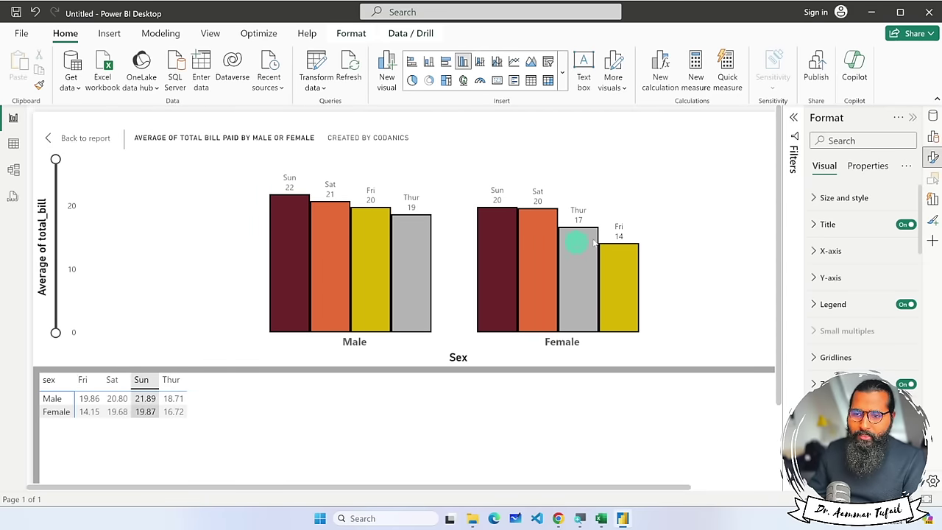
{"action": "right_click", "coordinate": [658, 218]}
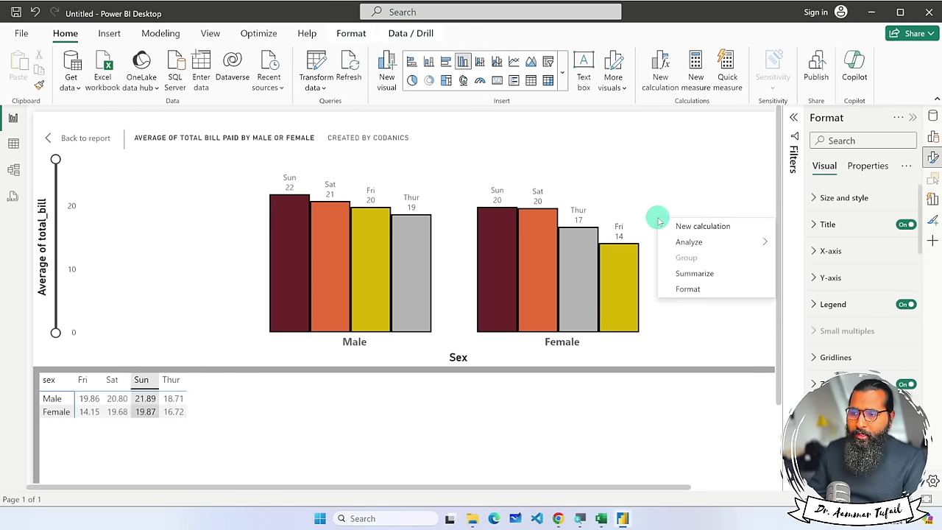
{"action": "left_click", "coordinate": [647, 304]}
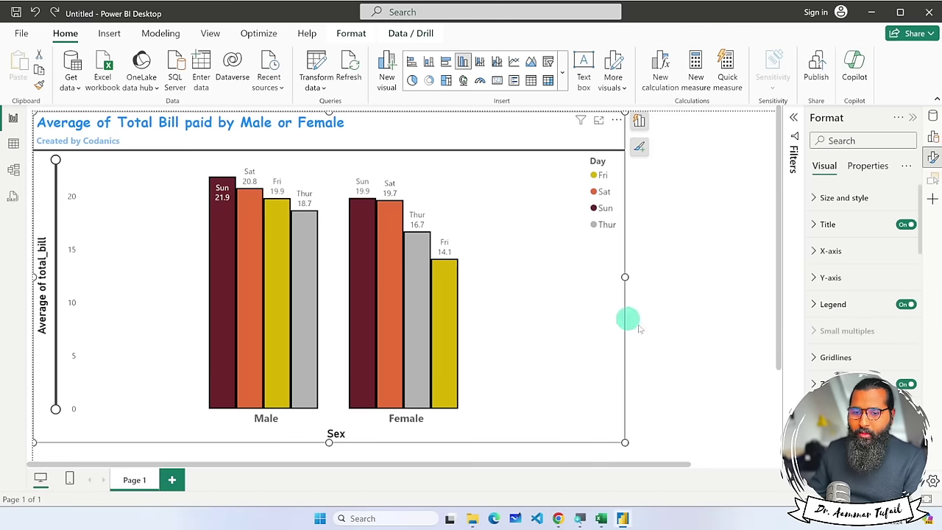
{"action": "left_click", "coordinate": [673, 311]}
{"action": "right_click", "coordinate": [516, 235]}
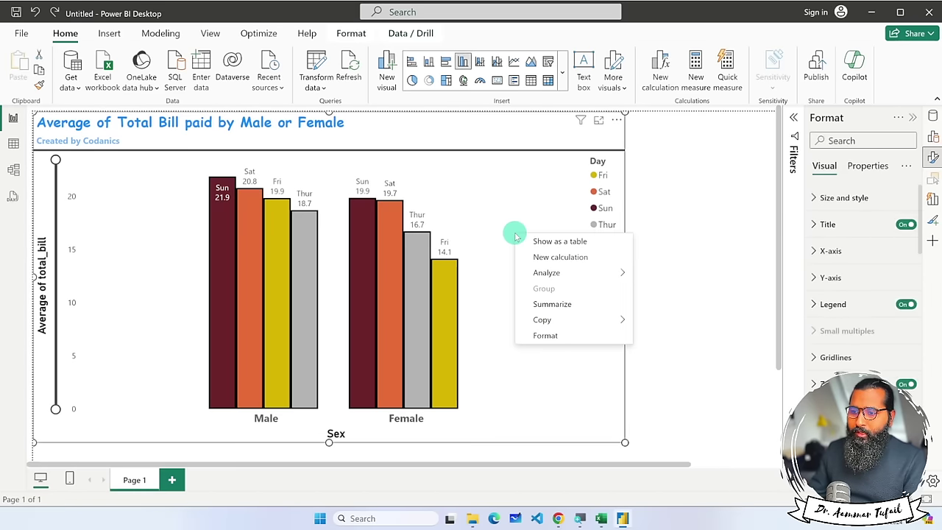
{"action": "left_click", "coordinate": [542, 254]}
{"action": "left_click", "coordinate": [580, 295]}
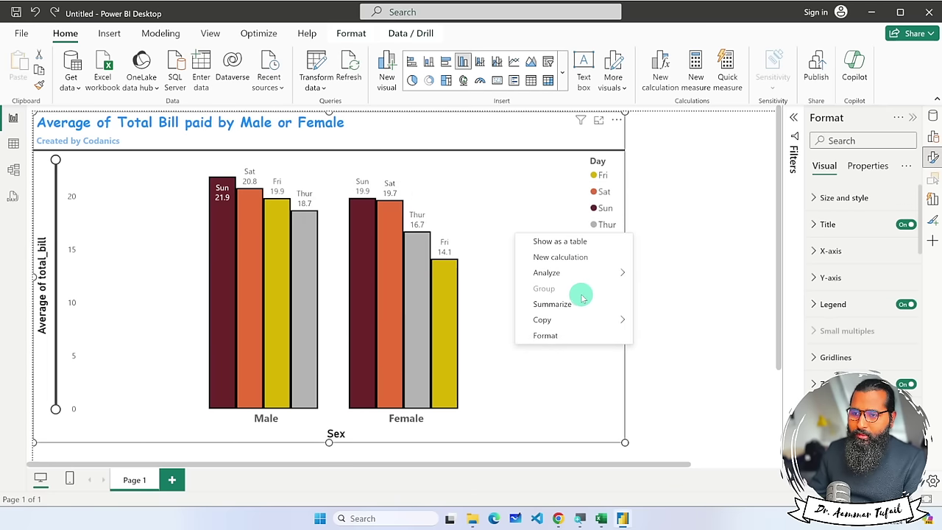
Summarize the chart with a narrative visual placed below it, using the Custom narrative type.
{"action": "mouse_move", "coordinate": [578, 273]}
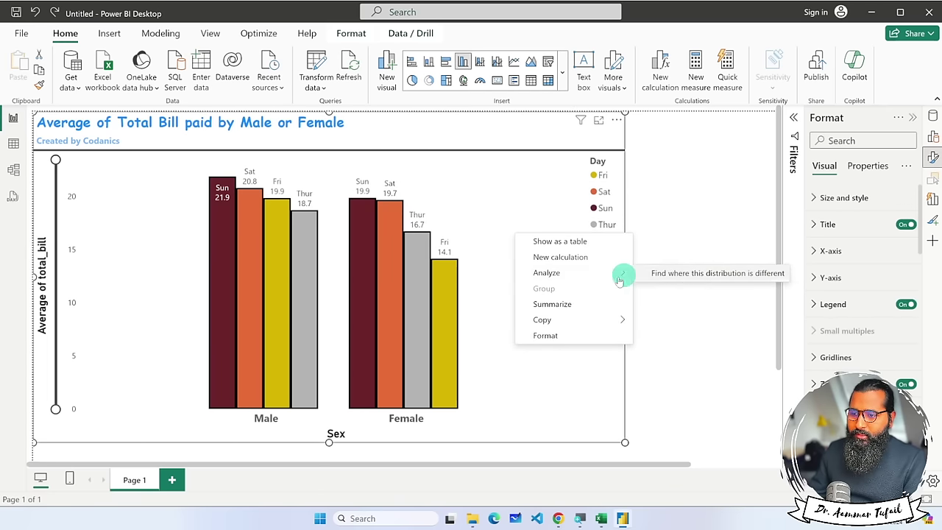
{"action": "left_click", "coordinate": [553, 304]}
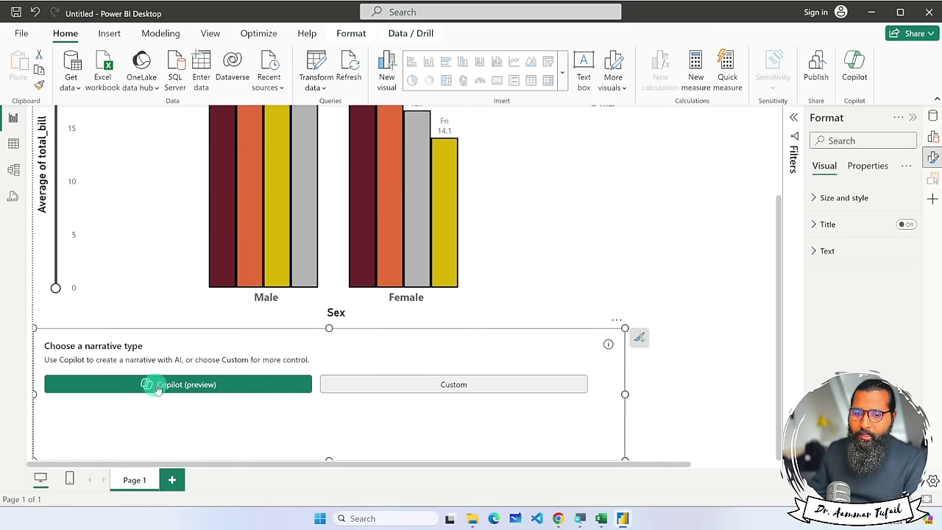
{"action": "left_click", "coordinate": [419, 392]}
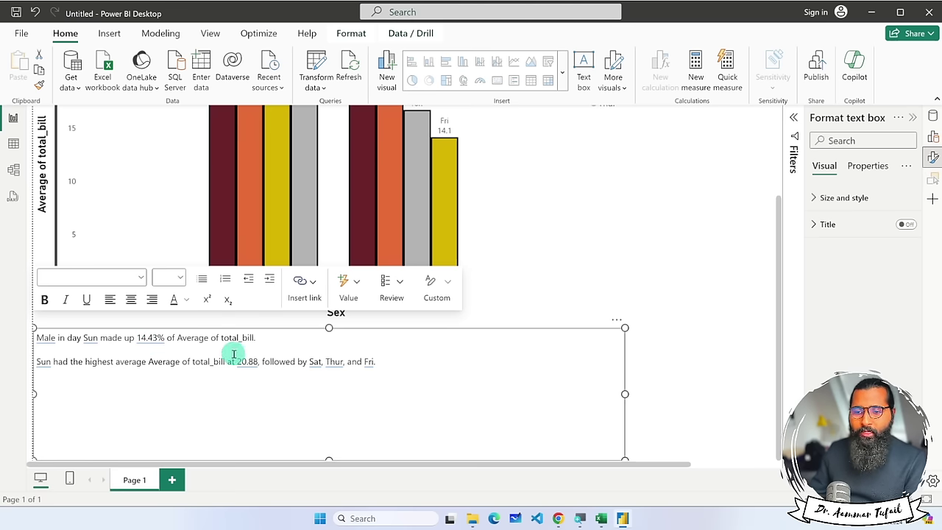
{"action": "scroll", "coordinate": [562, 246], "scroll_direction": "up", "scroll_amount": 3}
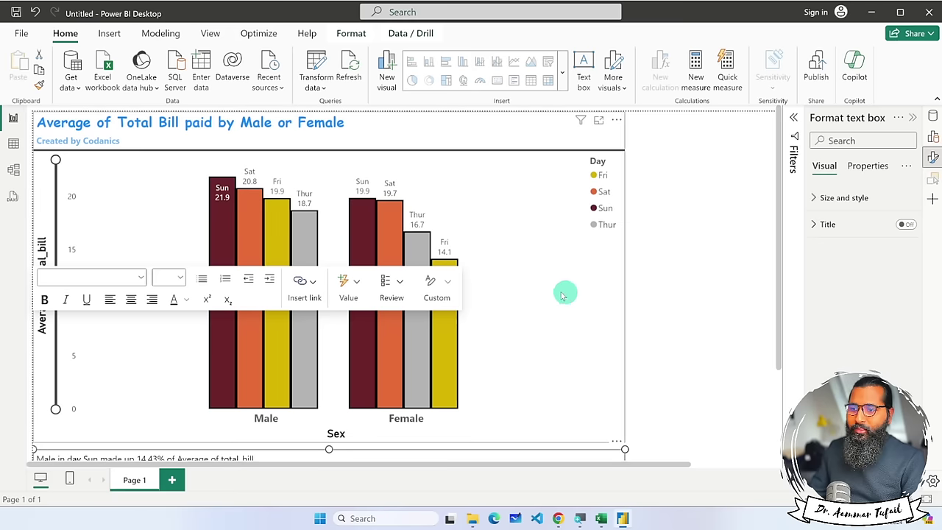
View the chart's data as a table, return to the report and review the narrative text below the chart.
{"action": "right_click", "coordinate": [562, 292]}
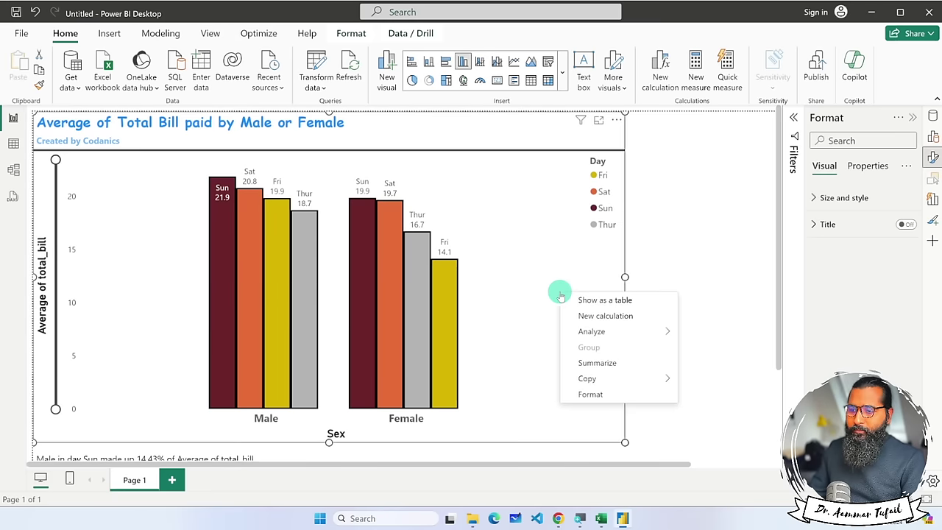
{"action": "left_click", "coordinate": [601, 301]}
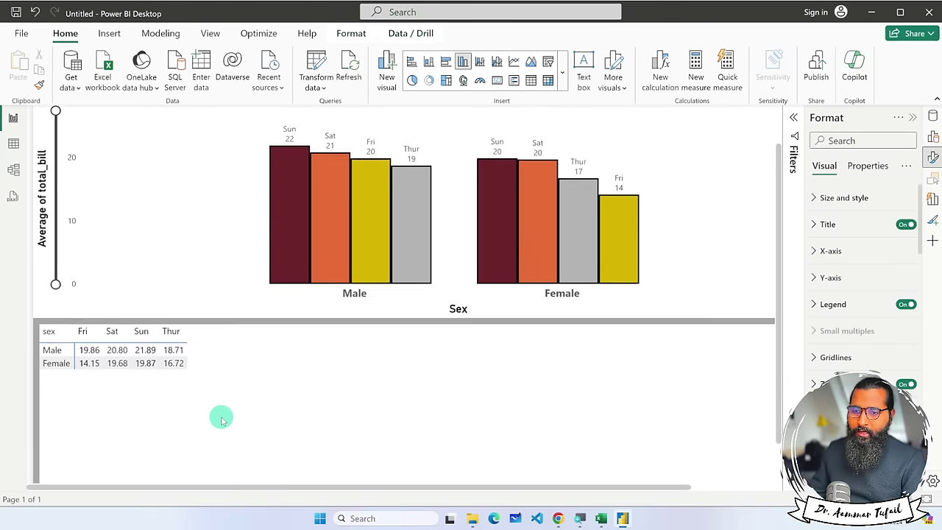
{"action": "left_click", "coordinate": [60, 140]}
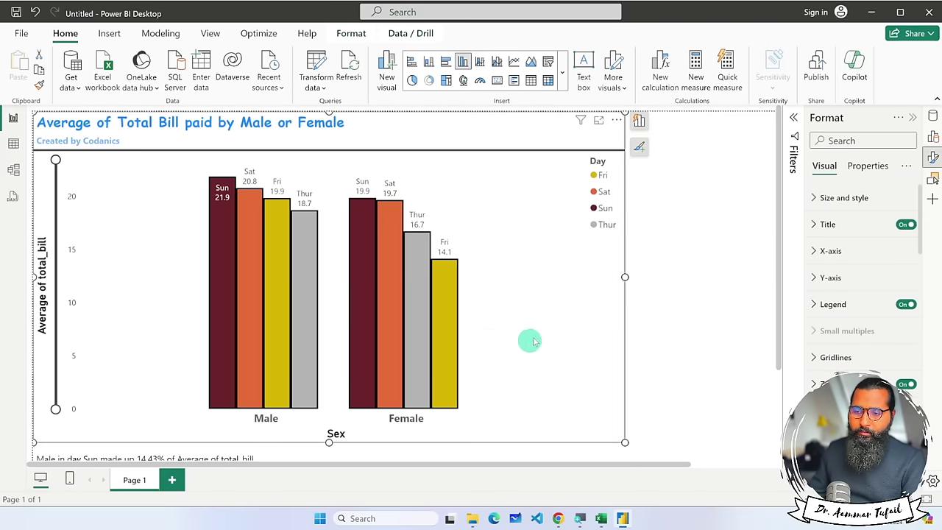
{"action": "scroll", "coordinate": [667, 318], "scroll_direction": "down", "scroll_amount": 3}
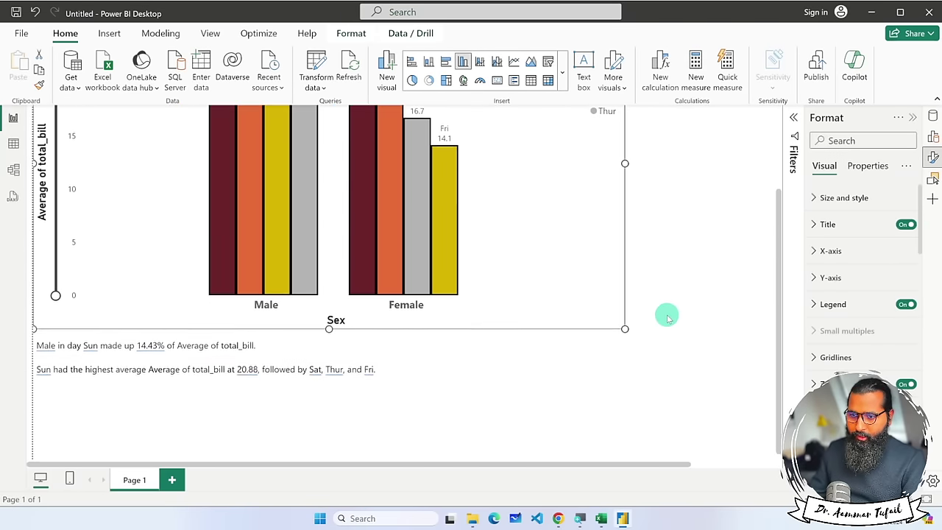
{"action": "scroll", "coordinate": [668, 317], "scroll_direction": "up", "scroll_amount": 3}
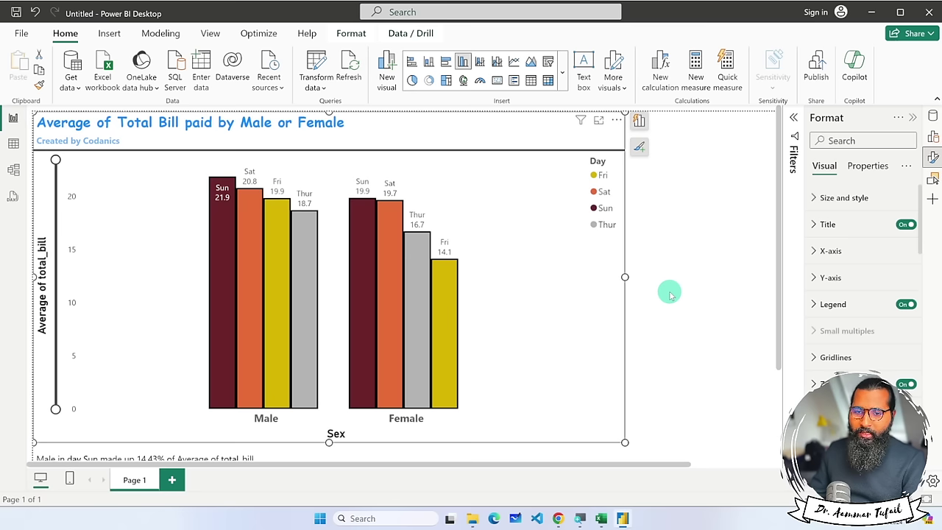
Try the y-axis zoom slider by raising its lower end, and restore the full range.
{"action": "left_click_drag", "start_coordinate": [55, 408], "coordinate": [55, 350]}
{"action": "mouse_move", "coordinate": [55, 159]}
{"action": "left_mouse_down"}
{"action": "mouse_move", "coordinate": [56, 231]}
{"action": "mouse_move", "coordinate": [54, 158]}
{"action": "left_mouse_up"}
{"action": "left_click_drag", "start_coordinate": [55, 348], "coordinate": [63, 452]}
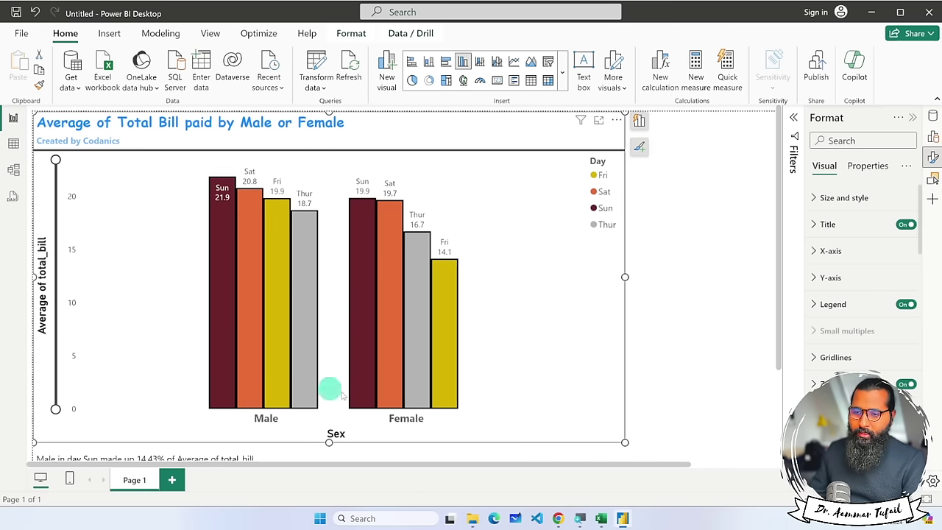
Check the narrative below the chart and show the chart's build settings instead of its formatting options.
{"action": "scroll", "coordinate": [711, 348], "scroll_direction": "down", "scroll_amount": 3}
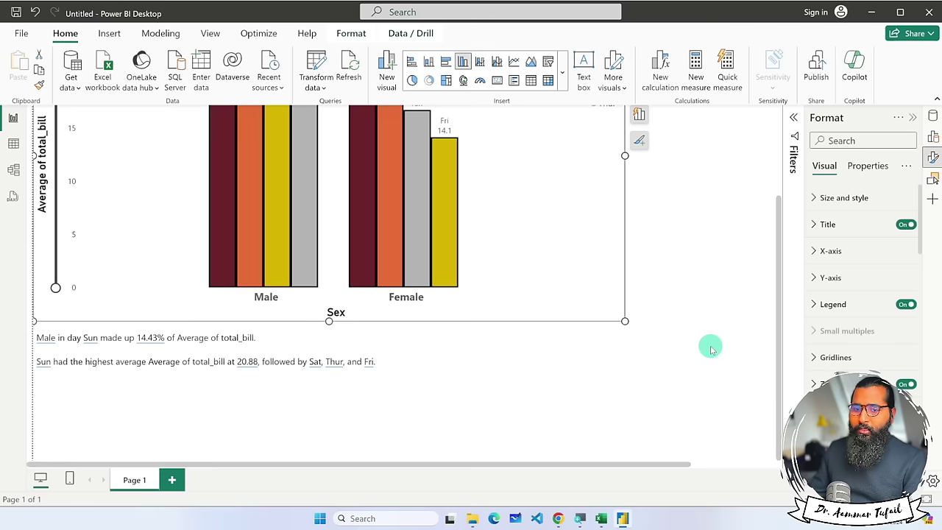
{"action": "scroll", "coordinate": [703, 351], "scroll_direction": "up", "scroll_amount": 3}
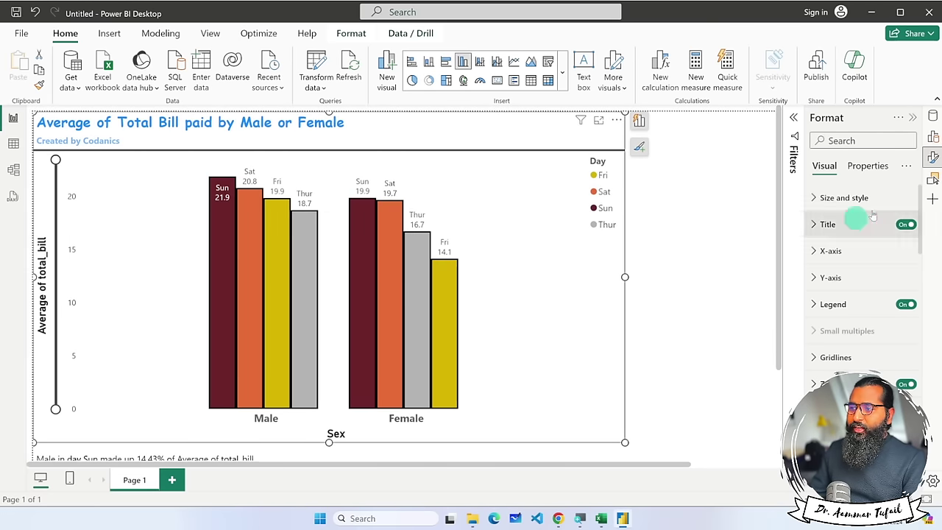
{"action": "left_click", "coordinate": [933, 157]}
{"action": "left_click", "coordinate": [933, 137]}
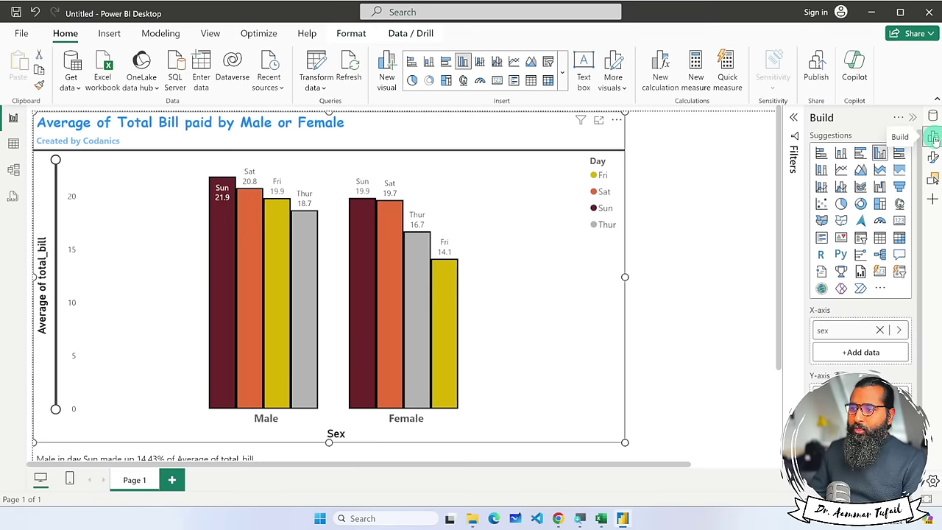
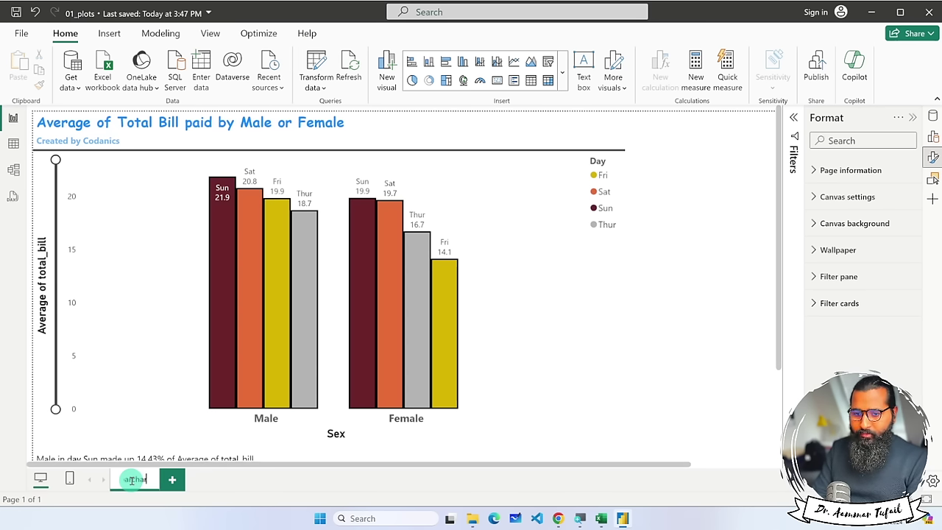
Name the current page 01_barchart, add a second page named 02_stacked_barchart and save the report.
{"action": "key", "text": "Return"}
{"action": "left_click", "coordinate": [189, 479]}
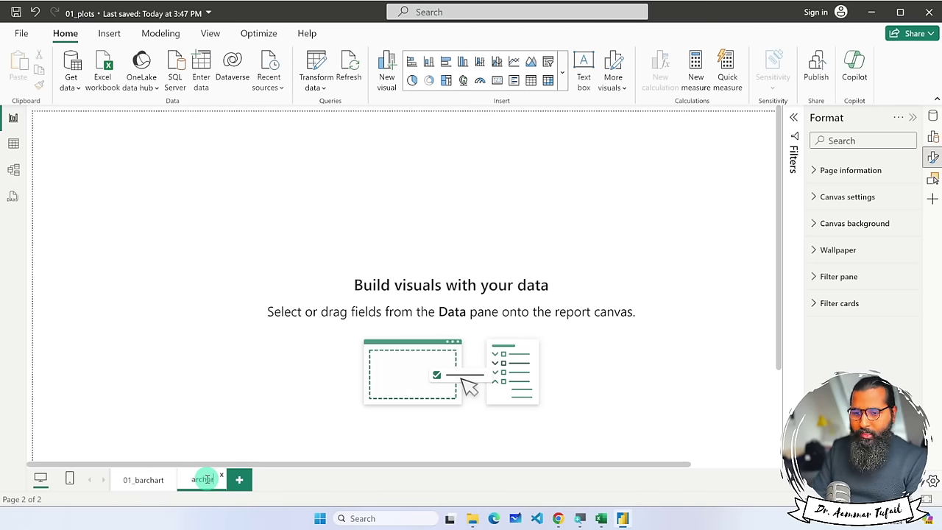
{"action": "key", "text": "Return"}
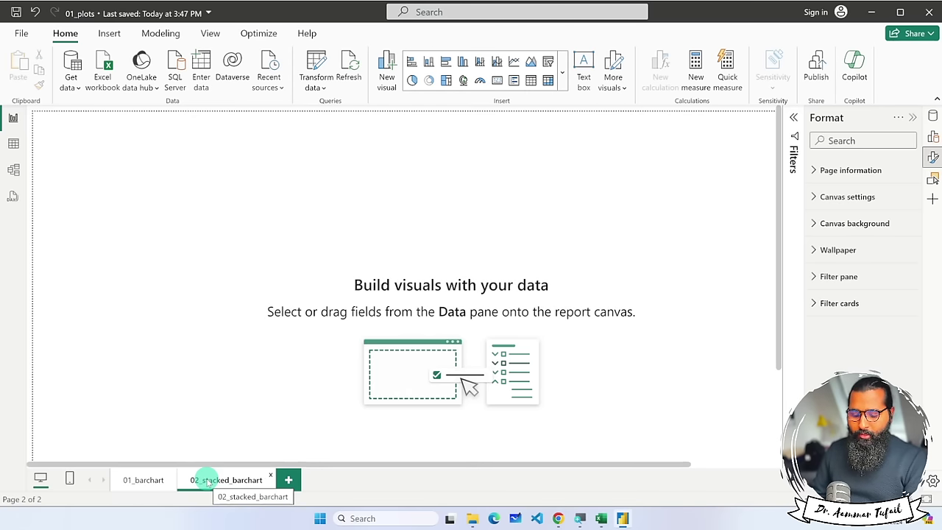
{"action": "key", "text": "ctrl+s"}
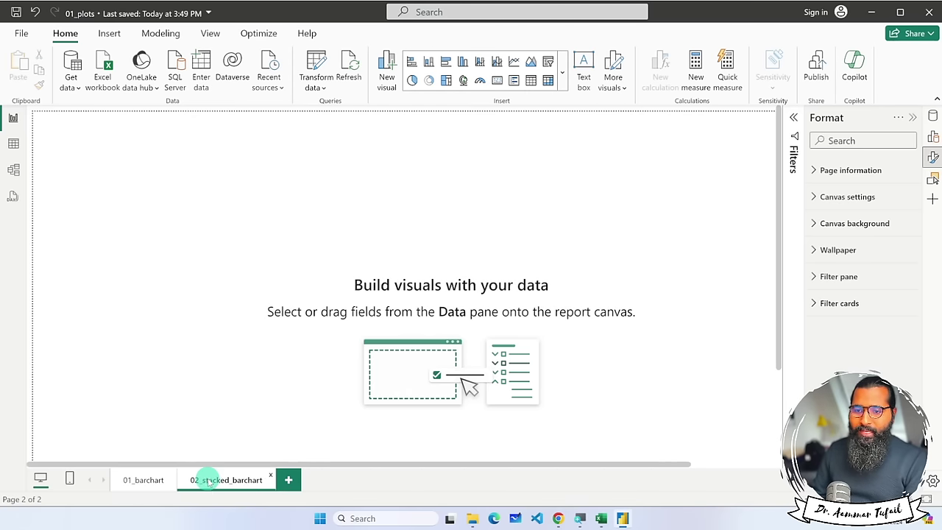
{"action": "left_click", "coordinate": [22, 34]}
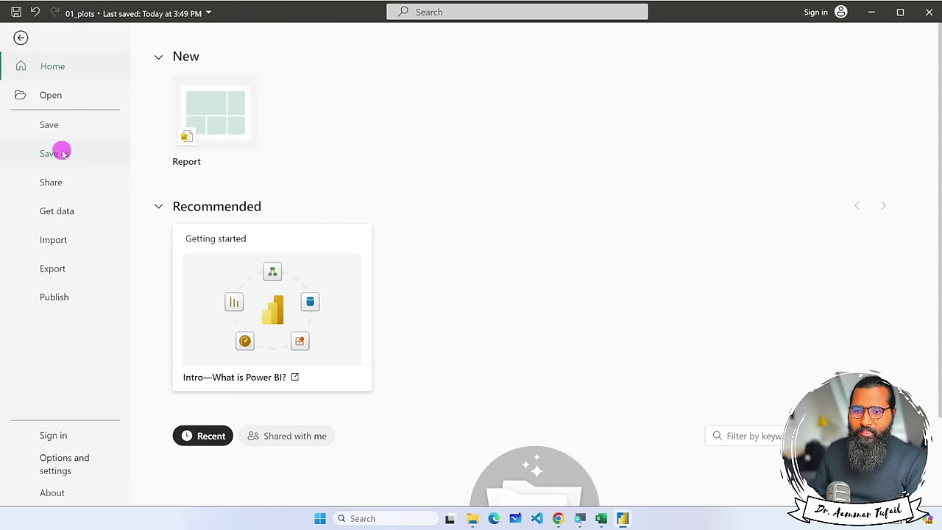
{"action": "left_click", "coordinate": [63, 154]}
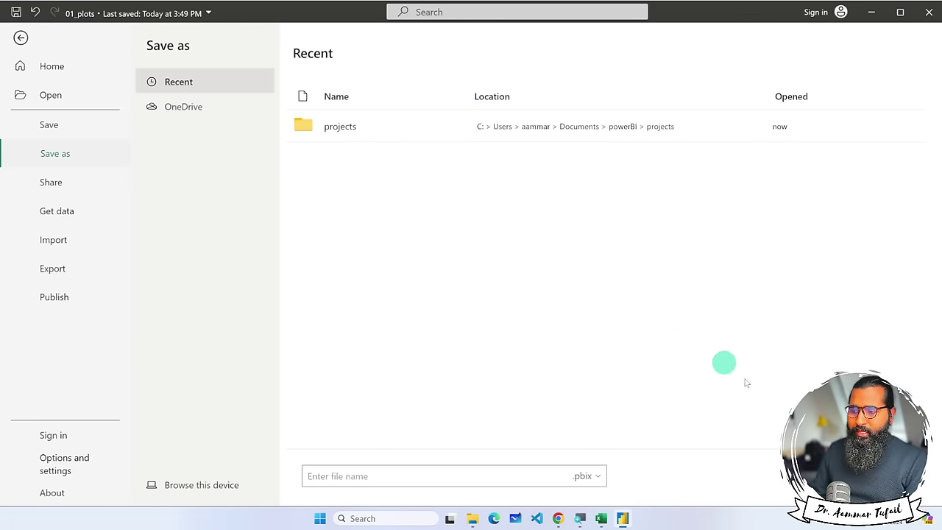
{"action": "key", "text": "Escape"}
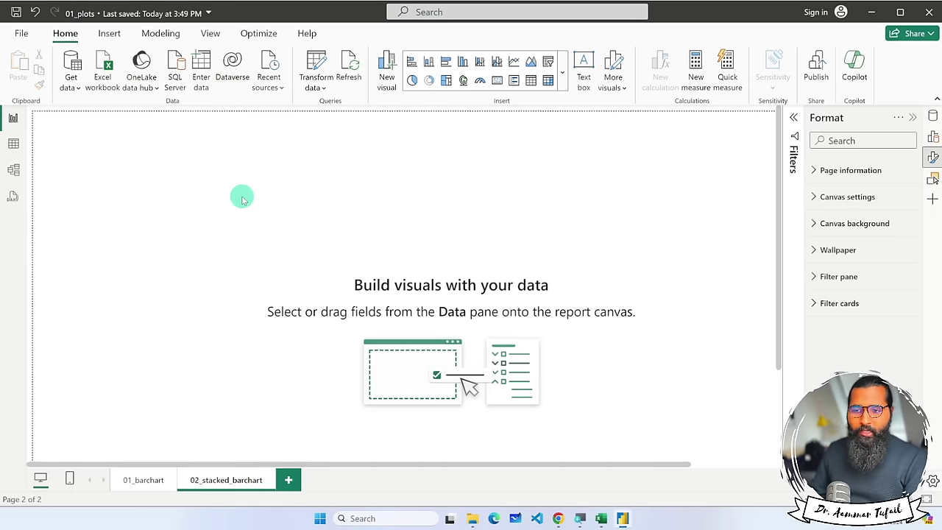
Import diamonds.csv from the Documents > powerBI > datasets_for_practice folder as a Text/CSV source and load it with the comma delimiter.
{"action": "left_click", "coordinate": [77, 85]}
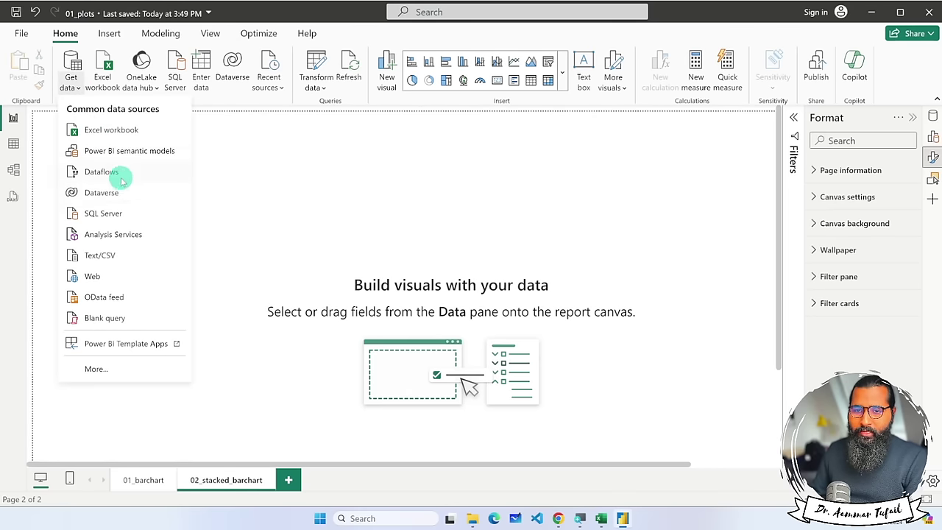
{"action": "left_click", "coordinate": [116, 255]}
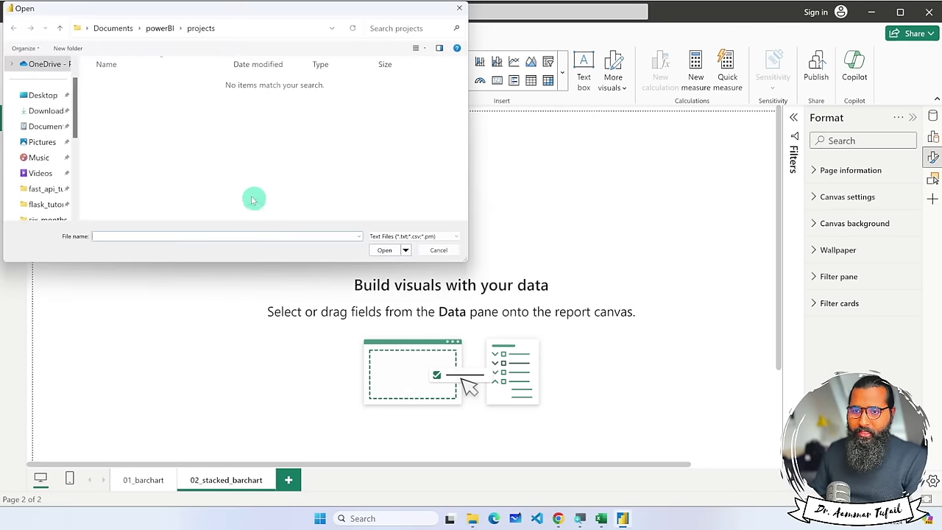
{"action": "left_click", "coordinate": [68, 116]}
{"action": "left_click", "coordinate": [44, 125]}
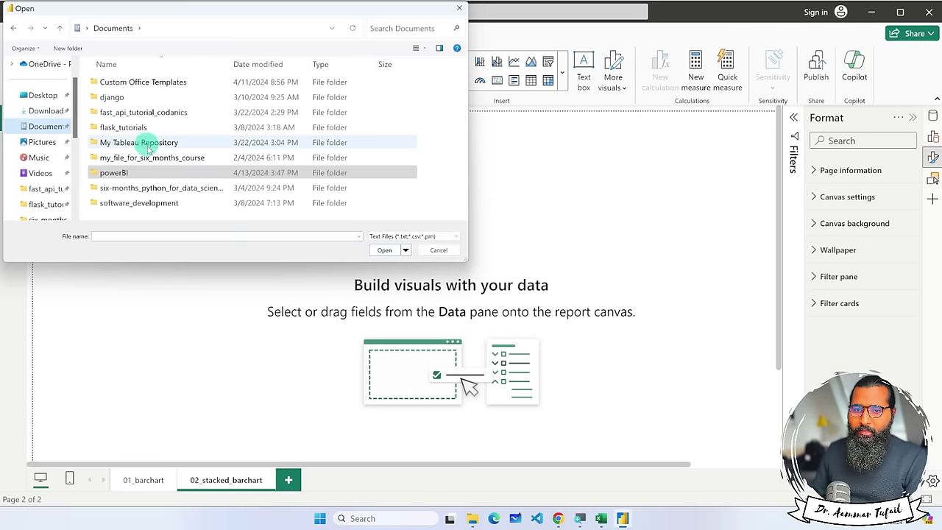
{"action": "double_click", "coordinate": [125, 172]}
{"action": "double_click", "coordinate": [126, 81]}
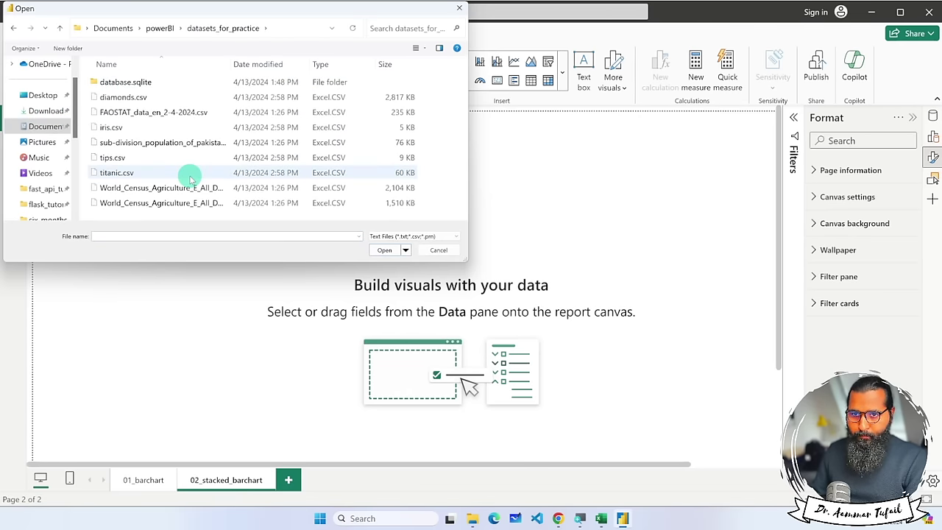
{"action": "left_click", "coordinate": [147, 97]}
{"action": "left_click", "coordinate": [384, 250]}
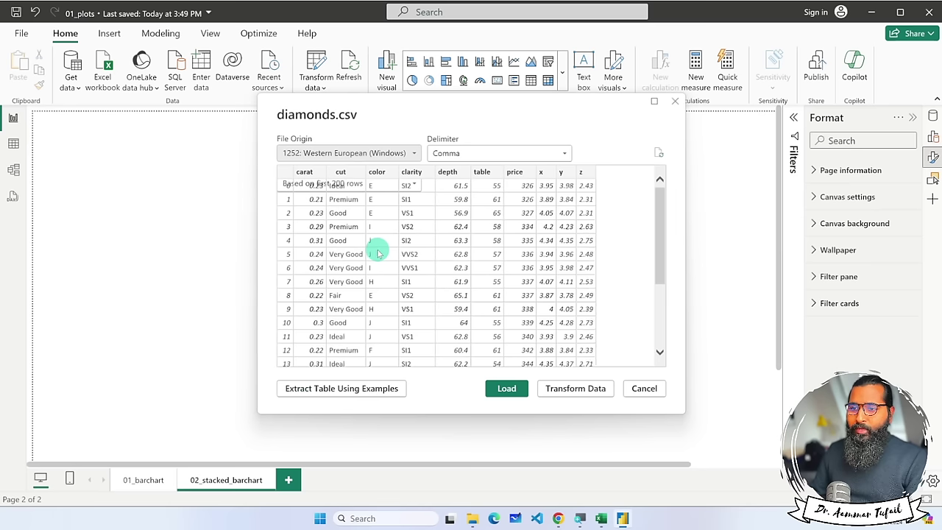
{"action": "left_click_drag", "start_coordinate": [663, 204], "coordinate": [579, 294]}
{"action": "left_click", "coordinate": [507, 388]}
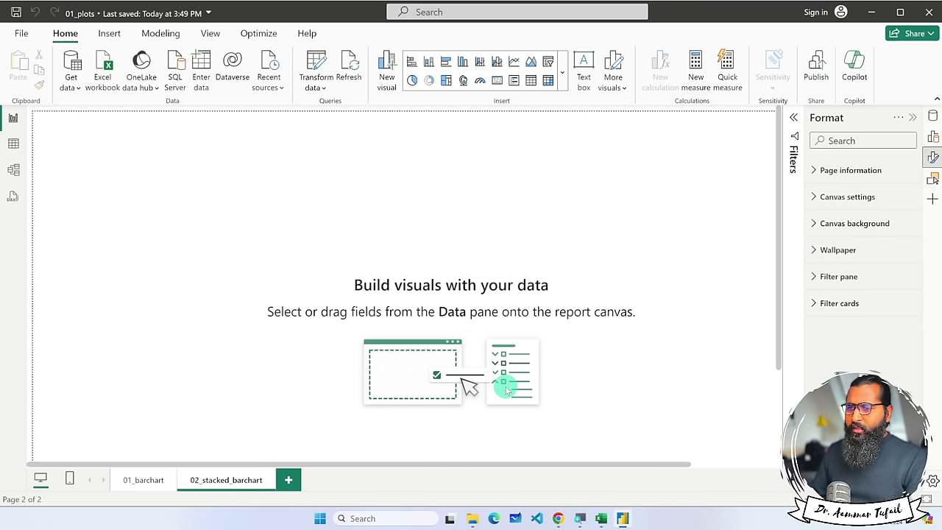
Display the data tables, examine the rows and columns of the diamonds table in table view, and return to the report.
{"action": "left_click", "coordinate": [933, 126]}
{"action": "left_click", "coordinate": [818, 181]}
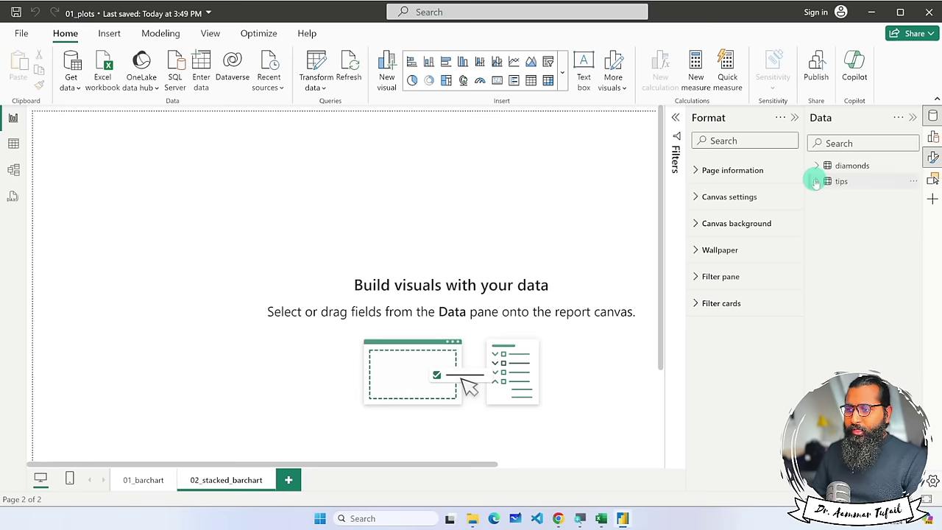
{"action": "left_click", "coordinate": [13, 144]}
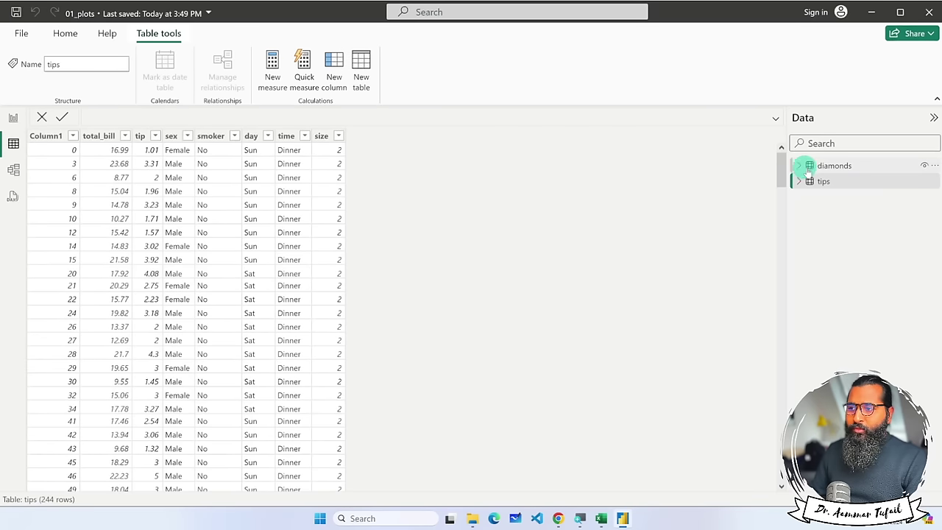
{"action": "left_click", "coordinate": [833, 168]}
{"action": "scroll", "coordinate": [726, 194], "scroll_direction": "down", "scroll_amount": 2}
{"action": "left_click_drag", "start_coordinate": [782, 159], "coordinate": [784, 119]}
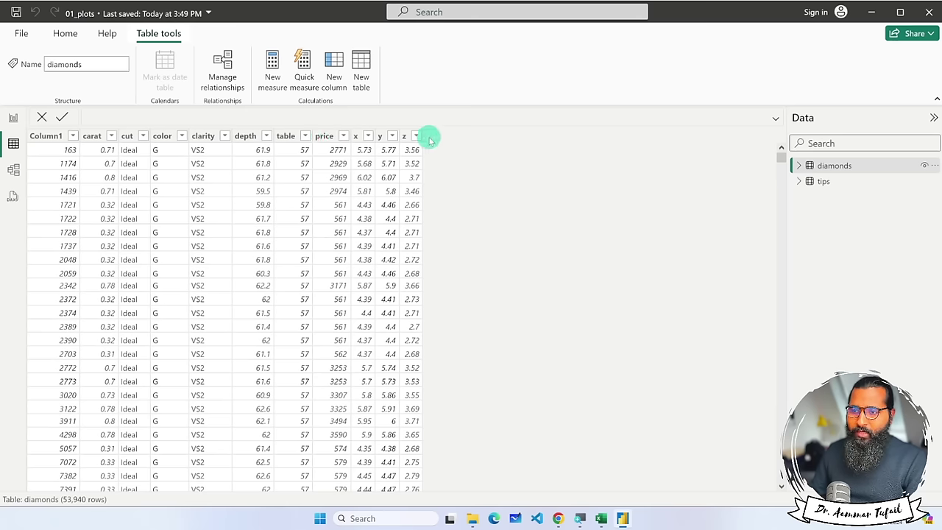
{"action": "left_click", "coordinate": [14, 118]}
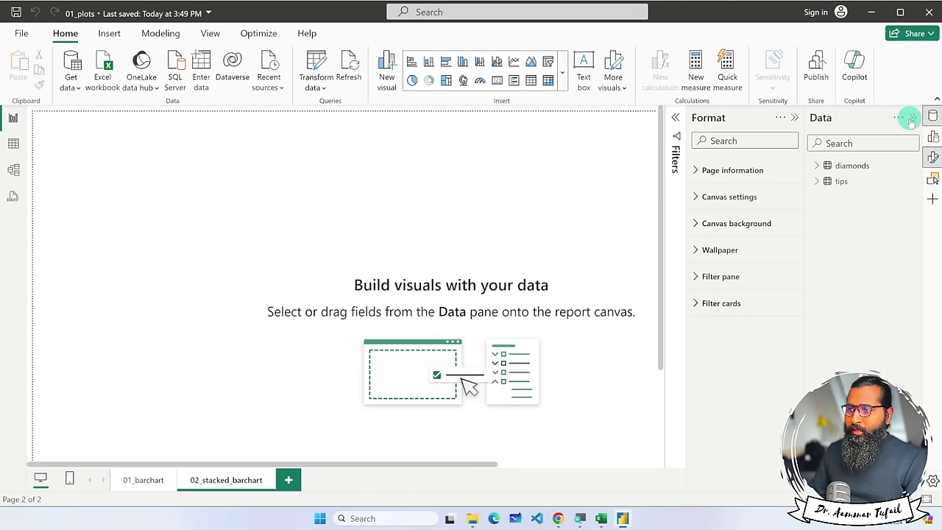
Insert an empty stacked column chart on the 02_stacked_barchart page, enlarge it and move it toward the middle of the canvas.
{"action": "left_click", "coordinate": [932, 139]}
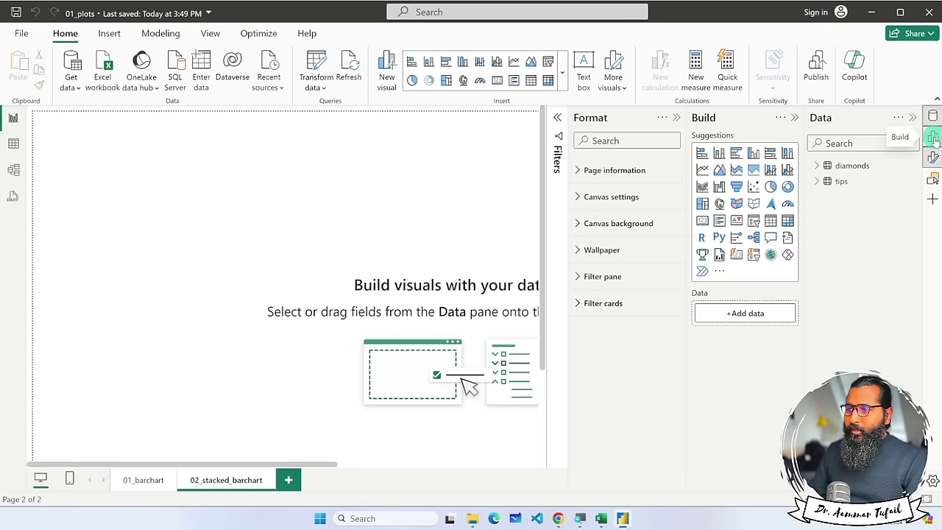
{"action": "left_click", "coordinate": [719, 152]}
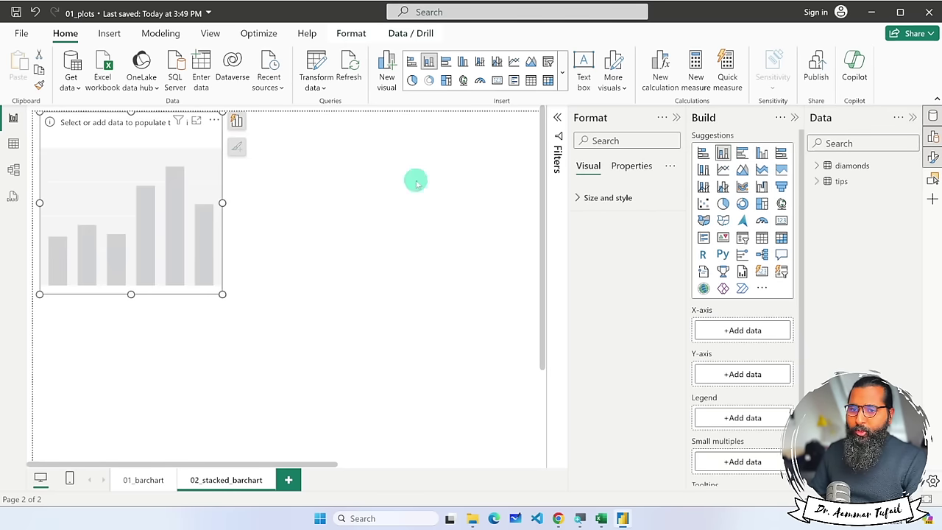
{"action": "left_click_drag", "start_coordinate": [219, 292], "coordinate": [513, 430]}
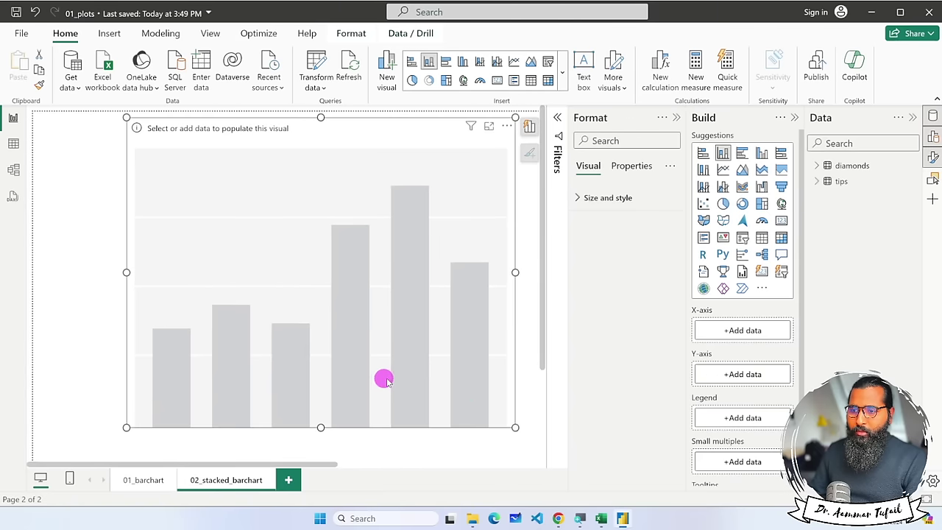
{"action": "left_click_drag", "start_coordinate": [385, 379], "coordinate": [397, 377]}
Hide the formatting options to widen the canvas, keeping the filters collapsed.
{"action": "left_click", "coordinate": [677, 117]}
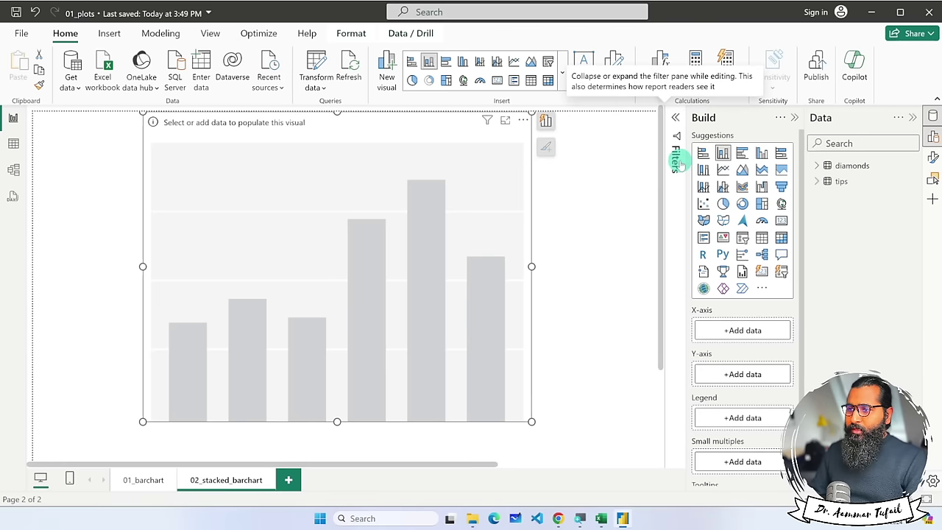
{"action": "left_click", "coordinate": [675, 117]}
{"action": "left_click", "coordinate": [670, 119]}
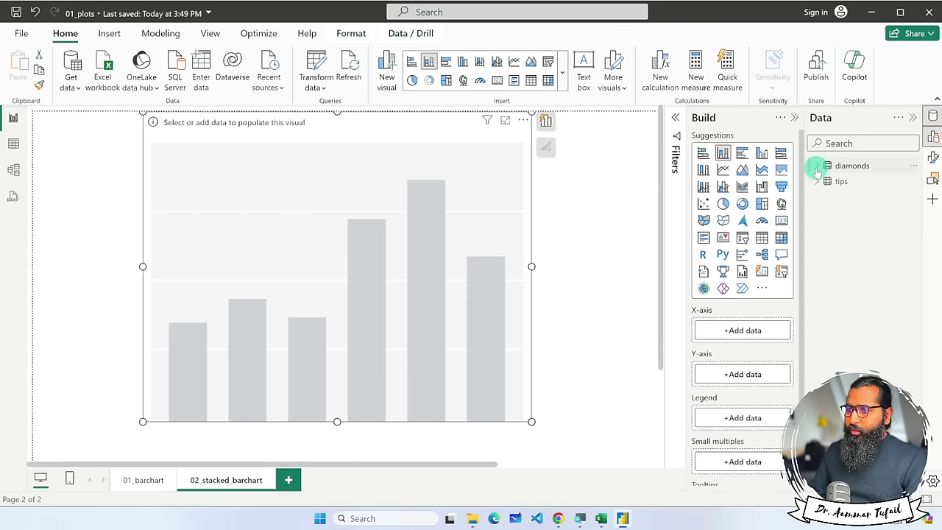
Hide the separate data field list and assign the cut field of the diamonds table to the chart's X-axis.
{"action": "left_click", "coordinate": [816, 165]}
{"action": "left_click", "coordinate": [912, 118]}
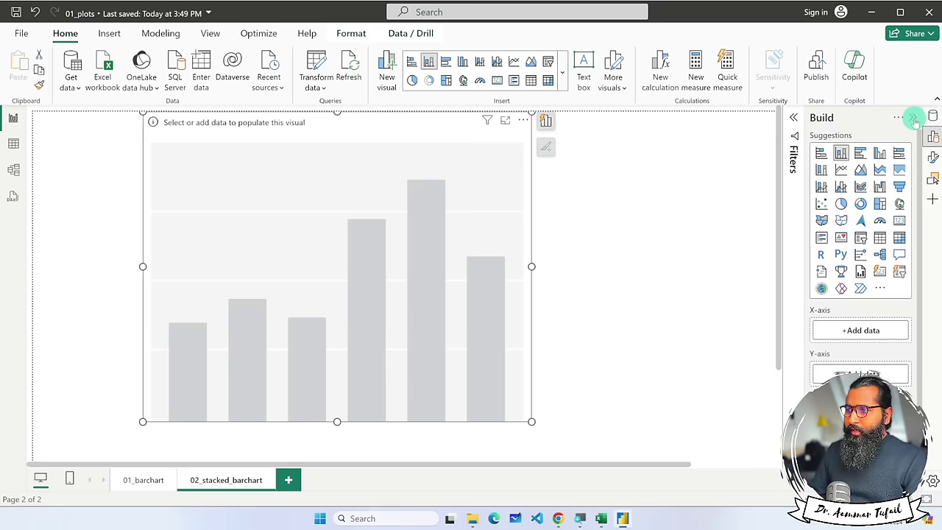
{"action": "left_click", "coordinate": [853, 331]}
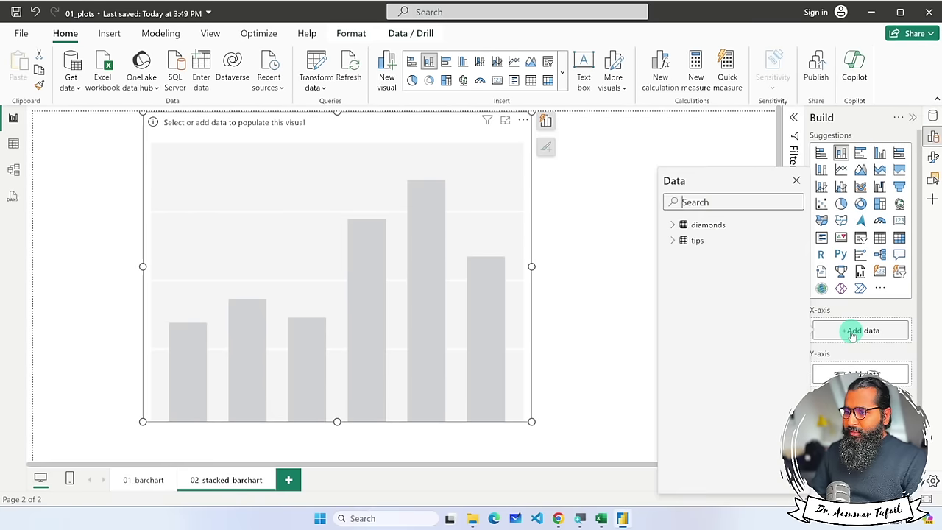
{"action": "left_click", "coordinate": [672, 224]}
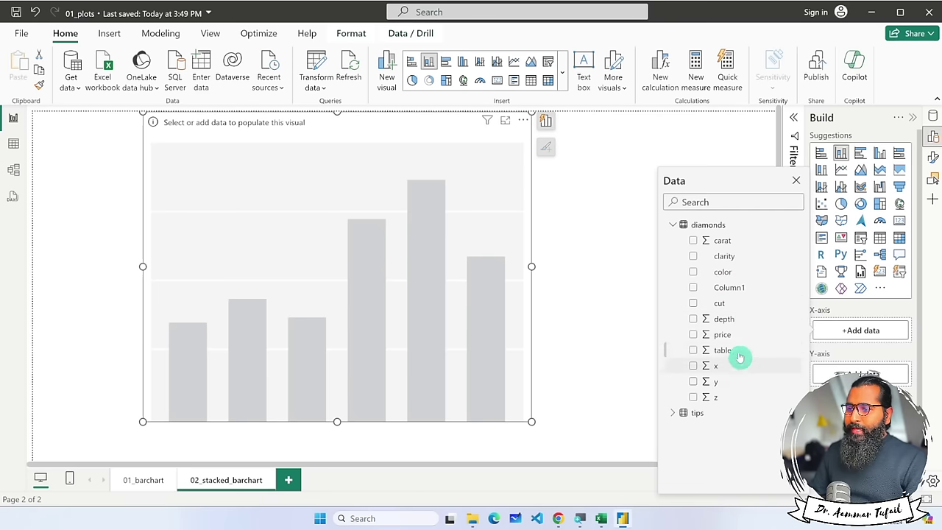
{"action": "left_click", "coordinate": [693, 304]}
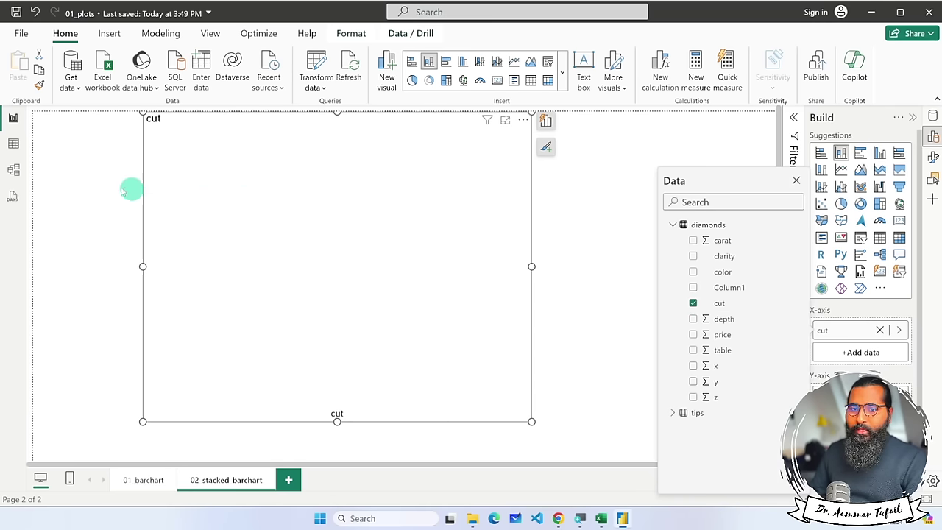
Examine the distinct values of the cut column in table view, leave the column unfiltered and return to the report.
{"action": "left_click", "coordinate": [13, 144]}
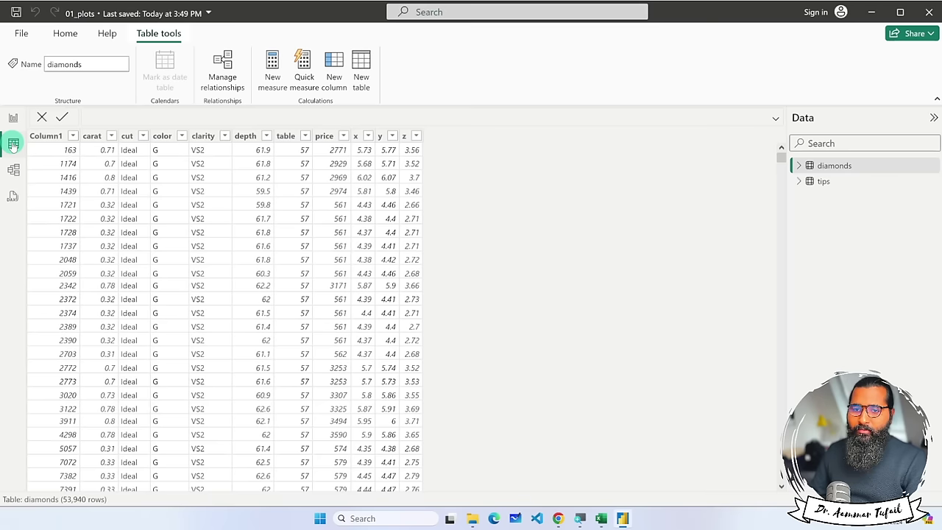
{"action": "left_click", "coordinate": [143, 137]}
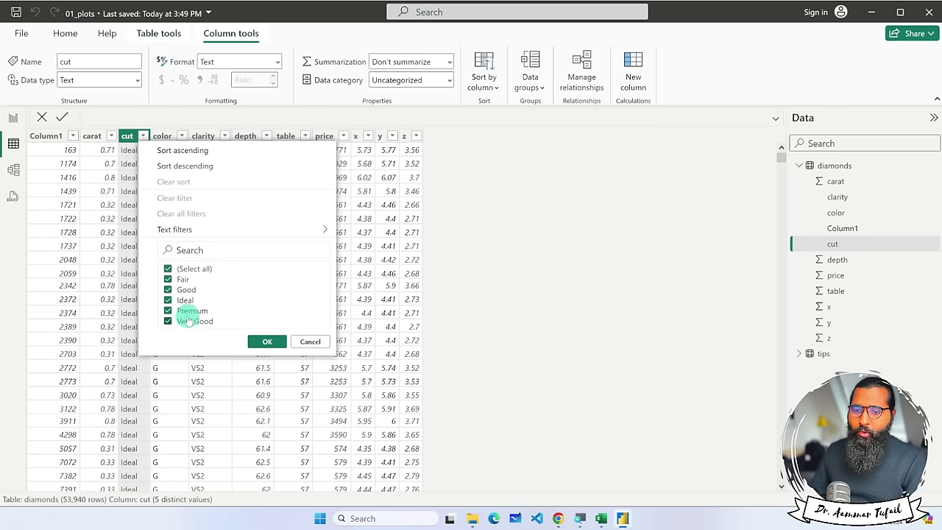
{"action": "left_click", "coordinate": [310, 341]}
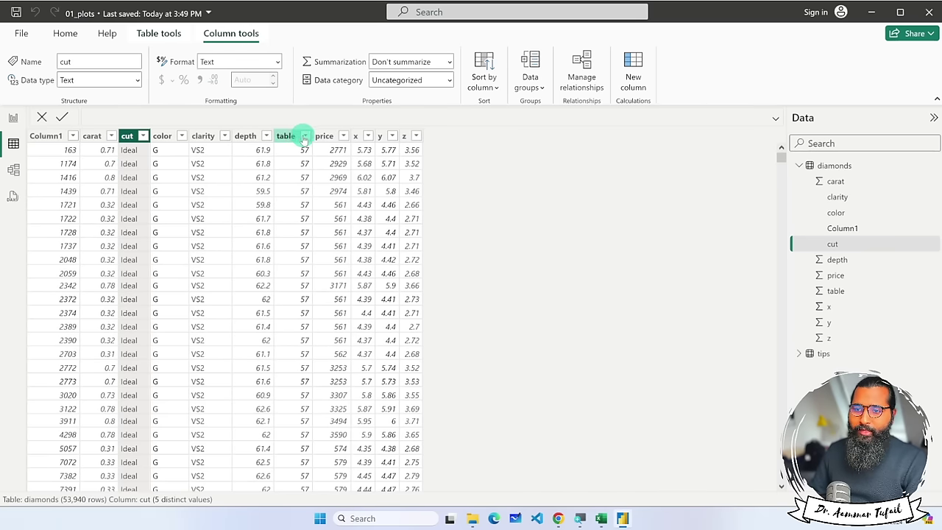
{"action": "left_click", "coordinate": [13, 117]}
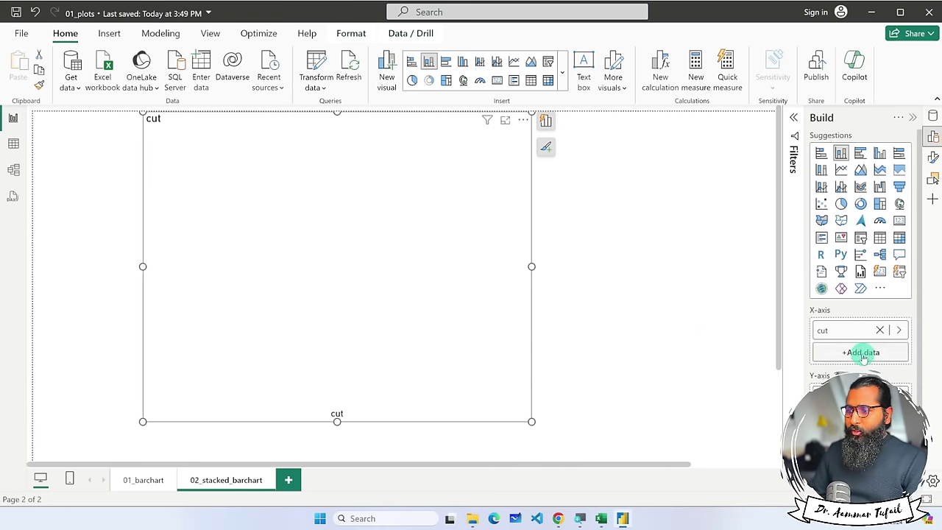
Assign the price field of the diamonds table to the chart's Y-axis and dismiss the field list.
{"action": "scroll", "coordinate": [839, 331], "scroll_direction": "down", "scroll_amount": 1}
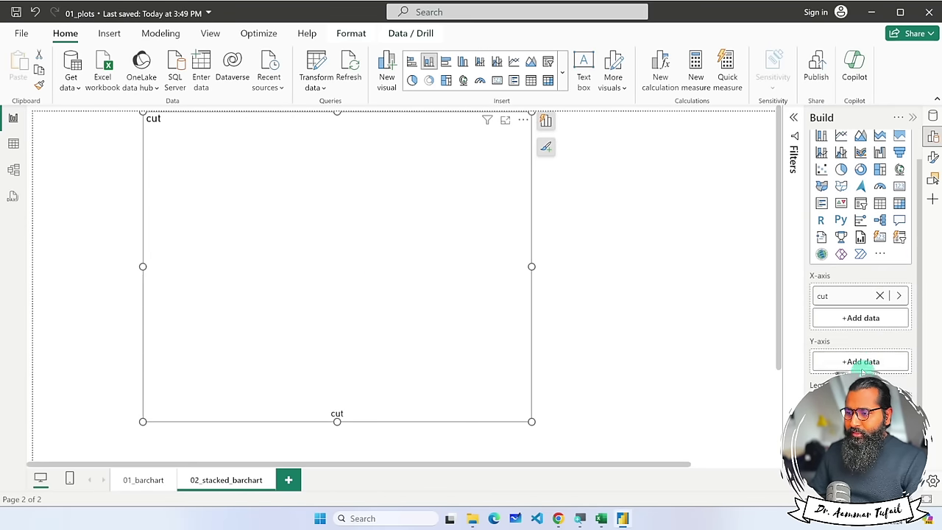
{"action": "left_click", "coordinate": [862, 362]}
{"action": "left_click", "coordinate": [672, 110]}
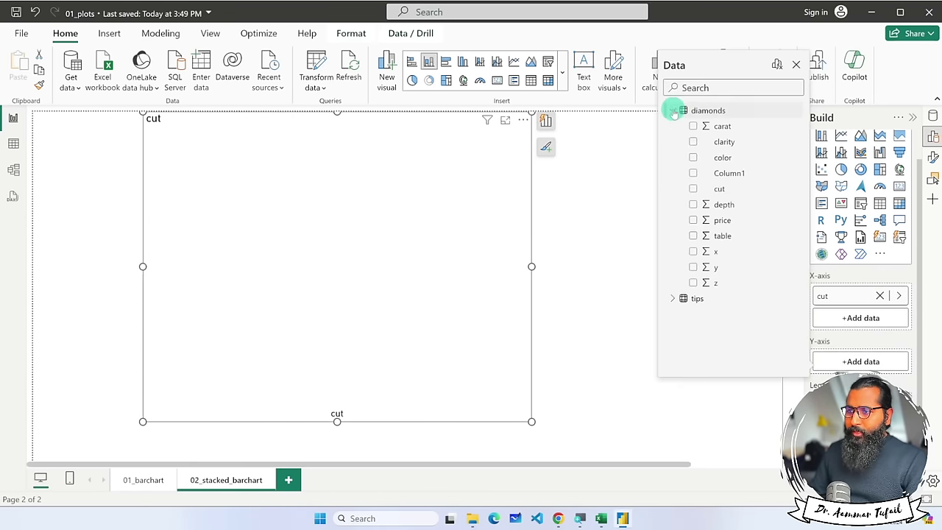
{"action": "left_click", "coordinate": [692, 221]}
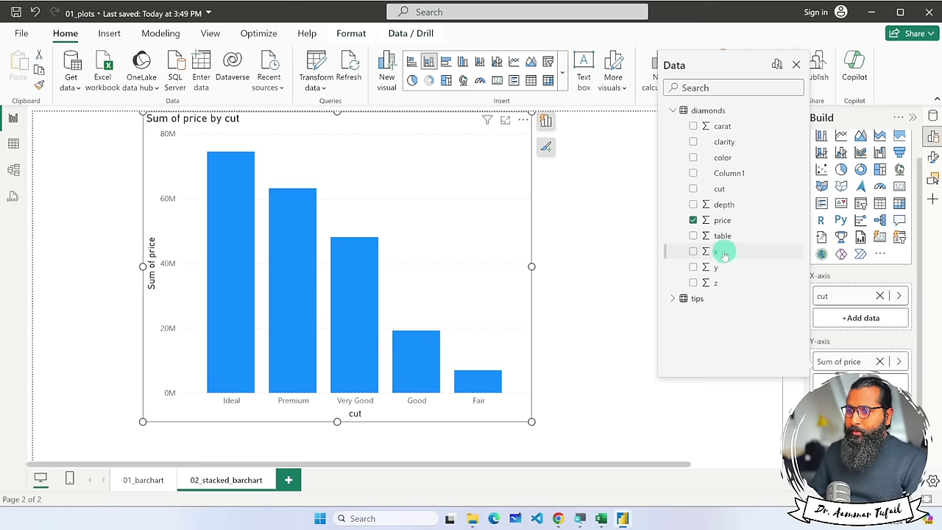
{"action": "left_click", "coordinate": [639, 410]}
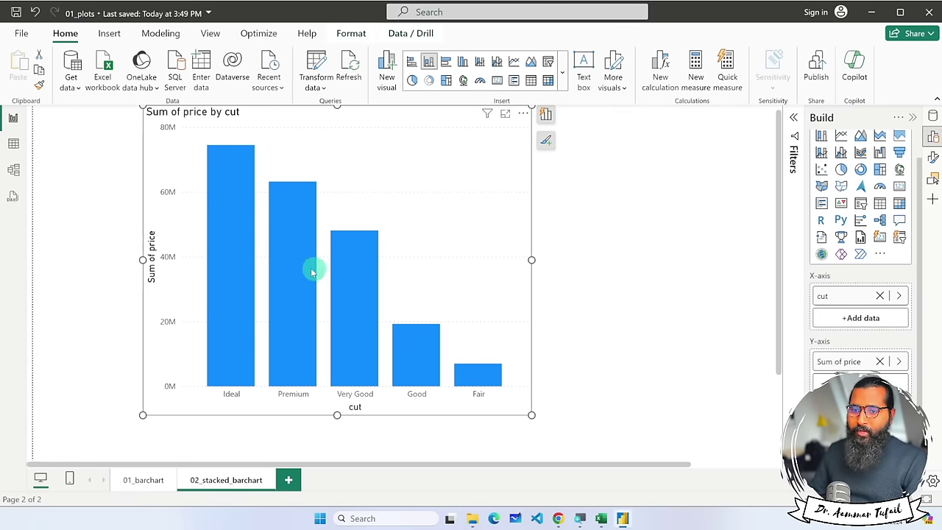
Change the aggregation of price on the Y-axis to Average.
{"action": "mouse_move", "coordinate": [236, 238]}
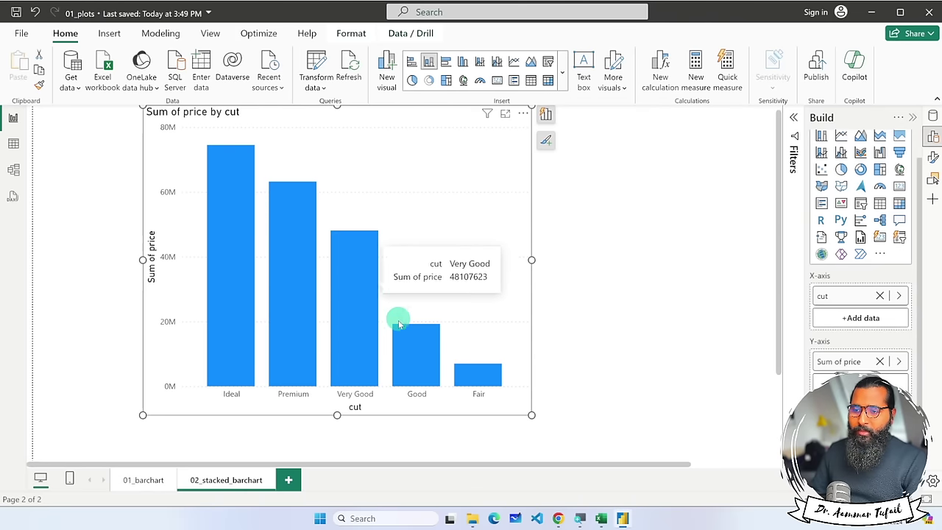
{"action": "mouse_move", "coordinate": [414, 357]}
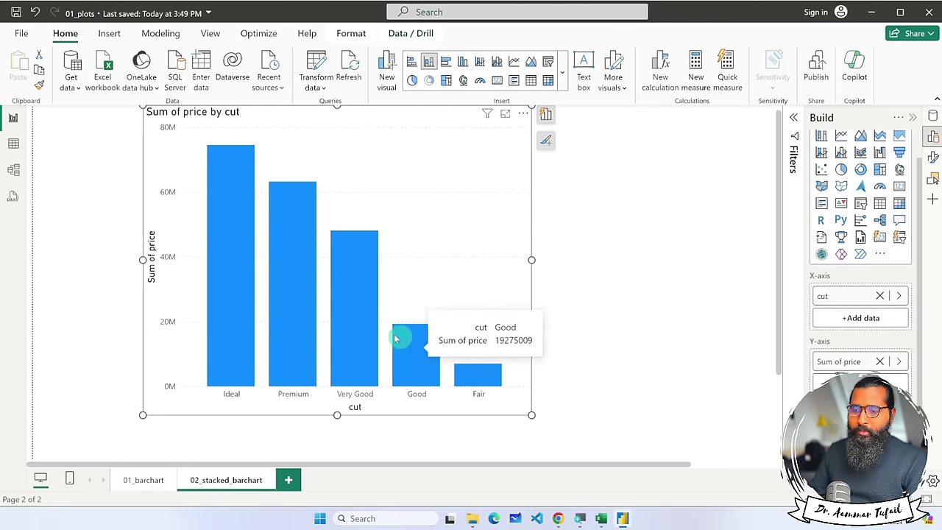
{"action": "mouse_move", "coordinate": [351, 284]}
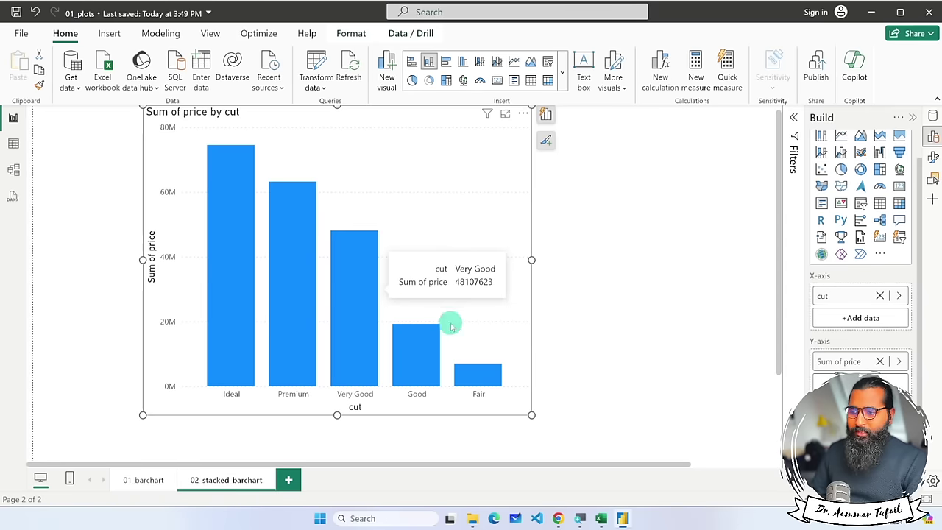
{"action": "scroll", "coordinate": [853, 332], "scroll_direction": "down", "scroll_amount": 1}
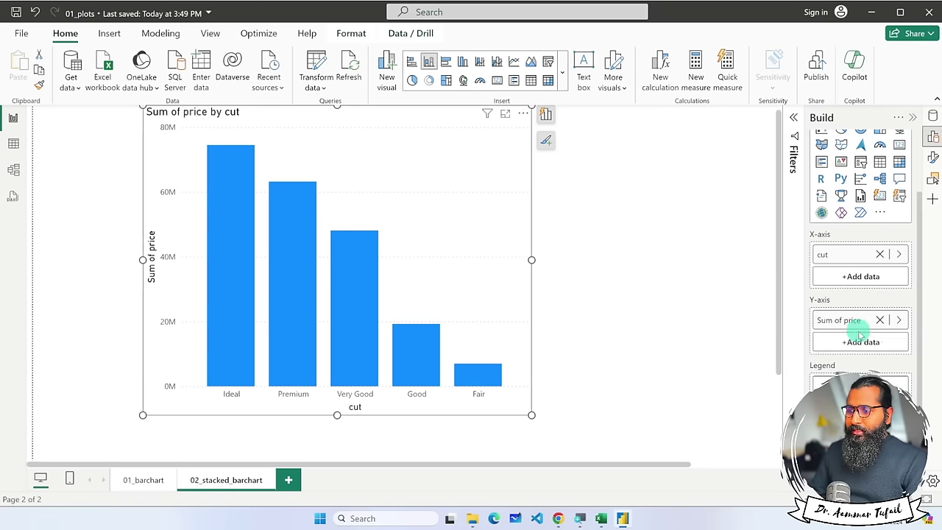
{"action": "left_click", "coordinate": [902, 320]}
{"action": "left_click", "coordinate": [747, 354]}
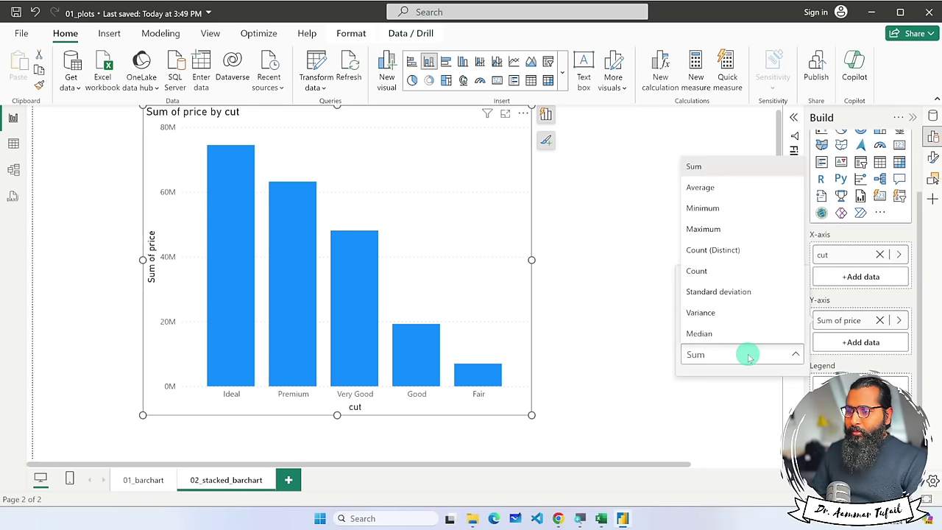
{"action": "left_click", "coordinate": [717, 188]}
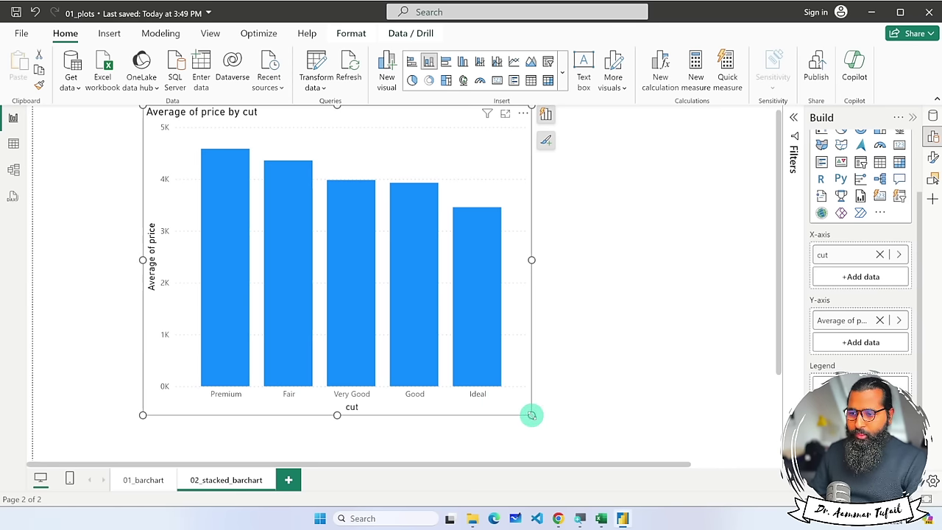
Widen the chart-building options and assign the color field of the diamonds table to the chart's legend.
{"action": "left_click_drag", "start_coordinate": [804, 222], "coordinate": [669, 227]}
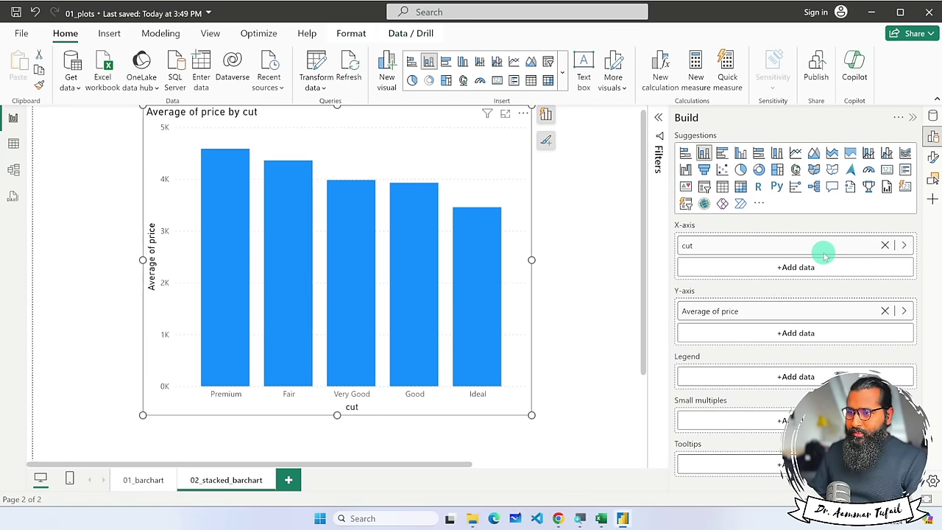
{"action": "left_click_drag", "start_coordinate": [519, 233], "coordinate": [616, 233]}
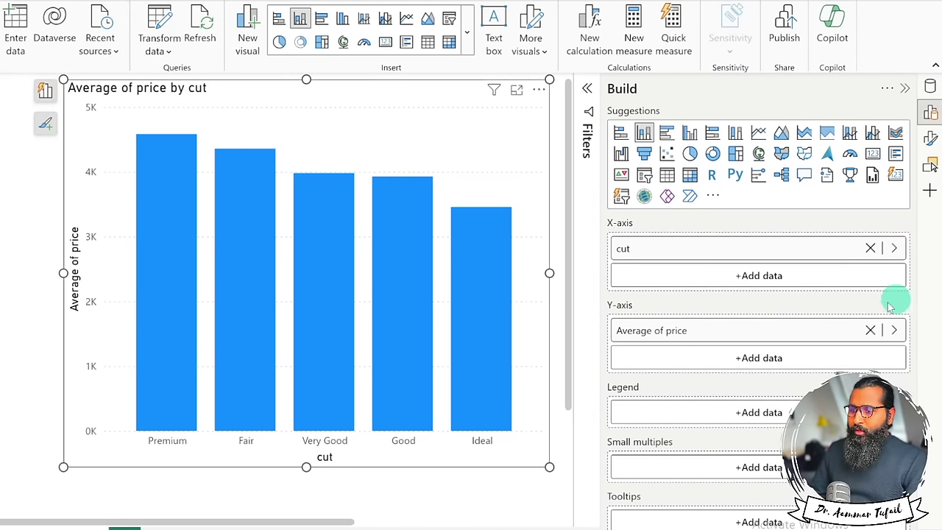
{"action": "left_click", "coordinate": [725, 416]}
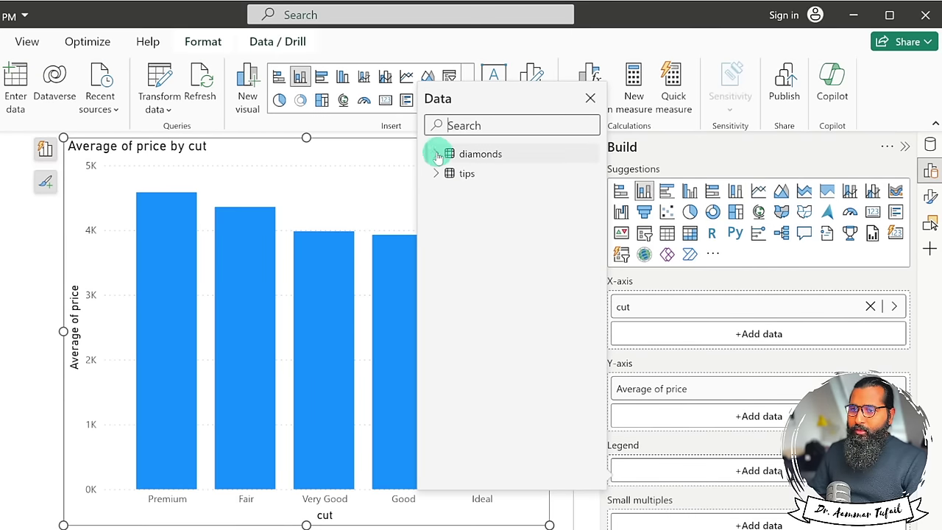
{"action": "left_click", "coordinate": [435, 153]}
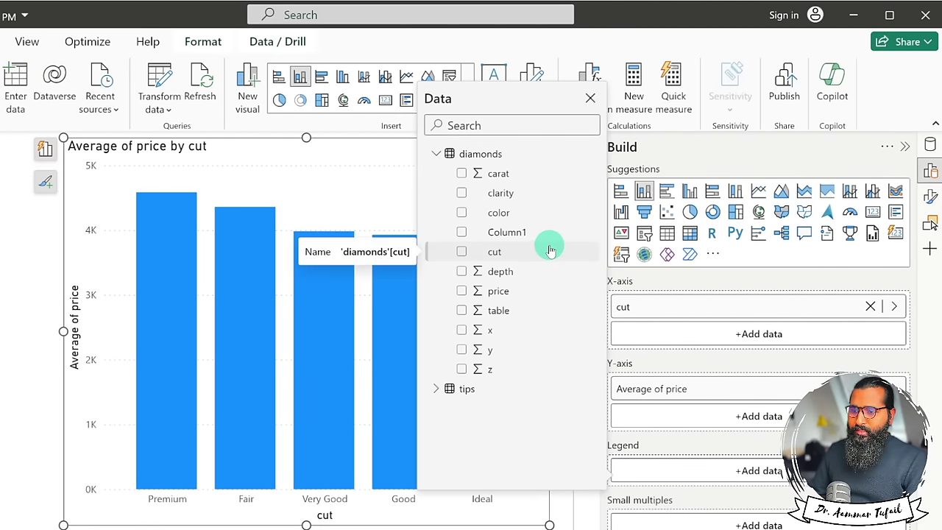
{"action": "left_click", "coordinate": [462, 213]}
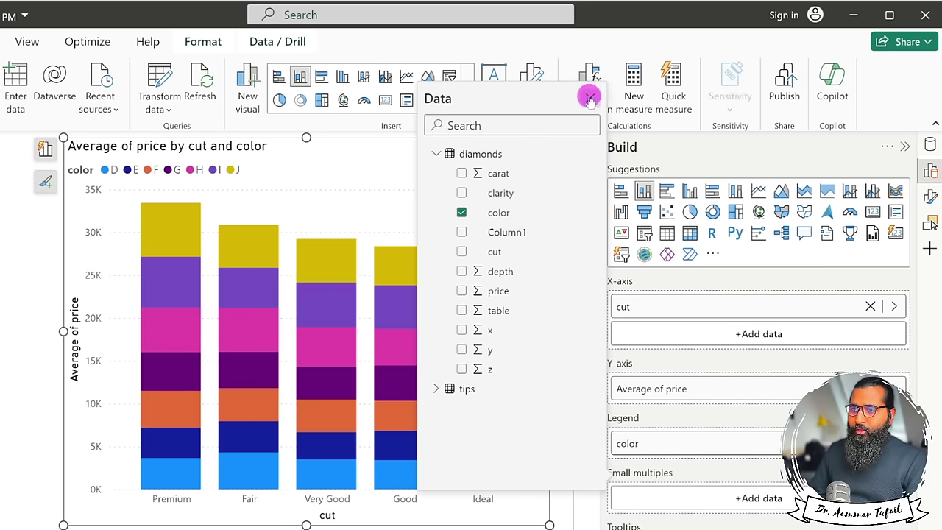
{"action": "left_click", "coordinate": [590, 97]}
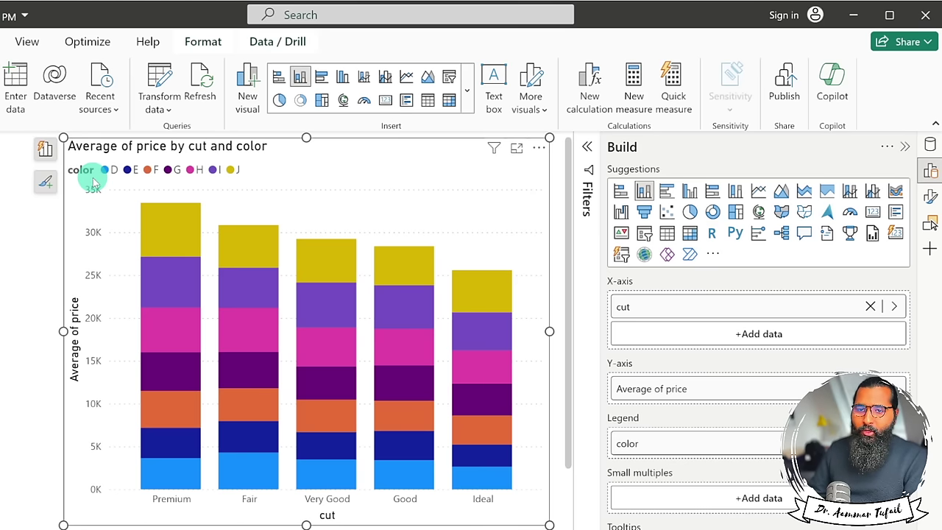
Set the legend position to Top right stacked and hide the formatting options.
{"action": "double_click", "coordinate": [155, 170]}
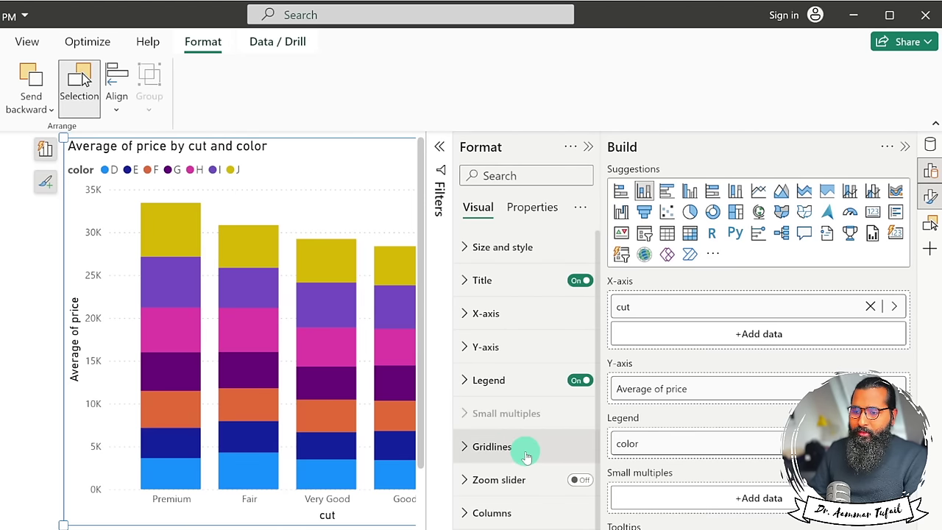
{"action": "left_click", "coordinate": [466, 381]}
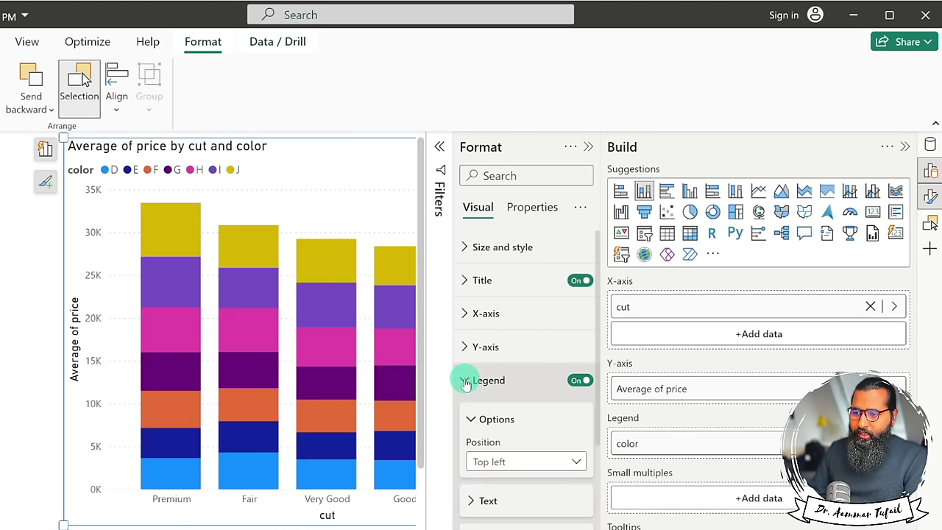
{"action": "scroll", "coordinate": [501, 389], "scroll_direction": "down", "scroll_amount": 1}
{"action": "left_click", "coordinate": [503, 407]}
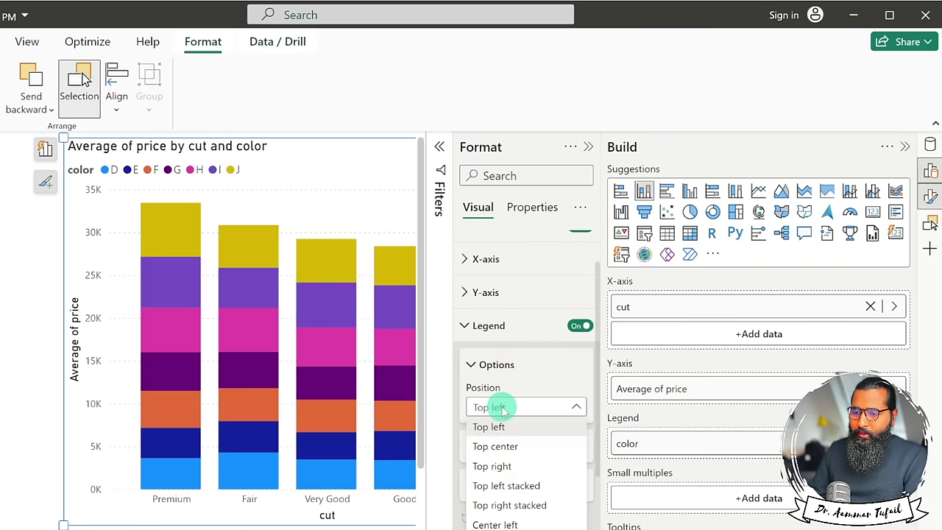
{"action": "left_click", "coordinate": [525, 469]}
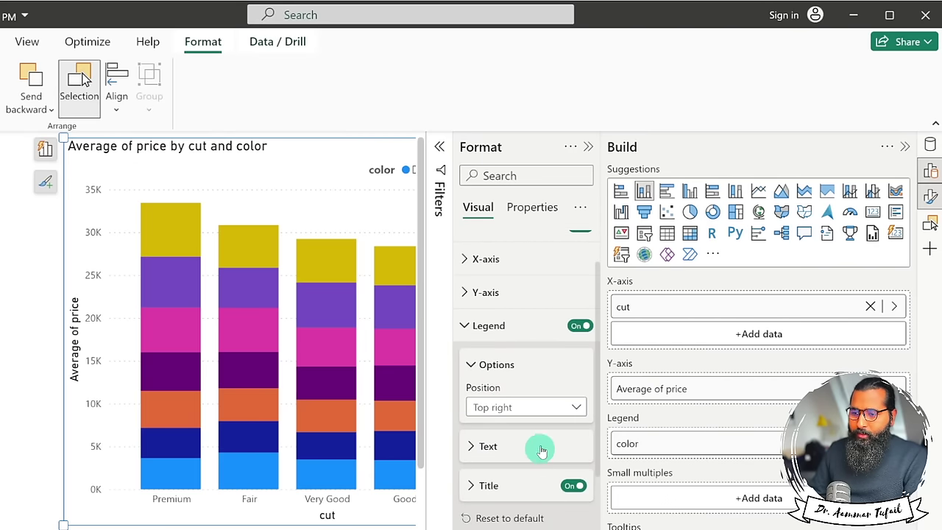
{"action": "left_click", "coordinate": [545, 407]}
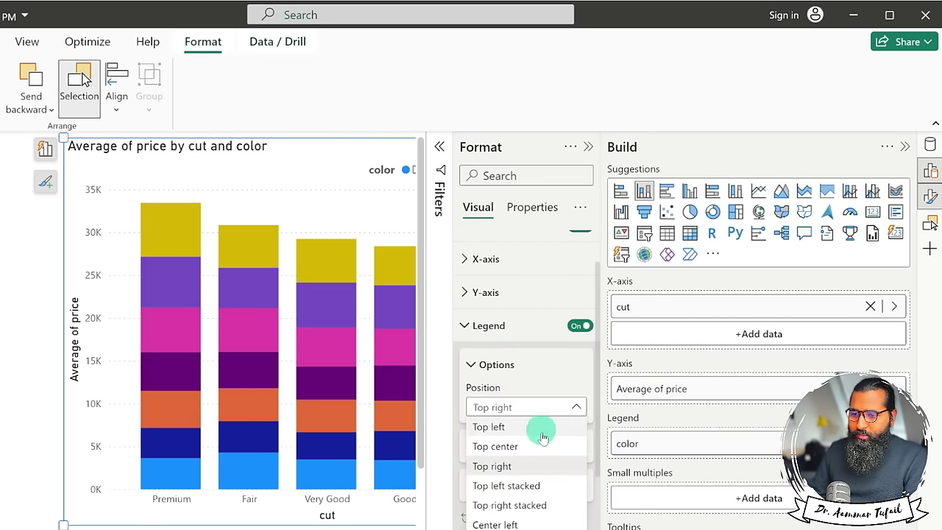
{"action": "left_click", "coordinate": [547, 504]}
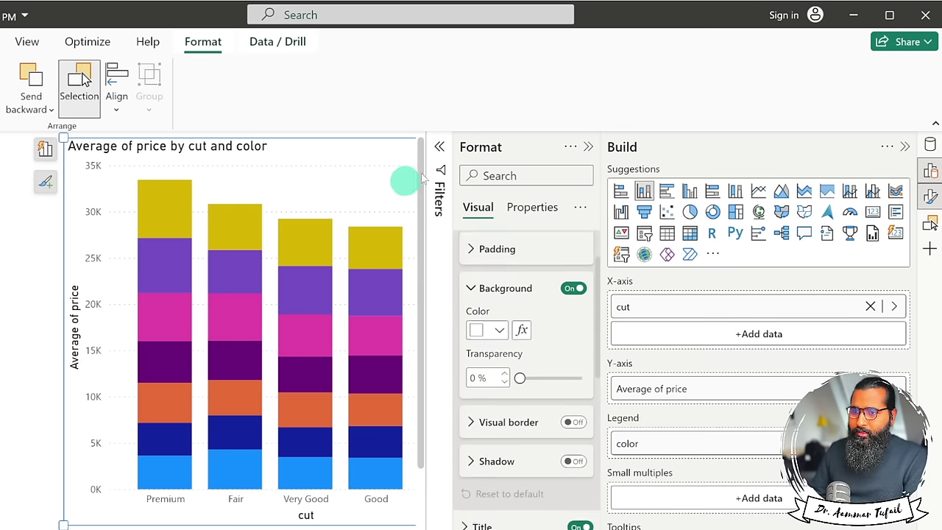
{"action": "left_click", "coordinate": [588, 146]}
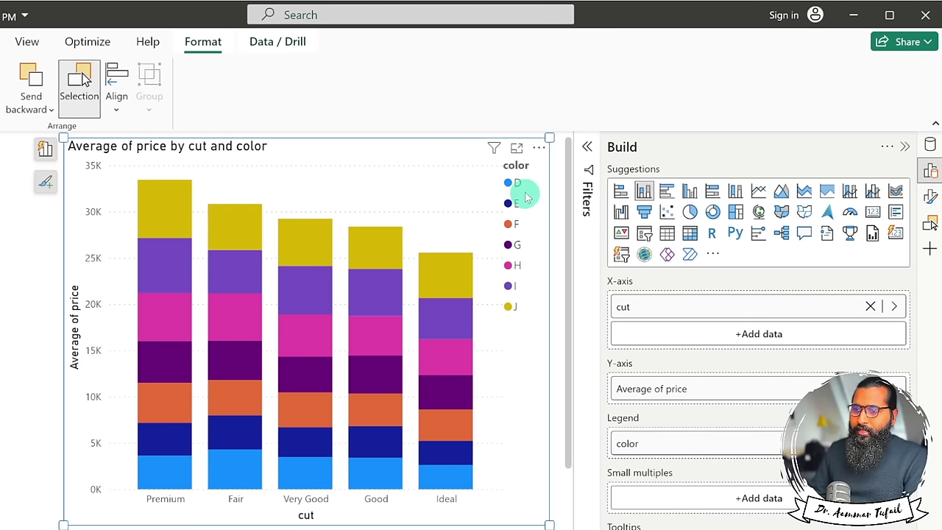
Select the chart's gridlines, hide the chart-building options and show the formatting options with the filters collapsed.
{"action": "left_click", "coordinate": [458, 168]}
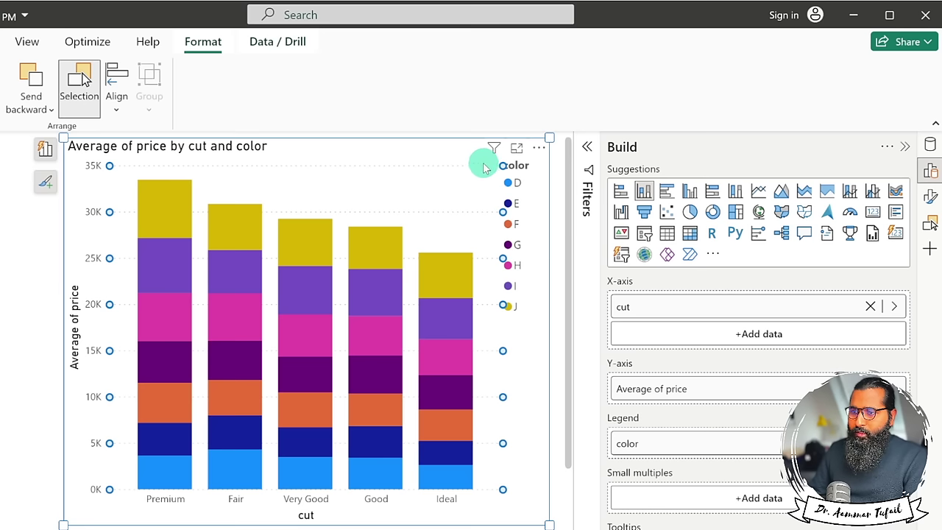
{"action": "left_click", "coordinate": [587, 147]}
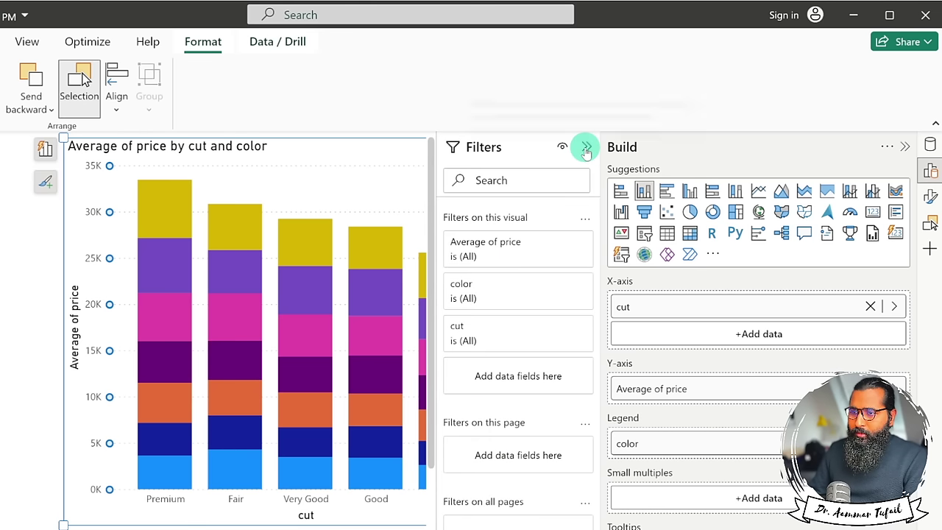
{"action": "left_click", "coordinate": [587, 147]}
{"action": "left_click", "coordinate": [906, 147]}
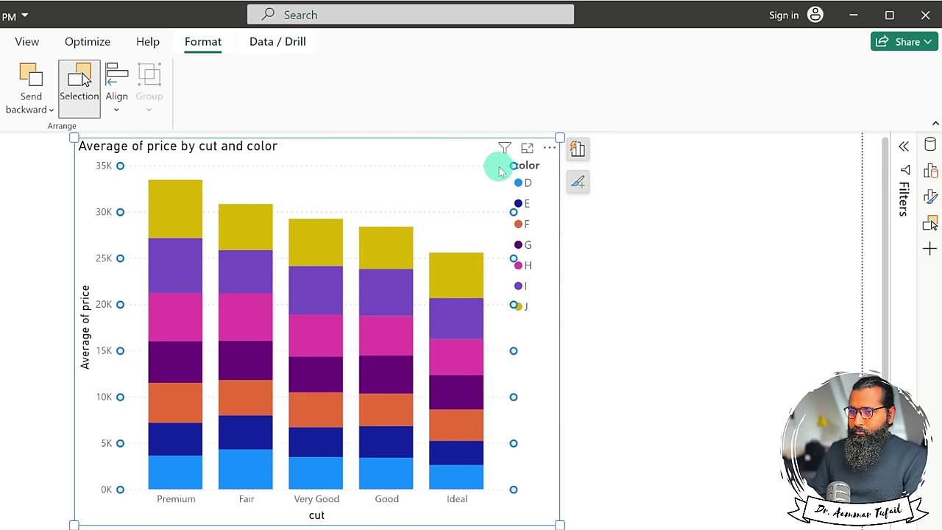
{"action": "left_click", "coordinate": [932, 197]}
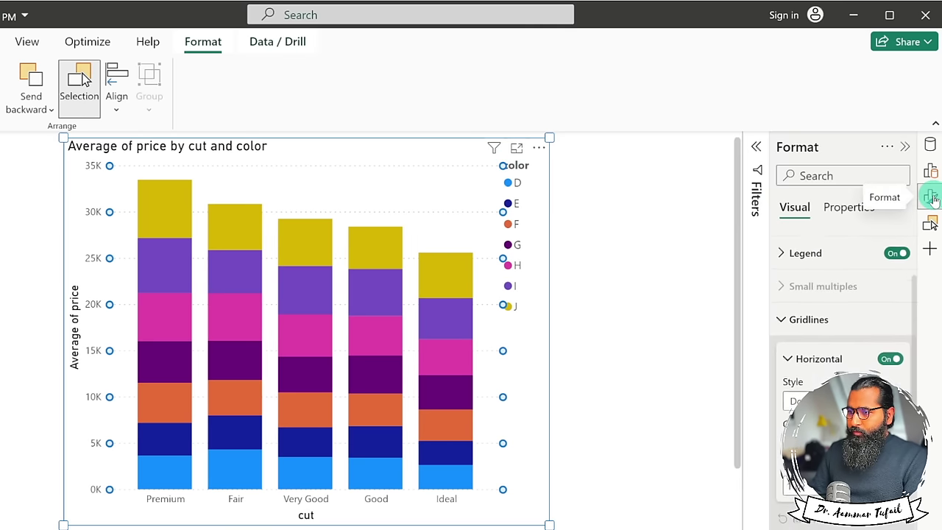
{"action": "left_click", "coordinate": [889, 284]}
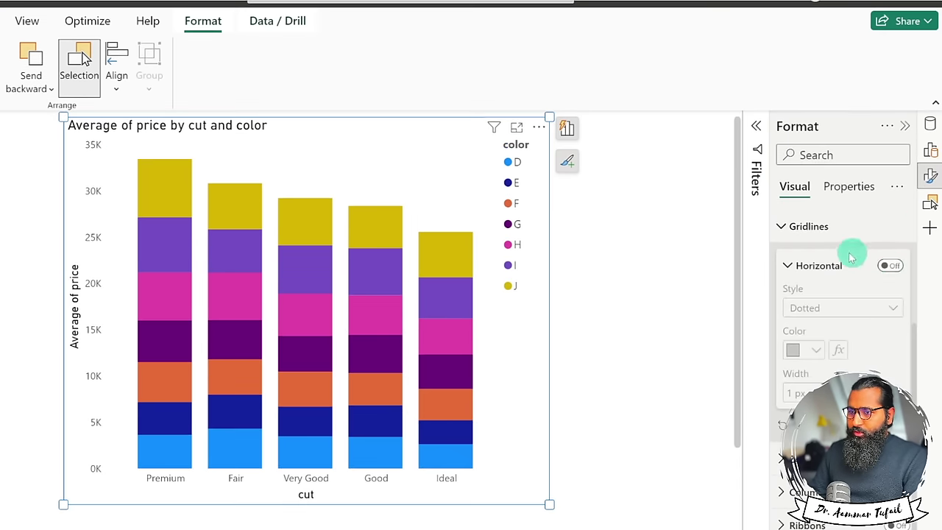
{"action": "left_click", "coordinate": [620, 236]}
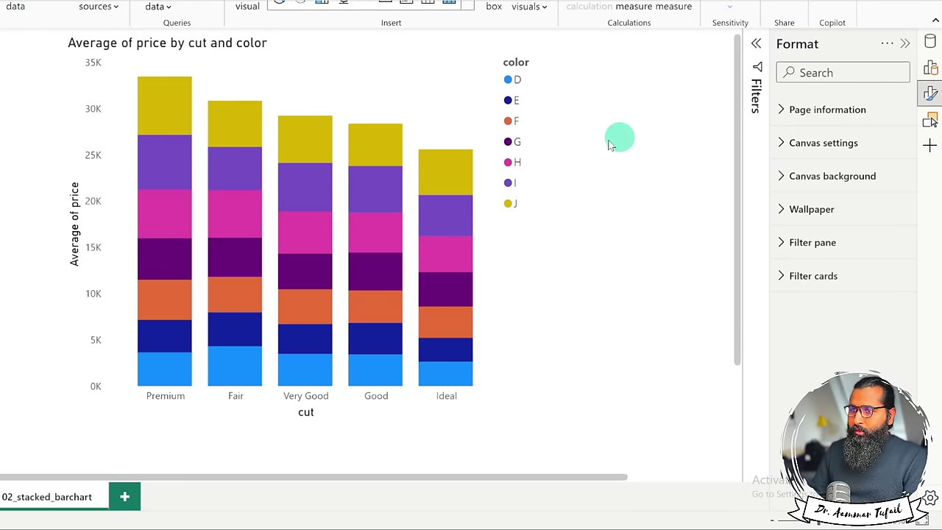
{"action": "key", "text": "ctrl+z"}
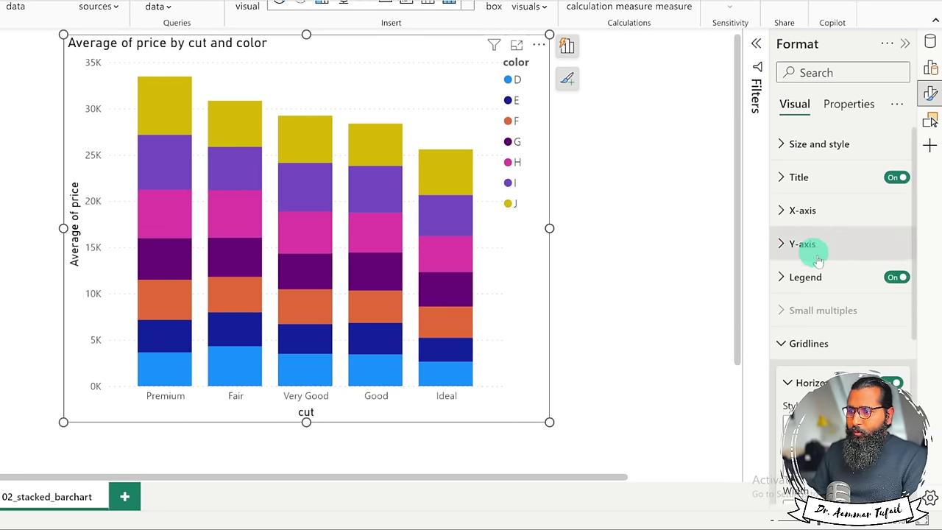
Select the chart's gridlines and turn off the horizontal gridlines.
{"action": "left_click", "coordinate": [486, 109]}
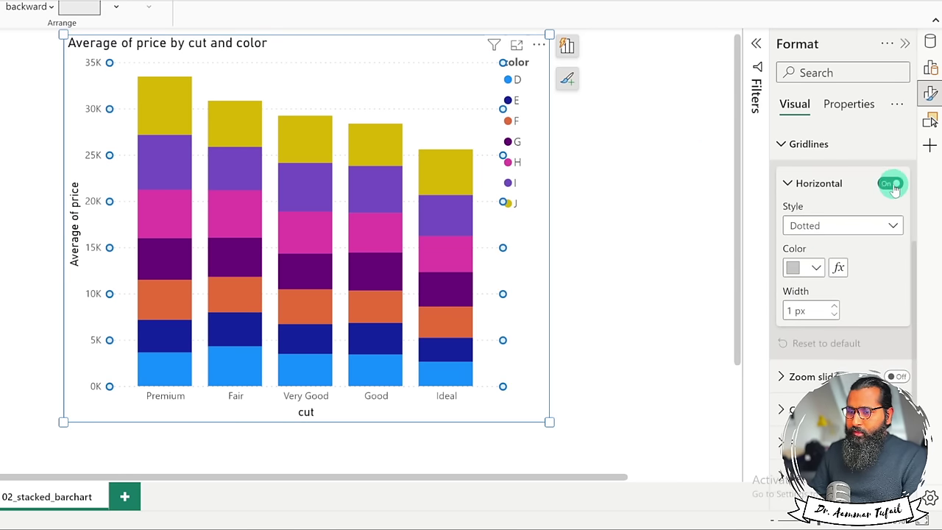
{"action": "left_click", "coordinate": [892, 184]}
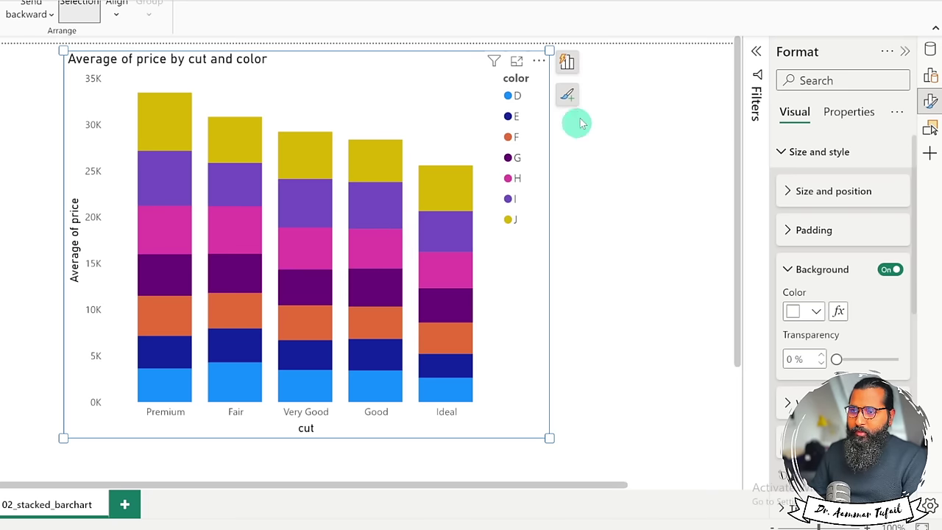
Add data labels and total labels to the stacked column chart.
{"action": "left_click", "coordinate": [565, 95]}
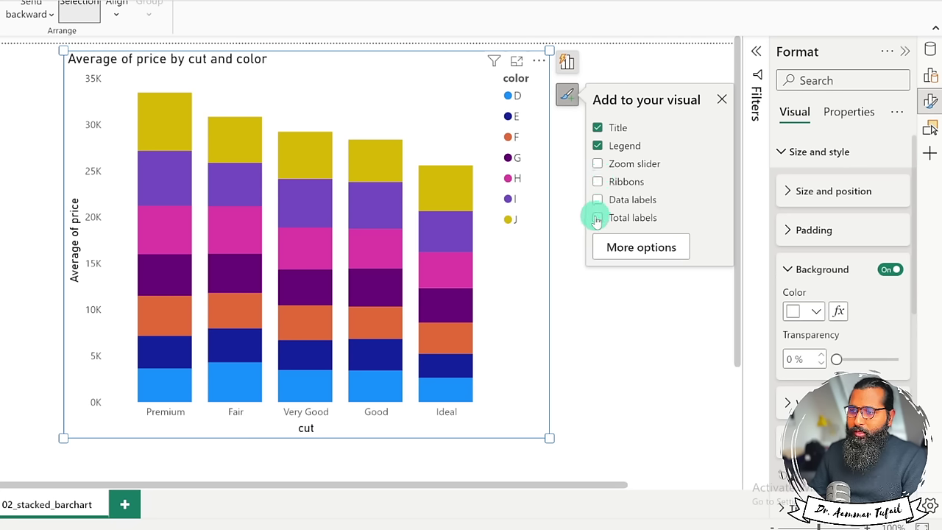
{"action": "left_click", "coordinate": [597, 200]}
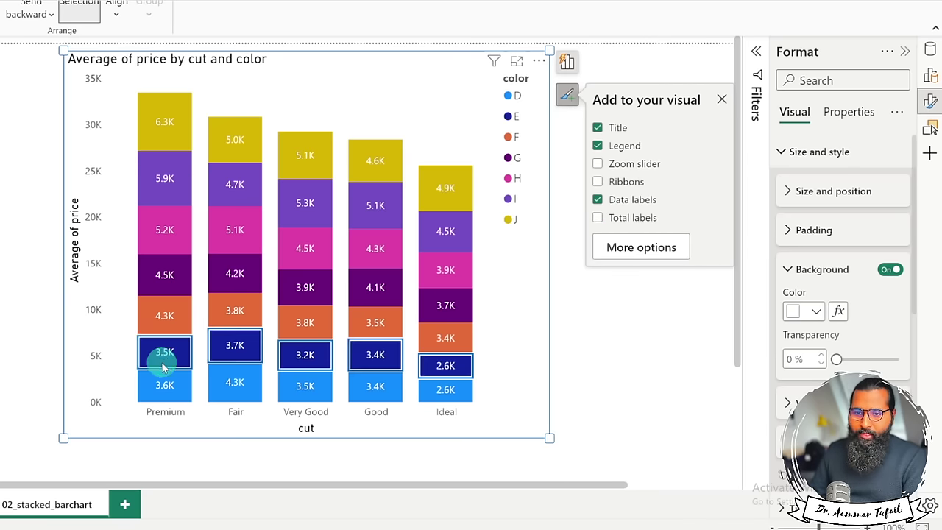
{"action": "left_click", "coordinate": [155, 401]}
{"action": "left_click", "coordinate": [157, 410]}
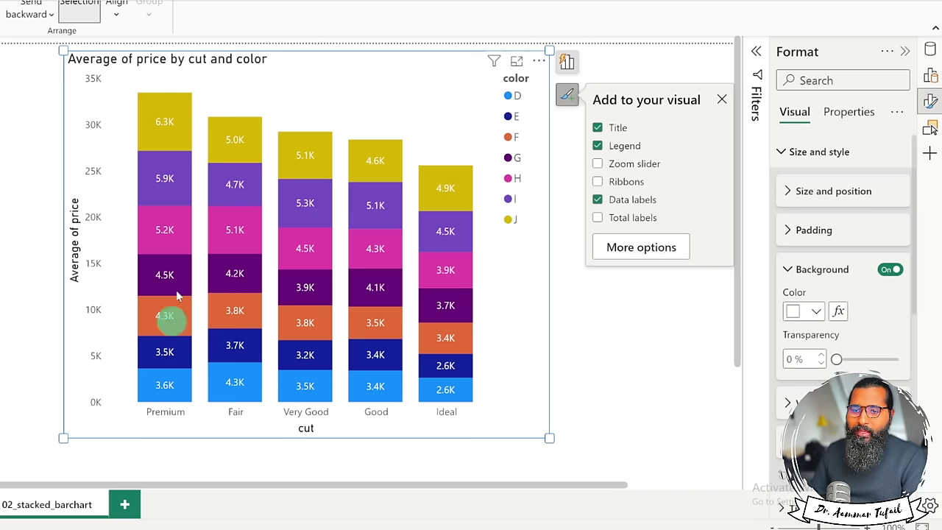
{"action": "left_click", "coordinate": [179, 114]}
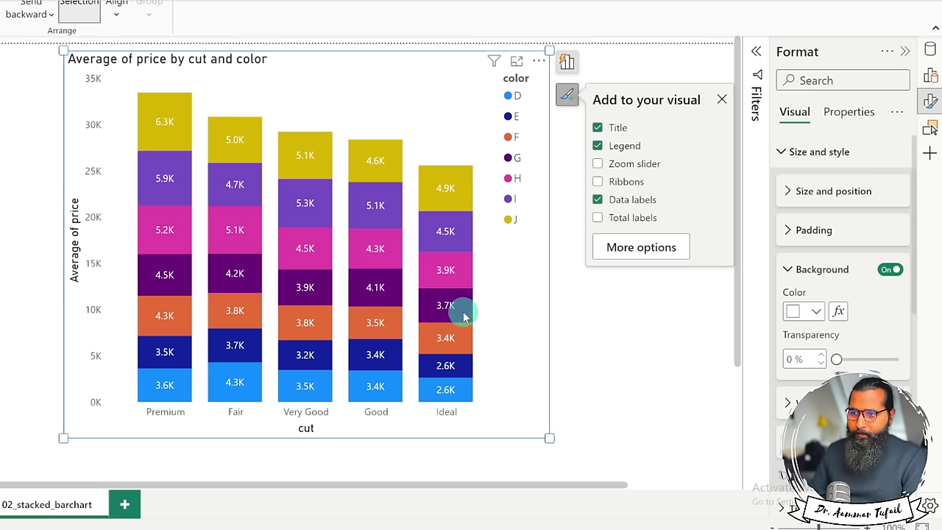
{"action": "left_click", "coordinate": [599, 219]}
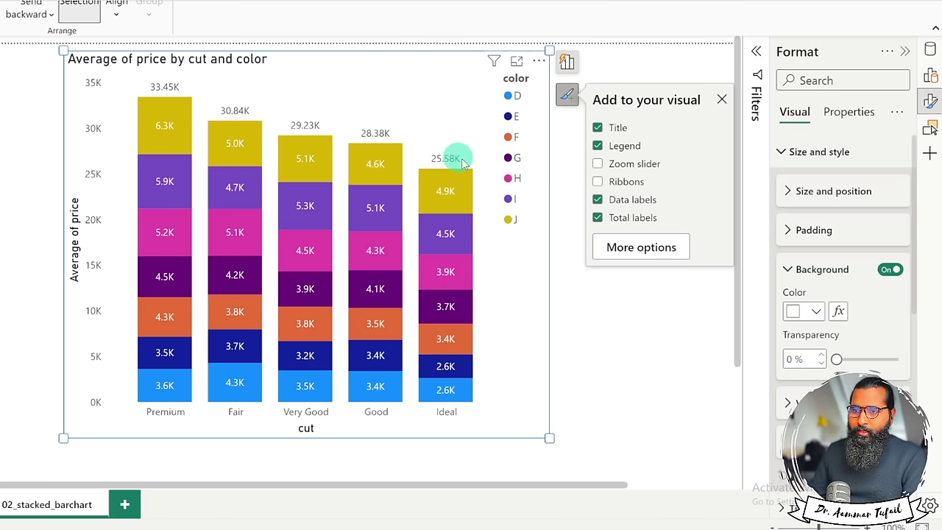
Add ribbons and a zoom slider to the stacked column chart and close the list of addable elements.
{"action": "left_click", "coordinate": [598, 183]}
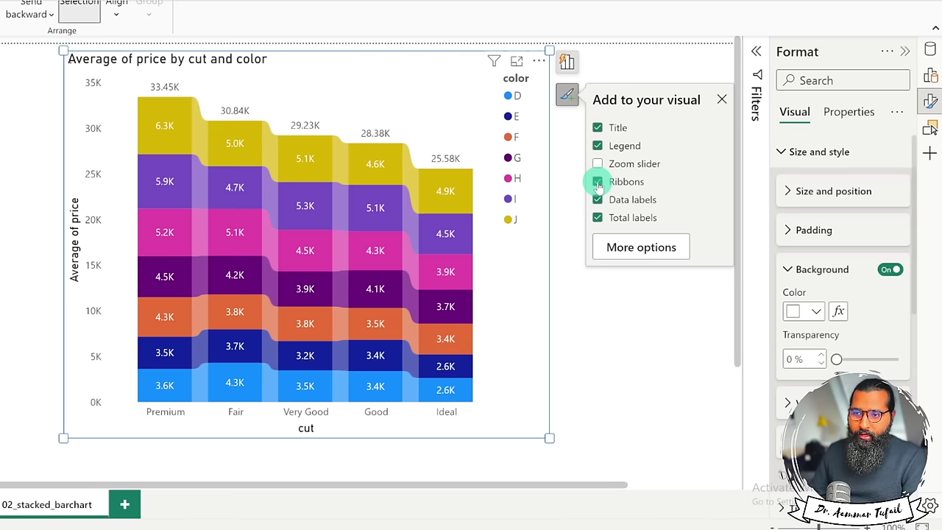
{"action": "left_click", "coordinate": [598, 183]}
{"action": "left_click", "coordinate": [598, 182]}
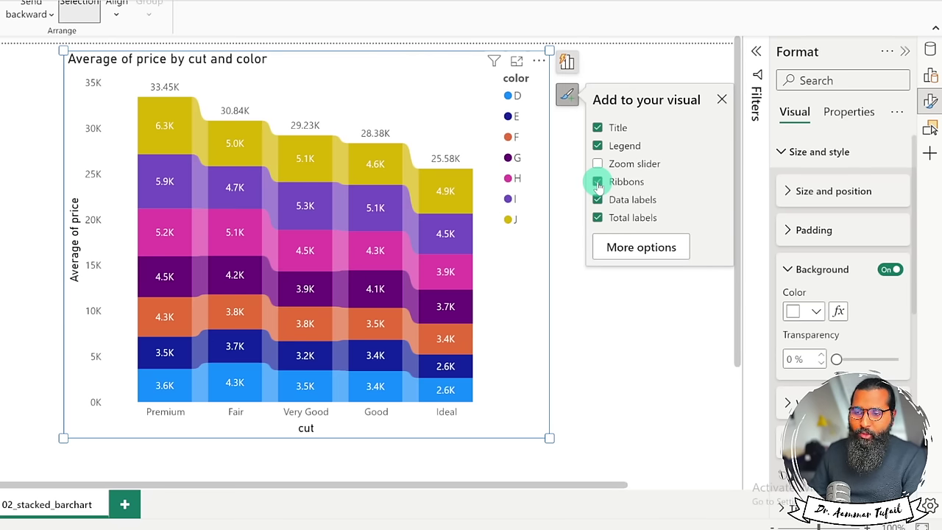
{"action": "left_click", "coordinate": [598, 182]}
{"action": "left_click", "coordinate": [598, 182]}
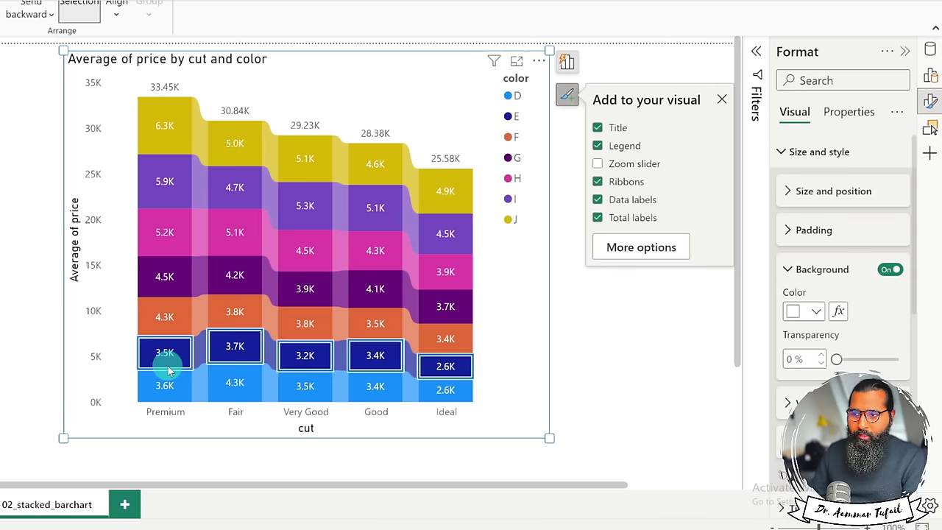
{"action": "left_click", "coordinate": [598, 164]}
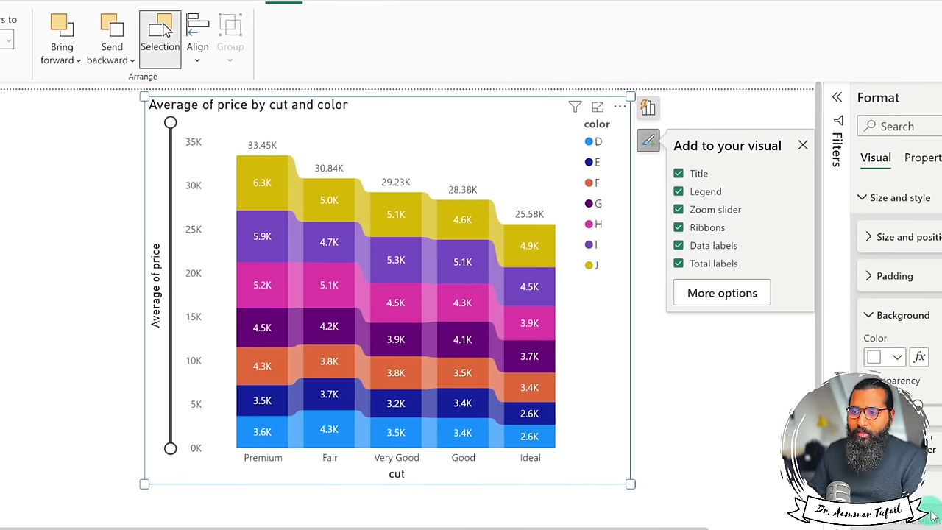
{"action": "left_click", "coordinate": [797, 349]}
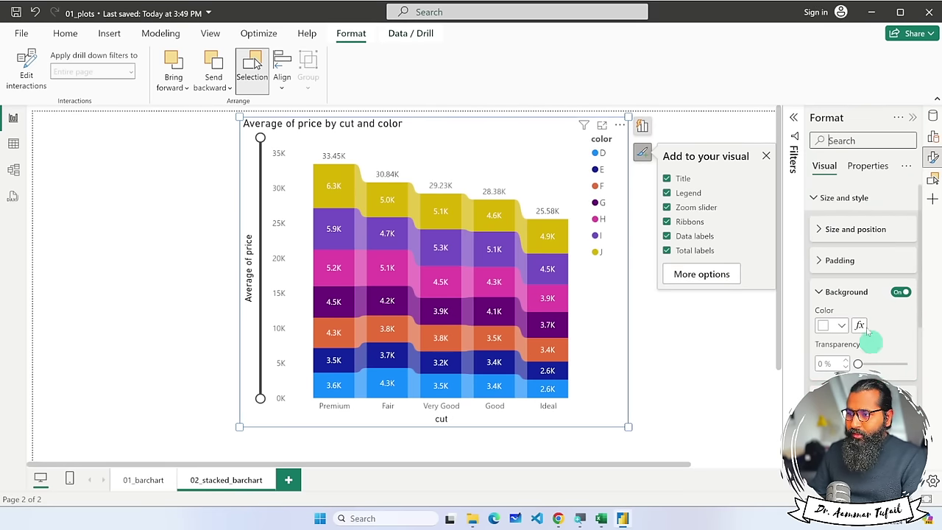
{"action": "left_click", "coordinate": [790, 141]}
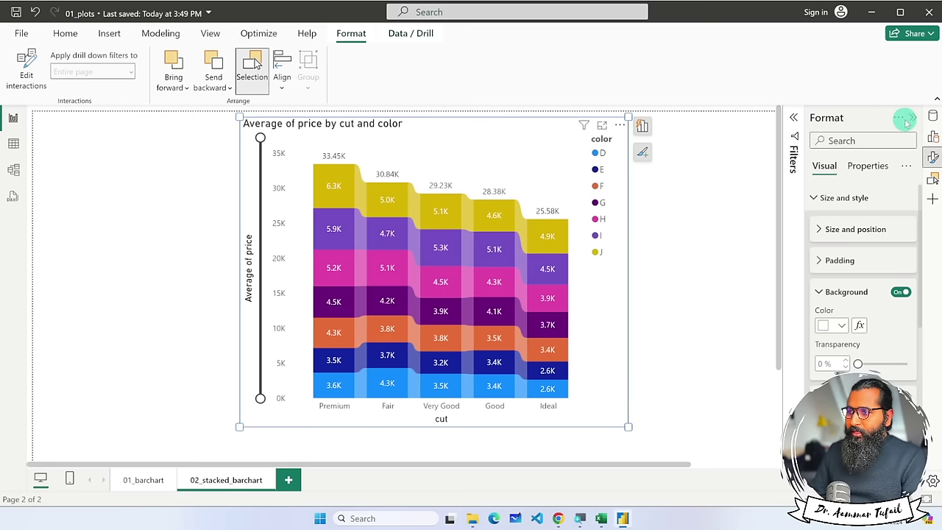
Widen the formatting options and reselect the stacked column chart.
{"action": "left_click_drag", "start_coordinate": [806, 176], "coordinate": [649, 176]}
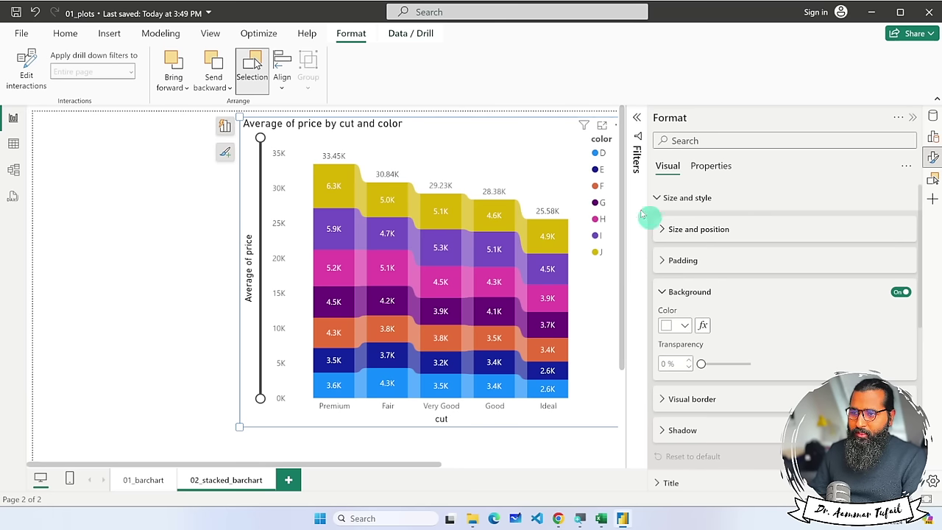
{"action": "left_click", "coordinate": [130, 250]}
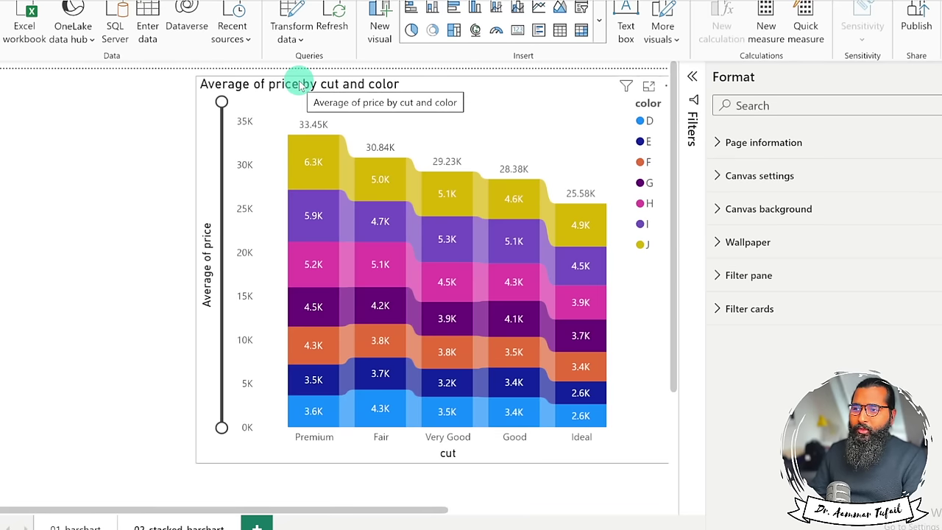
{"action": "left_click", "coordinate": [341, 87]}
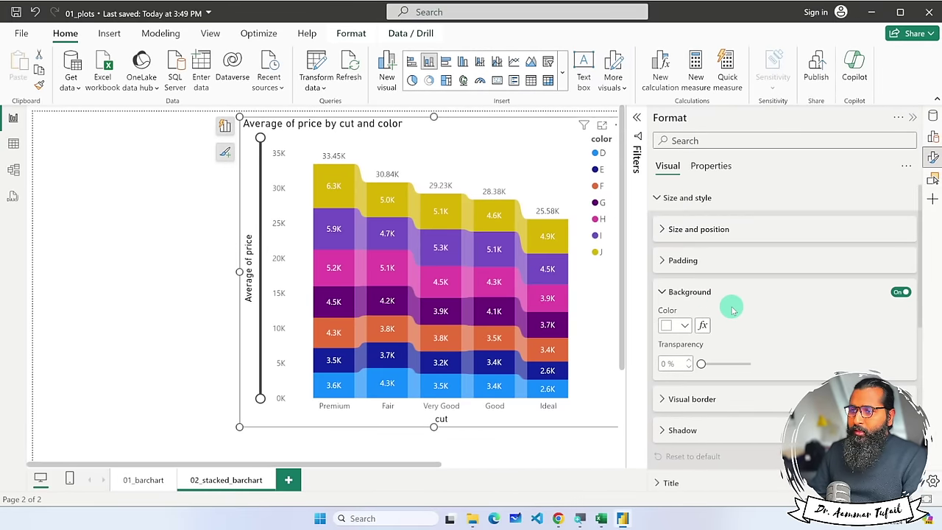
Format the chart title as bold with font size 16 and a blue text color.
{"action": "left_click", "coordinate": [656, 198]}
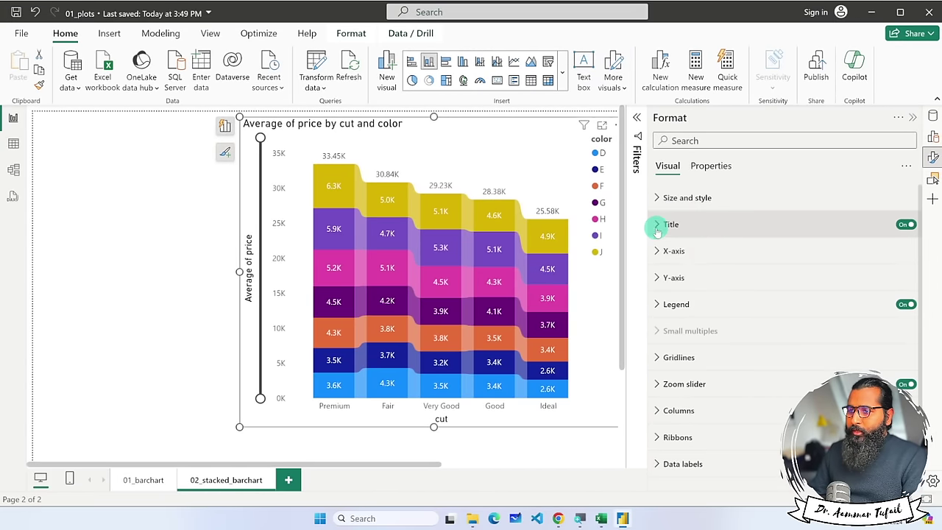
{"action": "left_click", "coordinate": [657, 224]}
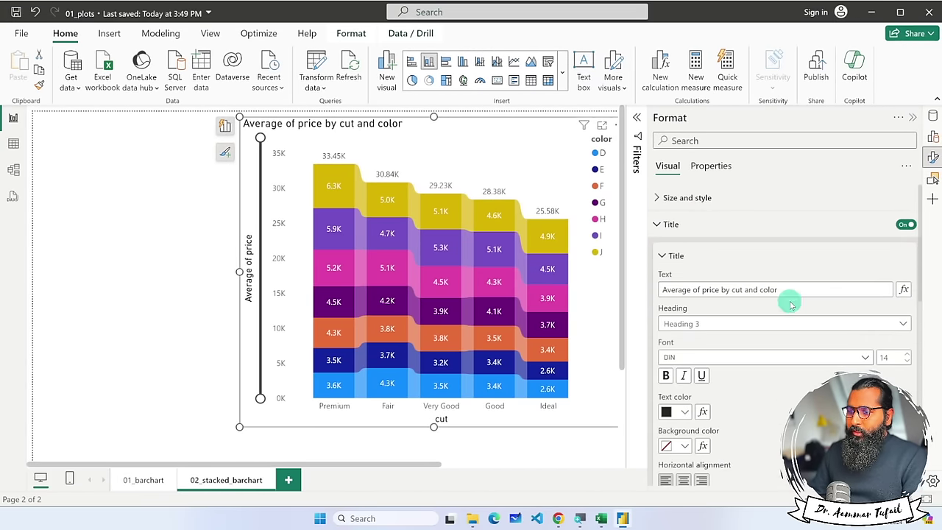
{"action": "scroll", "coordinate": [766, 362], "scroll_direction": "down", "scroll_amount": 2}
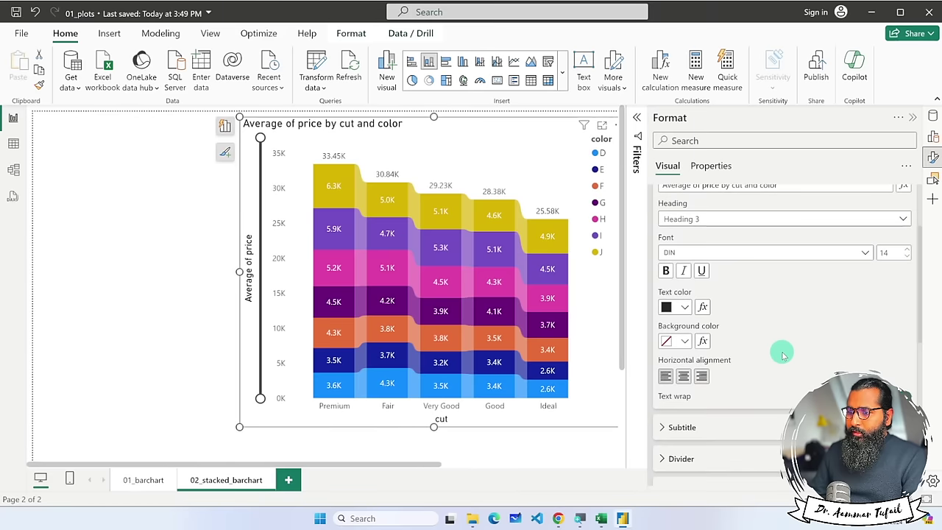
{"action": "left_click", "coordinate": [666, 307]}
{"action": "left_click", "coordinate": [665, 270]}
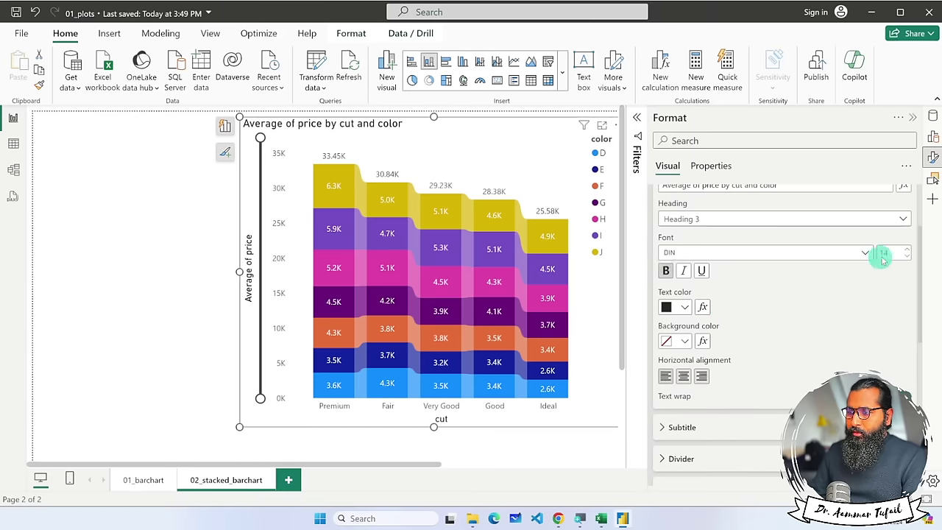
{"action": "left_click", "coordinate": [907, 250]}
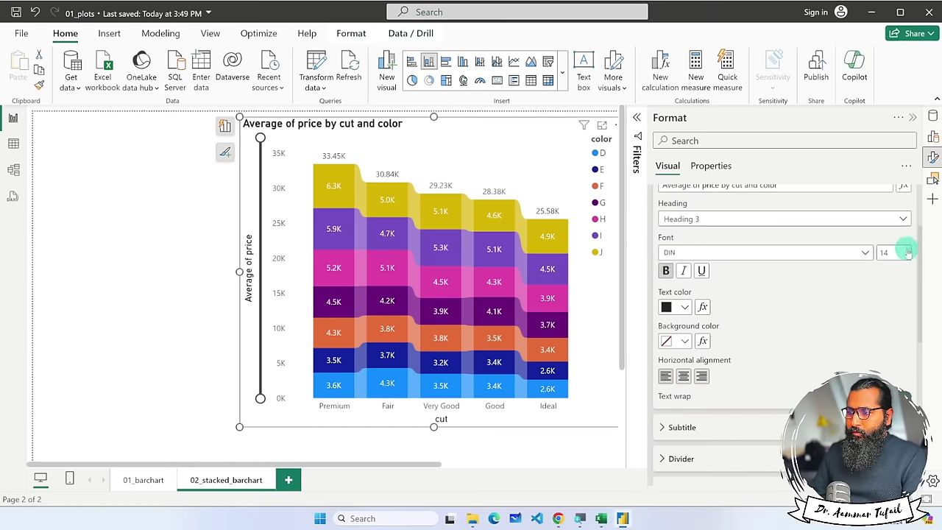
{"action": "left_click", "coordinate": [683, 307]}
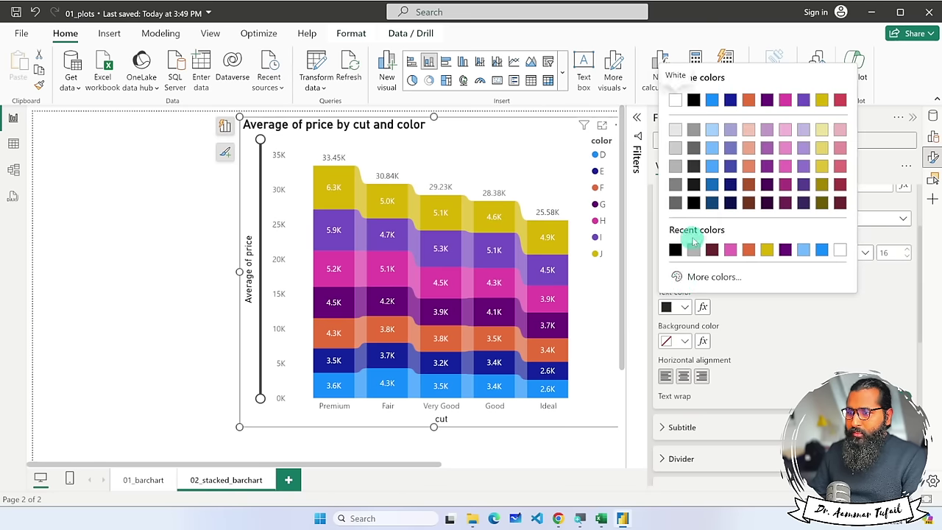
{"action": "left_click", "coordinate": [808, 249]}
Turn on the divider below the chart title.
{"action": "scroll", "coordinate": [764, 372], "scroll_direction": "down", "scroll_amount": 1}
{"action": "scroll", "coordinate": [763, 368], "scroll_direction": "down", "scroll_amount": 2}
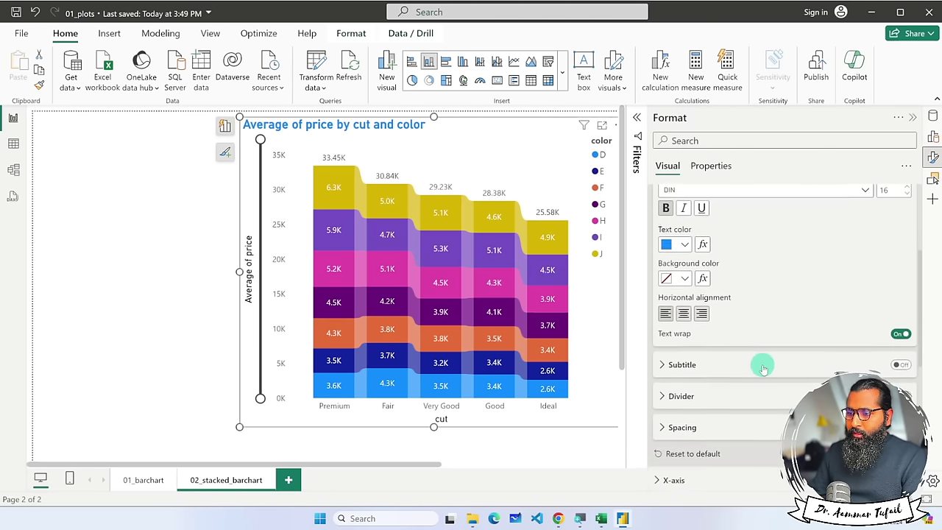
{"action": "left_click", "coordinate": [662, 315]}
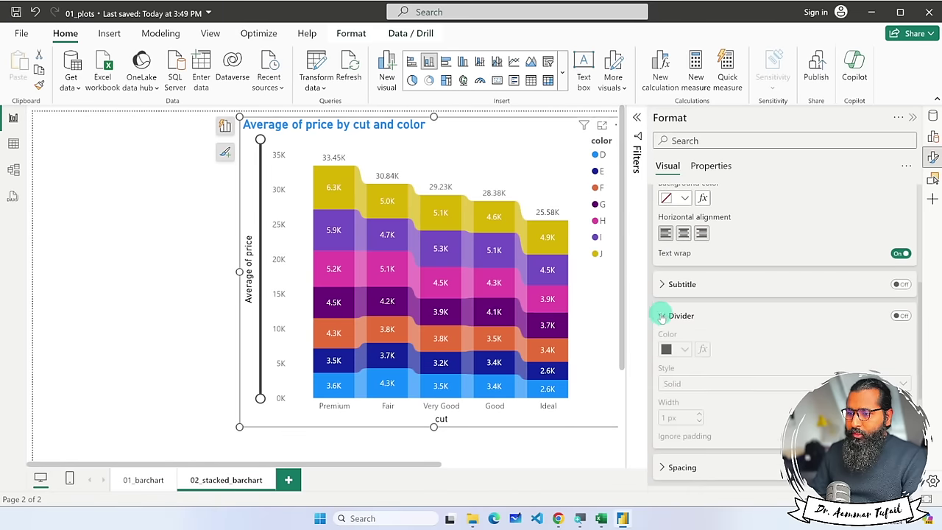
{"action": "left_click", "coordinate": [900, 315]}
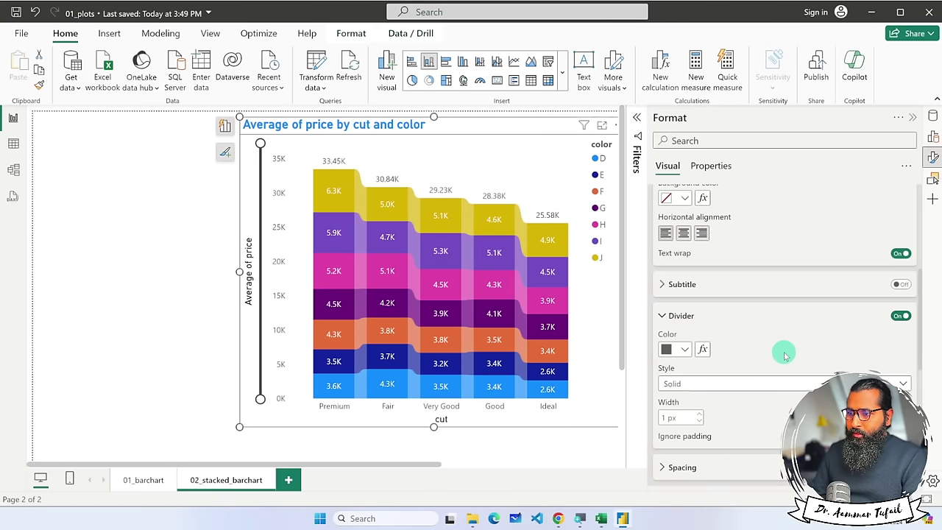
Make the text of the chart's legend bold.
{"action": "scroll", "coordinate": [783, 353], "scroll_direction": "down", "scroll_amount": 4}
{"action": "left_click", "coordinate": [657, 363]}
{"action": "scroll", "coordinate": [726, 372], "scroll_direction": "down", "scroll_amount": 3}
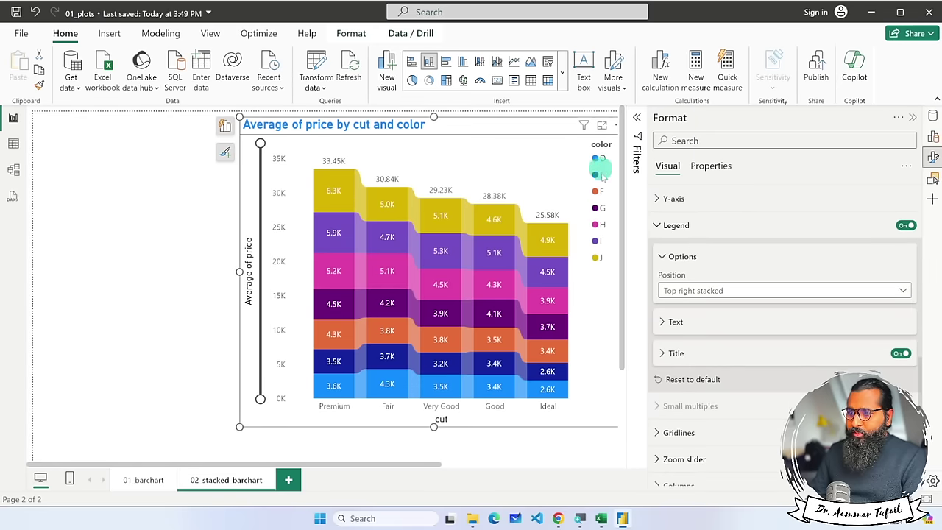
{"action": "left_click", "coordinate": [665, 322]}
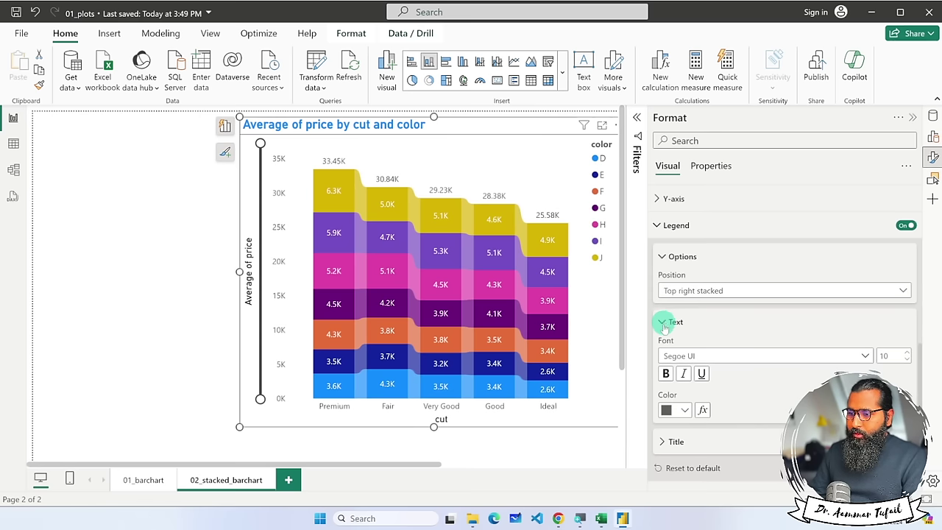
{"action": "left_click", "coordinate": [666, 374]}
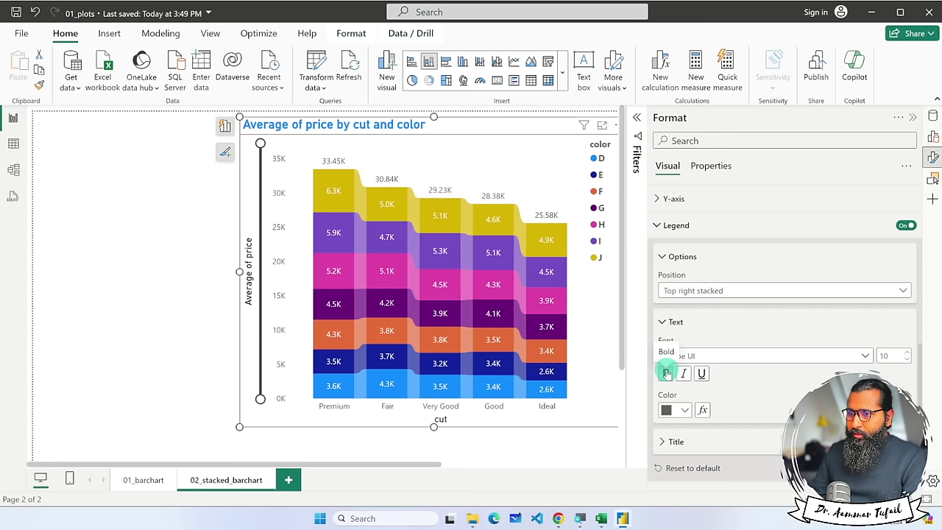
Examine the chart's Gridlines, Columns and Plot area background formatting options, and close the formatting settings.
{"action": "scroll", "coordinate": [670, 323], "scroll_direction": "down", "scroll_amount": 3}
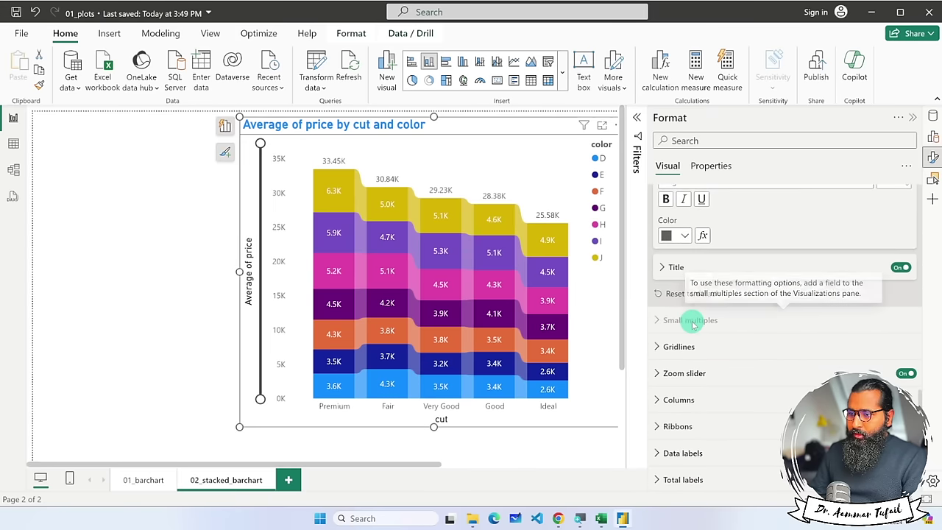
{"action": "left_click", "coordinate": [657, 342]}
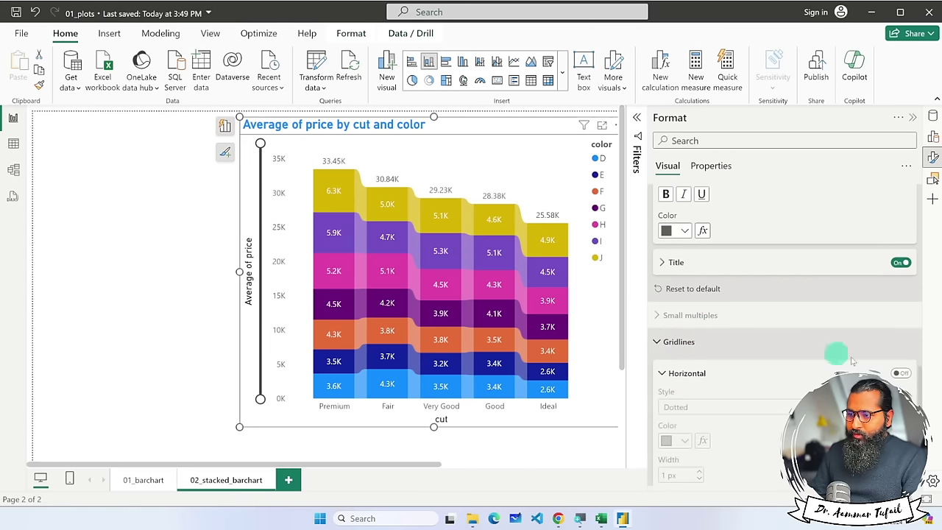
{"action": "left_click", "coordinate": [899, 374]}
{"action": "scroll", "coordinate": [751, 370], "scroll_direction": "down", "scroll_amount": 5}
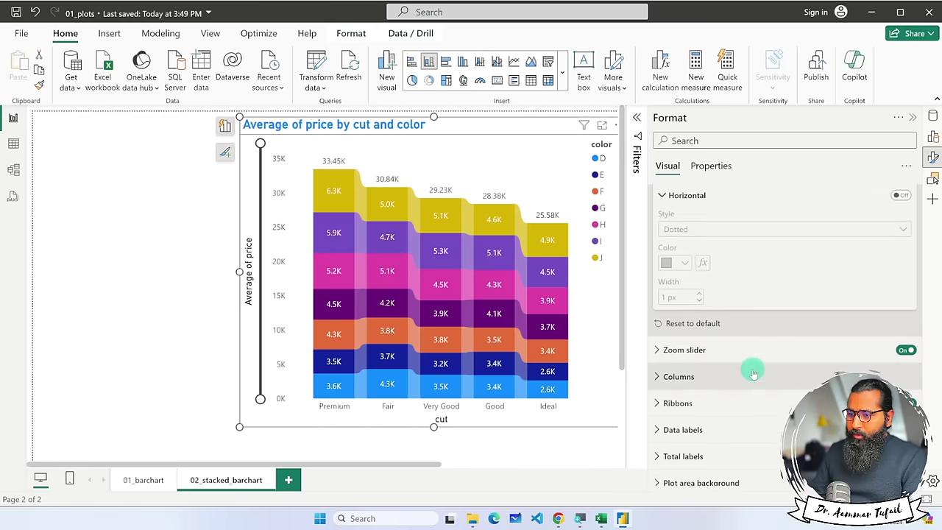
{"action": "left_click", "coordinate": [657, 368]}
{"action": "scroll", "coordinate": [704, 393], "scroll_direction": "down", "scroll_amount": 2}
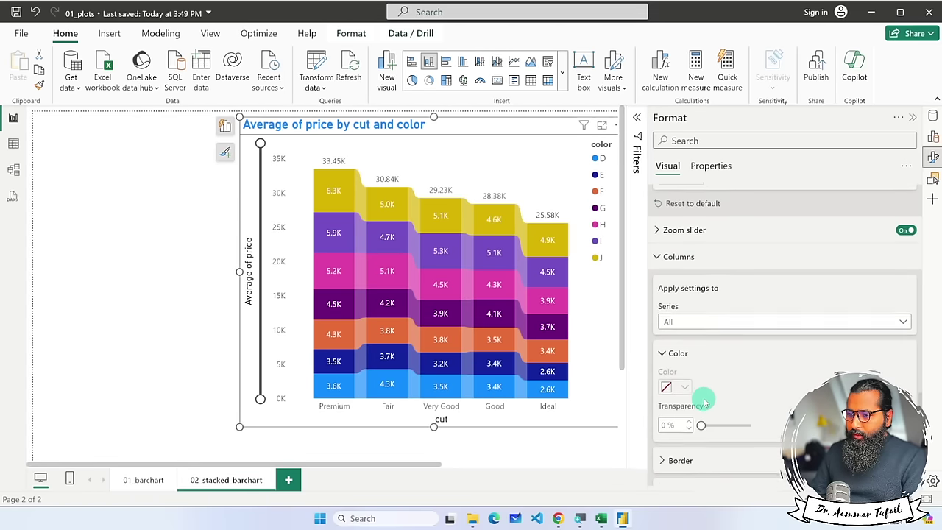
{"action": "left_click", "coordinate": [663, 252]}
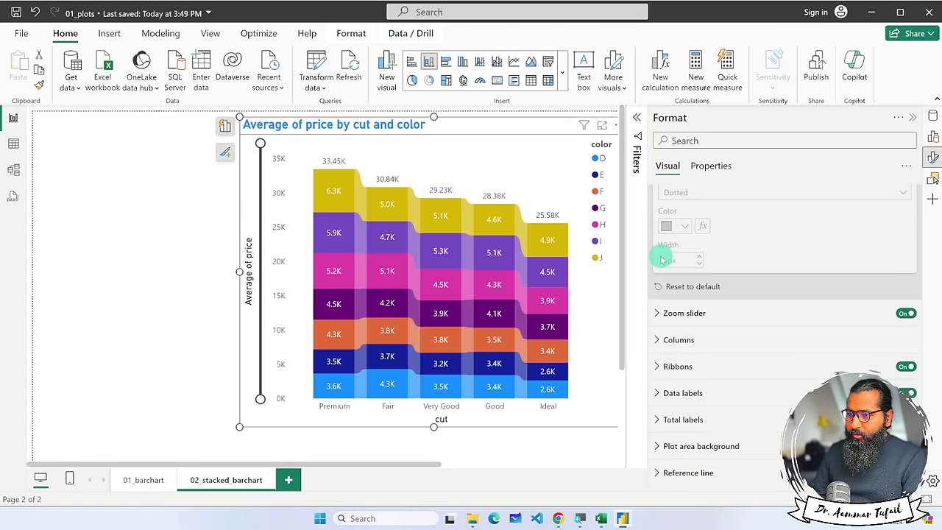
{"action": "left_click", "coordinate": [659, 341]}
{"action": "left_click", "coordinate": [659, 340]}
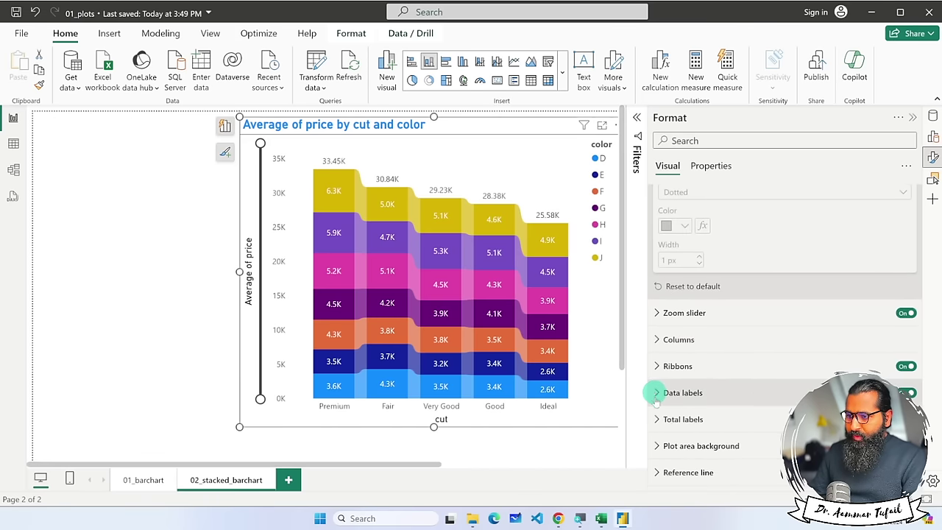
{"action": "left_click", "coordinate": [658, 446]}
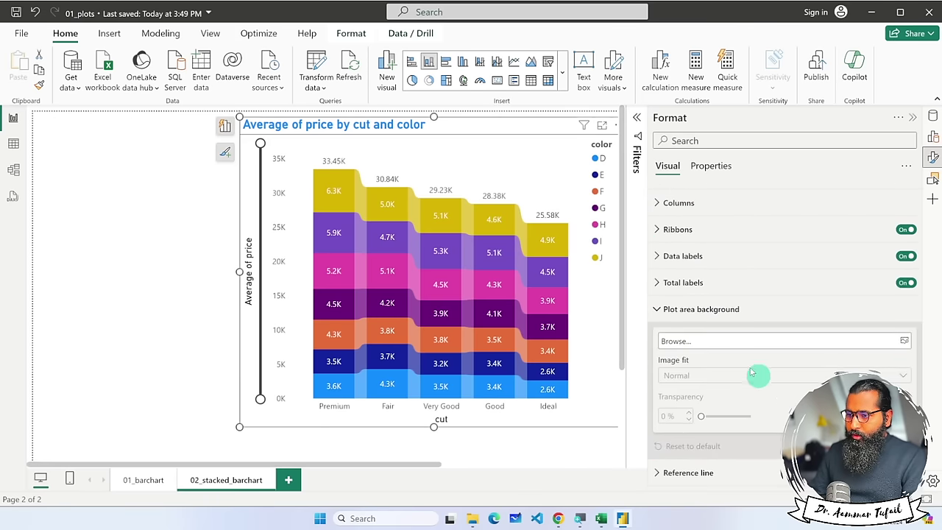
{"action": "left_click", "coordinate": [664, 308]}
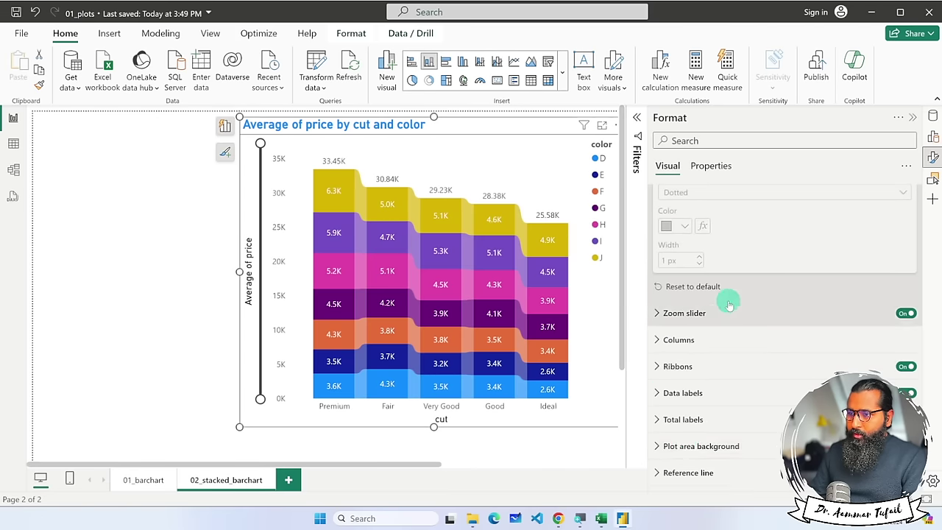
{"action": "scroll", "coordinate": [729, 304], "scroll_direction": "up", "scroll_amount": 5}
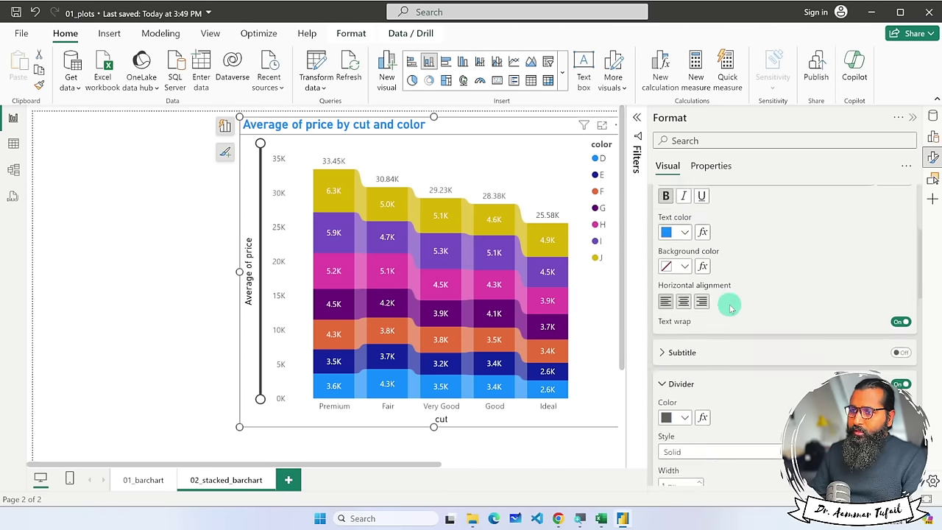
{"action": "left_click", "coordinate": [905, 118]}
{"action": "left_click", "coordinate": [653, 283]}
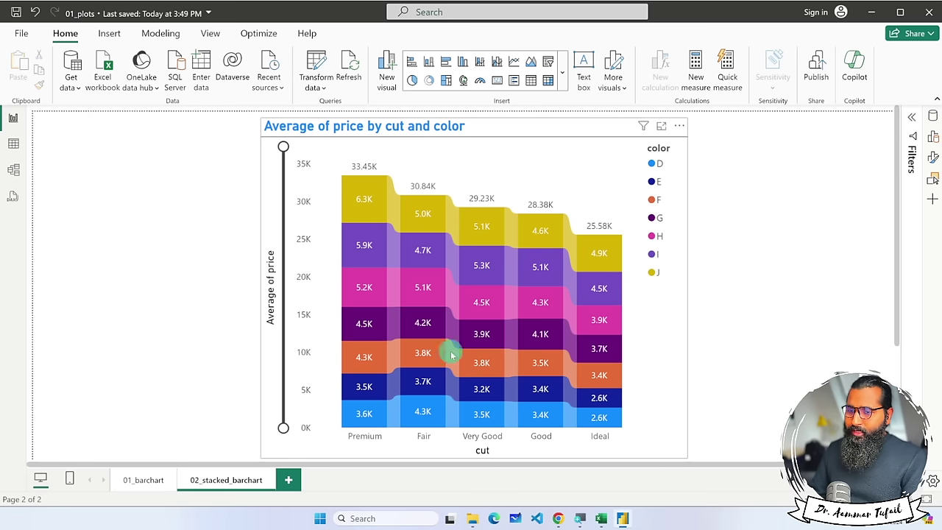
Move the stacked column chart to the page's upper-left corner and place a duplicate directly to its right.
{"action": "mouse_move", "coordinate": [506, 331]}
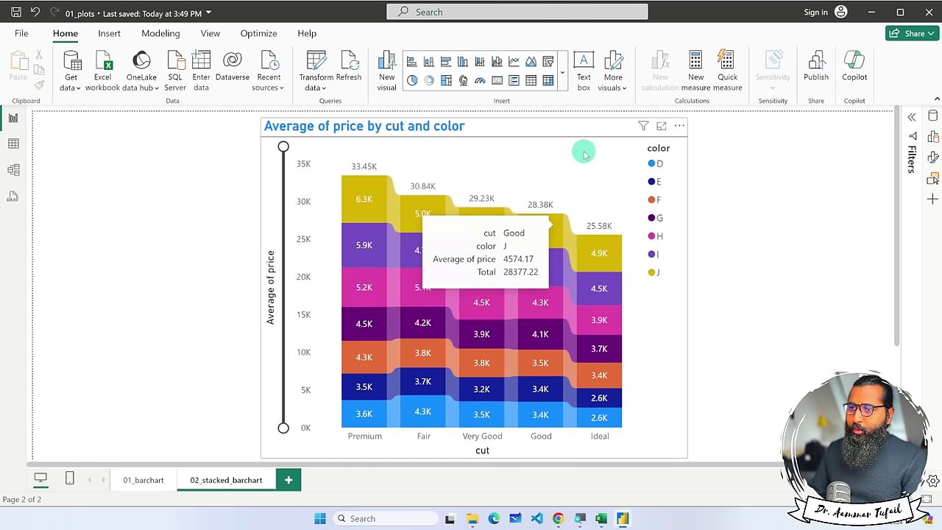
{"action": "left_click_drag", "start_coordinate": [551, 157], "coordinate": [385, 157]}
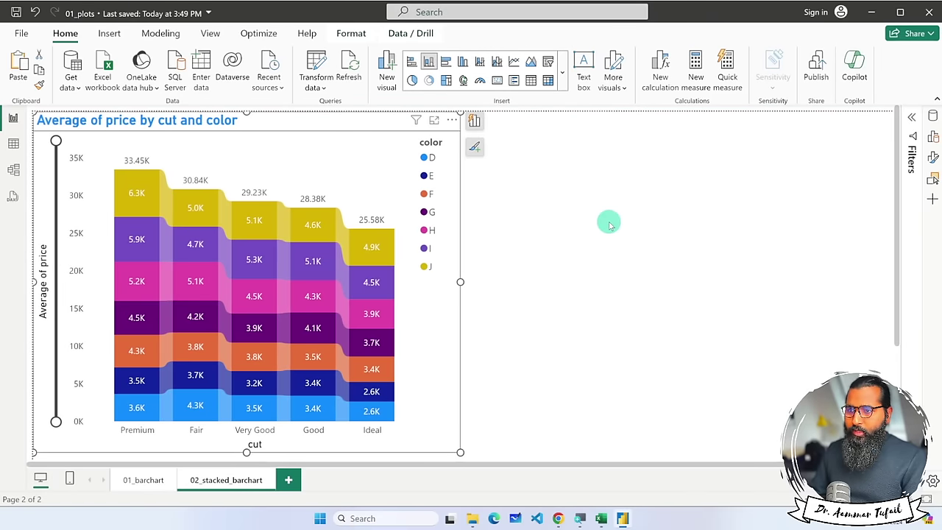
{"action": "key", "text": "ctrl+c"}
{"action": "key", "text": "ctrl+v"}
{"action": "left_click_drag", "start_coordinate": [377, 179], "coordinate": [802, 174]}
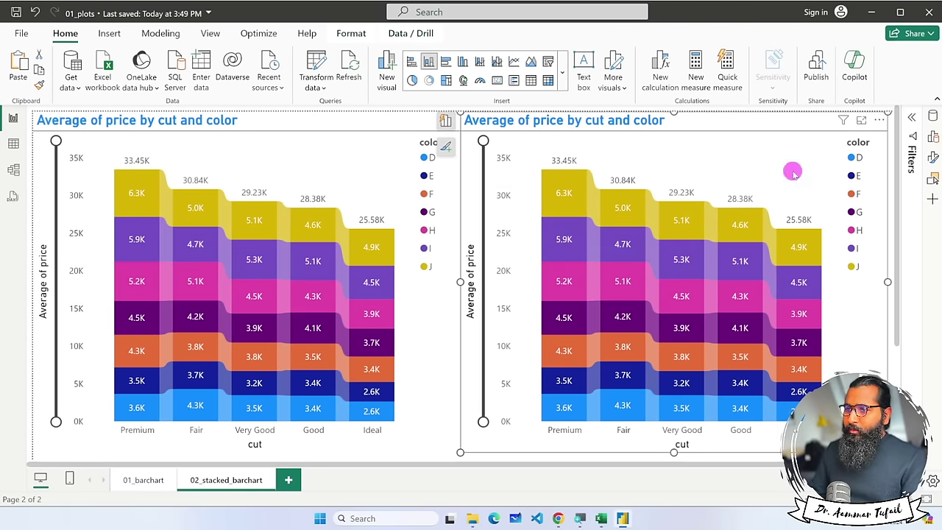
Set the duplicate chart's X-axis field to clarity and its legend field to cut.
{"action": "scroll", "coordinate": [794, 174], "scroll_direction": "down", "scroll_amount": 3}
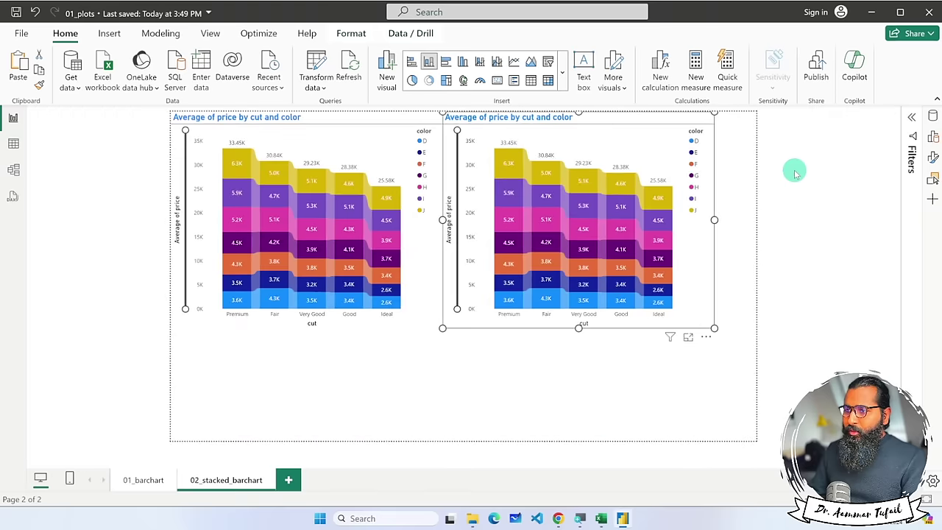
{"action": "double_click", "coordinate": [644, 150]}
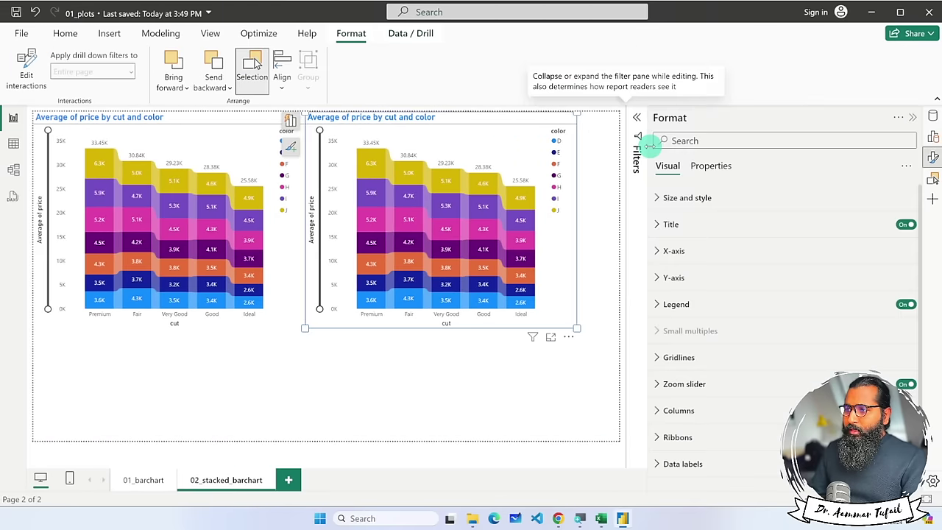
{"action": "left_click", "coordinate": [930, 139]}
{"action": "left_click", "coordinate": [660, 119]}
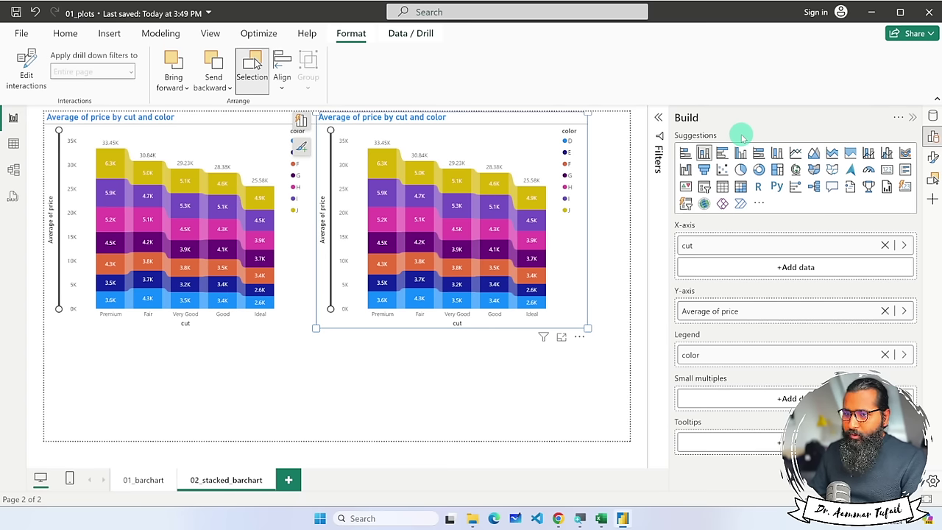
{"action": "left_click", "coordinate": [904, 245]}
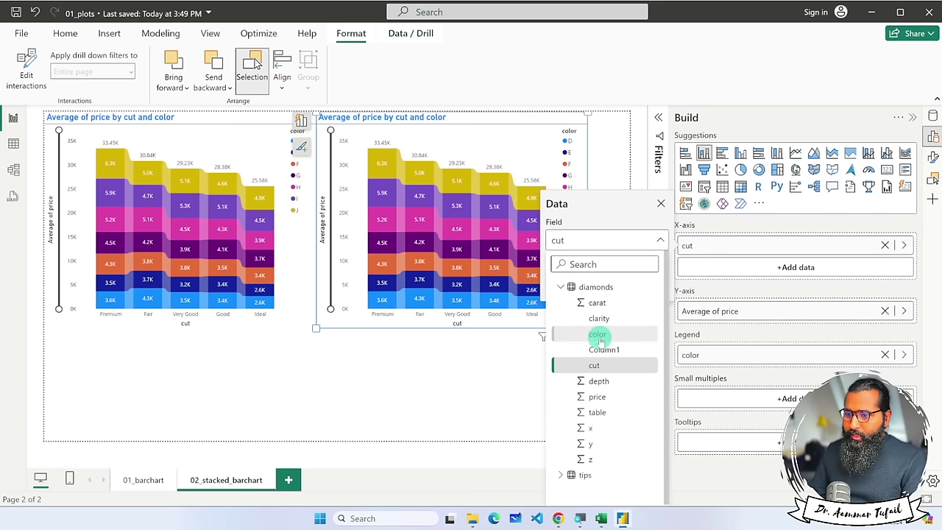
{"action": "left_click", "coordinate": [599, 318]}
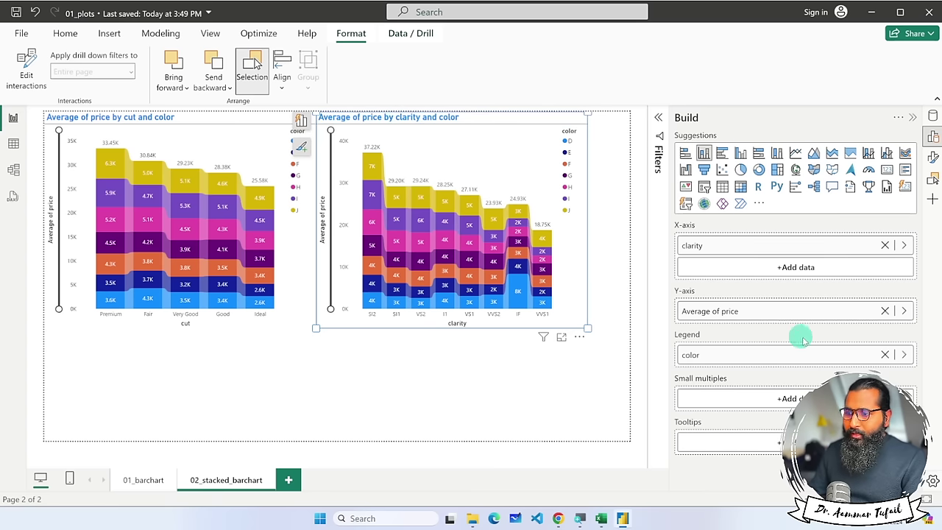
{"action": "left_click", "coordinate": [905, 355]}
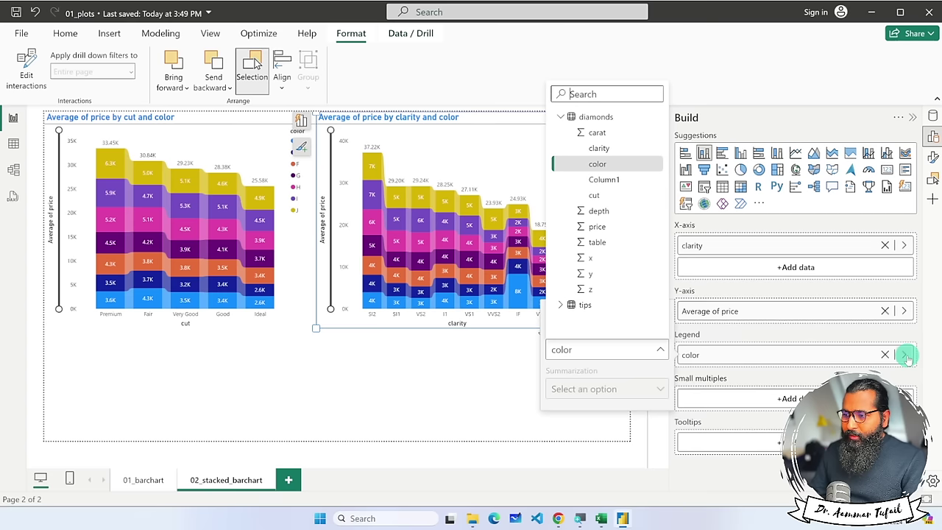
{"action": "left_click", "coordinate": [605, 194]}
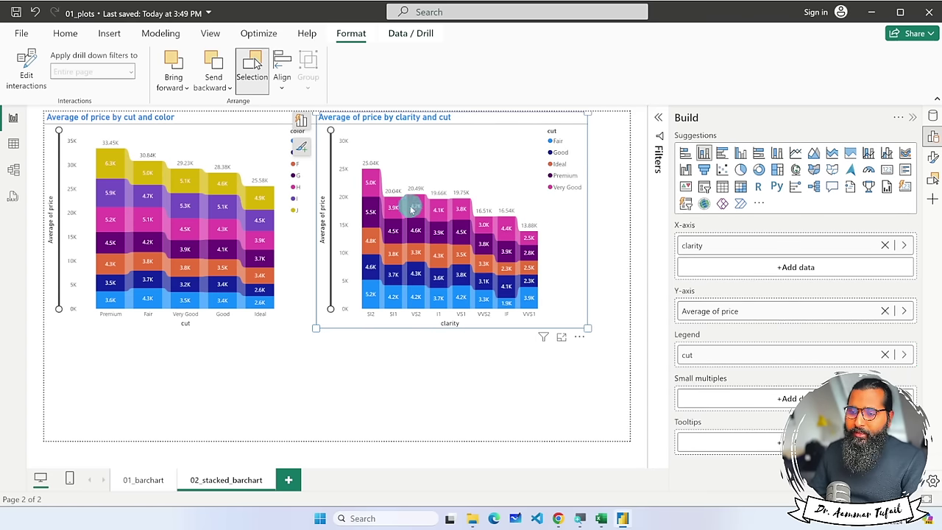
{"action": "left_click", "coordinate": [370, 244]}
{"action": "left_click", "coordinate": [280, 200]}
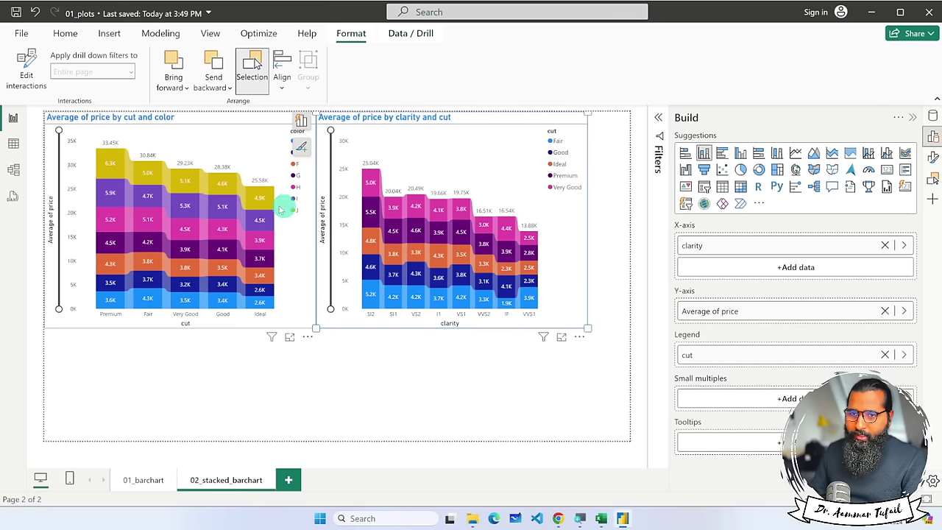
{"action": "left_click", "coordinate": [215, 264]}
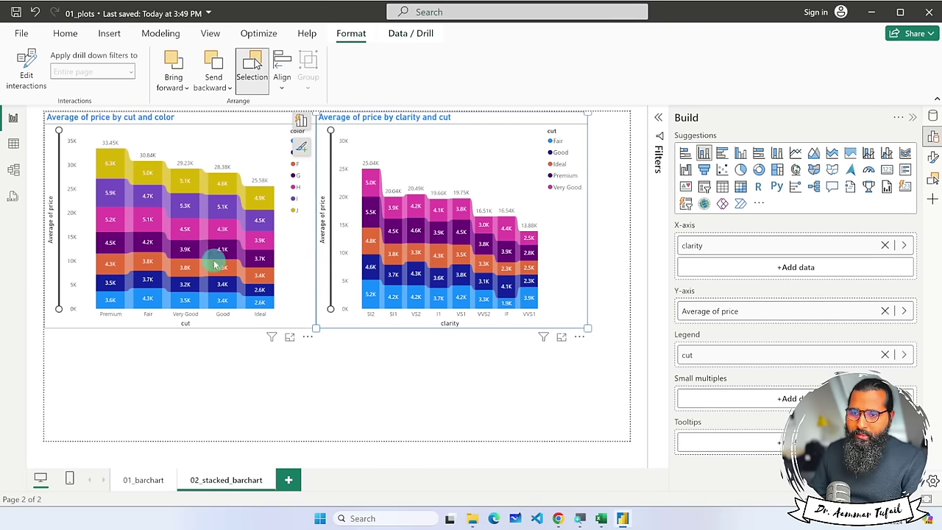
{"action": "left_click", "coordinate": [297, 168]}
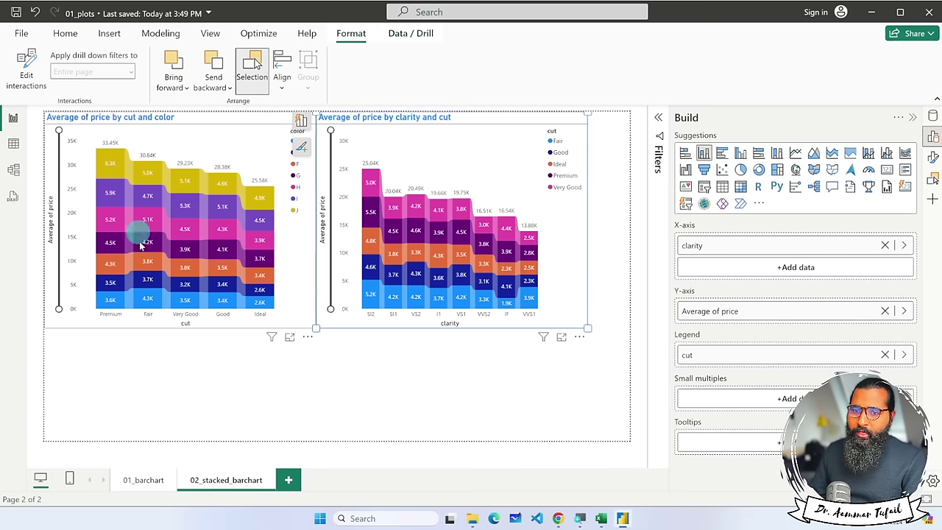
{"action": "left_click", "coordinate": [564, 175]}
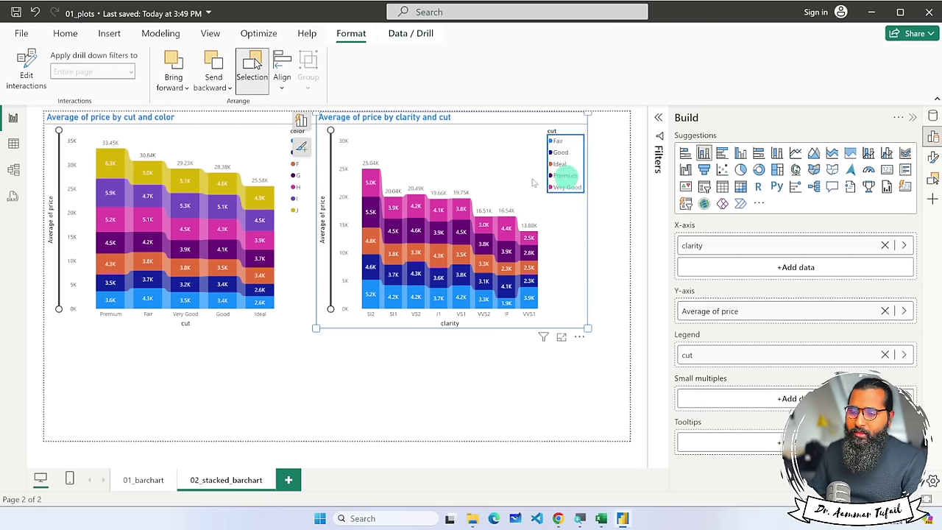
{"action": "left_click", "coordinate": [429, 385]}
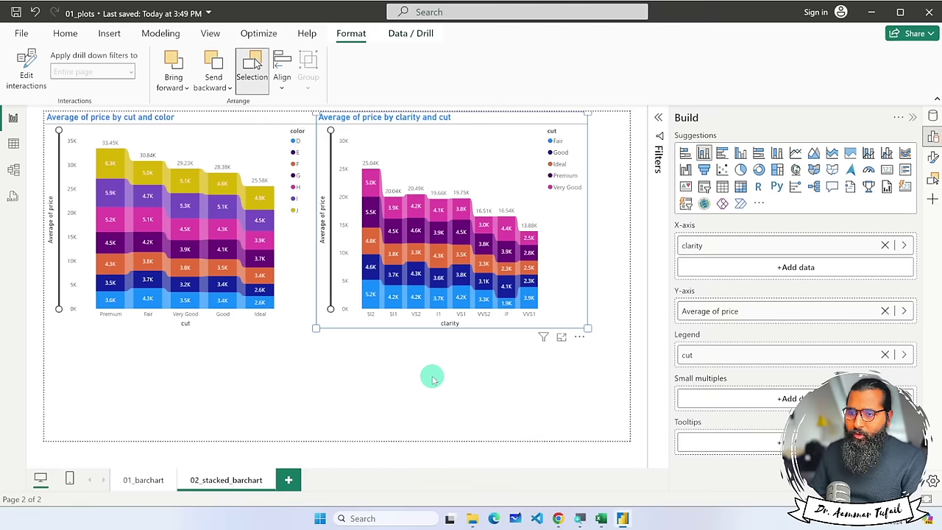
Try resizing the clarity-by-cut chart to be slightly wider and shorter.
{"action": "left_click_drag", "start_coordinate": [588, 328], "coordinate": [611, 311]}
{"action": "key", "text": "super"}
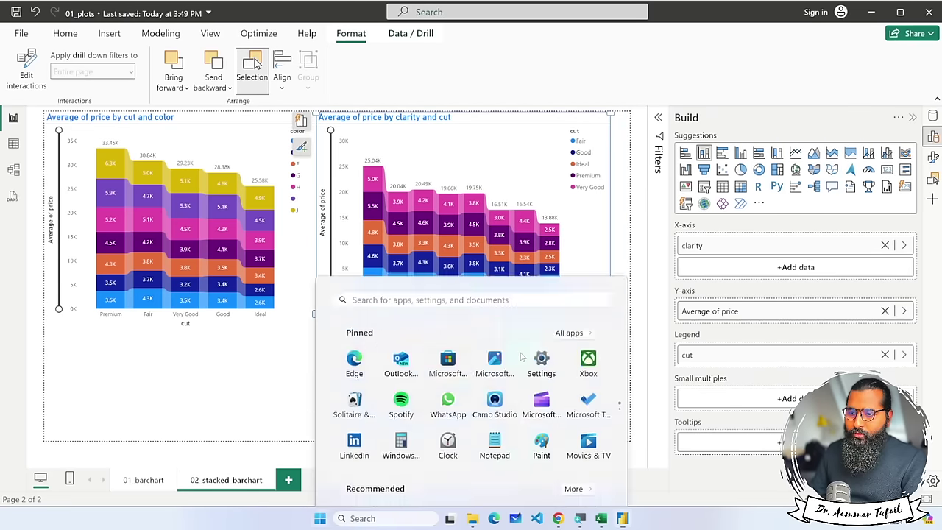
{"action": "left_click", "coordinate": [257, 393]}
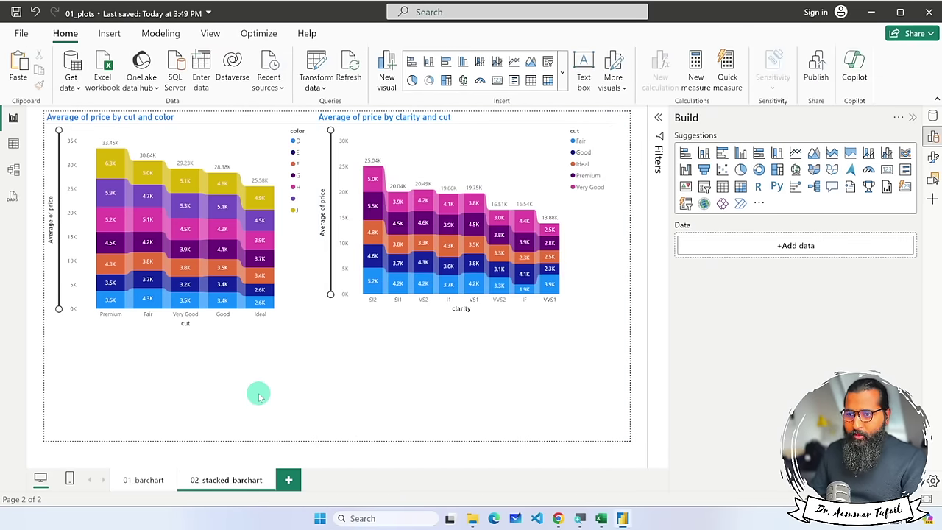
{"action": "left_click", "coordinate": [379, 356]}
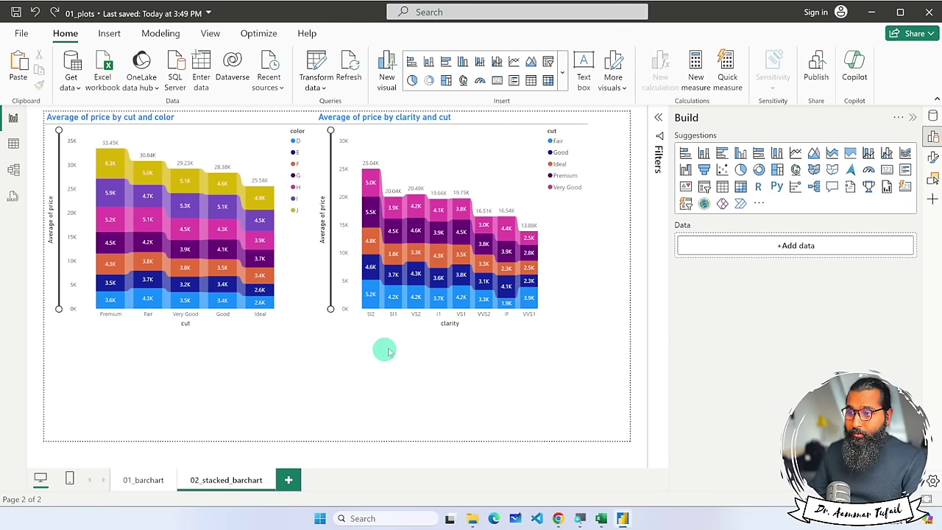
Try the clustered bar and stacked bar types on the clarity-by-cut chart and switch it back to a stacked column chart.
{"action": "left_click", "coordinate": [485, 178]}
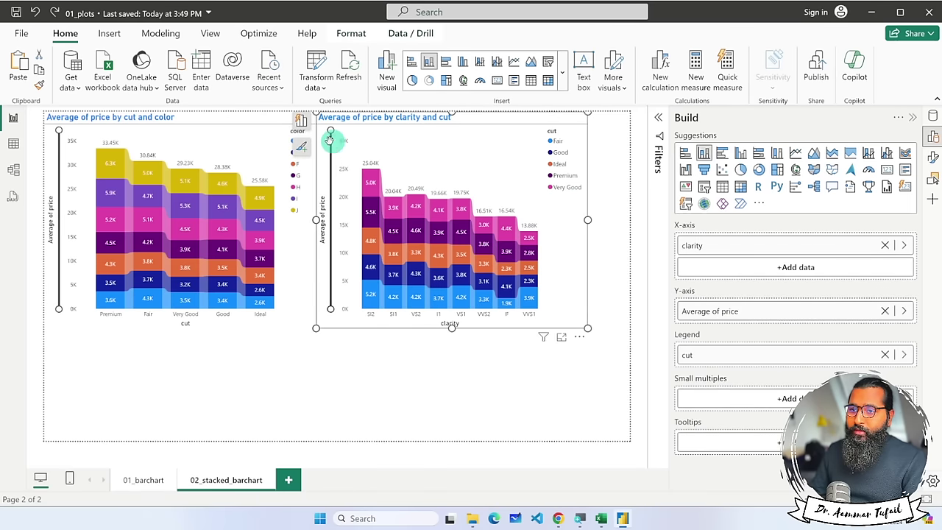
{"action": "left_click", "coordinate": [303, 124]}
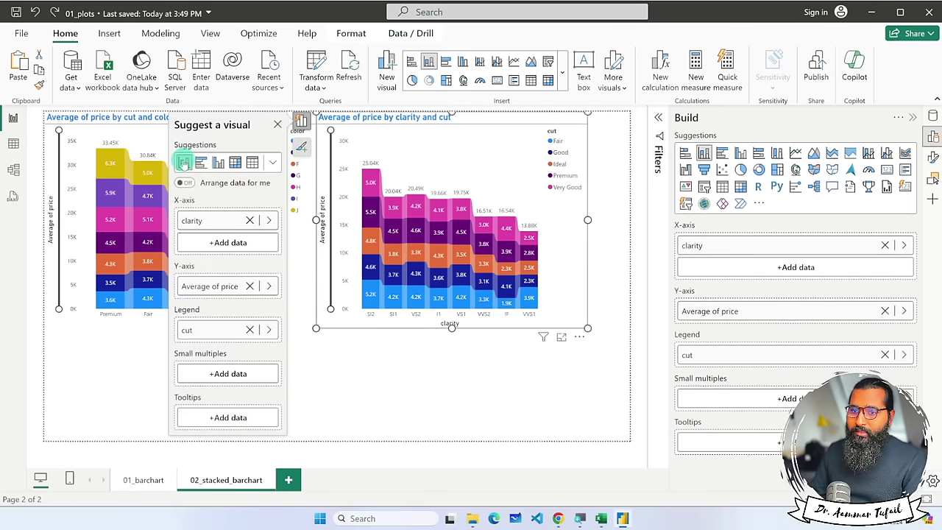
{"action": "left_click", "coordinate": [200, 163]}
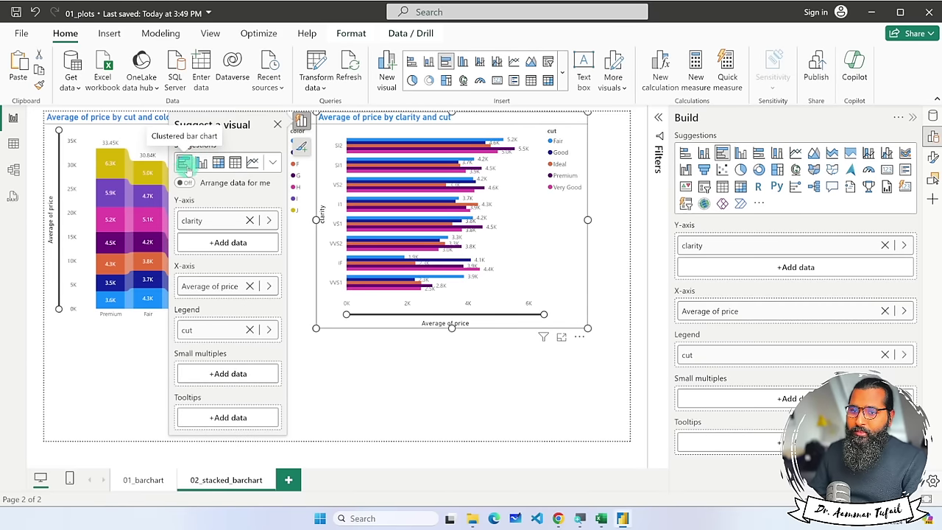
{"action": "left_click", "coordinate": [271, 163]}
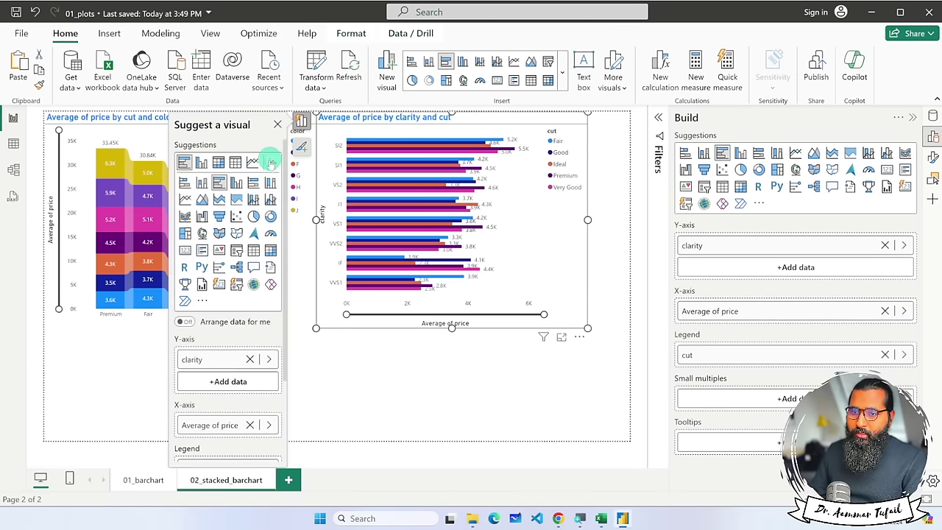
{"action": "left_click", "coordinate": [201, 182]}
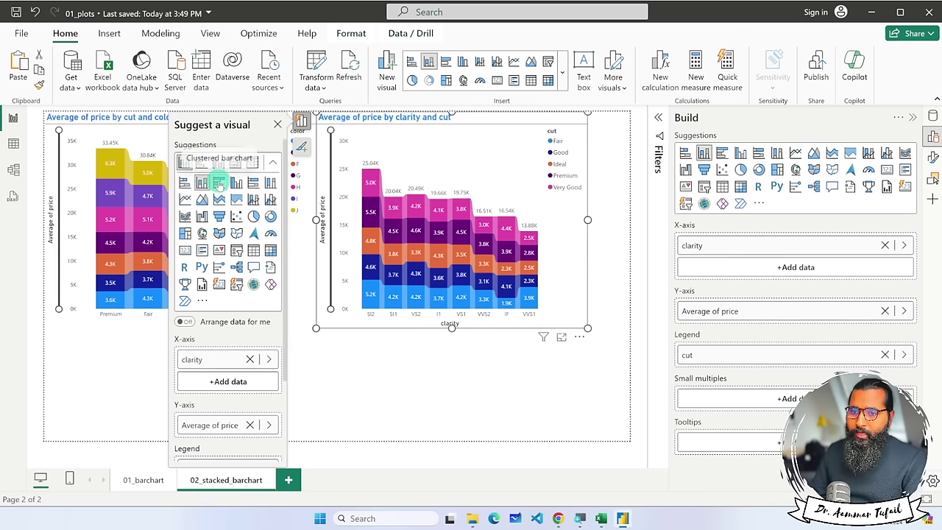
{"action": "left_click", "coordinate": [184, 182]}
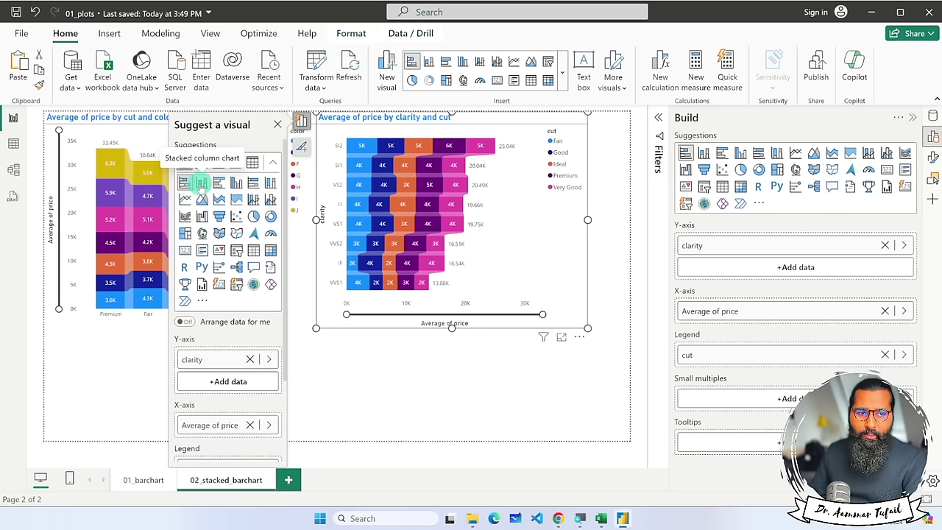
{"action": "left_click", "coordinate": [201, 182]}
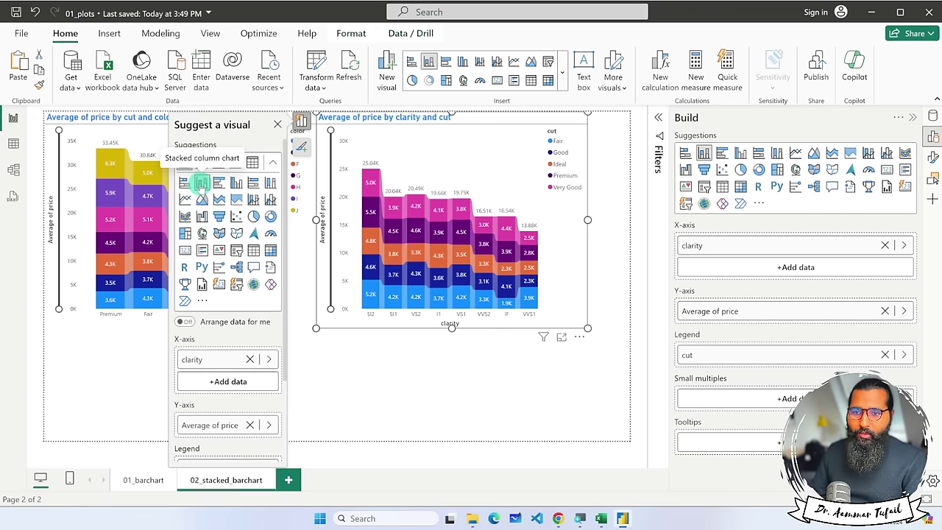
Try the clustered column, 100% stacked bar and 100% stacked column types on the clarity-by-cut chart and inspect its segments.
{"action": "left_click", "coordinate": [236, 183]}
{"action": "left_click", "coordinate": [254, 184]}
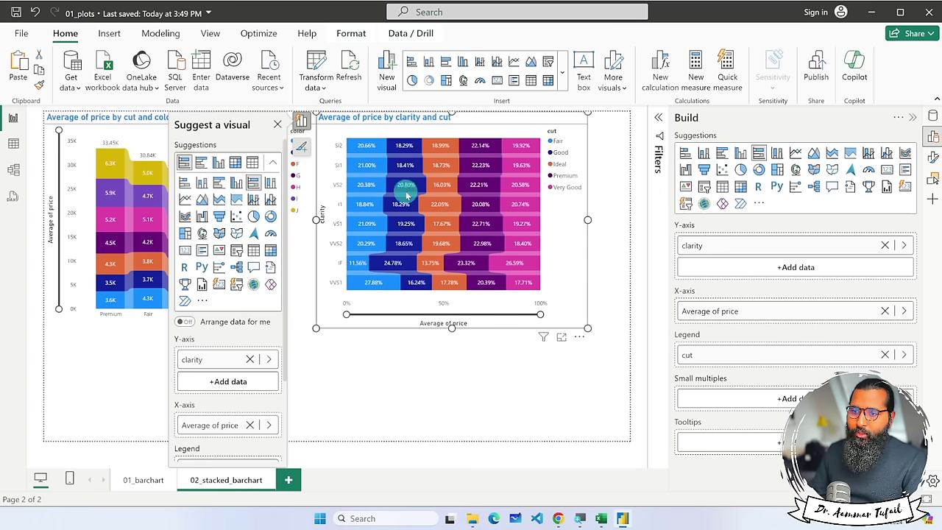
{"action": "left_click", "coordinate": [270, 183]}
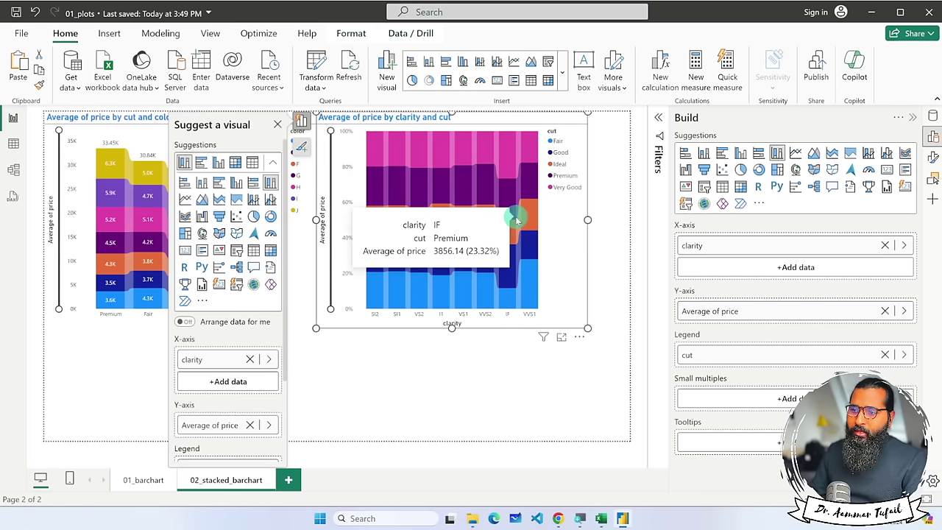
{"action": "scroll", "coordinate": [508, 219], "scroll_direction": "up", "scroll_amount": 3}
{"action": "scroll", "coordinate": [528, 232], "scroll_direction": "right", "scroll_amount": 5}
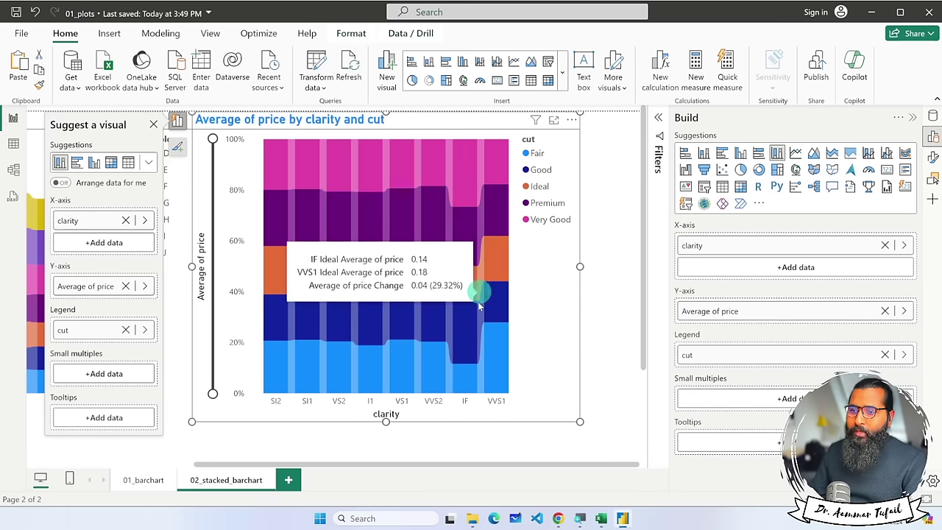
{"action": "mouse_move", "coordinate": [463, 200]}
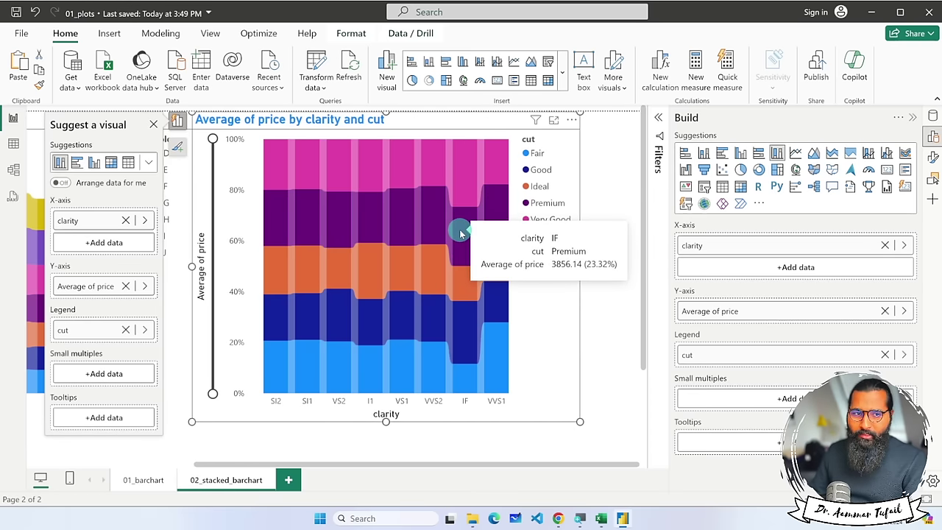
Change the clarity-by-cut chart to a stacked bar chart and deselect it.
{"action": "left_click", "coordinate": [148, 162]}
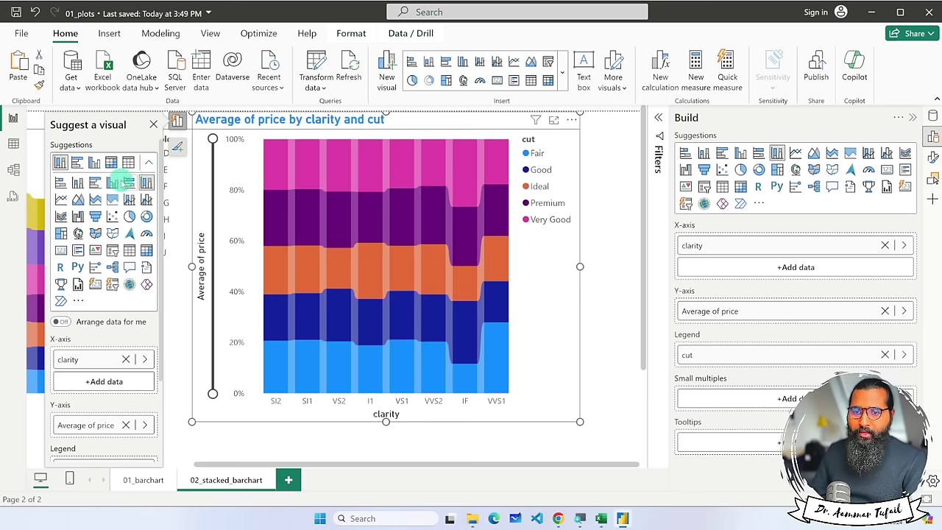
{"action": "left_click", "coordinate": [61, 183]}
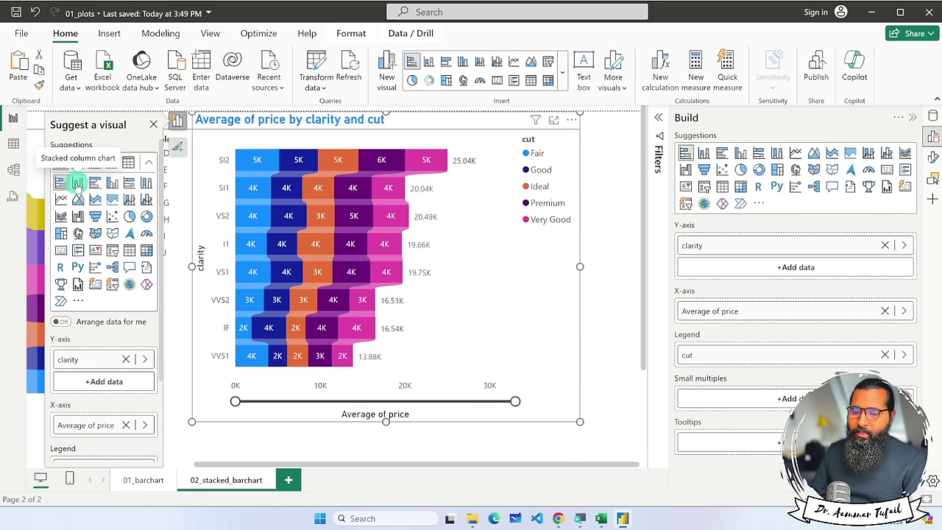
{"action": "left_click", "coordinate": [267, 438]}
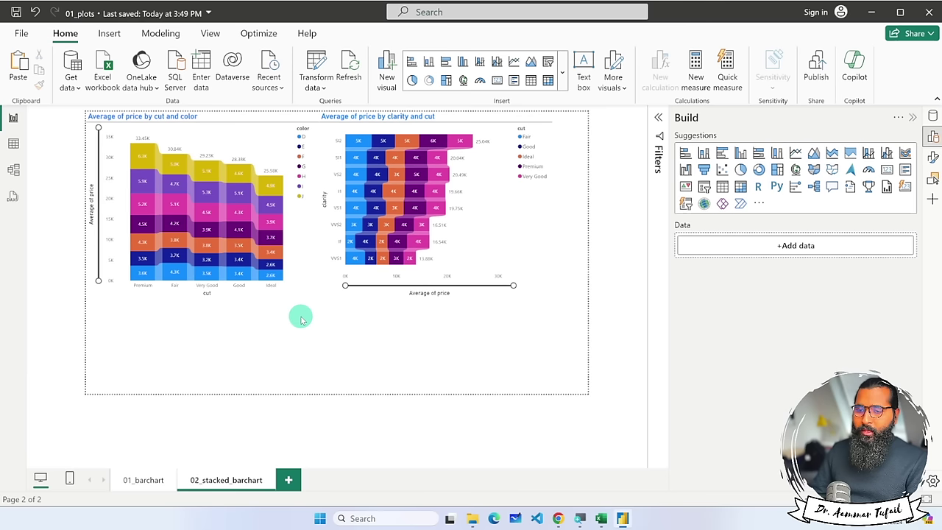
Try adjusting both ends of the average-price zoom slider on the clarity-by-cut bar chart.
{"action": "mouse_move", "coordinate": [412, 200]}
{"action": "mouse_move", "coordinate": [512, 285]}
{"action": "left_mouse_down"}
{"action": "mouse_move", "coordinate": [478, 286]}
{"action": "mouse_move", "coordinate": [517, 288]}
{"action": "left_mouse_up"}
{"action": "left_click", "coordinate": [446, 286]}
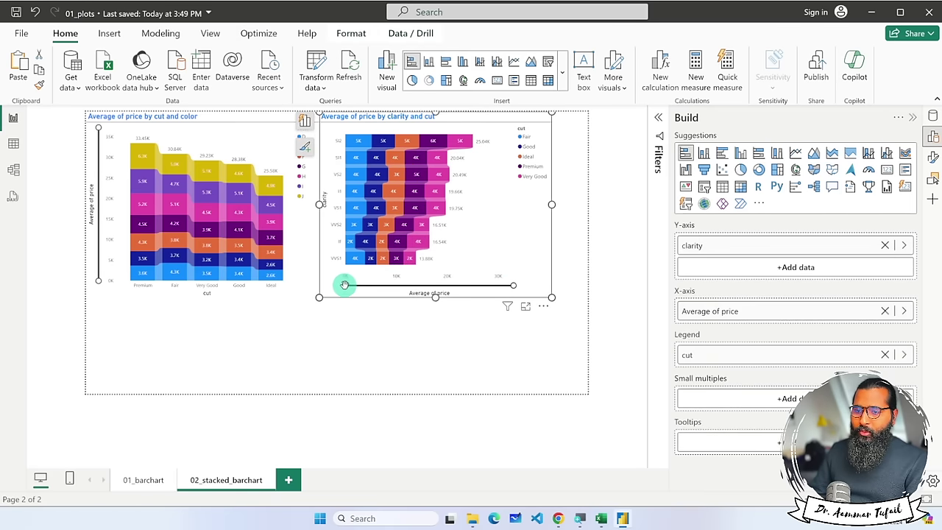
{"action": "mouse_move", "coordinate": [345, 284]}
{"action": "left_mouse_down"}
{"action": "mouse_move", "coordinate": [478, 292]}
{"action": "mouse_move", "coordinate": [326, 288]}
{"action": "left_mouse_up"}
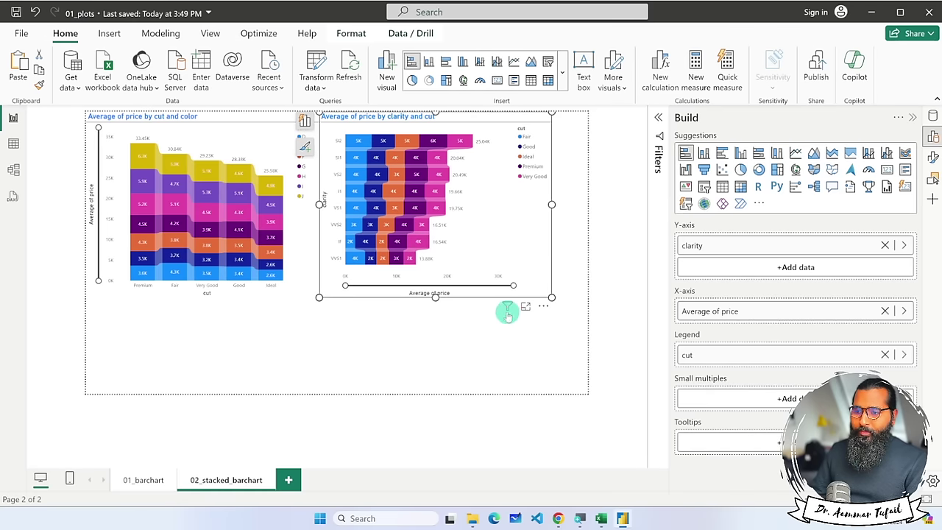
{"action": "left_click", "coordinate": [410, 333]}
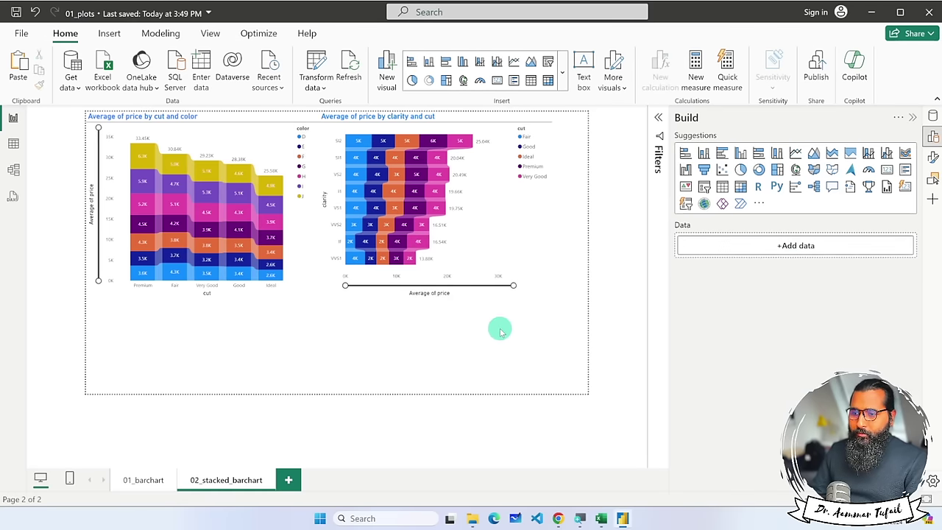
Select the clarity-by-cut bar chart, view it in focus mode and return to the report page.
{"action": "scroll", "coordinate": [498, 328], "scroll_direction": "up", "scroll_amount": 1}
{"action": "left_click", "coordinate": [610, 319]}
{"action": "scroll", "coordinate": [611, 322], "scroll_direction": "up", "scroll_amount": 1}
{"action": "scroll", "coordinate": [611, 322], "scroll_direction": "right", "scroll_amount": 5}
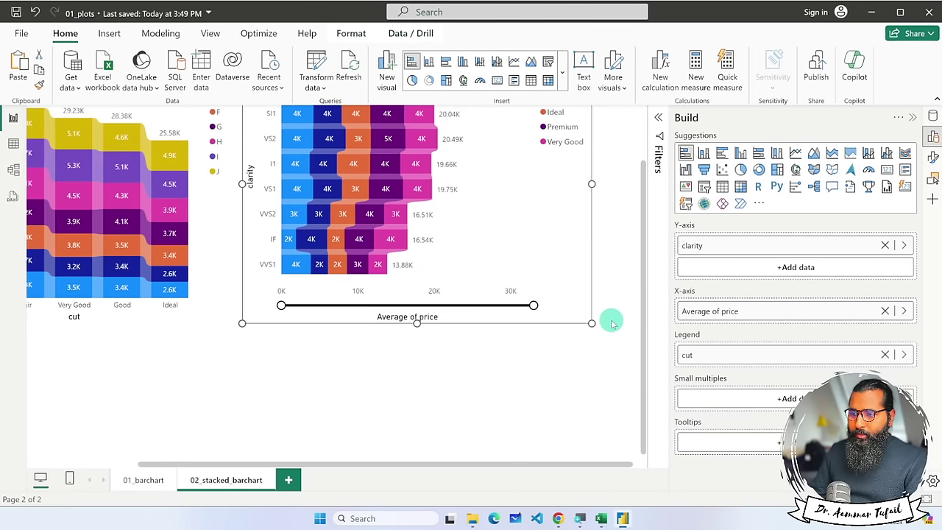
{"action": "scroll", "coordinate": [552, 343], "scroll_direction": "up", "scroll_amount": 2}
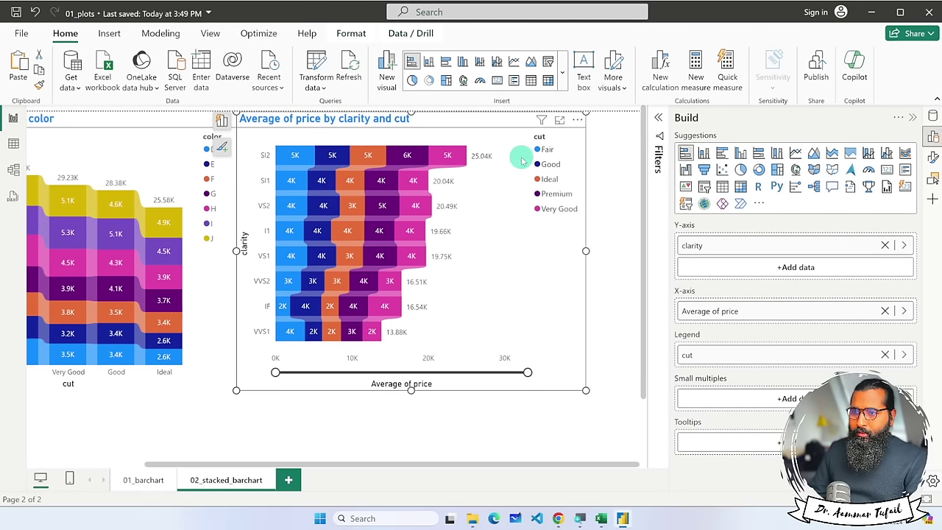
{"action": "mouse_move", "coordinate": [542, 121]}
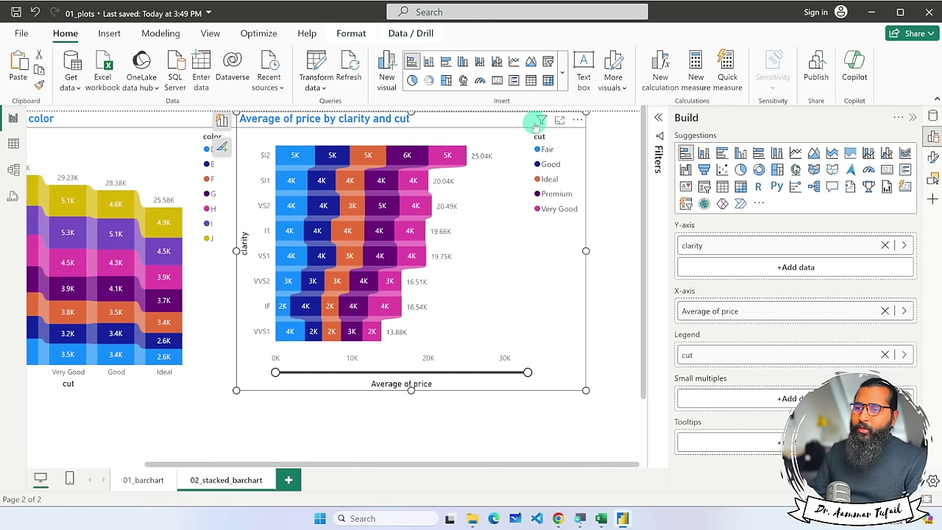
{"action": "left_click", "coordinate": [559, 119]}
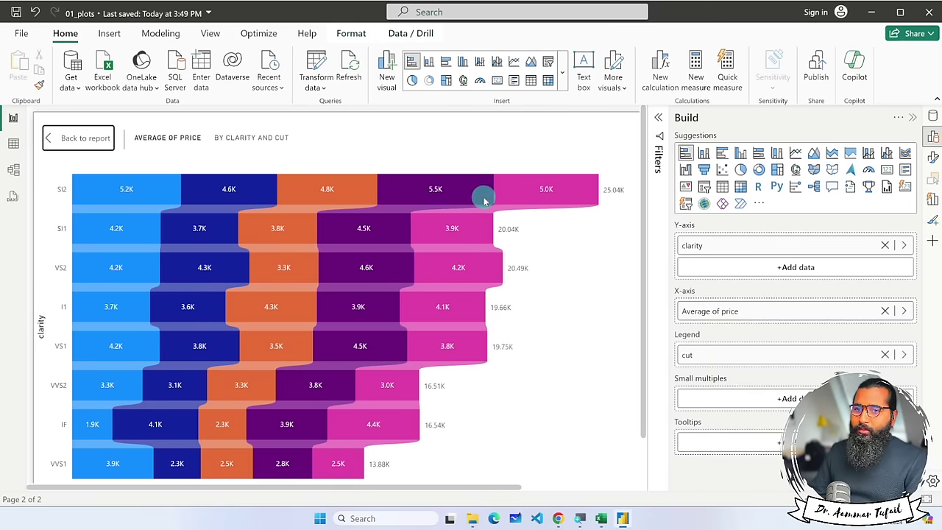
{"action": "left_click", "coordinate": [77, 138]}
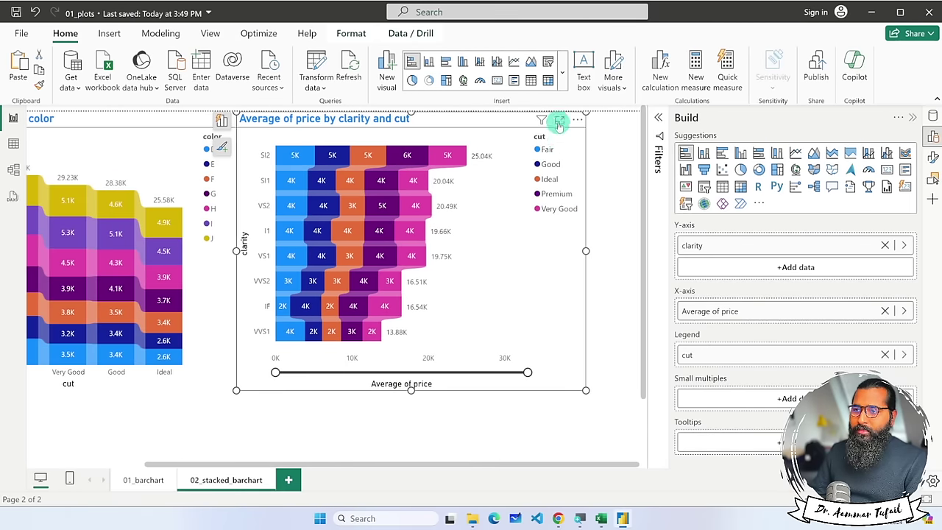
Reopen the clarity-by-cut chart in focus mode, examine its bars, price axis and cut legend, and go back to the report.
{"action": "left_click", "coordinate": [559, 120]}
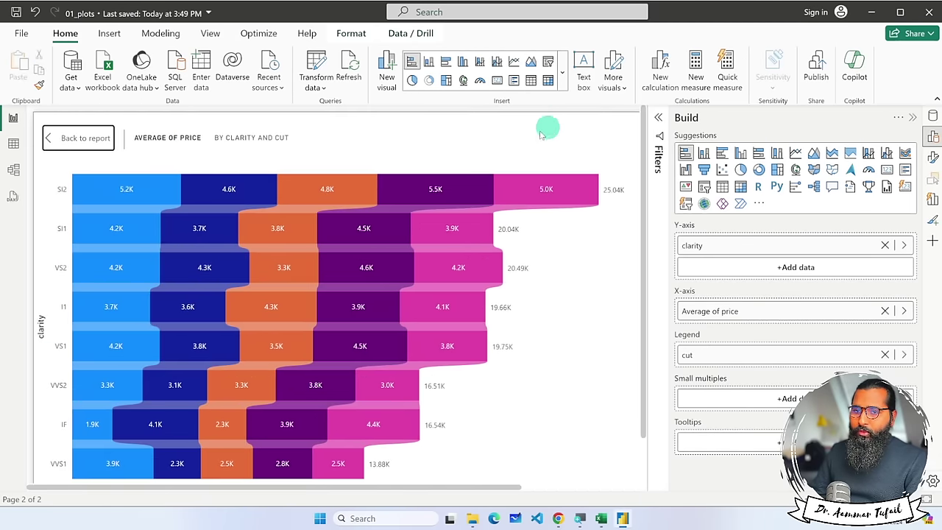
{"action": "scroll", "coordinate": [395, 219], "scroll_direction": "down", "scroll_amount": 1}
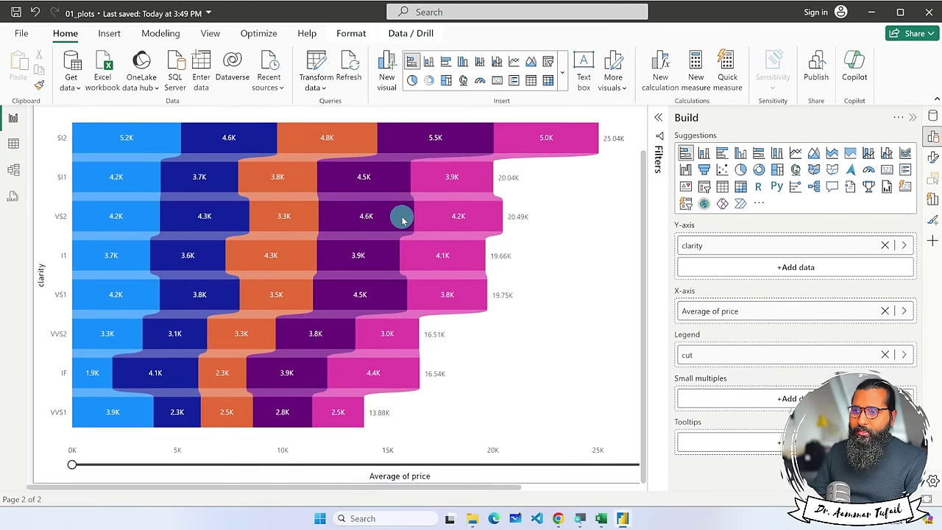
{"action": "scroll", "coordinate": [395, 220], "scroll_direction": "up", "scroll_amount": 1}
{"action": "scroll", "coordinate": [403, 219], "scroll_direction": "right", "scroll_amount": 3}
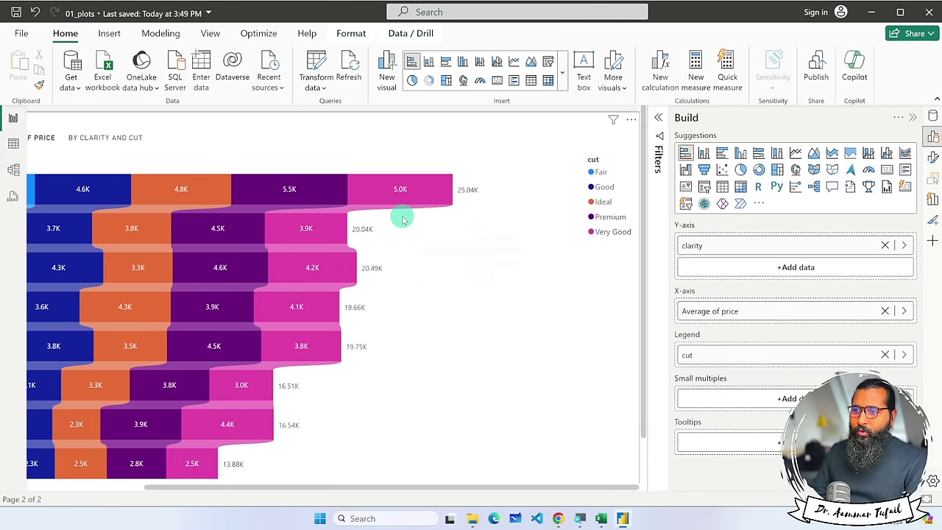
{"action": "left_click", "coordinate": [631, 120]}
{"action": "scroll", "coordinate": [456, 152], "scroll_direction": "left", "scroll_amount": 3}
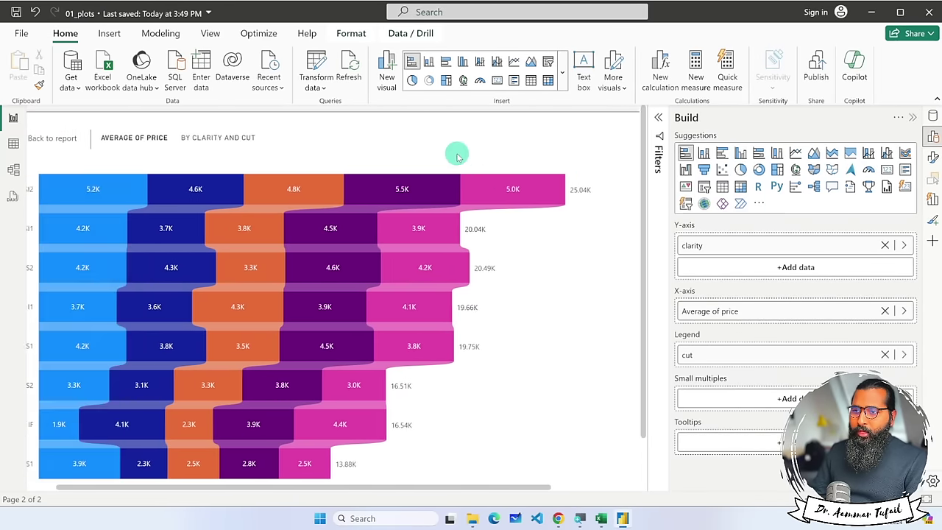
{"action": "left_click", "coordinate": [87, 138]}
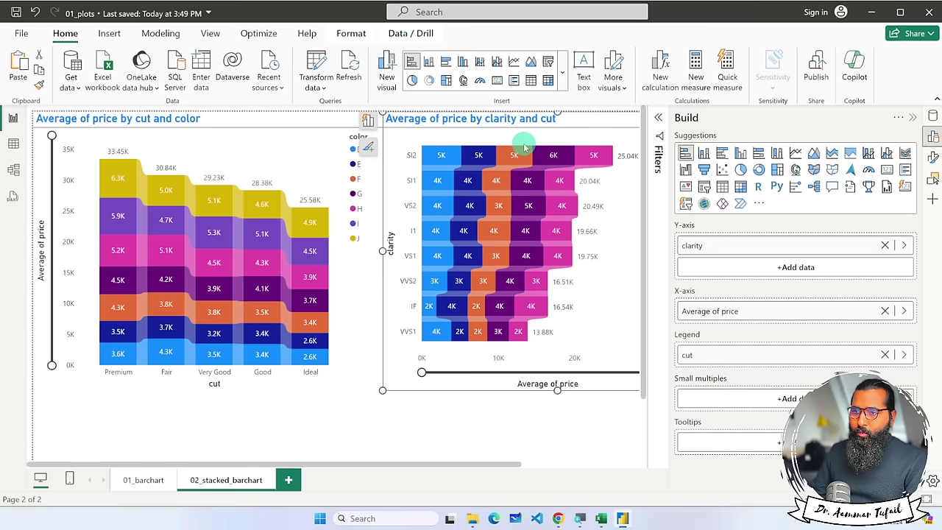
Spotlight the clarity-by-cut bar chart and sort its cut legend in descending order.
{"action": "left_click", "coordinate": [577, 120]}
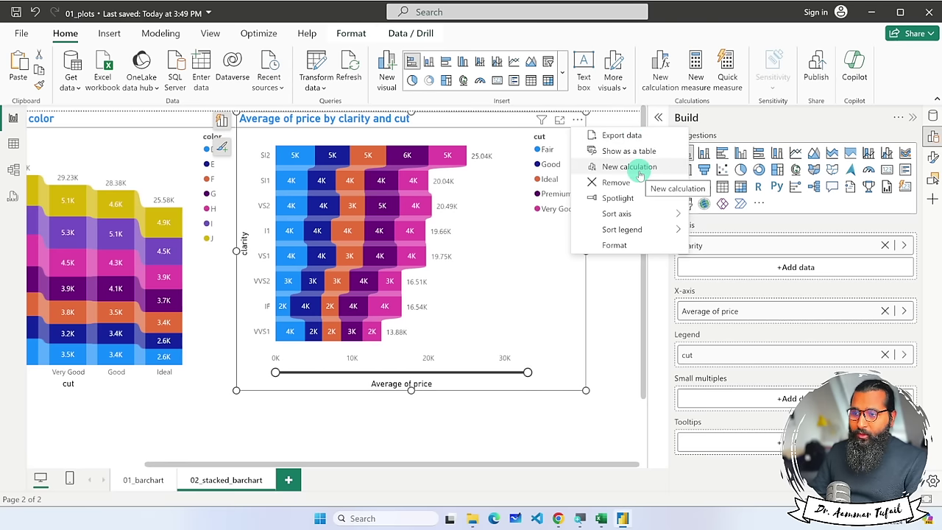
{"action": "left_click", "coordinate": [640, 199]}
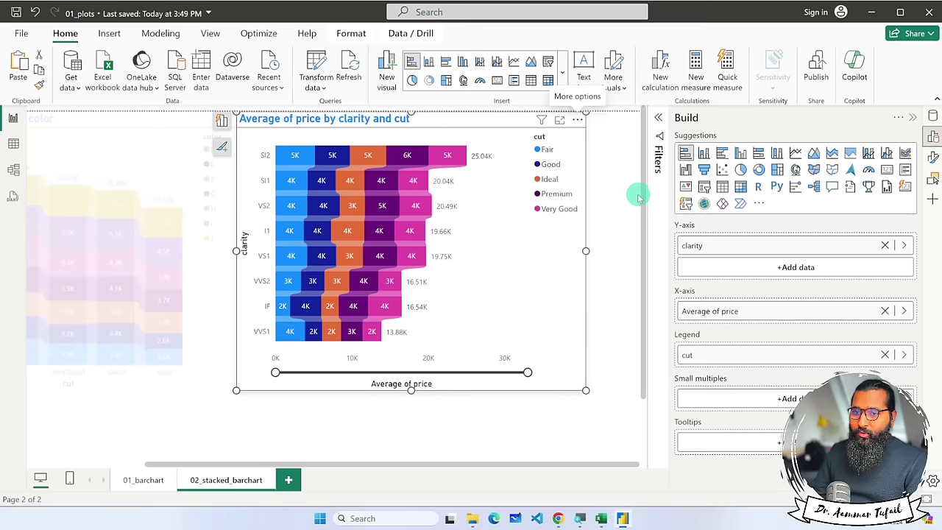
{"action": "left_click", "coordinate": [577, 120]}
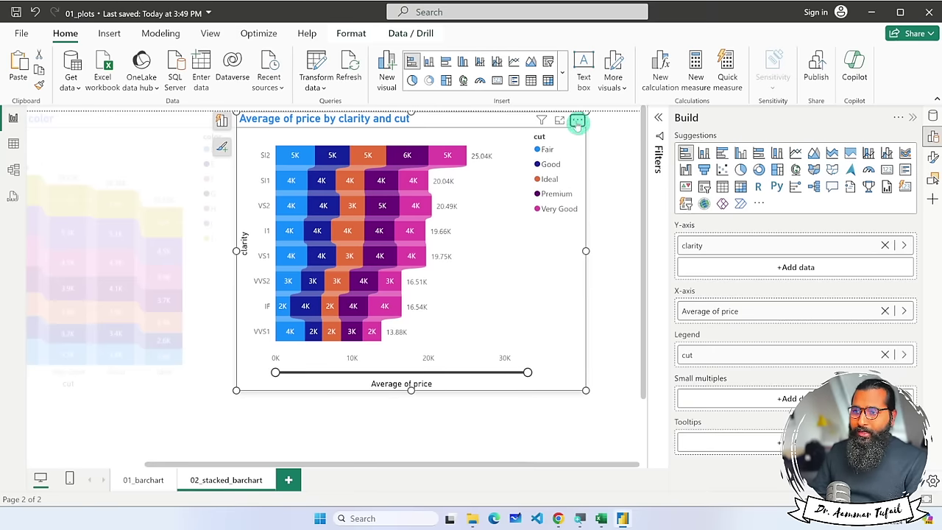
{"action": "mouse_move", "coordinate": [622, 215]}
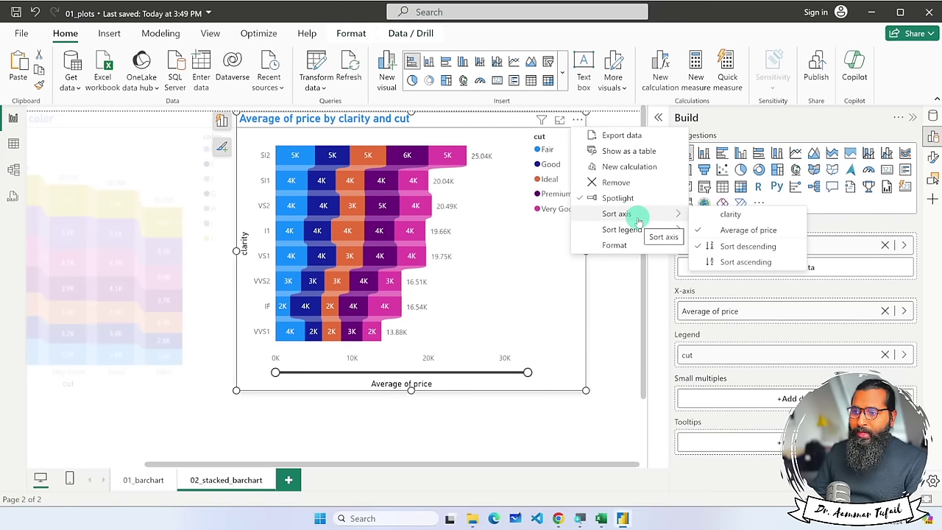
{"action": "mouse_move", "coordinate": [651, 234]}
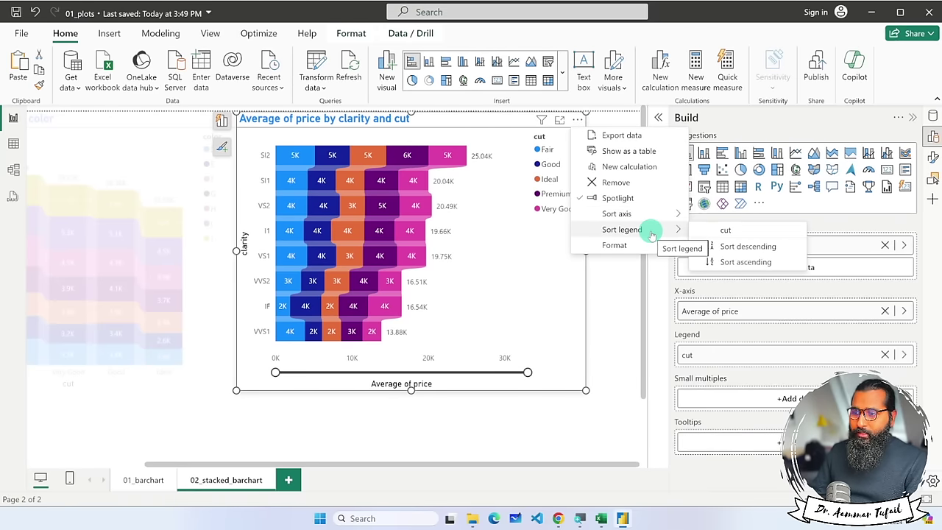
{"action": "left_click", "coordinate": [761, 249]}
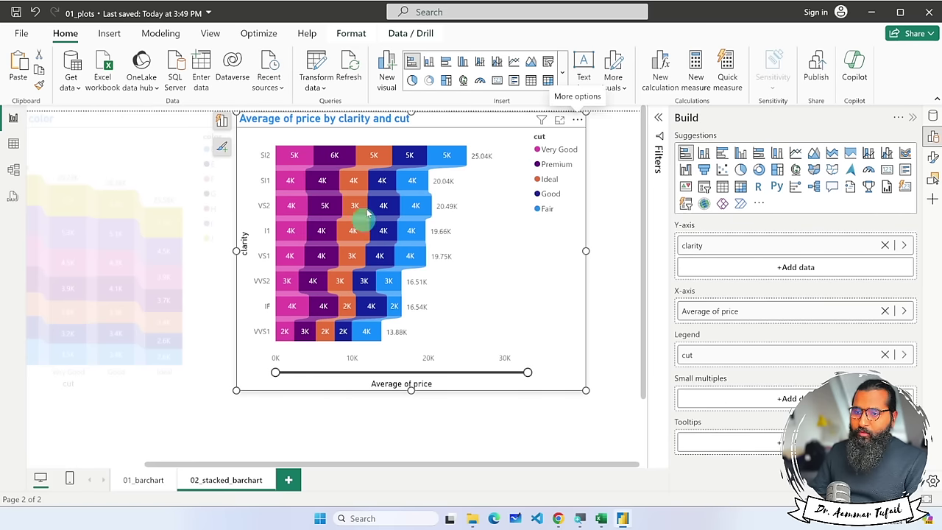
Apply a descending axis sort by average of price to the clarity-by-cut chart.
{"action": "left_click", "coordinate": [578, 120]}
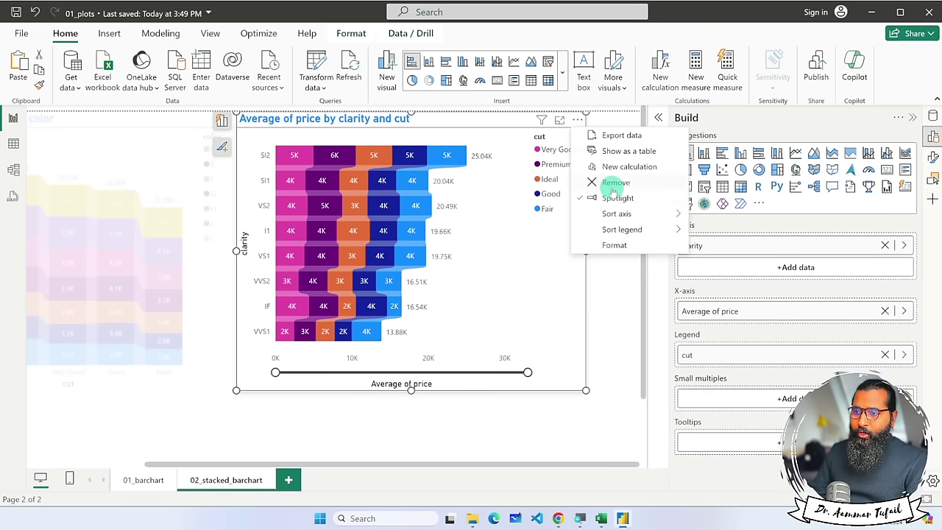
{"action": "mouse_move", "coordinate": [655, 228]}
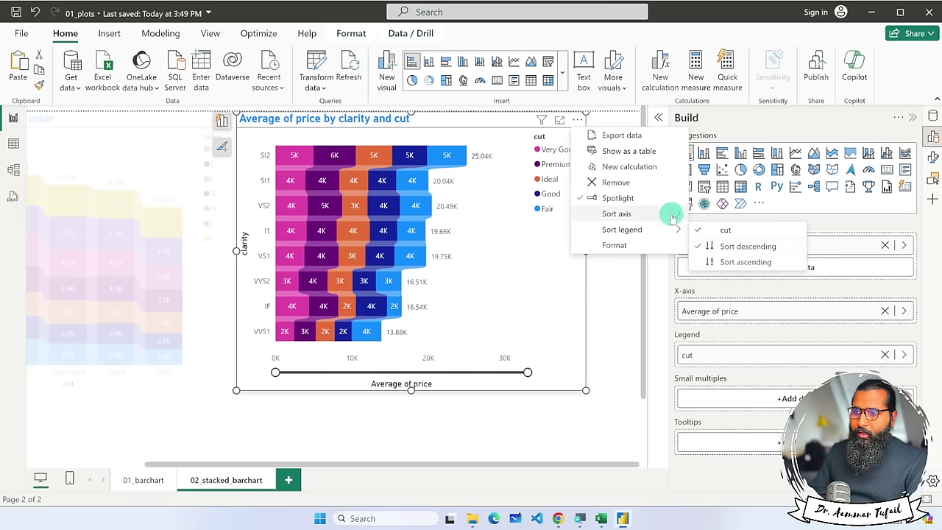
{"action": "mouse_move", "coordinate": [658, 212]}
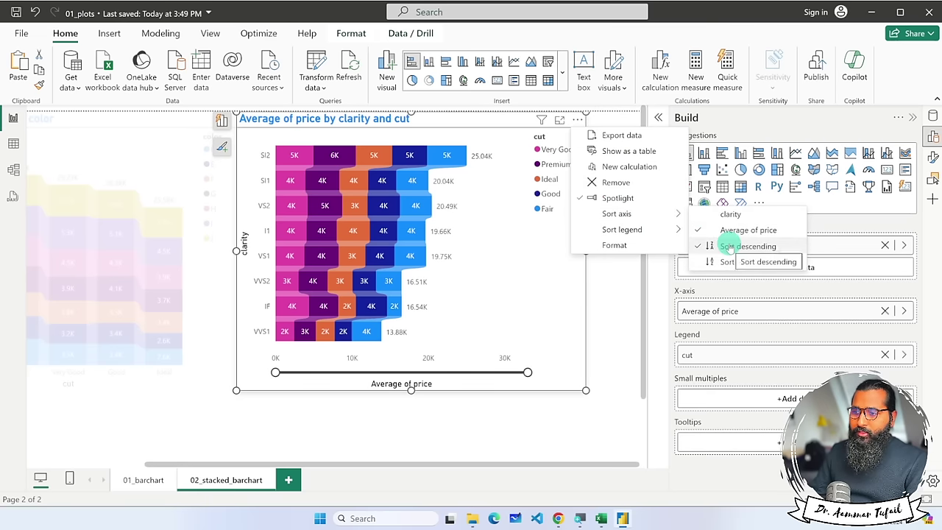
{"action": "left_click", "coordinate": [729, 246]}
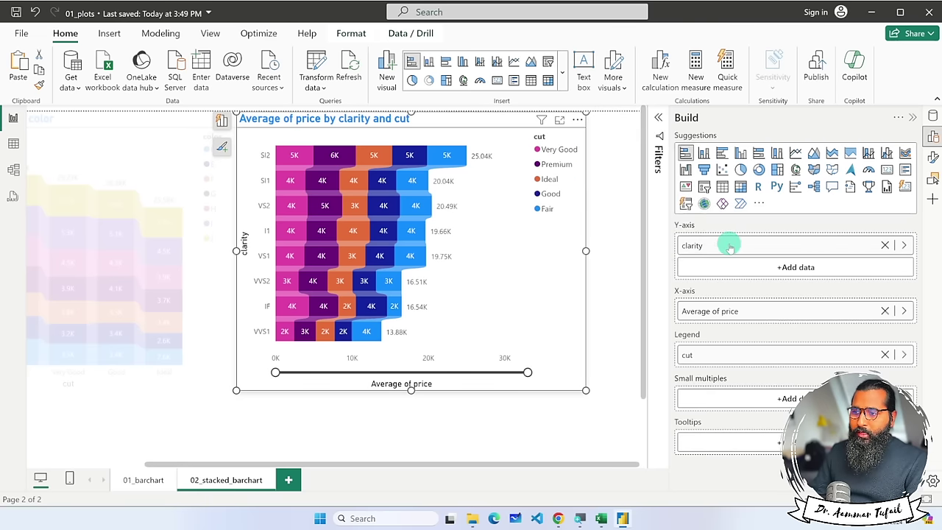
Export the chart's data as the CSV file "Average of price by clarity and cut" into the datasets_for_practice folder.
{"action": "left_click", "coordinate": [578, 120]}
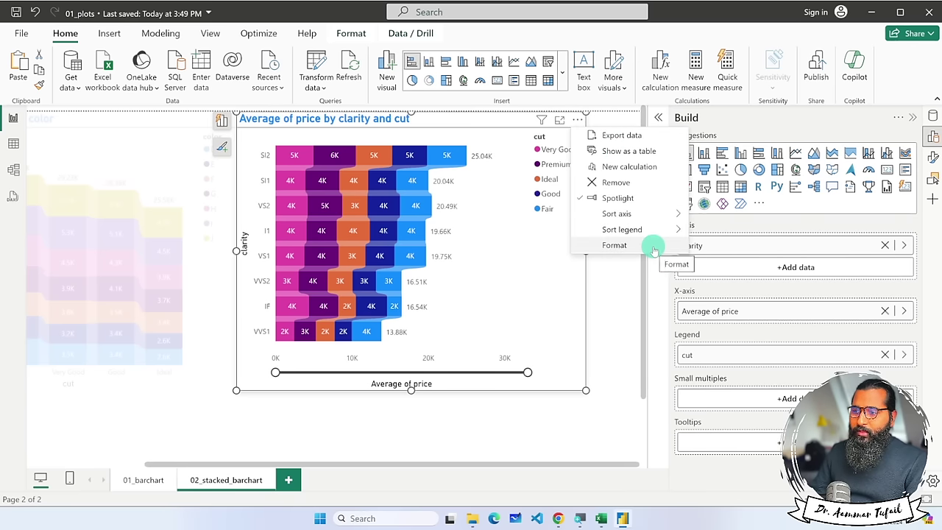
{"action": "left_click", "coordinate": [629, 138]}
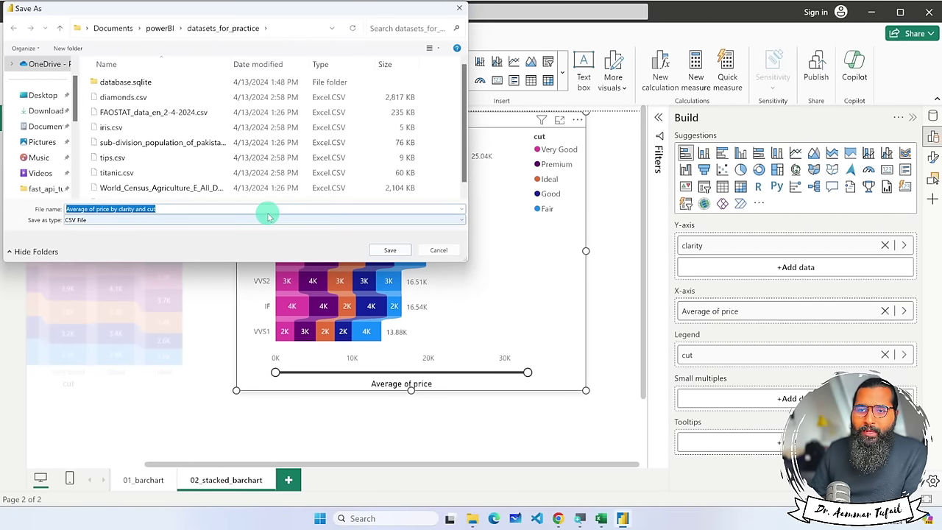
{"action": "left_click", "coordinate": [375, 251]}
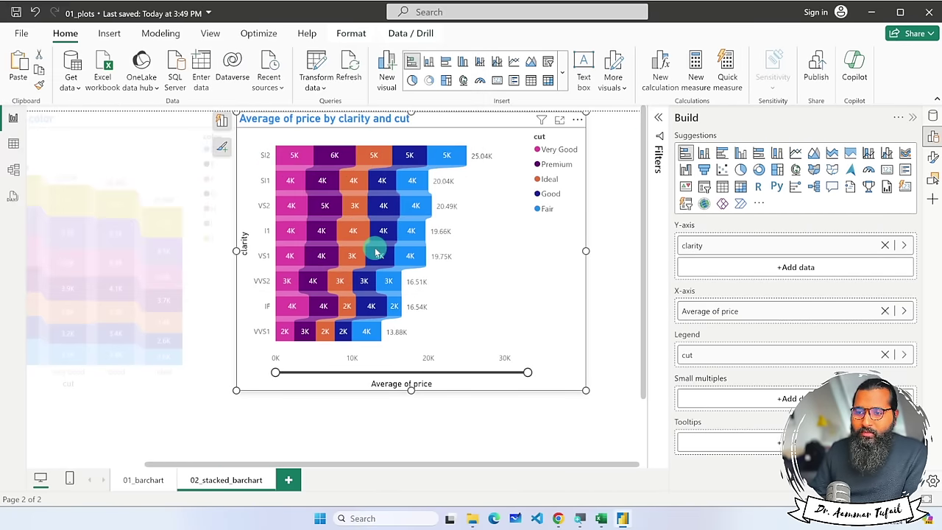
Switch to the datasets_for_practice folder in File Explorer and select the exported "Average of price by clarity and cut" CSV file.
{"action": "left_click", "coordinate": [471, 518]}
{"action": "left_click", "coordinate": [197, 330]}
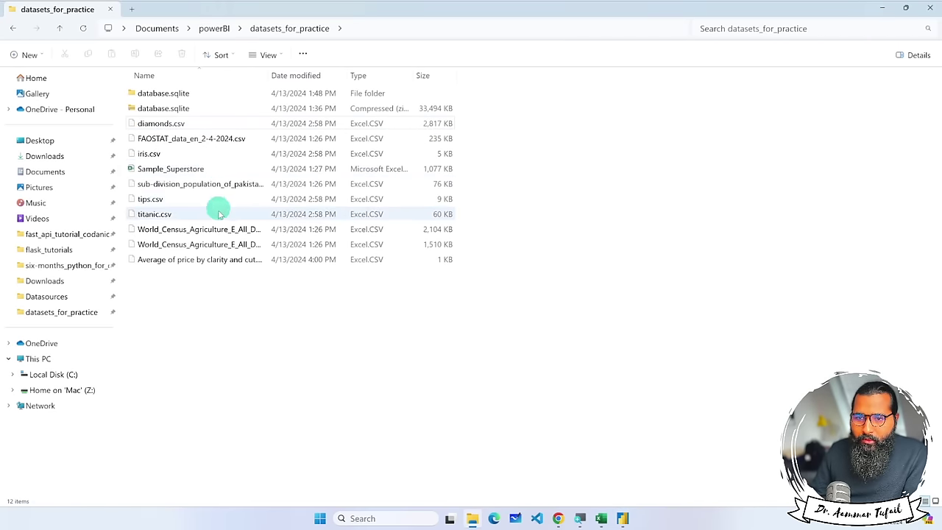
{"action": "left_click", "coordinate": [193, 262]}
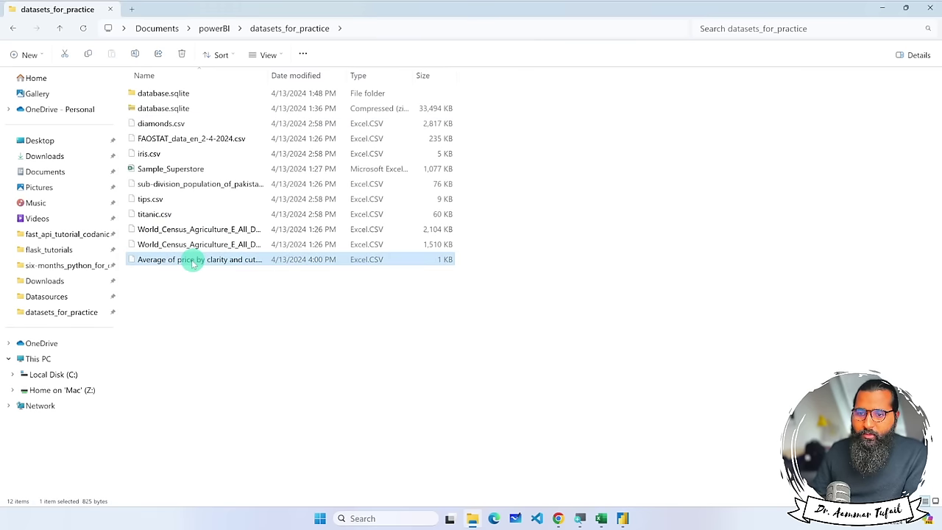
Open the exported "Average of price by clarity and cut" CSV file in Excel, making Excel the permanent default for .csv files.
{"action": "right_click", "coordinate": [188, 264]}
{"action": "left_click", "coordinate": [239, 295]}
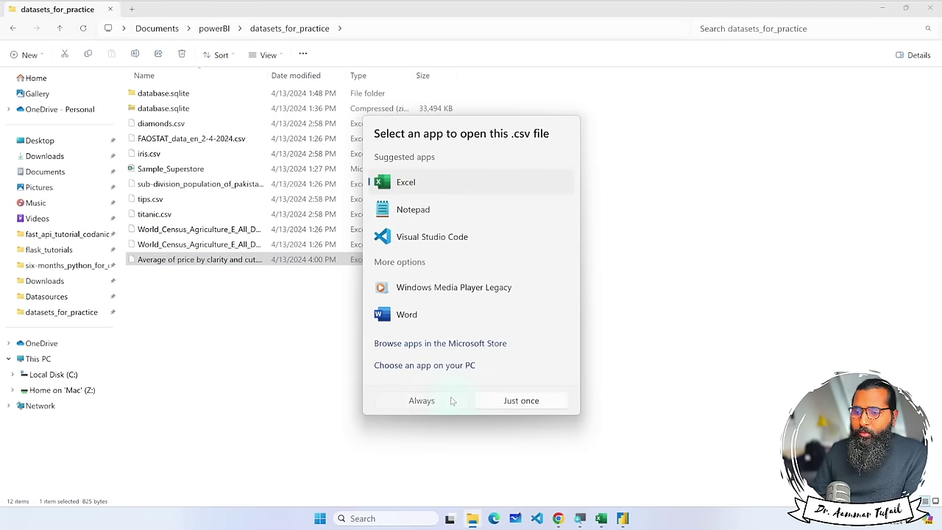
{"action": "left_click", "coordinate": [452, 400]}
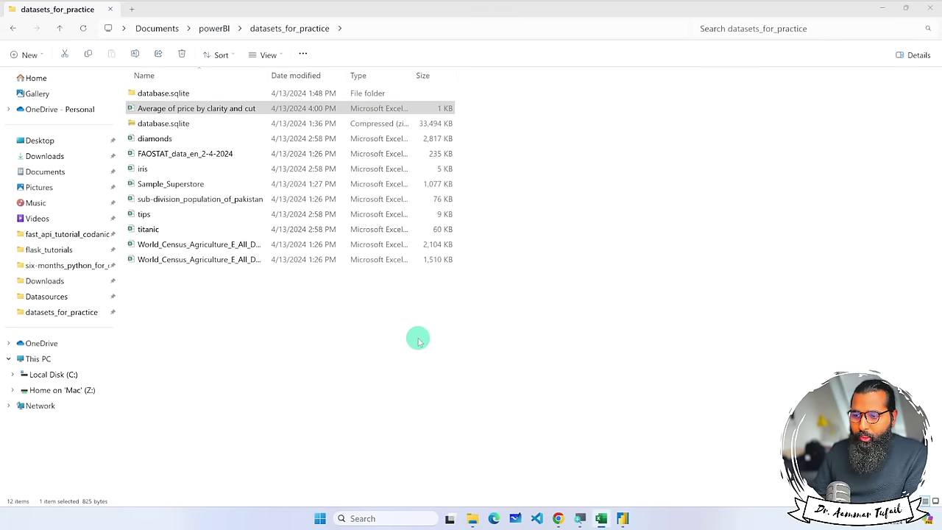
{"action": "left_click", "coordinate": [603, 519]}
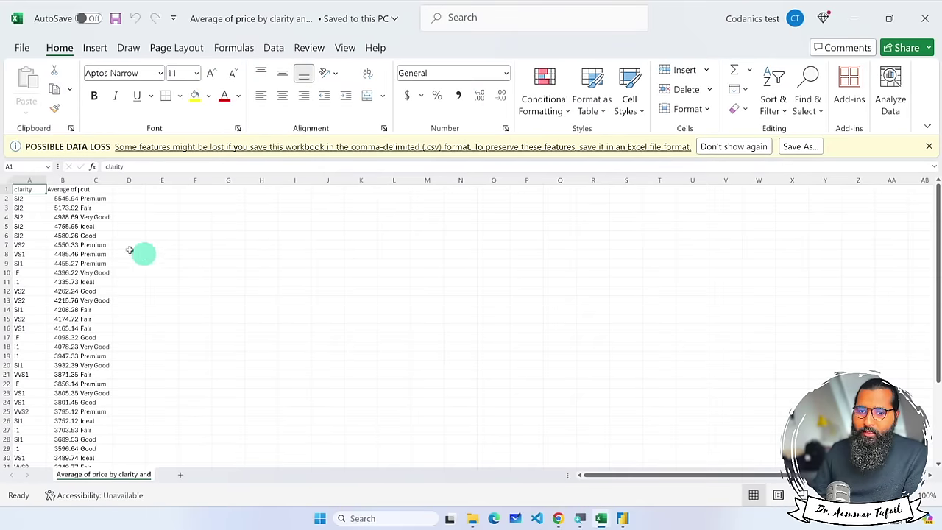
Examine the exported clarity, average price and cut rows down to the last record, and close the workbook.
{"action": "scroll", "coordinate": [54, 227], "scroll_direction": "up", "scroll_amount": 3}
{"action": "scroll", "coordinate": [61, 231], "scroll_direction": "down", "scroll_amount": 3}
{"action": "scroll", "coordinate": [64, 234], "scroll_direction": "down", "scroll_amount": 11}
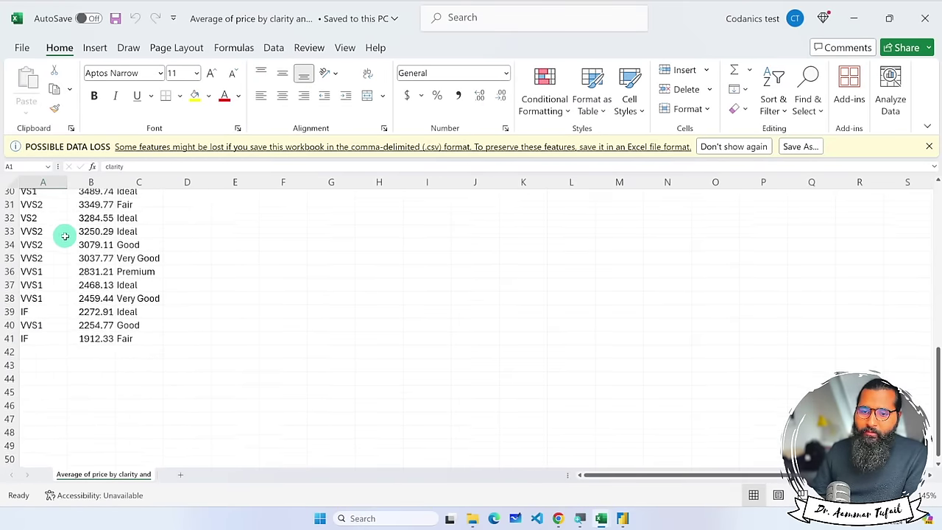
{"action": "scroll", "coordinate": [95, 277], "scroll_direction": "up", "scroll_amount": 6}
{"action": "scroll", "coordinate": [89, 404], "scroll_direction": "up", "scroll_amount": 8}
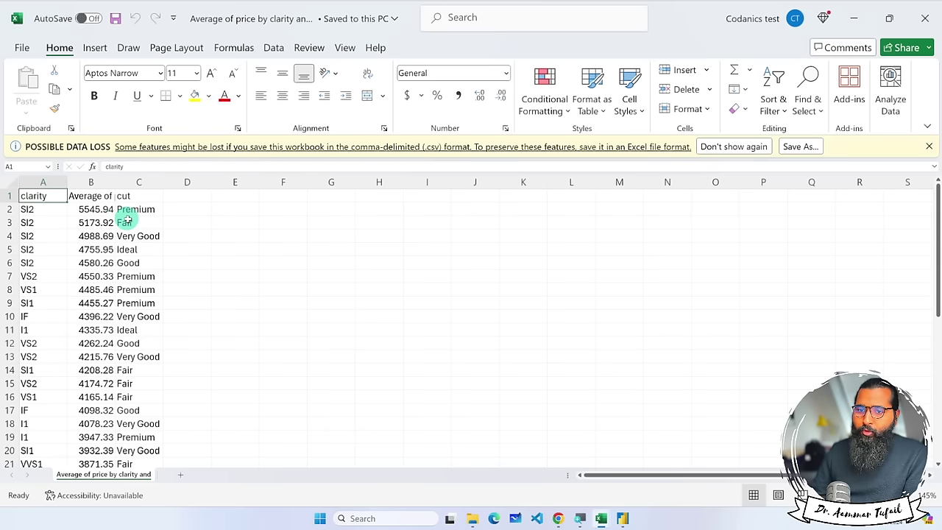
{"action": "left_click", "coordinate": [916, 17]}
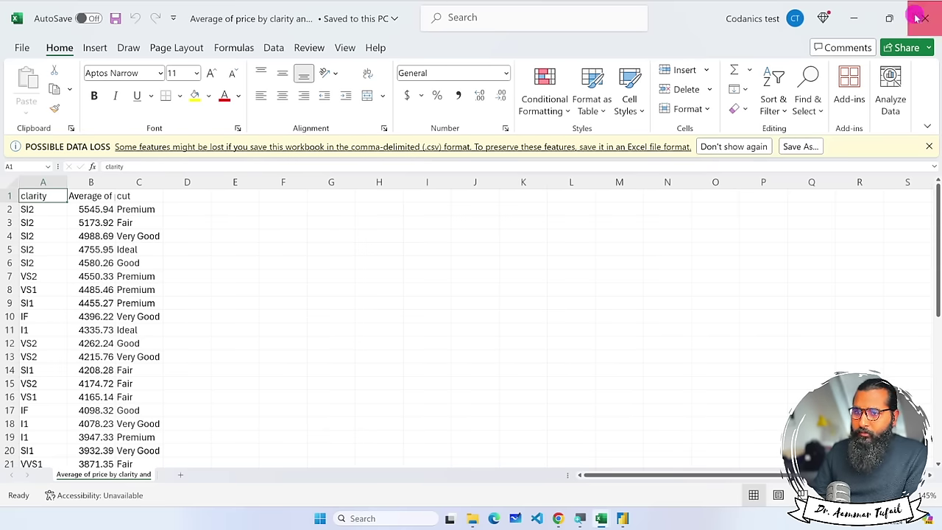
Switch to Power BI Desktop and show the clarity-by-cut chart as a table, examining the chart together with its data.
{"action": "left_click", "coordinate": [623, 518]}
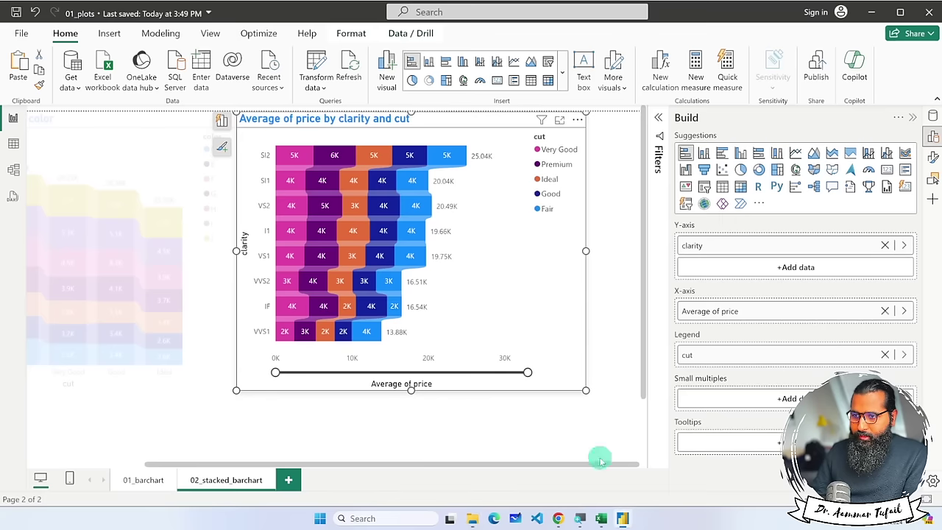
{"action": "left_click", "coordinate": [576, 119]}
{"action": "left_click", "coordinate": [626, 152]}
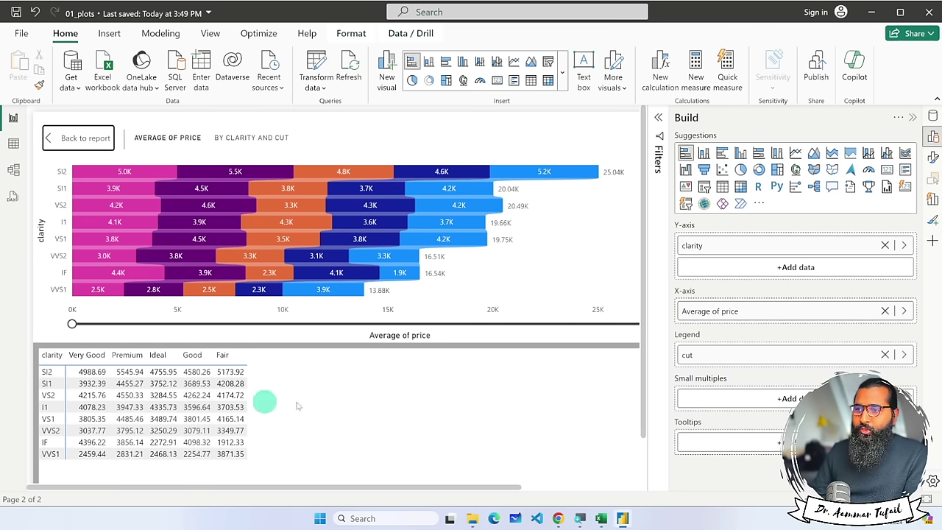
{"action": "scroll", "coordinate": [461, 385], "scroll_direction": "right", "scroll_amount": 3}
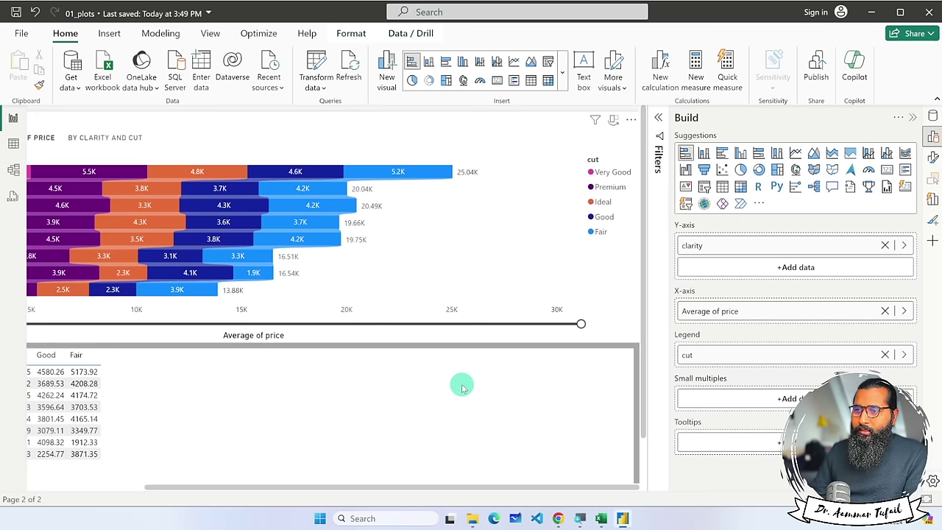
Switch the chart-and-table view to a side-by-side layout and back, and return to the report page.
{"action": "left_click", "coordinate": [613, 119]}
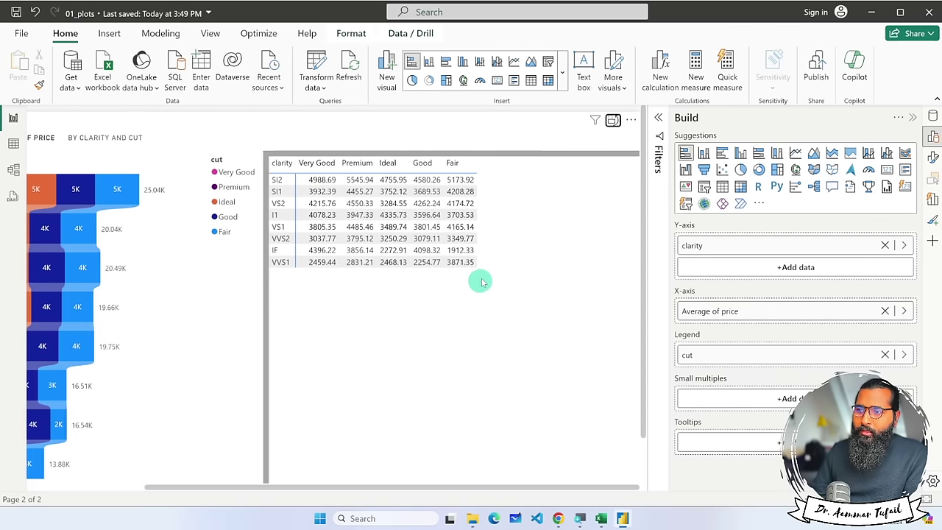
{"action": "left_click", "coordinate": [613, 119]}
{"action": "left_click", "coordinate": [632, 120]}
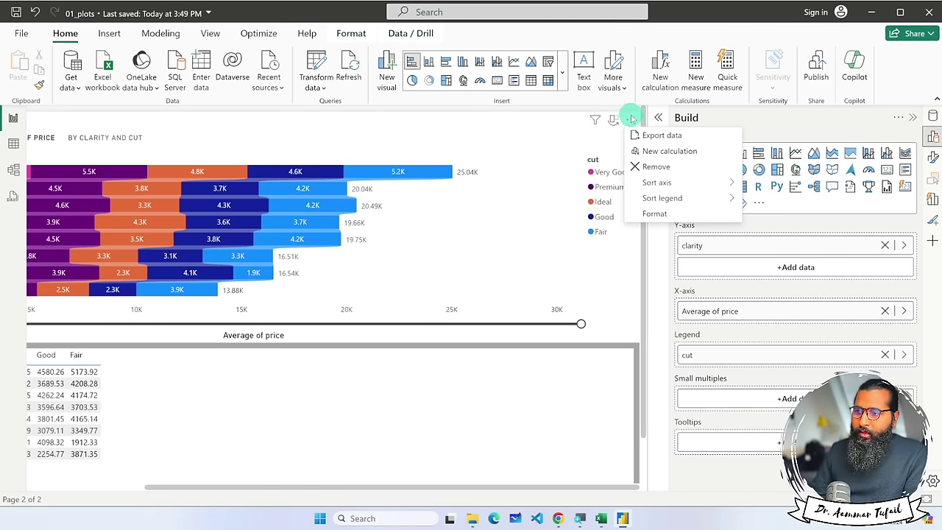
{"action": "left_click", "coordinate": [131, 122]}
{"action": "scroll", "coordinate": [123, 145], "scroll_direction": "left", "scroll_amount": 1}
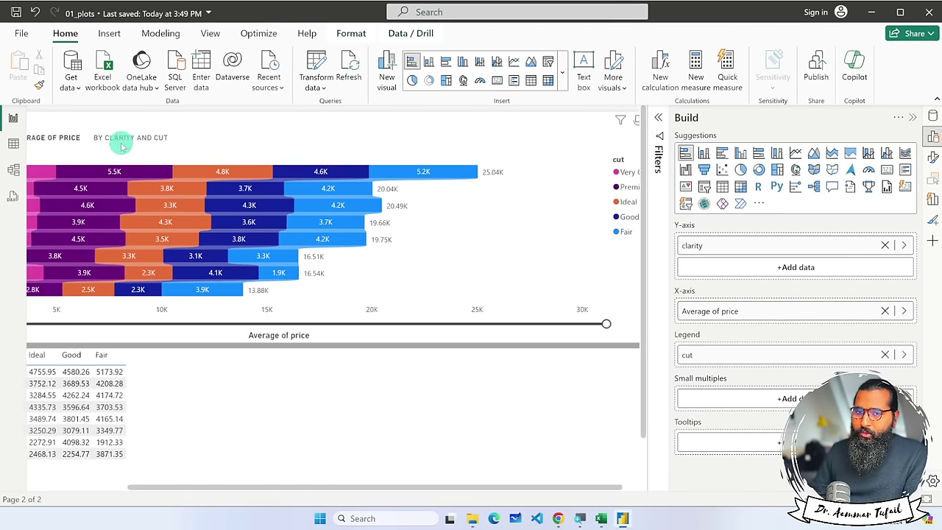
{"action": "scroll", "coordinate": [122, 145], "scroll_direction": "left", "scroll_amount": 3}
{"action": "left_click", "coordinate": [86, 139]}
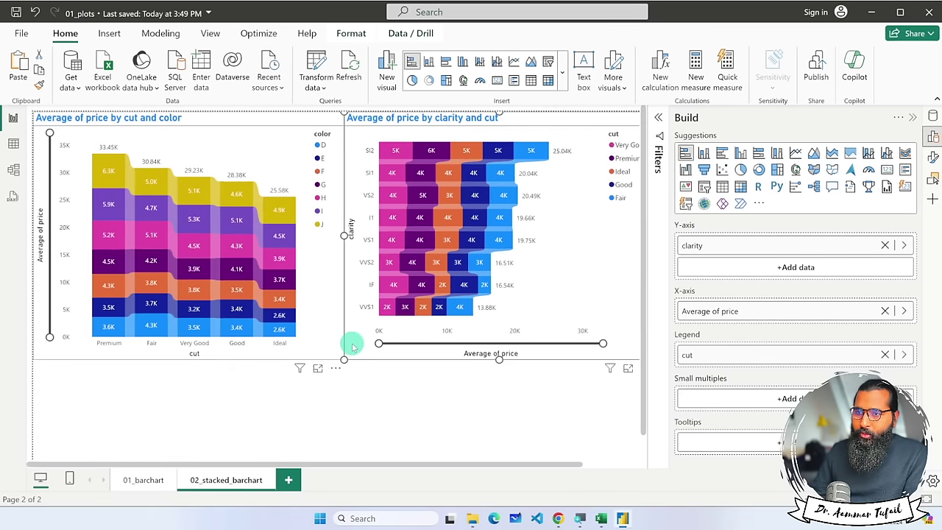
{"action": "left_click", "coordinate": [605, 294]}
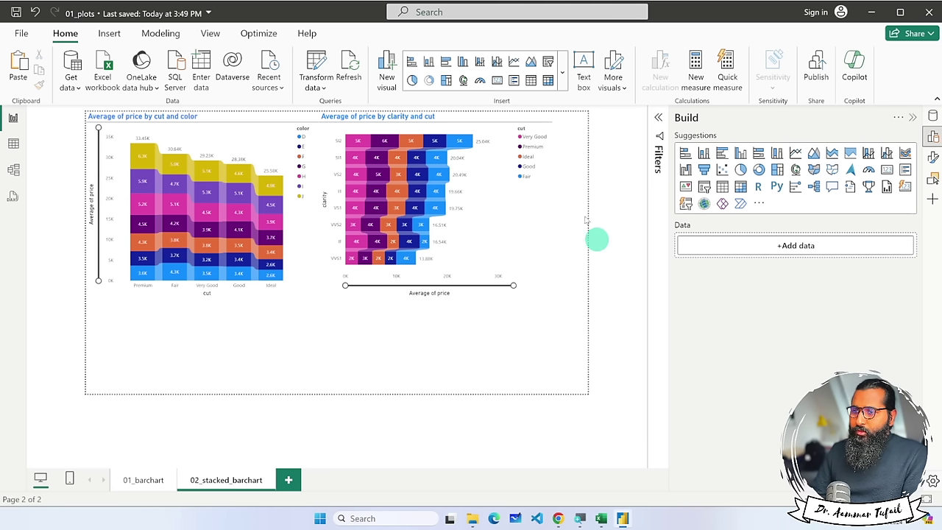
{"action": "left_click", "coordinate": [504, 236]}
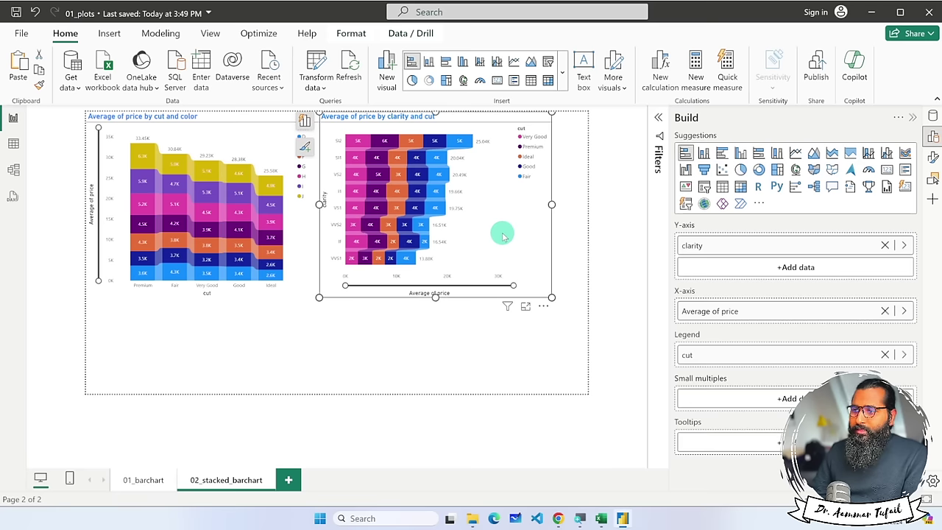
{"action": "left_click", "coordinate": [628, 316]}
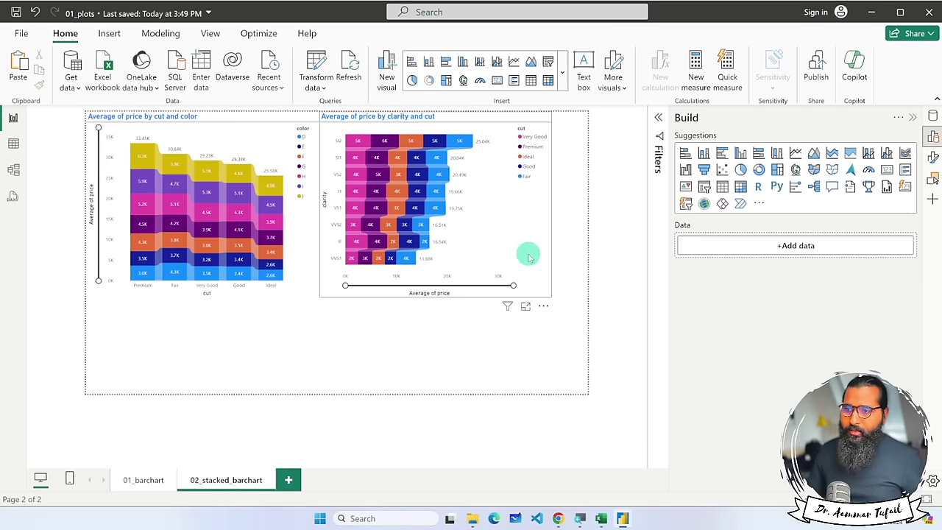
{"action": "left_click", "coordinate": [503, 225]}
{"action": "right_click", "coordinate": [505, 228]}
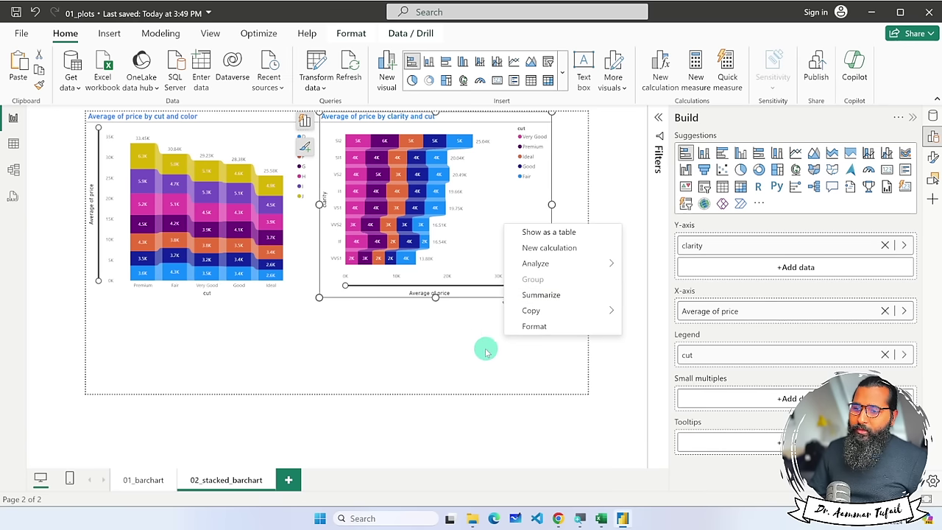
{"action": "left_click", "coordinate": [484, 275]}
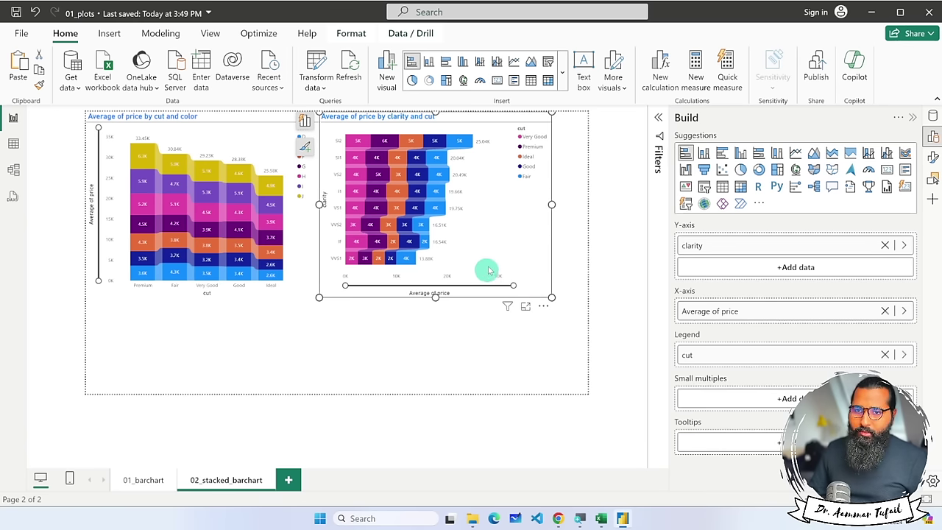
Save the report, and save it again as 01_plots.pbix in the projects folder, replacing the existing file.
{"action": "left_click", "coordinate": [22, 34]}
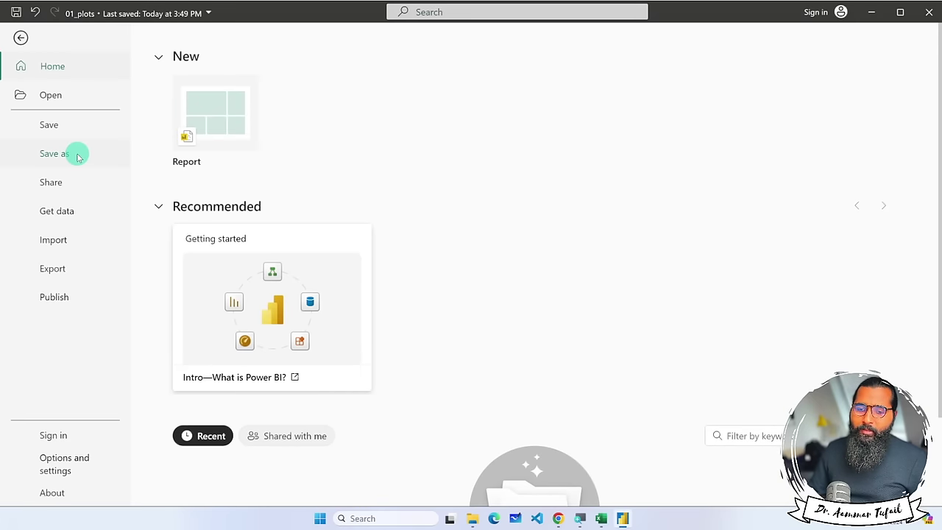
{"action": "left_click", "coordinate": [80, 126]}
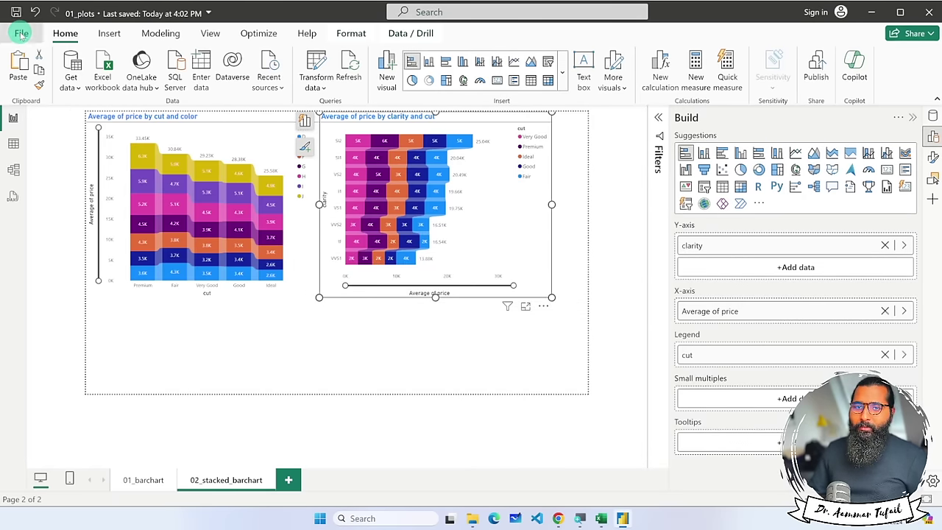
{"action": "left_click", "coordinate": [21, 35]}
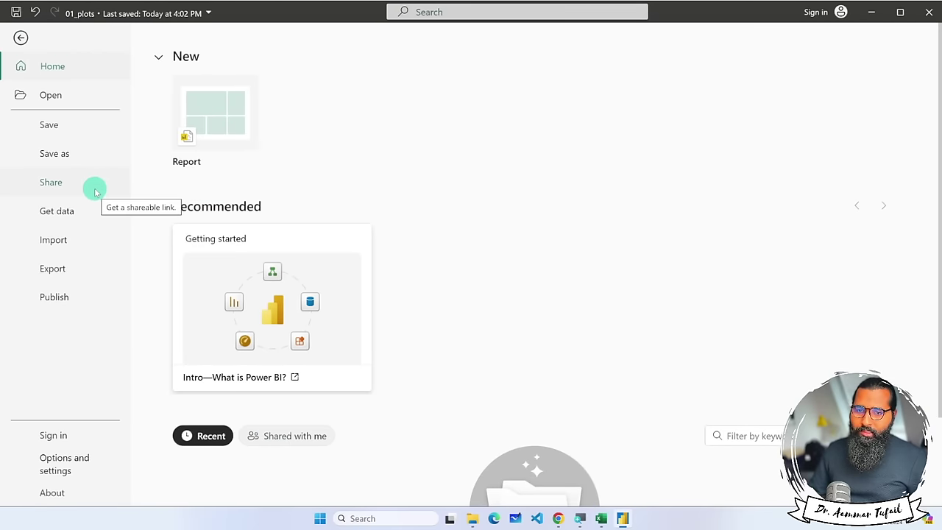
{"action": "left_click", "coordinate": [100, 162]}
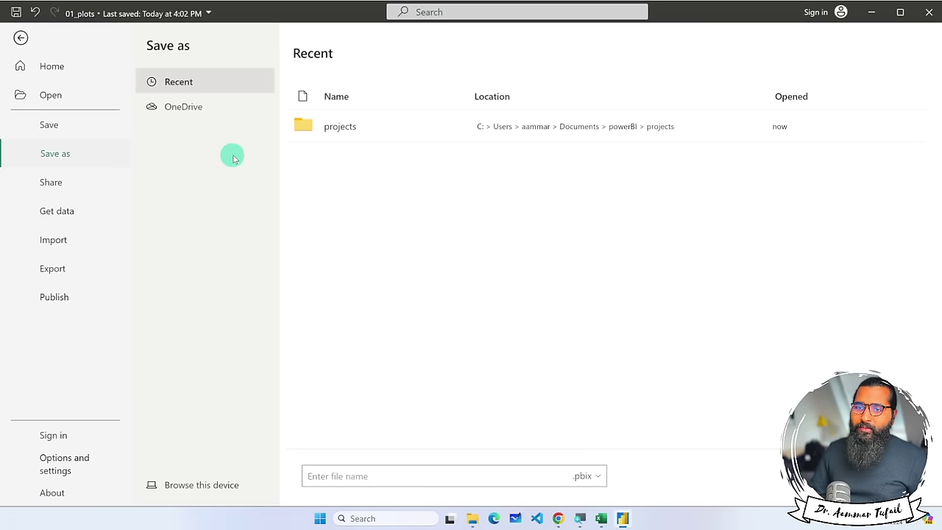
{"action": "left_click", "coordinate": [221, 488]}
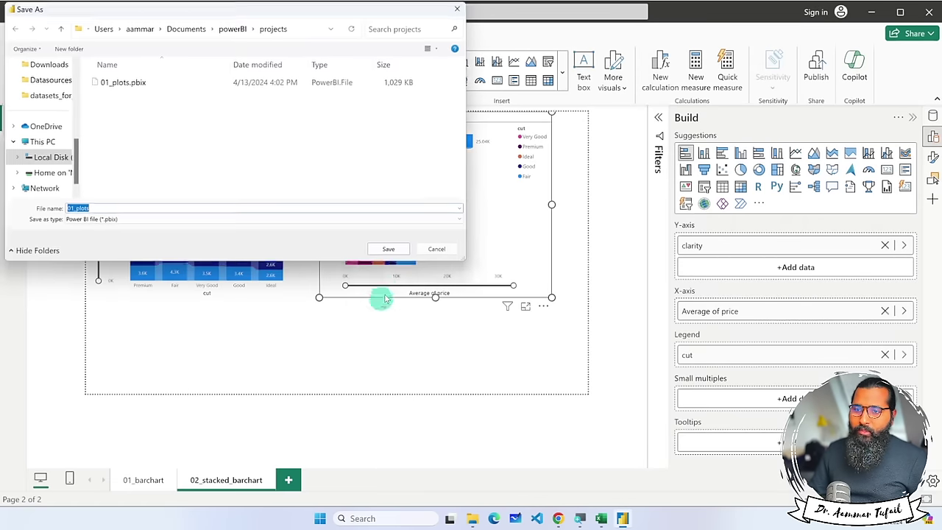
{"action": "left_click", "coordinate": [120, 83]}
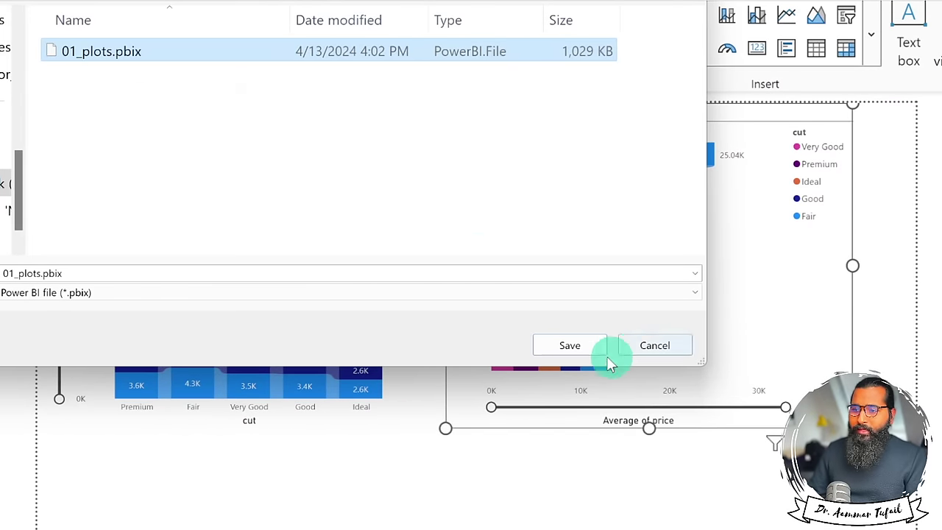
{"action": "left_click", "coordinate": [570, 347]}
{"action": "left_click", "coordinate": [748, 360]}
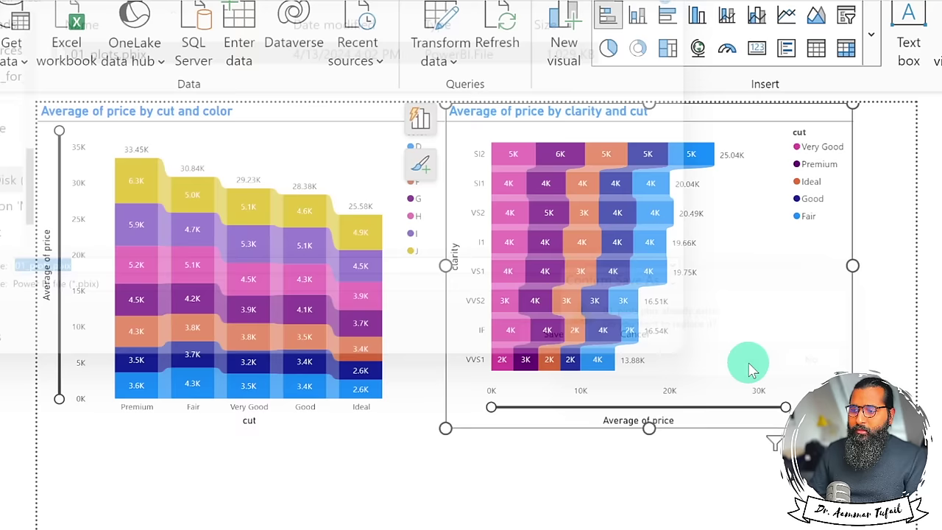
Close Power BI Desktop and relaunch it from the recently used apps.
{"action": "mouse_move", "coordinate": [341, 309]}
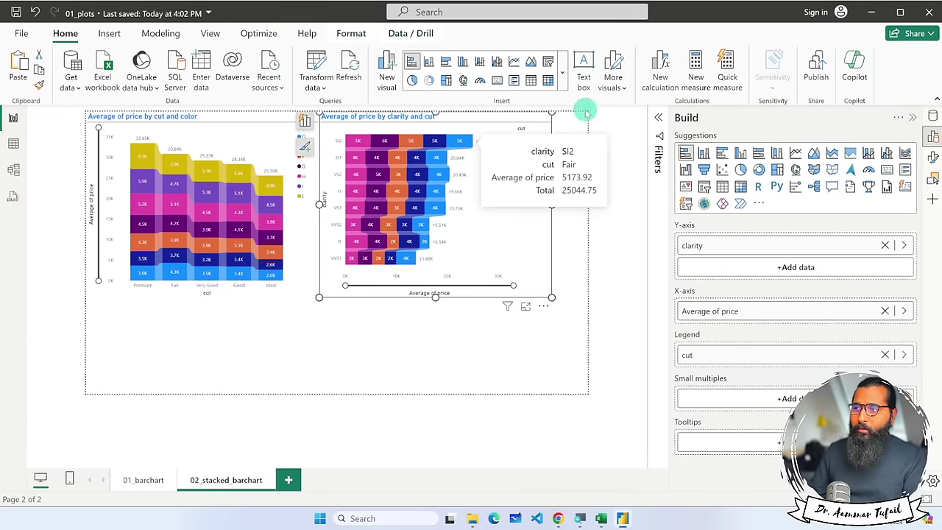
{"action": "left_click", "coordinate": [930, 13]}
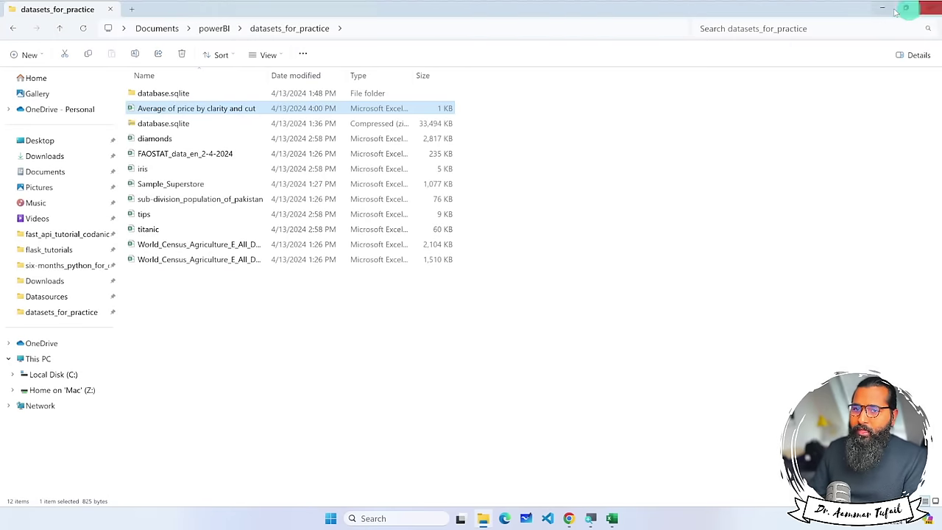
{"action": "left_click", "coordinate": [395, 516]}
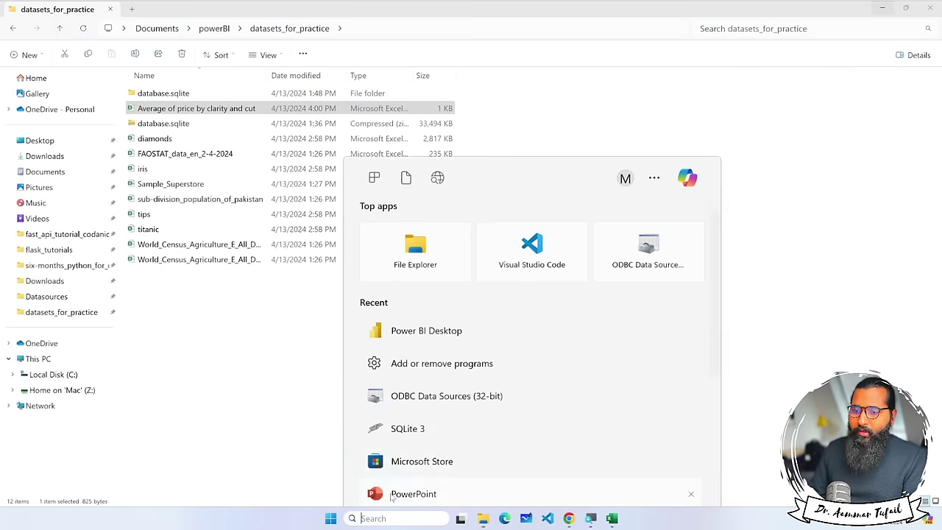
{"action": "left_click", "coordinate": [425, 321]}
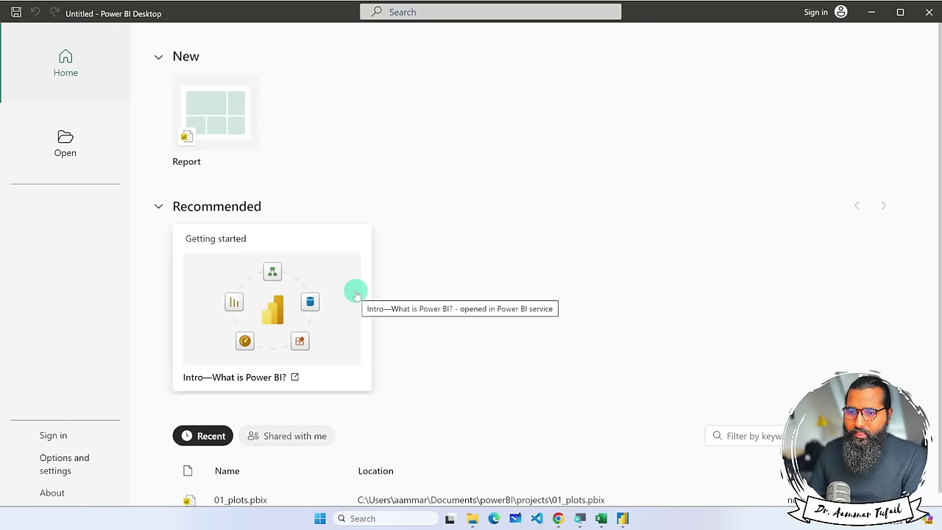
Reopen the recent report 01_plots.pbix and view its 01_barchart and 02_stacked_barchart pages.
{"action": "scroll", "coordinate": [392, 329], "scroll_direction": "down", "scroll_amount": 1}
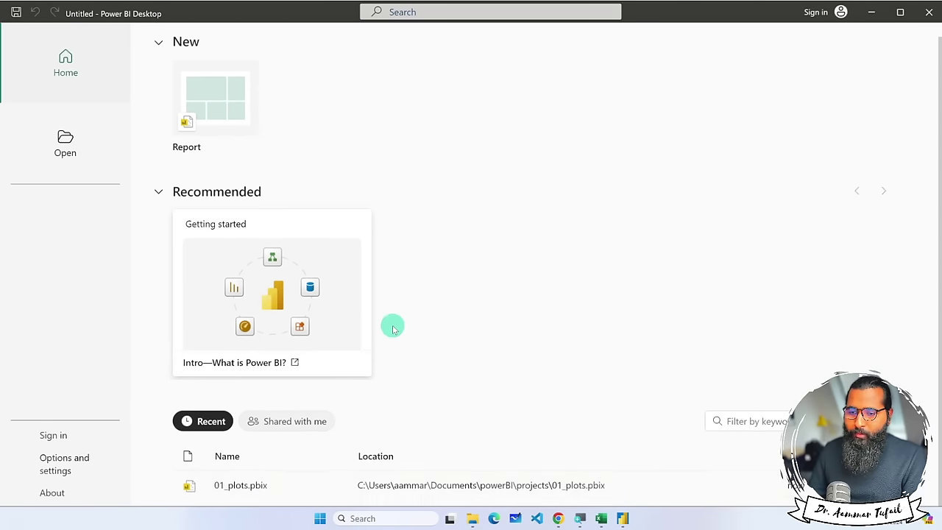
{"action": "left_click", "coordinate": [243, 486]}
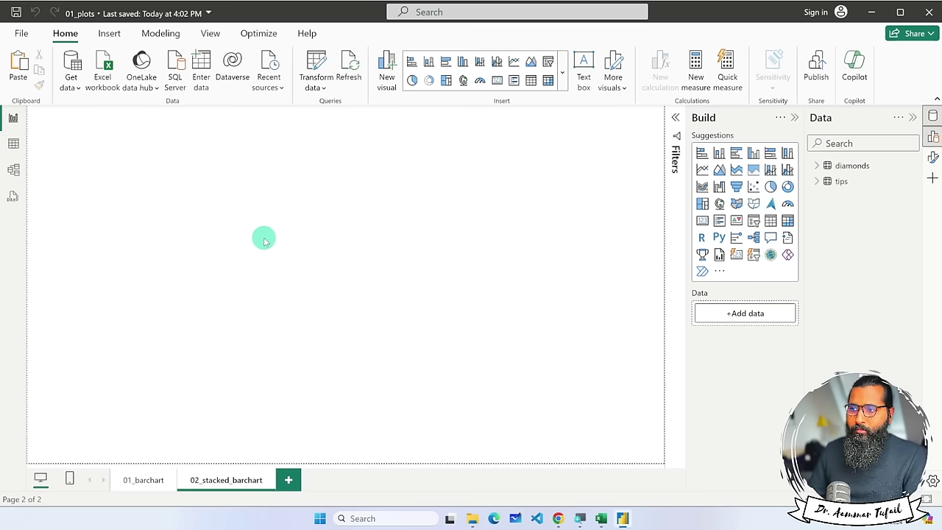
{"action": "left_click", "coordinate": [146, 481]}
{"action": "left_click", "coordinate": [203, 479]}
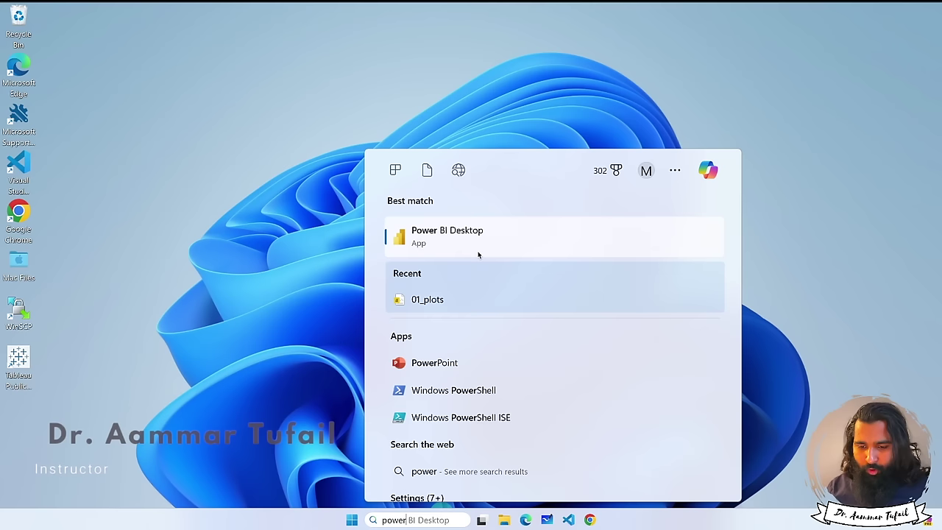
Launch Power BI Desktop from the Windows search results and open the recent 01_plots.pbix report.
{"action": "left_click", "coordinate": [441, 246]}
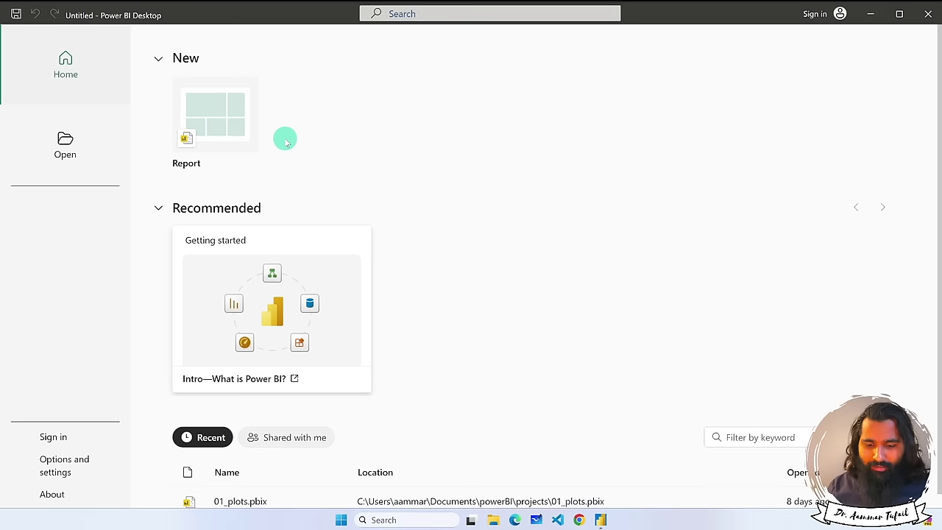
{"action": "scroll", "coordinate": [333, 256], "scroll_direction": "down", "scroll_amount": 1}
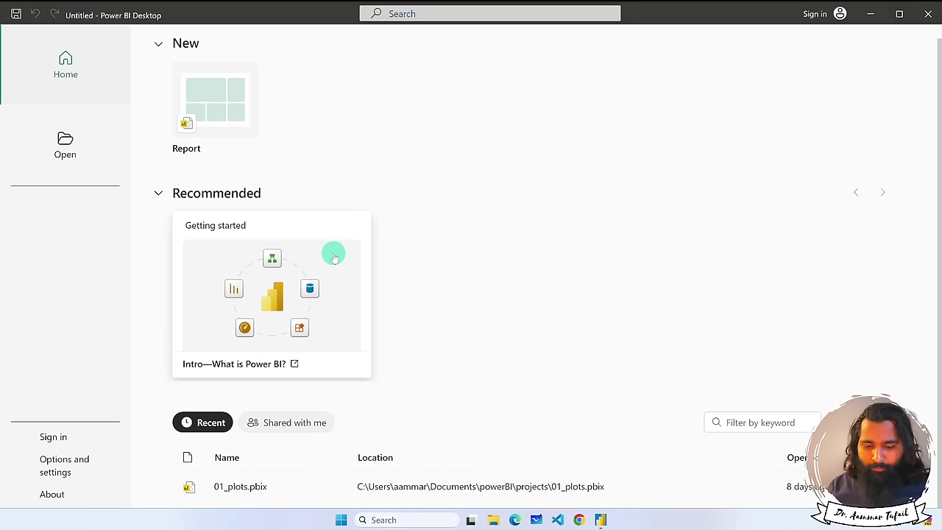
{"action": "left_click", "coordinate": [235, 488]}
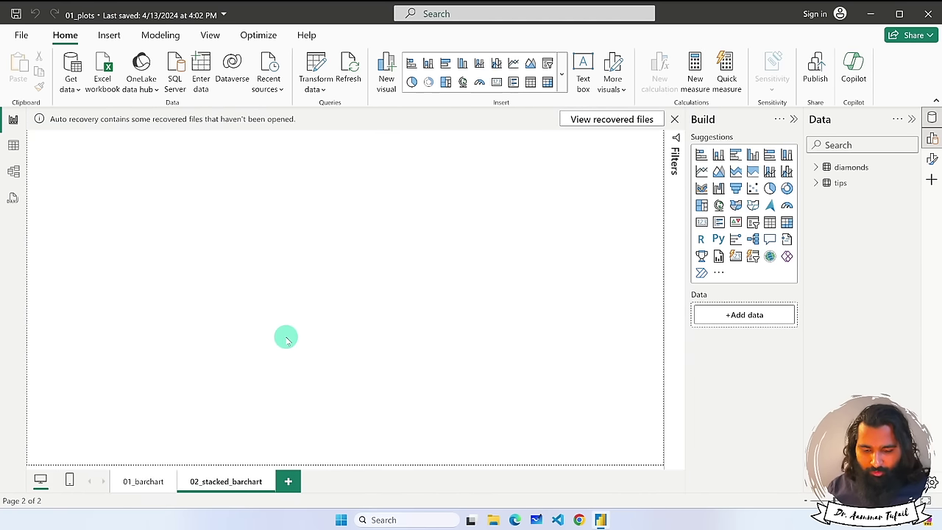
Add a new report page and name it 03_pie_chart.
{"action": "left_click", "coordinate": [288, 481]}
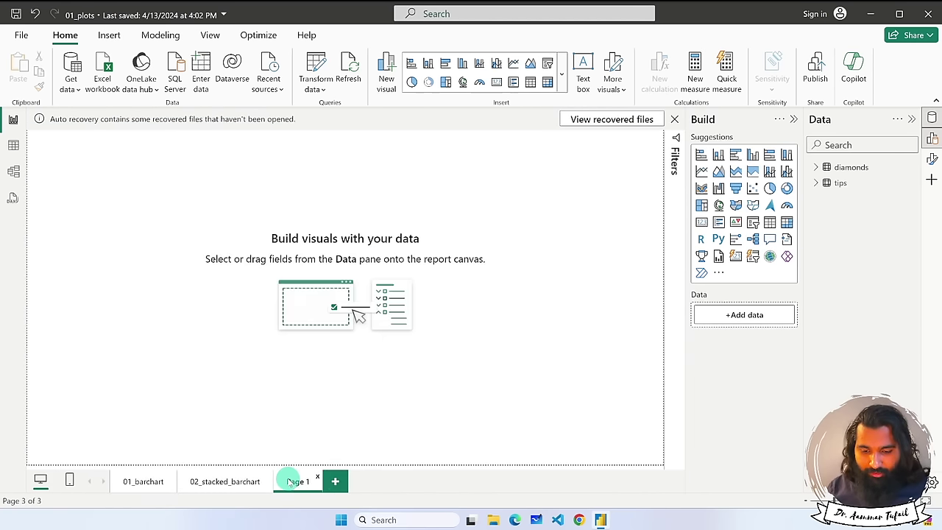
{"action": "double_click", "coordinate": [297, 481]}
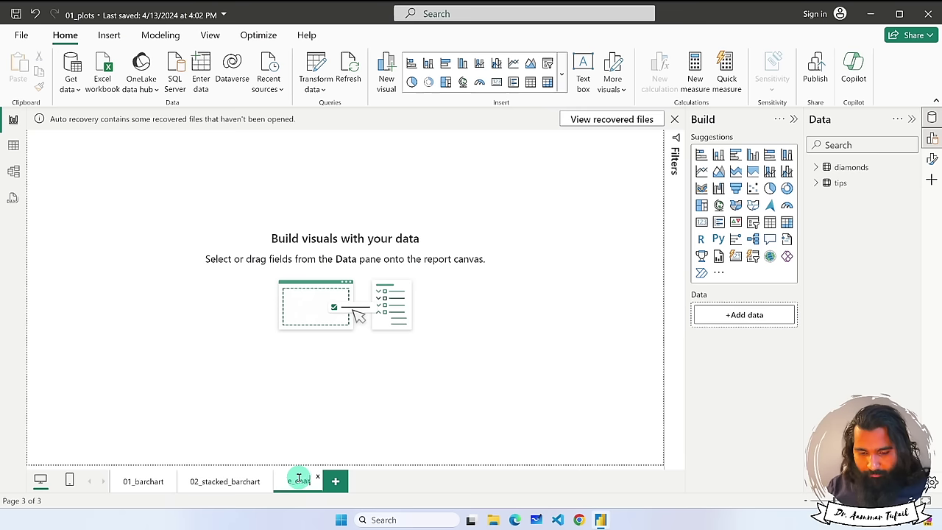
{"action": "type", "text": "03_pie_chart"}
{"action": "key", "text": "Return"}
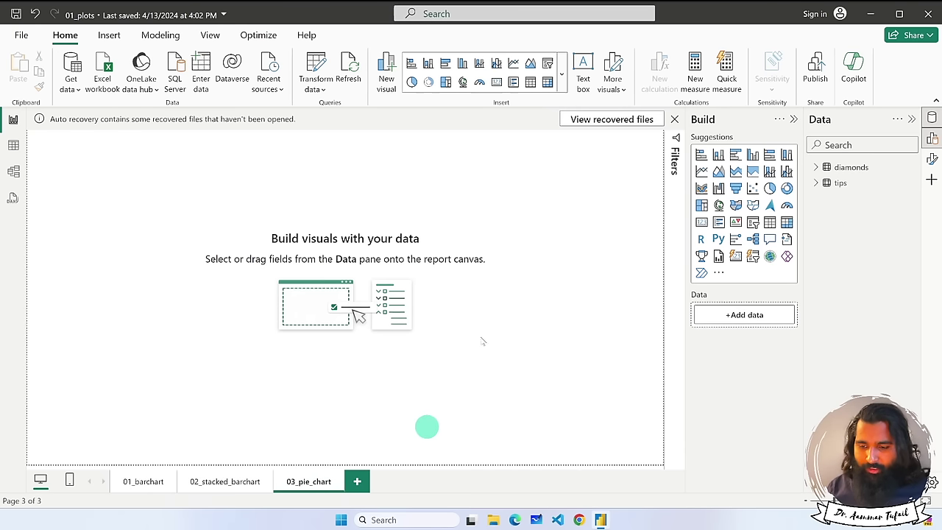
Insert an empty pie chart on the 03_pie_chart page.
{"action": "left_click", "coordinate": [769, 189]}
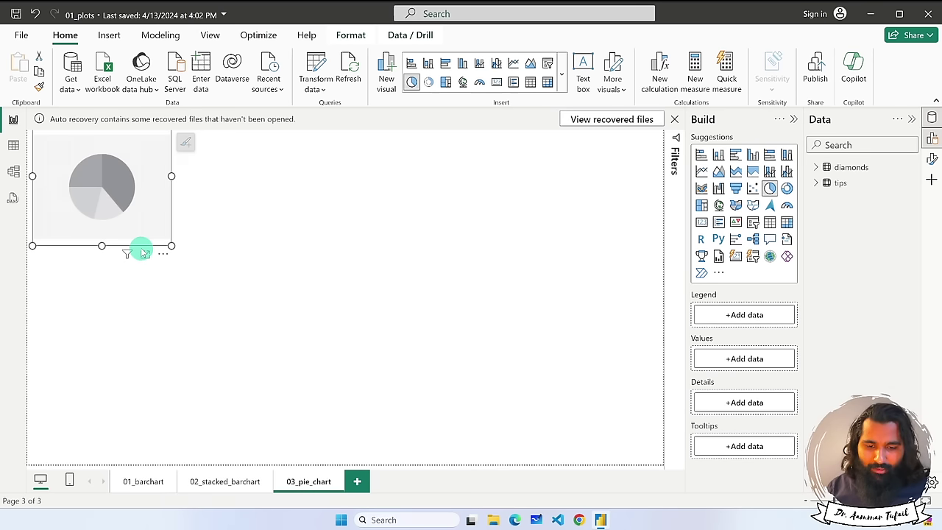
{"action": "scroll", "coordinate": [142, 252], "scroll_direction": "up", "scroll_amount": 3}
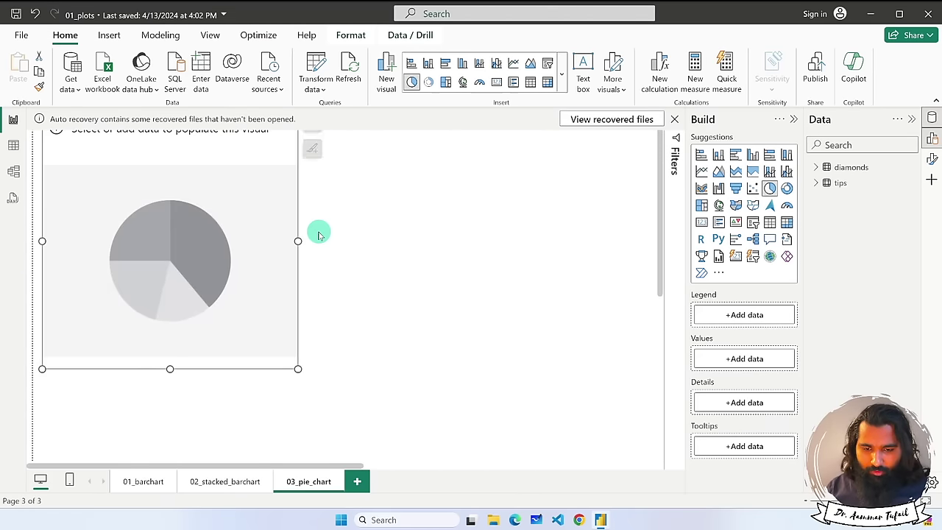
{"action": "scroll", "coordinate": [319, 236], "scroll_direction": "right", "scroll_amount": 3}
{"action": "scroll", "coordinate": [318, 233], "scroll_direction": "left", "scroll_amount": 3}
{"action": "left_click", "coordinate": [349, 200]}
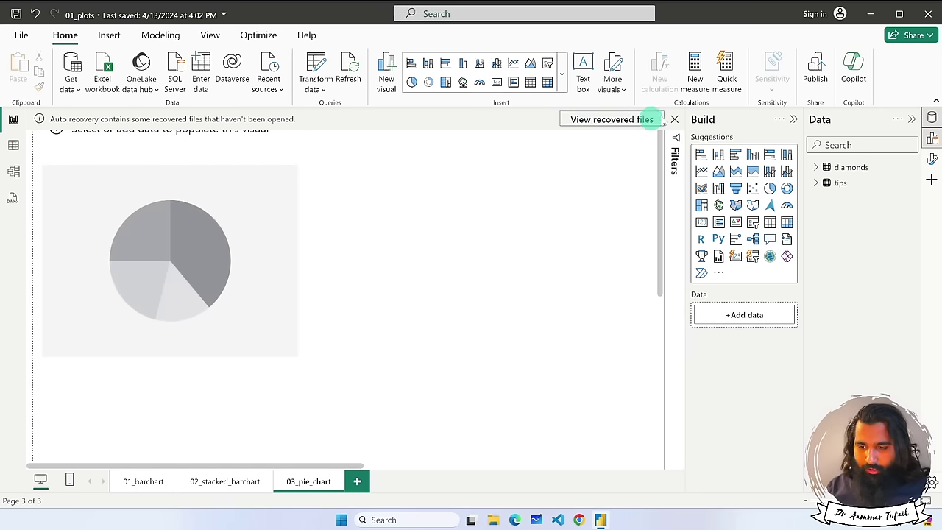
Dismiss the auto-recovery notice with the option to view the files later, and expand the tips table's fields.
{"action": "left_click", "coordinate": [674, 119]}
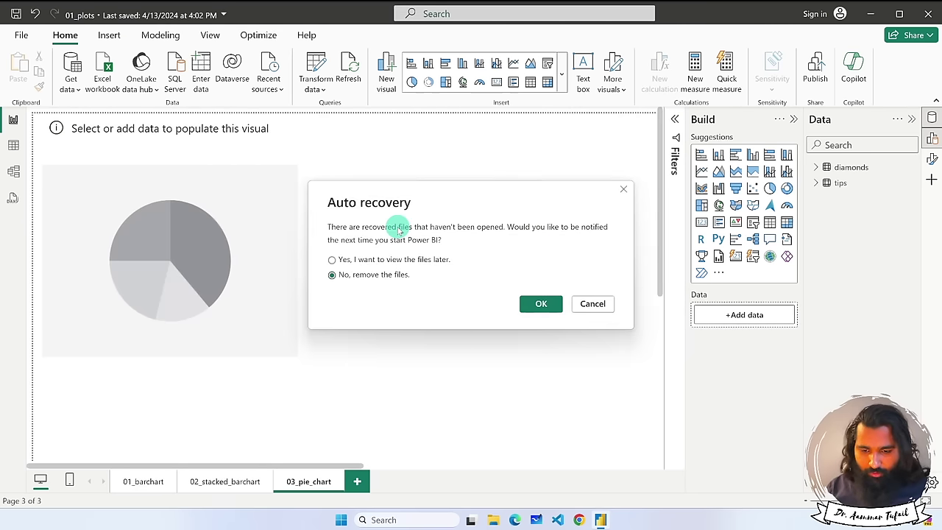
{"action": "left_click", "coordinate": [593, 303]}
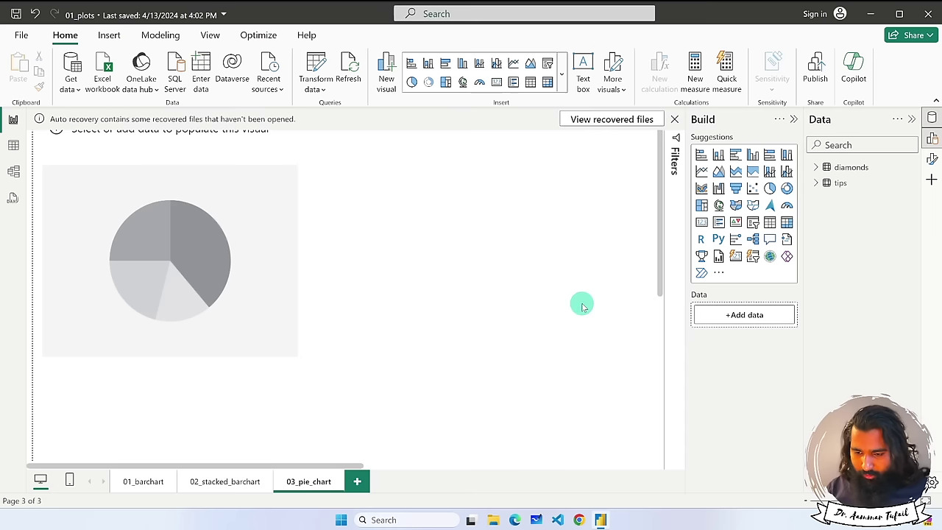
{"action": "left_click", "coordinate": [816, 183]}
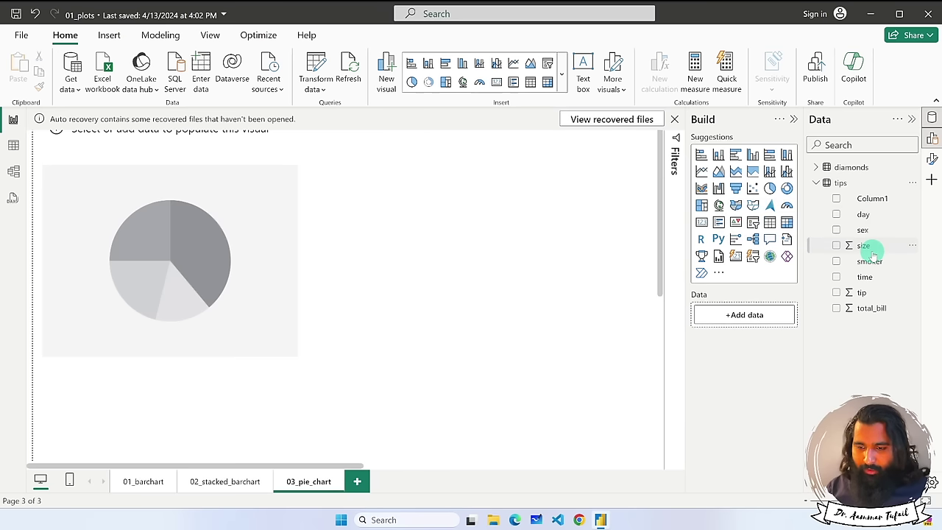
{"action": "left_click", "coordinate": [675, 120]}
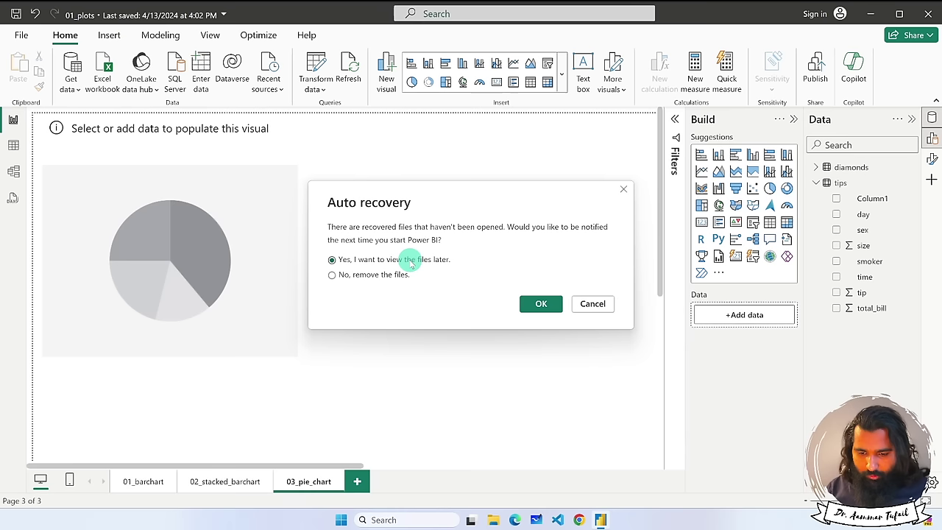
{"action": "left_click", "coordinate": [531, 302]}
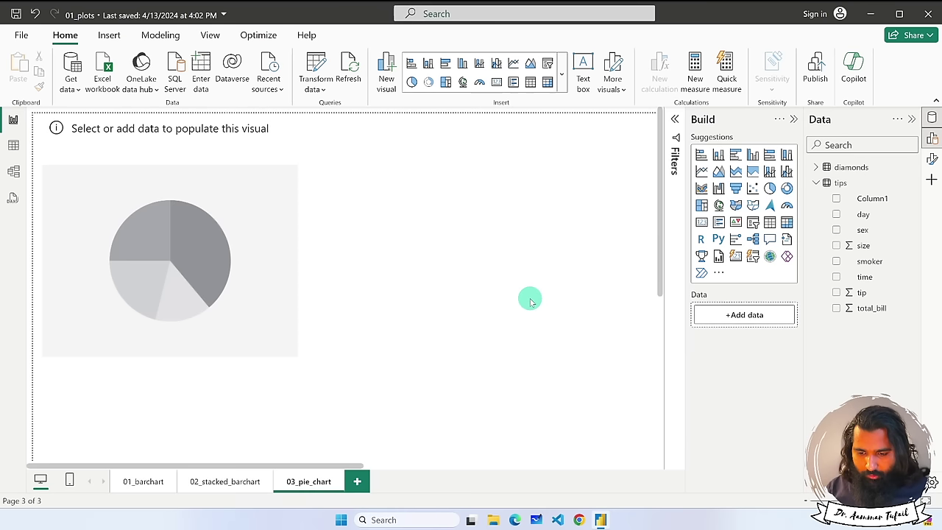
Build the pie chart from the tips table with day as the legend and total_bill as the values.
{"action": "left_click", "coordinate": [295, 131]}
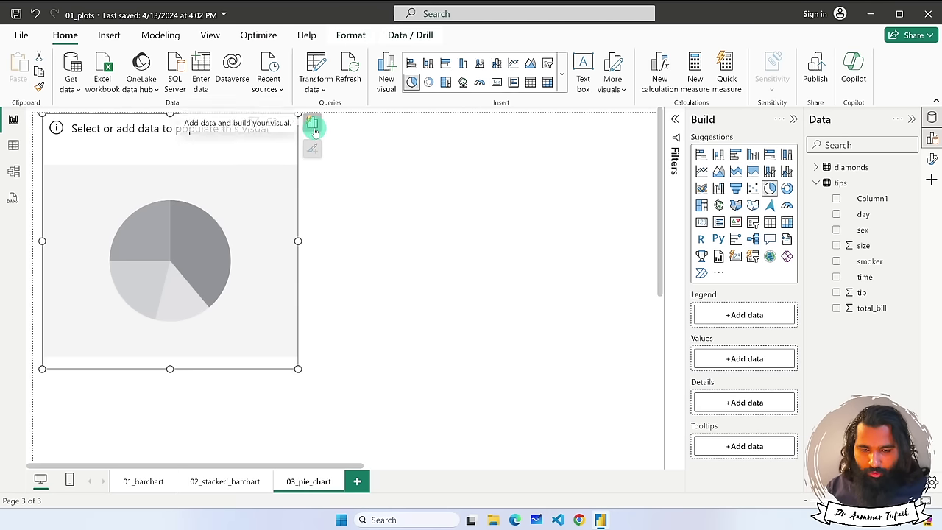
{"action": "left_click", "coordinate": [314, 127]}
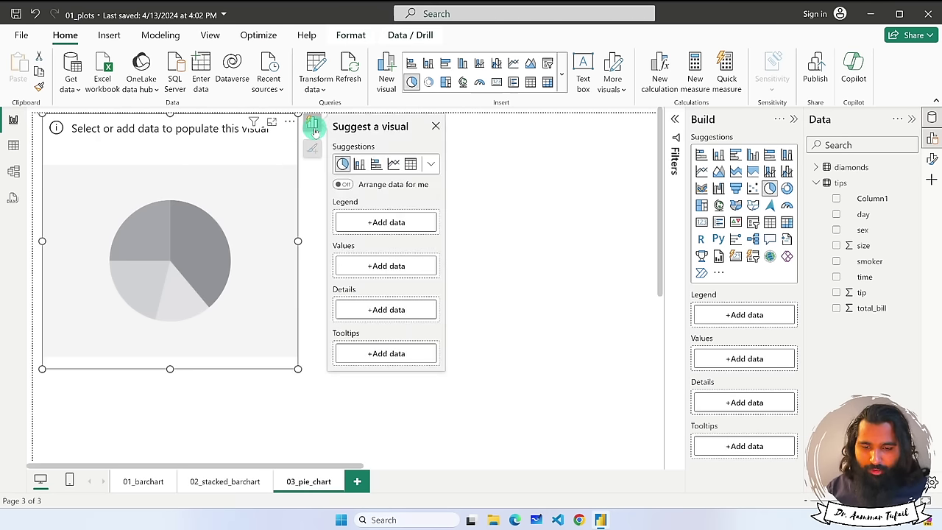
{"action": "left_click", "coordinate": [393, 222]}
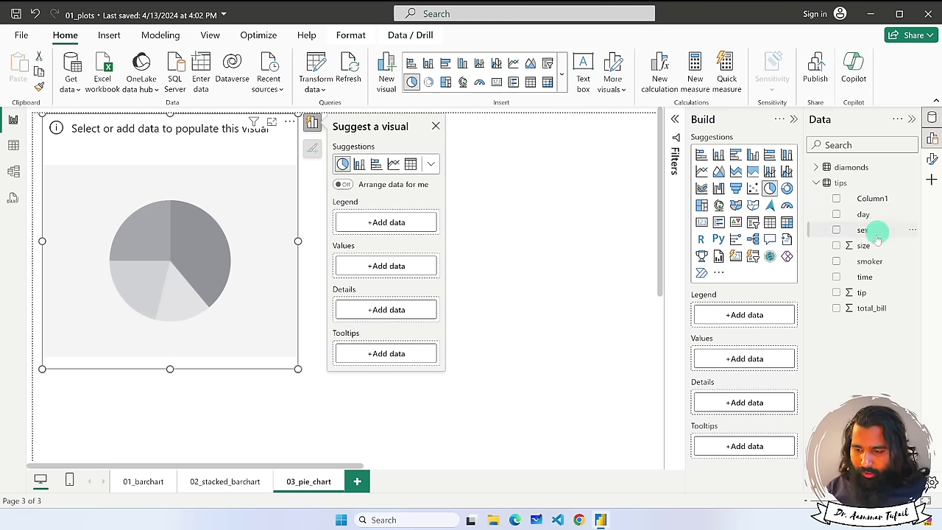
{"action": "left_click_drag", "start_coordinate": [863, 216], "coordinate": [864, 218]}
{"action": "left_click_drag", "start_coordinate": [757, 305], "coordinate": [746, 314]}
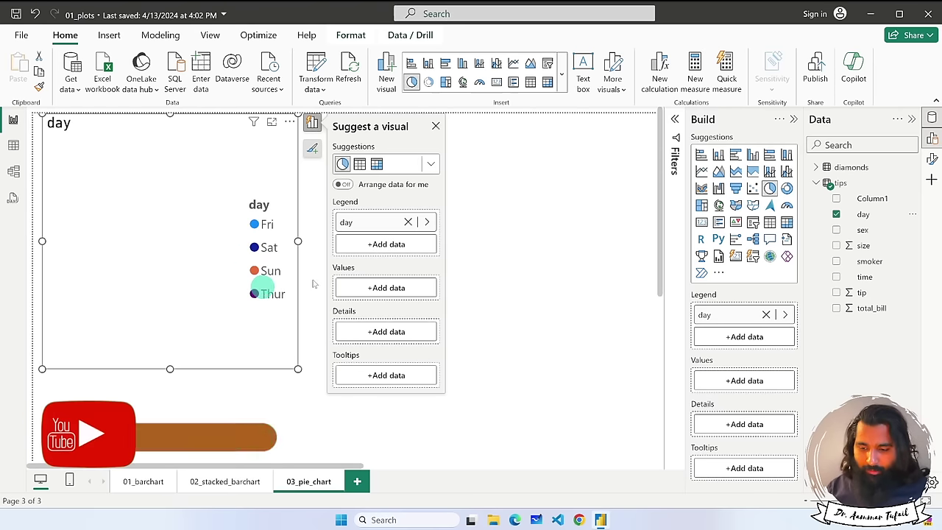
{"action": "left_click", "coordinate": [872, 308]}
{"action": "left_click_drag", "start_coordinate": [872, 309], "coordinate": [751, 372]}
{"action": "left_click", "coordinate": [342, 284]}
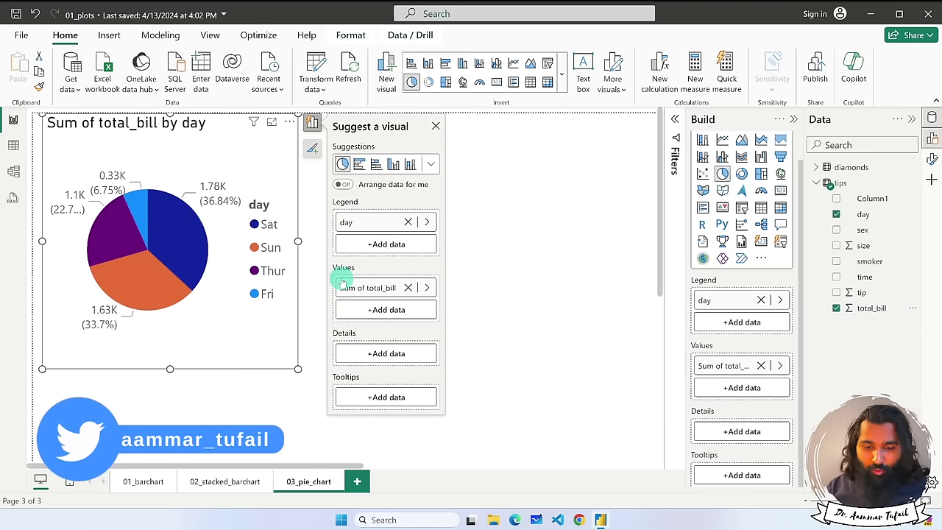
Change the summarization of the pie chart's total_bill values to Average.
{"action": "mouse_move", "coordinate": [154, 214]}
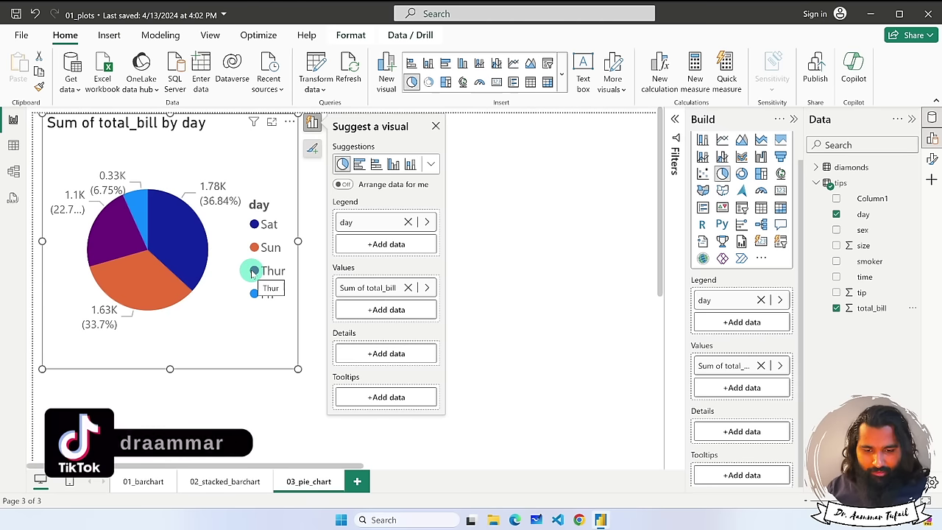
{"action": "mouse_move", "coordinate": [207, 197]}
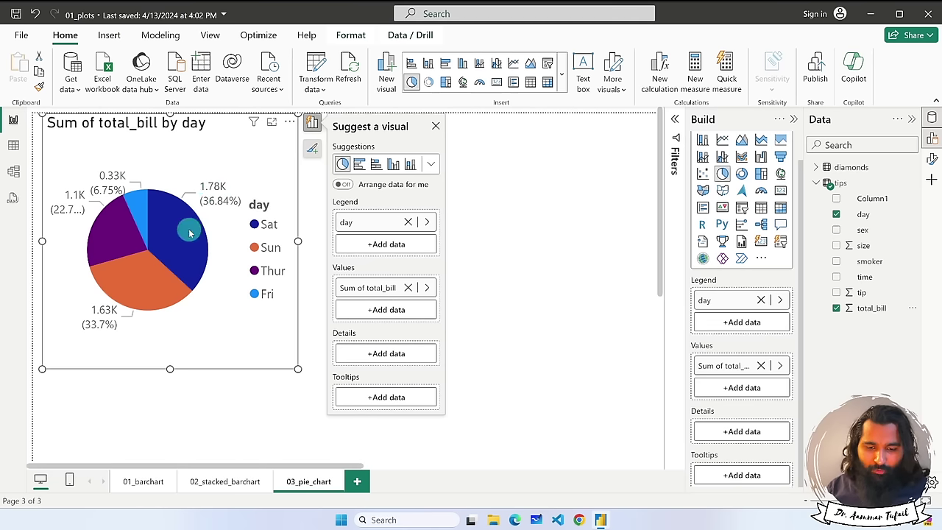
{"action": "mouse_move", "coordinate": [158, 282]}
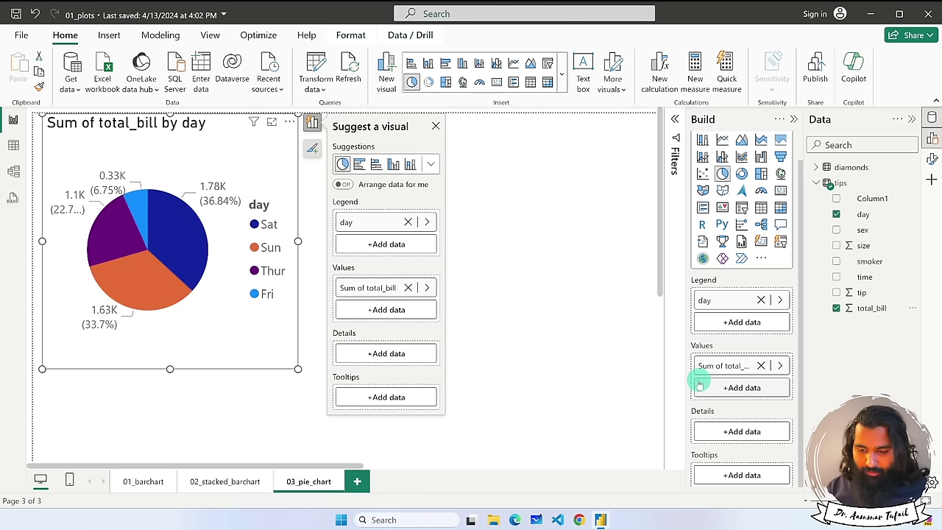
{"action": "left_click", "coordinate": [780, 366]}
{"action": "left_click", "coordinate": [879, 359]}
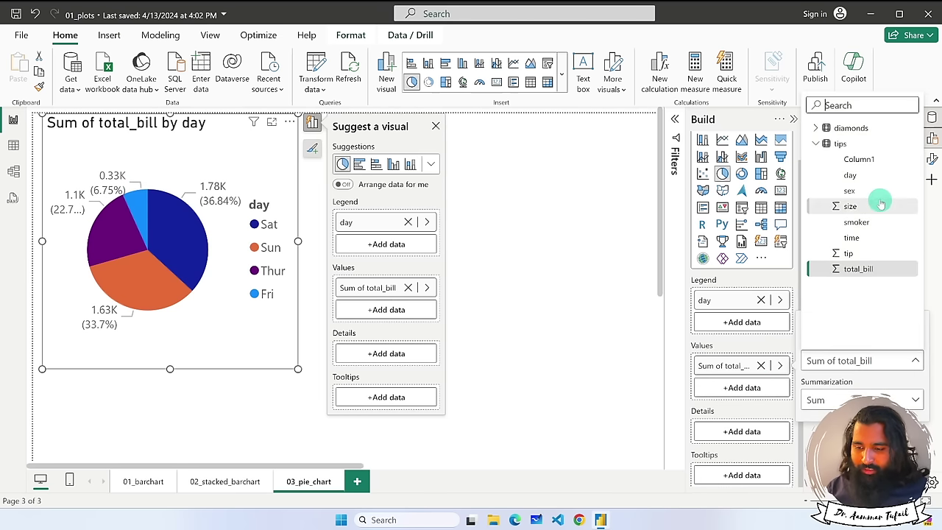
{"action": "left_click", "coordinate": [835, 401]}
{"action": "left_click", "coordinate": [835, 401]}
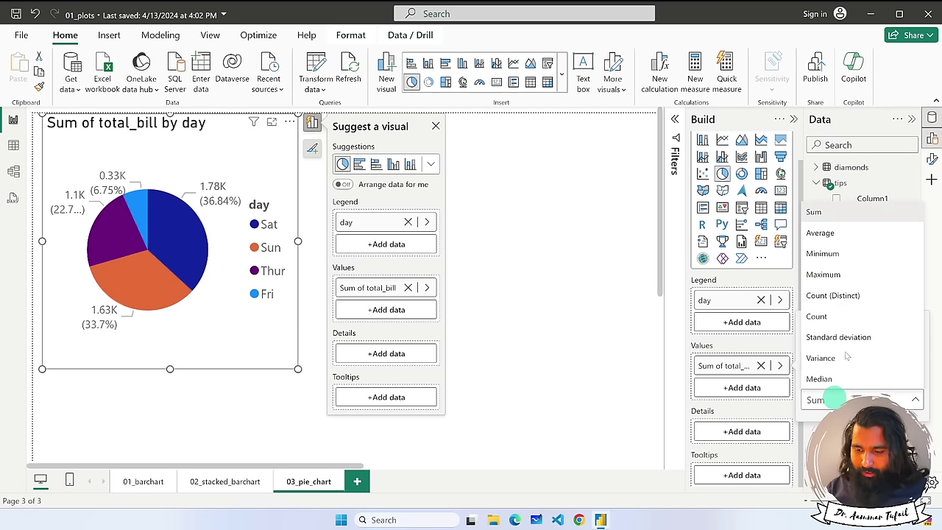
{"action": "left_click", "coordinate": [837, 232]}
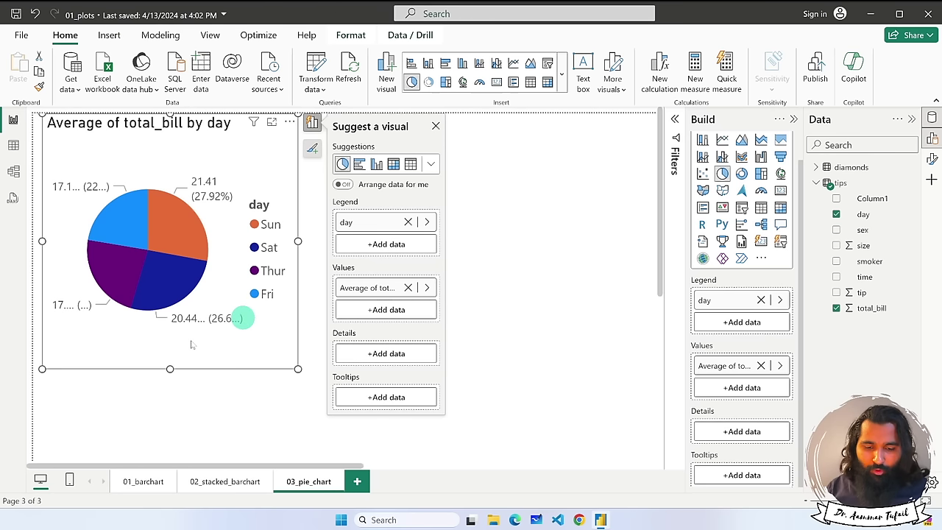
Enlarge the pie chart on the page in both width and height.
{"action": "mouse_move", "coordinate": [185, 267]}
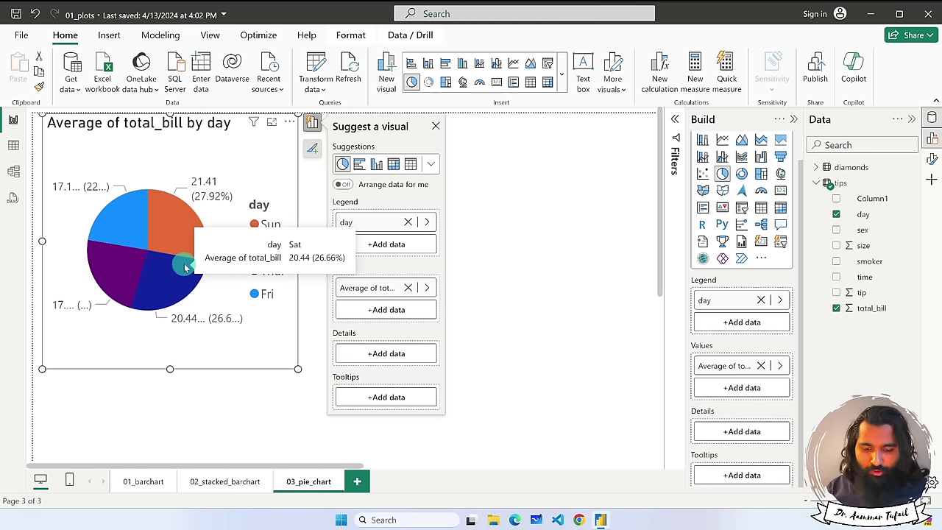
{"action": "left_click", "coordinate": [298, 368]}
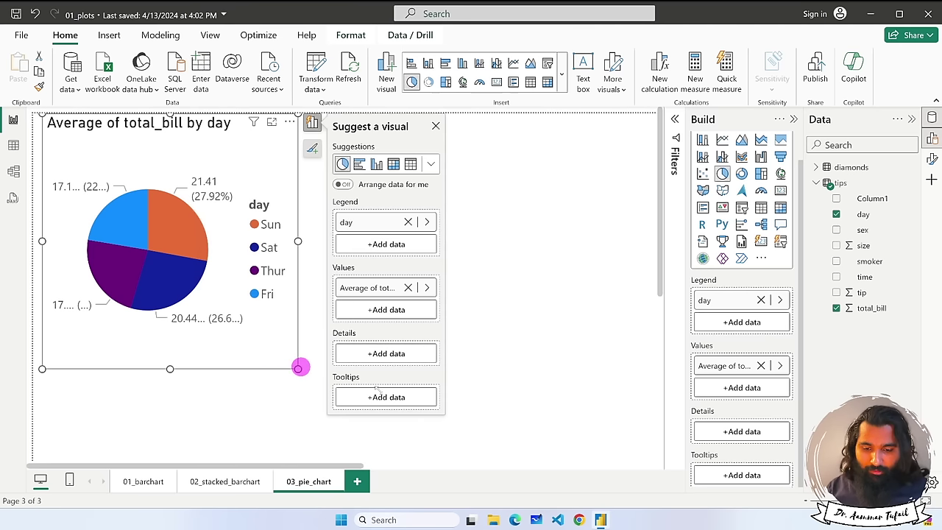
{"action": "left_click_drag", "start_coordinate": [298, 368], "coordinate": [415, 406]}
{"action": "mouse_move", "coordinate": [162, 319]}
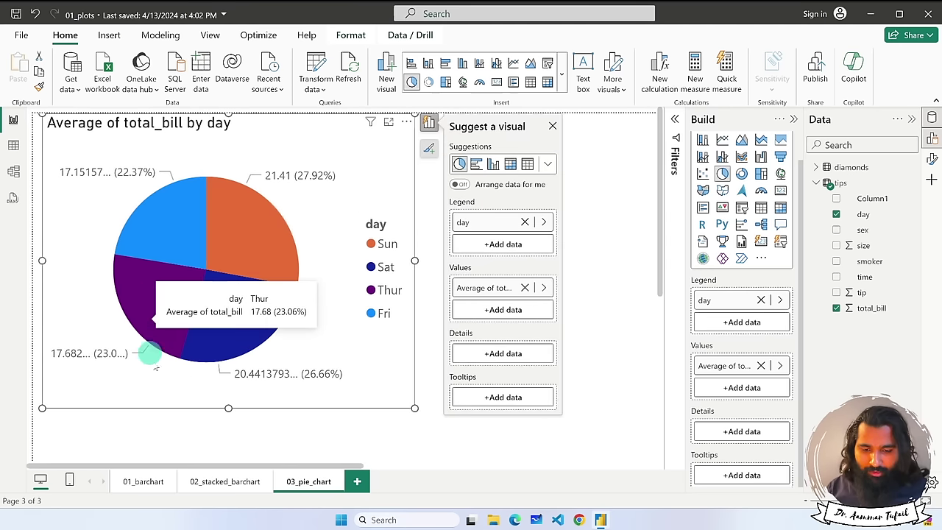
Set the summarization of the pie chart's total_bill values back to Sum.
{"action": "left_click", "coordinate": [779, 365]}
{"action": "left_click", "coordinate": [835, 400]}
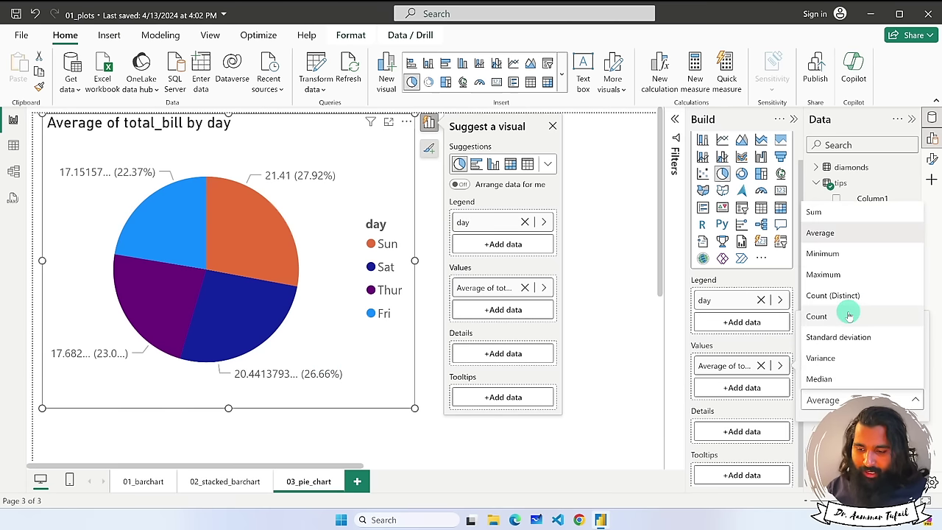
{"action": "left_click", "coordinate": [841, 215]}
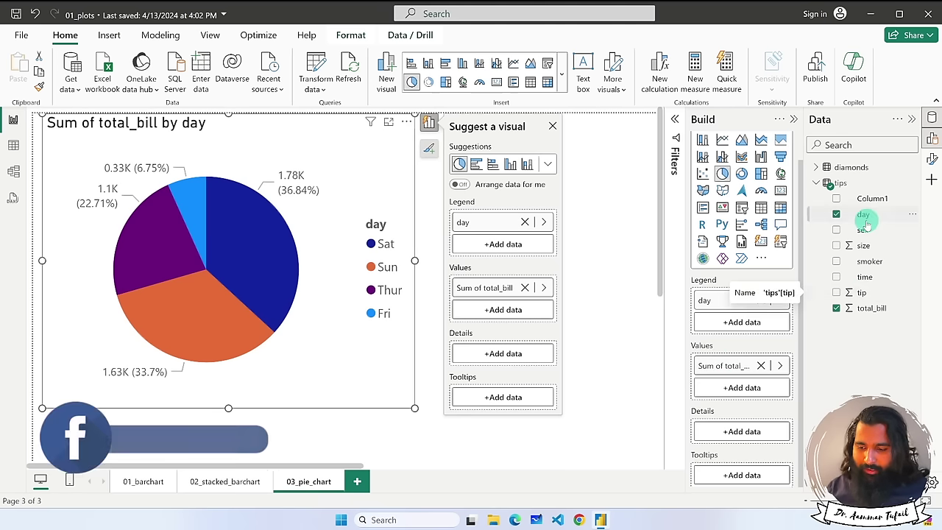
Replace day with sex as the pie chart's legend and inspect the Male and Female slices.
{"action": "left_click_drag", "start_coordinate": [865, 234], "coordinate": [729, 317]}
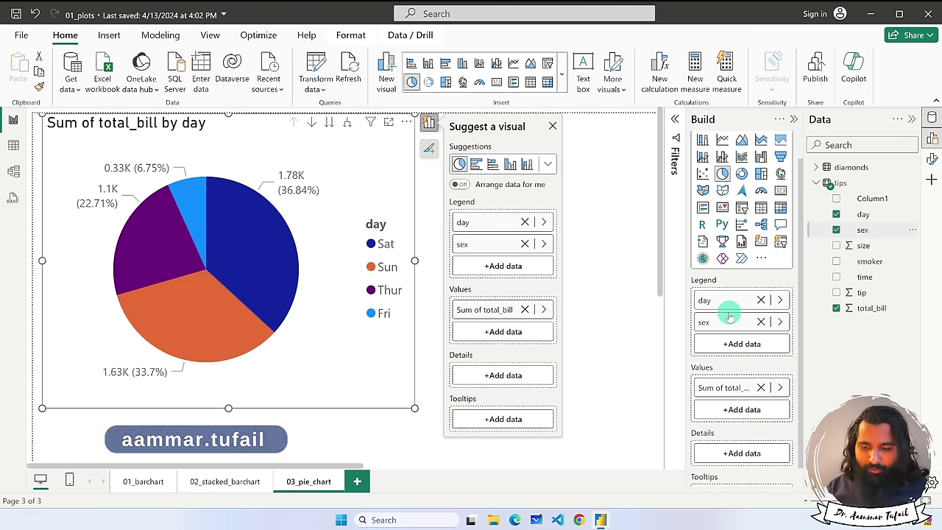
{"action": "left_click", "coordinate": [761, 301]}
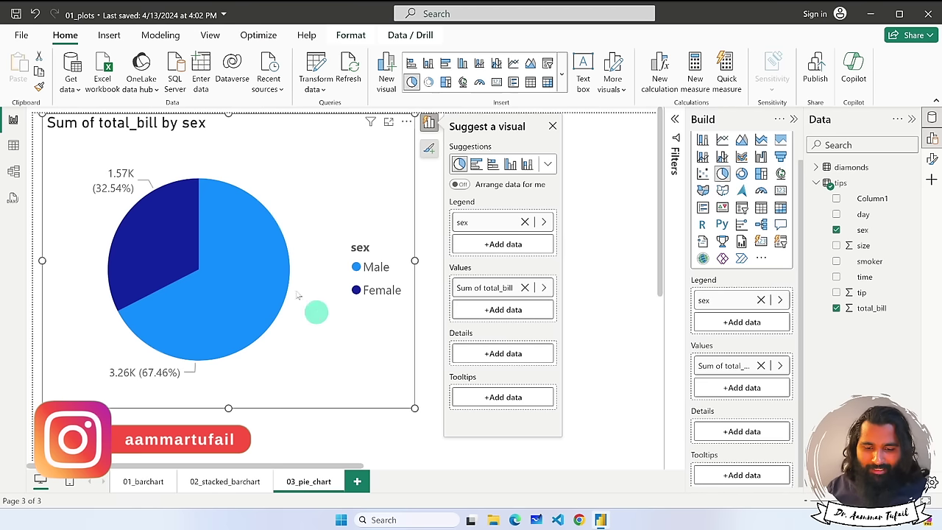
{"action": "mouse_move", "coordinate": [271, 287]}
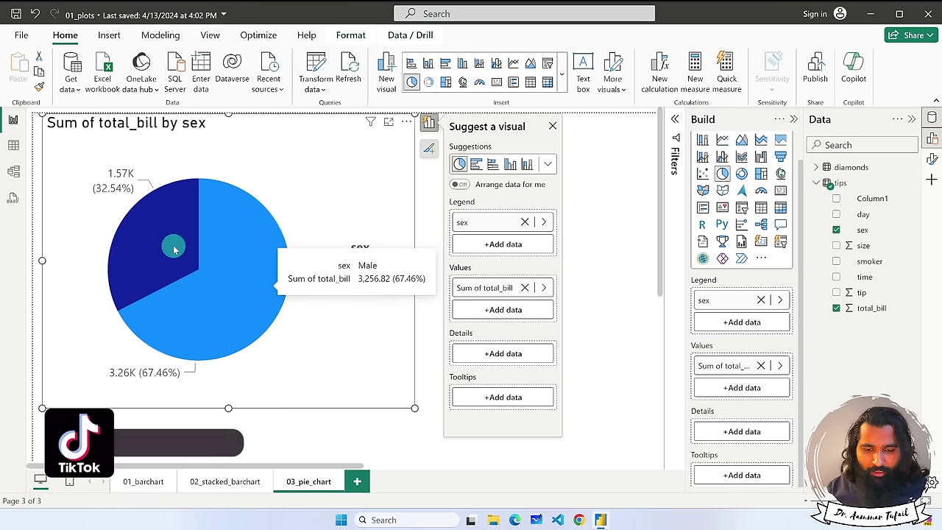
{"action": "mouse_move", "coordinate": [174, 248]}
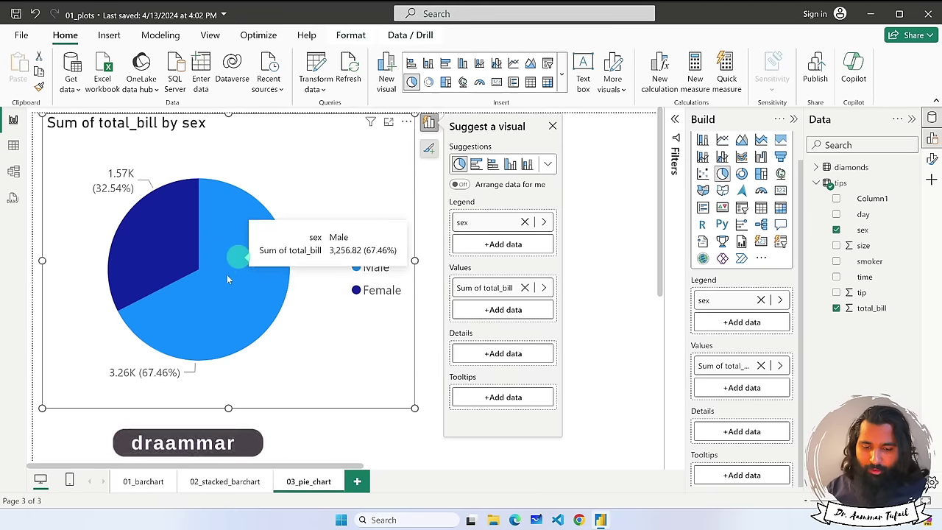
Replace sex with smoker as the pie chart's legend and inspect its slices.
{"action": "left_click", "coordinate": [761, 299]}
{"action": "left_click_drag", "start_coordinate": [827, 274], "coordinate": [734, 315]}
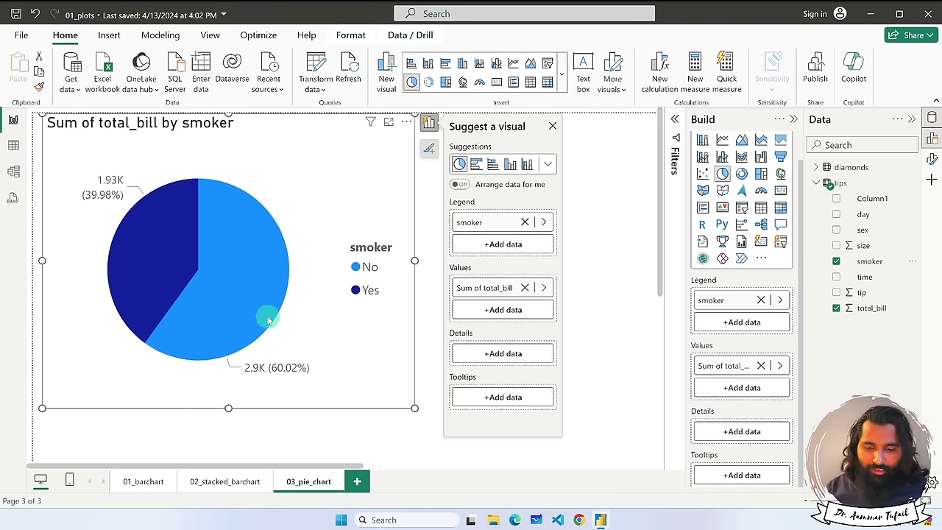
{"action": "mouse_move", "coordinate": [167, 266]}
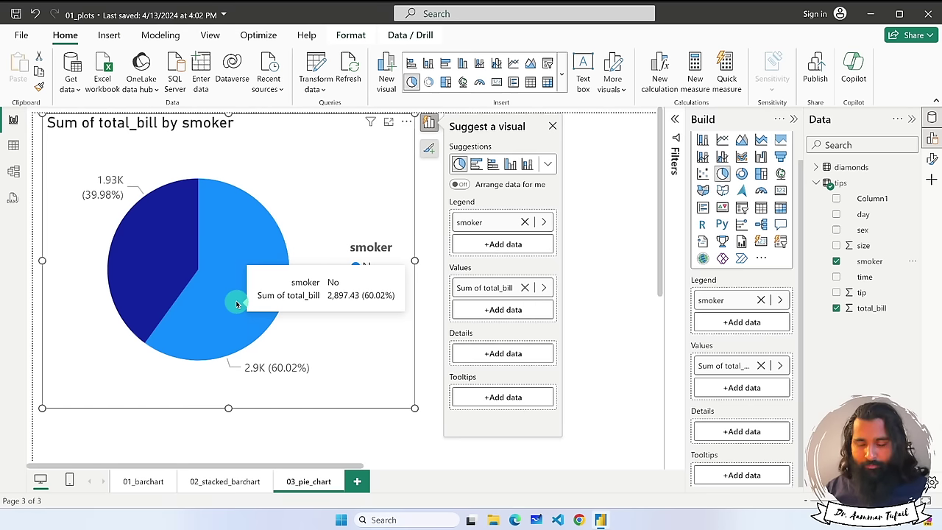
{"action": "left_click", "coordinate": [868, 19]}
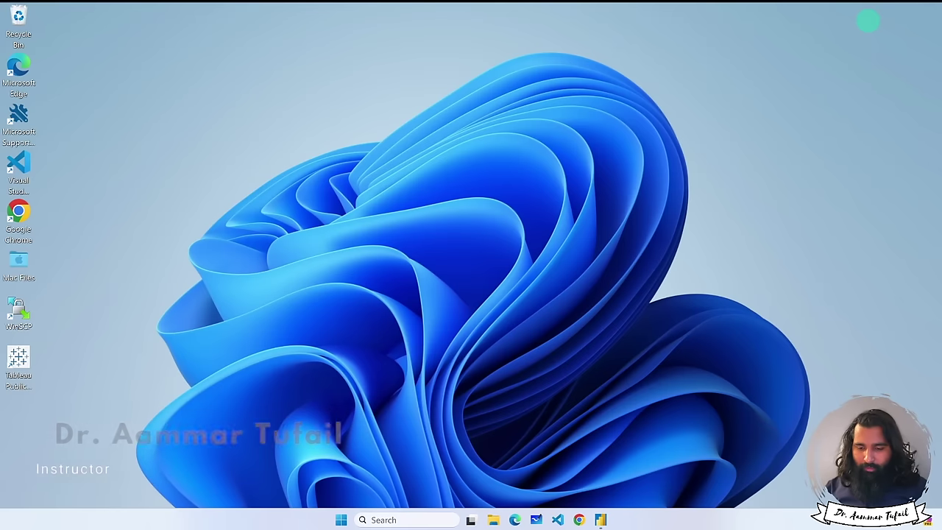
{"action": "left_click", "coordinate": [601, 519]}
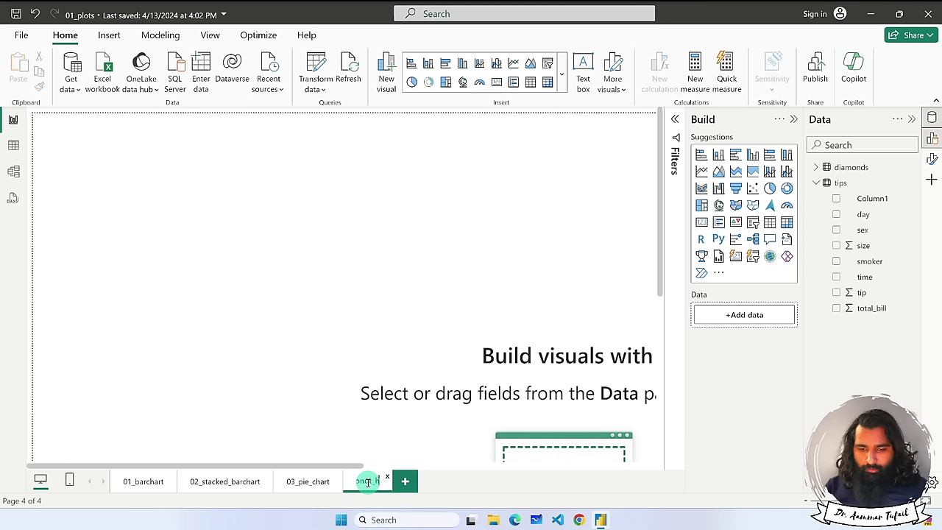
Name the new report page 04_donut_chart and insert an empty donut chart on it, checking the 03_pie_chart page for reference.
{"action": "key", "text": "Return"}
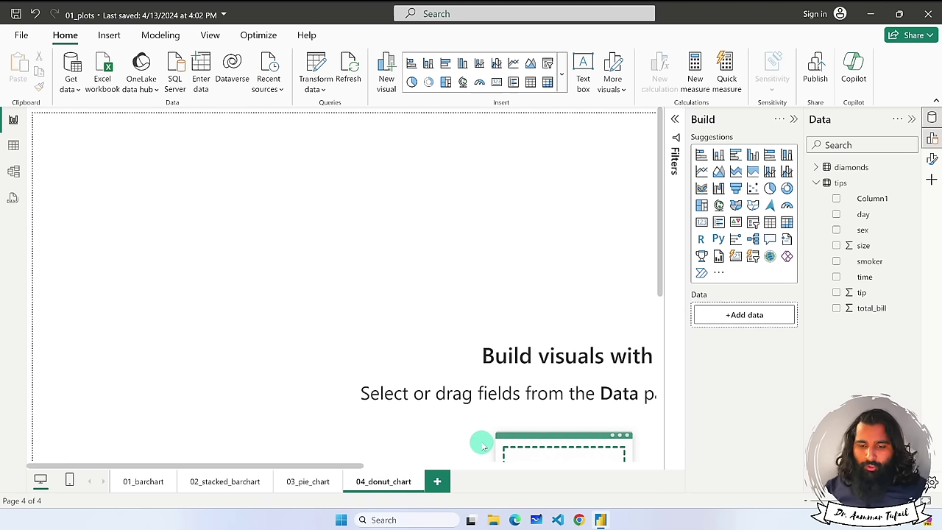
{"action": "left_click", "coordinate": [787, 190]}
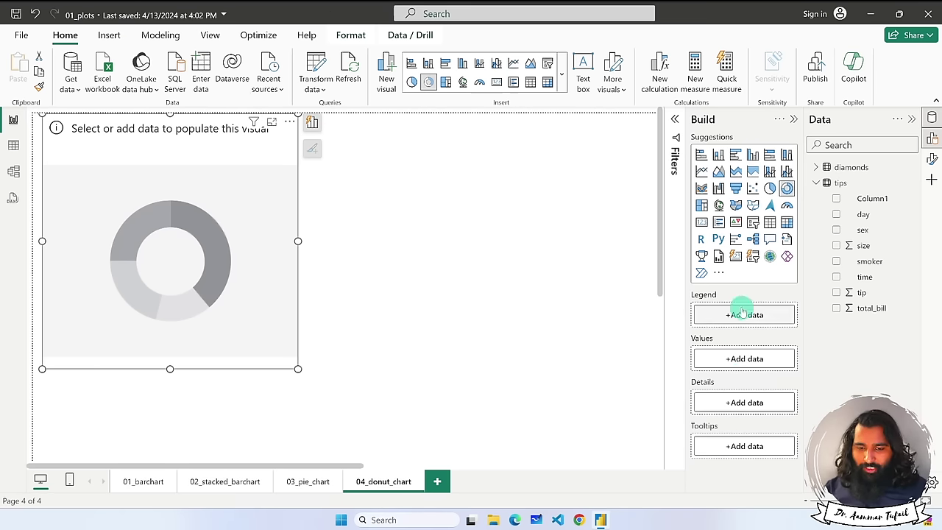
{"action": "left_click", "coordinate": [308, 479]}
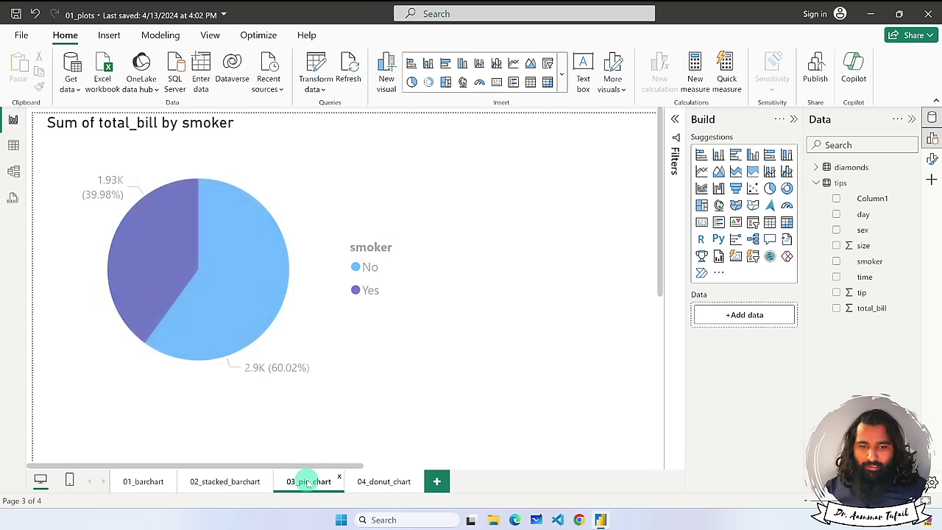
{"action": "left_click", "coordinate": [385, 480]}
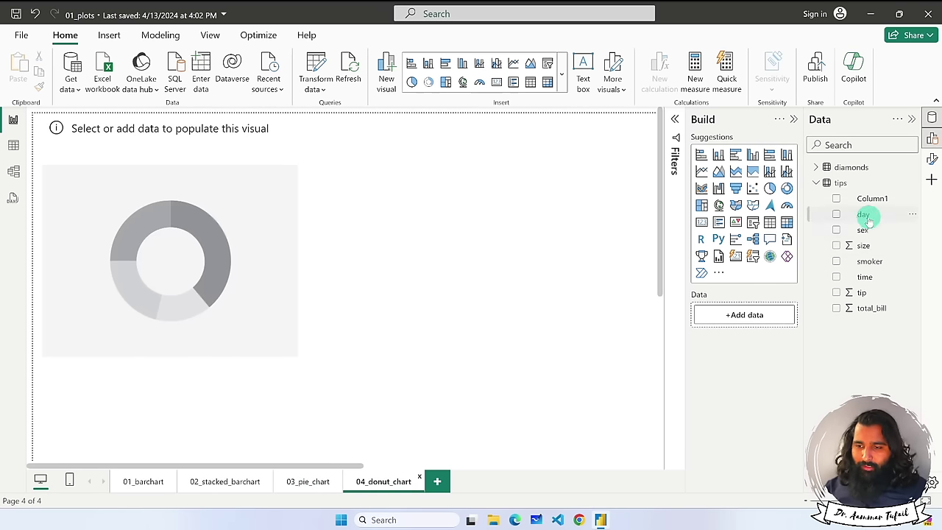
{"action": "left_click_drag", "start_coordinate": [867, 219], "coordinate": [751, 309]}
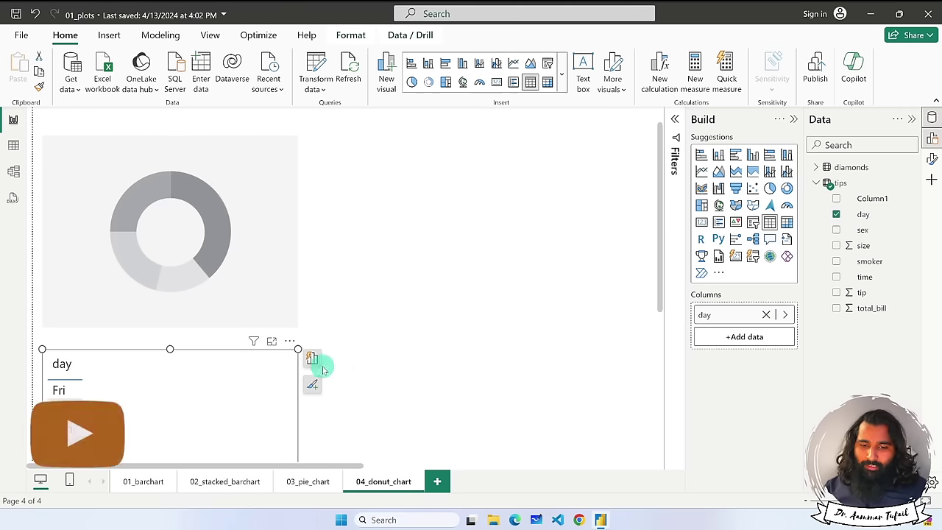
{"action": "left_click", "coordinate": [298, 351]}
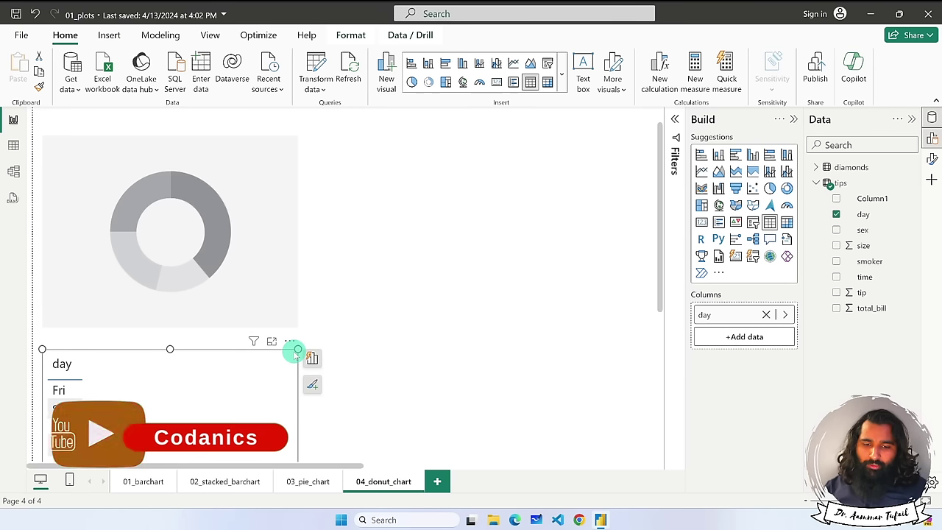
{"action": "key", "text": "Delete"}
Assign day as the donut chart's legend and total_bill as its values, and enlarge the chart in width and height.
{"action": "left_click", "coordinate": [262, 283]}
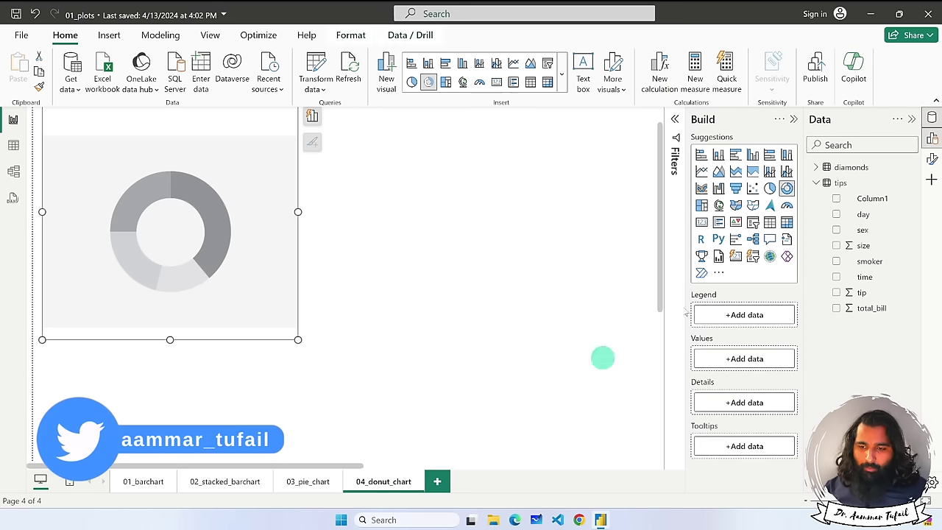
{"action": "left_click_drag", "start_coordinate": [867, 214], "coordinate": [746, 308]}
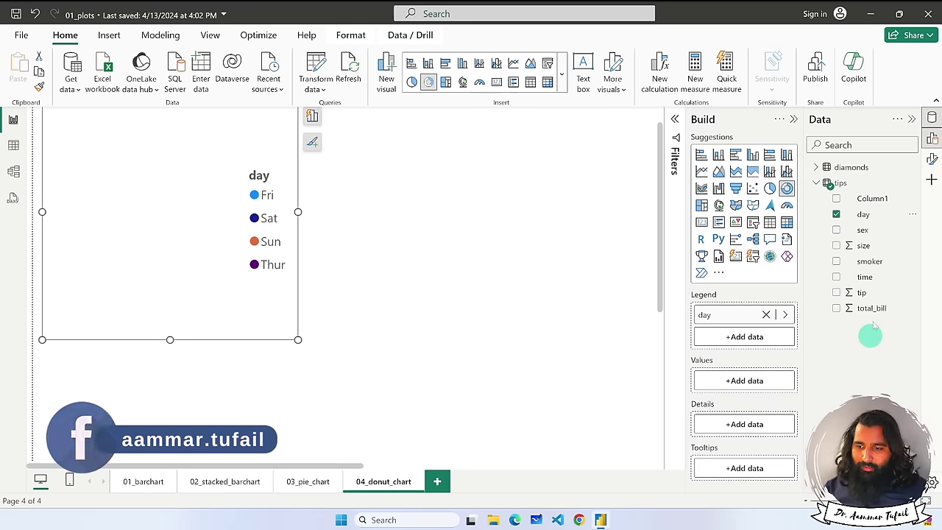
{"action": "left_click_drag", "start_coordinate": [870, 309], "coordinate": [750, 380]}
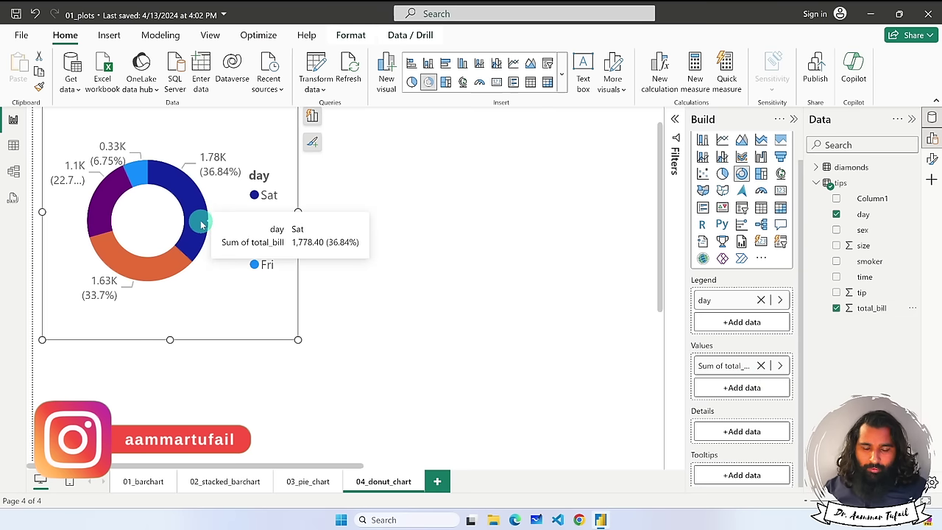
{"action": "left_click_drag", "start_coordinate": [294, 339], "coordinate": [391, 368]}
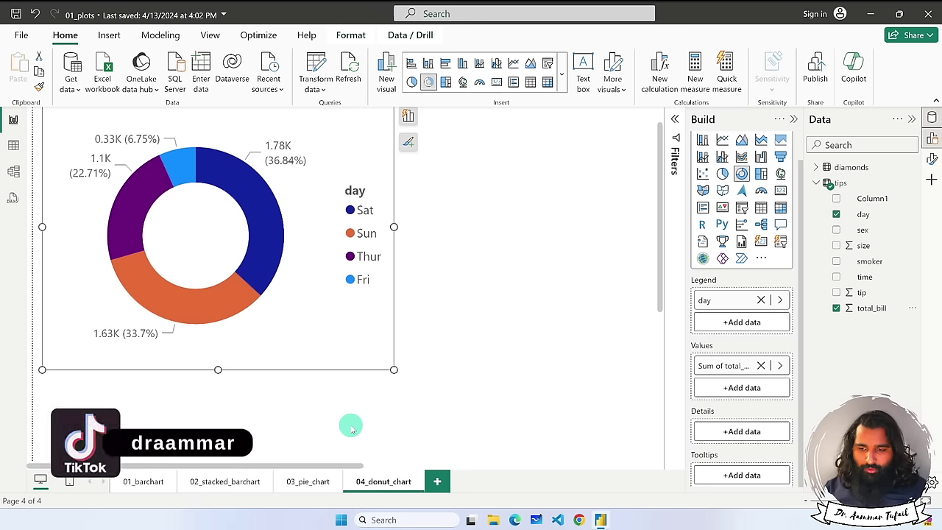
Try Average and then Median as the summarization of the donut chart's total_bill values.
{"action": "left_click", "coordinate": [780, 367]}
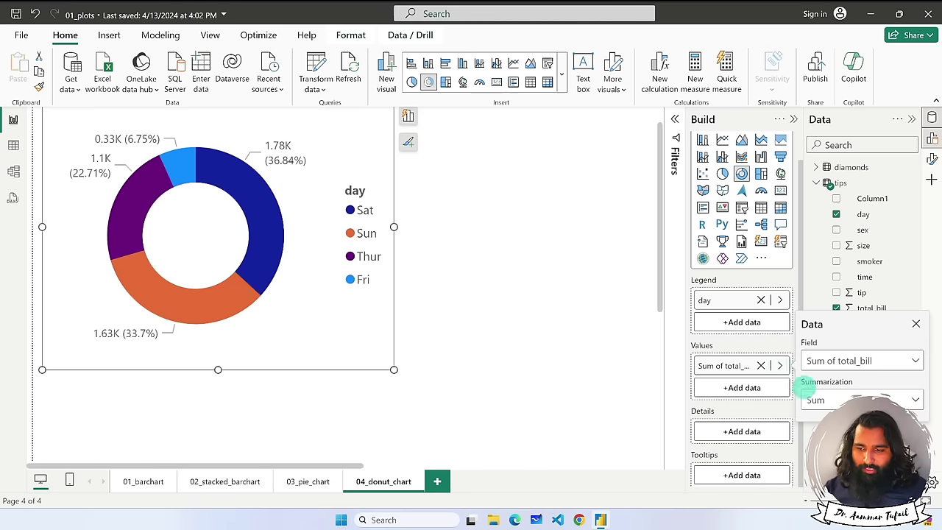
{"action": "left_click", "coordinate": [814, 400]}
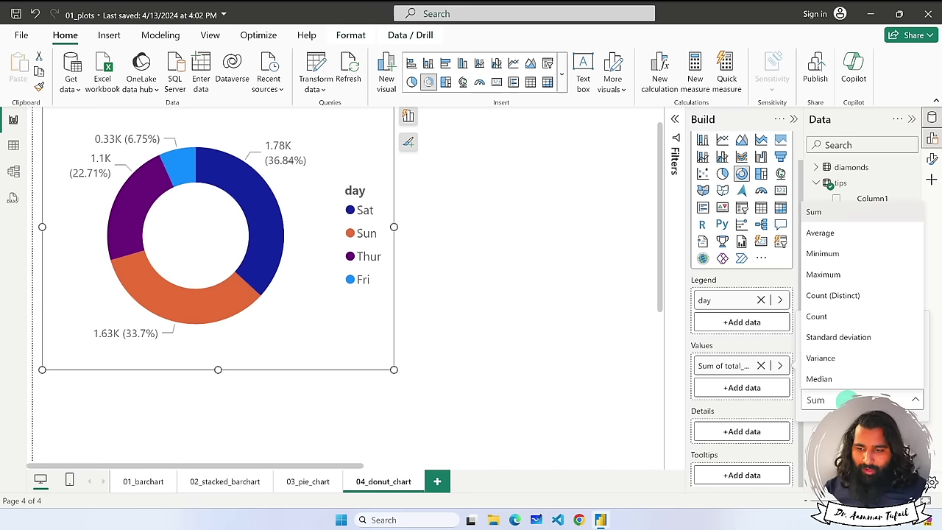
{"action": "left_click", "coordinate": [853, 234]}
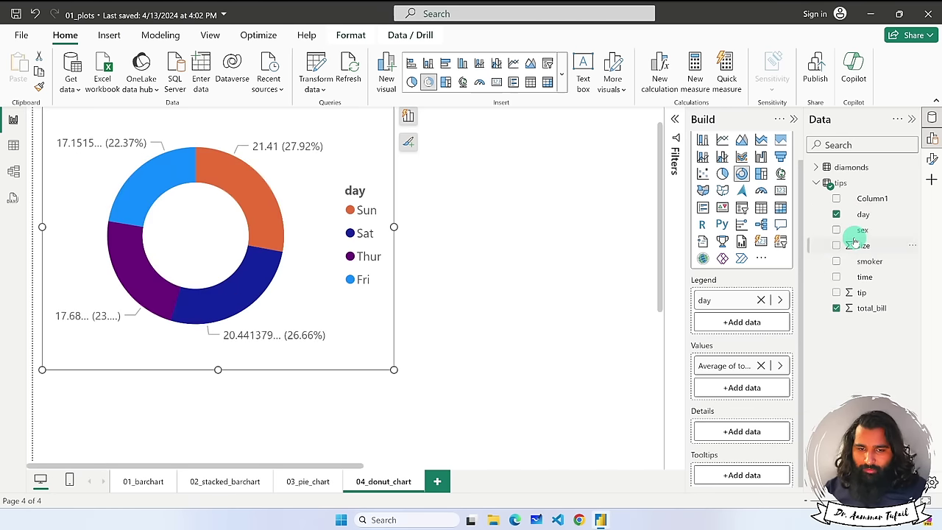
{"action": "left_click", "coordinate": [781, 365]}
{"action": "left_click", "coordinate": [833, 398]}
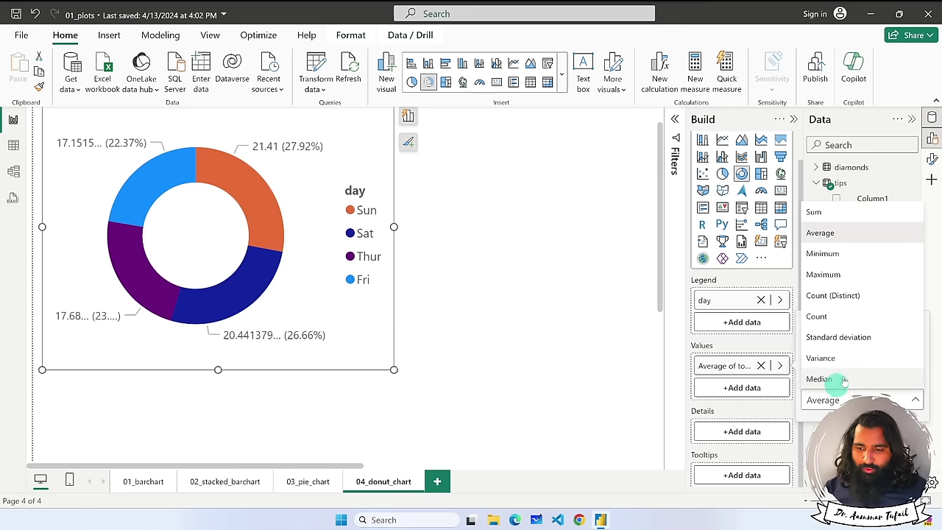
{"action": "left_click", "coordinate": [835, 378]}
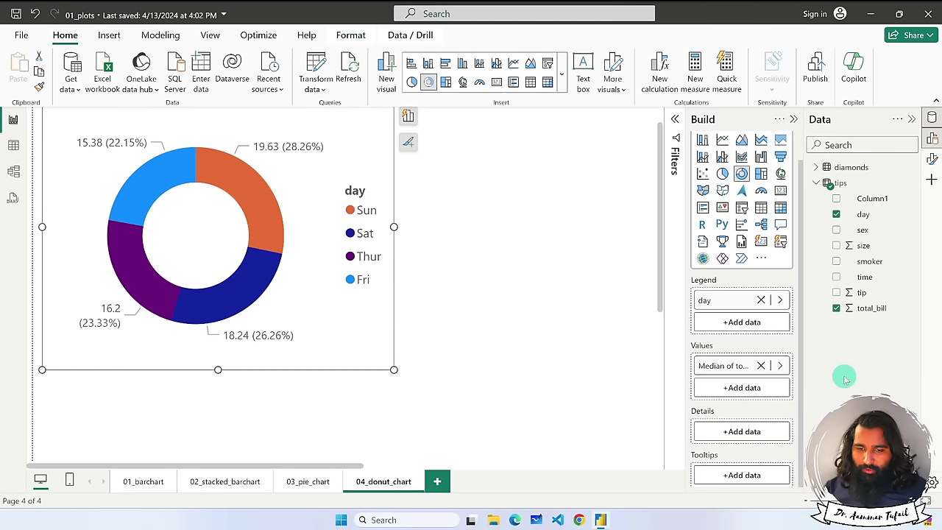
Try Count as the summarization of the donut chart's total_bill values and restore it to Sum.
{"action": "left_click", "coordinate": [782, 365]}
{"action": "left_click", "coordinate": [834, 398]}
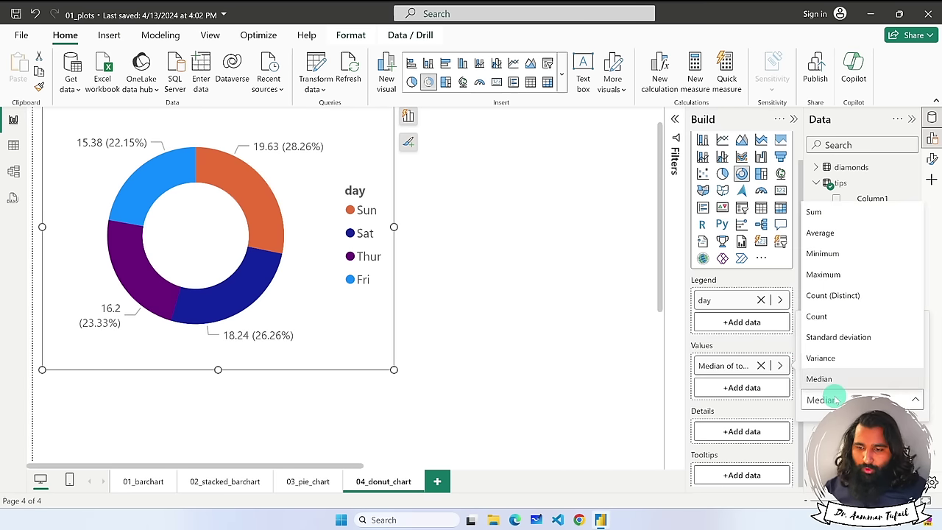
{"action": "left_click", "coordinate": [854, 318]}
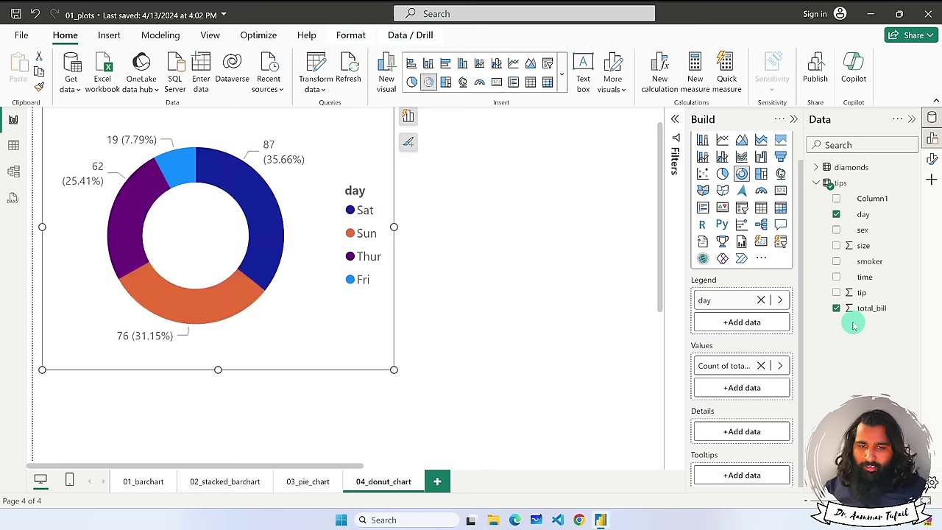
{"action": "left_click", "coordinate": [781, 366]}
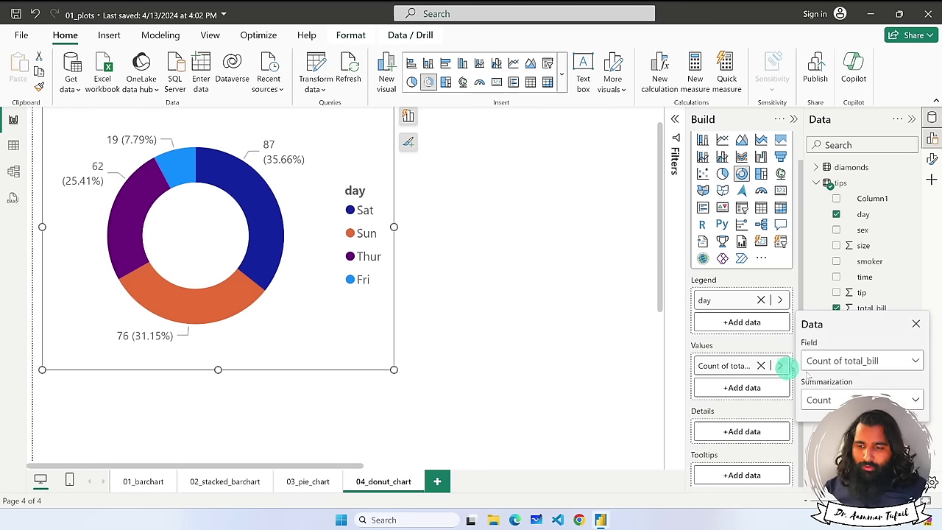
{"action": "left_click", "coordinate": [840, 399]}
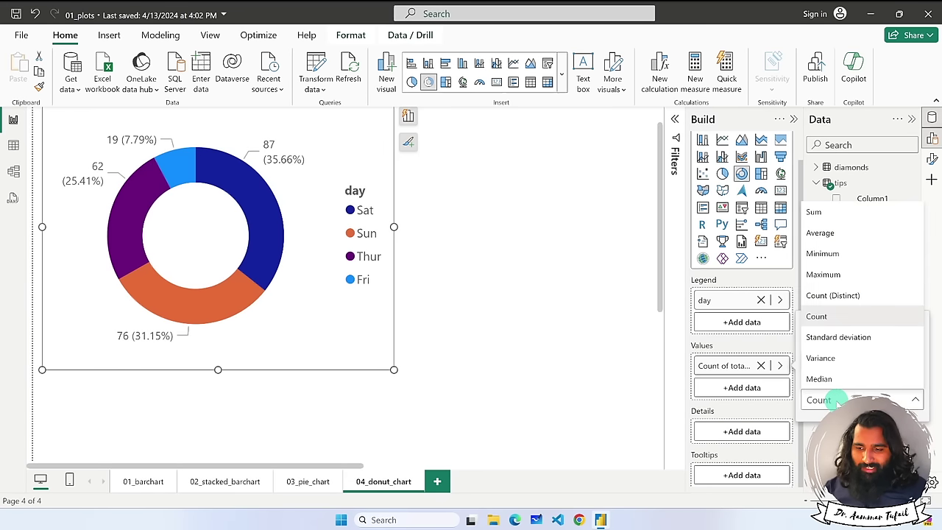
{"action": "left_click", "coordinate": [839, 213]}
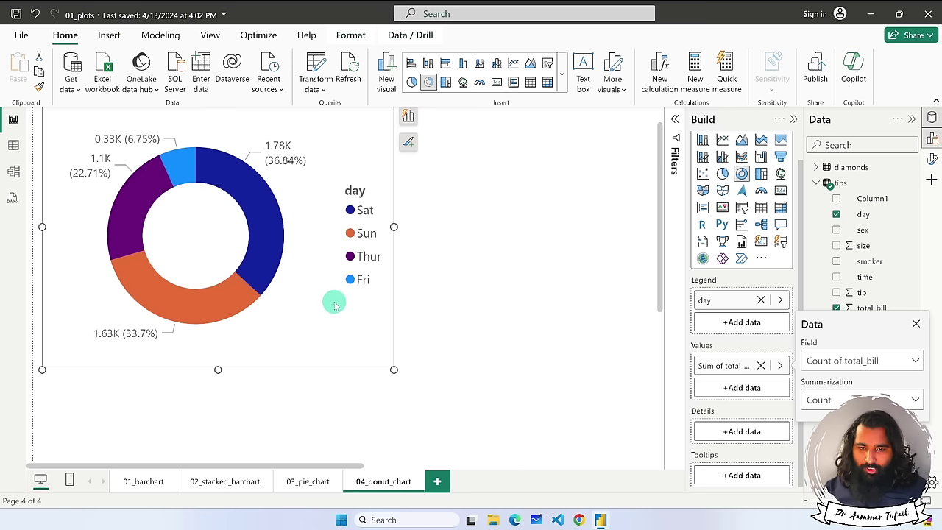
Compare the donut chart with the 03_pie_chart page and examine its Sat, Sun, Thur and Fri slices one by one.
{"action": "left_click", "coordinate": [305, 483]}
{"action": "left_click", "coordinate": [377, 483]}
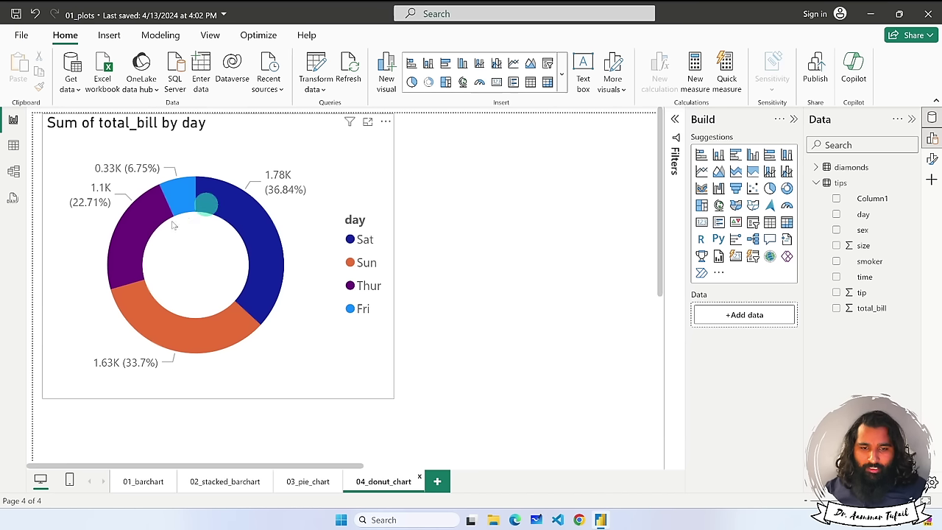
{"action": "left_click", "coordinate": [259, 293]}
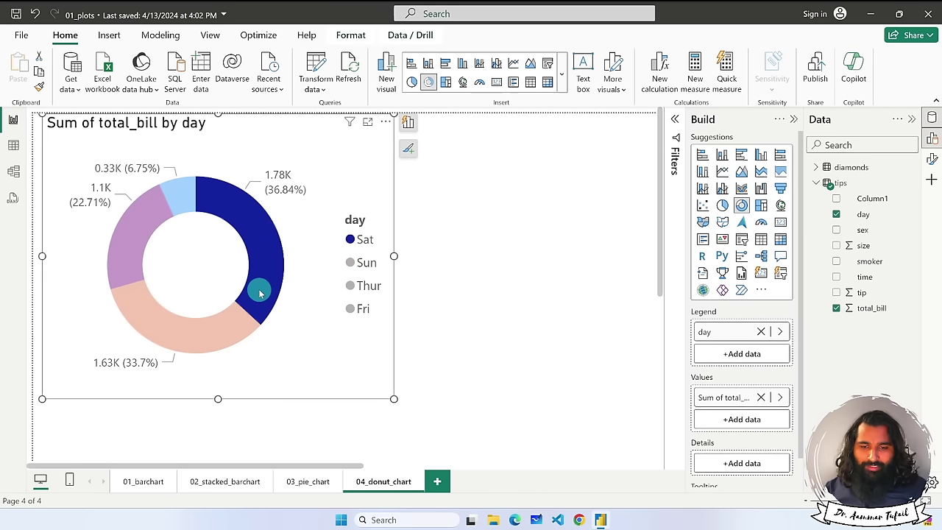
{"action": "left_click", "coordinate": [216, 327]}
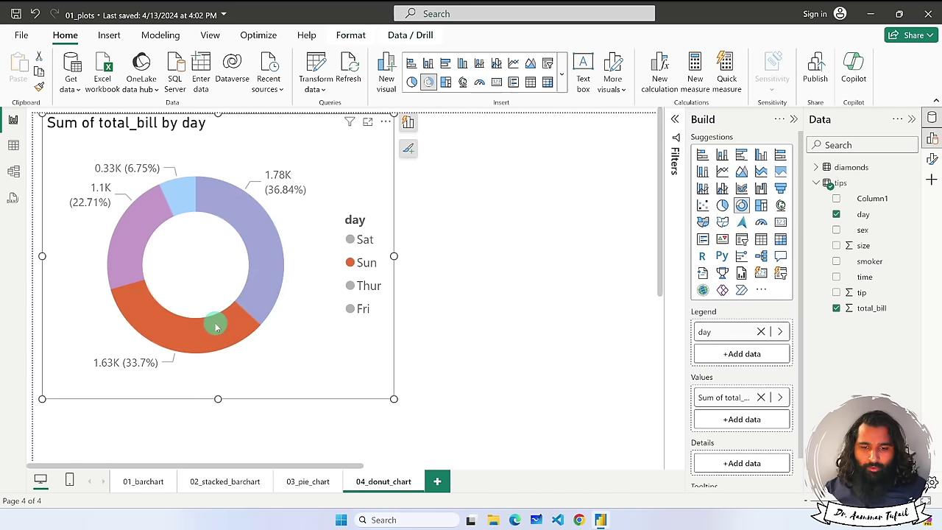
{"action": "left_click", "coordinate": [139, 239]}
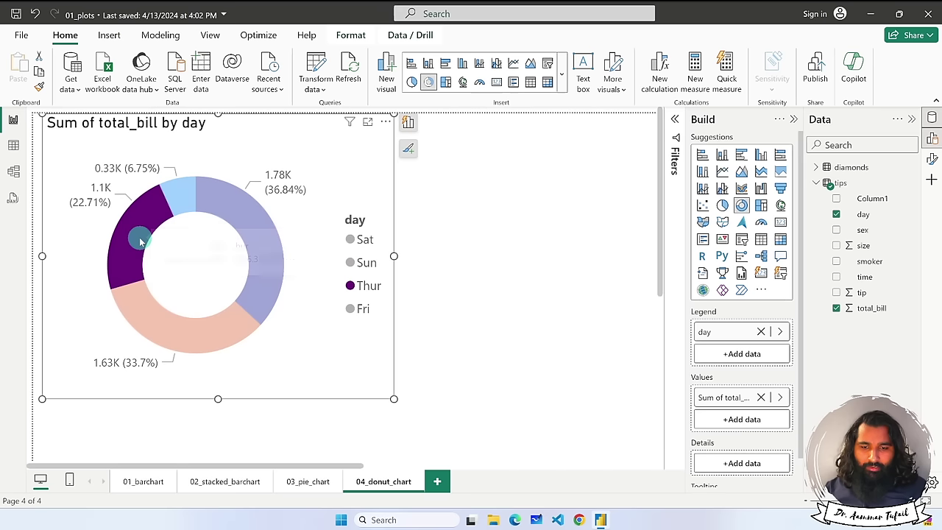
{"action": "left_click", "coordinate": [188, 195]}
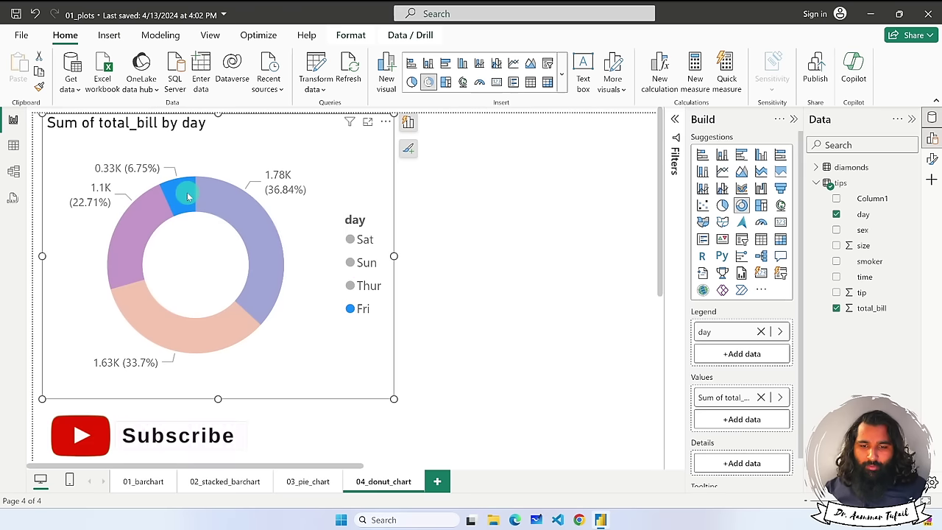
{"action": "left_click", "coordinate": [357, 199]}
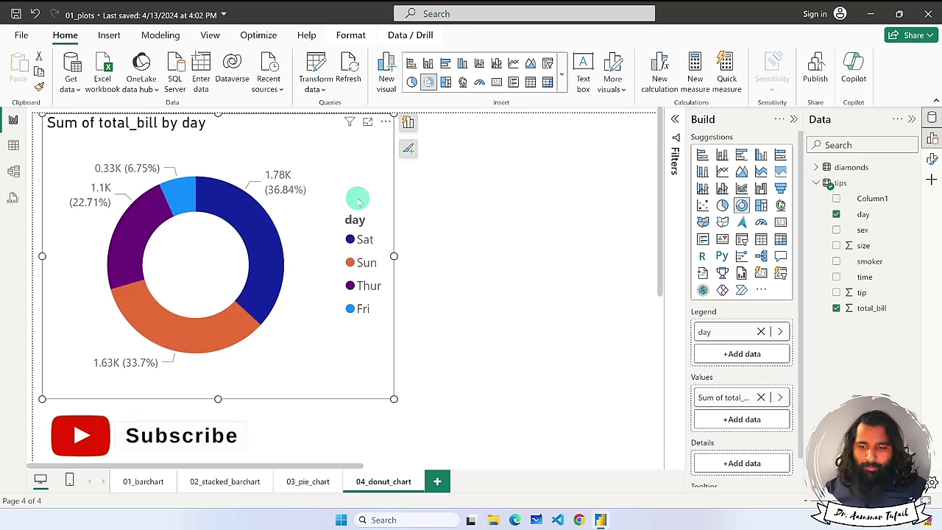
{"action": "left_click", "coordinate": [785, 397]}
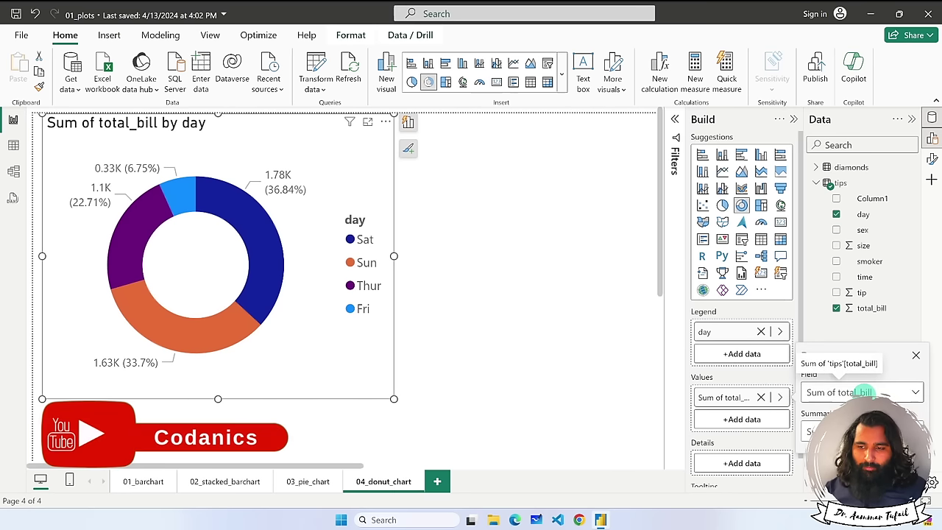
{"action": "scroll", "coordinate": [626, 361], "scroll_direction": "down", "scroll_amount": 1}
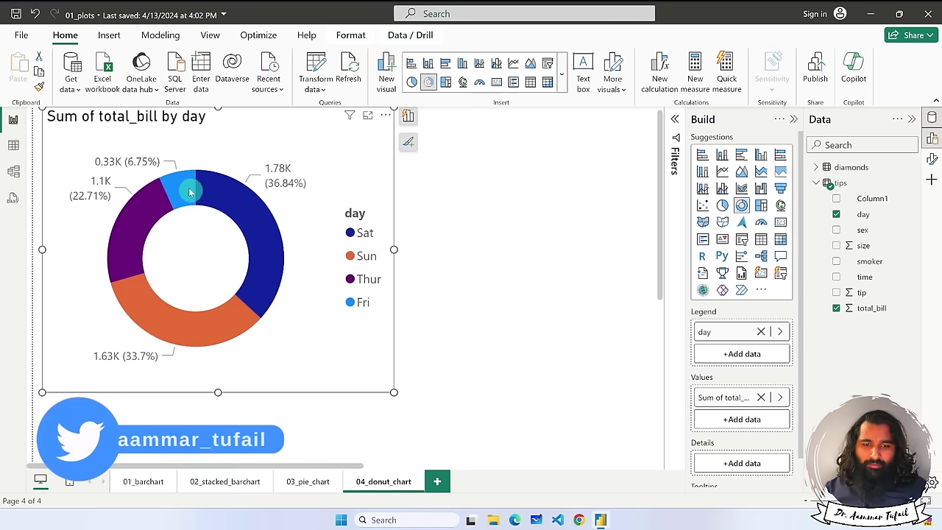
{"action": "mouse_move", "coordinate": [186, 189]}
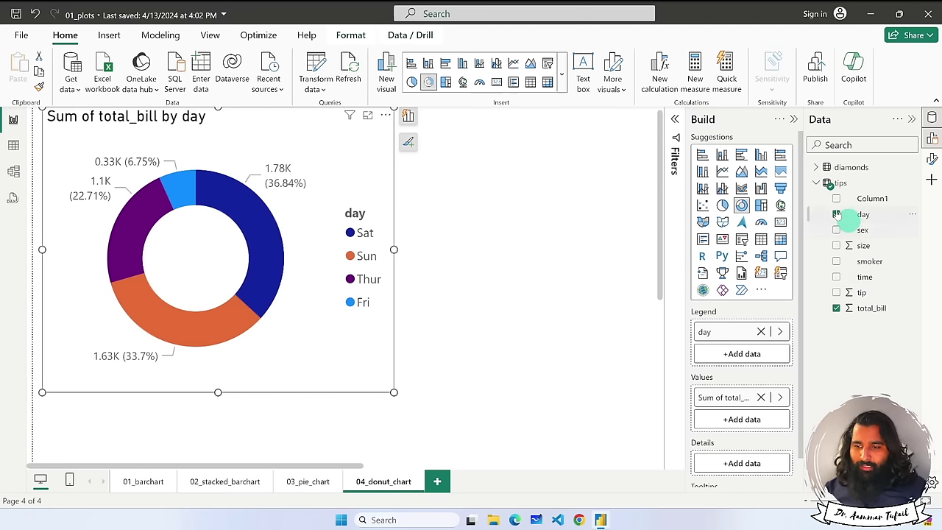
Try time and then smoker in place of day as the donut chart's legend.
{"action": "left_click", "coordinate": [836, 214]}
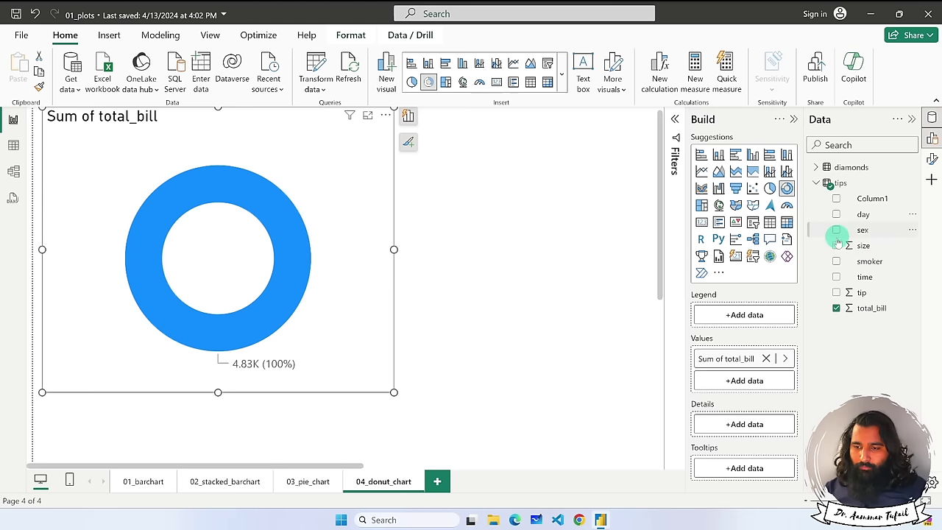
{"action": "left_click", "coordinate": [835, 278]}
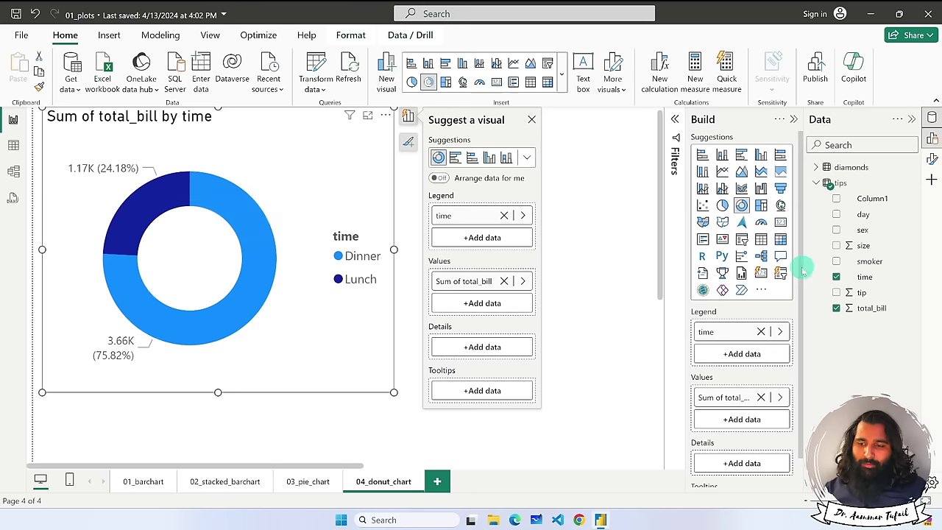
{"action": "left_click", "coordinate": [837, 278]}
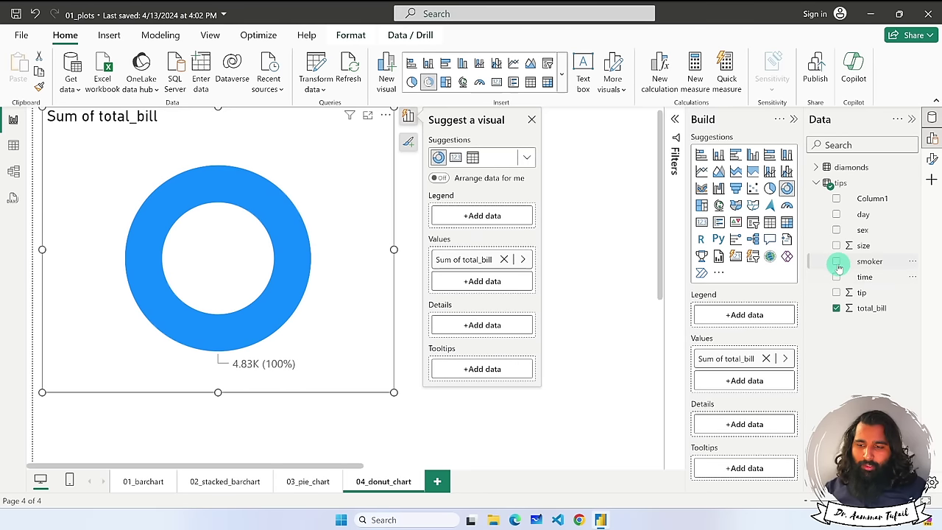
{"action": "left_click", "coordinate": [837, 262]}
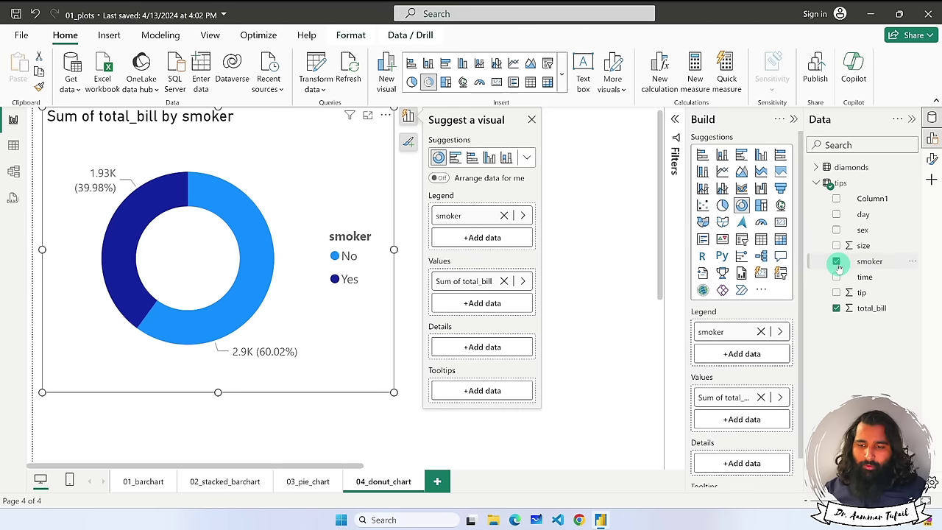
Try sex in place of smoker as the donut chart's legend and restore day as the legend.
{"action": "left_click", "coordinate": [837, 262]}
{"action": "left_click", "coordinate": [837, 230]}
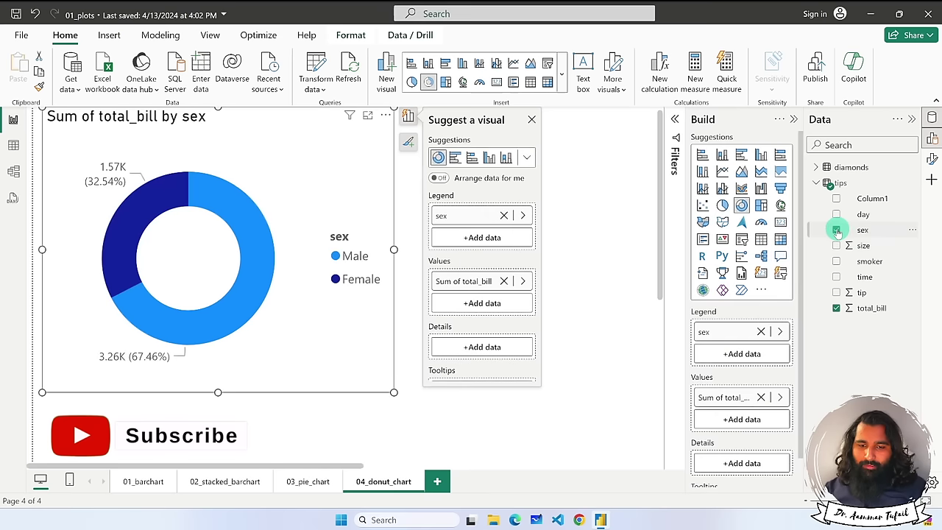
{"action": "left_click", "coordinate": [837, 231]}
{"action": "left_click", "coordinate": [837, 214]}
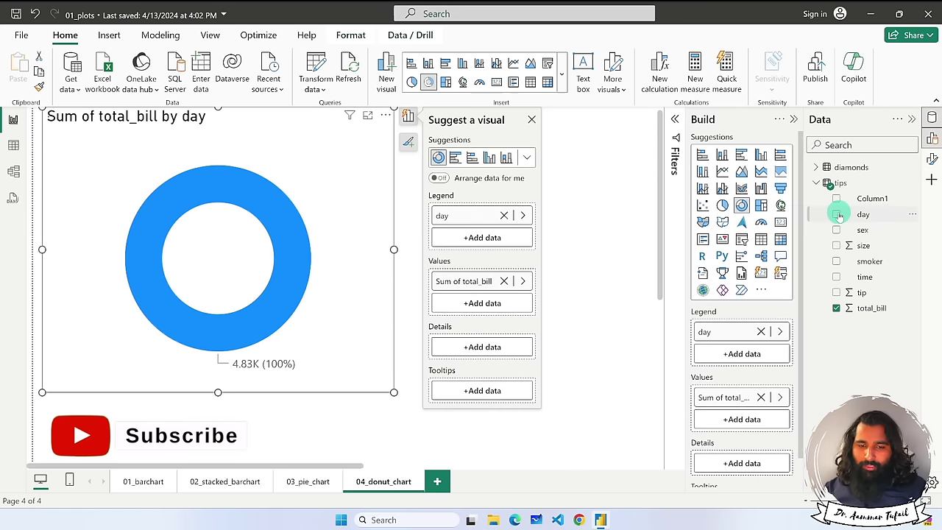
Take day out of the donut chart and try tip as a second value next to total_bill, removing tip again.
{"action": "left_click", "coordinate": [838, 214]}
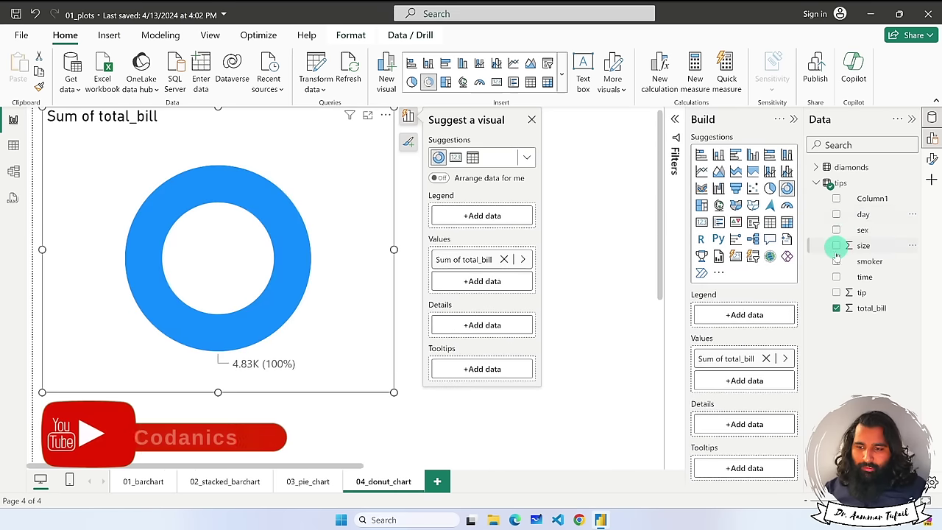
{"action": "left_click", "coordinate": [837, 277]}
{"action": "left_click", "coordinate": [837, 277]}
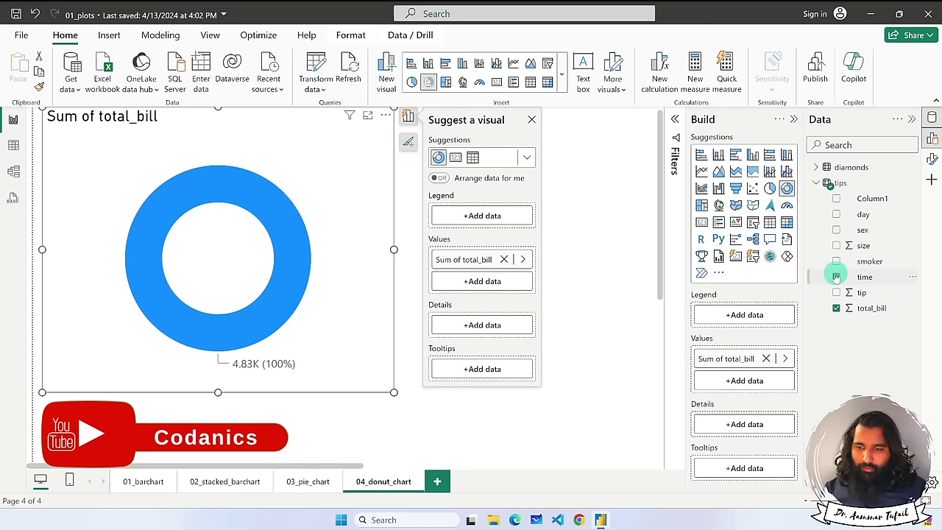
{"action": "left_click", "coordinate": [837, 292]}
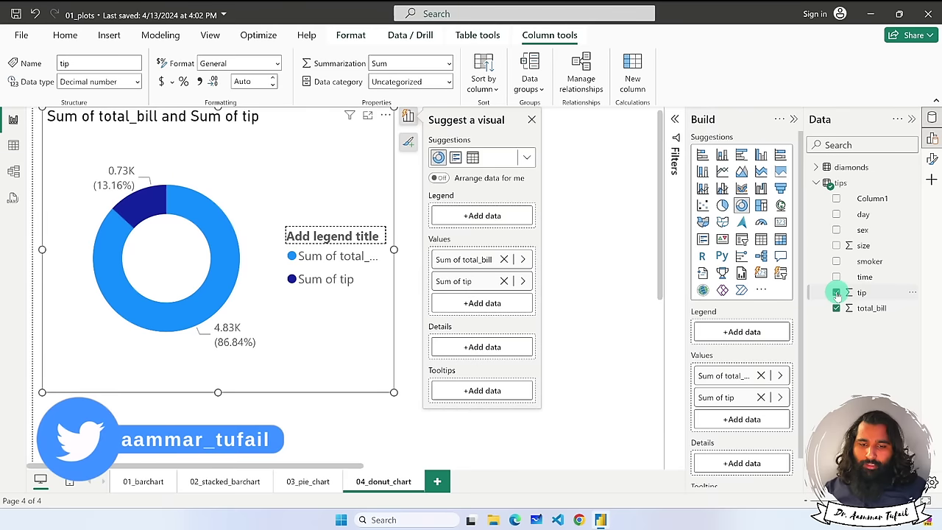
{"action": "left_click", "coordinate": [836, 292]}
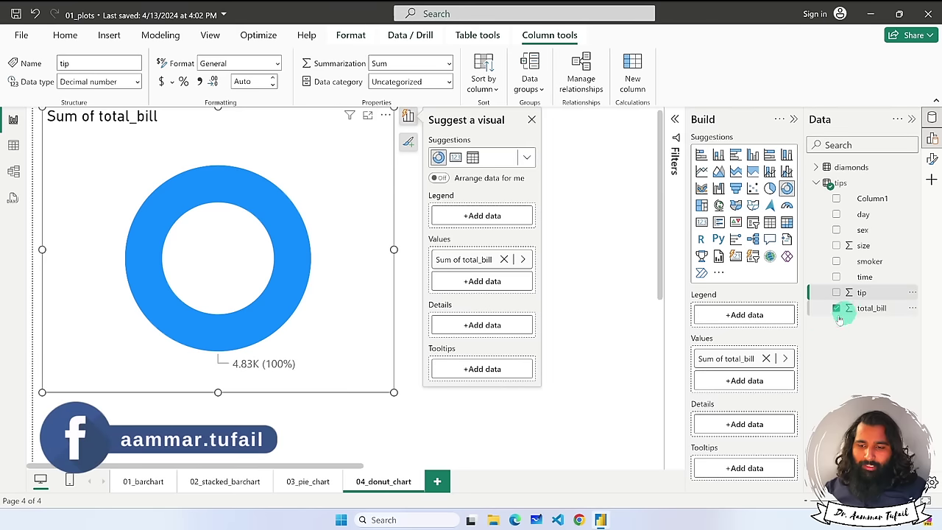
Try sex as the donut chart's legend with day as details, and remove sex to split total_bill by day only.
{"action": "left_click", "coordinate": [836, 230]}
{"action": "left_click", "coordinate": [837, 215]}
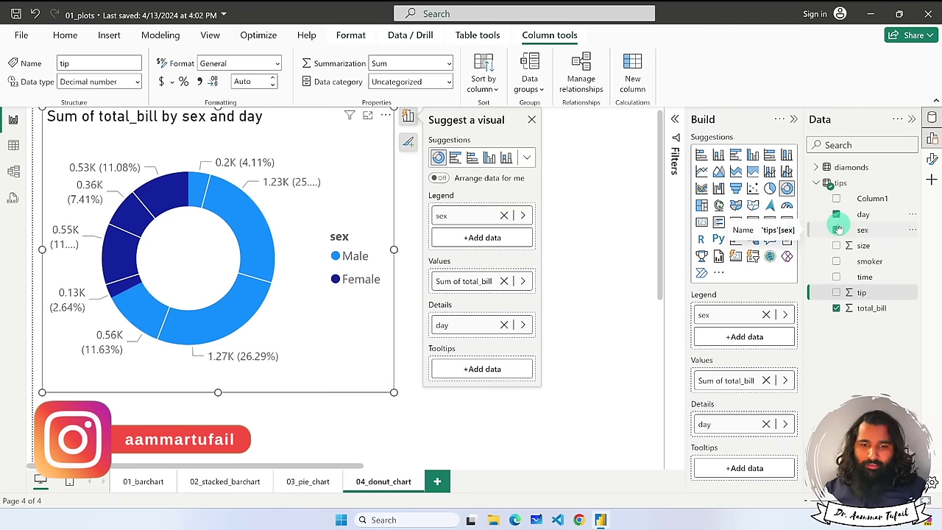
{"action": "left_click", "coordinate": [837, 229]}
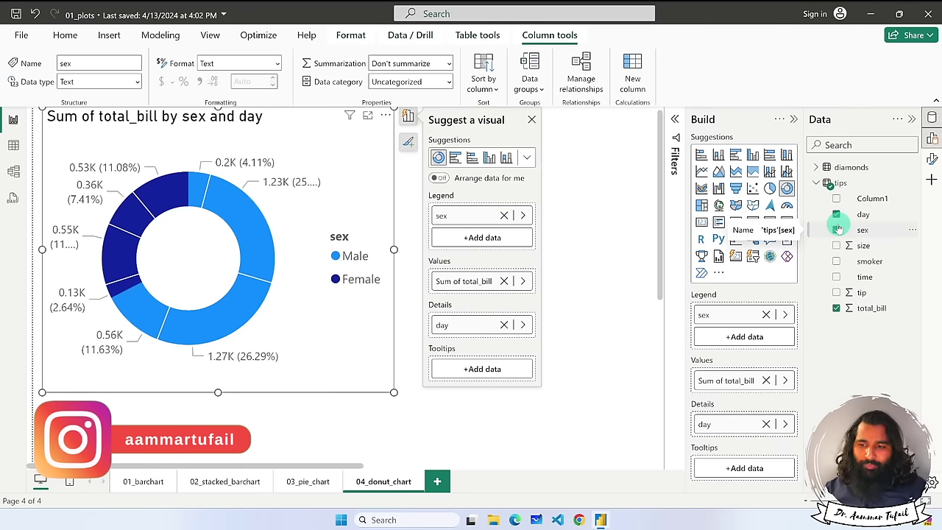
{"action": "left_click", "coordinate": [837, 229]}
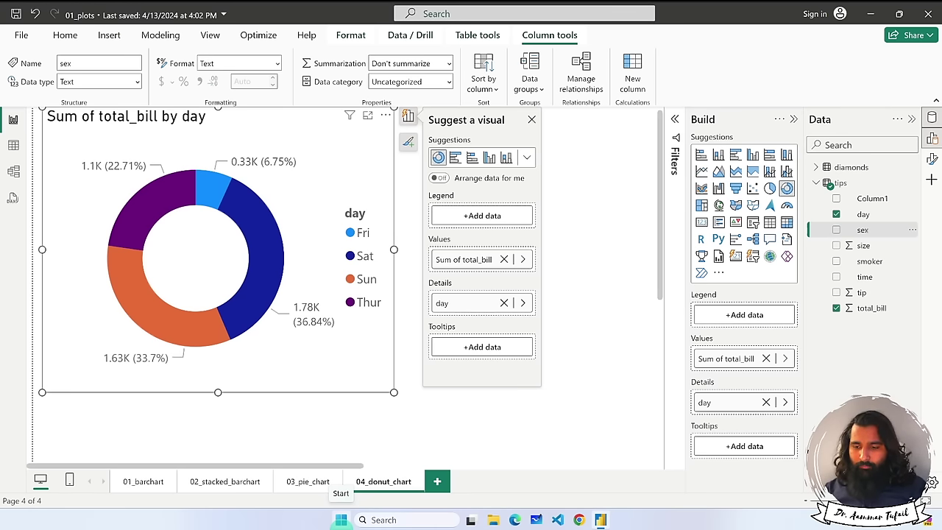
Add a page named 05_treeMap and build a treemap on it with day as category and tip as values.
{"action": "left_click", "coordinate": [437, 482]}
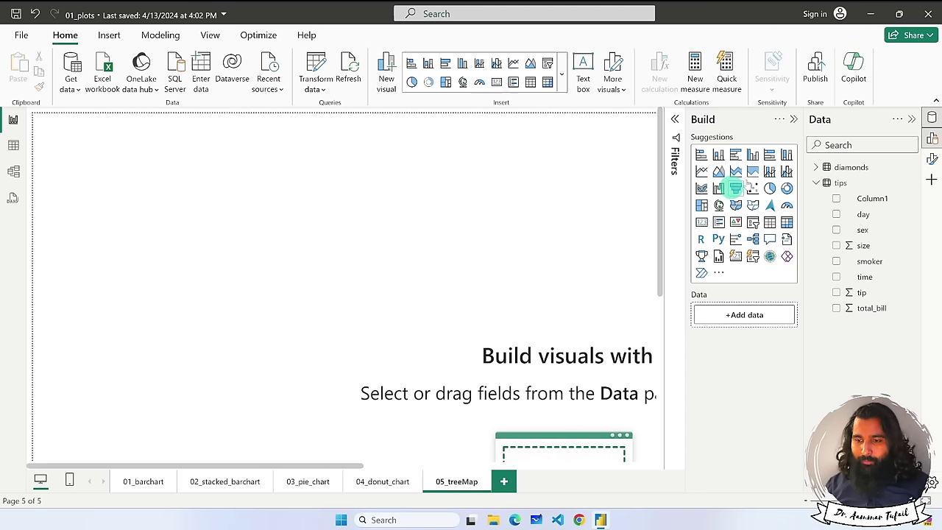
{"action": "left_click", "coordinate": [702, 206]}
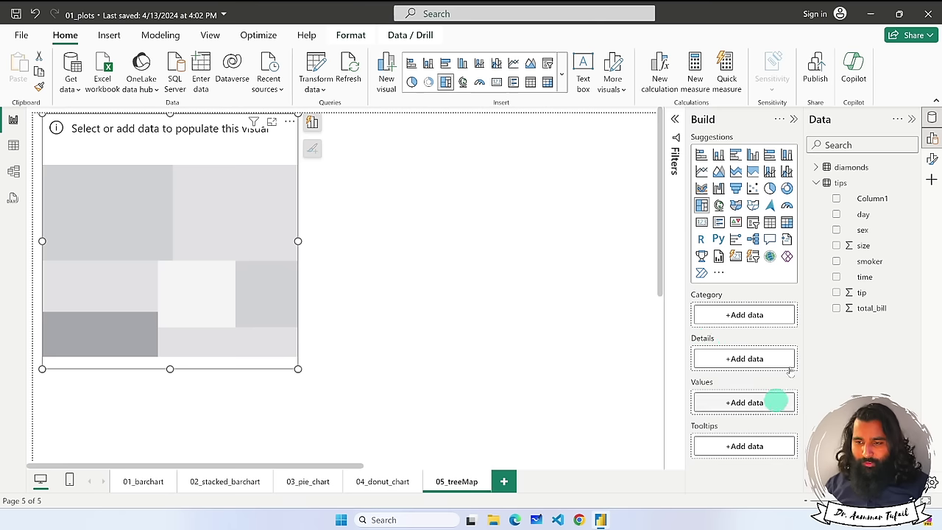
{"action": "left_click_drag", "start_coordinate": [867, 214], "coordinate": [740, 311]}
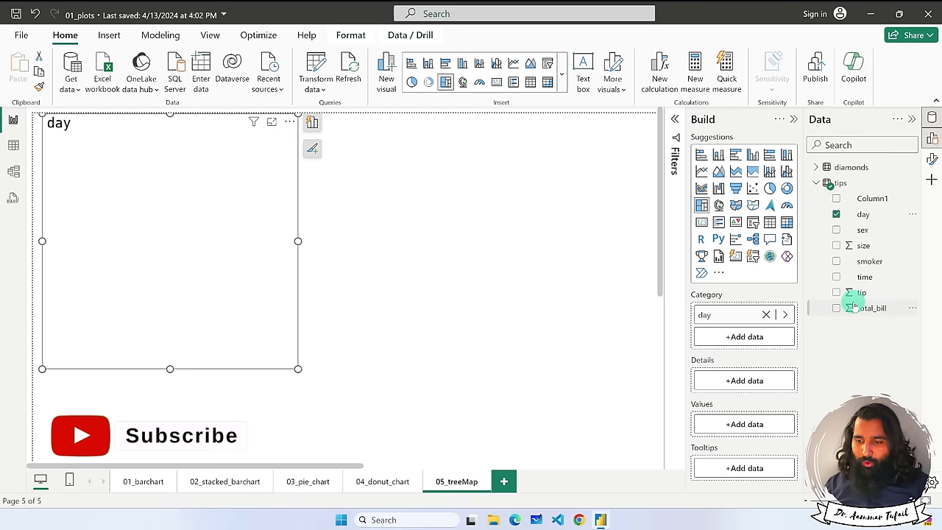
{"action": "left_click_drag", "start_coordinate": [861, 293], "coordinate": [737, 422]}
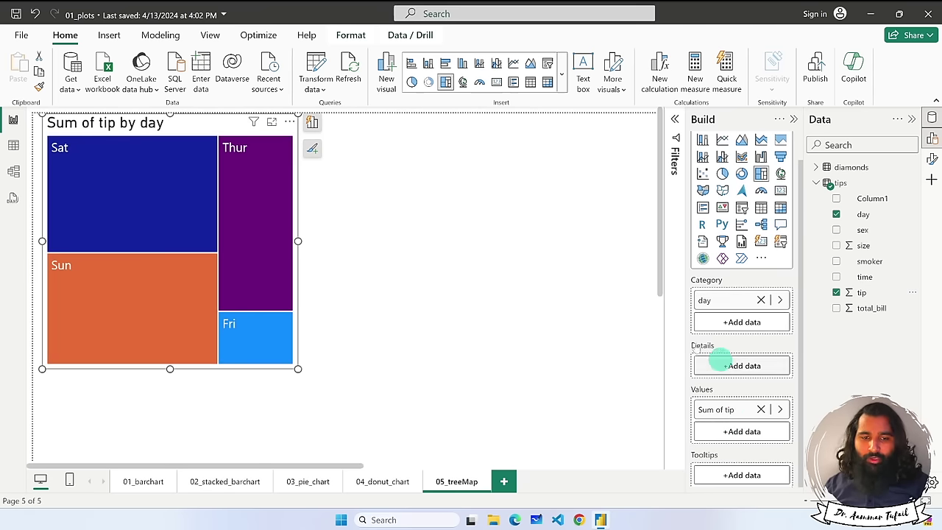
Examine the sum of tip in the treemap's Sat, Sun, Thur and Fri tiles and compare their sizes.
{"action": "mouse_move", "coordinate": [78, 159]}
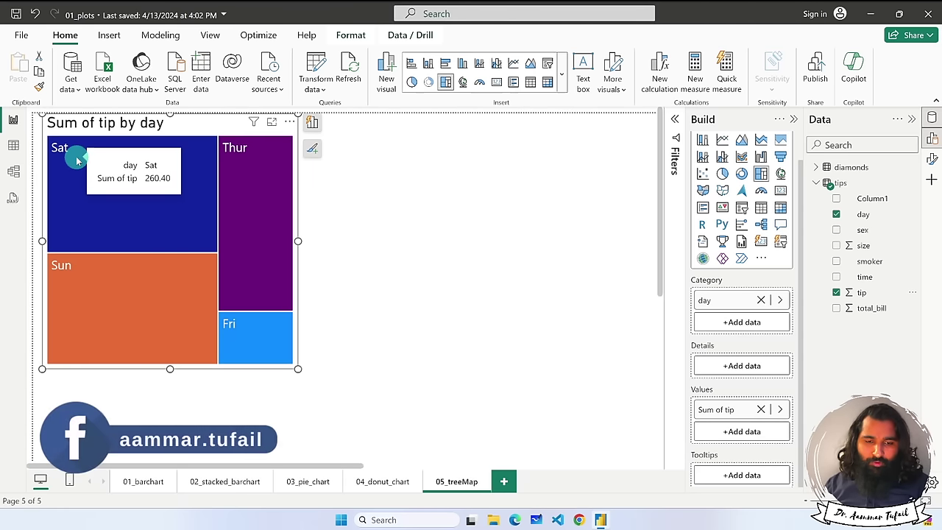
{"action": "mouse_move", "coordinate": [93, 282]}
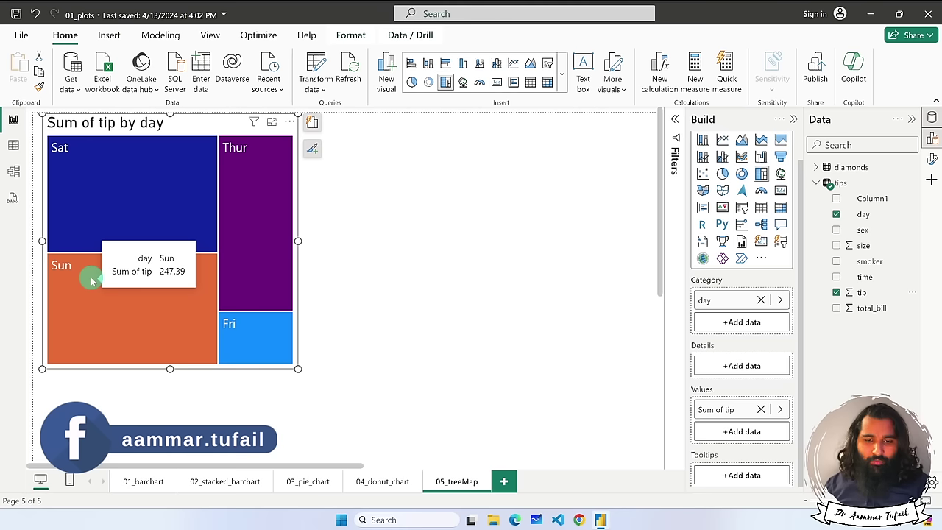
{"action": "mouse_move", "coordinate": [249, 204]}
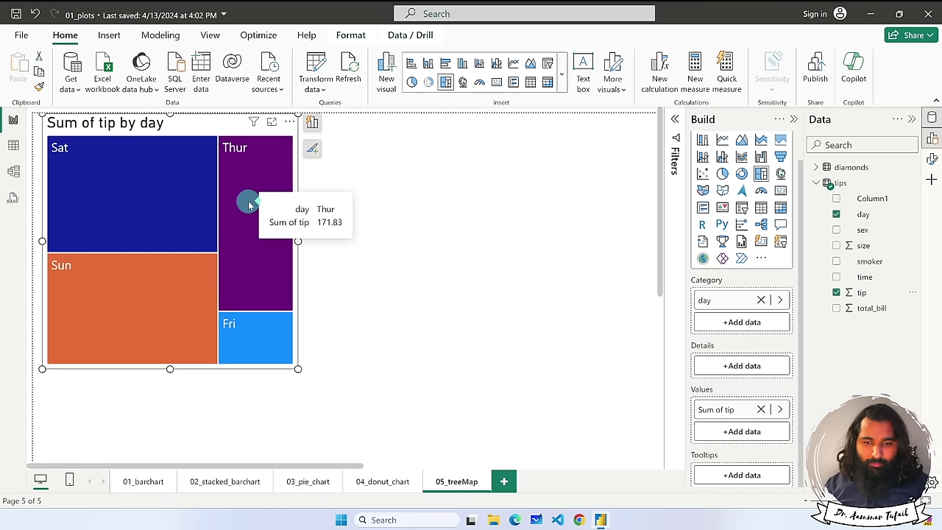
{"action": "mouse_move", "coordinate": [259, 324]}
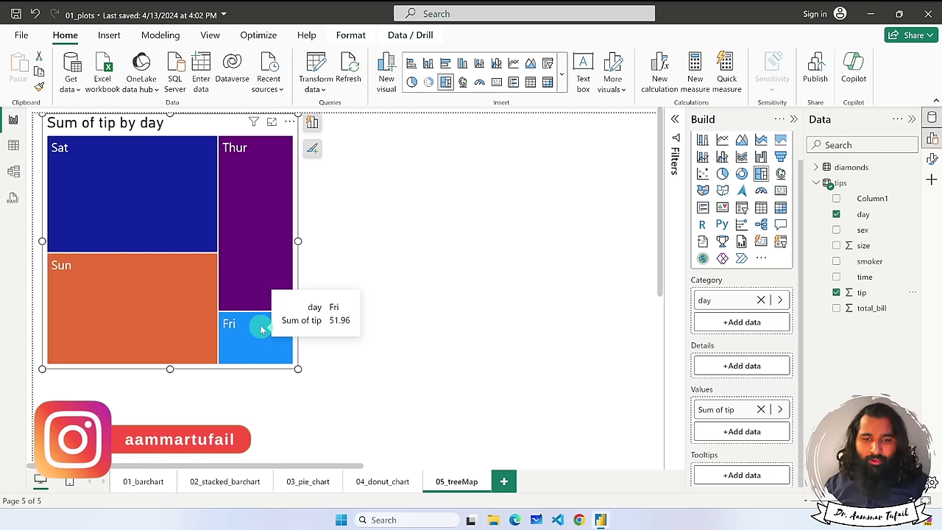
{"action": "mouse_move", "coordinate": [175, 211]}
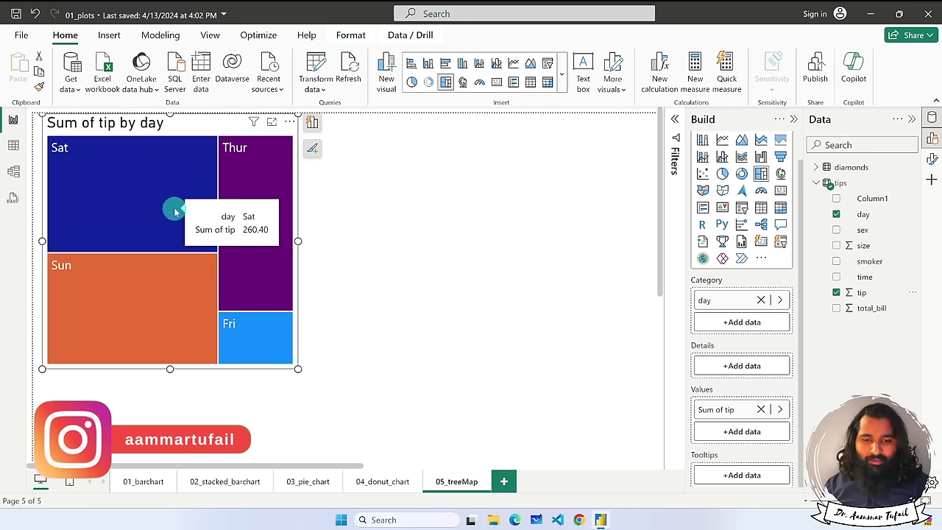
{"action": "mouse_move", "coordinate": [247, 234]}
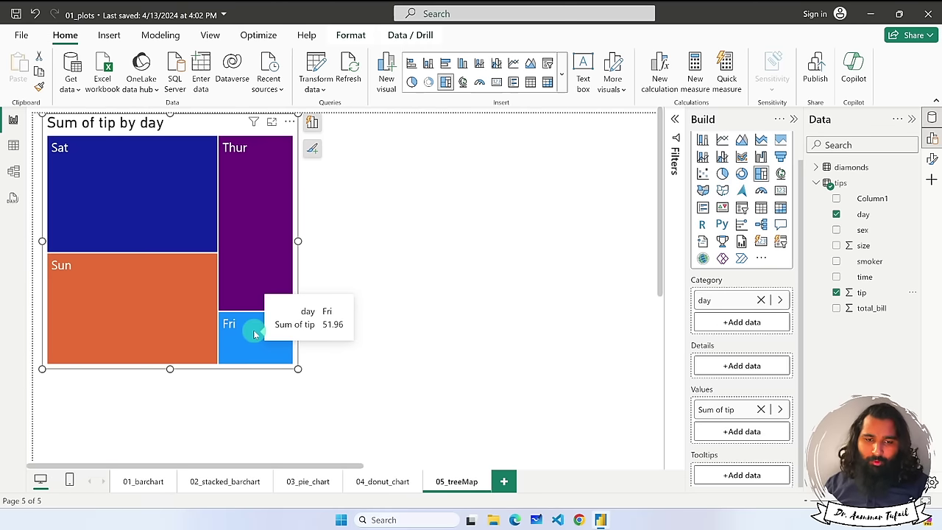
{"action": "mouse_move", "coordinate": [274, 156]}
{"action": "mouse_move", "coordinate": [199, 134]}
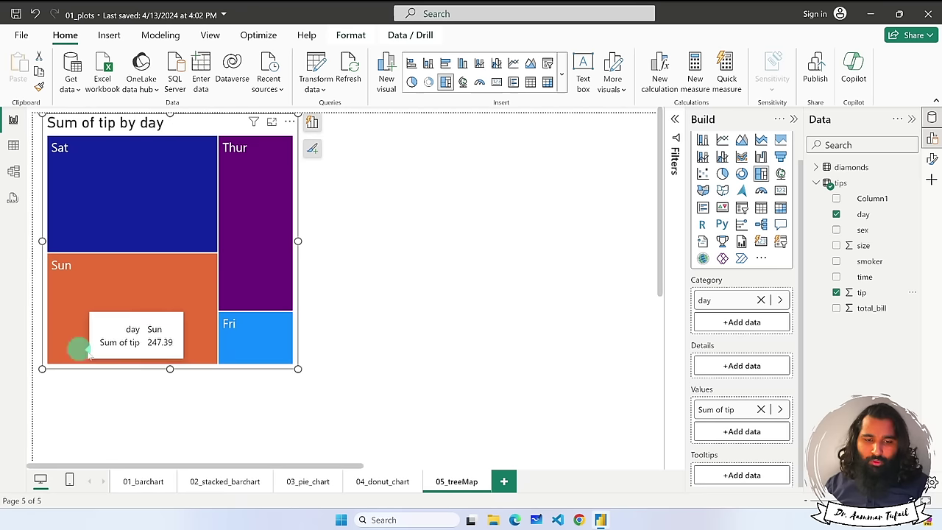
{"action": "mouse_move", "coordinate": [296, 201]}
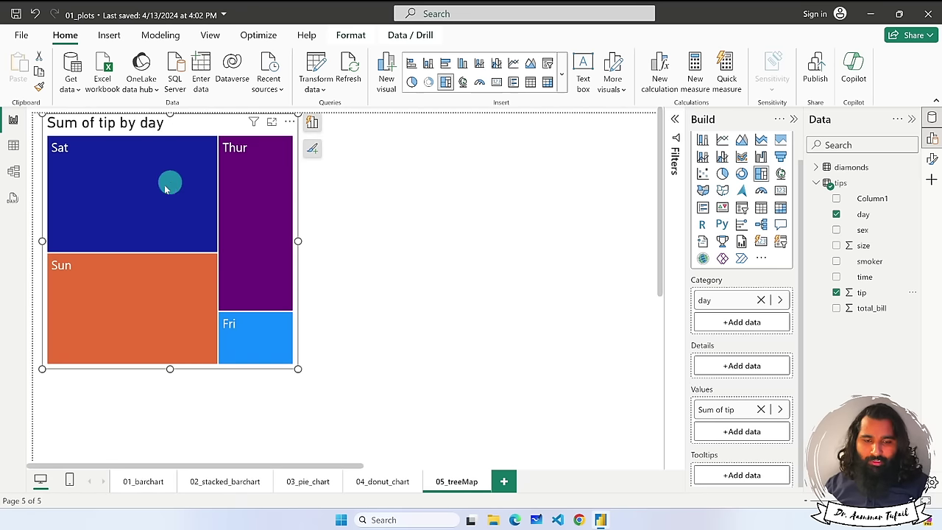
{"action": "mouse_move", "coordinate": [152, 199]}
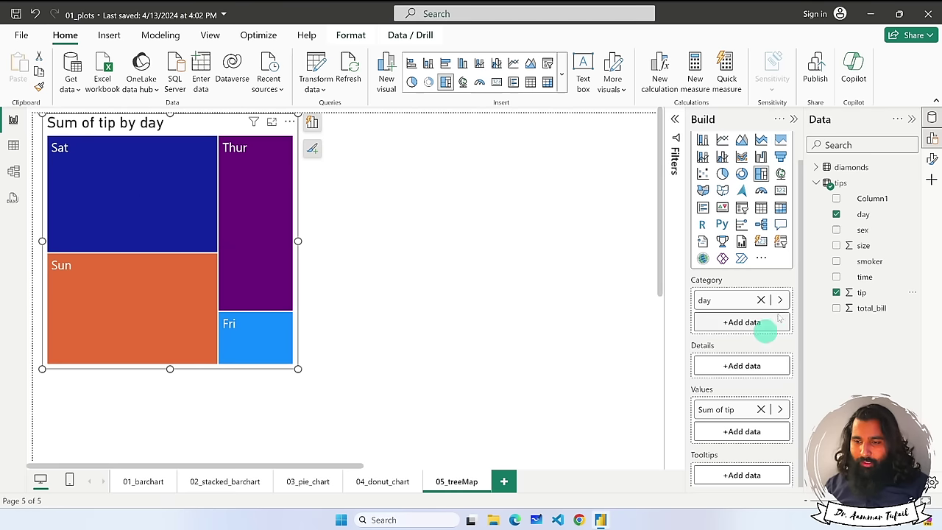
Add sex as the treemap's details, trying it without the day category before restoring day.
{"action": "left_click", "coordinate": [837, 230]}
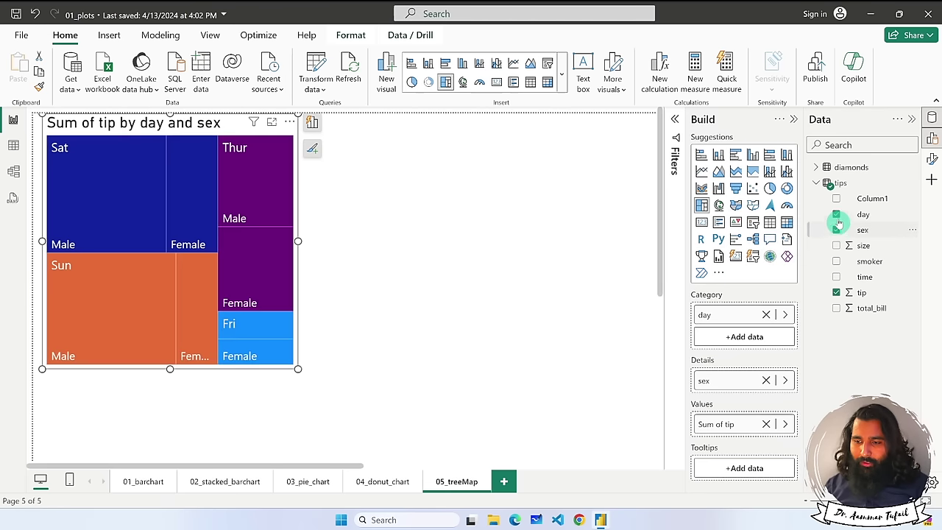
{"action": "left_click", "coordinate": [837, 215]}
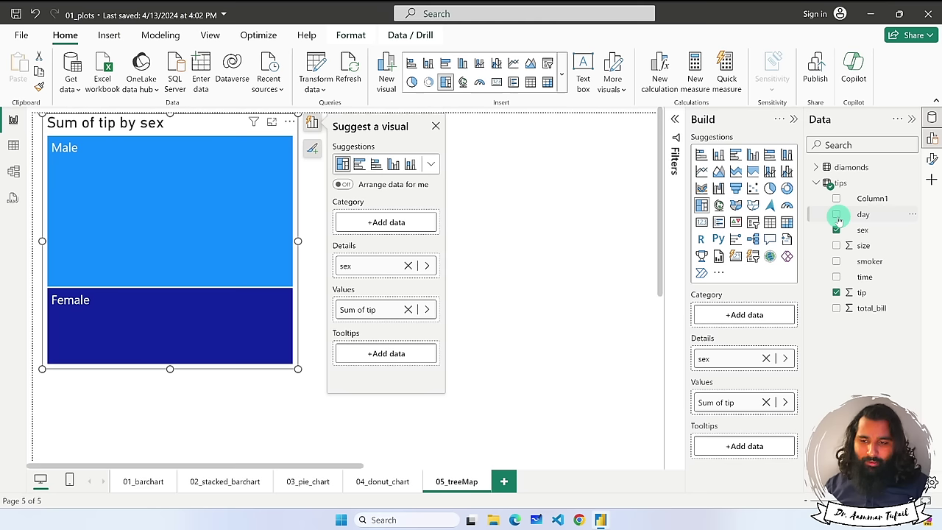
{"action": "left_click", "coordinate": [837, 215]}
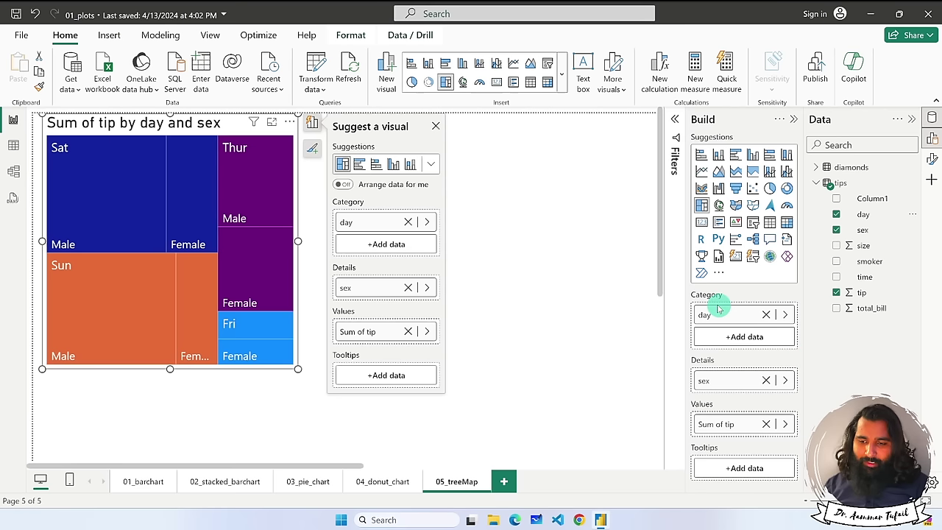
Inspect the Male and Female tiles within Sat and Sun, and widen the treemap by about a third.
{"action": "mouse_move", "coordinate": [719, 380]}
{"action": "left_mouse_down"}
{"action": "mouse_move", "coordinate": [711, 386]}
{"action": "mouse_move", "coordinate": [731, 391]}
{"action": "left_mouse_up"}
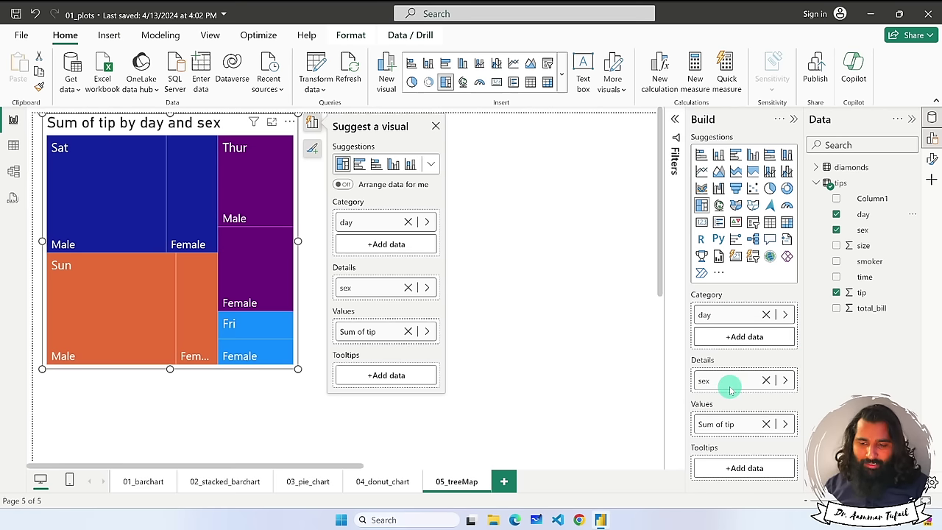
{"action": "left_click_drag", "start_coordinate": [715, 424], "coordinate": [278, 386]}
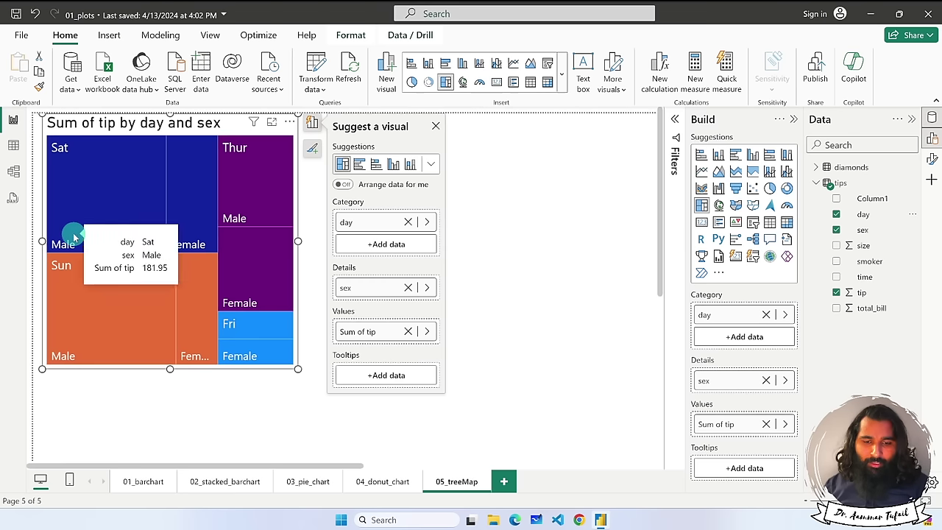
{"action": "mouse_move", "coordinate": [101, 230]}
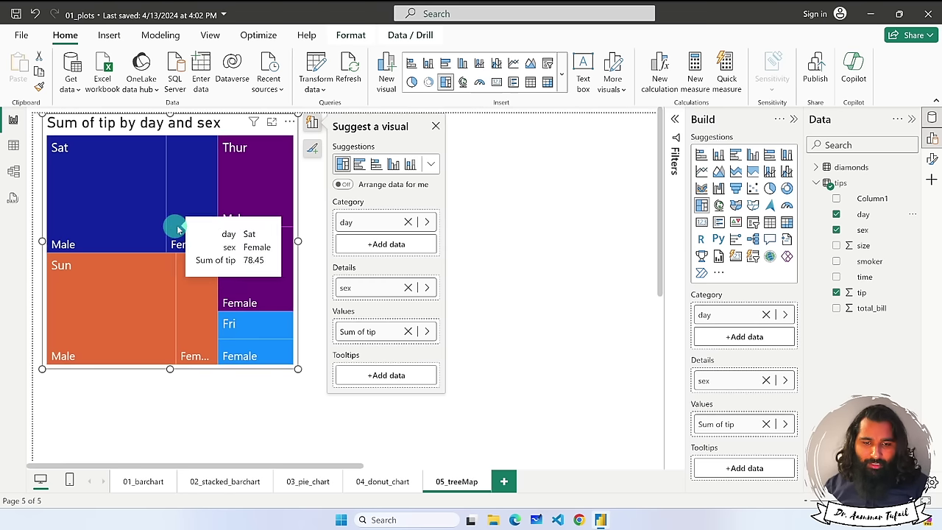
{"action": "mouse_move", "coordinate": [147, 297]}
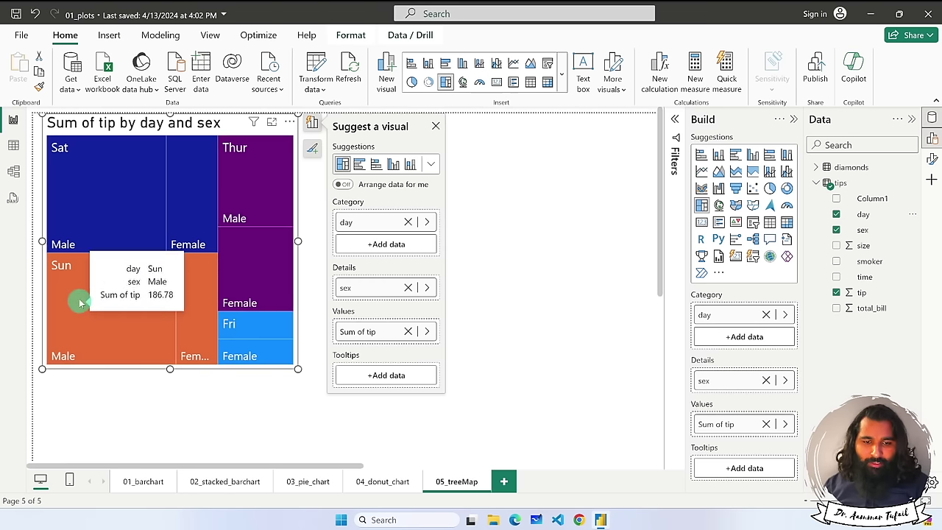
{"action": "mouse_move", "coordinate": [196, 315]}
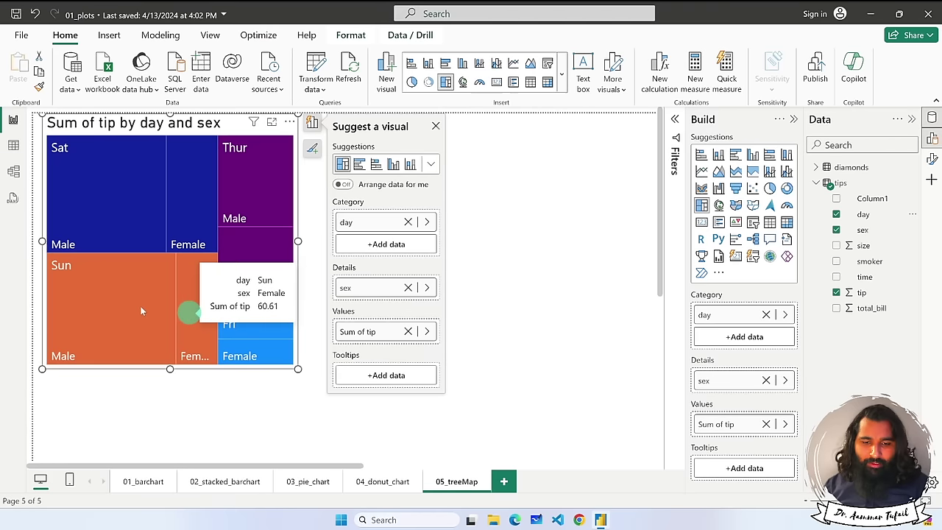
{"action": "mouse_move", "coordinate": [295, 359]}
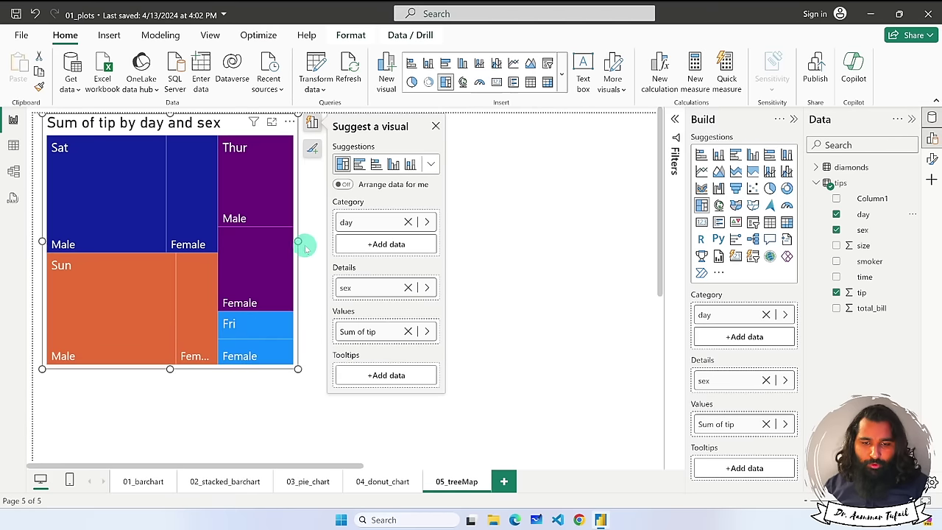
{"action": "left_click_drag", "start_coordinate": [300, 240], "coordinate": [385, 239]}
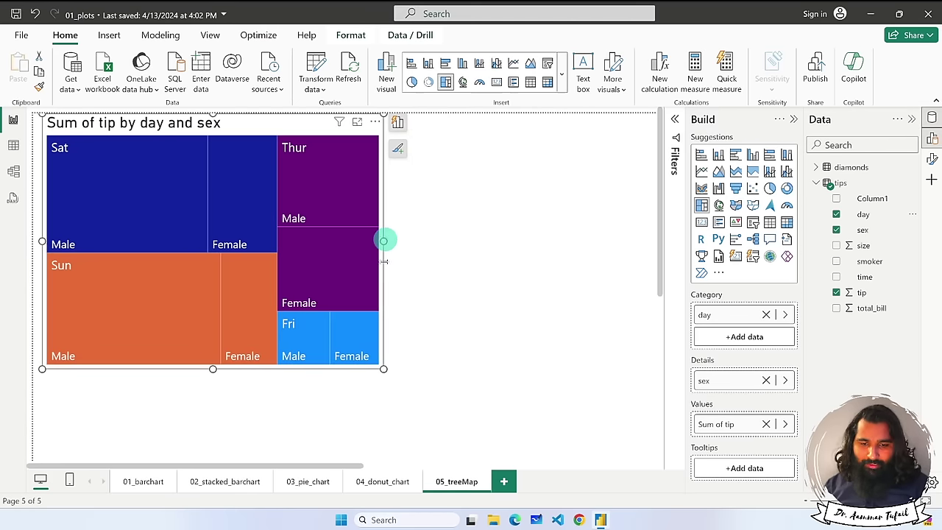
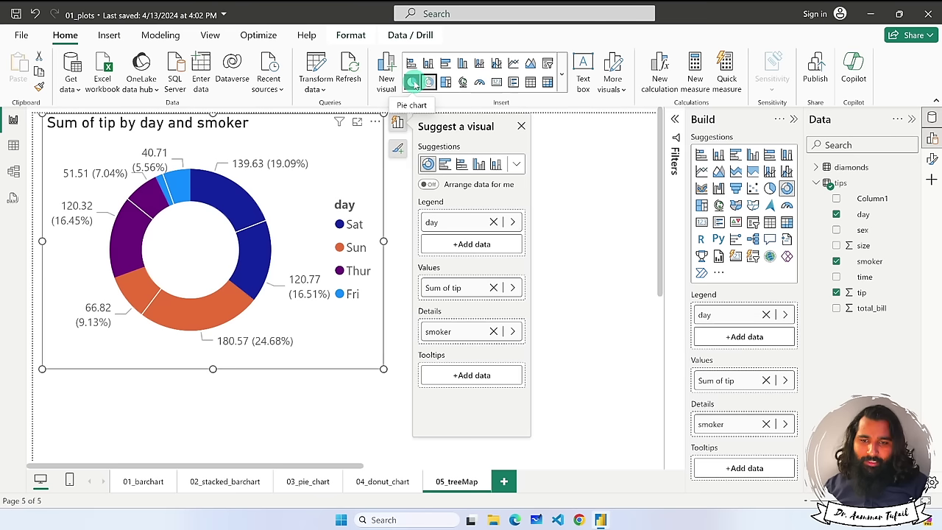
Try a pie chart for the sum of tip by day and smoker, and turn the visual back into a treemap.
{"action": "left_click", "coordinate": [413, 83]}
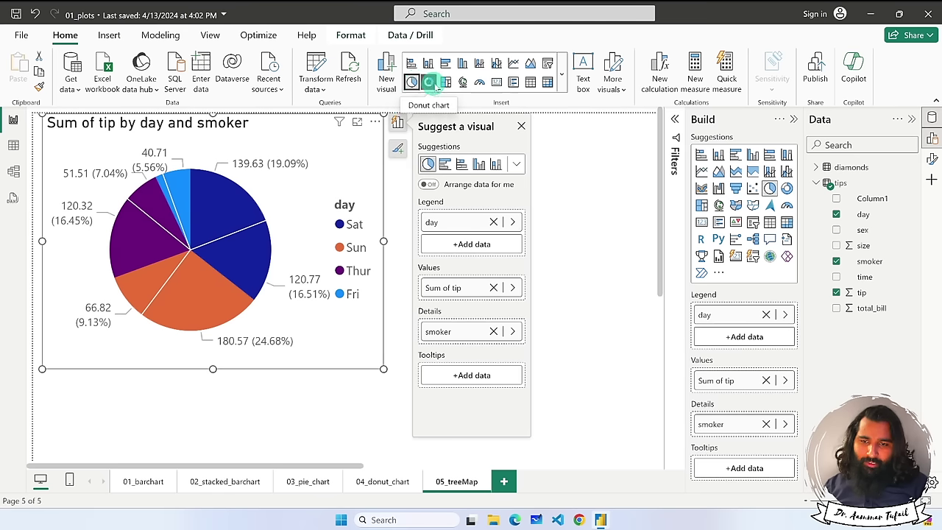
{"action": "left_click", "coordinate": [444, 84]}
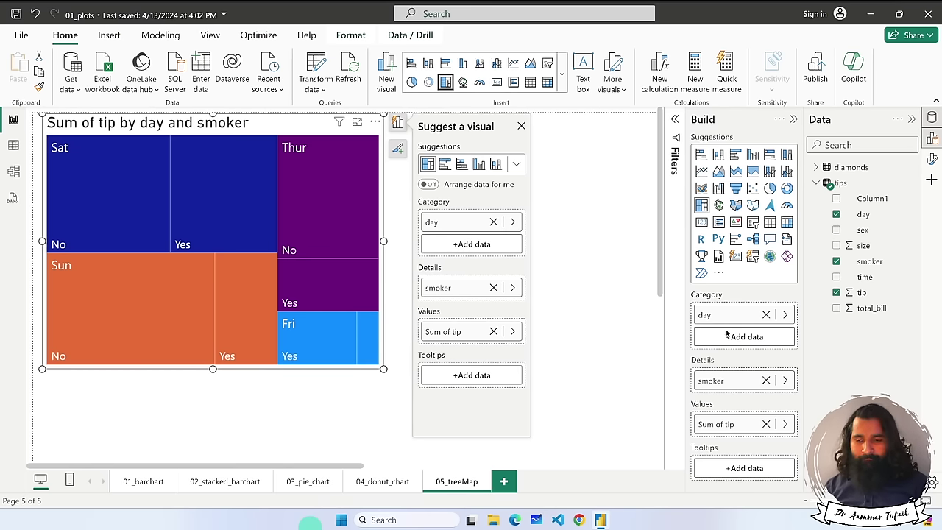
Add a new report page named 06_line_plot.
{"action": "left_click", "coordinate": [503, 482]}
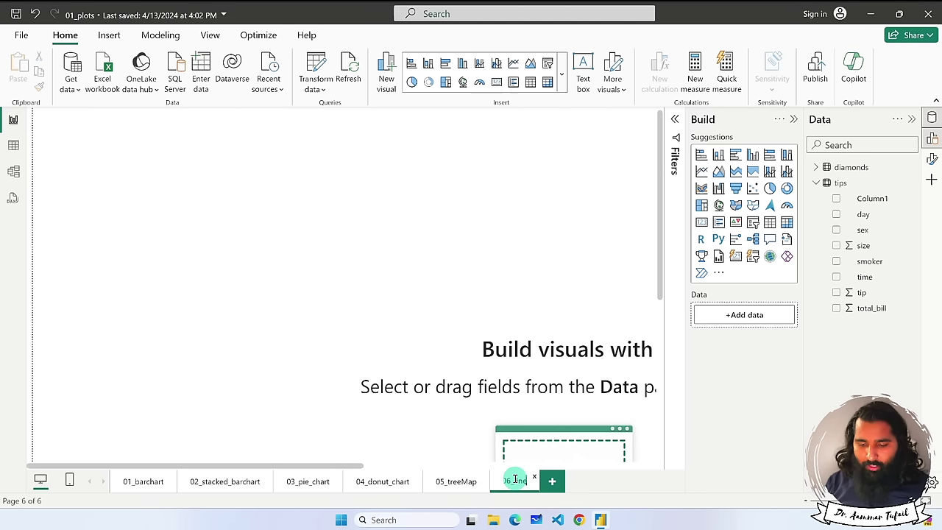
{"action": "key", "text": "Return"}
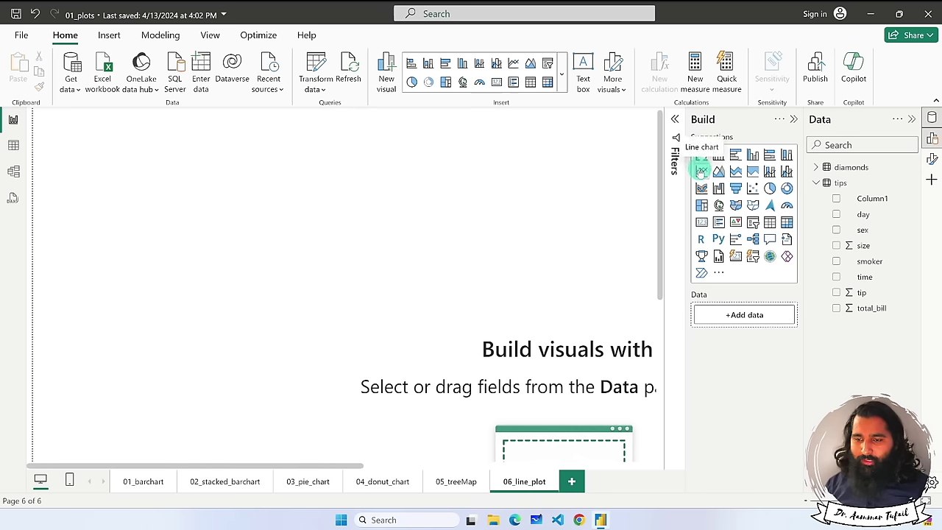
Insert a line chart with day on the x-axis and the sum of tip on the y-axis, and enlarge it.
{"action": "left_click", "coordinate": [702, 171]}
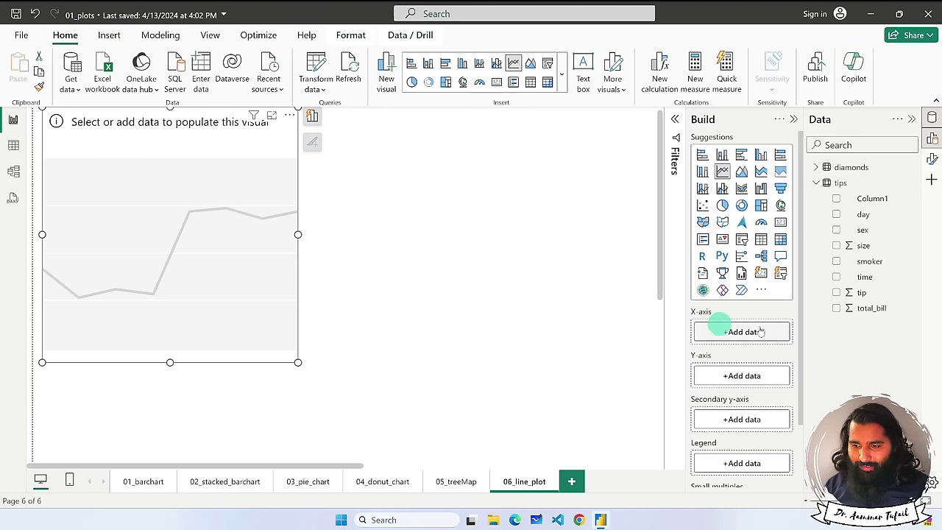
{"action": "scroll", "coordinate": [770, 324], "scroll_direction": "down", "scroll_amount": 2}
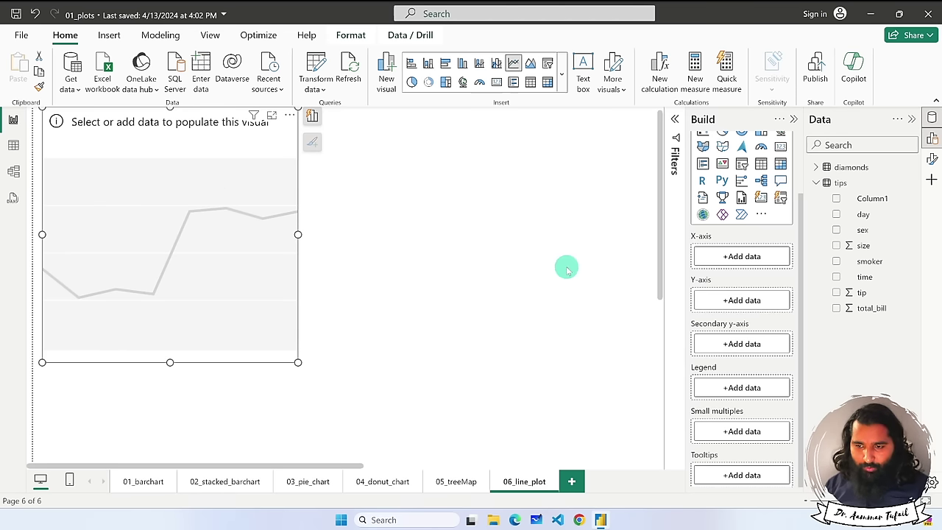
{"action": "left_click", "coordinate": [738, 258]}
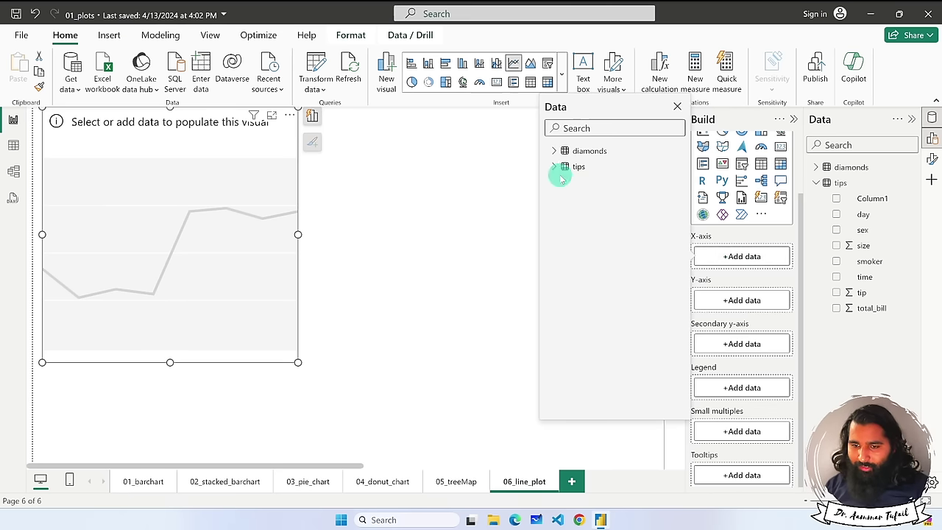
{"action": "left_click", "coordinate": [508, 212]}
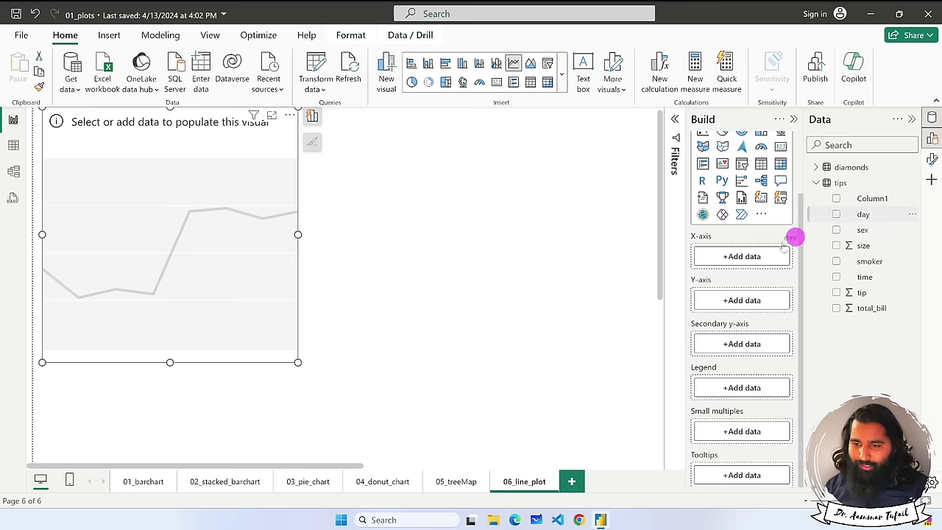
{"action": "left_click_drag", "start_coordinate": [758, 255], "coordinate": [759, 255]}
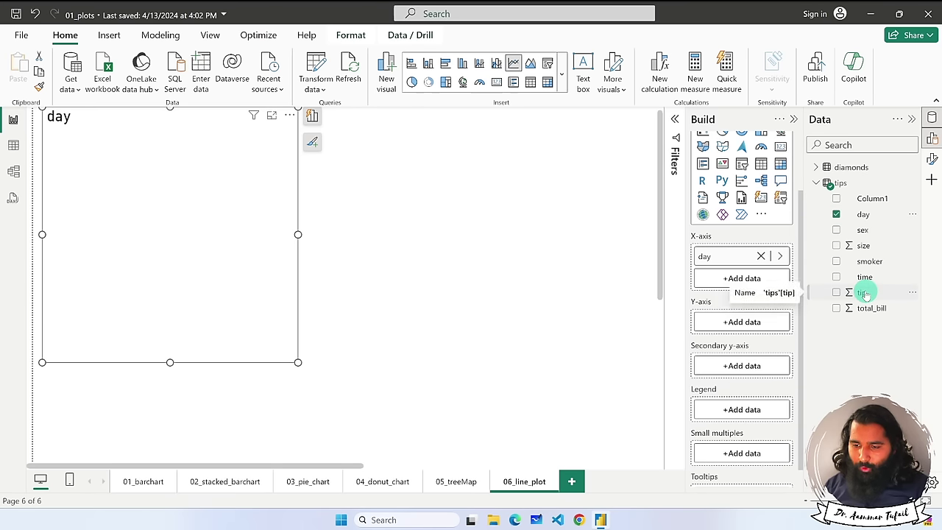
{"action": "left_click_drag", "start_coordinate": [804, 329], "coordinate": [742, 318]}
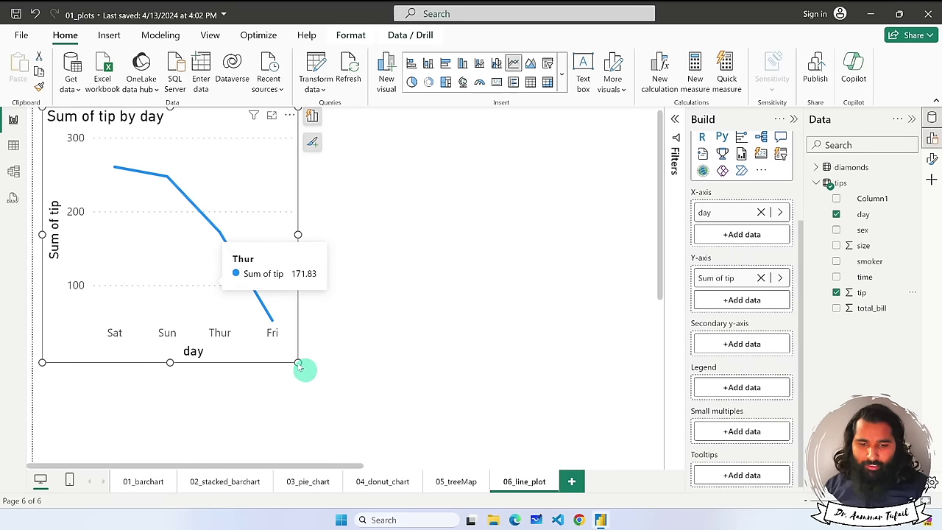
{"action": "left_click_drag", "start_coordinate": [298, 364], "coordinate": [469, 410]}
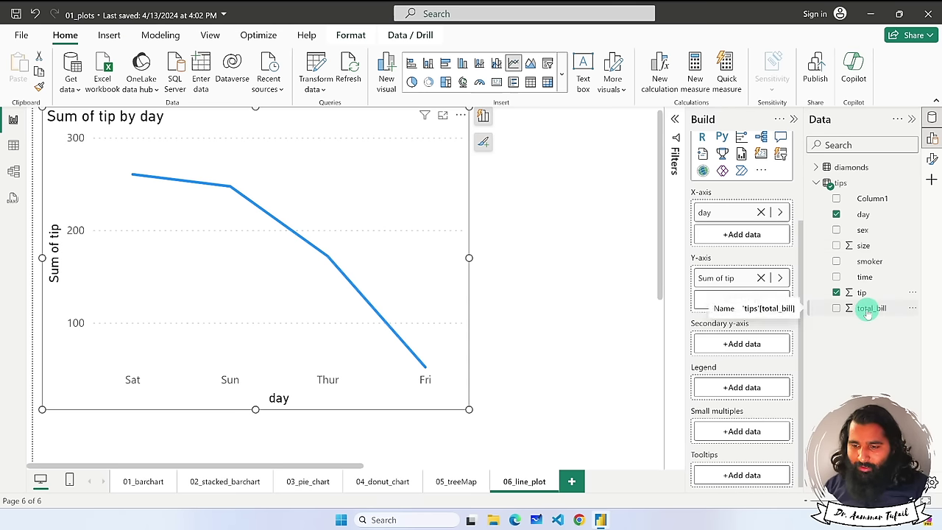
Add total_bill as the secondary y-axis, summarize both tip and total_bill as Average, and inspect the daily values.
{"action": "left_click_drag", "start_coordinate": [849, 308], "coordinate": [749, 343]}
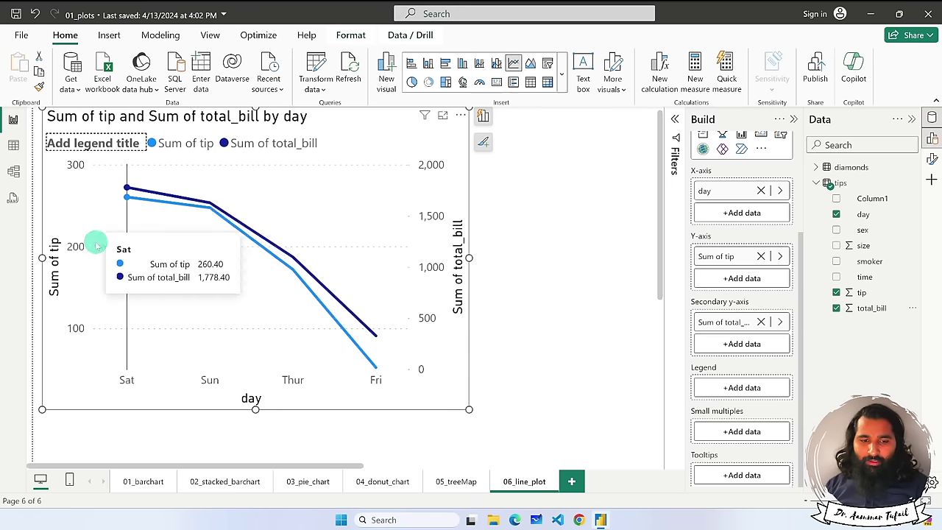
{"action": "left_click", "coordinate": [780, 257]}
{"action": "left_click", "coordinate": [876, 290]}
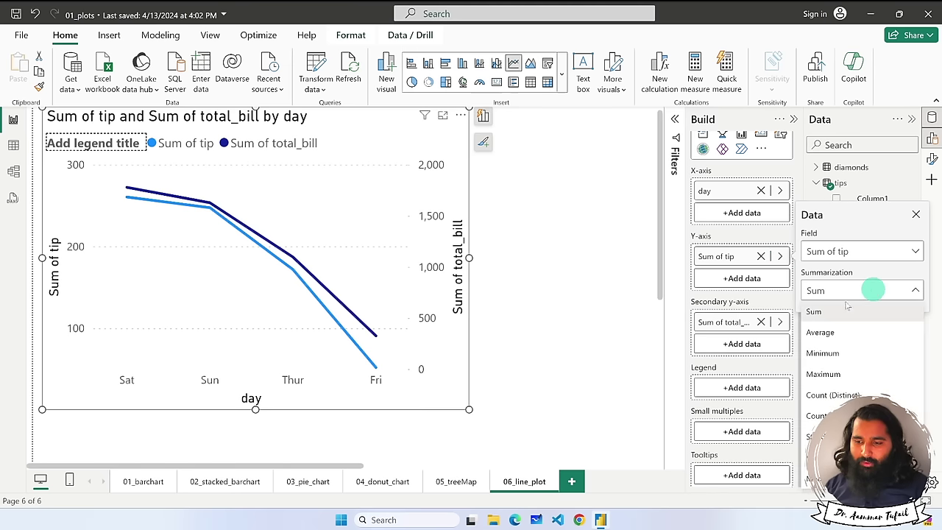
{"action": "left_click", "coordinate": [824, 331]}
{"action": "left_click", "coordinate": [780, 322]}
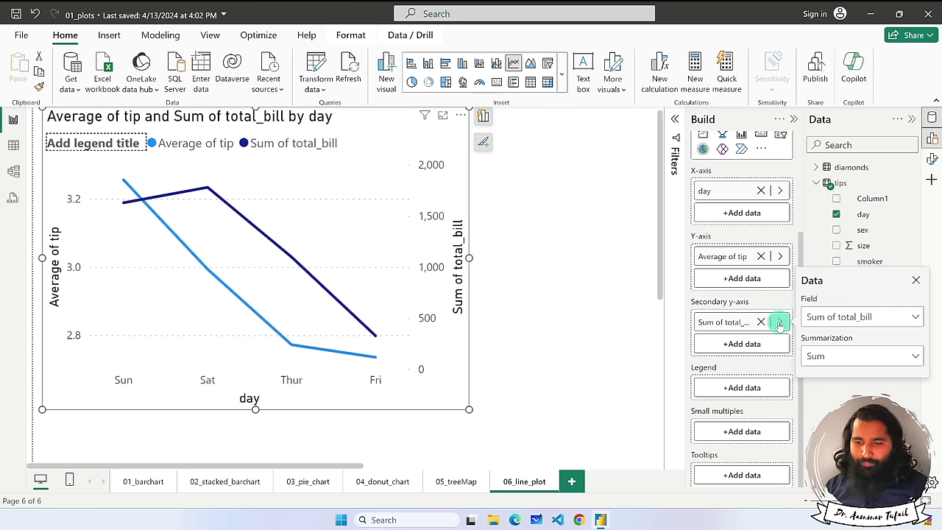
{"action": "left_click", "coordinate": [827, 356]}
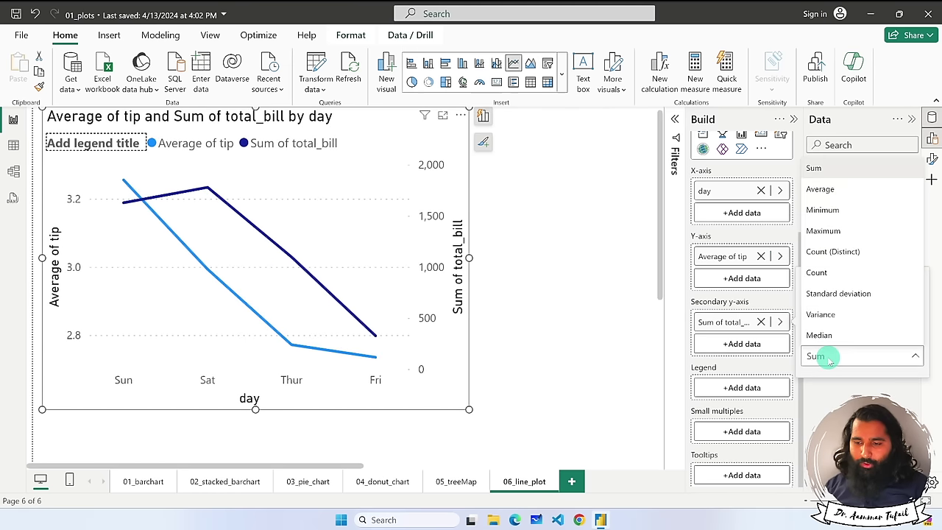
{"action": "left_click", "coordinate": [840, 193]}
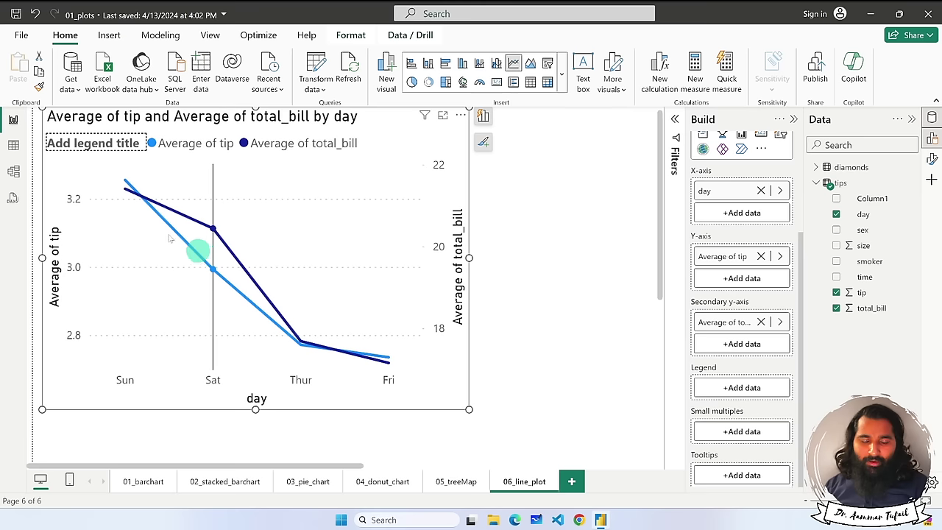
{"action": "mouse_move", "coordinate": [129, 200]}
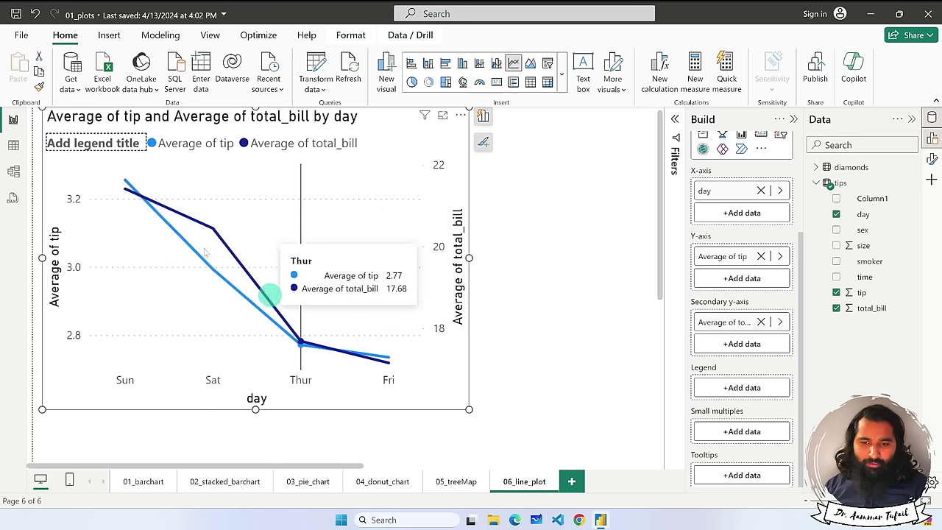
Return the tip and total_bill summarizations to Sum, and remove total_bill from the line chart.
{"action": "left_click", "coordinate": [782, 257]}
{"action": "left_click", "coordinate": [822, 290]}
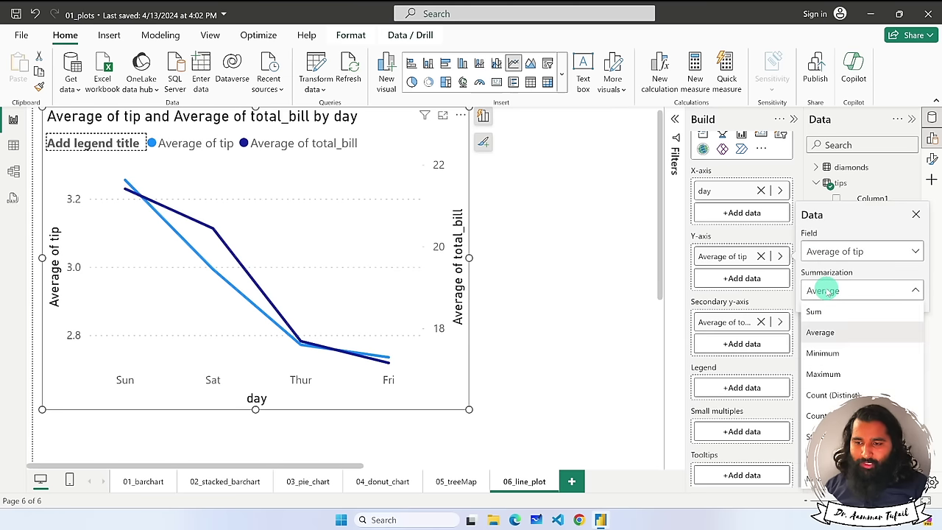
{"action": "left_click", "coordinate": [819, 314]}
{"action": "left_click", "coordinate": [780, 322]}
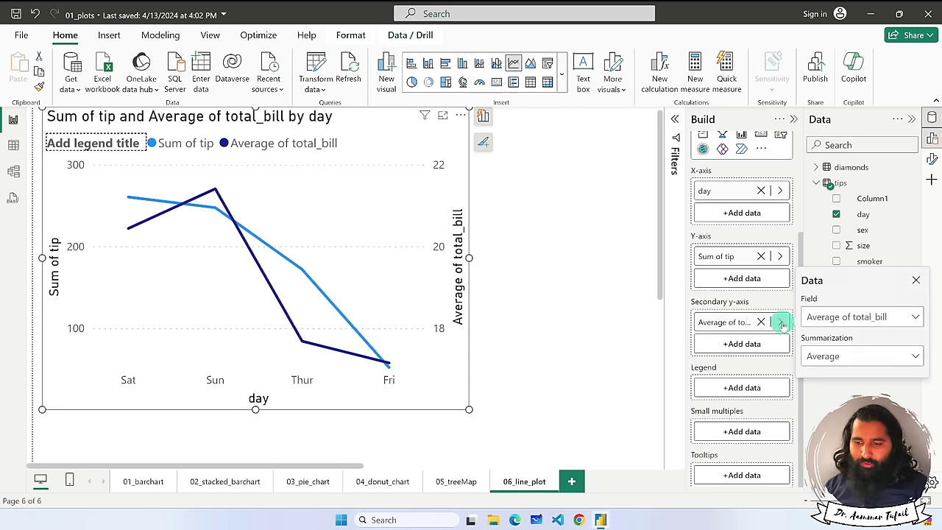
{"action": "left_click", "coordinate": [830, 358]}
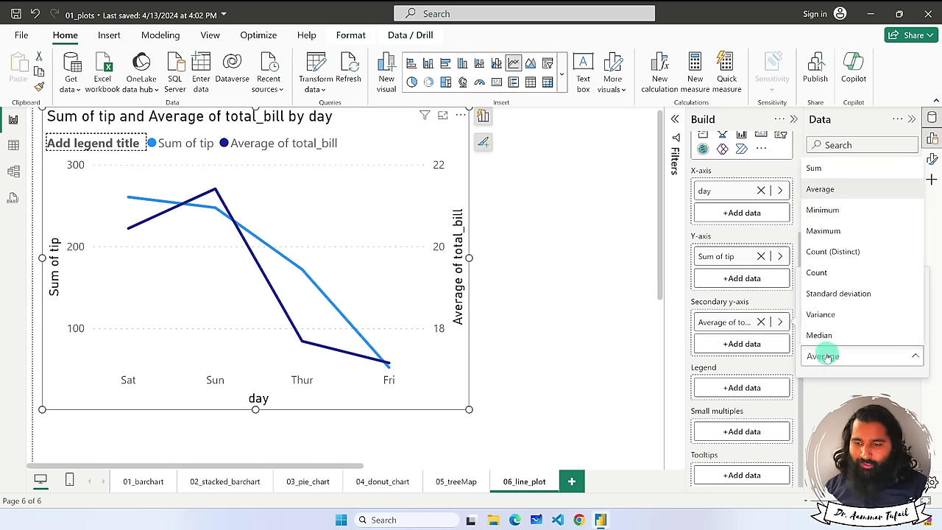
{"action": "left_click", "coordinate": [833, 170]}
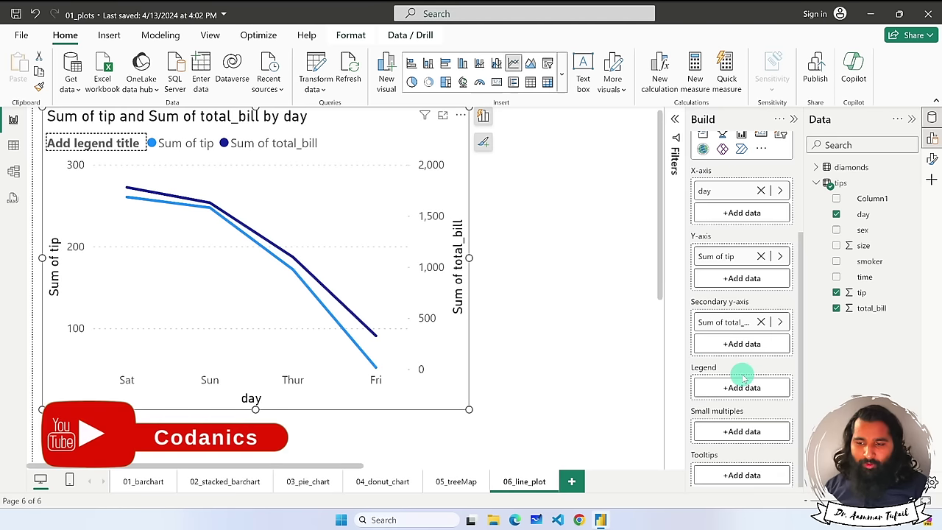
{"action": "left_click", "coordinate": [837, 308]}
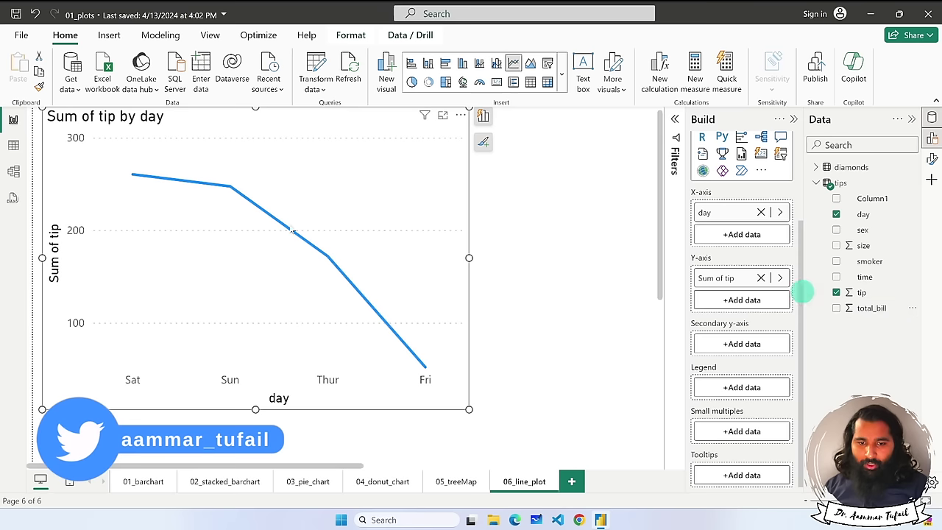
Split the tip line by sex using the legend, and inspect the Female and Male values by day.
{"action": "mouse_move", "coordinate": [171, 194]}
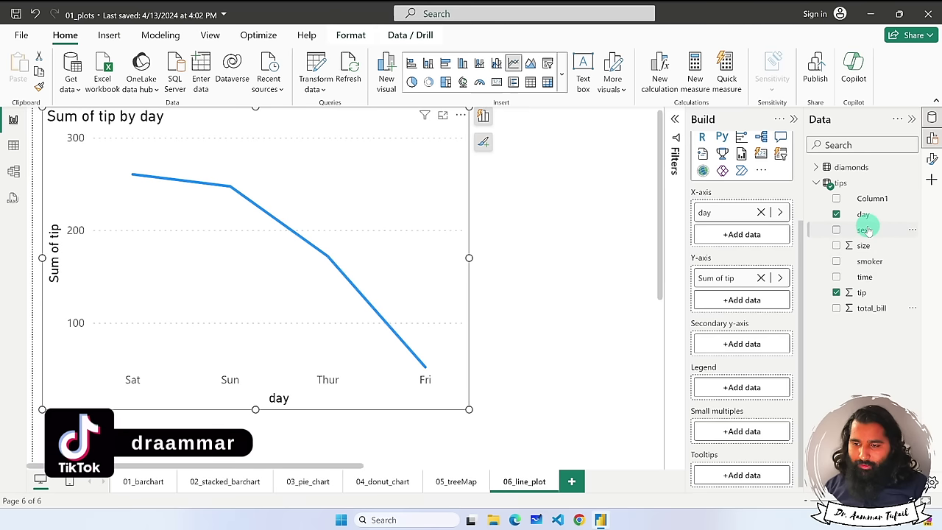
{"action": "left_click_drag", "start_coordinate": [865, 230], "coordinate": [727, 389]}
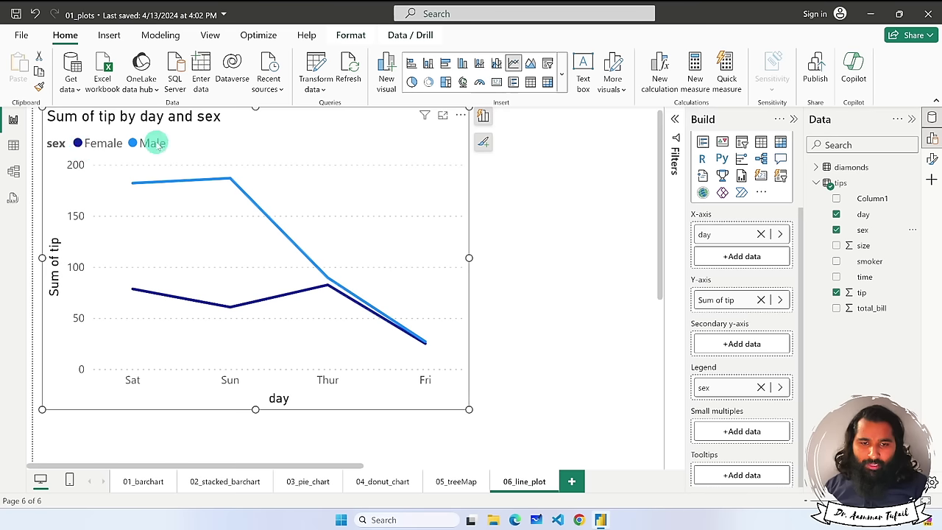
{"action": "mouse_move", "coordinate": [199, 258]}
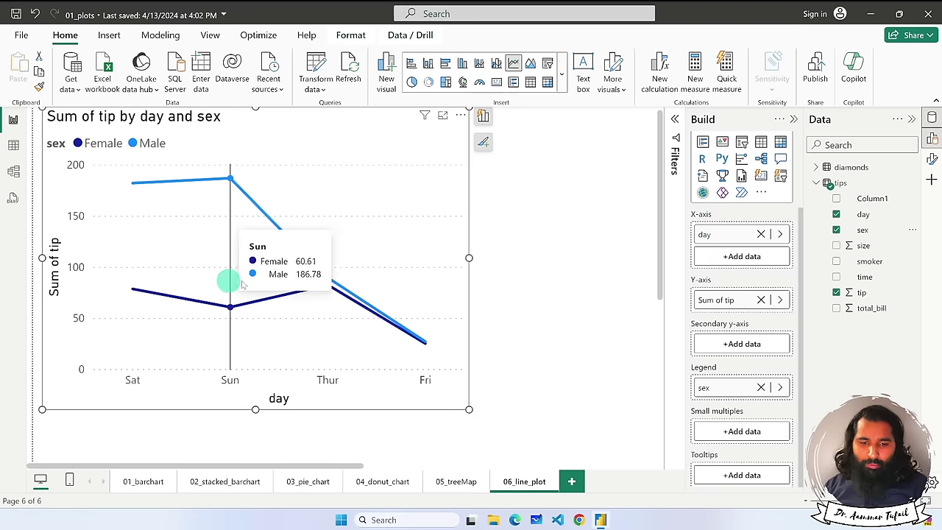
Try smoker and time as the line chart's legend, inspecting the values by time, and restore sex as the legend.
{"action": "left_click", "coordinate": [779, 387]}
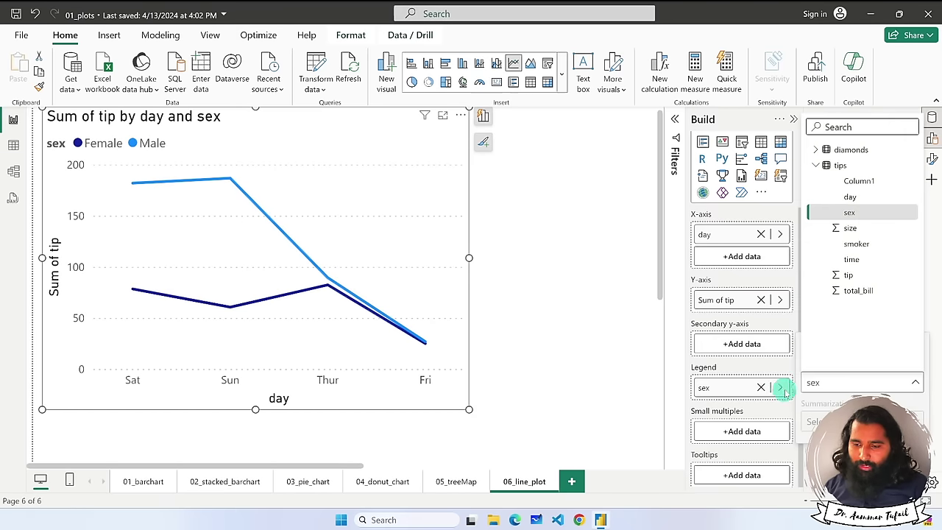
{"action": "left_click", "coordinate": [857, 217]}
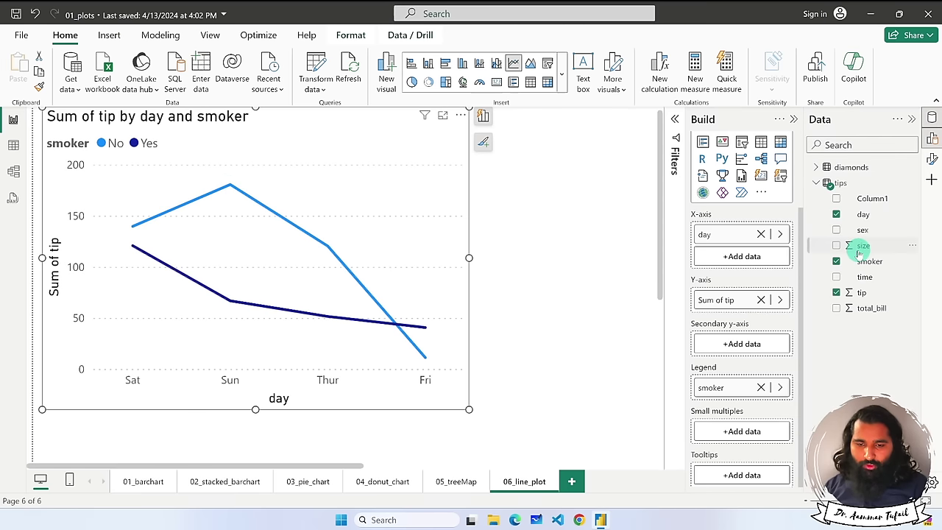
{"action": "left_click", "coordinate": [781, 389]}
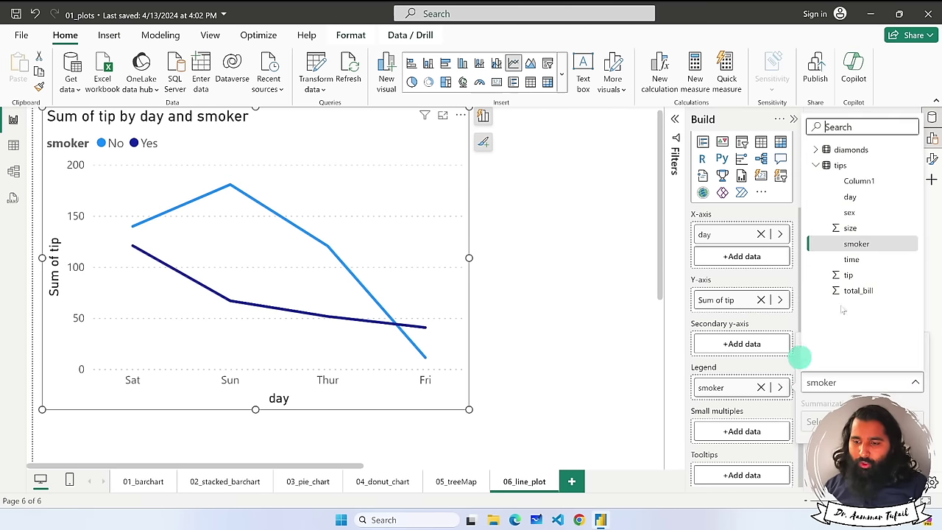
{"action": "left_click", "coordinate": [864, 264]}
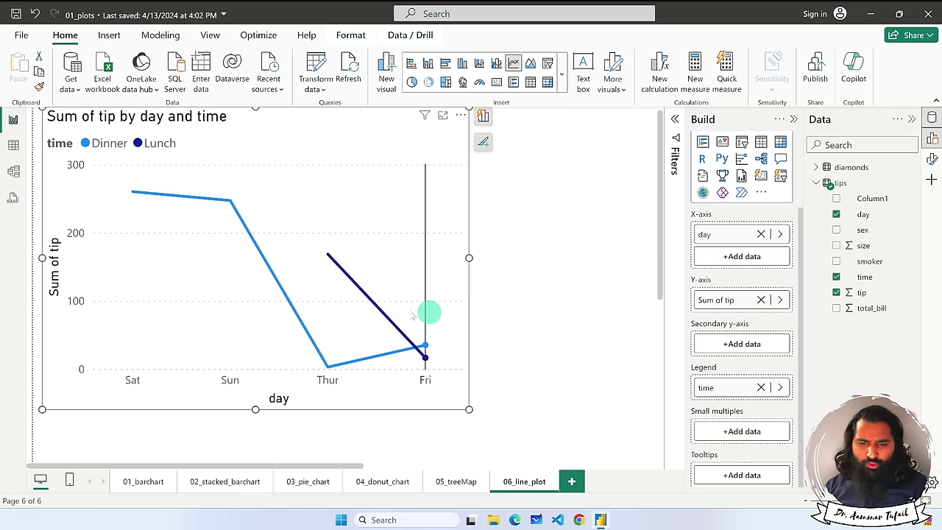
{"action": "mouse_move", "coordinate": [341, 327]}
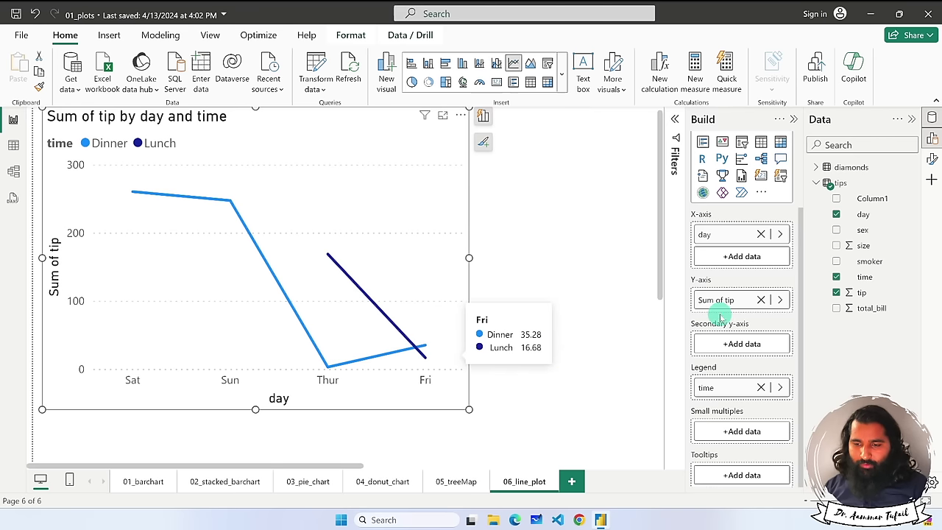
{"action": "left_click", "coordinate": [780, 387]}
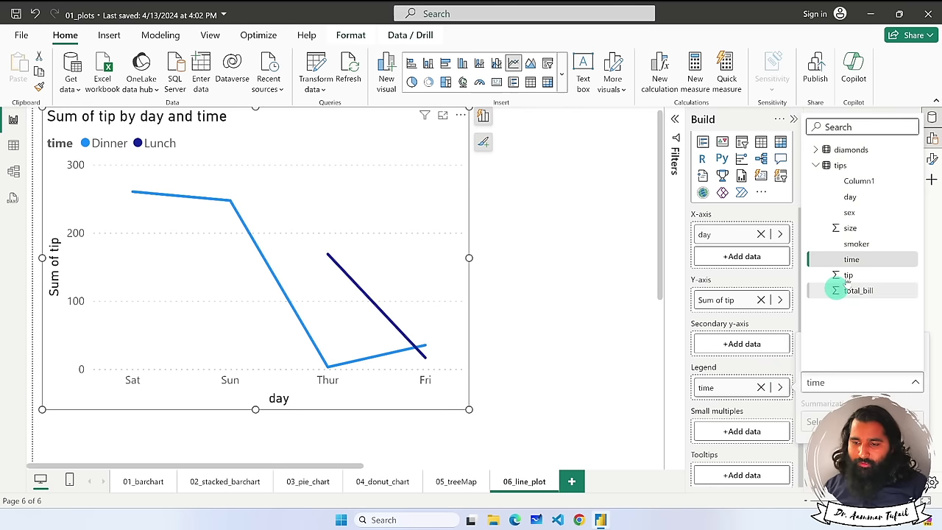
{"action": "left_click", "coordinate": [865, 213]}
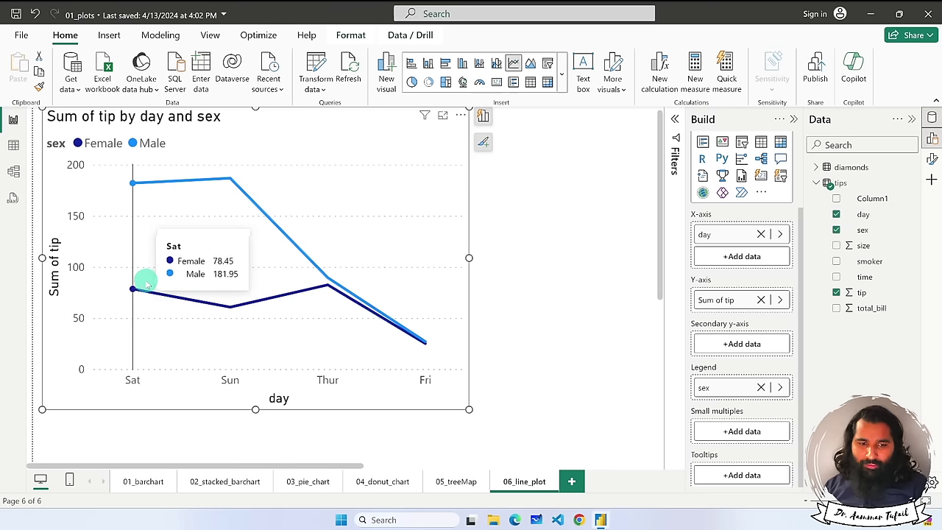
Change the line chart's y-axis field from tip to total_bill.
{"action": "left_click", "coordinate": [779, 299]}
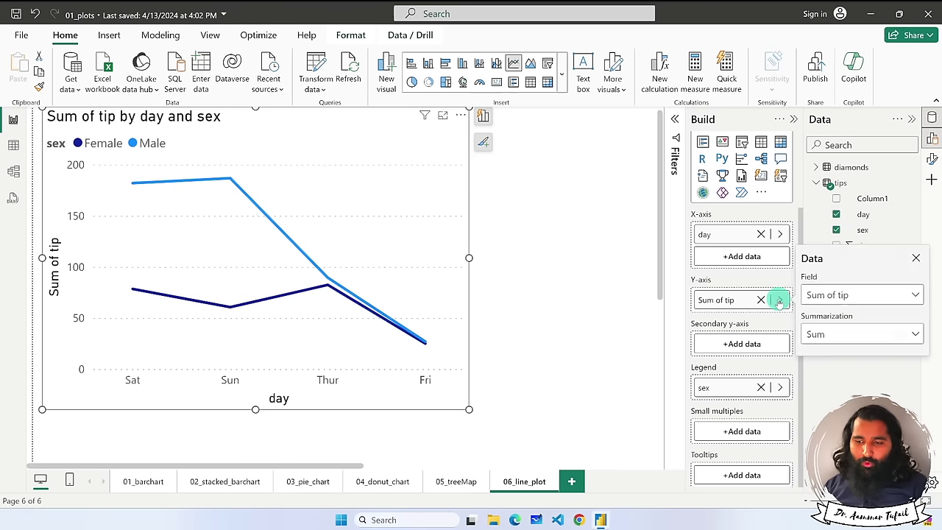
{"action": "left_click", "coordinate": [837, 296]}
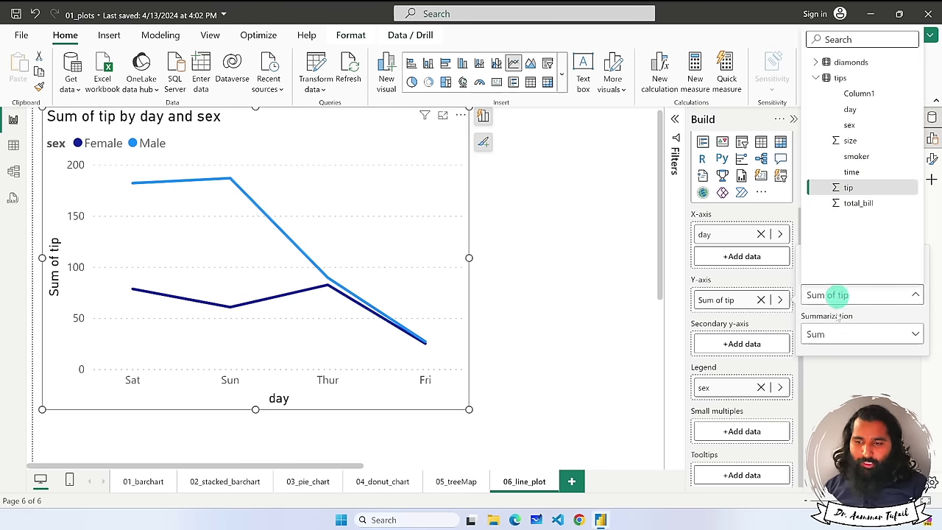
{"action": "left_click", "coordinate": [867, 204]}
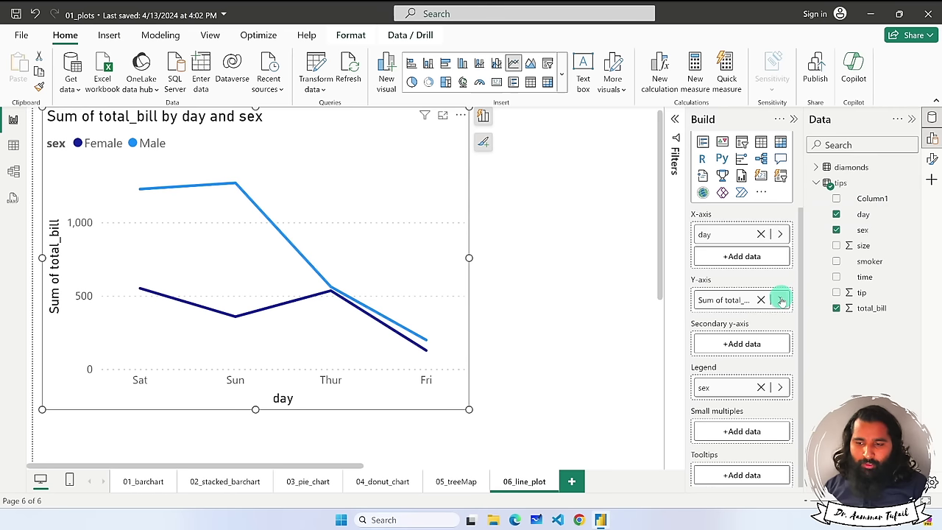
Add tip to the line chart's tooltips and change the y-axis field to tip.
{"action": "left_click", "coordinate": [836, 293]}
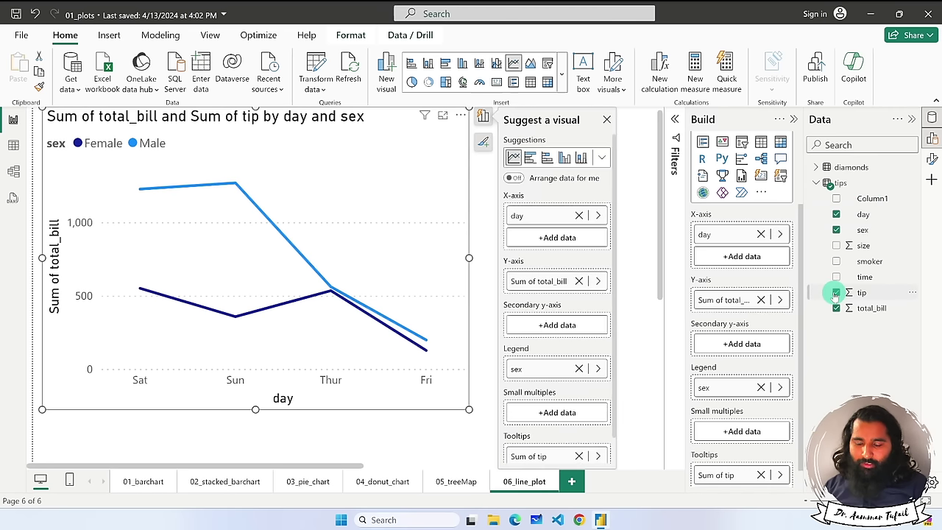
{"action": "left_click", "coordinate": [837, 308]}
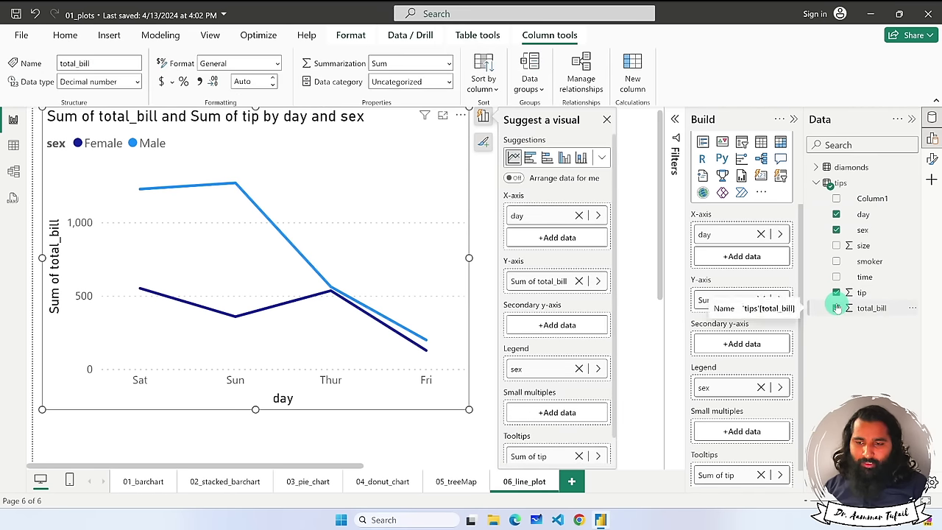
{"action": "left_click", "coordinate": [782, 299]}
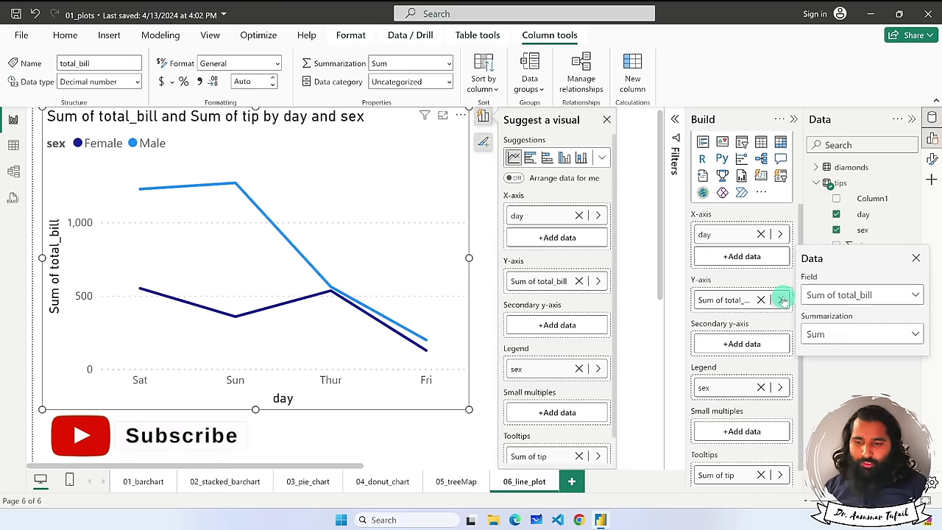
{"action": "left_click", "coordinate": [835, 294]}
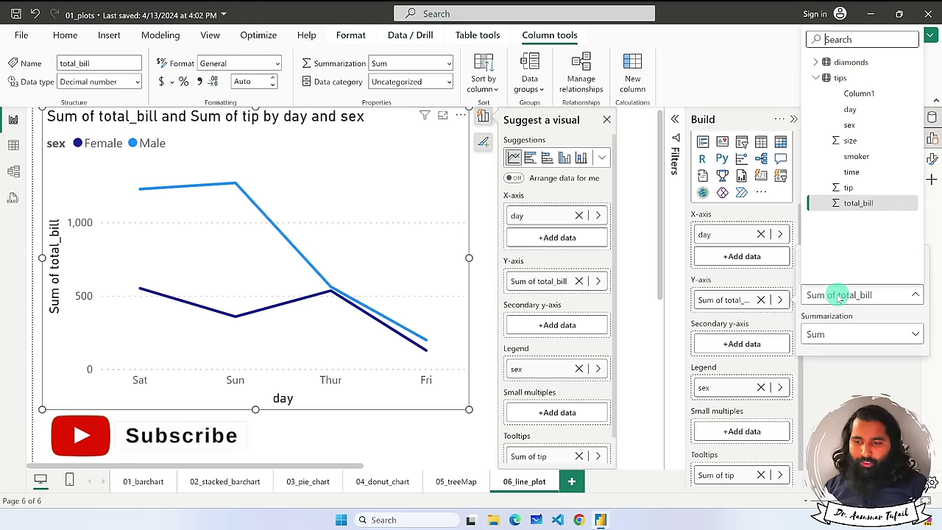
{"action": "left_click", "coordinate": [847, 188]}
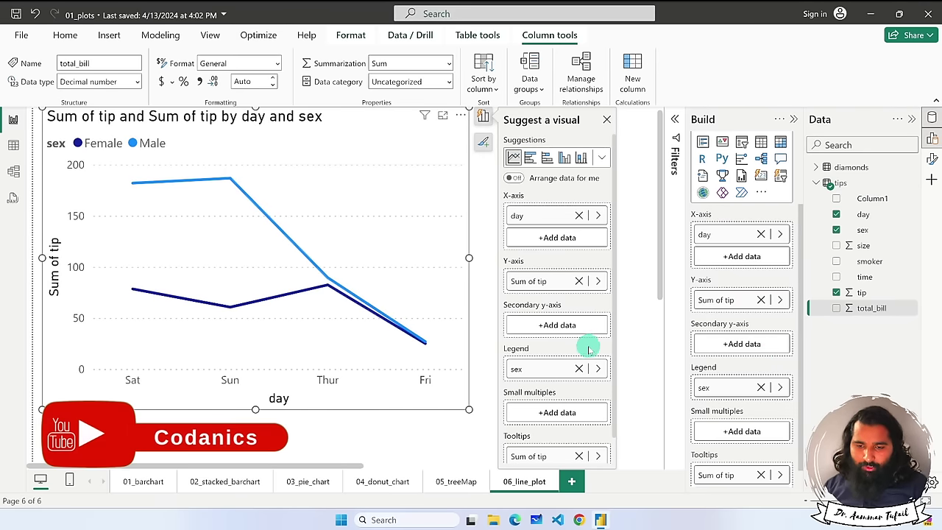
Try splitting the line chart into small multiples by smoker from the tips table, and remove smoker again.
{"action": "scroll", "coordinate": [738, 420], "scroll_direction": "down", "scroll_amount": 1}
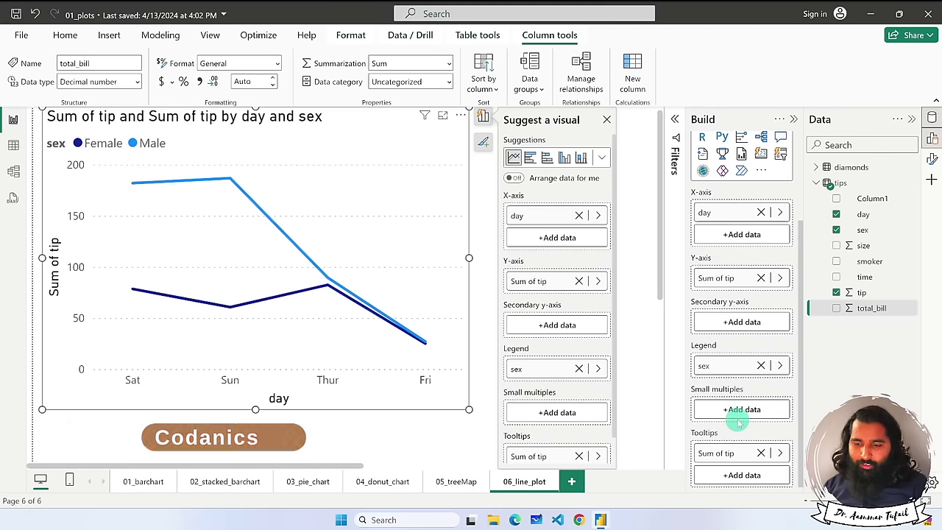
{"action": "left_click", "coordinate": [743, 410]}
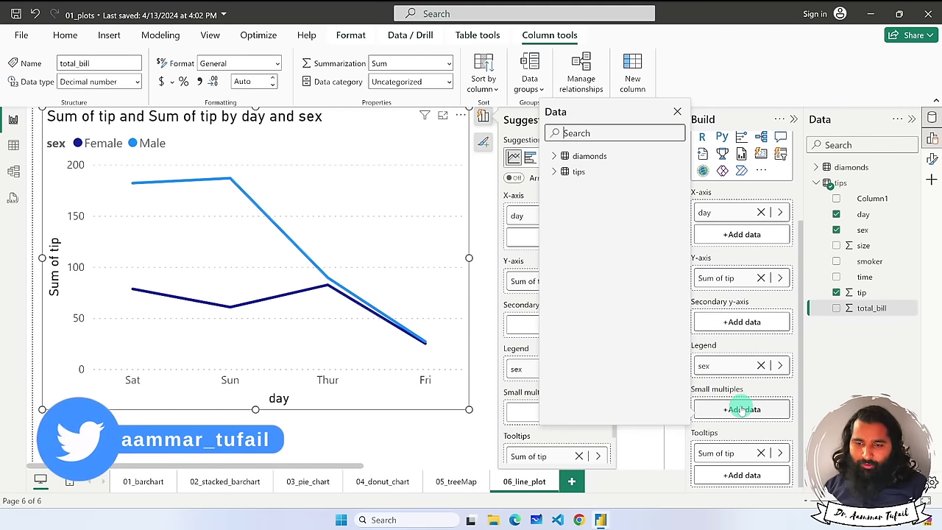
{"action": "left_click", "coordinate": [555, 172]}
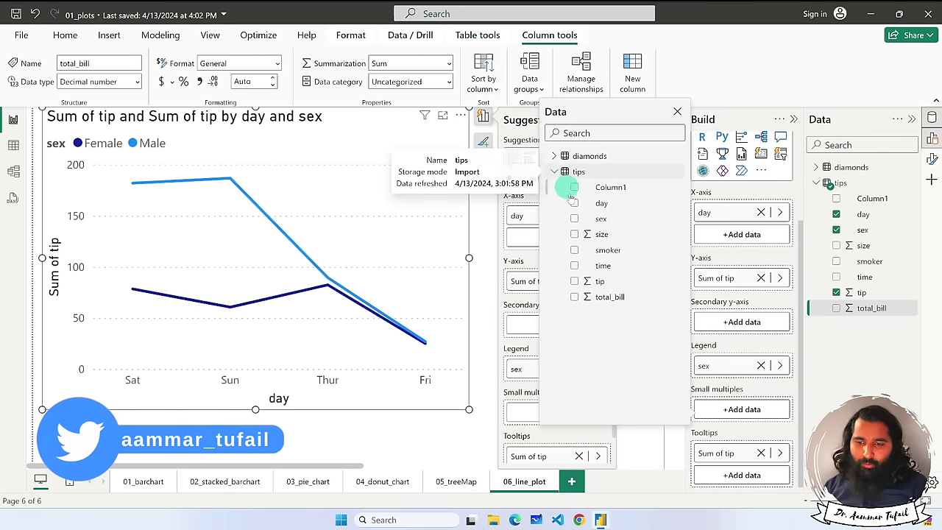
{"action": "left_click", "coordinate": [574, 251]}
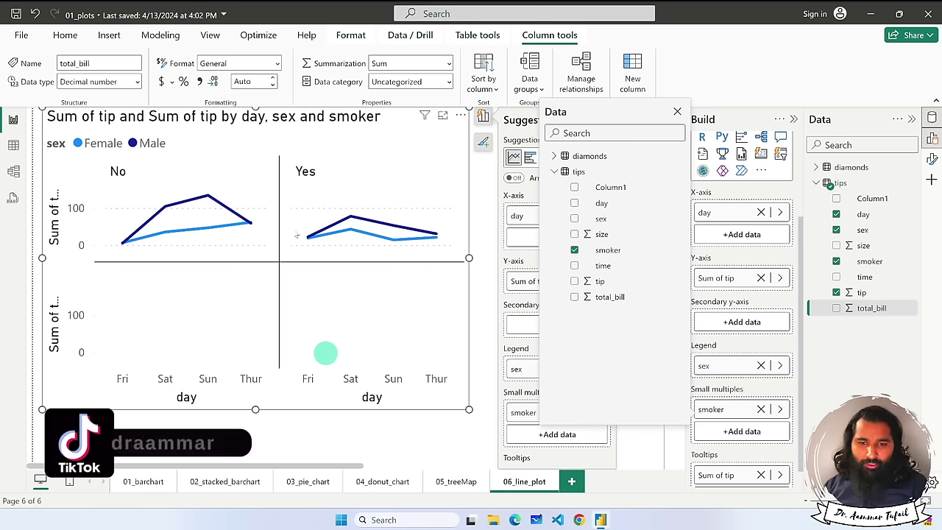
{"action": "left_click", "coordinate": [575, 251]}
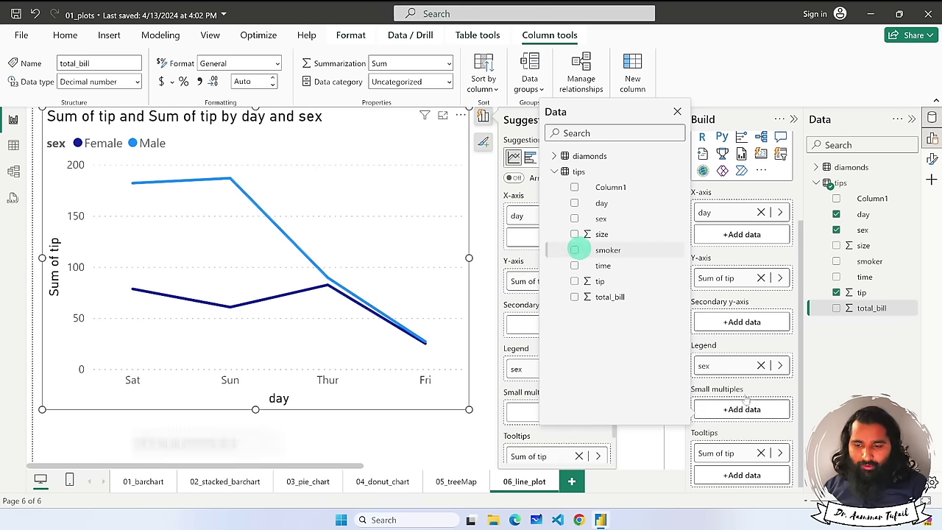
{"action": "left_click", "coordinate": [828, 398]}
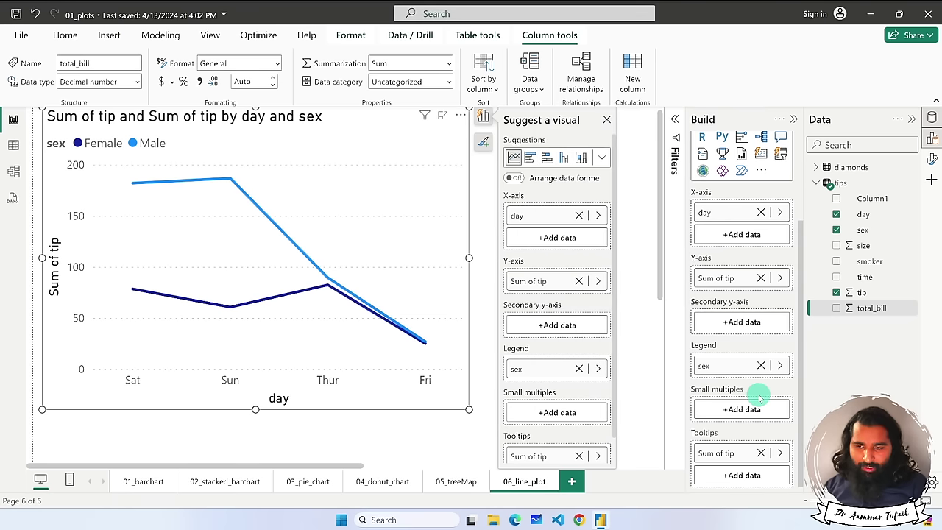
Try sex as the small multiples field on an enlarged line chart, and return sex to the legend.
{"action": "left_click", "coordinate": [838, 230]}
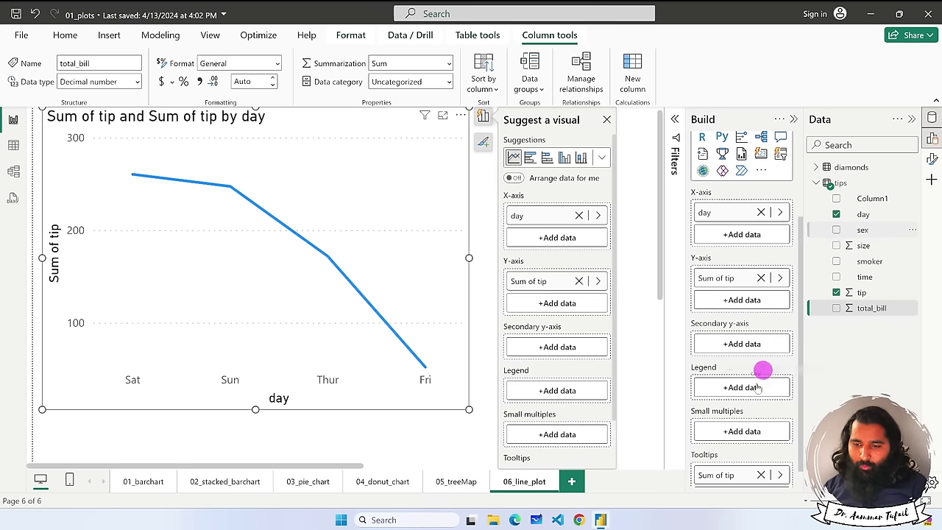
{"action": "left_click_drag", "start_coordinate": [743, 430], "coordinate": [744, 430]}
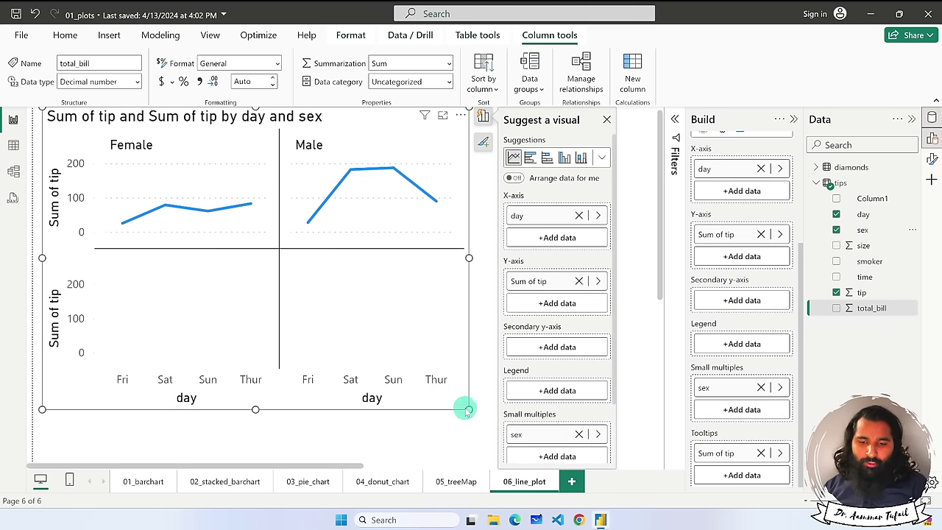
{"action": "left_click_drag", "start_coordinate": [467, 408], "coordinate": [508, 434]}
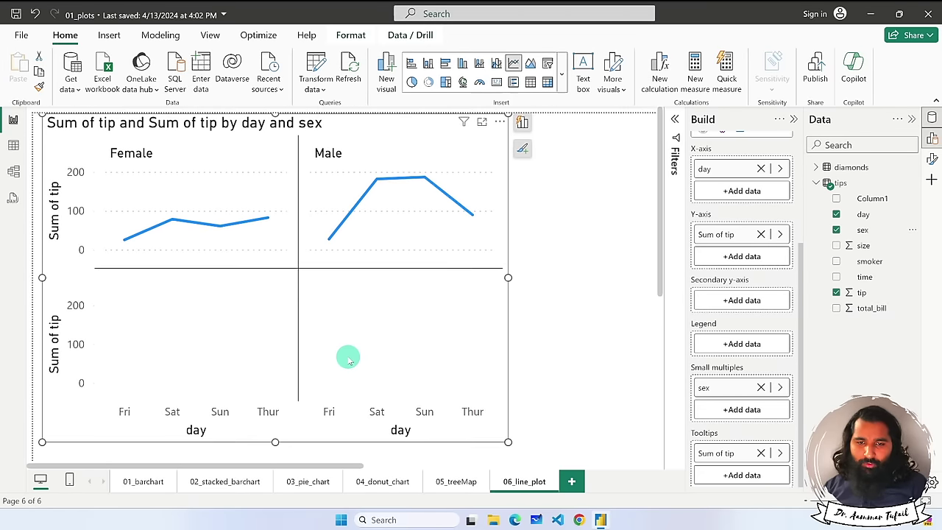
{"action": "scroll", "coordinate": [346, 357], "scroll_direction": "down", "scroll_amount": 3}
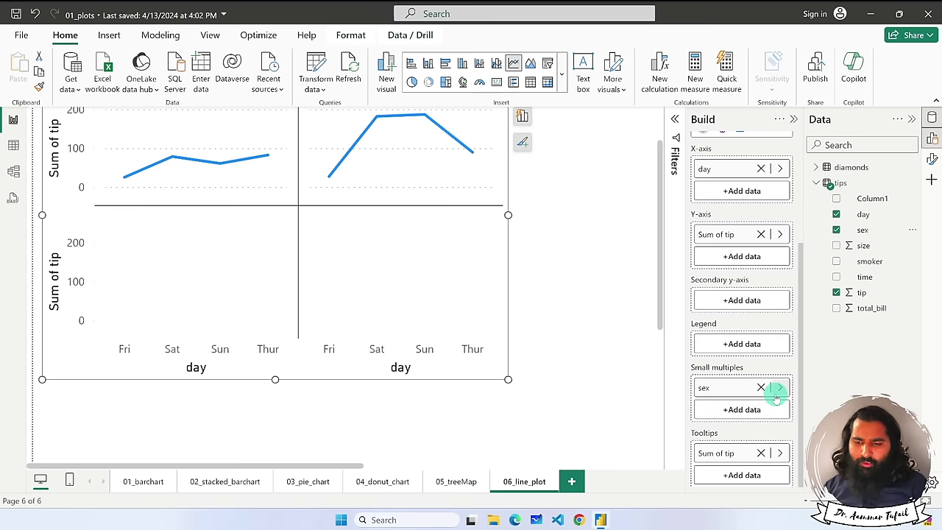
{"action": "left_click_drag", "start_coordinate": [733, 391], "coordinate": [733, 344]}
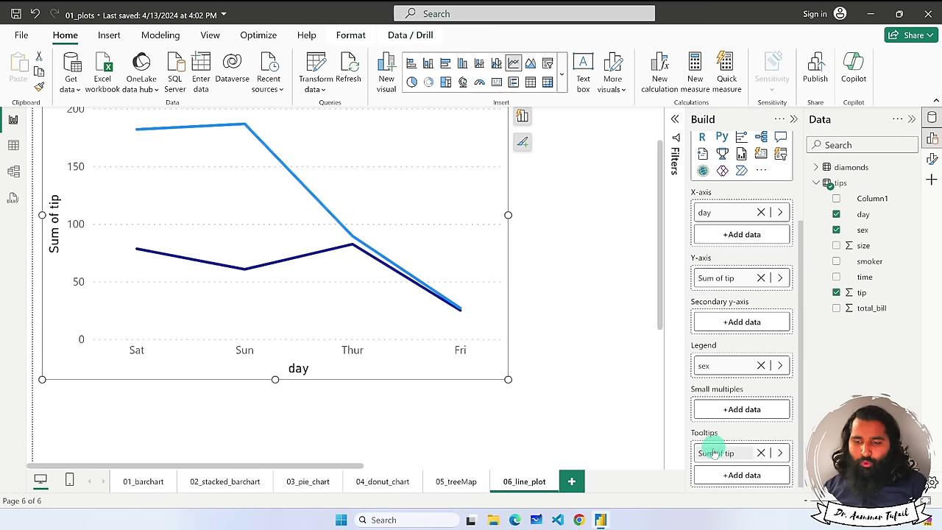
Try total_bill in place of tip as the line chart's tooltip field, and inspect the tooltips for Thursday and Sunday.
{"action": "mouse_move", "coordinate": [350, 250]}
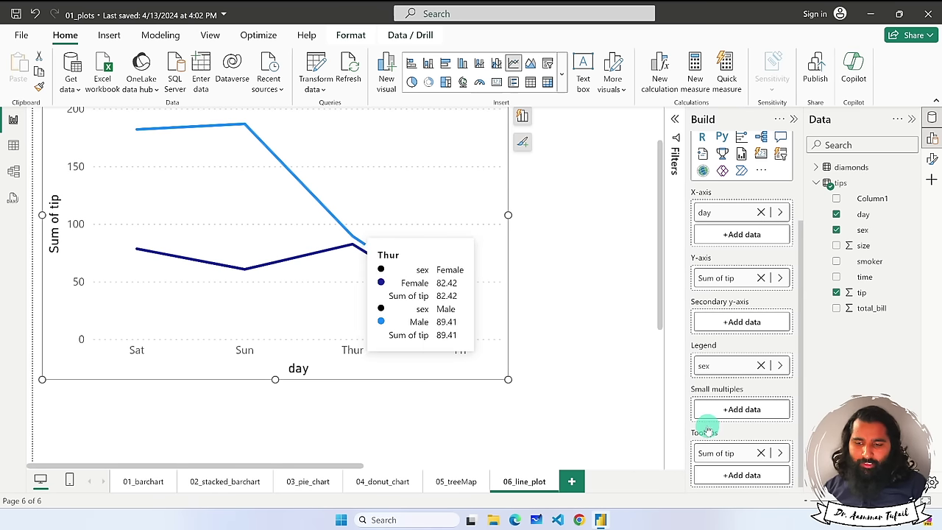
{"action": "left_click", "coordinate": [781, 454]}
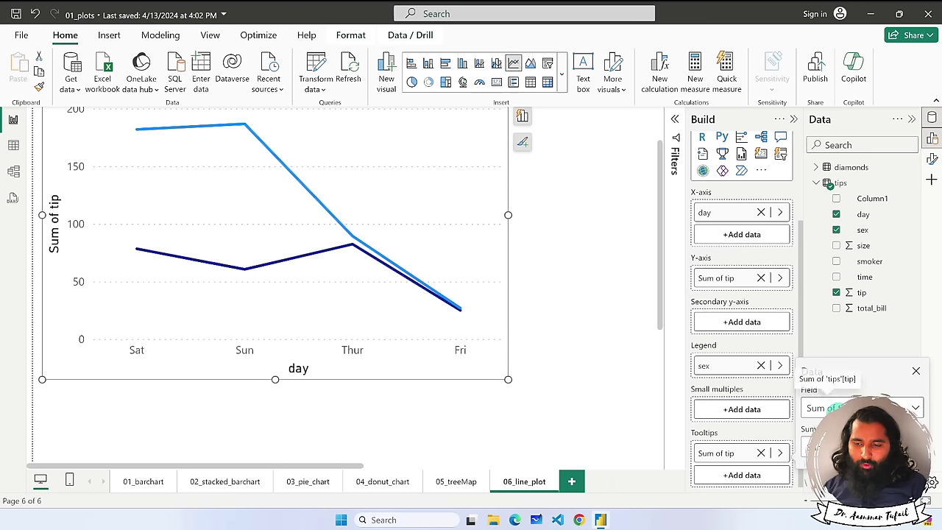
{"action": "left_click", "coordinate": [835, 408]}
{"action": "left_click", "coordinate": [854, 315]}
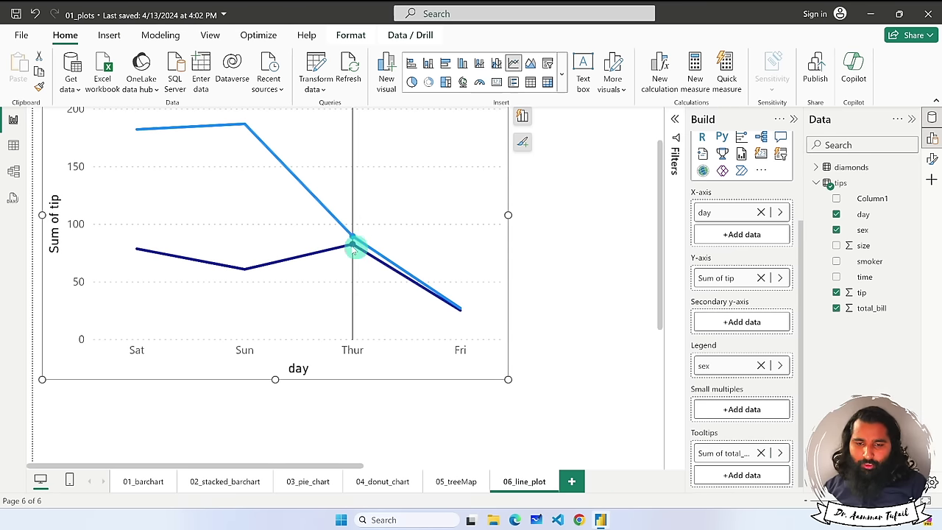
{"action": "mouse_move", "coordinate": [354, 251]}
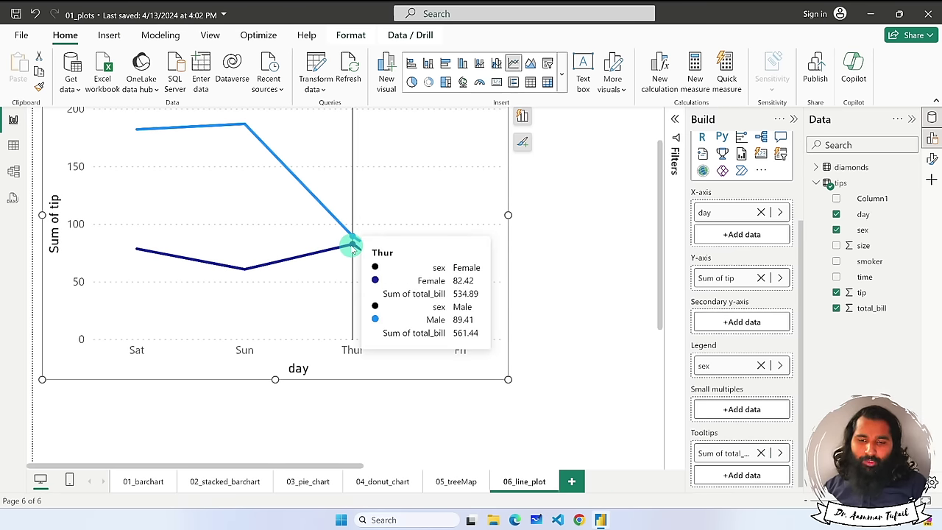
{"action": "mouse_move", "coordinate": [251, 259]}
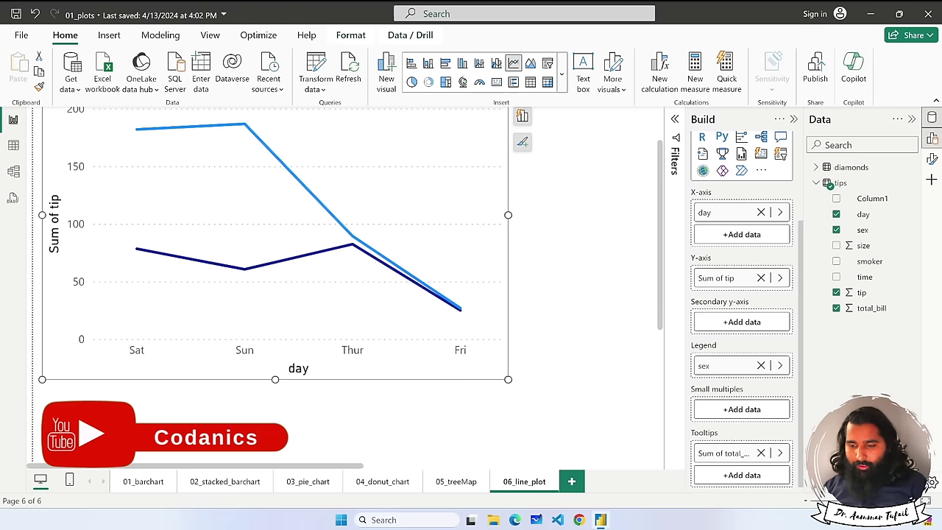
Try Average as the tooltip summarization of total_bill, and switch the tooltip field back to the sum of tip.
{"action": "left_click", "coordinate": [781, 453]}
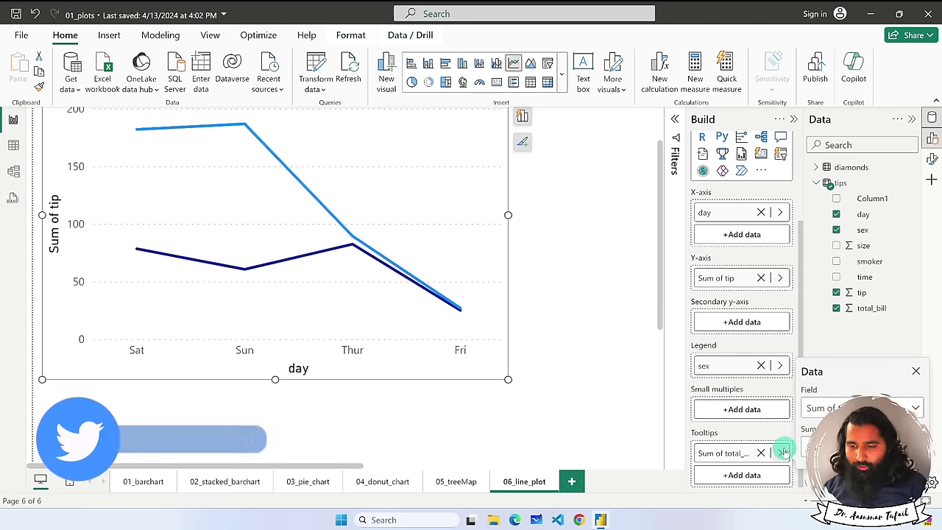
{"action": "left_click", "coordinate": [854, 407]}
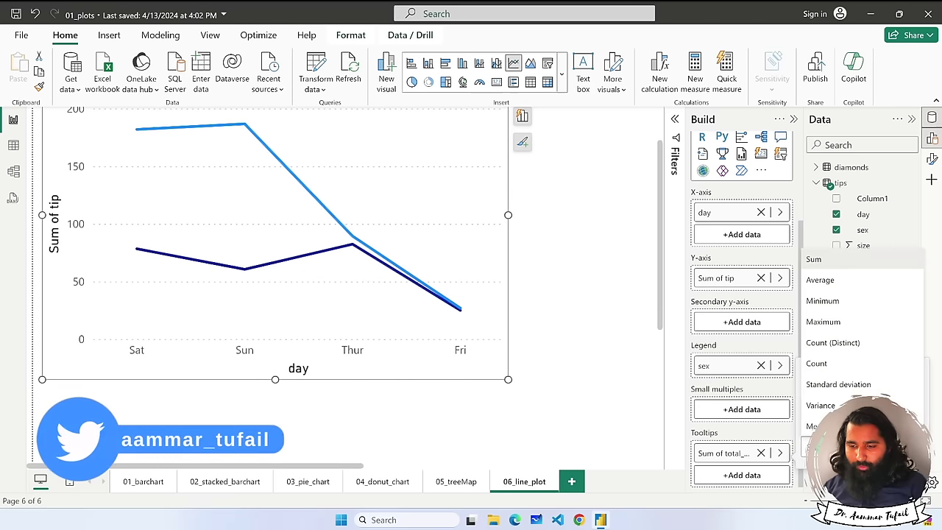
{"action": "left_click", "coordinate": [828, 287]}
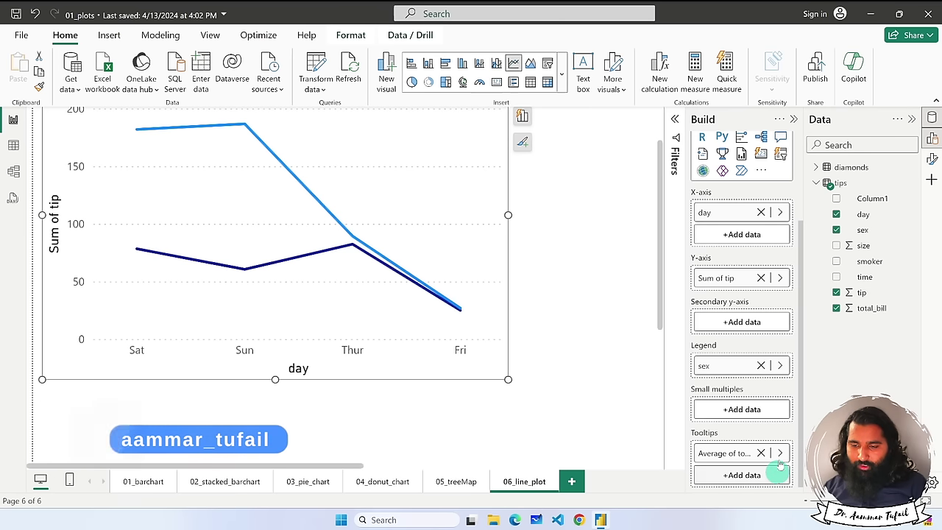
{"action": "left_click", "coordinate": [802, 445]}
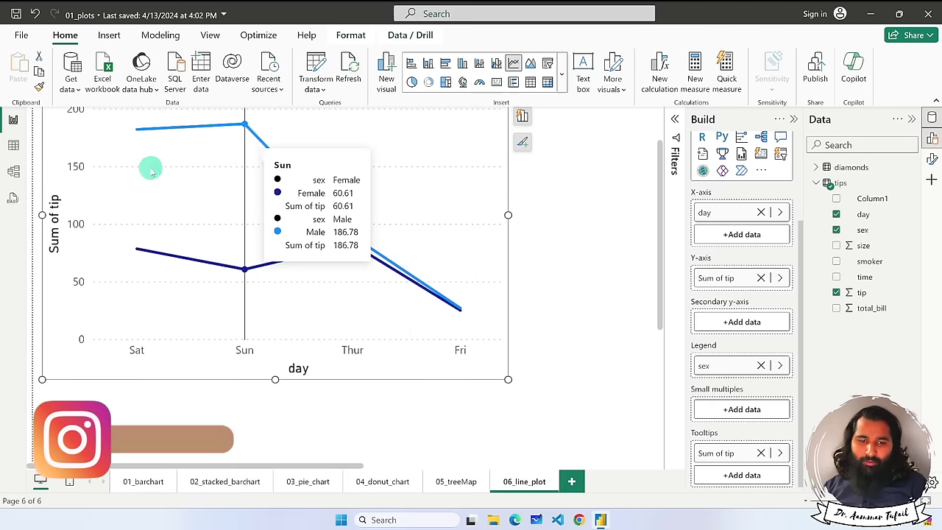
{"action": "mouse_move", "coordinate": [92, 212]}
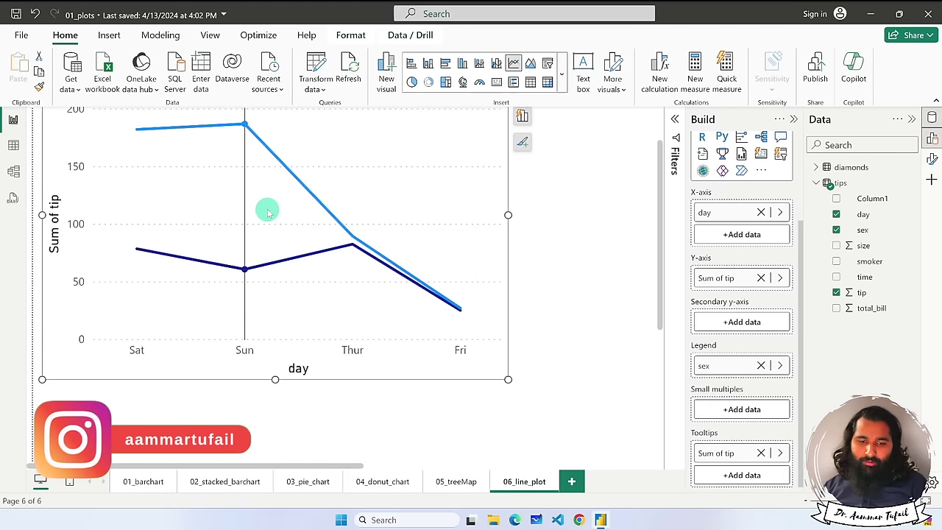
Set the tooltip's tip summarization to Average and check the Thursday tooltip on the line chart.
{"action": "left_click", "coordinate": [780, 452]}
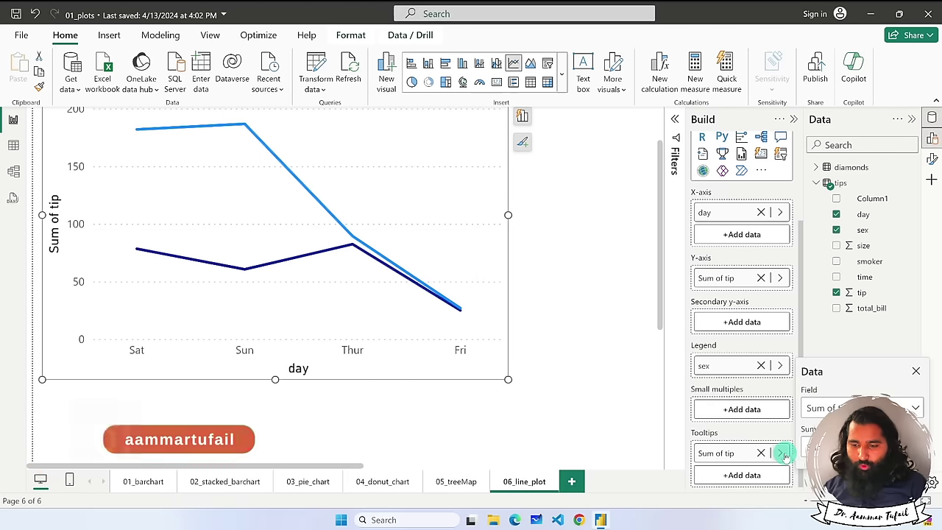
{"action": "left_click", "coordinate": [817, 447]}
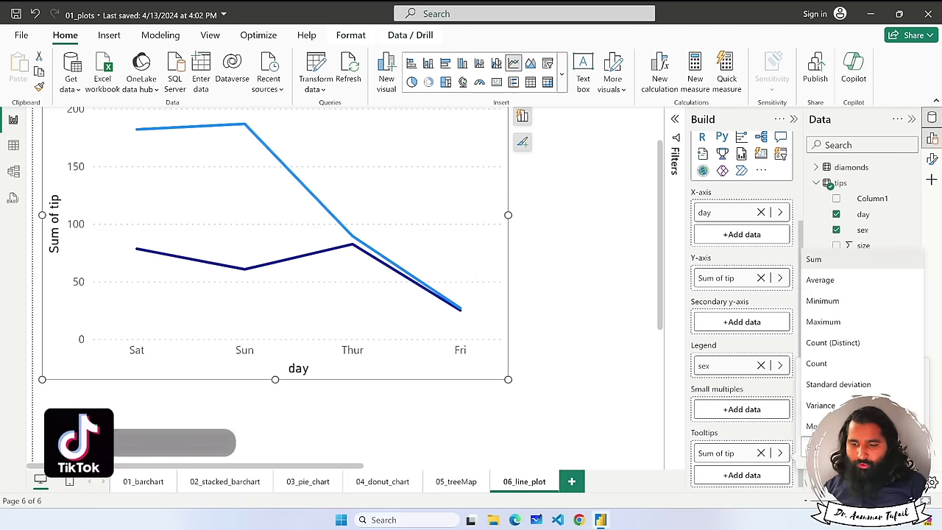
{"action": "left_click", "coordinate": [836, 283]}
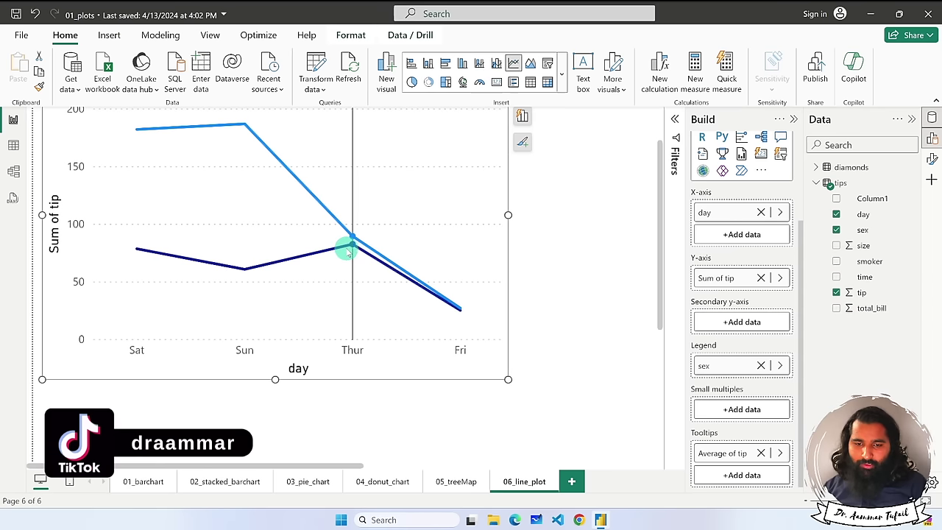
{"action": "mouse_move", "coordinate": [347, 249]}
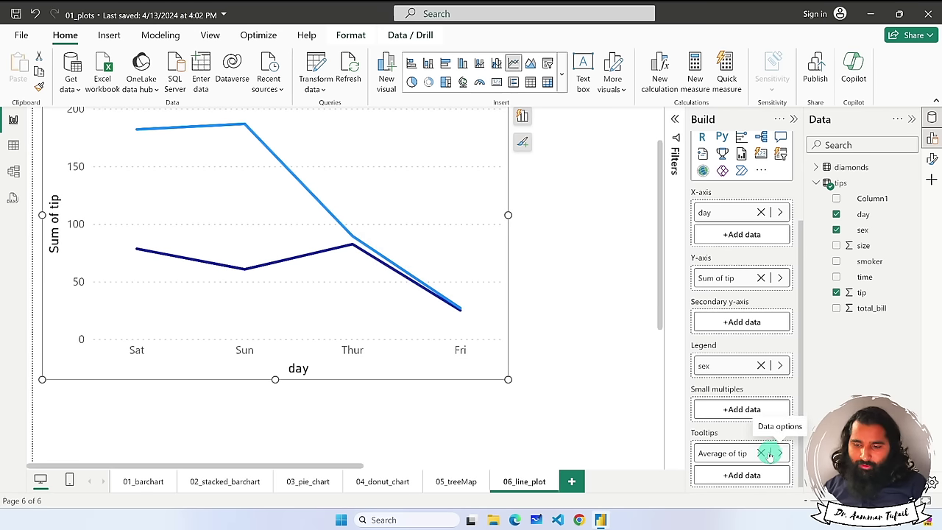
{"action": "scroll", "coordinate": [444, 295], "scroll_direction": "up", "scroll_amount": 2}
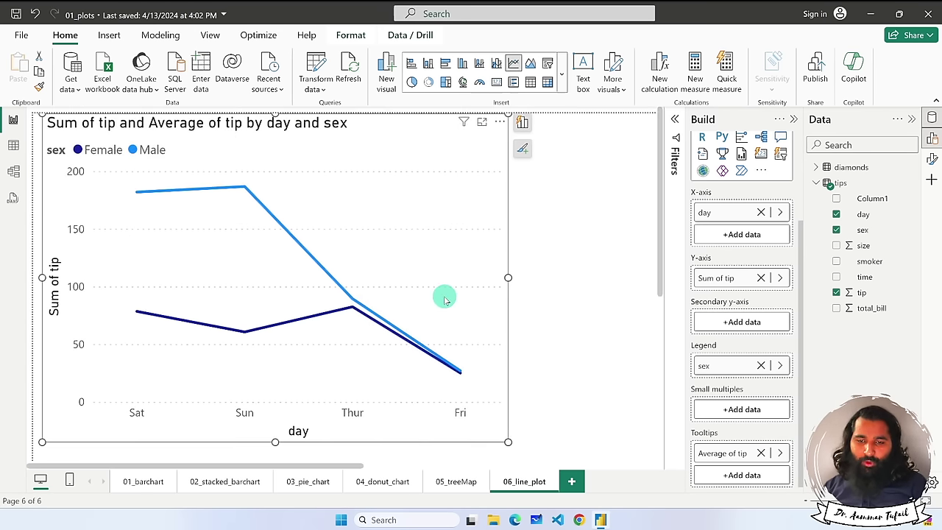
Turn on the zoom slider, shade area, markers and data labels for the line chart.
{"action": "left_click", "coordinate": [522, 122]}
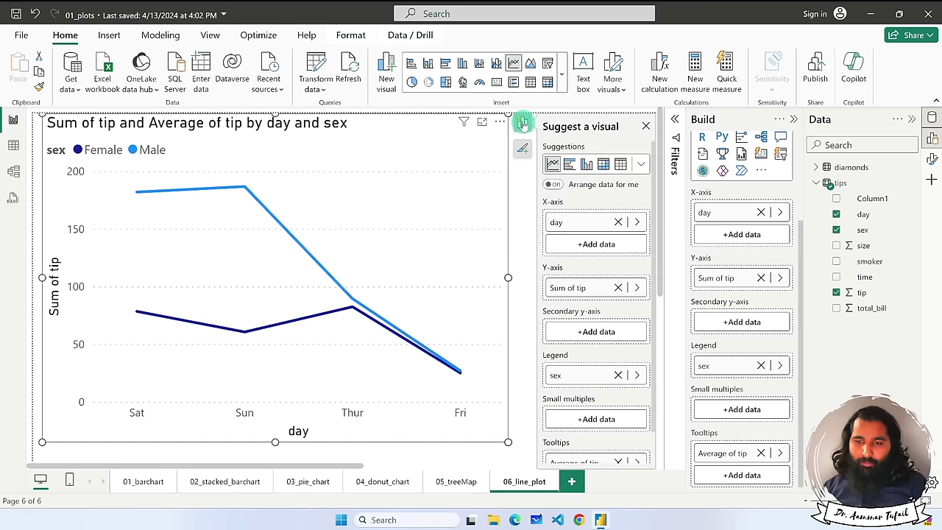
{"action": "left_click", "coordinate": [522, 149]}
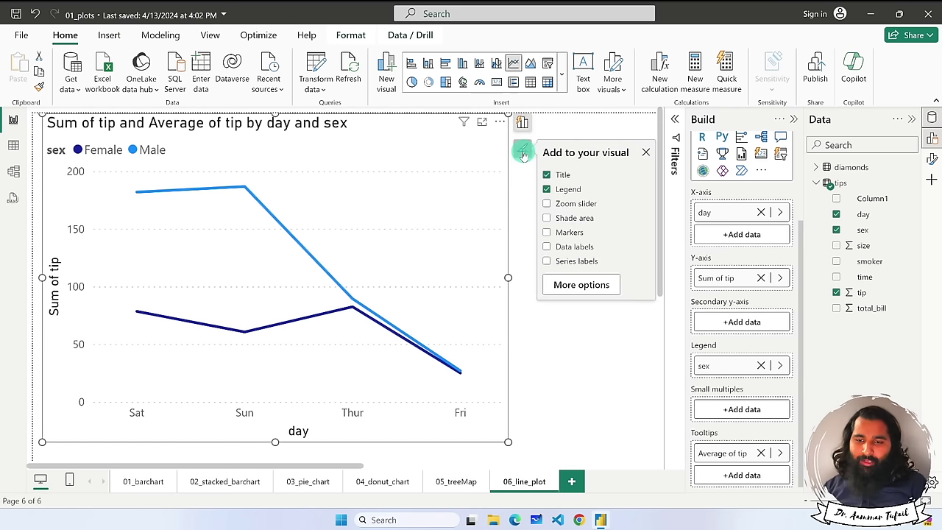
{"action": "left_click", "coordinate": [546, 204]}
{"action": "left_click", "coordinate": [546, 219]}
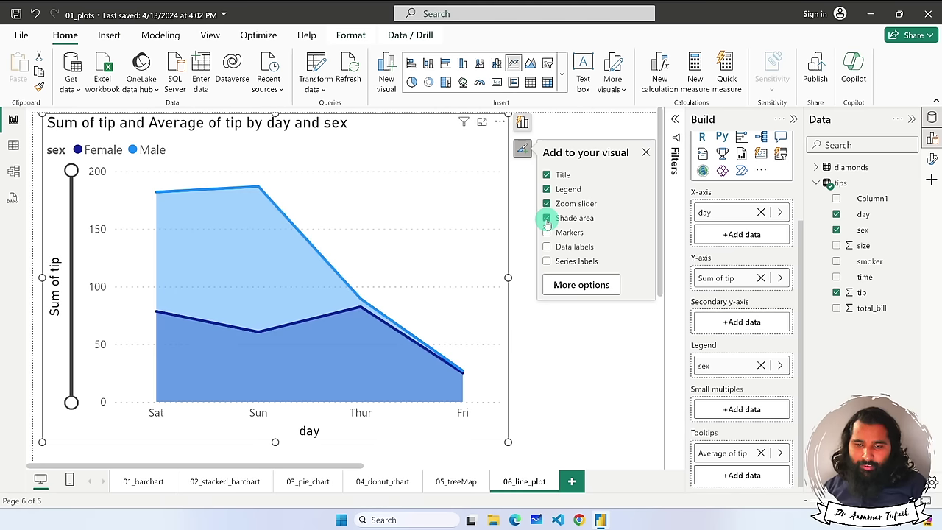
{"action": "left_click", "coordinate": [546, 232]}
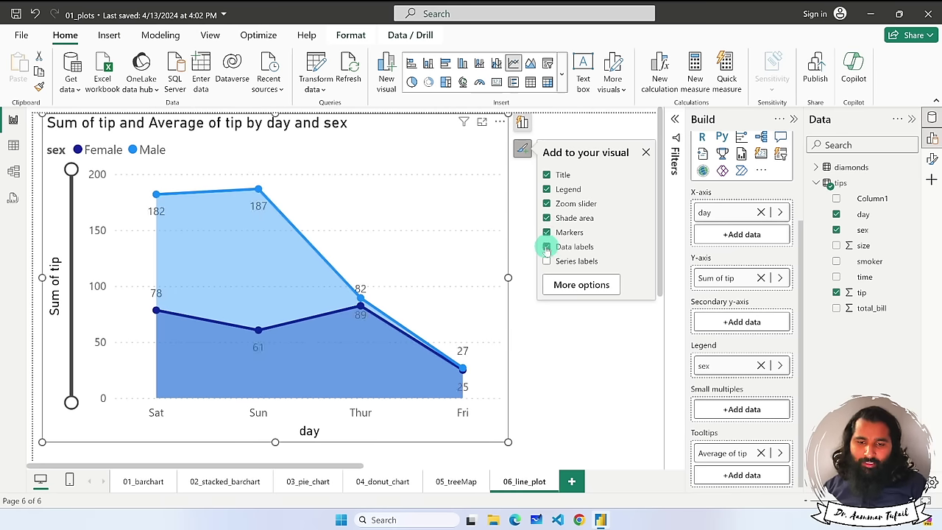
Turn off the line chart's data labels, and try series labels before switching them off again.
{"action": "left_click", "coordinate": [547, 248]}
{"action": "left_click", "coordinate": [547, 261]}
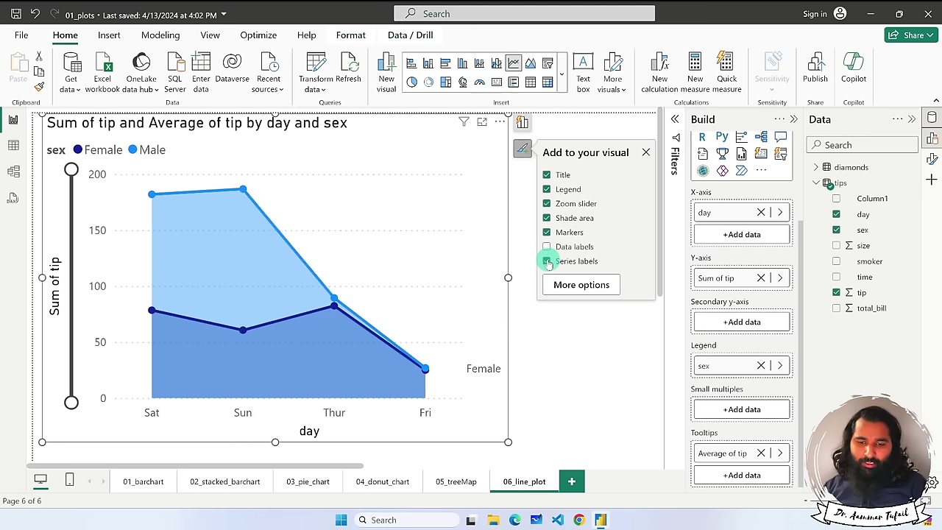
{"action": "left_click", "coordinate": [548, 262]}
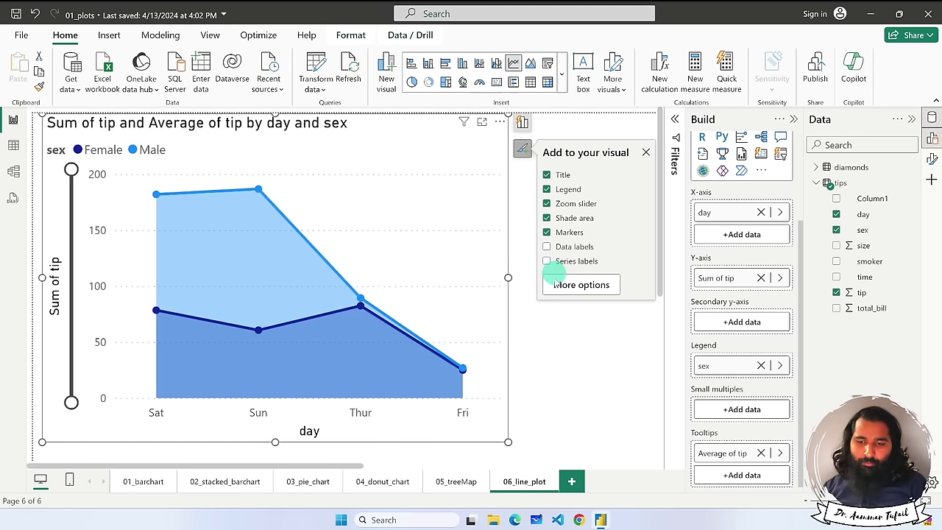
Open the line chart's full formatting options and examine the Error bars settings and the available chart types.
{"action": "left_click", "coordinate": [554, 285]}
{"action": "scroll", "coordinate": [618, 304], "scroll_direction": "down", "scroll_amount": 5}
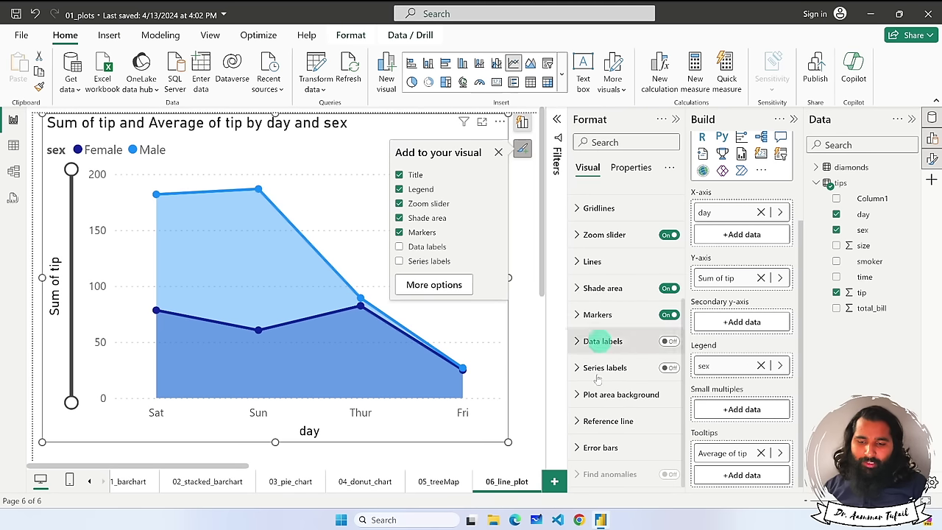
{"action": "left_click", "coordinate": [579, 447]}
{"action": "scroll", "coordinate": [622, 441], "scroll_direction": "down", "scroll_amount": 5}
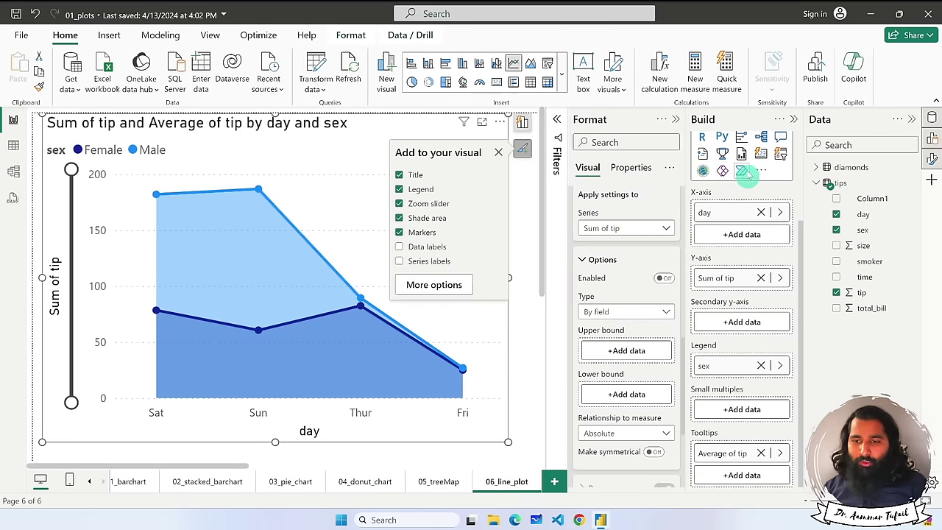
{"action": "scroll", "coordinate": [743, 173], "scroll_direction": "up", "scroll_amount": 3}
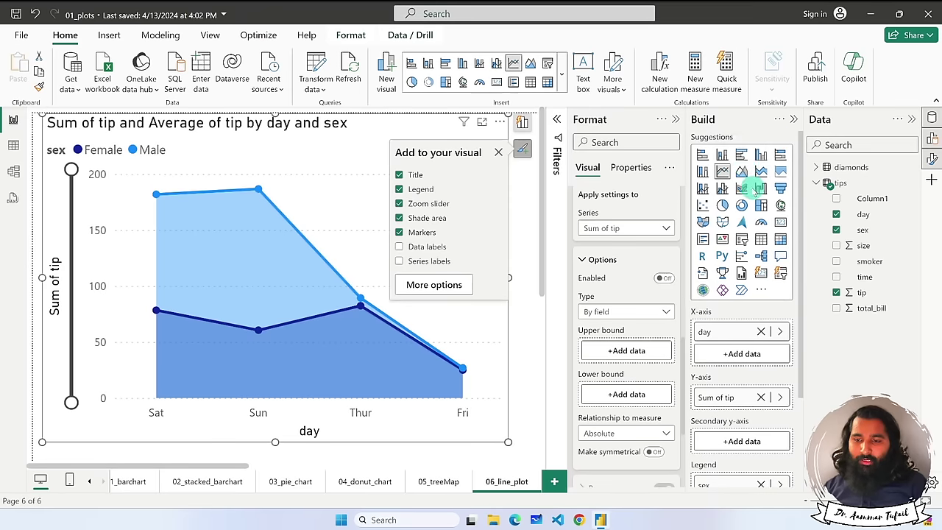
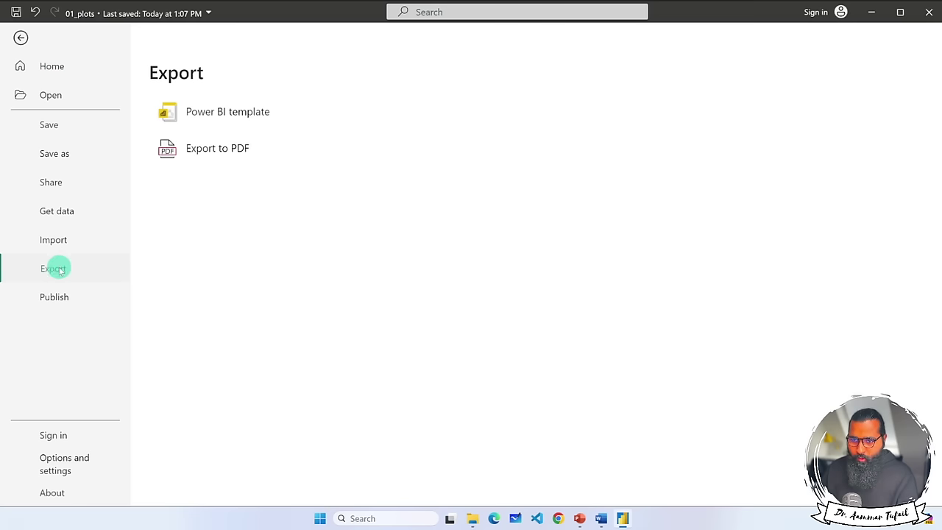
Export the report to PDF, dismiss the browser's restore offer, and look through the exported pages.
{"action": "left_click", "coordinate": [229, 153]}
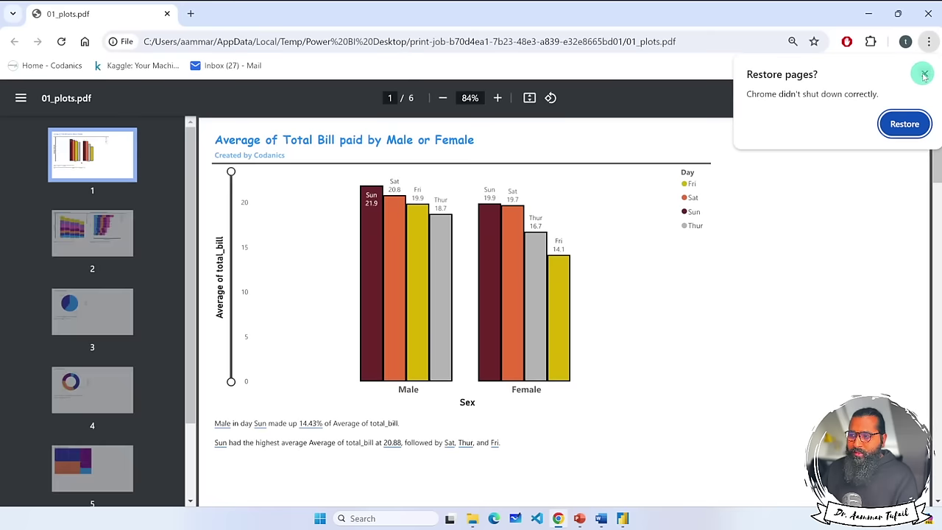
{"action": "left_click", "coordinate": [924, 74]}
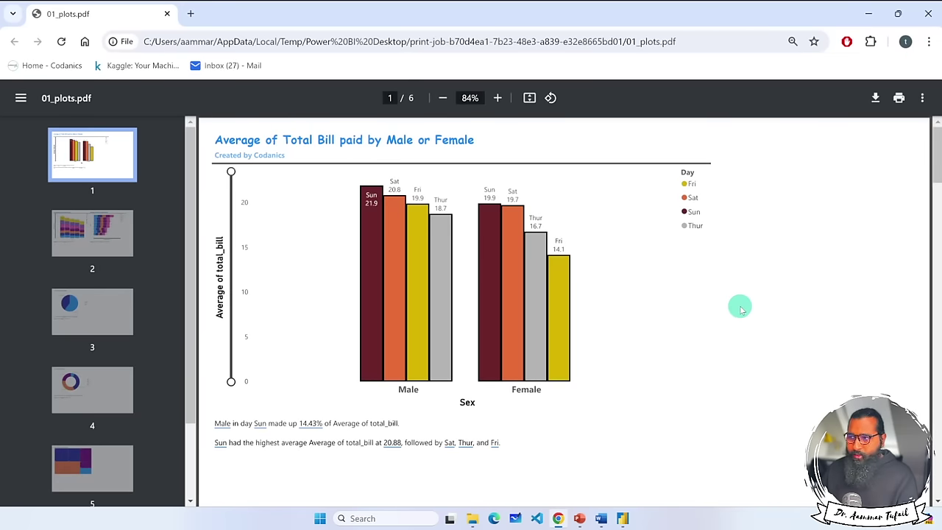
{"action": "scroll", "coordinate": [741, 309], "scroll_direction": "down", "scroll_amount": 8}
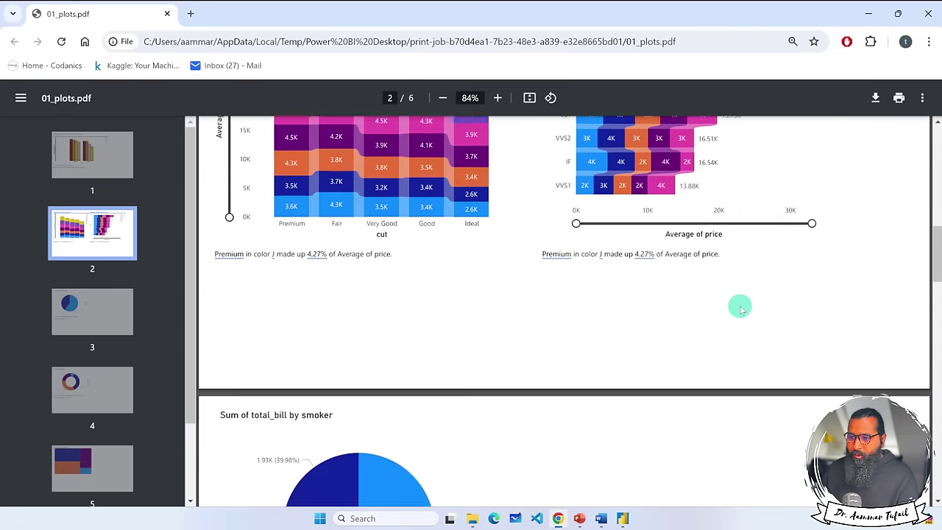
{"action": "scroll", "coordinate": [740, 308], "scroll_direction": "down", "scroll_amount": 10}
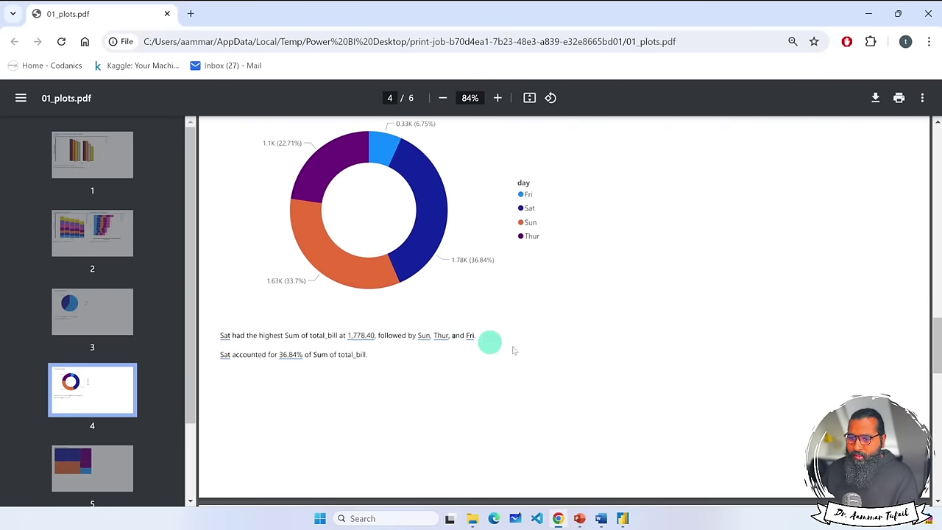
{"action": "scroll", "coordinate": [648, 377], "scroll_direction": "up", "scroll_amount": 5}
{"action": "scroll", "coordinate": [649, 379], "scroll_direction": "up", "scroll_amount": 5}
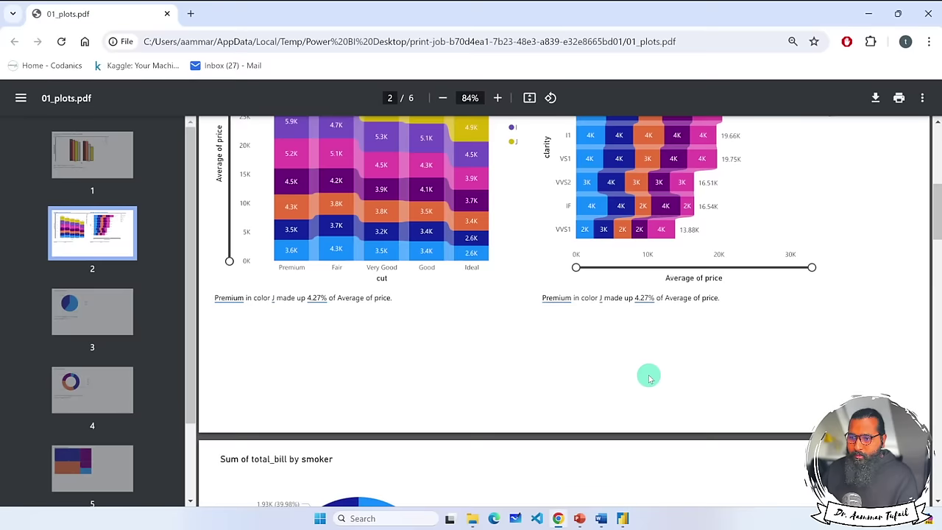
{"action": "scroll", "coordinate": [650, 377], "scroll_direction": "up", "scroll_amount": 5}
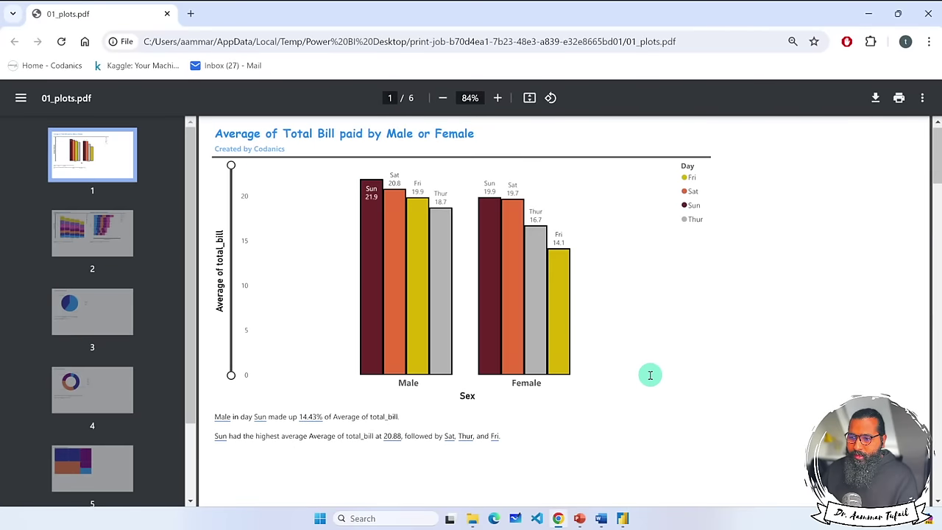
{"action": "scroll", "coordinate": [650, 375], "scroll_direction": "up", "scroll_amount": 1}
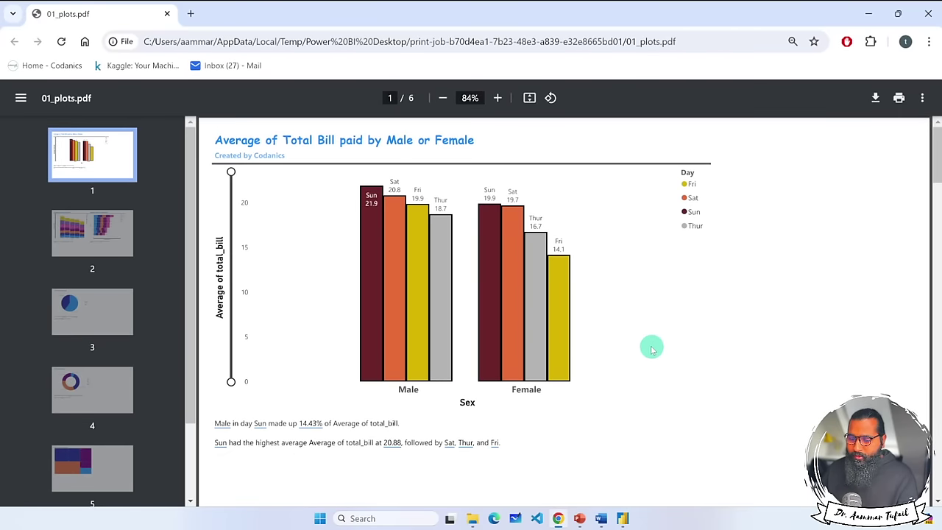
Switch back to Power BI Desktop and inspect the generated Sun value in the summary text below the 01_barchart chart, without saving changes.
{"action": "left_click", "coordinate": [623, 518]}
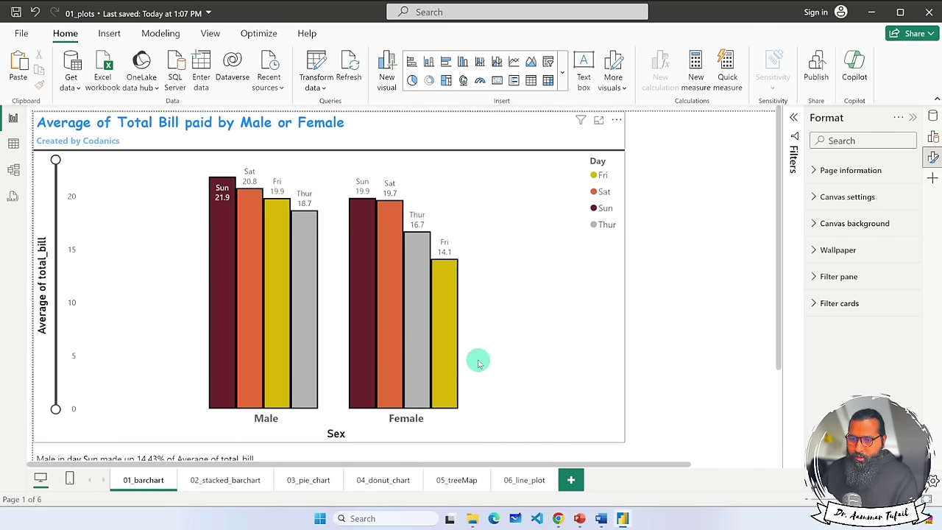
{"action": "scroll", "coordinate": [482, 359], "scroll_direction": "down", "scroll_amount": 3}
{"action": "left_click", "coordinate": [110, 336]}
{"action": "left_click", "coordinate": [88, 340]}
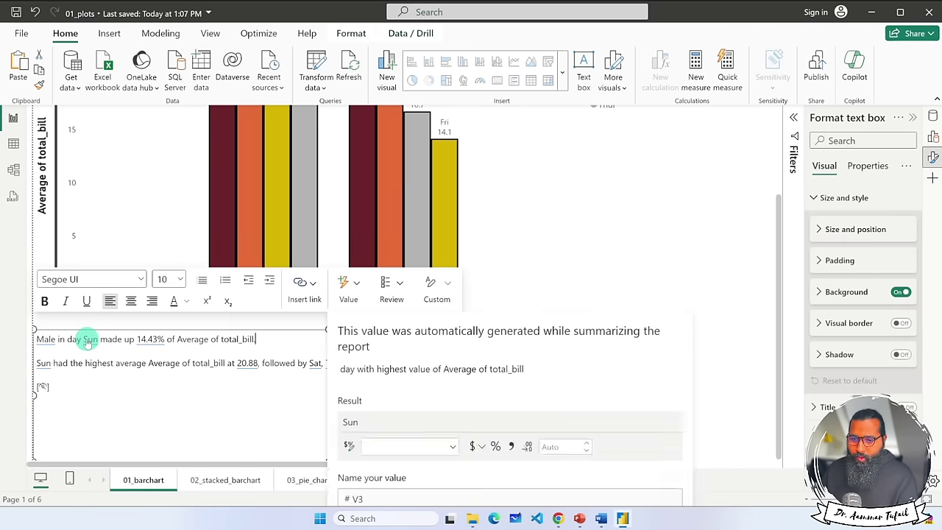
{"action": "scroll", "coordinate": [570, 398], "scroll_direction": "down", "scroll_amount": 1}
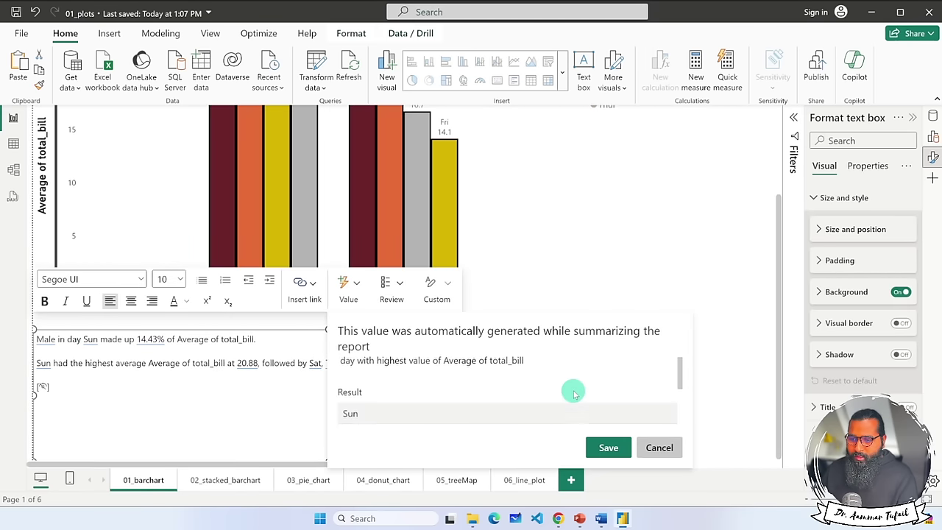
{"action": "left_click", "coordinate": [659, 449]}
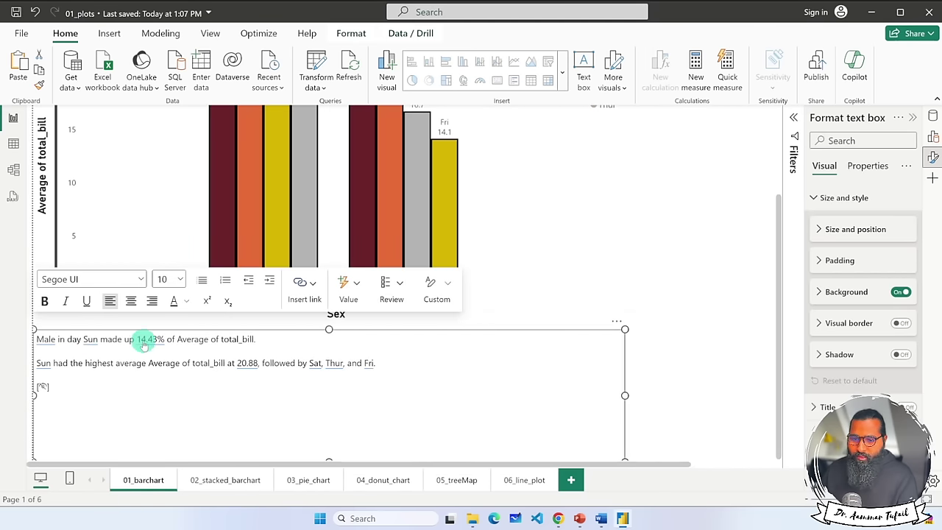
{"action": "left_click", "coordinate": [92, 341]}
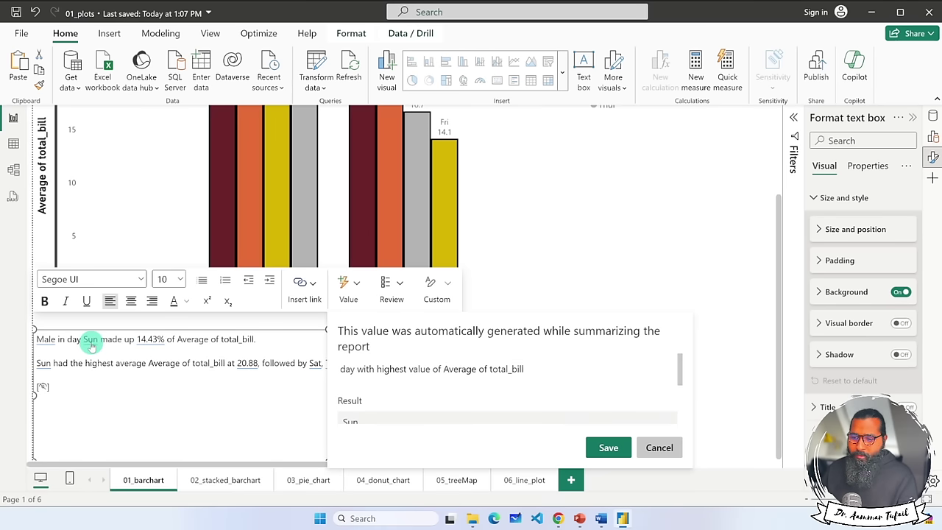
{"action": "scroll", "coordinate": [515, 390], "scroll_direction": "down", "scroll_amount": 3}
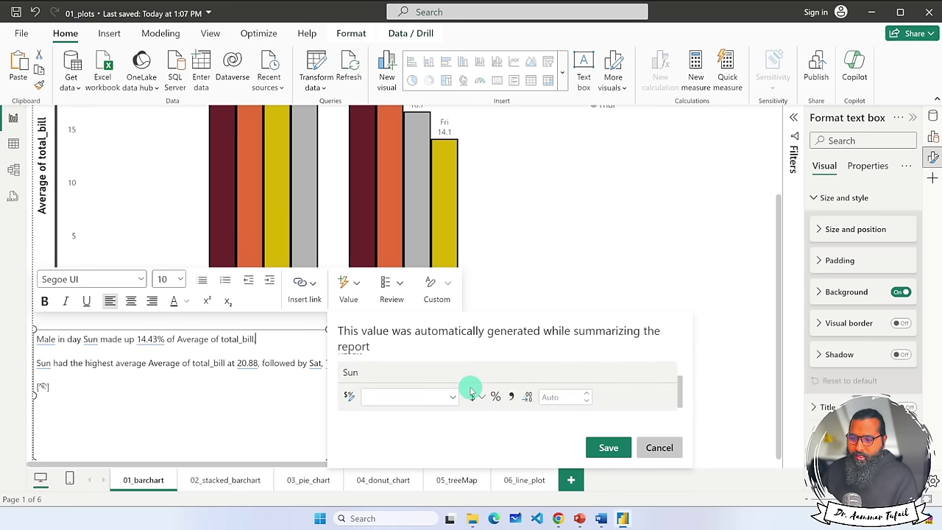
{"action": "left_click", "coordinate": [660, 447]}
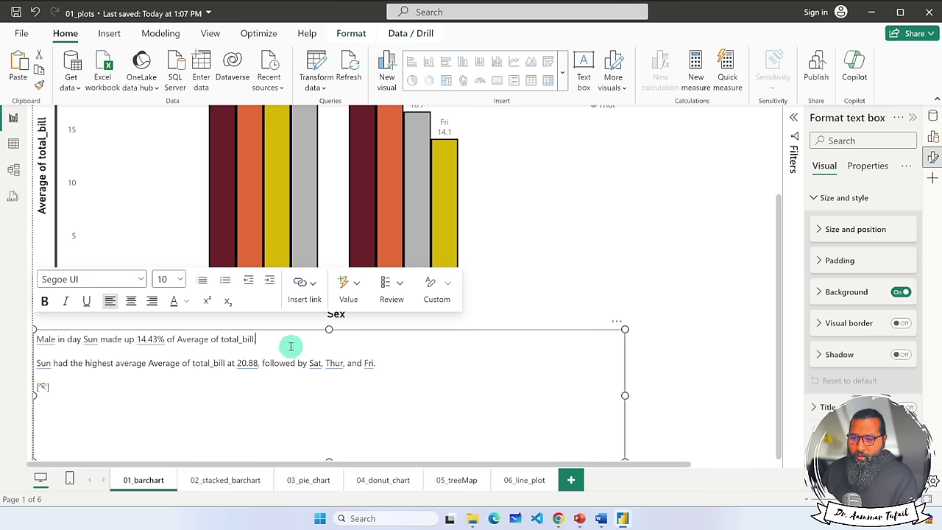
Make the first sentence of the summary text below the bar chart bold.
{"action": "left_click_drag", "start_coordinate": [291, 346], "coordinate": [17, 332]}
{"action": "left_click", "coordinate": [44, 301]}
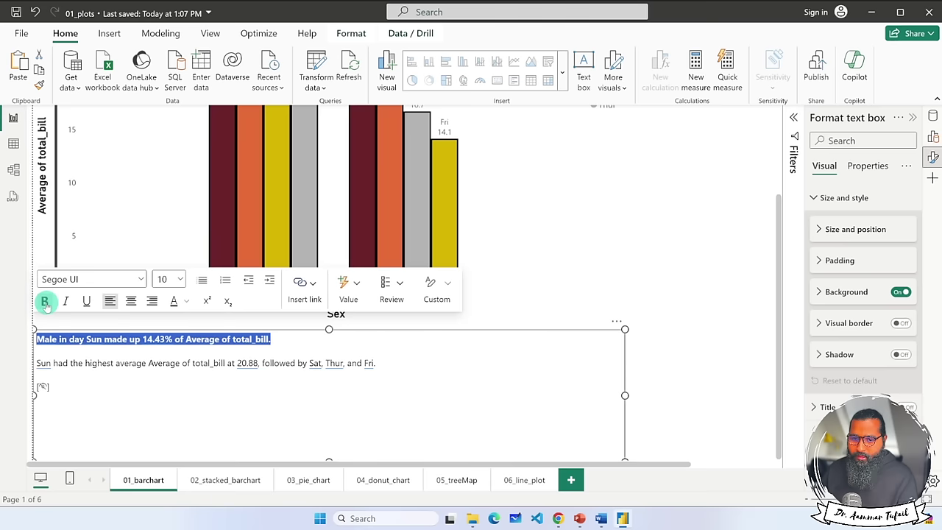
{"action": "left_click", "coordinate": [718, 263]}
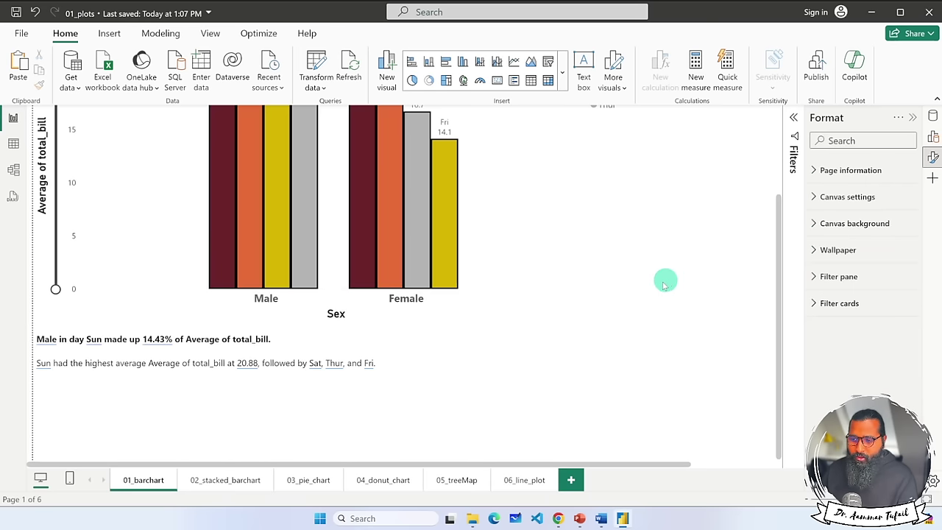
Switch to Chrome, start downloading the 01_plots PDF, and choose the powerBI folder in Documents as the save location.
{"action": "left_click", "coordinate": [559, 519]}
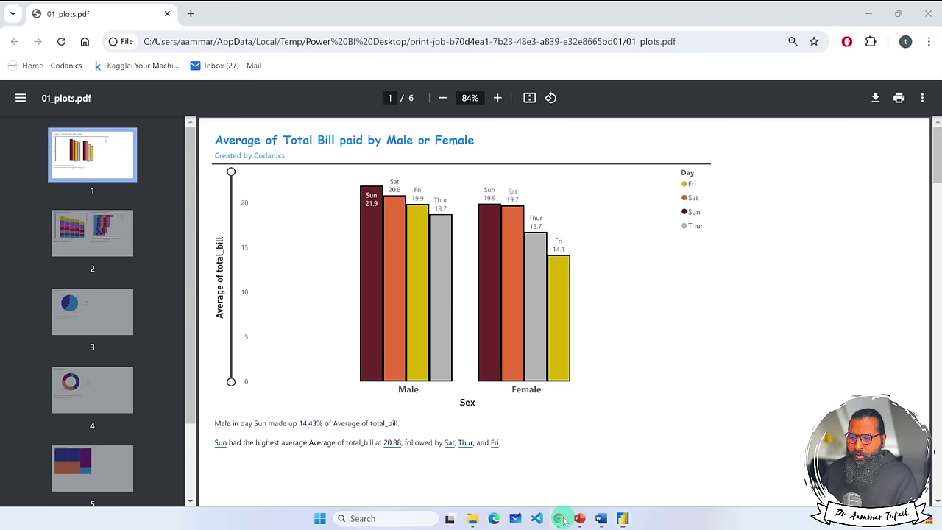
{"action": "left_click", "coordinate": [872, 102]}
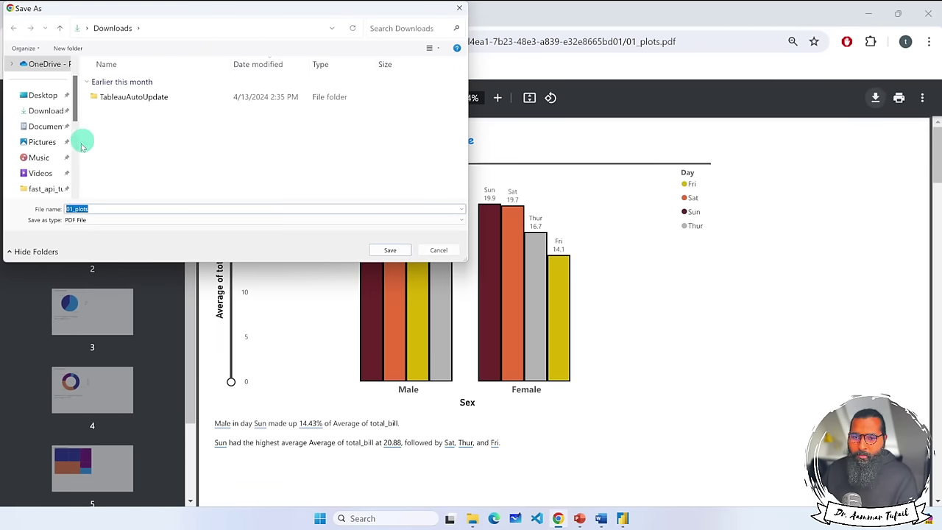
{"action": "left_click", "coordinate": [43, 126]}
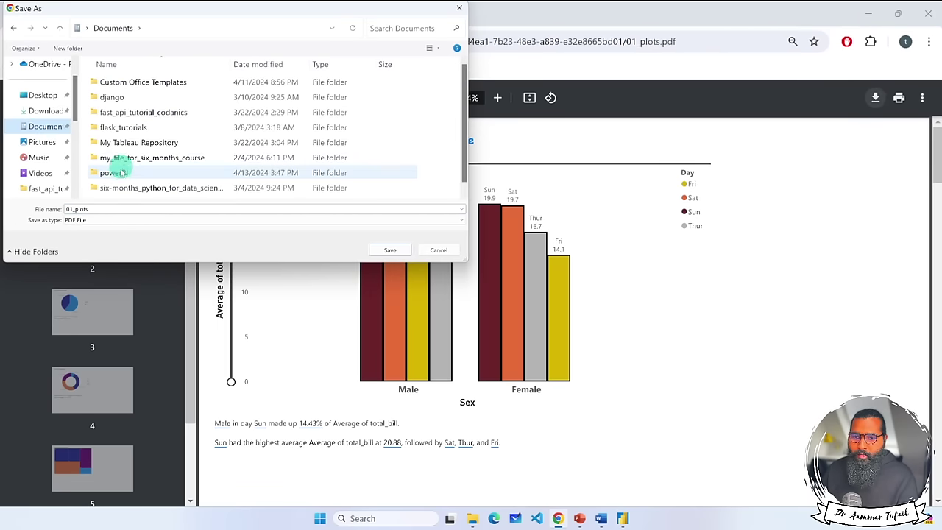
{"action": "double_click", "coordinate": [117, 172]}
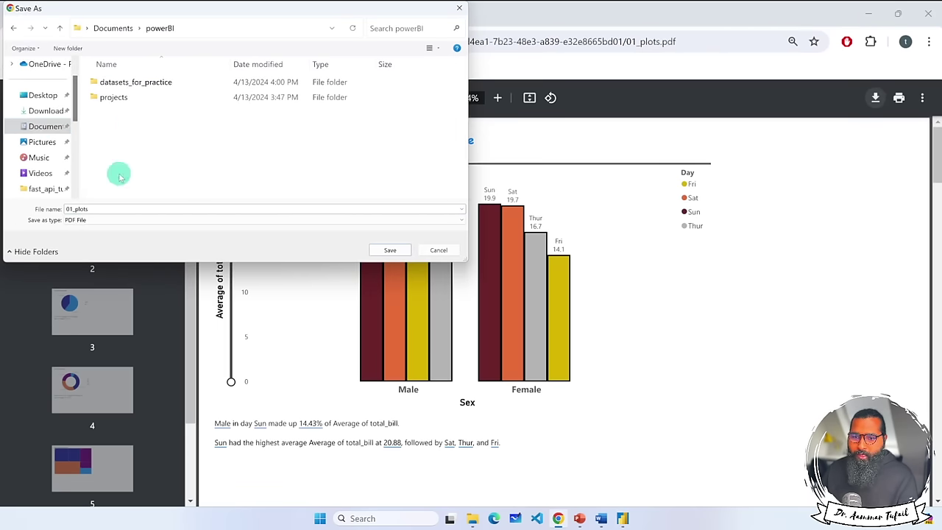
{"action": "double_click", "coordinate": [118, 97]}
{"action": "left_click", "coordinate": [158, 28]}
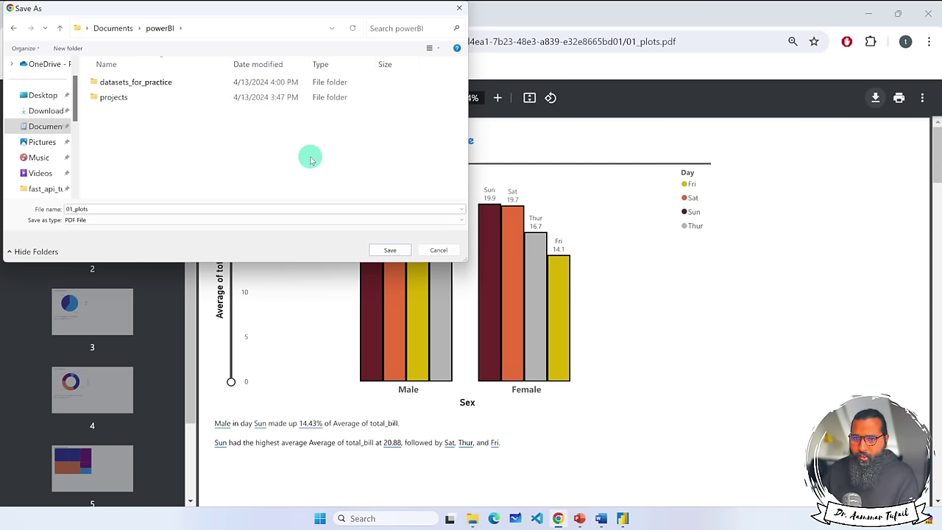
Create a folder named power_bi_results inside powerBI and save the 01_plots PDF in it.
{"action": "left_click", "coordinate": [66, 48]}
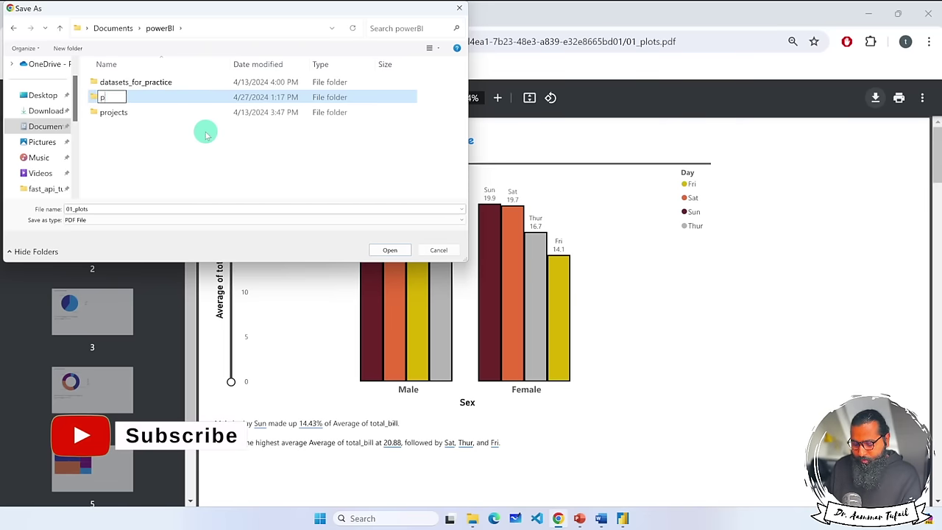
{"action": "type", "text": "power_bi_results"}
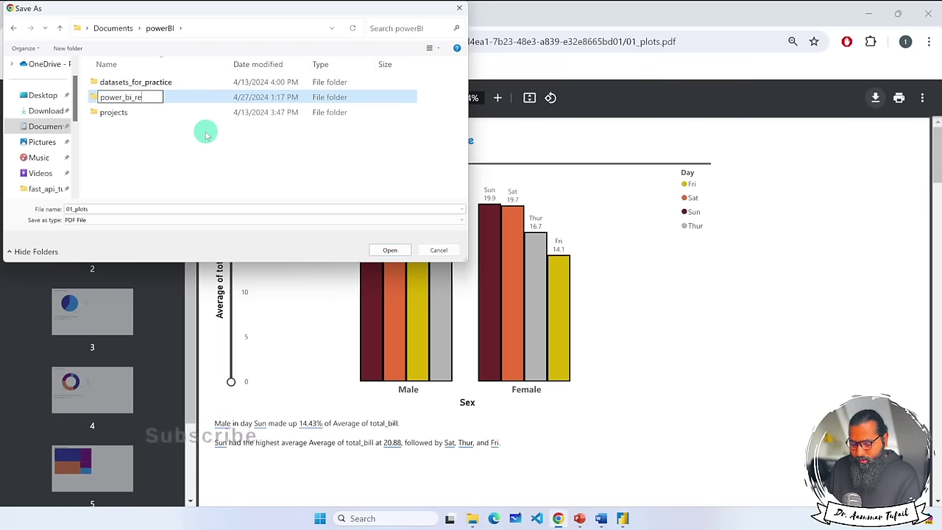
{"action": "key", "text": "Return"}
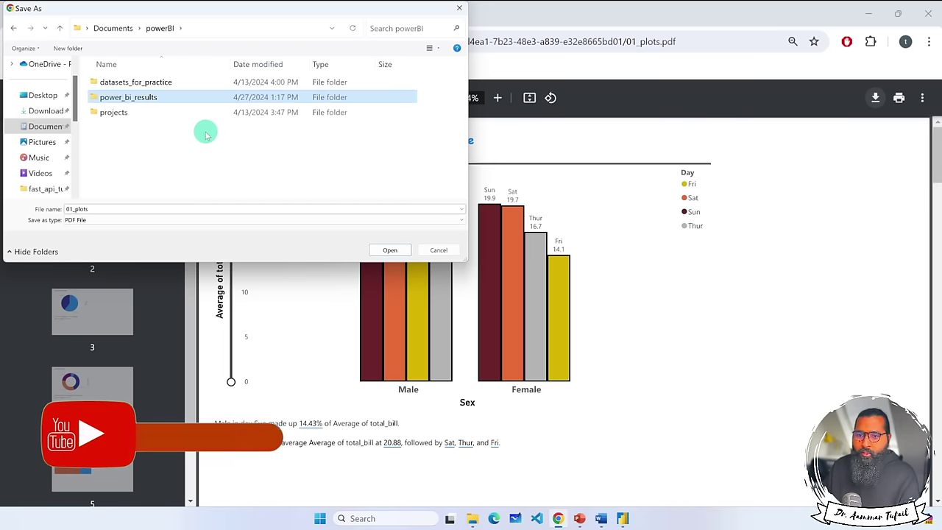
{"action": "double_click", "coordinate": [129, 97]}
{"action": "left_click", "coordinate": [384, 249]}
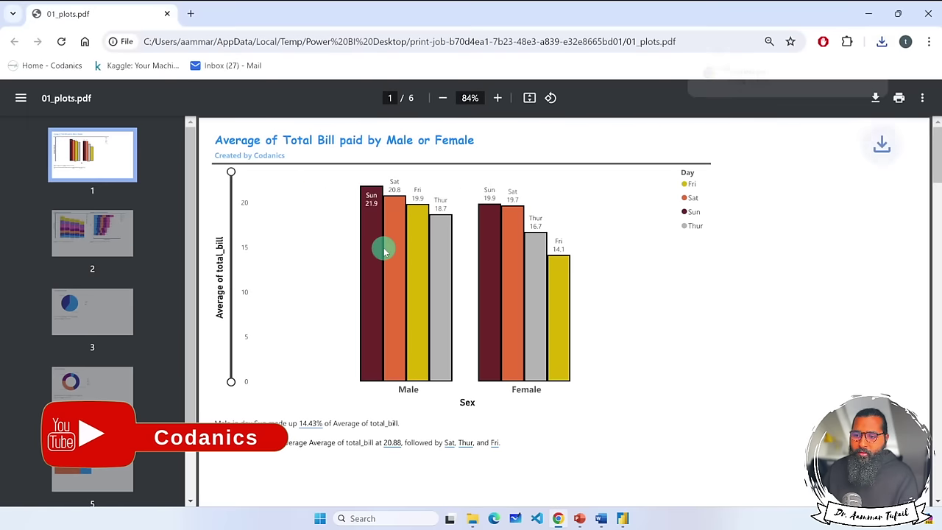
Switch to File Explorer, check the saved 01_plots file in powerBI's power_bi_results folder, and return to the PDF in Chrome.
{"action": "left_click", "coordinate": [473, 519]}
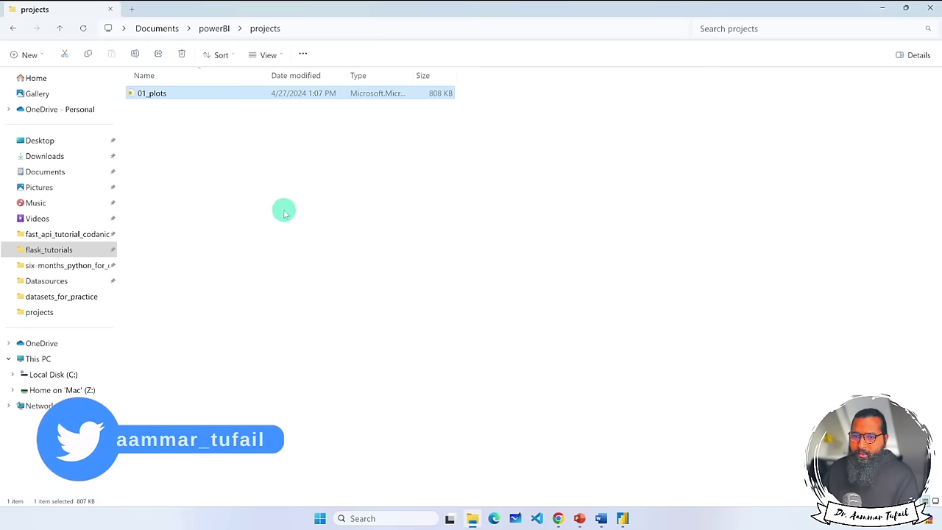
{"action": "left_click", "coordinate": [284, 213]}
{"action": "left_click", "coordinate": [214, 28]}
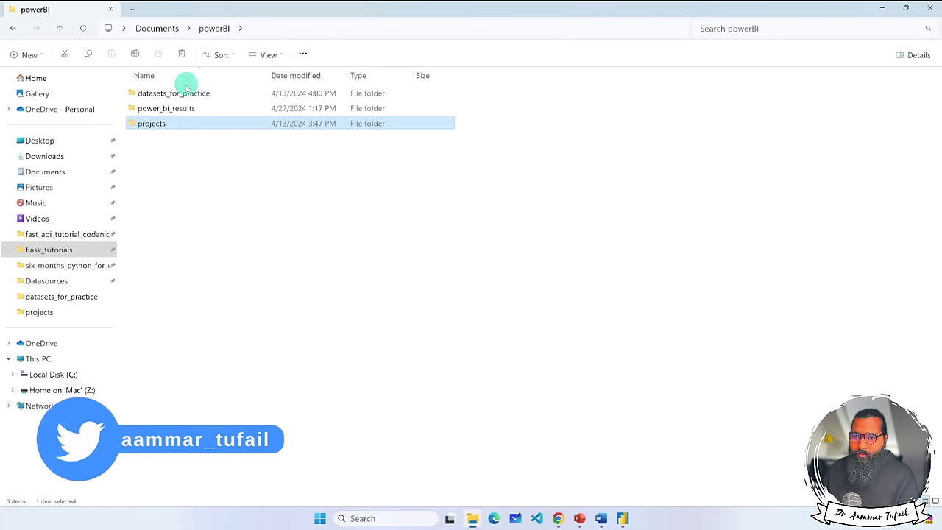
{"action": "left_click", "coordinate": [173, 109]}
{"action": "double_click", "coordinate": [172, 109]}
{"action": "left_click", "coordinate": [157, 93]}
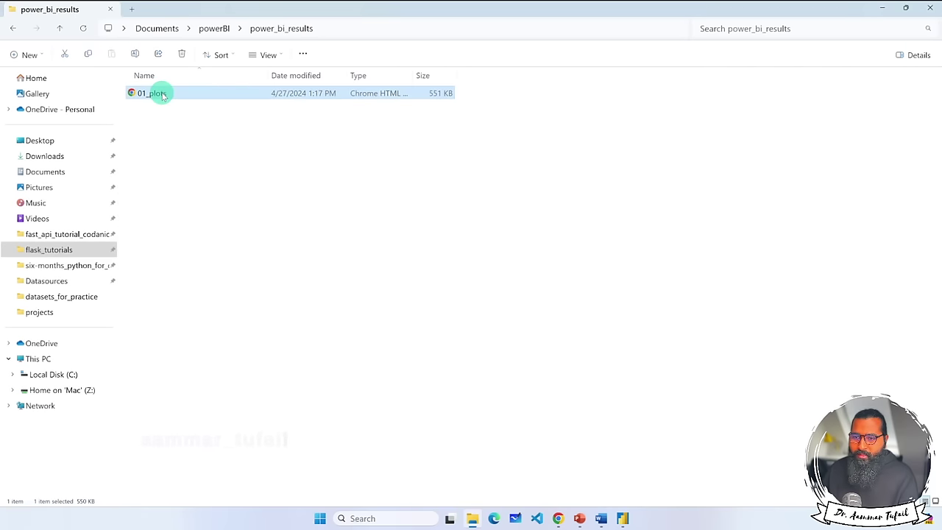
{"action": "right_click", "coordinate": [160, 94]}
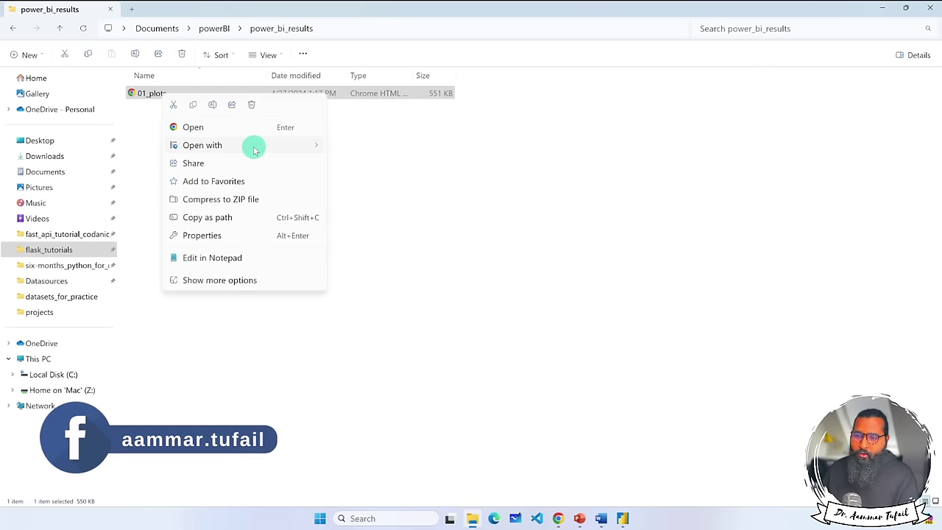
{"action": "mouse_move", "coordinate": [254, 149]}
{"action": "left_click", "coordinate": [559, 122]}
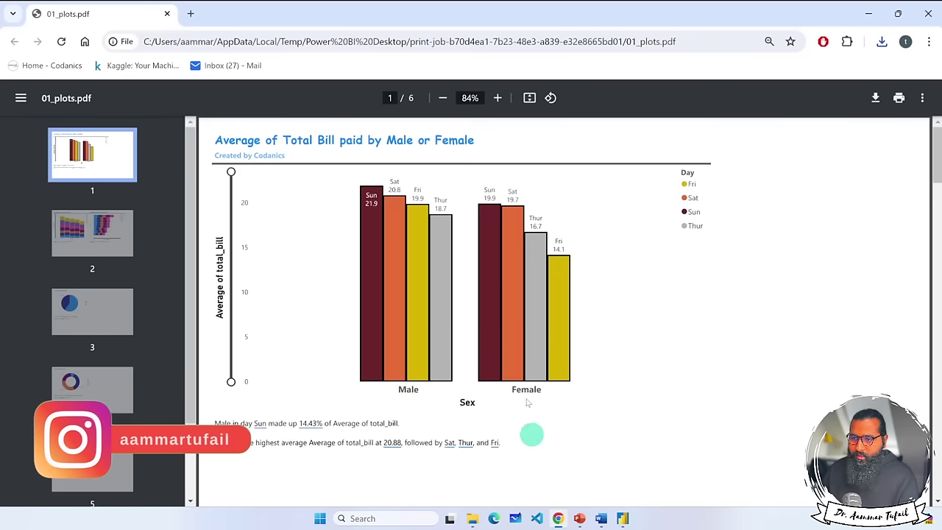
{"action": "scroll", "coordinate": [528, 396], "scroll_direction": "down", "scroll_amount": 4}
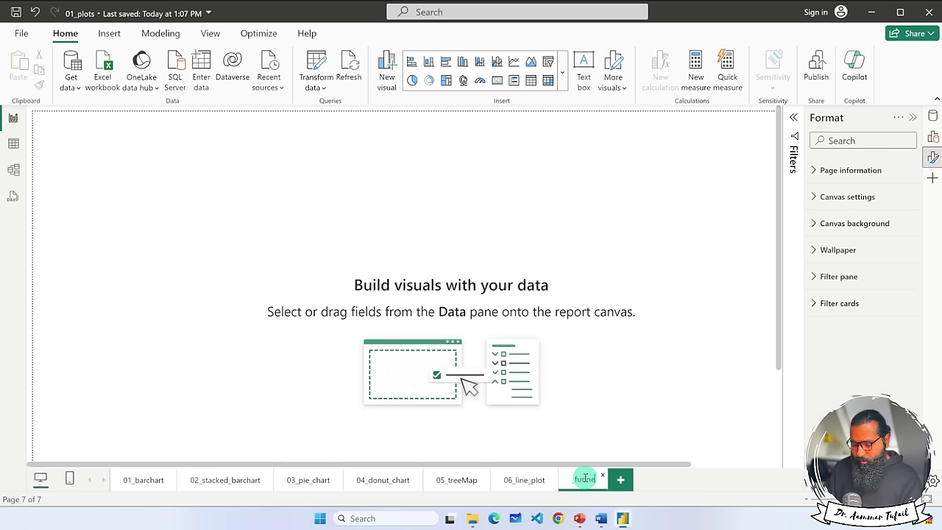
Finish naming the new report page 07_funnel_chart and insert a funnel chart on it.
{"action": "key", "text": "Return"}
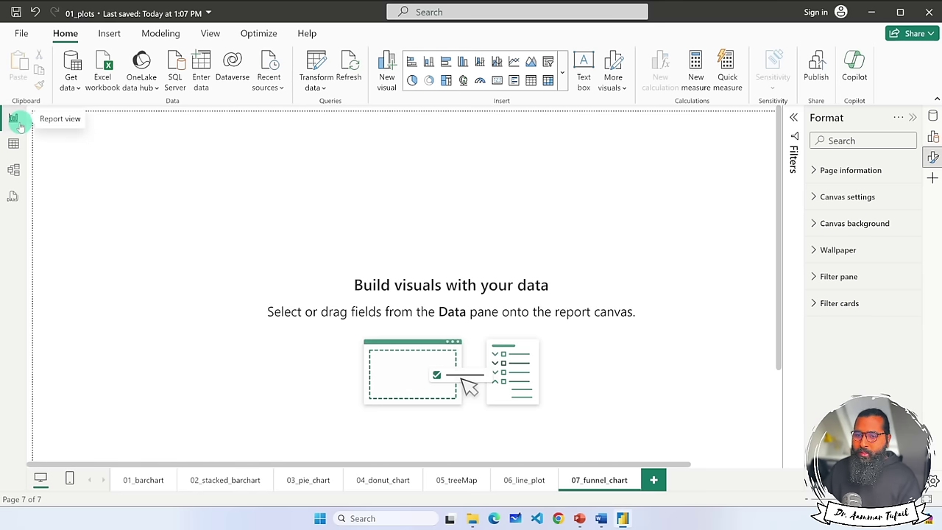
{"action": "left_click", "coordinate": [932, 137]}
{"action": "left_click", "coordinate": [866, 186]}
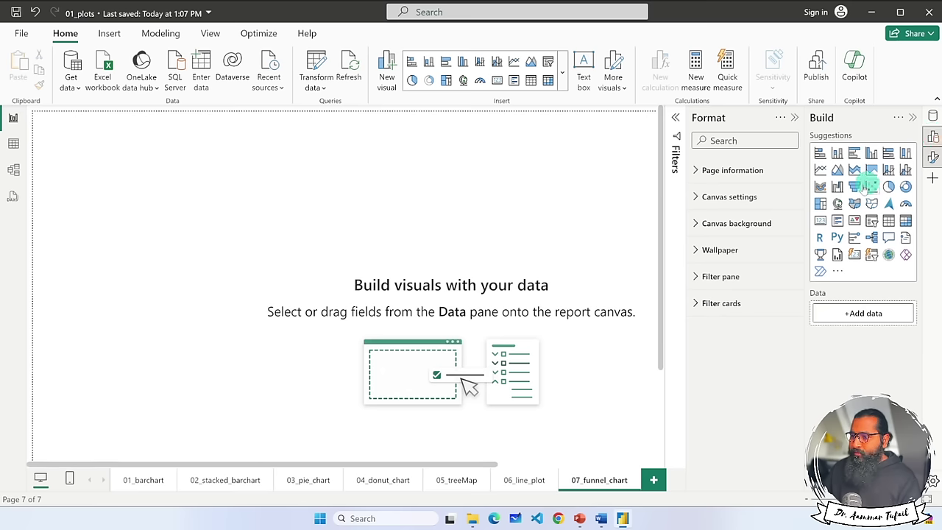
{"action": "left_click", "coordinate": [173, 188]}
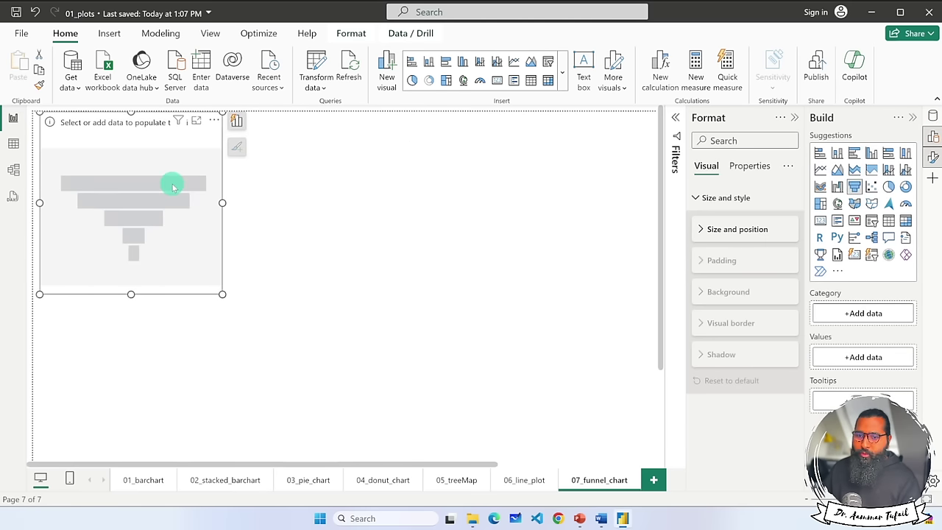
Assign day from the tips table as the funnel chart's category and tip as its values, and examine the resulting bars.
{"action": "left_click", "coordinate": [931, 118]}
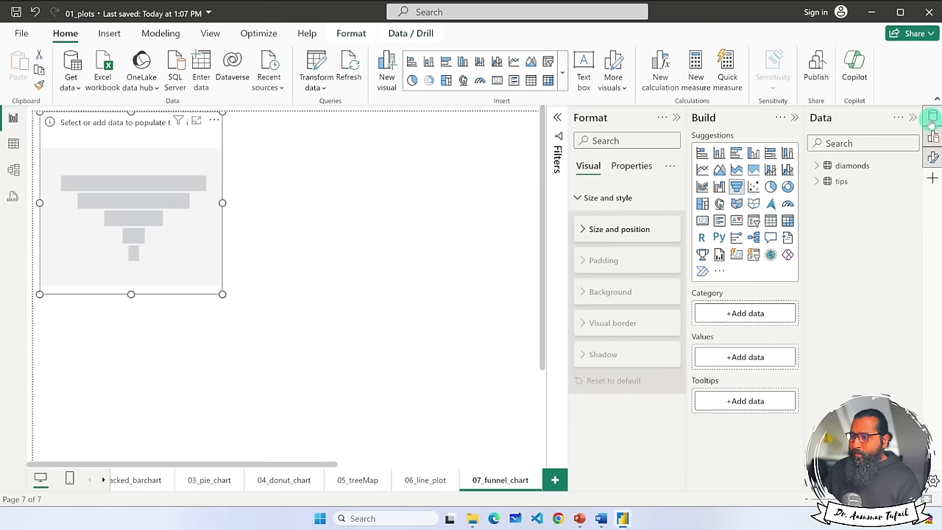
{"action": "left_click", "coordinate": [827, 182]}
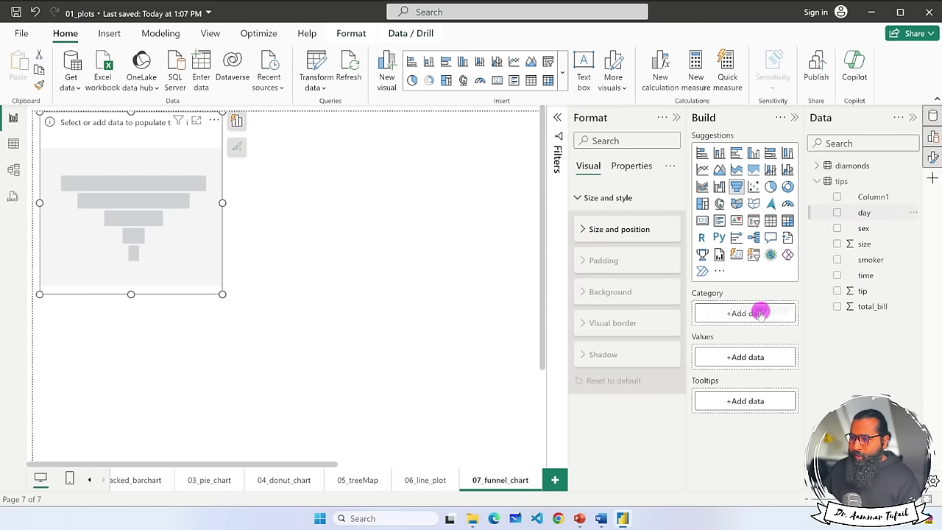
{"action": "left_click_drag", "start_coordinate": [864, 213], "coordinate": [760, 313]}
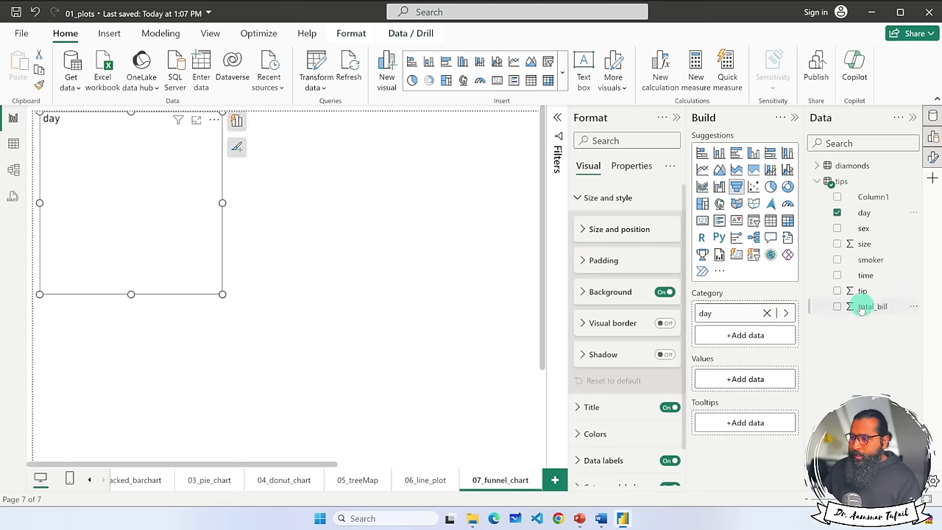
{"action": "left_click_drag", "start_coordinate": [861, 291], "coordinate": [742, 377]}
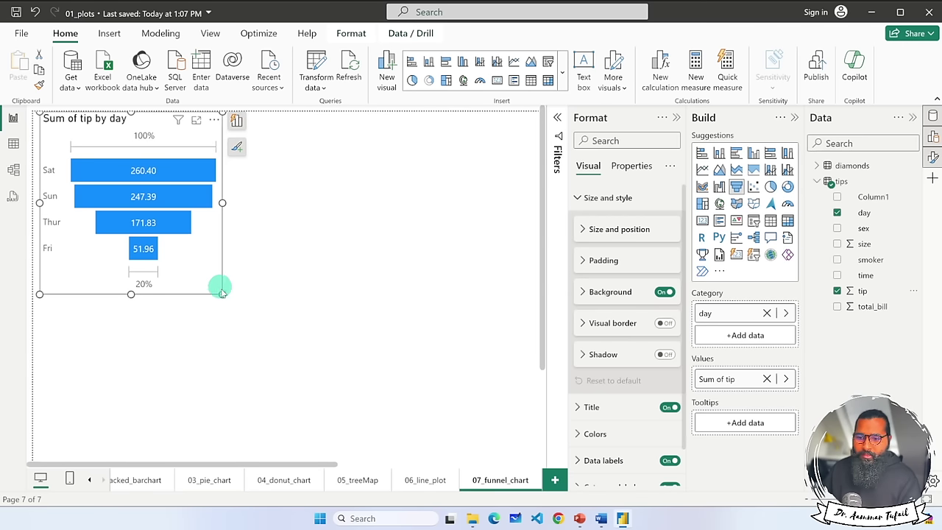
{"action": "scroll", "coordinate": [115, 214], "scroll_direction": "up", "scroll_amount": 4}
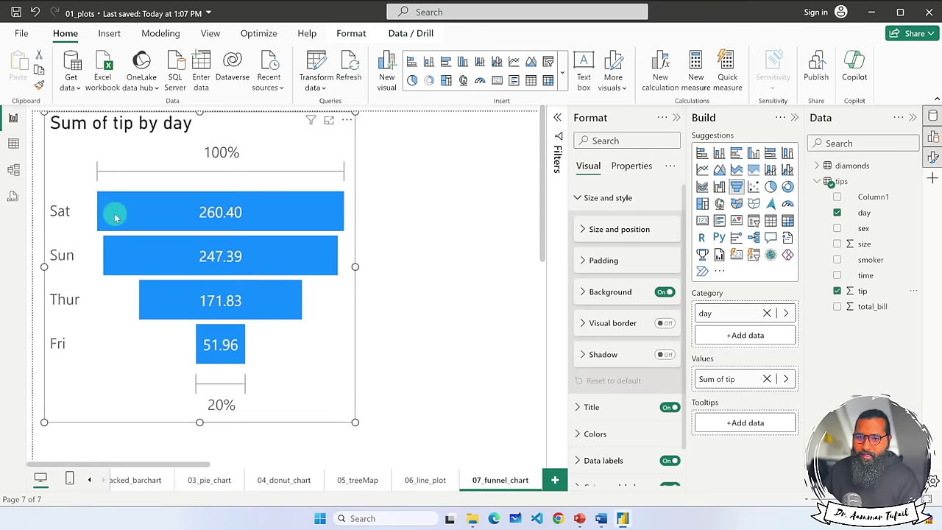
{"action": "scroll", "coordinate": [114, 214], "scroll_direction": "down", "scroll_amount": 2}
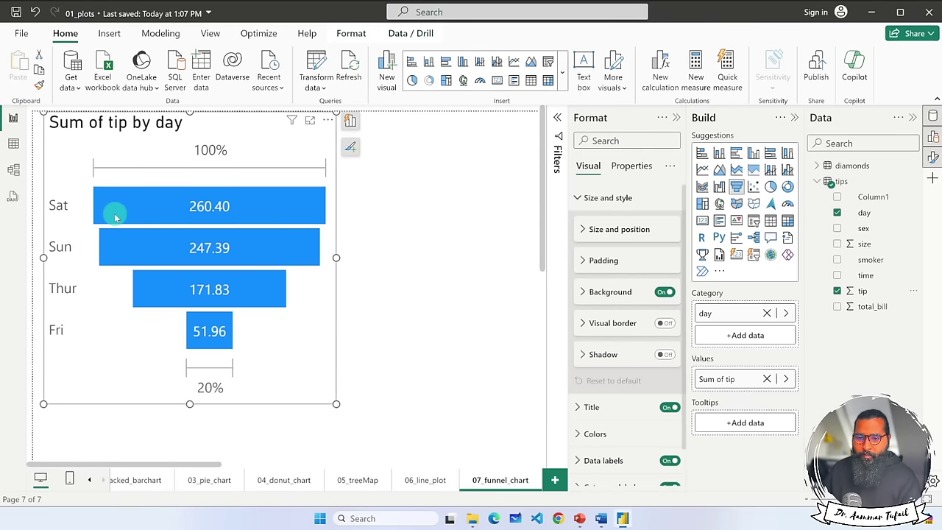
{"action": "mouse_move", "coordinate": [115, 215]}
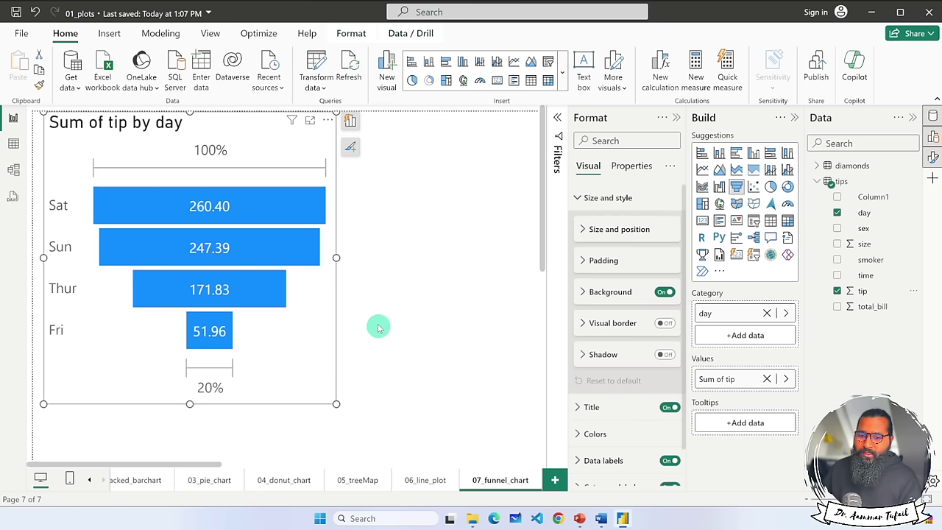
{"action": "mouse_move", "coordinate": [308, 253]}
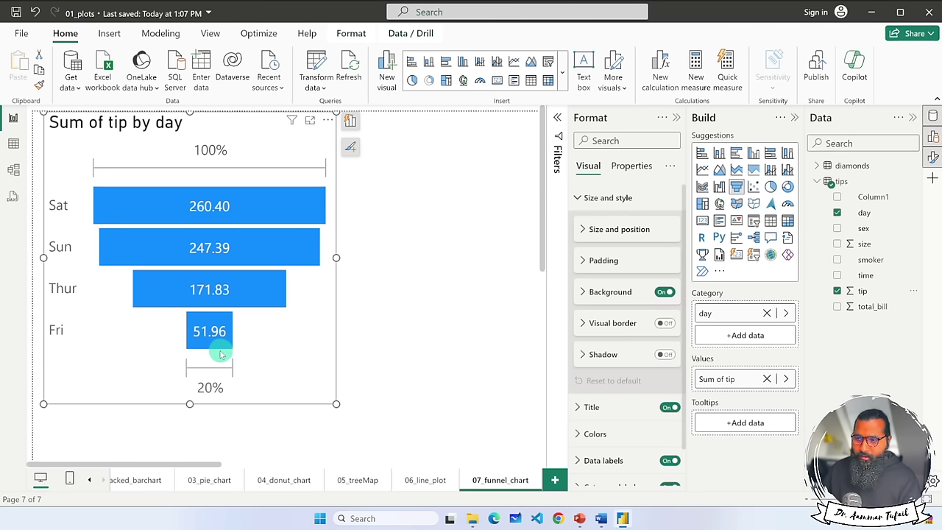
Try sex as the funnel chart's category in place of day, and restore day as the category.
{"action": "left_click", "coordinate": [767, 314]}
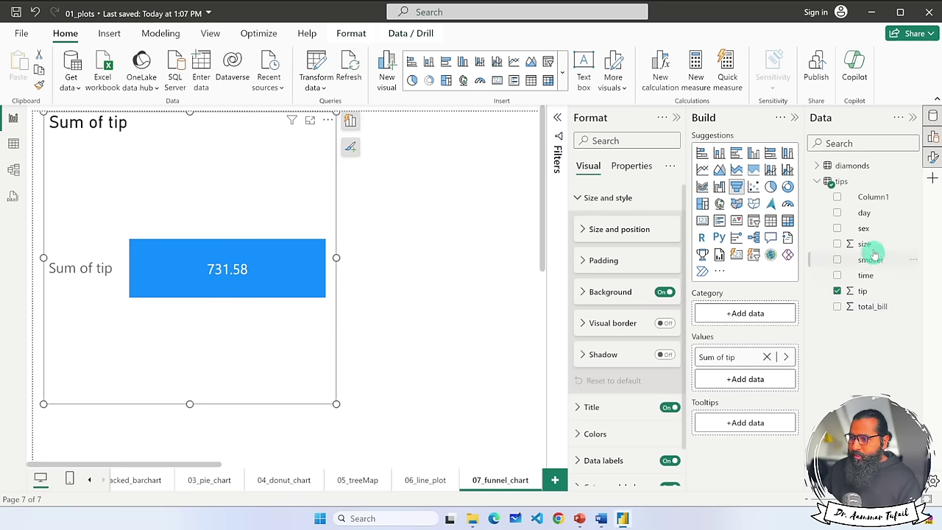
{"action": "left_click_drag", "start_coordinate": [760, 309], "coordinate": [758, 312]}
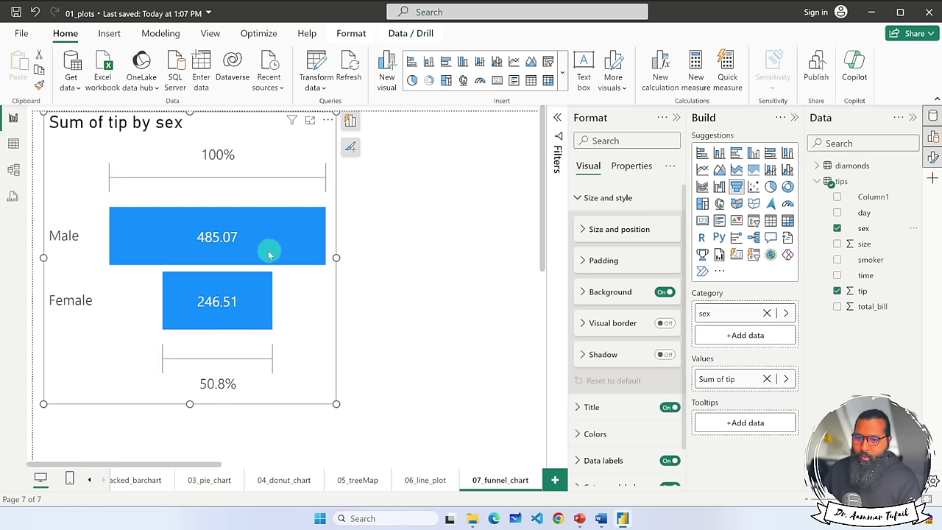
{"action": "left_click", "coordinate": [766, 314]}
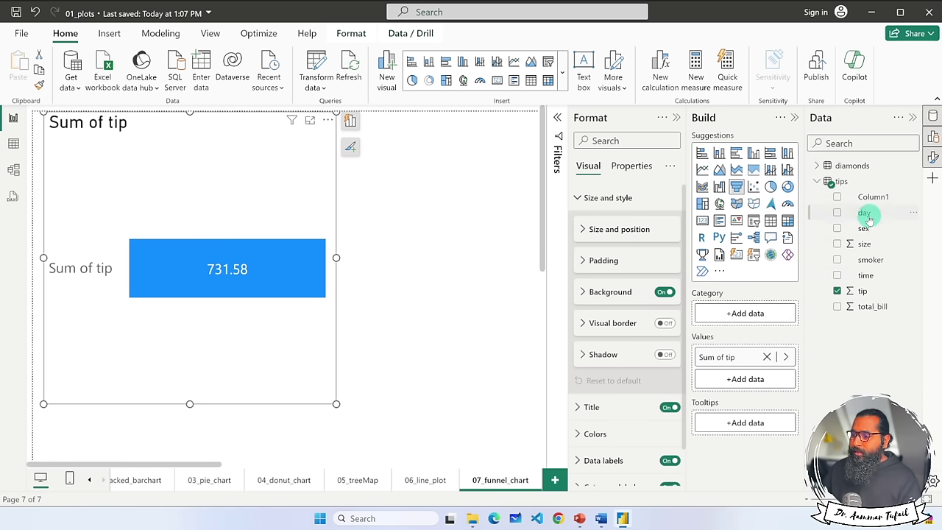
{"action": "left_click_drag", "start_coordinate": [810, 277], "coordinate": [764, 314]}
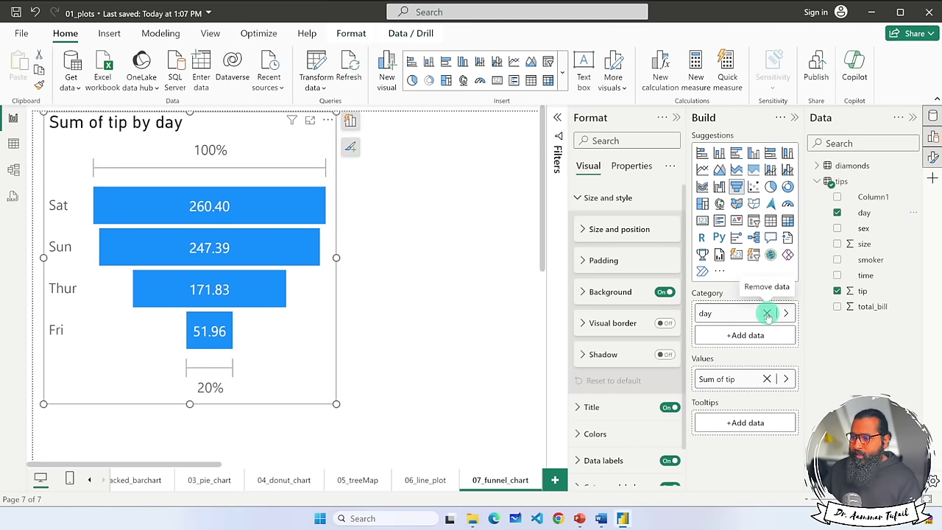
Replace day with total_bill as the funnel chart's category and inspect the bars' details.
{"action": "left_click", "coordinate": [767, 314]}
{"action": "left_click_drag", "start_coordinate": [862, 310], "coordinate": [761, 315]}
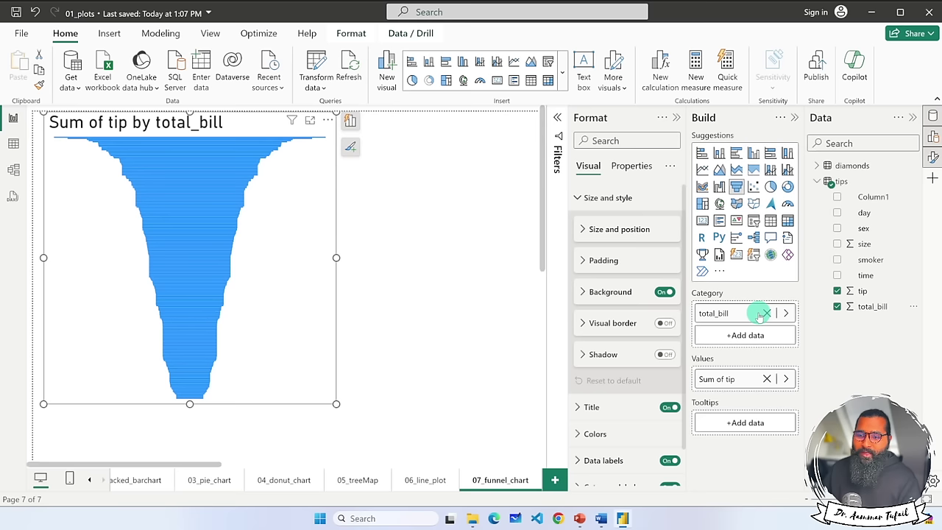
{"action": "mouse_move", "coordinate": [162, 230]}
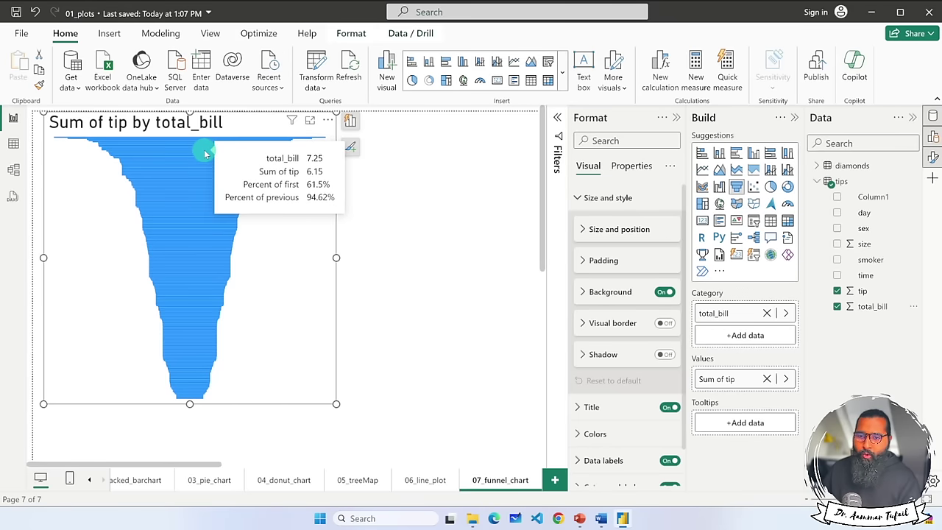
Replace tip with total_bill as the funnel chart's values, and change its category to day.
{"action": "left_click", "coordinate": [767, 380]}
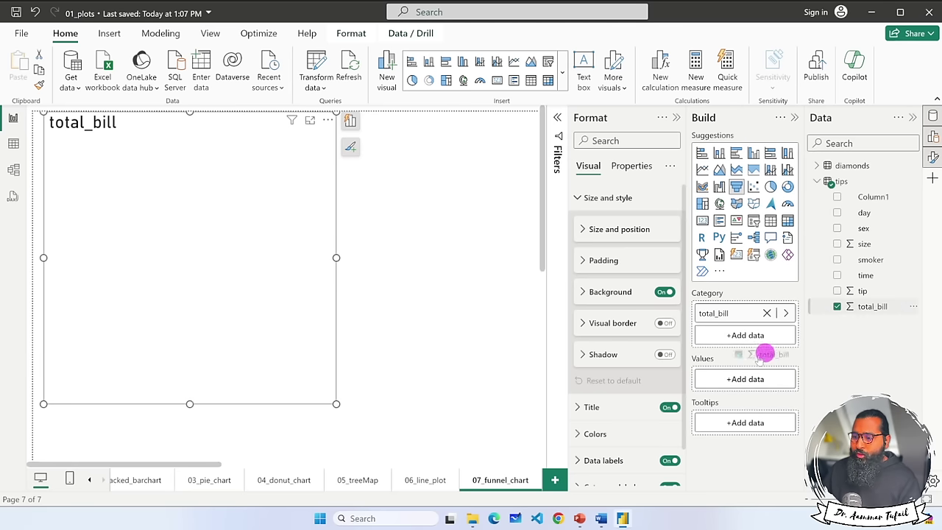
{"action": "left_click_drag", "start_coordinate": [766, 354], "coordinate": [732, 378]}
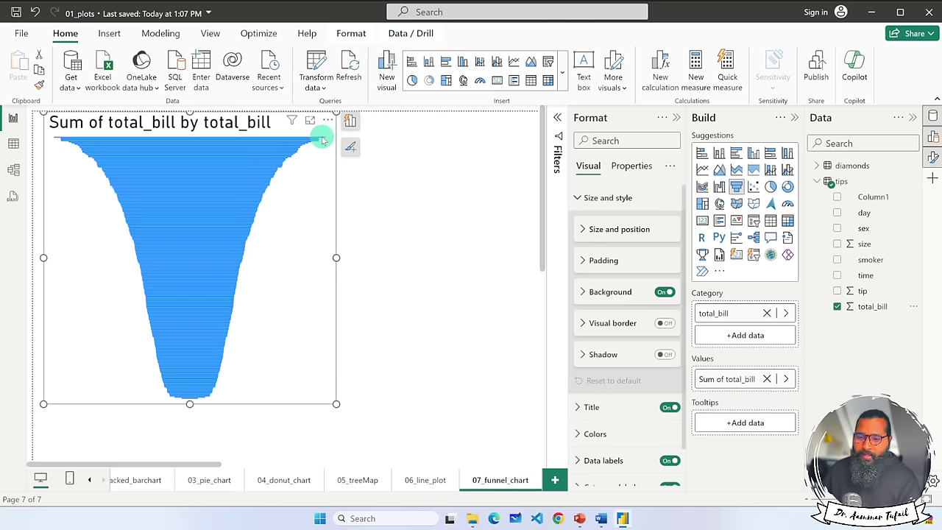
{"action": "mouse_move", "coordinate": [194, 397]}
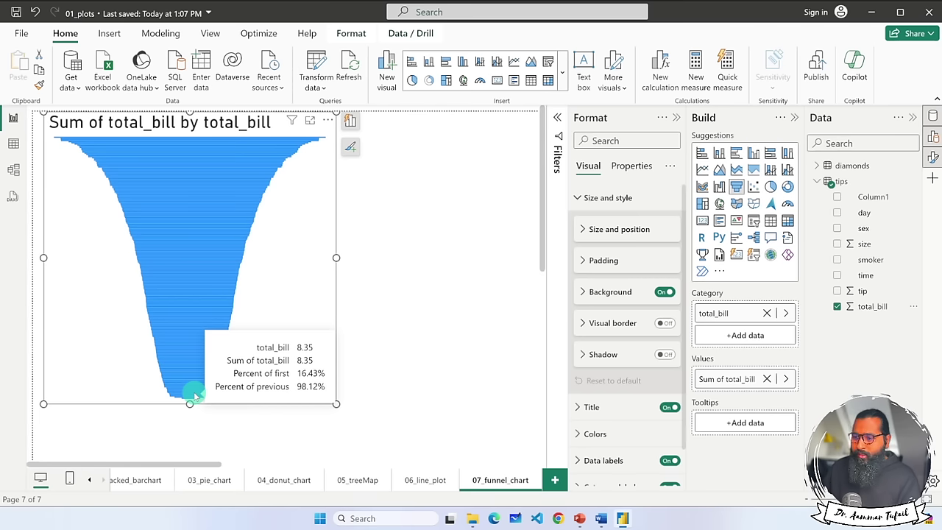
{"action": "left_click", "coordinate": [767, 313]}
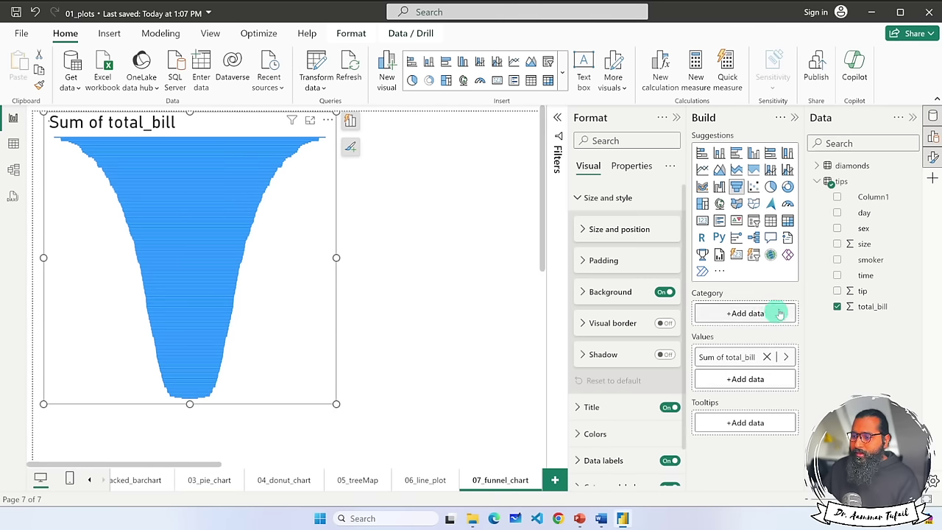
{"action": "left_click_drag", "start_coordinate": [863, 217], "coordinate": [742, 313]}
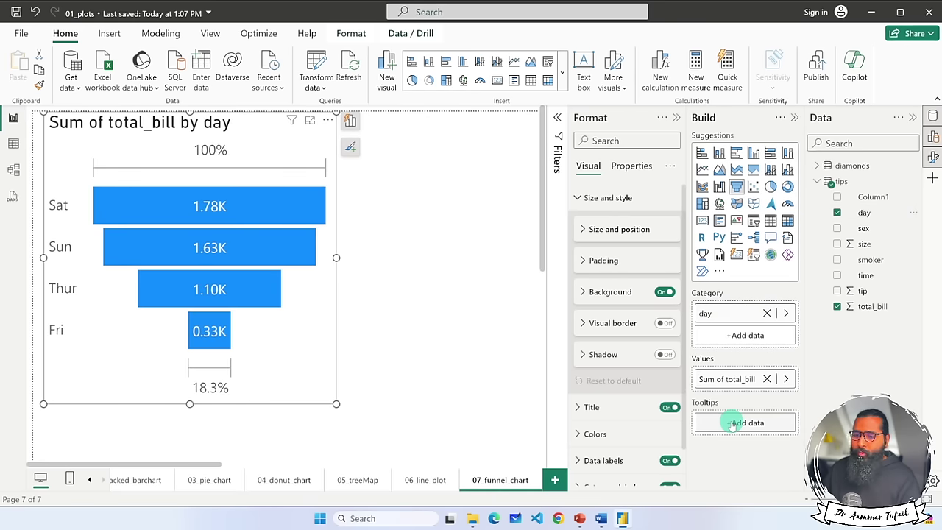
Try adding sex to the funnel chart's tooltips and highlight the Sat bar.
{"action": "left_click_drag", "start_coordinate": [880, 231], "coordinate": [867, 234]}
{"action": "left_click_drag", "start_coordinate": [756, 417], "coordinate": [751, 422]}
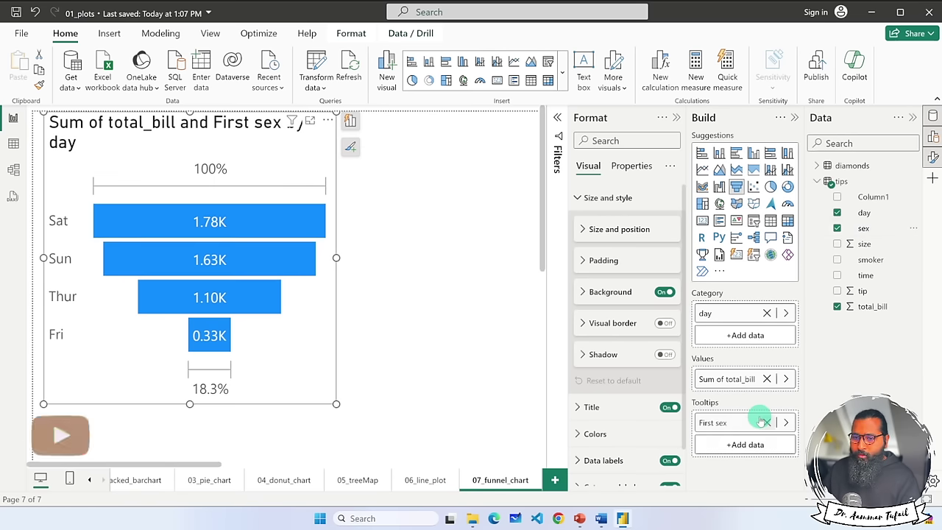
{"action": "left_click", "coordinate": [176, 221]}
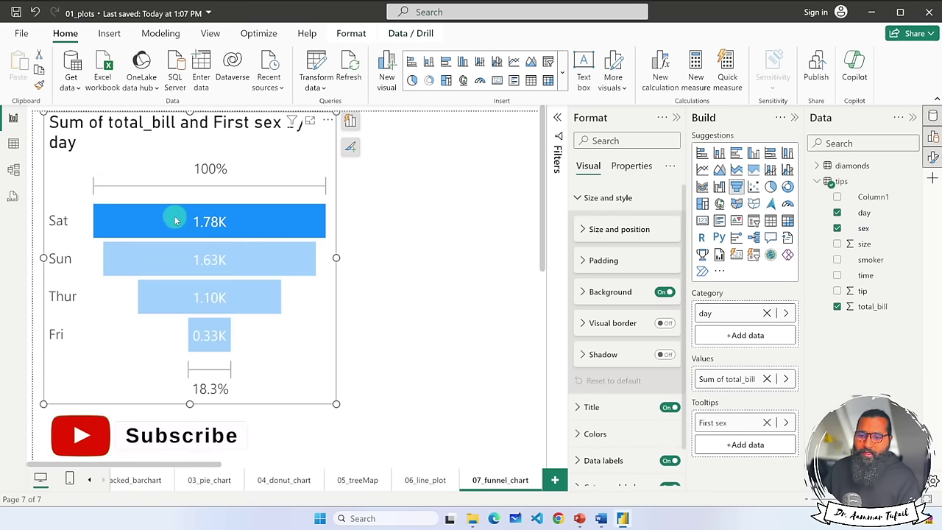
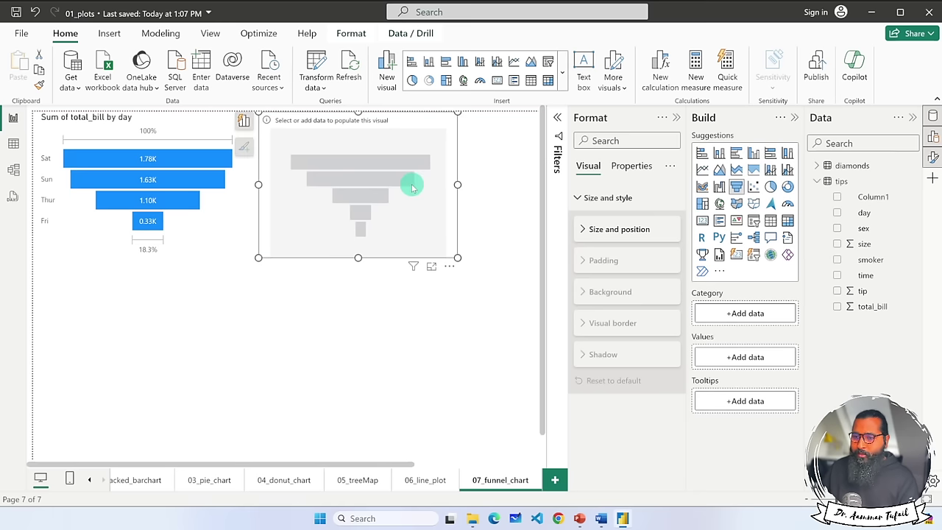
Fill the empty second funnel chart with clarity as its category and price as its values from the diamonds table.
{"action": "left_click", "coordinate": [817, 181]}
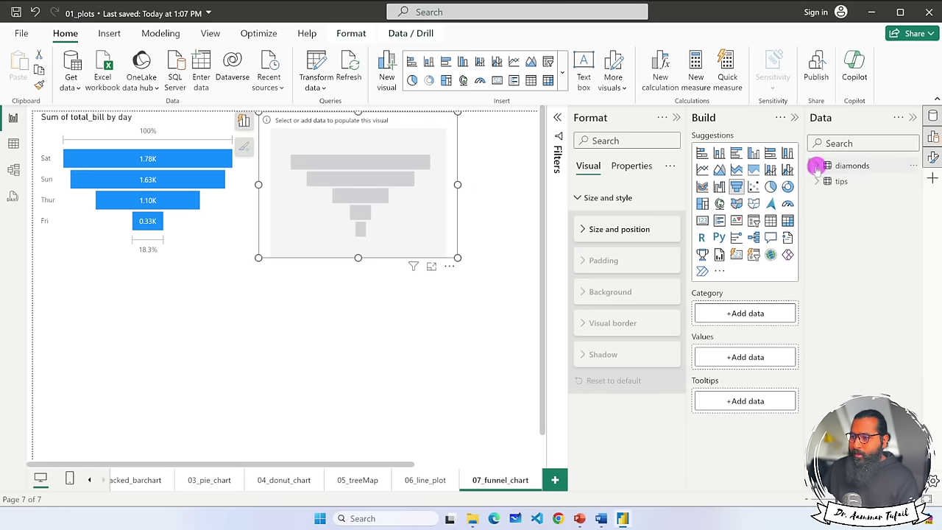
{"action": "left_click", "coordinate": [817, 165]}
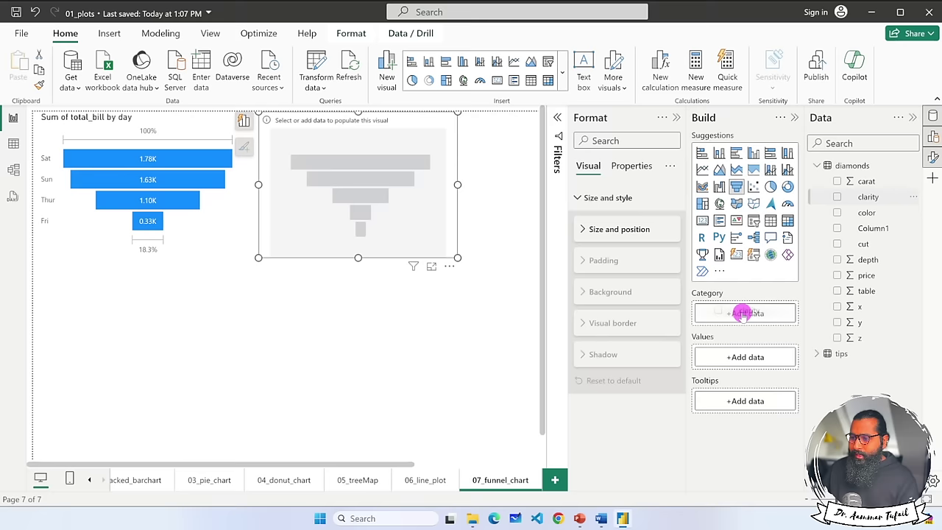
{"action": "left_click_drag", "start_coordinate": [746, 313], "coordinate": [747, 316]}
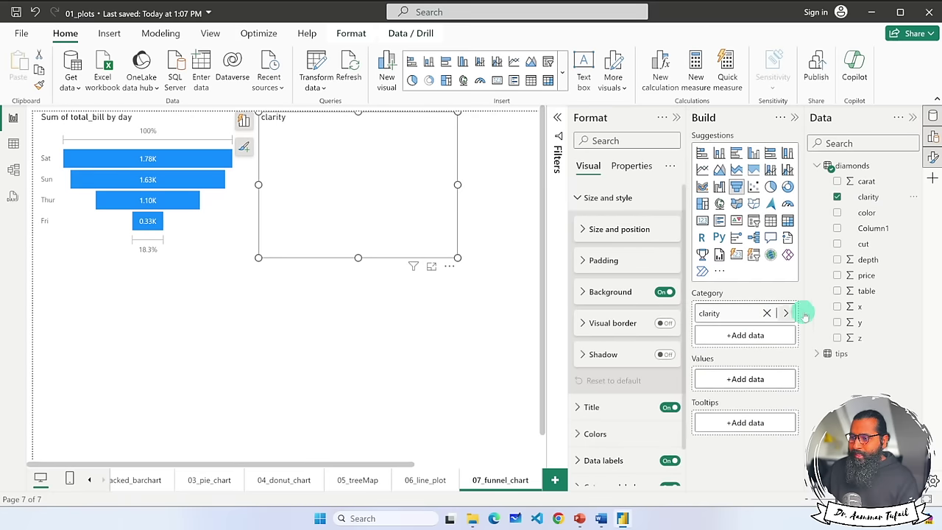
{"action": "left_click_drag", "start_coordinate": [753, 369], "coordinate": [747, 378]}
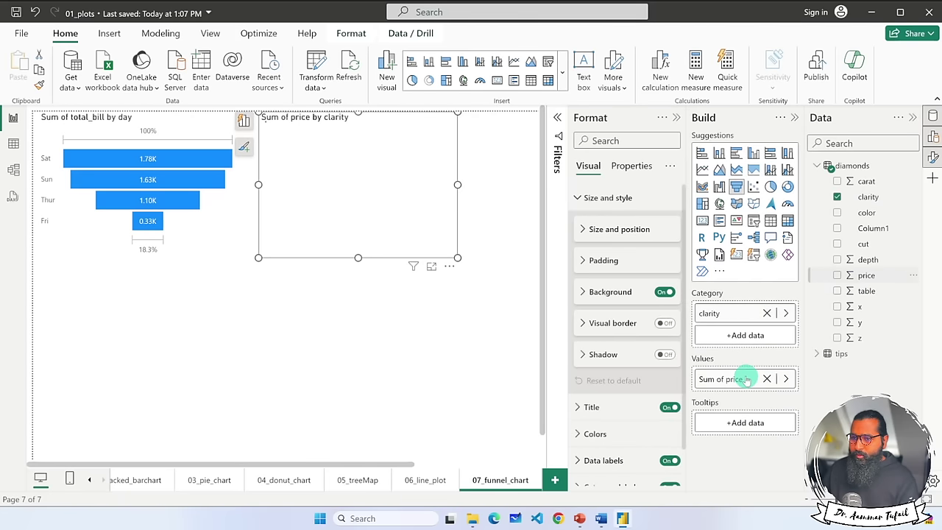
{"action": "scroll", "coordinate": [423, 223], "scroll_direction": "up", "scroll_amount": 3}
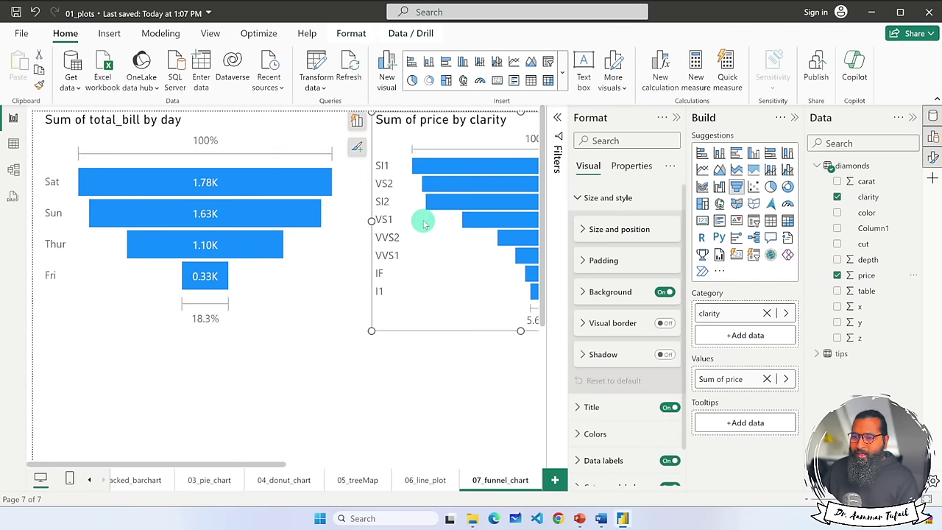
Set the summarization of price in the clarity funnel chart to Average.
{"action": "scroll", "coordinate": [348, 232], "scroll_direction": "right", "scroll_amount": 5}
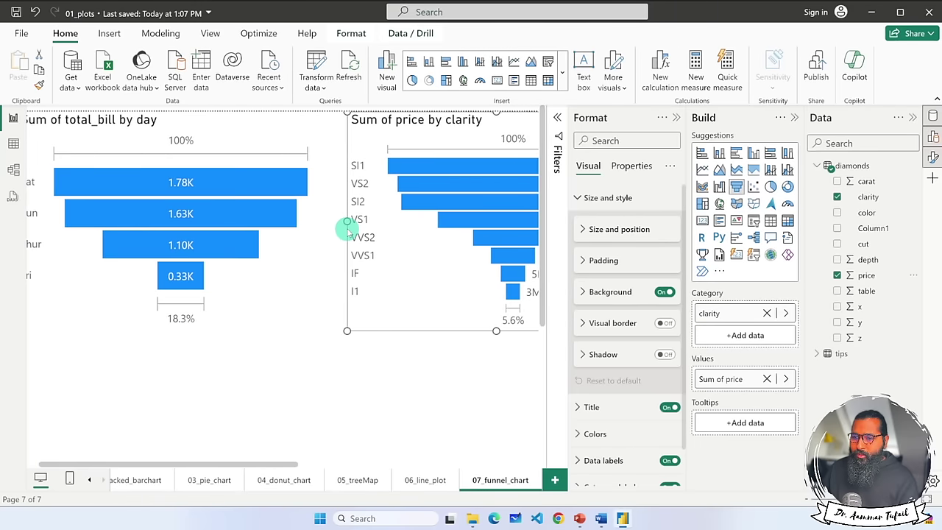
{"action": "scroll", "coordinate": [332, 212], "scroll_direction": "up", "scroll_amount": 2}
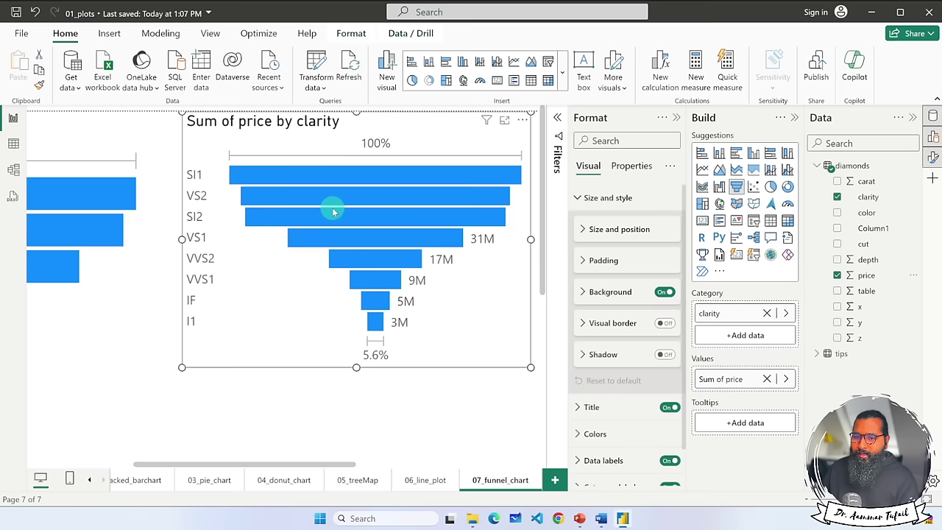
{"action": "scroll", "coordinate": [332, 212], "scroll_direction": "right", "scroll_amount": 2}
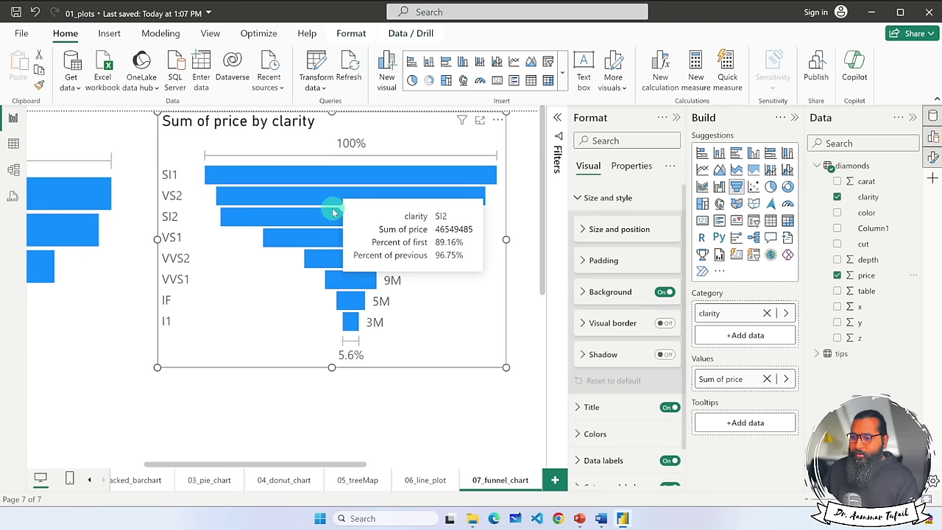
{"action": "left_click", "coordinate": [786, 379]}
{"action": "left_click", "coordinate": [868, 375]}
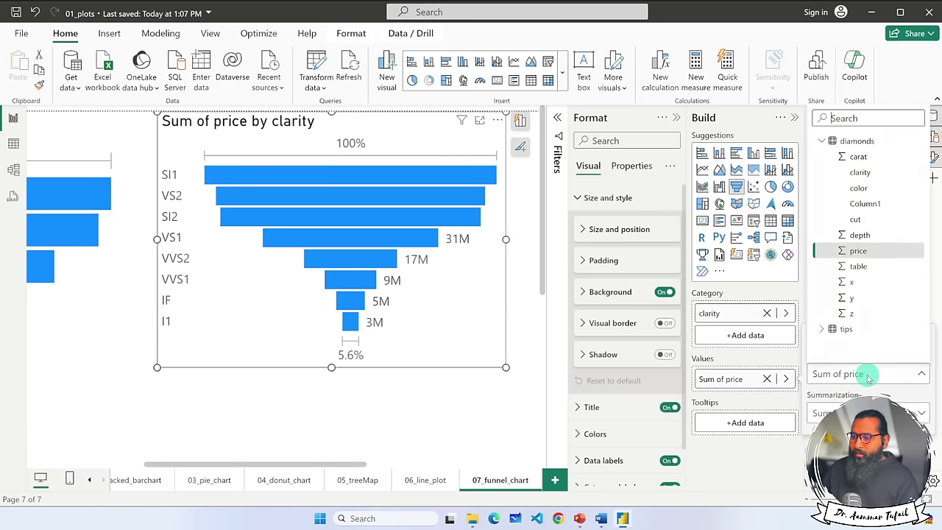
{"action": "left_click", "coordinate": [865, 413]}
{"action": "left_click", "coordinate": [865, 413]}
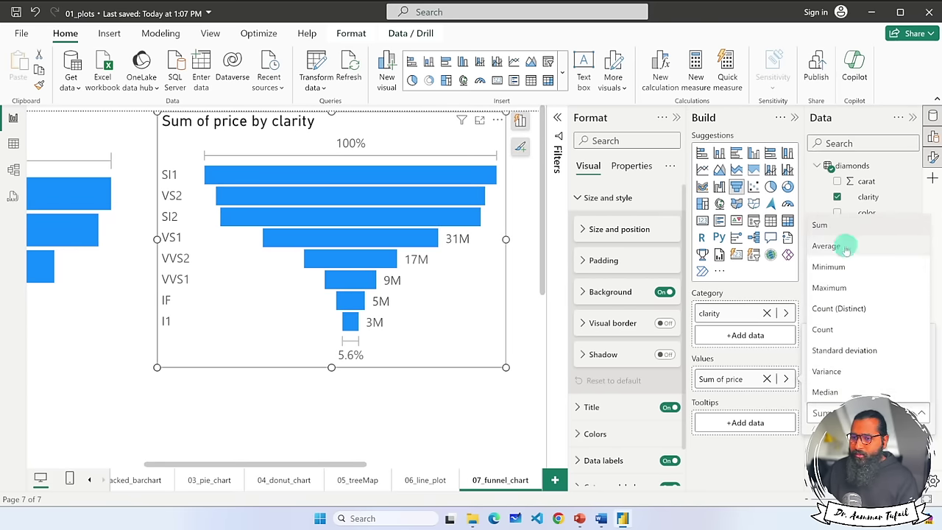
{"action": "left_click", "coordinate": [846, 248]}
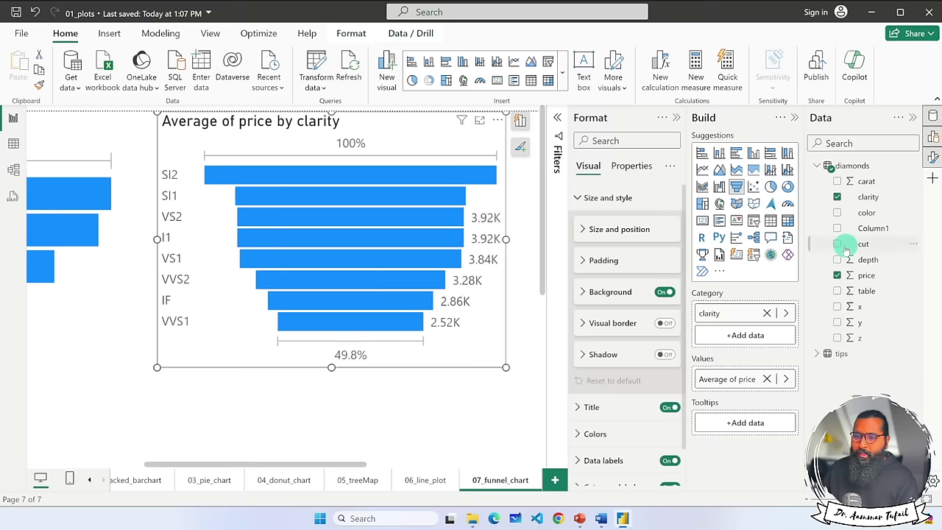
Switch the clarity funnel's price summarization back to Sum.
{"action": "left_click", "coordinate": [785, 379]}
{"action": "left_click", "coordinate": [865, 413]}
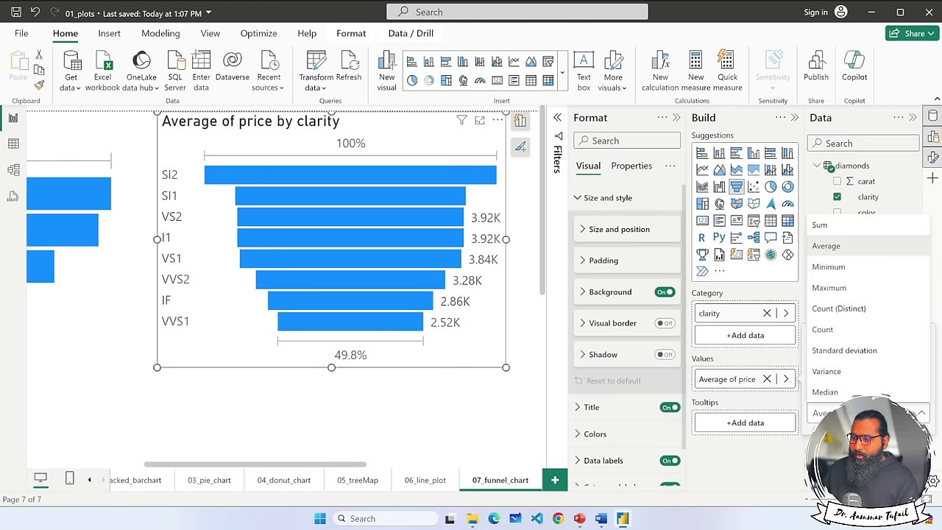
{"action": "left_click", "coordinate": [835, 226]}
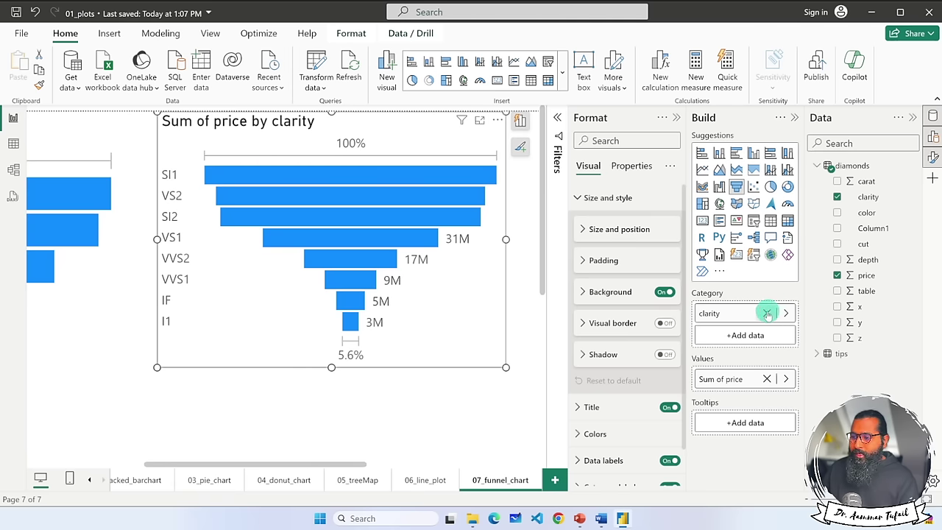
Replace clarity with color as the category of the price funnel chart and dismiss the visual suggestions.
{"action": "left_click", "coordinate": [837, 197]}
{"action": "left_click", "coordinate": [837, 213]}
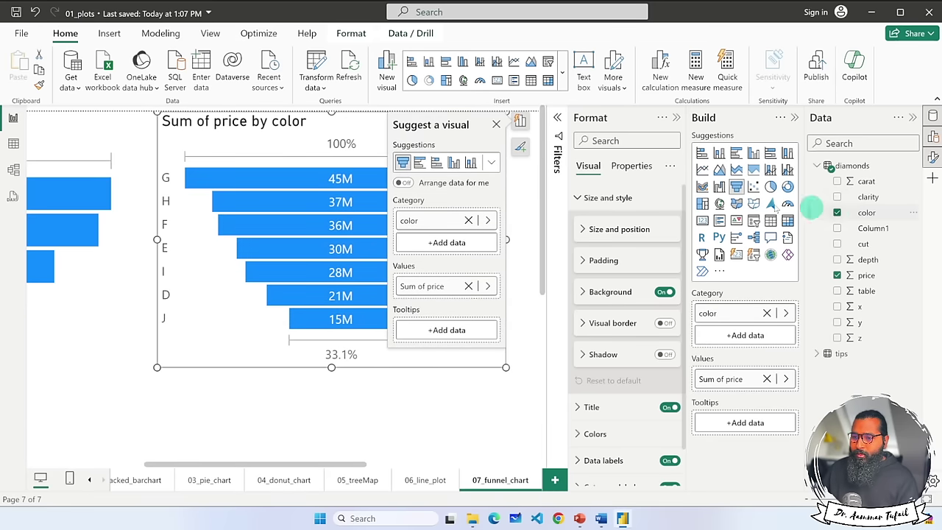
{"action": "left_click", "coordinate": [498, 126]}
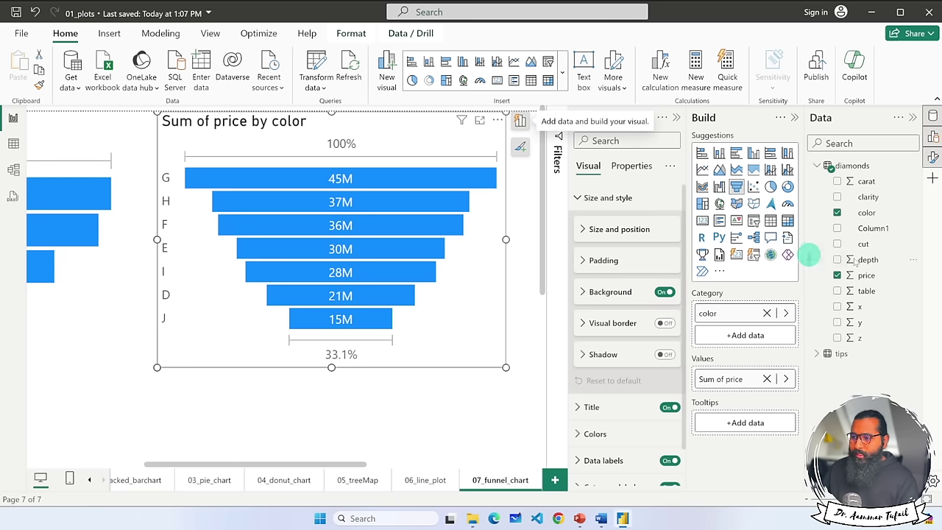
Replace color with cut as the category of the price funnel chart and deselect the chart.
{"action": "left_click", "coordinate": [837, 244]}
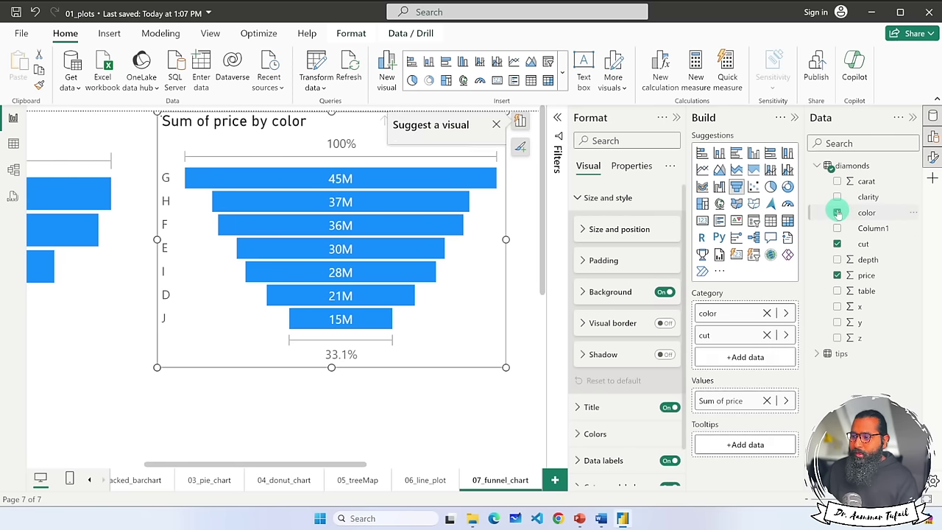
{"action": "left_click", "coordinate": [838, 212]}
{"action": "left_click", "coordinate": [294, 379]}
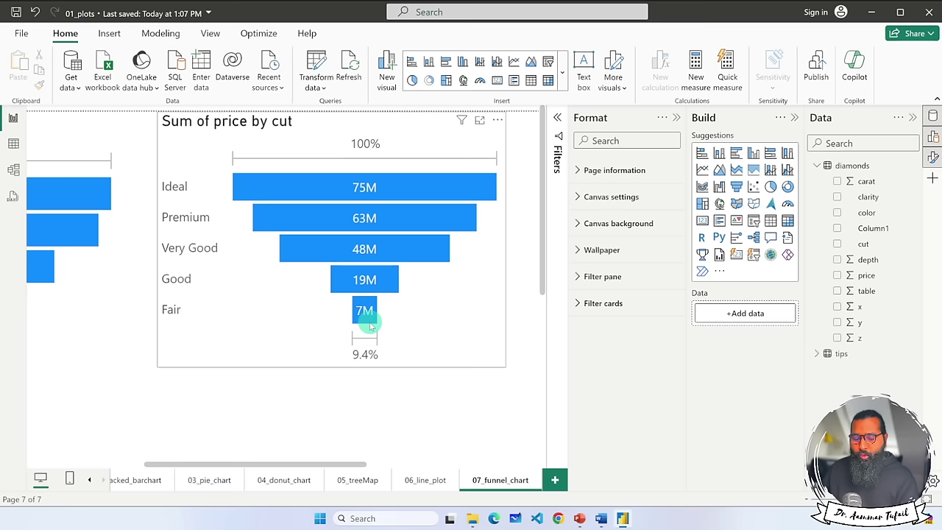
Examine the price-by-cut funnel chart next to the total_bill-by-day funnel.
{"action": "mouse_move", "coordinate": [370, 326]}
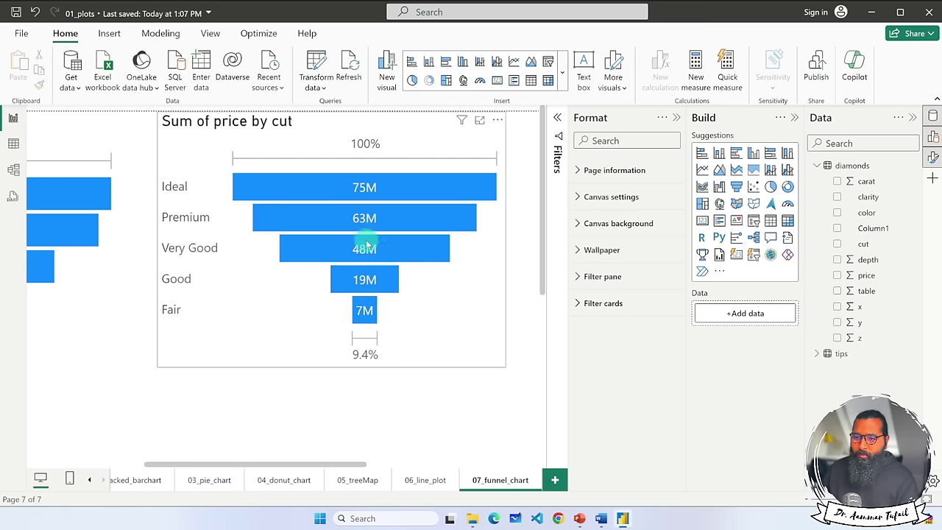
{"action": "scroll", "coordinate": [282, 278], "scroll_direction": "down", "scroll_amount": 2}
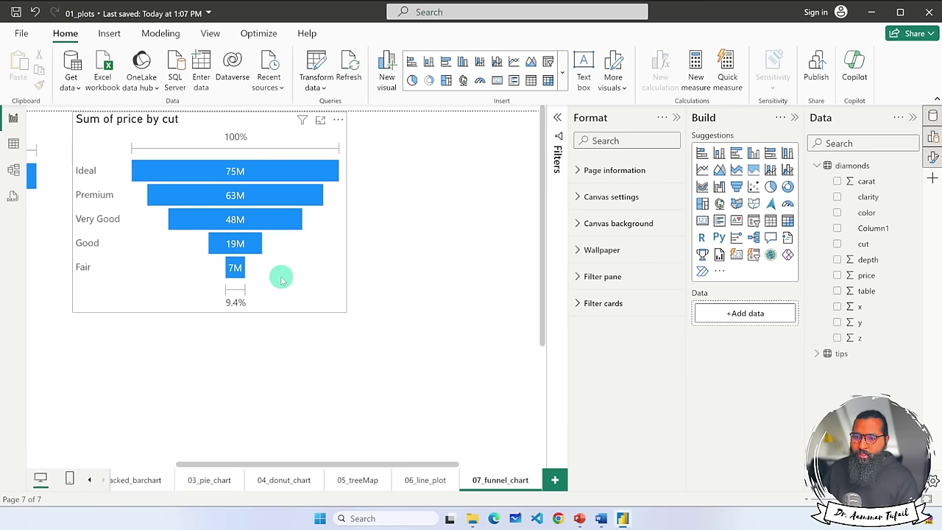
{"action": "scroll", "coordinate": [282, 278], "scroll_direction": "left", "scroll_amount": 5}
{"action": "scroll", "coordinate": [280, 273], "scroll_direction": "right", "scroll_amount": 2}
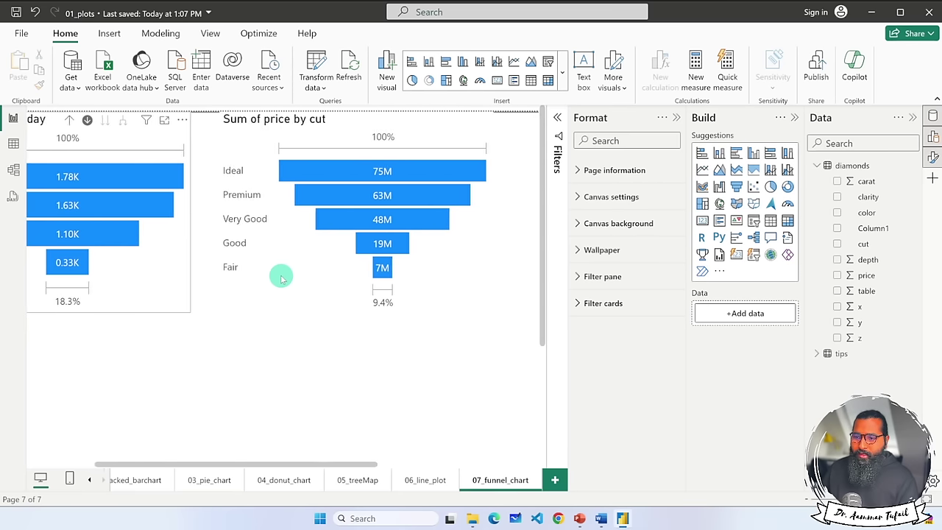
{"action": "scroll", "coordinate": [320, 263], "scroll_direction": "up", "scroll_amount": 2}
{"action": "scroll", "coordinate": [339, 166], "scroll_direction": "right", "scroll_amount": 5}
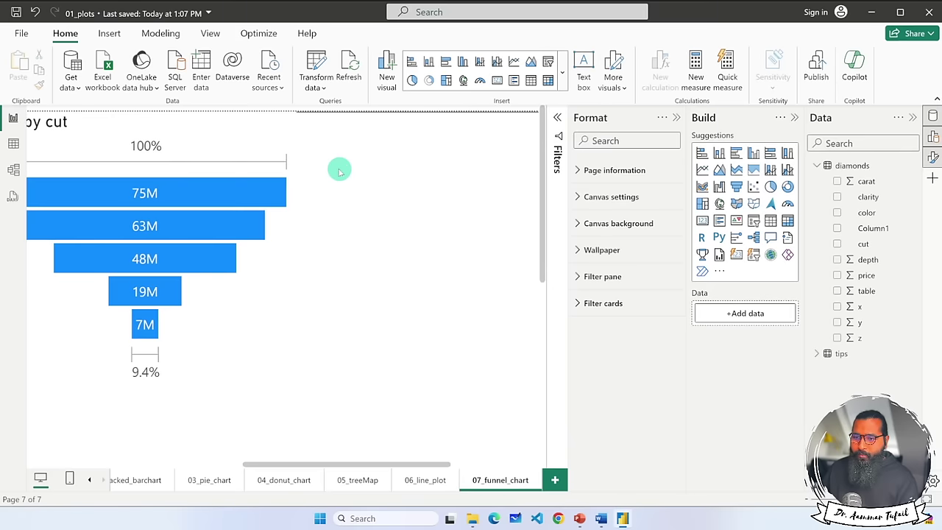
{"action": "scroll", "coordinate": [353, 194], "scroll_direction": "left", "scroll_amount": 4}
{"action": "left_click", "coordinate": [396, 133]}
{"action": "right_click", "coordinate": [396, 133]}
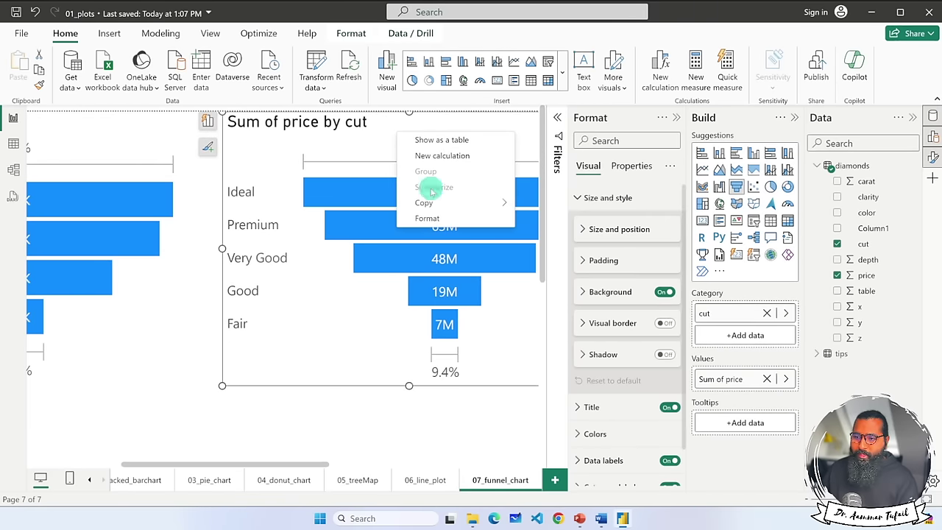
{"action": "scroll", "coordinate": [262, 382], "scroll_direction": "down", "scroll_amount": 1}
{"action": "scroll", "coordinate": [267, 339], "scroll_direction": "down", "scroll_amount": 3}
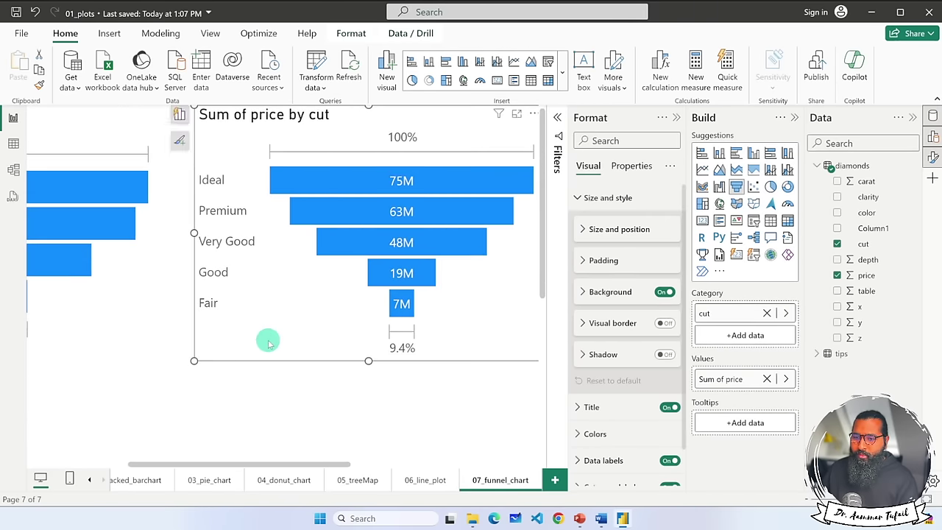
{"action": "left_click", "coordinate": [289, 355]}
{"action": "left_click", "coordinate": [402, 131]}
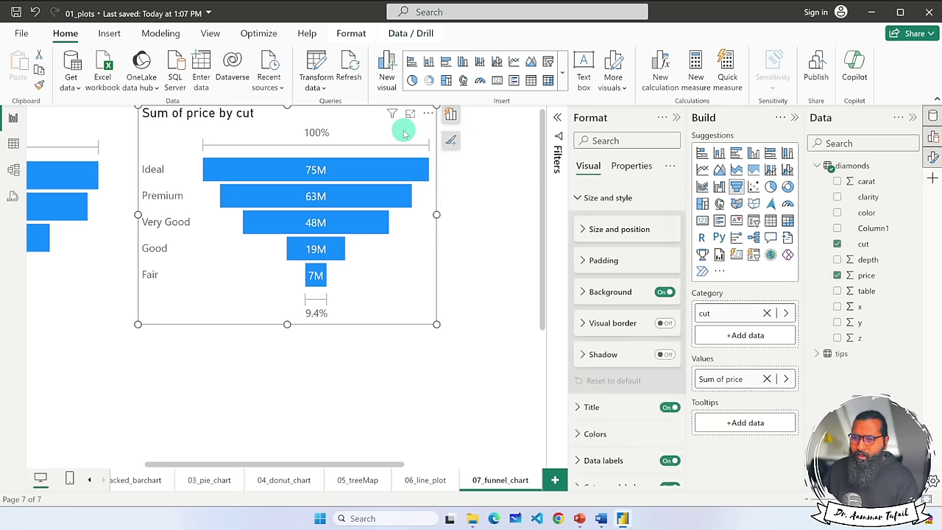
{"action": "right_click", "coordinate": [404, 134]}
{"action": "left_click", "coordinate": [372, 131]}
{"action": "right_click", "coordinate": [365, 133]}
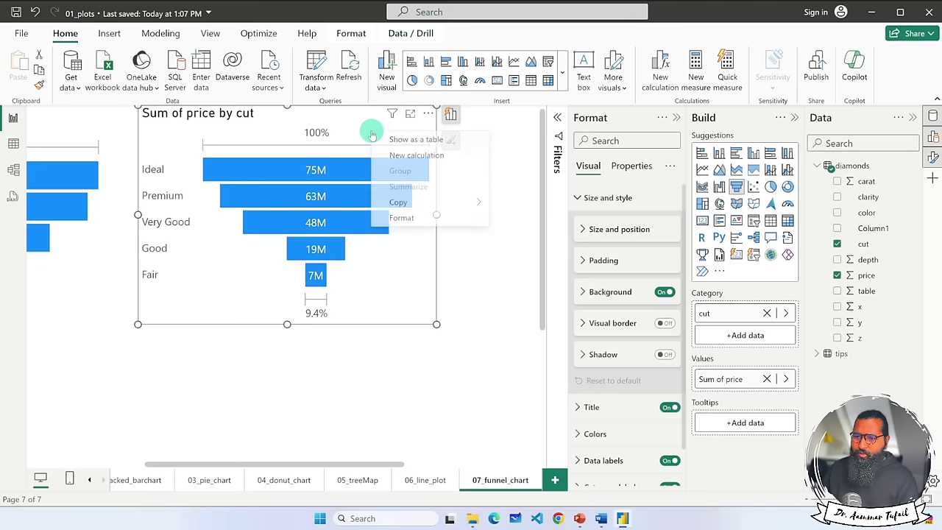
{"action": "left_click", "coordinate": [335, 378]}
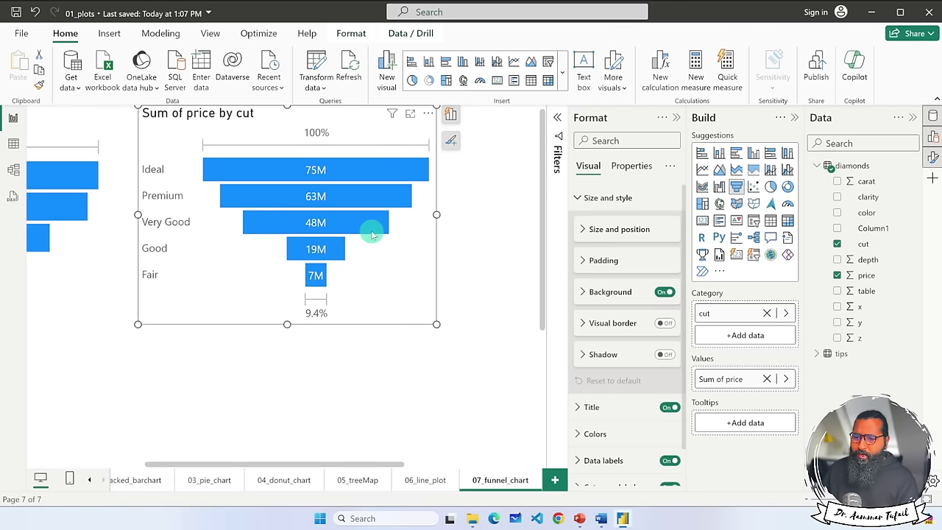
{"action": "right_click", "coordinate": [372, 236]}
{"action": "left_click", "coordinate": [371, 234]}
{"action": "right_click", "coordinate": [372, 234]}
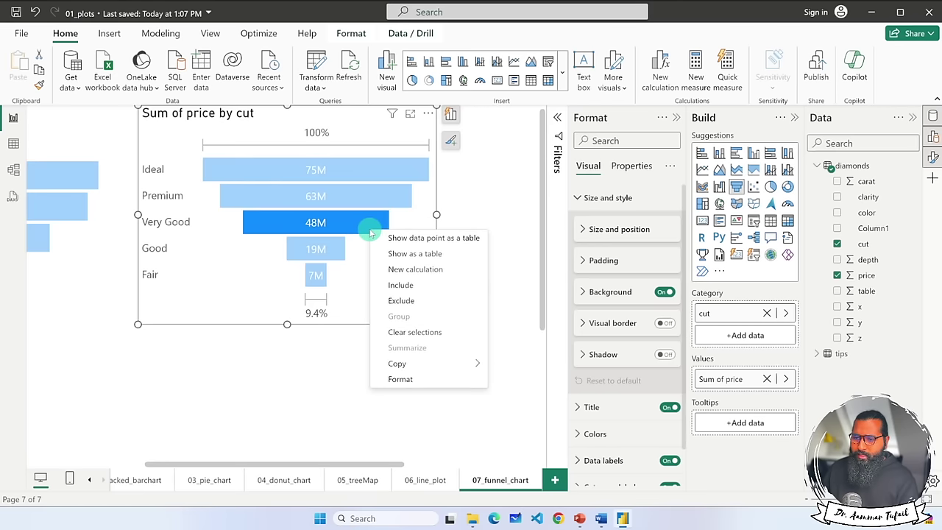
{"action": "left_click", "coordinate": [360, 285]}
Show the price-by-cut funnel as a table and review the sum of price for each cut.
{"action": "right_click", "coordinate": [366, 121]}
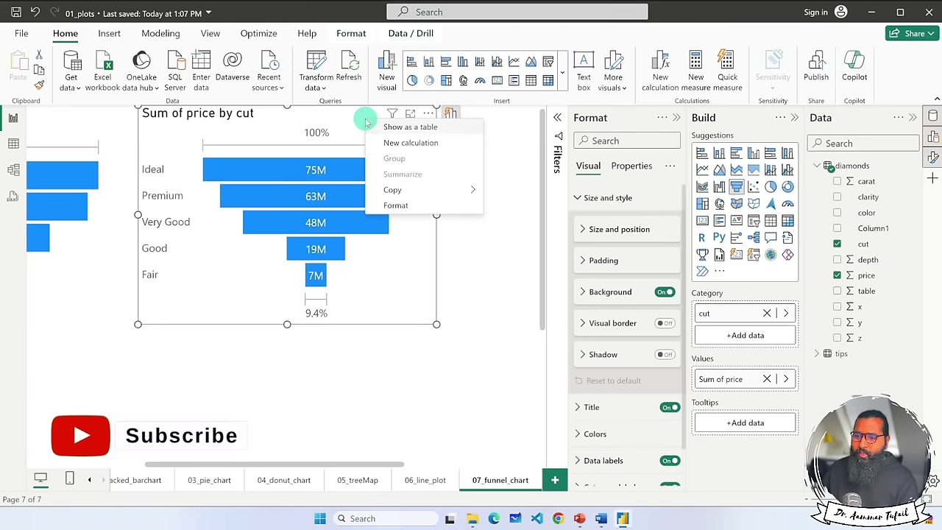
{"action": "left_click", "coordinate": [404, 128]}
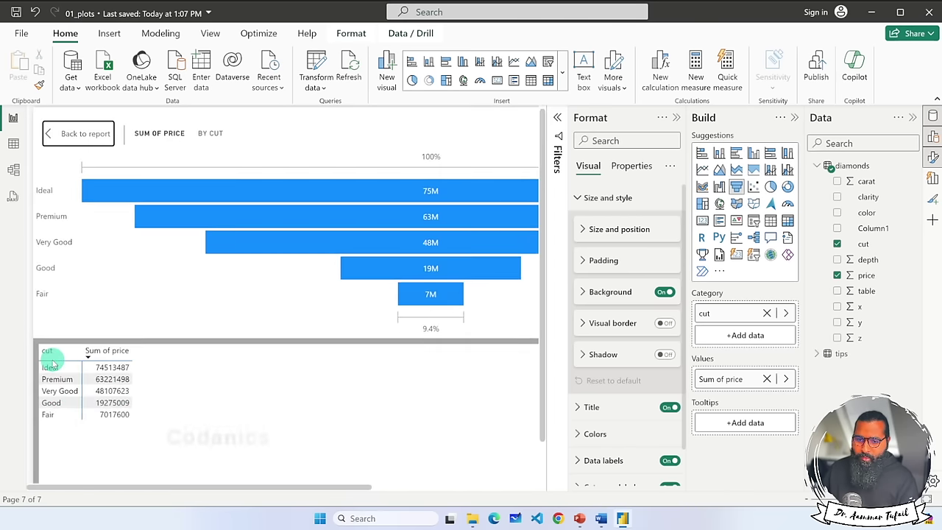
{"action": "scroll", "coordinate": [52, 360], "scroll_direction": "up", "scroll_amount": 5}
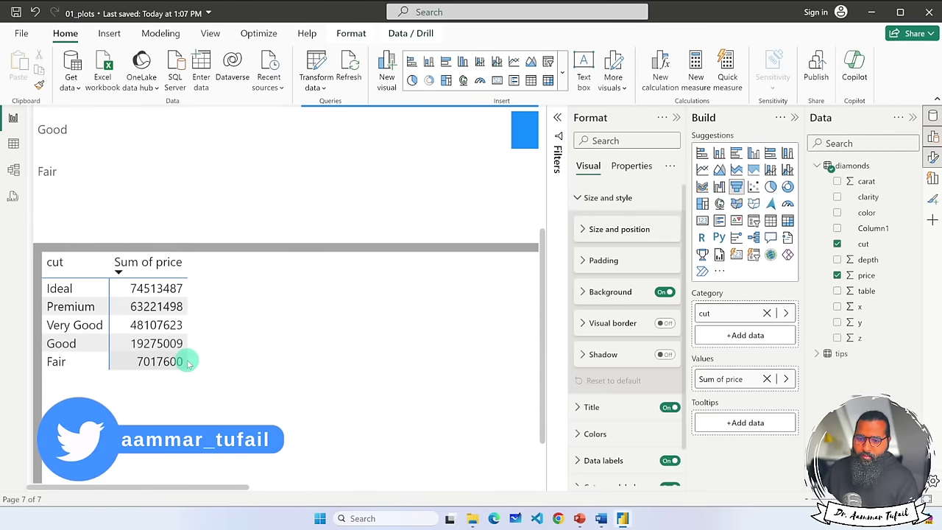
{"action": "scroll", "coordinate": [185, 358], "scroll_direction": "up", "scroll_amount": 3}
{"action": "scroll", "coordinate": [118, 326], "scroll_direction": "down", "scroll_amount": 3}
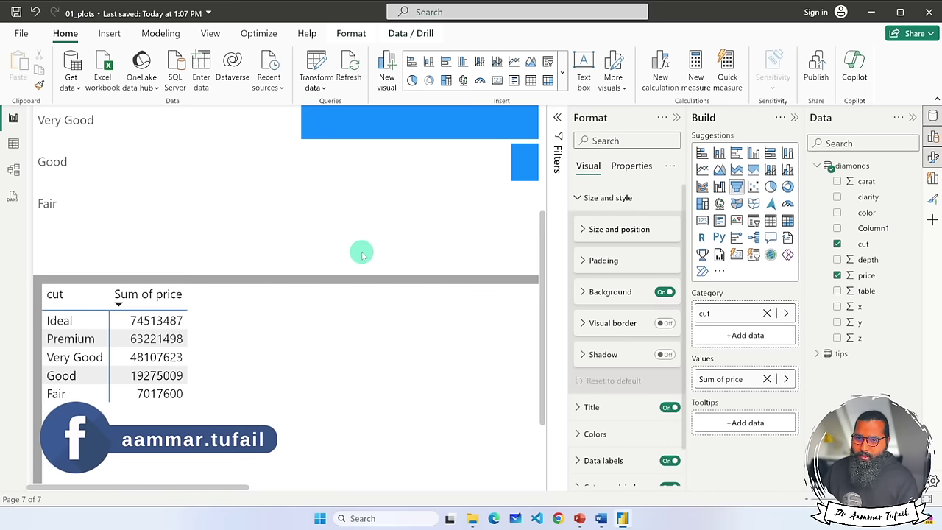
{"action": "scroll", "coordinate": [361, 254], "scroll_direction": "down", "scroll_amount": 2}
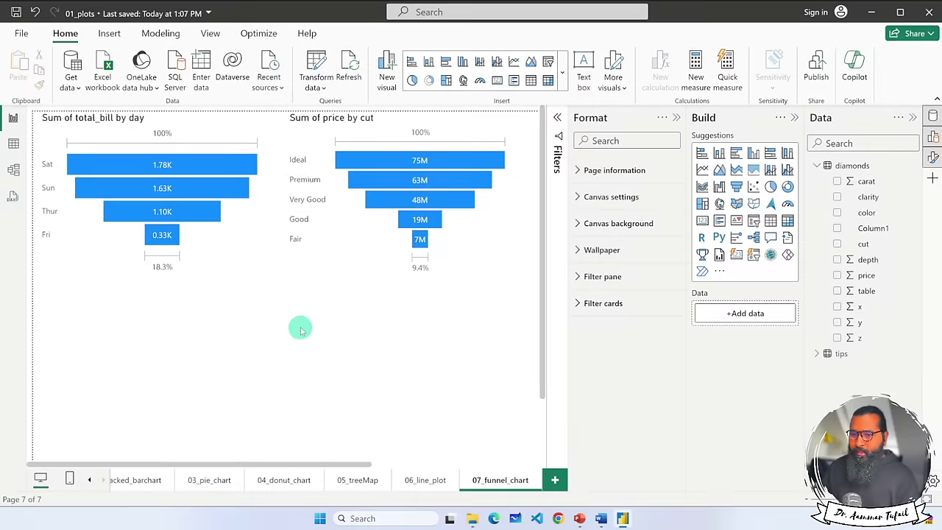
Change the default bar color of the price-by-cut funnel chart to orange.
{"action": "left_click", "coordinate": [399, 111]}
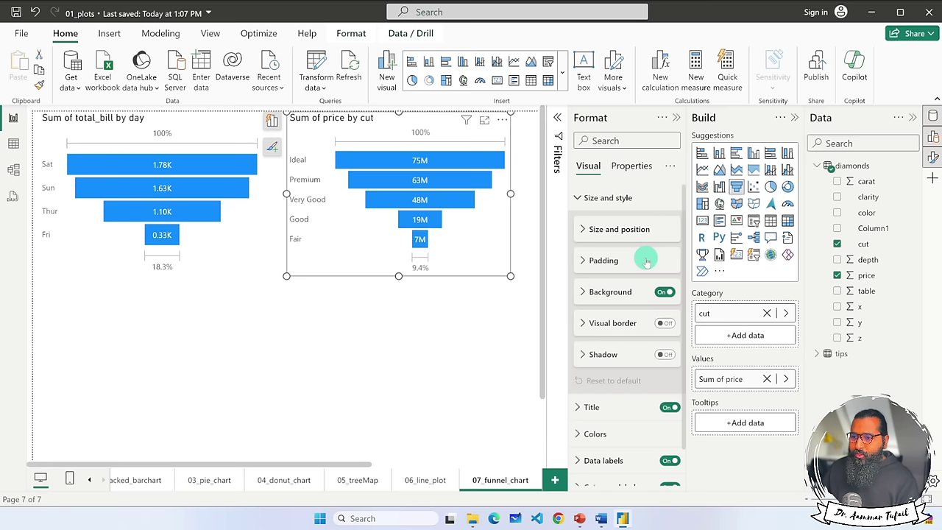
{"action": "left_click", "coordinate": [504, 121]}
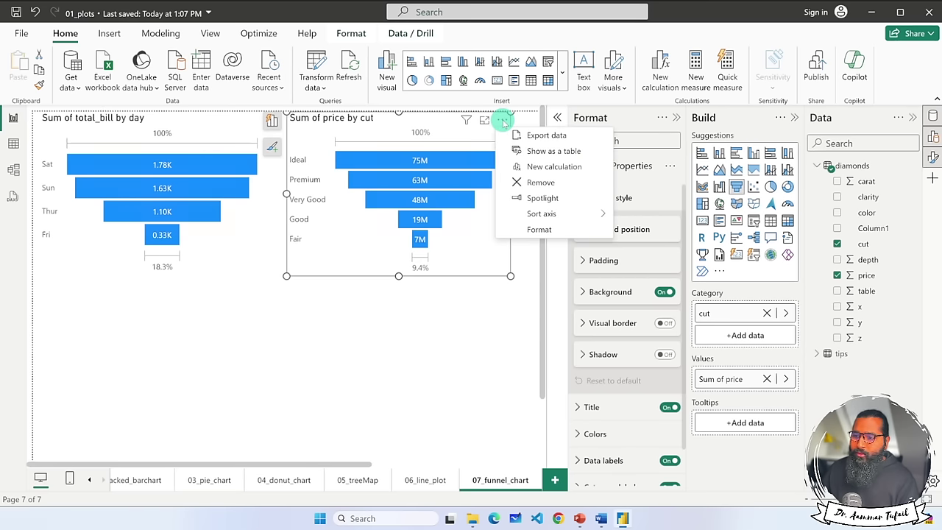
{"action": "left_click", "coordinate": [557, 228]}
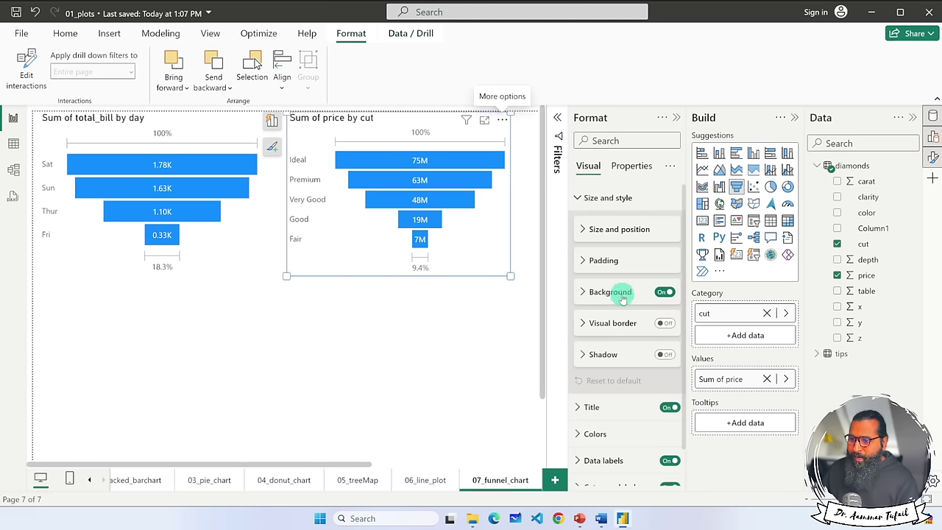
{"action": "scroll", "coordinate": [602, 329], "scroll_direction": "down", "scroll_amount": 2}
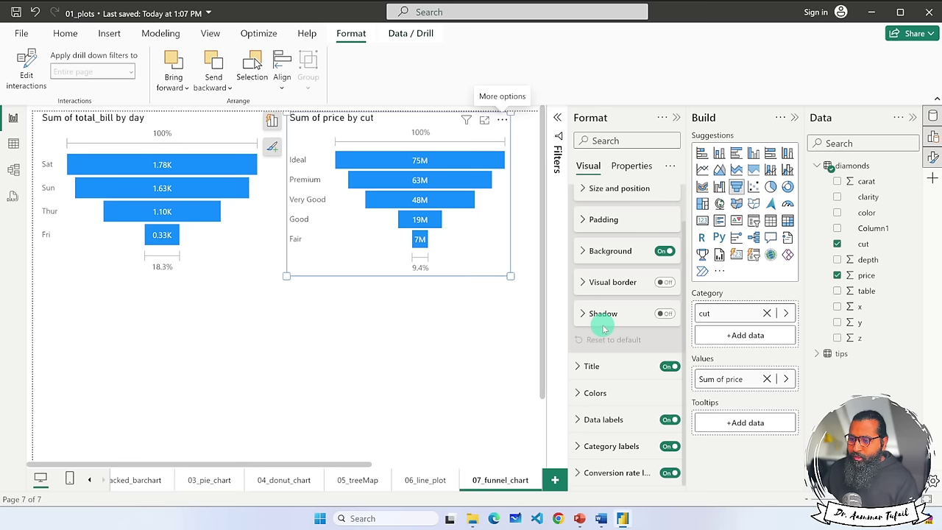
{"action": "left_click", "coordinate": [595, 392]}
{"action": "scroll", "coordinate": [603, 368], "scroll_direction": "down", "scroll_amount": 4}
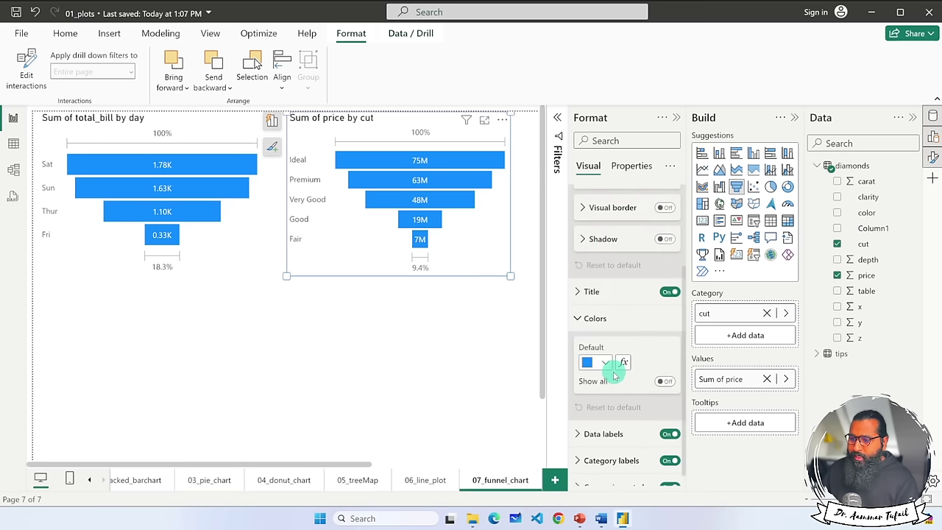
{"action": "left_click", "coordinate": [605, 362]}
{"action": "left_click", "coordinate": [662, 304]}
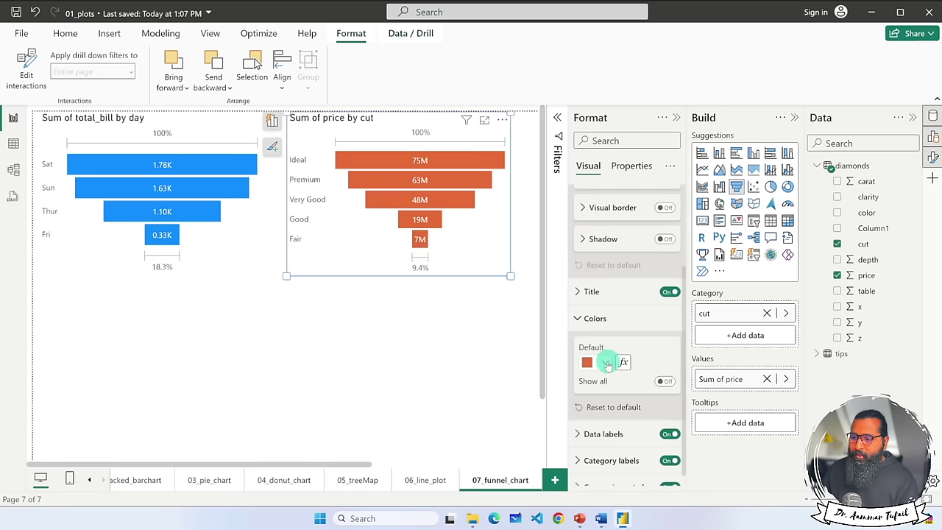
Show individual bar colors for every cut in the price funnel chart and set the Premium bar to black.
{"action": "left_click", "coordinate": [663, 380]}
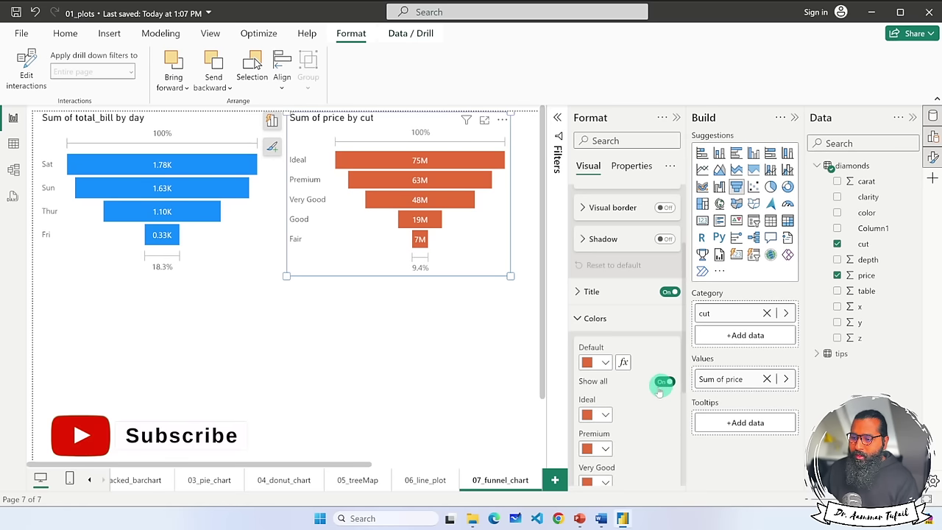
{"action": "scroll", "coordinate": [655, 394], "scroll_direction": "down", "scroll_amount": 2}
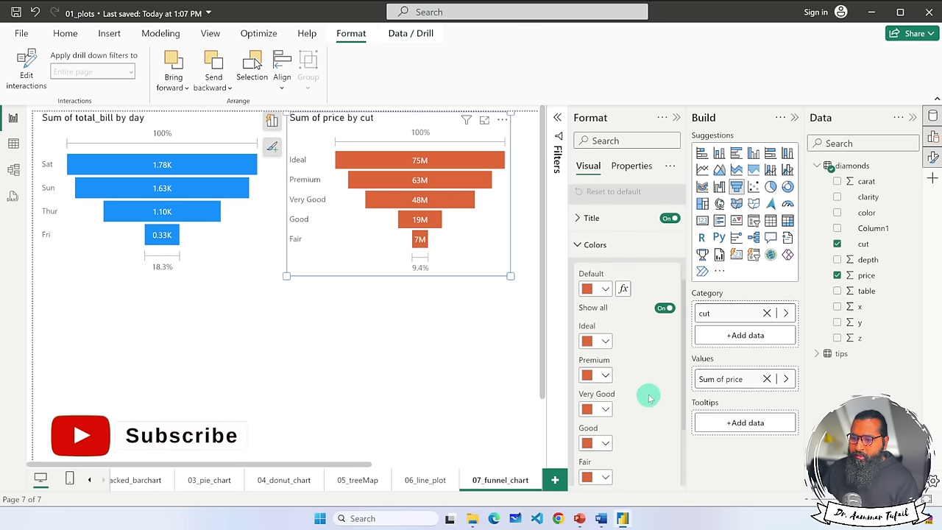
{"action": "scroll", "coordinate": [611, 377], "scroll_direction": "down", "scroll_amount": 1}
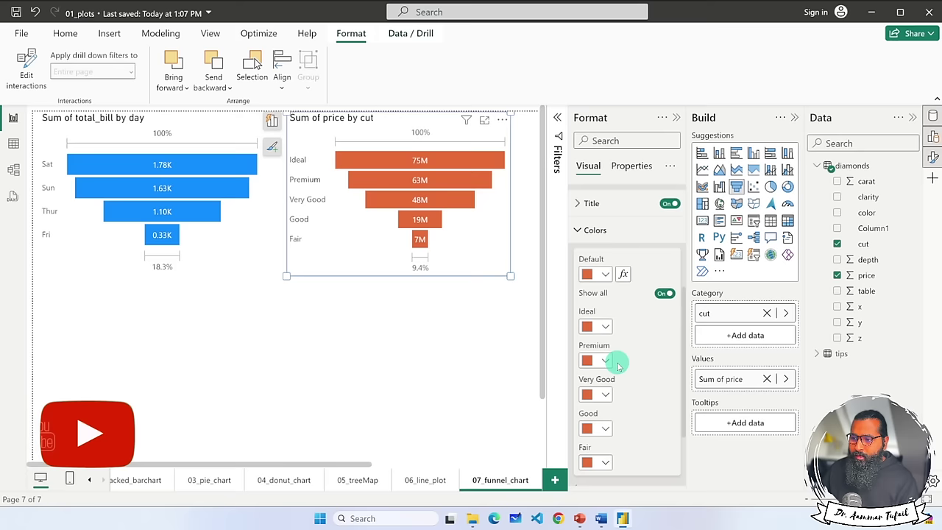
{"action": "scroll", "coordinate": [622, 365], "scroll_direction": "down", "scroll_amount": 1}
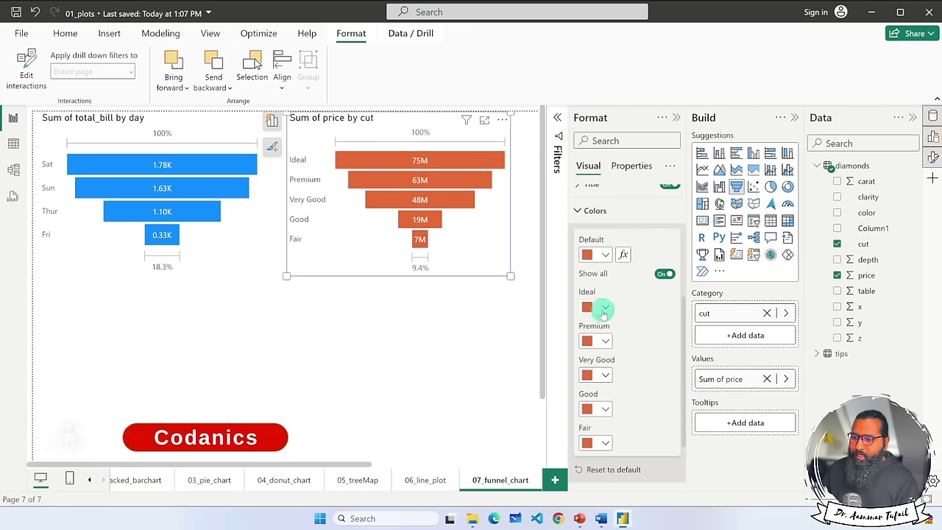
{"action": "left_click", "coordinate": [603, 340]}
{"action": "left_click", "coordinate": [632, 290]}
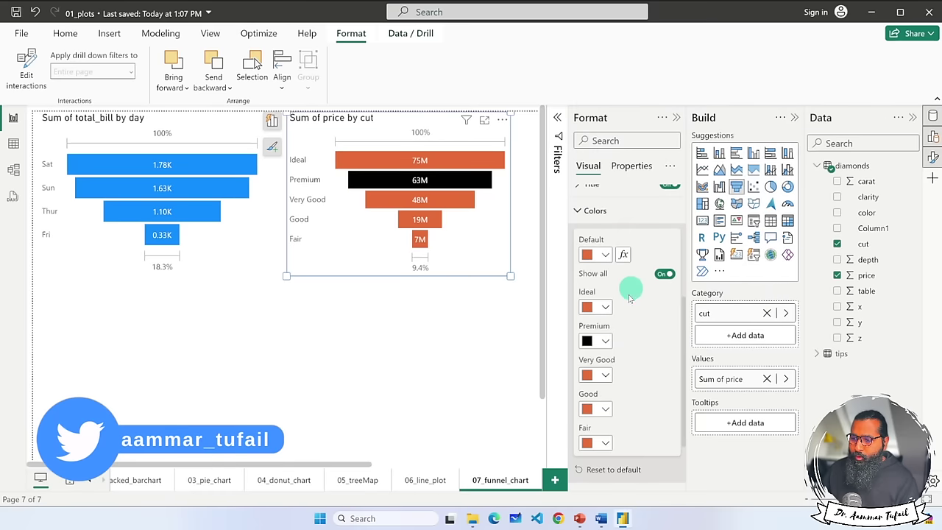
Color the price funnel's Very Good bar dark blue, the Good bar dark orange-brown and the Fair bar pink.
{"action": "left_click", "coordinate": [607, 376]}
{"action": "left_click", "coordinate": [668, 315]}
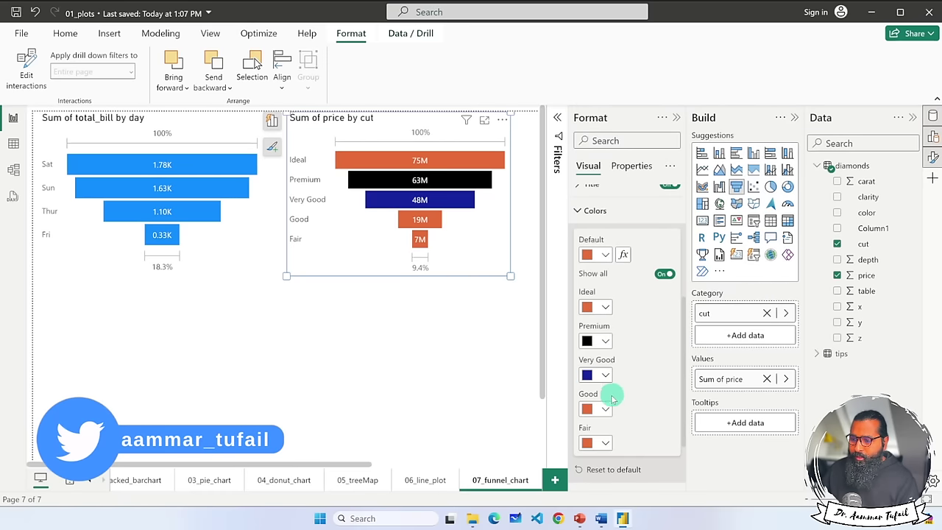
{"action": "left_click", "coordinate": [605, 409]}
{"action": "left_click", "coordinate": [669, 286]}
{"action": "scroll", "coordinate": [626, 393], "scroll_direction": "down", "scroll_amount": 1}
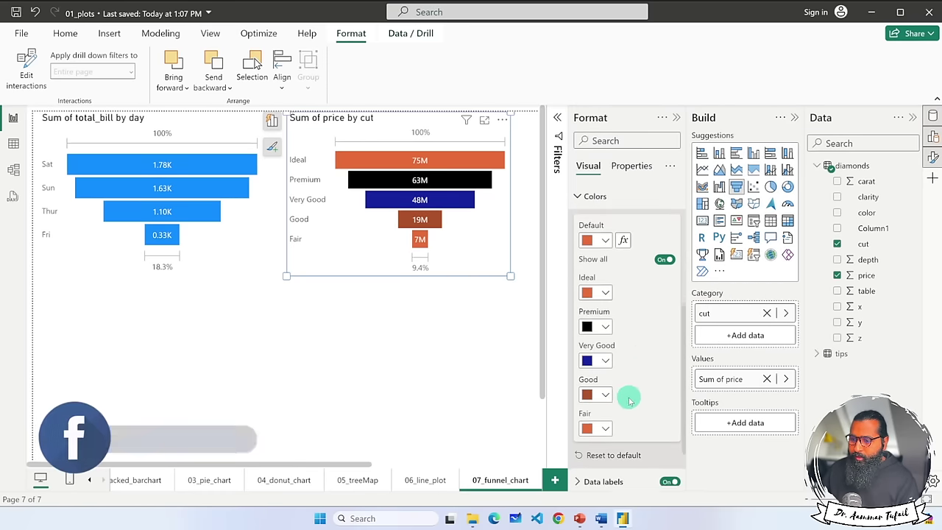
{"action": "left_click", "coordinate": [605, 423]}
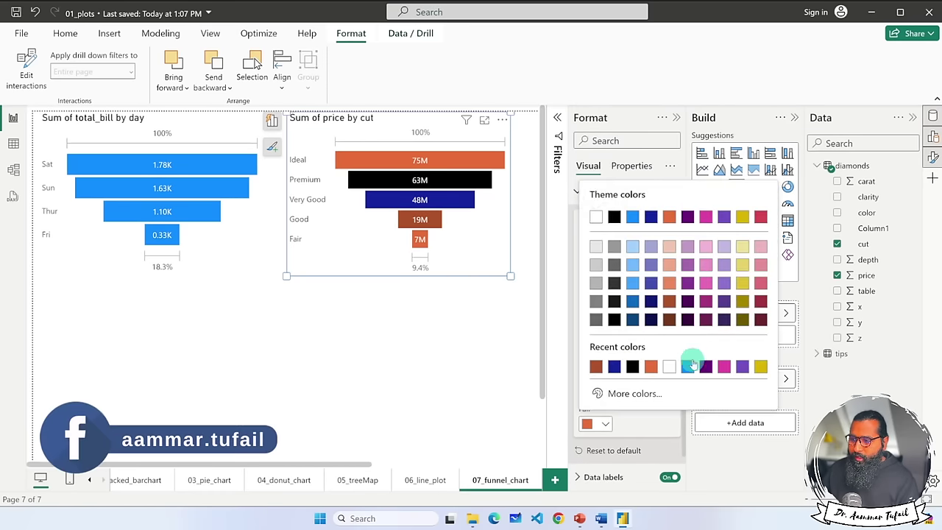
{"action": "left_click", "coordinate": [761, 287]}
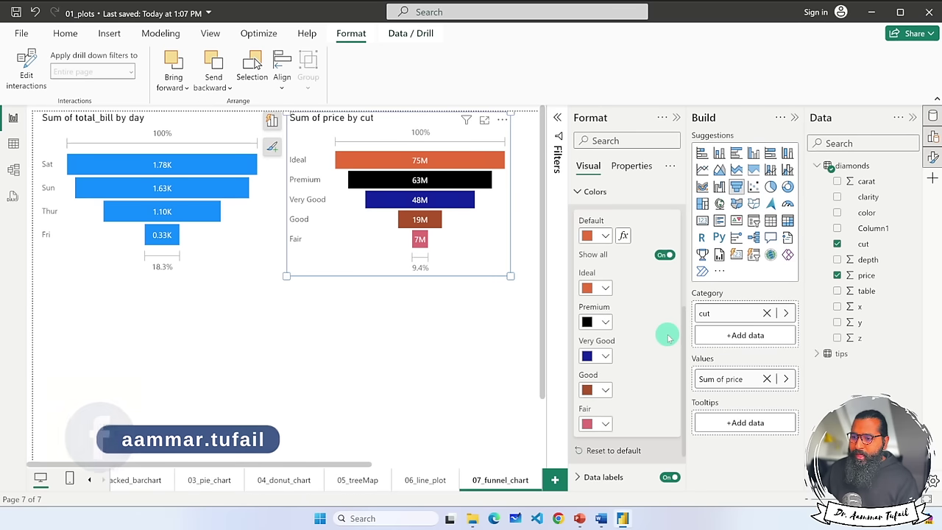
Apply a gradient based on Sum of price to the funnel's default bar color, with a middle color added.
{"action": "left_click", "coordinate": [606, 229]}
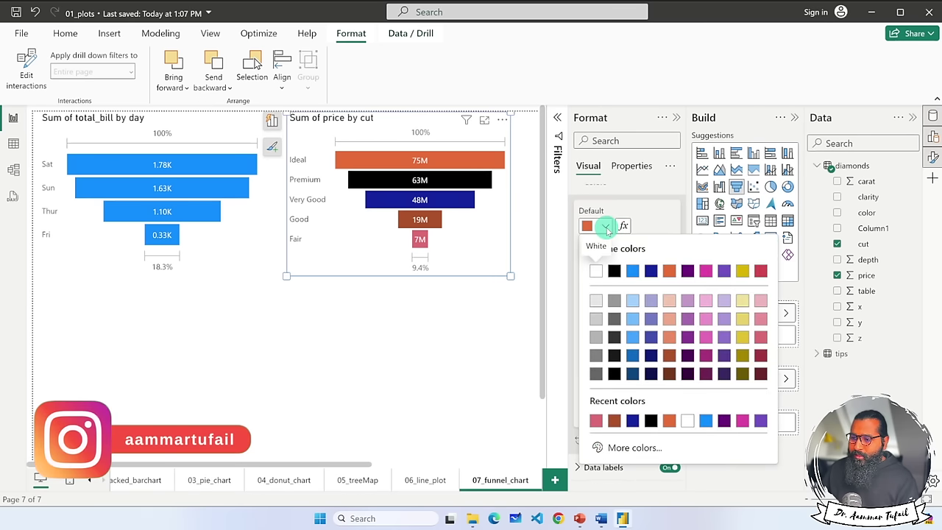
{"action": "left_click", "coordinate": [629, 228]}
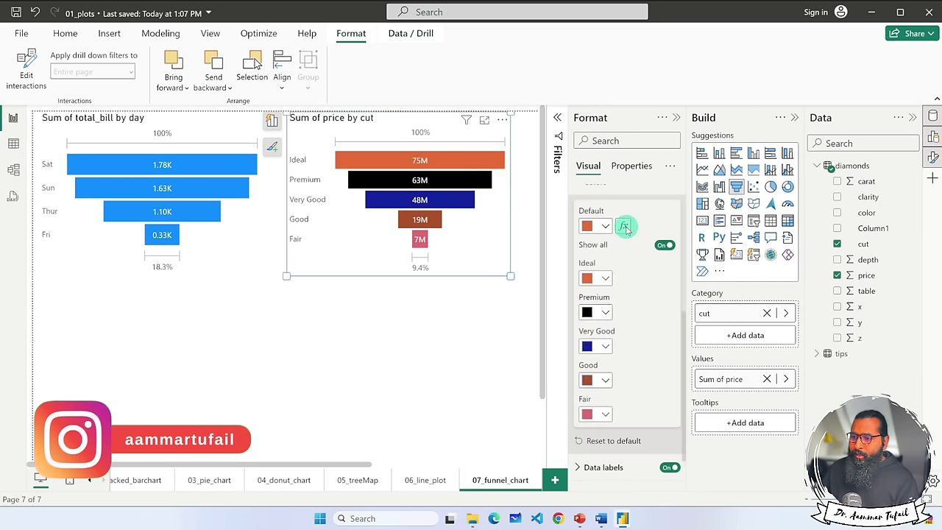
{"action": "left_click", "coordinate": [625, 226]}
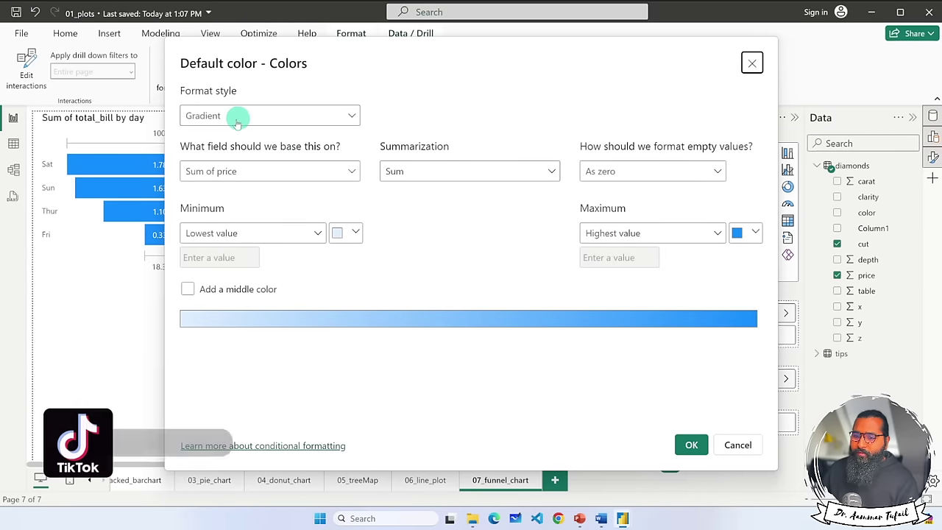
{"action": "left_click", "coordinate": [189, 290]}
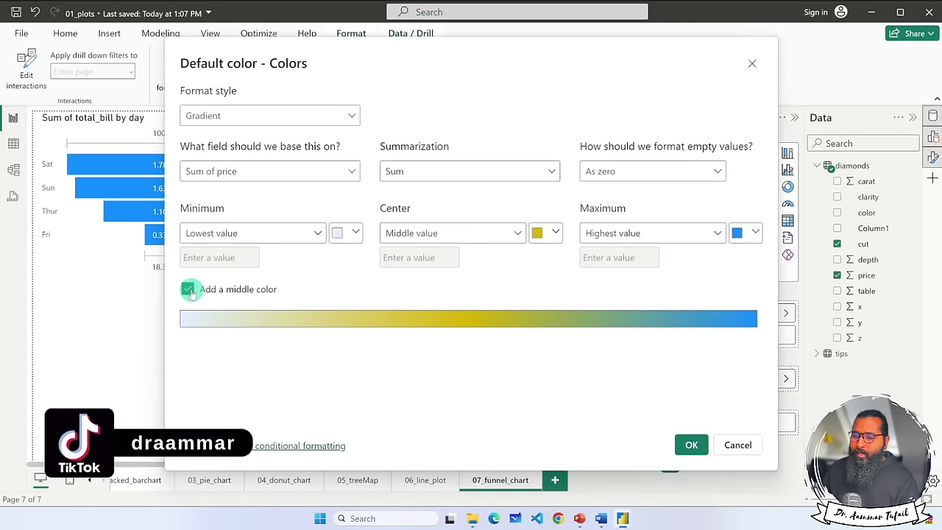
{"action": "left_click", "coordinate": [691, 444]}
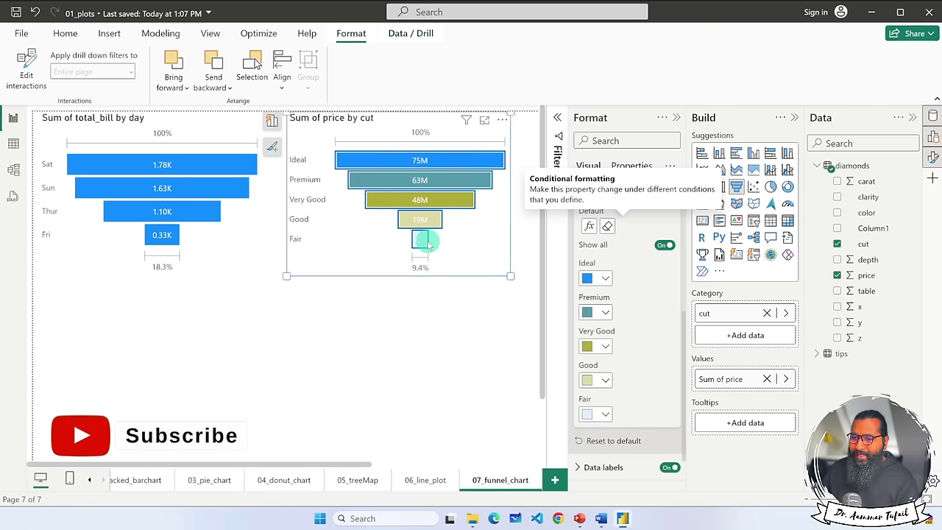
Set the gradient's lowest-value color to gray in the price funnel's conditional formatting and apply it.
{"action": "left_click", "coordinate": [589, 226]}
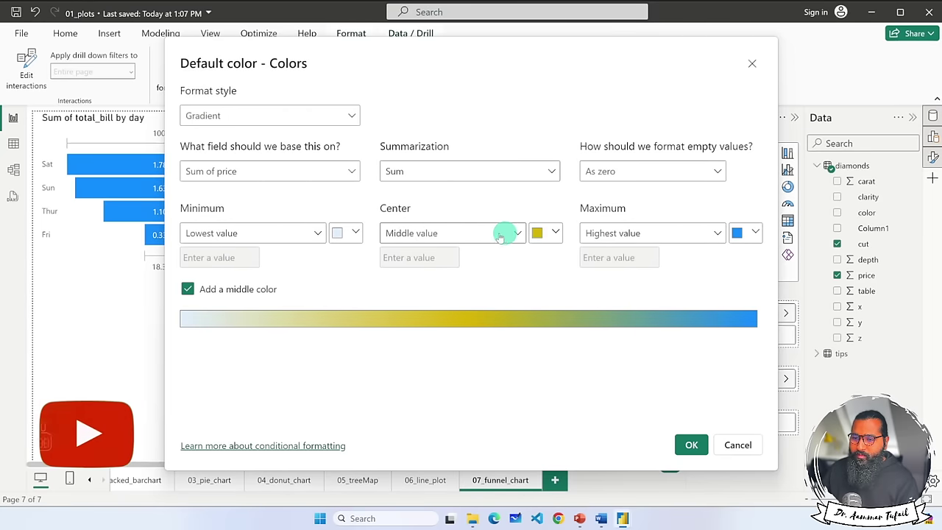
{"action": "left_click", "coordinate": [350, 235]}
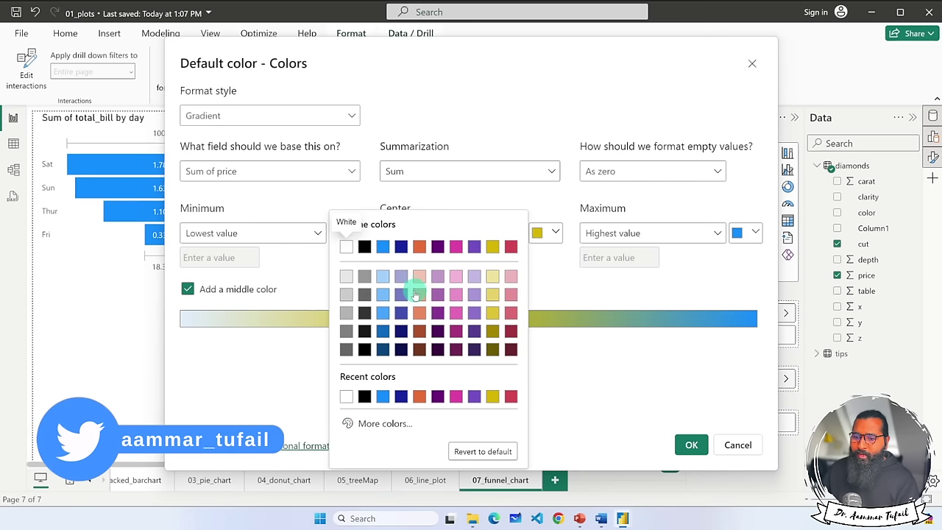
{"action": "left_click", "coordinate": [316, 270]}
{"action": "left_click", "coordinate": [316, 234]}
{"action": "left_click", "coordinate": [343, 234]}
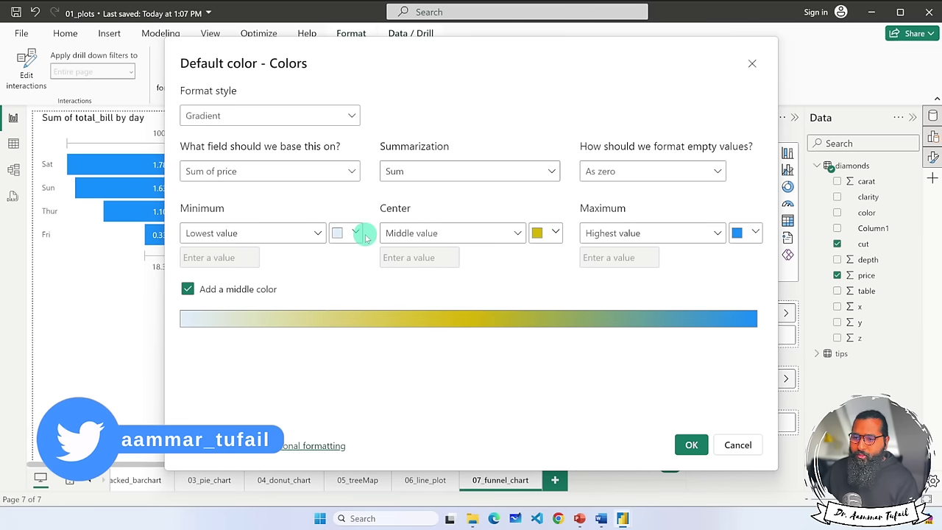
{"action": "left_click", "coordinate": [354, 233]}
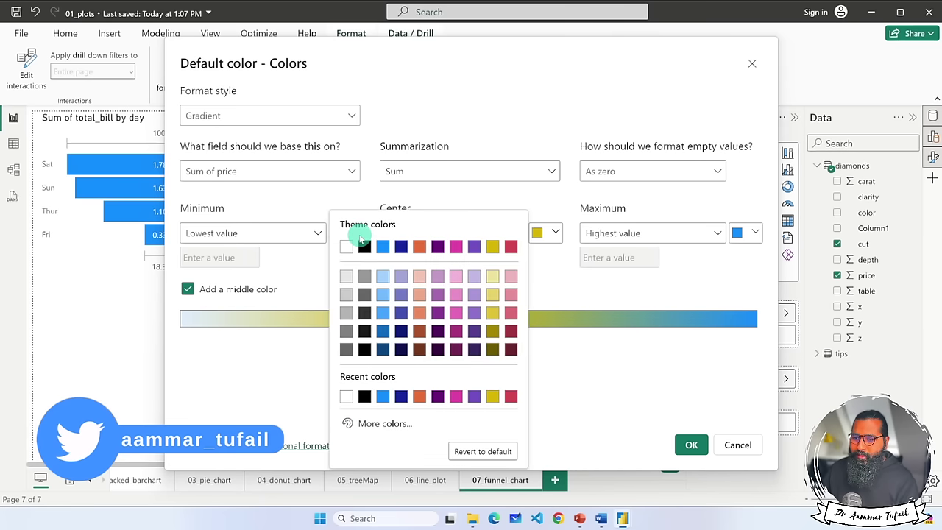
{"action": "left_click", "coordinate": [346, 313]}
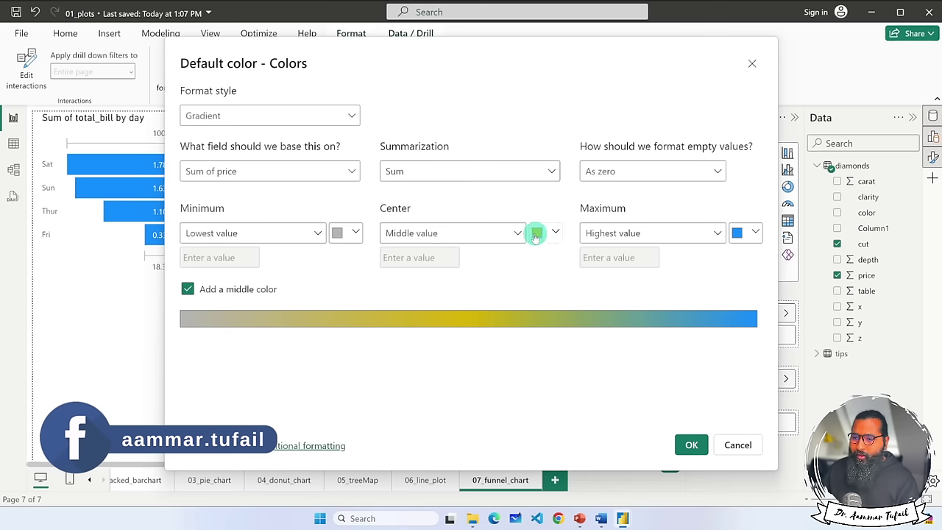
{"action": "left_click", "coordinate": [692, 444]}
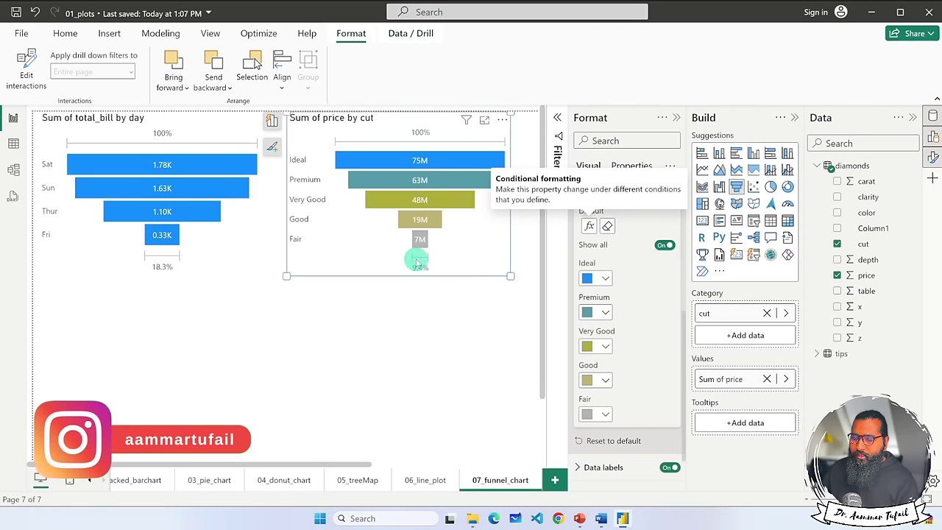
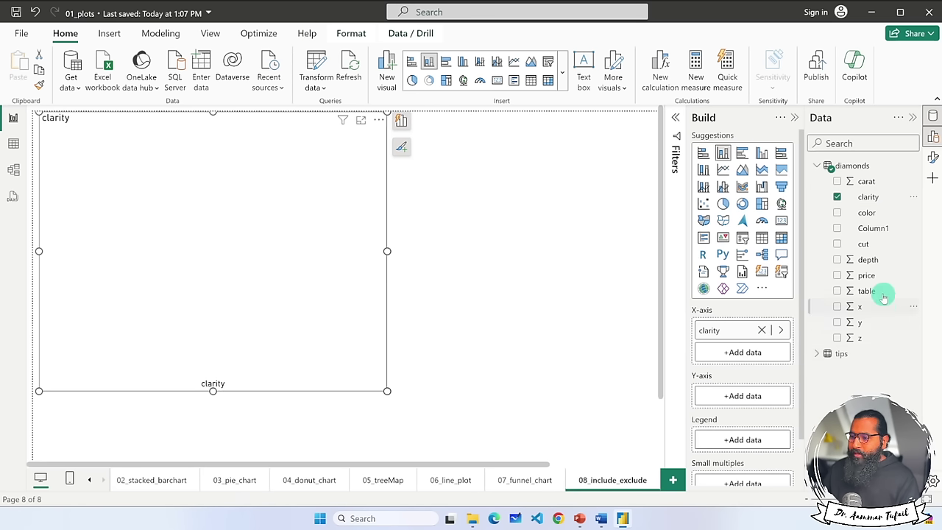
Add price as the Y-axis and color as the legend of the clarity column chart, and enlarge the chart.
{"action": "left_click_drag", "start_coordinate": [868, 275], "coordinate": [741, 394]}
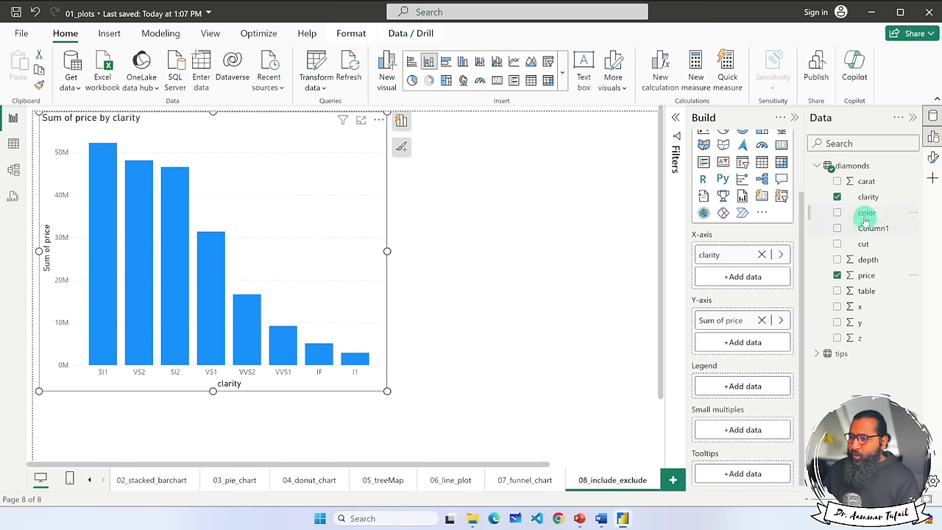
{"action": "left_click_drag", "start_coordinate": [865, 214], "coordinate": [761, 388]}
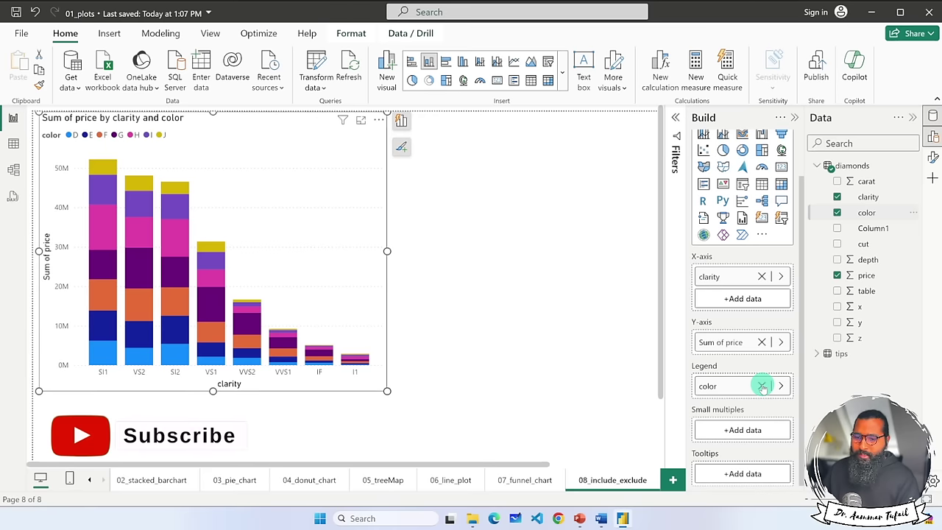
{"action": "left_click_drag", "start_coordinate": [387, 390], "coordinate": [630, 462]}
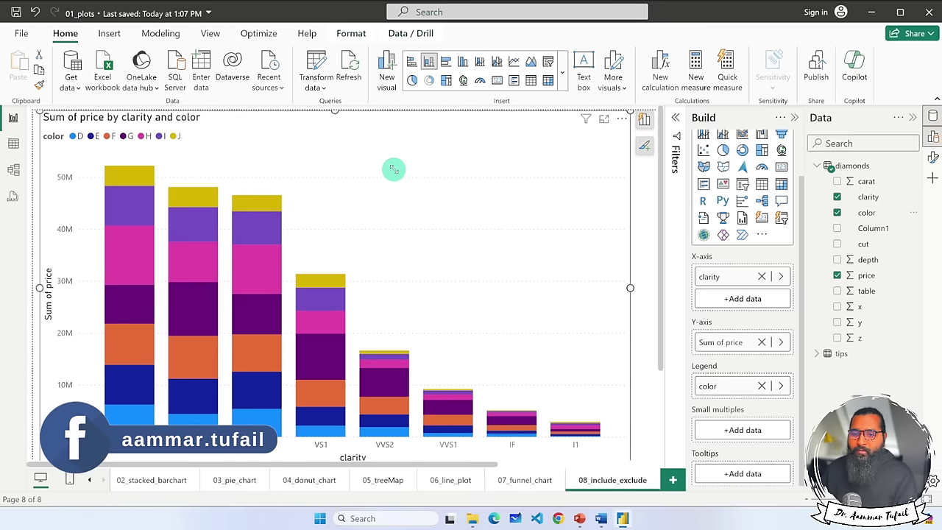
Highlight the SI1 segment of color H, then replace clarity with cut on the chart's X-axis.
{"action": "left_click", "coordinate": [133, 256]}
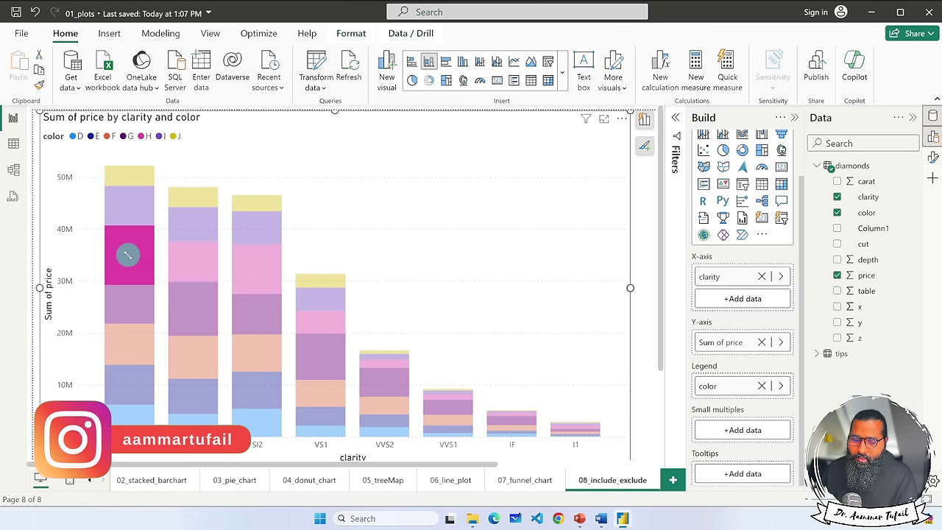
{"action": "mouse_move", "coordinate": [123, 258]}
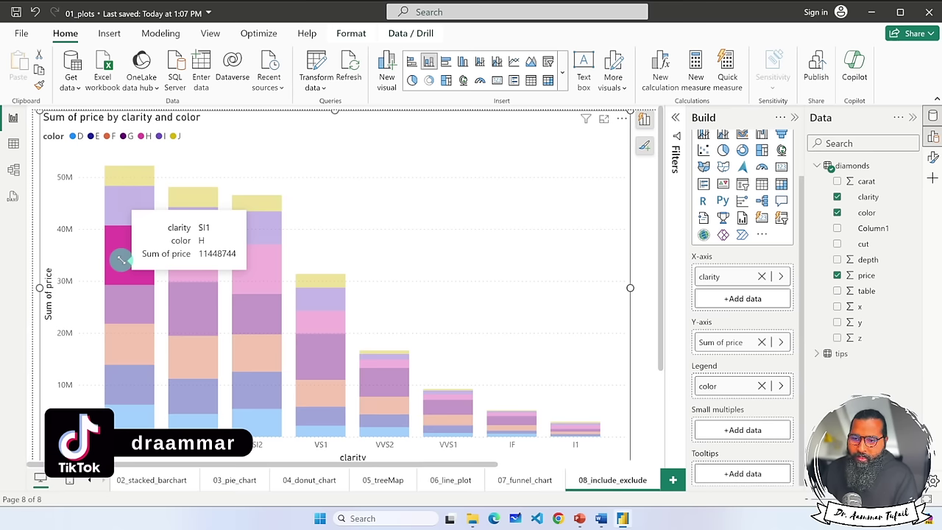
{"action": "left_click", "coordinate": [761, 276]}
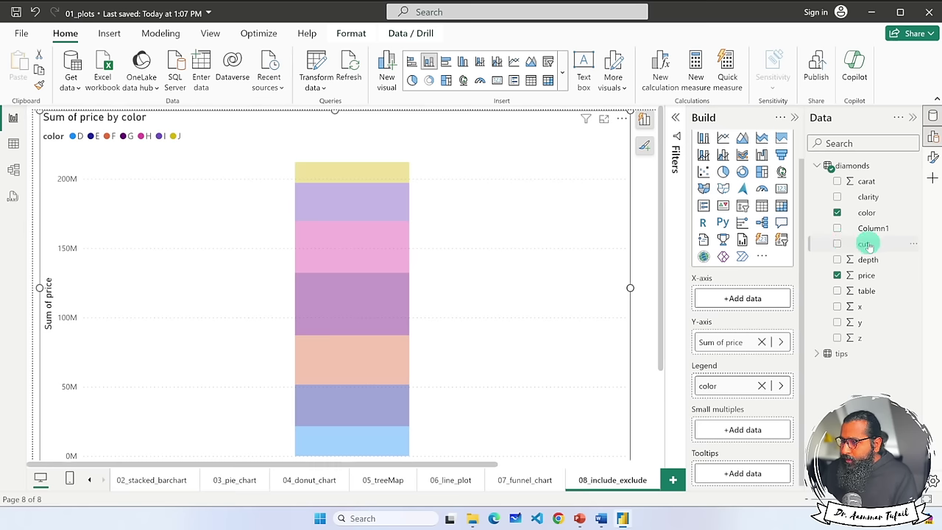
{"action": "left_click_drag", "start_coordinate": [863, 244], "coordinate": [742, 296]}
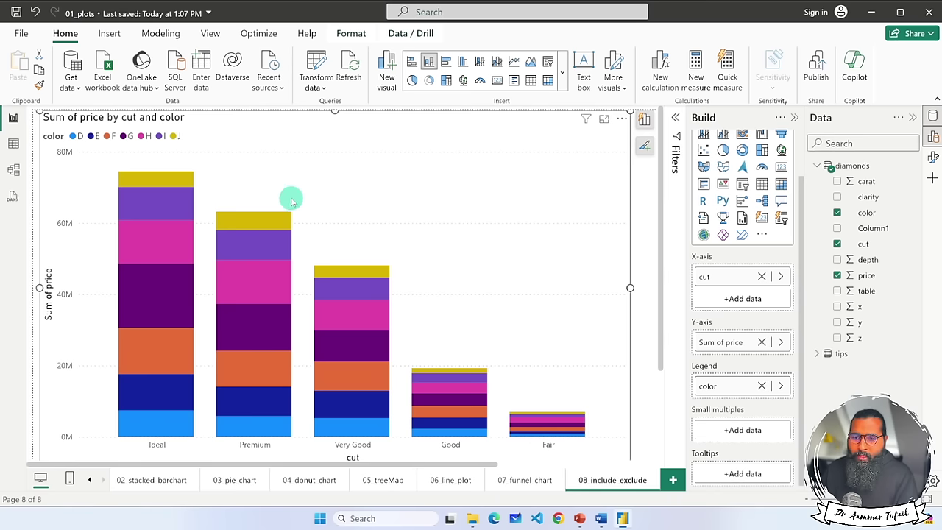
Select the color I segments of the Ideal and Very Good columns together and include only those data points in the chart.
{"action": "left_click", "coordinate": [165, 205]}
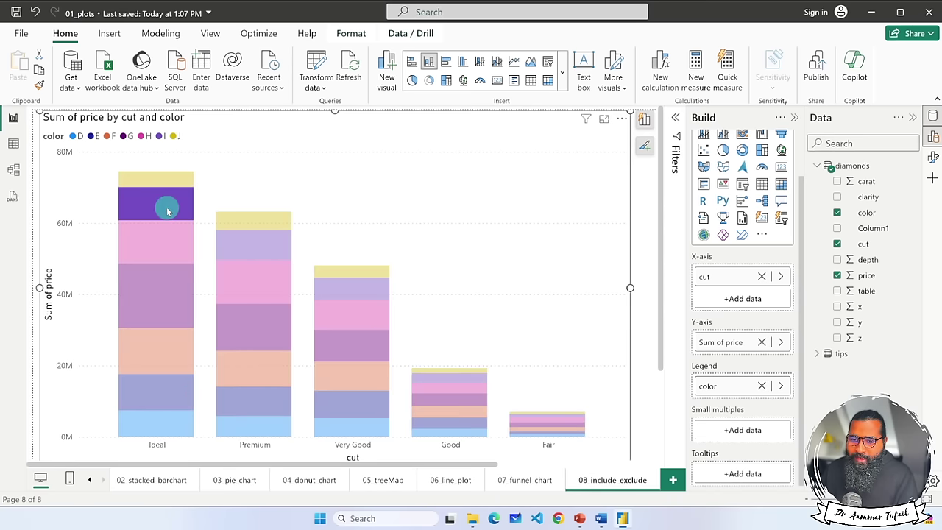
{"action": "mouse_move", "coordinate": [167, 211]}
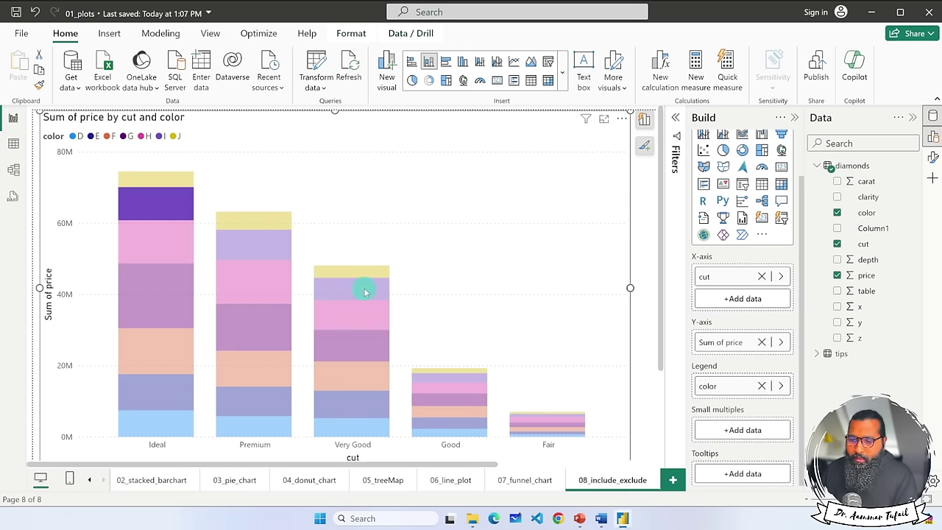
{"action": "key", "text": "super"}
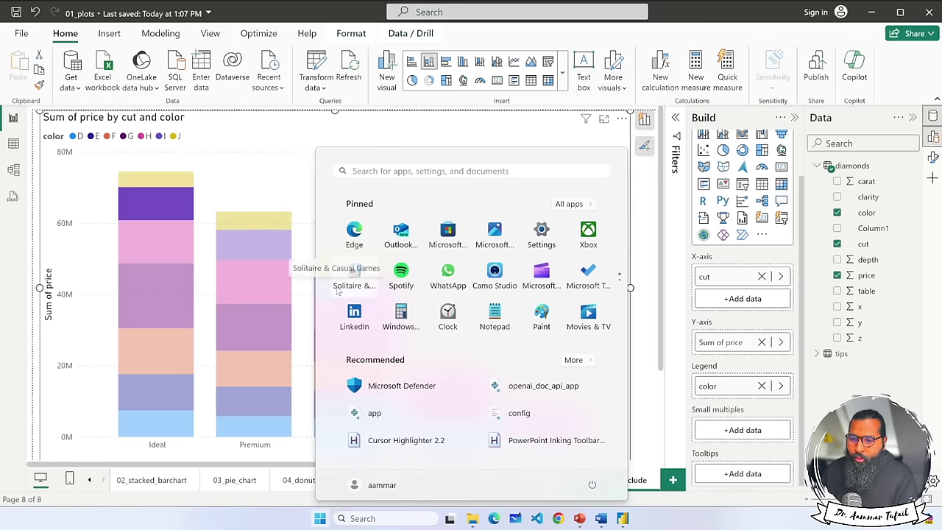
{"action": "key", "text": "super"}
{"action": "left_click", "coordinate": [340, 291], "text": "ctrl"}
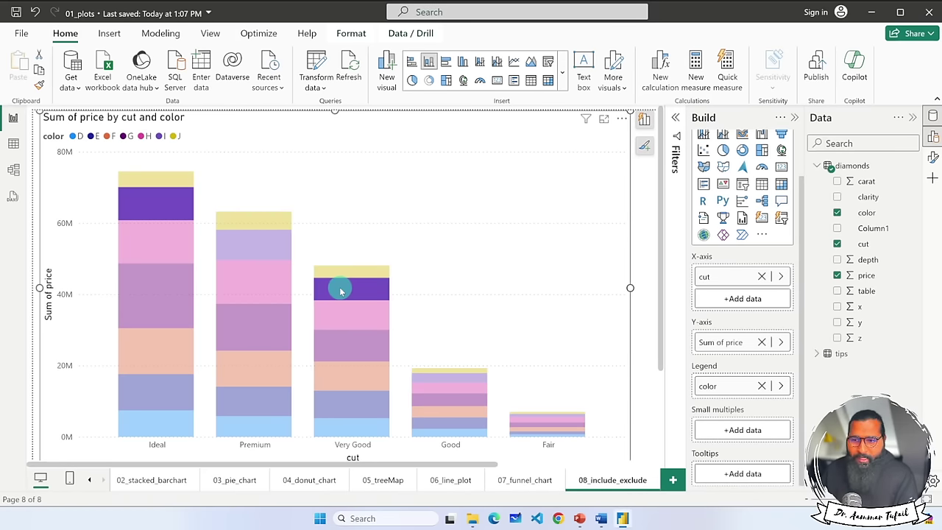
{"action": "right_click", "coordinate": [339, 289]}
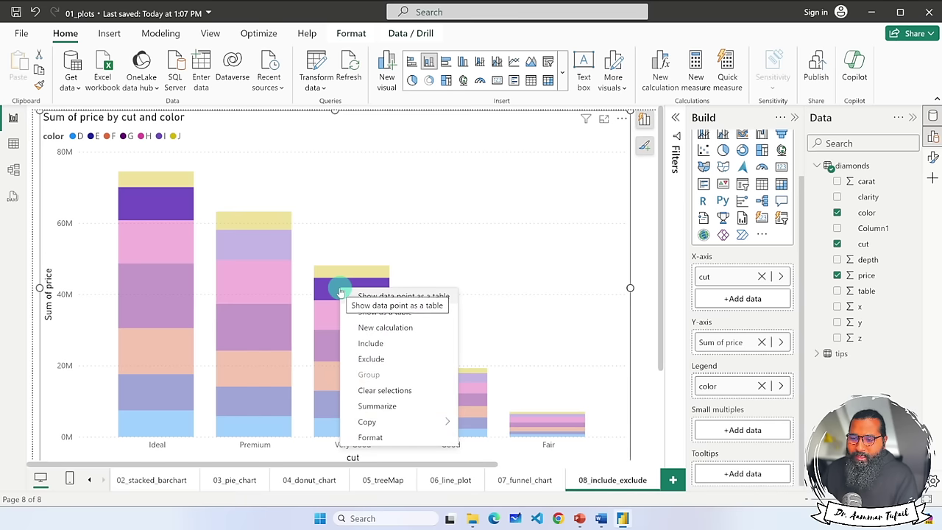
{"action": "left_click", "coordinate": [372, 345]}
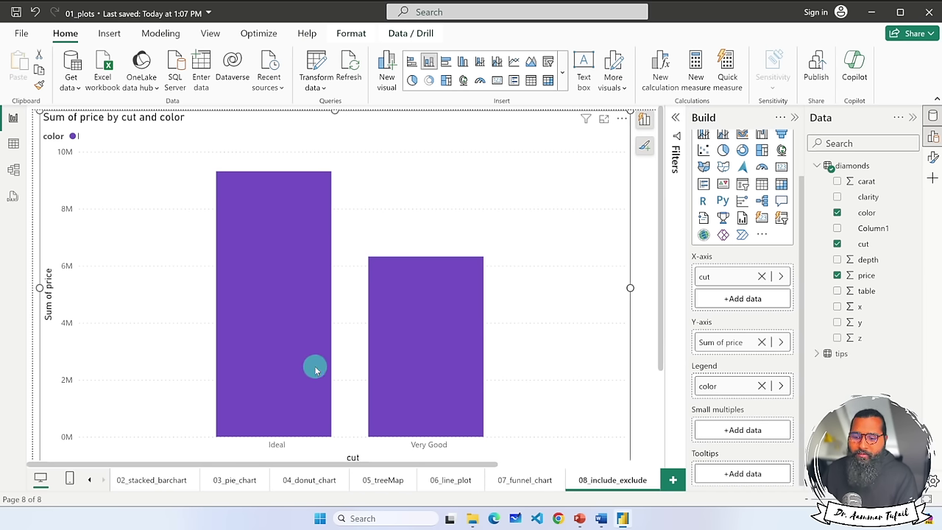
Highlight the Ideal and Very Good columns in turn, clear the highlight, and undo the last include.
{"action": "left_click", "coordinate": [274, 330]}
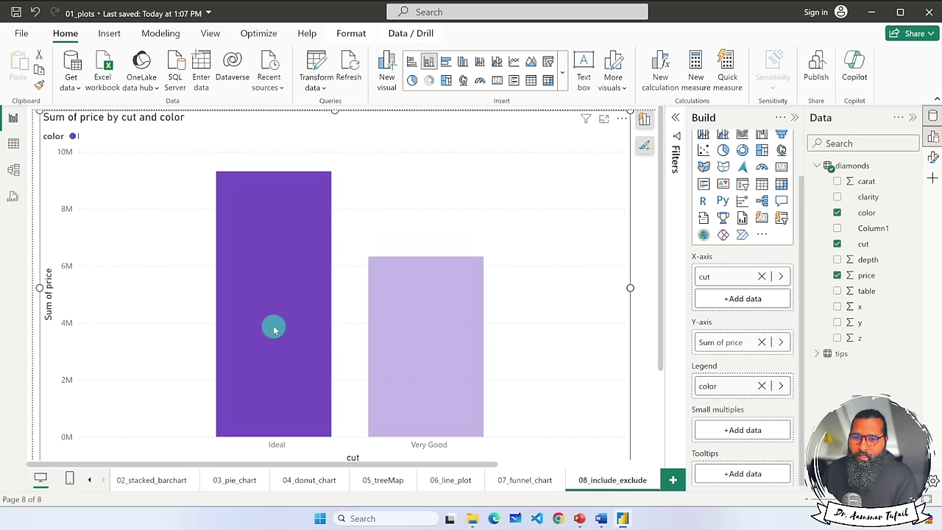
{"action": "left_click", "coordinate": [386, 344]}
{"action": "left_click", "coordinate": [538, 363]}
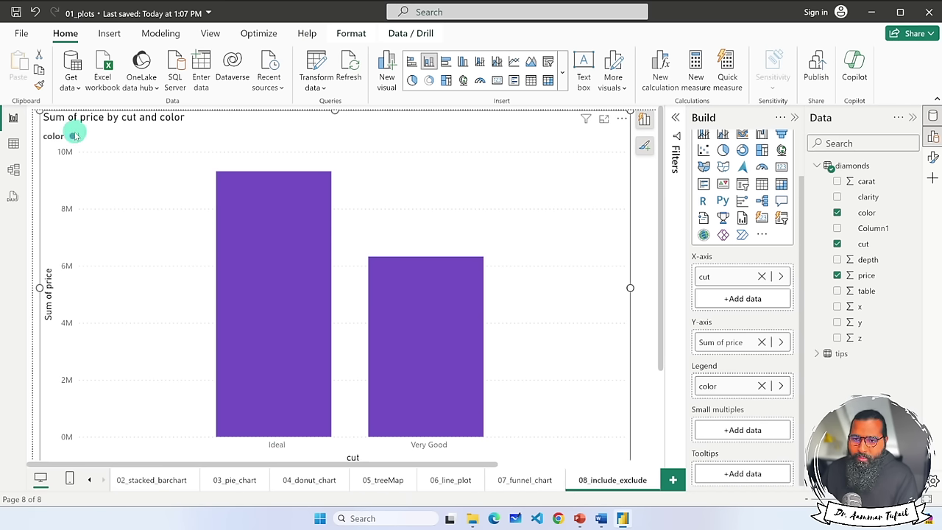
{"action": "mouse_move", "coordinate": [420, 417]}
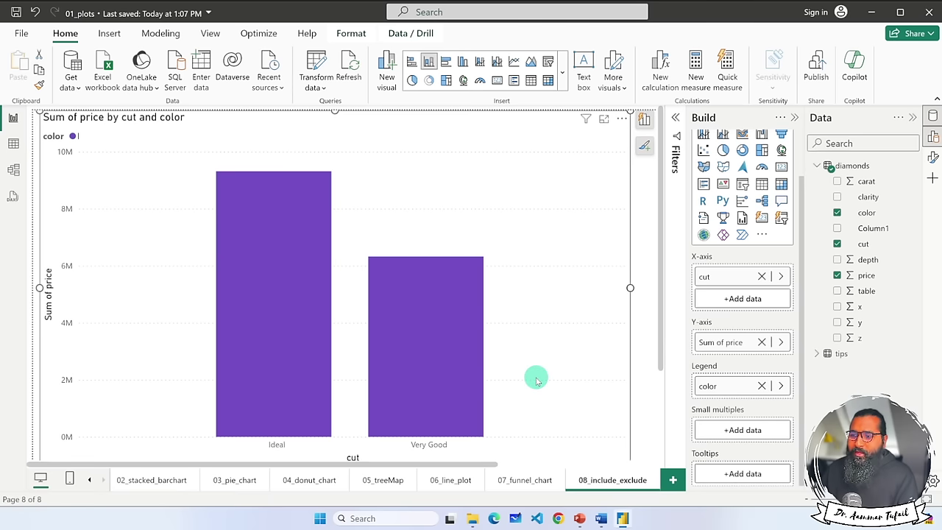
{"action": "key", "text": "ctrl+z"}
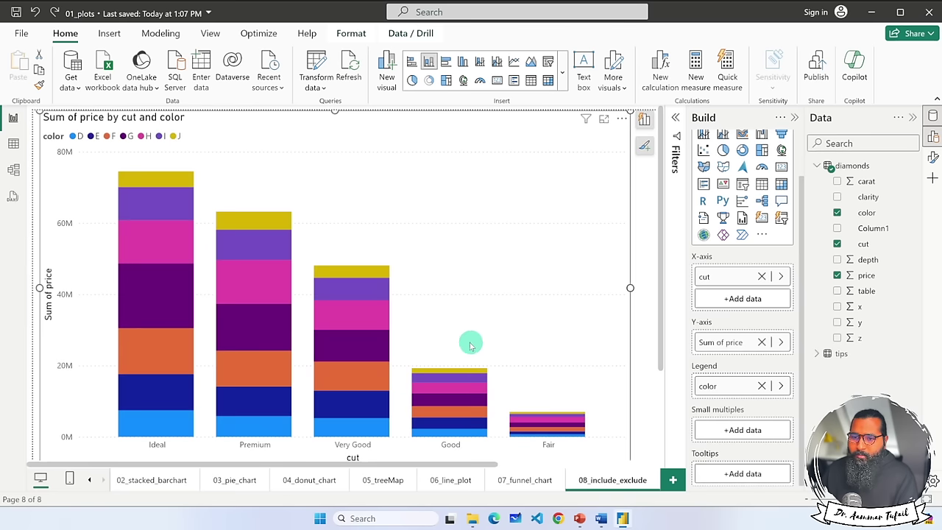
Select the color H segments of all five cut columns, include only those data points, and undo the inclusion.
{"action": "mouse_move", "coordinate": [168, 240]}
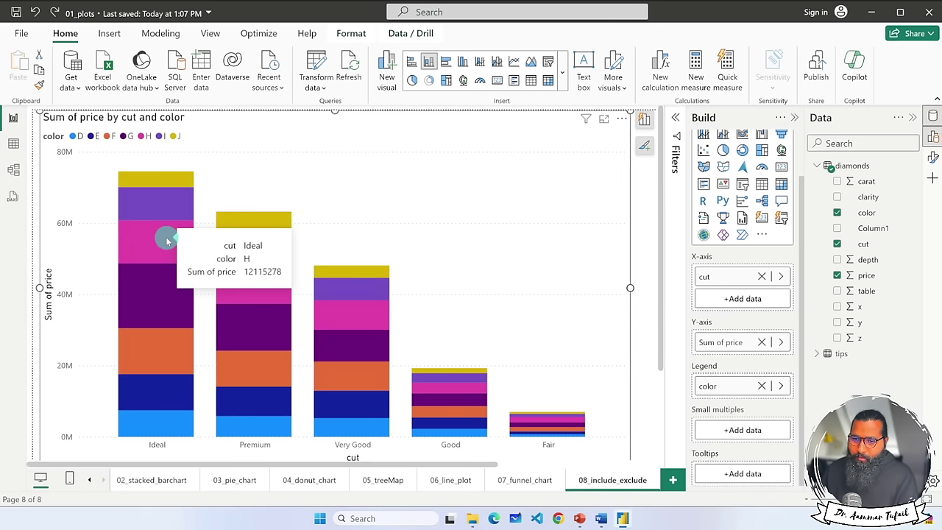
{"action": "left_click", "coordinate": [168, 241]}
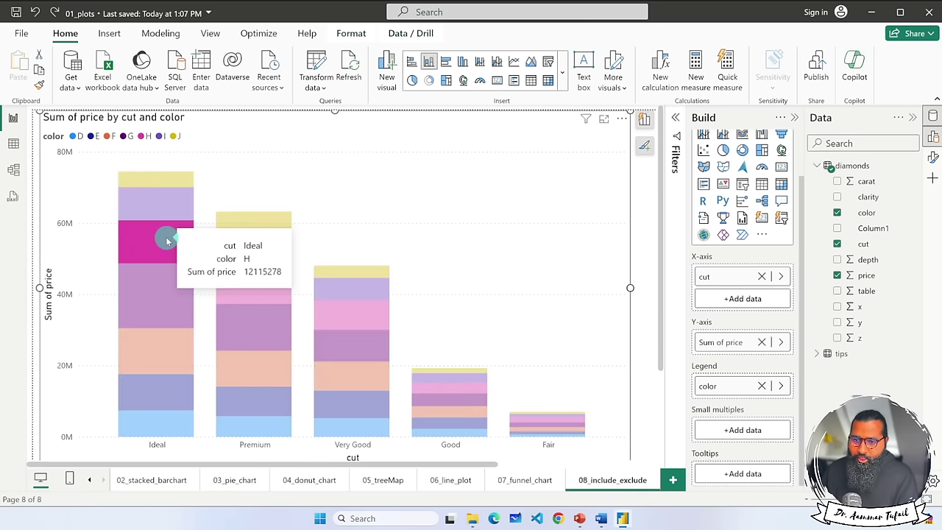
{"action": "left_click", "coordinate": [253, 282], "text": "ctrl"}
{"action": "left_click", "coordinate": [350, 318], "text": "ctrl"}
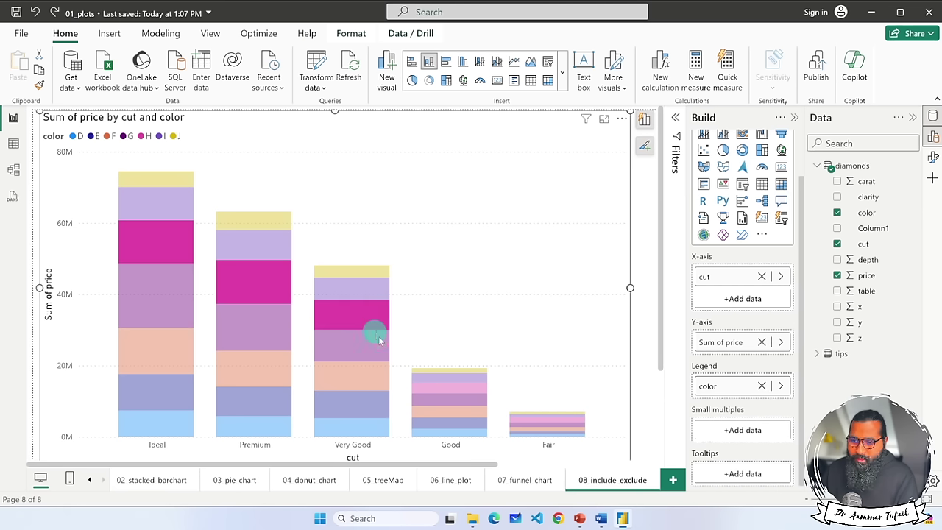
{"action": "left_click", "coordinate": [434, 388], "text": "ctrl"}
{"action": "left_click", "coordinate": [538, 423], "text": "ctrl"}
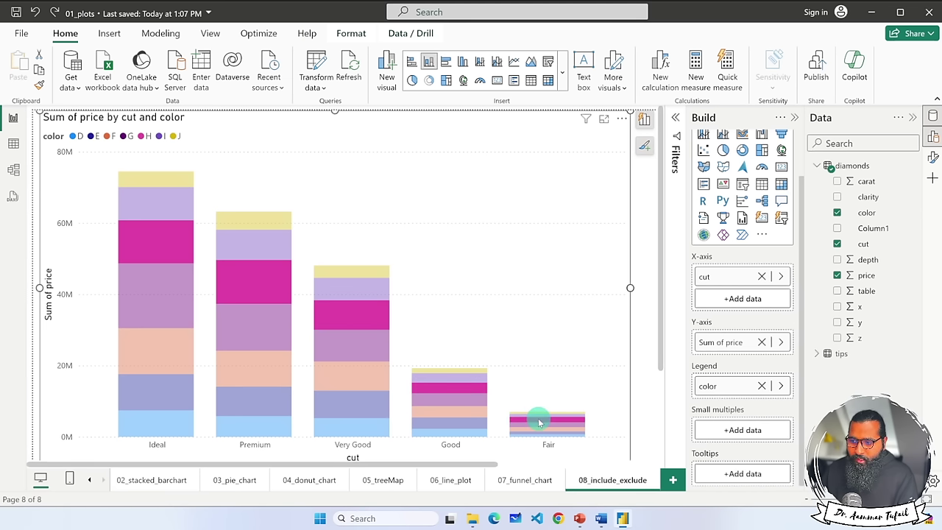
{"action": "right_click", "coordinate": [162, 243]}
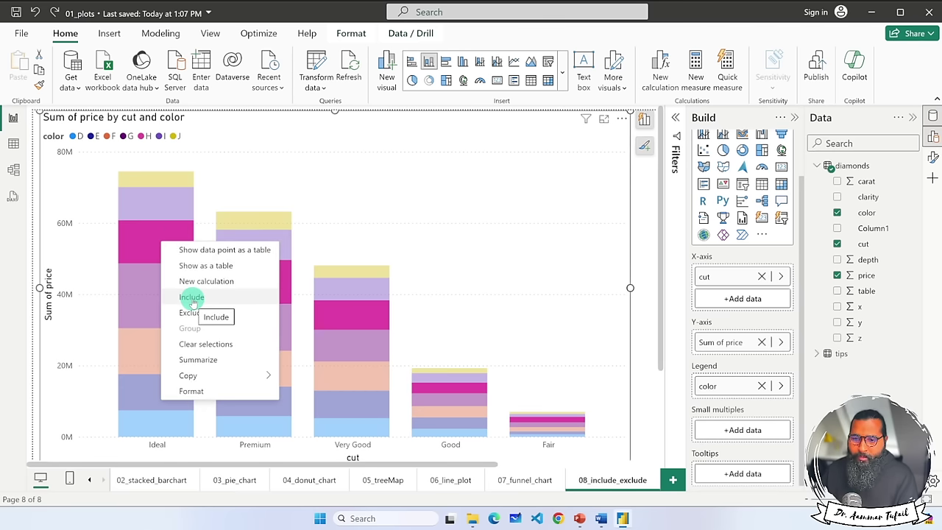
{"action": "left_click", "coordinate": [148, 237]}
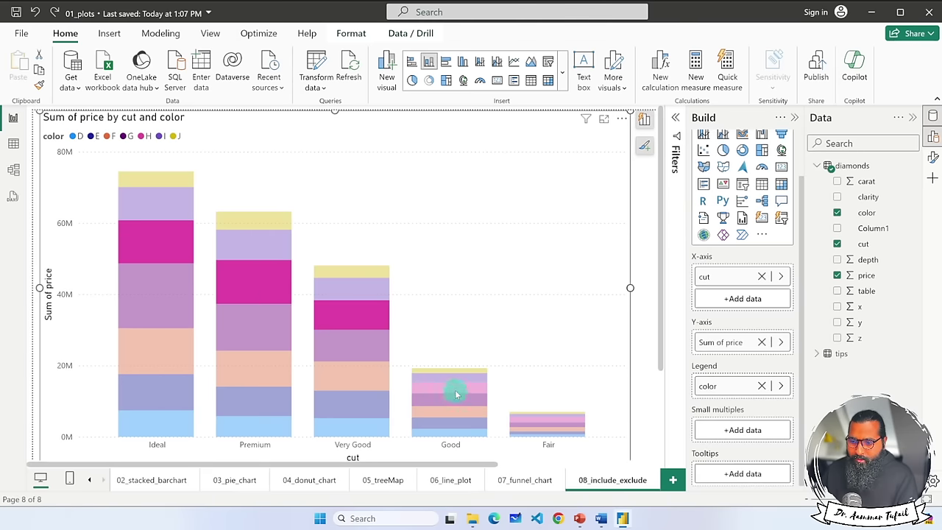
{"action": "right_click", "coordinate": [175, 246]}
{"action": "left_click", "coordinate": [197, 296]}
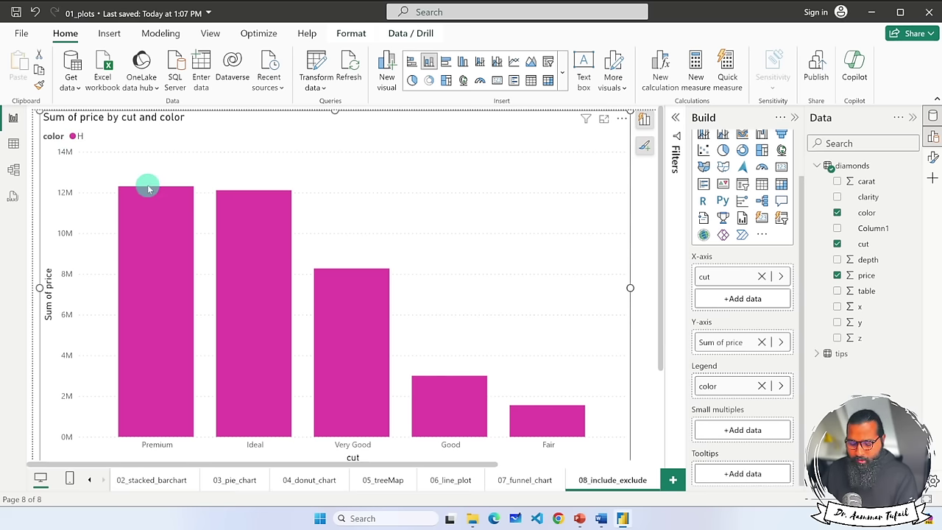
{"action": "key", "text": "ctrl+z"}
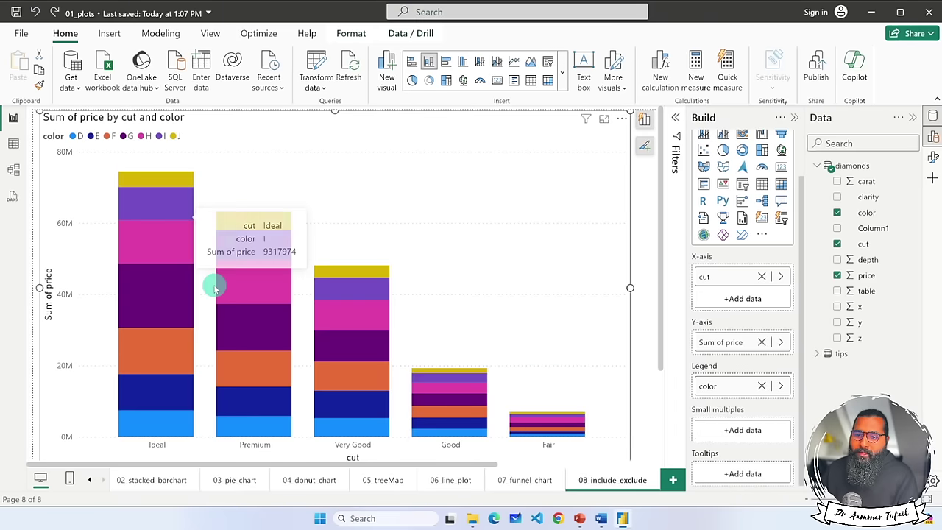
Select the color G segments of all five cut columns, exclude them from the chart, and undo the exclusion.
{"action": "left_click", "coordinate": [160, 300]}
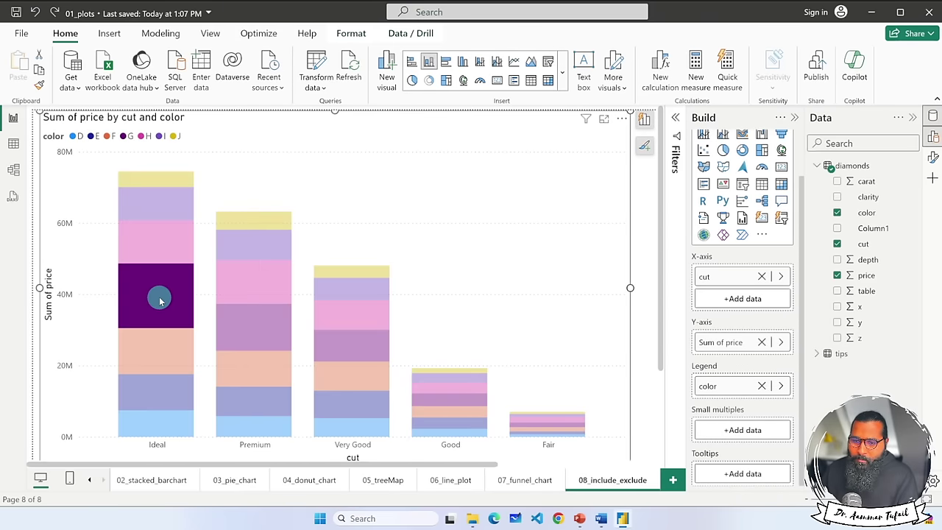
{"action": "left_click", "coordinate": [255, 335], "text": "ctrl"}
{"action": "left_click", "coordinate": [375, 348], "text": "ctrl"}
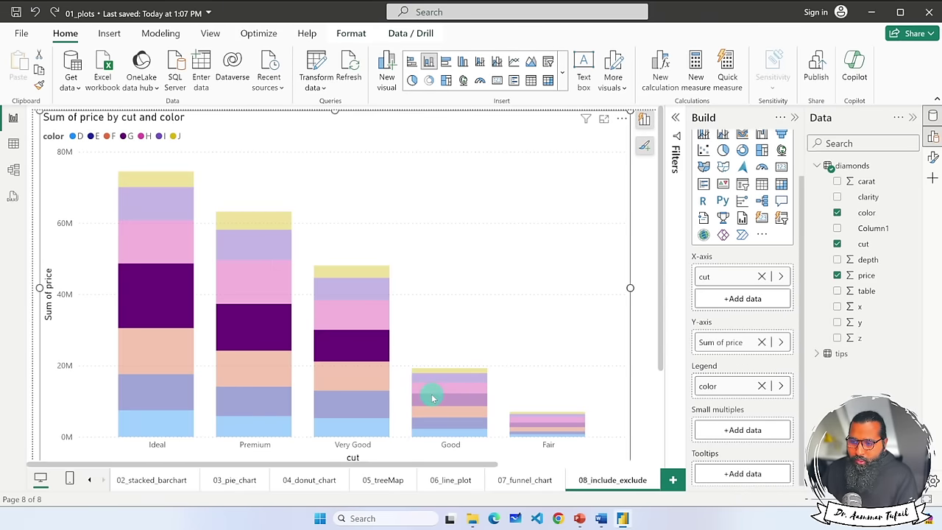
{"action": "left_click", "coordinate": [431, 397], "text": "ctrl"}
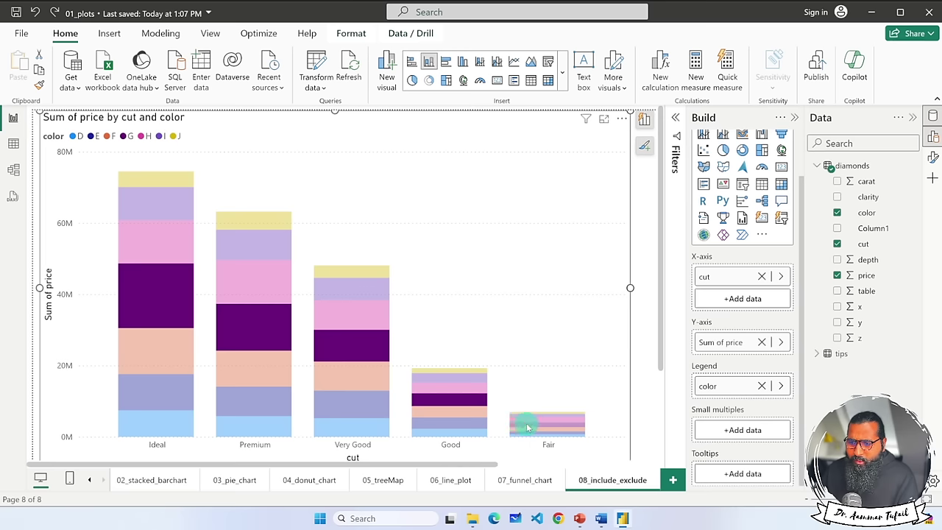
{"action": "mouse_move", "coordinate": [156, 288]}
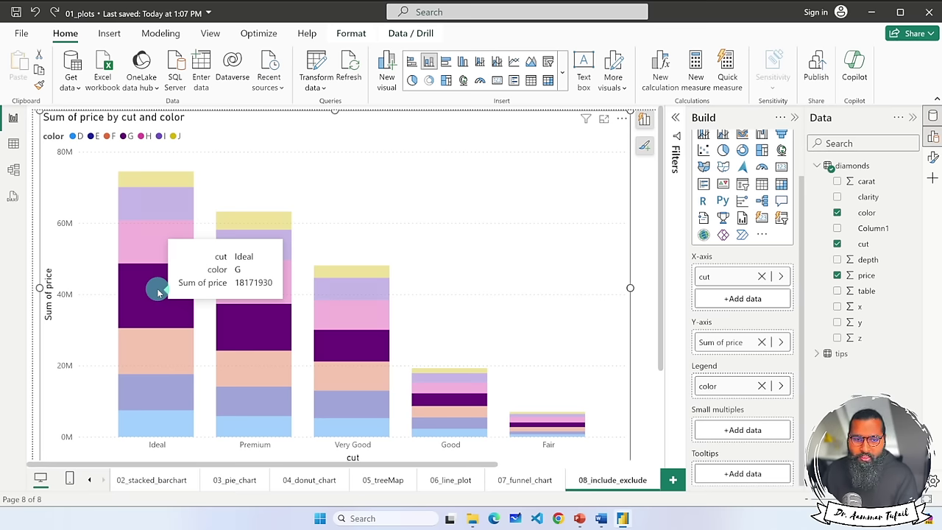
{"action": "right_click", "coordinate": [158, 293]}
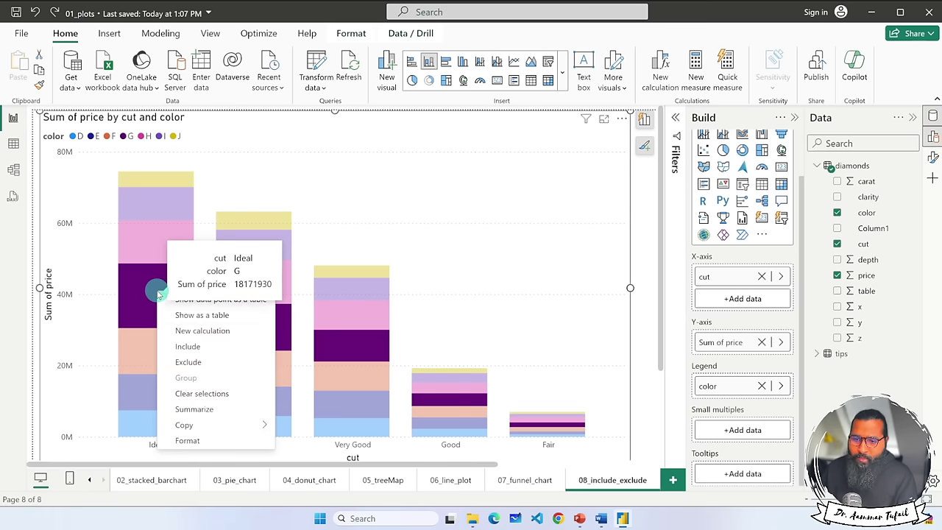
{"action": "left_click", "coordinate": [225, 362]}
{"action": "left_click", "coordinate": [513, 260]}
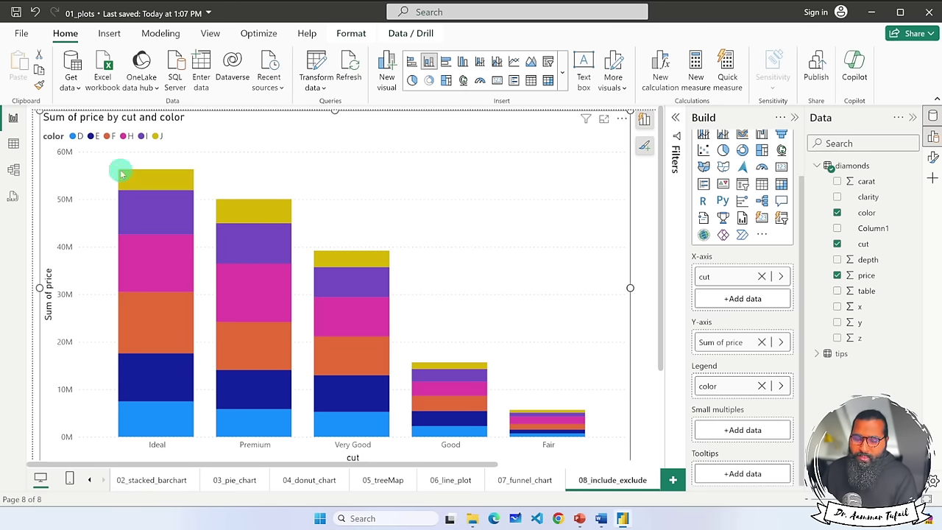
{"action": "key", "text": "ctrl+z"}
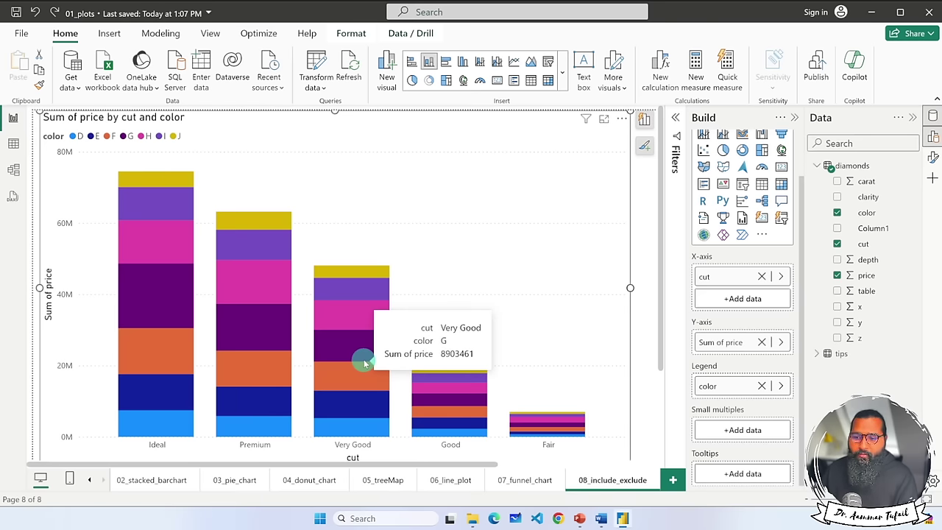
Select every color segment from D to J in the Ideal and Premium columns and include only those data points.
{"action": "left_click", "coordinate": [168, 185]}
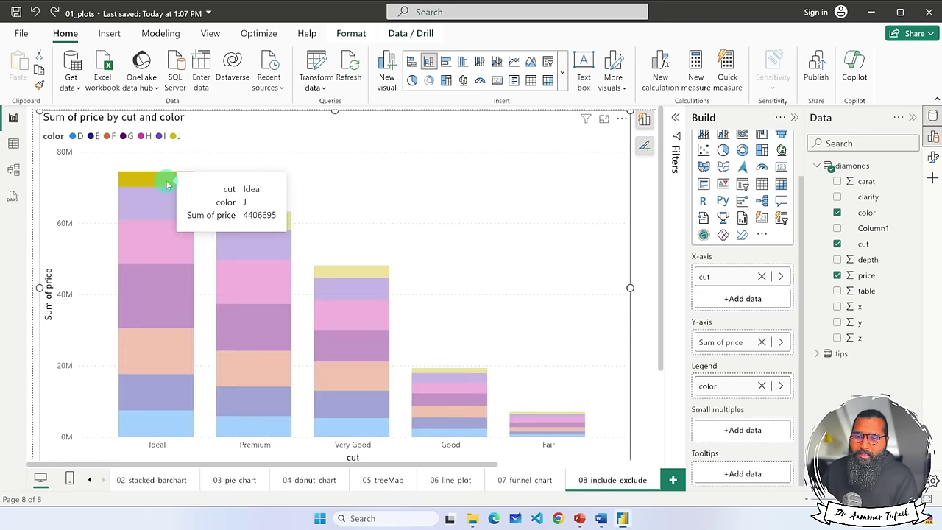
{"action": "left_click", "coordinate": [150, 210], "text": "ctrl"}
{"action": "left_click", "coordinate": [150, 243], "text": "ctrl"}
{"action": "left_click", "coordinate": [151, 291], "text": "ctrl"}
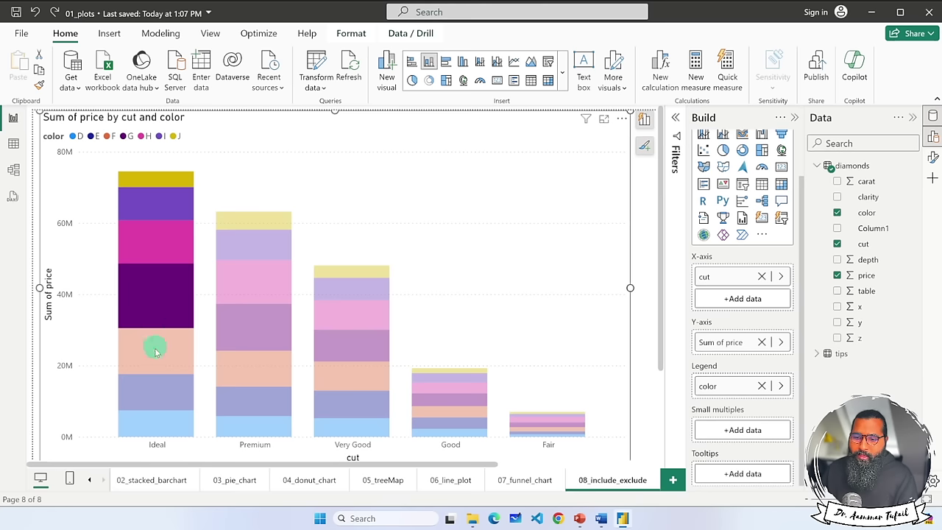
{"action": "left_click", "coordinate": [155, 352], "text": "ctrl"}
{"action": "left_click", "coordinate": [152, 386], "text": "ctrl"}
{"action": "left_click", "coordinate": [152, 421], "text": "ctrl"}
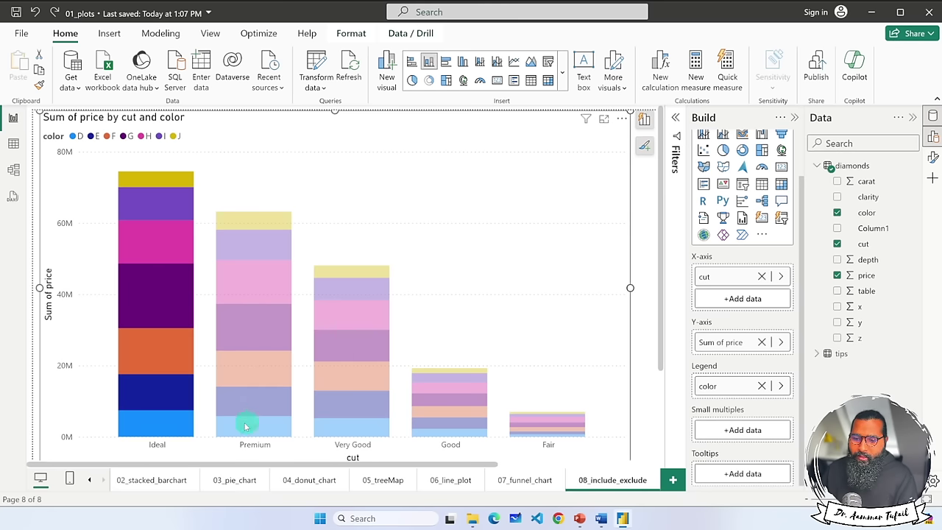
{"action": "left_click", "coordinate": [272, 425], "text": "ctrl"}
{"action": "left_click", "coordinate": [269, 401], "text": "ctrl"}
{"action": "left_click", "coordinate": [259, 369], "text": "ctrl"}
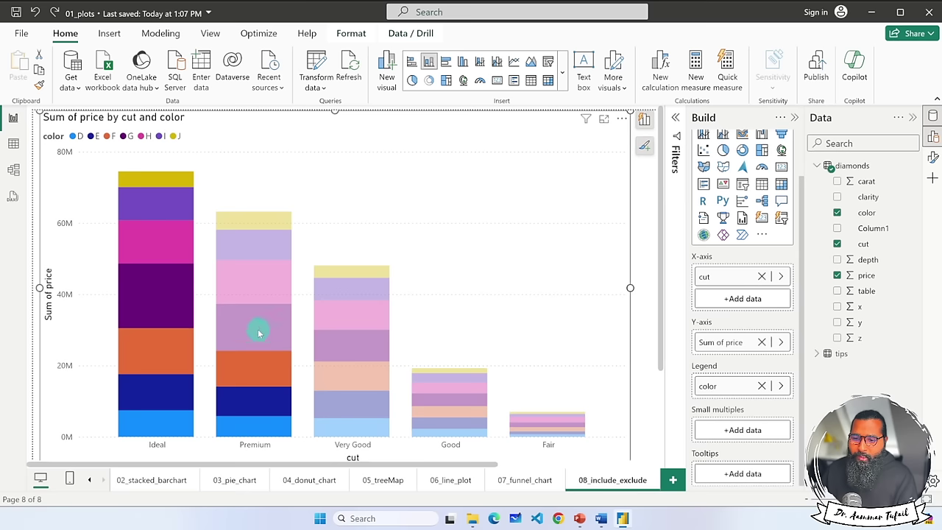
{"action": "left_click", "coordinate": [259, 333], "text": "ctrl"}
{"action": "left_click", "coordinate": [253, 284], "text": "ctrl"}
{"action": "left_click", "coordinate": [254, 243], "text": "ctrl"}
{"action": "left_click", "coordinate": [258, 223], "text": "ctrl"}
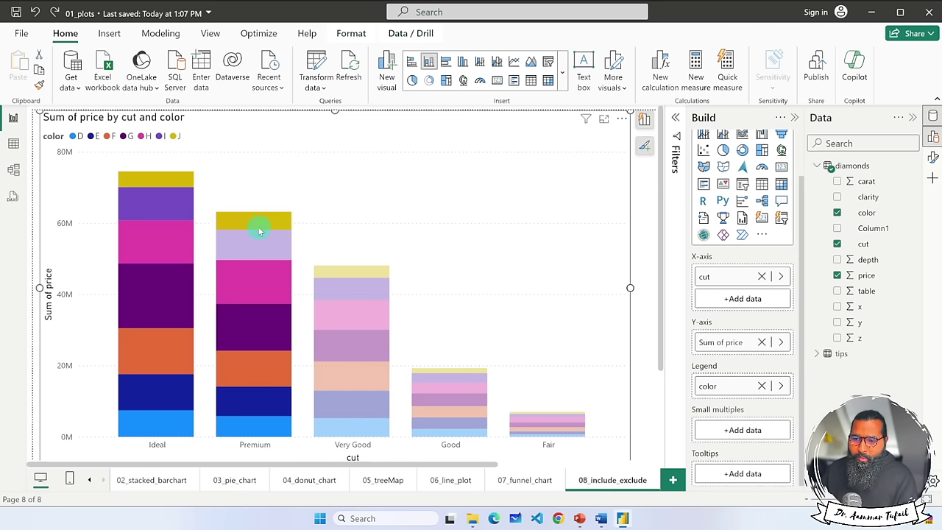
{"action": "left_click", "coordinate": [248, 246], "text": "ctrl"}
{"action": "right_click", "coordinate": [253, 219]}
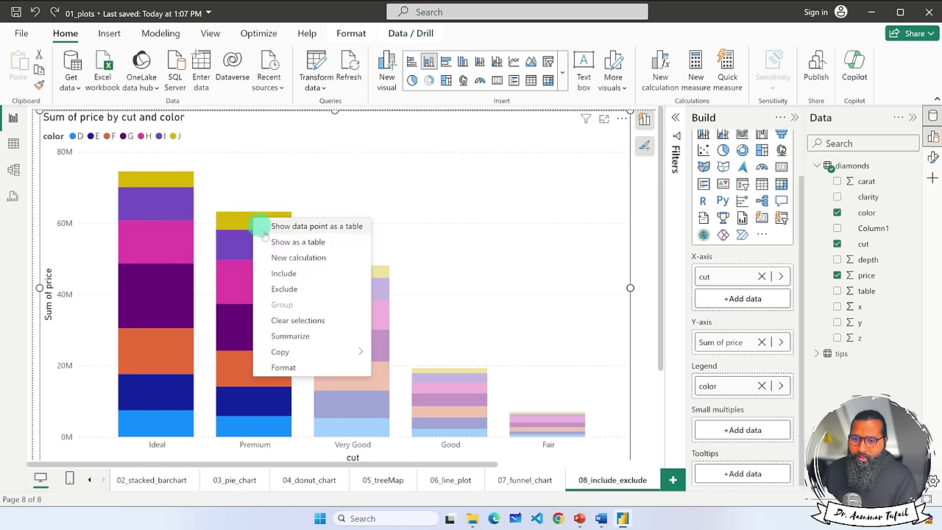
{"action": "left_click", "coordinate": [293, 277]}
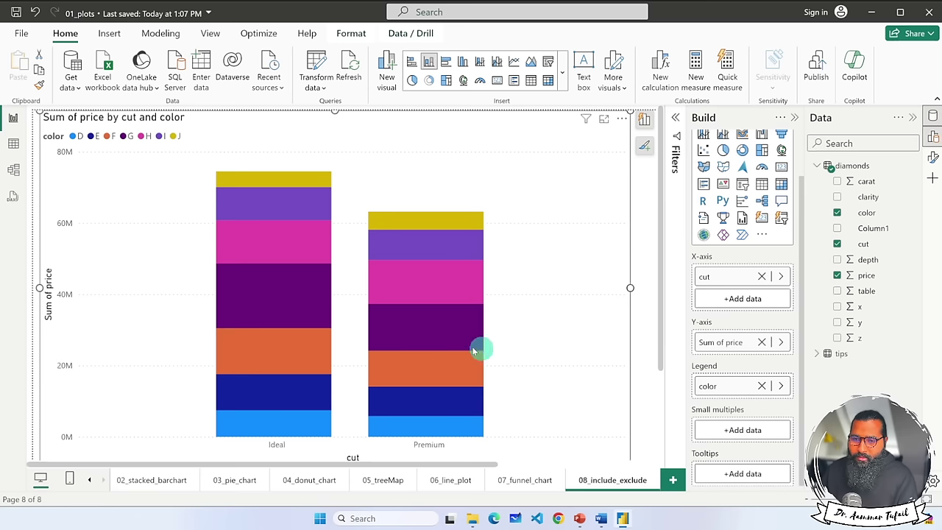
Review the filters affecting the chart and undo the inclusion of the Ideal and Premium data points.
{"action": "mouse_move", "coordinate": [586, 120]}
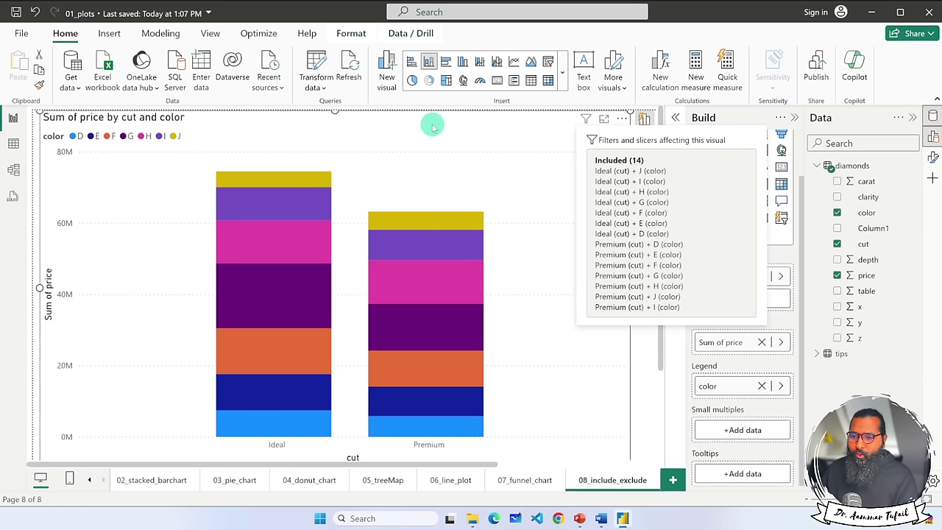
{"action": "key", "text": "ctrl+z"}
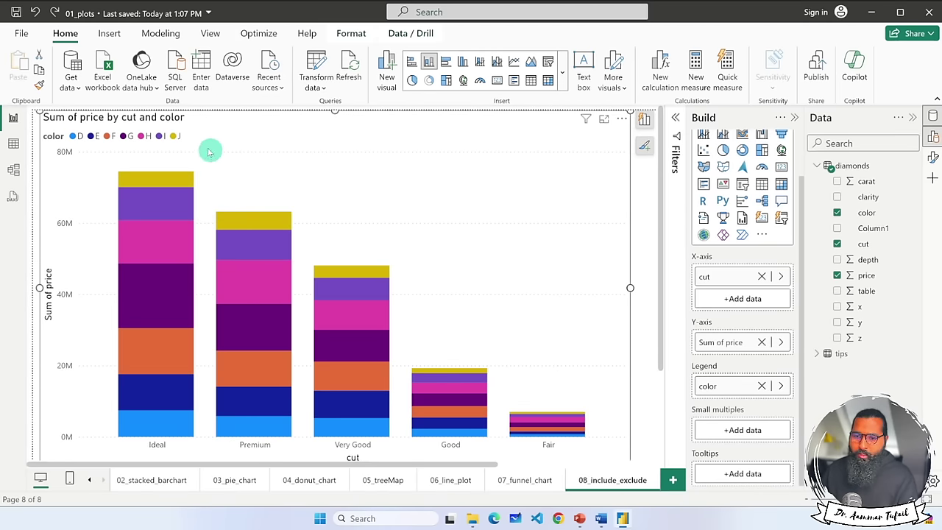
Highlight colors J, I and H one after another through the chart's legend, clearing each highlight again.
{"action": "left_click", "coordinate": [174, 137]}
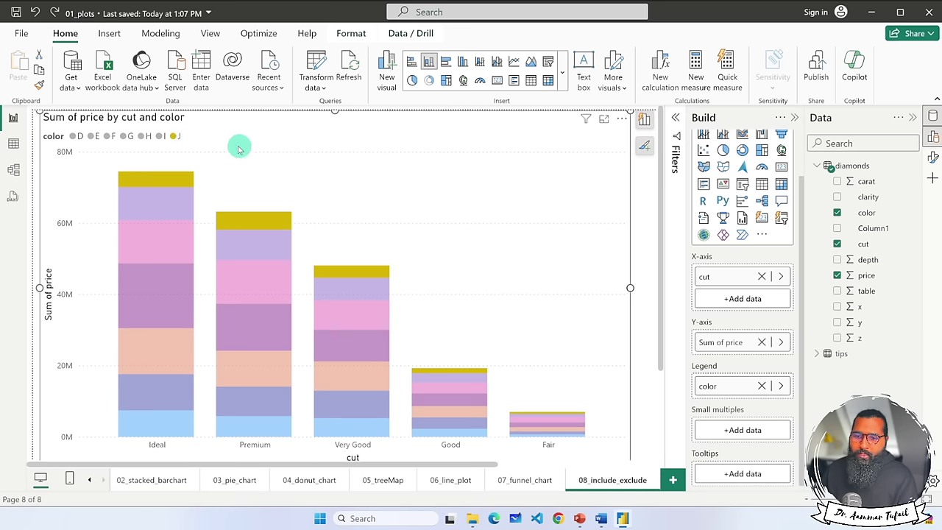
{"action": "left_click", "coordinate": [176, 137]}
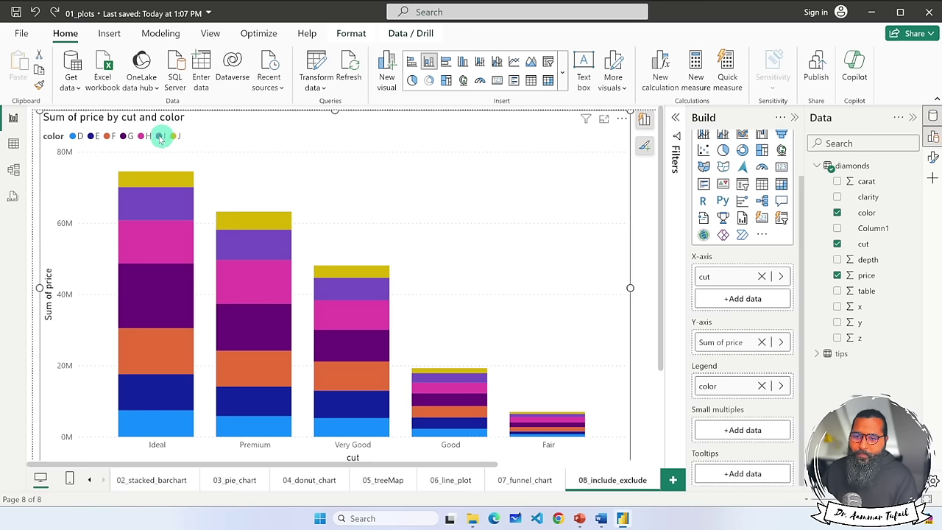
{"action": "left_click", "coordinate": [159, 136]}
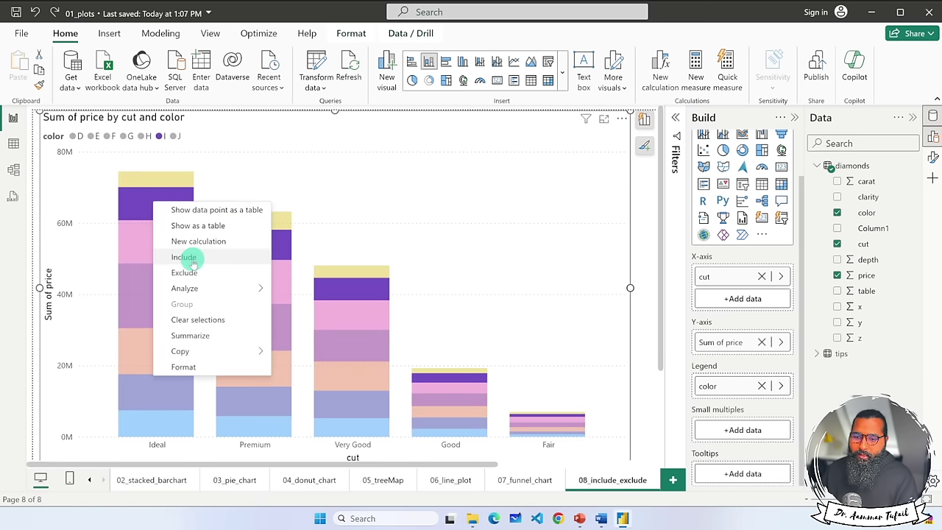
{"action": "left_click", "coordinate": [223, 126]}
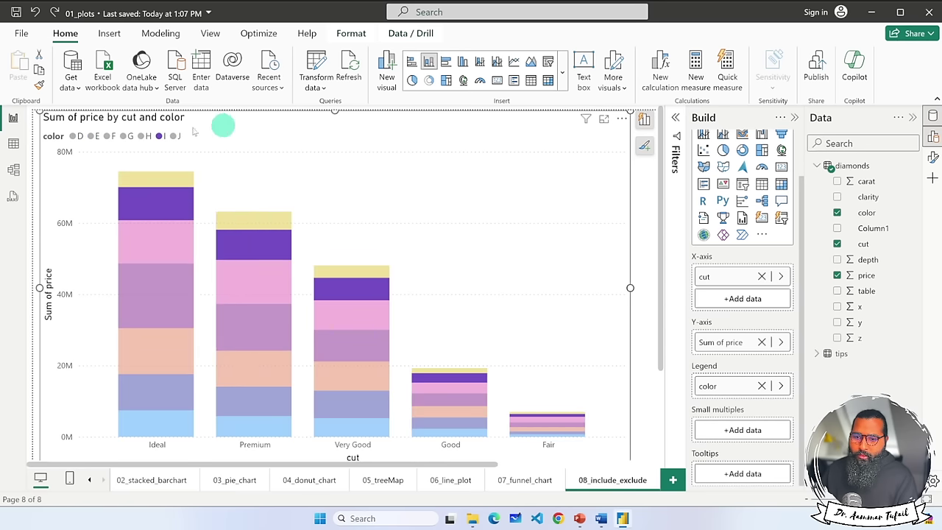
{"action": "left_click", "coordinate": [160, 137]}
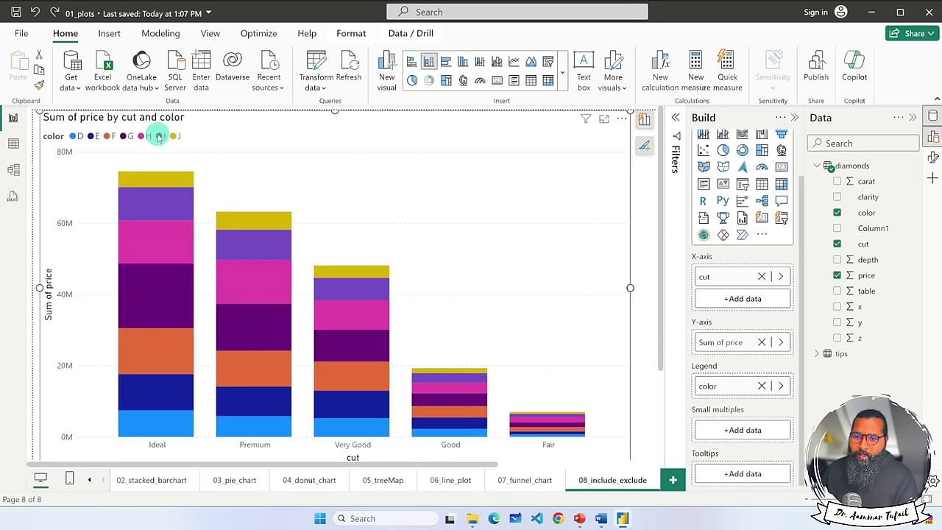
{"action": "left_click", "coordinate": [142, 137]}
{"action": "left_click", "coordinate": [139, 136]}
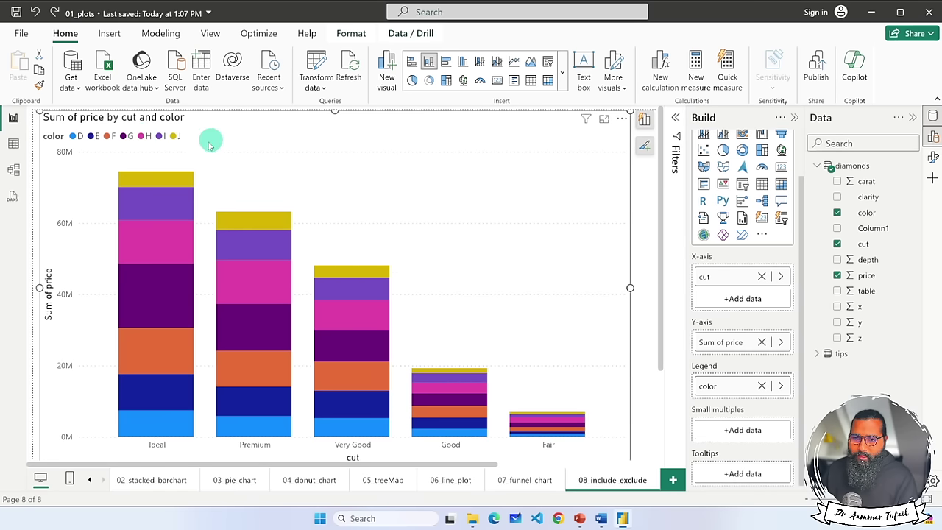
{"action": "left_click", "coordinate": [172, 178]}
{"action": "right_click", "coordinate": [167, 180]}
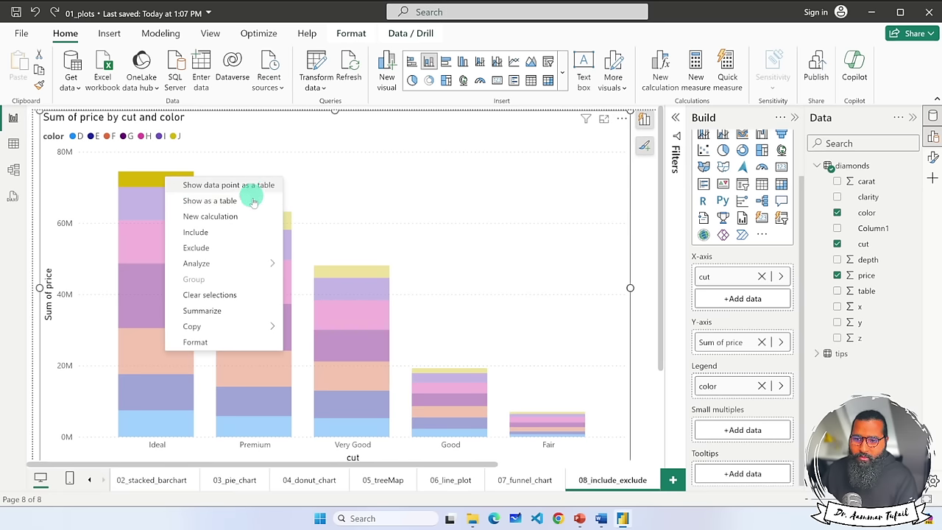
{"action": "mouse_move", "coordinate": [254, 267]}
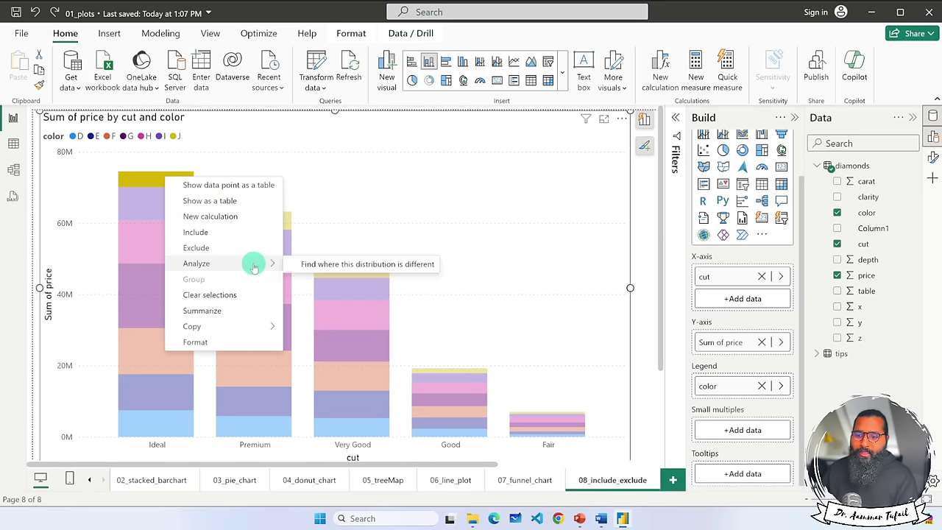
{"action": "left_click", "coordinate": [217, 157]}
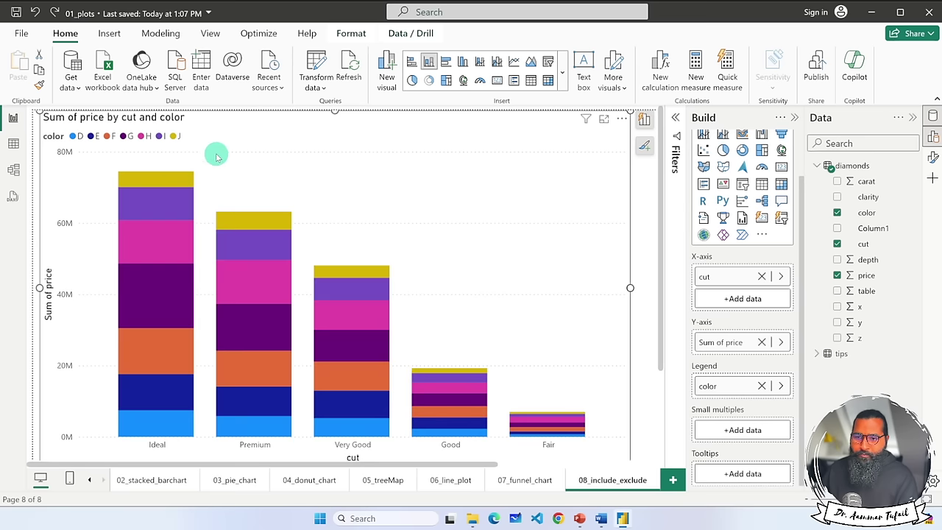
Analyze where the chart's distribution is different, compare the clarity results for VVS2, SI2 and VVS1, review the color results, and close the analysis.
{"action": "right_click", "coordinate": [221, 158]}
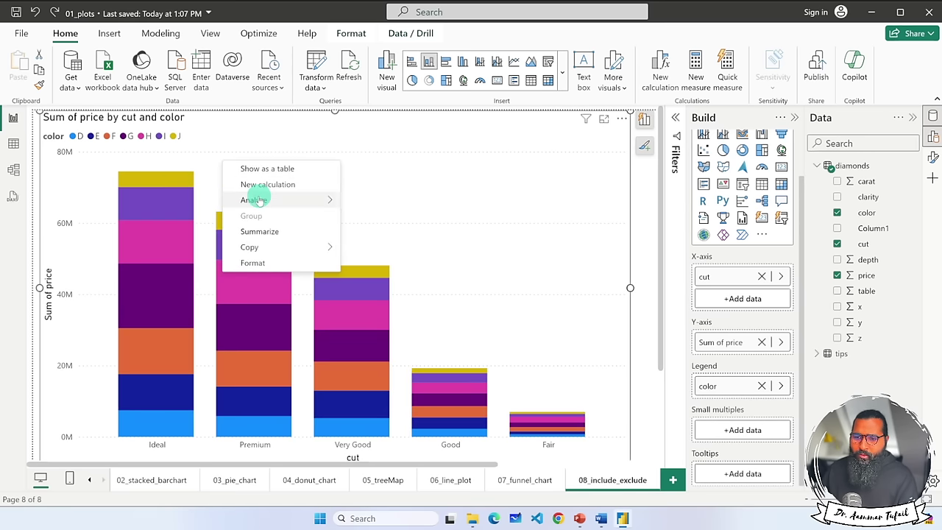
{"action": "mouse_move", "coordinate": [254, 201]}
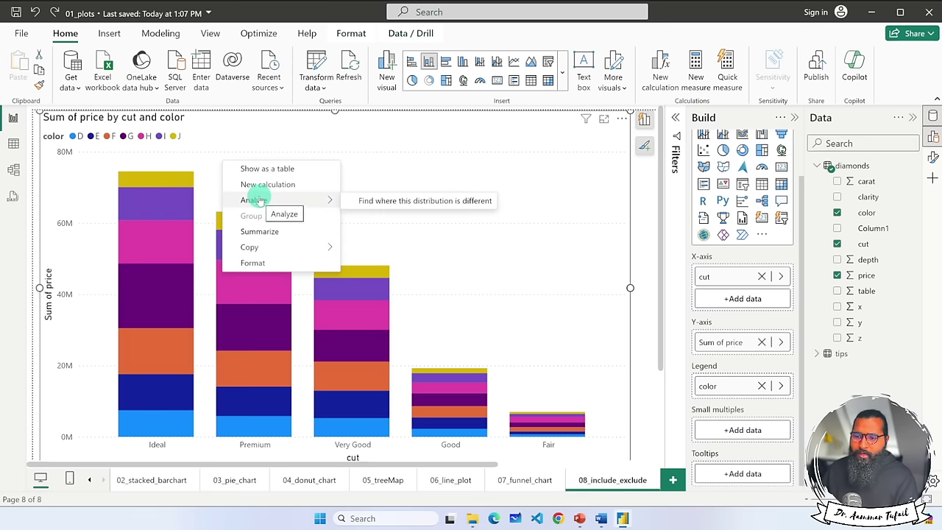
{"action": "left_click", "coordinate": [412, 205]}
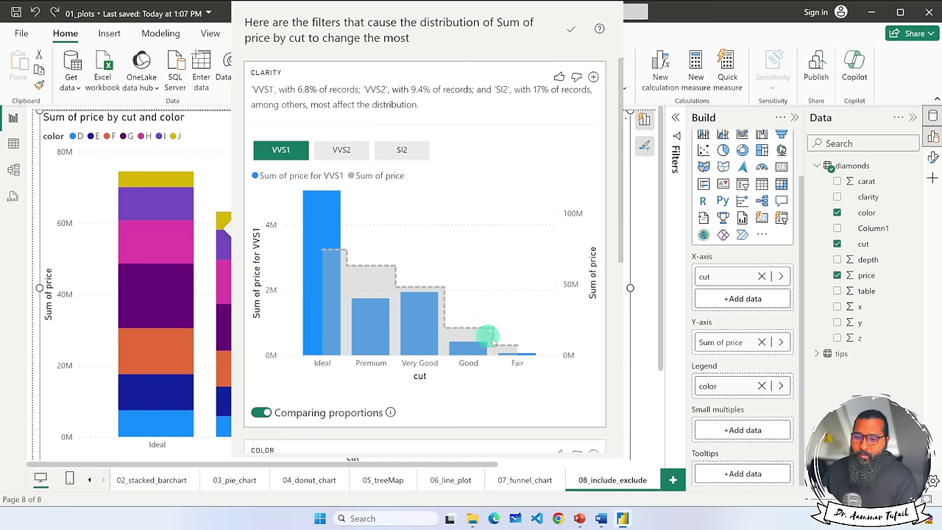
{"action": "left_click", "coordinate": [352, 157]}
{"action": "left_click", "coordinate": [396, 152]}
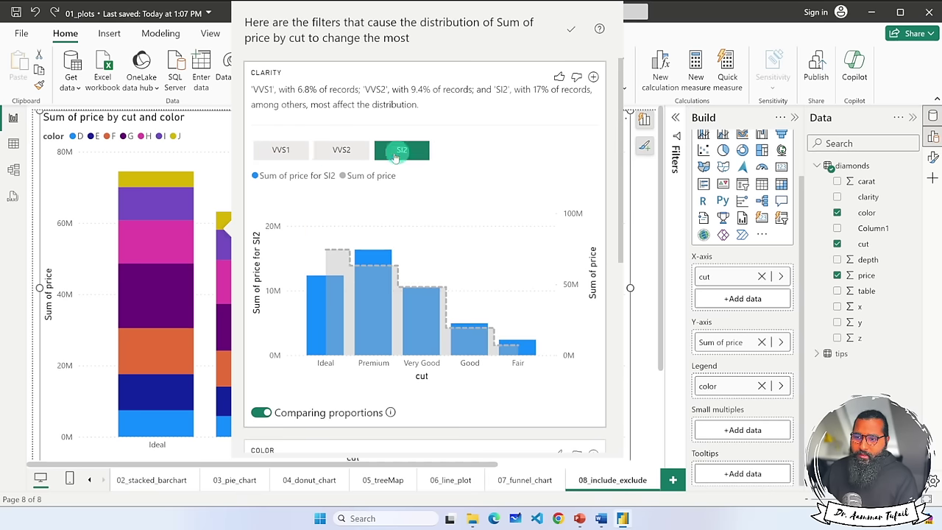
{"action": "left_click", "coordinate": [292, 158]}
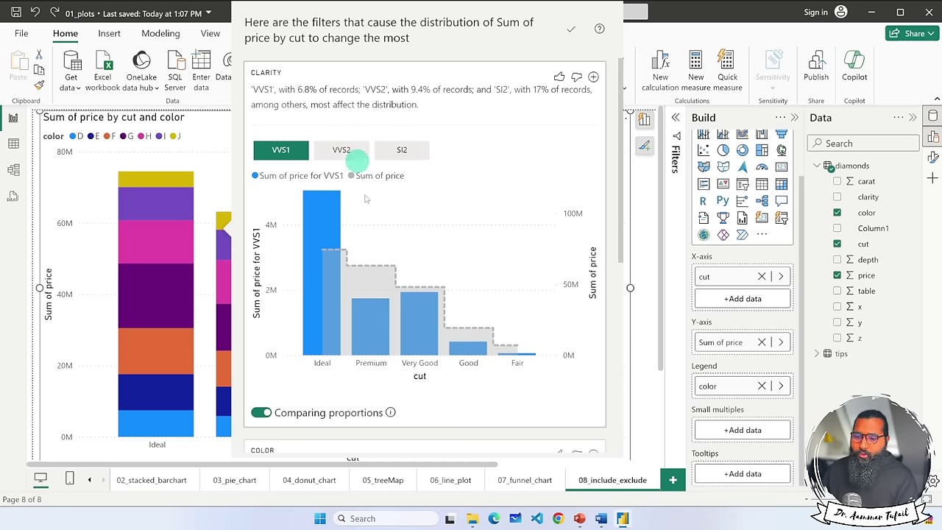
{"action": "scroll", "coordinate": [421, 336], "scroll_direction": "down", "scroll_amount": 5}
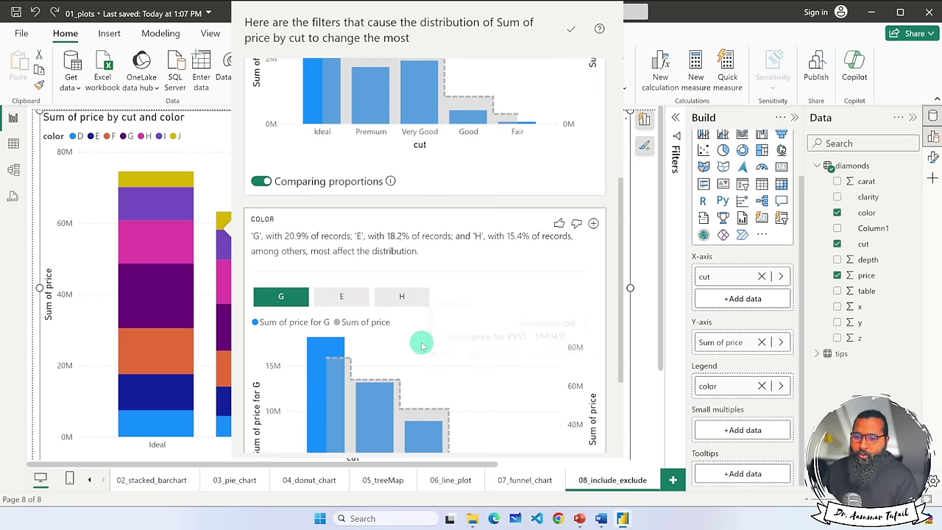
{"action": "scroll", "coordinate": [421, 347], "scroll_direction": "up", "scroll_amount": 5}
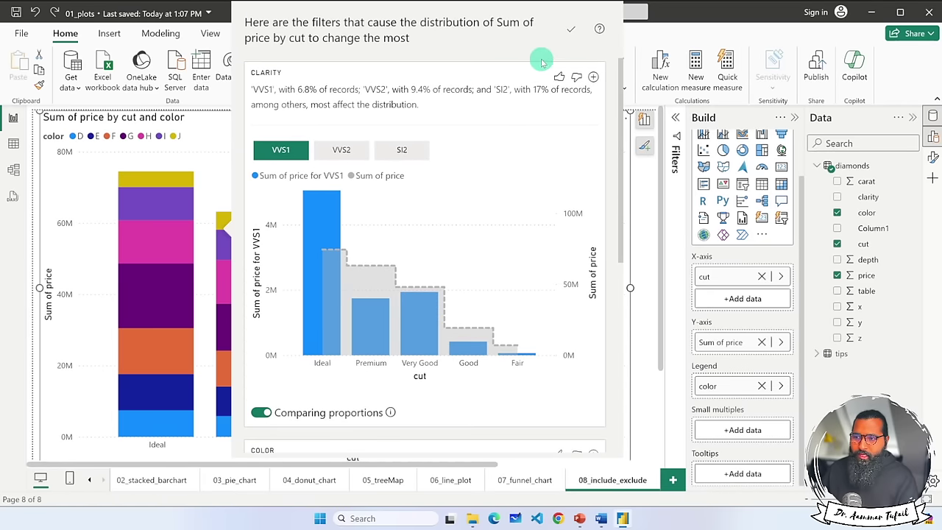
{"action": "left_click", "coordinate": [573, 31]}
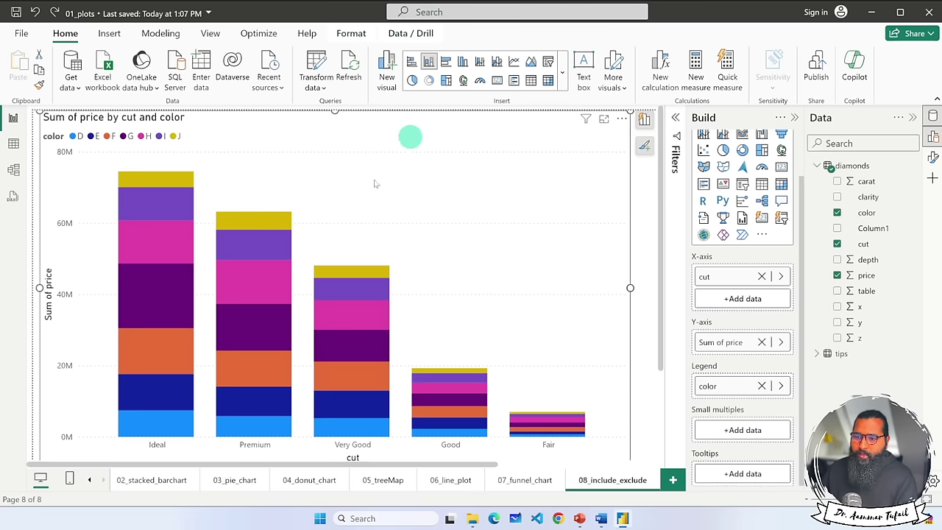
Summarize the stacked column chart with a narrative of the Custom type.
{"action": "right_click", "coordinate": [329, 137]}
{"action": "left_click", "coordinate": [273, 159]}
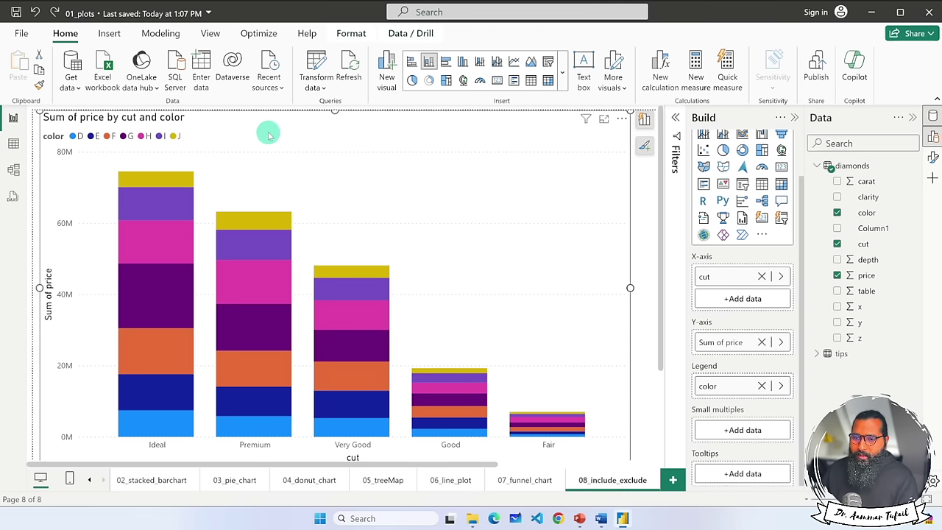
{"action": "right_click", "coordinate": [268, 132]}
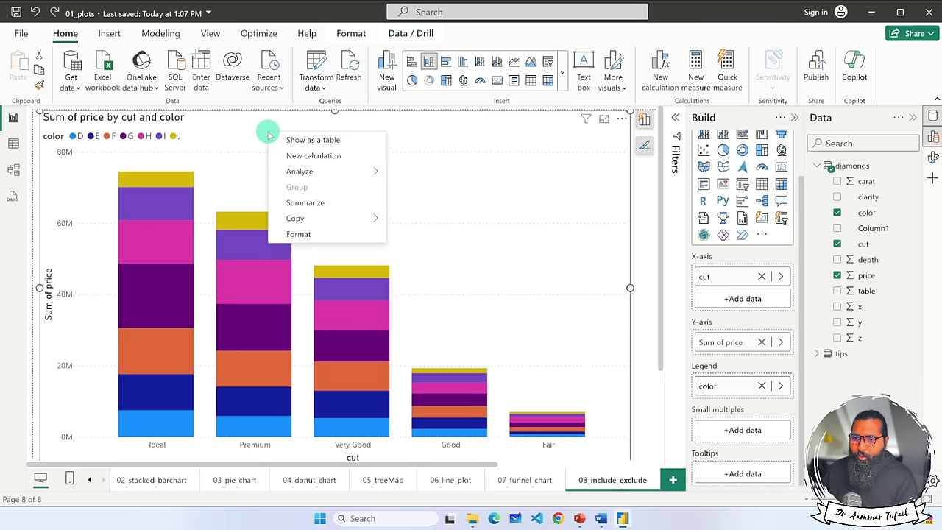
{"action": "left_click", "coordinate": [328, 207]}
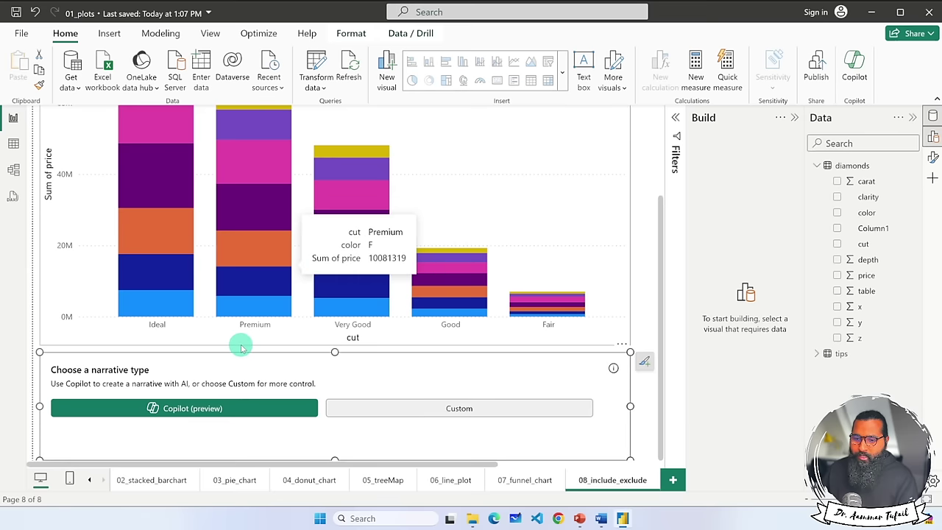
{"action": "left_click", "coordinate": [427, 404]}
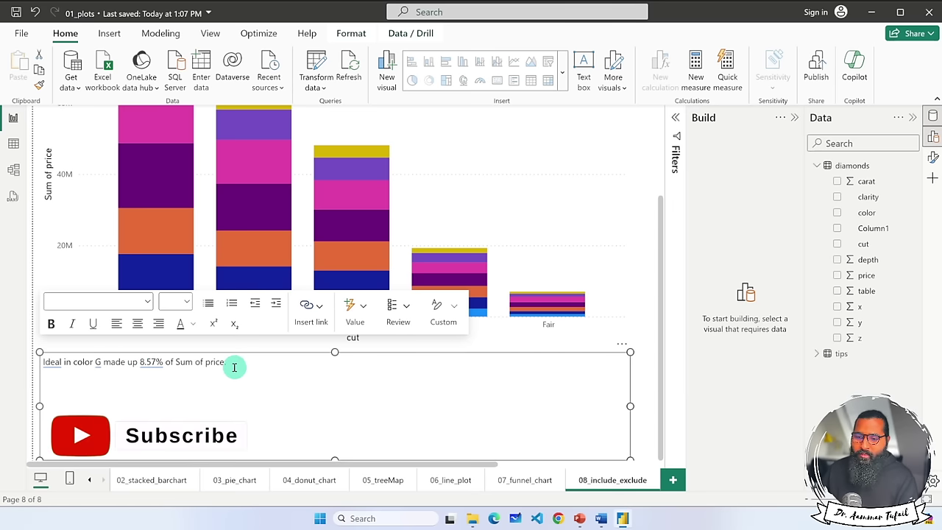
{"action": "scroll", "coordinate": [246, 370], "scroll_direction": "up", "scroll_amount": 2}
{"action": "scroll", "coordinate": [250, 370], "scroll_direction": "down", "scroll_amount": 1}
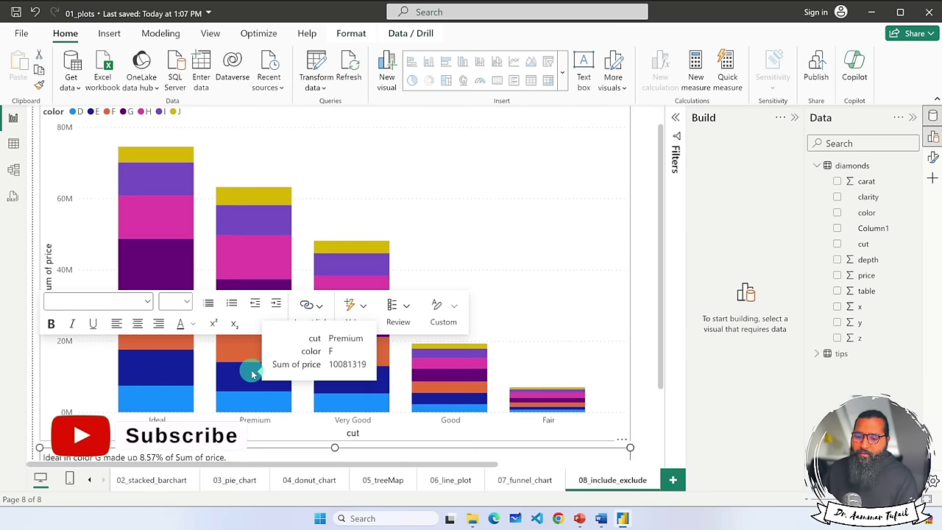
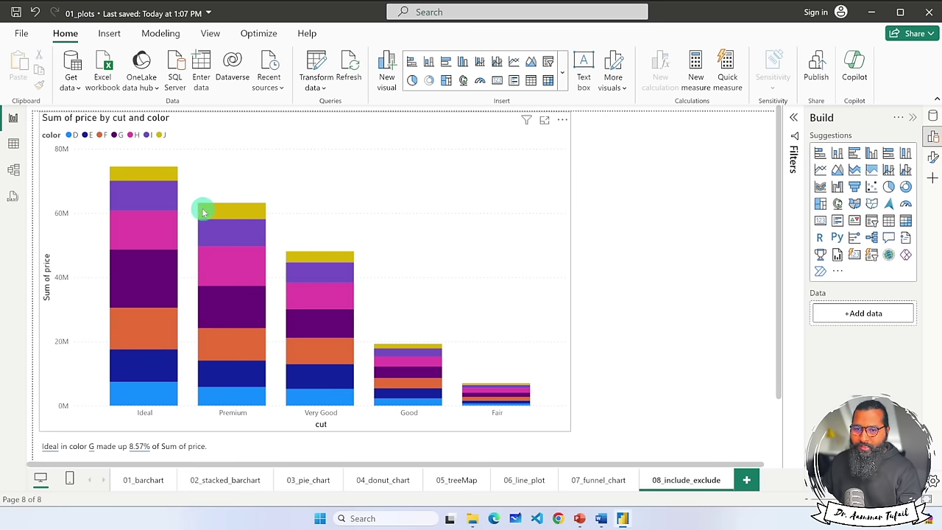
Turn on data labels for the stacked column chart in its visual formatting.
{"action": "left_click", "coordinate": [477, 142]}
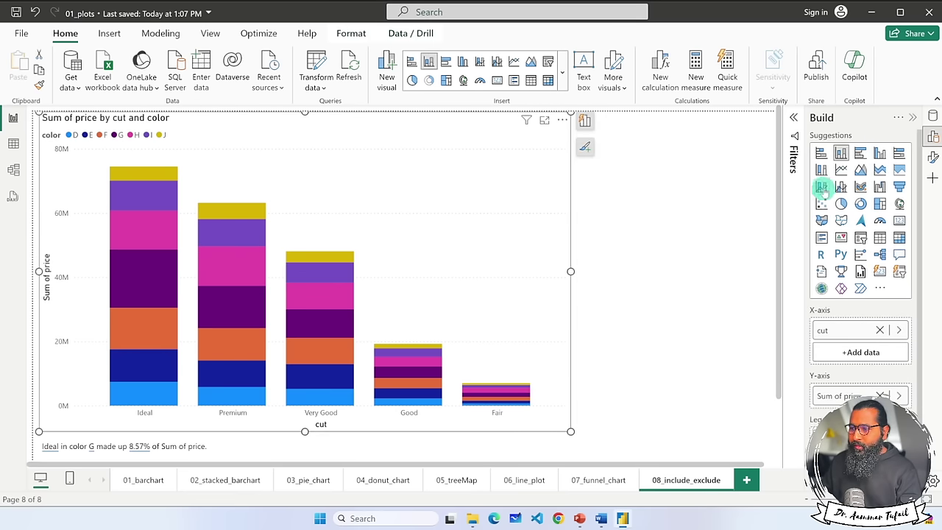
{"action": "left_click", "coordinate": [933, 159]}
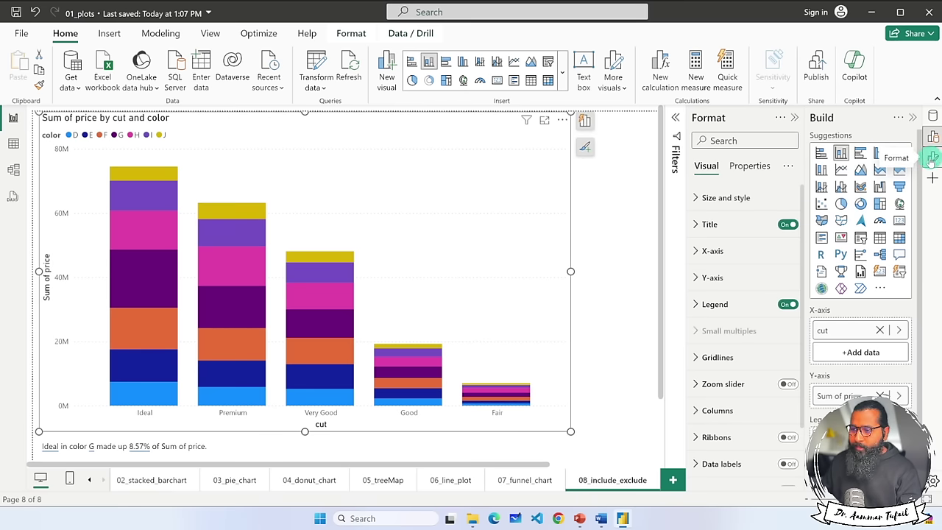
{"action": "scroll", "coordinate": [755, 342], "scroll_direction": "down", "scroll_amount": 2}
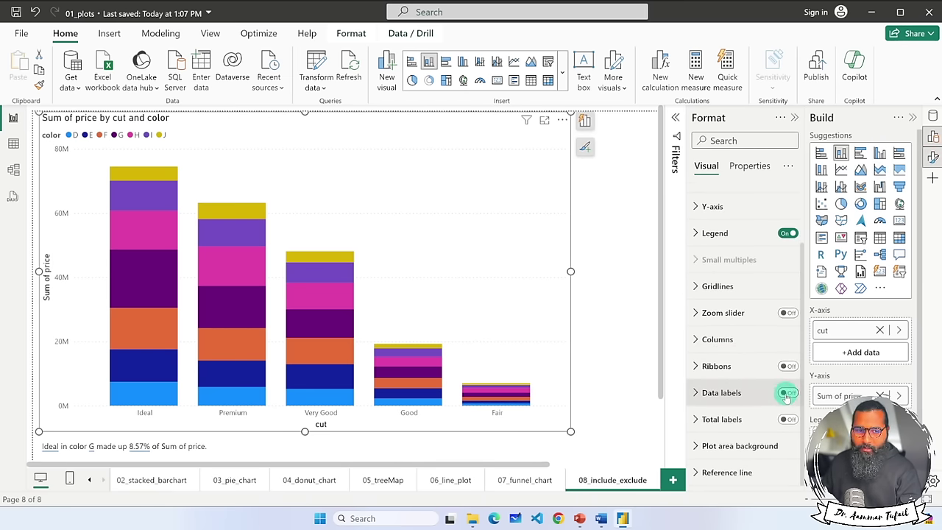
{"action": "left_click", "coordinate": [787, 393]}
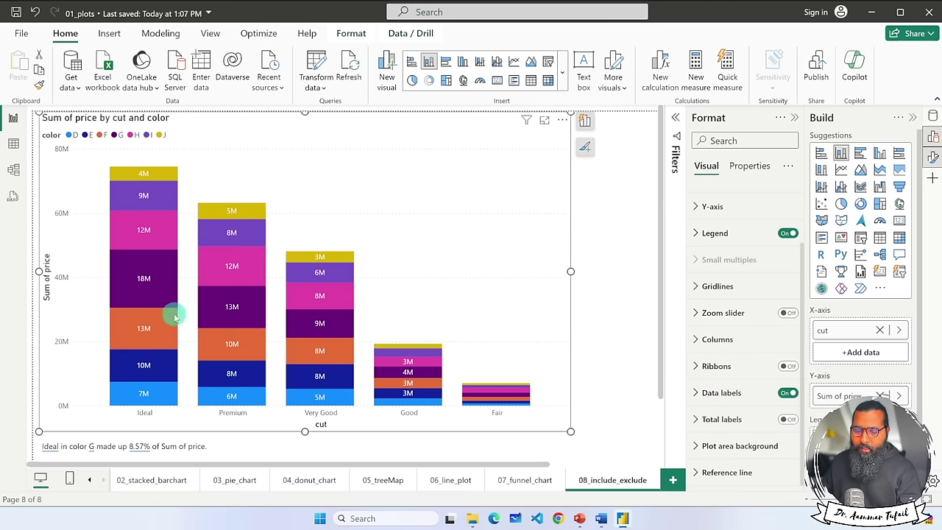
Look at the rows of the diamonds table in the table view and return to the report.
{"action": "mouse_move", "coordinate": [175, 316]}
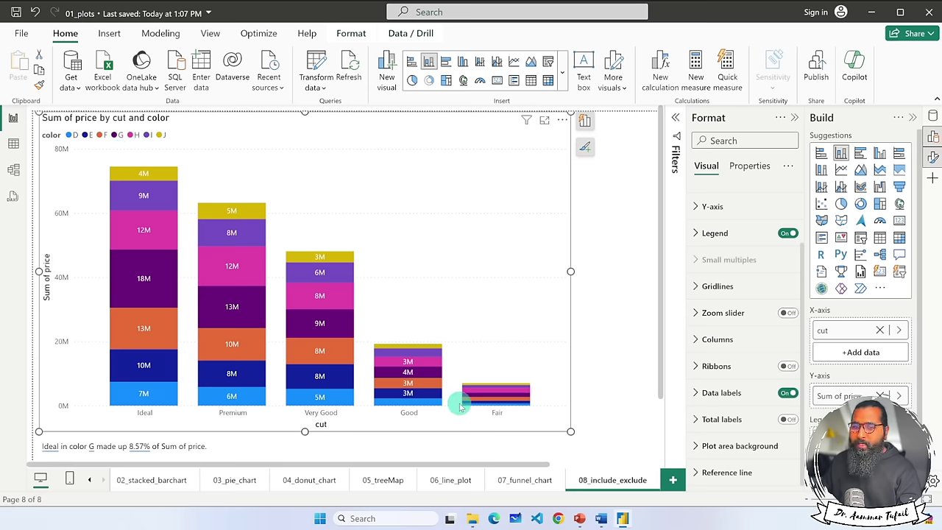
{"action": "left_click", "coordinate": [14, 145]}
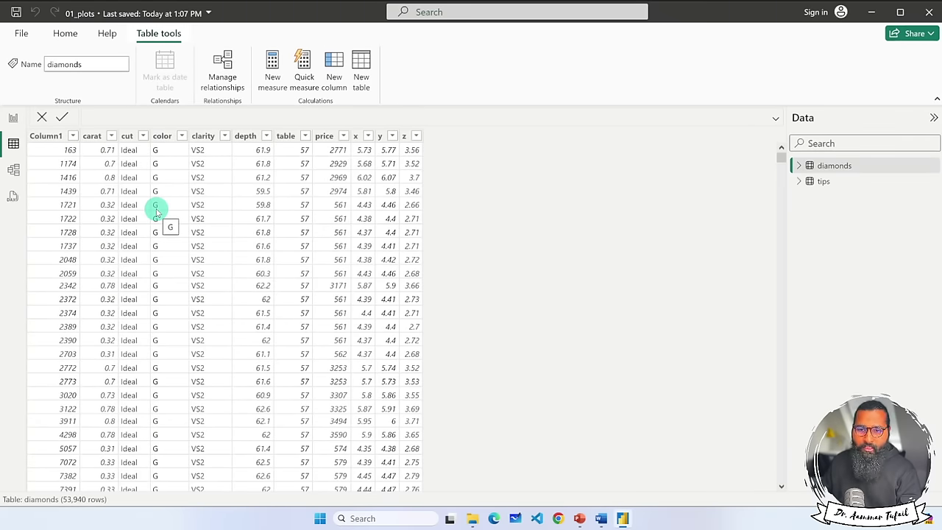
{"action": "left_click", "coordinate": [13, 118]}
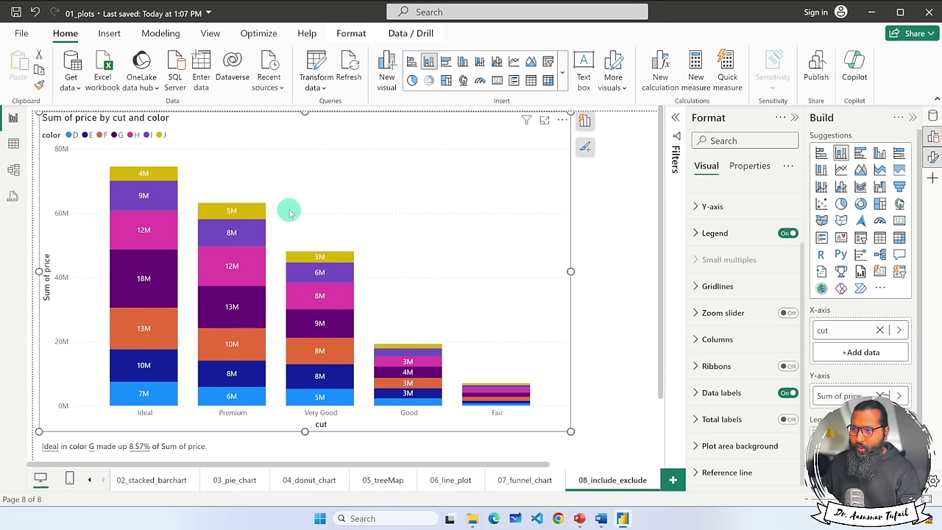
Show the chart as a table, inspect the Very Good, Good and Fair rows, and go back to the report.
{"action": "left_click", "coordinate": [563, 121]}
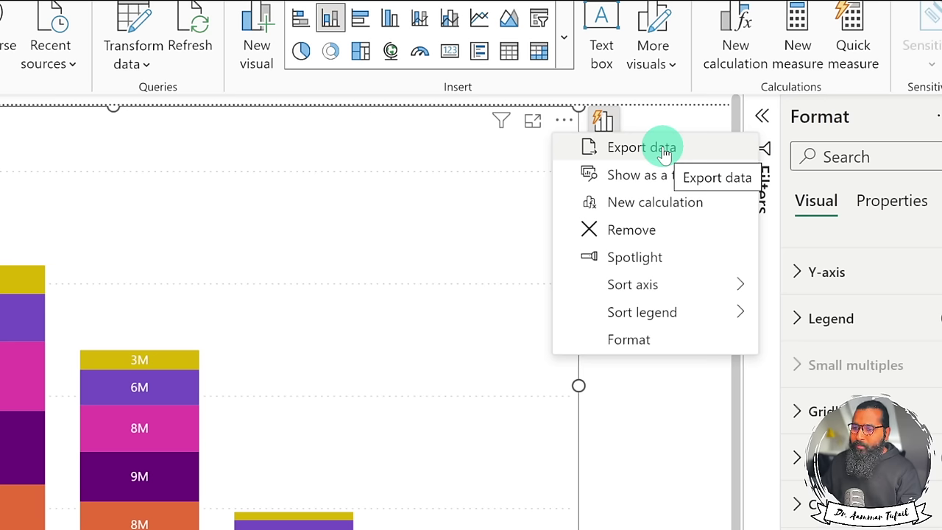
{"action": "left_click", "coordinate": [619, 177]}
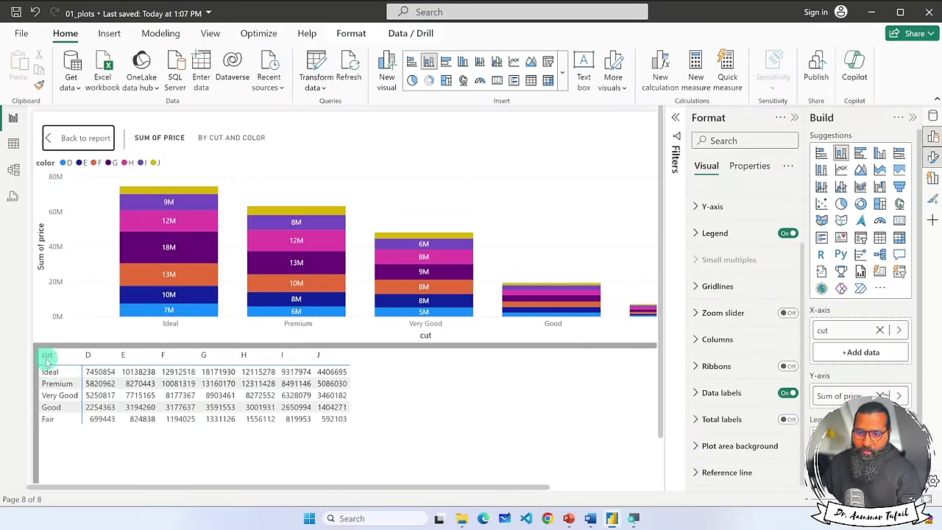
{"action": "left_click", "coordinate": [53, 396]}
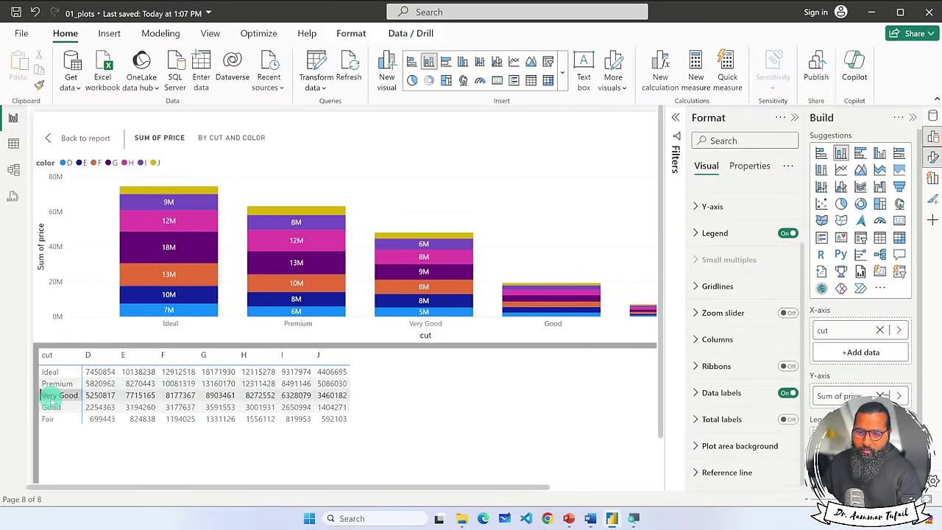
{"action": "left_click", "coordinate": [50, 408]}
{"action": "left_click", "coordinate": [46, 419]}
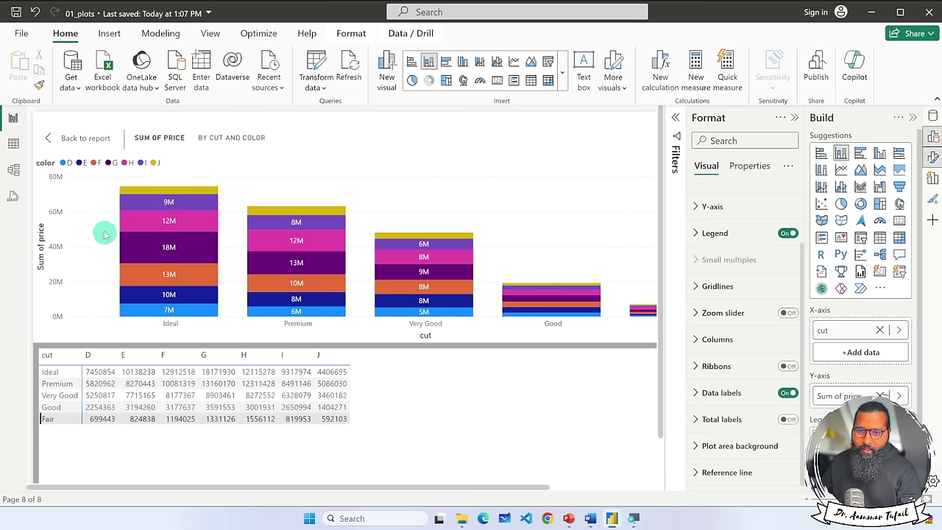
{"action": "left_click", "coordinate": [84, 140]}
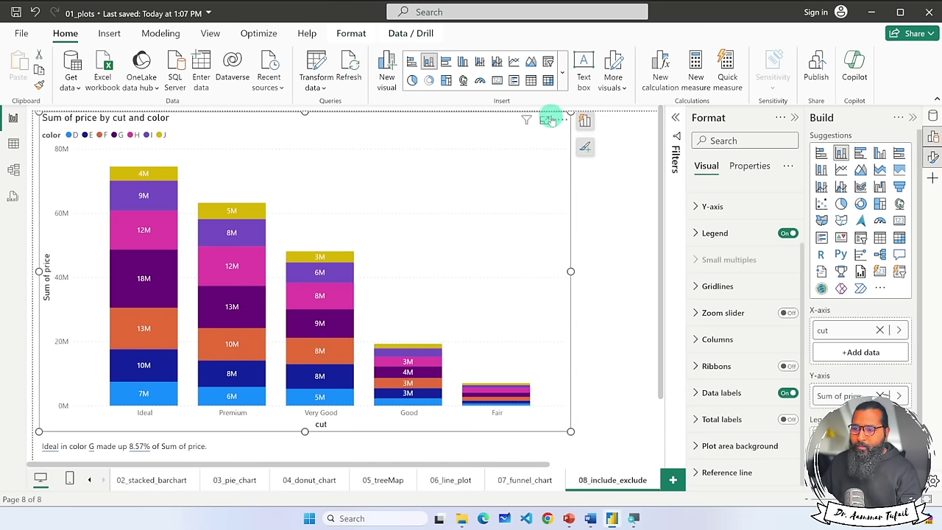
Export the chart's data as the CSV file "Sum of price by cut and color" into the power_bi_results folder.
{"action": "left_click", "coordinate": [561, 119]}
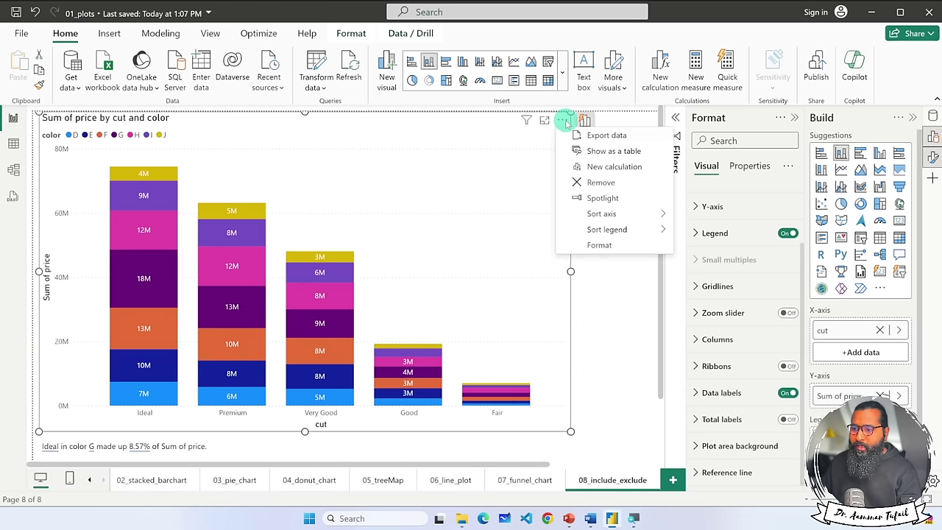
{"action": "left_click", "coordinate": [605, 136]}
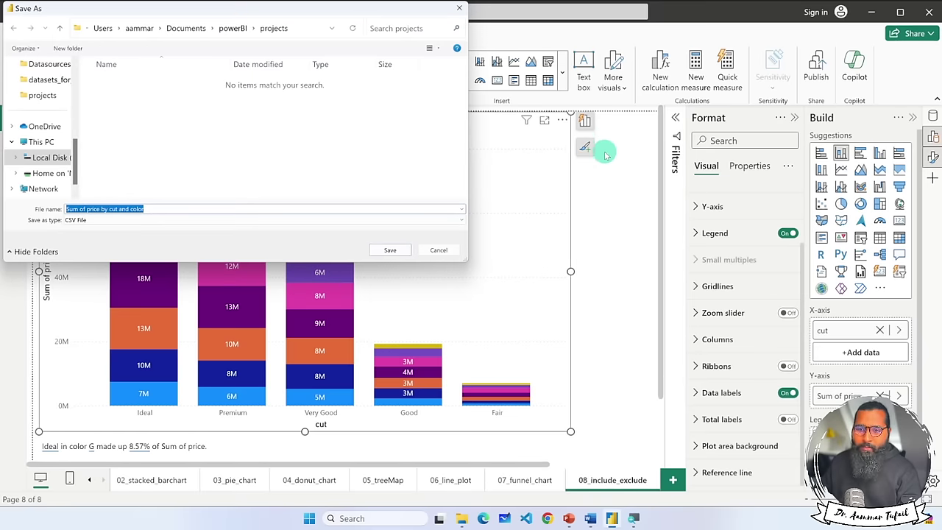
{"action": "left_click", "coordinate": [235, 29]}
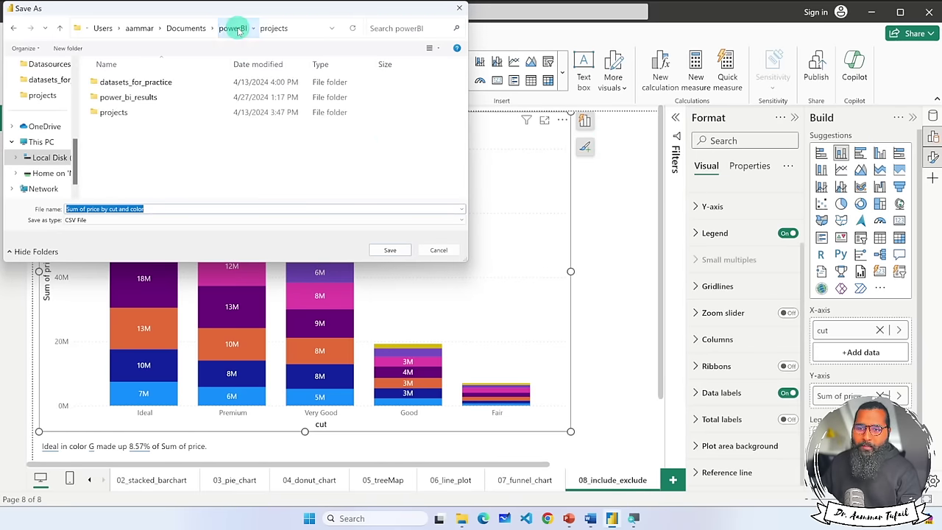
{"action": "double_click", "coordinate": [158, 98]}
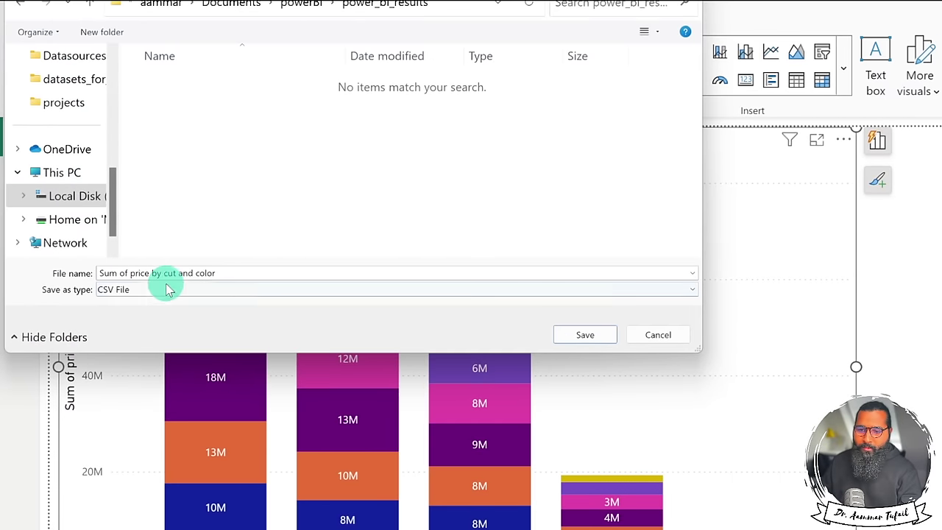
{"action": "left_click", "coordinate": [140, 293]}
{"action": "left_click", "coordinate": [143, 295]}
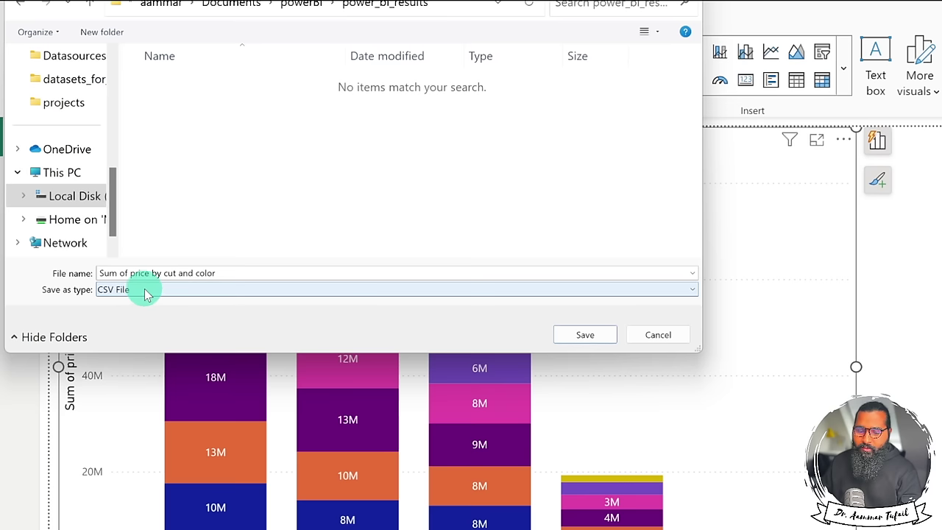
{"action": "left_click", "coordinate": [589, 336]}
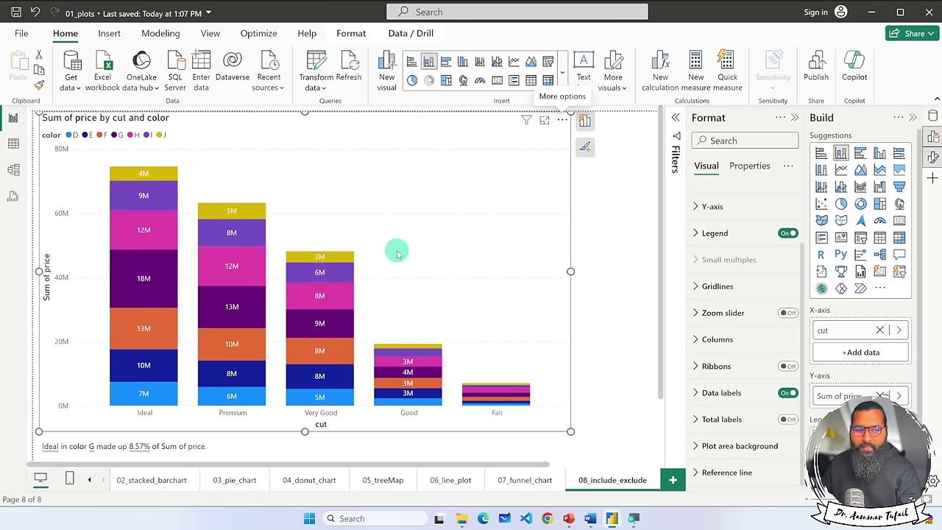
Switch to File Explorer, open the exported "Sum of price by cut and color" file in a maximized Excel window, and close the document recovery list.
{"action": "left_click", "coordinate": [461, 519]}
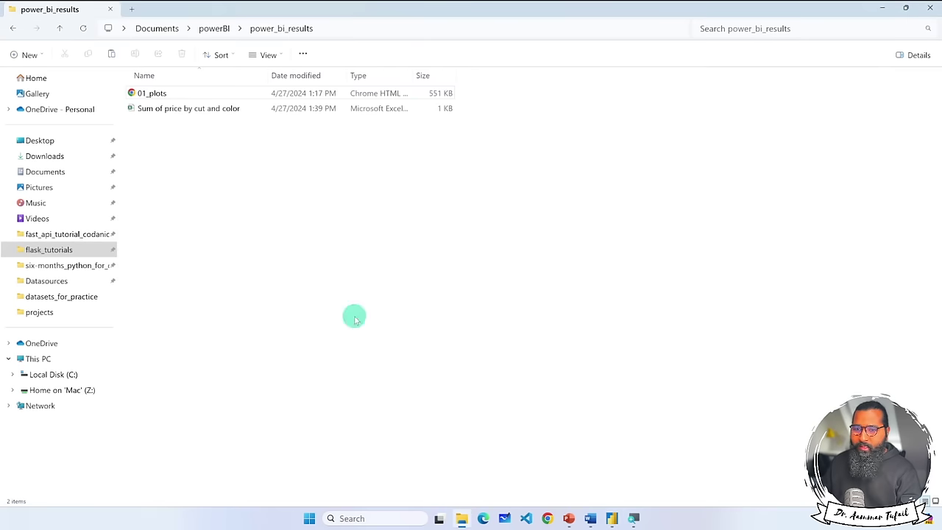
{"action": "left_click", "coordinate": [190, 110]}
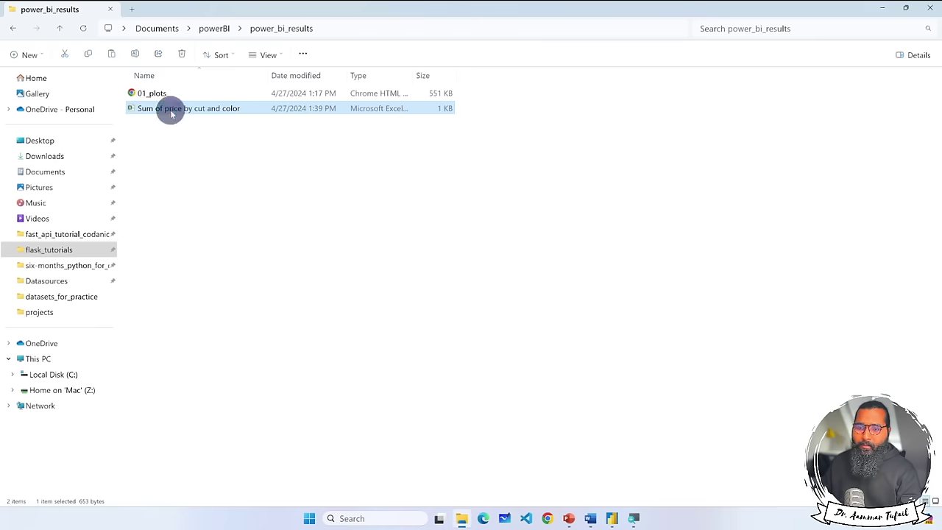
{"action": "right_click", "coordinate": [169, 113]}
{"action": "left_click", "coordinate": [212, 145]}
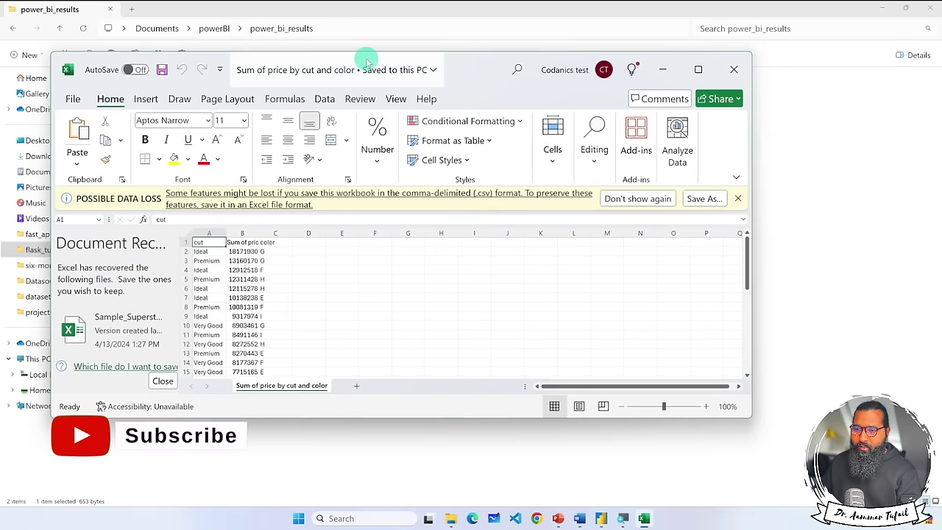
{"action": "left_click", "coordinate": [365, 62]}
{"action": "left_click", "coordinate": [497, 53]}
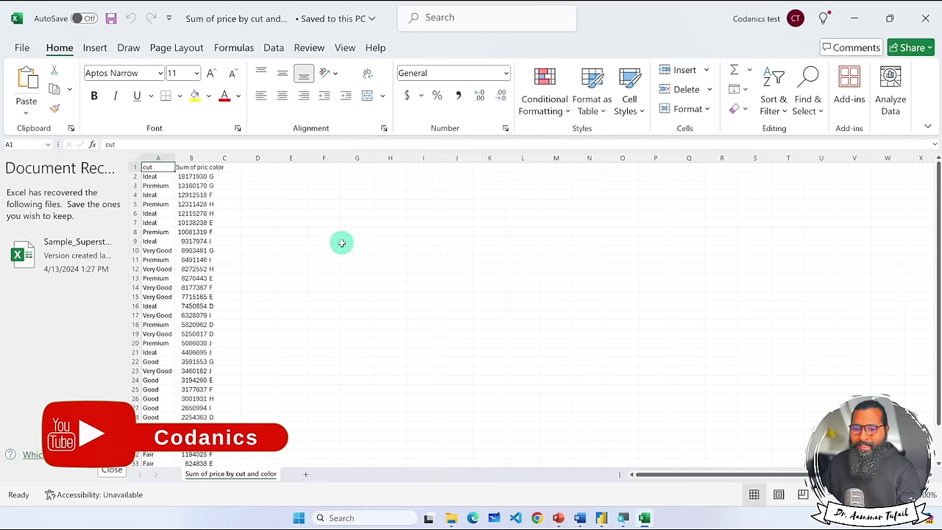
{"action": "left_click", "coordinate": [112, 468]}
Review the exported cut, price and color rows, fitting the "Sum of price" column to its contents.
{"action": "scroll", "coordinate": [47, 200], "scroll_direction": "up", "scroll_amount": 2}
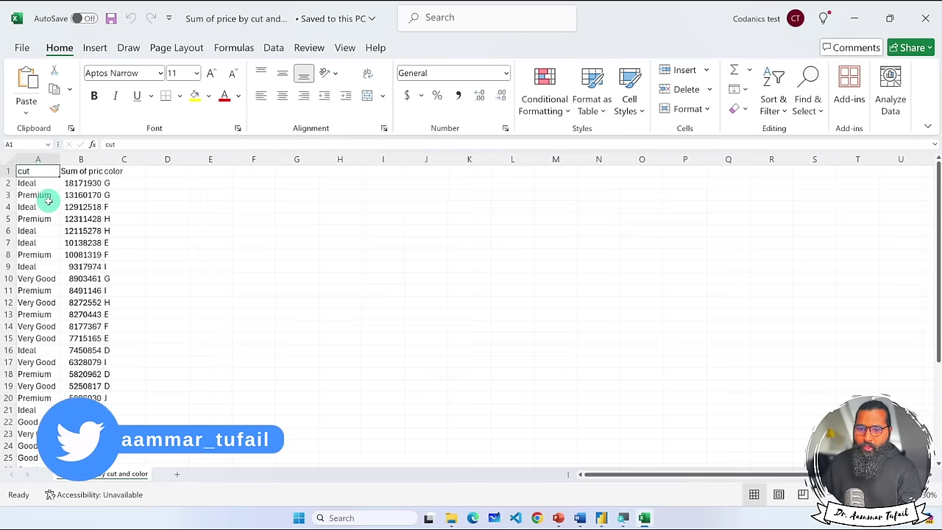
{"action": "scroll", "coordinate": [48, 201], "scroll_direction": "up", "scroll_amount": 3}
{"action": "scroll", "coordinate": [67, 211], "scroll_direction": "down", "scroll_amount": 3}
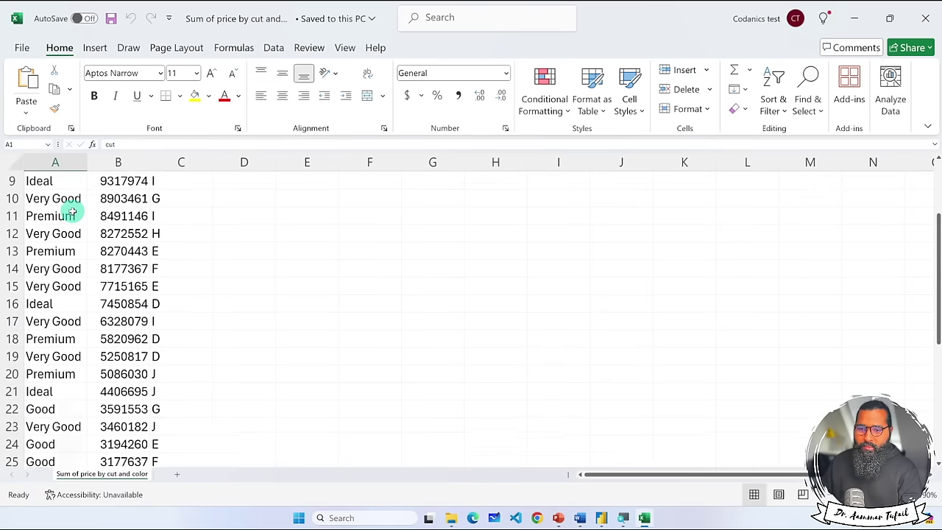
{"action": "scroll", "coordinate": [73, 212], "scroll_direction": "down", "scroll_amount": 7}
{"action": "scroll", "coordinate": [72, 212], "scroll_direction": "up", "scroll_amount": 9}
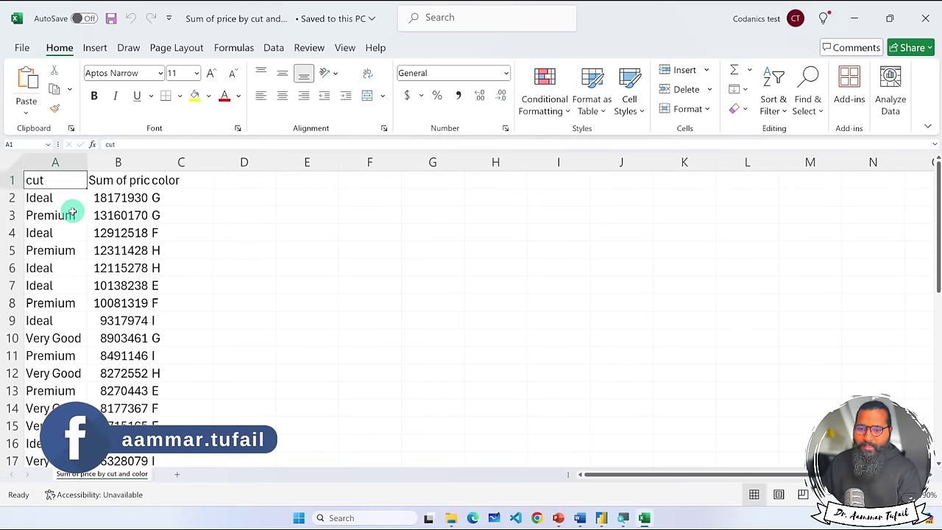
{"action": "double_click", "coordinate": [151, 162]}
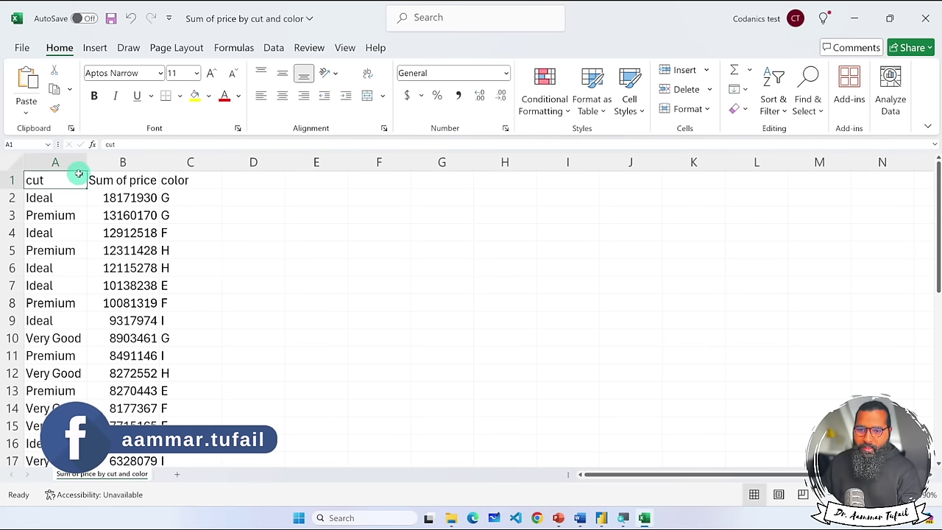
{"action": "left_click", "coordinate": [74, 196]}
{"action": "left_click_drag", "start_coordinate": [174, 200], "coordinate": [158, 214]}
{"action": "left_click_drag", "start_coordinate": [63, 231], "coordinate": [164, 251]}
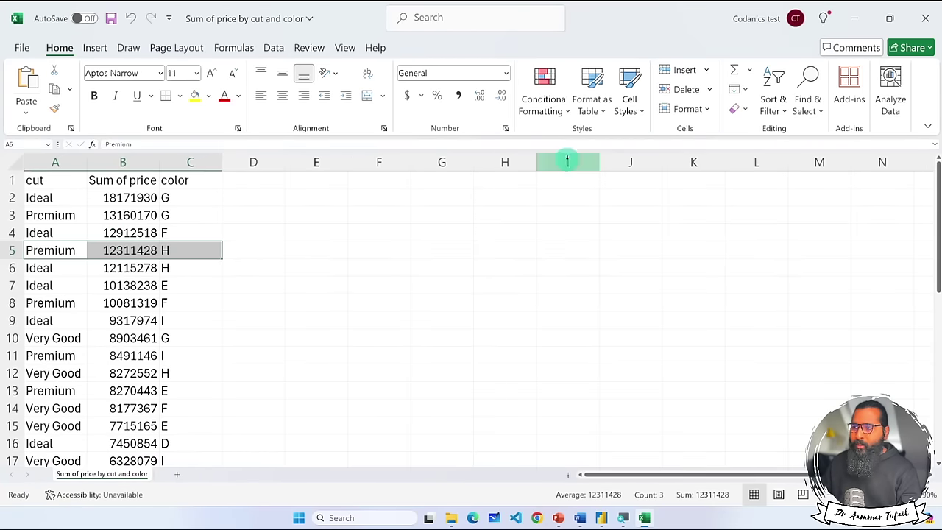
Close the CSV file without saving and switch back to the Power BI report.
{"action": "left_click", "coordinate": [926, 19]}
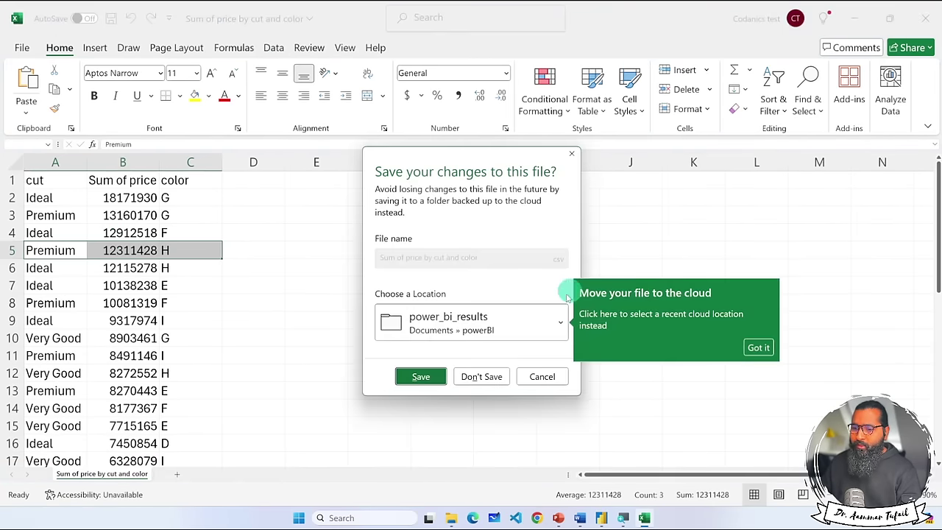
{"action": "left_click", "coordinate": [480, 374]}
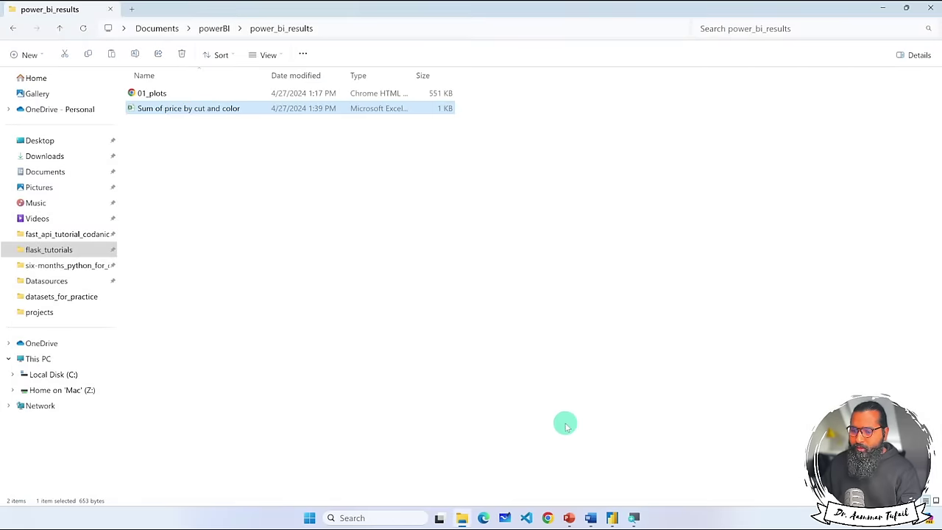
{"action": "left_click", "coordinate": [613, 515]}
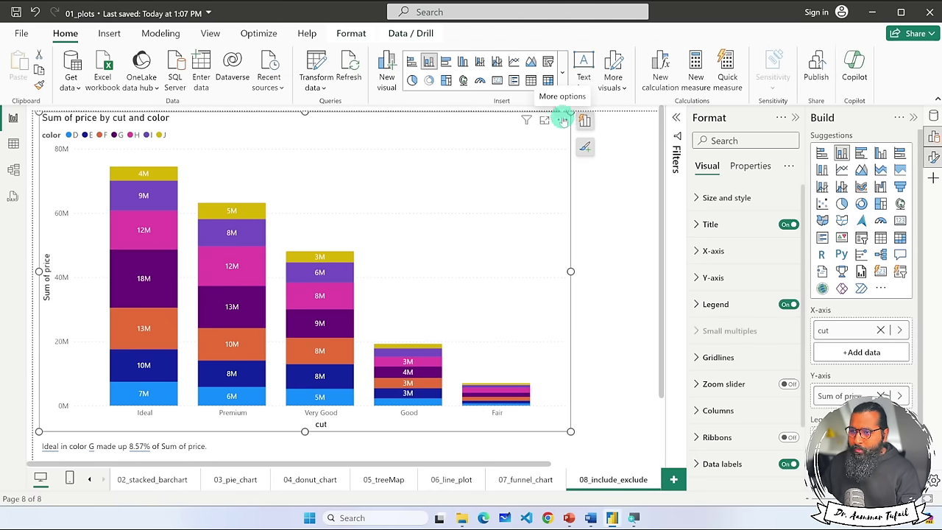
Highlight color I, show the Premium segment's data point as a table, examine its rows, and return to the report.
{"action": "left_click", "coordinate": [144, 195]}
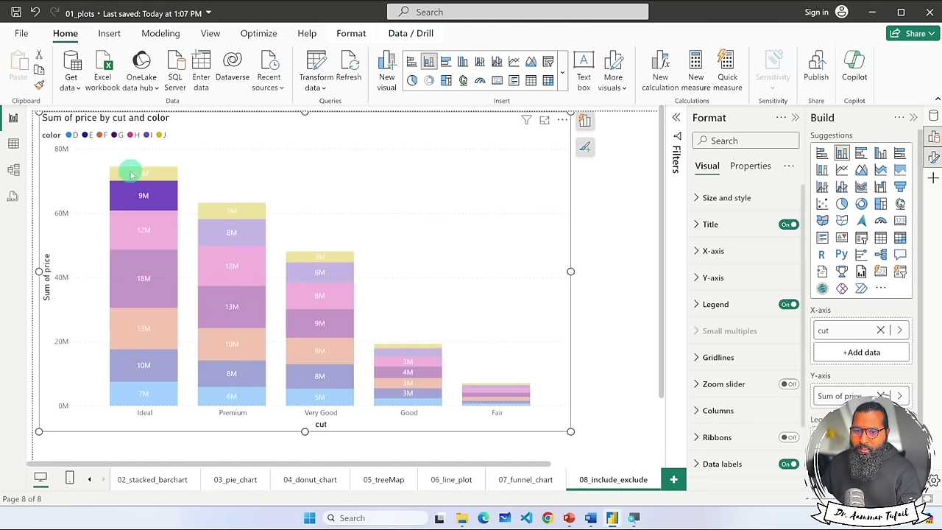
{"action": "left_click", "coordinate": [148, 135]}
{"action": "left_click", "coordinate": [228, 227]}
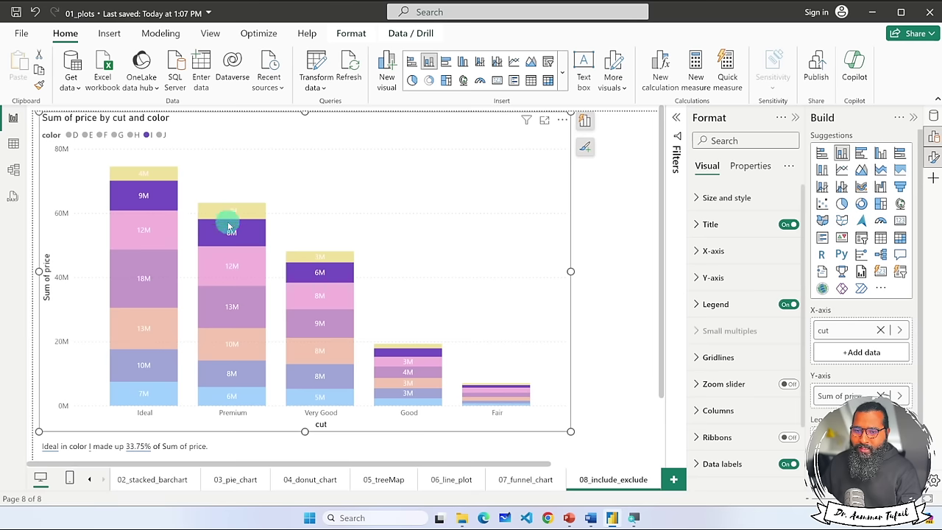
{"action": "right_click", "coordinate": [231, 232]}
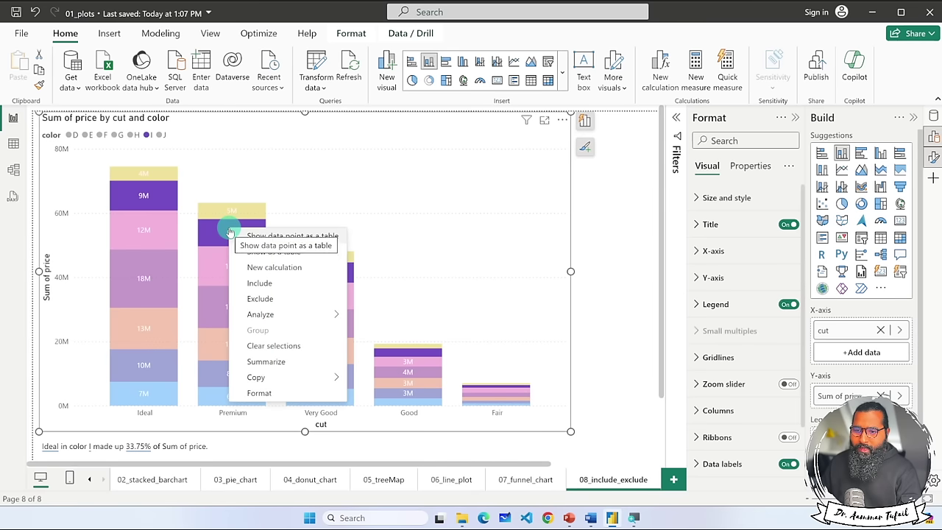
{"action": "left_click", "coordinate": [323, 235]}
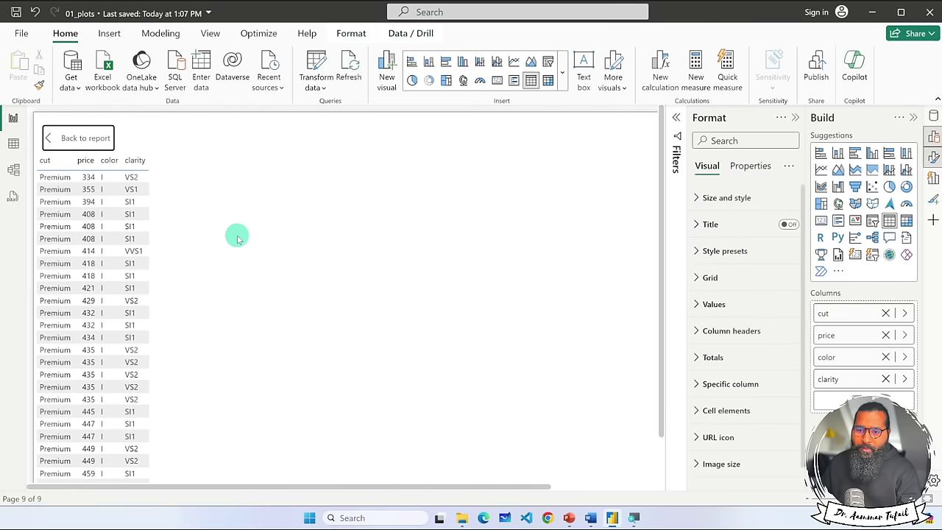
{"action": "scroll", "coordinate": [136, 221], "scroll_direction": "down", "scroll_amount": 1}
{"action": "scroll", "coordinate": [136, 221], "scroll_direction": "down", "scroll_amount": 15}
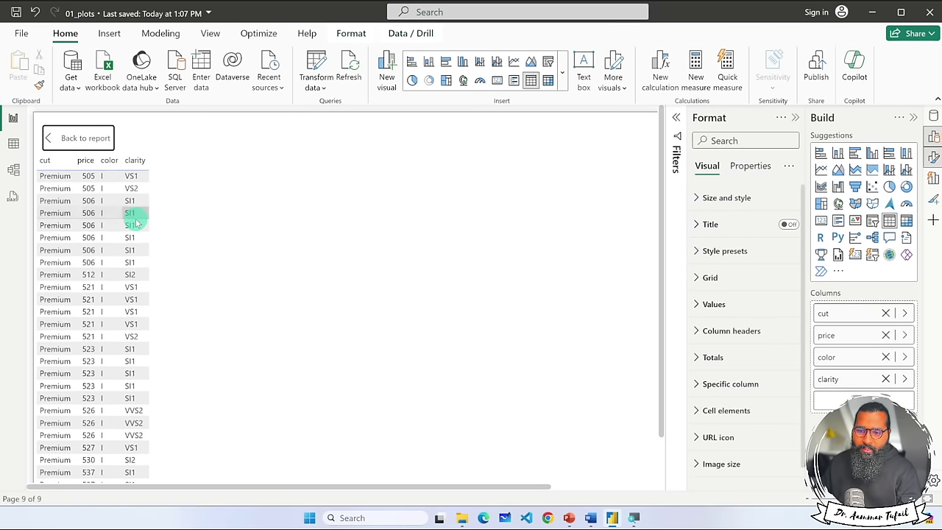
{"action": "scroll", "coordinate": [136, 221], "scroll_direction": "down", "scroll_amount": 20}
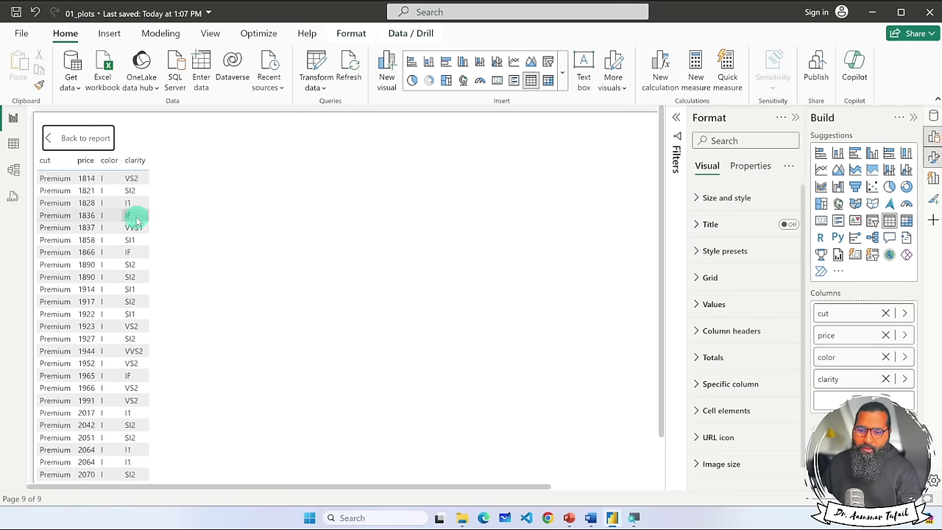
{"action": "scroll", "coordinate": [136, 221], "scroll_direction": "up", "scroll_amount": 20}
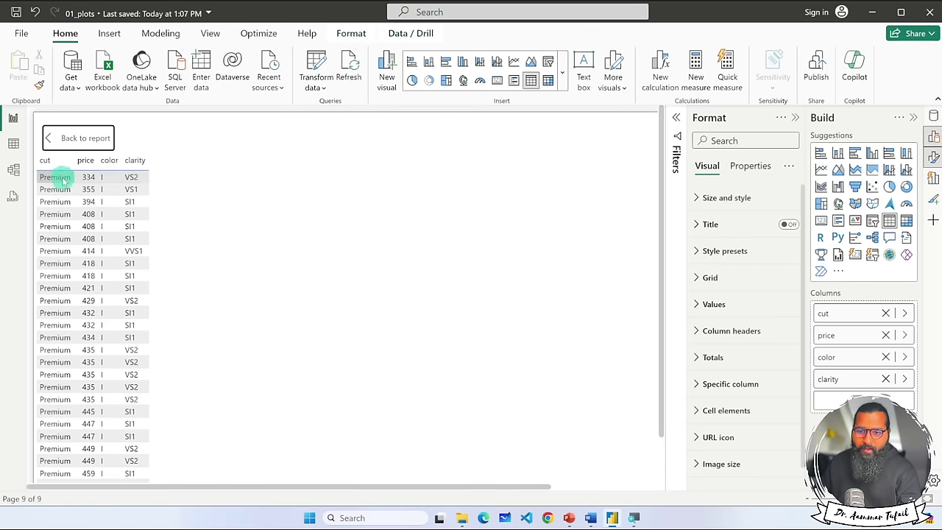
{"action": "left_click", "coordinate": [50, 138]}
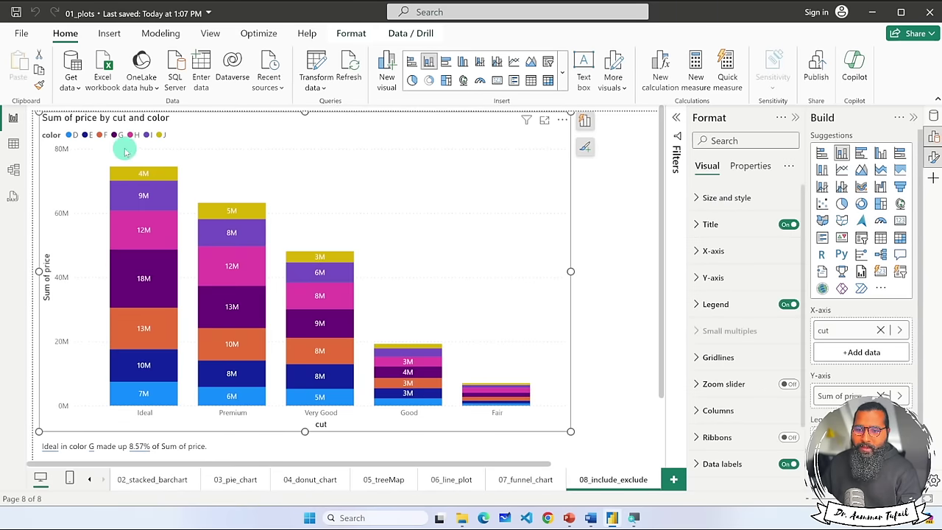
Highlight color I again, show the whole chart as a table from its Ideal segment, and go back to the report.
{"action": "left_click", "coordinate": [147, 135]}
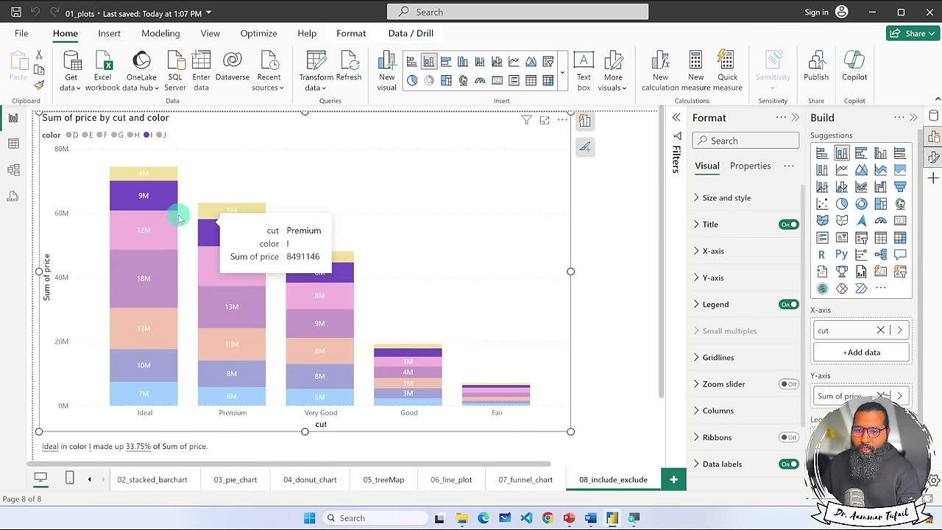
{"action": "right_click", "coordinate": [163, 197]}
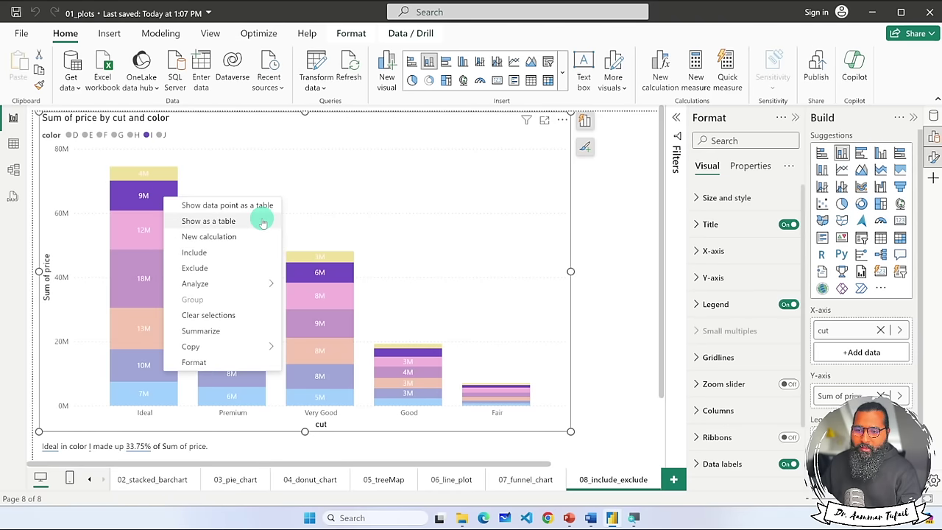
{"action": "left_click", "coordinate": [262, 223]}
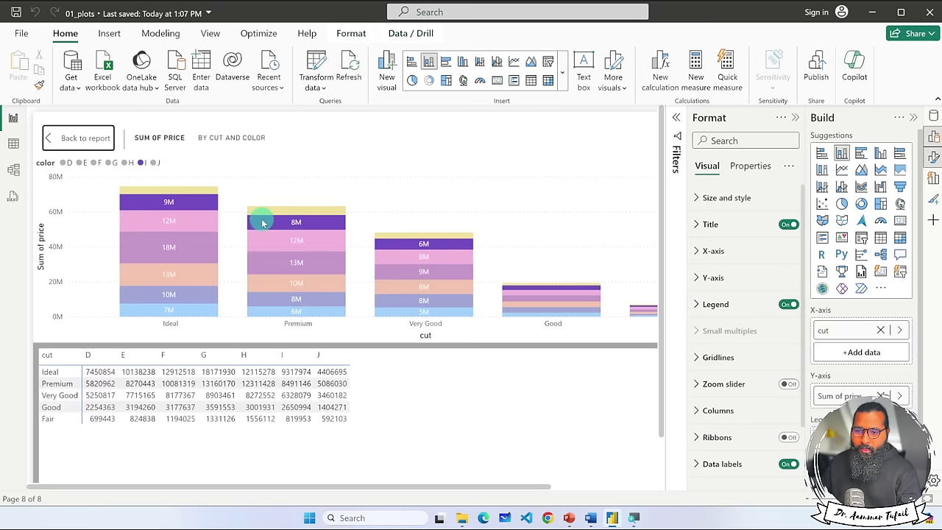
{"action": "left_click", "coordinate": [73, 138]}
Include only the Ideal column's color I segment, view it as a table, and undo the inclusion back in the report.
{"action": "right_click", "coordinate": [142, 194]}
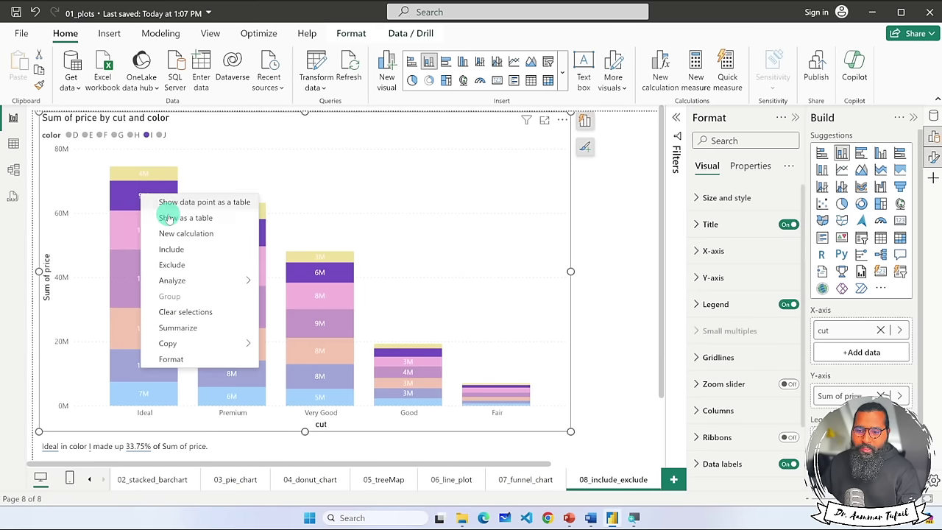
{"action": "left_click", "coordinate": [186, 253]}
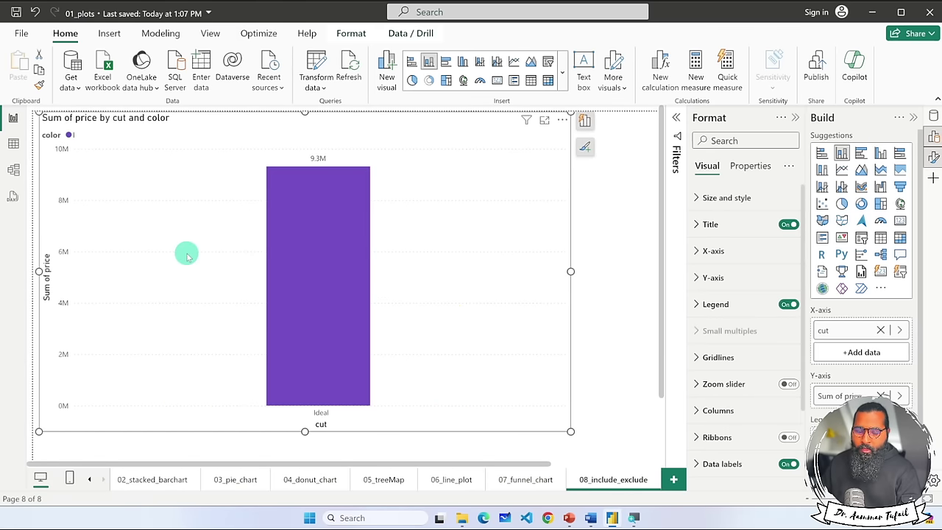
{"action": "right_click", "coordinate": [317, 213]}
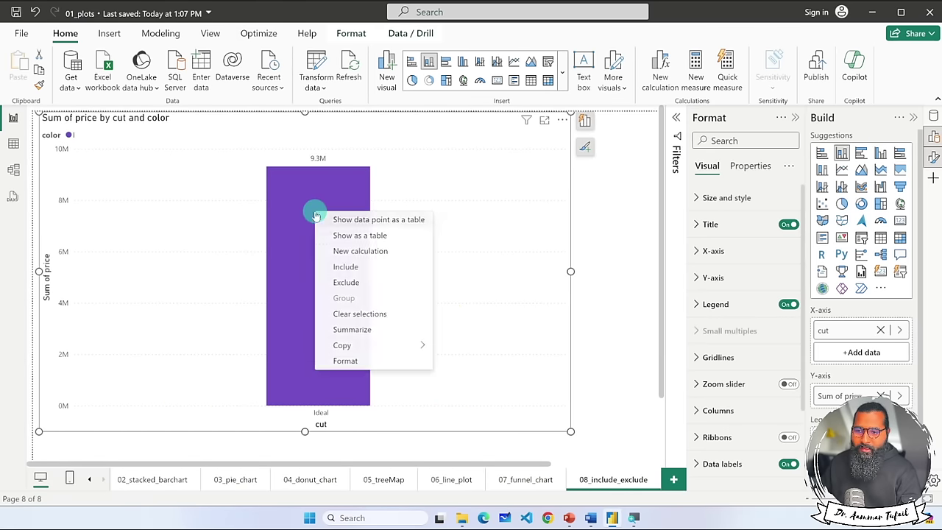
{"action": "left_click", "coordinate": [352, 235]}
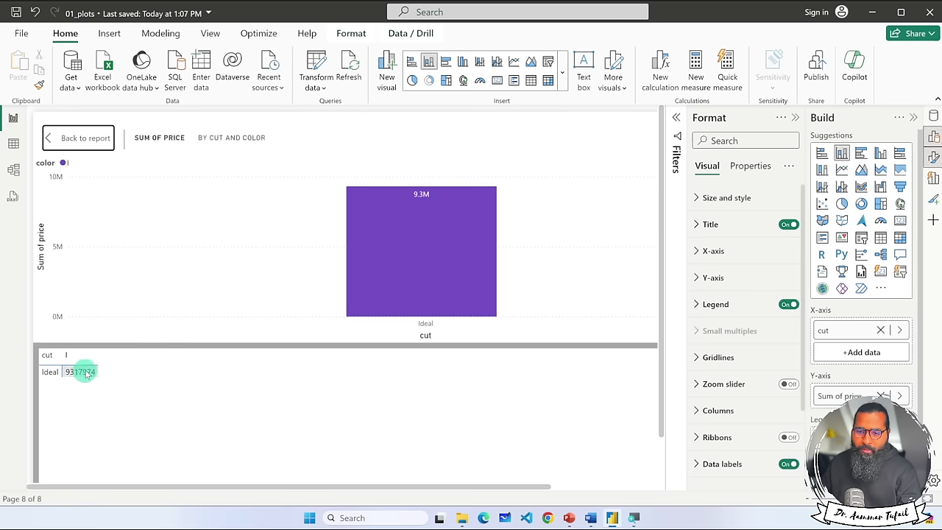
{"action": "left_click", "coordinate": [52, 139]}
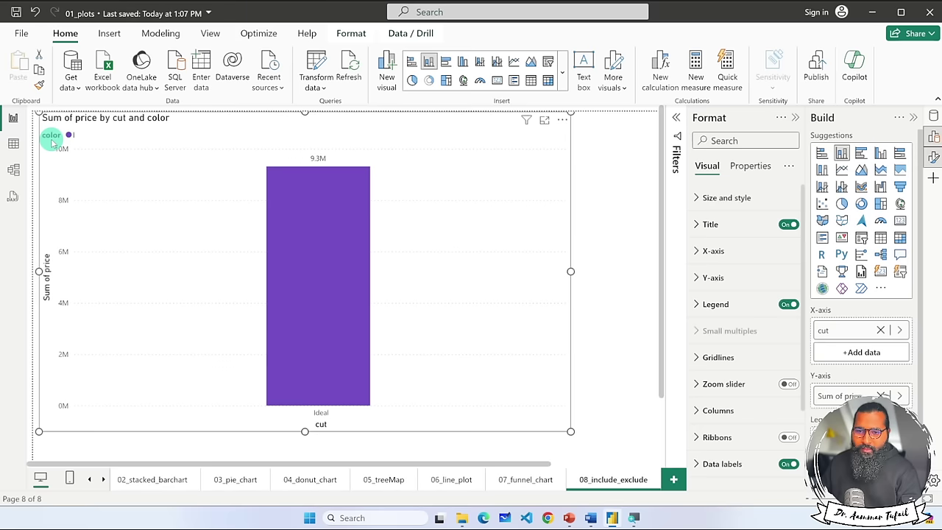
{"action": "key", "text": "ctrl+z"}
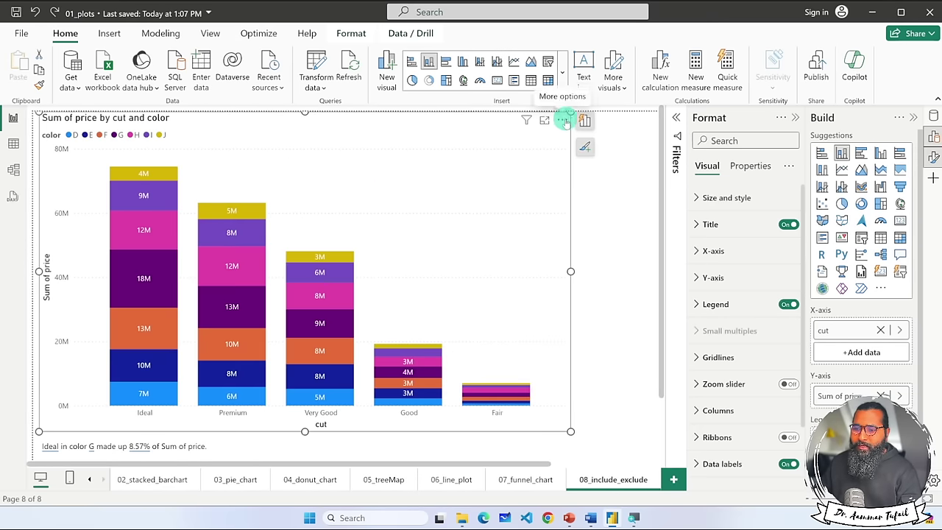
Highlight color I in the legend and include only its segment in the Ideal column.
{"action": "left_click", "coordinate": [148, 136]}
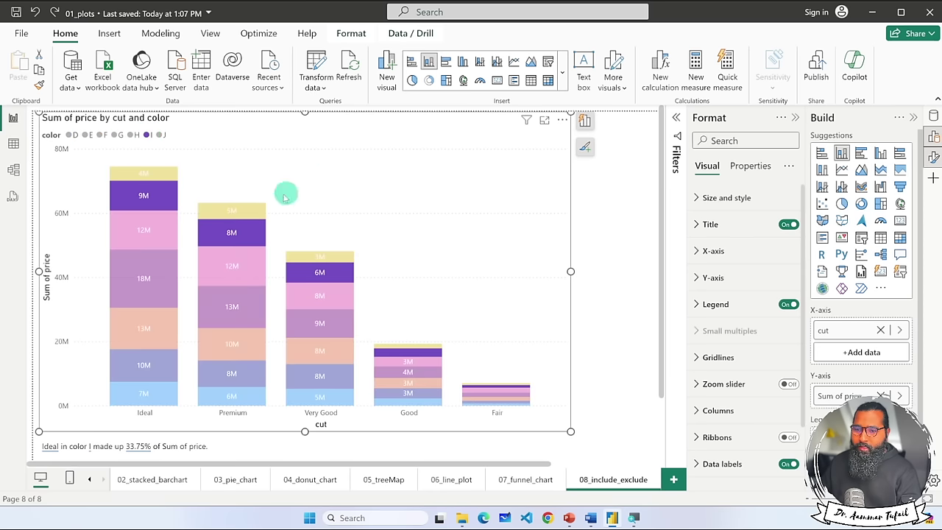
{"action": "right_click", "coordinate": [135, 197]}
{"action": "left_click", "coordinate": [168, 259]}
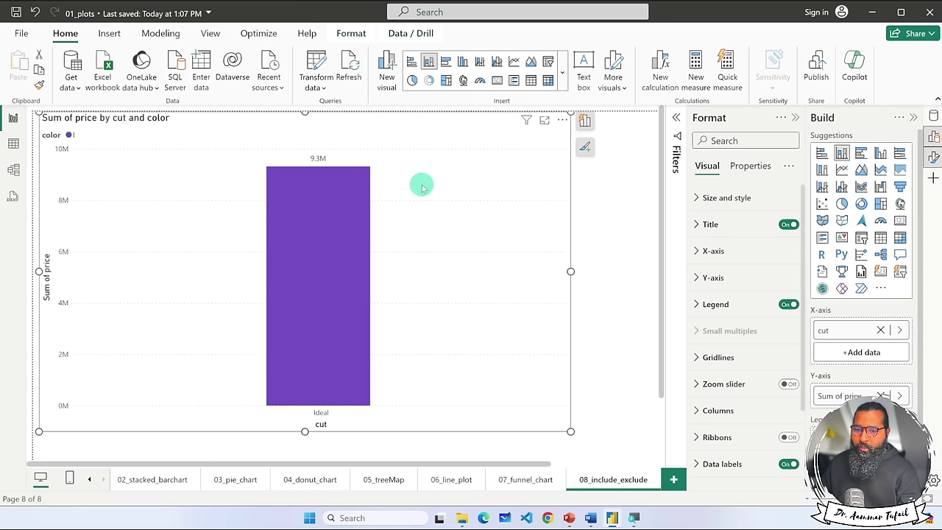
Export the filtered chart's data as the CSV file "Sum of price by cut and color 1" into power_bi_results and switch to that folder.
{"action": "left_click", "coordinate": [560, 121]}
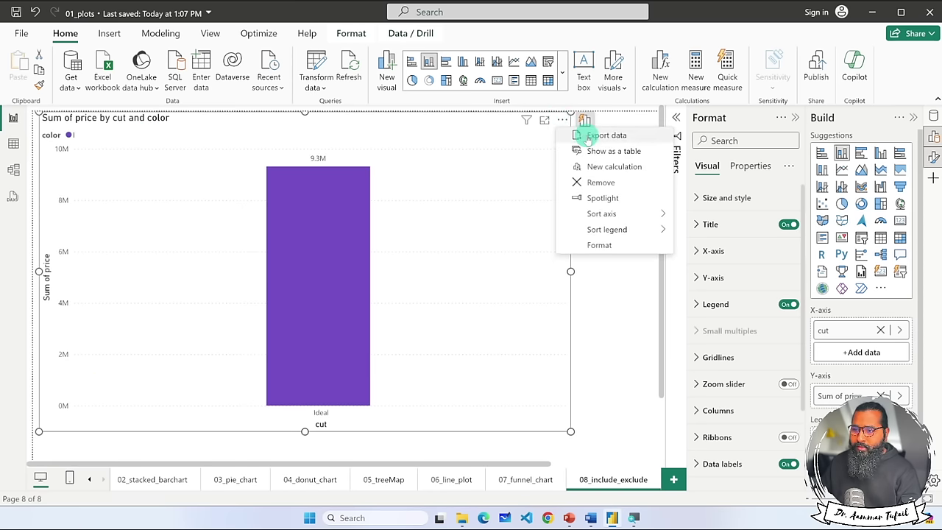
{"action": "left_click", "coordinate": [587, 133]}
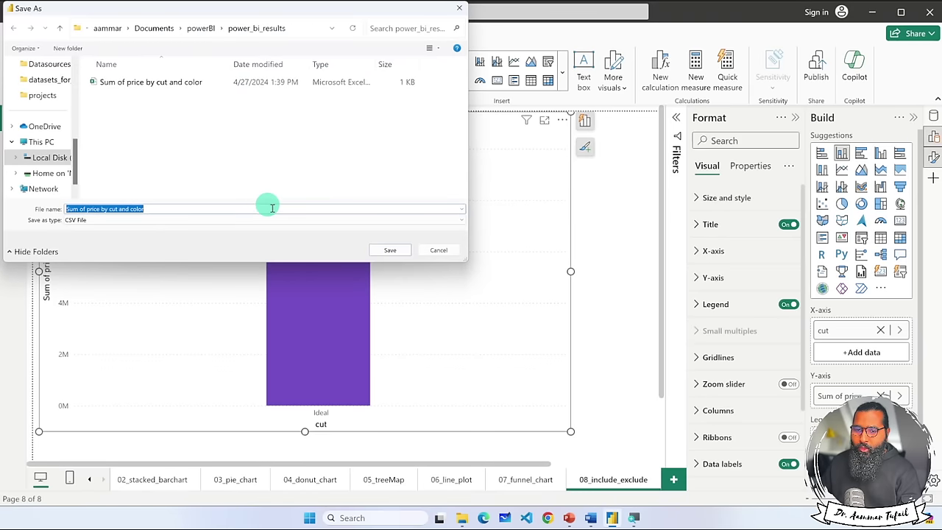
{"action": "left_click", "coordinate": [390, 249]}
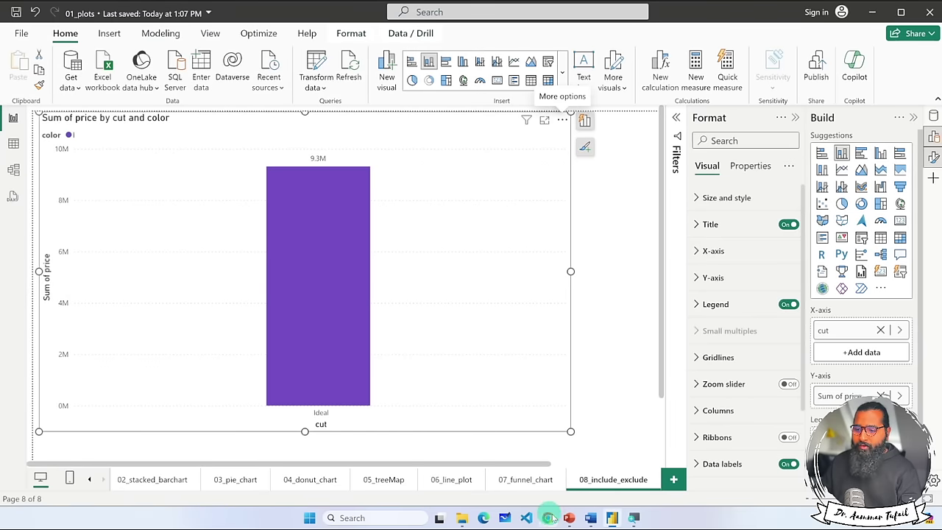
{"action": "left_click", "coordinate": [464, 518]}
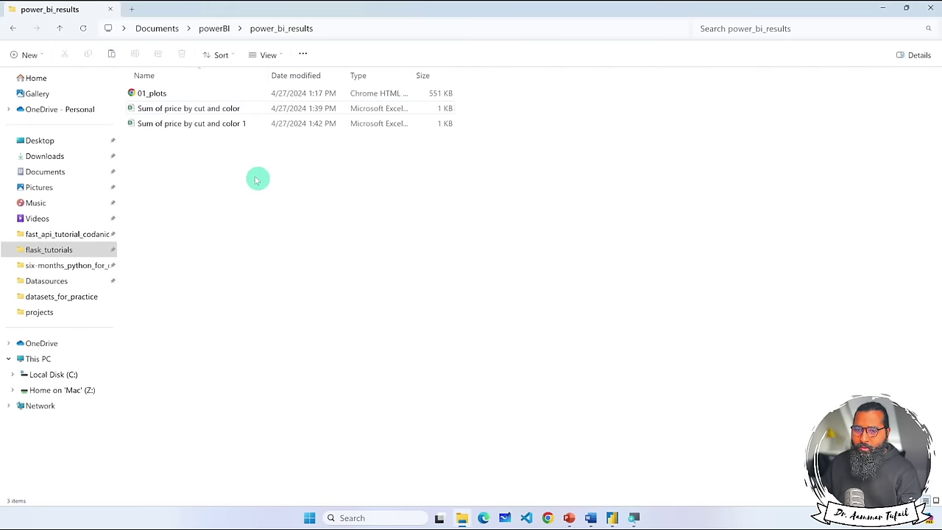
Open the exported "Sum of price by cut and color 1" file in Excel, examine its rows, close it, and switch back to Power BI.
{"action": "left_click", "coordinate": [217, 123]}
{"action": "double_click", "coordinate": [217, 124]}
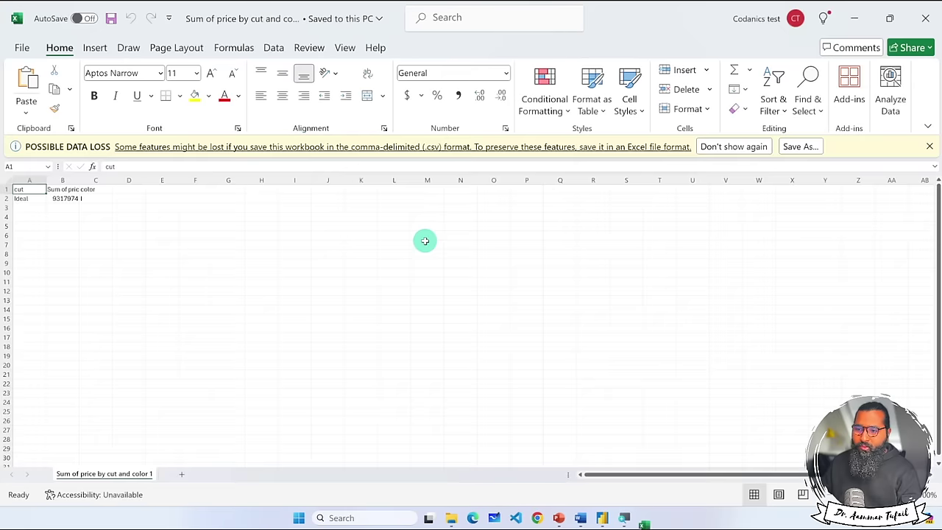
{"action": "scroll", "coordinate": [21, 199], "scroll_direction": "up", "scroll_amount": 10}
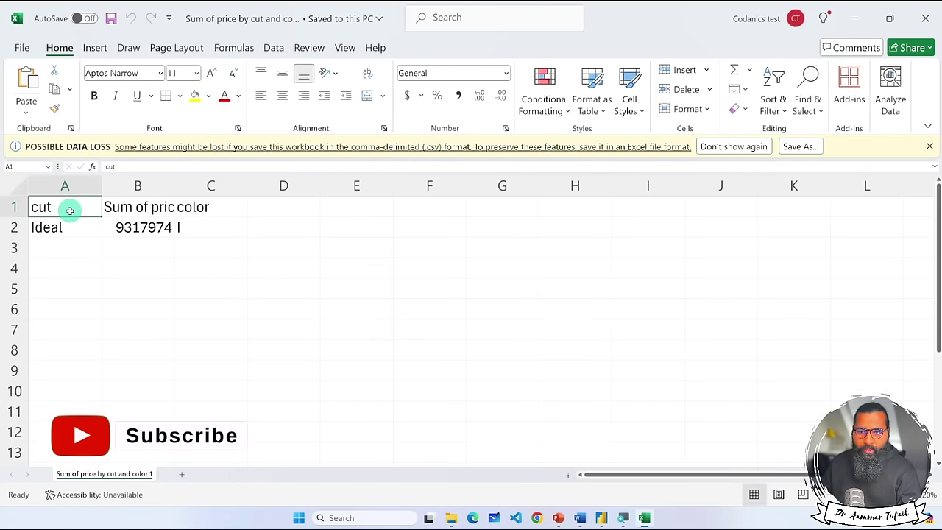
{"action": "left_click", "coordinate": [926, 17]}
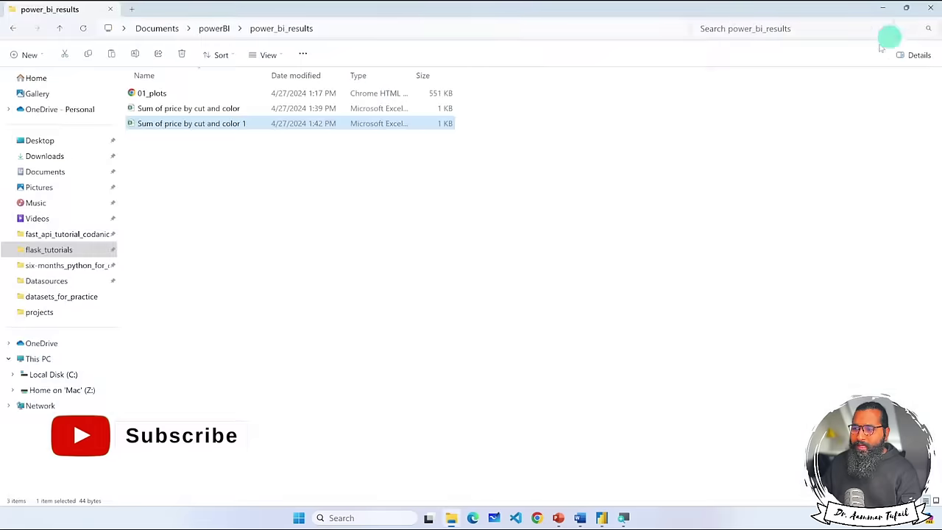
{"action": "left_click", "coordinate": [612, 517]}
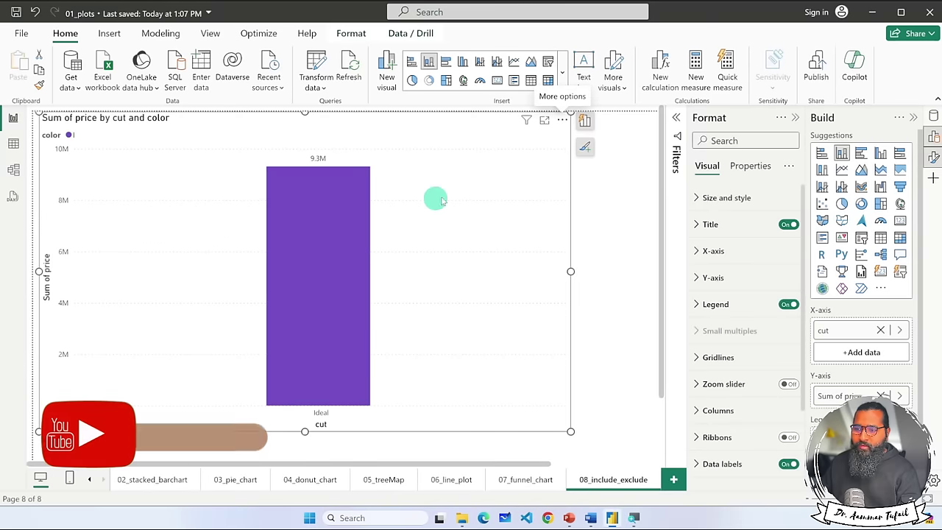
Undo the inclusion of the Ideal column's color I segment and look over the whole chart's additional options.
{"action": "left_click", "coordinate": [587, 232]}
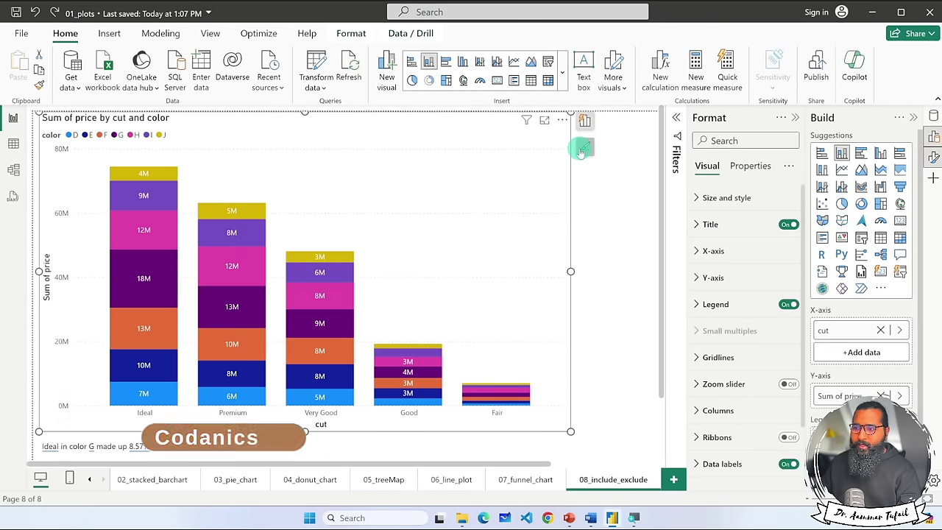
{"action": "left_click", "coordinate": [561, 120]}
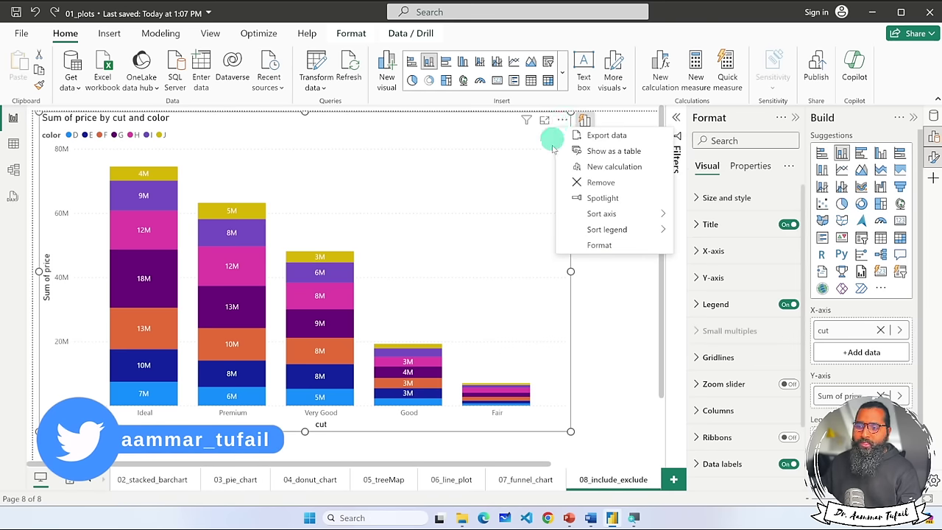
{"action": "scroll", "coordinate": [610, 307], "scroll_direction": "down", "scroll_amount": 1}
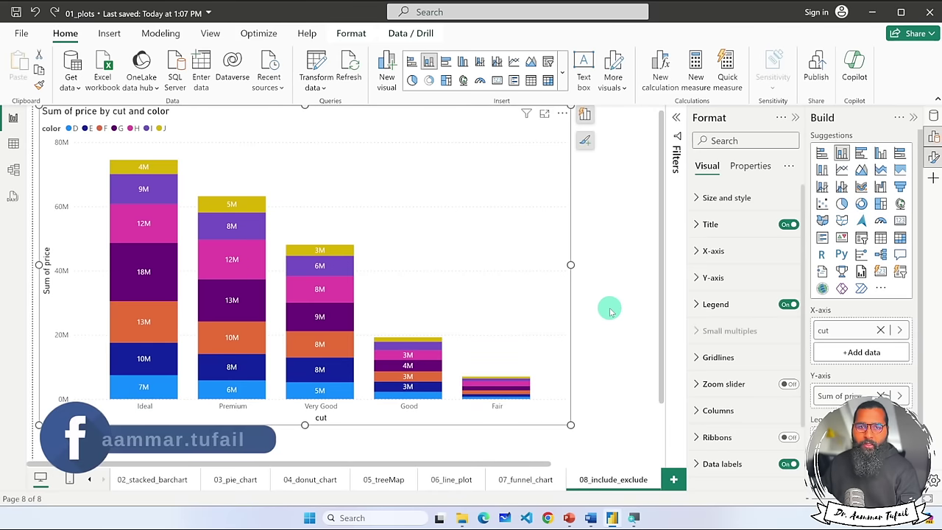
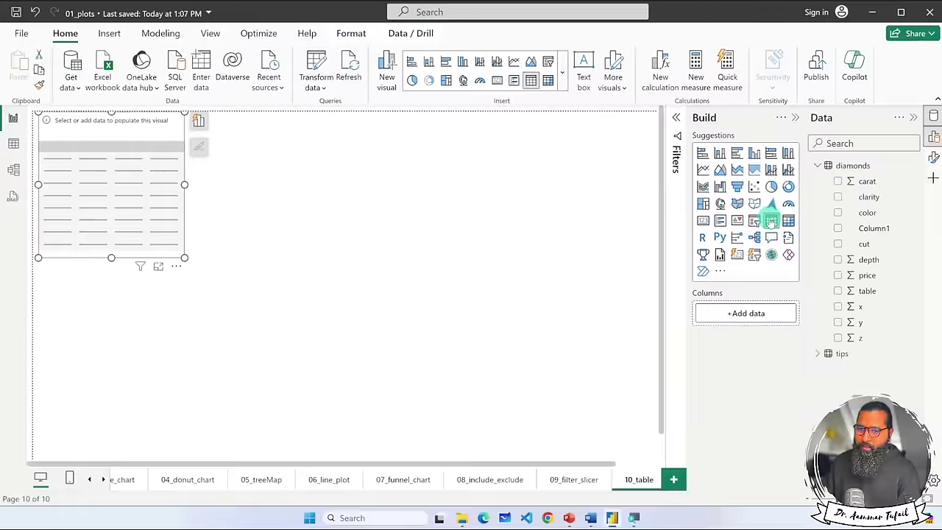
Enlarge the empty table visual on the 10_table page and open its visual suggestions.
{"action": "left_click", "coordinate": [301, 257]}
{"action": "left_click", "coordinate": [172, 214]}
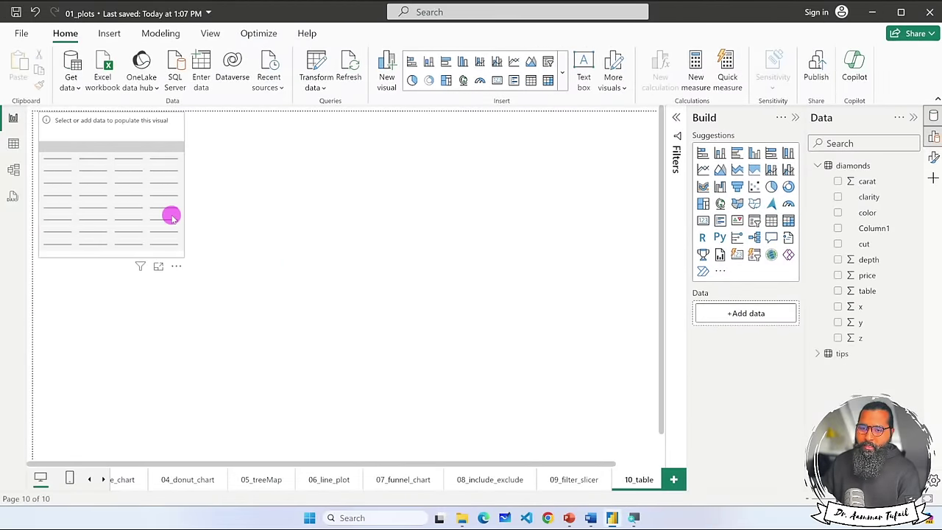
{"action": "left_click_drag", "start_coordinate": [184, 258], "coordinate": [279, 349]}
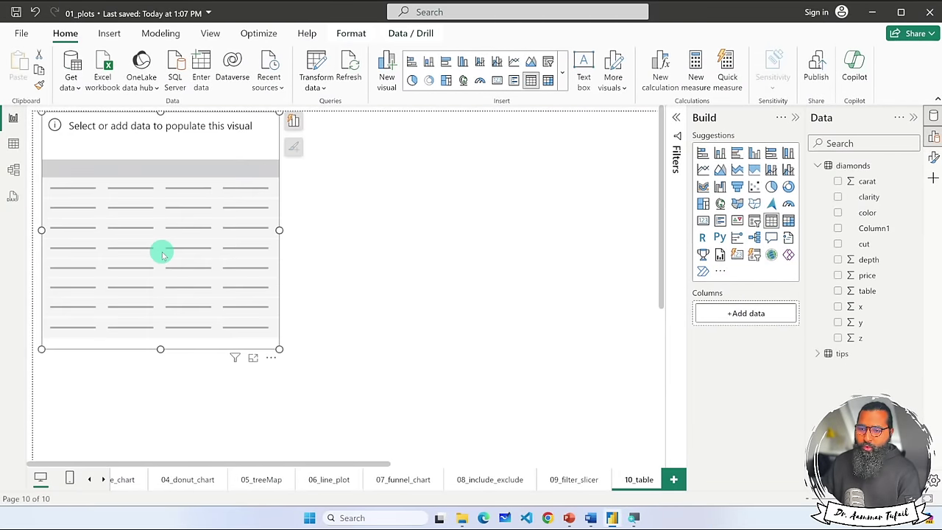
{"action": "left_click", "coordinate": [294, 122]}
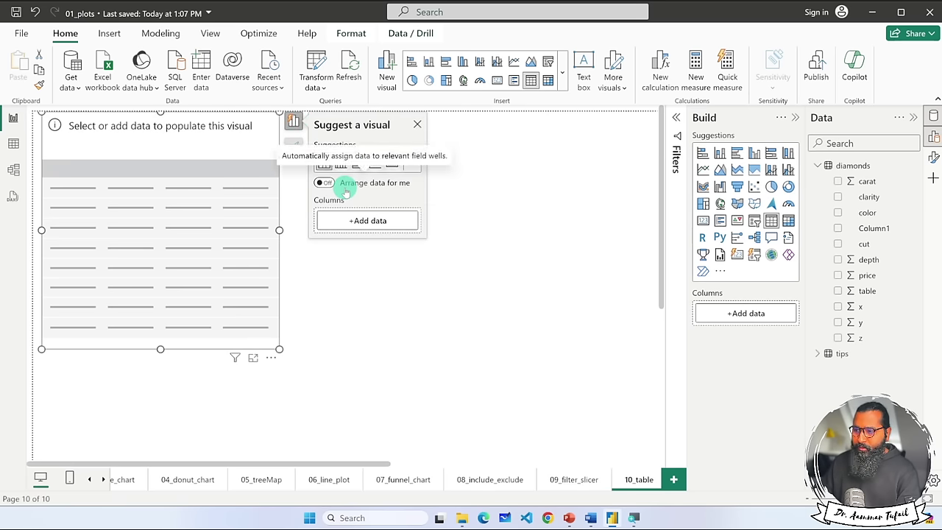
Add the clarity and color fields from diamonds as the table's columns and look through the combinations.
{"action": "left_click", "coordinate": [934, 116]}
{"action": "left_click", "coordinate": [933, 117]}
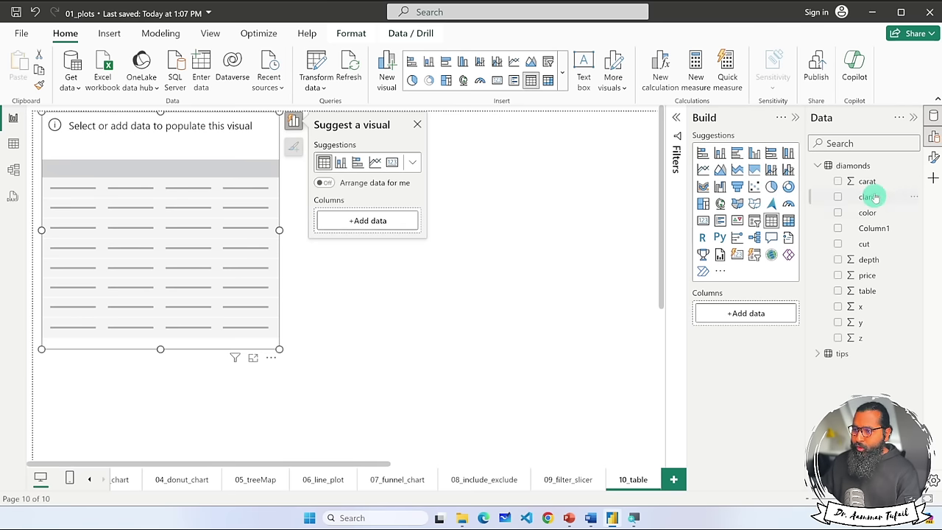
{"action": "left_click_drag", "start_coordinate": [853, 198], "coordinate": [739, 312]}
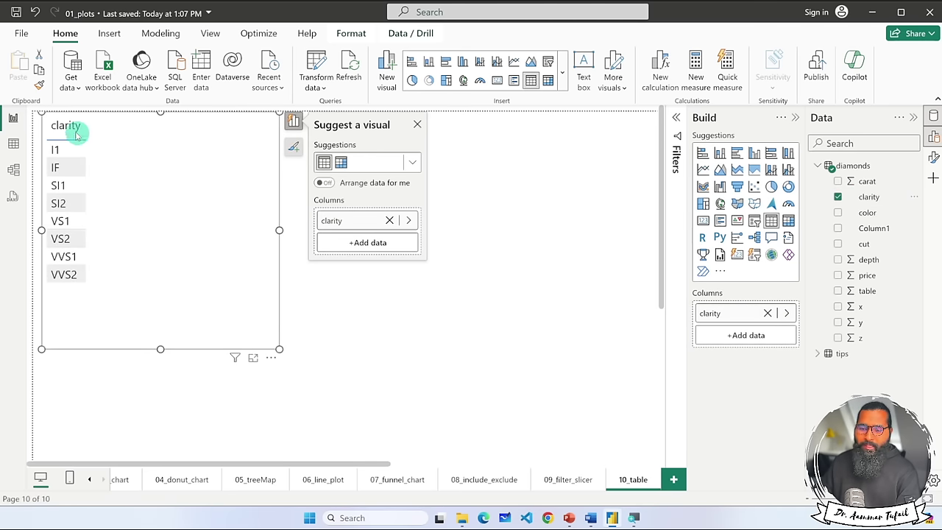
{"action": "scroll", "coordinate": [80, 159], "scroll_direction": "up", "scroll_amount": 2}
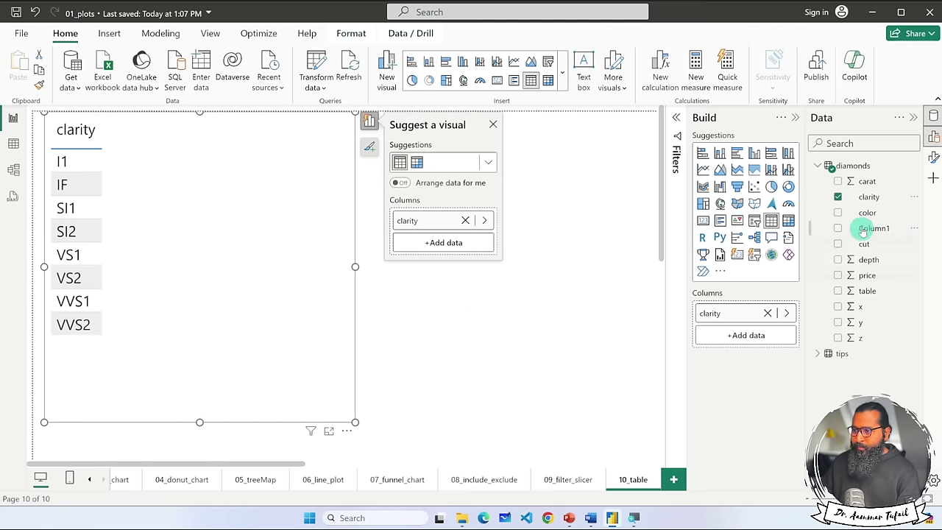
{"action": "left_click_drag", "start_coordinate": [784, 283], "coordinate": [728, 338]}
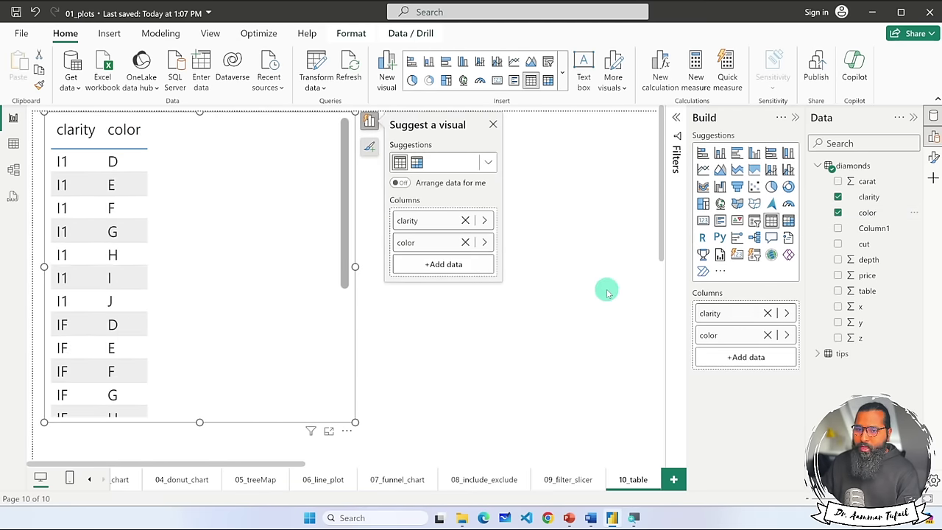
{"action": "scroll", "coordinate": [132, 175], "scroll_direction": "down", "scroll_amount": 4}
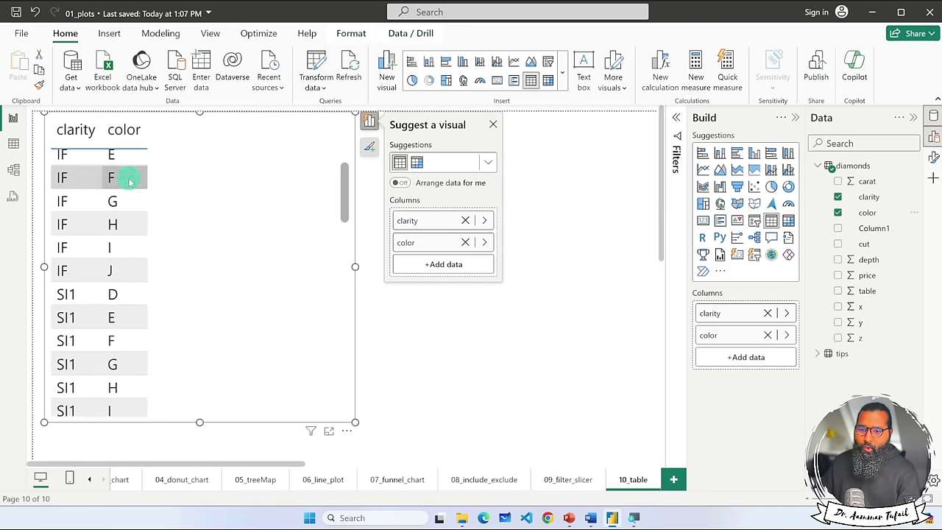
{"action": "scroll", "coordinate": [131, 174], "scroll_direction": "up", "scroll_amount": 4}
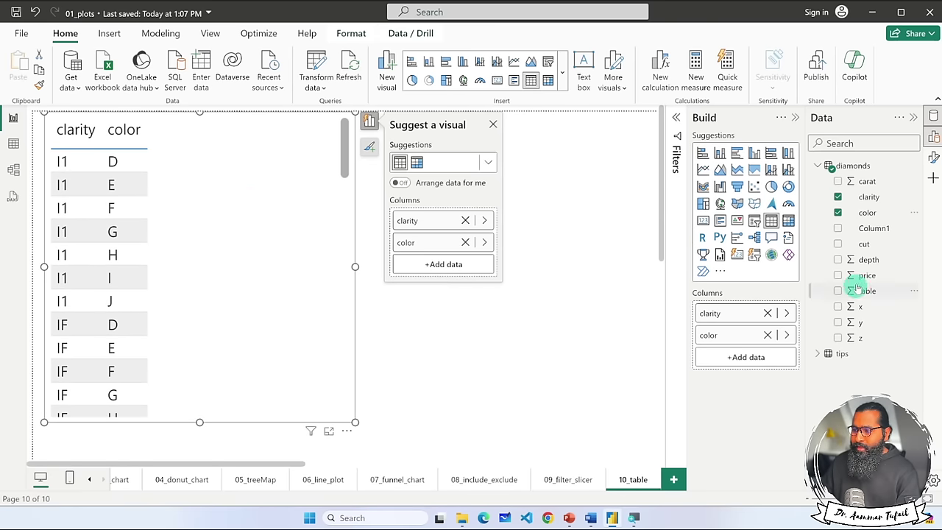
Add the diamonds price field as the table's third column and look through the summed prices per clarity and color.
{"action": "left_click_drag", "start_coordinate": [863, 278], "coordinate": [736, 358]}
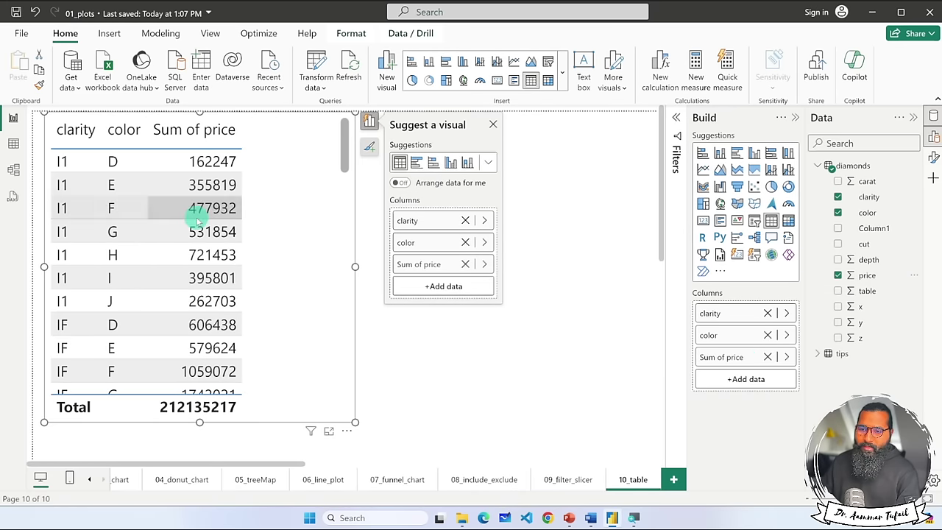
{"action": "scroll", "coordinate": [199, 221], "scroll_direction": "down", "scroll_amount": 3}
{"action": "scroll", "coordinate": [197, 221], "scroll_direction": "down", "scroll_amount": 12}
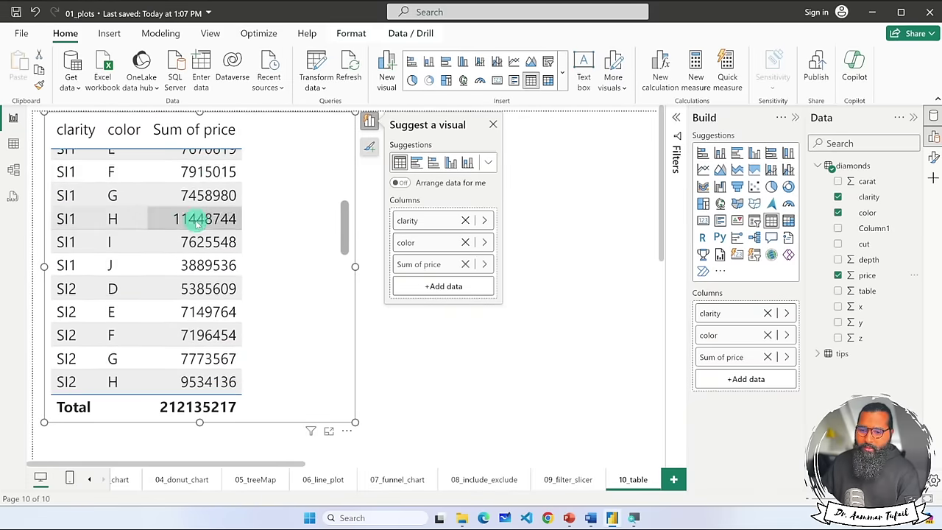
{"action": "scroll", "coordinate": [198, 222], "scroll_direction": "down", "scroll_amount": 10}
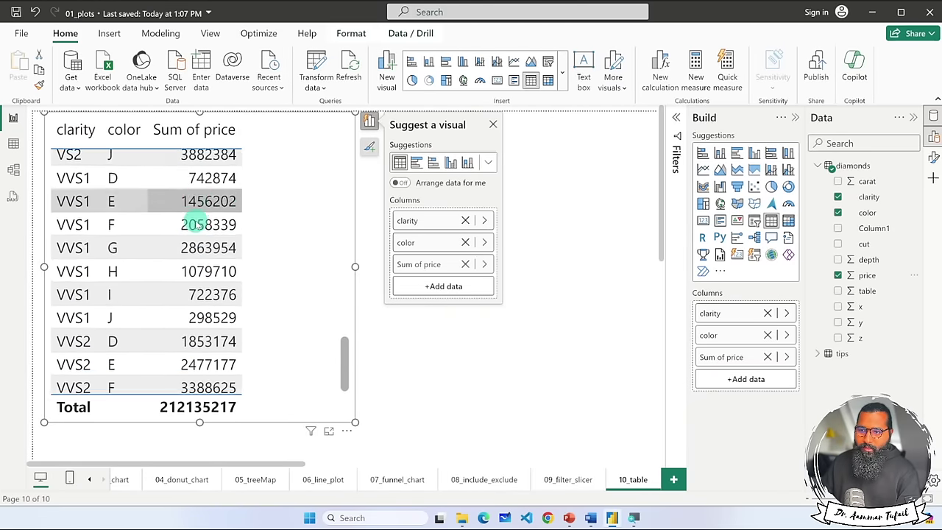
{"action": "scroll", "coordinate": [197, 225], "scroll_direction": "up", "scroll_amount": 20}
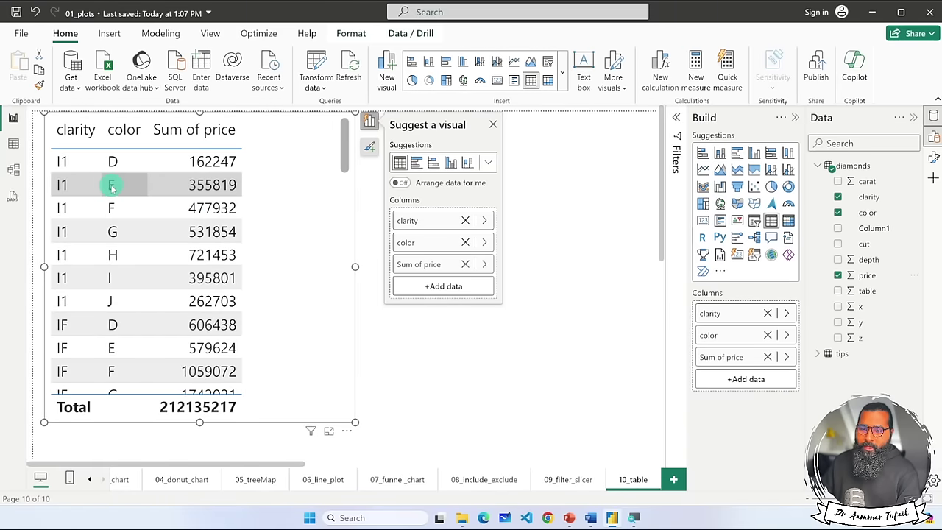
{"action": "scroll", "coordinate": [111, 188], "scroll_direction": "down", "scroll_amount": 10}
{"action": "scroll", "coordinate": [114, 202], "scroll_direction": "down", "scroll_amount": 15}
{"action": "scroll", "coordinate": [117, 198], "scroll_direction": "up", "scroll_amount": 20}
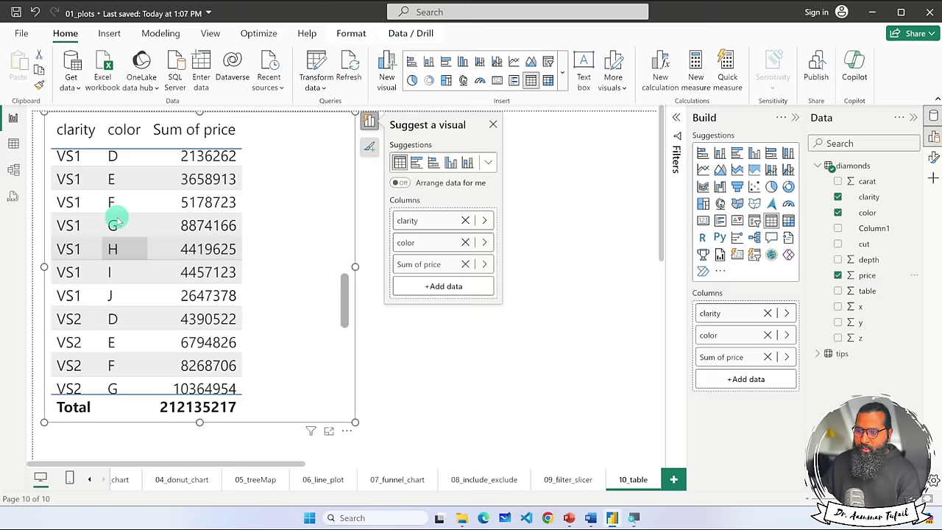
View the available summarization options for the table's price column without changing them.
{"action": "left_click", "coordinate": [787, 357]}
{"action": "left_click", "coordinate": [830, 390]}
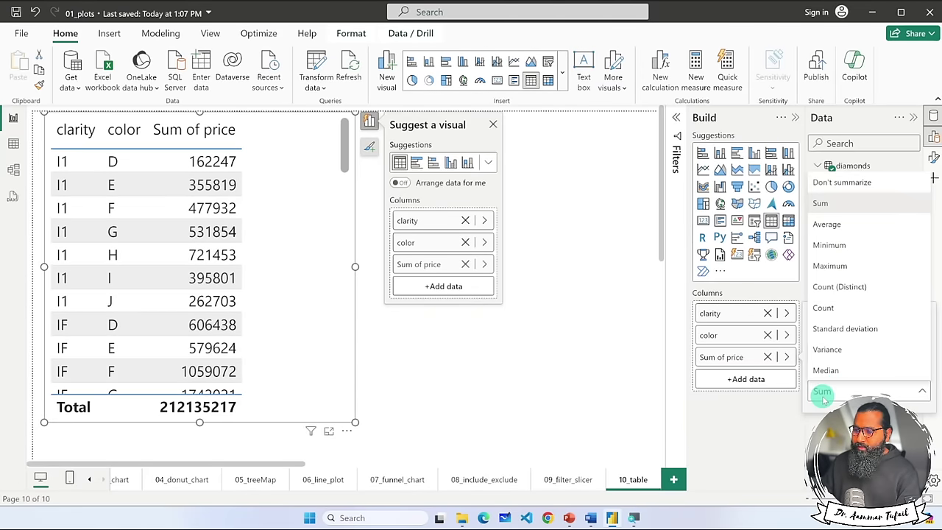
{"action": "left_click", "coordinate": [739, 409]}
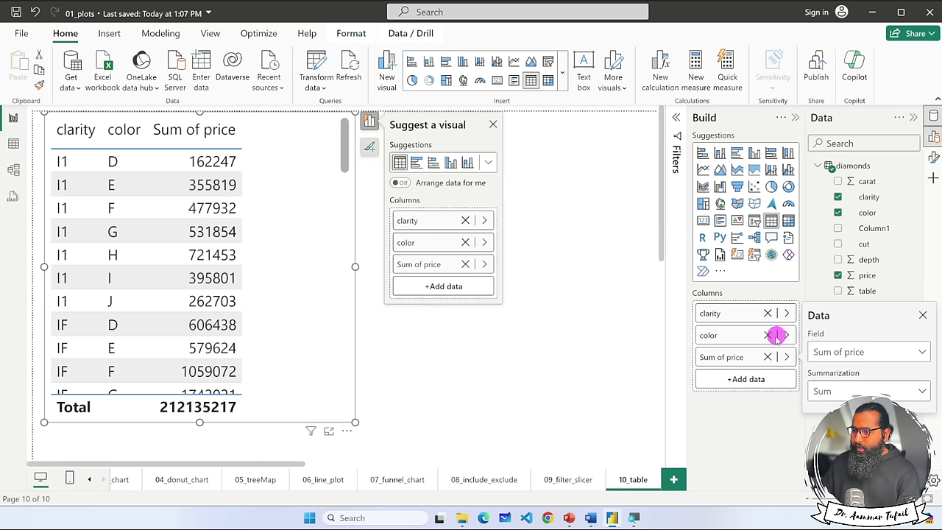
Add the diamonds depth field as the table's fourth column and look through the rows.
{"action": "left_click", "coordinate": [746, 380]}
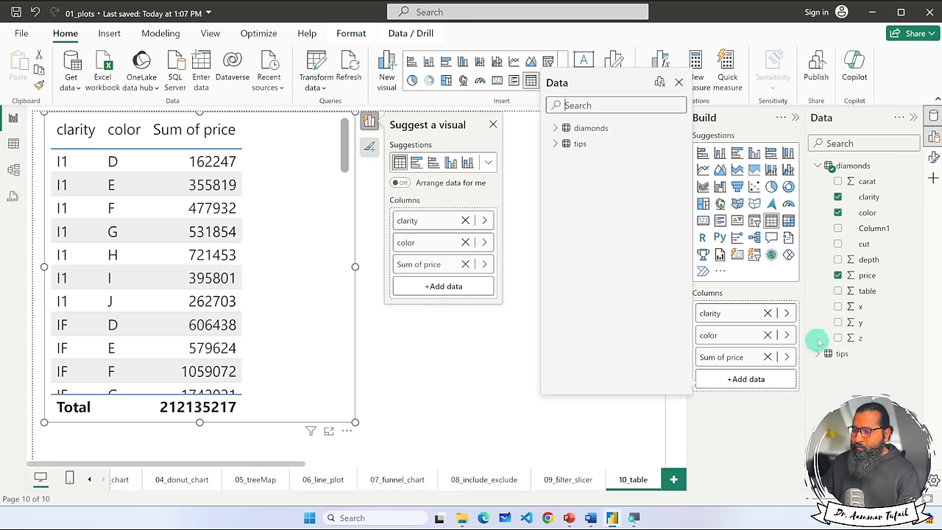
{"action": "left_click", "coordinate": [870, 259]}
{"action": "left_click", "coordinate": [838, 259]}
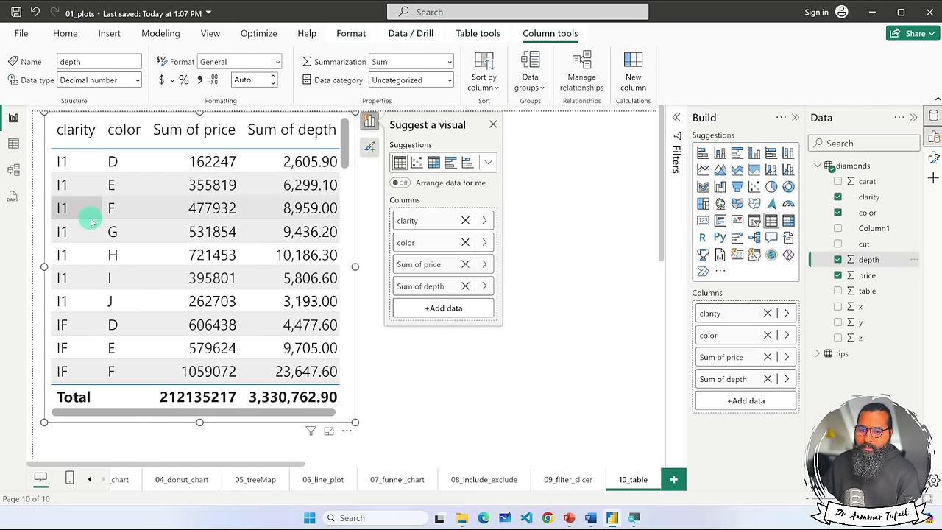
{"action": "scroll", "coordinate": [92, 221], "scroll_direction": "down", "scroll_amount": 15}
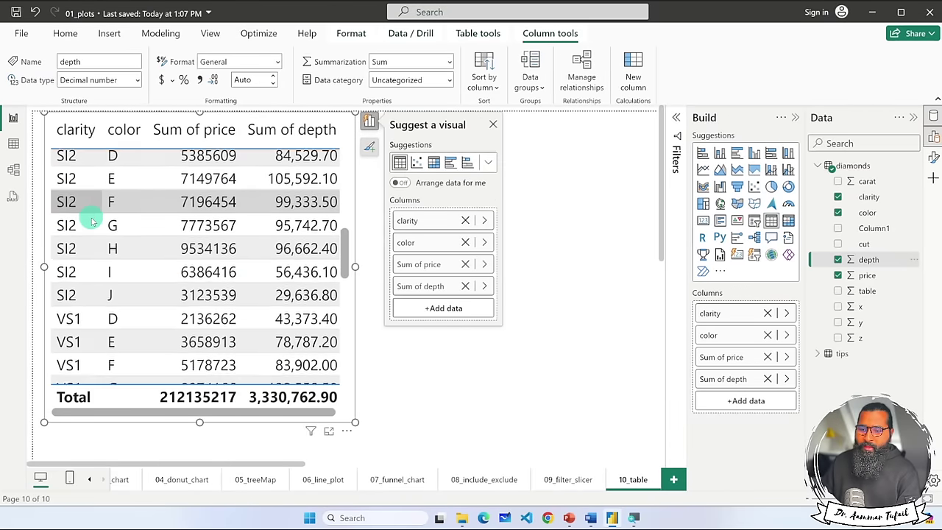
{"action": "scroll", "coordinate": [182, 224], "scroll_direction": "up", "scroll_amount": 15}
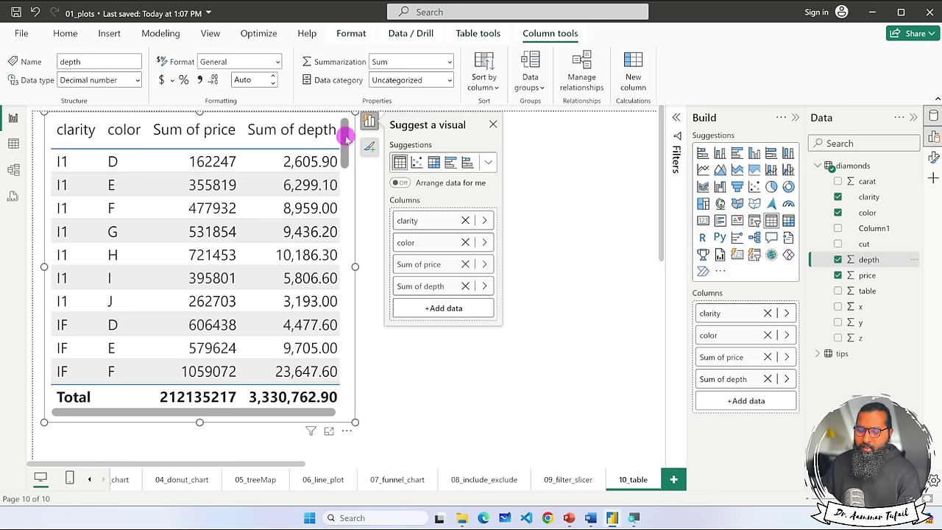
{"action": "mouse_move", "coordinate": [345, 137]}
{"action": "left_mouse_down"}
{"action": "mouse_move", "coordinate": [351, 381]}
{"action": "mouse_move", "coordinate": [364, 143]}
{"action": "mouse_move", "coordinate": [360, 136]}
{"action": "mouse_move", "coordinate": [346, 265]}
{"action": "mouse_move", "coordinate": [353, 387]}
{"action": "mouse_move", "coordinate": [361, 132]}
{"action": "left_mouse_up"}
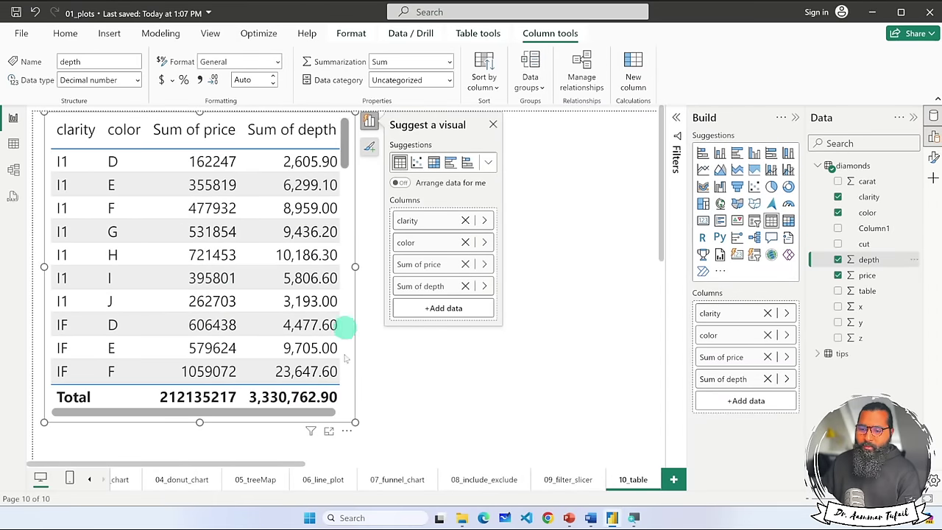
Show the table in focus mode, look through its rows, and go back to the report.
{"action": "left_click", "coordinate": [329, 433]}
{"action": "scroll", "coordinate": [353, 294], "scroll_direction": "down", "scroll_amount": 3}
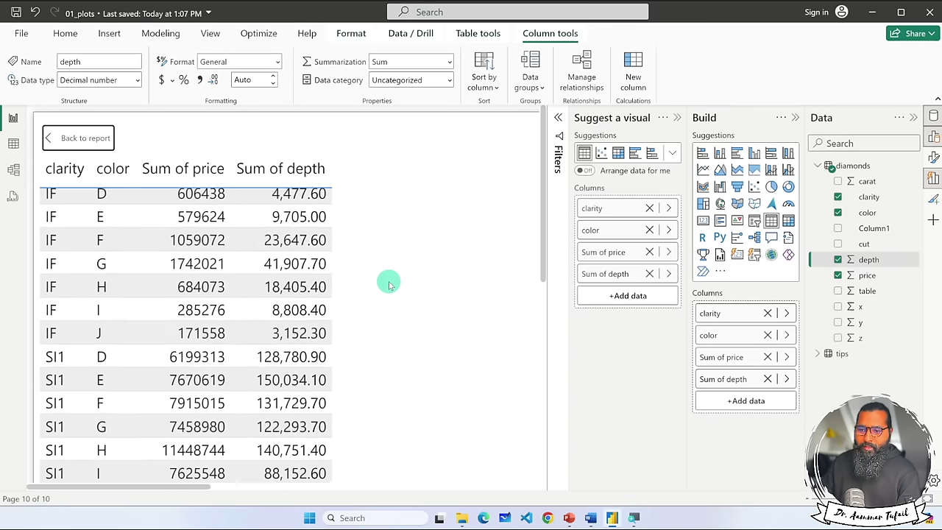
{"action": "scroll", "coordinate": [391, 285], "scroll_direction": "down", "scroll_amount": 6}
{"action": "scroll", "coordinate": [401, 289], "scroll_direction": "up", "scroll_amount": 10}
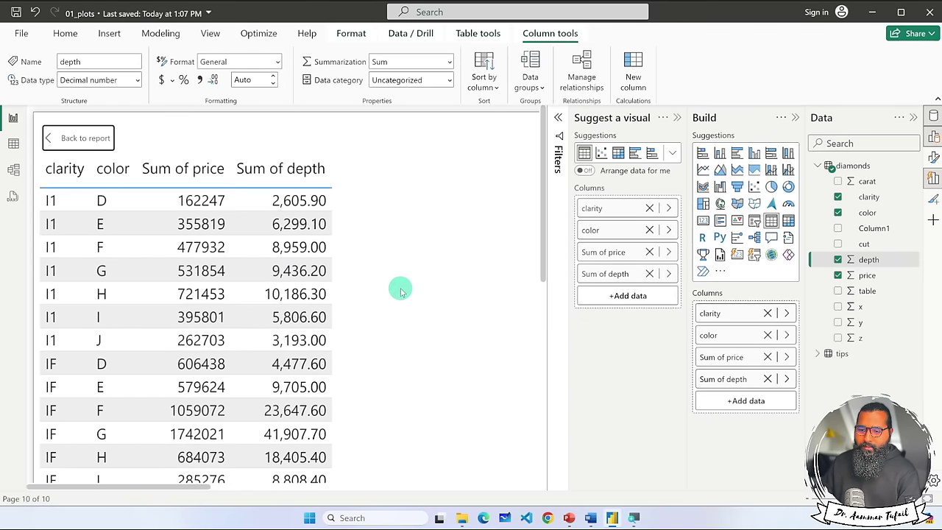
{"action": "left_click", "coordinate": [78, 138]}
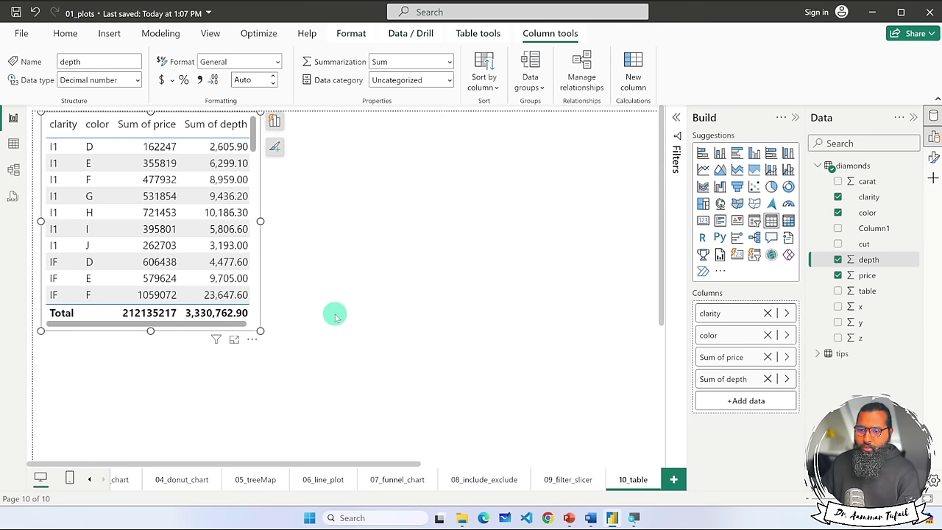
Export the table visual's data as a CSV file into the power_bi_results folder.
{"action": "left_click", "coordinate": [252, 339]}
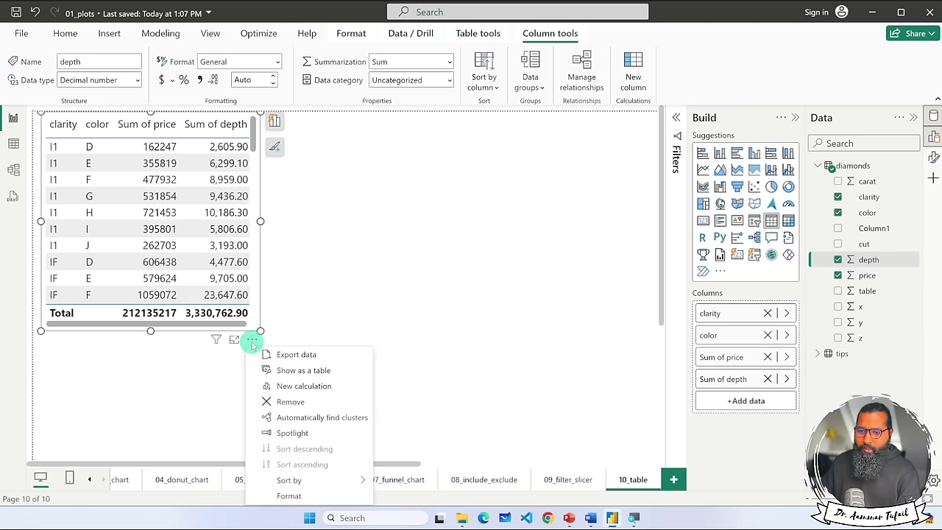
{"action": "left_click", "coordinate": [327, 355]}
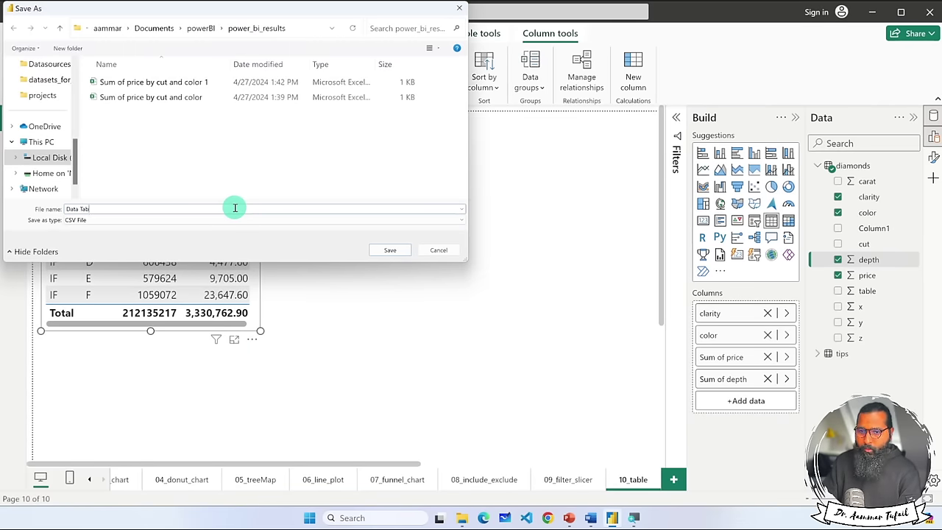
{"action": "key", "text": "Return"}
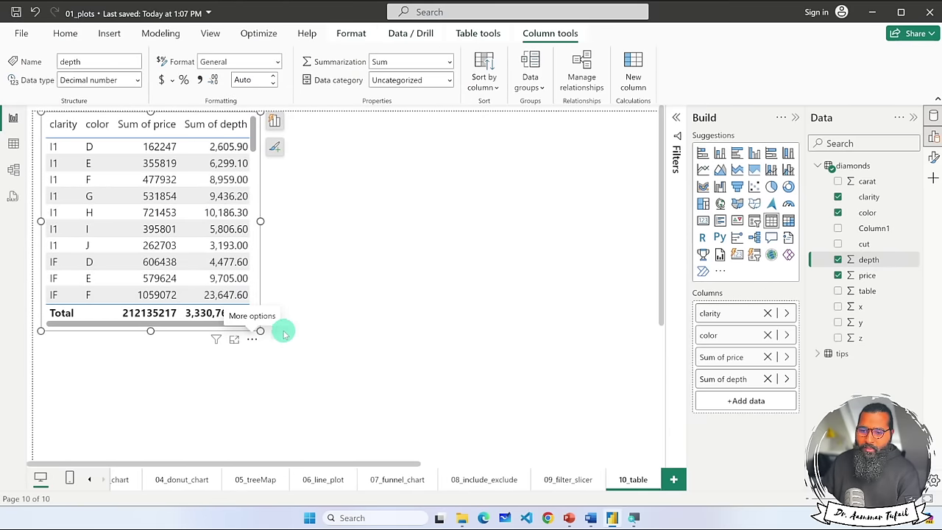
Show the visual's data as a table, look through the rows of both views, and go back to the report.
{"action": "left_click", "coordinate": [251, 340]}
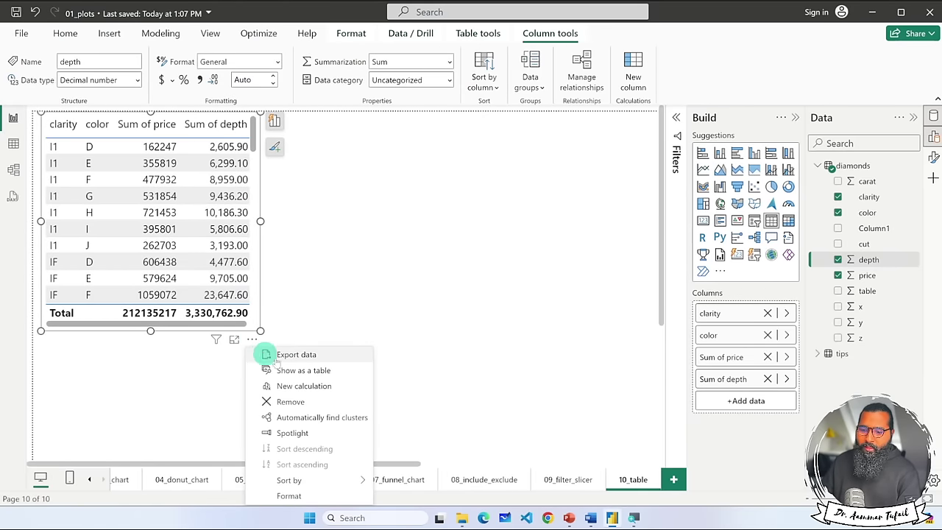
{"action": "left_click", "coordinate": [333, 371]}
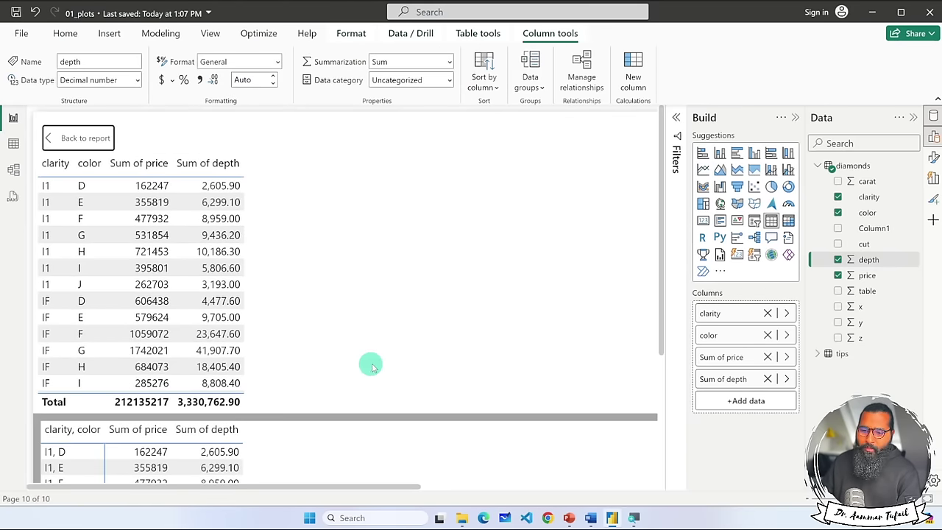
{"action": "scroll", "coordinate": [383, 366], "scroll_direction": "down", "scroll_amount": 4}
{"action": "scroll", "coordinate": [496, 444], "scroll_direction": "down", "scroll_amount": 3}
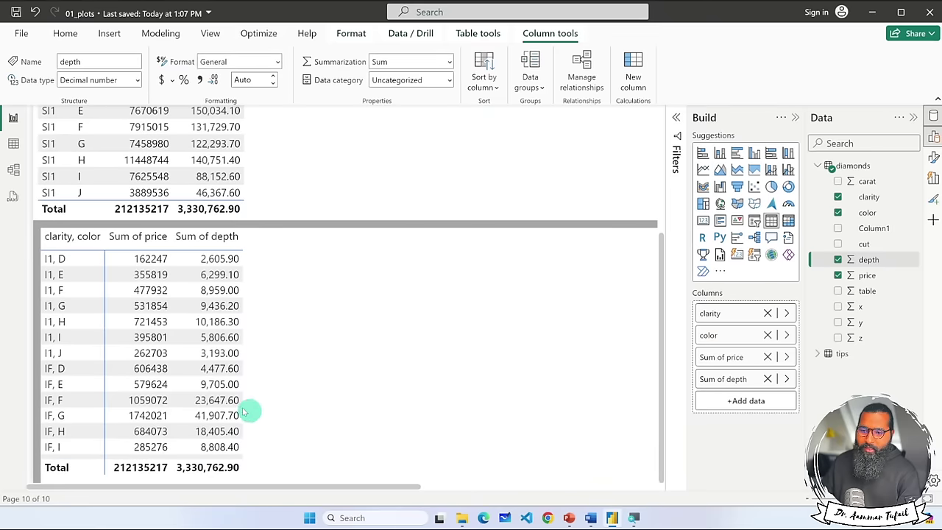
{"action": "scroll", "coordinate": [136, 290], "scroll_direction": "down", "scroll_amount": 10}
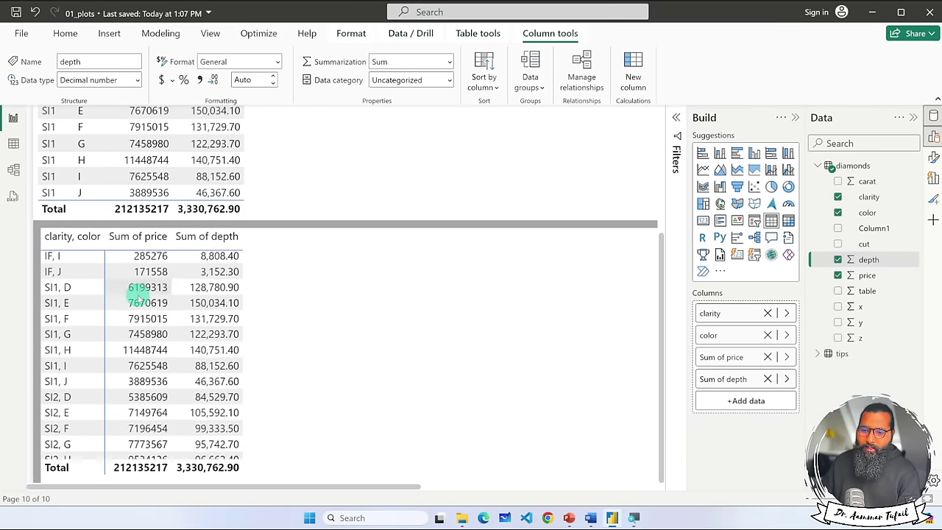
{"action": "scroll", "coordinate": [139, 301], "scroll_direction": "up", "scroll_amount": 10}
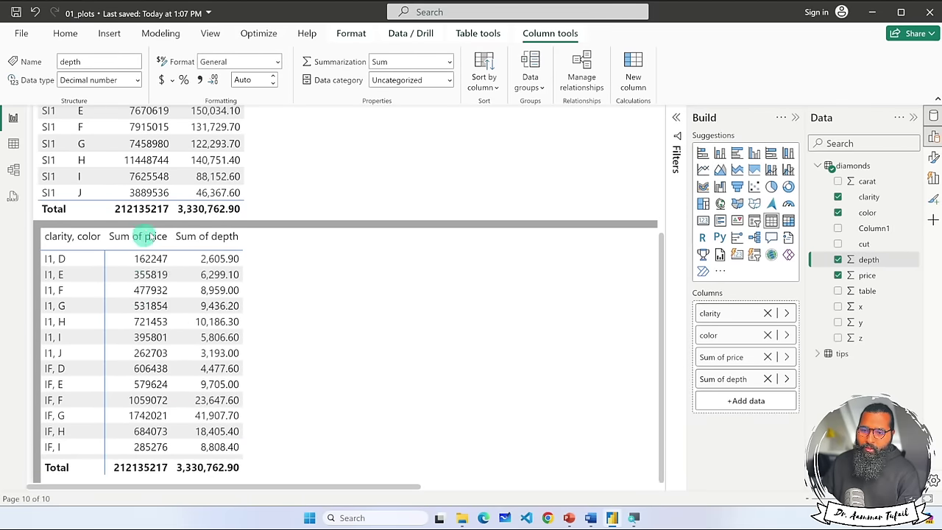
{"action": "scroll", "coordinate": [184, 196], "scroll_direction": "up", "scroll_amount": 3}
{"action": "scroll", "coordinate": [331, 180], "scroll_direction": "up", "scroll_amount": 5}
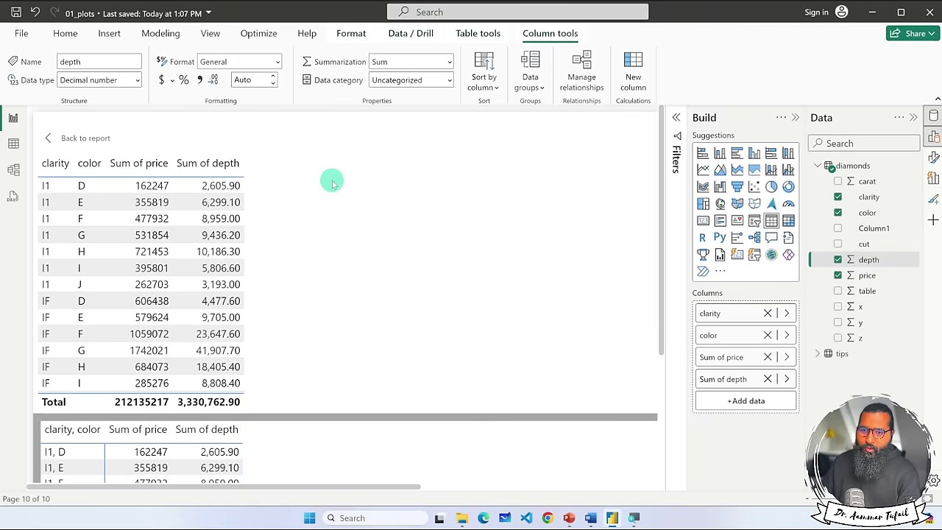
{"action": "left_click", "coordinate": [103, 136]}
Try to find clusters automatically in the table with its clarity, color, price and depth fields.
{"action": "left_click", "coordinate": [252, 340]}
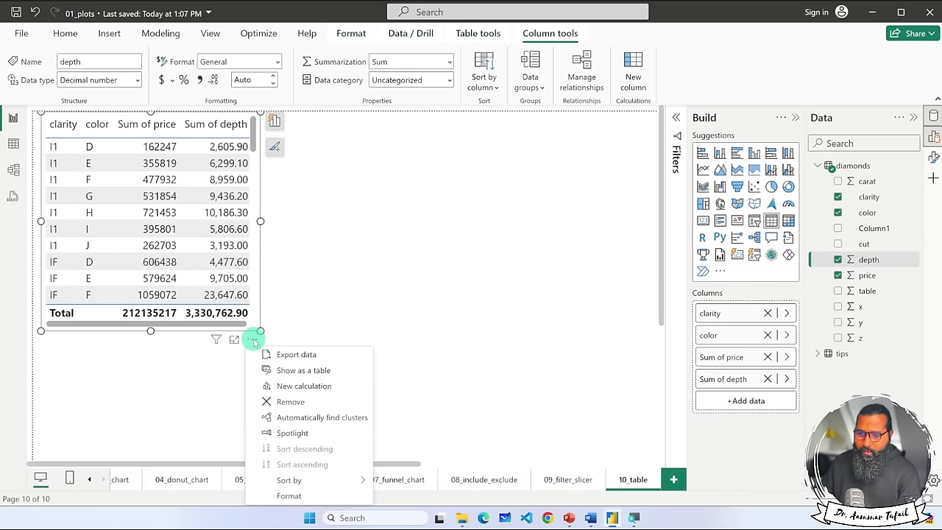
{"action": "left_click", "coordinate": [342, 424]}
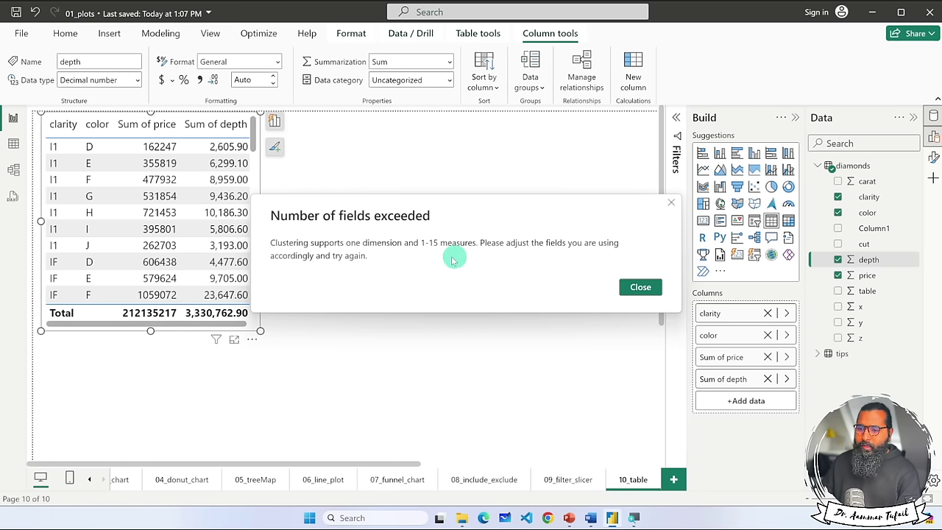
{"action": "left_click", "coordinate": [637, 288]}
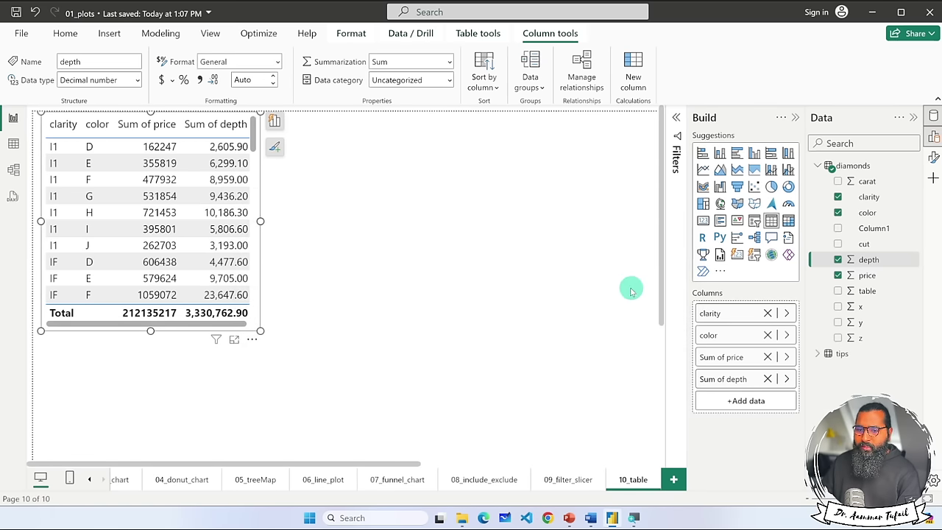
{"action": "left_click", "coordinate": [253, 340]}
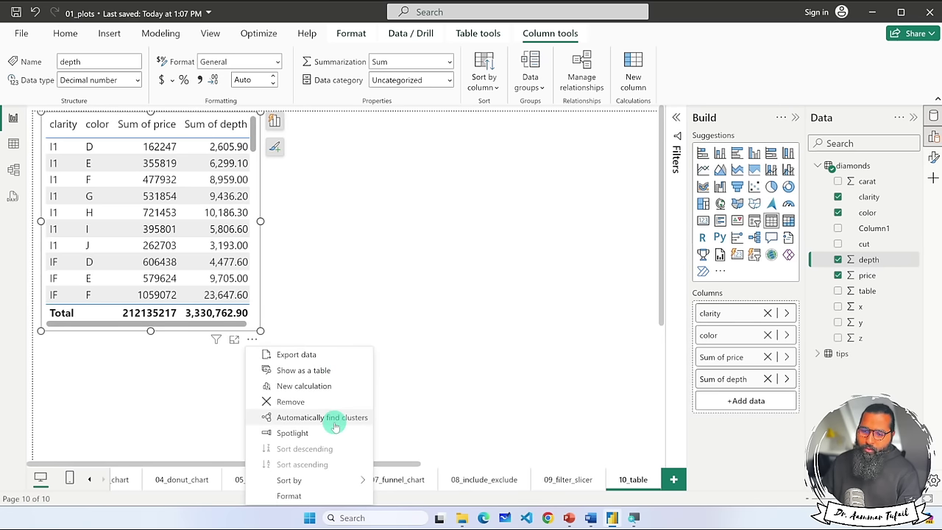
{"action": "left_click", "coordinate": [417, 358]}
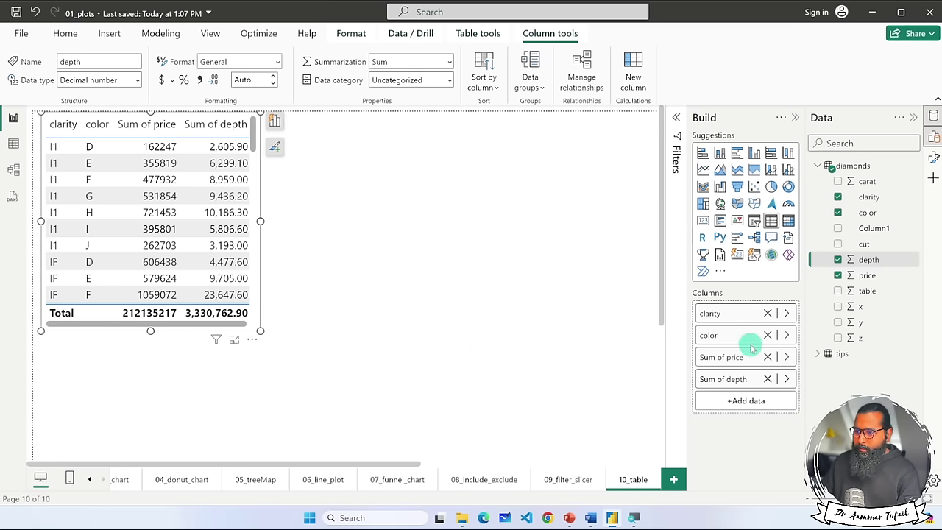
Remove the depth field from the table and try again to find clusters automatically.
{"action": "left_click", "coordinate": [768, 379]}
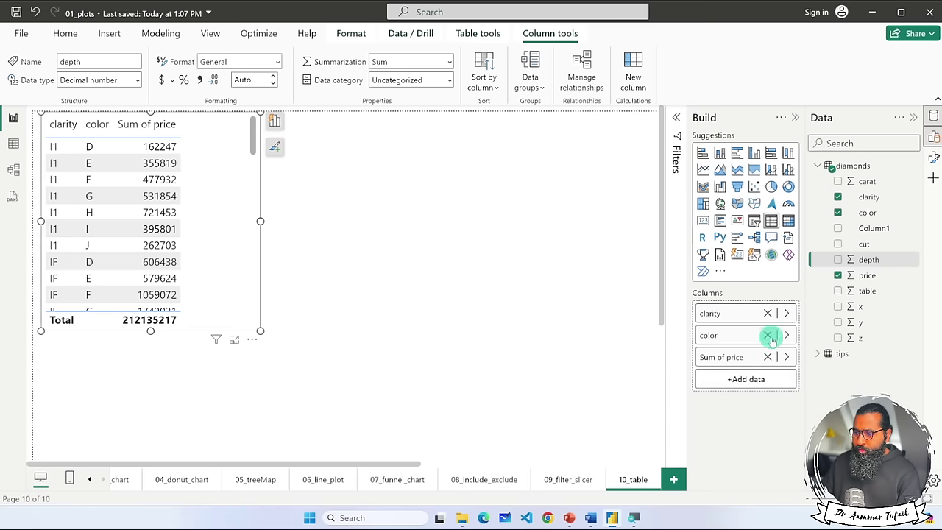
{"action": "left_click", "coordinate": [251, 339]}
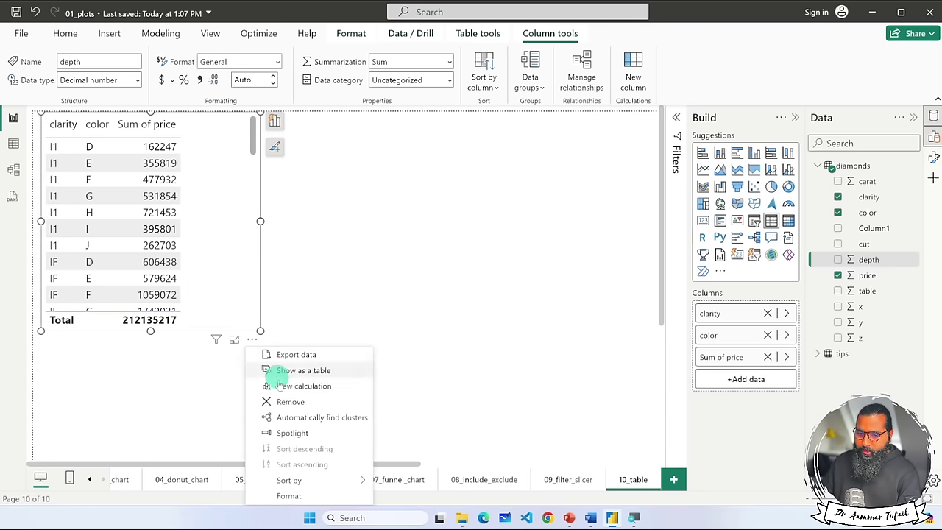
{"action": "left_click", "coordinate": [287, 417]}
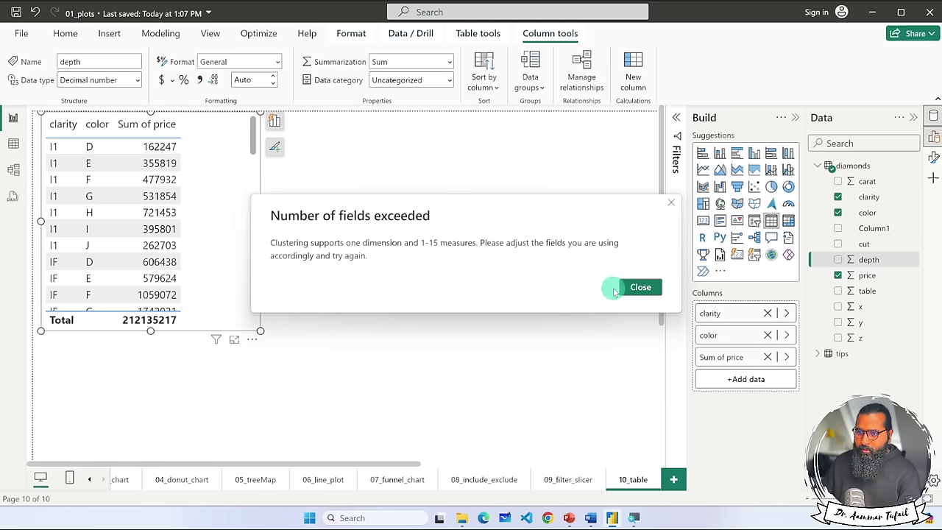
{"action": "left_click", "coordinate": [639, 288]}
Remove the color field from the table and create clusters named clarity (clusters) with the number of clusters on Auto.
{"action": "left_click", "coordinate": [768, 335]}
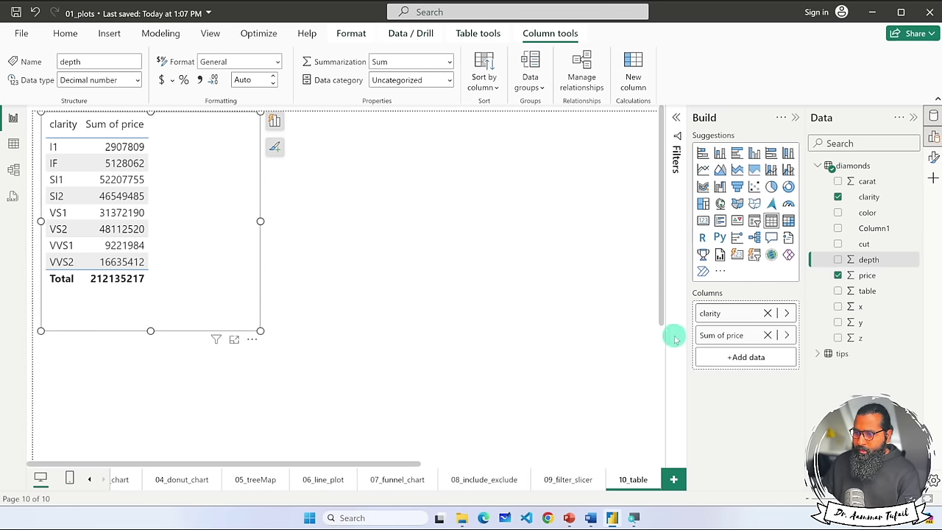
{"action": "left_click", "coordinate": [253, 340]}
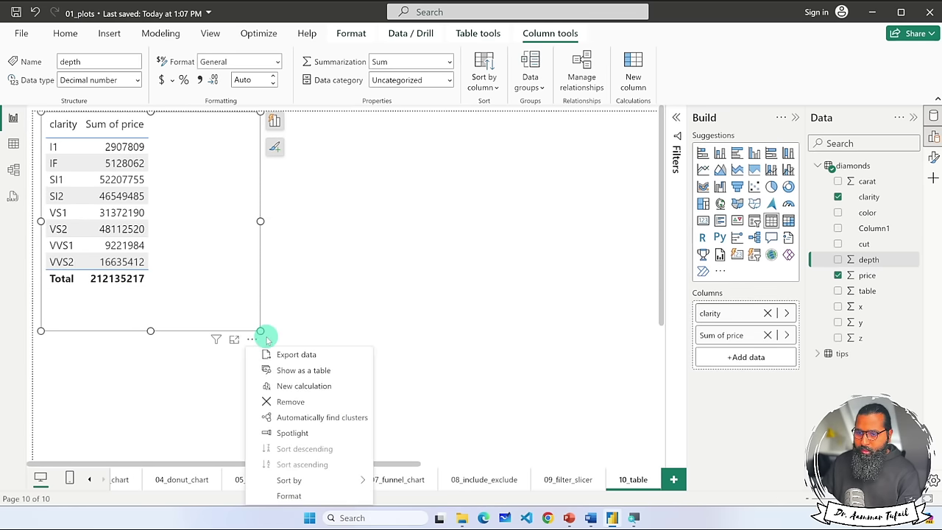
{"action": "left_click", "coordinate": [299, 417]}
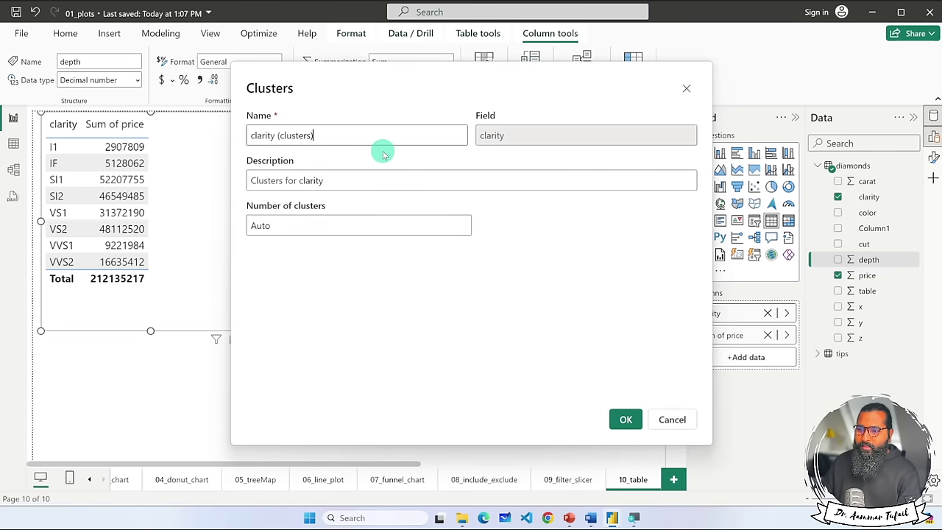
{"action": "left_click", "coordinate": [318, 139]}
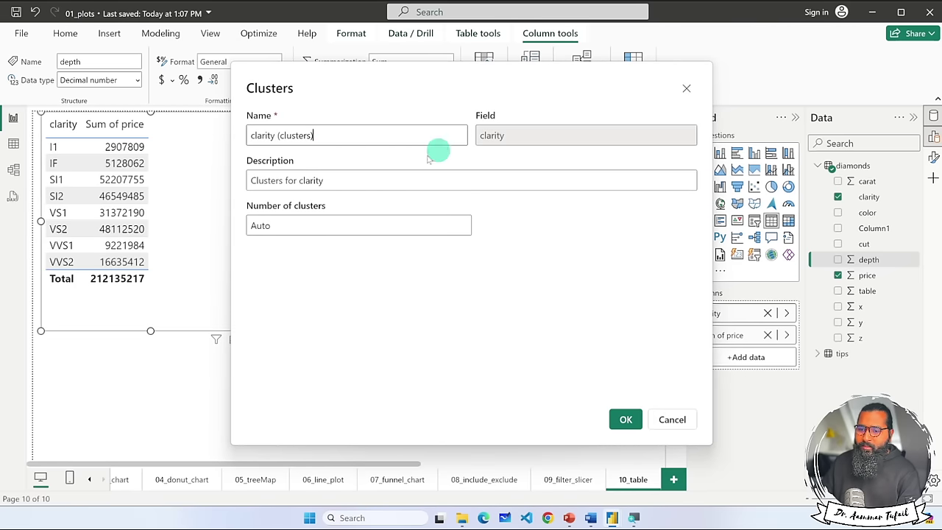
{"action": "left_click", "coordinate": [624, 418]}
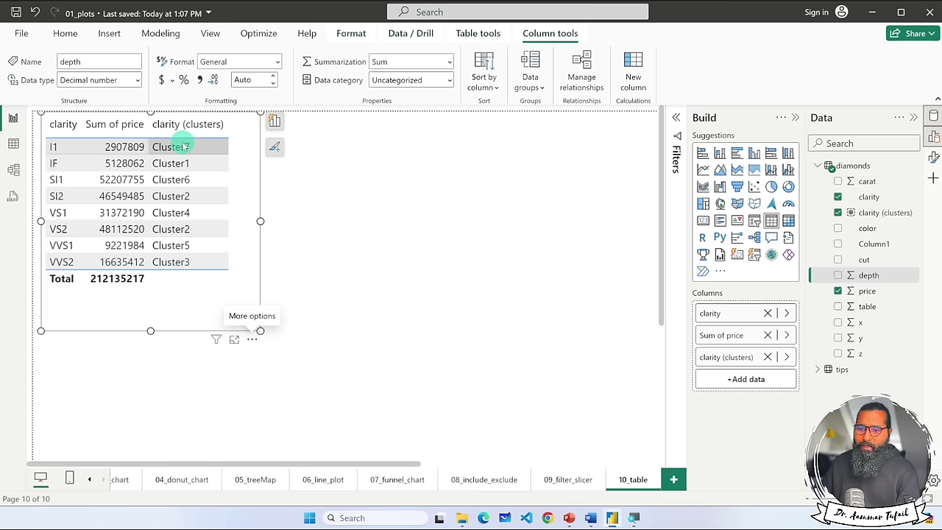
Take the clarity (clusters) column back out, leaving the table with only clarity and price.
{"action": "key", "text": "Delete"}
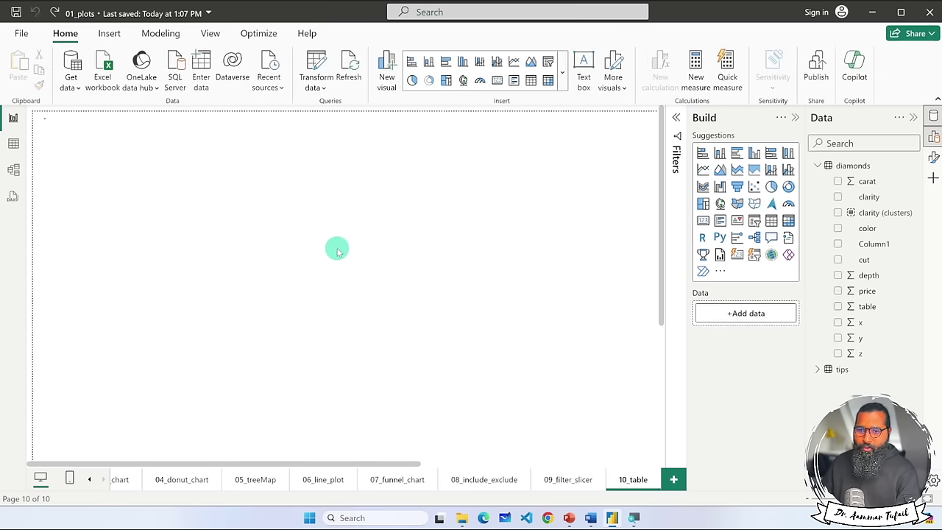
{"action": "key", "text": "ctrl+z"}
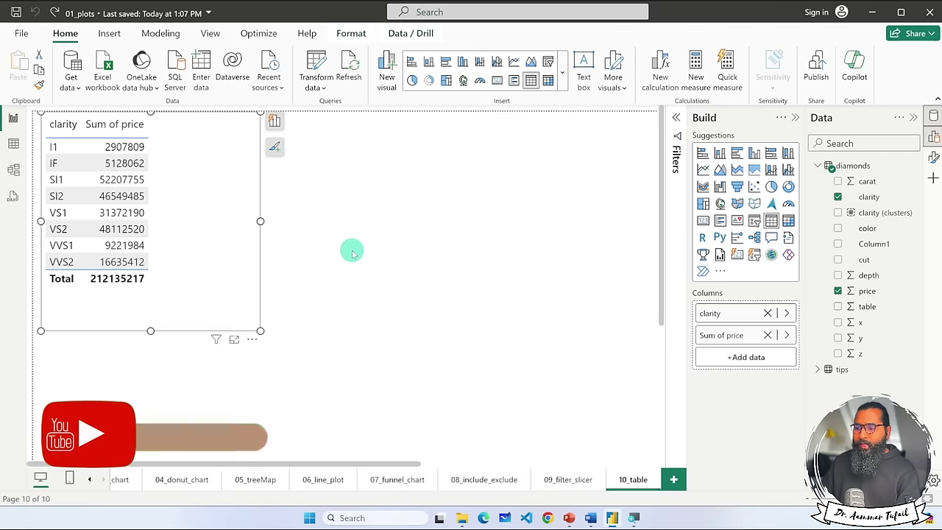
Add the diamonds cut and depth fields as the table's third and fourth columns, and enlarge the table to fit them.
{"action": "left_click_drag", "start_coordinate": [864, 259], "coordinate": [738, 357]}
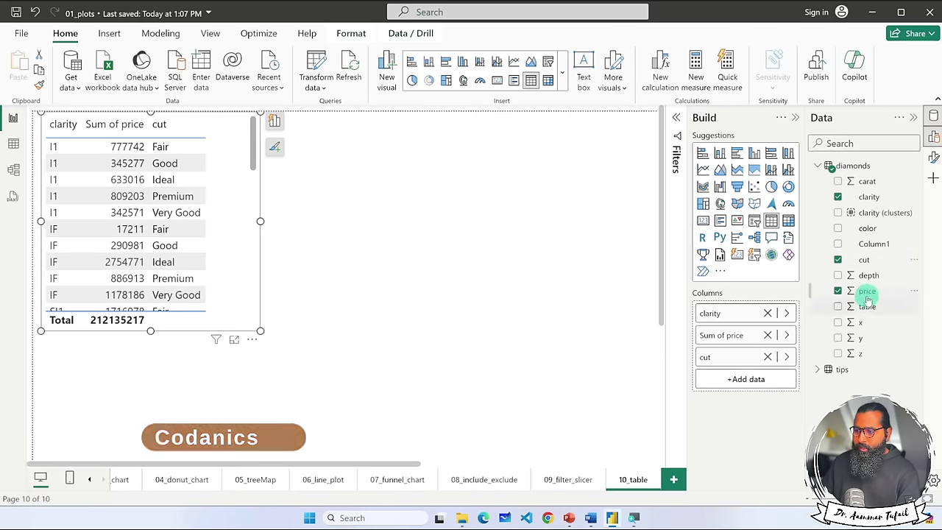
{"action": "left_click_drag", "start_coordinate": [867, 296], "coordinate": [751, 367]}
{"action": "left_click_drag", "start_coordinate": [745, 380], "coordinate": [726, 374]}
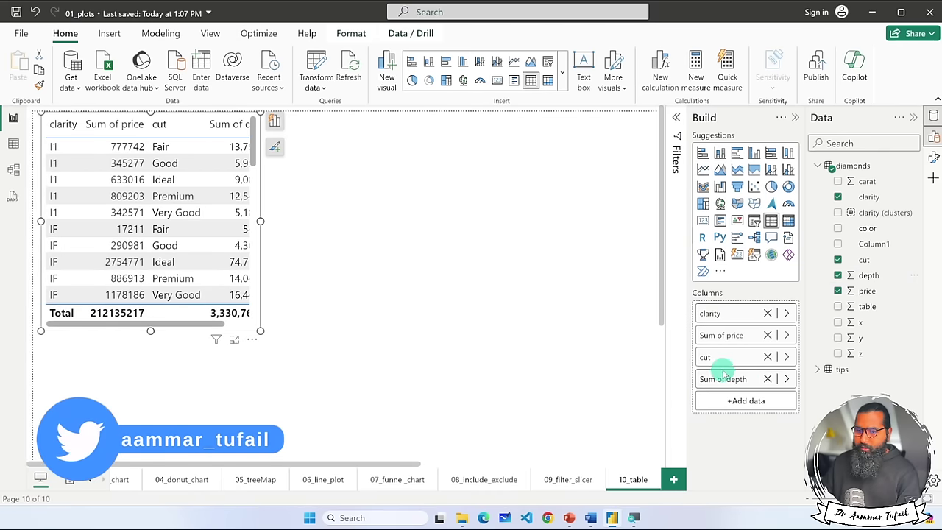
{"action": "left_click_drag", "start_coordinate": [259, 333], "coordinate": [316, 390]}
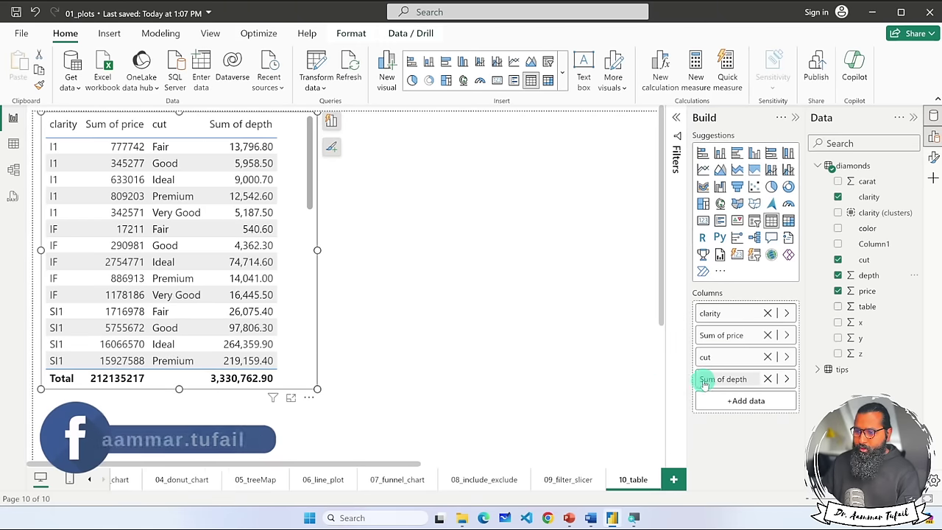
Remove the price field from the table and add it again as the last column after depth.
{"action": "left_click_drag", "start_coordinate": [708, 356], "coordinate": [747, 351]}
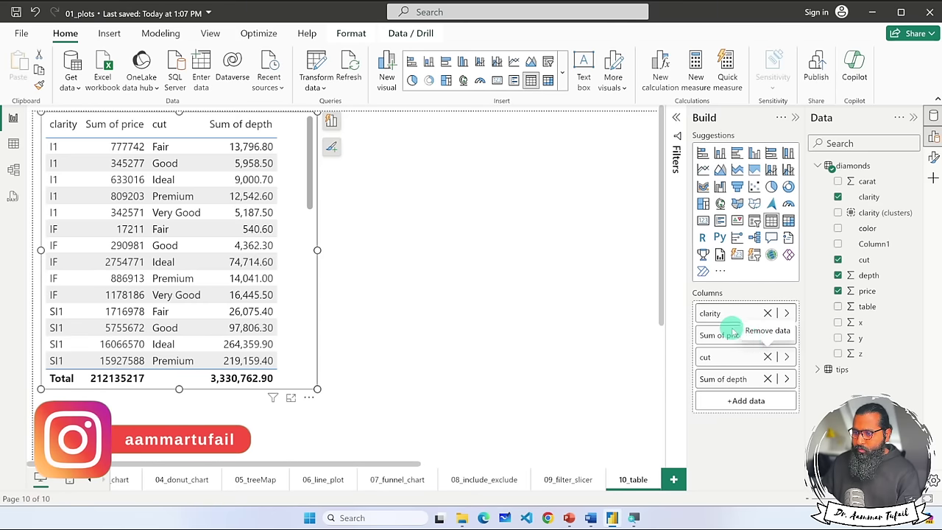
{"action": "left_click", "coordinate": [767, 335]}
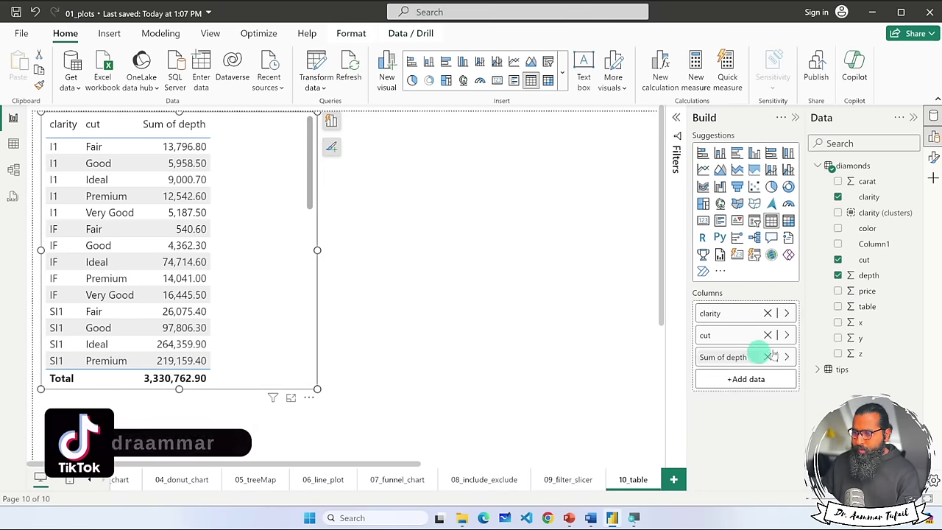
{"action": "left_click_drag", "start_coordinate": [782, 337], "coordinate": [736, 379]}
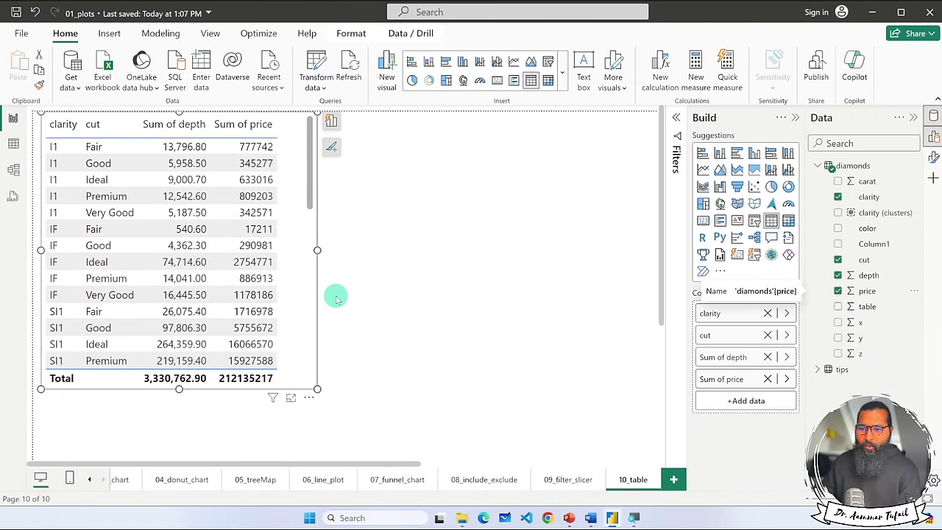
Add a new report page named 11_matrix and insert an empty matrix visual on it.
{"action": "left_click", "coordinate": [674, 479]}
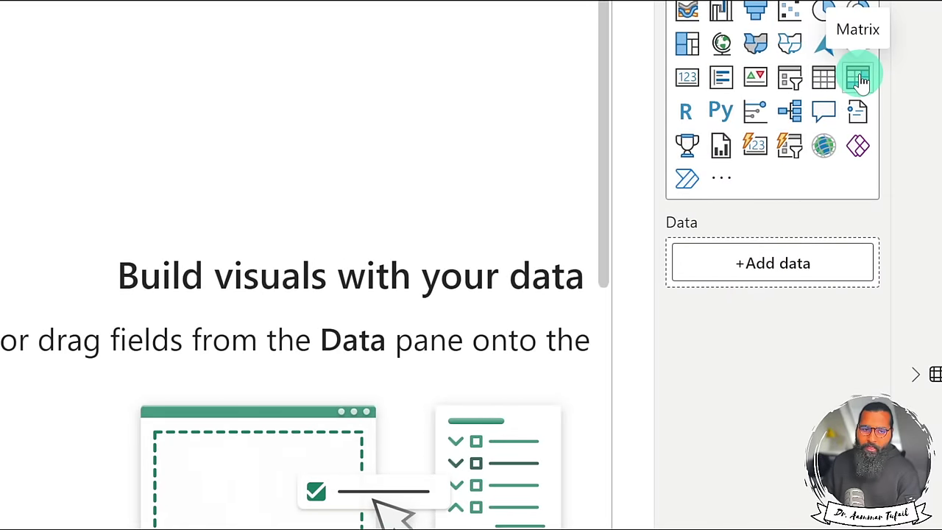
{"action": "left_click", "coordinate": [863, 79]}
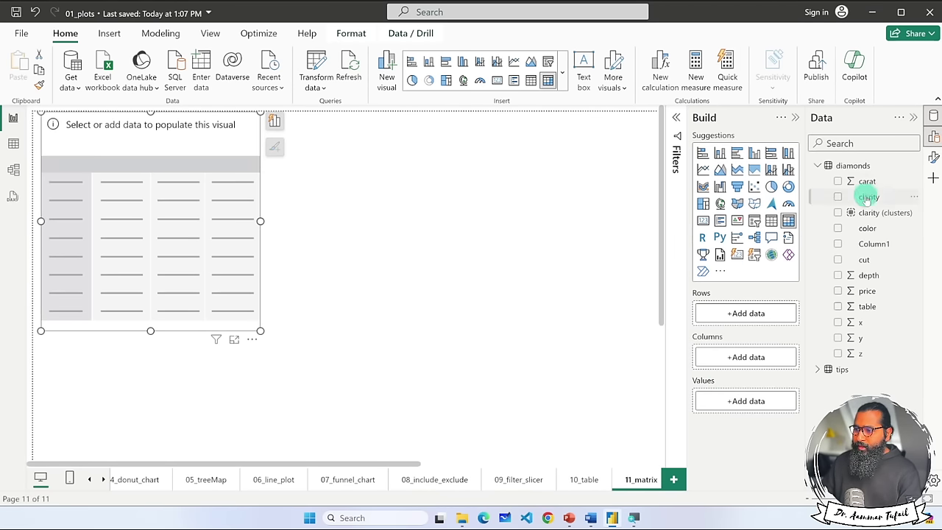
Assign clarity to the matrix rows, color to its columns and price to its values, and resize it to fit all its data.
{"action": "left_click_drag", "start_coordinate": [869, 196], "coordinate": [747, 316]}
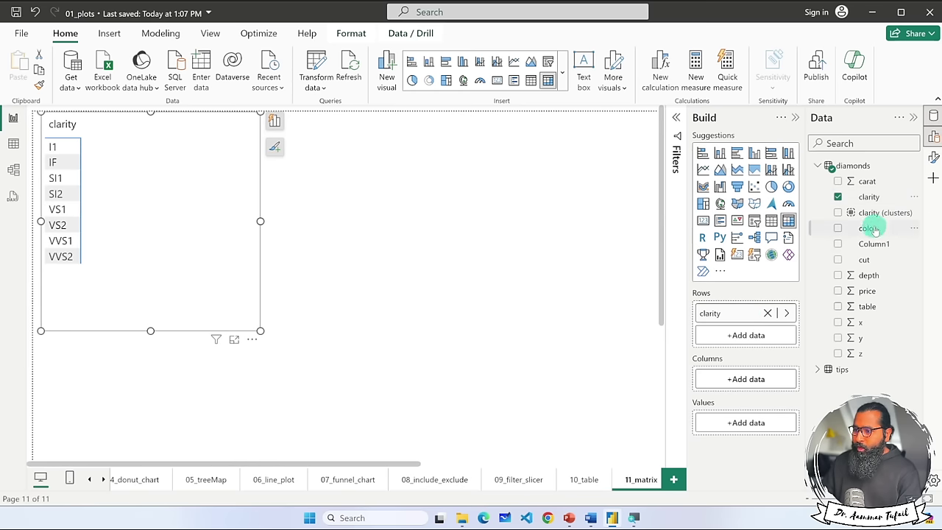
{"action": "left_click_drag", "start_coordinate": [748, 382], "coordinate": [748, 378]}
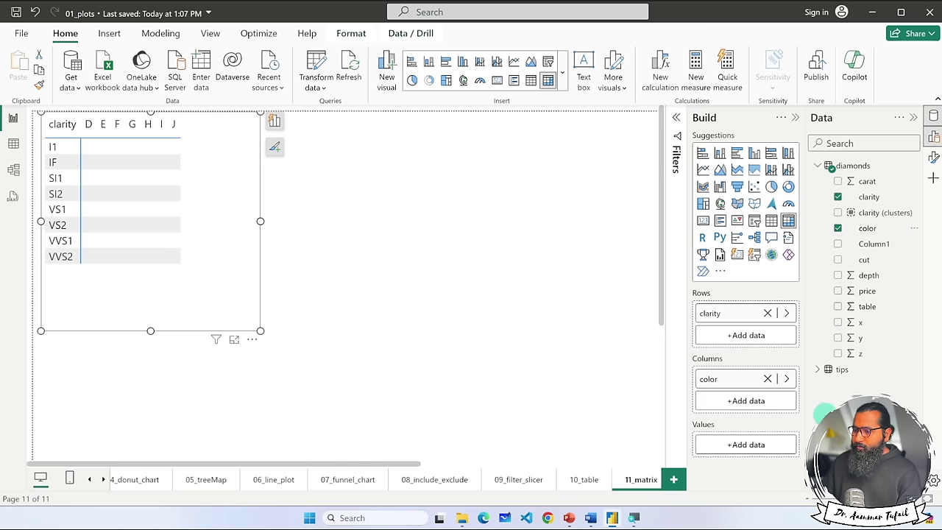
{"action": "left_click_drag", "start_coordinate": [867, 291], "coordinate": [744, 445]}
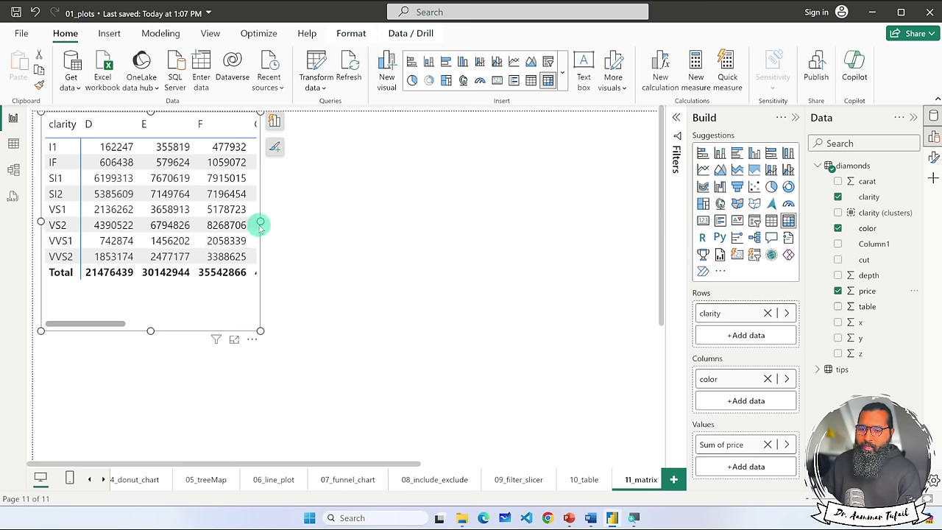
{"action": "left_click_drag", "start_coordinate": [261, 221], "coordinate": [566, 234]}
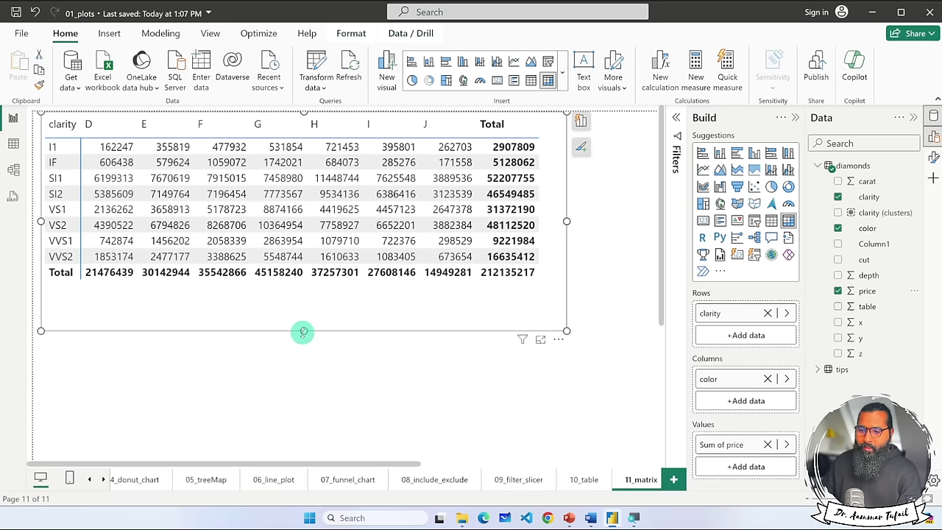
{"action": "left_click_drag", "start_coordinate": [303, 333], "coordinate": [303, 289]}
Compare the table on the 10_table page with the matrix on the 11_matrix page.
{"action": "left_click", "coordinate": [584, 479]}
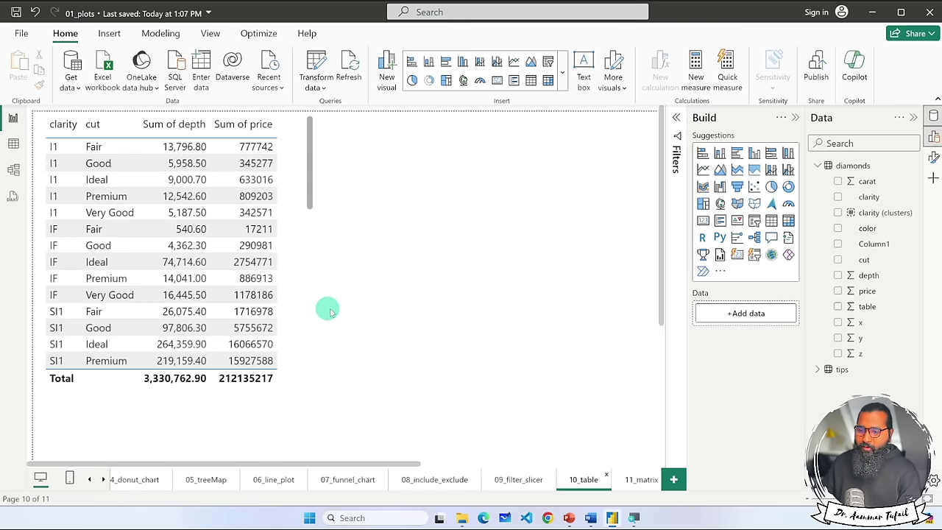
{"action": "left_click", "coordinate": [631, 479]}
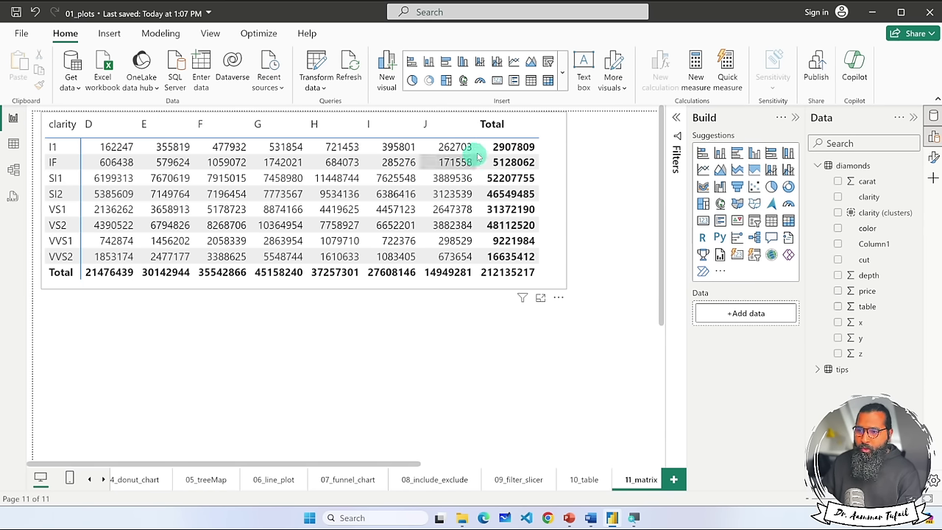
Try cut as a second row field in the matrix, then move it to the columns below color.
{"action": "left_click", "coordinate": [554, 138]}
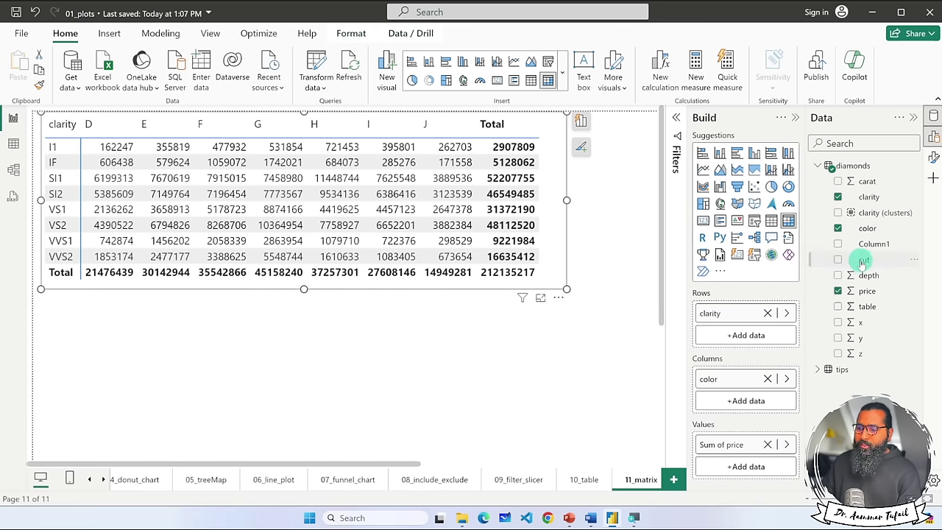
{"action": "left_click_drag", "start_coordinate": [789, 308], "coordinate": [745, 332]}
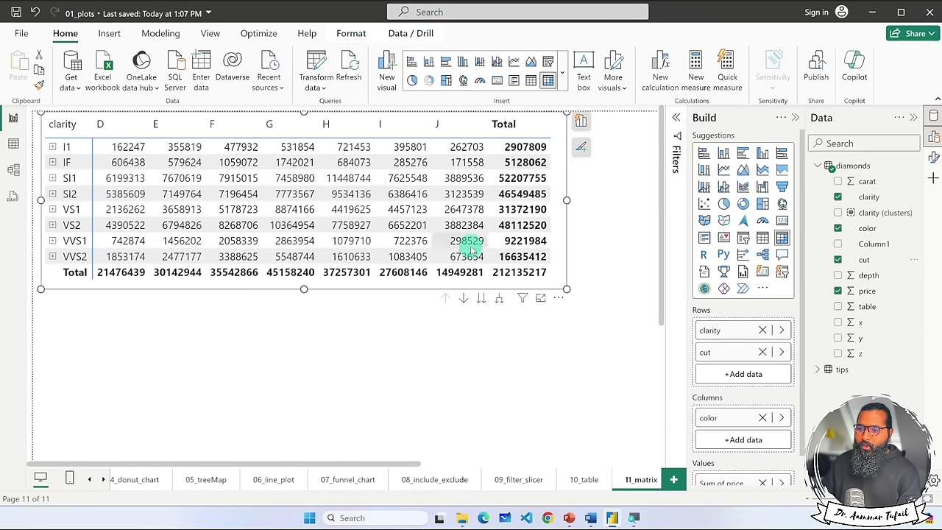
{"action": "left_click", "coordinate": [762, 352]}
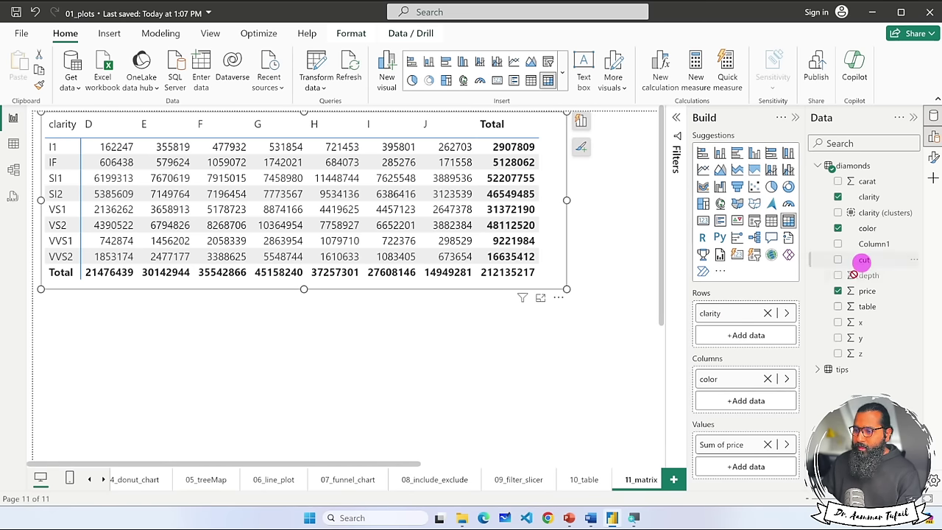
{"action": "left_click_drag", "start_coordinate": [743, 410], "coordinate": [745, 407]}
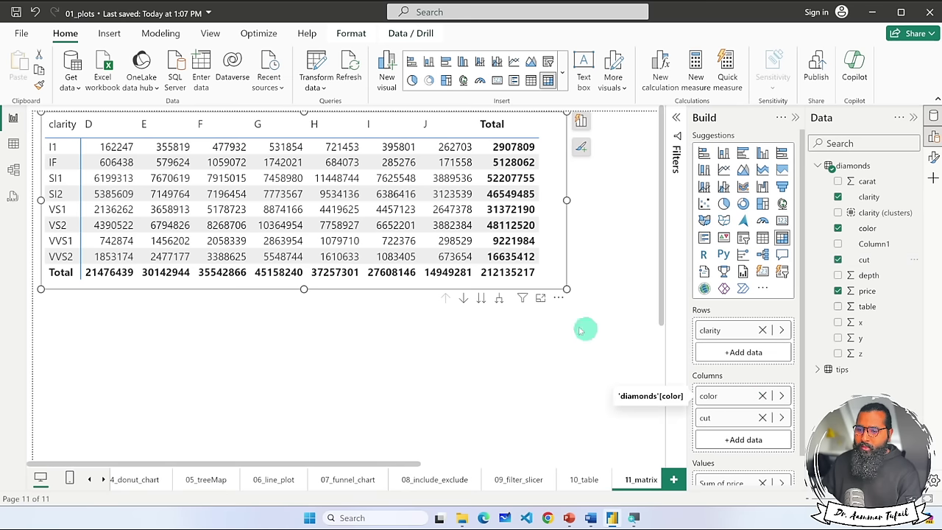
Turn on drill-down mode for the matrix and switch its columns between the color and cut levels, ending at color.
{"action": "left_click", "coordinate": [479, 299]}
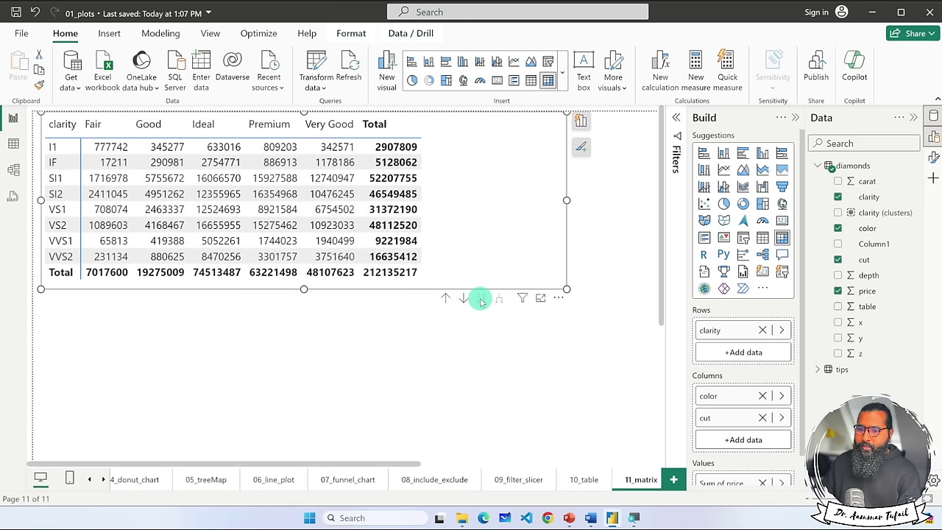
{"action": "left_click", "coordinate": [447, 299]}
{"action": "left_click", "coordinate": [464, 298]}
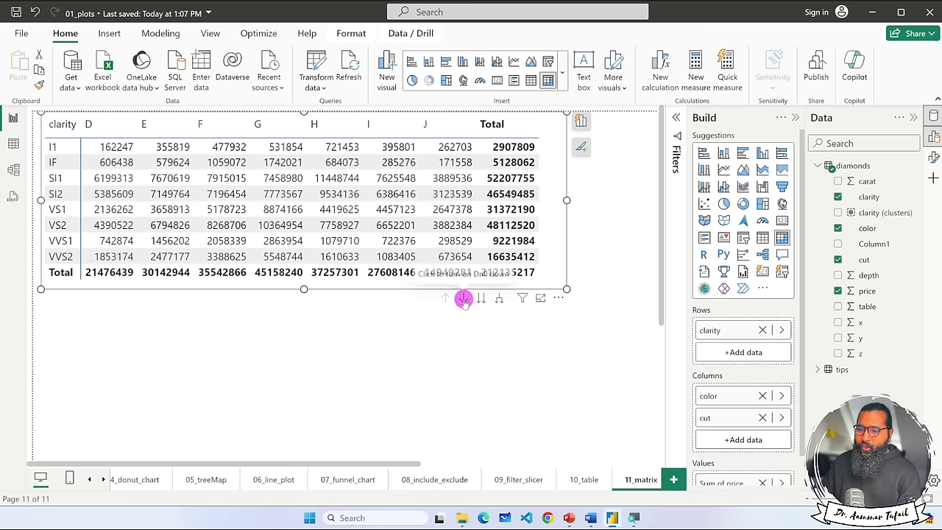
{"action": "left_click", "coordinate": [481, 300]}
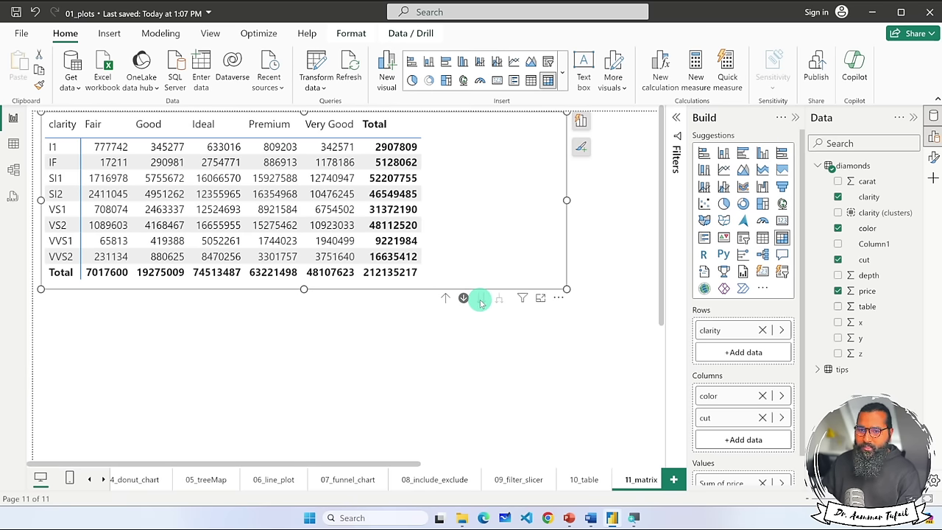
{"action": "left_click", "coordinate": [446, 300]}
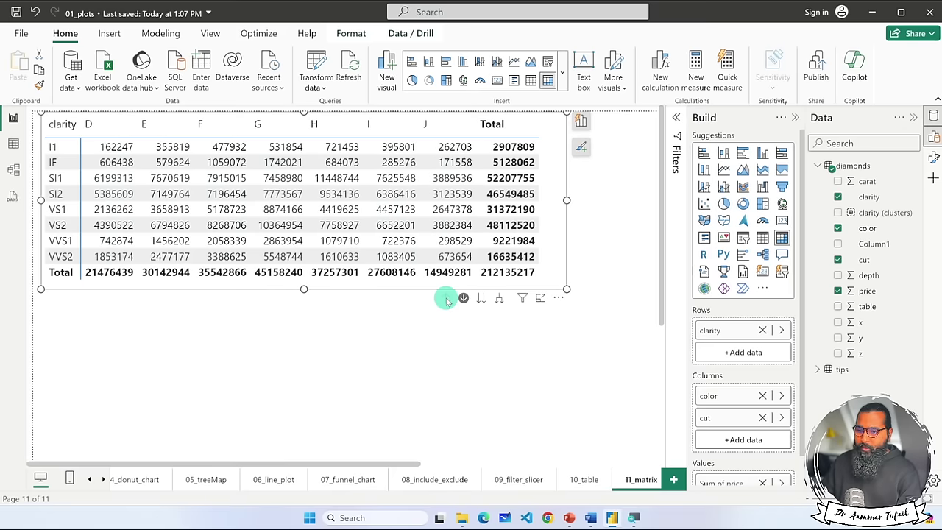
Summarize the matrix's price values by Average.
{"action": "scroll", "coordinate": [735, 379], "scroll_direction": "down", "scroll_amount": 1}
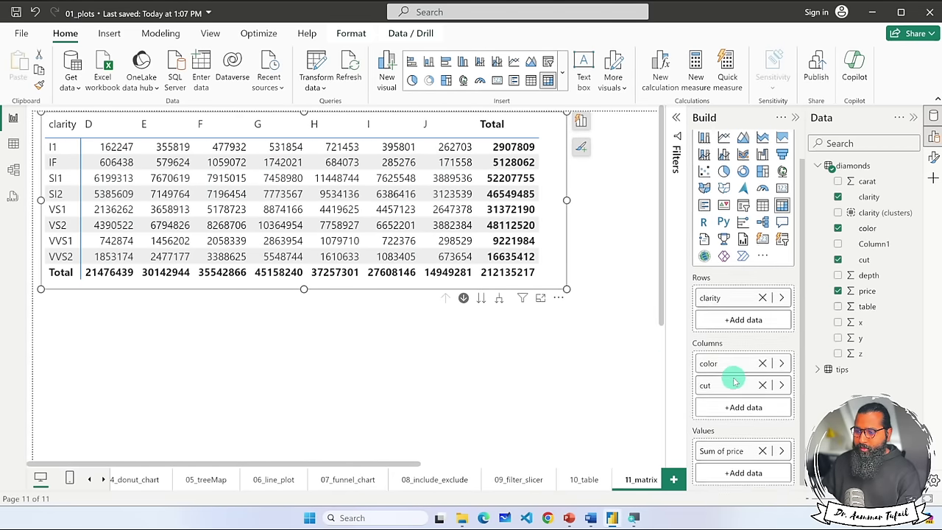
{"action": "left_click", "coordinate": [783, 451]}
{"action": "left_click", "coordinate": [847, 442]}
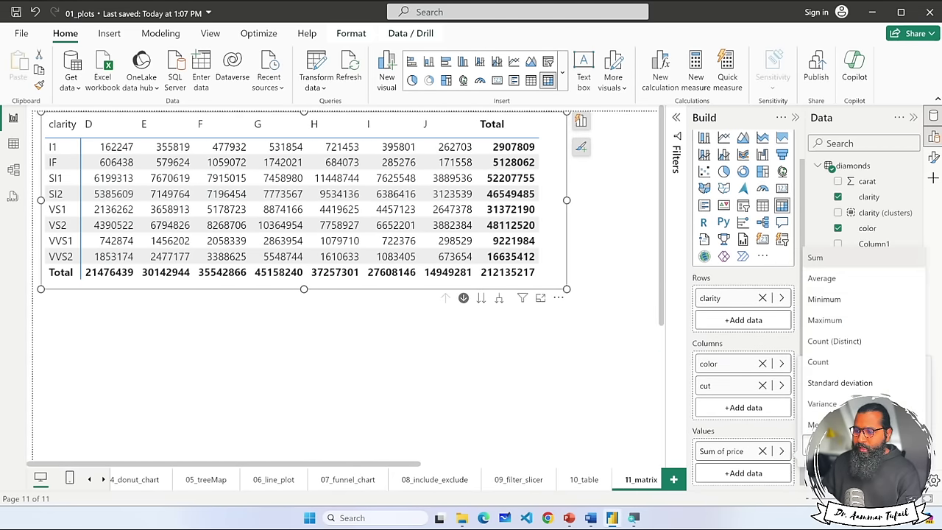
{"action": "left_click", "coordinate": [837, 280]}
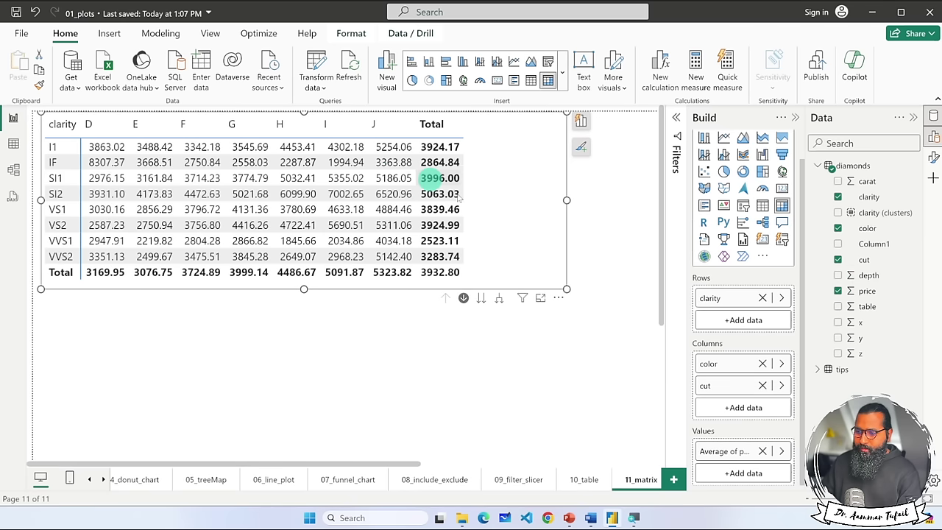
Summarize the matrix's price values by Count.
{"action": "left_click", "coordinate": [784, 451]}
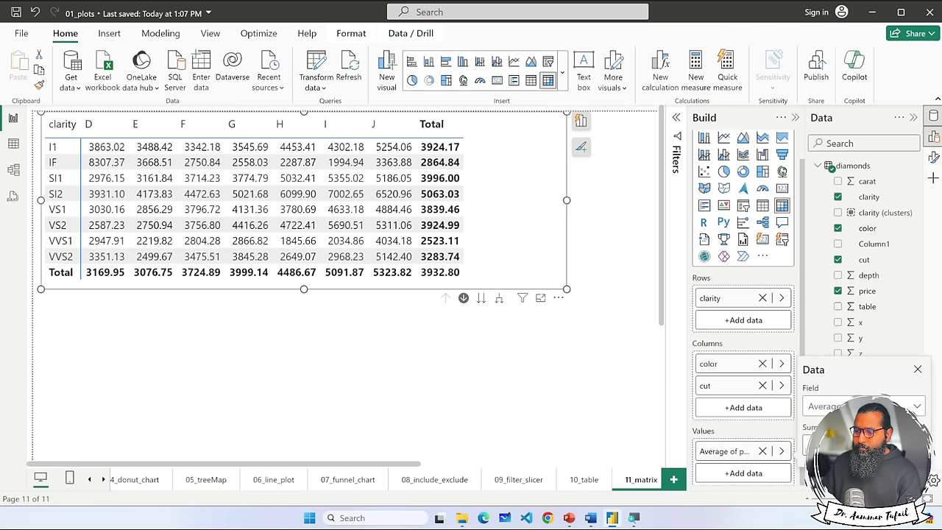
{"action": "left_click", "coordinate": [847, 443]}
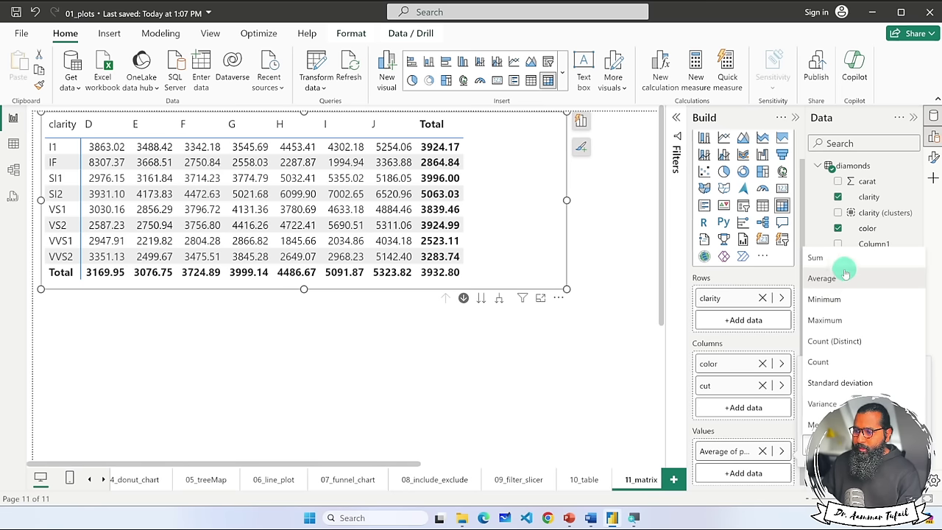
{"action": "left_click", "coordinate": [857, 361]}
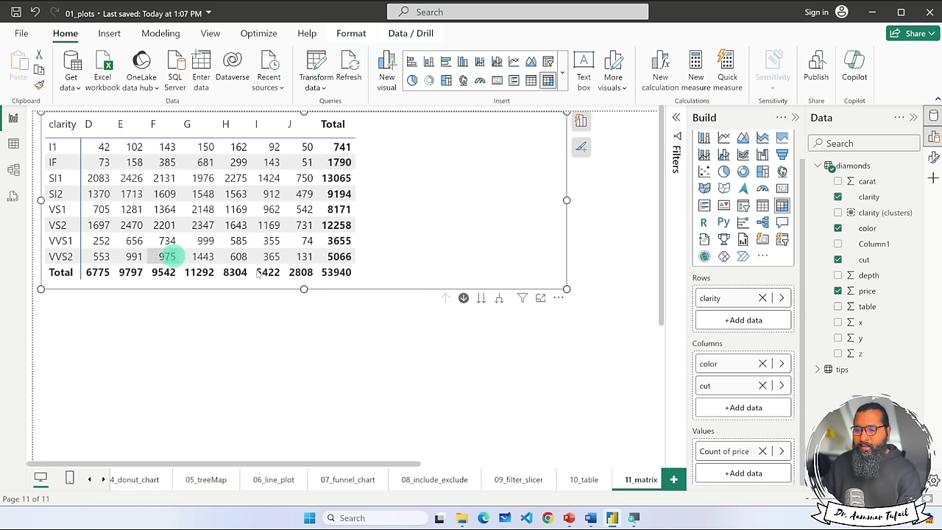
Take the matrix columns to the cut level and summarize the price values by Sum.
{"action": "left_click", "coordinate": [481, 300]}
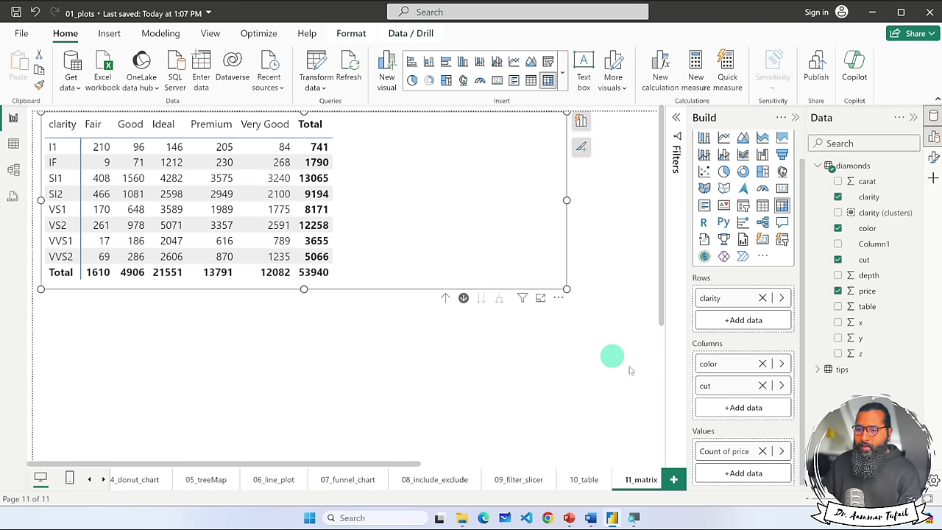
{"action": "left_click", "coordinate": [782, 452]}
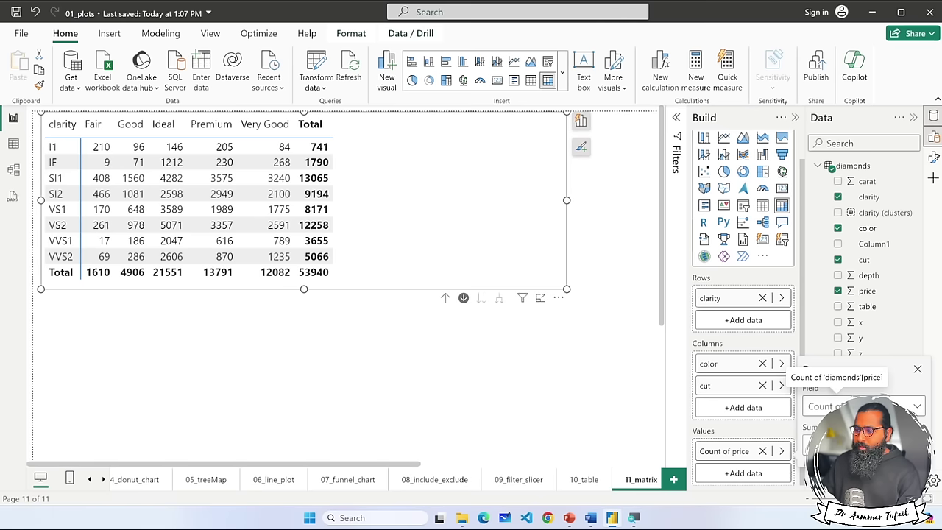
{"action": "left_click", "coordinate": [817, 446]}
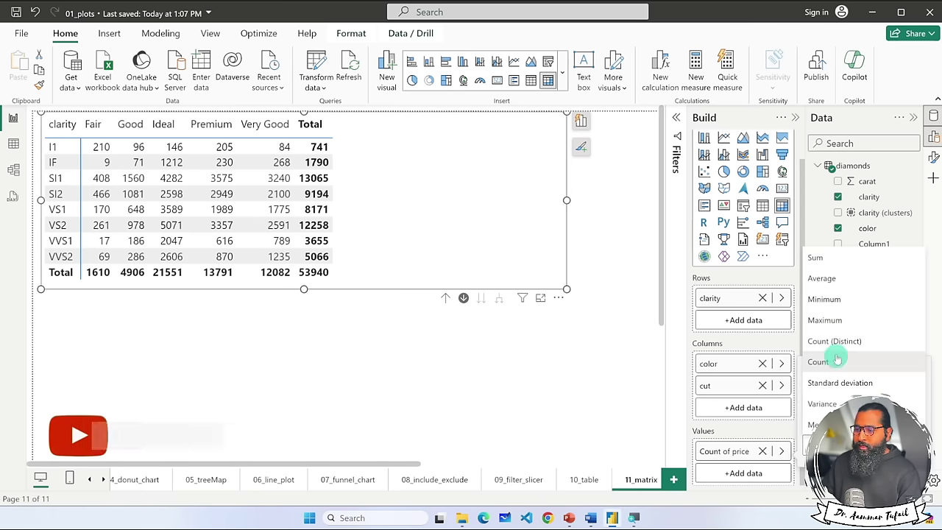
{"action": "left_click", "coordinate": [839, 262]}
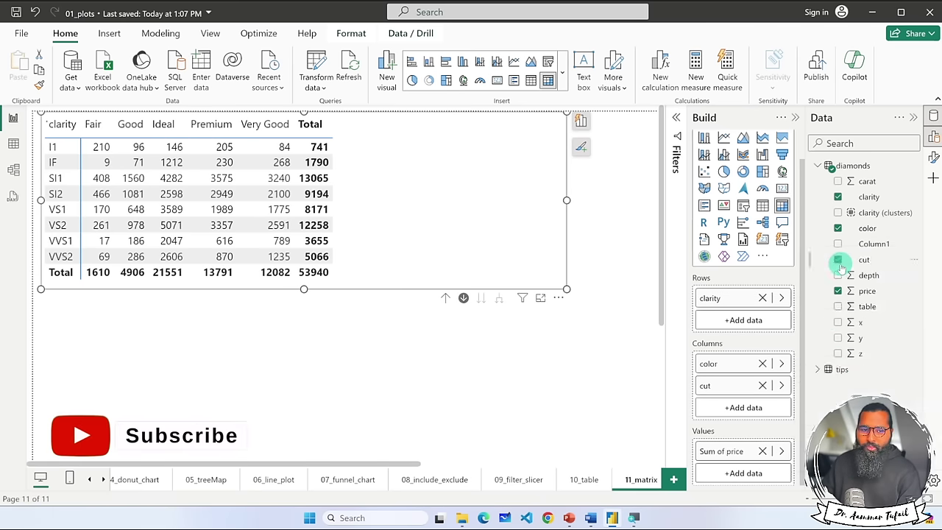
Spotlight the matrix on the page and clear the spotlight.
{"action": "left_click", "coordinate": [444, 345]}
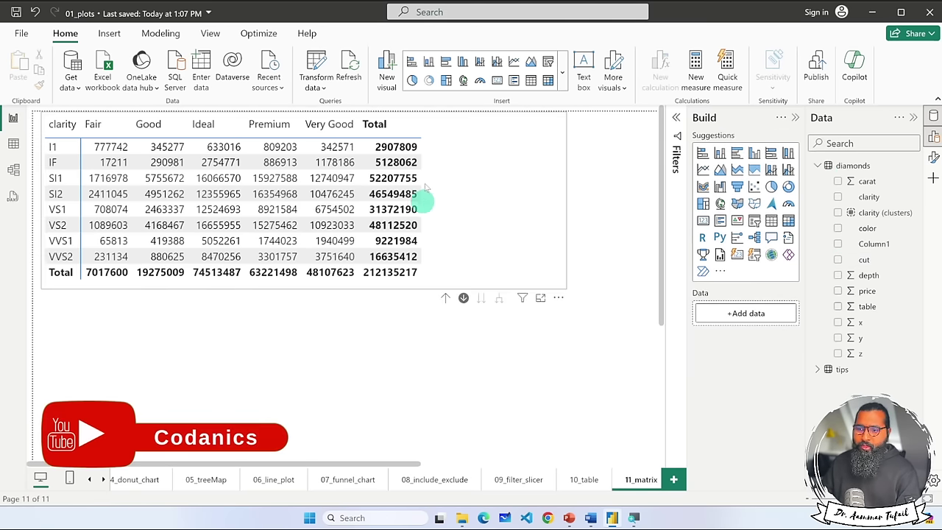
{"action": "left_click", "coordinate": [445, 140]}
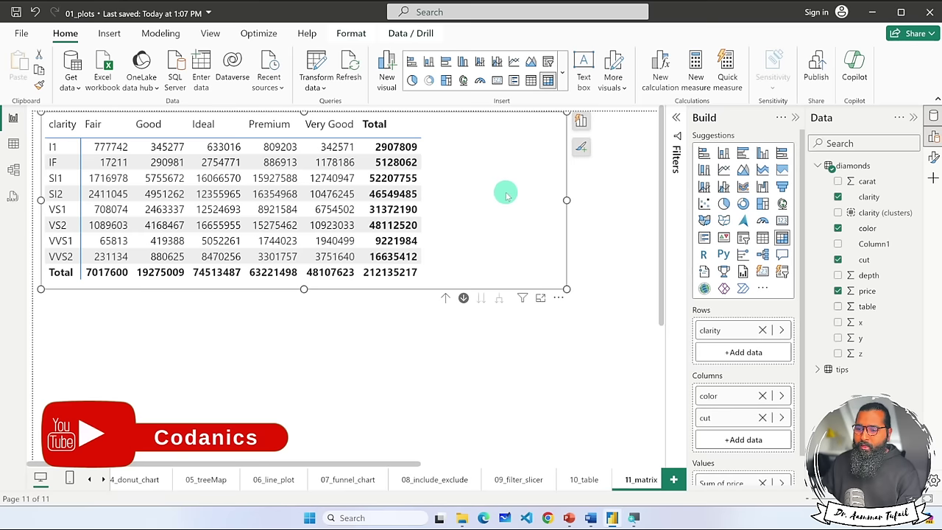
{"action": "left_click", "coordinate": [558, 297]}
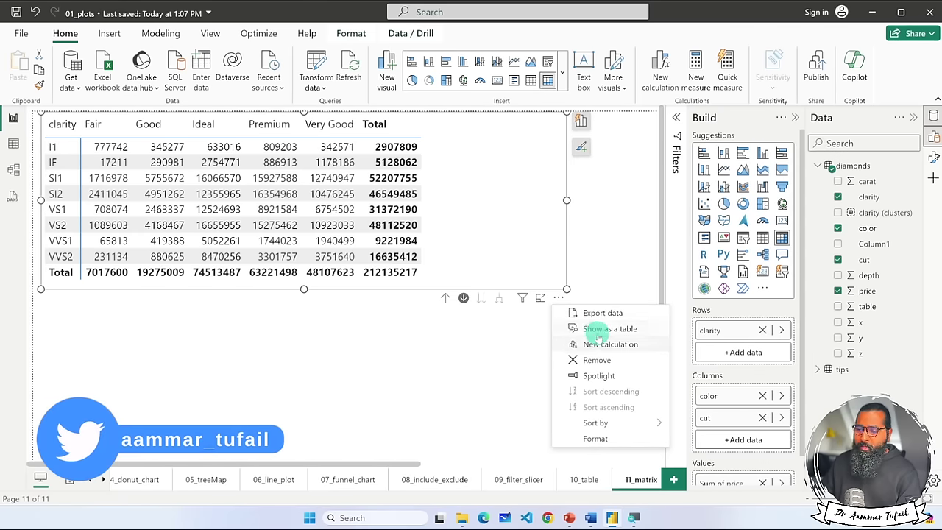
{"action": "left_click", "coordinate": [617, 376]}
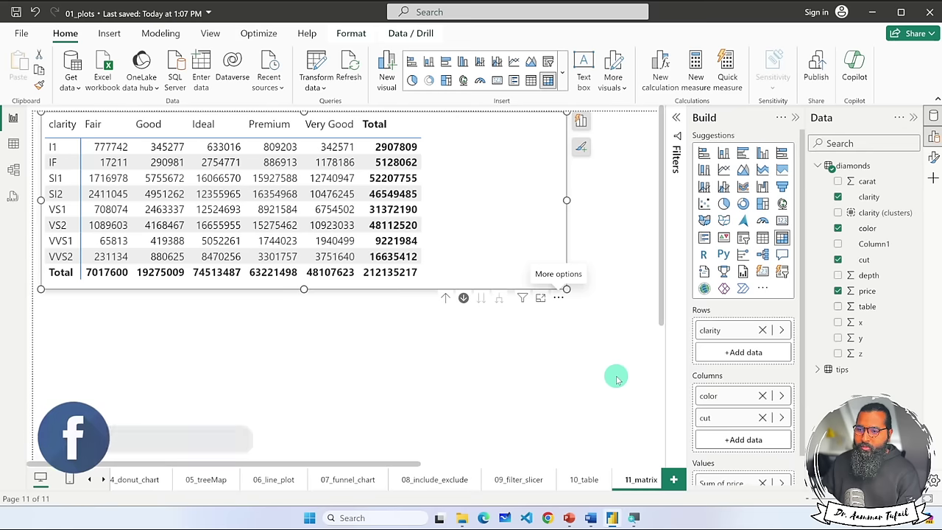
{"action": "left_click", "coordinate": [507, 309]}
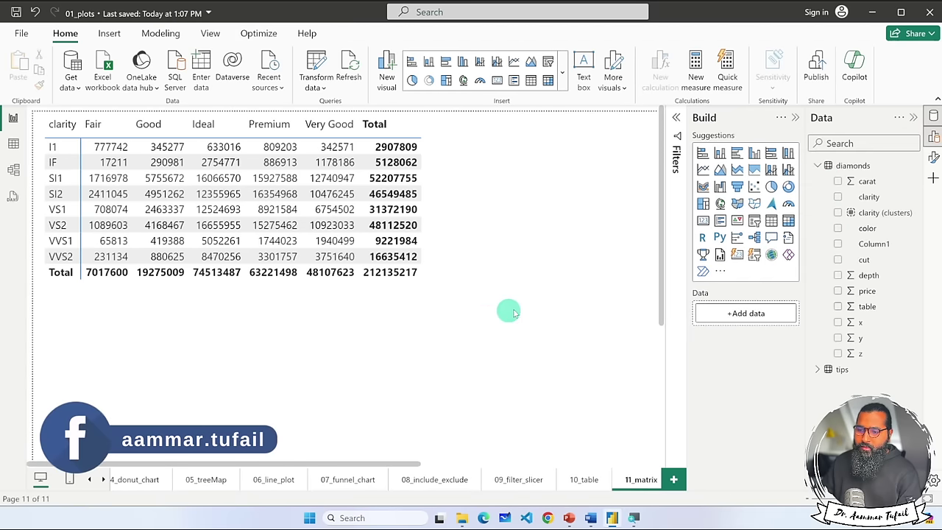
Export the matrix data as a CSV file named data in the power_bi_results folder.
{"action": "left_click", "coordinate": [486, 216]}
{"action": "left_click", "coordinate": [557, 297]}
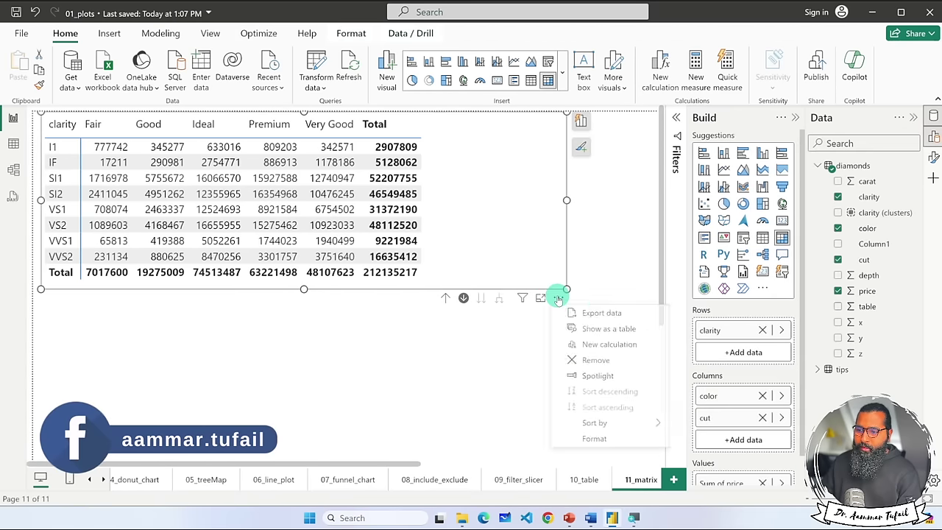
{"action": "left_click", "coordinate": [595, 317]}
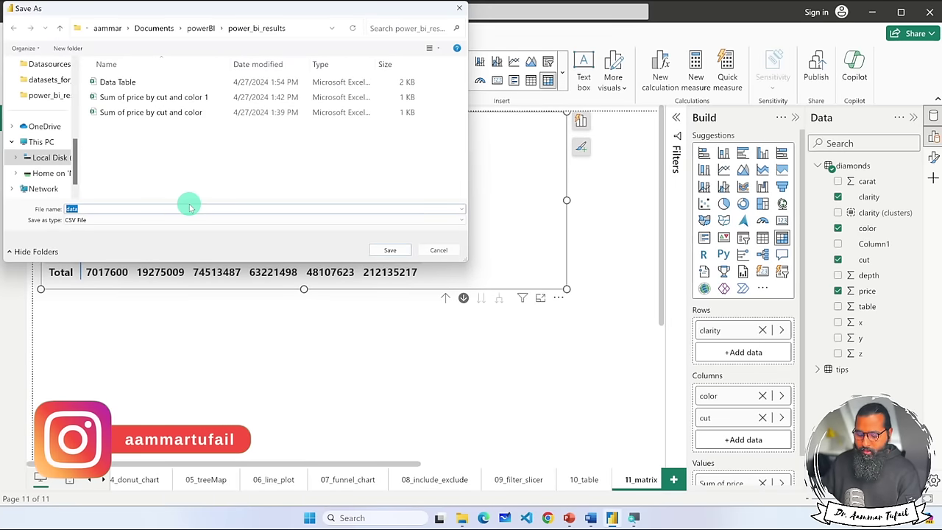
{"action": "key", "text": "Return"}
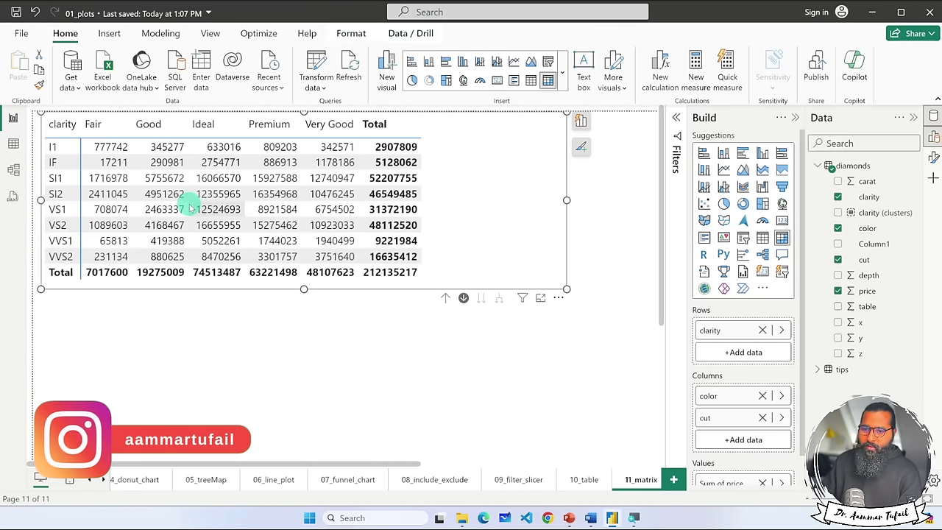
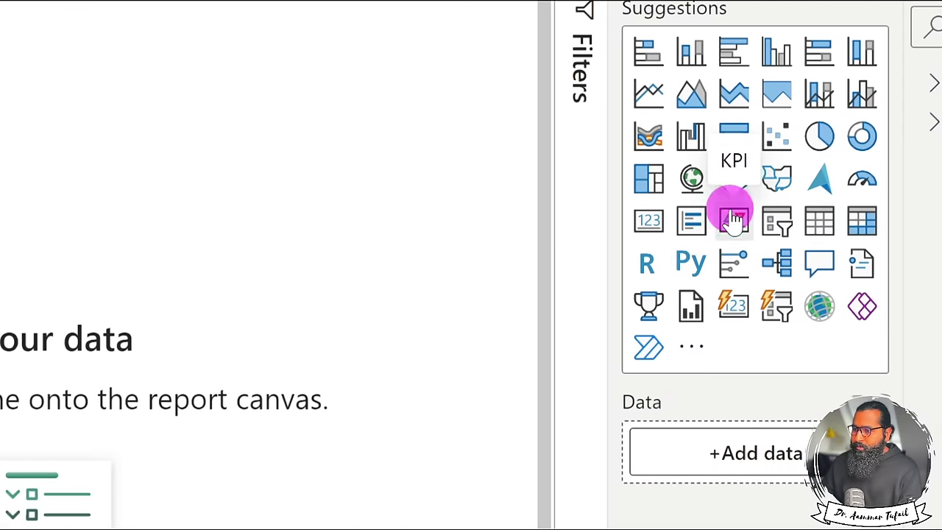
Place a KPI visual away from the corner of the 12_KPI page and assign total_bill from the tips table as its value.
{"action": "left_click", "coordinate": [732, 221]}
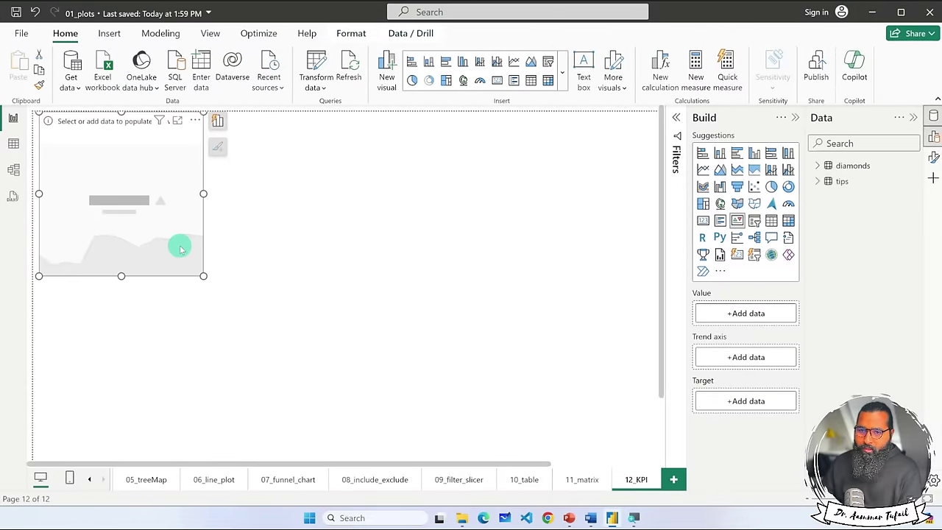
{"action": "left_click_drag", "start_coordinate": [156, 215], "coordinate": [304, 232]}
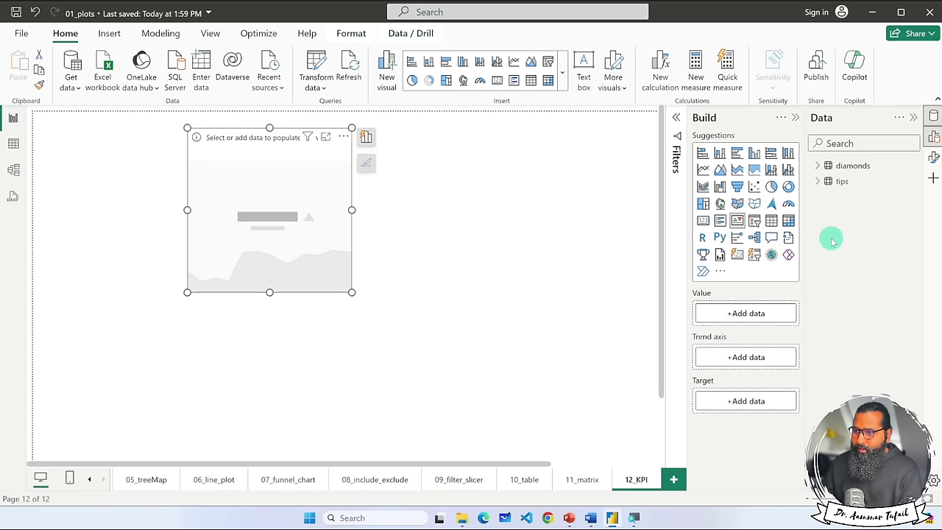
{"action": "left_click", "coordinate": [819, 182]}
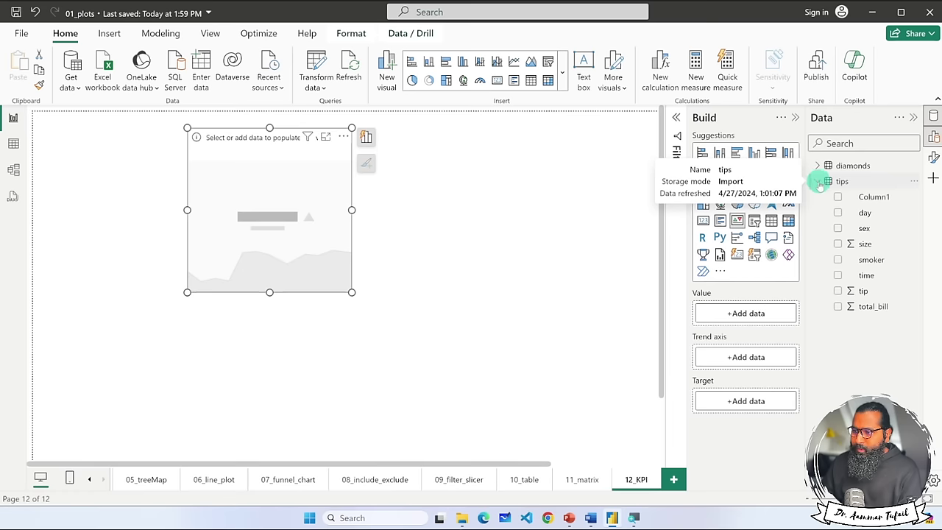
{"action": "left_click_drag", "start_coordinate": [865, 306], "coordinate": [769, 313]}
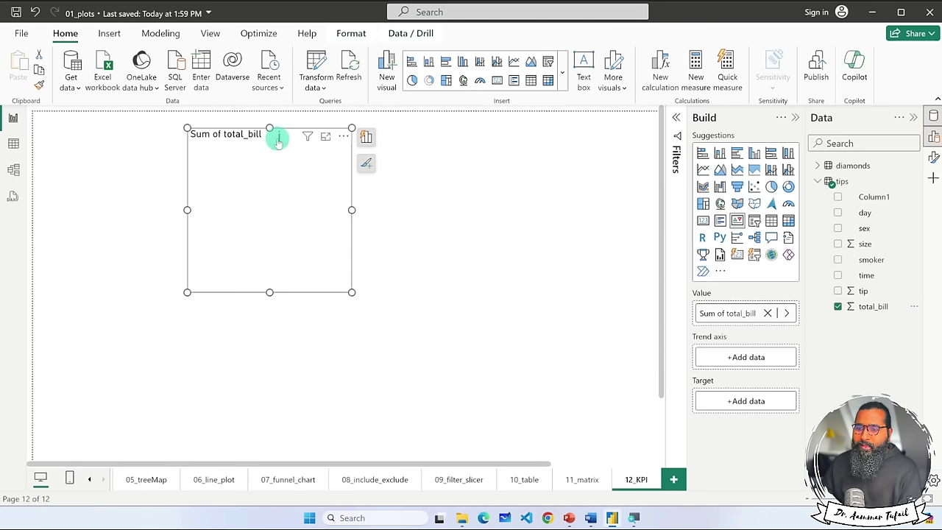
Assign day to the KPI's trend axis and resize the visual into a wider, slightly shorter rectangle.
{"action": "mouse_move", "coordinate": [280, 139]}
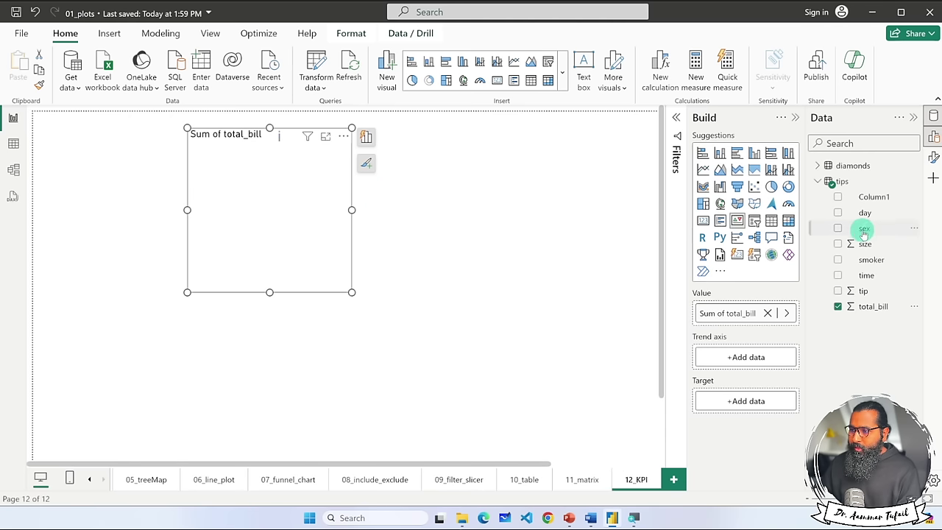
{"action": "left_click_drag", "start_coordinate": [734, 357], "coordinate": [736, 357]}
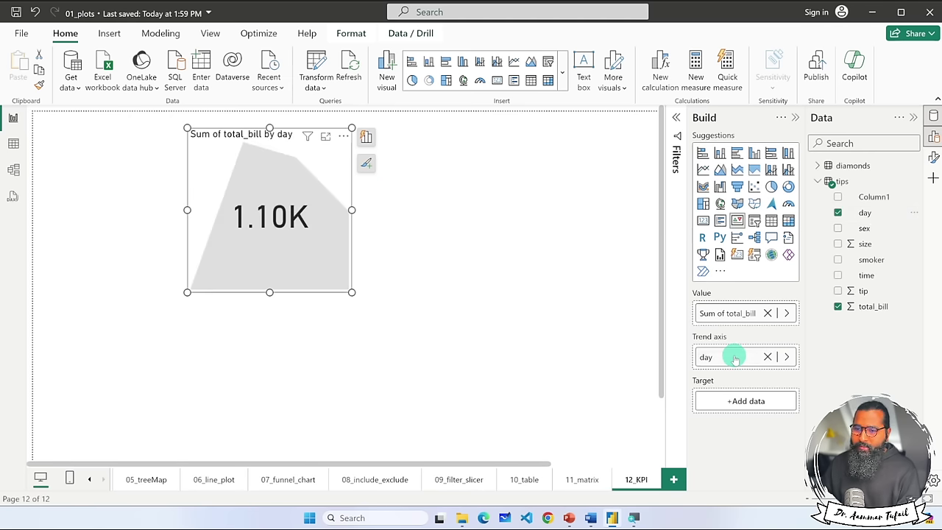
{"action": "left_click_drag", "start_coordinate": [353, 294], "coordinate": [468, 328]}
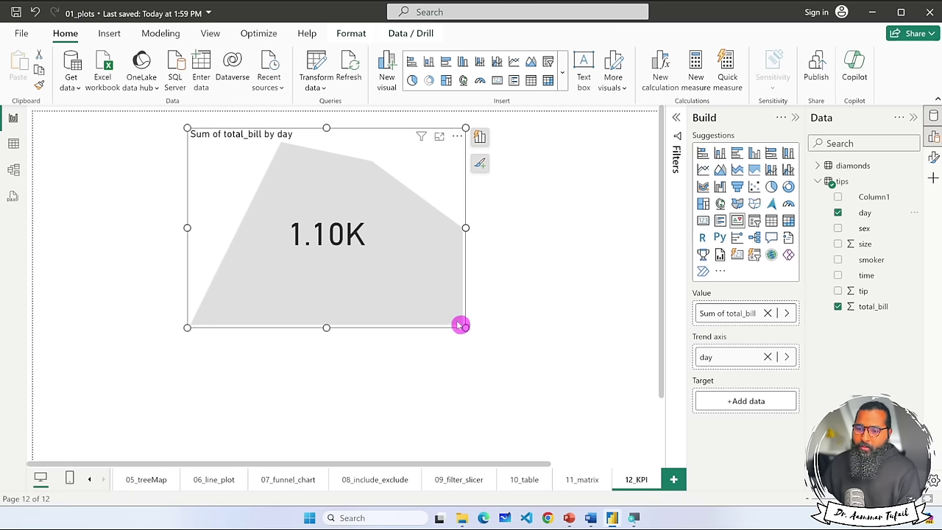
{"action": "left_click_drag", "start_coordinate": [461, 326], "coordinate": [403, 281]}
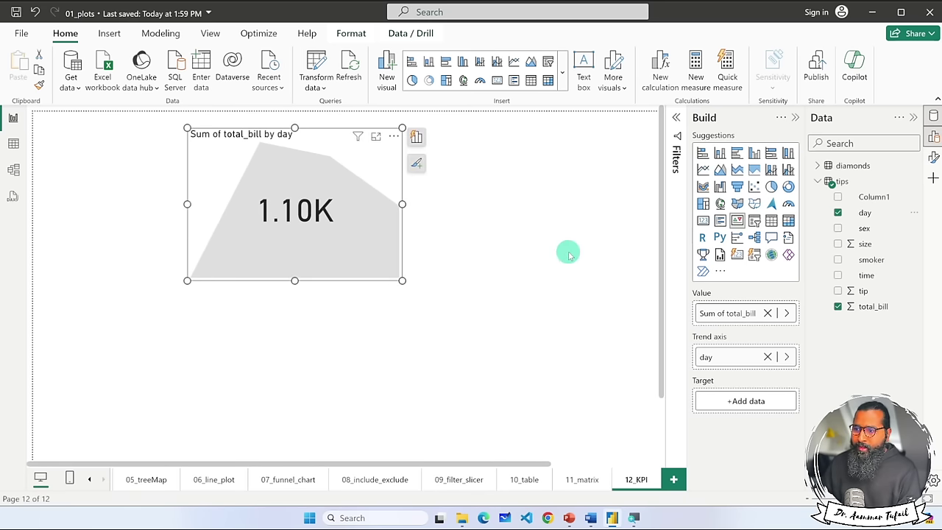
Add an area chart to the 12_KPI page, place it under the KPI visual and widen it to match the KPI's width.
{"action": "left_click", "coordinate": [720, 169]}
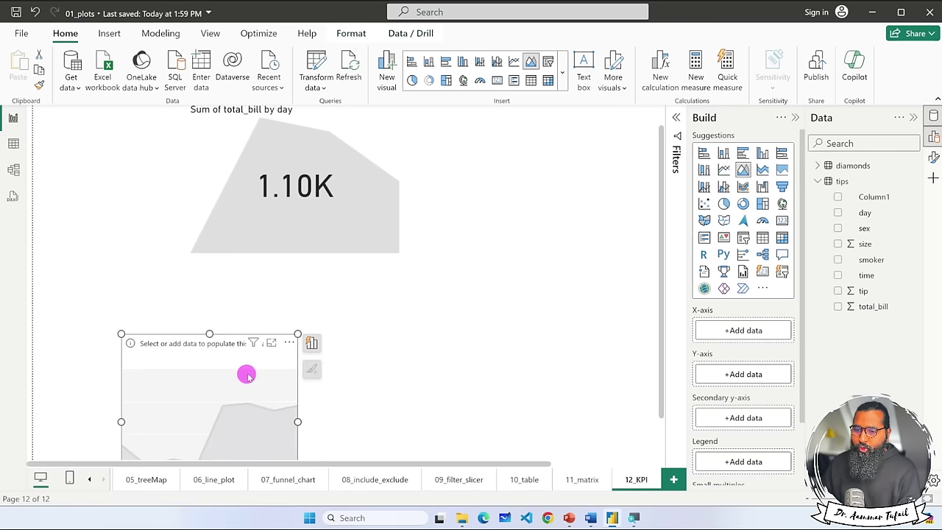
{"action": "left_click_drag", "start_coordinate": [246, 376], "coordinate": [313, 303]}
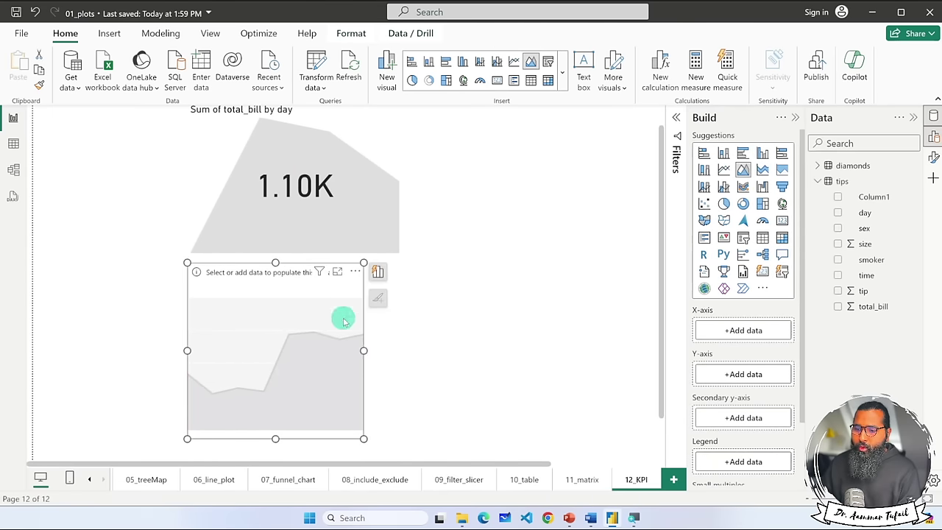
{"action": "left_click_drag", "start_coordinate": [364, 350], "coordinate": [395, 349]}
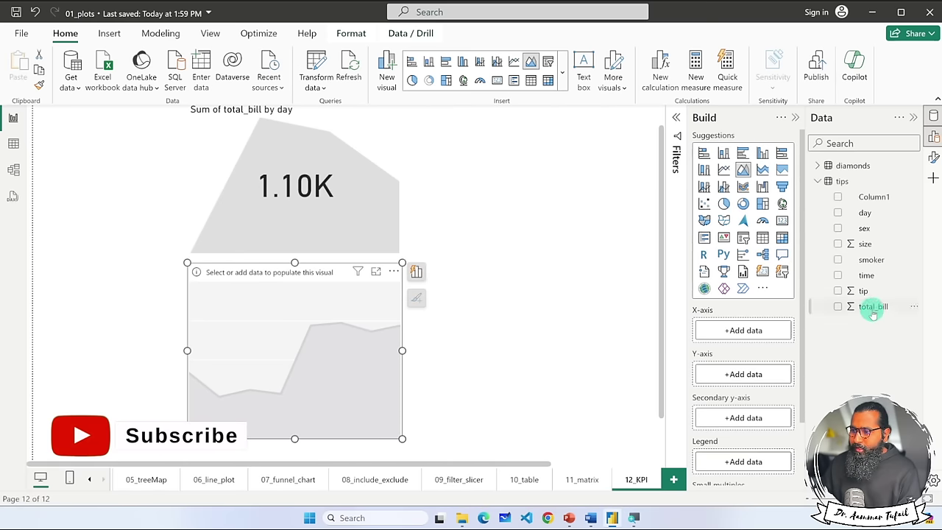
Assign day from the tips table to the area chart's X-axis and total_bill to its Y-axis.
{"action": "left_click_drag", "start_coordinate": [865, 212], "coordinate": [764, 330]}
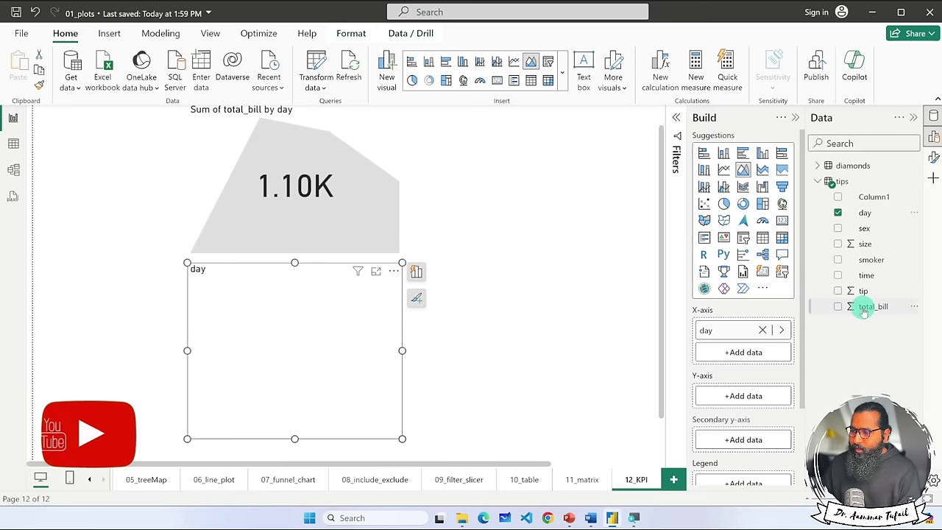
{"action": "left_click_drag", "start_coordinate": [865, 307], "coordinate": [730, 394]}
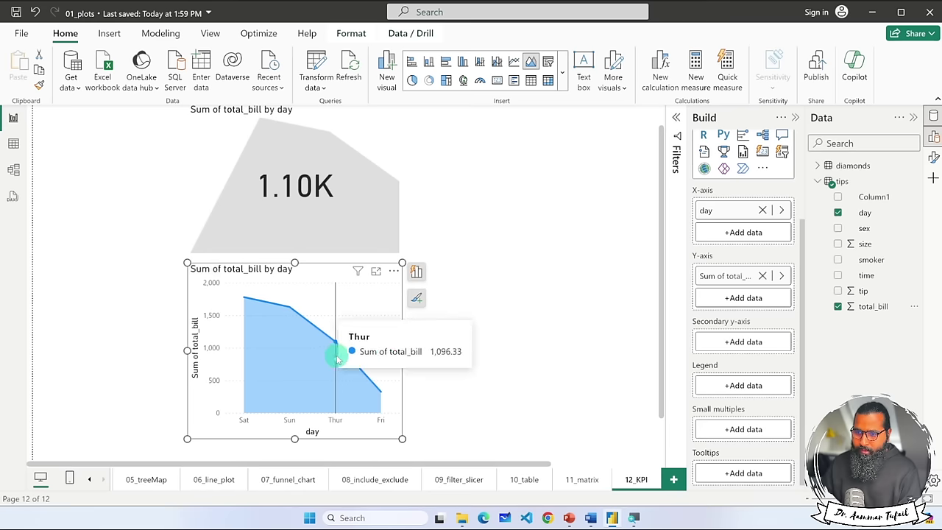
{"action": "scroll", "coordinate": [538, 277], "scroll_direction": "up", "scroll_amount": 1}
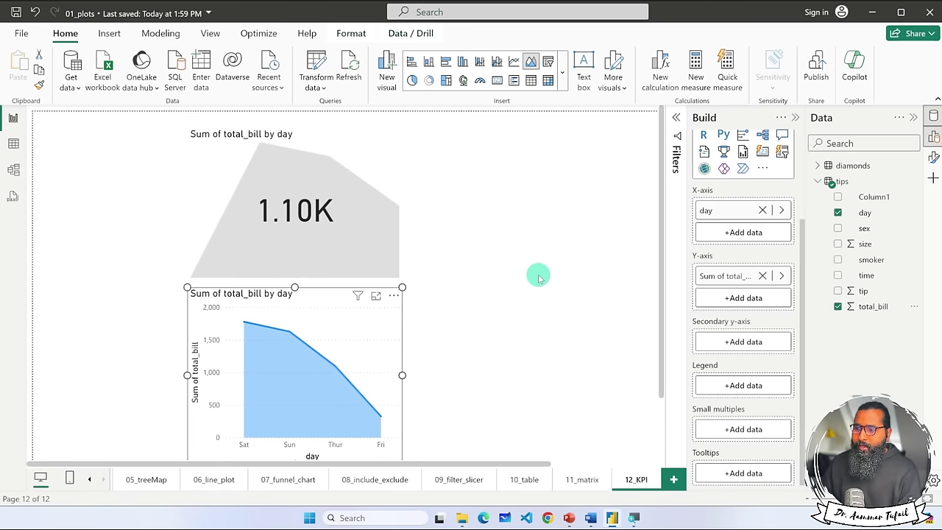
{"action": "scroll", "coordinate": [711, 243], "scroll_direction": "up", "scroll_amount": 3}
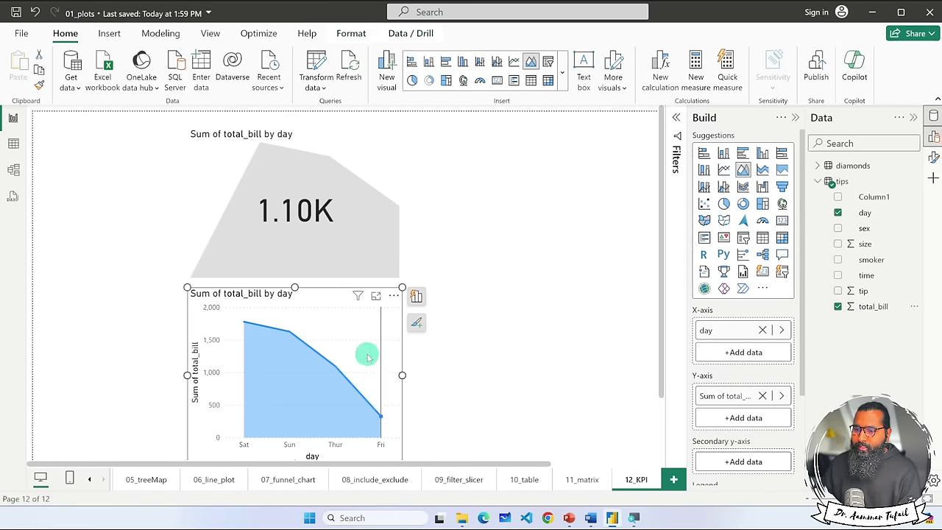
Move the area chart beside the KPI visual, shrink it slightly and deselect it.
{"action": "left_click_drag", "start_coordinate": [368, 351], "coordinate": [534, 213]}
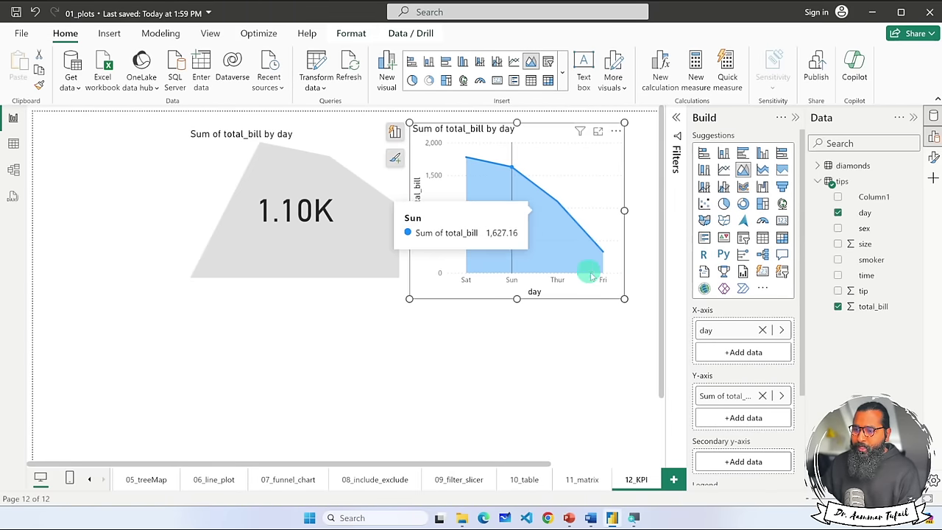
{"action": "left_click_drag", "start_coordinate": [625, 298], "coordinate": [604, 280]}
{"action": "left_click", "coordinate": [564, 363]}
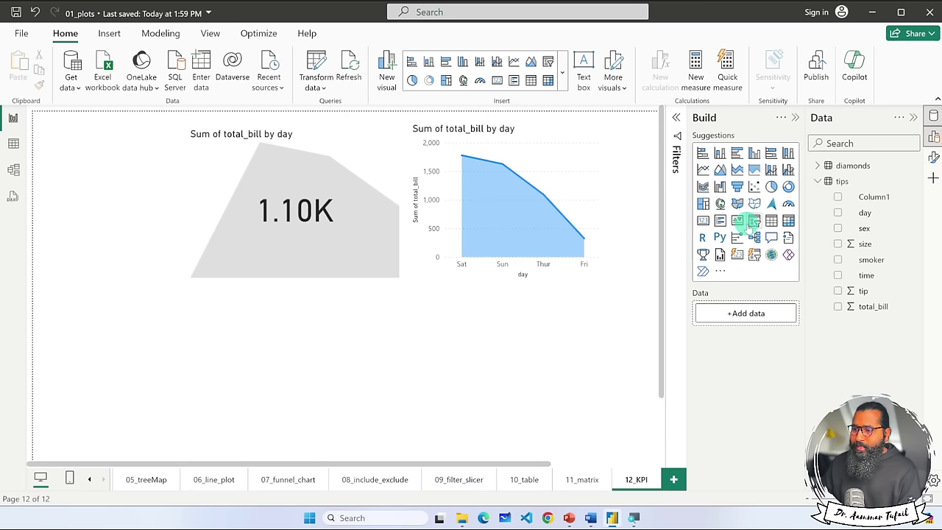
Add a slicer on day from the tips table, fitting it as a narrow, short box before the KPI visual.
{"action": "left_click", "coordinate": [753, 221]}
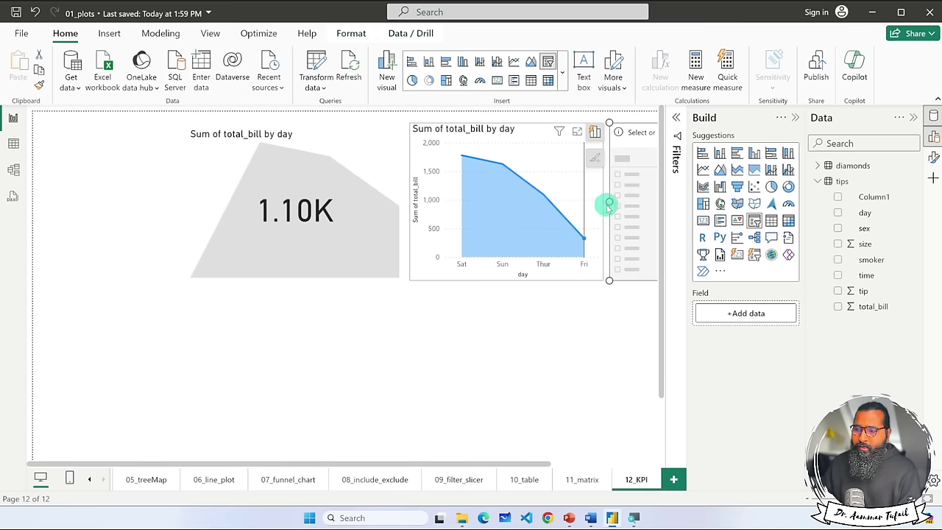
{"action": "left_click_drag", "start_coordinate": [483, 239], "coordinate": [67, 194]}
{"action": "left_click_drag", "start_coordinate": [226, 201], "coordinate": [176, 200]}
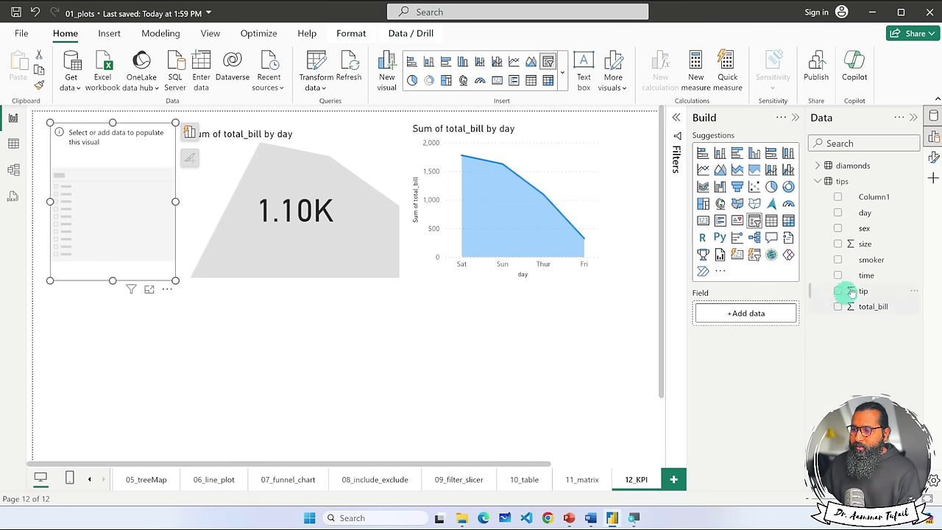
{"action": "left_click_drag", "start_coordinate": [786, 274], "coordinate": [746, 314]}
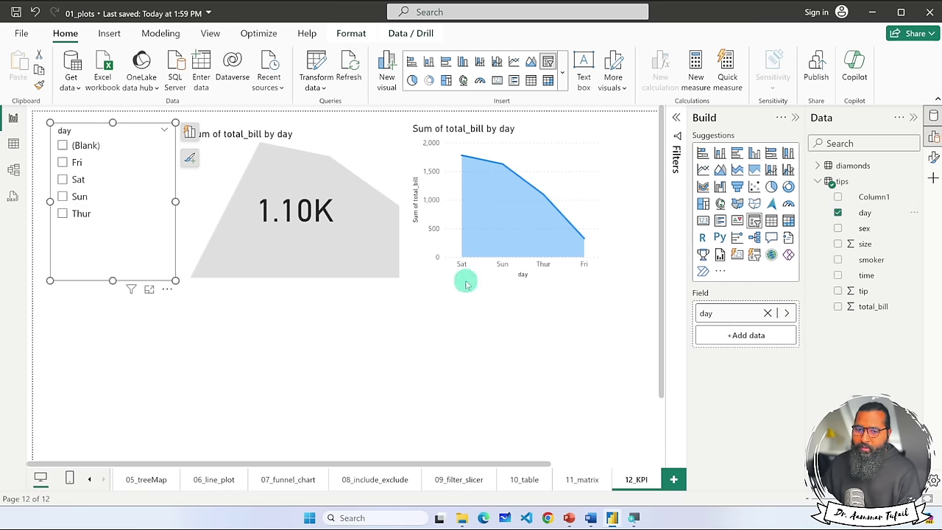
{"action": "left_click_drag", "start_coordinate": [113, 279], "coordinate": [122, 231]}
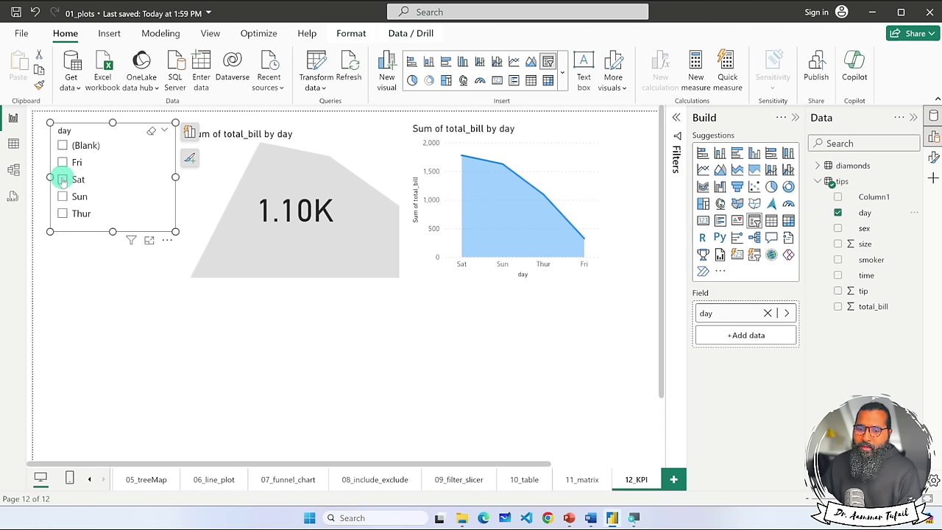
Filter the KPI and area chart by Thur, Sun, Sat, Fri and (Blank) in turn, then clear the slicer selection.
{"action": "left_click", "coordinate": [63, 213]}
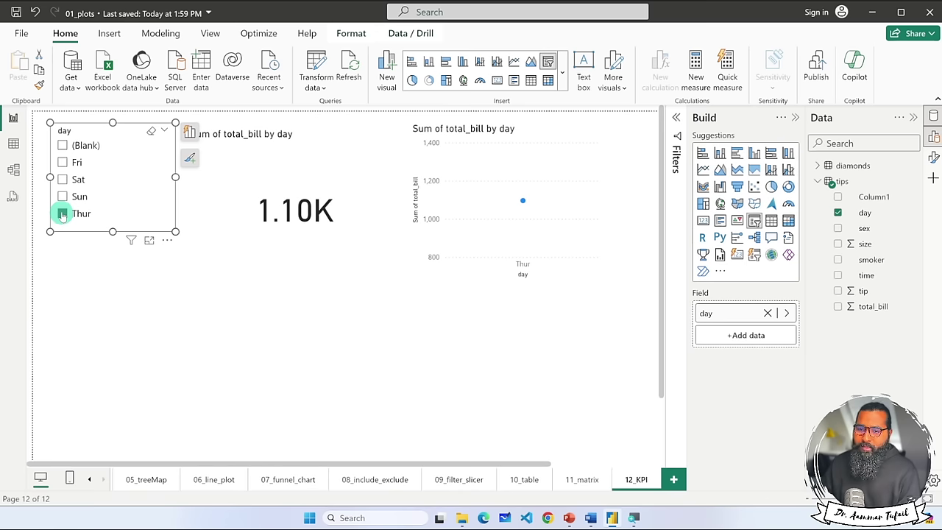
{"action": "left_click", "coordinate": [63, 196]}
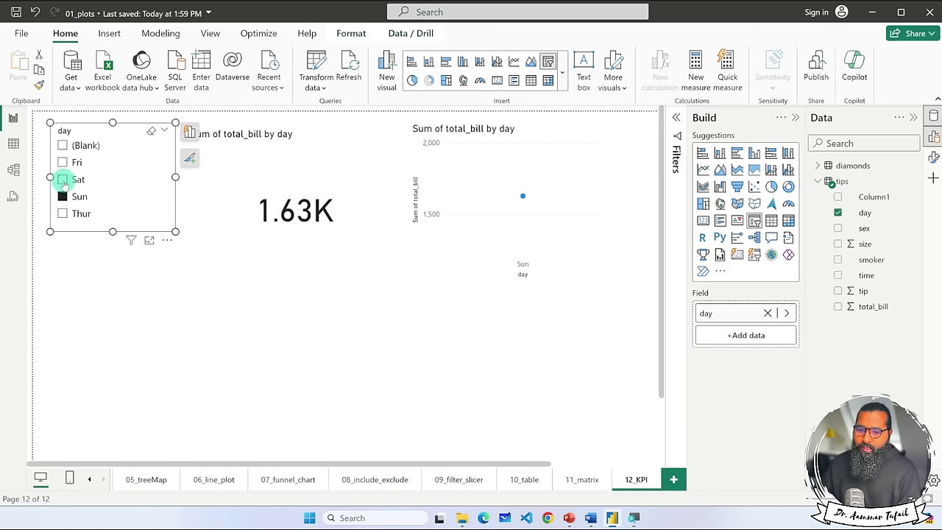
{"action": "left_click", "coordinate": [62, 180]}
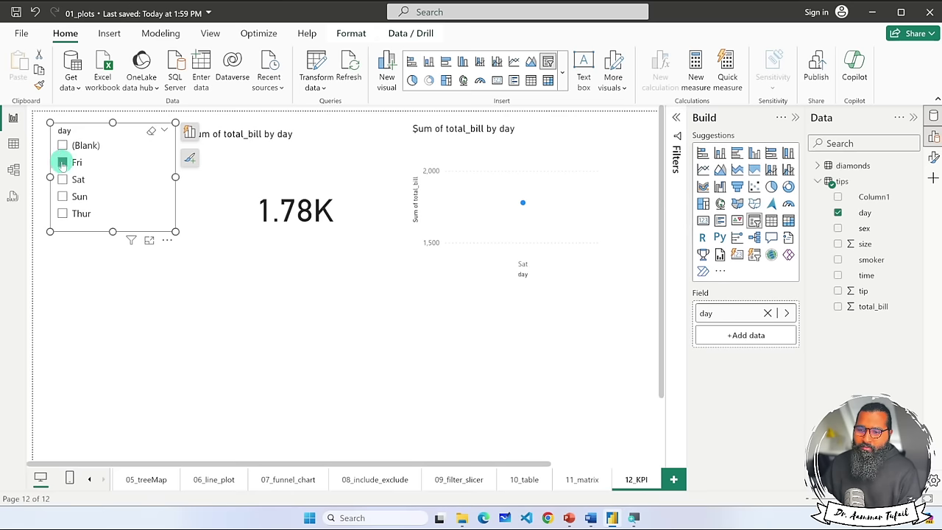
{"action": "left_click", "coordinate": [63, 162]}
{"action": "left_click", "coordinate": [62, 145]}
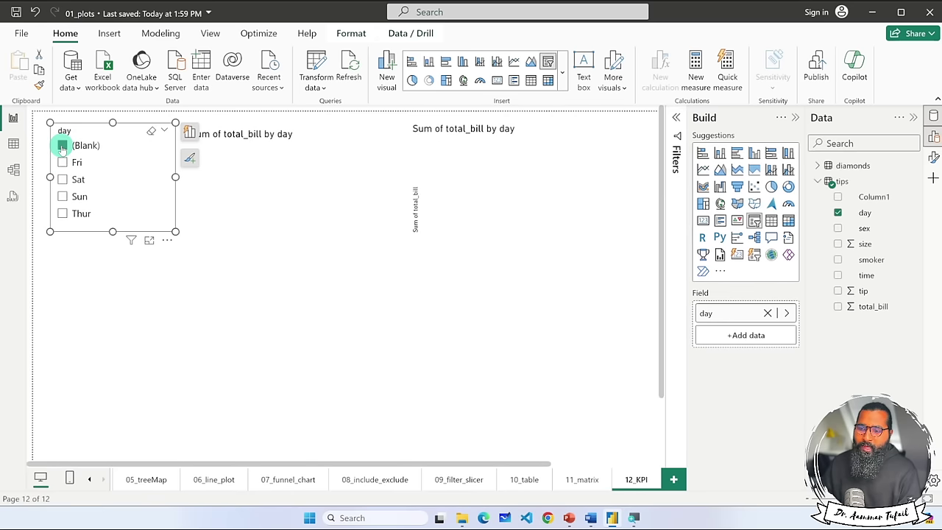
{"action": "left_click", "coordinate": [63, 146]}
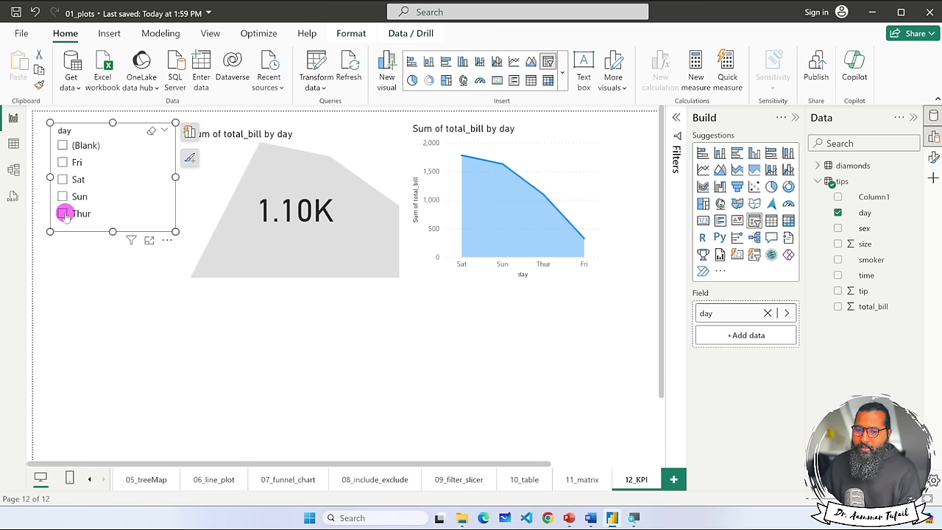
Cycle the day slicer through the weekdays again to compare their KPI values, ending on Fri.
{"action": "left_click", "coordinate": [62, 213]}
{"action": "left_click", "coordinate": [62, 197]}
{"action": "left_click", "coordinate": [63, 179]}
{"action": "left_click", "coordinate": [63, 162]}
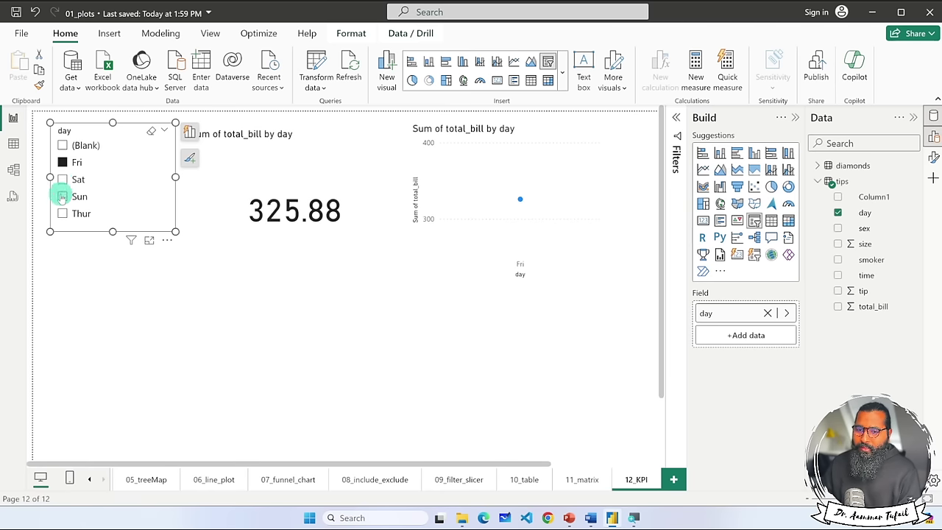
{"action": "left_click", "coordinate": [62, 197]}
{"action": "left_click", "coordinate": [62, 181]}
{"action": "left_click", "coordinate": [62, 213]}
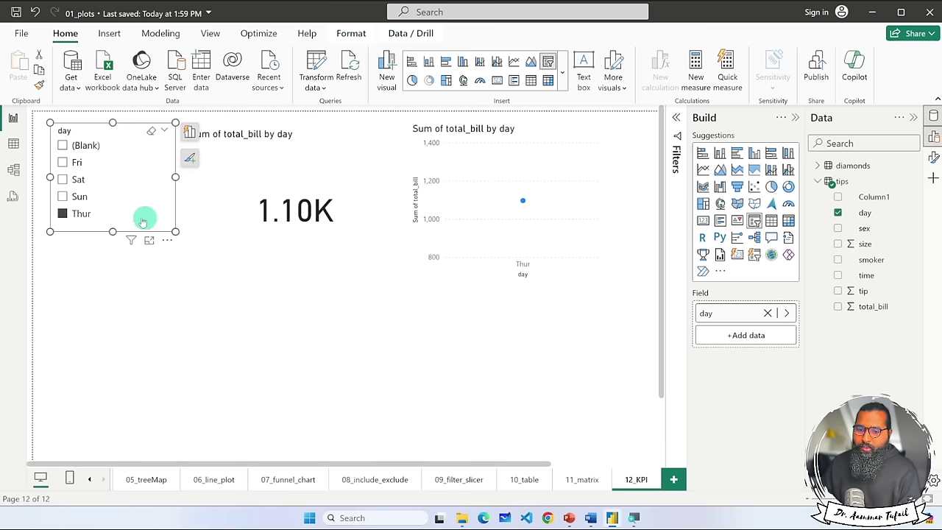
{"action": "left_click", "coordinate": [62, 196]}
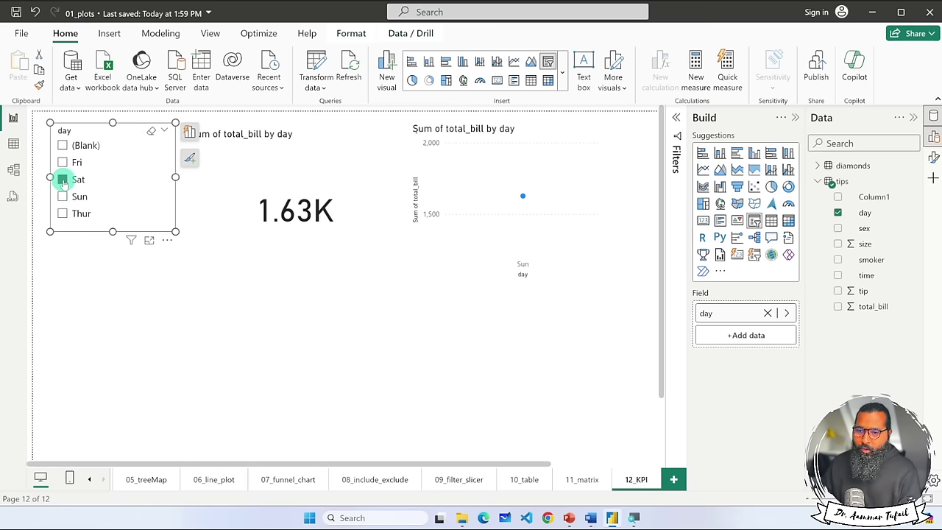
{"action": "left_click", "coordinate": [62, 163]}
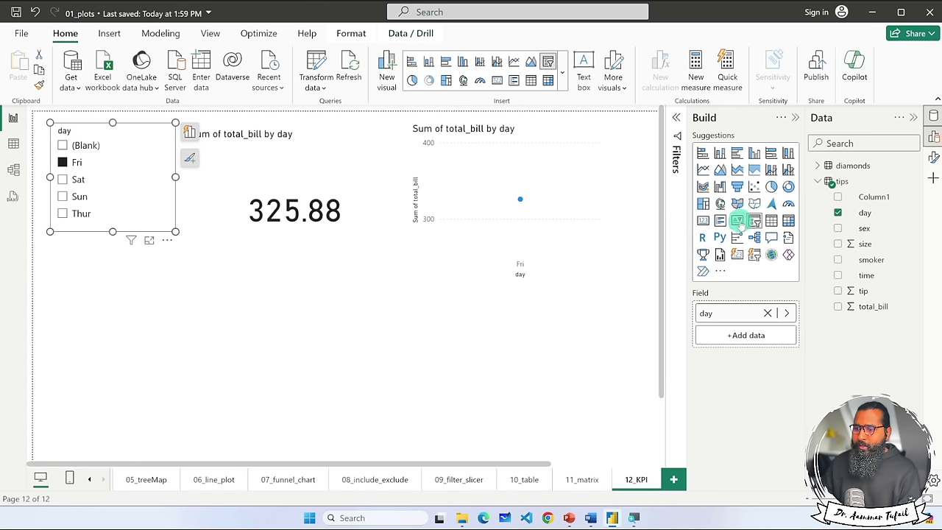
{"action": "left_click", "coordinate": [737, 220]}
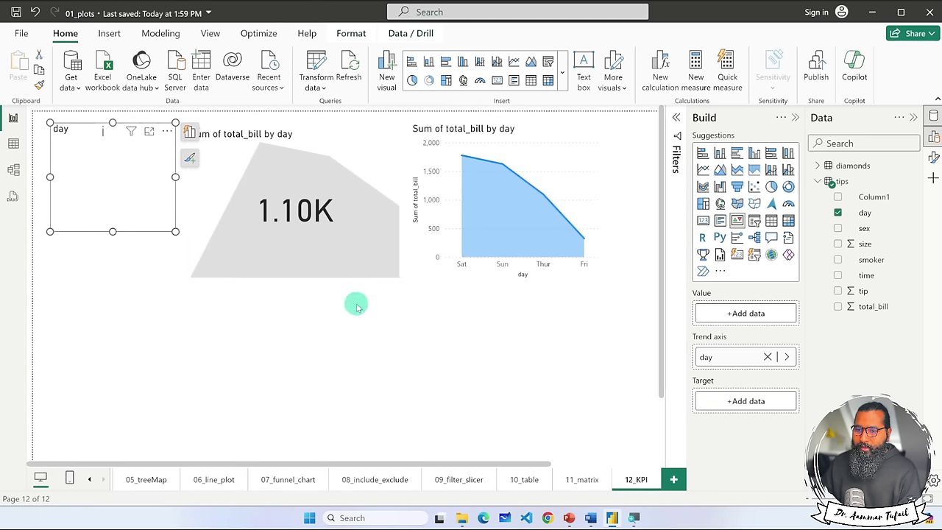
{"action": "left_click", "coordinate": [327, 322]}
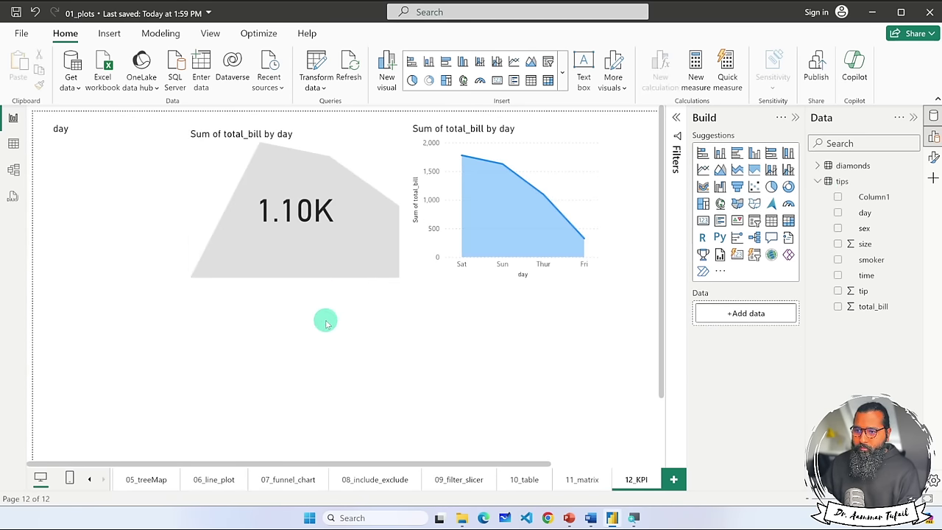
{"action": "key", "text": "ctrl+z"}
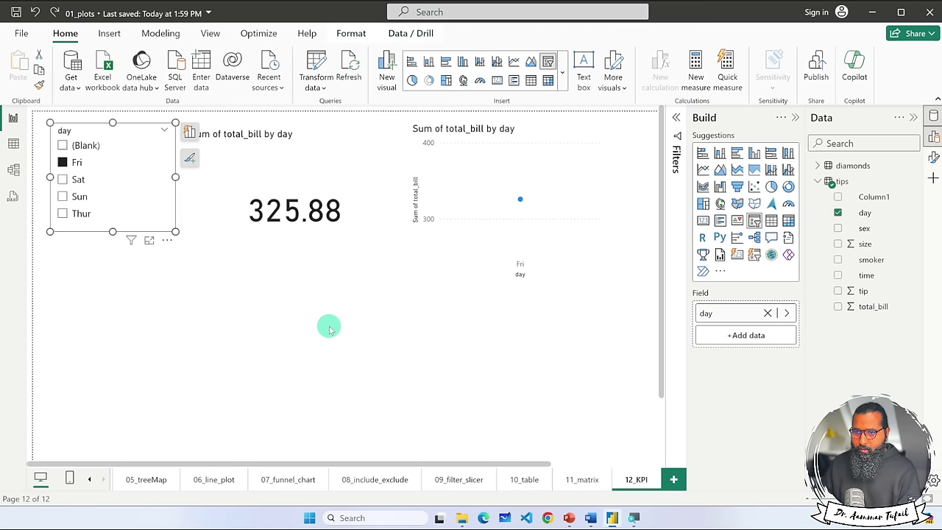
{"action": "left_click", "coordinate": [328, 324]}
Clear the Fri selection in the day slicer and view the whole width of the report page.
{"action": "left_click", "coordinate": [73, 164]}
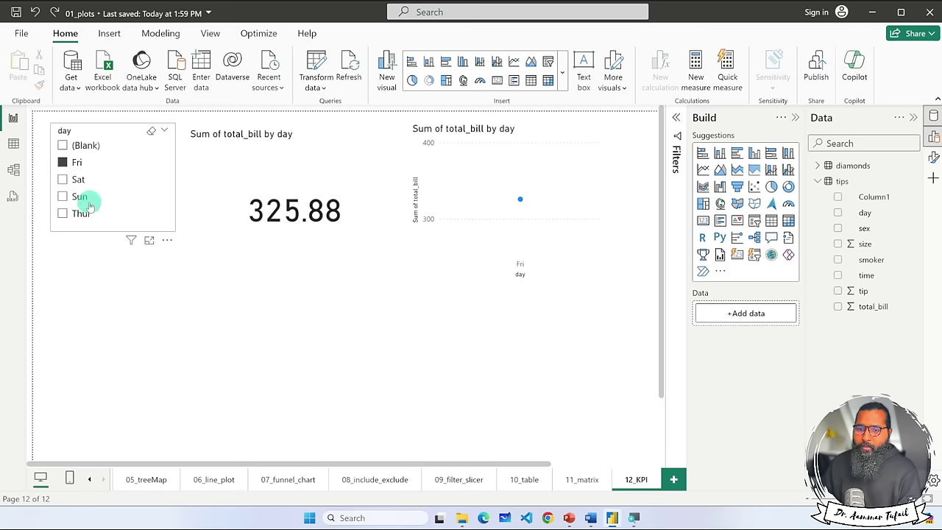
{"action": "left_click", "coordinate": [315, 358]}
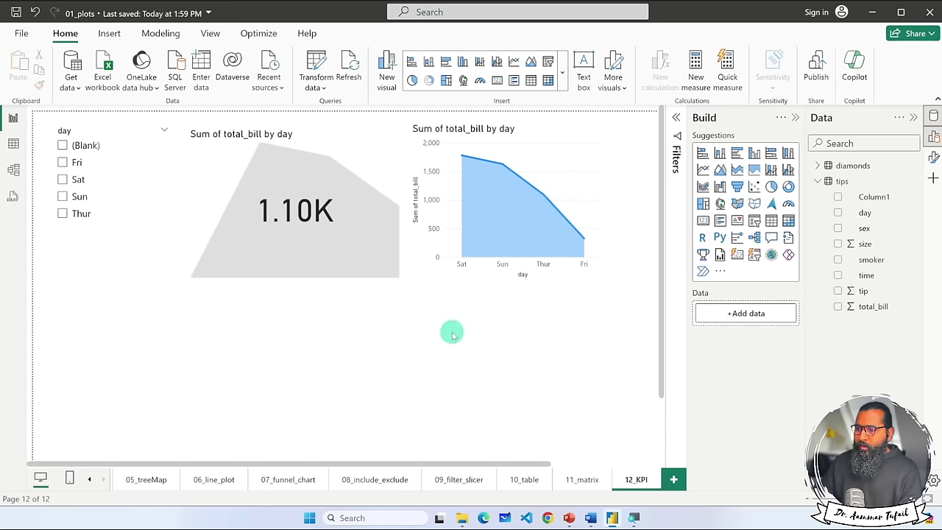
{"action": "scroll", "coordinate": [539, 285], "scroll_direction": "right", "scroll_amount": 3}
{"action": "scroll", "coordinate": [539, 285], "scroll_direction": "left", "scroll_amount": 3}
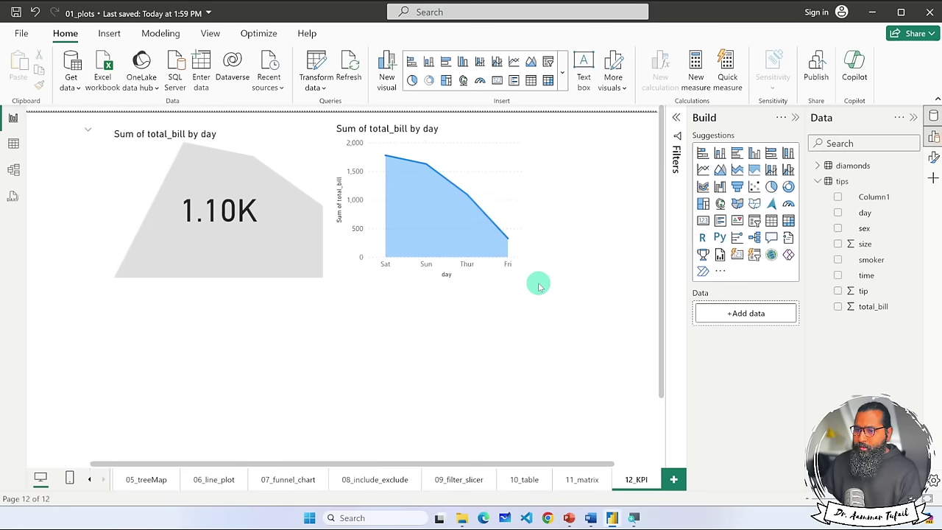
Enlarge the day slicer to about 233 wide by 241 high and clear its Thur selection.
{"action": "left_click", "coordinate": [147, 214]}
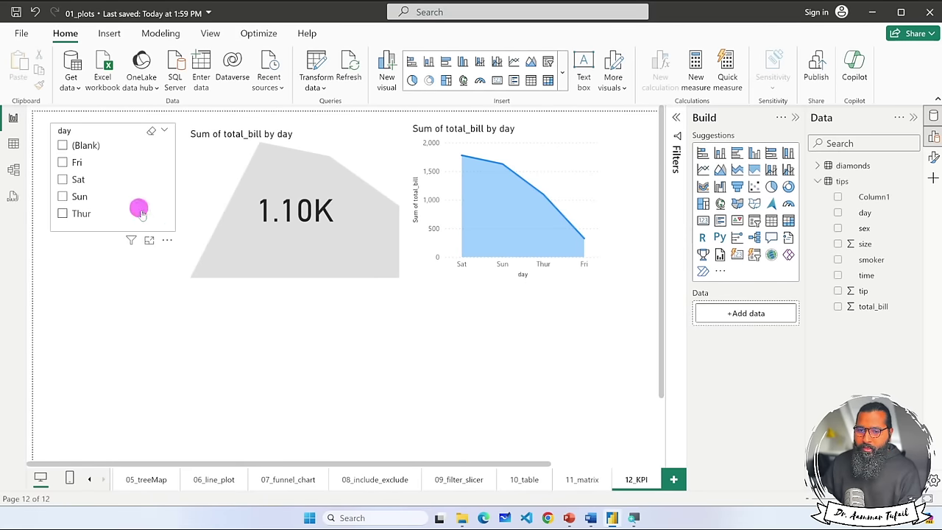
{"action": "left_click_drag", "start_coordinate": [179, 234], "coordinate": [188, 264]}
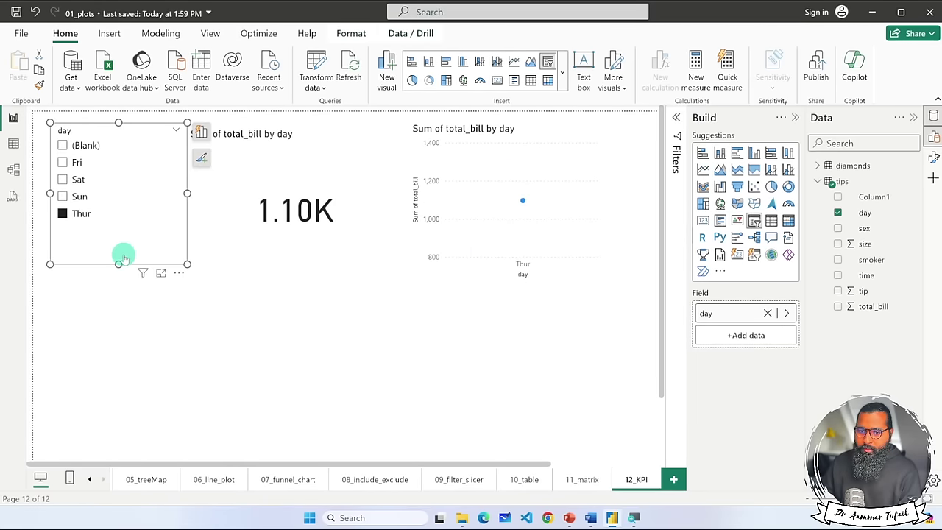
{"action": "left_click", "coordinate": [63, 213]}
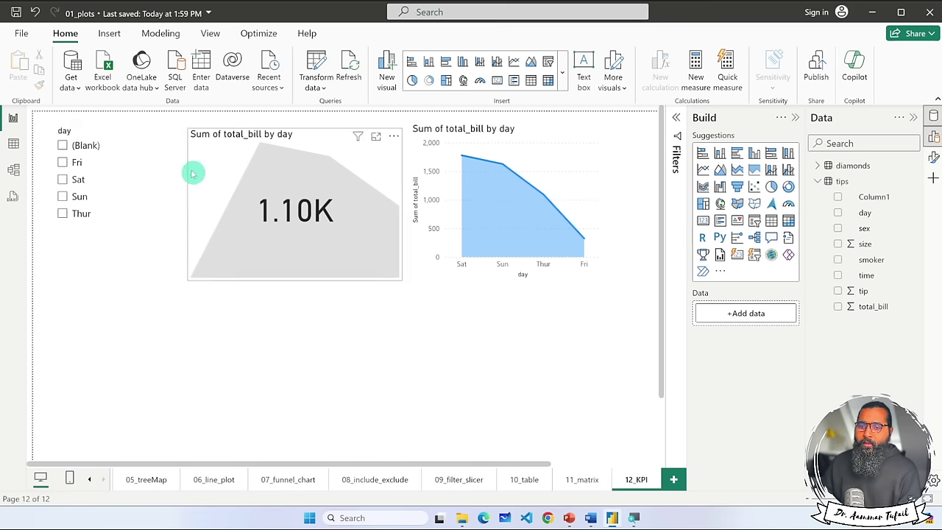
Filter the visuals by Fri, open the visual suggestions for the slicer and clear the Fri selection.
{"action": "left_click", "coordinate": [63, 162]}
{"action": "left_click", "coordinate": [199, 131]}
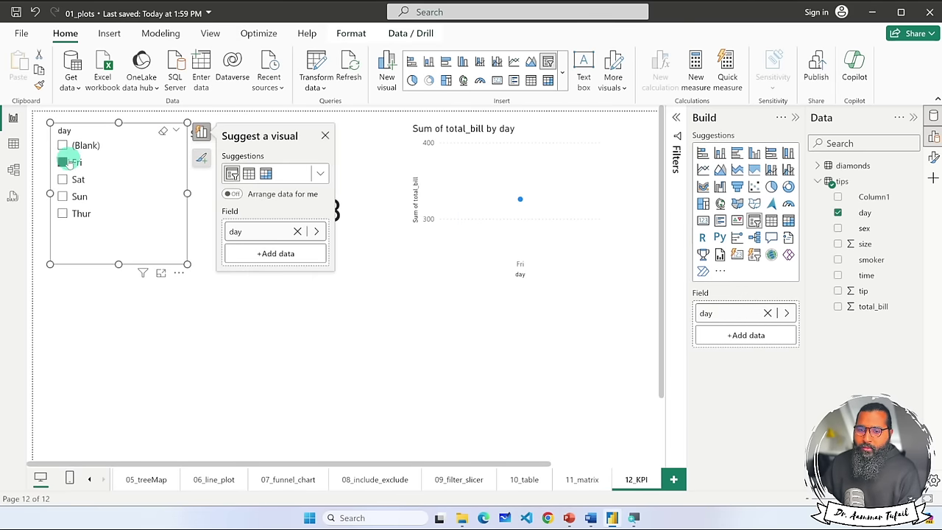
{"action": "left_click", "coordinate": [62, 162]}
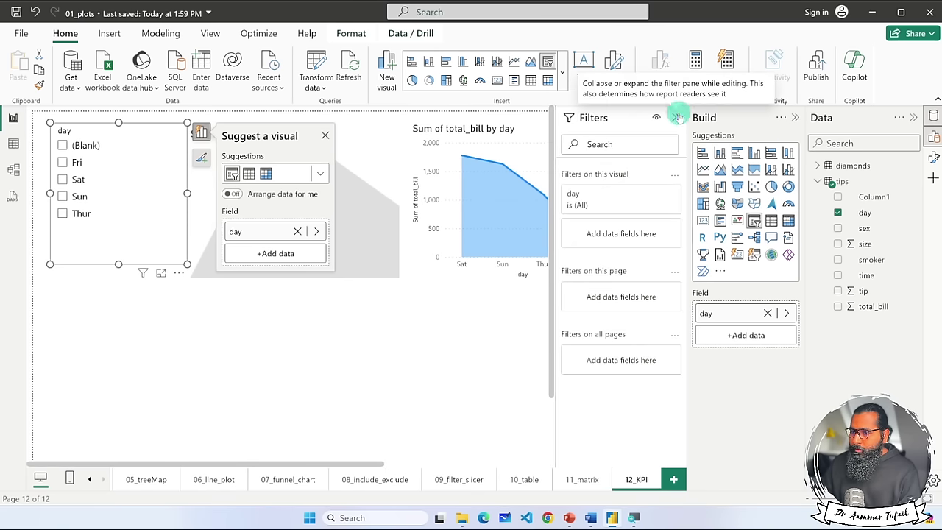
Open the day slicer's format options and examine its size and position settings.
{"action": "left_click", "coordinate": [933, 156]}
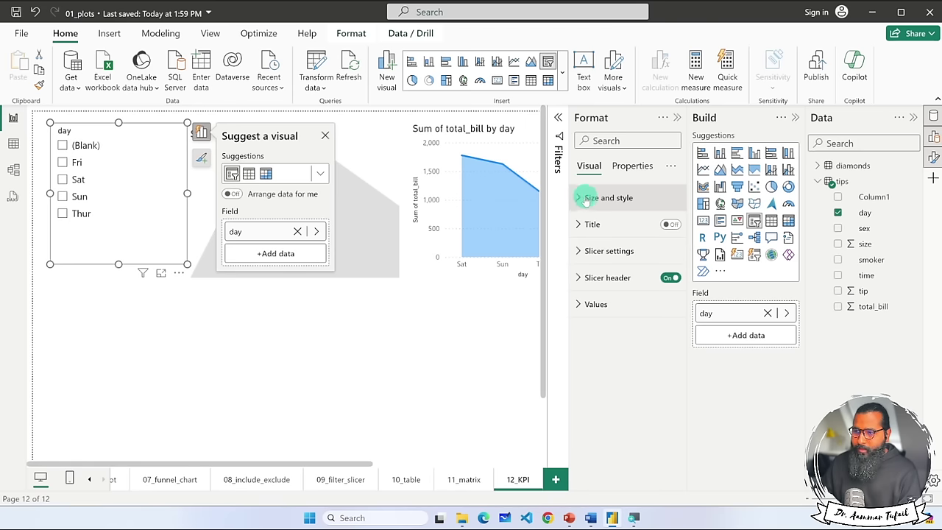
{"action": "left_click", "coordinate": [581, 198]}
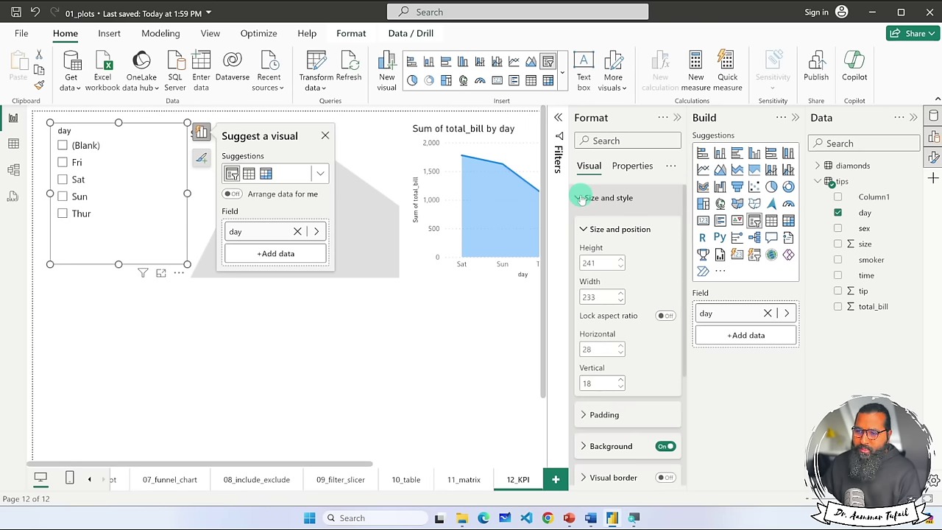
{"action": "left_click", "coordinate": [581, 198]}
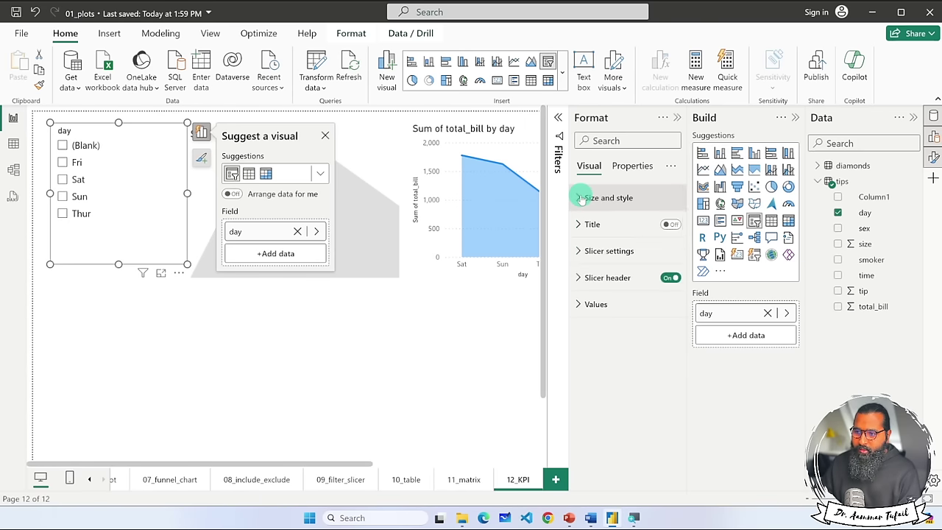
{"action": "left_click", "coordinate": [668, 225]}
{"action": "left_click", "coordinate": [668, 225]}
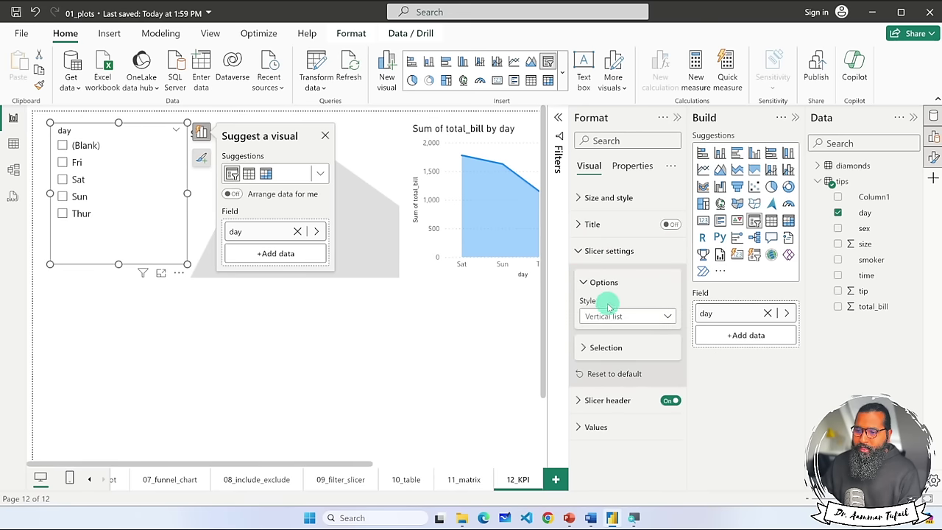
Set the day slicer's style to Tile and test it by selecting and clearing Sun.
{"action": "left_click", "coordinate": [667, 316]}
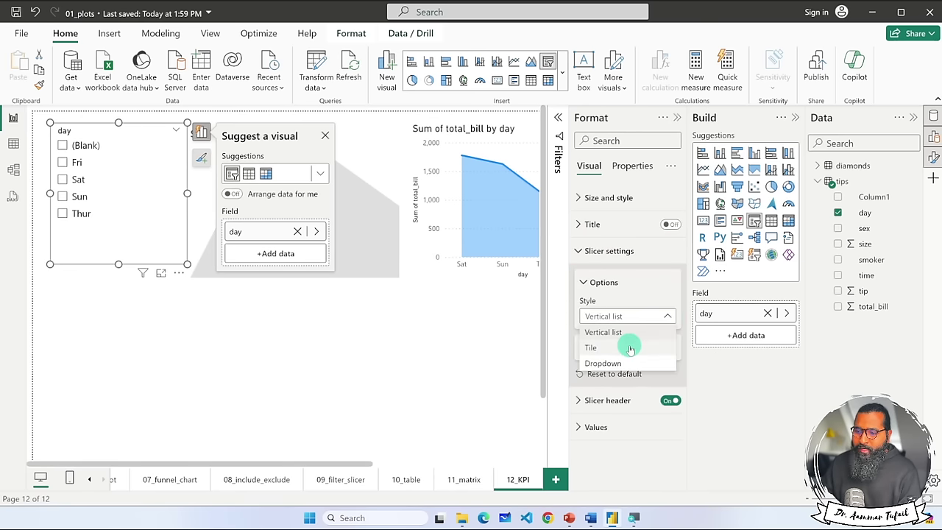
{"action": "left_click", "coordinate": [631, 348]}
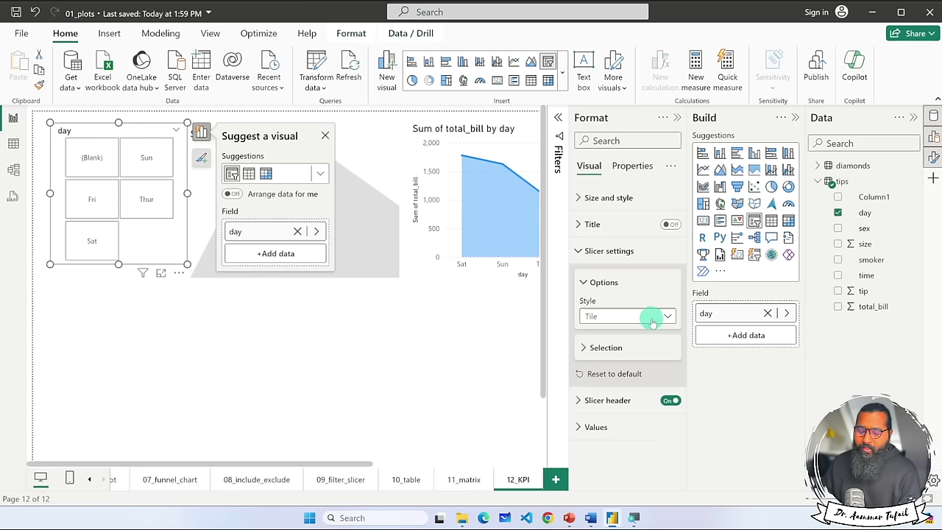
{"action": "left_click", "coordinate": [147, 162]}
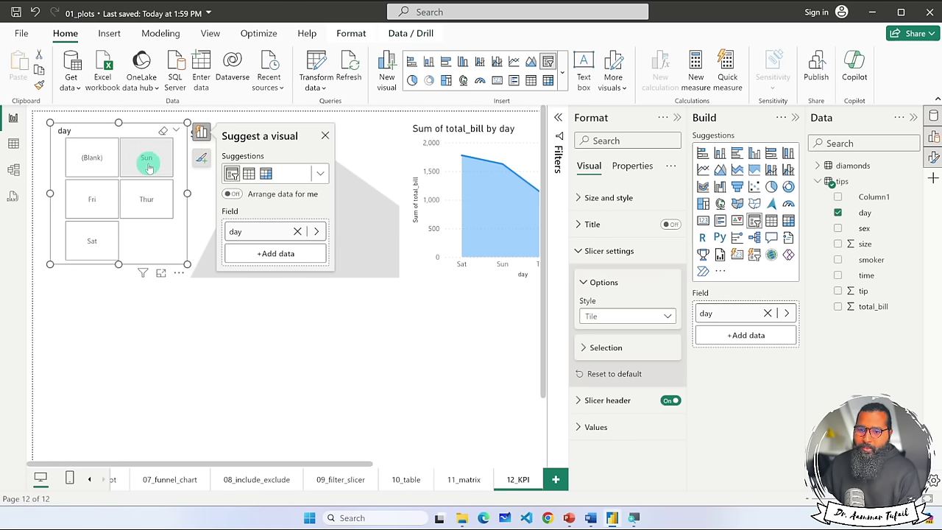
{"action": "left_click", "coordinate": [148, 165]}
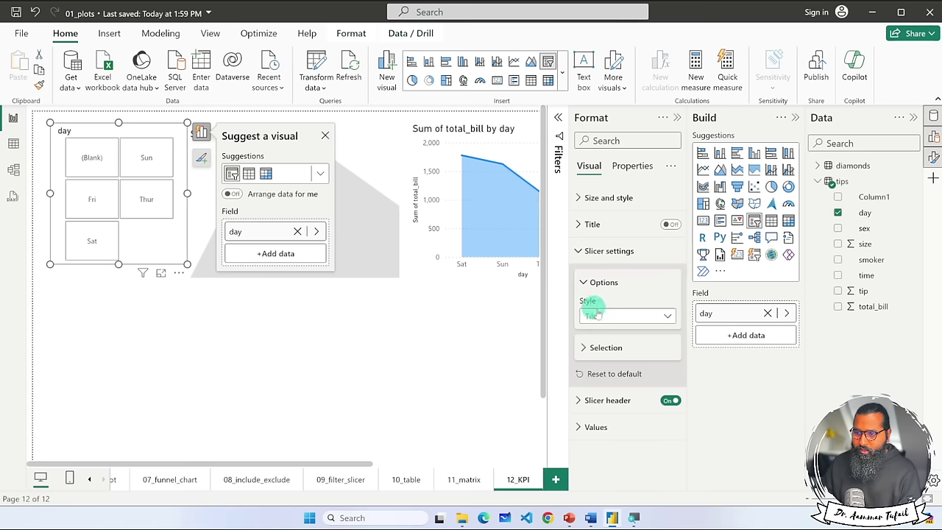
Set the day slicer's style to Dropdown and test it by selecting and clearing Fri.
{"action": "left_click", "coordinate": [598, 316]}
{"action": "left_click", "coordinate": [603, 363]}
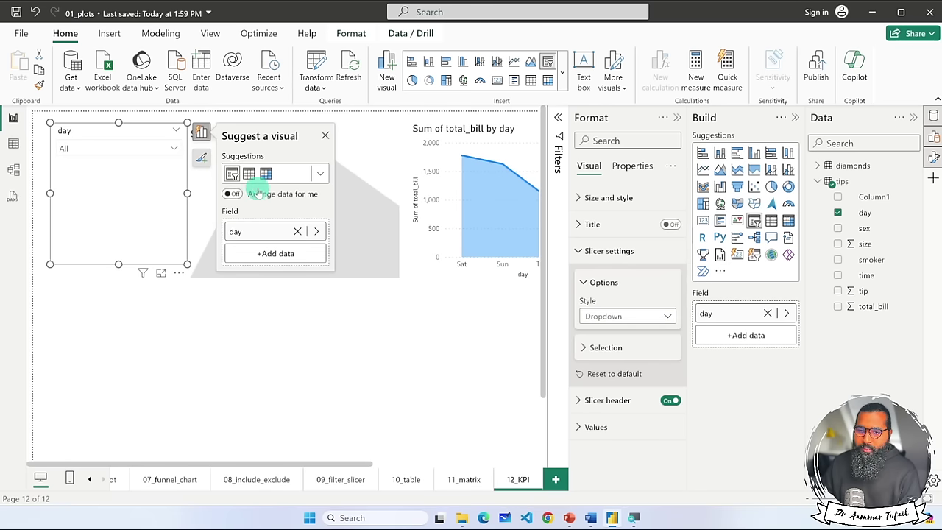
{"action": "left_click", "coordinate": [169, 150]}
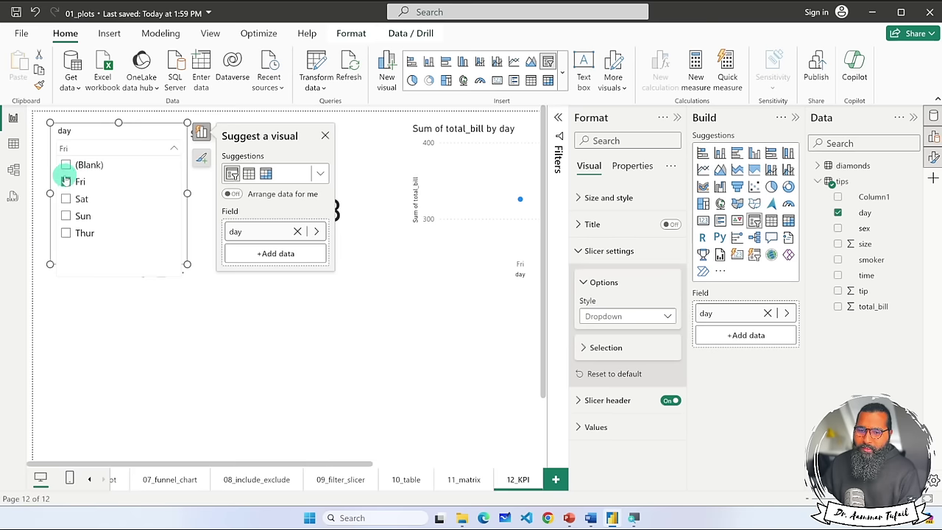
{"action": "left_click", "coordinate": [81, 182]}
Set the day slicer's style back to Vertical list and expand its selection settings.
{"action": "left_click", "coordinate": [638, 316]}
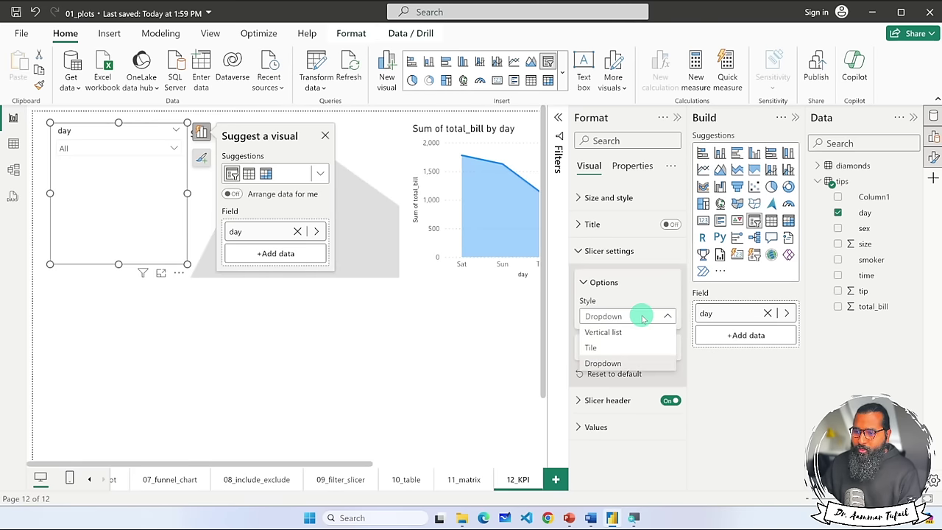
{"action": "left_click", "coordinate": [642, 318]}
{"action": "left_click", "coordinate": [605, 312]}
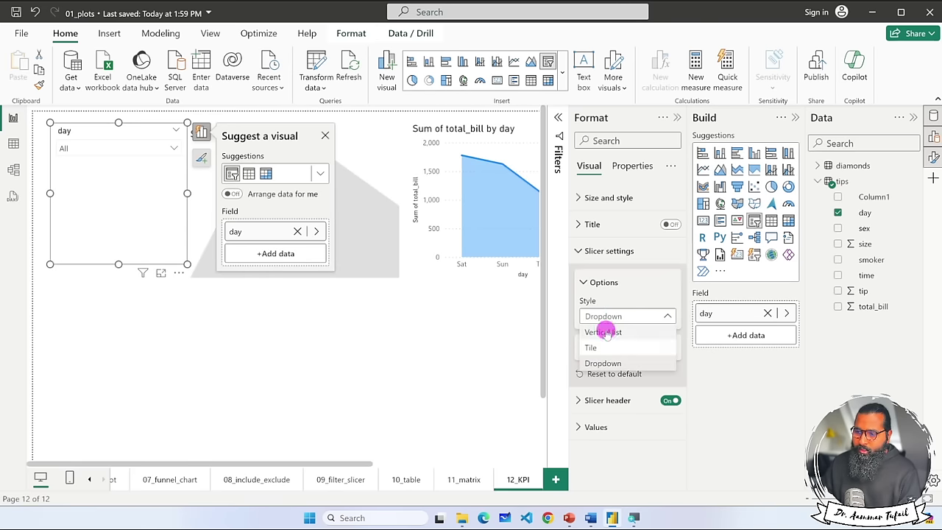
{"action": "left_click", "coordinate": [606, 331]}
{"action": "left_click", "coordinate": [587, 283]}
{"action": "left_click", "coordinate": [584, 314]}
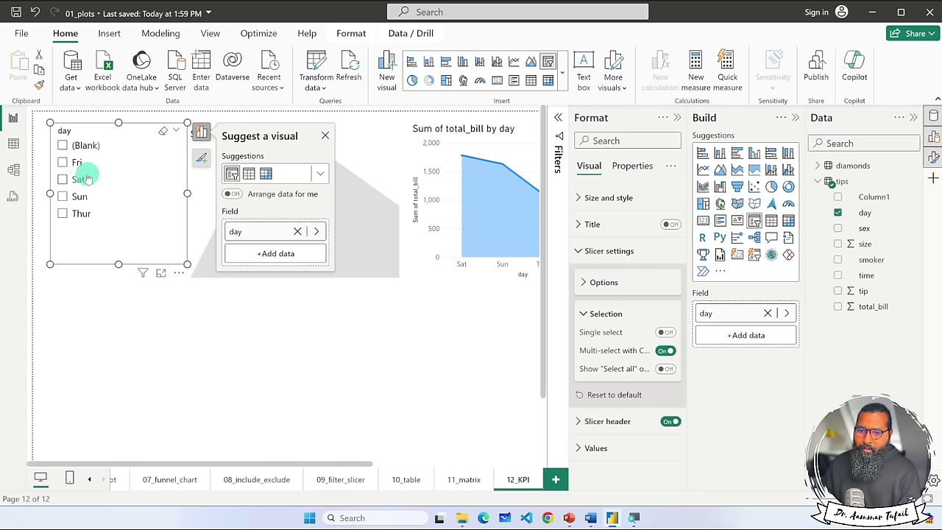
Test multiple selection in the day slicer with Fri, Sat, Sun and Thur, and clear all four days.
{"action": "left_click", "coordinate": [63, 162]}
{"action": "left_click", "coordinate": [62, 180]}
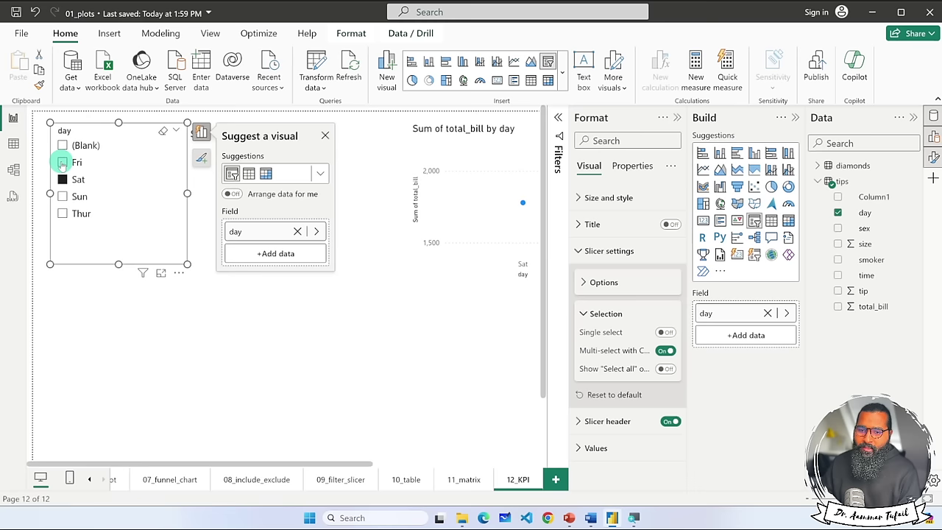
{"action": "left_click", "coordinate": [62, 197]}
{"action": "left_click", "coordinate": [63, 214]}
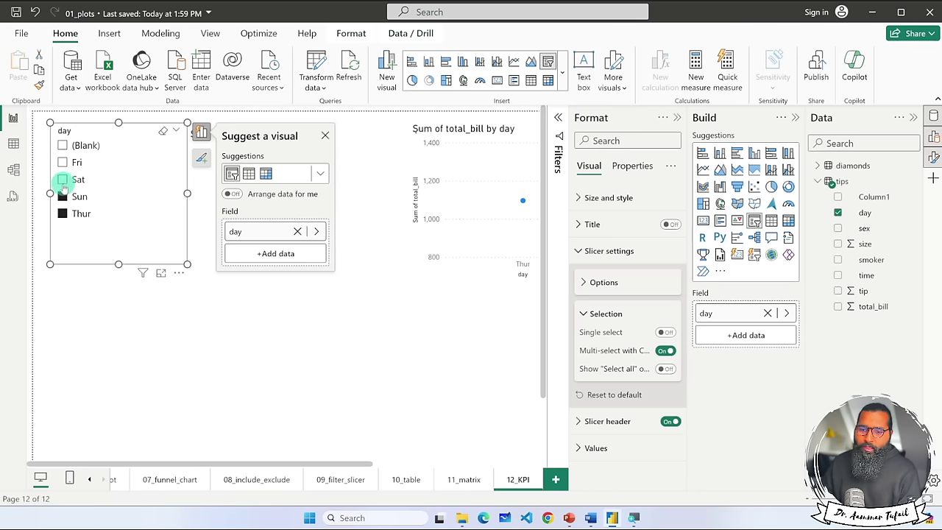
{"action": "left_click", "coordinate": [63, 180]}
{"action": "left_click", "coordinate": [62, 162]}
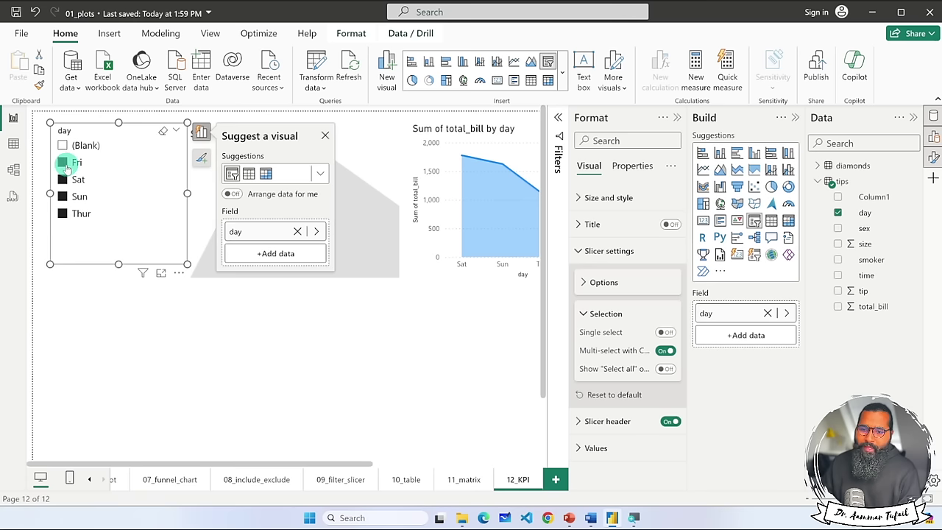
{"action": "left_click", "coordinate": [63, 179]}
{"action": "left_click", "coordinate": [62, 196]}
{"action": "left_click", "coordinate": [62, 214]}
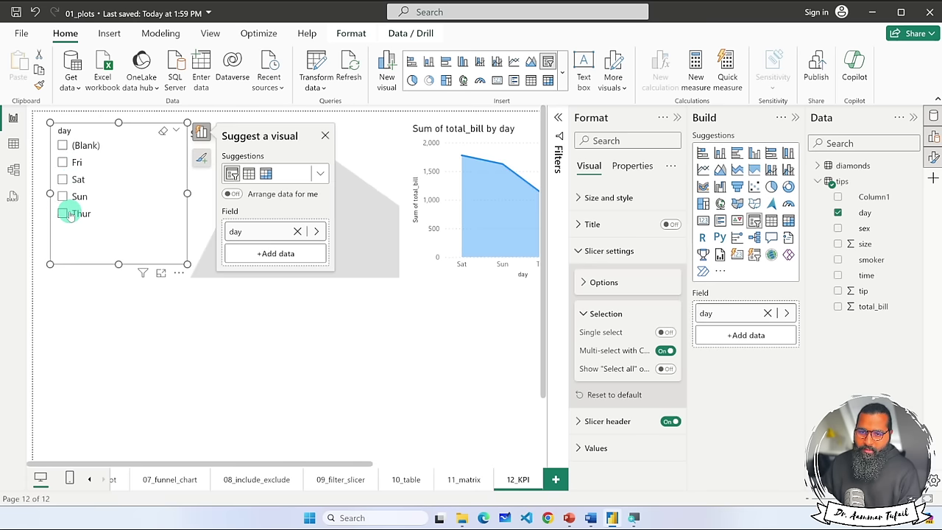
Turn on single select for the day slicer and filter by Fri, Sun, Thur and Sat in turn.
{"action": "left_click", "coordinate": [666, 333]}
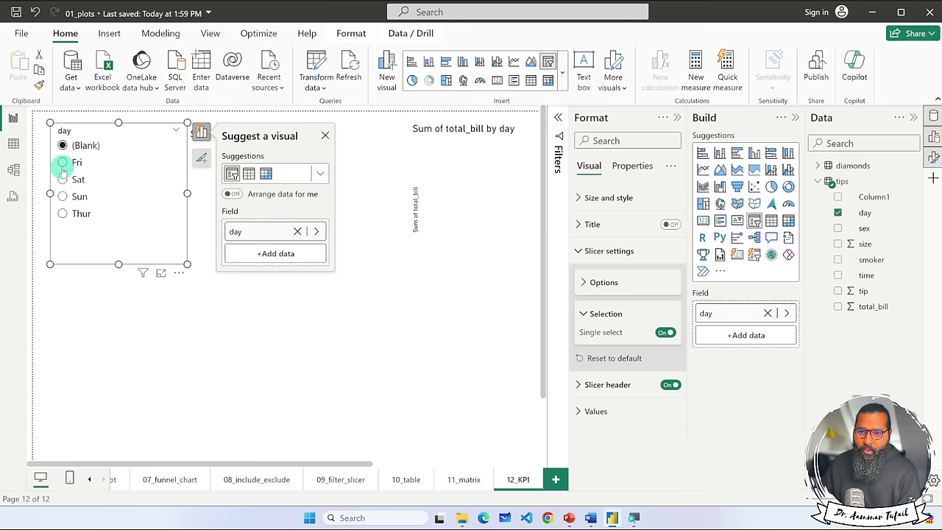
{"action": "scroll", "coordinate": [62, 168], "scroll_direction": "up", "scroll_amount": 2}
{"action": "left_click", "coordinate": [79, 190]}
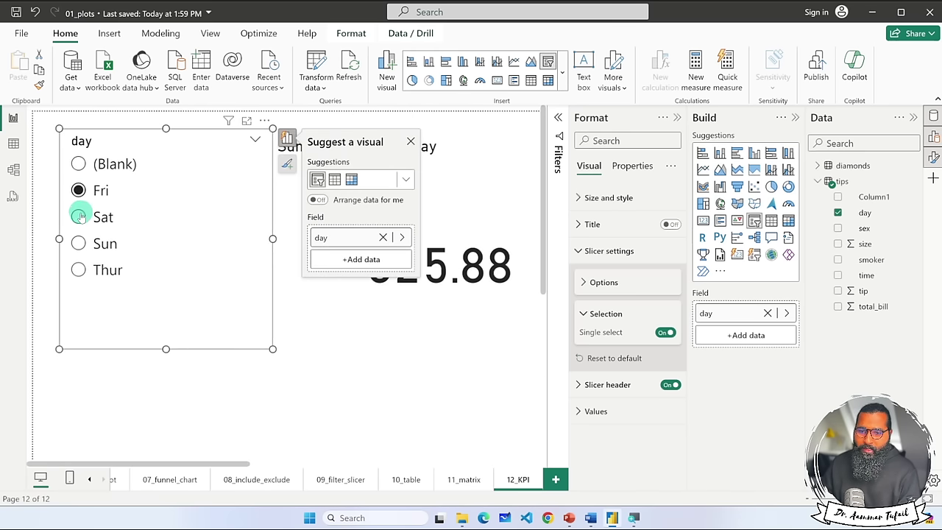
{"action": "left_click", "coordinate": [79, 244]}
{"action": "left_click", "coordinate": [79, 270]}
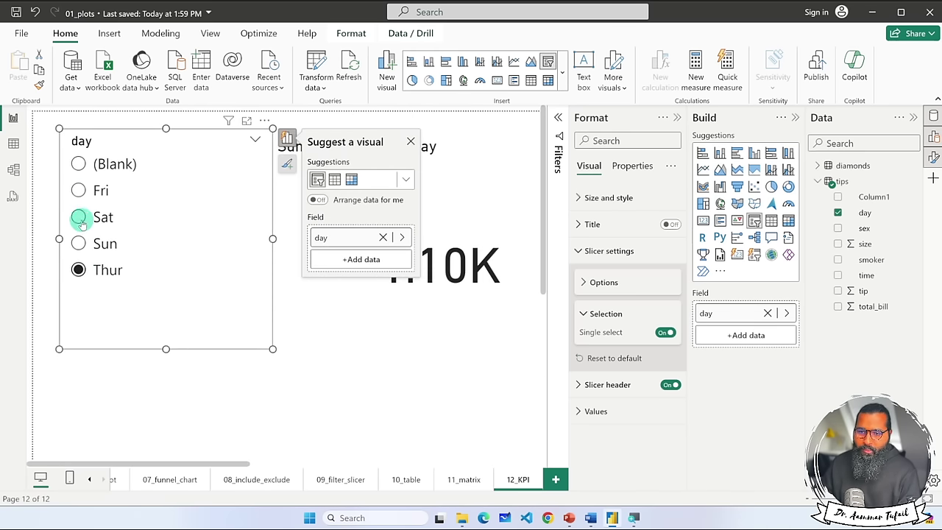
{"action": "left_click", "coordinate": [78, 218]}
{"action": "scroll", "coordinate": [168, 219], "scroll_direction": "down", "scroll_amount": 3}
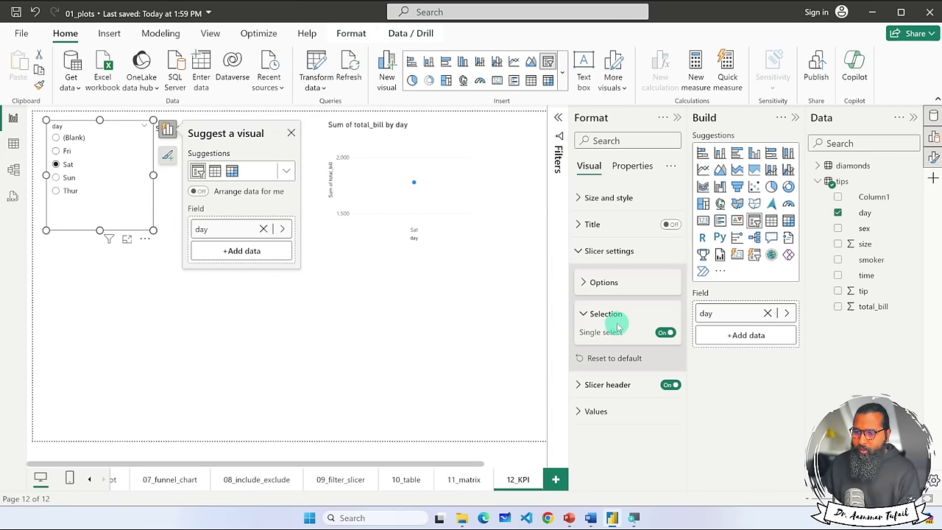
Turn off single select for the day slicer and show its "Select all" option.
{"action": "left_click", "coordinate": [666, 333]}
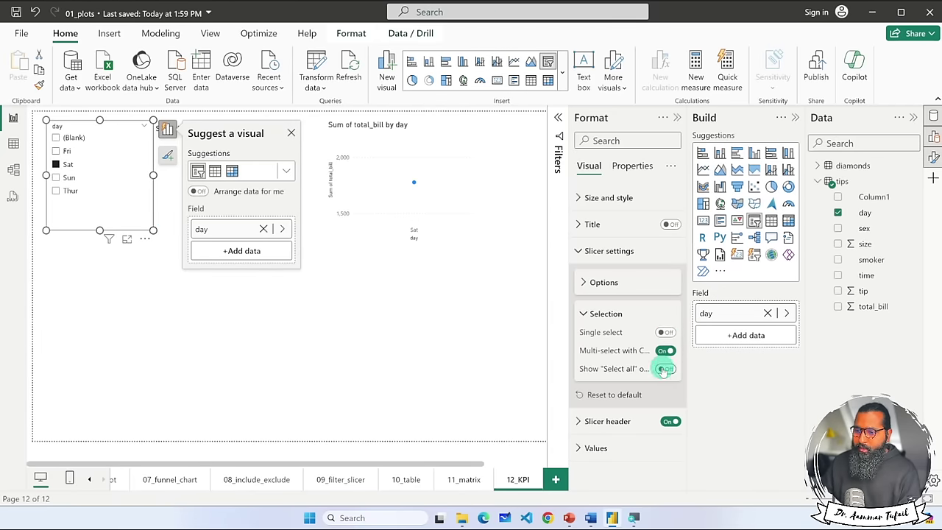
{"action": "left_click", "coordinate": [665, 369]}
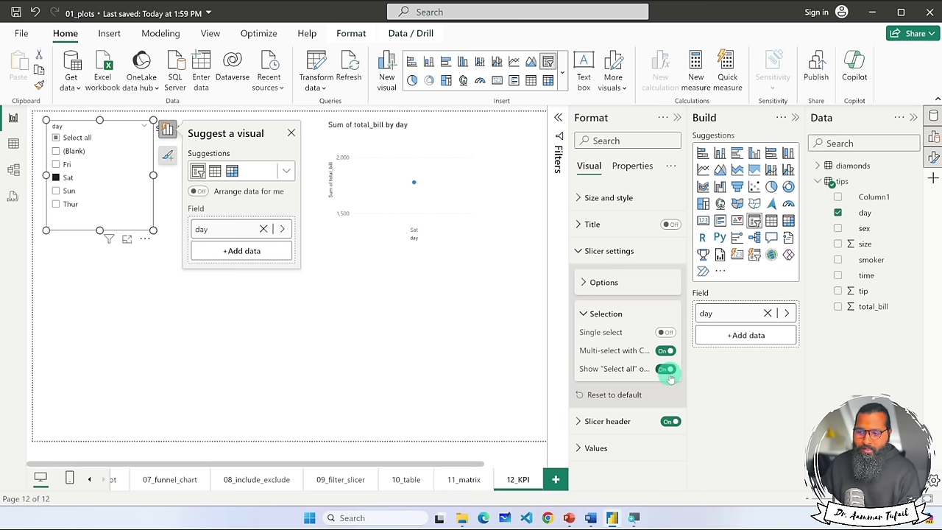
Set the slicer header's title text to Day in bold and look through the remaining header settings.
{"action": "left_click", "coordinate": [579, 423]}
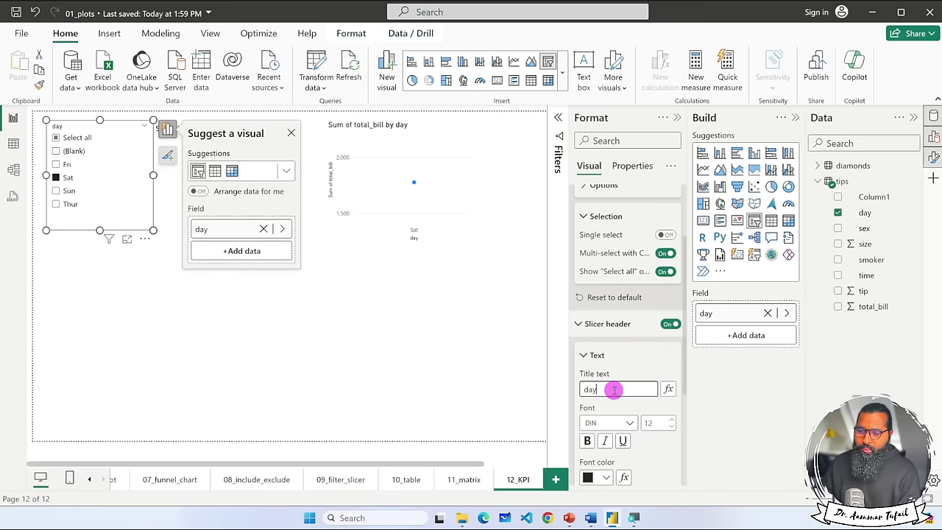
{"action": "left_click", "coordinate": [587, 441]}
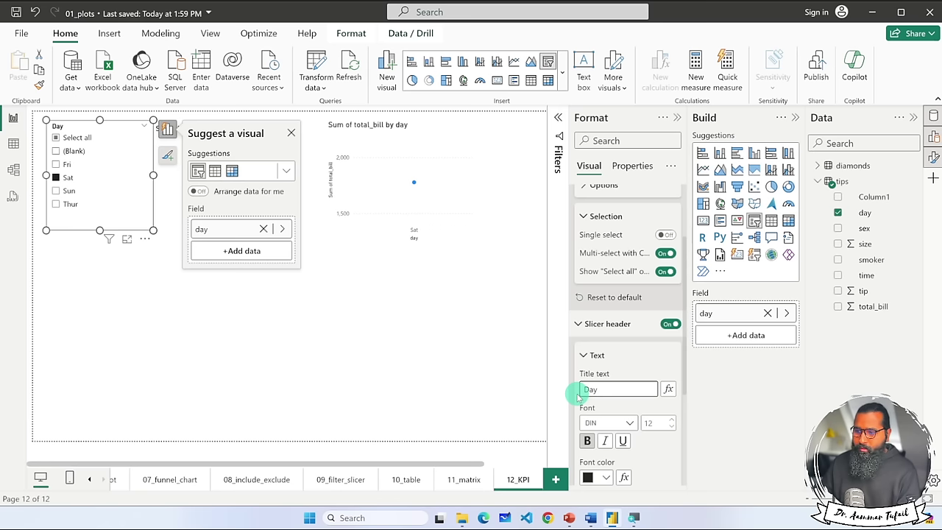
{"action": "left_click", "coordinate": [643, 340]}
{"action": "scroll", "coordinate": [635, 353], "scroll_direction": "down", "scroll_amount": 4}
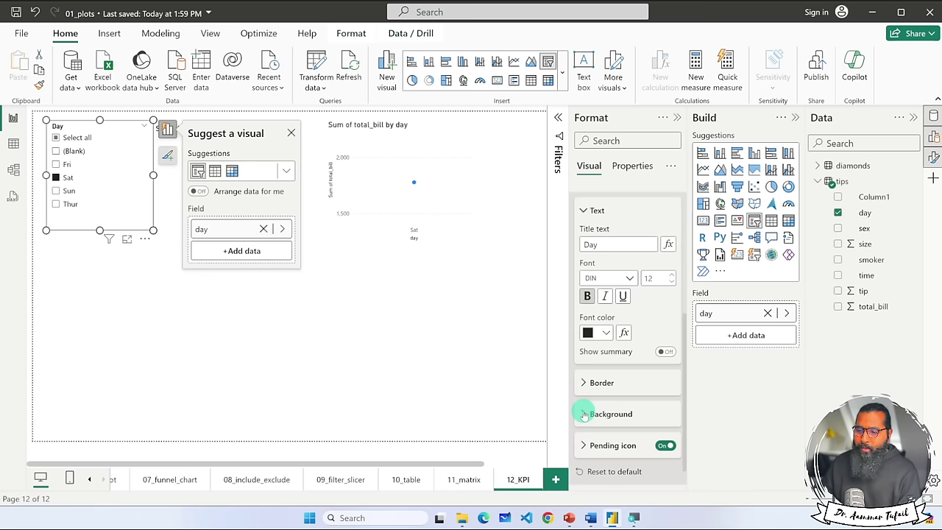
{"action": "scroll", "coordinate": [584, 416], "scroll_direction": "down", "scroll_amount": 1}
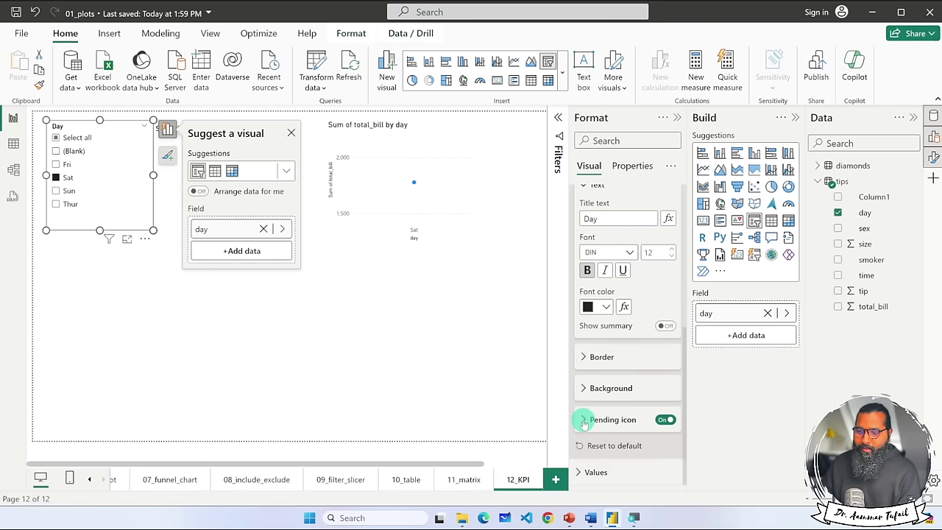
{"action": "left_click", "coordinate": [583, 420]}
{"action": "left_click", "coordinate": [583, 420]}
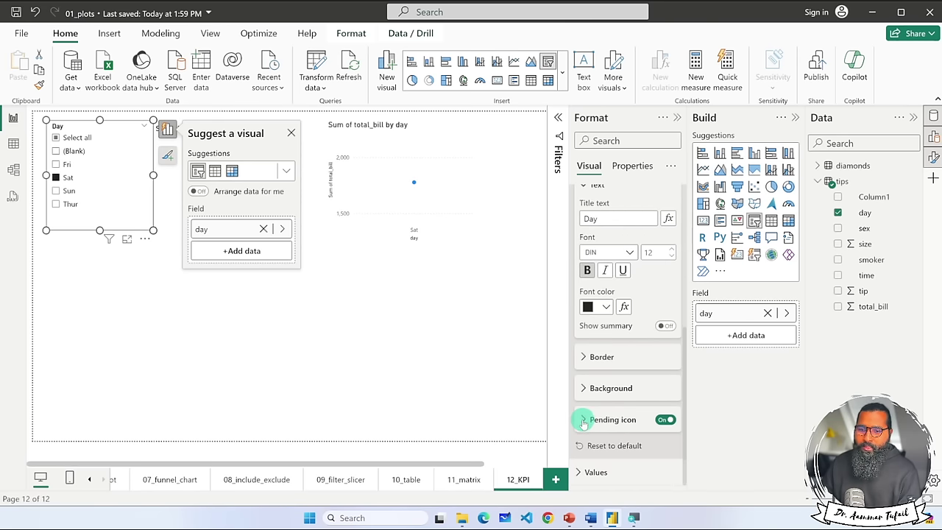
Shrink the day slicer to fit its list and move it right beside the KPI visual.
{"action": "left_click", "coordinate": [193, 358]}
{"action": "mouse_move", "coordinate": [96, 179]}
{"action": "left_mouse_down"}
{"action": "mouse_move", "coordinate": [128, 184]}
{"action": "mouse_move", "coordinate": [97, 174]}
{"action": "left_mouse_up"}
{"action": "left_click", "coordinate": [126, 243]}
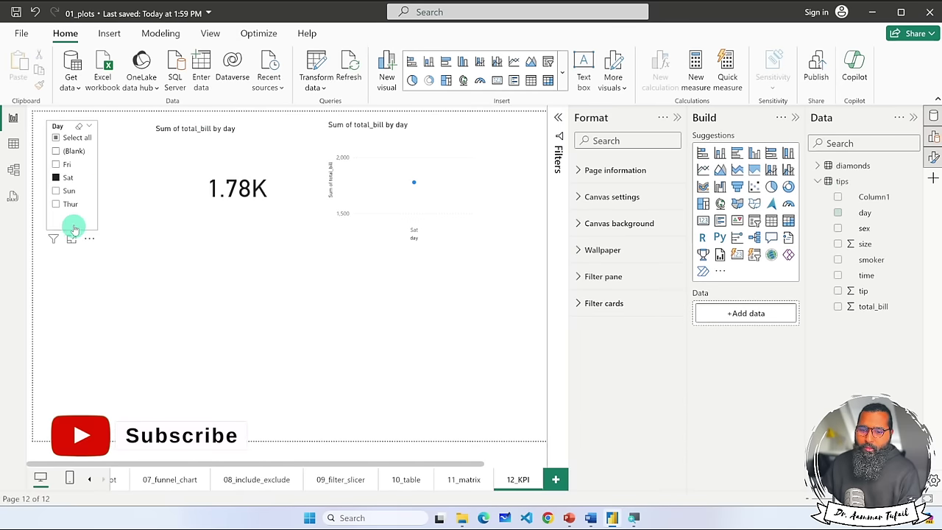
{"action": "left_click_drag", "start_coordinate": [68, 229], "coordinate": [128, 185]}
{"action": "left_click", "coordinate": [80, 194]}
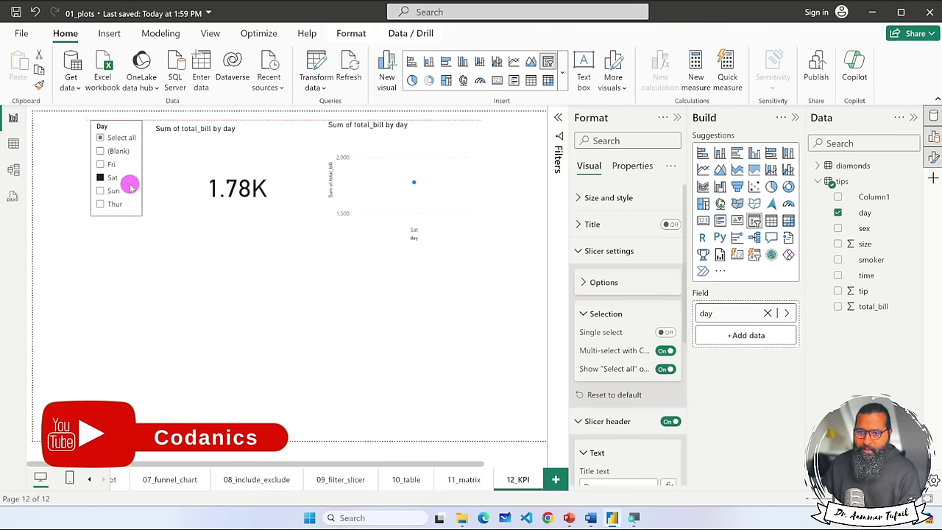
Select all days in the slicer, deselect it and view the visuals on the whole report page.
{"action": "scroll", "coordinate": [272, 249], "scroll_direction": "up", "scroll_amount": 1}
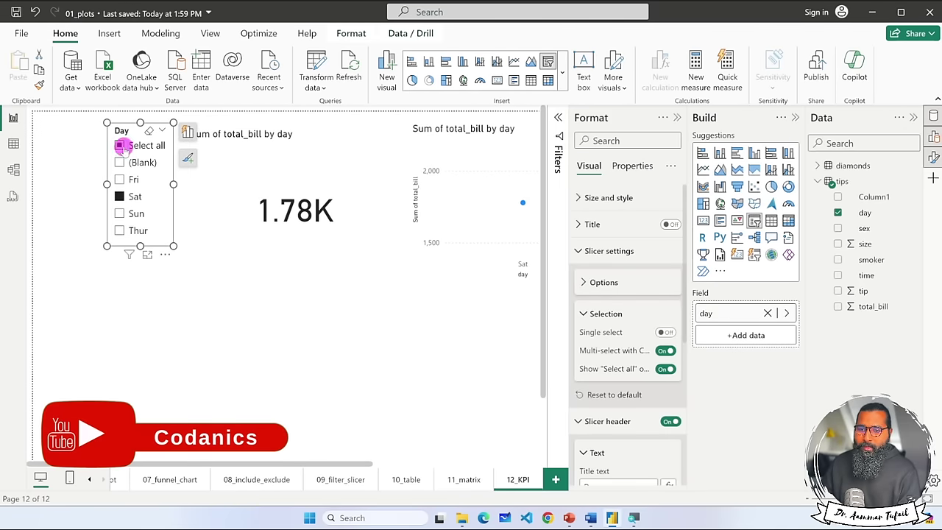
{"action": "left_click", "coordinate": [123, 146]}
{"action": "left_click", "coordinate": [250, 335]}
{"action": "scroll", "coordinate": [257, 335], "scroll_direction": "down", "scroll_amount": 1}
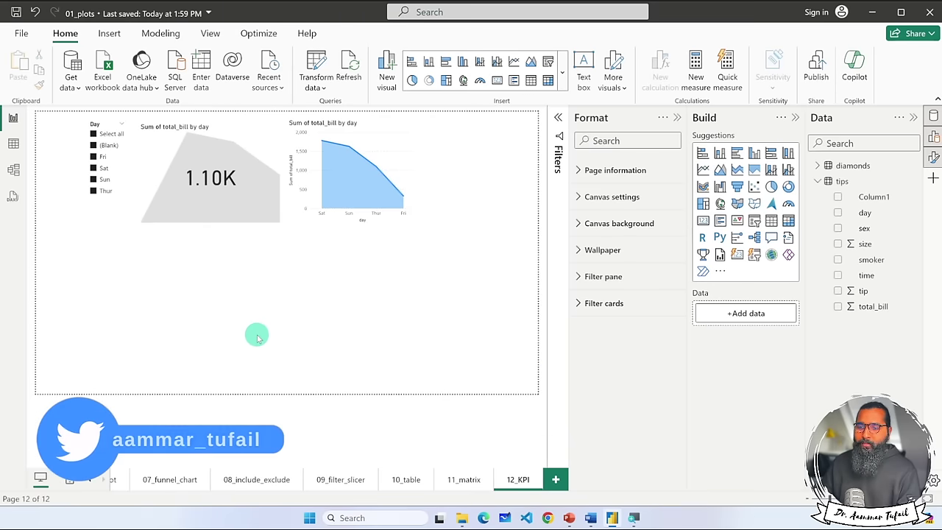
{"action": "scroll", "coordinate": [257, 337], "scroll_direction": "up", "scroll_amount": 1}
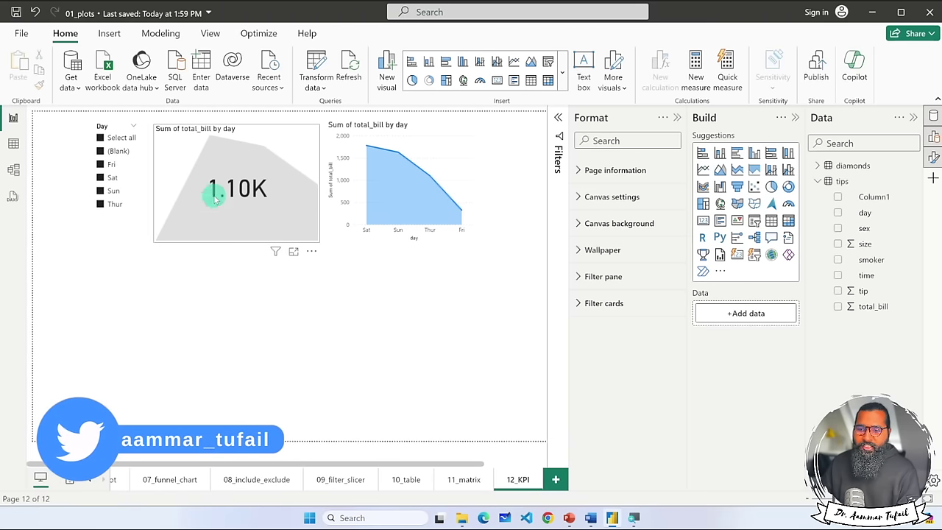
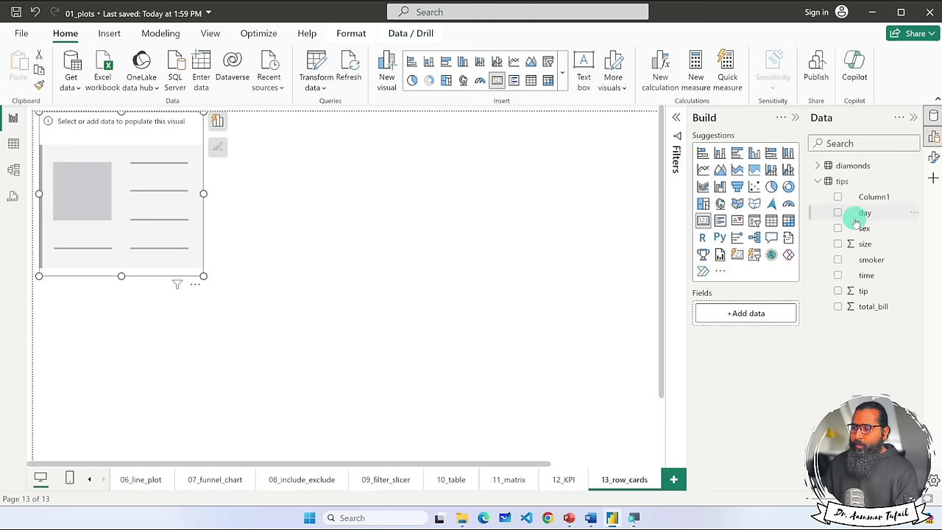
Add the day field from the tips table to the empty card visual on the 13_row_cards page.
{"action": "left_click_drag", "start_coordinate": [873, 212], "coordinate": [739, 315]}
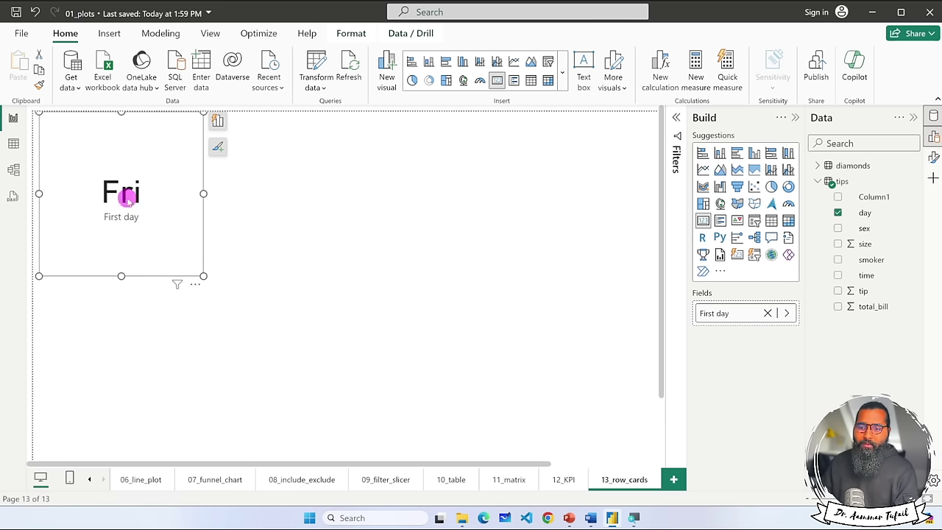
Remove day from the card and try the tips table's sex and size fields in its place, clearing each one.
{"action": "left_click", "coordinate": [770, 314]}
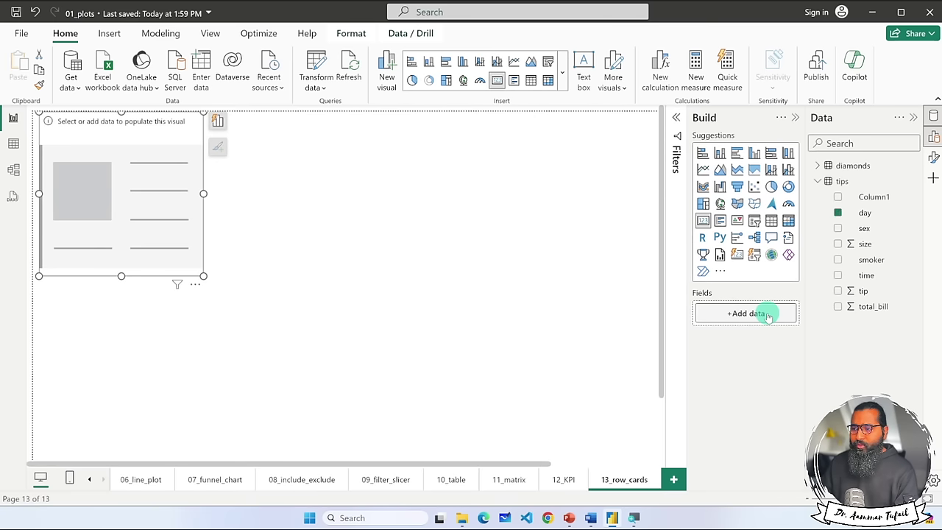
{"action": "left_click", "coordinate": [838, 229]}
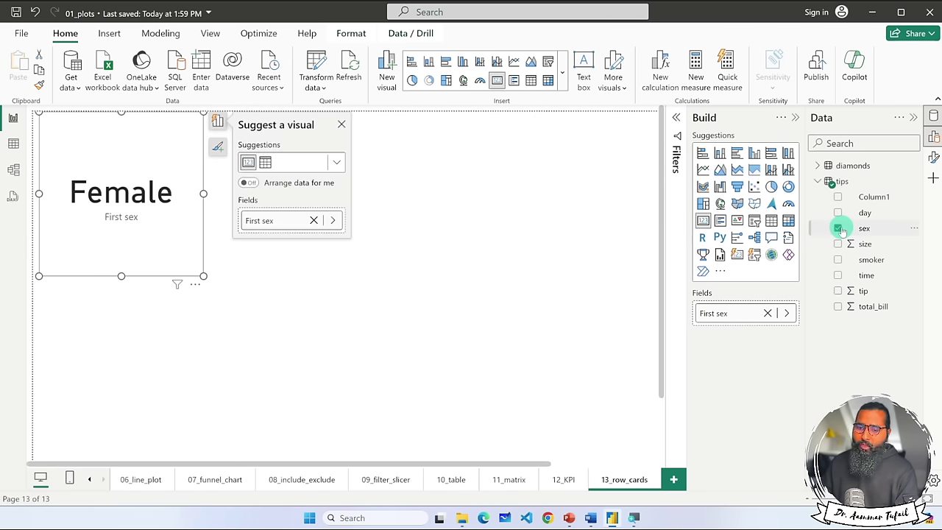
{"action": "left_click", "coordinate": [838, 228]}
{"action": "left_click", "coordinate": [838, 244]}
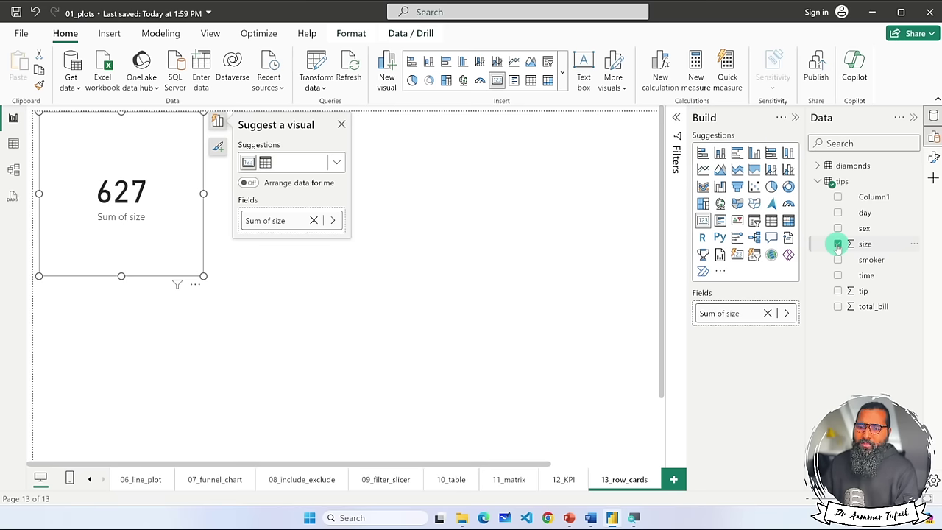
{"action": "left_click", "coordinate": [838, 244]}
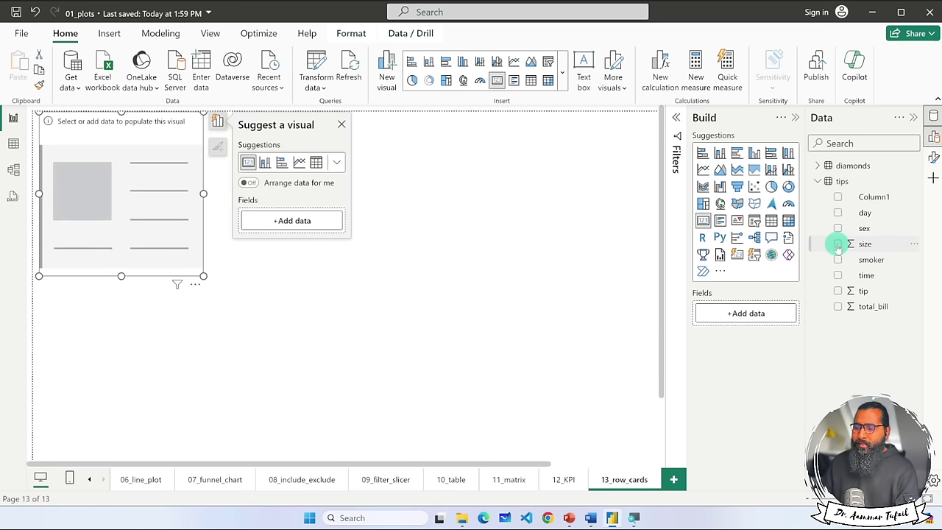
Try the tip and total_bill fields alternately as the card's value, clearing each one.
{"action": "left_click", "coordinate": [838, 291]}
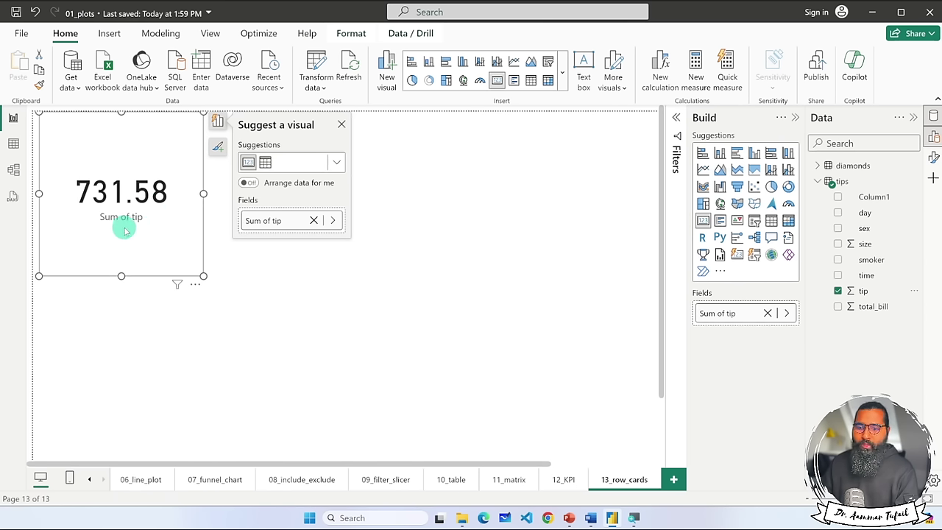
{"action": "left_click", "coordinate": [838, 291]}
{"action": "left_click", "coordinate": [839, 307]}
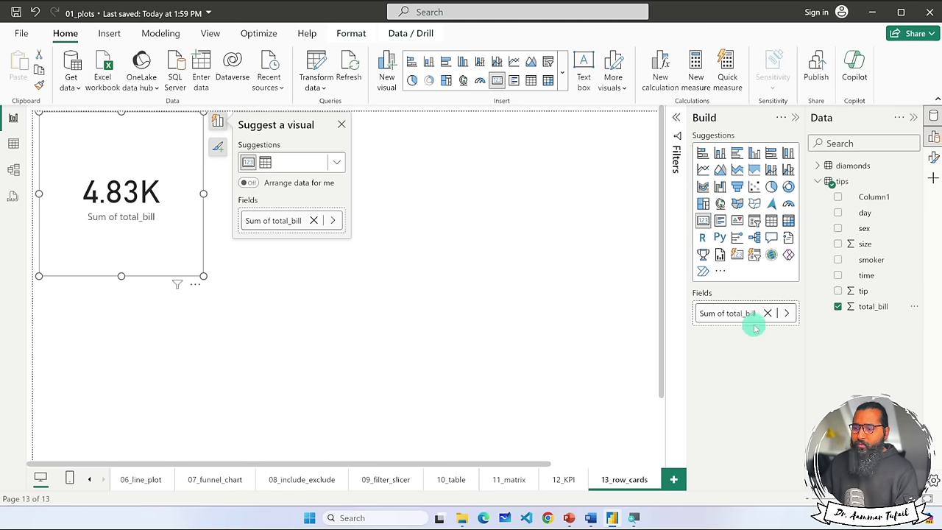
{"action": "left_click", "coordinate": [839, 307]}
{"action": "left_click", "coordinate": [840, 291]}
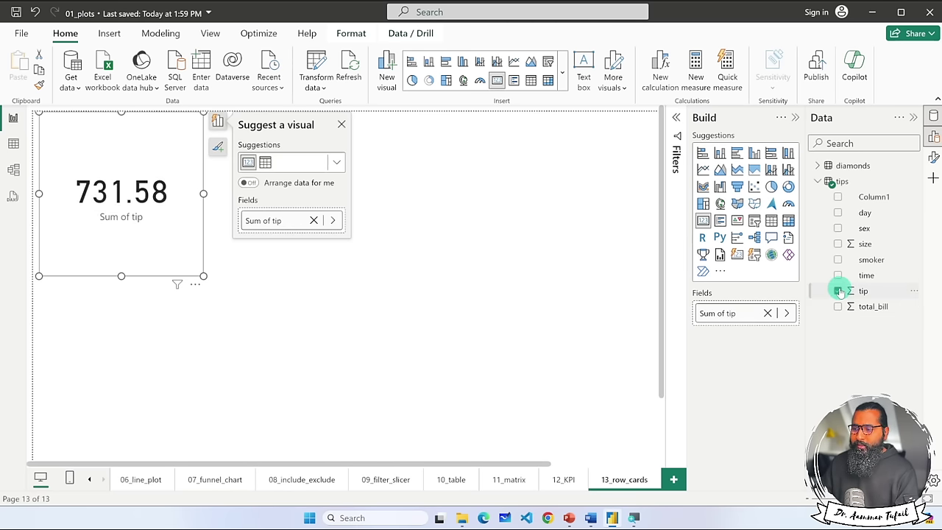
{"action": "left_click", "coordinate": [839, 291]}
{"action": "left_click", "coordinate": [838, 306]}
{"action": "left_click", "coordinate": [838, 306]}
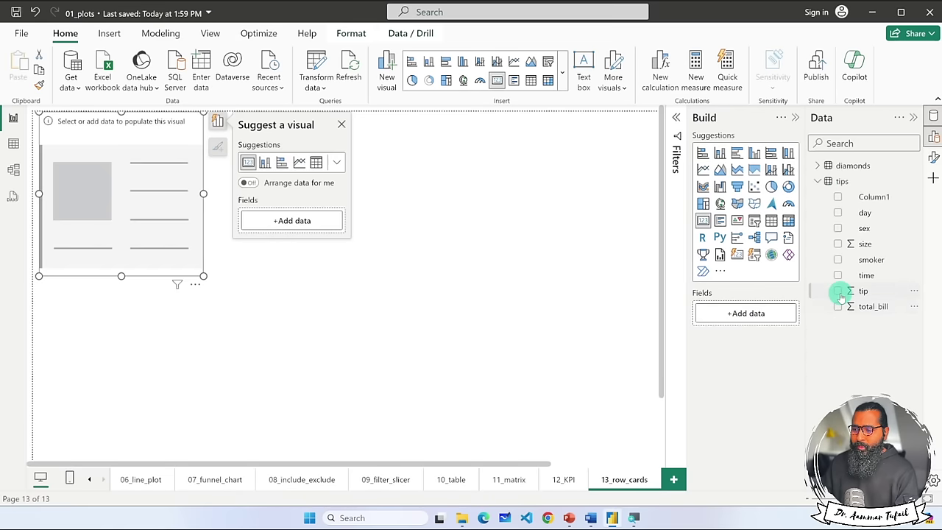
Show the tip field in the card and set its summarization to Average.
{"action": "left_click", "coordinate": [839, 291]}
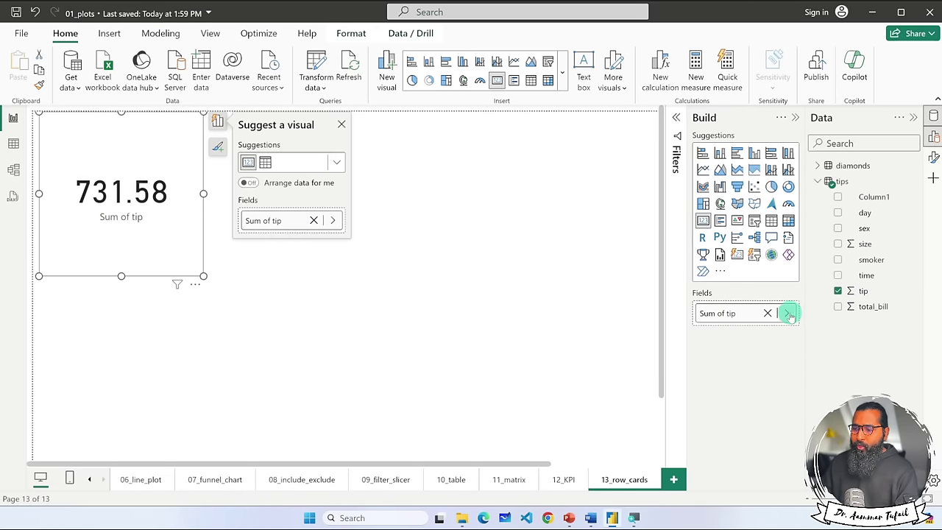
{"action": "left_click", "coordinate": [789, 314]}
{"action": "left_click", "coordinate": [824, 344]}
{"action": "left_click", "coordinate": [828, 182]}
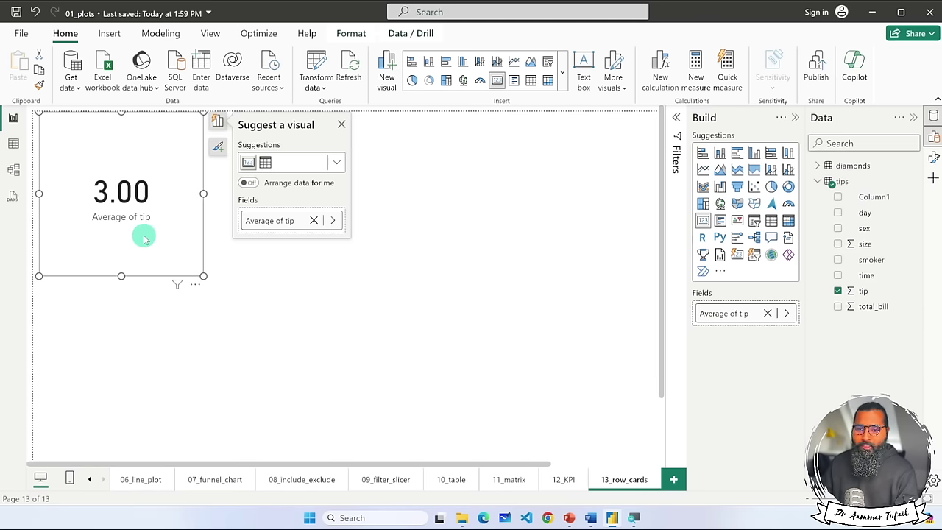
Change the card's tip summarization back to Sum.
{"action": "left_click", "coordinate": [786, 313]}
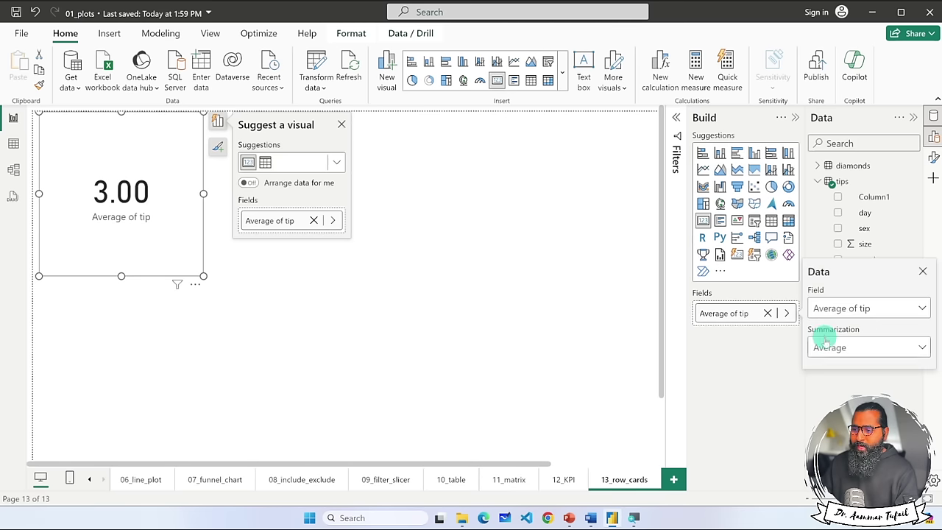
{"action": "left_click", "coordinate": [825, 344]}
{"action": "left_click", "coordinate": [836, 159]}
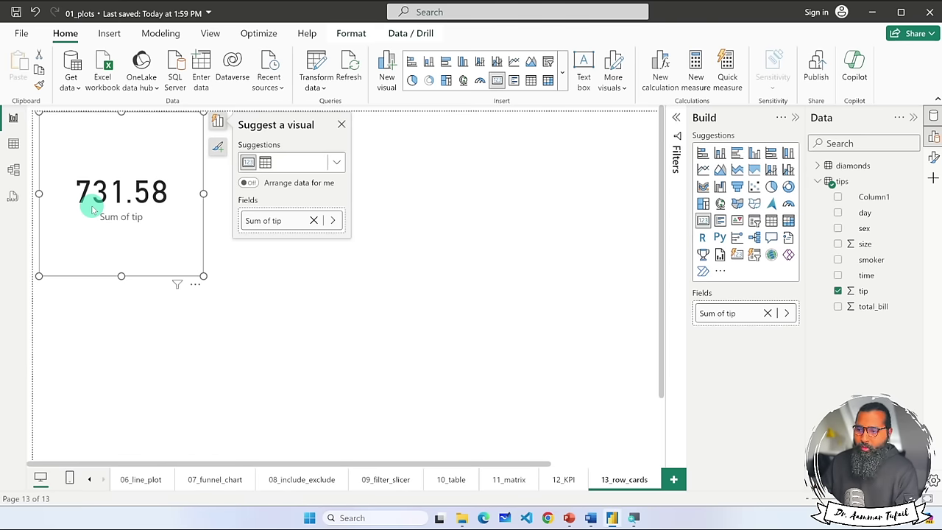
Insert a multi-row card beside the tip card and add the total_bill and tip fields to it.
{"action": "left_click", "coordinate": [274, 318]}
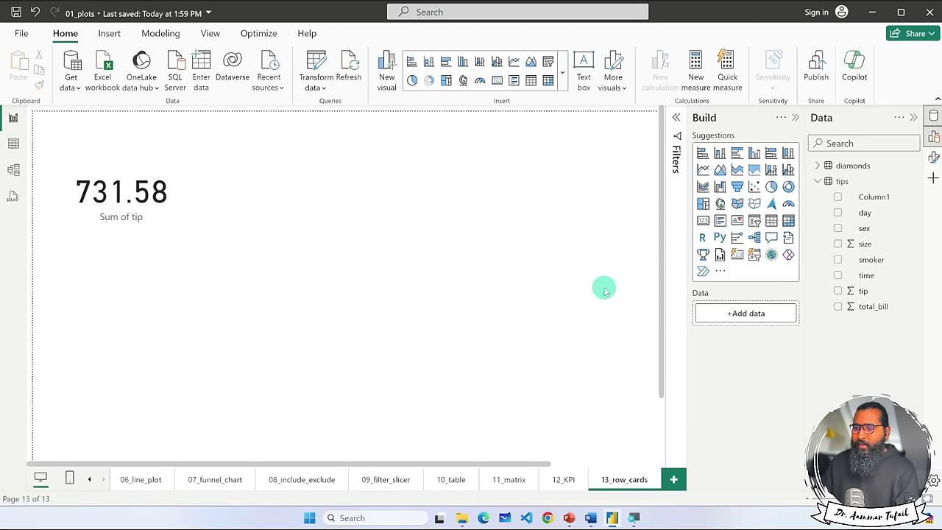
{"action": "left_click", "coordinate": [720, 220]}
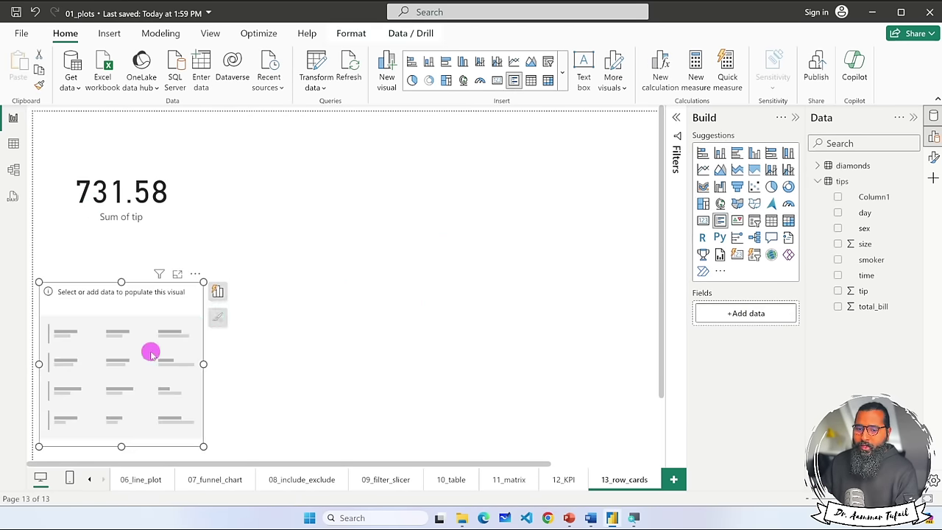
{"action": "left_click_drag", "start_coordinate": [150, 353], "coordinate": [314, 189]}
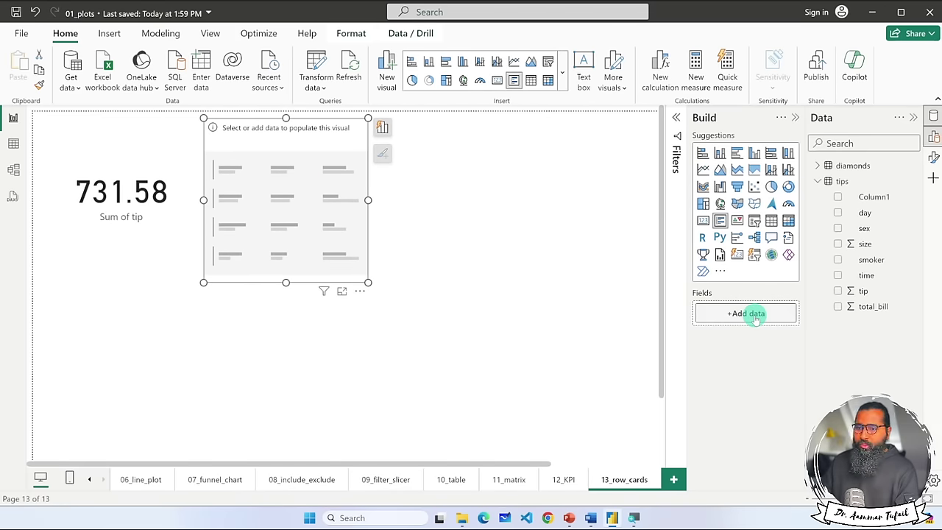
{"action": "left_click_drag", "start_coordinate": [861, 311], "coordinate": [751, 312]}
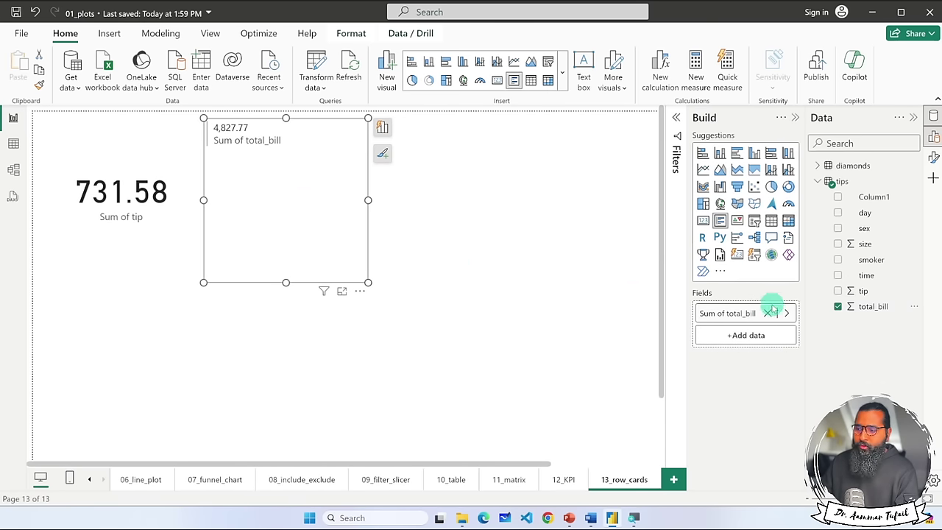
{"action": "left_click_drag", "start_coordinate": [862, 291], "coordinate": [730, 339]}
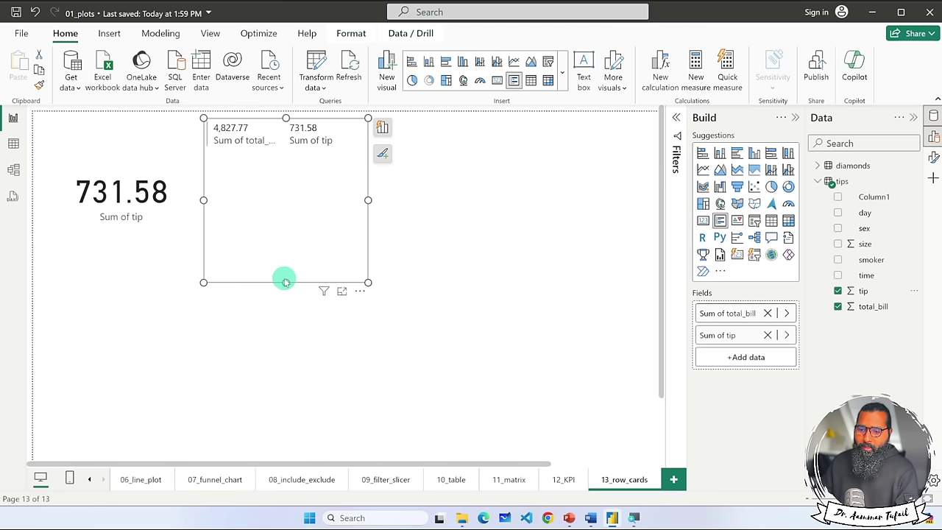
Shrink the multi-row card's height to a single row of values and widen it to fit both labels.
{"action": "left_click_drag", "start_coordinate": [285, 282], "coordinate": [286, 155]}
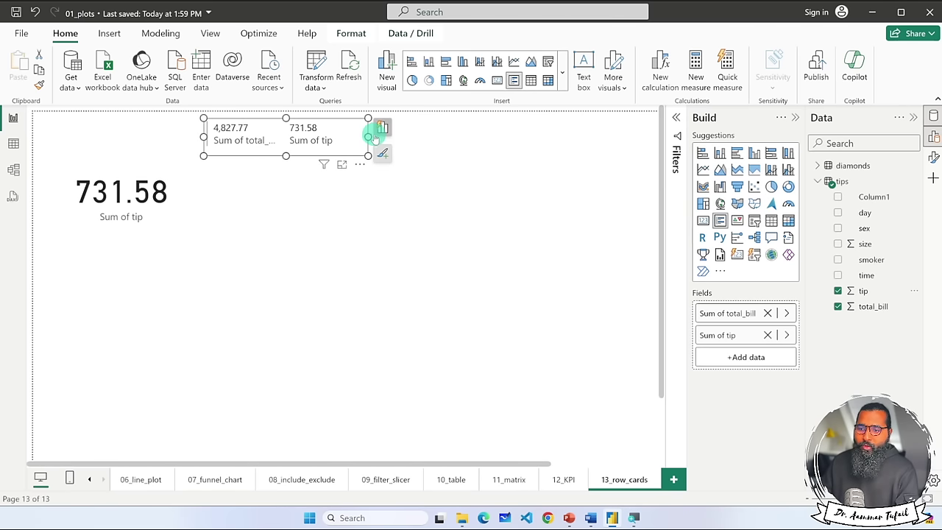
{"action": "left_click", "coordinate": [381, 128]}
{"action": "left_click_drag", "start_coordinate": [367, 137], "coordinate": [409, 137]}
{"action": "left_click", "coordinate": [312, 197]}
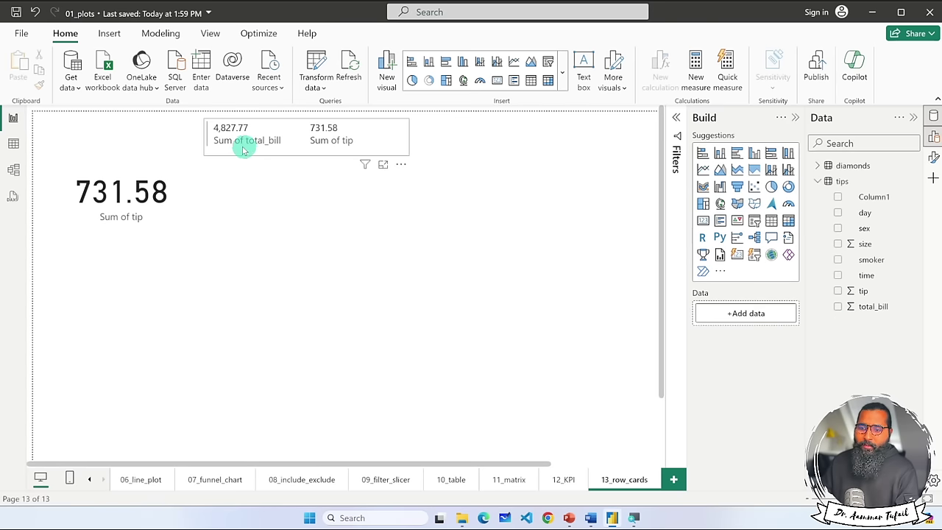
Move the multi-row card down next to the tip card's value and enlarge it slightly.
{"action": "left_click_drag", "start_coordinate": [267, 152], "coordinate": [248, 193]}
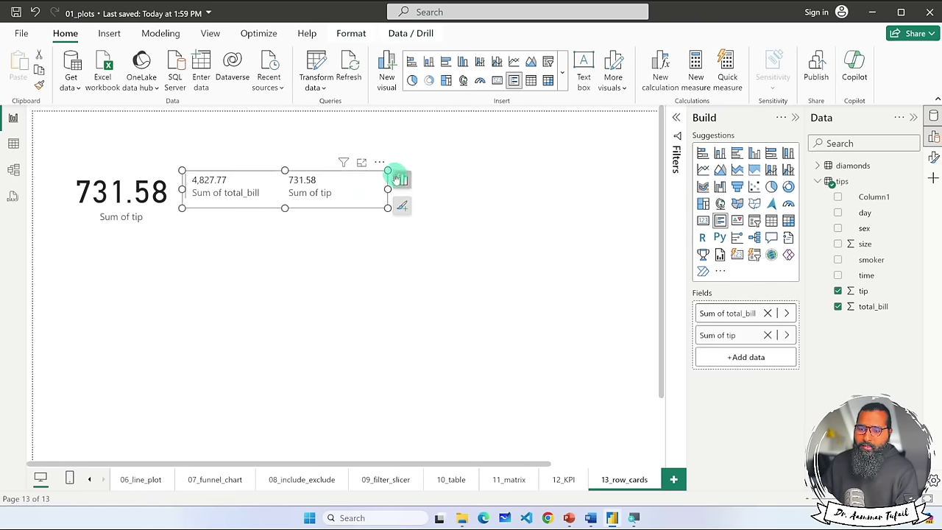
{"action": "left_click_drag", "start_coordinate": [387, 170], "coordinate": [410, 158]}
{"action": "left_click", "coordinate": [312, 251]}
{"action": "left_click", "coordinate": [299, 202]}
{"action": "left_click", "coordinate": [295, 210]}
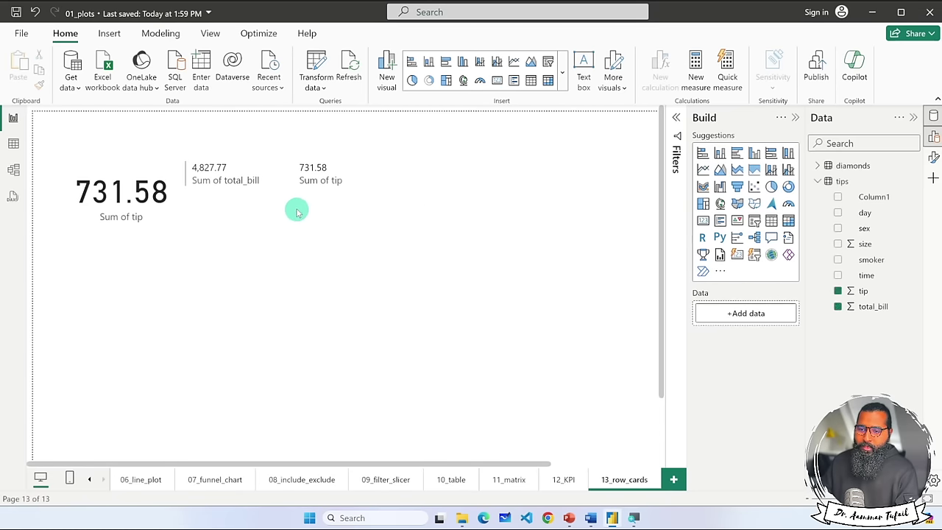
{"action": "left_click", "coordinate": [296, 203]}
Extend the multi-row card downward, add the day field and resize the card to fit all day groups.
{"action": "left_click_drag", "start_coordinate": [297, 206], "coordinate": [295, 345]}
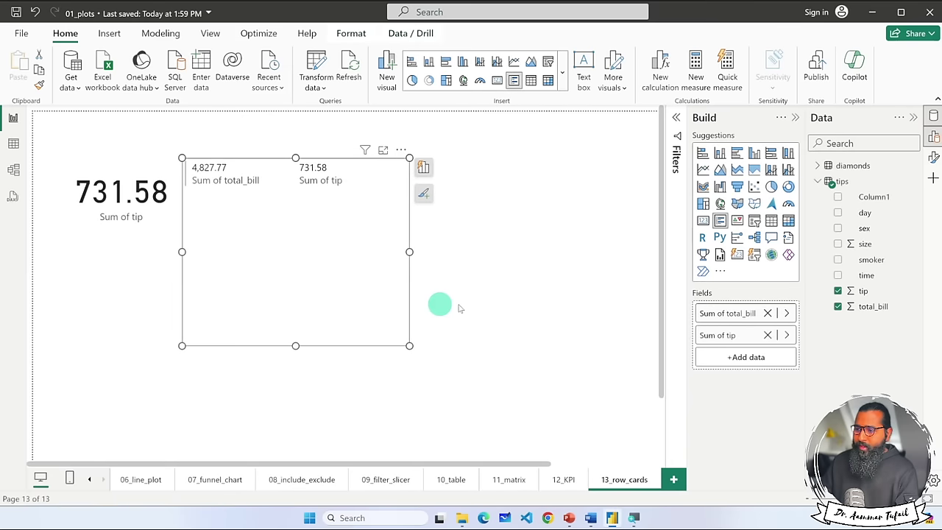
{"action": "left_click", "coordinate": [841, 213]}
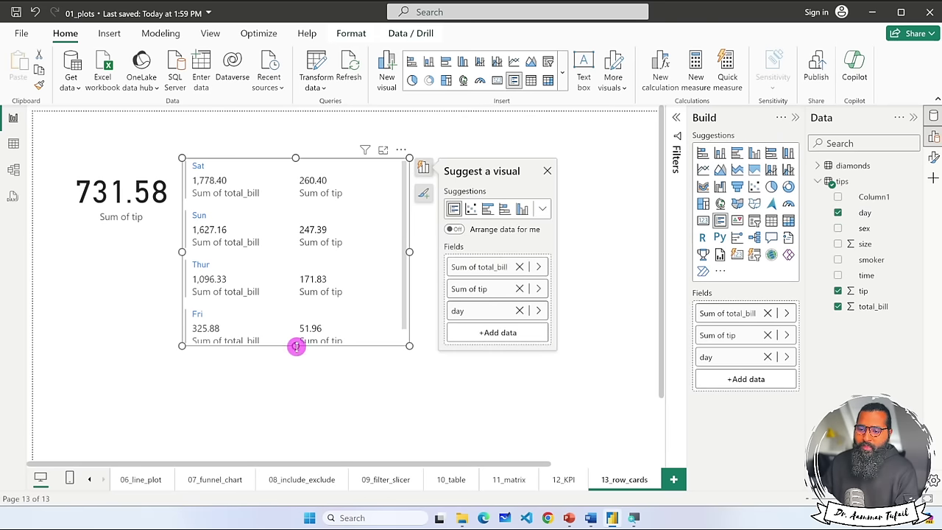
{"action": "left_click_drag", "start_coordinate": [295, 346], "coordinate": [296, 368]}
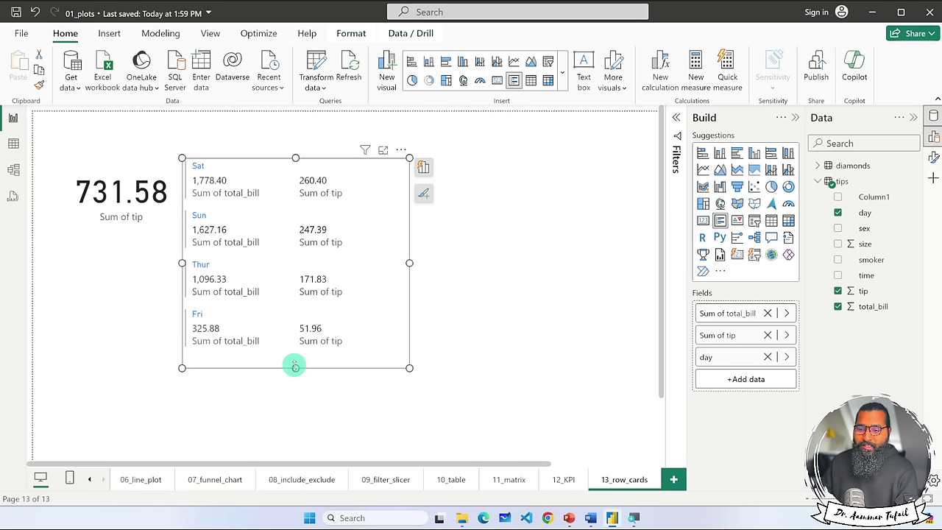
{"action": "left_click_drag", "start_coordinate": [292, 368], "coordinate": [292, 356]}
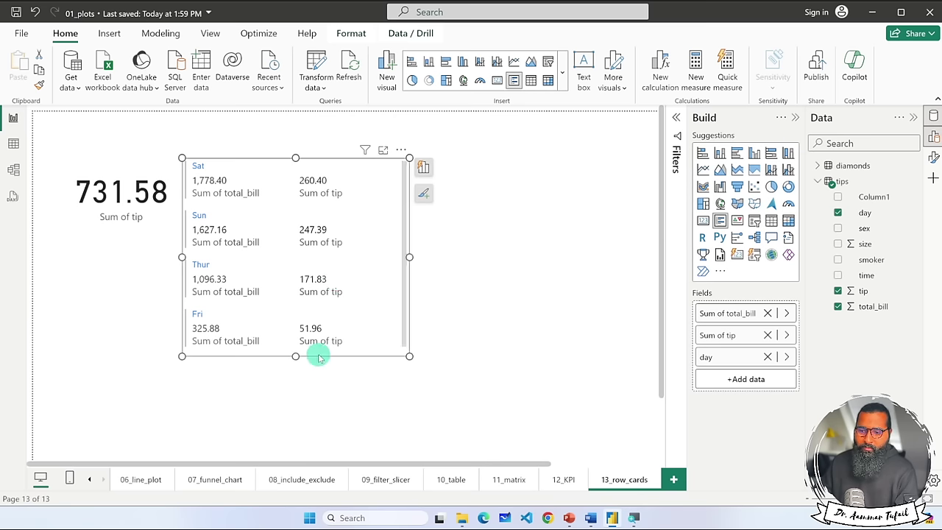
{"action": "left_click_drag", "start_coordinate": [410, 256], "coordinate": [378, 257]}
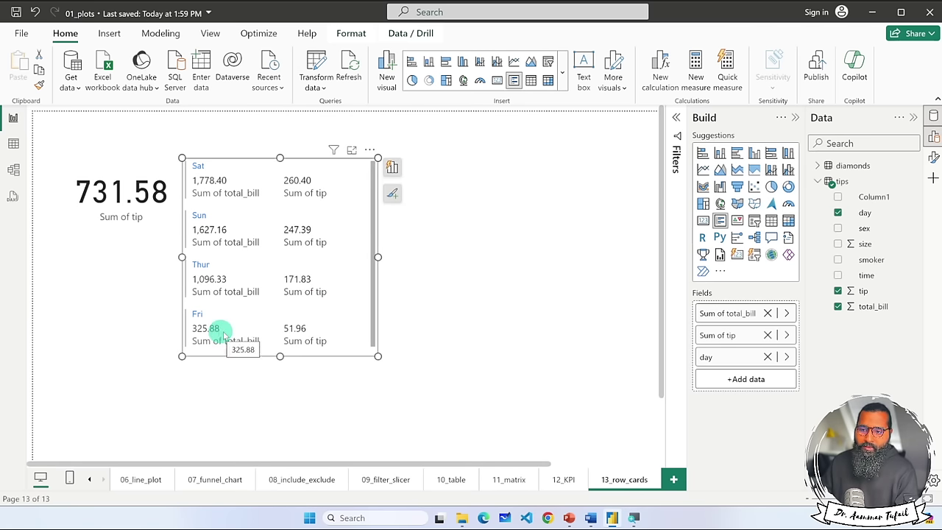
{"action": "left_click_drag", "start_coordinate": [377, 356], "coordinate": [424, 364]}
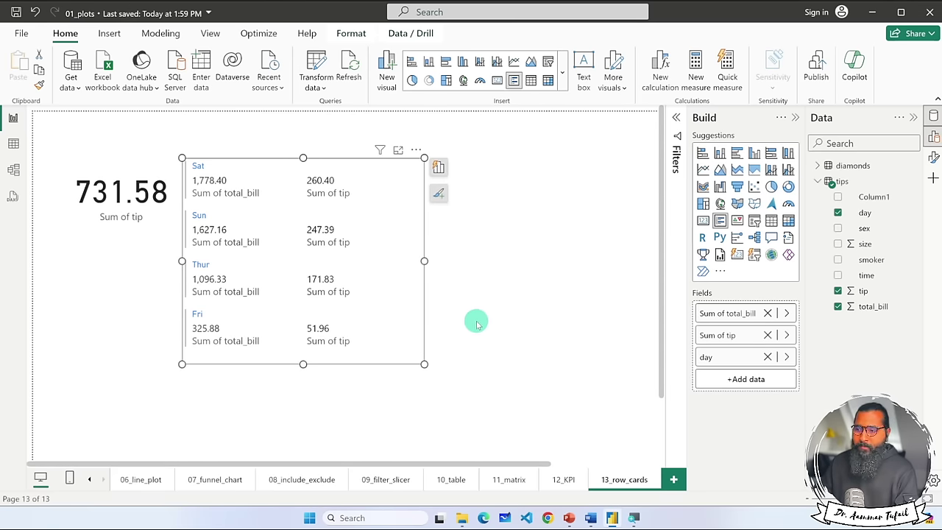
Add the smoker field to the multi-row card and enlarge the card until every day and smoker combination fits.
{"action": "left_click", "coordinate": [837, 260]}
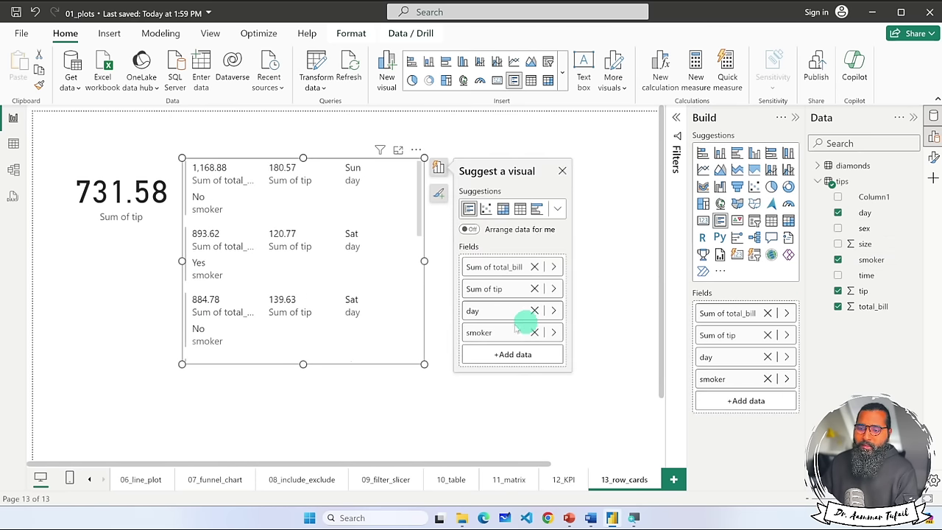
{"action": "left_click", "coordinate": [347, 402]}
{"action": "left_click", "coordinate": [421, 274]}
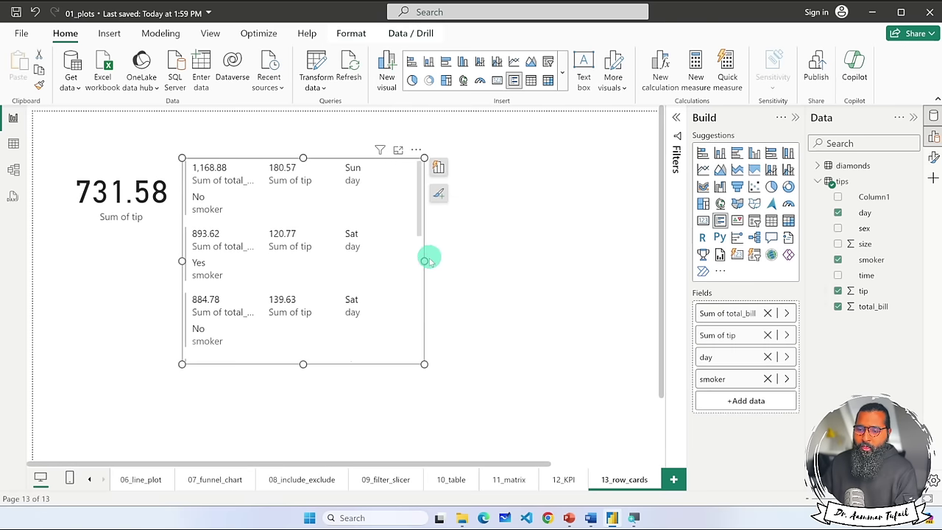
{"action": "left_click_drag", "start_coordinate": [425, 261], "coordinate": [569, 262]}
{"action": "left_click_drag", "start_coordinate": [375, 366], "coordinate": [377, 446]}
{"action": "scroll", "coordinate": [383, 376], "scroll_direction": "down", "scroll_amount": 1}
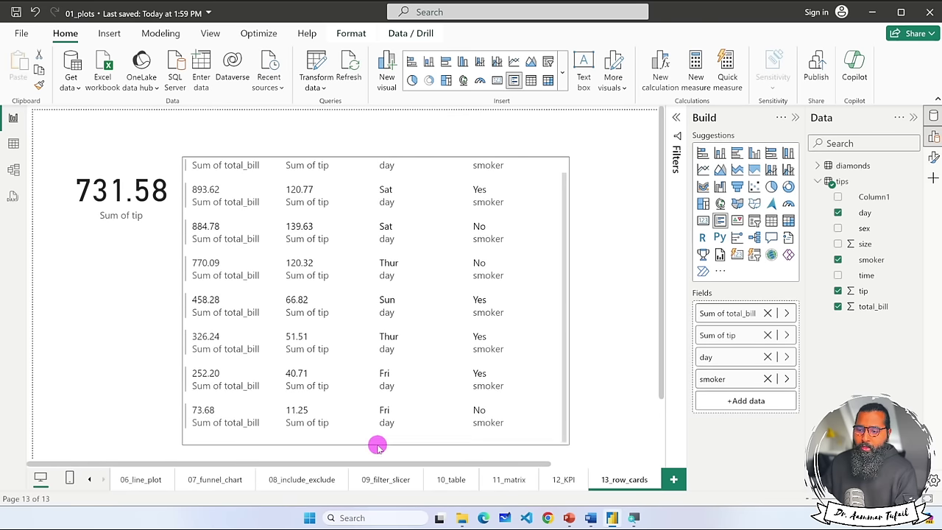
{"action": "left_click_drag", "start_coordinate": [375, 154], "coordinate": [372, 125]}
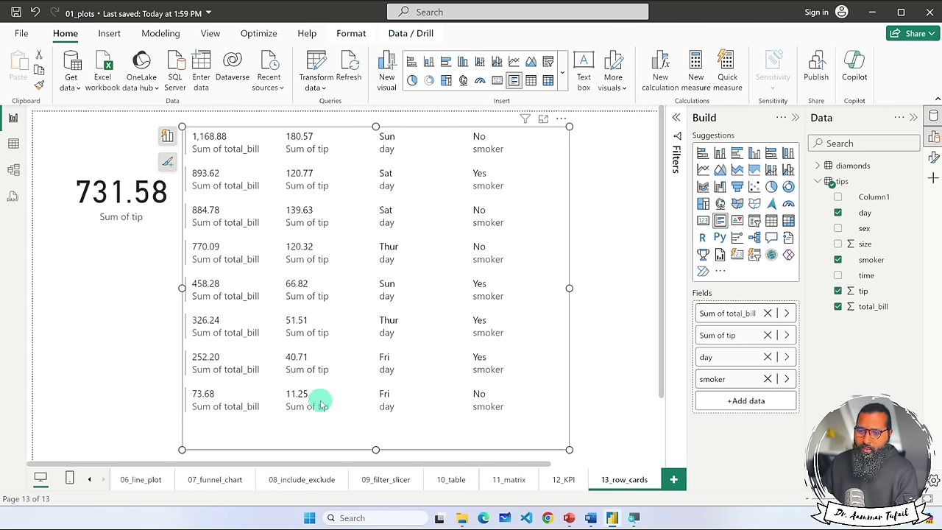
Remove the smoker field from the multi-row card, try the sex field in its place and remove that too.
{"action": "left_click", "coordinate": [768, 380]}
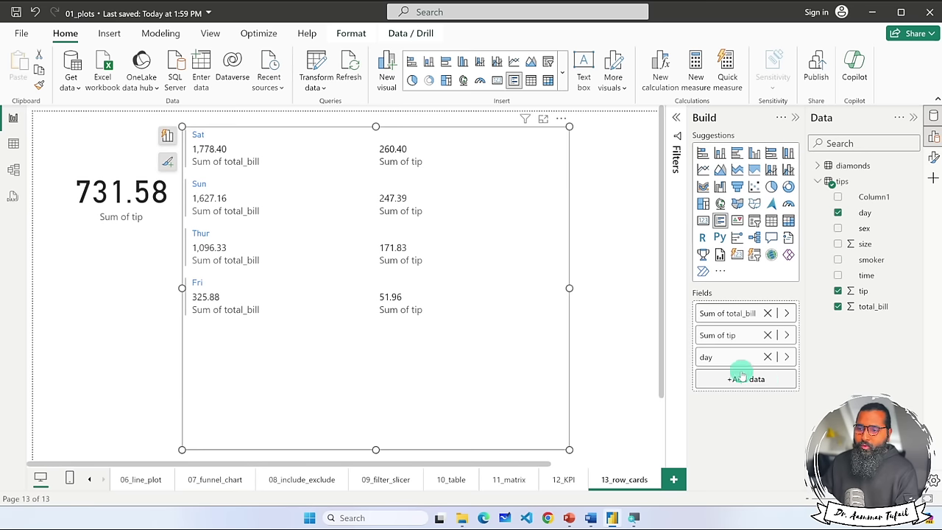
{"action": "left_click", "coordinate": [838, 229]}
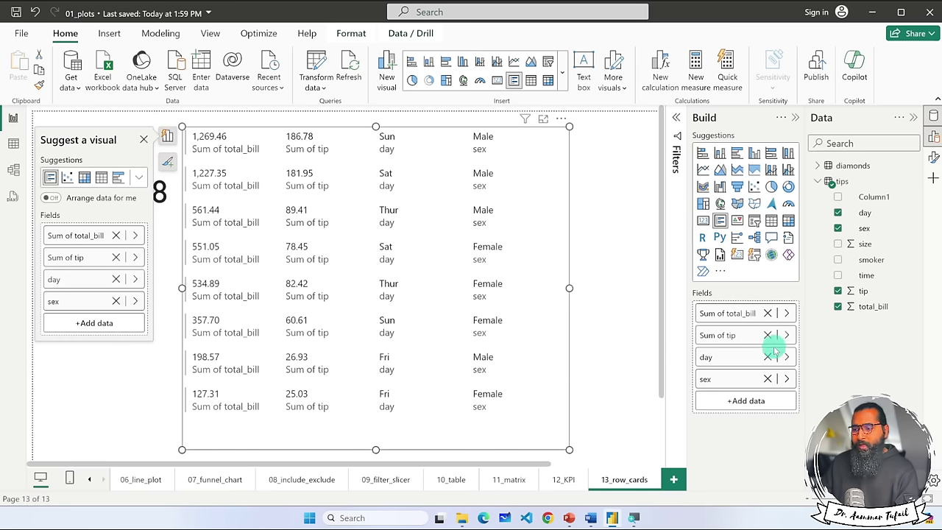
{"action": "left_click", "coordinate": [767, 378]}
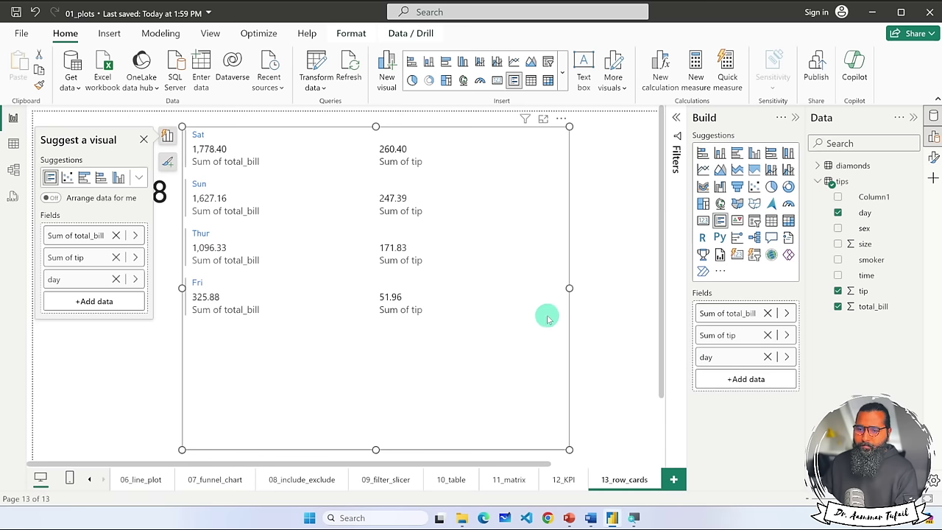
Shrink the multi-row card's height and width to fit closely around the four day groups.
{"action": "left_click_drag", "start_coordinate": [375, 447], "coordinate": [372, 322]}
{"action": "left_click_drag", "start_coordinate": [569, 224], "coordinate": [376, 222]}
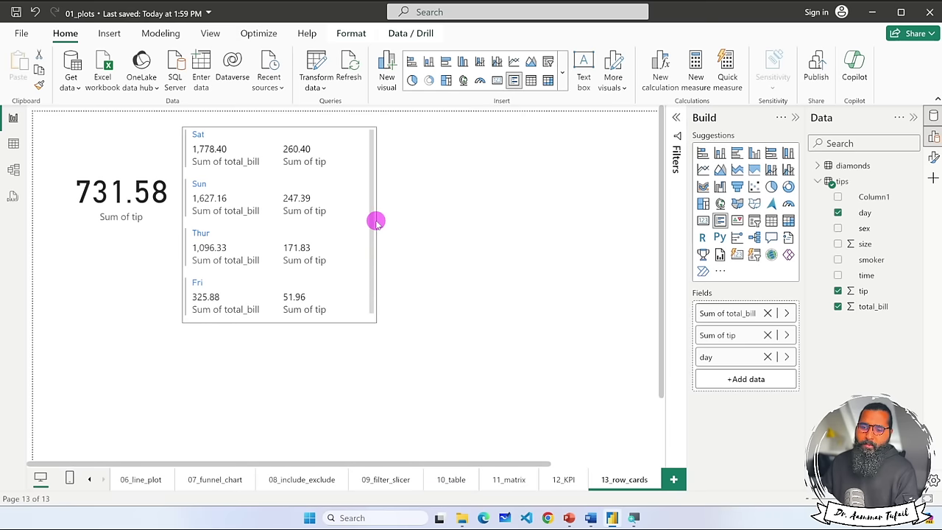
Add a second multi-row card, place it beside the day card and enlarge it to match that card's height.
{"action": "left_click", "coordinate": [377, 221]}
{"action": "left_click", "coordinate": [458, 304]}
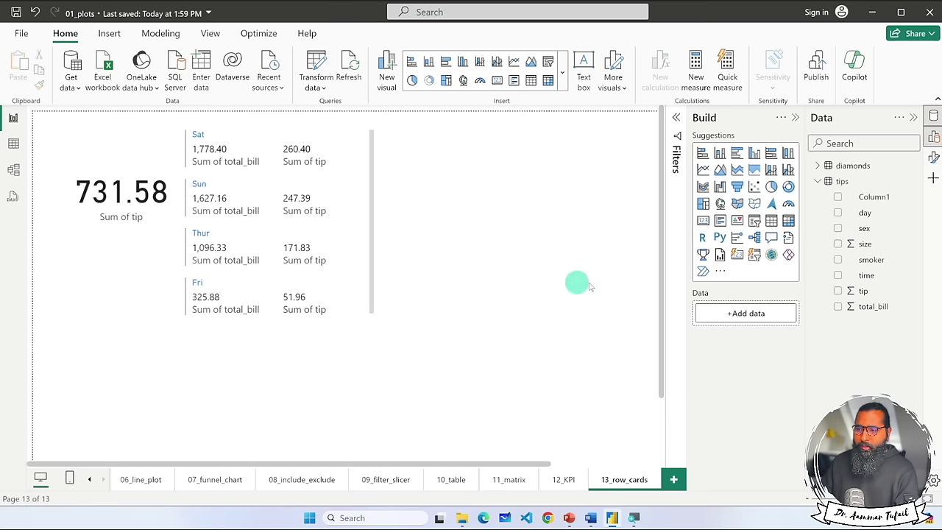
{"action": "left_click", "coordinate": [720, 219]}
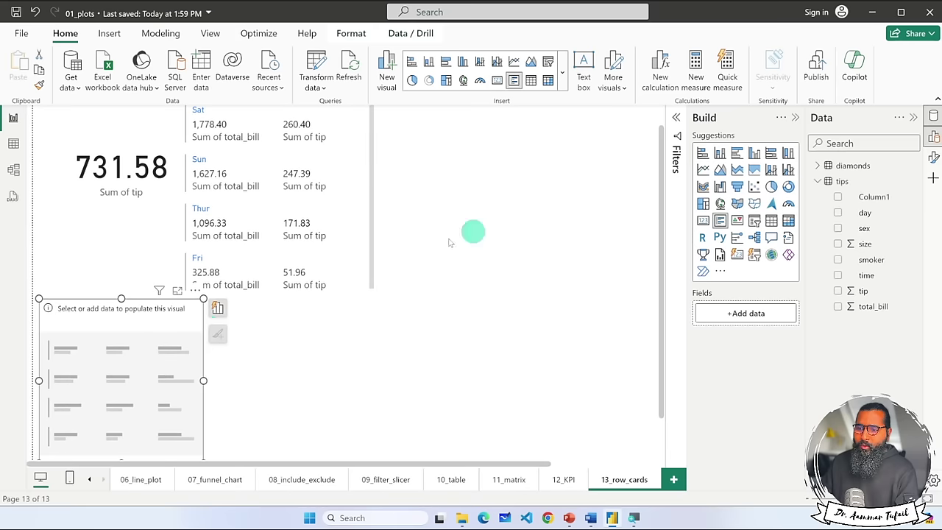
{"action": "left_click_drag", "start_coordinate": [149, 361], "coordinate": [476, 205]}
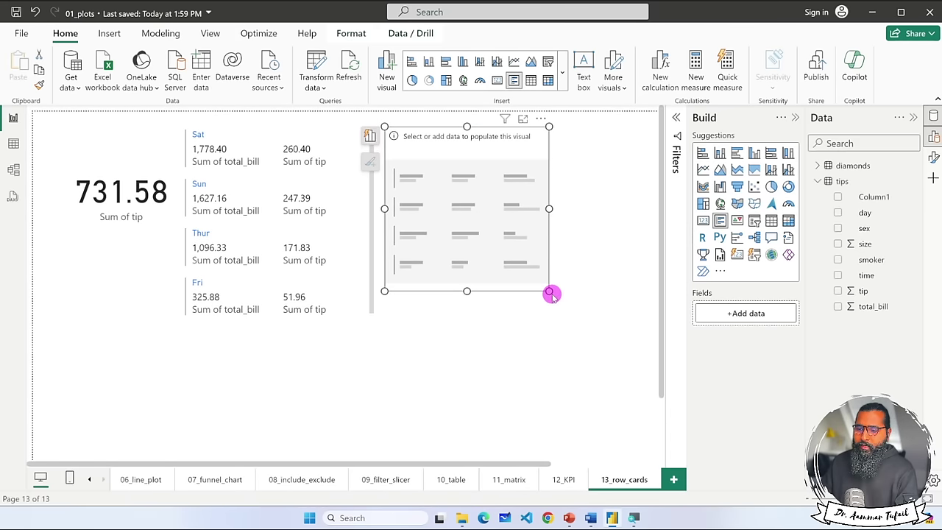
{"action": "left_click_drag", "start_coordinate": [550, 291], "coordinate": [574, 314]}
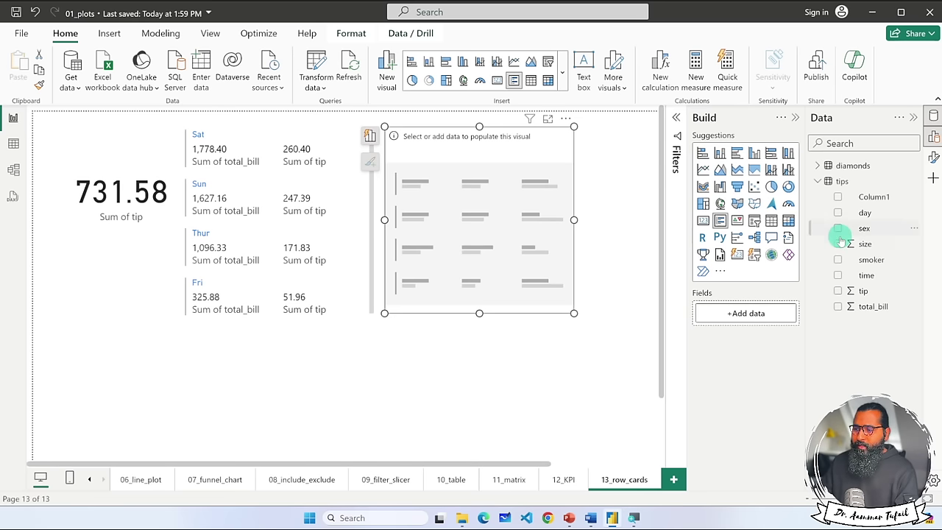
Add total_bill, tip and sex from the tips table to the new card and shrink its height around the two groups.
{"action": "left_click", "coordinate": [837, 307]}
{"action": "left_click", "coordinate": [837, 291]}
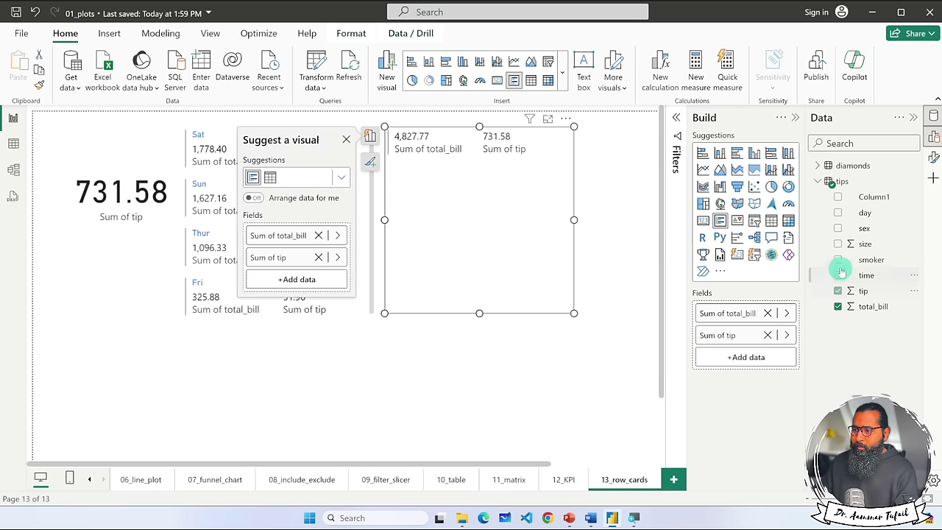
{"action": "left_click", "coordinate": [838, 229]}
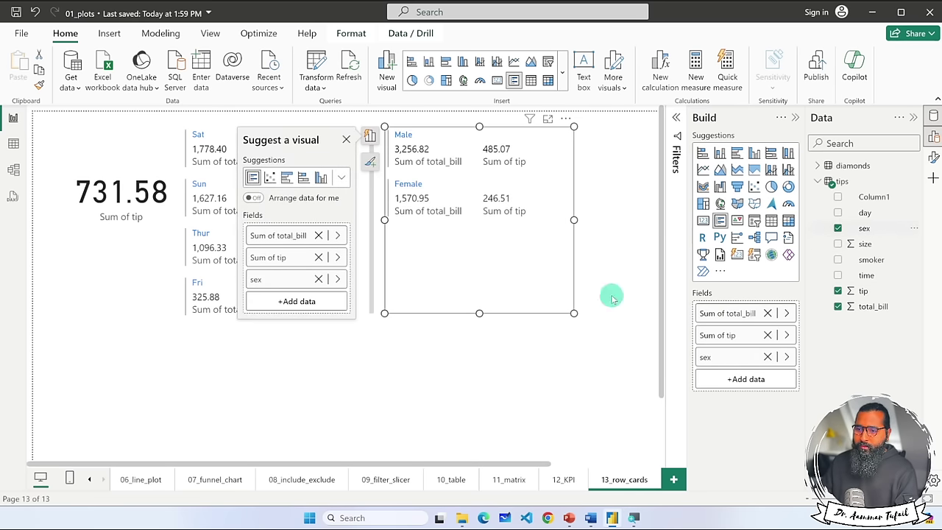
{"action": "left_click", "coordinate": [514, 346]}
{"action": "left_click", "coordinate": [478, 295]}
{"action": "left_click_drag", "start_coordinate": [479, 311], "coordinate": [476, 218]}
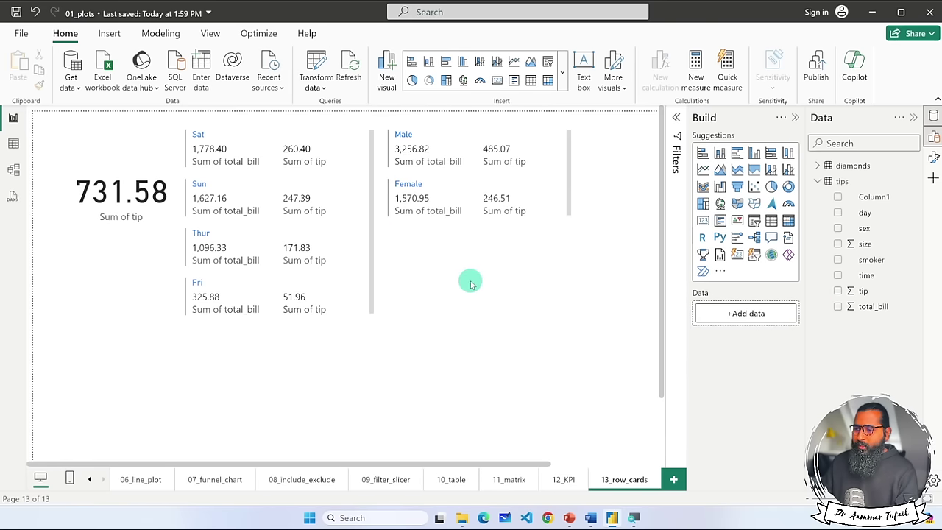
Duplicate the sex multi-row card and place the copy directly below the original, aligned with its edges.
{"action": "left_click", "coordinate": [497, 199]}
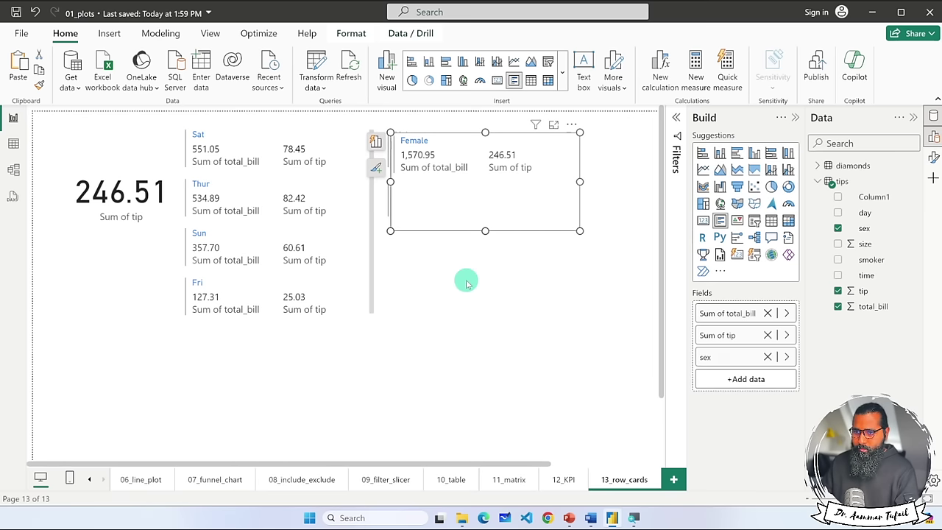
{"action": "left_click", "coordinate": [462, 200]}
{"action": "key", "text": "ctrl+v"}
{"action": "left_click_drag", "start_coordinate": [462, 200], "coordinate": [454, 310]}
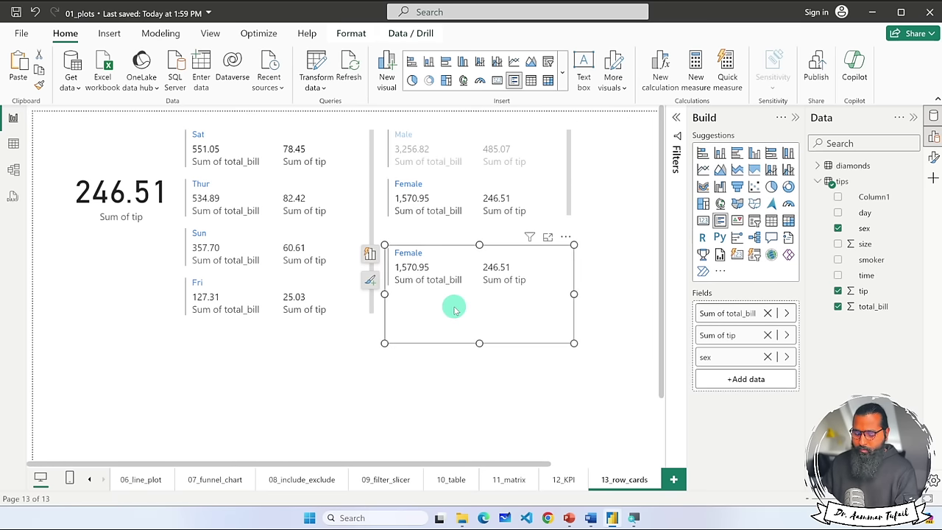
{"action": "left_click", "coordinate": [456, 312]}
{"action": "left_click", "coordinate": [456, 337]}
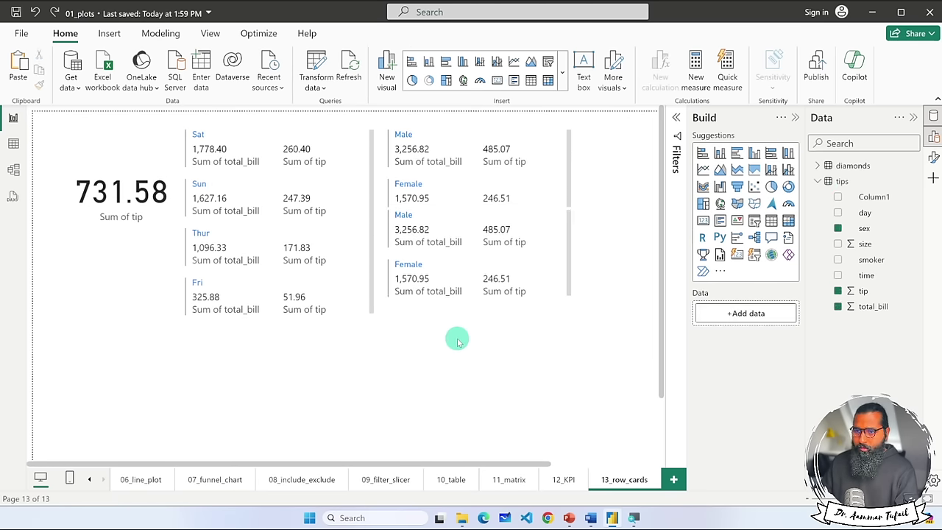
{"action": "left_click", "coordinate": [486, 293]}
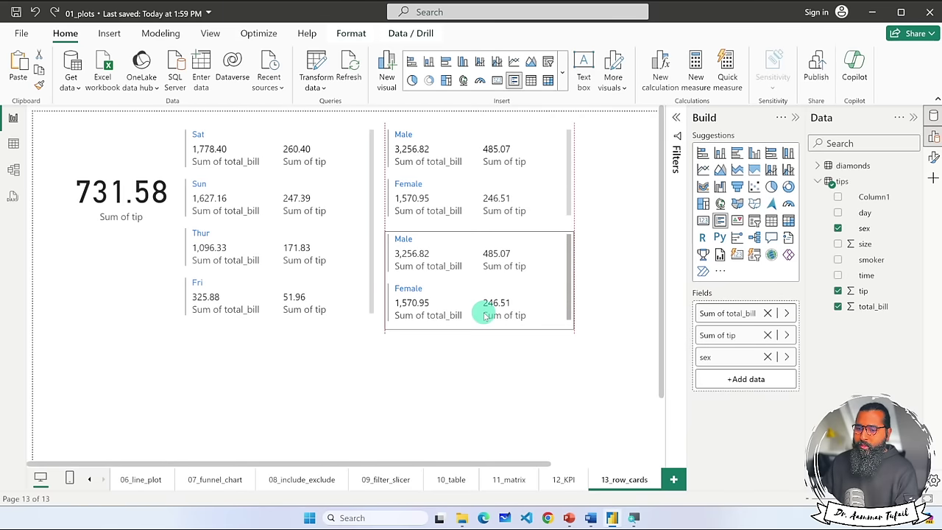
Replace the sex field with smoker in the copied multi-row card.
{"action": "left_click", "coordinate": [767, 357]}
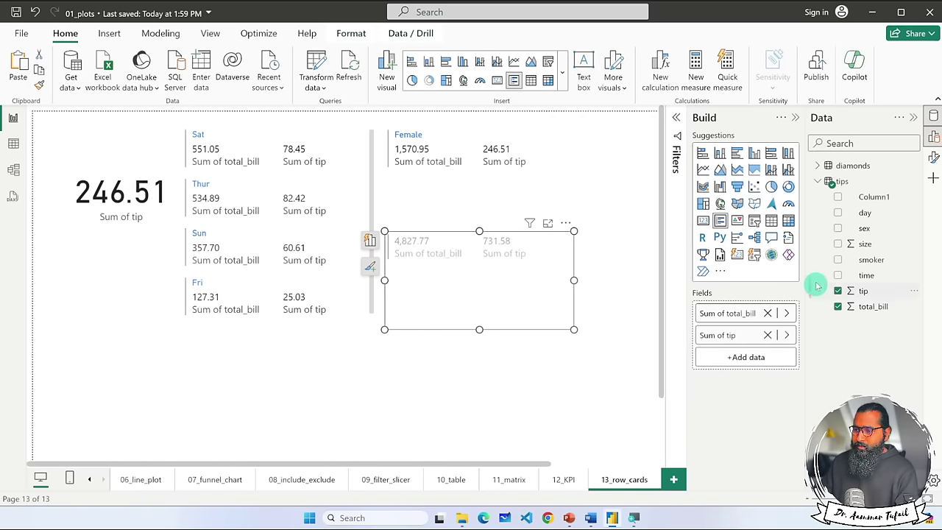
{"action": "left_click", "coordinate": [838, 259]}
{"action": "left_click", "coordinate": [499, 372]}
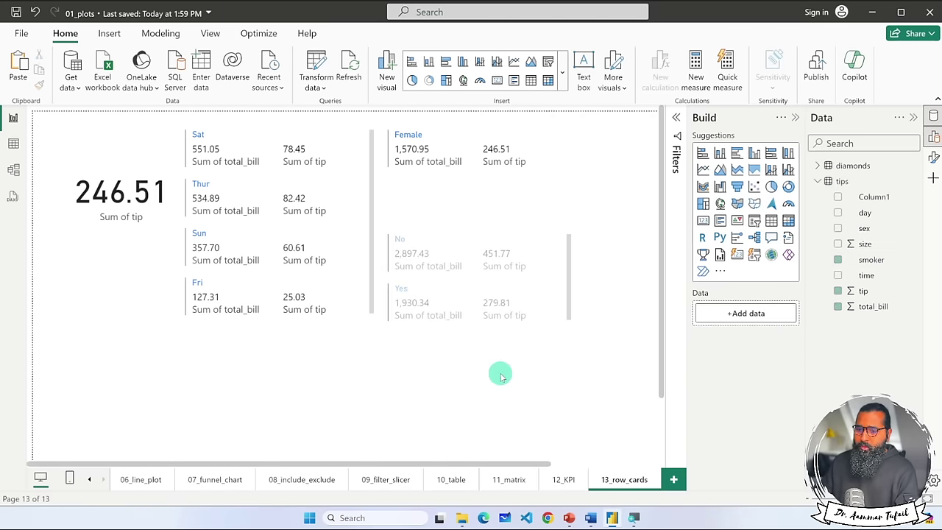
Cross-filter the page by the smoker card's Yes group and clear the selection.
{"action": "left_click", "coordinate": [497, 293]}
{"action": "left_click", "coordinate": [460, 378]}
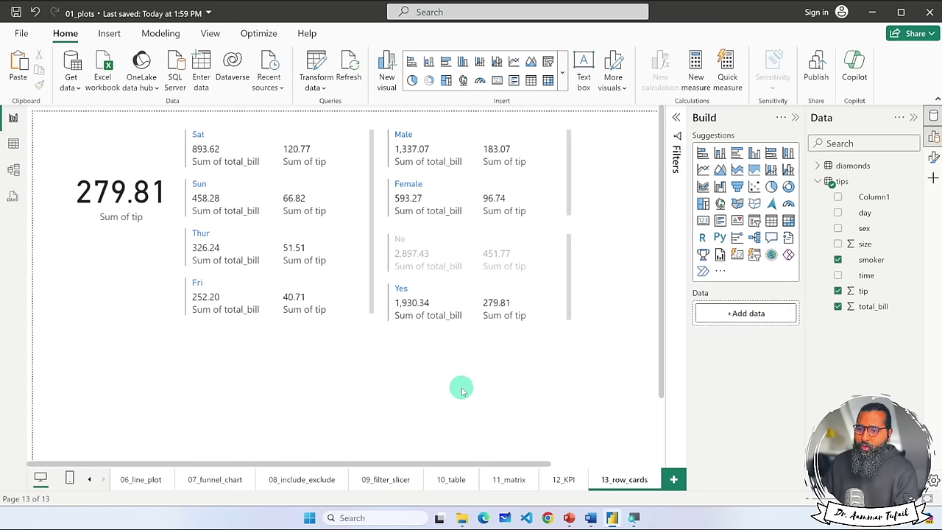
{"action": "left_click", "coordinate": [468, 313]}
{"action": "left_click", "coordinate": [444, 375]}
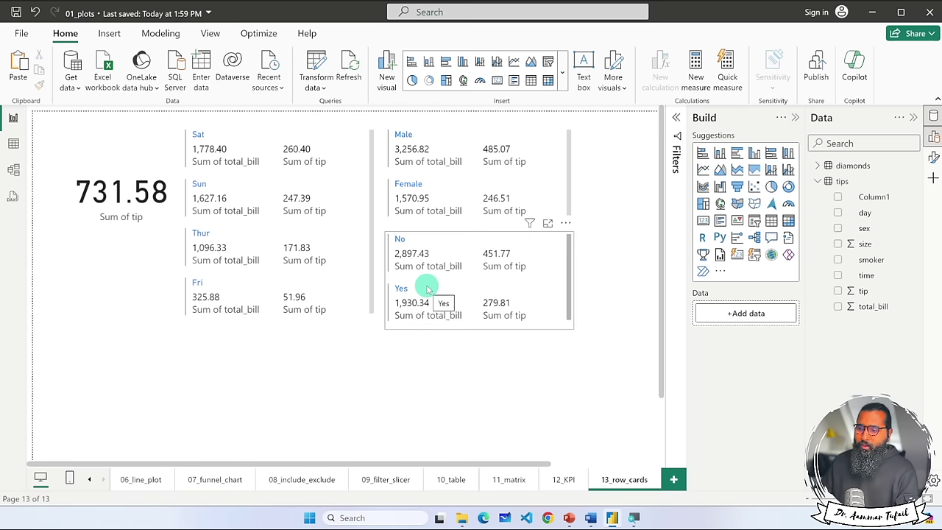
Move the smoker card slightly lower to leave a gap beneath the sex card.
{"action": "left_click", "coordinate": [551, 242]}
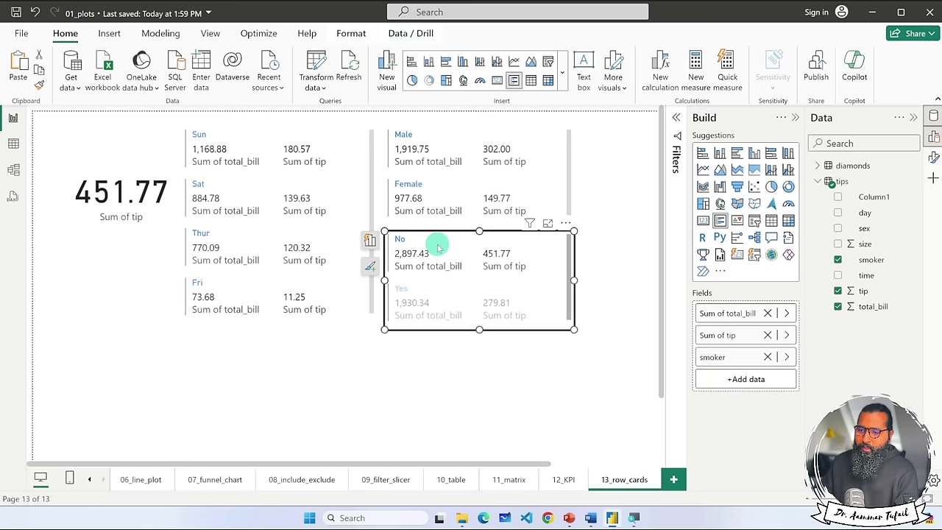
{"action": "left_click", "coordinate": [438, 247]}
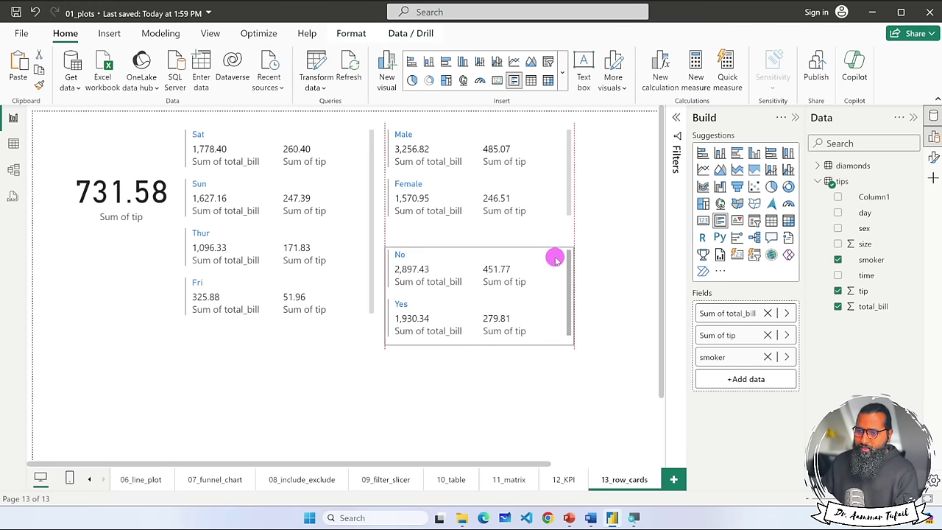
{"action": "left_click", "coordinate": [552, 254]}
{"action": "left_click", "coordinate": [566, 240]}
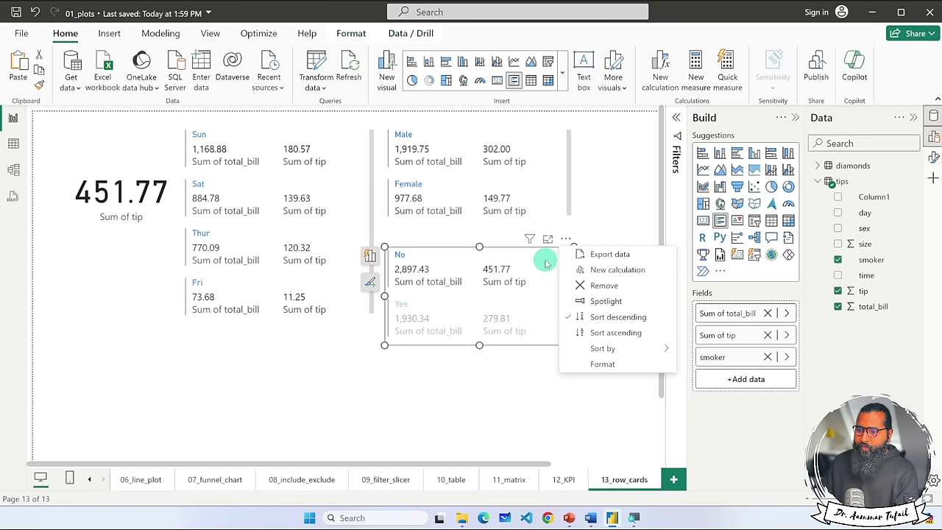
{"action": "left_click", "coordinate": [547, 260]}
{"action": "left_click", "coordinate": [372, 280]}
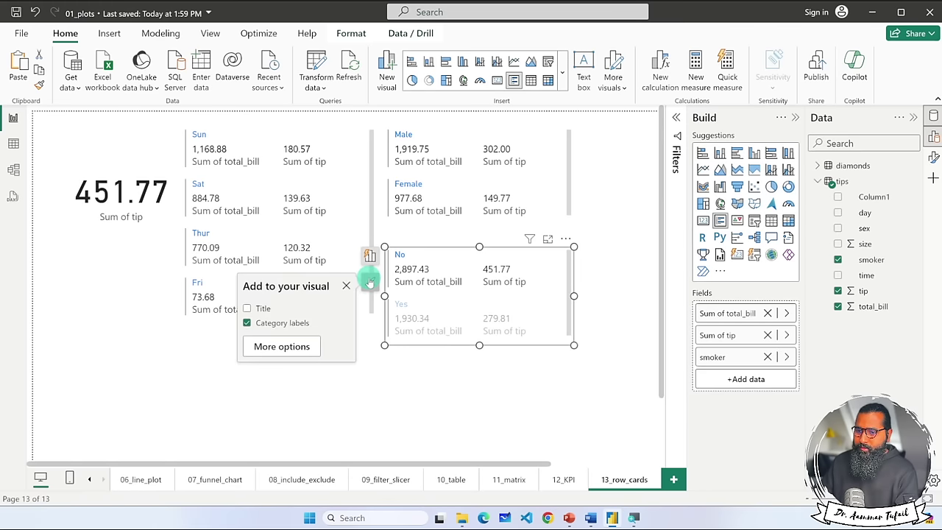
{"action": "left_click", "coordinate": [282, 345]}
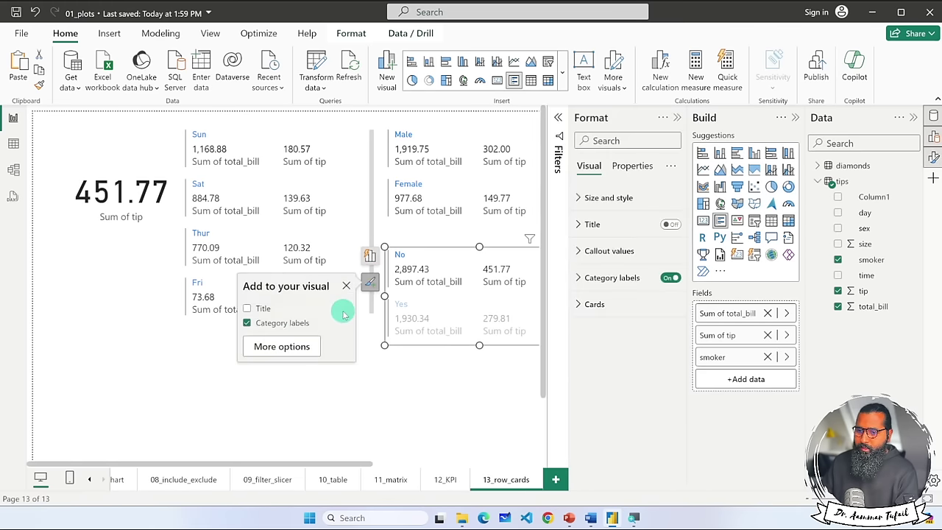
{"action": "left_click", "coordinate": [677, 118]}
Turn on the title for both the smoker card and the sex card.
{"action": "left_click", "coordinate": [370, 281]}
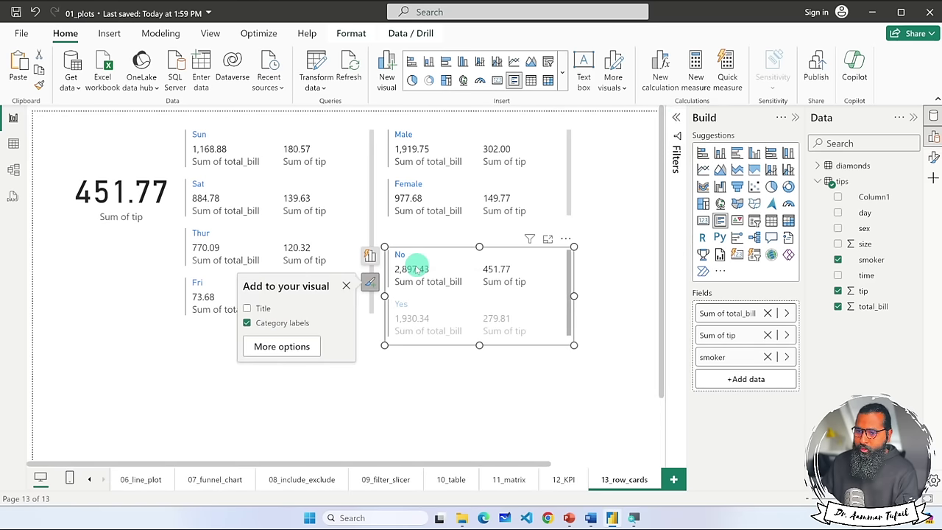
{"action": "left_click", "coordinate": [248, 309]}
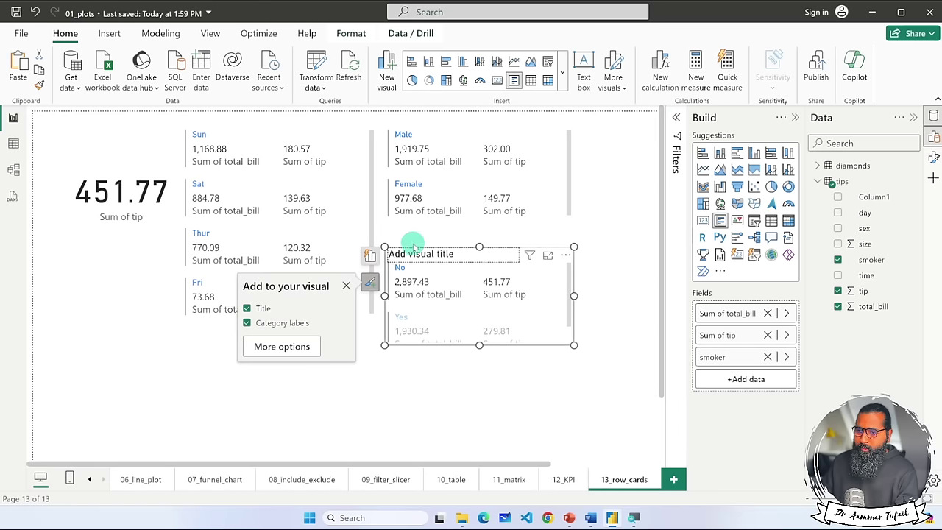
{"action": "left_click", "coordinate": [391, 135]}
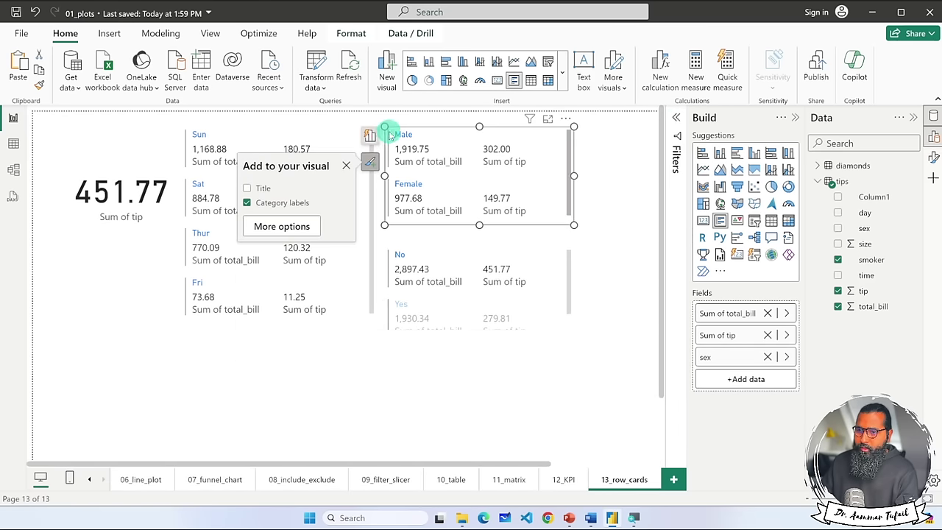
{"action": "left_click", "coordinate": [248, 190]}
{"action": "left_click", "coordinate": [295, 330]}
Move the smoker card further down and extend the sex card's height so both groups fit below its title.
{"action": "left_click", "coordinate": [452, 257]}
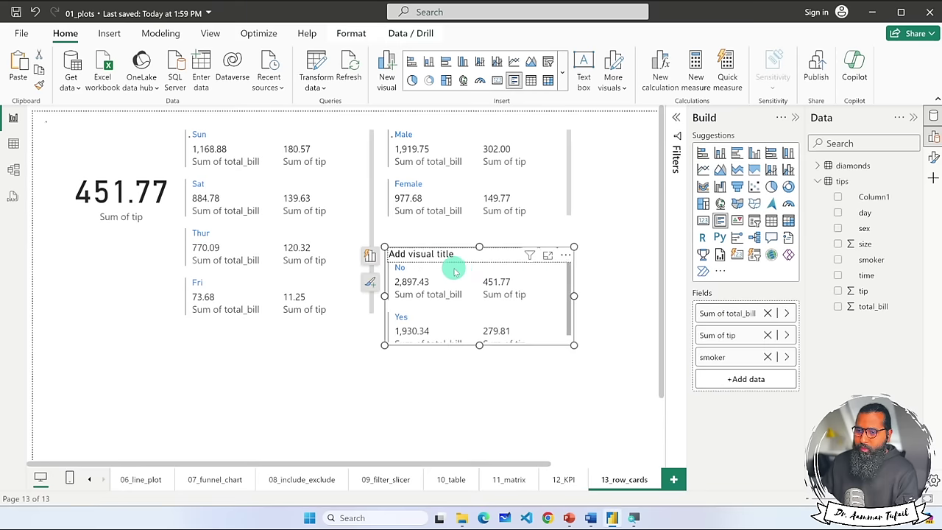
{"action": "left_click", "coordinate": [420, 288]}
{"action": "left_click", "coordinate": [421, 288]}
{"action": "left_click", "coordinate": [473, 221]}
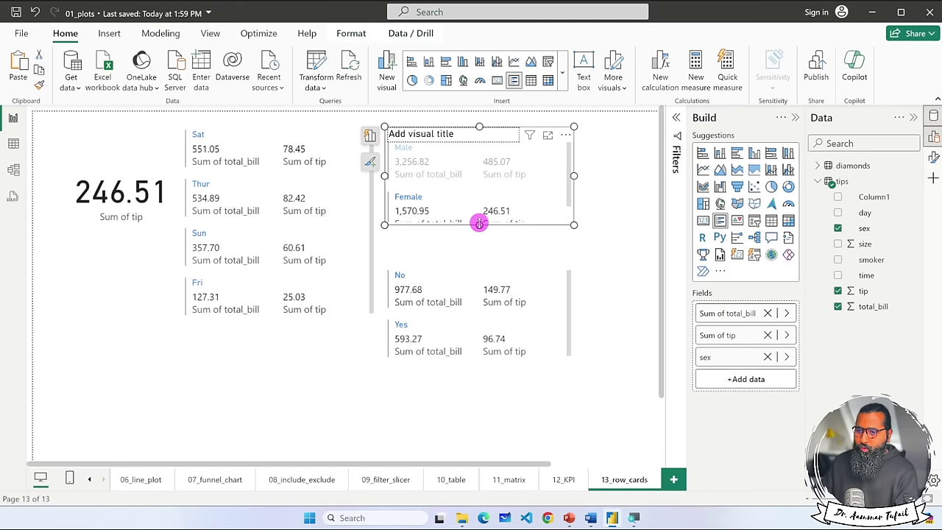
{"action": "left_click", "coordinate": [600, 157]}
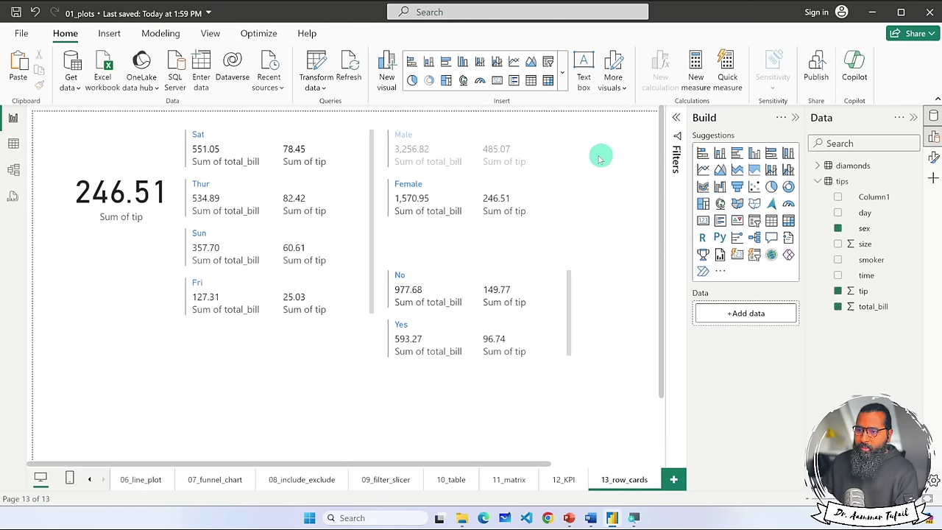
Title the sex card "Gender" and make the title bold.
{"action": "left_click", "coordinate": [465, 155]}
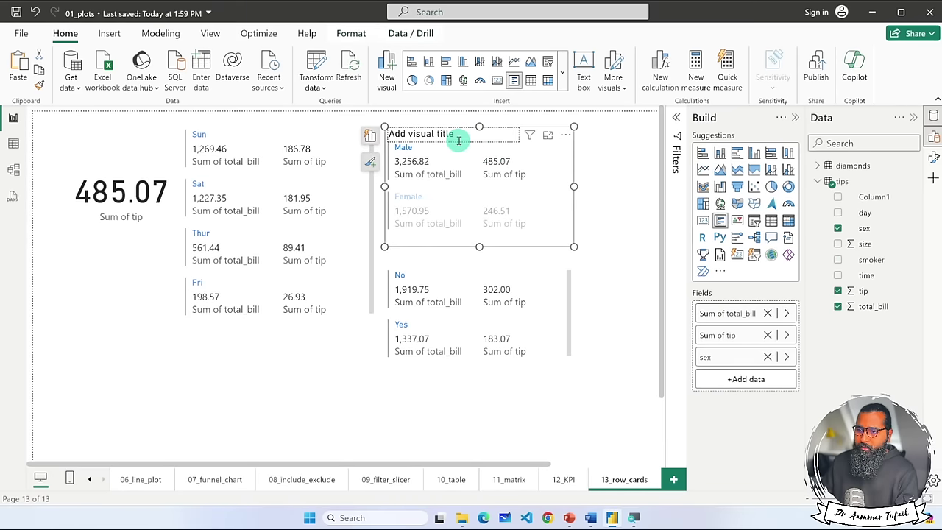
{"action": "left_click", "coordinate": [403, 132]}
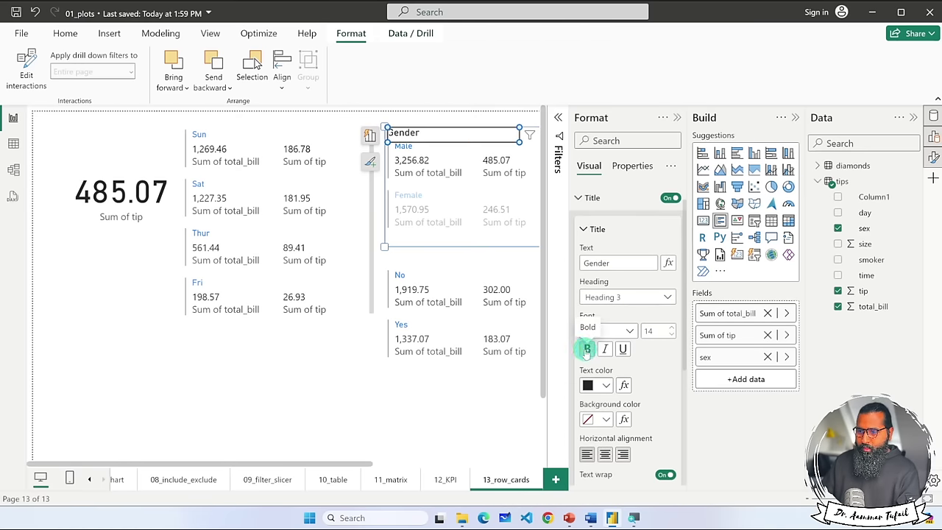
{"action": "left_click", "coordinate": [435, 396]}
Title the smoker card "Smoker" and make the title bold.
{"action": "left_click", "coordinate": [424, 279]}
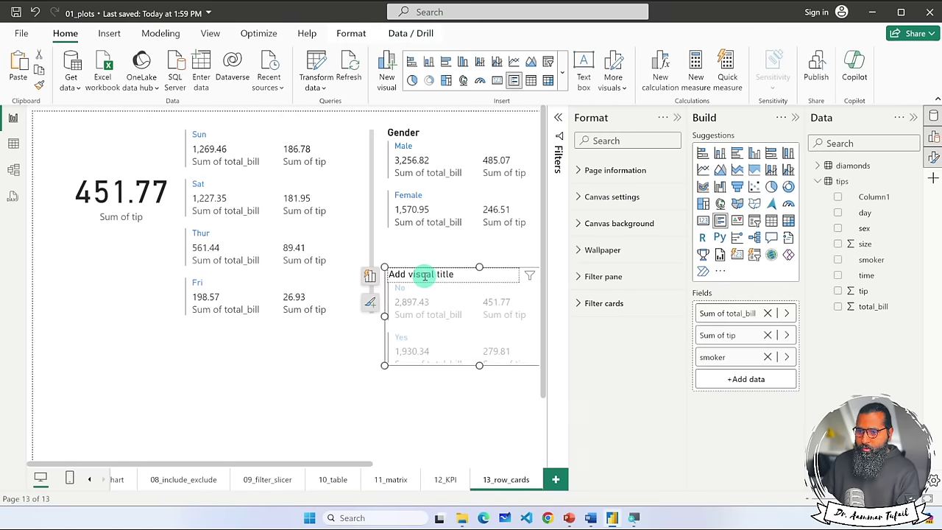
{"action": "left_click", "coordinate": [416, 275]}
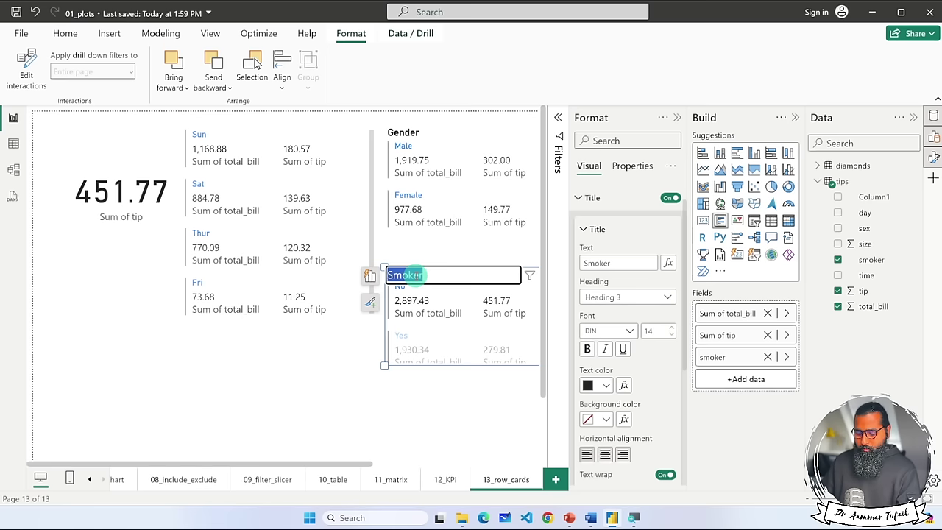
{"action": "left_click", "coordinate": [433, 400]}
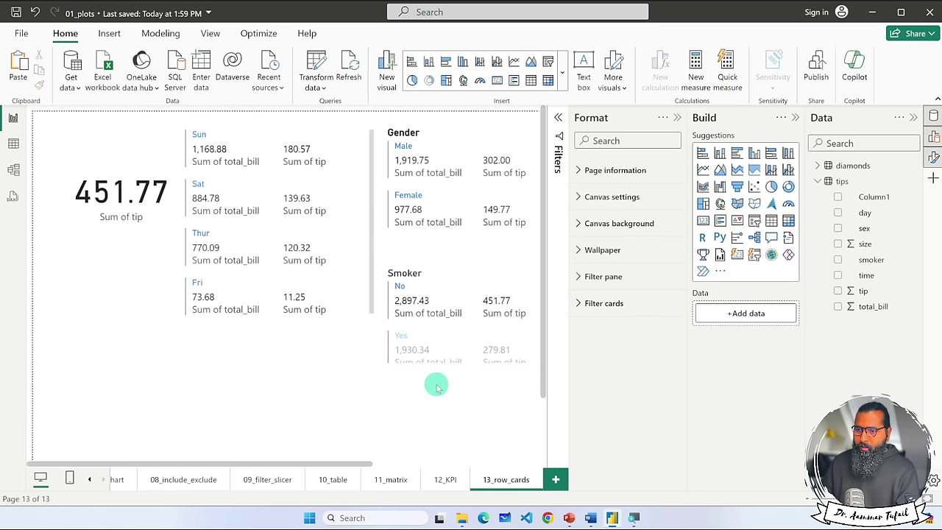
{"action": "left_click", "coordinate": [436, 278]}
{"action": "double_click", "coordinate": [419, 273]}
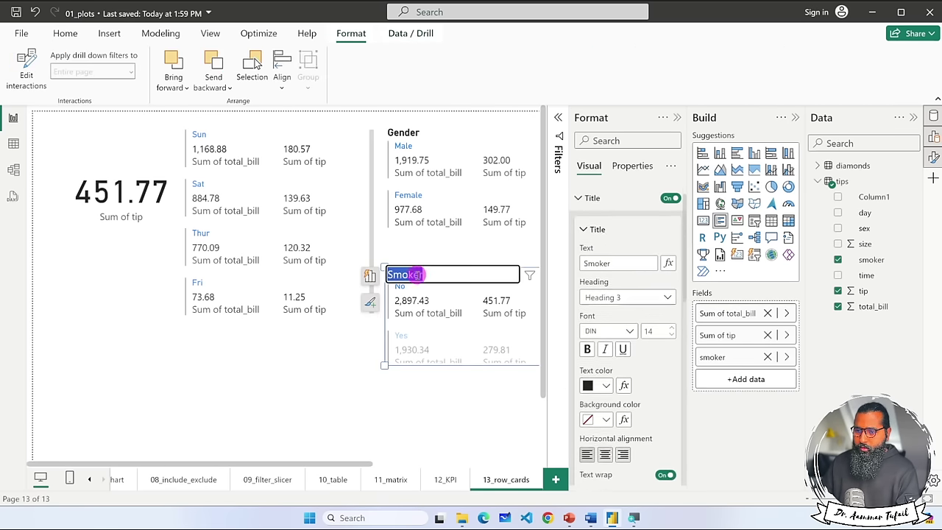
{"action": "left_click", "coordinate": [467, 437]}
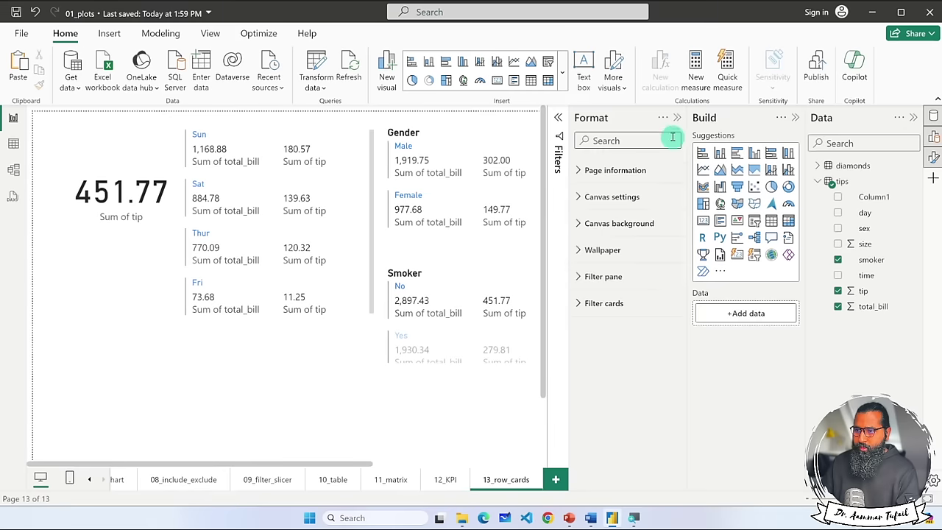
Close the formatting options and extend the smoker card downward so both of its groups fit.
{"action": "left_click", "coordinate": [676, 117]}
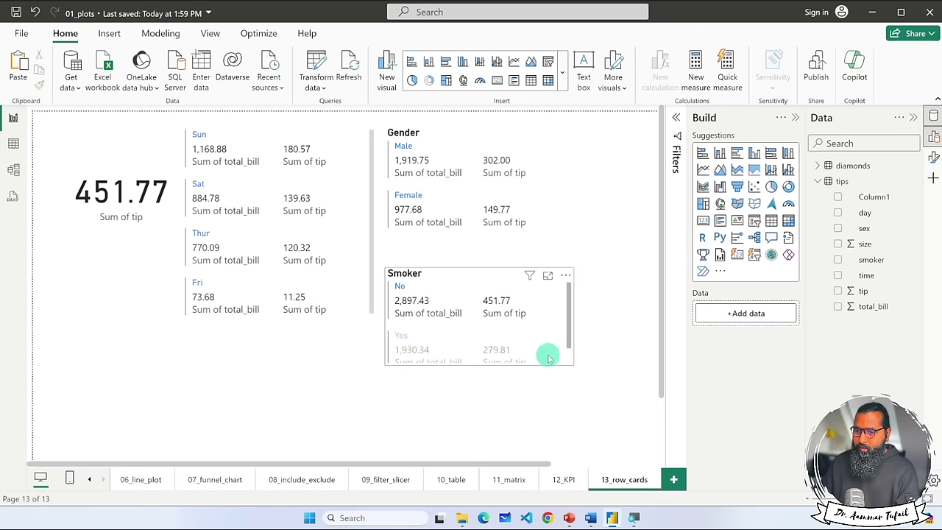
{"action": "left_click", "coordinate": [490, 364]}
{"action": "left_click_drag", "start_coordinate": [479, 365], "coordinate": [478, 396]}
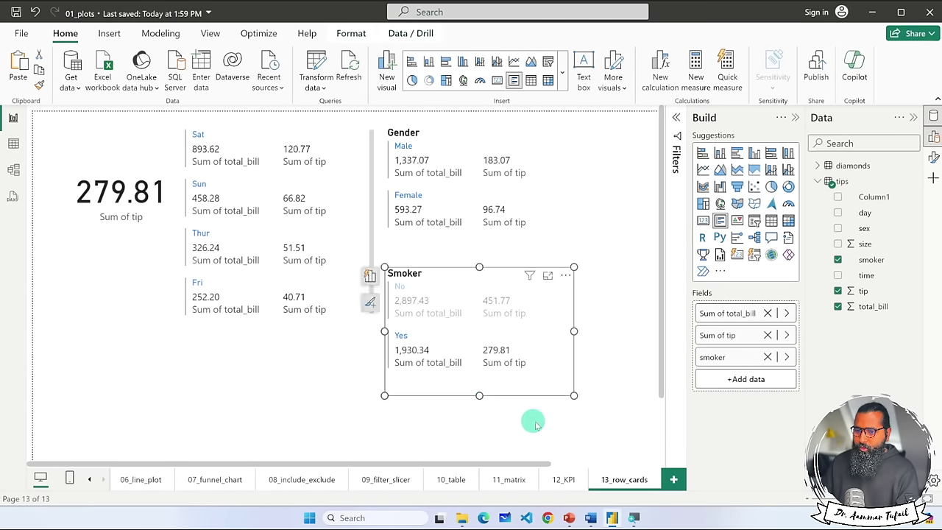
Examine how selecting the Yes and No groups in the Smoker card filters the other cards, then clear the selection.
{"action": "left_click", "coordinate": [544, 421]}
{"action": "left_click", "coordinate": [539, 304]}
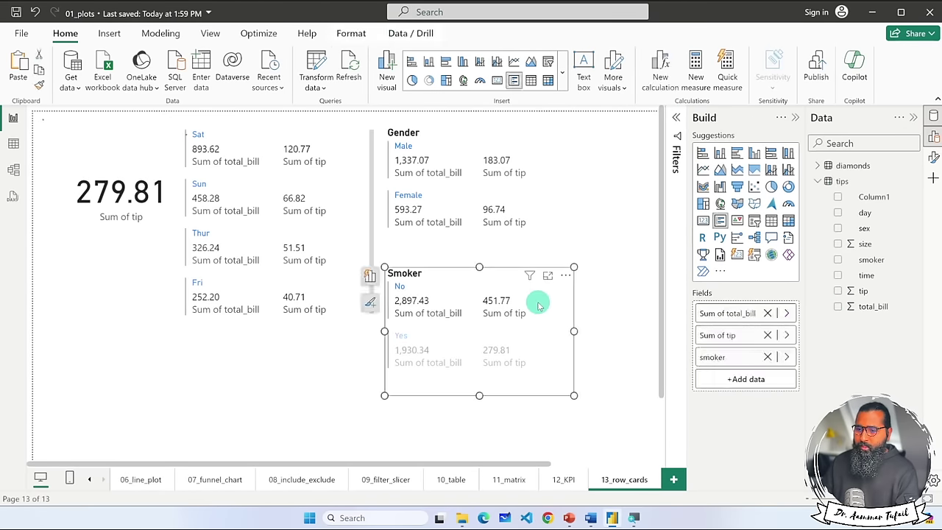
{"action": "left_click", "coordinate": [605, 249]}
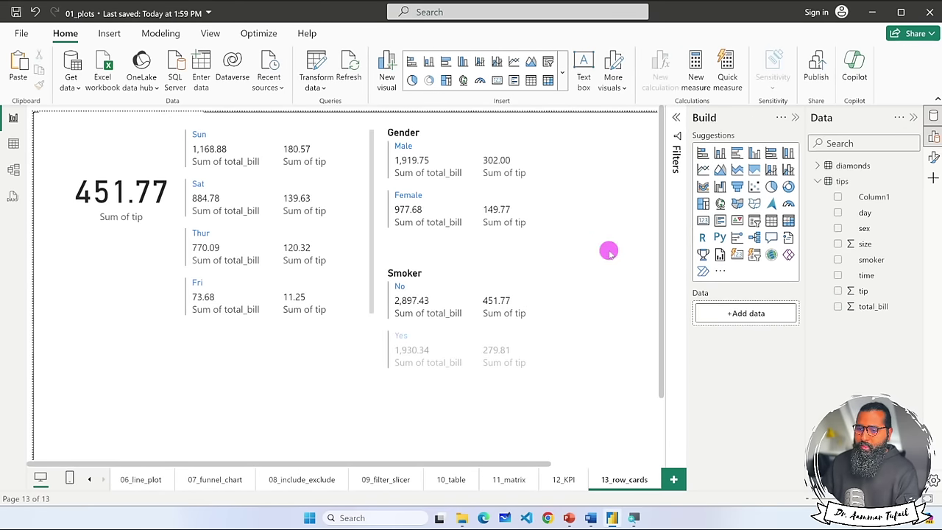
{"action": "left_click", "coordinate": [555, 329]}
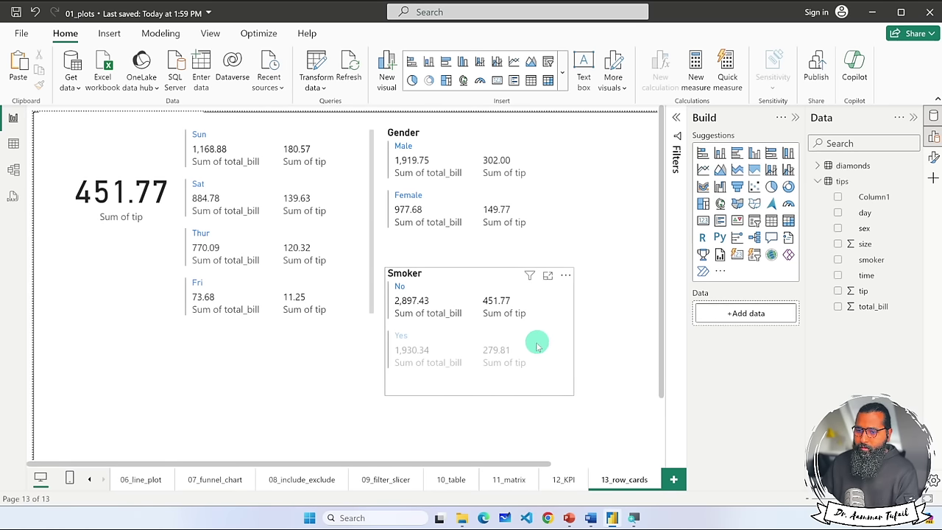
{"action": "left_click", "coordinate": [526, 345]}
{"action": "left_click", "coordinate": [524, 311]}
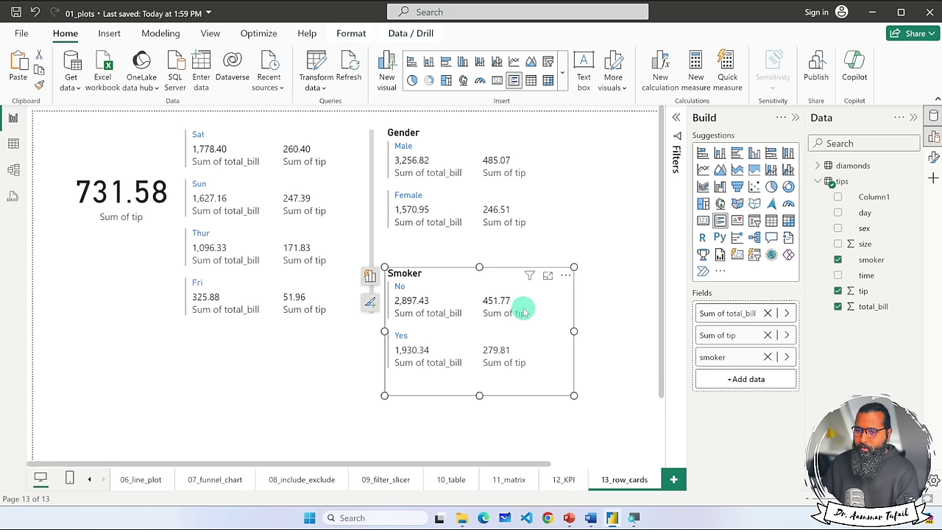
Move the Smoker card up directly beneath the Gender card and reduce its height.
{"action": "left_click", "coordinate": [619, 303]}
{"action": "left_click_drag", "start_coordinate": [488, 269], "coordinate": [492, 243]}
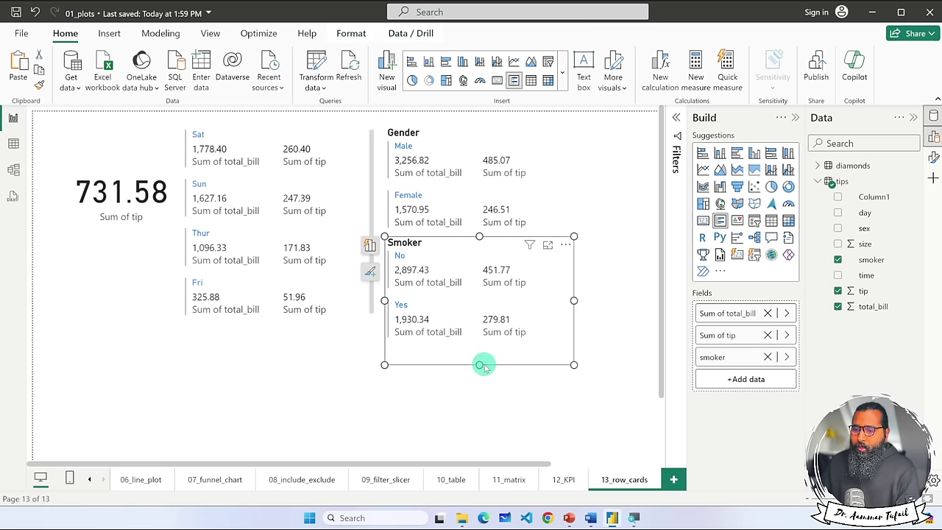
{"action": "left_click_drag", "start_coordinate": [479, 365], "coordinate": [479, 347]}
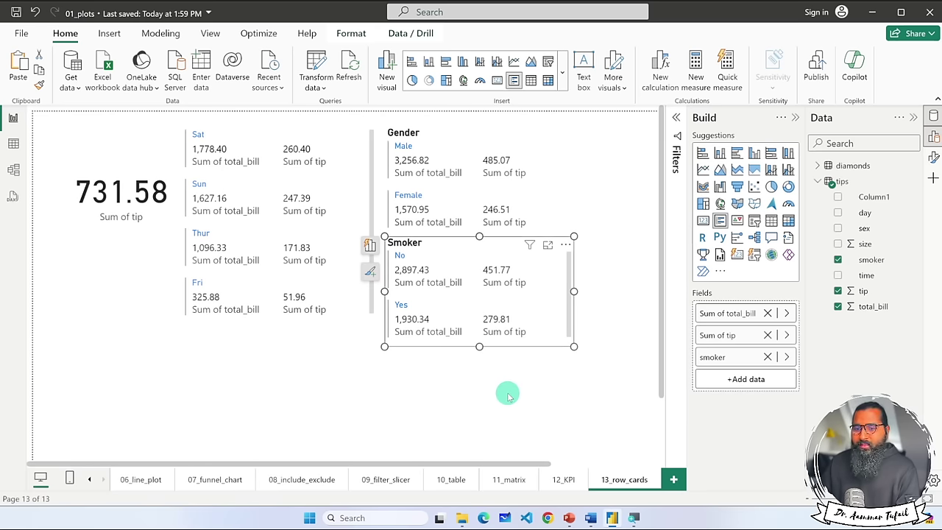
Duplicate the Sum of tip card, place the copy below the original and replace its field with total_bill.
{"action": "left_click", "coordinate": [150, 213]}
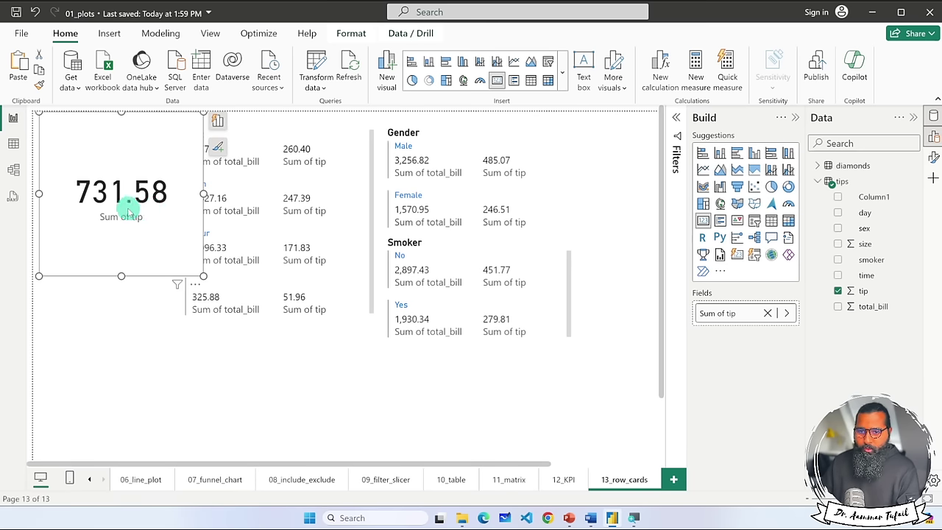
{"action": "key", "text": "ctrl+c"}
{"action": "key", "text": "ctrl+v"}
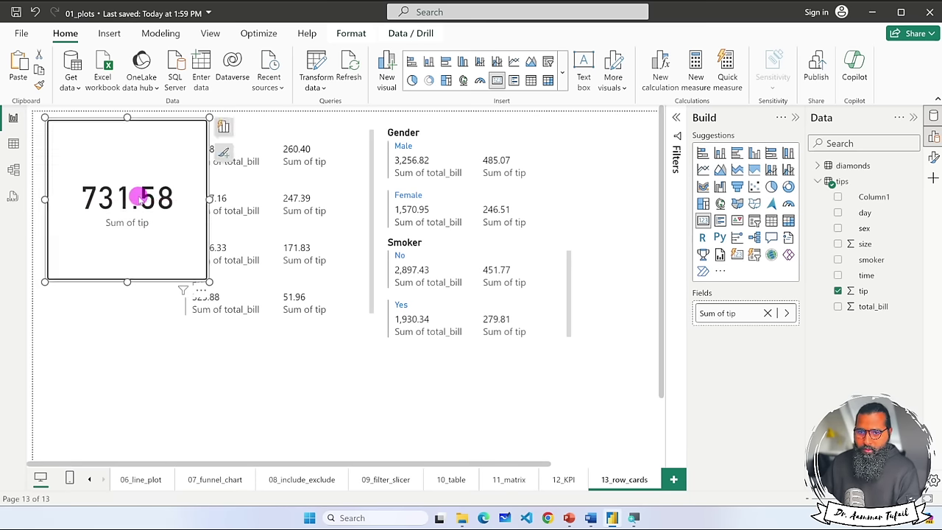
{"action": "left_click_drag", "start_coordinate": [128, 210], "coordinate": [129, 317]}
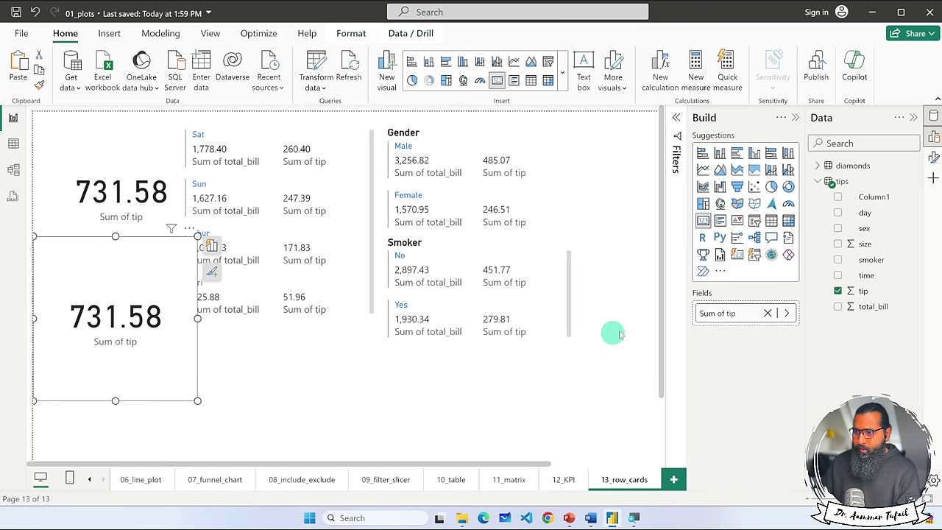
{"action": "left_click", "coordinate": [838, 291]}
{"action": "left_click", "coordinate": [838, 307]}
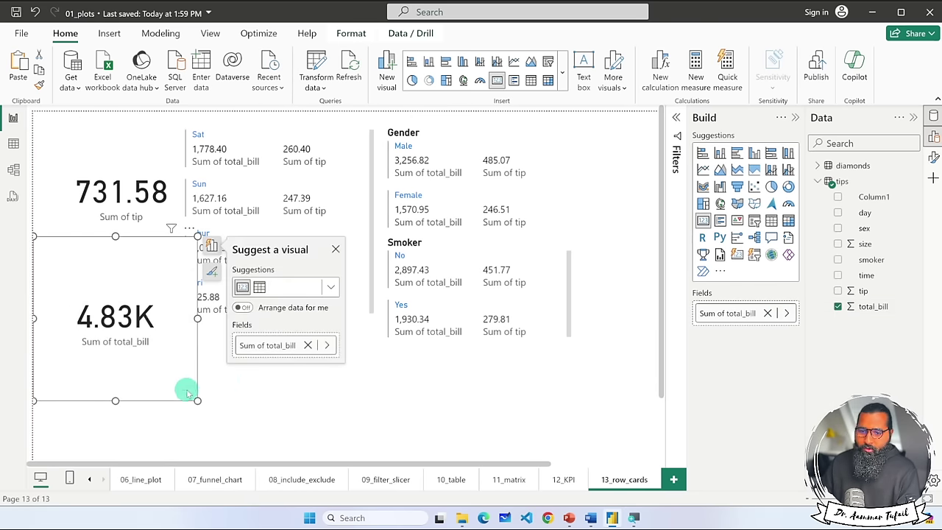
Shrink the total_bill and tip cards and fit the total_bill card directly beneath the tip card.
{"action": "left_click_drag", "start_coordinate": [114, 398], "coordinate": [131, 301]}
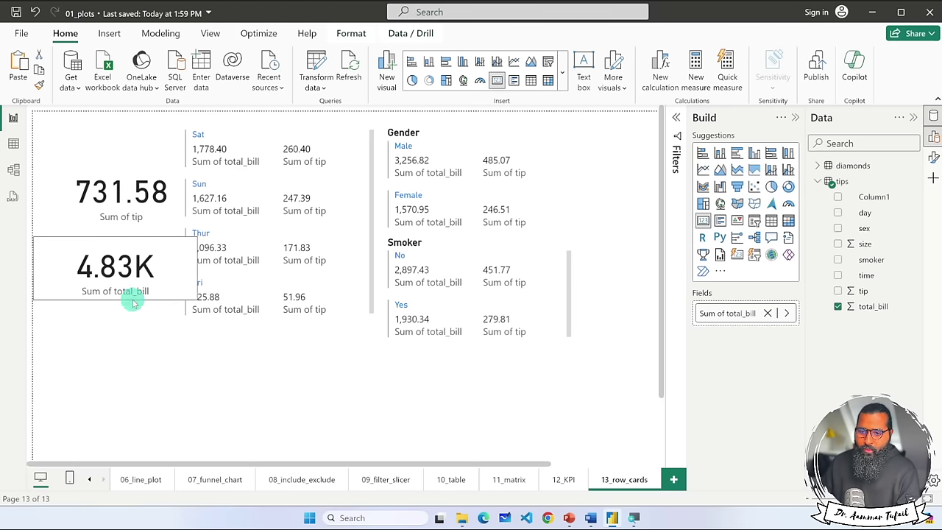
{"action": "left_click_drag", "start_coordinate": [187, 268], "coordinate": [129, 268]}
{"action": "left_click", "coordinate": [125, 215]}
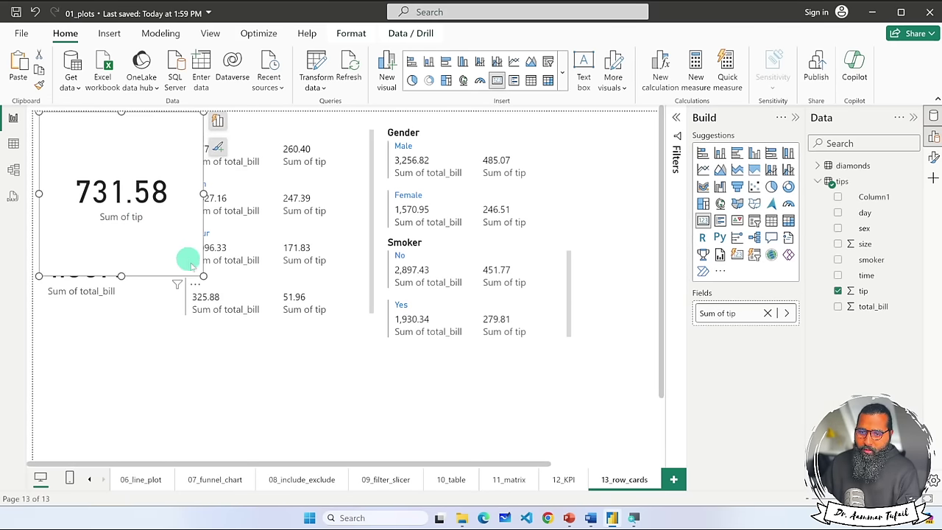
{"action": "left_click_drag", "start_coordinate": [203, 276], "coordinate": [150, 190]}
{"action": "left_click", "coordinate": [107, 243]}
{"action": "left_click_drag", "start_coordinate": [107, 243], "coordinate": [107, 197]}
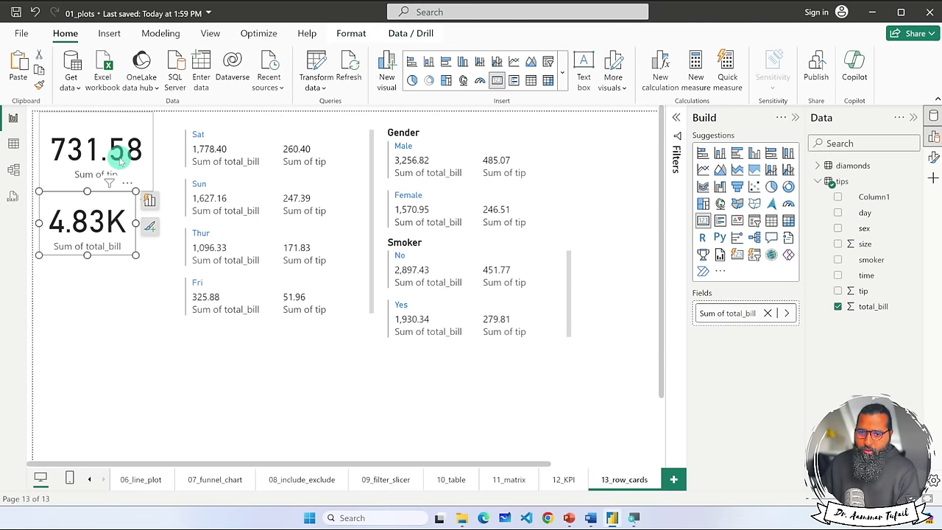
Swap the order of the two cards so total_bill sits above tip, and enlarge the total_bill card slightly.
{"action": "left_click_drag", "start_coordinate": [126, 149], "coordinate": [120, 310]}
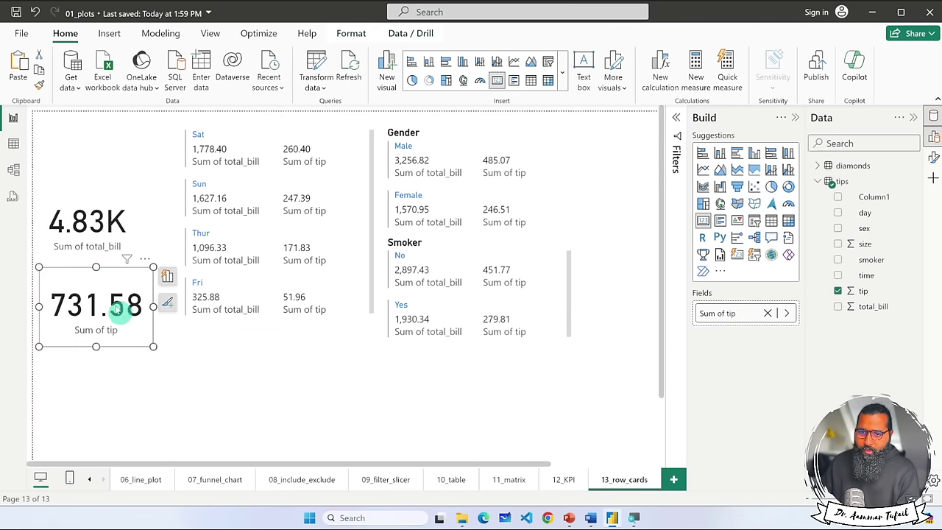
{"action": "left_click", "coordinate": [108, 231], "text": "ctrl"}
{"action": "left_click_drag", "start_coordinate": [108, 232], "coordinate": [171, 200]}
{"action": "left_click", "coordinate": [158, 143]}
{"action": "left_click", "coordinate": [131, 165]}
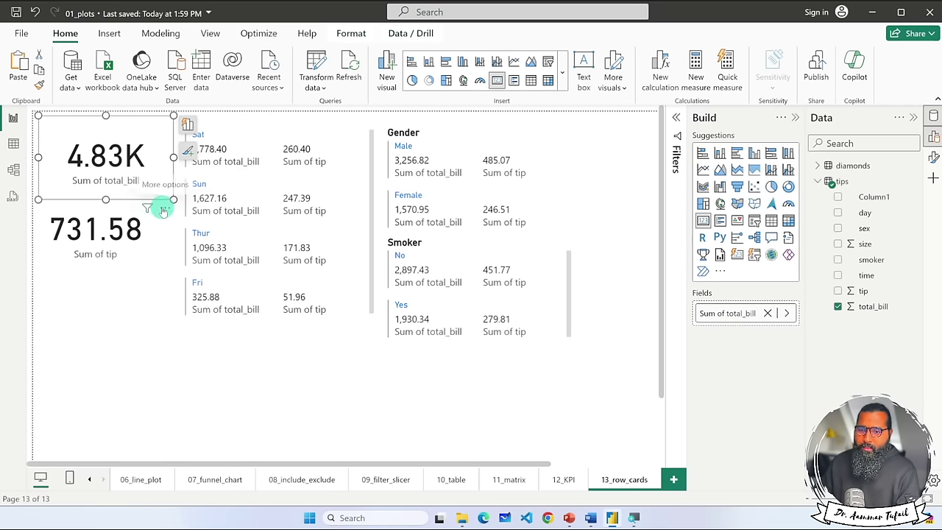
{"action": "left_click", "coordinate": [678, 117]}
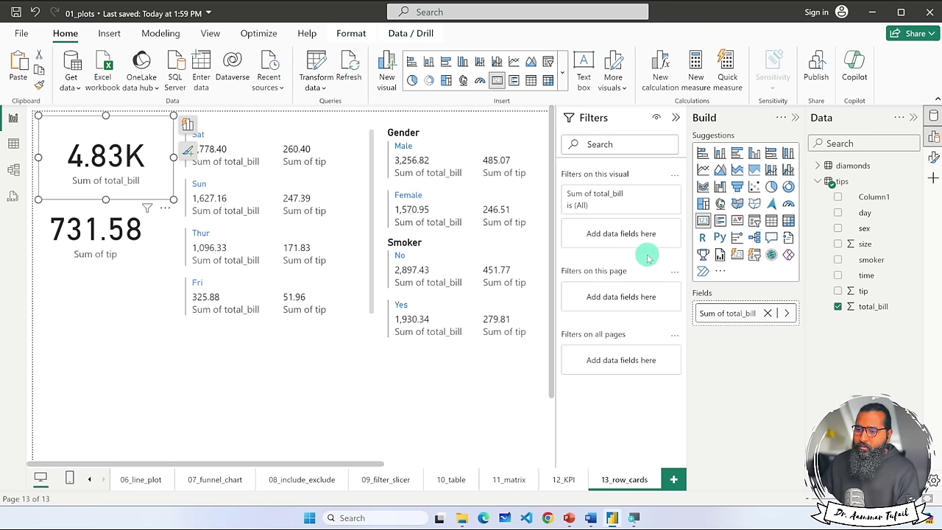
{"action": "left_click", "coordinate": [675, 117]}
{"action": "left_click", "coordinate": [795, 118]}
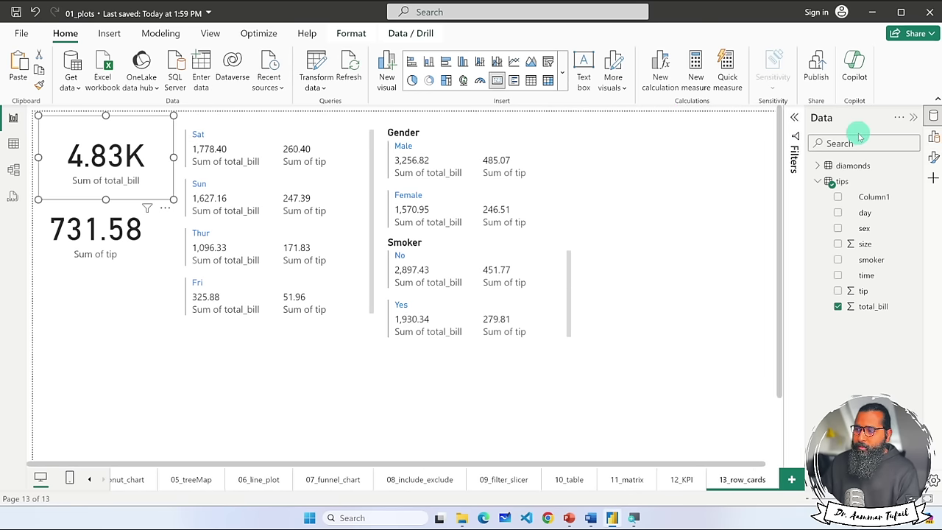
Open the total_bill card's formatting options and try a bold category label.
{"action": "left_click", "coordinate": [934, 158]}
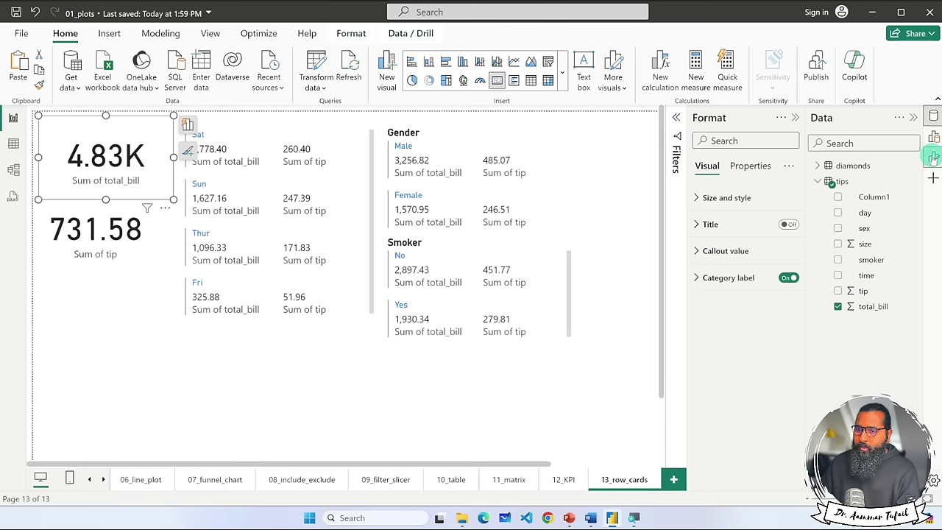
{"action": "left_click", "coordinate": [699, 199]}
{"action": "left_click", "coordinate": [698, 199]}
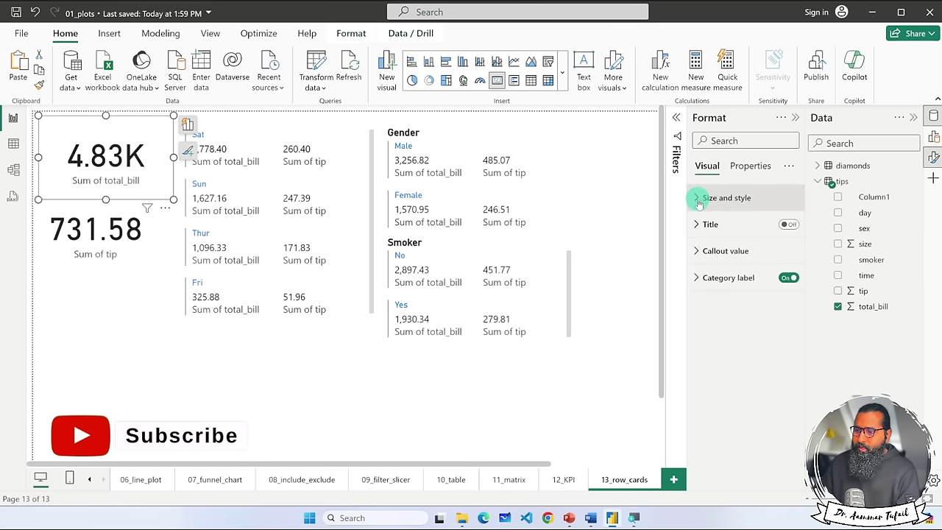
{"action": "left_click", "coordinate": [694, 280]}
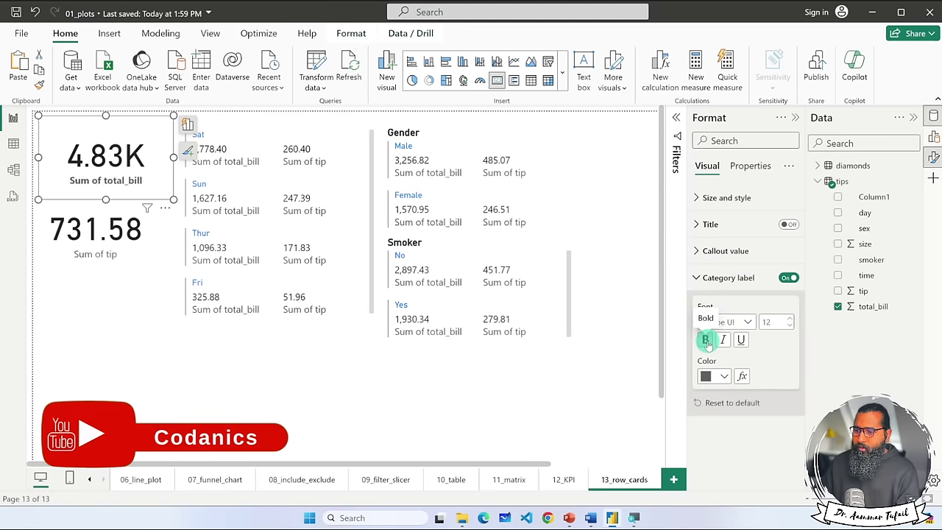
{"action": "left_click", "coordinate": [696, 276]}
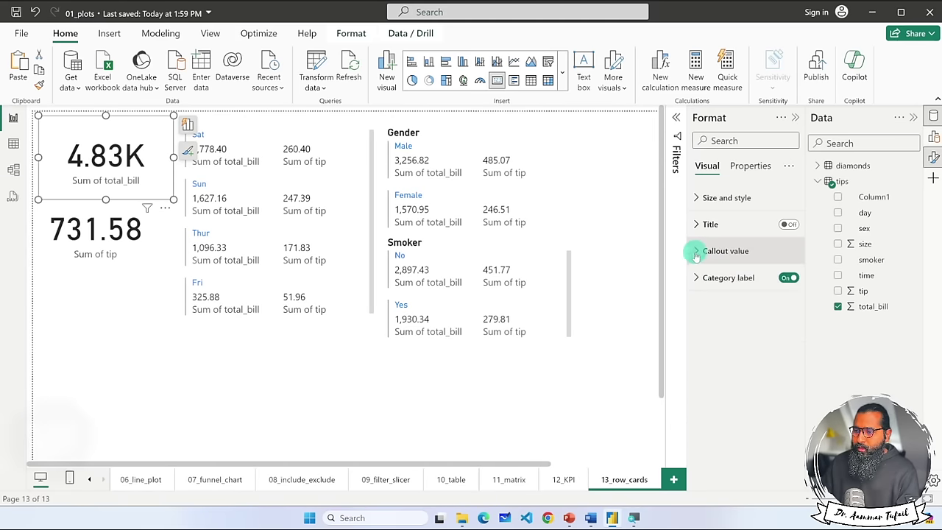
Set the total_bill card's callout value color to light blue and deselect the card.
{"action": "left_click", "coordinate": [697, 252]}
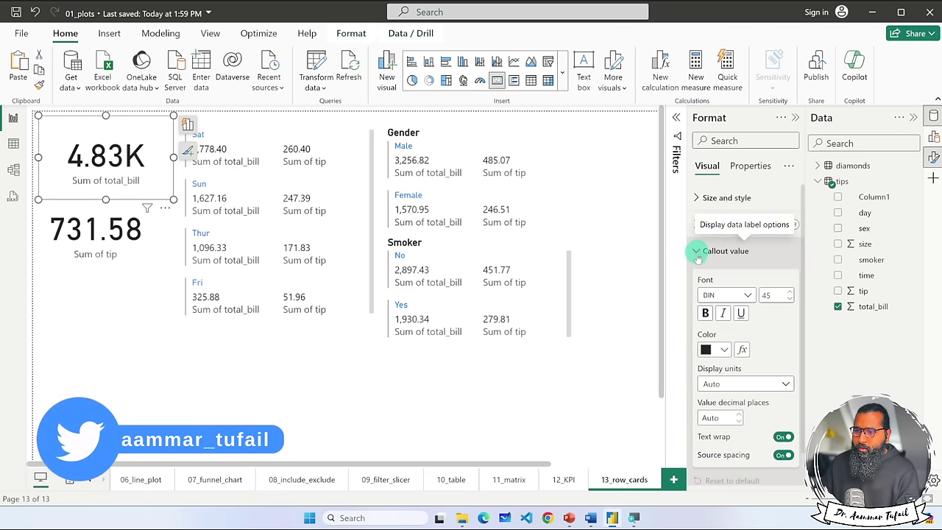
{"action": "left_click", "coordinate": [725, 350]}
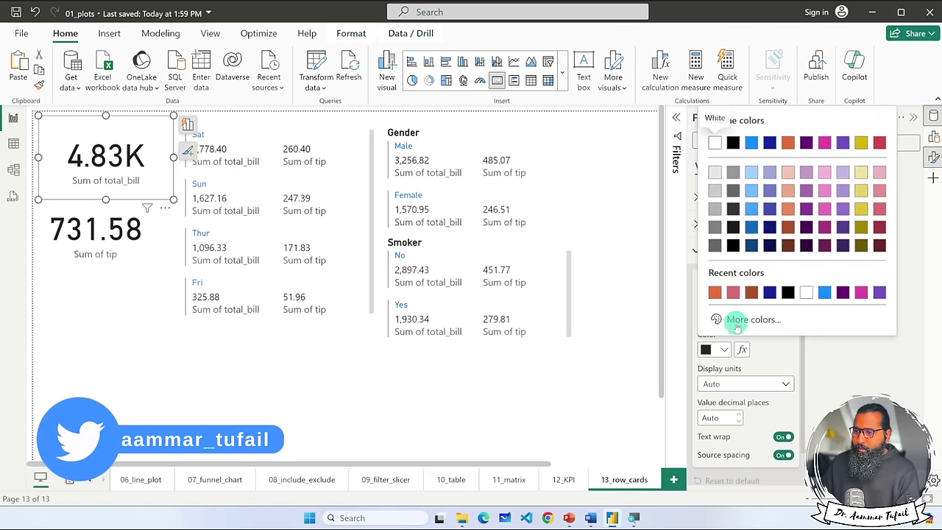
{"action": "left_click", "coordinate": [773, 293]}
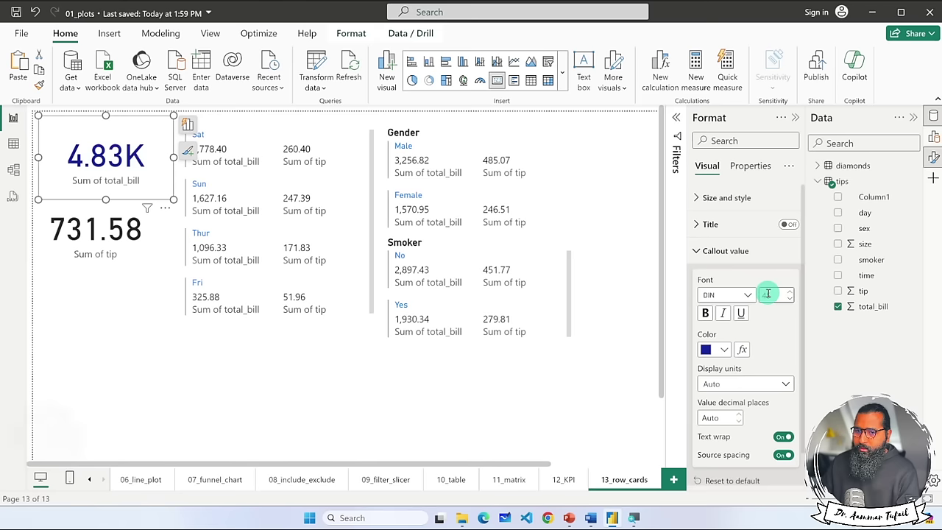
{"action": "left_click", "coordinate": [724, 351]}
{"action": "left_click", "coordinate": [826, 294]}
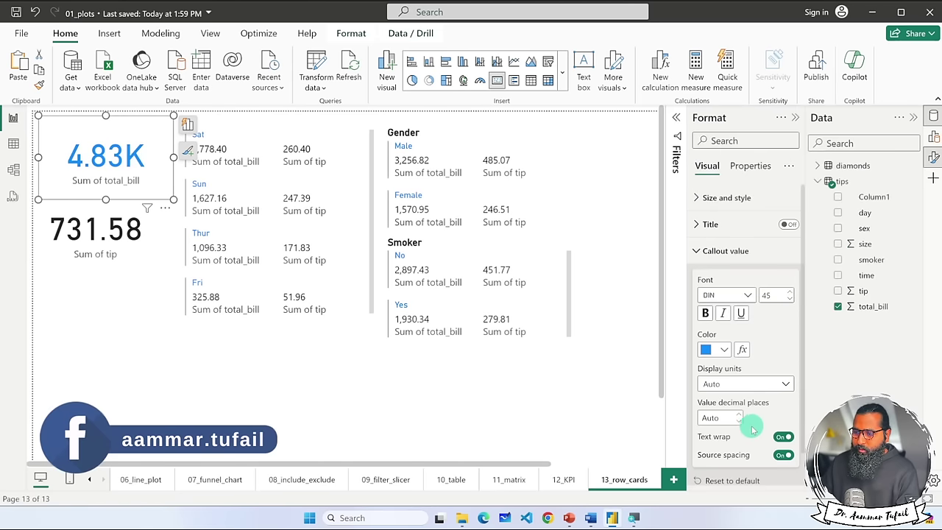
{"action": "left_click", "coordinate": [696, 251]}
{"action": "left_click", "coordinate": [180, 365]}
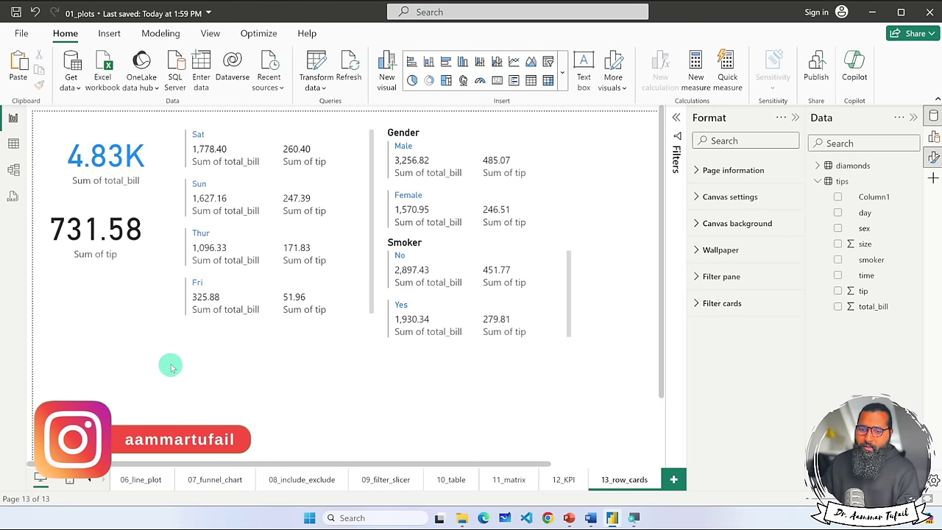
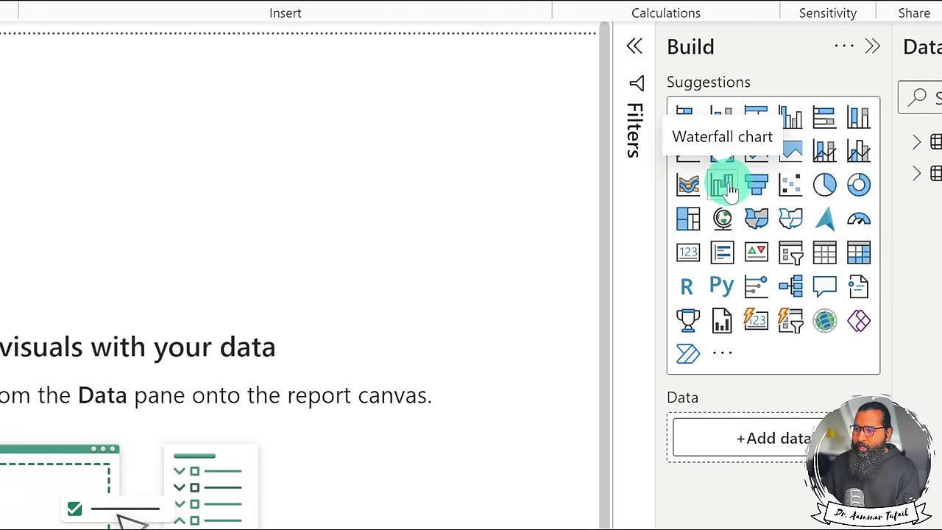
Insert an enlarged waterfall chart on the 14_Water_fall_chart page with day as category and total_bill on the Y-axis.
{"action": "left_click", "coordinate": [727, 188]}
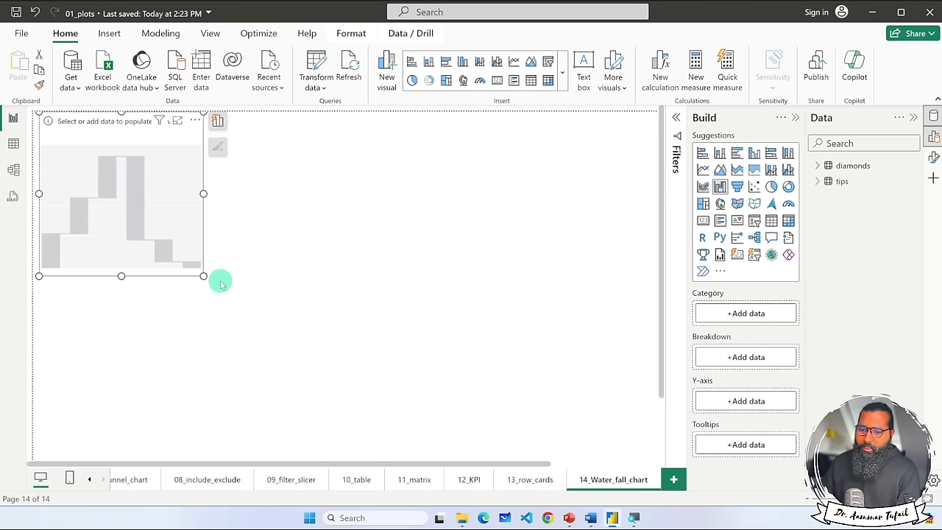
{"action": "left_click_drag", "start_coordinate": [203, 276], "coordinate": [304, 329]}
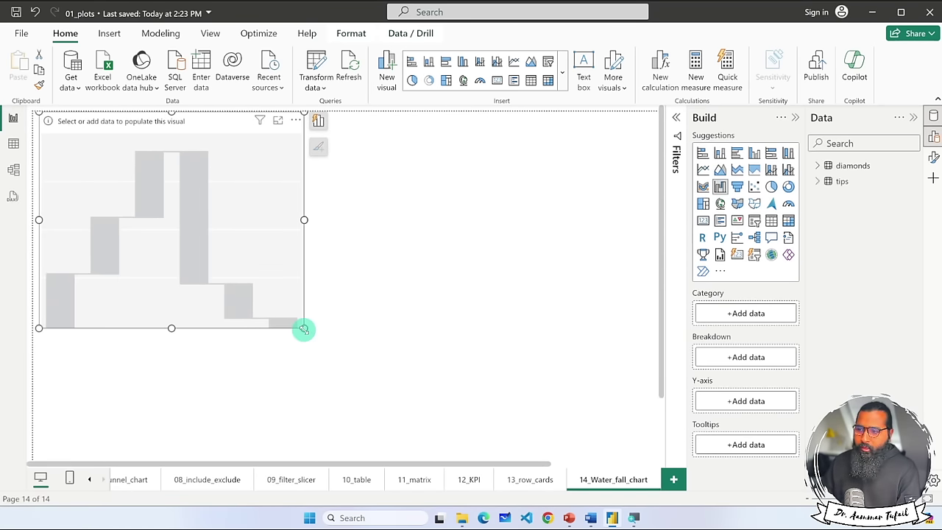
{"action": "left_click", "coordinate": [817, 182]}
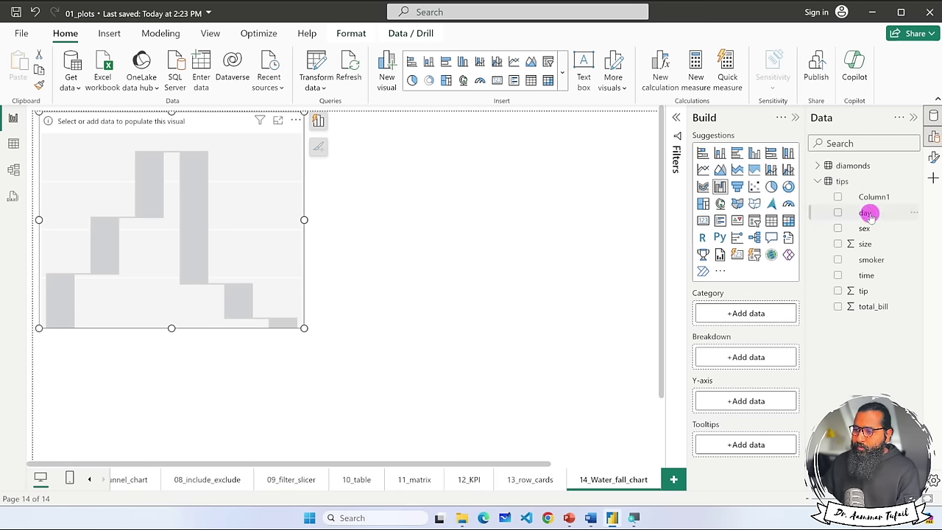
{"action": "left_click_drag", "start_coordinate": [752, 313], "coordinate": [753, 314]}
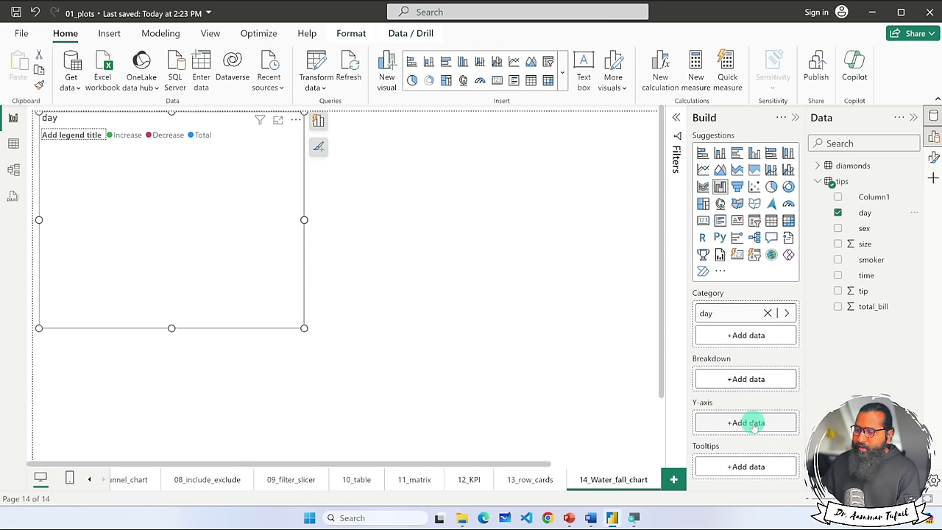
{"action": "left_click_drag", "start_coordinate": [873, 308], "coordinate": [747, 431]}
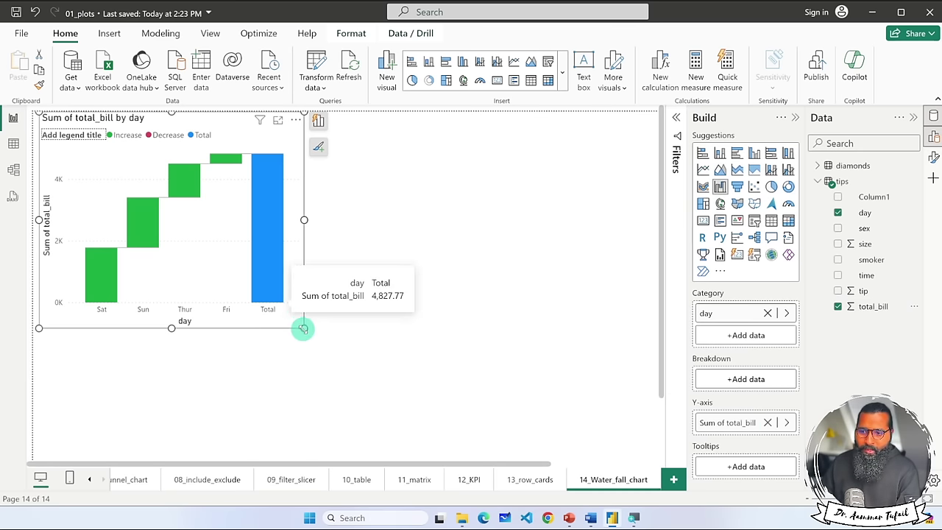
Enlarge the waterfall chart and inspect the total_bill values of the Sat and Sun bars.
{"action": "left_click_drag", "start_coordinate": [304, 328], "coordinate": [460, 402]}
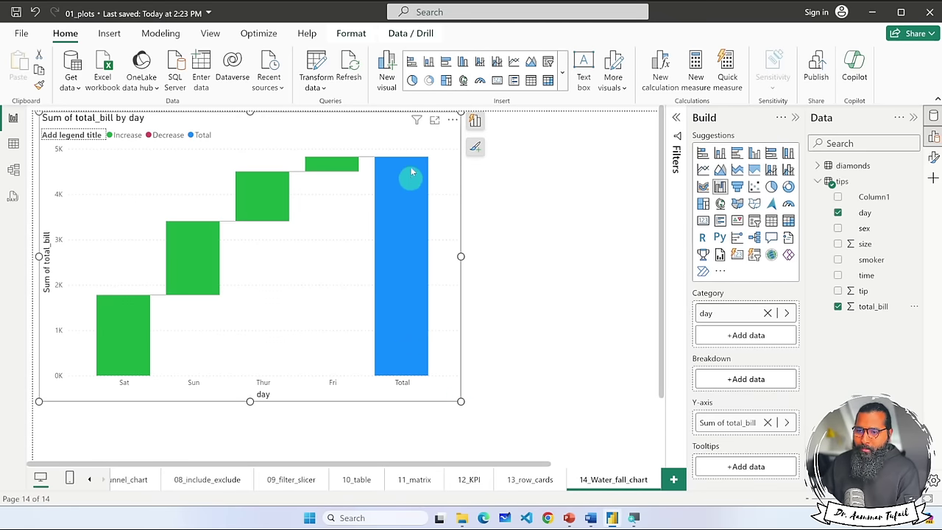
{"action": "mouse_move", "coordinate": [125, 322]}
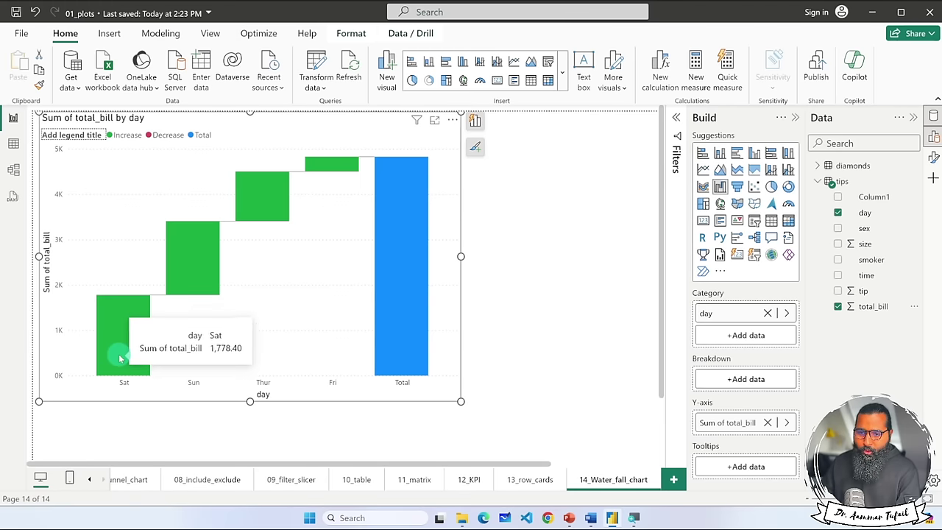
{"action": "mouse_move", "coordinate": [189, 270]}
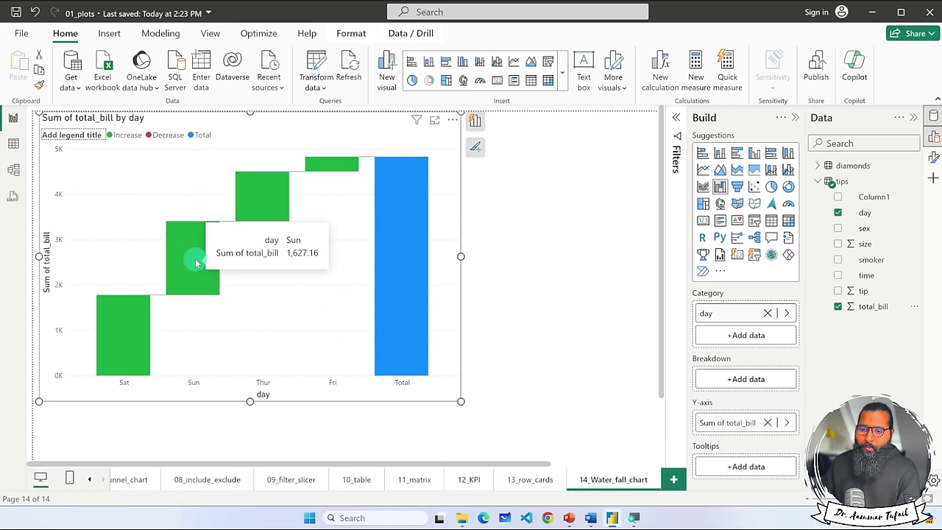
Try smoker as a tooltip field on the total_bill by day waterfall chart and remove it.
{"action": "mouse_move", "coordinate": [262, 200]}
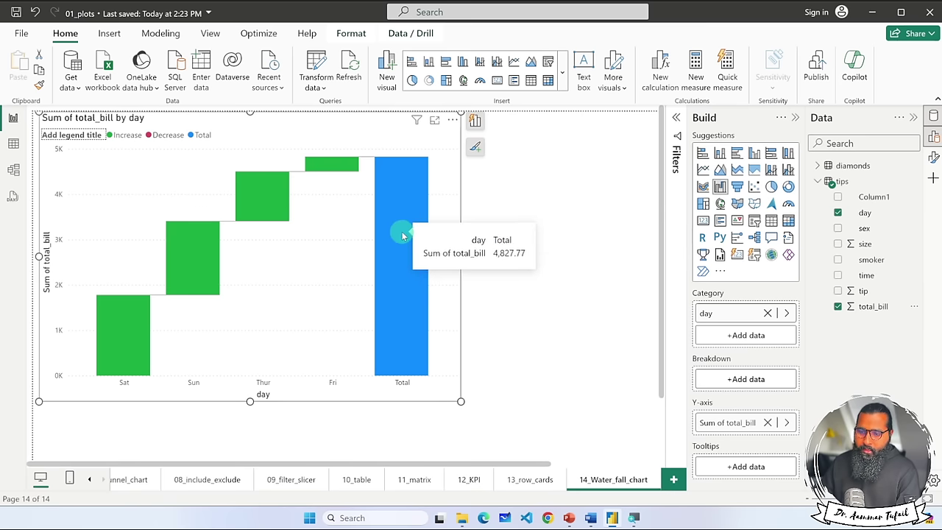
{"action": "mouse_move", "coordinate": [316, 162]}
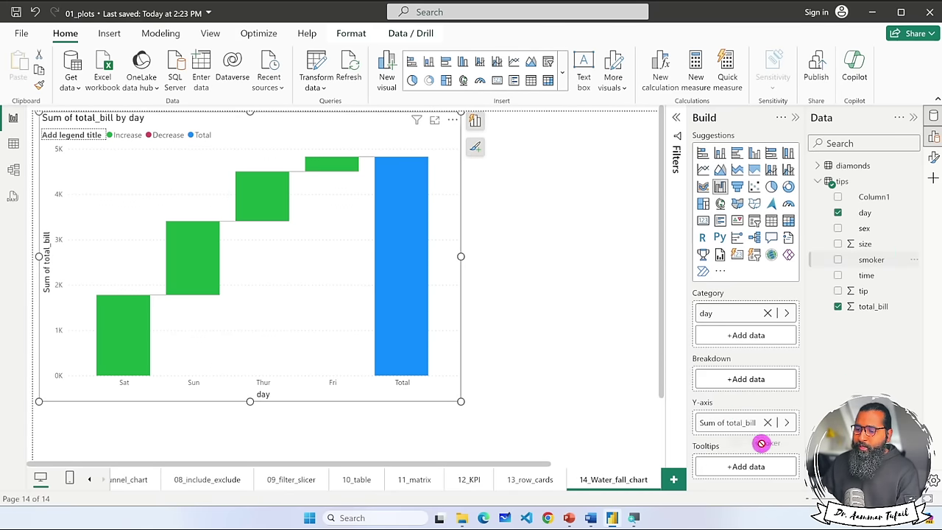
{"action": "left_click_drag", "start_coordinate": [745, 472], "coordinate": [748, 470]}
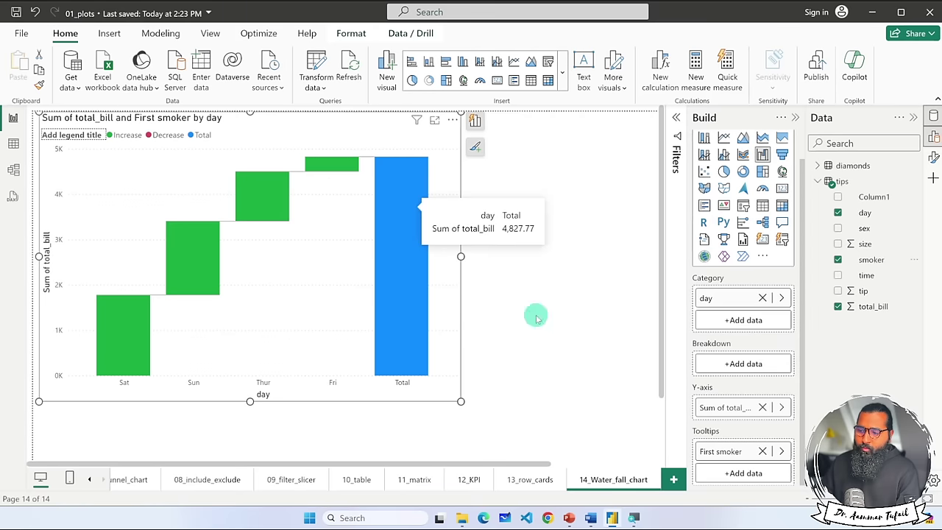
{"action": "left_click", "coordinate": [763, 450]}
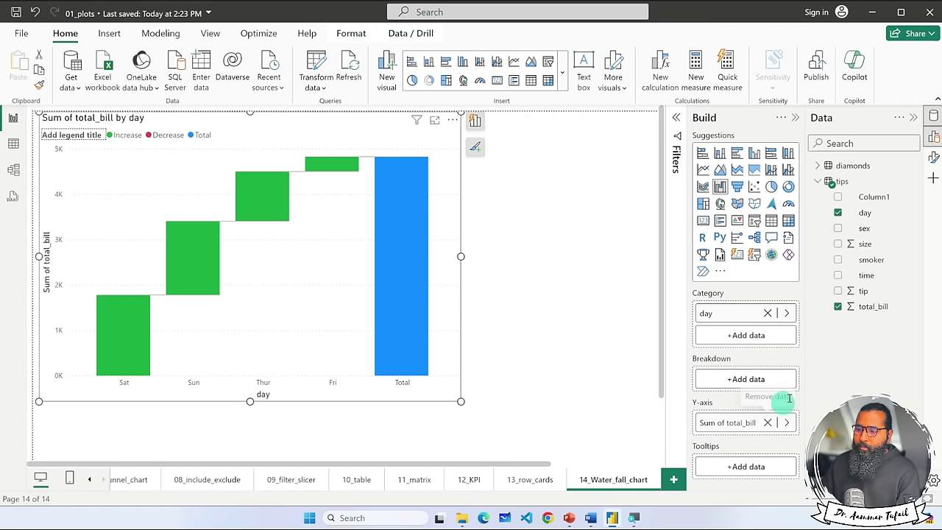
Add tip as a tooltip field on the waterfall chart, then try time as the breakdown and remove it.
{"action": "left_click_drag", "start_coordinate": [859, 287], "coordinate": [740, 469]}
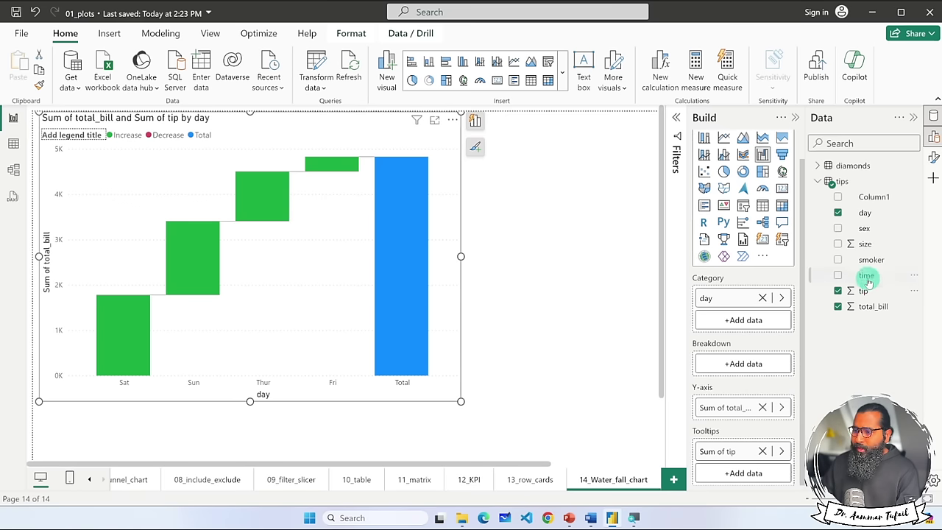
{"action": "left_click_drag", "start_coordinate": [754, 364], "coordinate": [754, 365]}
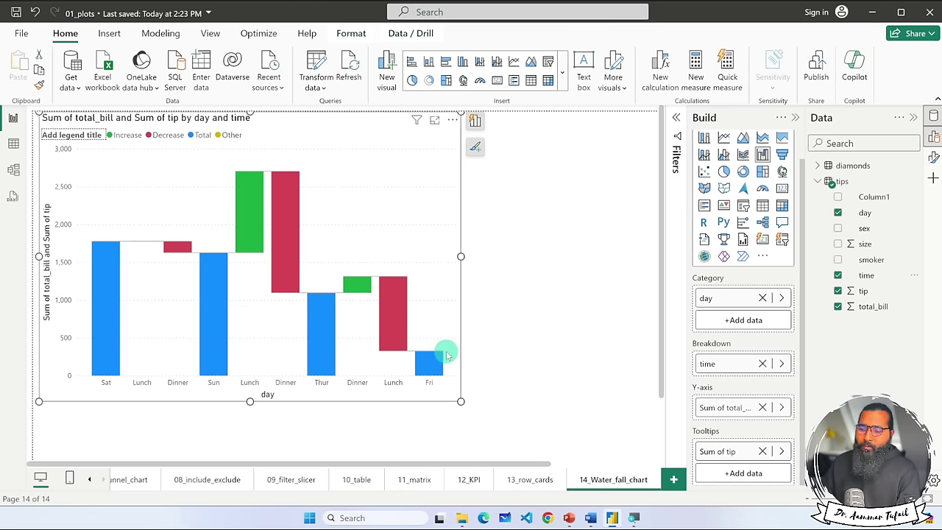
{"action": "left_click", "coordinate": [763, 363]}
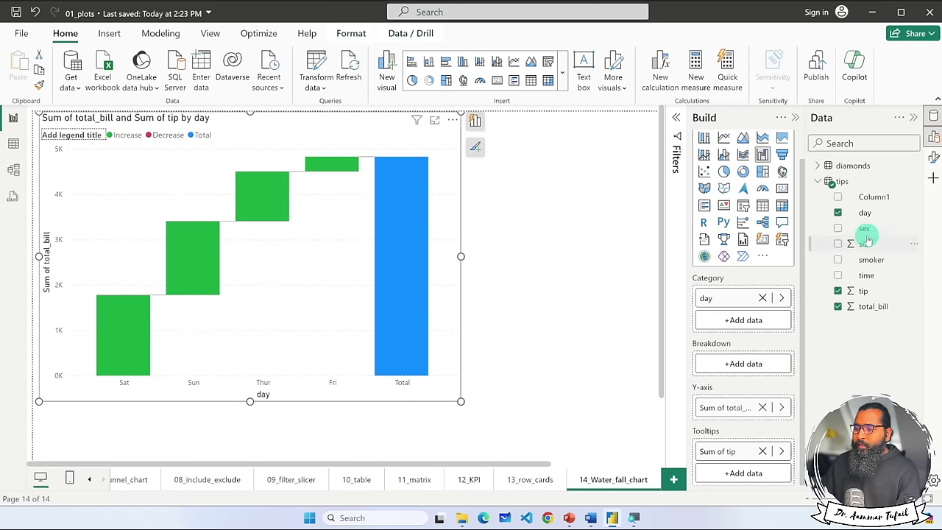
Try size as the waterfall chart's breakdown, then replace it with sex.
{"action": "left_click_drag", "start_coordinate": [847, 253], "coordinate": [744, 364]}
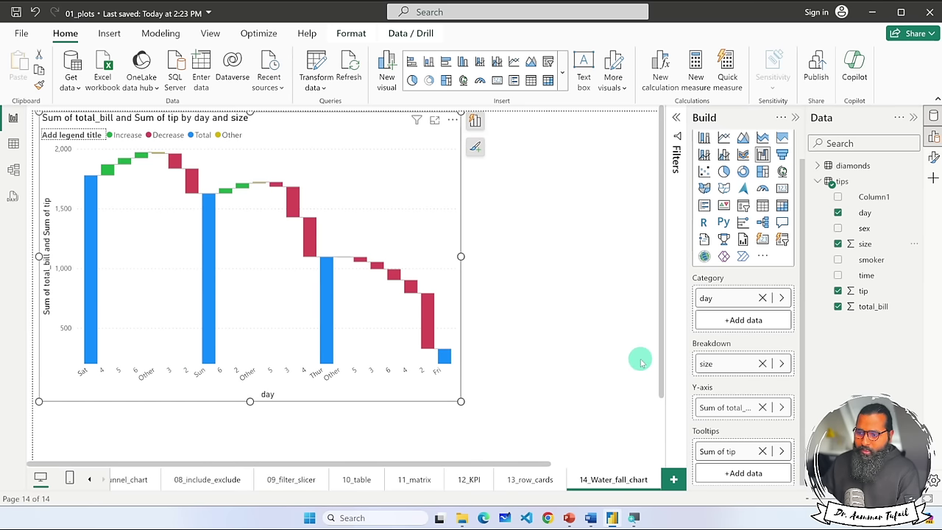
{"action": "left_click", "coordinate": [763, 364]}
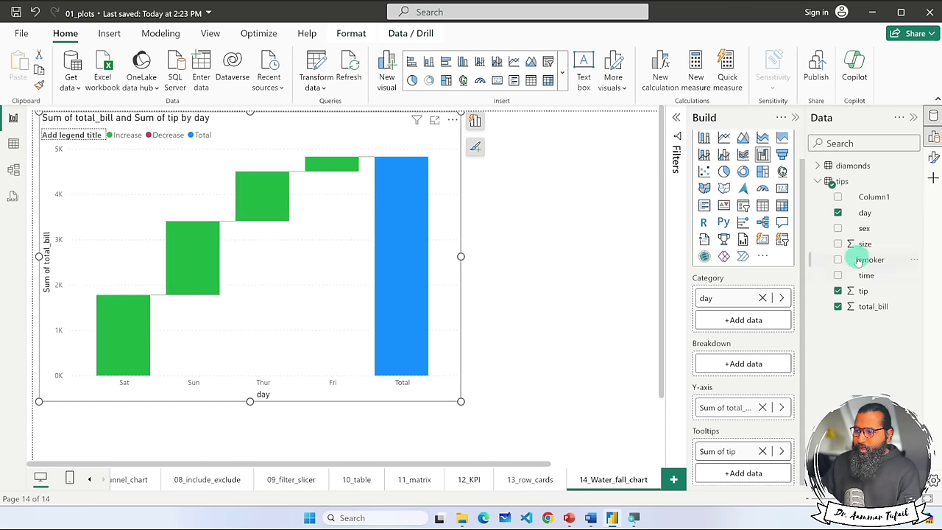
{"action": "left_click_drag", "start_coordinate": [736, 368], "coordinate": [736, 368]}
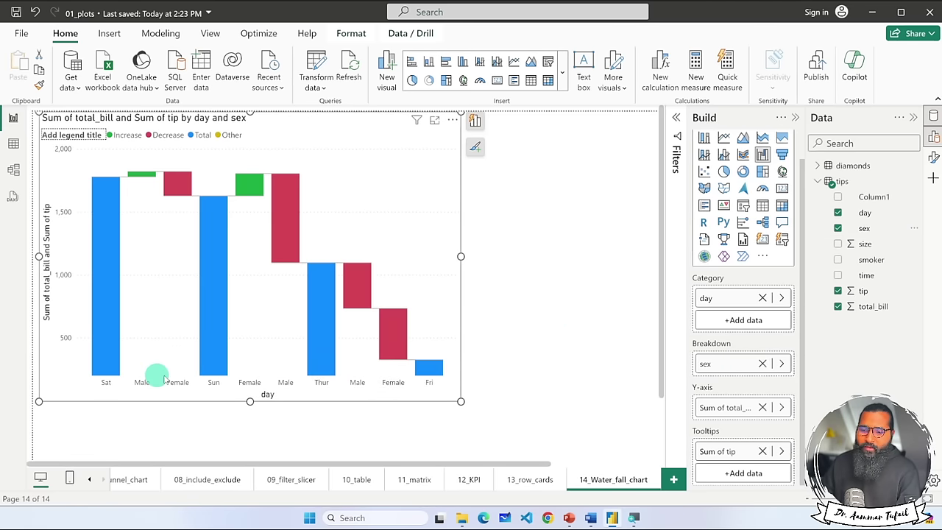
Change the waterfall chart's category to sex and its breakdown to day, then inspect the breakdown bars.
{"action": "left_click", "coordinate": [762, 298]}
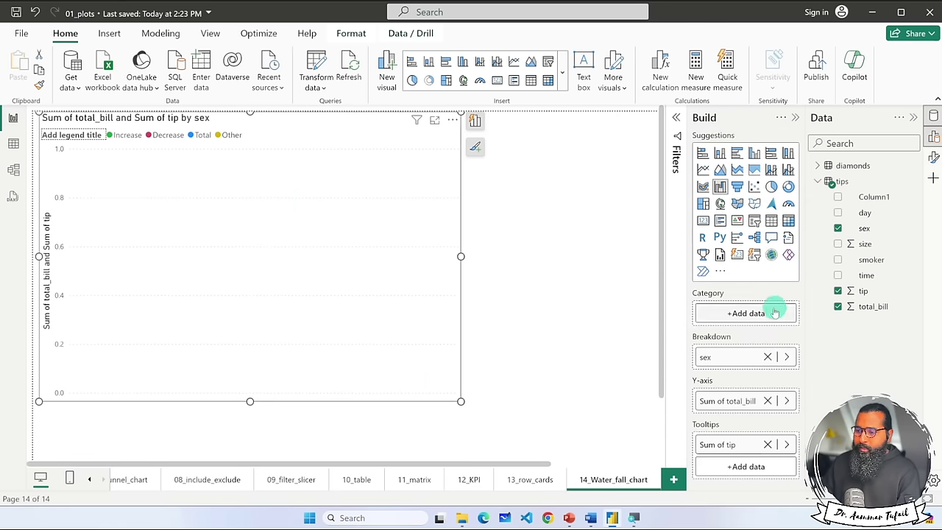
{"action": "left_click_drag", "start_coordinate": [861, 230], "coordinate": [754, 302]}
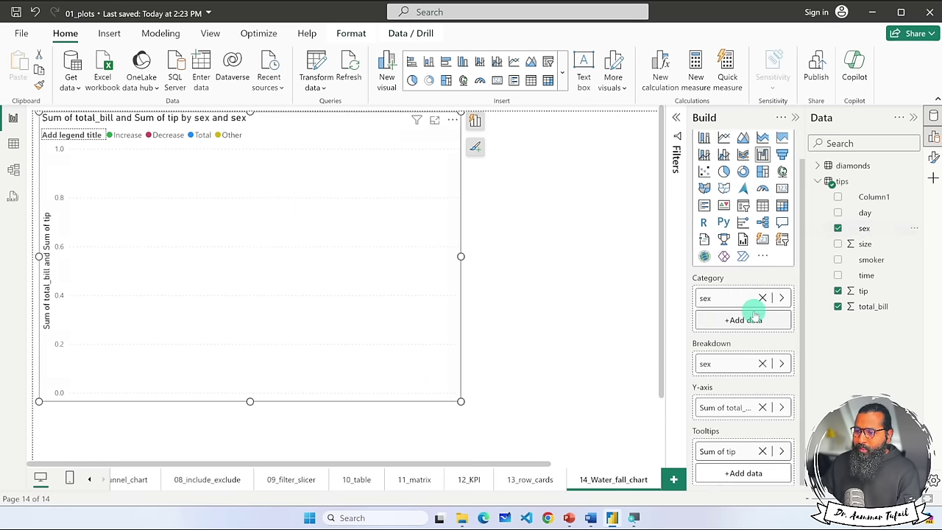
{"action": "left_click", "coordinate": [762, 363]}
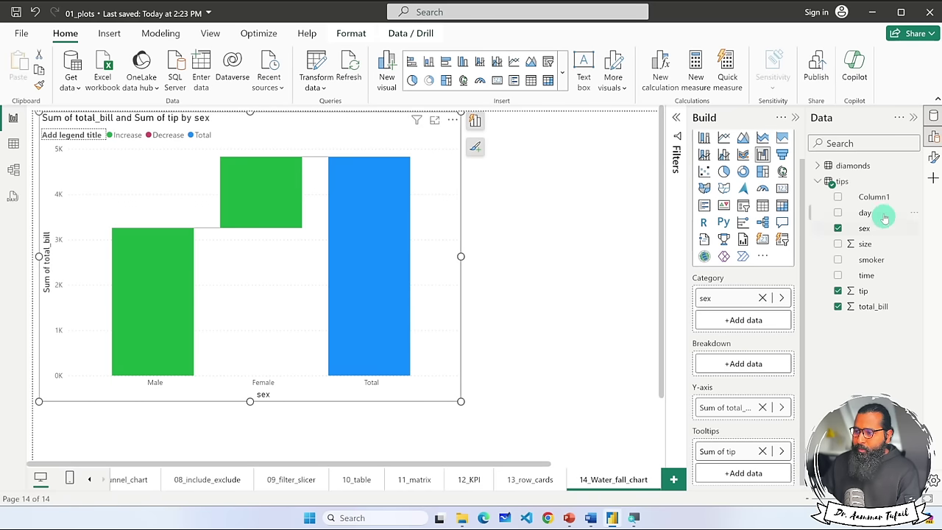
{"action": "left_click_drag", "start_coordinate": [869, 213], "coordinate": [729, 363]}
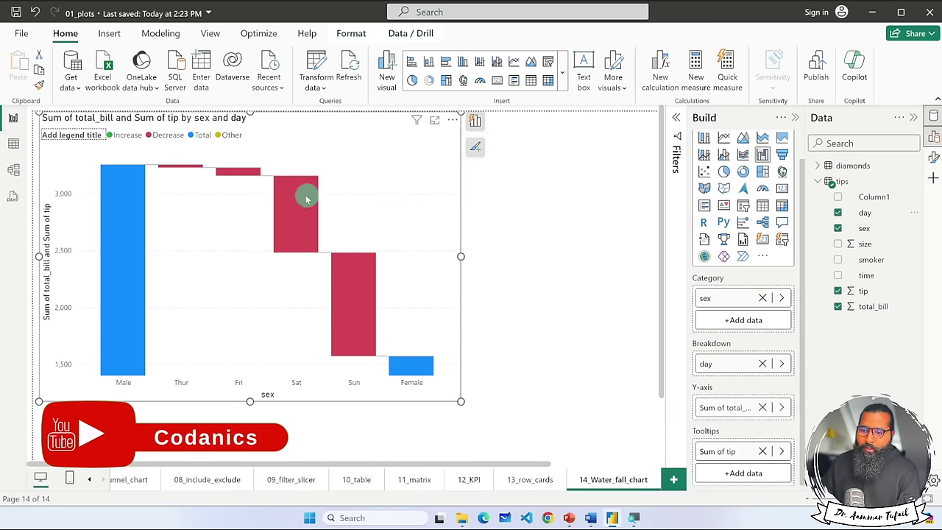
{"action": "mouse_move", "coordinate": [232, 170]}
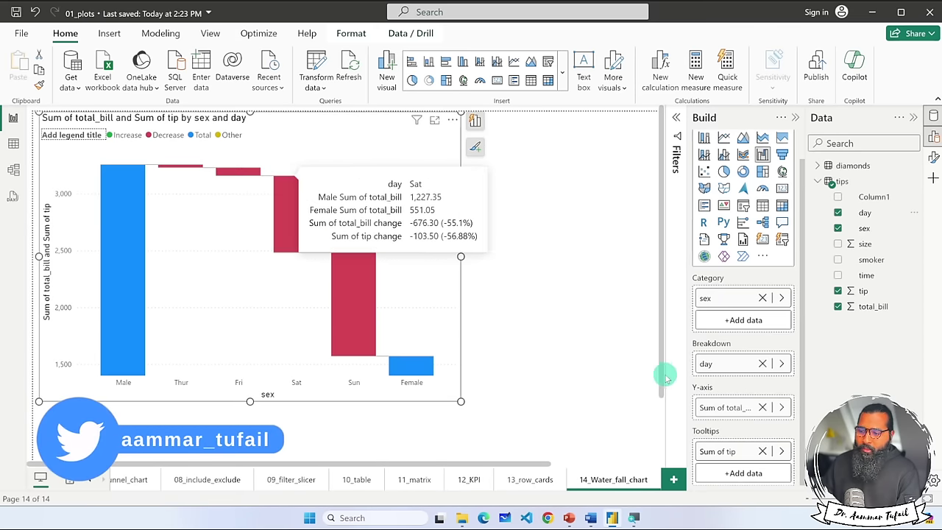
Replace the tip tooltip with sex, check it on a breakdown bar, then clear the tooltip and breakdown fields.
{"action": "left_click", "coordinate": [763, 451]}
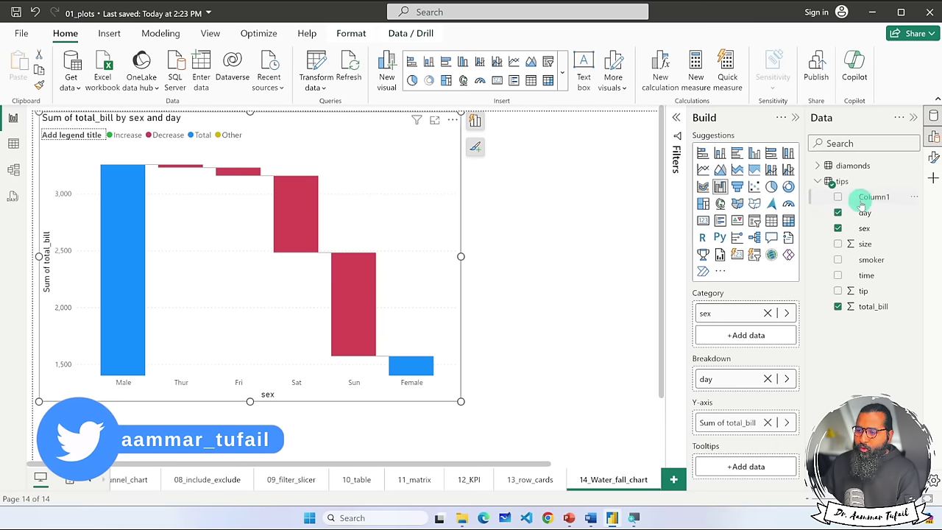
{"action": "left_click_drag", "start_coordinate": [870, 230], "coordinate": [745, 465]}
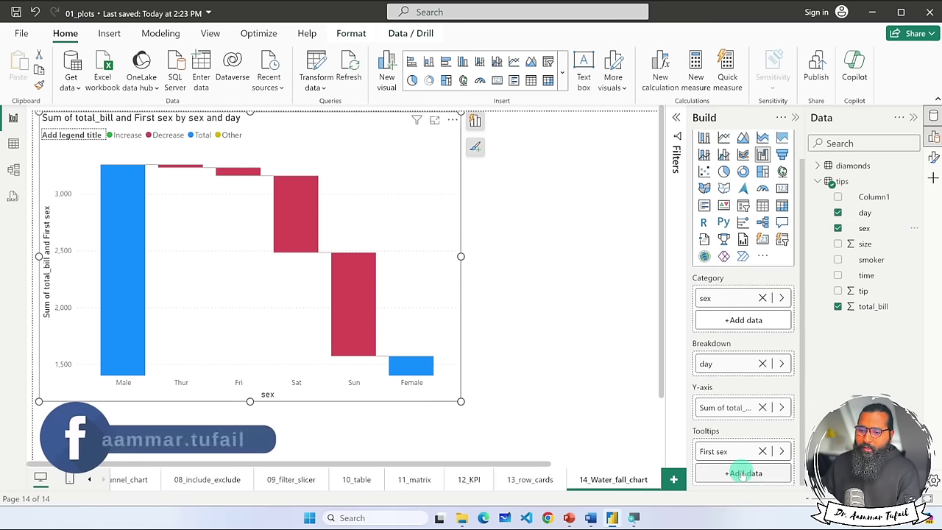
{"action": "mouse_move", "coordinate": [230, 174]}
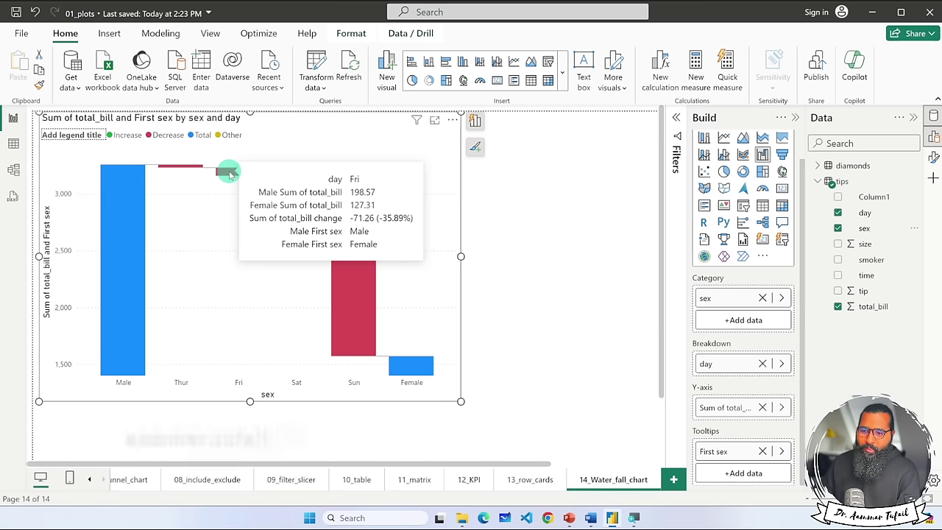
{"action": "left_click", "coordinate": [763, 452]}
{"action": "left_click", "coordinate": [769, 379]}
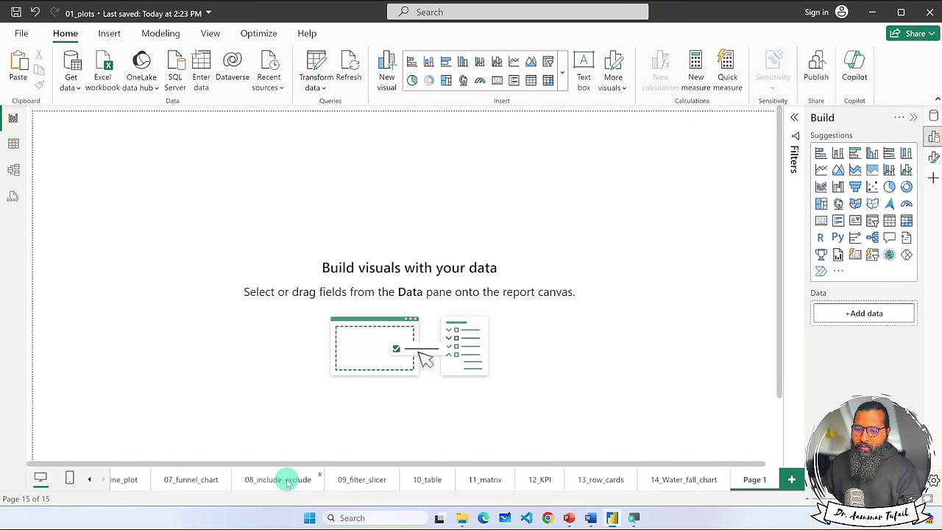
Check the available options of the price by cut chart on the 07_funnel_chart page, then open the 08_include_exclude page.
{"action": "left_click", "coordinate": [191, 479]}
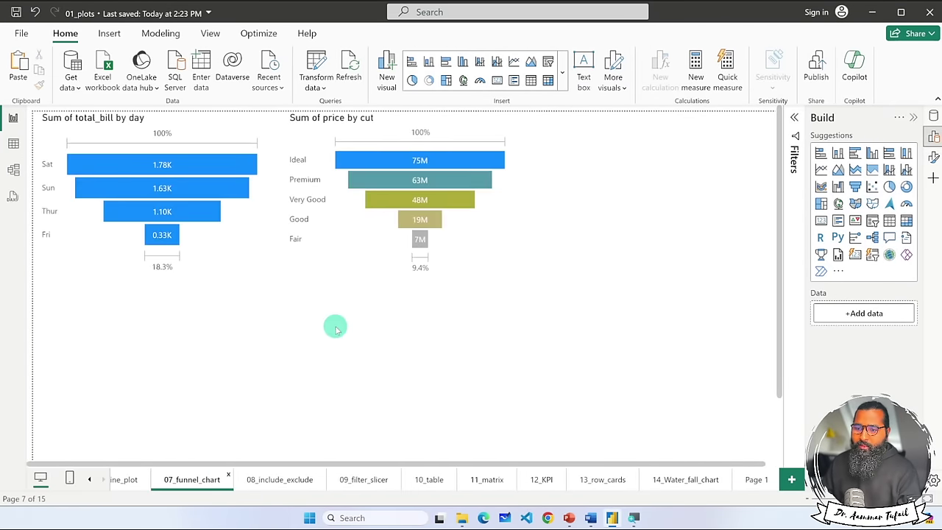
{"action": "right_click", "coordinate": [343, 237]}
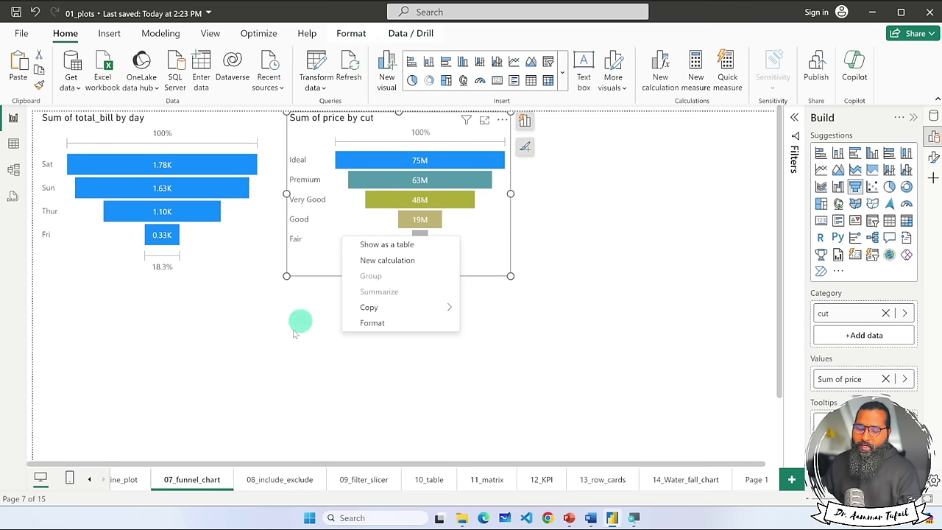
{"action": "left_click", "coordinate": [286, 479]}
{"action": "left_click", "coordinate": [279, 480]}
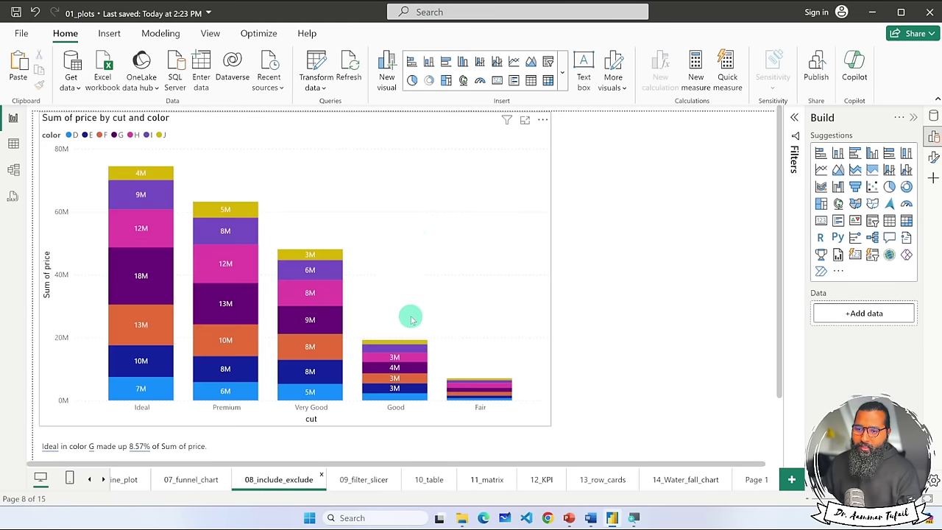
Check the stacked column chart's Summarize option and review the summary sentence in the text box below the chart.
{"action": "right_click", "coordinate": [447, 134]}
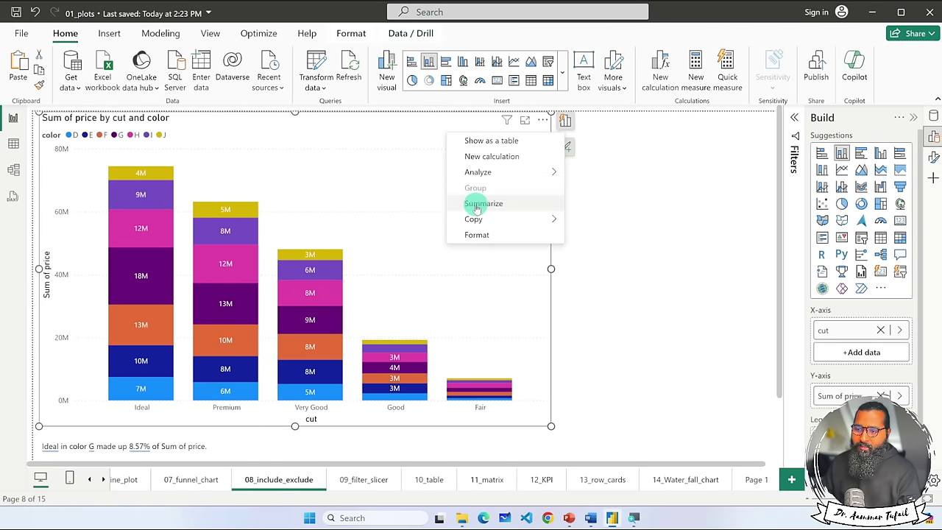
{"action": "scroll", "coordinate": [633, 347], "scroll_direction": "down", "scroll_amount": 3}
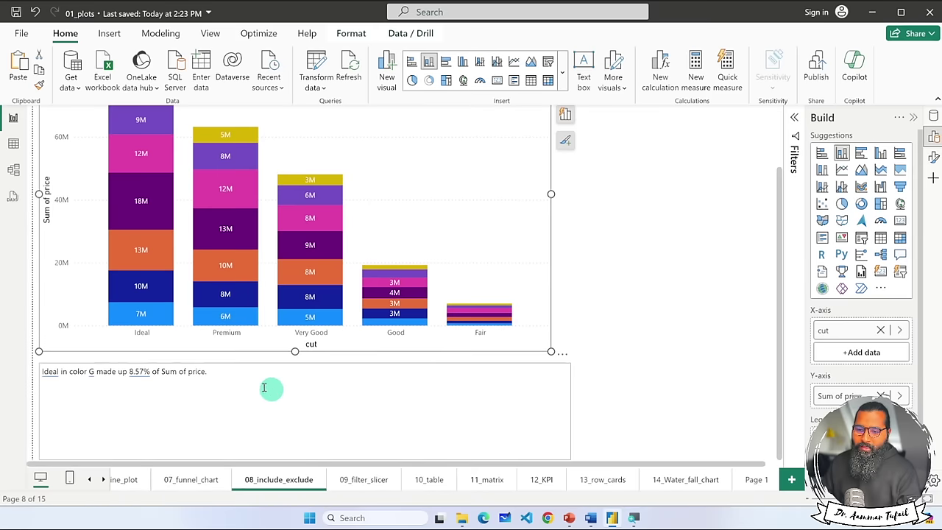
{"action": "left_click", "coordinate": [210, 374]}
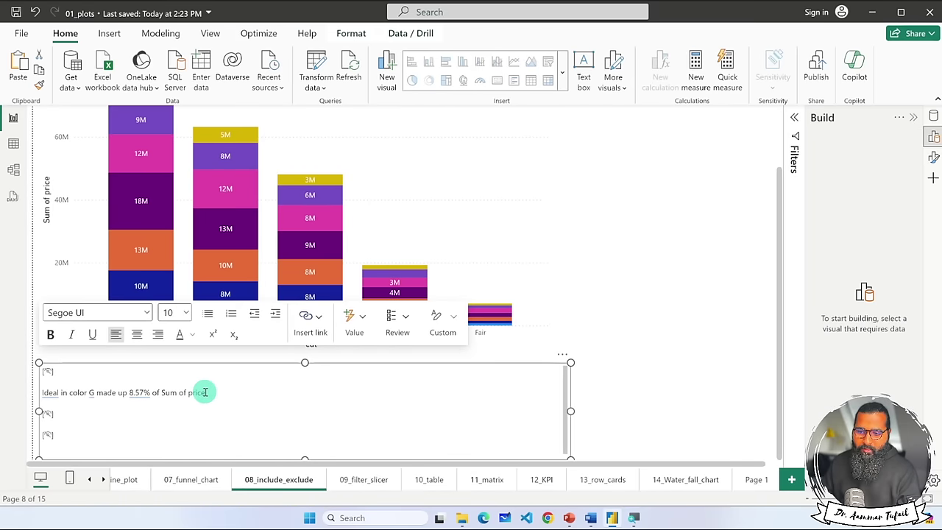
{"action": "left_click_drag", "start_coordinate": [206, 394], "coordinate": [25, 394]}
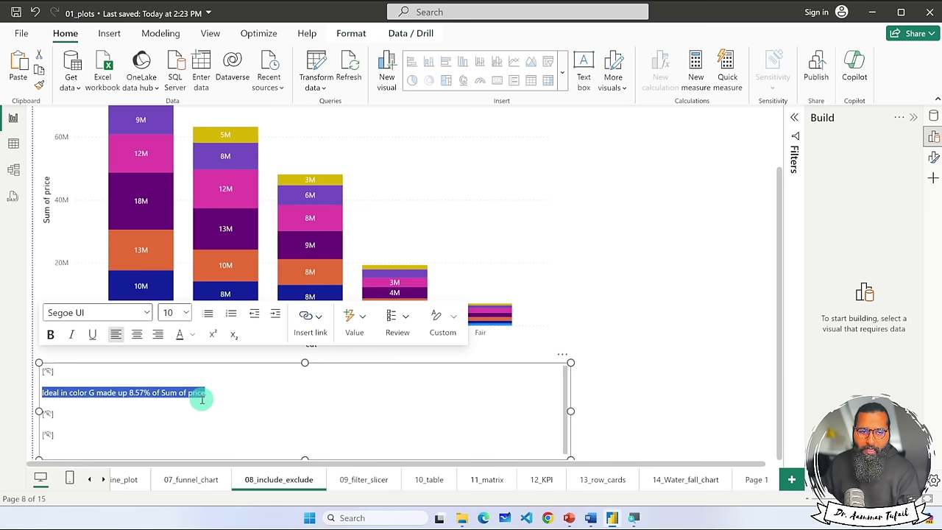
{"action": "left_click", "coordinate": [641, 303]}
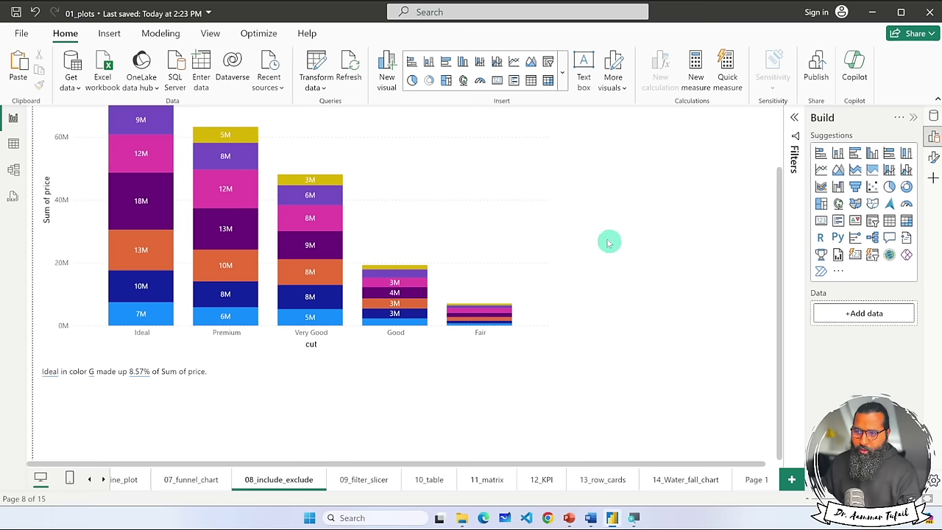
Try converting the stacked column chart of price by cut and color into a Custom narrative, then undo the conversion.
{"action": "left_click", "coordinate": [522, 163]}
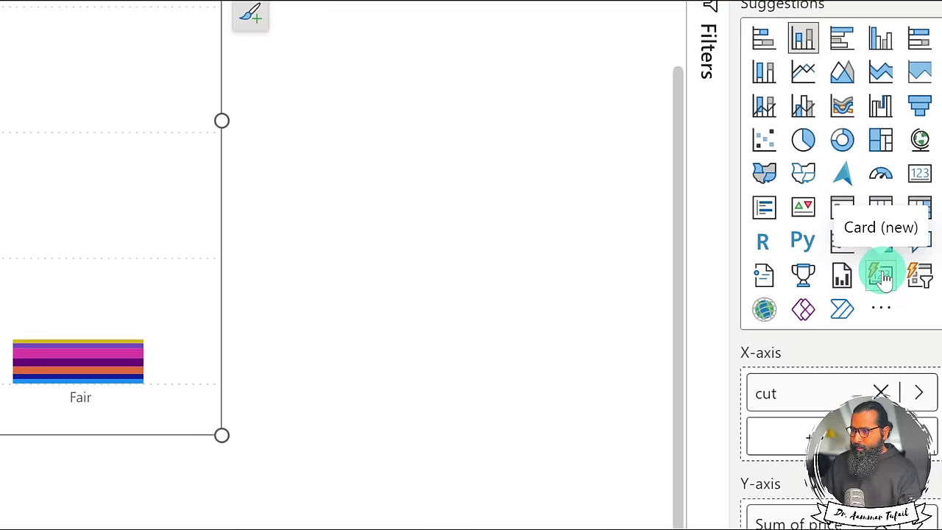
{"action": "left_click", "coordinate": [763, 276]}
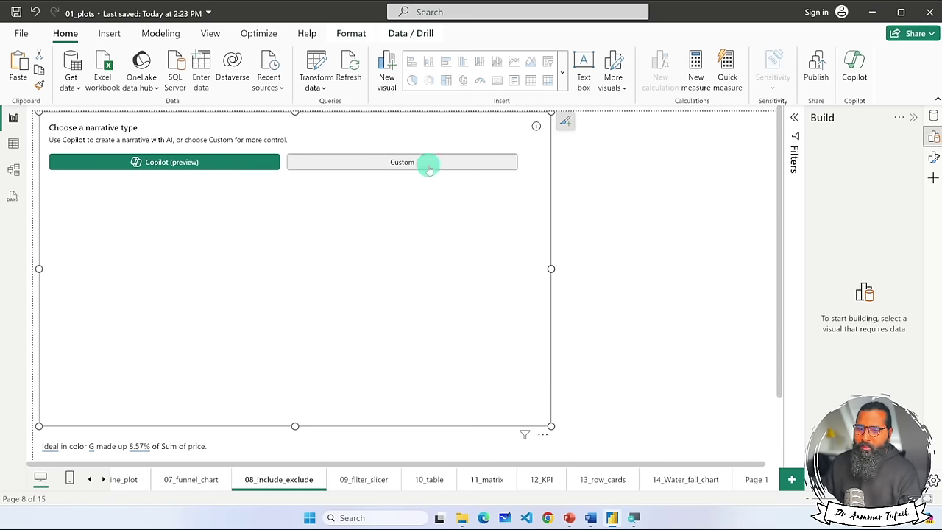
{"action": "left_click", "coordinate": [429, 164]}
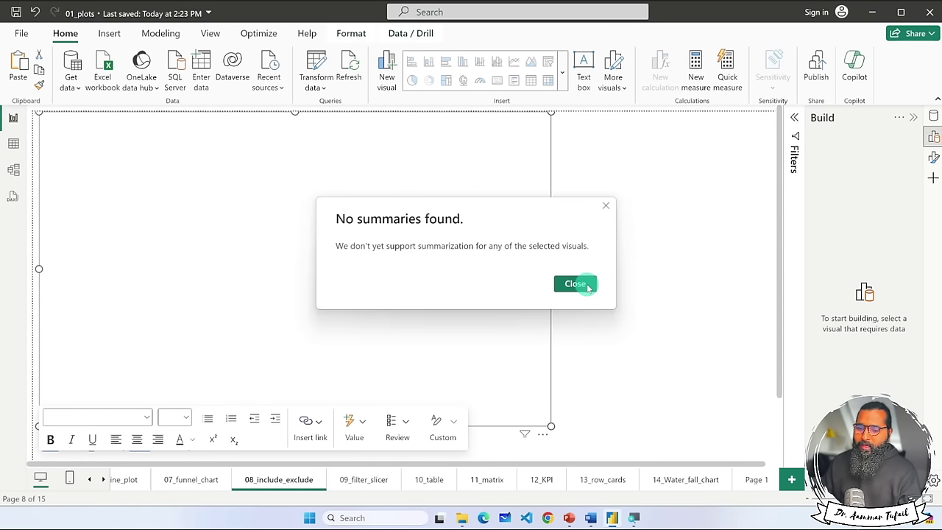
{"action": "left_click", "coordinate": [576, 284]}
{"action": "left_click", "coordinate": [612, 310]}
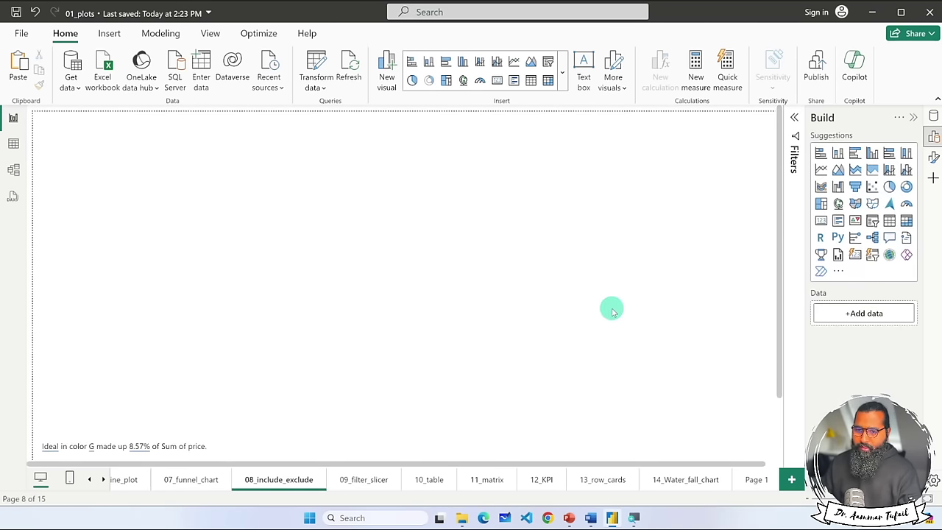
{"action": "key", "text": "ctrl+z"}
{"action": "key", "text": "ctrl+z"}
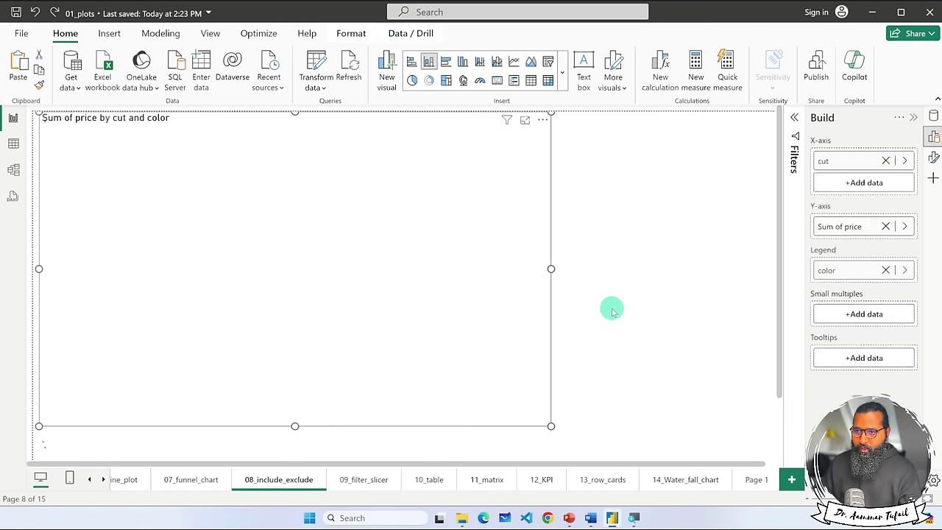
Insert a separate Custom narrative visual beside the stacked column chart, with no chart selected.
{"action": "left_click", "coordinate": [630, 309]}
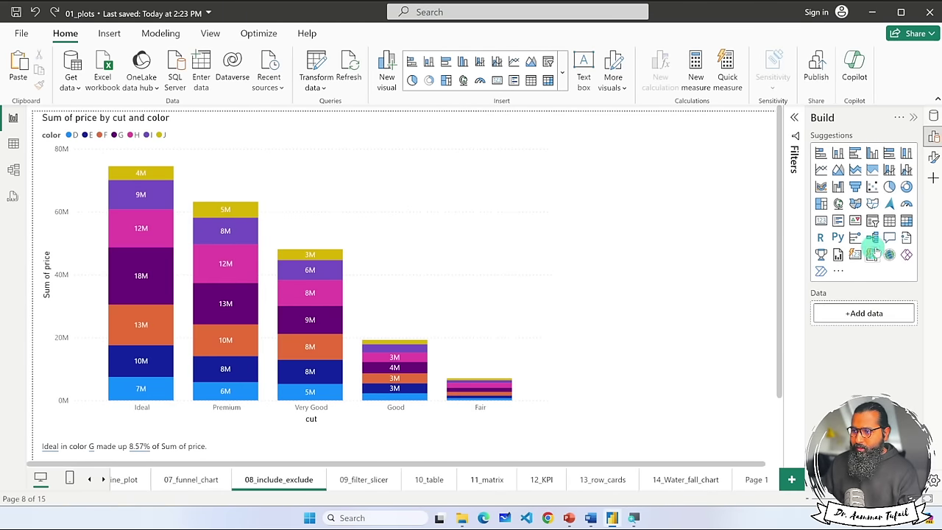
{"action": "left_click", "coordinate": [906, 237]}
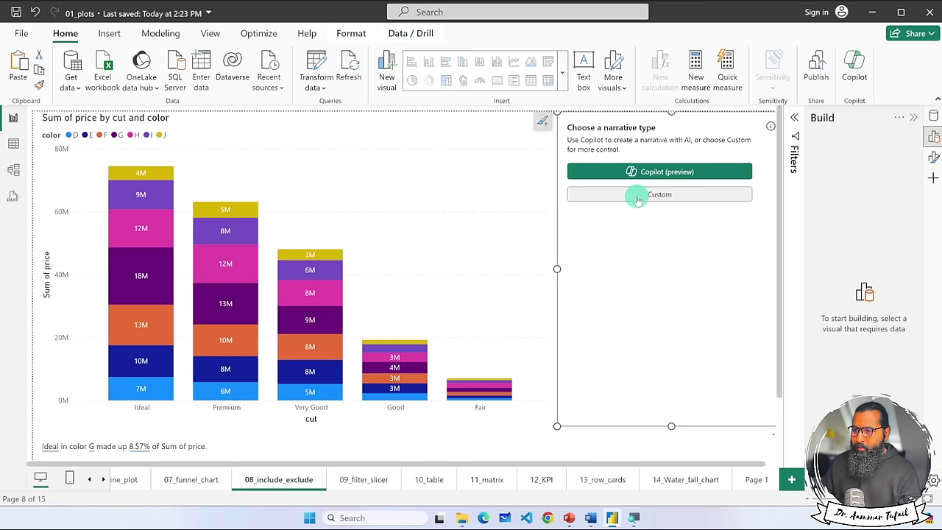
{"action": "left_click", "coordinate": [633, 195]}
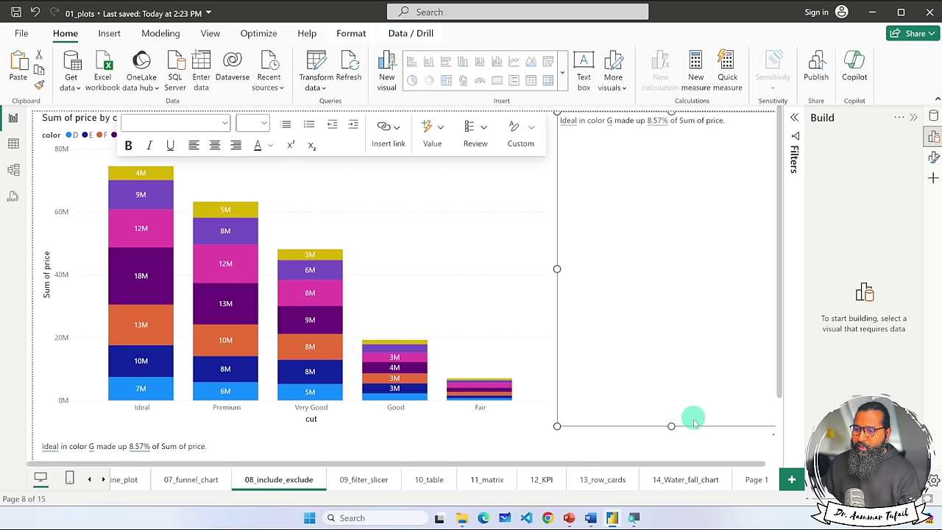
Shorten the narrative visual beside the stacked column chart, keeping room for extra lines, and place the cursor in its text.
{"action": "left_click_drag", "start_coordinate": [671, 426], "coordinate": [681, 136]}
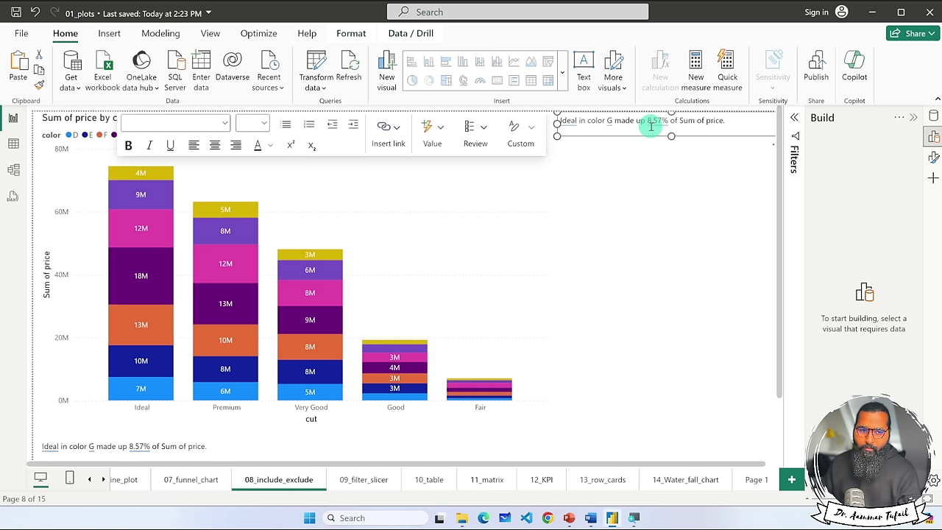
{"action": "left_click", "coordinate": [647, 176]}
{"action": "left_click", "coordinate": [748, 119]}
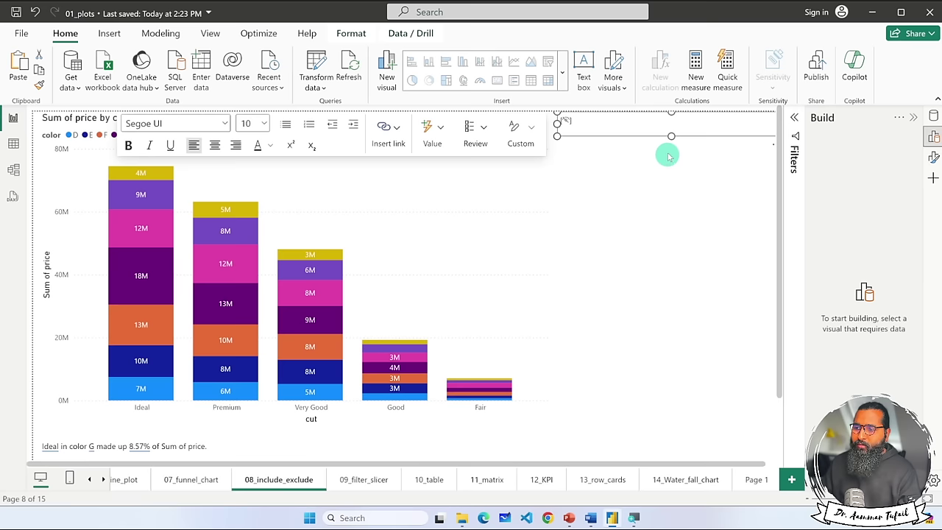
{"action": "left_click_drag", "start_coordinate": [672, 138], "coordinate": [665, 254]}
{"action": "left_click", "coordinate": [730, 141]}
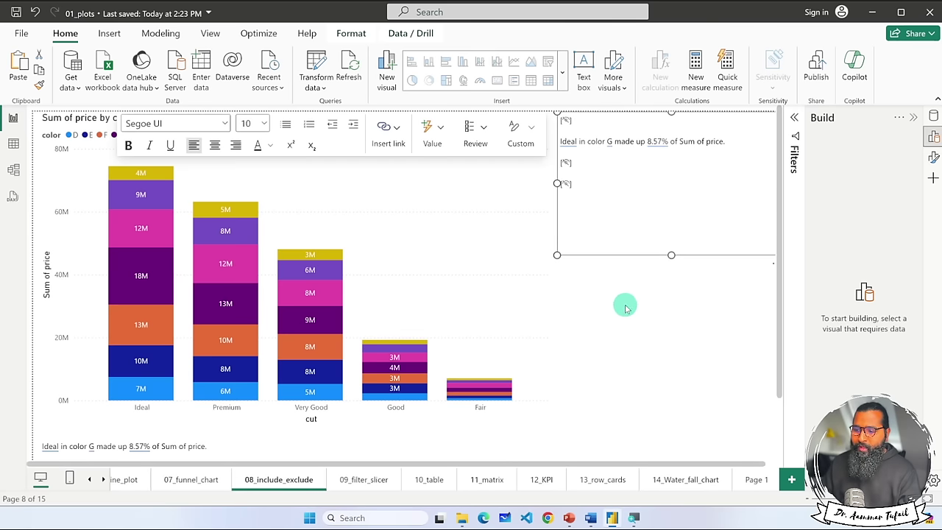
Insert a Q&A visual on the last report page, 15_ai, and enlarge it to cover much of the canvas.
{"action": "left_click", "coordinate": [752, 479]}
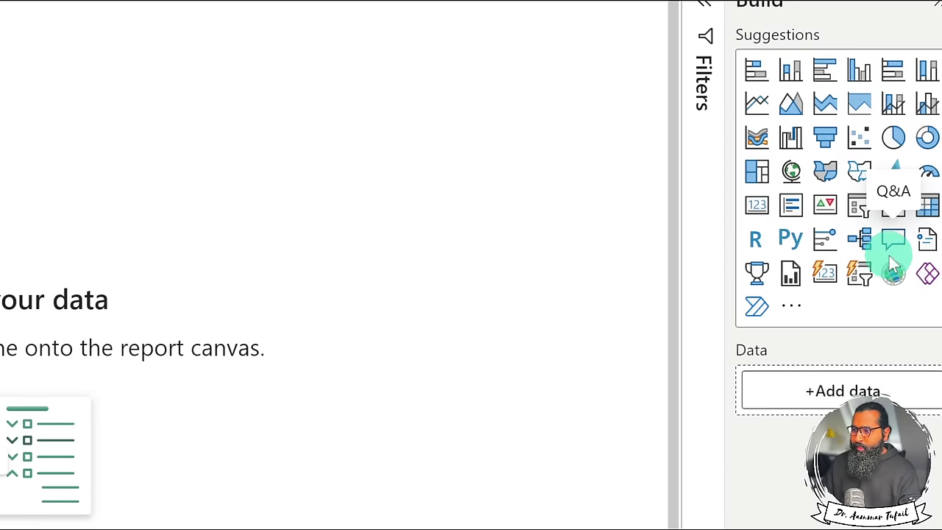
{"action": "left_click", "coordinate": [893, 244]}
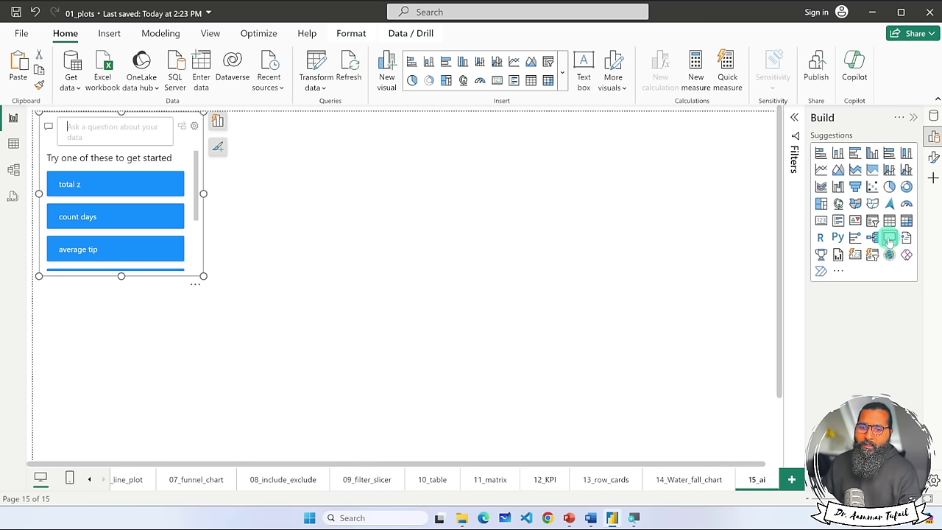
{"action": "left_click", "coordinate": [314, 318]}
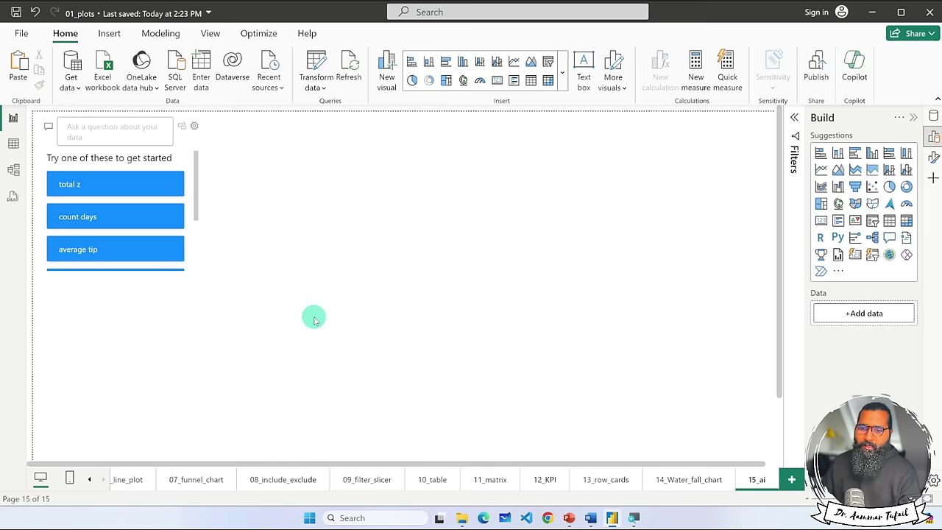
{"action": "left_click", "coordinate": [200, 276]}
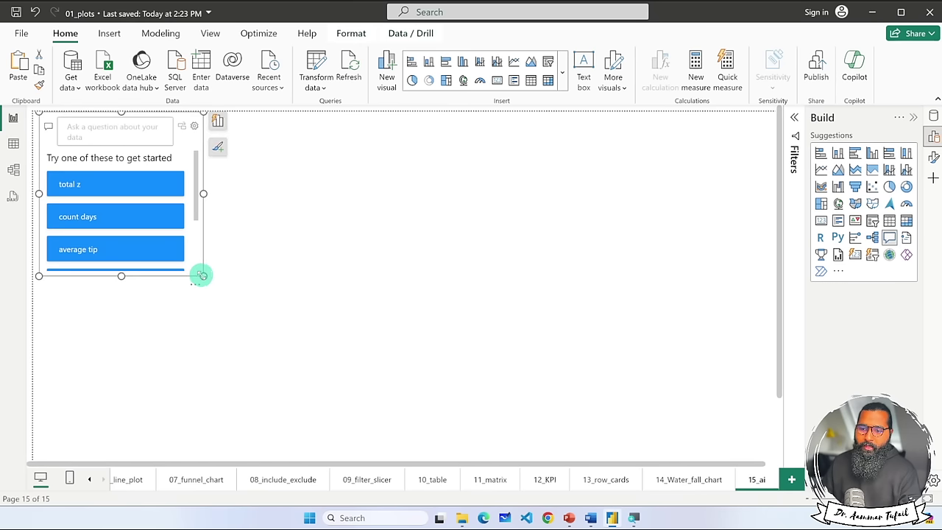
{"action": "left_click_drag", "start_coordinate": [200, 275], "coordinate": [448, 275]}
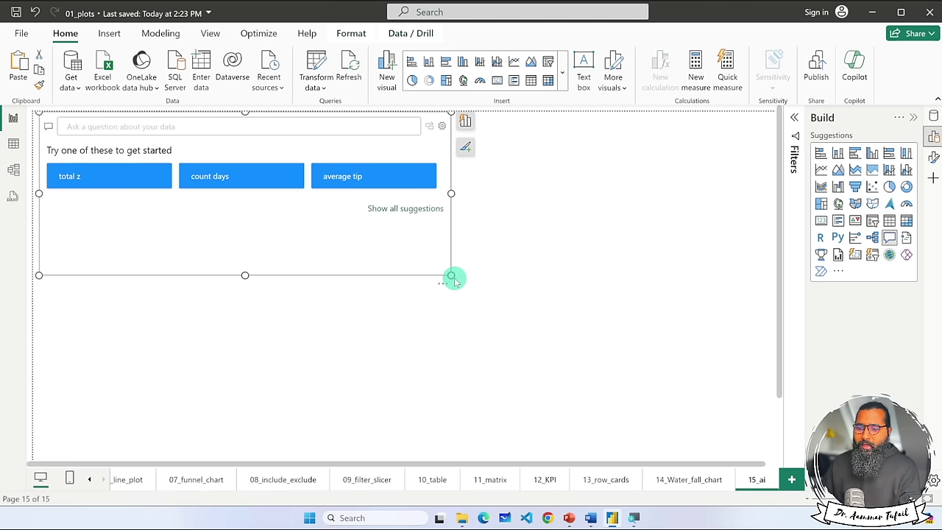
{"action": "left_click_drag", "start_coordinate": [452, 276], "coordinate": [533, 361]}
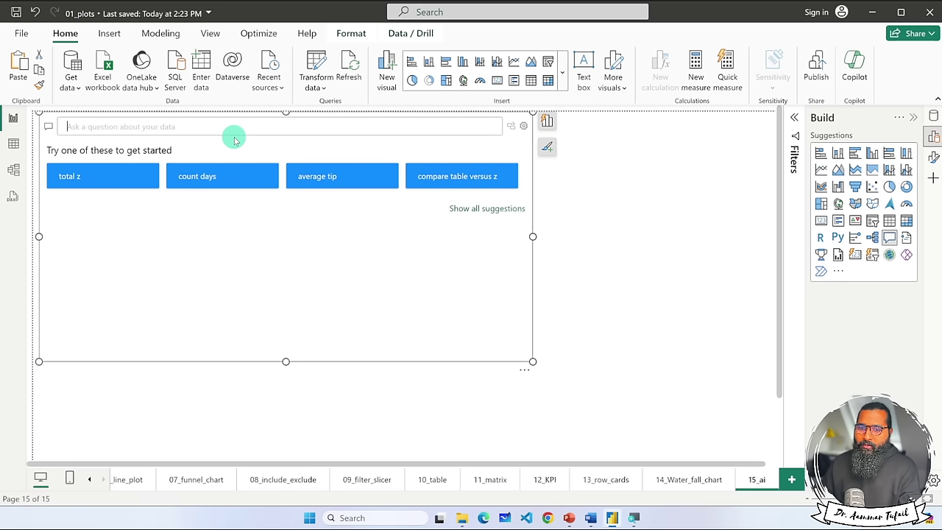
Show all suggested Q&A questions, compare them with the diamonds and tips tables, and ask the suggested "average tip".
{"action": "left_click", "coordinate": [487, 209]}
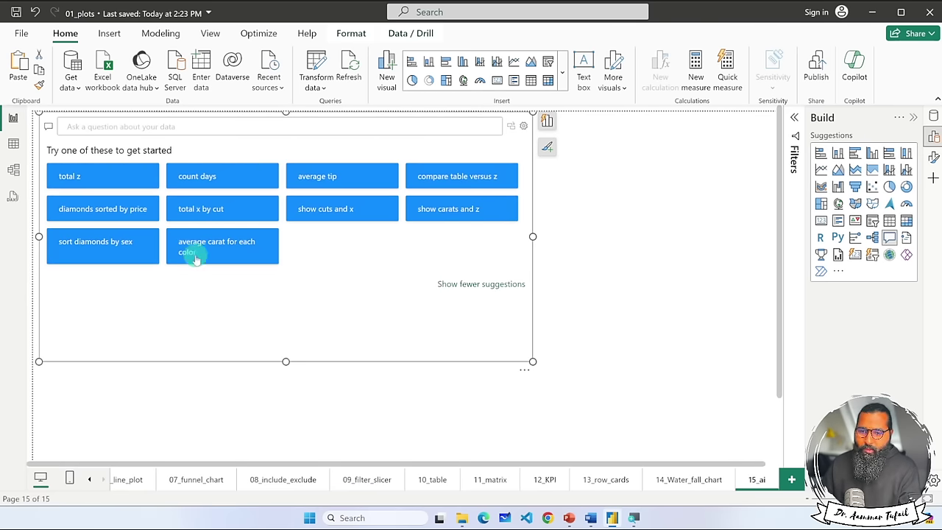
{"action": "left_click", "coordinate": [933, 116]}
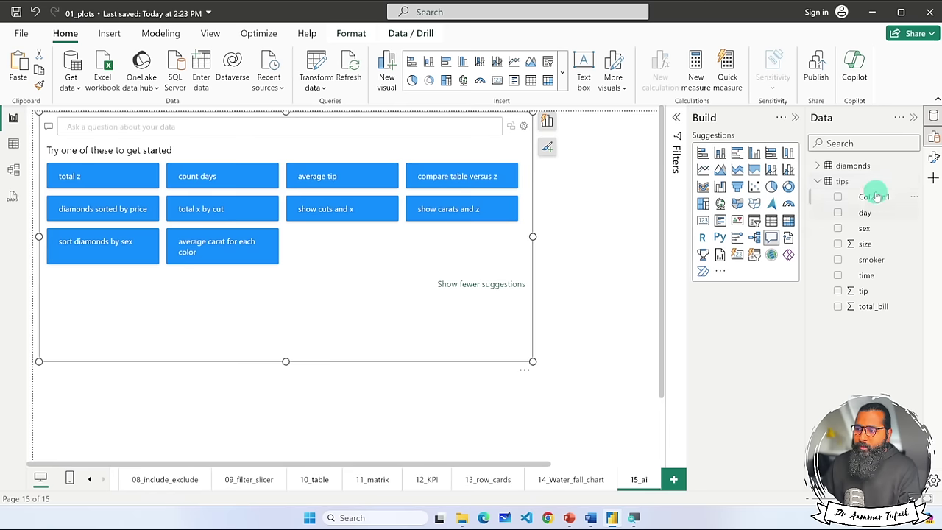
{"action": "left_click", "coordinate": [818, 182]}
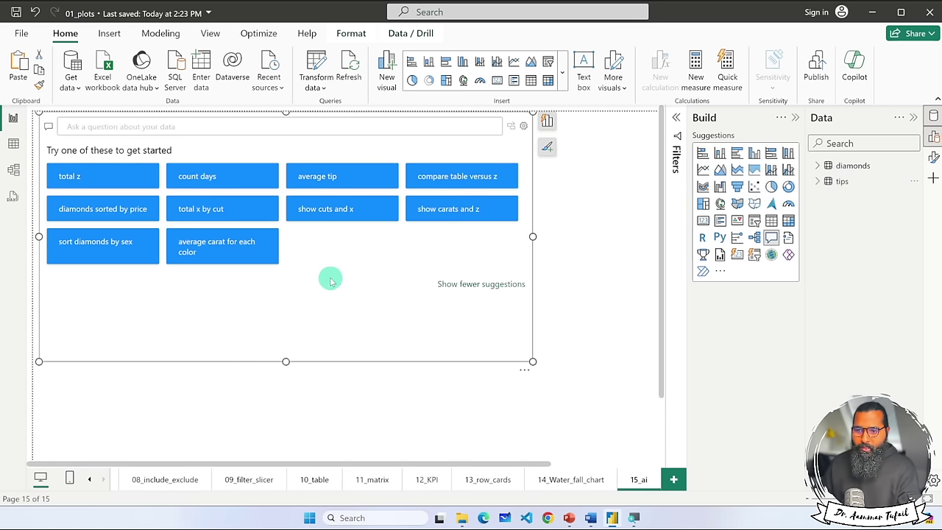
{"action": "left_click", "coordinate": [333, 193]}
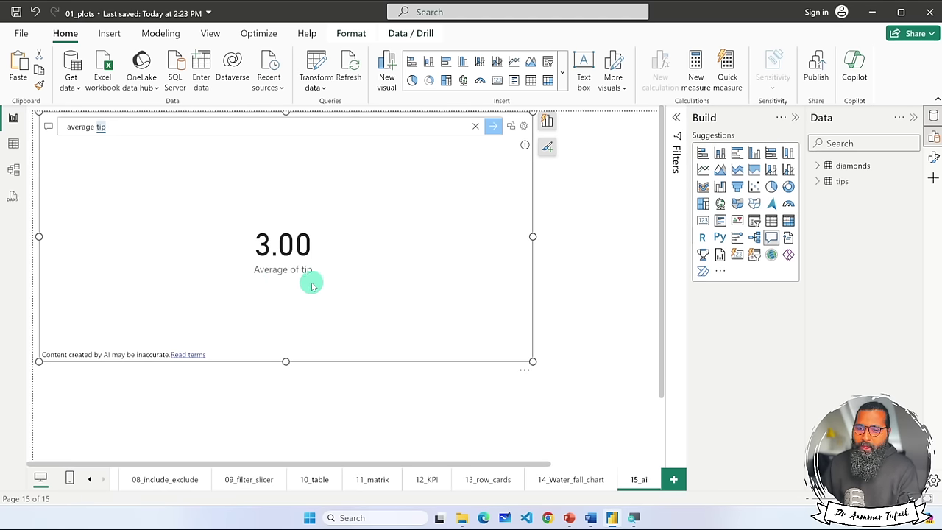
Change the Q&A question to "total tip", accepting the suggested spelling correction for "totl".
{"action": "left_click_drag", "start_coordinate": [109, 125], "coordinate": [58, 124]}
{"action": "type", "text": "tot"}
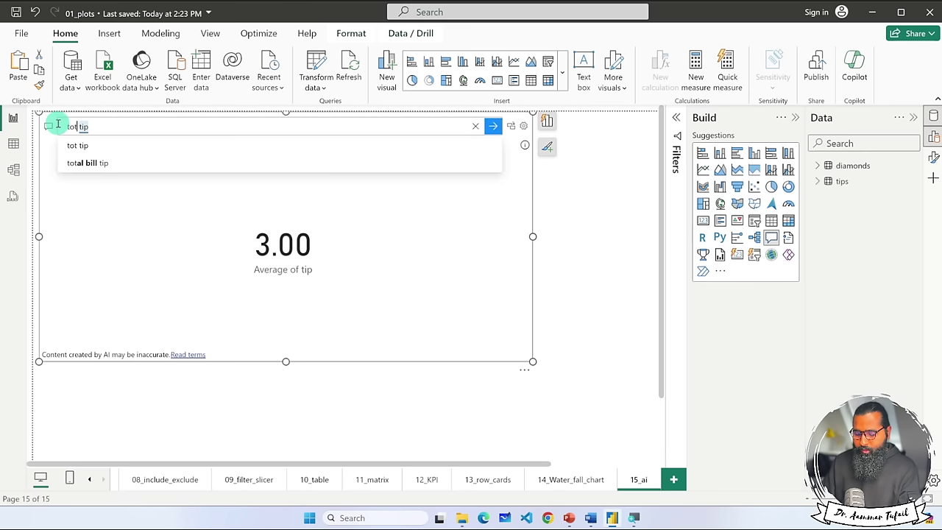
{"action": "type", "text": "l"}
{"action": "key", "text": "Return"}
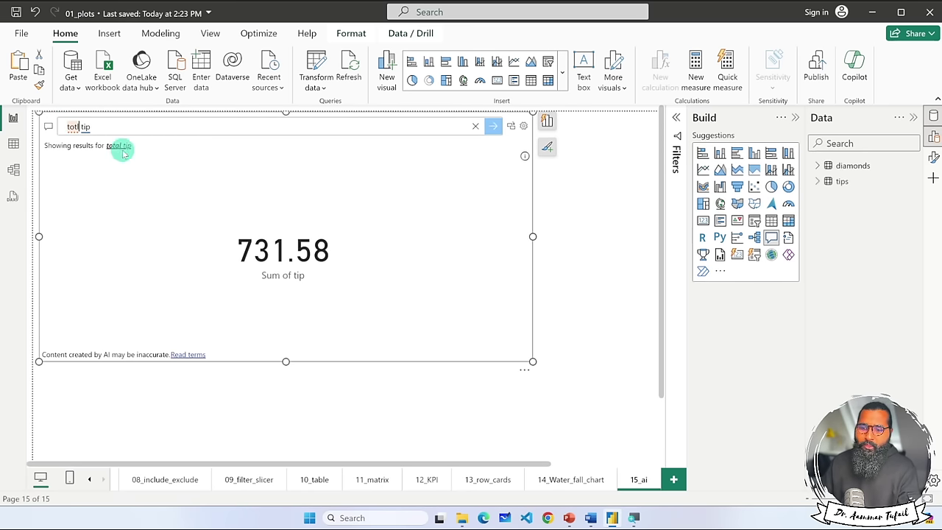
{"action": "double_click", "coordinate": [133, 128]}
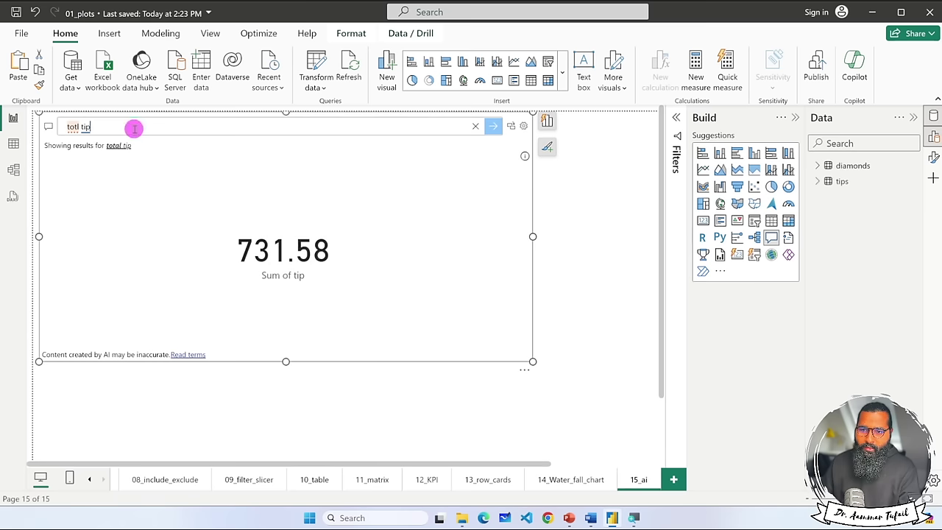
{"action": "left_click_drag", "start_coordinate": [133, 129], "coordinate": [88, 133]}
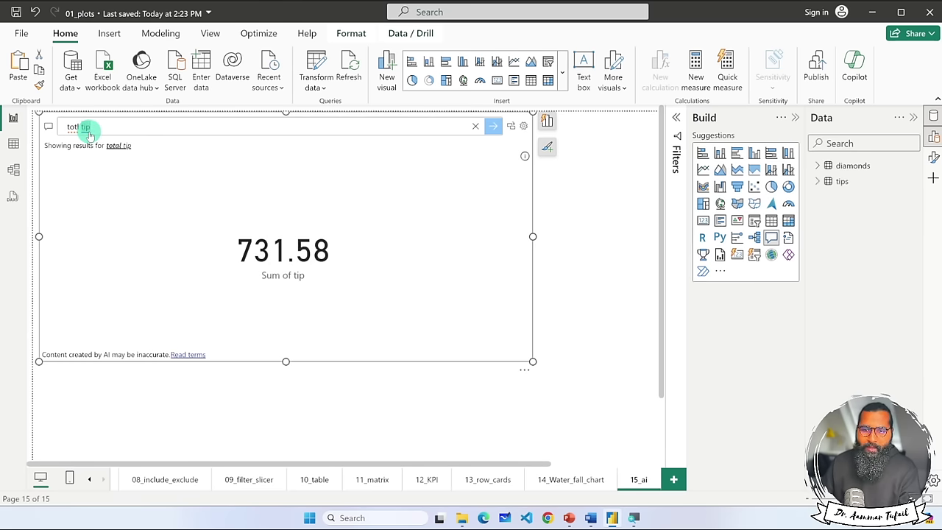
{"action": "scroll", "coordinate": [112, 172], "scroll_direction": "up", "scroll_amount": 3}
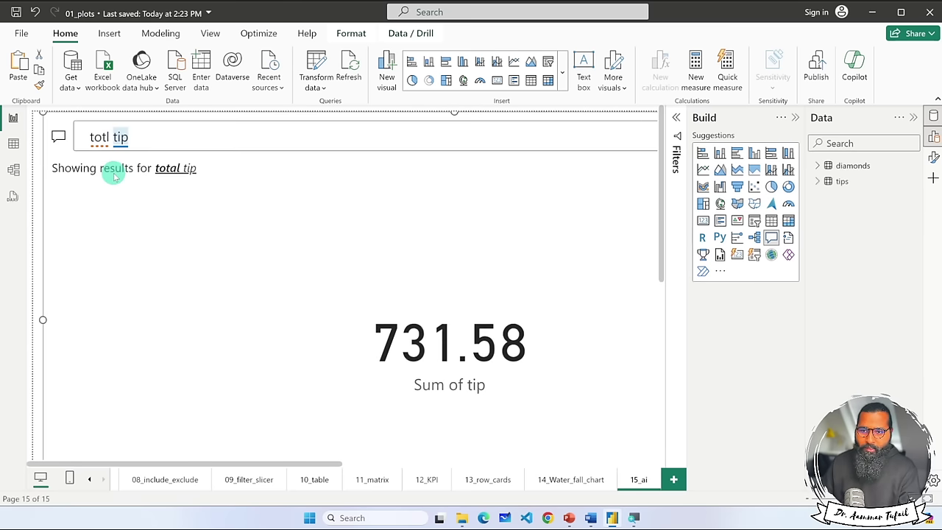
{"action": "left_click", "coordinate": [170, 171]}
{"action": "scroll", "coordinate": [193, 194], "scroll_direction": "down", "scroll_amount": 3}
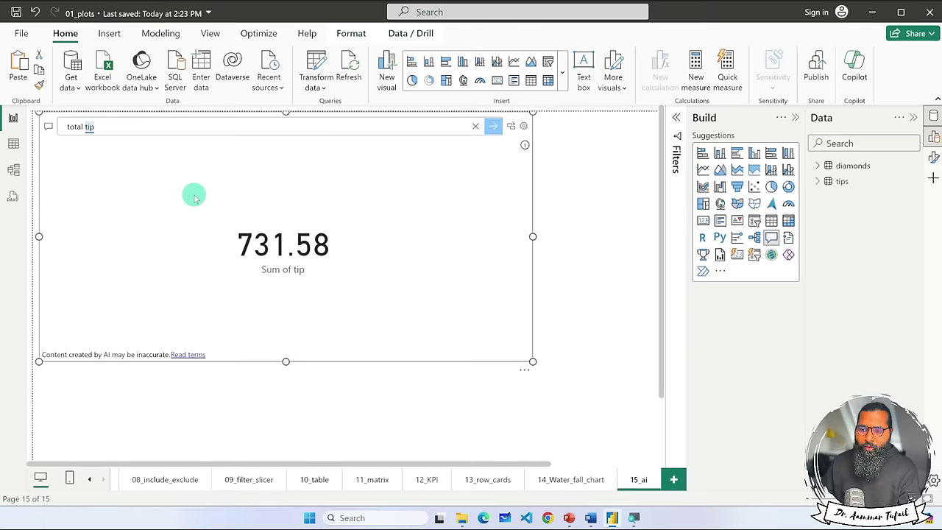
Resize the Q&A visual to a more compact box and ask it "total tip based on each day".
{"action": "left_click_drag", "start_coordinate": [531, 360], "coordinate": [294, 265]}
{"action": "scroll", "coordinate": [126, 228], "scroll_direction": "up", "scroll_amount": 3}
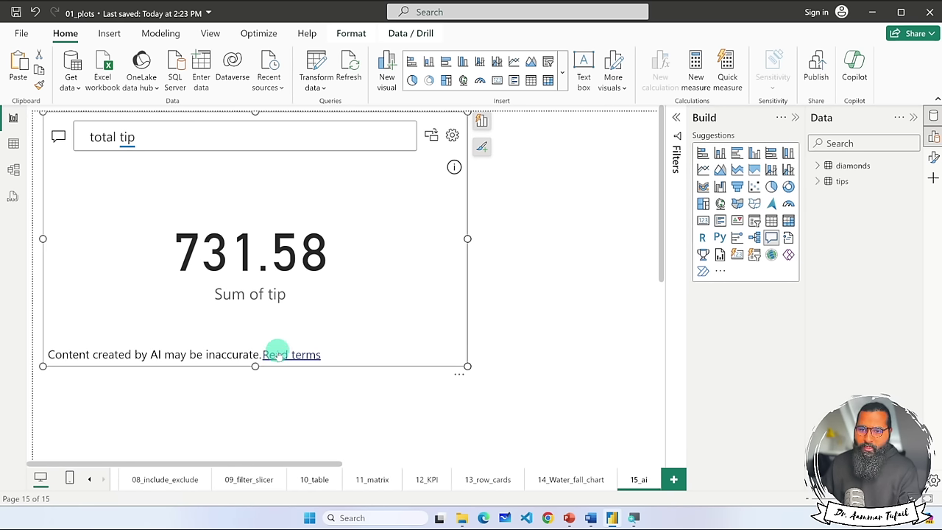
{"action": "left_click", "coordinate": [181, 141]}
{"action": "left_click", "coordinate": [193, 139]}
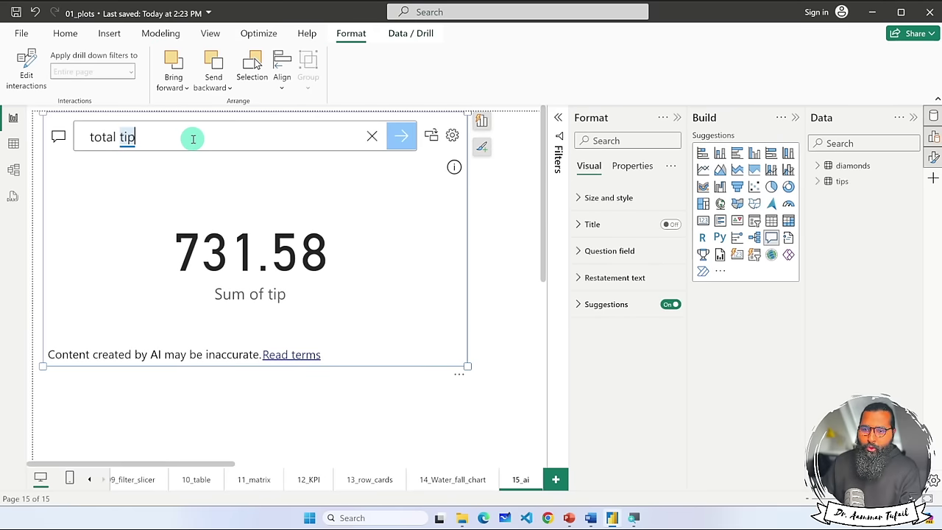
{"action": "type", "text": "based on"}
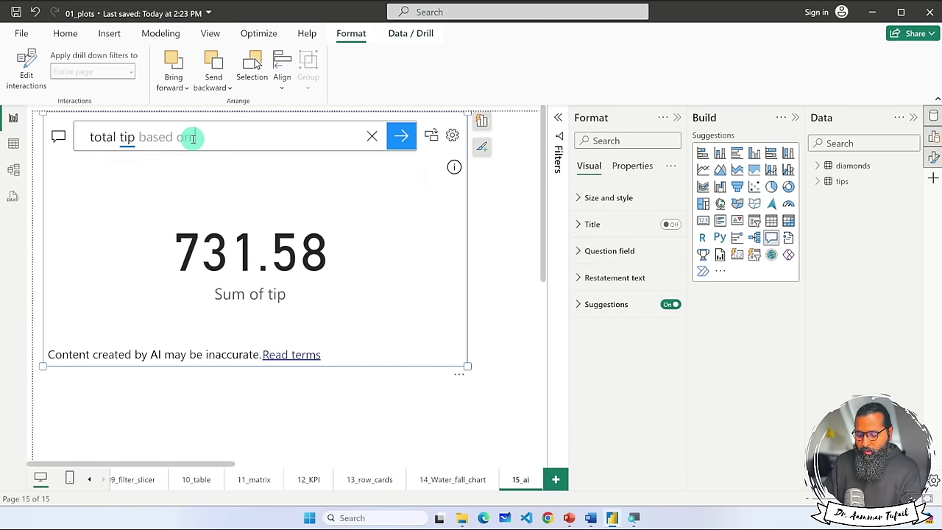
{"action": "type", "text": " each day"}
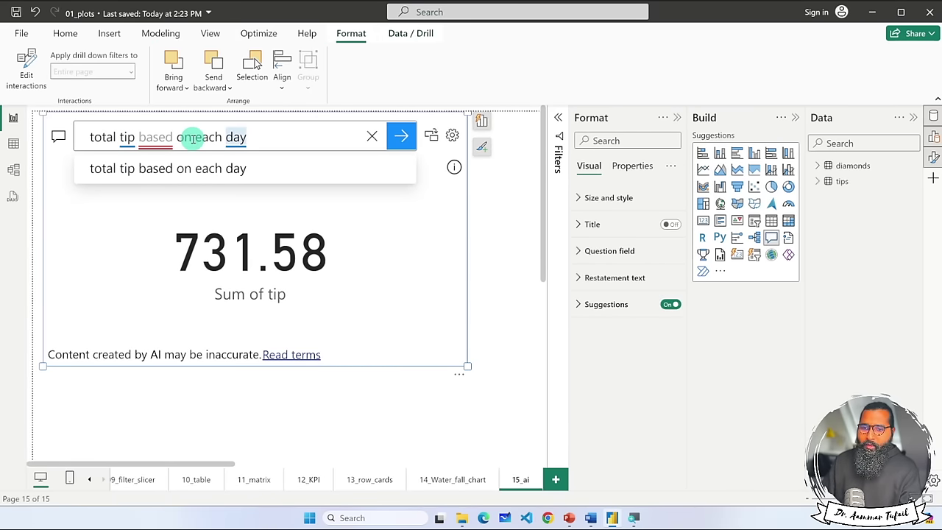
{"action": "key", "text": "Return"}
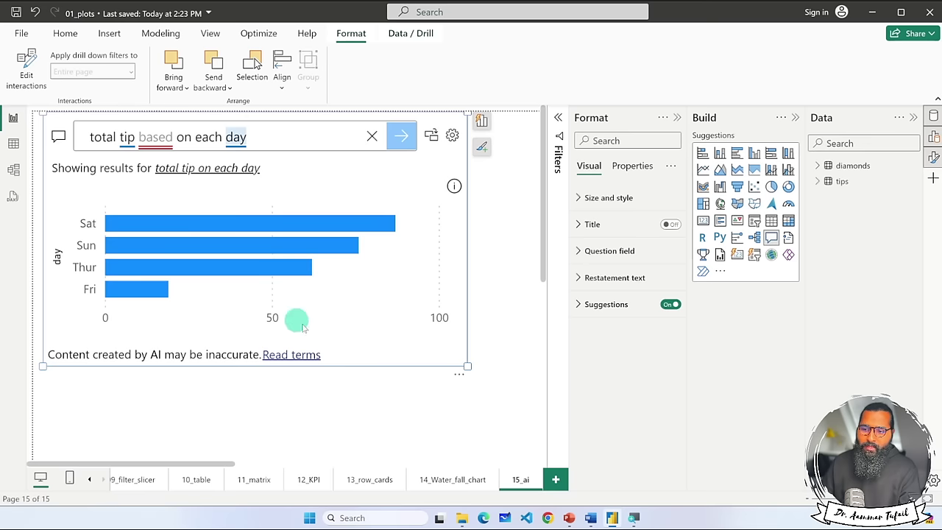
{"action": "left_click_drag", "start_coordinate": [468, 366], "coordinate": [479, 425]}
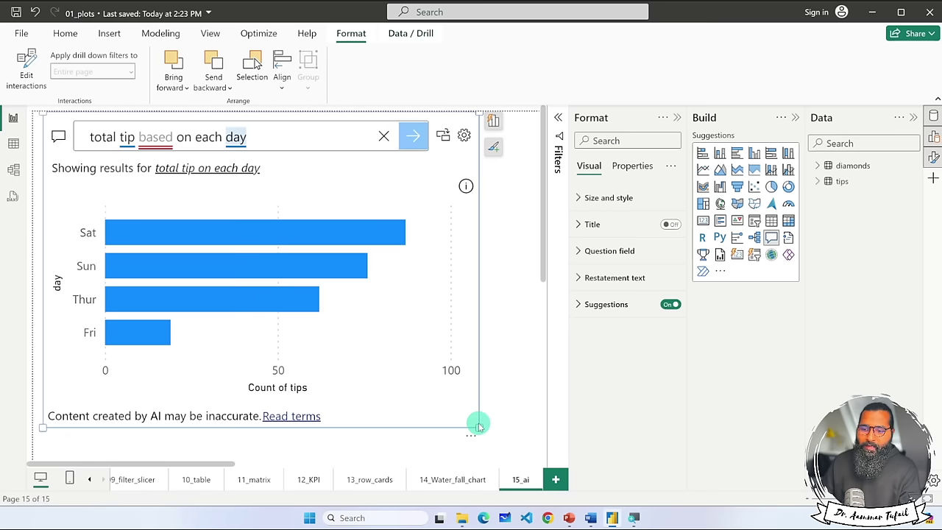
Replace "day" with "sex" so the Q&A question reads "total tip based on each sex".
{"action": "left_click", "coordinate": [284, 137]}
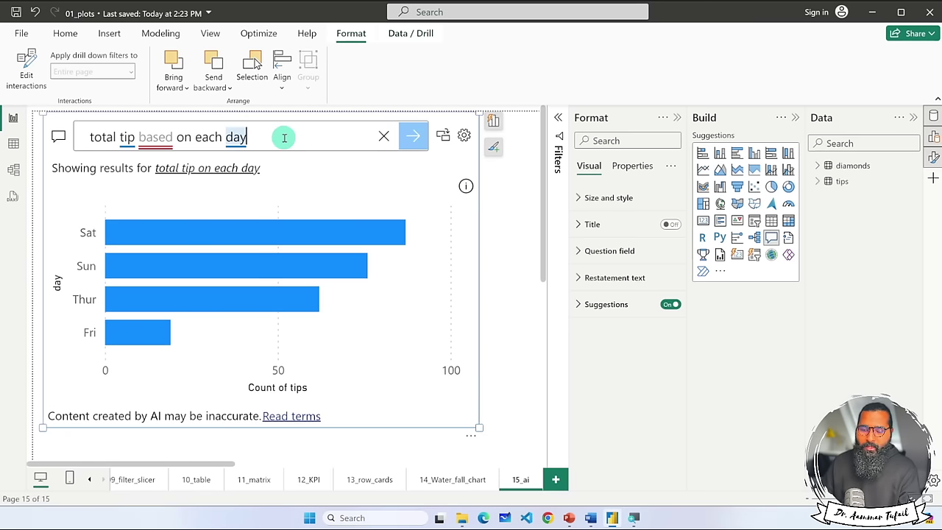
{"action": "triple_click", "coordinate": [284, 137]}
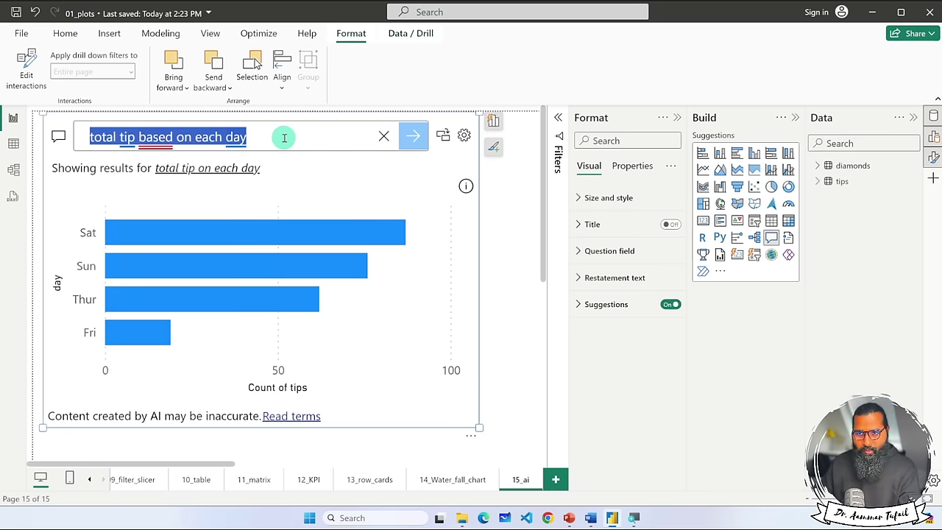
{"action": "left_click", "coordinate": [284, 138]}
{"action": "left_click_drag", "start_coordinate": [284, 137], "coordinate": [236, 138]}
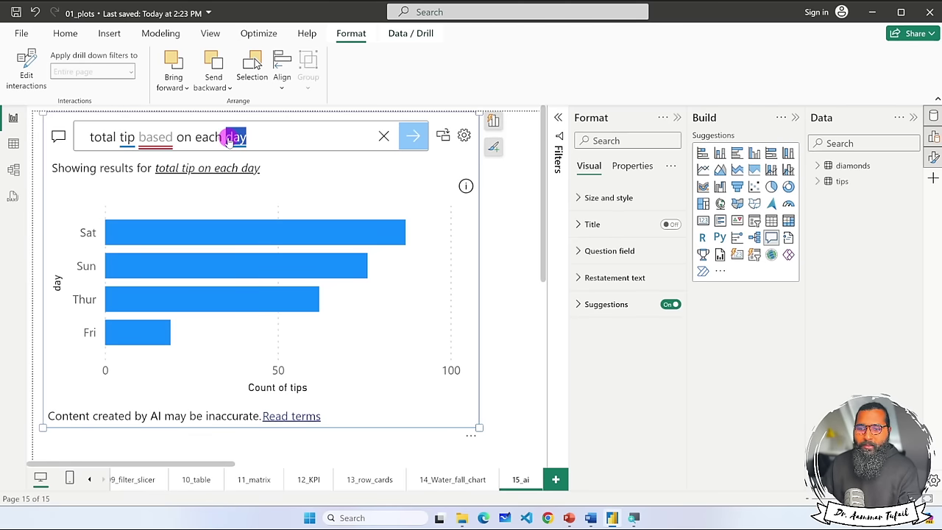
{"action": "type", "text": "sex"}
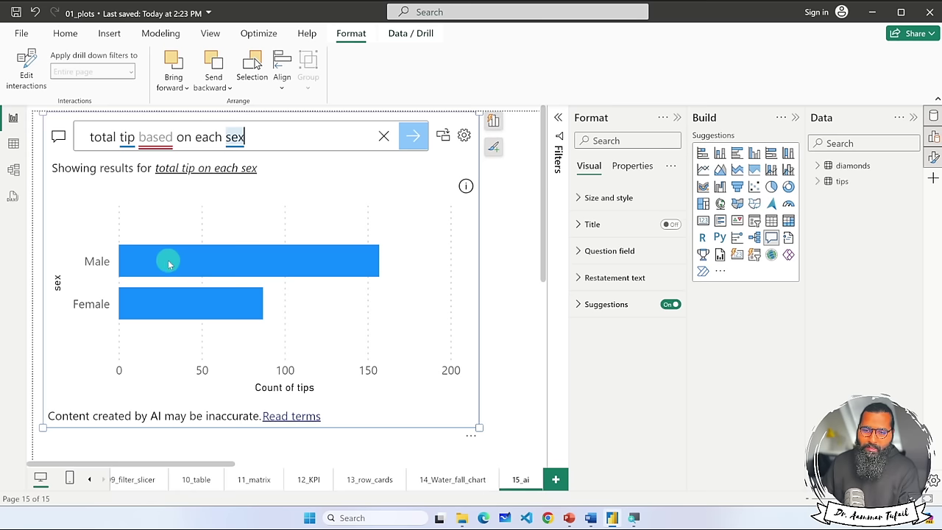
Replace the Q&A question with "Relationship between total bill and tip", using the suggested "total bill" completion.
{"action": "triple_click", "coordinate": [270, 138]}
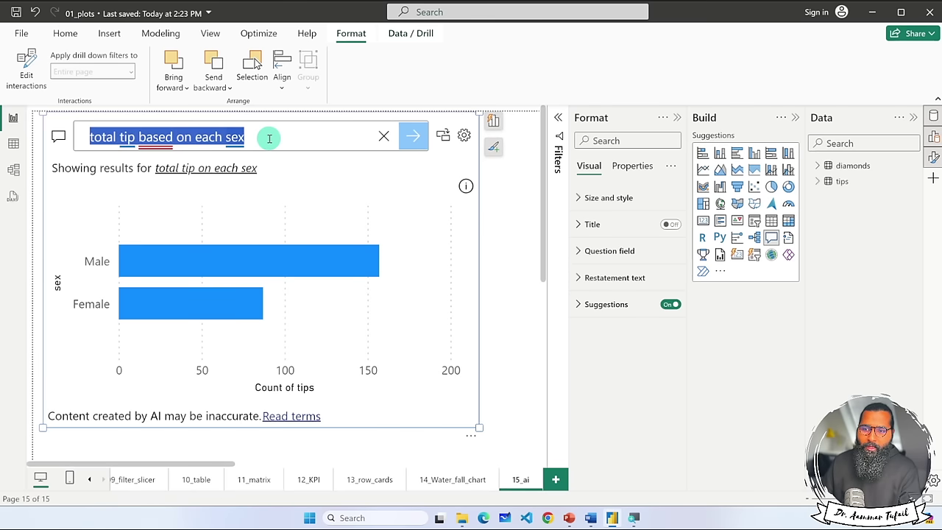
{"action": "type", "text": "Rel"}
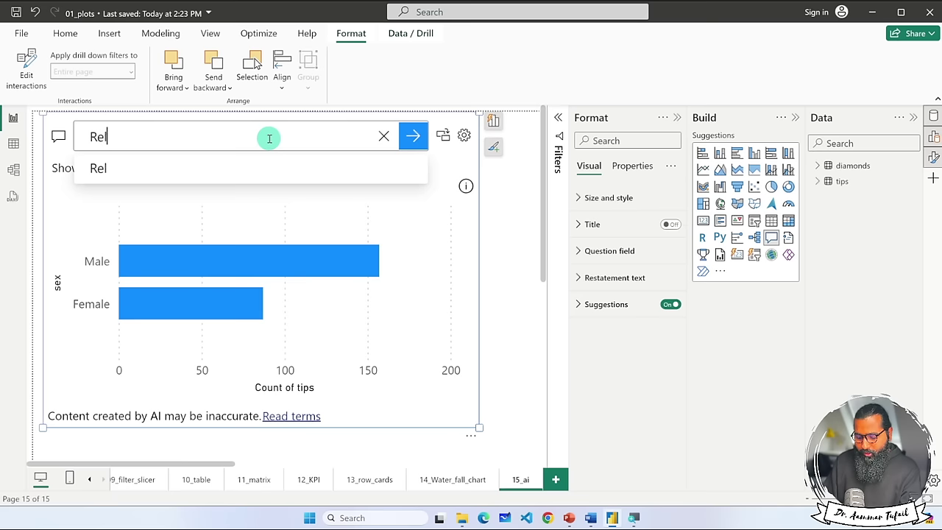
{"action": "type", "text": "ationship between "}
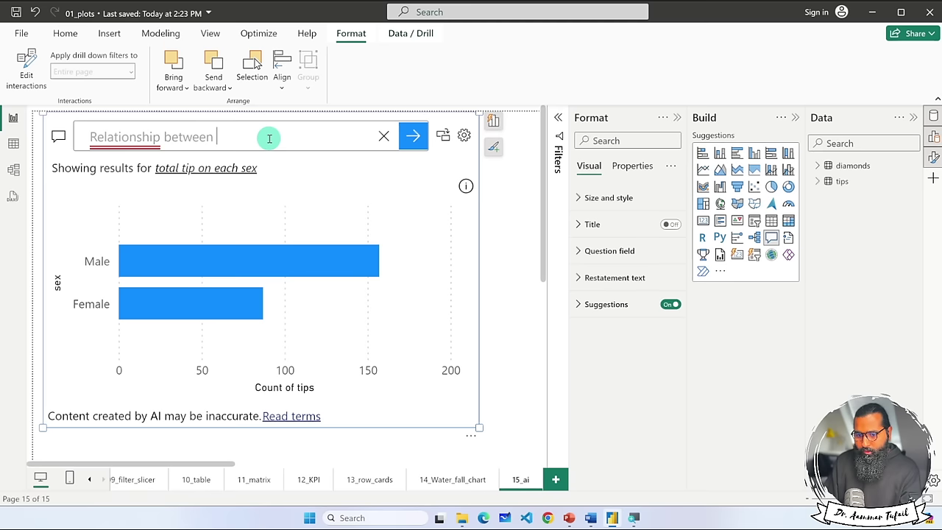
{"action": "type", "text": "toal"}
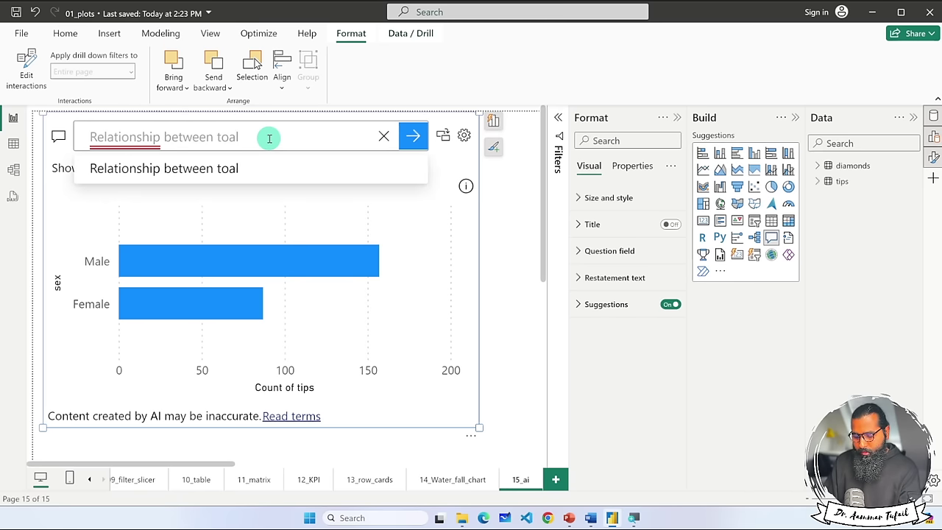
{"action": "type", "text": "_"}
{"action": "key", "text": "BackSpace"}
{"action": "key", "text": "BackSpace"}
{"action": "key", "text": "BackSpace"}
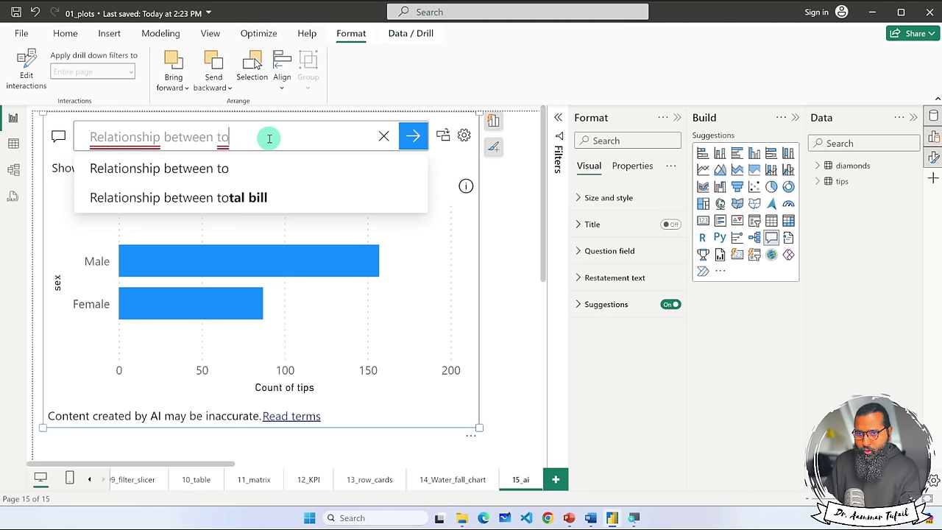
{"action": "type", "text": "ta"}
{"action": "key", "text": "Down"}
{"action": "key", "text": "Down"}
{"action": "key", "text": "Return"}
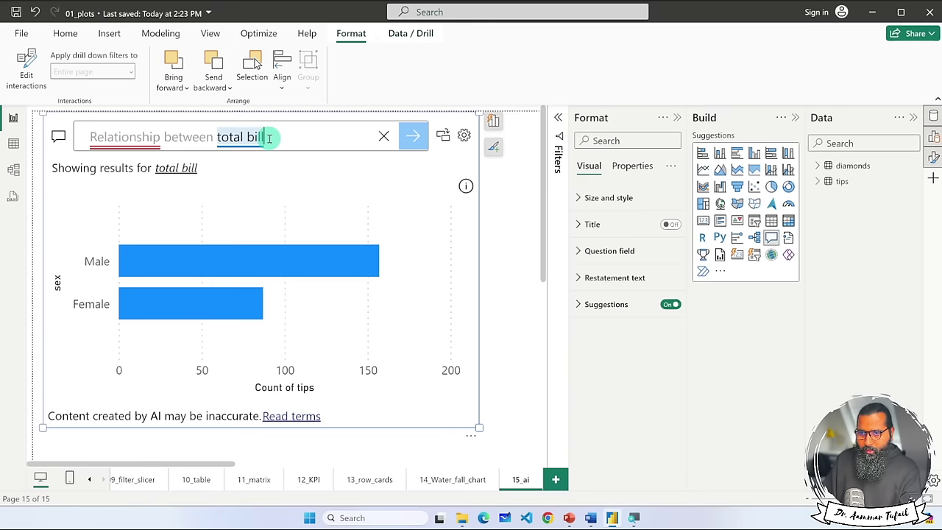
{"action": "type", "text": "and "}
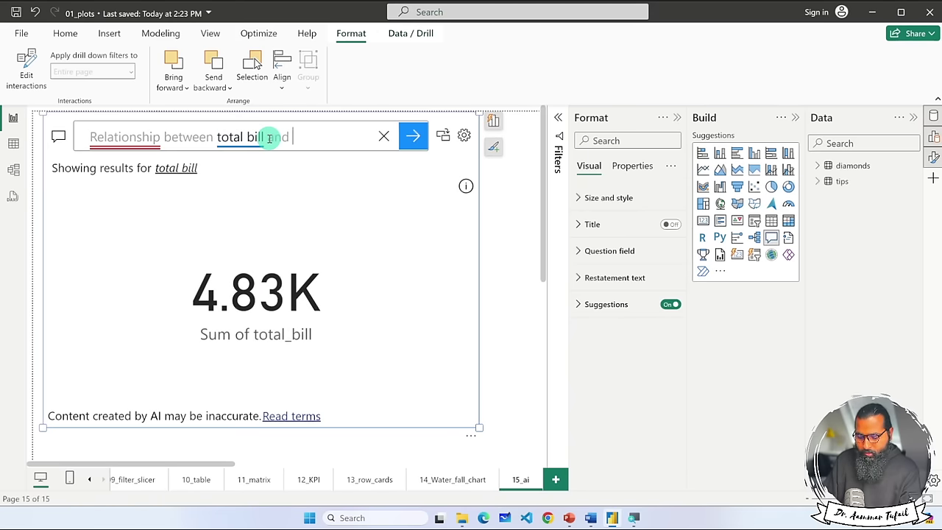
{"action": "type", "text": "tip"}
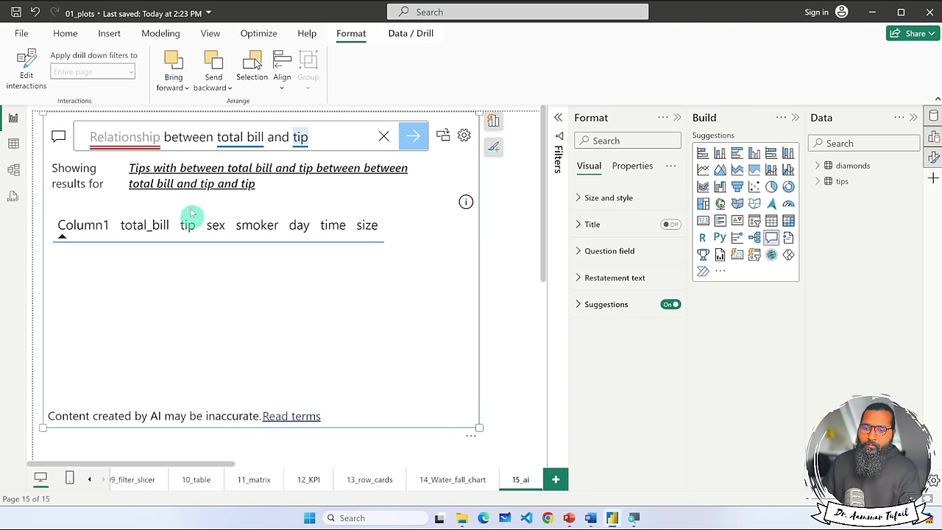
Adopt the suggested restatement of the question and enlarge the Q&A visual slightly.
{"action": "left_click", "coordinate": [193, 168]}
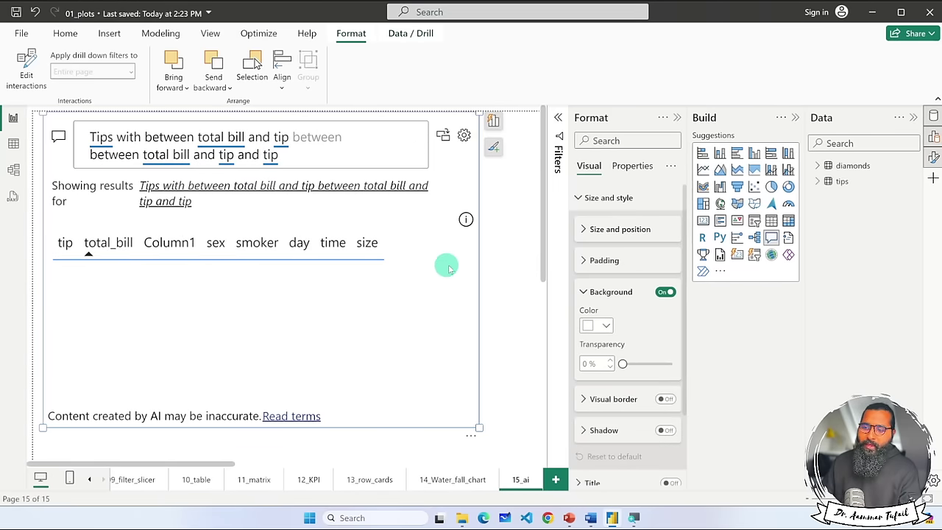
{"action": "scroll", "coordinate": [482, 383], "scroll_direction": "down", "scroll_amount": 1}
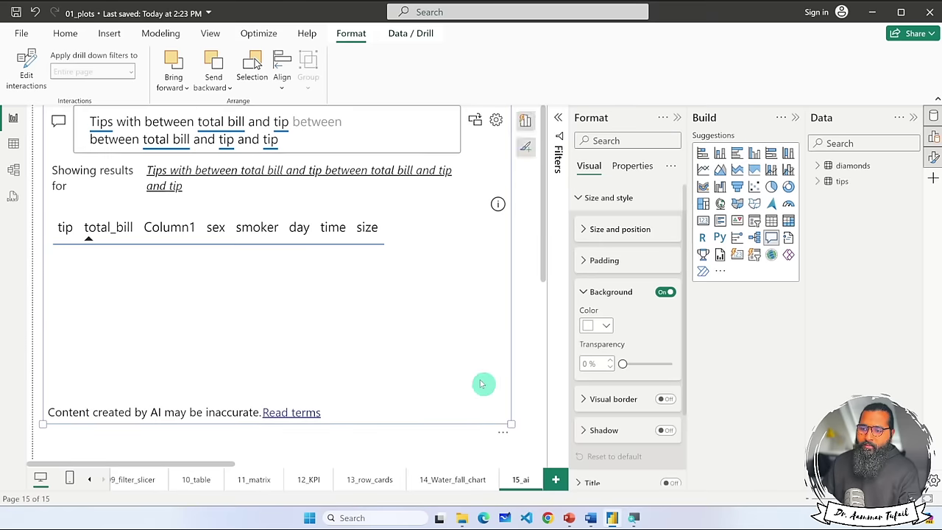
{"action": "scroll", "coordinate": [456, 358], "scroll_direction": "down", "scroll_amount": 1, "text": "ctrl"}
{"action": "left_click_drag", "start_coordinate": [481, 401], "coordinate": [505, 416]}
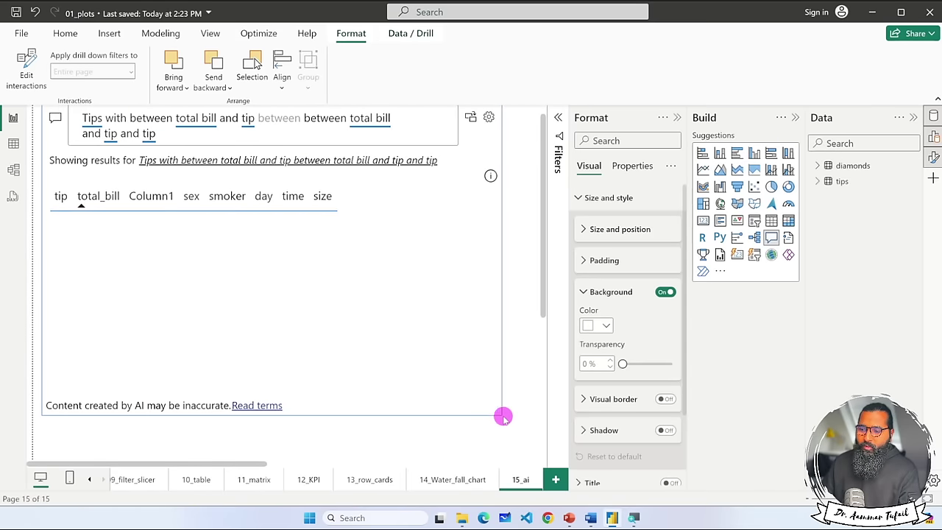
{"action": "scroll", "coordinate": [184, 180], "scroll_direction": "up", "scroll_amount": 1}
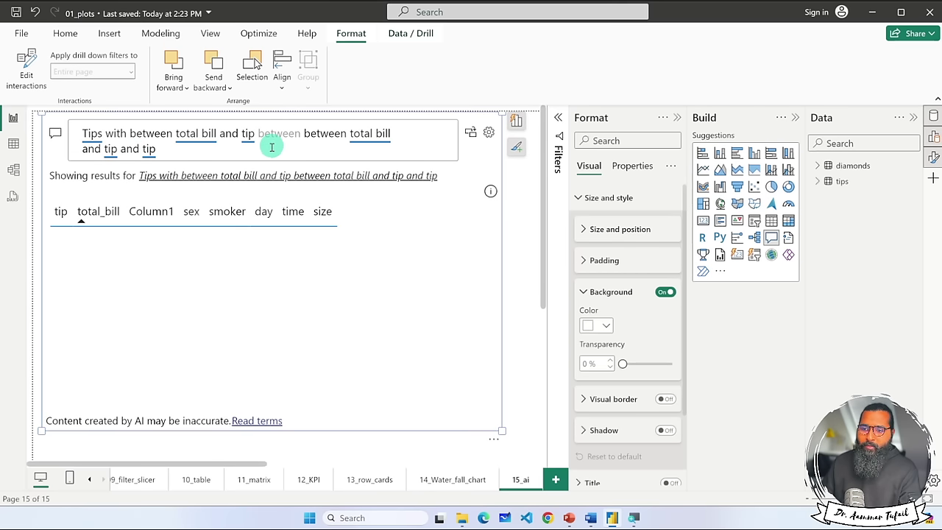
Replace the whole Q&A question with "scatter plot between bill and tips".
{"action": "left_click", "coordinate": [199, 152]}
{"action": "left_click_drag", "start_coordinate": [184, 151], "coordinate": [88, 138]}
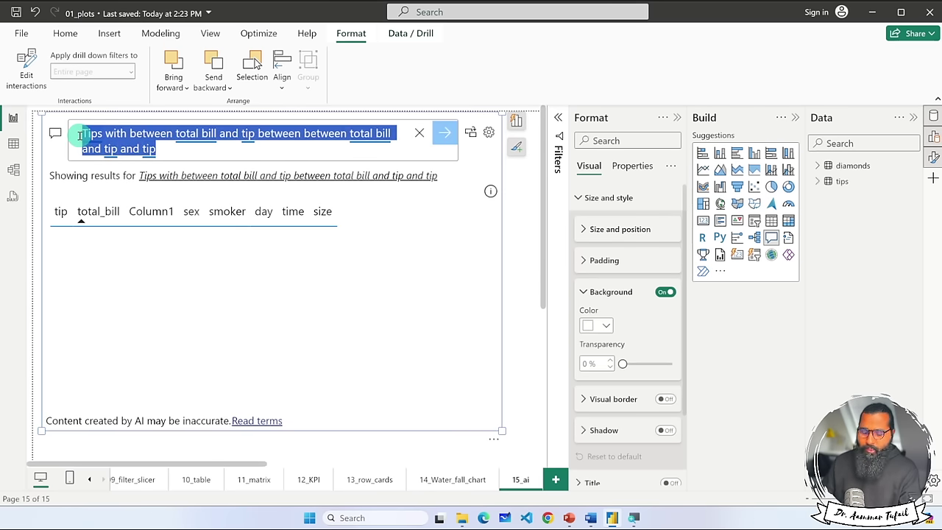
{"action": "type", "text": "scatter plot"}
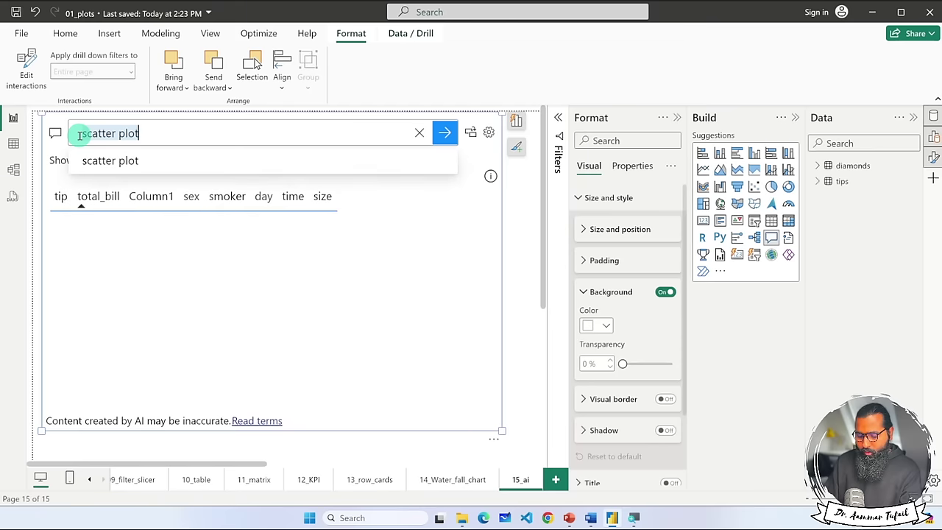
{"action": "type", "text": " between"}
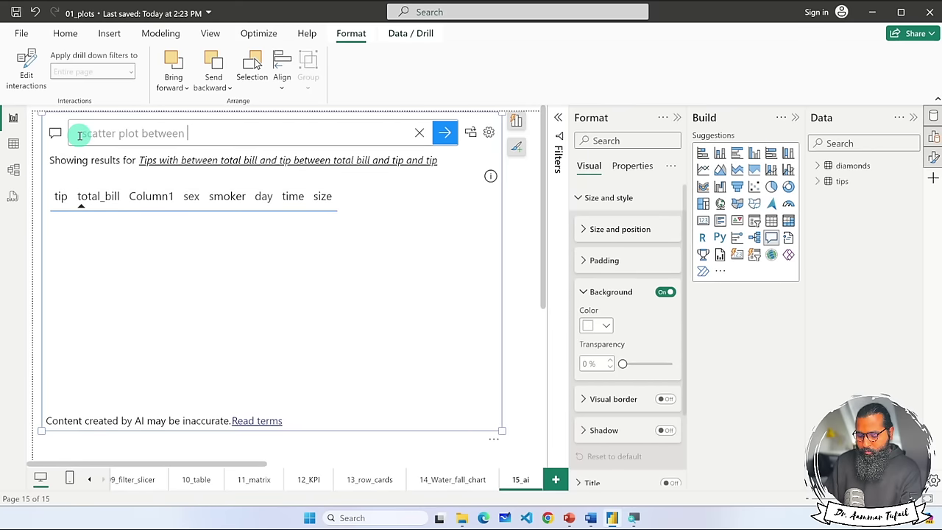
{"action": "type", "text": " bill an"}
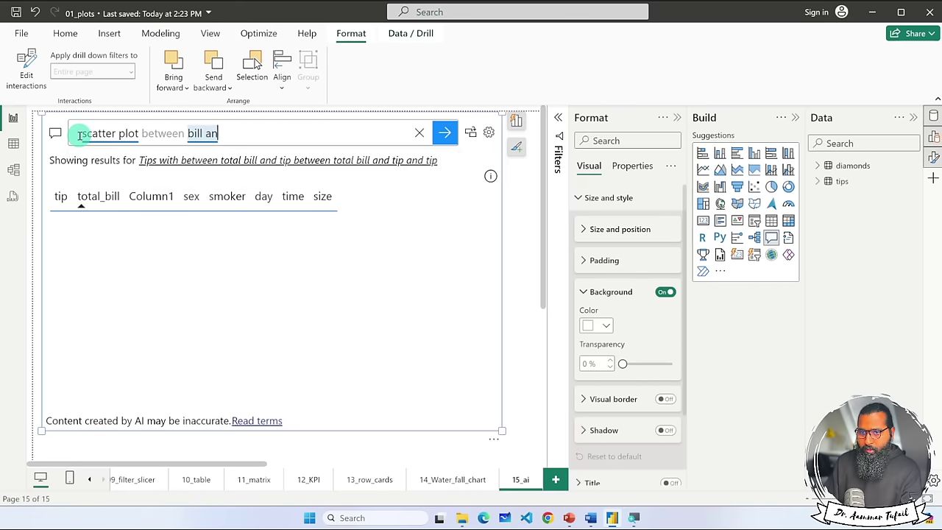
{"action": "type", "text": "d tips"}
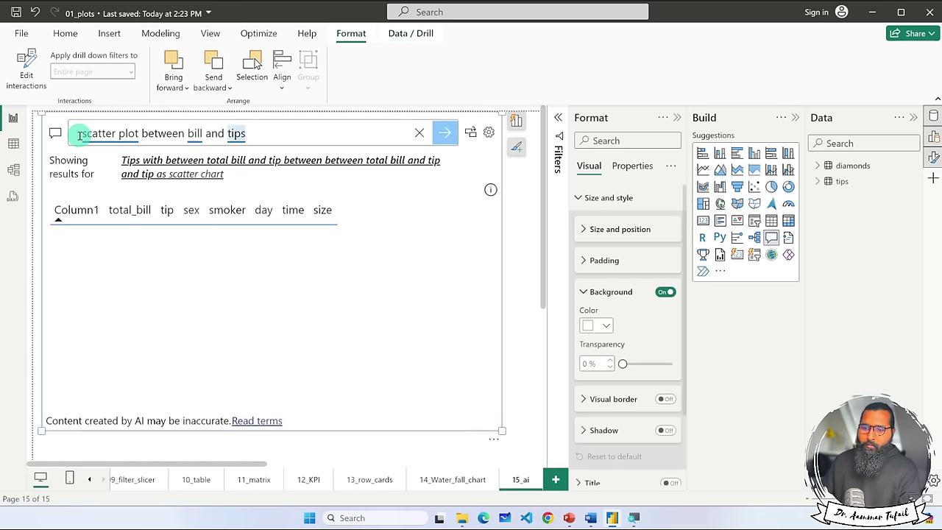
Check the field names in the tips table and correct the question to "scatter plot between total_bill and tip".
{"action": "left_click", "coordinate": [842, 184]}
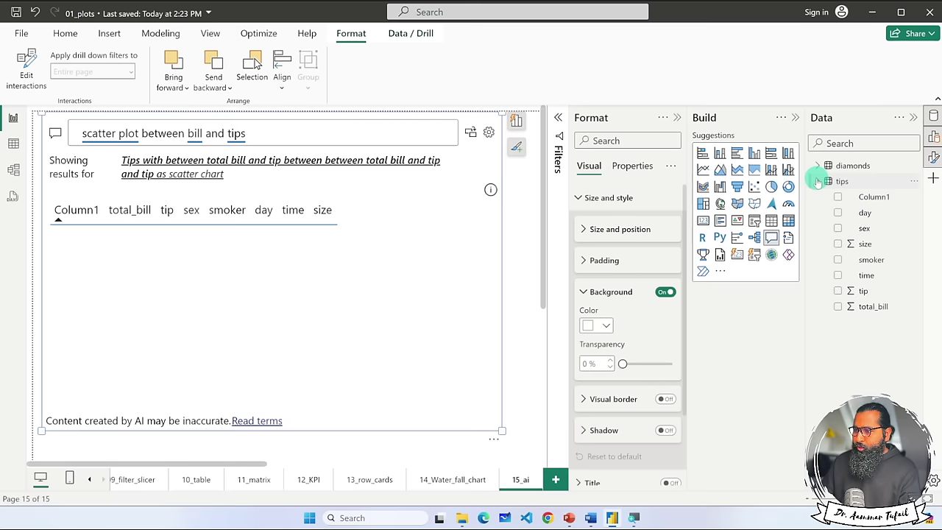
{"action": "left_click", "coordinate": [194, 135]}
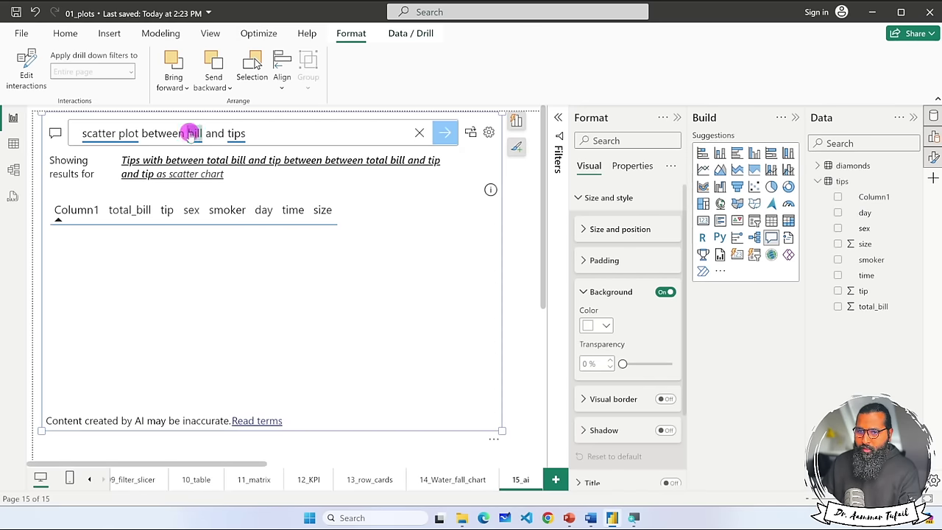
{"action": "type", "text": "total_"}
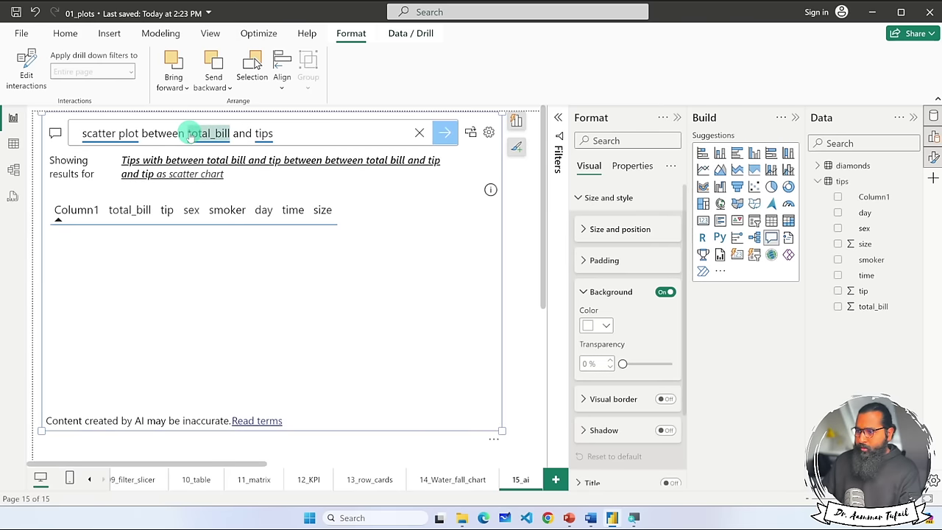
{"action": "left_click", "coordinate": [284, 133]}
{"action": "key", "text": "BackSpace"}
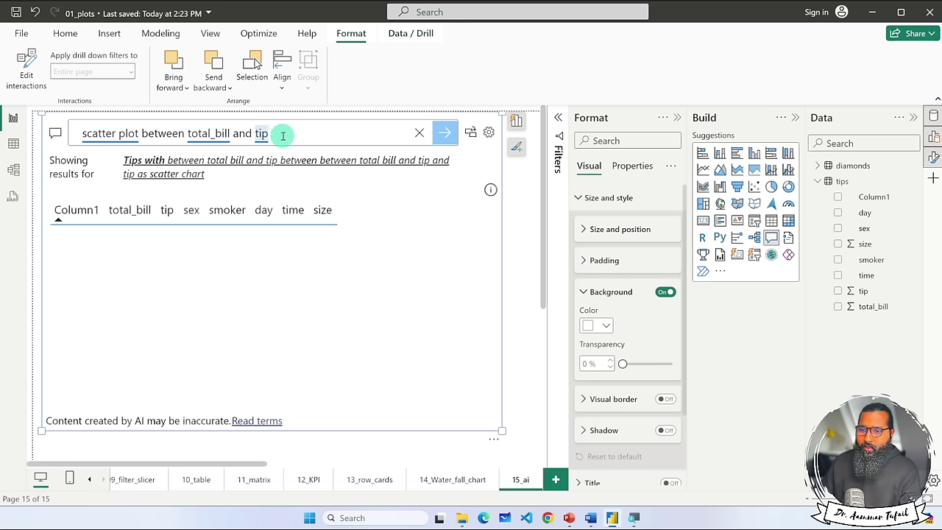
Ask the Q&A visual "how much total_bill was paid by females" and collapse the tips table's field list.
{"action": "left_click_drag", "start_coordinate": [282, 133], "coordinate": [66, 138]}
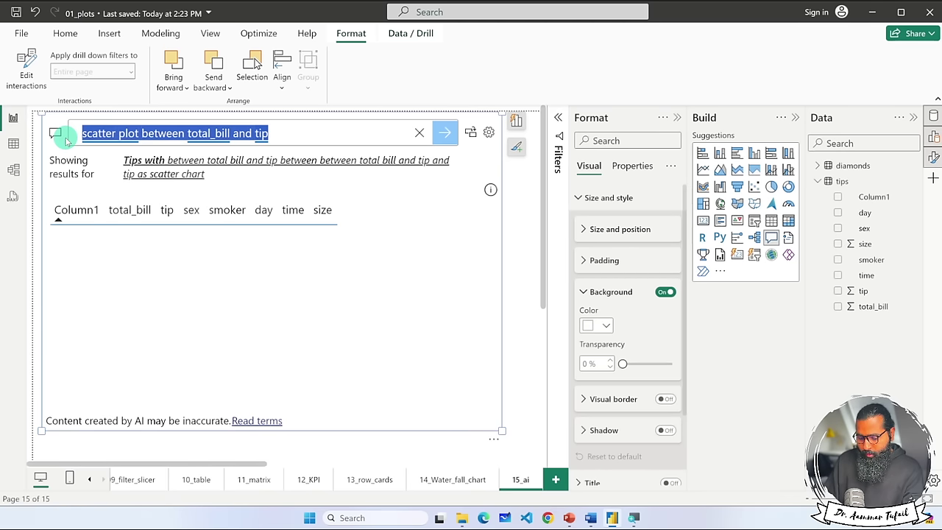
{"action": "type", "text": "how mu"}
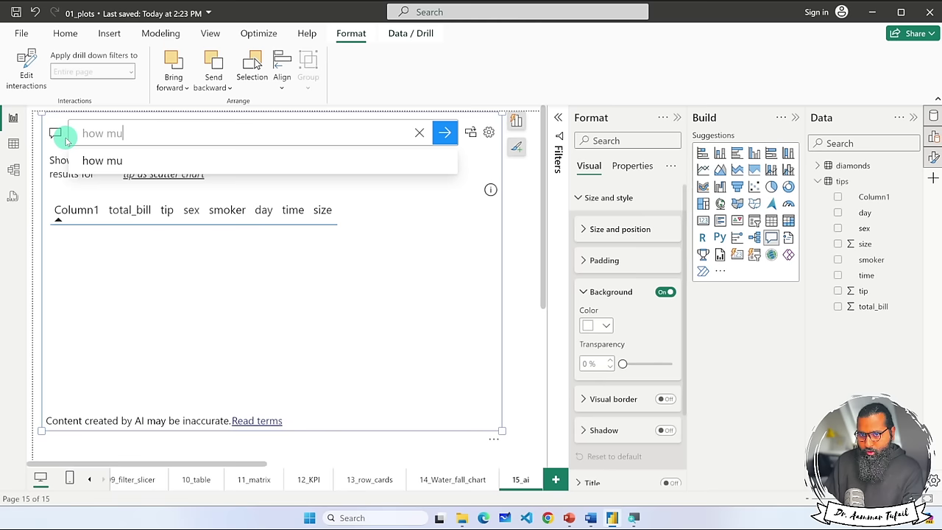
{"action": "type", "text": "ch total_"}
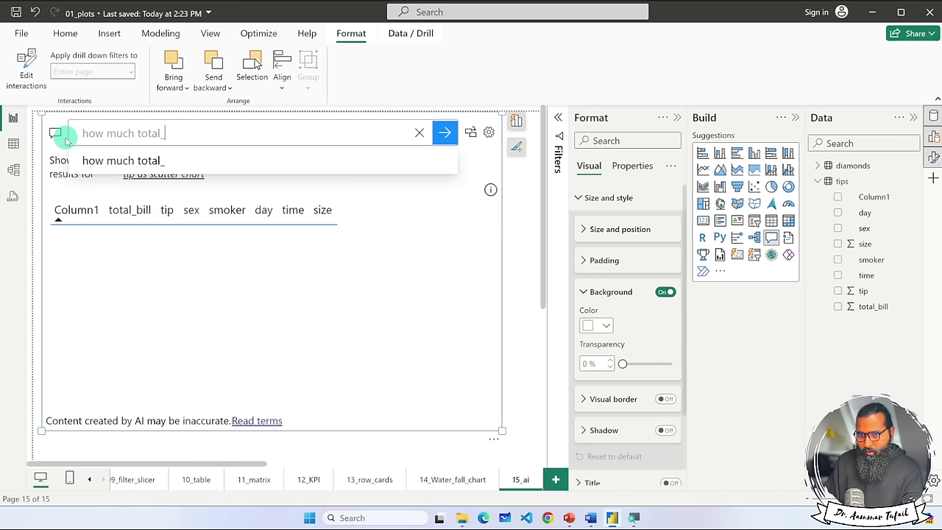
{"action": "type", "text": "bill wa"}
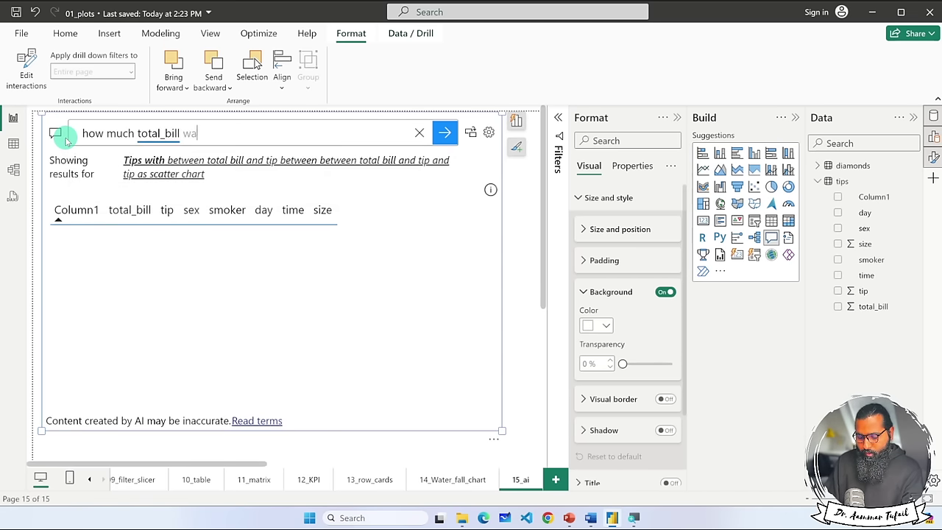
{"action": "type", "text": "s paid by "}
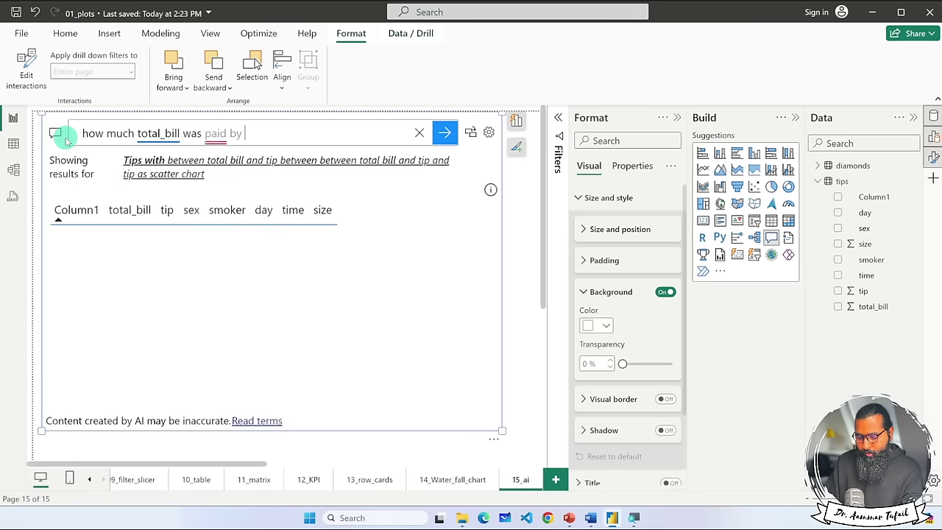
{"action": "type", "text": "females"}
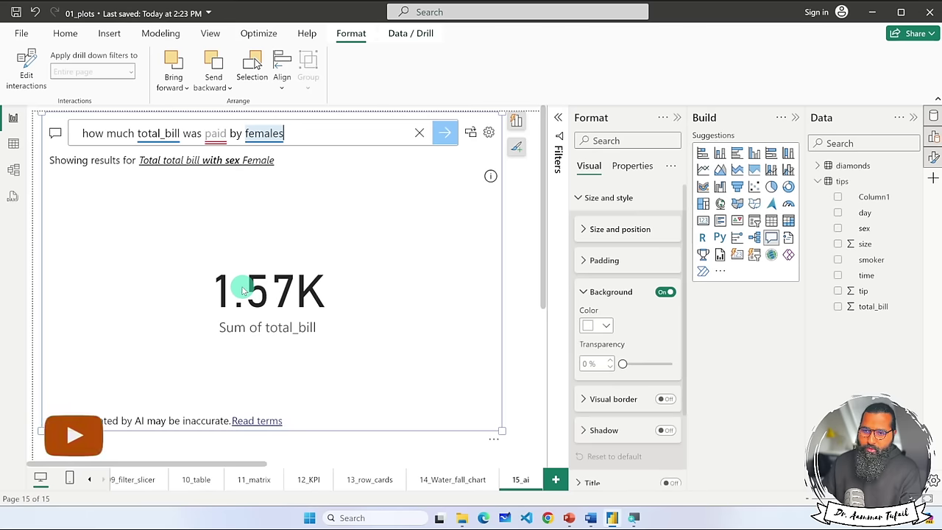
{"action": "triple_click", "coordinate": [303, 136]}
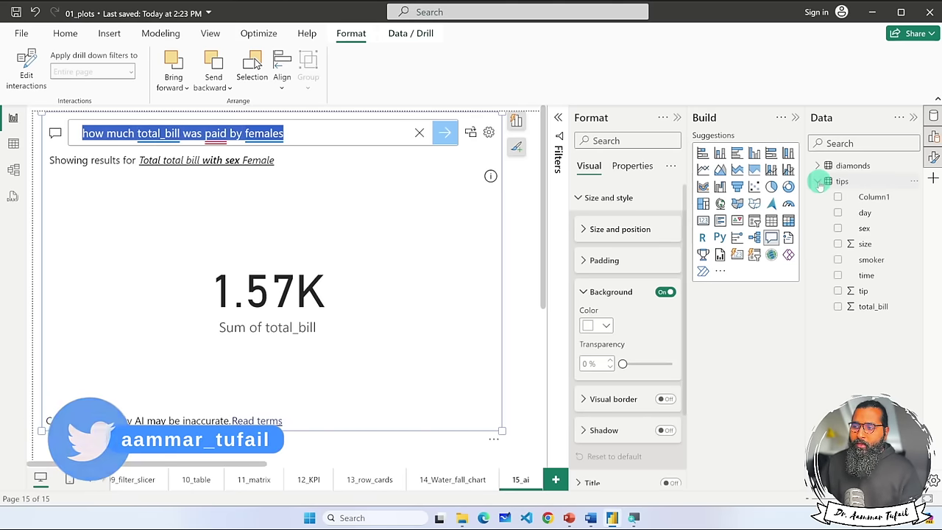
{"action": "left_click", "coordinate": [848, 180]}
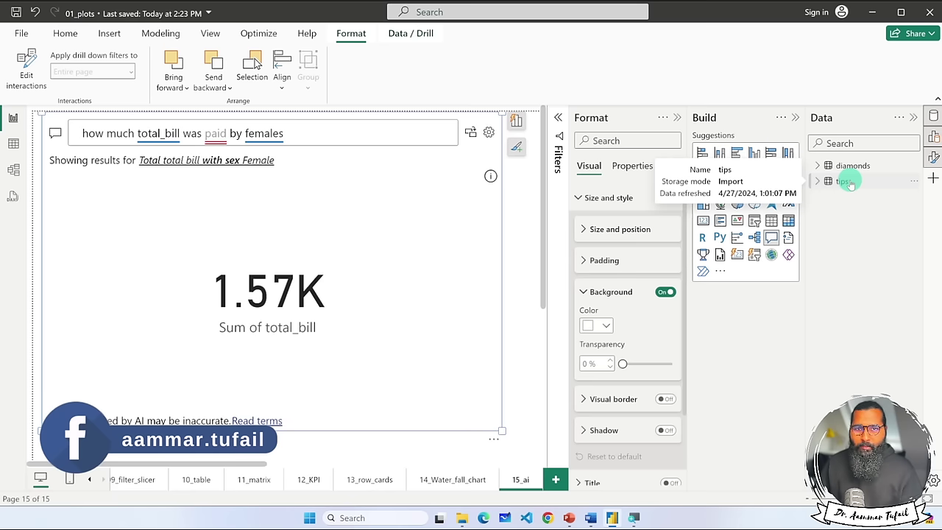
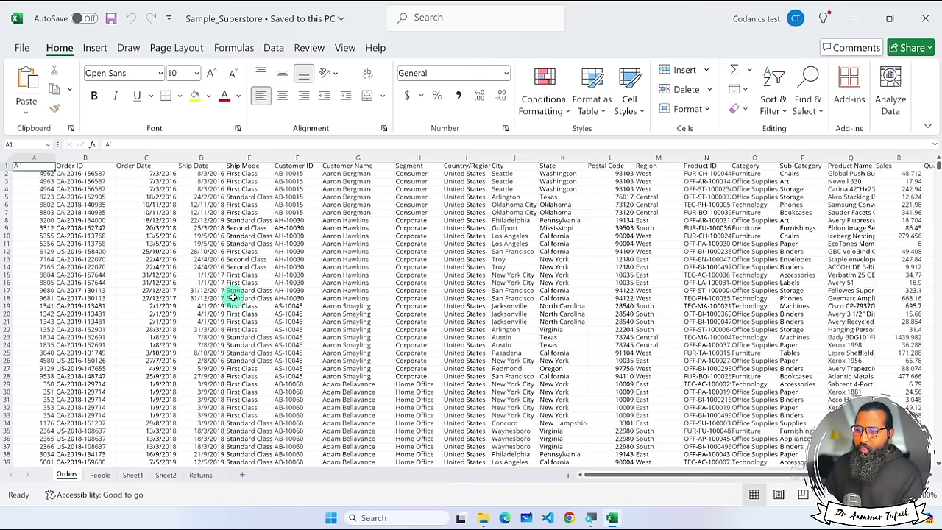
Close the Sample_Superstore workbook in Excel and launch Power BI Desktop through the Windows search.
{"action": "left_click", "coordinate": [926, 17]}
{"action": "left_click", "coordinate": [431, 509]}
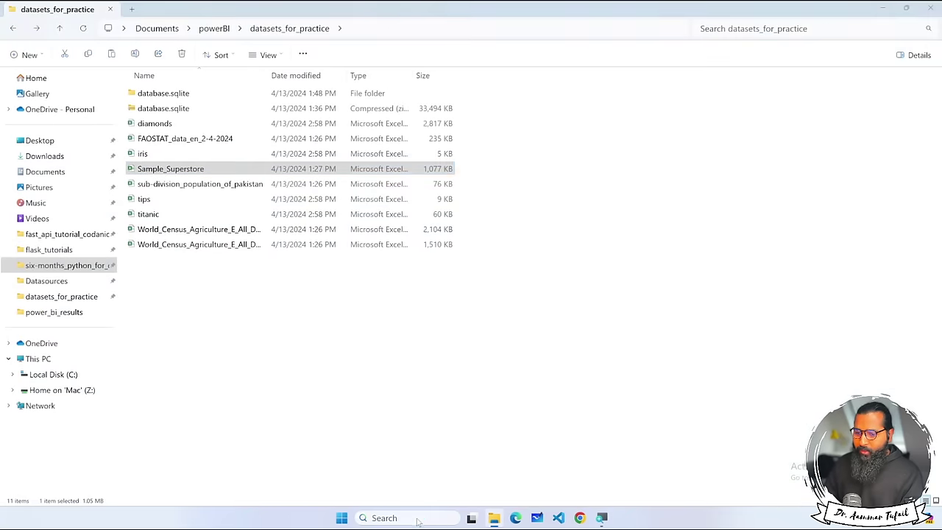
{"action": "type", "text": "powe"}
{"action": "key", "text": "Return"}
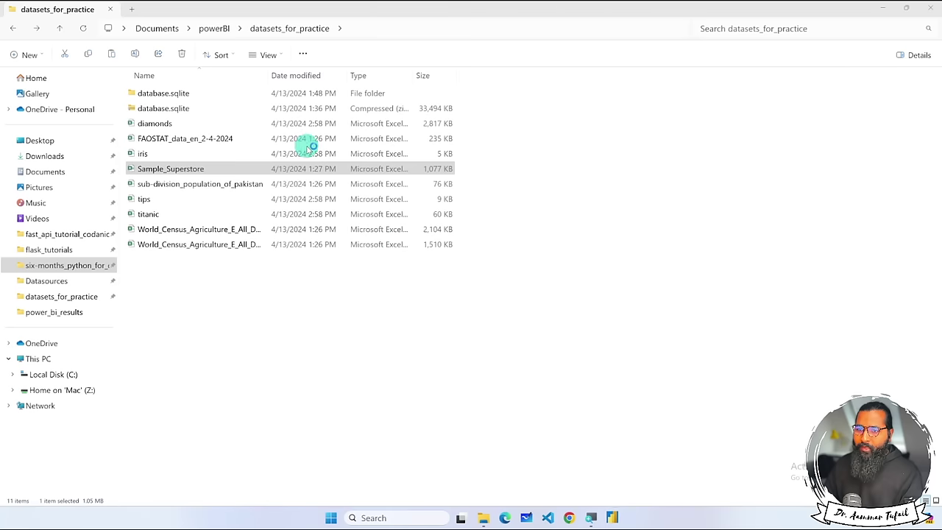
Browse from datasets_for_practice to the powerBI projects folder in File Explorer, and switch to the Power BI window.
{"action": "left_click", "coordinate": [214, 28]}
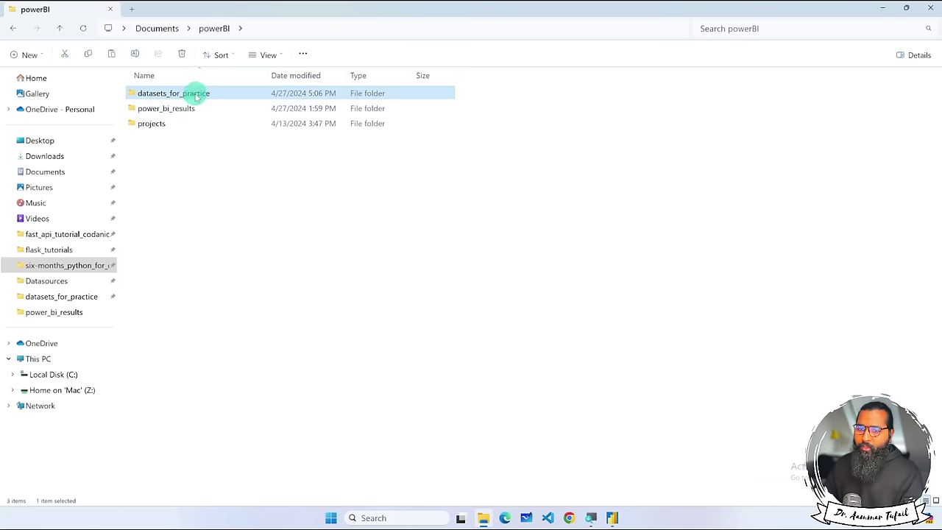
{"action": "double_click", "coordinate": [170, 122]}
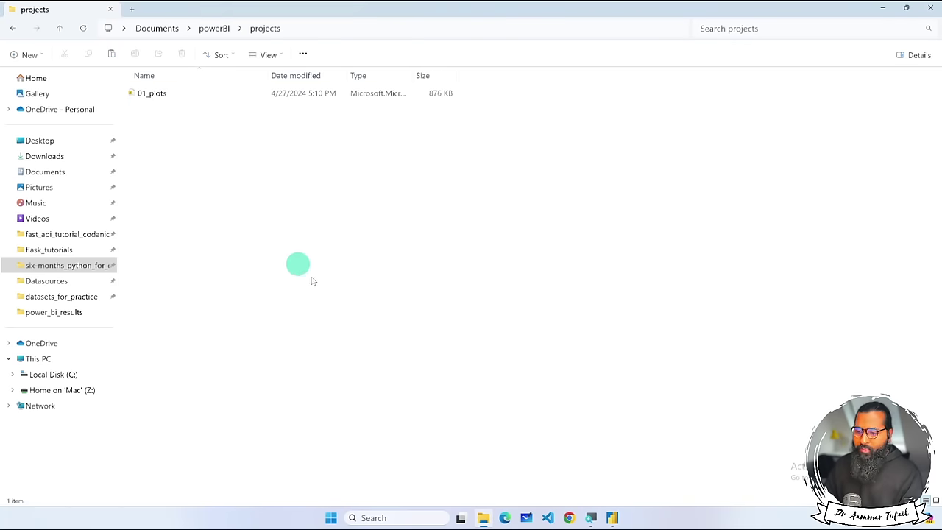
{"action": "left_click", "coordinate": [611, 517]}
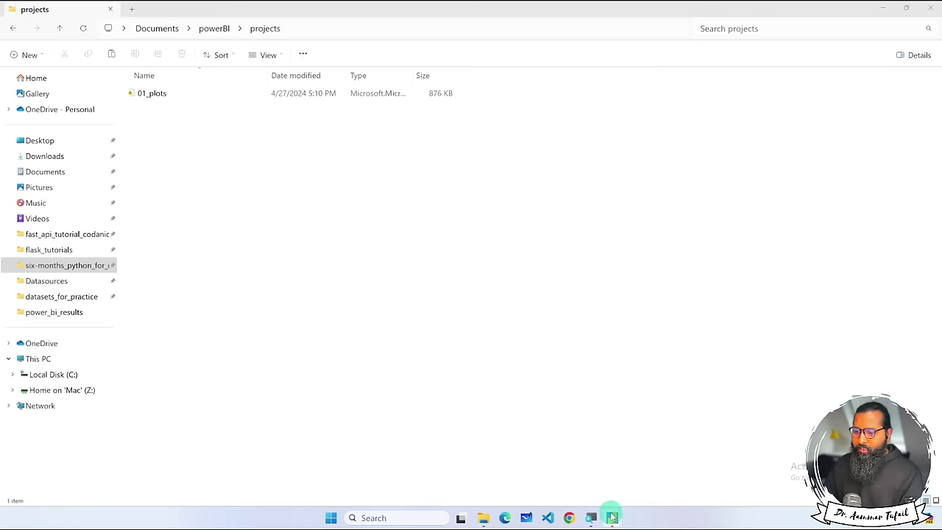
Switch to the Power BI Desktop window and start a new blank report.
{"action": "mouse_move", "coordinate": [615, 519]}
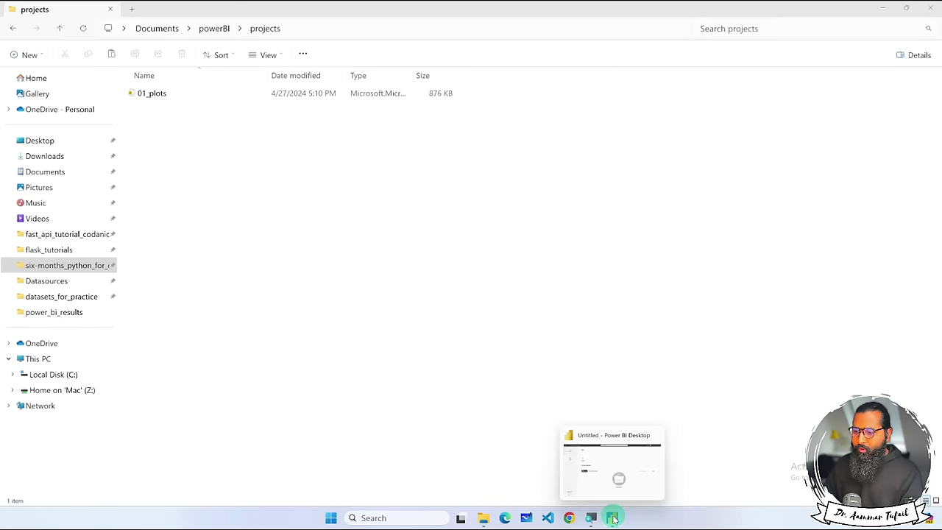
{"action": "left_click", "coordinate": [617, 478]}
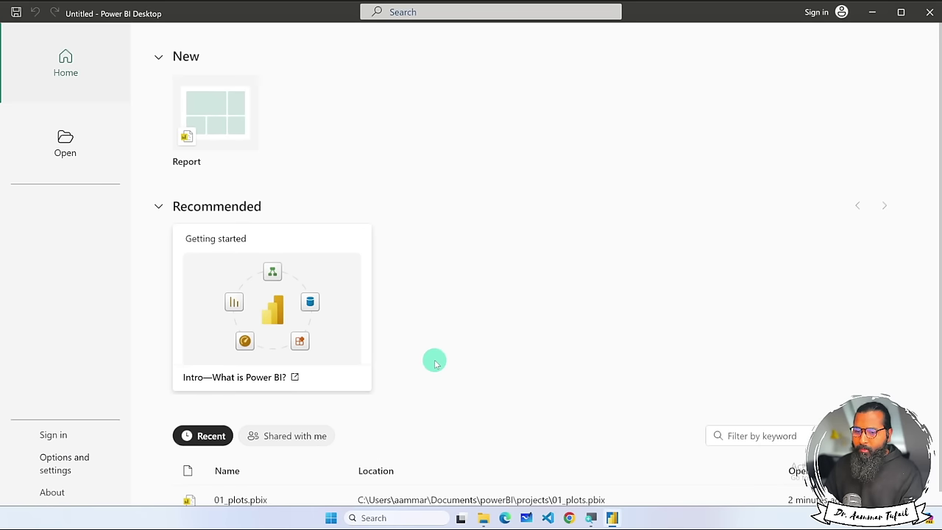
{"action": "left_click", "coordinate": [226, 125]}
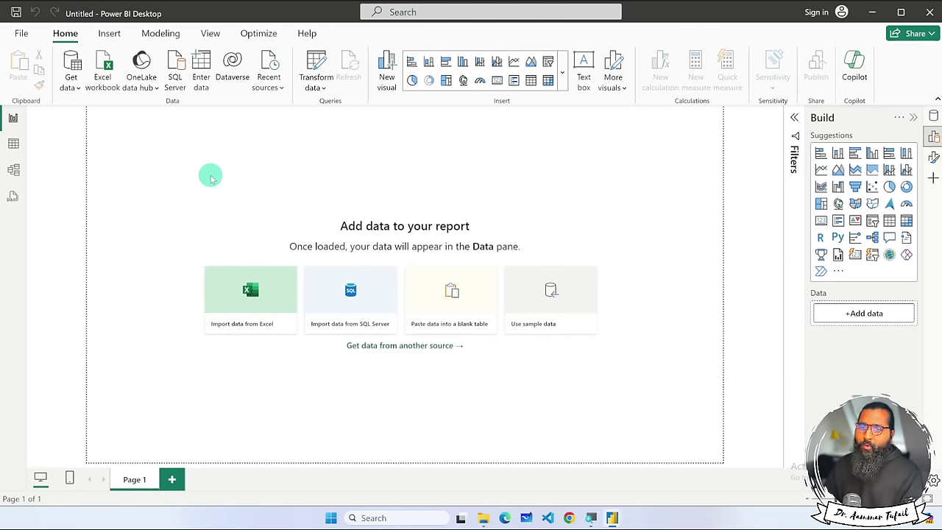
Save the report as 02_report_Dashboard in the powerBI projects folder on this device.
{"action": "key", "text": "ctrl+s"}
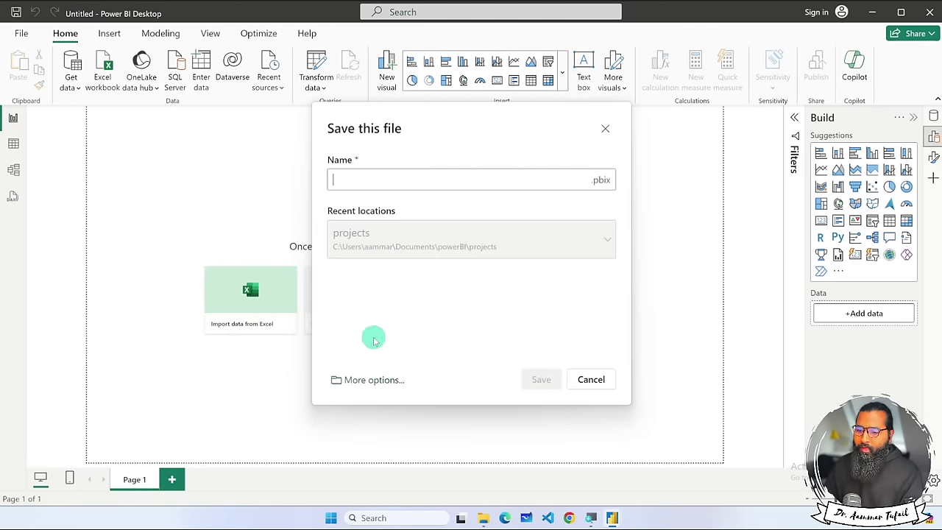
{"action": "left_click", "coordinate": [361, 380]}
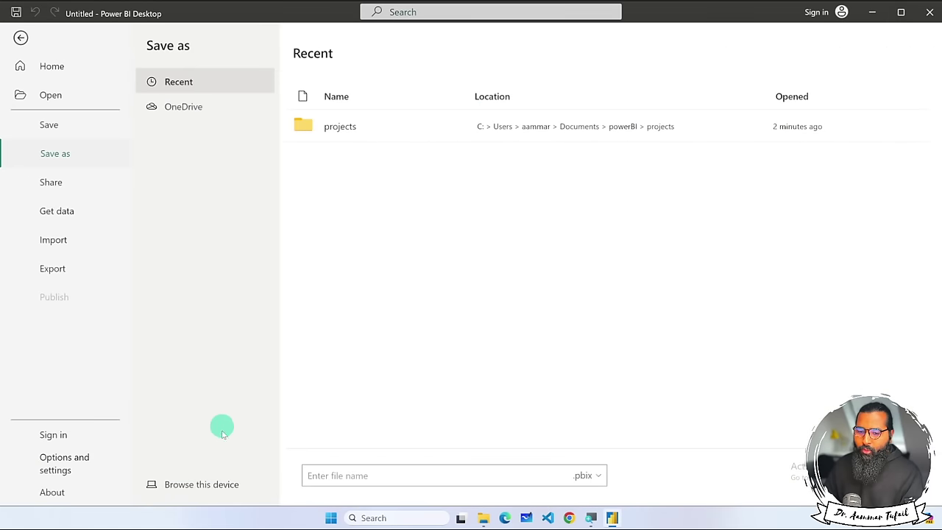
{"action": "left_click", "coordinate": [198, 484]}
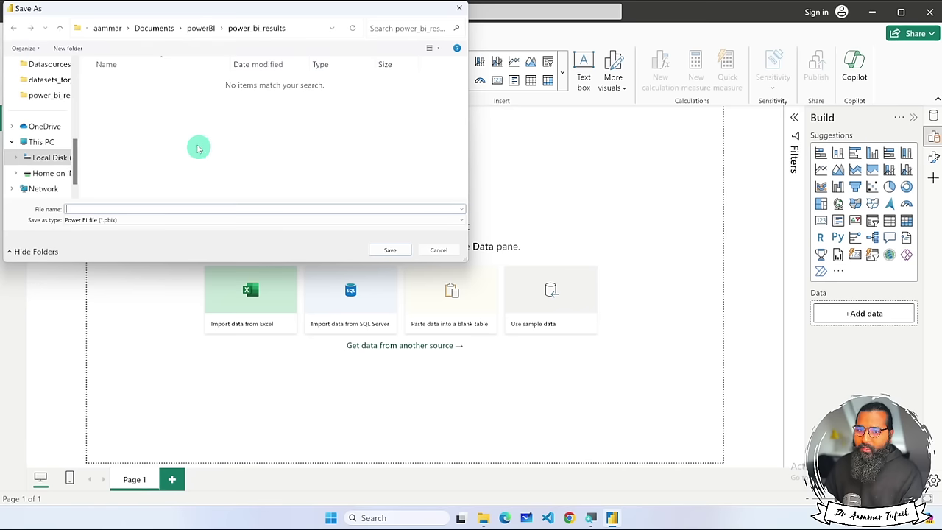
{"action": "left_click", "coordinate": [216, 33]}
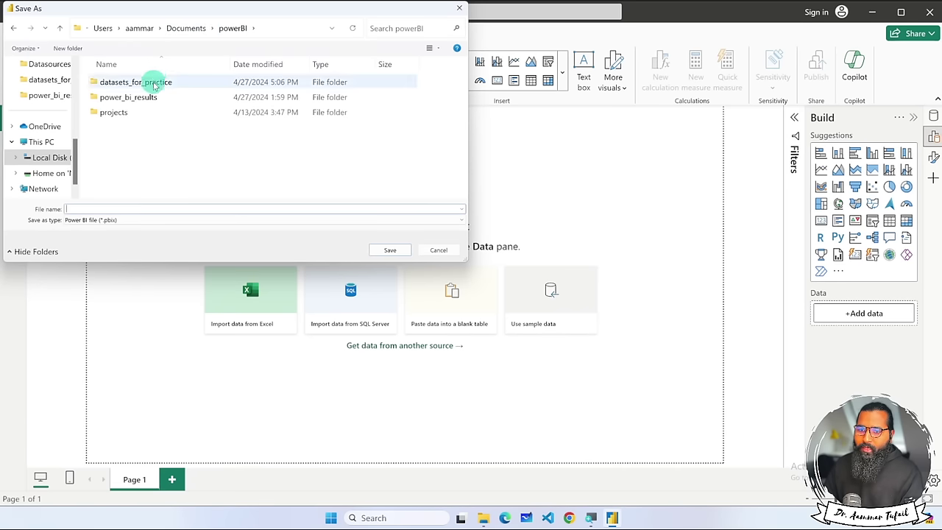
{"action": "double_click", "coordinate": [132, 116]}
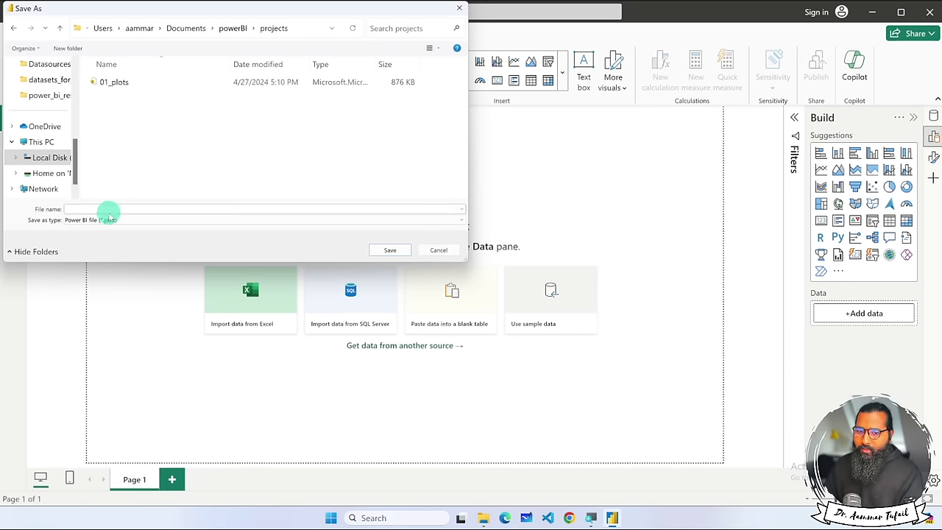
{"action": "type", "text": "02_report_Dashbo"}
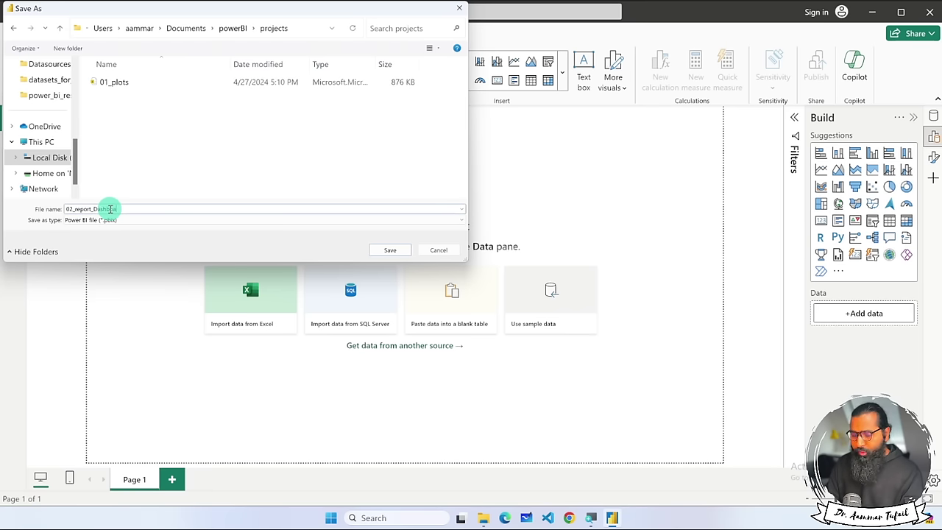
{"action": "key", "text": "Return"}
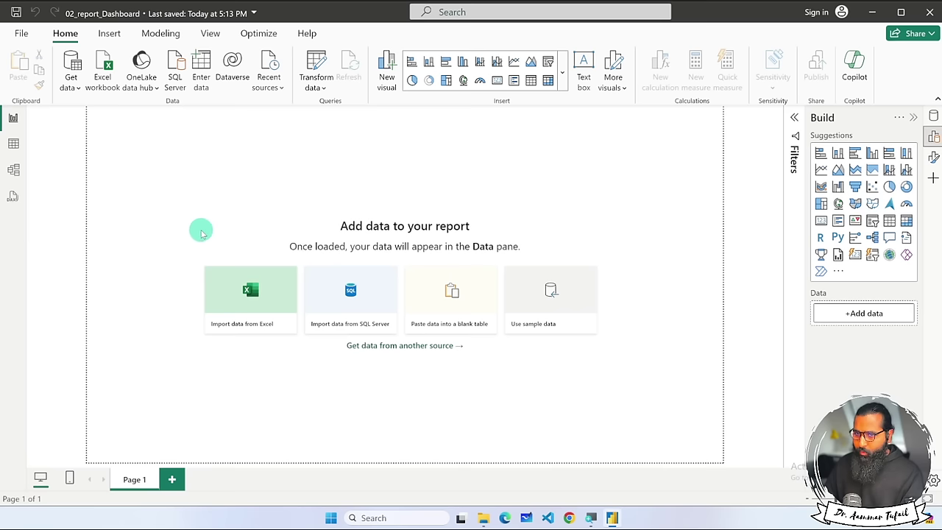
Import the Sample_Superstore Excel workbook from the datasets_for_practice folder as a data source.
{"action": "left_click", "coordinate": [76, 82]}
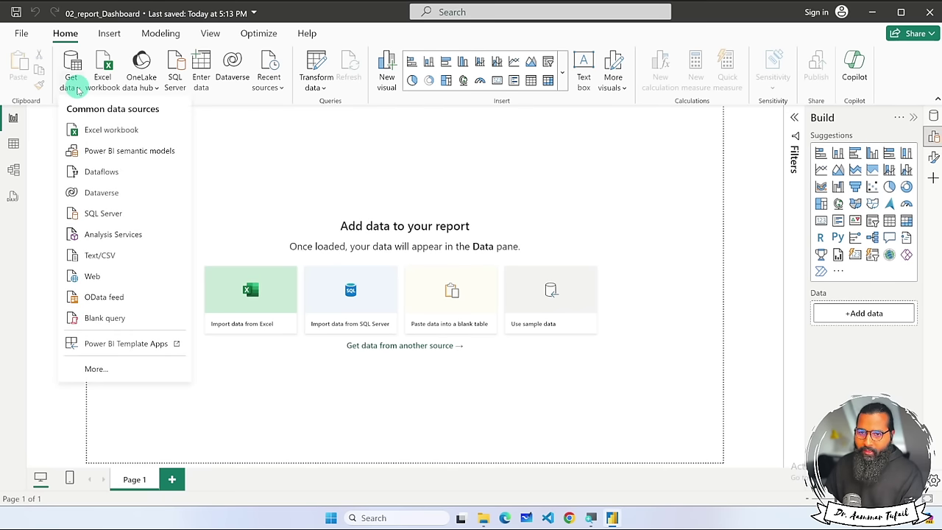
{"action": "left_click", "coordinate": [95, 131]}
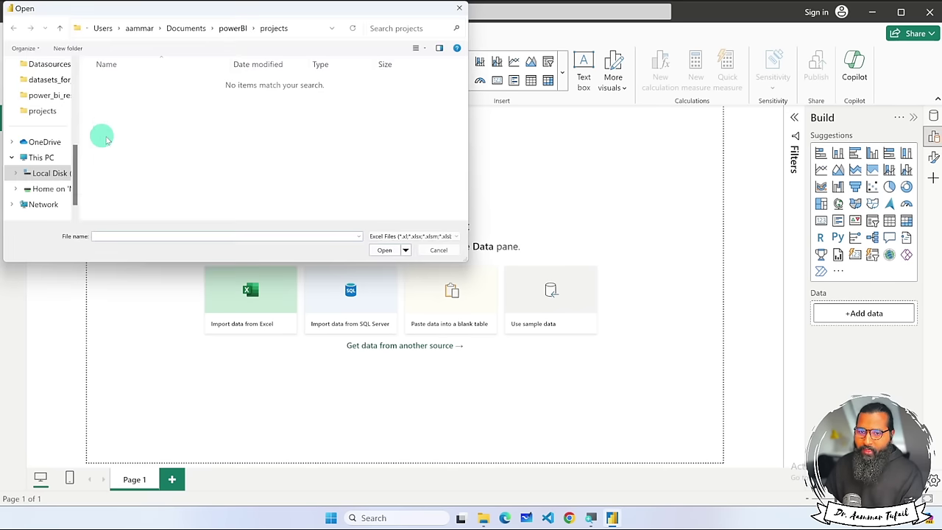
{"action": "left_click", "coordinate": [234, 31]}
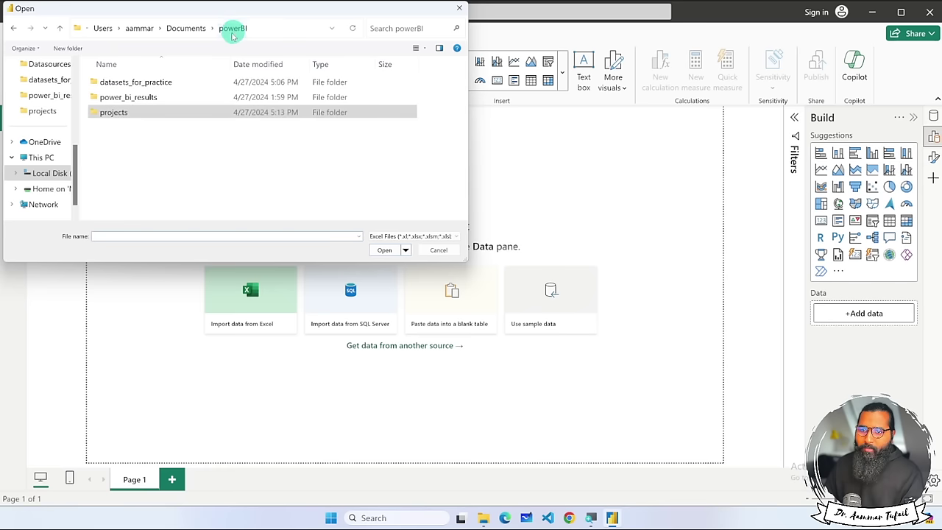
{"action": "double_click", "coordinate": [177, 81]}
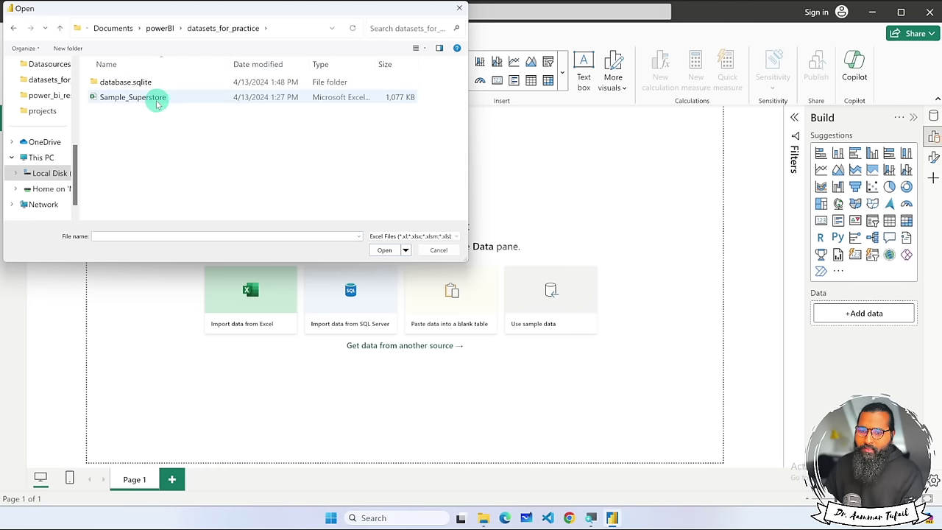
{"action": "left_click", "coordinate": [134, 102]}
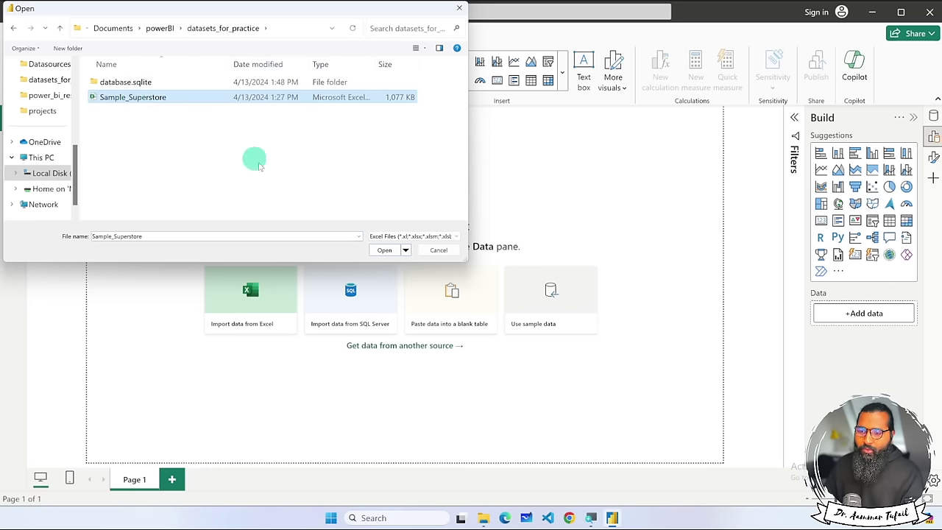
{"action": "left_click", "coordinate": [383, 251]}
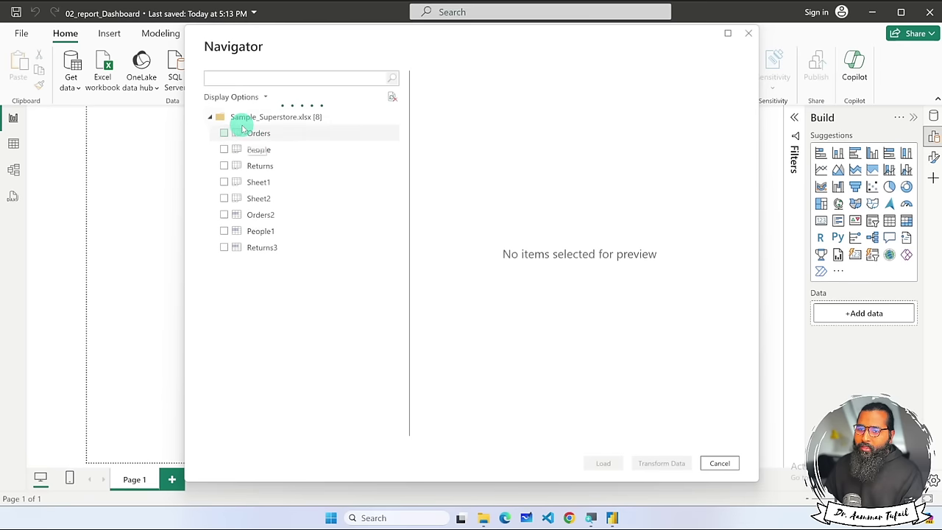
Load the Orders sheet into the report and expand its field list to review the columns.
{"action": "left_click", "coordinate": [223, 133]}
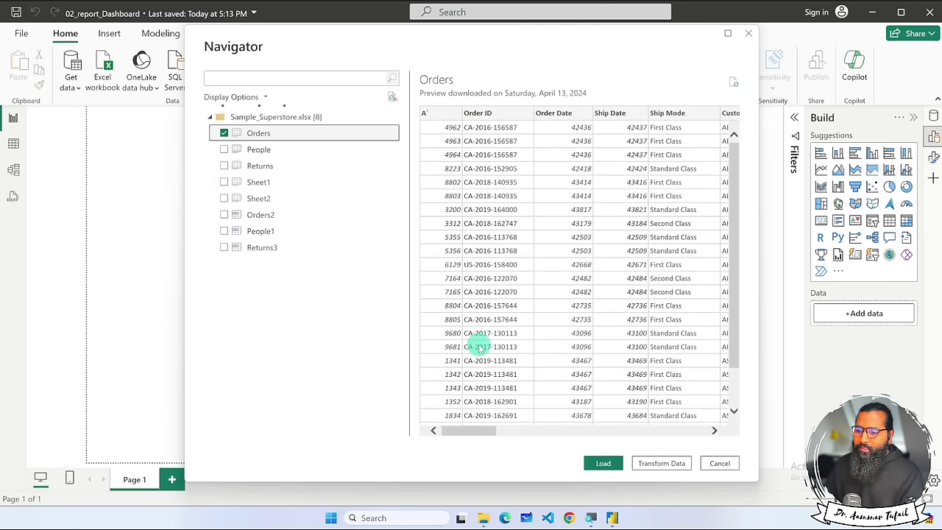
{"action": "left_click", "coordinate": [602, 462]}
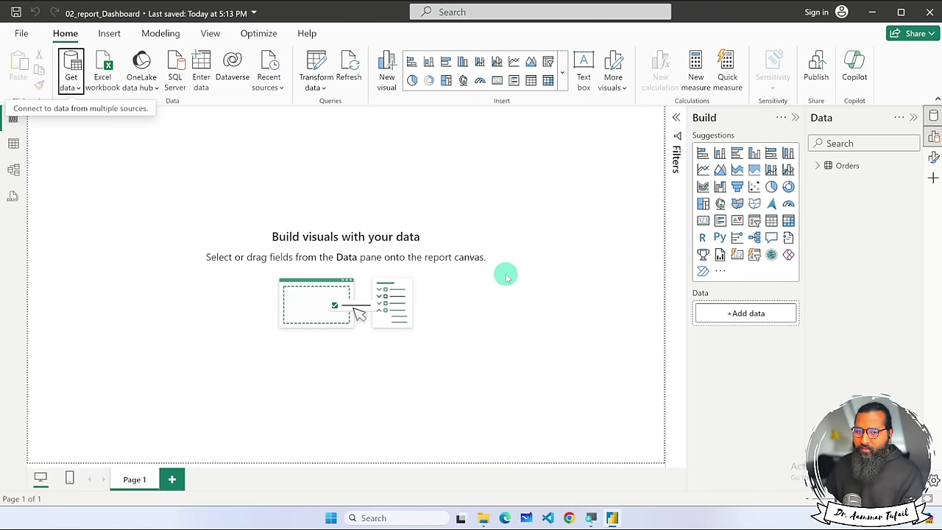
{"action": "left_click", "coordinate": [818, 166]}
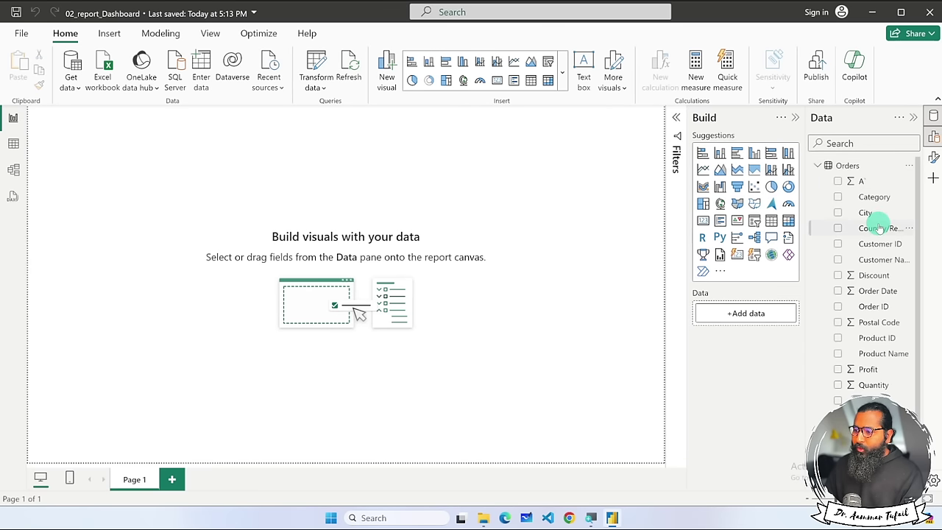
{"action": "scroll", "coordinate": [873, 208], "scroll_direction": "down", "scroll_amount": 1}
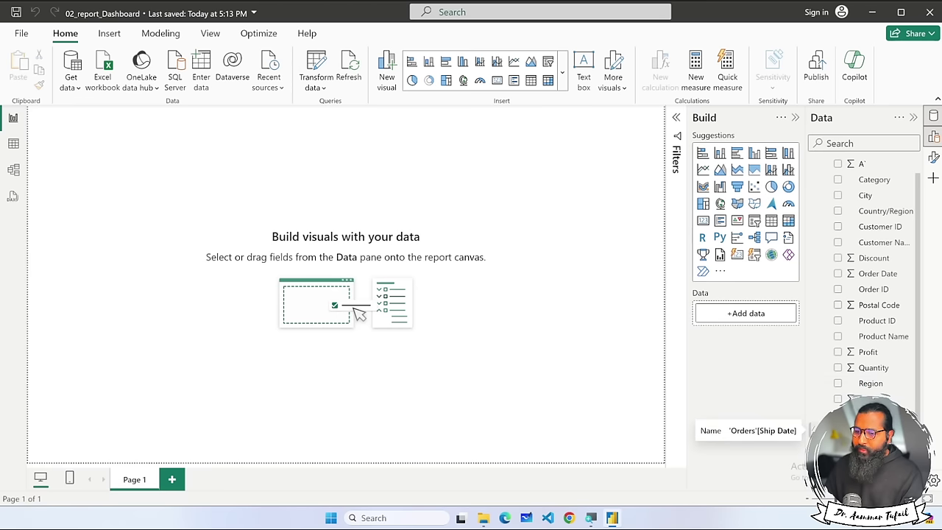
Rename the report page Page 1 as 01_report.
{"action": "double_click", "coordinate": [134, 478]}
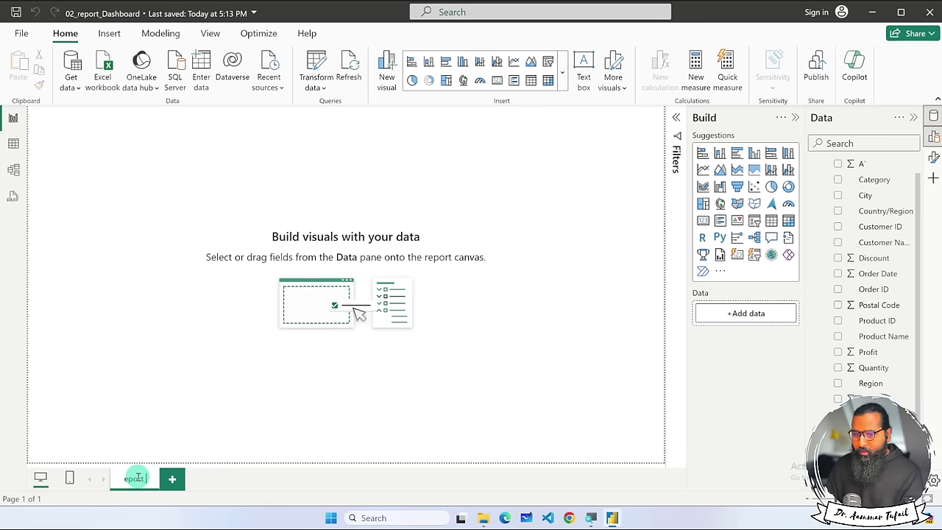
{"action": "type", "text": "01_report"}
{"action": "key", "text": "Return"}
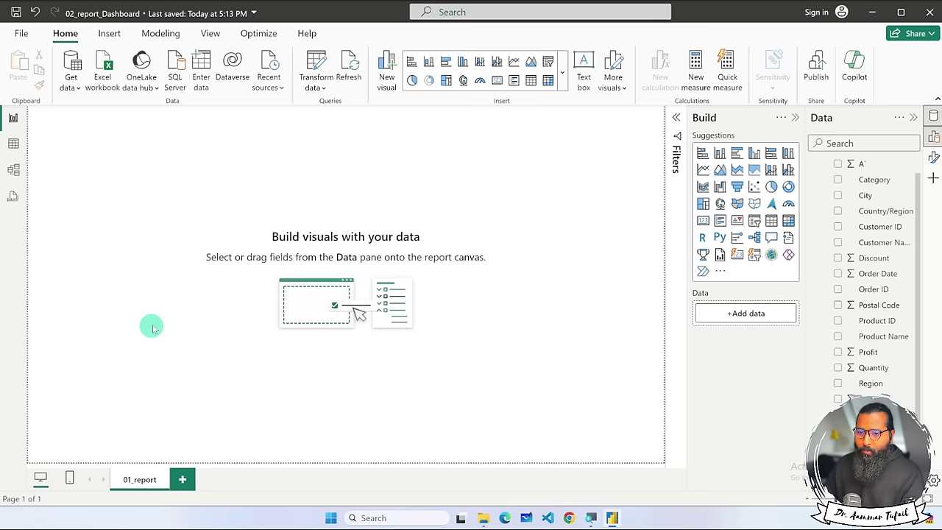
{"action": "left_click", "coordinate": [771, 237]}
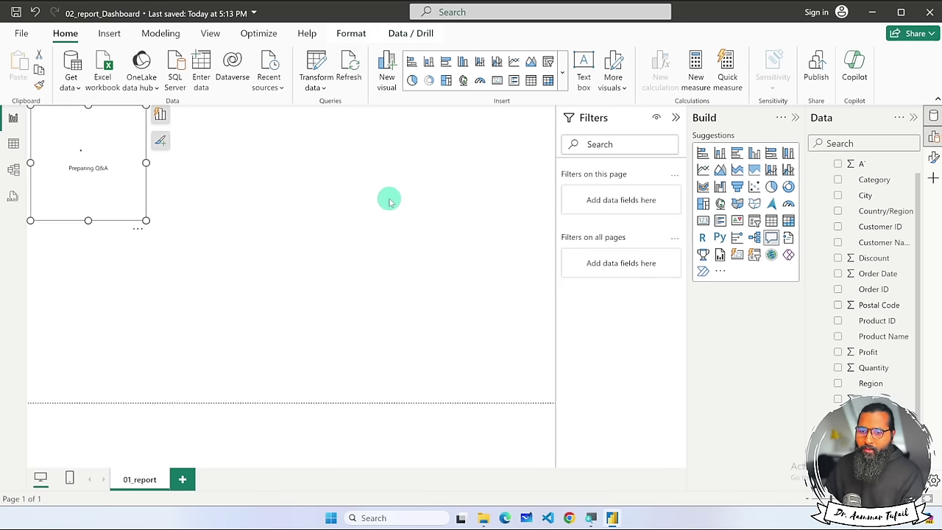
{"action": "left_click_drag", "start_coordinate": [146, 219], "coordinate": [221, 280]}
{"action": "scroll", "coordinate": [155, 230], "scroll_direction": "up", "scroll_amount": 1}
{"action": "scroll", "coordinate": [154, 230], "scroll_direction": "up", "scroll_amount": 1}
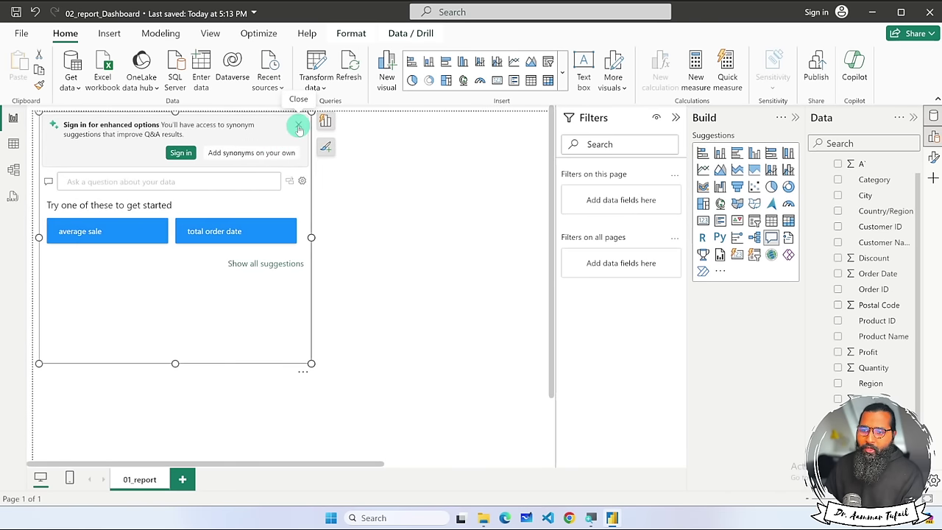
{"action": "left_click", "coordinate": [380, 238]}
{"action": "left_click", "coordinate": [292, 292]}
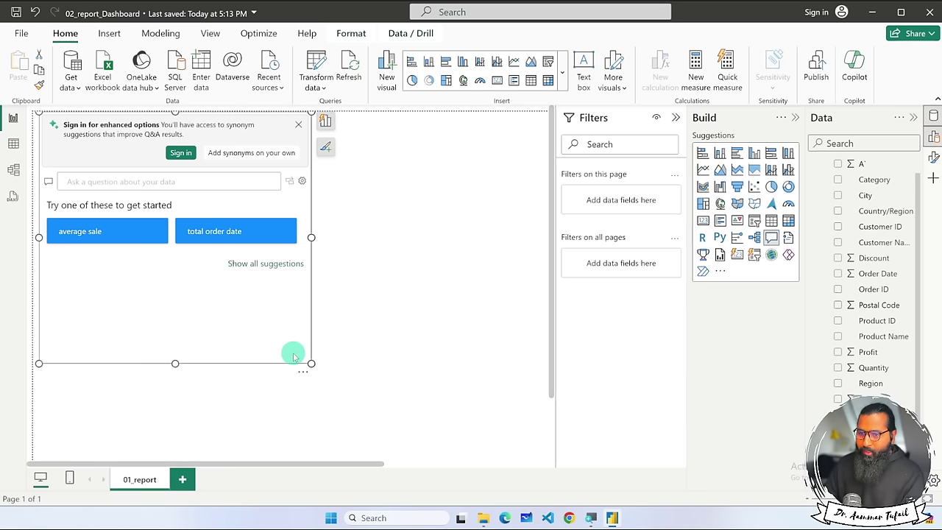
{"action": "key", "text": "Delete"}
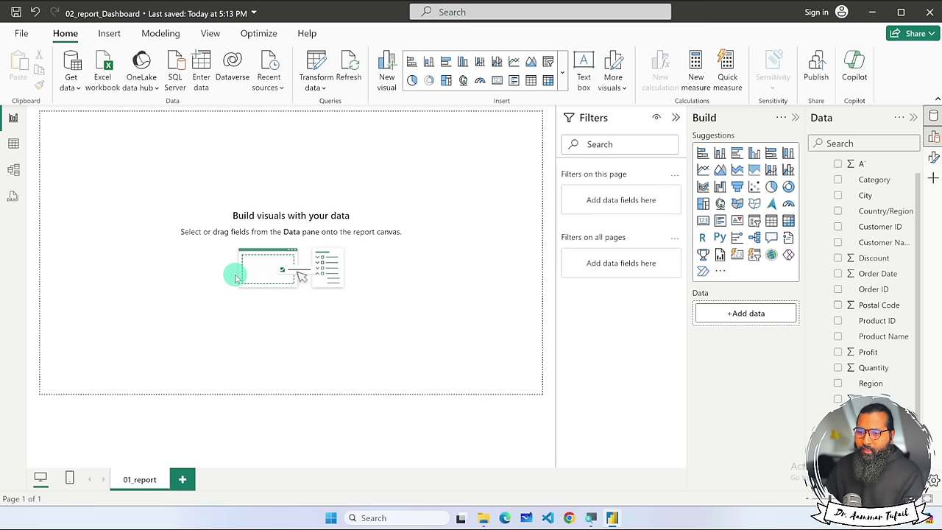
Collapse the Filters pane and add a Q&A visual straight from the empty report canvas.
{"action": "left_click", "coordinate": [676, 118]}
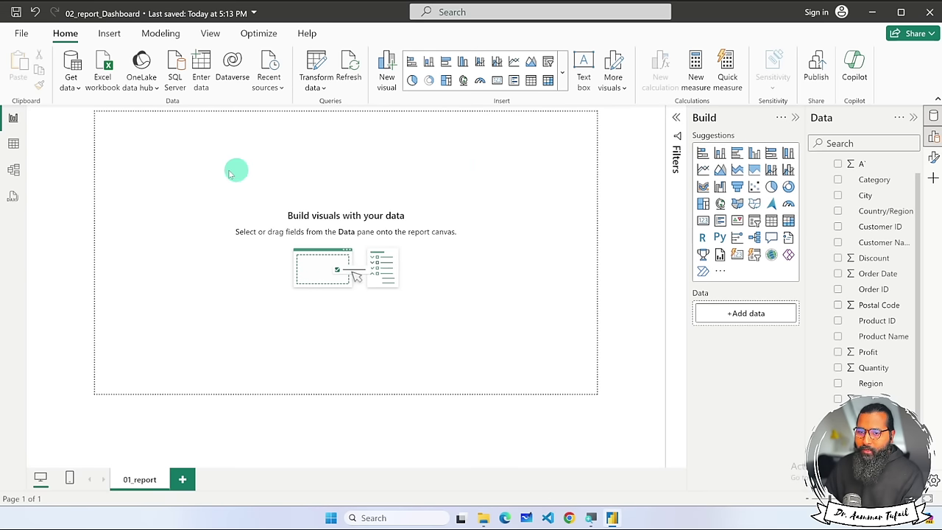
{"action": "double_click", "coordinate": [168, 169]}
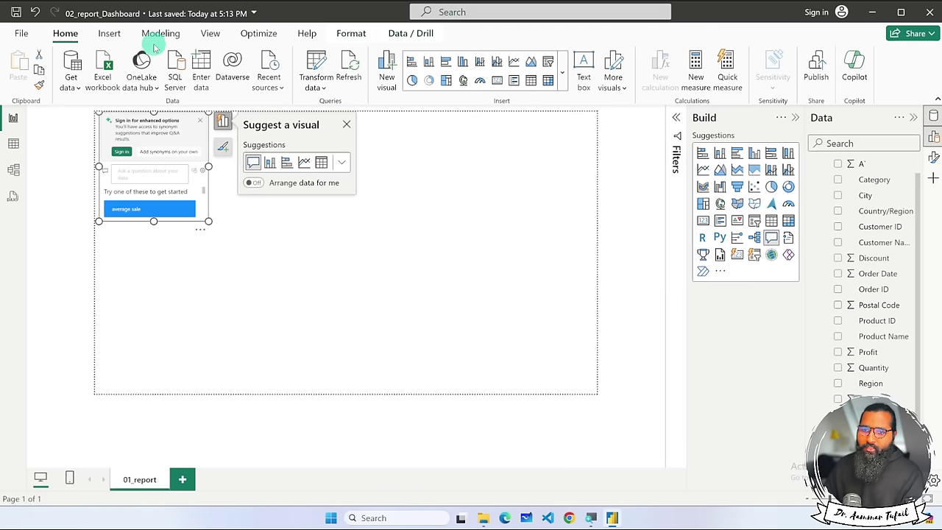
Insert a text box on the report page and enter the text "ctrl + /" in it.
{"action": "left_click", "coordinate": [109, 33]}
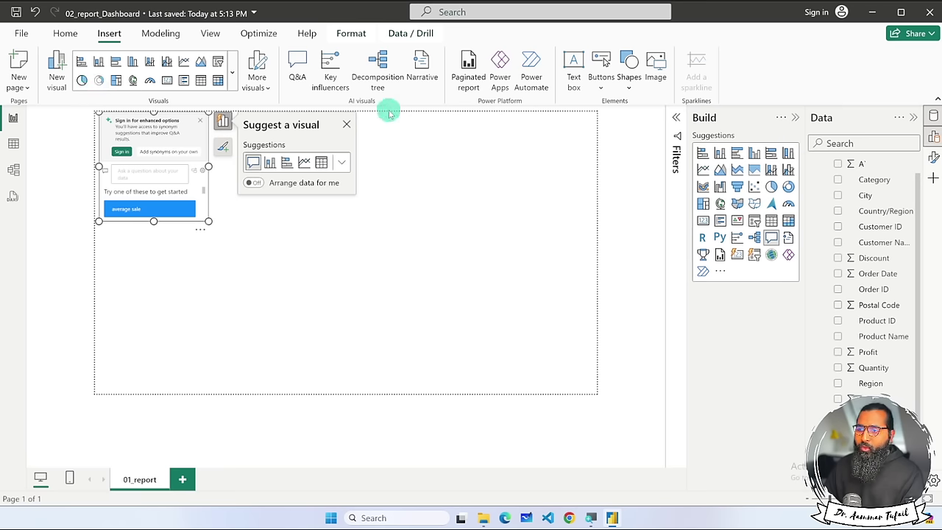
{"action": "left_click", "coordinate": [574, 68]}
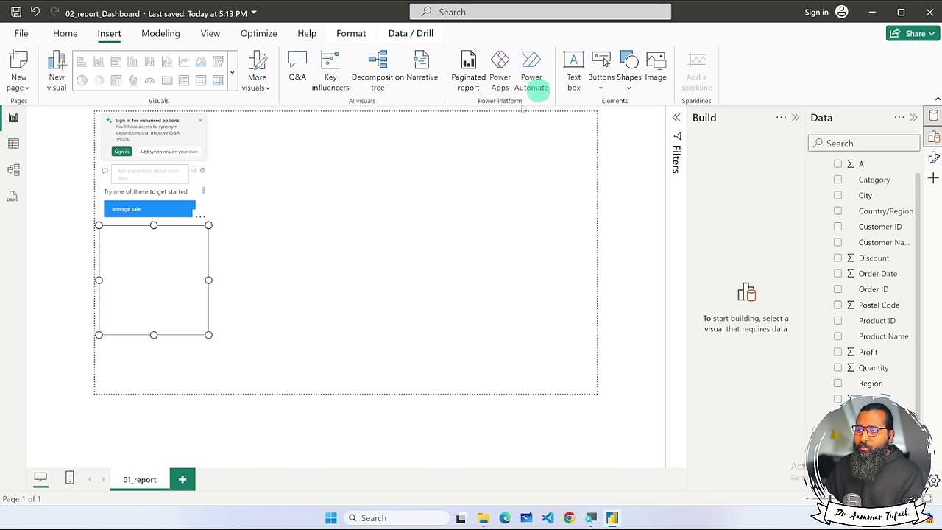
{"action": "left_click", "coordinate": [184, 248]}
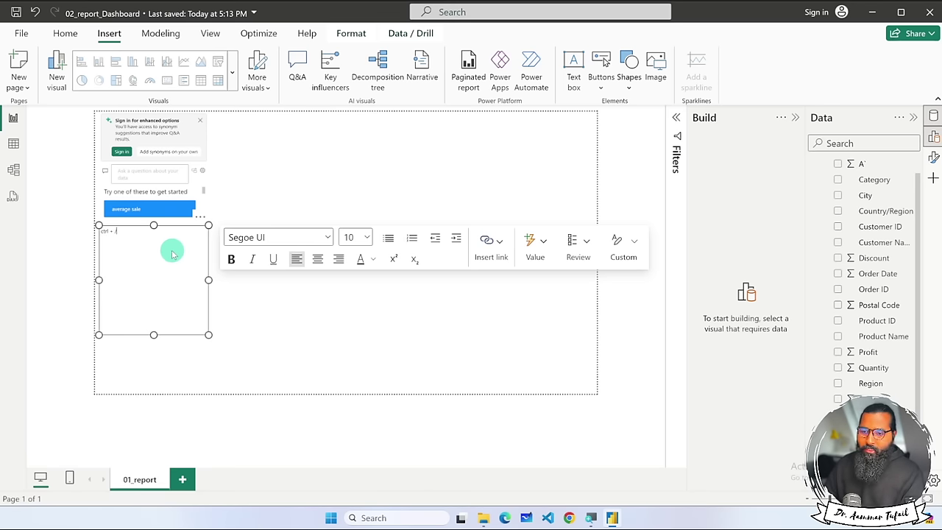
Format the "ctrl + /" text in the text box at font size 44 and bold.
{"action": "scroll", "coordinate": [101, 243], "scroll_direction": "up", "scroll_amount": 2}
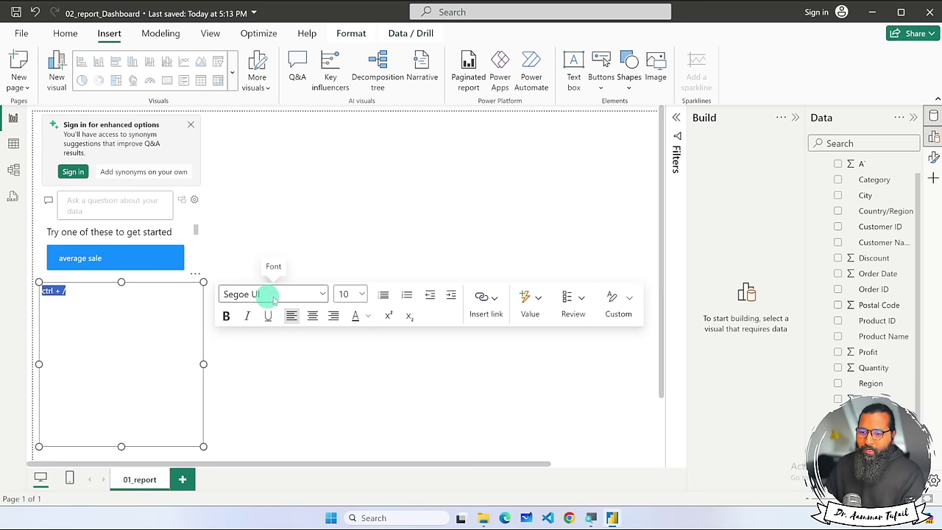
{"action": "left_click", "coordinate": [350, 295]}
{"action": "left_click", "coordinate": [353, 234]}
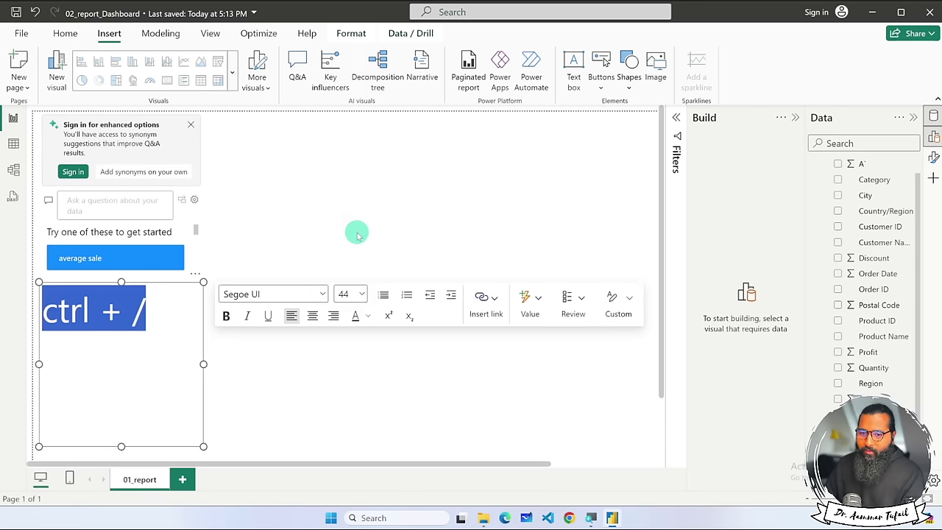
{"action": "left_click", "coordinate": [159, 349]}
{"action": "left_click_drag", "start_coordinate": [152, 314], "coordinate": [40, 315]}
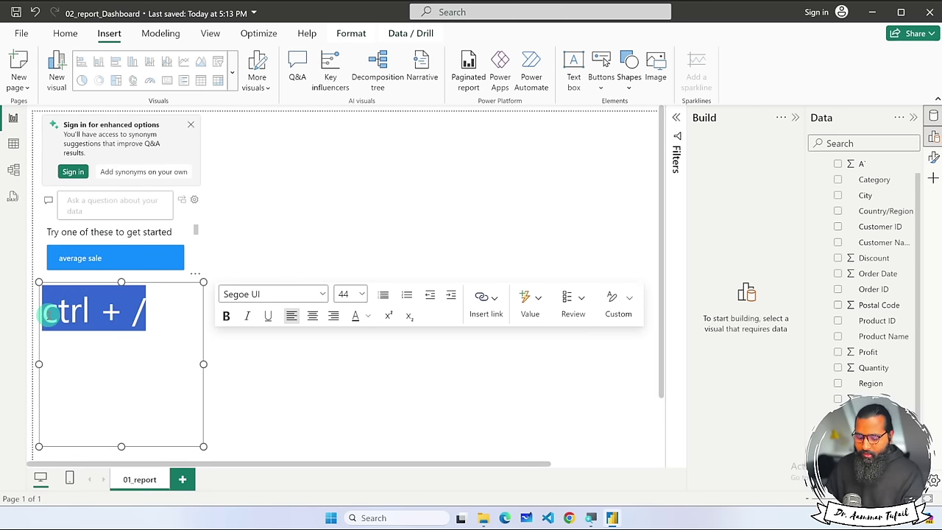
{"action": "left_click", "coordinate": [164, 343]}
{"action": "left_click", "coordinate": [126, 285]}
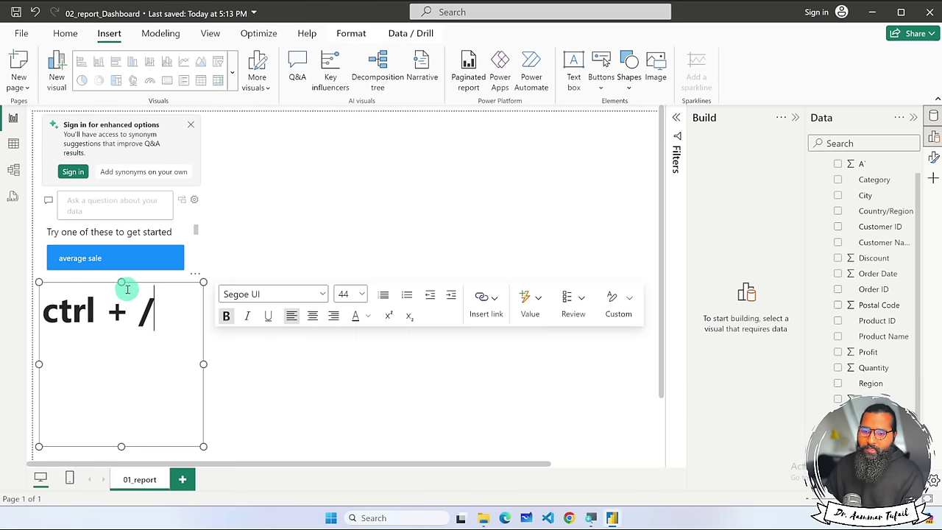
Reduce the height of the "ctrl + /" text box by lowering its upper edge.
{"action": "left_click_drag", "start_coordinate": [120, 282], "coordinate": [118, 396]}
{"action": "left_click", "coordinate": [224, 339]}
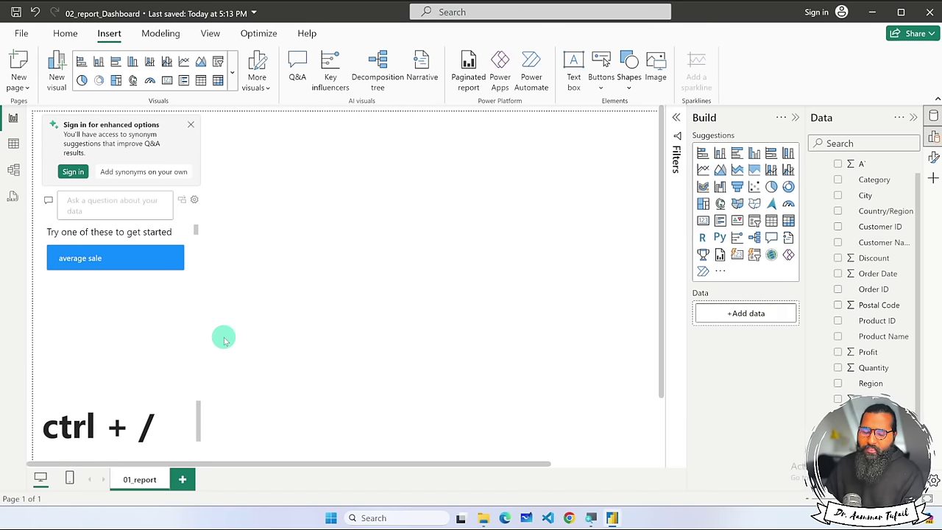
Replace the existing Q&A visual with a new one on the canvas and make it taller and wider.
{"action": "left_click", "coordinate": [189, 198]}
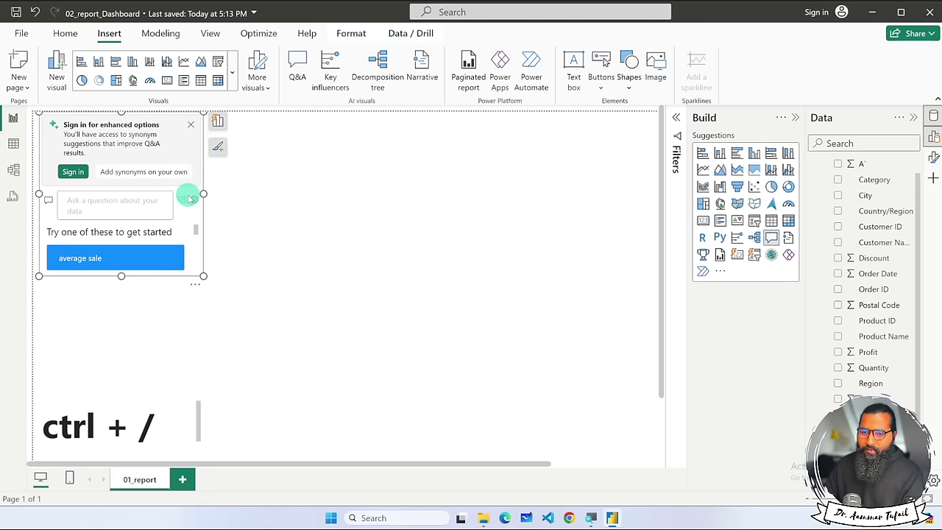
{"action": "key", "text": "Delete"}
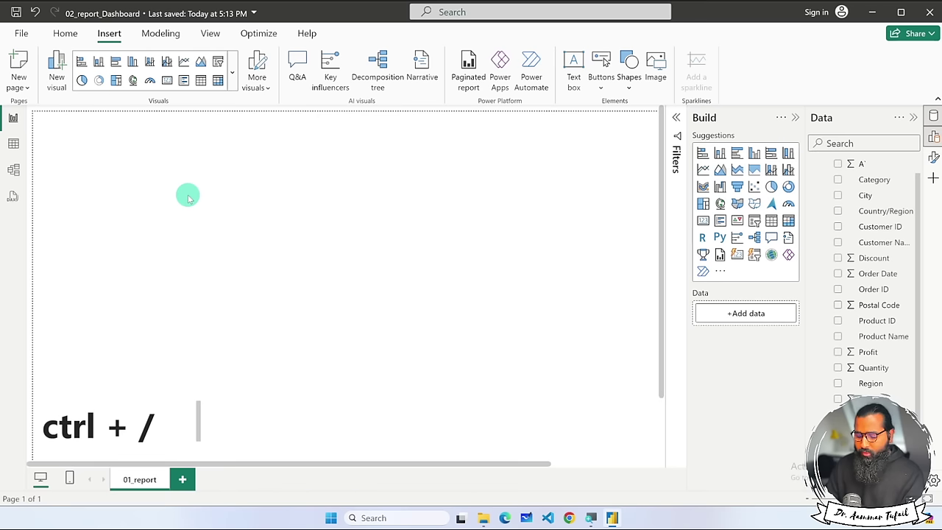
{"action": "key", "text": "ctrl+z"}
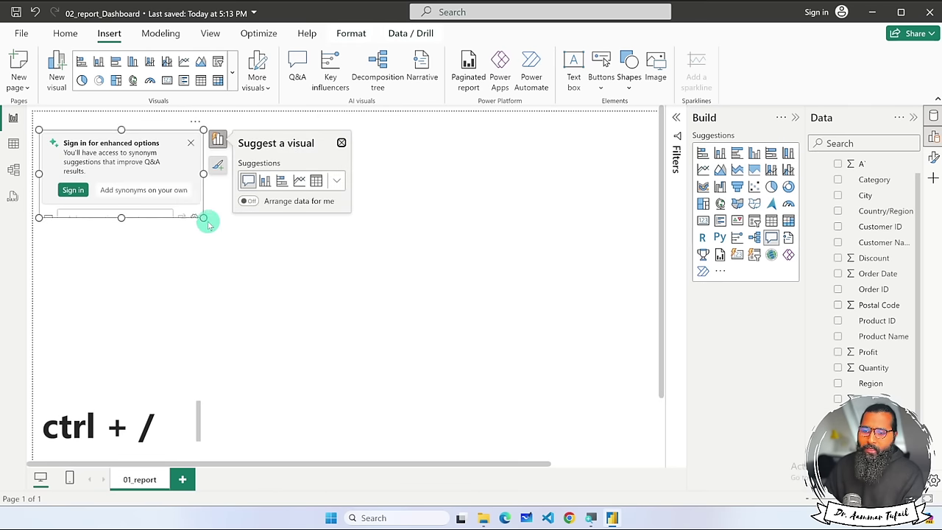
{"action": "left_click_drag", "start_coordinate": [129, 289], "coordinate": [126, 319]}
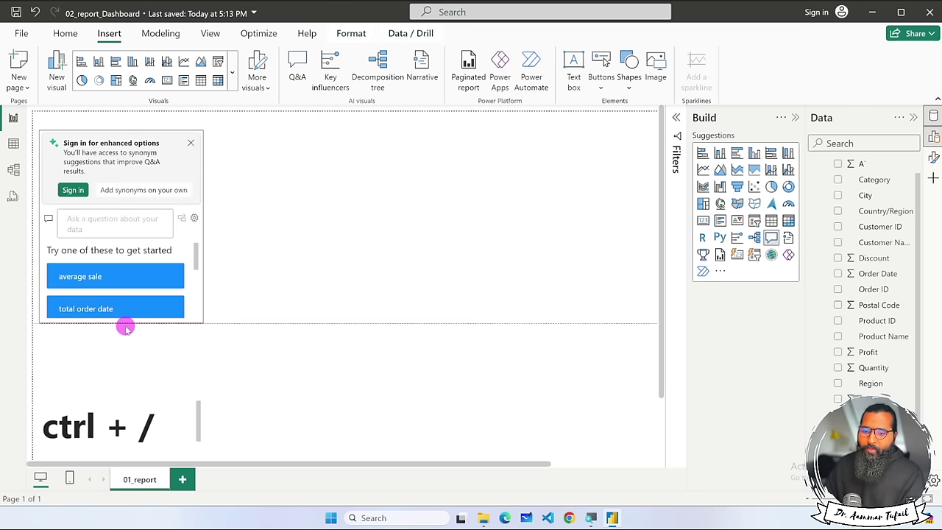
{"action": "scroll", "coordinate": [103, 250], "scroll_direction": "up", "scroll_amount": 1}
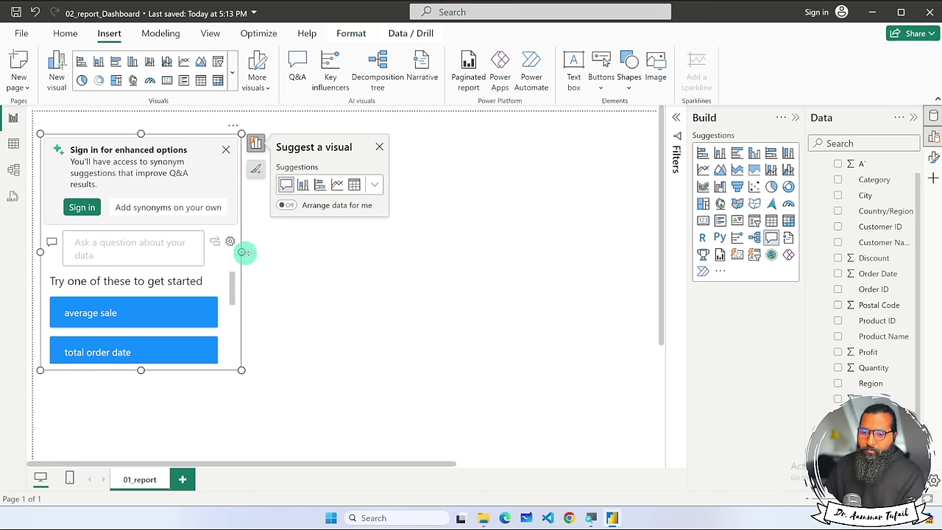
{"action": "left_click_drag", "start_coordinate": [242, 252], "coordinate": [300, 253]}
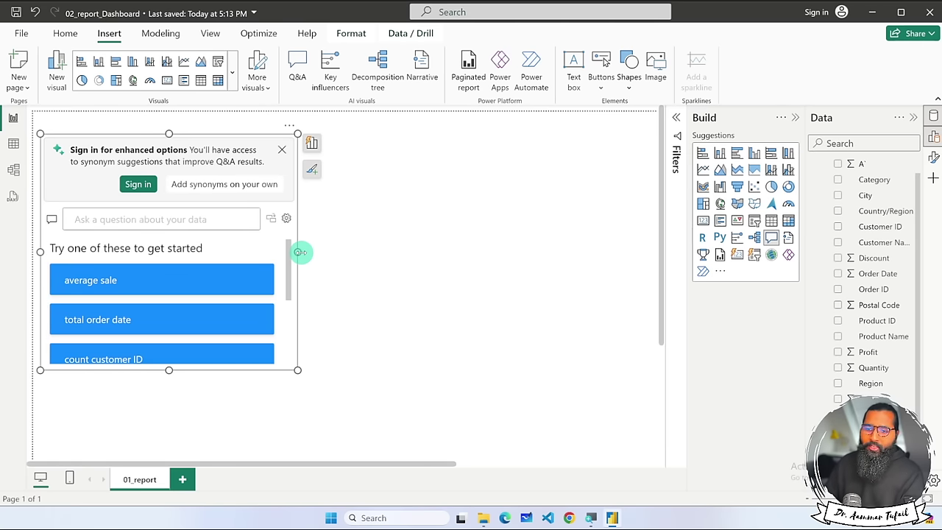
Ask the Q&A visual "region sales donut" and dismiss its sign-in notice.
{"action": "left_click", "coordinate": [210, 224]}
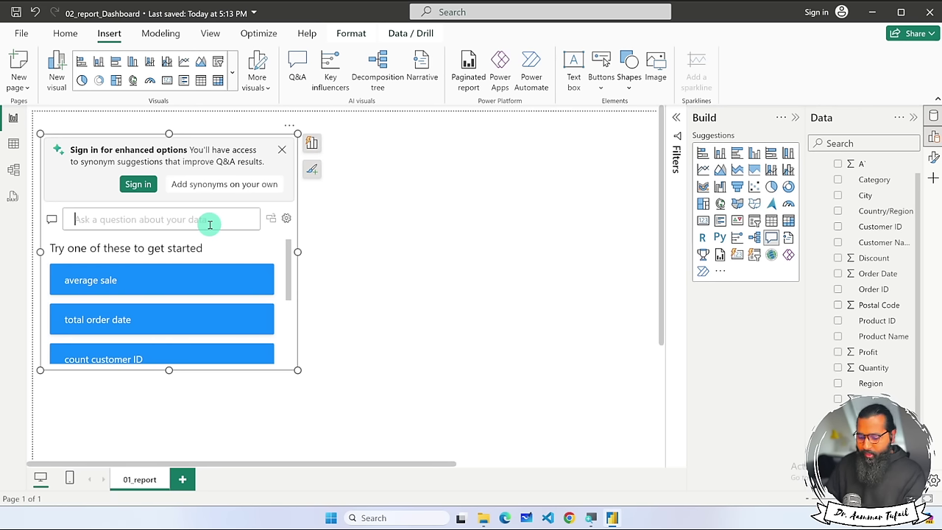
{"action": "type", "text": "region sales"}
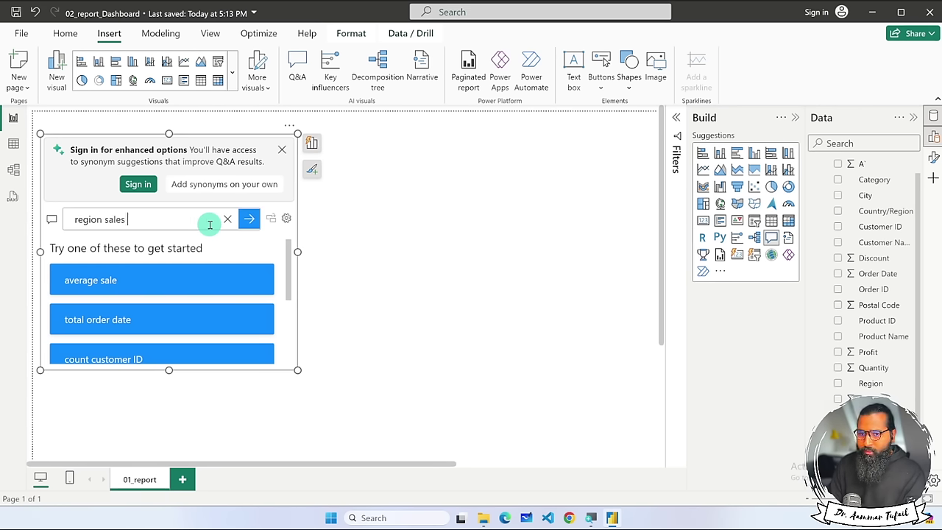
{"action": "type", "text": " donut"}
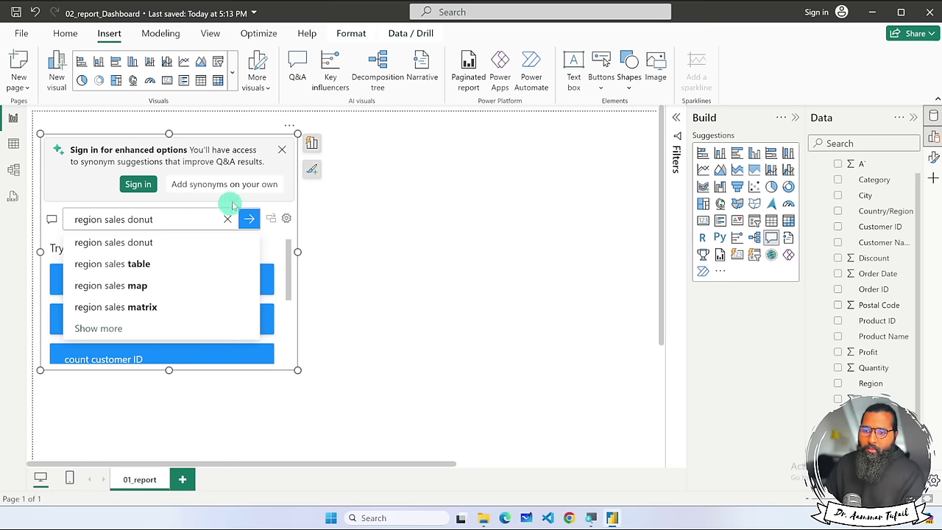
{"action": "left_click", "coordinate": [282, 150]}
{"action": "left_click", "coordinate": [173, 151]}
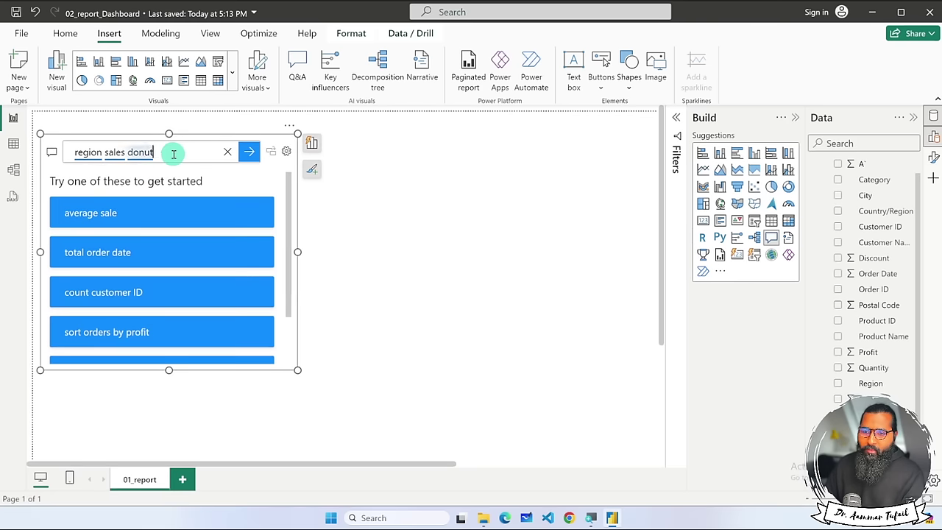
{"action": "left_click", "coordinate": [249, 151]}
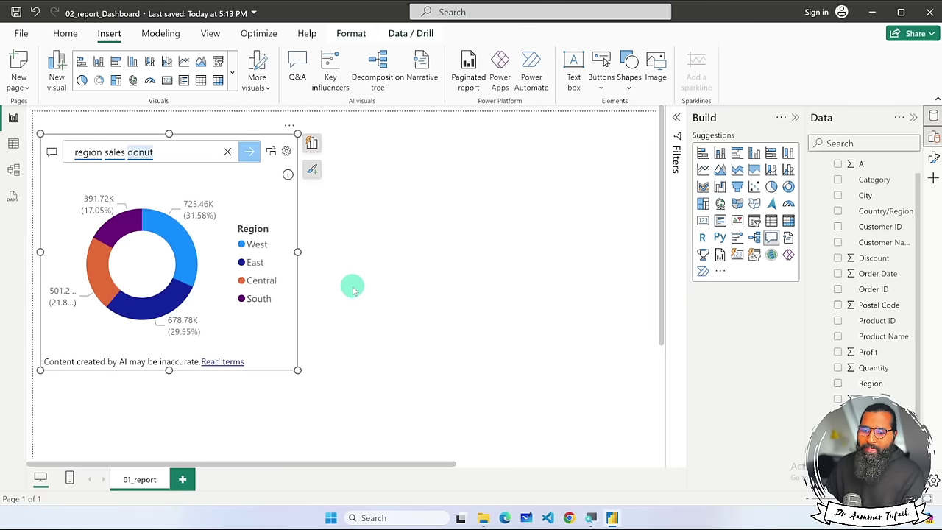
Move the Q&A donut result towards the middle of the page and turn it into a standard visual.
{"action": "left_click", "coordinate": [221, 276]}
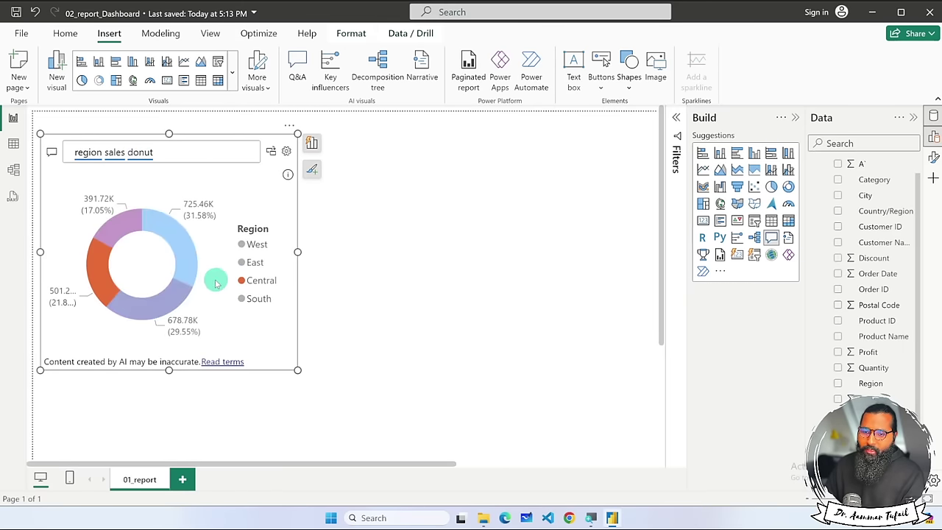
{"action": "left_click_drag", "start_coordinate": [221, 277], "coordinate": [377, 298]}
{"action": "left_click", "coordinate": [390, 285]}
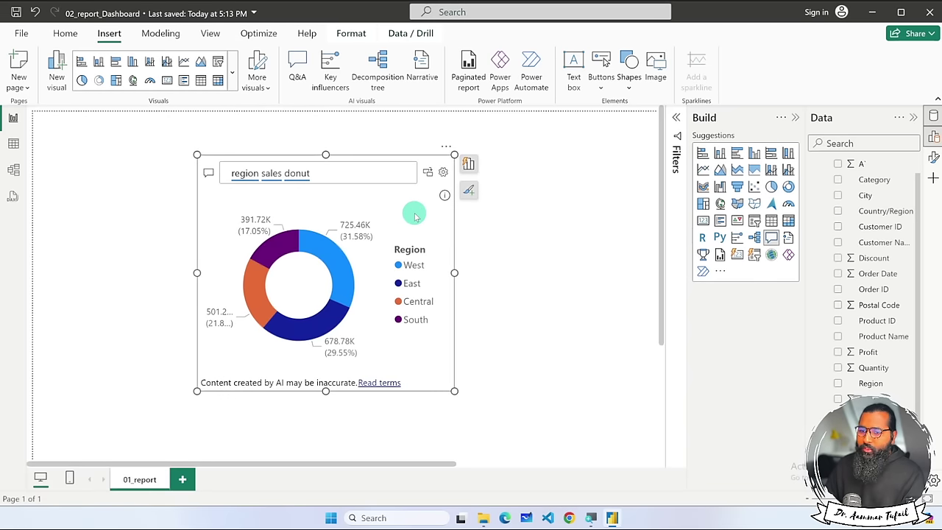
{"action": "left_click", "coordinate": [427, 173]}
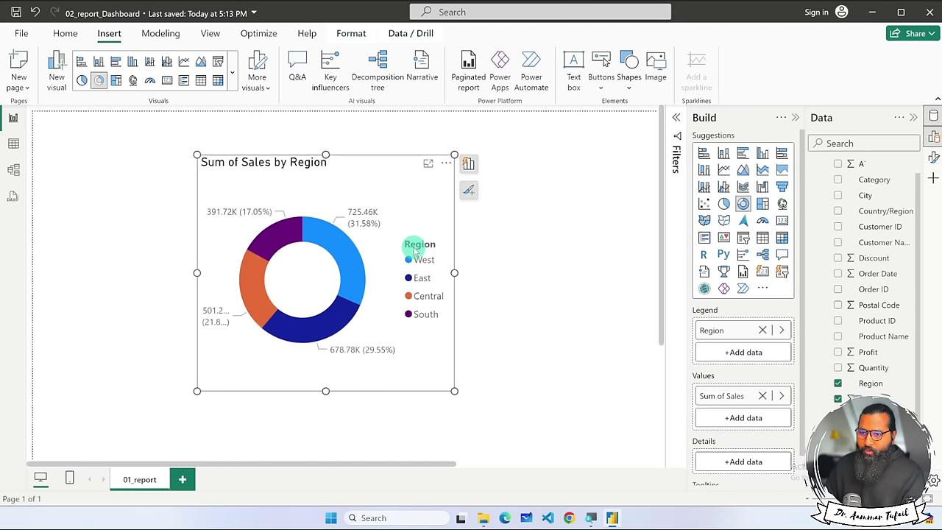
Shrink the Sum of Sales by Region donut chart and place it in the upper-left corner of the page.
{"action": "left_click_drag", "start_coordinate": [197, 155], "coordinate": [225, 194]}
{"action": "left_click_drag", "start_coordinate": [401, 219], "coordinate": [210, 137]}
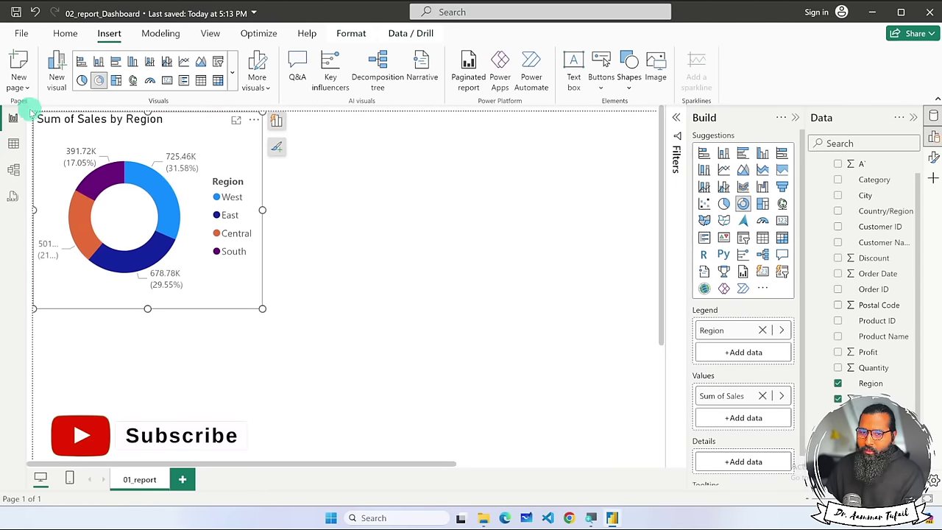
{"action": "left_click_drag", "start_coordinate": [33, 114], "coordinate": [69, 143]}
{"action": "left_click_drag", "start_coordinate": [204, 164], "coordinate": [160, 131]}
{"action": "left_click", "coordinate": [331, 230]}
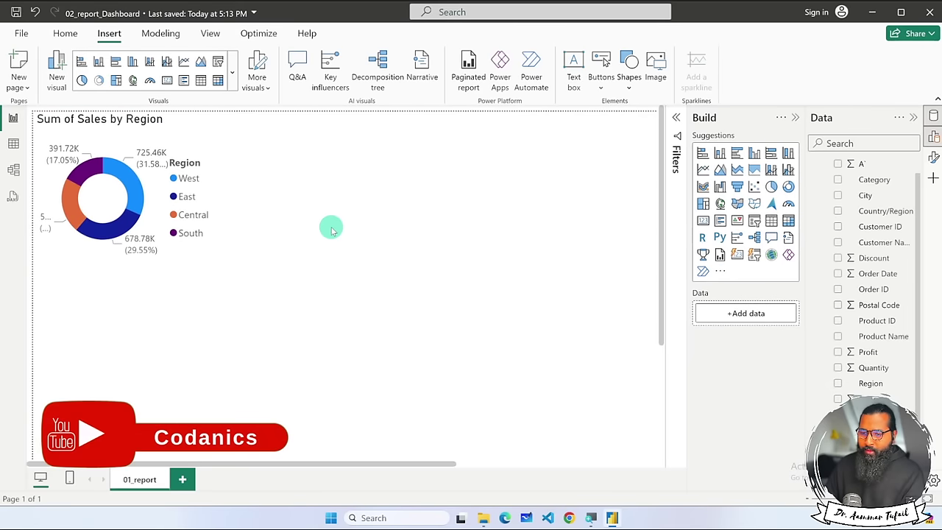
Add another Q&A visual from the empty canvas, dismiss the visual suggestions and place it beside the donut chart.
{"action": "double_click", "coordinate": [331, 230]}
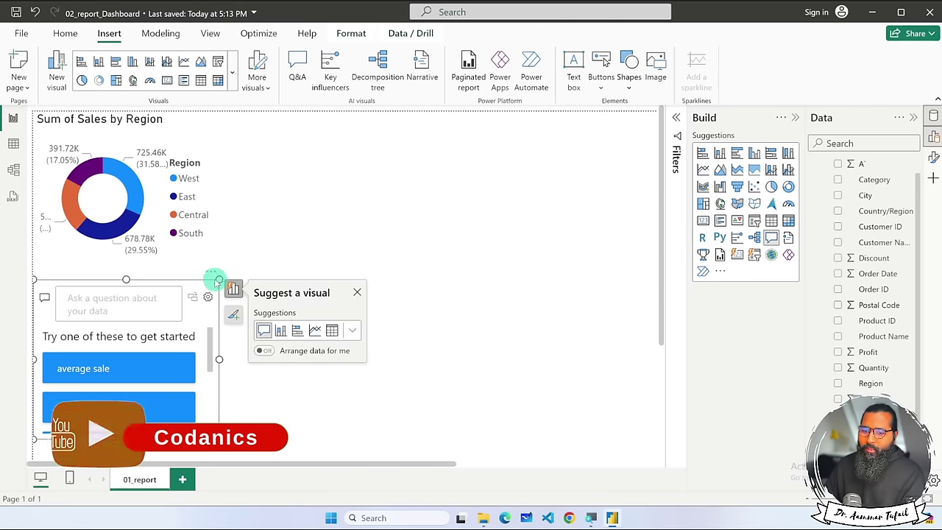
{"action": "left_click", "coordinate": [357, 292]}
{"action": "left_click_drag", "start_coordinate": [208, 312], "coordinate": [397, 147]}
Ask the new Q&A visual "sub-category sales funnel".
{"action": "left_click", "coordinate": [349, 139]}
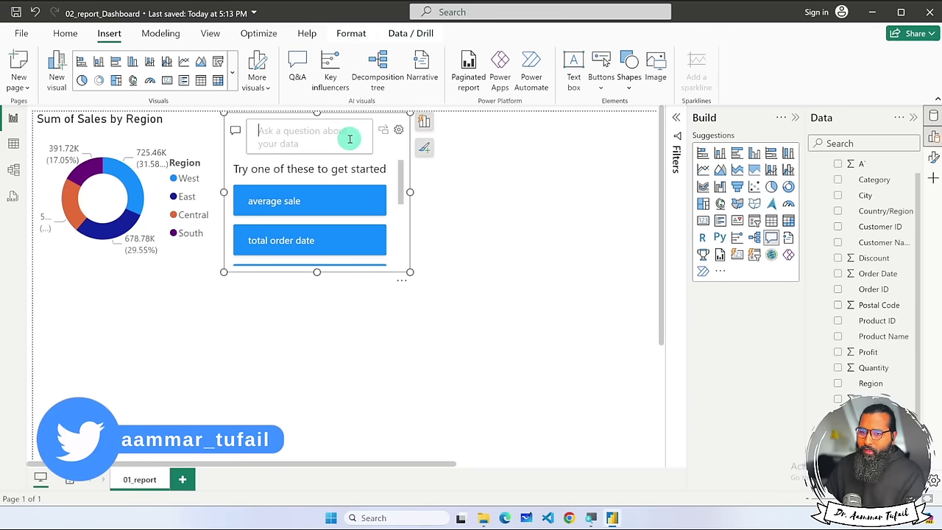
{"action": "type", "text": "sub-"}
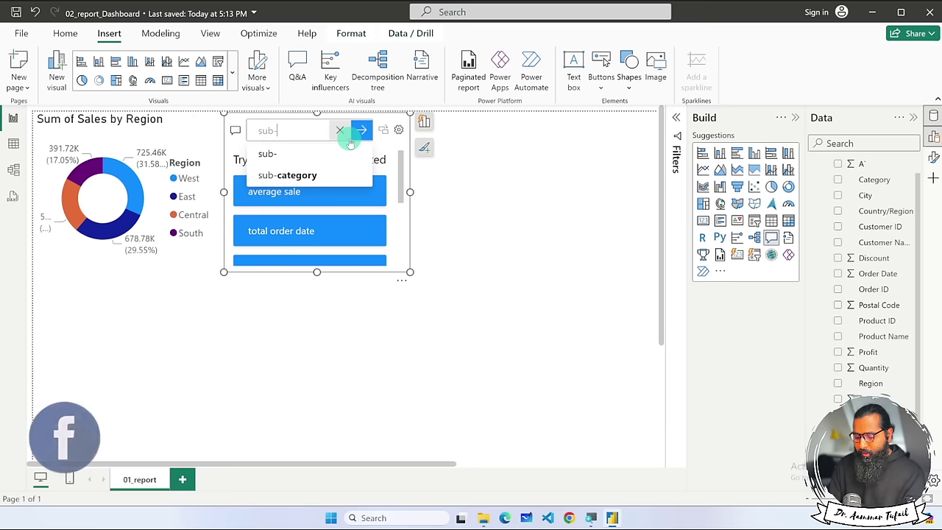
{"action": "type", "text": "ategories"}
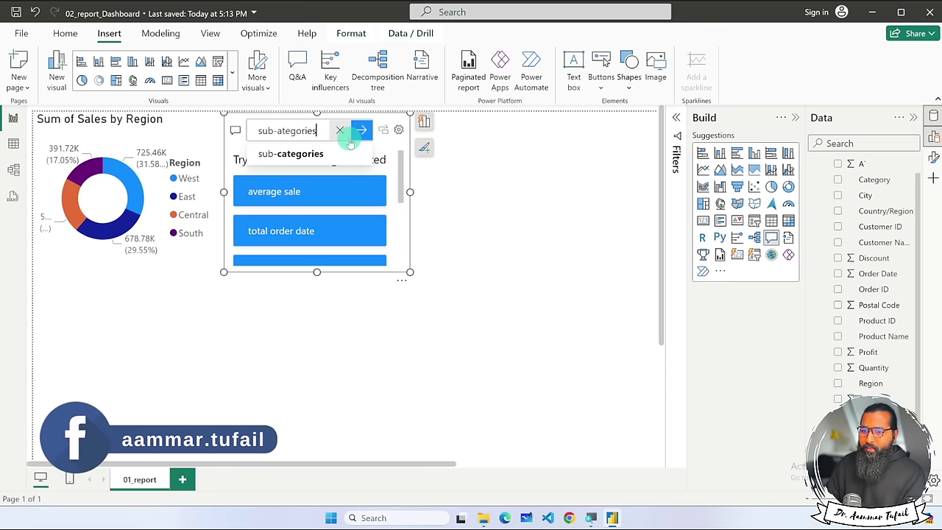
{"action": "key", "text": "Down"}
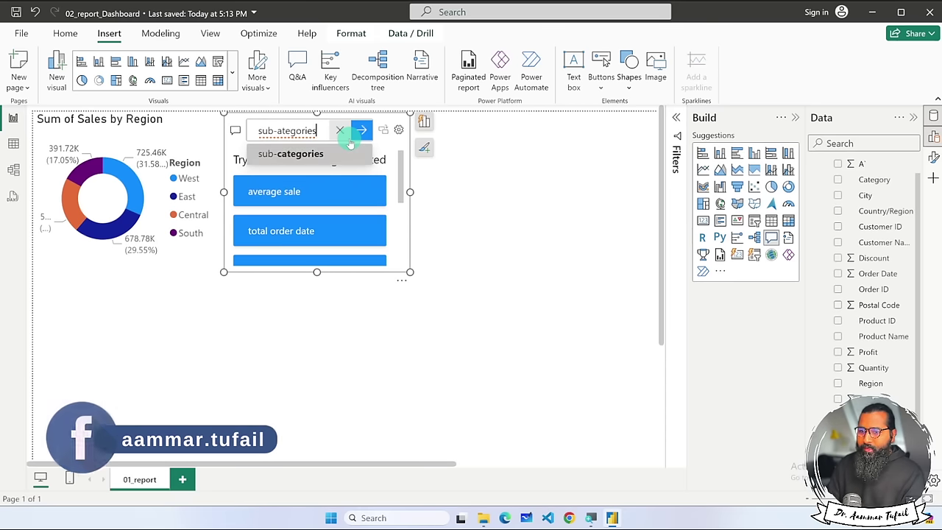
{"action": "key", "text": "BackSpace"}
{"action": "key", "text": "BackSpace"}
{"action": "key", "text": "BackSpace"}
{"action": "type", "text": "y"}
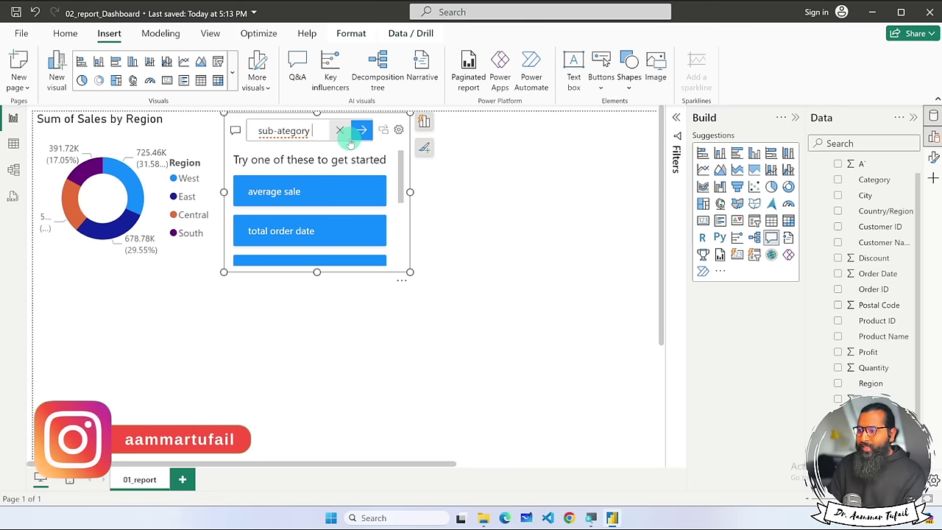
{"action": "type", "text": " sales "}
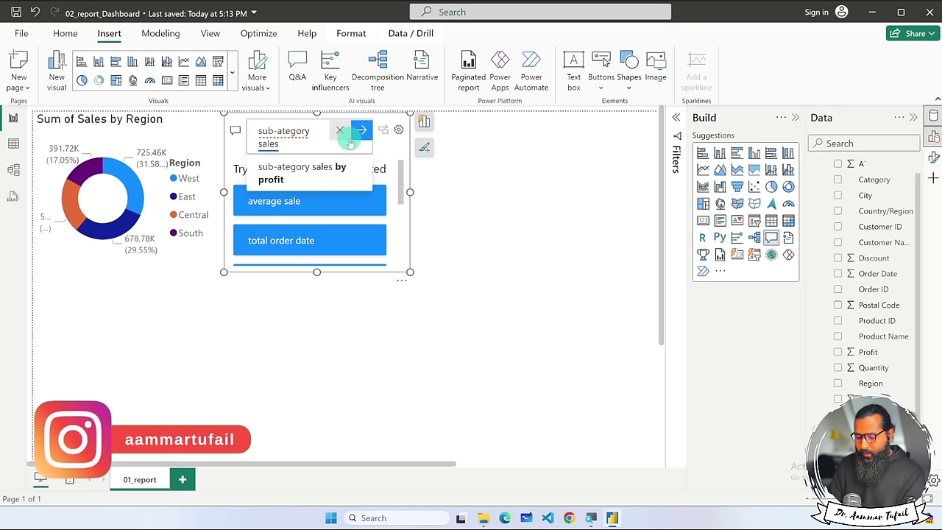
{"action": "type", "text": "funnel"}
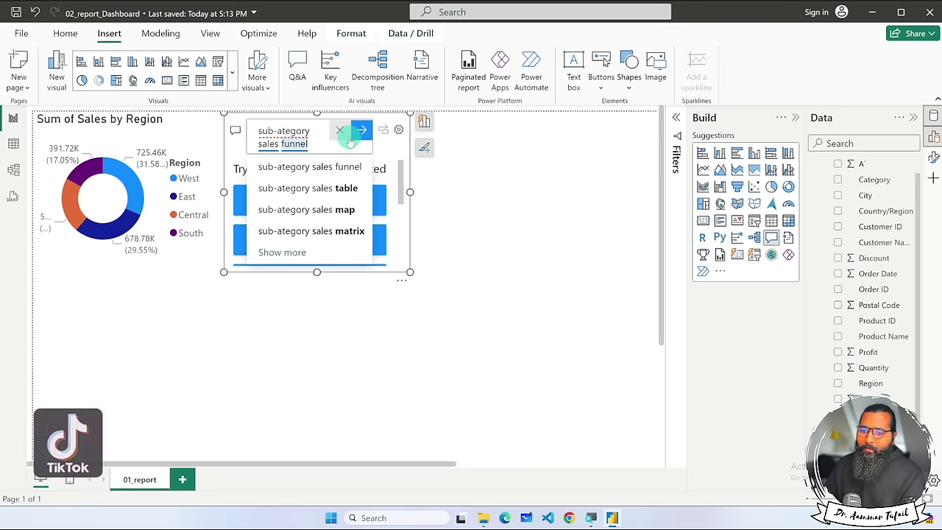
{"action": "left_click", "coordinate": [279, 131]}
{"action": "left_click", "coordinate": [312, 166]}
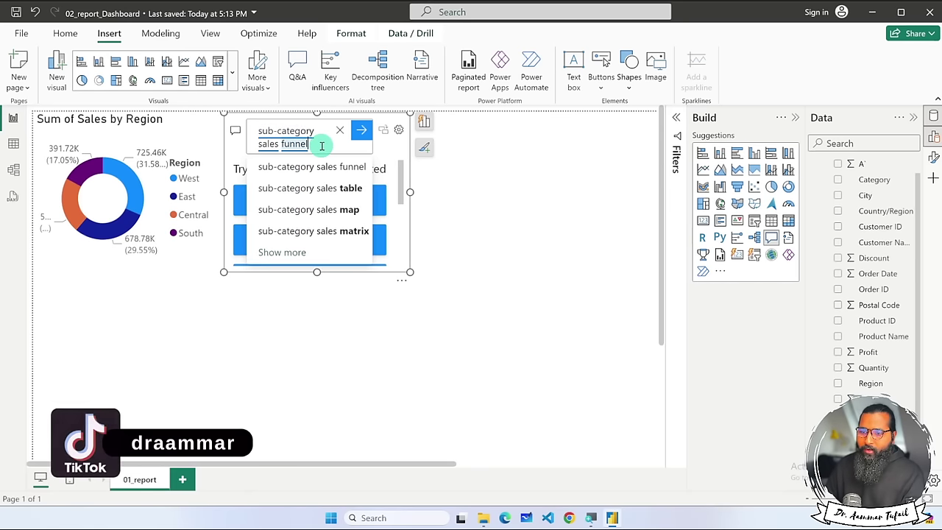
{"action": "left_click", "coordinate": [326, 168]}
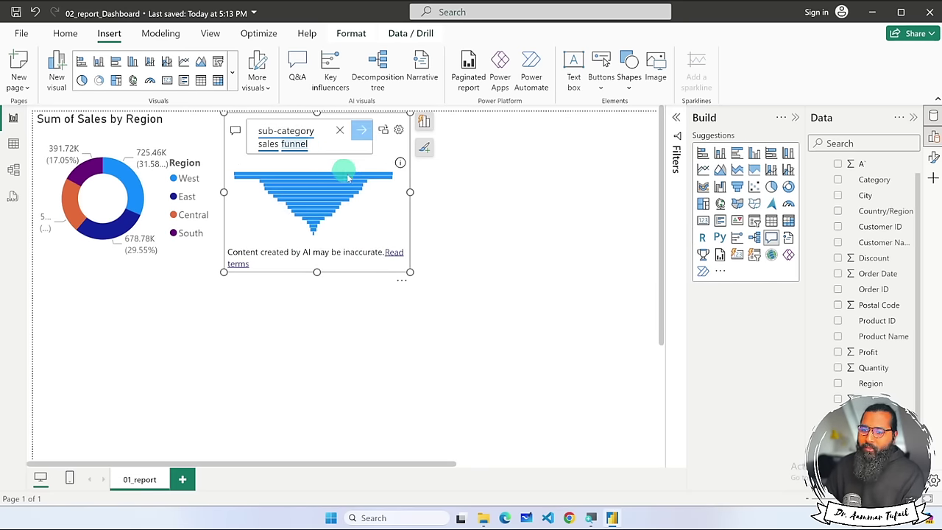
Enlarge the Q&A funnel result in both directions and turn it into a standard visual.
{"action": "left_click", "coordinate": [400, 273]}
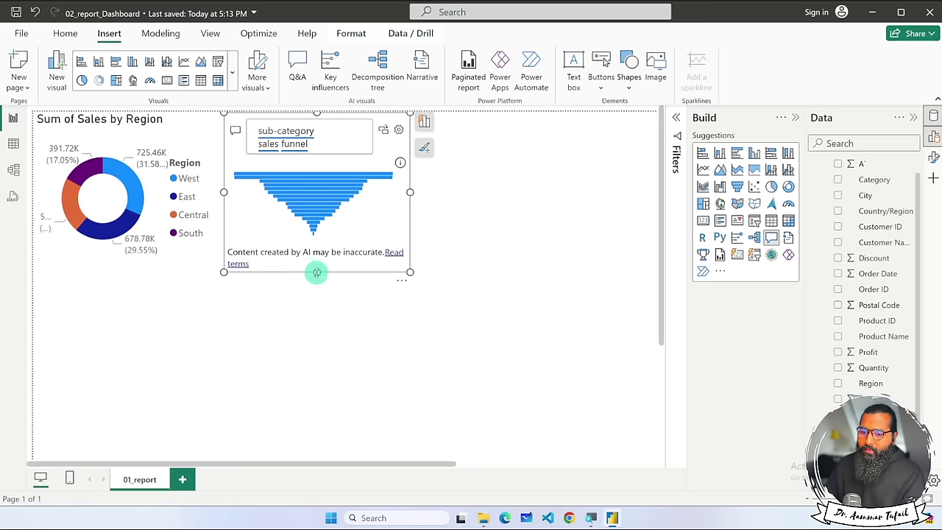
{"action": "left_click_drag", "start_coordinate": [316, 273], "coordinate": [319, 349]}
{"action": "left_click_drag", "start_coordinate": [410, 229], "coordinate": [592, 243]}
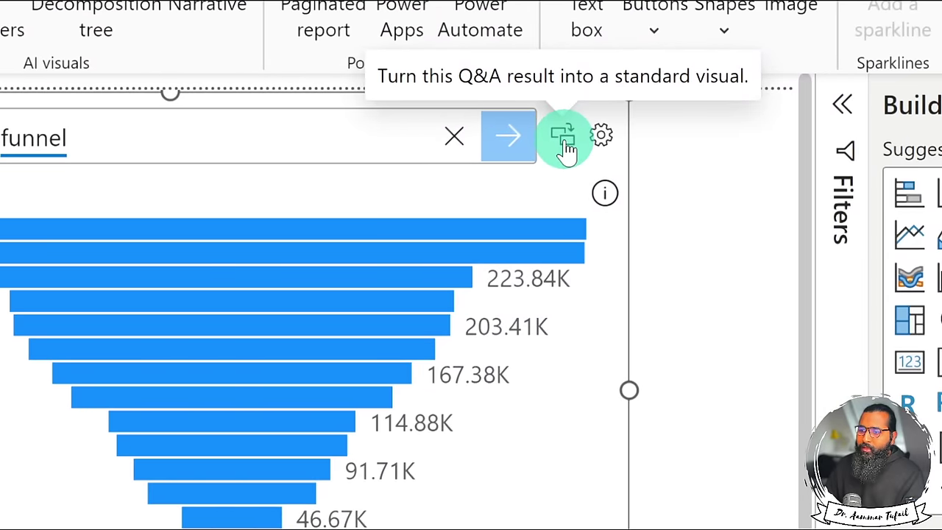
{"action": "left_click", "coordinate": [564, 138]}
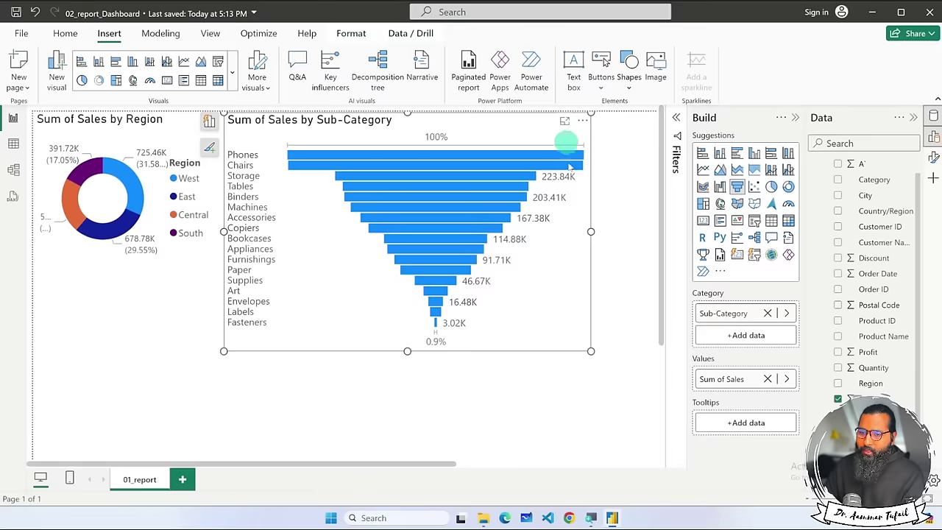
Shrink the Sum of Sales by Sub-Category funnel chart and place it directly below the donut chart.
{"action": "left_click_drag", "start_coordinate": [590, 351], "coordinate": [494, 320]}
{"action": "left_click", "coordinate": [531, 303]}
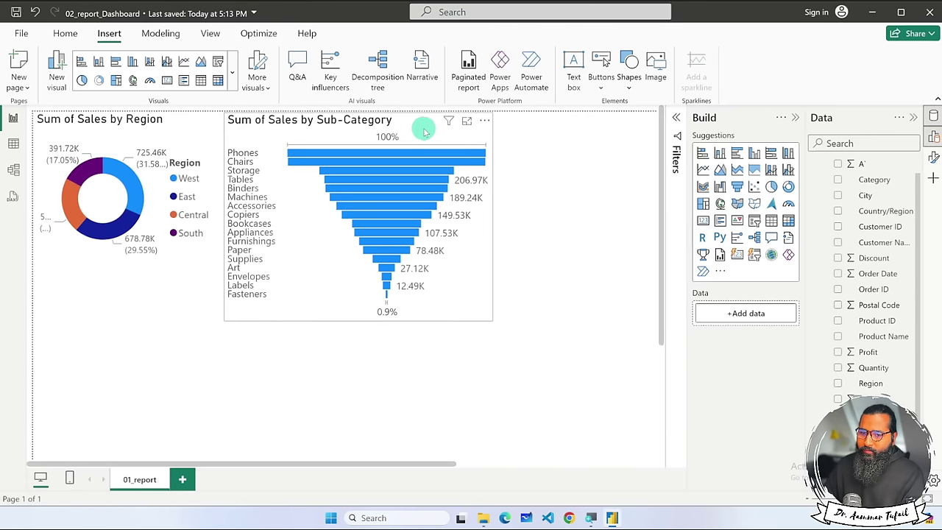
{"action": "left_click_drag", "start_coordinate": [424, 131], "coordinate": [231, 266]}
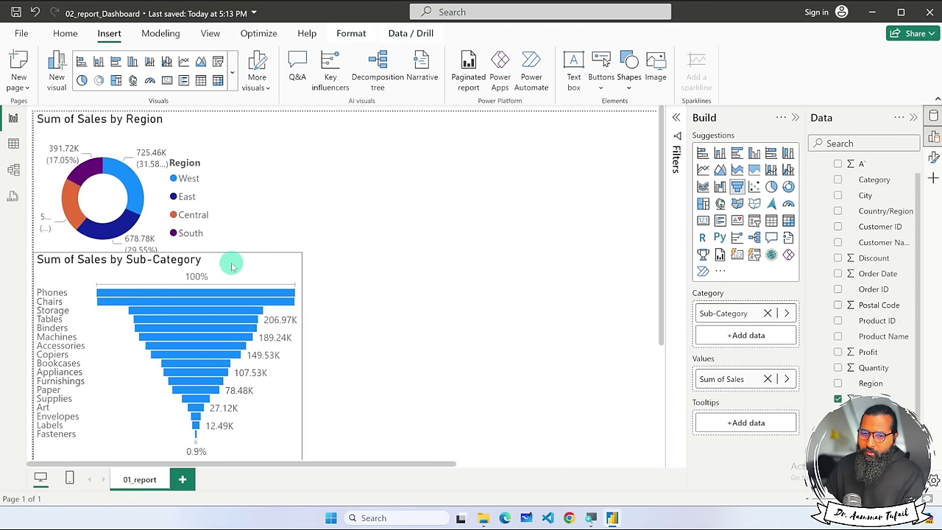
Remove the "ctrl + /" text box below the Sum of Sales by Sub-Category funnel chart from the page.
{"action": "scroll", "coordinate": [396, 332], "scroll_direction": "down", "scroll_amount": 4}
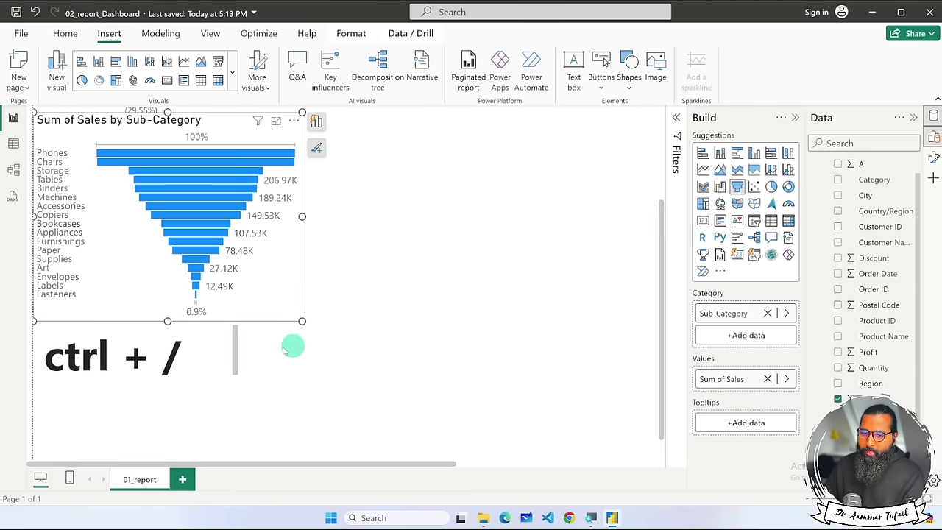
{"action": "scroll", "coordinate": [265, 331], "scroll_direction": "down", "scroll_amount": 1}
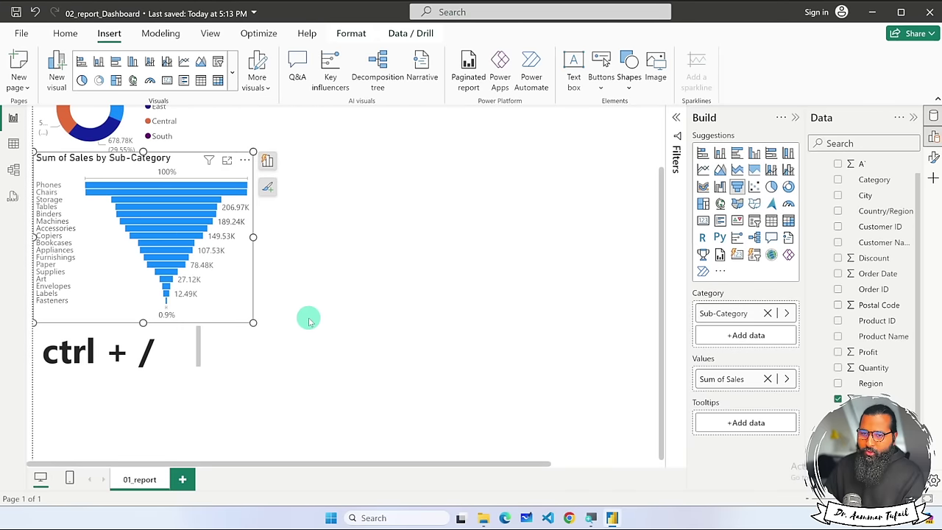
{"action": "scroll", "coordinate": [310, 321], "scroll_direction": "up", "scroll_amount": 1}
{"action": "left_click", "coordinate": [144, 365]}
{"action": "left_click_drag", "start_coordinate": [130, 366], "coordinate": [274, 412]}
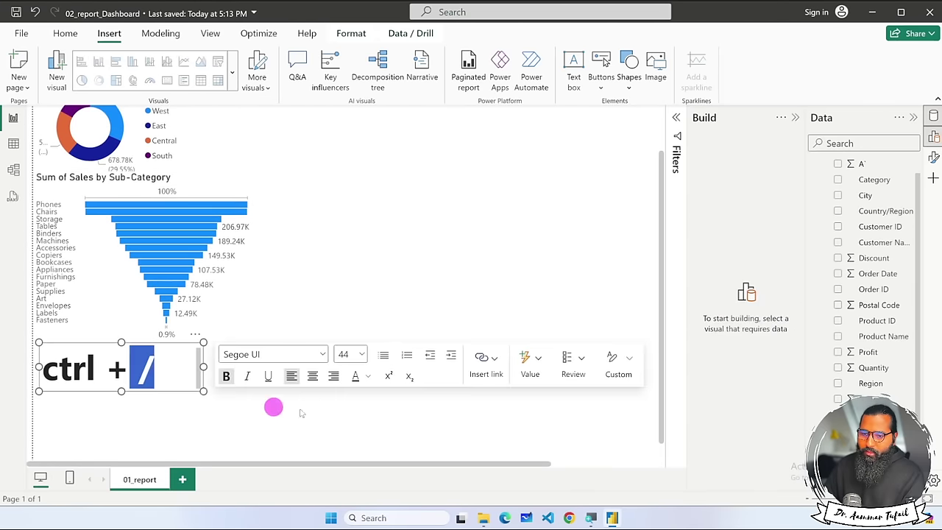
{"action": "left_click", "coordinate": [225, 400]}
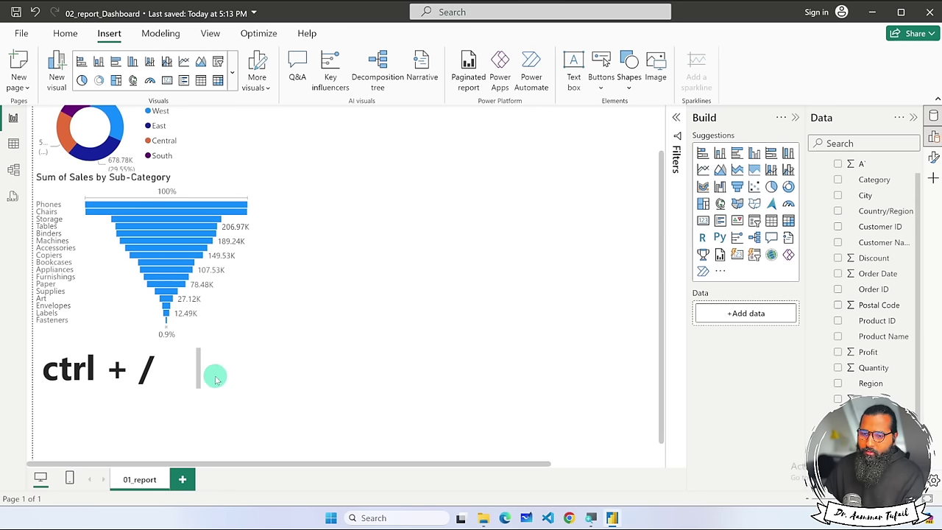
{"action": "left_click", "coordinate": [203, 374]}
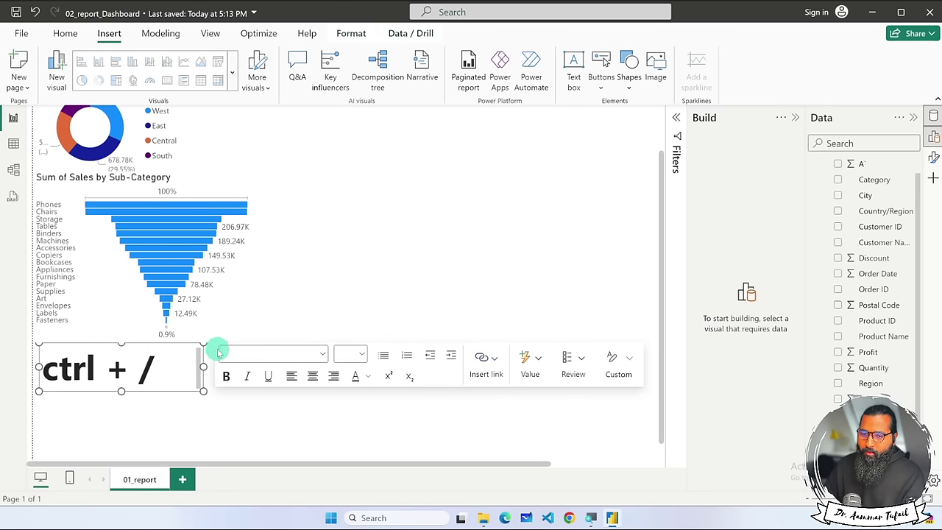
{"action": "right_click", "coordinate": [202, 355]}
{"action": "left_click", "coordinate": [194, 400]}
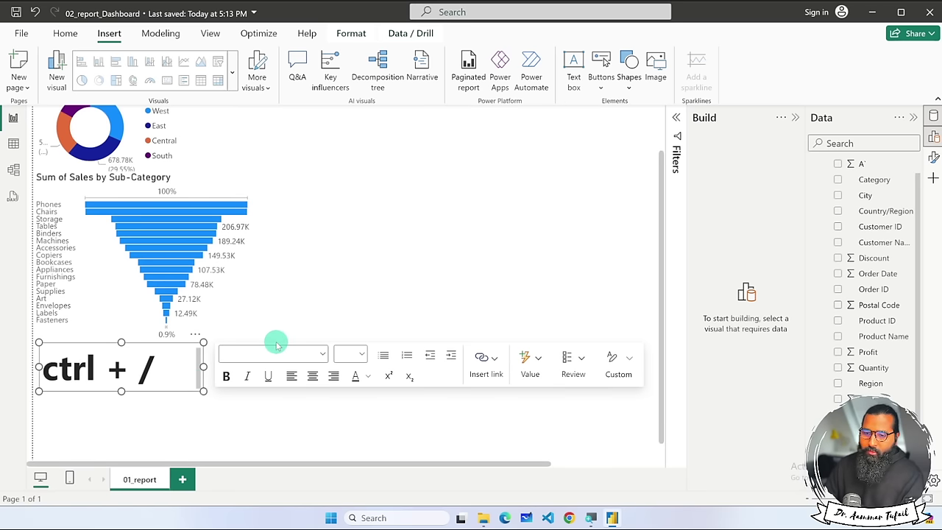
{"action": "left_click", "coordinate": [300, 318]}
{"action": "left_click", "coordinate": [197, 355]}
{"action": "left_click_drag", "start_coordinate": [202, 346], "coordinate": [455, 329]}
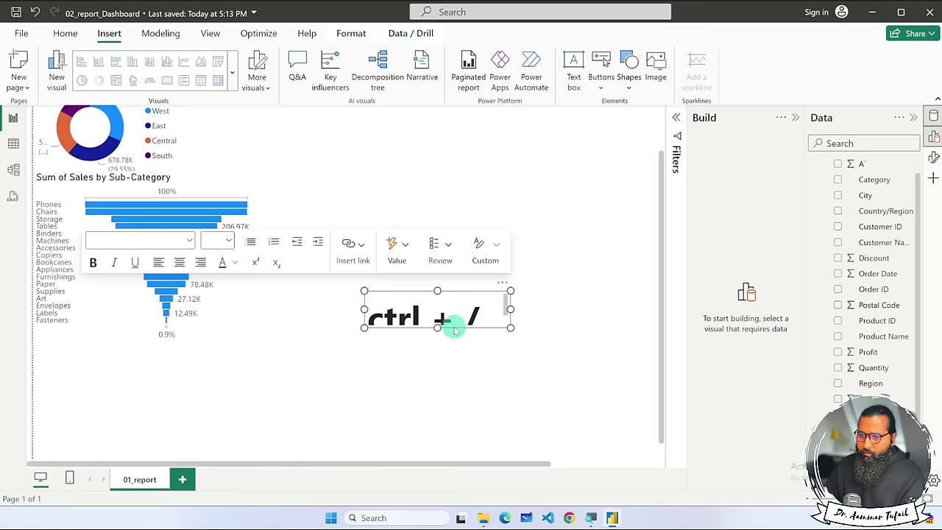
{"action": "left_click", "coordinate": [499, 283]}
{"action": "left_click", "coordinate": [542, 301]}
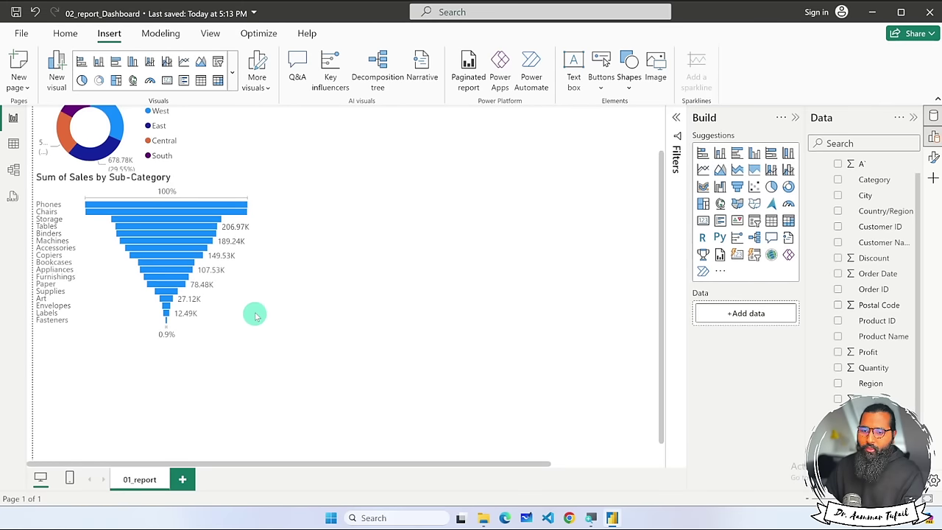
Move the Sum of Sales by Sub-Category funnel chart down to the page's lower edge and enlarge it in both directions.
{"action": "left_click_drag", "start_coordinate": [201, 267], "coordinate": [203, 399]}
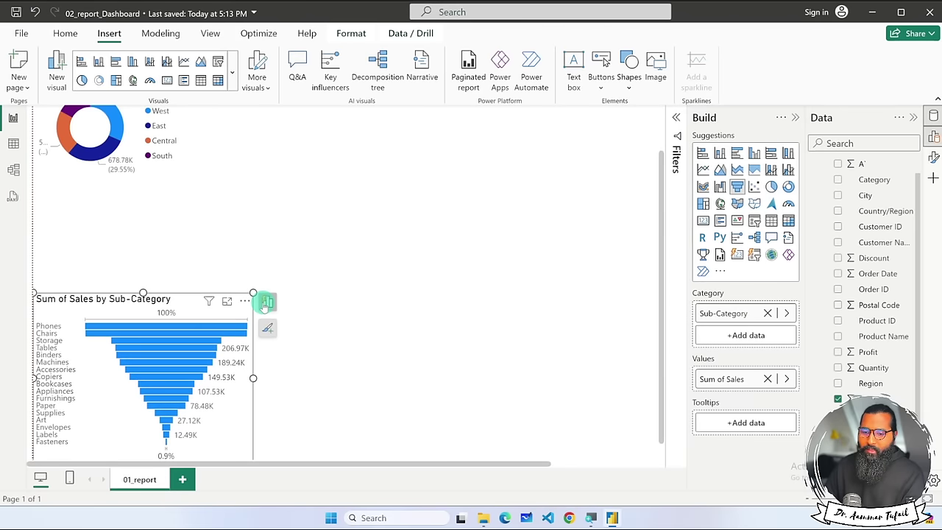
{"action": "scroll", "coordinate": [329, 282], "scroll_direction": "down", "scroll_amount": 1}
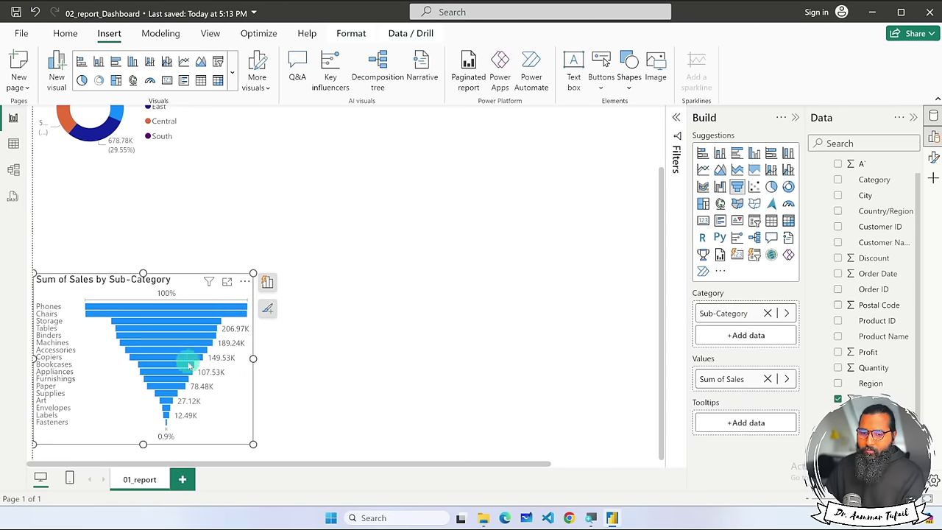
{"action": "left_click_drag", "start_coordinate": [189, 365], "coordinate": [189, 375]}
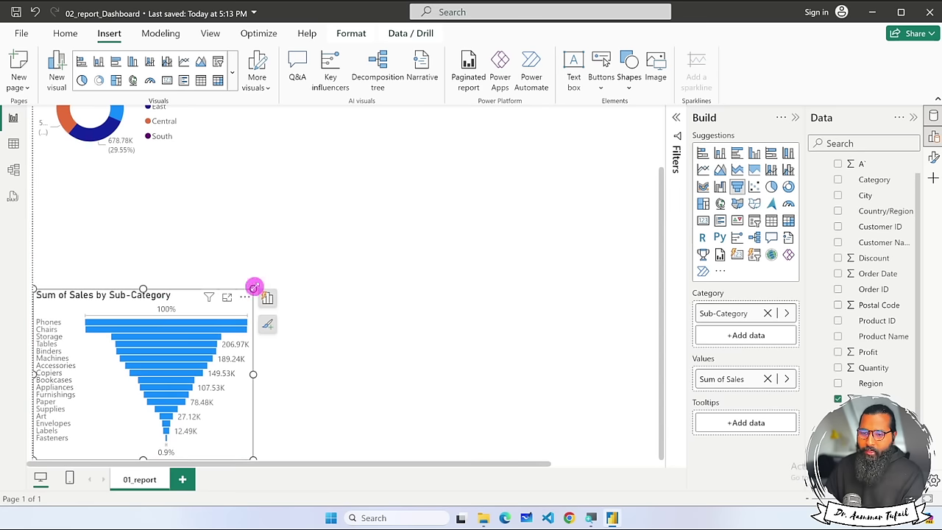
{"action": "left_click_drag", "start_coordinate": [254, 286], "coordinate": [303, 261]}
{"action": "left_click", "coordinate": [229, 193]}
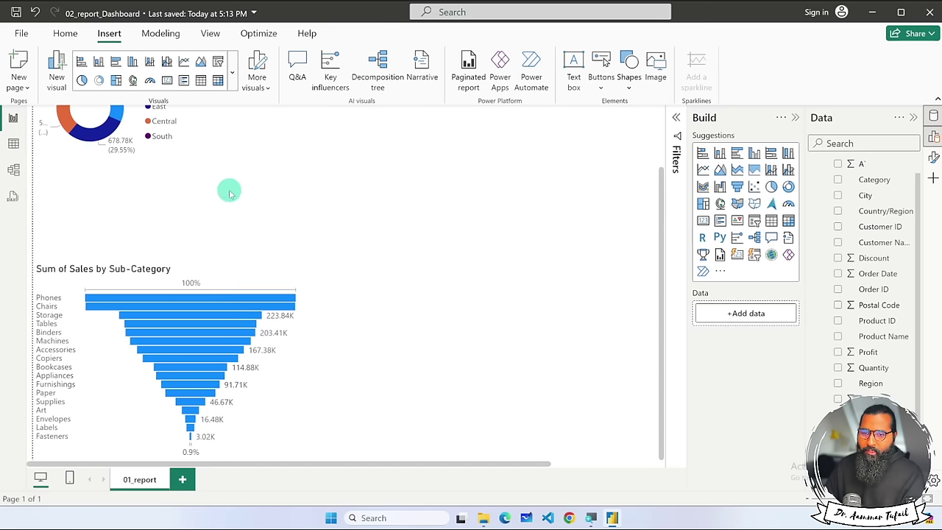
Enlarge the Sum of Sales by Region donut chart so it fills more of the space above the funnel chart.
{"action": "left_click", "coordinate": [129, 146]}
{"action": "scroll", "coordinate": [158, 185], "scroll_direction": "up", "scroll_amount": 4}
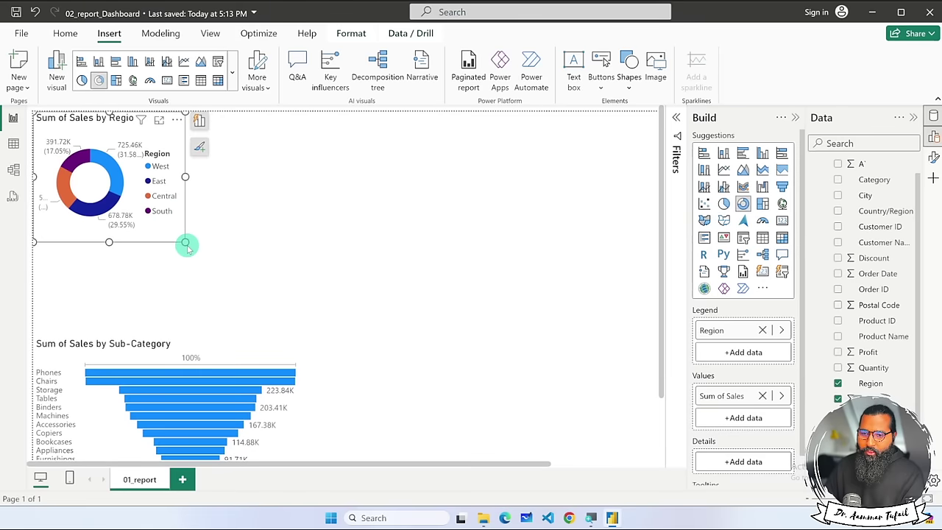
{"action": "left_click_drag", "start_coordinate": [186, 244], "coordinate": [249, 313]}
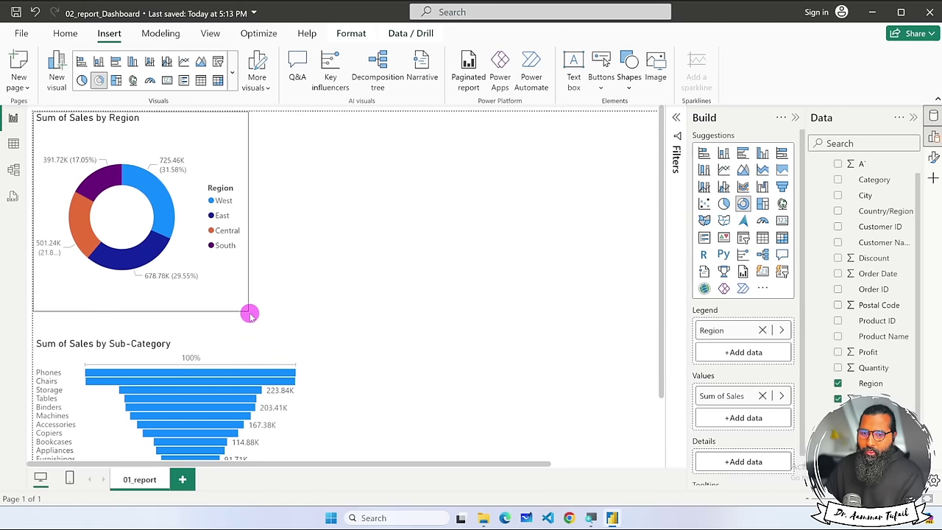
{"action": "left_click", "coordinate": [290, 299]}
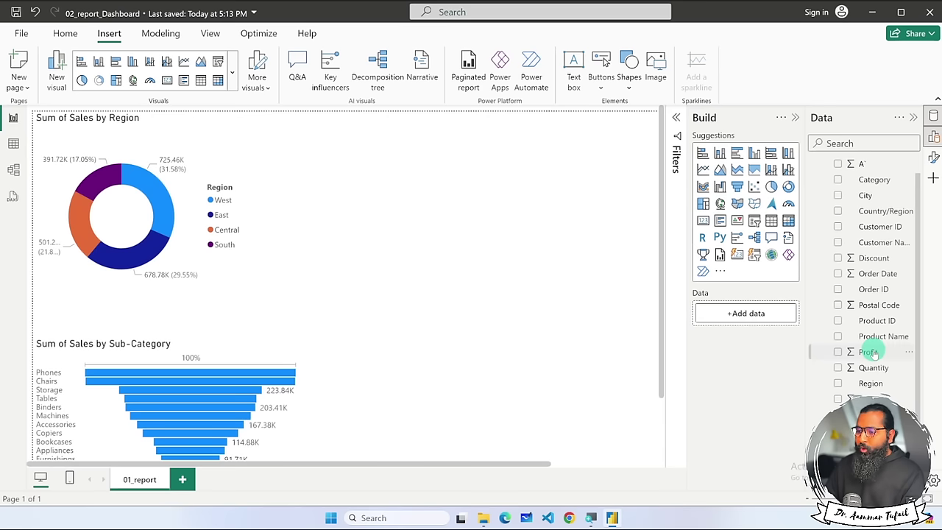
Add another Q&A visual on the empty canvas beside the Sum of Sales by Region donut chart.
{"action": "key", "text": "alt"}
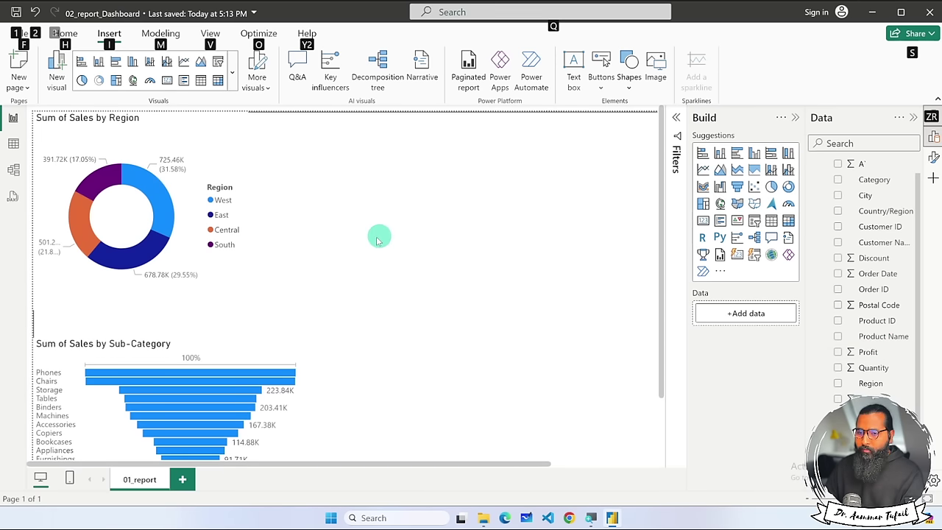
{"action": "key", "text": "Escape"}
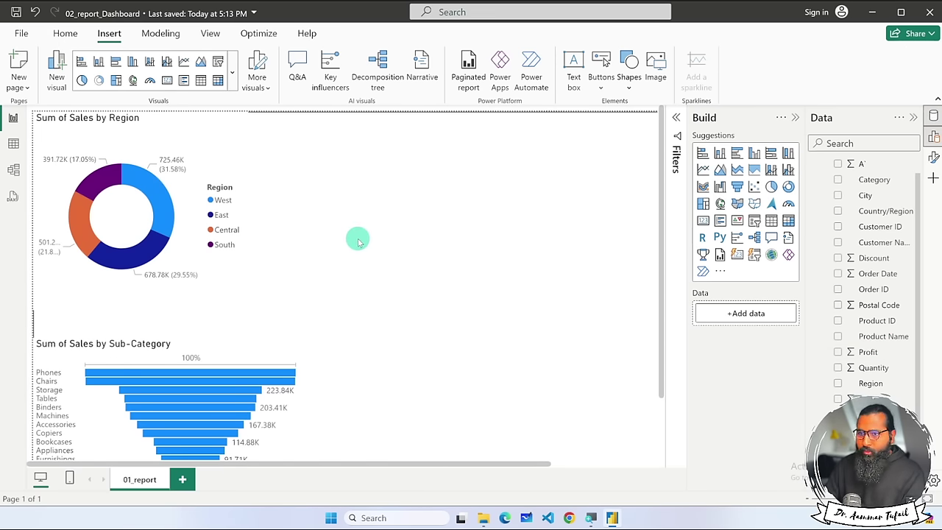
{"action": "double_click", "coordinate": [358, 242]}
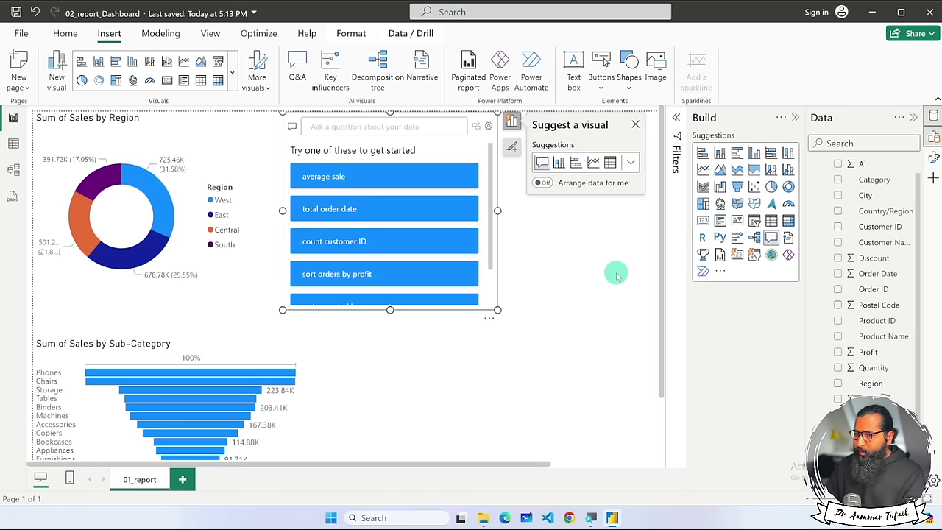
Ask the new Q&A visual "Region sales map".
{"action": "type", "text": "Region"}
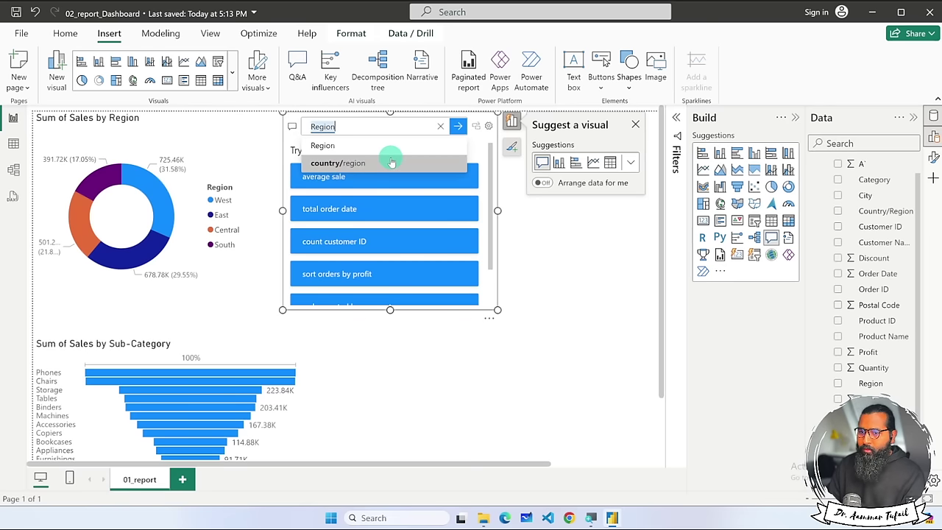
{"action": "key", "text": "Return"}
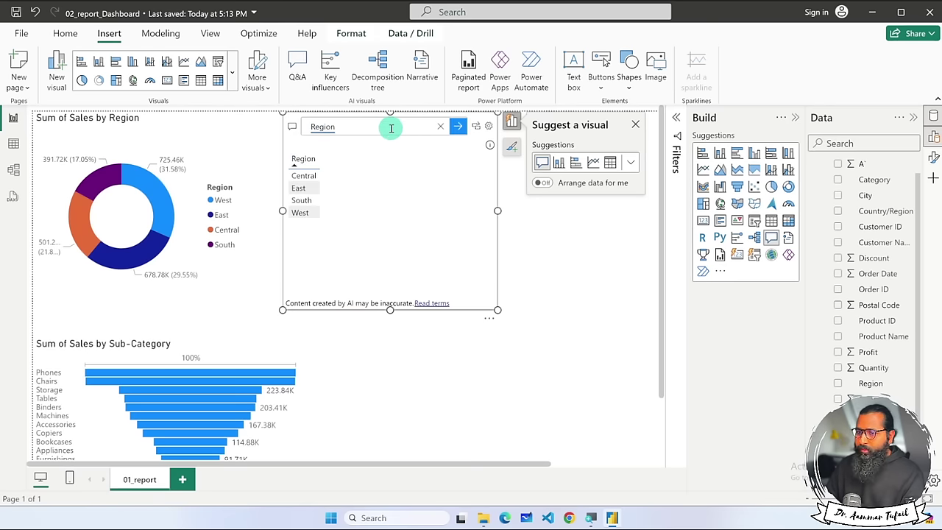
{"action": "type", "text": "sales"}
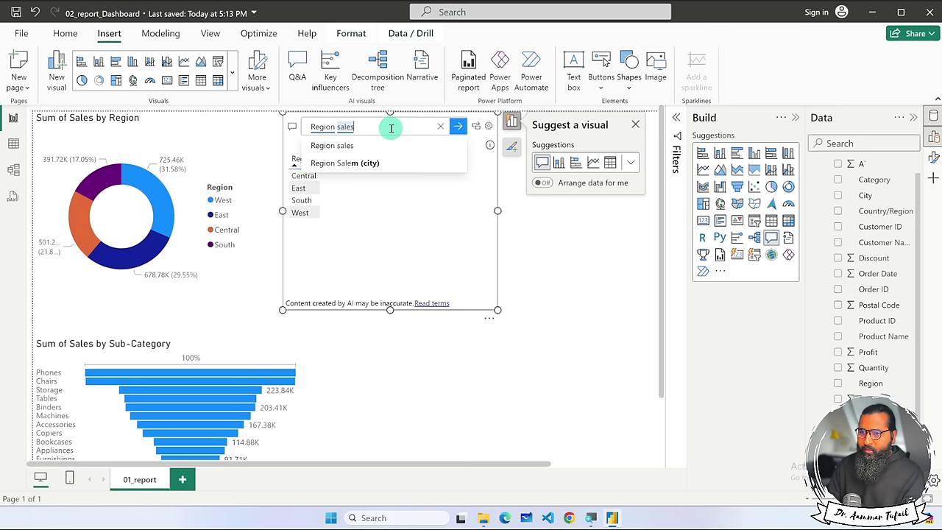
{"action": "key", "text": "Return"}
{"action": "type", "text": "ma"}
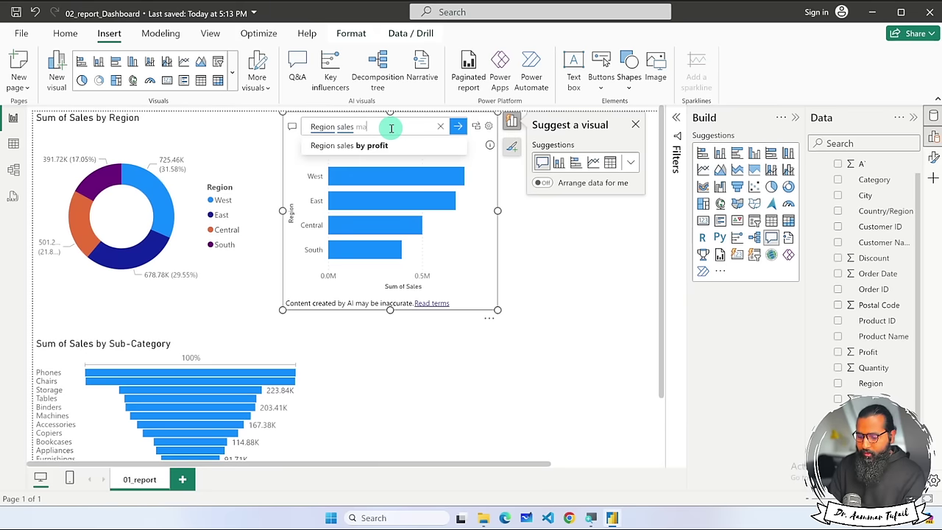
{"action": "type", "text": "p"}
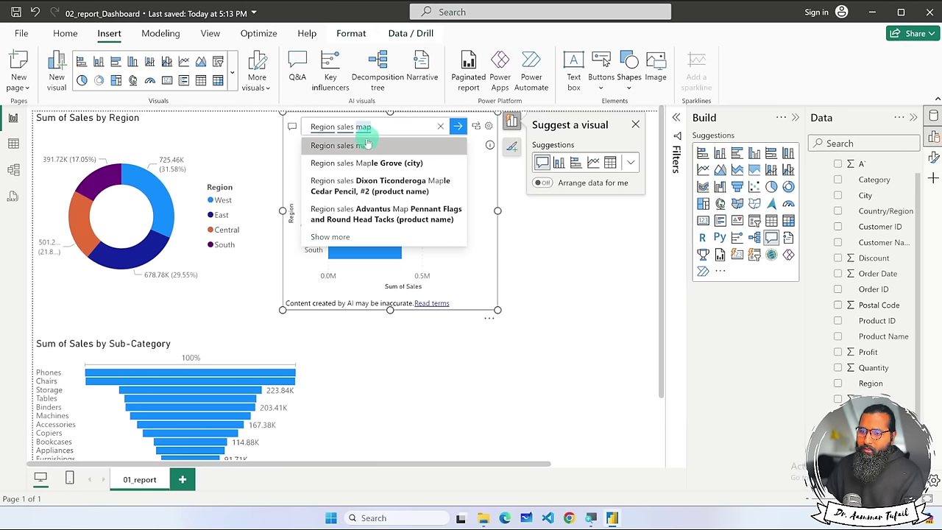
{"action": "left_click", "coordinate": [362, 144]}
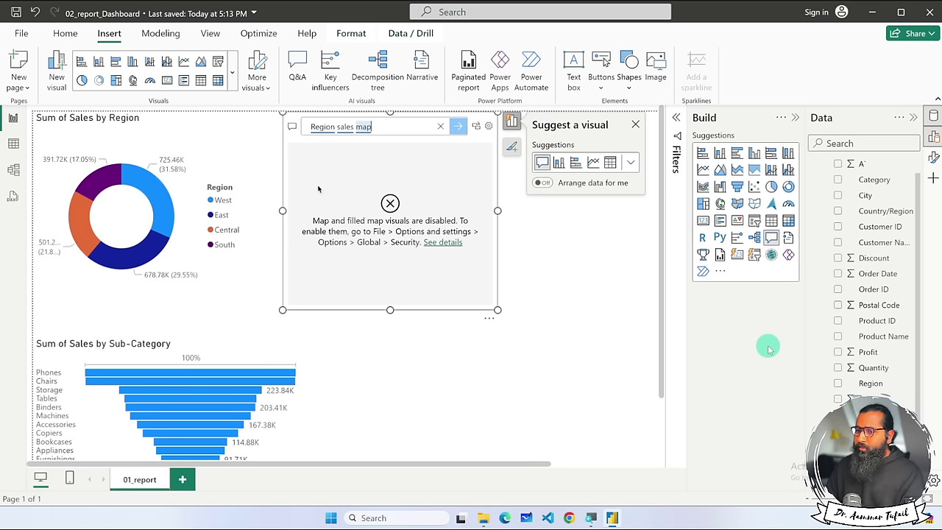
Change the Q&A question to "state Sales map", matching the Sales field.
{"action": "double_click", "coordinate": [322, 127]}
{"action": "left_click_drag", "start_coordinate": [334, 127], "coordinate": [308, 127]}
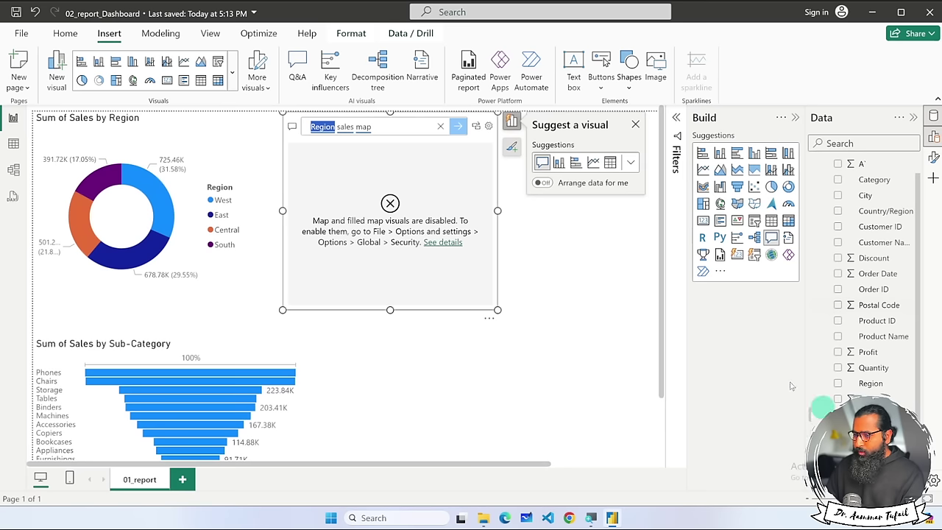
{"action": "type", "text": "state"}
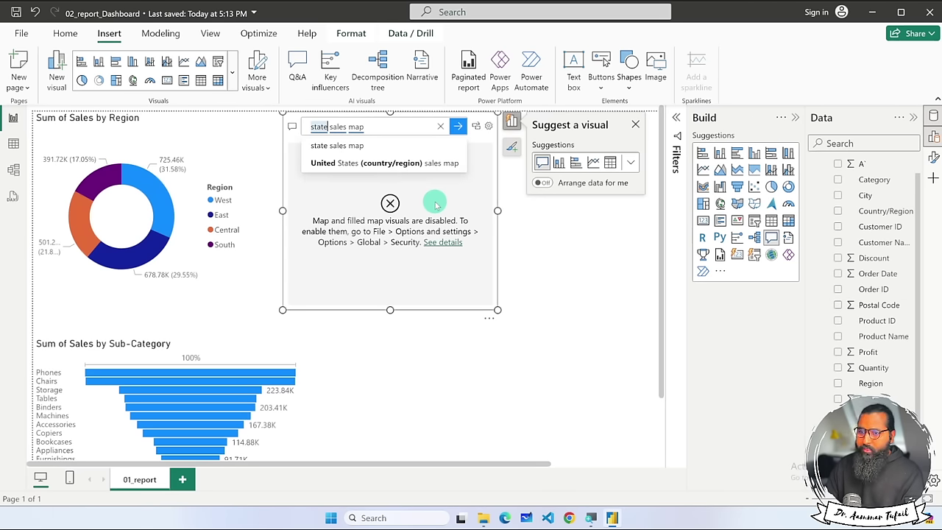
{"action": "left_click", "coordinate": [442, 145]}
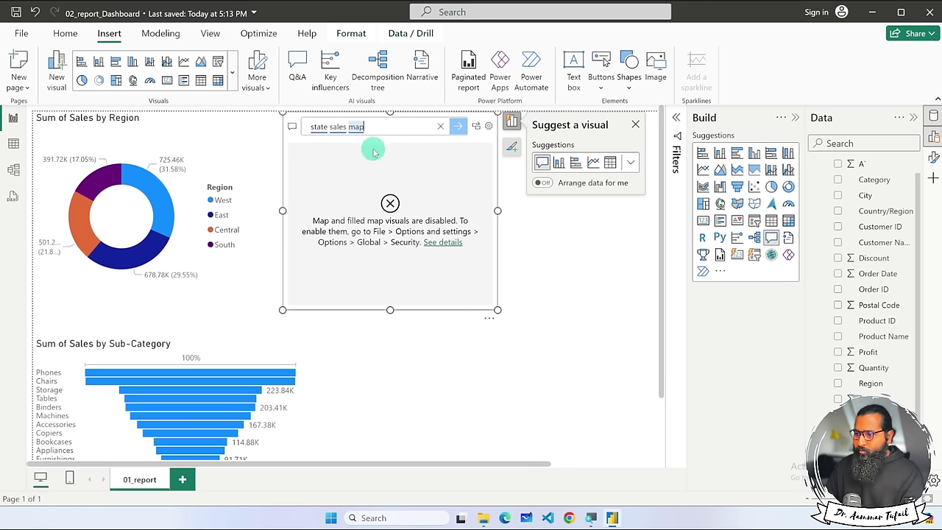
{"action": "triple_click", "coordinate": [335, 128]}
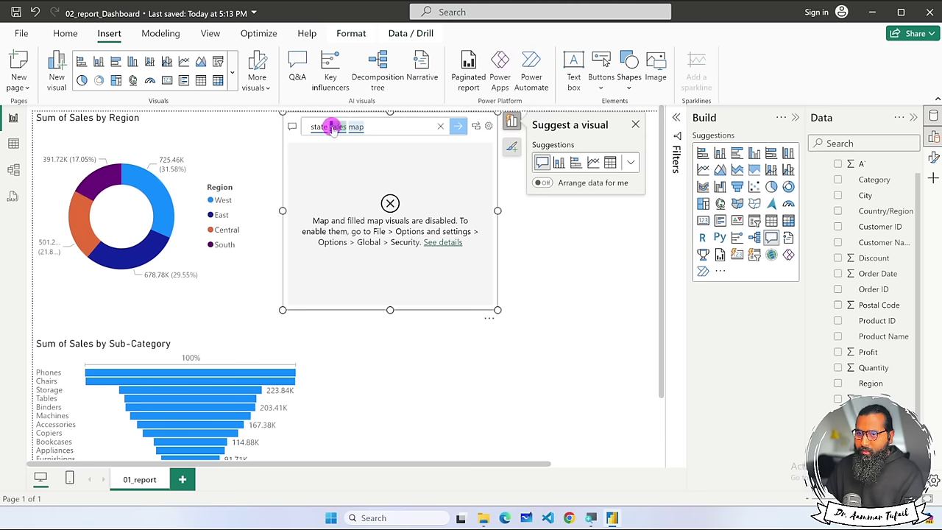
{"action": "left_click", "coordinate": [332, 127]}
{"action": "left_click", "coordinate": [401, 147]}
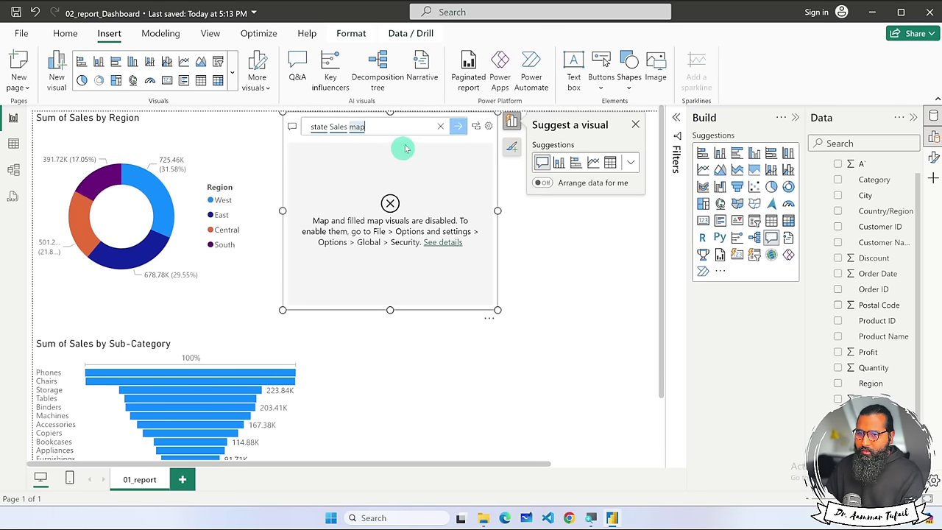
Check the details about the disabled map visuals and open the global Security options.
{"action": "left_click", "coordinate": [450, 247]}
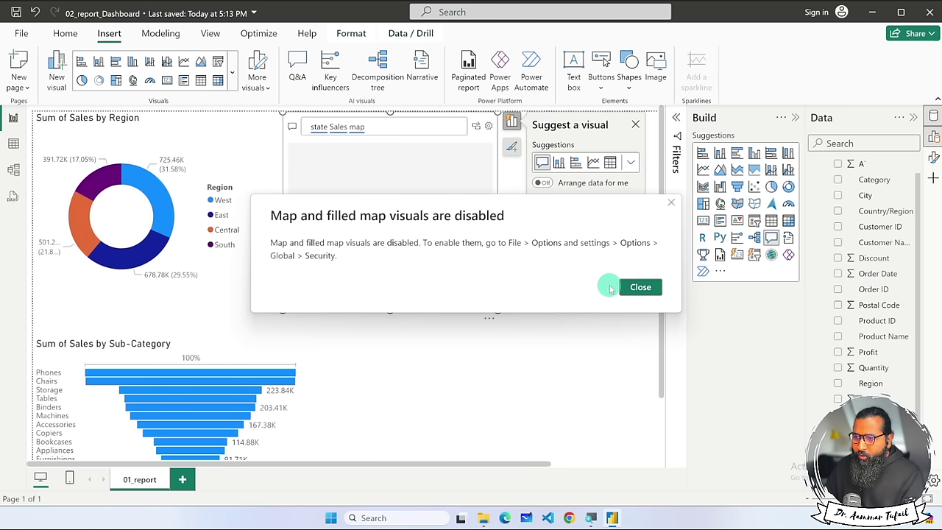
{"action": "left_click", "coordinate": [638, 287]}
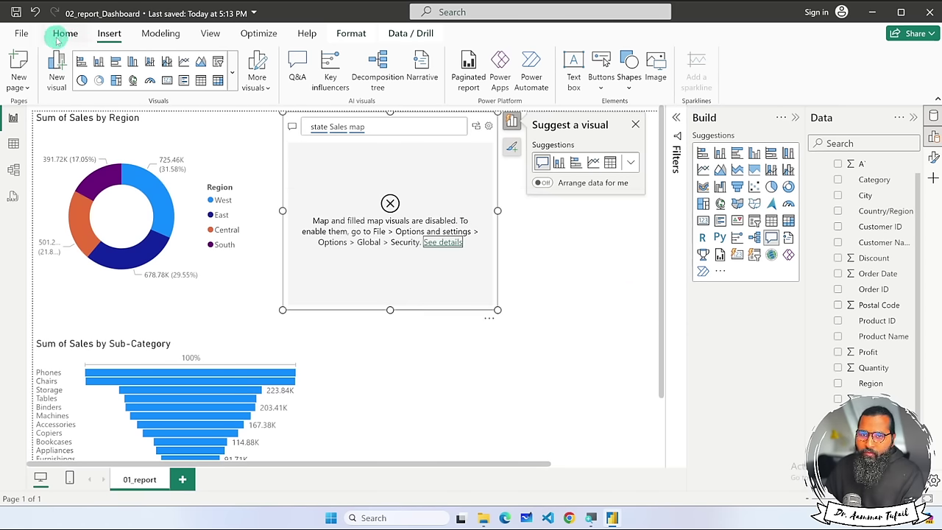
{"action": "left_click", "coordinate": [22, 33]}
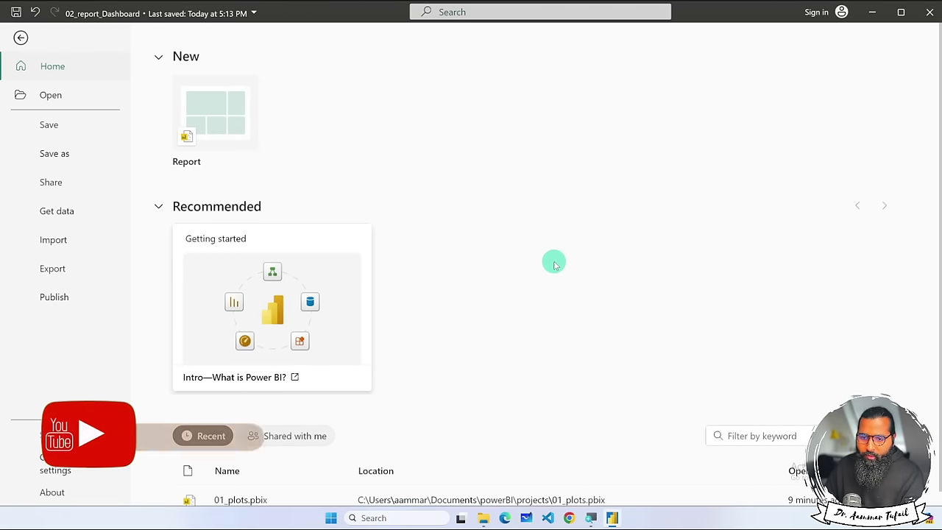
{"action": "left_click", "coordinate": [52, 464]}
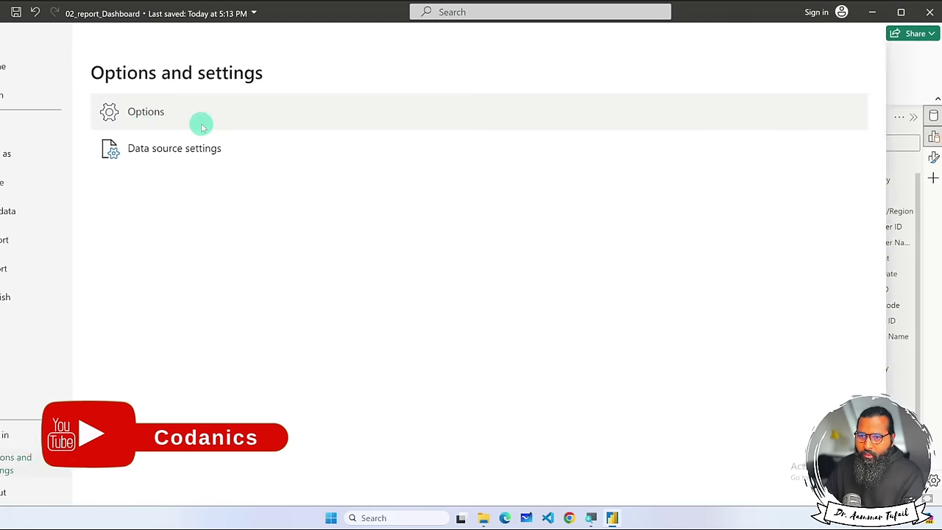
{"action": "key", "text": "Escape"}
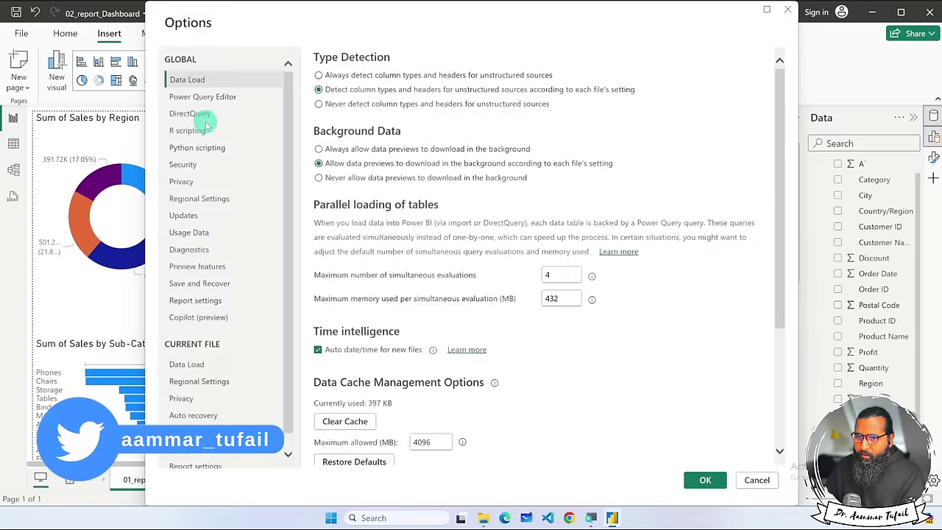
{"action": "scroll", "coordinate": [197, 272], "scroll_direction": "down", "scroll_amount": 1}
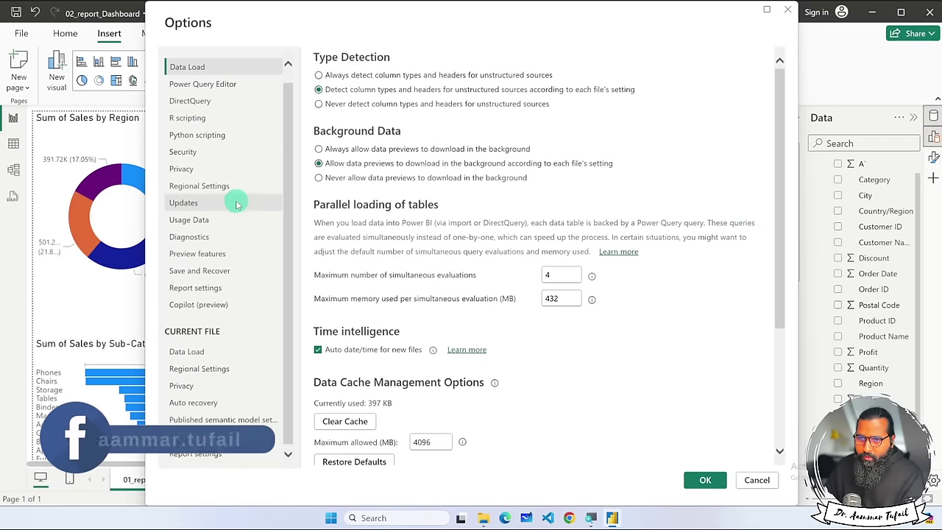
{"action": "scroll", "coordinate": [226, 96], "scroll_direction": "up", "scroll_amount": 1}
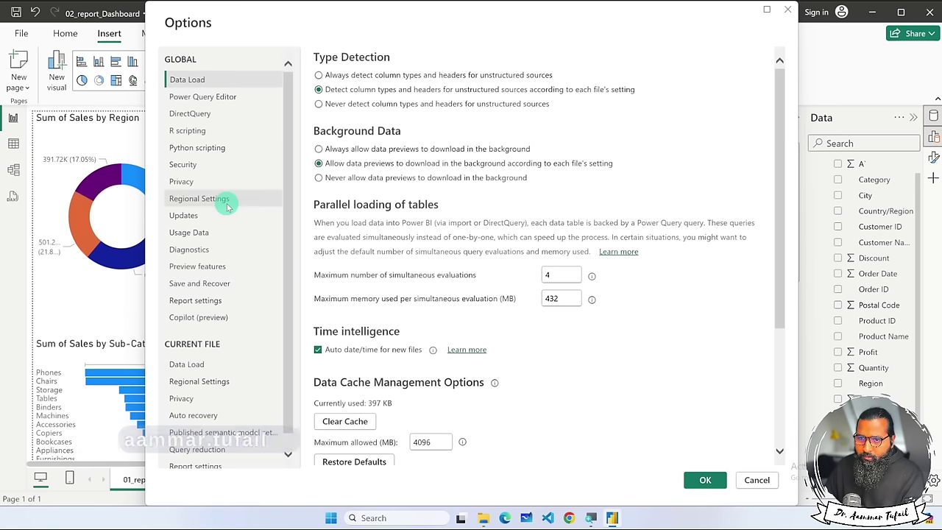
{"action": "left_click", "coordinate": [227, 168]}
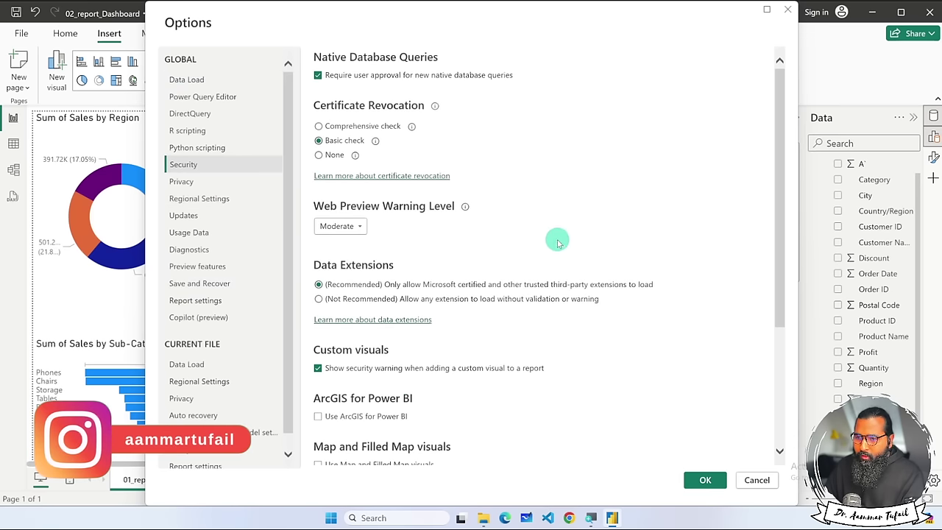
Enable Map and Filled Map visuals and ArcGIS for Power BI, and apply the options.
{"action": "scroll", "coordinate": [557, 241], "scroll_direction": "down", "scroll_amount": 1}
{"action": "scroll", "coordinate": [558, 241], "scroll_direction": "down", "scroll_amount": 3}
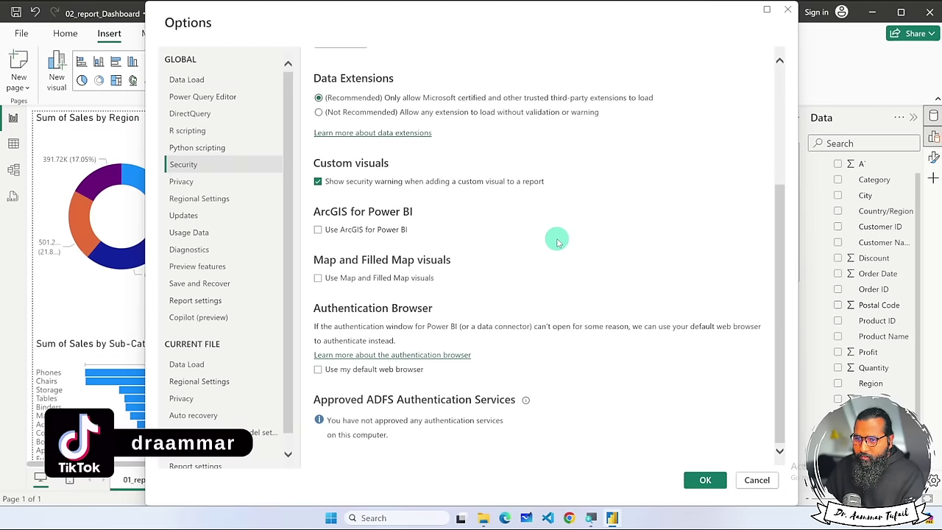
{"action": "left_click", "coordinate": [318, 277]}
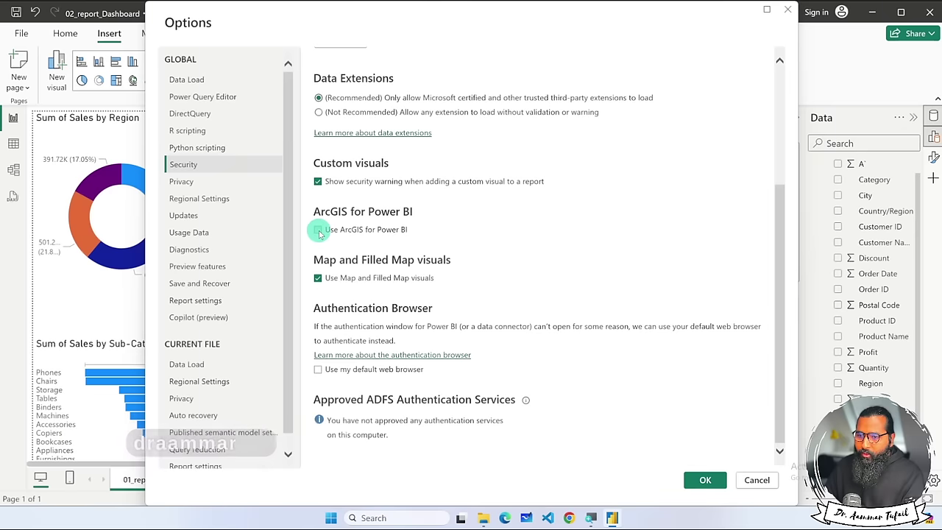
{"action": "left_click", "coordinate": [318, 232]}
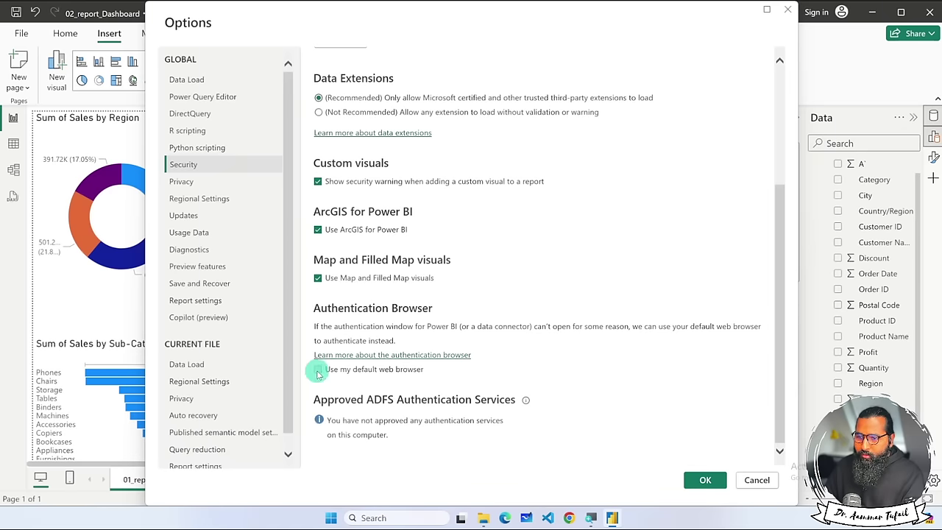
{"action": "left_click", "coordinate": [700, 480]}
{"action": "left_click", "coordinate": [624, 368]}
Re-enter "map" in the Q&A question "state Sales map" and run it again.
{"action": "left_click", "coordinate": [420, 131]}
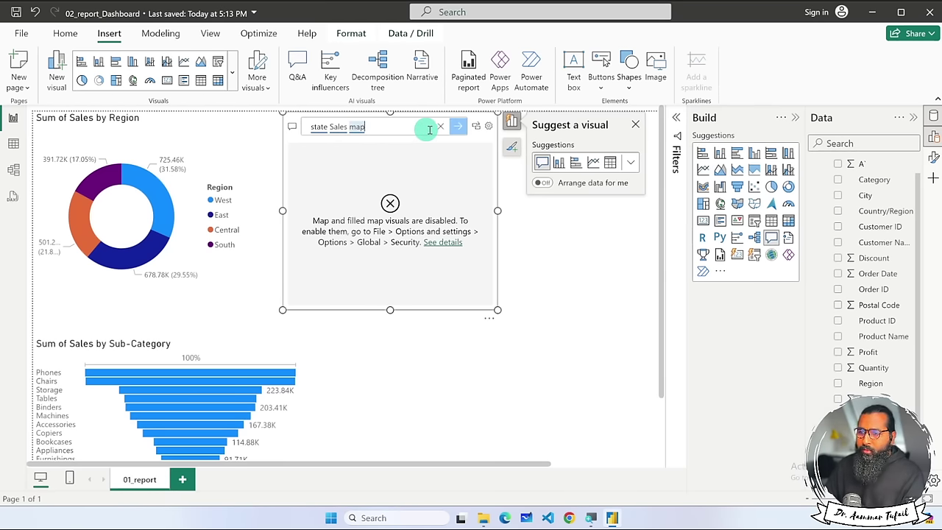
{"action": "key", "text": "BackSpace"}
{"action": "type", "text": "map"}
{"action": "key", "text": "Return"}
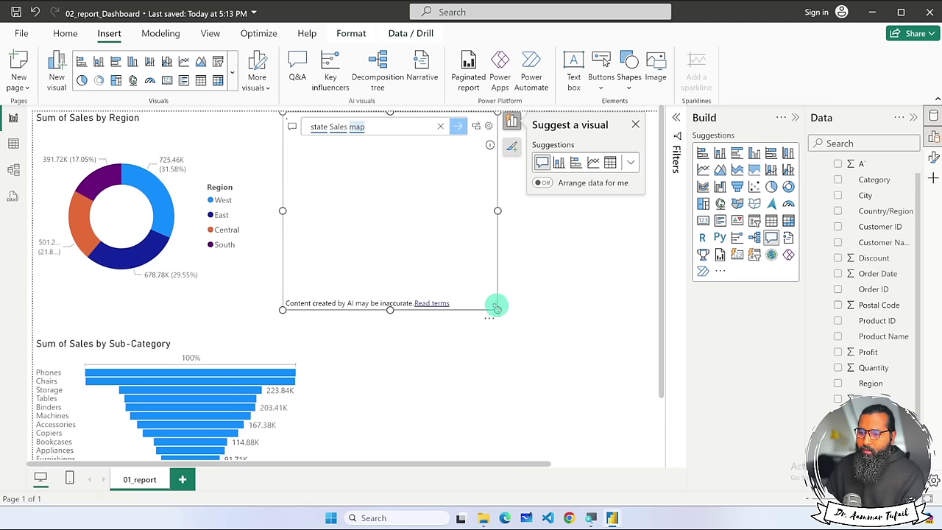
Widen the Q&A map visual and turn its result into a standard map visual.
{"action": "left_click_drag", "start_coordinate": [497, 312], "coordinate": [578, 316]}
{"action": "left_click", "coordinate": [550, 347]}
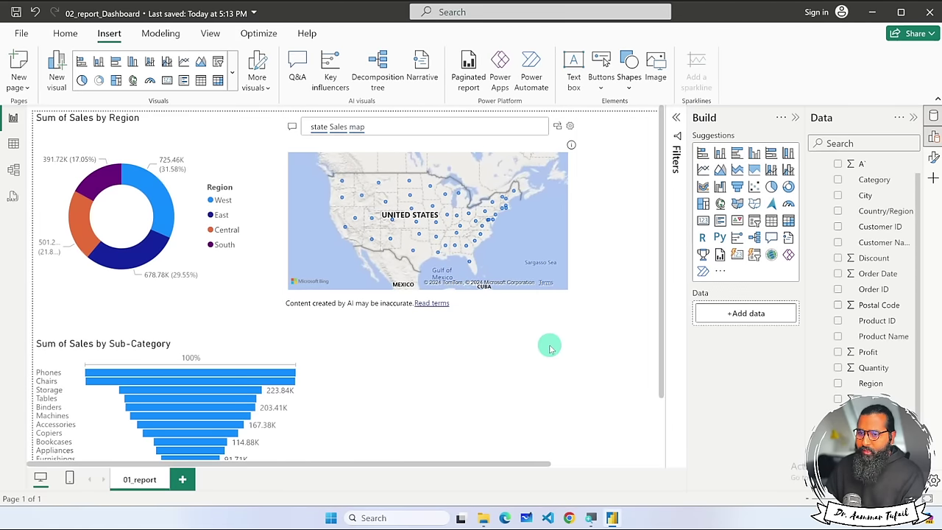
{"action": "left_click", "coordinate": [557, 127]}
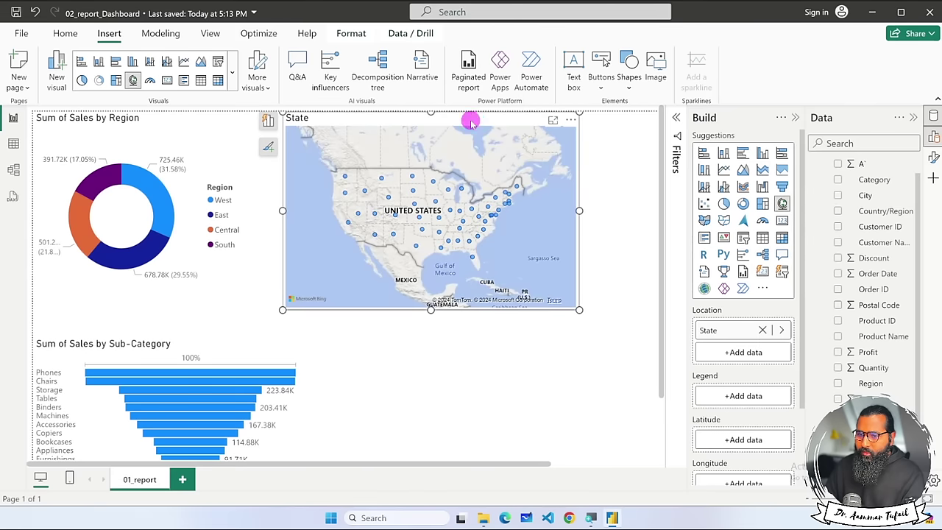
Move the State map lower on the canvas and examine the state markers across the United States.
{"action": "left_click_drag", "start_coordinate": [471, 121], "coordinate": [486, 245]}
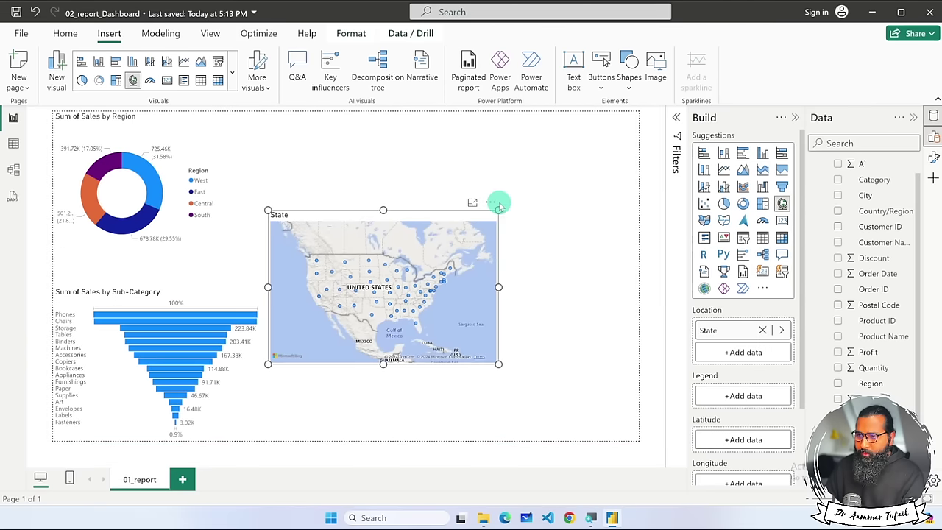
{"action": "left_click_drag", "start_coordinate": [429, 254], "coordinate": [421, 236]}
{"action": "scroll", "coordinate": [389, 273], "scroll_direction": "up", "scroll_amount": 3}
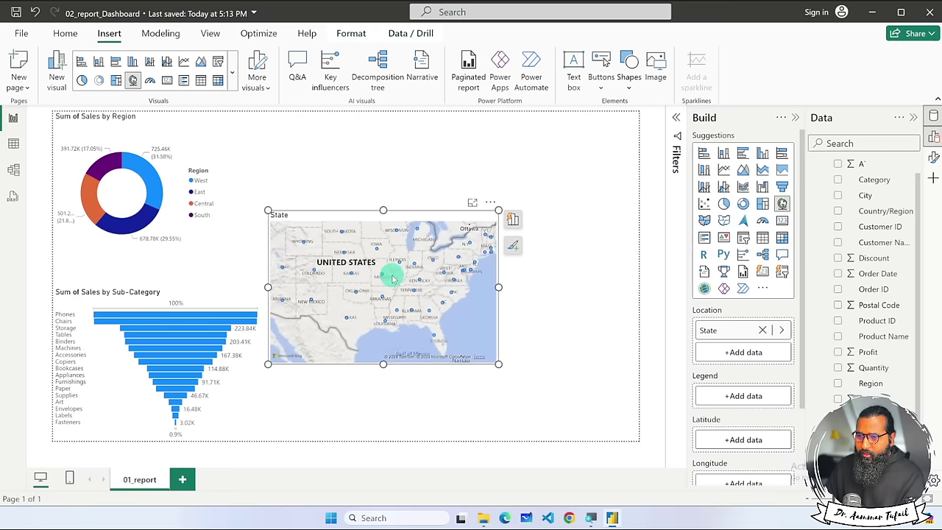
{"action": "left_click", "coordinate": [538, 273]}
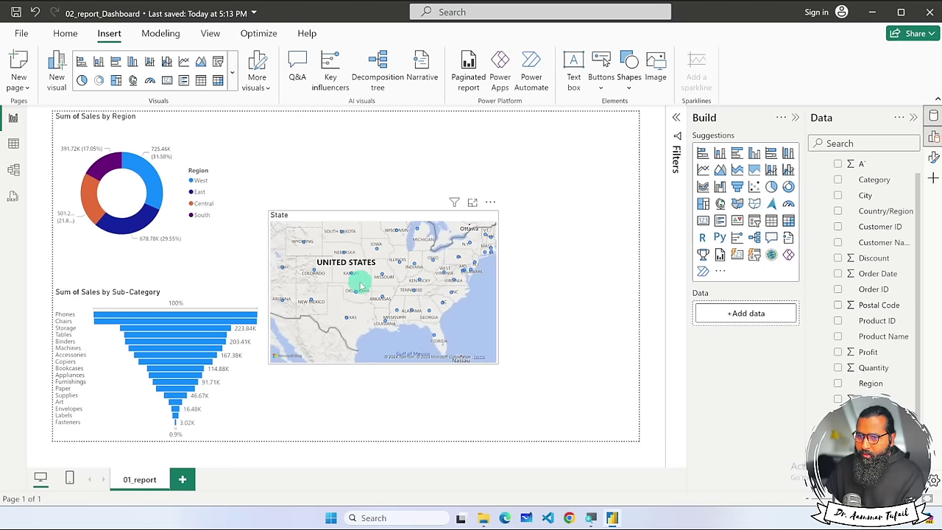
{"action": "left_click_drag", "start_coordinate": [358, 280], "coordinate": [395, 290]}
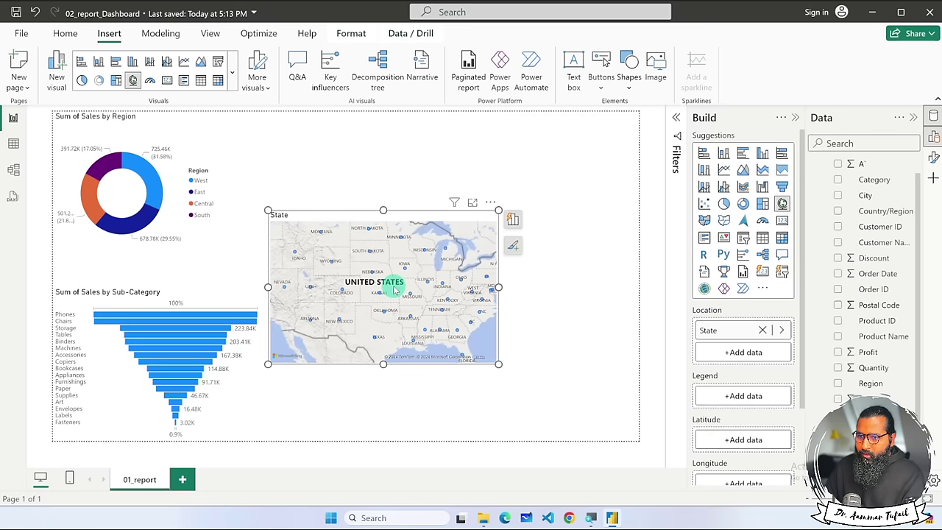
{"action": "scroll", "coordinate": [394, 292], "scroll_direction": "down", "scroll_amount": 3}
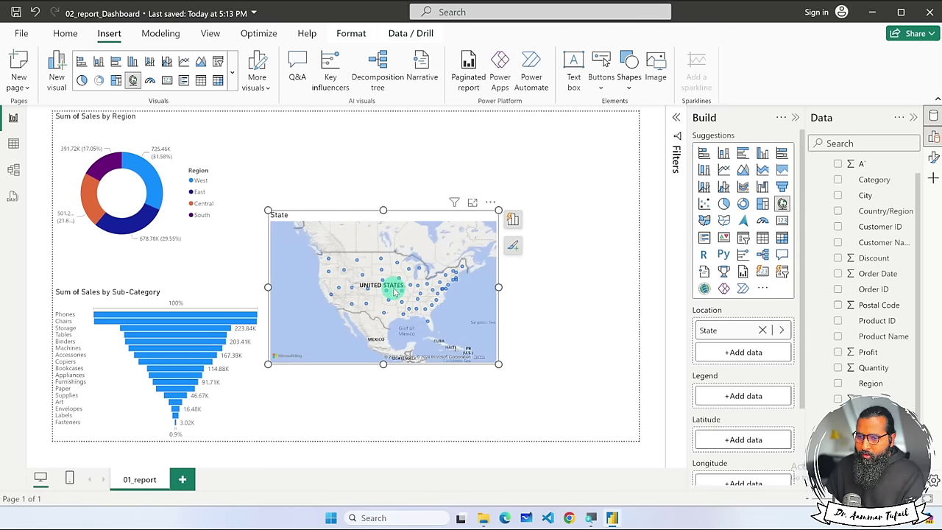
Place the State map beside the Sum of Sales by Sub-Category funnel chart and make it smaller.
{"action": "left_click_drag", "start_coordinate": [360, 219], "coordinate": [364, 299]}
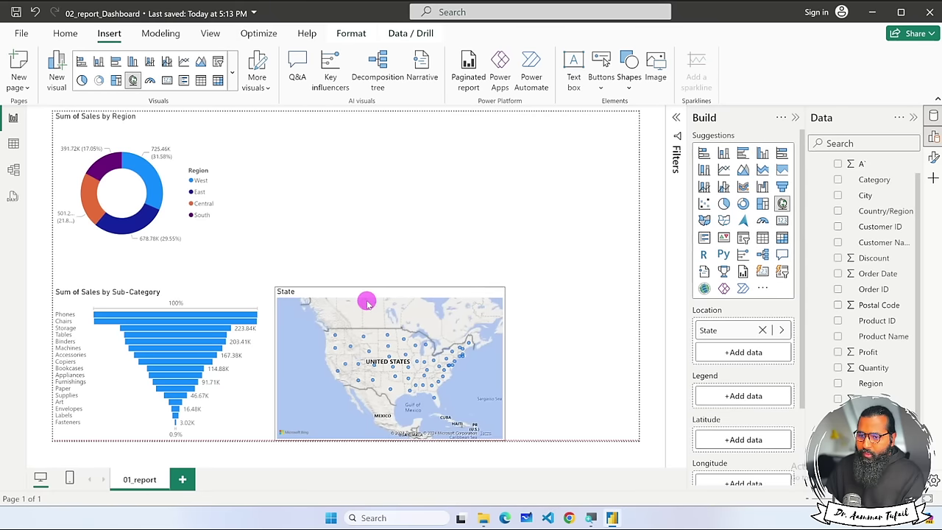
{"action": "left_click_drag", "start_coordinate": [505, 287], "coordinate": [479, 305]}
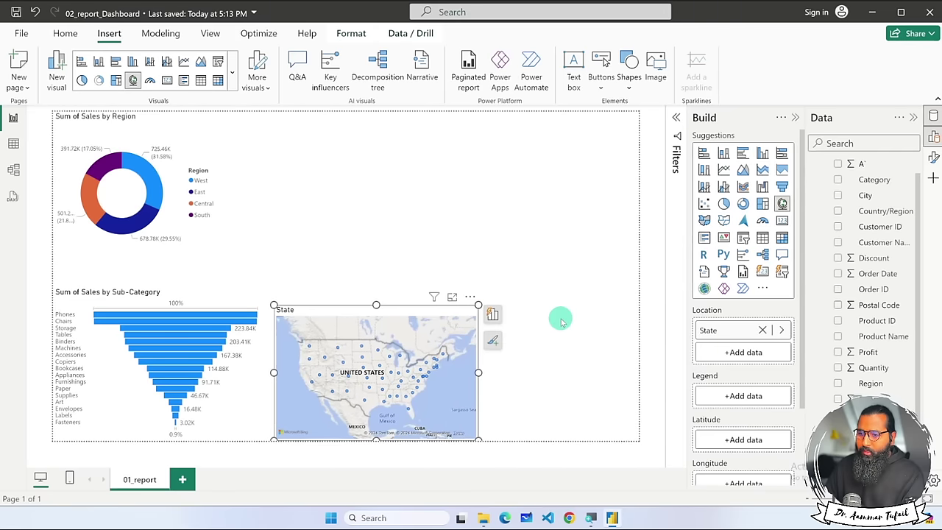
{"action": "left_click", "coordinate": [559, 320]}
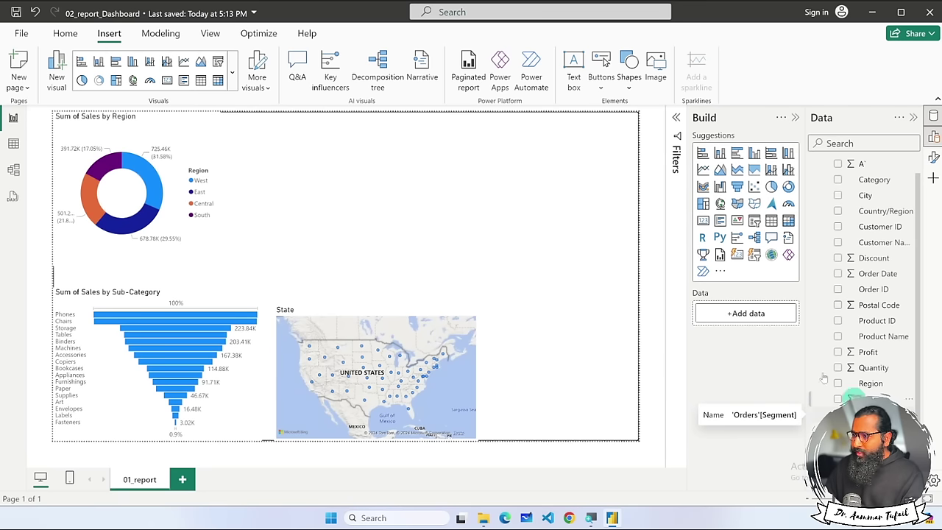
Add a Q&A visual on the empty canvas above the State map and ask it "Segment".
{"action": "double_click", "coordinate": [278, 147]}
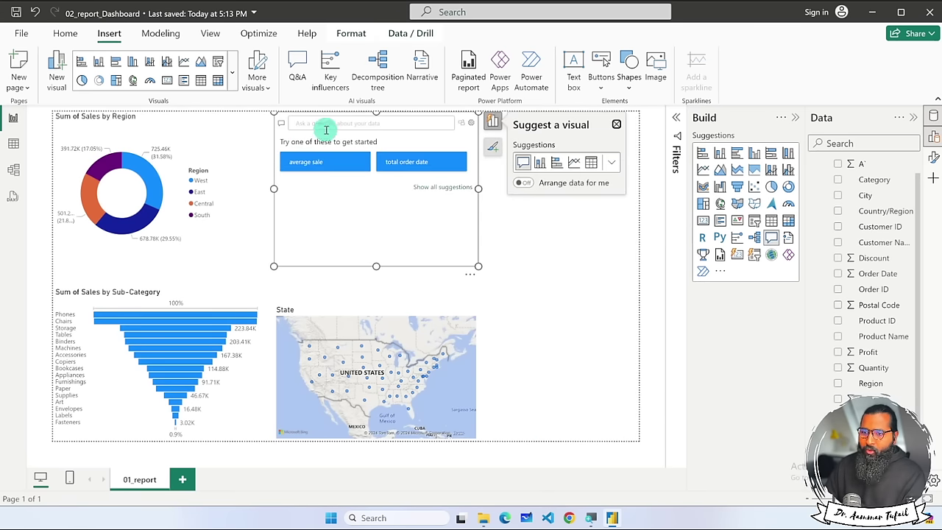
{"action": "type", "text": "s"}
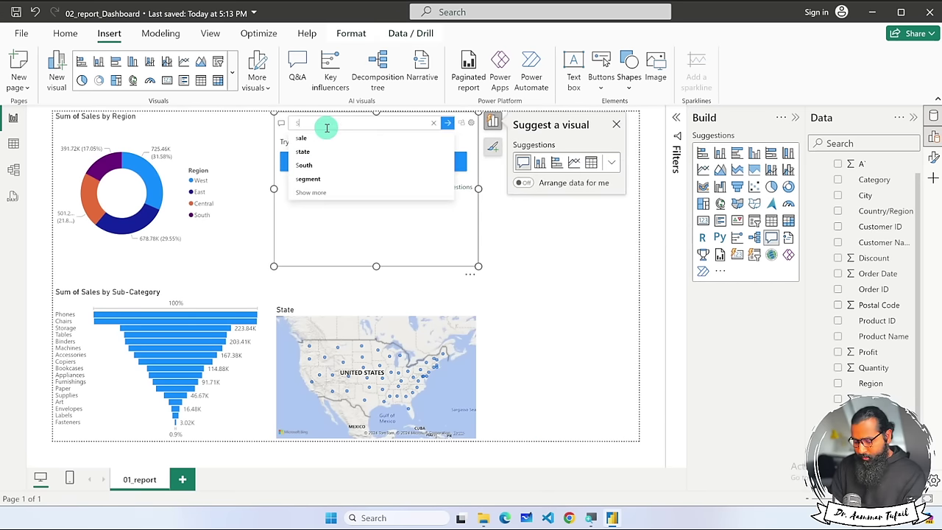
{"action": "type", "text": "egment"}
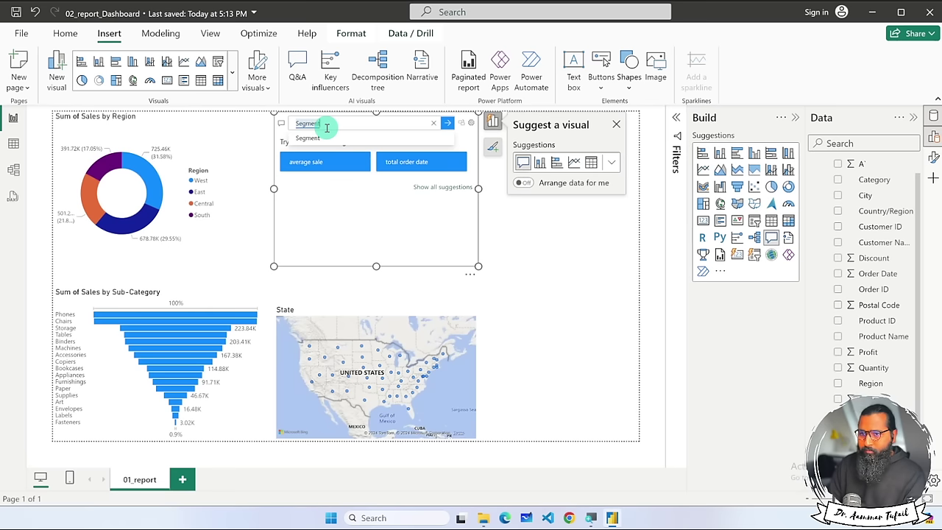
{"action": "key", "text": "Return"}
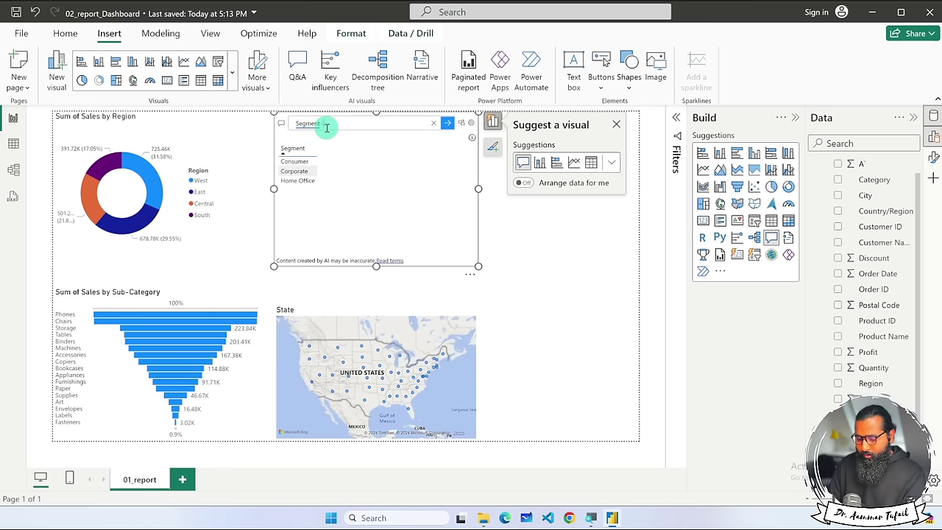
Extend the Q&A question to "Segment sale pie" and turn the result into a standard pie chart.
{"action": "type", "text": "sal"}
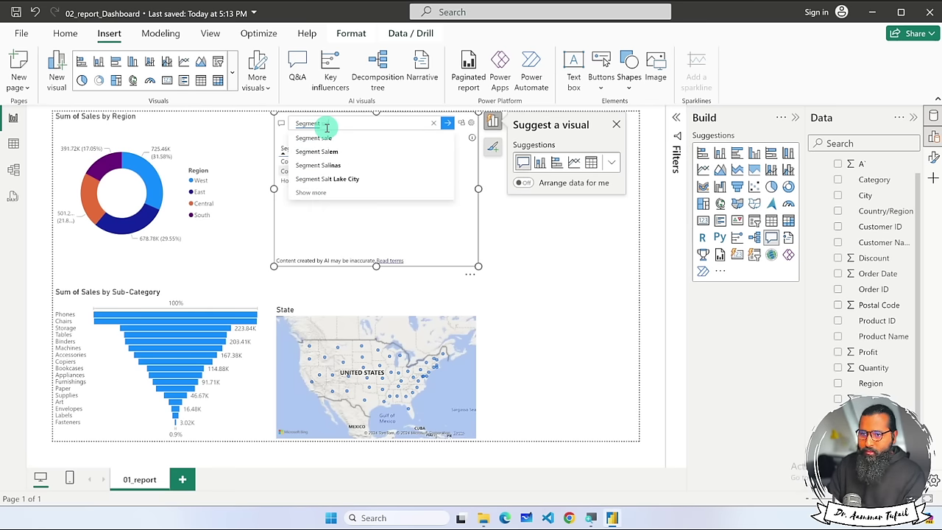
{"action": "type", "text": "e"}
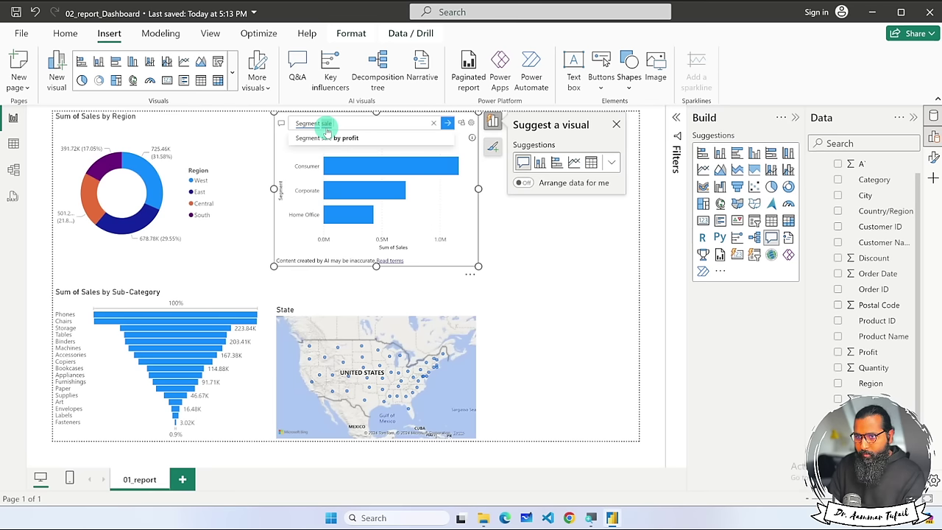
{"action": "type", "text": " pi"}
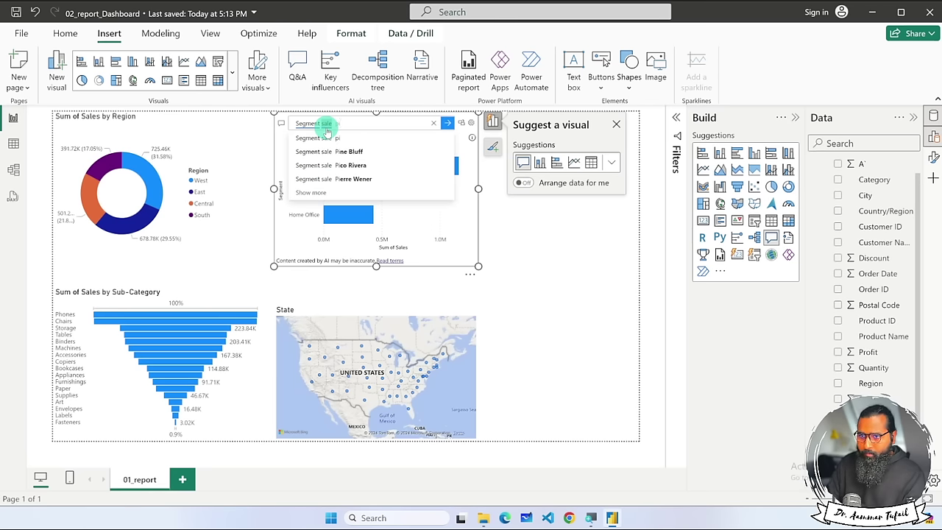
{"action": "type", "text": "e"}
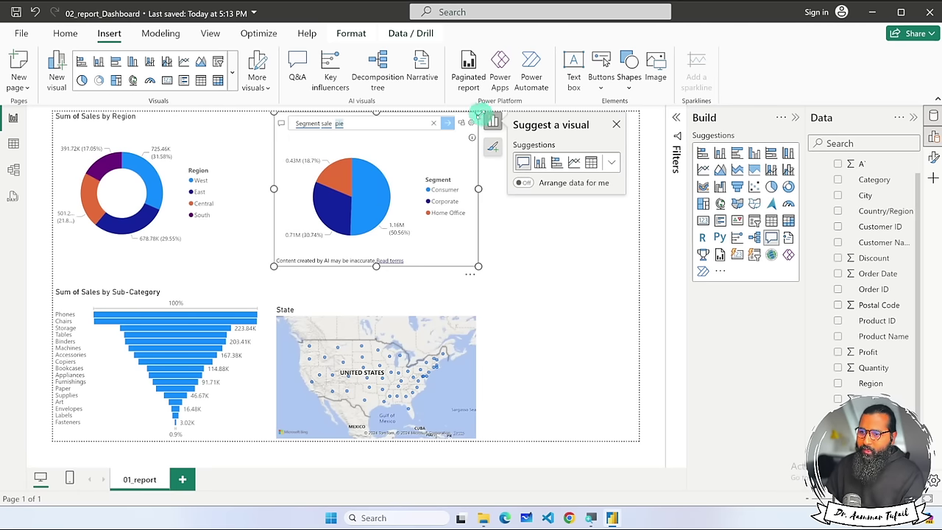
{"action": "left_click", "coordinate": [461, 123]}
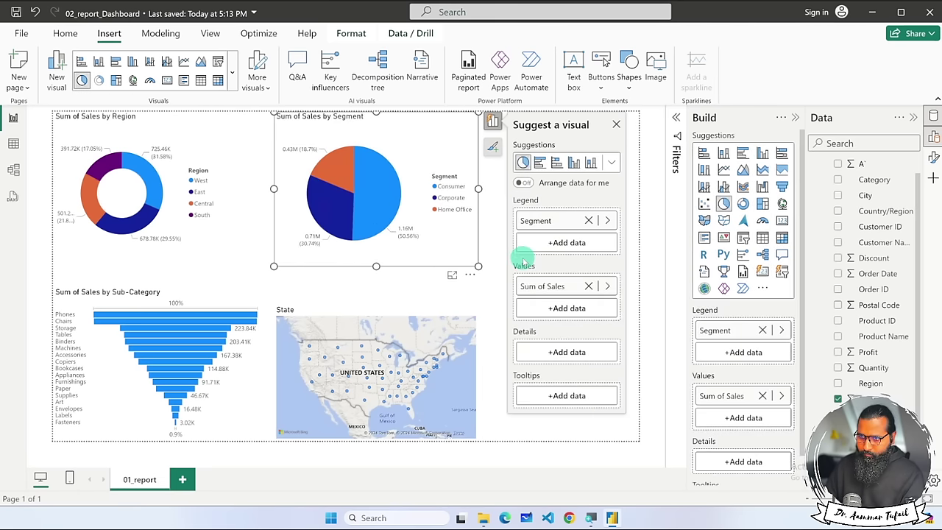
Shrink the Sum of Sales by Segment pie chart and move it closer to the Sum of Sales by Region donut chart.
{"action": "left_click", "coordinate": [477, 295]}
{"action": "left_click", "coordinate": [476, 265]}
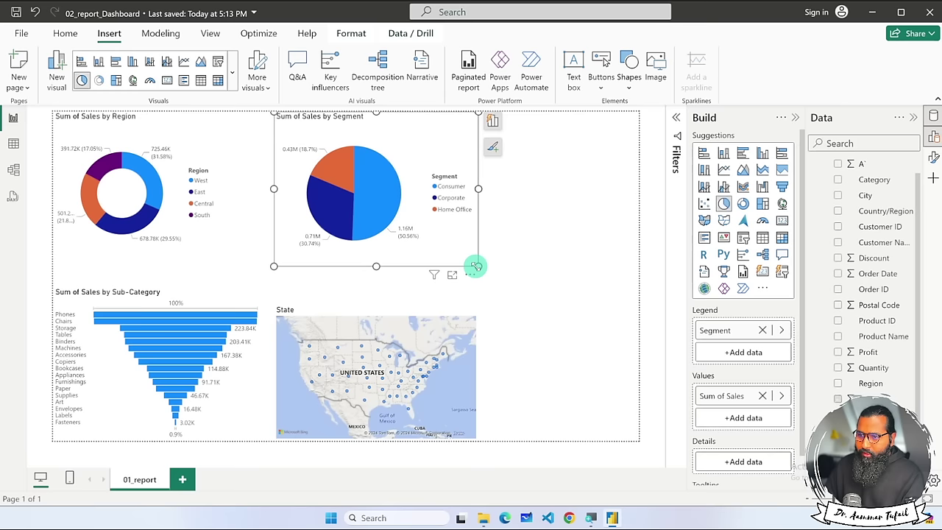
{"action": "left_click_drag", "start_coordinate": [476, 265], "coordinate": [452, 248]}
{"action": "left_click", "coordinate": [489, 243]}
{"action": "left_click_drag", "start_coordinate": [360, 200], "coordinate": [322, 197]}
{"action": "left_click_drag", "start_coordinate": [416, 248], "coordinate": [425, 256]}
{"action": "left_click", "coordinate": [465, 218]}
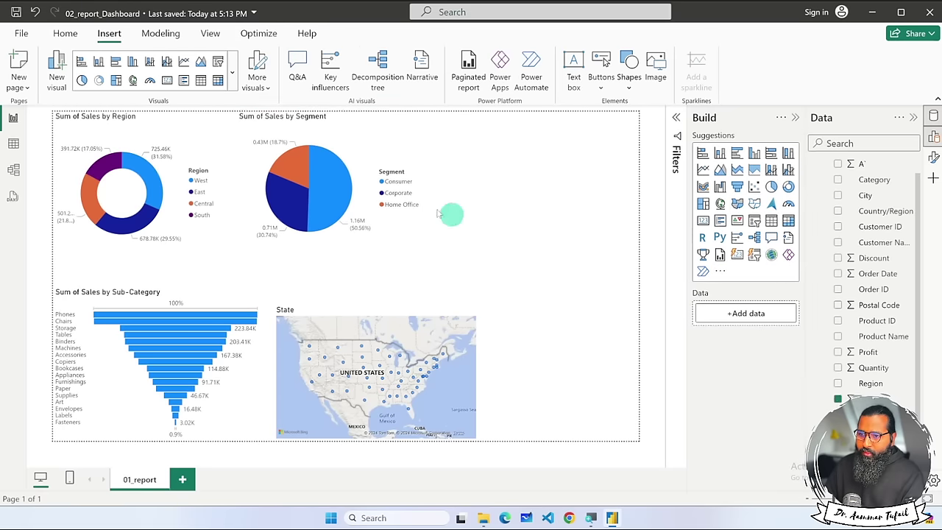
{"action": "scroll", "coordinate": [396, 204], "scroll_direction": "up", "scroll_amount": 3}
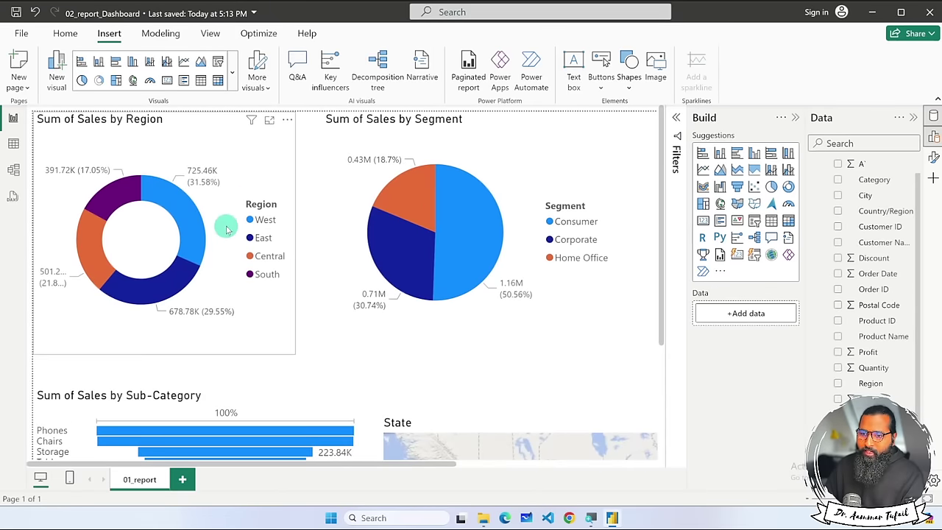
Move the Sum of Sales by Region donut chart beside the State map and shrink it so the two visuals do not overlap.
{"action": "scroll", "coordinate": [226, 229], "scroll_direction": "down", "scroll_amount": 3}
{"action": "scroll", "coordinate": [305, 326], "scroll_direction": "down", "scroll_amount": 1}
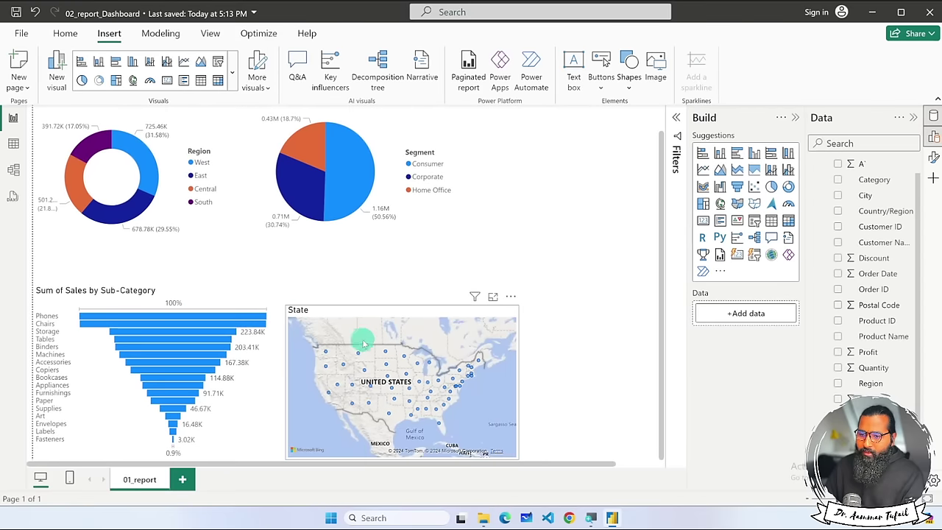
{"action": "left_click_drag", "start_coordinate": [187, 195], "coordinate": [552, 335]}
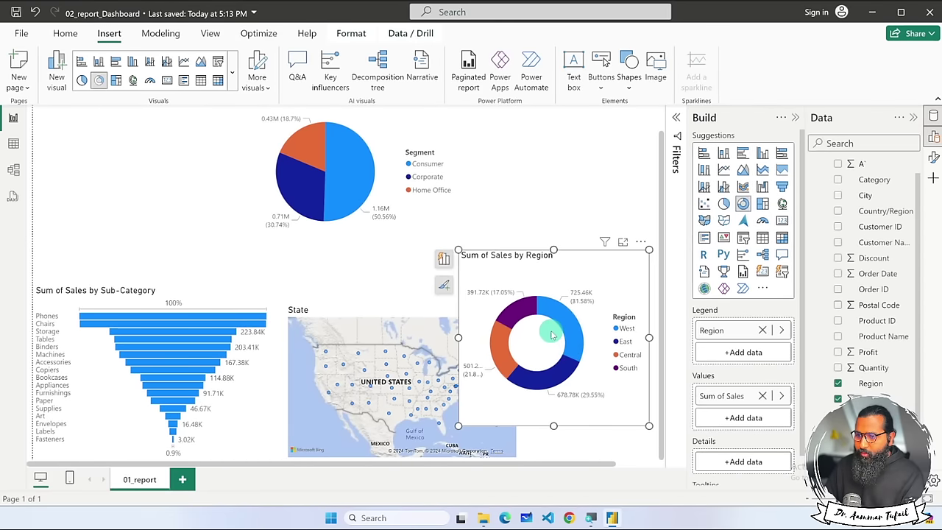
{"action": "scroll", "coordinate": [552, 335], "scroll_direction": "down", "scroll_amount": 2}
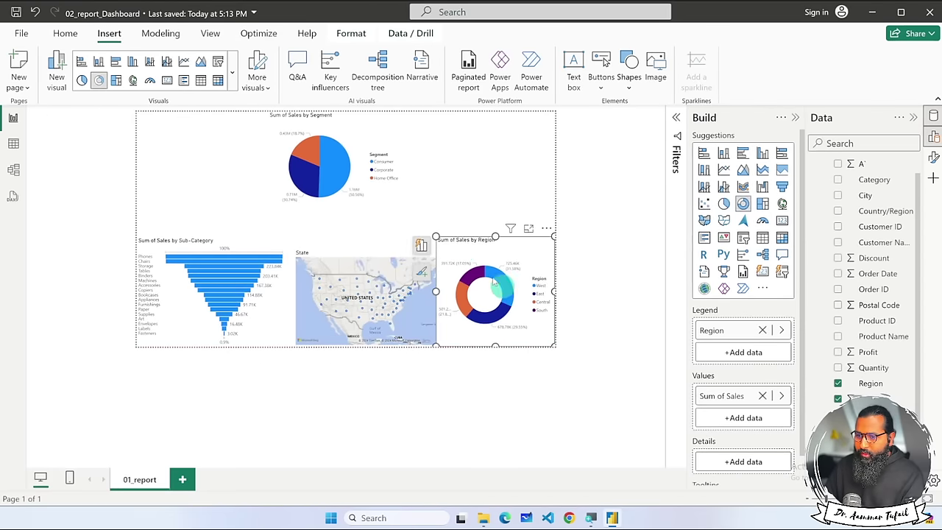
{"action": "left_click_drag", "start_coordinate": [437, 237], "coordinate": [447, 246]}
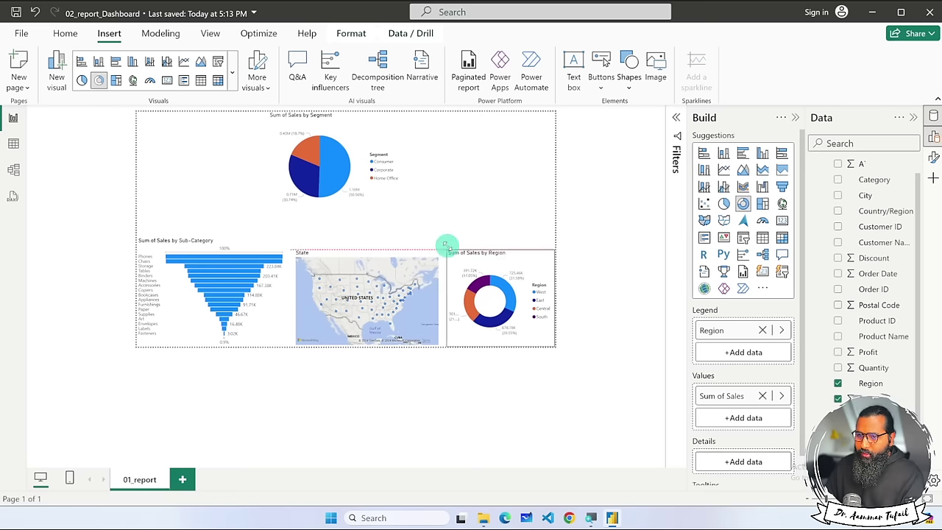
{"action": "left_click", "coordinate": [392, 265]}
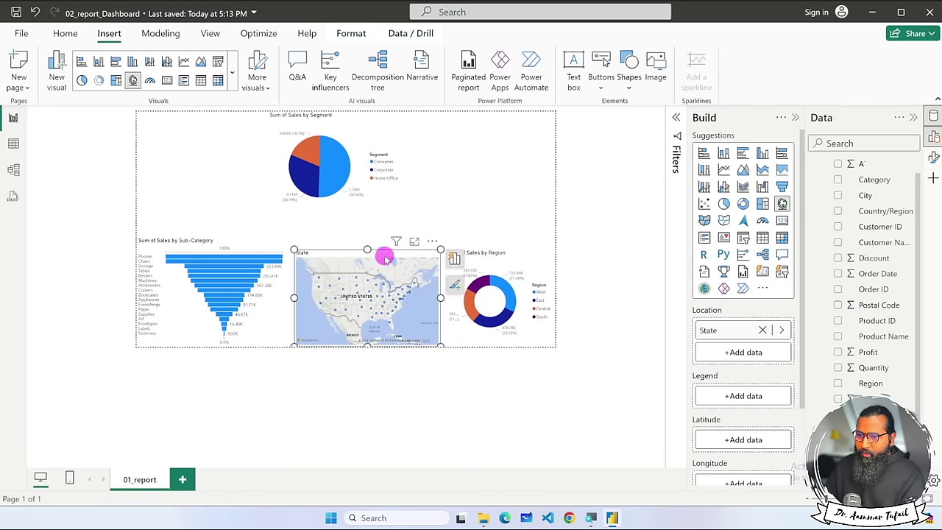
{"action": "left_click", "coordinate": [471, 200]}
Add the Product ID field to the empty canvas above the Region donut chart as a table and look through its rows.
{"action": "scroll", "coordinate": [477, 203], "scroll_direction": "up", "scroll_amount": 2}
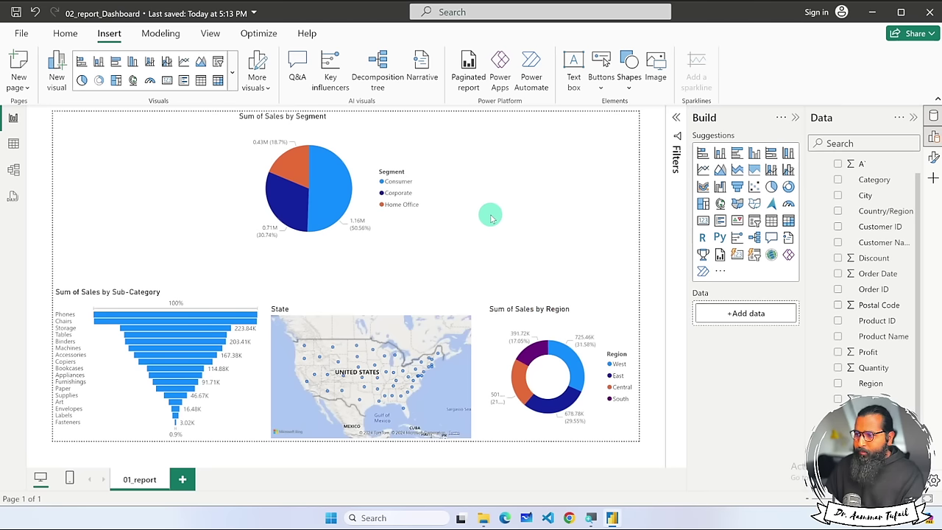
{"action": "left_click_drag", "start_coordinate": [861, 321], "coordinate": [557, 206]}
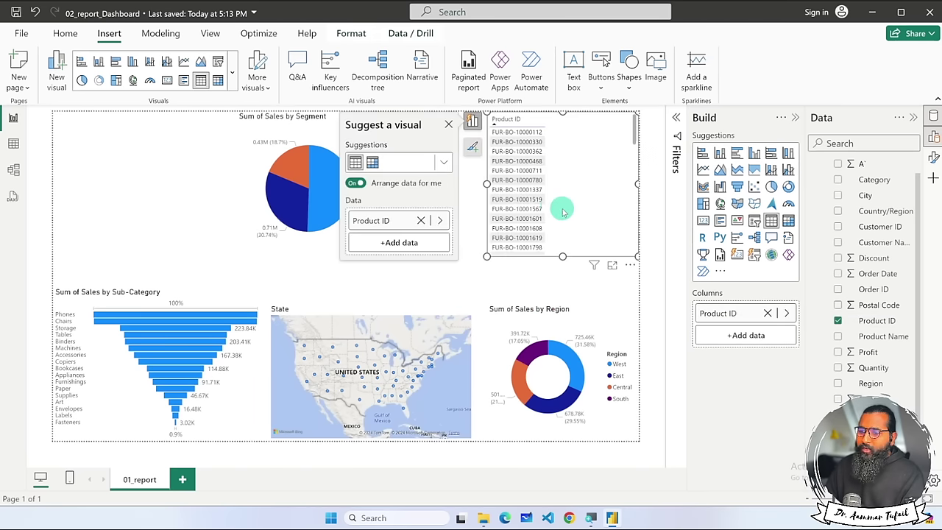
{"action": "scroll", "coordinate": [571, 190], "scroll_direction": "down", "scroll_amount": 15}
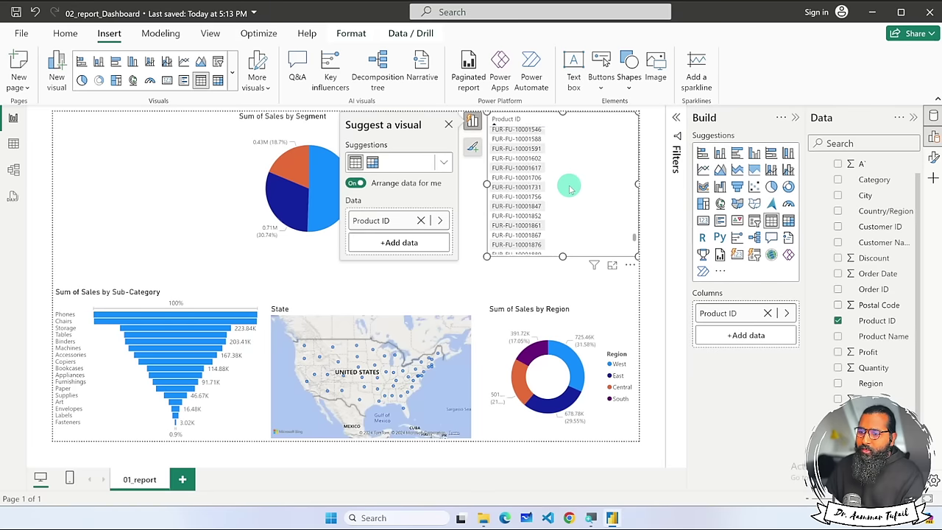
Delete the Product ID table visual from the report page and widen the Data pane.
{"action": "key", "text": "Delete"}
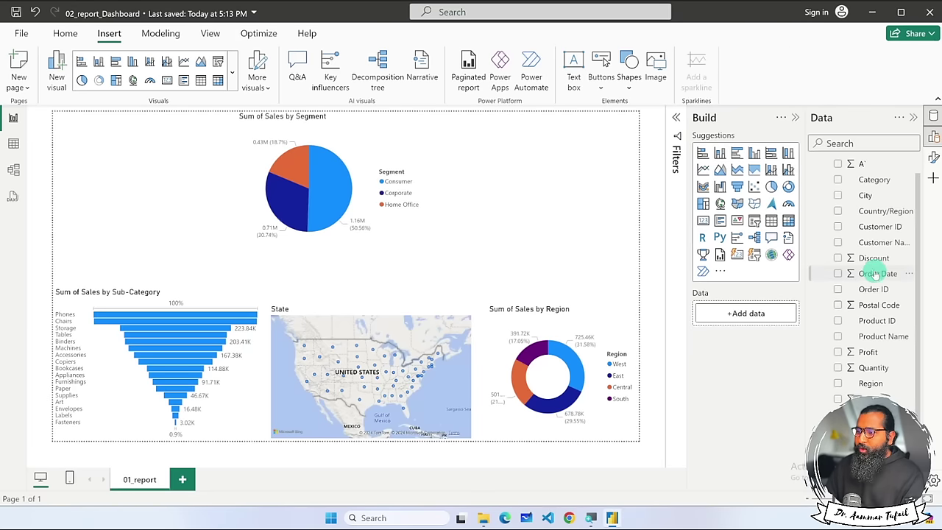
{"action": "left_click_drag", "start_coordinate": [807, 249], "coordinate": [761, 247]}
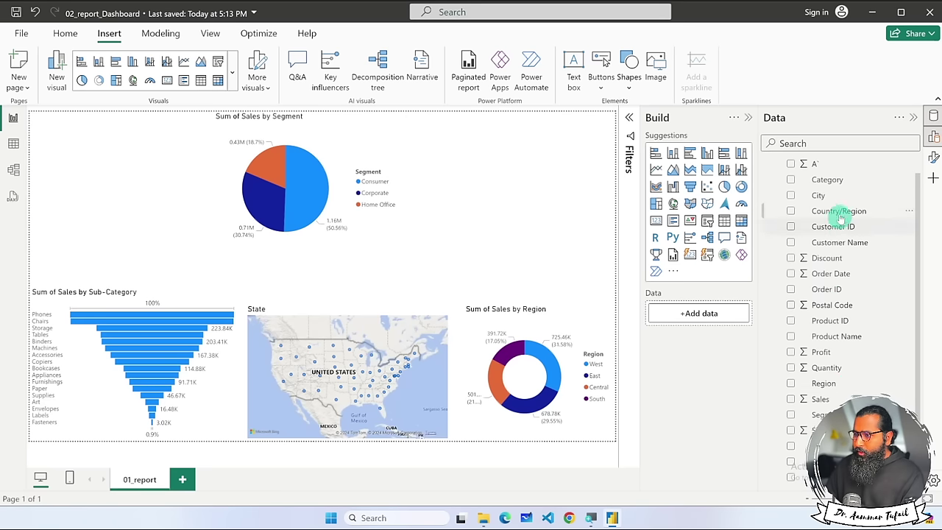
Try a table visual of the Category field in the empty canvas area, and delete it.
{"action": "left_click_drag", "start_coordinate": [837, 188], "coordinate": [519, 175]}
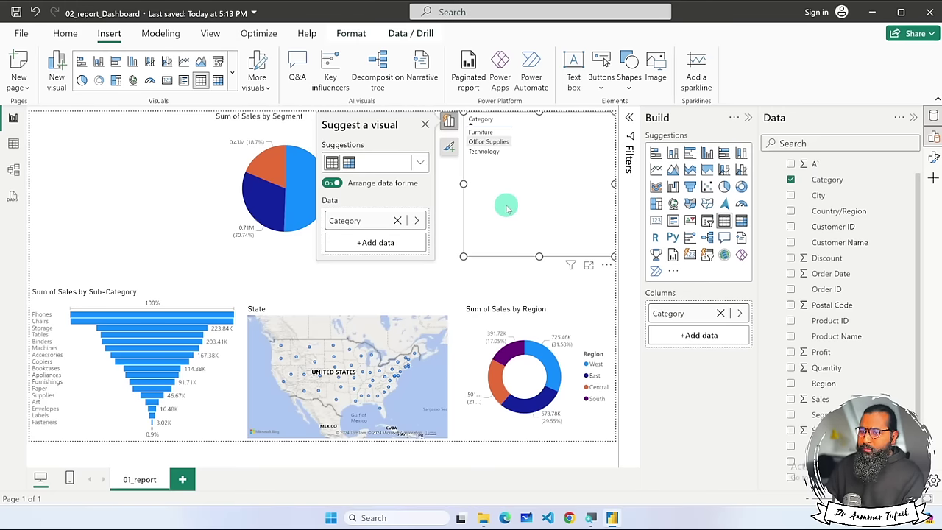
{"action": "key", "text": "Delete"}
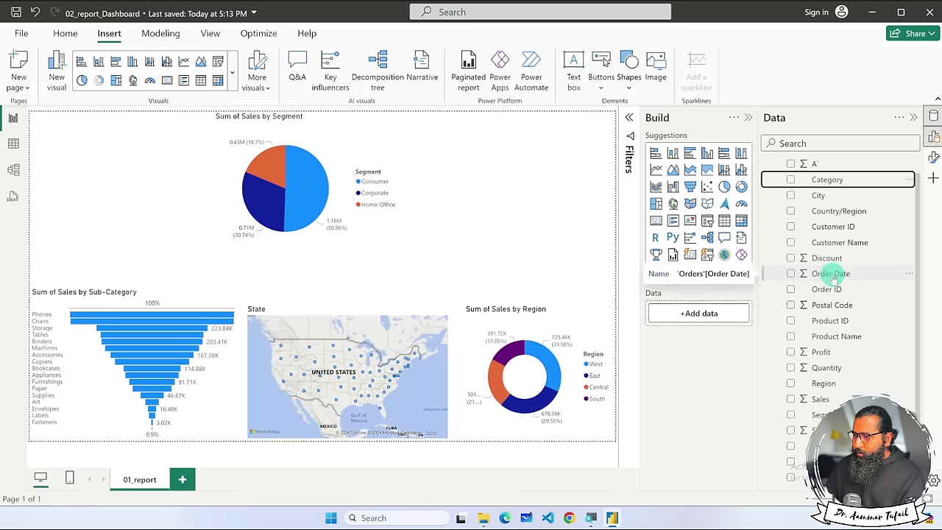
{"action": "left_click", "coordinate": [499, 232]}
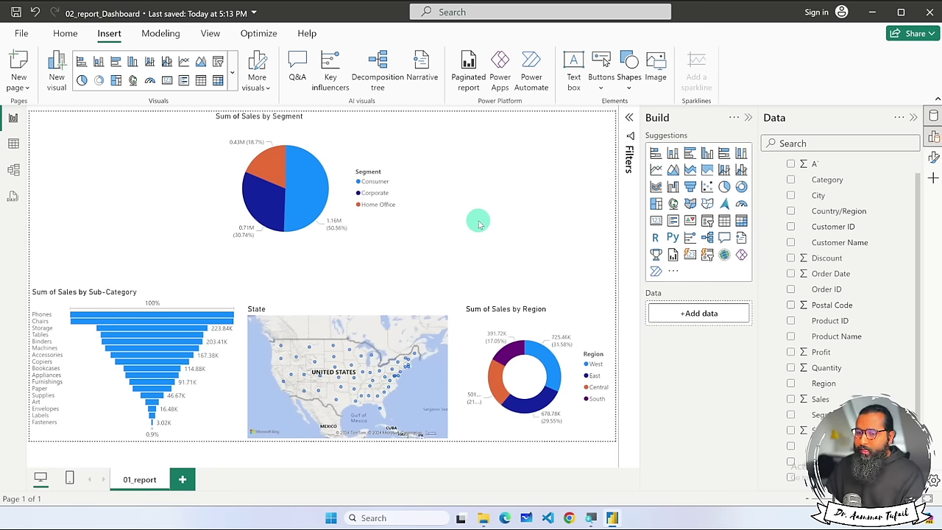
Insert a Q&A visual in the empty area beside the Segment pie chart and enter the question "order date".
{"action": "left_click", "coordinate": [141, 189]}
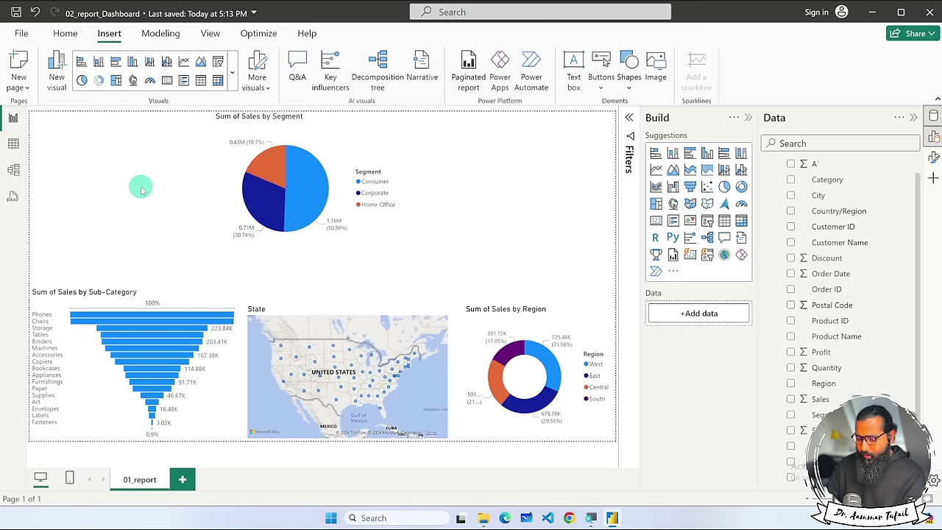
{"action": "left_click", "coordinate": [150, 125]}
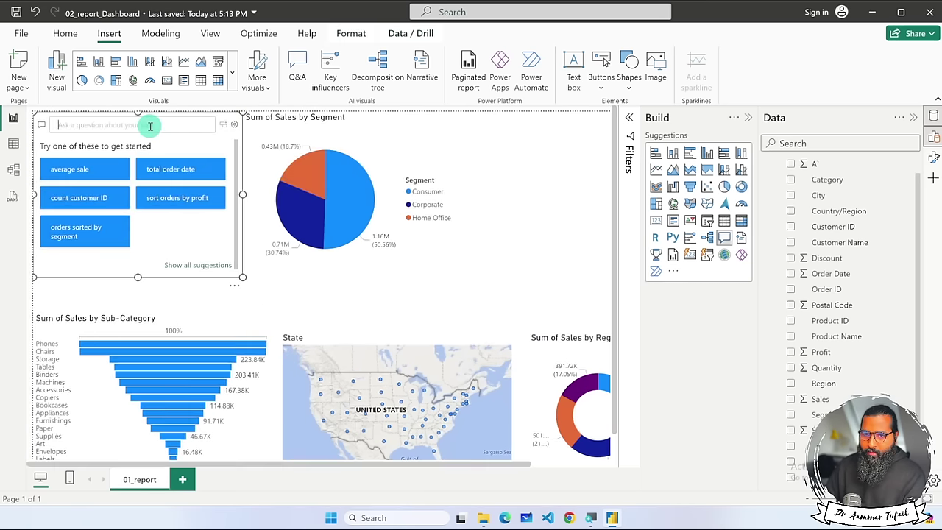
{"action": "type", "text": "order dat"}
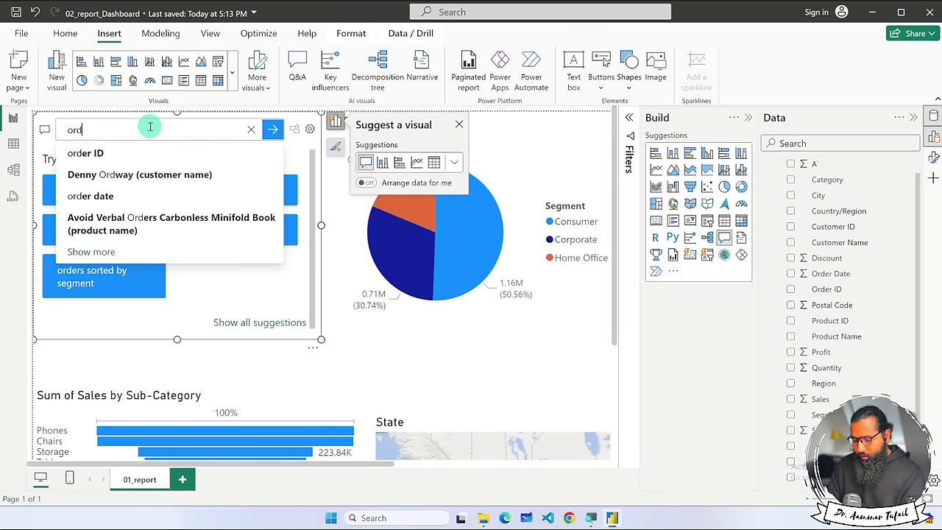
{"action": "type", "text": "e adm"}
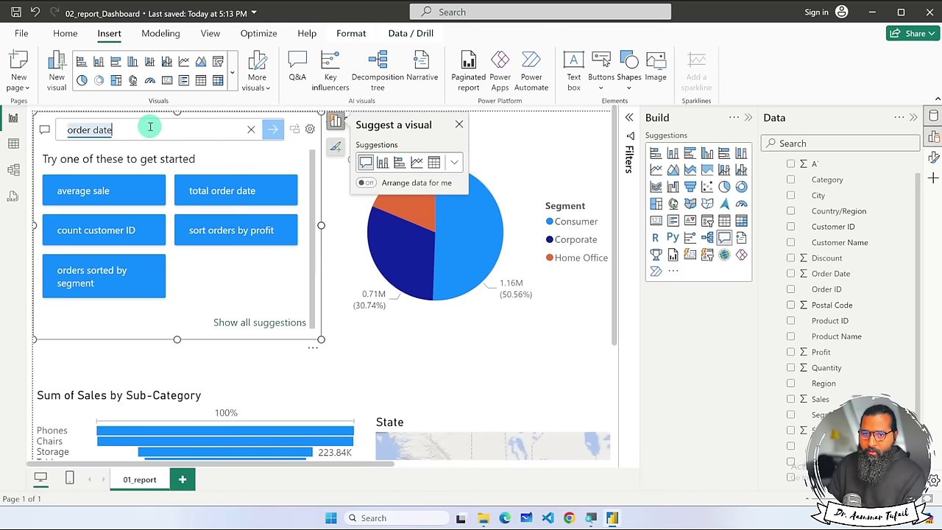
{"action": "key", "text": "BackSpace"}
{"action": "key", "text": "BackSpace"}
{"action": "key", "text": "BackSpace"}
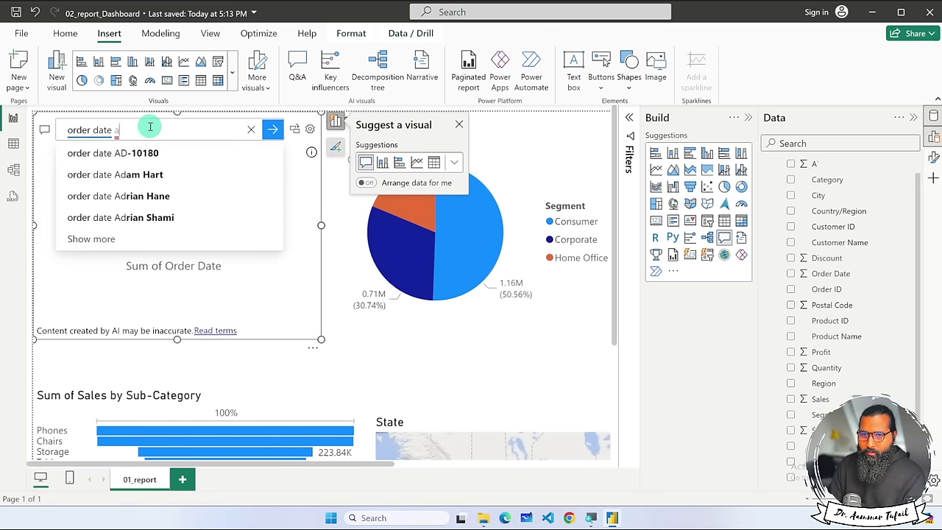
Extend the Q&A question to "order date sale line" and submit it.
{"action": "type", "text": "sale line Pl"}
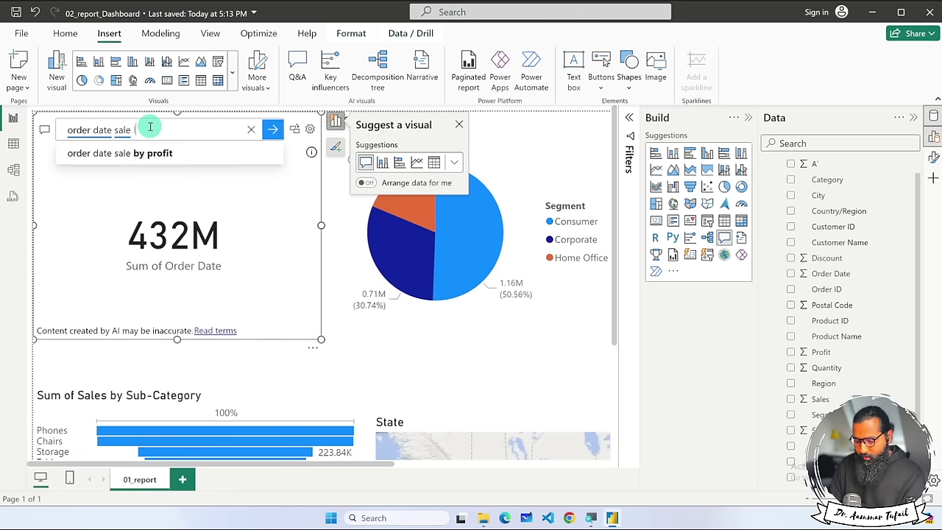
{"action": "type", "text": "t"}
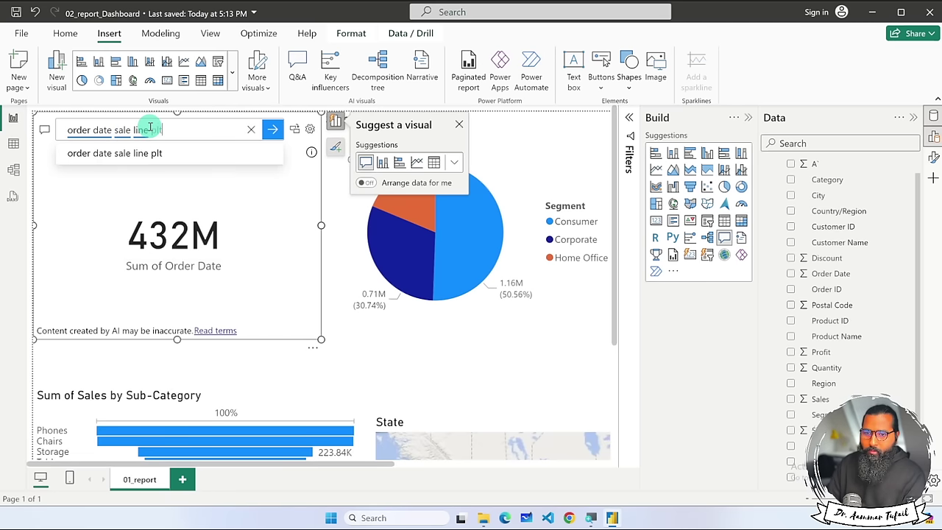
{"action": "key", "text": "BackSpace"}
{"action": "key", "text": "BackSpace"}
{"action": "key", "text": "BackSpace"}
{"action": "key", "text": "BackSpace"}
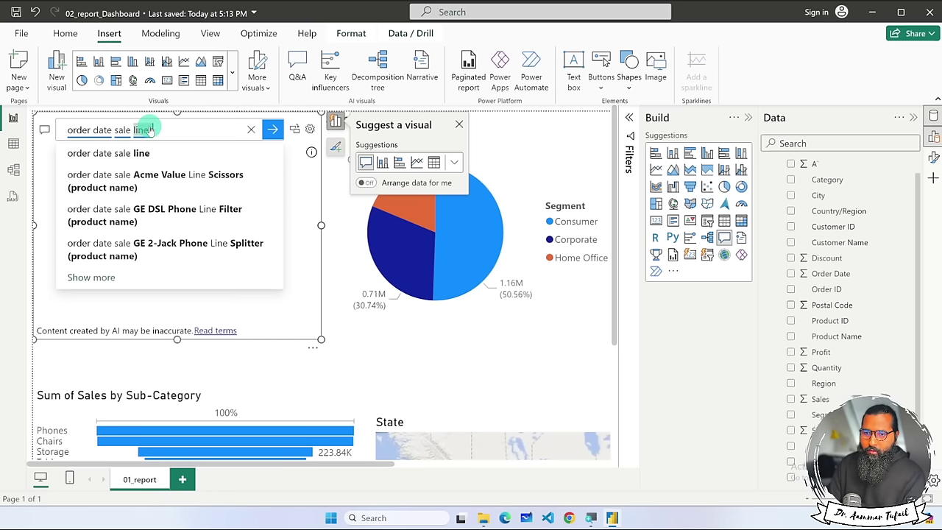
{"action": "key", "text": "Return"}
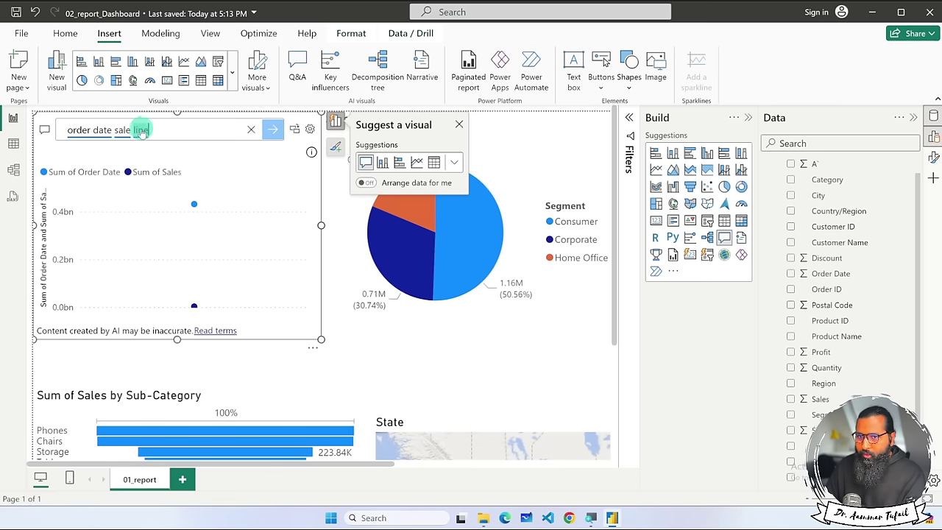
Replace the Q&A question with "Order Date Sales" and submit it.
{"action": "left_click_drag", "start_coordinate": [141, 131], "coordinate": [57, 130]}
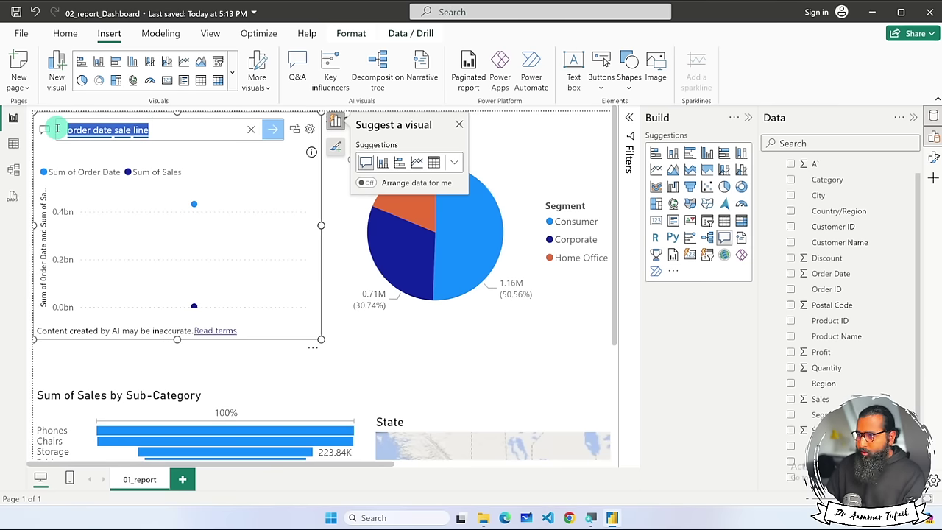
{"action": "type", "text": "Order "}
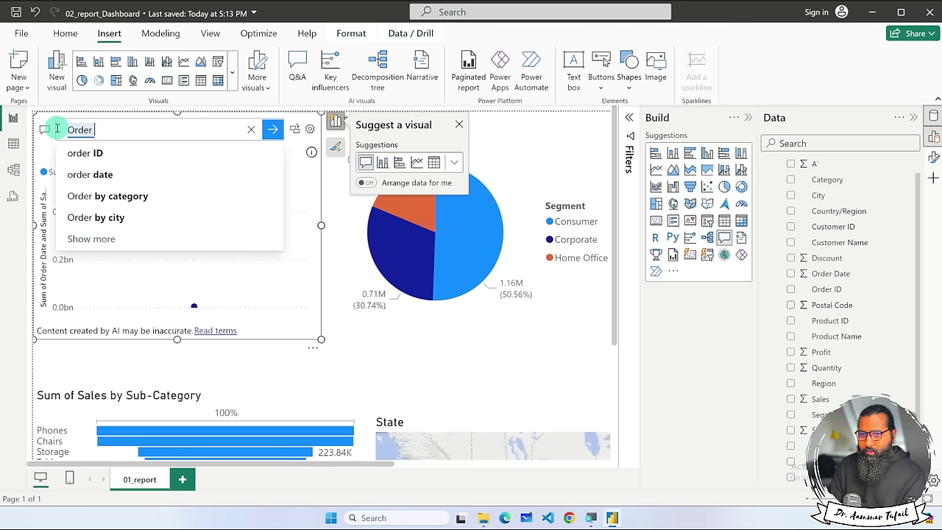
{"action": "type", "text": "Date"}
{"action": "key", "text": "Return"}
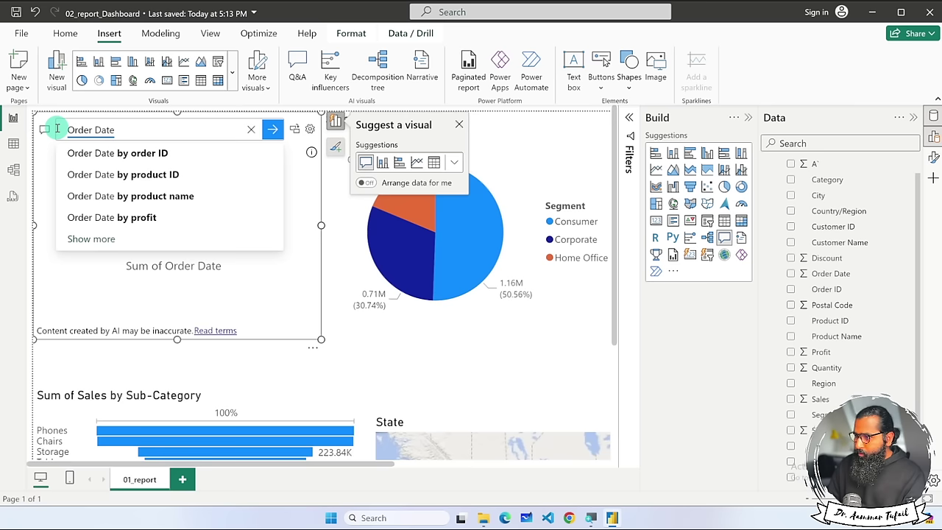
{"action": "type", "text": "S"}
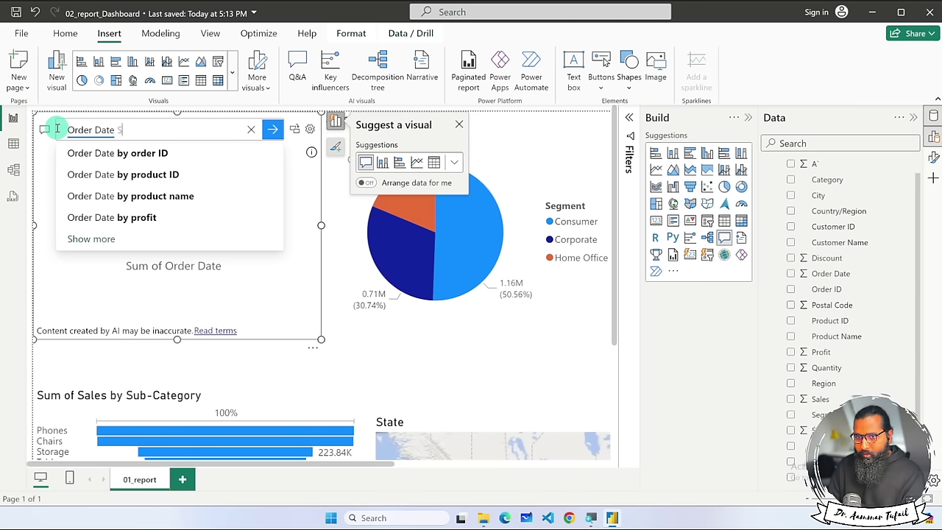
{"action": "type", "text": "ale"}
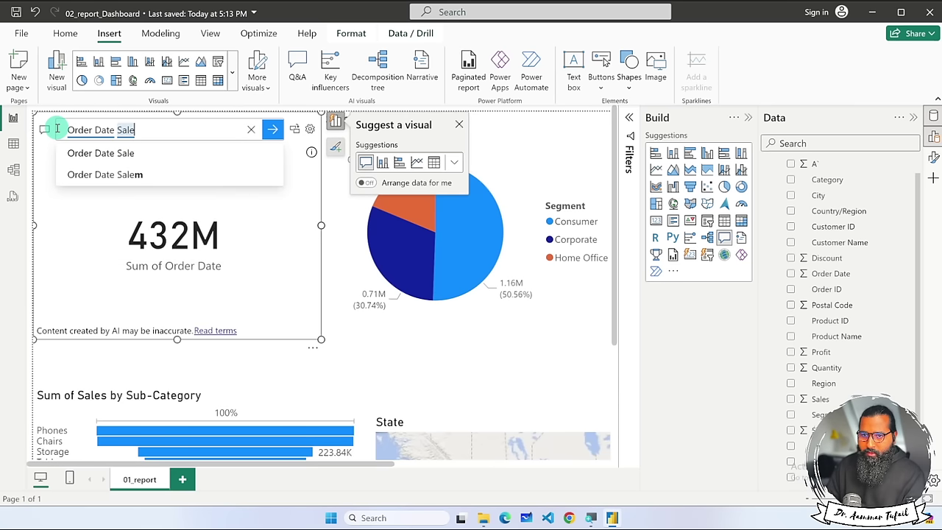
{"action": "type", "text": "s"}
{"action": "key", "text": "Return"}
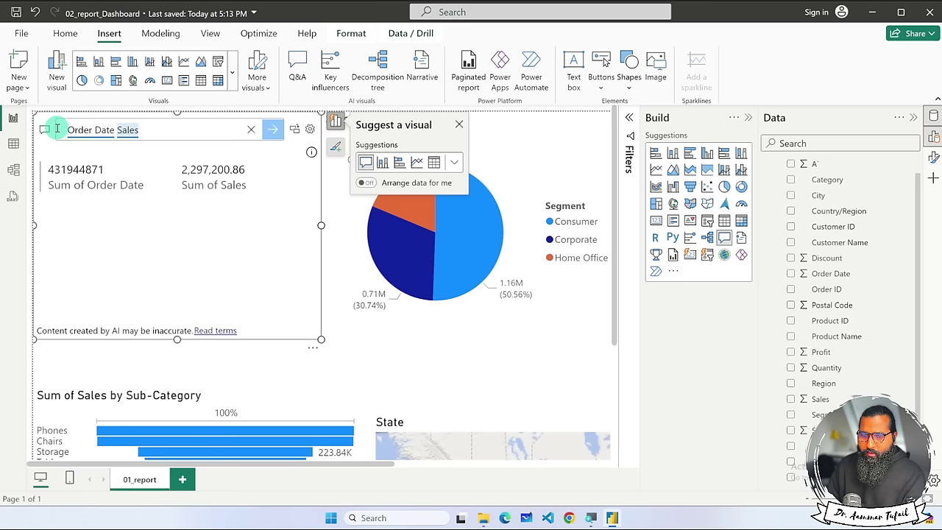
Request a line chart by extending the Q&A question to "Order Date Sales Linechart".
{"action": "left_click", "coordinate": [154, 131]}
{"action": "type", "text": "Line"}
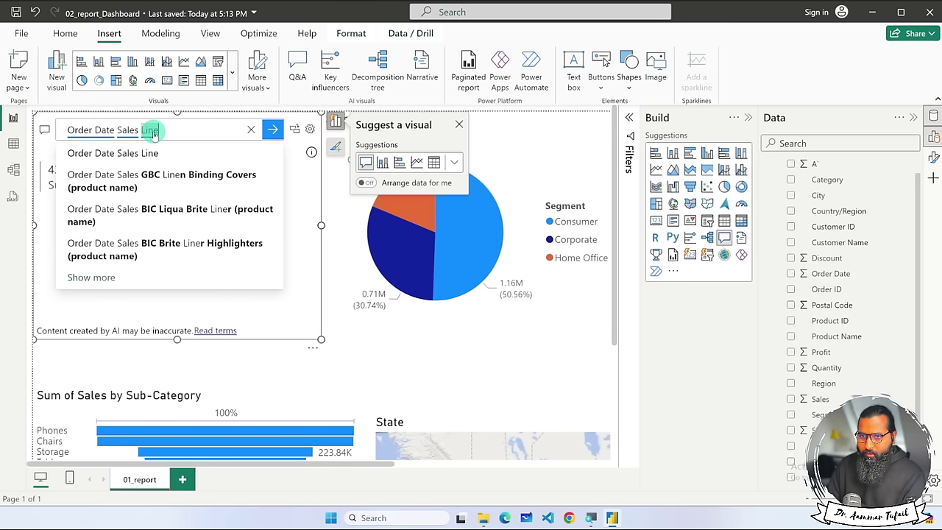
{"action": "type", "text": "chart"}
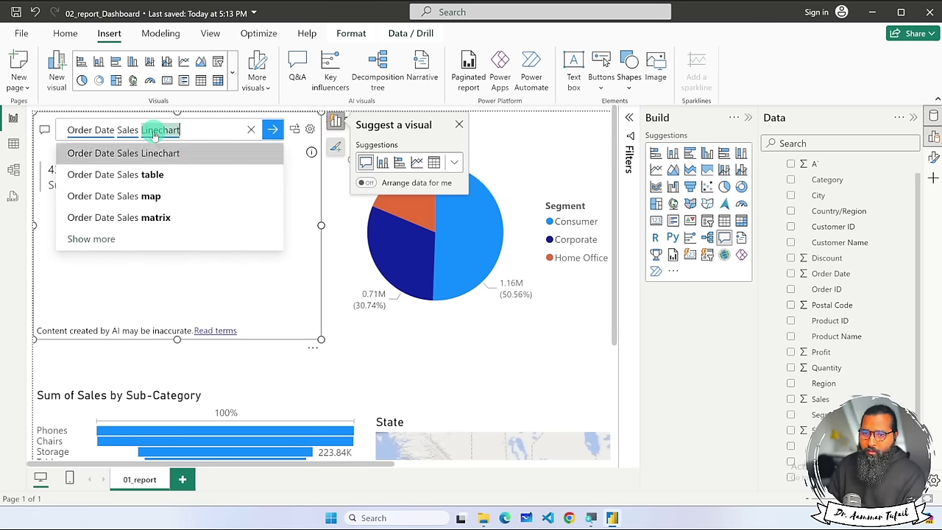
{"action": "key", "text": "Return"}
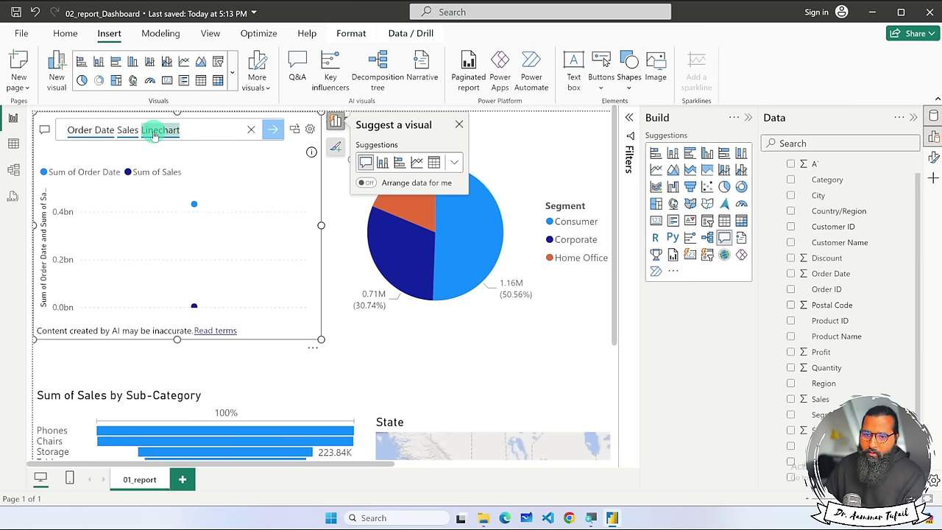
Convert the Q&A answer into a standard line chart visual, and remove that visual from the report.
{"action": "left_click_drag", "start_coordinate": [321, 340], "coordinate": [410, 385]}
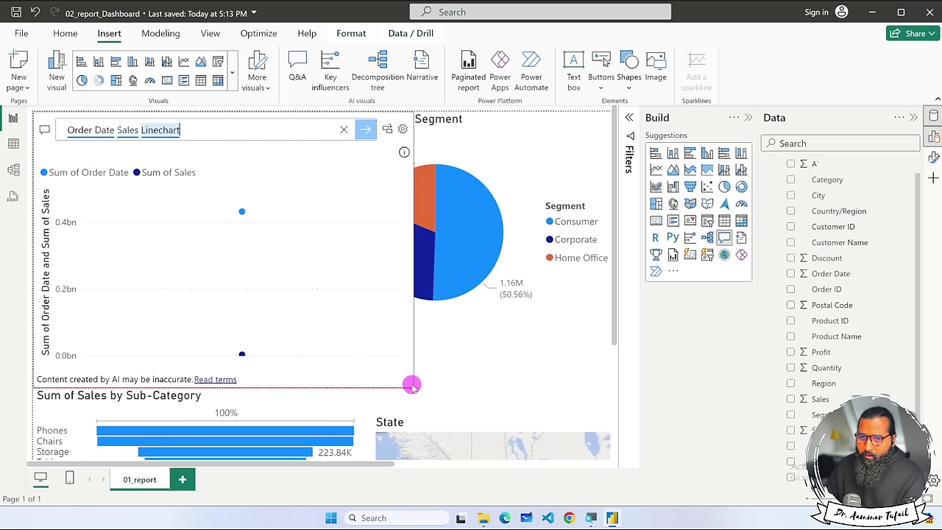
{"action": "left_click", "coordinate": [389, 162]}
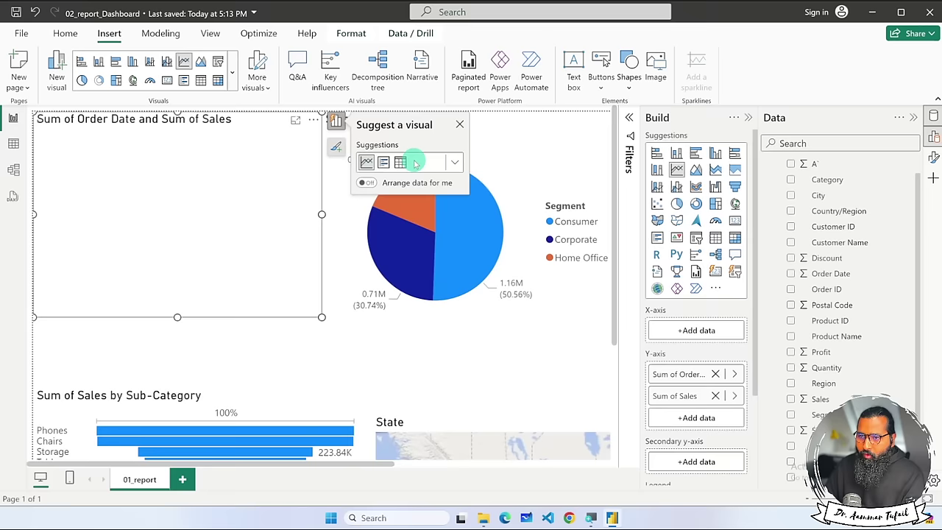
{"action": "left_click", "coordinate": [459, 128]}
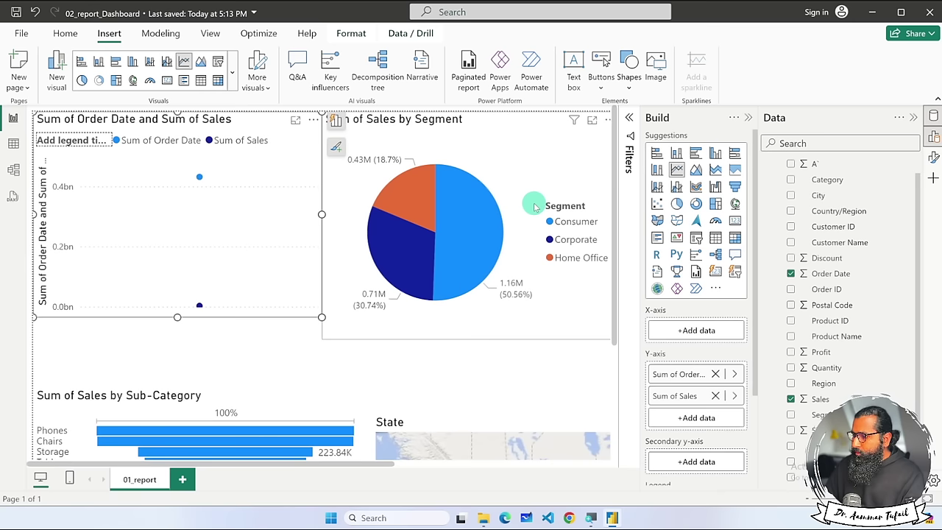
{"action": "left_click", "coordinate": [313, 119]}
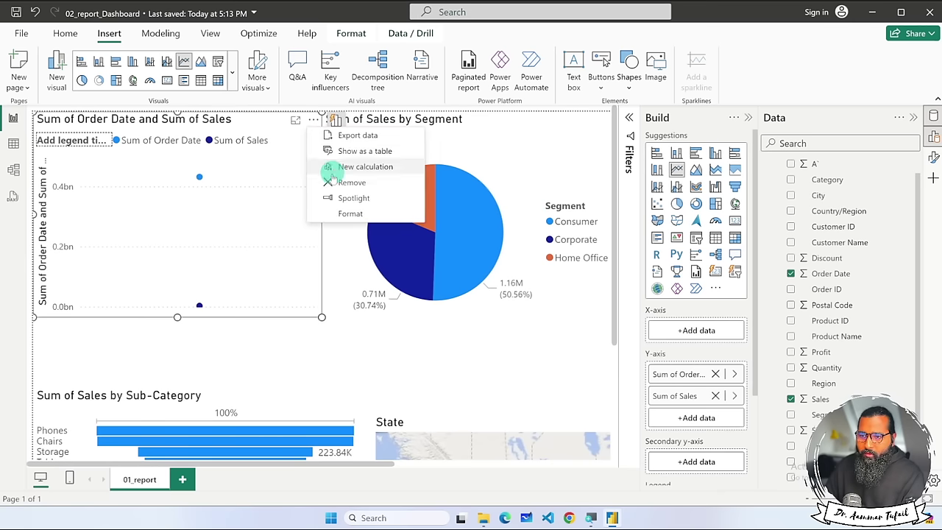
{"action": "left_click", "coordinate": [326, 181]}
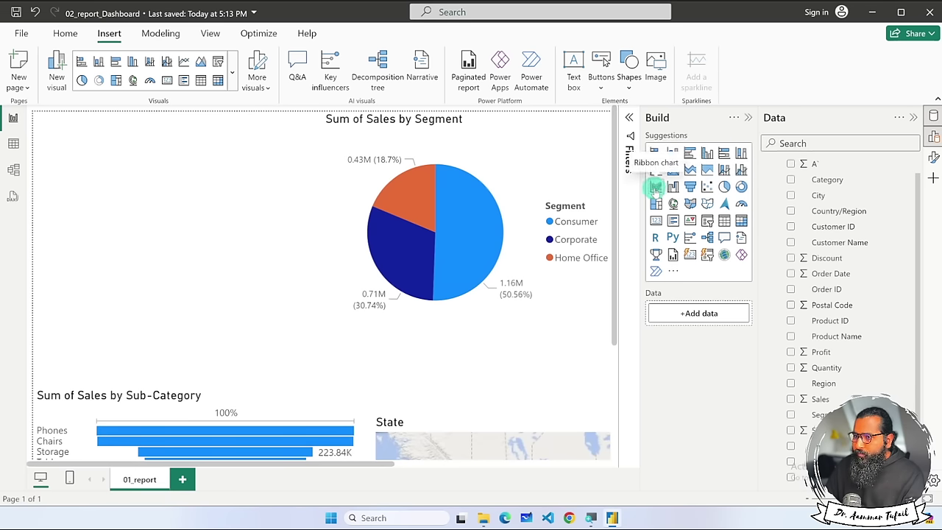
Insert a ribbon chart with Order Date on the X-axis and Sales on the Y-axis.
{"action": "left_click", "coordinate": [655, 189]}
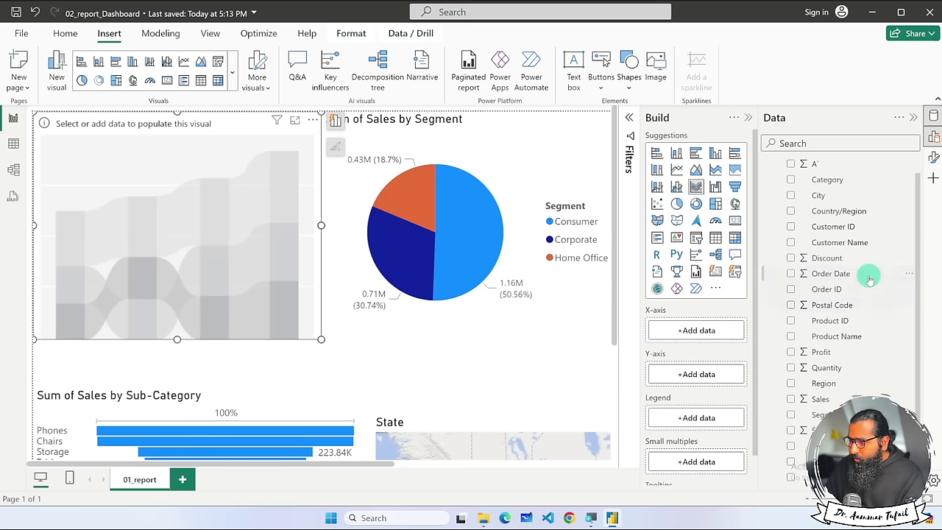
{"action": "left_click_drag", "start_coordinate": [845, 274], "coordinate": [711, 329]}
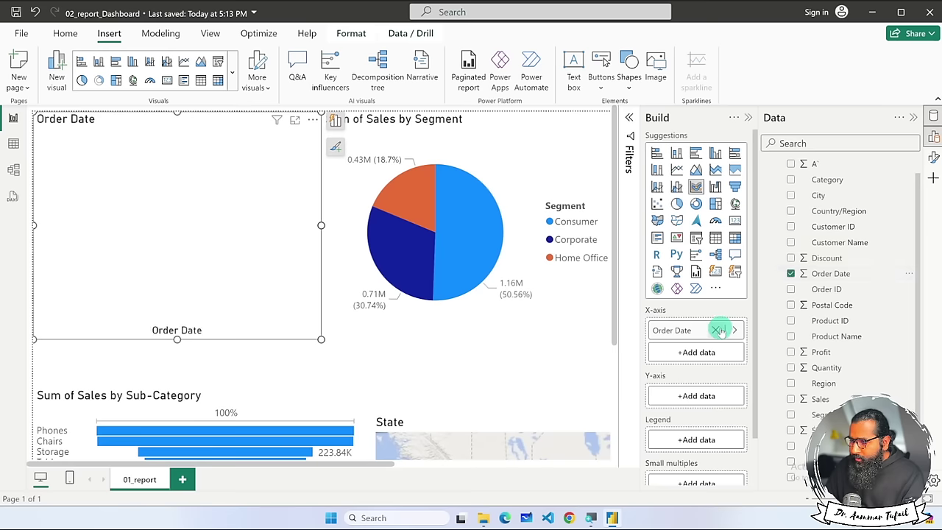
{"action": "left_click_drag", "start_coordinate": [825, 398], "coordinate": [709, 393]}
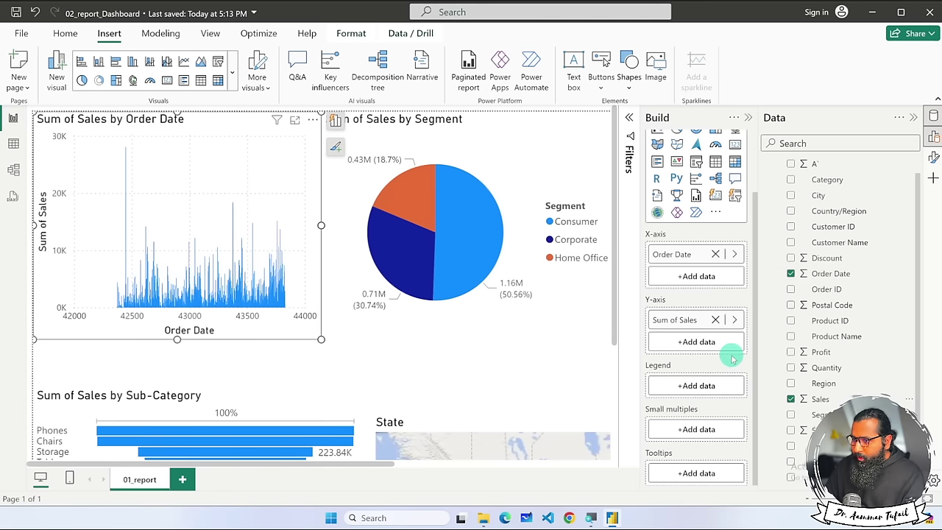
Check the Order Date field's settings and remove the field from the ribbon chart's X-axis.
{"action": "left_click", "coordinate": [734, 254]}
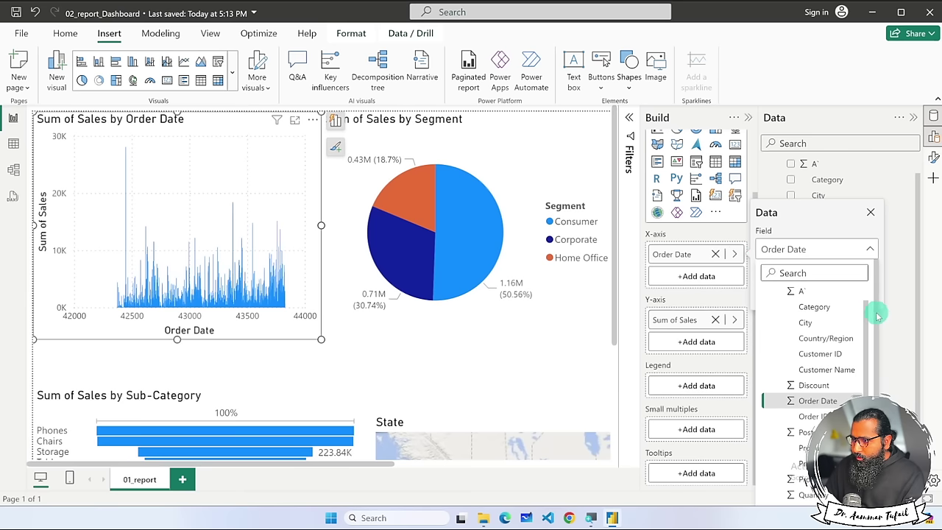
{"action": "scroll", "coordinate": [880, 315], "scroll_direction": "down", "scroll_amount": 1}
{"action": "left_click", "coordinate": [890, 385]}
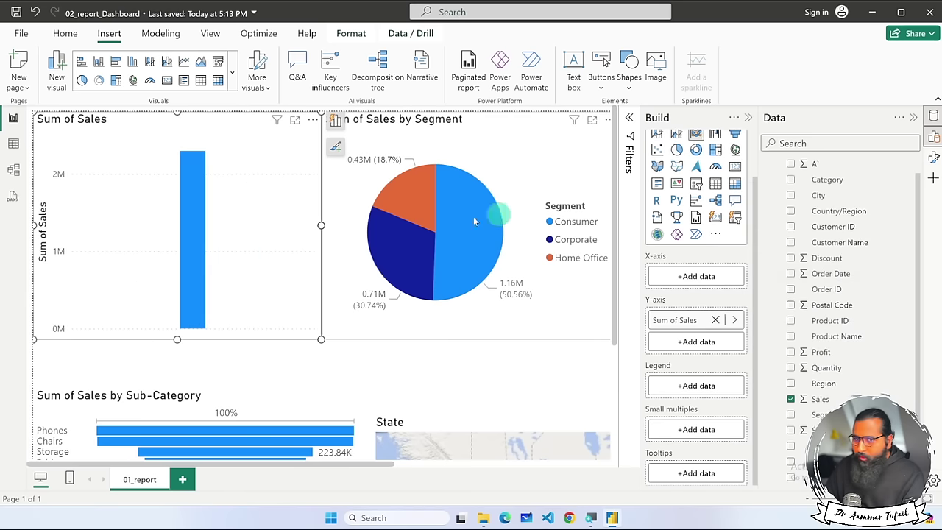
Examine the Order Date column's values in the Orders table's data view, including its list of filter values.
{"action": "left_click", "coordinate": [13, 144]}
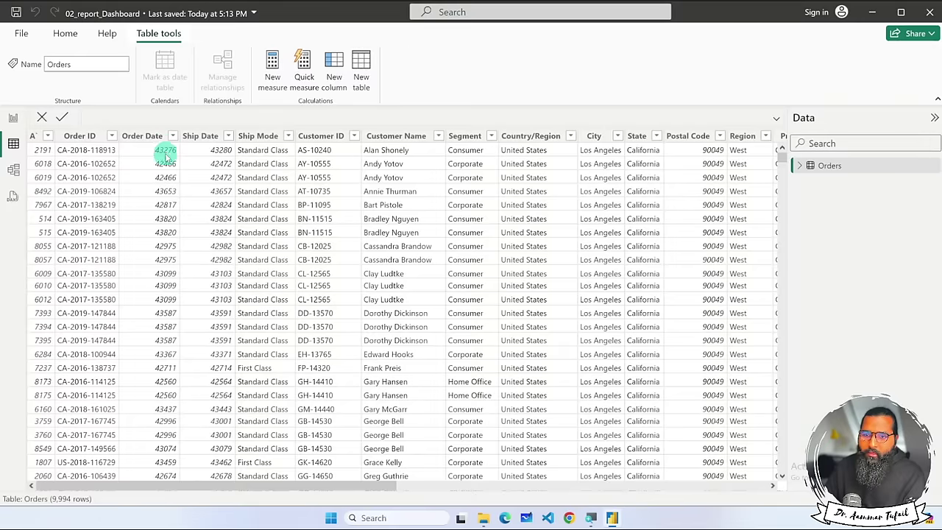
{"action": "left_click", "coordinate": [172, 137]}
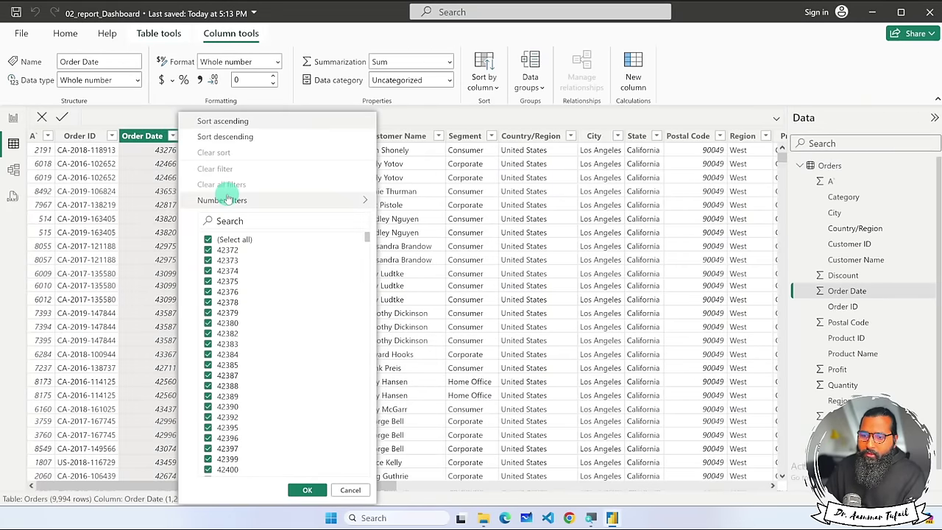
{"action": "left_click", "coordinate": [150, 143]}
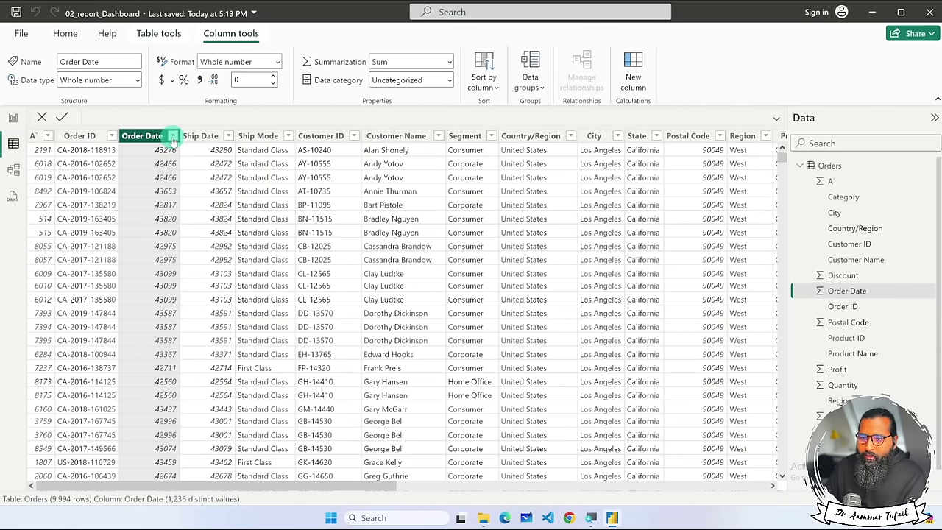
{"action": "left_click", "coordinate": [172, 137]}
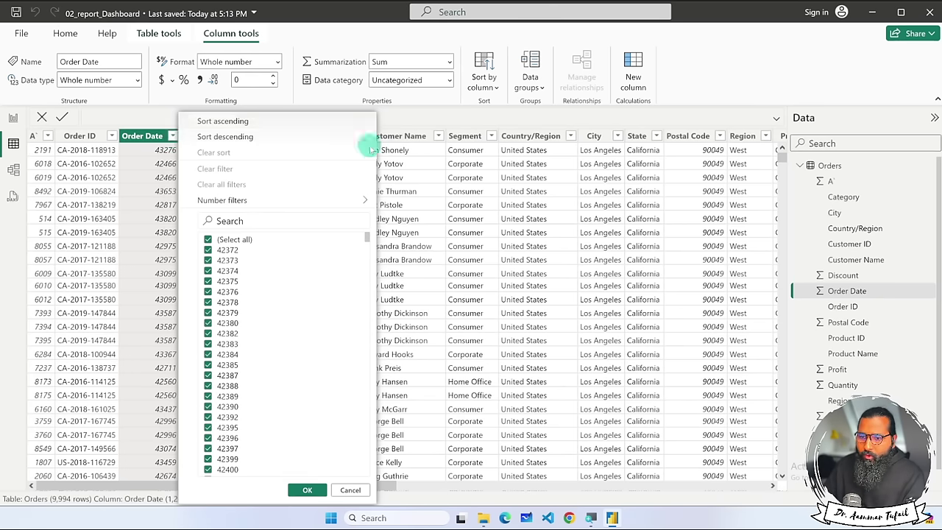
{"action": "scroll", "coordinate": [271, 340], "scroll_direction": "down", "scroll_amount": 5}
{"action": "scroll", "coordinate": [271, 340], "scroll_direction": "down", "scroll_amount": 5}
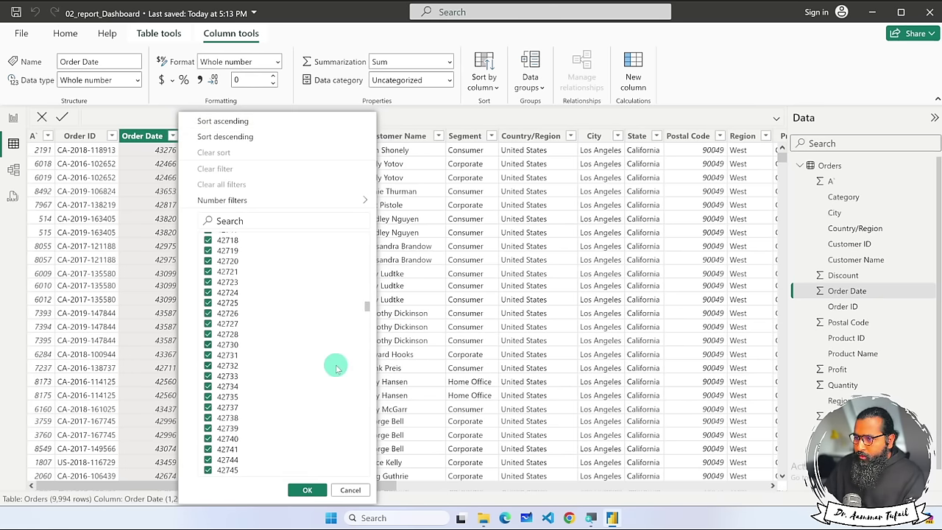
{"action": "left_click", "coordinate": [349, 490]}
Open the Sample_Superstore workbook from the datasets_for_practice folder to check its date columns, and return to Power BI.
{"action": "left_click", "coordinate": [483, 519]}
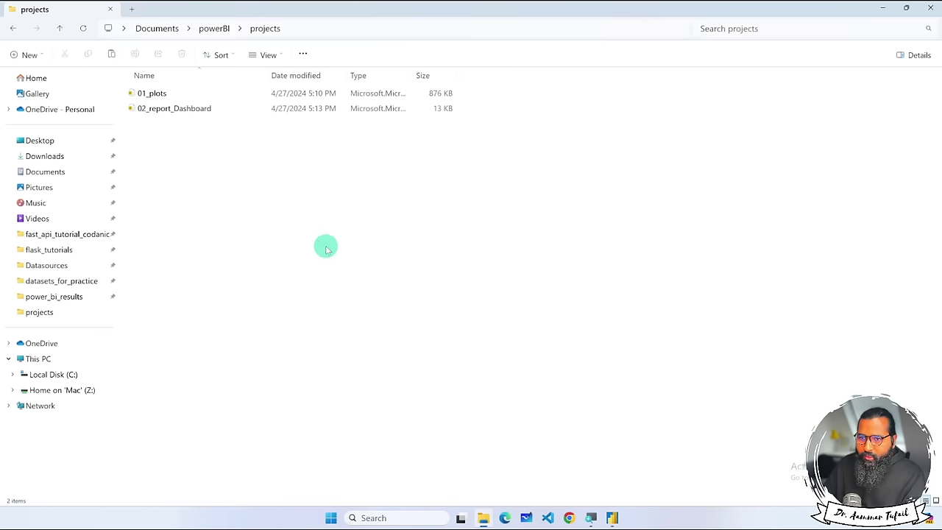
{"action": "key", "text": "alt+Up"}
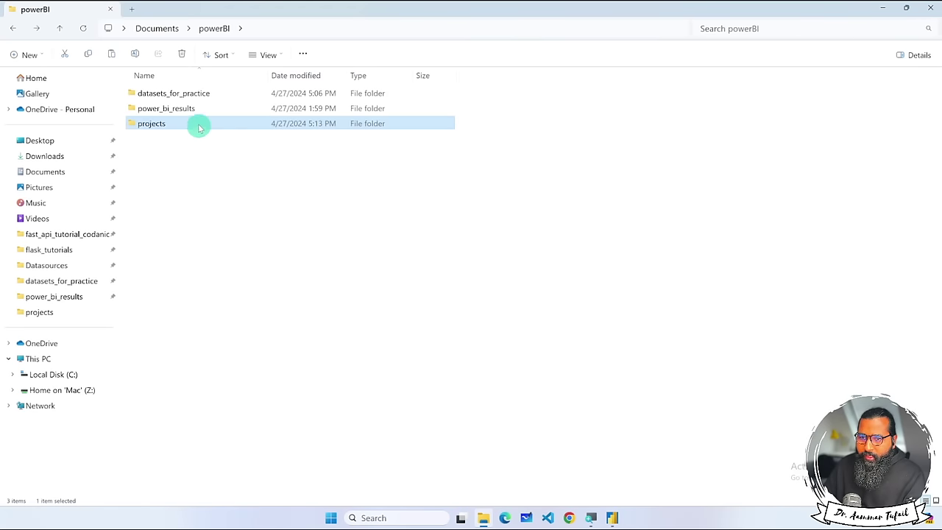
{"action": "double_click", "coordinate": [199, 98]}
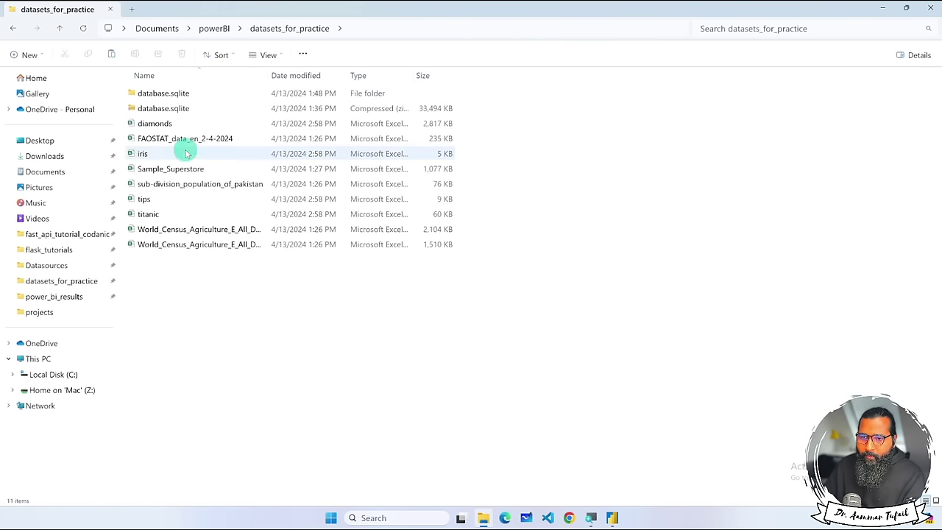
{"action": "double_click", "coordinate": [173, 168]}
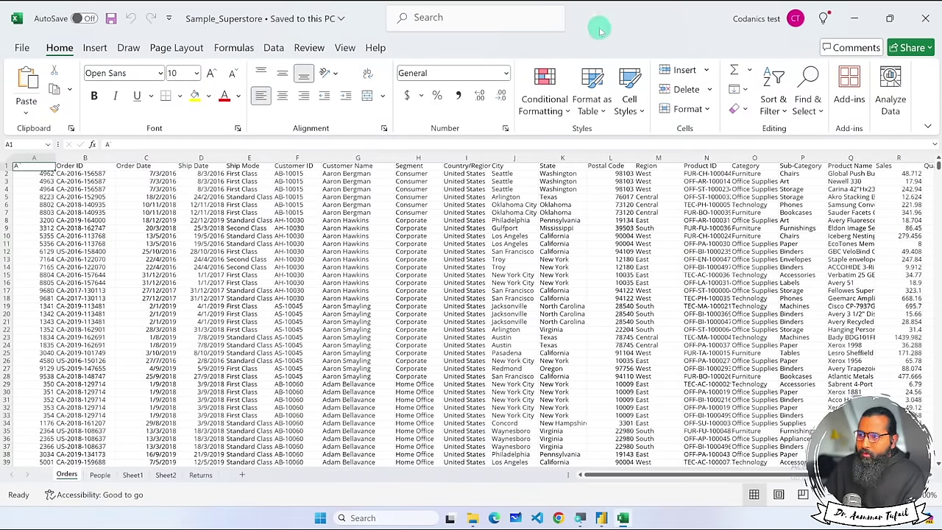
{"action": "left_click", "coordinate": [863, 27]}
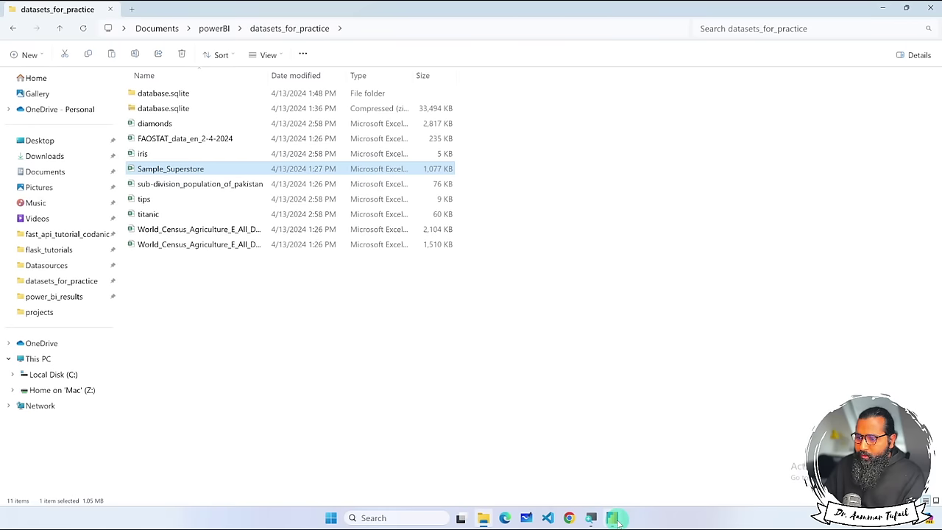
{"action": "left_click", "coordinate": [617, 520]}
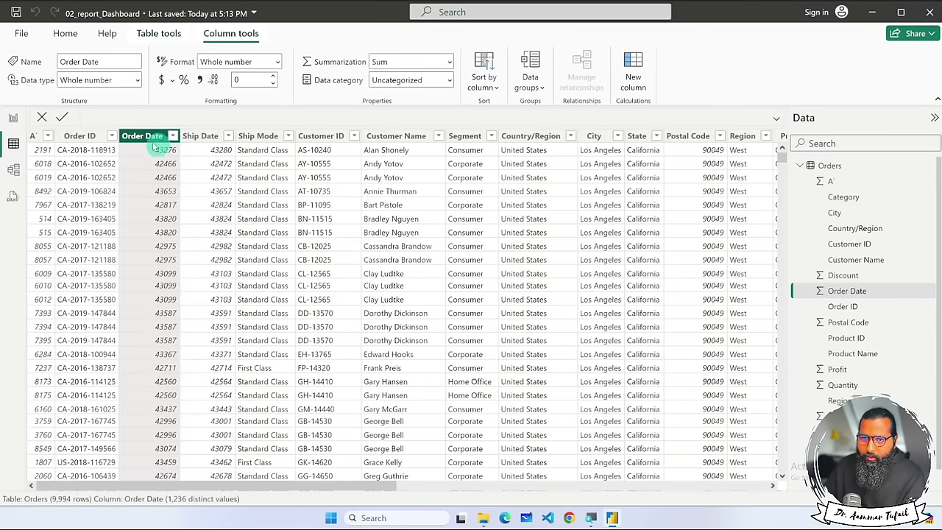
Try General and a custom "Date" entry as the Order Date column's display format.
{"action": "left_click", "coordinate": [276, 63]}
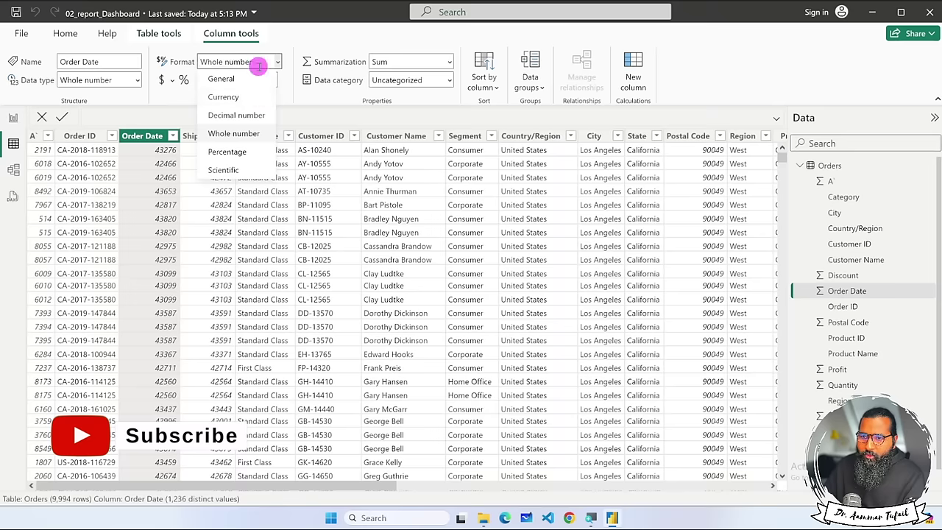
{"action": "left_click", "coordinate": [274, 61]}
{"action": "left_click", "coordinate": [278, 62]}
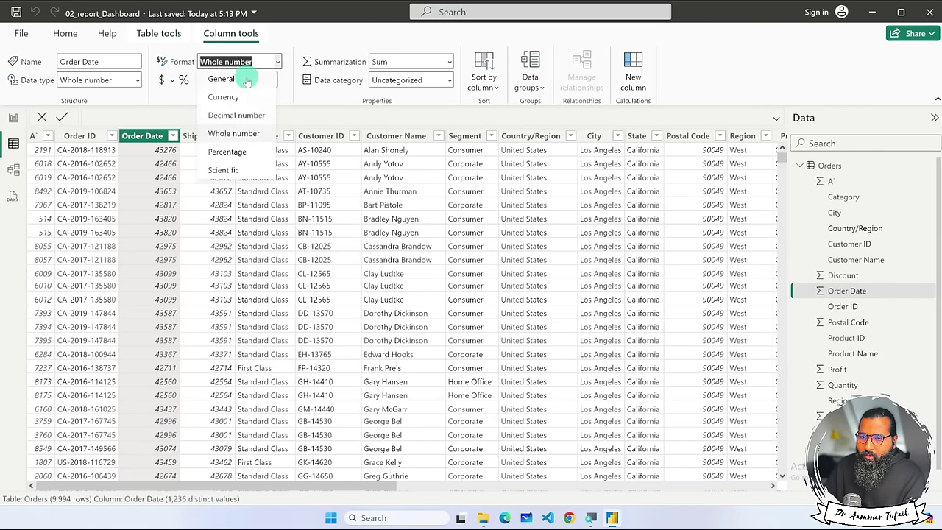
{"action": "left_click", "coordinate": [247, 79]}
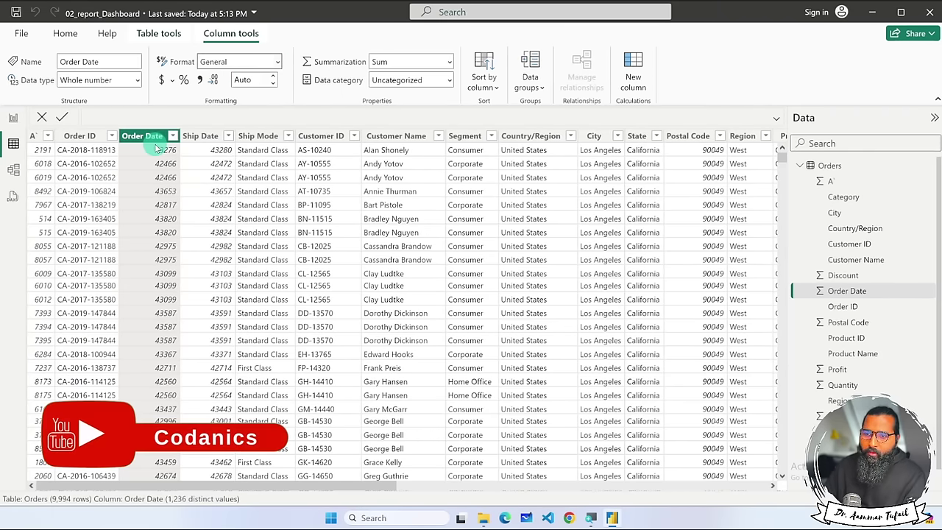
{"action": "left_click", "coordinate": [237, 62]}
{"action": "type", "text": "Date"}
{"action": "key", "text": "Return"}
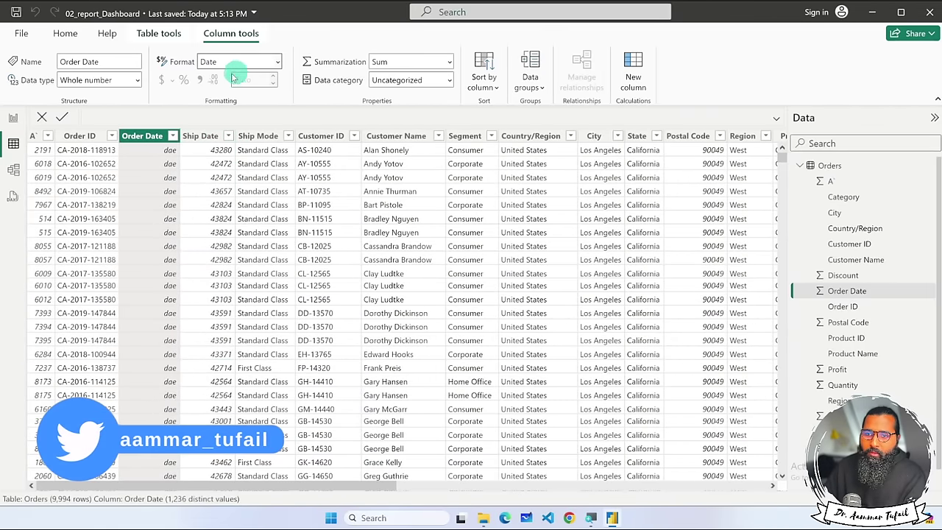
Set the Order Date column's data type to Date/time and its format to *3/14/2001 (Short Date).
{"action": "left_click", "coordinate": [136, 79]}
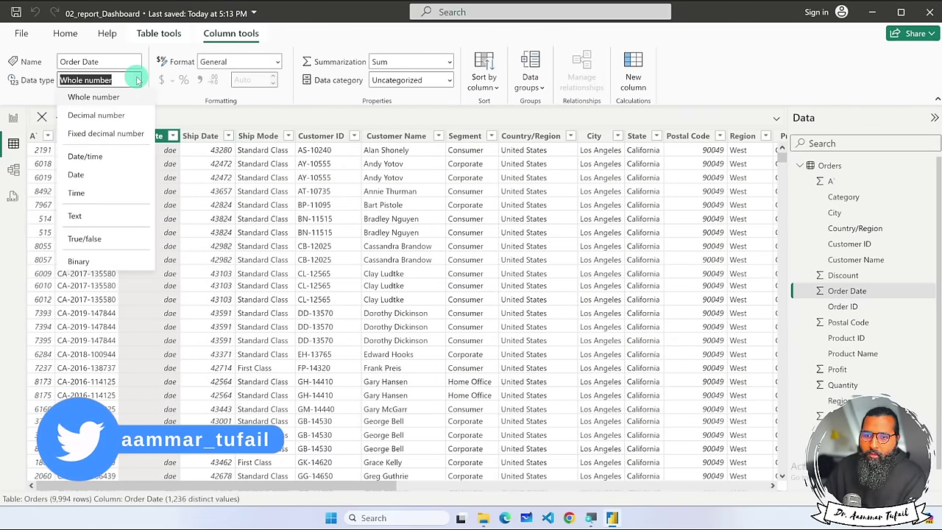
{"action": "left_click", "coordinate": [97, 180]}
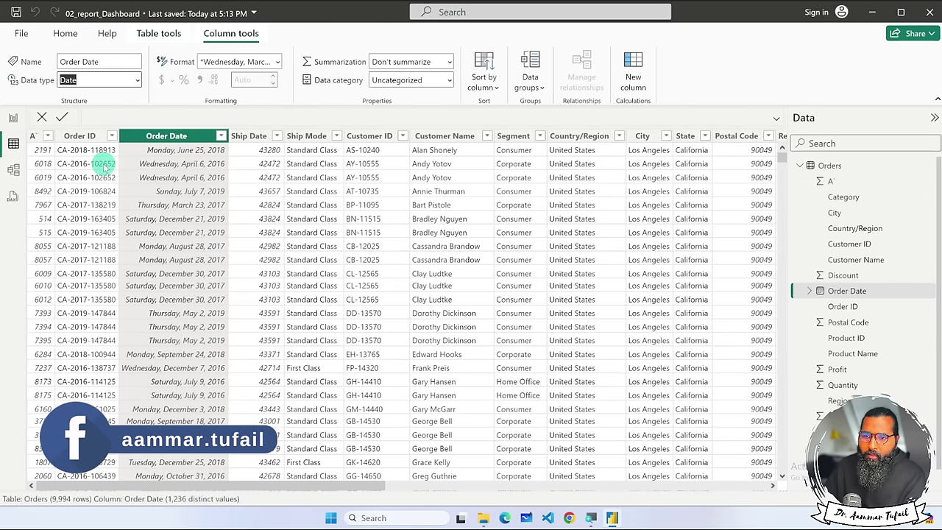
{"action": "left_click", "coordinate": [135, 79]}
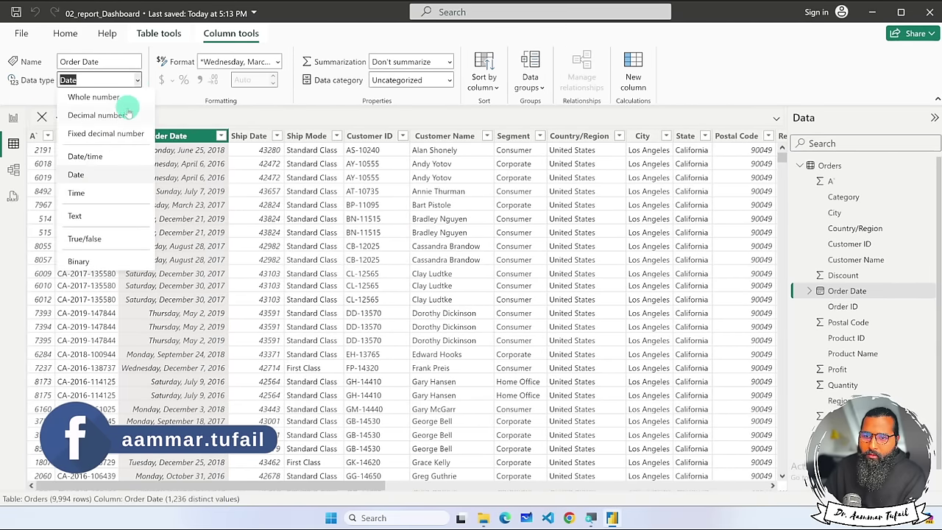
{"action": "left_click", "coordinate": [115, 164]}
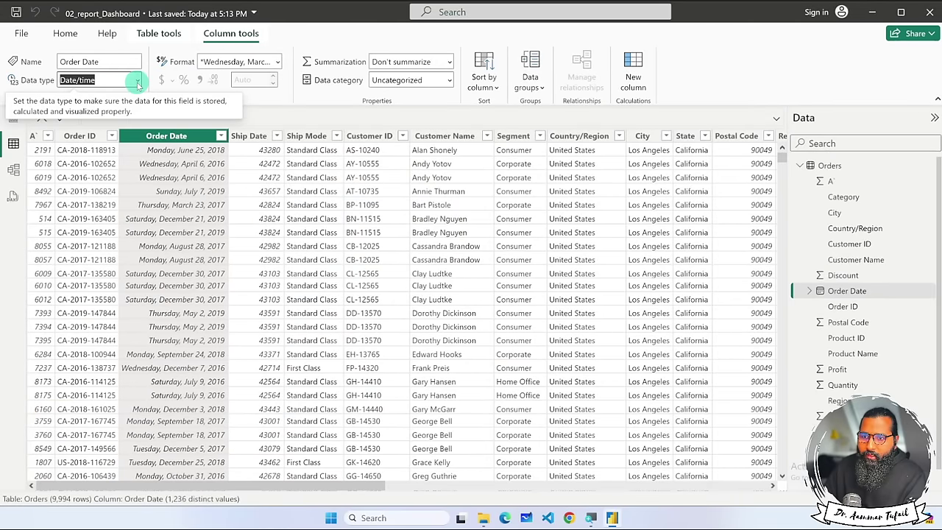
{"action": "left_click", "coordinate": [279, 63]}
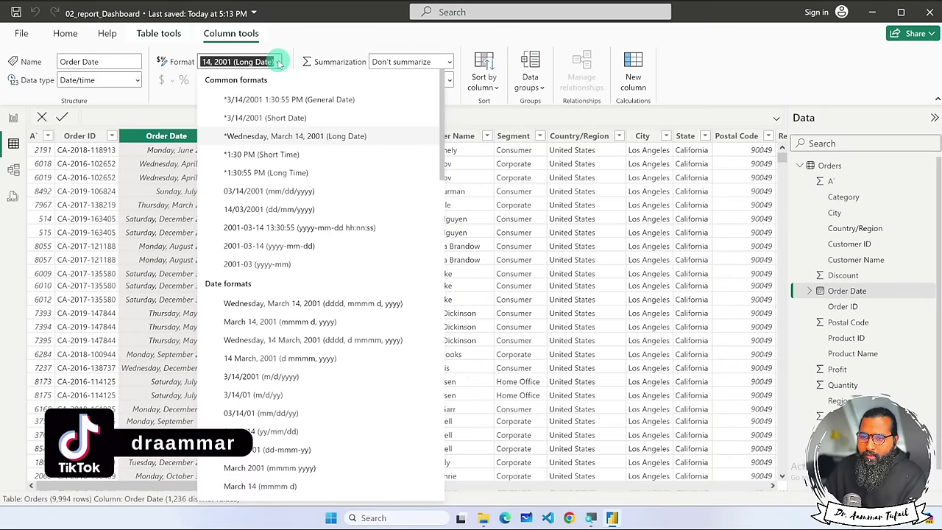
{"action": "left_click", "coordinate": [269, 118]}
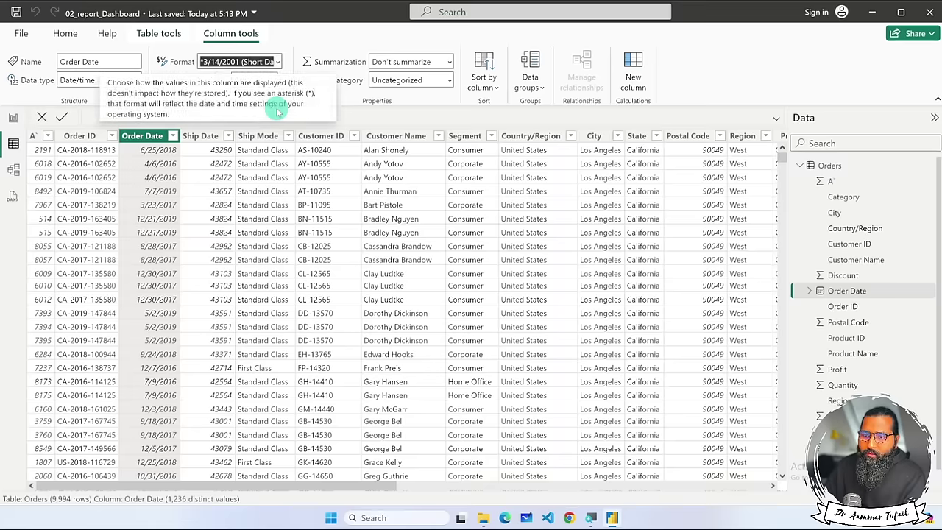
Set the Ship Date column's data type to Date with the *3/14/2001 (Short Date) format, and save the report.
{"action": "left_click", "coordinate": [205, 135]}
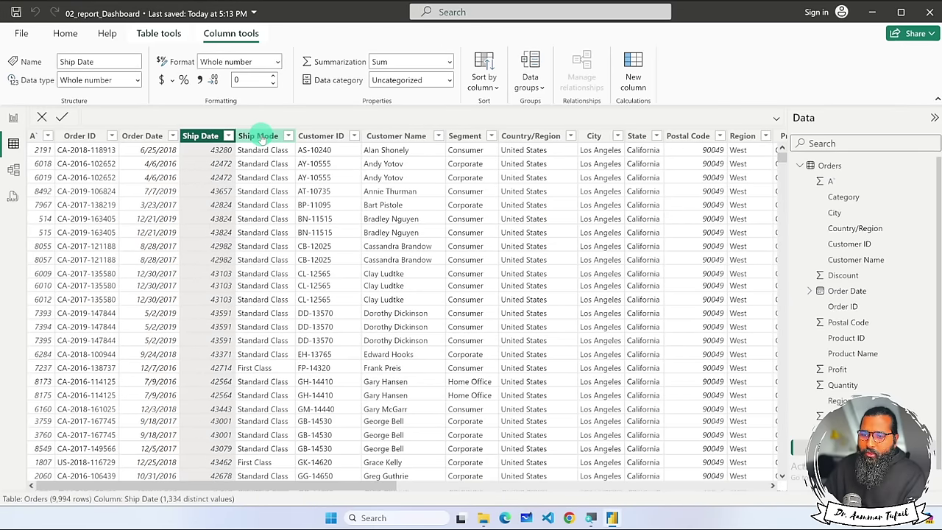
{"action": "left_click", "coordinate": [138, 81]}
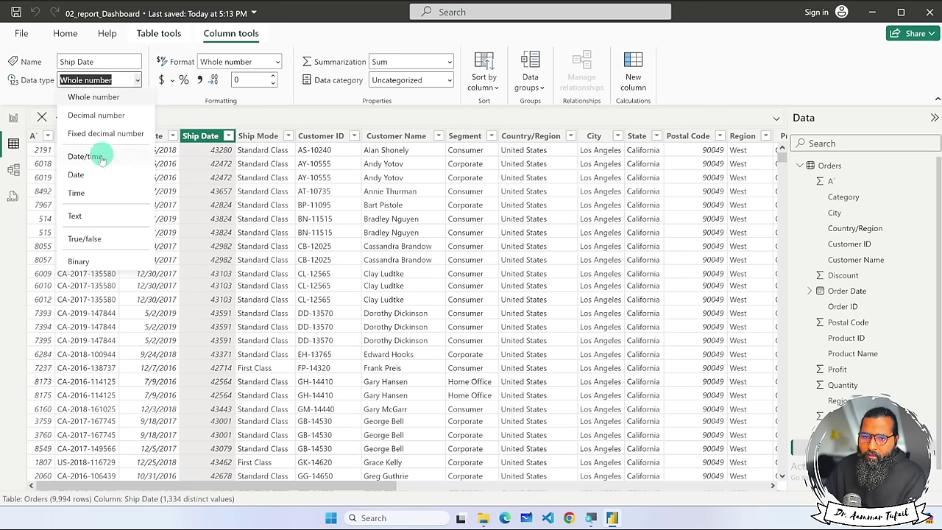
{"action": "left_click", "coordinate": [92, 175]}
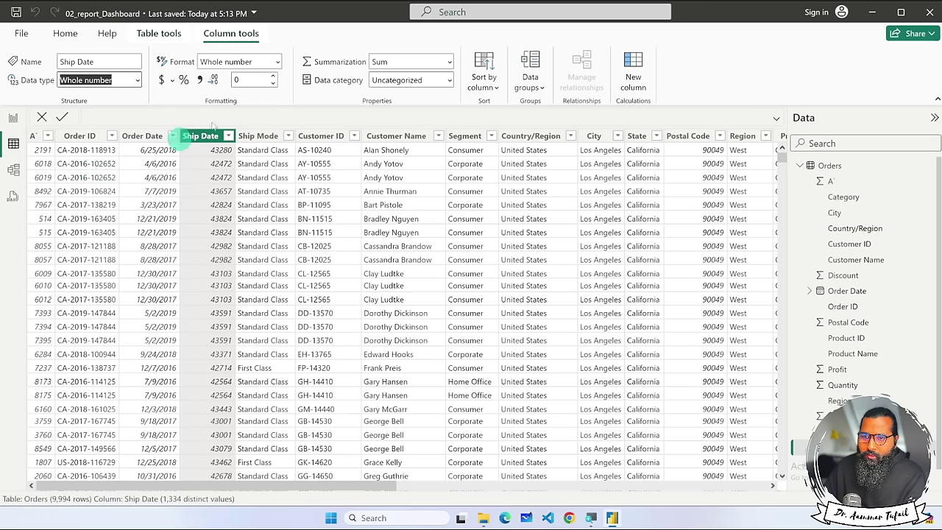
{"action": "left_click", "coordinate": [276, 61]}
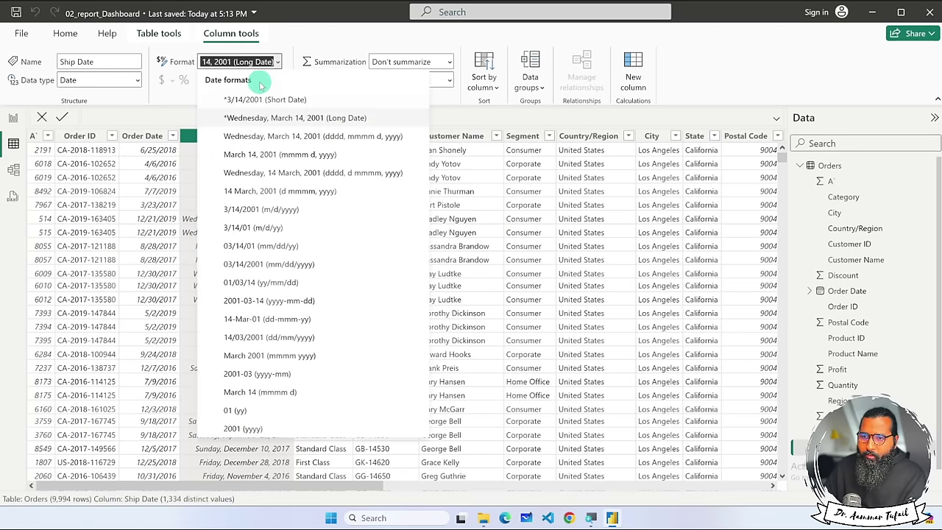
{"action": "key", "text": "Escape"}
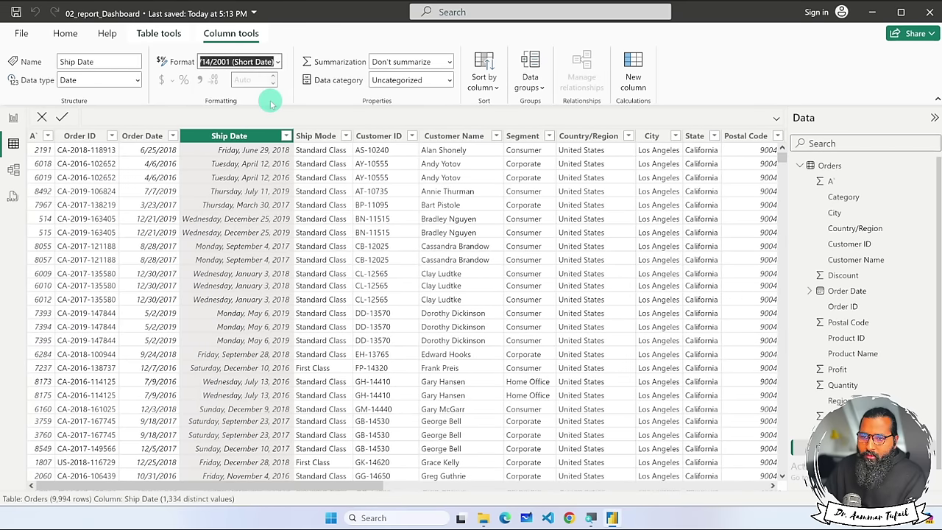
{"action": "left_click", "coordinate": [62, 117]}
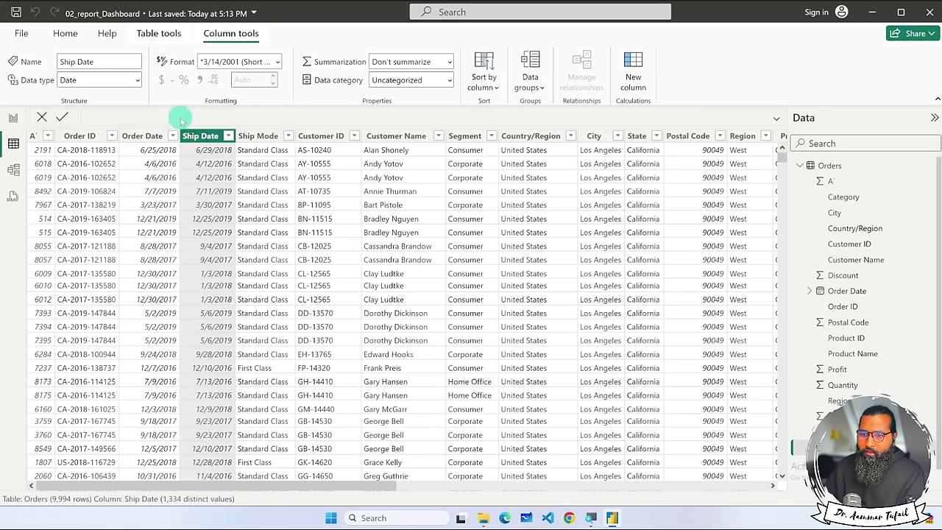
{"action": "left_click", "coordinate": [142, 135]}
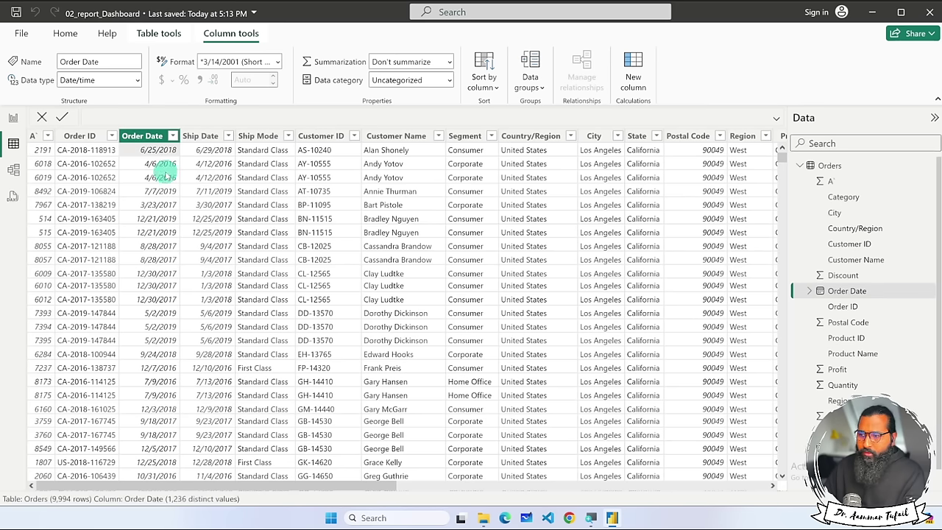
{"action": "key", "text": "ctrl+s"}
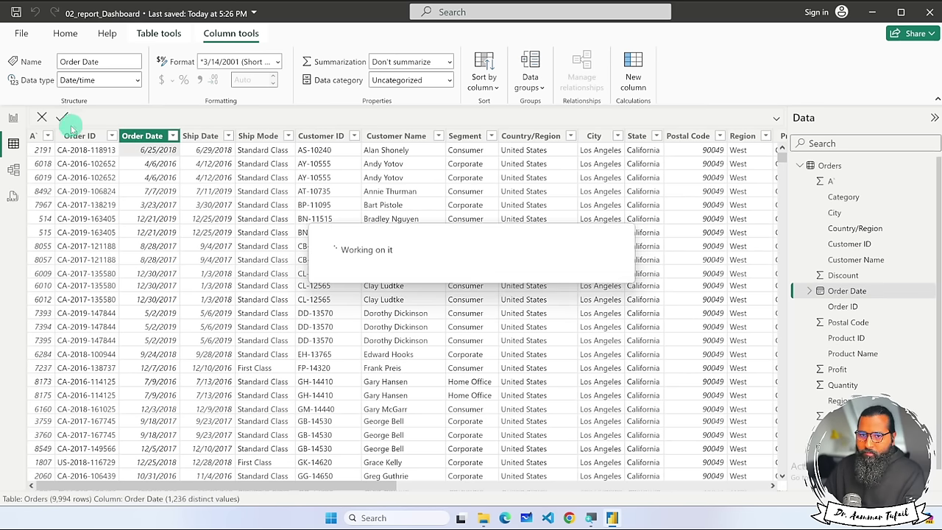
Add Order Date to the ribbon chart's X-axis in the report and narrow the chart slightly to clear the pie chart.
{"action": "left_click", "coordinate": [13, 118]}
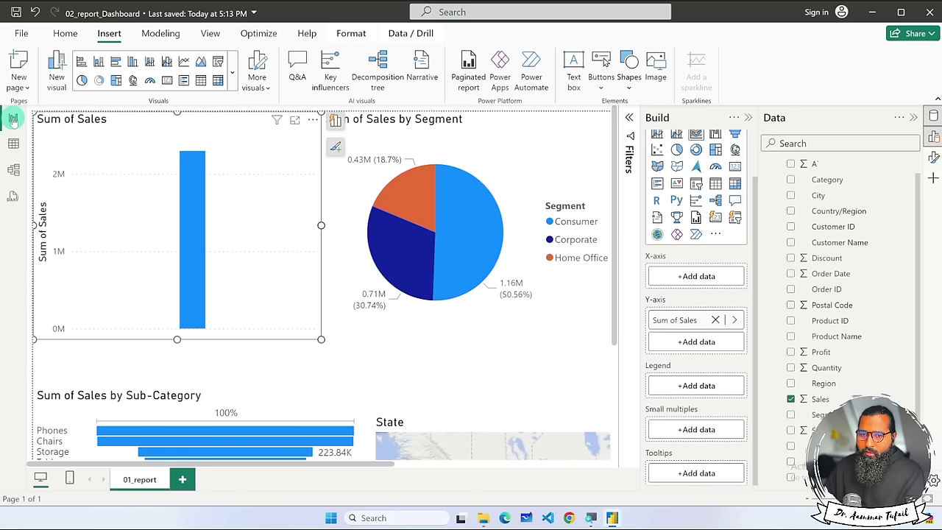
{"action": "left_click", "coordinate": [244, 154]}
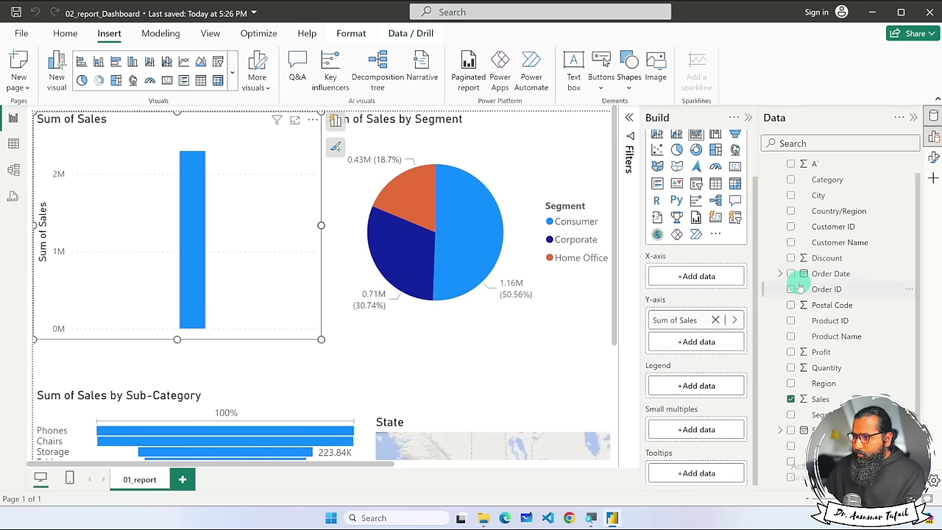
{"action": "left_click_drag", "start_coordinate": [823, 278], "coordinate": [698, 276]}
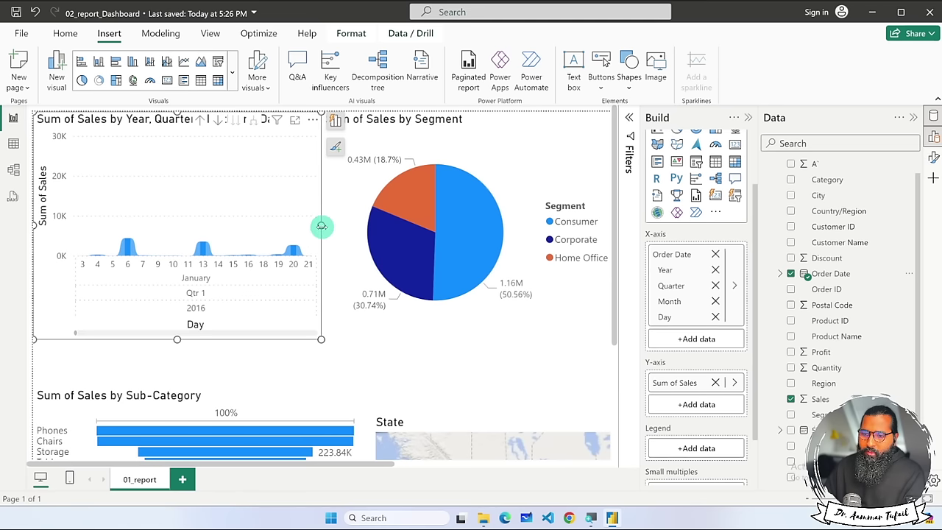
{"action": "left_click_drag", "start_coordinate": [517, 231], "coordinate": [312, 224]}
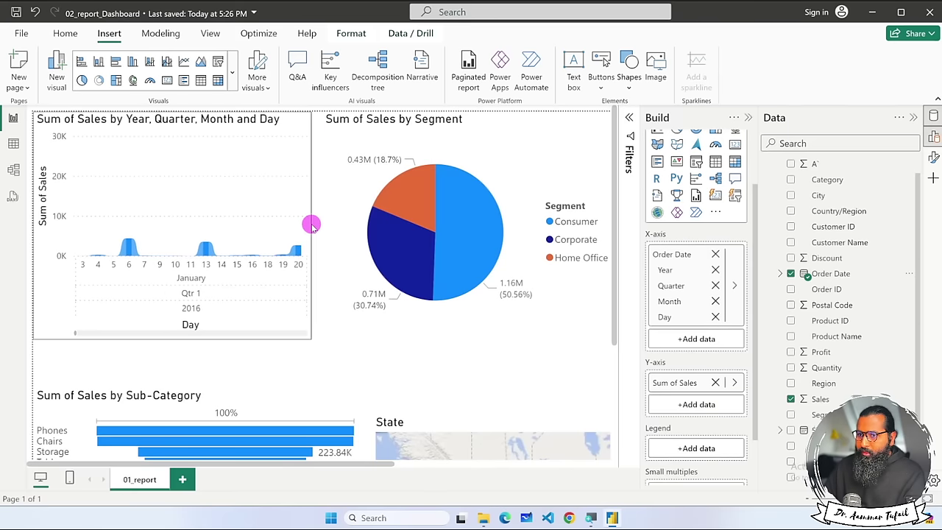
{"action": "left_click", "coordinate": [782, 274]}
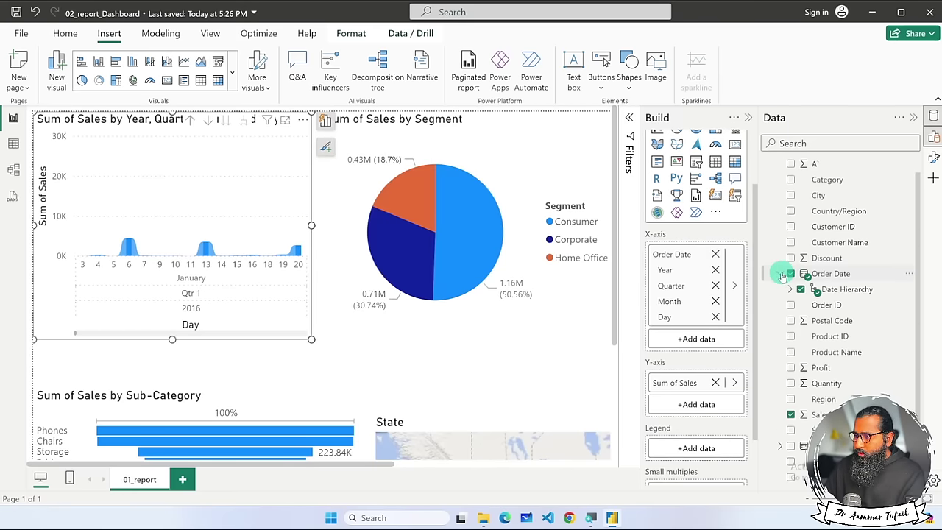
{"action": "left_click", "coordinate": [783, 273]}
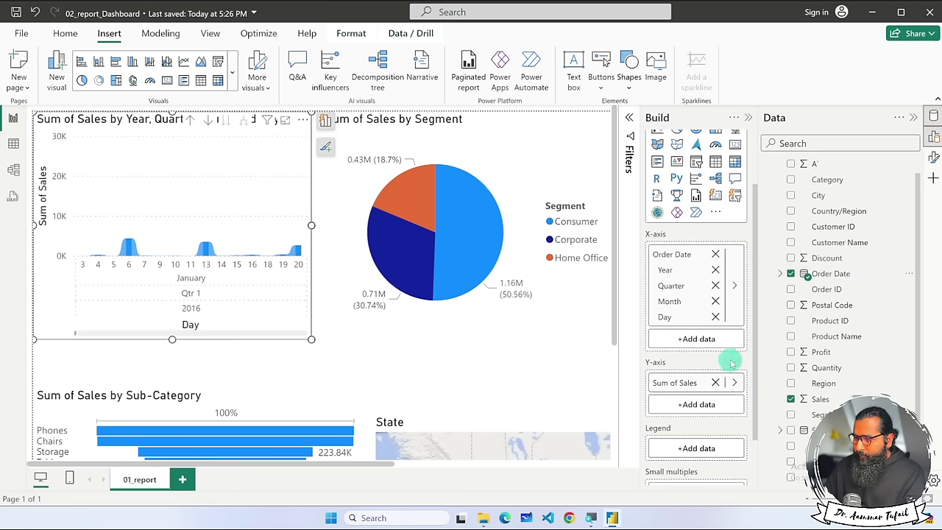
Remove the Quarter, Day and Month levels of Order Date from the ribbon chart's X-axis, keeping only Year.
{"action": "left_click", "coordinate": [714, 285]}
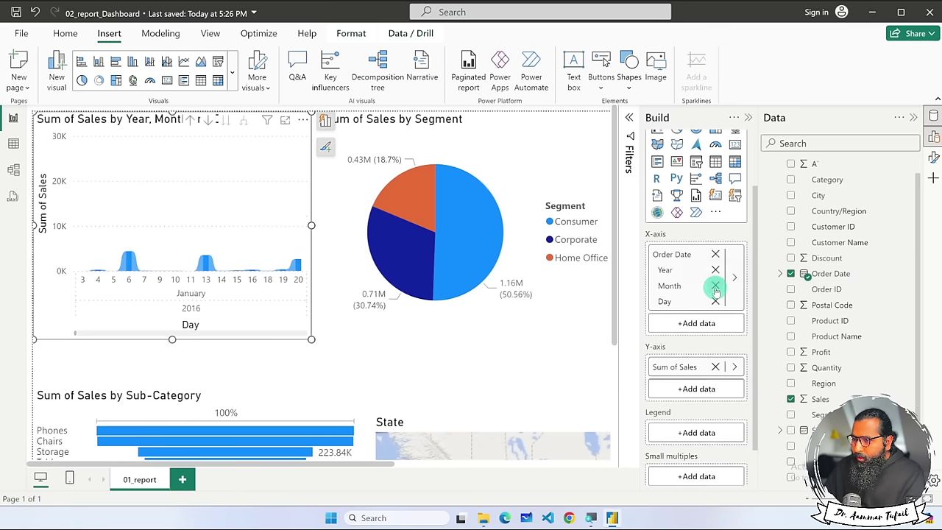
{"action": "left_click", "coordinate": [715, 301]}
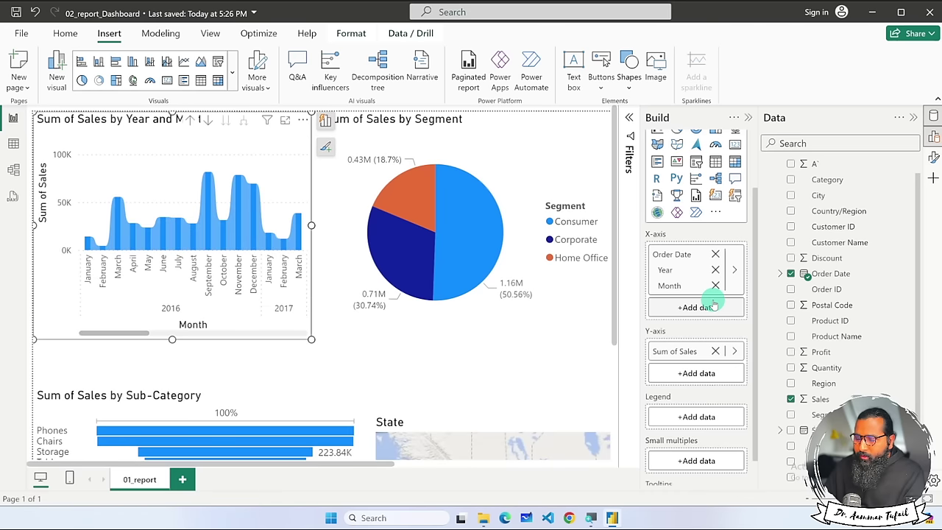
{"action": "left_click", "coordinate": [715, 284]}
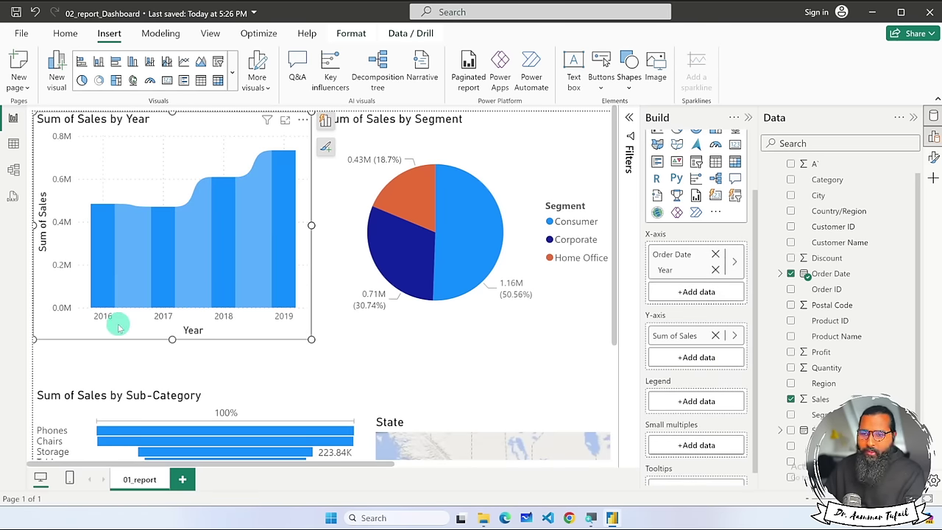
Shrink the ribbon chart of sales by year and change it to a line chart.
{"action": "left_click_drag", "start_coordinate": [310, 339], "coordinate": [277, 321]}
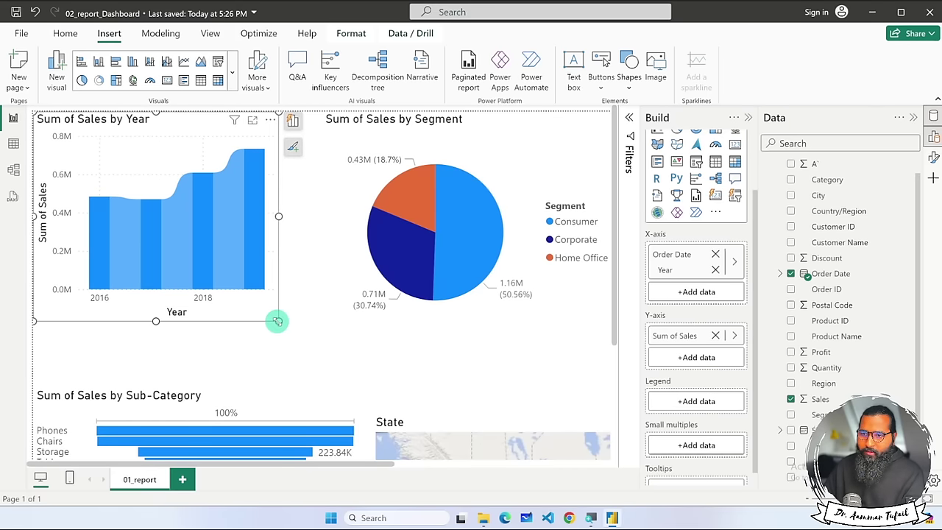
{"action": "left_click", "coordinate": [304, 341]}
{"action": "left_click", "coordinate": [267, 314]}
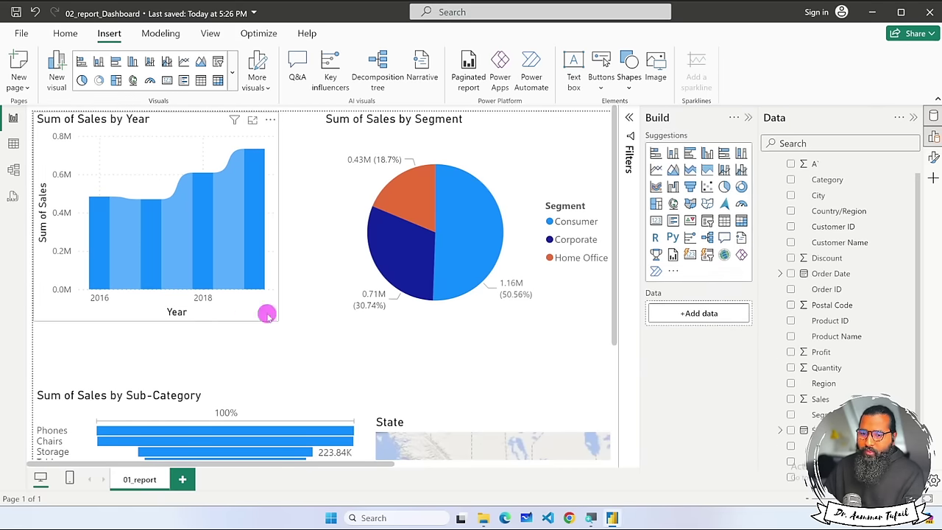
{"action": "left_click", "coordinate": [292, 120]}
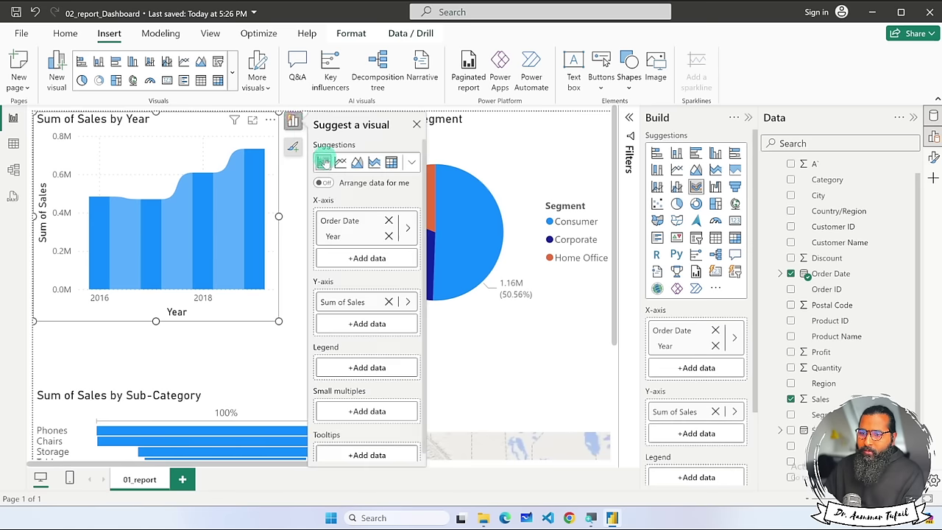
{"action": "left_click", "coordinate": [341, 161]}
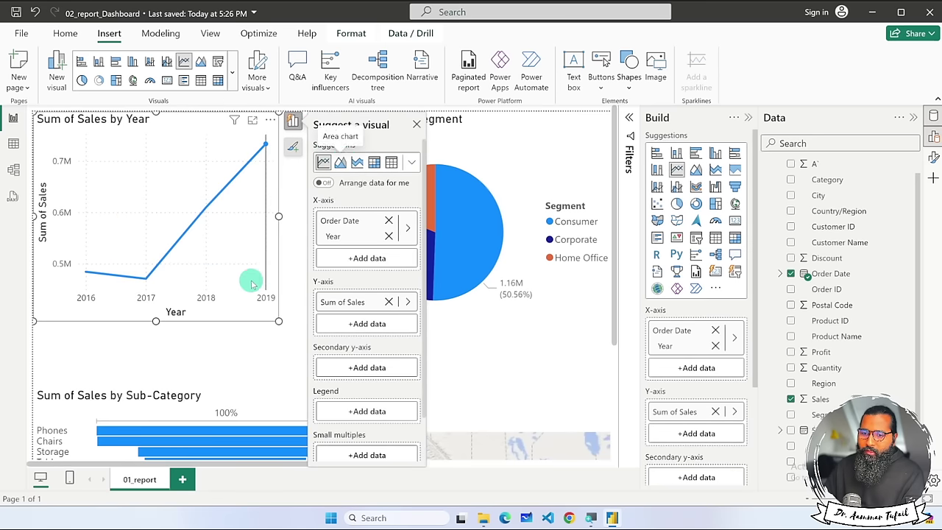
{"action": "left_click", "coordinate": [237, 333]}
{"action": "left_click", "coordinate": [250, 271]}
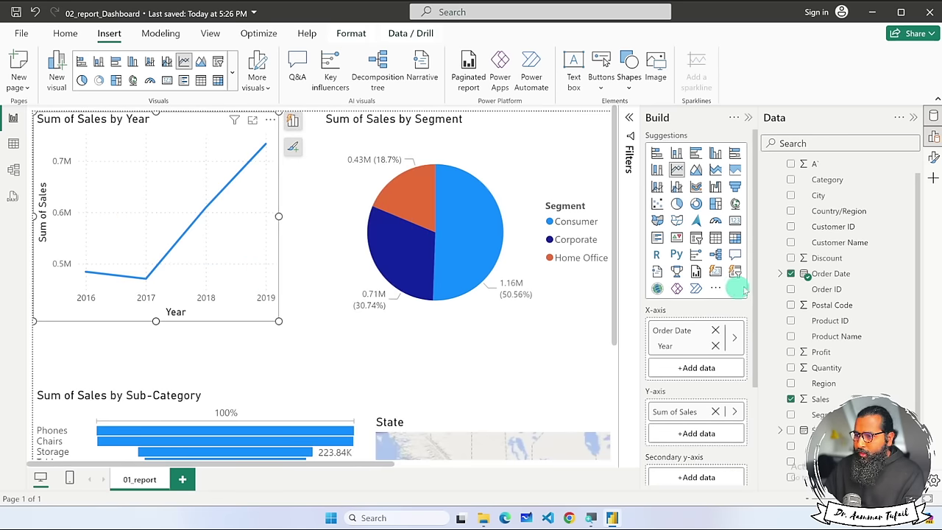
Replace the line chart's X-axis with the Order Date hierarchy and remove its Day level.
{"action": "left_click", "coordinate": [715, 347]}
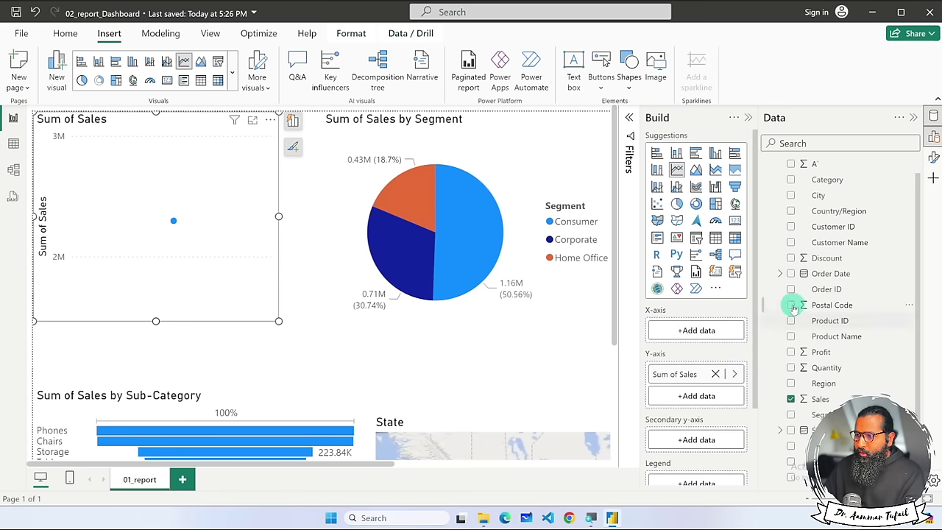
{"action": "left_click", "coordinate": [822, 291]}
{"action": "left_click_drag", "start_coordinate": [831, 273], "coordinate": [707, 329]}
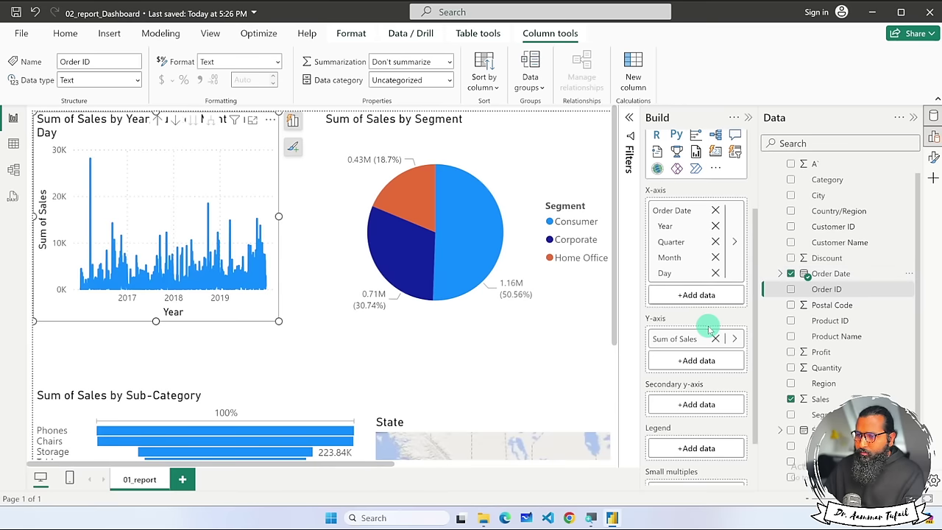
{"action": "left_click", "coordinate": [715, 273]}
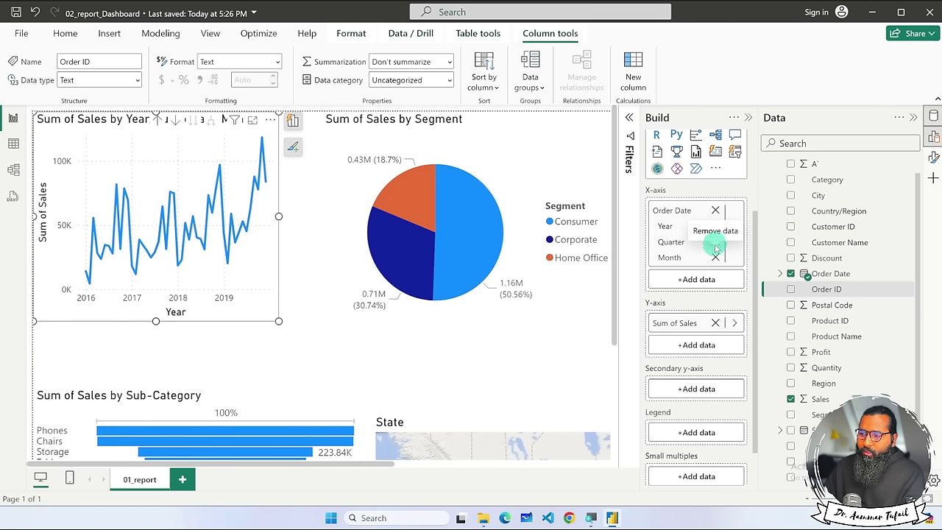
{"action": "left_click", "coordinate": [674, 229]}
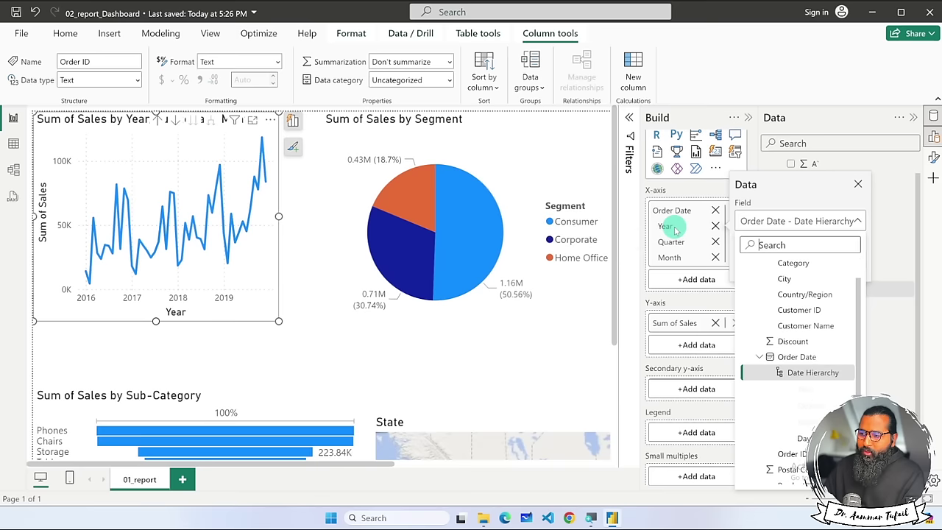
{"action": "left_click", "coordinate": [565, 328]}
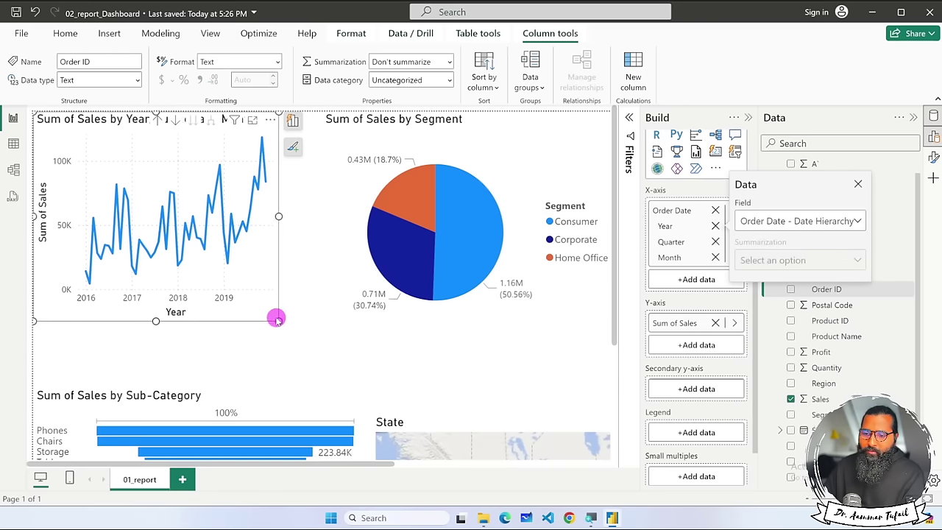
{"action": "left_click", "coordinate": [271, 313]}
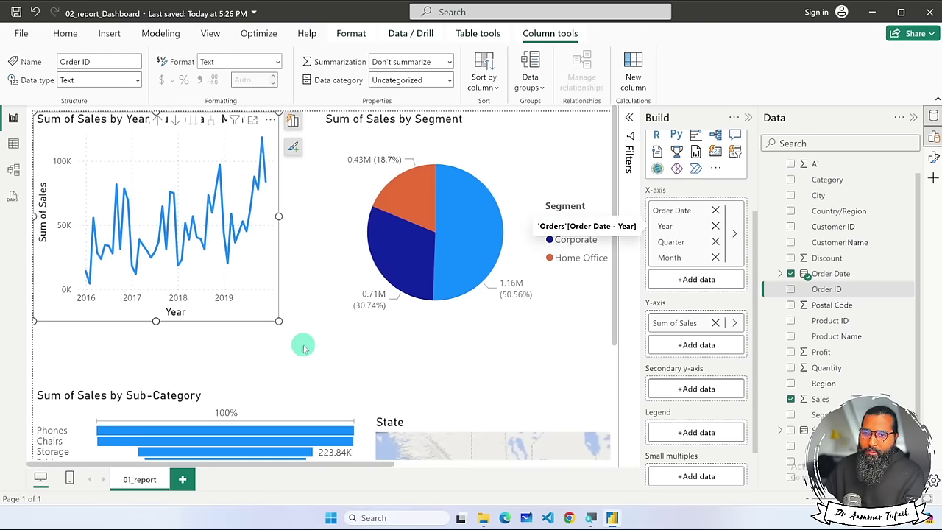
{"action": "left_click", "coordinate": [309, 319]}
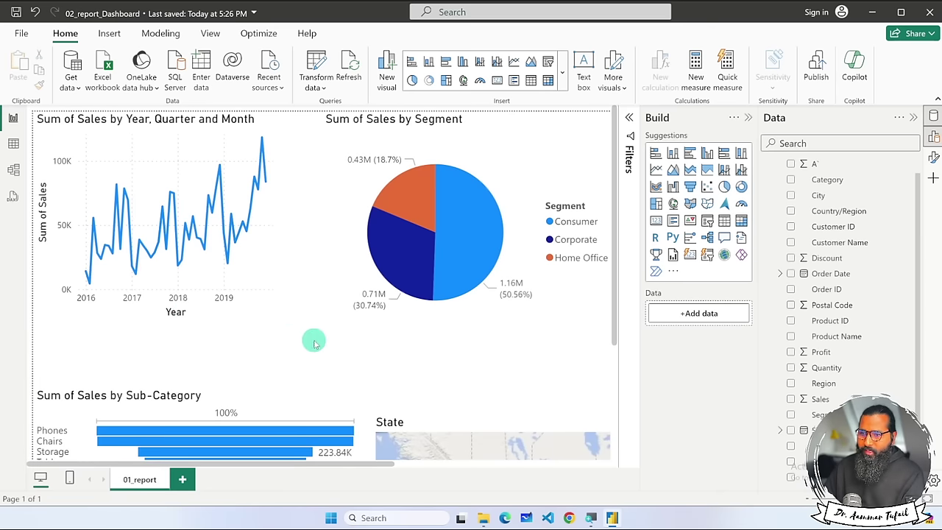
Move the sales line chart and the Segment pie chart together to the right, freeing the upper-left area of the page.
{"action": "scroll", "coordinate": [368, 330], "scroll_direction": "down", "scroll_amount": 2}
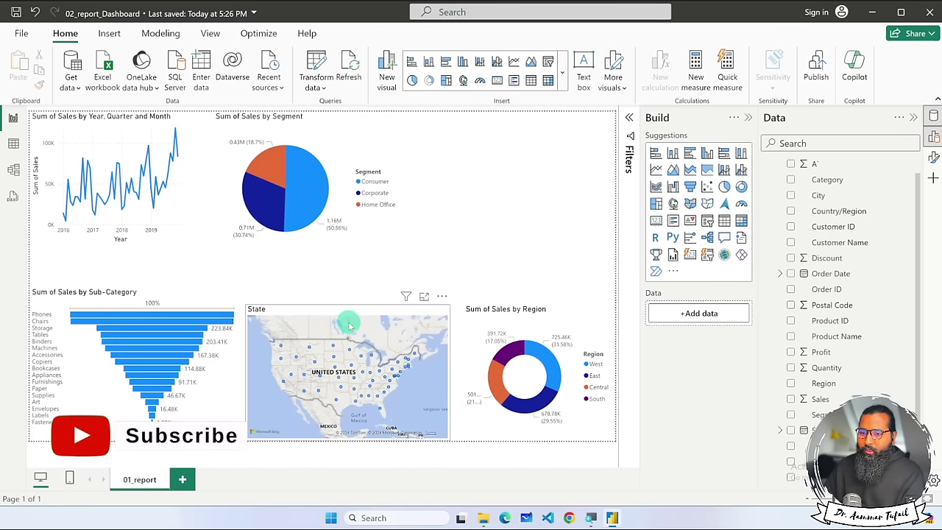
{"action": "left_click", "coordinate": [244, 213]}
{"action": "left_click", "coordinate": [162, 221], "text": "ctrl"}
{"action": "left_click_drag", "start_coordinate": [162, 221], "coordinate": [365, 221]}
{"action": "left_click", "coordinate": [248, 231]}
{"action": "left_click", "coordinate": [212, 233]}
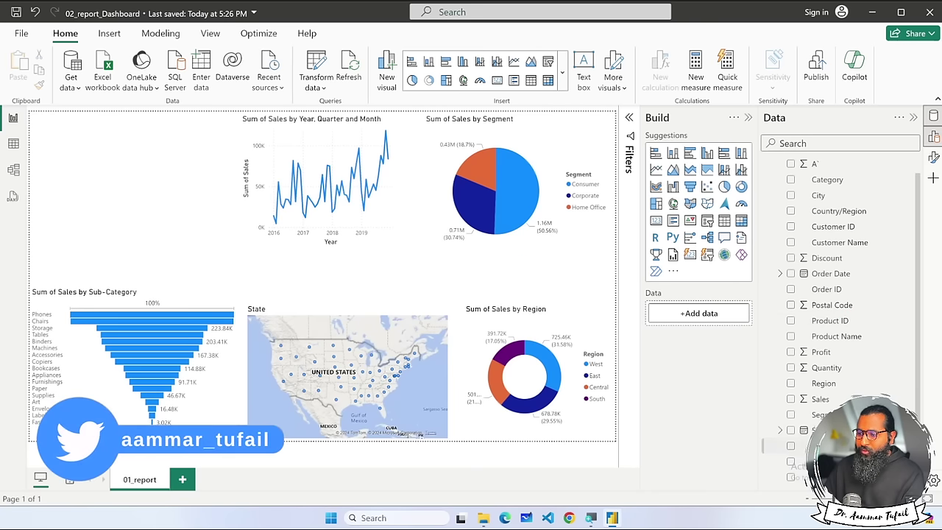
Add a compact Sales card in the page's upper-left corner and a compact Discount card directly below it.
{"action": "left_click_drag", "start_coordinate": [823, 399], "coordinate": [169, 175]}
{"action": "left_click_drag", "start_coordinate": [235, 254], "coordinate": [126, 180]}
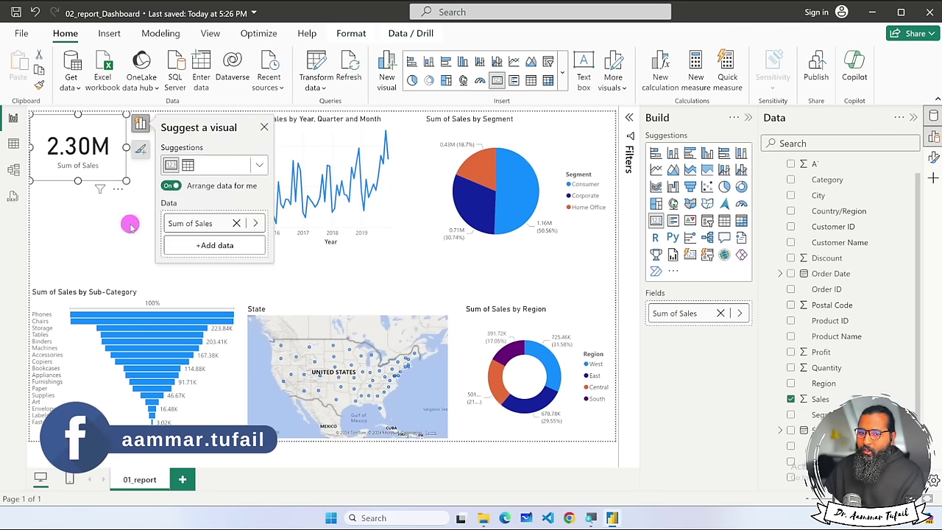
{"action": "left_click", "coordinate": [129, 225]}
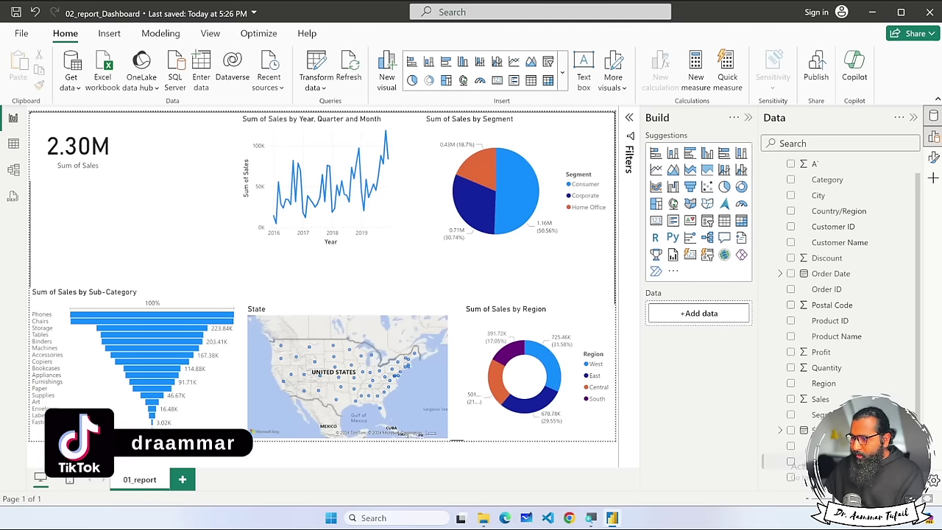
{"action": "left_click_drag", "start_coordinate": [827, 258], "coordinate": [147, 214]}
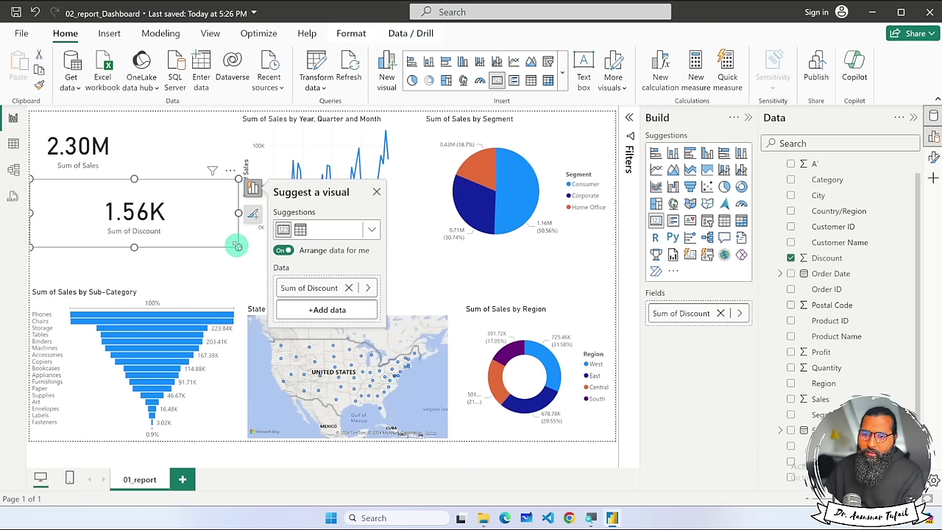
{"action": "left_click_drag", "start_coordinate": [237, 246], "coordinate": [120, 237]}
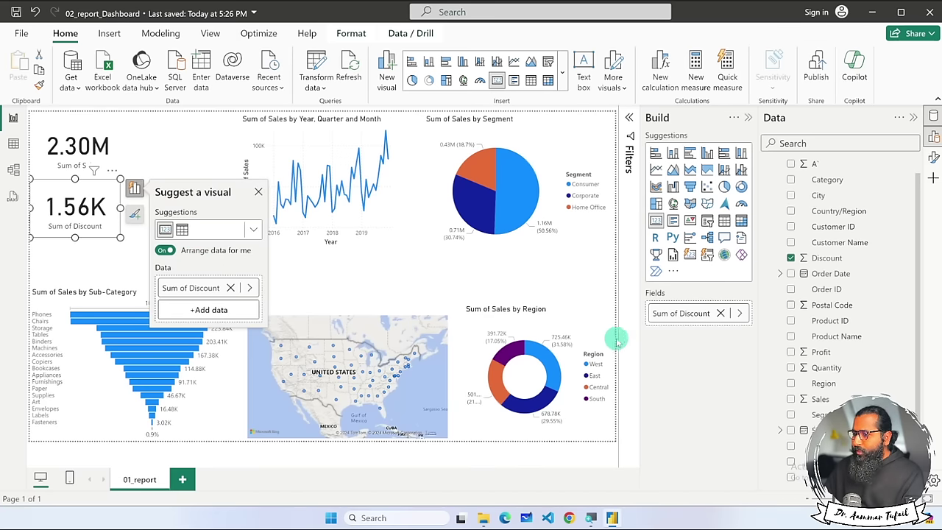
Add a Profit card beside the Discount card and a compact Quantity card beside the Sales card, lowering the Quantity card slightly.
{"action": "left_click_drag", "start_coordinate": [839, 354], "coordinate": [209, 254]}
{"action": "left_click", "coordinate": [208, 255]}
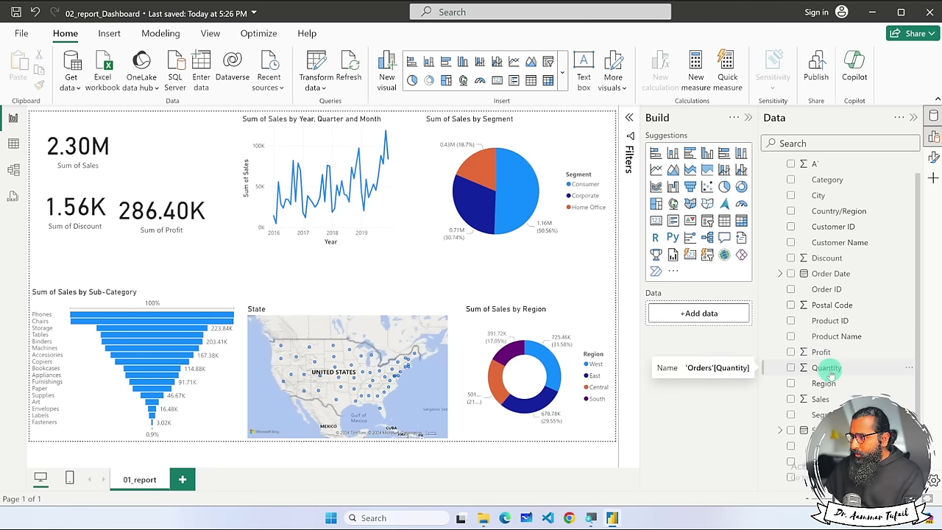
{"action": "left_click_drag", "start_coordinate": [822, 370], "coordinate": [214, 147]}
{"action": "left_click_drag", "start_coordinate": [240, 180], "coordinate": [203, 169]}
{"action": "left_click", "coordinate": [190, 172]}
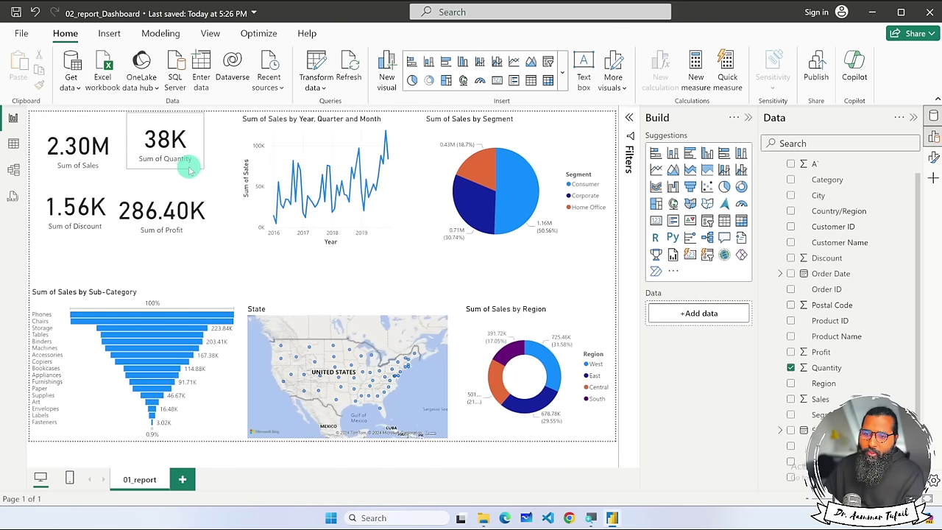
{"action": "left_click", "coordinate": [184, 175]}
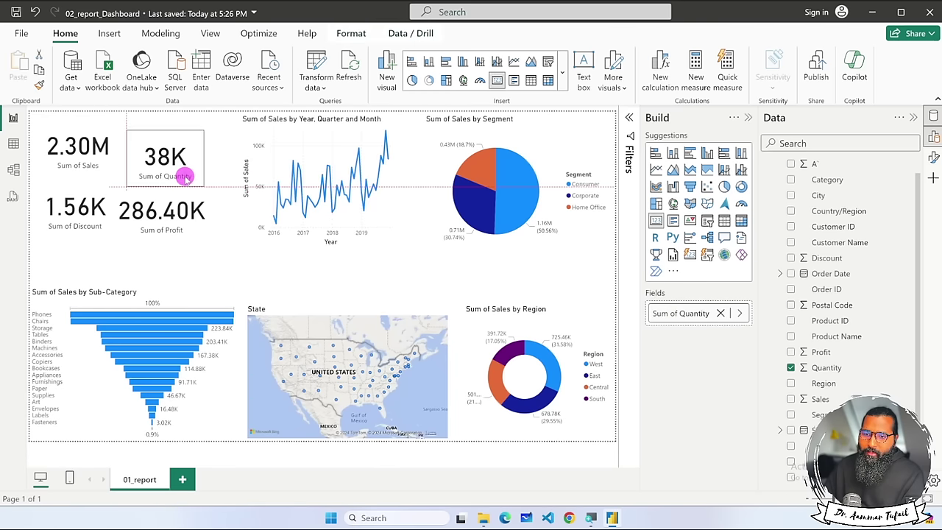
Shift the Sales, Discount and Profit cards slightly down so the four cards form an even two-by-two block.
{"action": "left_click", "coordinate": [81, 151]}
{"action": "left_click_drag", "start_coordinate": [83, 152], "coordinate": [83, 158]}
{"action": "left_click_drag", "start_coordinate": [78, 204], "coordinate": [78, 215]}
{"action": "left_click", "coordinate": [133, 210]}
{"action": "left_click_drag", "start_coordinate": [171, 212], "coordinate": [174, 221]}
{"action": "left_click", "coordinate": [287, 263]}
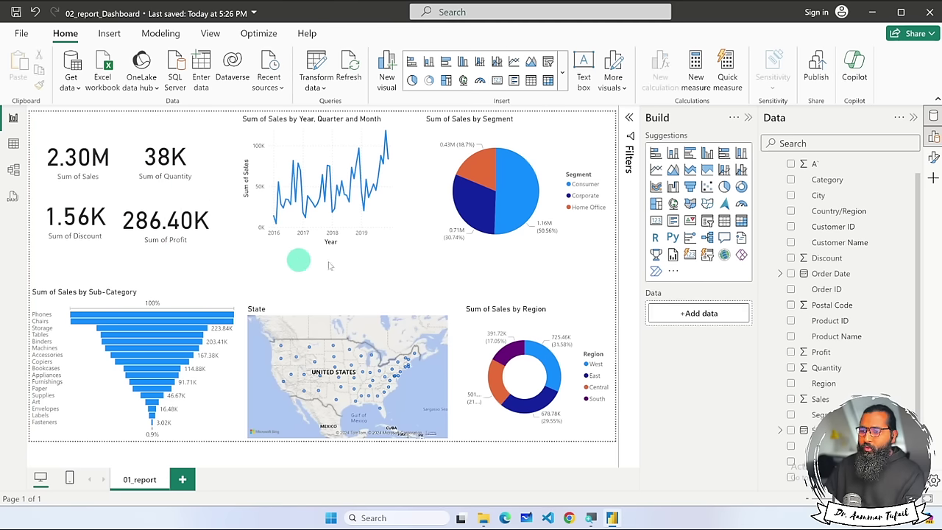
Move the four cards, the line chart and the pie chart down together to leave title space above them.
{"action": "left_click", "coordinate": [564, 155]}
{"action": "left_click", "coordinate": [362, 147], "text": "ctrl"}
{"action": "left_click", "coordinate": [176, 156], "text": "ctrl"}
{"action": "left_click", "coordinate": [95, 156], "text": "ctrl"}
{"action": "left_click", "coordinate": [88, 215], "text": "ctrl"}
{"action": "left_click", "coordinate": [156, 222], "text": "ctrl"}
{"action": "left_click_drag", "start_coordinate": [168, 173], "coordinate": [166, 193]}
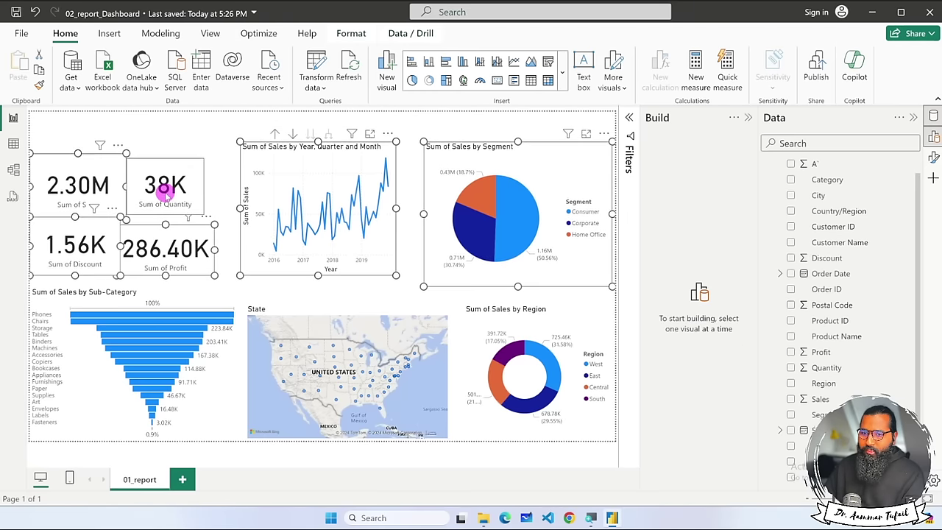
{"action": "left_click", "coordinate": [185, 157]}
{"action": "left_click", "coordinate": [169, 116]}
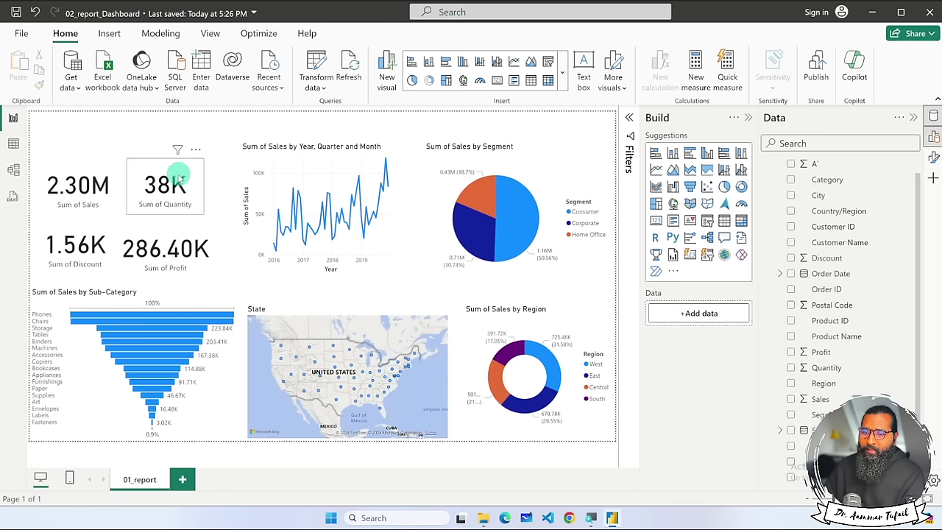
Insert a text box reading "Data Analysis report prepared by" plus the author's name, and resize it to fit one line.
{"action": "left_click", "coordinate": [109, 33]}
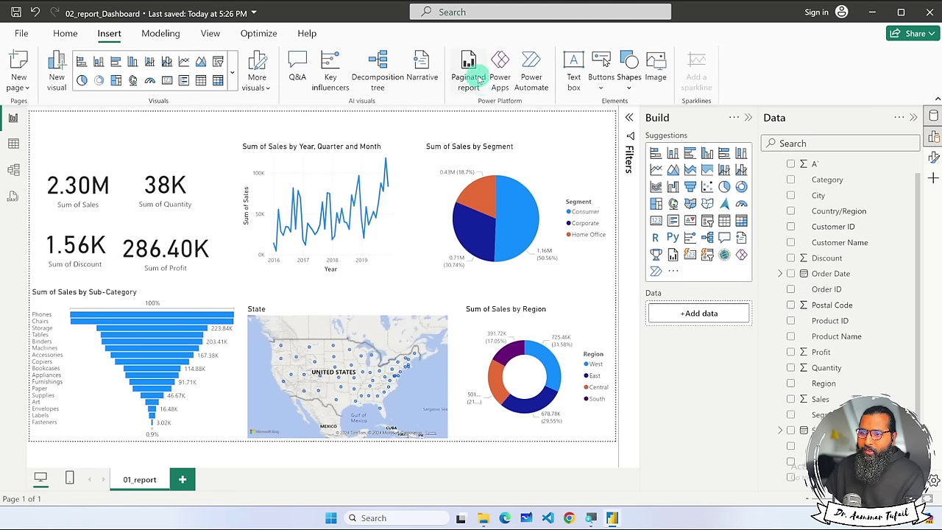
{"action": "left_click", "coordinate": [574, 65]}
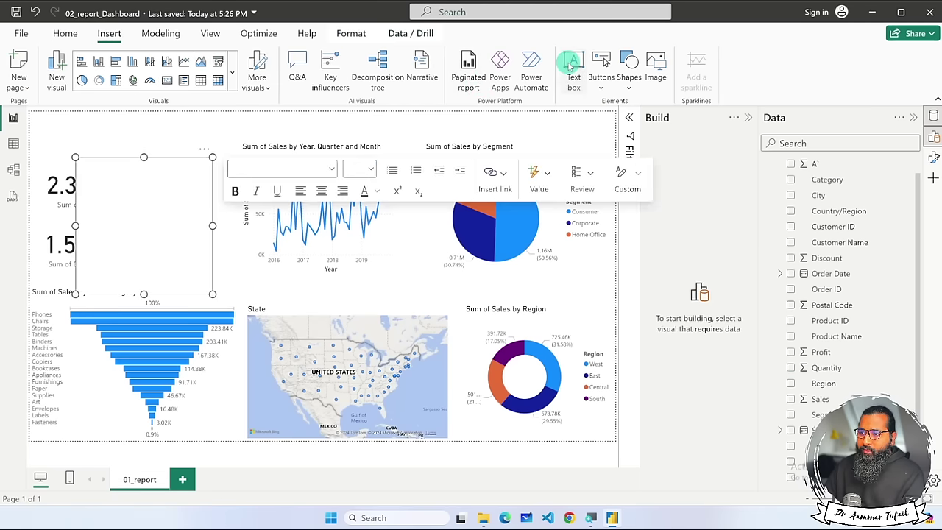
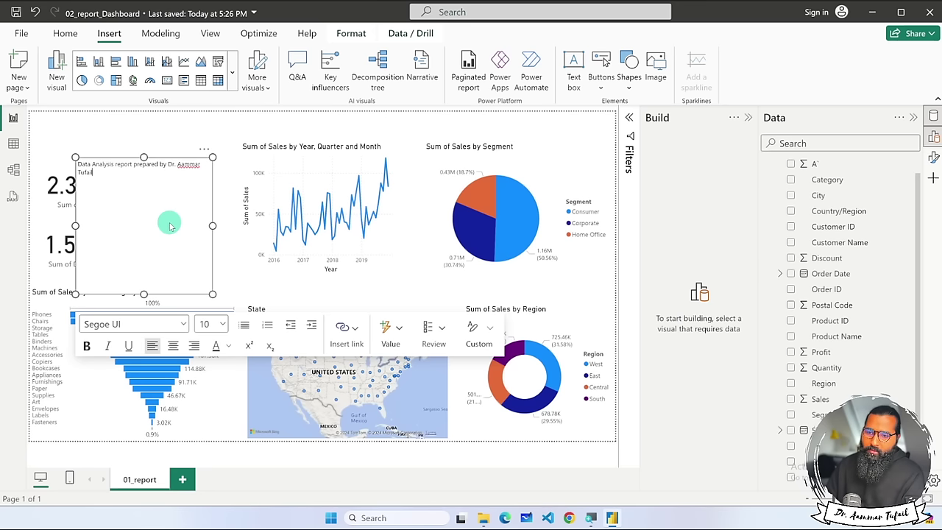
{"action": "mouse_move", "coordinate": [213, 226]}
{"action": "left_mouse_down"}
{"action": "mouse_move", "coordinate": [343, 219]}
{"action": "mouse_move", "coordinate": [238, 219]}
{"action": "mouse_move", "coordinate": [222, 209]}
{"action": "left_mouse_up"}
{"action": "left_click_drag", "start_coordinate": [148, 293], "coordinate": [149, 164]}
{"action": "triple_click", "coordinate": [149, 164]}
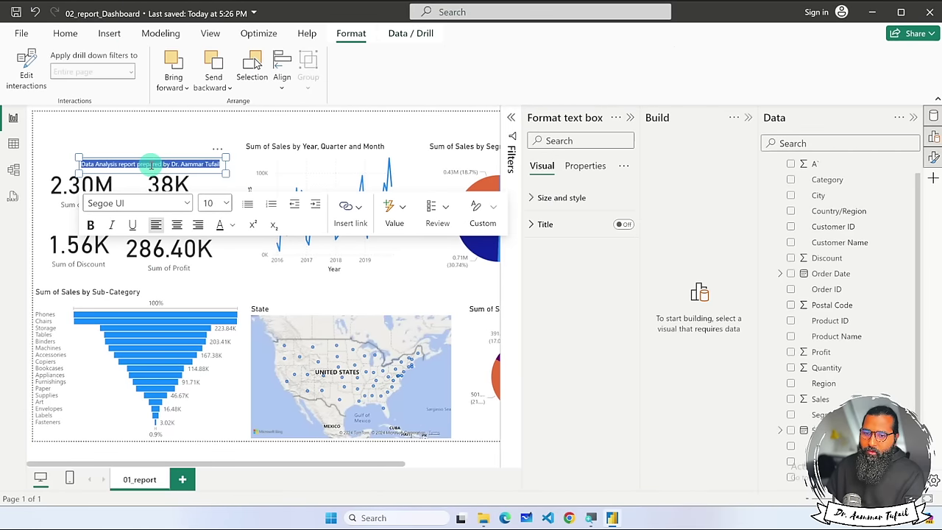
Set the report title's font size to 32 and enlarge its text box across the top row of visuals.
{"action": "left_click", "coordinate": [221, 203]}
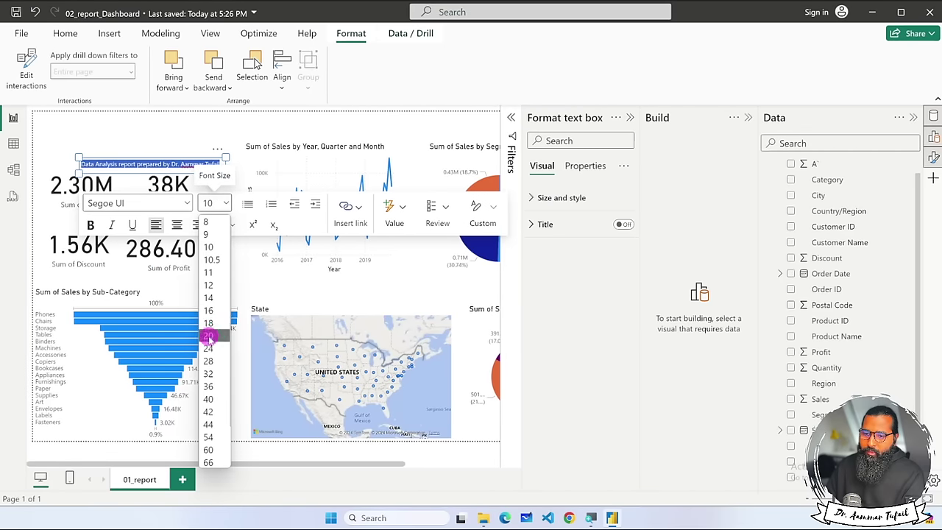
{"action": "left_click", "coordinate": [209, 335]}
{"action": "left_click_drag", "start_coordinate": [287, 199], "coordinate": [368, 182]}
{"action": "left_click", "coordinate": [226, 210]}
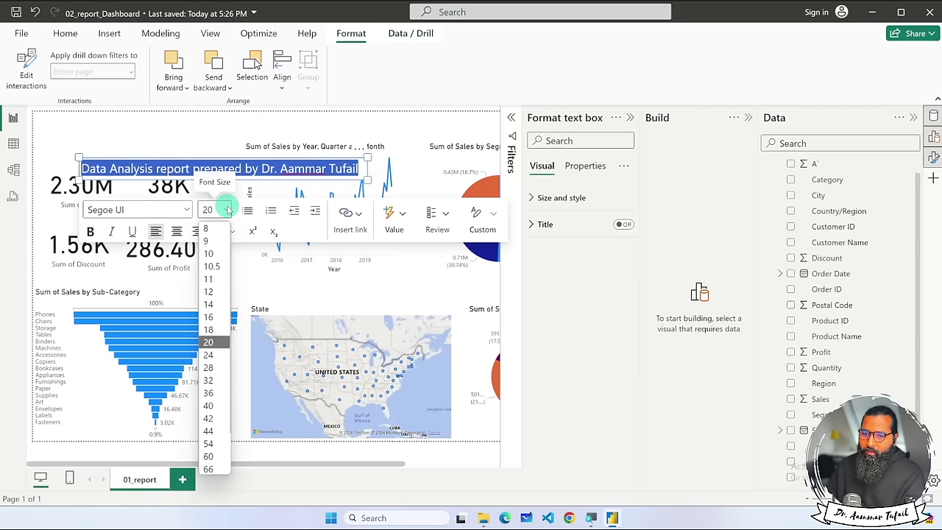
{"action": "left_click", "coordinate": [210, 375]}
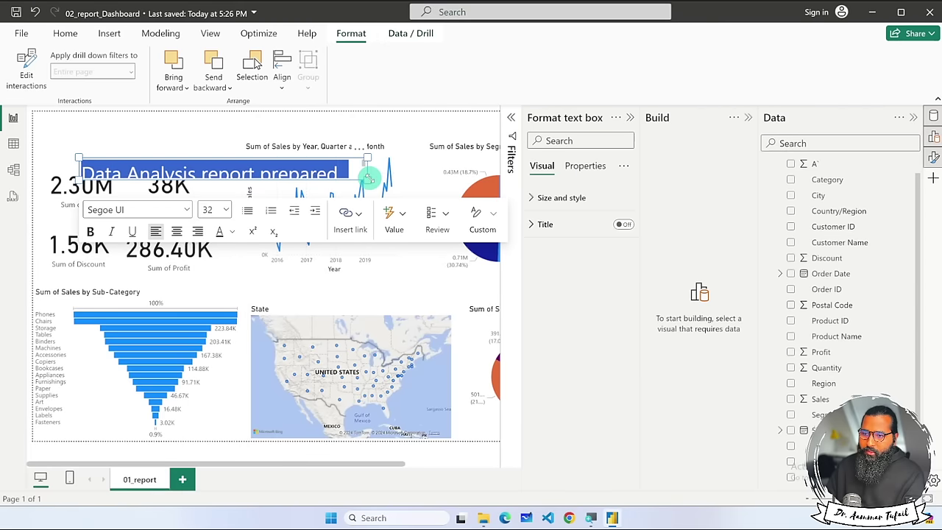
{"action": "left_click_drag", "start_coordinate": [367, 180], "coordinate": [500, 193]}
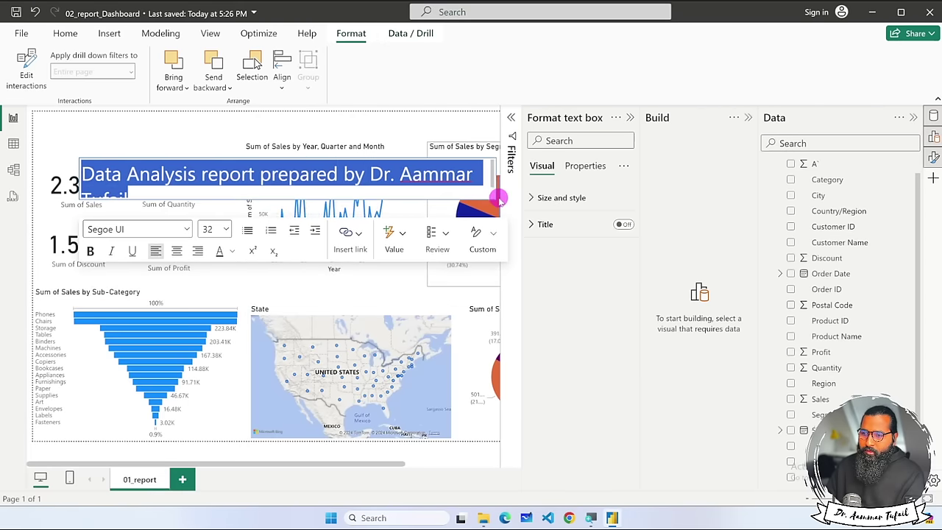
Collapse the formatting and visual-building panes to give the report canvas more room.
{"action": "left_click", "coordinate": [632, 117]}
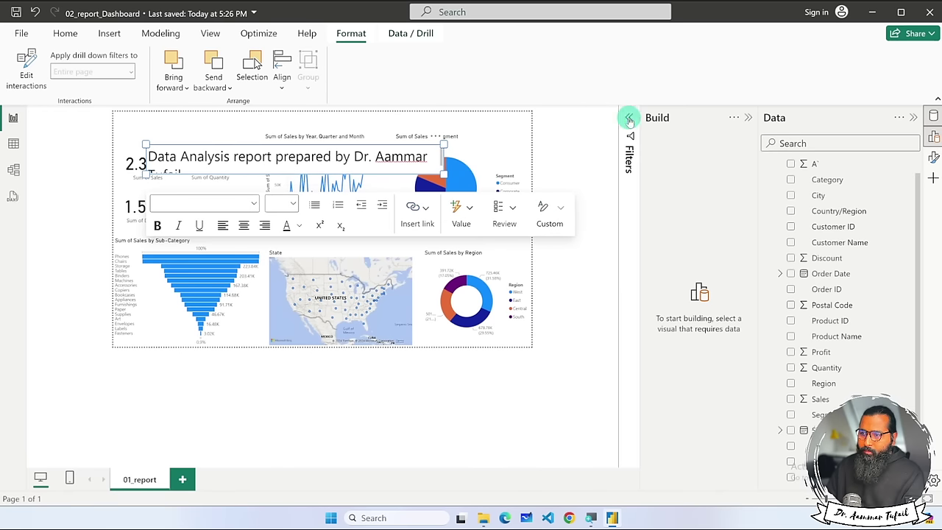
{"action": "left_click", "coordinate": [748, 117]}
{"action": "left_click", "coordinate": [666, 174]}
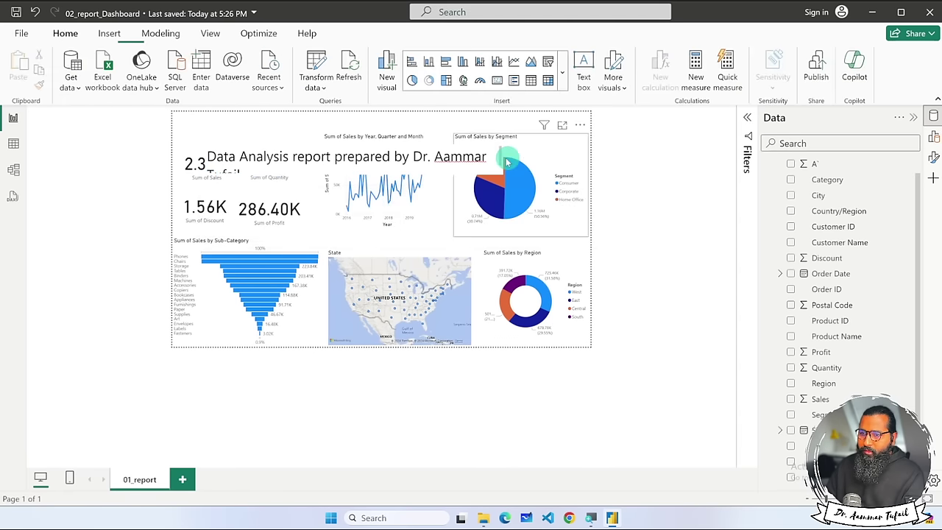
Move the title text box to the upper edge of the report page and resize it to a shallow single line.
{"action": "left_click", "coordinate": [380, 168]}
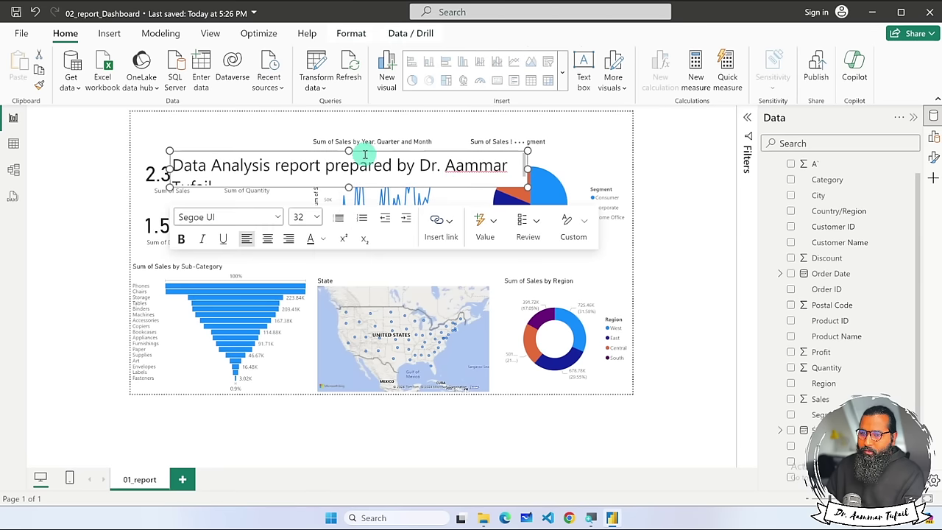
{"action": "left_click", "coordinate": [367, 118]}
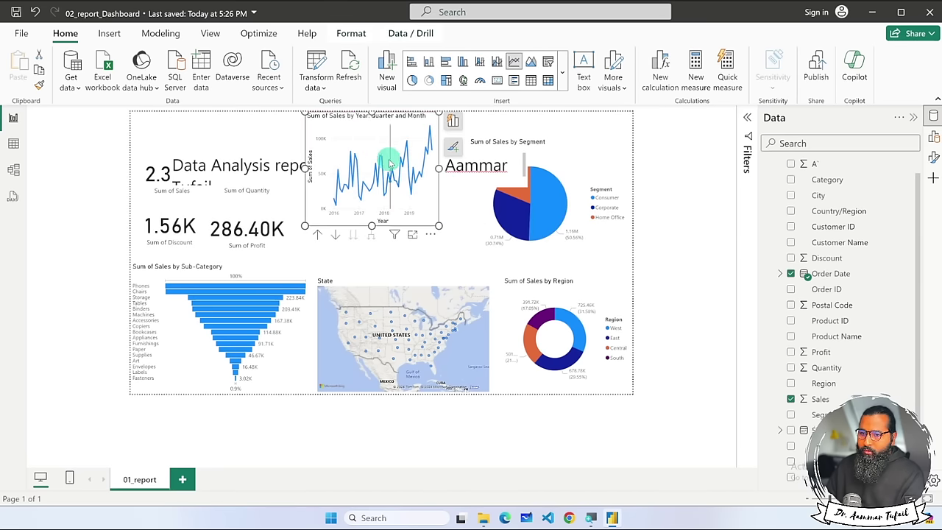
{"action": "left_click", "coordinate": [321, 145]}
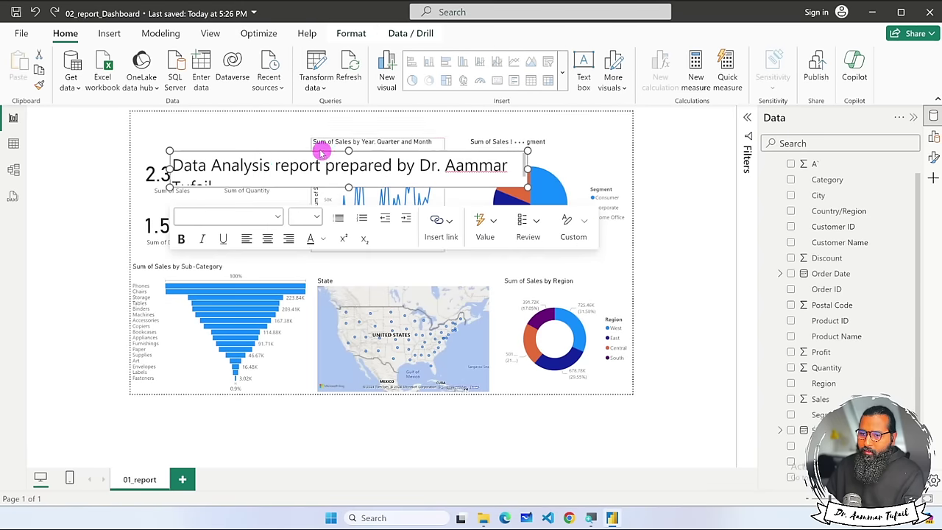
{"action": "left_click", "coordinate": [290, 111]}
{"action": "left_click", "coordinate": [490, 138]}
{"action": "left_click_drag", "start_coordinate": [491, 139], "coordinate": [522, 132]}
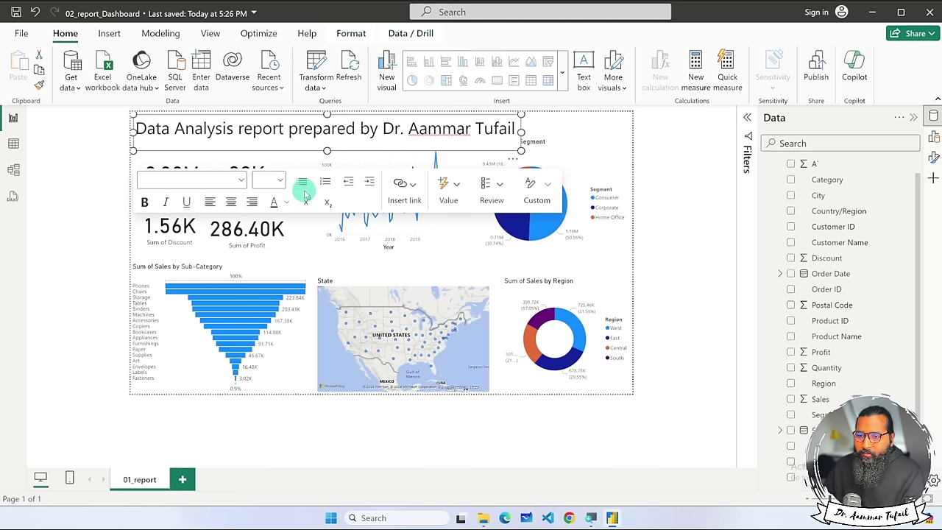
{"action": "left_click", "coordinate": [254, 131]}
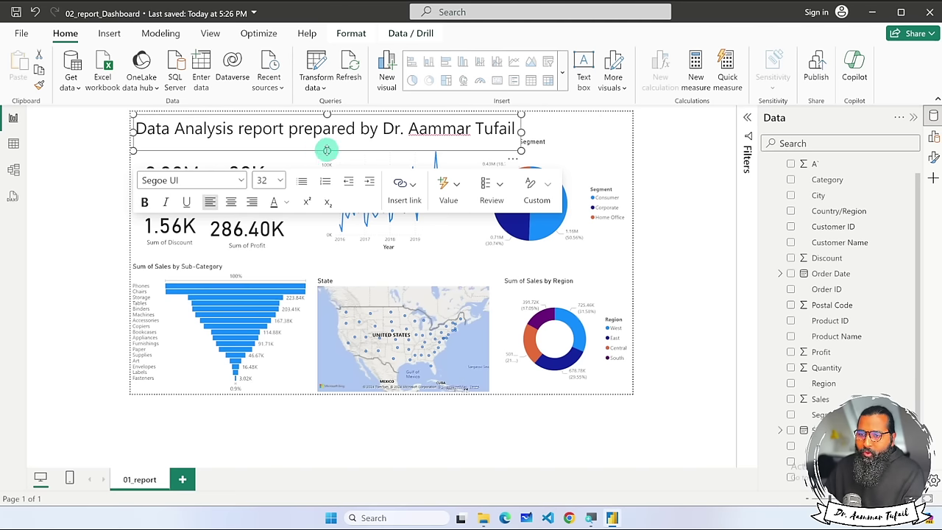
{"action": "left_click_drag", "start_coordinate": [327, 150], "coordinate": [324, 139]}
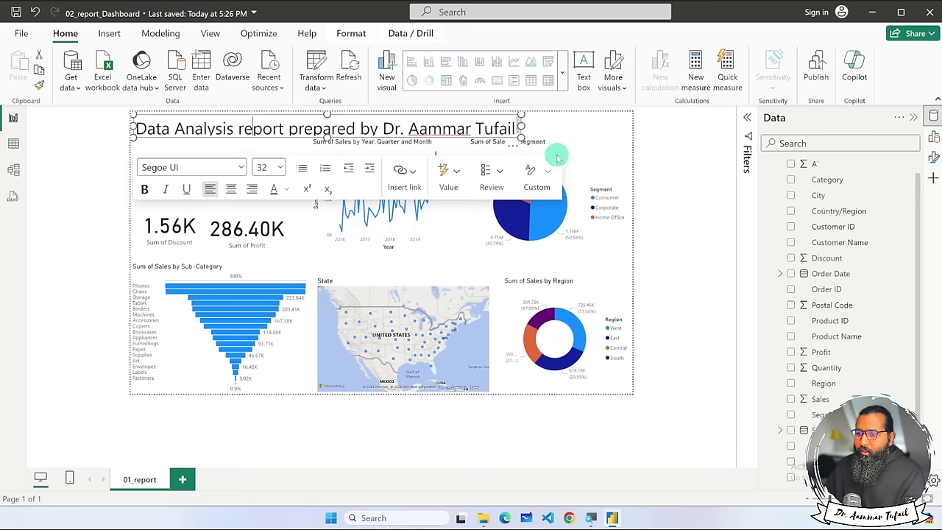
Move the line chart and the segment pie chart down together to clear the title.
{"action": "left_click", "coordinate": [507, 211]}
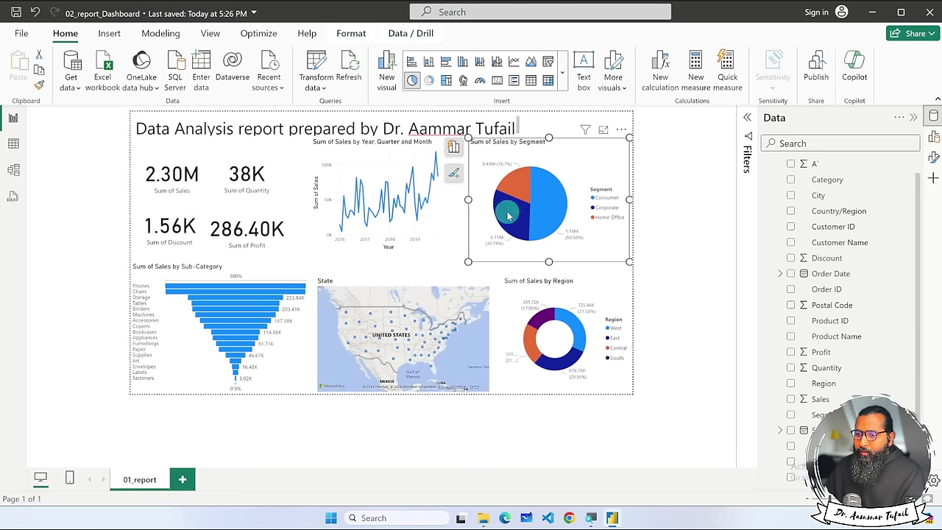
{"action": "left_click", "coordinate": [394, 199]}
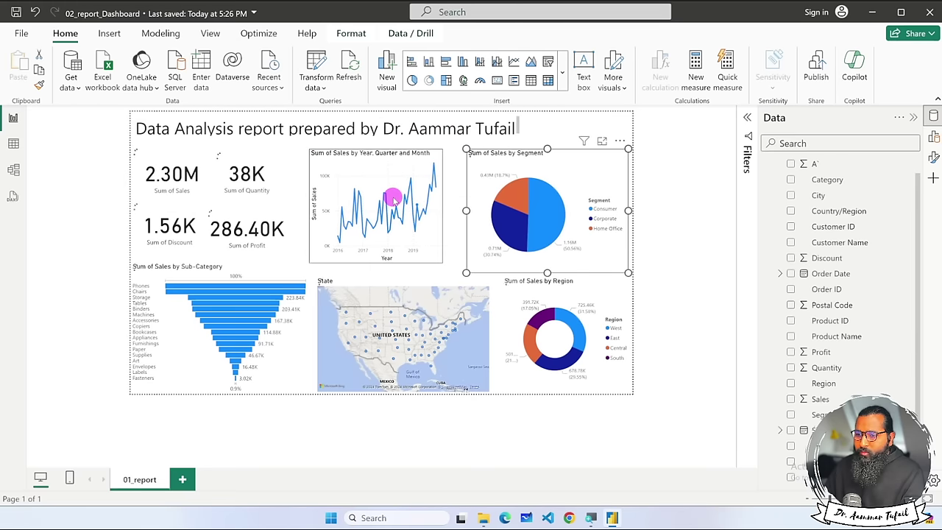
{"action": "left_click", "coordinate": [715, 249]}
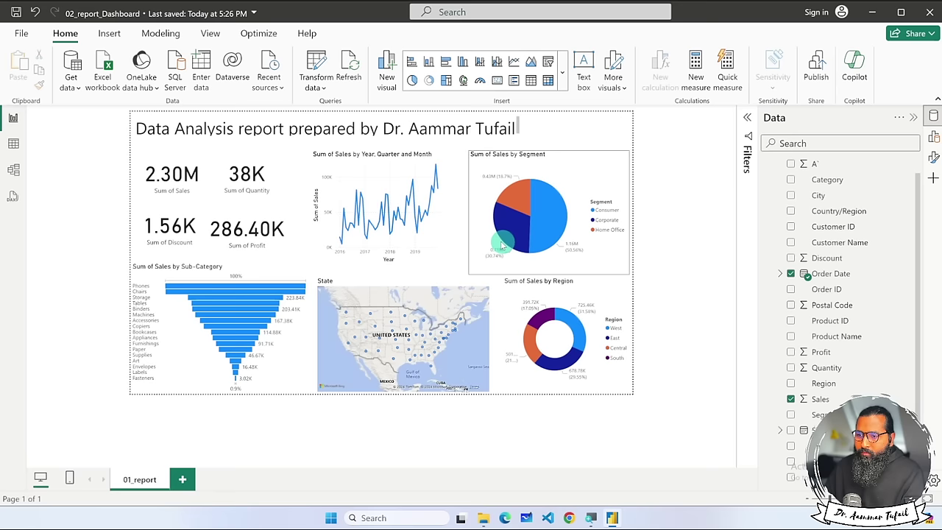
Lower and widen the line chart until it meets the pie chart, and shrink the pie chart so both upper edges align.
{"action": "left_click_drag", "start_coordinate": [442, 231], "coordinate": [433, 253]}
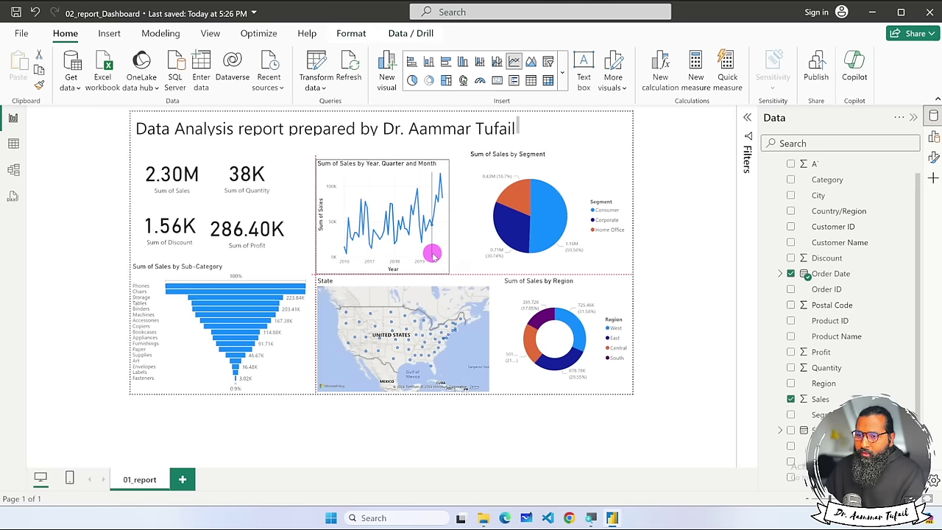
{"action": "left_click_drag", "start_coordinate": [449, 216], "coordinate": [469, 217]}
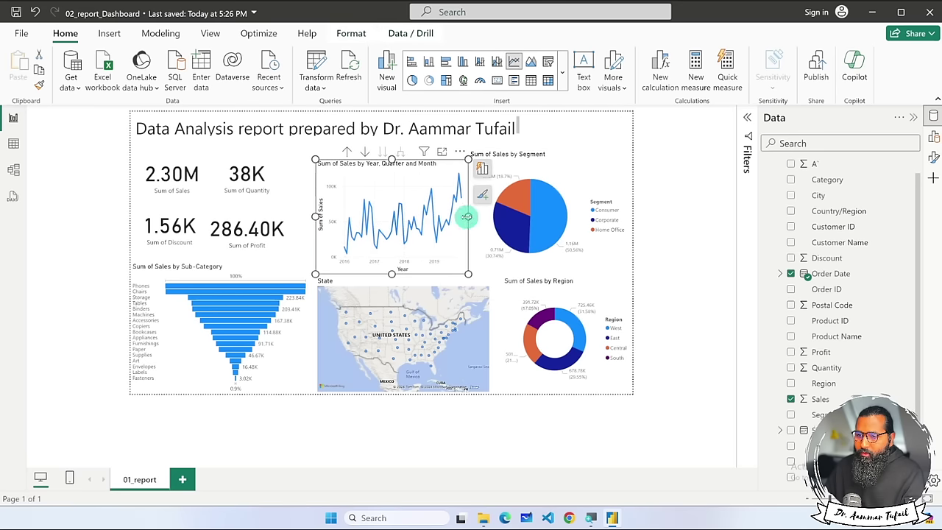
{"action": "left_click_drag", "start_coordinate": [315, 216], "coordinate": [310, 216]}
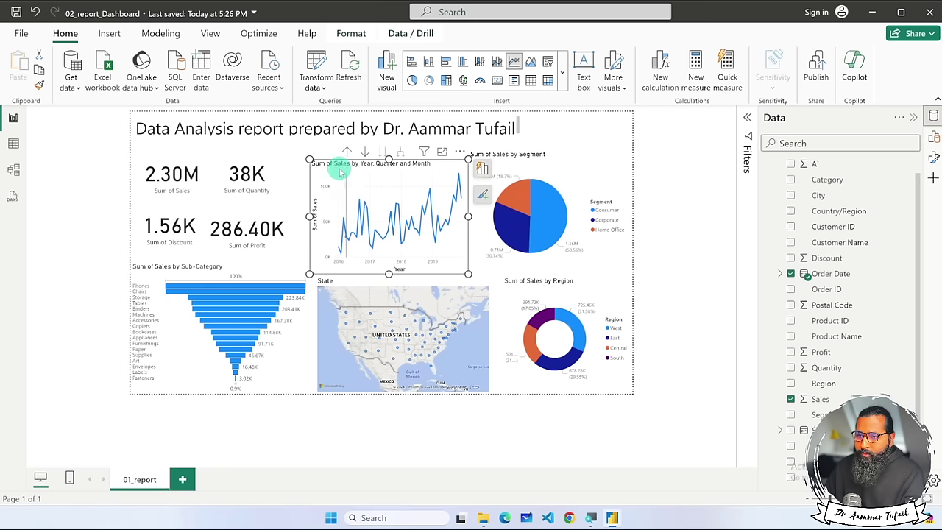
{"action": "left_click", "coordinate": [519, 156]}
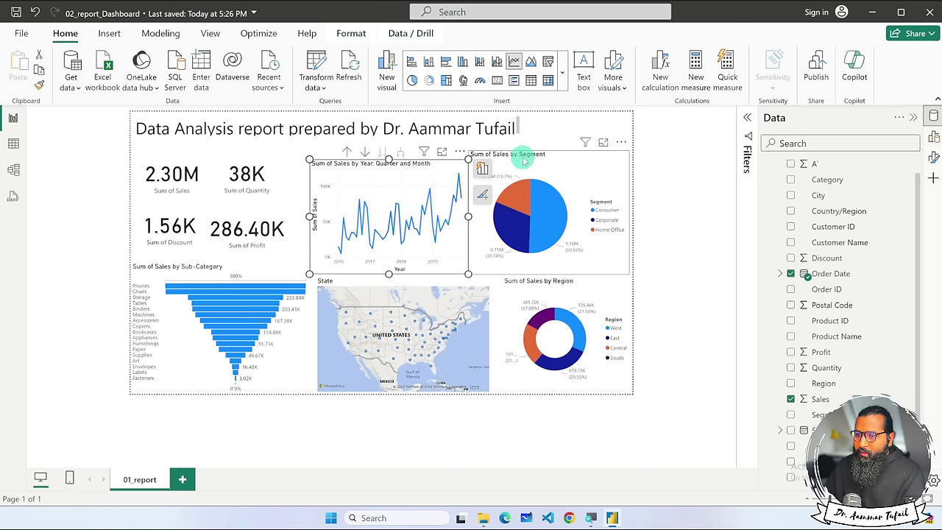
{"action": "left_click_drag", "start_coordinate": [627, 147], "coordinate": [623, 165]}
{"action": "left_click_drag", "start_coordinate": [585, 226], "coordinate": [587, 227]}
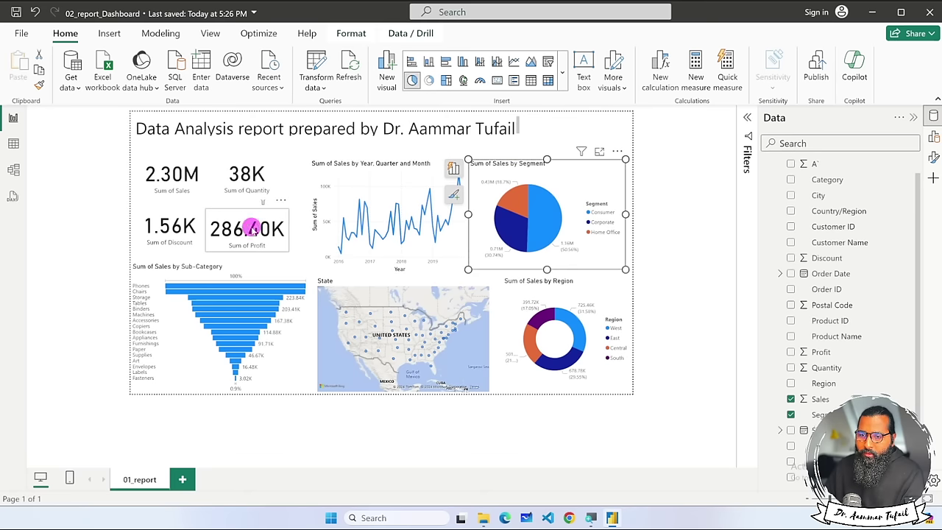
Move the Sales, Quantity, Discount and Profit cards down slightly as a group.
{"action": "left_click", "coordinate": [252, 228]}
{"action": "left_click", "coordinate": [248, 175], "text": "ctrl"}
{"action": "left_click", "coordinate": [189, 176], "text": "ctrl"}
{"action": "left_click", "coordinate": [210, 206], "text": "ctrl"}
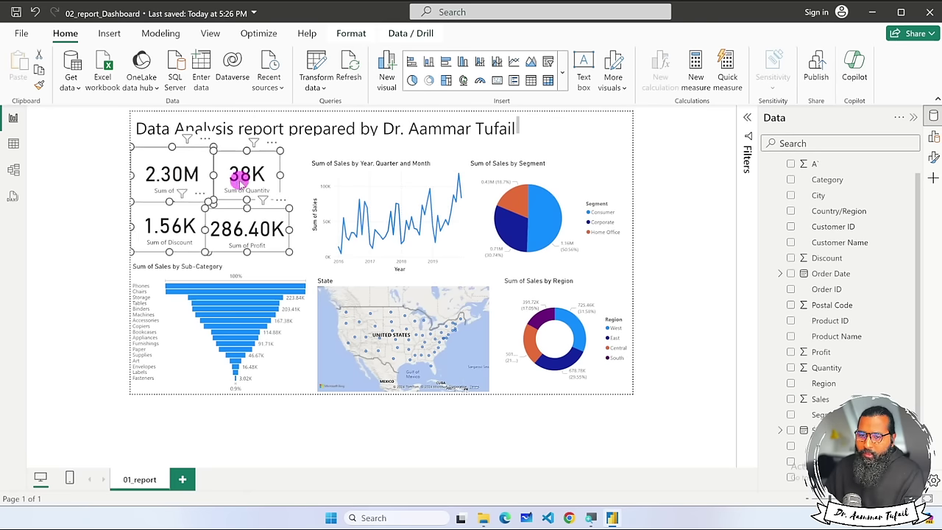
{"action": "left_click_drag", "start_coordinate": [239, 181], "coordinate": [240, 187]}
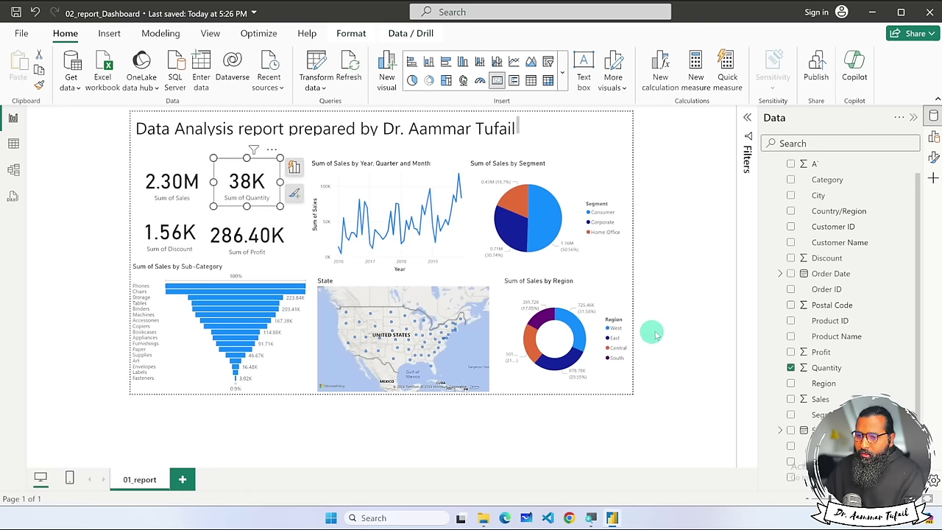
{"action": "left_click", "coordinate": [694, 329]}
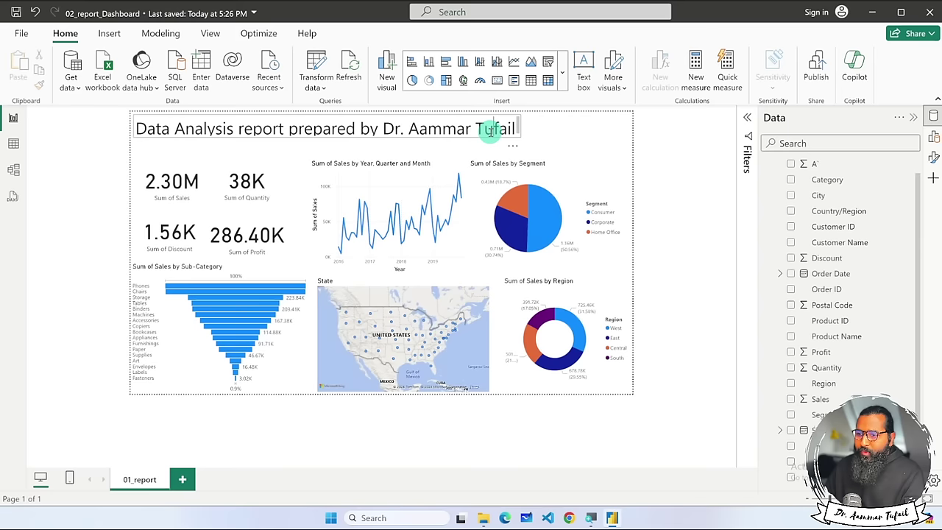
Make the title text box slightly taller and wider, and center it horizontally at the head of the page.
{"action": "left_click", "coordinate": [482, 134]}
{"action": "left_click", "coordinate": [328, 137]}
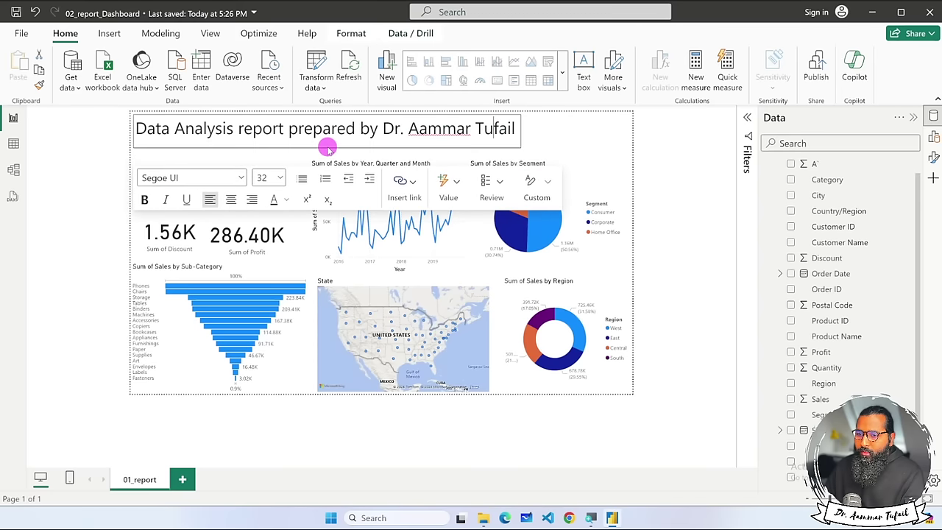
{"action": "left_click", "coordinate": [513, 132]}
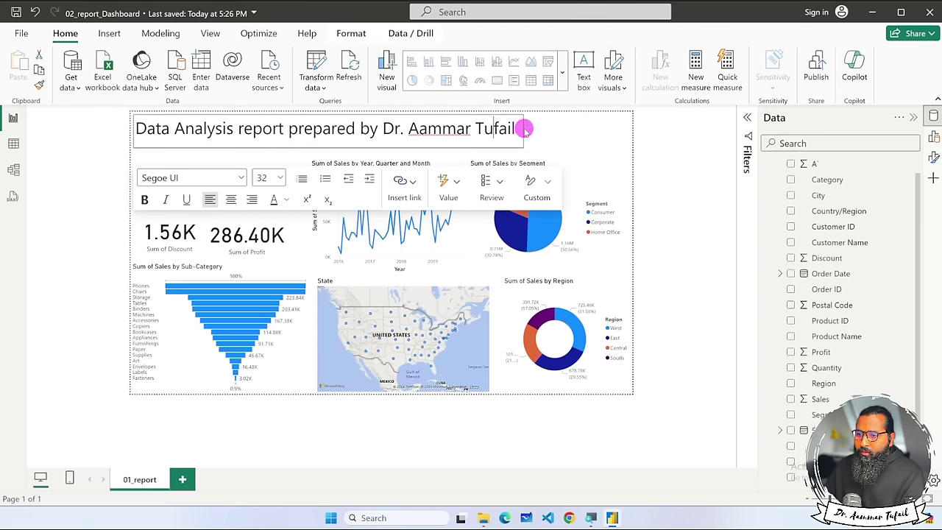
{"action": "left_click", "coordinate": [656, 162]}
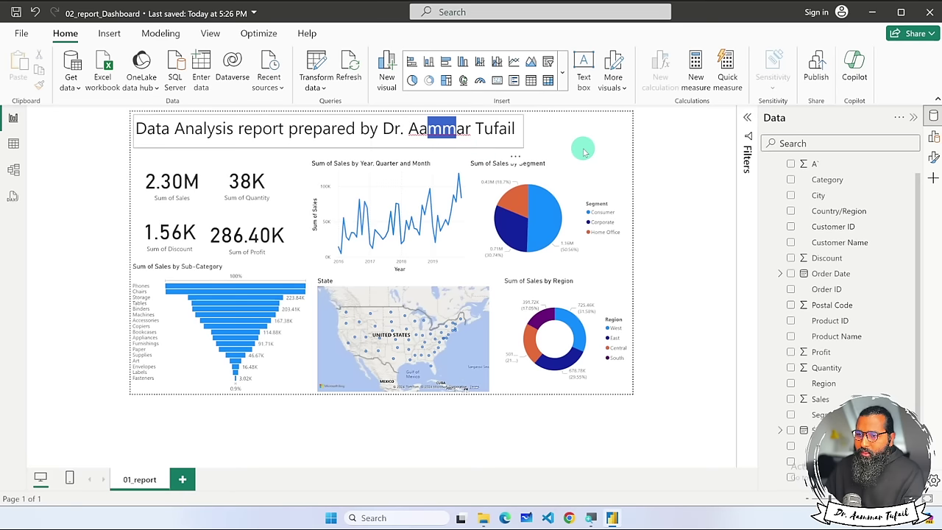
{"action": "left_click", "coordinate": [490, 146]}
{"action": "left_click", "coordinate": [525, 148]}
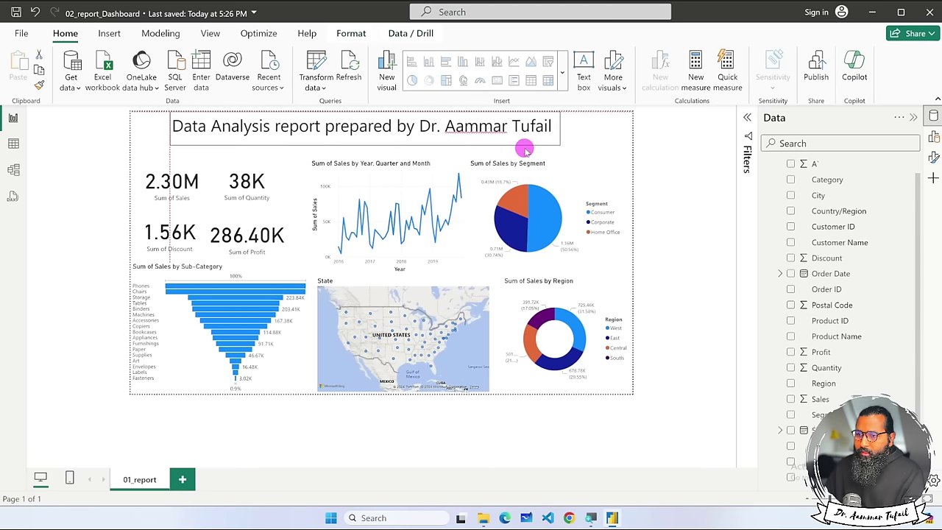
{"action": "left_click_drag", "start_coordinate": [524, 148], "coordinate": [533, 149]}
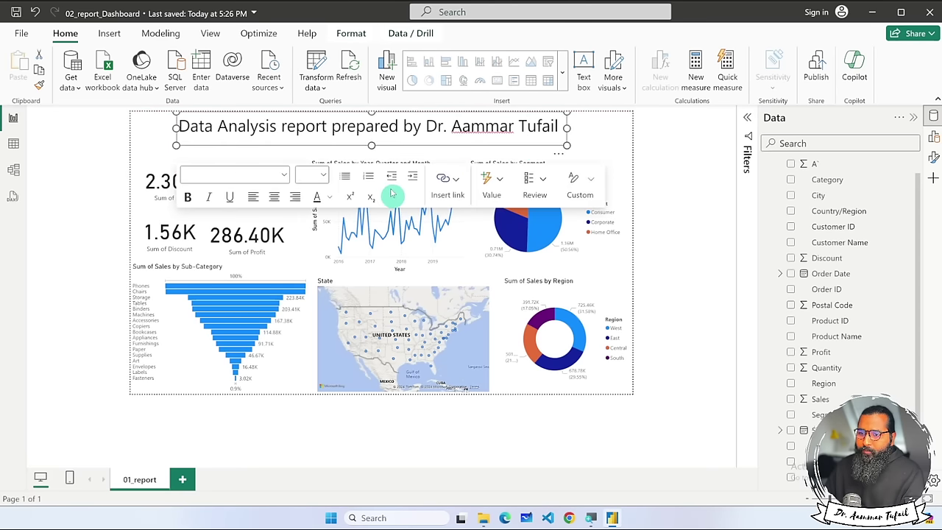
Make the title text bold, centered and dark blue, and widen its text box to fit one line.
{"action": "triple_click", "coordinate": [372, 131]}
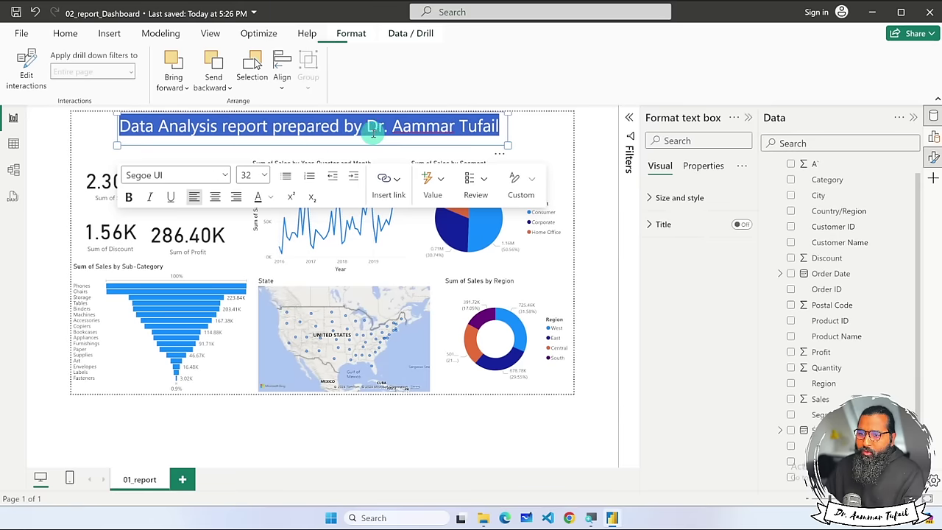
{"action": "left_click", "coordinate": [129, 197]}
{"action": "left_click", "coordinate": [214, 197]}
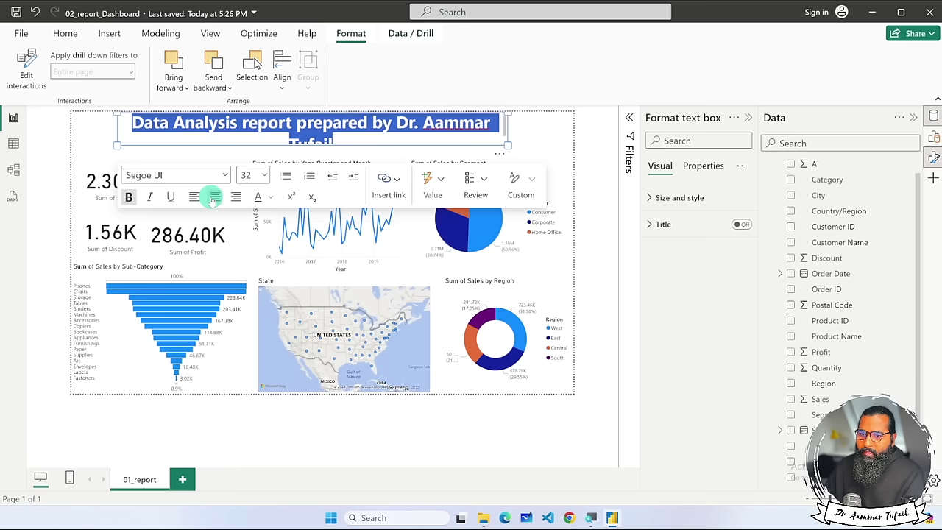
{"action": "left_click", "coordinate": [272, 199]}
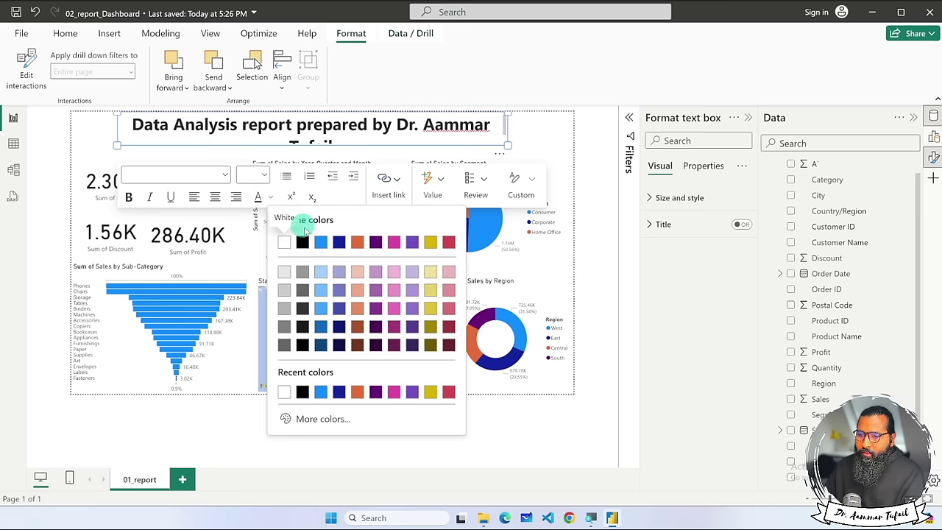
{"action": "left_click", "coordinate": [338, 242]}
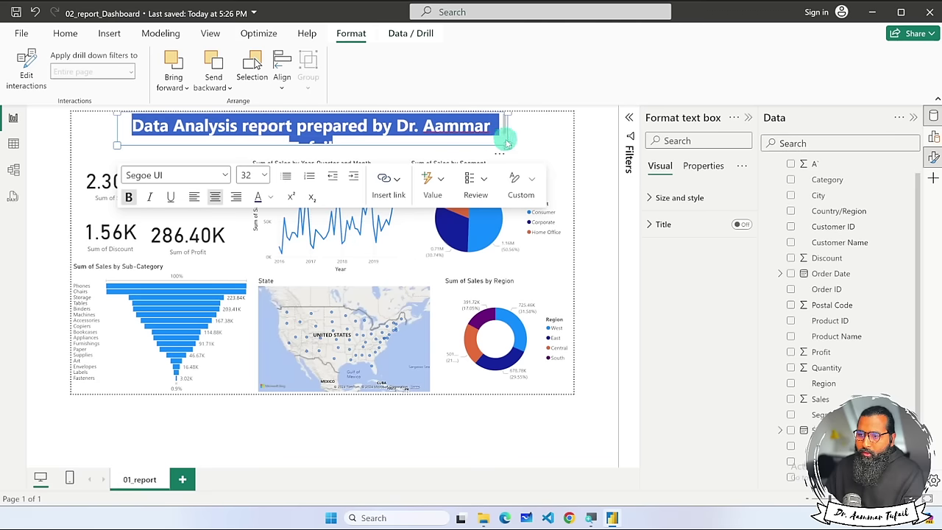
{"action": "left_click_drag", "start_coordinate": [508, 141], "coordinate": [537, 144]}
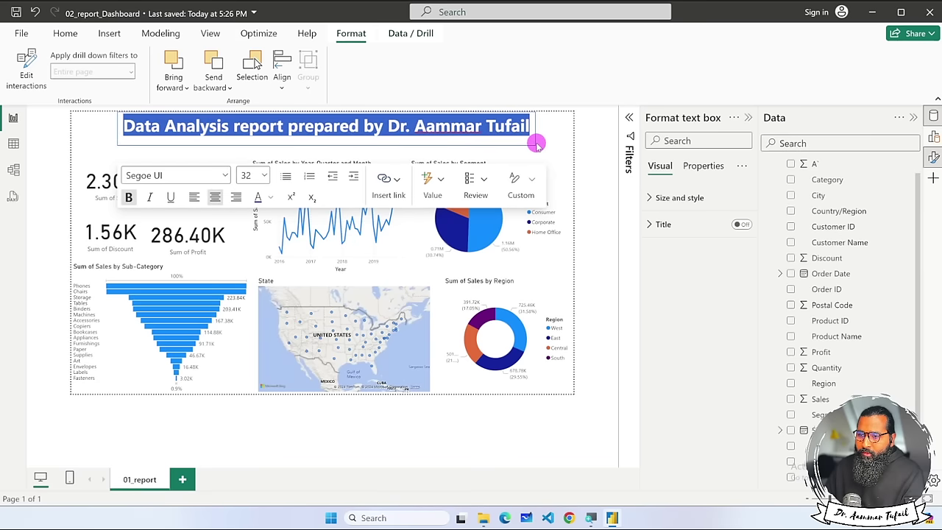
{"action": "left_click", "coordinate": [602, 214]}
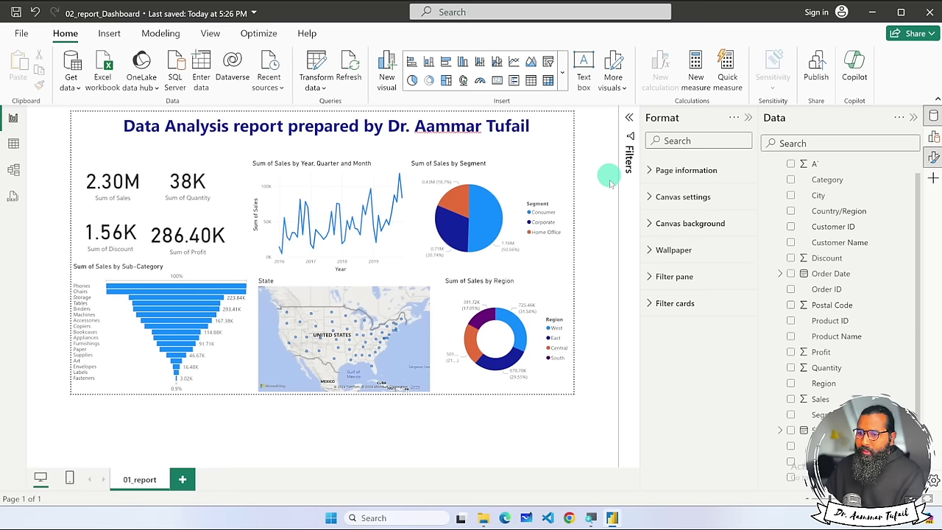
Set the State map's style to Aerial.
{"action": "left_click", "coordinate": [418, 287]}
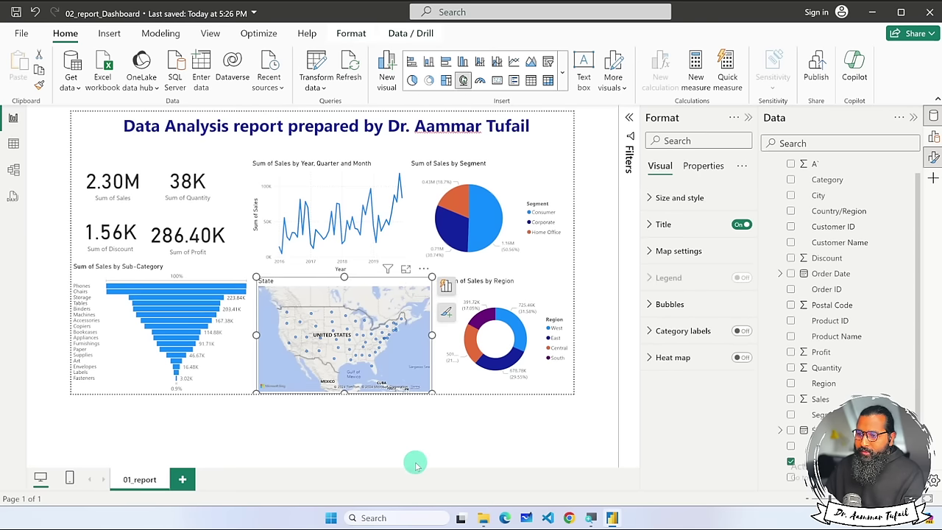
{"action": "left_click", "coordinate": [652, 251]}
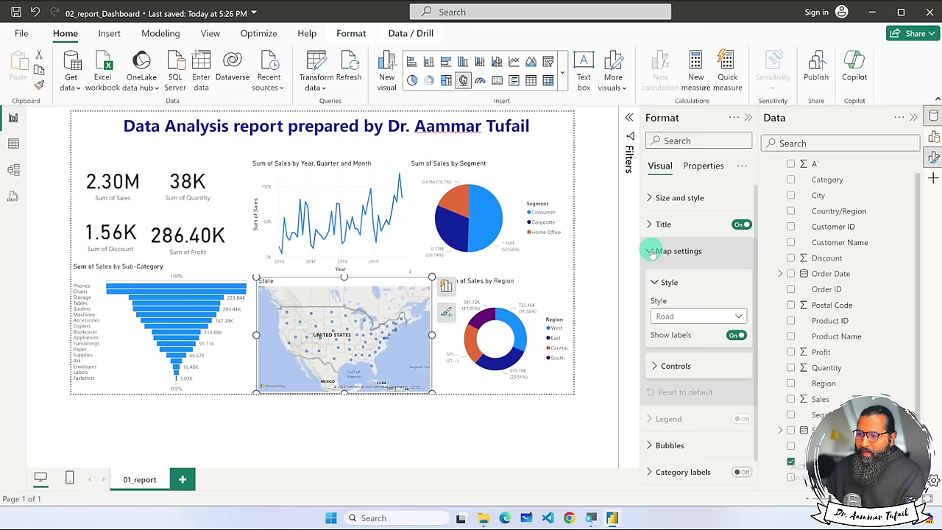
{"action": "left_click", "coordinate": [738, 317]}
{"action": "left_click", "coordinate": [721, 333]}
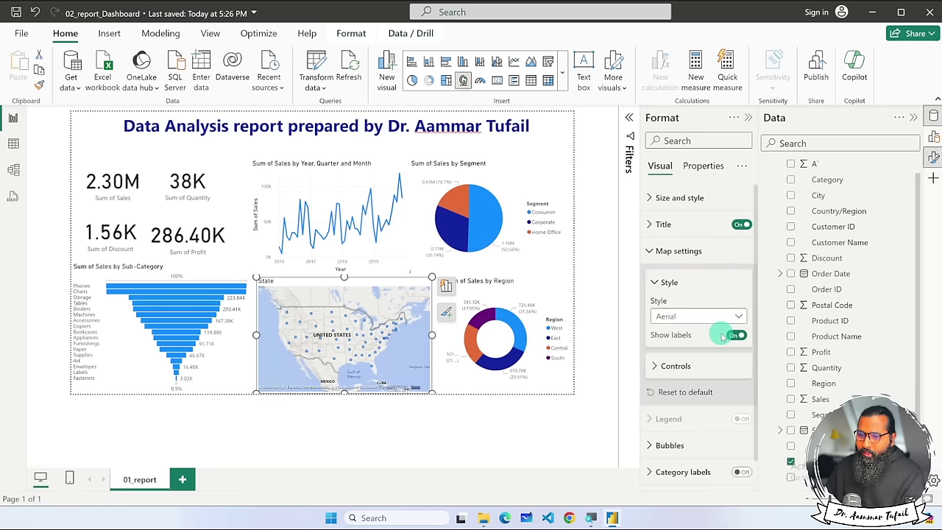
Try the Dark, Light, Grayscale and Road styles on the State map, and return it to Aerial.
{"action": "left_click", "coordinate": [710, 315]}
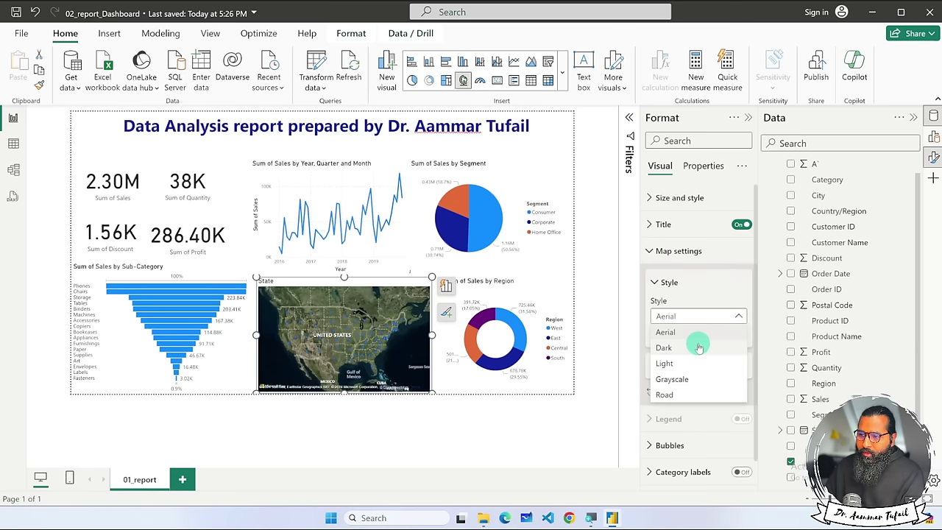
{"action": "left_click", "coordinate": [699, 344]}
{"action": "left_click", "coordinate": [694, 316]}
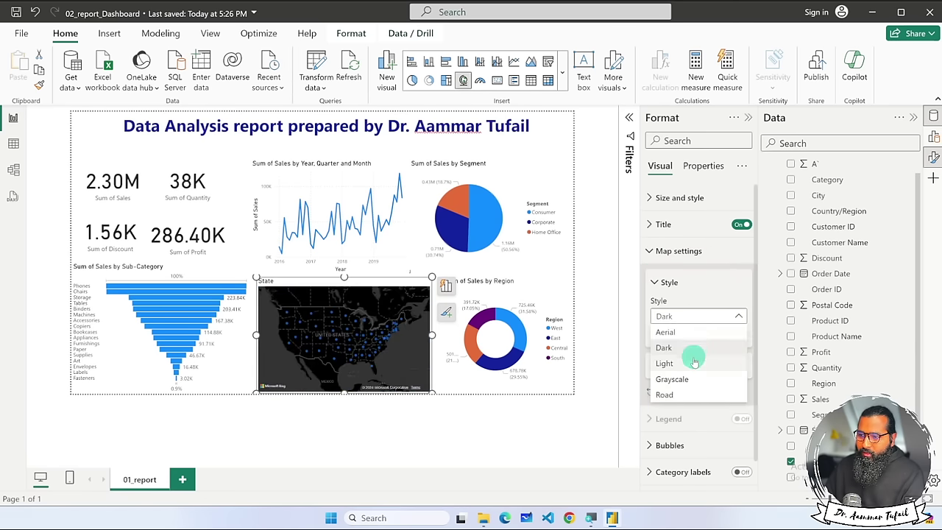
{"action": "left_click", "coordinate": [694, 361]}
{"action": "left_click", "coordinate": [694, 317]}
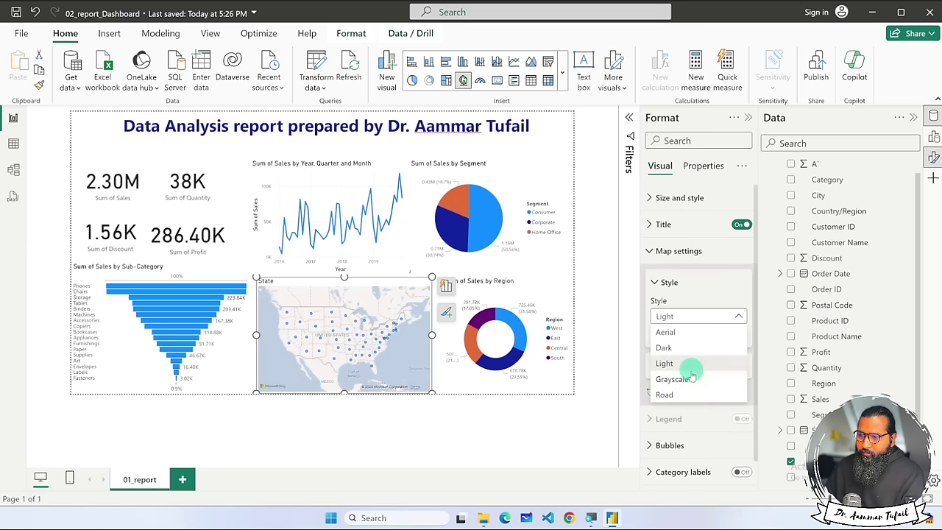
{"action": "left_click", "coordinate": [692, 377]}
{"action": "left_click", "coordinate": [699, 317]}
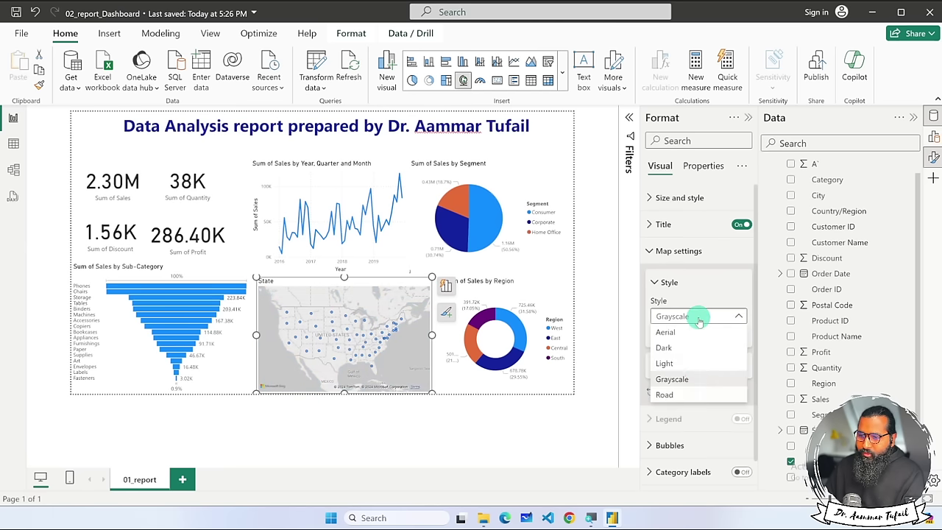
{"action": "left_click", "coordinate": [694, 391]}
{"action": "left_click", "coordinate": [694, 316]}
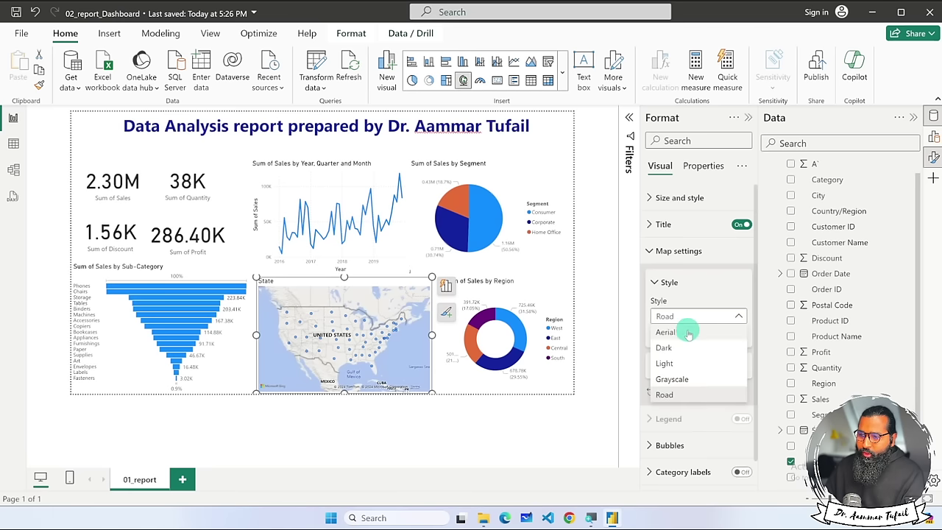
{"action": "left_click", "coordinate": [684, 330]}
{"action": "left_click", "coordinate": [473, 422]}
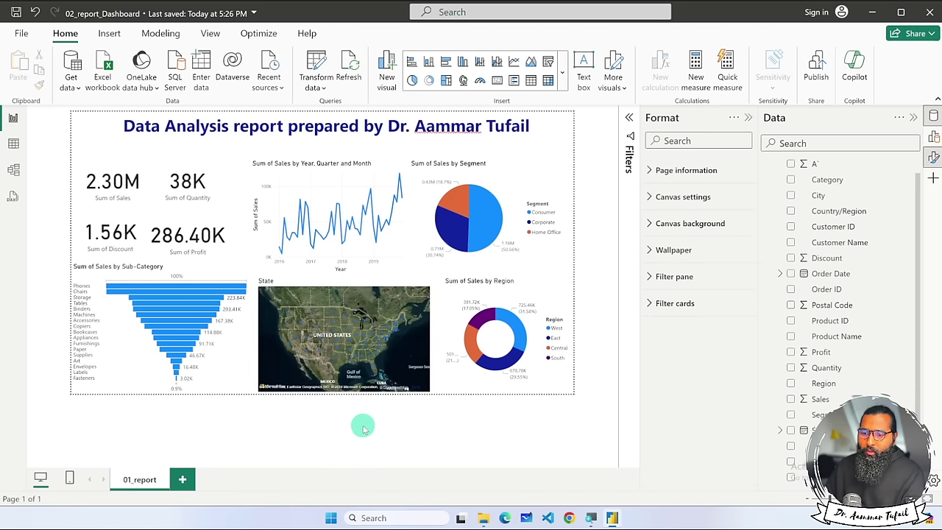
Examine the color options and conditional color rules of the Sum of Sales by Sub-Category funnel chart.
{"action": "left_click", "coordinate": [122, 345]}
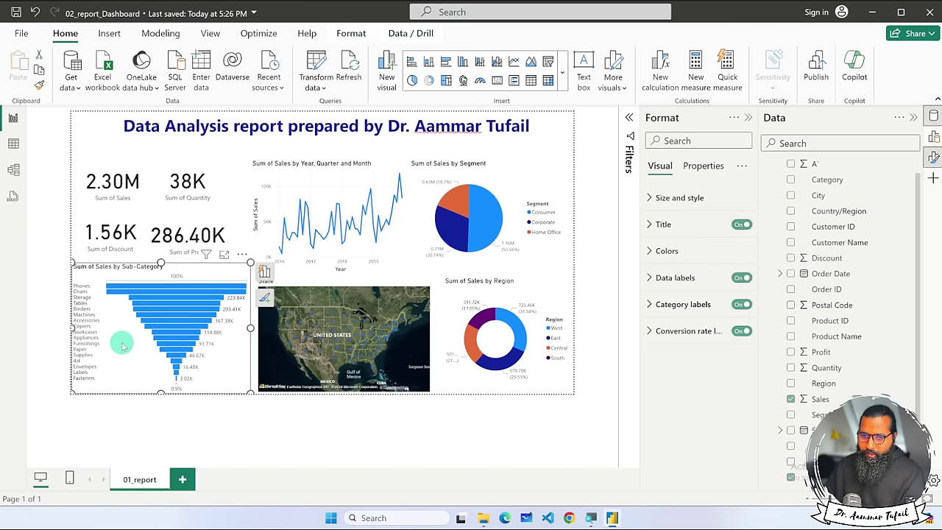
{"action": "left_click", "coordinate": [648, 250]}
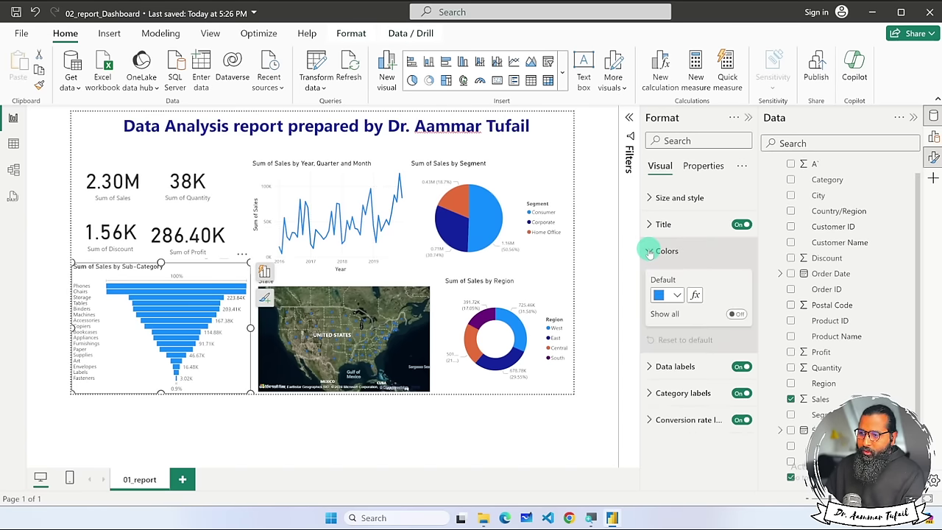
{"action": "left_click", "coordinate": [696, 295]}
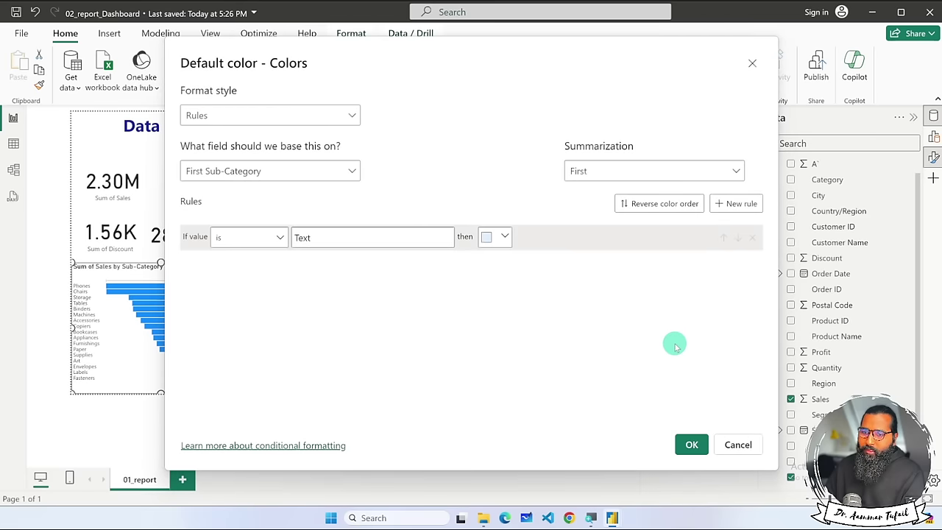
{"action": "left_click", "coordinate": [686, 443]}
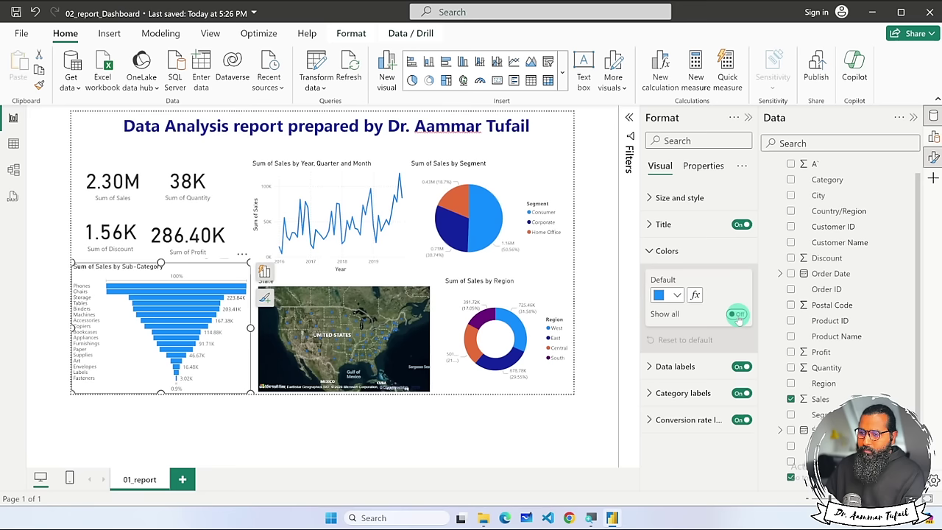
{"action": "left_click", "coordinate": [657, 250]}
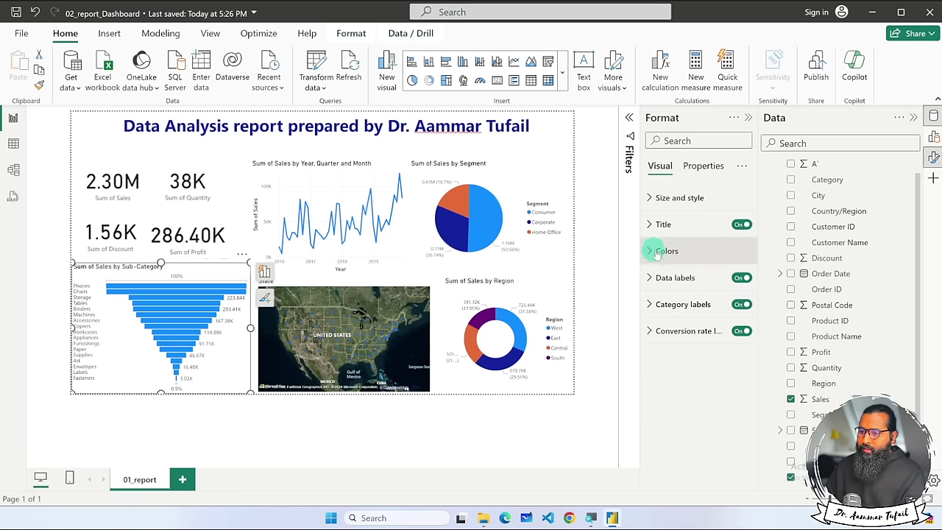
{"action": "left_click", "coordinate": [434, 443]}
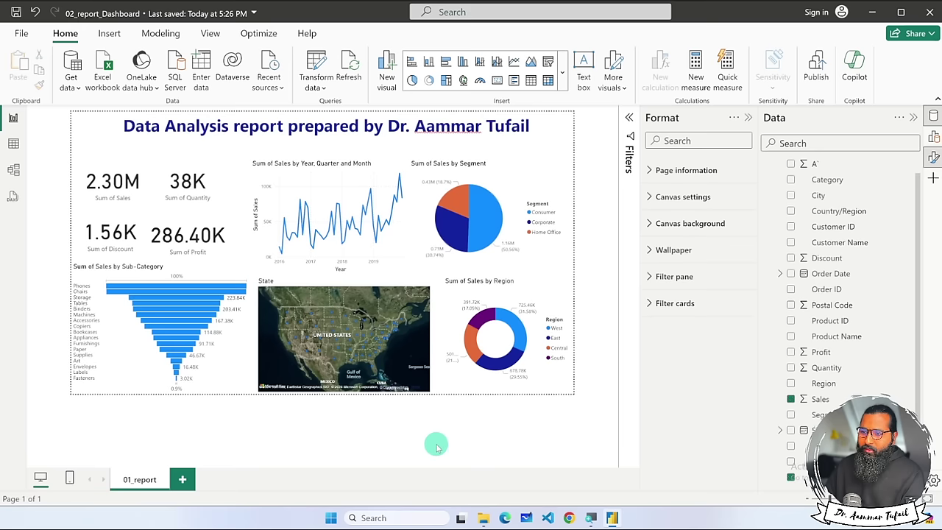
Collapse the Format and Data panes to give the report page more room.
{"action": "left_click", "coordinate": [747, 118]}
{"action": "left_click", "coordinate": [916, 117]}
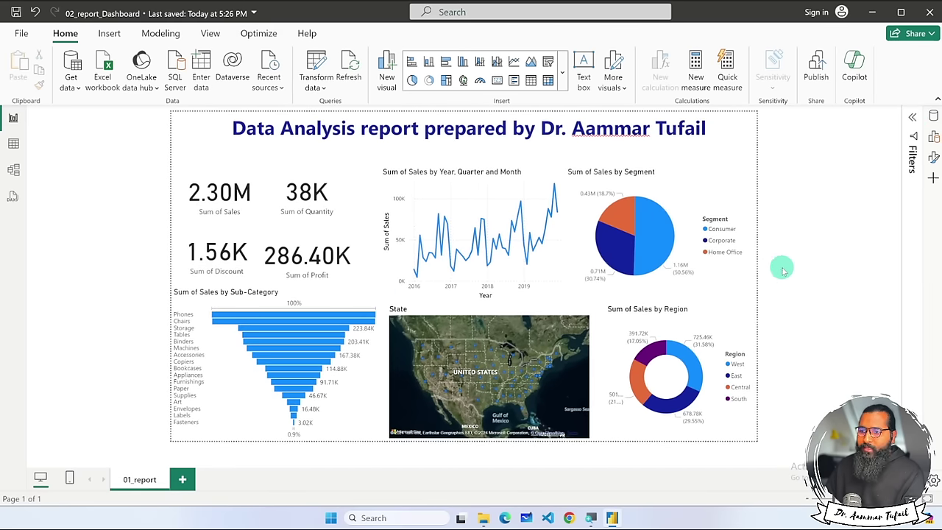
Examine the arrangement, size and style options of the title text box.
{"action": "left_click", "coordinate": [467, 136]}
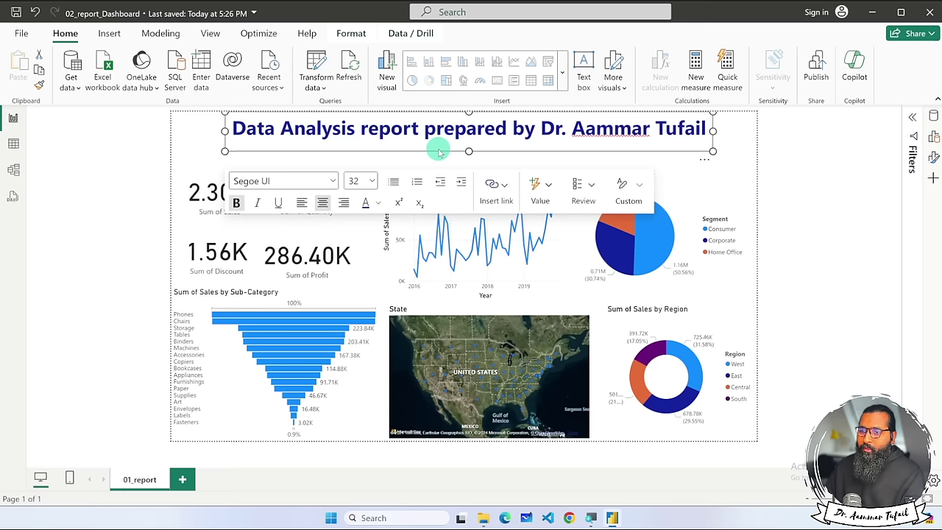
{"action": "left_click", "coordinate": [351, 34]}
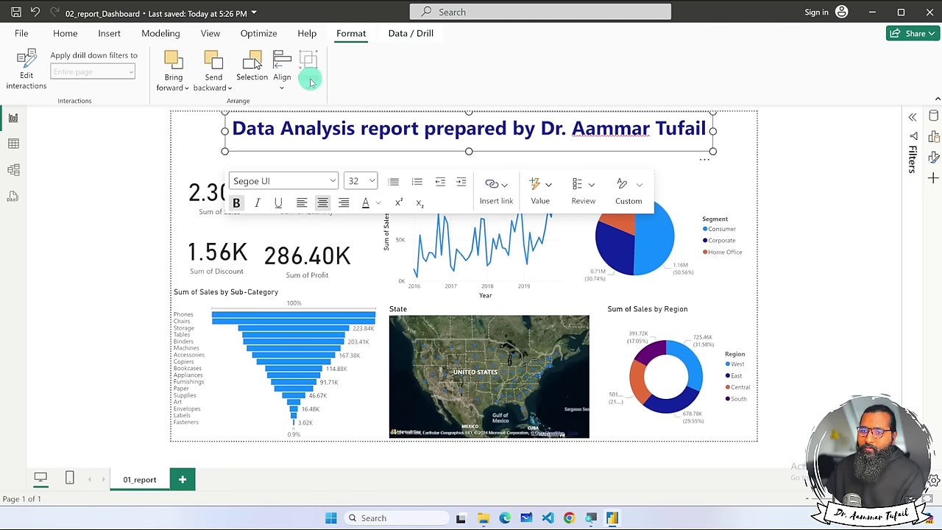
{"action": "left_click", "coordinate": [248, 152]}
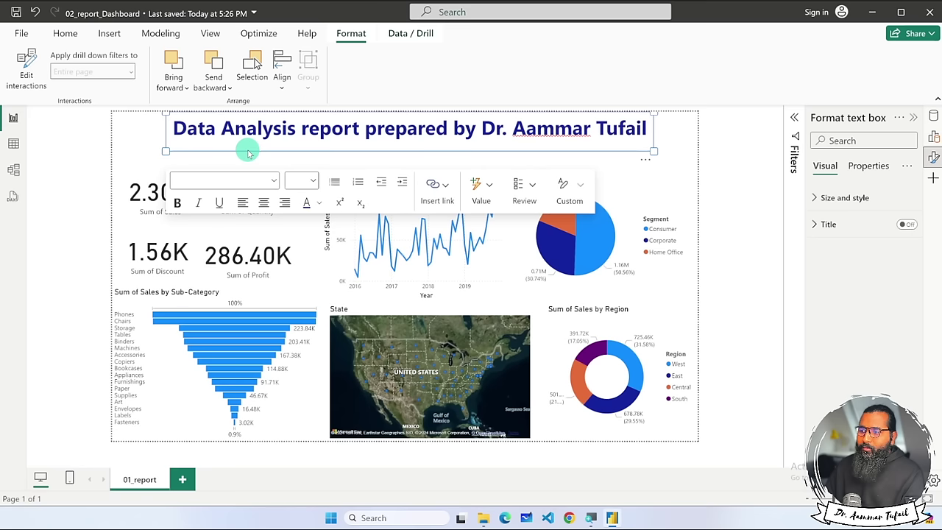
{"action": "left_click", "coordinate": [815, 199]}
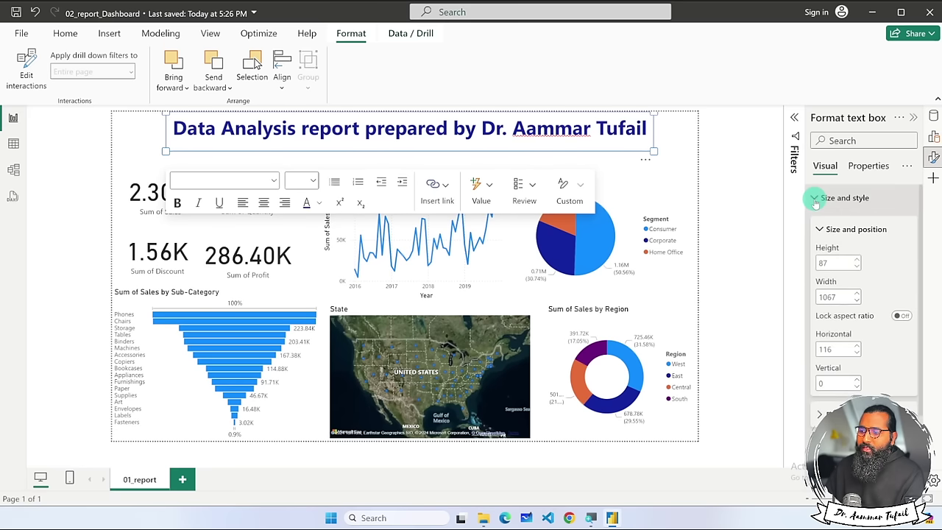
{"action": "left_click", "coordinate": [815, 199]}
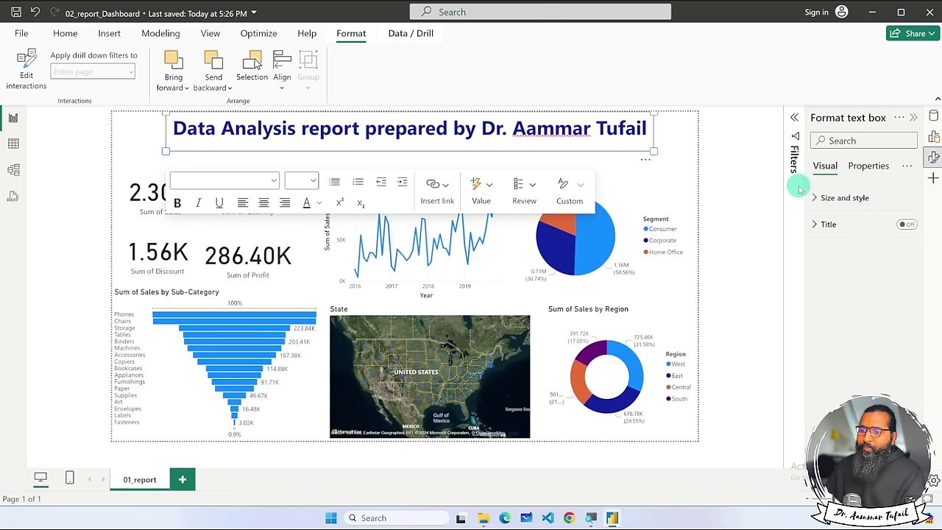
{"action": "left_click", "coordinate": [723, 186]}
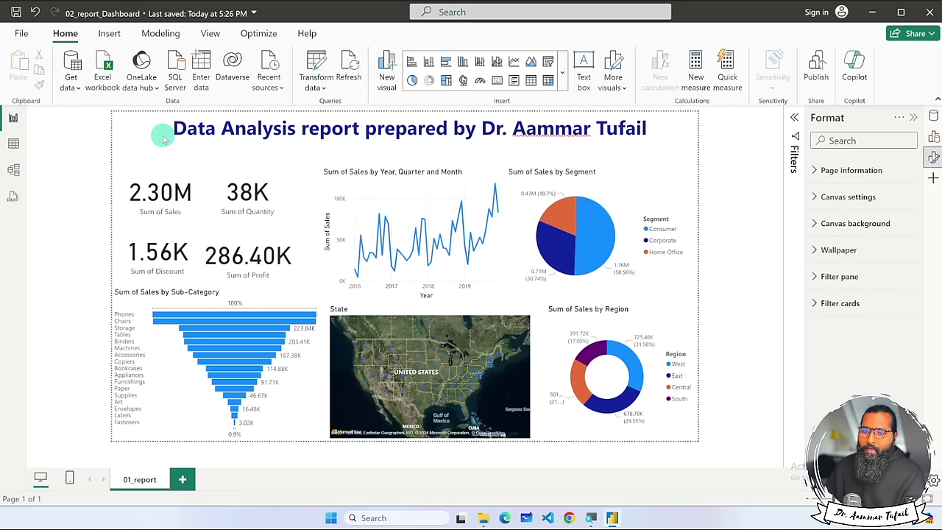
Try the Accessible Default, green accessible and Accessible Tidal themes on the report.
{"action": "left_click", "coordinate": [210, 37]}
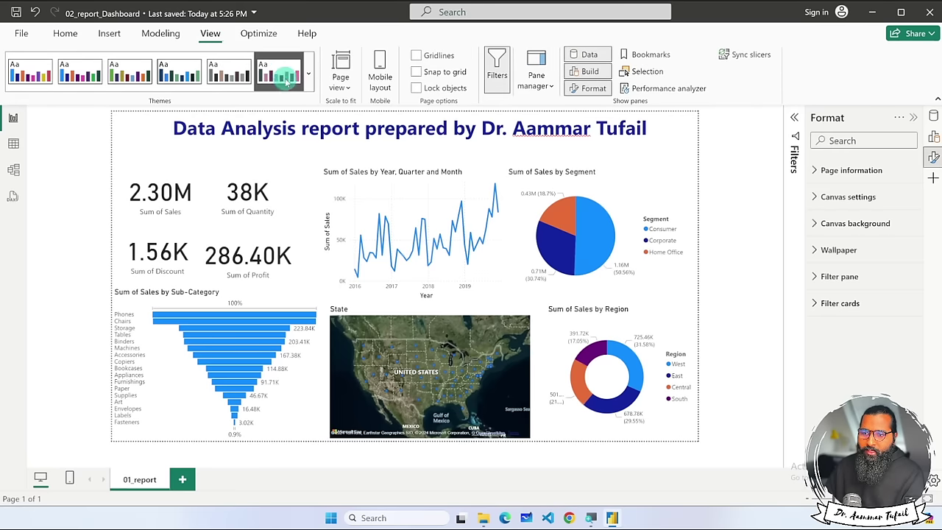
{"action": "left_click", "coordinate": [309, 84]}
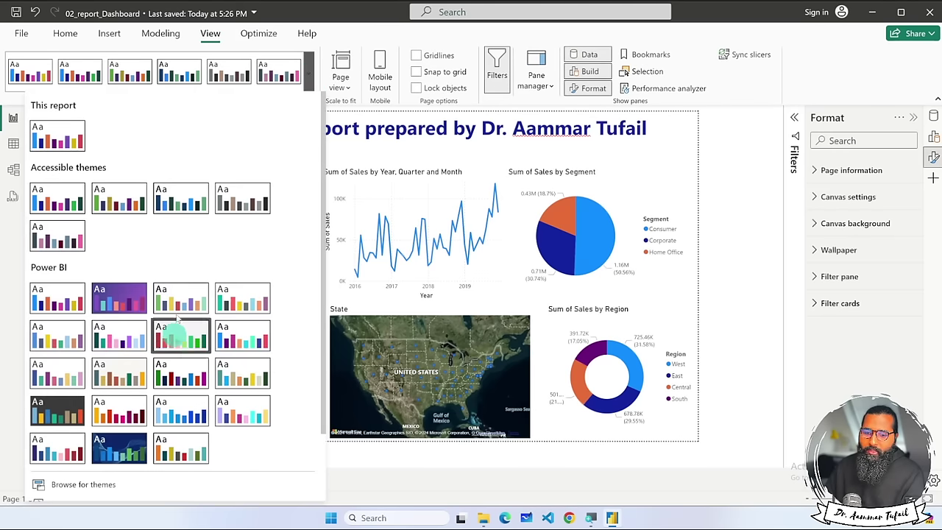
{"action": "left_click", "coordinate": [55, 200]}
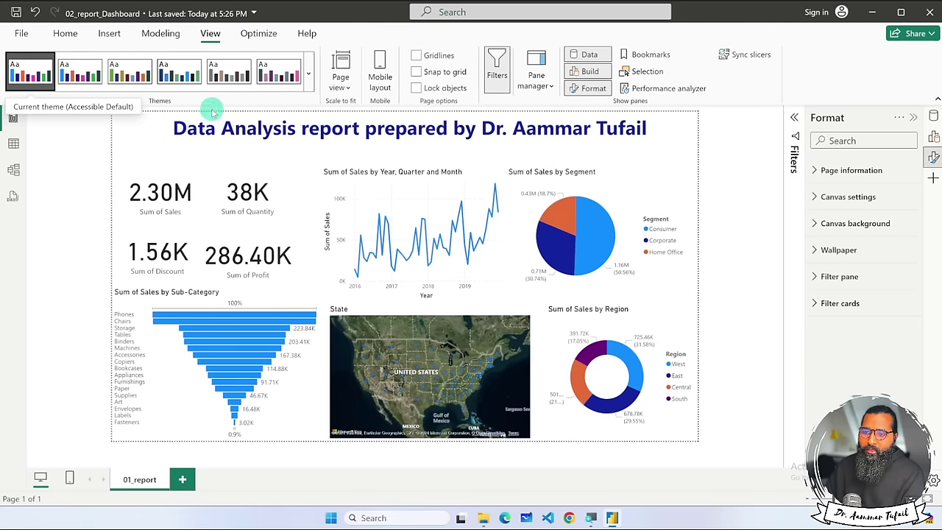
{"action": "left_click", "coordinate": [129, 72]}
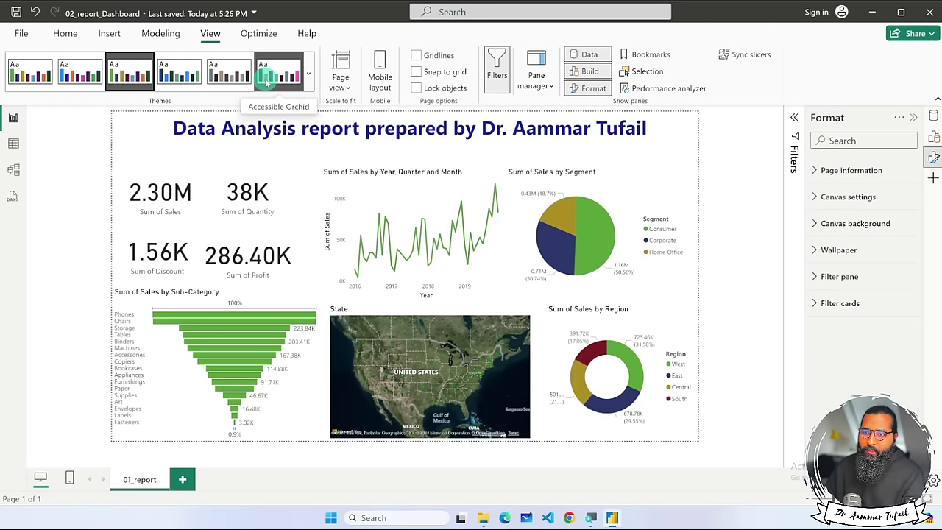
{"action": "left_click", "coordinate": [228, 71]}
{"action": "left_click", "coordinate": [179, 72]}
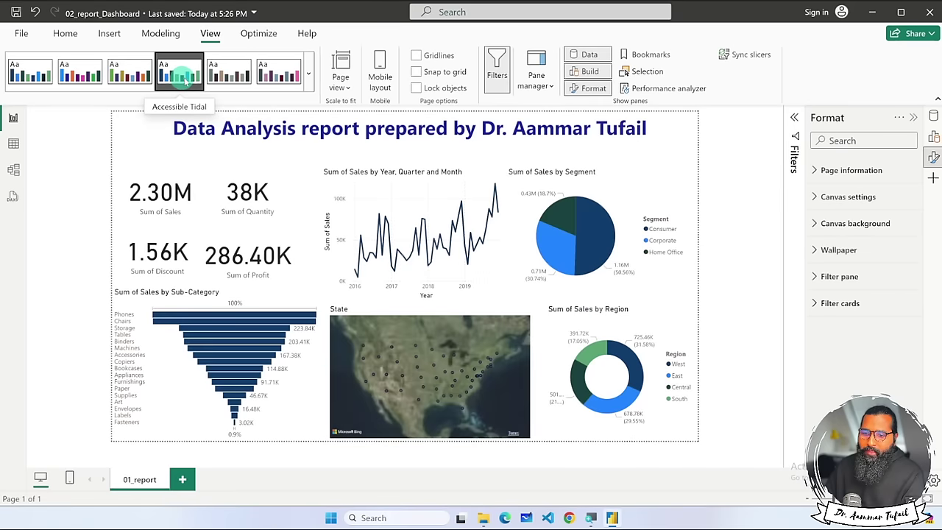
Try the Accessible Orchid theme on the report, and switch to the Bloom theme.
{"action": "left_click", "coordinate": [292, 80]}
{"action": "left_click", "coordinate": [309, 74]}
{"action": "key", "text": "Escape"}
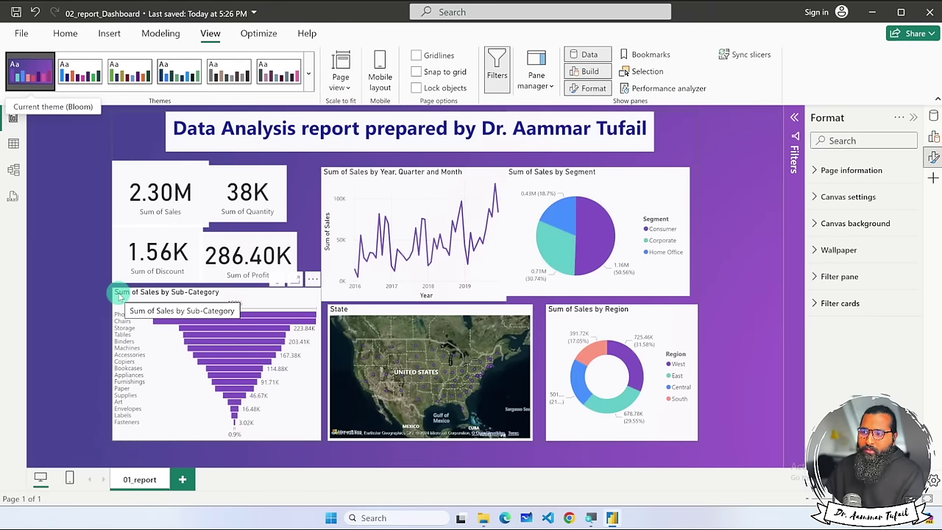
Apply the dark Innovate theme to the report.
{"action": "left_click", "coordinate": [308, 74]}
{"action": "scroll", "coordinate": [147, 331], "scroll_direction": "down", "scroll_amount": 1}
{"action": "left_click", "coordinate": [68, 368]}
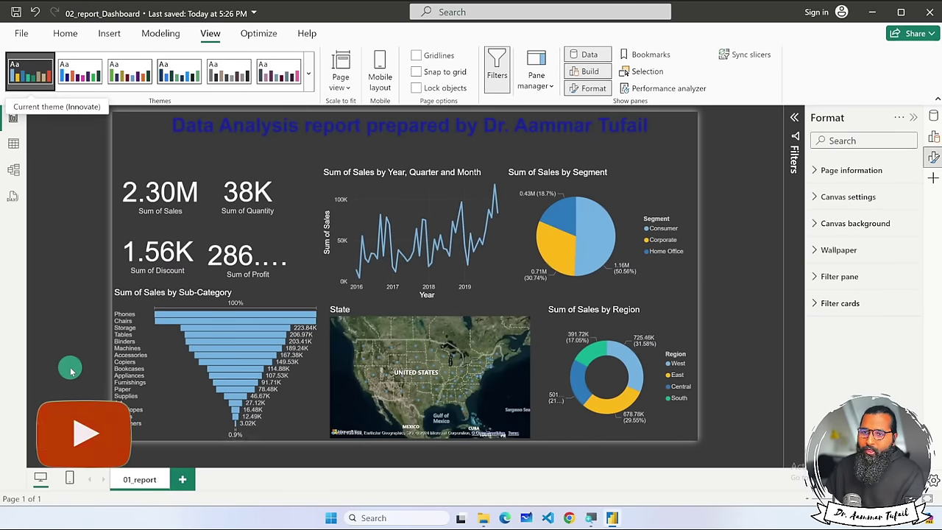
Change the font color of the whole report title to white.
{"action": "double_click", "coordinate": [218, 126]}
{"action": "key", "text": "ctrl+a"}
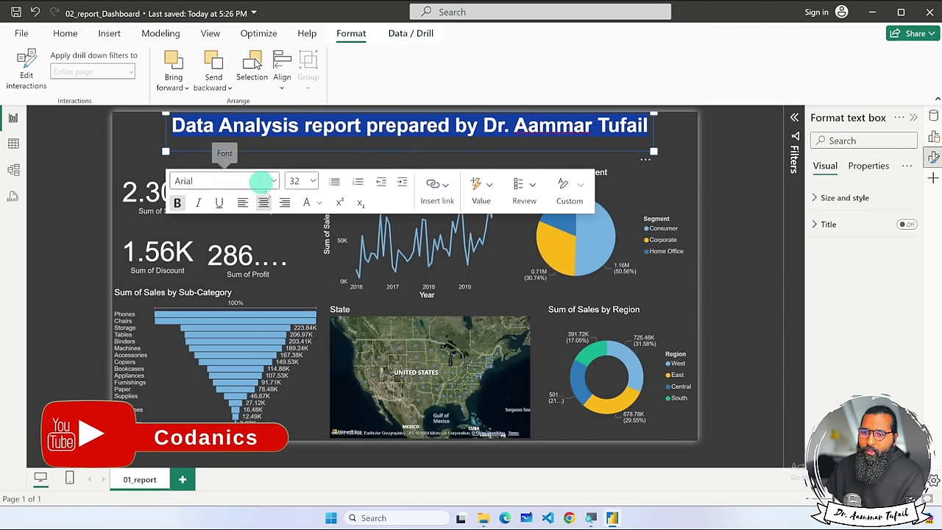
{"action": "left_click", "coordinate": [316, 203]}
{"action": "left_click", "coordinate": [326, 248]}
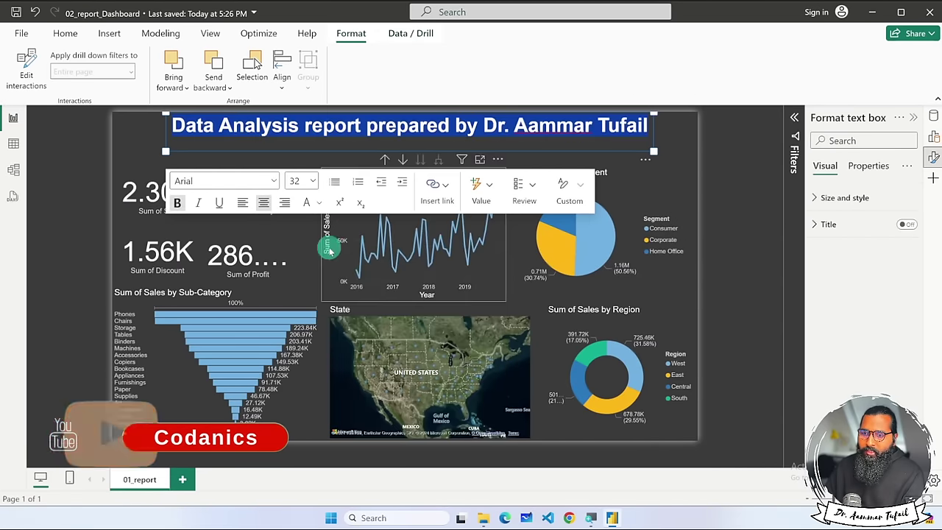
{"action": "left_click", "coordinate": [732, 210]}
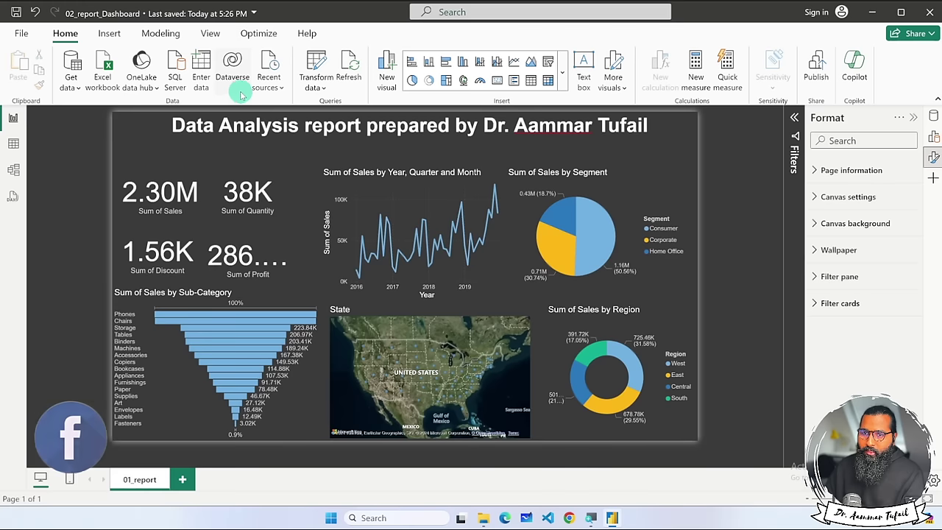
Apply the dark blue Tidal theme to the report.
{"action": "left_click", "coordinate": [210, 40]}
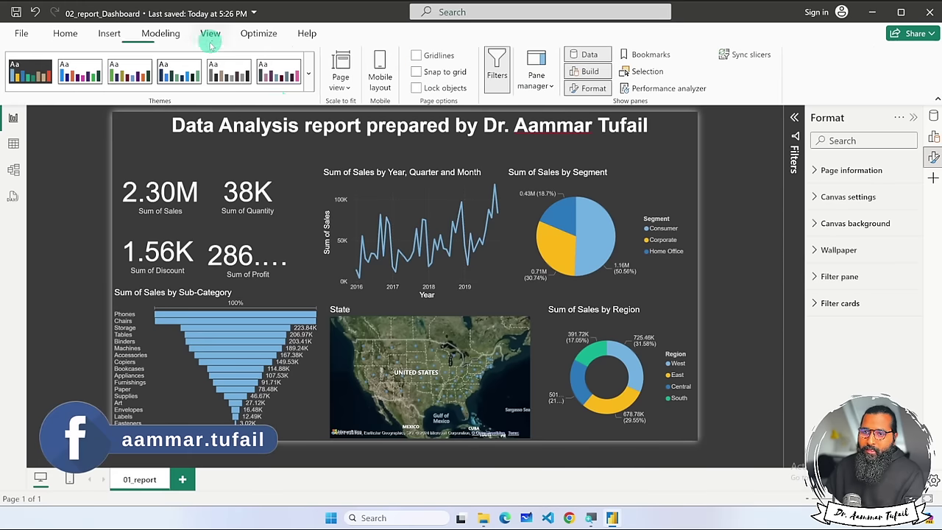
{"action": "left_click", "coordinate": [309, 74]}
{"action": "scroll", "coordinate": [161, 362], "scroll_direction": "down", "scroll_amount": 2}
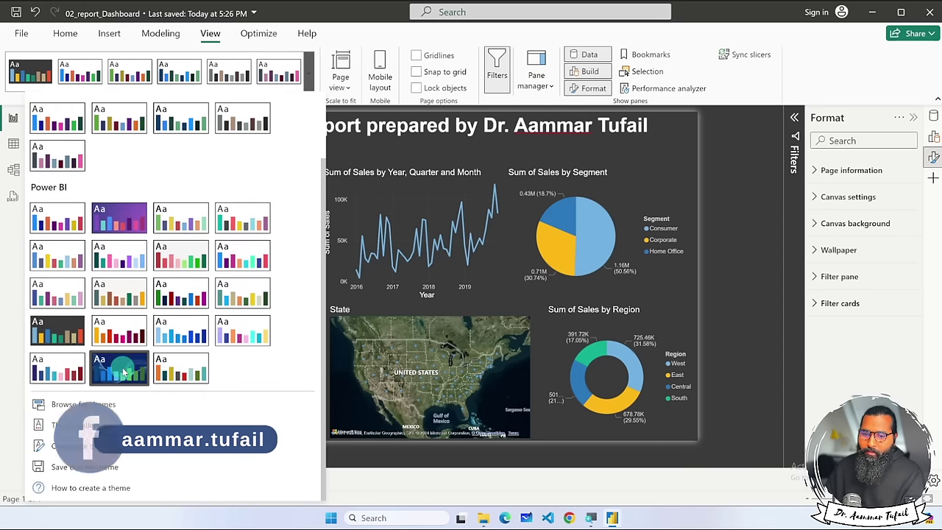
{"action": "left_click", "coordinate": [124, 368]}
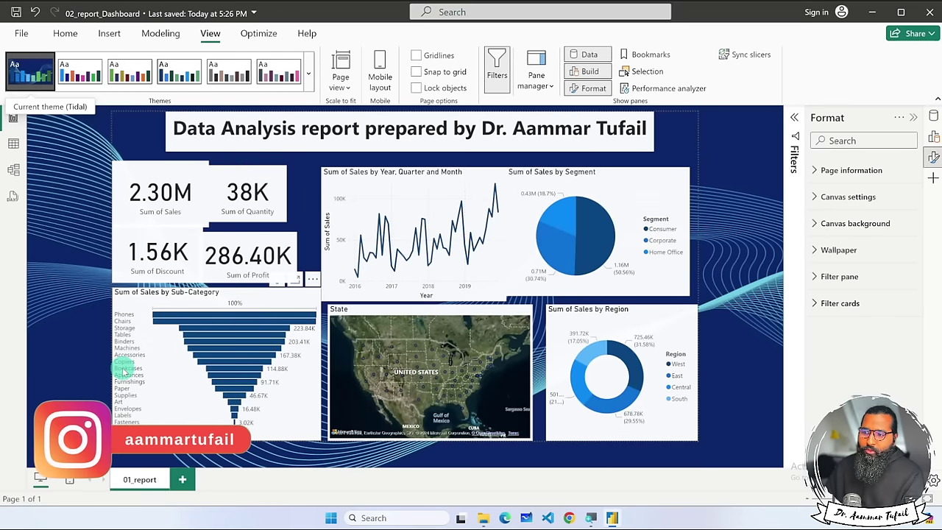
Apply the dark gray report theme with blue, yellow and green chart colors, and set the whole report title's font color to yellow.
{"action": "left_click", "coordinate": [309, 74]}
{"action": "left_click", "coordinate": [40, 410]}
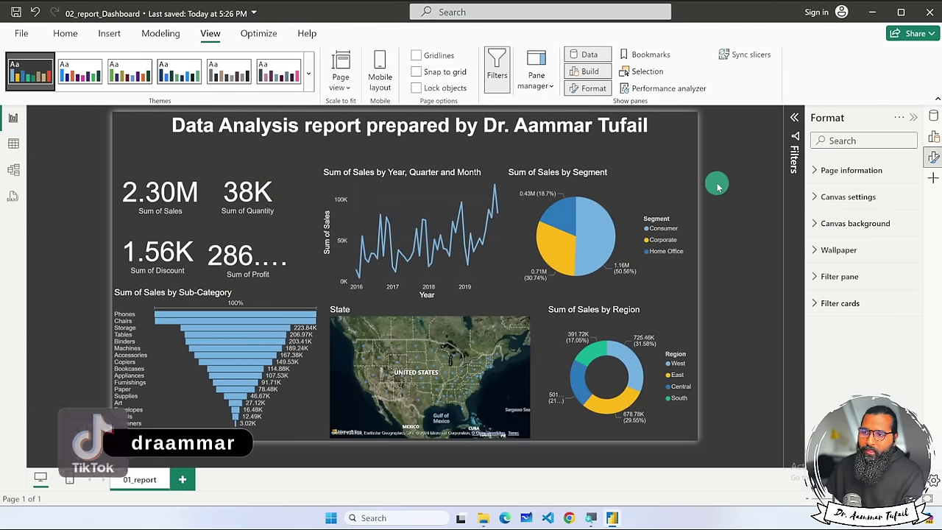
{"action": "left_click", "coordinate": [641, 125]}
{"action": "triple_click", "coordinate": [641, 126]}
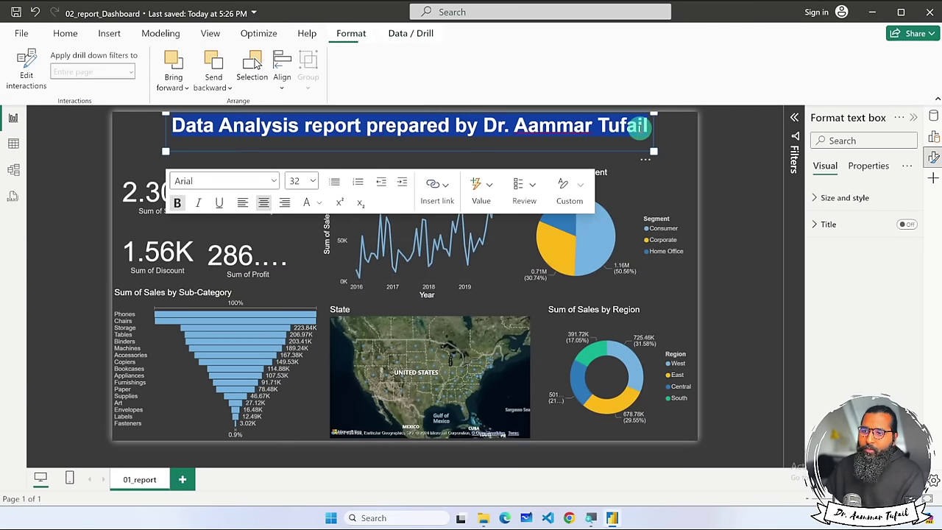
{"action": "left_click", "coordinate": [312, 203]}
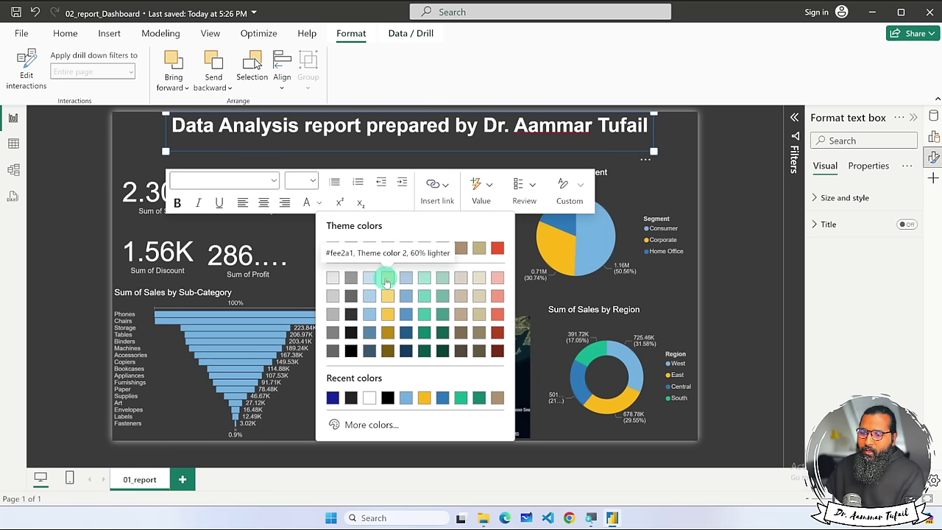
{"action": "left_click", "coordinate": [425, 399]}
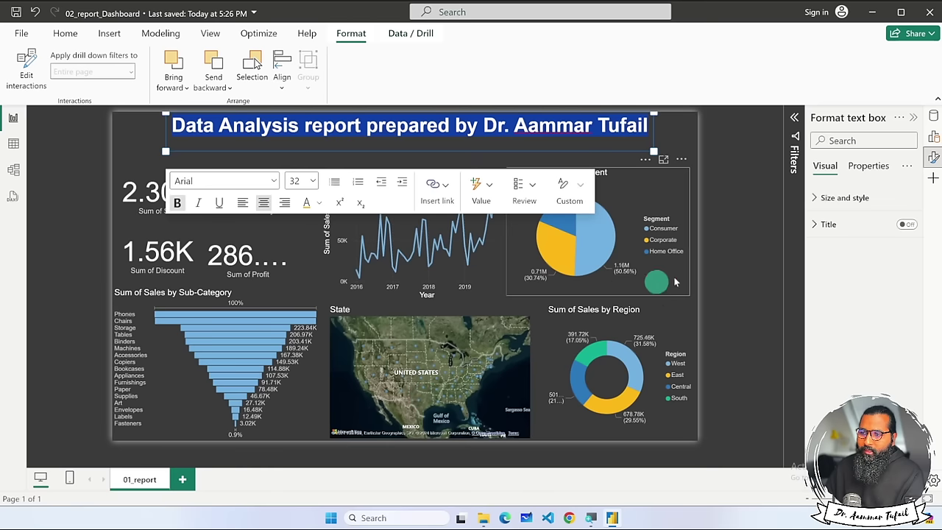
{"action": "left_click", "coordinate": [740, 257]}
Move the report title's text box slightly down from the page's upper edge.
{"action": "left_click", "coordinate": [438, 131]}
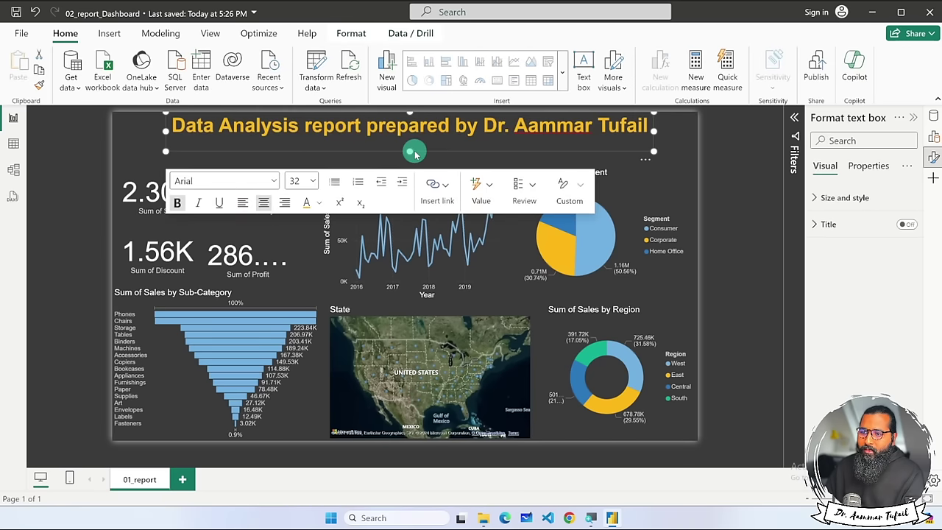
{"action": "left_click_drag", "start_coordinate": [415, 150], "coordinate": [415, 156]}
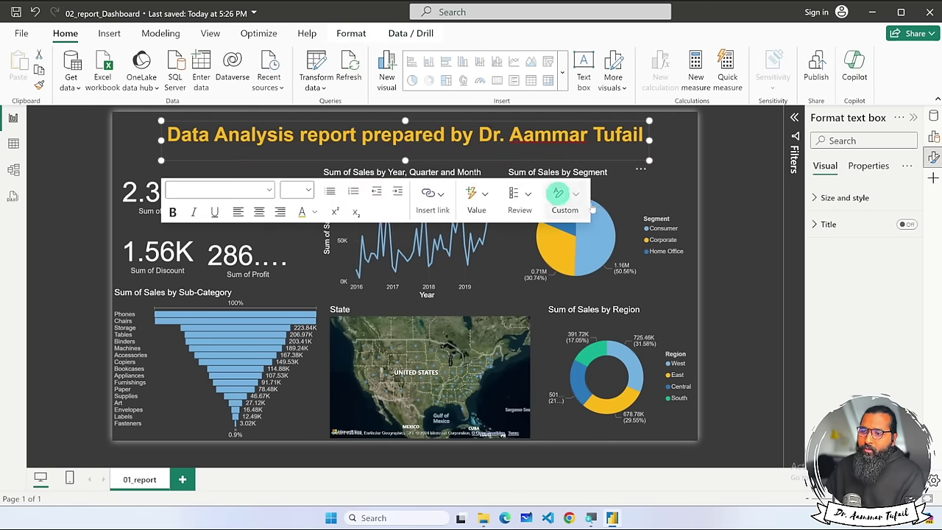
{"action": "left_click", "coordinate": [737, 247]}
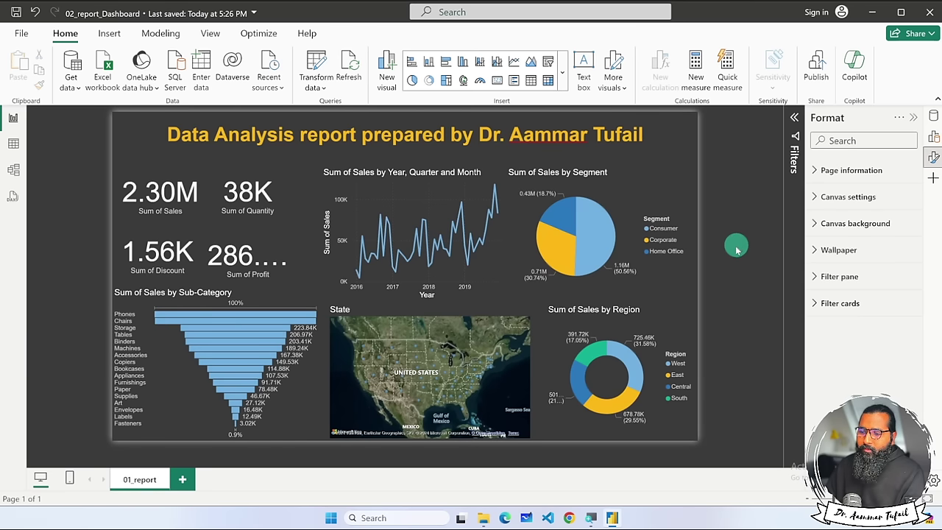
Cross-filter the dashboard by West, East, Central and South, one after another, using the Sum of Sales by Region donut chart.
{"action": "left_click", "coordinate": [669, 365]}
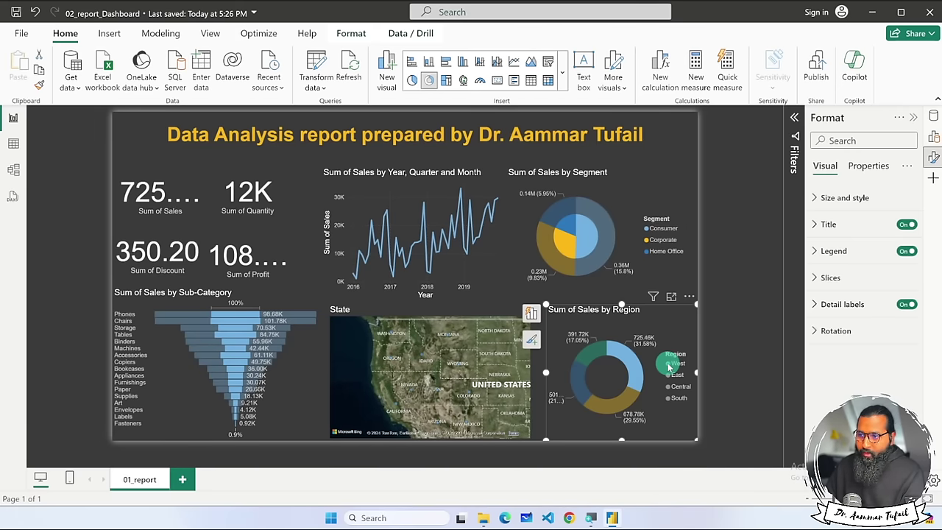
{"action": "scroll", "coordinate": [669, 366], "scroll_direction": "up", "scroll_amount": 3}
{"action": "scroll", "coordinate": [669, 365], "scroll_direction": "right", "scroll_amount": 3}
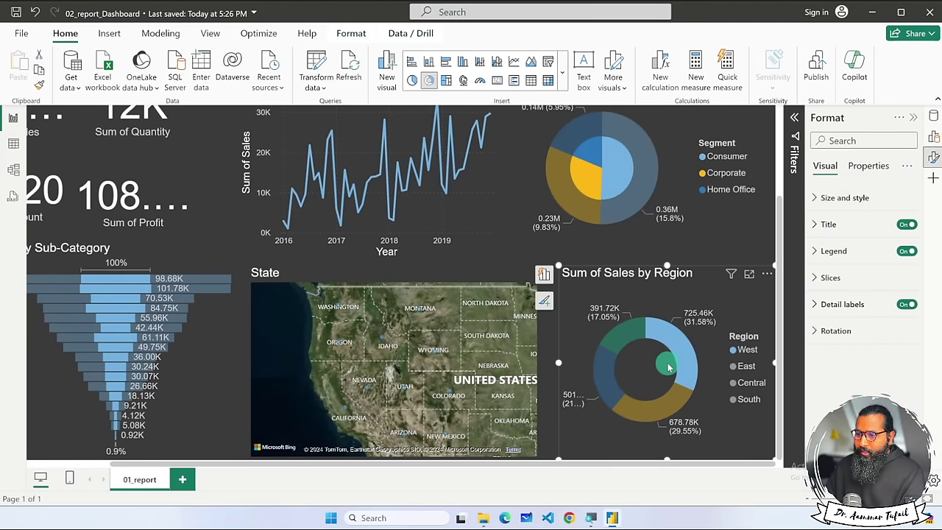
{"action": "left_click", "coordinate": [737, 367]}
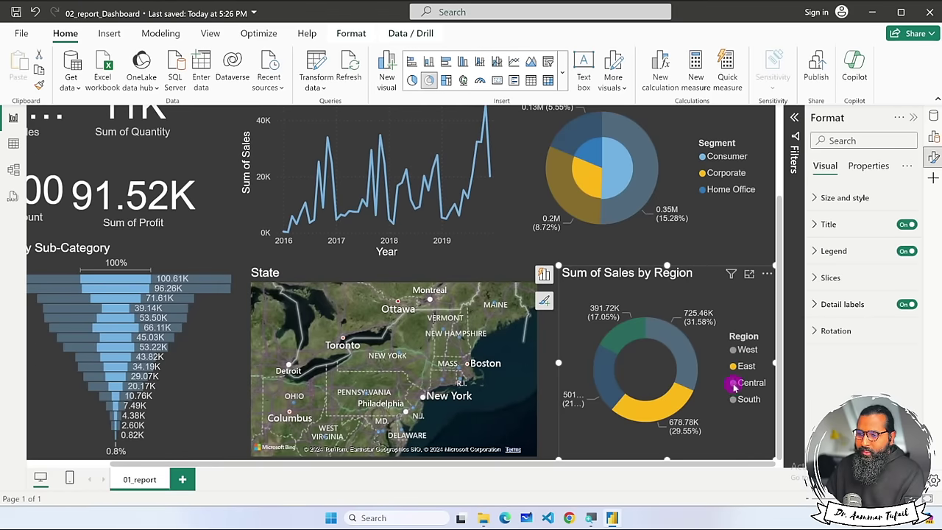
{"action": "left_click", "coordinate": [734, 384]}
{"action": "left_click", "coordinate": [735, 400]}
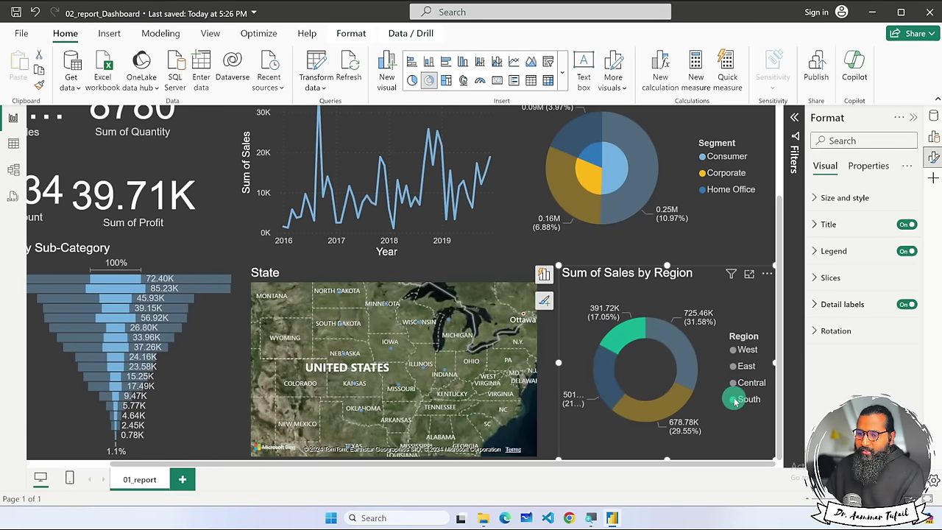
Compare the KPI cards and charts for each region once more, and clear the region selection.
{"action": "scroll", "coordinate": [609, 321], "scroll_direction": "down", "scroll_amount": 2}
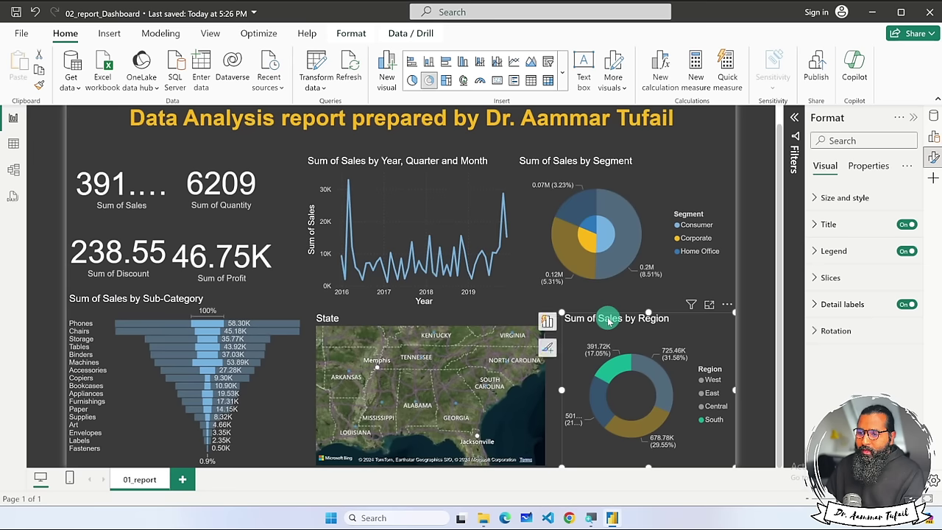
{"action": "left_click", "coordinate": [711, 380]}
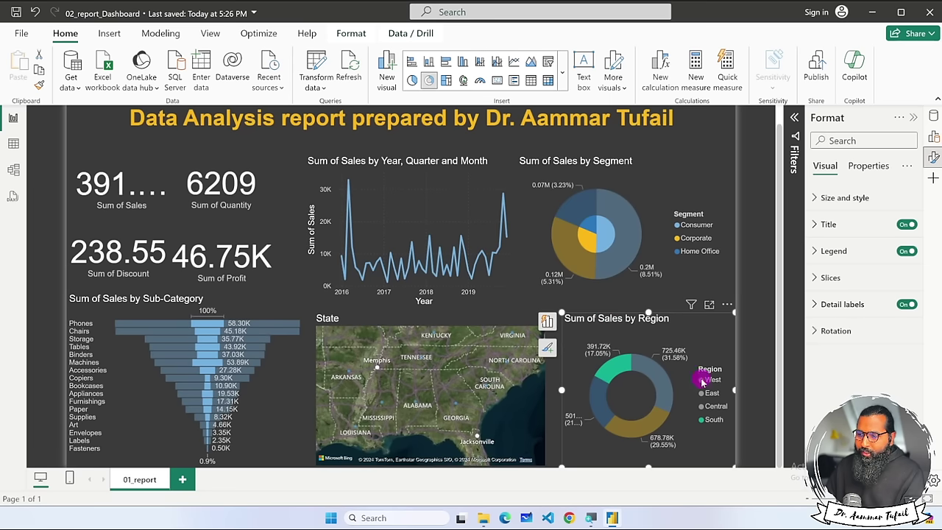
{"action": "left_click", "coordinate": [708, 393]}
{"action": "left_click", "coordinate": [706, 406]}
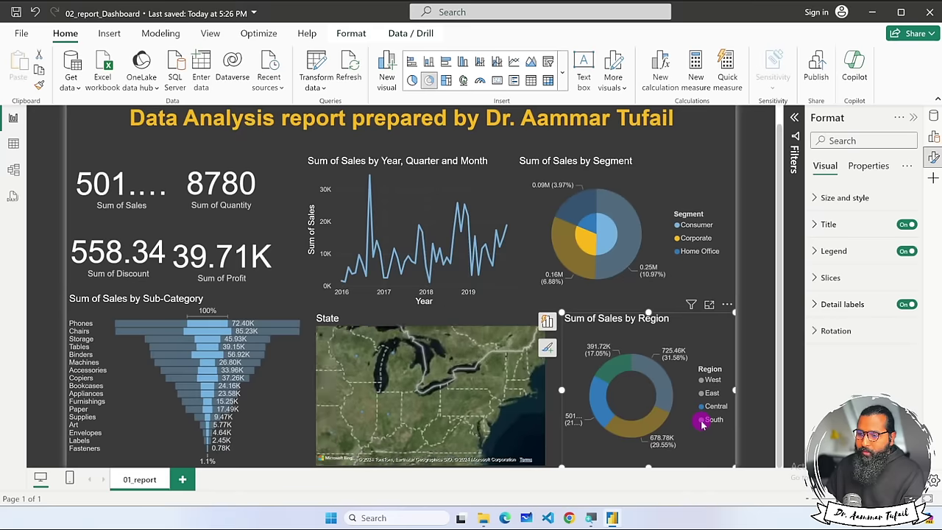
{"action": "left_click", "coordinate": [708, 419]}
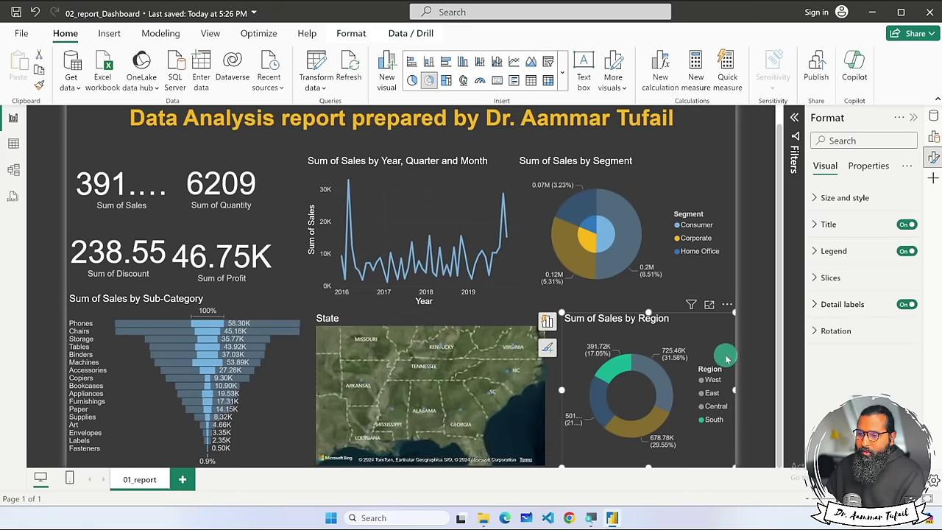
{"action": "left_click", "coordinate": [688, 318]}
{"action": "left_click", "coordinate": [656, 301]}
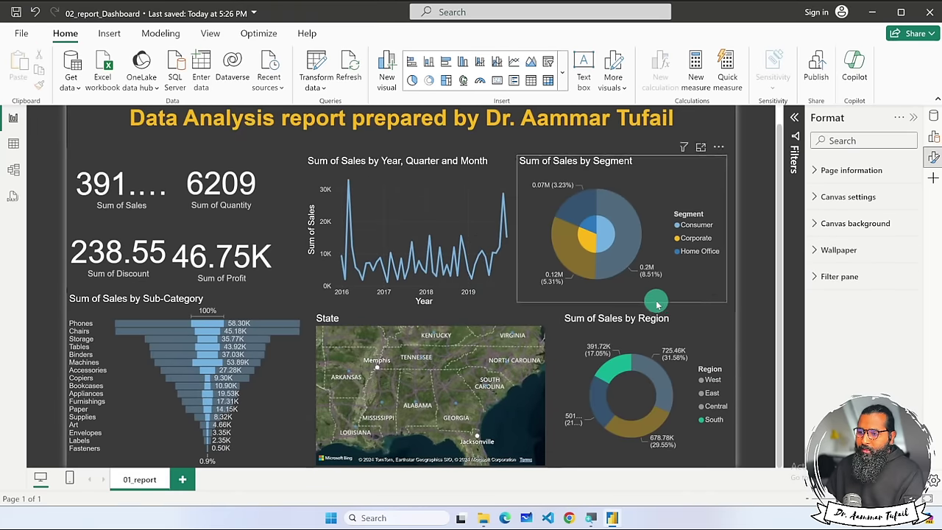
{"action": "left_click", "coordinate": [703, 381]}
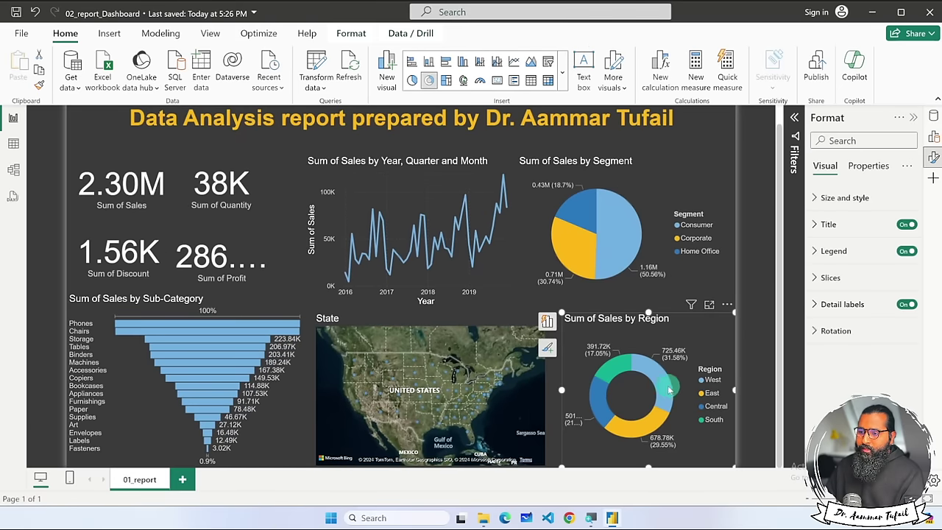
Cross-filter the dashboard by the Consumer segment, clear that selection, and examine the monthly sales values in the line chart.
{"action": "mouse_move", "coordinate": [617, 228]}
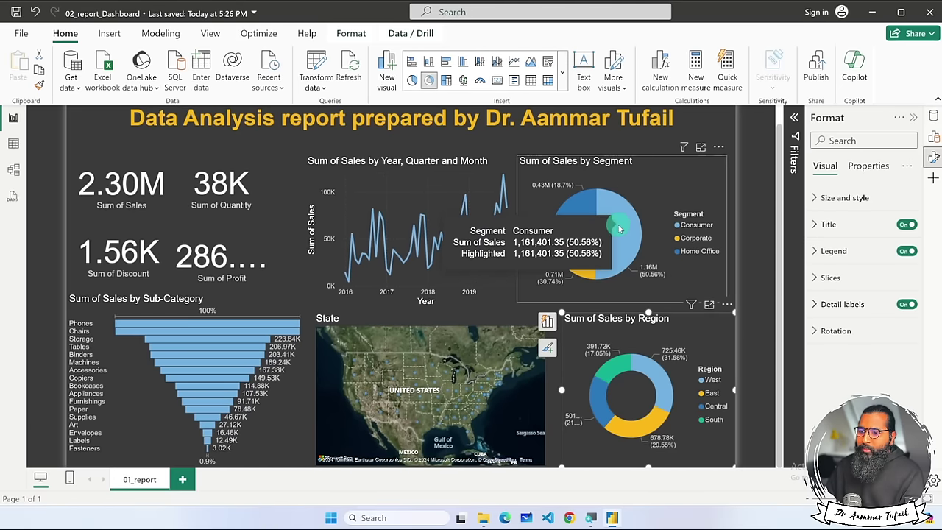
{"action": "left_click", "coordinate": [621, 228]}
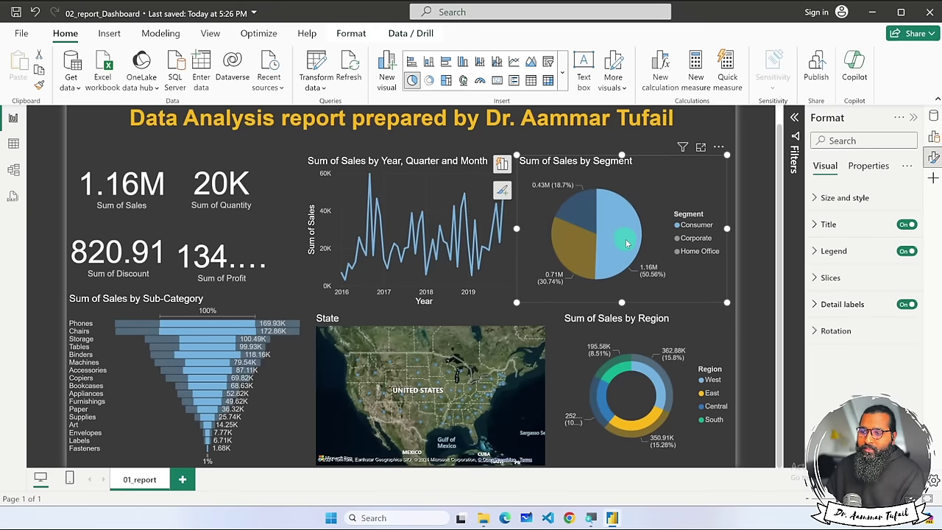
{"action": "left_click", "coordinate": [622, 230]}
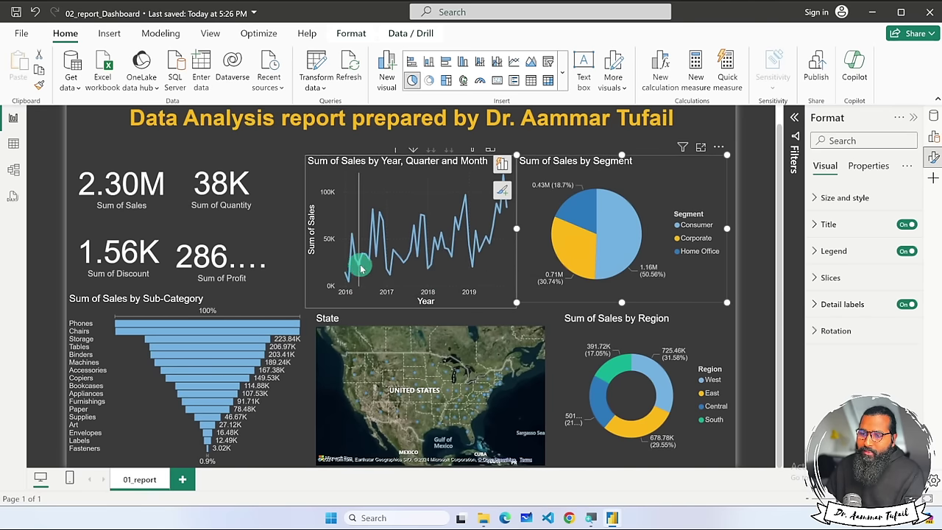
{"action": "left_click", "coordinate": [350, 286]}
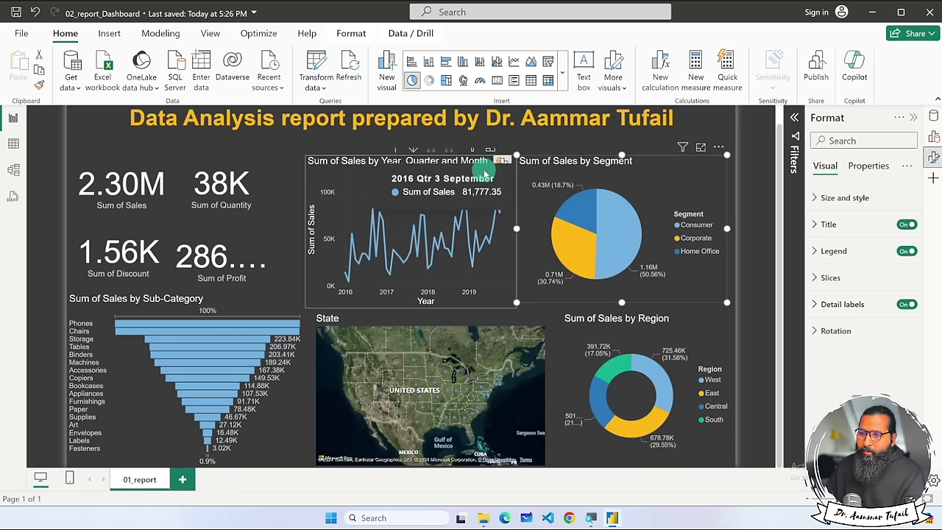
{"action": "scroll", "coordinate": [473, 208], "scroll_direction": "up", "scroll_amount": 1}
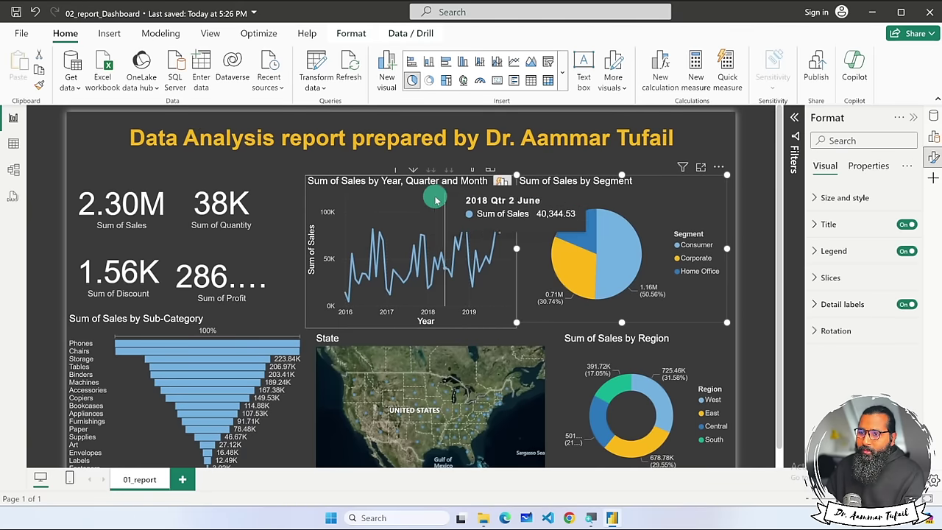
Remove the Month and Quarter levels from the X-axis of the sales line chart.
{"action": "left_click", "coordinate": [311, 185]}
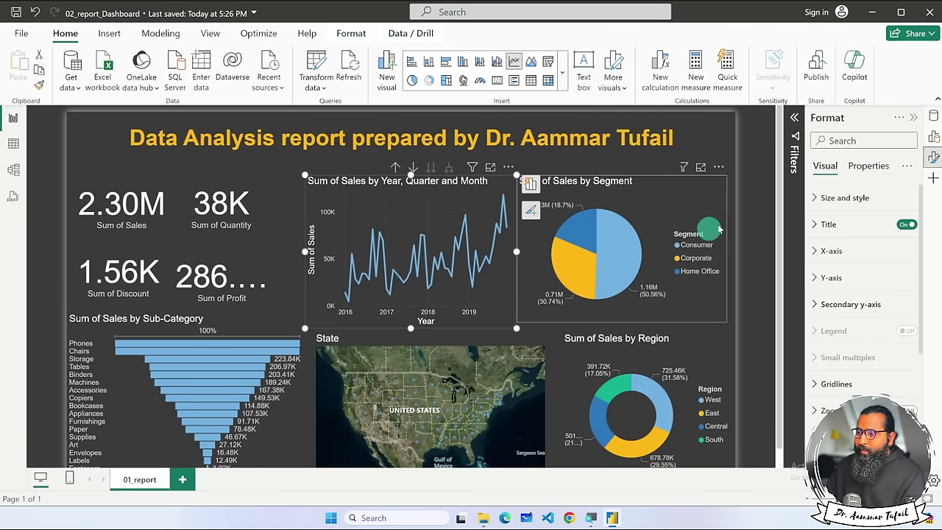
{"action": "left_click", "coordinate": [932, 118]}
{"action": "left_click", "coordinate": [931, 118]}
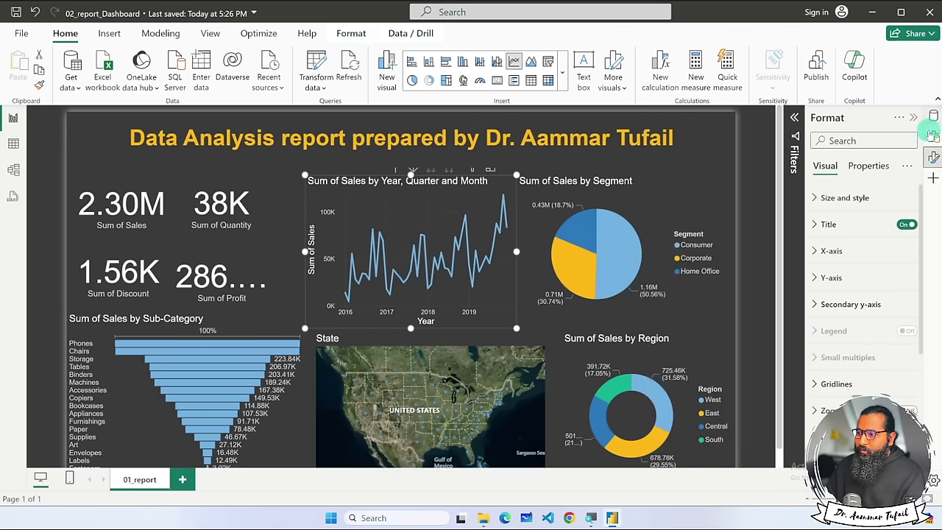
{"action": "left_click", "coordinate": [932, 138]}
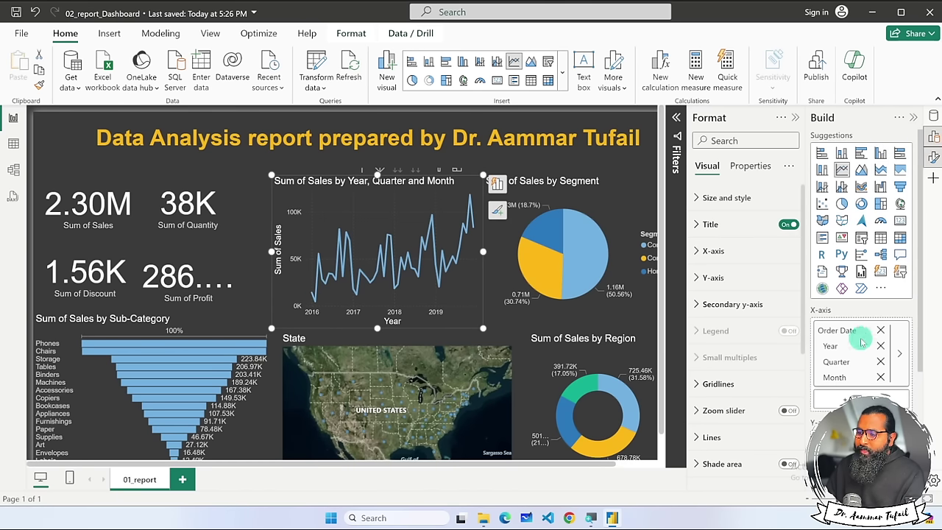
{"action": "left_click", "coordinate": [881, 377]}
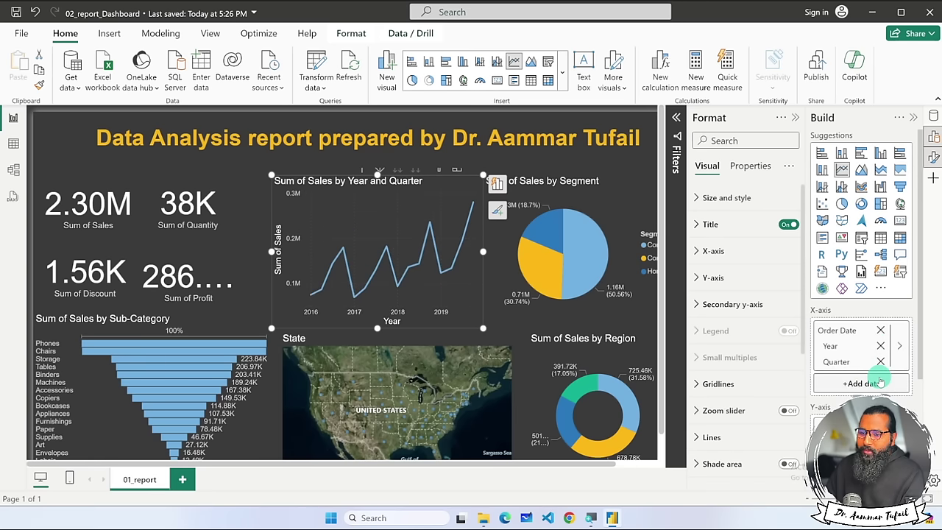
{"action": "left_click", "coordinate": [880, 361]}
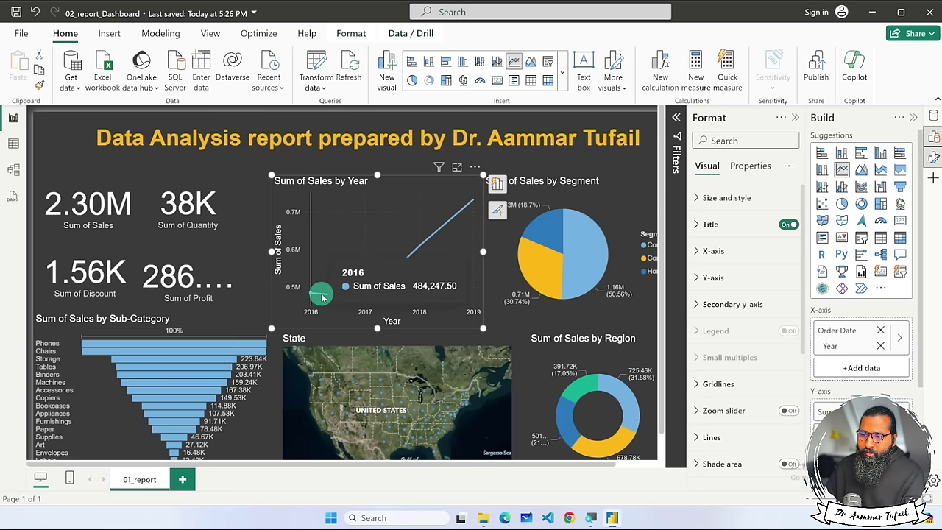
Examine the yearly sales values and reassign the full Order Date hierarchy to the line chart's X-axis.
{"action": "mouse_move", "coordinate": [416, 272]}
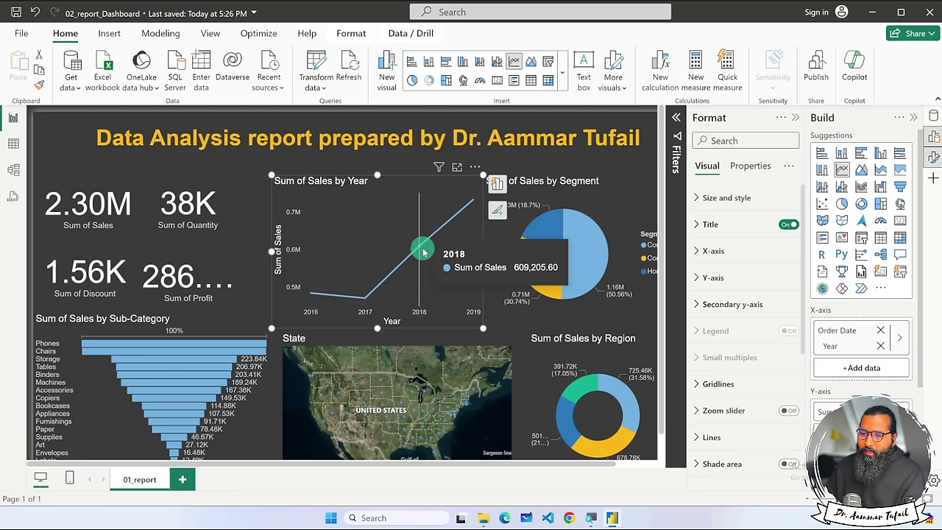
{"action": "mouse_move", "coordinate": [477, 206]}
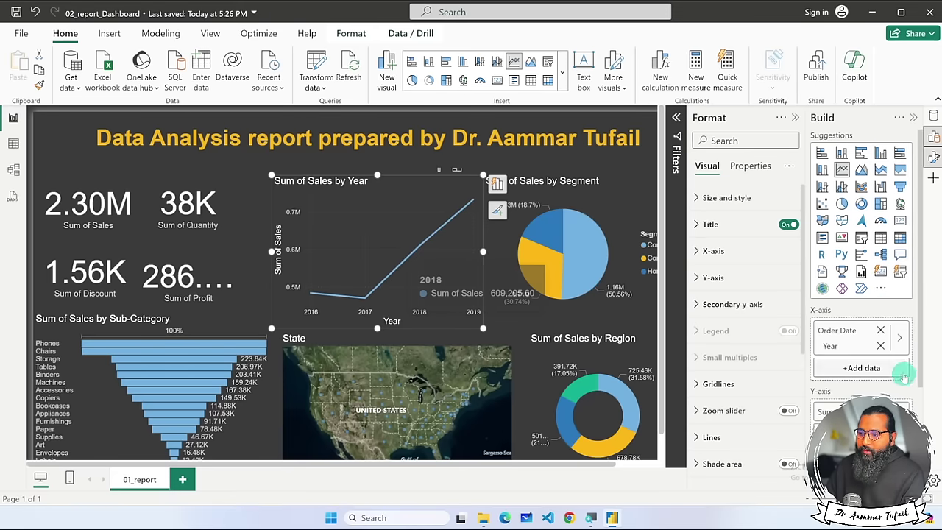
{"action": "left_click", "coordinate": [900, 337]}
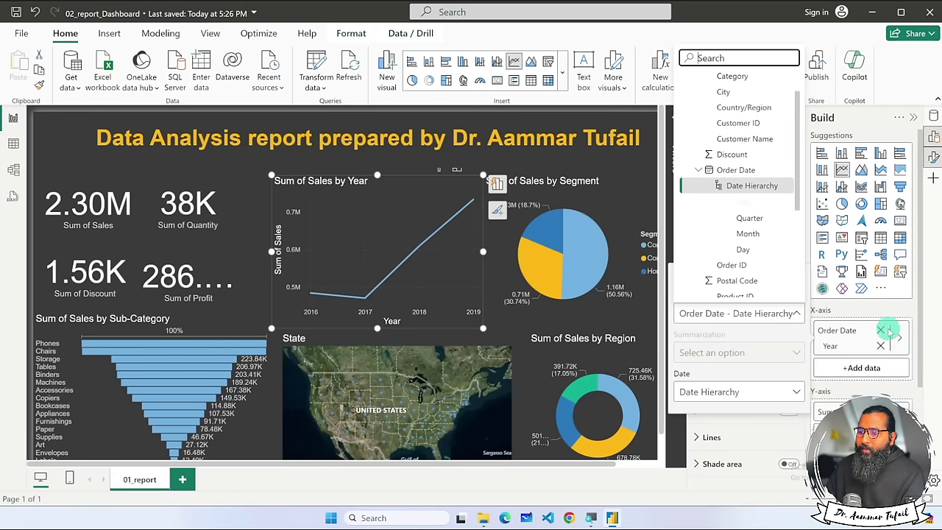
{"action": "left_click", "coordinate": [751, 185]}
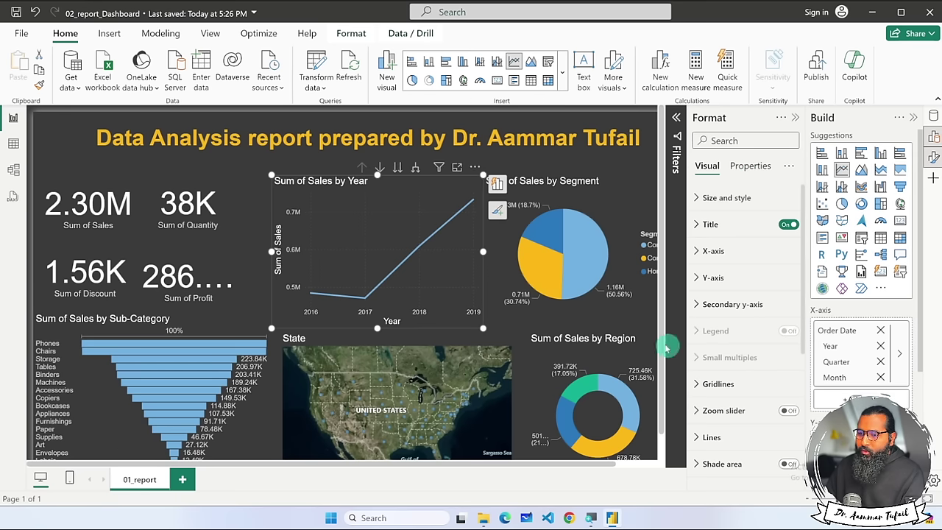
{"action": "left_click", "coordinate": [259, 194]}
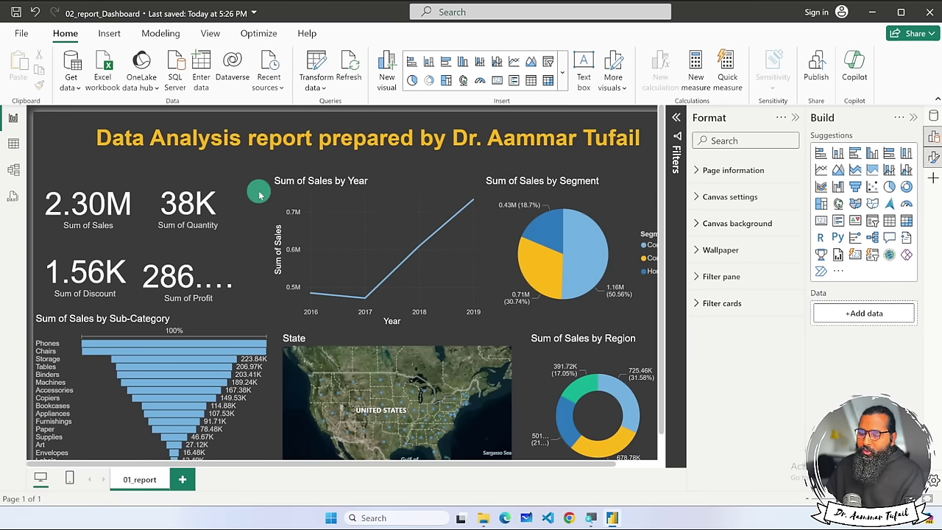
Undo the X-axis changes so the line chart plots sales by Year, Quarter and Month.
{"action": "key", "text": "ctrl+z"}
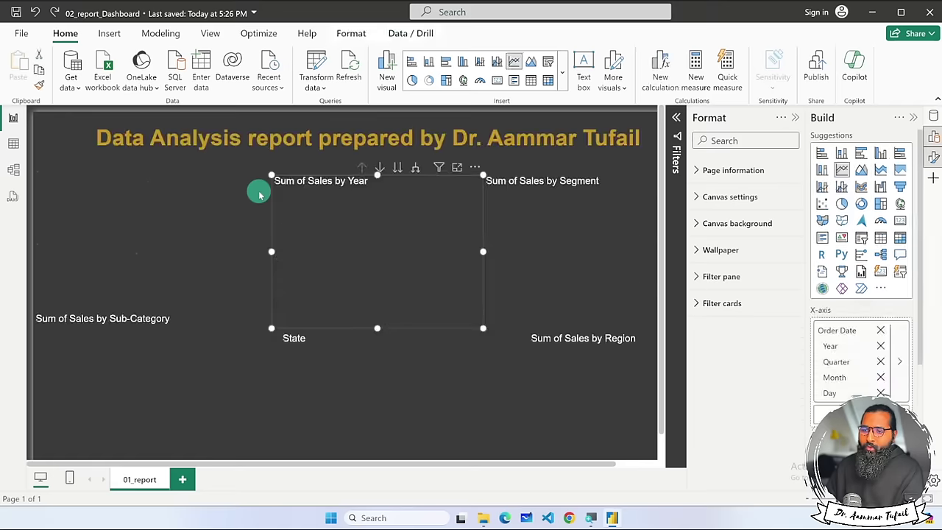
{"action": "key", "text": "ctrl+z"}
{"action": "key", "text": "ctrl+z"}
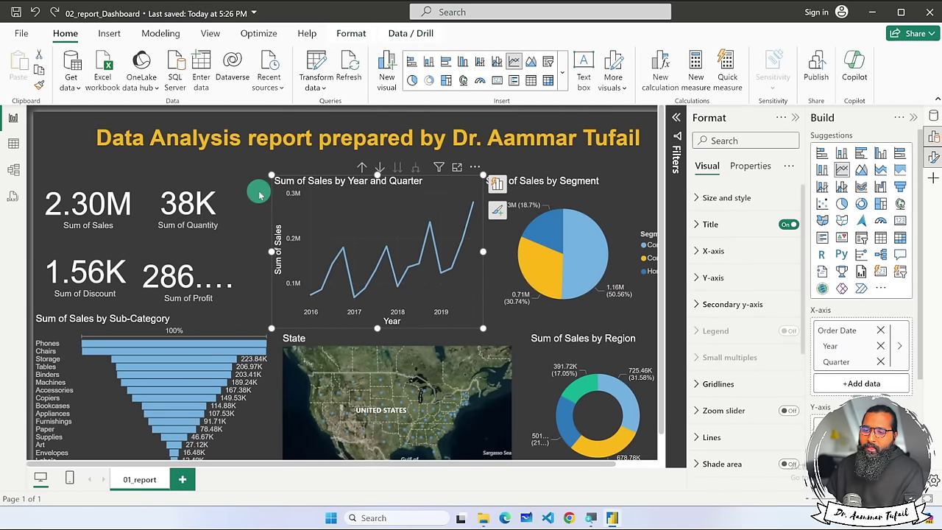
{"action": "key", "text": "ctrl+y"}
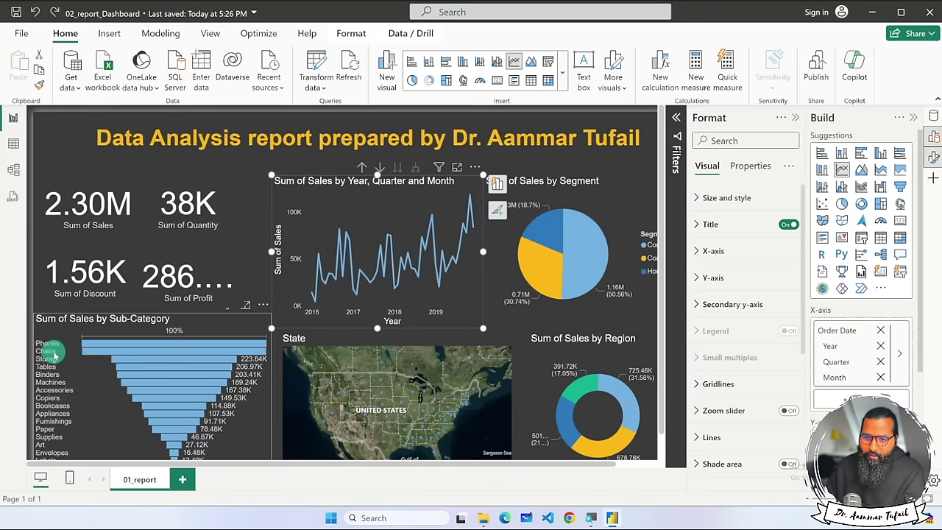
Cross-filter the dashboard by the Chairs, Storage, Phones and Labels sub-categories of the sales funnel chart, one after another.
{"action": "left_click", "coordinate": [90, 354]}
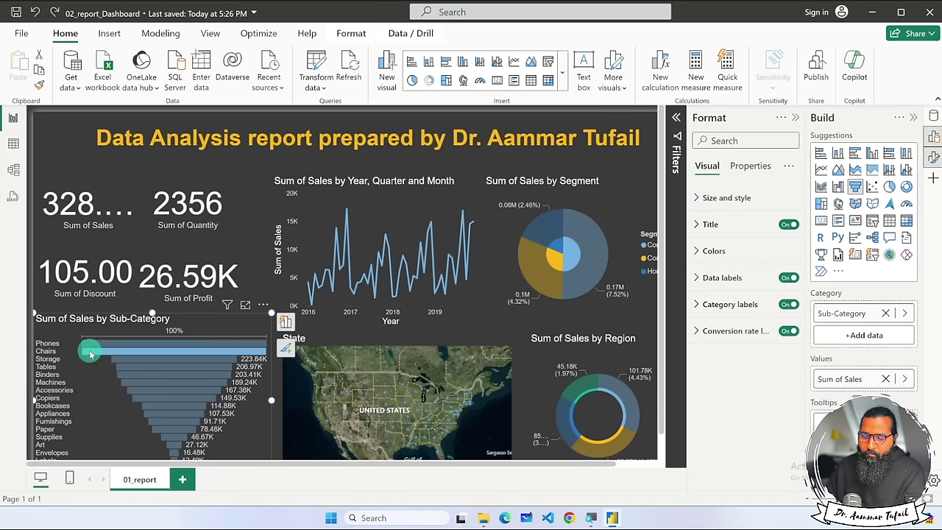
{"action": "left_click", "coordinate": [115, 360]}
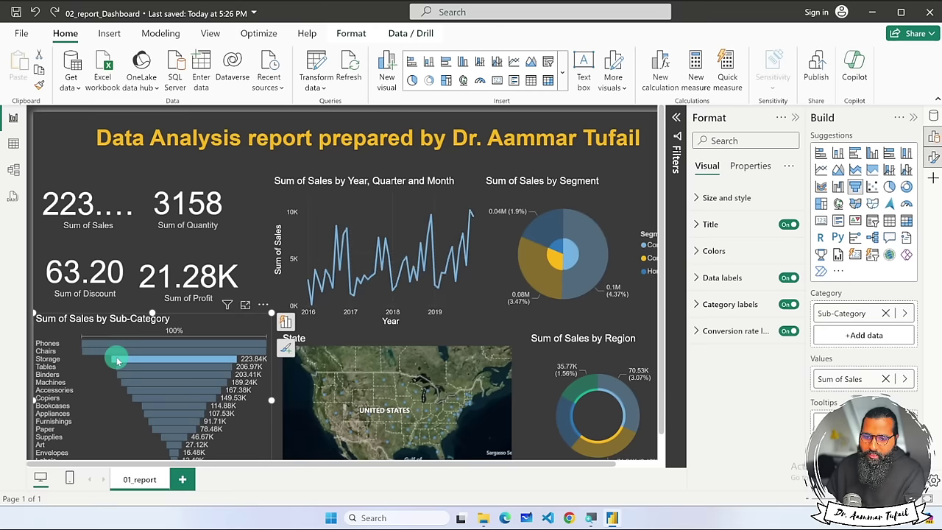
{"action": "left_click", "coordinate": [114, 344]}
{"action": "scroll", "coordinate": [114, 346], "scroll_direction": "down", "scroll_amount": 1}
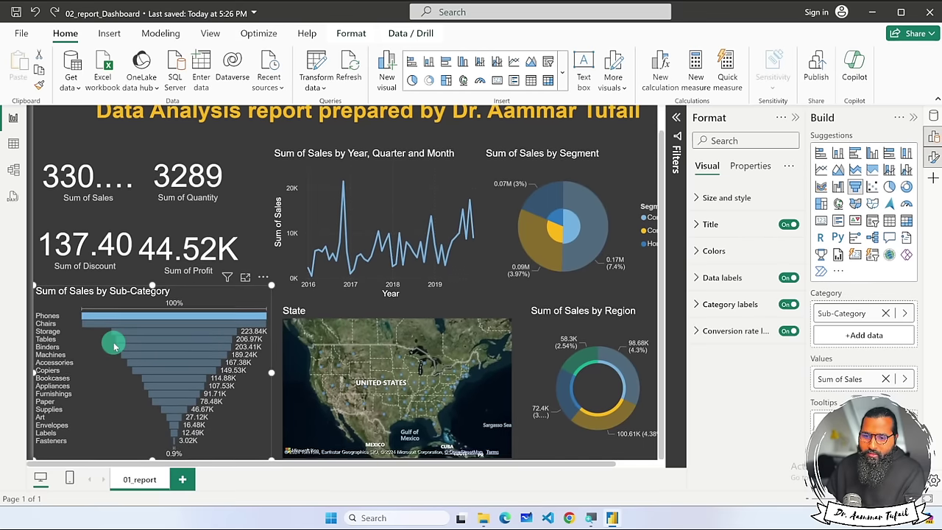
{"action": "left_click", "coordinate": [176, 433]}
{"action": "scroll", "coordinate": [175, 419], "scroll_direction": "up", "scroll_amount": 4}
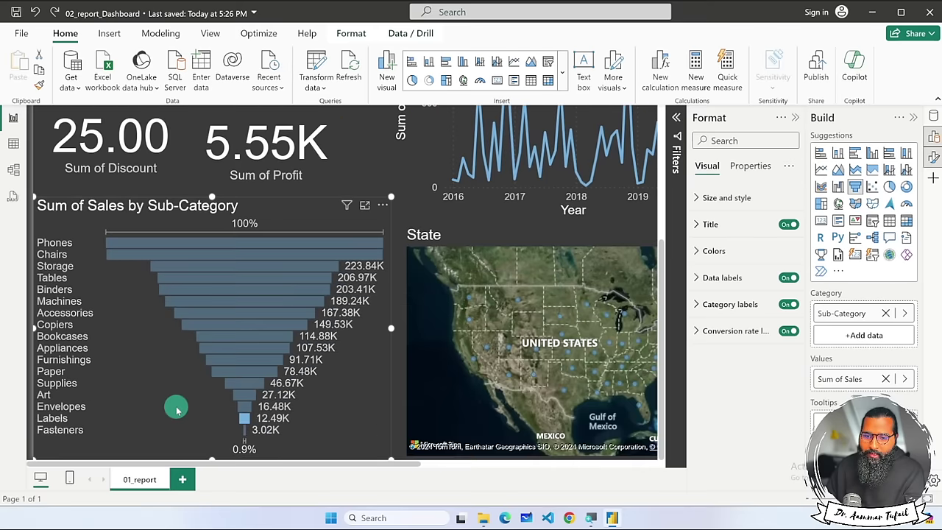
Cross-filter the dashboard by the Bookcases, Appliances and Furnishings sub-categories in turn and check the complete page.
{"action": "left_click", "coordinate": [215, 338]}
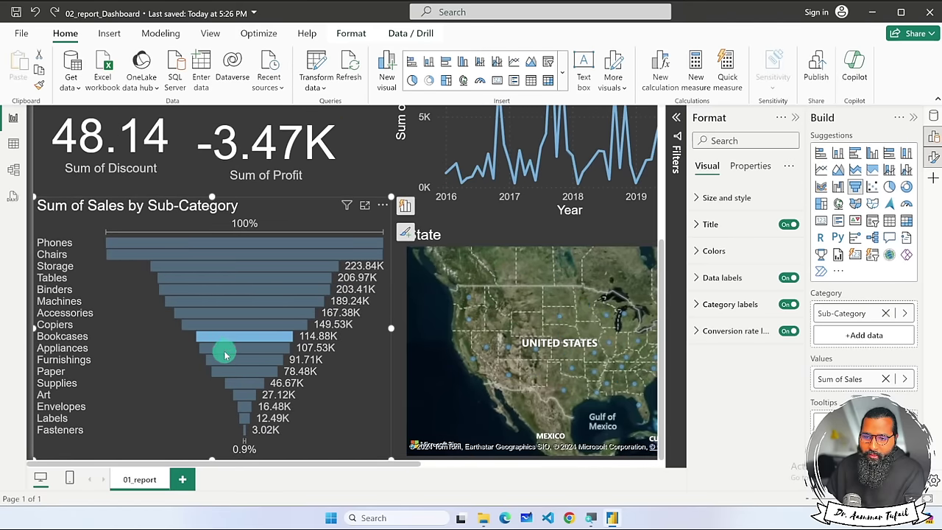
{"action": "left_click", "coordinate": [226, 351]}
{"action": "left_click", "coordinate": [226, 360]}
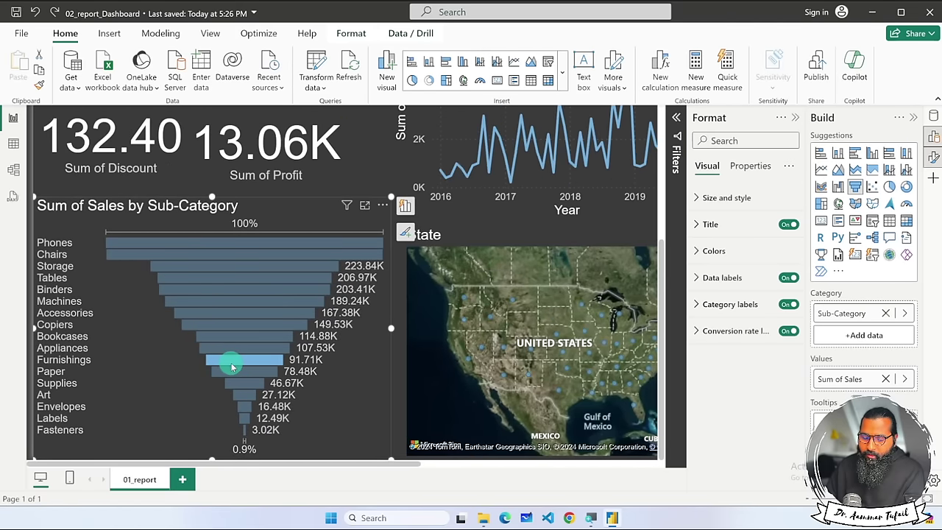
{"action": "scroll", "coordinate": [231, 366], "scroll_direction": "down", "scroll_amount": 4}
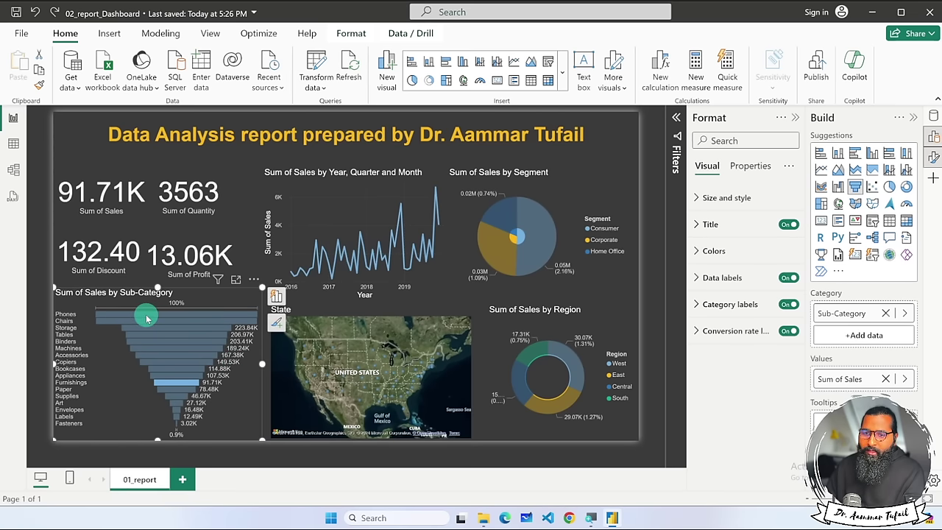
{"action": "left_click", "coordinate": [616, 137]}
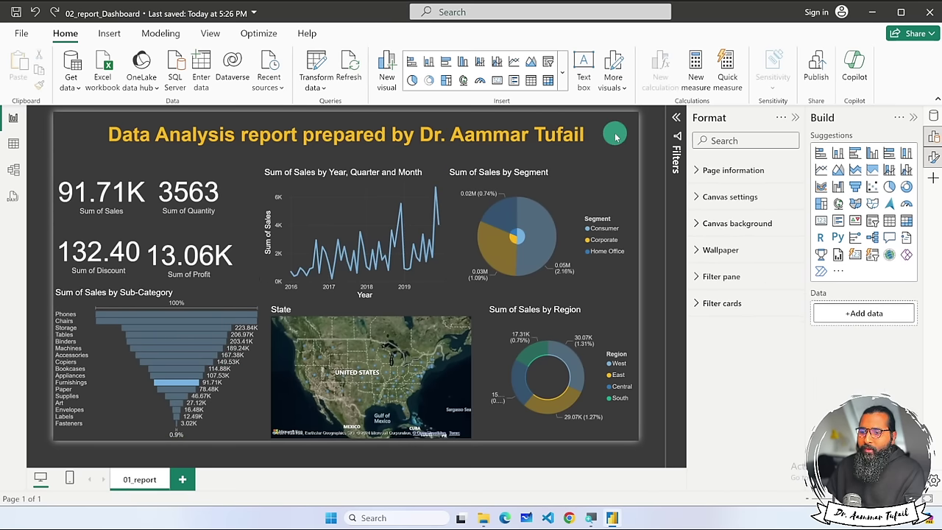
Cross-filter the dashboard by the Consumer, Home Office and Corporate segments of the pie chart, and clear the selection.
{"action": "left_click", "coordinate": [546, 230]}
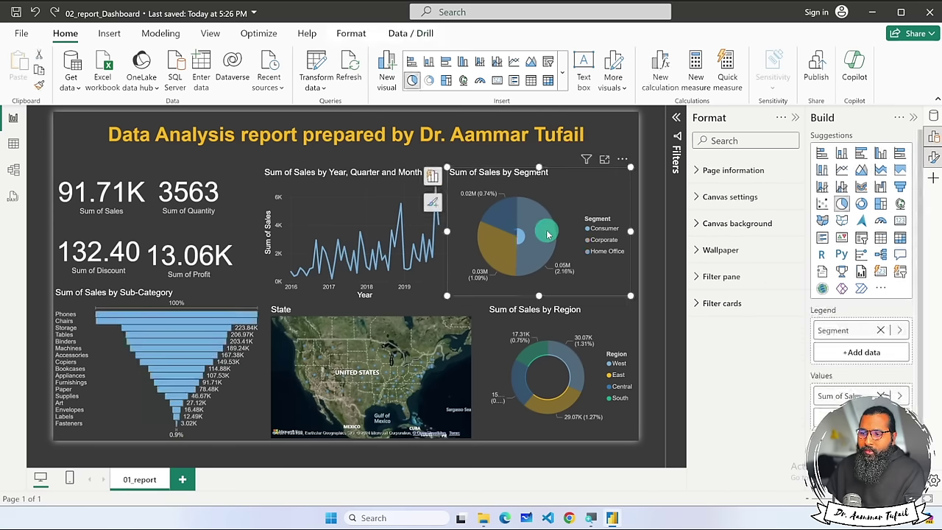
{"action": "left_click", "coordinate": [508, 219]}
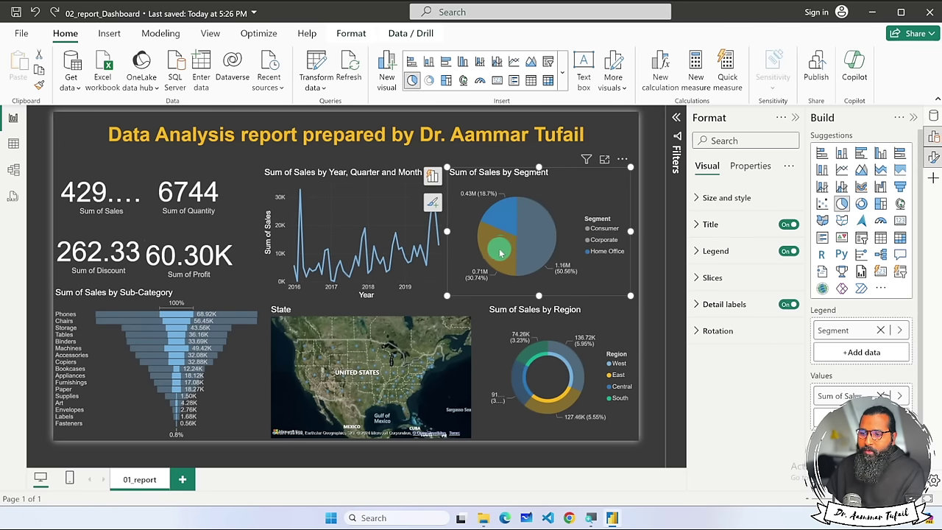
{"action": "left_click", "coordinate": [500, 248], "text": "ctrl"}
{"action": "left_click", "coordinate": [600, 298]}
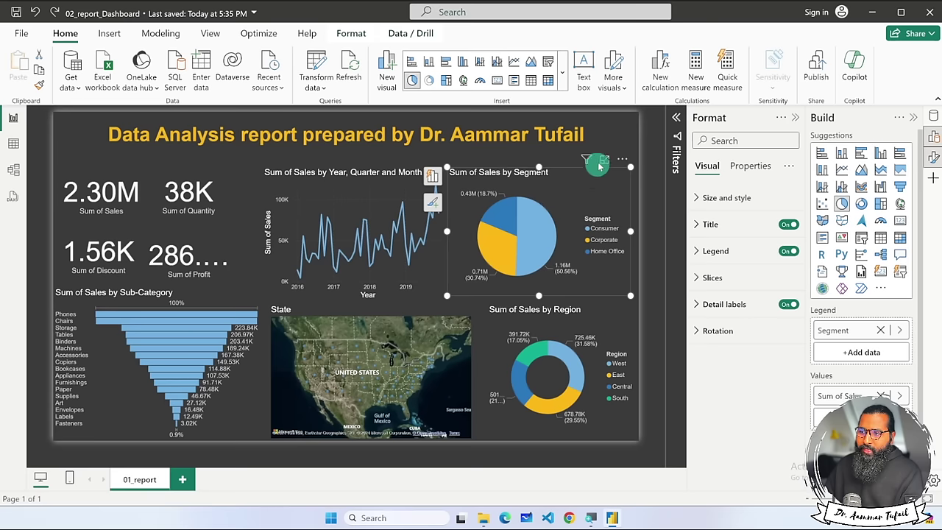
{"action": "left_click", "coordinate": [615, 129]}
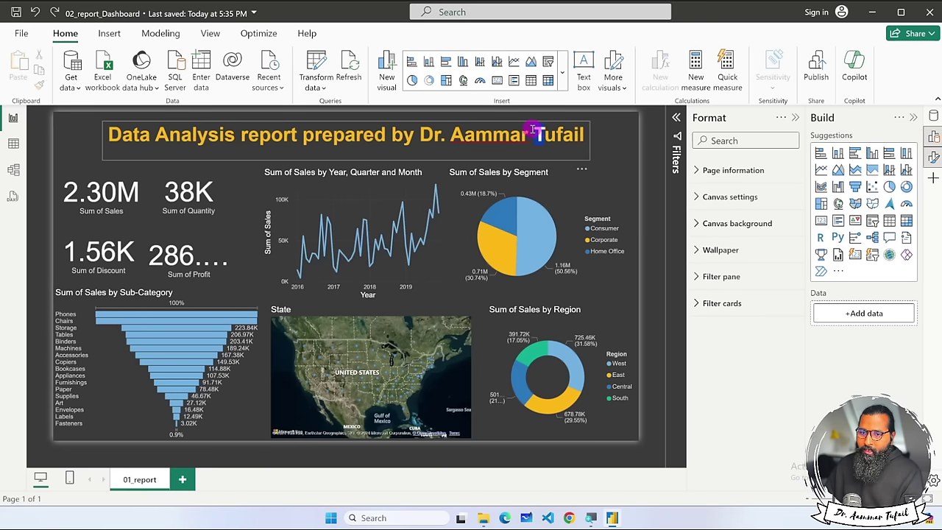
{"action": "left_click", "coordinate": [536, 134]}
{"action": "left_click", "coordinate": [613, 137]}
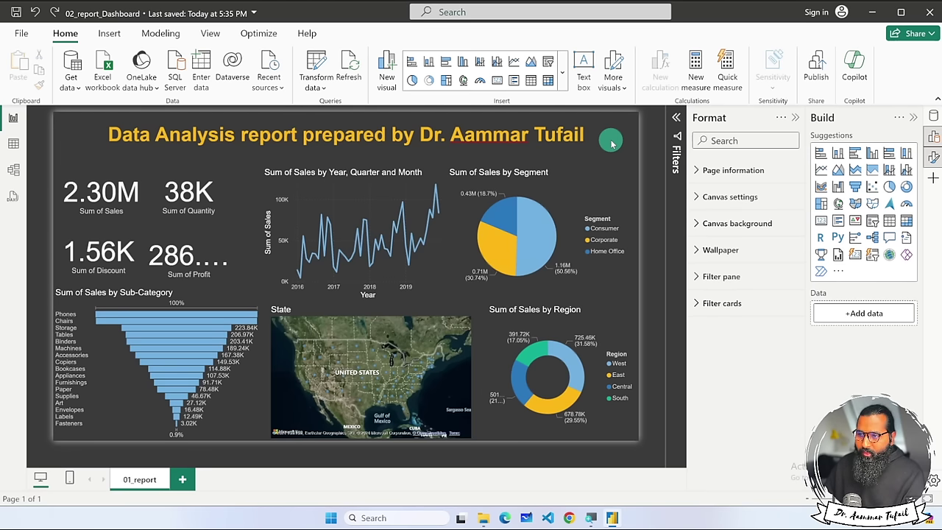
Hide the data, formatting and visual-building panes to give the dashboard canvas the full width.
{"action": "left_click", "coordinate": [932, 116]}
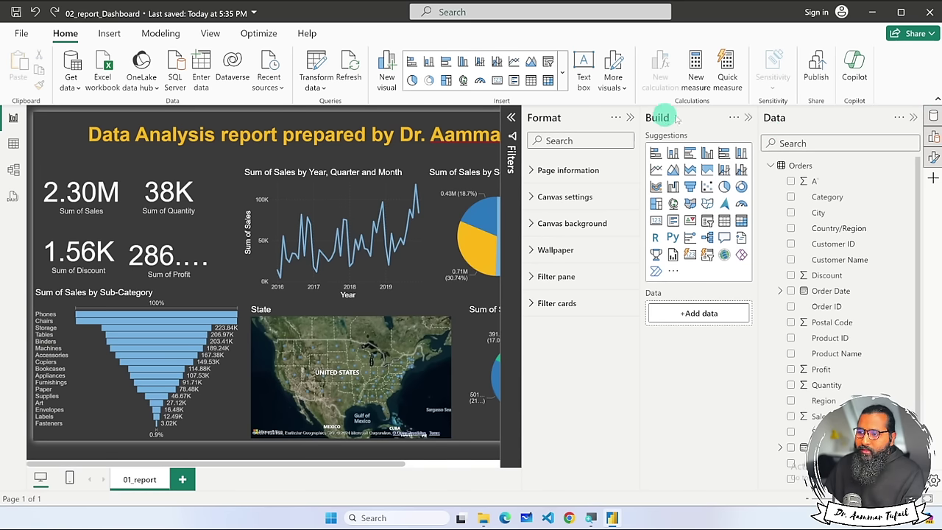
{"action": "left_click", "coordinate": [915, 117]}
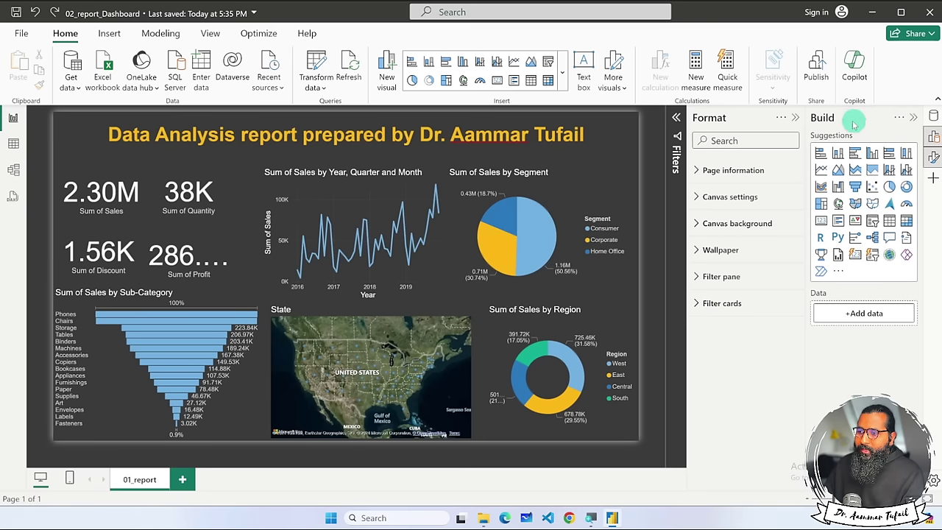
{"action": "left_click", "coordinate": [797, 120]}
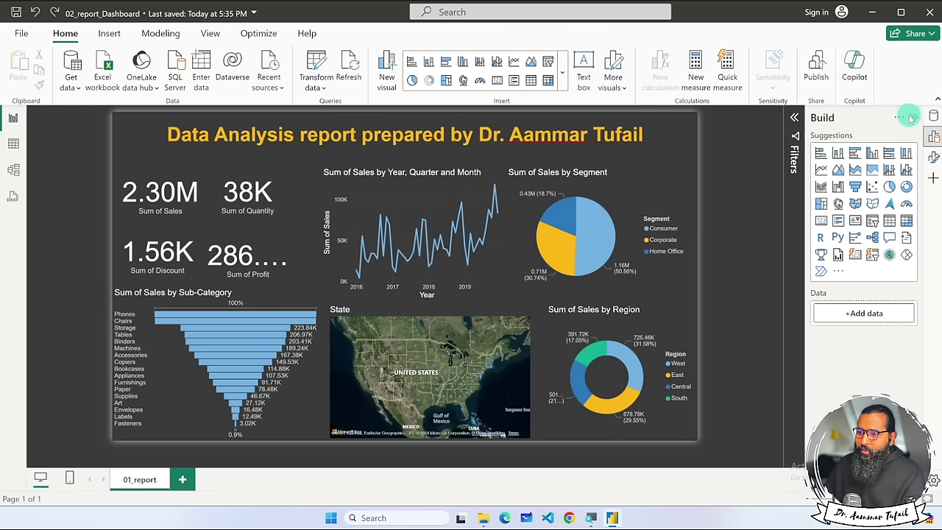
{"action": "left_click", "coordinate": [912, 117]}
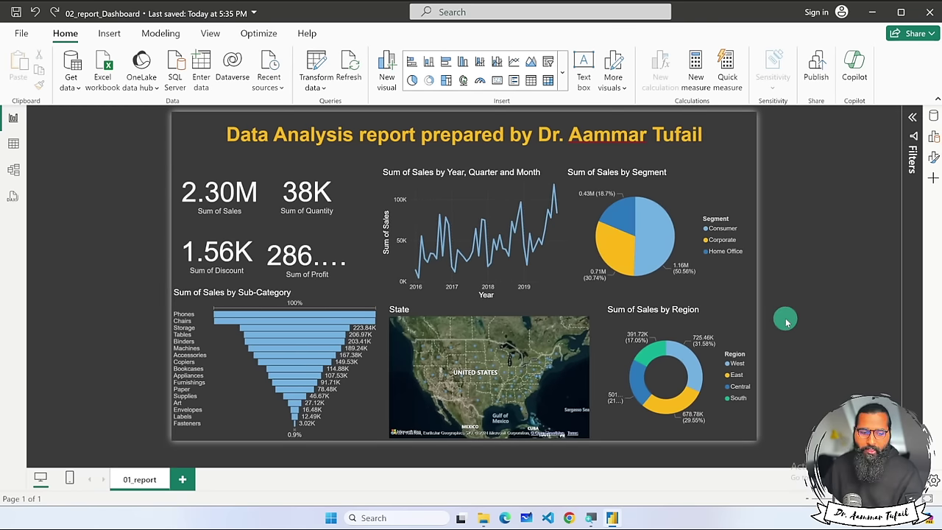
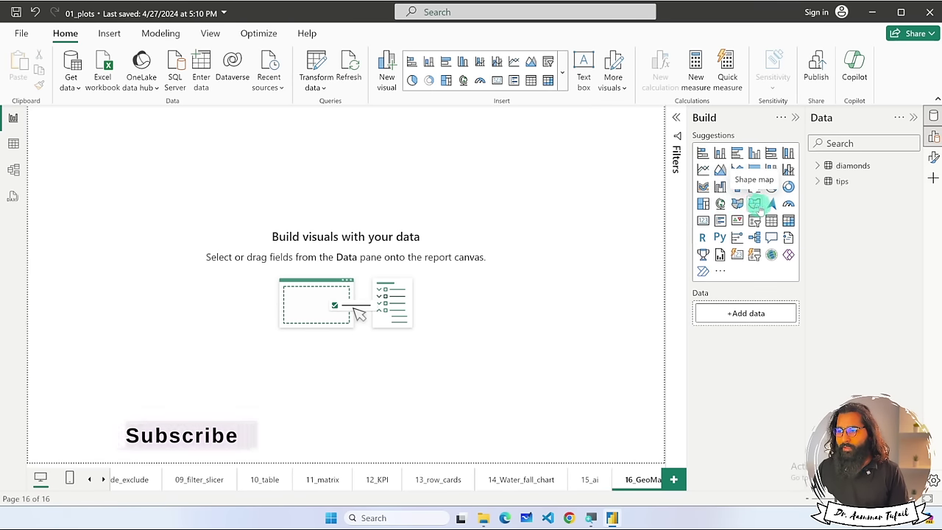
Add an enlarged Map visual to the empty geographic map page and check the diamonds and tips tables for location fields.
{"action": "left_click", "coordinate": [721, 204]}
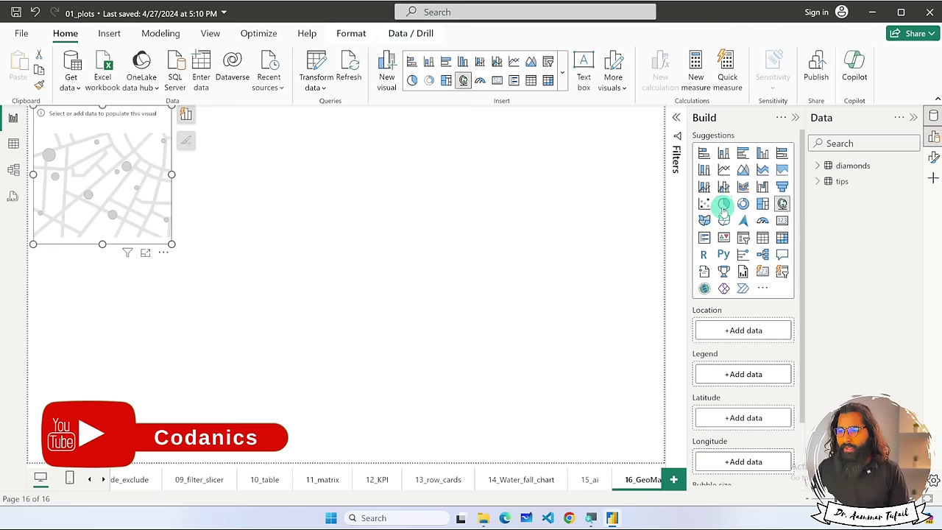
{"action": "left_click_drag", "start_coordinate": [171, 242], "coordinate": [373, 345]}
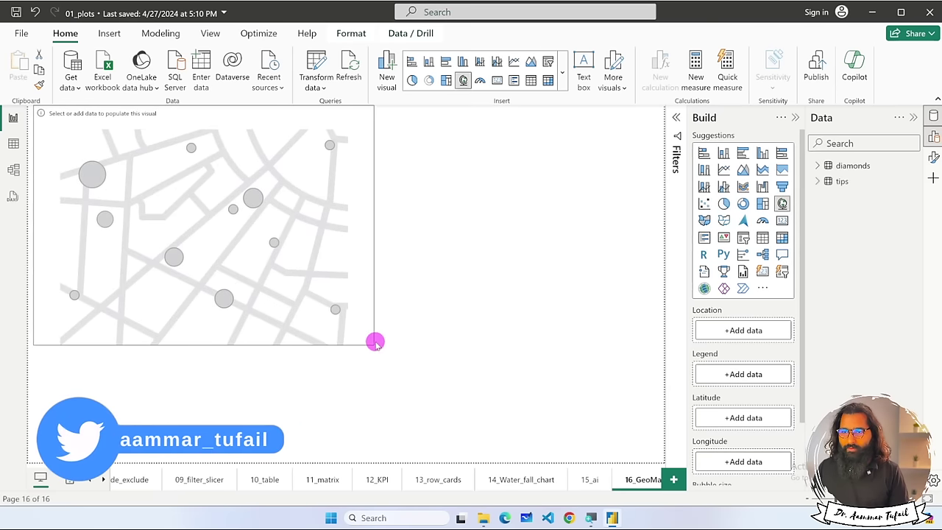
{"action": "left_click", "coordinate": [817, 166]}
{"action": "left_click", "coordinate": [817, 165]}
{"action": "left_click", "coordinate": [818, 182]}
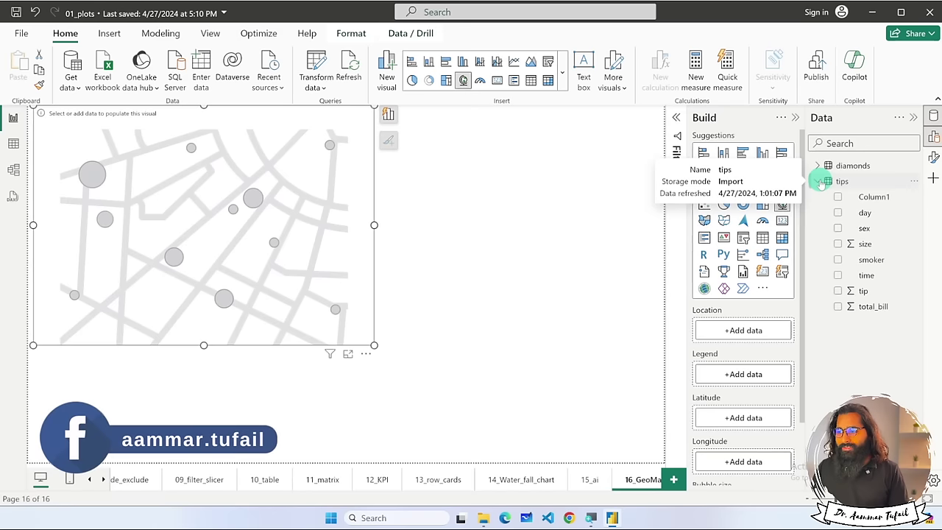
{"action": "left_click", "coordinate": [819, 181]}
{"action": "left_click", "coordinate": [817, 165]}
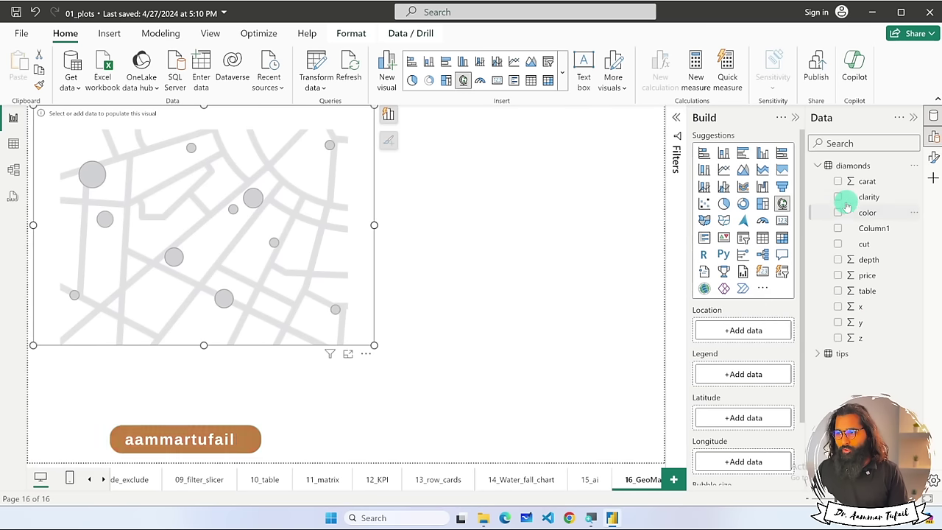
{"action": "left_click", "coordinate": [817, 166]}
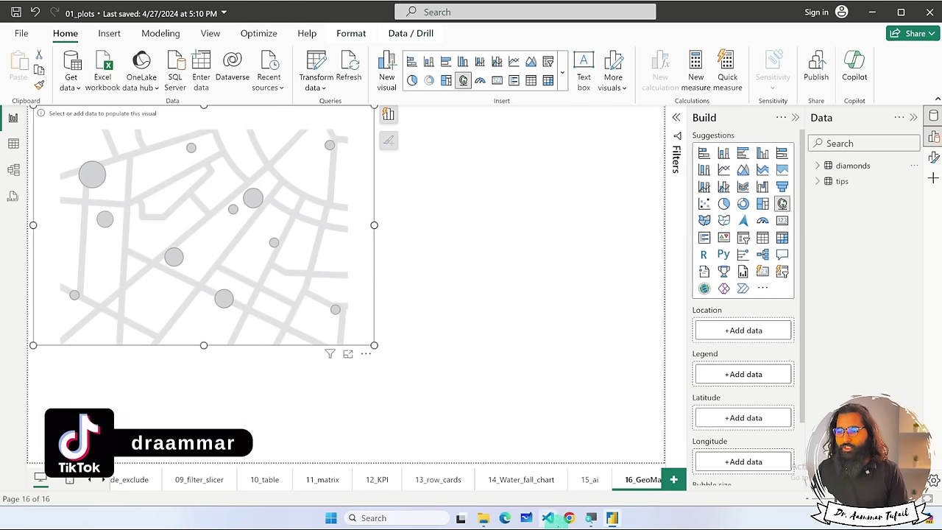
Switch to Chrome, search Google for "location" and open the My location map in Google My Maps.
{"action": "left_click", "coordinate": [570, 517]}
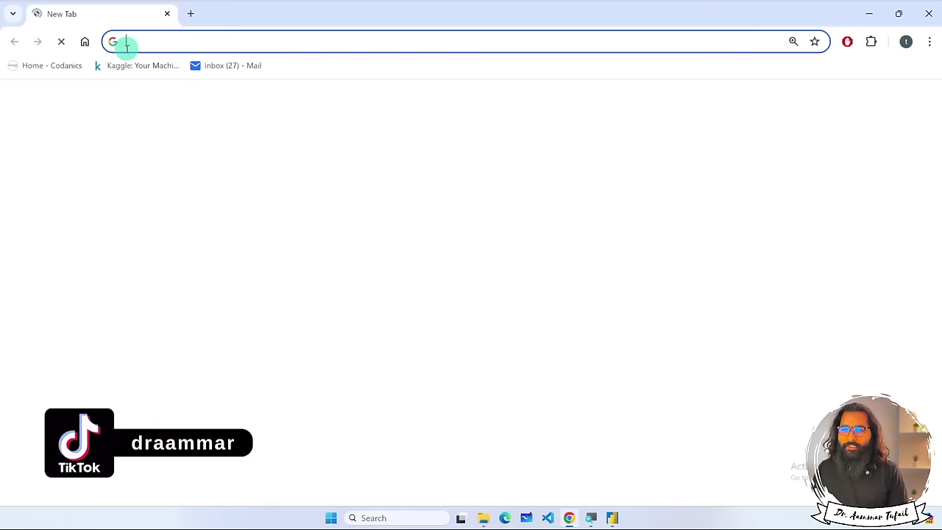
{"action": "left_click", "coordinate": [86, 42]}
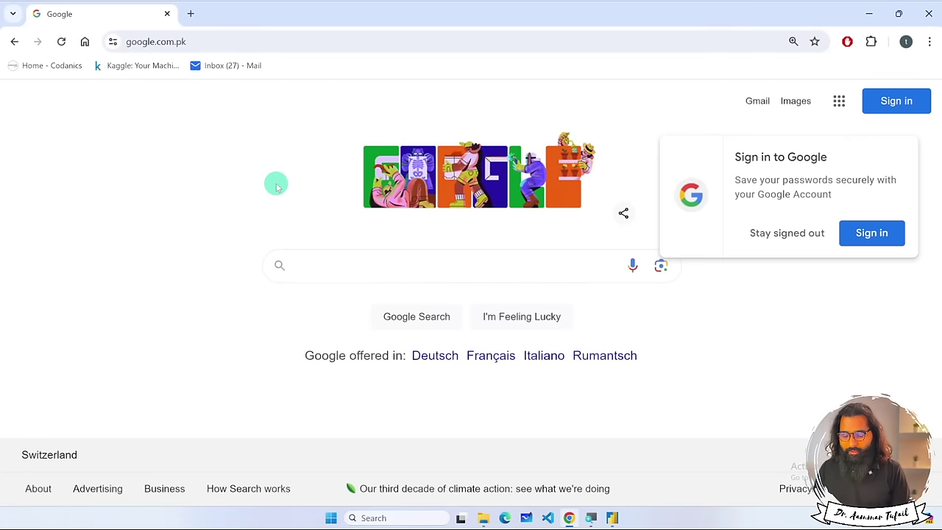
{"action": "type", "text": "location"}
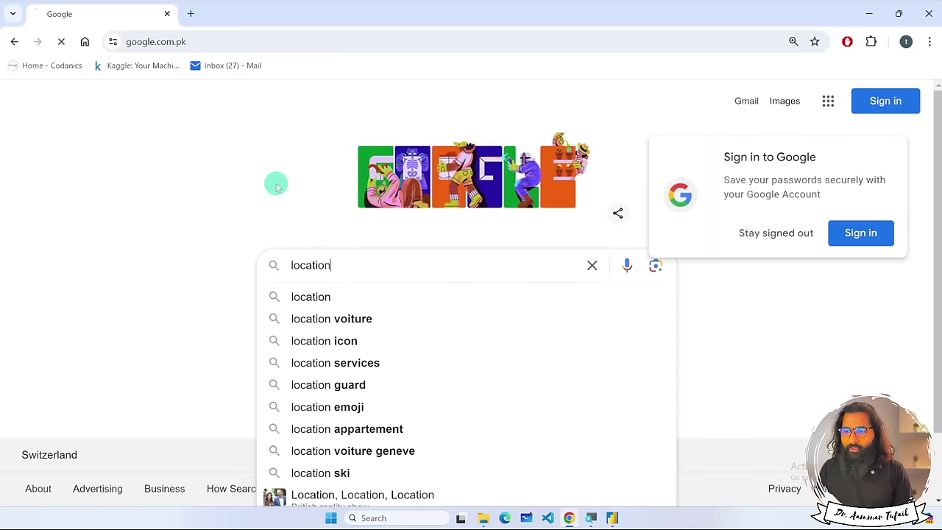
{"action": "key", "text": "Return"}
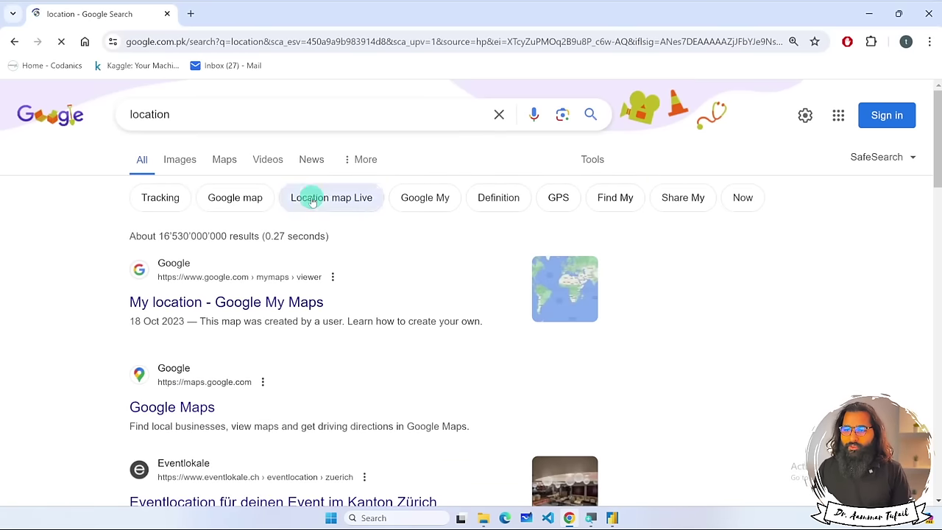
{"action": "left_click", "coordinate": [566, 285]}
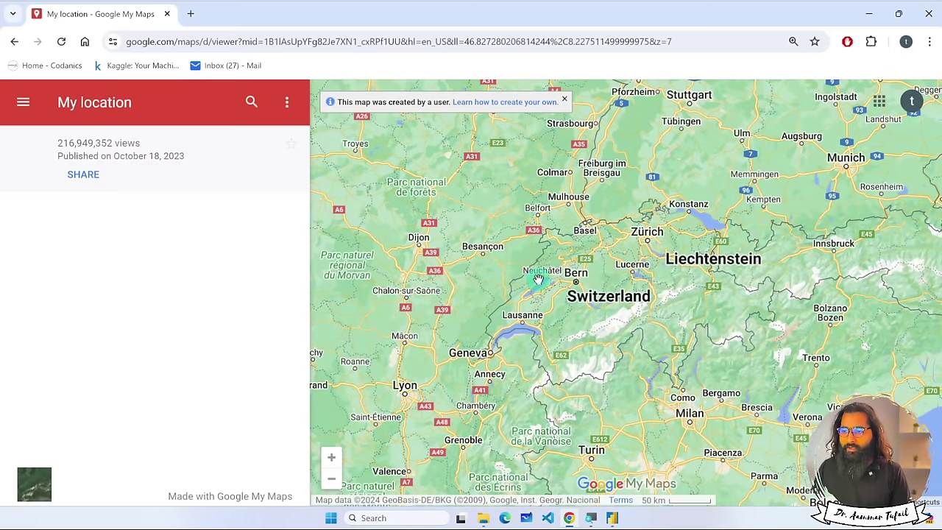
Examine places across Europe, including Germany, Poland and Czechia, and the United States on the My location map.
{"action": "scroll", "coordinate": [539, 280], "scroll_direction": "down", "scroll_amount": 1}
{"action": "left_click_drag", "start_coordinate": [380, 168], "coordinate": [772, 241]}
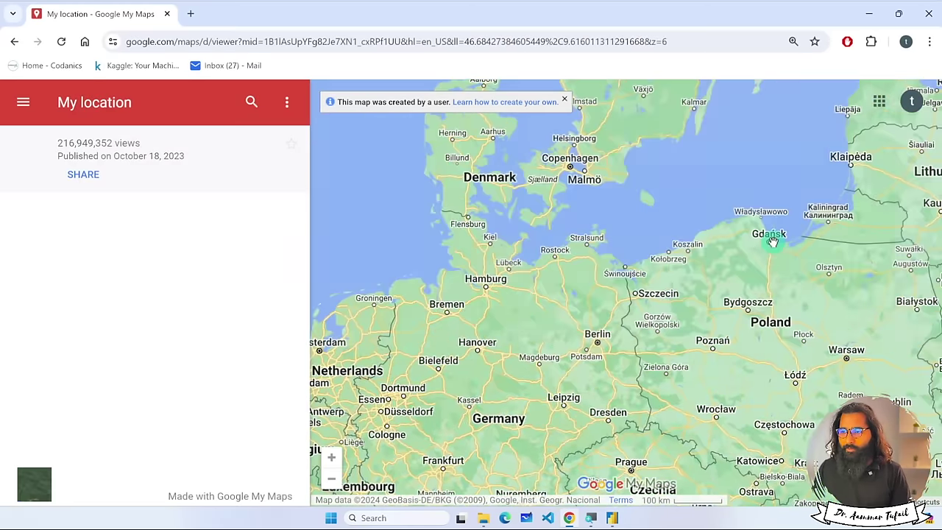
{"action": "left_click_drag", "start_coordinate": [501, 410], "coordinate": [390, 364]}
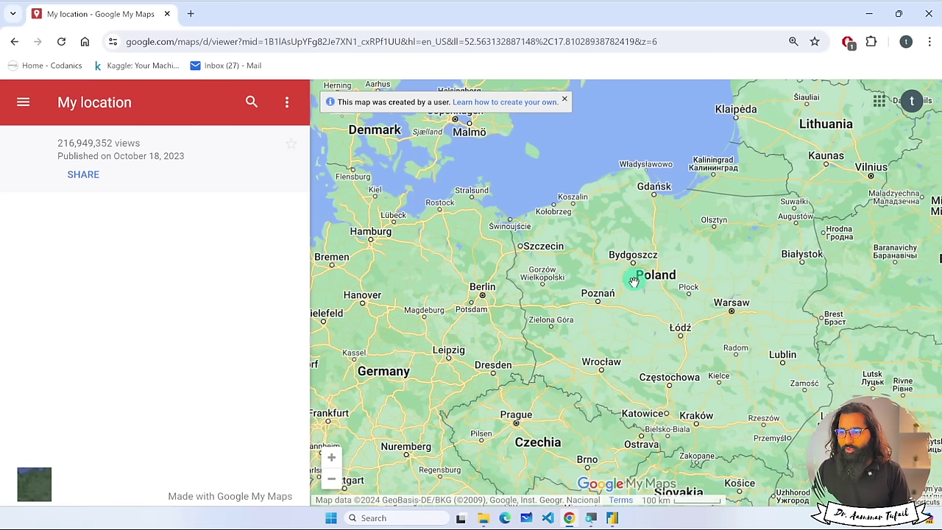
{"action": "left_click_drag", "start_coordinate": [494, 368], "coordinate": [467, 265]}
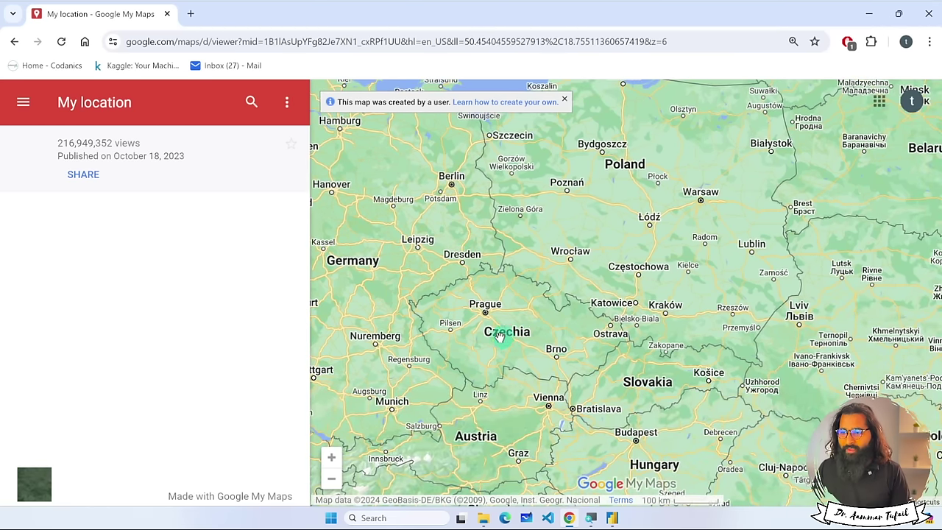
{"action": "scroll", "coordinate": [453, 340], "scroll_direction": "up", "scroll_amount": 2}
{"action": "left_click_drag", "start_coordinate": [452, 341], "coordinate": [749, 406]}
{"action": "scroll", "coordinate": [440, 254], "scroll_direction": "up", "scroll_amount": 1}
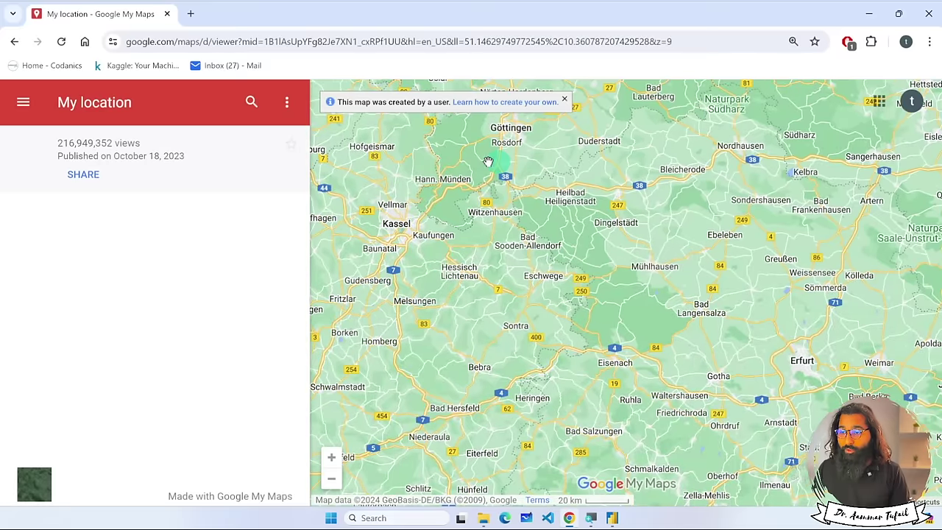
{"action": "scroll", "coordinate": [623, 305], "scroll_direction": "down", "scroll_amount": 3}
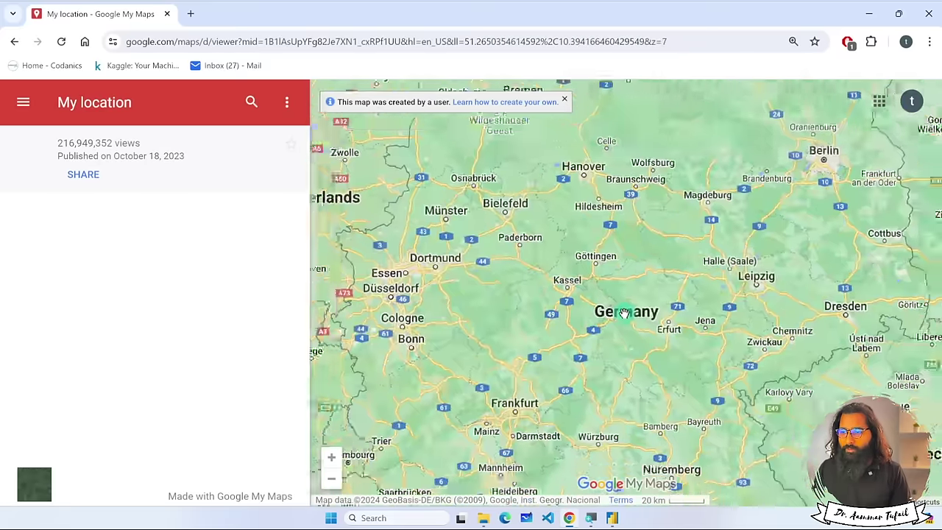
{"action": "left_click_drag", "start_coordinate": [566, 332], "coordinate": [730, 295]}
{"action": "scroll", "coordinate": [665, 288], "scroll_direction": "down", "scroll_amount": 2}
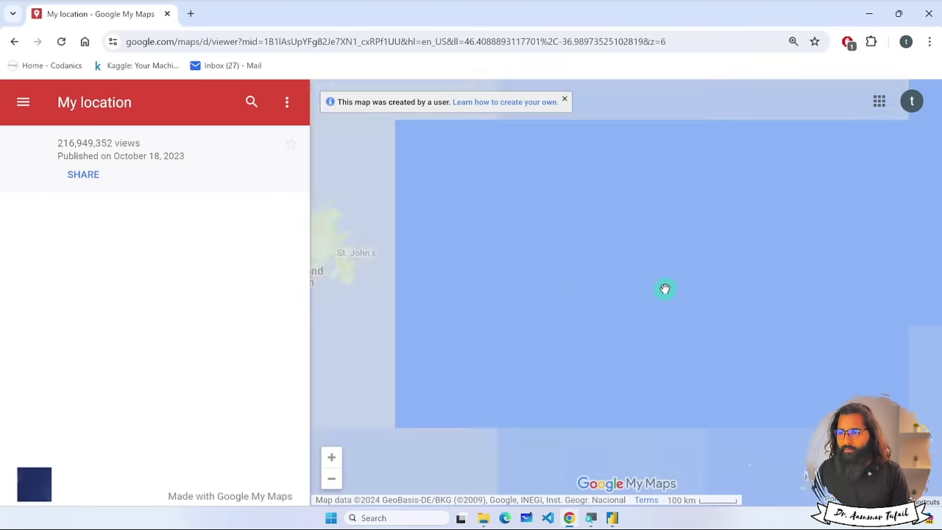
{"action": "left_click_drag", "start_coordinate": [662, 288], "coordinate": [814, 244]}
{"action": "scroll", "coordinate": [532, 326], "scroll_direction": "up", "scroll_amount": 1}
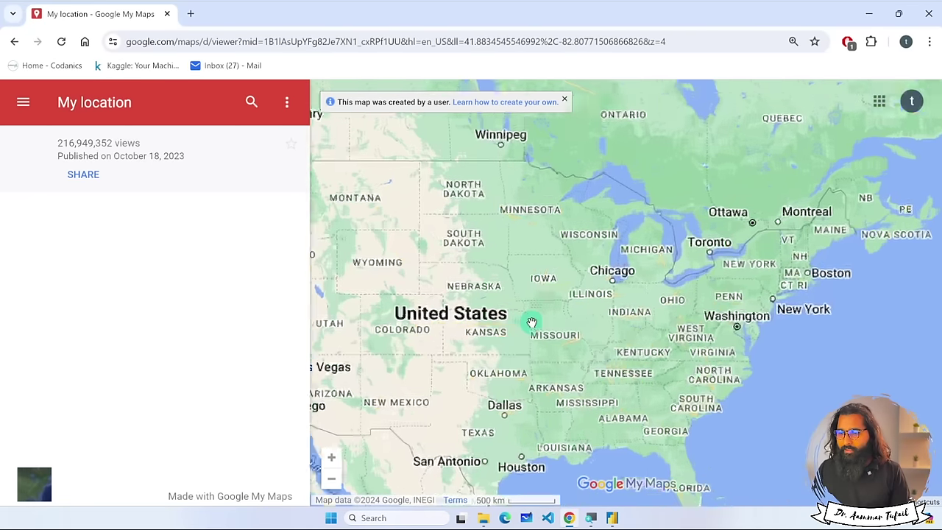
Search Google for "latitude and longitude" in a new browser tab and stay signed out.
{"action": "left_click_drag", "start_coordinate": [532, 326], "coordinate": [652, 351]}
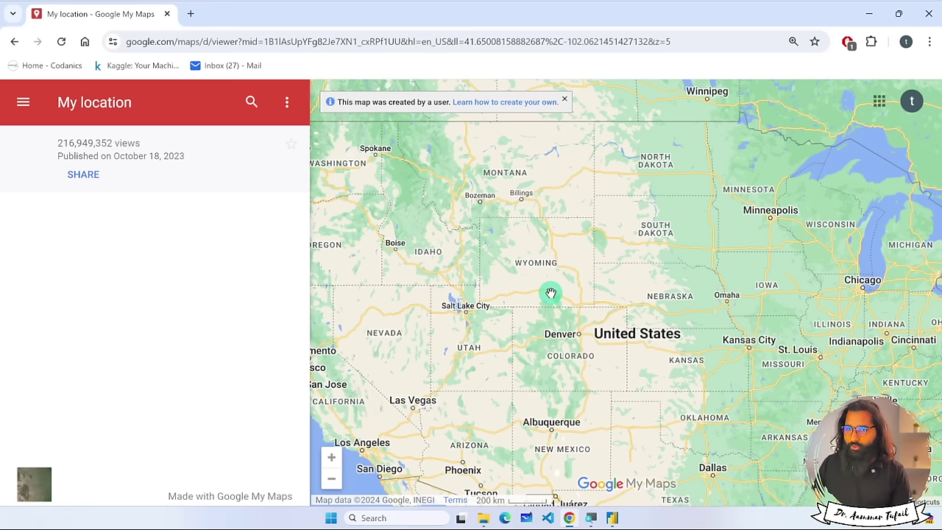
{"action": "left_click", "coordinate": [190, 14]}
{"action": "left_click", "coordinate": [85, 41]}
{"action": "type", "text": "la"}
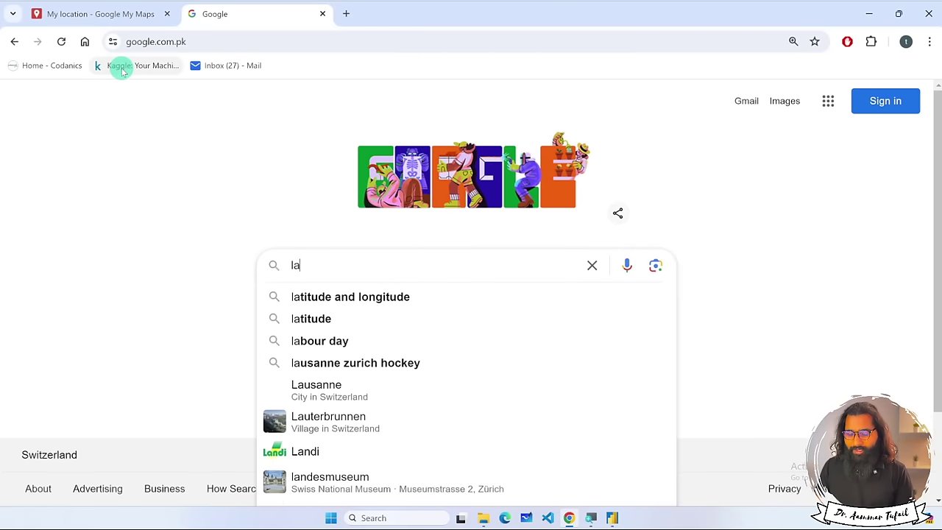
{"action": "type", "text": "tti"}
{"action": "key", "text": "BackSpace"}
{"action": "key", "text": "BackSpace"}
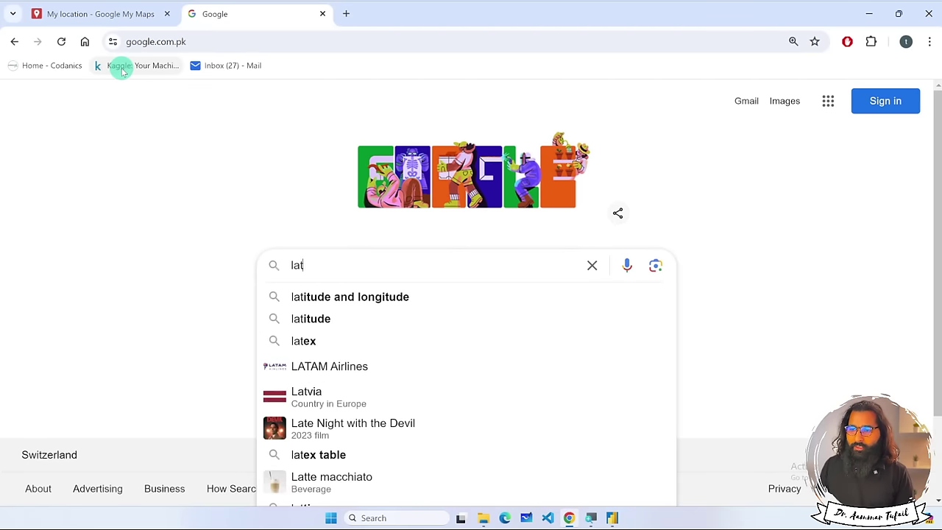
{"action": "key", "text": "Down"}
{"action": "key", "text": "Return"}
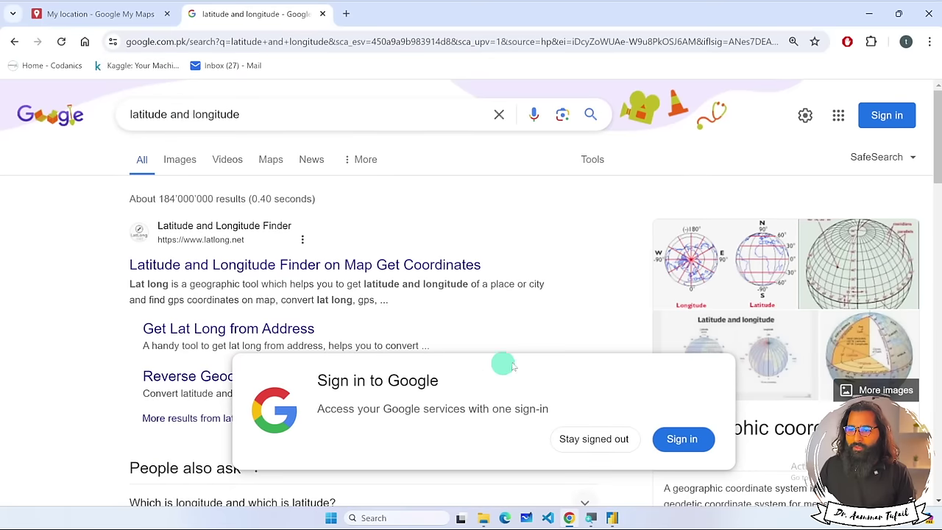
{"action": "left_click", "coordinate": [595, 439]}
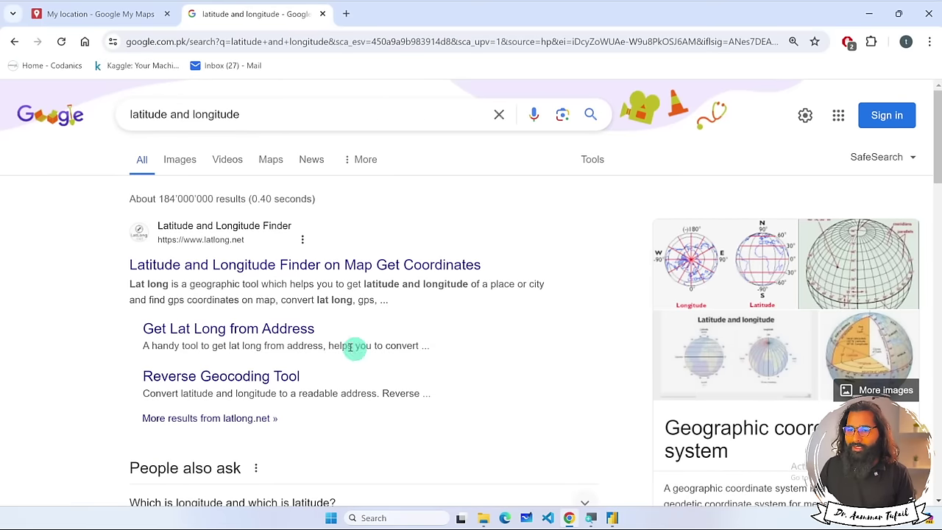
View the latitude and longitude image results, refine the search to "latitude and longitude coordinates", and close the search tab.
{"action": "left_click", "coordinate": [180, 159]}
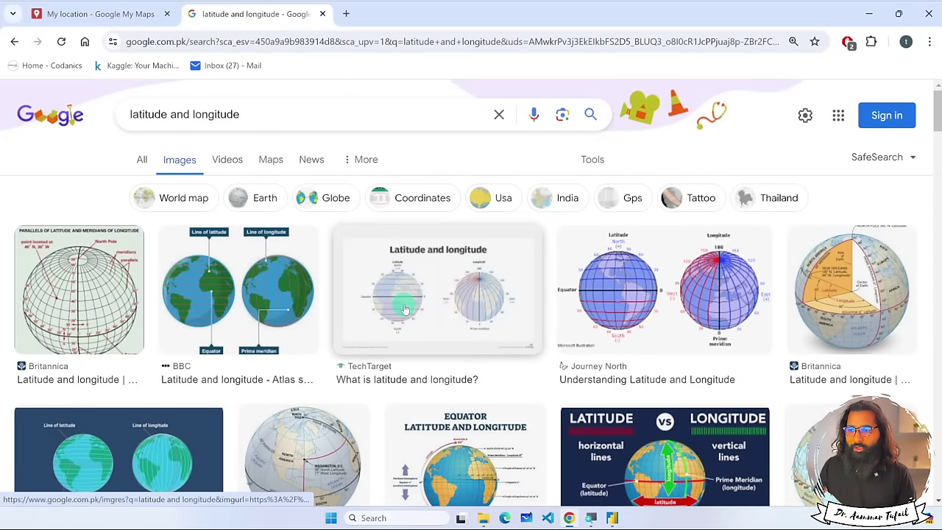
{"action": "left_click", "coordinate": [270, 112]}
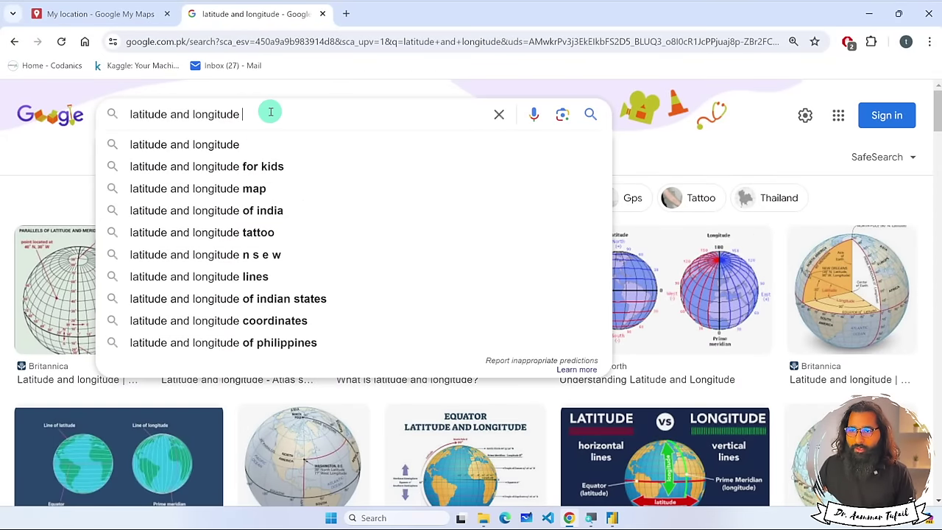
{"action": "type", "text": "coordinates"}
{"action": "key", "text": "Return"}
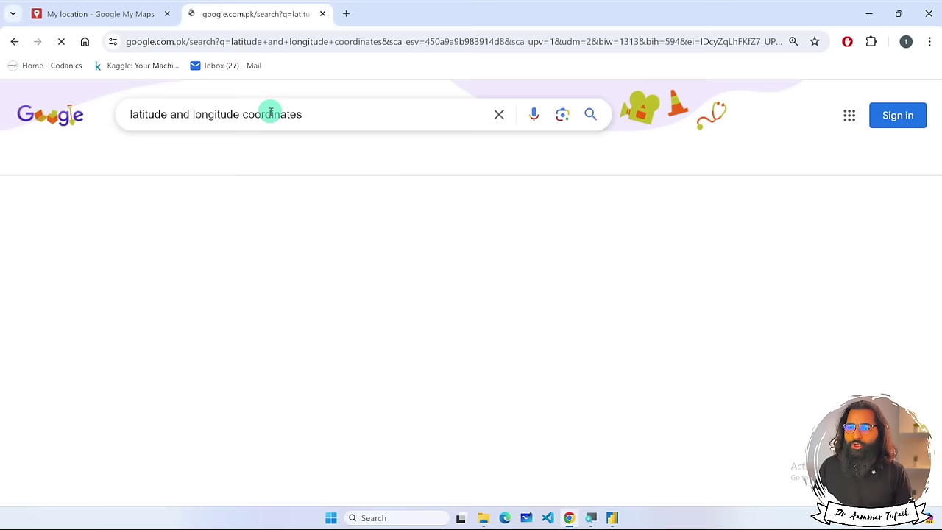
{"action": "left_click", "coordinate": [322, 13]}
Switch to Power BI and check the fields of the diamonds and tips tables for location data.
{"action": "left_click", "coordinate": [612, 518]}
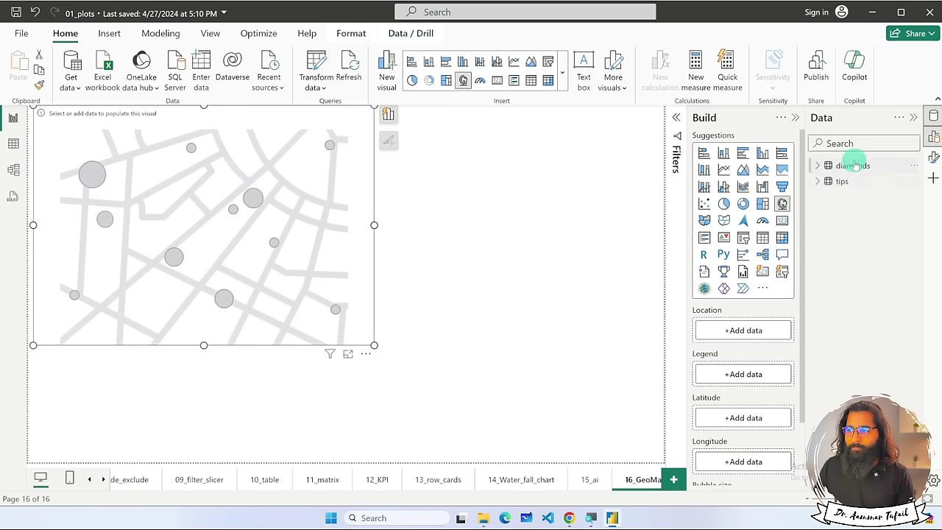
{"action": "left_click", "coordinate": [817, 181]}
{"action": "left_click", "coordinate": [817, 165]}
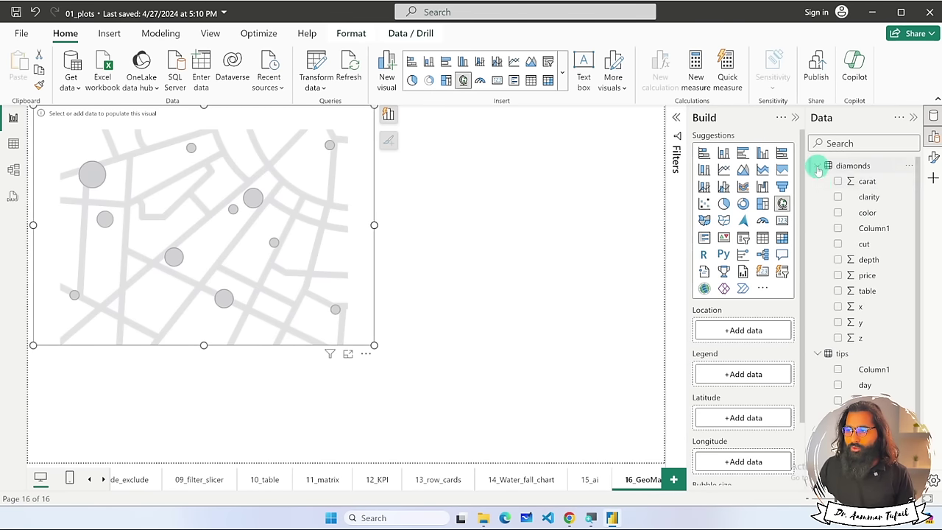
{"action": "left_click", "coordinate": [817, 166]}
{"action": "left_click", "coordinate": [817, 181]}
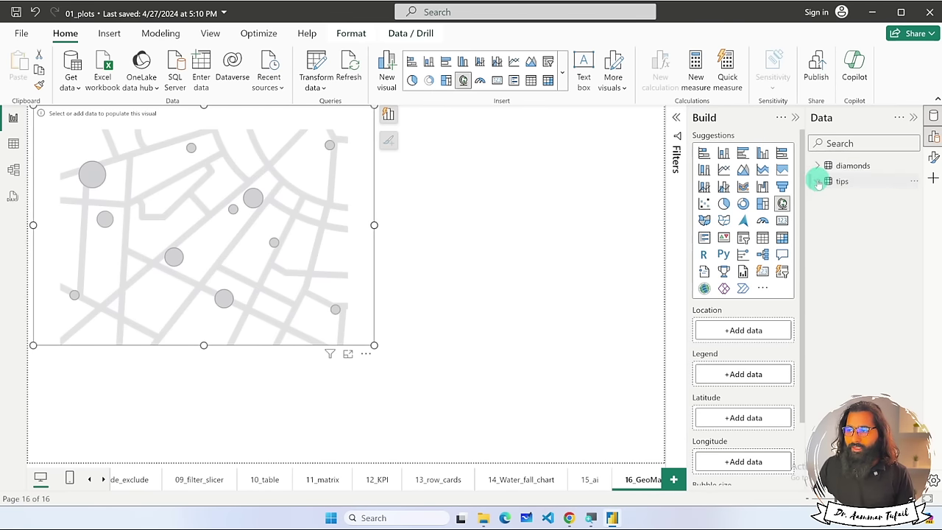
Load the Orders sheet from the Sample_Superstore Excel workbook, previewing its location columns, and show it in Table view.
{"action": "left_click", "coordinate": [106, 80]}
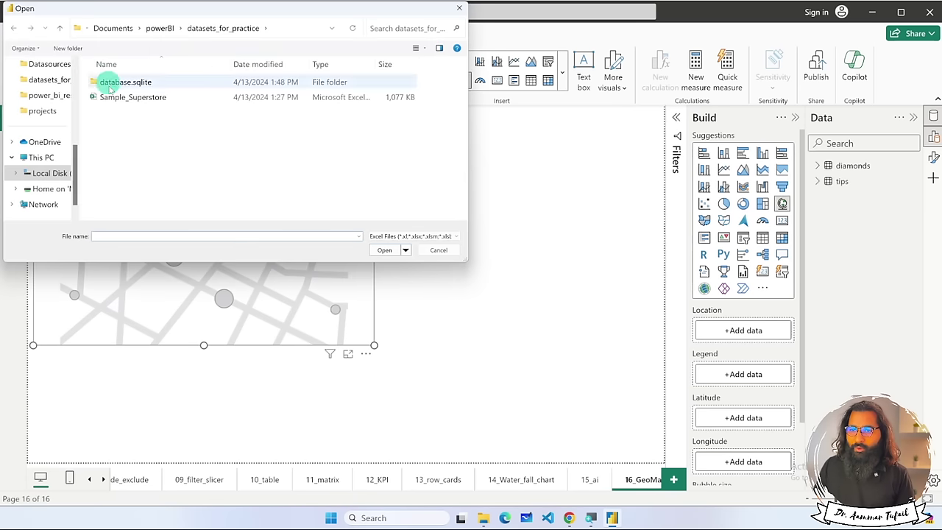
{"action": "left_click", "coordinate": [118, 98]}
{"action": "left_click", "coordinate": [384, 250]}
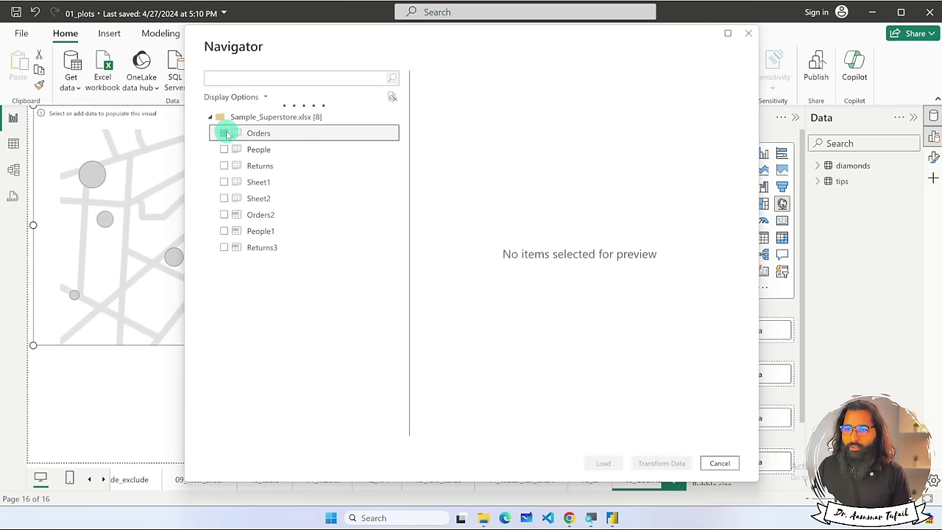
{"action": "left_click", "coordinate": [225, 133]}
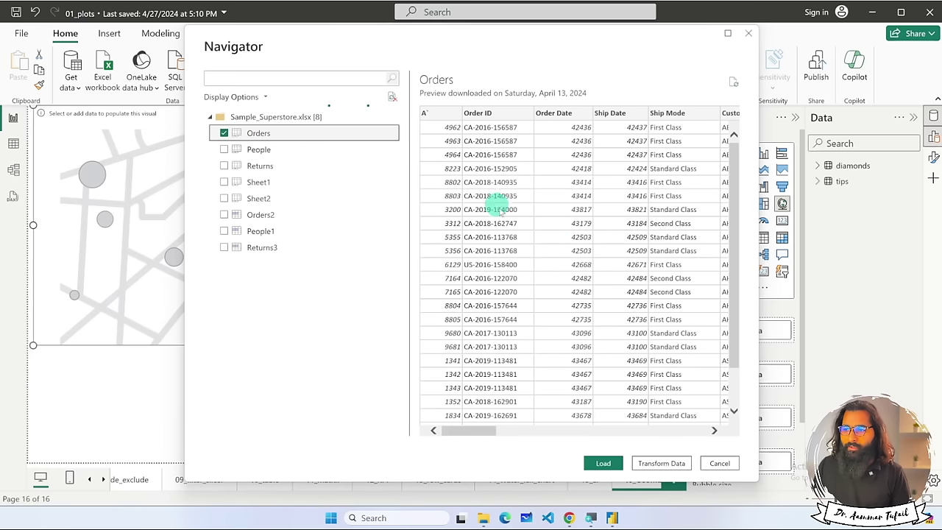
{"action": "scroll", "coordinate": [565, 184], "scroll_direction": "right", "scroll_amount": 5}
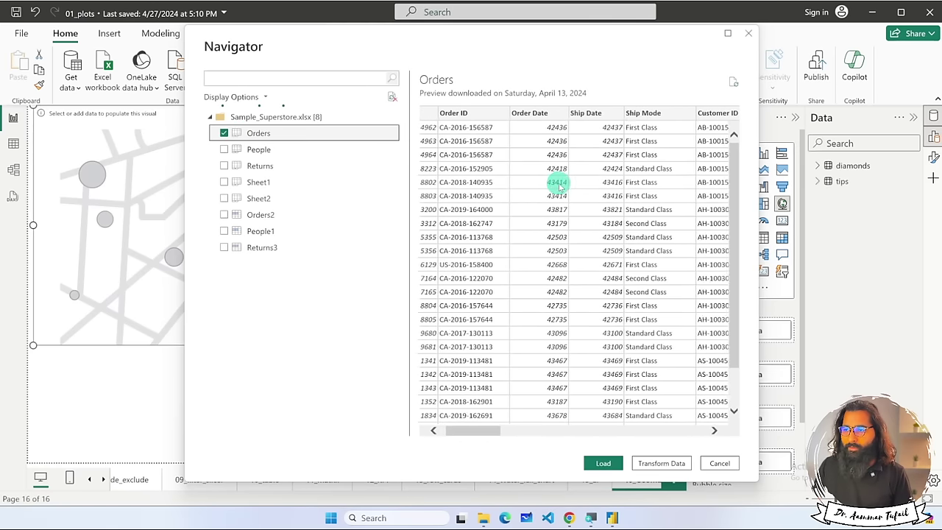
{"action": "scroll", "coordinate": [560, 188], "scroll_direction": "right", "scroll_amount": 5}
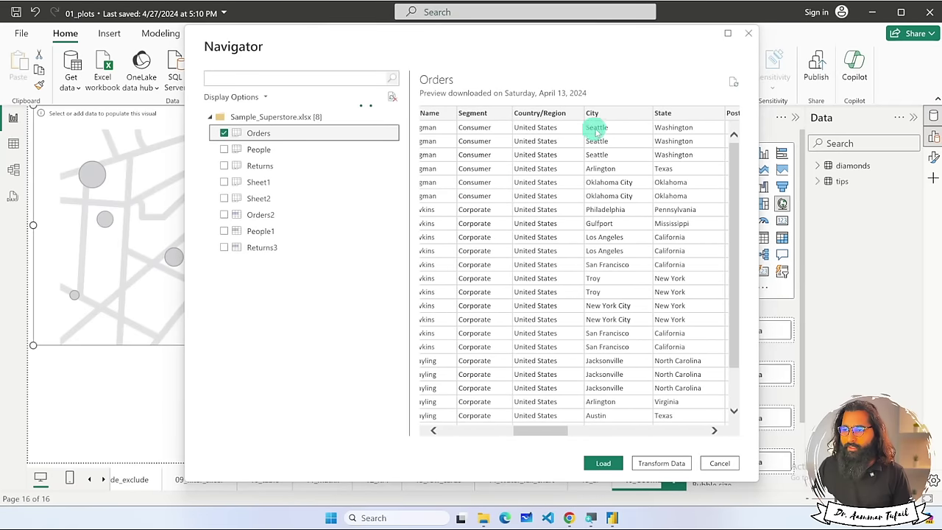
{"action": "scroll", "coordinate": [681, 166], "scroll_direction": "right", "scroll_amount": 1}
{"action": "scroll", "coordinate": [682, 169], "scroll_direction": "right", "scroll_amount": 3}
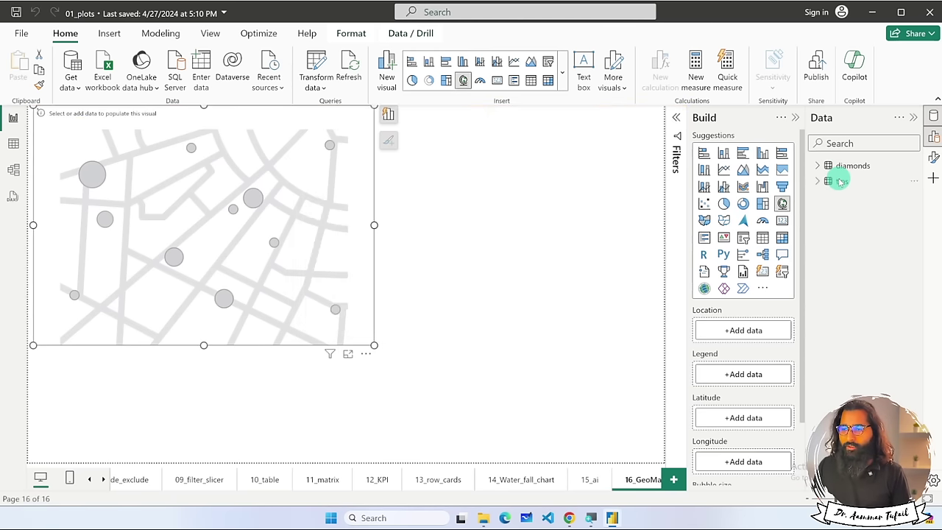
{"action": "left_click", "coordinate": [13, 143]}
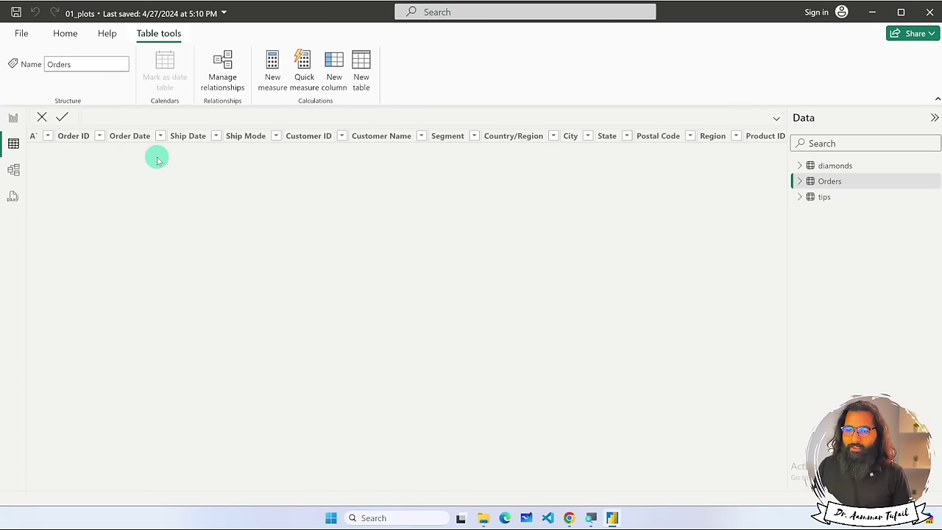
{"action": "left_click", "coordinate": [70, 136]}
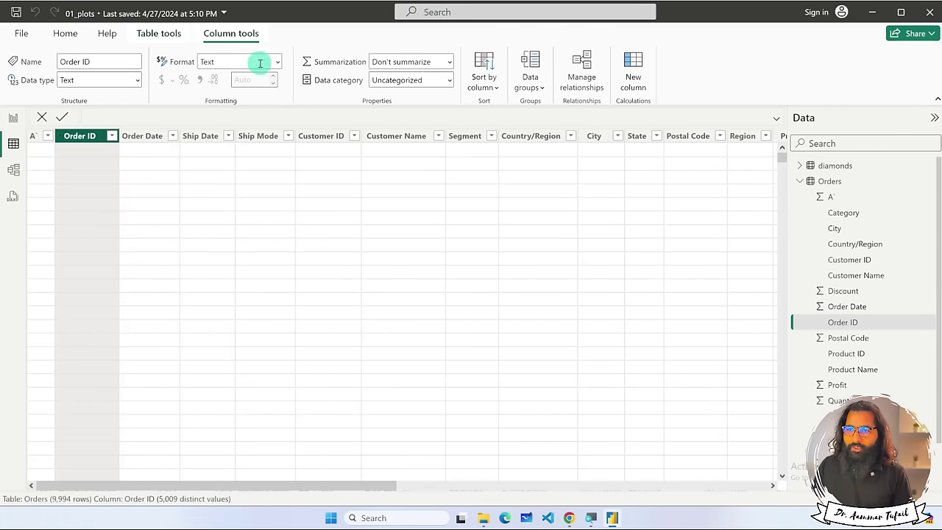
{"action": "left_click", "coordinate": [137, 80]}
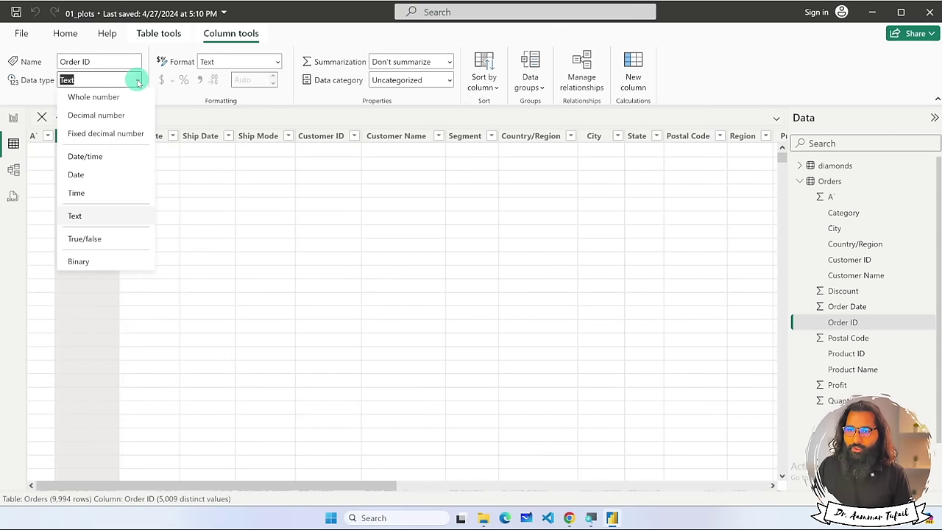
{"action": "left_click", "coordinate": [84, 157]}
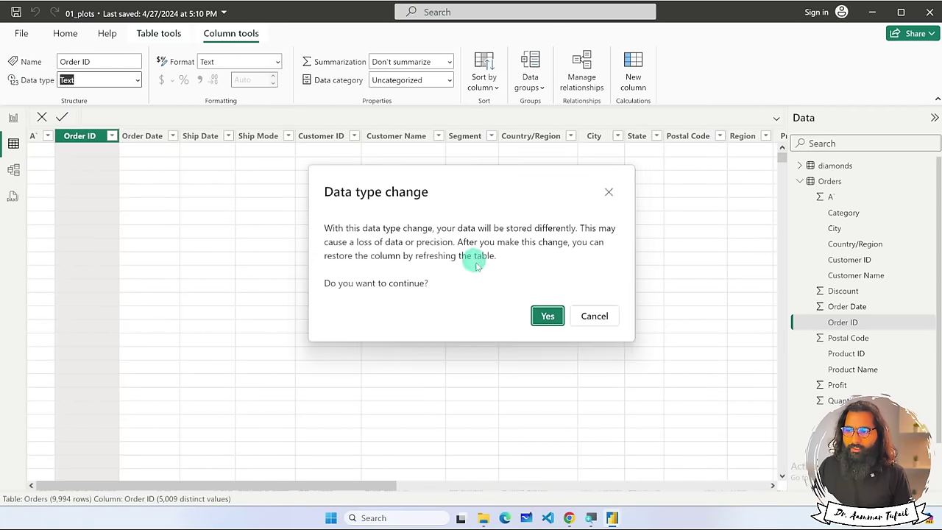
{"action": "left_click", "coordinate": [601, 316]}
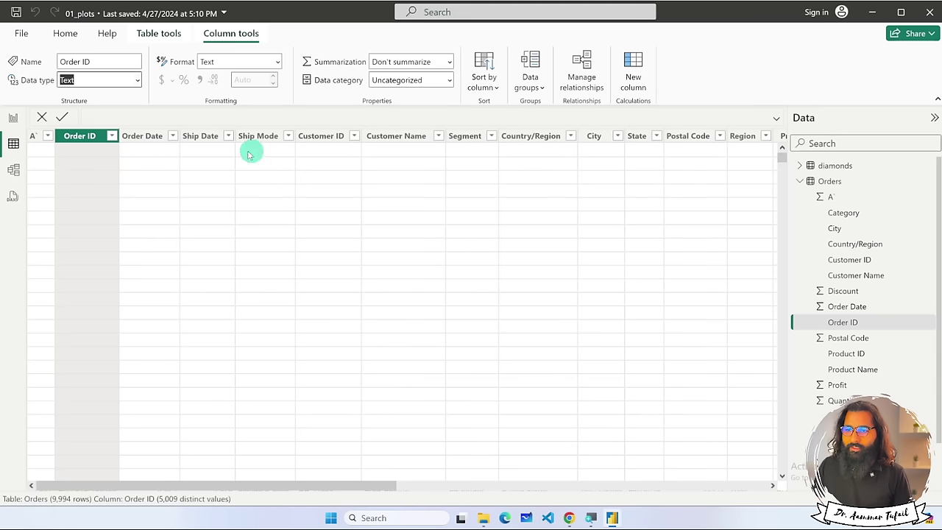
{"action": "left_click", "coordinate": [279, 61]}
{"action": "left_click", "coordinate": [278, 59]}
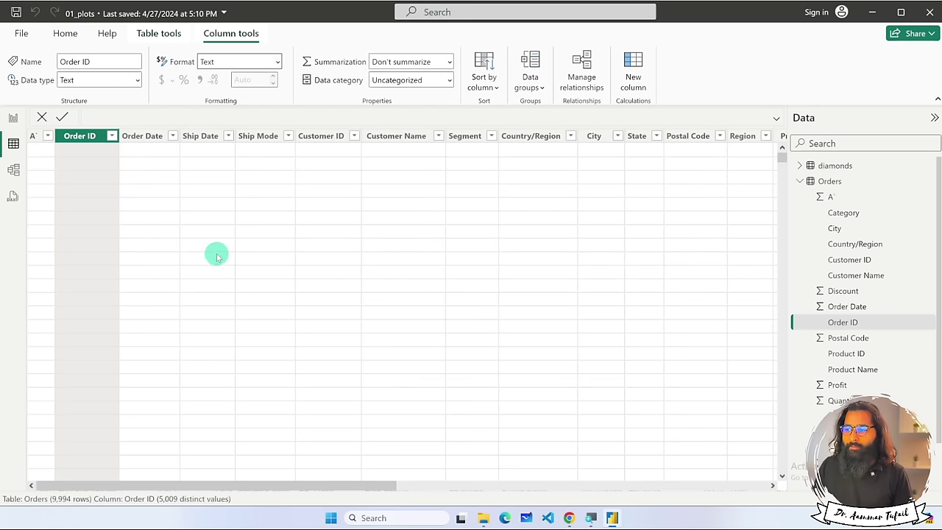
Look through the Orders rows and set the Order Date column to the Date data type with the Short Date format.
{"action": "scroll", "coordinate": [217, 255], "scroll_direction": "down", "scroll_amount": 10}
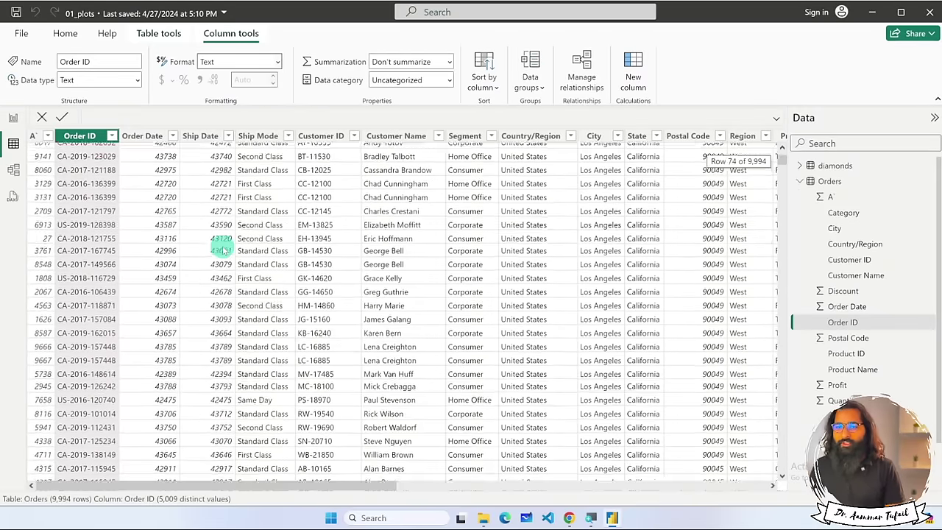
{"action": "scroll", "coordinate": [221, 248], "scroll_direction": "up", "scroll_amount": 10}
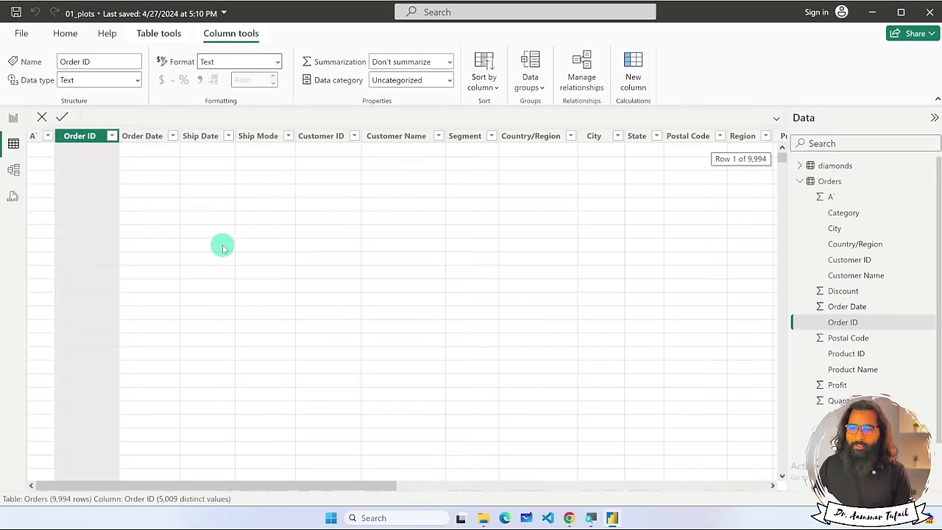
{"action": "left_click", "coordinate": [13, 120]}
{"action": "left_click", "coordinate": [15, 140]}
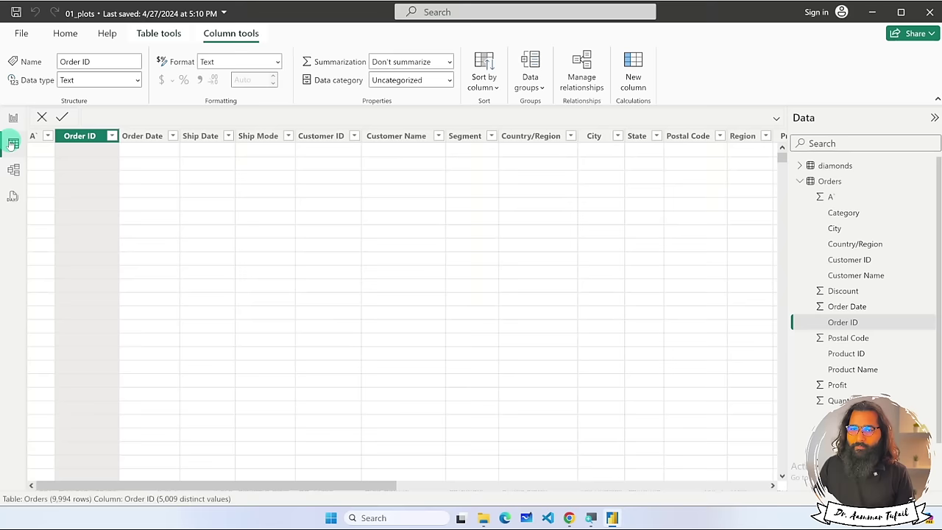
{"action": "scroll", "coordinate": [64, 185], "scroll_direction": "down", "scroll_amount": 3}
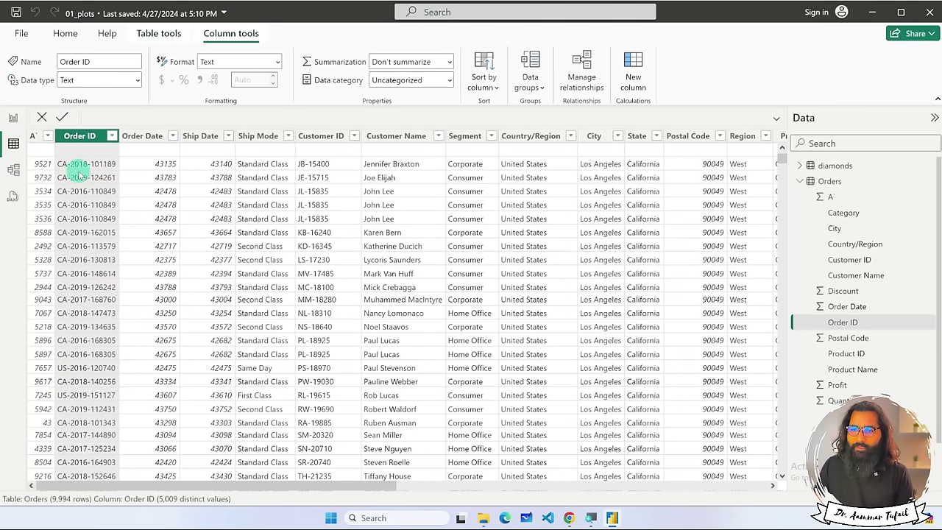
{"action": "left_click", "coordinate": [156, 139]}
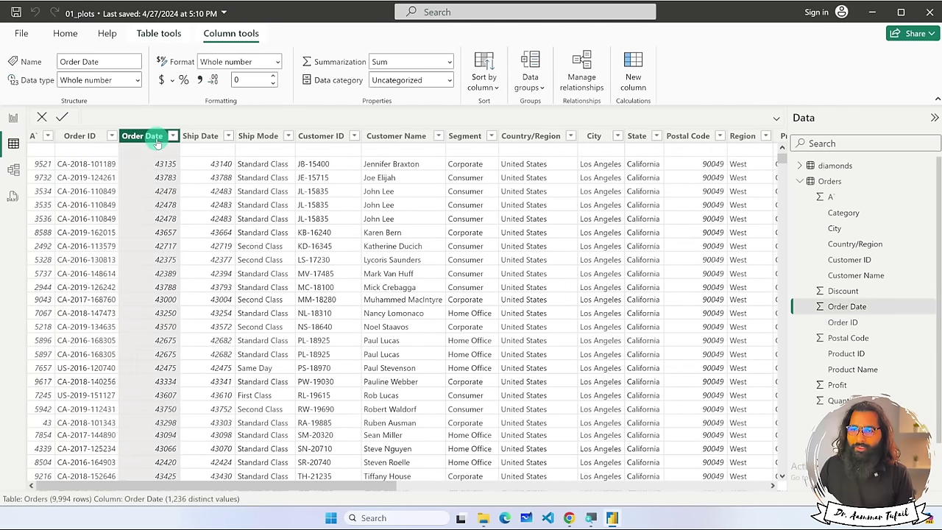
{"action": "left_click", "coordinate": [139, 81]}
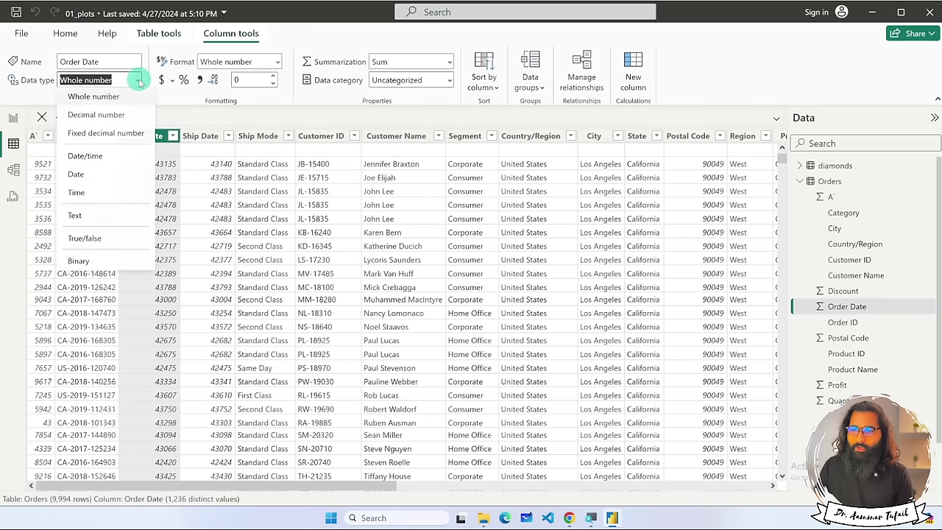
{"action": "left_click", "coordinate": [101, 174]}
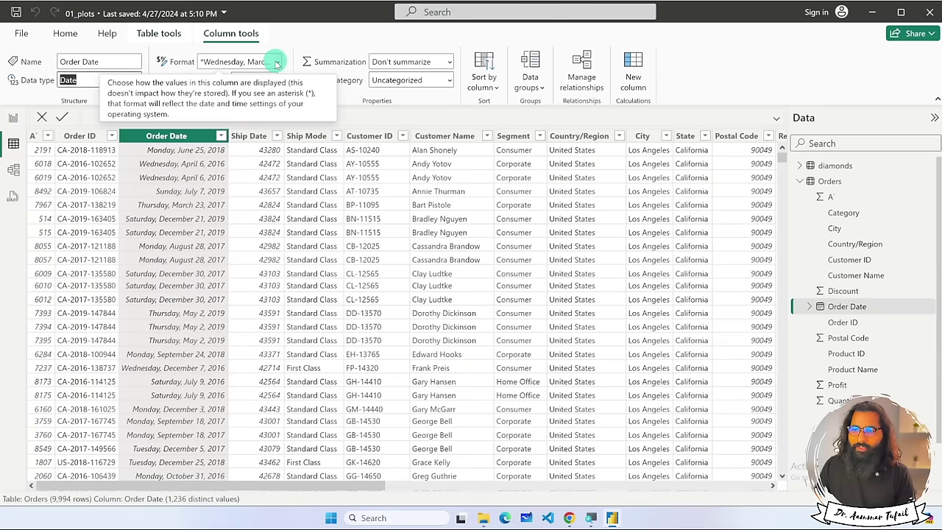
{"action": "left_click", "coordinate": [279, 62]}
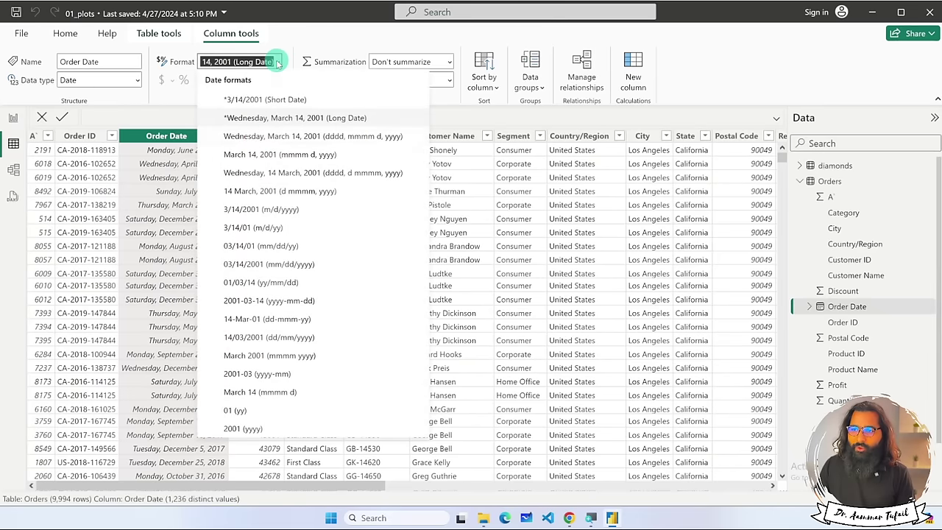
{"action": "left_click", "coordinate": [312, 99]}
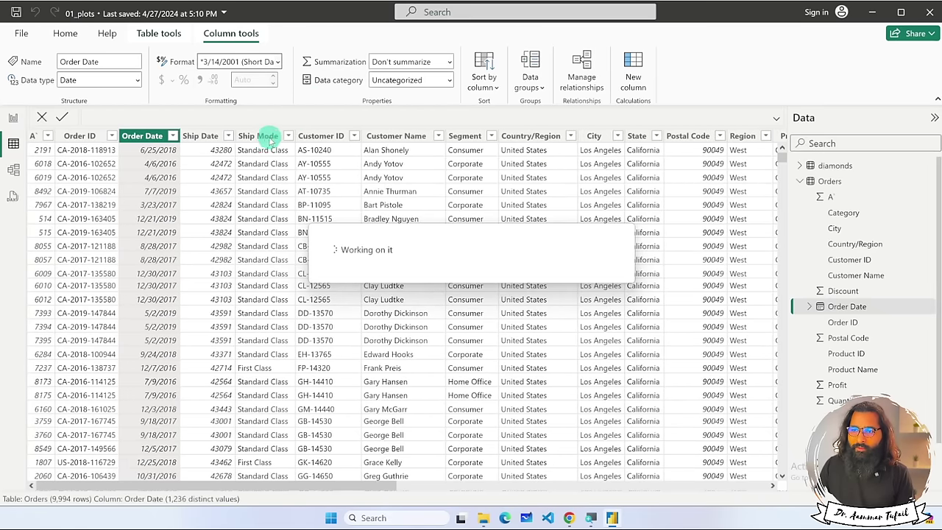
Set the Ship Date column to the Date/time data type with the Short Date format.
{"action": "left_click", "coordinate": [204, 136]}
{"action": "left_click", "coordinate": [138, 81]}
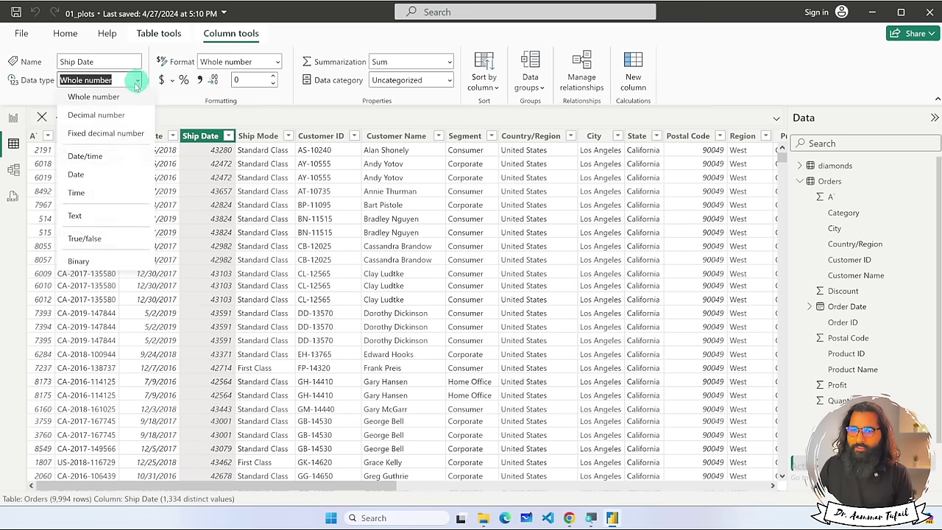
{"action": "left_click", "coordinate": [85, 157]}
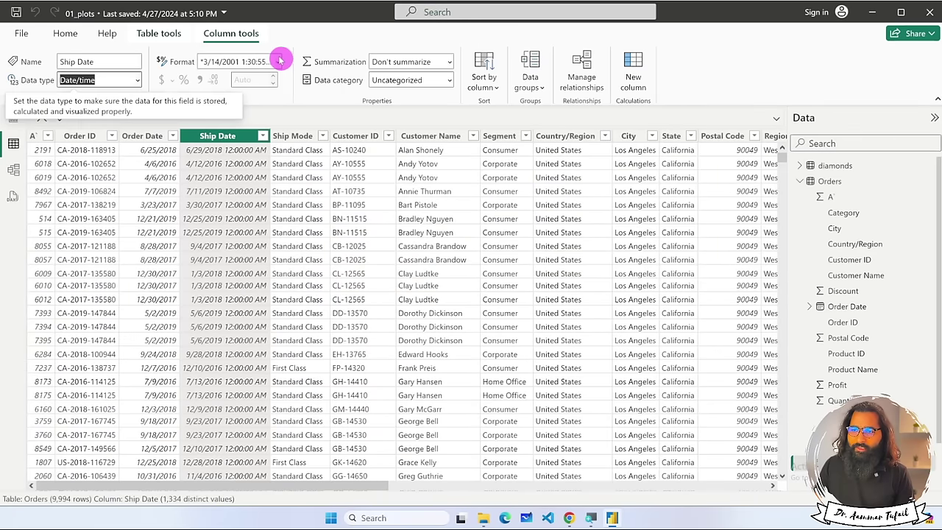
{"action": "left_click", "coordinate": [279, 61]}
{"action": "left_click", "coordinate": [284, 117]}
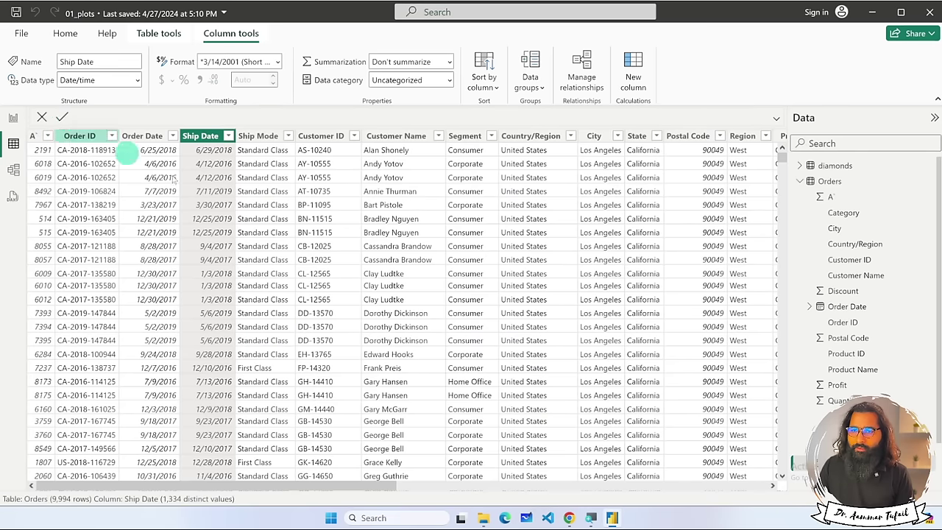
Save the report and show the fields of the Orders table in Report view.
{"action": "left_click", "coordinate": [258, 194]}
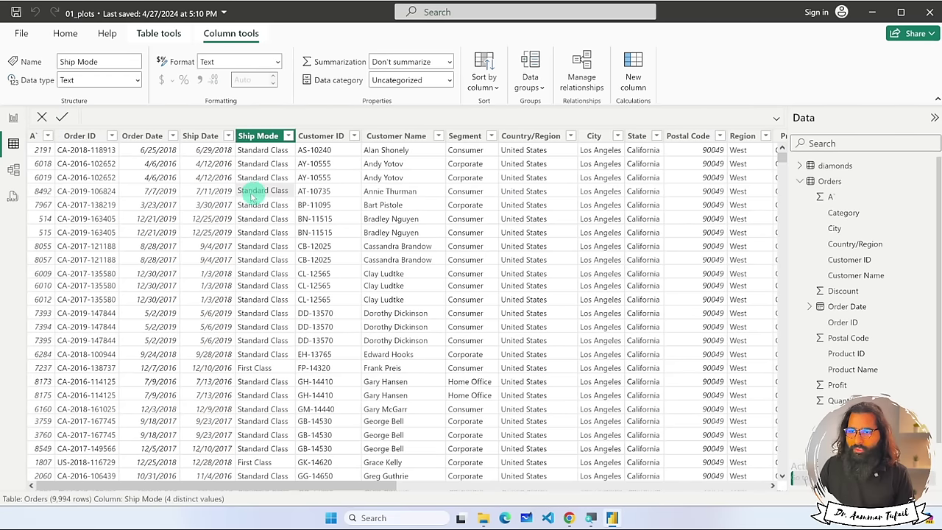
{"action": "key", "text": "ctrl+s"}
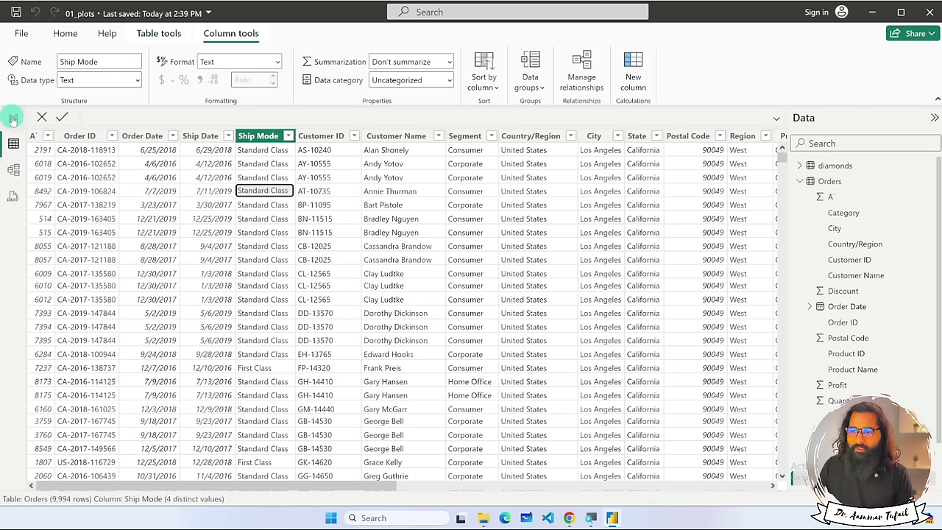
{"action": "left_click", "coordinate": [12, 118]}
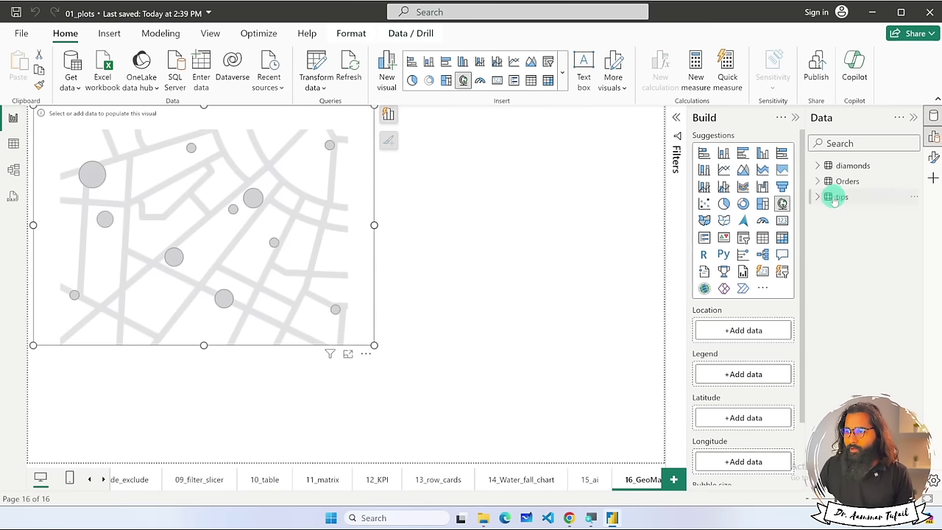
{"action": "left_click", "coordinate": [818, 182]}
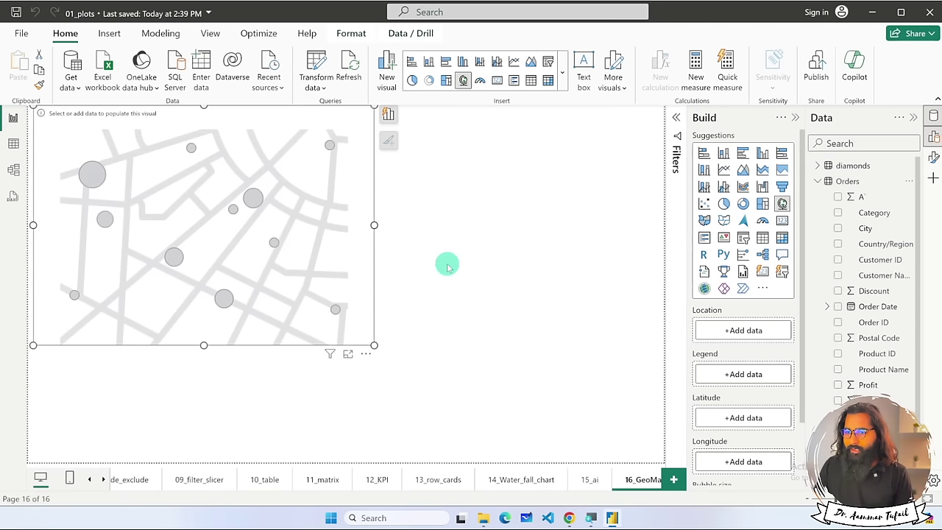
Assign Country/Region as the map visual's Location and enlarge the map to cover most of the page.
{"action": "scroll", "coordinate": [725, 331], "scroll_direction": "down", "scroll_amount": 1}
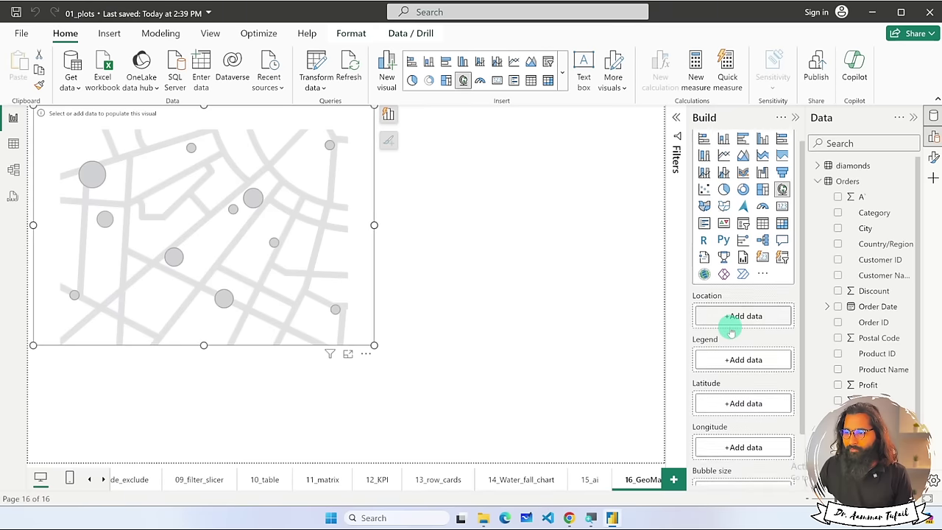
{"action": "scroll", "coordinate": [732, 316], "scroll_direction": "down", "scroll_amount": 1}
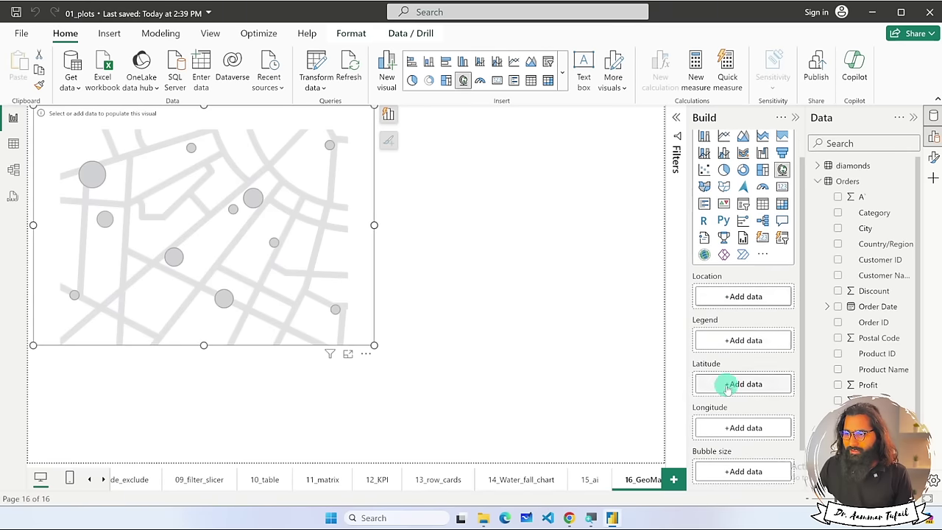
{"action": "scroll", "coordinate": [727, 388], "scroll_direction": "down", "scroll_amount": 2}
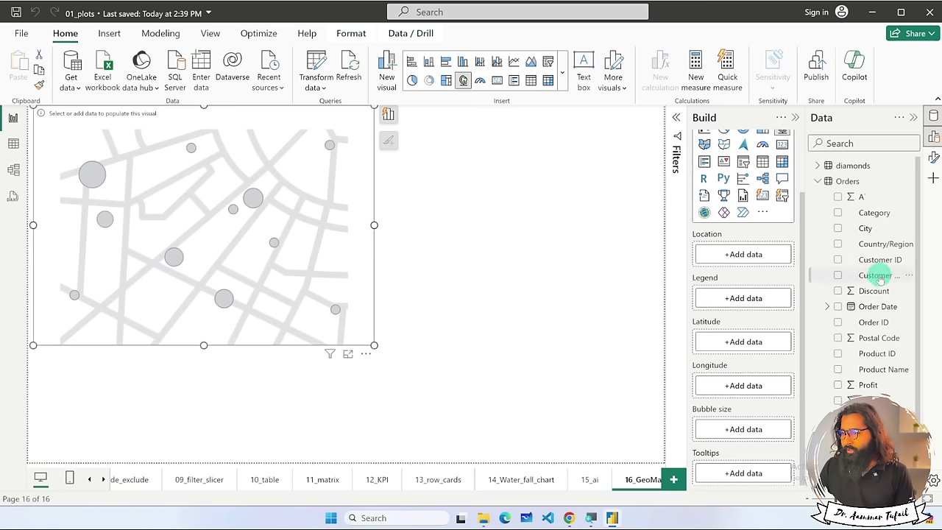
{"action": "left_click_drag", "start_coordinate": [874, 248], "coordinate": [733, 252]}
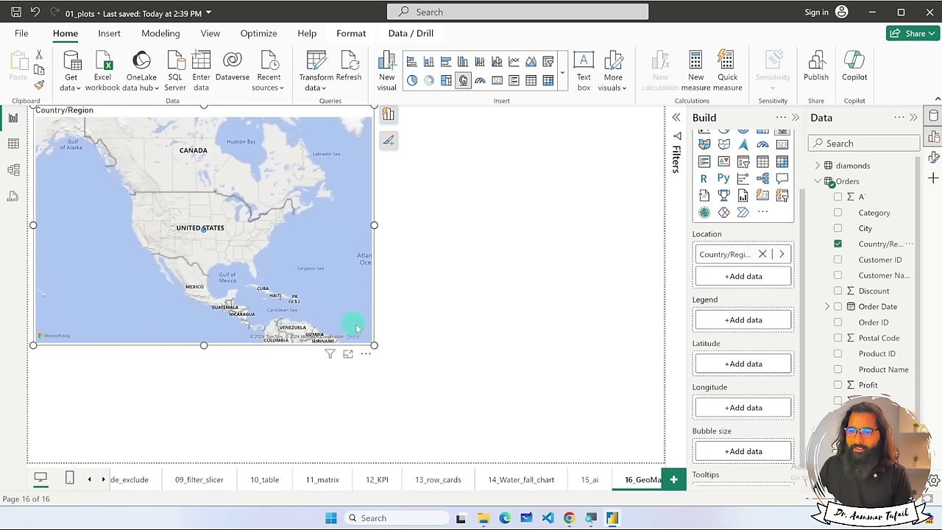
{"action": "left_click_drag", "start_coordinate": [374, 346], "coordinate": [613, 438]}
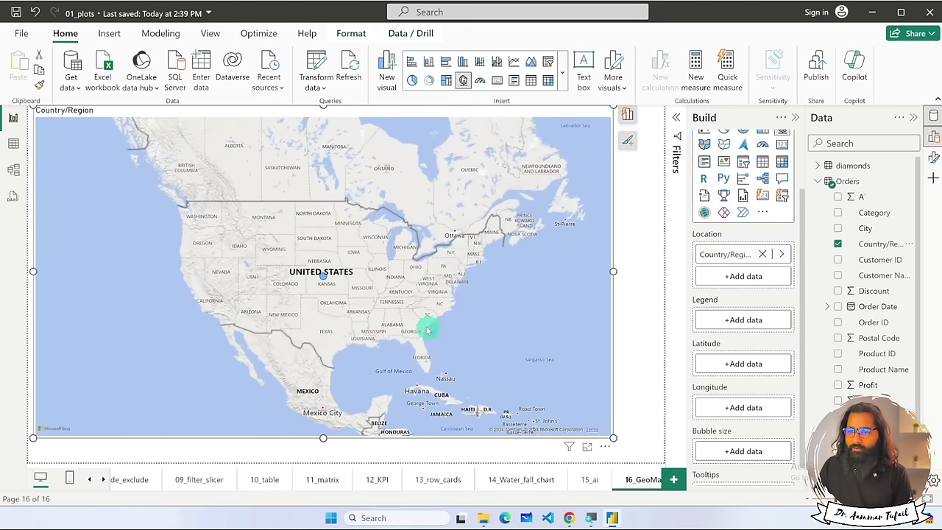
Replace Country/Region with State as the map's Location field and examine the plotted states.
{"action": "left_click", "coordinate": [762, 254]}
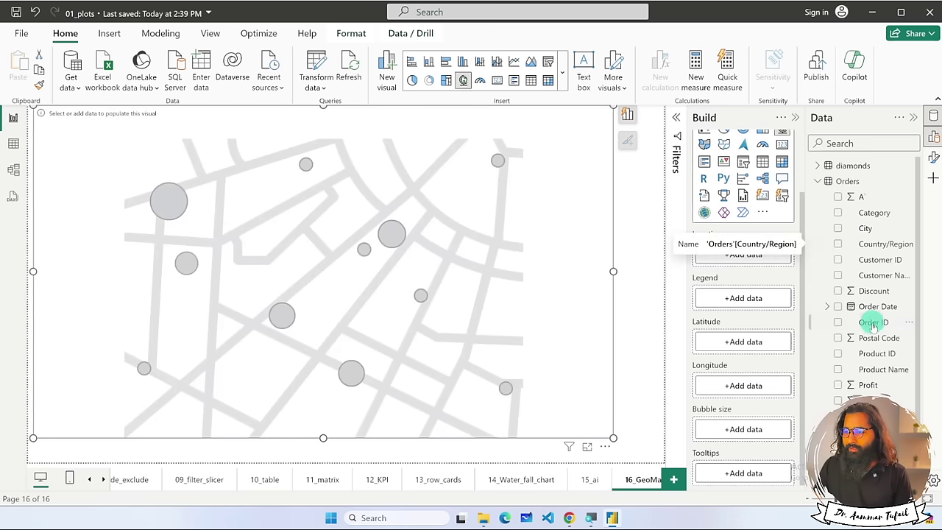
{"action": "scroll", "coordinate": [868, 294], "scroll_direction": "down", "scroll_amount": 1}
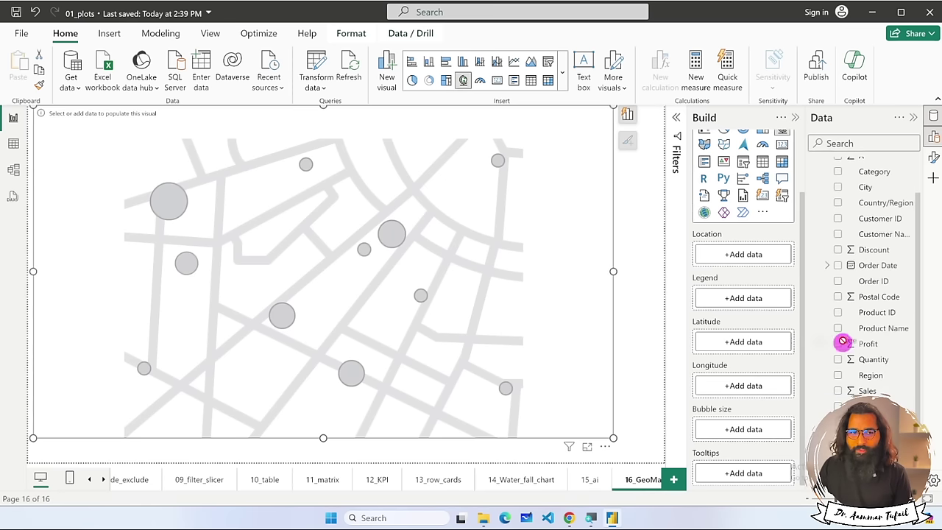
{"action": "left_click_drag", "start_coordinate": [837, 341], "coordinate": [736, 256]}
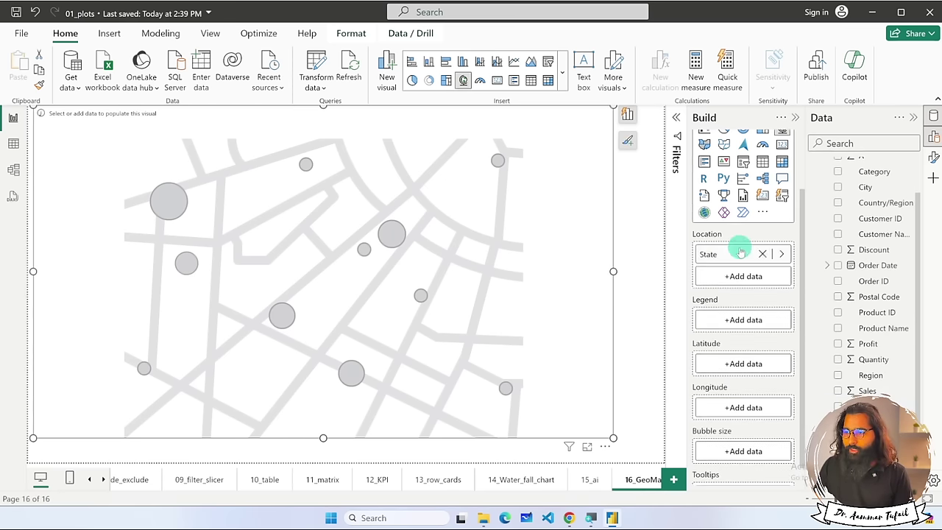
{"action": "left_click_drag", "start_coordinate": [872, 370], "coordinate": [245, 283]}
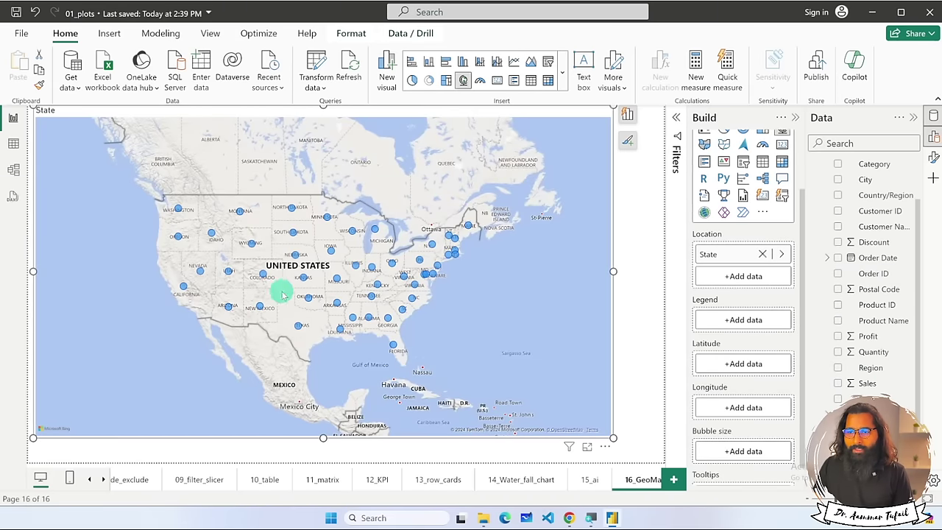
{"action": "scroll", "coordinate": [344, 249], "scroll_direction": "up", "scroll_amount": 1}
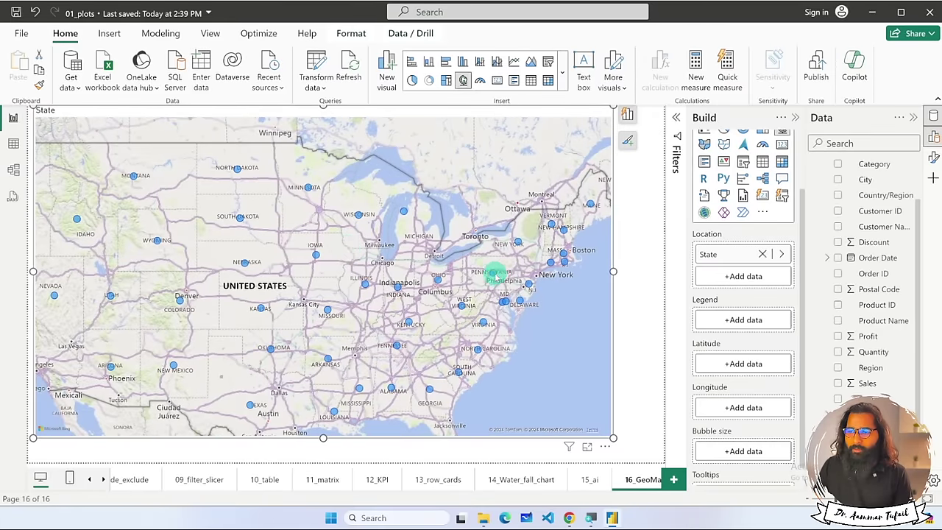
{"action": "mouse_move", "coordinate": [496, 274]}
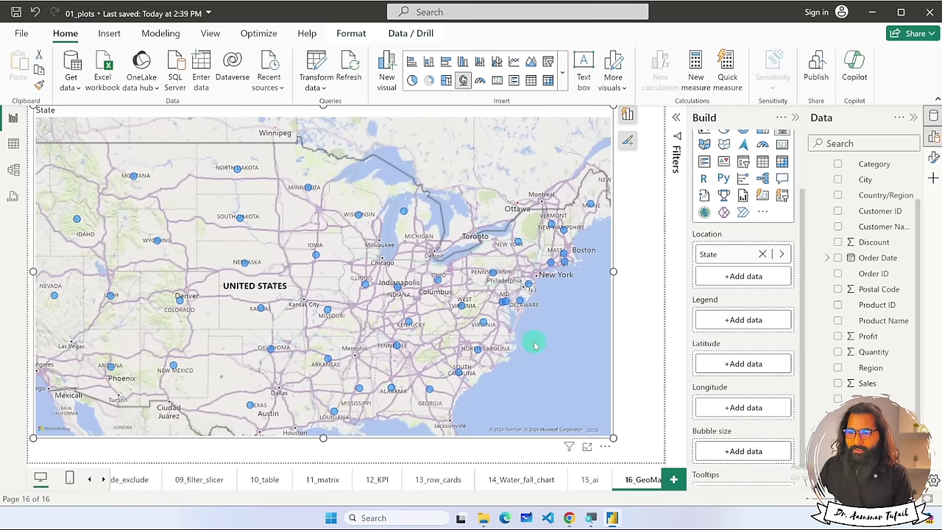
{"action": "scroll", "coordinate": [507, 343], "scroll_direction": "down", "scroll_amount": 3}
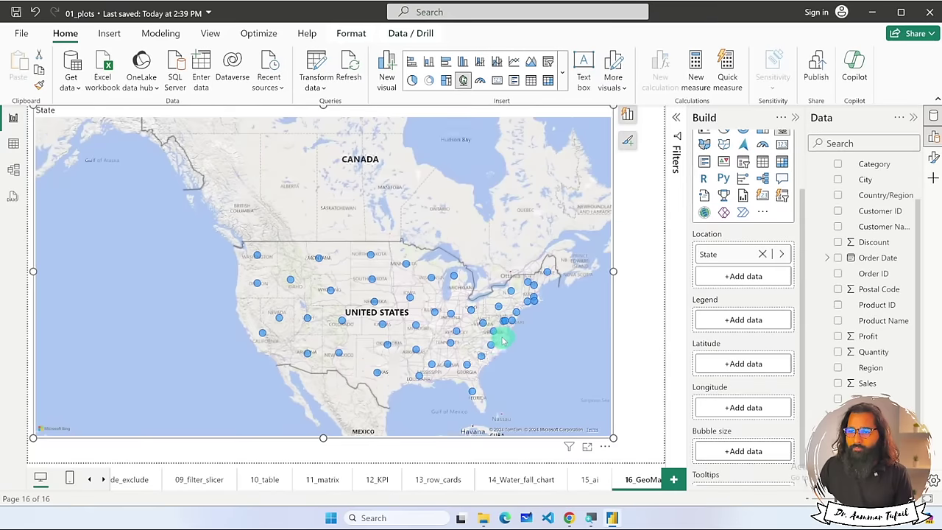
{"action": "left_click_drag", "start_coordinate": [557, 347], "coordinate": [485, 313]}
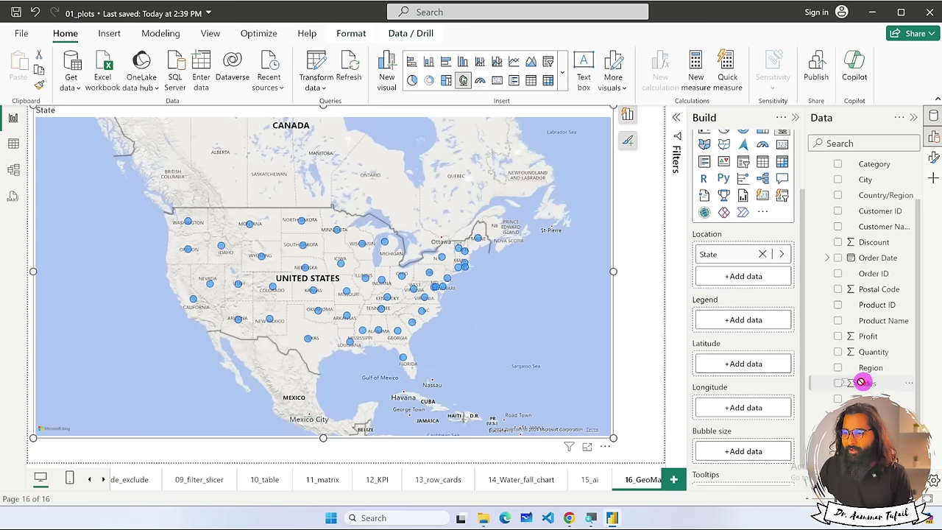
Set Sales as the map's Bubble size and check the sales of California and Nevada.
{"action": "left_click_drag", "start_coordinate": [862, 382], "coordinate": [737, 451]}
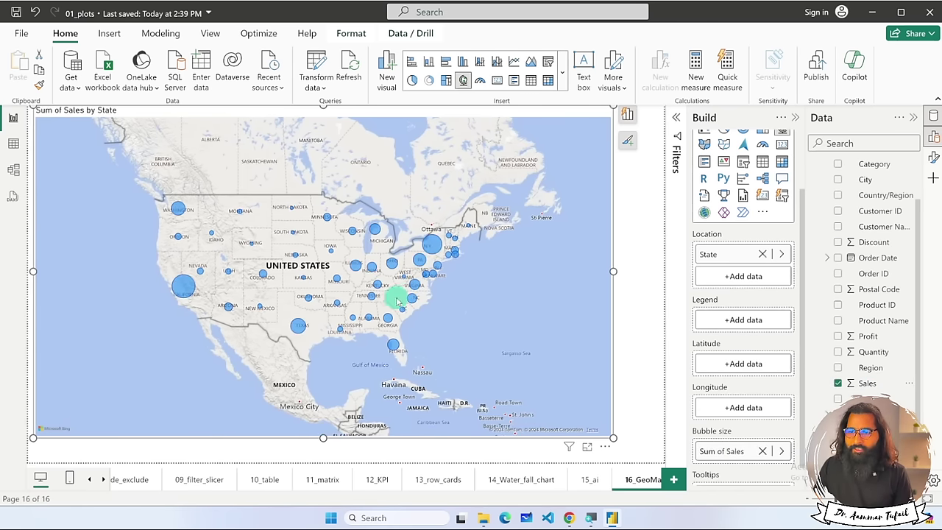
{"action": "mouse_move", "coordinate": [187, 294]}
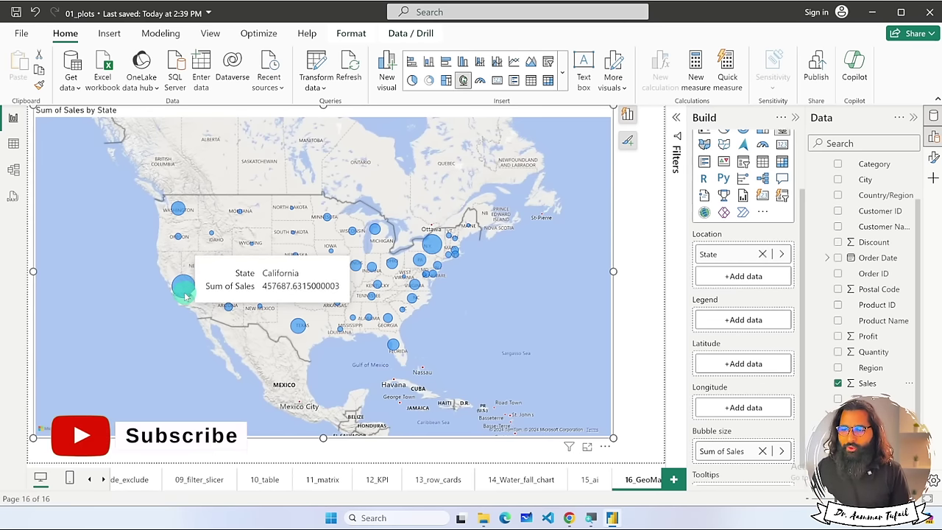
{"action": "scroll", "coordinate": [187, 294], "scroll_direction": "up", "scroll_amount": 3}
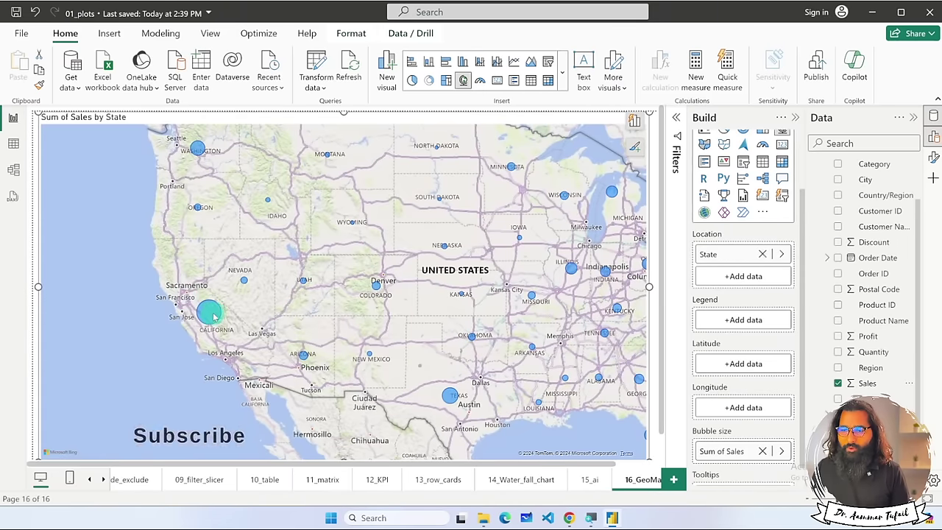
{"action": "mouse_move", "coordinate": [252, 282]}
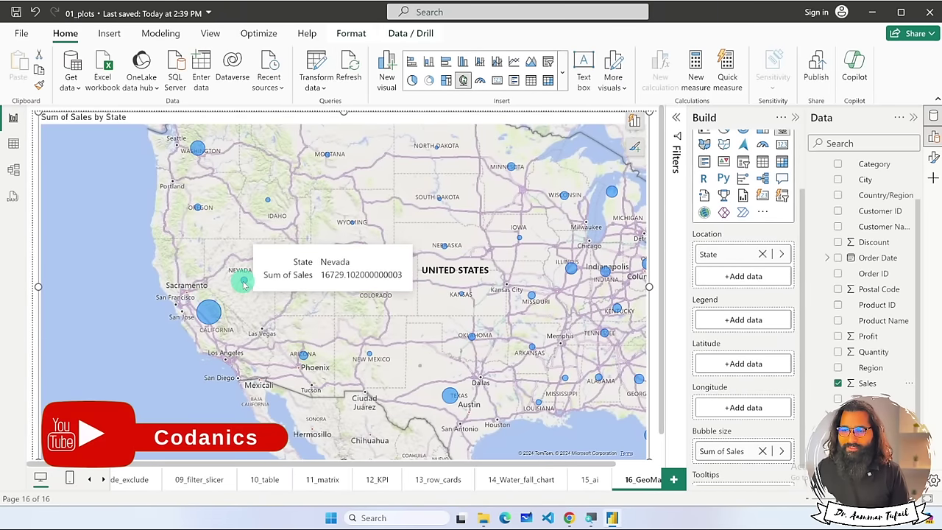
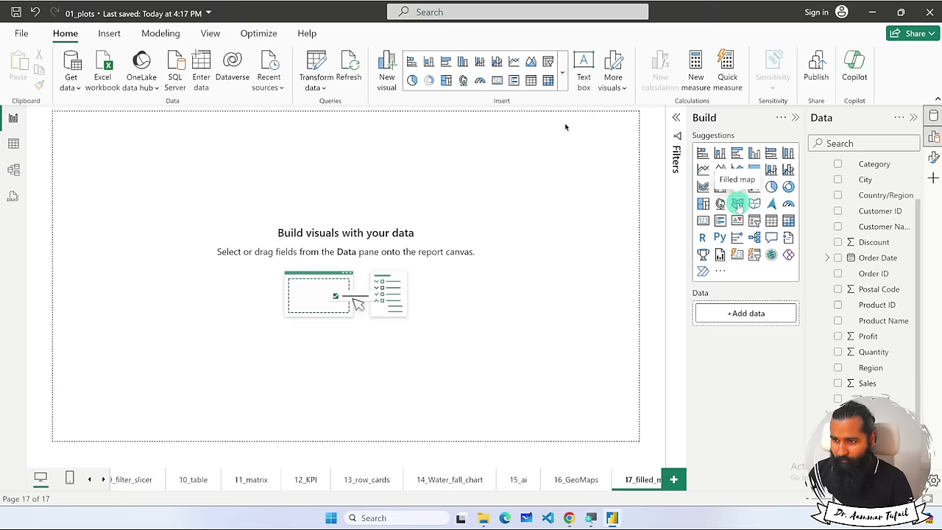
Add an enlarged filled map visual to the empty 17th page with State as its Location.
{"action": "left_click", "coordinate": [737, 204]}
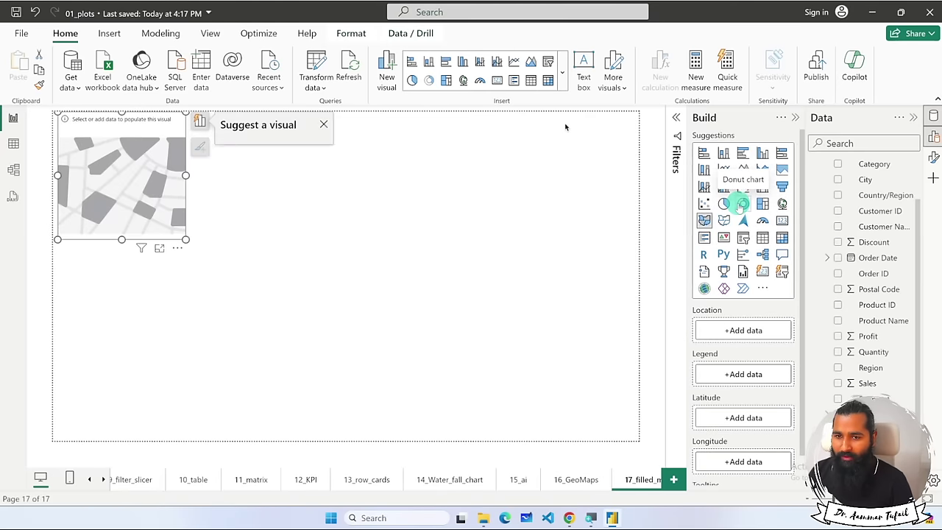
{"action": "left_click_drag", "start_coordinate": [184, 238], "coordinate": [381, 346]}
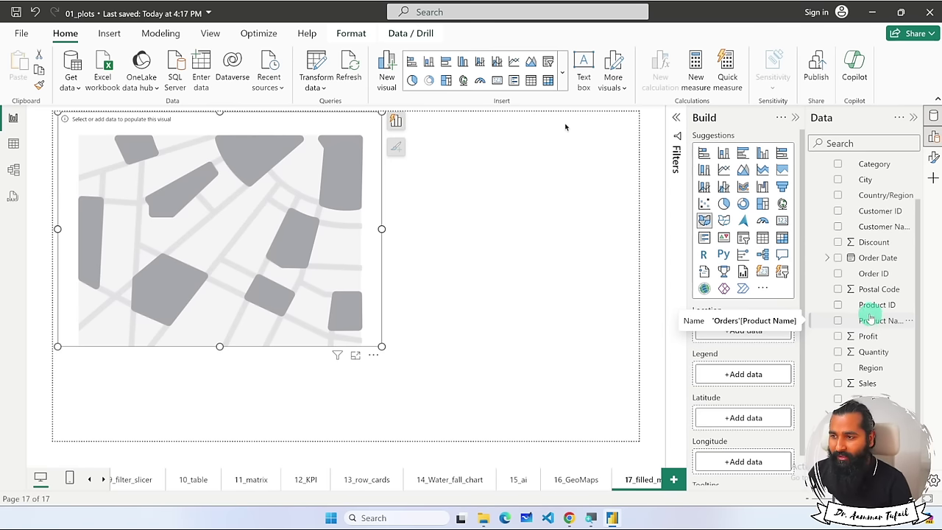
{"action": "scroll", "coordinate": [870, 316], "scroll_direction": "up", "scroll_amount": 1}
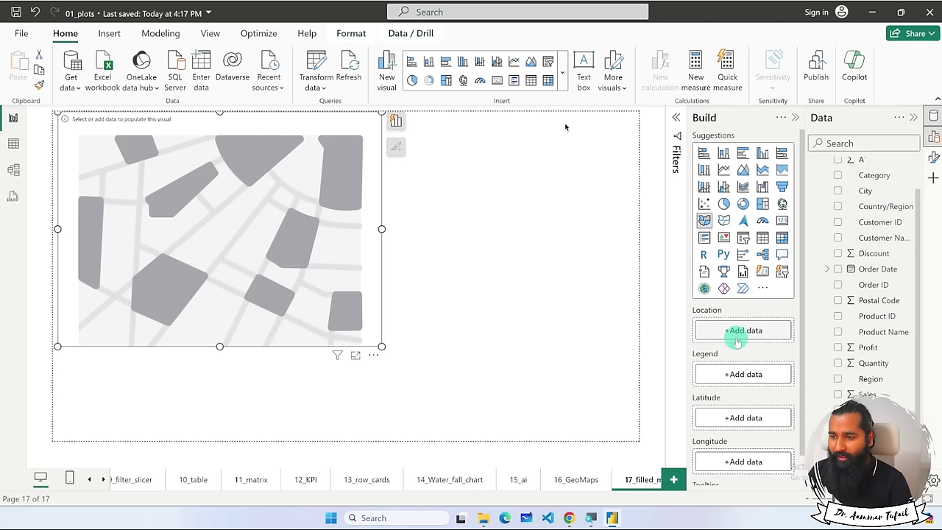
{"action": "scroll", "coordinate": [879, 398], "scroll_direction": "down", "scroll_amount": 1}
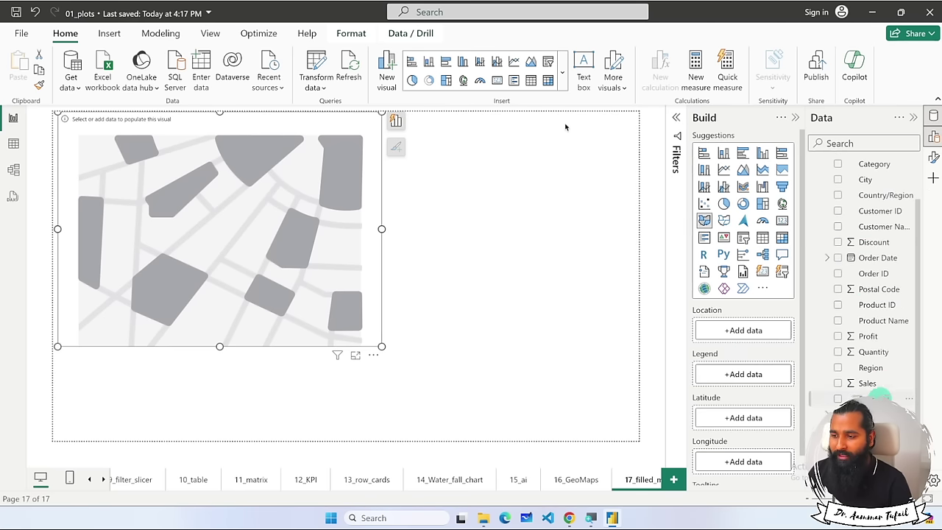
{"action": "left_click_drag", "start_coordinate": [775, 340], "coordinate": [750, 330]}
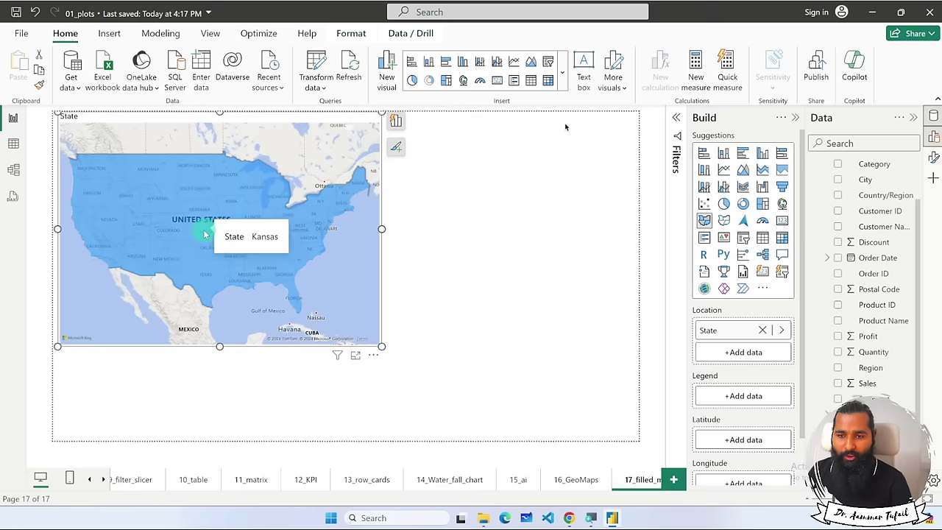
{"action": "mouse_move", "coordinate": [216, 245]}
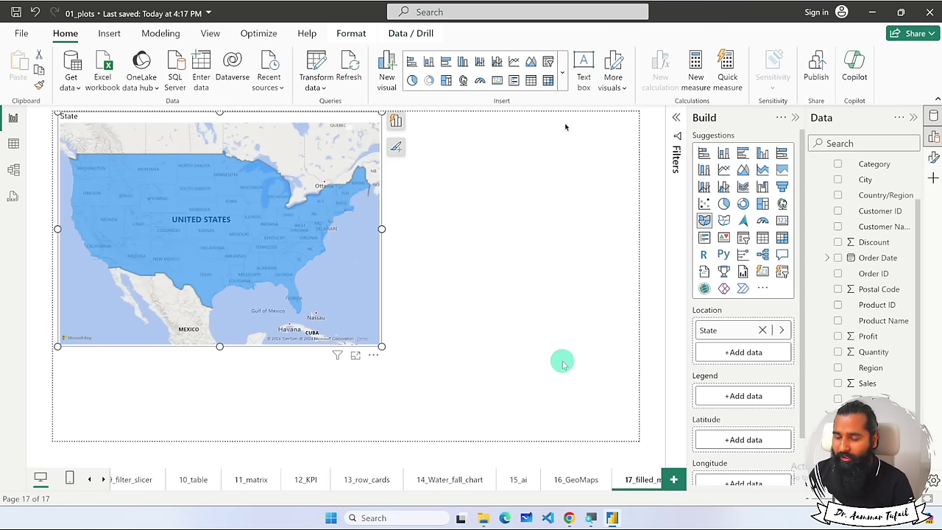
Set Profit as the filled map's Legend and enlarge the visual to inspect the profit by state.
{"action": "scroll", "coordinate": [740, 387], "scroll_direction": "down", "scroll_amount": 1}
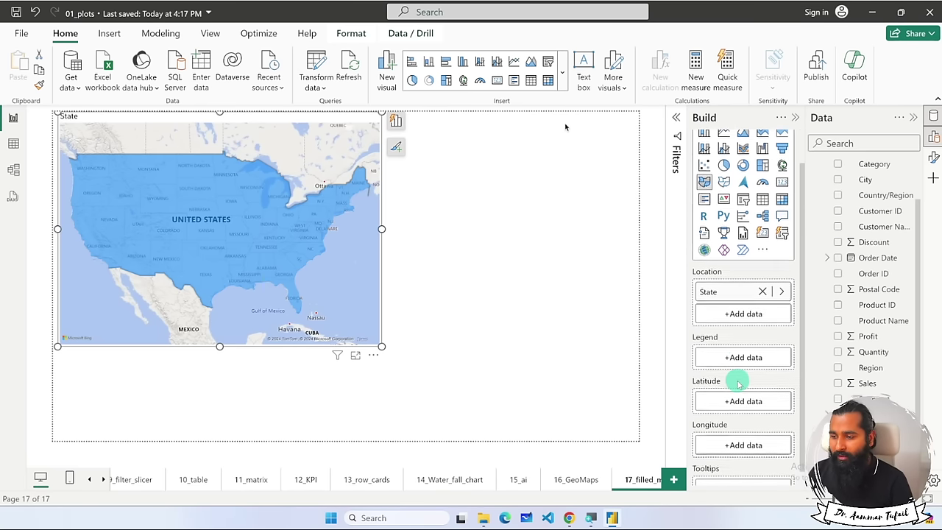
{"action": "scroll", "coordinate": [738, 382], "scroll_direction": "down", "scroll_amount": 1}
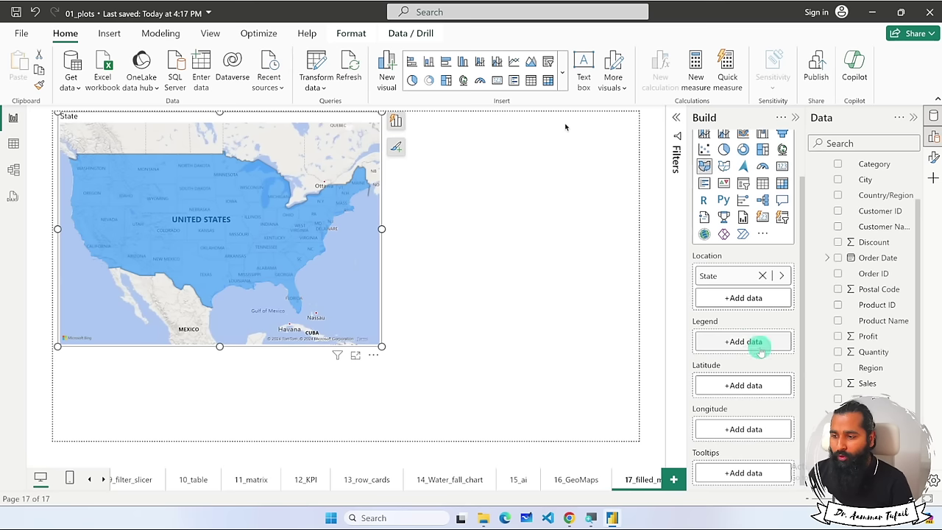
{"action": "left_click_drag", "start_coordinate": [869, 336], "coordinate": [721, 336]}
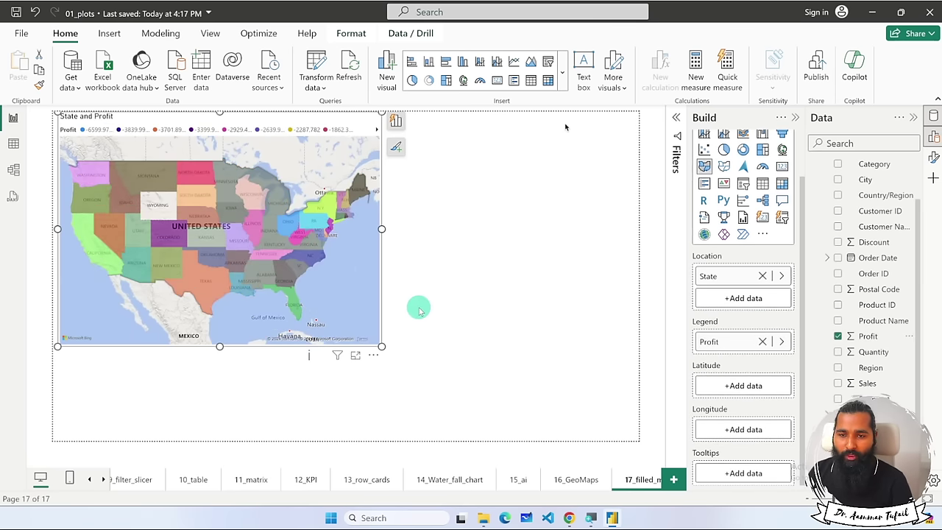
{"action": "scroll", "coordinate": [158, 247], "scroll_direction": "up", "scroll_amount": 3}
{"action": "scroll", "coordinate": [159, 249], "scroll_direction": "down", "scroll_amount": 5}
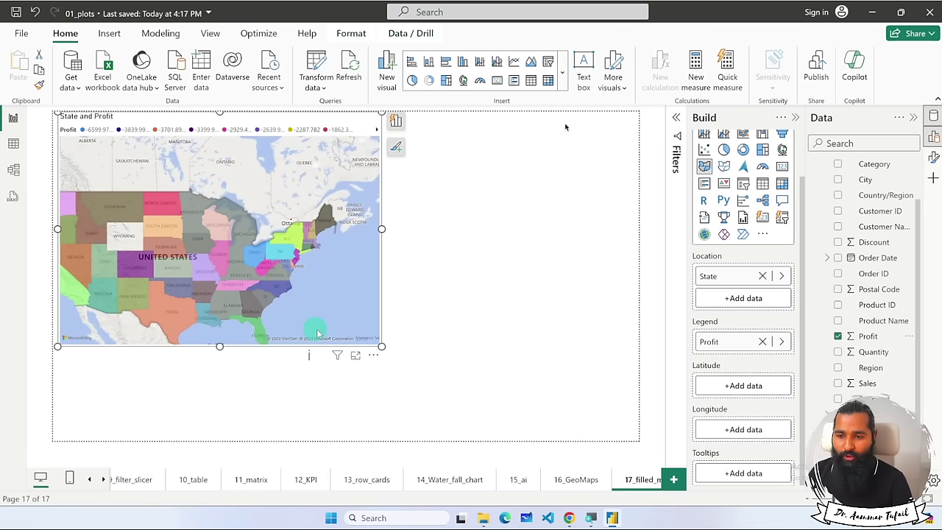
{"action": "left_click_drag", "start_coordinate": [382, 346], "coordinate": [593, 410]}
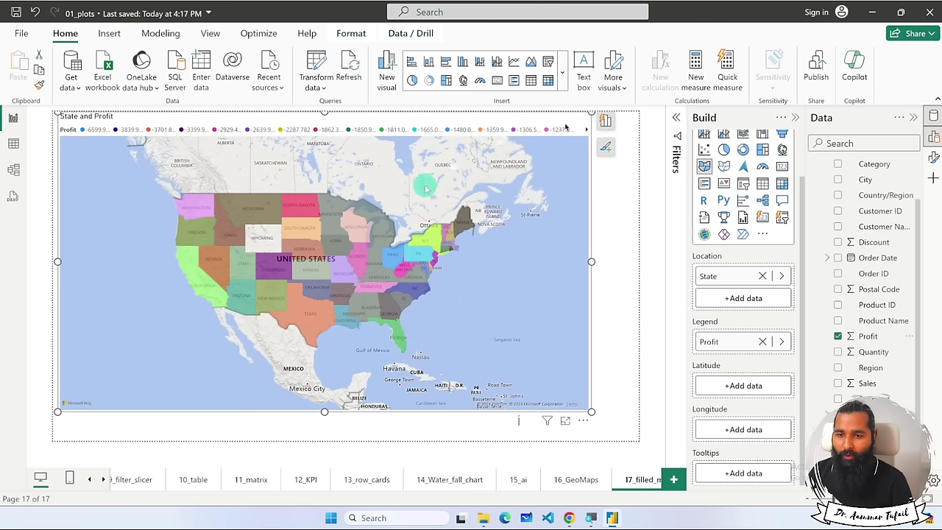
{"action": "mouse_move", "coordinate": [259, 209]}
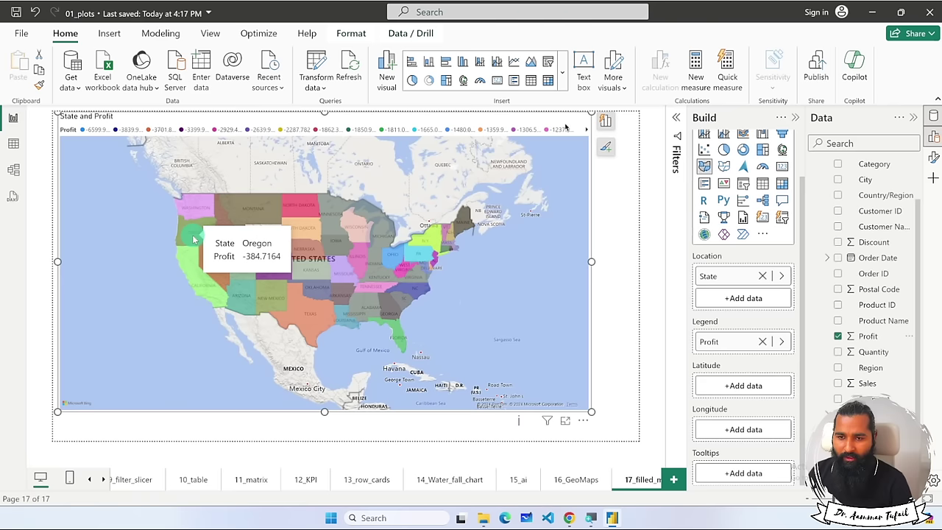
{"action": "mouse_move", "coordinate": [324, 286]}
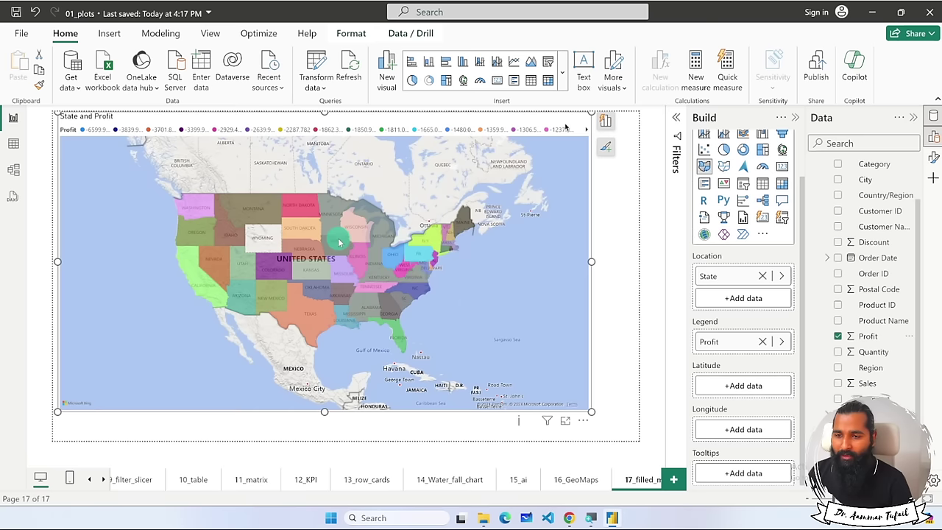
Check the profit of individual states such as Iowa and Missouri on the filled map.
{"action": "mouse_move", "coordinate": [340, 242]}
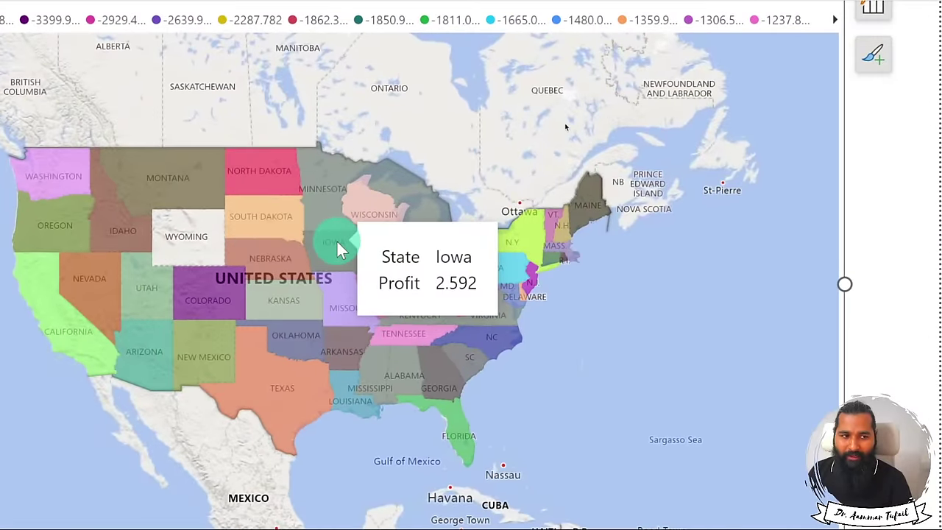
{"action": "mouse_move", "coordinate": [359, 312]}
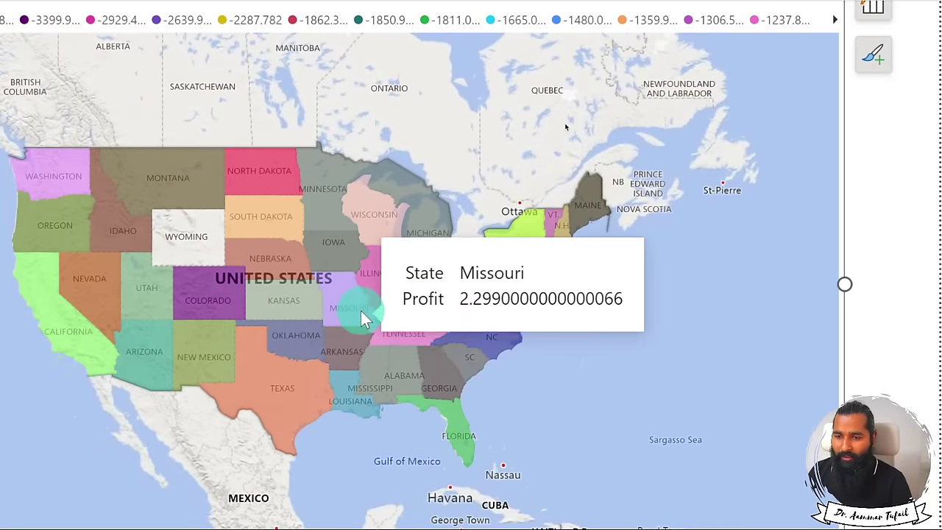
{"action": "mouse_move", "coordinate": [269, 254]}
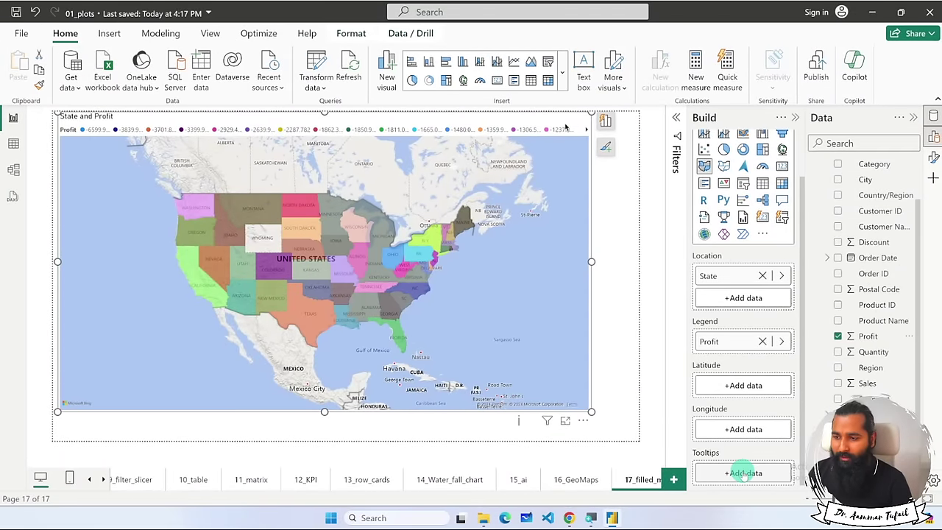
Try Sales in the filled map's Tooltips as a sum and as an average, and remove it.
{"action": "left_click_drag", "start_coordinate": [867, 383], "coordinate": [703, 453]}
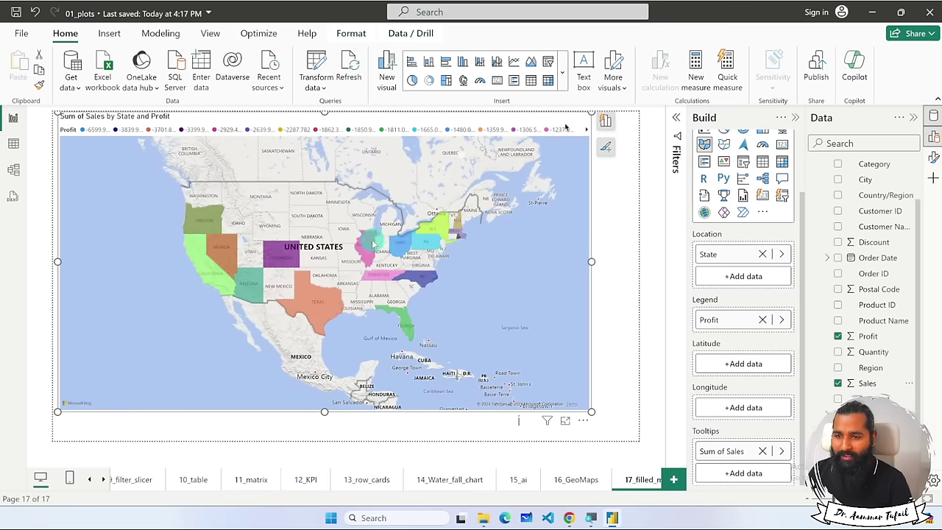
{"action": "mouse_move", "coordinate": [371, 244]}
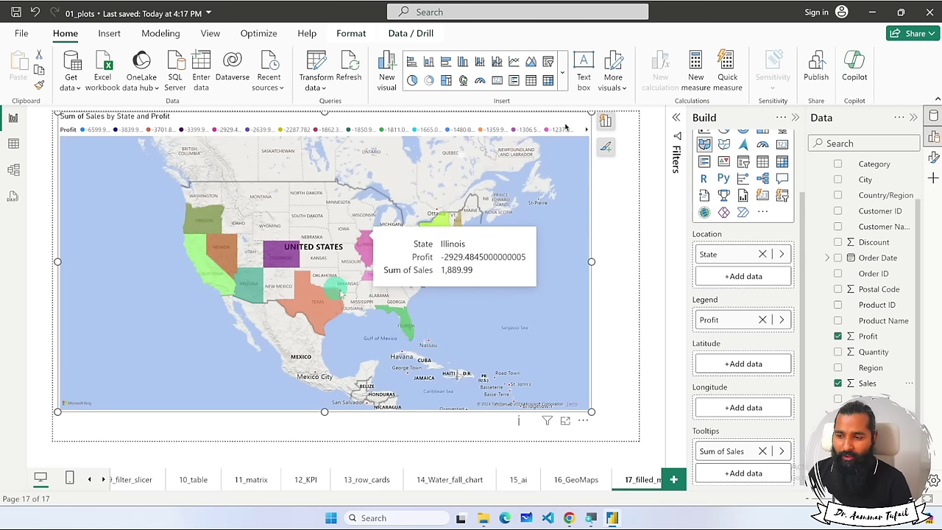
{"action": "mouse_move", "coordinate": [267, 256]}
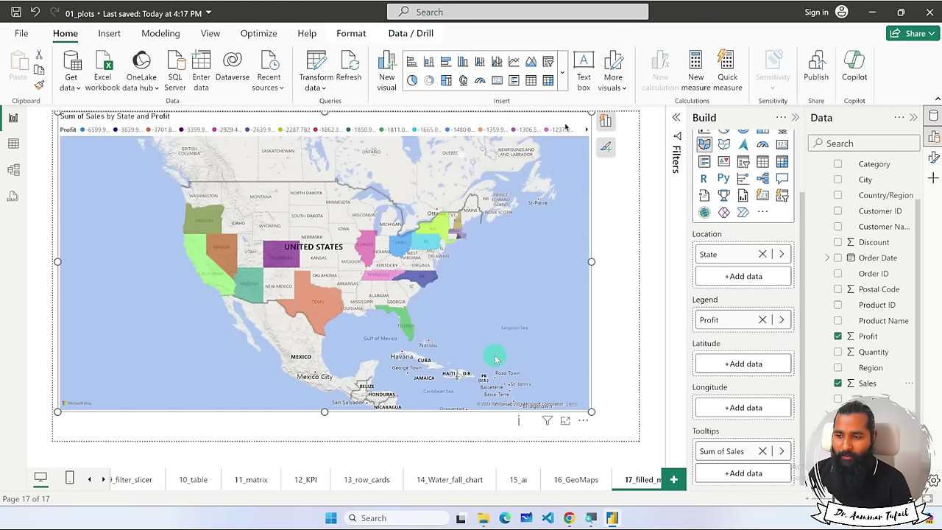
{"action": "left_click", "coordinate": [782, 451]}
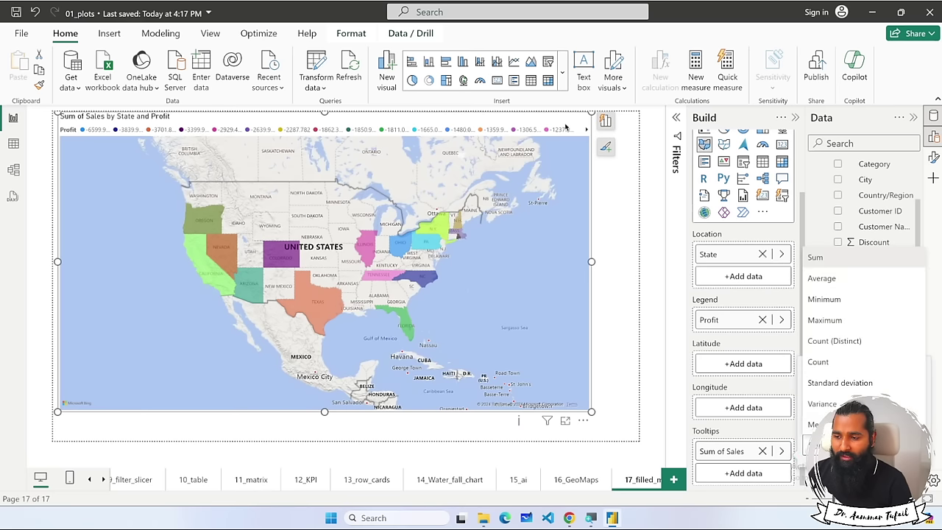
{"action": "left_click", "coordinate": [839, 278]}
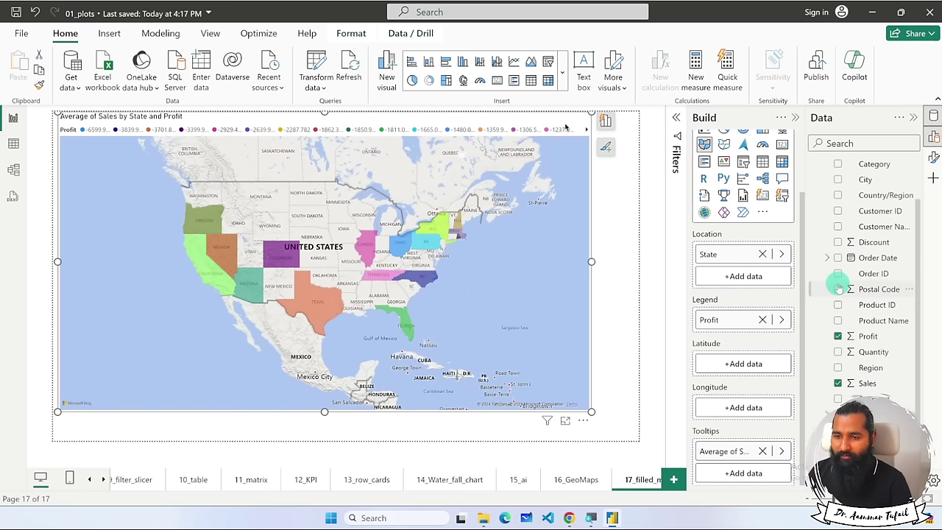
{"action": "left_click", "coordinate": [763, 452]}
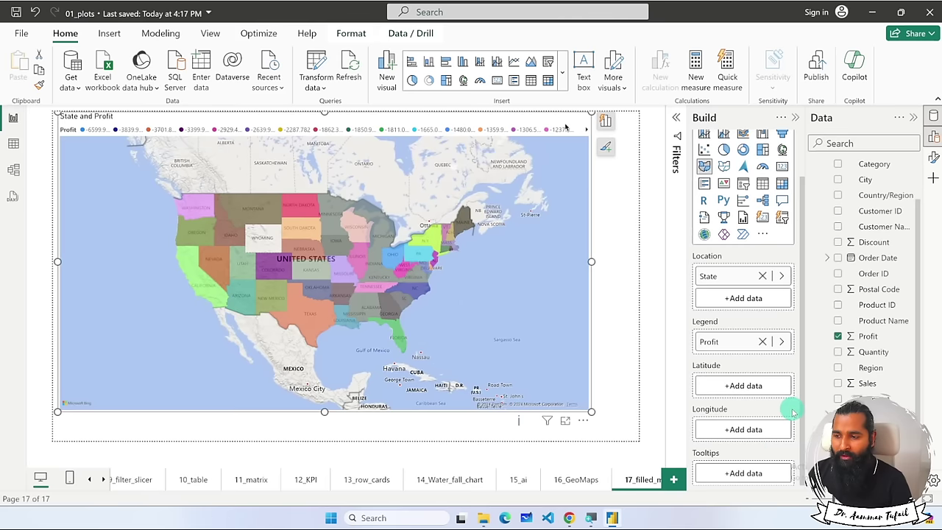
Add Region to the filled map's Tooltips and replace State with Region as its Location.
{"action": "left_click_drag", "start_coordinate": [864, 371], "coordinate": [736, 472]}
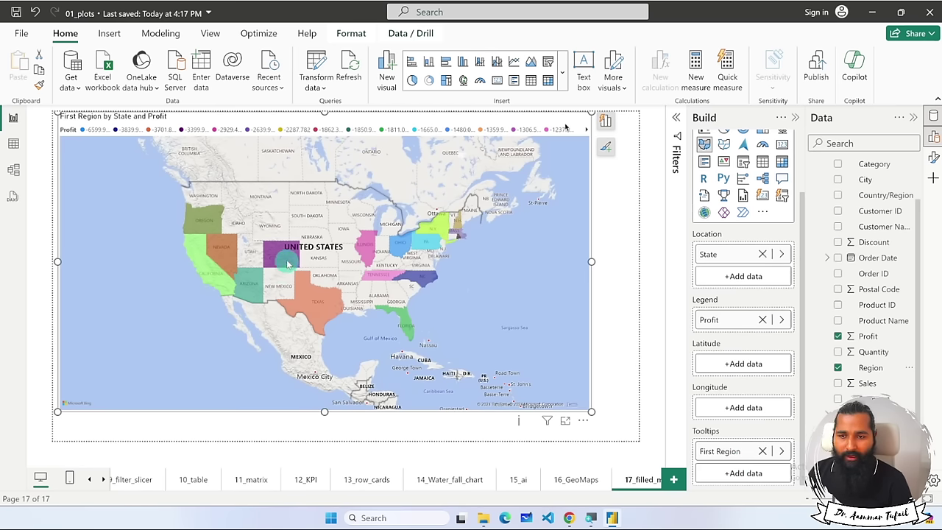
{"action": "mouse_move", "coordinate": [284, 259]}
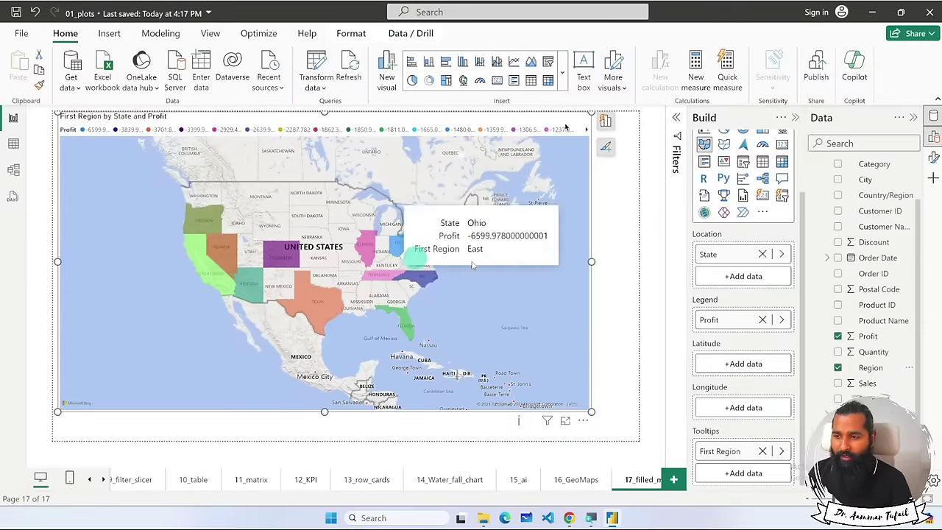
{"action": "left_click", "coordinate": [764, 254]}
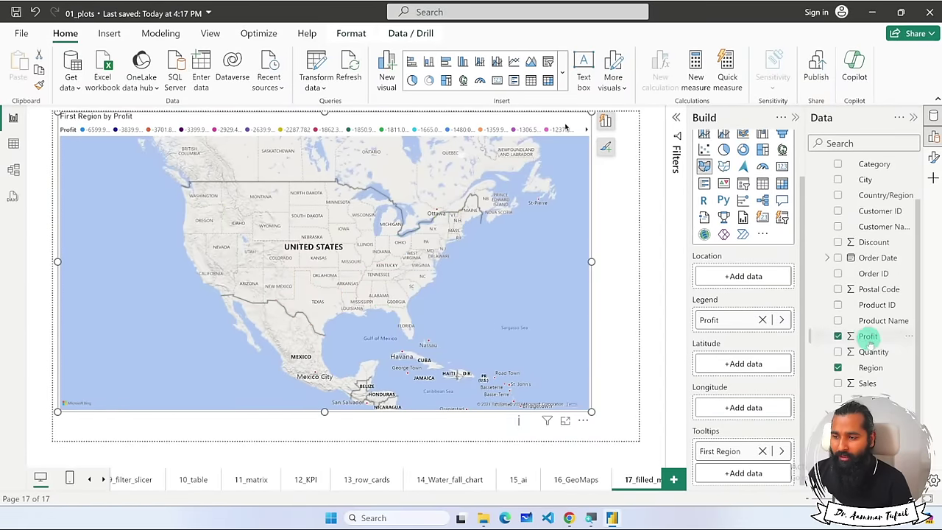
{"action": "left_click_drag", "start_coordinate": [868, 368], "coordinate": [729, 276]}
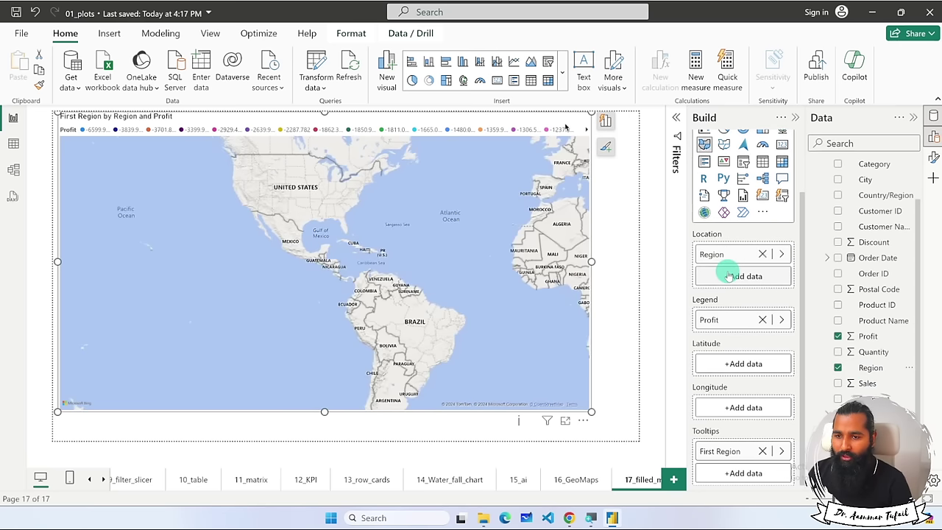
Clear the filled map's Tooltips, Legend and Location fields.
{"action": "left_click", "coordinate": [763, 452]}
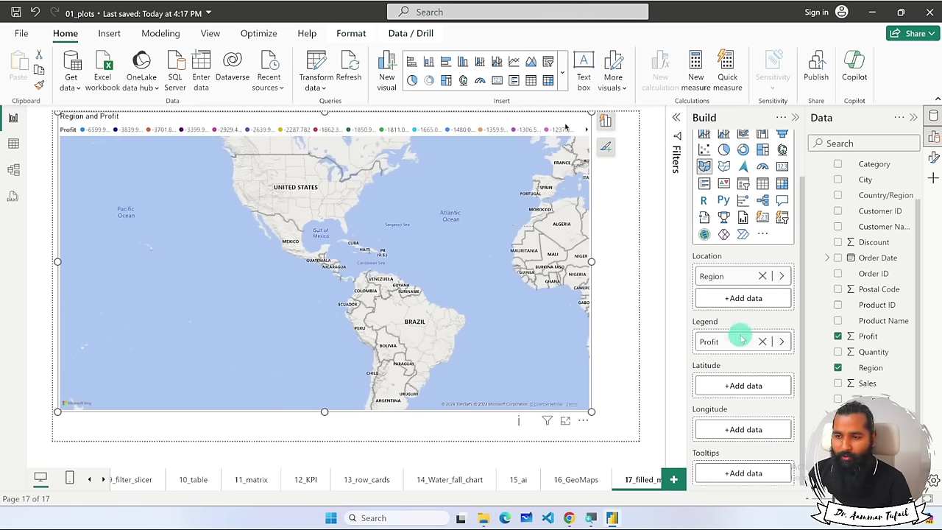
{"action": "left_click", "coordinate": [762, 341]}
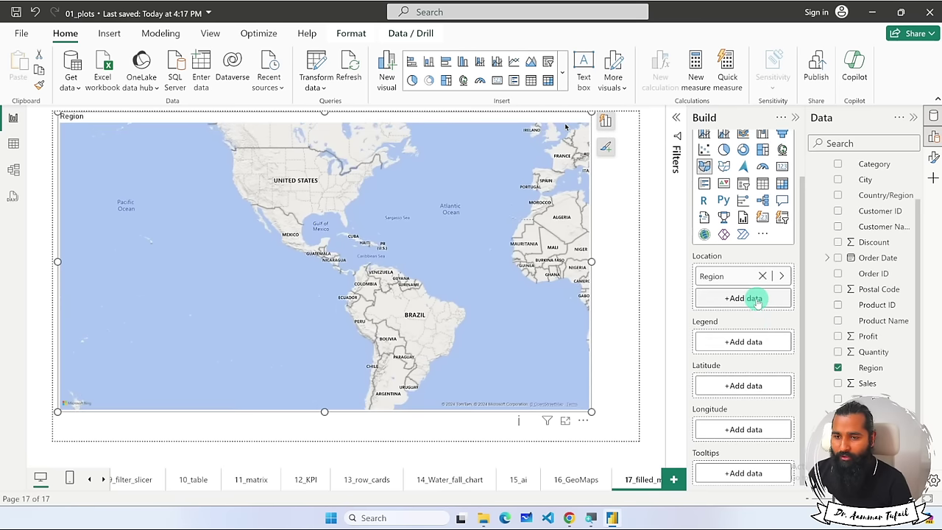
{"action": "left_click", "coordinate": [763, 276]}
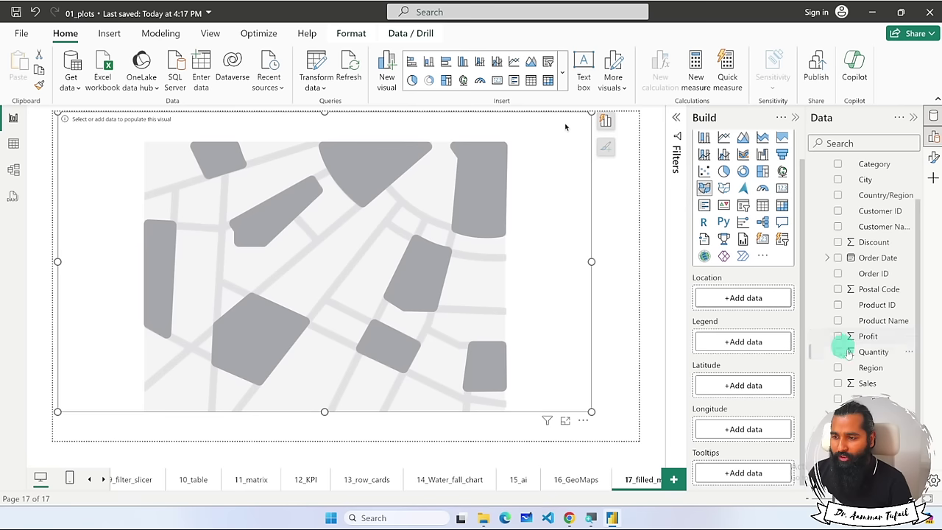
Try Region alone, and City with Sales as Legend, as the filled map's Location, clearing the fields each time.
{"action": "left_click_drag", "start_coordinate": [870, 367], "coordinate": [774, 296]}
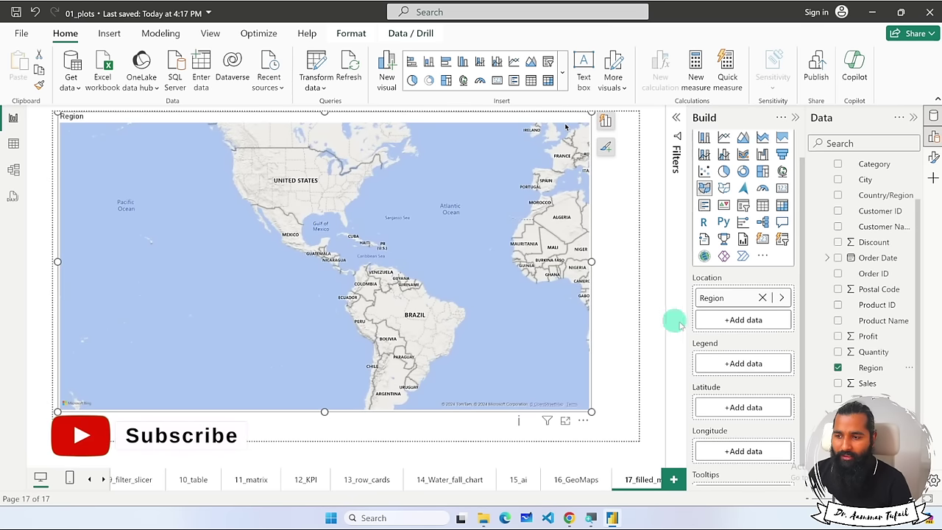
{"action": "left_click", "coordinate": [762, 297]}
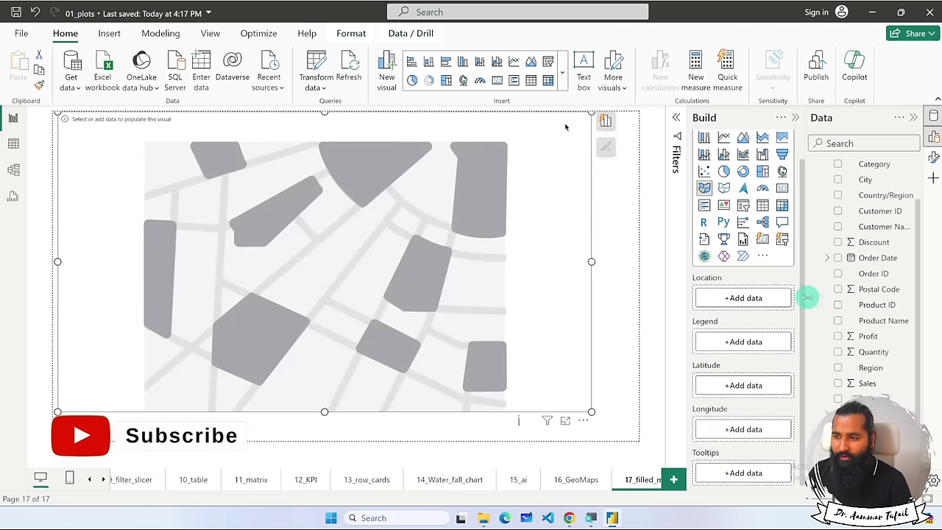
{"action": "left_click_drag", "start_coordinate": [865, 180], "coordinate": [721, 305]}
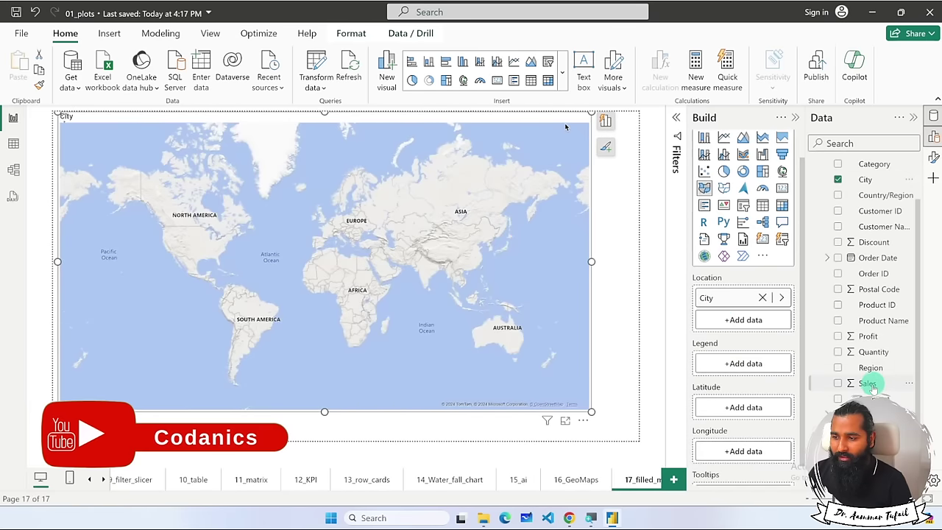
{"action": "left_click_drag", "start_coordinate": [868, 384], "coordinate": [747, 363]}
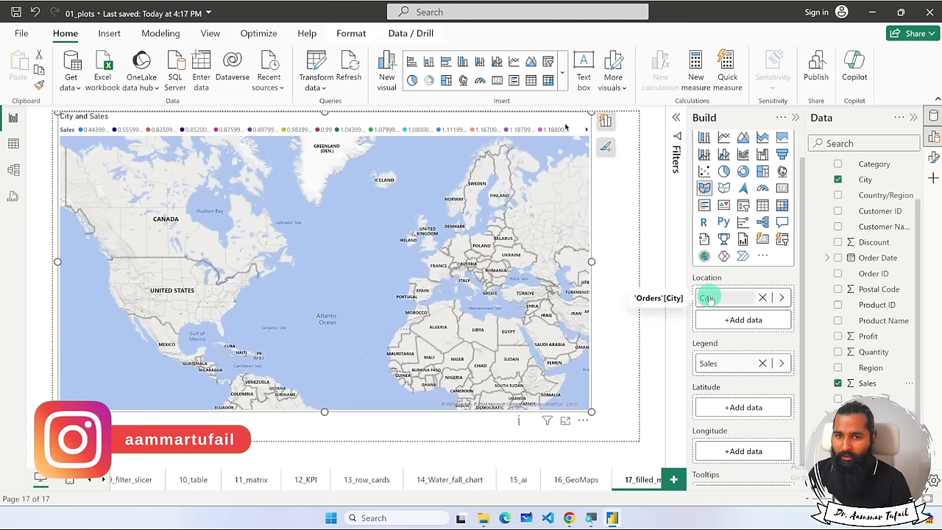
{"action": "left_click", "coordinate": [762, 298]}
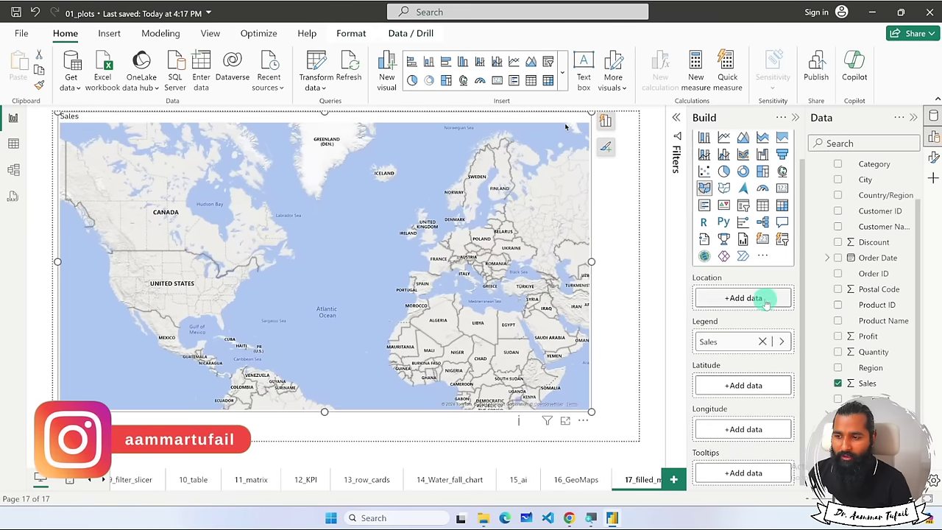
{"action": "left_click", "coordinate": [762, 341]}
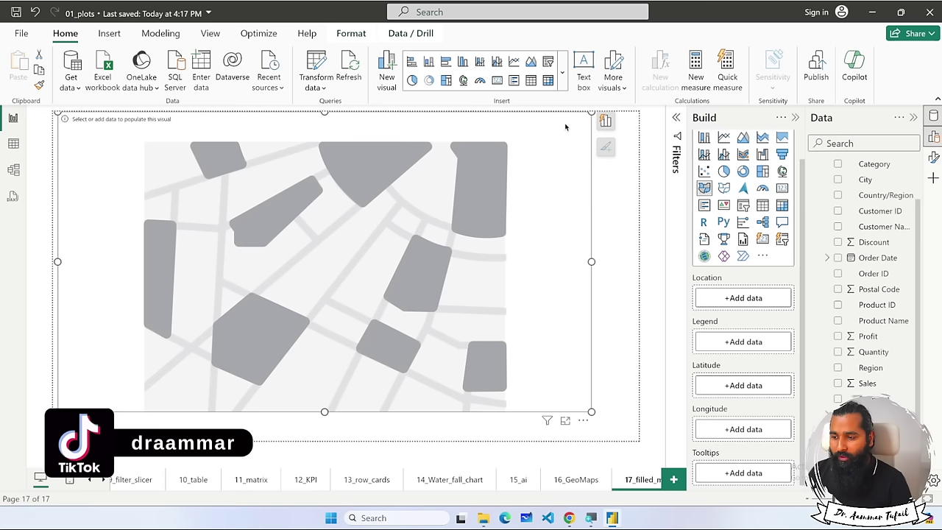
Set State as the filled map's Location and Region as its Legend.
{"action": "left_click_drag", "start_coordinate": [781, 349], "coordinate": [707, 299]}
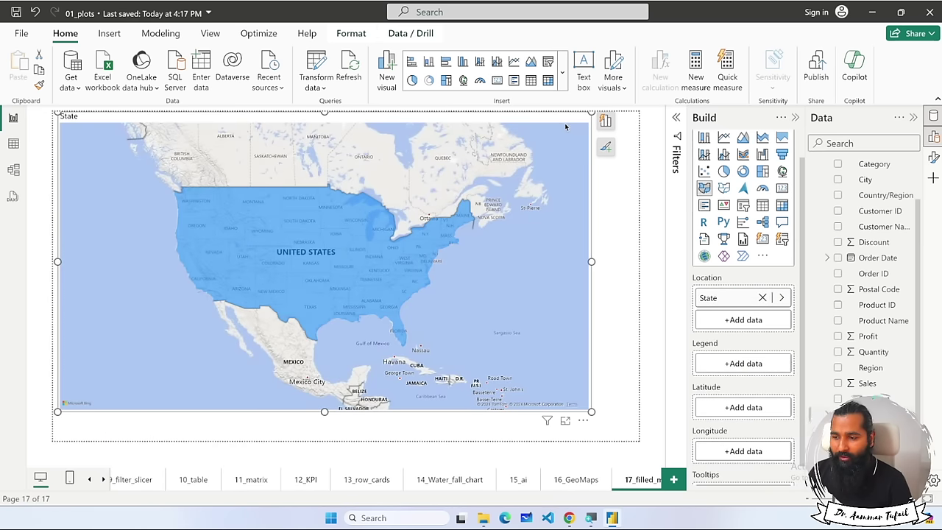
{"action": "left_click_drag", "start_coordinate": [869, 337], "coordinate": [716, 361]}
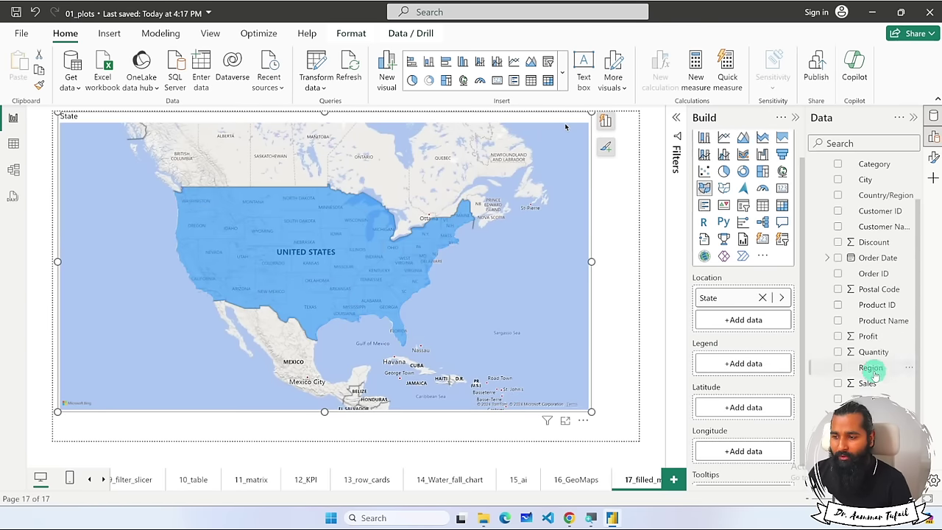
{"action": "left_click_drag", "start_coordinate": [876, 375], "coordinate": [714, 361]}
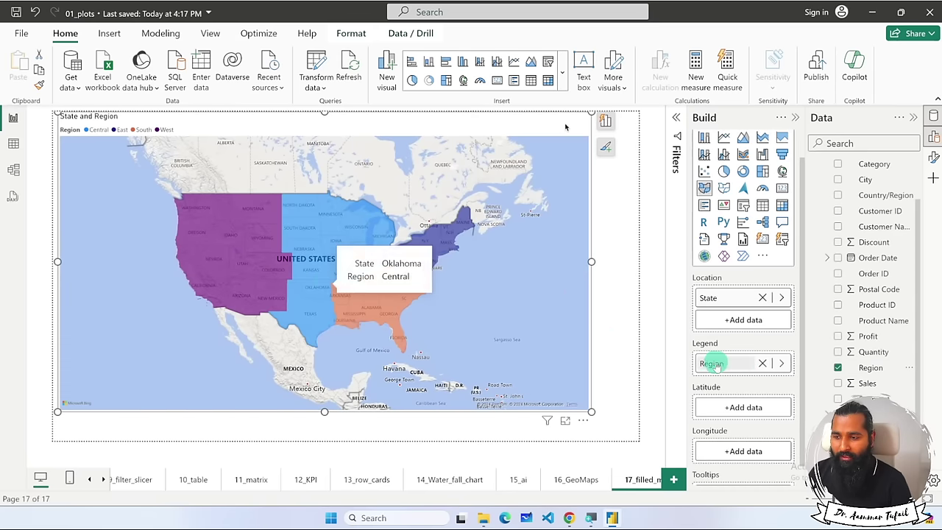
Remove Region from the filled map's Legend, and try Sub-Category there before clearing it again.
{"action": "left_click", "coordinate": [763, 363]}
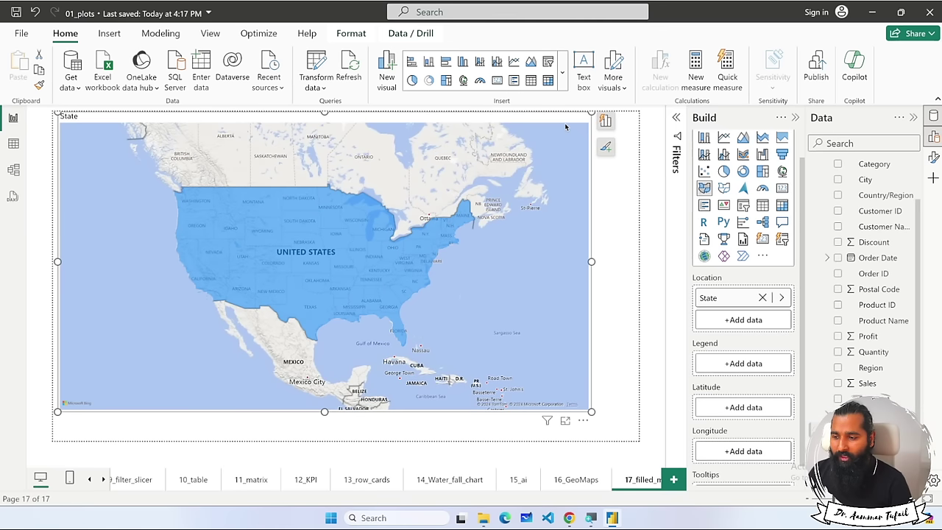
{"action": "left_click_drag", "start_coordinate": [821, 410], "coordinate": [722, 363]}
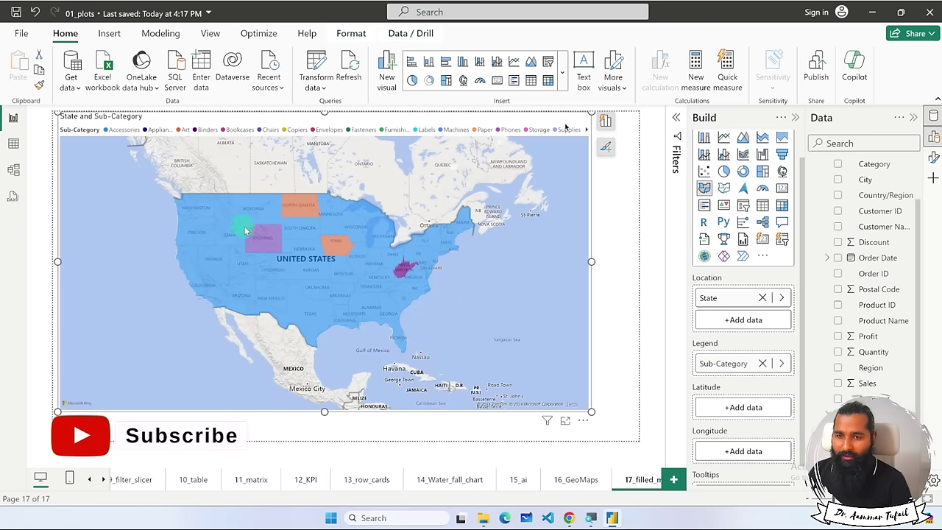
{"action": "left_click", "coordinate": [762, 364]}
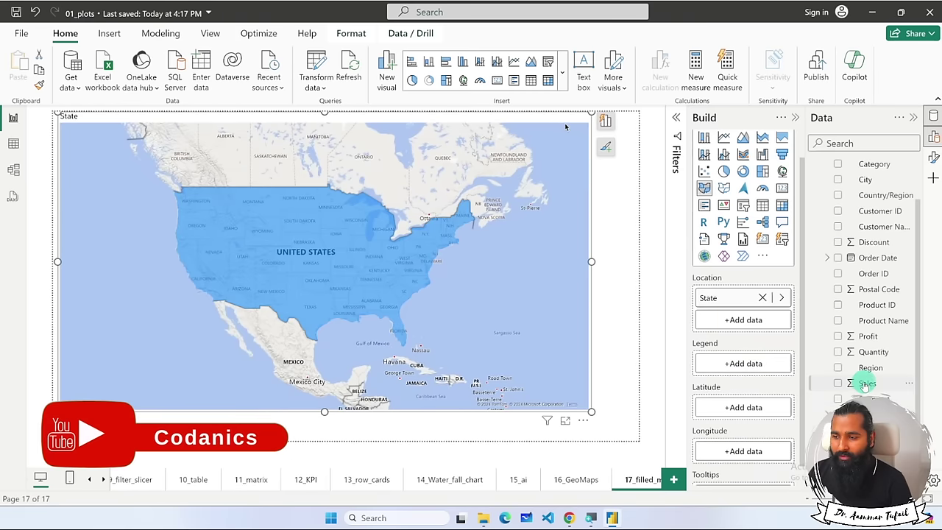
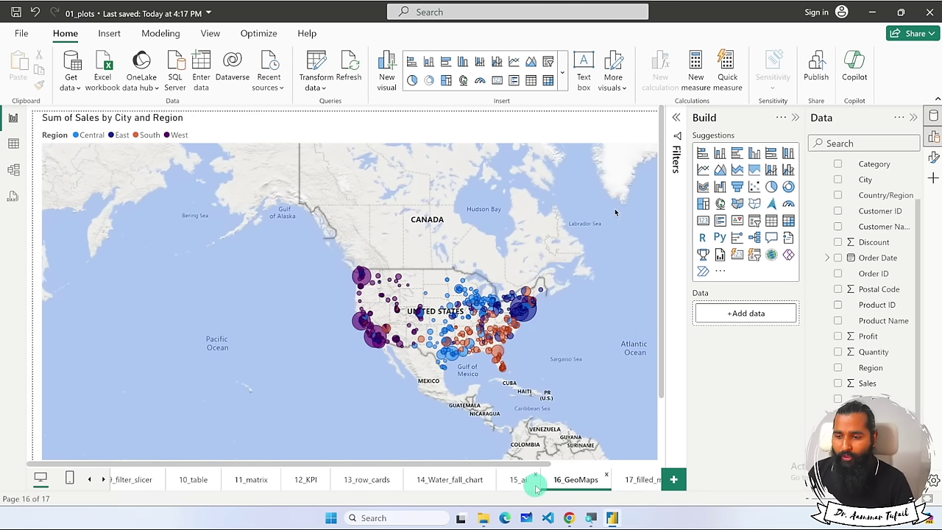
Add a new 18th report page and place an enlarged map visual on it.
{"action": "left_click", "coordinate": [633, 479]}
{"action": "left_click", "coordinate": [673, 479]}
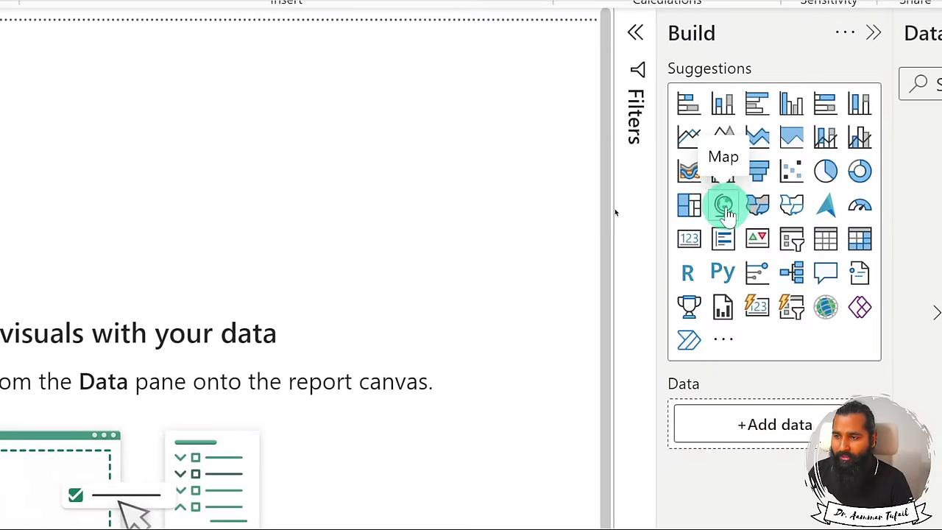
{"action": "left_click", "coordinate": [723, 206]}
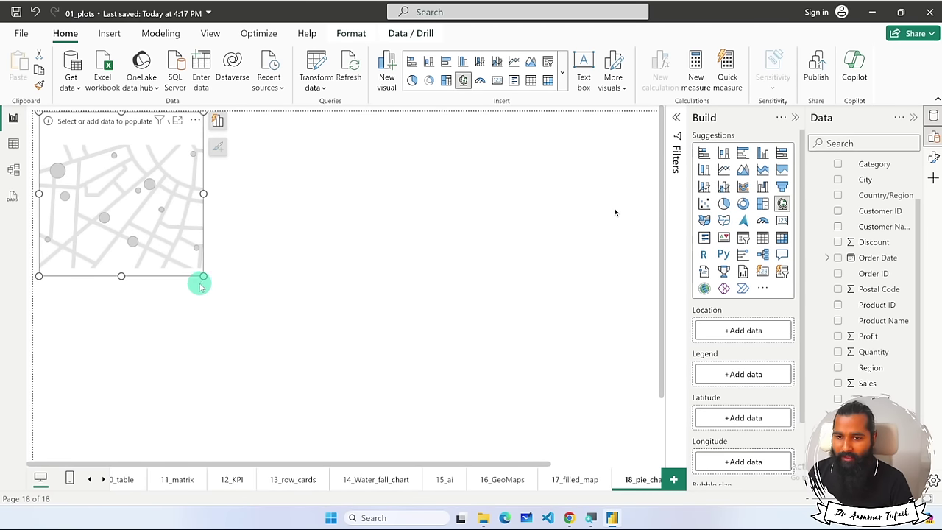
{"action": "left_click_drag", "start_coordinate": [203, 276], "coordinate": [582, 422]}
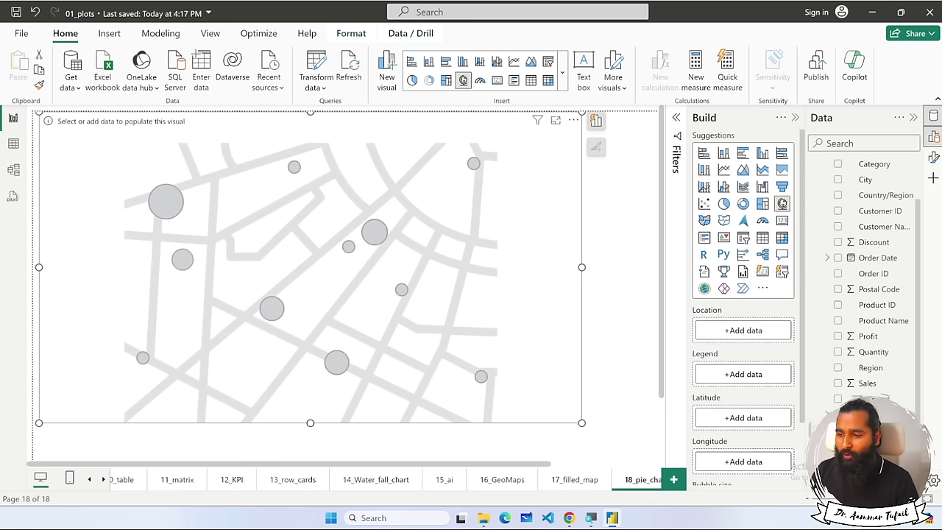
Set State as the new map's Location and Sales as its Legend, and inspect the pie marker in Idaho.
{"action": "left_click_drag", "start_coordinate": [834, 399], "coordinate": [734, 328]}
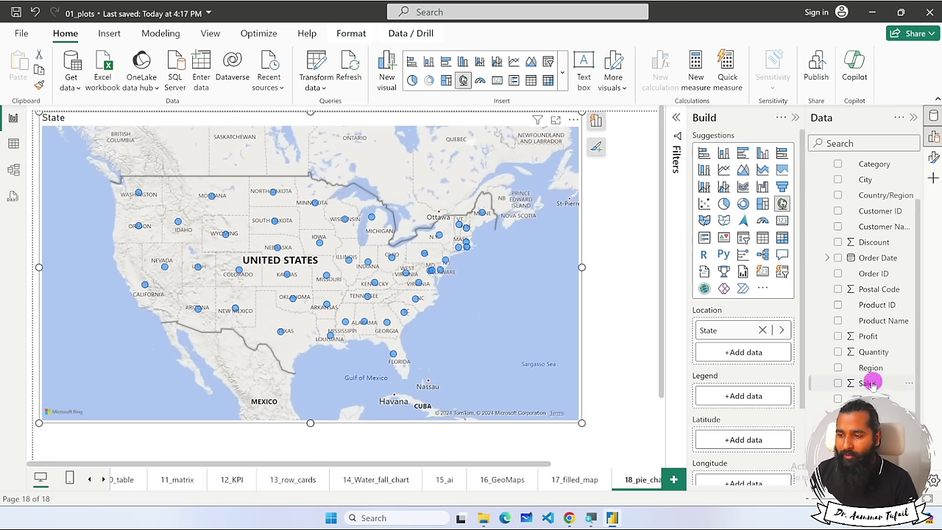
{"action": "left_click_drag", "start_coordinate": [869, 383], "coordinate": [747, 395]}
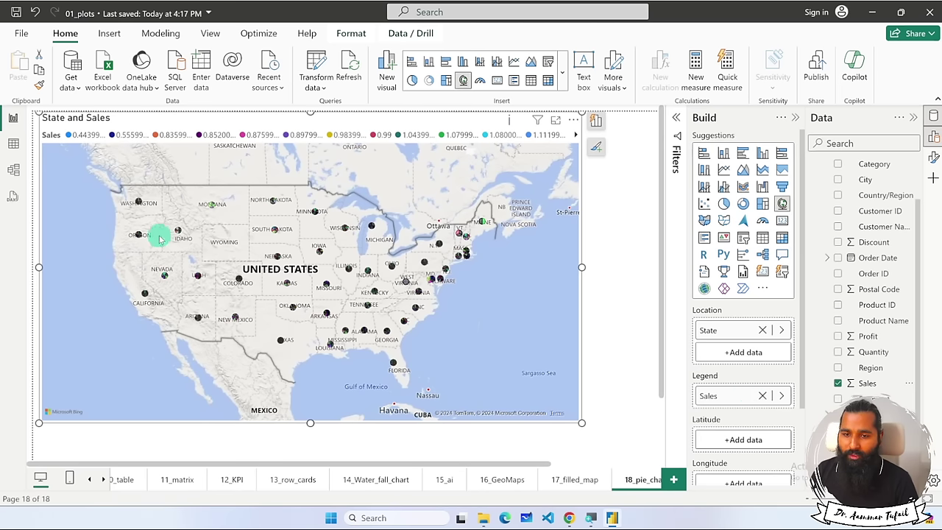
{"action": "scroll", "coordinate": [177, 245], "scroll_direction": "up", "scroll_amount": 6}
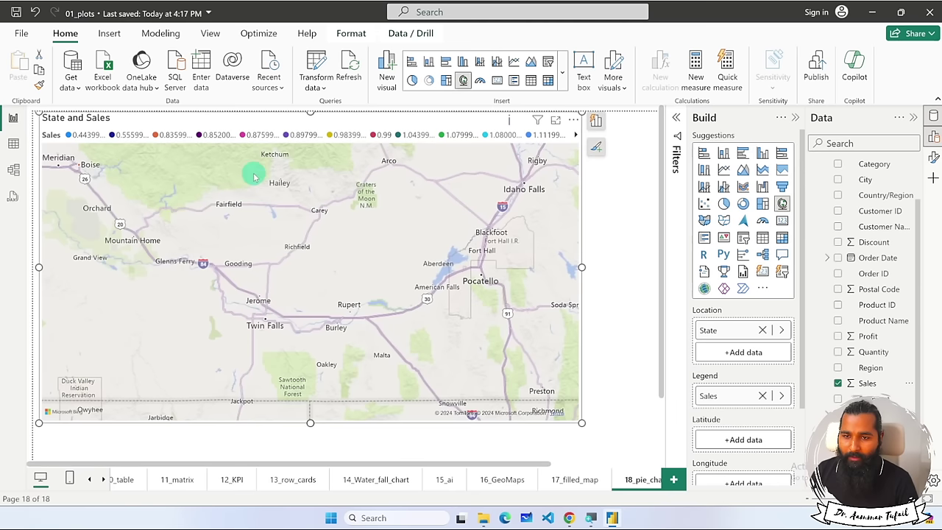
{"action": "left_click_drag", "start_coordinate": [231, 196], "coordinate": [256, 374]}
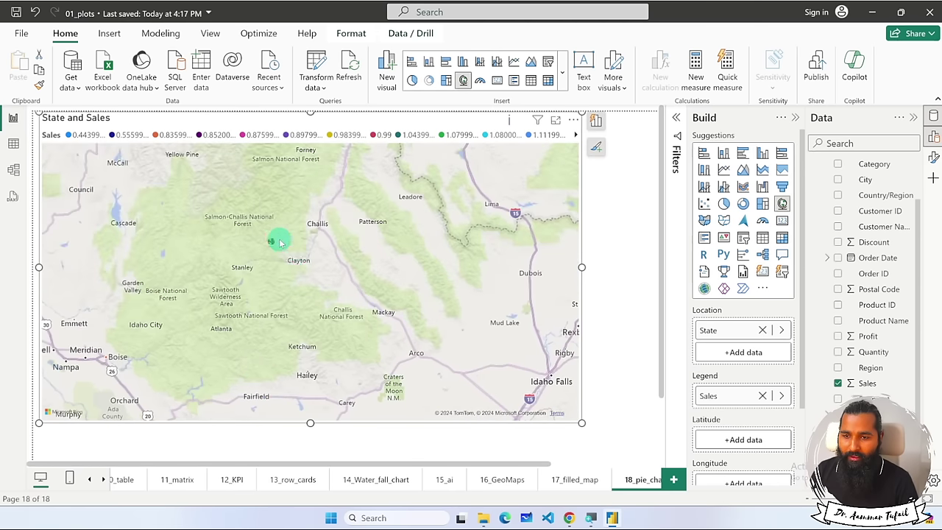
Inspect the sales details of Idaho's pie marker and view the state markers across the whole United States.
{"action": "mouse_move", "coordinate": [270, 245]}
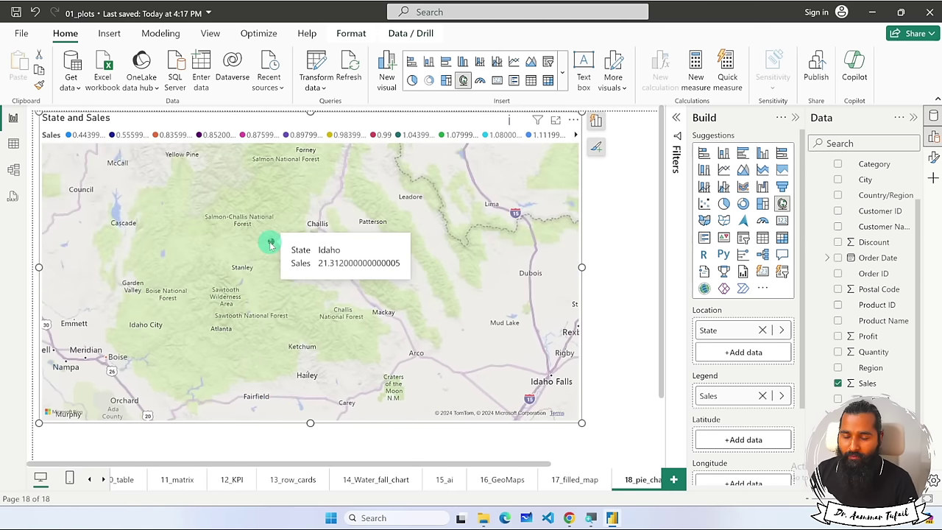
{"action": "scroll", "coordinate": [269, 244], "scroll_direction": "down", "scroll_amount": 8}
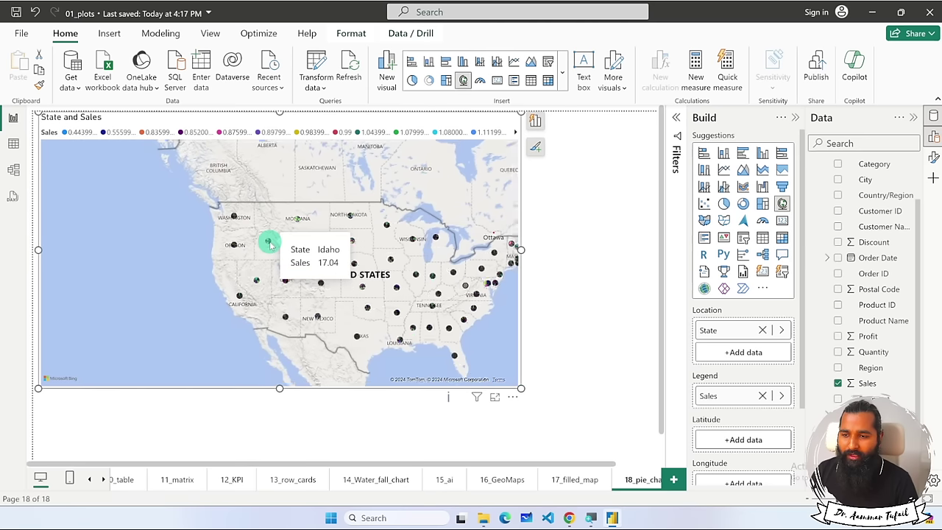
{"action": "scroll", "coordinate": [269, 244], "scroll_direction": "down", "scroll_amount": 2}
{"action": "scroll", "coordinate": [270, 244], "scroll_direction": "up", "scroll_amount": 6}
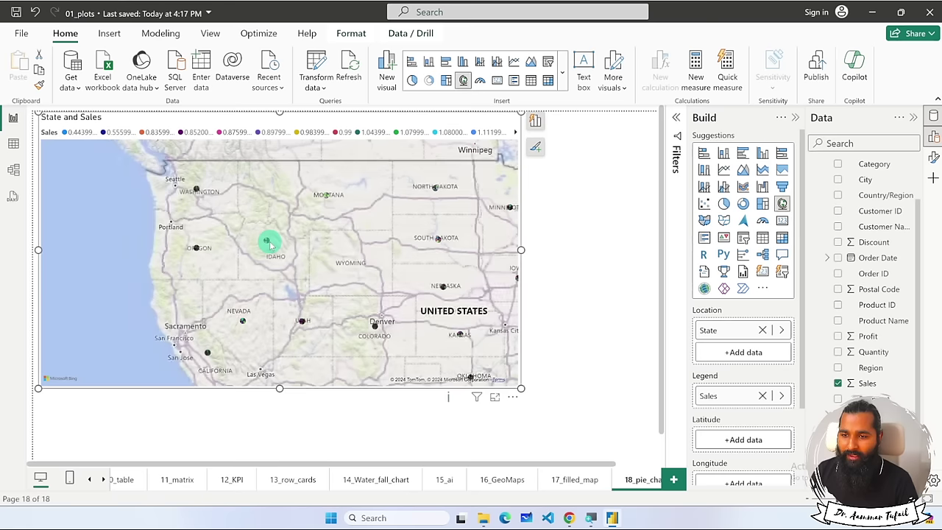
{"action": "scroll", "coordinate": [269, 244], "scroll_direction": "down", "scroll_amount": 6}
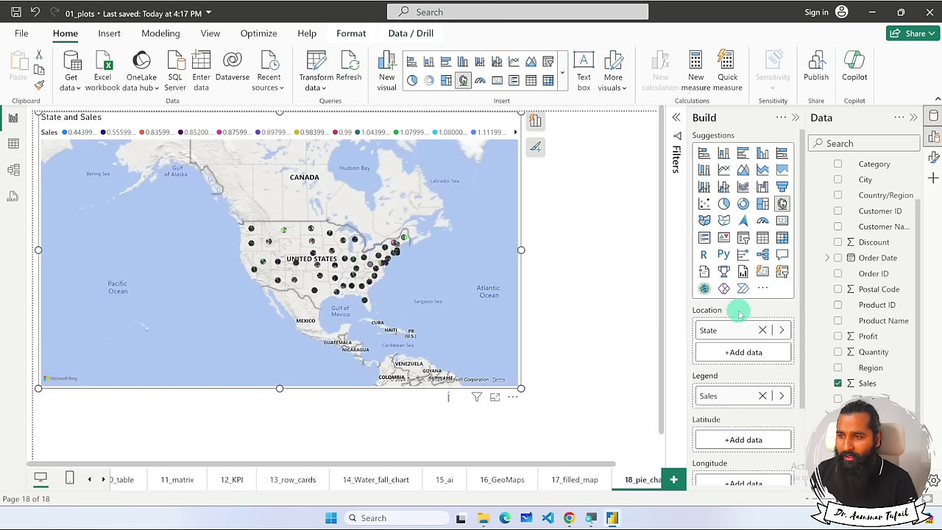
Set the map's bubble size to 35 in its formatting options.
{"action": "left_click", "coordinate": [535, 147]}
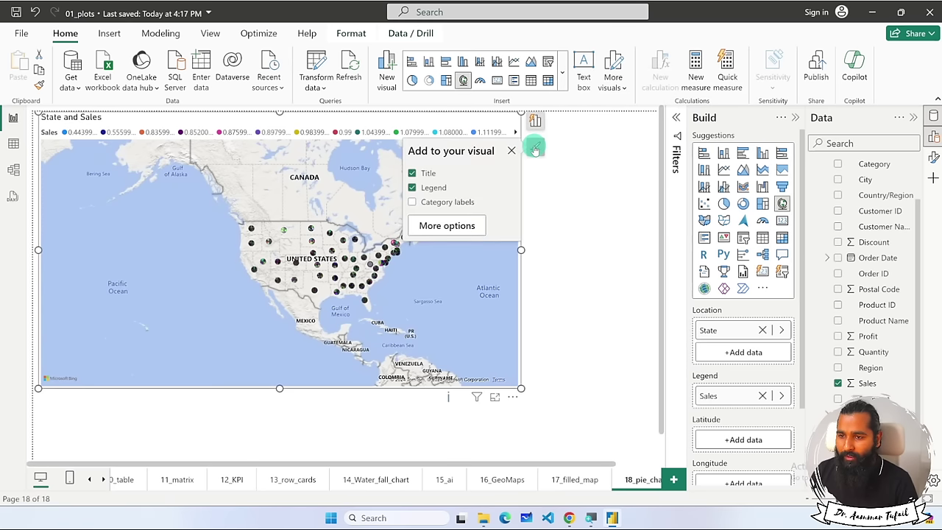
{"action": "left_click", "coordinate": [446, 226]}
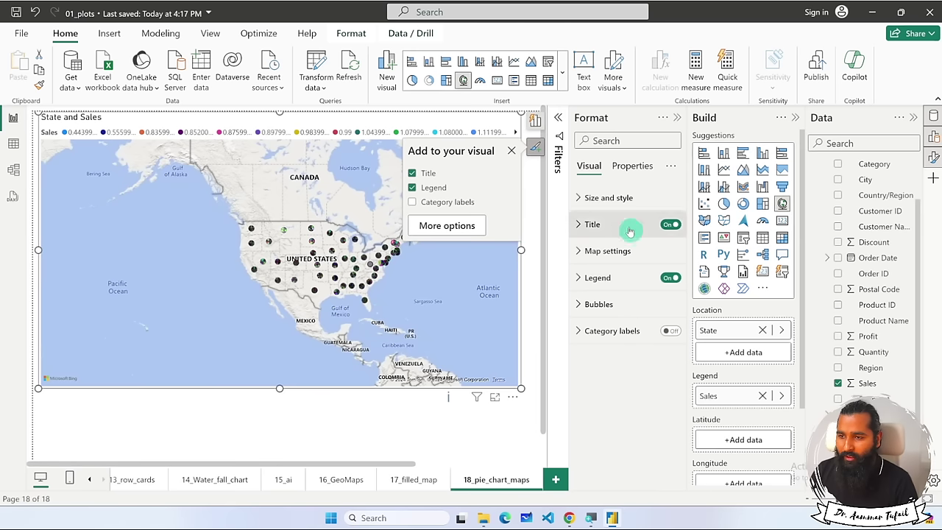
{"action": "left_click", "coordinate": [574, 197]}
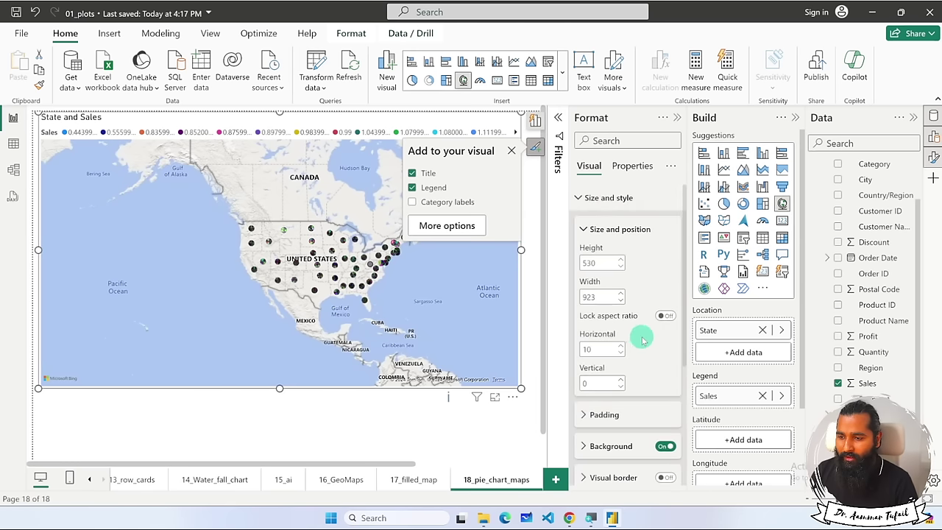
{"action": "scroll", "coordinate": [641, 340], "scroll_direction": "down", "scroll_amount": 5}
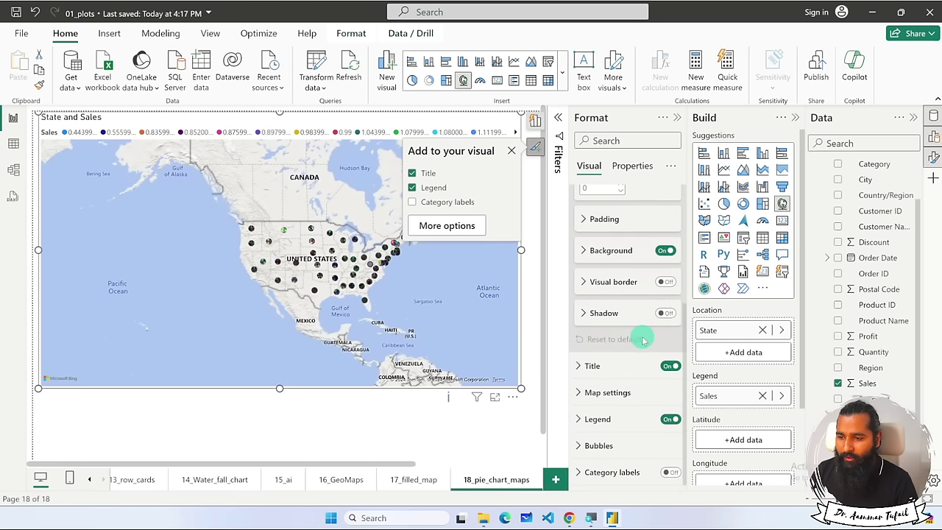
{"action": "left_click", "coordinate": [589, 445]}
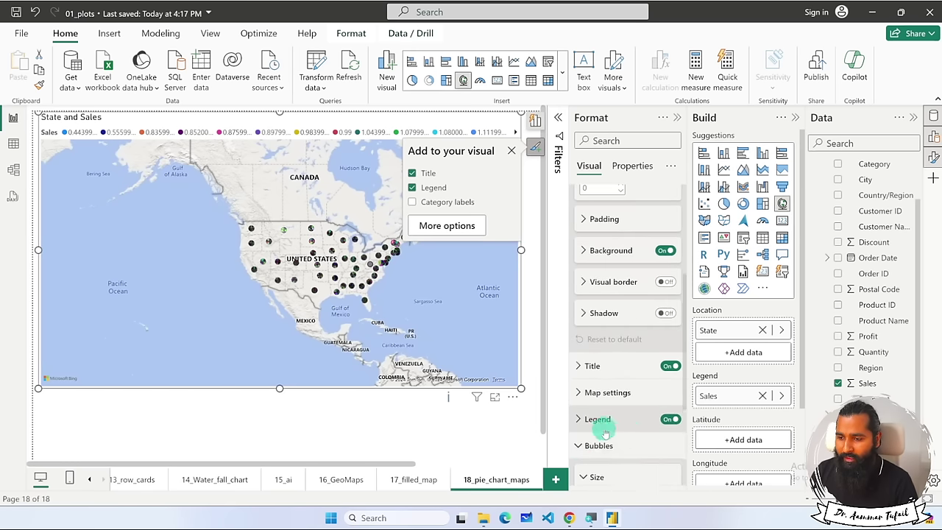
{"action": "scroll", "coordinate": [629, 420], "scroll_direction": "down", "scroll_amount": 3}
{"action": "scroll", "coordinate": [630, 419], "scroll_direction": "down", "scroll_amount": 1}
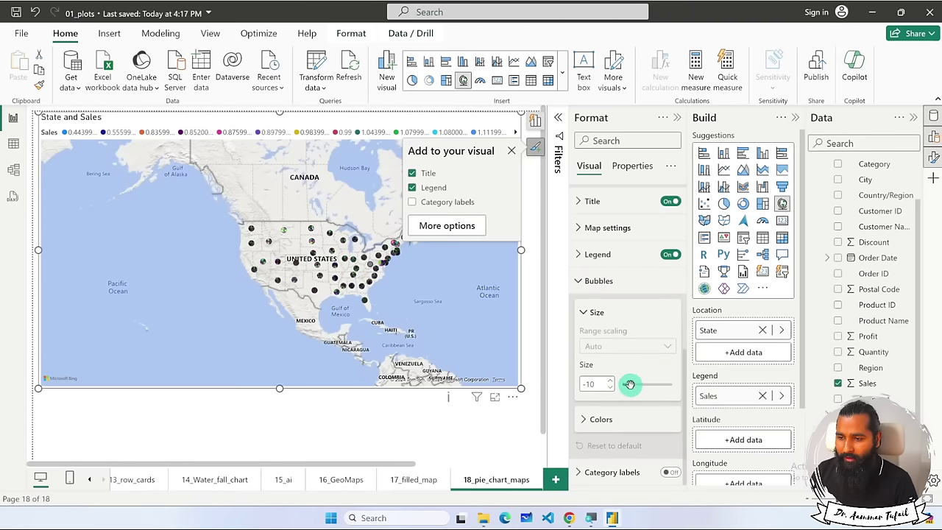
{"action": "left_click_drag", "start_coordinate": [629, 385], "coordinate": [631, 385]}
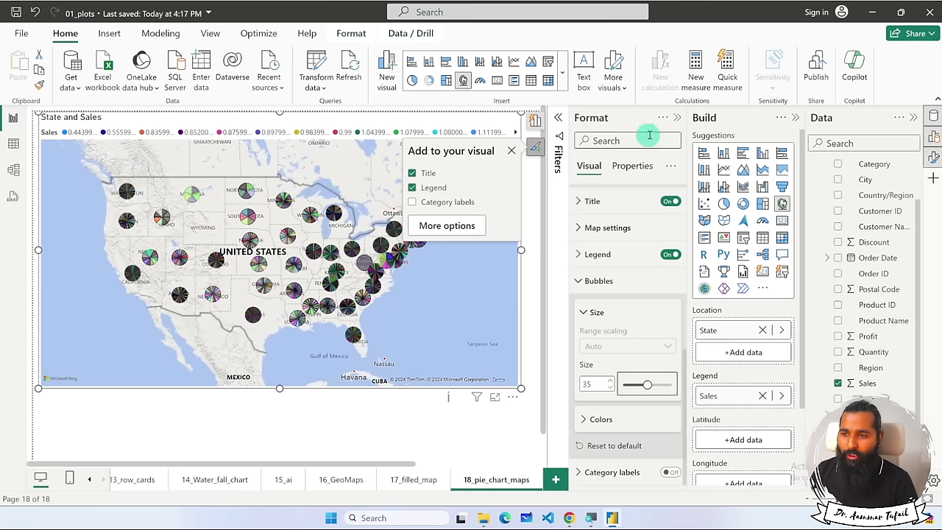
{"action": "left_click", "coordinate": [680, 117]}
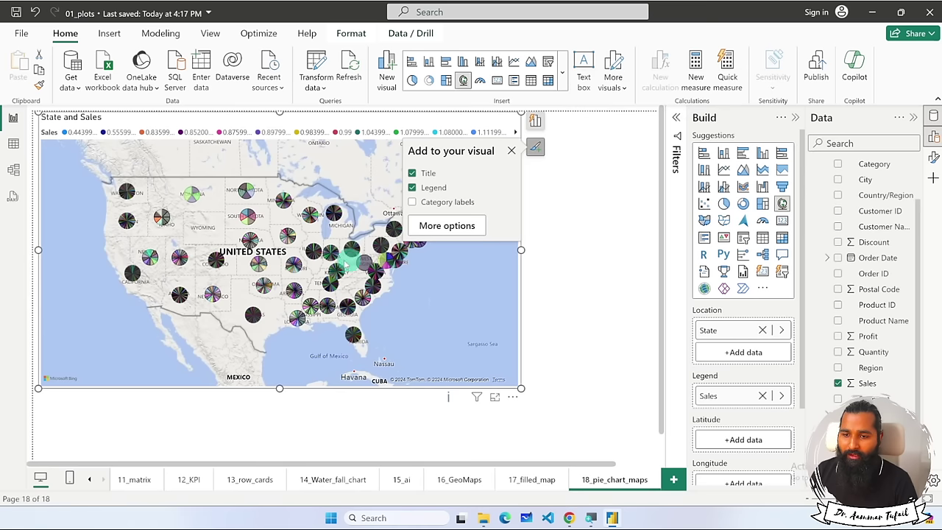
{"action": "left_click", "coordinate": [512, 150]}
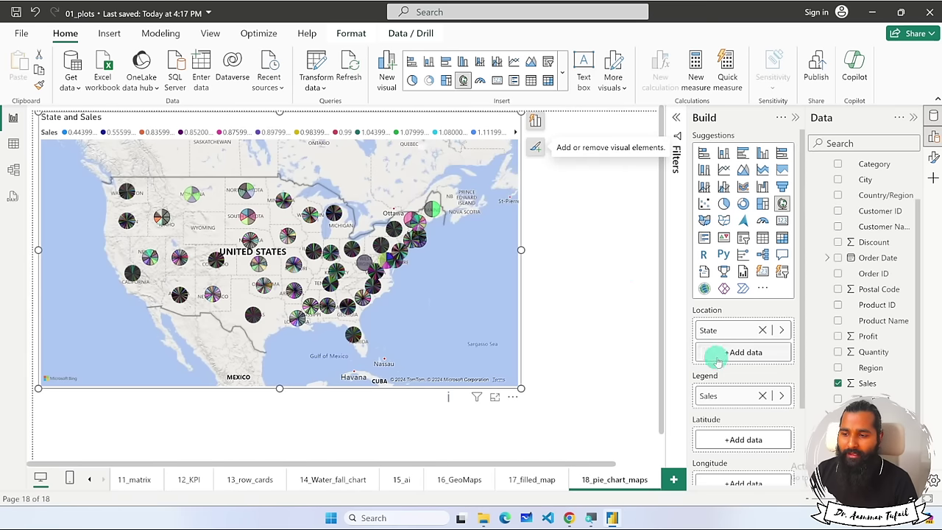
Replace Sales with the Category field as the map's legend.
{"action": "left_click", "coordinate": [762, 396]}
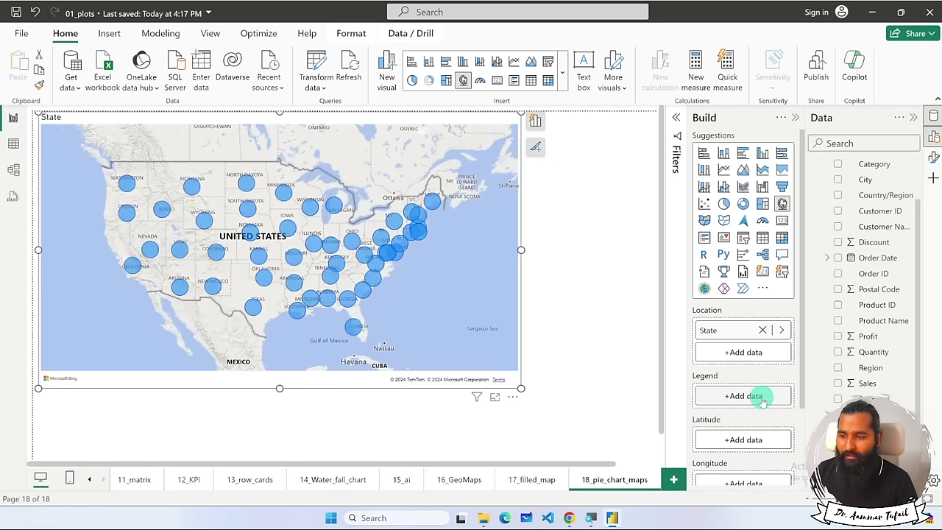
{"action": "left_click_drag", "start_coordinate": [847, 163], "coordinate": [739, 403]}
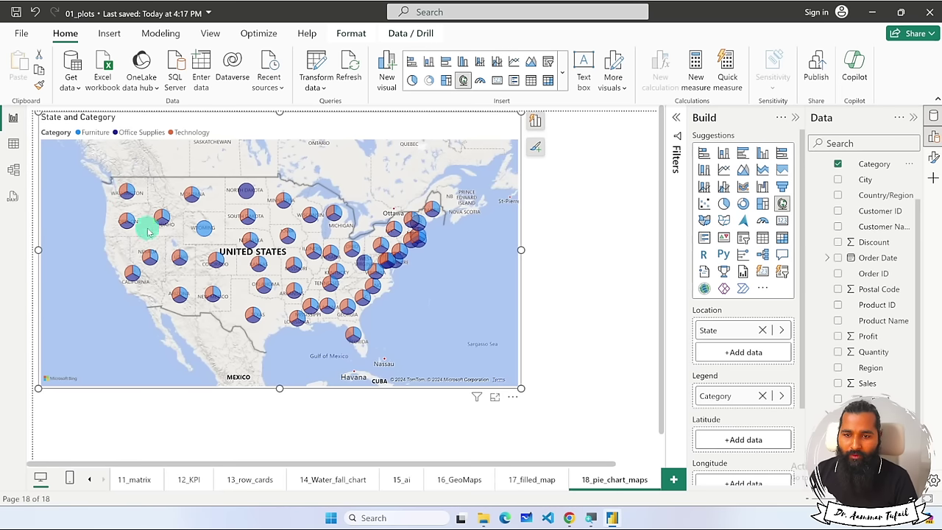
Examine the category breakdown of the state pies on the map, including those of Utah and Wyoming.
{"action": "scroll", "coordinate": [180, 273], "scroll_direction": "up", "scroll_amount": 3}
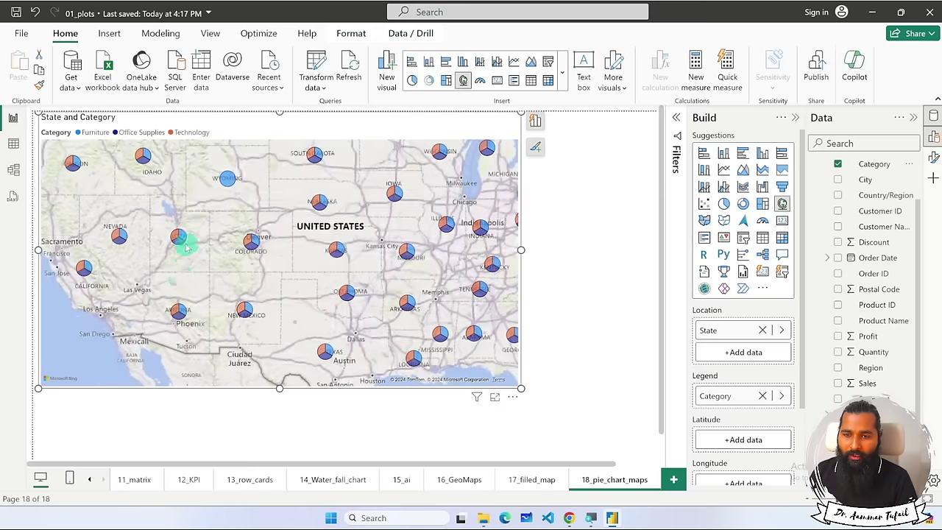
{"action": "mouse_move", "coordinate": [177, 237]}
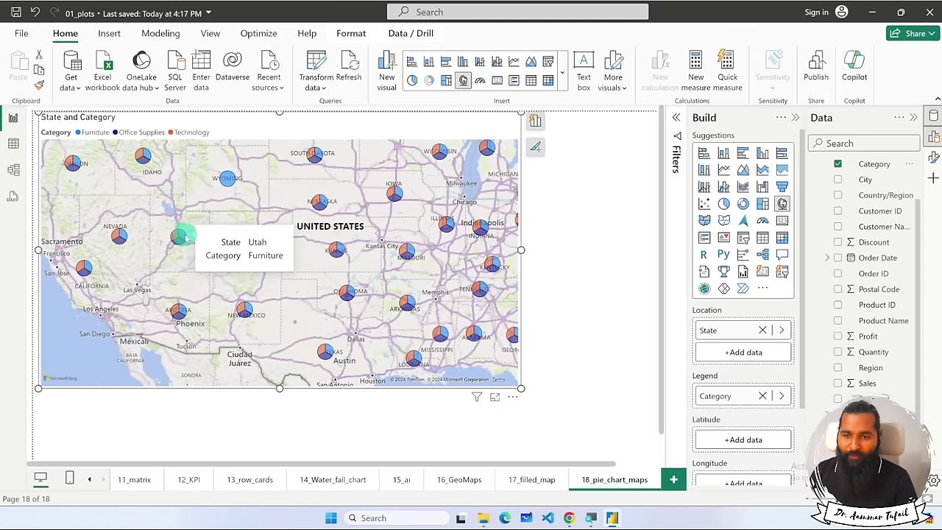
{"action": "scroll", "coordinate": [181, 238], "scroll_direction": "up", "scroll_amount": 2}
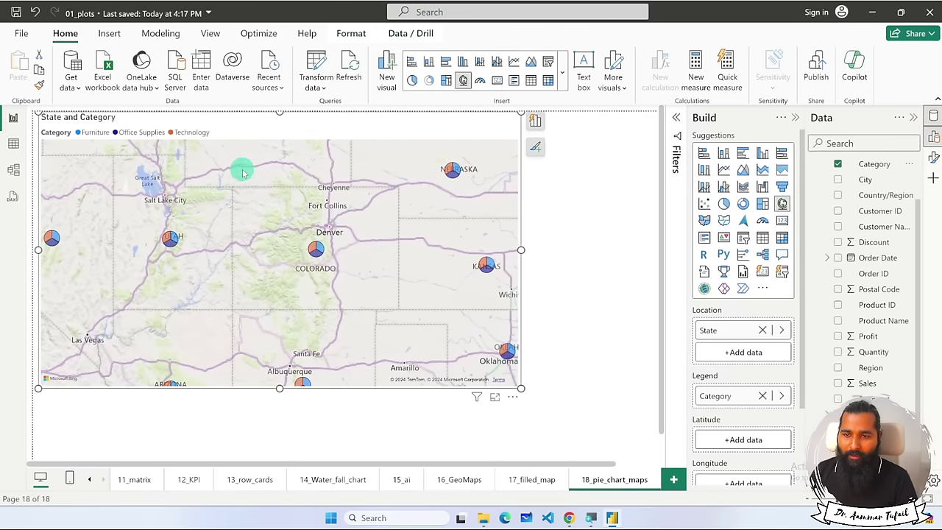
{"action": "scroll", "coordinate": [249, 184], "scroll_direction": "down", "scroll_amount": 3}
{"action": "mouse_move", "coordinate": [258, 156]}
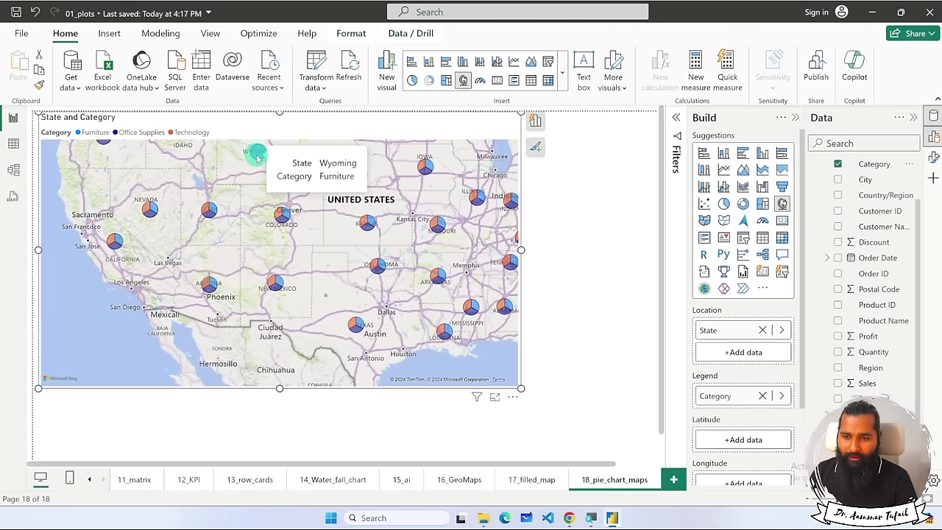
{"action": "scroll", "coordinate": [264, 197], "scroll_direction": "up", "scroll_amount": 1}
{"action": "scroll", "coordinate": [266, 199], "scroll_direction": "down", "scroll_amount": 1}
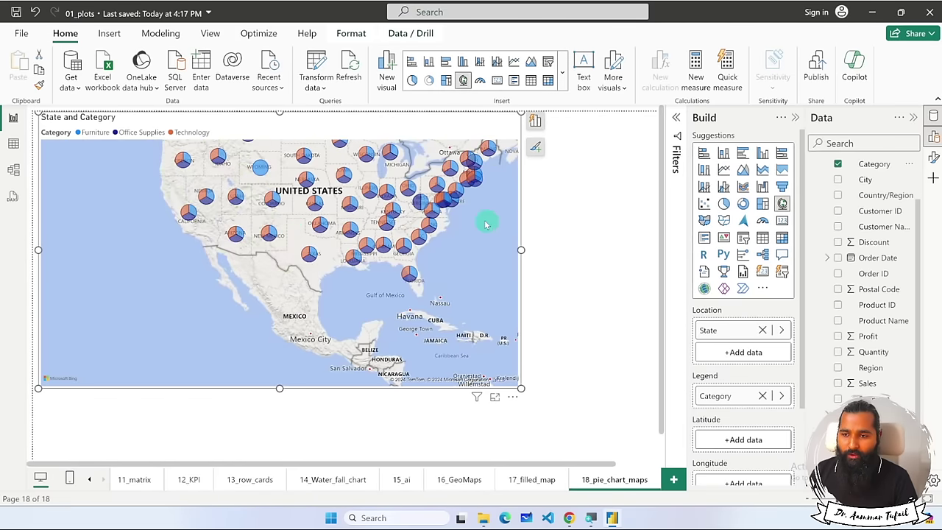
Assign the Sales field to the map's bubble size.
{"action": "left_click_drag", "start_coordinate": [486, 225], "coordinate": [450, 292]}
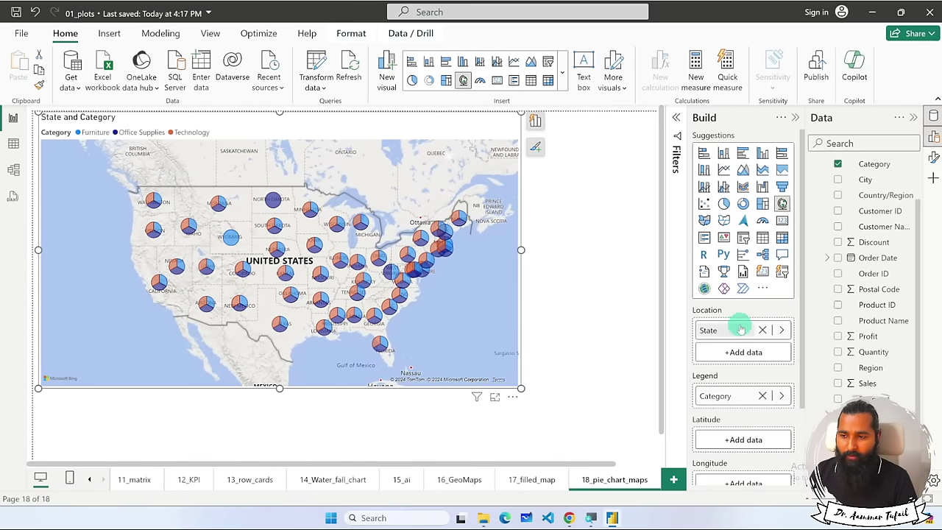
{"action": "scroll", "coordinate": [740, 319], "scroll_direction": "down", "scroll_amount": 2}
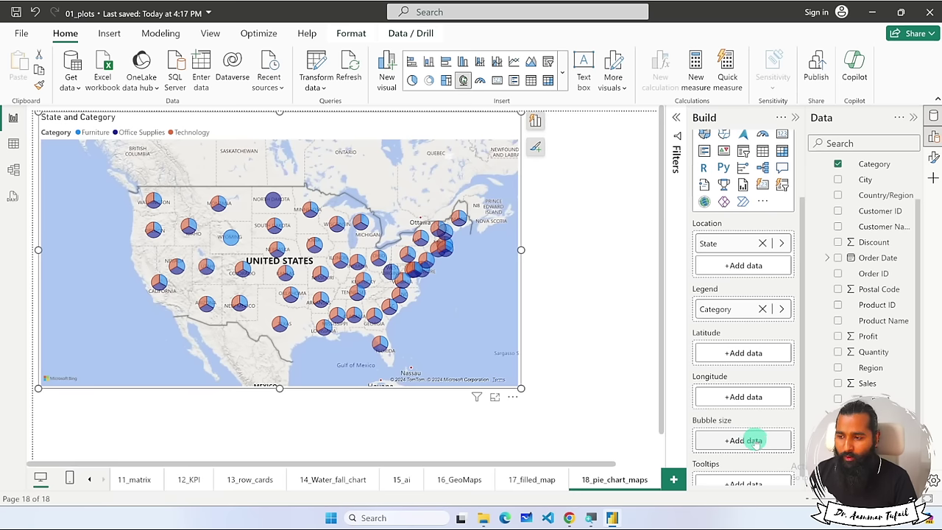
{"action": "left_click_drag", "start_coordinate": [868, 385], "coordinate": [745, 441]}
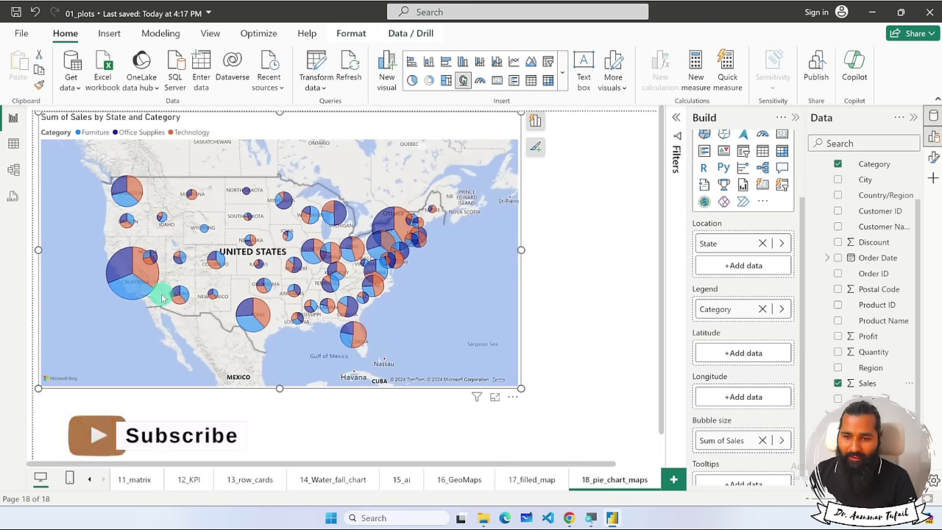
Examine the sales by category in the sized state pies, including California, Texas and Florida.
{"action": "mouse_move", "coordinate": [146, 288]}
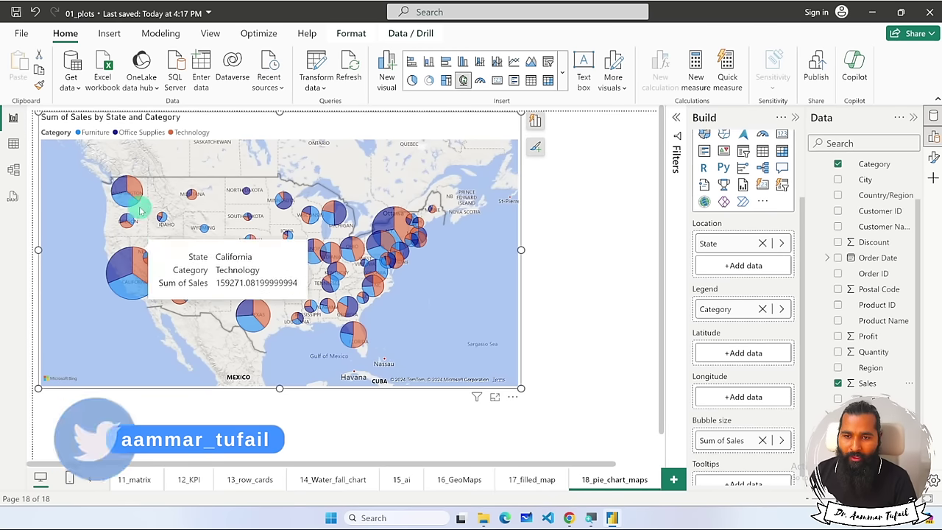
{"action": "mouse_move", "coordinate": [132, 219]}
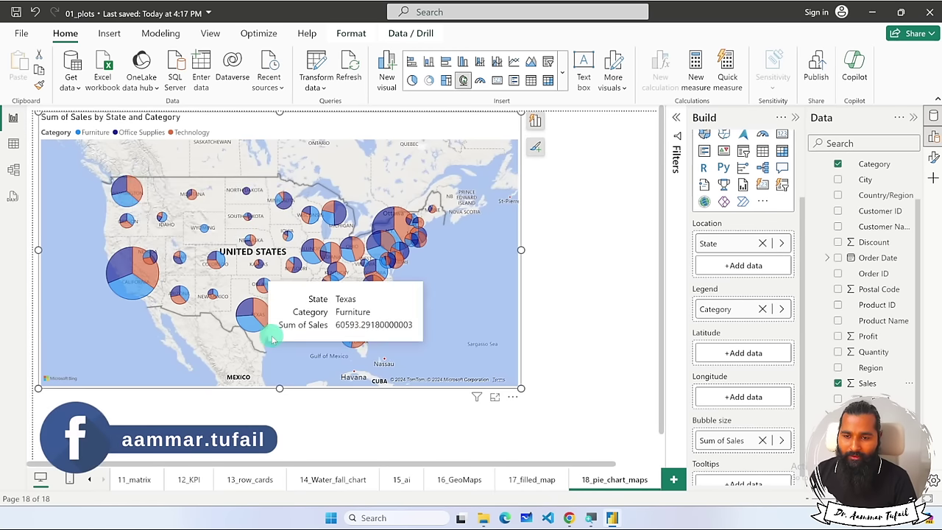
{"action": "scroll", "coordinate": [257, 332], "scroll_direction": "up", "scroll_amount": 4}
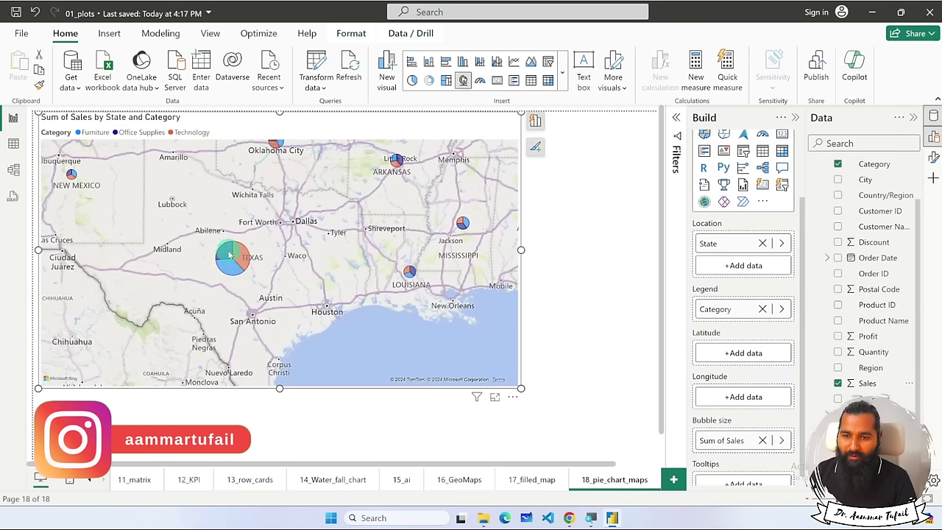
{"action": "scroll", "coordinate": [237, 263], "scroll_direction": "down", "scroll_amount": 4}
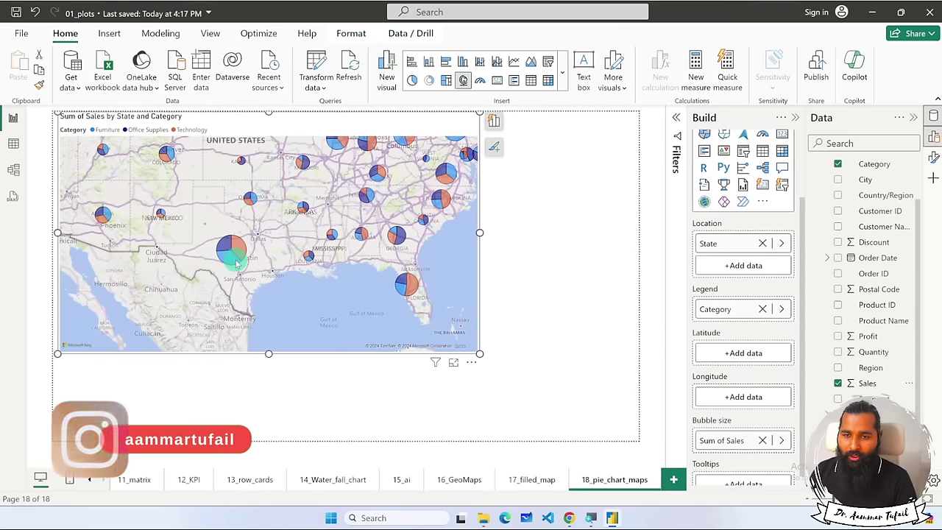
{"action": "left_click_drag", "start_coordinate": [204, 225], "coordinate": [248, 288]}
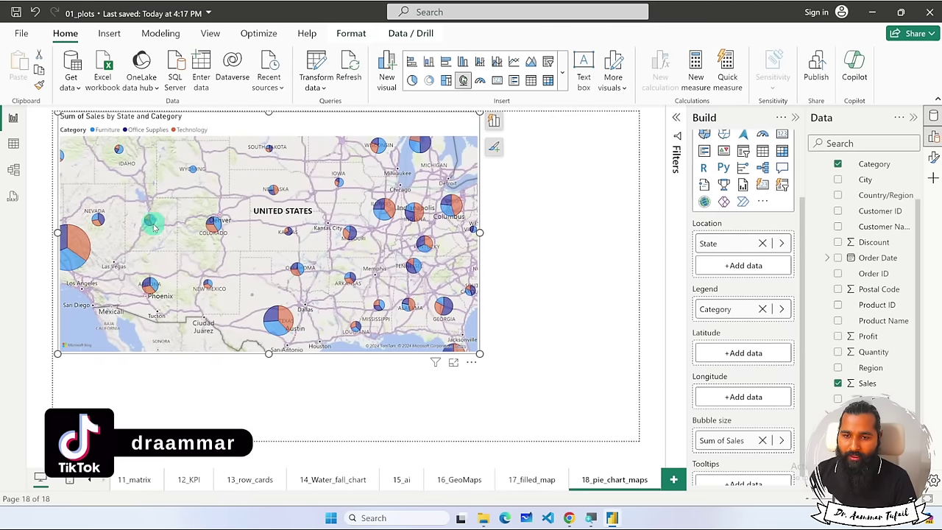
{"action": "left_click_drag", "start_coordinate": [313, 294], "coordinate": [190, 234]}
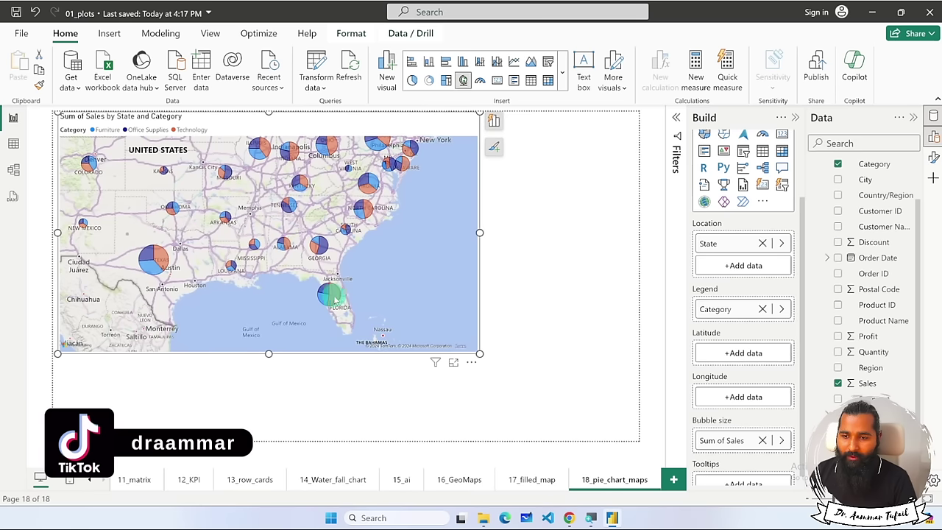
{"action": "mouse_move", "coordinate": [334, 298]}
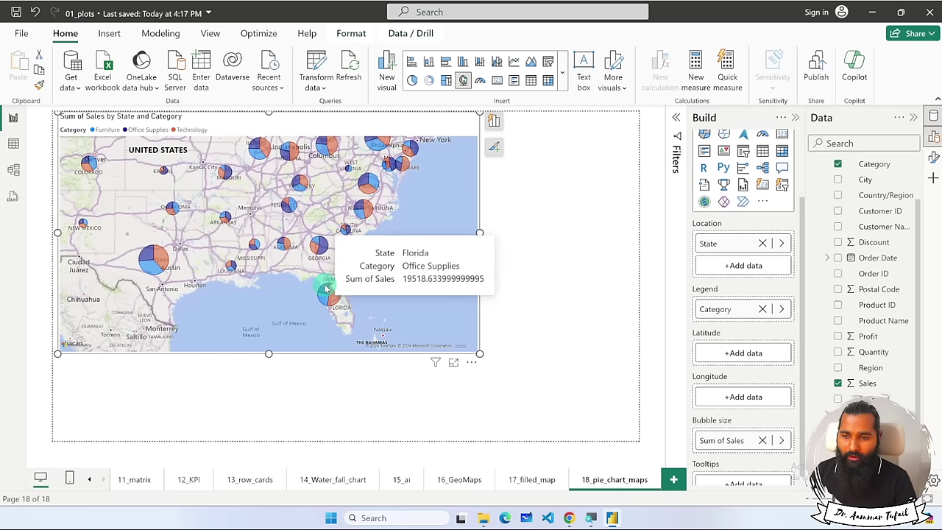
Add the Profit field to the map's tooltips.
{"action": "scroll", "coordinate": [326, 289], "scroll_direction": "down", "scroll_amount": 3}
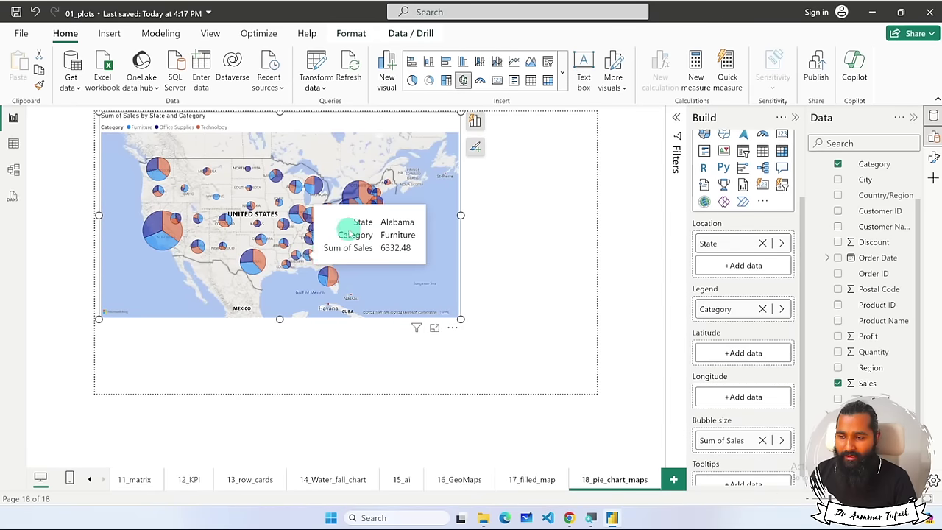
{"action": "scroll", "coordinate": [745, 387], "scroll_direction": "down", "scroll_amount": 1}
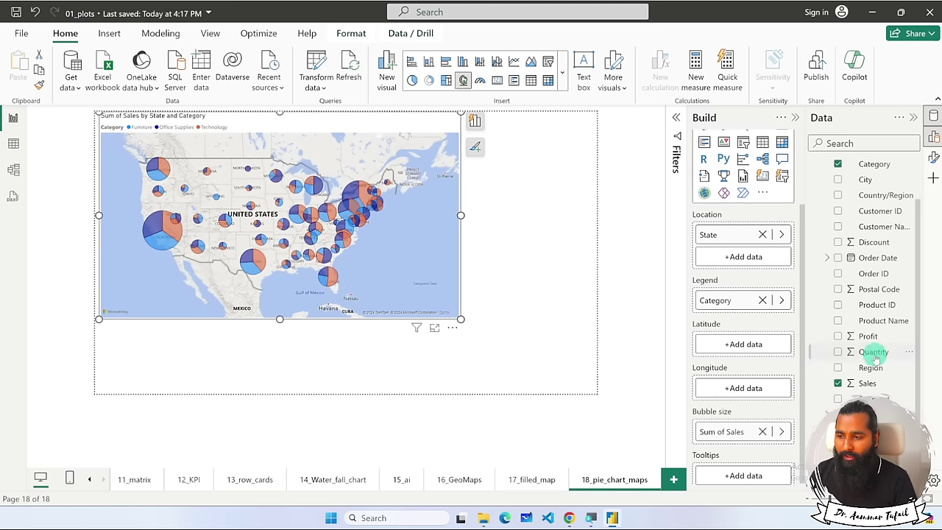
{"action": "left_click_drag", "start_coordinate": [868, 337], "coordinate": [732, 475]}
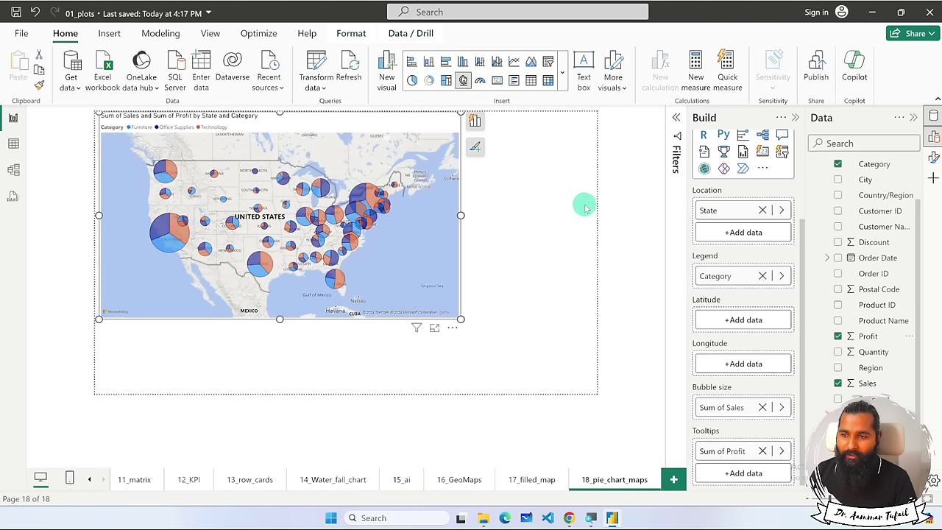
Turn on category labels for the state pies on the map.
{"action": "left_click", "coordinate": [475, 148]}
{"action": "left_click", "coordinate": [558, 232]}
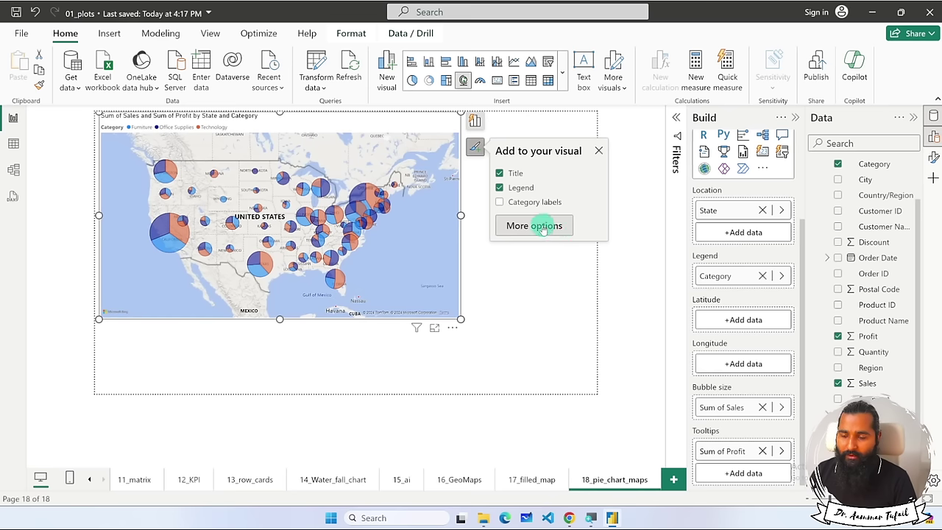
{"action": "left_click", "coordinate": [501, 204]}
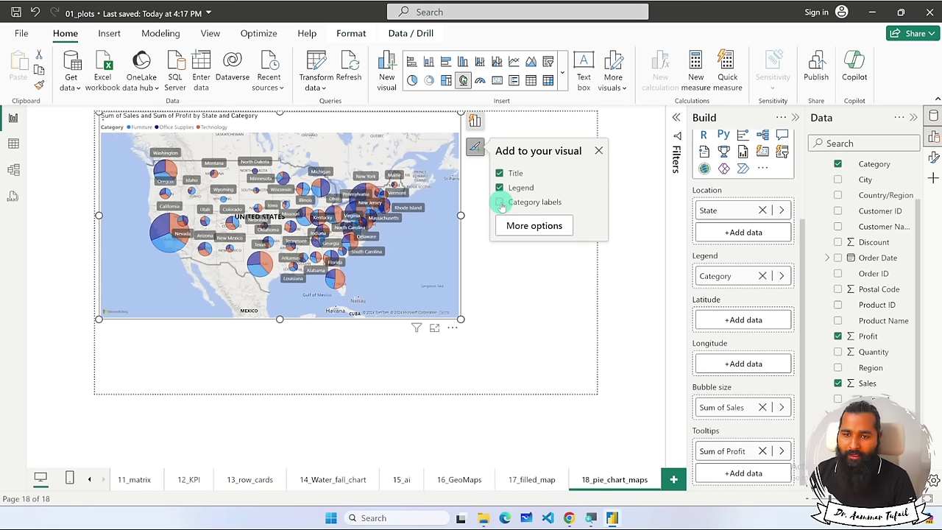
Turn off the map's category labels and set the bubble size to 14.
{"action": "left_click", "coordinate": [501, 204]}
{"action": "left_click", "coordinate": [543, 224]}
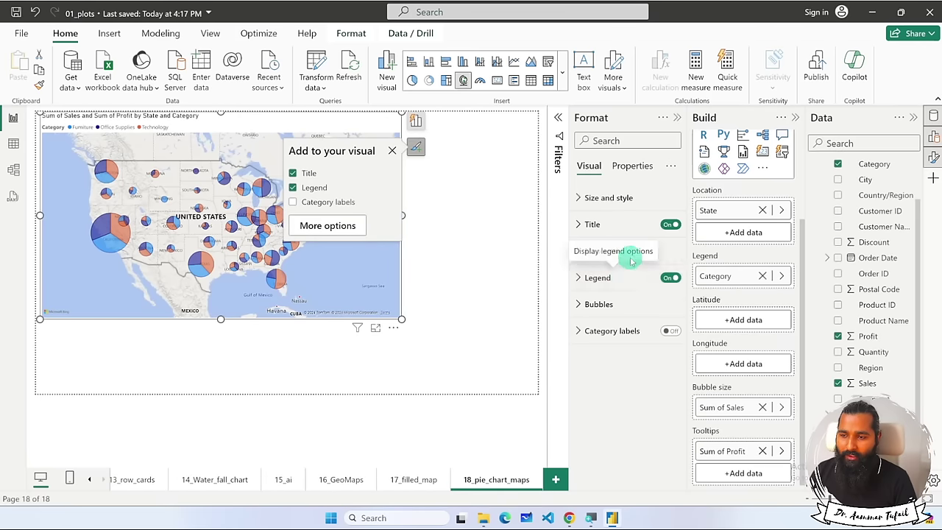
{"action": "left_click", "coordinate": [582, 303]}
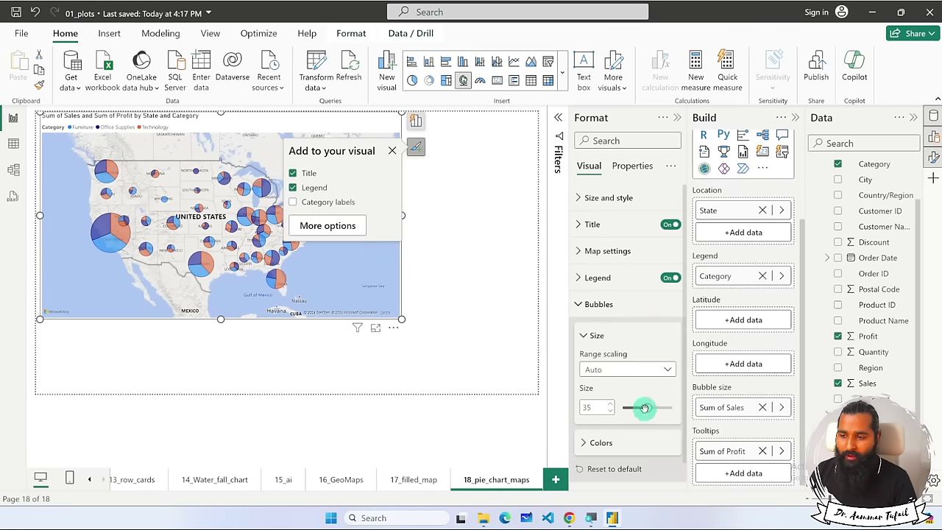
{"action": "left_click_drag", "start_coordinate": [644, 408], "coordinate": [639, 407]}
Try Data range and Magnitude scaling for the bubbles, restore Auto scaling, and set the bubble size to 21.
{"action": "left_click", "coordinate": [668, 369]}
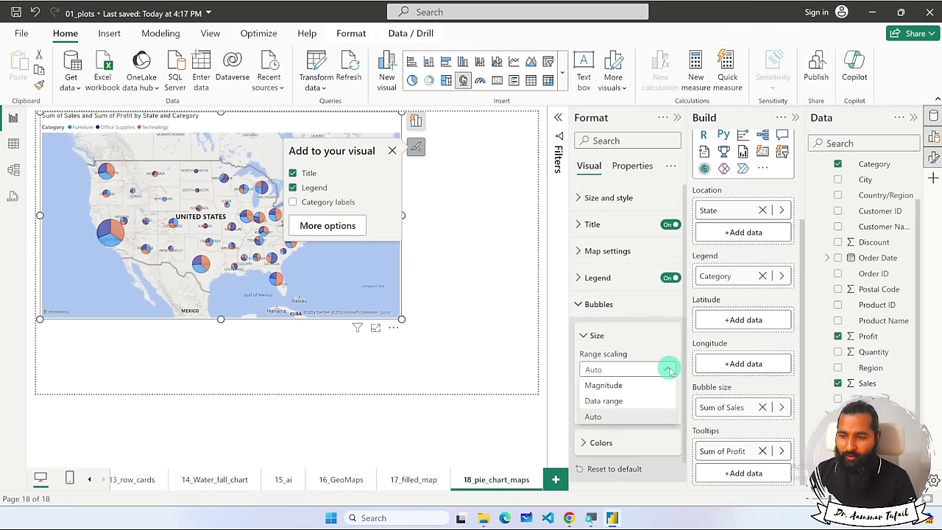
{"action": "left_click", "coordinate": [630, 400]}
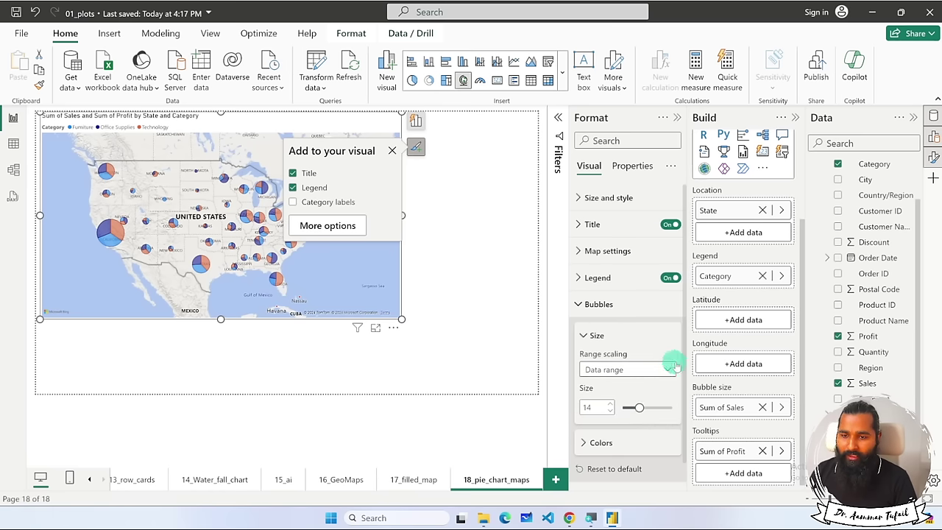
{"action": "left_click", "coordinate": [672, 368]}
{"action": "left_click", "coordinate": [625, 397]}
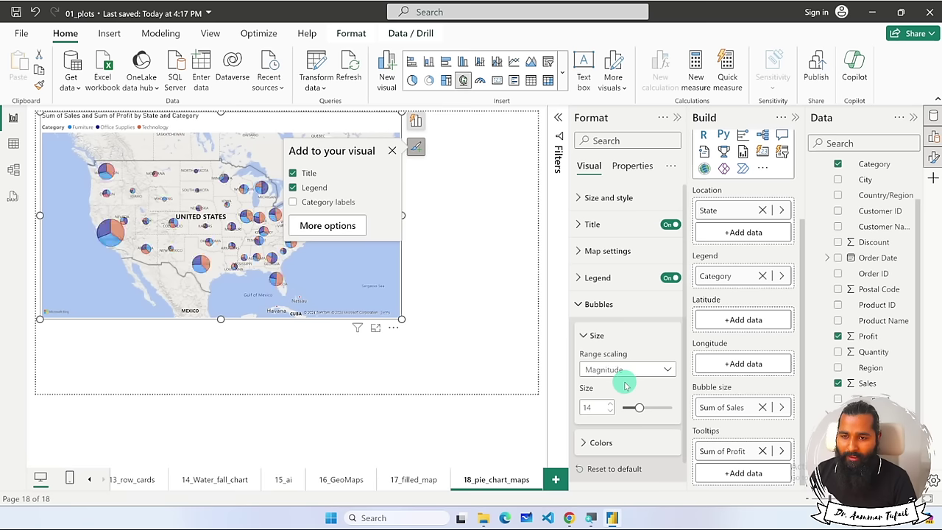
{"action": "left_click", "coordinate": [652, 370]}
{"action": "left_click", "coordinate": [628, 413]}
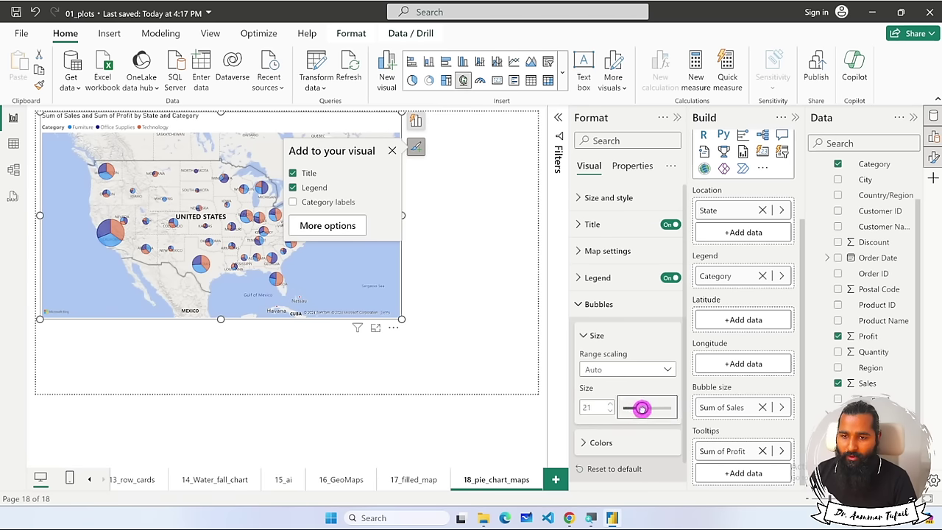
Review the bubble colors for each category and toggle the category labels on and back off.
{"action": "scroll", "coordinate": [633, 410], "scroll_direction": "down", "scroll_amount": 1}
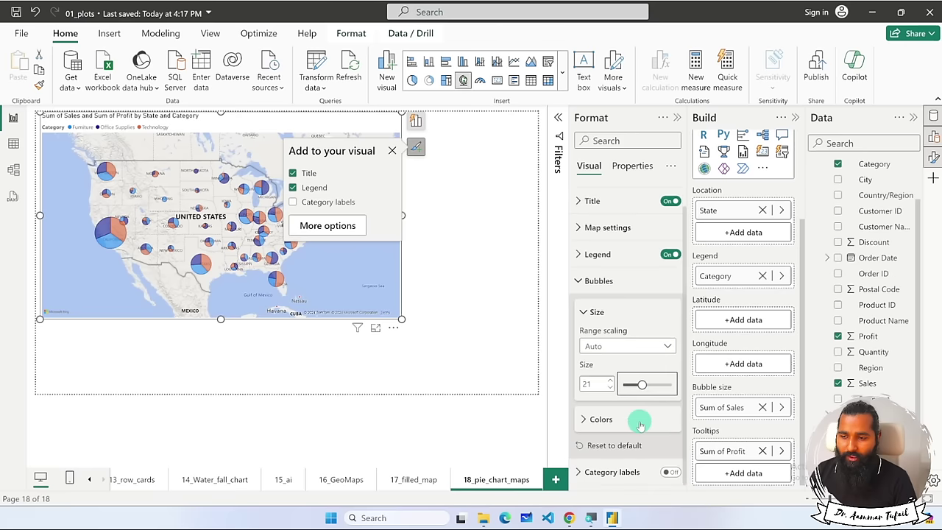
{"action": "left_click", "coordinate": [589, 419]}
{"action": "scroll", "coordinate": [610, 407], "scroll_direction": "down", "scroll_amount": 3}
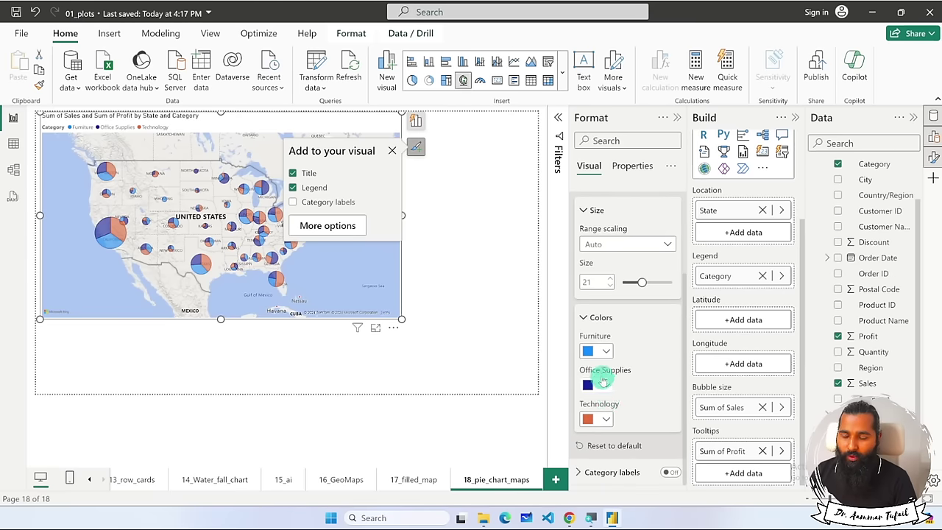
{"action": "left_click", "coordinate": [594, 472]}
{"action": "scroll", "coordinate": [639, 397], "scroll_direction": "down", "scroll_amount": 1}
{"action": "scroll", "coordinate": [638, 397], "scroll_direction": "down", "scroll_amount": 2}
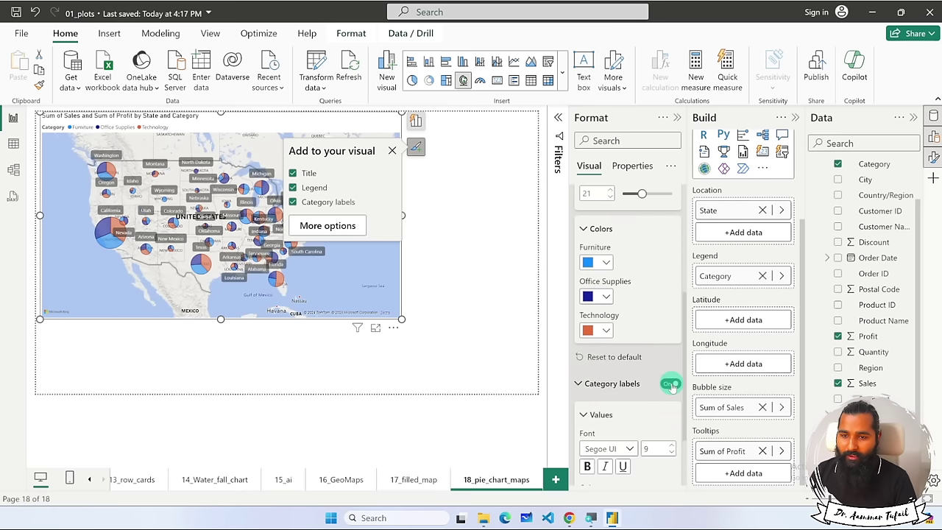
{"action": "left_click", "coordinate": [670, 383]}
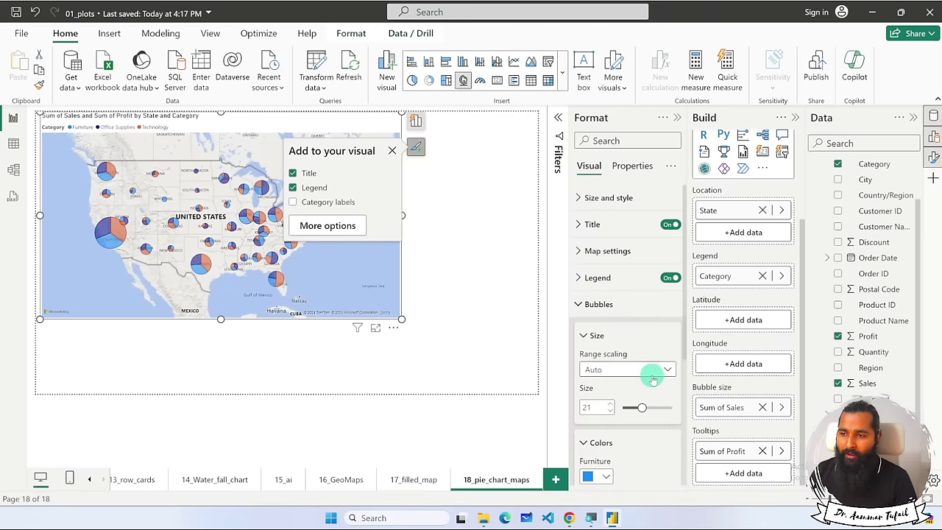
Set the position of the map's category legend to Center right.
{"action": "left_click", "coordinate": [583, 304]}
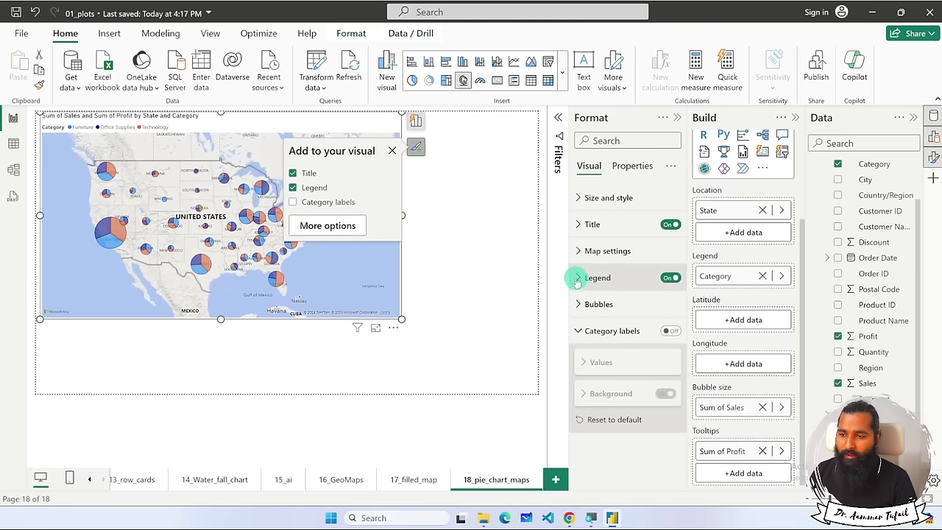
{"action": "left_click", "coordinate": [668, 278]}
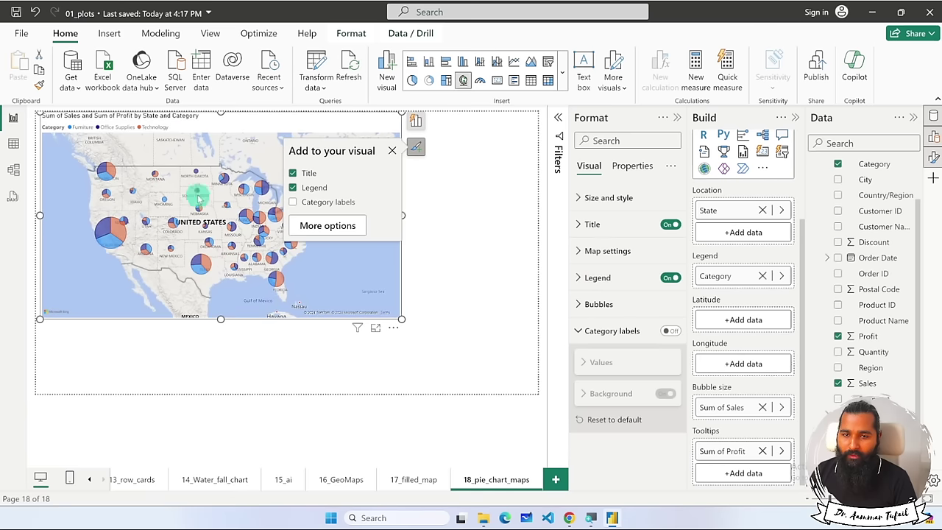
{"action": "left_click", "coordinate": [581, 276]}
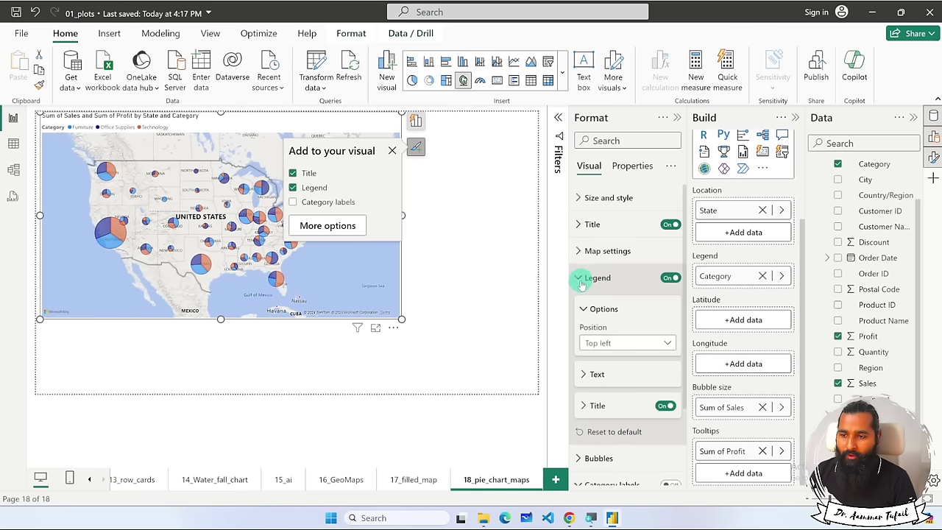
{"action": "scroll", "coordinate": [587, 275], "scroll_direction": "down", "scroll_amount": 1}
{"action": "left_click", "coordinate": [626, 292]}
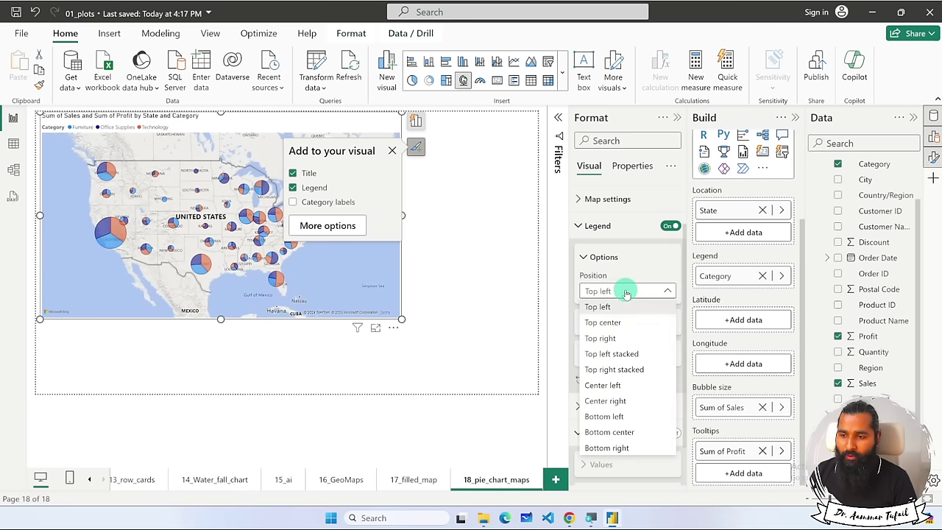
{"action": "left_click", "coordinate": [623, 385]}
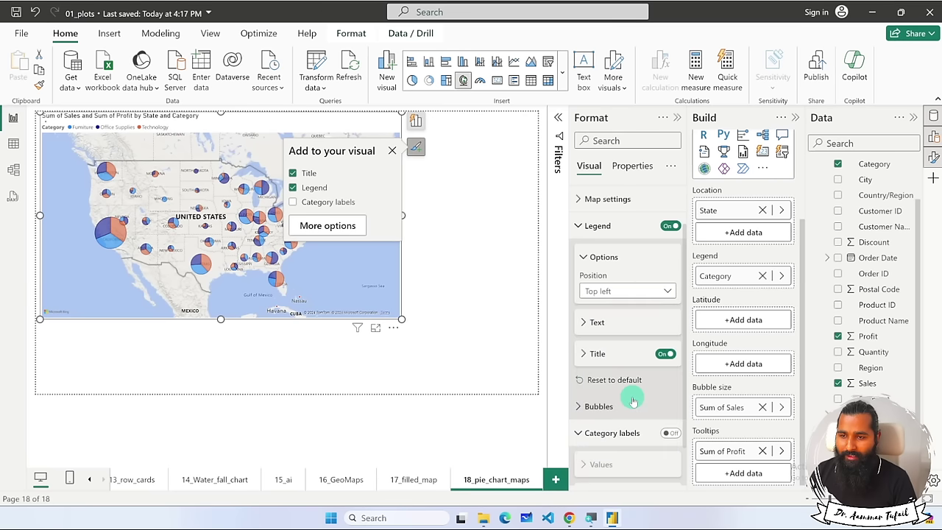
{"action": "left_click", "coordinate": [392, 152]}
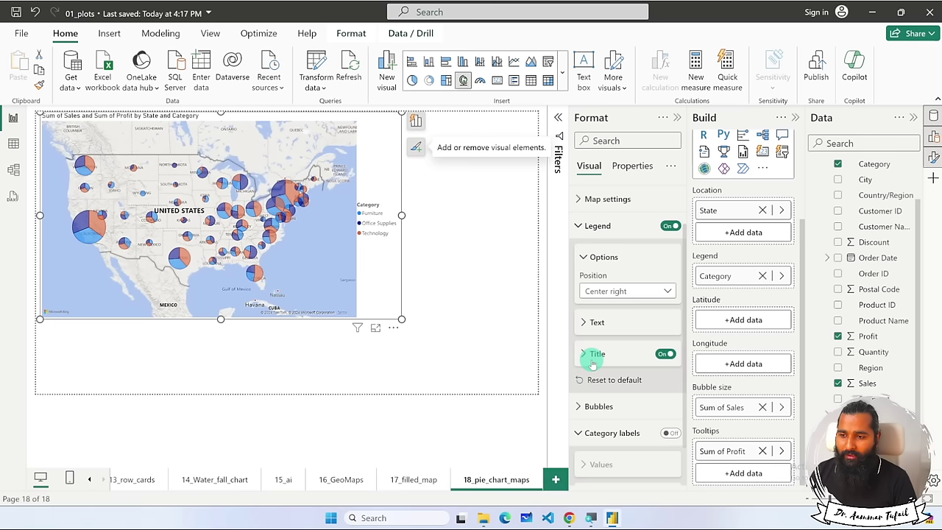
{"action": "scroll", "coordinate": [600, 302], "scroll_direction": "up", "scroll_amount": 2}
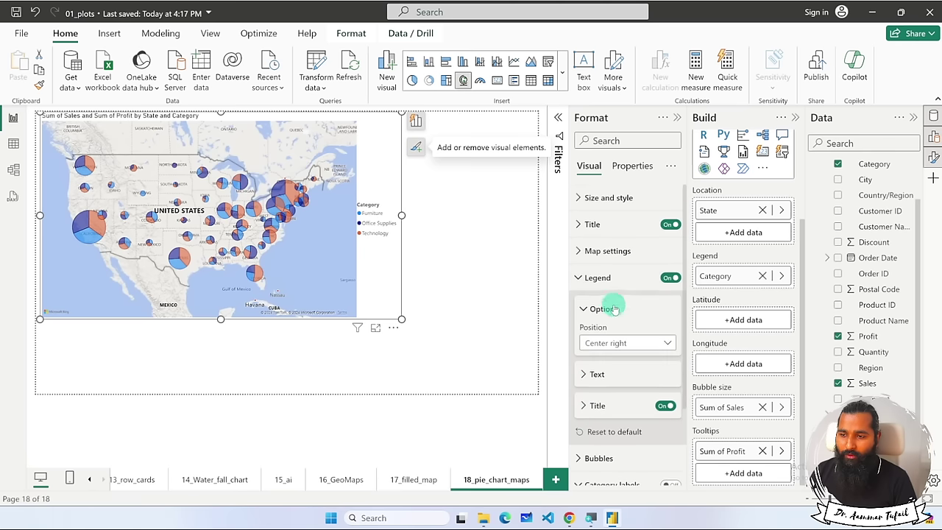
{"action": "left_click", "coordinate": [580, 277]}
Try the Aerial, Dark, Light and Grayscale map styles, and set the style back to Road.
{"action": "left_click", "coordinate": [579, 251]}
{"action": "left_click", "coordinate": [633, 317]}
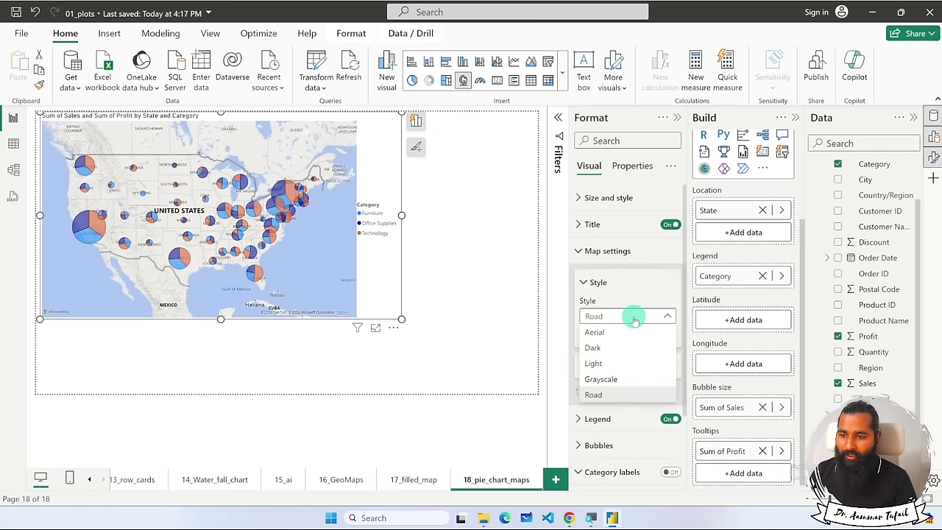
{"action": "left_click", "coordinate": [629, 332]}
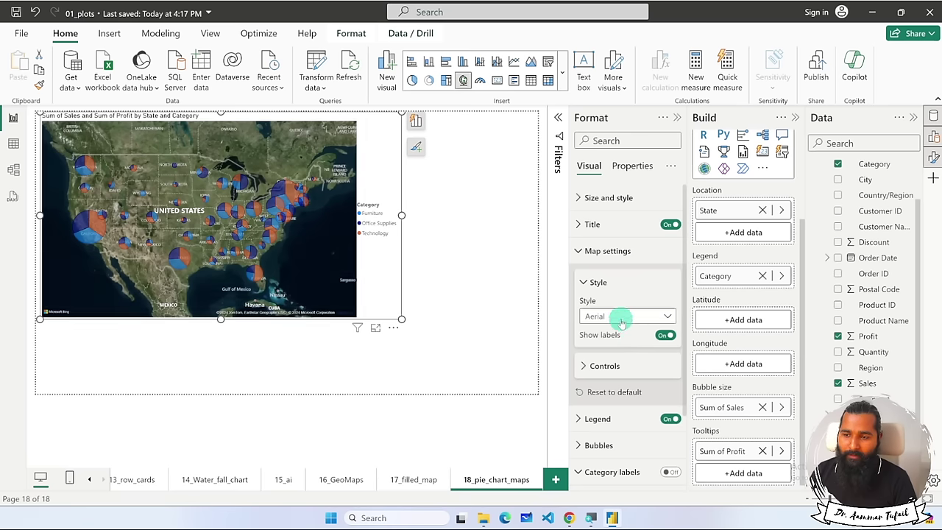
{"action": "left_click", "coordinate": [622, 317]}
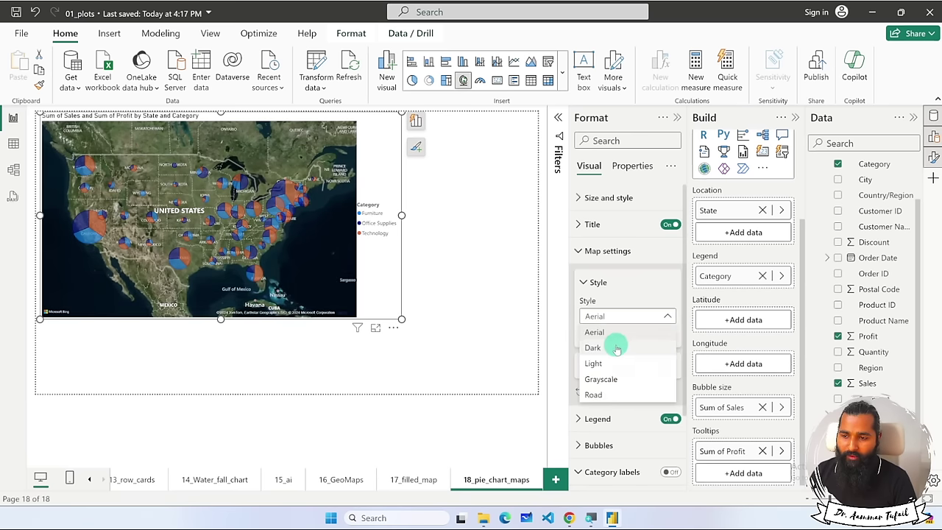
{"action": "left_click", "coordinate": [617, 347]}
{"action": "left_click", "coordinate": [612, 316]}
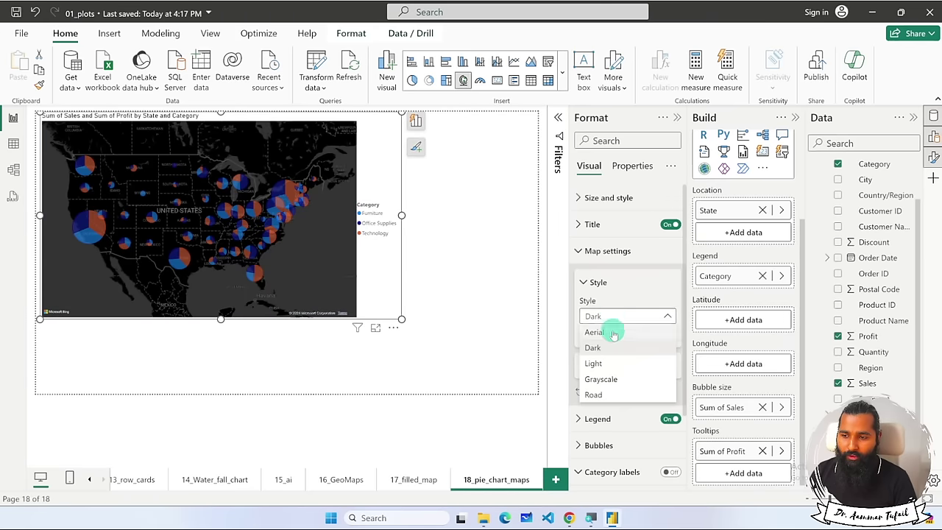
{"action": "left_click", "coordinate": [608, 362]}
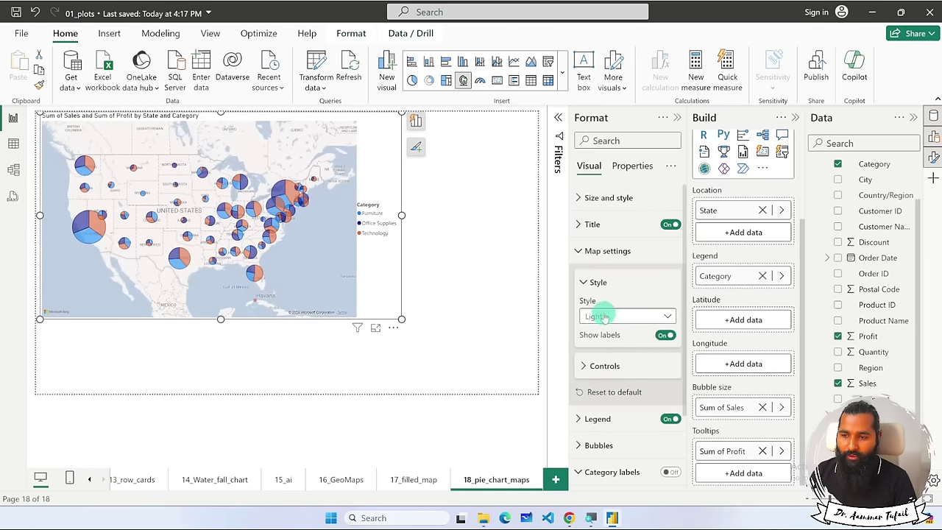
{"action": "left_click", "coordinate": [611, 316]}
{"action": "left_click", "coordinate": [610, 379]}
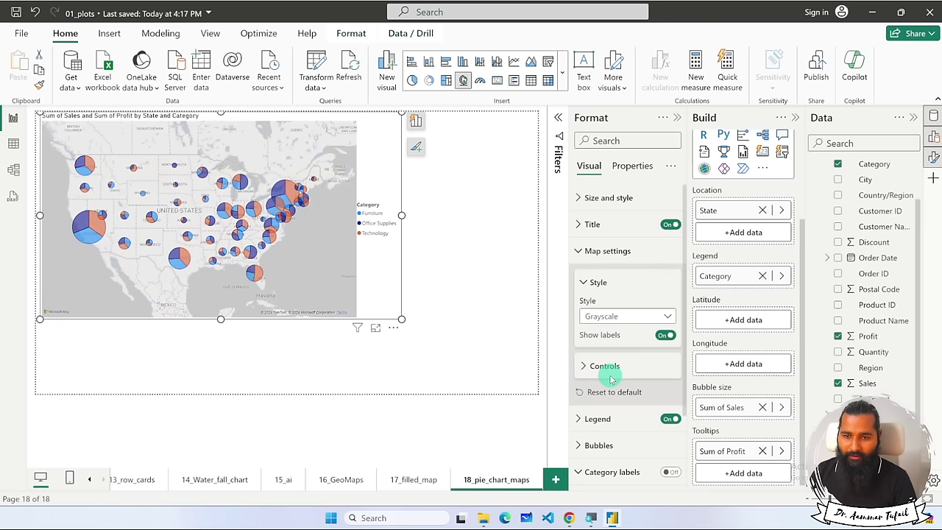
{"action": "left_click", "coordinate": [611, 315]}
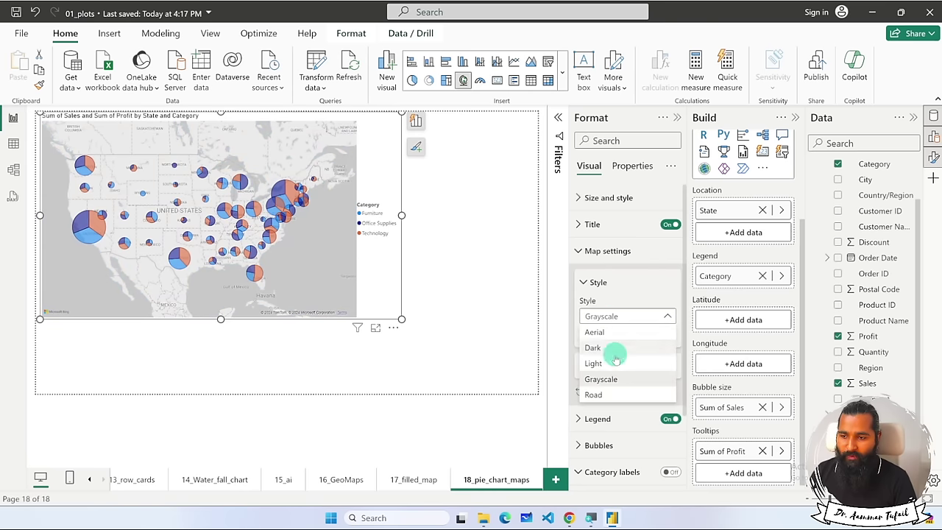
{"action": "left_click", "coordinate": [609, 395]}
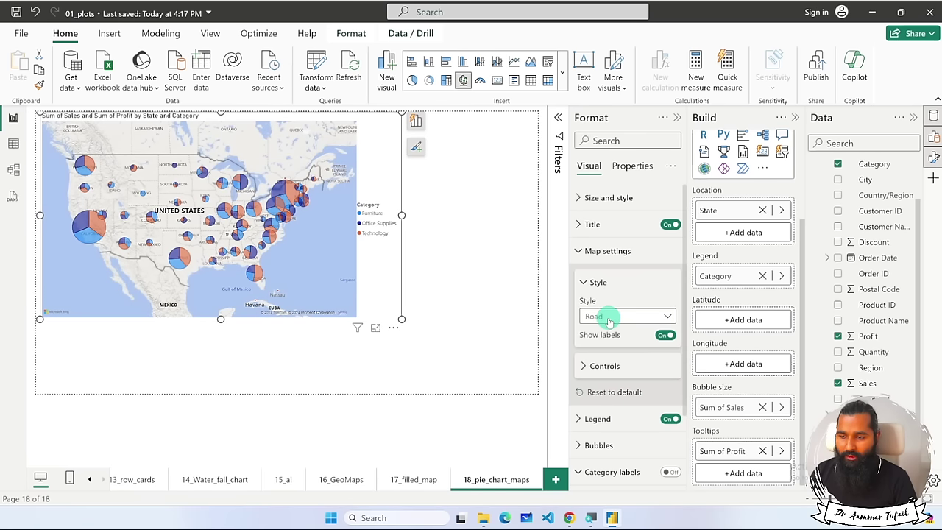
Enable the zoom buttons and the lasso button in the map's controls.
{"action": "left_click", "coordinate": [583, 365]}
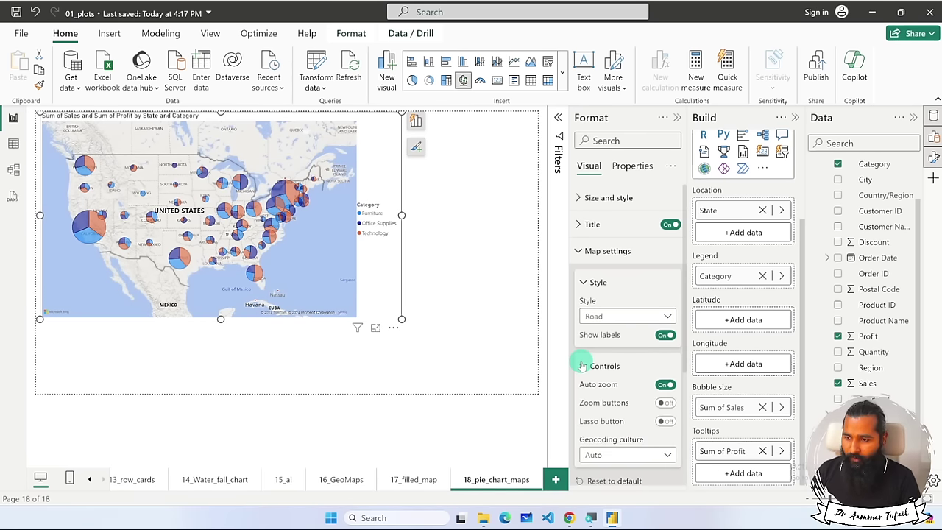
{"action": "left_click", "coordinate": [664, 403]}
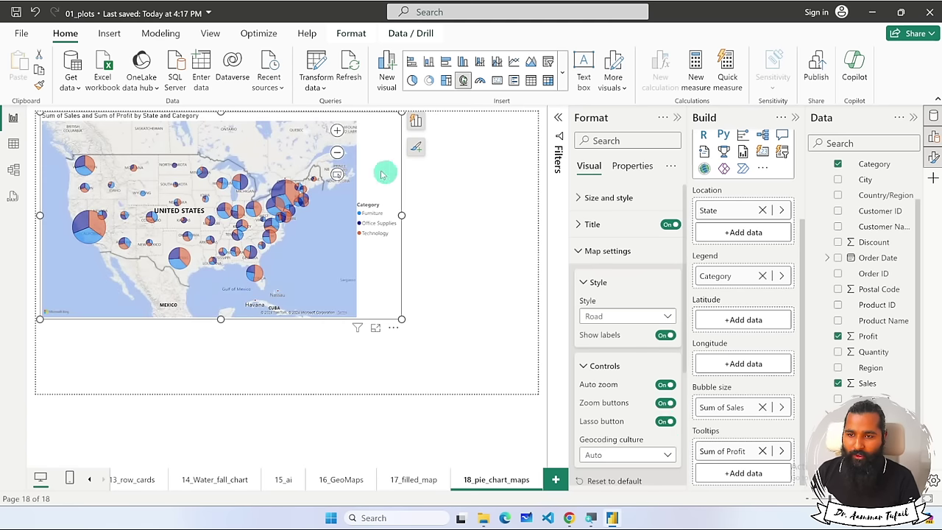
Test zooming the map in and out with its zoom controls and move the view across the state pies.
{"action": "left_click", "coordinate": [336, 130]}
{"action": "left_click", "coordinate": [336, 131]}
{"action": "left_click", "coordinate": [337, 152]}
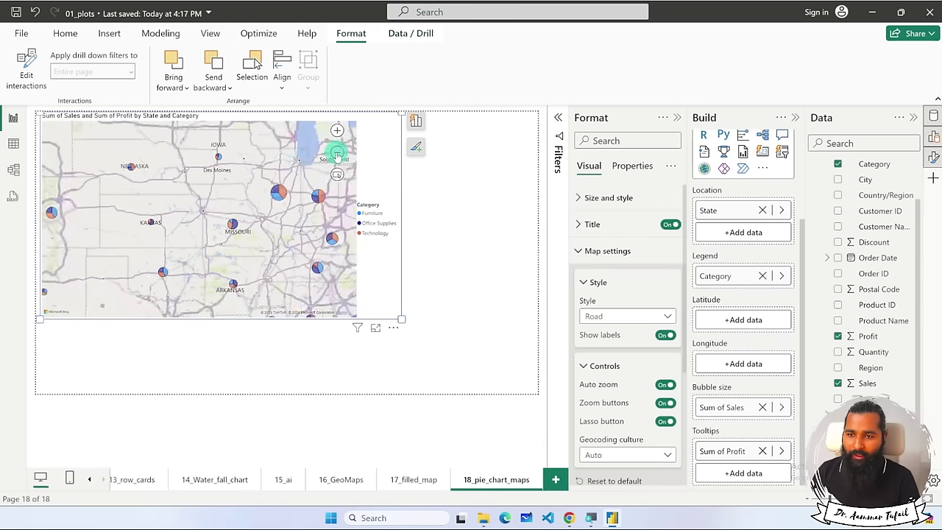
{"action": "left_click", "coordinate": [337, 153]}
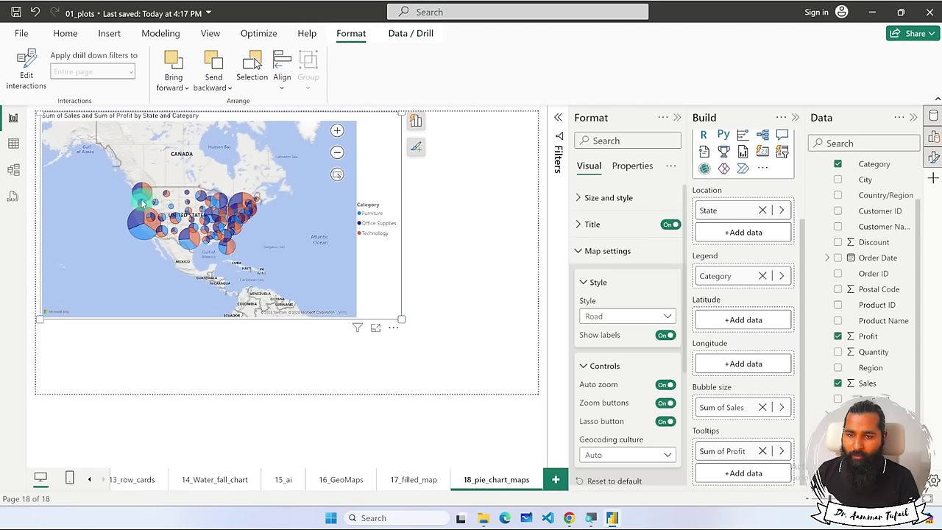
{"action": "mouse_move", "coordinate": [115, 178]}
{"action": "left_mouse_down"}
{"action": "mouse_move", "coordinate": [218, 250]}
{"action": "mouse_move", "coordinate": [291, 280]}
{"action": "left_mouse_up"}
{"action": "double_click", "coordinate": [262, 195]}
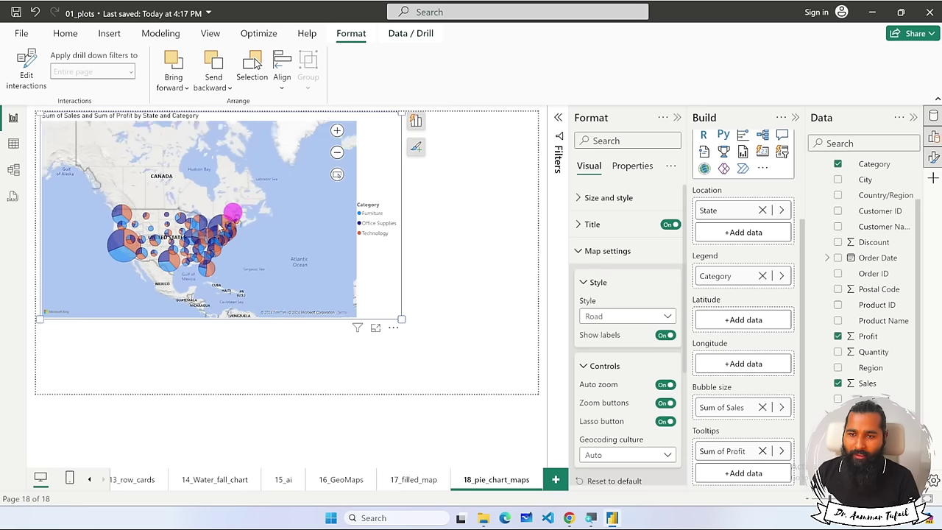
{"action": "left_click", "coordinate": [237, 234]}
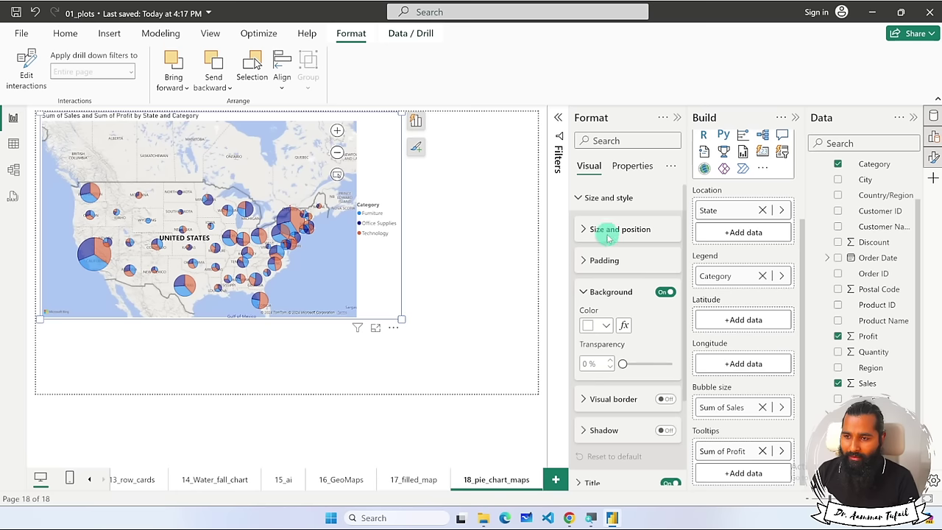
Turn on the visual border around the pie chart map and deselect the visual.
{"action": "scroll", "coordinate": [631, 307], "scroll_direction": "down", "scroll_amount": 3}
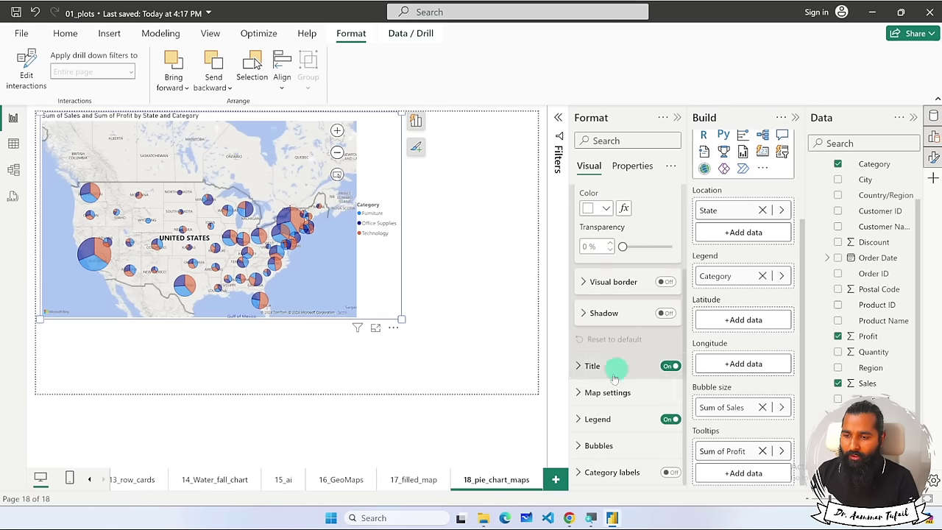
{"action": "scroll", "coordinate": [606, 362], "scroll_direction": "up", "scroll_amount": 1}
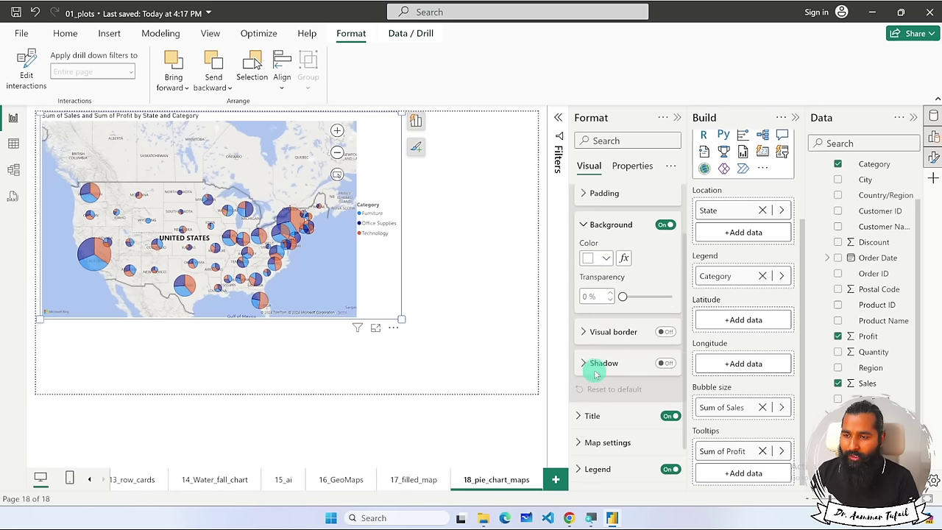
{"action": "left_click", "coordinate": [665, 331]}
{"action": "left_click", "coordinate": [460, 321]}
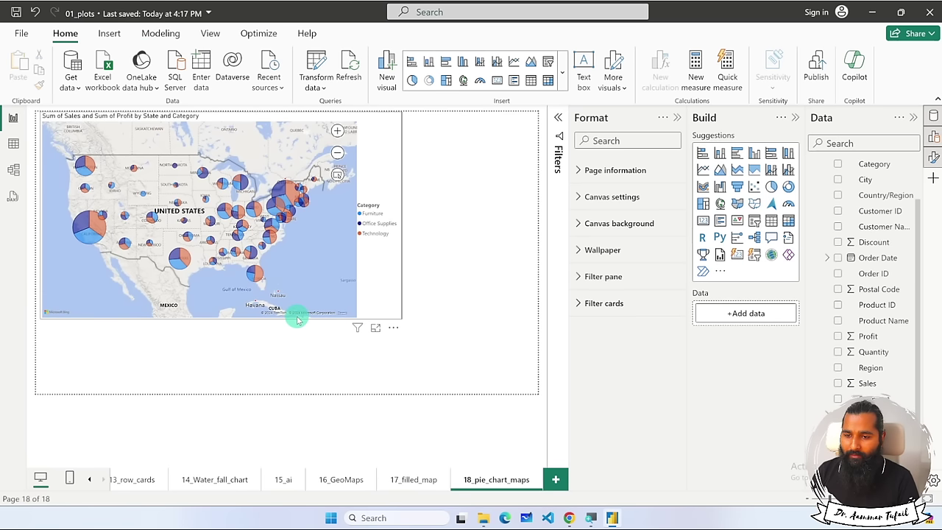
Enlarge the report page view and check how the map zooms in around the Caribbean and back out to North America.
{"action": "scroll", "coordinate": [298, 309], "scroll_direction": "up", "scroll_amount": 5}
{"action": "left_click_drag", "start_coordinate": [297, 319], "coordinate": [384, 356]}
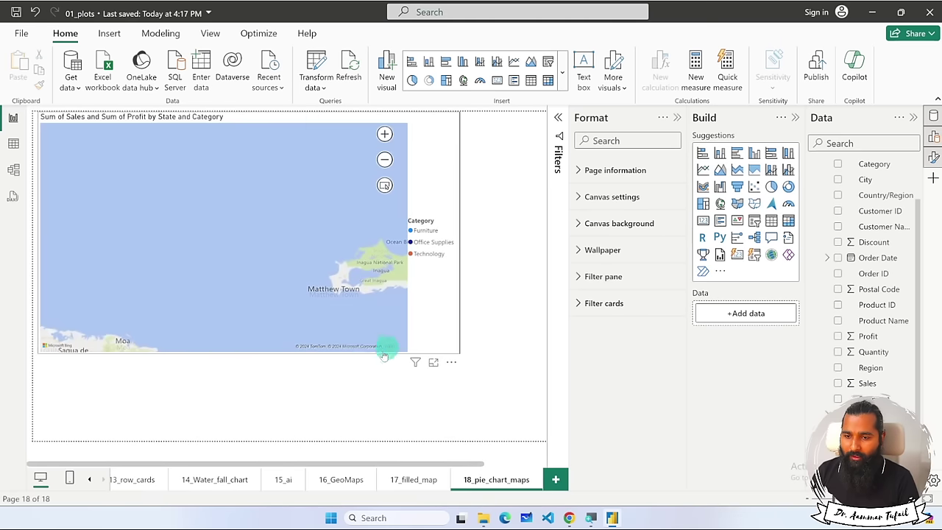
{"action": "scroll", "coordinate": [358, 302], "scroll_direction": "down", "scroll_amount": 5}
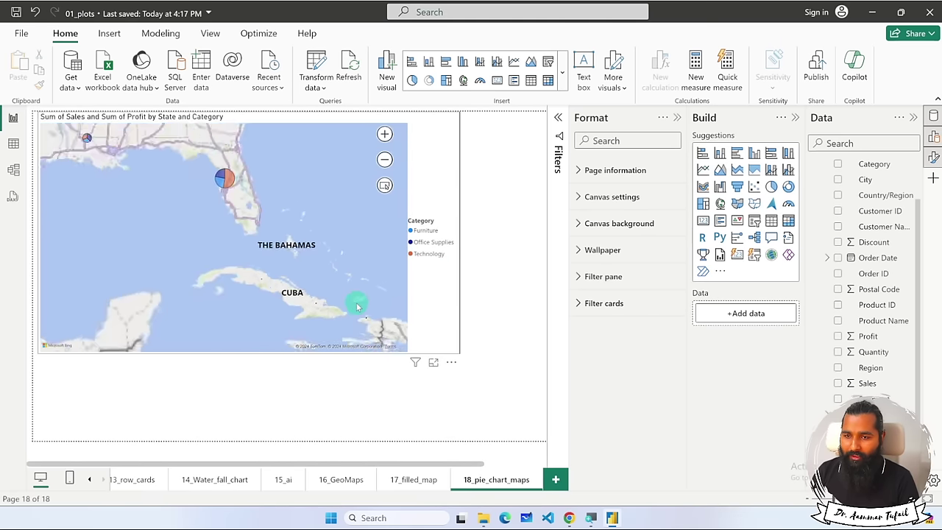
{"action": "scroll", "coordinate": [358, 306], "scroll_direction": "down", "scroll_amount": 5}
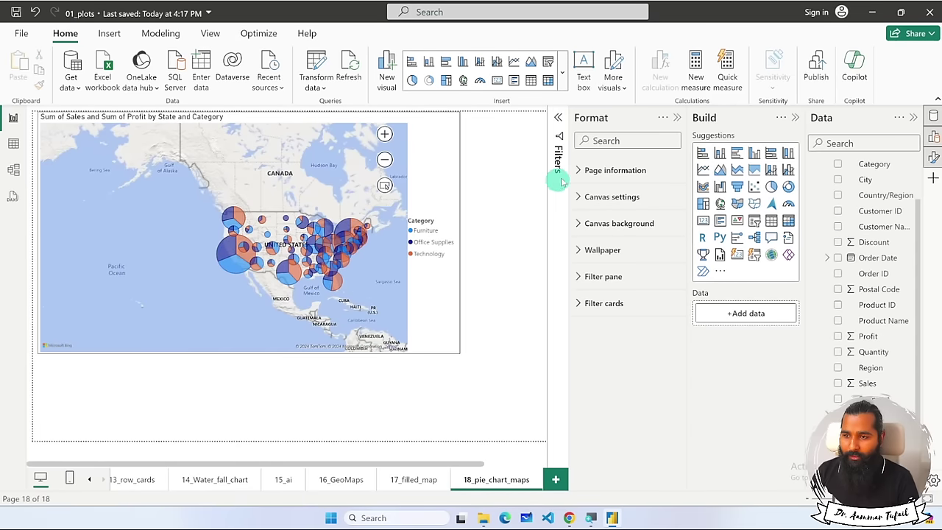
Select the pie chart map and review its size and position and background settings.
{"action": "left_click", "coordinate": [444, 155]}
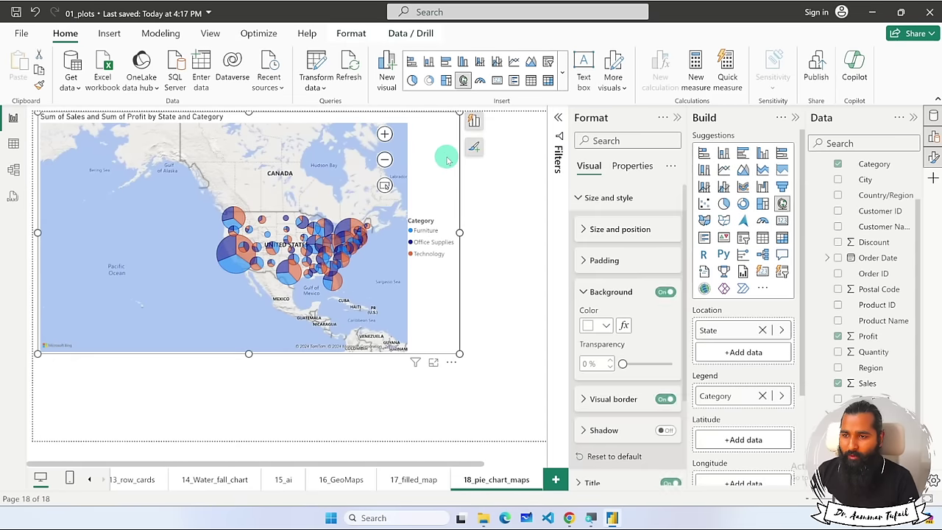
{"action": "left_click", "coordinate": [583, 229]}
{"action": "left_click", "coordinate": [582, 229]}
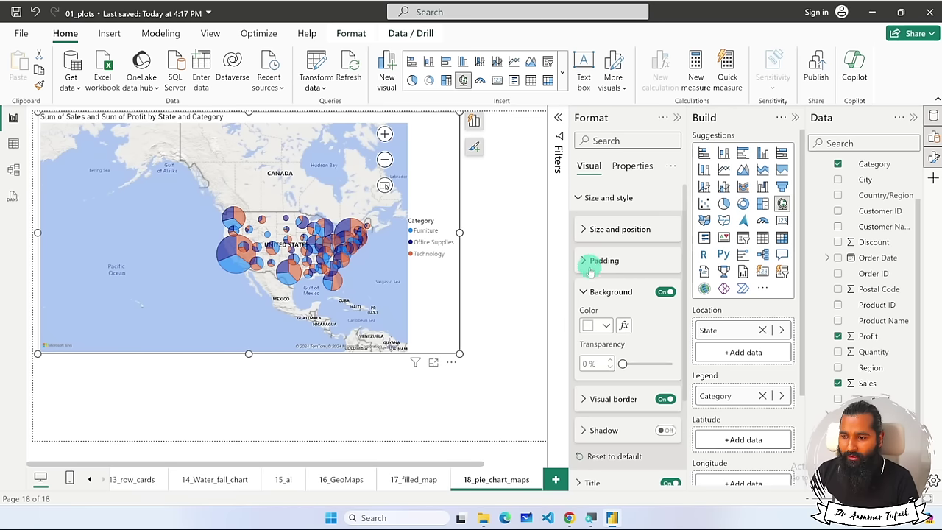
{"action": "left_click", "coordinate": [582, 292]}
{"action": "left_click", "coordinate": [582, 292]}
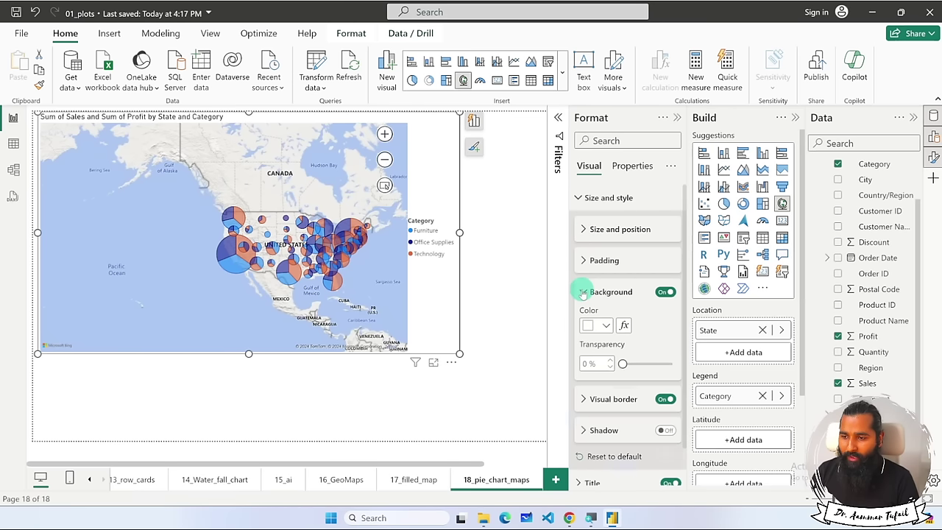
Try a blue background color on the pie chart map and set the background back to white.
{"action": "left_click", "coordinate": [606, 325]}
{"action": "left_click", "coordinate": [631, 267]}
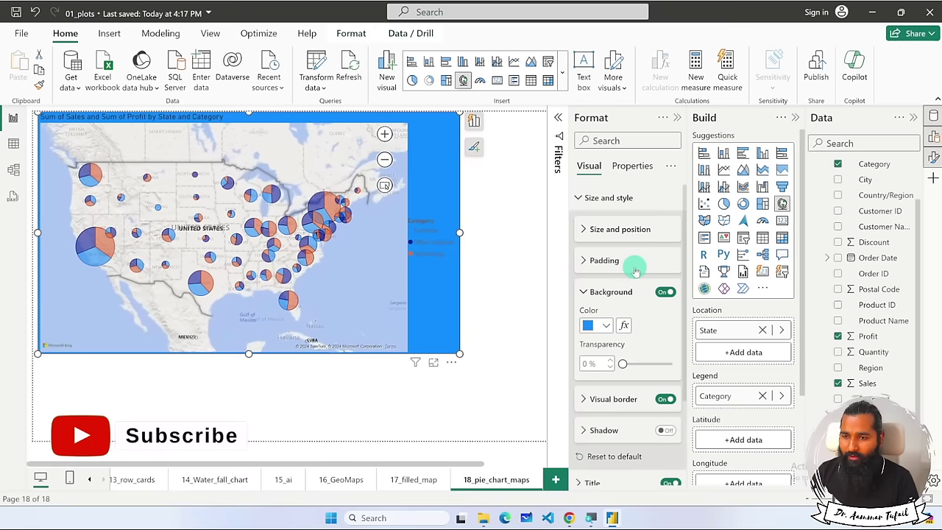
{"action": "left_click", "coordinate": [605, 325]}
{"action": "left_click", "coordinate": [615, 269]}
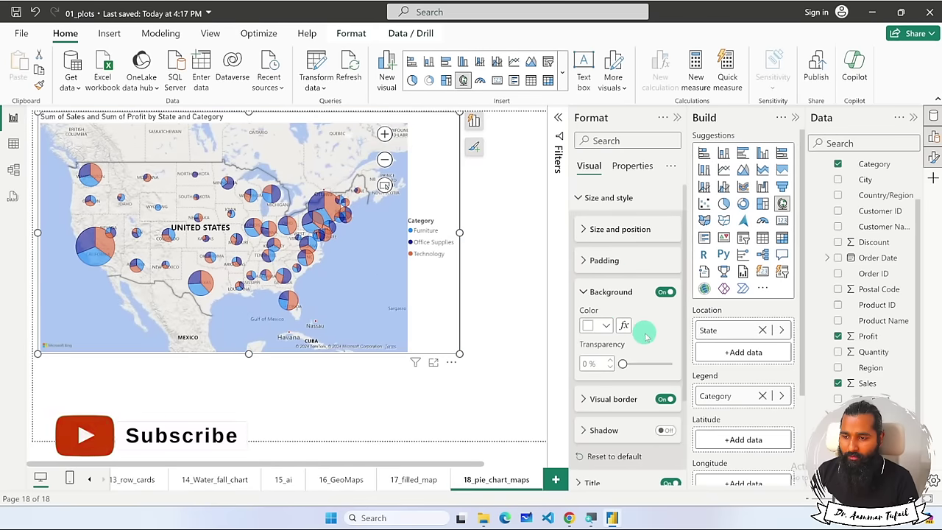
Set the visual border's rounded corners to 15 px and deselect the map.
{"action": "scroll", "coordinate": [651, 328], "scroll_direction": "down", "scroll_amount": 2}
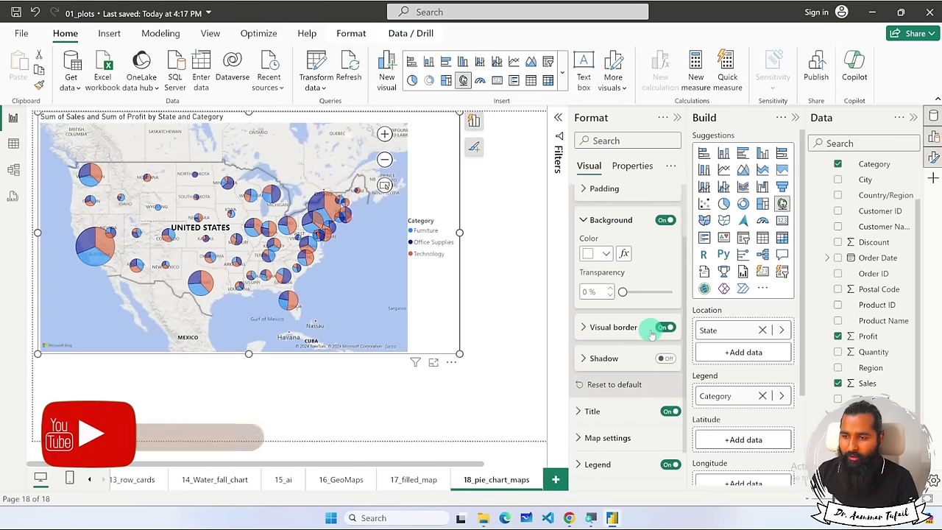
{"action": "left_click", "coordinate": [583, 328]}
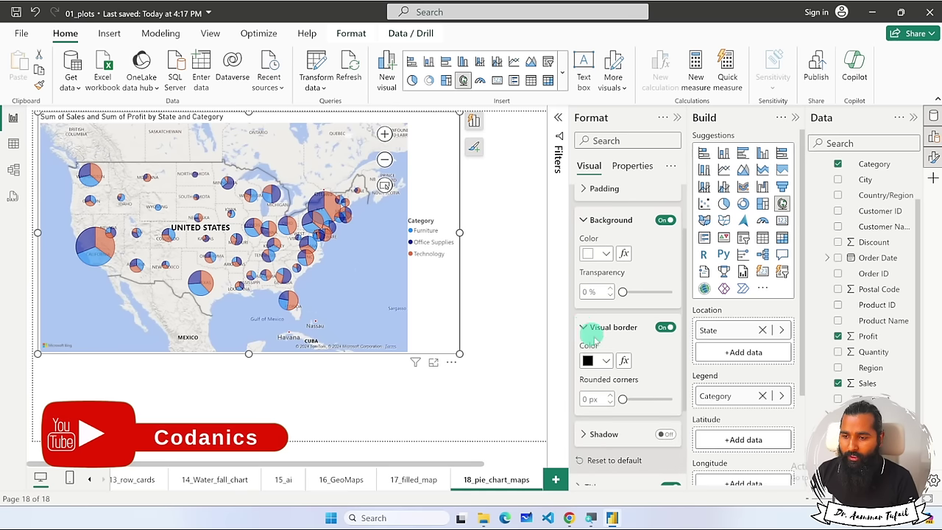
{"action": "left_click_drag", "start_coordinate": [623, 399], "coordinate": [646, 398]}
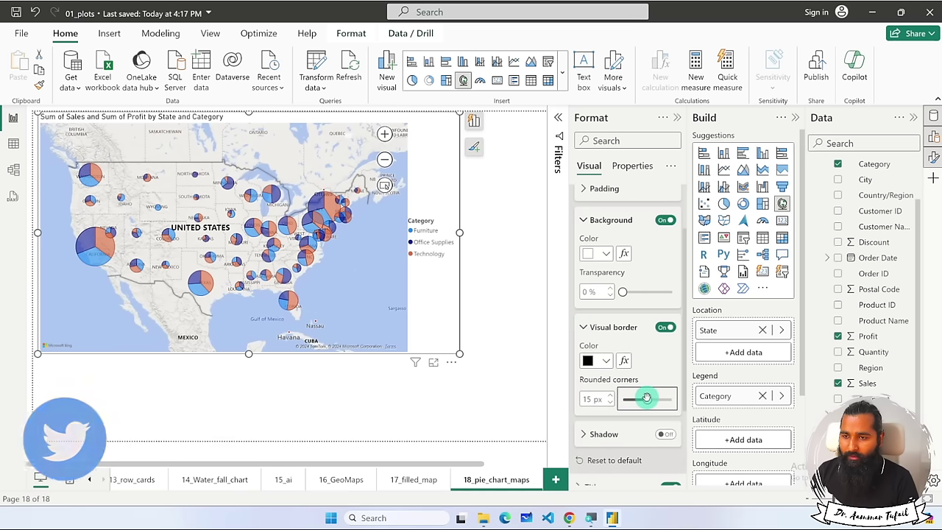
{"action": "left_click", "coordinate": [513, 385]}
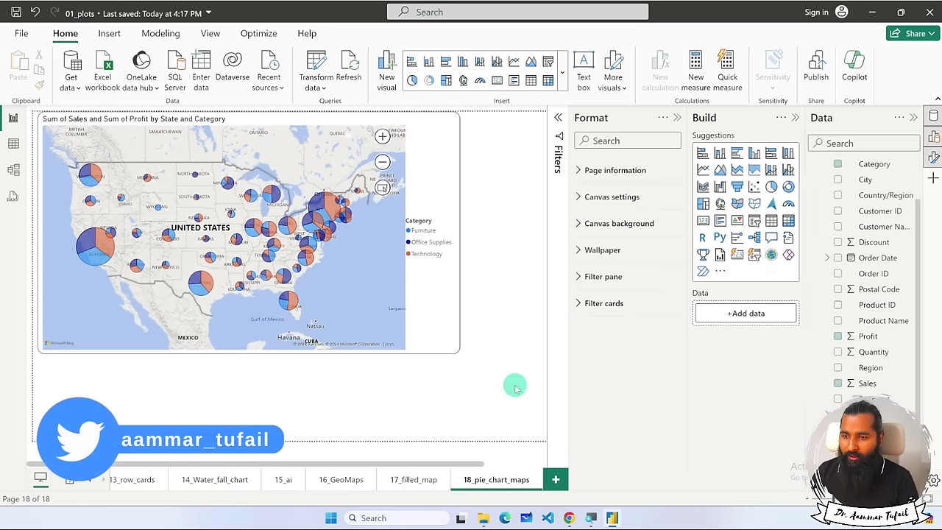
Turn on the shadow for the pie chart map and deselect the visual.
{"action": "left_click", "coordinate": [457, 346]}
{"action": "scroll", "coordinate": [626, 368], "scroll_direction": "down", "scroll_amount": 5}
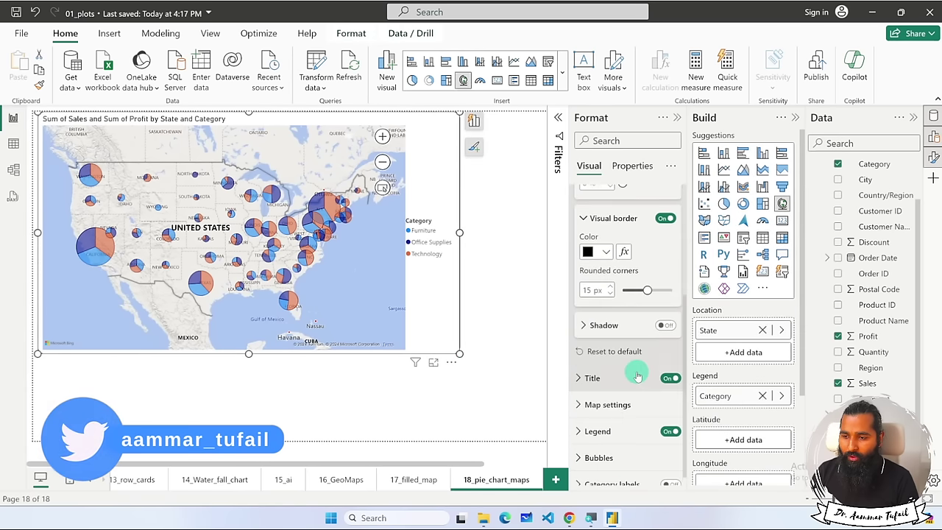
{"action": "left_click", "coordinate": [664, 319]}
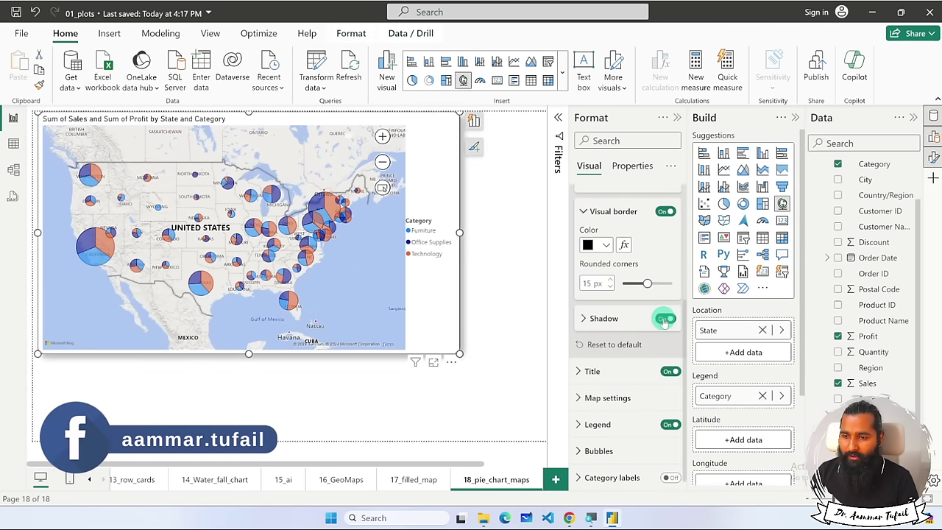
{"action": "left_click", "coordinate": [492, 375]}
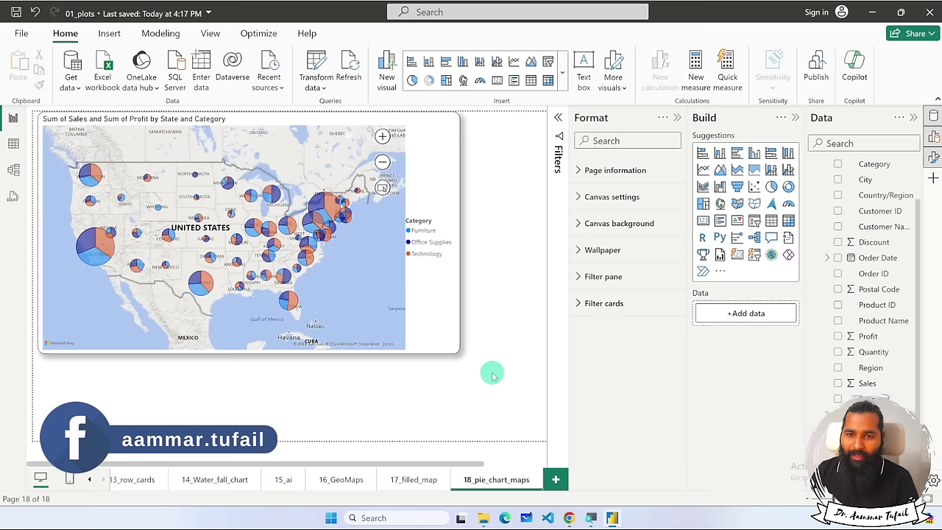
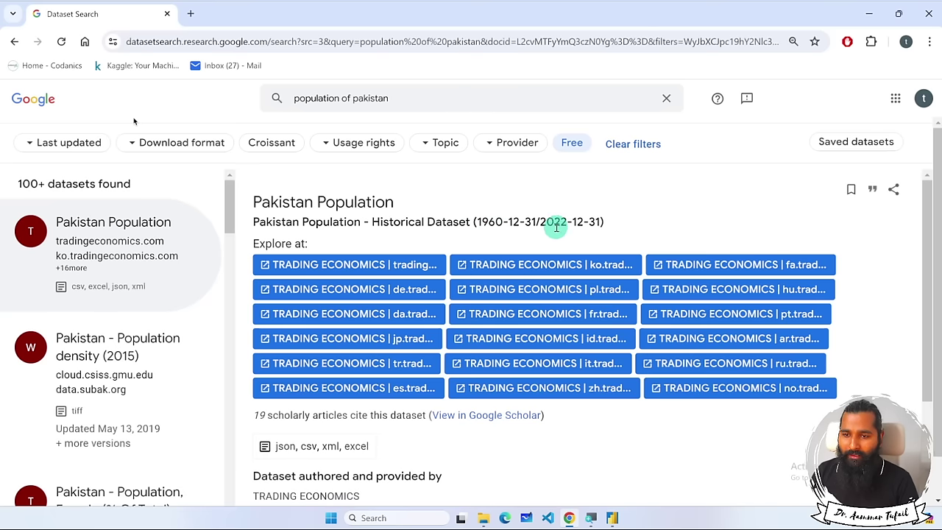
In Google Dataset Search, review the Pakistan Population dataset's details and open its first Trading Economics source.
{"action": "scroll", "coordinate": [557, 229], "scroll_direction": "down", "scroll_amount": 3}
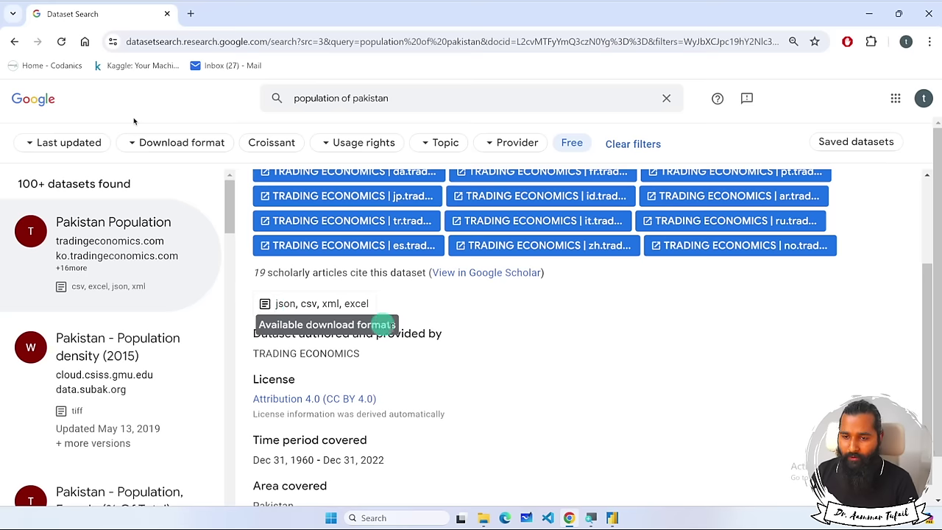
{"action": "scroll", "coordinate": [515, 372], "scroll_direction": "down", "scroll_amount": 2}
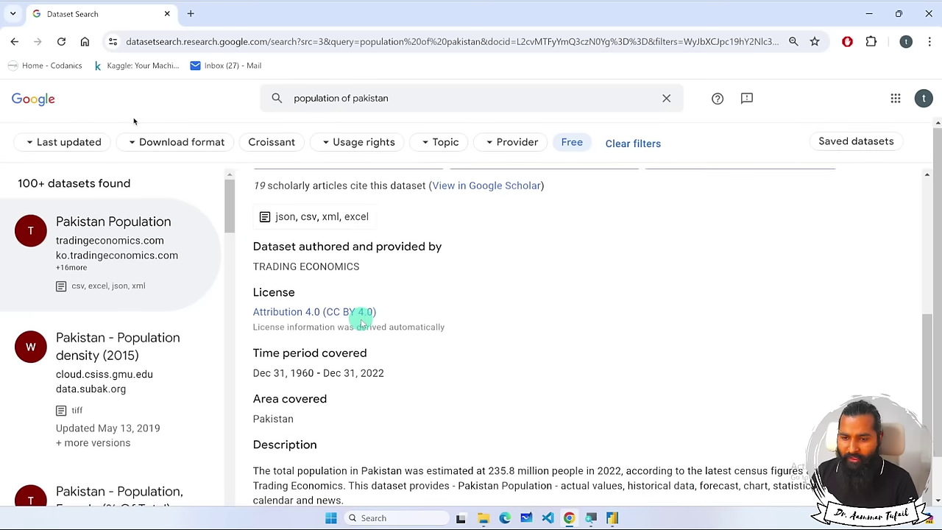
{"action": "scroll", "coordinate": [361, 324], "scroll_direction": "up", "scroll_amount": 3}
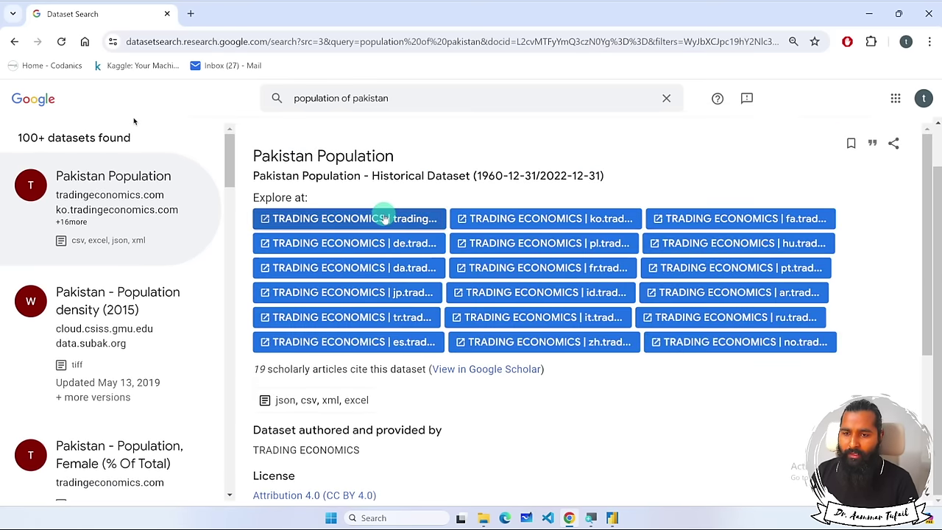
{"action": "left_click", "coordinate": [383, 218]}
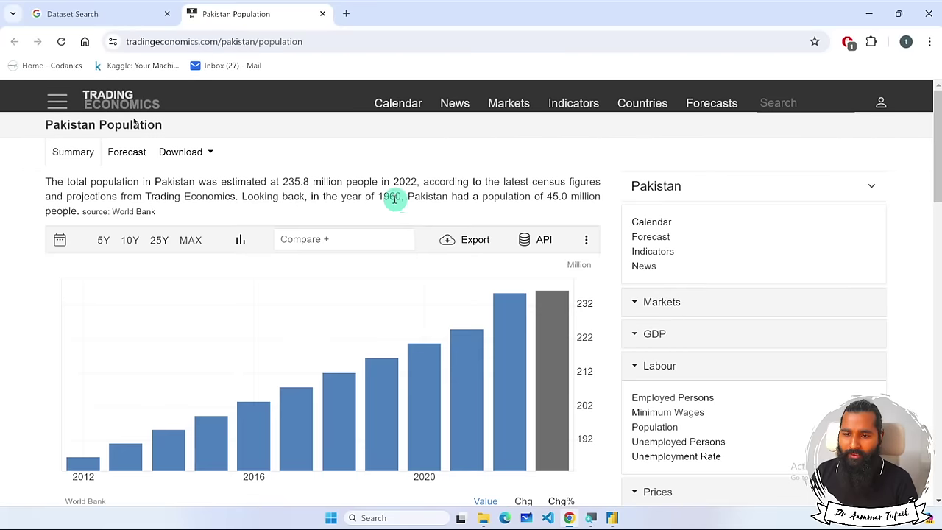
Try to download the Pakistan population data from Trading Economics and dismiss the subscription dialog.
{"action": "left_click", "coordinate": [209, 153]}
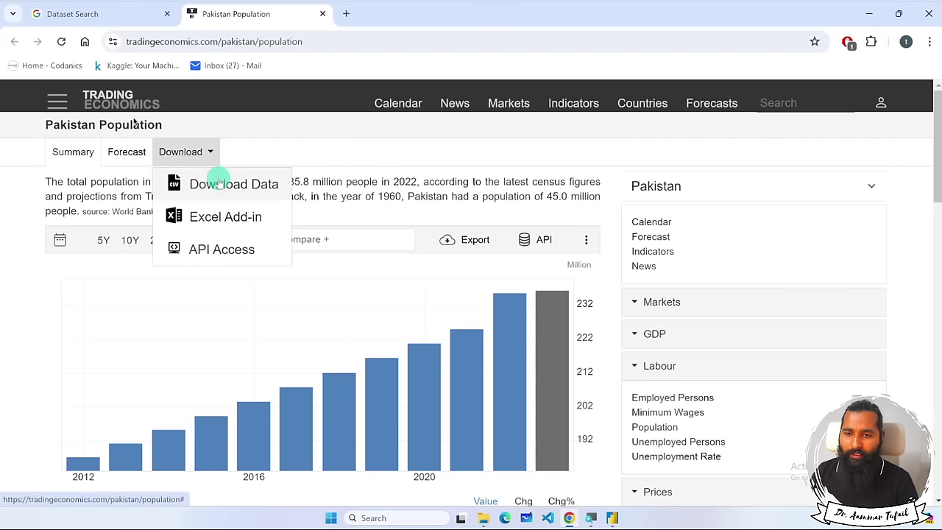
{"action": "left_click", "coordinate": [220, 183]}
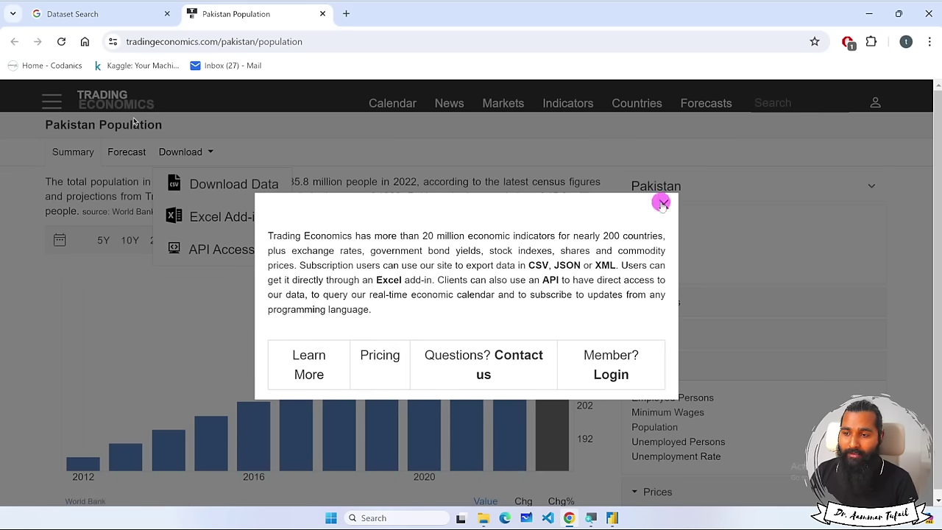
{"action": "left_click", "coordinate": [662, 203]}
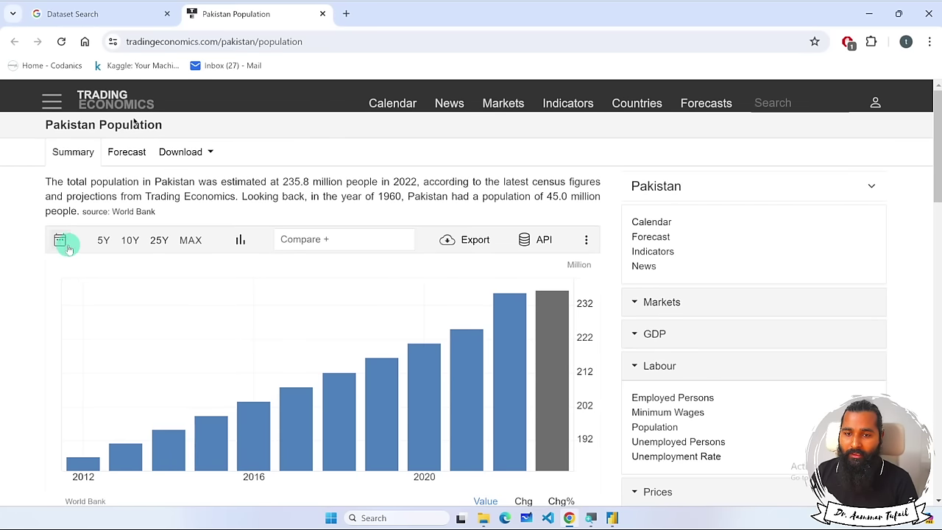
Check the Pakistan population forecast and its download options, and return to the summary.
{"action": "left_click", "coordinate": [129, 161]}
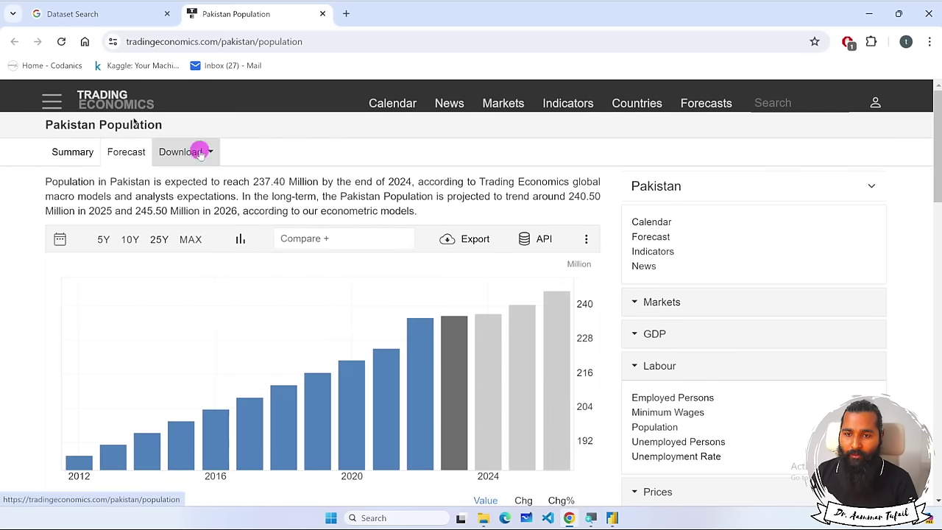
{"action": "left_click", "coordinate": [198, 153]}
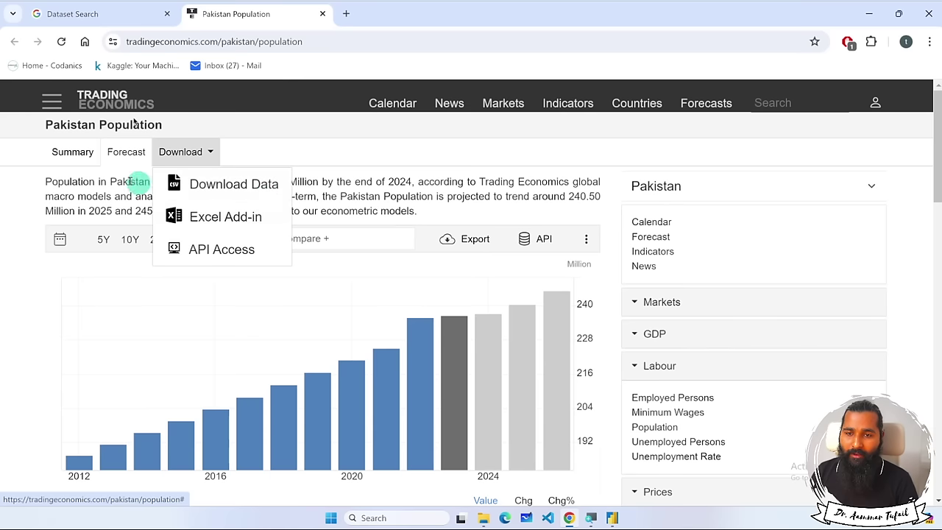
{"action": "left_click", "coordinate": [60, 162]}
{"action": "left_click", "coordinate": [589, 243]}
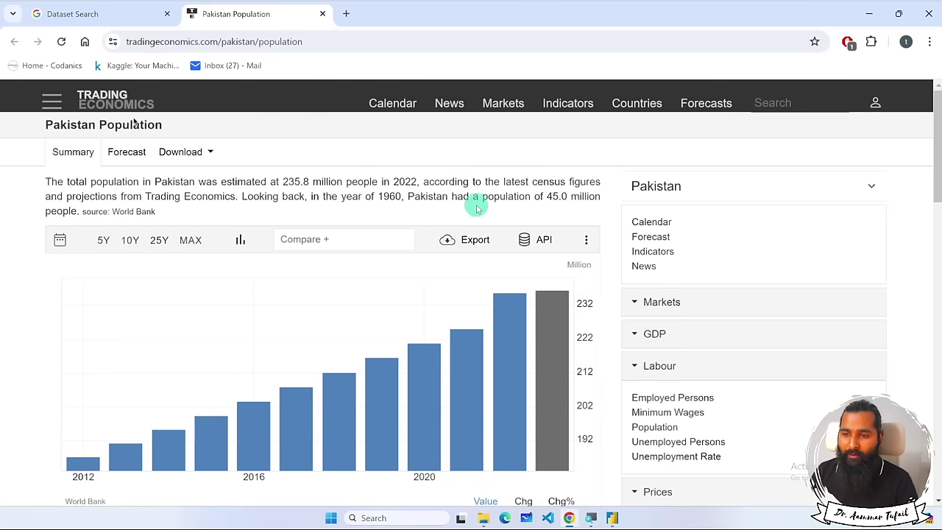
Try to export the historical population data, look through the rest of the page, and close the Trading Economics page.
{"action": "left_click", "coordinate": [450, 241]}
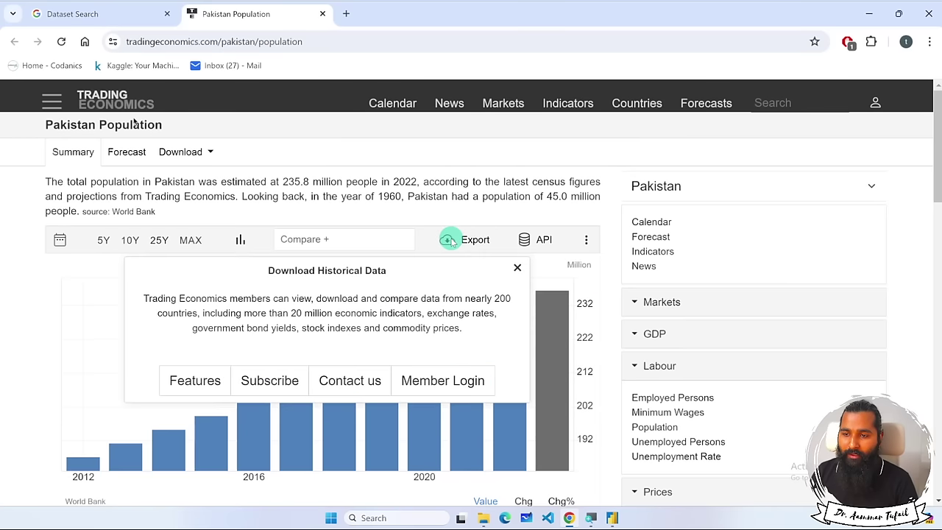
{"action": "left_click", "coordinate": [517, 269]}
{"action": "scroll", "coordinate": [438, 299], "scroll_direction": "down", "scroll_amount": 7}
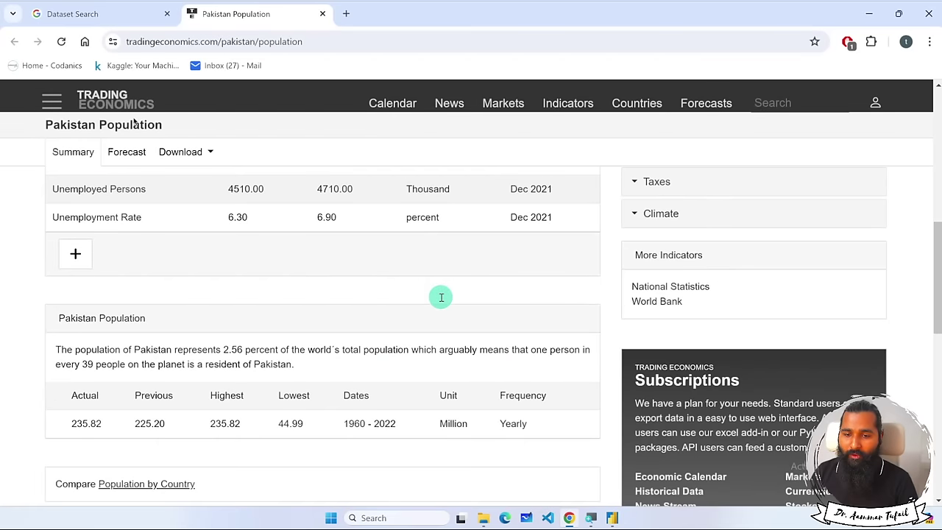
{"action": "scroll", "coordinate": [423, 304], "scroll_direction": "up", "scroll_amount": 5}
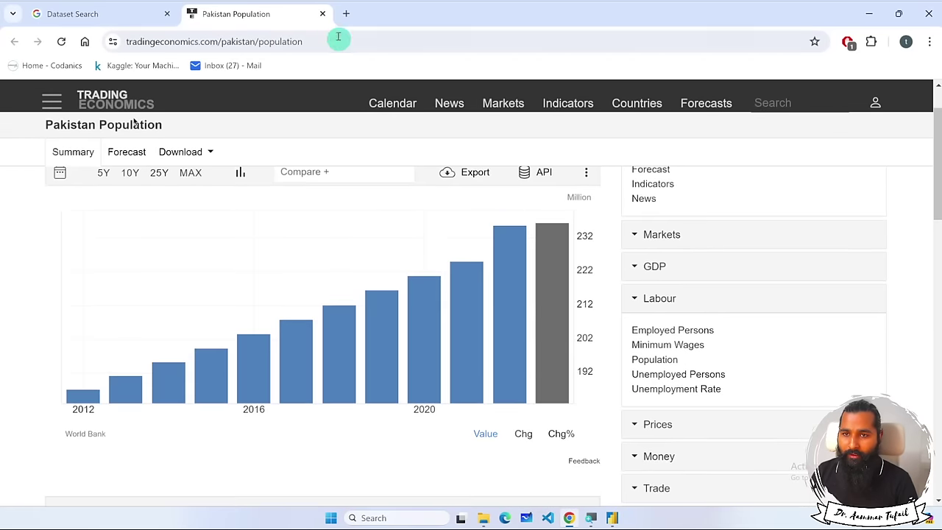
{"action": "left_click", "coordinate": [323, 14]}
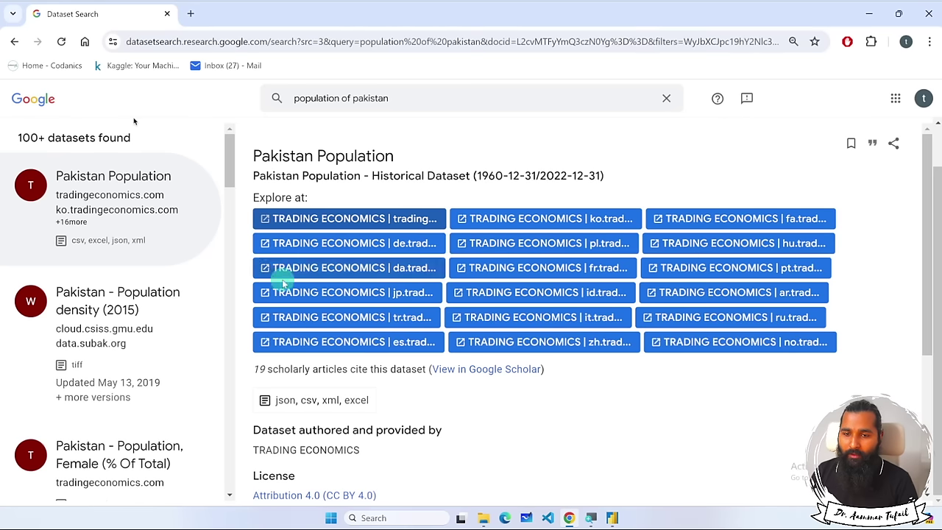
Open the Pakistan - Population density (2015) dataset, read its description, and follow its WorldPop link for Pakistan data.
{"action": "left_click", "coordinate": [118, 309]}
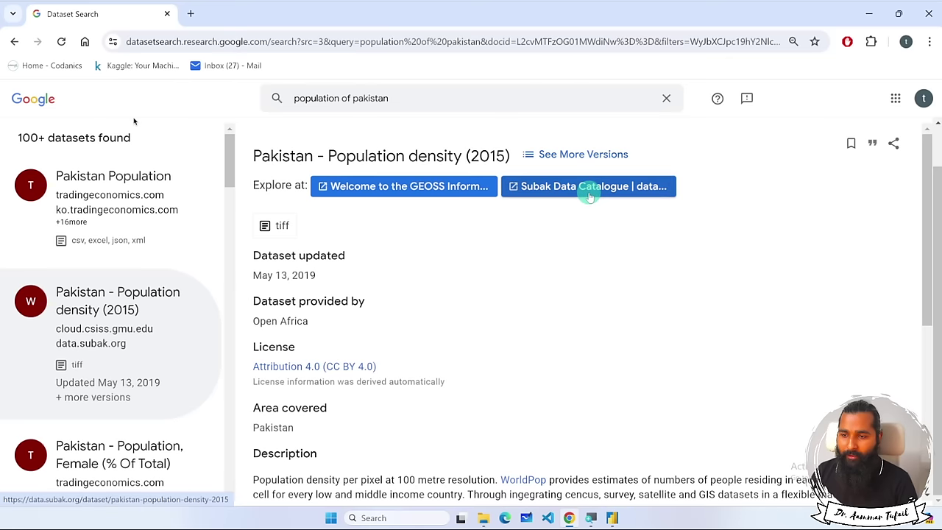
{"action": "scroll", "coordinate": [511, 268], "scroll_direction": "down", "scroll_amount": 3}
{"action": "scroll", "coordinate": [513, 271], "scroll_direction": "down", "scroll_amount": 1}
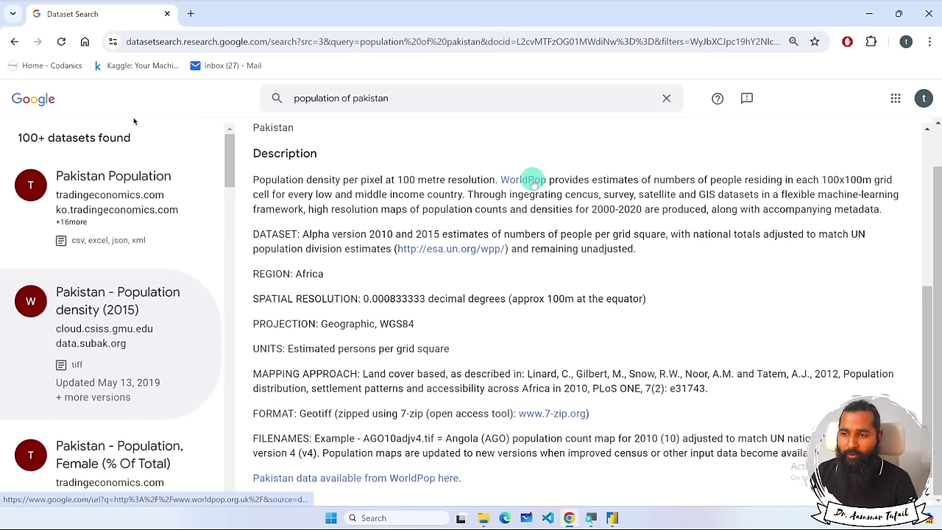
{"action": "scroll", "coordinate": [474, 312], "scroll_direction": "down", "scroll_amount": 1}
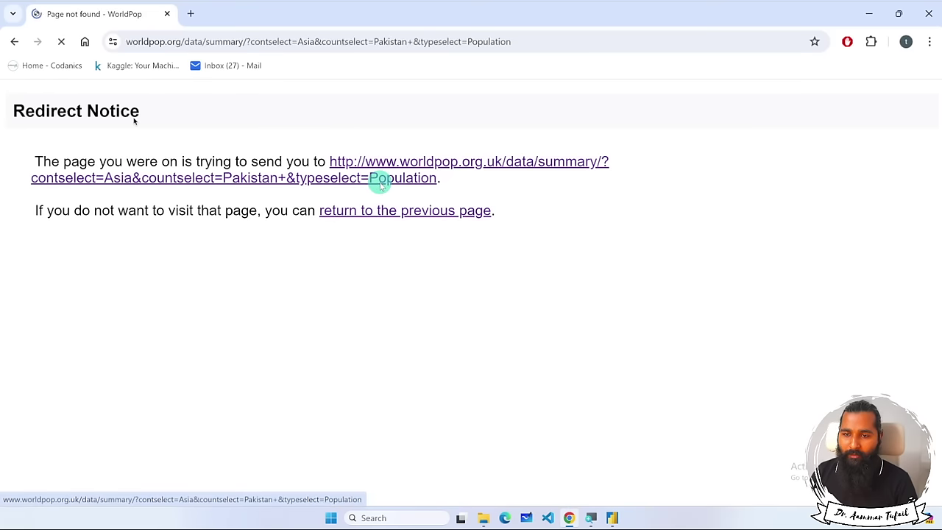
Return to the dataset search results and check the Trading Economics page of the Pakistan - Population, Female (% Of Total) dataset.
{"action": "key", "text": "alt+Left"}
{"action": "key", "text": "alt+Left"}
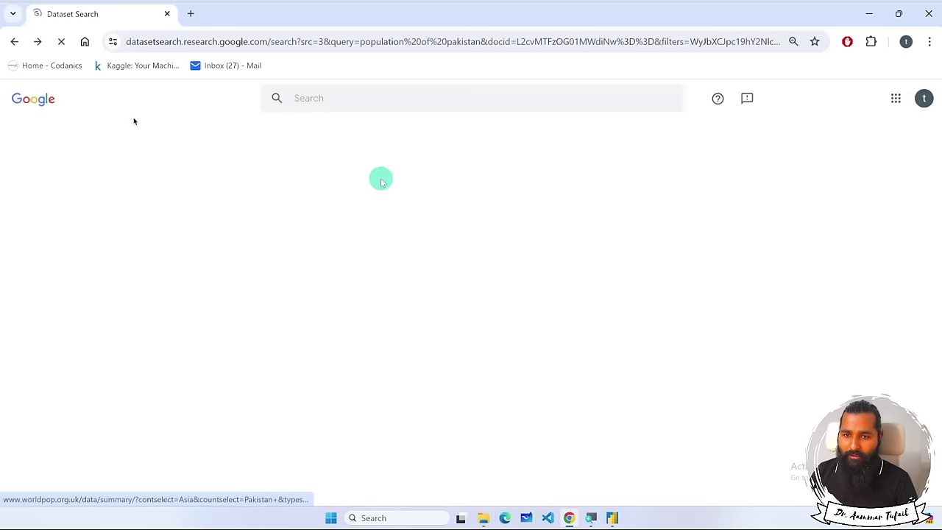
{"action": "scroll", "coordinate": [92, 375], "scroll_direction": "down", "scroll_amount": 3}
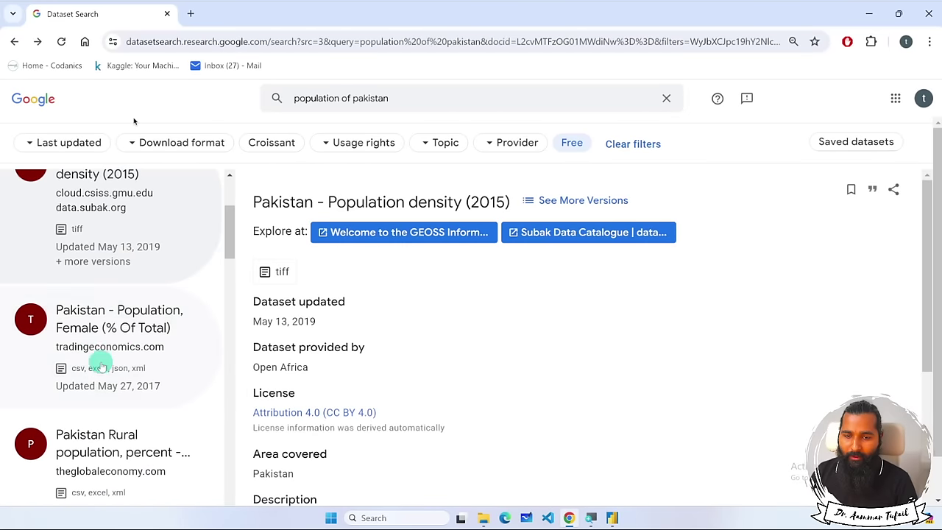
{"action": "left_click", "coordinate": [124, 335]}
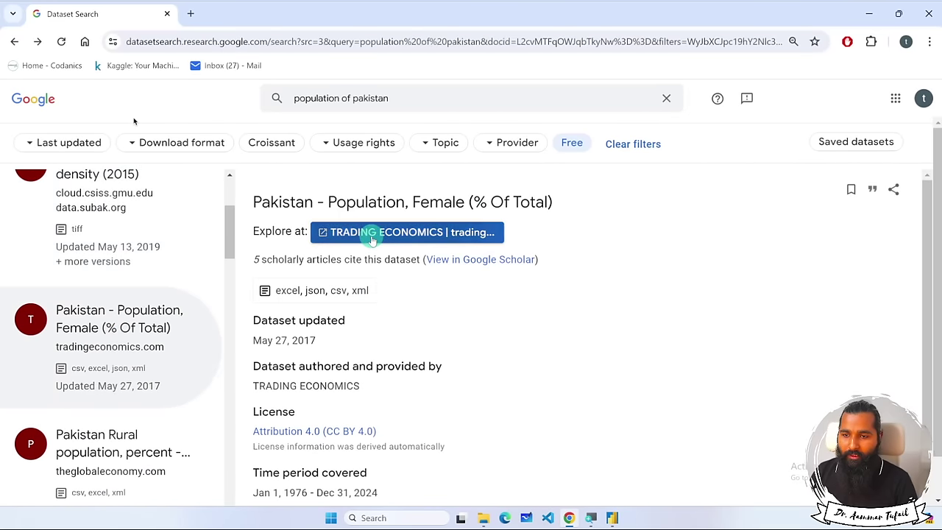
{"action": "left_click", "coordinate": [407, 232]}
{"action": "left_click", "coordinate": [218, 21]}
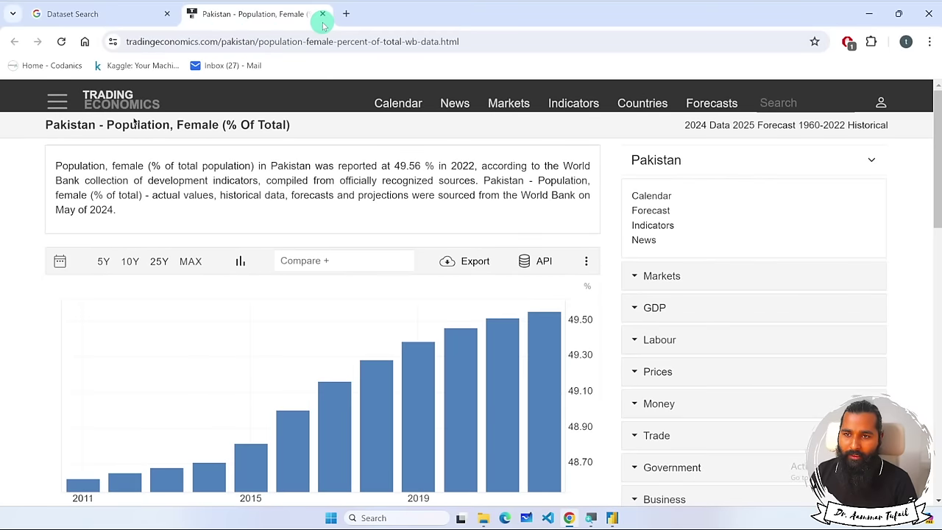
{"action": "left_click", "coordinate": [322, 14]}
Find the Pakistan Census 2017 dataset in the results and open its Kaggle page in a new tab.
{"action": "scroll", "coordinate": [137, 304], "scroll_direction": "down", "scroll_amount": 5}
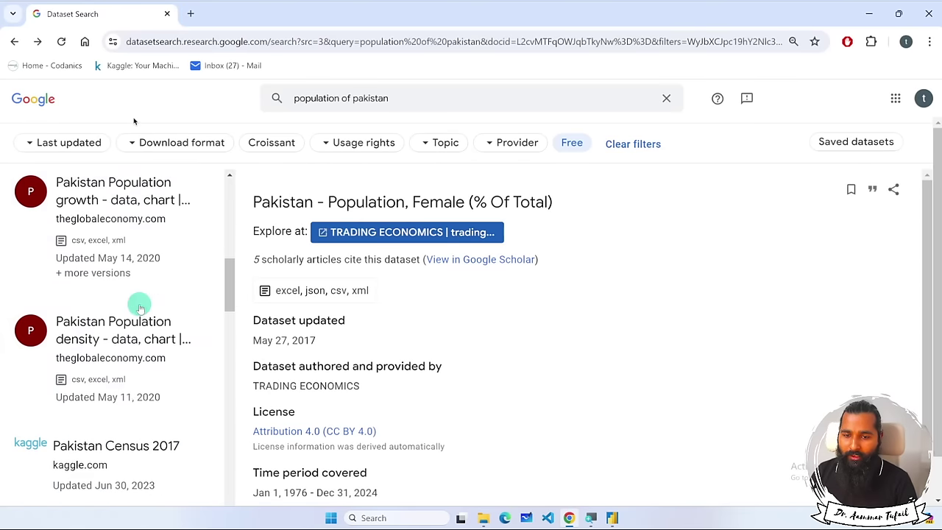
{"action": "scroll", "coordinate": [136, 309], "scroll_direction": "down", "scroll_amount": 2}
{"action": "left_click", "coordinate": [89, 309]}
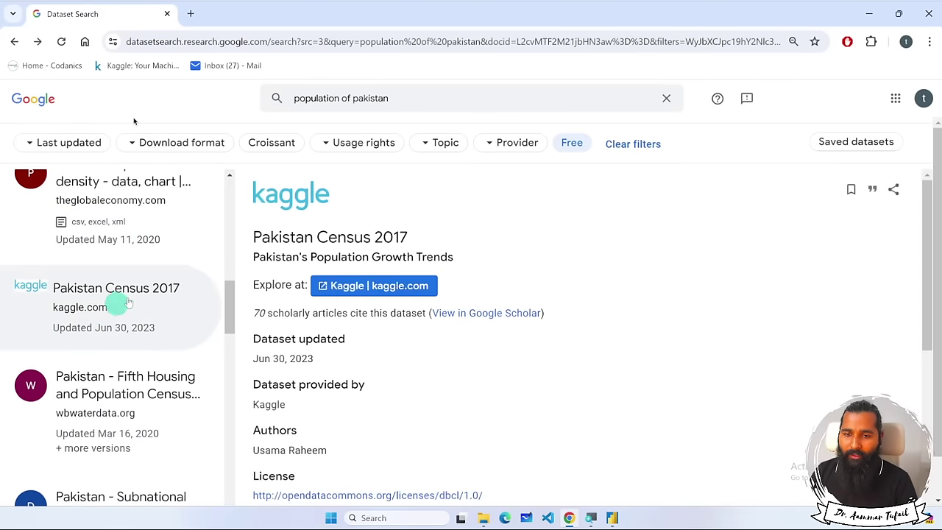
{"action": "scroll", "coordinate": [120, 300], "scroll_direction": "down", "scroll_amount": 2}
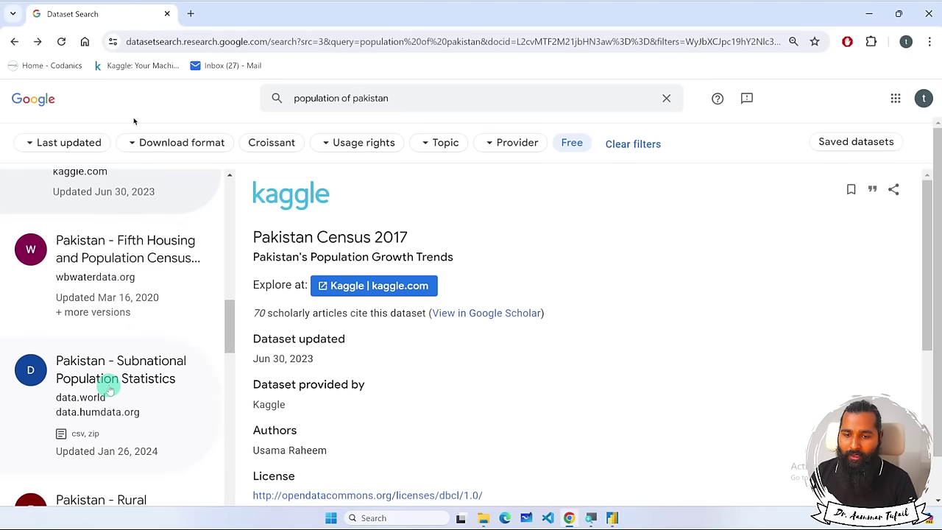
{"action": "scroll", "coordinate": [109, 390], "scroll_direction": "up", "scroll_amount": 3}
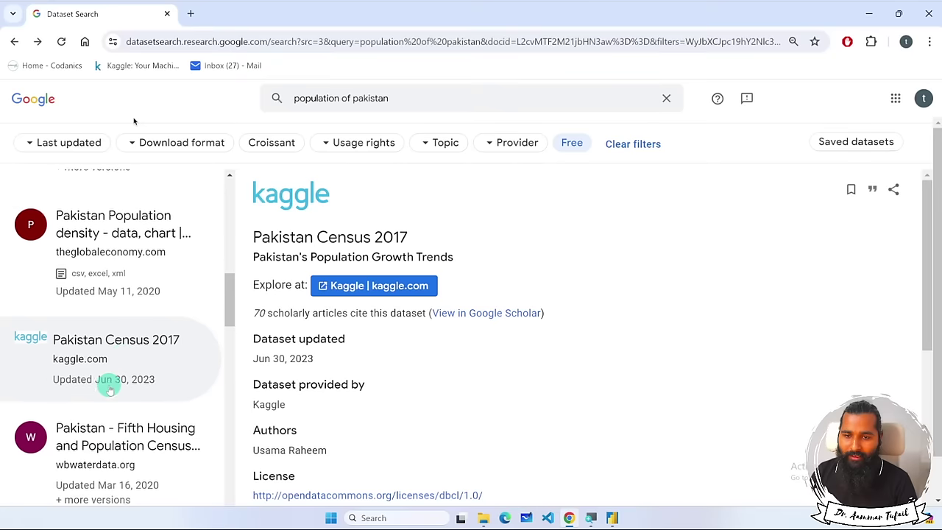
{"action": "right_click", "coordinate": [378, 292]}
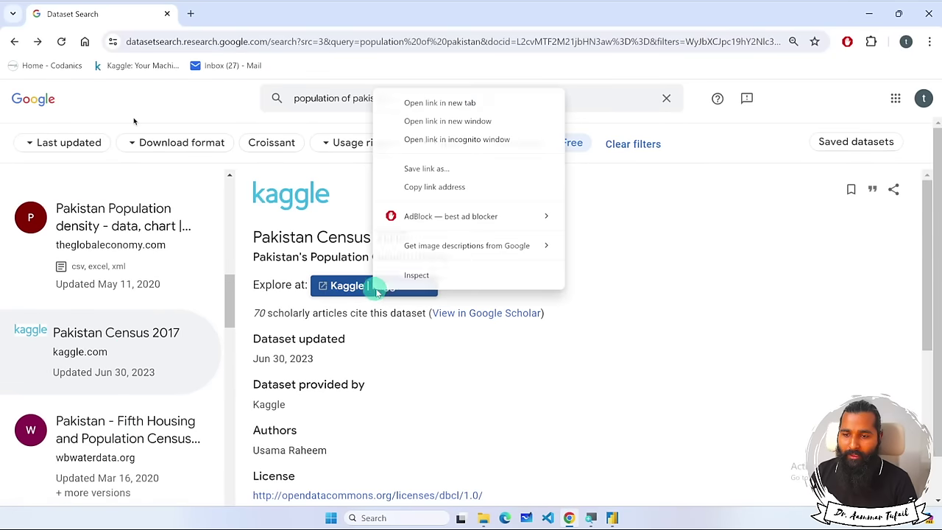
{"action": "left_click", "coordinate": [423, 103]}
{"action": "left_click", "coordinate": [254, 13]}
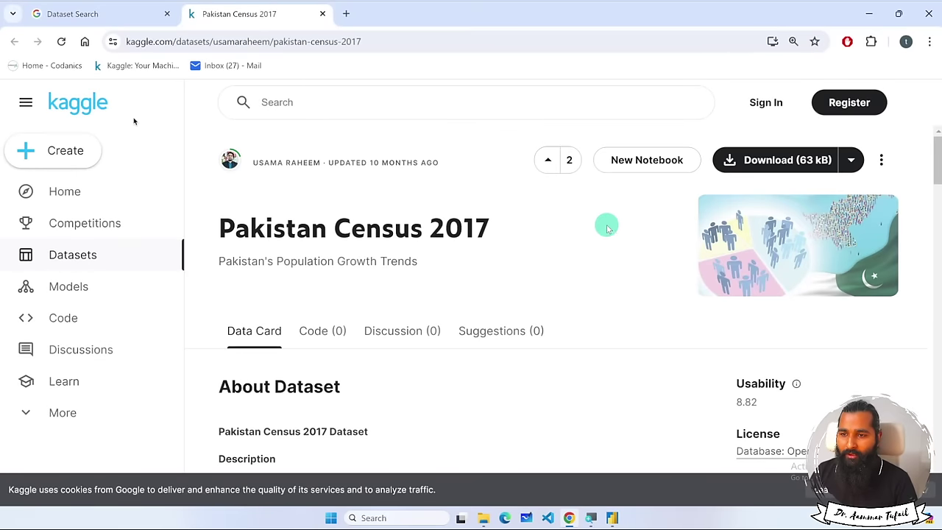
Try to download the Pakistan Census 2017 dataset from Kaggle and return to the dataset search results.
{"action": "scroll", "coordinate": [608, 228], "scroll_direction": "down", "scroll_amount": 3}
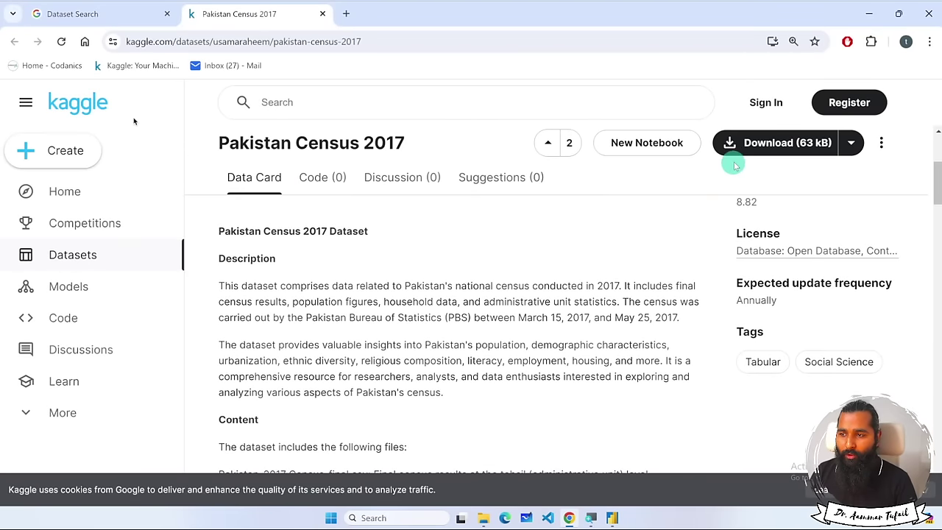
{"action": "left_click", "coordinate": [725, 144]}
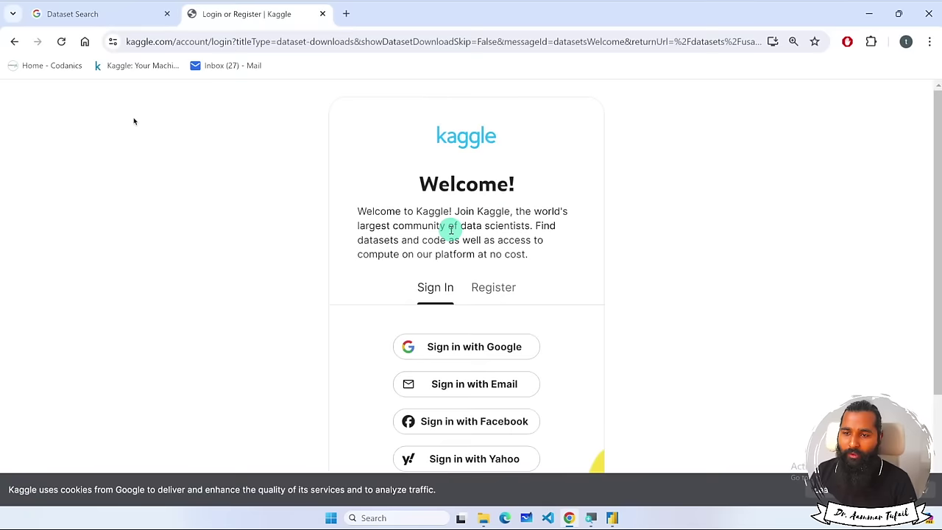
{"action": "left_click", "coordinate": [96, 14]}
Select the Pakistan - Subnational Population Statistics dataset in the results and open its data.world page.
{"action": "scroll", "coordinate": [495, 298], "scroll_direction": "down", "scroll_amount": 2}
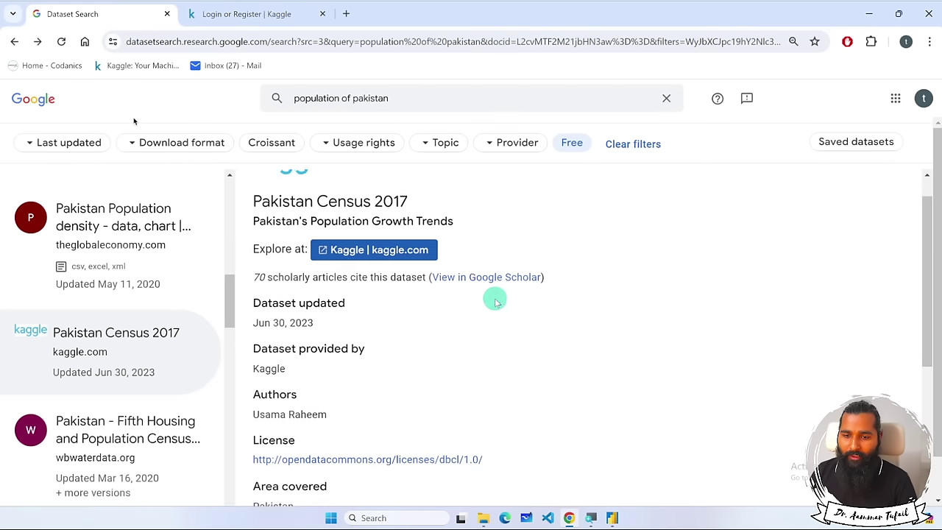
{"action": "scroll", "coordinate": [130, 372], "scroll_direction": "down", "scroll_amount": 3}
{"action": "left_click", "coordinate": [110, 373]}
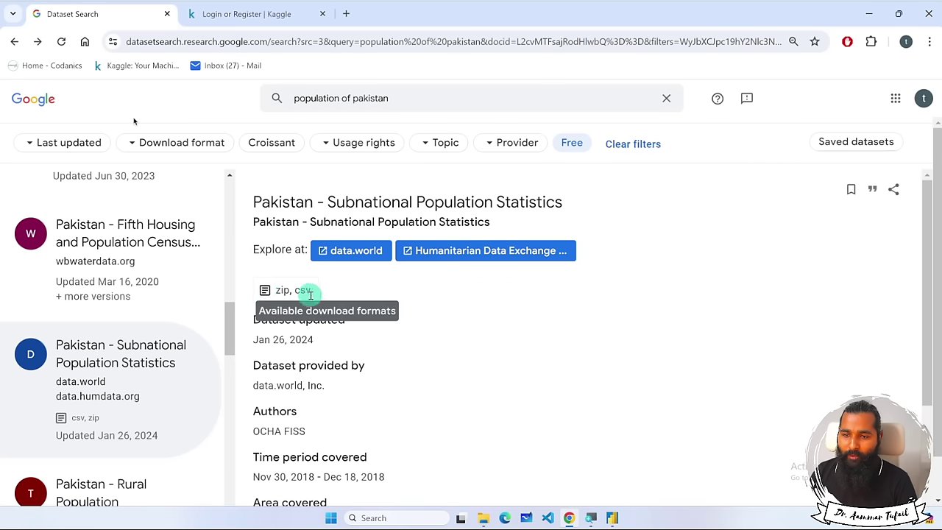
{"action": "left_click", "coordinate": [343, 252]}
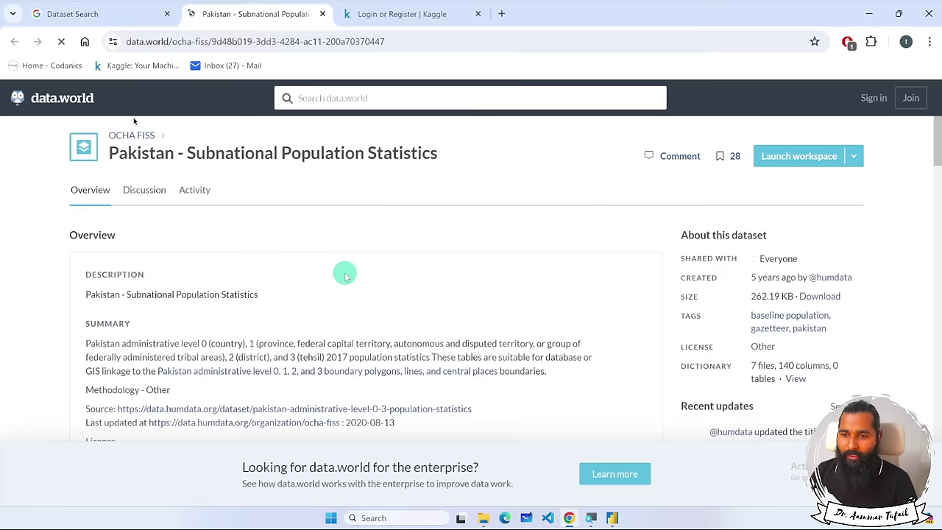
Try to download pak-adminboundaries-tabulardata-xlsx-1.xlsx from data.world, dismiss the sign-up dialog, and close the page.
{"action": "scroll", "coordinate": [345, 274], "scroll_direction": "down", "scroll_amount": 2}
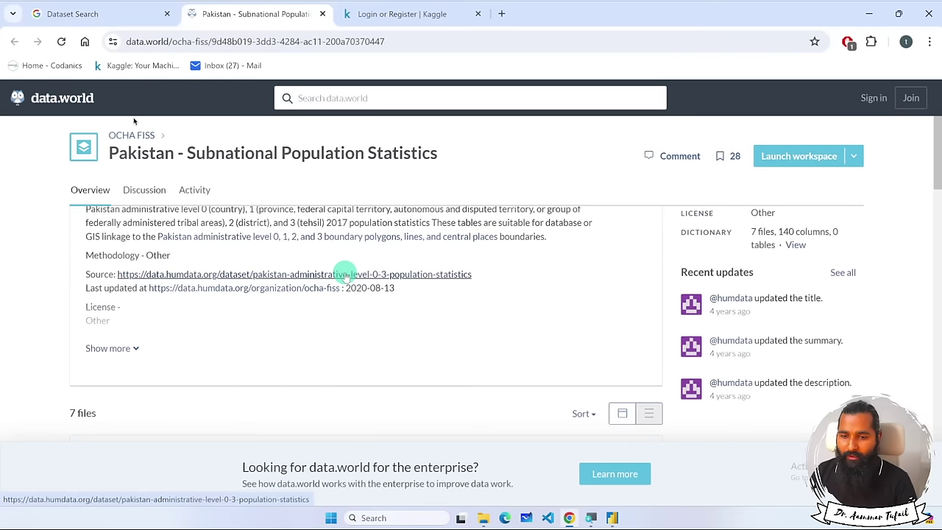
{"action": "scroll", "coordinate": [344, 275], "scroll_direction": "down", "scroll_amount": 2}
{"action": "scroll", "coordinate": [345, 275], "scroll_direction": "down", "scroll_amount": 1}
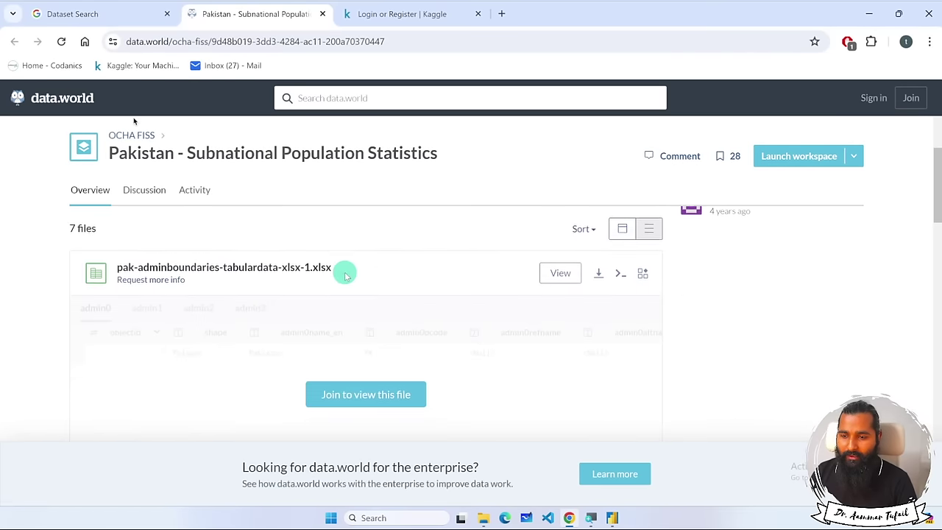
{"action": "left_click", "coordinate": [600, 271]}
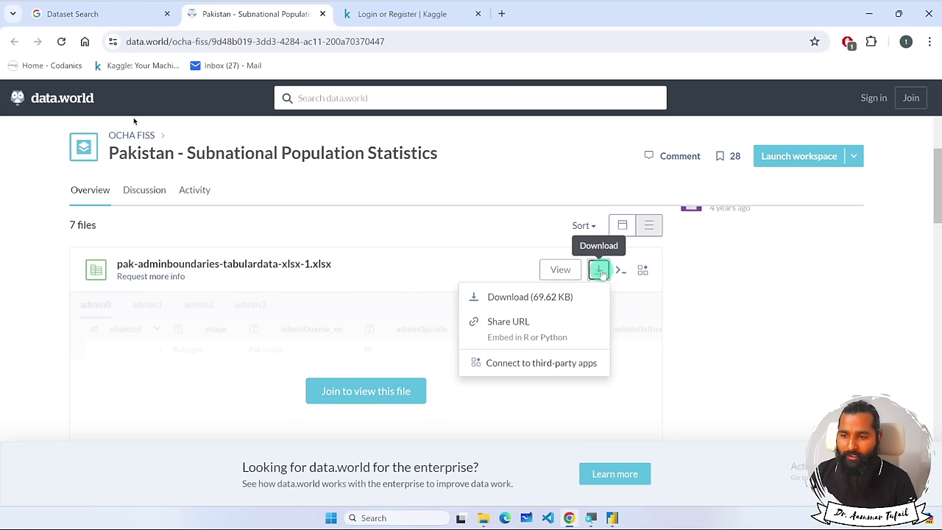
{"action": "left_click", "coordinate": [571, 300]}
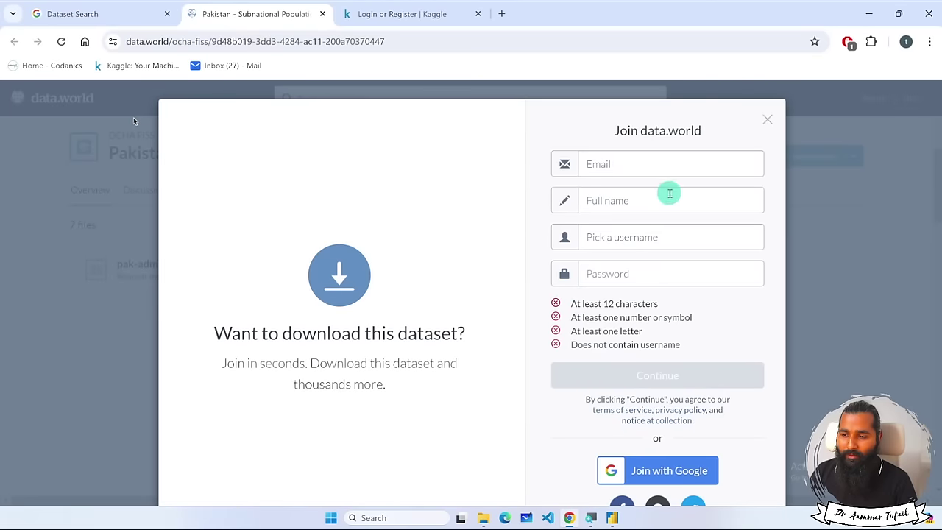
{"action": "left_click", "coordinate": [616, 97]}
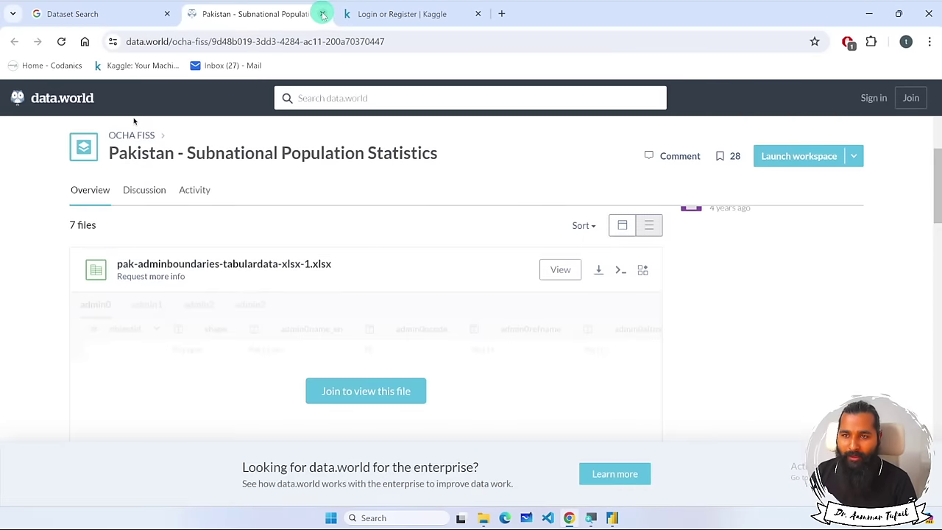
{"action": "left_click", "coordinate": [322, 13]}
Examine the description, administrative-level columns and table preview of Pakistan_2017_Census_Final.csv on the Kaggle page.
{"action": "left_click", "coordinate": [247, 16]}
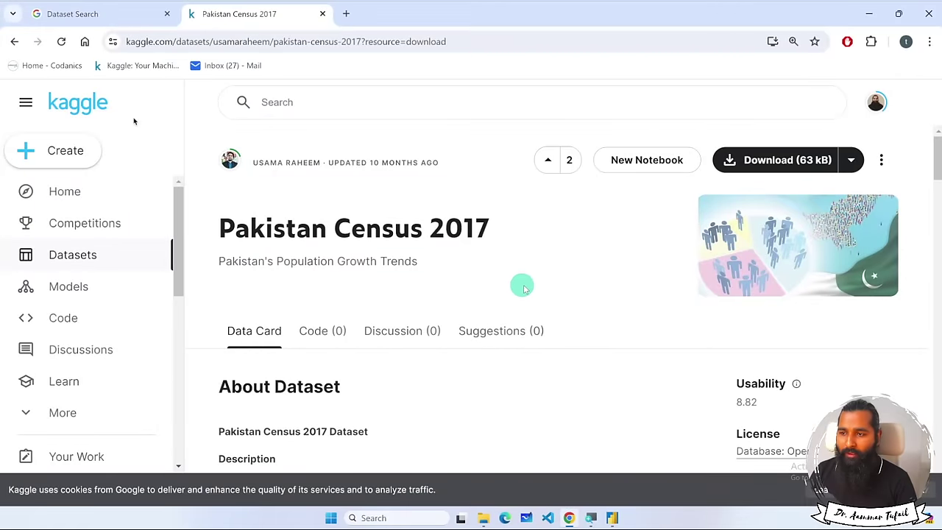
{"action": "scroll", "coordinate": [522, 287], "scroll_direction": "down", "scroll_amount": 3}
{"action": "scroll", "coordinate": [526, 286], "scroll_direction": "up", "scroll_amount": 1}
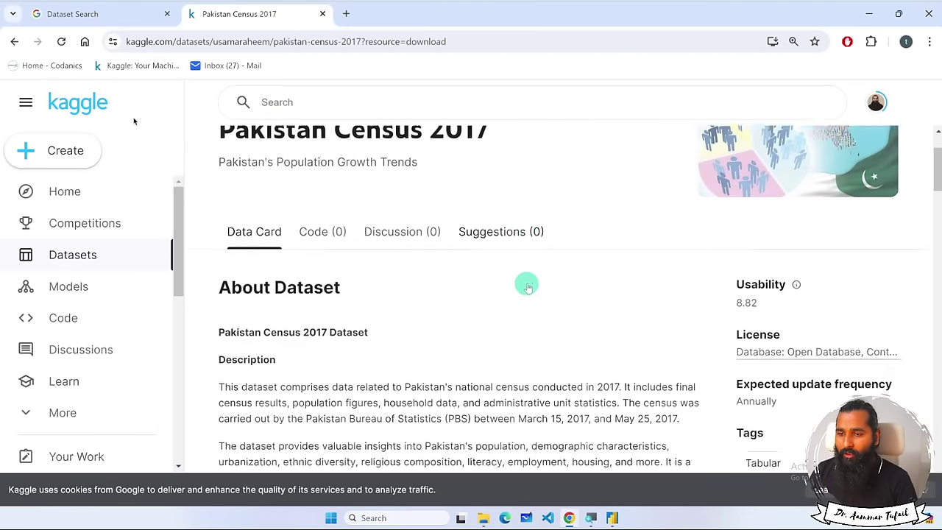
{"action": "scroll", "coordinate": [782, 319], "scroll_direction": "down", "scroll_amount": 10}
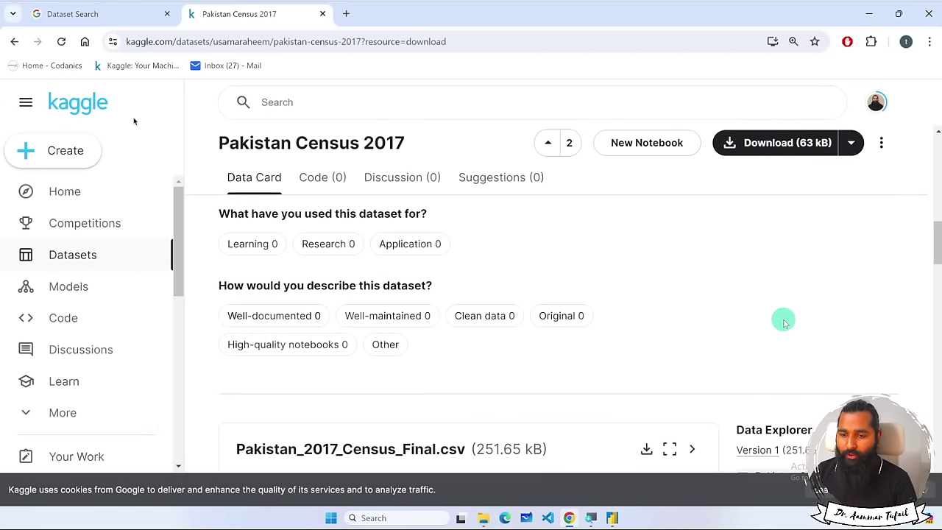
{"action": "scroll", "coordinate": [784, 322], "scroll_direction": "down", "scroll_amount": 5}
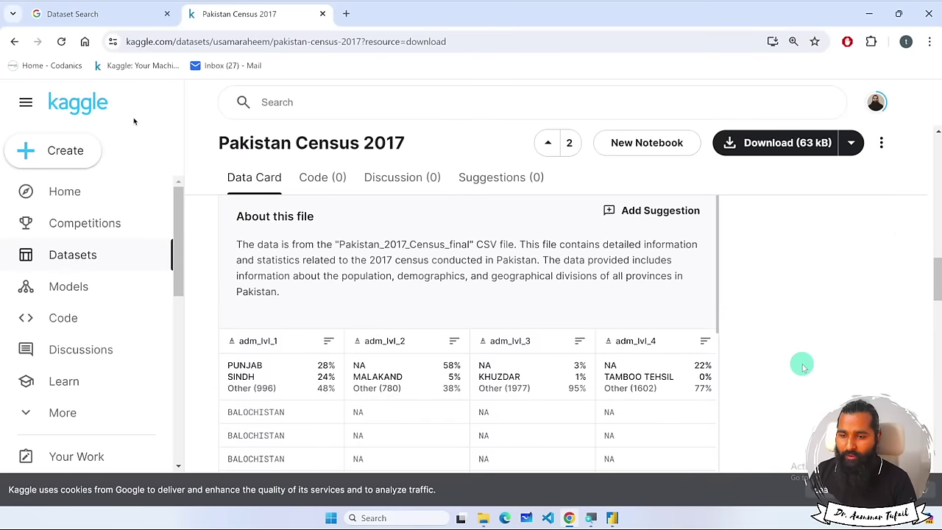
{"action": "scroll", "coordinate": [804, 367], "scroll_direction": "down", "scroll_amount": 1}
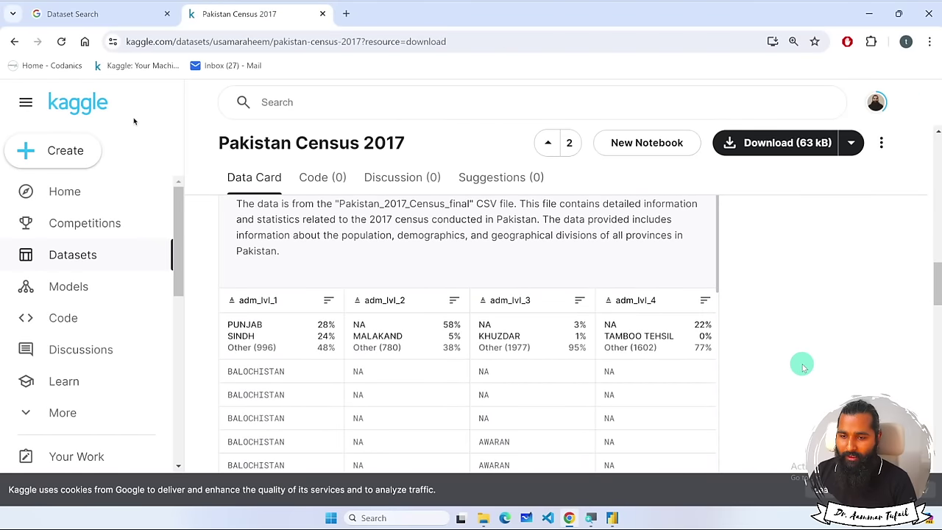
{"action": "scroll", "coordinate": [804, 367], "scroll_direction": "down", "scroll_amount": 2}
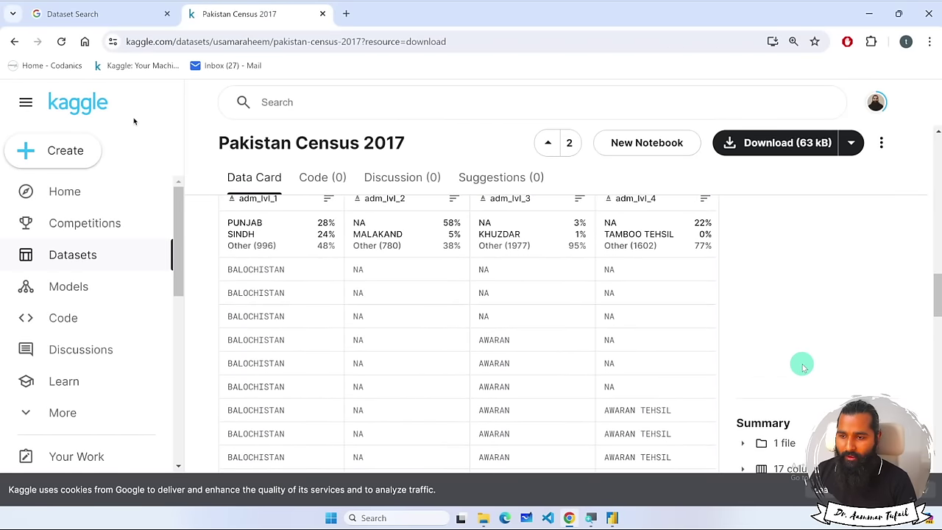
{"action": "scroll", "coordinate": [802, 366], "scroll_direction": "down", "scroll_amount": 2}
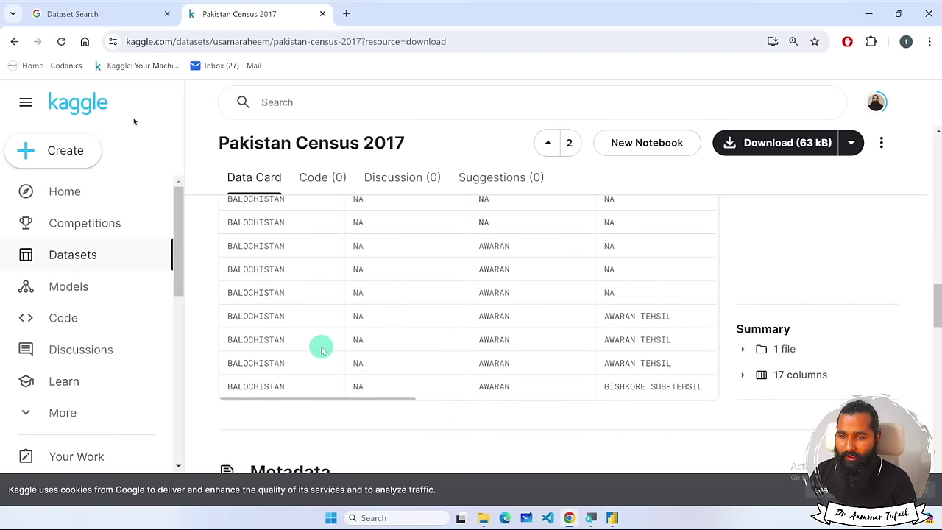
{"action": "scroll", "coordinate": [322, 350], "scroll_direction": "down", "scroll_amount": 3}
{"action": "scroll", "coordinate": [322, 350], "scroll_direction": "down", "scroll_amount": 3}
{"action": "scroll", "coordinate": [322, 349], "scroll_direction": "right", "scroll_amount": 4}
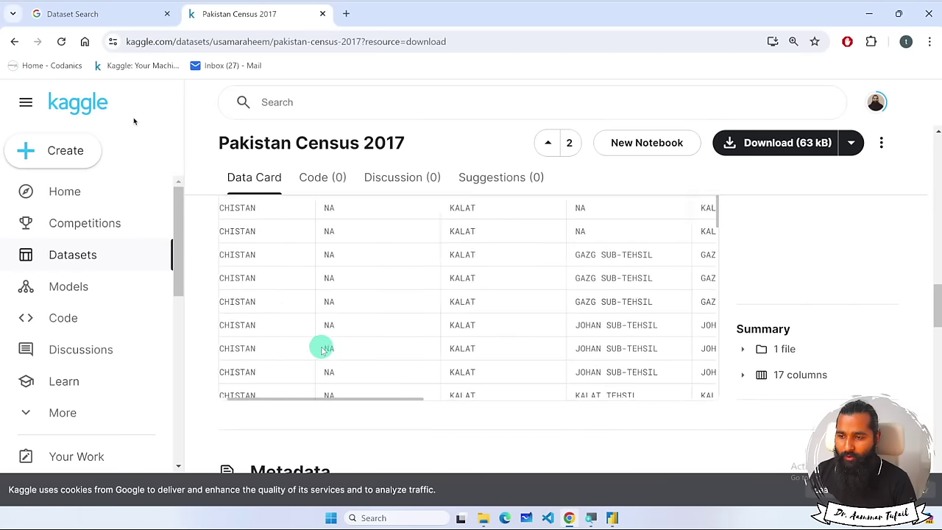
{"action": "scroll", "coordinate": [321, 350], "scroll_direction": "up", "scroll_amount": 10}
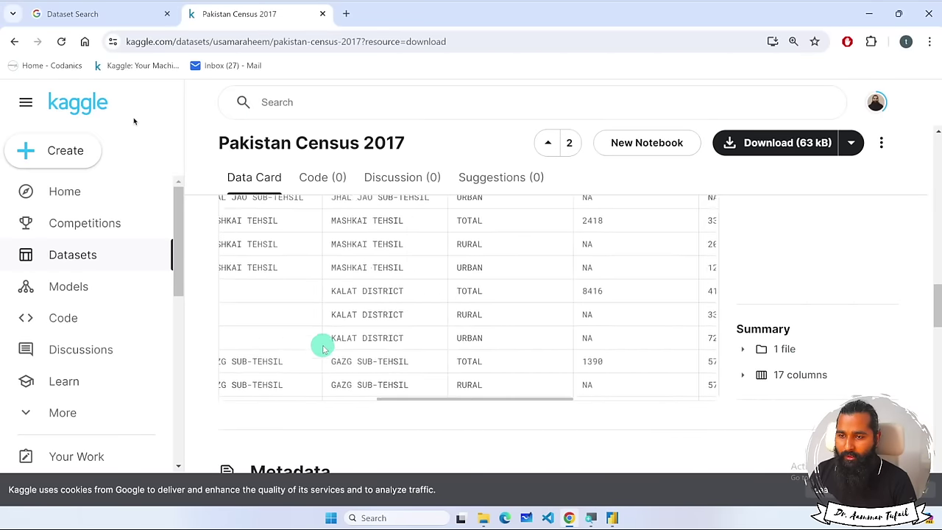
Download the complete Pakistan Census 2017 dataset from Kaggle as a zip archive.
{"action": "scroll", "coordinate": [814, 277], "scroll_direction": "up", "scroll_amount": 2}
{"action": "scroll", "coordinate": [813, 276], "scroll_direction": "up", "scroll_amount": 3}
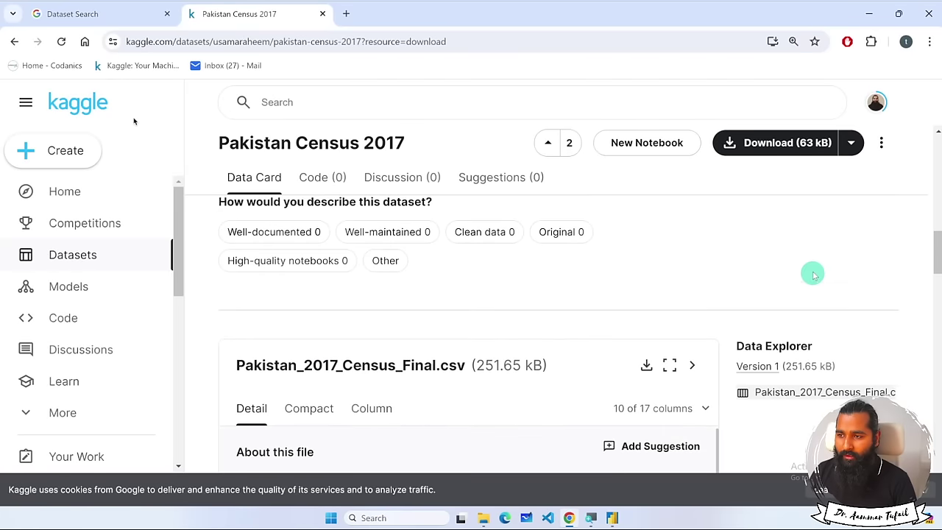
{"action": "left_click", "coordinate": [791, 140]}
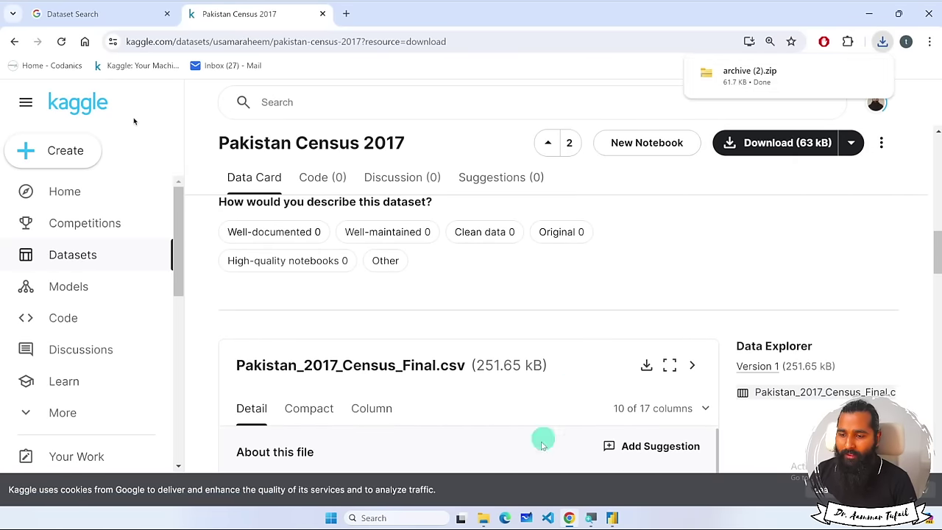
Switch to File Explorer and open the datasets_for_practice folder inside powerBI.
{"action": "left_click", "coordinate": [482, 518]}
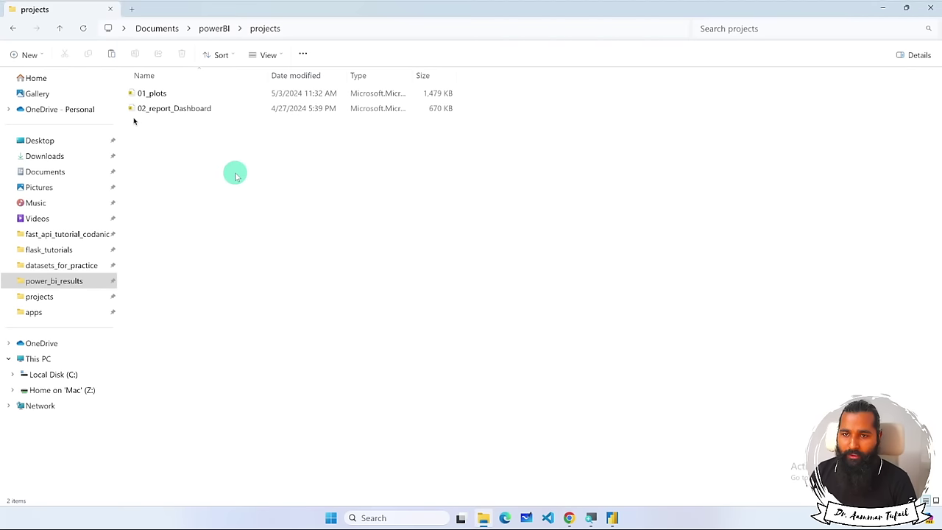
{"action": "key", "text": "alt+Left"}
{"action": "double_click", "coordinate": [200, 93]}
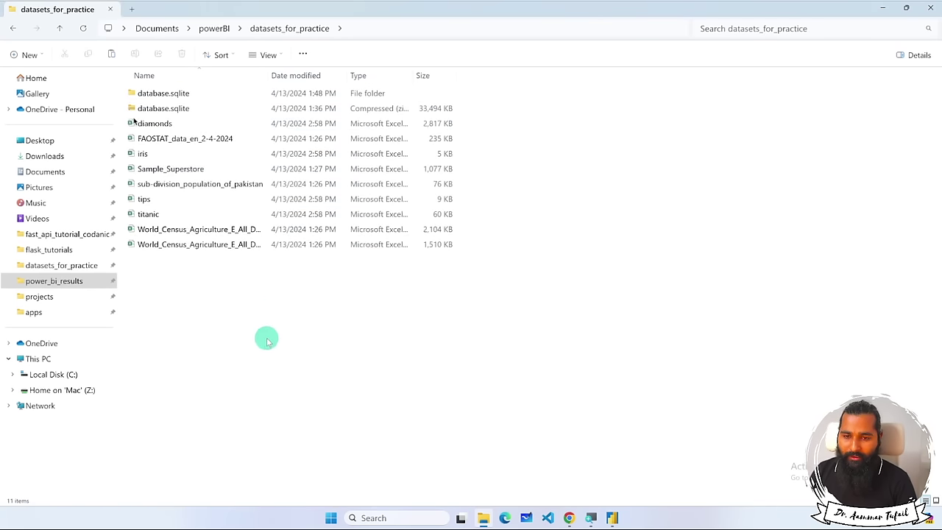
Move the downloaded archive (2) zip from the Downloads folder into datasets_for_practice.
{"action": "left_click", "coordinate": [43, 155]}
{"action": "left_click", "coordinate": [163, 108]}
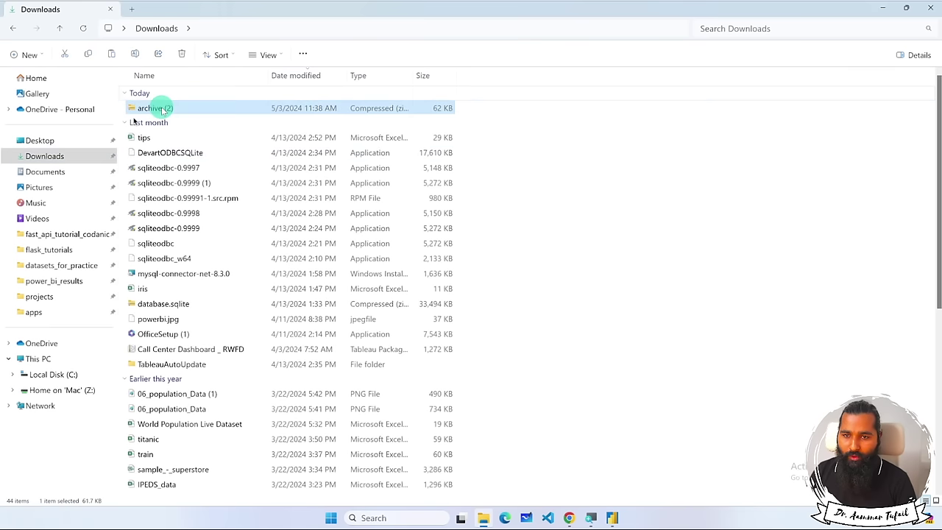
{"action": "key", "text": "alt+Left"}
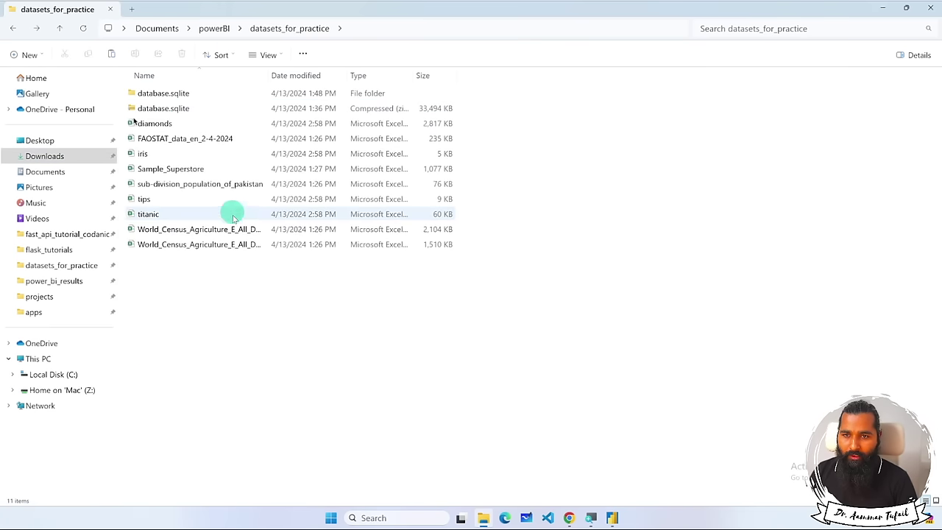
{"action": "key", "text": "ctrl+v"}
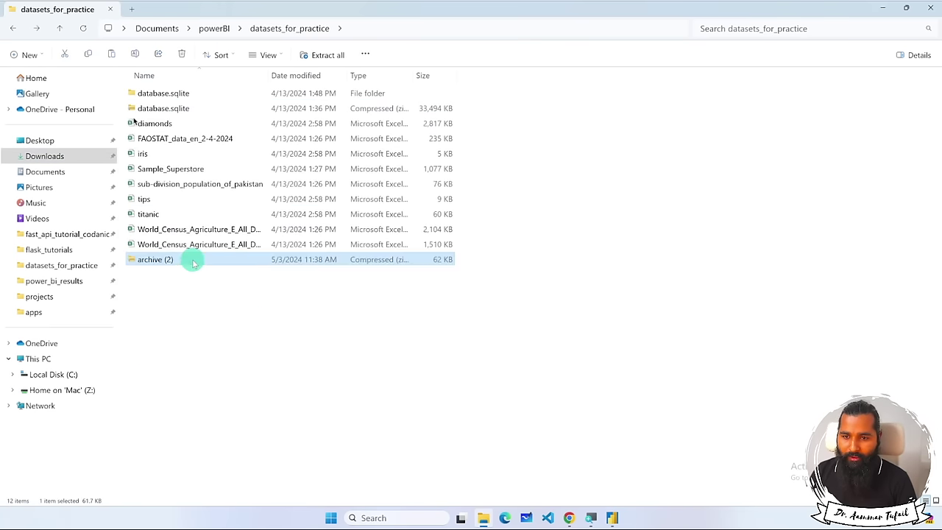
Extract the archive (2) zip into its own folder within datasets_for_practice and delete the zip file.
{"action": "right_click", "coordinate": [194, 263]}
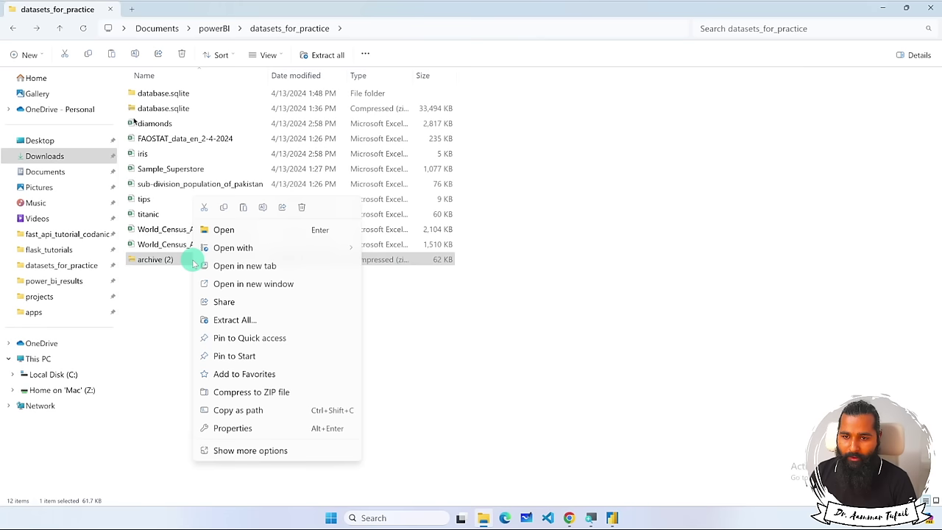
{"action": "left_click", "coordinate": [269, 324]}
{"action": "left_click", "coordinate": [548, 357]}
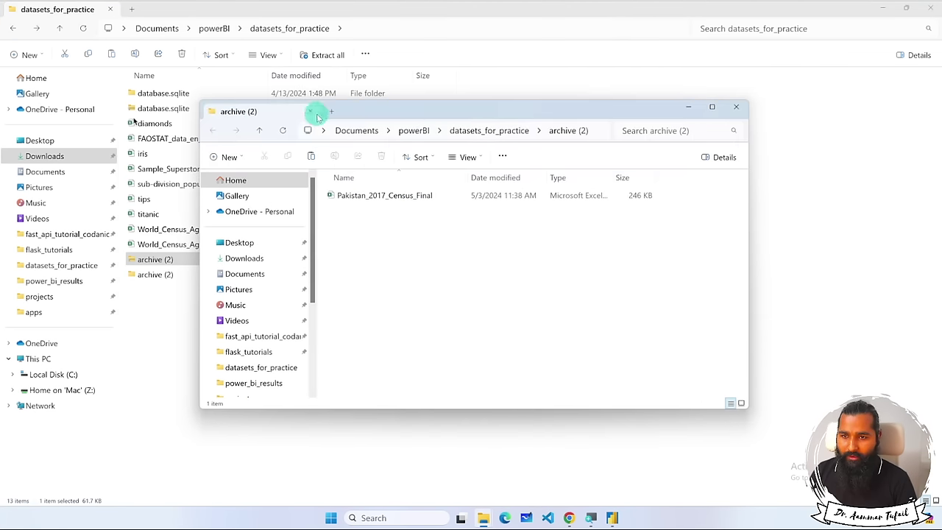
{"action": "left_click", "coordinate": [312, 111]}
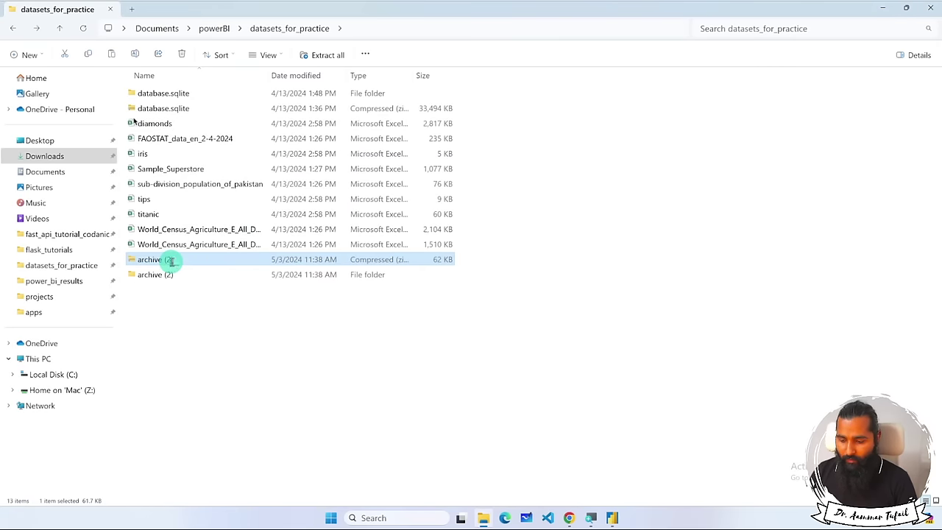
{"action": "key", "text": "Delete"}
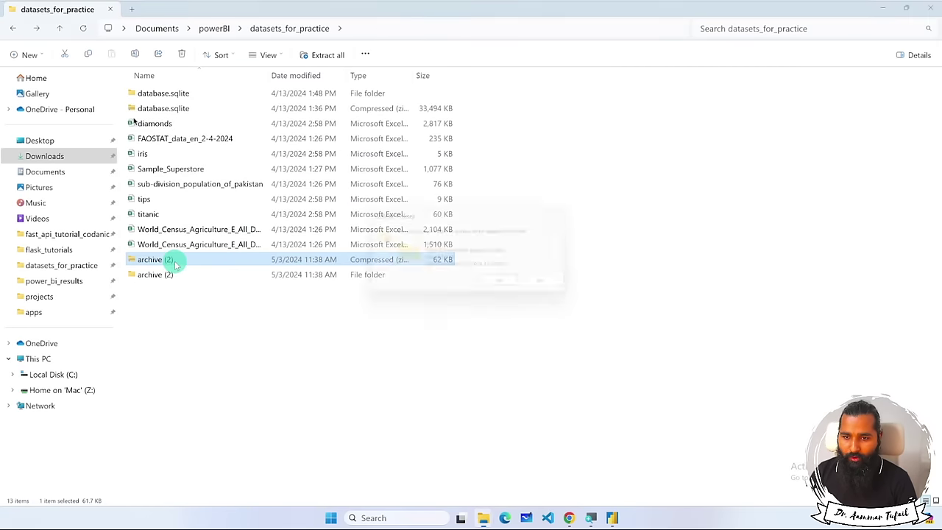
Move Pakistan_2017_Census_Final out of the archive (2) folder into datasets_for_practice and delete the emptied folder.
{"action": "double_click", "coordinate": [175, 262]}
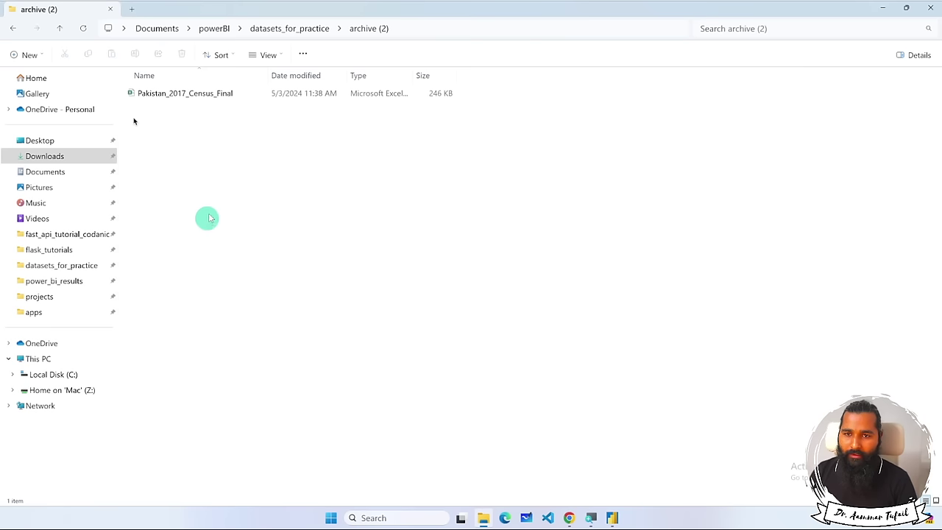
{"action": "left_click", "coordinate": [212, 96]}
{"action": "key", "text": "ctrl+x"}
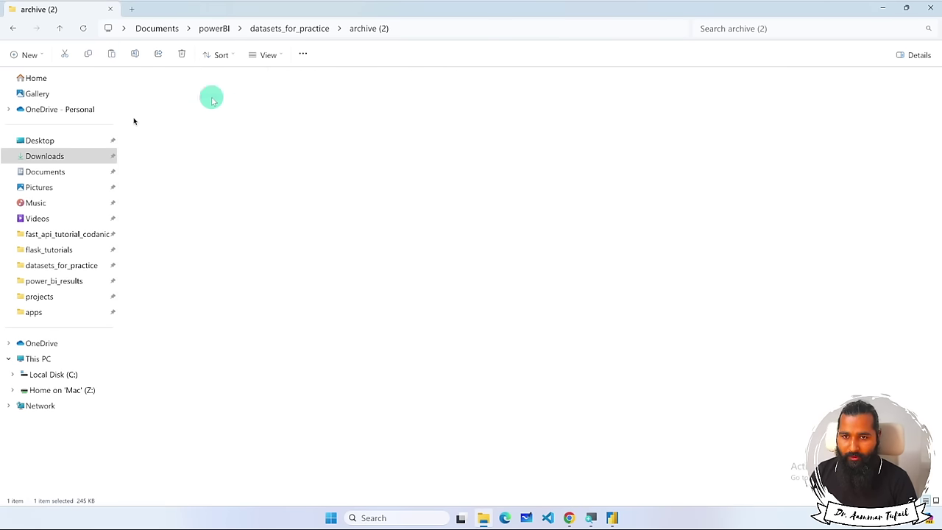
{"action": "key", "text": "alt+Up"}
{"action": "key", "text": "ctrl+v"}
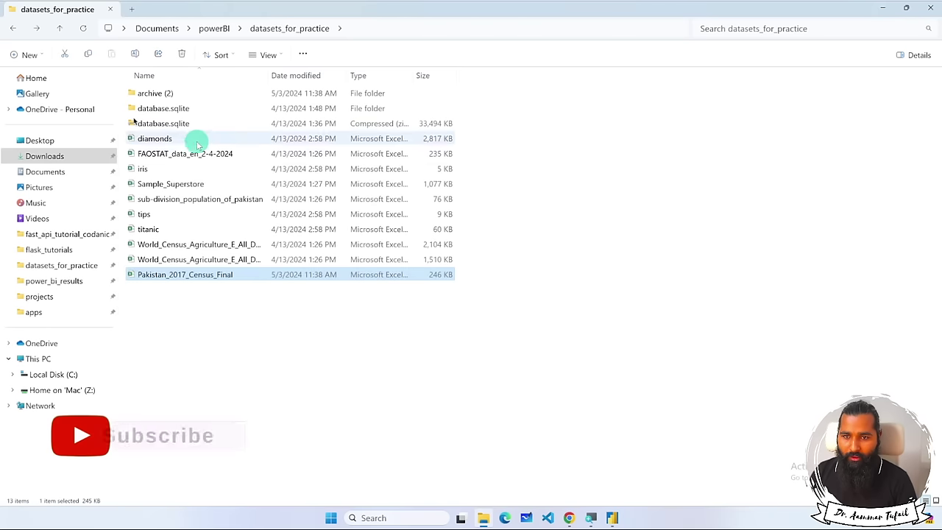
{"action": "left_click", "coordinate": [190, 94]}
{"action": "key", "text": "Delete"}
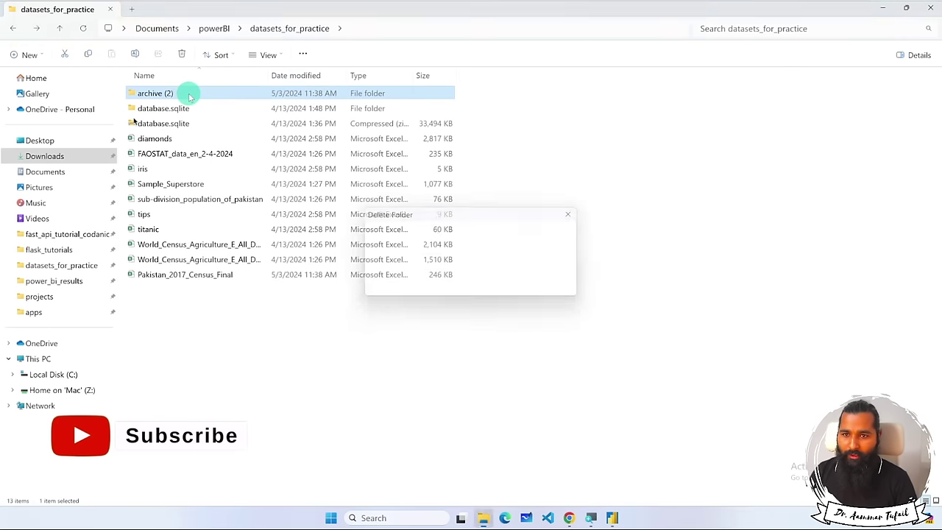
Open Pakistan_2017_Census_Final in Excel, dismiss the data conversion dialog, and fit the adm_lvl_1 and adm_lvl_2 columns to their contents.
{"action": "double_click", "coordinate": [186, 265]}
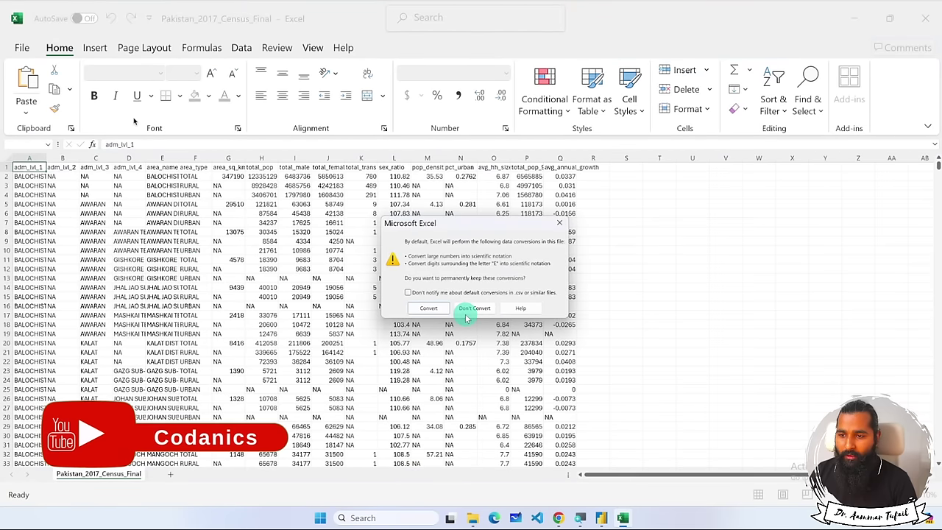
{"action": "left_click", "coordinate": [561, 223]}
{"action": "scroll", "coordinate": [62, 214], "scroll_direction": "up", "scroll_amount": 4, "text": "ctrl"}
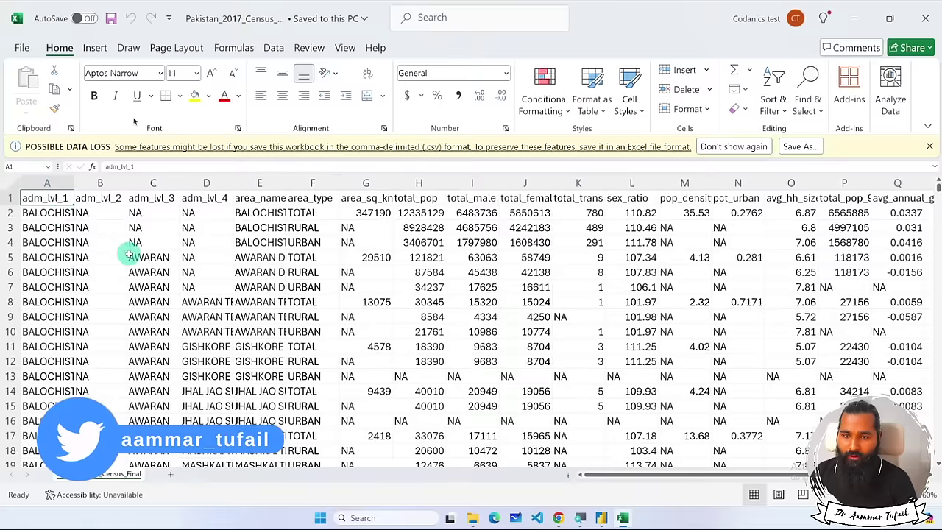
{"action": "double_click", "coordinate": [74, 183]}
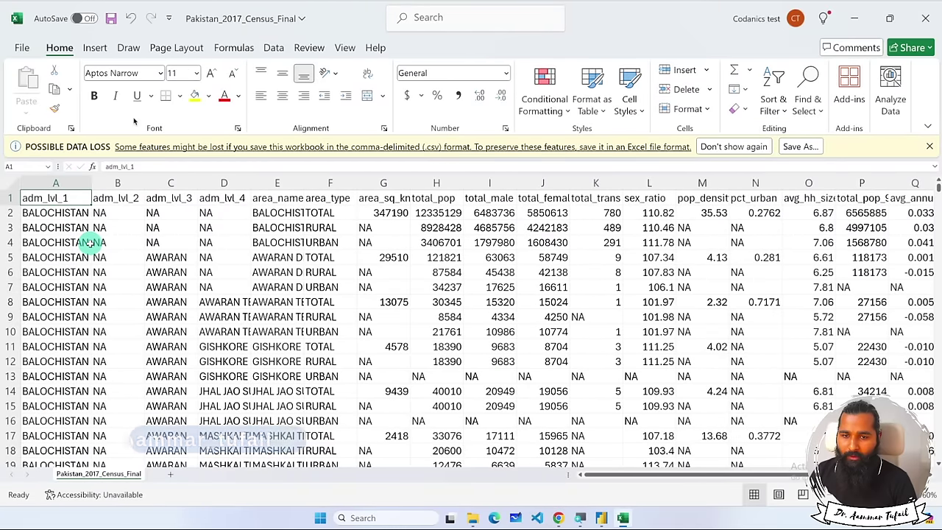
{"action": "double_click", "coordinate": [144, 183]}
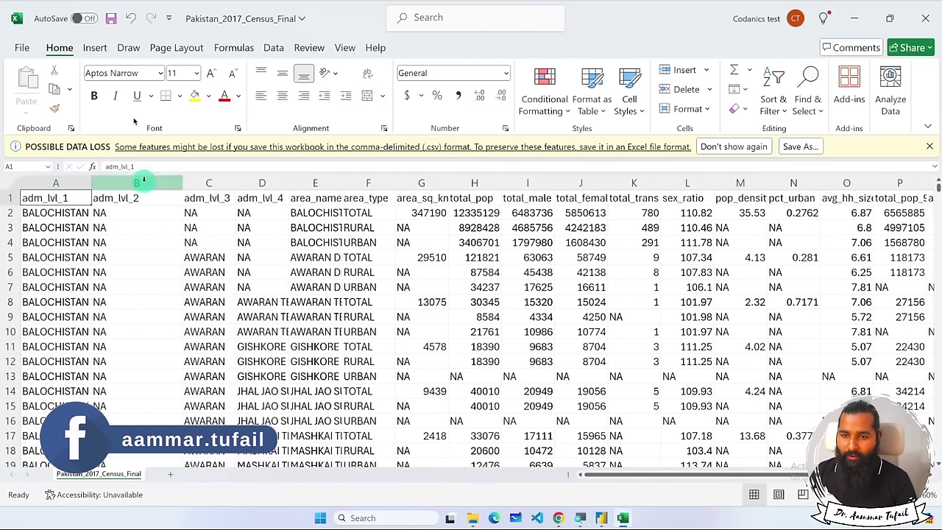
Skim the census rows, add filters to the header row, and check the adm_lvl_1 filter values without applying a filter.
{"action": "scroll", "coordinate": [230, 289], "scroll_direction": "right", "scroll_amount": 2}
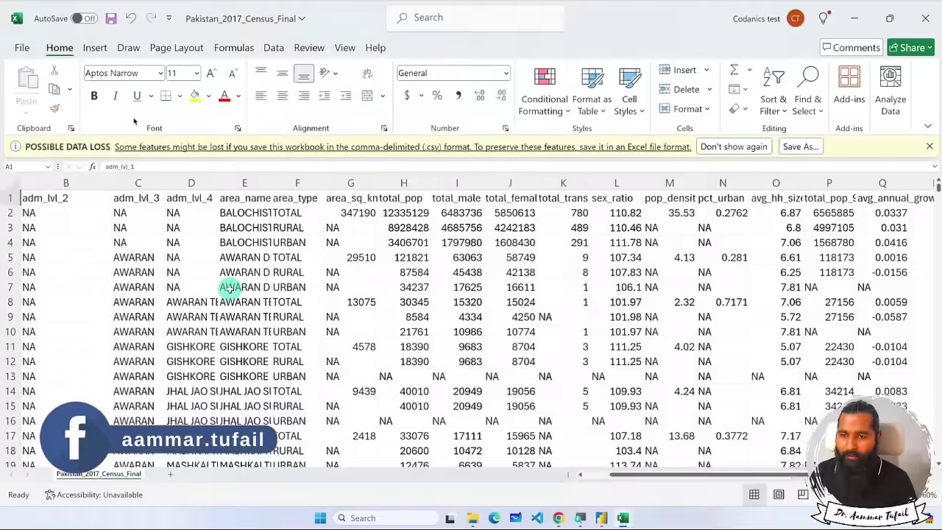
{"action": "scroll", "coordinate": [230, 288], "scroll_direction": "left", "scroll_amount": 1}
{"action": "scroll", "coordinate": [230, 288], "scroll_direction": "left", "scroll_amount": 1}
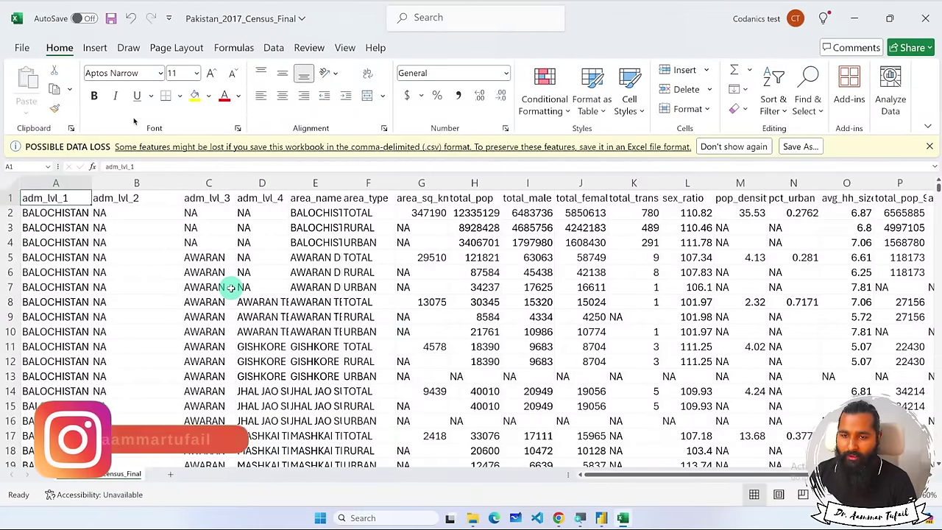
{"action": "scroll", "coordinate": [113, 298], "scroll_direction": "down", "scroll_amount": 20}
{"action": "scroll", "coordinate": [112, 298], "scroll_direction": "down", "scroll_amount": 20}
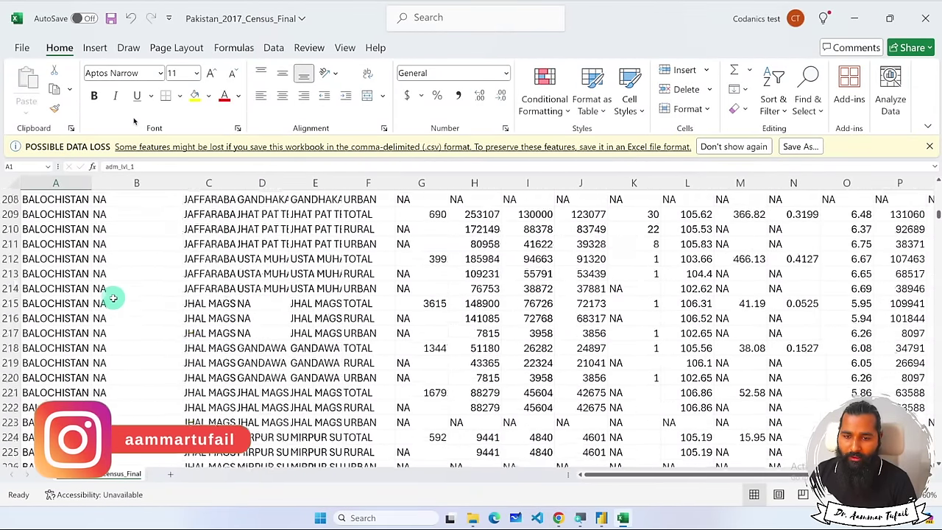
{"action": "scroll", "coordinate": [79, 234], "scroll_direction": "up", "scroll_amount": 20}
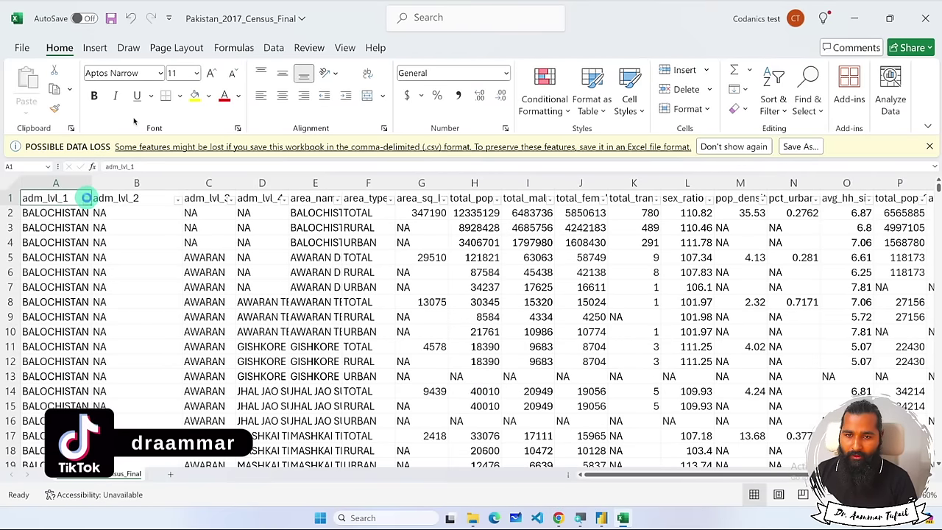
{"action": "left_click", "coordinate": [86, 199]}
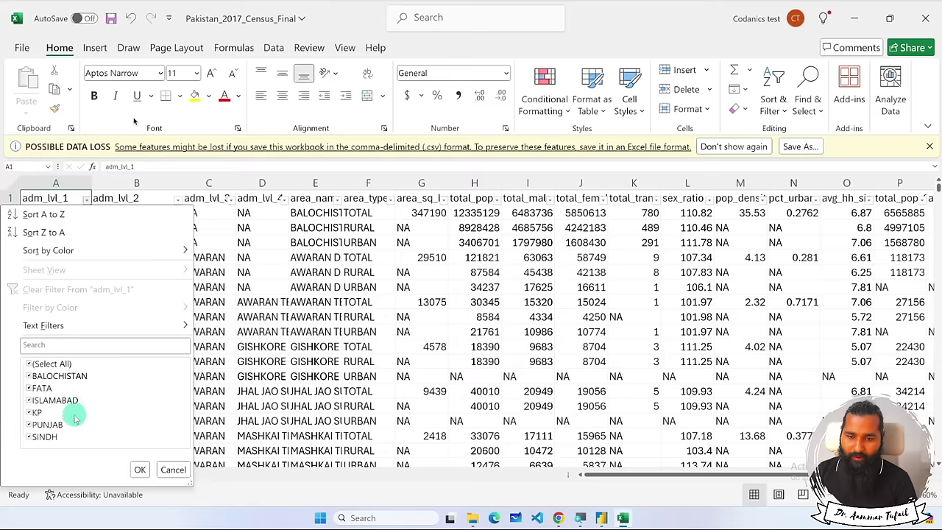
{"action": "left_click", "coordinate": [170, 470]}
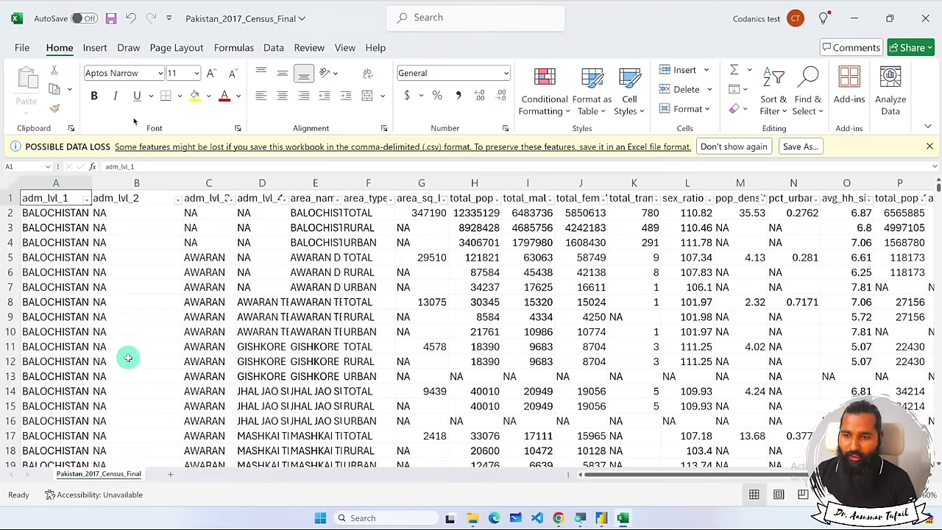
Examine the census columns from the administrative levels across to the population and annual growth figures.
{"action": "scroll", "coordinate": [309, 351], "scroll_direction": "right", "scroll_amount": 3}
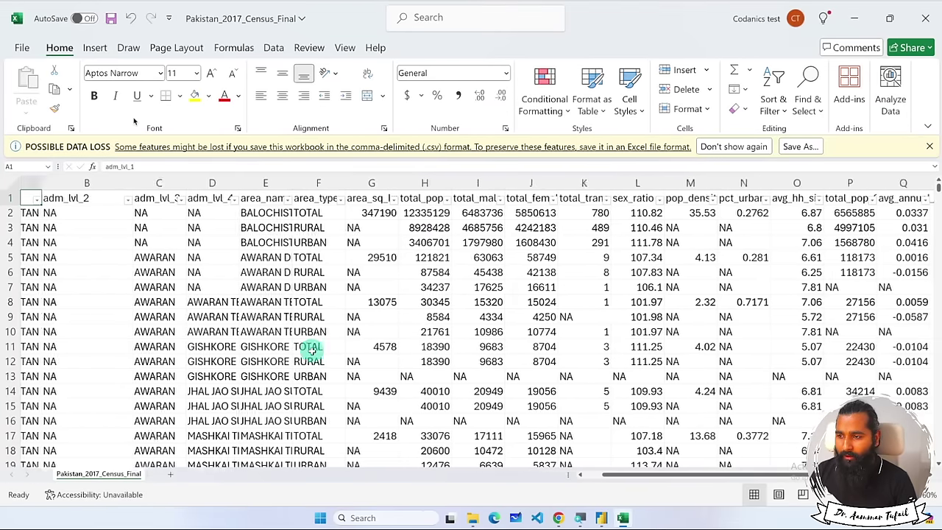
{"action": "scroll", "coordinate": [312, 351], "scroll_direction": "right", "scroll_amount": 2}
{"action": "scroll", "coordinate": [312, 352], "scroll_direction": "left", "scroll_amount": 3}
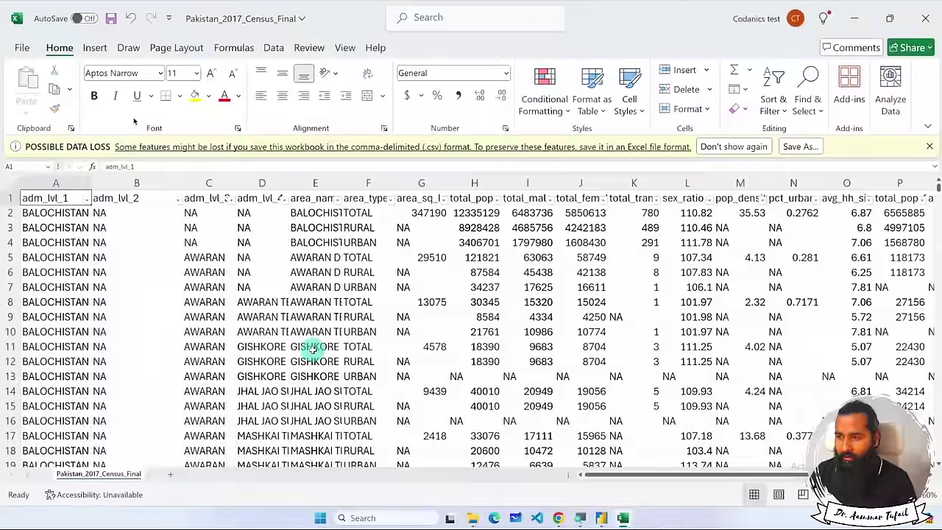
{"action": "scroll", "coordinate": [313, 351], "scroll_direction": "right", "scroll_amount": 3}
{"action": "scroll", "coordinate": [313, 351], "scroll_direction": "left", "scroll_amount": 3}
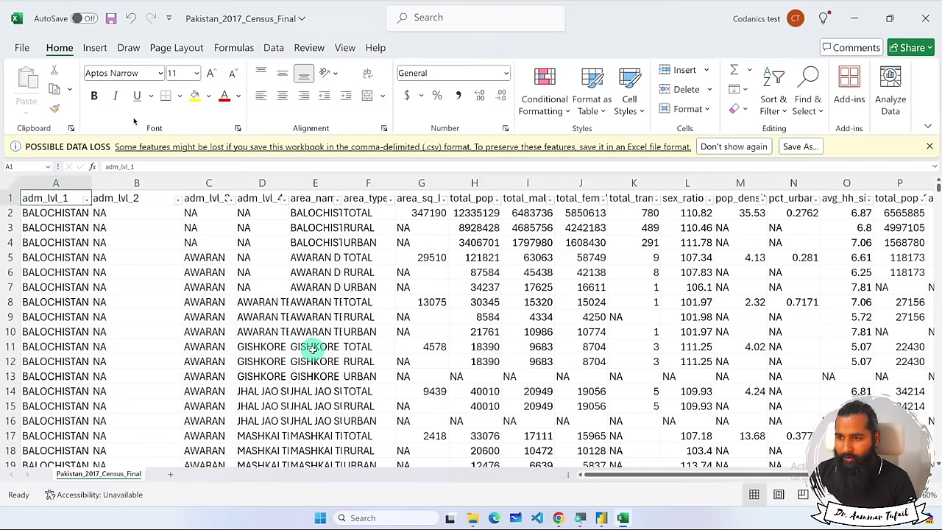
{"action": "scroll", "coordinate": [313, 352], "scroll_direction": "down", "scroll_amount": 2}
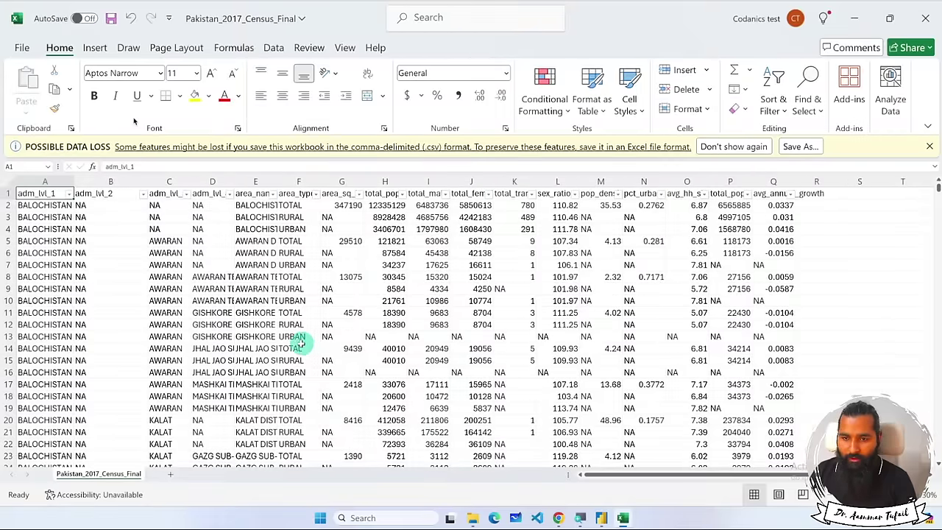
{"action": "scroll", "coordinate": [300, 344], "scroll_direction": "down", "scroll_amount": 2}
{"action": "scroll", "coordinate": [295, 342], "scroll_direction": "up", "scroll_amount": 2}
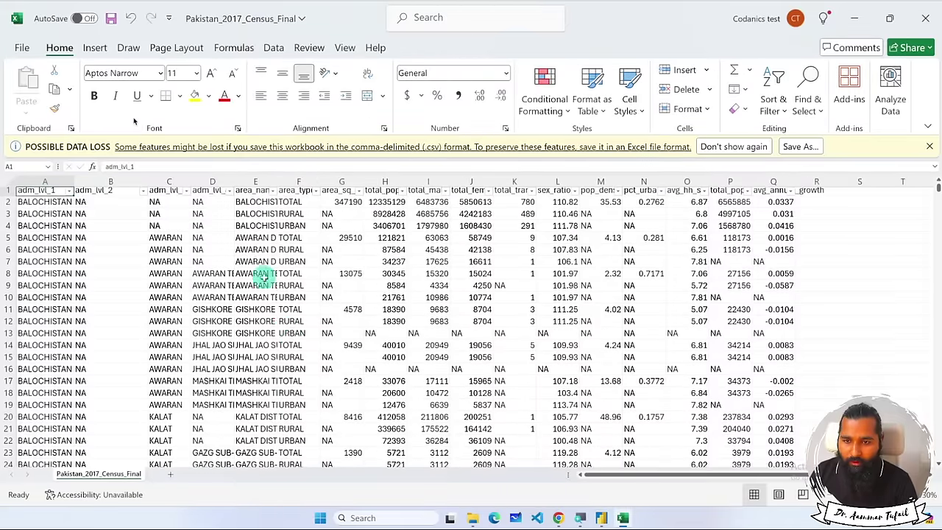
Review the filter values of adm_lvl_4 and area_name without filtering, and close the workbook without saving.
{"action": "left_click", "coordinate": [230, 191]}
{"action": "scroll", "coordinate": [177, 401], "scroll_direction": "down", "scroll_amount": 5}
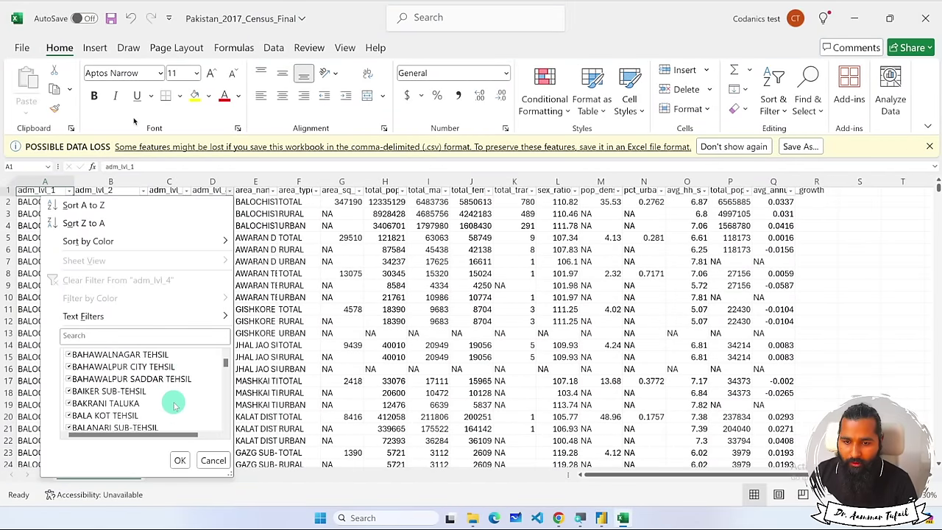
{"action": "scroll", "coordinate": [176, 401], "scroll_direction": "down", "scroll_amount": 5}
{"action": "left_click", "coordinate": [213, 460]}
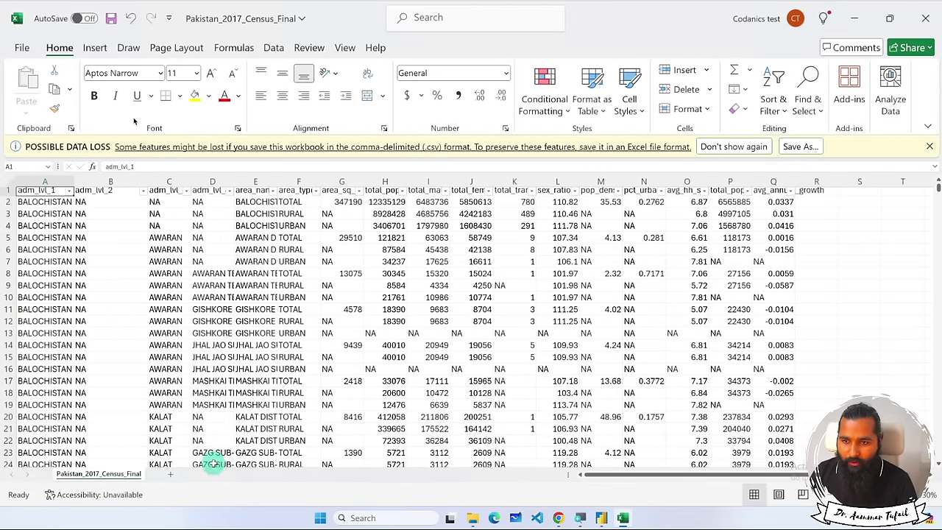
{"action": "left_click", "coordinate": [277, 191]}
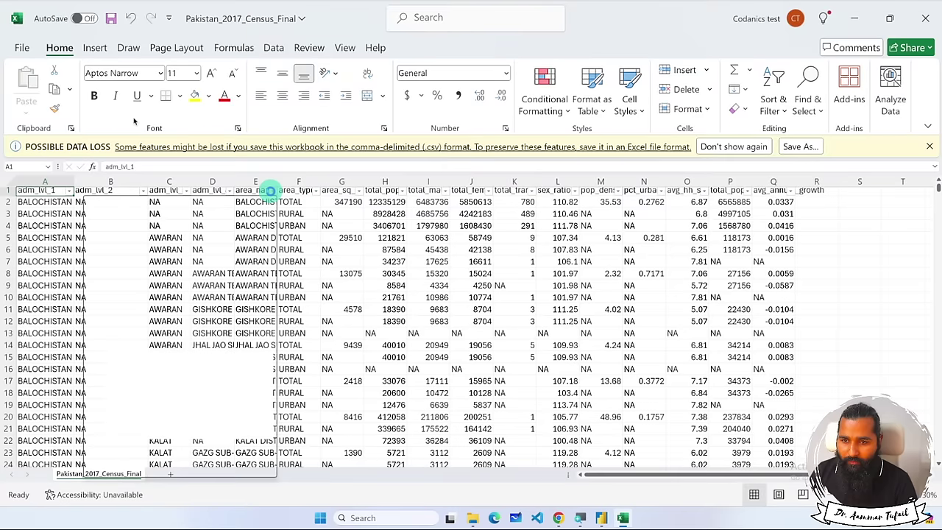
{"action": "scroll", "coordinate": [219, 361], "scroll_direction": "down", "scroll_amount": 10}
{"action": "scroll", "coordinate": [217, 392], "scroll_direction": "down", "scroll_amount": 5}
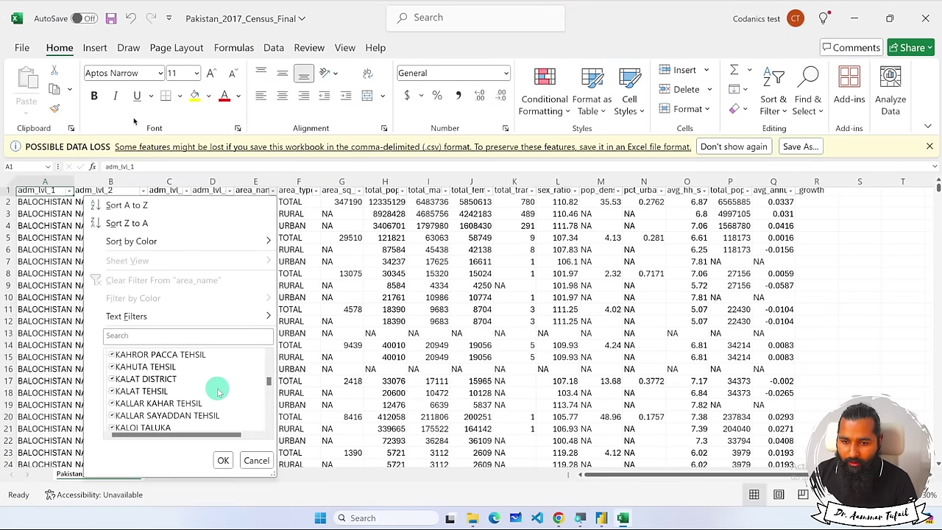
{"action": "left_click", "coordinate": [256, 460]}
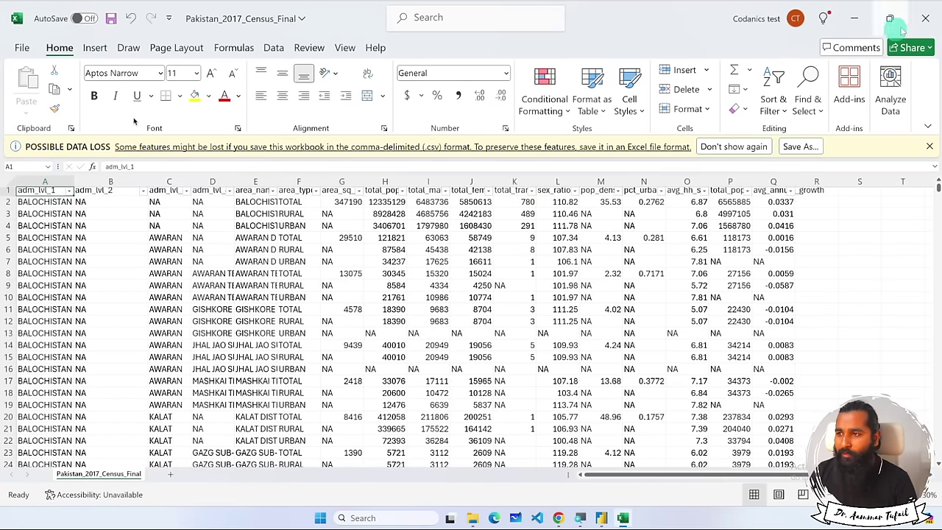
{"action": "left_click", "coordinate": [925, 17]}
{"action": "left_click", "coordinate": [480, 375]}
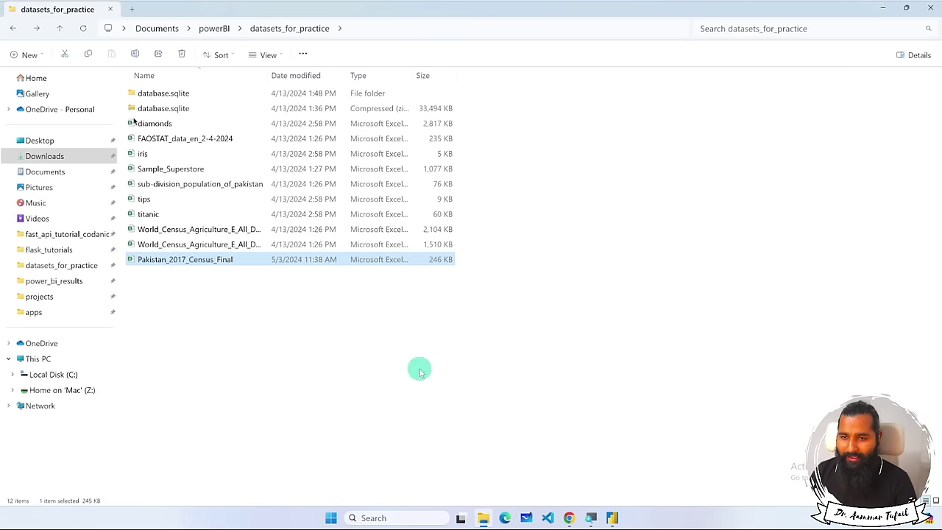
Switch to Power BI Desktop, add a report page with a name starting "19_Pakista", and cancel the Excel workbook import.
{"action": "left_click", "coordinate": [612, 519]}
{"action": "left_click", "coordinate": [561, 473]}
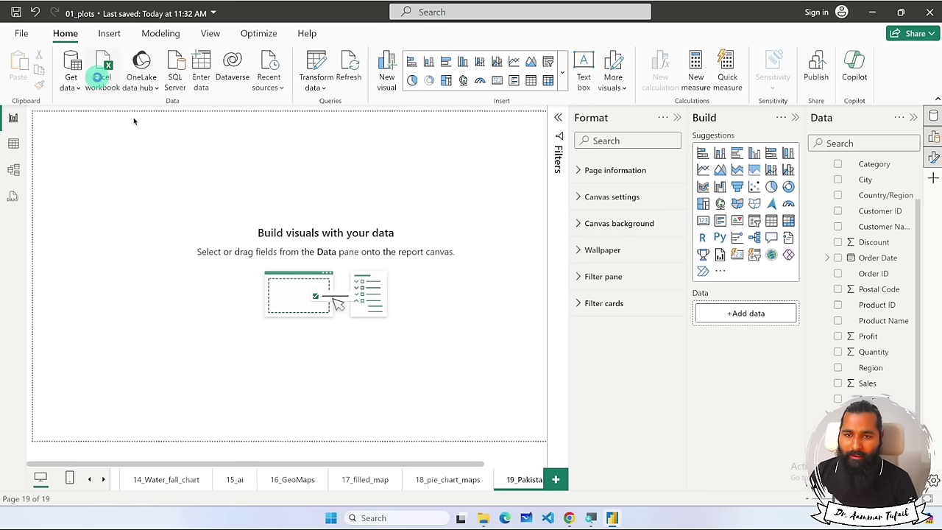
{"action": "left_click", "coordinate": [98, 77]}
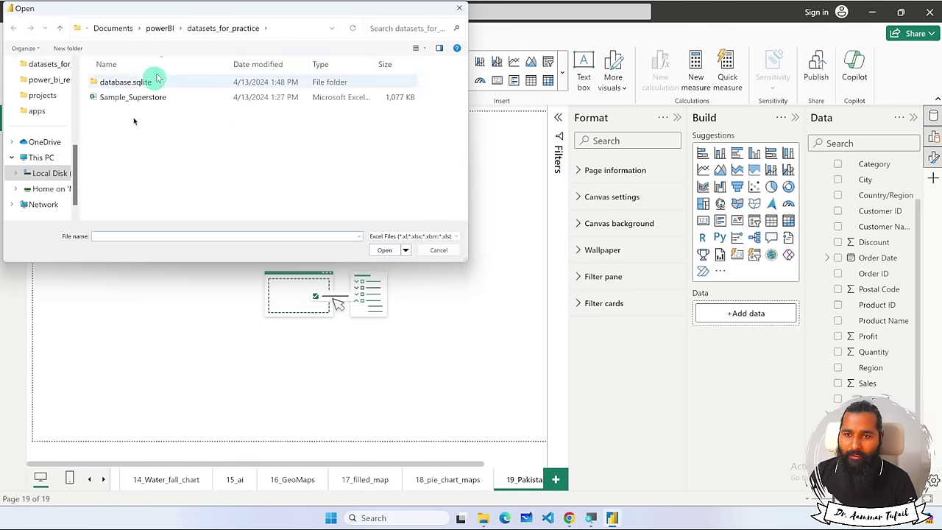
{"action": "left_click", "coordinate": [437, 250]}
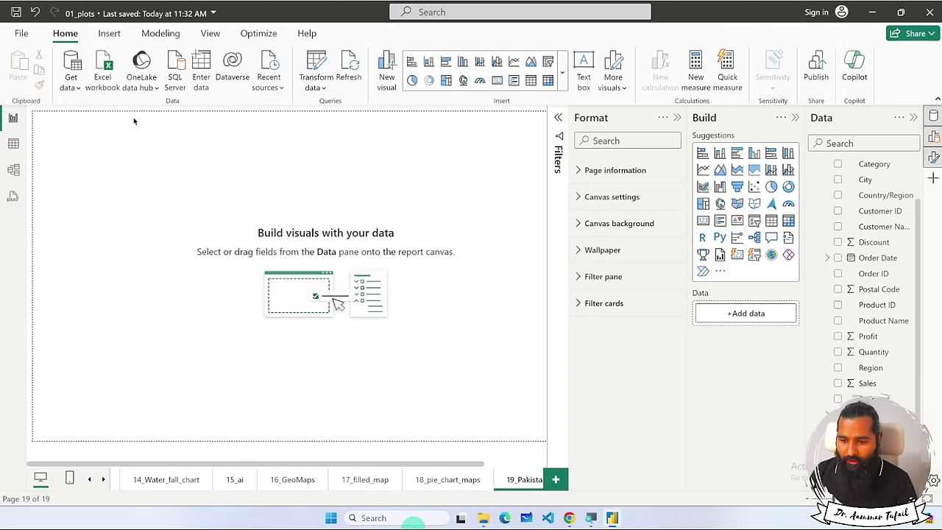
Switch to File Explorer and widen the Name and Type columns to check the file type of Pakistan_2017_Census_Final.
{"action": "left_click", "coordinate": [482, 518]}
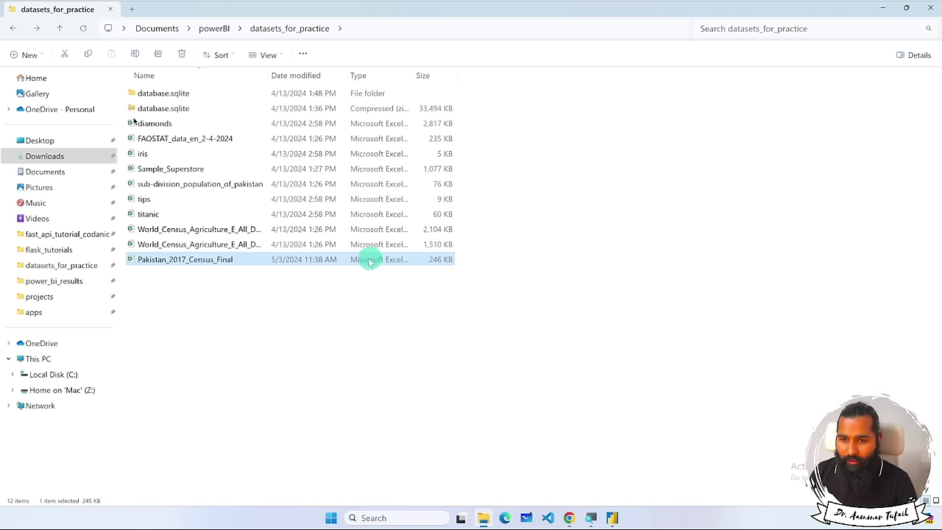
{"action": "key", "text": "F2"}
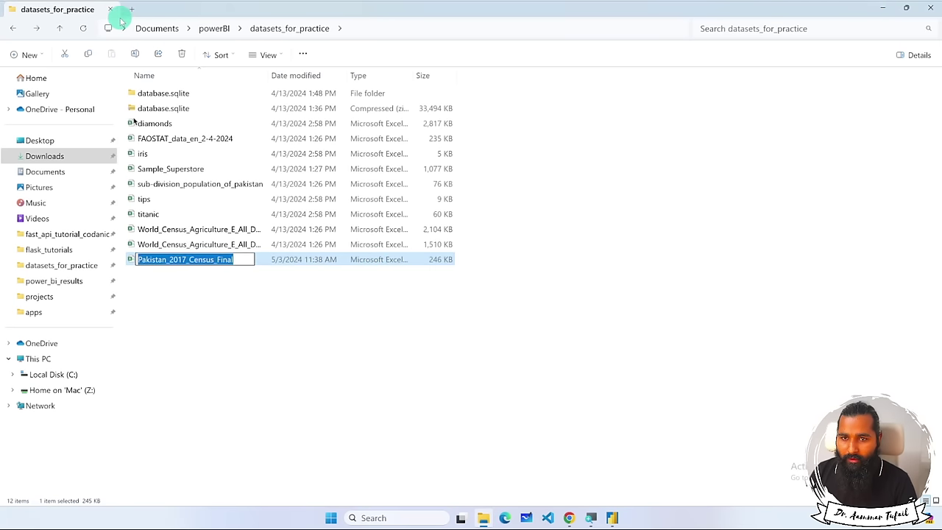
{"action": "left_click", "coordinate": [270, 74]}
{"action": "left_click_drag", "start_coordinate": [269, 73], "coordinate": [426, 75]}
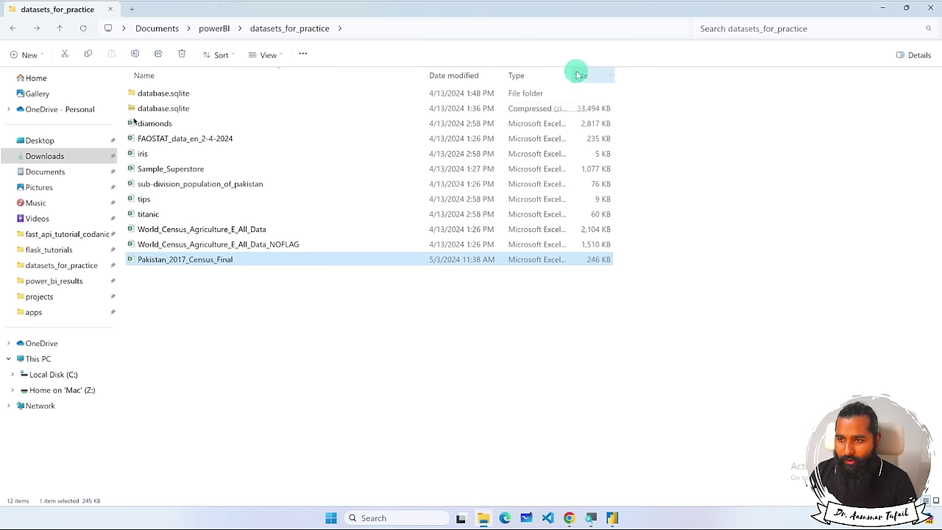
{"action": "left_click_drag", "start_coordinate": [569, 71], "coordinate": [733, 87]}
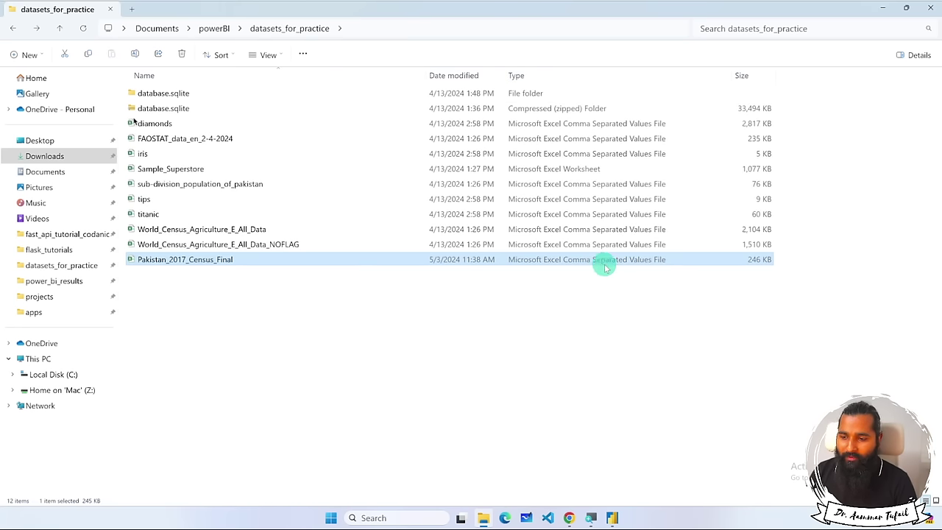
Return to Power BI Desktop and load Pakistan_2017_Census_Final from datasets_for_practice as a Text/CSV source.
{"action": "left_click", "coordinate": [612, 518]}
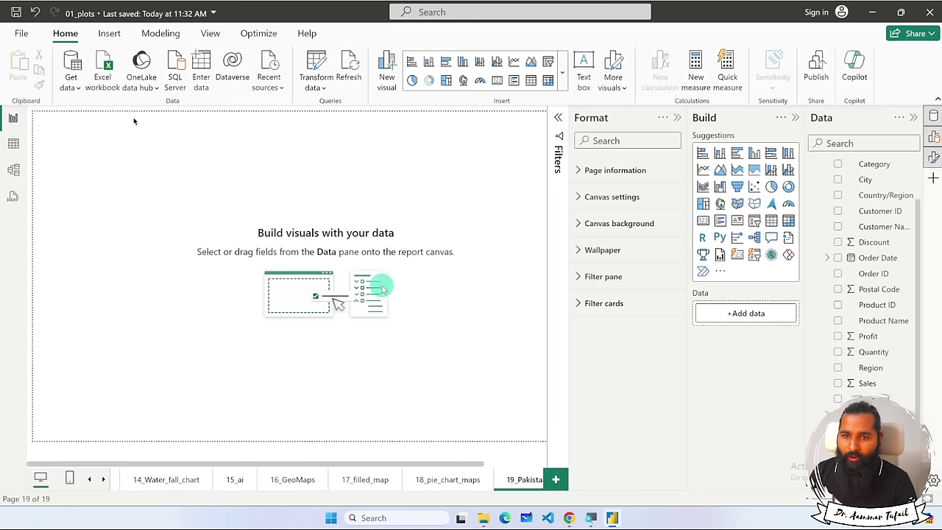
{"action": "left_click", "coordinate": [76, 89]}
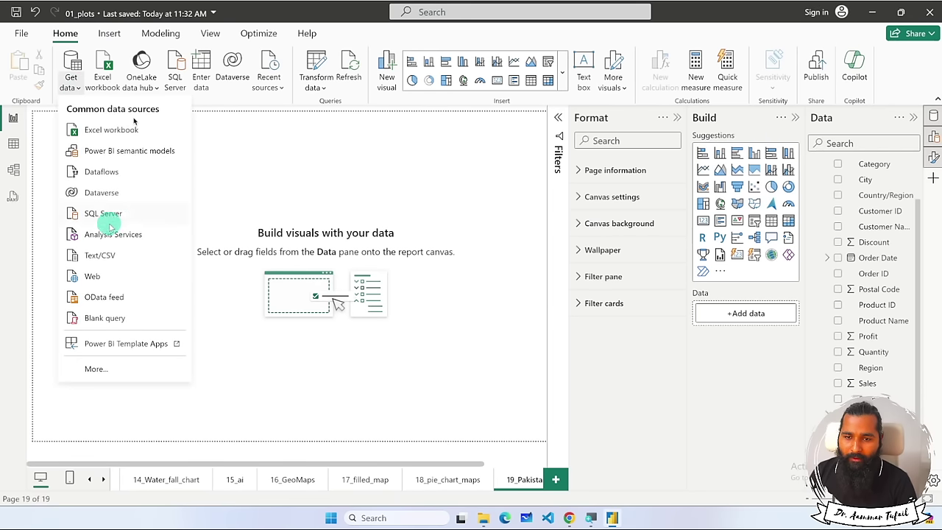
{"action": "left_click", "coordinate": [98, 257]}
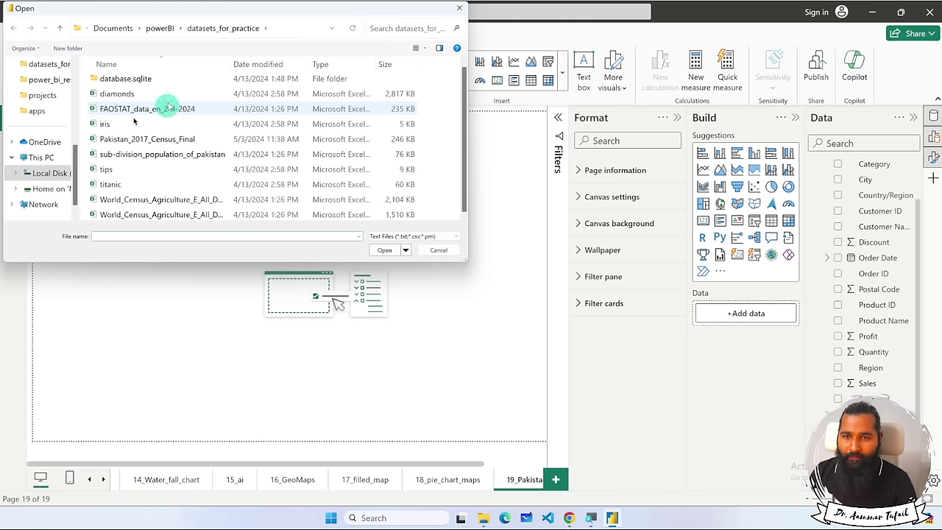
{"action": "left_click", "coordinate": [182, 146]}
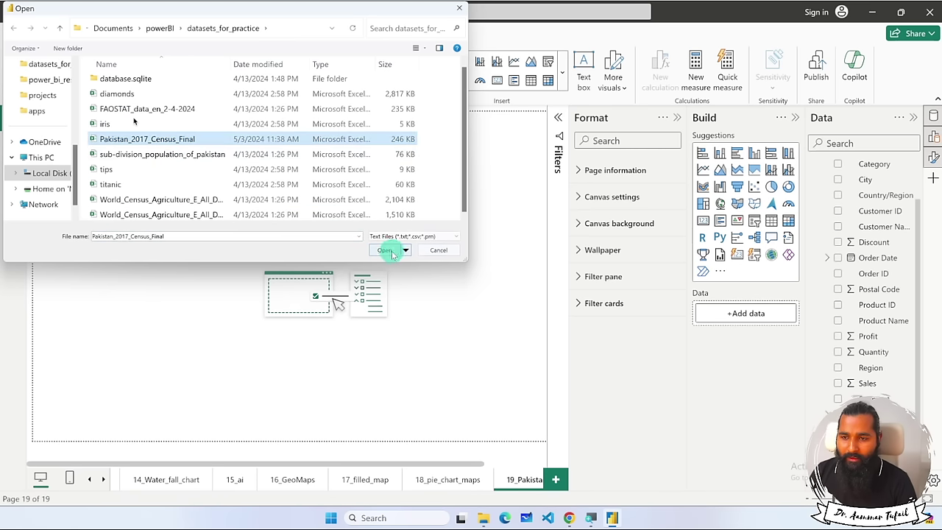
{"action": "left_click", "coordinate": [386, 250]}
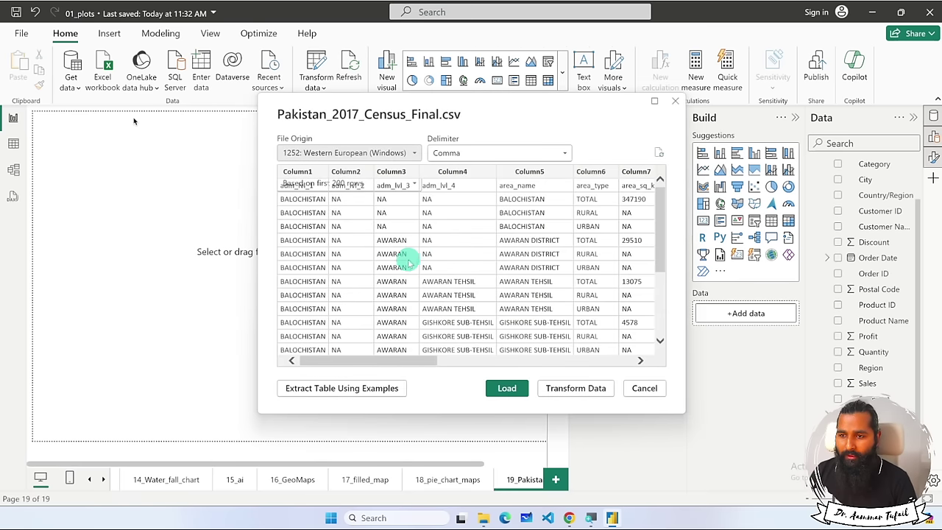
{"action": "left_click", "coordinate": [506, 389]}
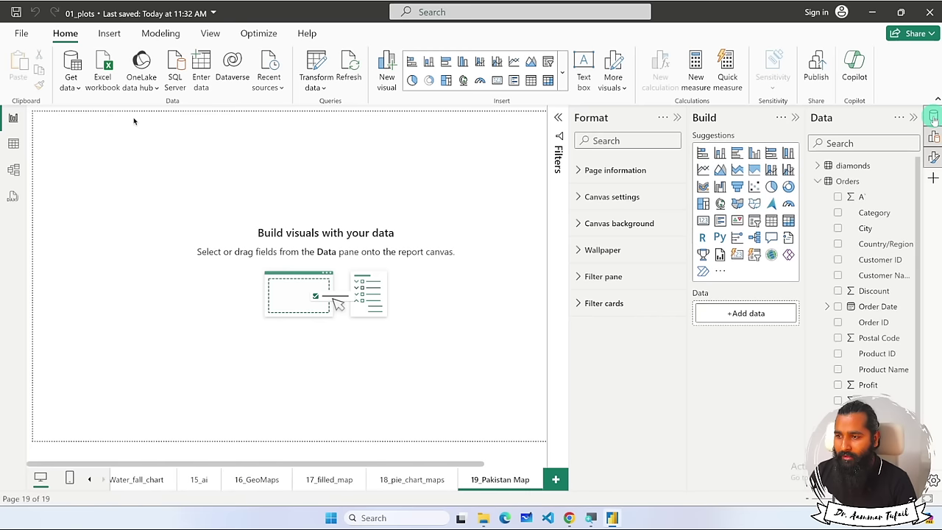
Check the field names of the Pakistan_2017_Census_Final table and display its rows in Table view.
{"action": "left_click", "coordinate": [817, 181]}
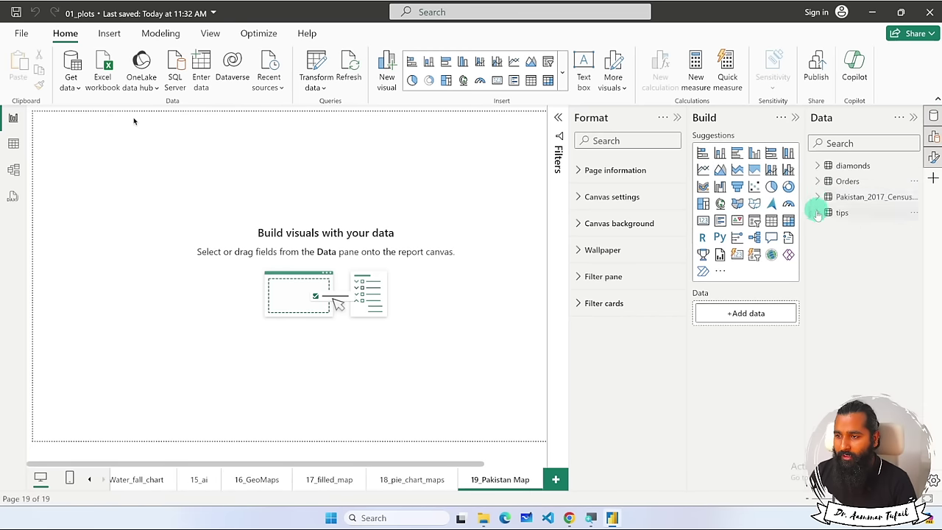
{"action": "left_click", "coordinate": [817, 197]}
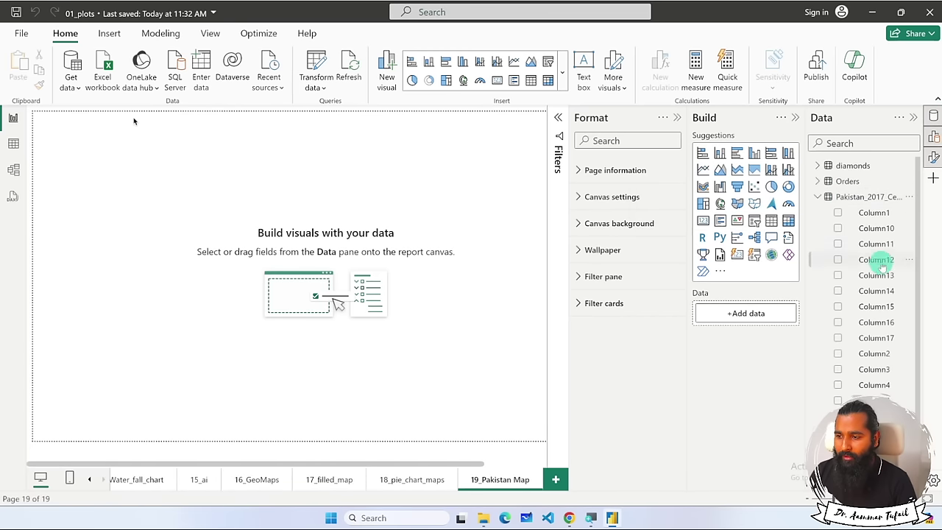
{"action": "left_click", "coordinate": [13, 151]}
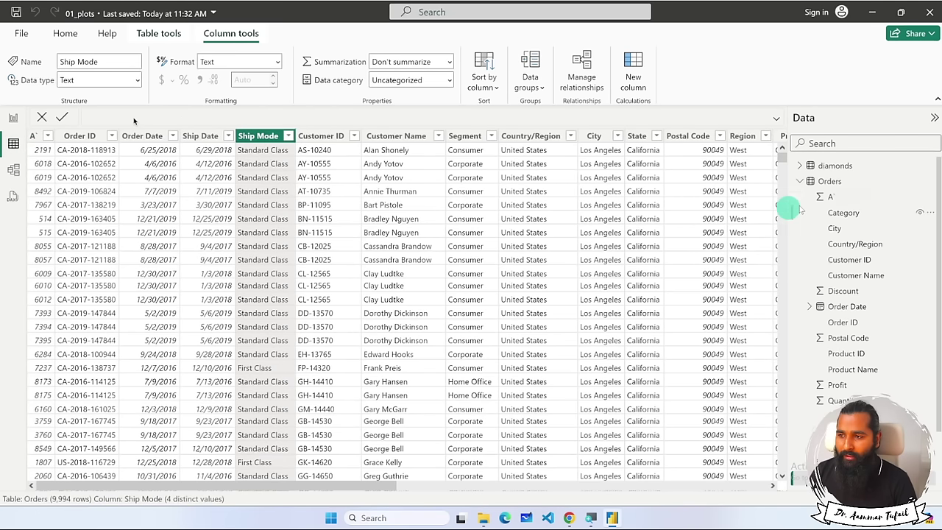
{"action": "left_click", "coordinate": [800, 182]}
{"action": "left_click", "coordinate": [806, 197]}
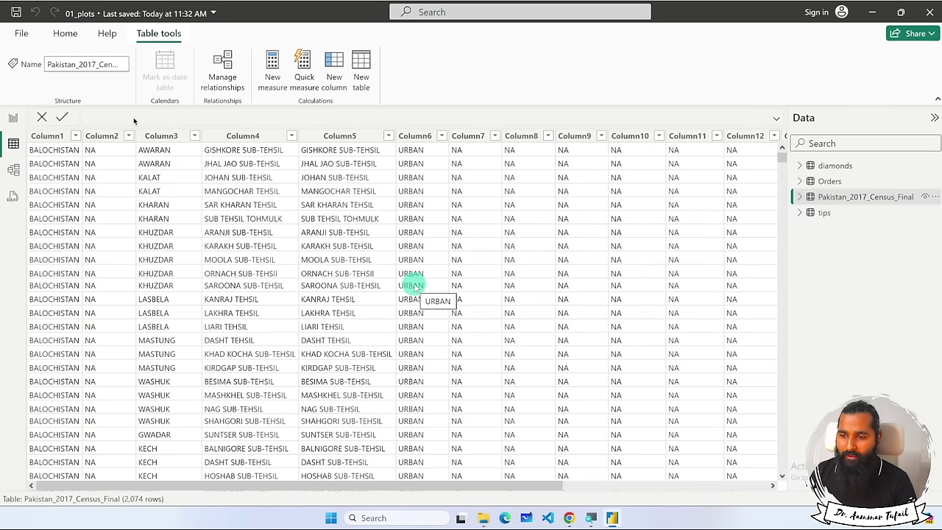
Skim the imported census rows and review the Column1 filter values without applying a filter.
{"action": "scroll", "coordinate": [414, 287], "scroll_direction": "down", "scroll_amount": 7}
{"action": "scroll", "coordinate": [416, 289], "scroll_direction": "down", "scroll_amount": 10}
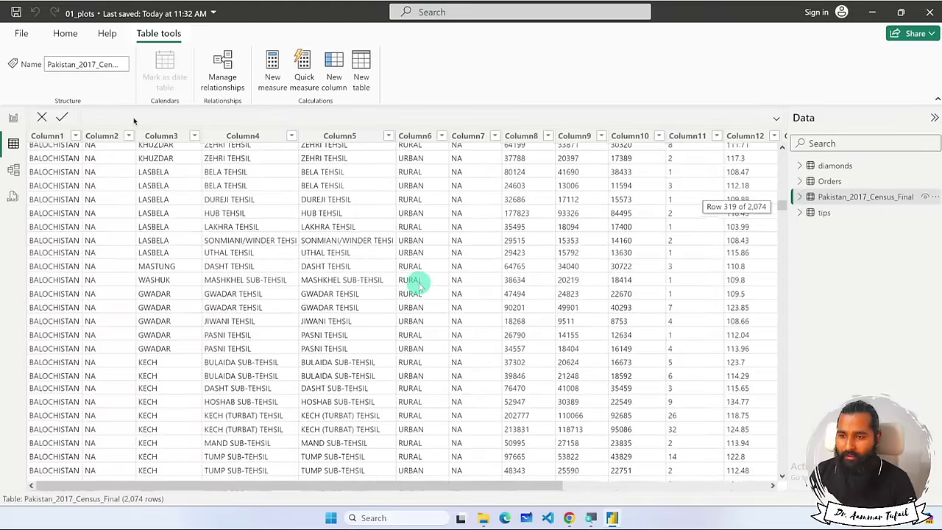
{"action": "scroll", "coordinate": [417, 286], "scroll_direction": "up", "scroll_amount": 13}
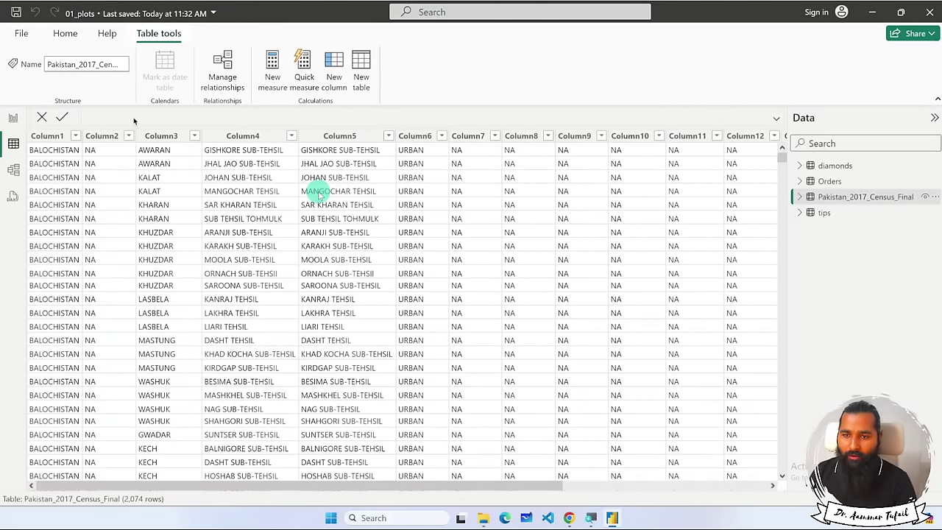
{"action": "left_click", "coordinate": [76, 135]}
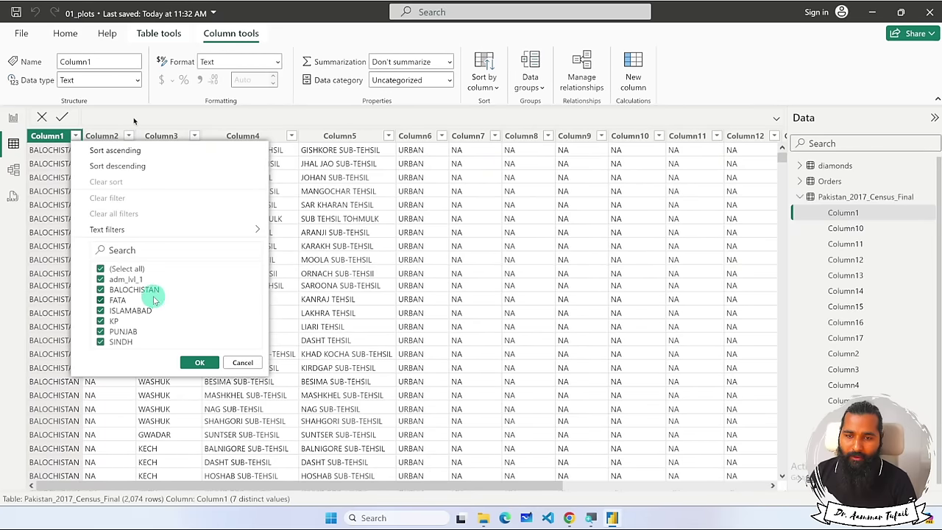
{"action": "left_click", "coordinate": [242, 363]}
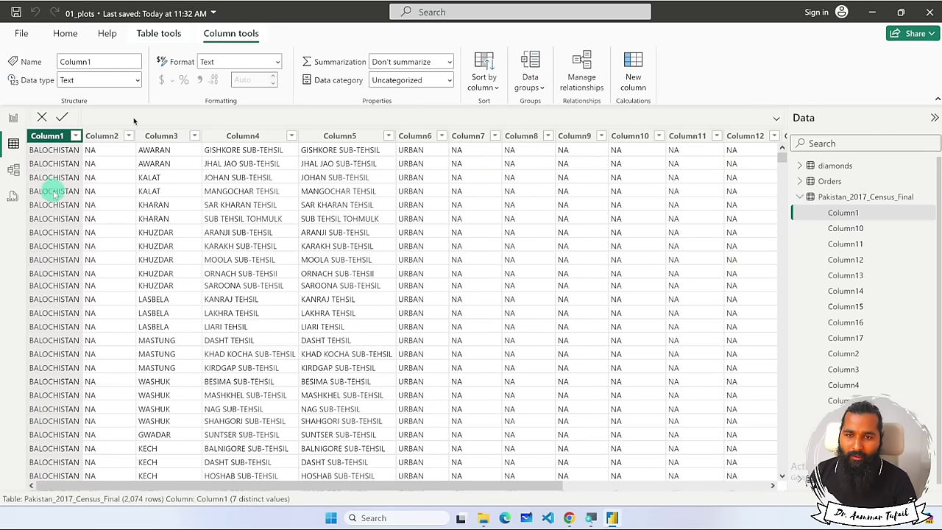
{"action": "scroll", "coordinate": [89, 196], "scroll_direction": "down", "scroll_amount": 20}
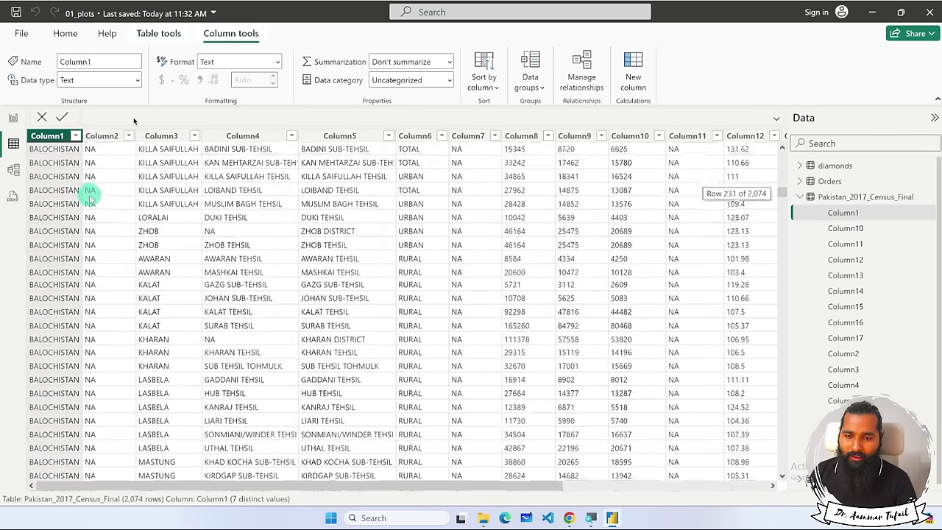
{"action": "scroll", "coordinate": [89, 203], "scroll_direction": "up", "scroll_amount": 20}
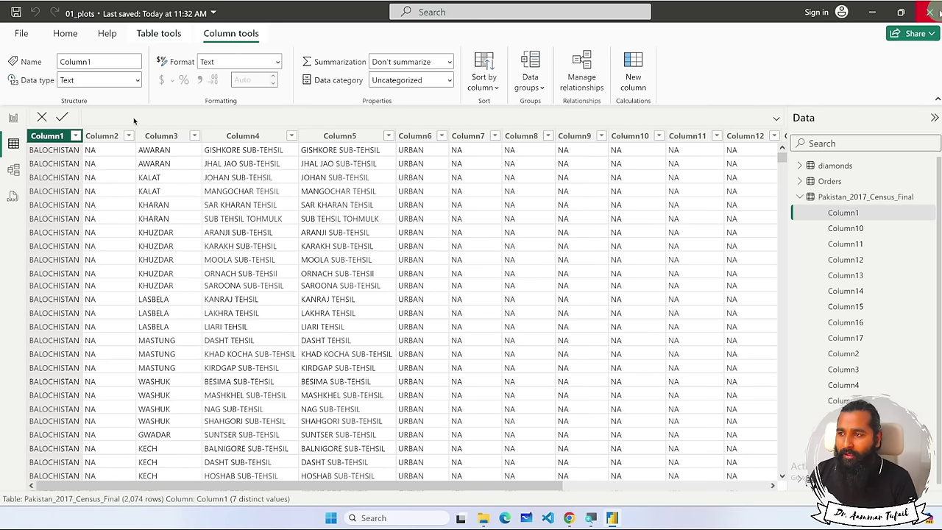
Open the Pakistan_2017_Census_Final CSV in Excel, save it as an Excel Workbook in datasets_for_practice, and close it.
{"action": "left_click", "coordinate": [483, 518]}
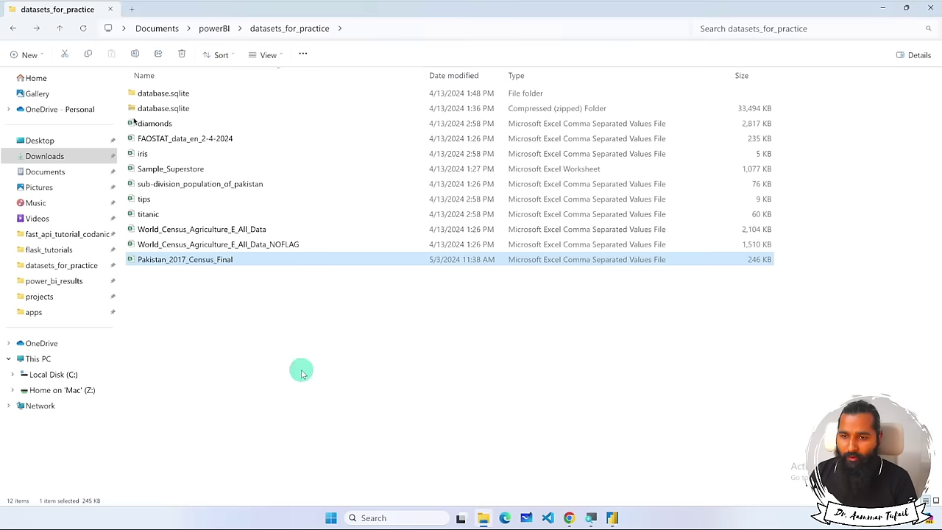
{"action": "double_click", "coordinate": [209, 263]}
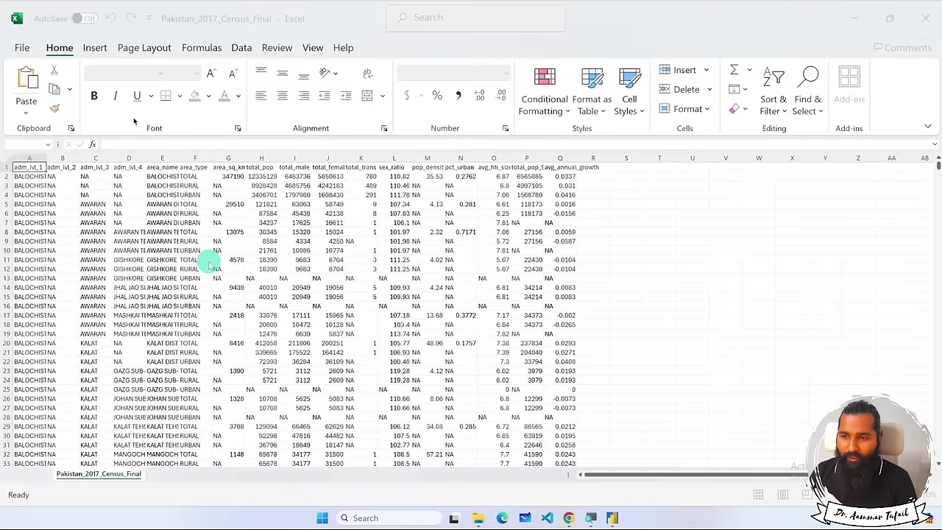
{"action": "left_click", "coordinate": [433, 310]}
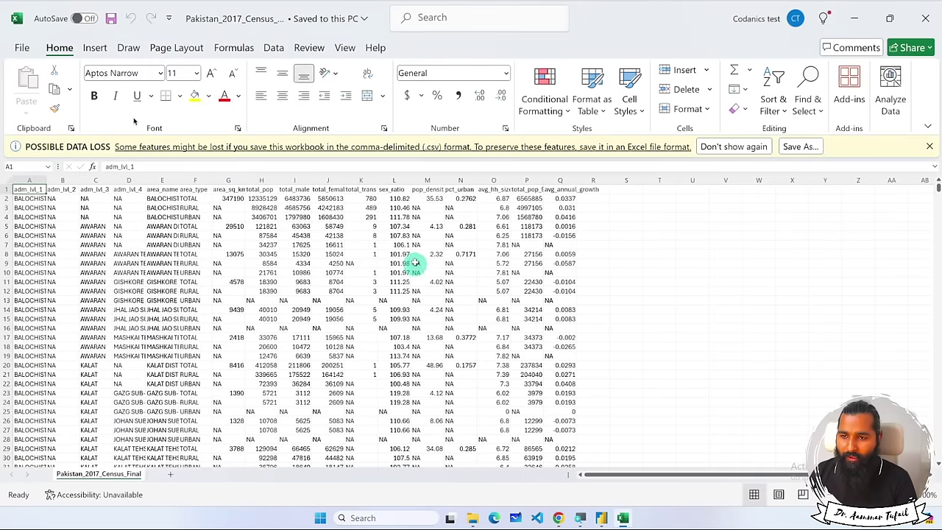
{"action": "left_click", "coordinate": [806, 147]}
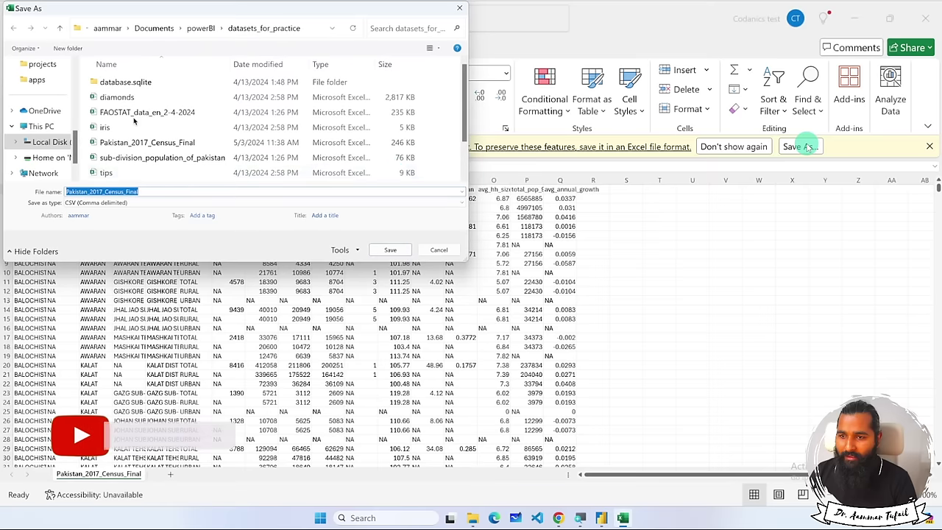
{"action": "left_click", "coordinate": [134, 202]}
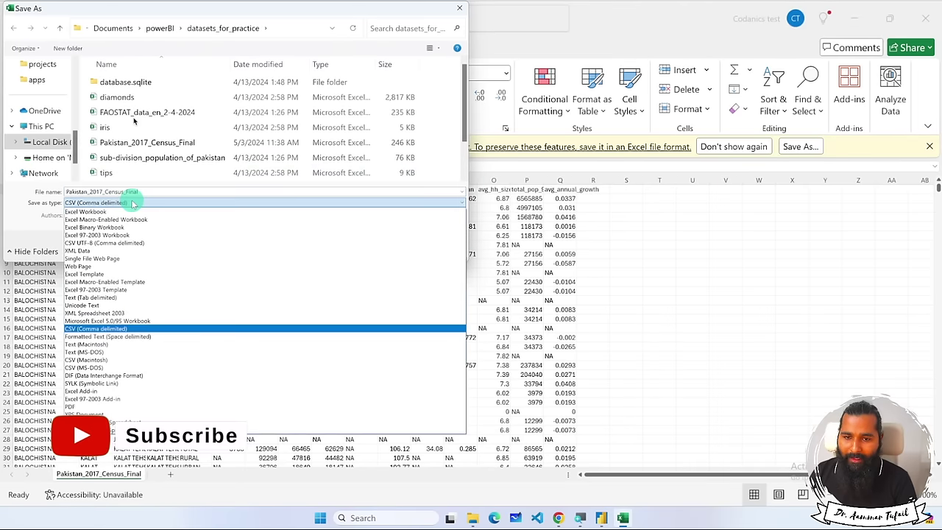
{"action": "left_click", "coordinate": [127, 211]}
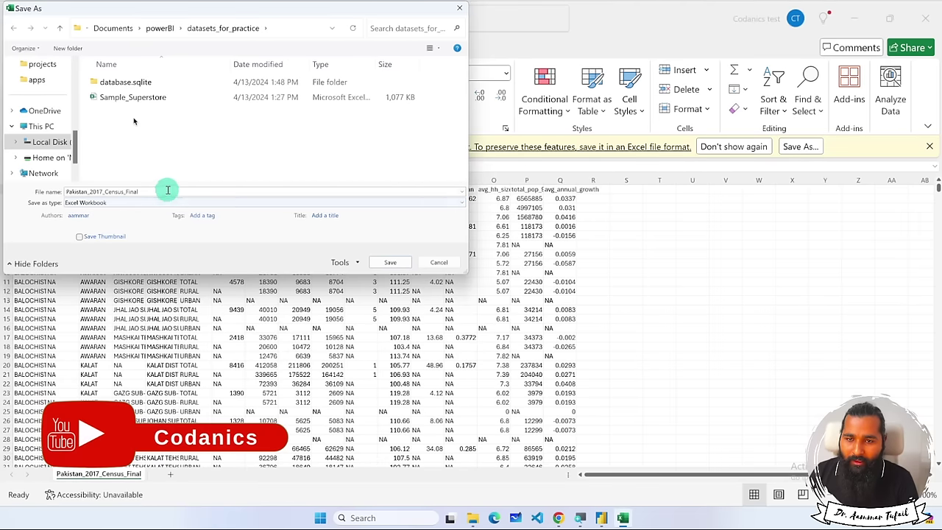
{"action": "left_click", "coordinate": [387, 261]}
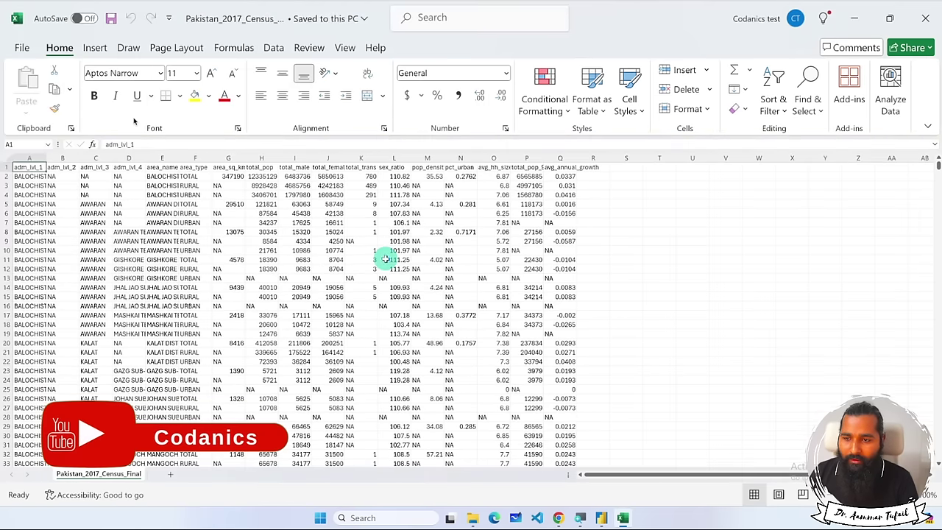
{"action": "left_click", "coordinate": [925, 17]}
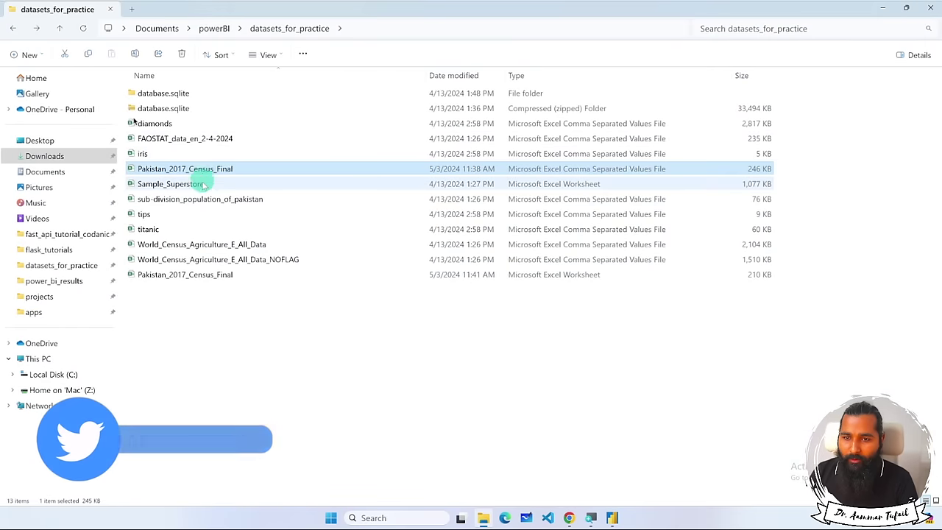
Open the Excel worksheet version of Pakistan_2017_Census_Final and fit the adm_lvl_1 column's width to its contents.
{"action": "left_click", "coordinate": [209, 275]}
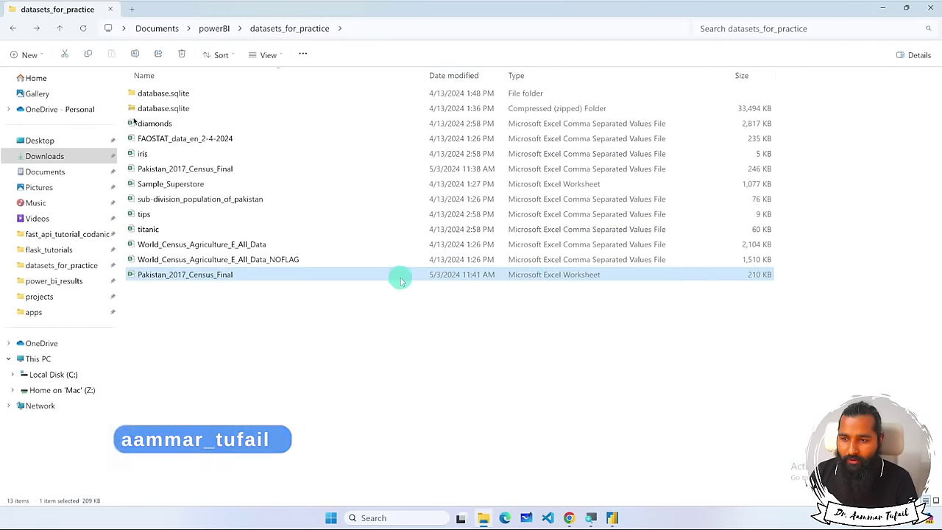
{"action": "double_click", "coordinate": [258, 276]}
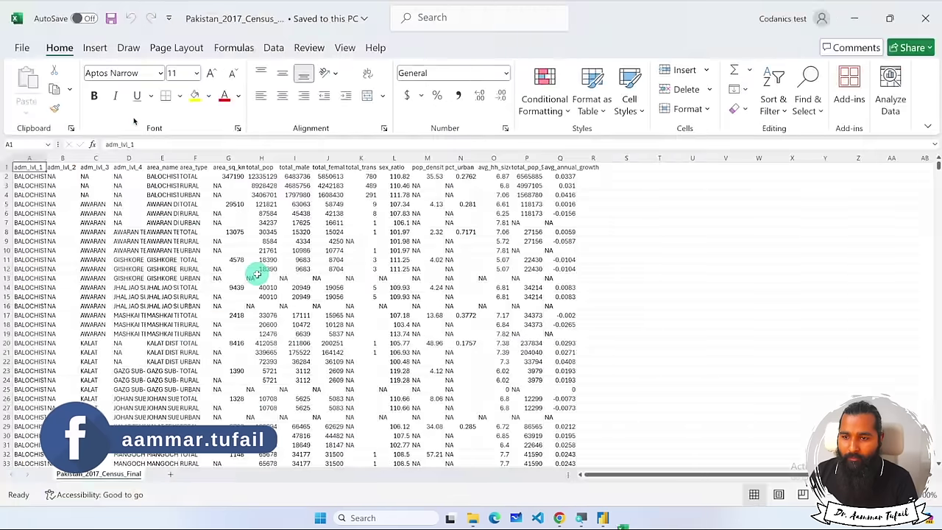
{"action": "scroll", "coordinate": [159, 216], "scroll_direction": "up", "scroll_amount": 4}
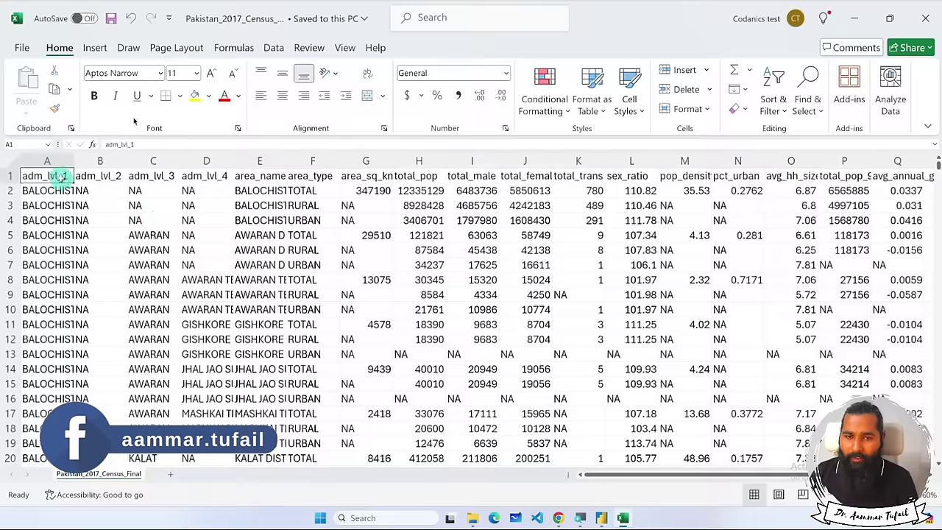
{"action": "left_click", "coordinate": [92, 234]}
{"action": "left_click_drag", "start_coordinate": [75, 159], "coordinate": [75, 159]}
{"action": "double_click", "coordinate": [75, 159]}
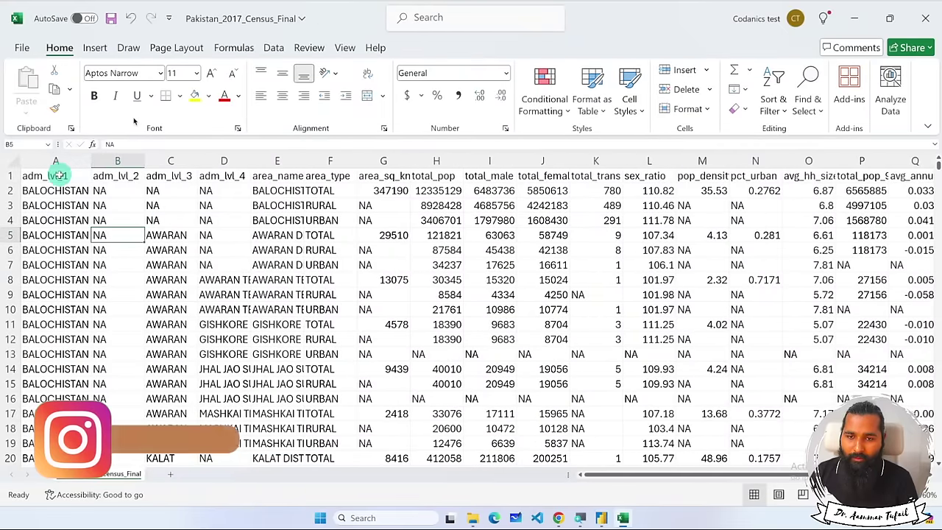
Add filters to the header row and review the adm_lvl_1 filter values without filtering.
{"action": "left_click", "coordinate": [58, 175]}
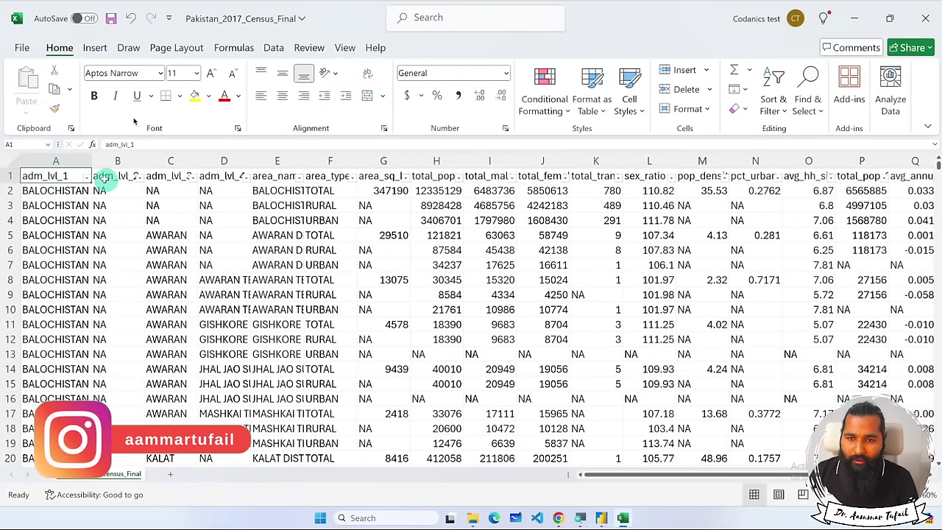
{"action": "left_click", "coordinate": [85, 177]}
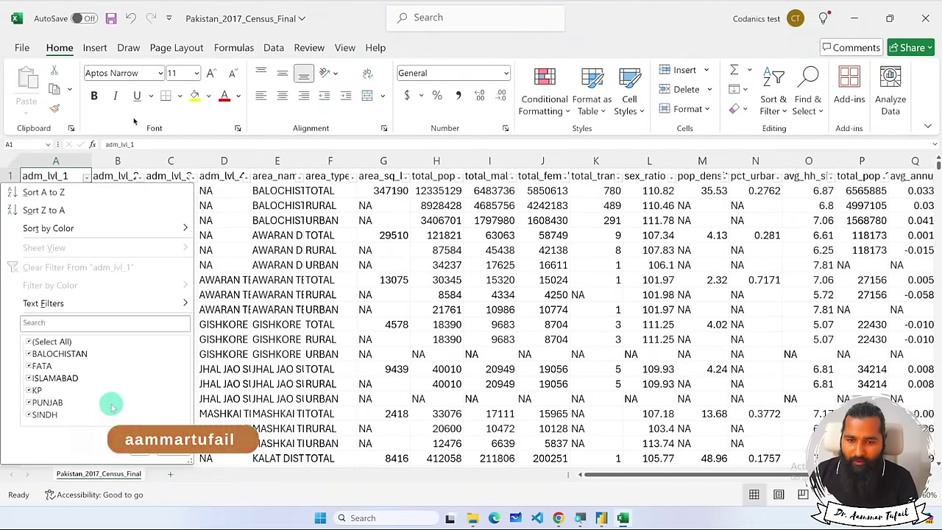
{"action": "left_click", "coordinate": [173, 451]}
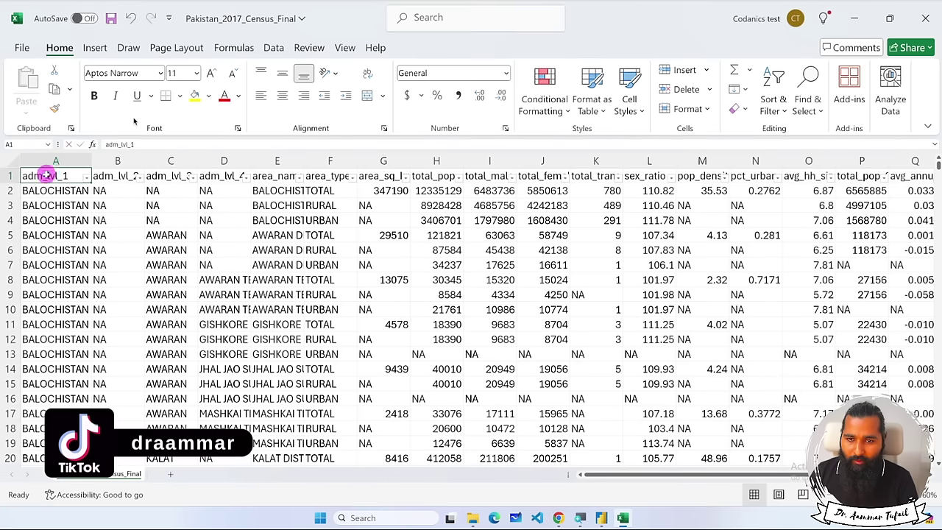
Rename the adm_lvl_1 column header in cell A1 as Province.
{"action": "double_click", "coordinate": [46, 175]}
{"action": "double_click", "coordinate": [46, 176]}
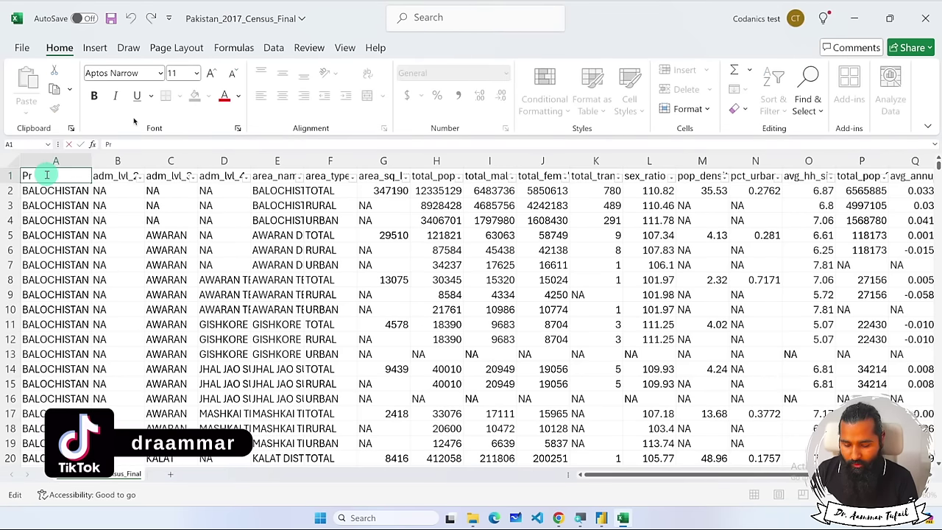
{"action": "type", "text": "Province"}
{"action": "key", "text": "Return"}
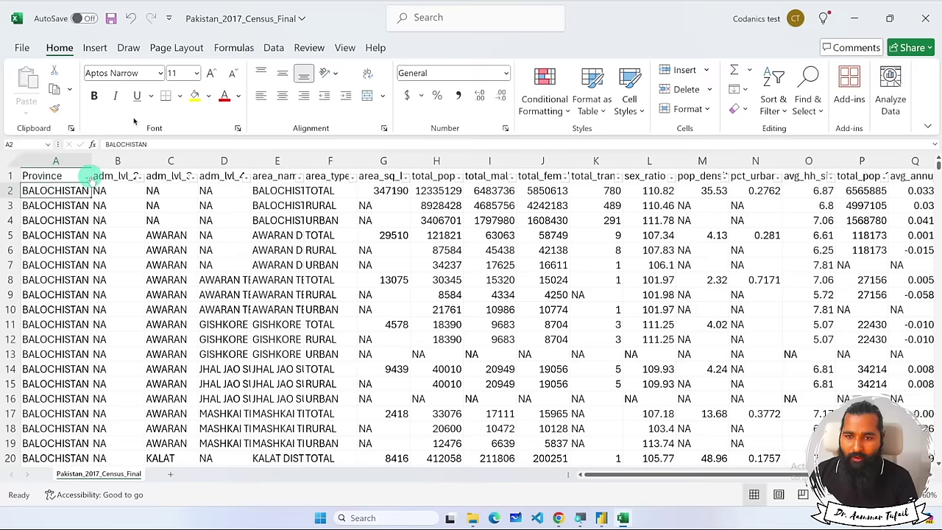
Review the adm_lvl_2 filter values without filtering, and rename that column header as Districts.
{"action": "left_click", "coordinate": [135, 177]}
{"action": "scroll", "coordinate": [116, 401], "scroll_direction": "down", "scroll_amount": 5}
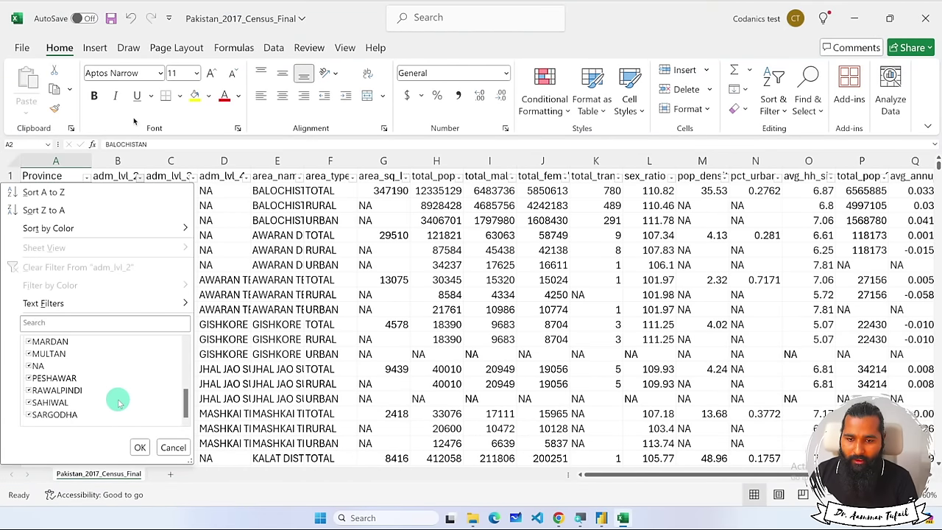
{"action": "scroll", "coordinate": [120, 399], "scroll_direction": "up", "scroll_amount": 1}
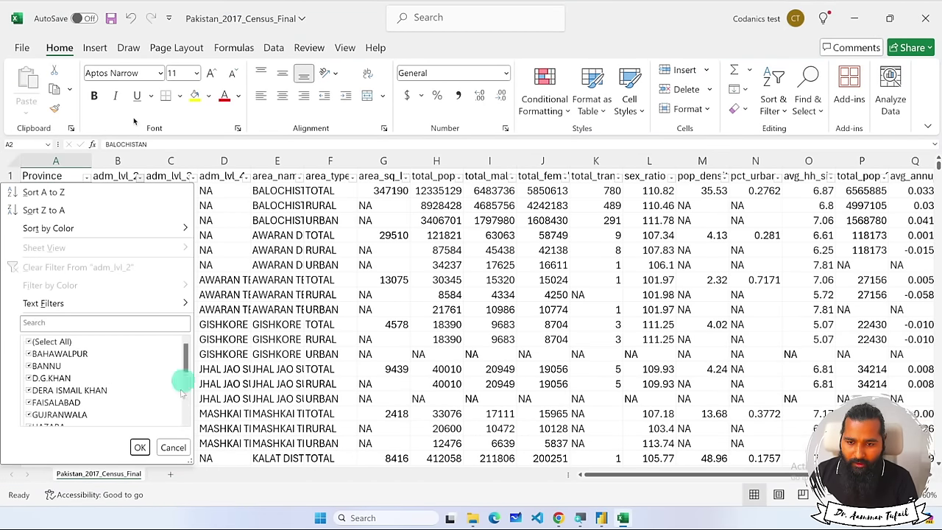
{"action": "left_click", "coordinate": [140, 447]}
{"action": "double_click", "coordinate": [107, 176]}
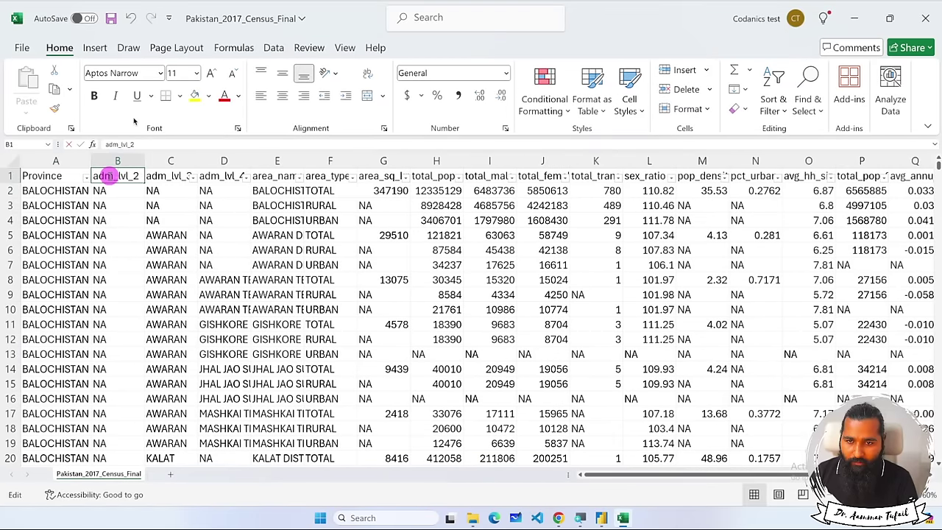
{"action": "type", "text": "Di"}
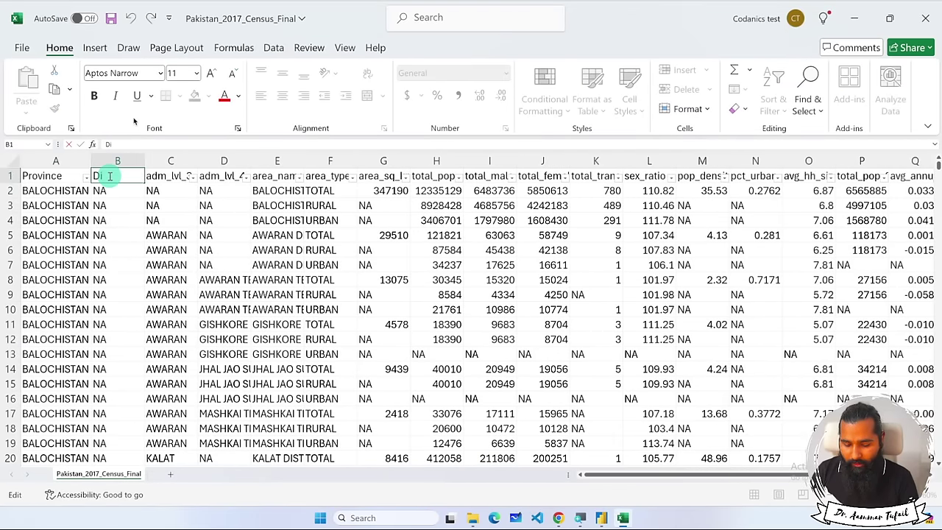
{"action": "type", "text": "stricts"}
{"action": "key", "text": "Return"}
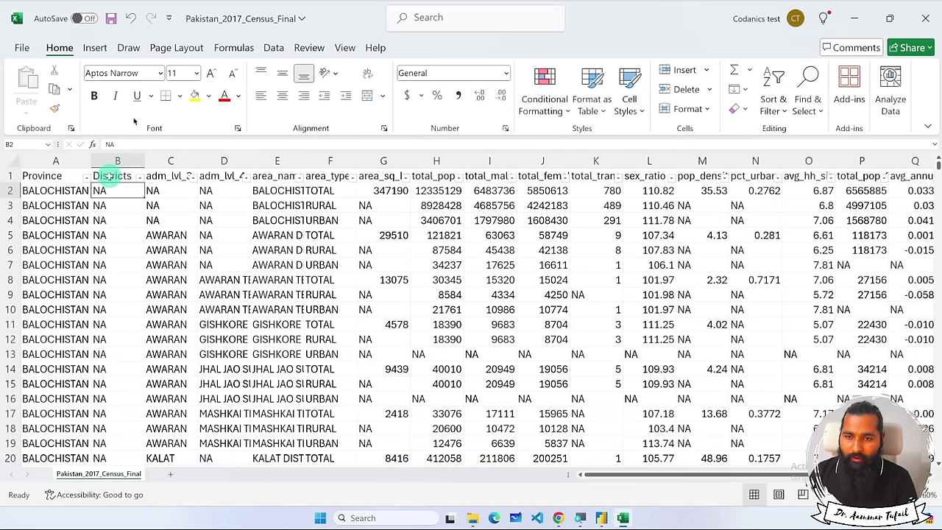
Review the adm_lvl_3 filter values without filtering, and rename that column header as City.
{"action": "left_click", "coordinate": [190, 176]}
{"action": "scroll", "coordinate": [106, 362], "scroll_direction": "down", "scroll_amount": 10}
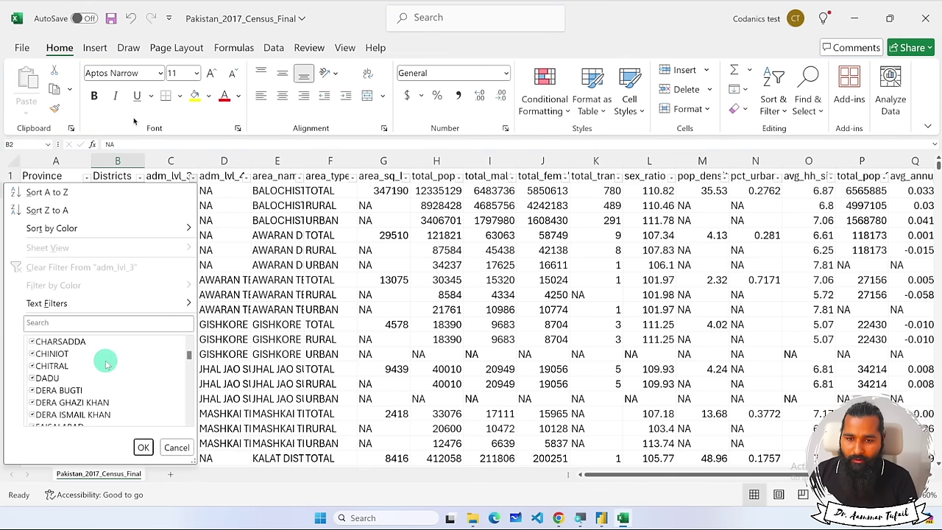
{"action": "scroll", "coordinate": [105, 363], "scroll_direction": "down", "scroll_amount": 15}
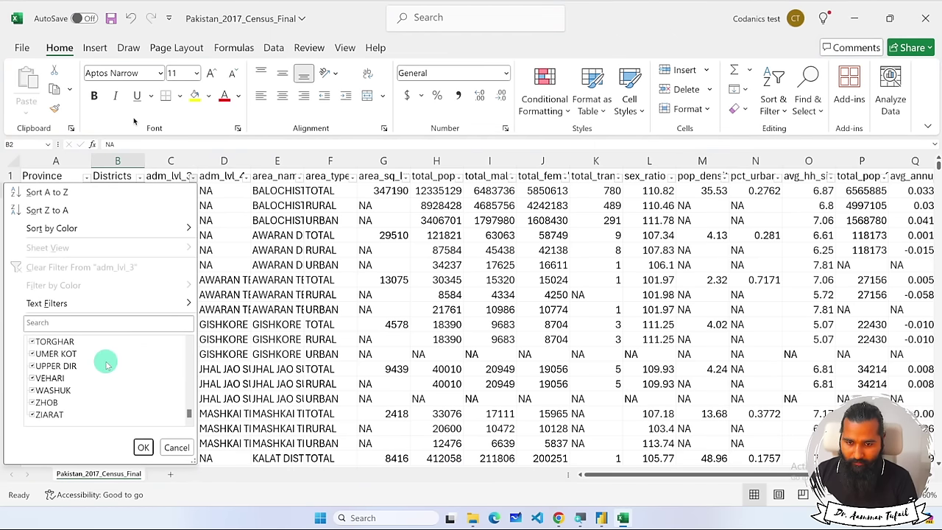
{"action": "left_click", "coordinate": [175, 448]}
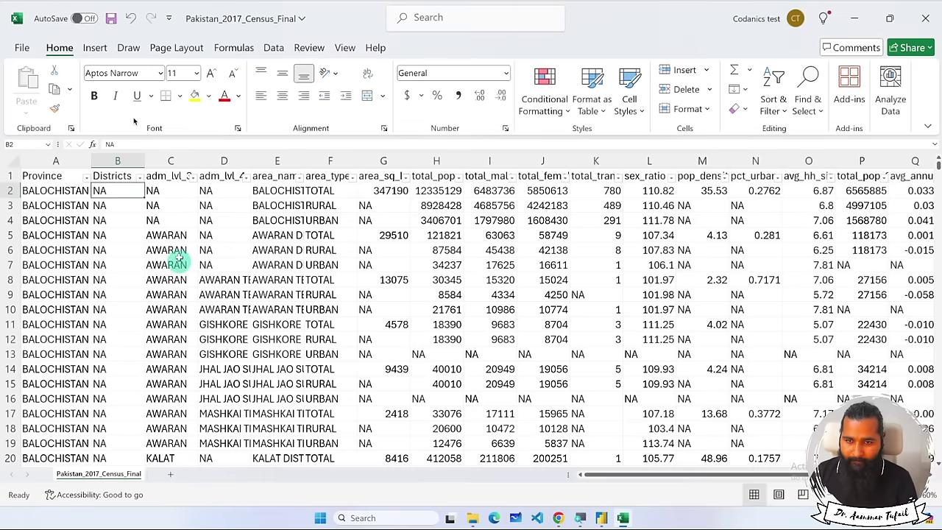
{"action": "double_click", "coordinate": [164, 177]}
{"action": "type", "text": "City"}
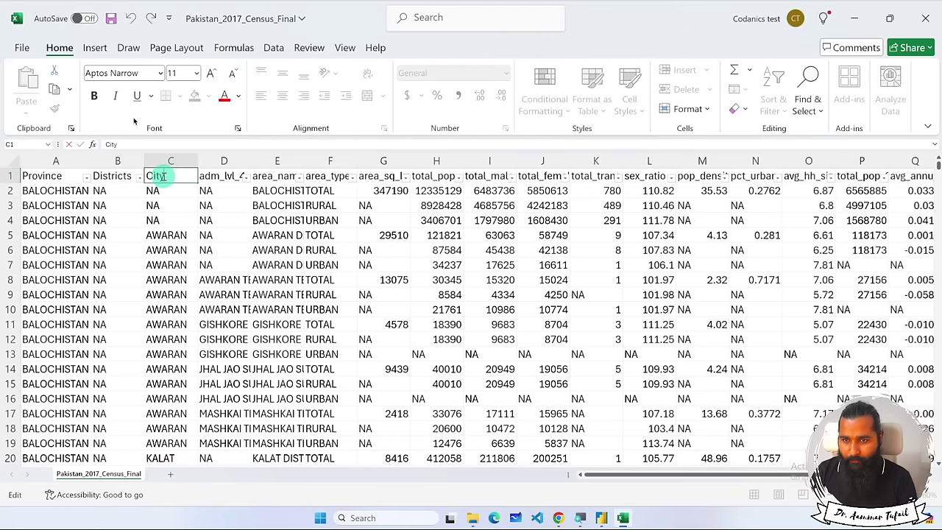
{"action": "key", "text": "Return"}
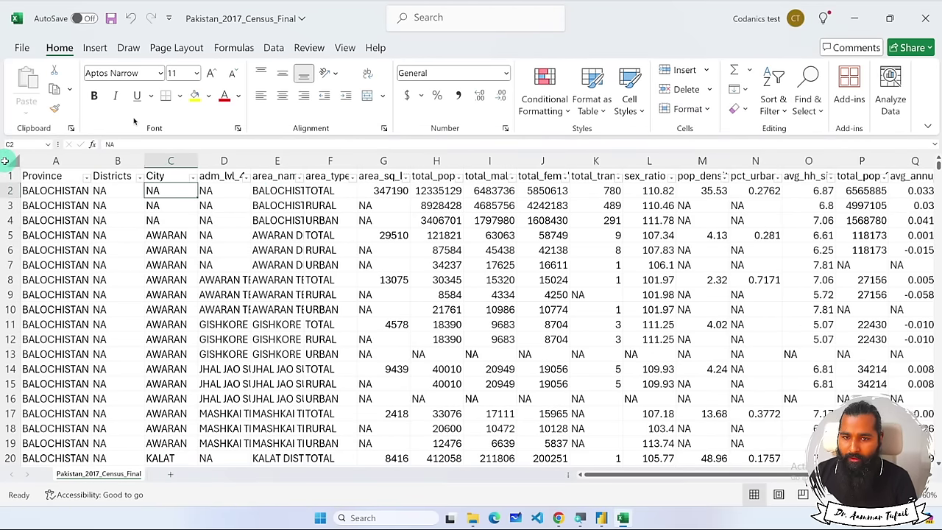
Fit the width of every column in the worksheet to its contents.
{"action": "left_click", "coordinate": [9, 160]}
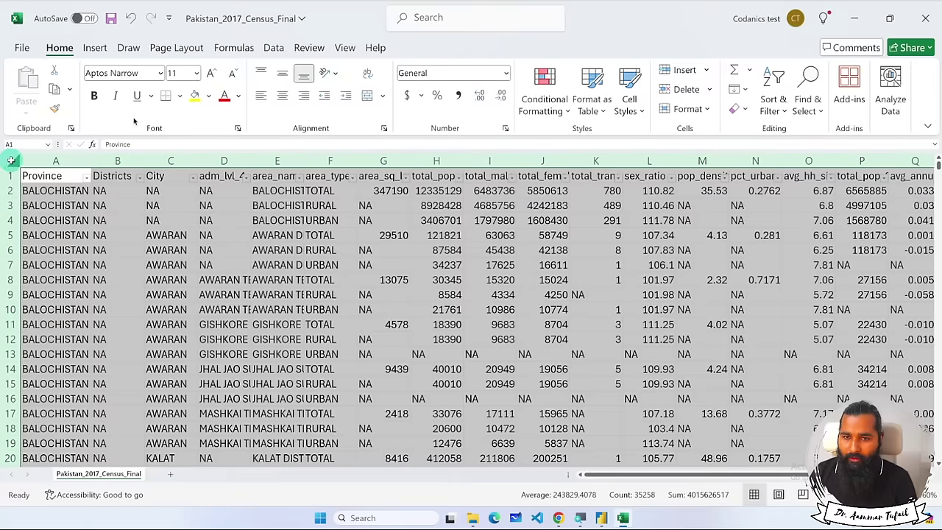
{"action": "double_click", "coordinate": [91, 160]}
{"action": "left_click", "coordinate": [278, 233]}
{"action": "scroll", "coordinate": [280, 233], "scroll_direction": "right", "scroll_amount": 2}
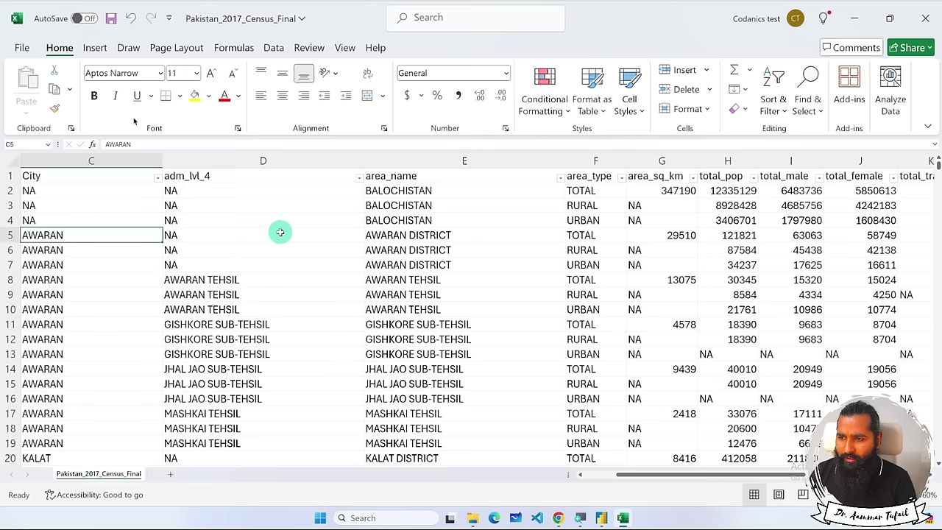
Check the area_sq_km and total_pop headers without changing them, then save and close the census workbook.
{"action": "double_click", "coordinate": [669, 175]}
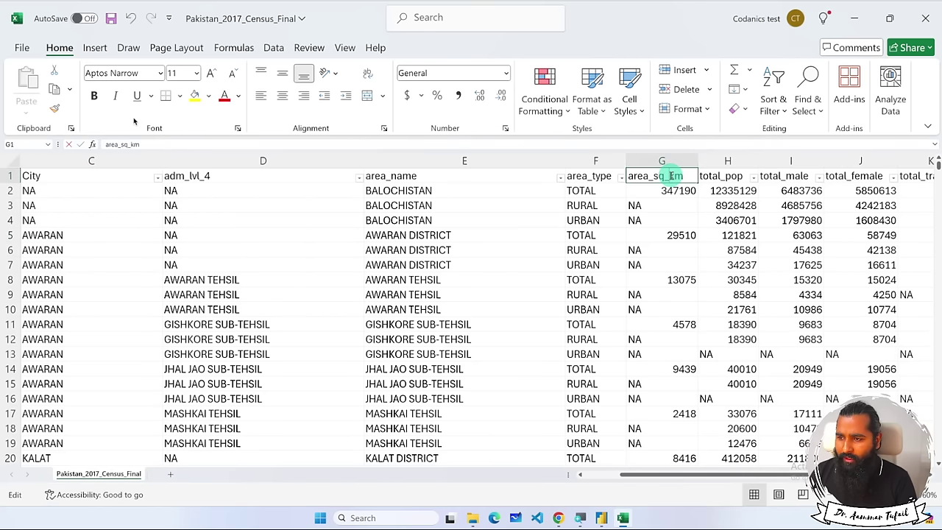
{"action": "double_click", "coordinate": [718, 175]}
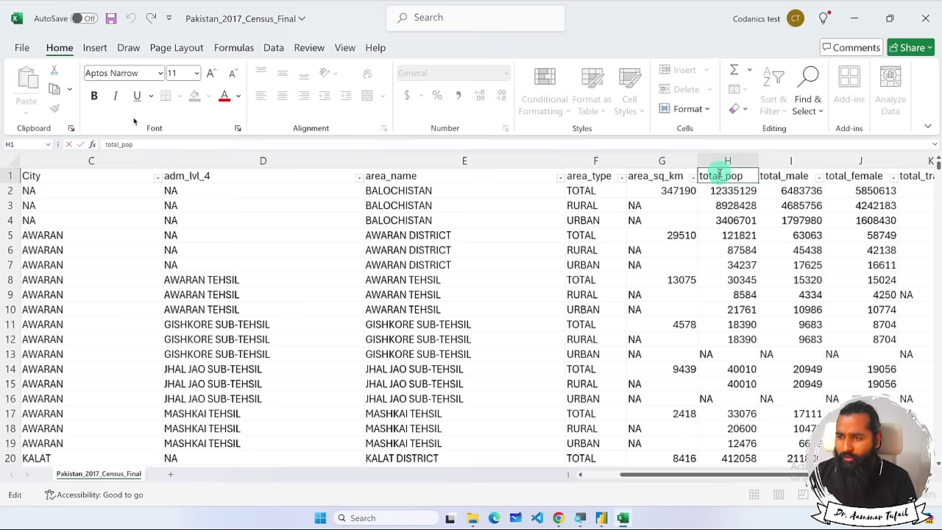
{"action": "left_click", "coordinate": [711, 159]}
{"action": "key", "text": "ctrl+s"}
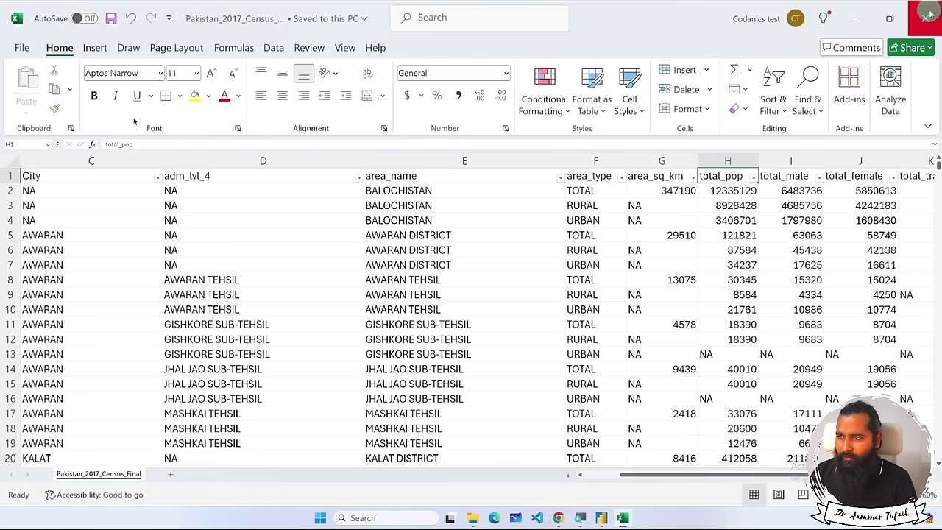
{"action": "left_click", "coordinate": [925, 19]}
Switch to Power BI and delete the previously imported Pakistan_2017_Census_Final table from the model.
{"action": "left_click", "coordinate": [612, 517]}
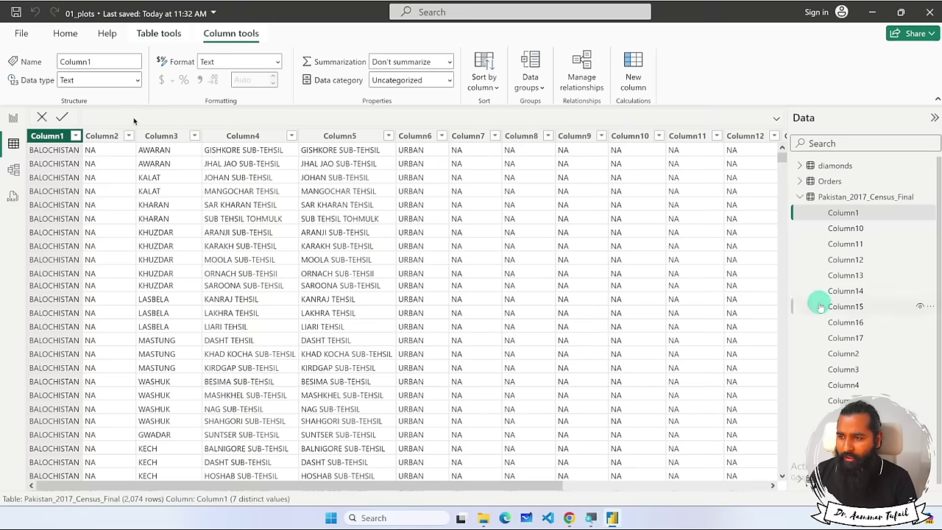
{"action": "left_click", "coordinate": [801, 198]}
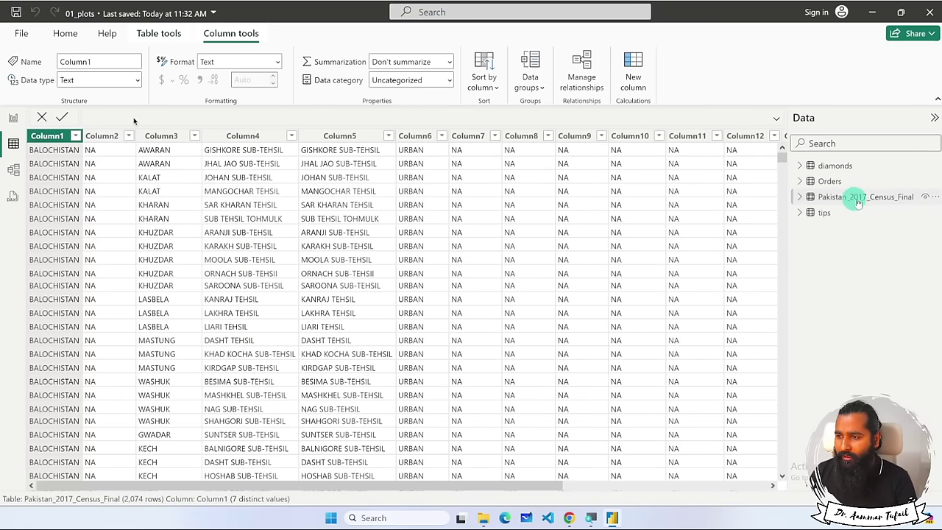
{"action": "right_click", "coordinate": [936, 199]}
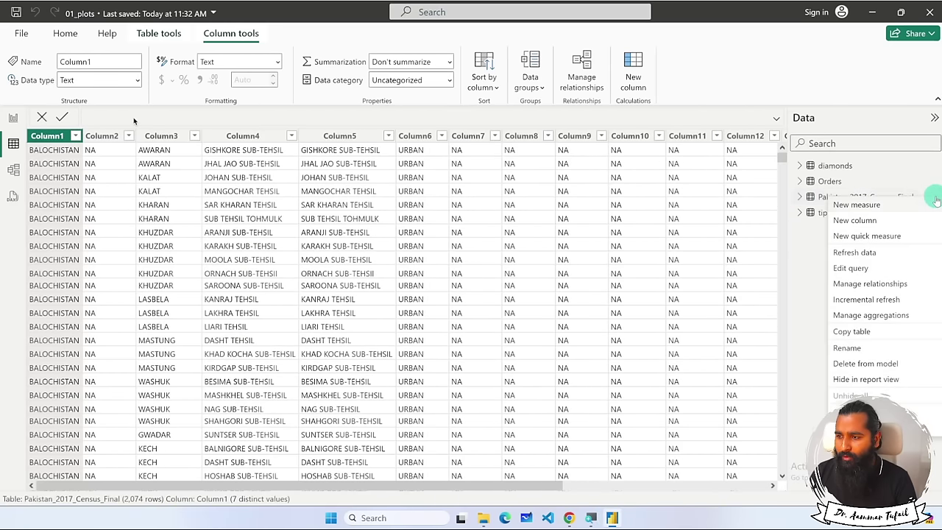
{"action": "left_click", "coordinate": [887, 363]}
{"action": "left_click", "coordinate": [545, 287]}
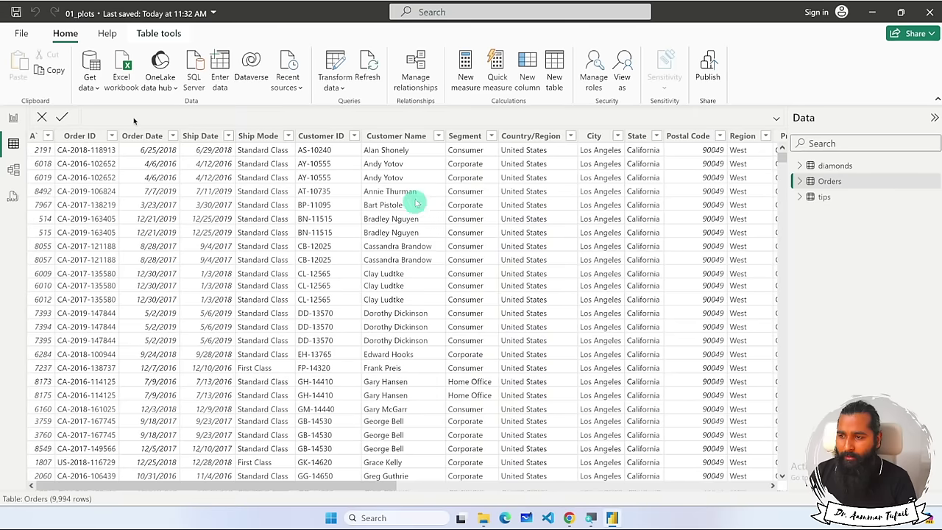
Return to the report view and load Pakistan_2017_Census_Final from the Excel workbook in datasets_for_practice.
{"action": "left_click", "coordinate": [13, 118]}
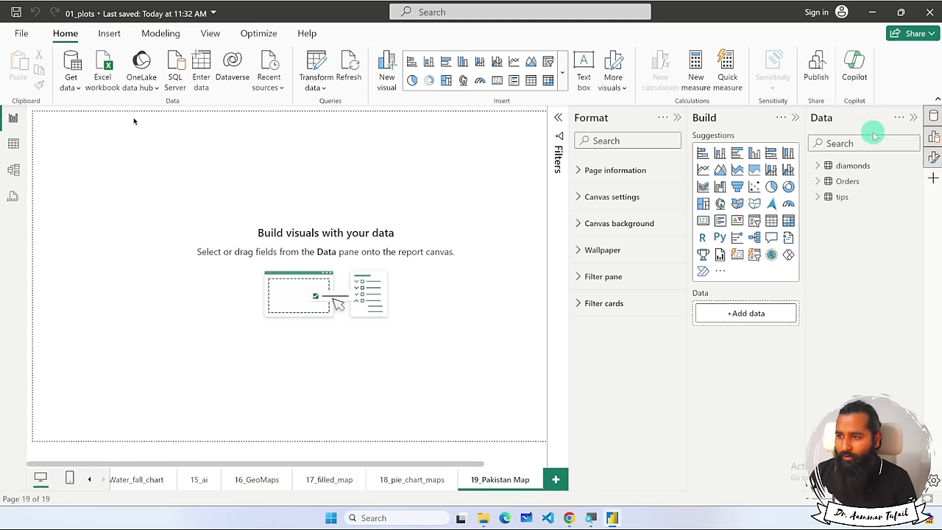
{"action": "left_click", "coordinate": [934, 118]}
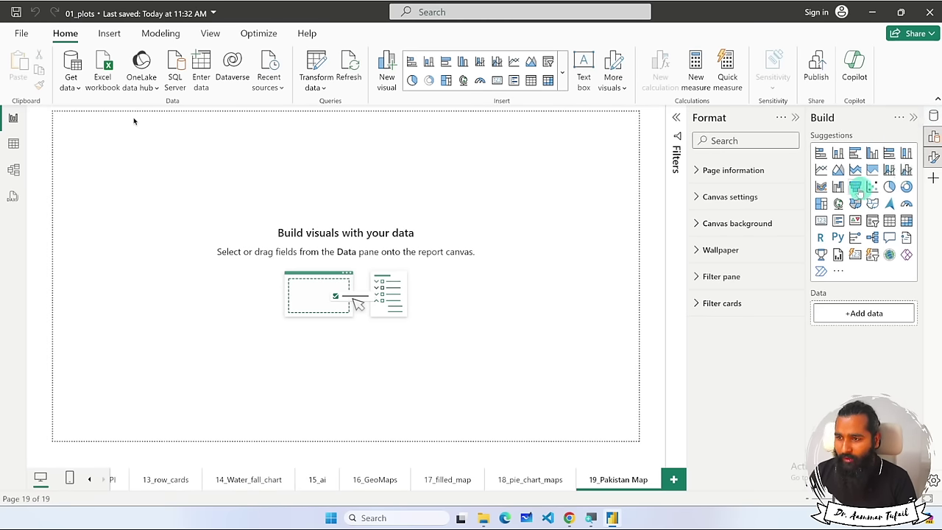
{"action": "left_click", "coordinate": [934, 118]}
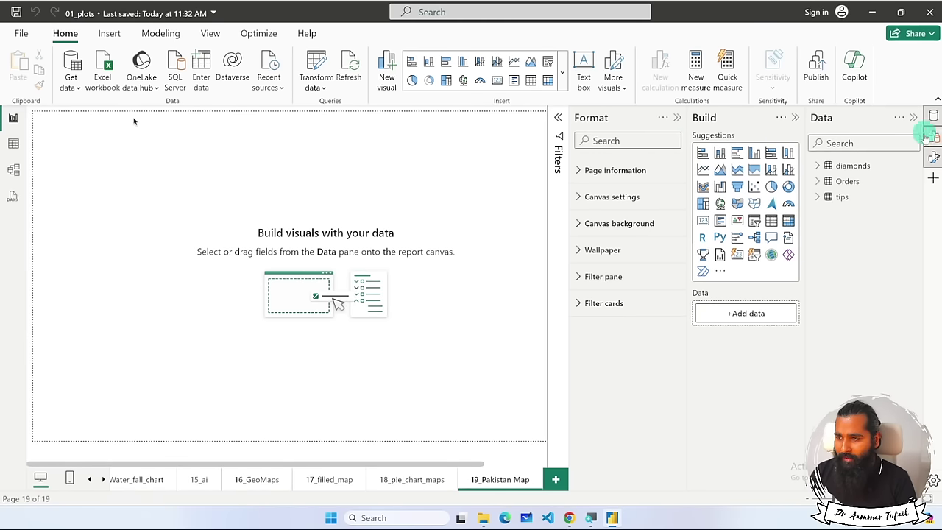
{"action": "left_click", "coordinate": [108, 74]}
{"action": "left_click", "coordinate": [185, 98]}
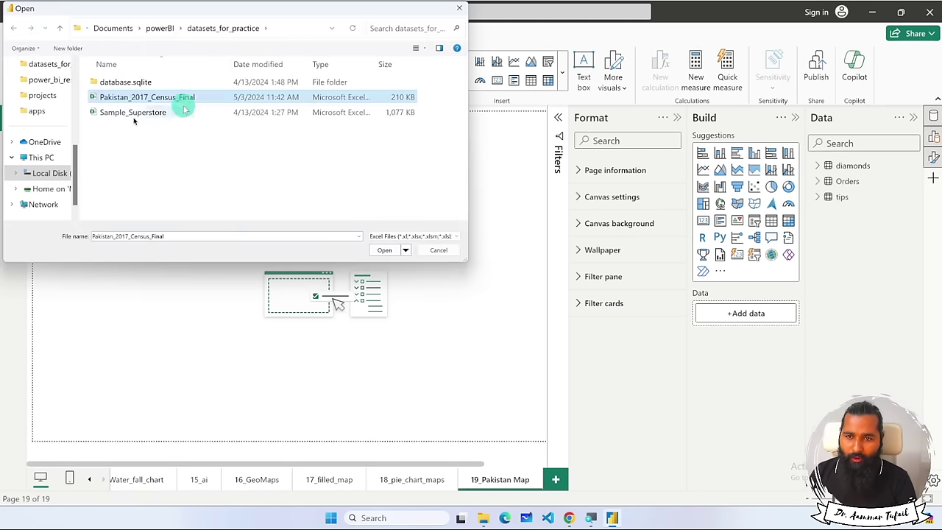
{"action": "left_click", "coordinate": [382, 250]}
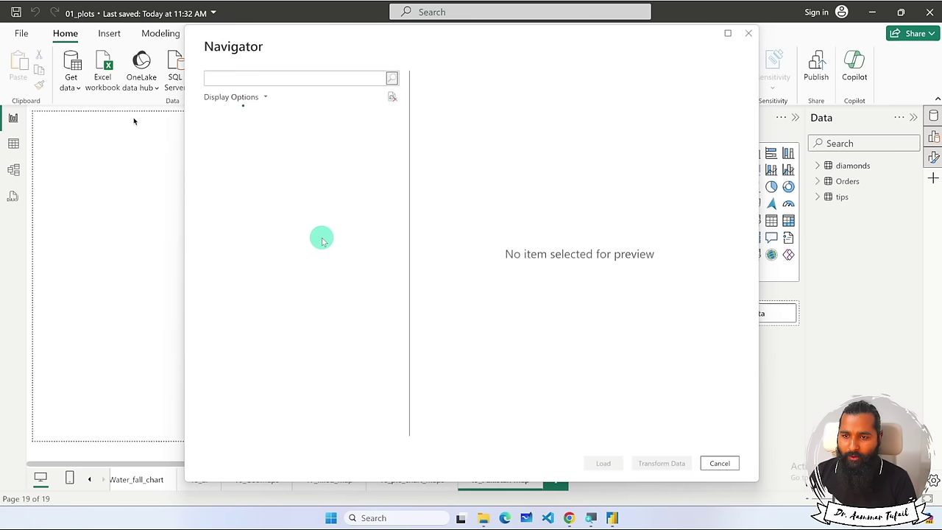
{"action": "left_click", "coordinate": [226, 135]}
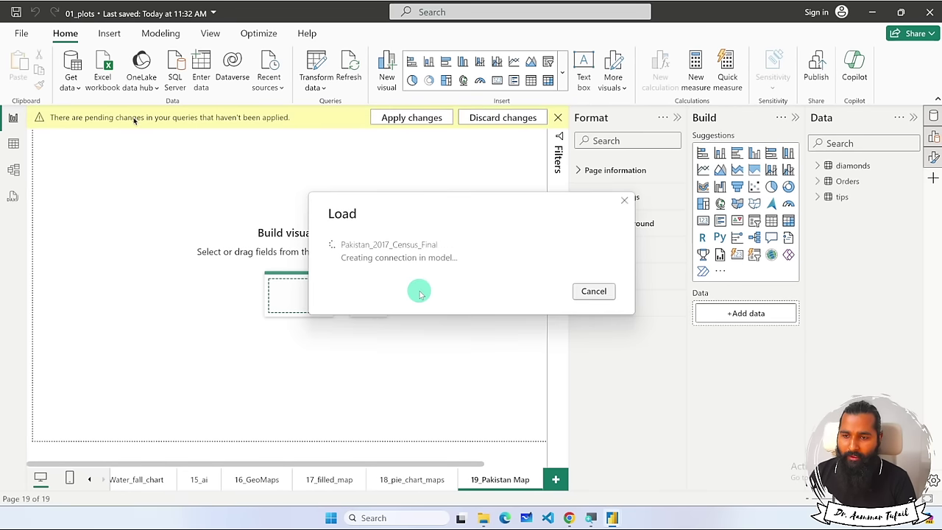
Switch to Chrome and review the Pakistan Census 2017 file description and column preview on Kaggle.
{"action": "left_click", "coordinate": [569, 518]}
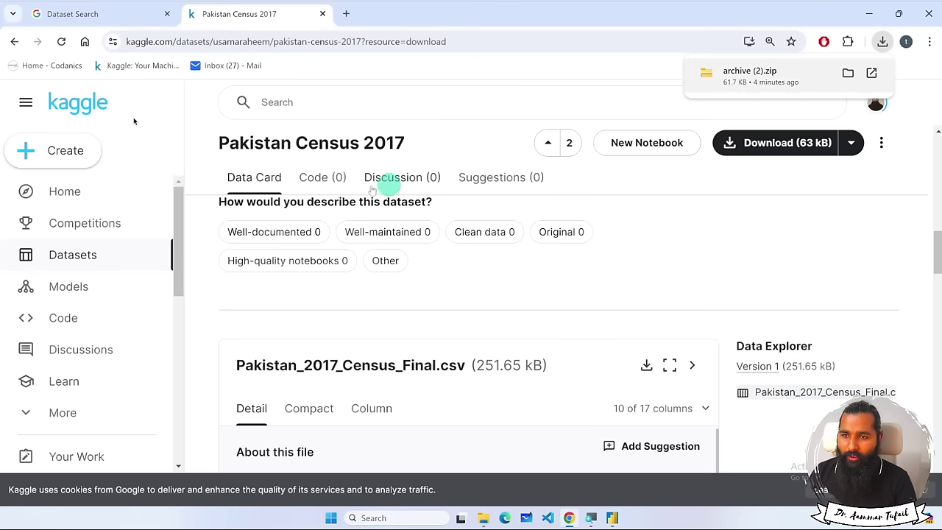
{"action": "scroll", "coordinate": [446, 332], "scroll_direction": "down", "scroll_amount": 1}
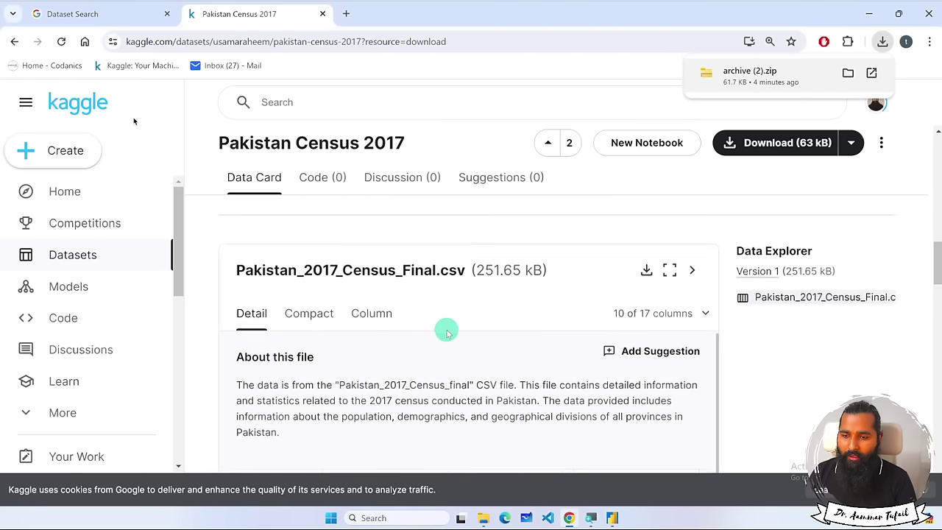
{"action": "scroll", "coordinate": [447, 332], "scroll_direction": "down", "scroll_amount": 2}
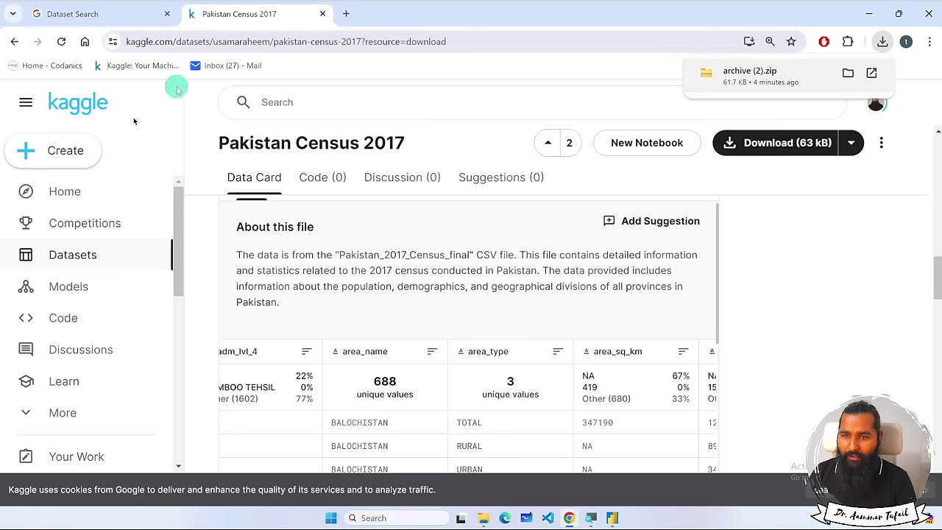
Switch back to Power BI, add an enlarged filled map to the 19_Pakistan Map page, and expand the Pakistan_2017_Census_Final fields.
{"action": "left_click", "coordinate": [611, 517]}
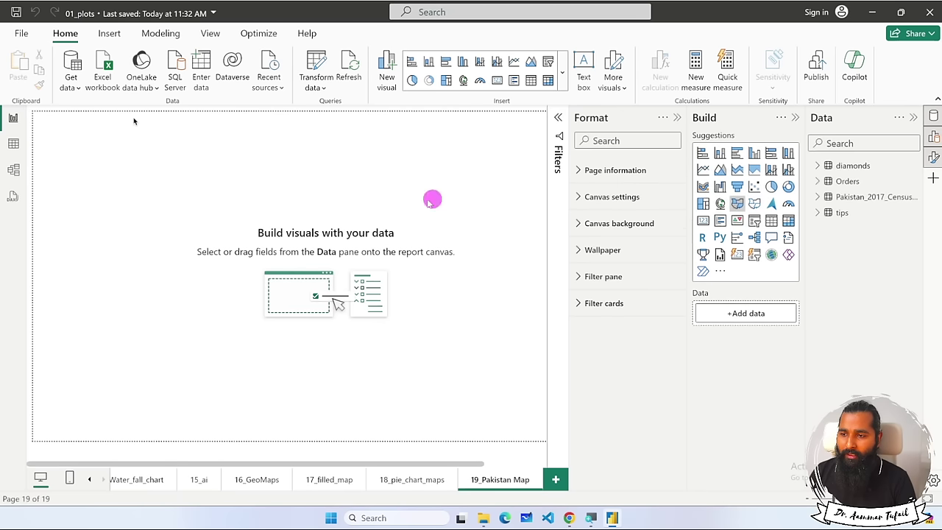
{"action": "left_click", "coordinate": [737, 203]}
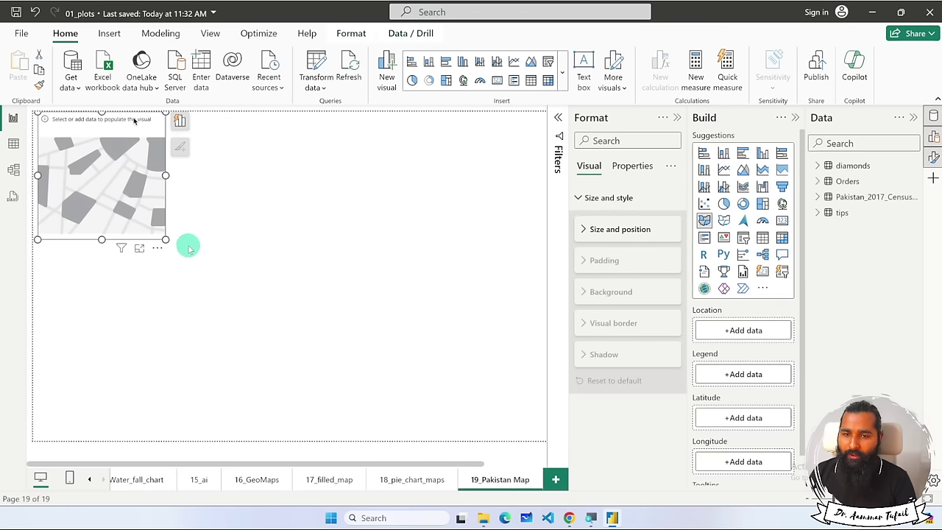
{"action": "left_click_drag", "start_coordinate": [166, 239], "coordinate": [401, 383]}
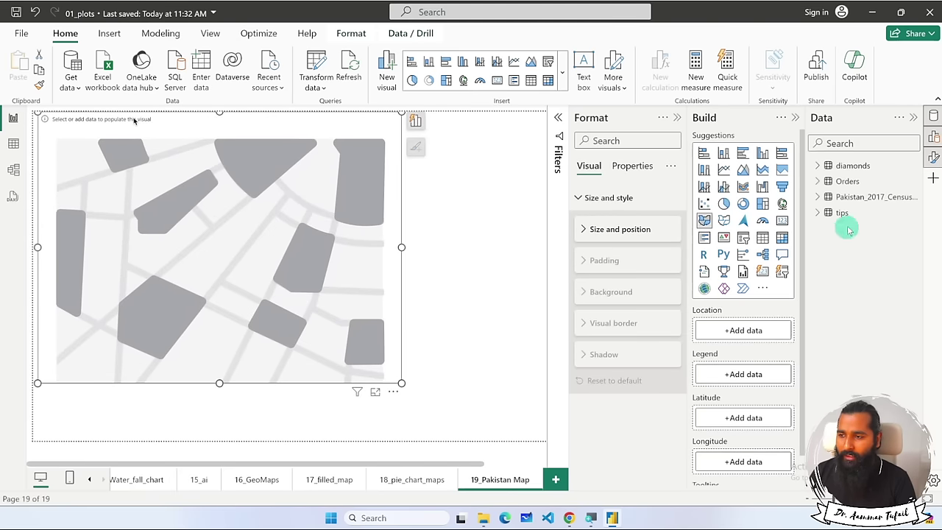
{"action": "left_click", "coordinate": [817, 197]}
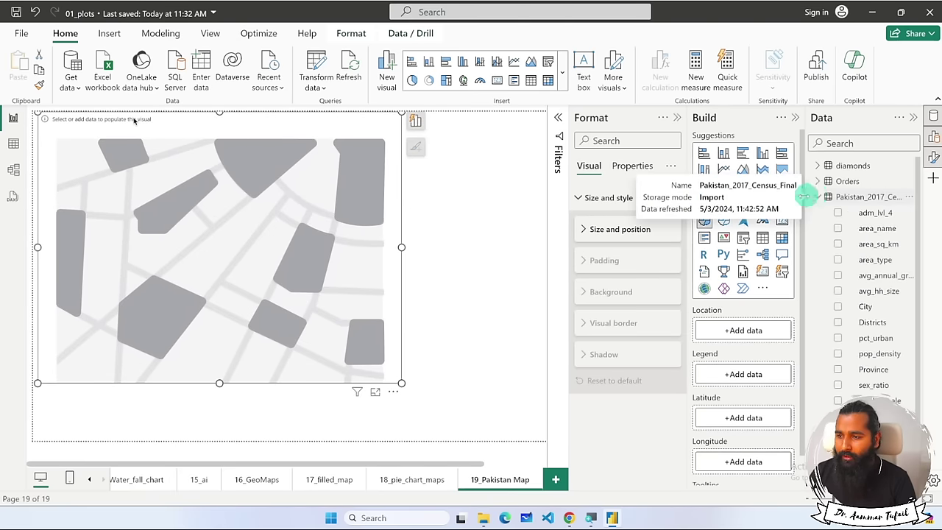
{"action": "left_click", "coordinate": [678, 118]}
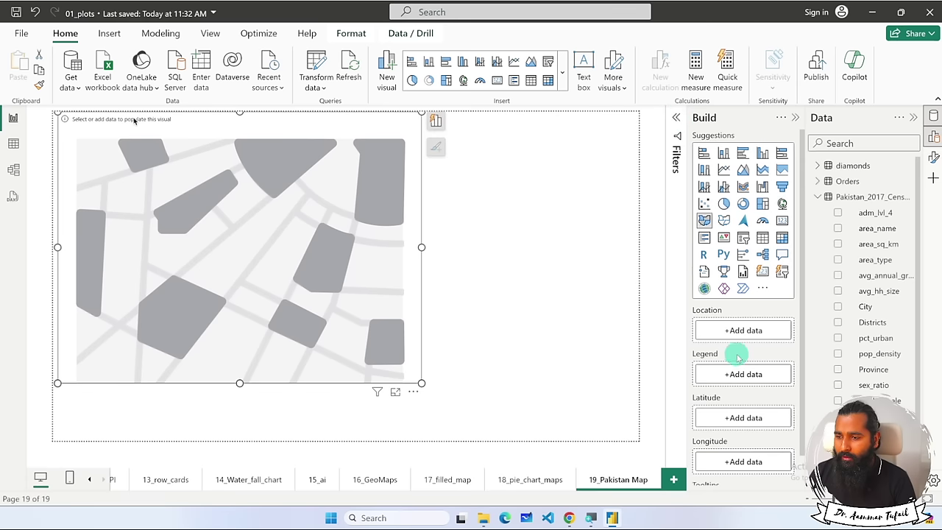
Assign Province as the filled map's location and total_pop as its legend.
{"action": "scroll", "coordinate": [738, 356], "scroll_direction": "down", "scroll_amount": 2}
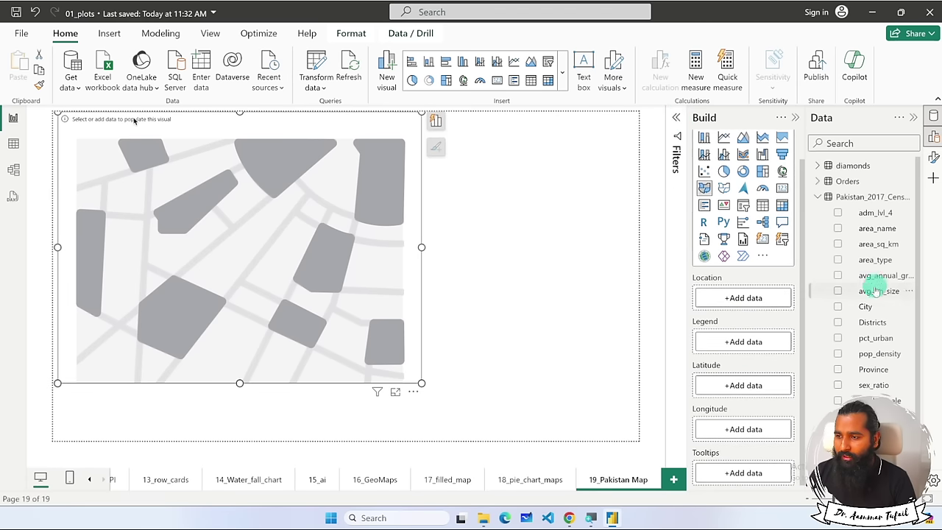
{"action": "left_click_drag", "start_coordinate": [878, 292], "coordinate": [878, 290]}
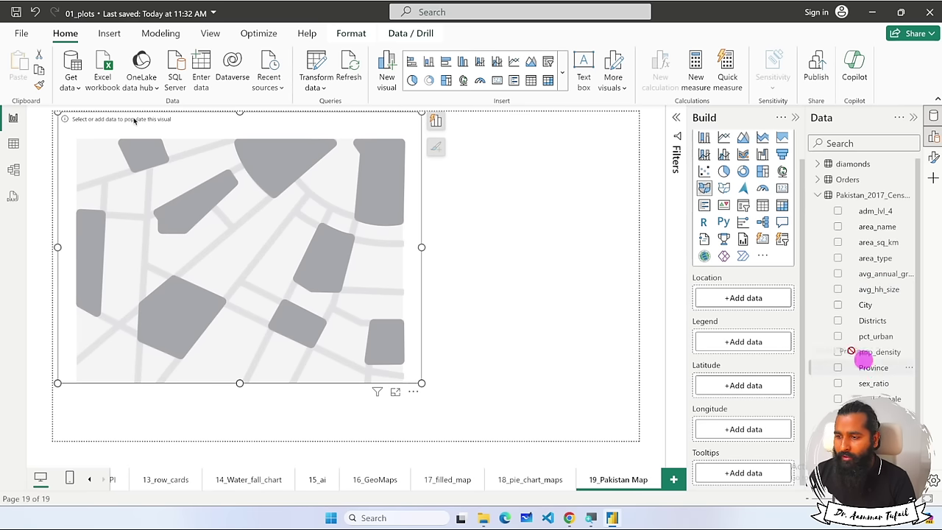
{"action": "left_click_drag", "start_coordinate": [865, 358], "coordinate": [754, 297]}
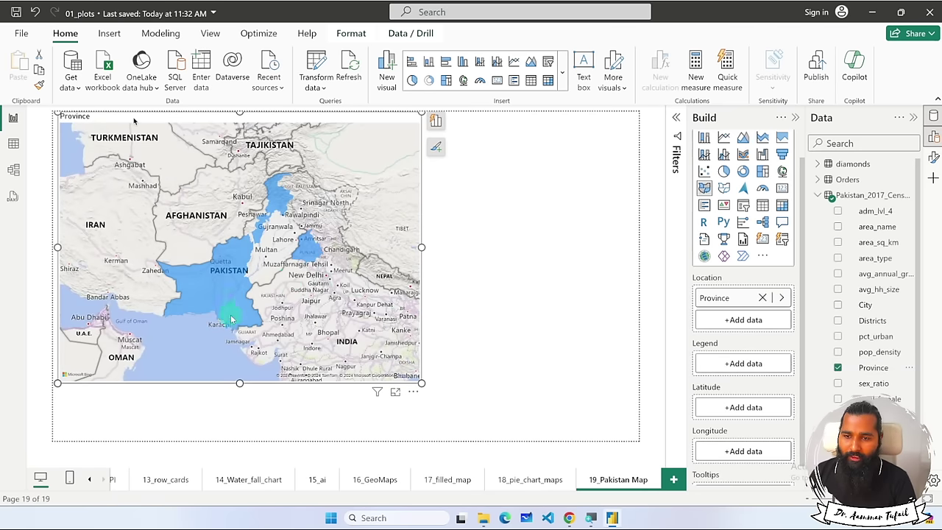
{"action": "mouse_move", "coordinate": [231, 319]}
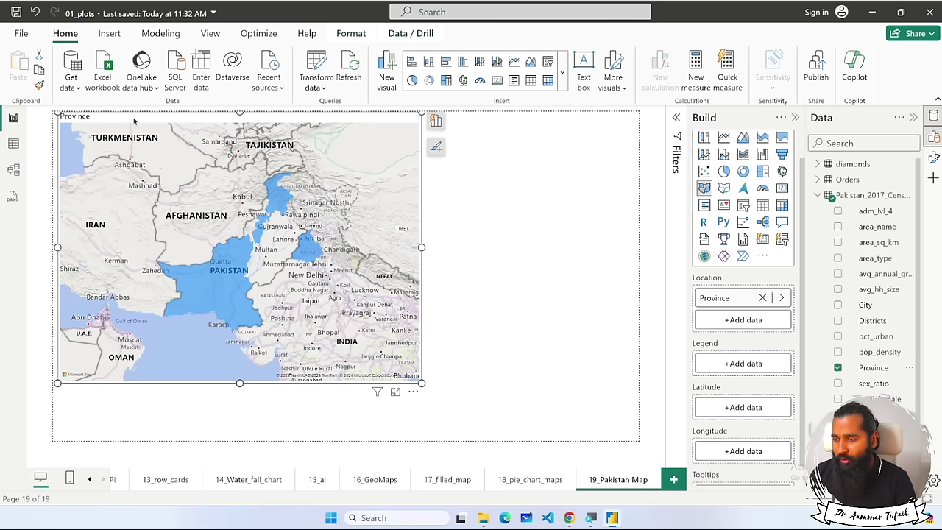
{"action": "left_click_drag", "start_coordinate": [787, 374], "coordinate": [742, 362]}
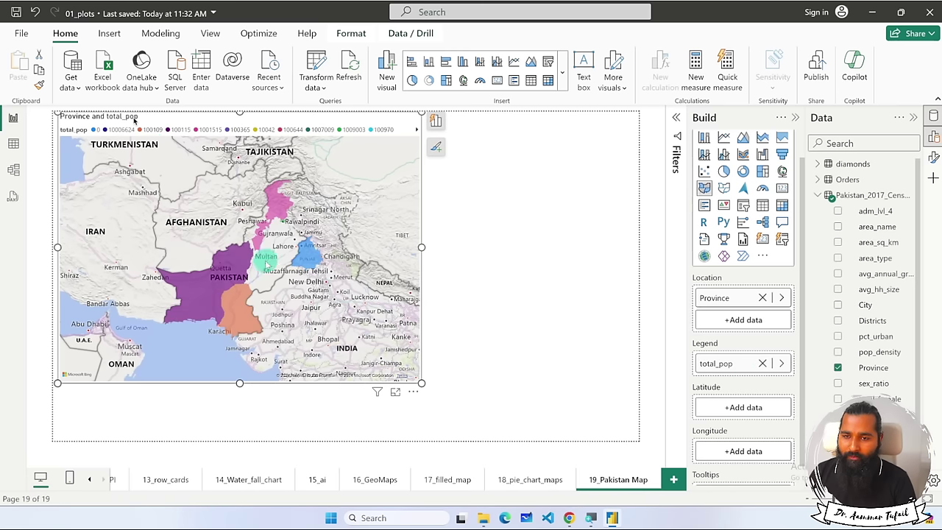
Try Districts and then City as the map's location in place of Province, closing the visual suggestions.
{"action": "left_click", "coordinate": [838, 368]}
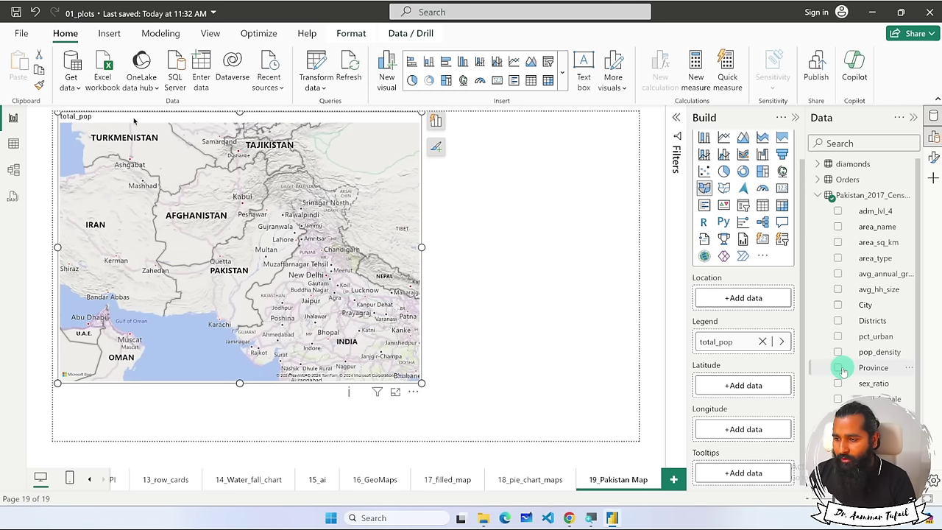
{"action": "left_click", "coordinate": [839, 321]}
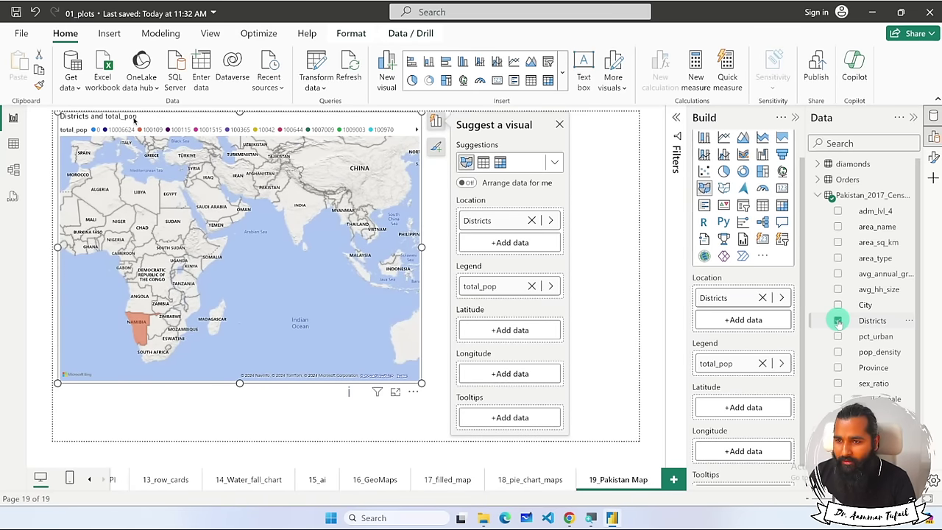
{"action": "left_click", "coordinate": [838, 321]}
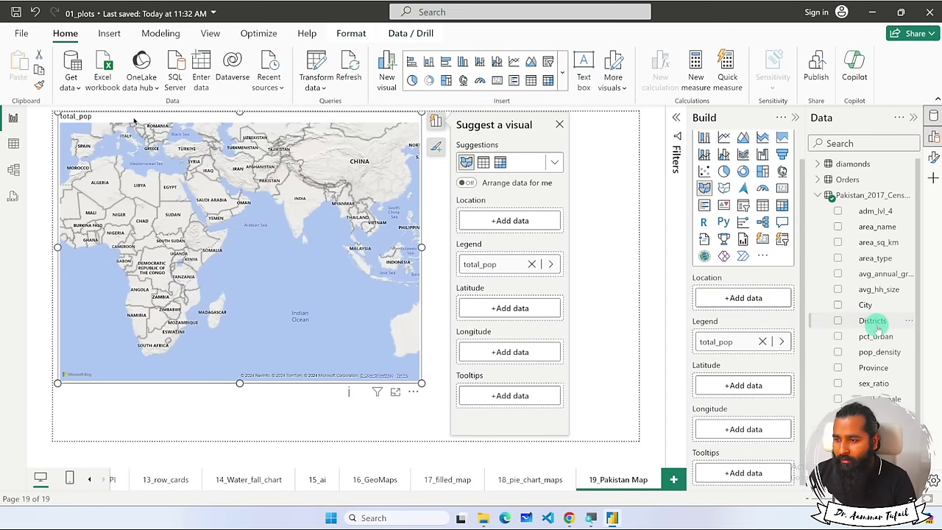
{"action": "left_click", "coordinate": [762, 305]}
{"action": "left_click", "coordinate": [623, 217]}
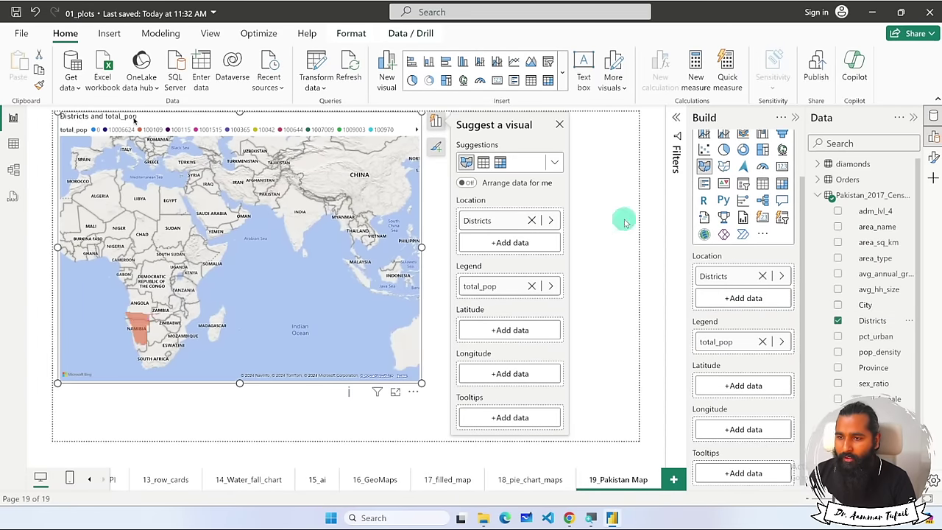
{"action": "left_click", "coordinate": [560, 125]}
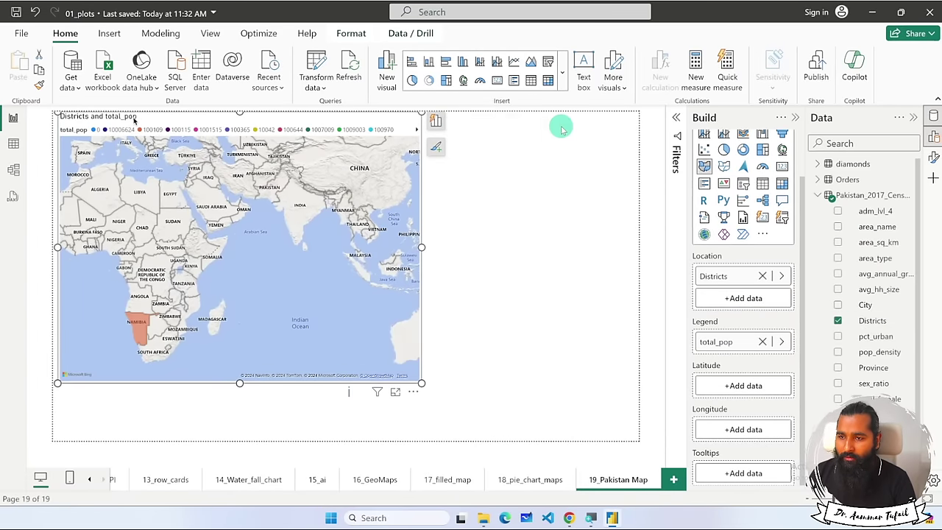
{"action": "left_click", "coordinate": [762, 276]}
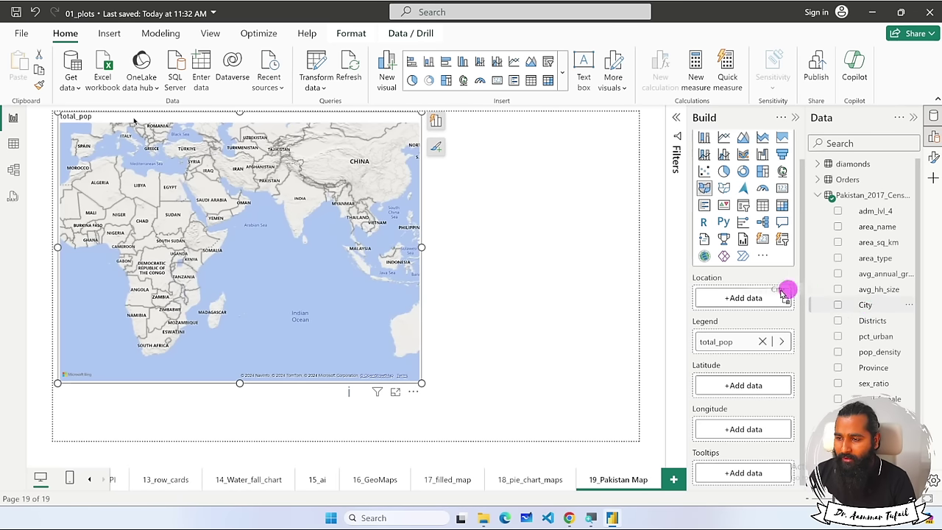
{"action": "left_click_drag", "start_coordinate": [784, 295], "coordinate": [744, 296]}
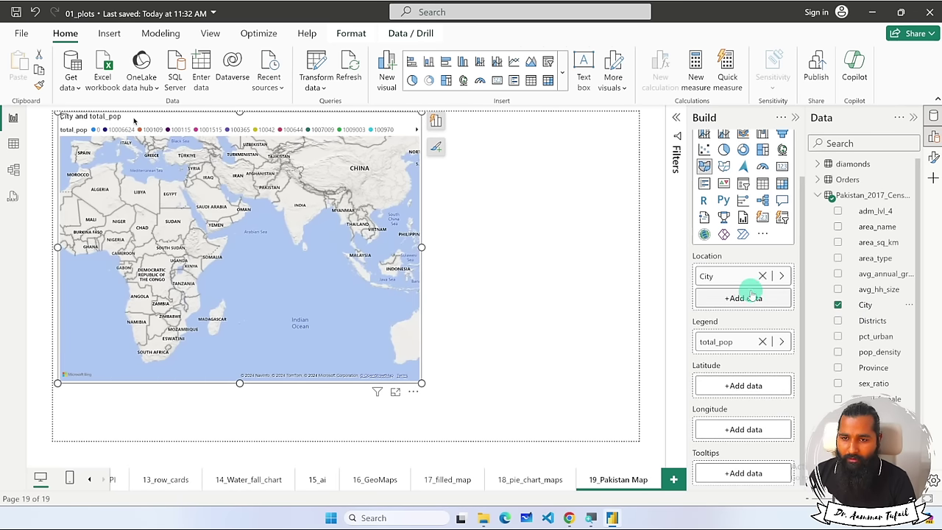
Replace the map's City location with Province and its total_pop legend with pop_density.
{"action": "left_click", "coordinate": [762, 342]}
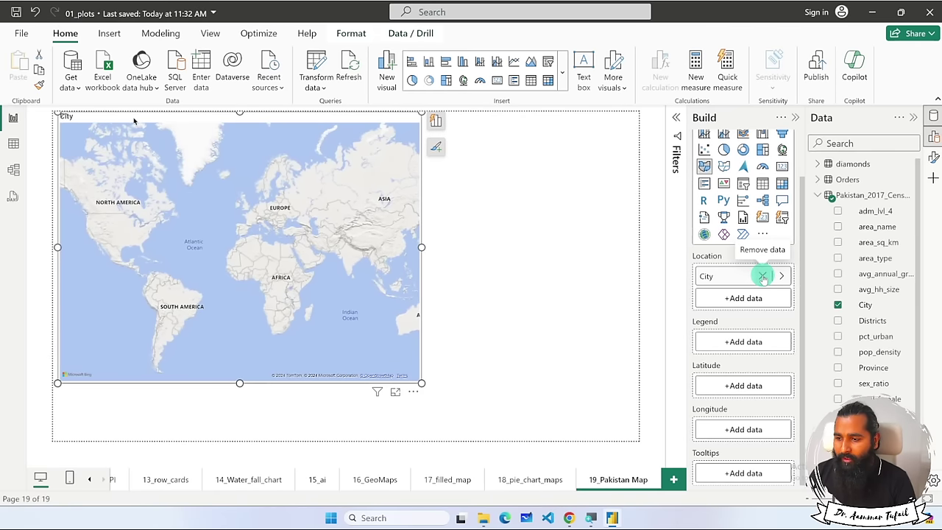
{"action": "left_click", "coordinate": [763, 276]}
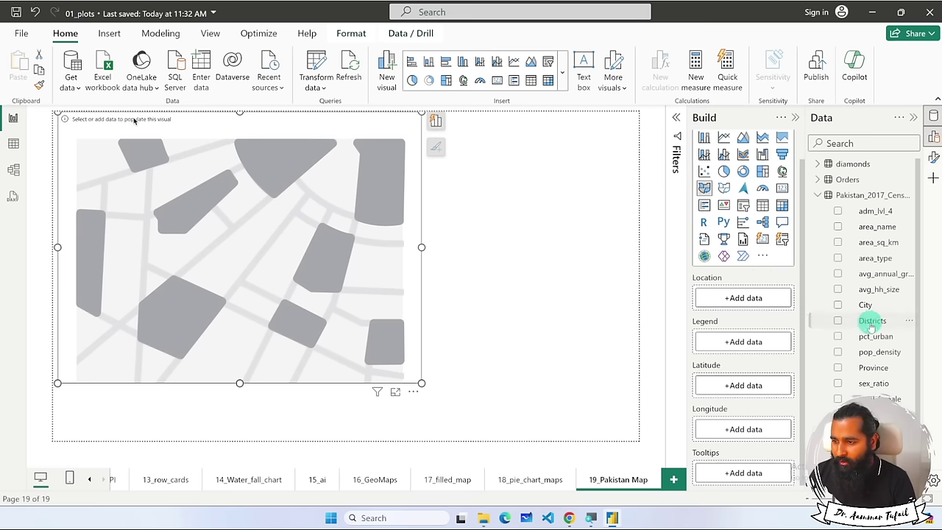
{"action": "left_click_drag", "start_coordinate": [807, 334], "coordinate": [740, 297]}
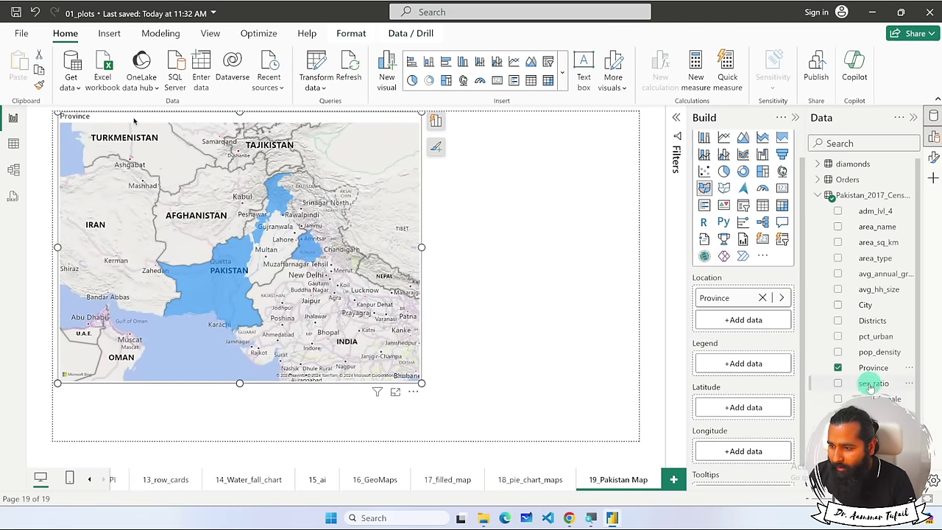
{"action": "left_click_drag", "start_coordinate": [881, 354], "coordinate": [761, 363]}
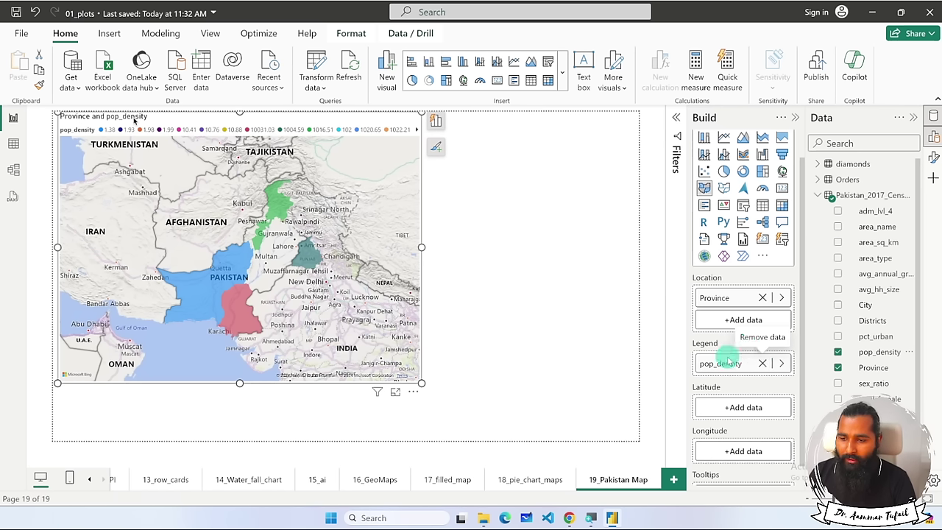
Switch to File Explorer, open the Pakistan_2017_Census_Final workbook, examine its Province filter values and location columns, and close it.
{"action": "left_click", "coordinate": [484, 519]}
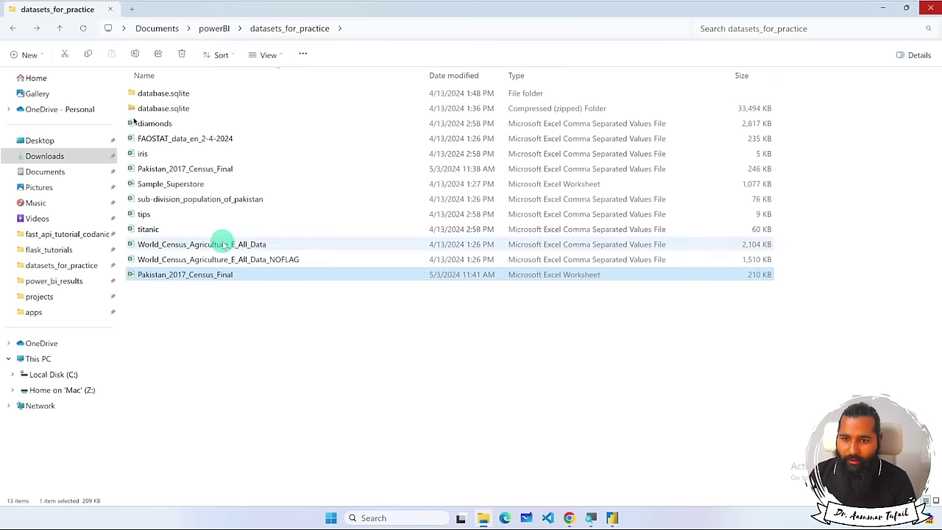
{"action": "double_click", "coordinate": [173, 276]}
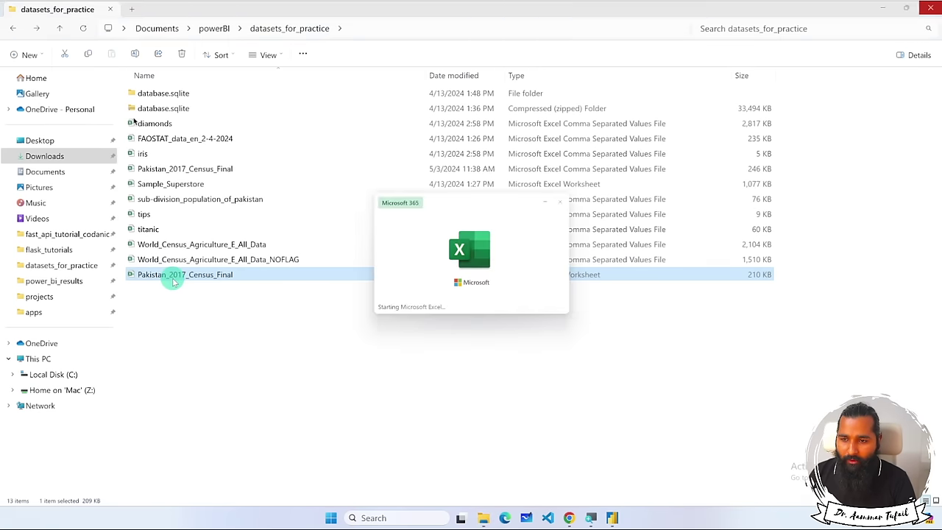
{"action": "left_click", "coordinate": [105, 177]}
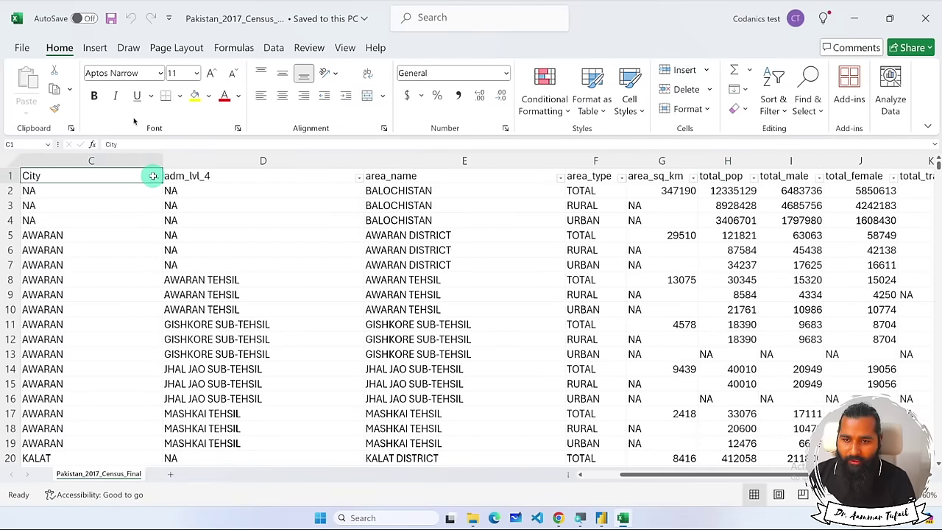
{"action": "scroll", "coordinate": [152, 174], "scroll_direction": "left", "scroll_amount": 2}
{"action": "left_click", "coordinate": [87, 178]}
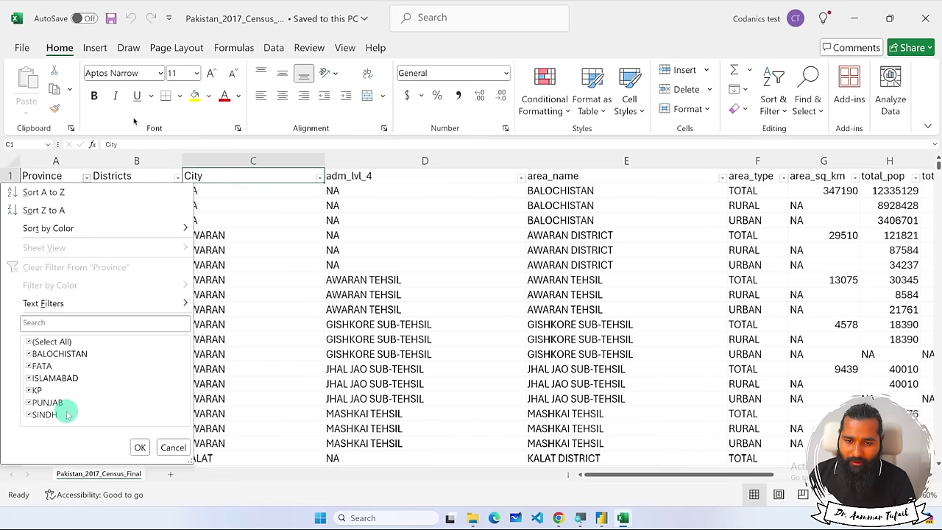
{"action": "left_click", "coordinate": [173, 447]}
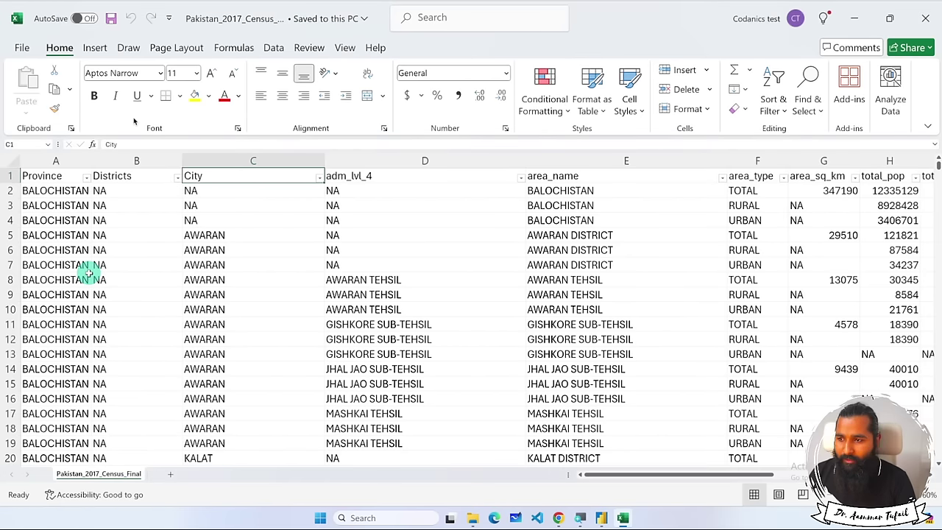
{"action": "scroll", "coordinate": [88, 272], "scroll_direction": "down", "scroll_amount": 12}
{"action": "scroll", "coordinate": [88, 272], "scroll_direction": "up", "scroll_amount": 12}
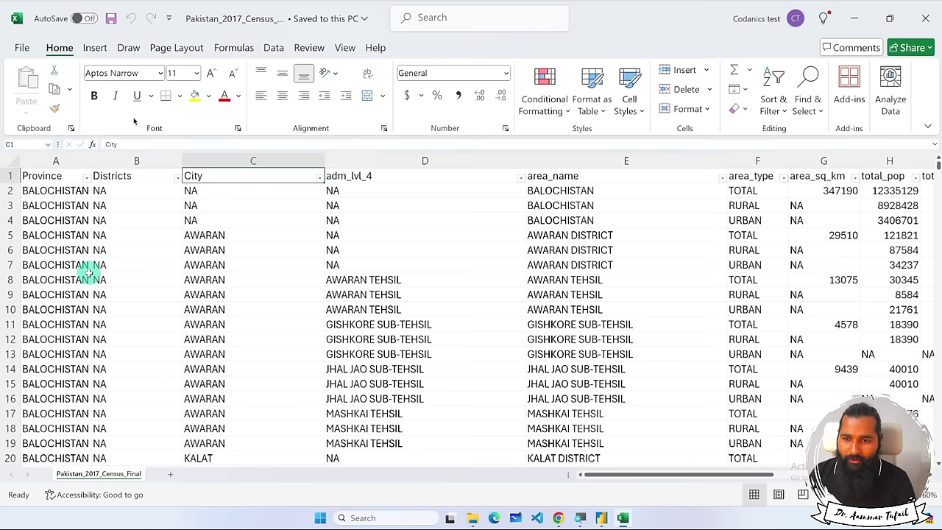
{"action": "left_click", "coordinate": [267, 249]}
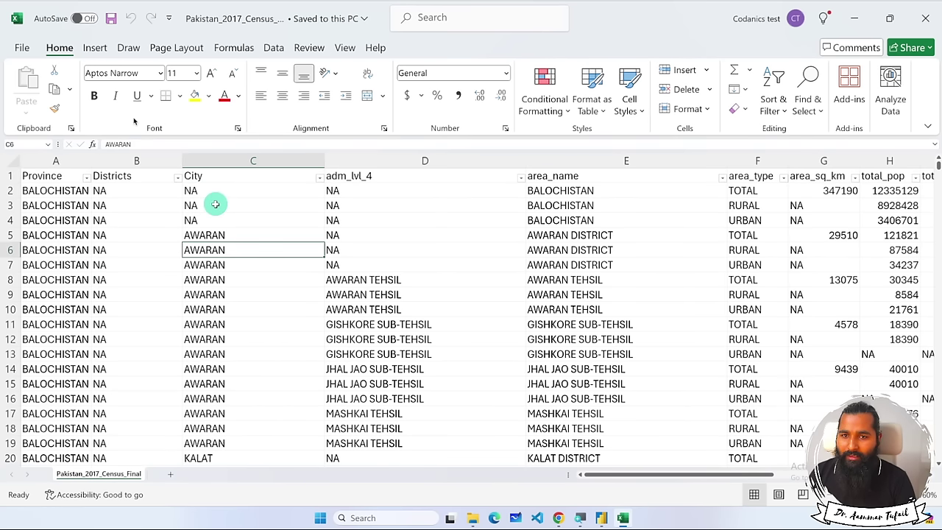
{"action": "left_click", "coordinate": [925, 17]}
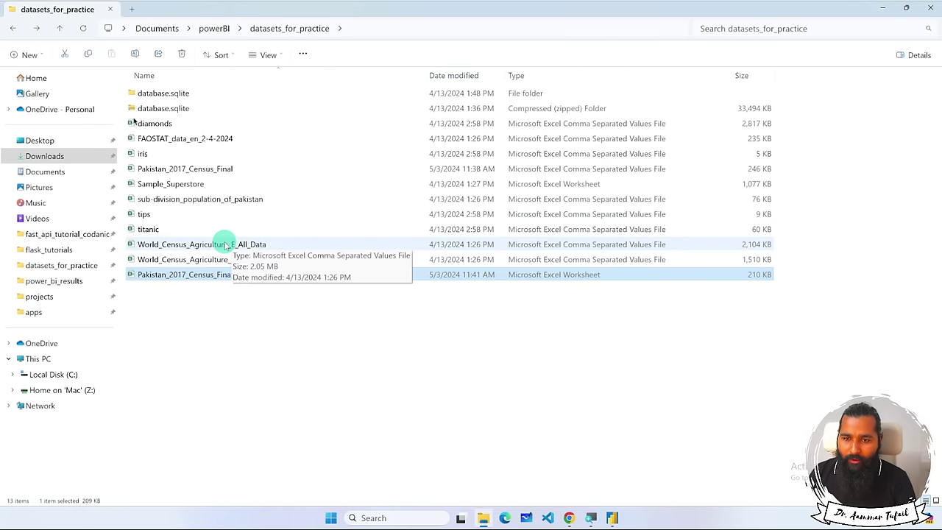
Open FAOSTAT_data_en_2-4-2024 without converting its data, look through the Area and other columns, and close it.
{"action": "double_click", "coordinate": [205, 139]}
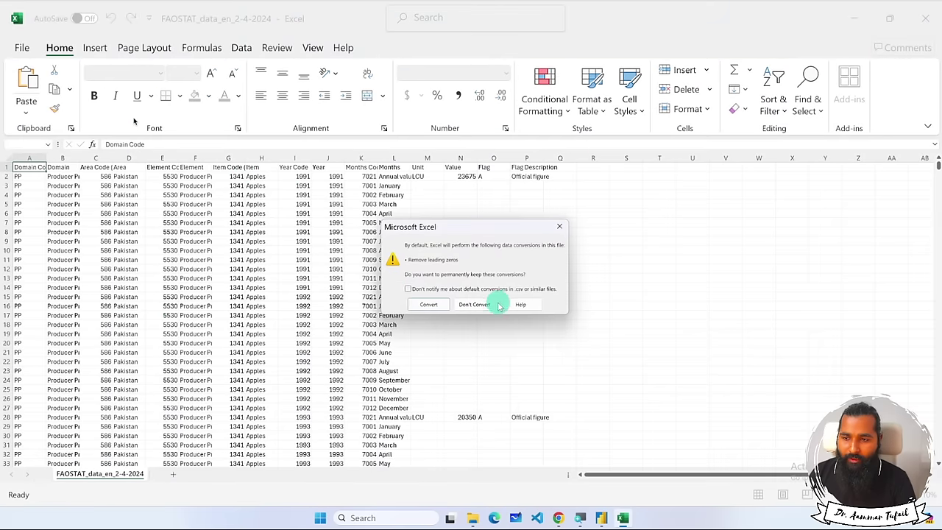
{"action": "left_click", "coordinate": [466, 304]}
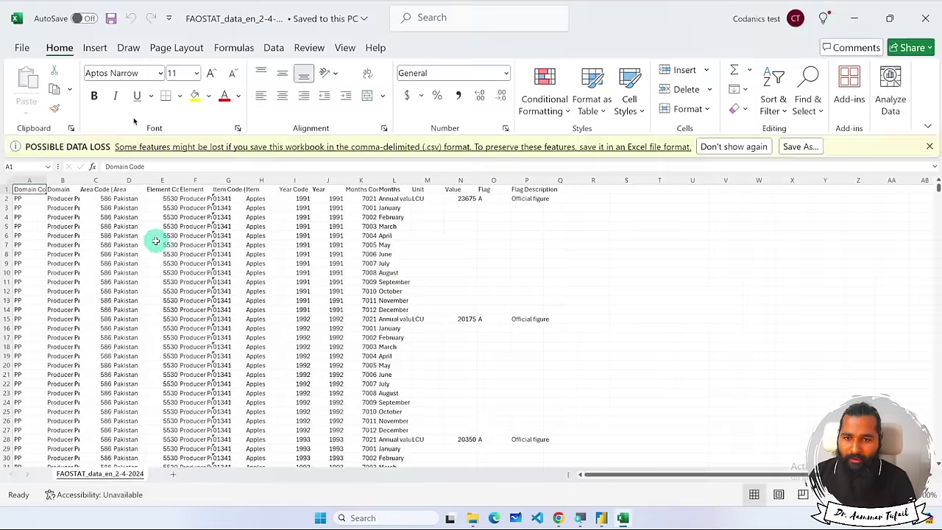
{"action": "scroll", "coordinate": [137, 239], "scroll_direction": "down", "scroll_amount": 20}
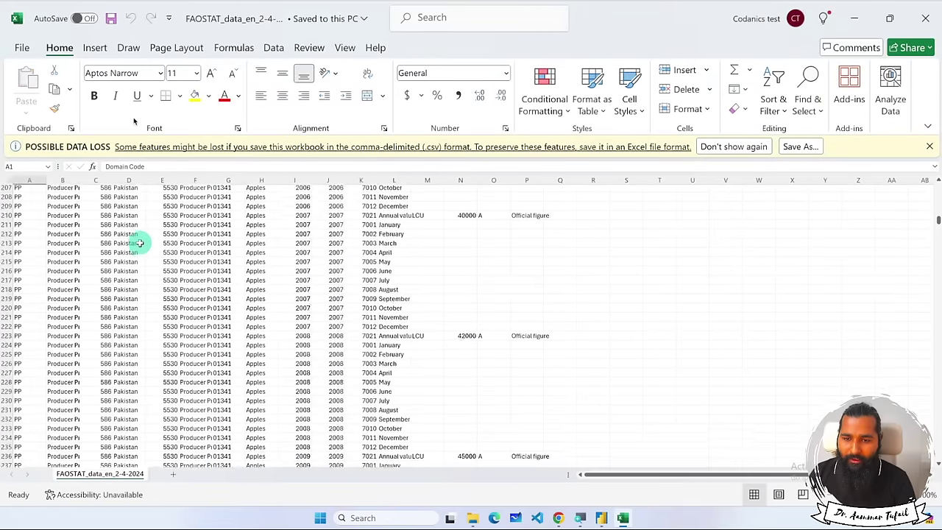
{"action": "scroll", "coordinate": [138, 242], "scroll_direction": "down", "scroll_amount": 20}
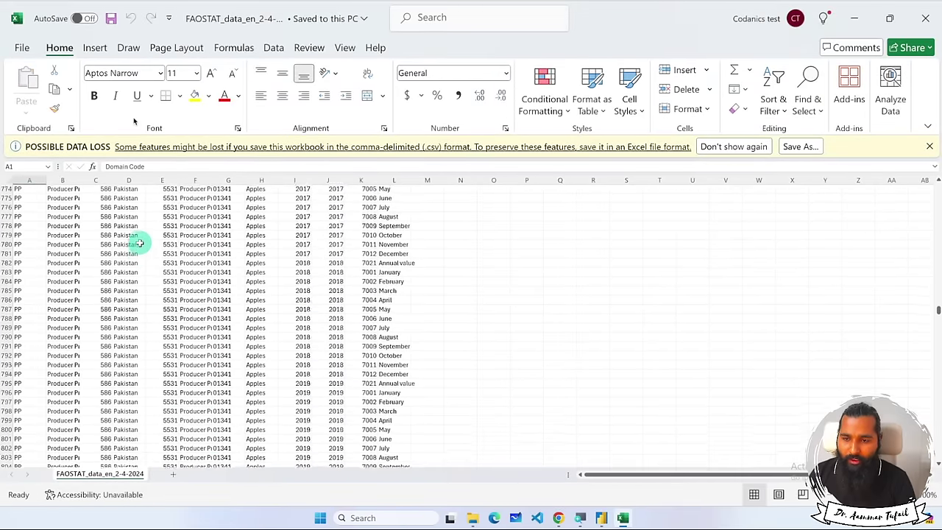
{"action": "scroll", "coordinate": [139, 243], "scroll_direction": "down", "scroll_amount": 20}
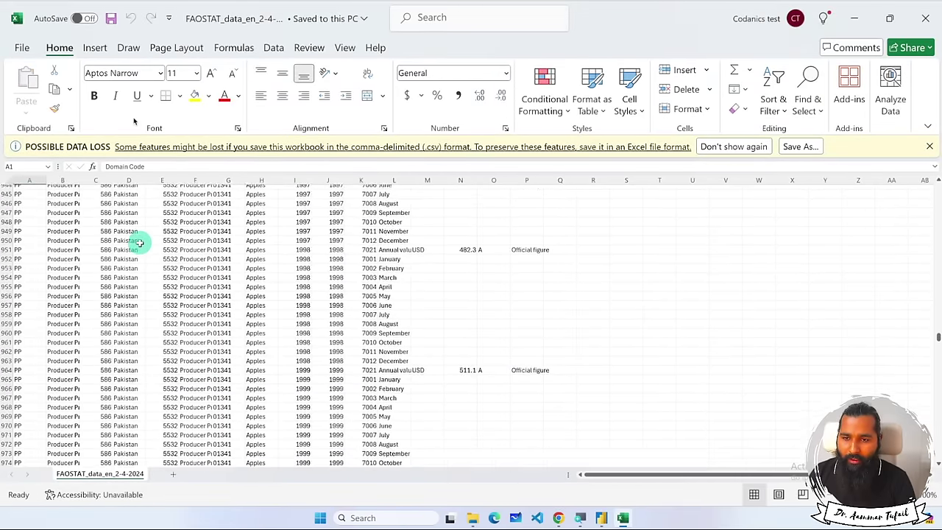
{"action": "scroll", "coordinate": [140, 243], "scroll_direction": "up", "scroll_amount": 20}
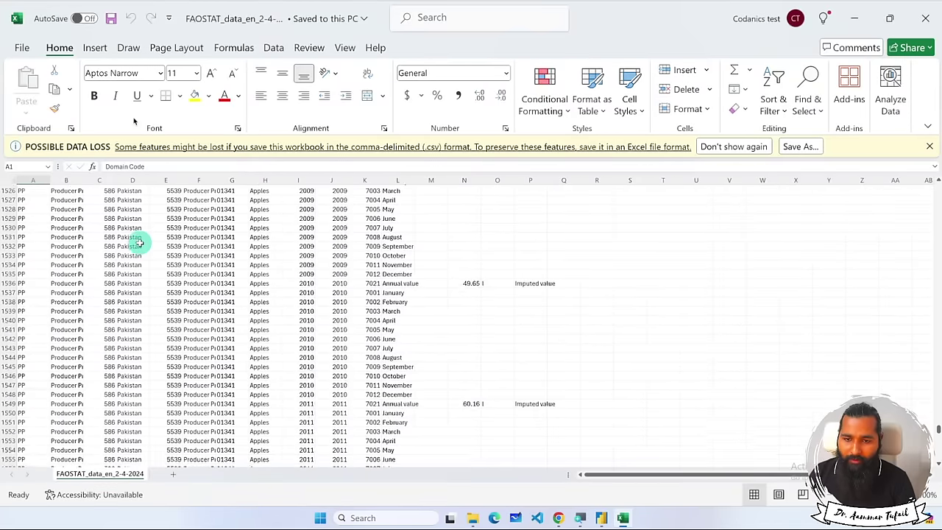
{"action": "scroll", "coordinate": [139, 243], "scroll_direction": "up", "scroll_amount": 20}
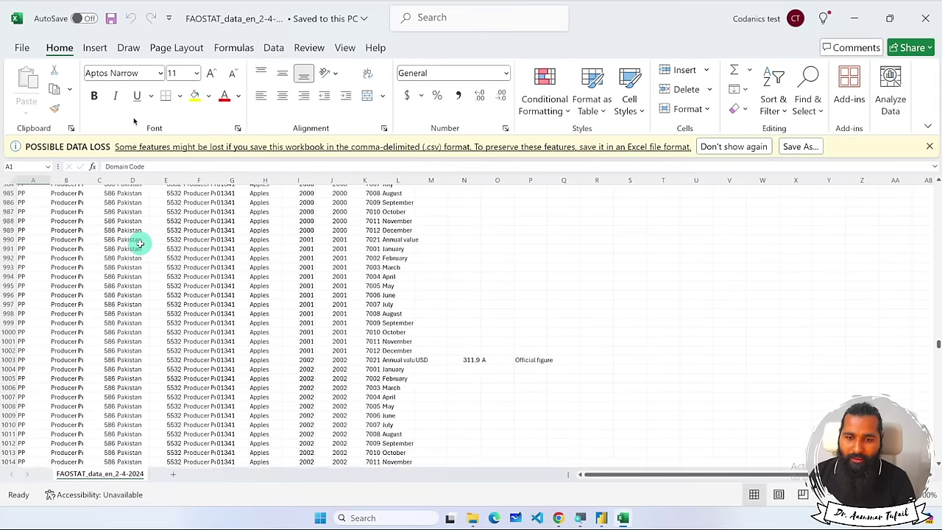
{"action": "scroll", "coordinate": [138, 246], "scroll_direction": "up", "scroll_amount": 20}
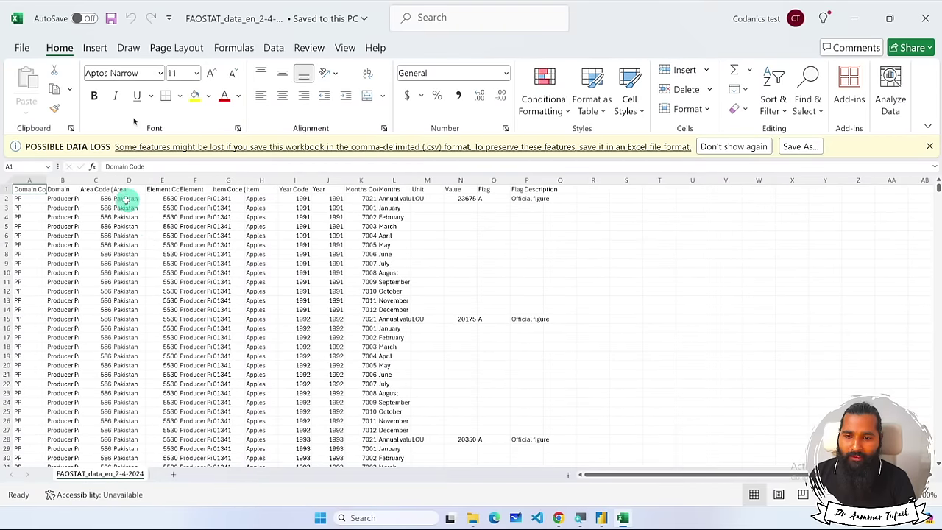
{"action": "left_click", "coordinate": [925, 18]}
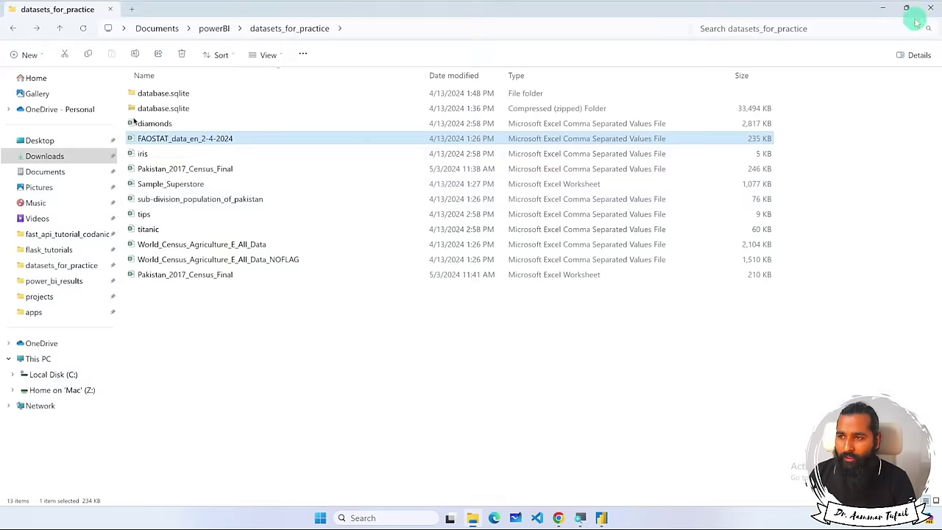
Open sub-division_population_of_pakistan, check its province, division and district columns, and close it.
{"action": "double_click", "coordinate": [199, 203]}
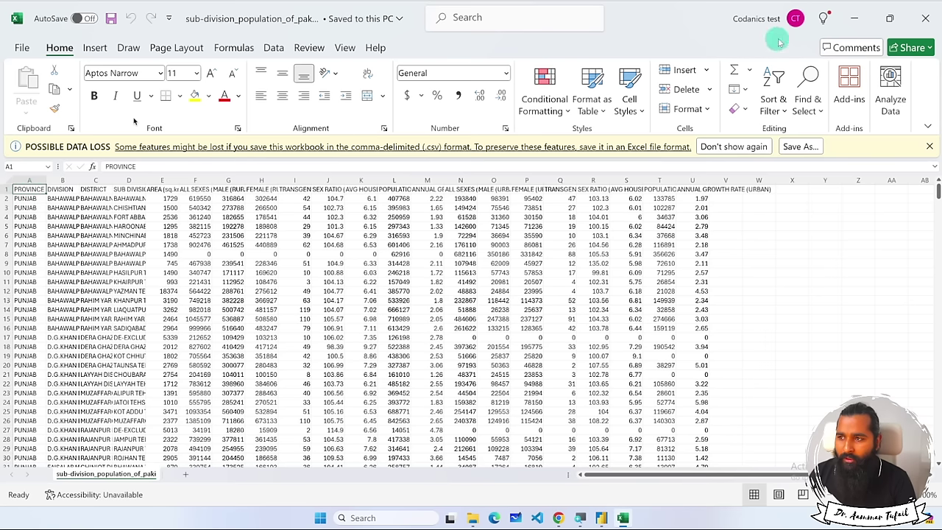
{"action": "left_click", "coordinate": [926, 17]}
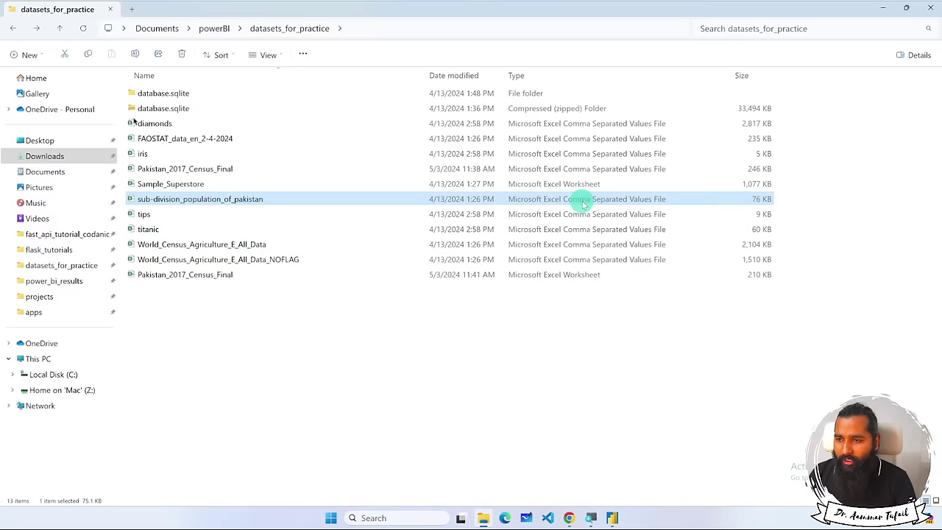
Open sub-division_population_of_pakistan, save a copy in the same folder as an Excel Workbook, and close it.
{"action": "double_click", "coordinate": [258, 202]}
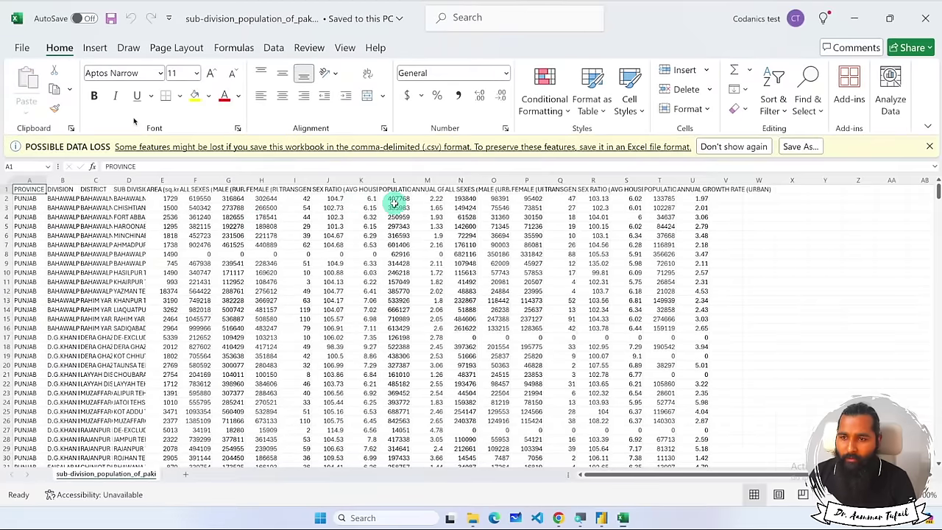
{"action": "left_click", "coordinate": [801, 147]}
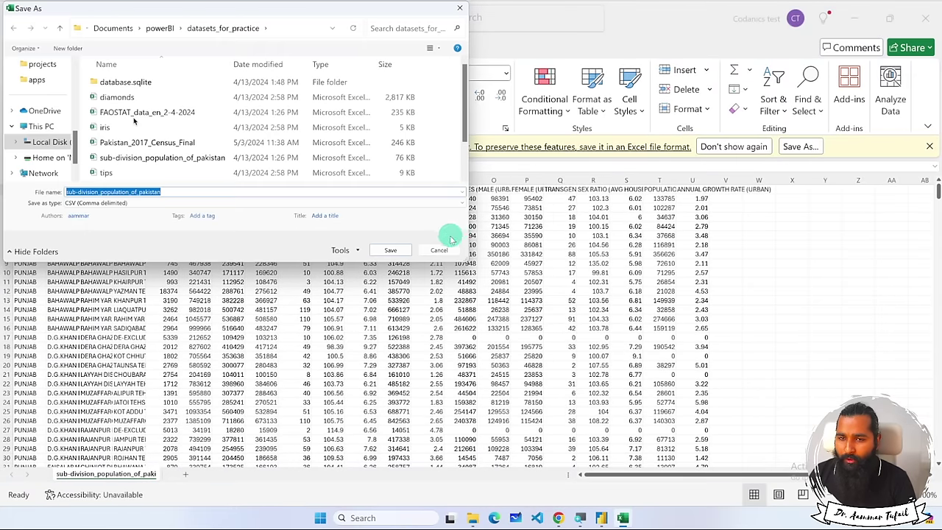
{"action": "left_click", "coordinate": [287, 203]}
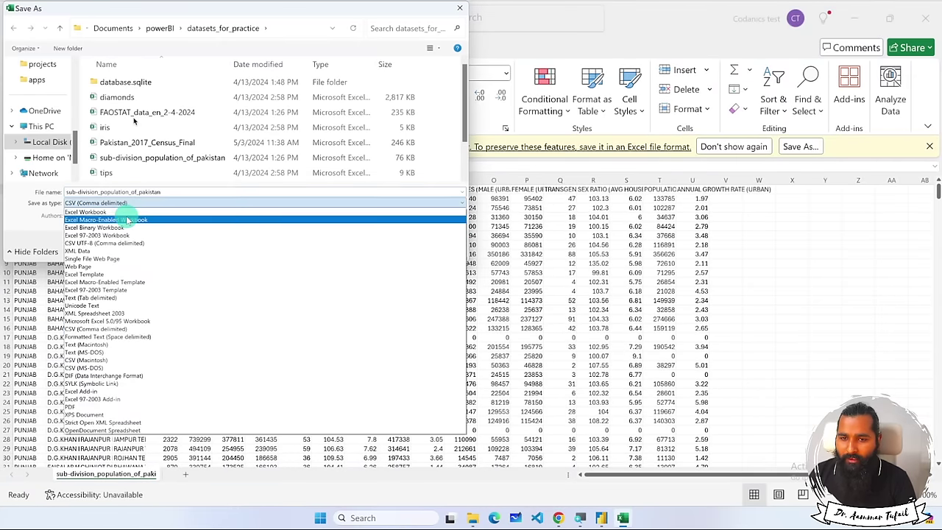
{"action": "left_click", "coordinate": [129, 212]}
{"action": "left_click", "coordinate": [398, 261]}
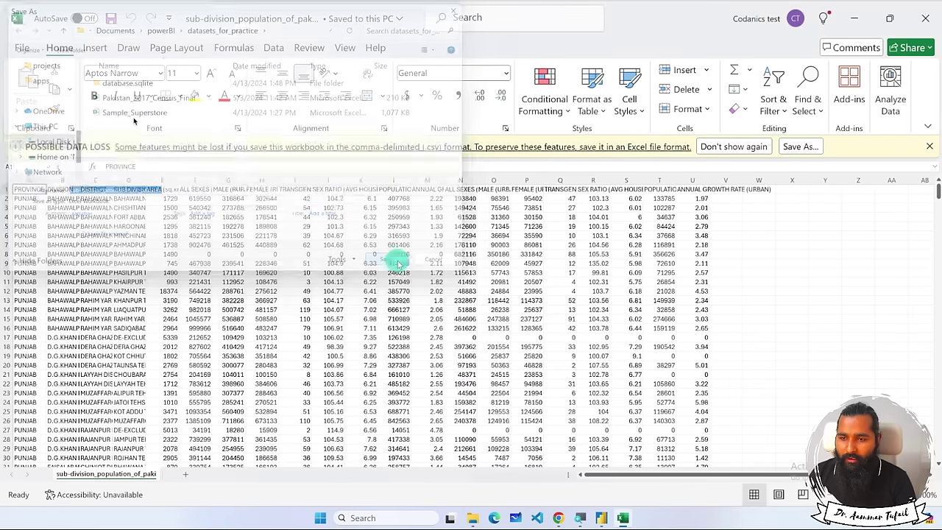
{"action": "left_click", "coordinate": [926, 18]}
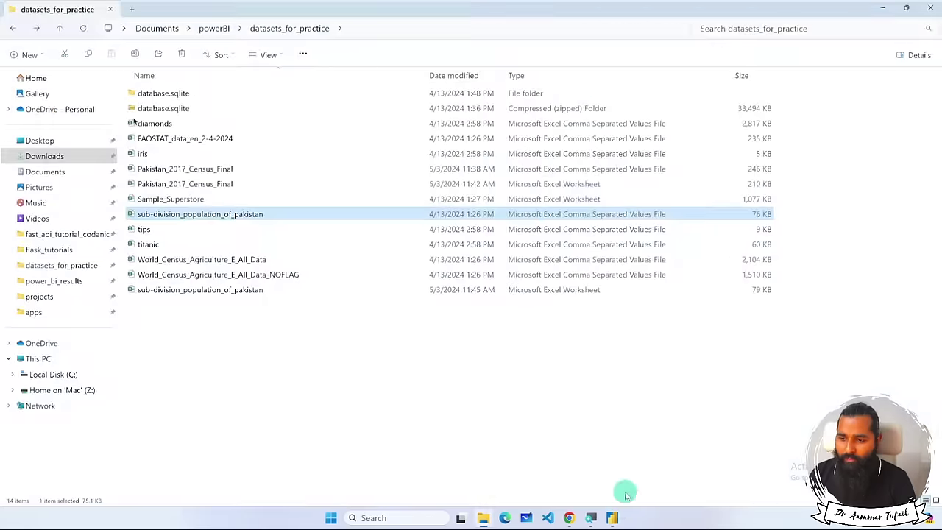
Switch to Power BI and delete the Pakistan_2017_Census_Final table from the model.
{"action": "left_click", "coordinate": [617, 518]}
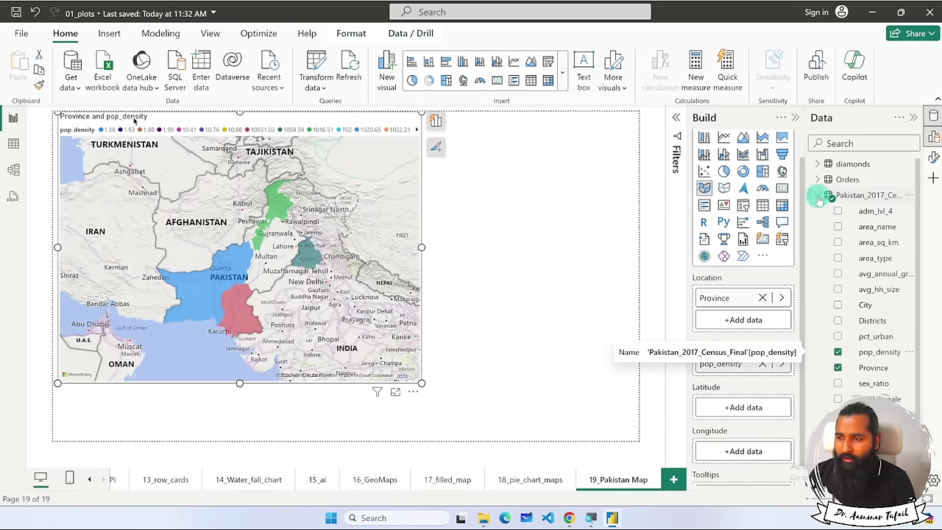
{"action": "left_click", "coordinate": [869, 197]}
{"action": "right_click", "coordinate": [870, 201]}
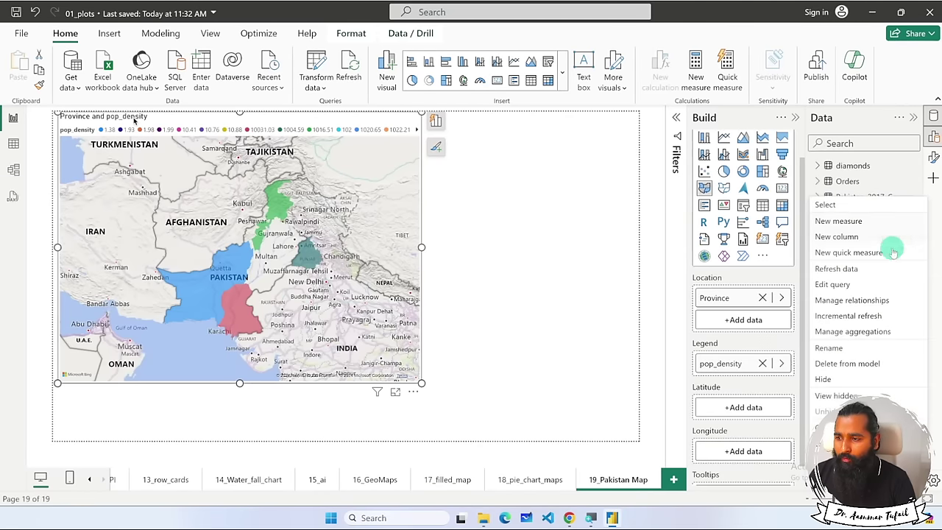
{"action": "left_click", "coordinate": [850, 363]}
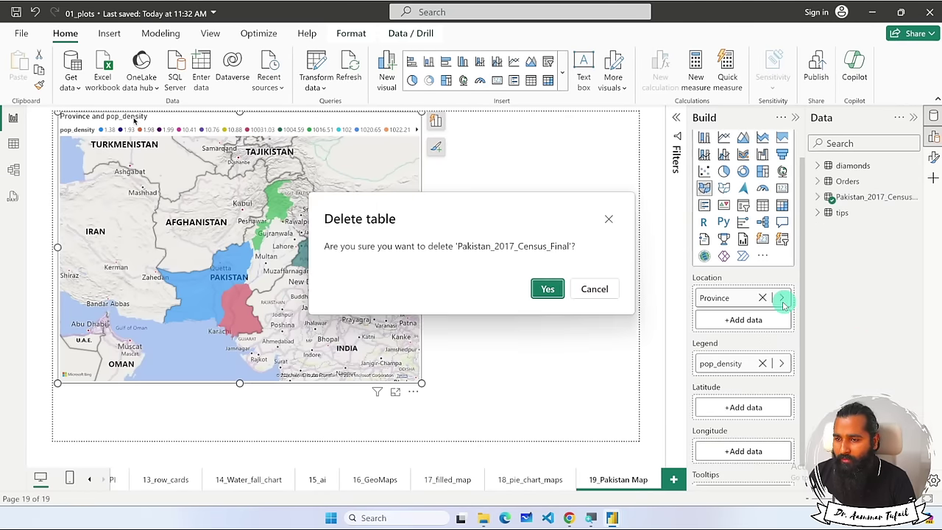
{"action": "left_click", "coordinate": [544, 289]}
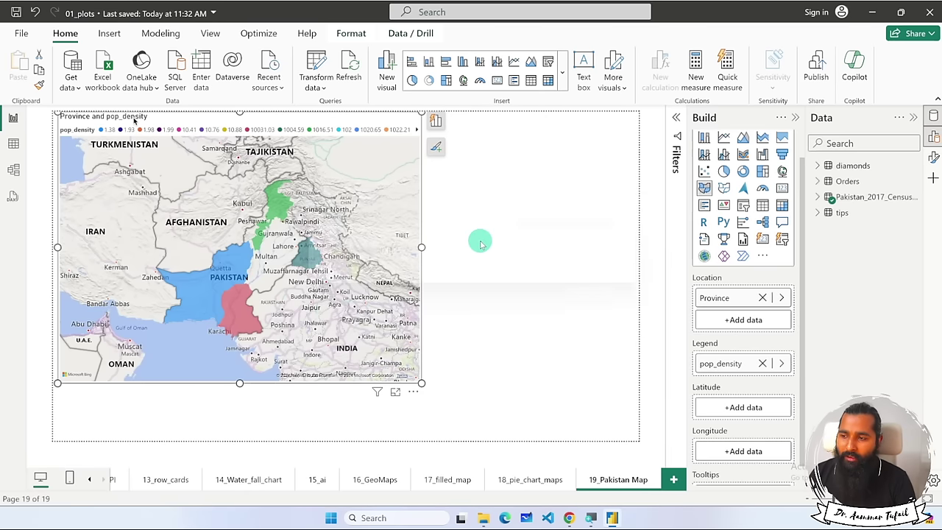
Import the sub-division_population_of_paki sheet from the sub-division_population_of_pakistan Excel workbook.
{"action": "left_click", "coordinate": [103, 68]}
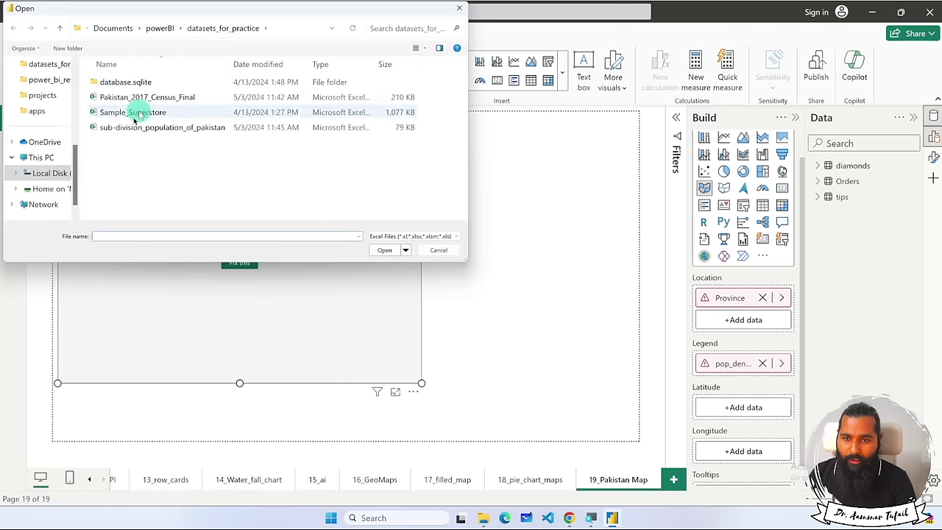
{"action": "left_click", "coordinate": [142, 128]}
{"action": "left_click", "coordinate": [384, 249]}
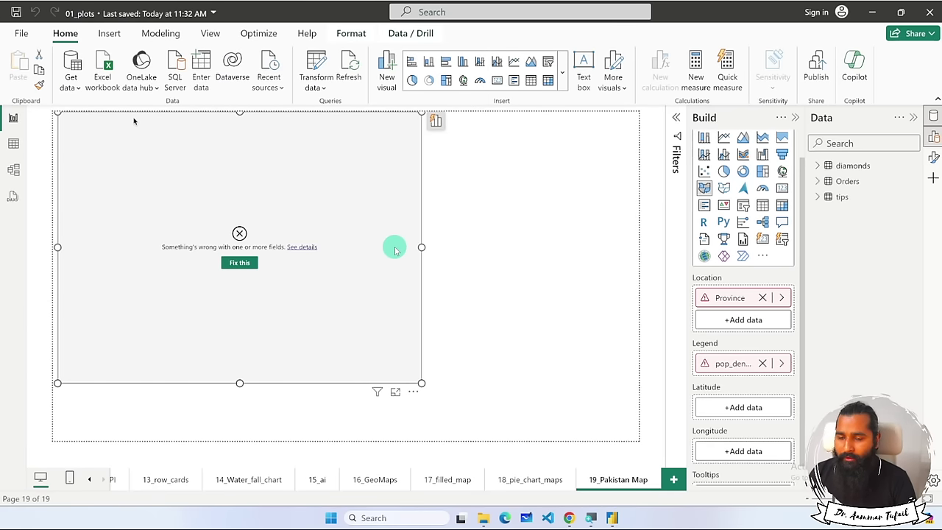
{"action": "left_click", "coordinate": [224, 133]}
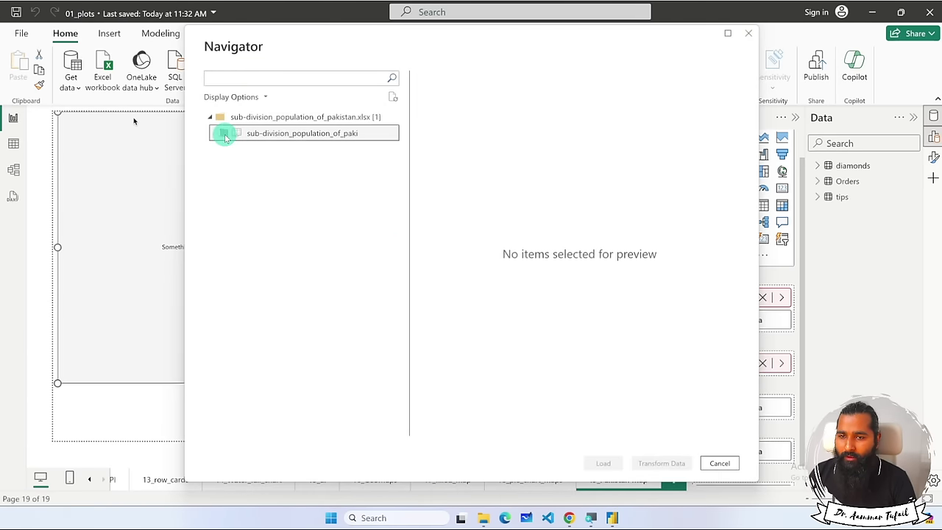
{"action": "left_click", "coordinate": [603, 464]}
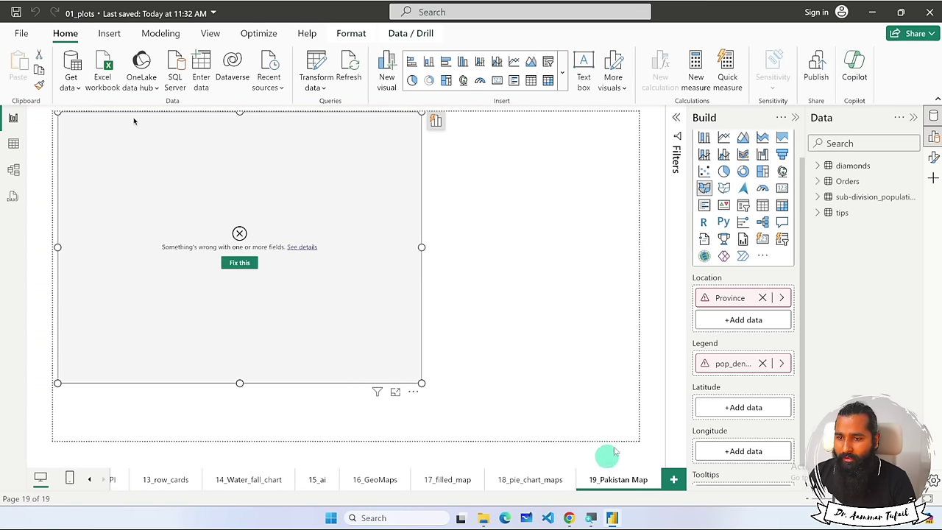
Expand the sub-division_population_of_paki fields, widen their list, and remove the broken Province location and pop_density legend from the map.
{"action": "left_click", "coordinate": [818, 197]}
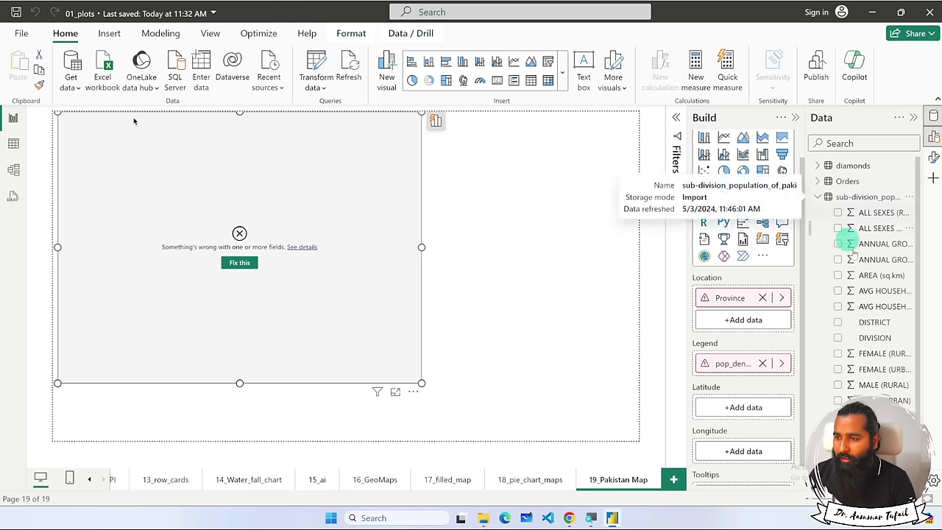
{"action": "left_click_drag", "start_coordinate": [806, 330], "coordinate": [760, 323]}
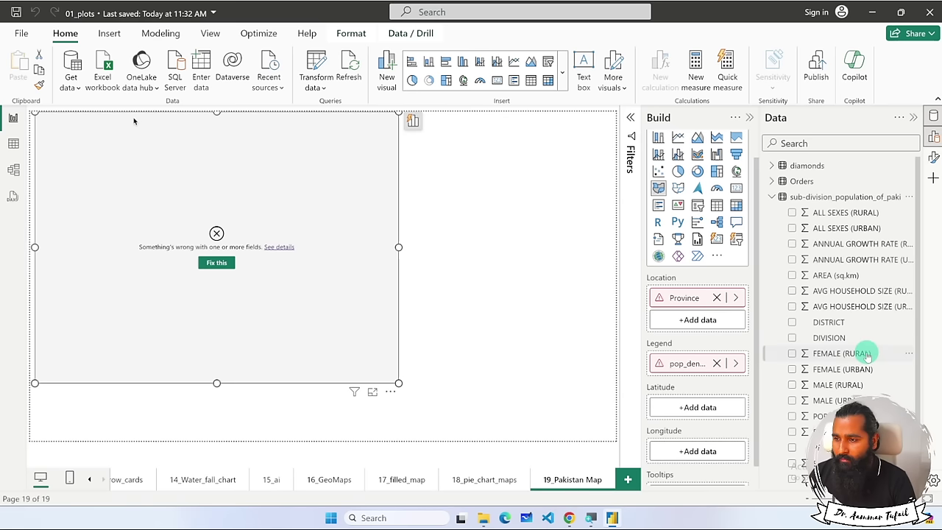
{"action": "left_click_drag", "start_coordinate": [703, 301], "coordinate": [714, 298]}
{"action": "left_click", "coordinate": [717, 297]}
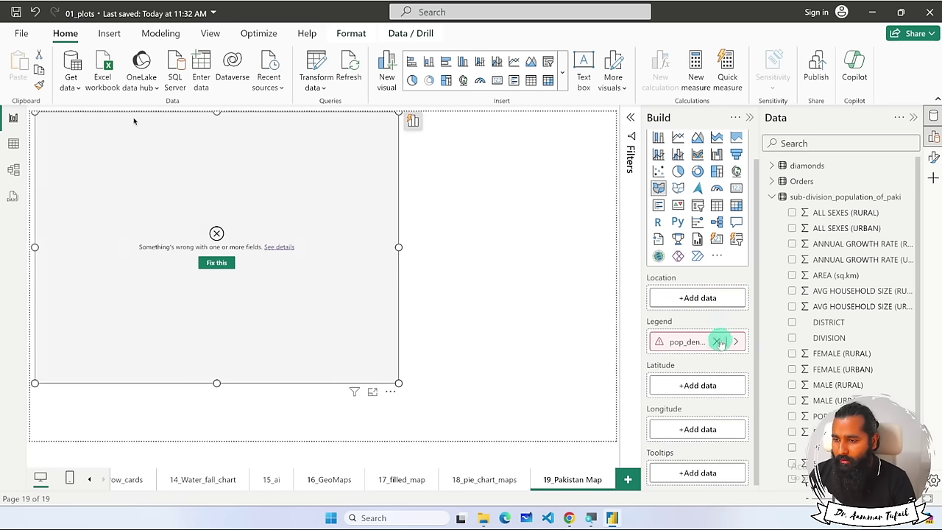
{"action": "left_click", "coordinate": [716, 342]}
Set DISTRICT as the map's location and POPULATION 1998 (RURAL) as its legend, and inspect Pakistan on the map.
{"action": "left_click_drag", "start_coordinate": [753, 306], "coordinate": [695, 298]}
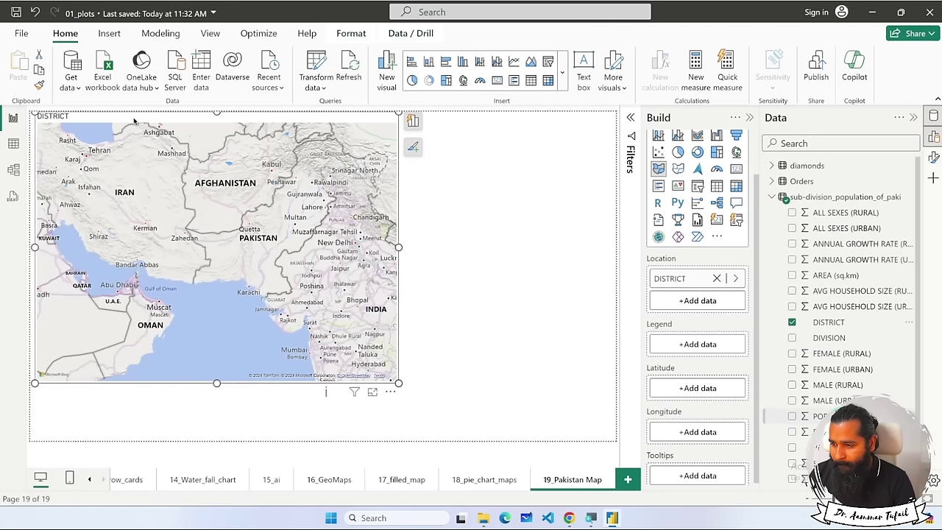
{"action": "left_click_drag", "start_coordinate": [832, 416], "coordinate": [692, 344]}
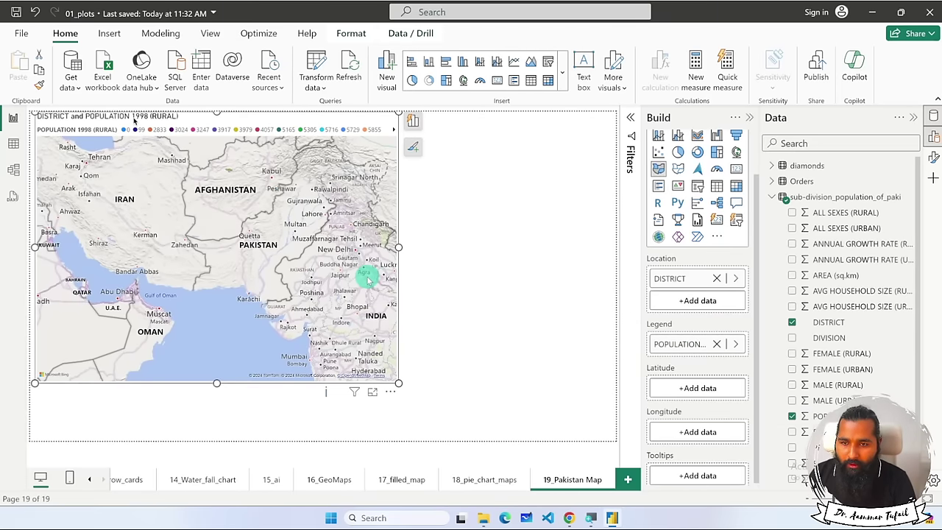
{"action": "scroll", "coordinate": [305, 252], "scroll_direction": "up", "scroll_amount": 2}
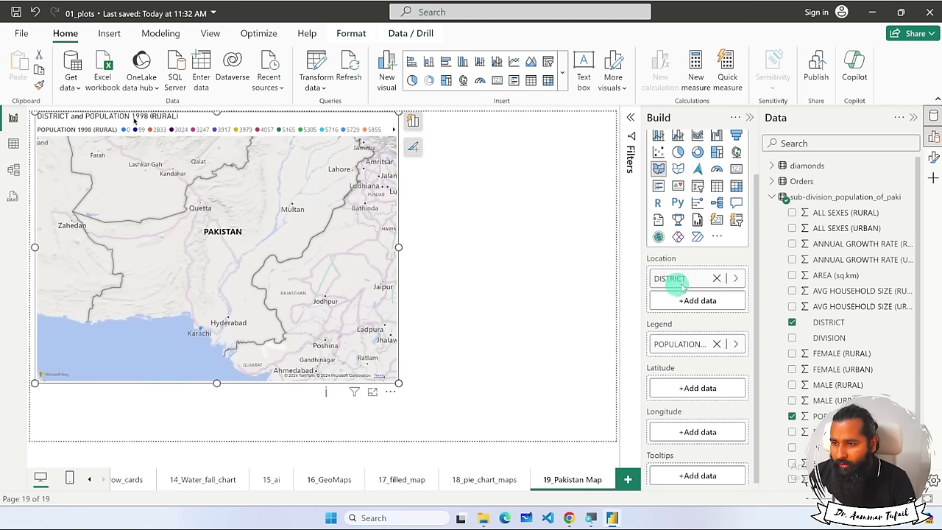
Replace the map's DISTRICT location with PROVINCE and inspect the shaded provinces and their tooltip.
{"action": "left_click", "coordinate": [717, 279]}
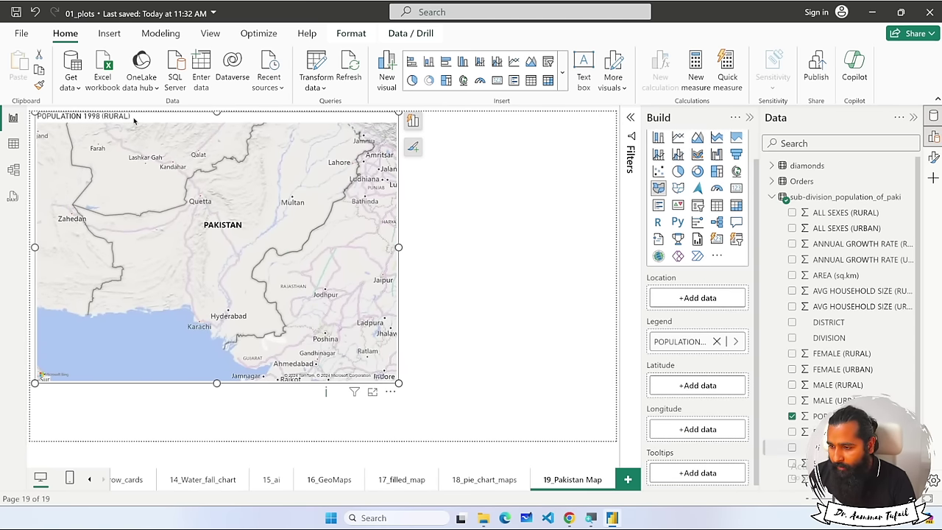
{"action": "left_click_drag", "start_coordinate": [817, 447], "coordinate": [700, 295]}
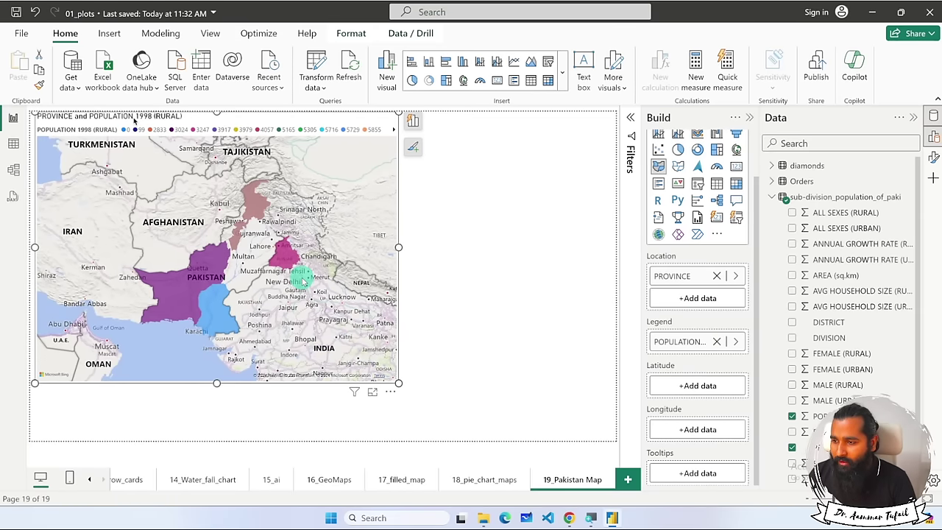
{"action": "scroll", "coordinate": [232, 290], "scroll_direction": "up", "scroll_amount": 2}
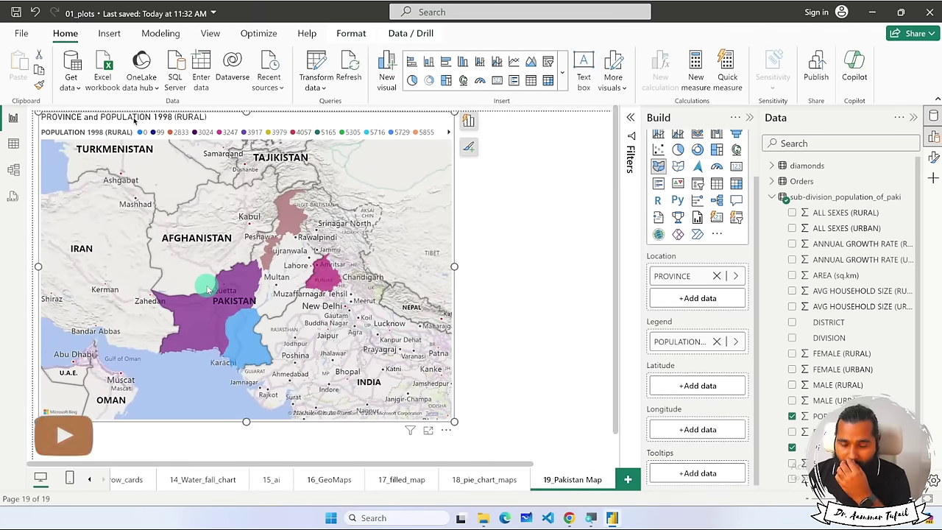
{"action": "mouse_move", "coordinate": [245, 278]}
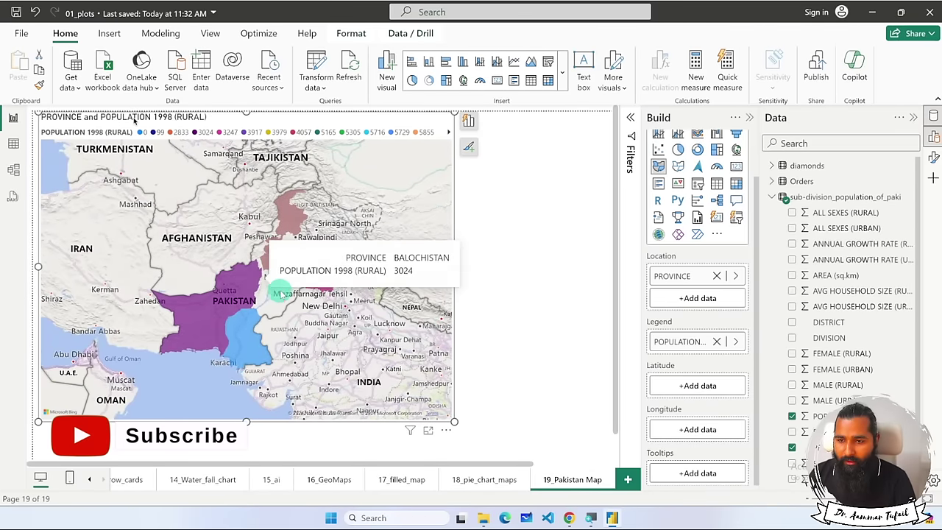
{"action": "scroll", "coordinate": [246, 287], "scroll_direction": "up", "scroll_amount": 2}
{"action": "scroll", "coordinate": [246, 289], "scroll_direction": "down", "scroll_amount": 3}
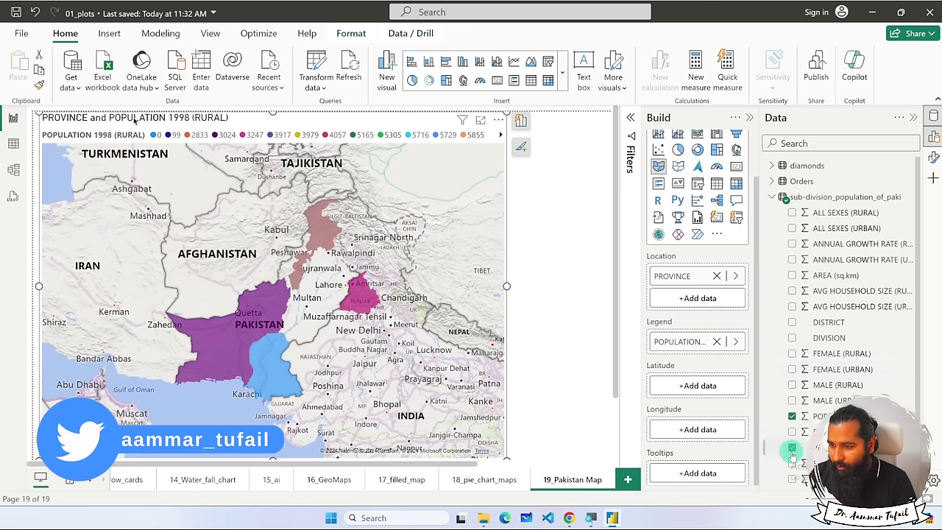
Move POPULATION 1998 (RURAL) from the map's legend to its tooltips and replace the PROVINCE location with DIVISION.
{"action": "left_click", "coordinate": [791, 417]}
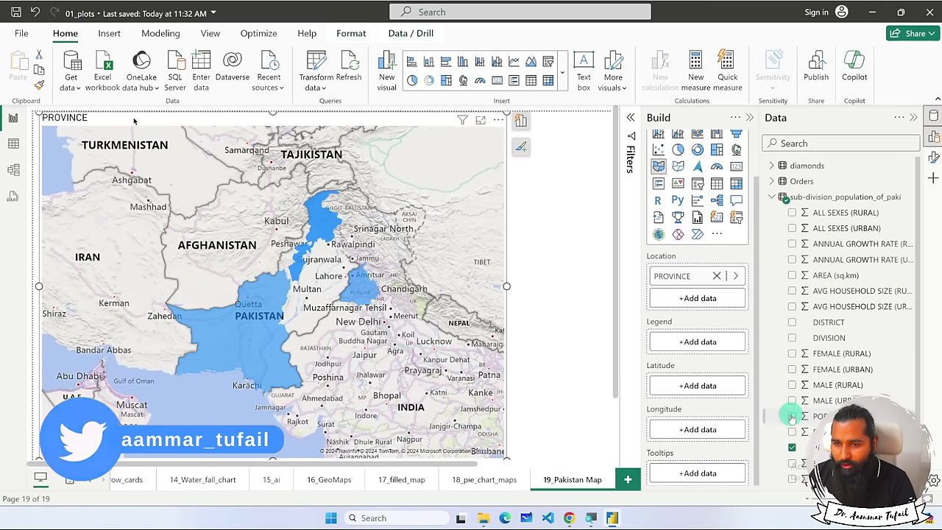
{"action": "left_click", "coordinate": [791, 417]}
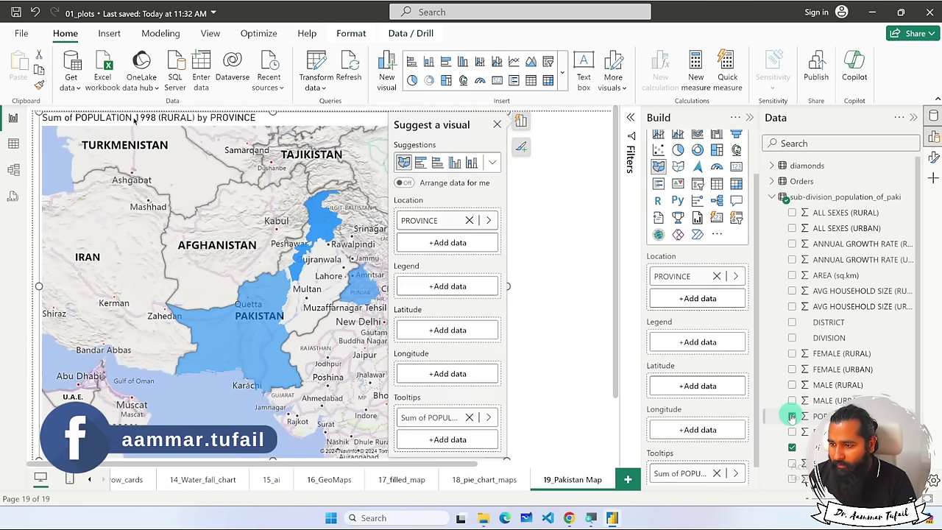
{"action": "left_click", "coordinate": [717, 276]}
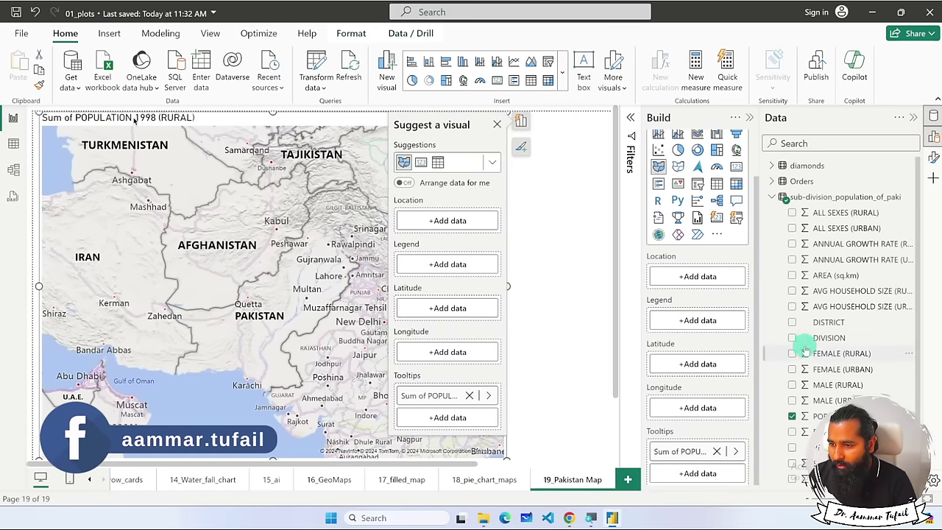
{"action": "left_click_drag", "start_coordinate": [824, 337], "coordinate": [674, 279]}
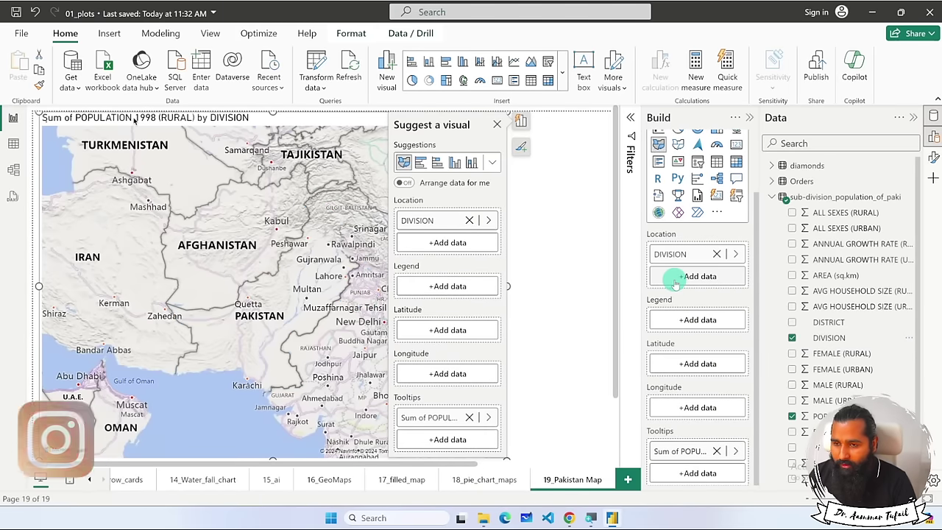
Clear DIVISION and POPULATION 1998 (RURAL) from the map, try PROVINCE as its only location, and remove it again.
{"action": "left_click", "coordinate": [717, 254]}
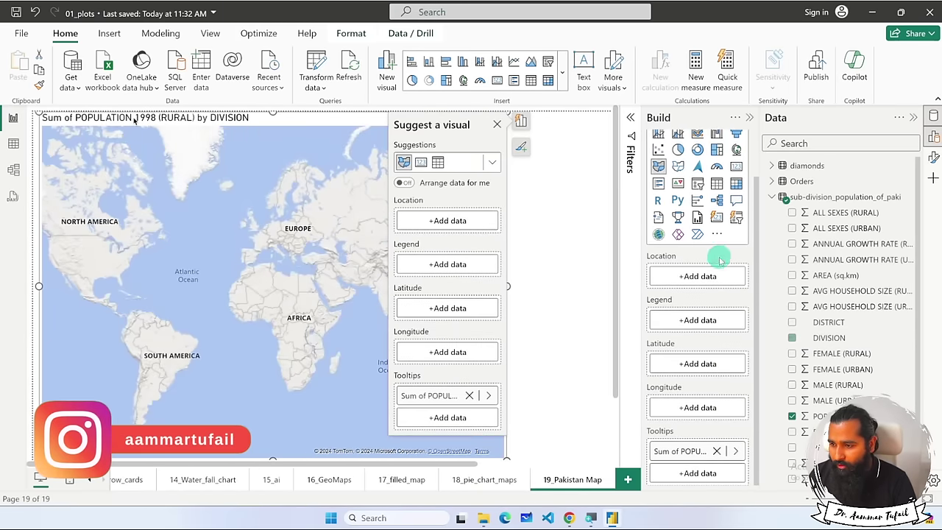
{"action": "left_click", "coordinate": [791, 416]}
{"action": "left_click_drag", "start_coordinate": [817, 446], "coordinate": [696, 297]}
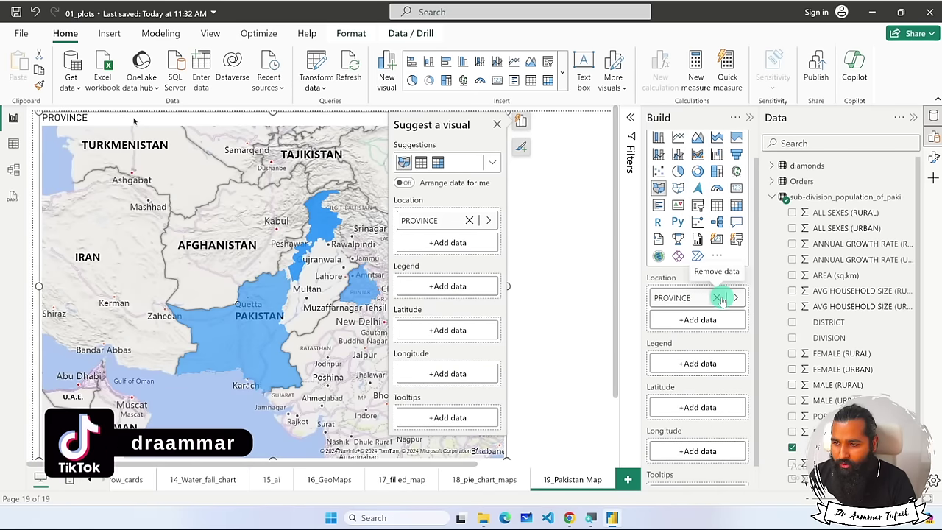
{"action": "left_click", "coordinate": [717, 296]}
Show the sub-division_population_of_paki table's data, examine all SUB DIVISION filter values, and cancel without filtering.
{"action": "left_click", "coordinate": [13, 143]}
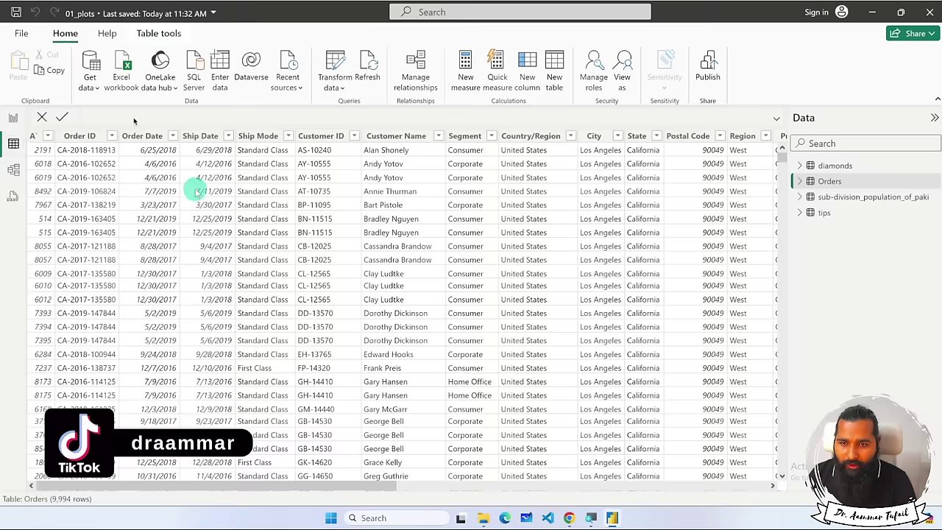
{"action": "left_click", "coordinate": [832, 197]}
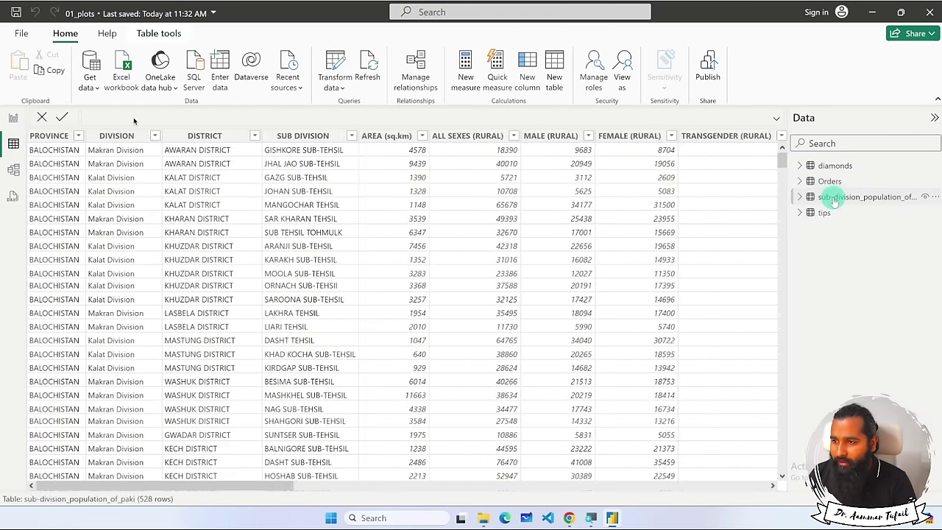
{"action": "left_click", "coordinate": [351, 135]}
{"action": "scroll", "coordinate": [521, 345], "scroll_direction": "down", "scroll_amount": 20}
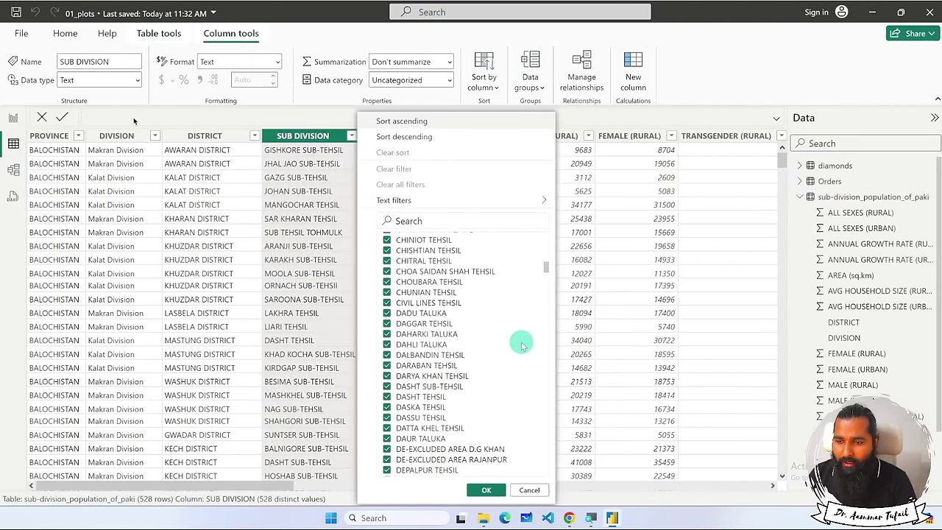
{"action": "scroll", "coordinate": [521, 344], "scroll_direction": "down", "scroll_amount": 15}
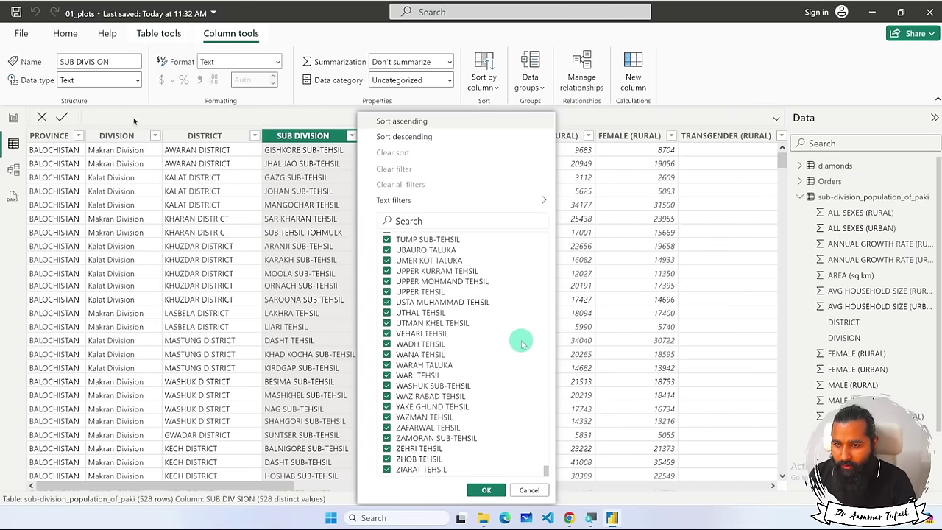
{"action": "left_click", "coordinate": [528, 489]}
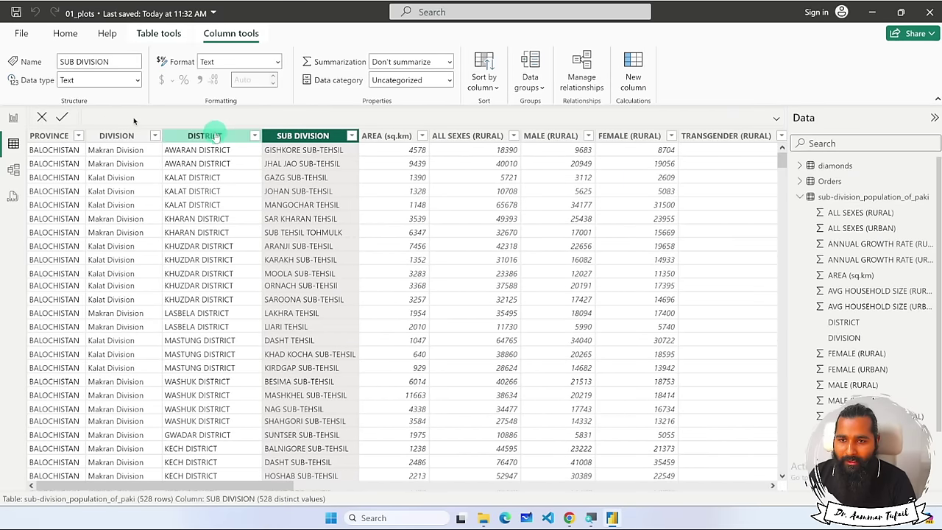
Inspect the PROVINCE, DIVISION, DISTRICT and SUB DIVISION columns and review PROVINCE's filter values without applying a filter.
{"action": "left_click", "coordinate": [58, 136]}
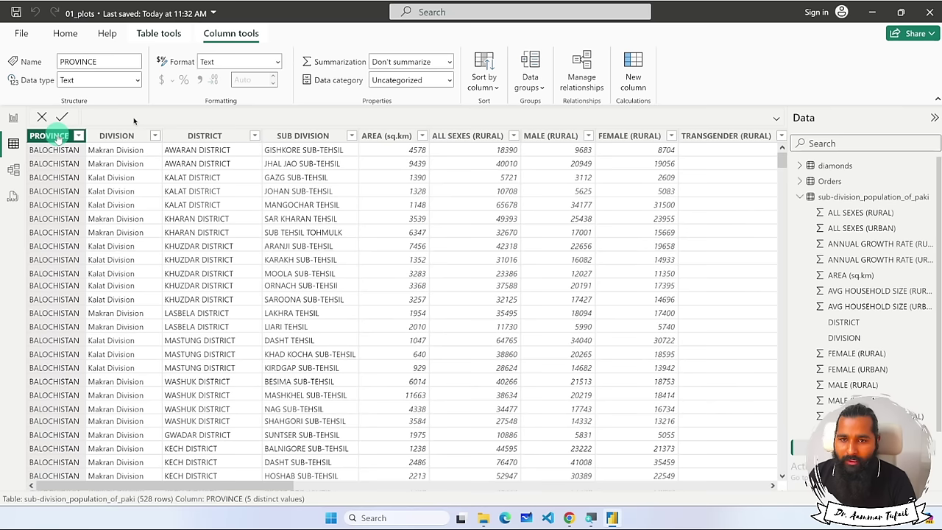
{"action": "left_click", "coordinate": [111, 136]}
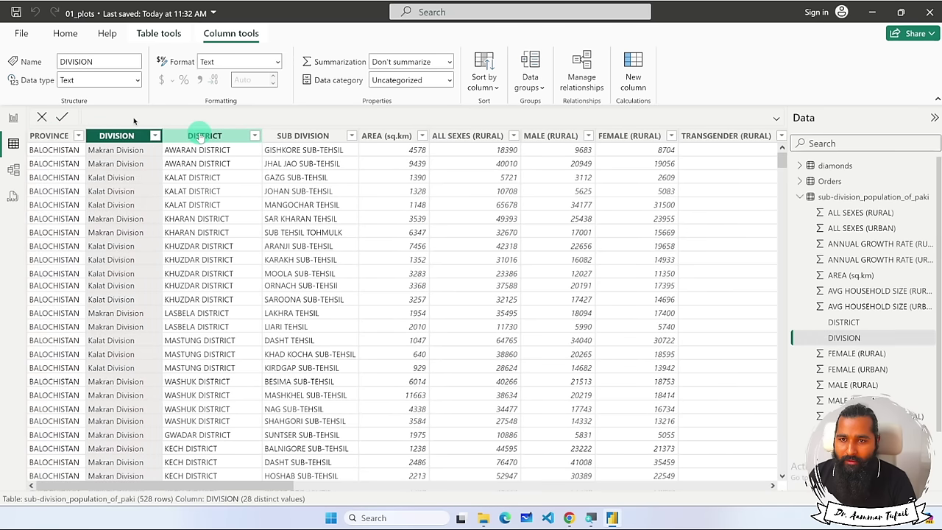
{"action": "left_click", "coordinate": [200, 137]}
{"action": "left_click", "coordinate": [301, 136]}
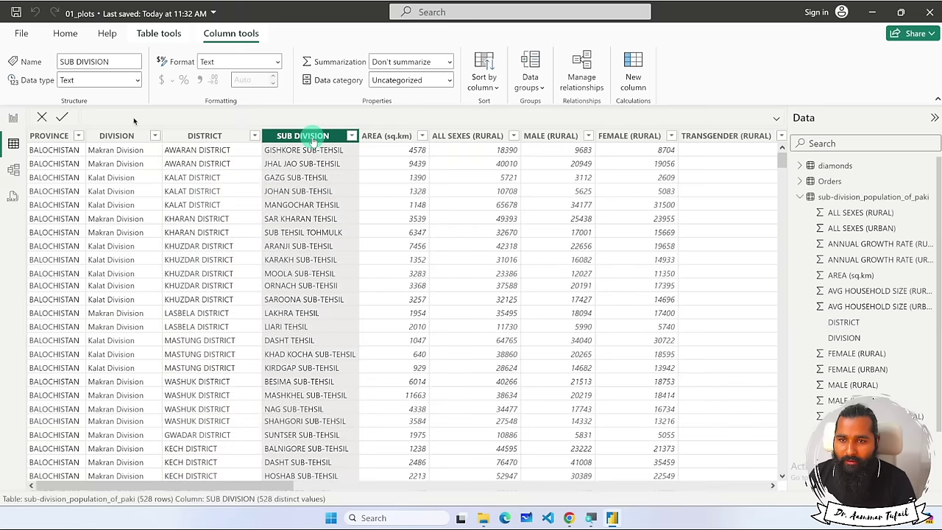
{"action": "left_click", "coordinate": [214, 137]}
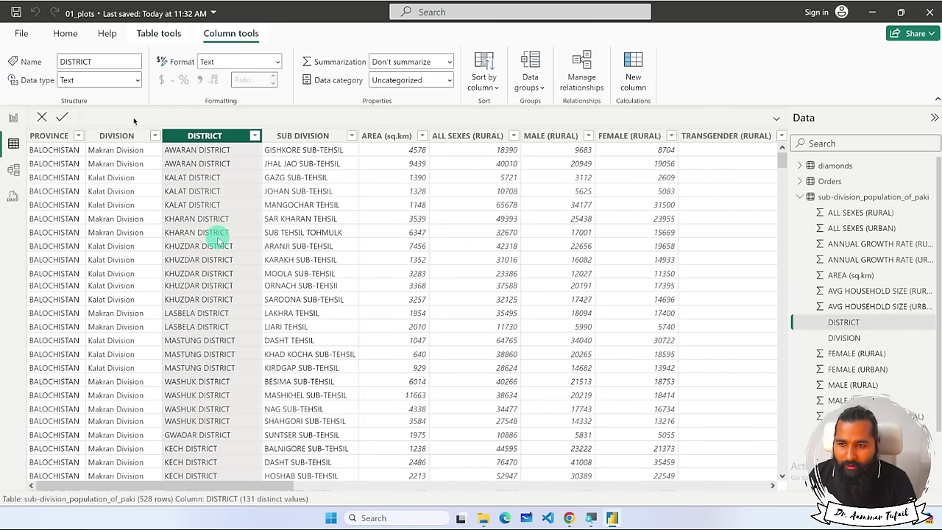
{"action": "scroll", "coordinate": [218, 239], "scroll_direction": "right", "scroll_amount": 10}
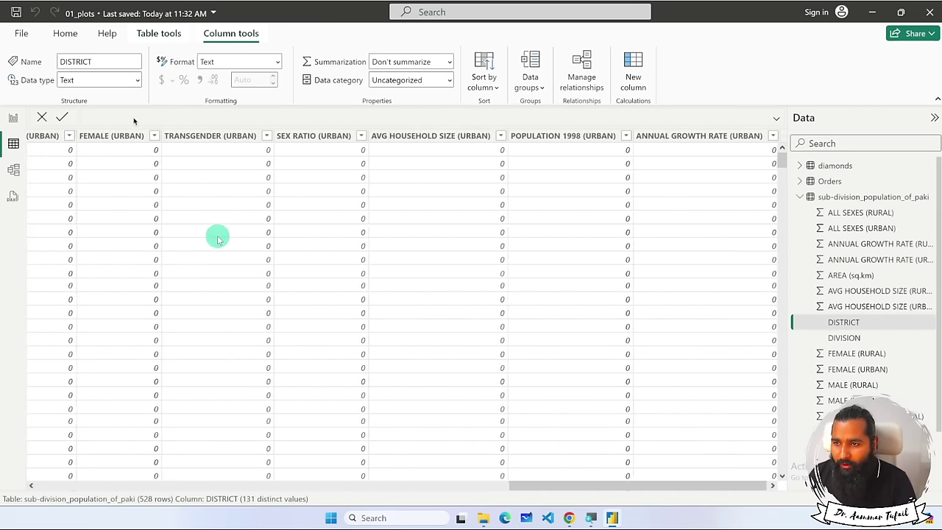
{"action": "scroll", "coordinate": [219, 239], "scroll_direction": "left", "scroll_amount": 10}
{"action": "left_click", "coordinate": [78, 135]}
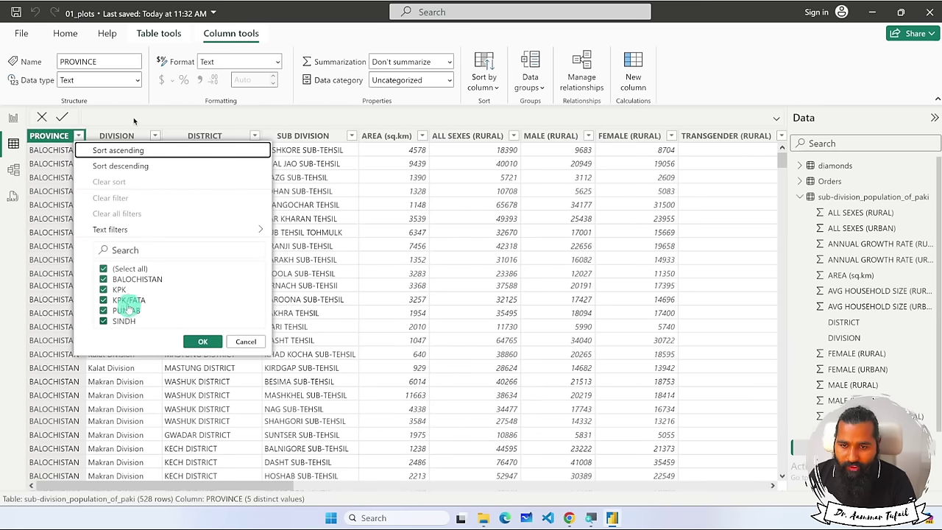
{"action": "left_click", "coordinate": [246, 341]}
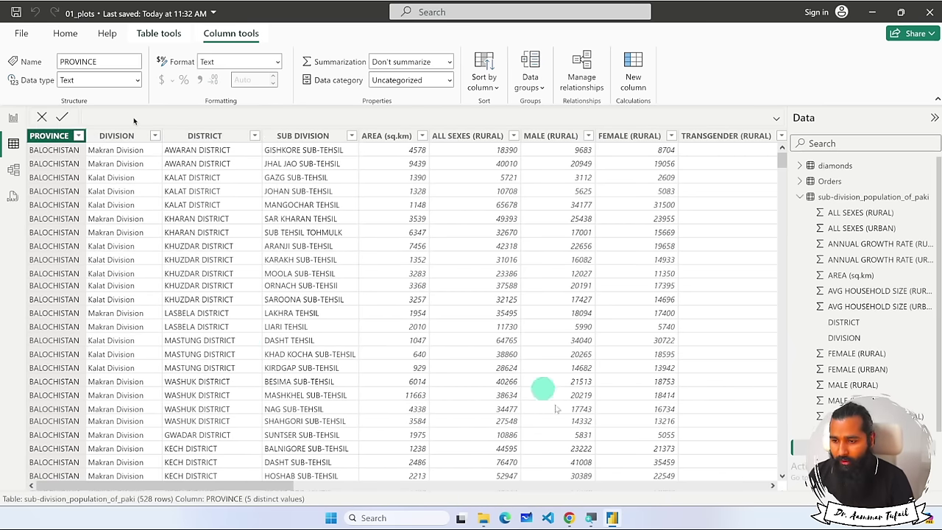
Replace the empty filled map on the 19_Pakistan Map report page with an enlarged Map visual using DISTRICT as its location.
{"action": "left_click", "coordinate": [611, 516]}
{"action": "left_click", "coordinate": [612, 516]}
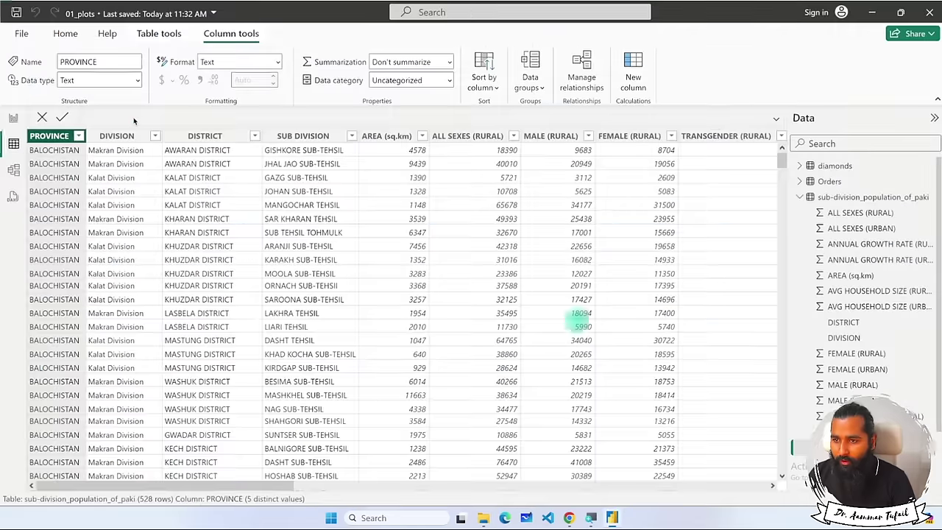
{"action": "left_click", "coordinate": [14, 118]}
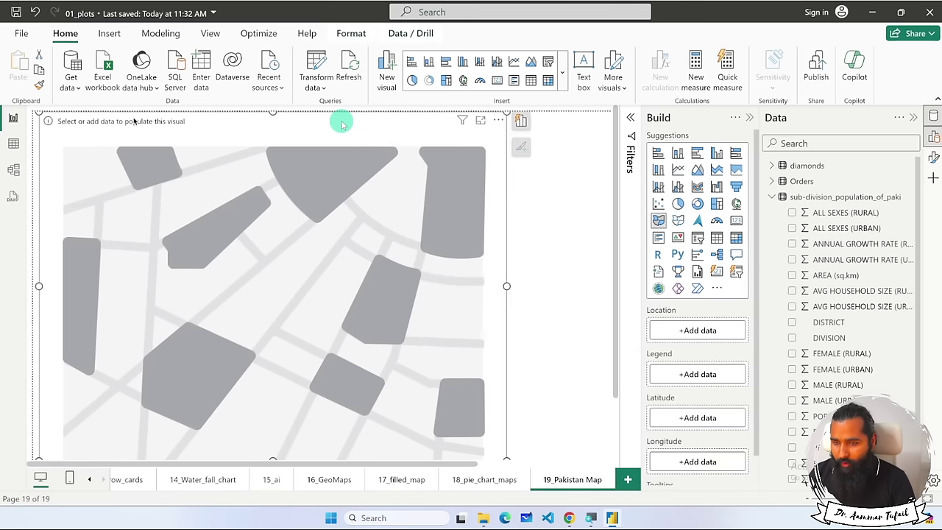
{"action": "key", "text": "Delete"}
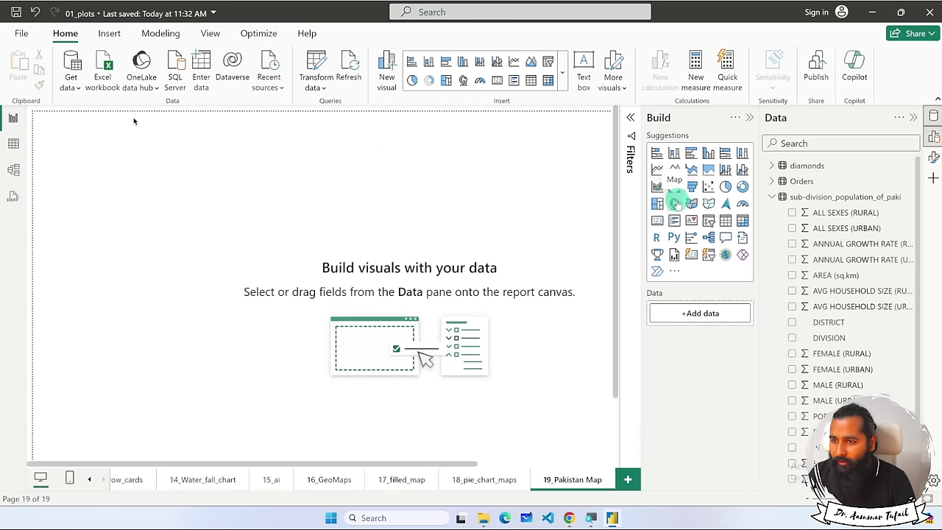
{"action": "left_click", "coordinate": [676, 204]}
{"action": "left_click_drag", "start_coordinate": [205, 274], "coordinate": [481, 403]}
{"action": "left_click_drag", "start_coordinate": [828, 322], "coordinate": [699, 329]}
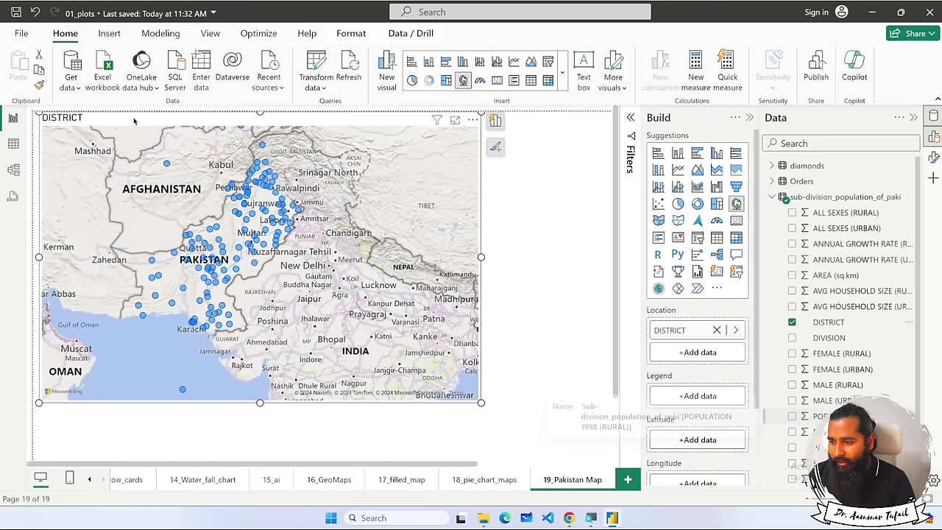
Try POPULATION 1998 (RURAL) as the map's legend and remove it again.
{"action": "left_click_drag", "start_coordinate": [818, 416], "coordinate": [704, 398]}
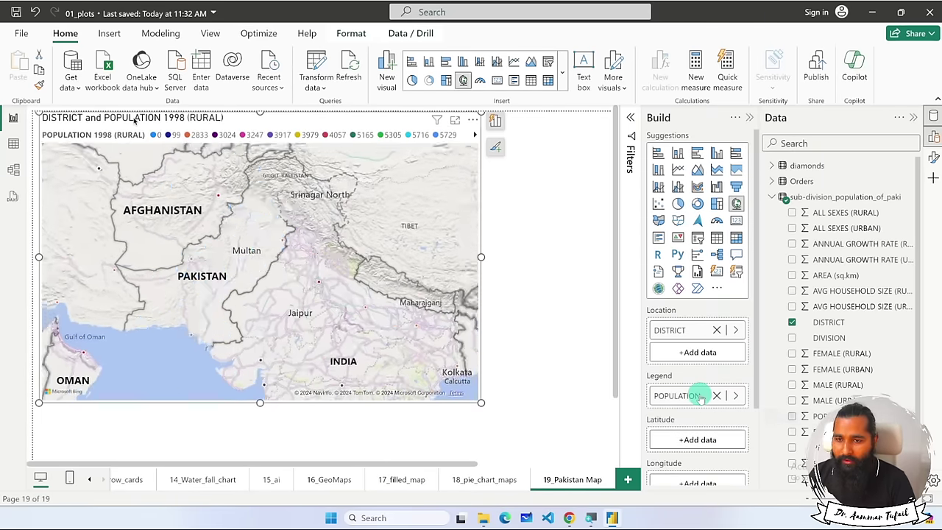
{"action": "scroll", "coordinate": [190, 280], "scroll_direction": "up", "scroll_amount": 2}
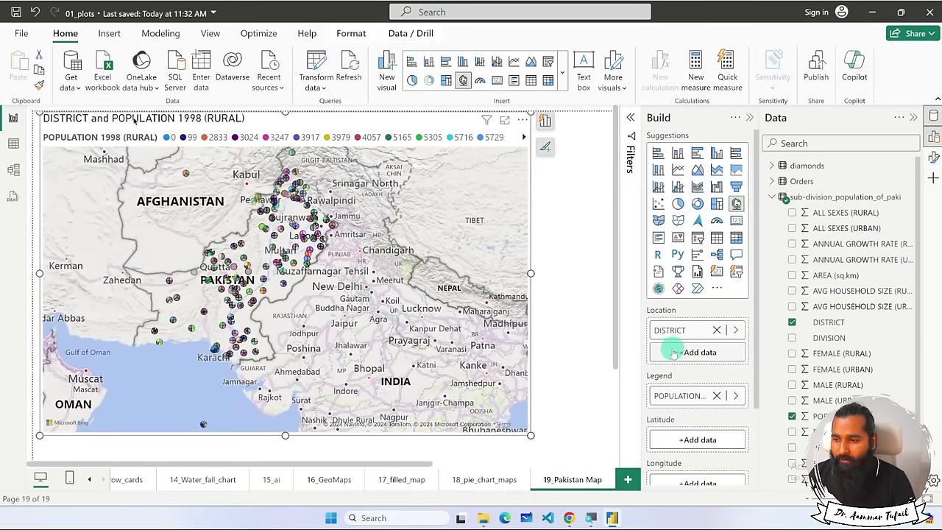
{"action": "left_click", "coordinate": [717, 395]}
Size the map's bubbles by POPULATION 1998 (RURAL) and inspect the tooltips of district bubbles inside and outside Pakistan.
{"action": "scroll", "coordinate": [711, 388], "scroll_direction": "down", "scroll_amount": 2}
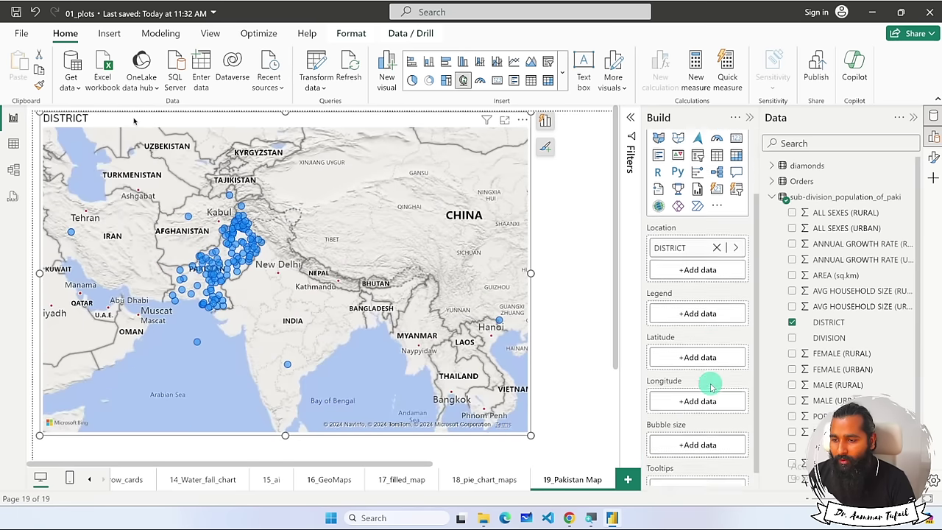
{"action": "left_click_drag", "start_coordinate": [820, 416], "coordinate": [688, 428]}
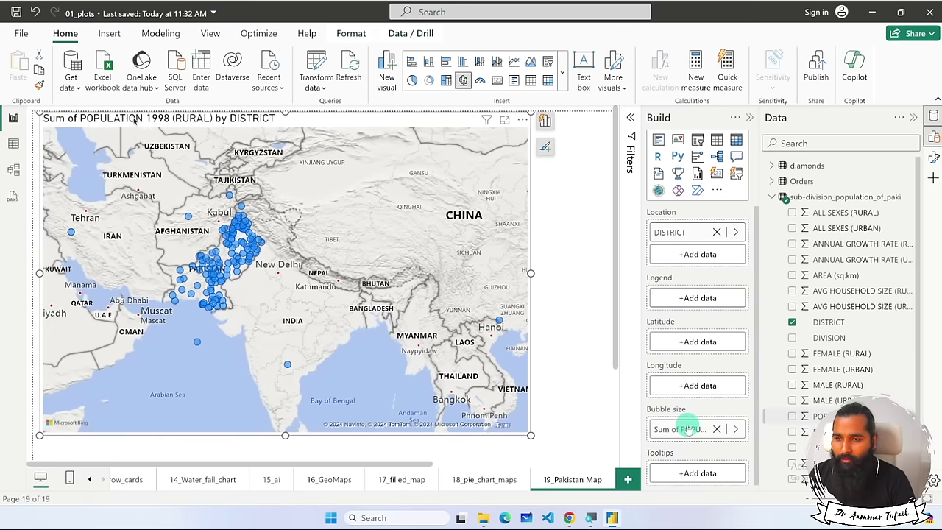
{"action": "mouse_move", "coordinate": [234, 280]}
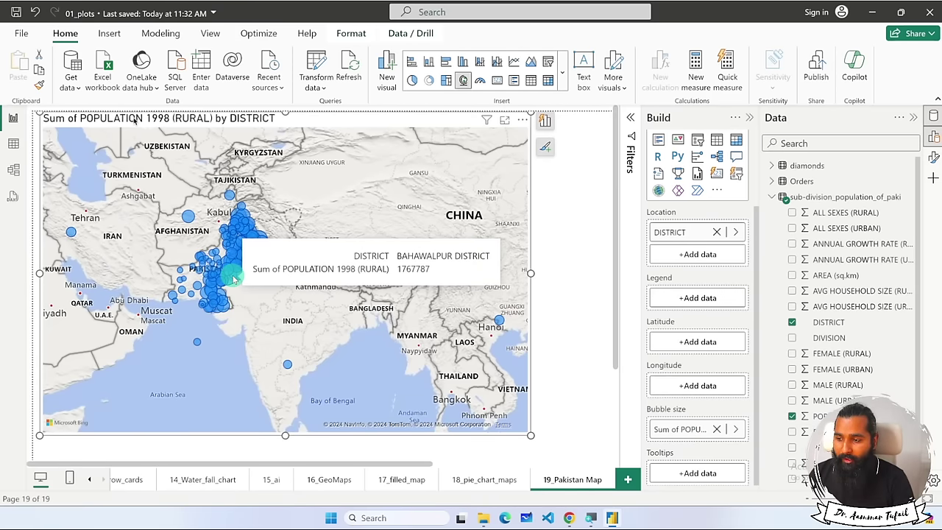
{"action": "key", "text": "ctrl+minus"}
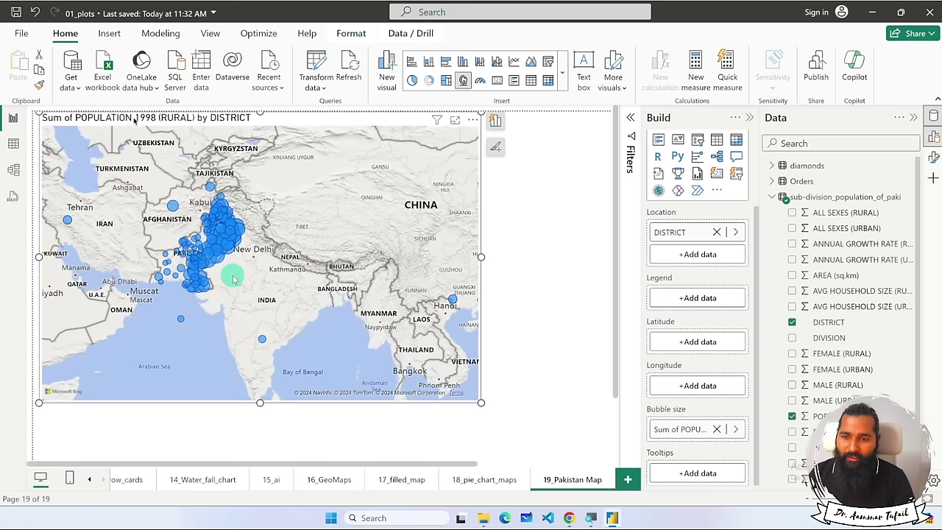
{"action": "mouse_move", "coordinate": [262, 341]}
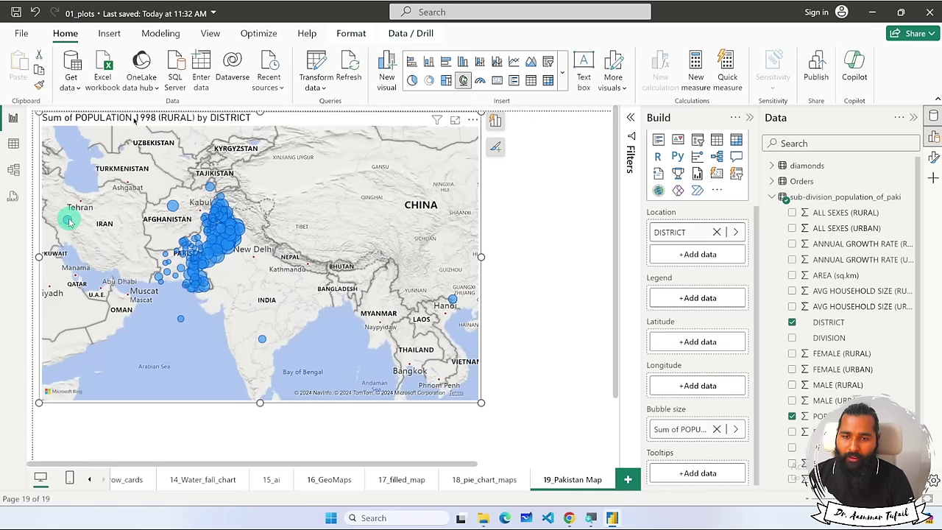
{"action": "mouse_move", "coordinate": [68, 221]}
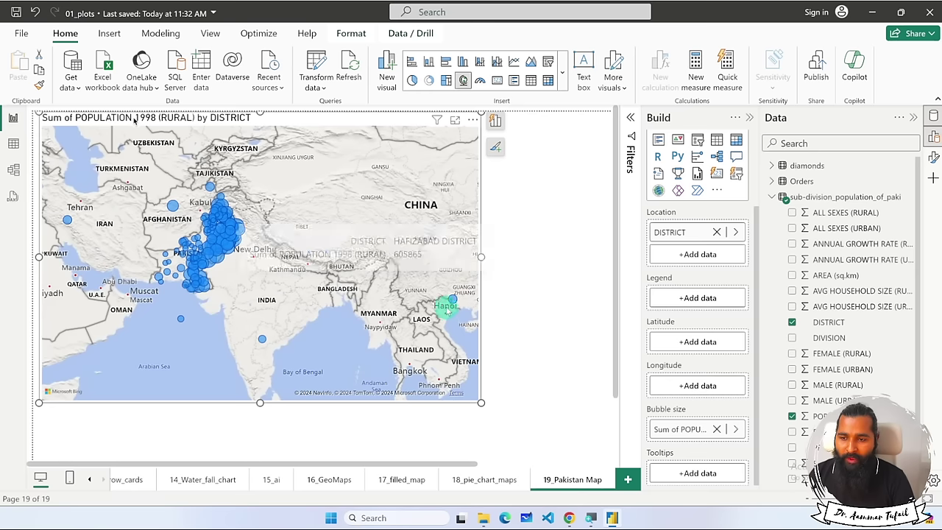
{"action": "mouse_move", "coordinate": [454, 303]}
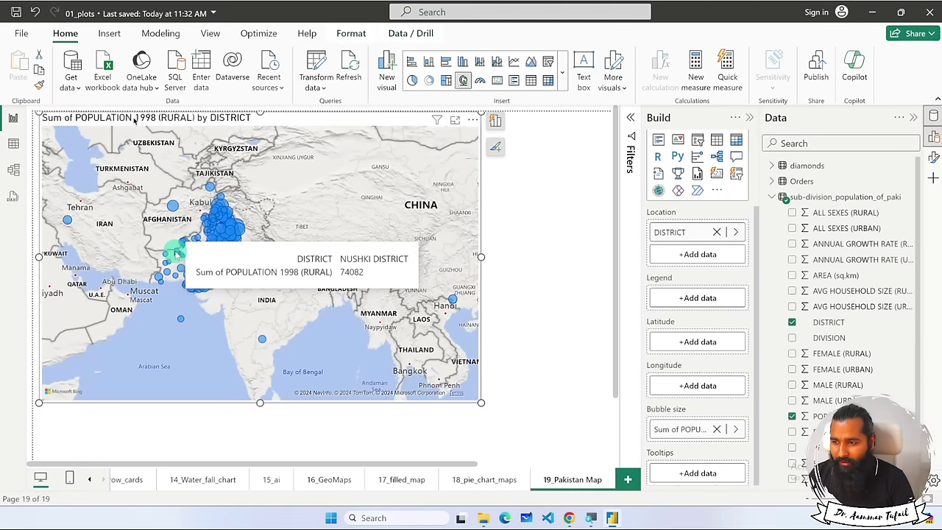
Replace the map's DISTRICT location with DIVISION, keeping DIVISION out of the legend.
{"action": "left_click", "coordinate": [790, 322]}
{"action": "left_click", "coordinate": [791, 338]}
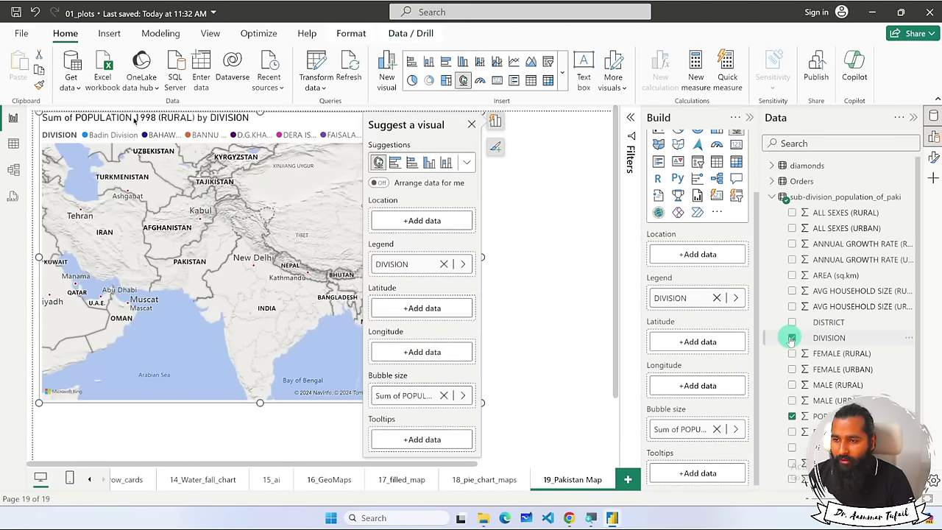
{"action": "left_click", "coordinate": [717, 297]}
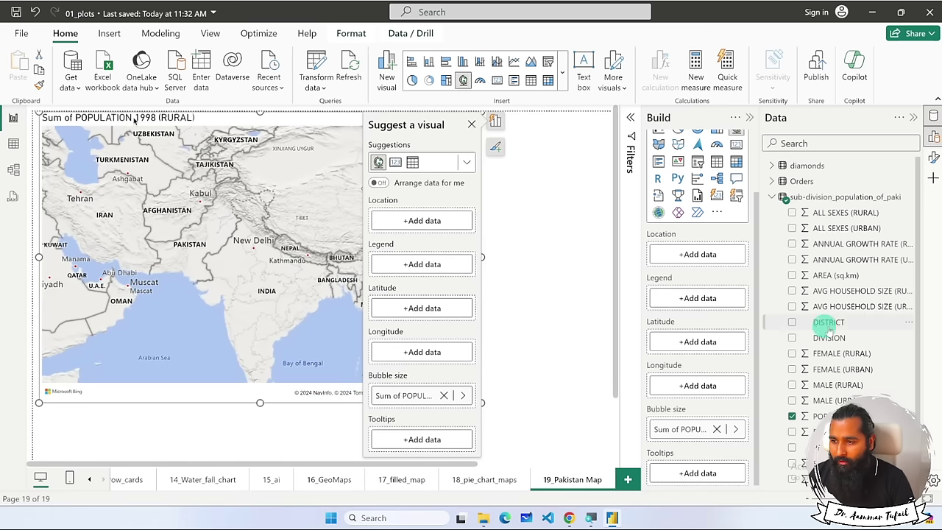
{"action": "left_click_drag", "start_coordinate": [829, 338], "coordinate": [700, 252]}
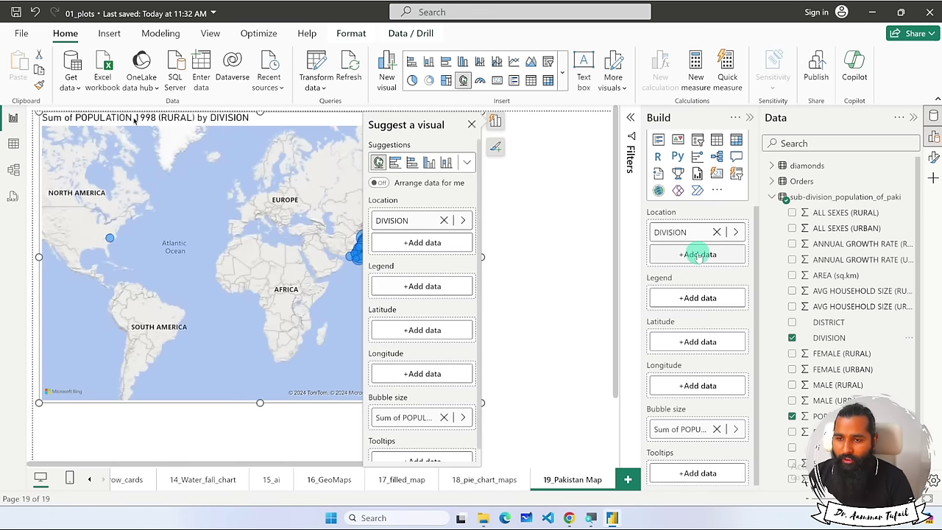
Examine where the division bubbles fall on the world map, including misplaced ones in Southeast Asia and the United States.
{"action": "left_click_drag", "start_coordinate": [321, 307], "coordinate": [213, 307]}
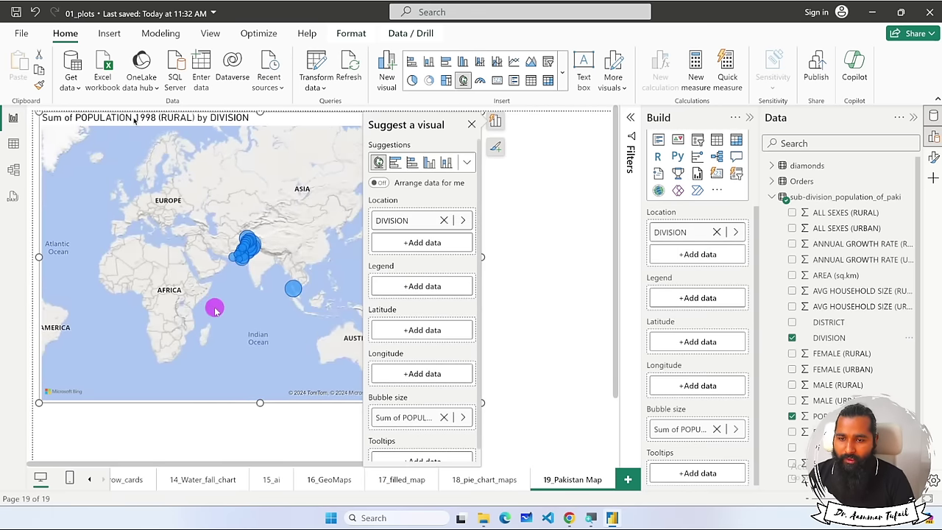
{"action": "scroll", "coordinate": [247, 266], "scroll_direction": "up", "scroll_amount": 2}
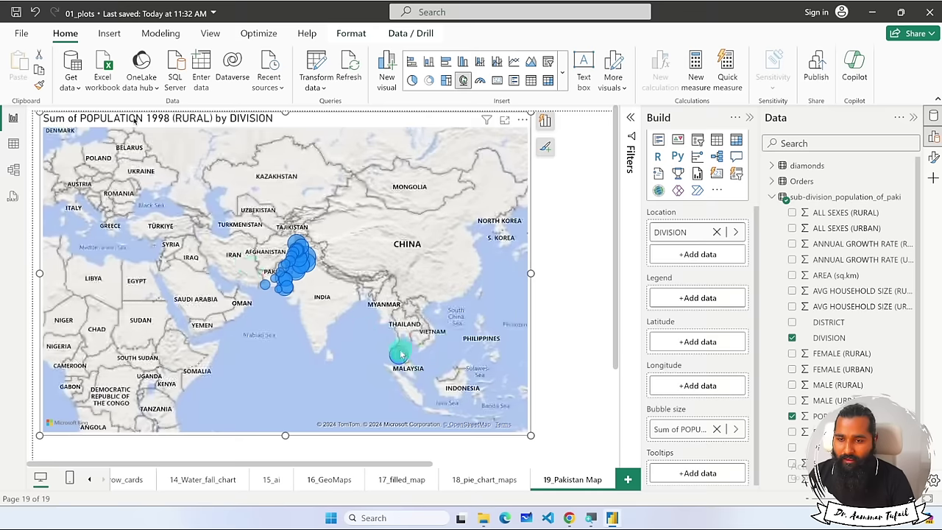
{"action": "mouse_move", "coordinate": [399, 355]}
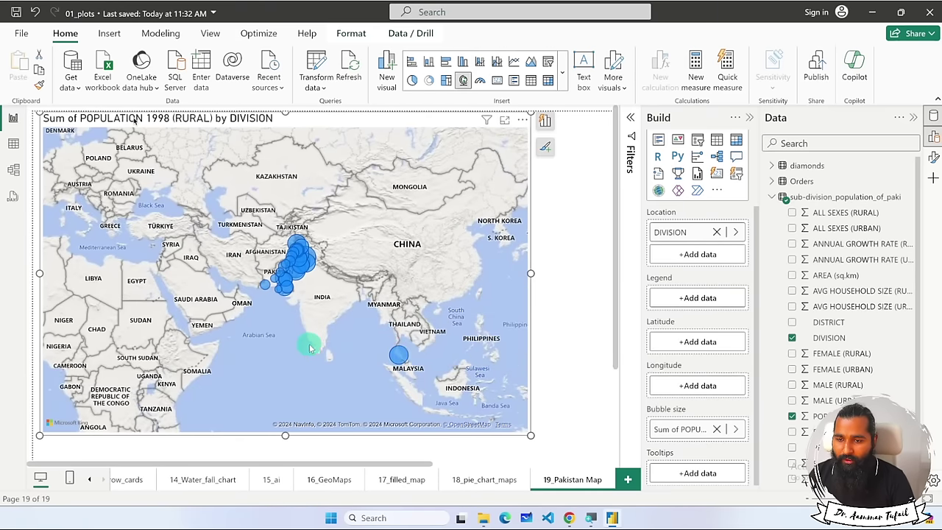
{"action": "left_click_drag", "start_coordinate": [298, 342], "coordinate": [442, 357]}
{"action": "left_click_drag", "start_coordinate": [235, 318], "coordinate": [338, 288]}
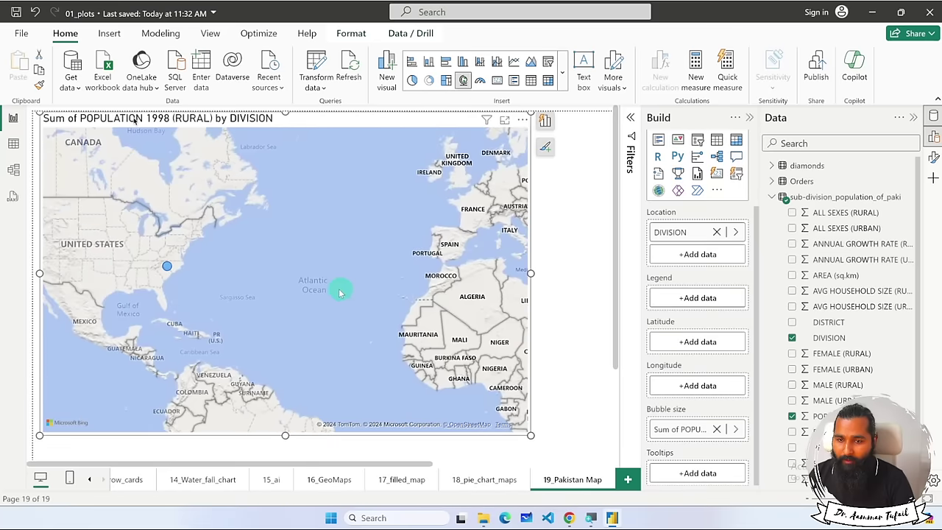
{"action": "mouse_move", "coordinate": [169, 270]}
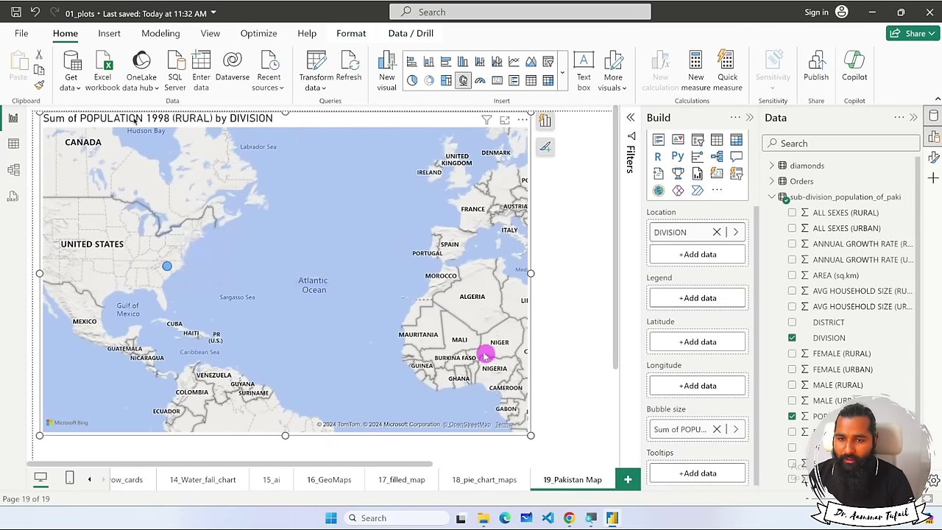
{"action": "left_click_drag", "start_coordinate": [486, 353], "coordinate": [217, 316]}
{"action": "left_click_drag", "start_coordinate": [415, 290], "coordinate": [363, 335]}
{"action": "scroll", "coordinate": [364, 335], "scroll_direction": "up", "scroll_amount": 6}
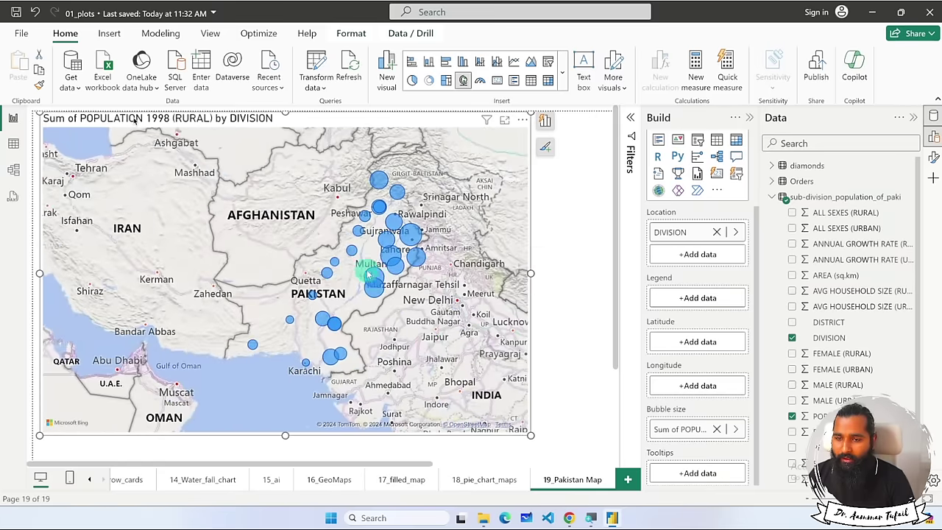
Clear DIVISION from the map, try PROVINCE as its location, and replace it with DISTRICT.
{"action": "left_click", "coordinate": [792, 338]}
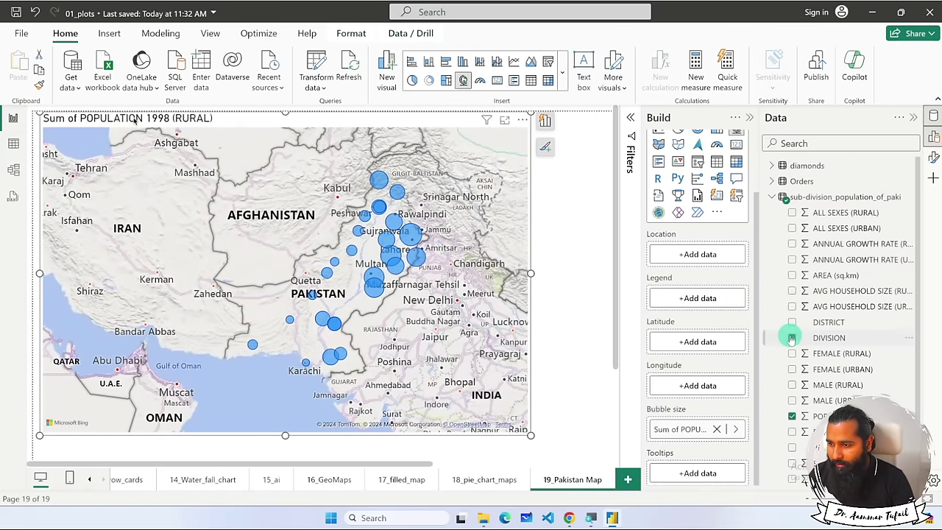
{"action": "left_click", "coordinate": [793, 449]}
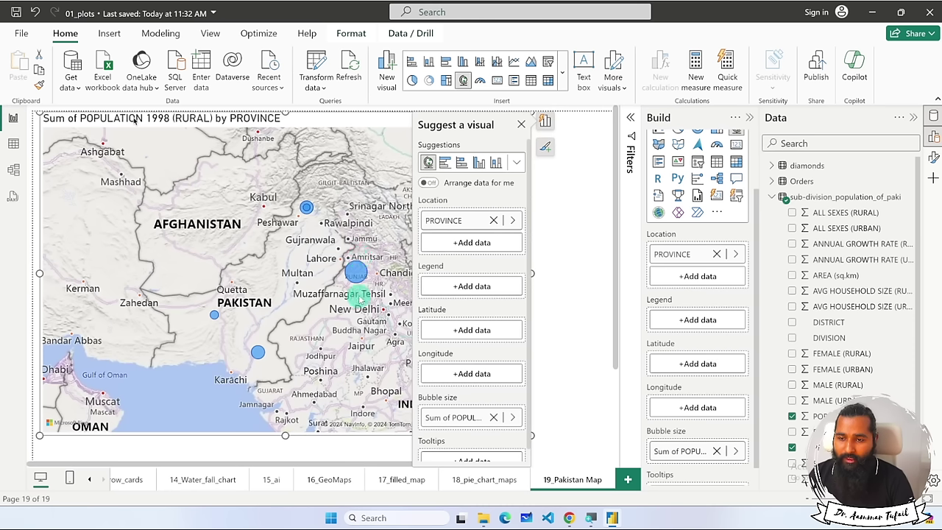
{"action": "left_click", "coordinate": [793, 447]}
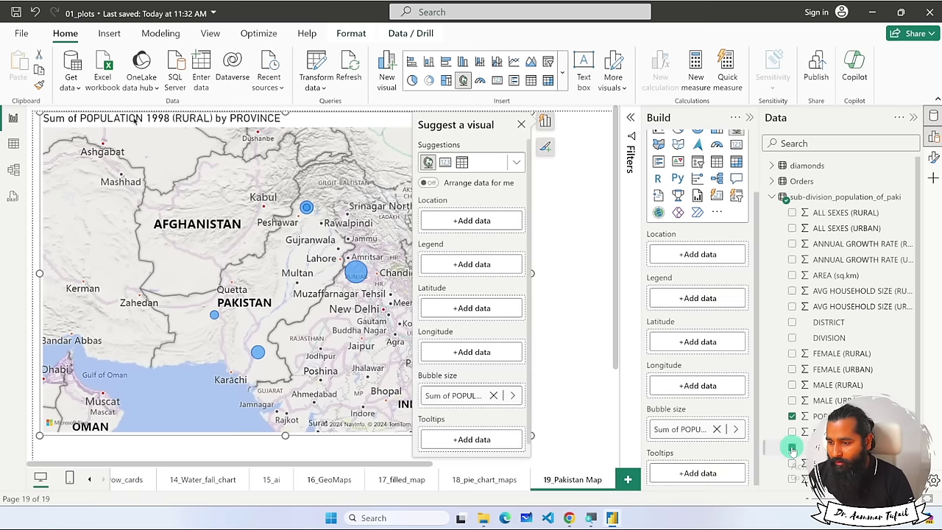
{"action": "left_click_drag", "start_coordinate": [826, 321], "coordinate": [670, 258]}
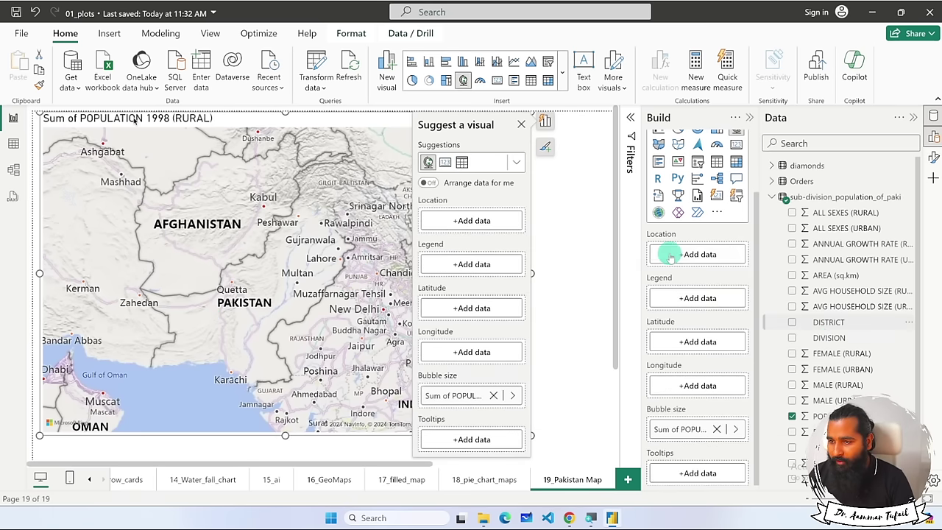